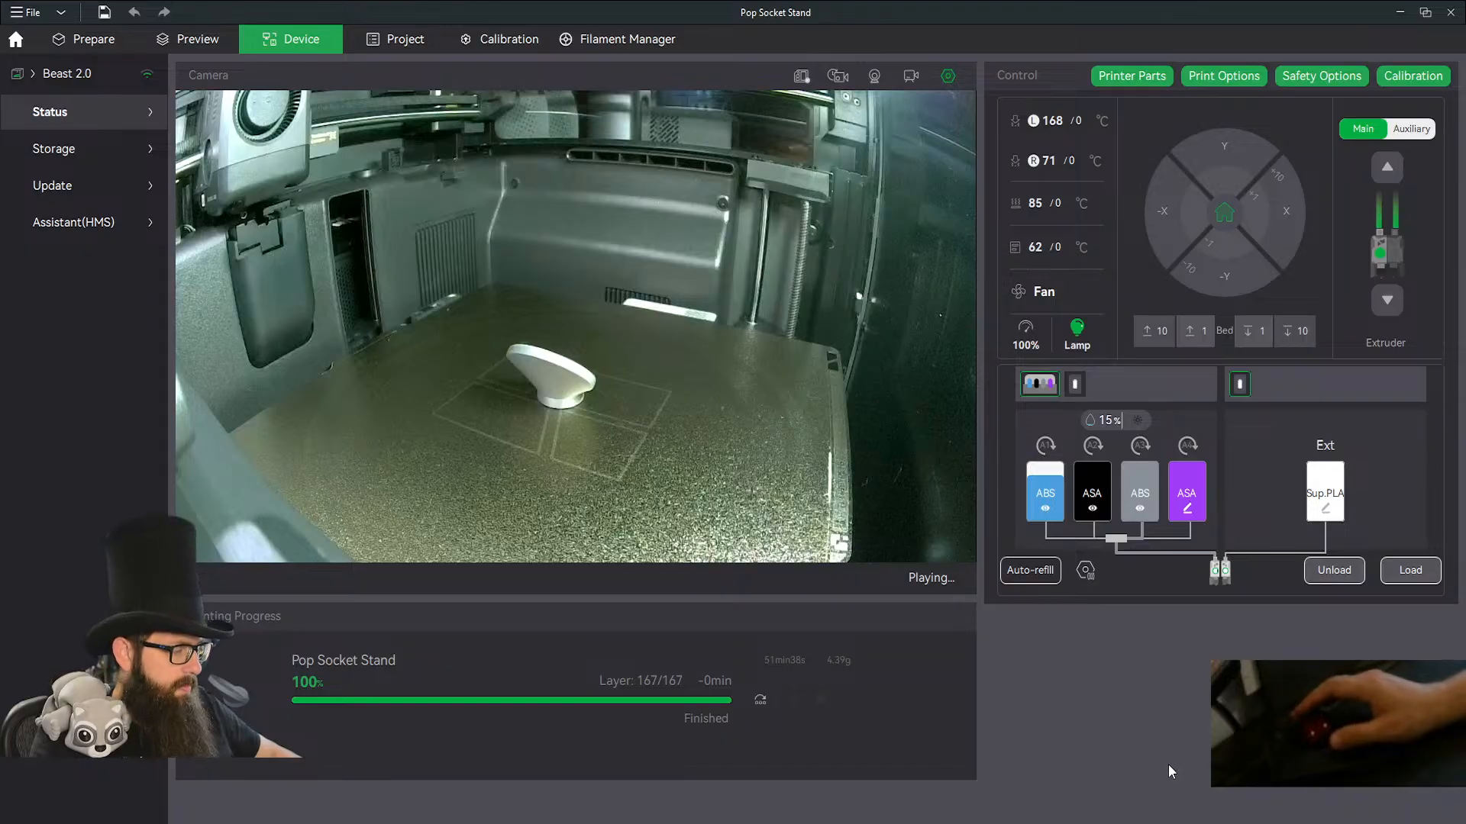
Switch to Fusion and create a new Hybrid Design document in millimetres and grams, leaving the project data closed.
mouse_move(1218, 823)
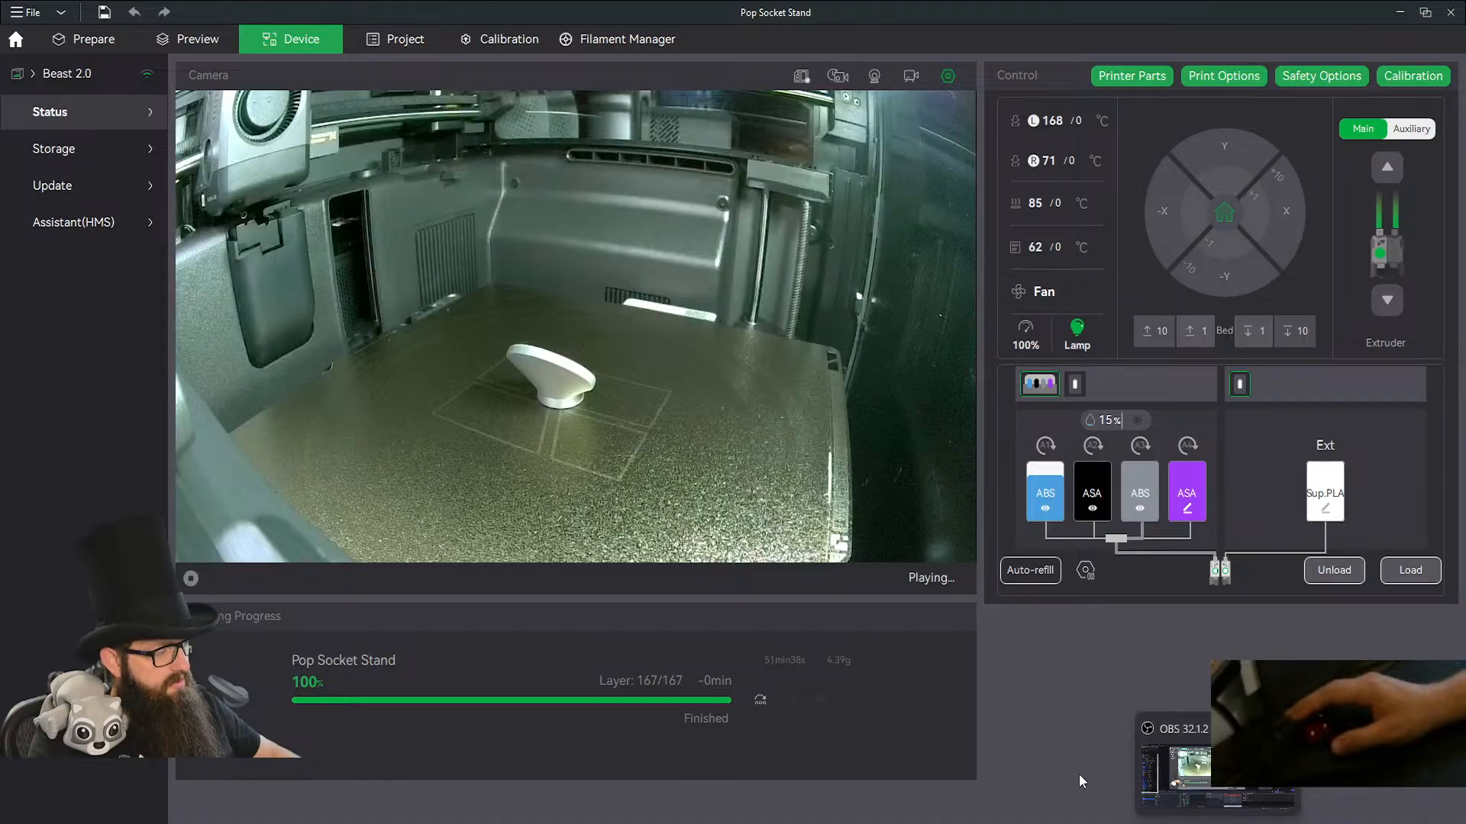
left_click(672, 809)
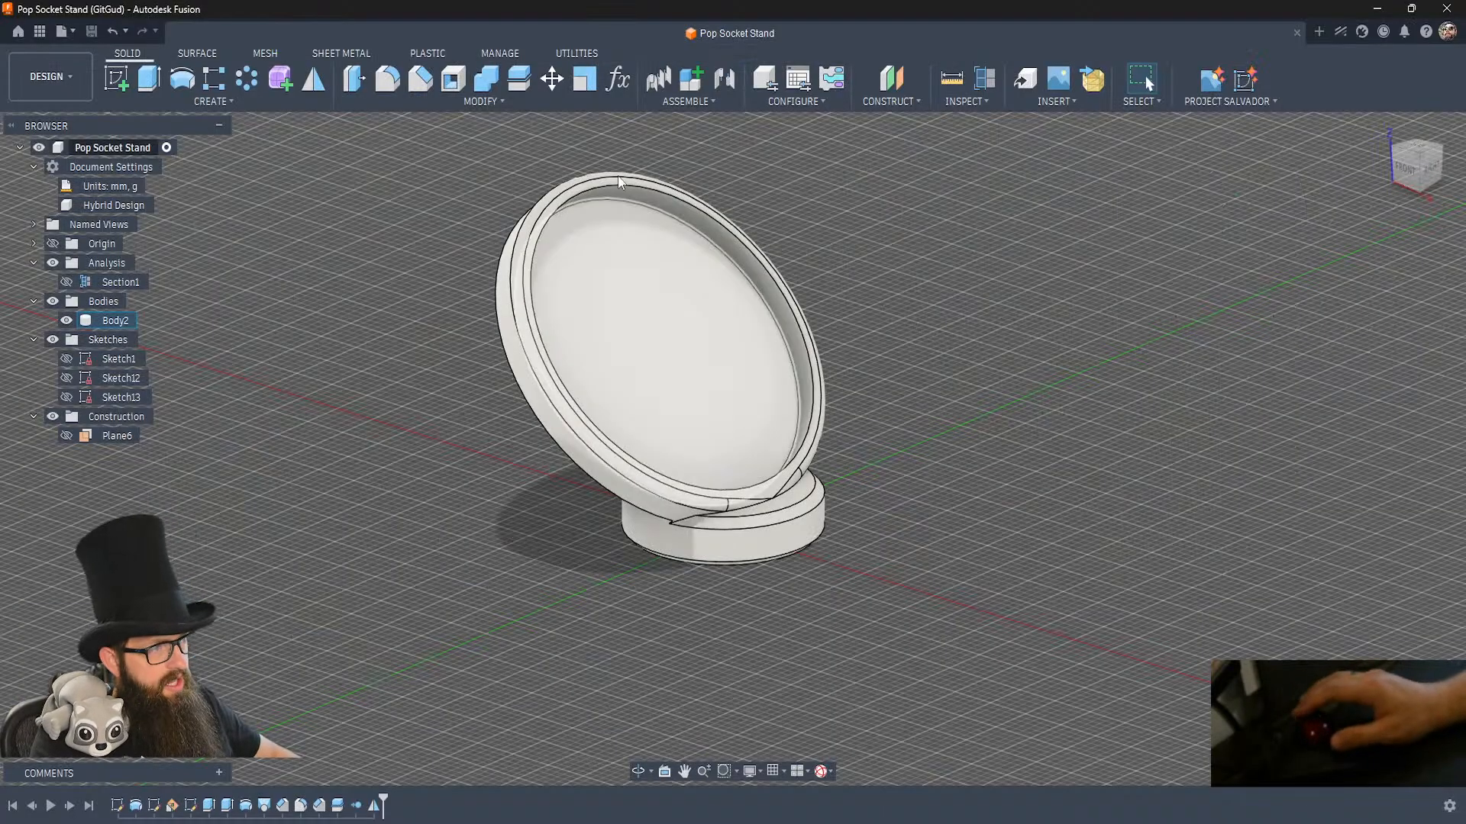
left_click(40, 31)
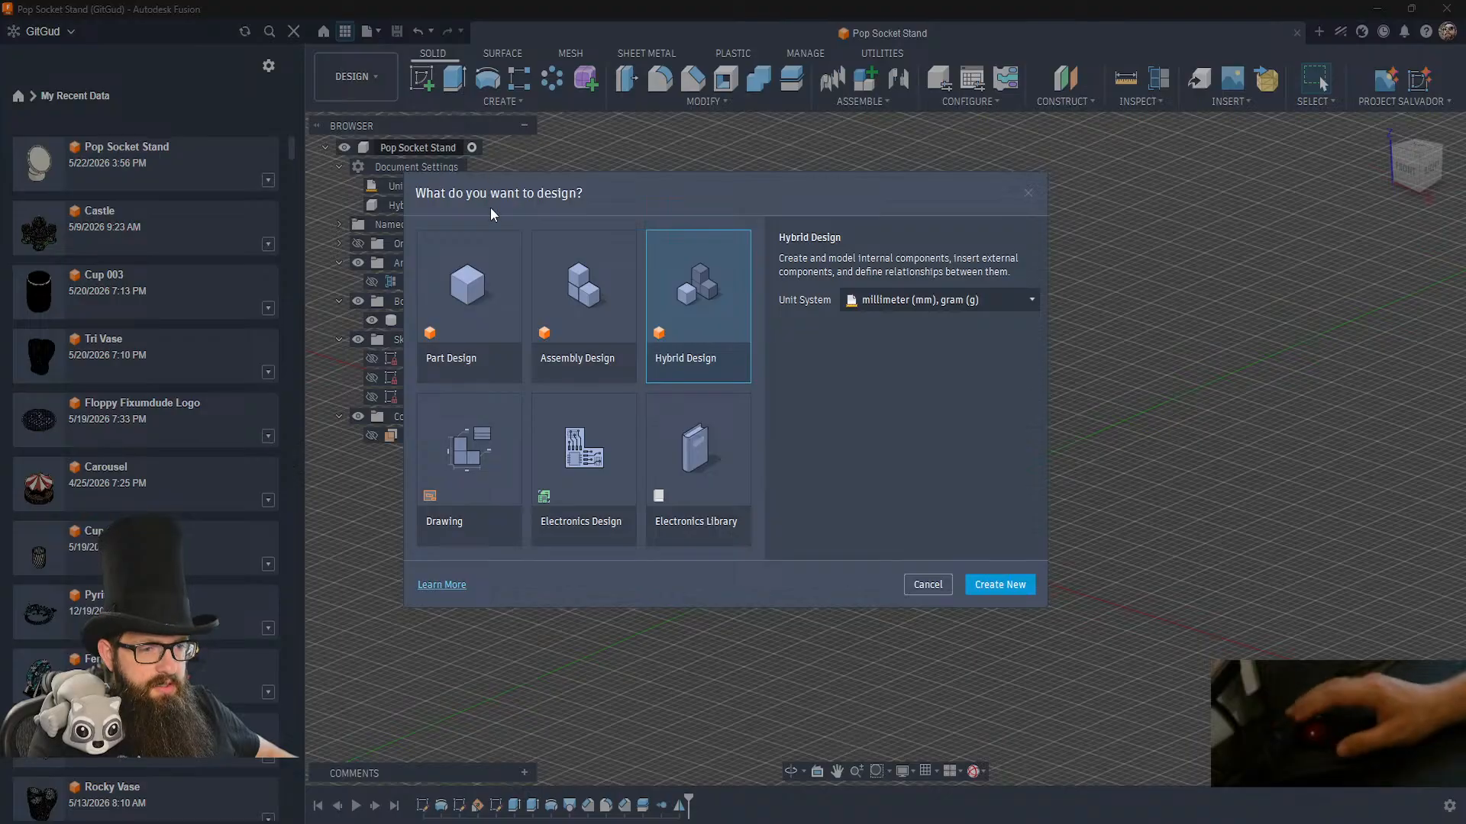
left_click(1017, 590)
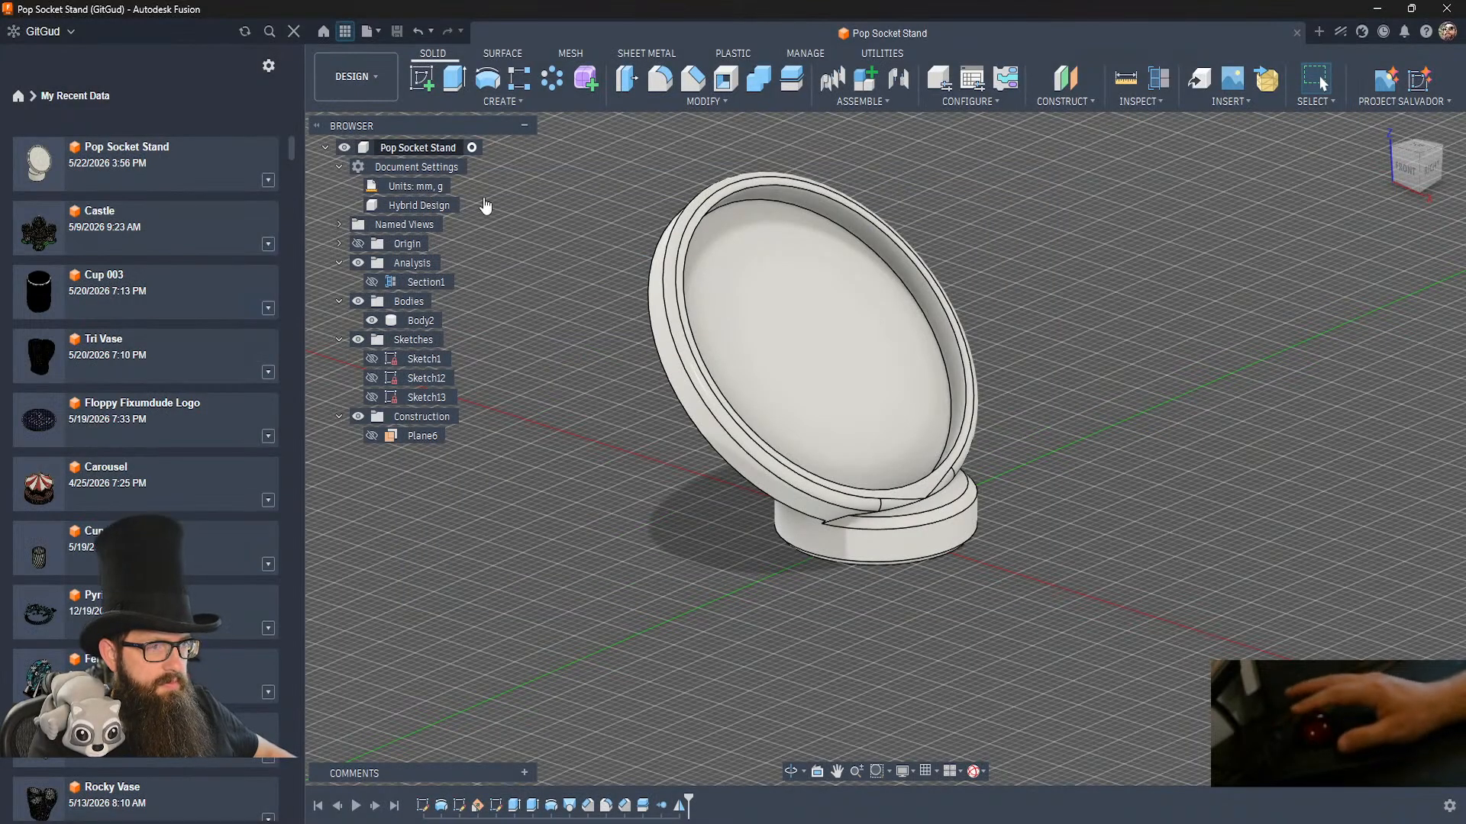
left_click(293, 32)
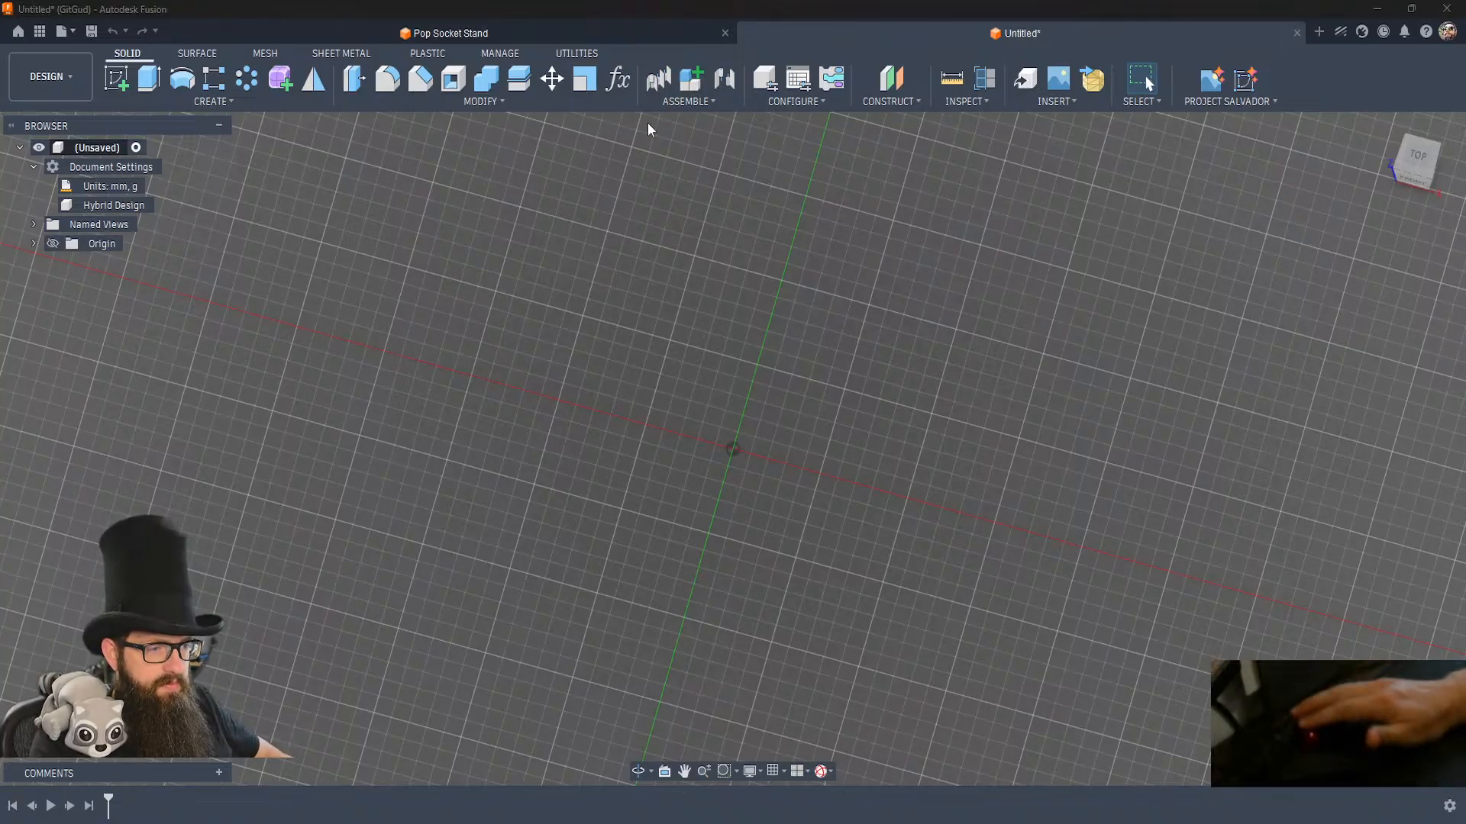
Start a new sketch on the horizontal XY origin plane of the empty design.
left_click(680, 405)
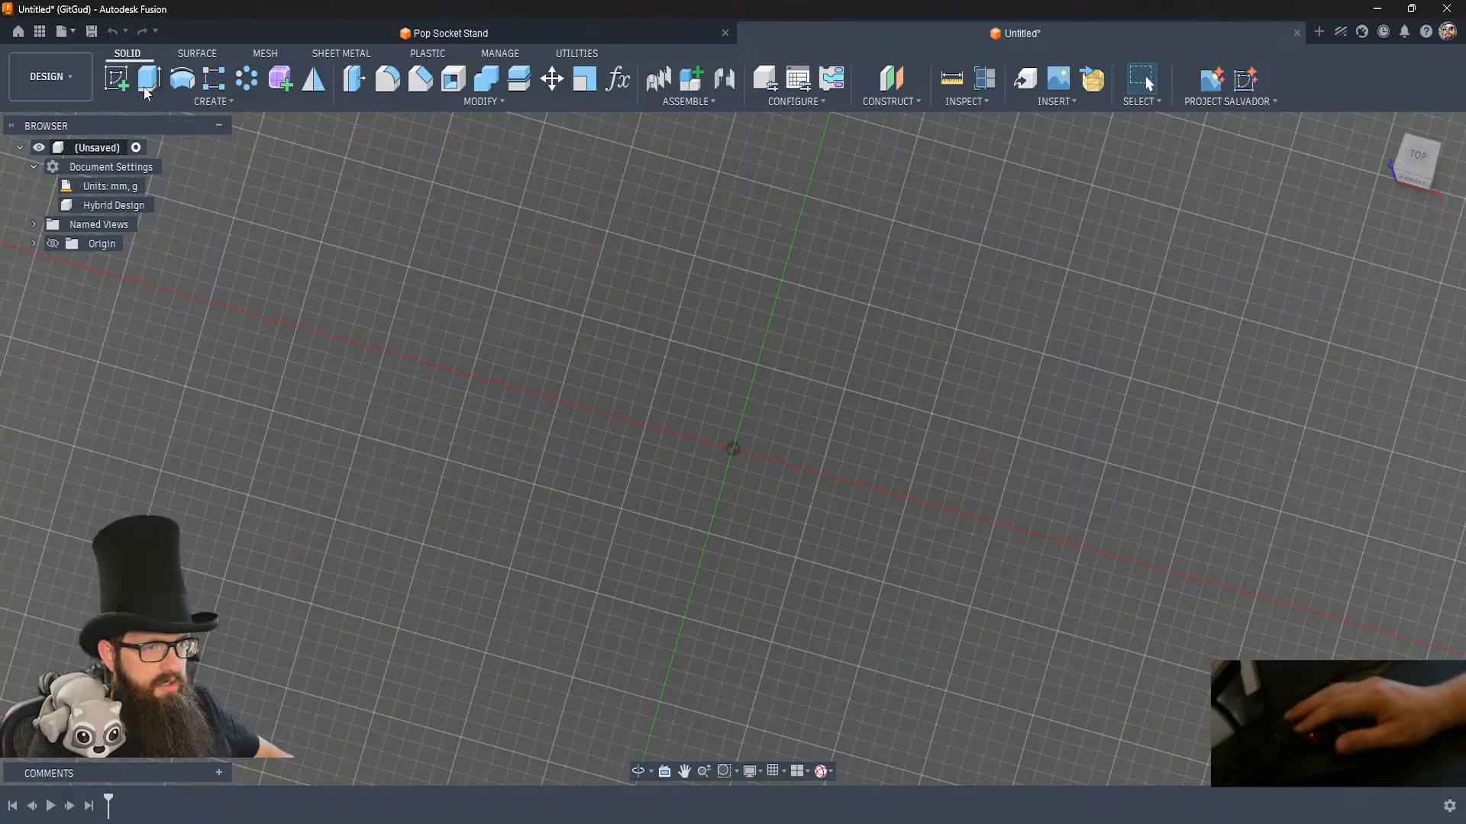
left_click(119, 81)
left_click(803, 398)
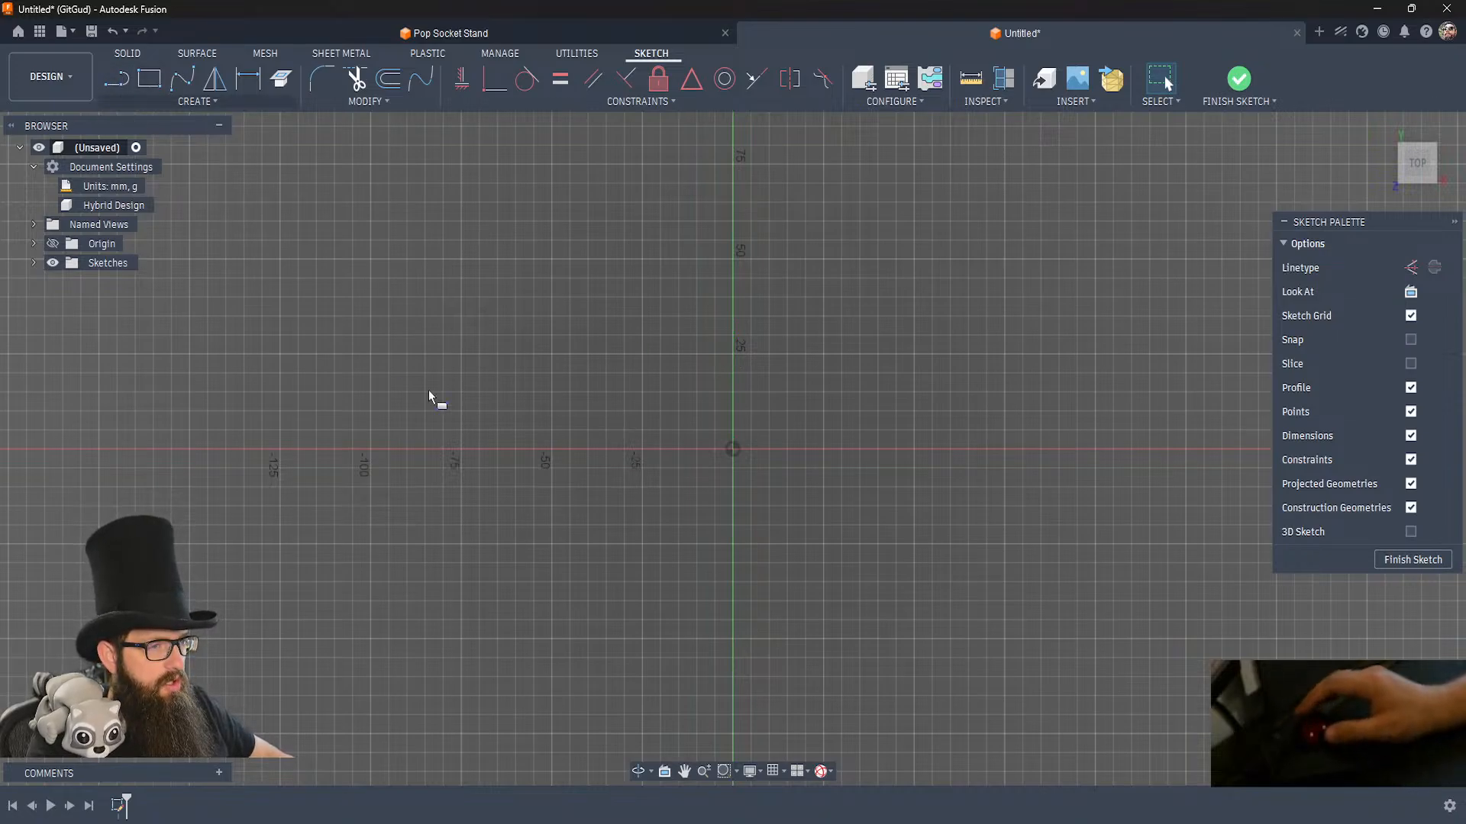
Draw a tall two-point rectangle with its lower-left corner on the sketch origin.
key("r")
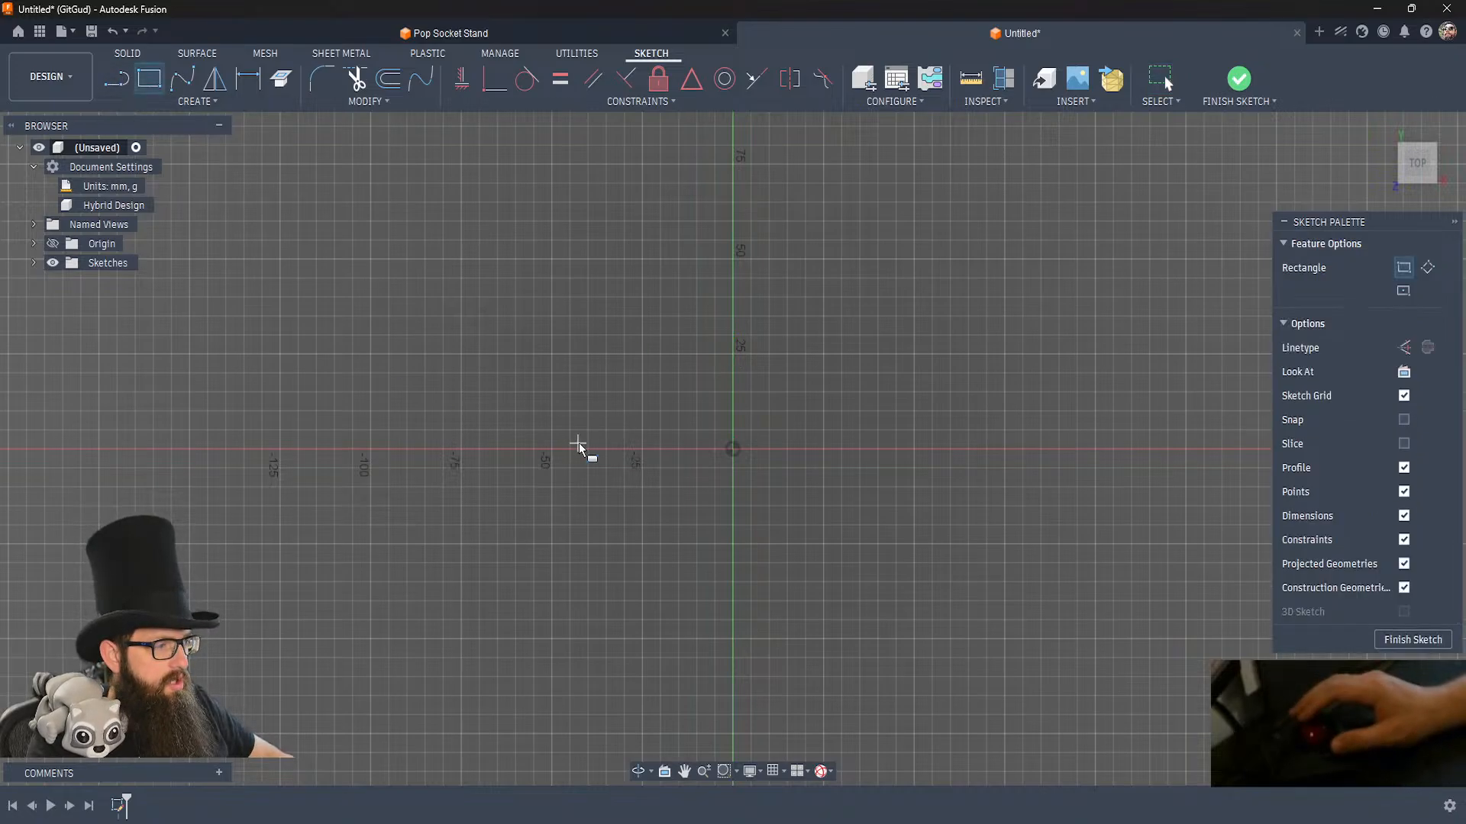
left_click(732, 449)
left_click(853, 199)
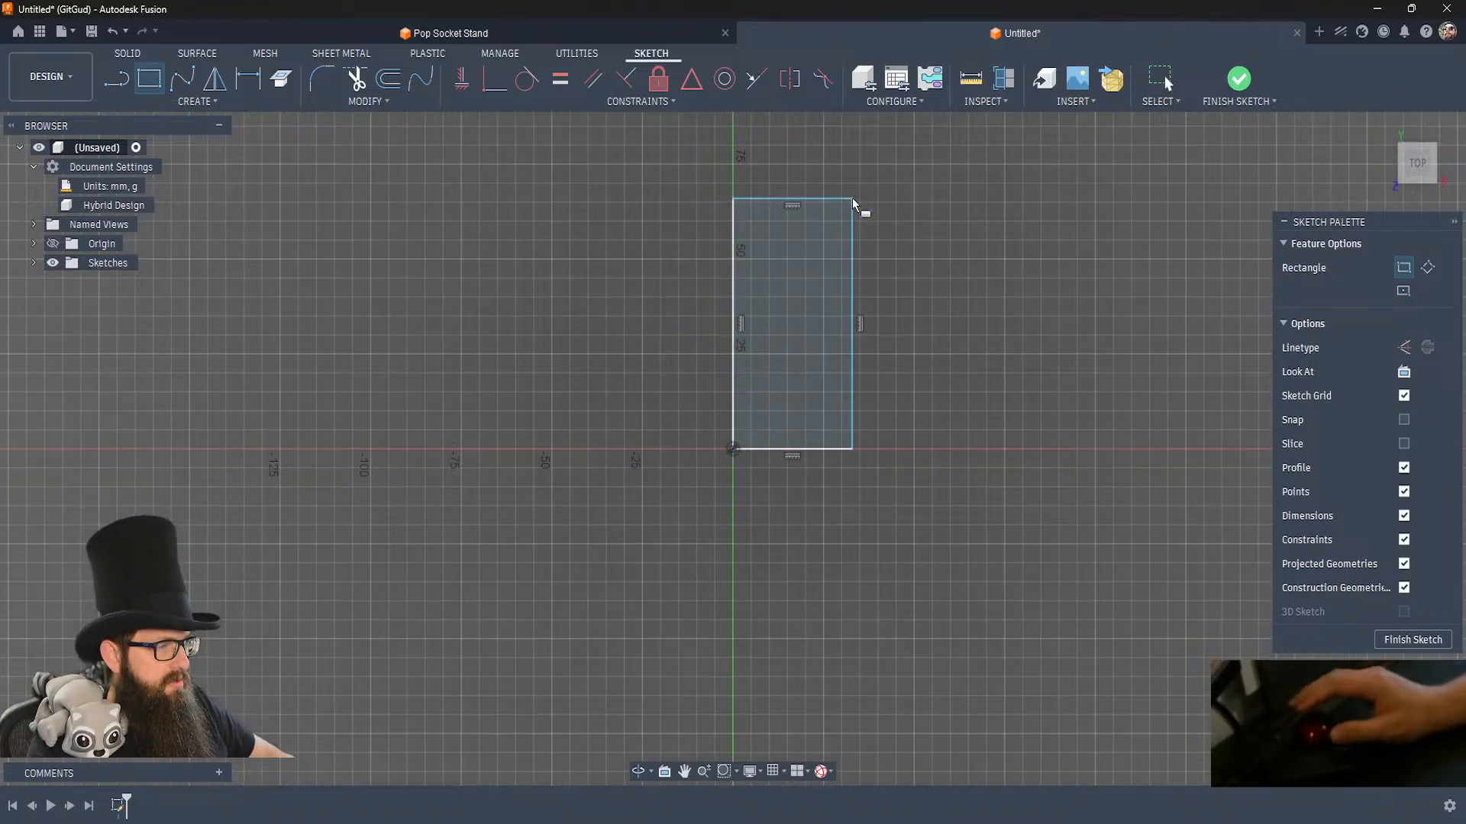
Dimension the rectangle to 70 mm high and 20 mm wide.
key("d")
left_click(853, 263)
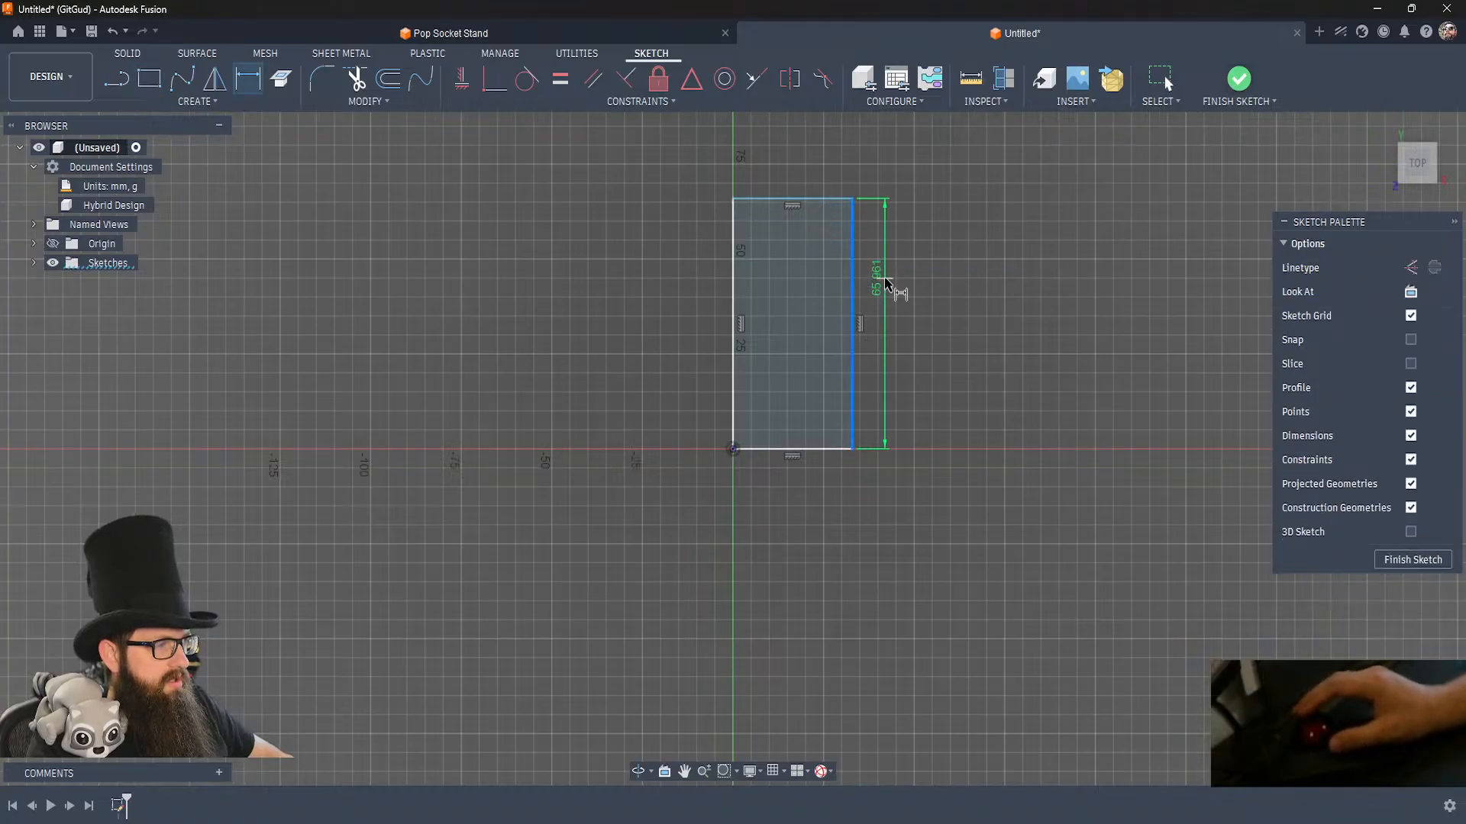
left_click(886, 286)
type("70")
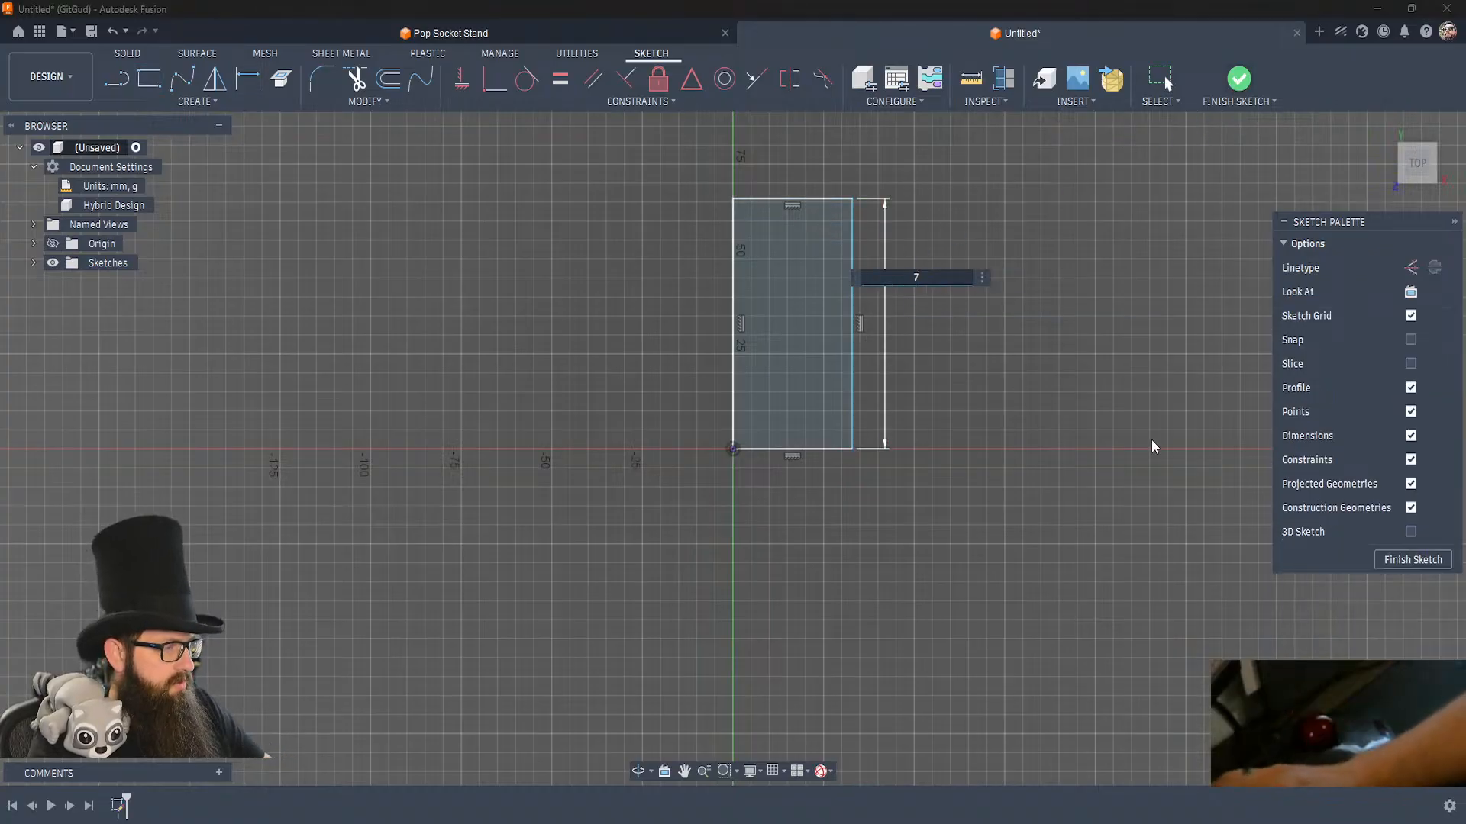
key("Return")
left_click(791, 185)
left_click(810, 162)
type("20")
key("Return")
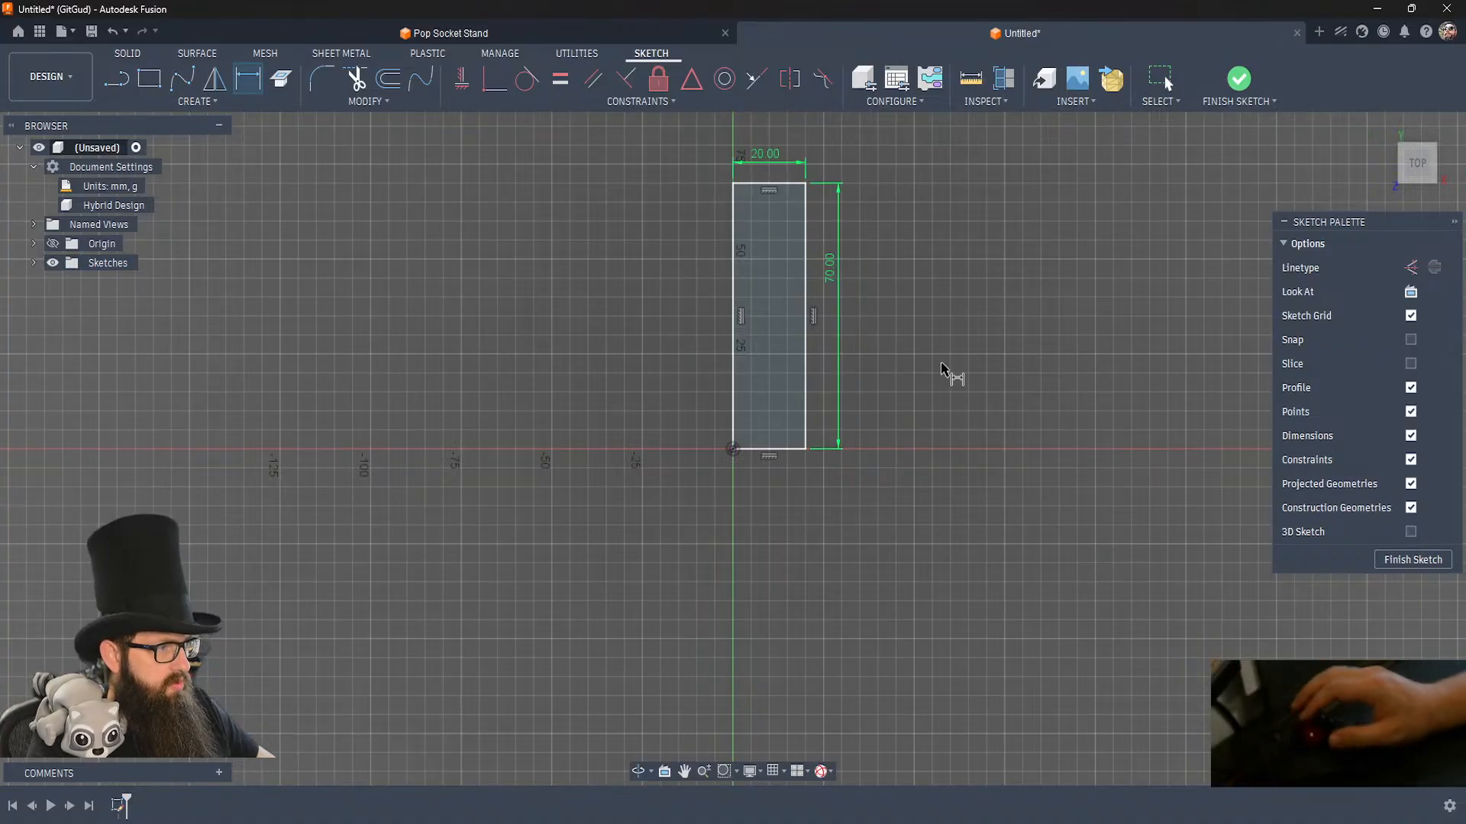
Finish the sketch and revolve the rectangle 360 degrees about its long edge on the Y axis as a new body.
left_click(1244, 84)
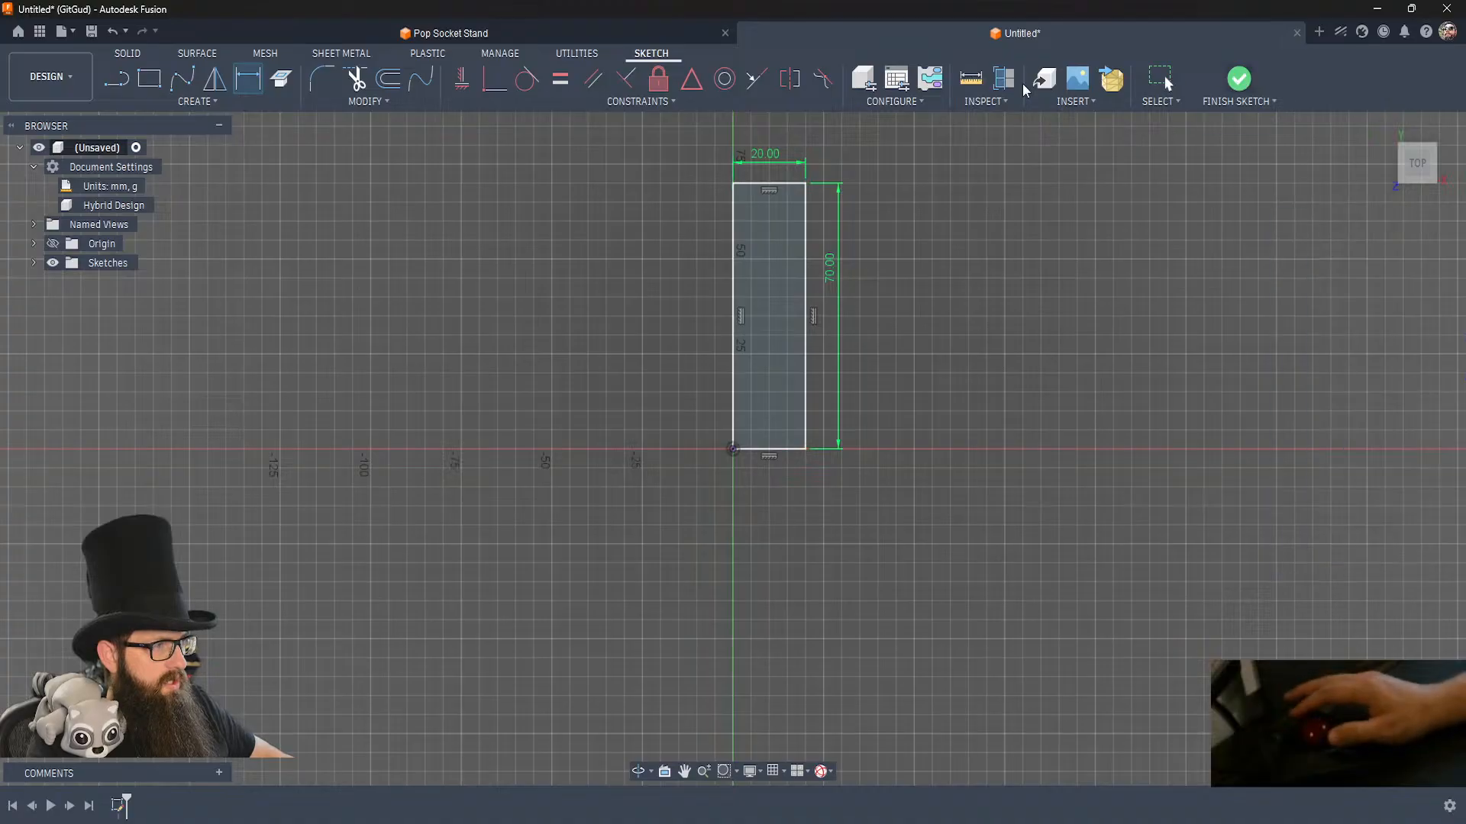
left_click(181, 78)
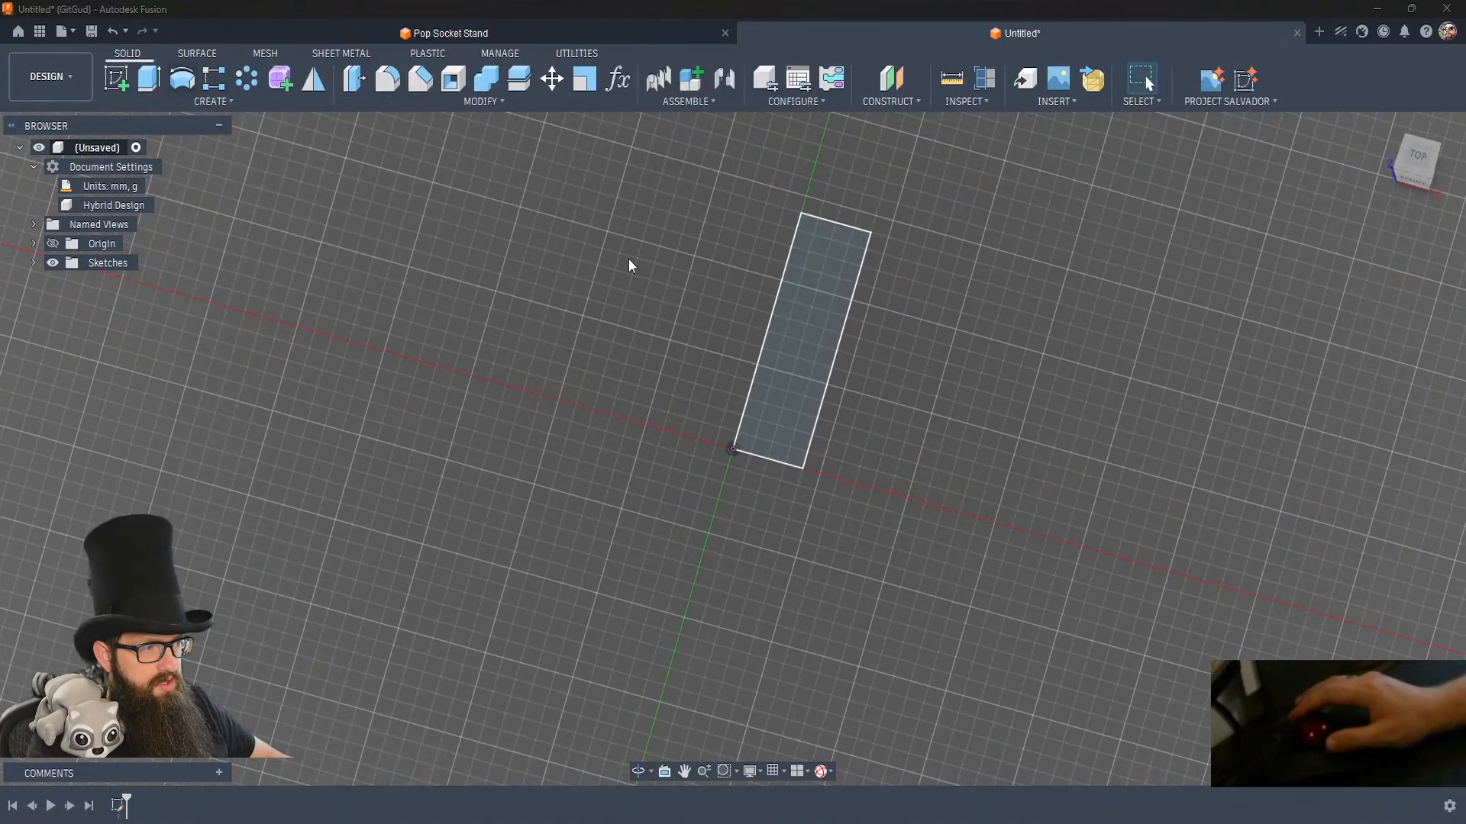
left_click(769, 306)
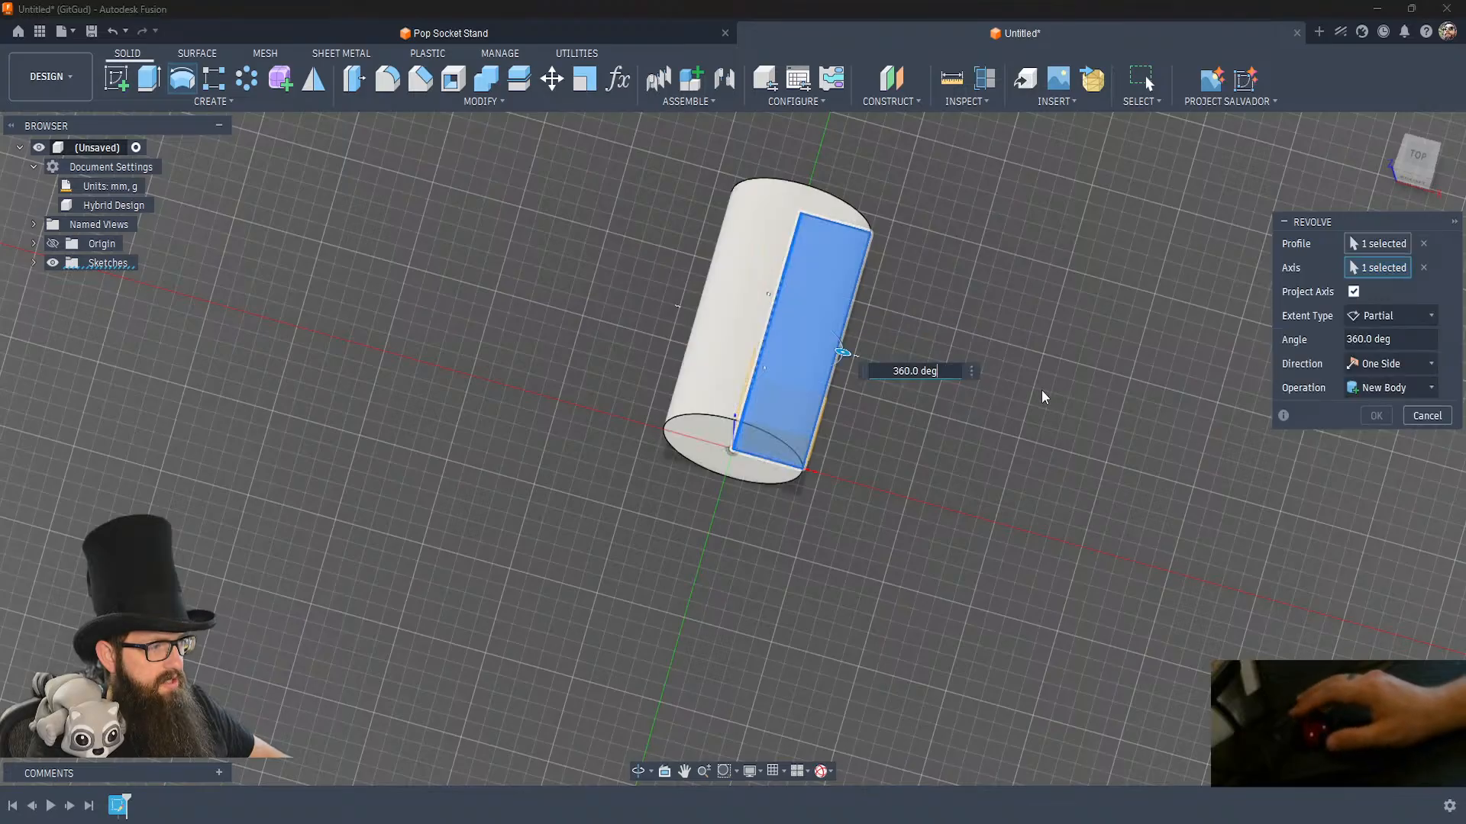
left_click(1376, 415)
Delete the revolve feature, reopen its sketch and delete the whole rectangle from it.
middle_click_drag(877, 486, 1046, 525, "shift")
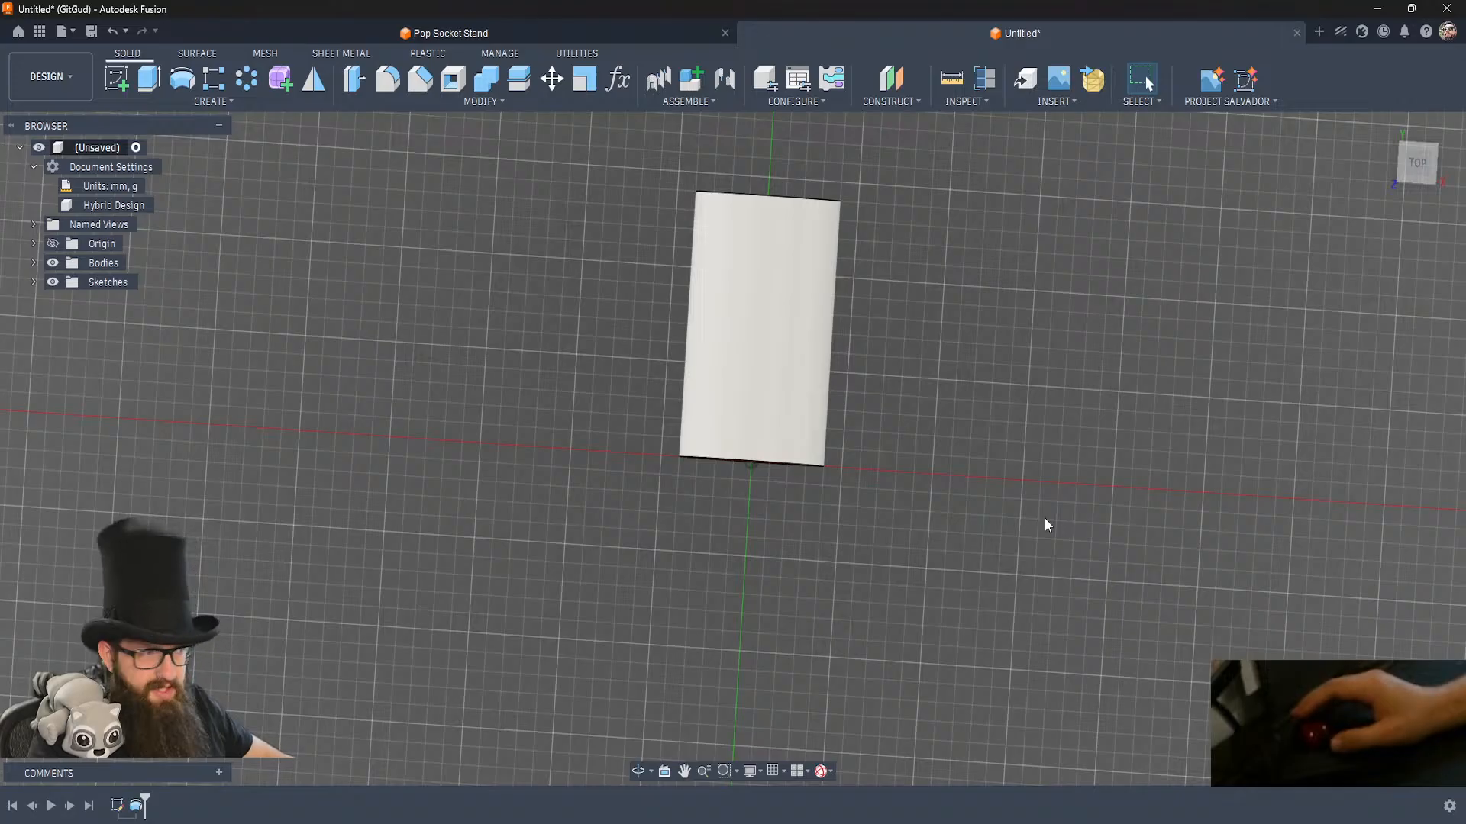
left_click(135, 812)
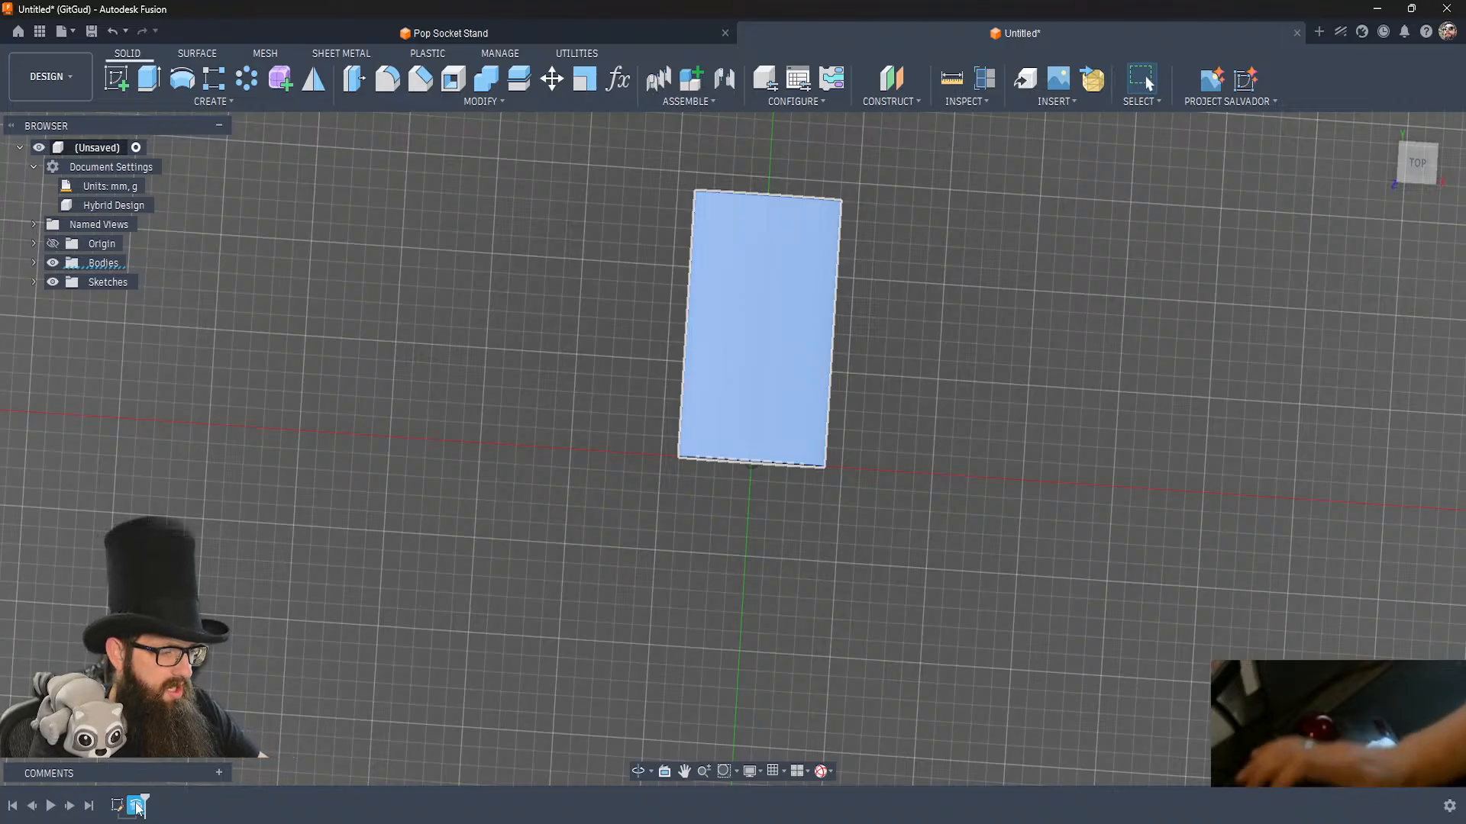
key("Delete")
mouse_move(118, 814)
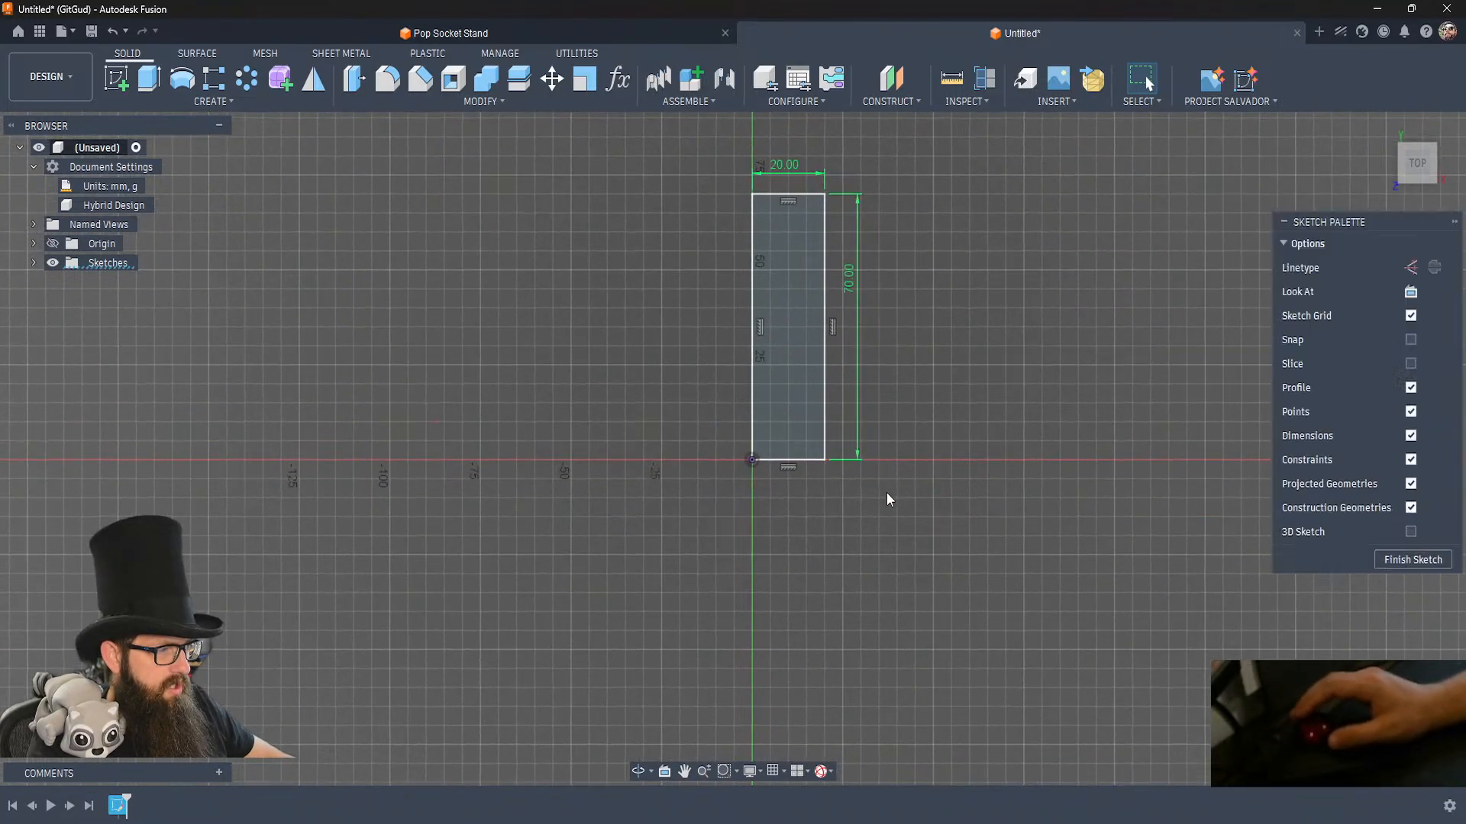
double_click(828, 411)
key("Delete")
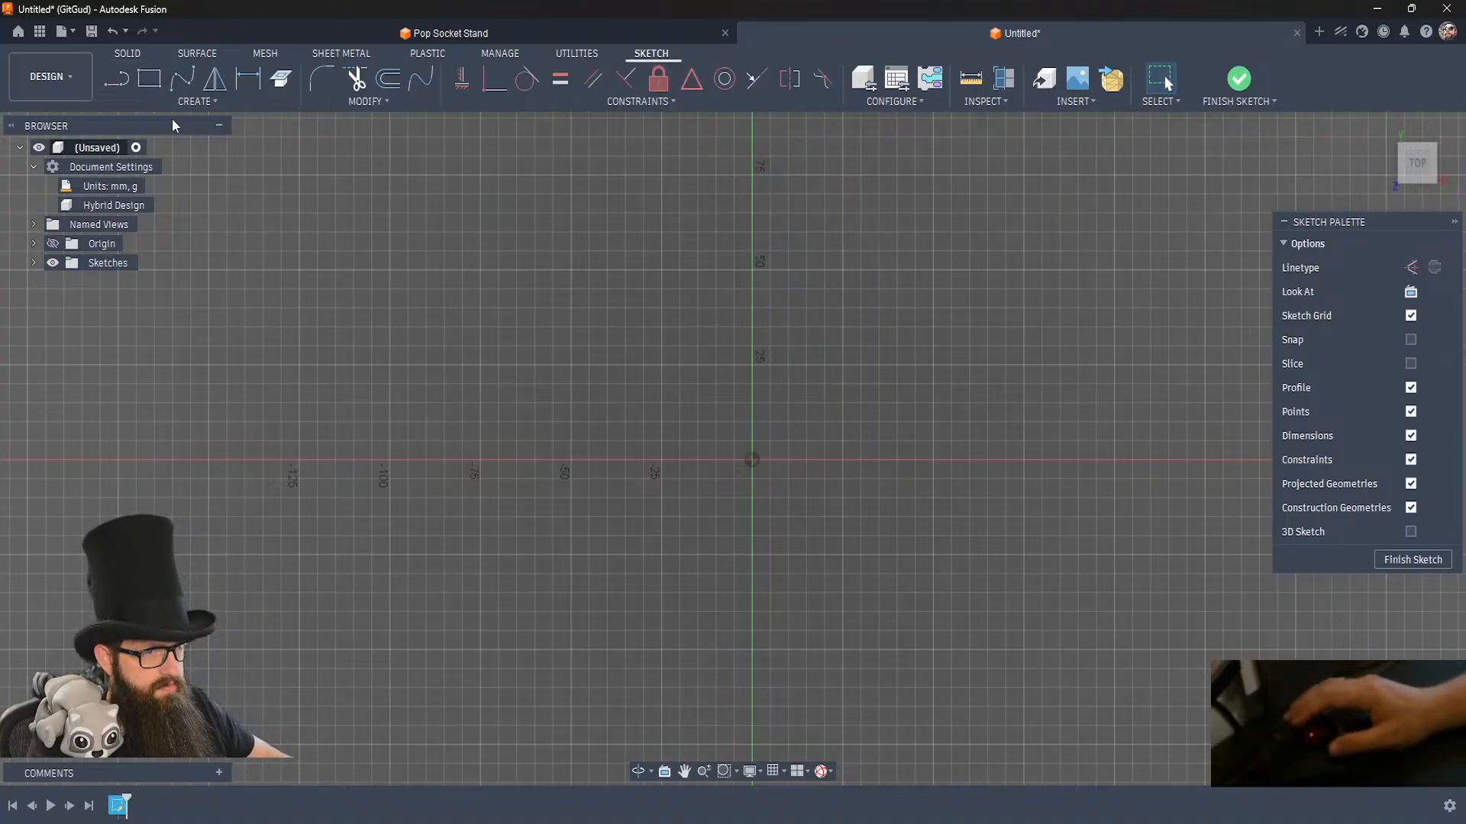
Draw a 20 mm horizontal base line from the sketch origin along the positive X axis.
left_click(116, 78)
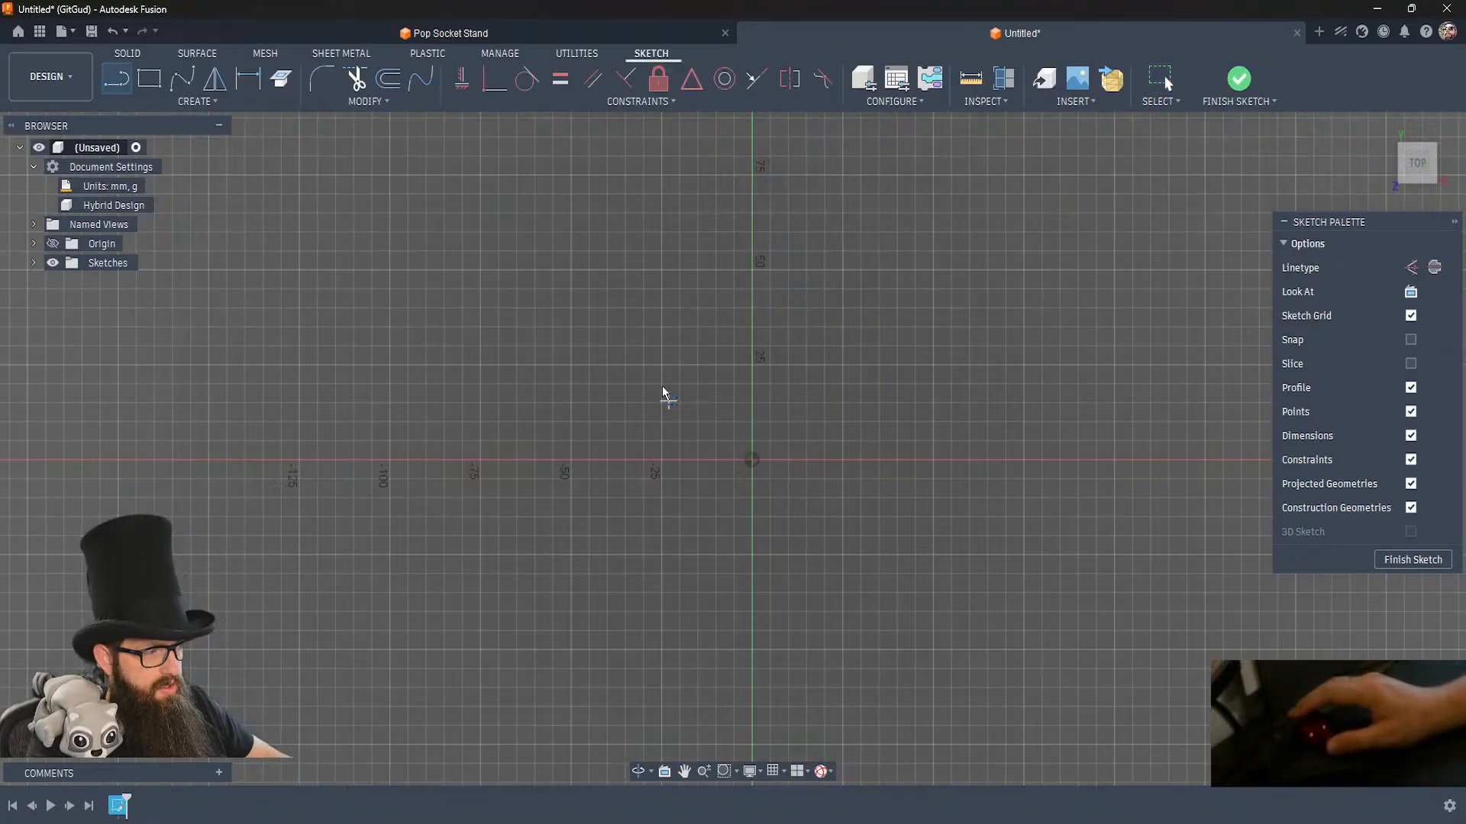
left_click(752, 461)
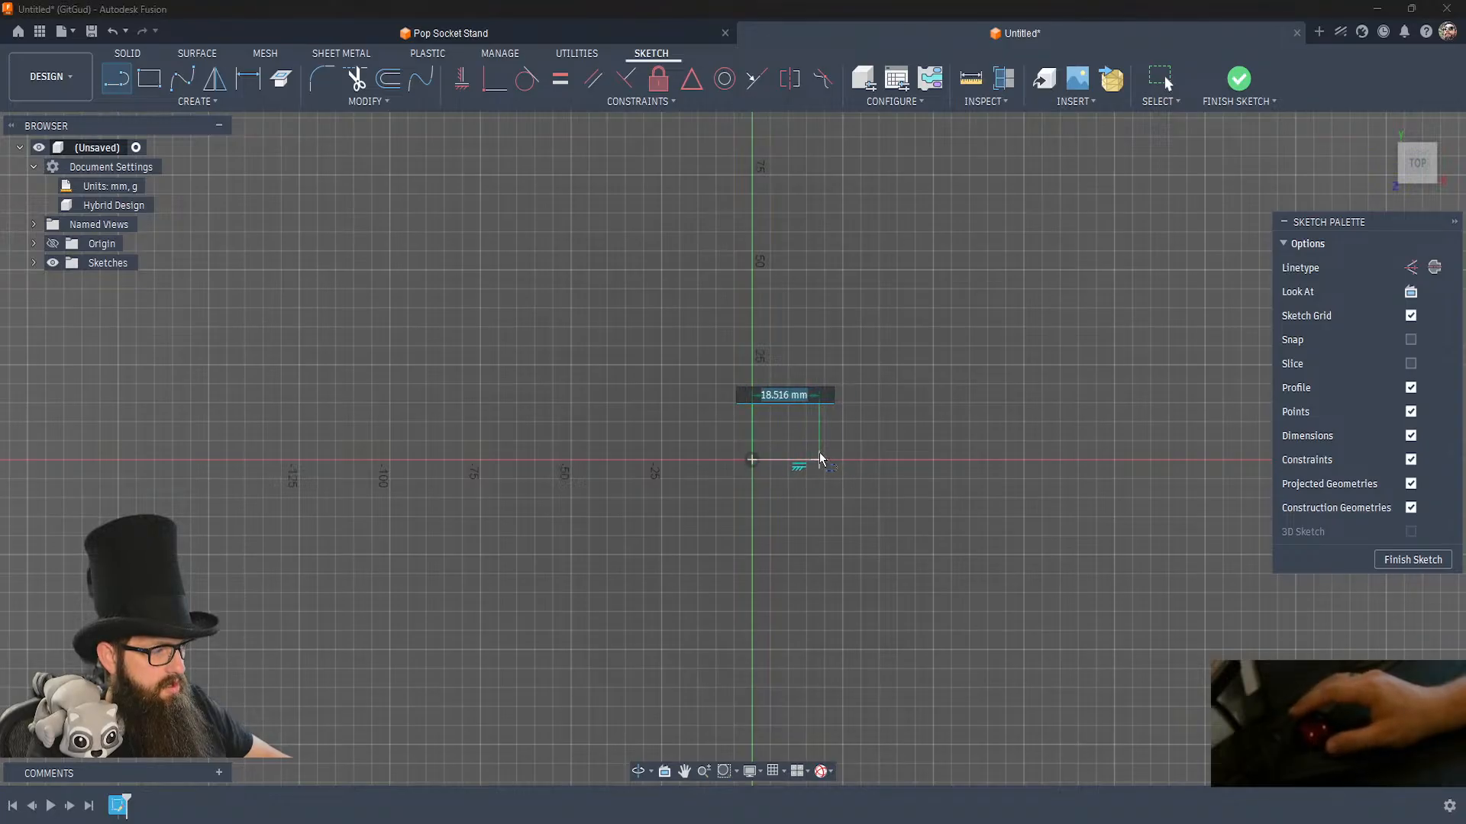
type("20")
key("Return")
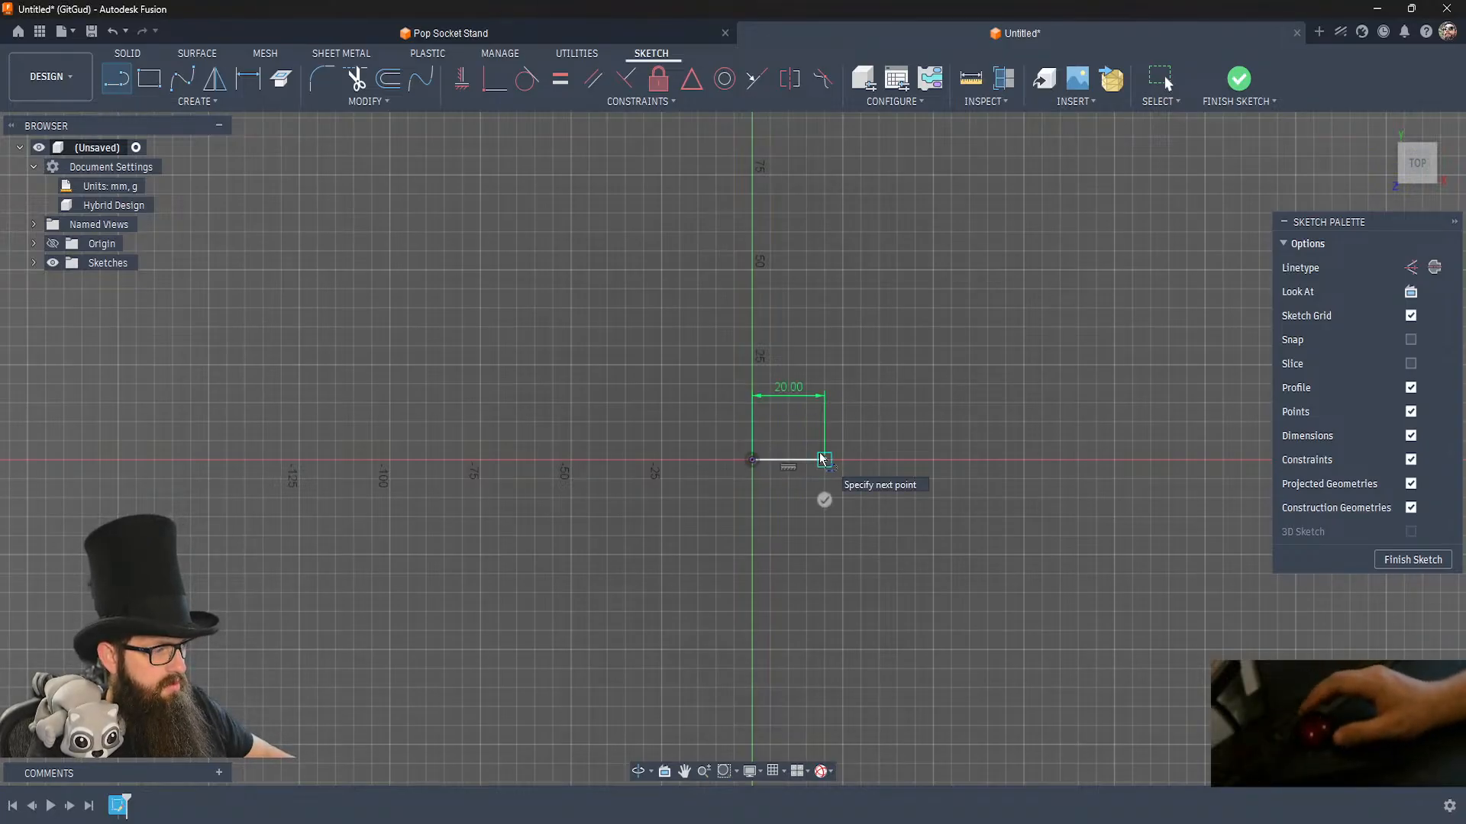
key("Escape")
Draw a 70 mm vertical line up from the origin, continuing into a horizontal top line slightly longer than the base line.
left_click(752, 460)
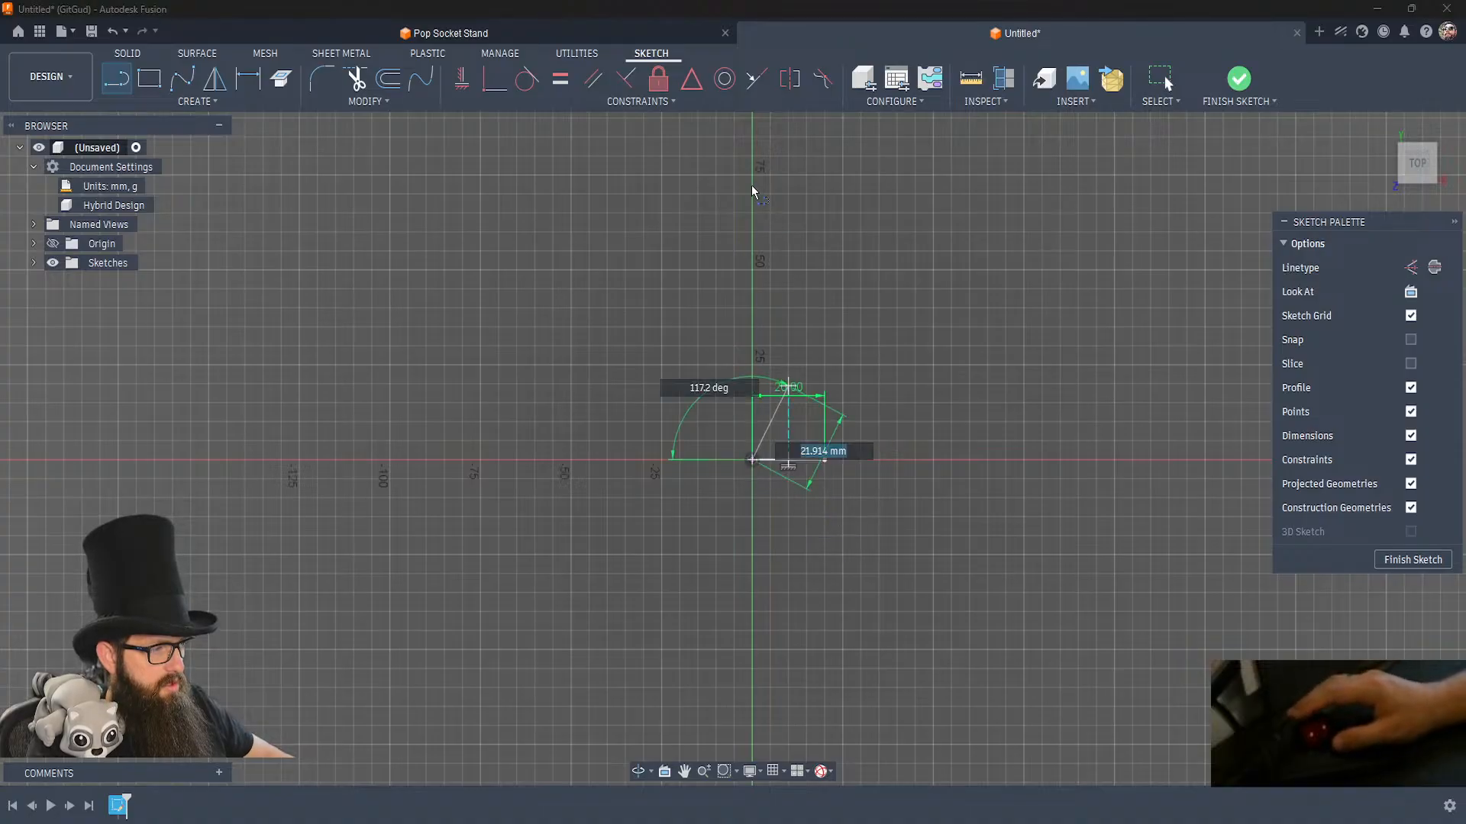
type("70")
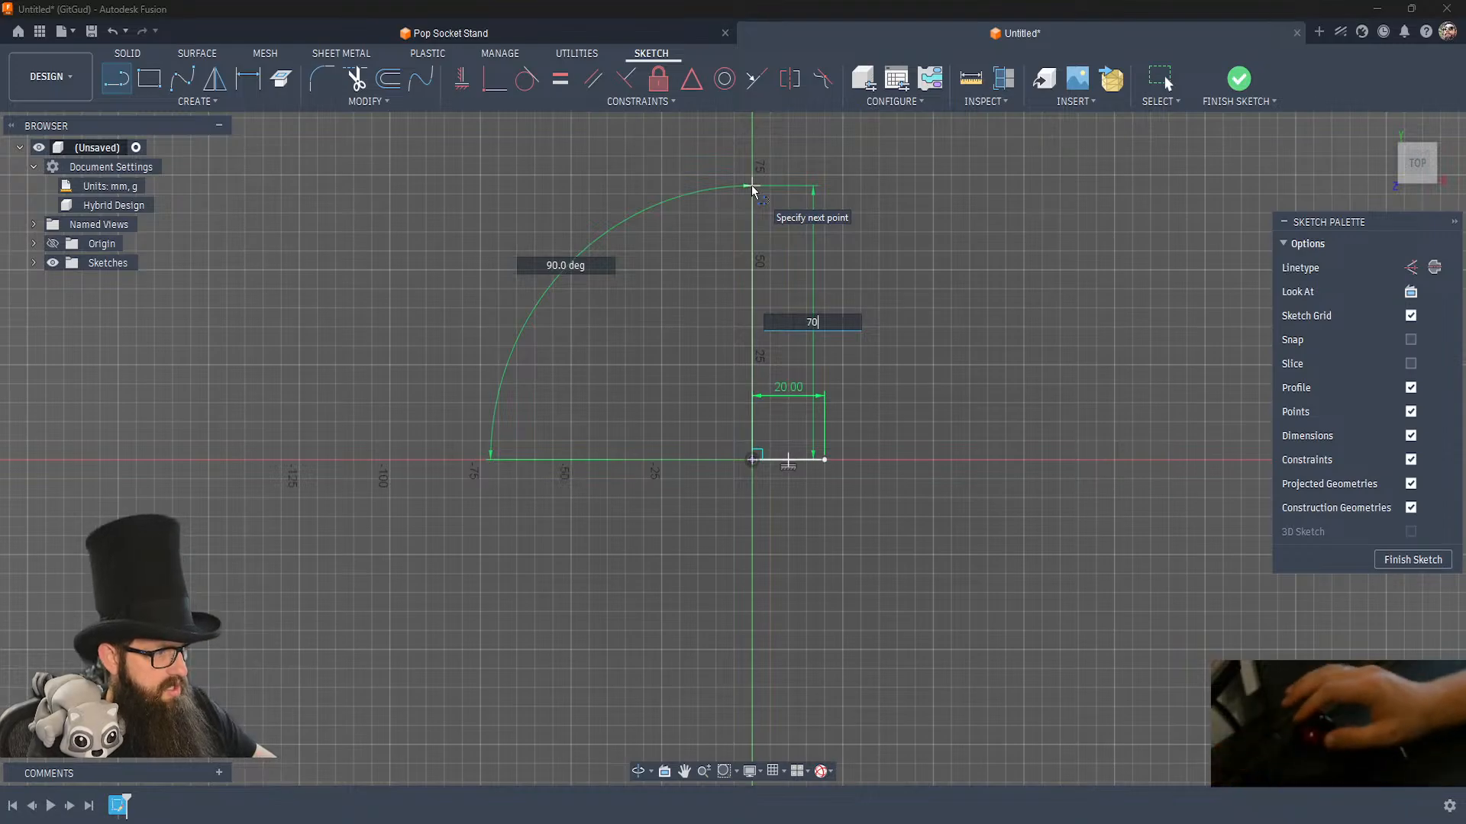
key("Return")
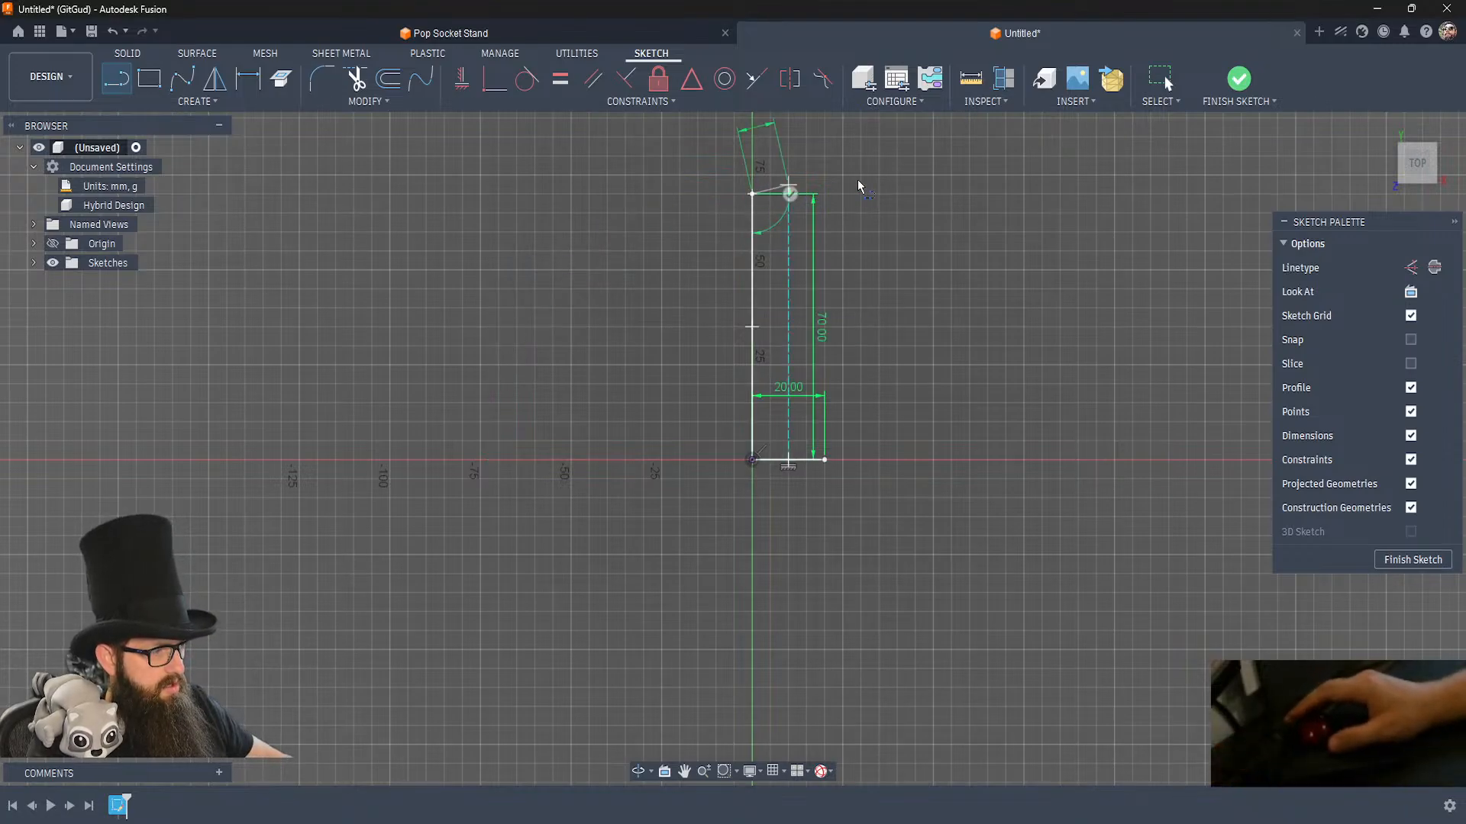
left_click(849, 194)
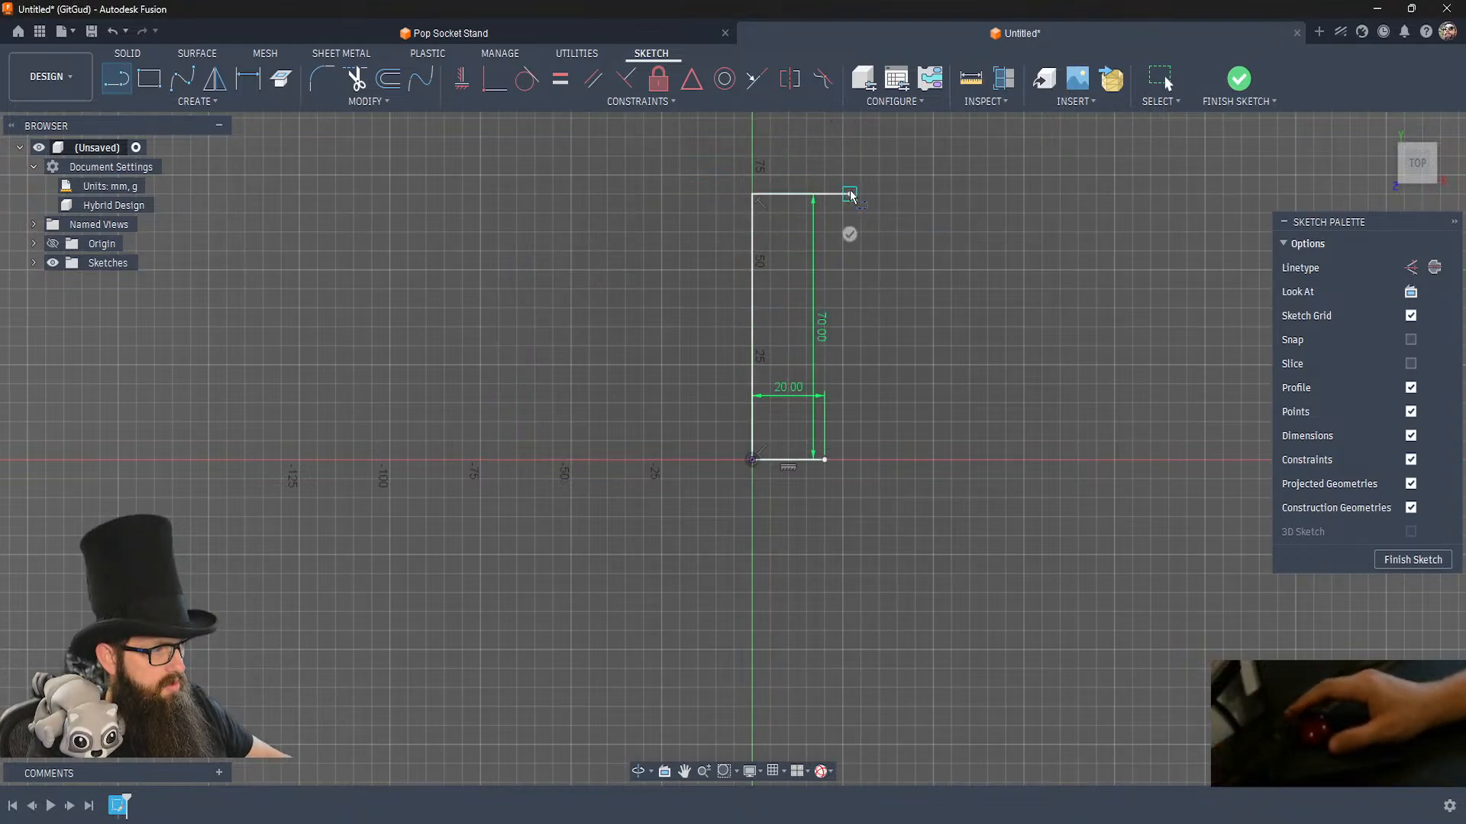
key("Escape")
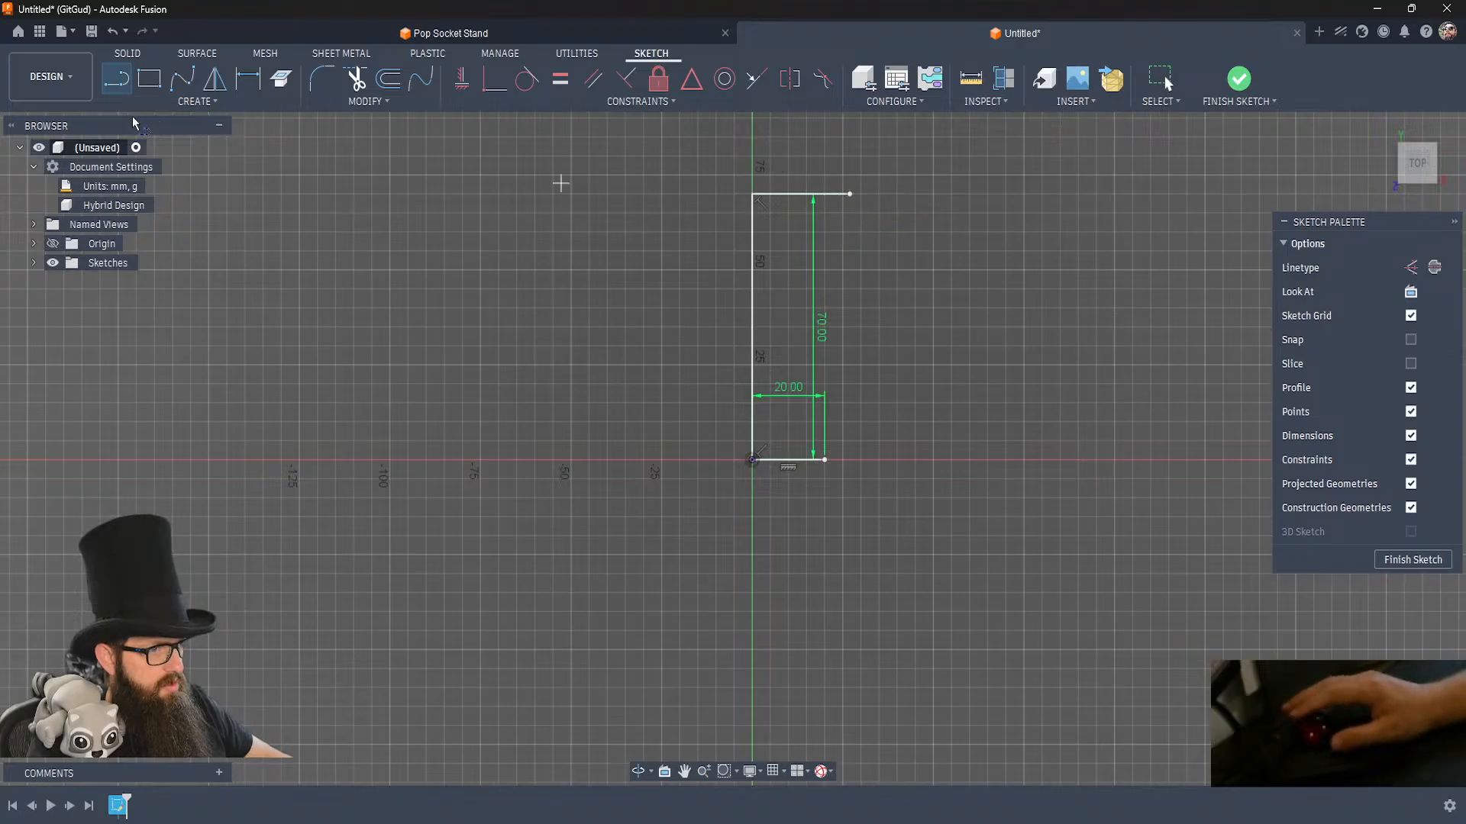
Connect the free ends of the base and top lines with a fit point spline and flare its upper tangent handle outward.
left_click(824, 459)
left_click(849, 194)
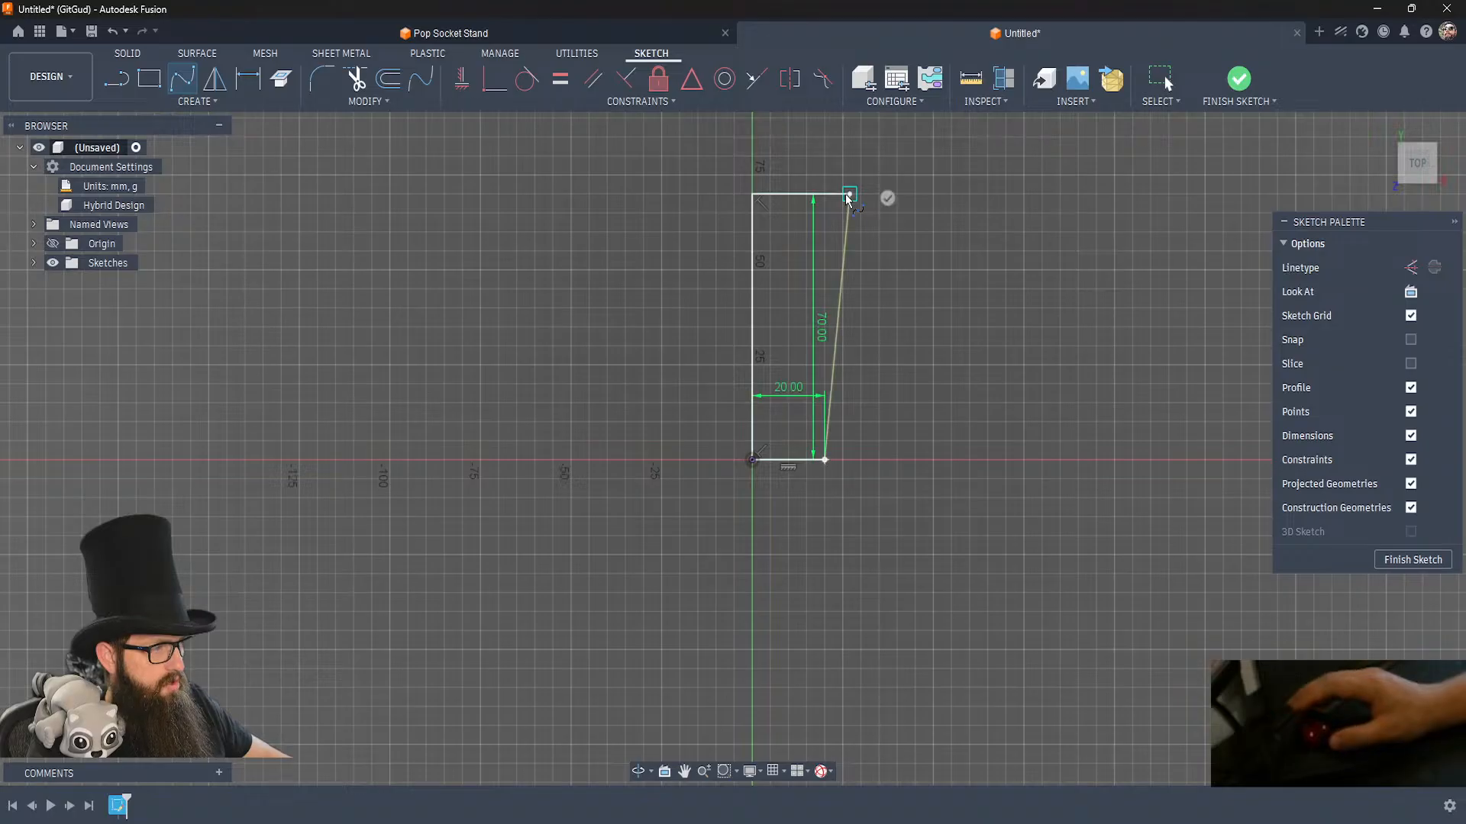
key("Escape")
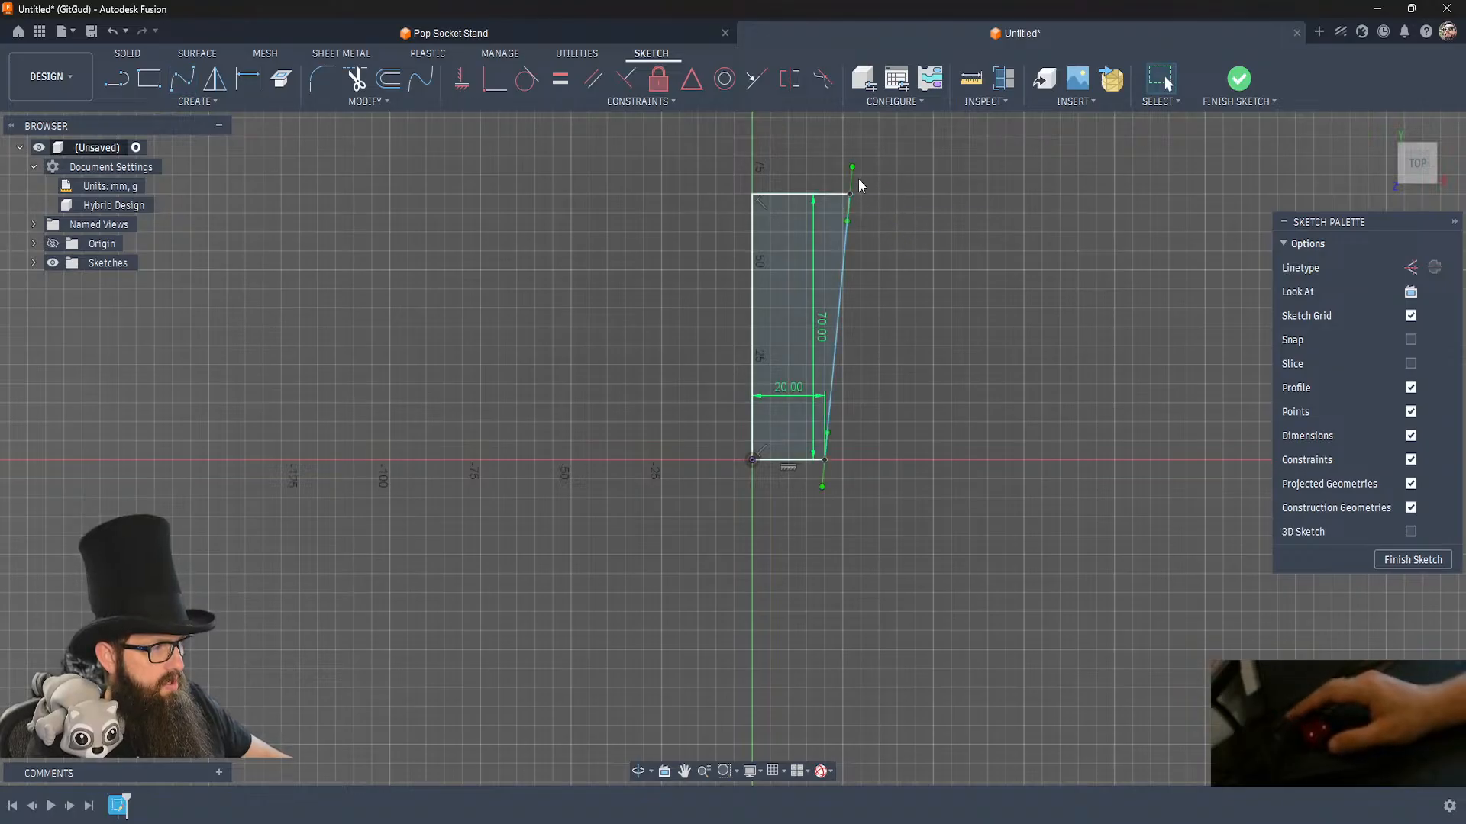
left_click_drag(853, 168, 856, 170)
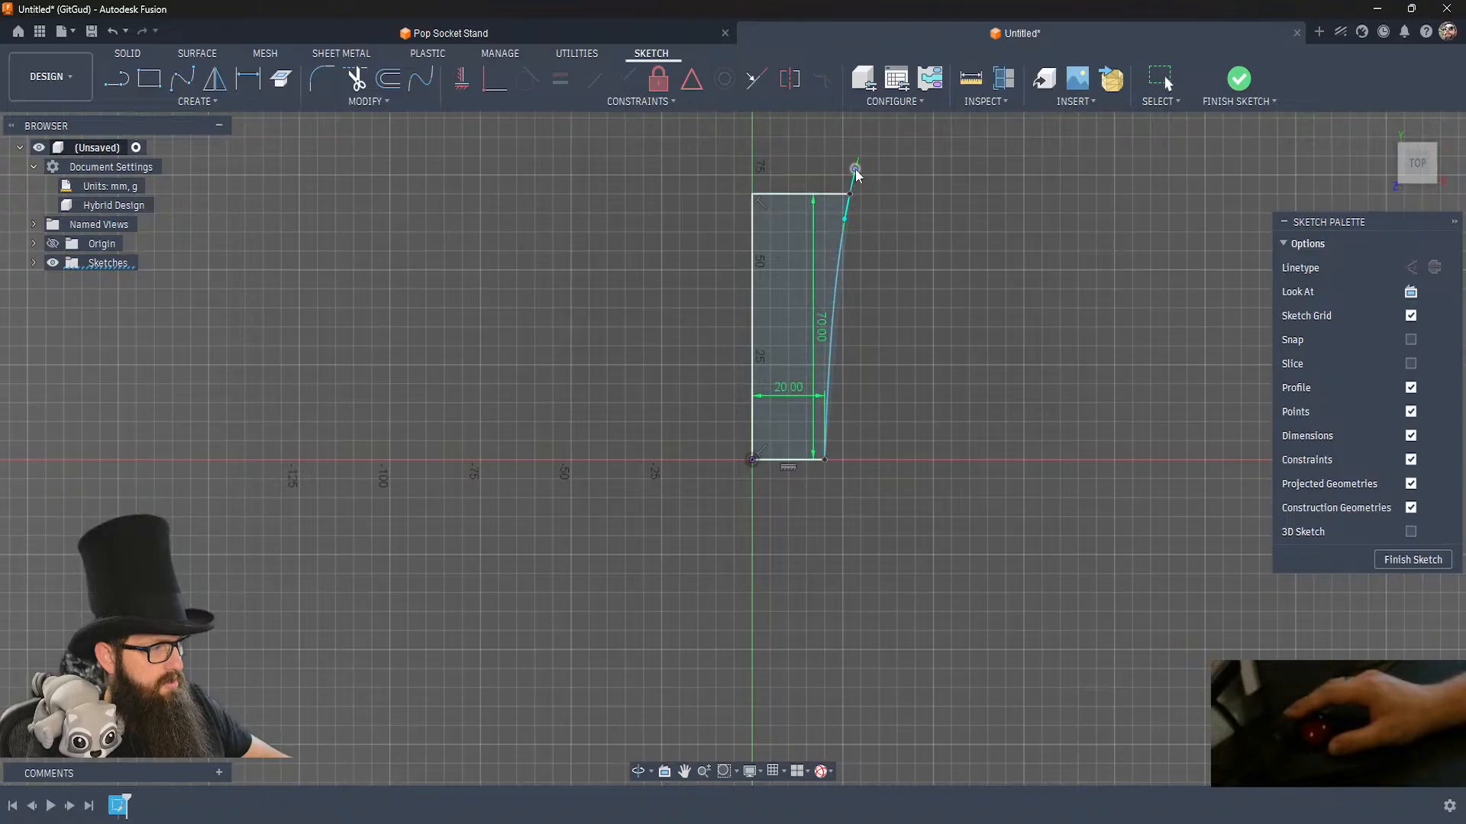
Constrain the spline's lower tangent handle at the base line's end to vertical.
left_click(825, 460)
left_click(825, 474)
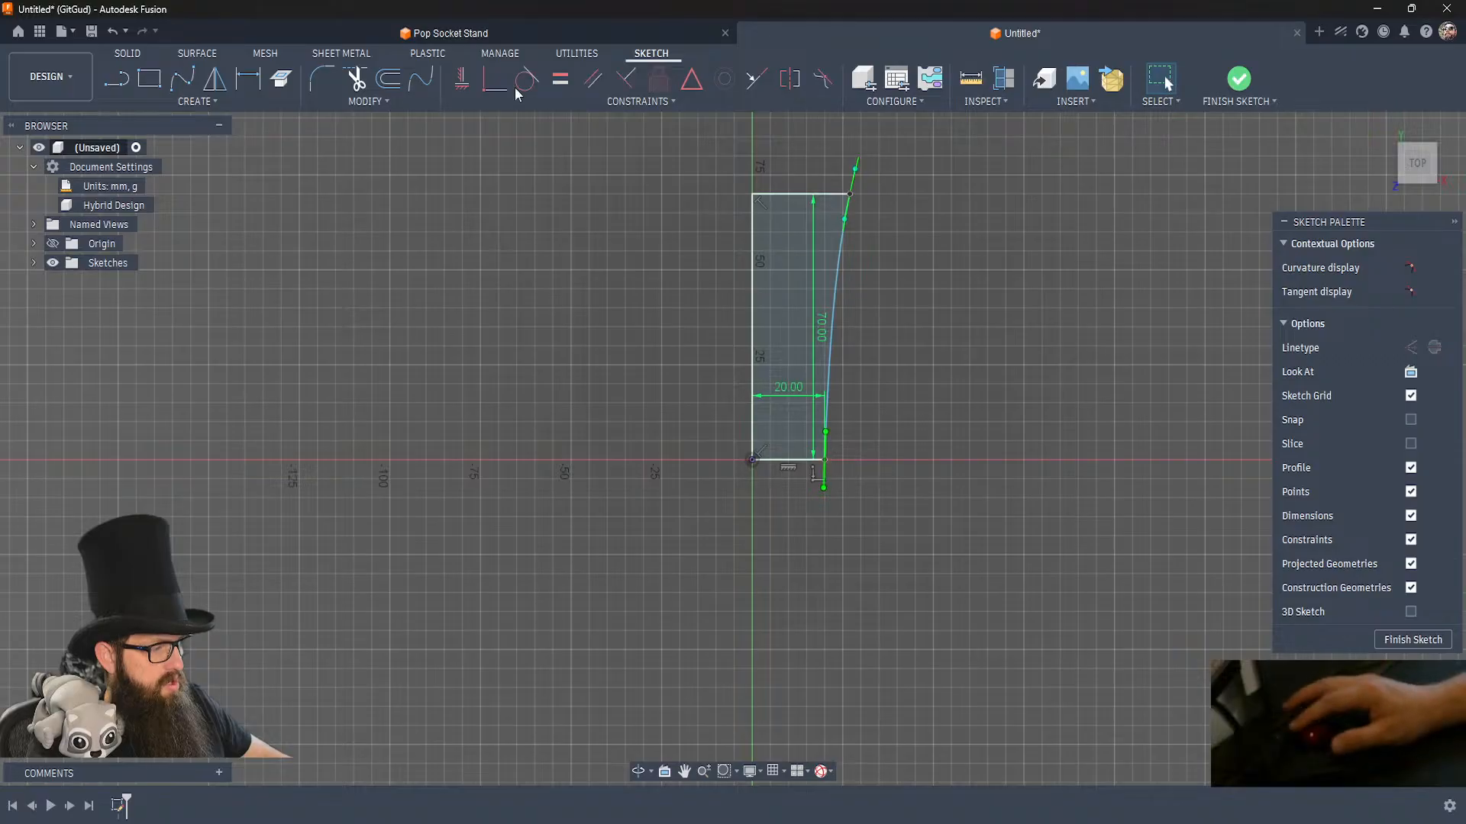
left_click(463, 84)
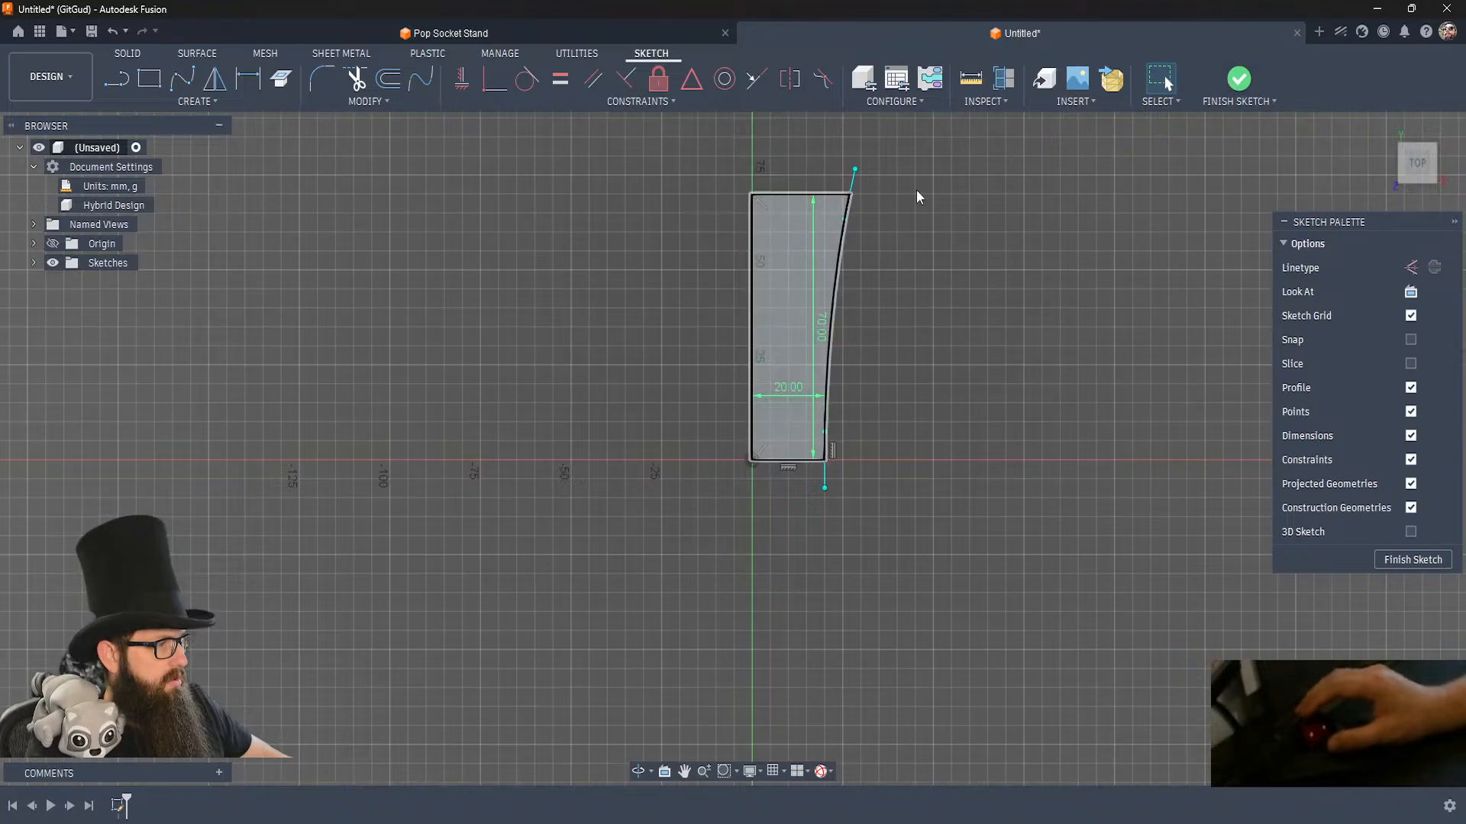
Finish the sketch and, with Sketch1 shown in the model, select its closed curved profile.
left_click(1239, 83)
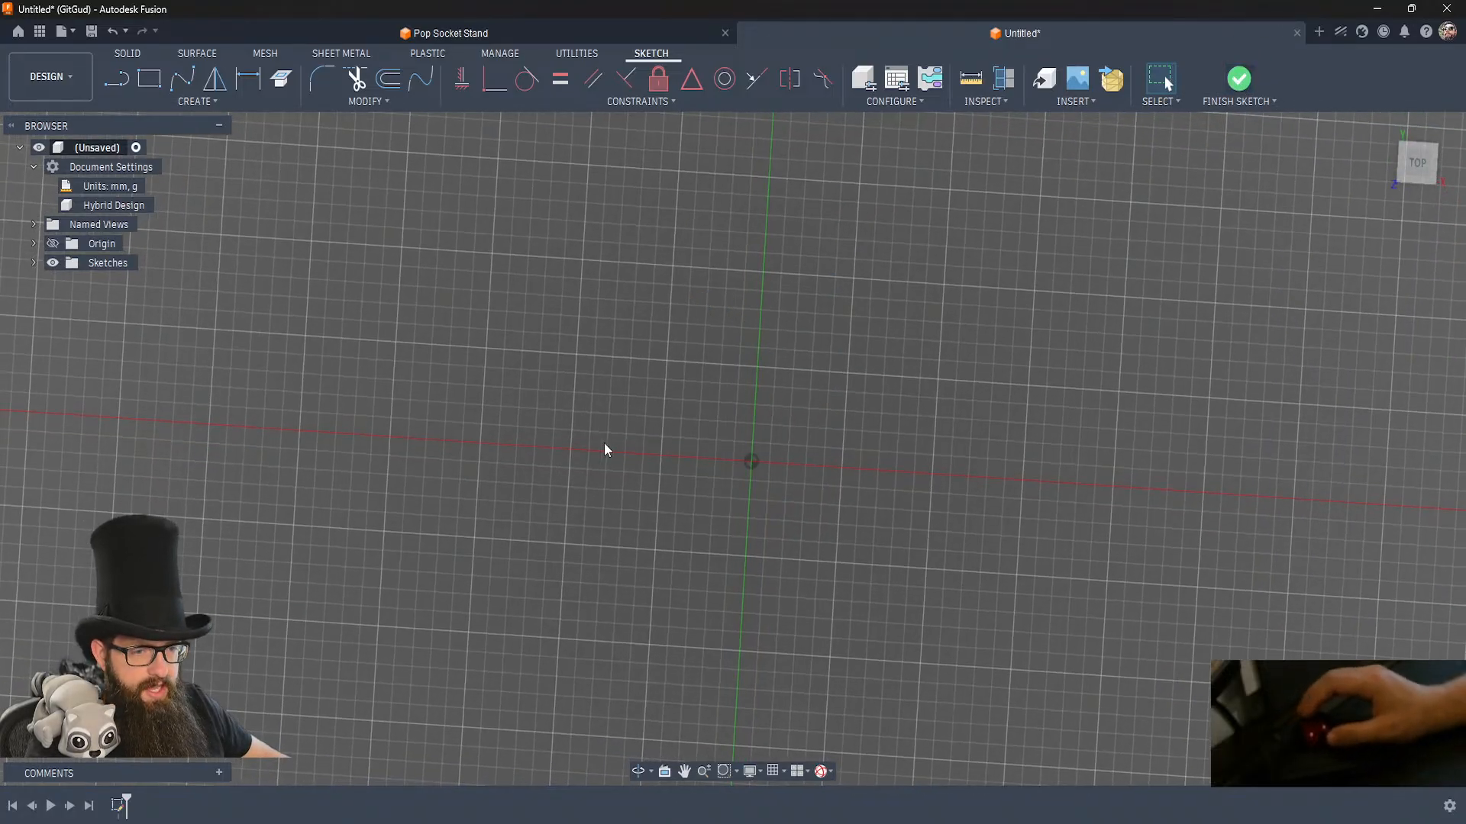
left_click(34, 264)
left_click(66, 282)
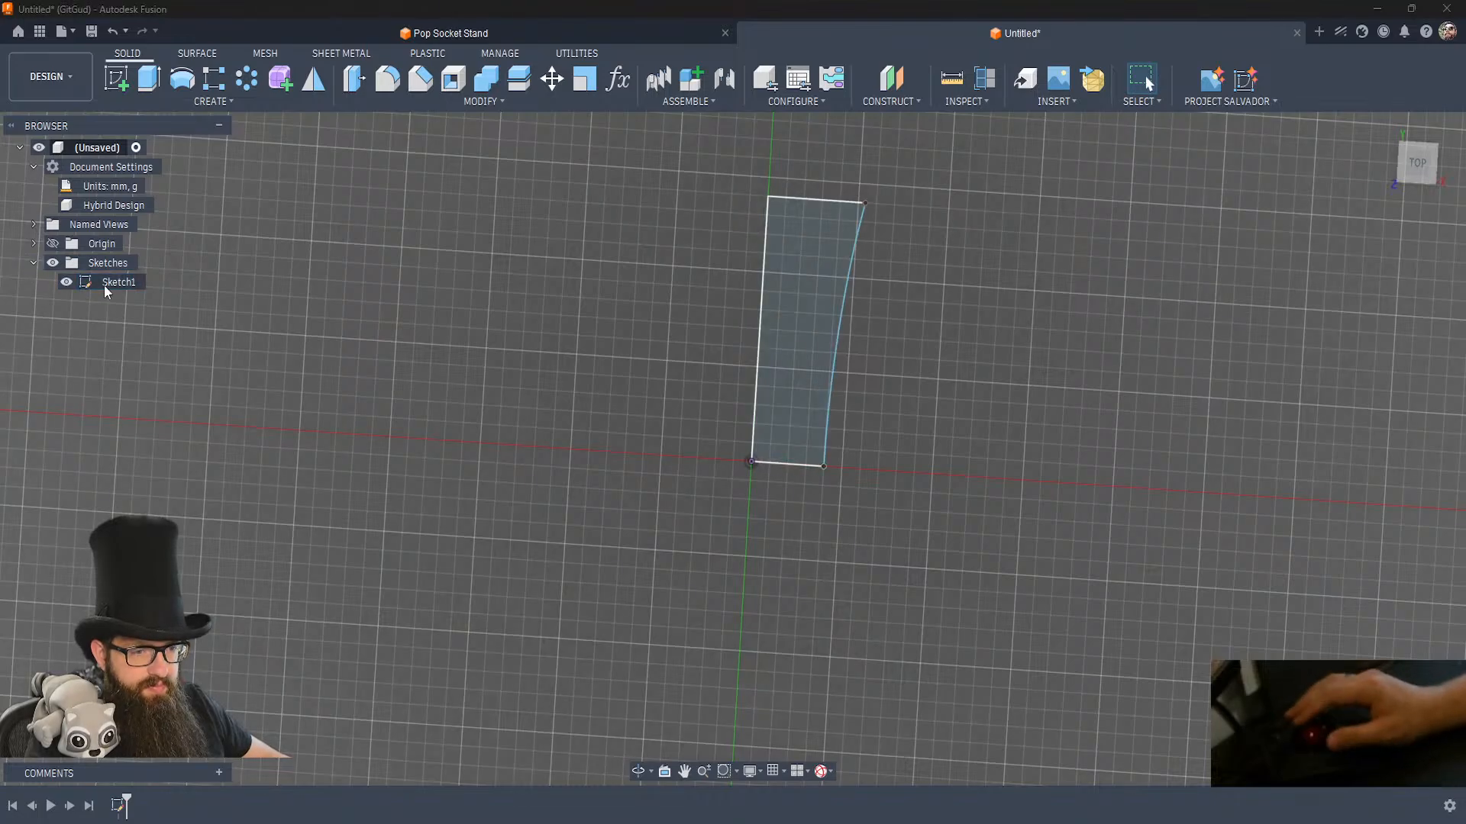
left_click(791, 280)
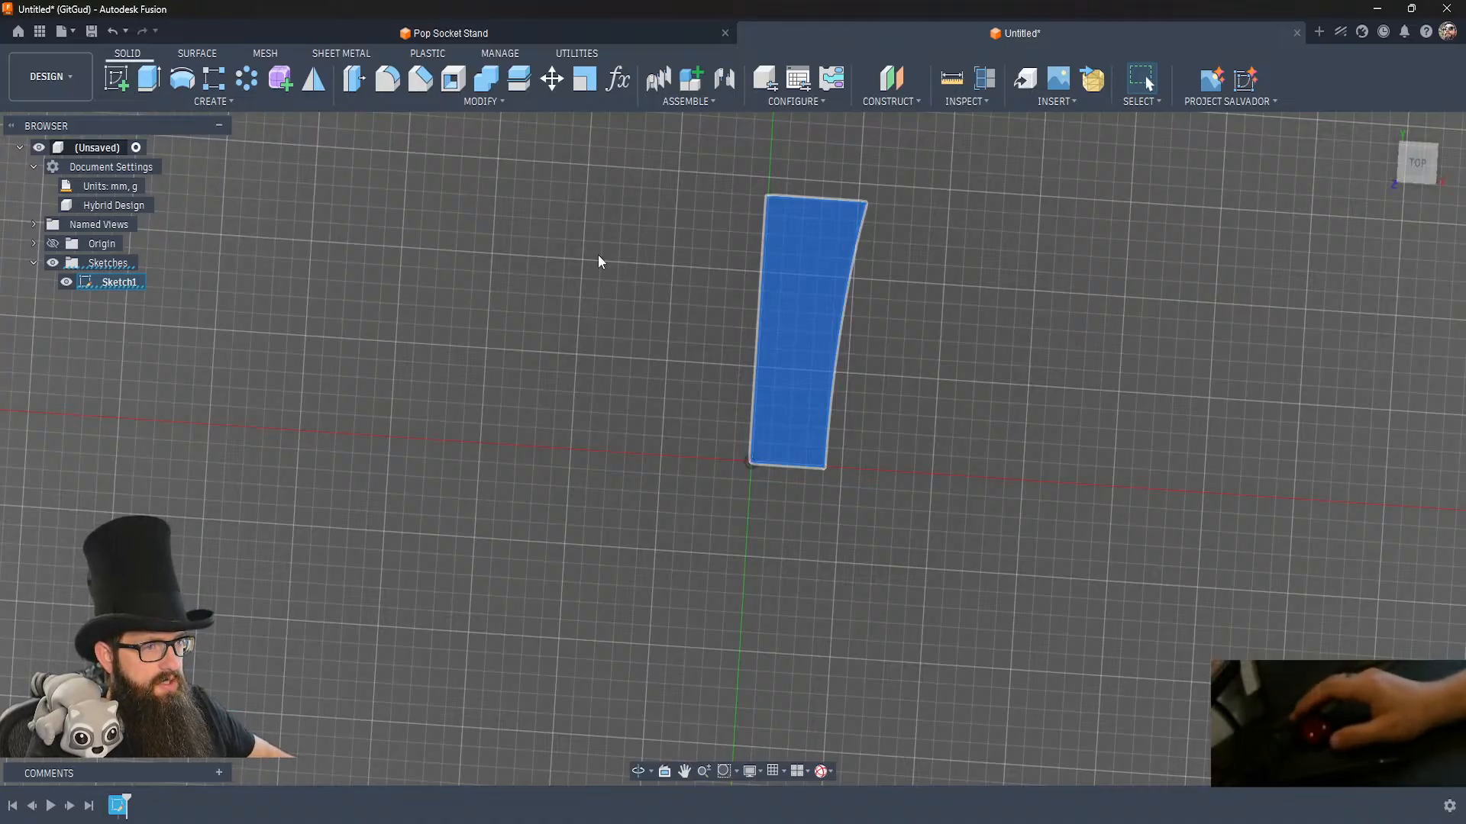
Revolve the selected profile 360 degrees into a solid and fillet the body's wide rim edge with a 1 mm radius.
left_click(189, 85)
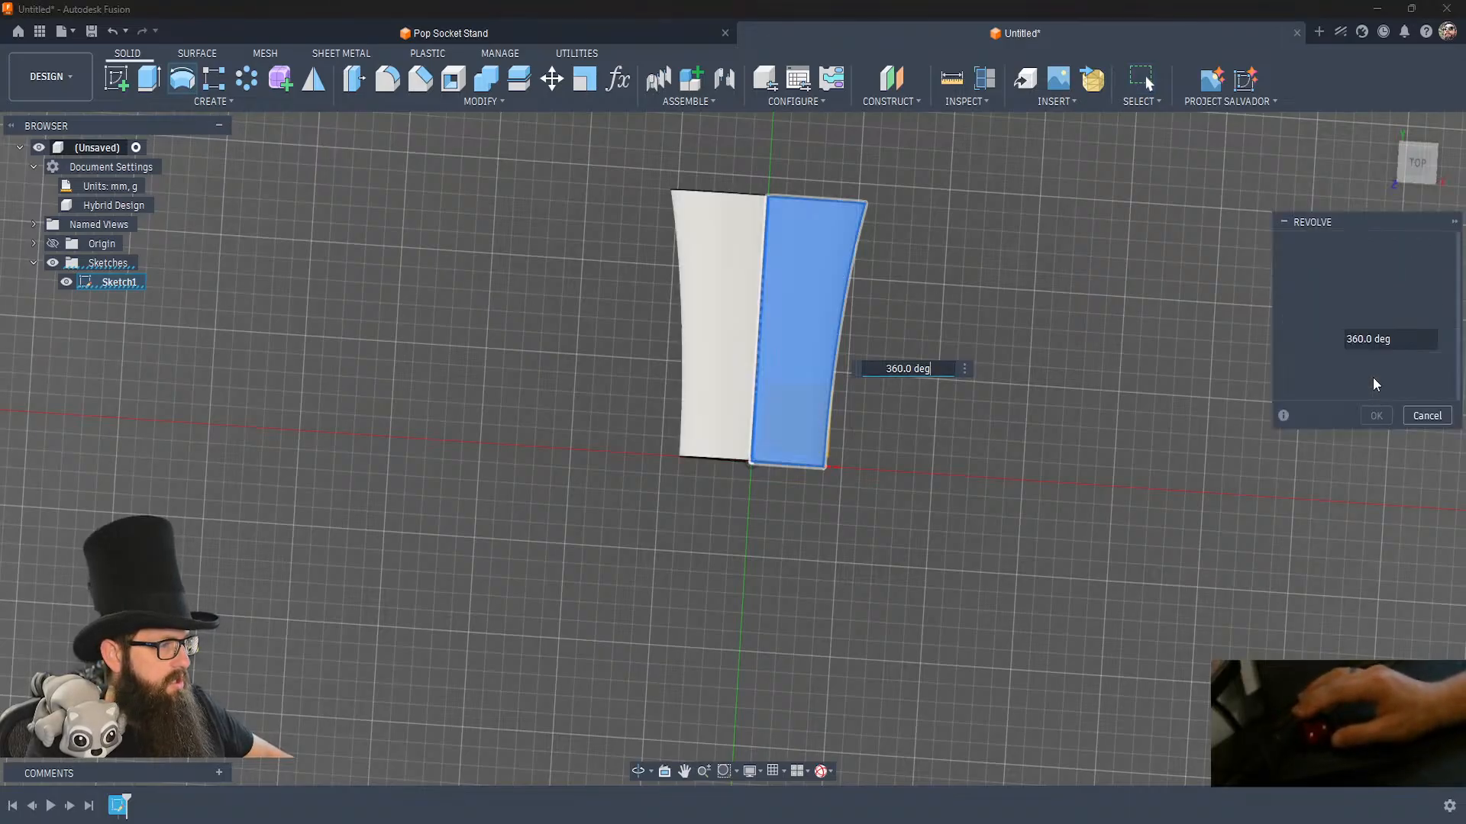
left_click(1377, 419)
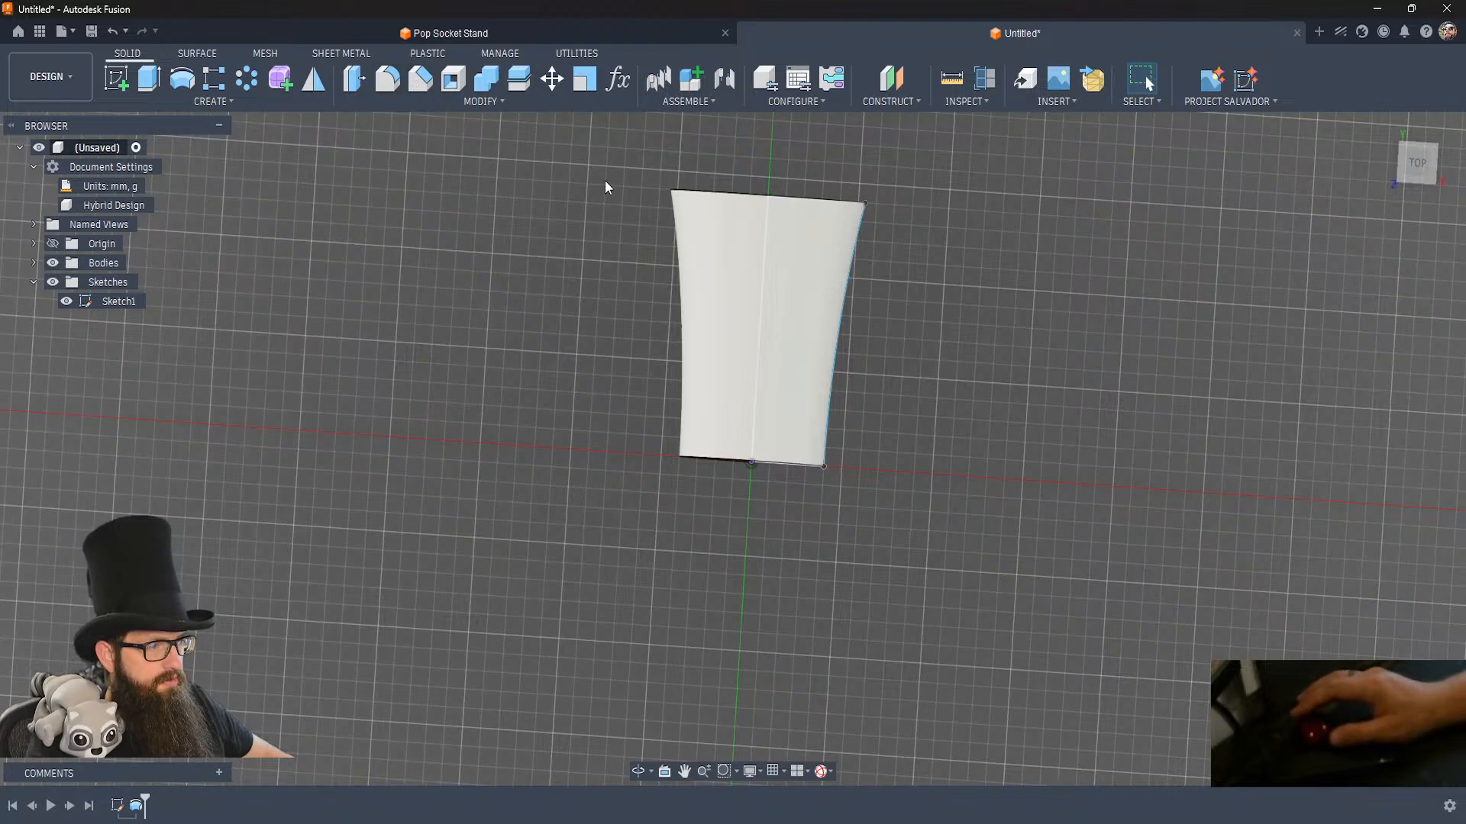
key("f")
left_click(679, 190)
type("1")
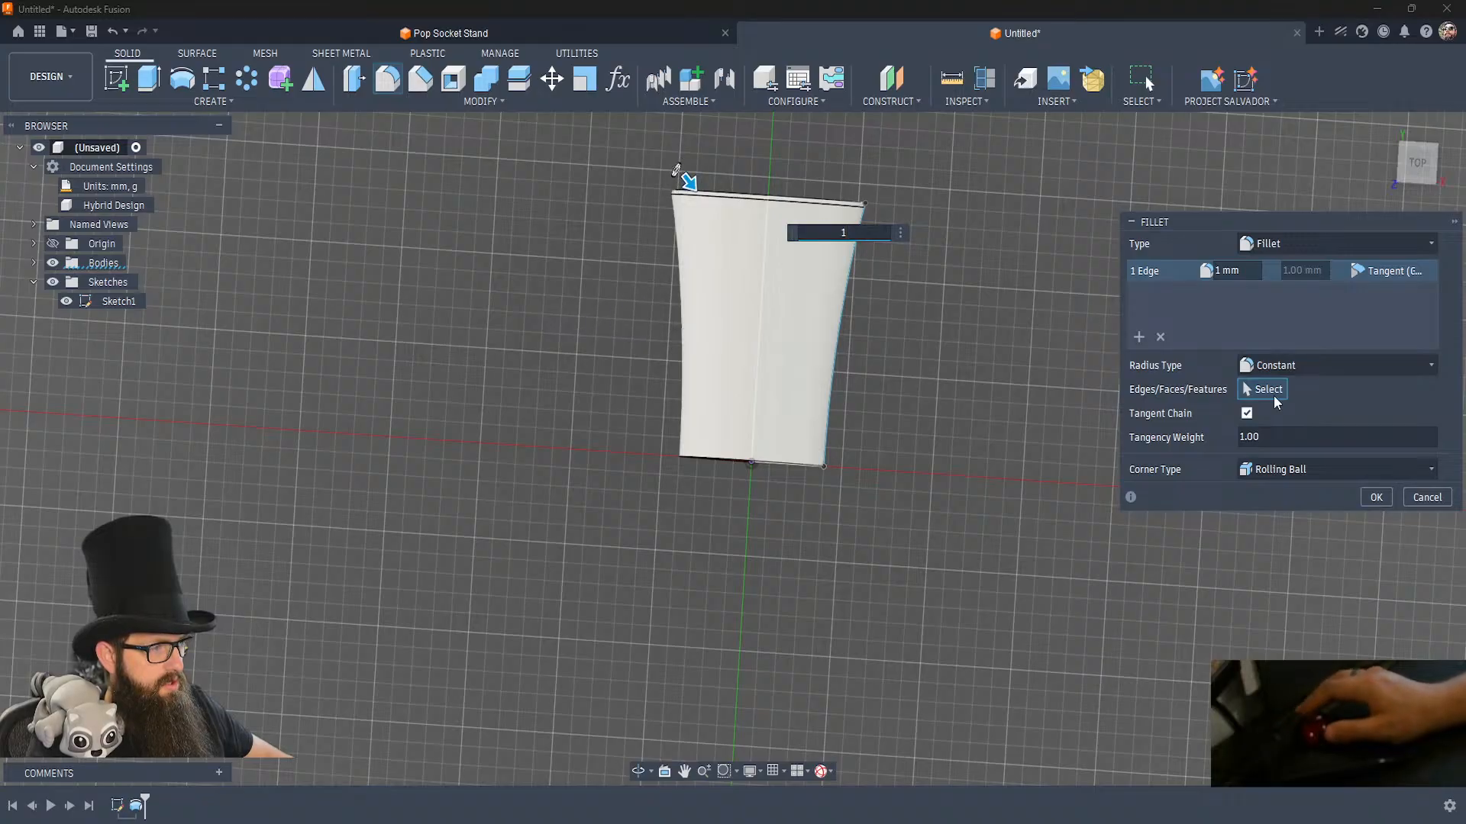
left_click(1388, 500)
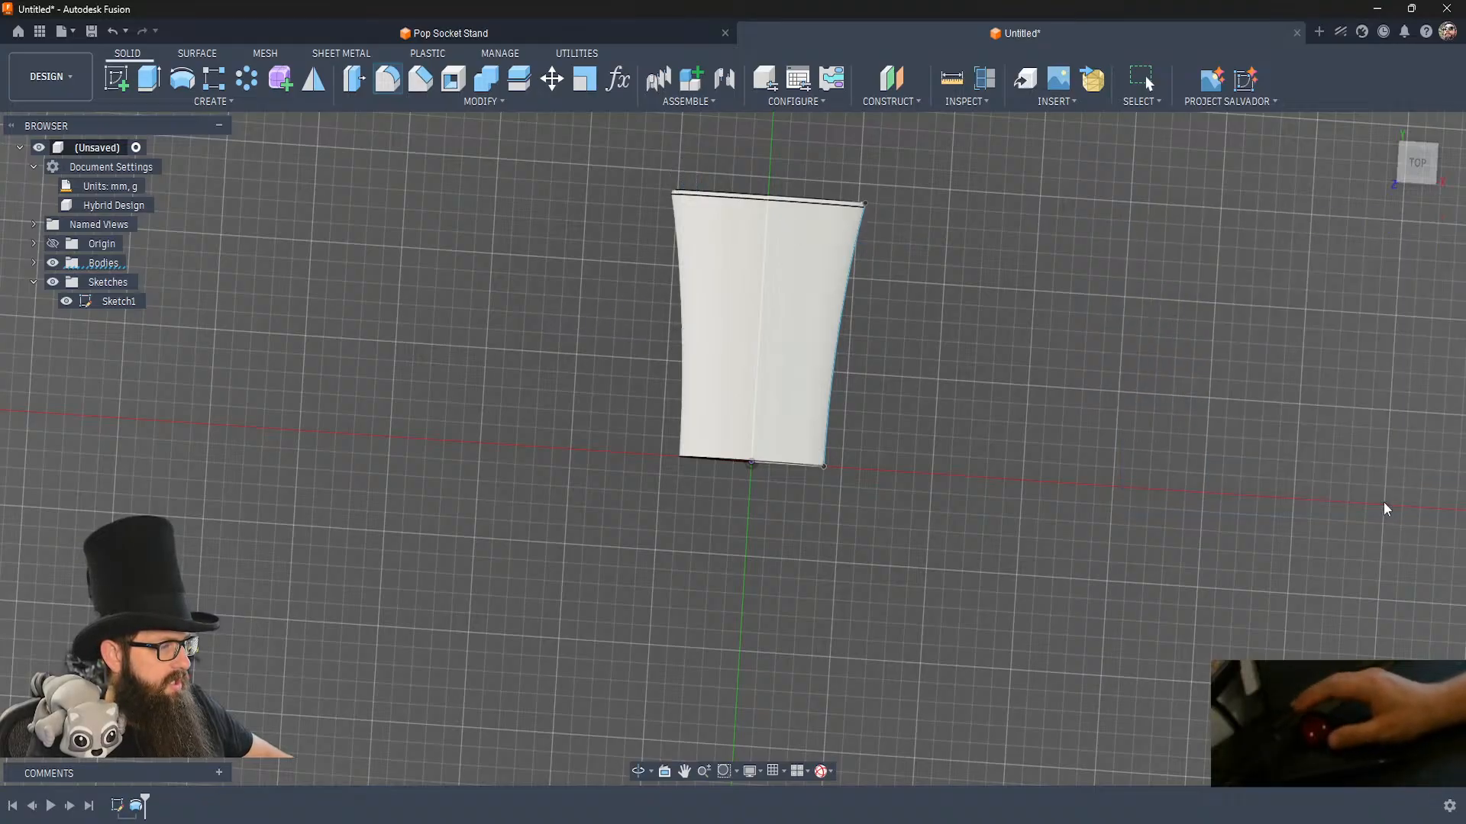
Reopen the revolved body's profile sketch for editing and set the base line's length to 30 mm.
middle_click_drag(887, 488, 887, 489, "shift")
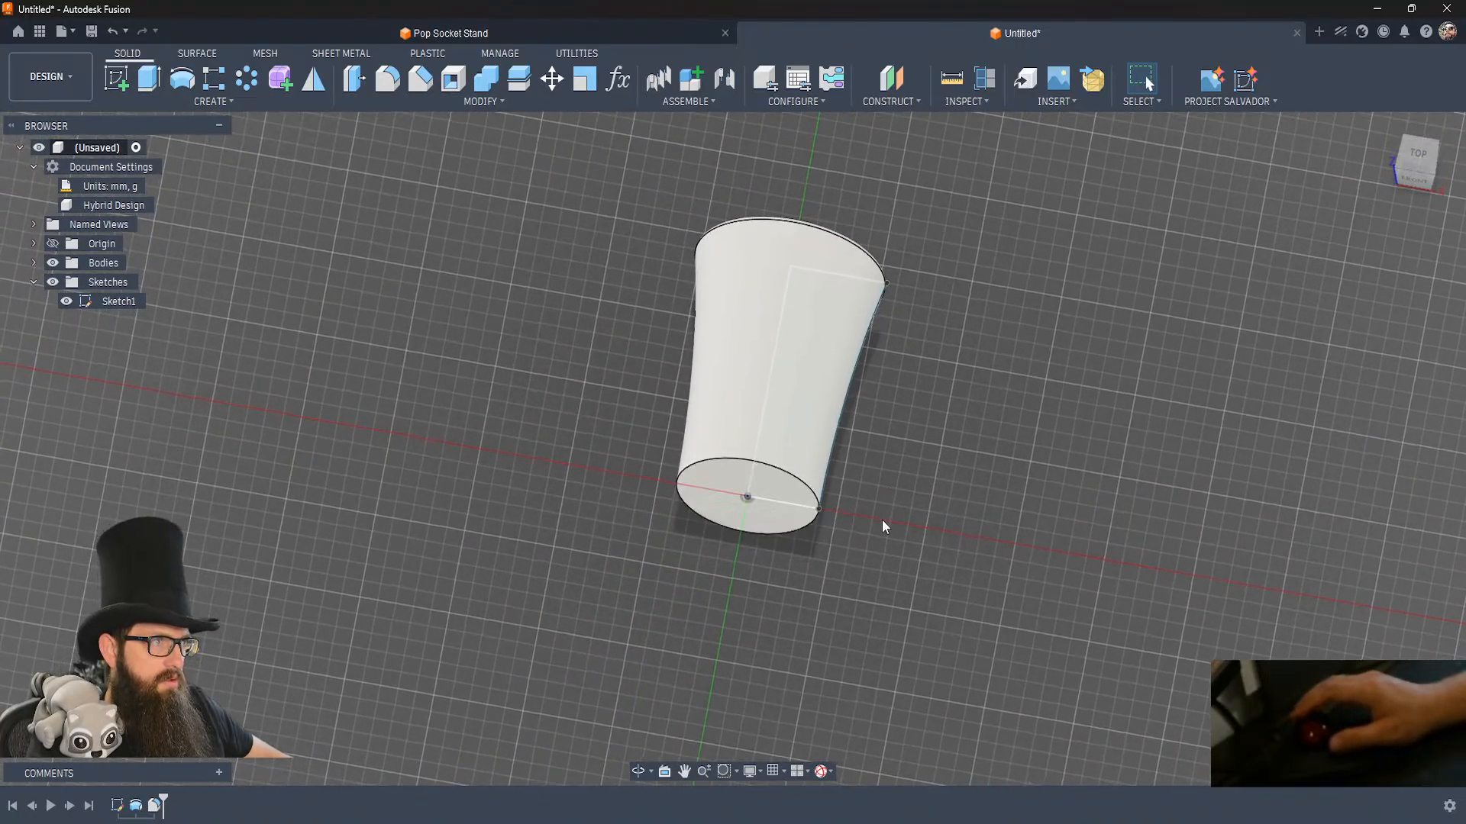
double_click(117, 807)
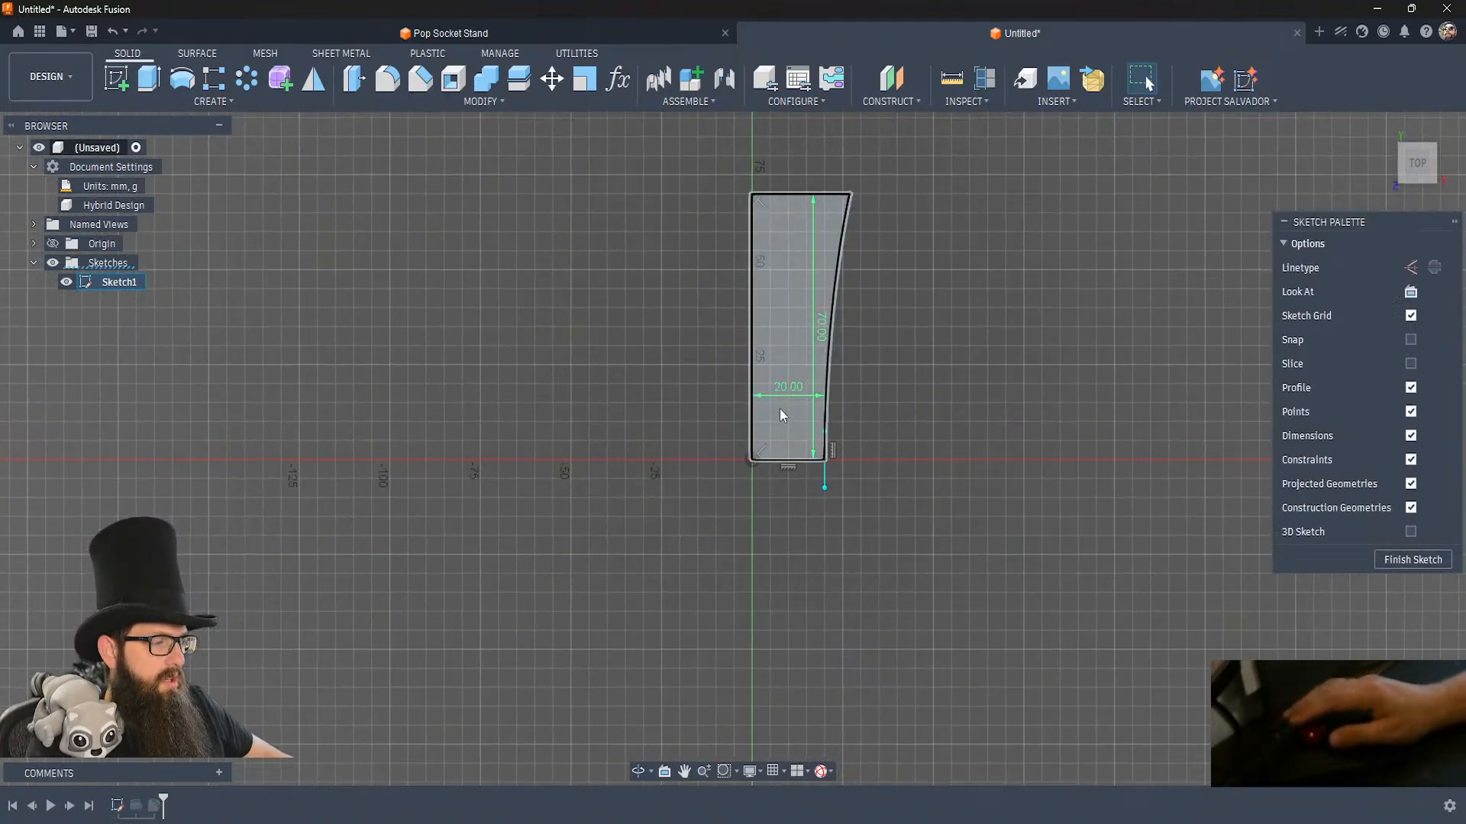
double_click(781, 386)
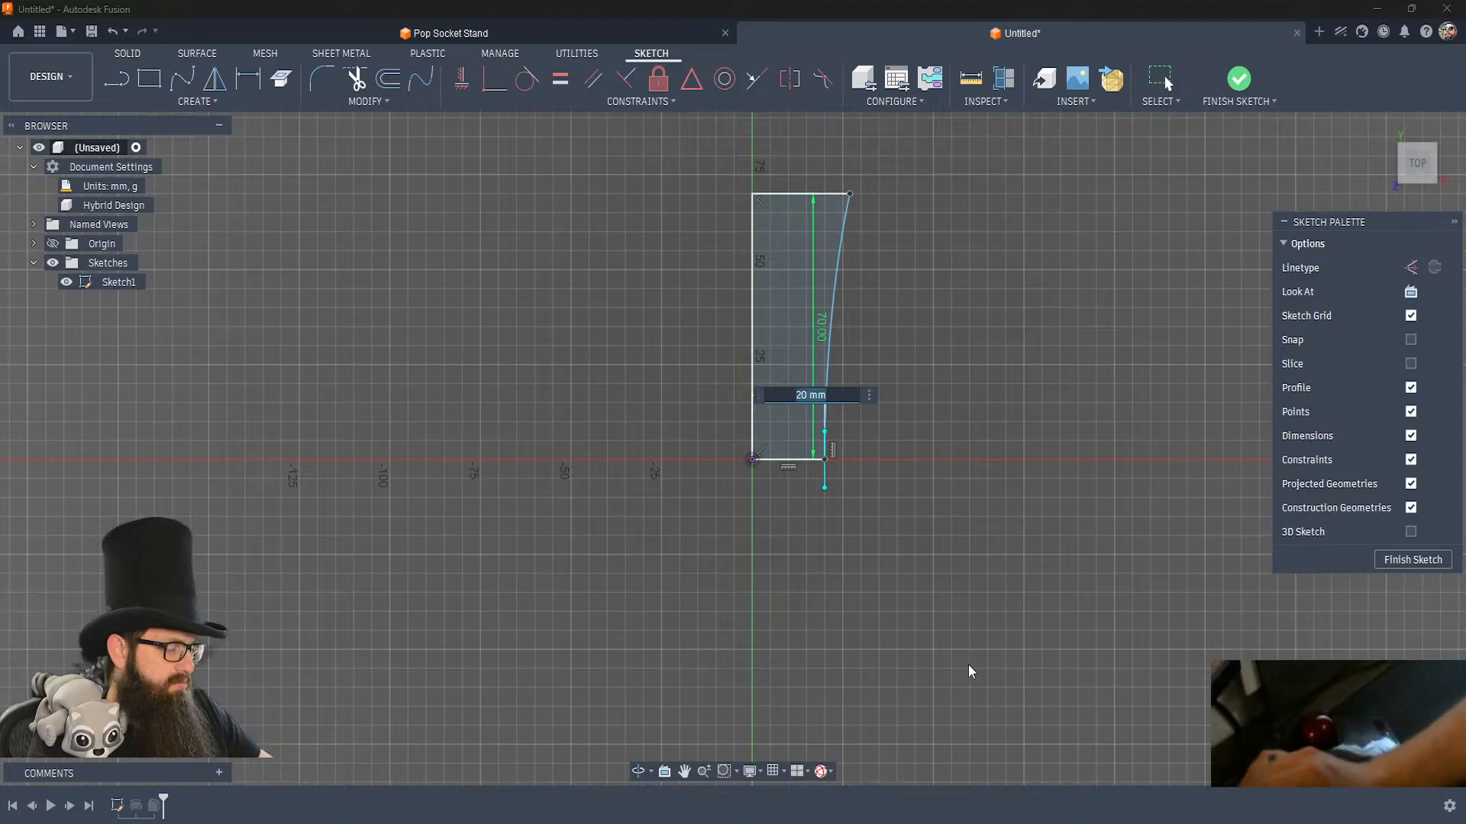
type("30")
key("Return")
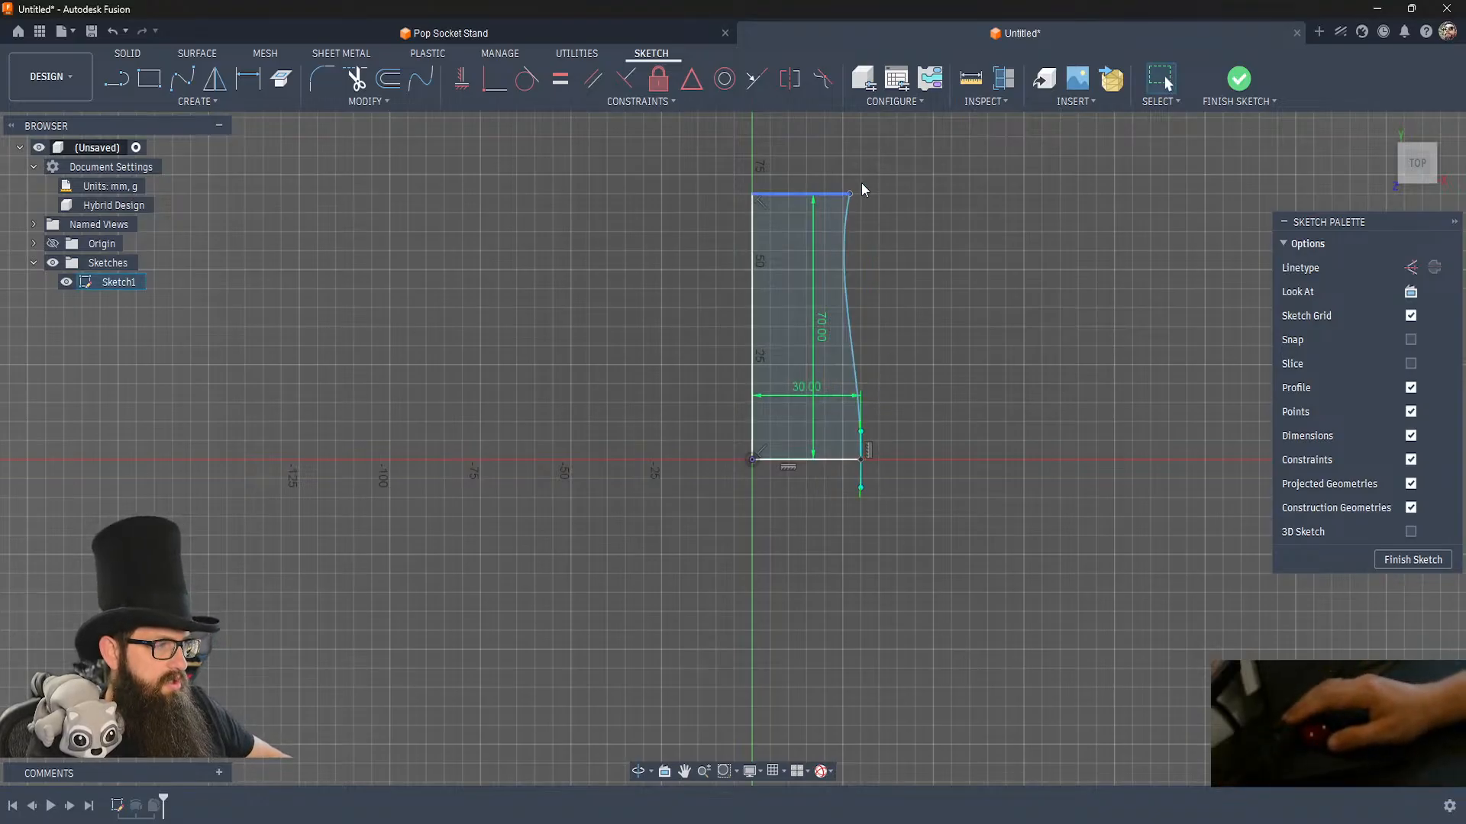
Pull the top line's free end outward and dimension it 8 mm horizontally beyond the base line's free end.
left_click_drag(855, 197, 890, 197)
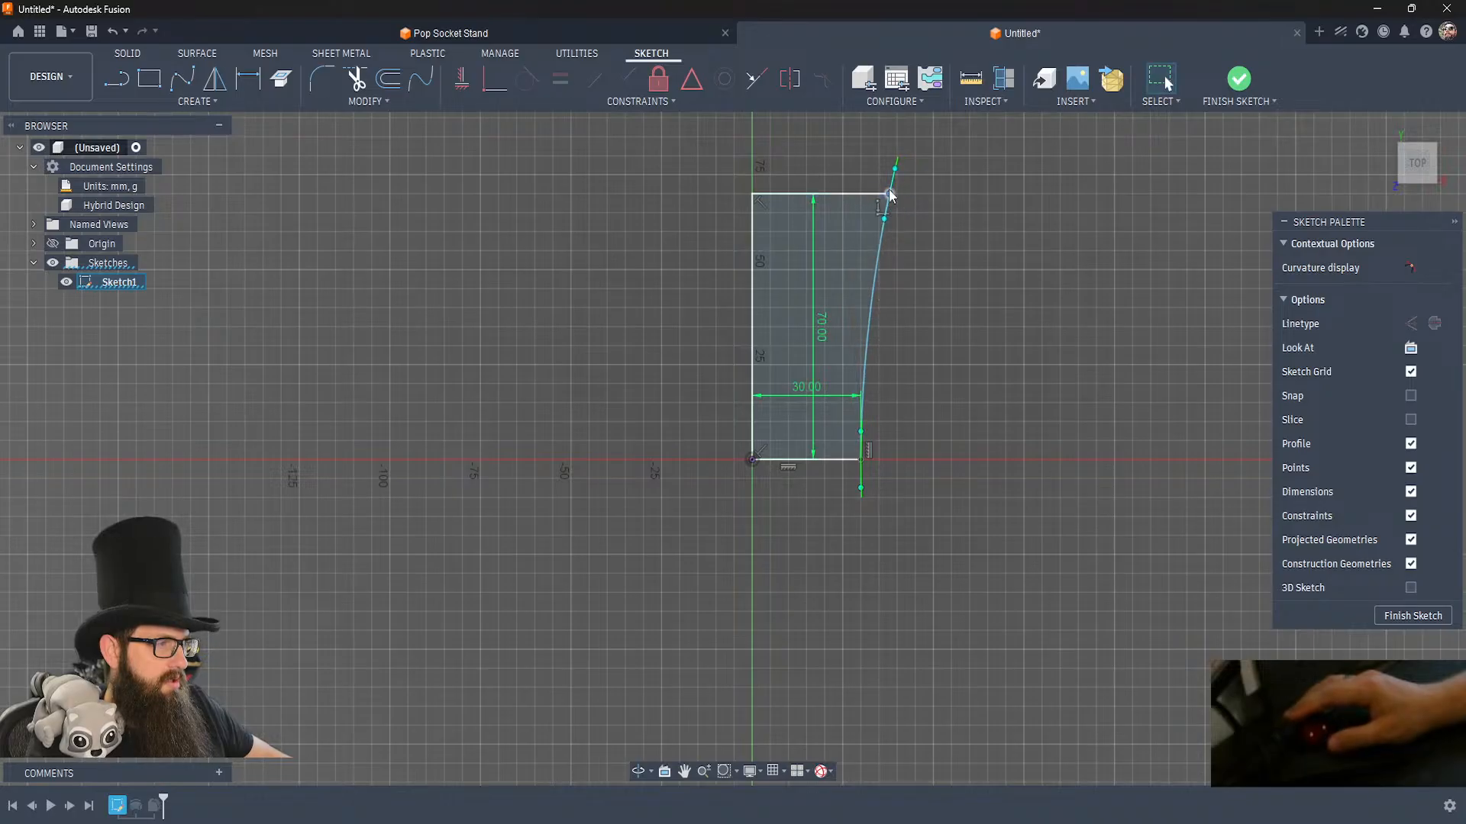
key("d")
left_click(765, 196)
left_click(861, 459)
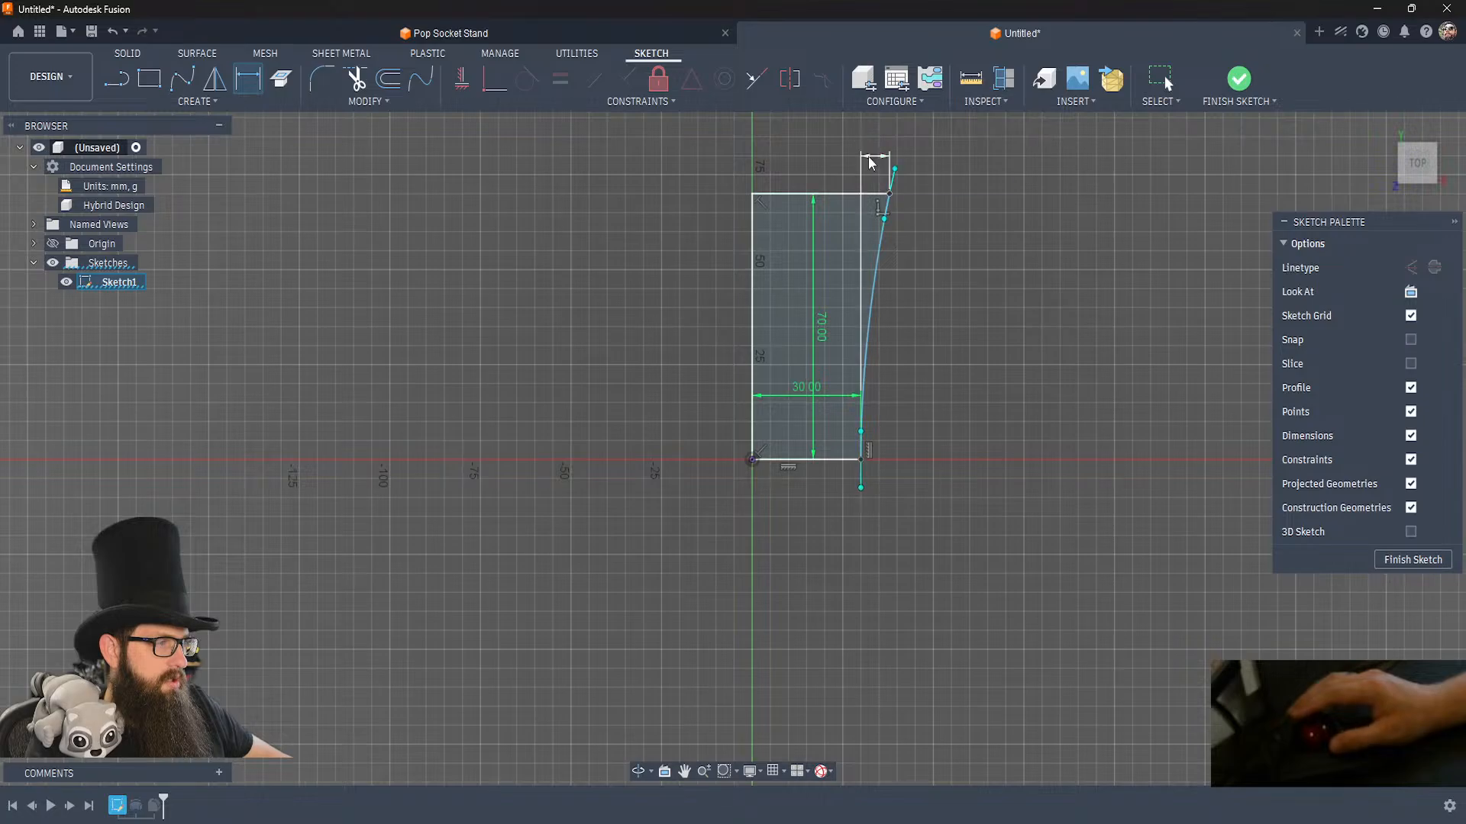
left_click(870, 157)
type("8")
key("Return")
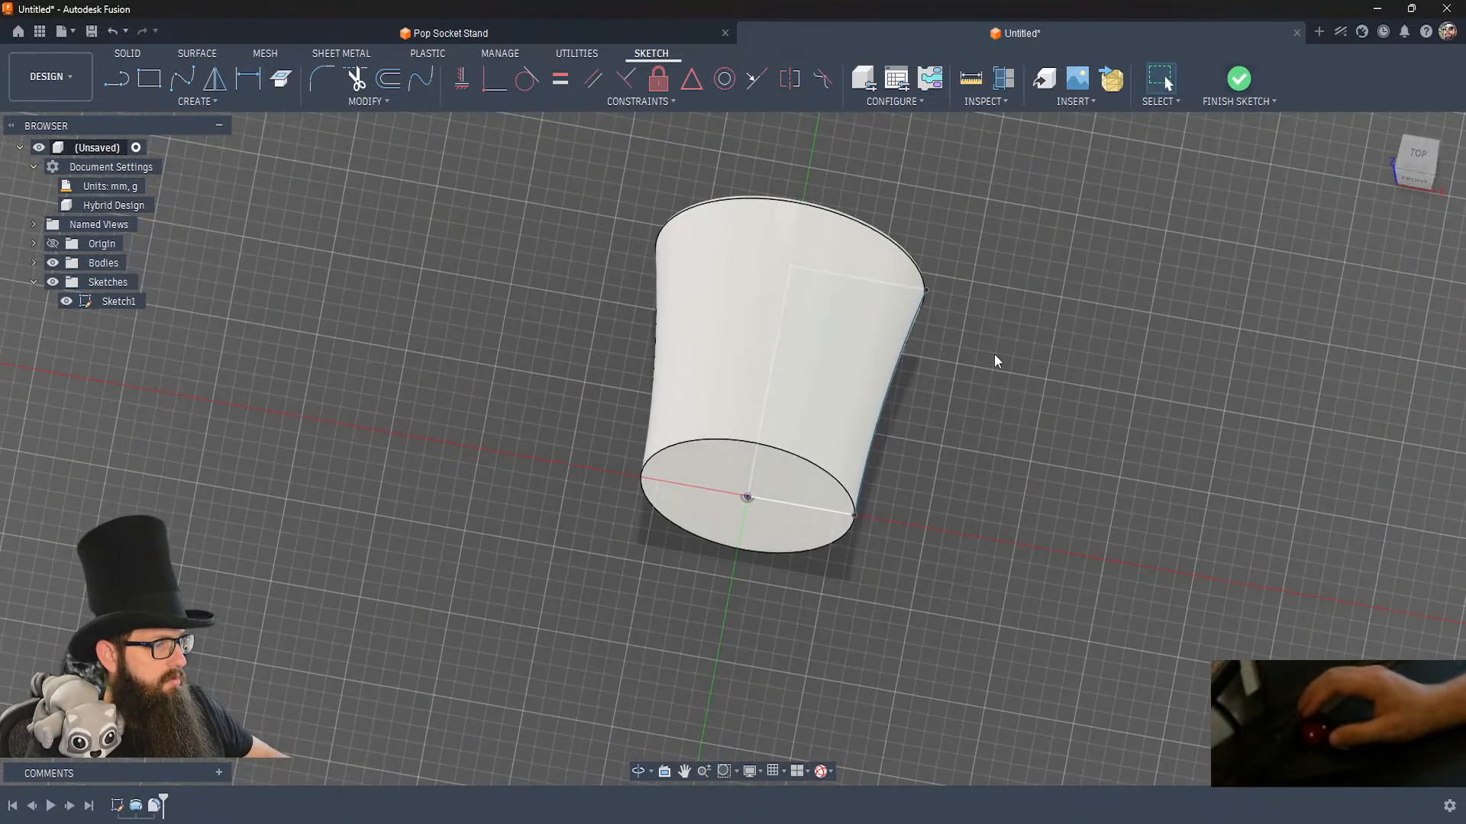
Edit the profile sketch again, set its vertical height to 90 mm and finish the sketch.
mouse_move(994, 354)
middle_mouse_down("shift")
mouse_move(569, 584)
mouse_move(557, 611)
middle_mouse_up("shift")
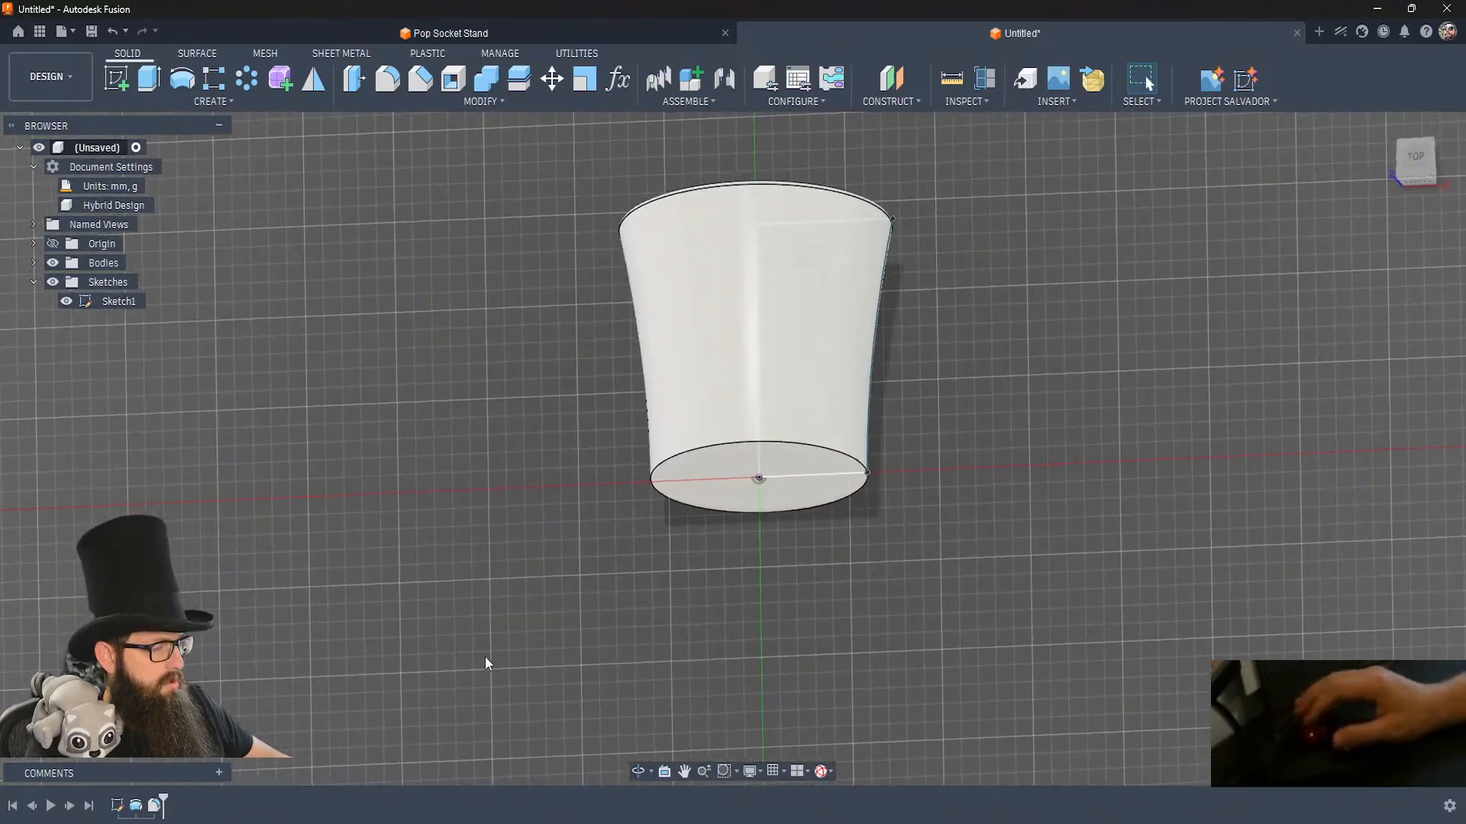
double_click(118, 807)
double_click(816, 314)
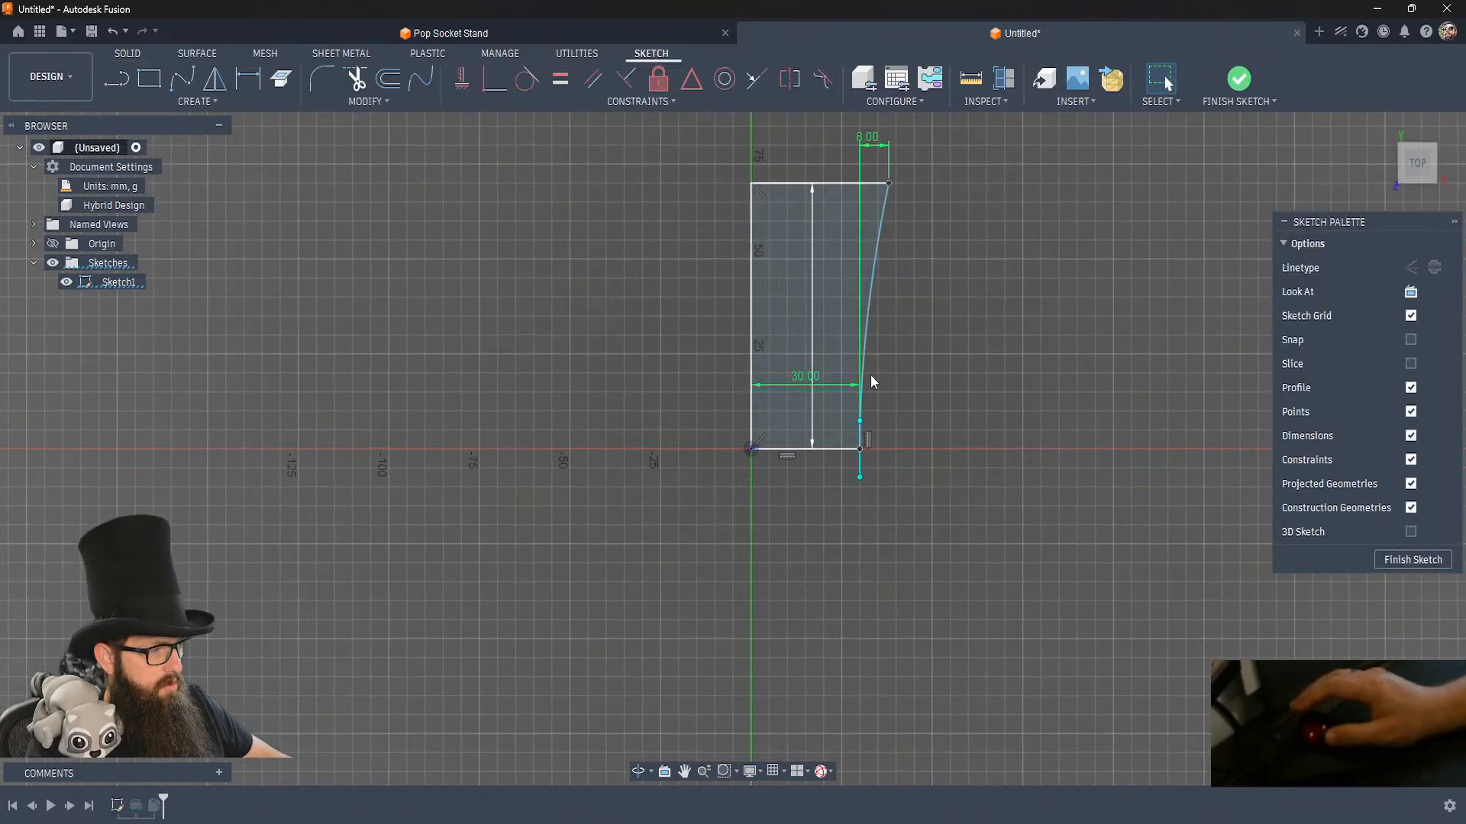
type("90")
key("Return")
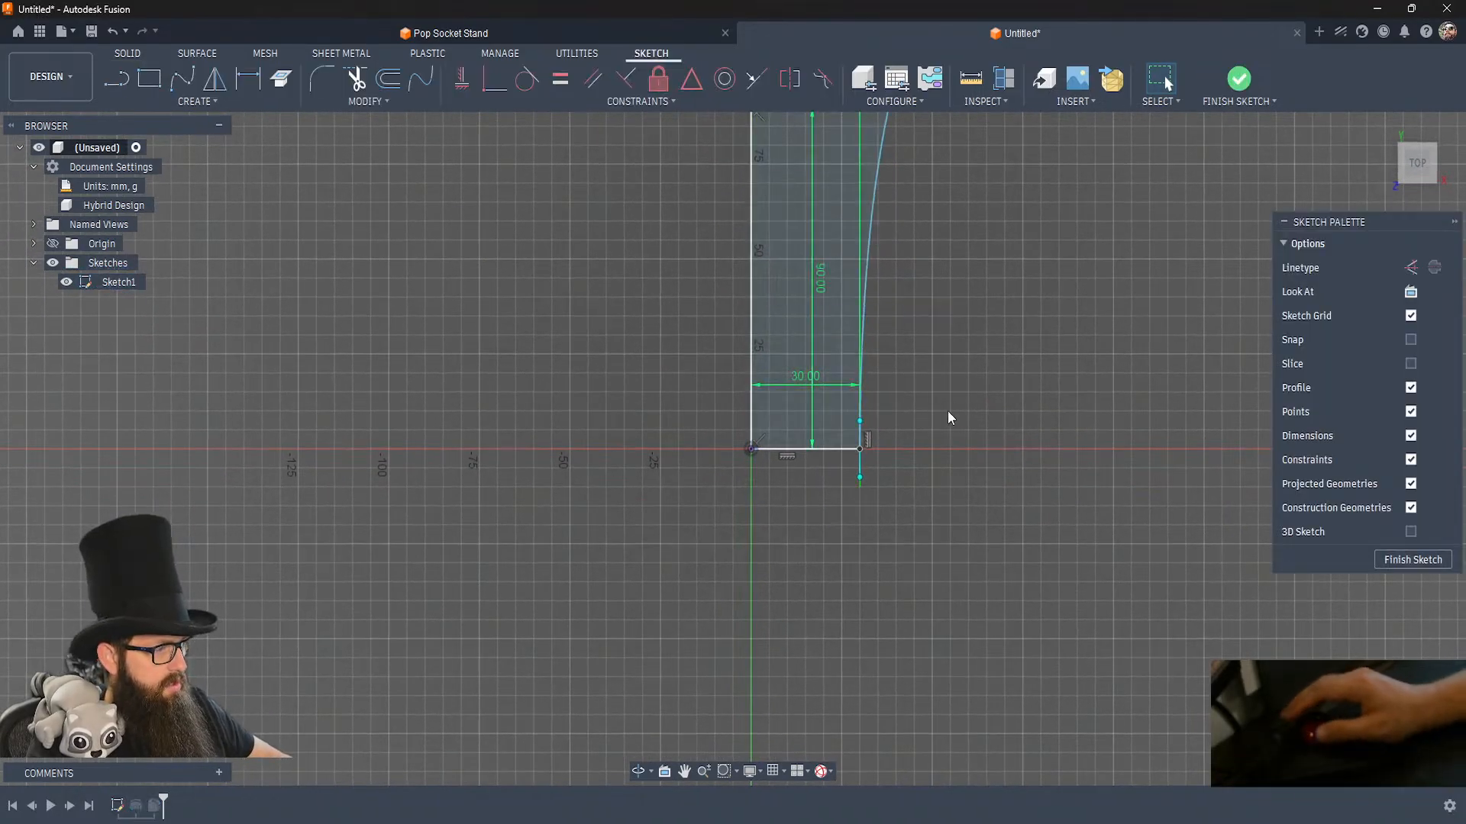
middle_click_drag(947, 410, 858, 582)
left_click(1238, 77)
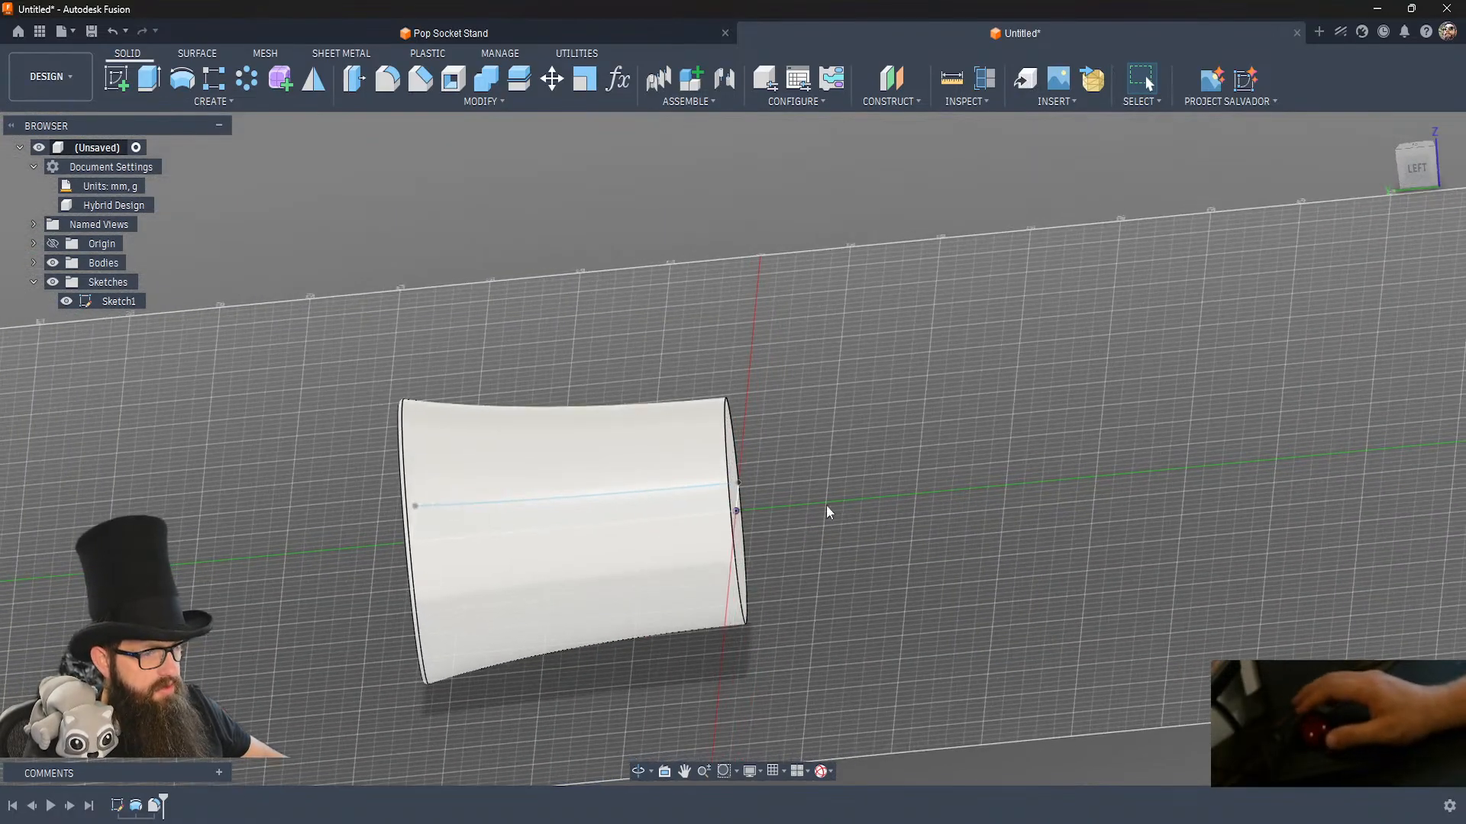
Hide Sketch1 and start a new sketch on the YZ origin plane running lengthwise through the body.
left_click(65, 302)
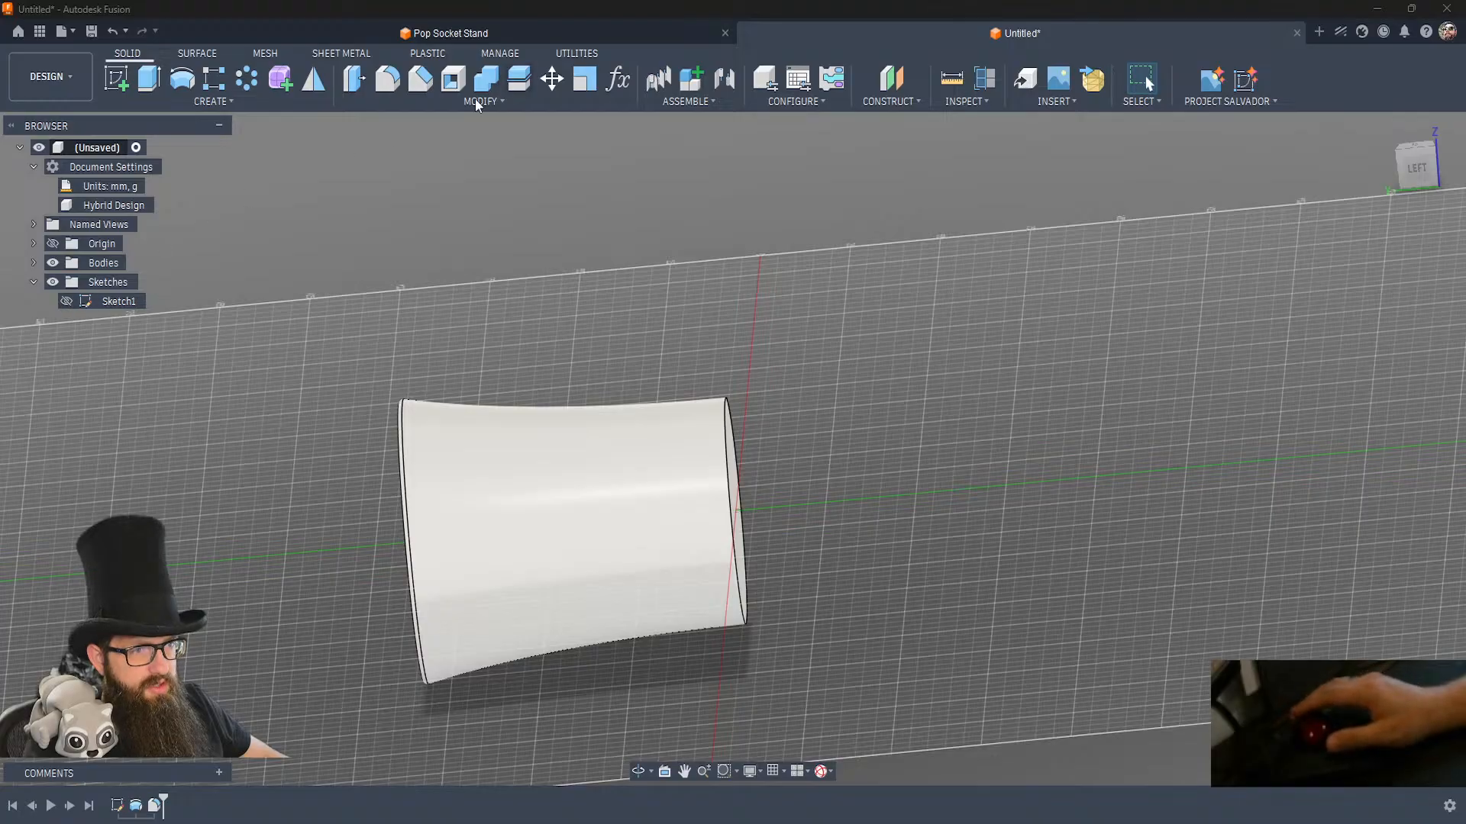
left_click(114, 76)
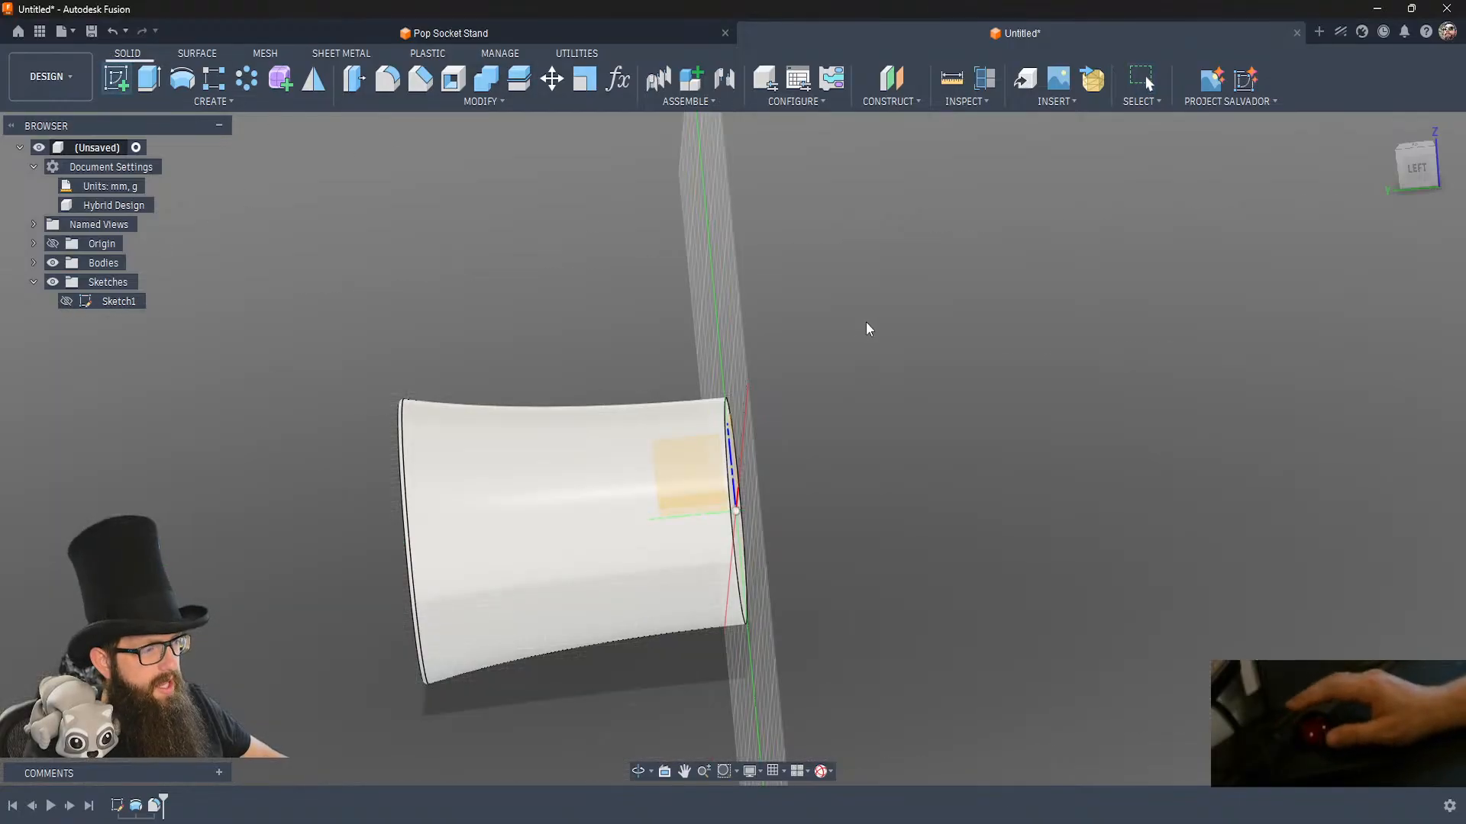
left_click(694, 446)
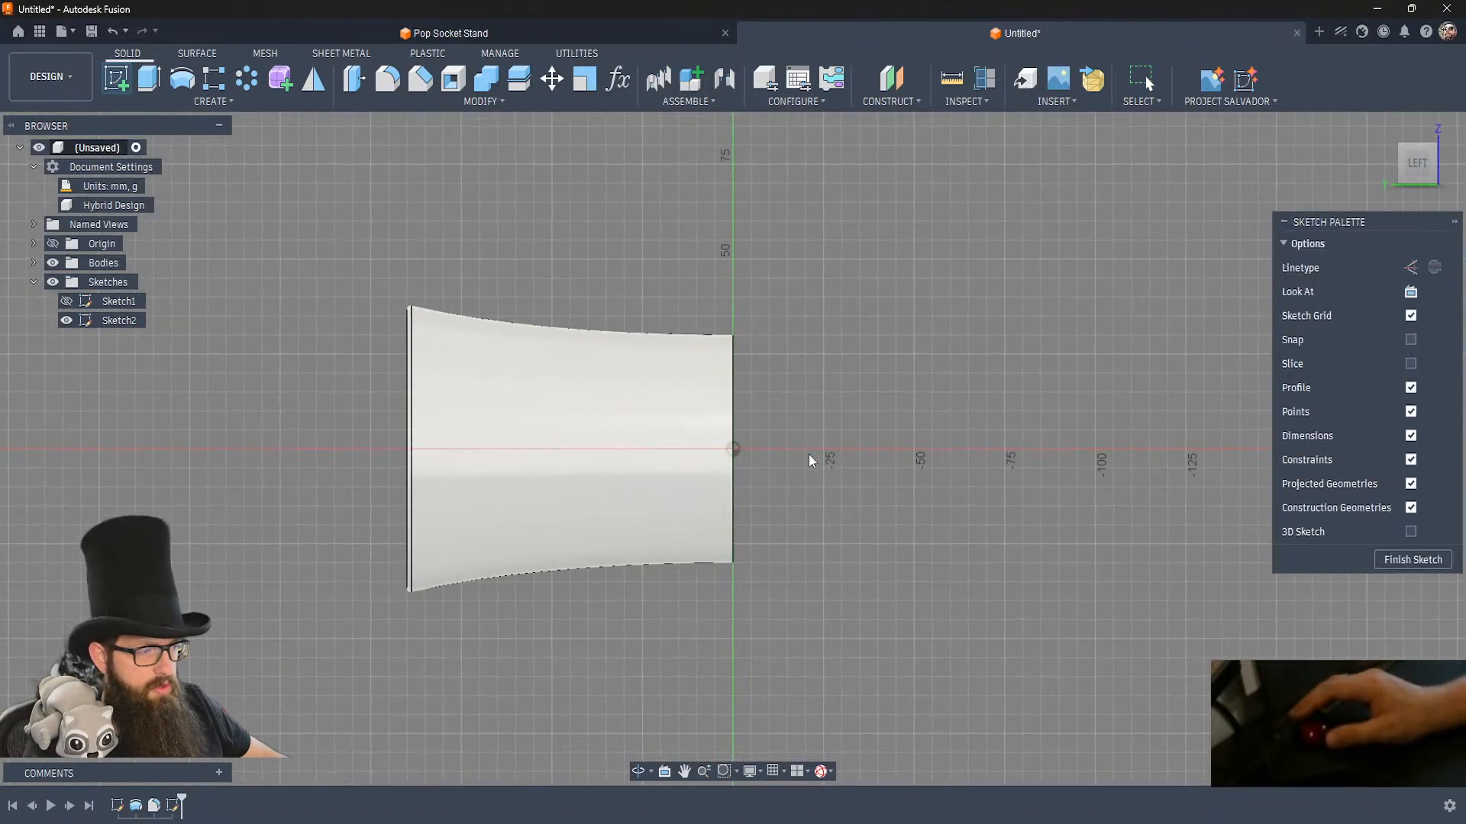
key("p")
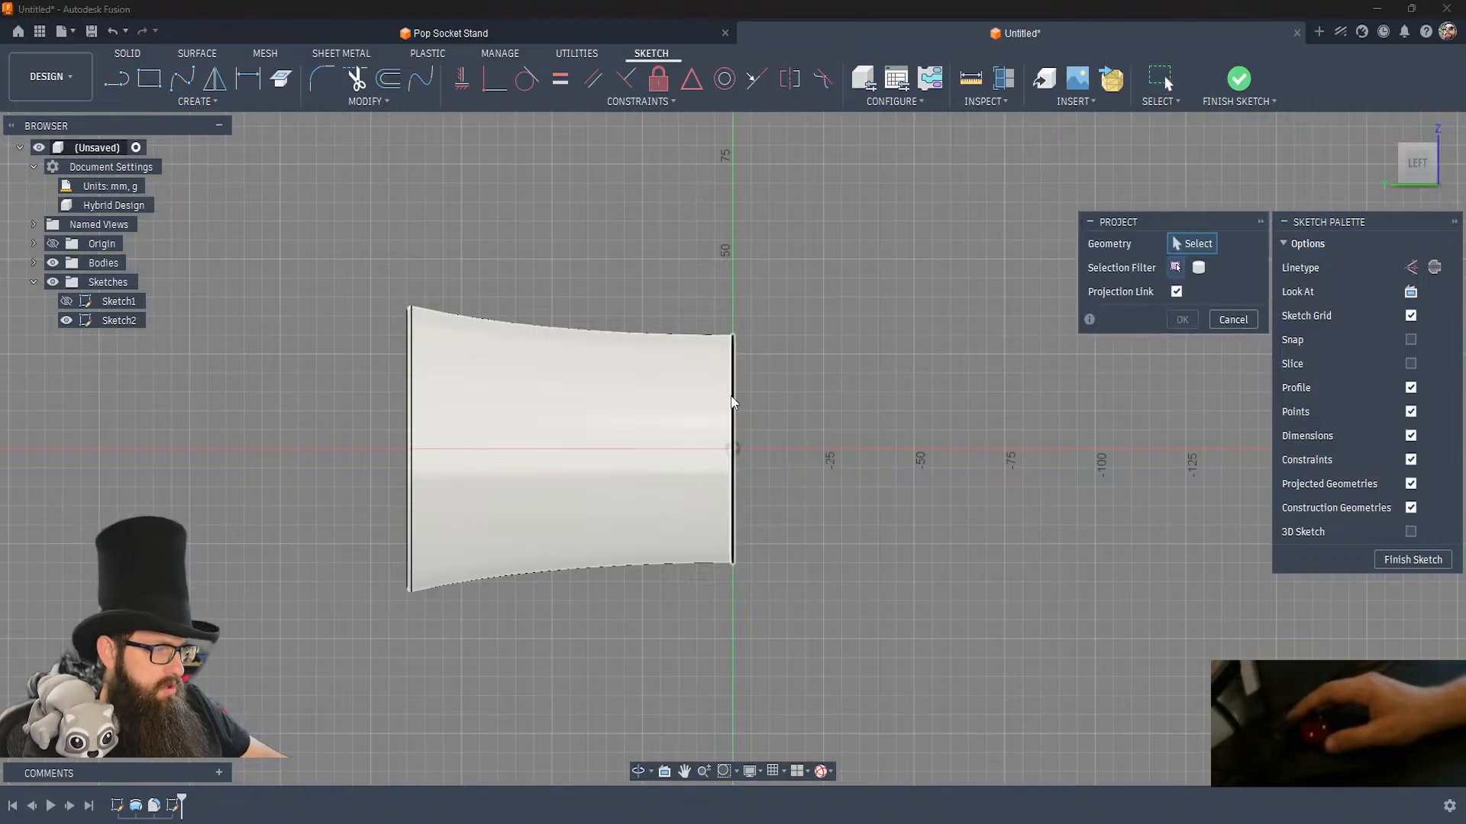
key("Escape")
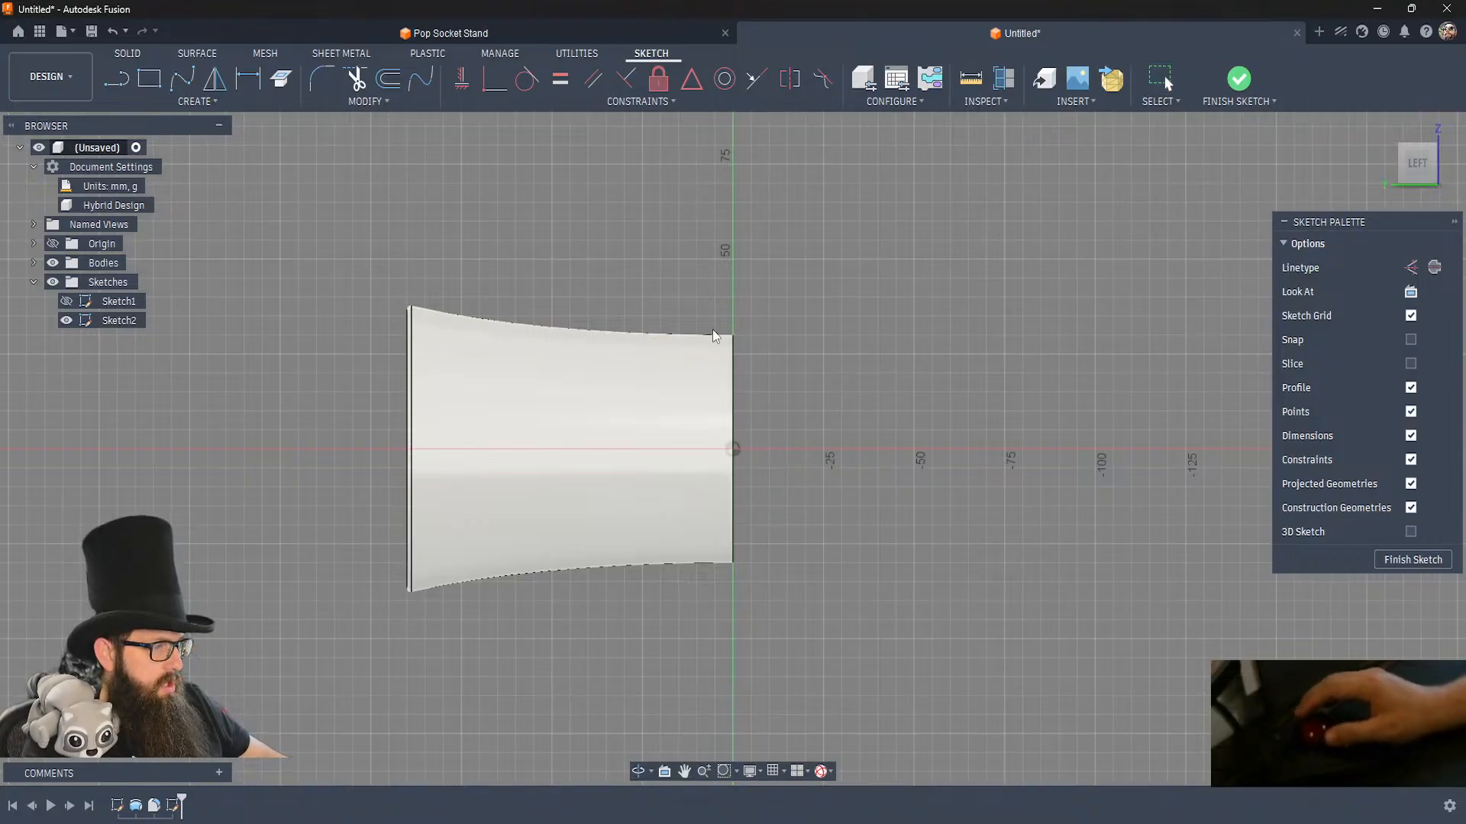
Draw a fit point spline from the body's centre axis just inside the base to the base plane beyond the body's edge.
left_click(181, 79)
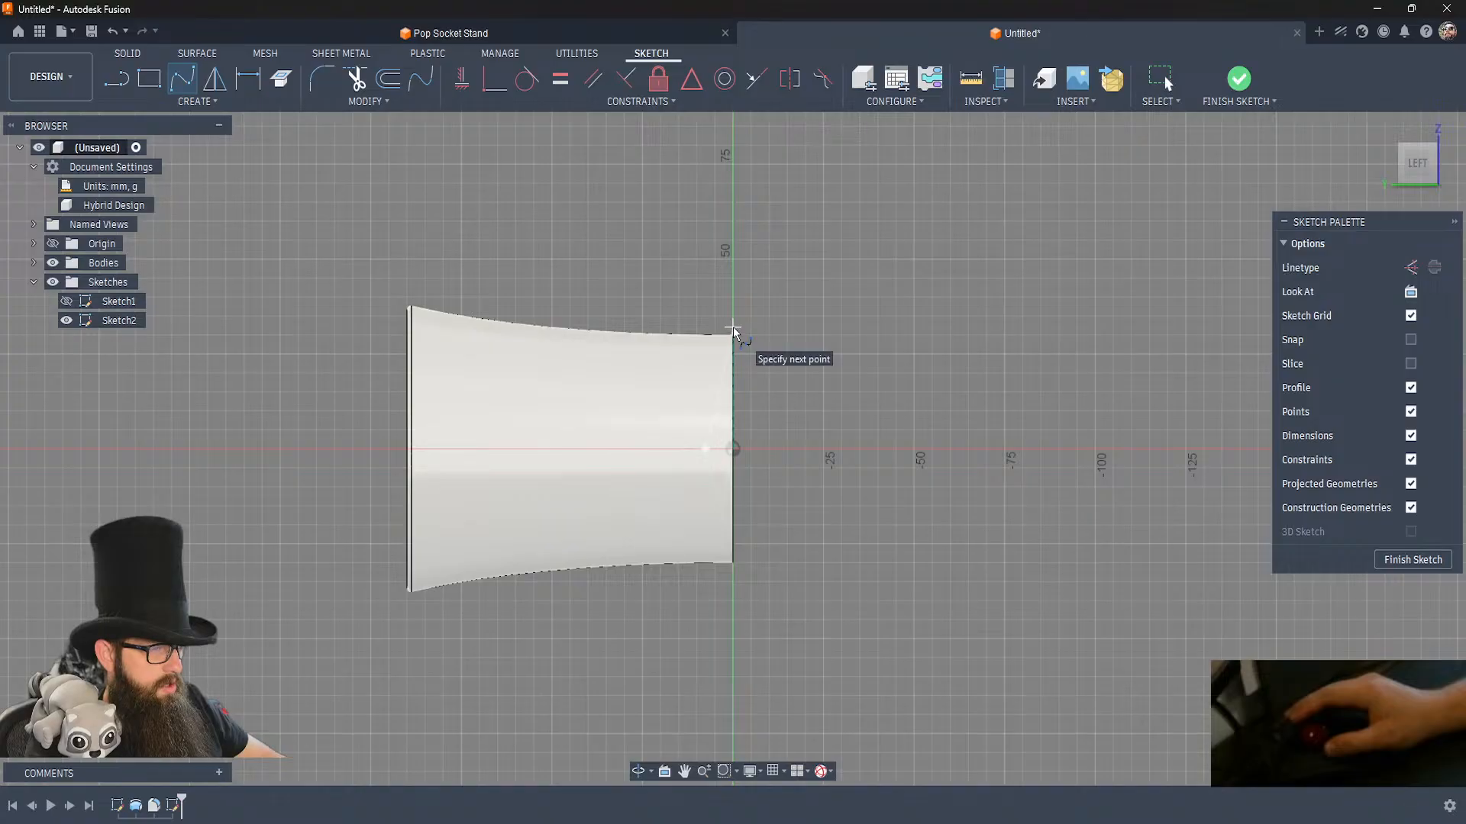
double_click(733, 281)
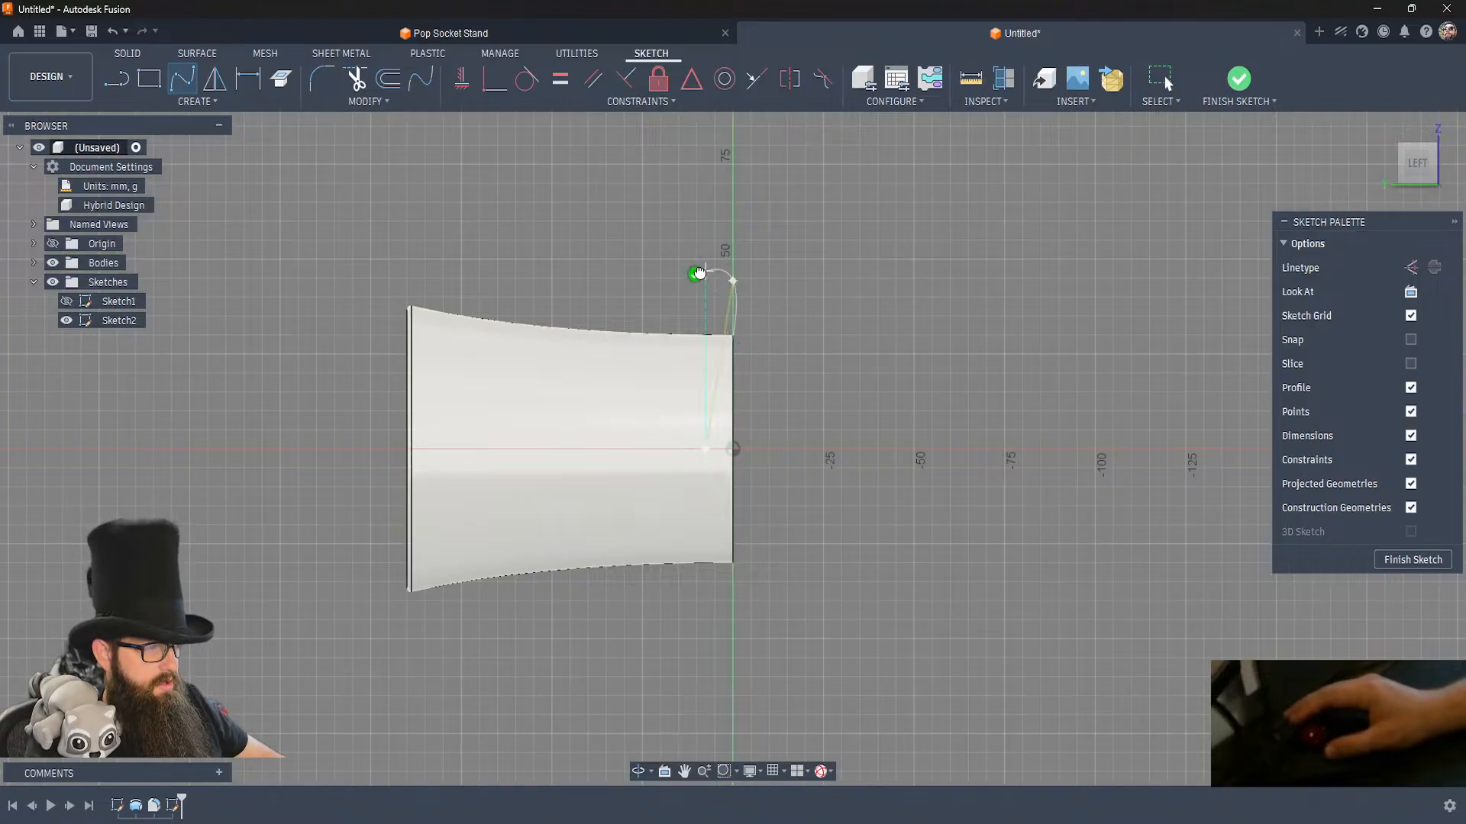
key("Escape")
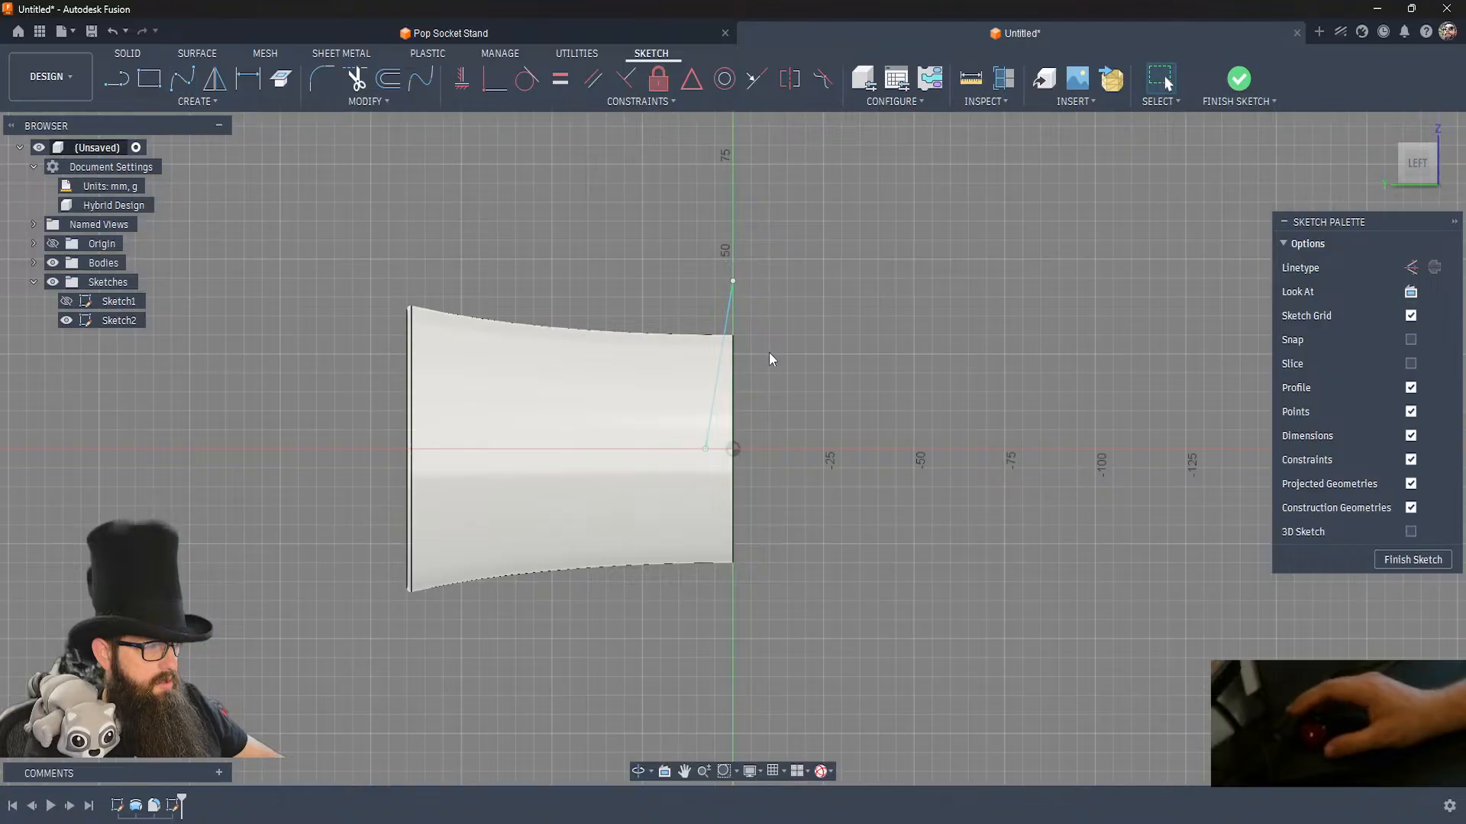
Draw a horizontal line along the centre axis from the spline's inner end to the origin.
left_click(710, 447)
key("l")
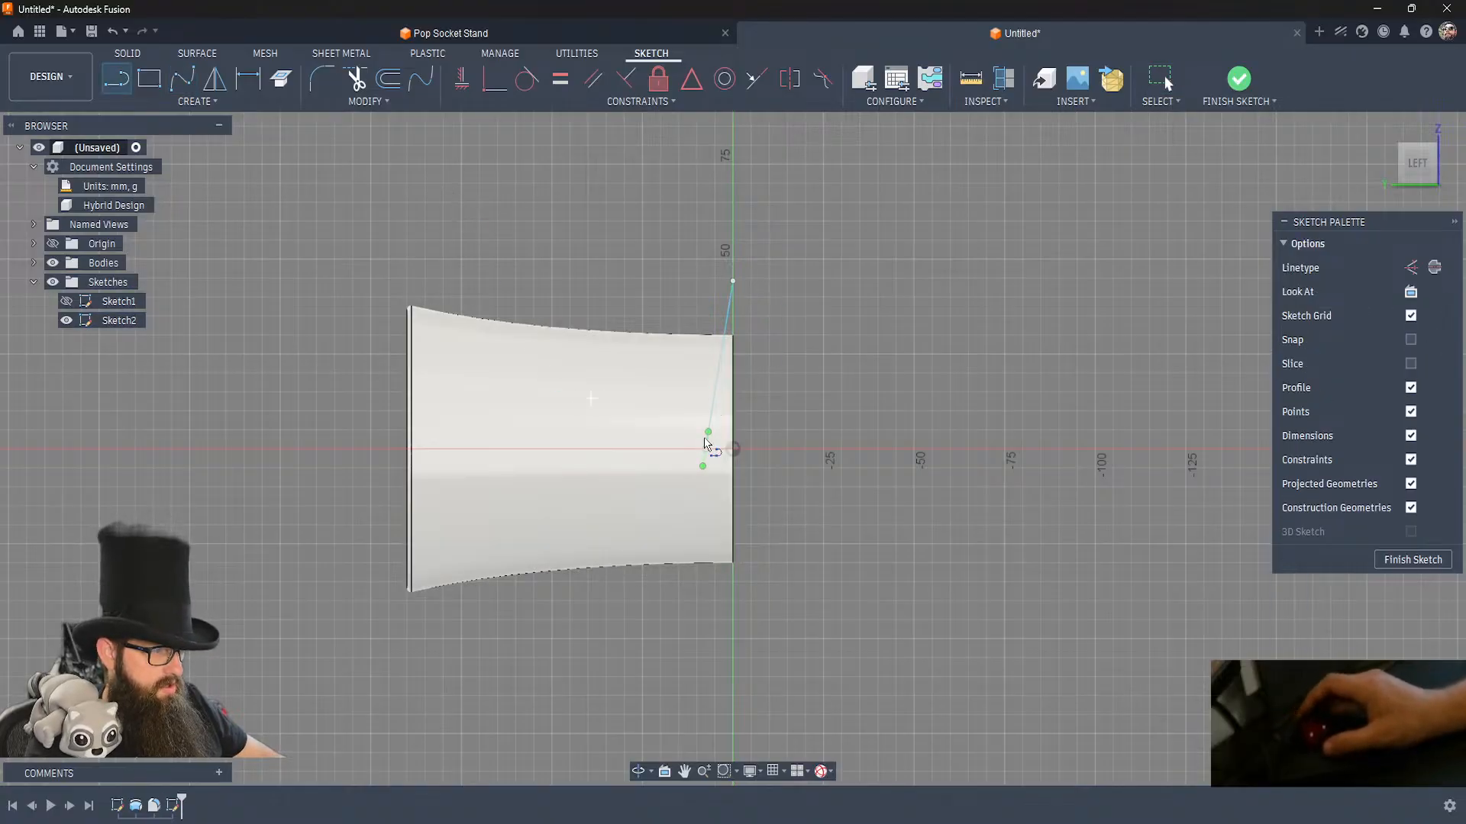
left_click(705, 452)
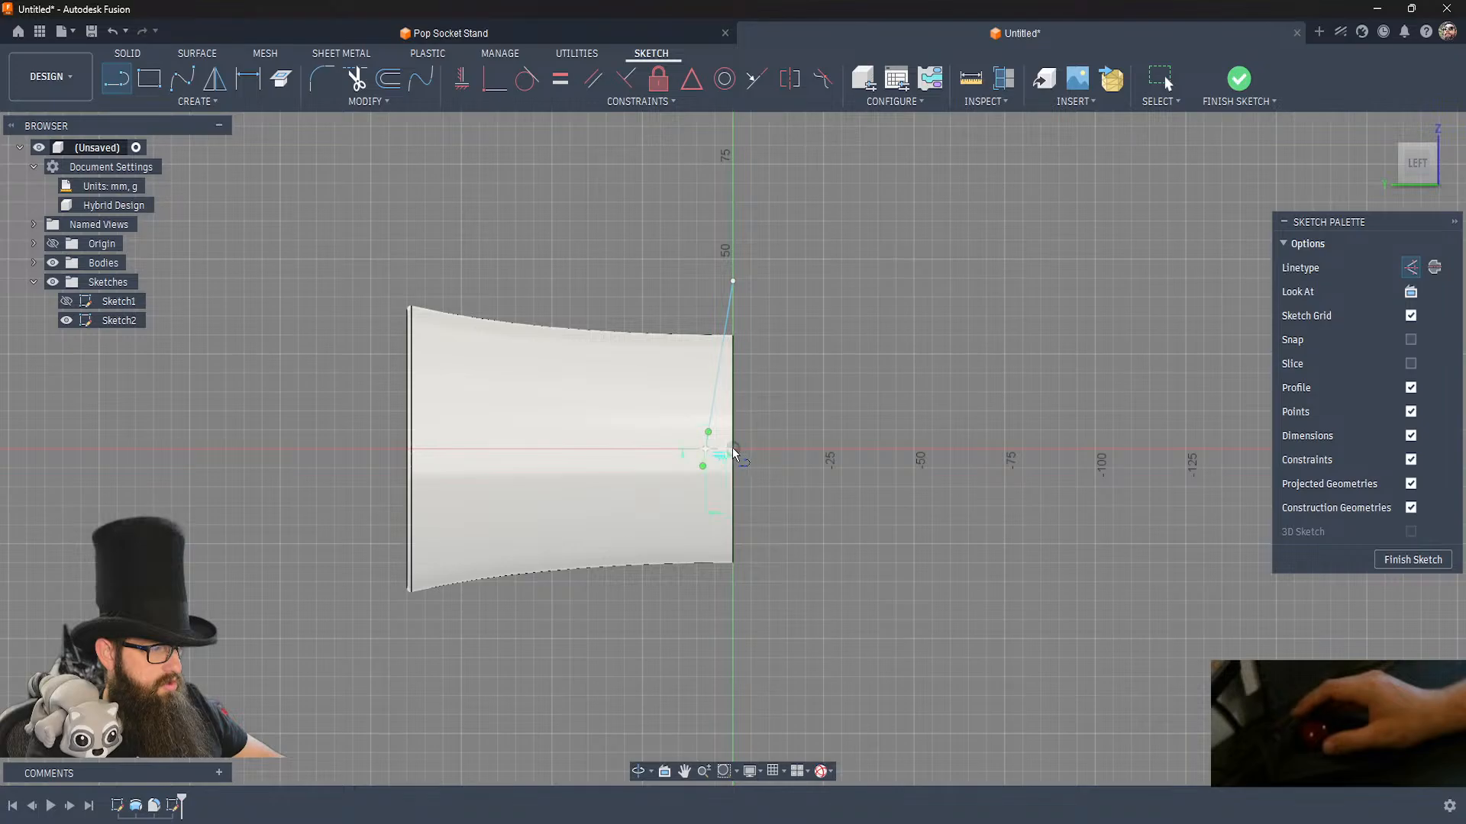
left_click(734, 451)
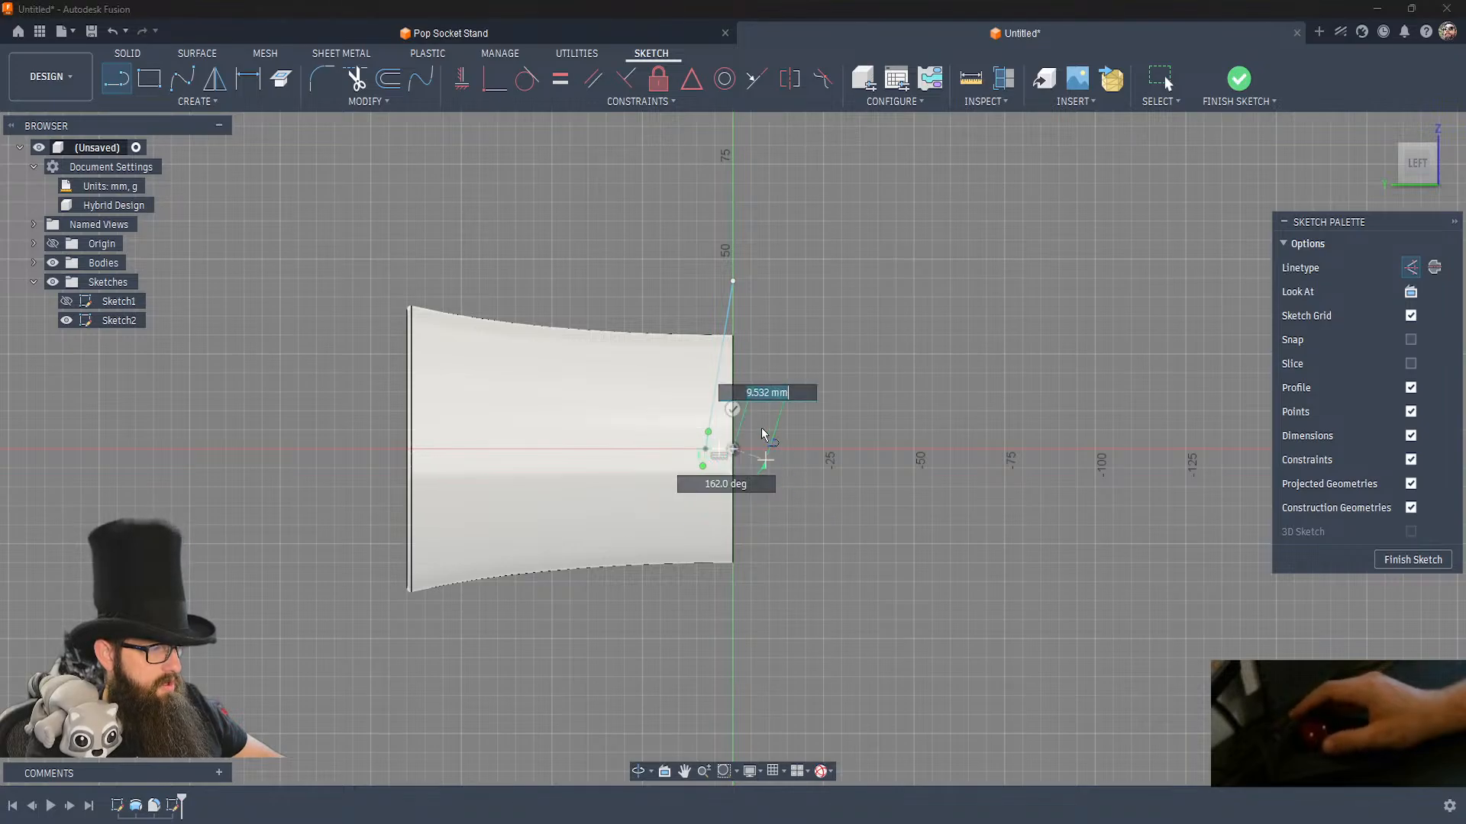
key("Escape")
Constrain the spline's inner tangent handle to vertical and move the spline's outer end to about 50 mm from the origin.
left_click(703, 454)
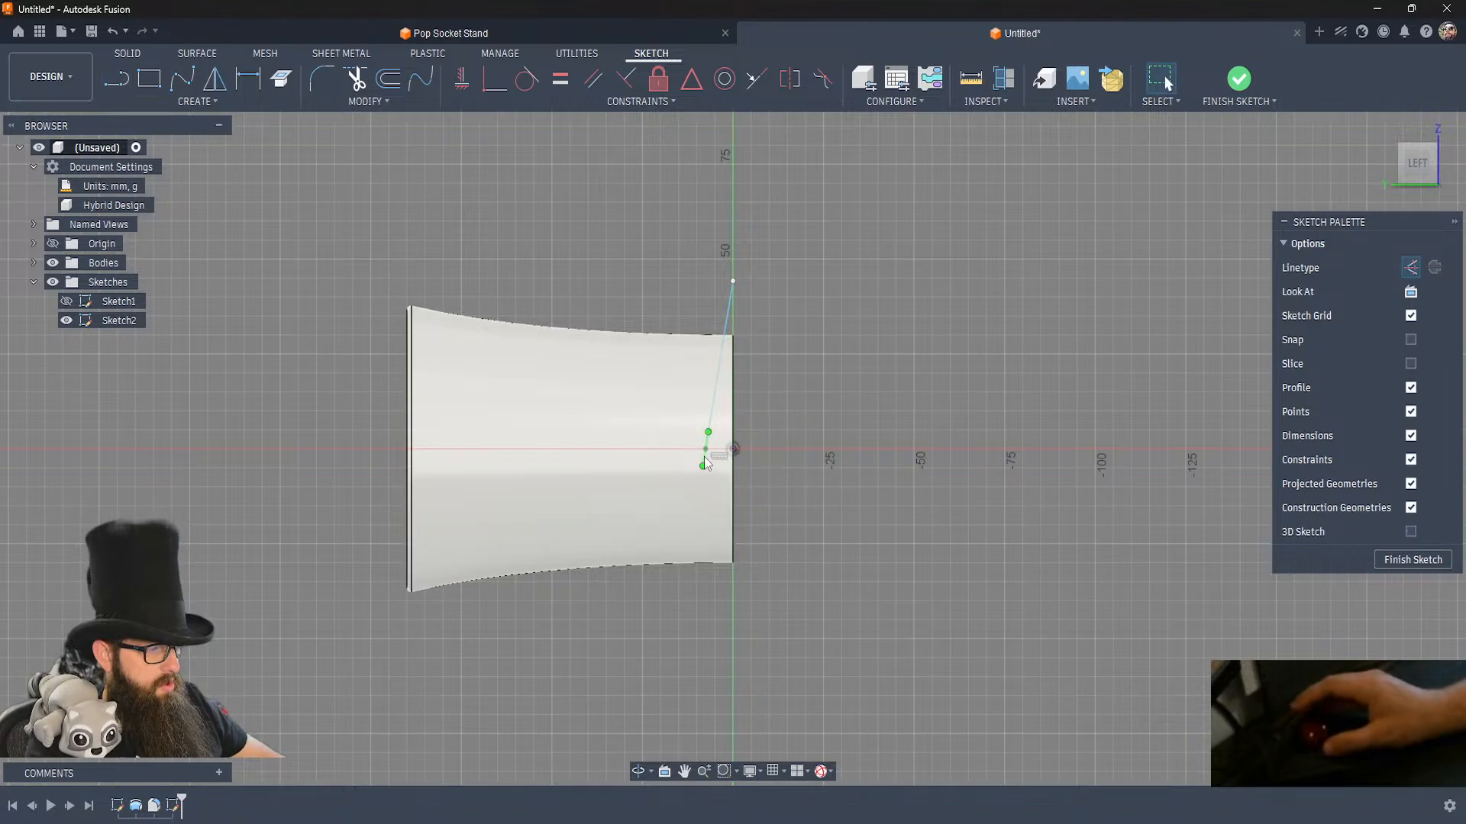
left_click(461, 80)
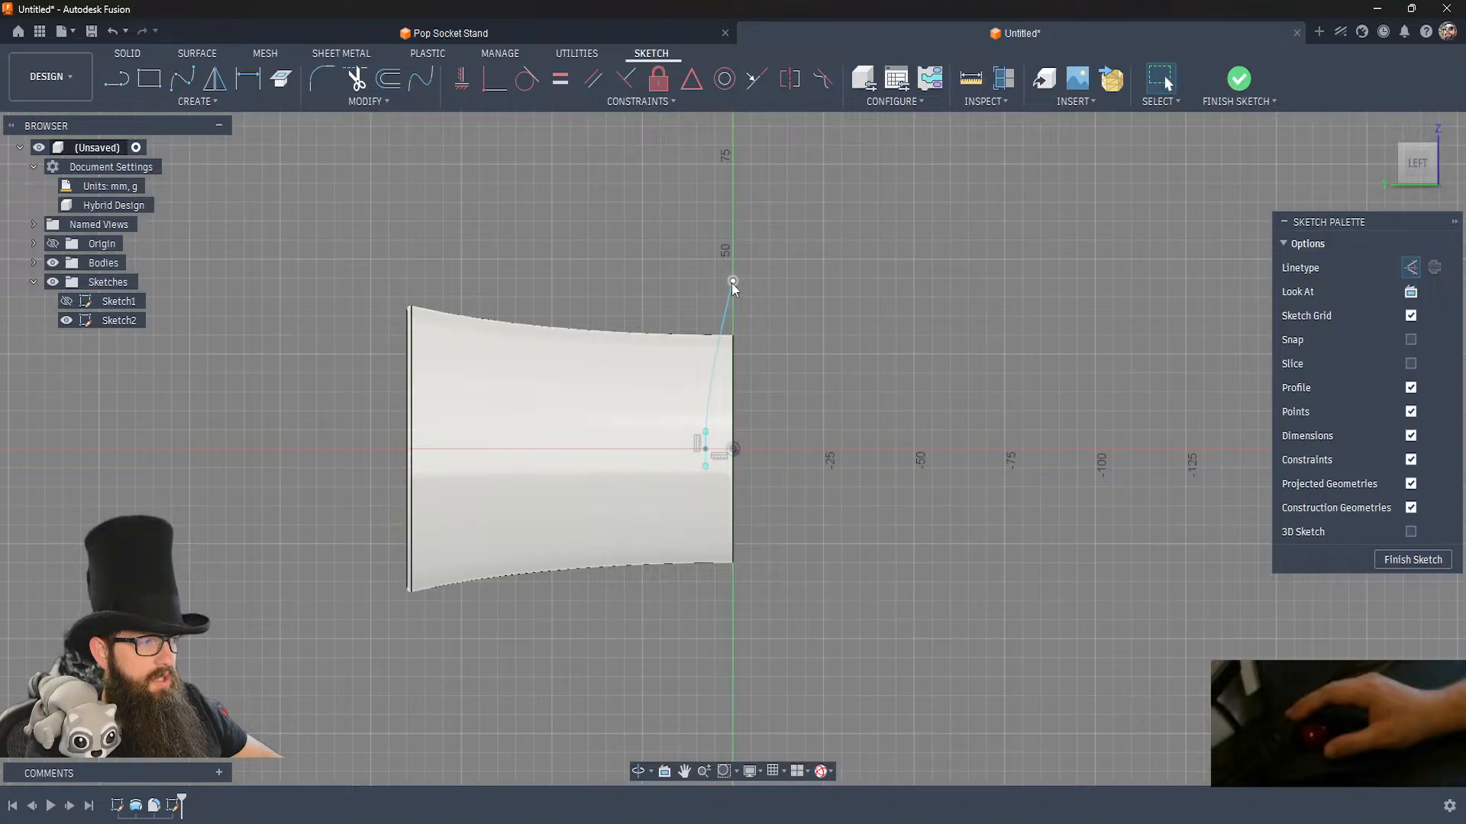
left_click_drag(732, 281, 732, 259)
left_click(760, 274)
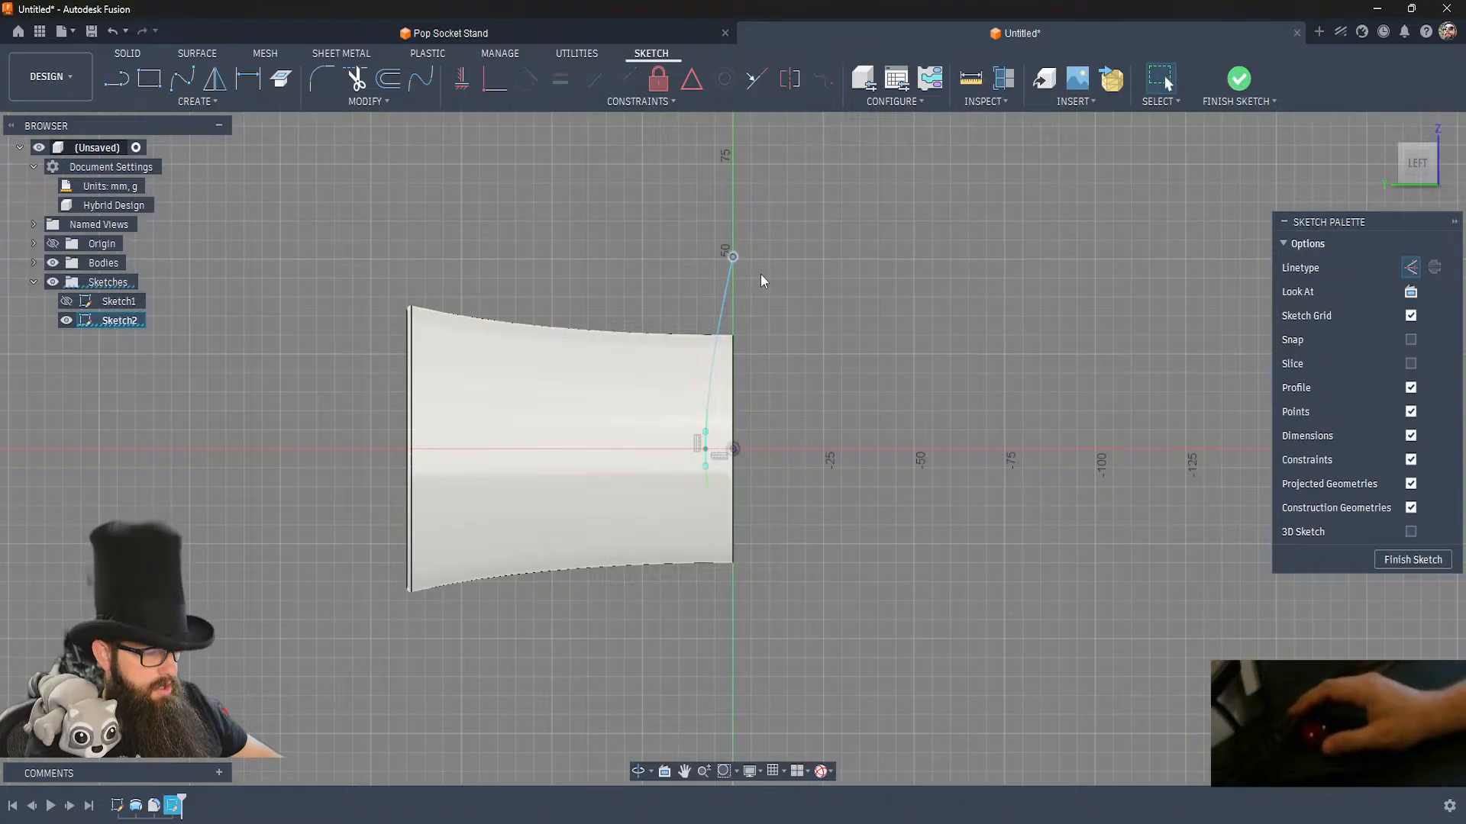
Close the profile with a vertical line from the origin to the spline's outer end.
key("l")
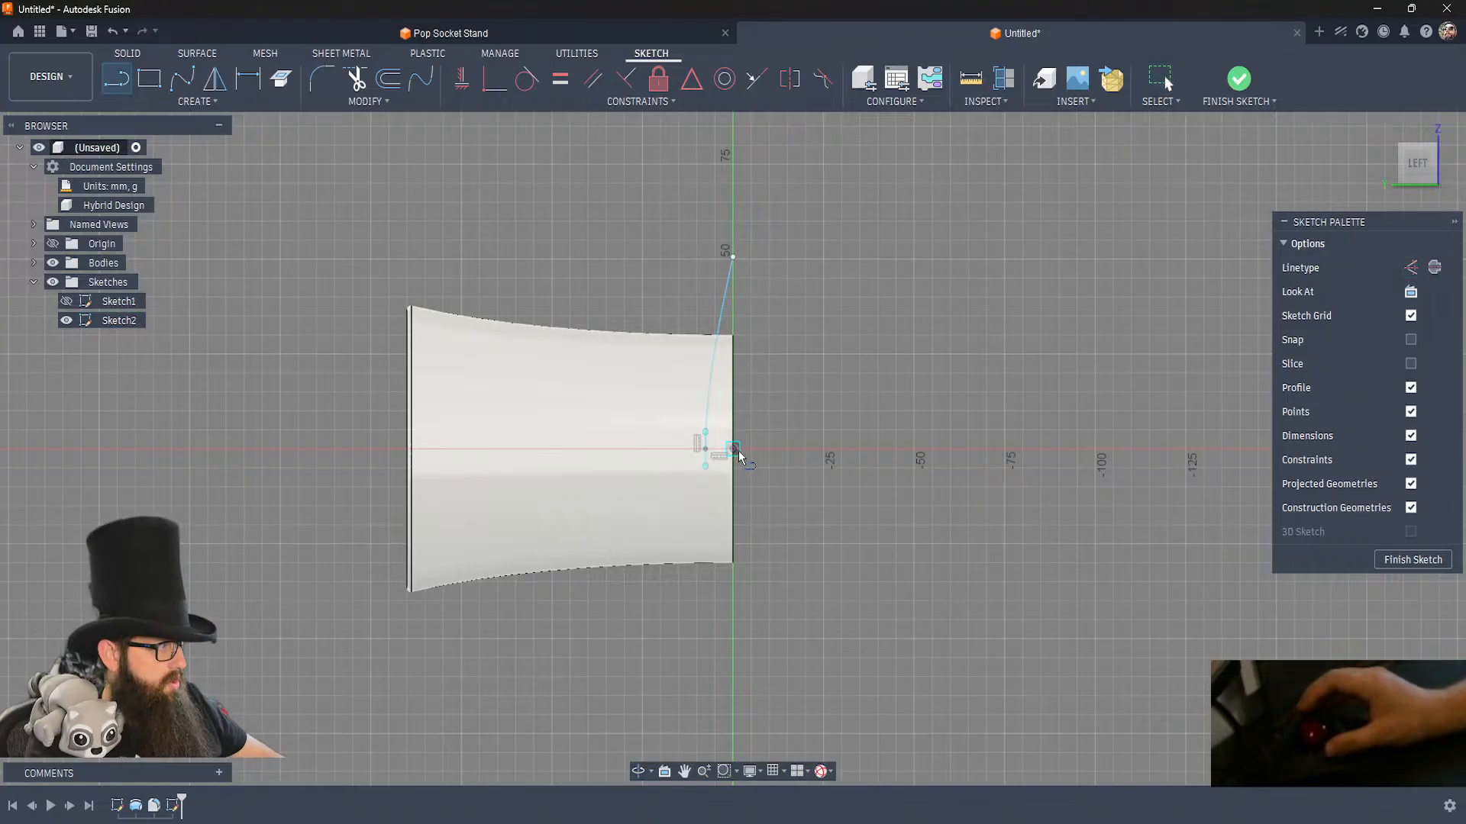
left_click(738, 453)
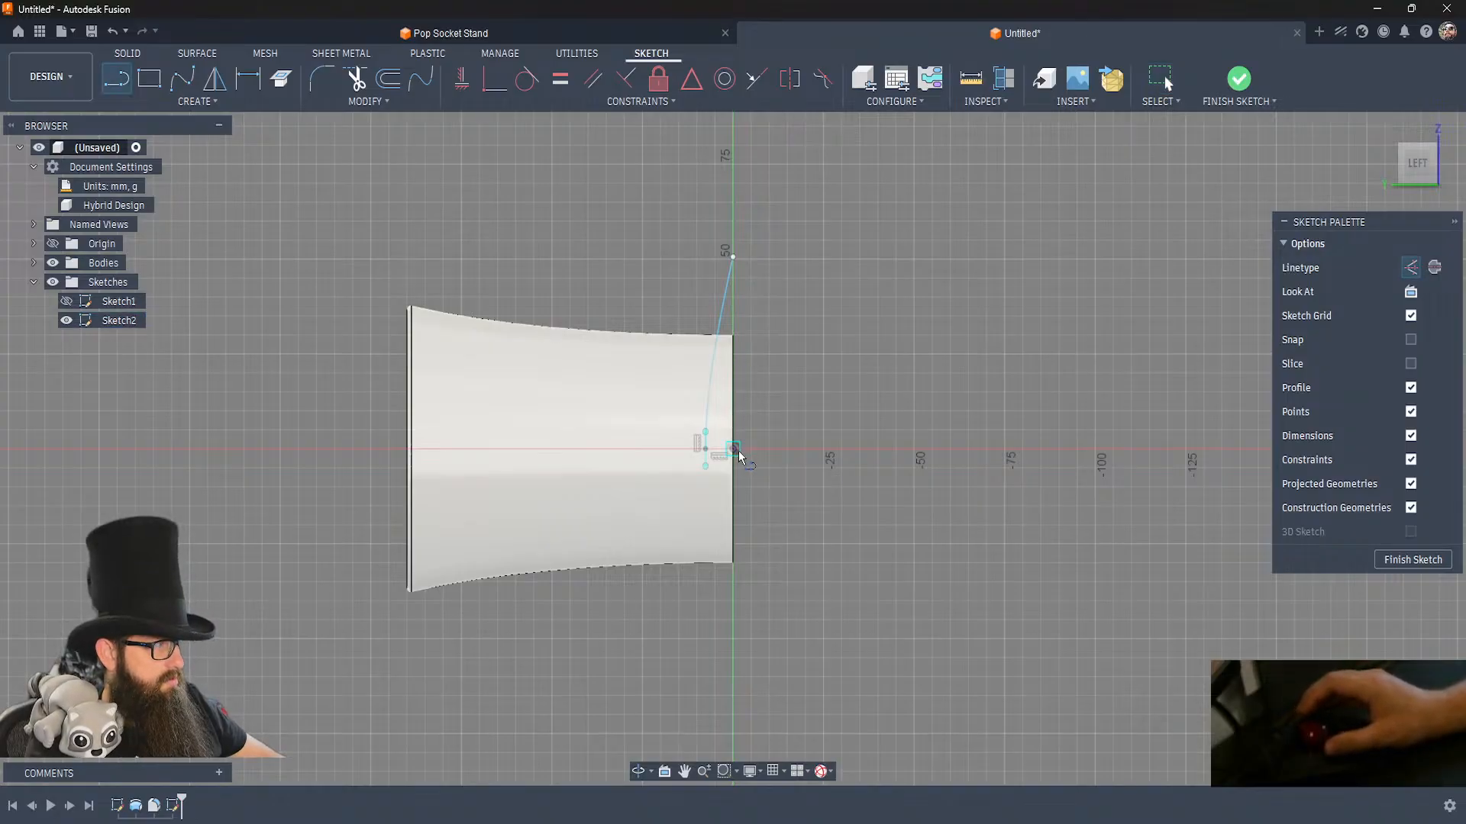
left_click(738, 254)
left_click(464, 79)
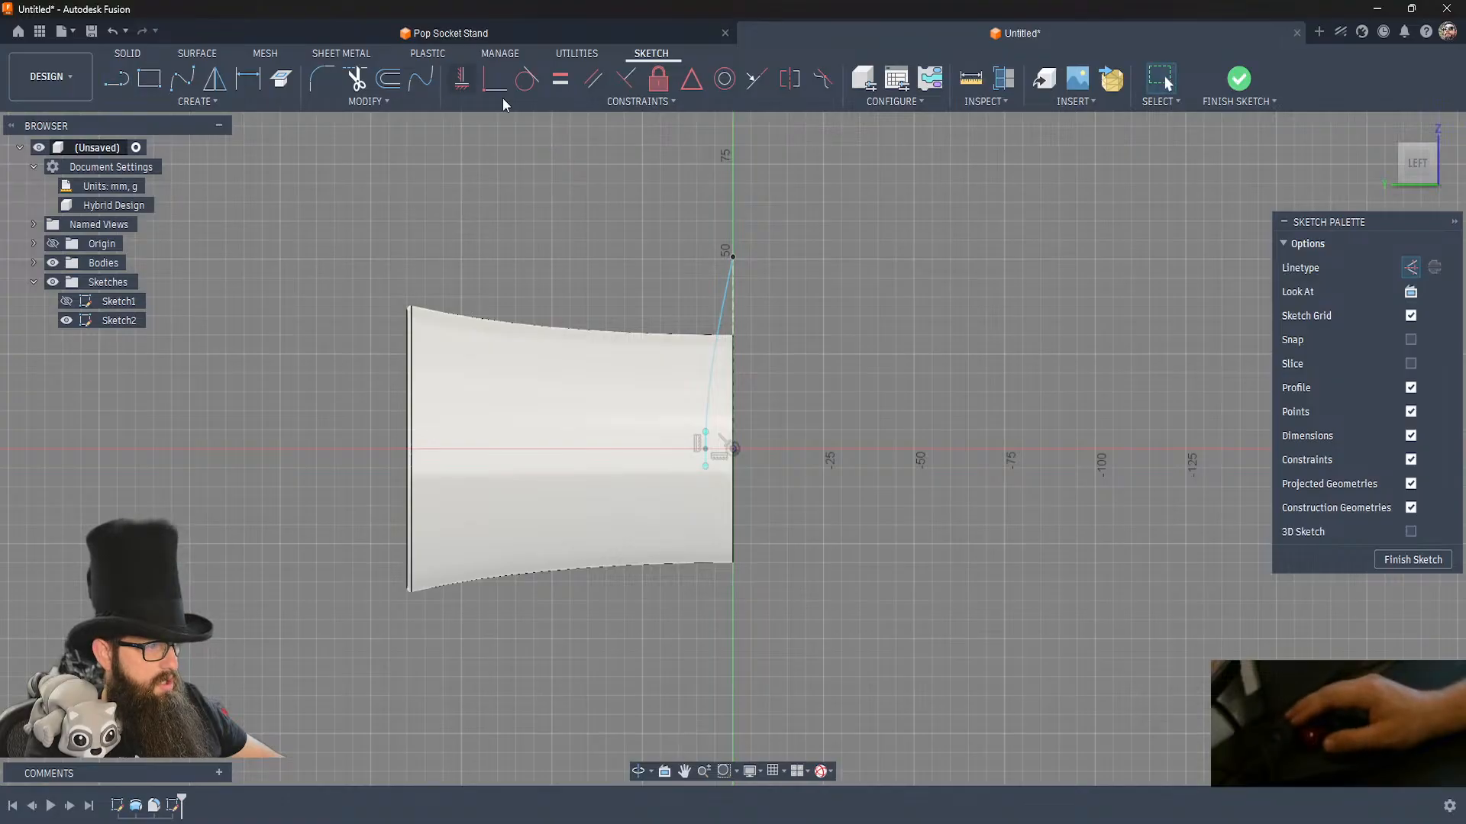
Select the spline and lengthen its tangent handle at the centre axis slightly to make the curve fuller.
left_click(721, 322)
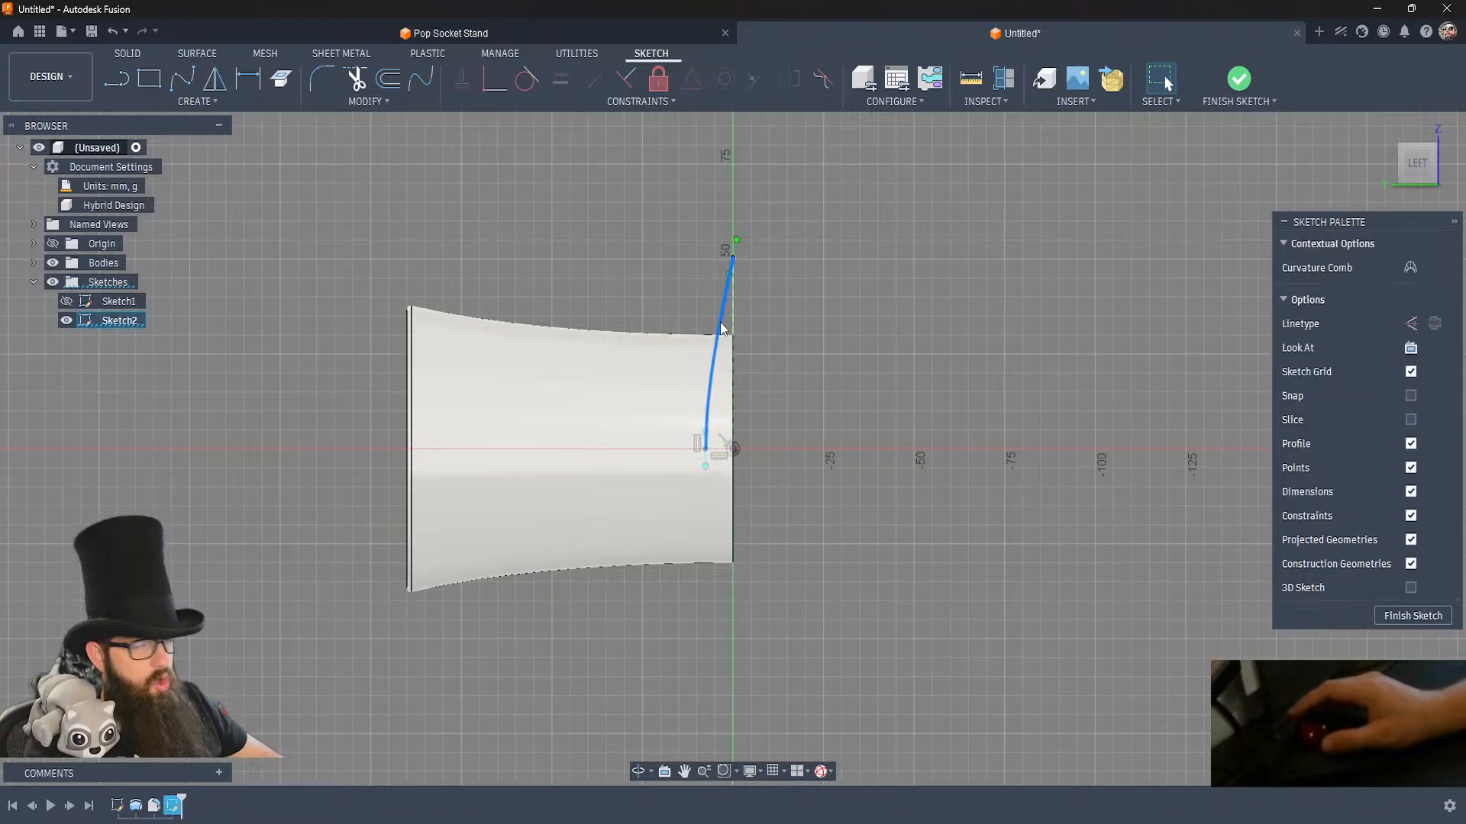
left_click(705, 467)
left_click_drag(705, 484, 704, 470)
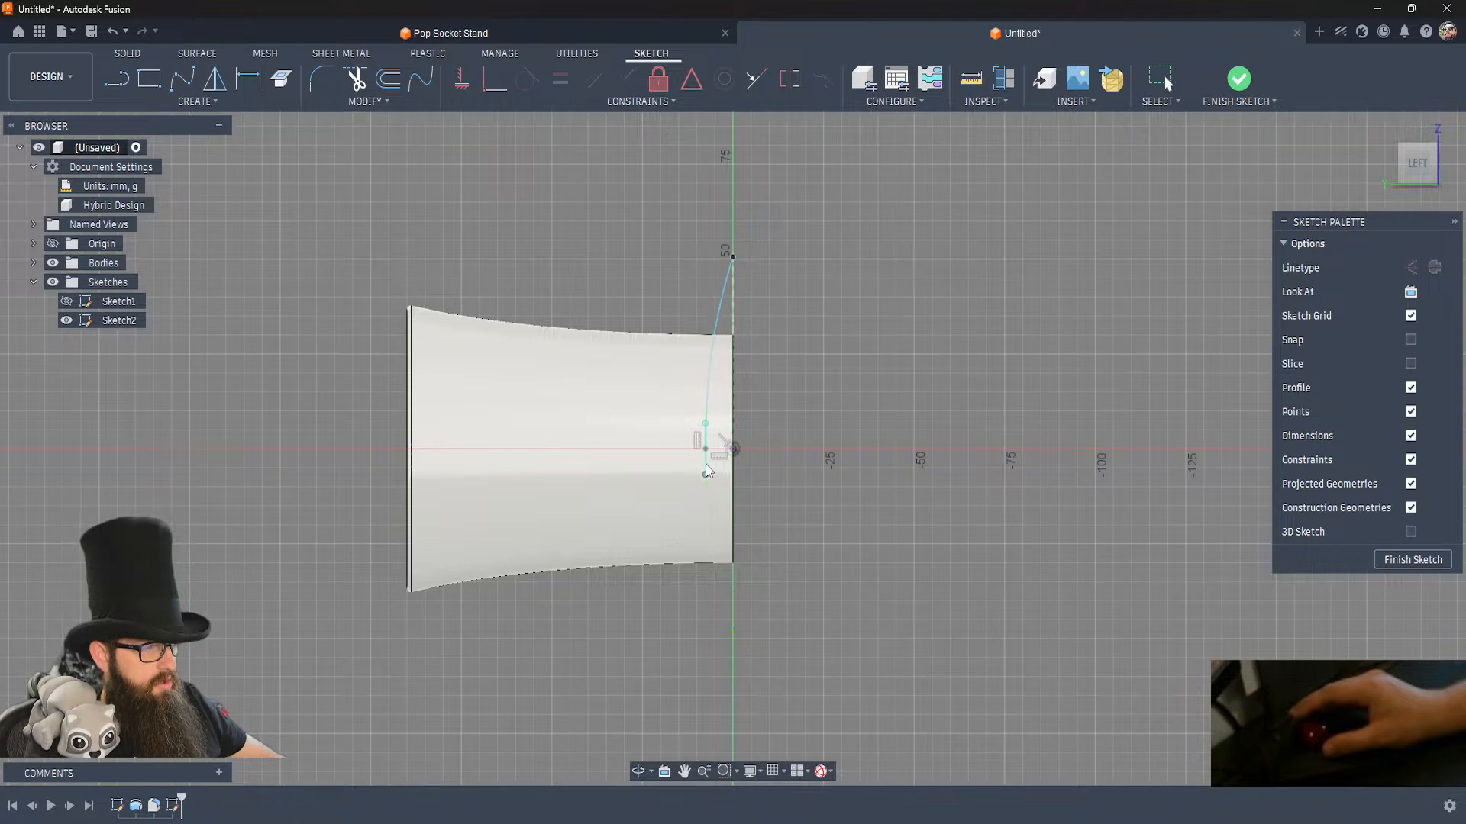
left_click(706, 471)
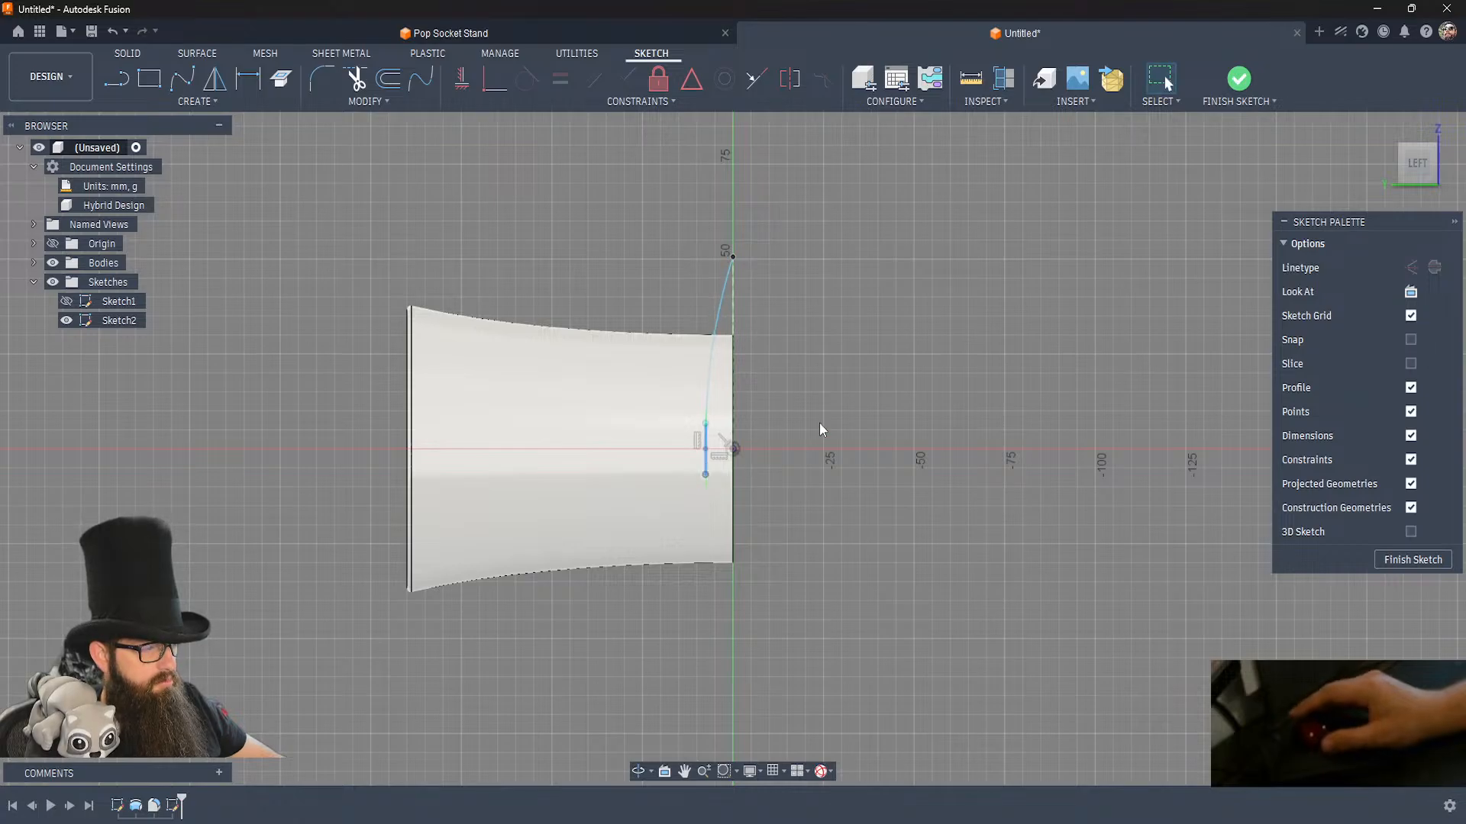
Mirror the brim's side-view spline across the horizontal centre line.
left_click(718, 322)
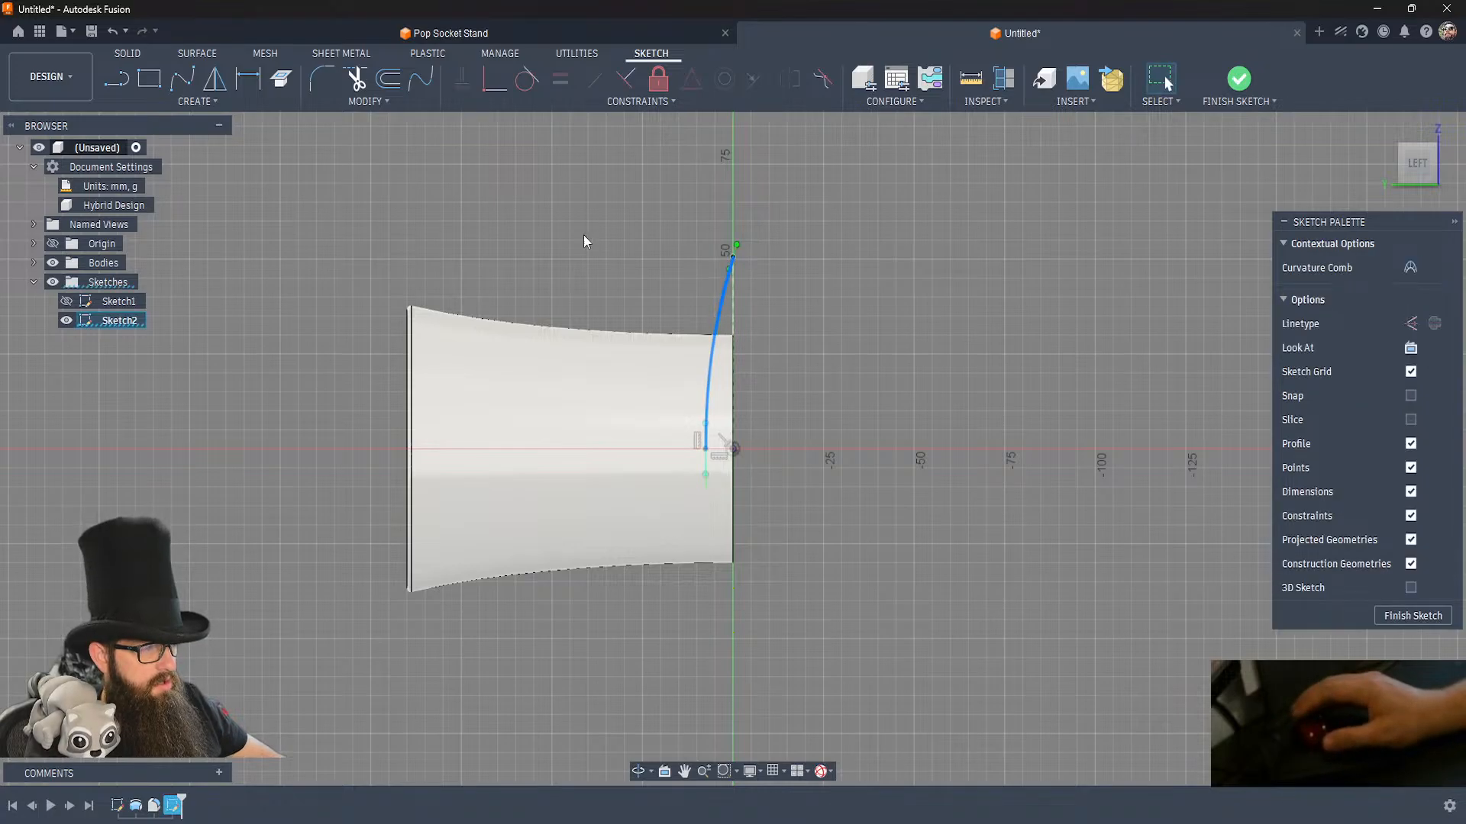
left_click(183, 107)
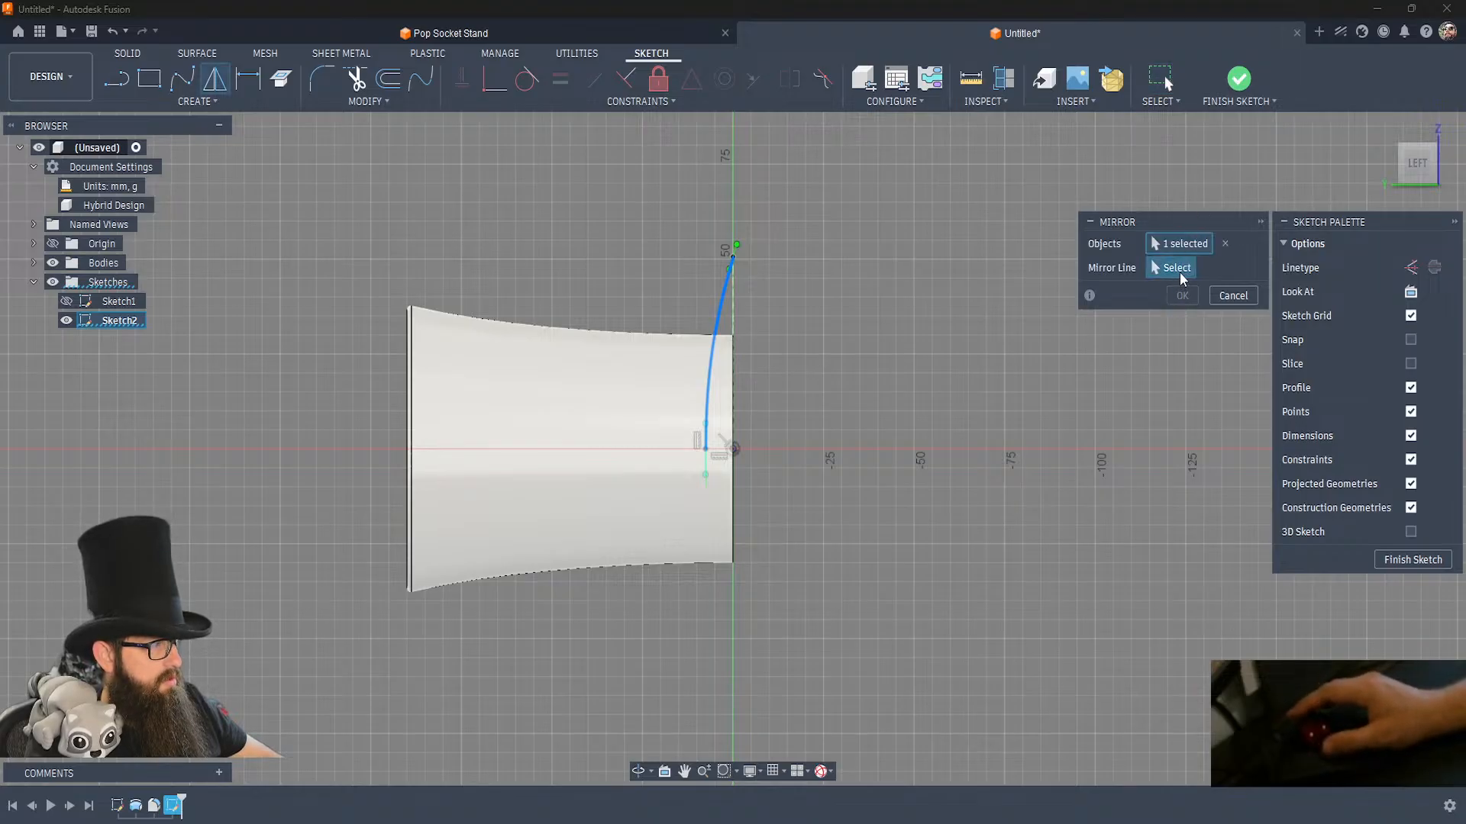
left_click(1178, 270)
left_click(730, 462)
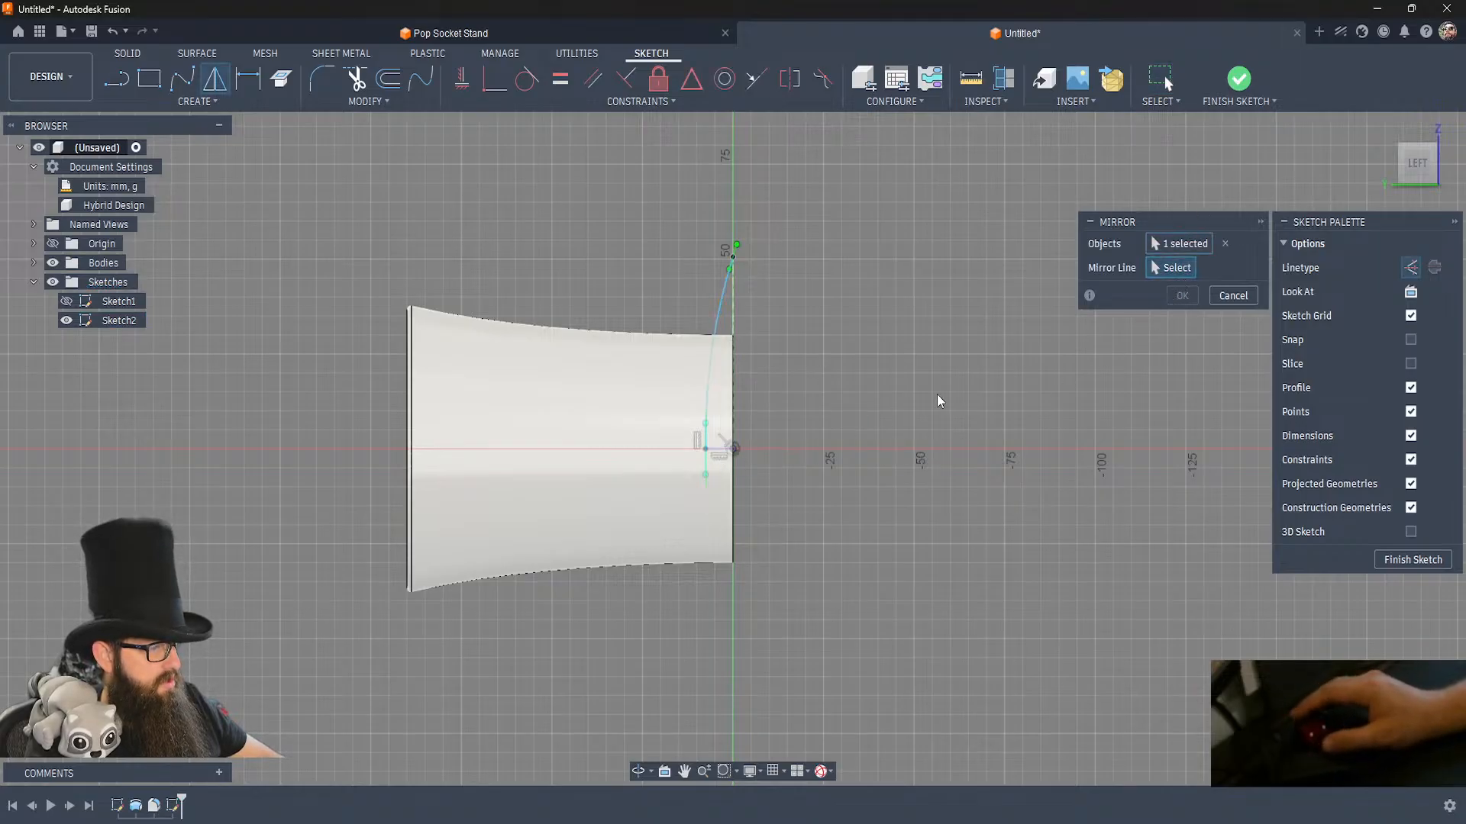
left_click(1182, 296)
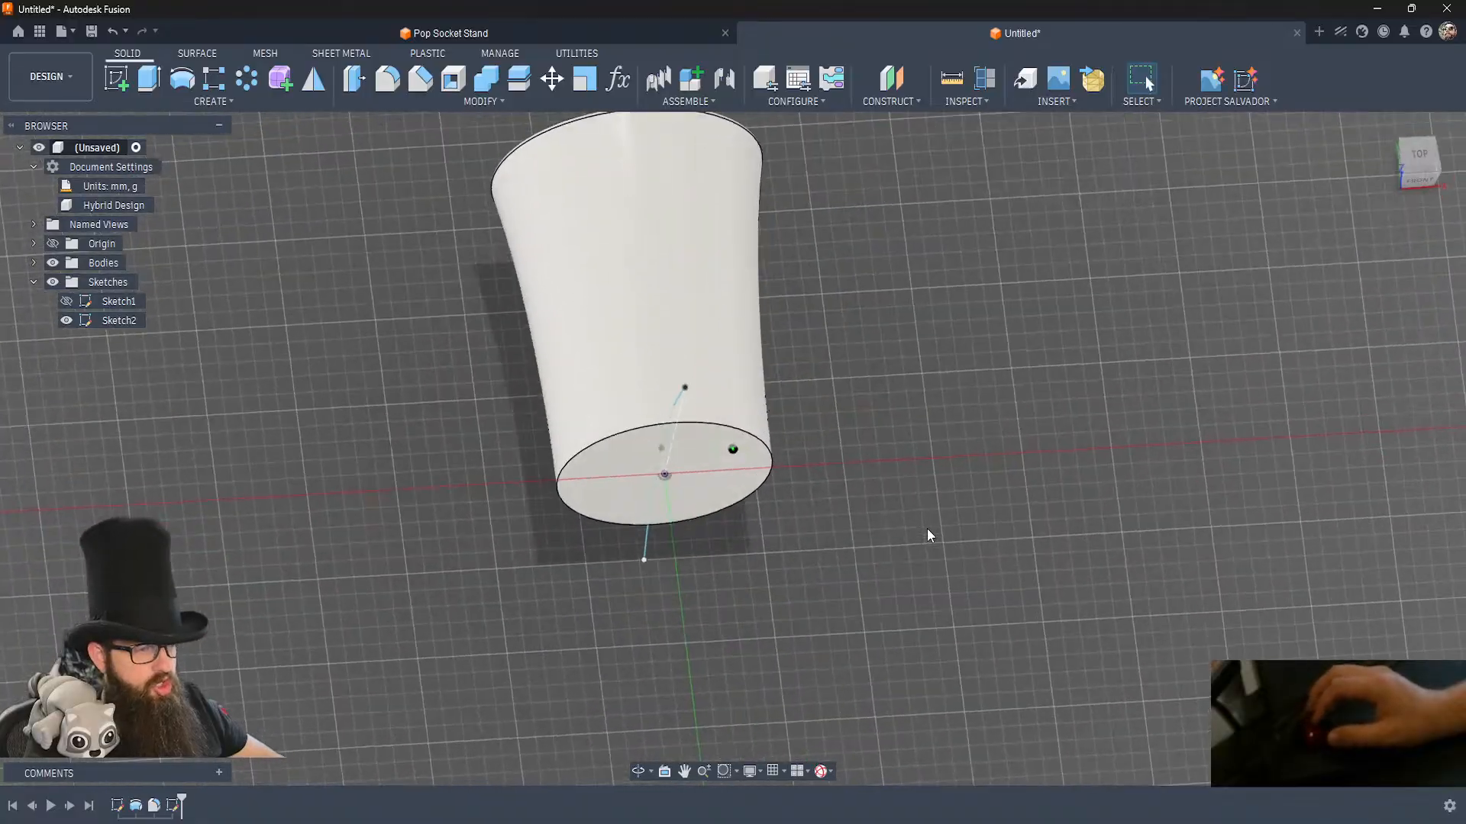
Start a sketch on the horizontal plane through the body's axis and project the side profile's centre point and the origin into it.
left_click(114, 79)
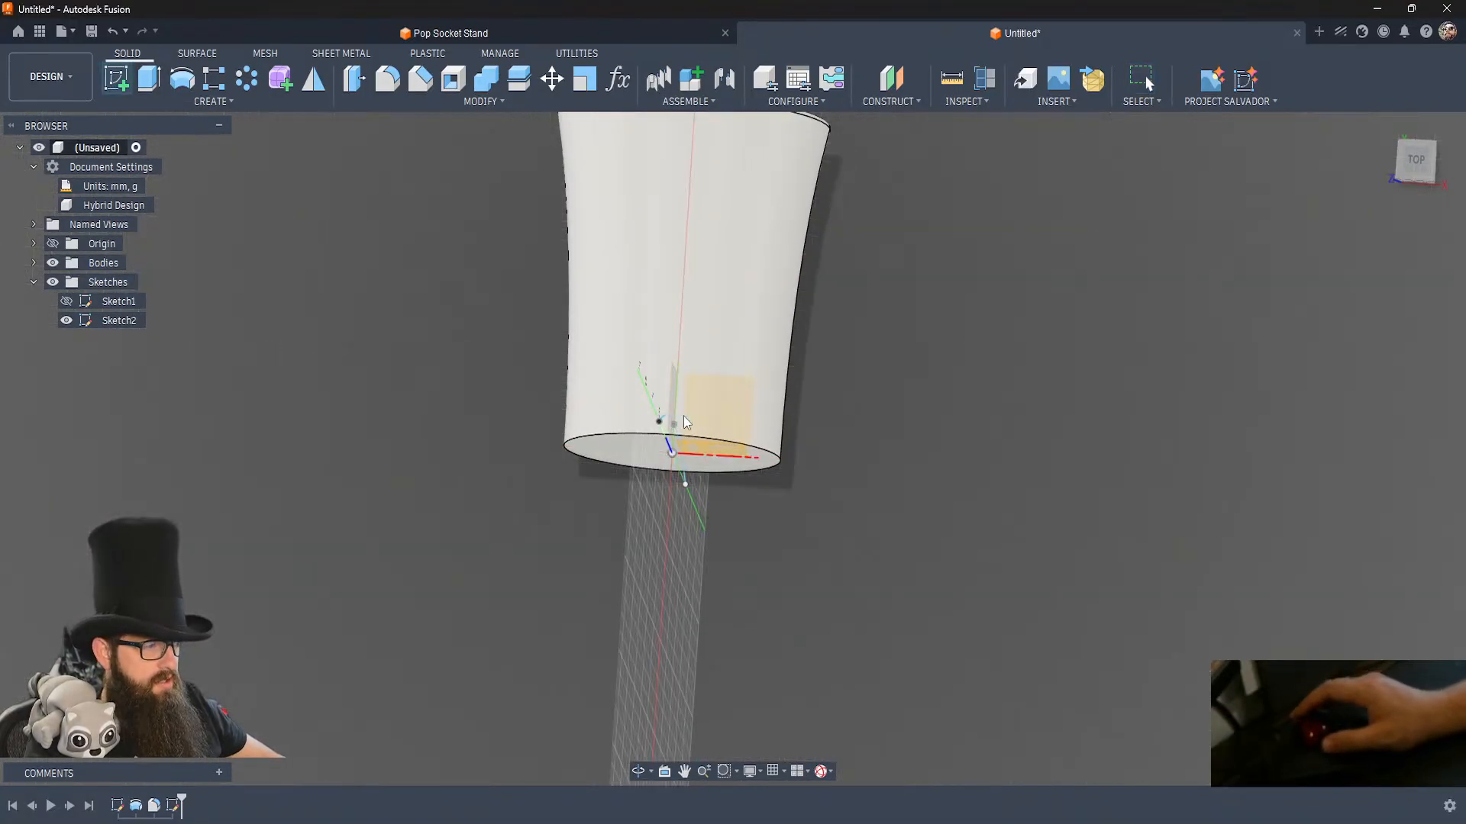
left_click(717, 410)
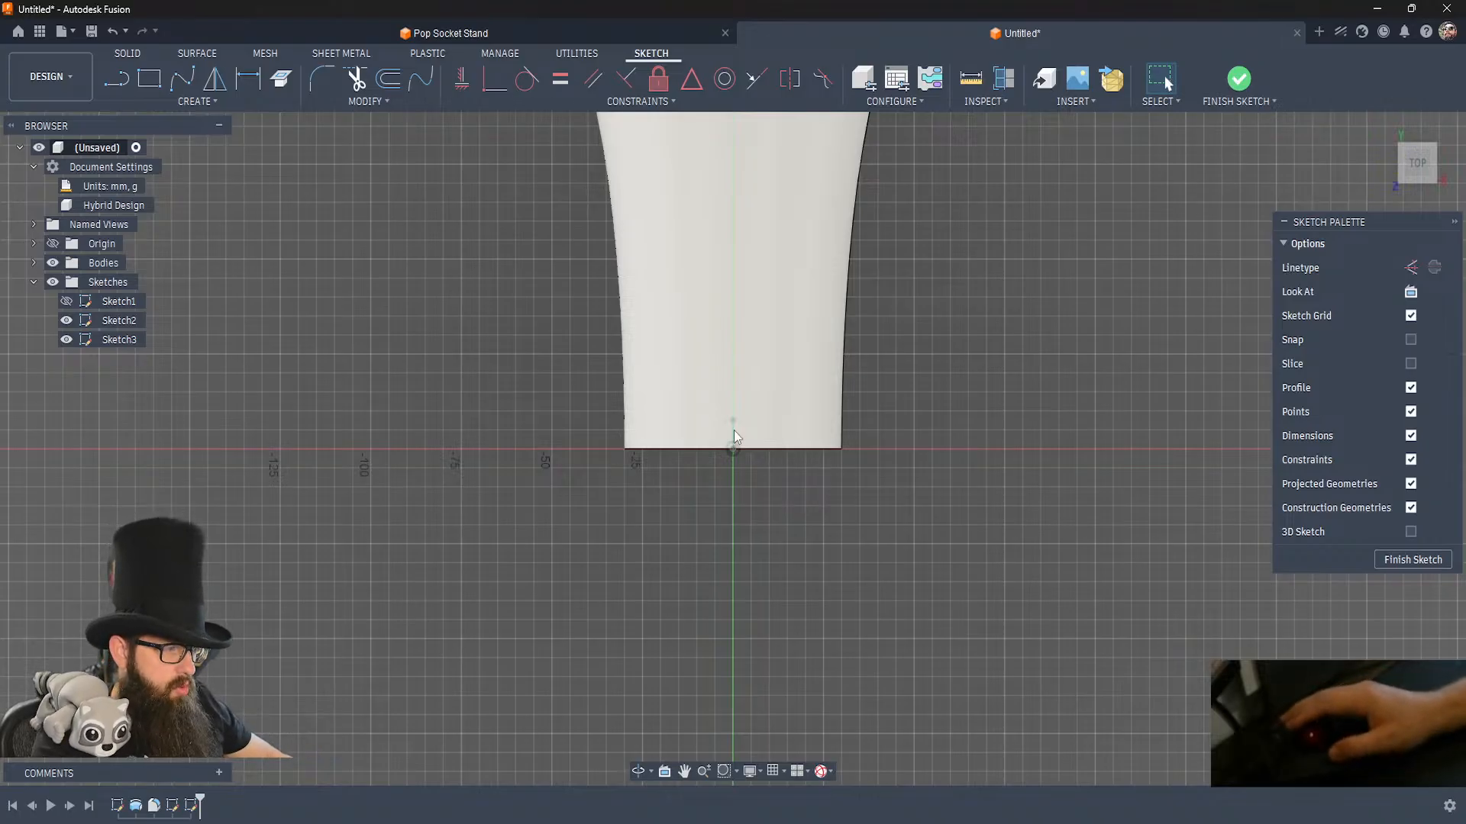
key("p")
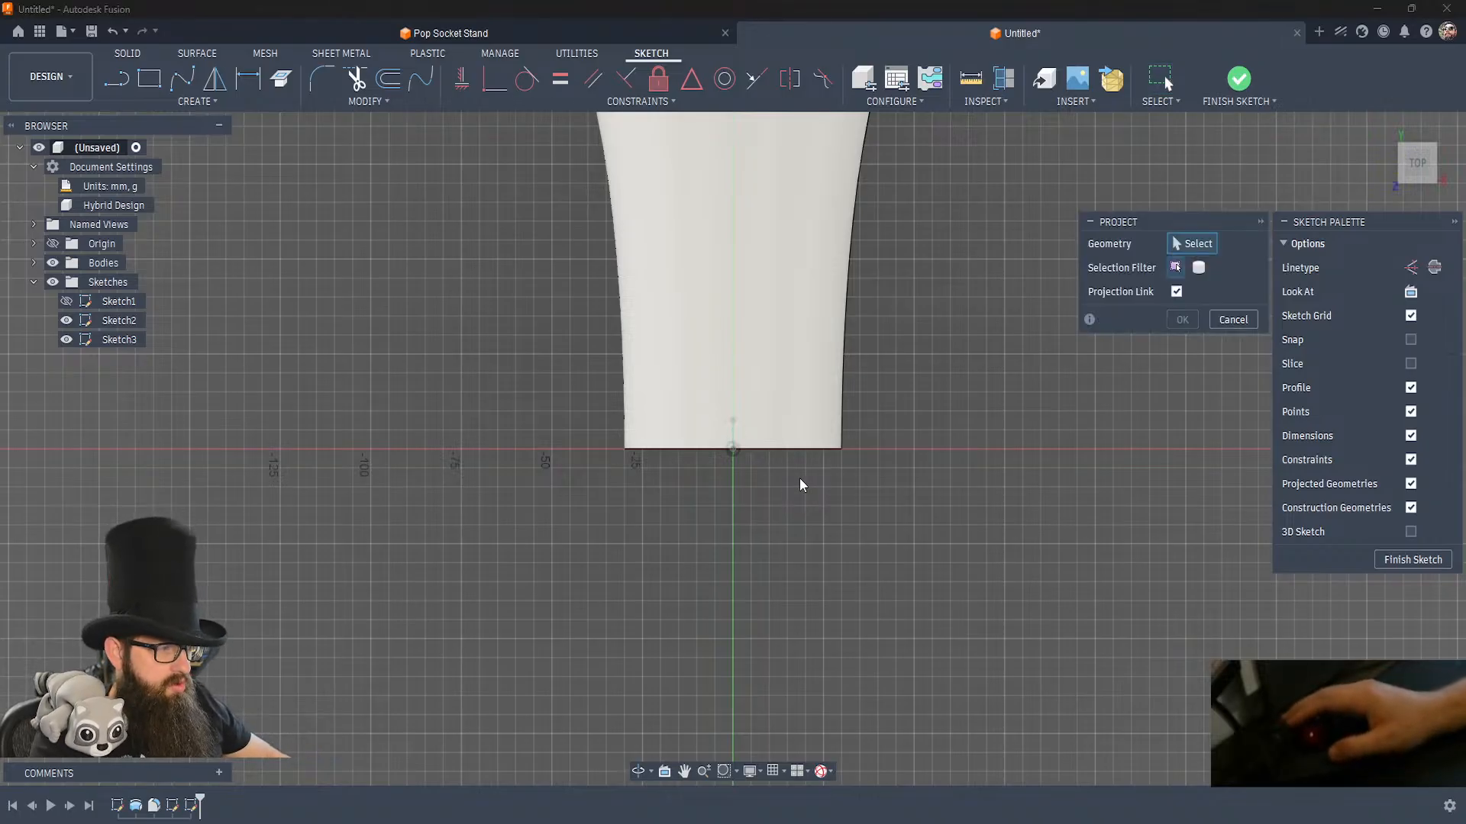
left_click(732, 422)
left_click(734, 448)
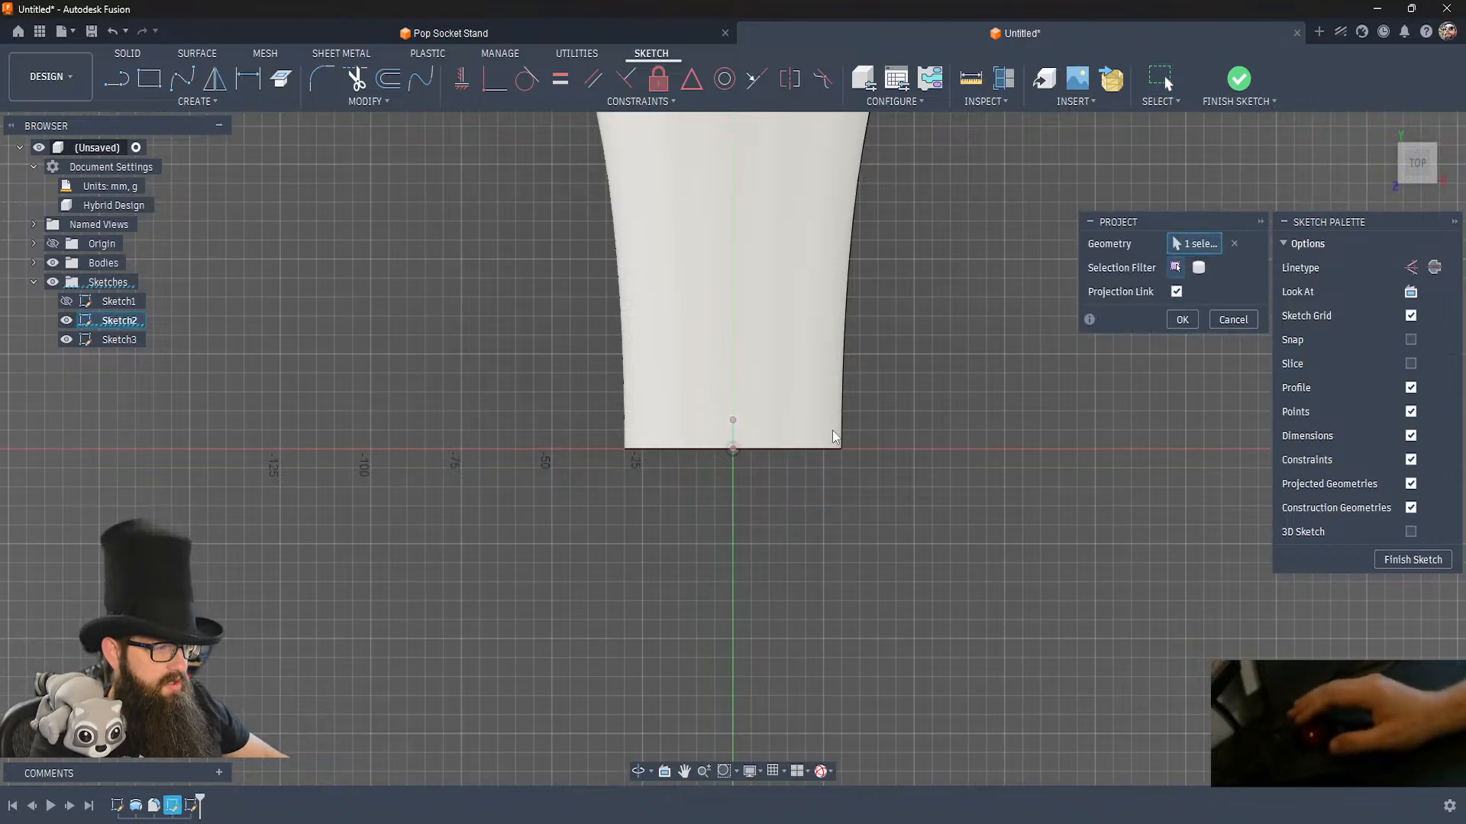
left_click(1180, 319)
Draw a two-point fit spline from the origin outward to about 50 mm, ending level with the projected centre point.
left_click(194, 80)
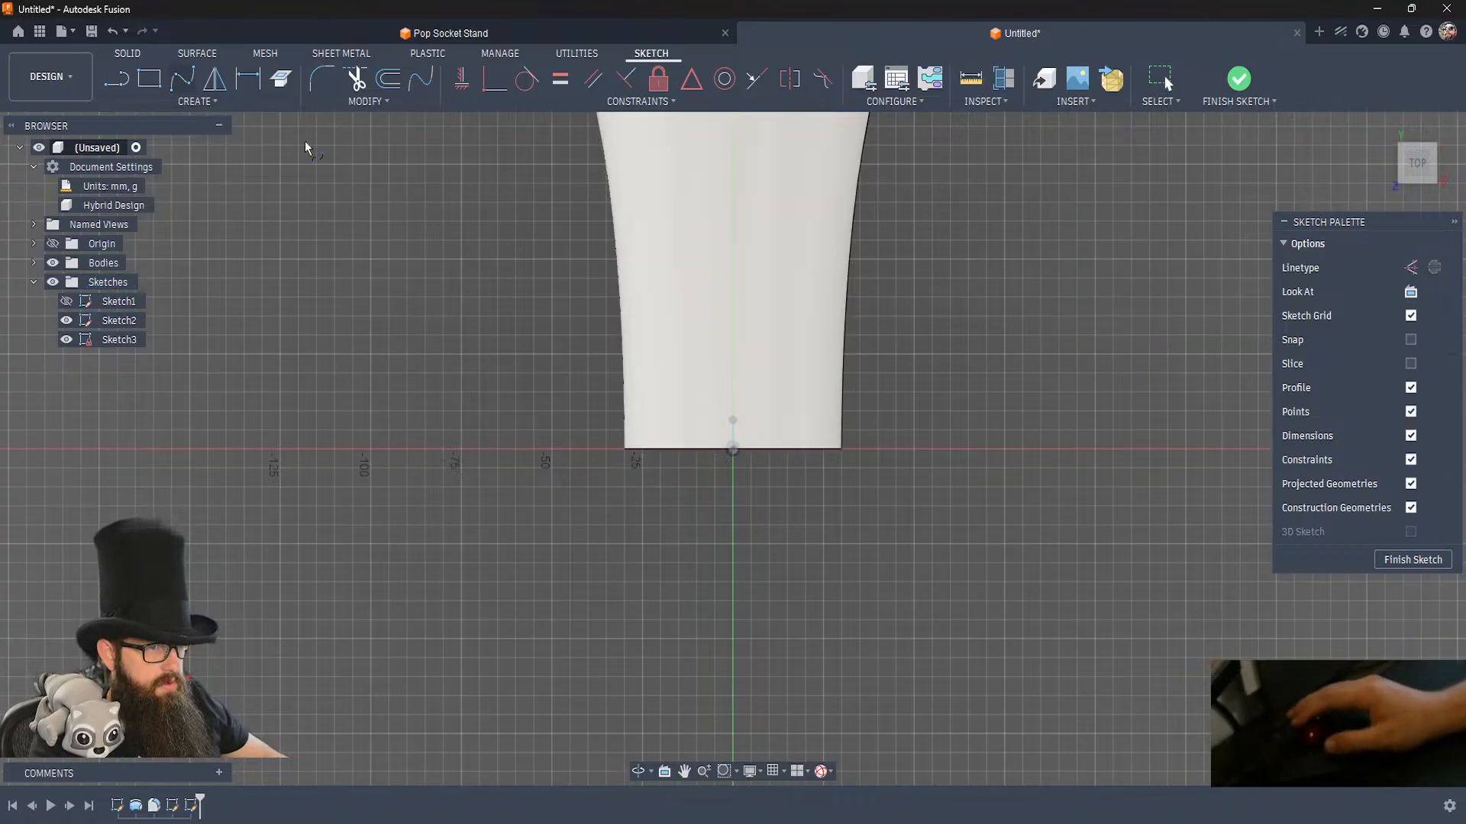
left_click(734, 450)
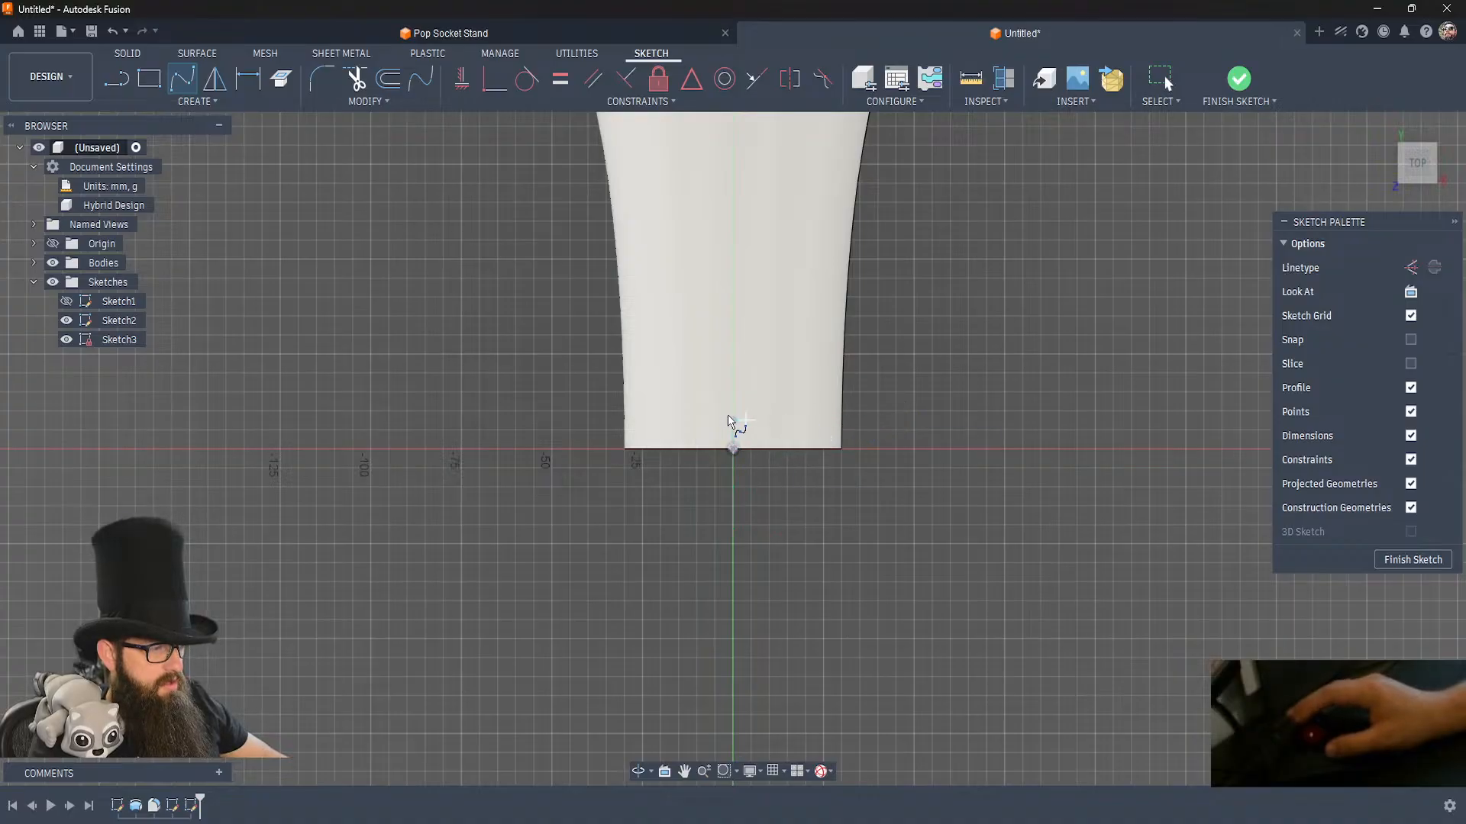
left_click(918, 423)
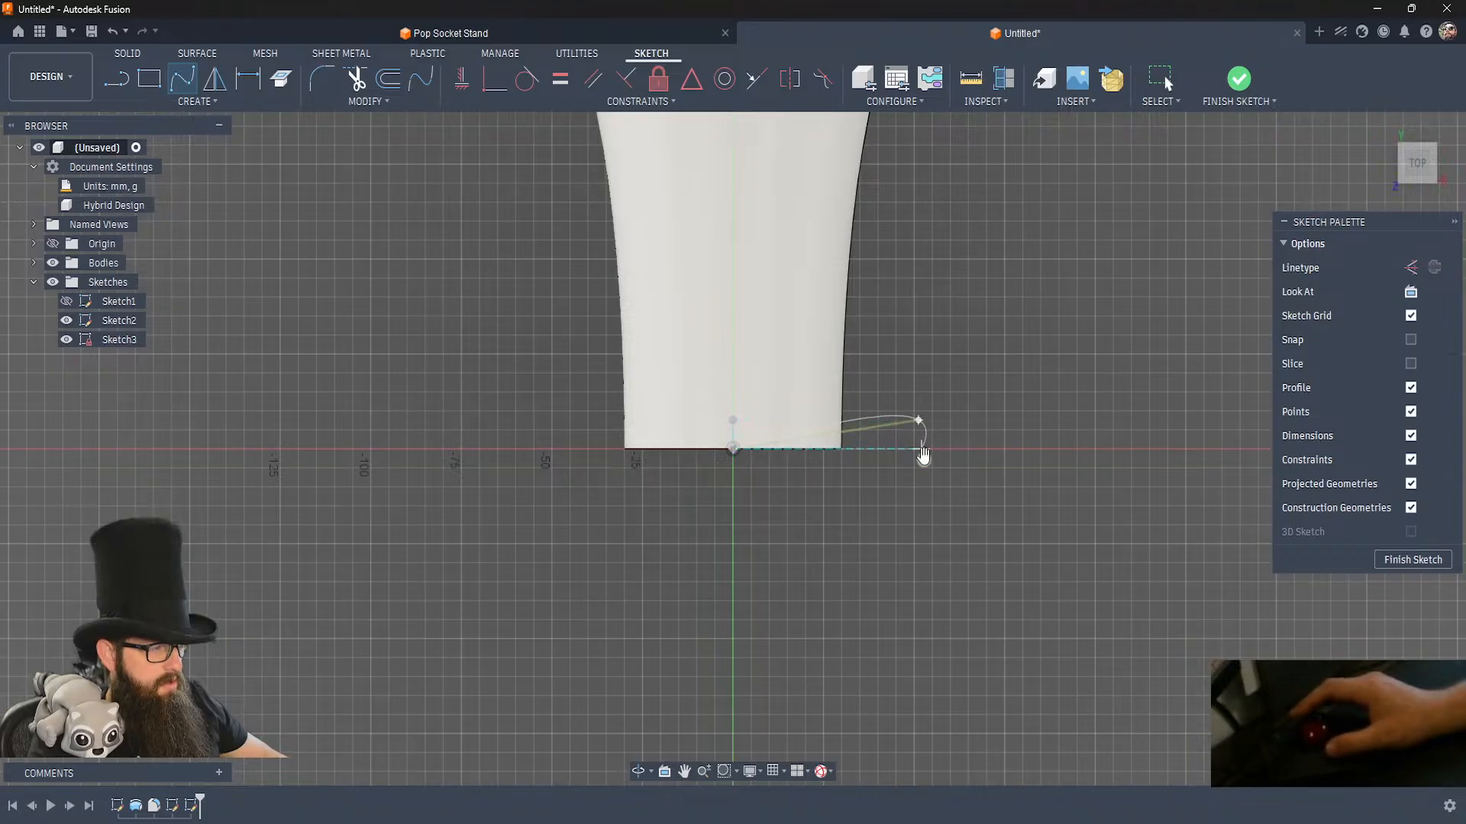
left_click(924, 458)
Draw a horizontal construction line from the spline's outer end to the projected centre point.
key("l")
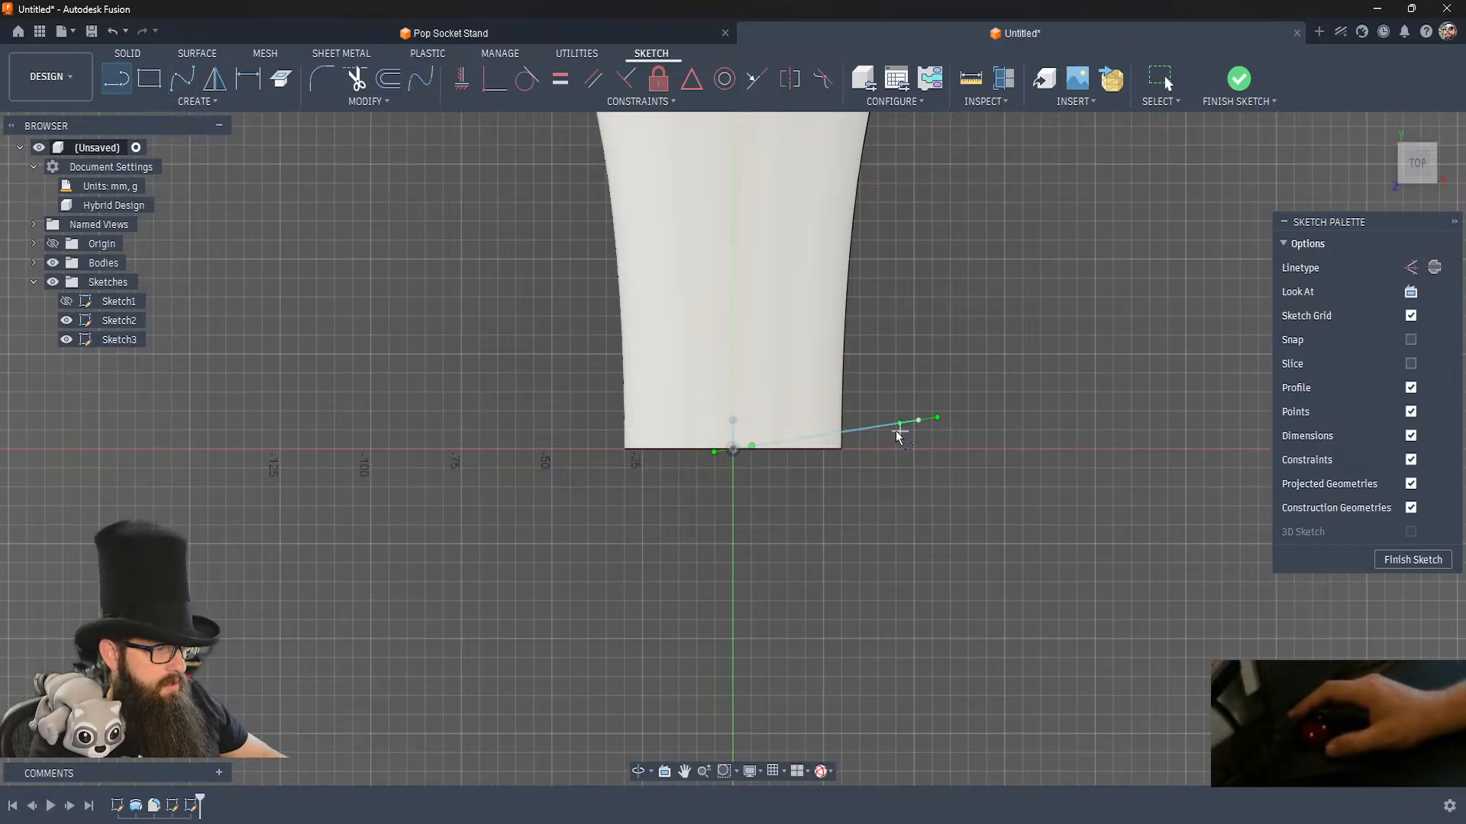
left_click(918, 422)
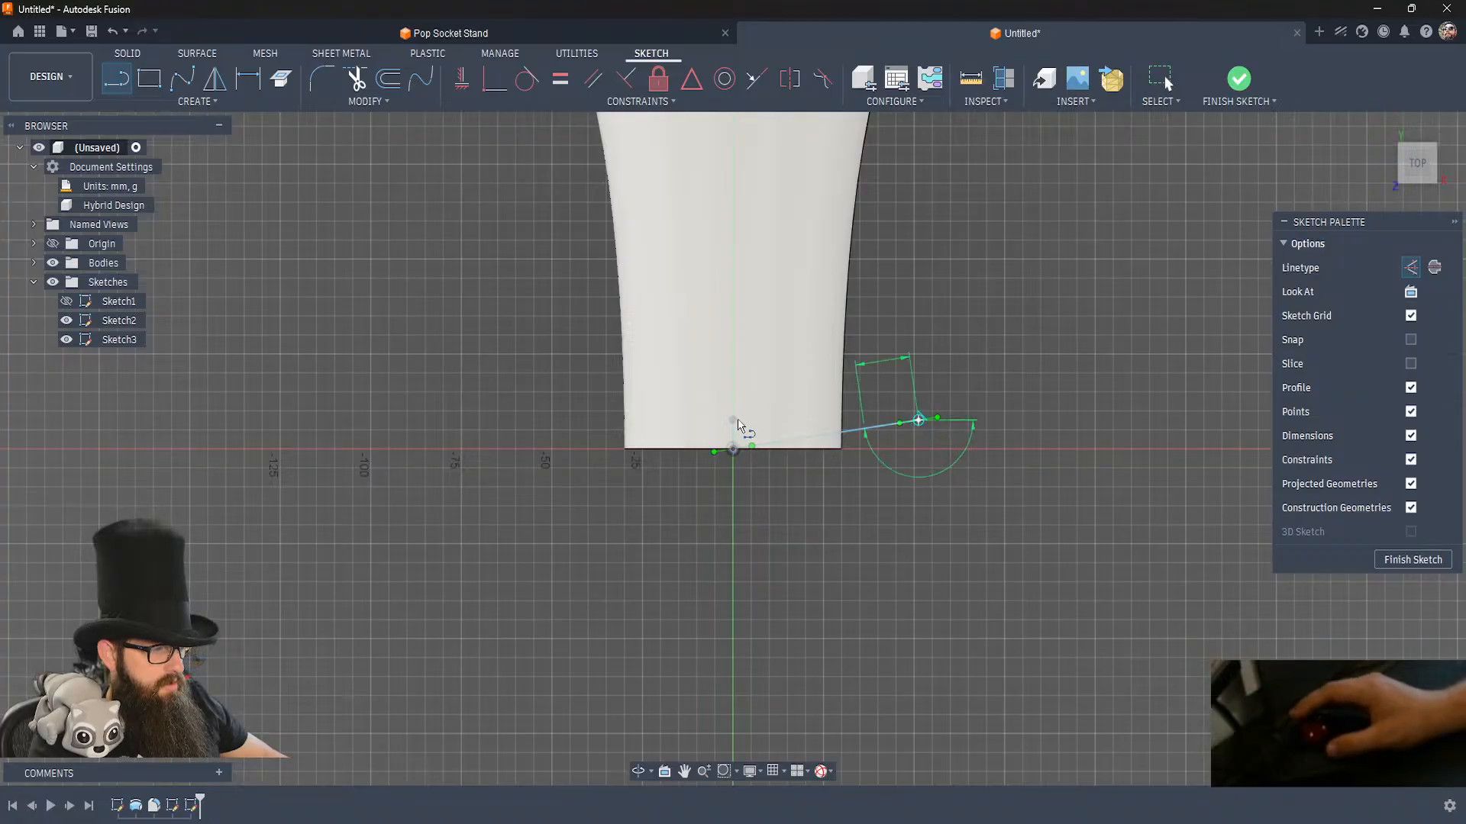
left_click(734, 421)
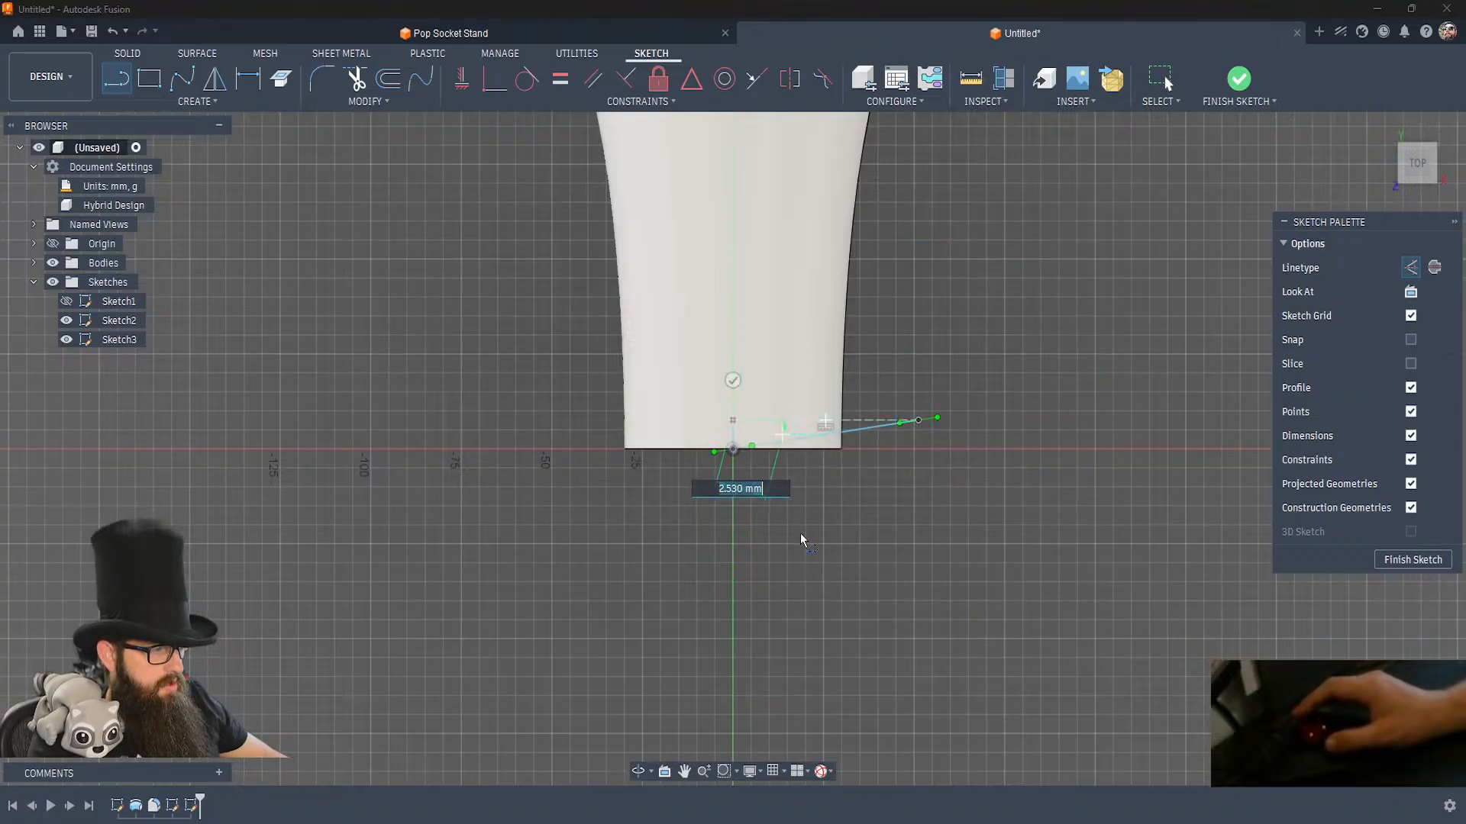
key("Escape")
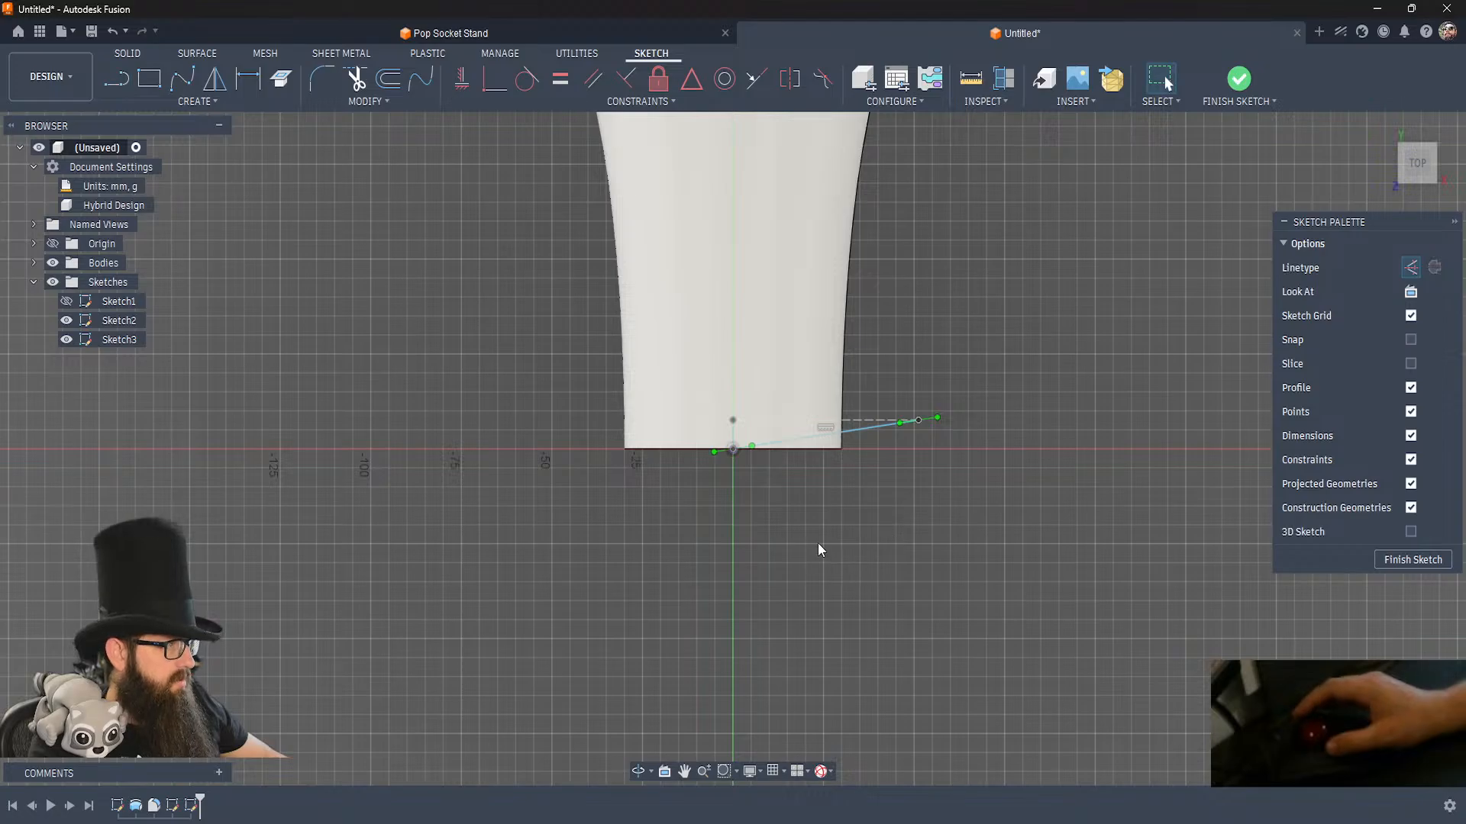
Constrain the spline's tangent handle at the origin to horizontal.
left_click(865, 429)
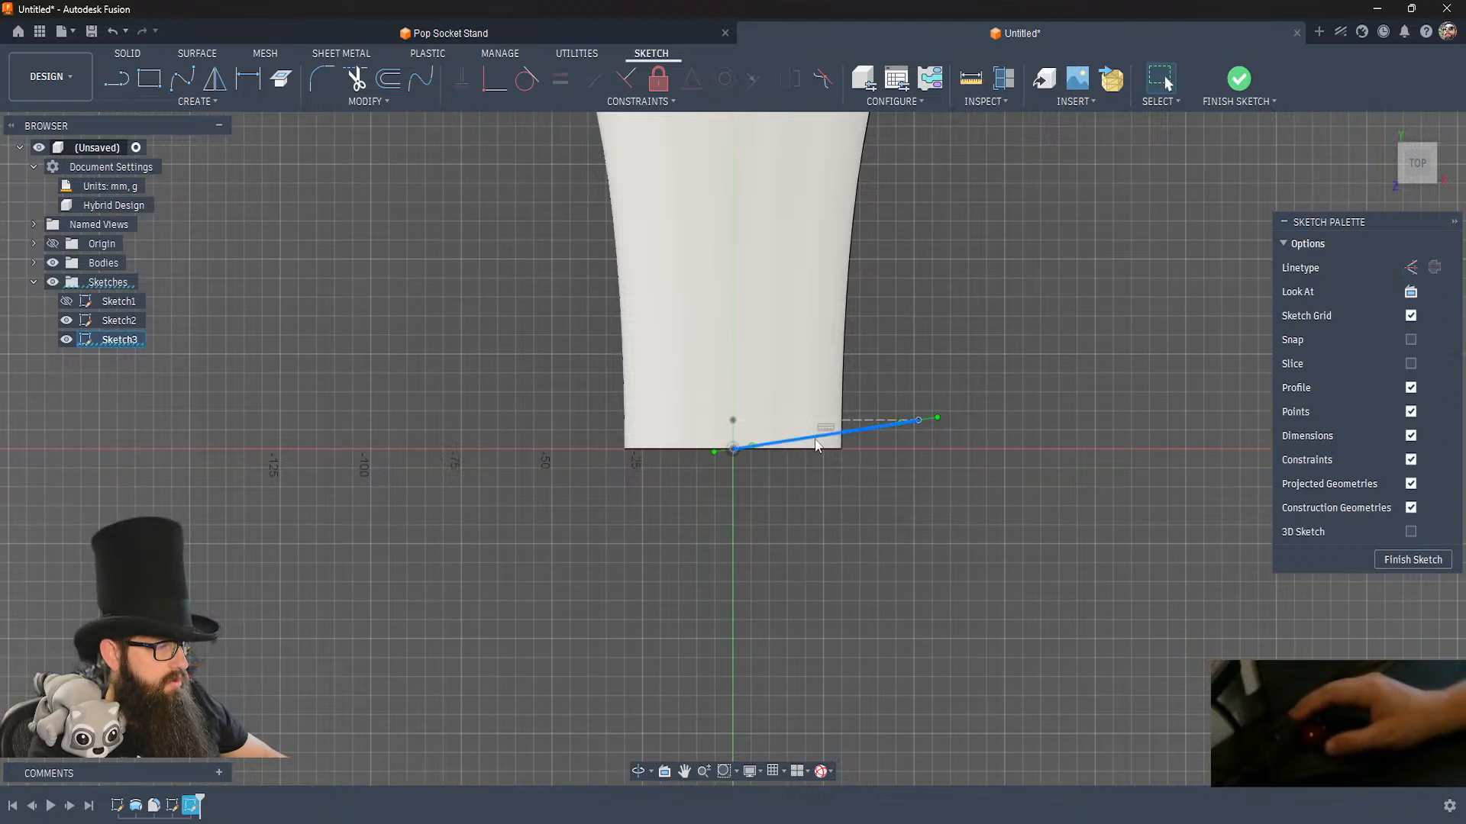
left_click(720, 452)
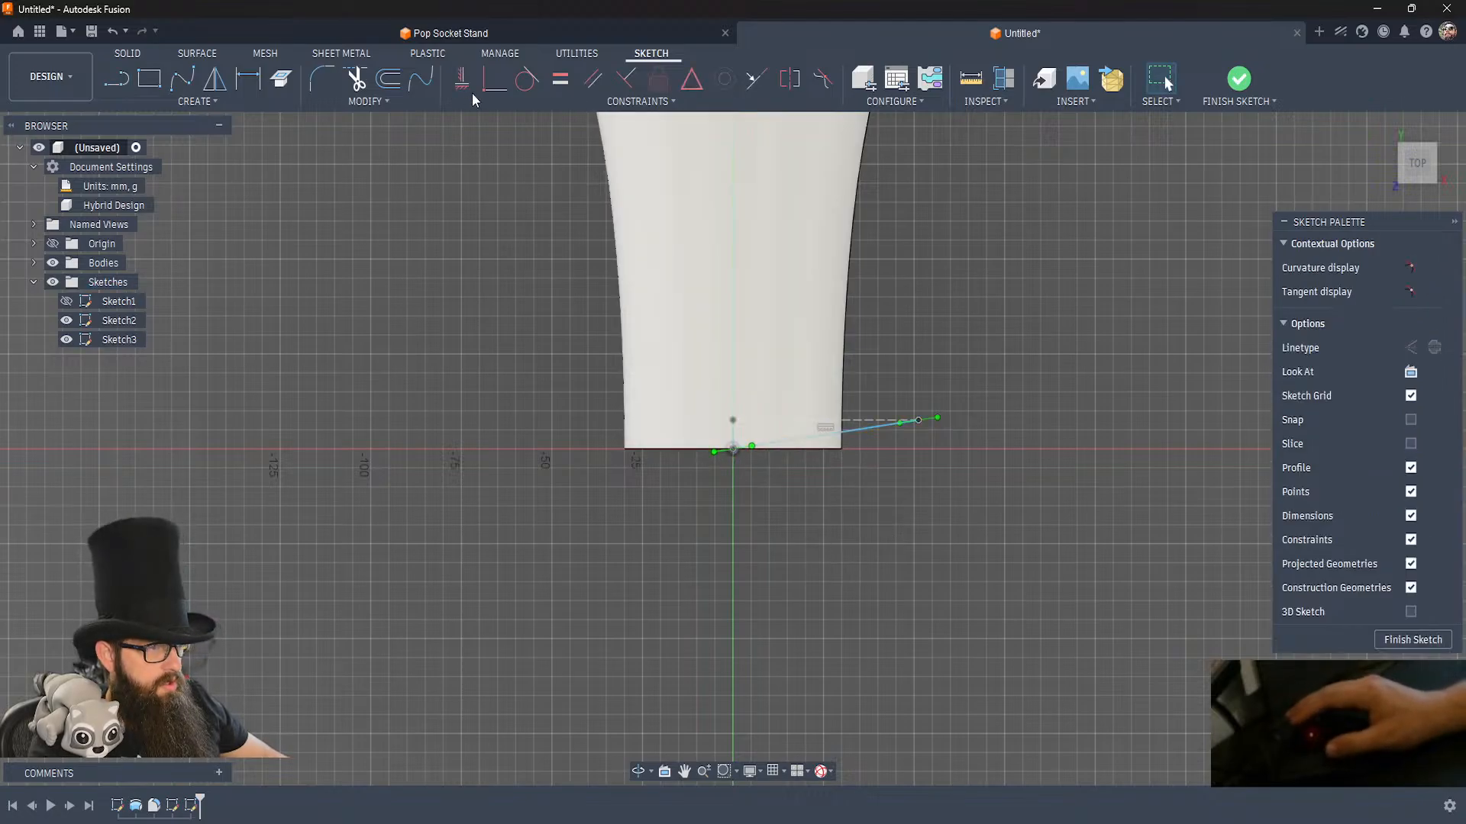
left_click(506, 131)
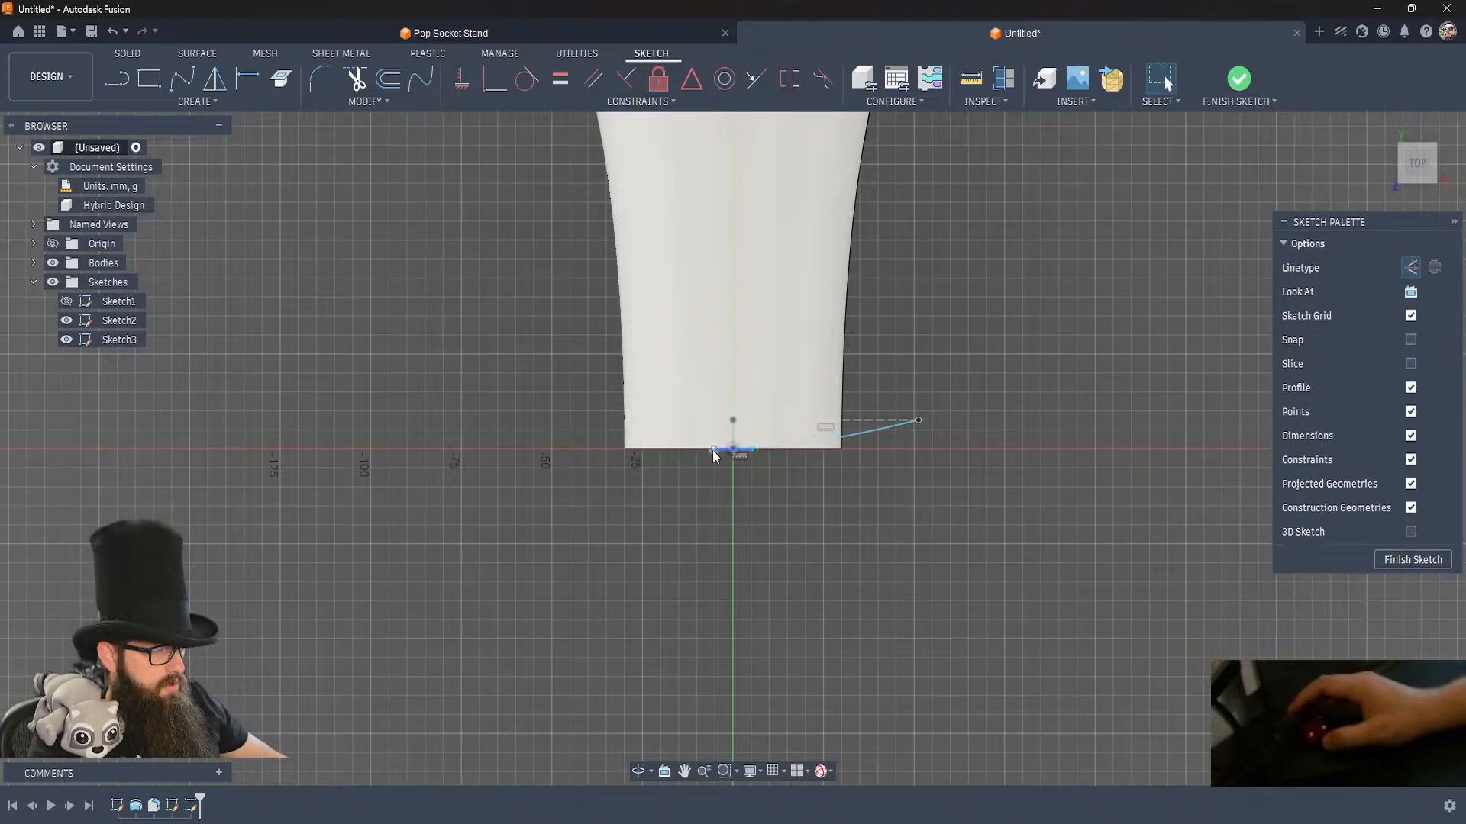
Lengthen the spline's tangent handle at the origin to flatten the curve beneath the body.
scroll(721, 464, "down", 3)
scroll(721, 464, "up", 4)
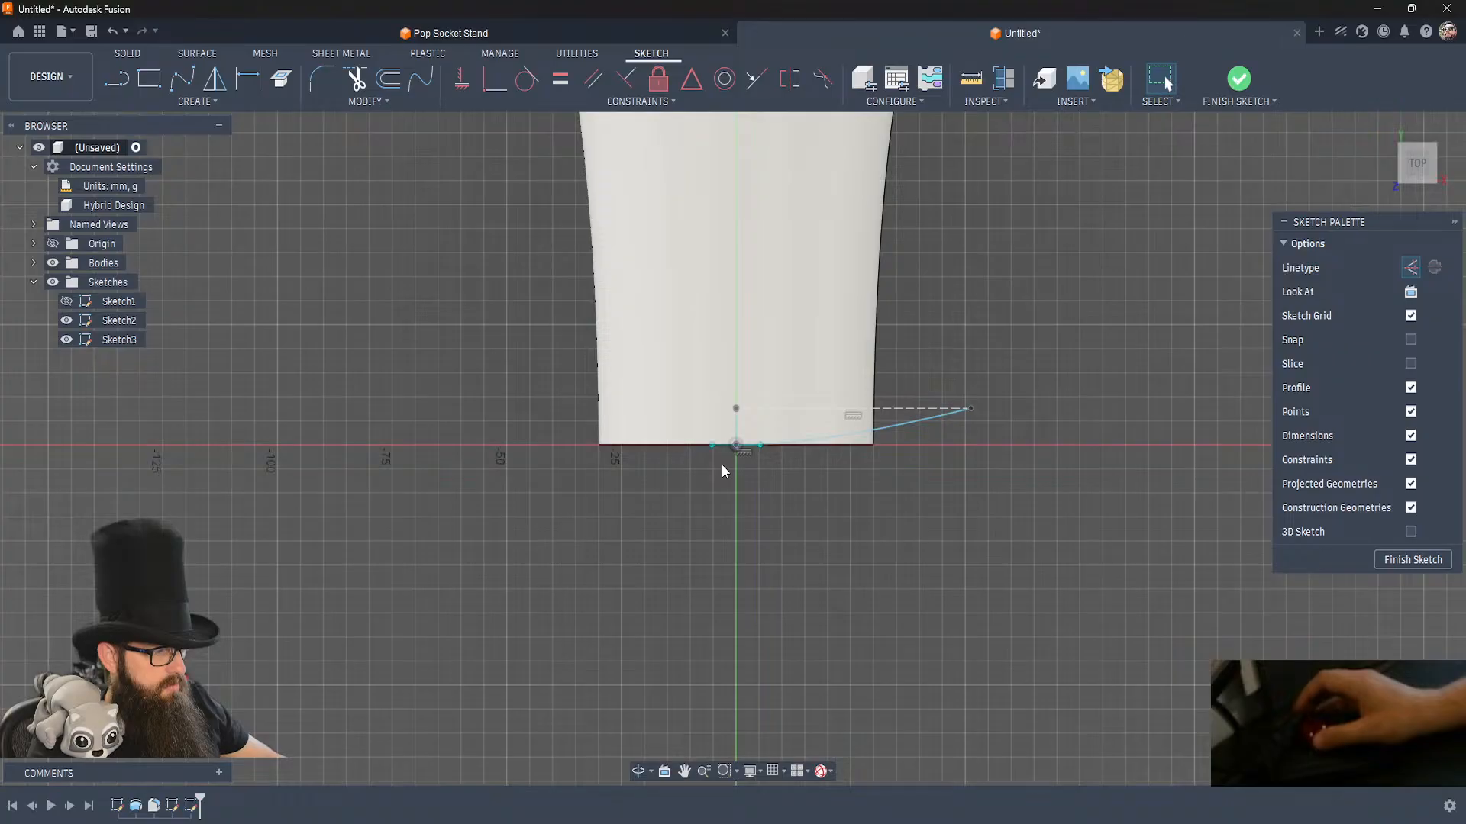
scroll(722, 465, "down", 2)
scroll(722, 464, "up", 3)
scroll(721, 464, "up", 2)
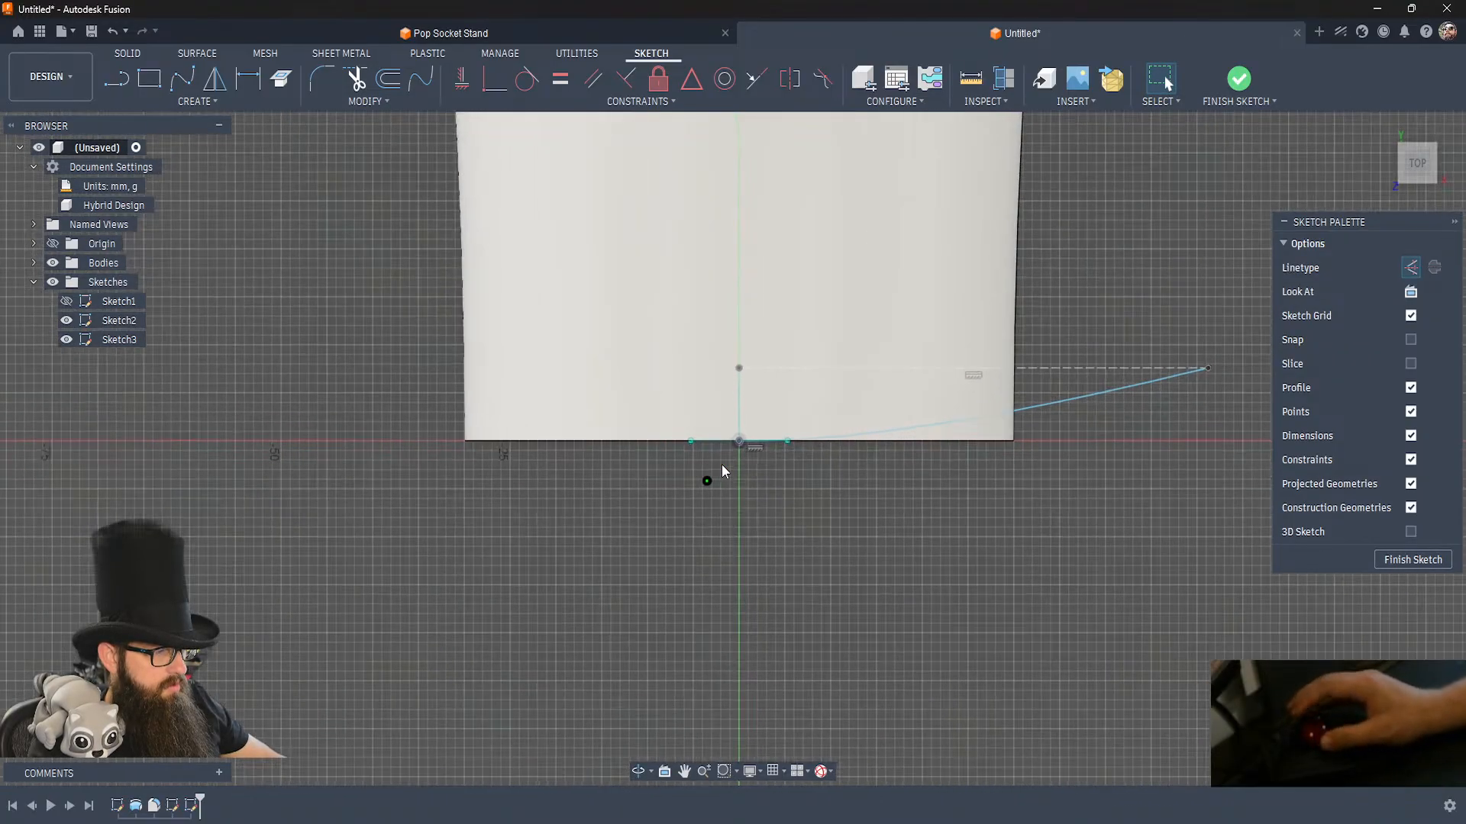
left_click_drag(690, 443, 657, 442)
left_click(800, 520)
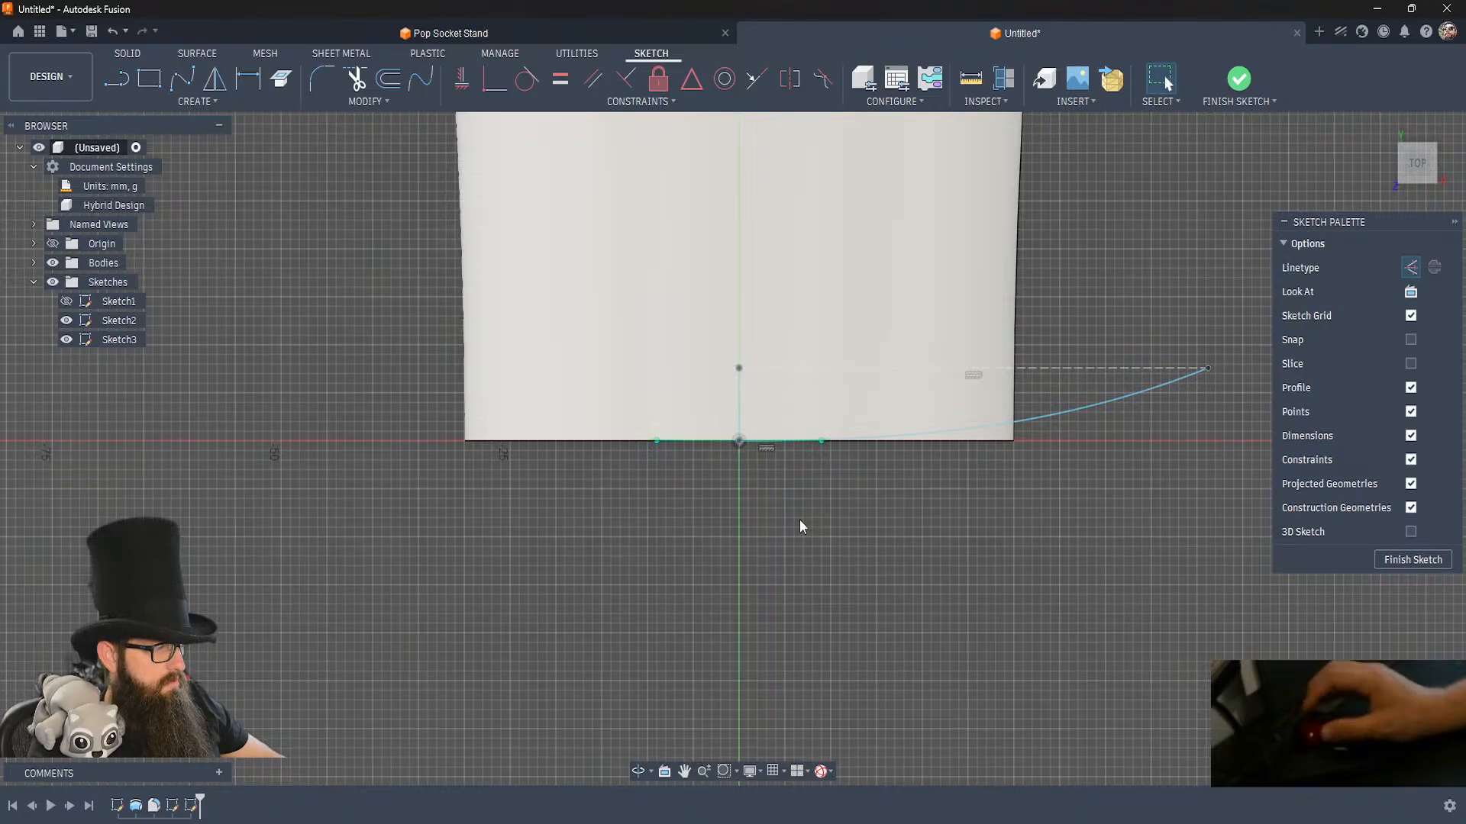
Mirror the spline across the vertical centre line between the origin and the projected point.
left_click(1046, 414)
left_click(185, 103)
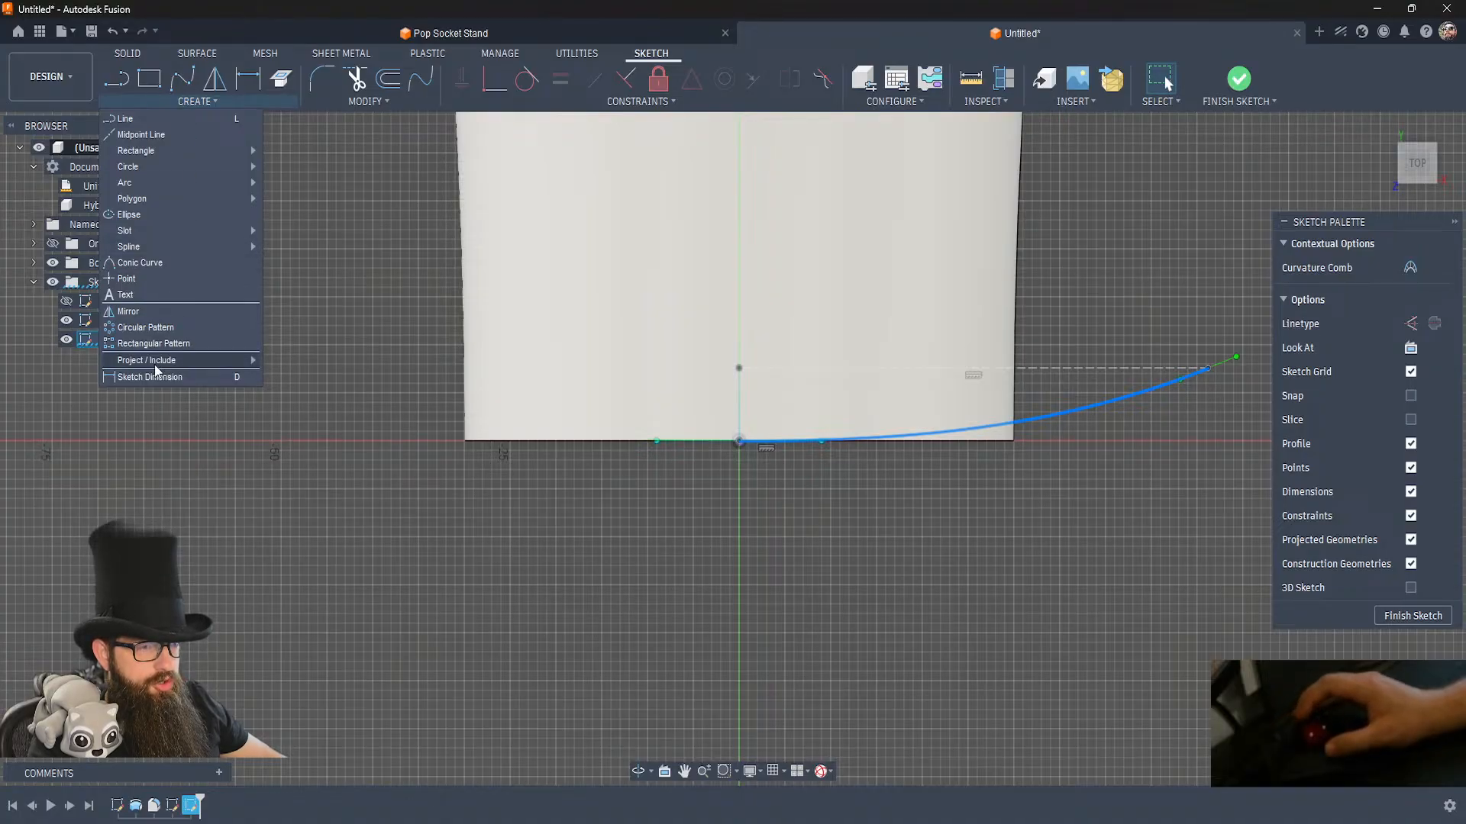
left_click(127, 312)
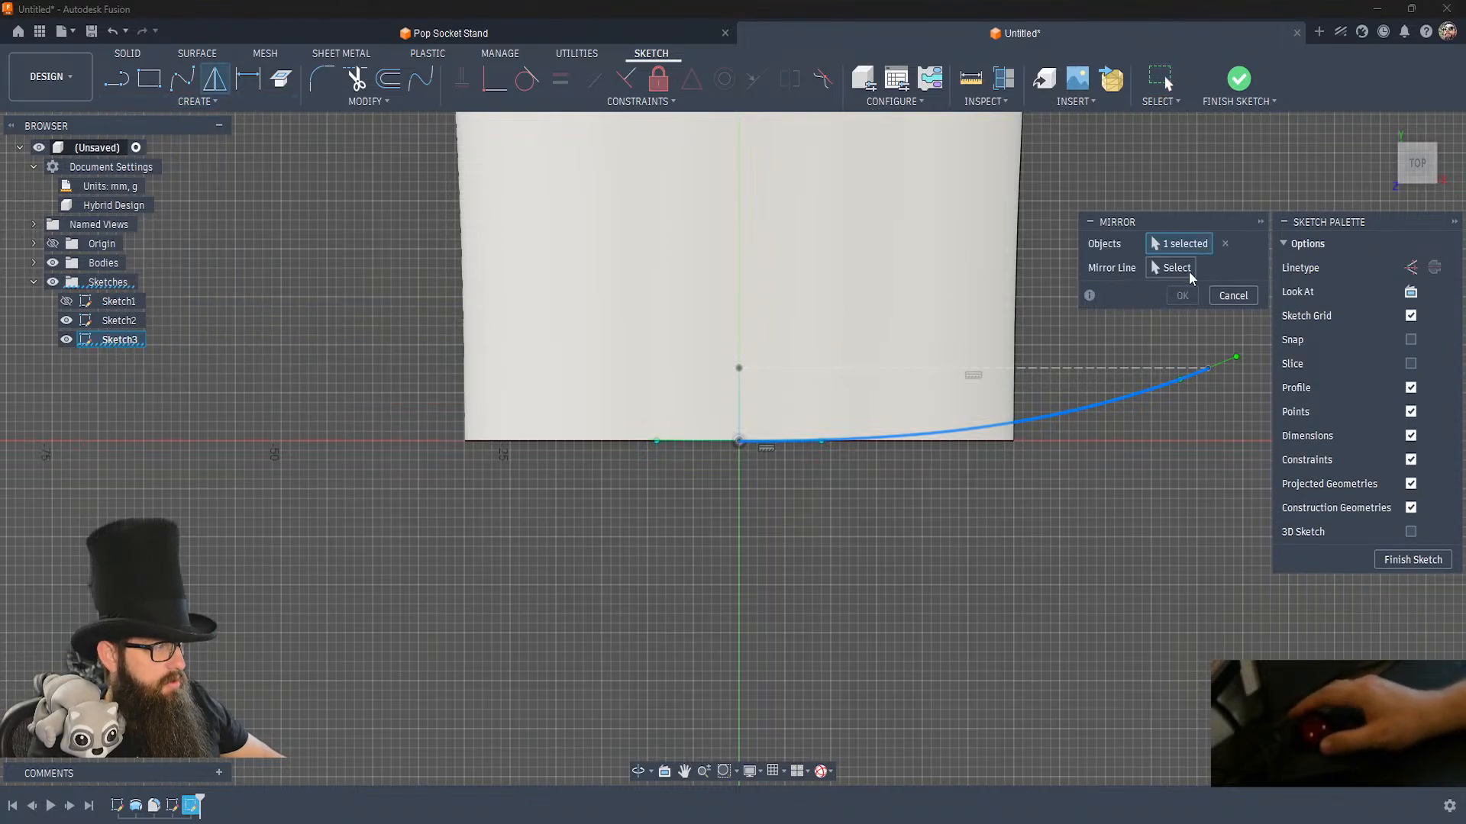
left_click(1188, 271)
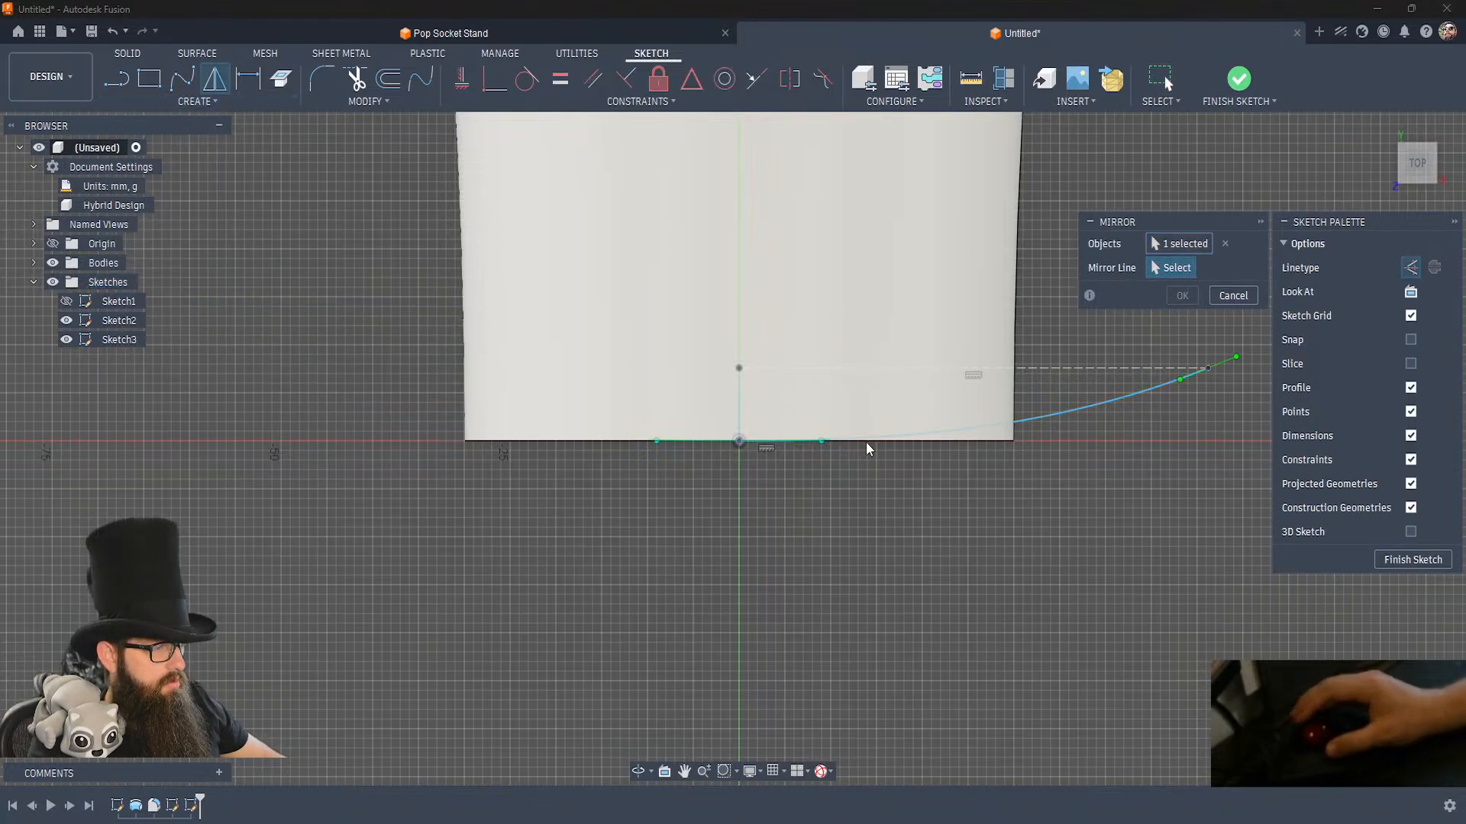
left_click(739, 409)
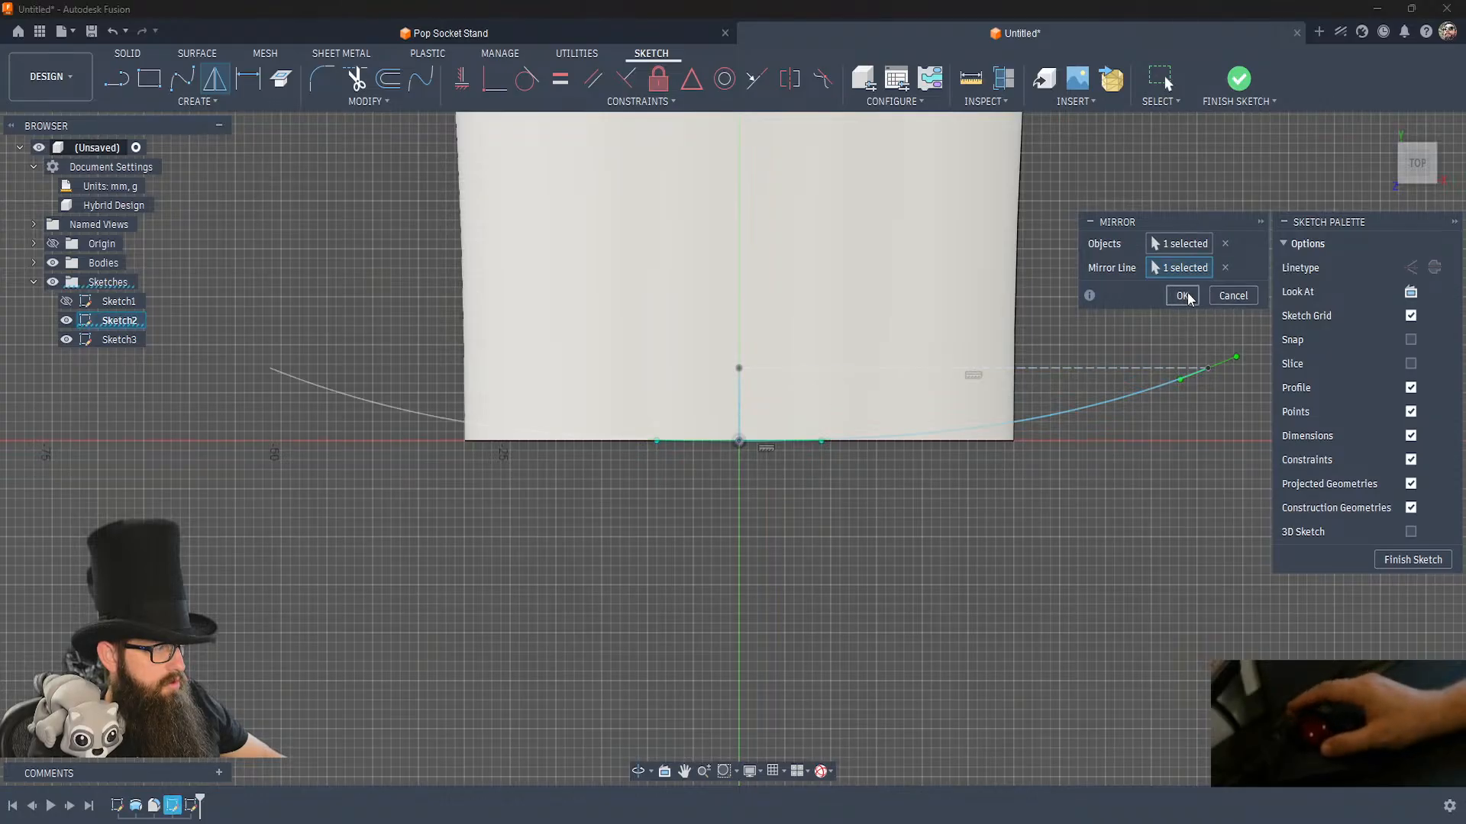
left_click(1183, 296)
scroll(1038, 457, "down", 5)
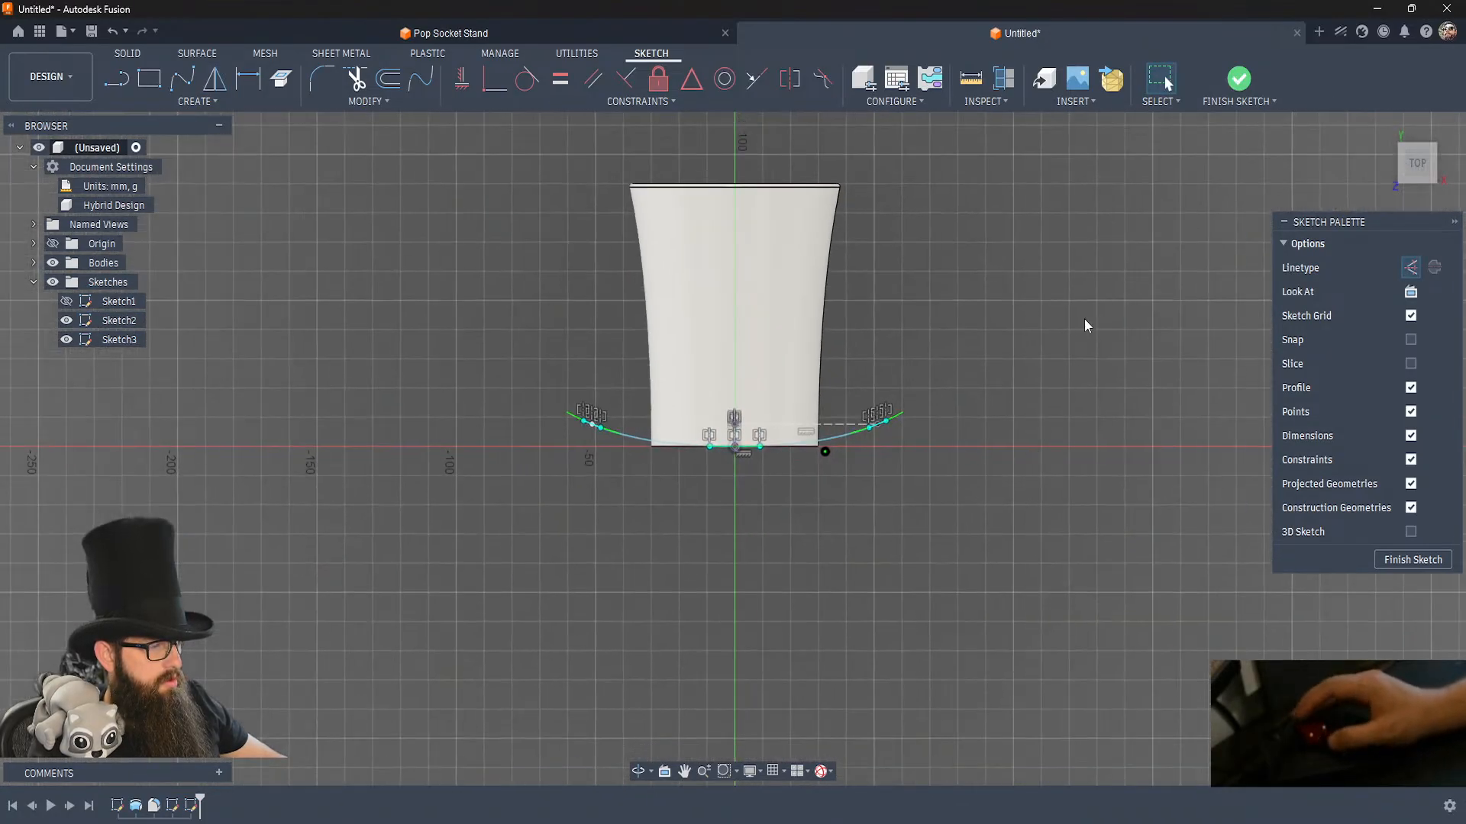
Finish the sketch and start a new one on the front plane at the body's base.
left_click(1245, 86)
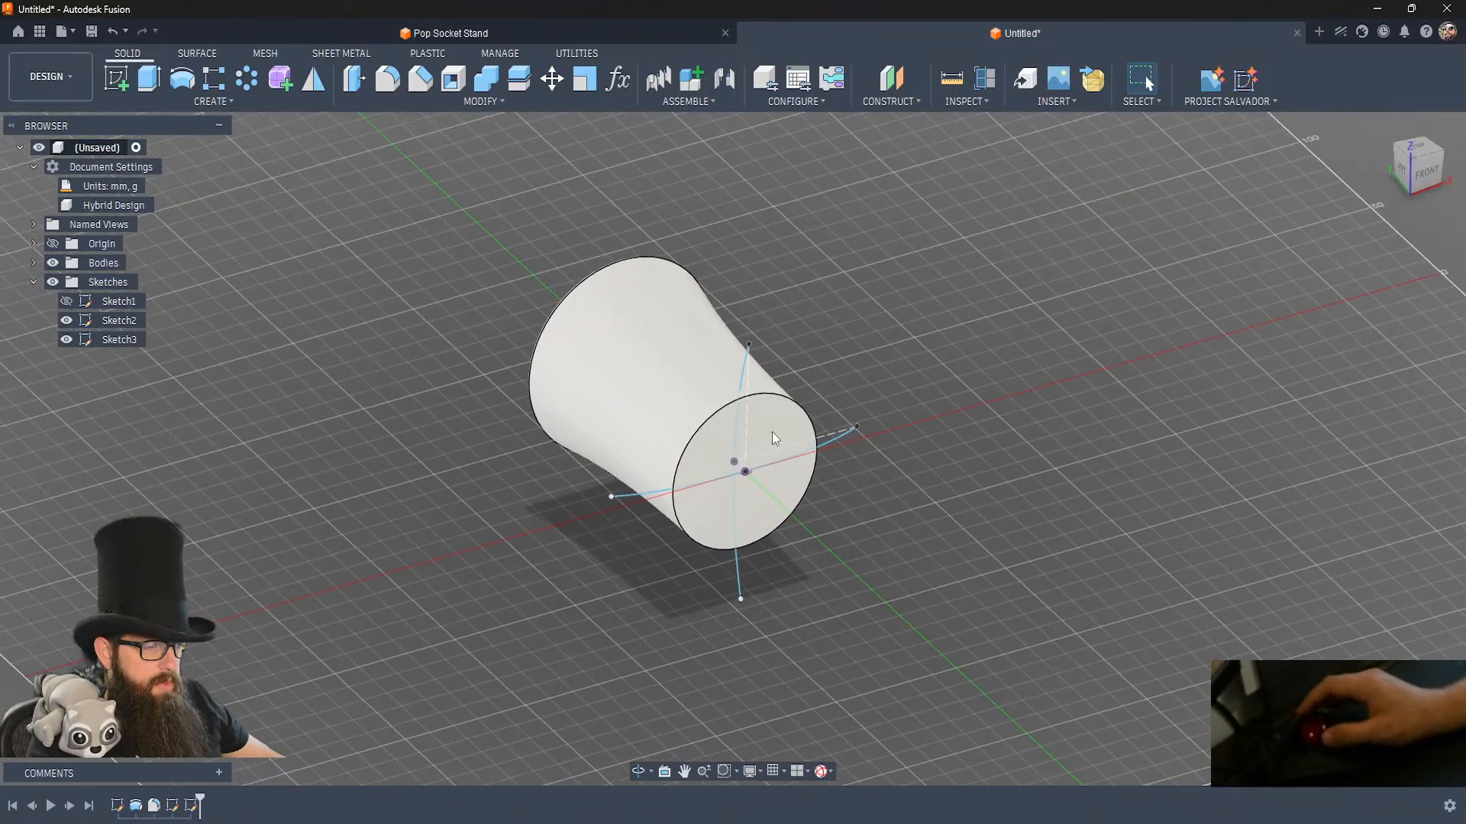
left_click(204, 106)
left_click(118, 84)
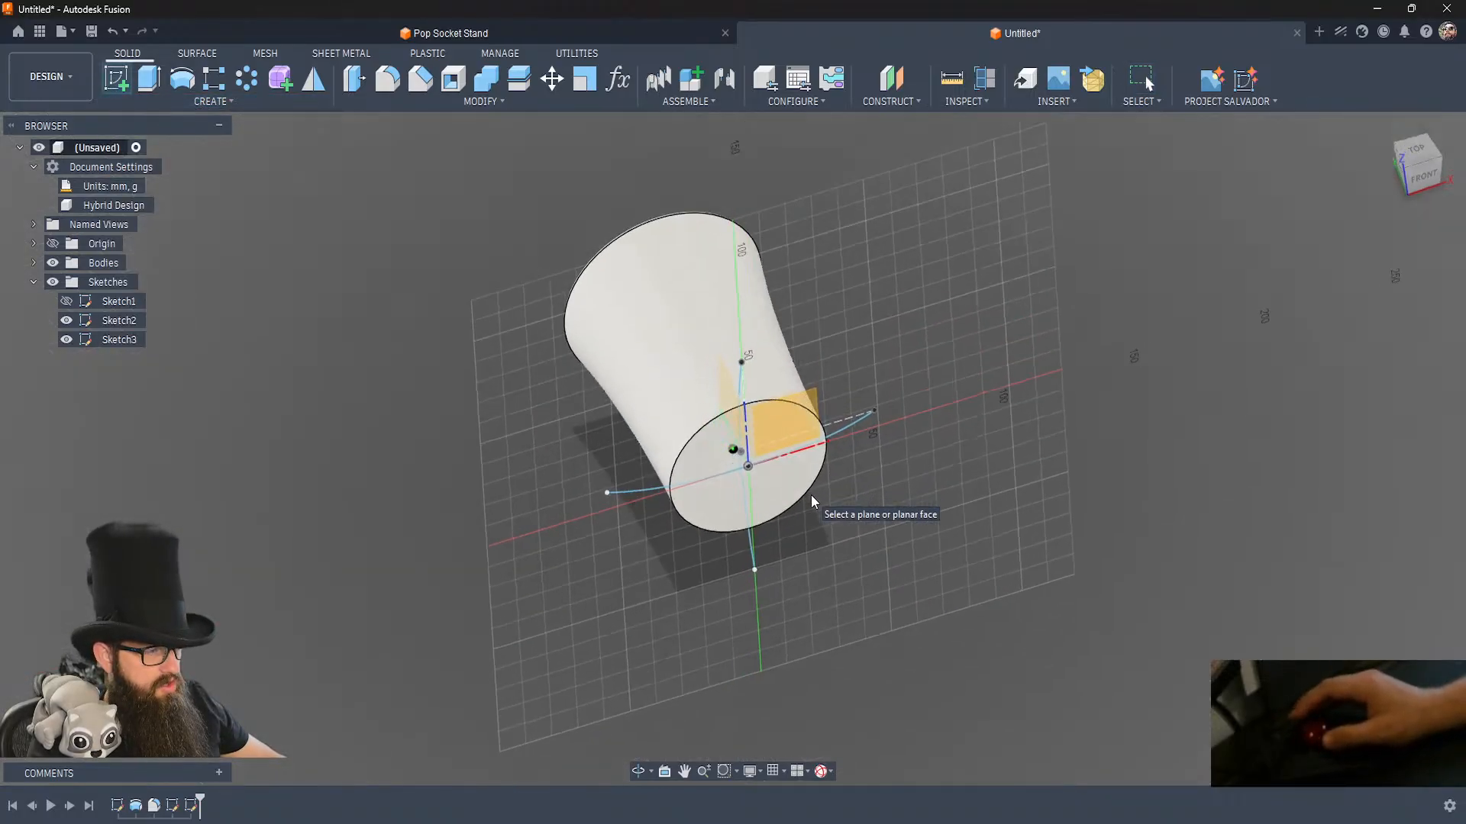
left_click(806, 404)
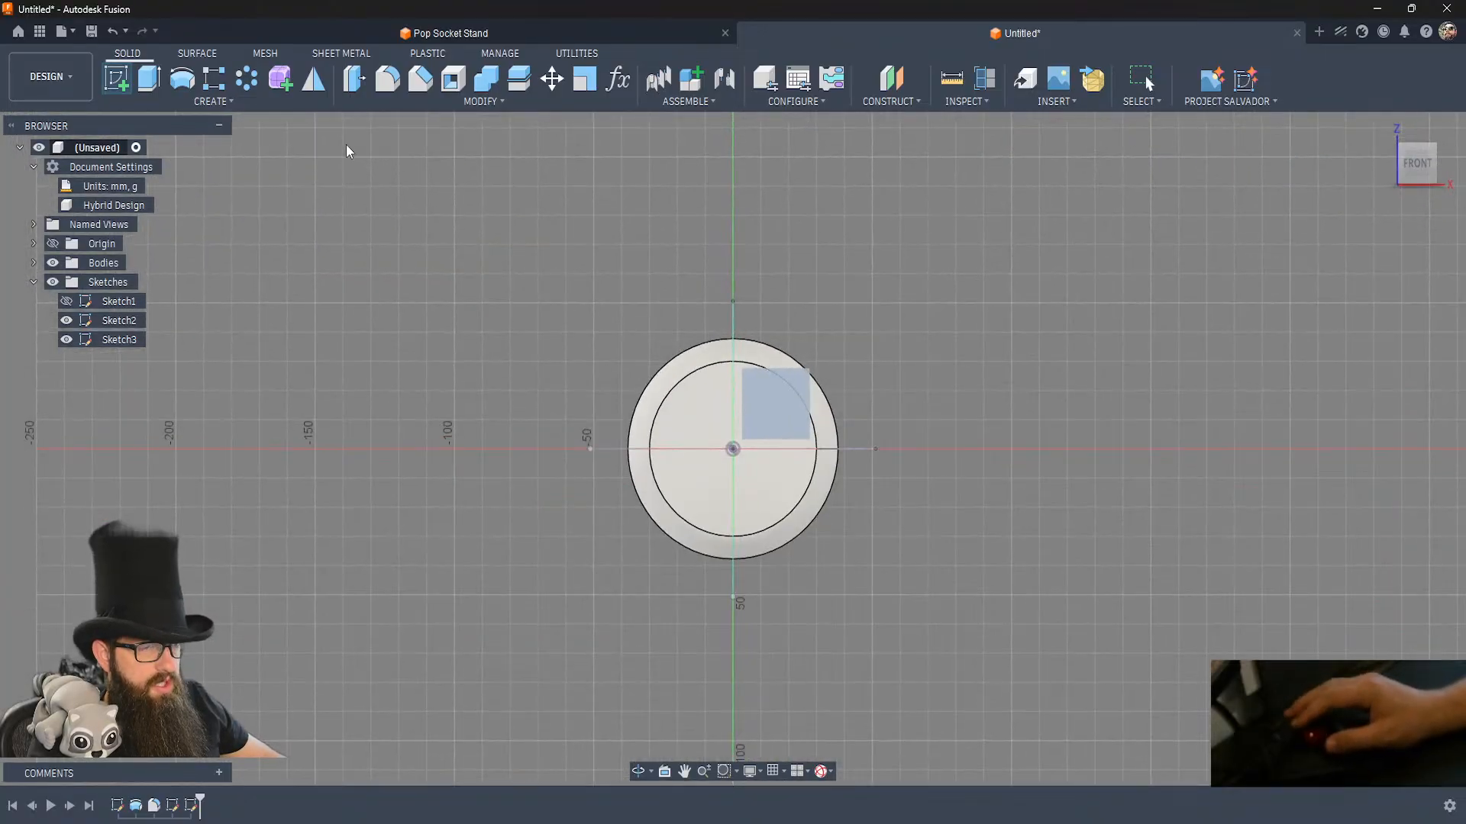
Create an intersection curve from the mirrored spline of the top-plane sketch and the upper spline of the side-plane sketch.
left_click(198, 102)
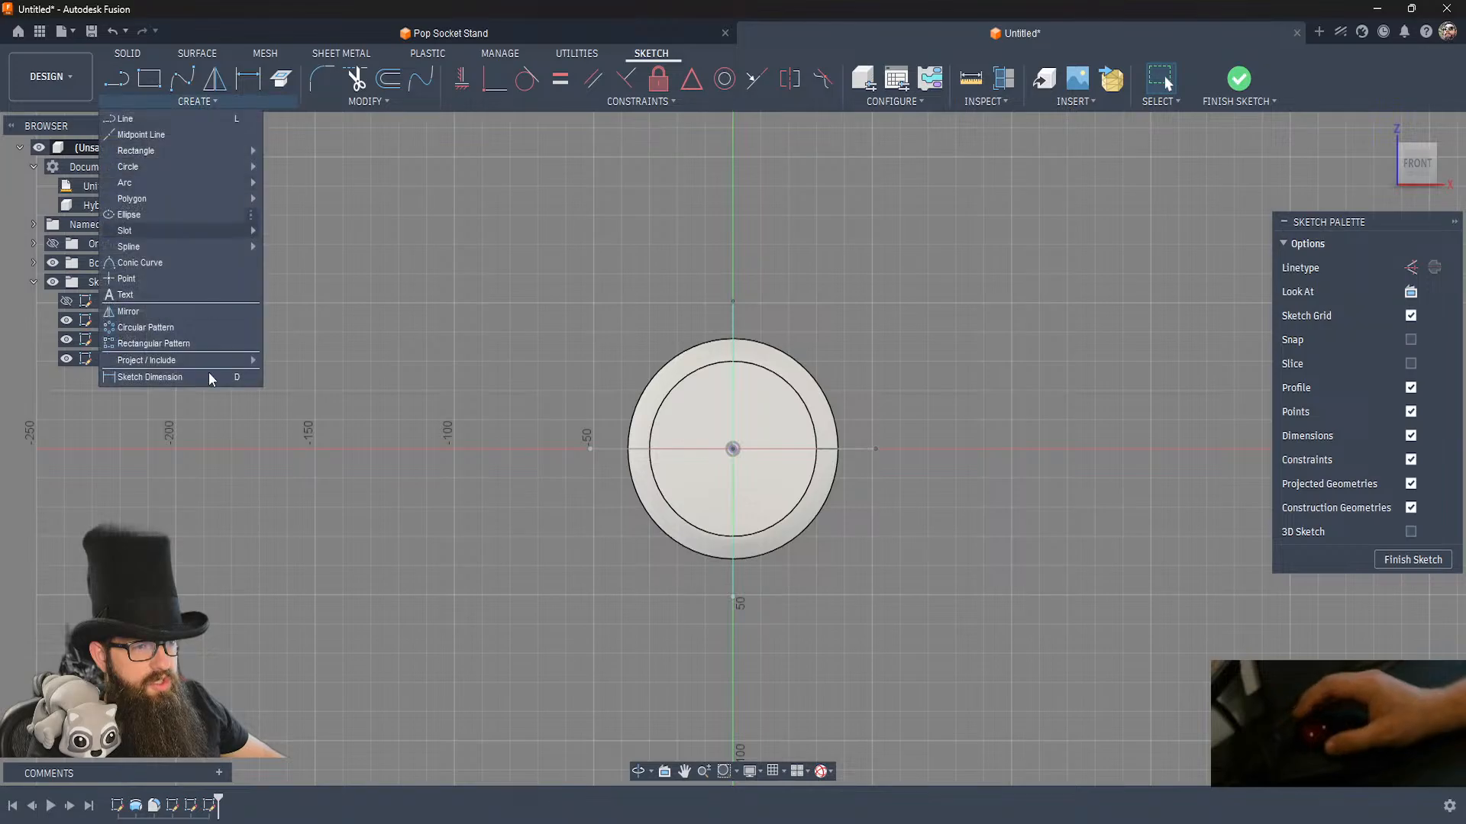
mouse_move(241, 360)
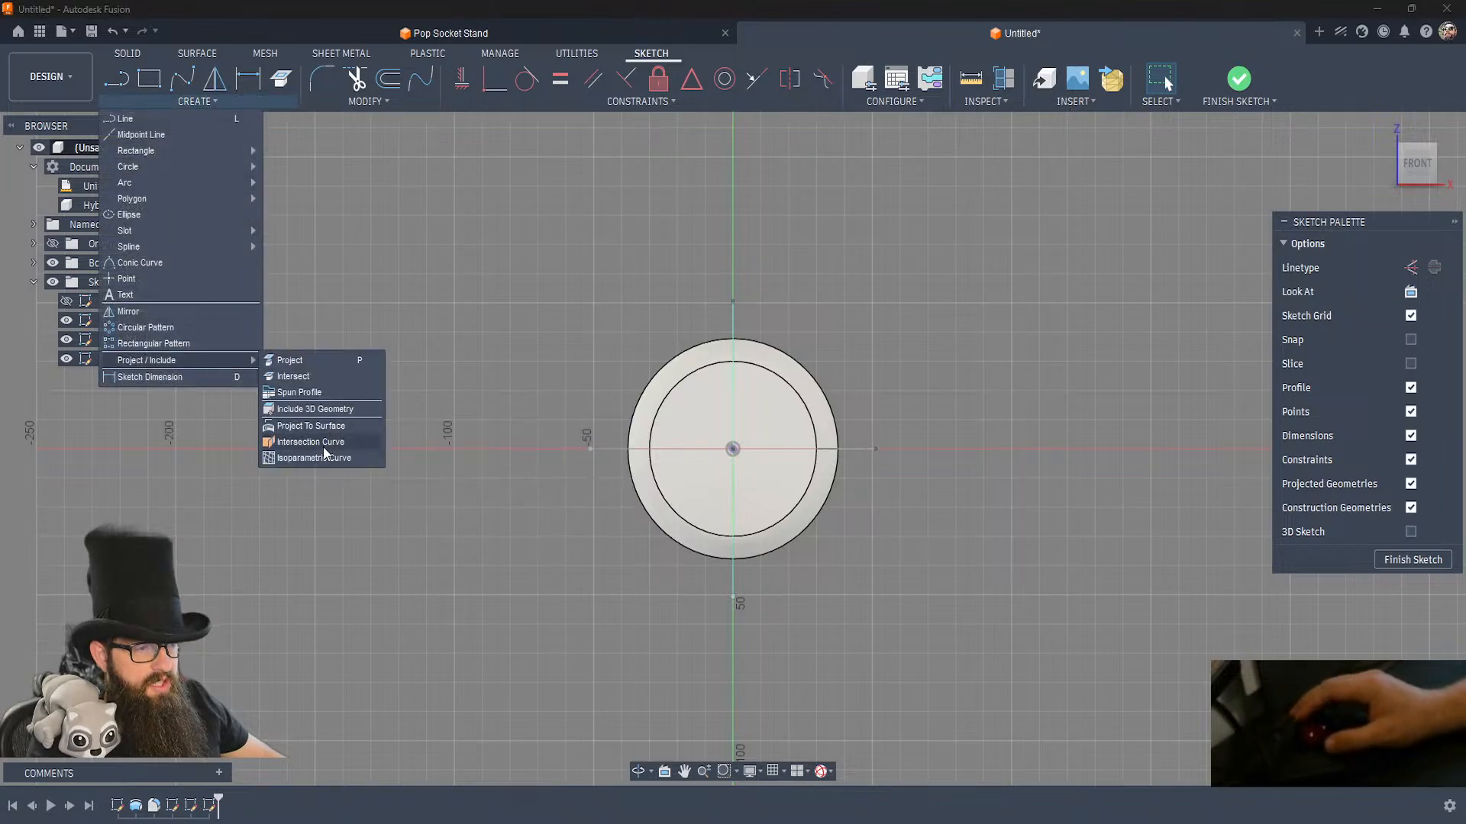
left_click(332, 443)
middle_click_drag(421, 495, 481, 492, "shift")
left_click(581, 413)
left_click(677, 291)
middle_click_drag(910, 440, 913, 441, "shift")
left_click(1181, 318)
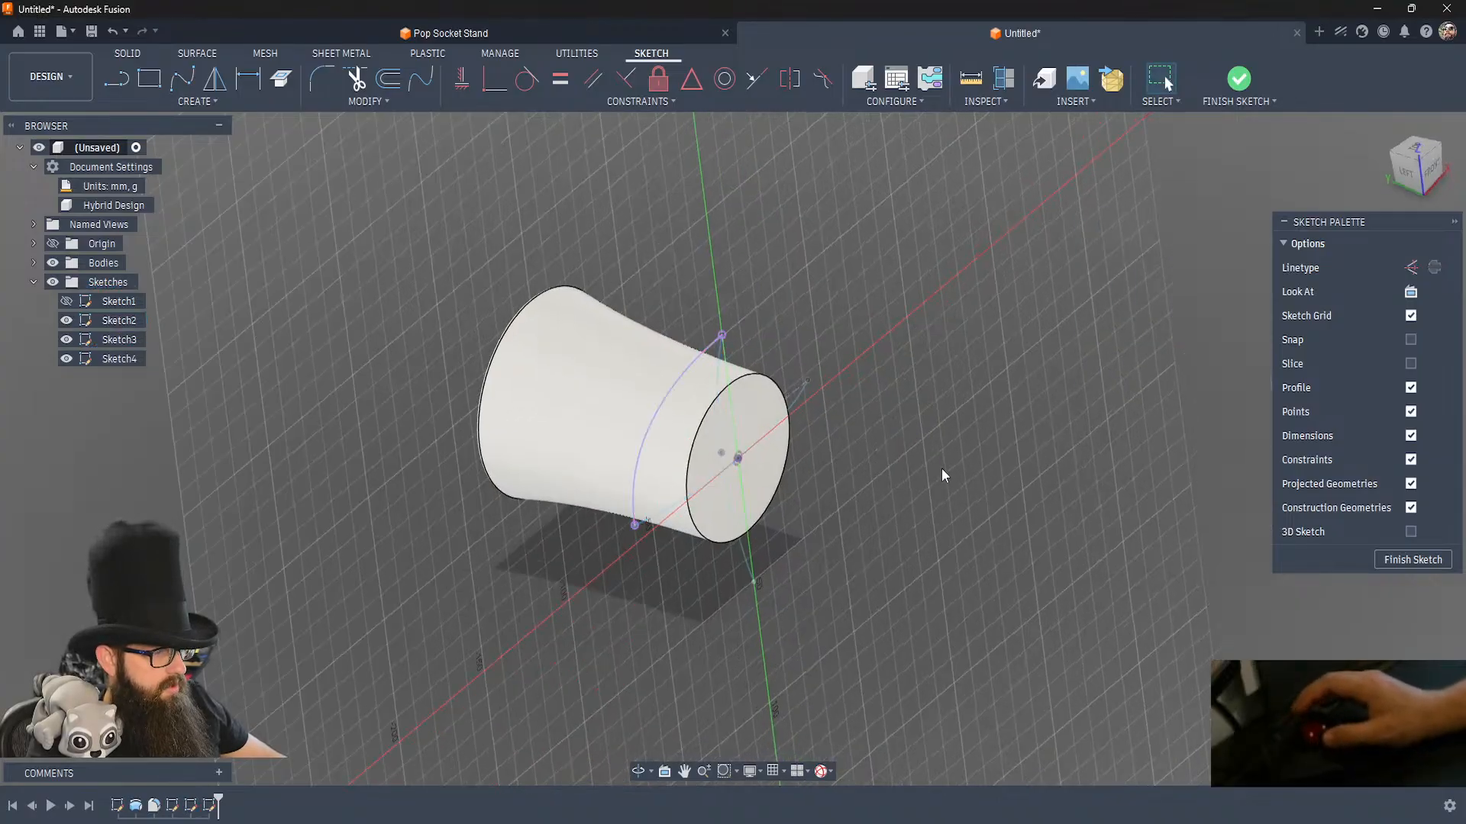
Create an intersection curve between the original top-plane spline on the opposite side and the upper side-plane spline.
key("Return")
left_click(799, 395)
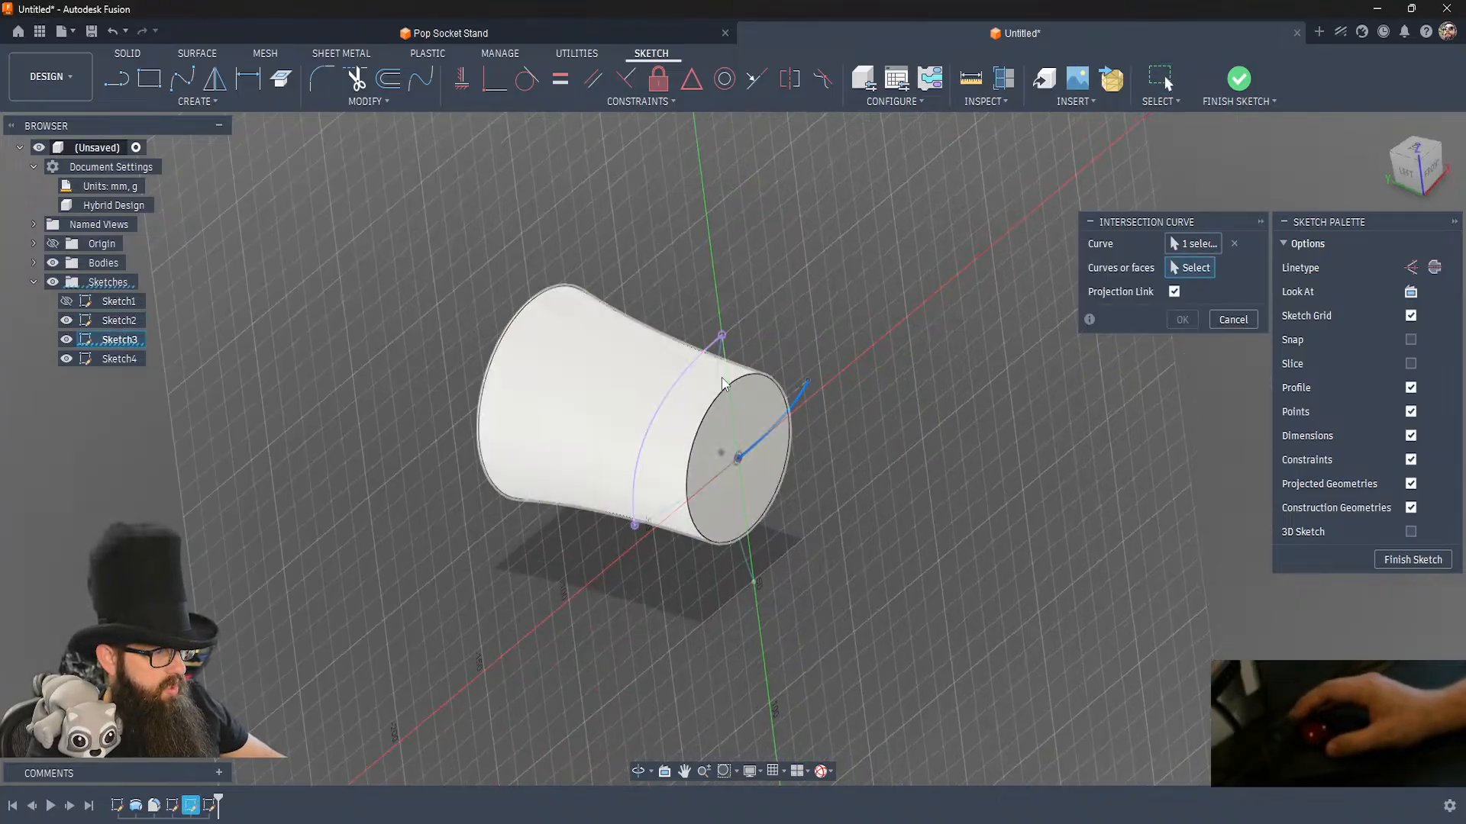
left_click(722, 377)
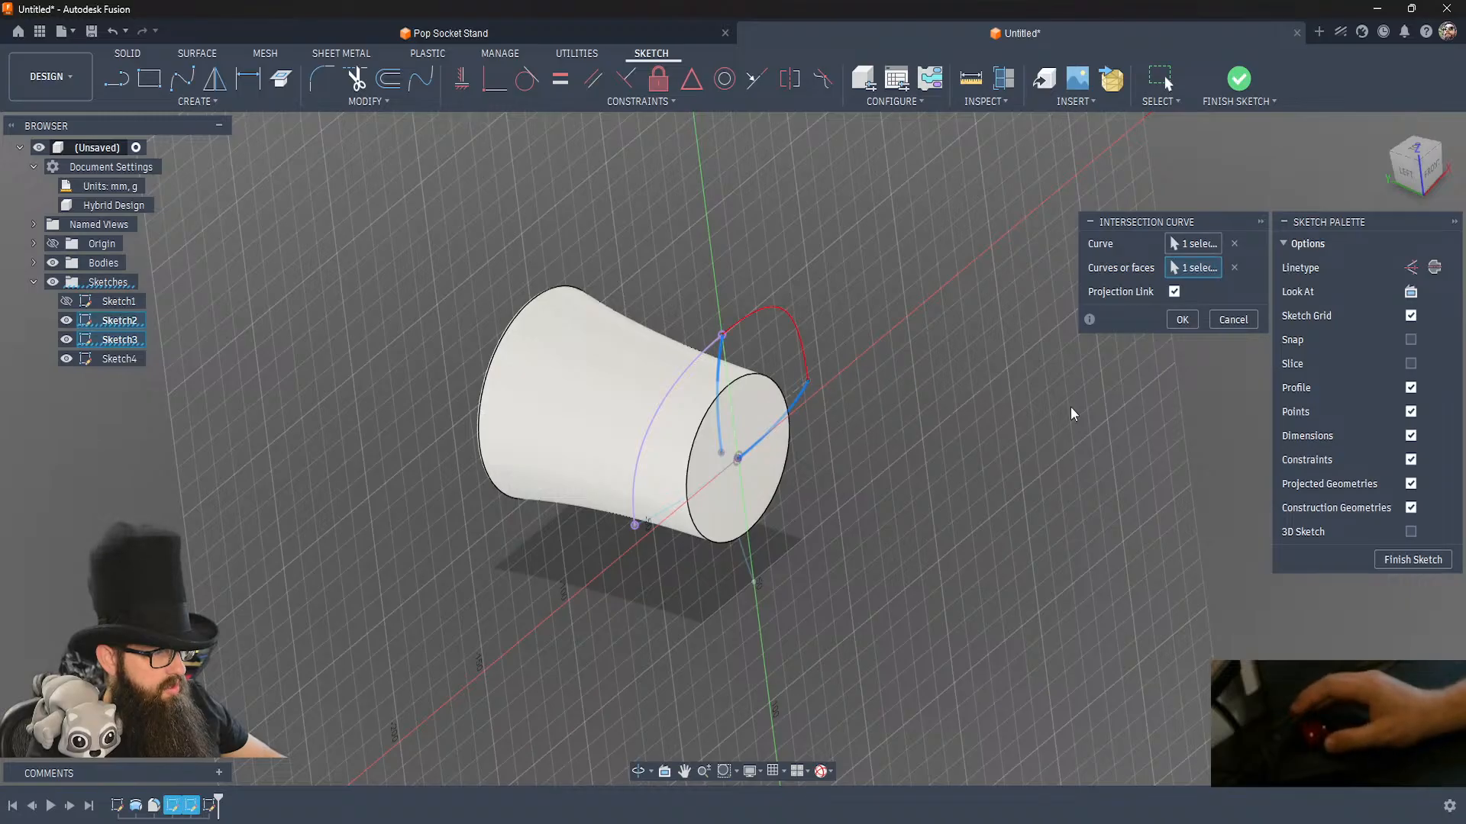
left_click(1176, 320)
Create an intersection curve from the lower side-plane spline and the original top-plane spline.
key("Return")
left_click(739, 556)
left_click(796, 404)
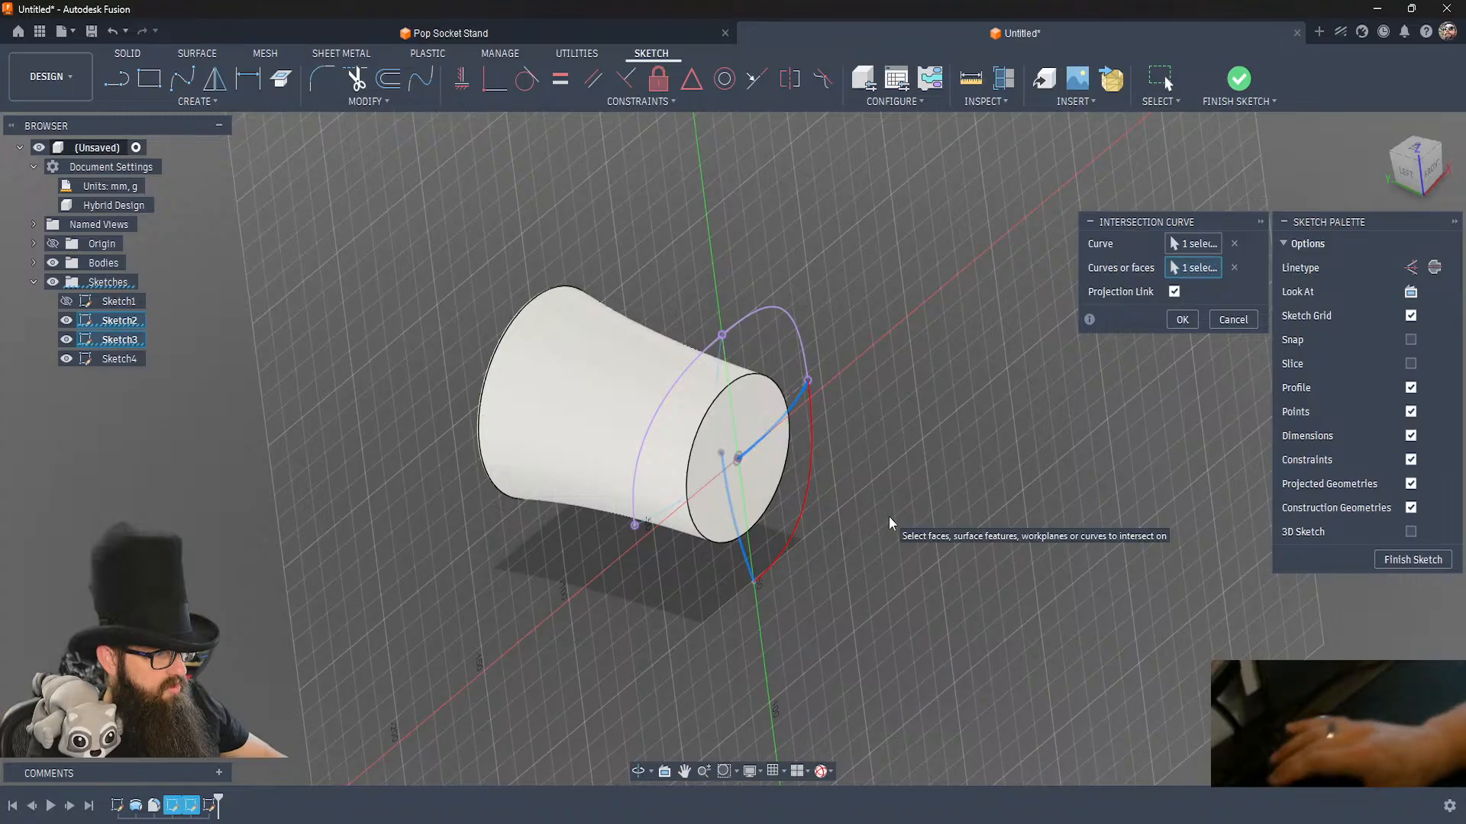
key("Return")
key("Return")
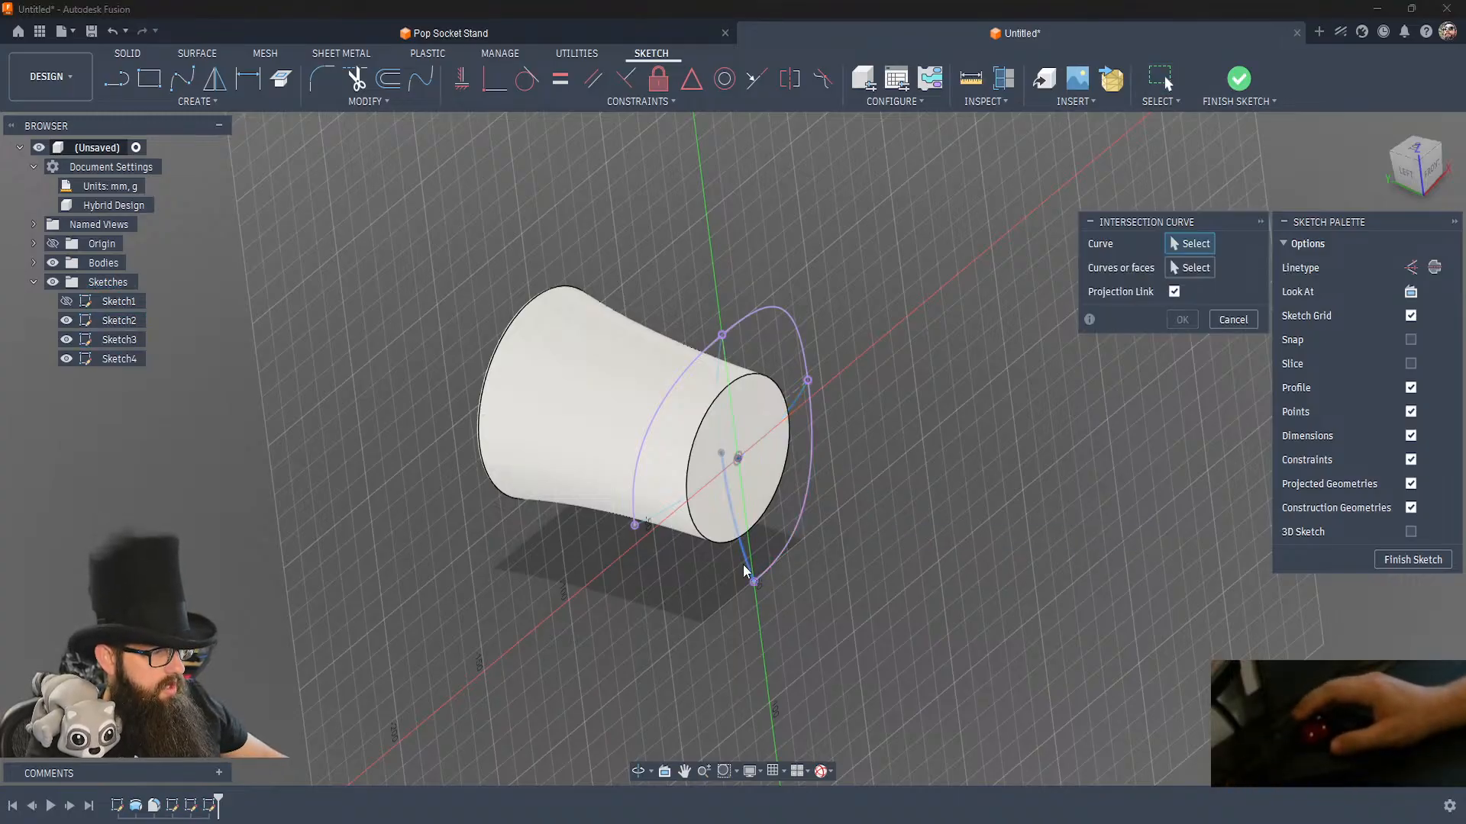
Close the brim outline with an intersection curve from the lower side-plane spline and the mirrored top-plane spline.
left_click(739, 556)
left_click(661, 522)
left_click(1185, 319)
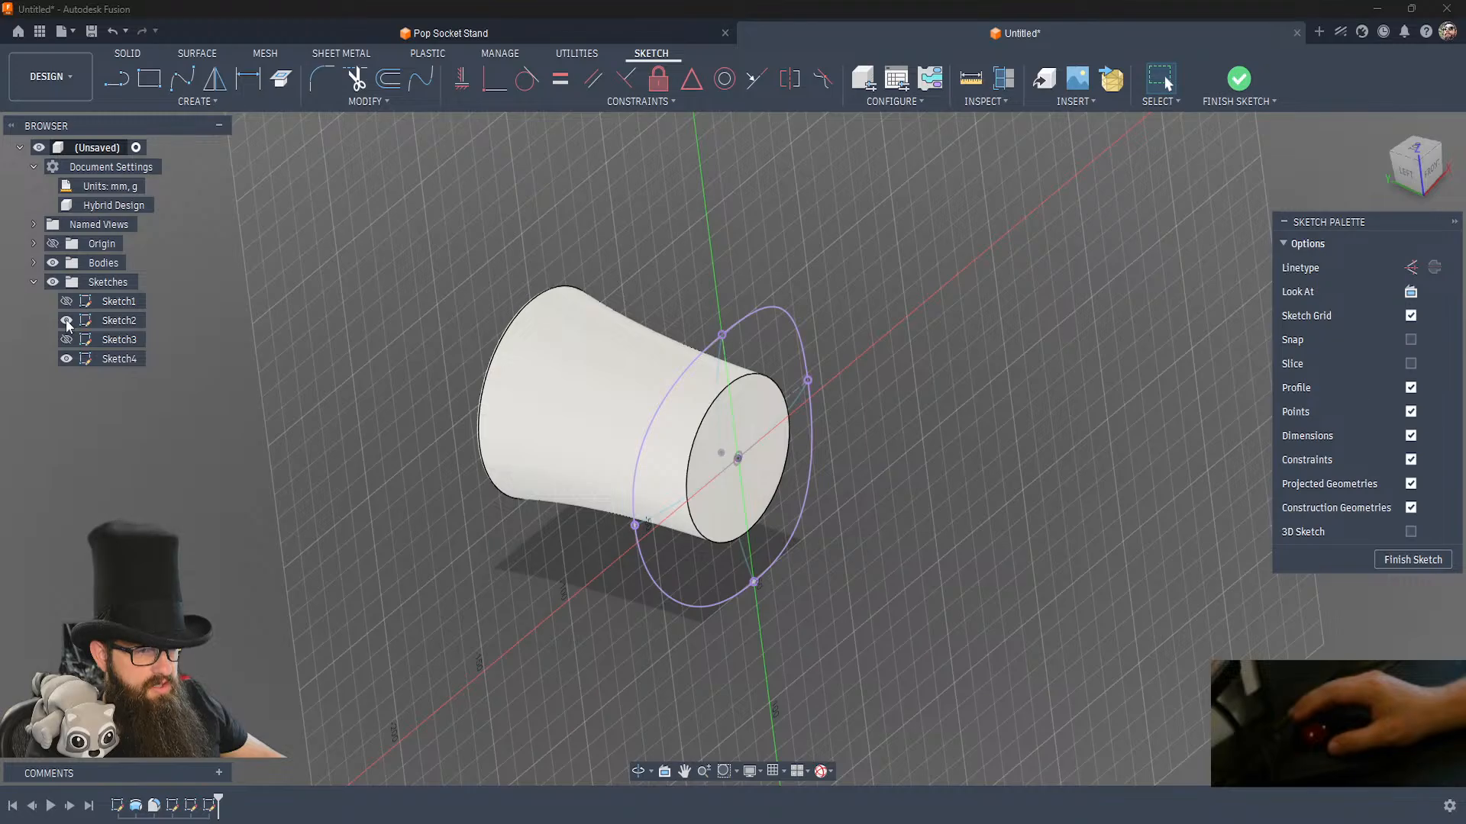
Hide the side-plane and top-plane spline sketches and finish the brim outline sketch.
middle_click_drag(484, 582, 484, 582, "shift")
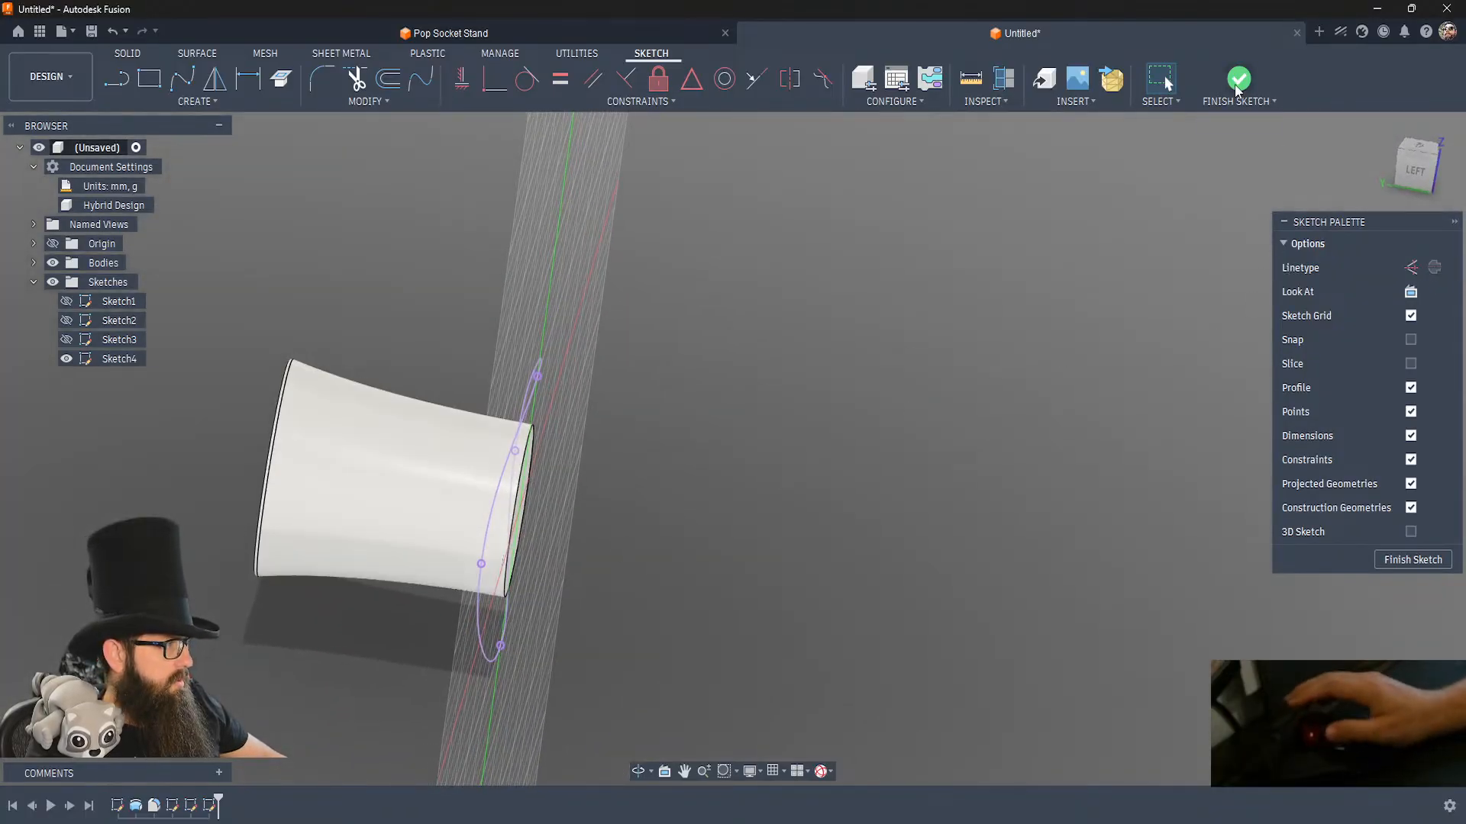
left_click(1238, 78)
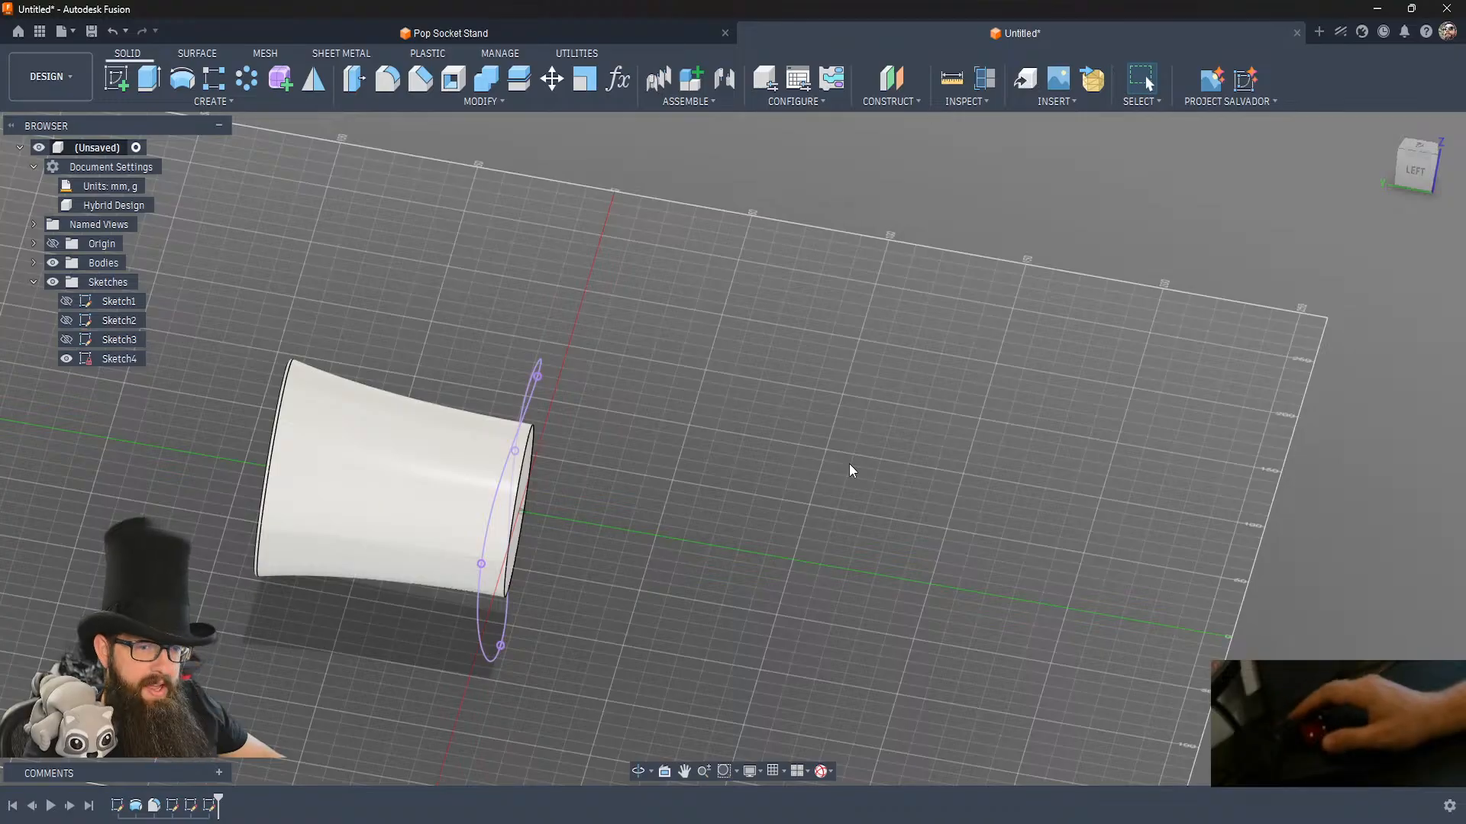
middle_click_drag(740, 586, 740, 586, "shift")
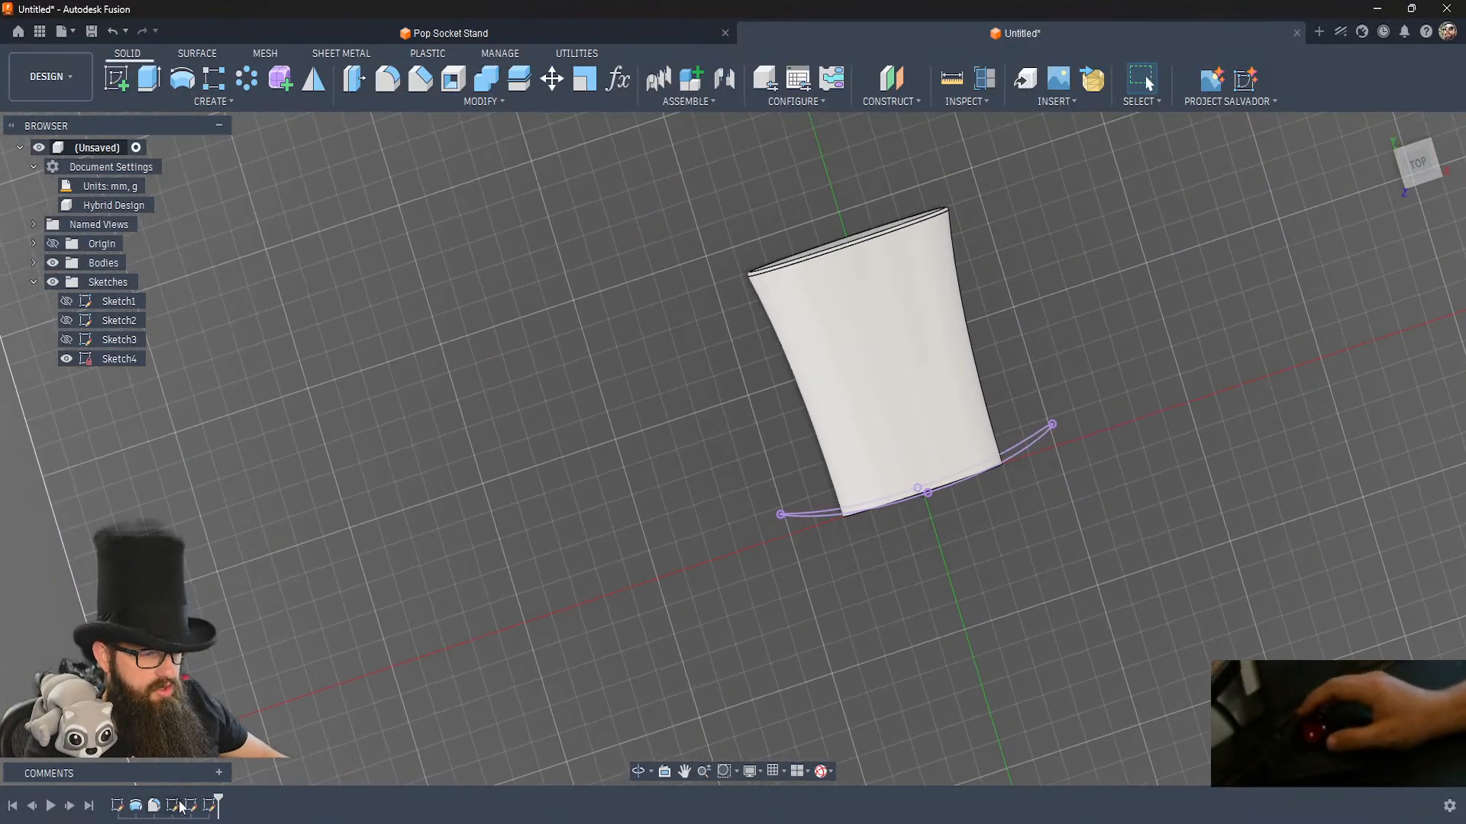
Show Sketch2 and Sketch3 again alongside the brim outline.
left_click(66, 339)
left_click(66, 320)
middle_click_drag(675, 560, 675, 560, "shift")
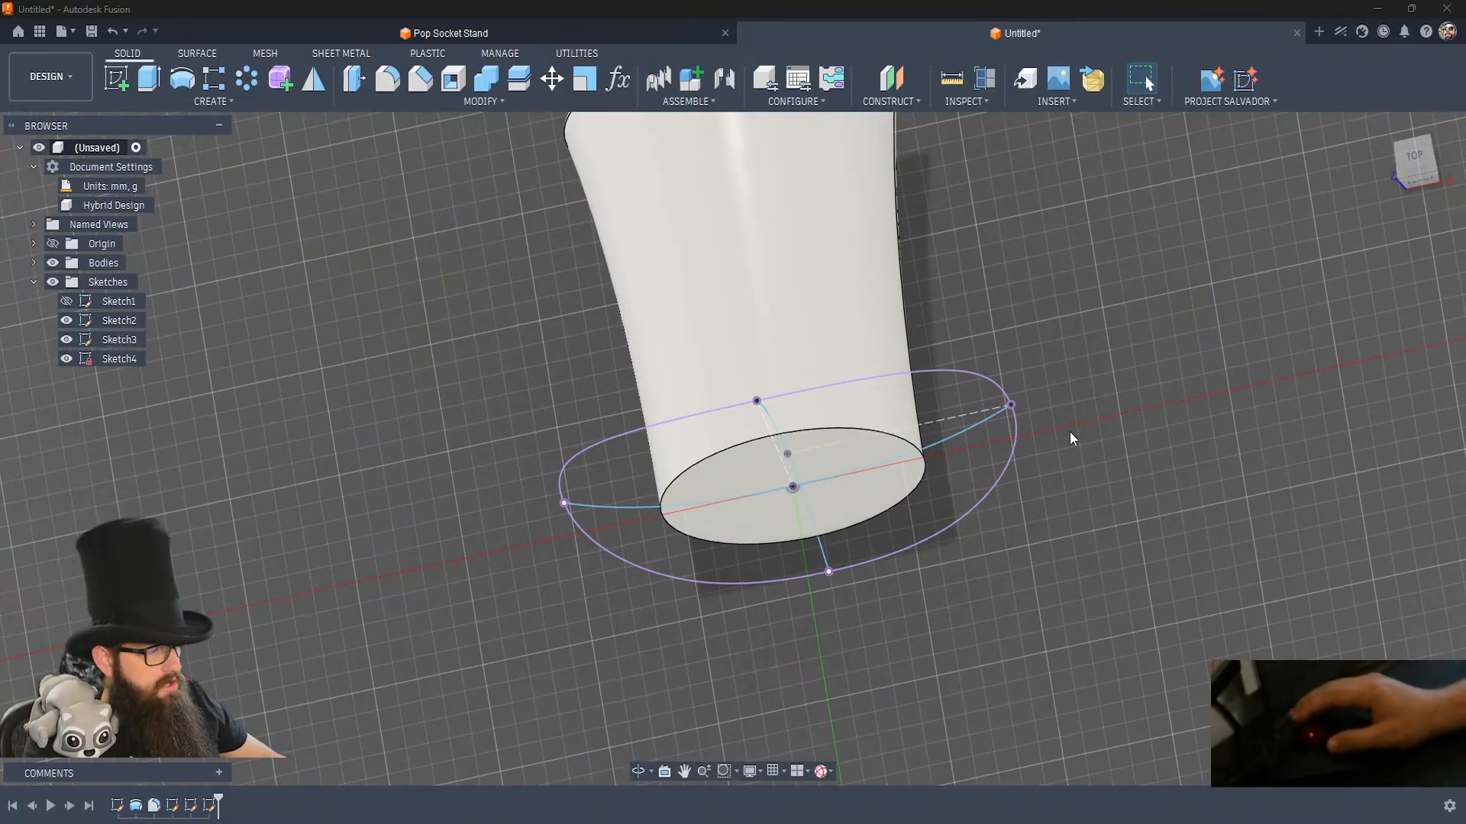
Try to move the outer end point of the top-plane spline by 10 mm in Y with Move/Copy.
middle_click_drag(1102, 425, 1102, 424, "shift")
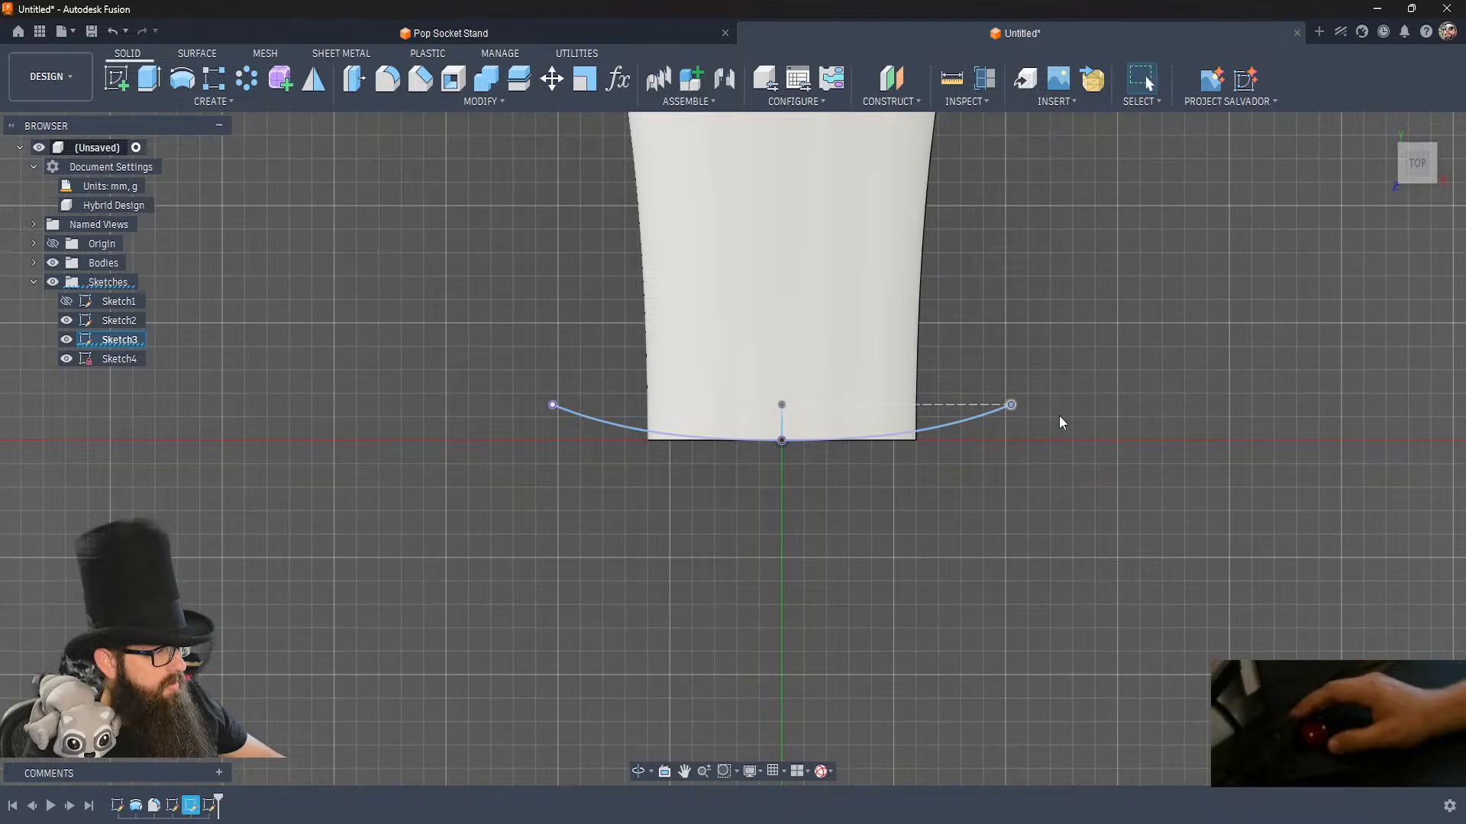
key("m")
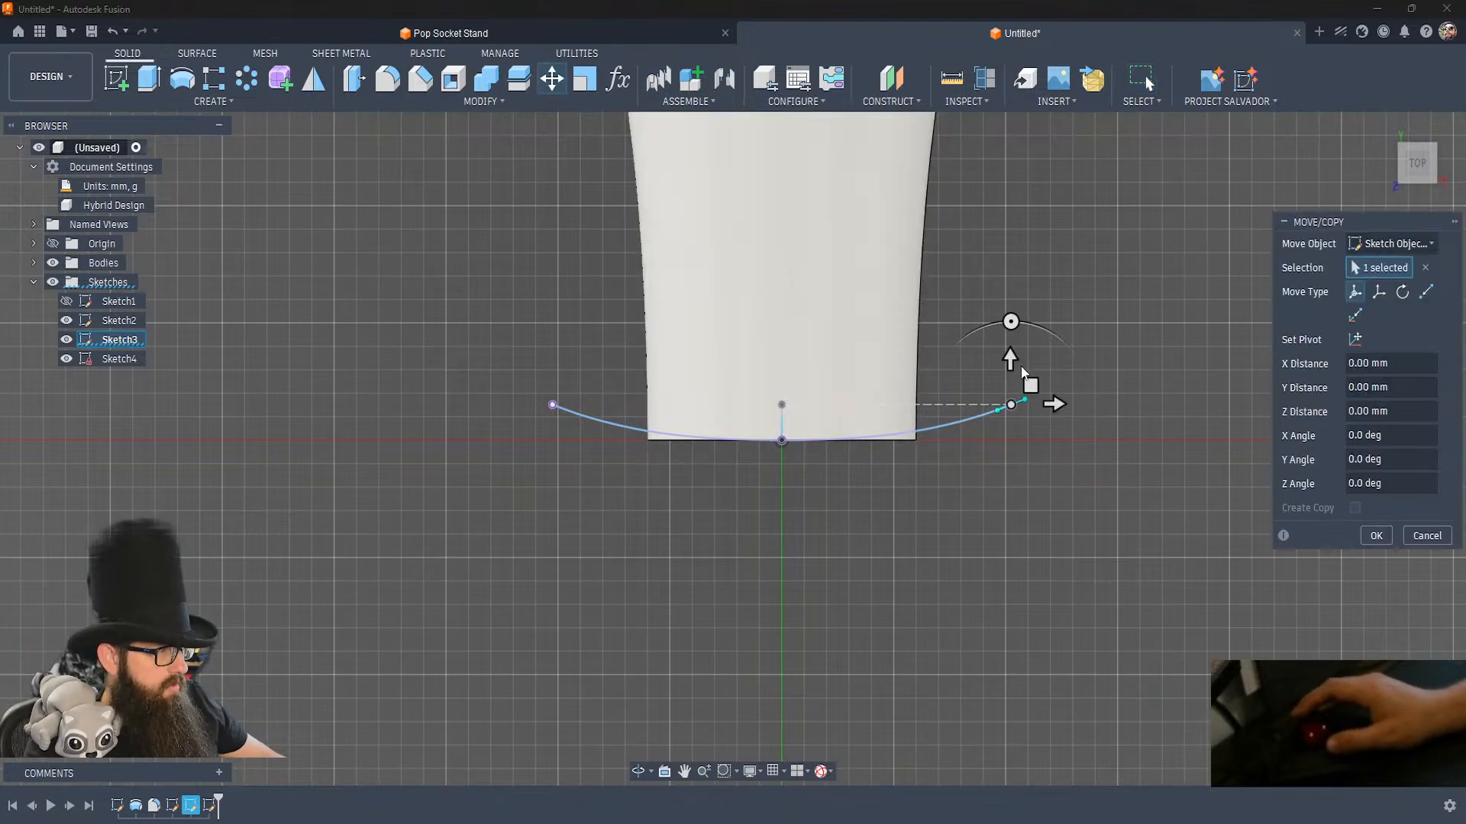
left_click_drag(1011, 357, 1021, 313)
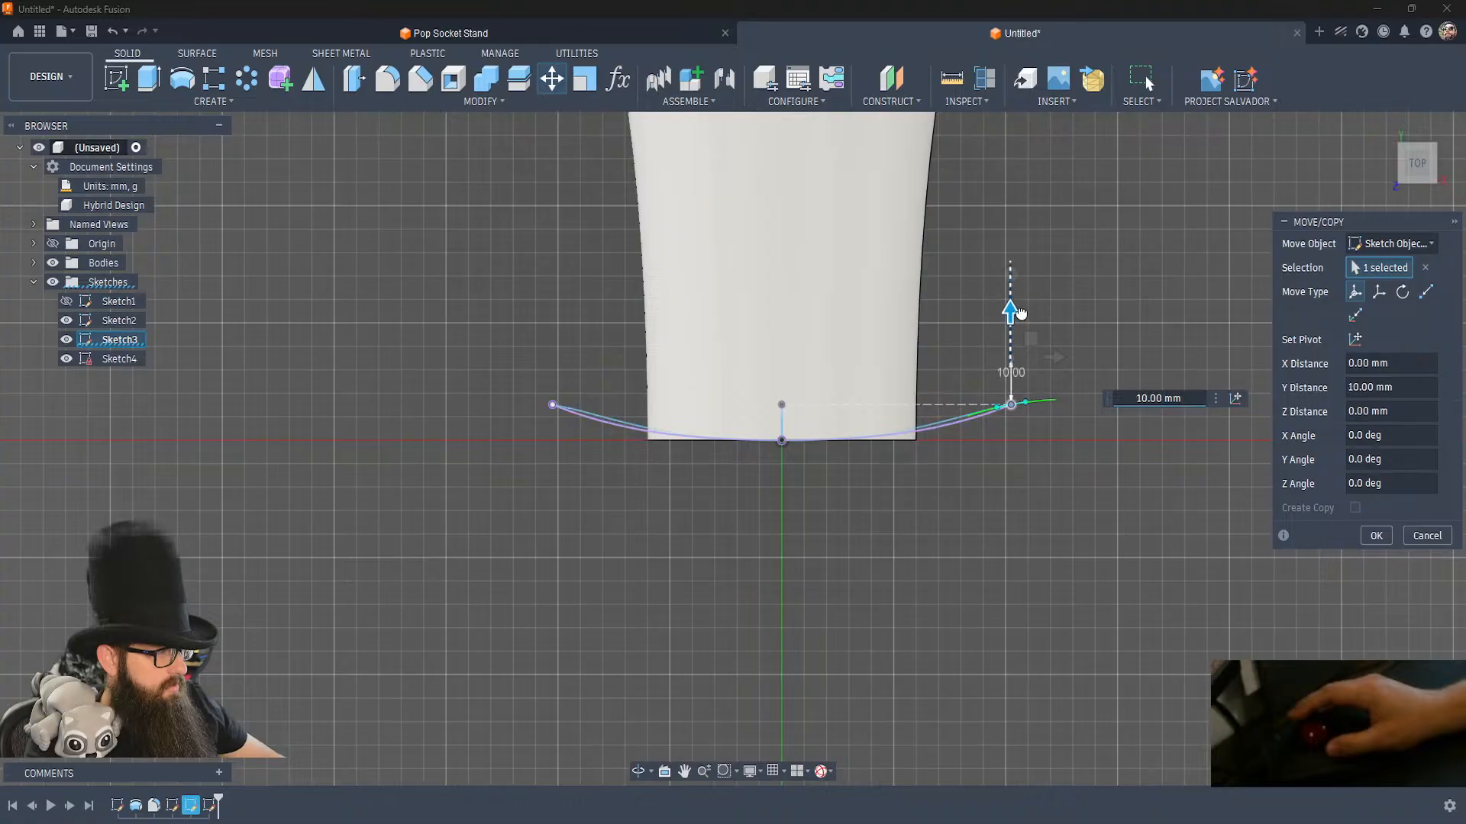
key("Return")
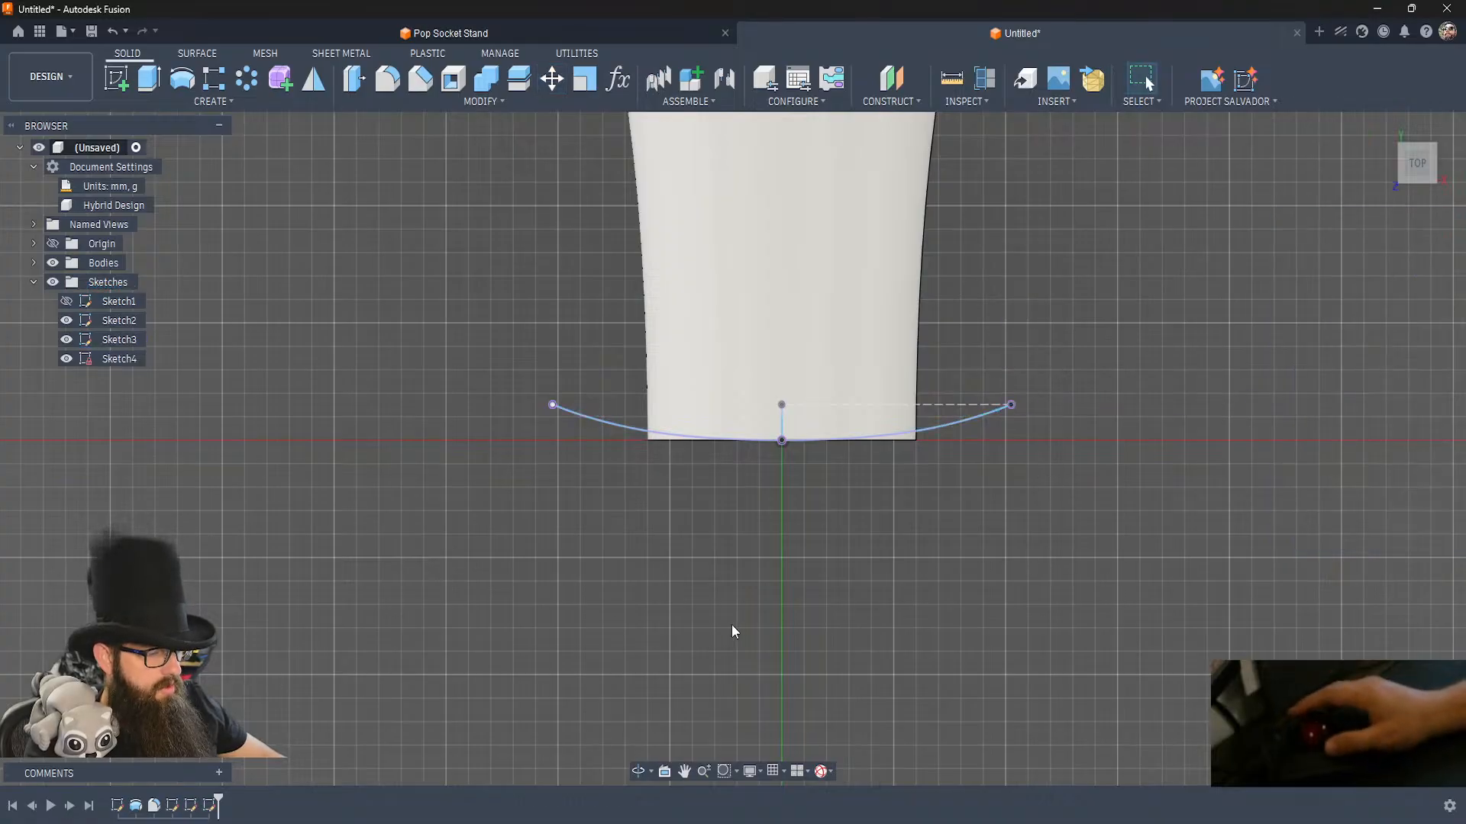
Edit Sketch2, moving the splines' shared middle point farther from the hat's base and lengthening its tangent handle.
double_click(172, 806)
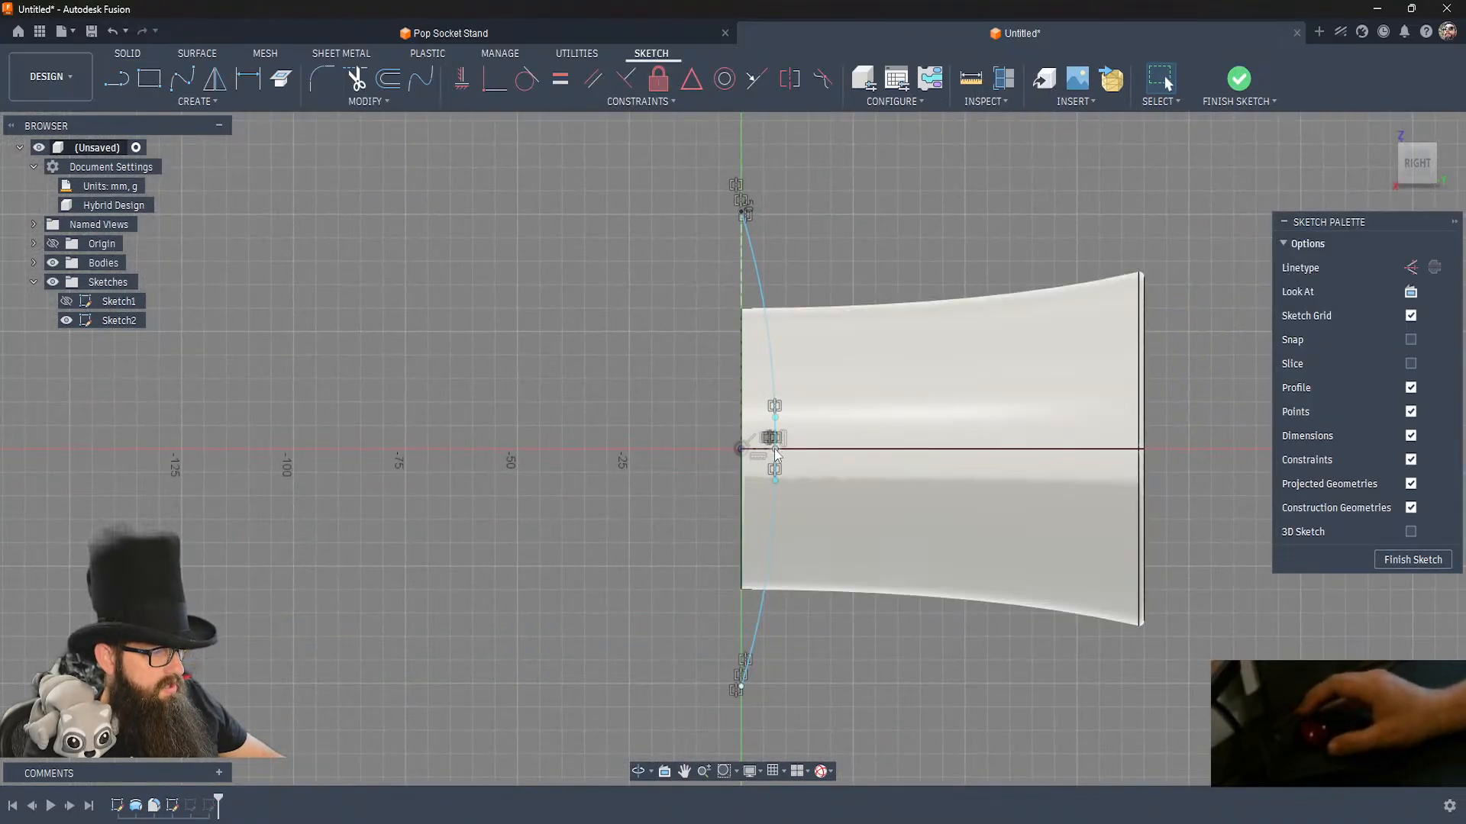
left_click_drag(776, 450, 791, 458)
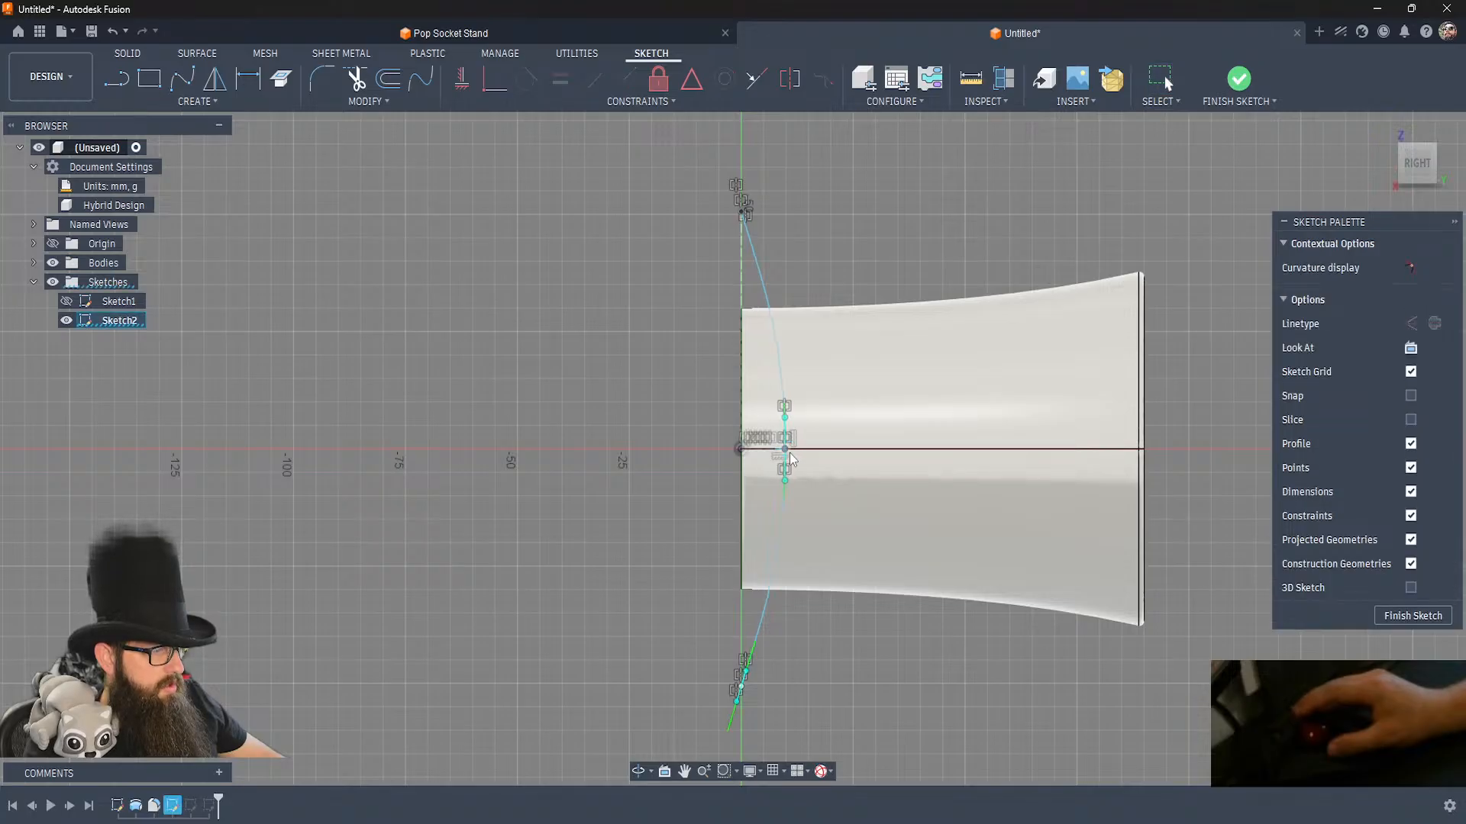
left_click(784, 469)
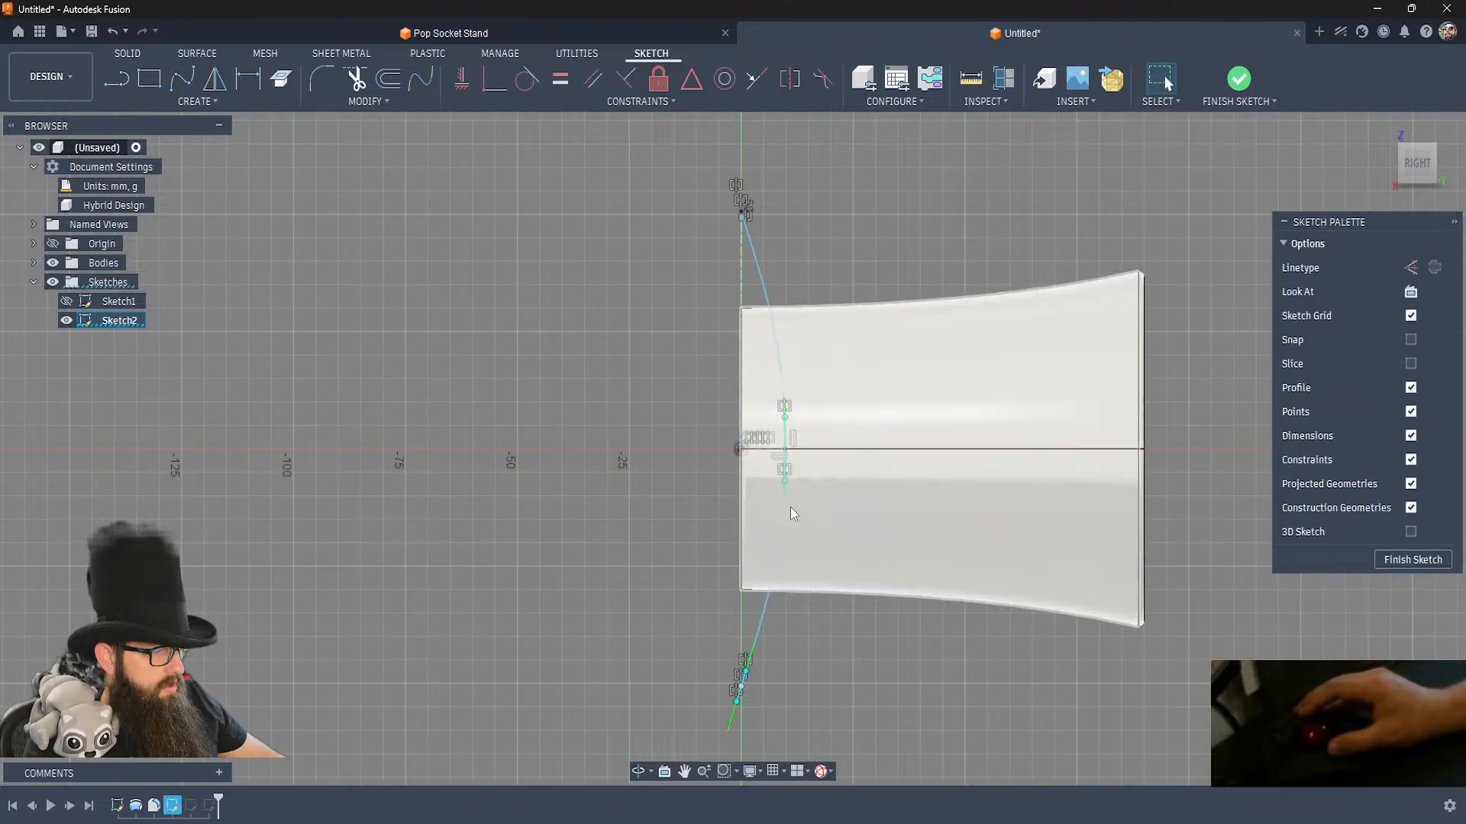
left_click_drag(786, 419, 787, 404)
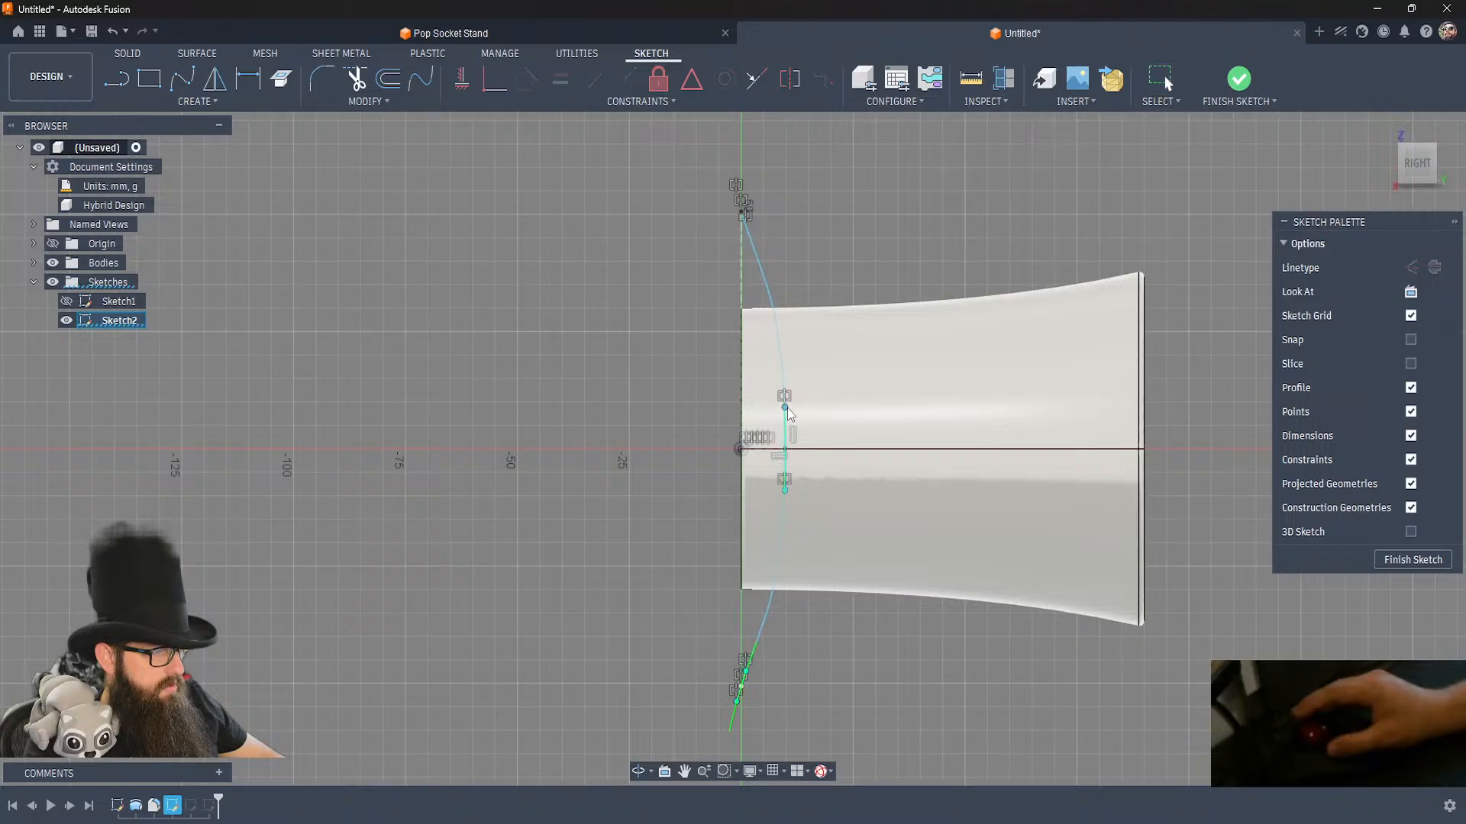
Delete the tangent handle at the lower end point of the side-plane spline.
left_click(737, 702)
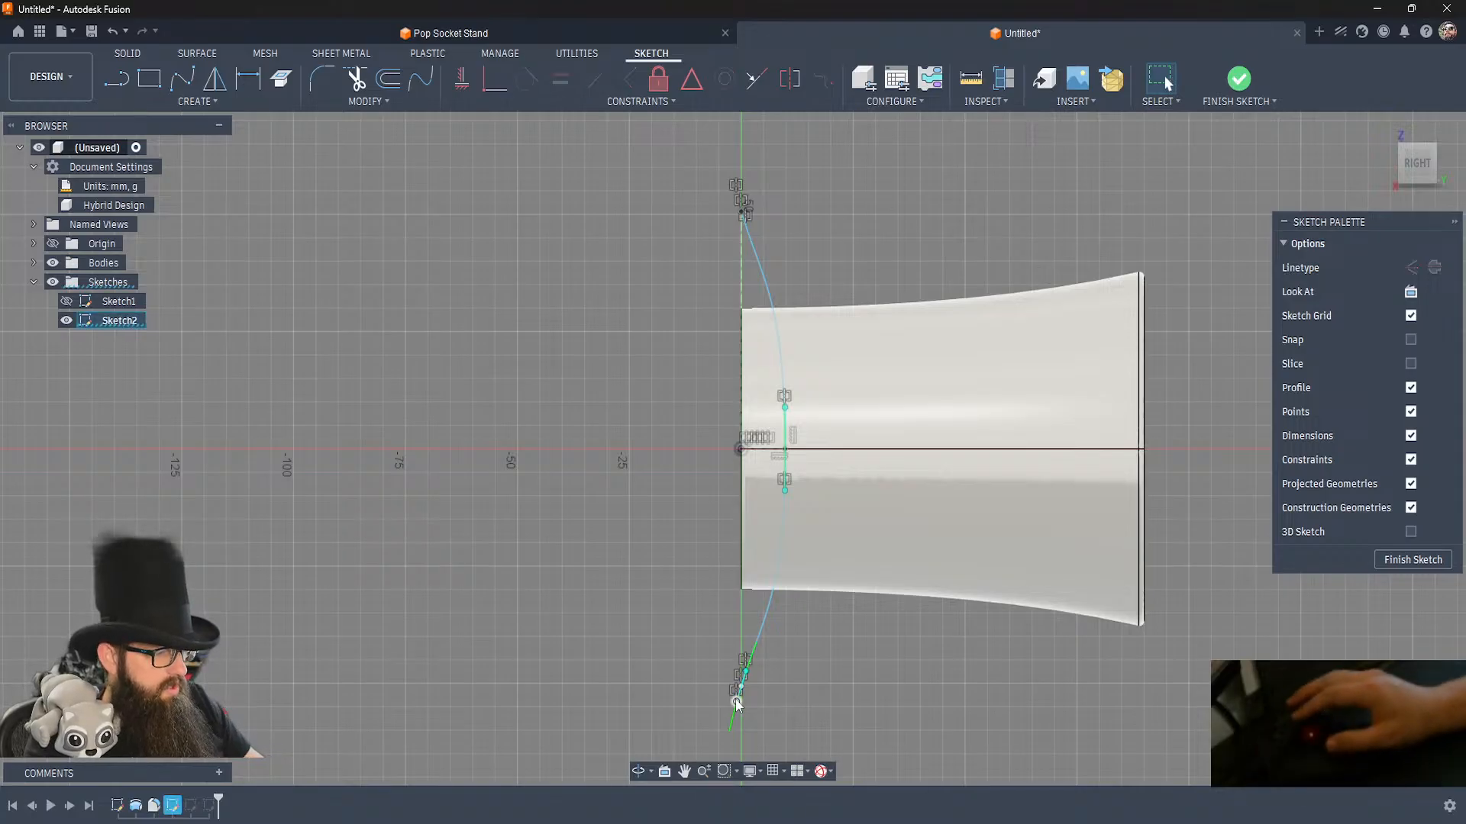
middle_click_drag(785, 701, 786, 701, "shift")
scroll(724, 698, "down", 2)
scroll(724, 698, "up", 6)
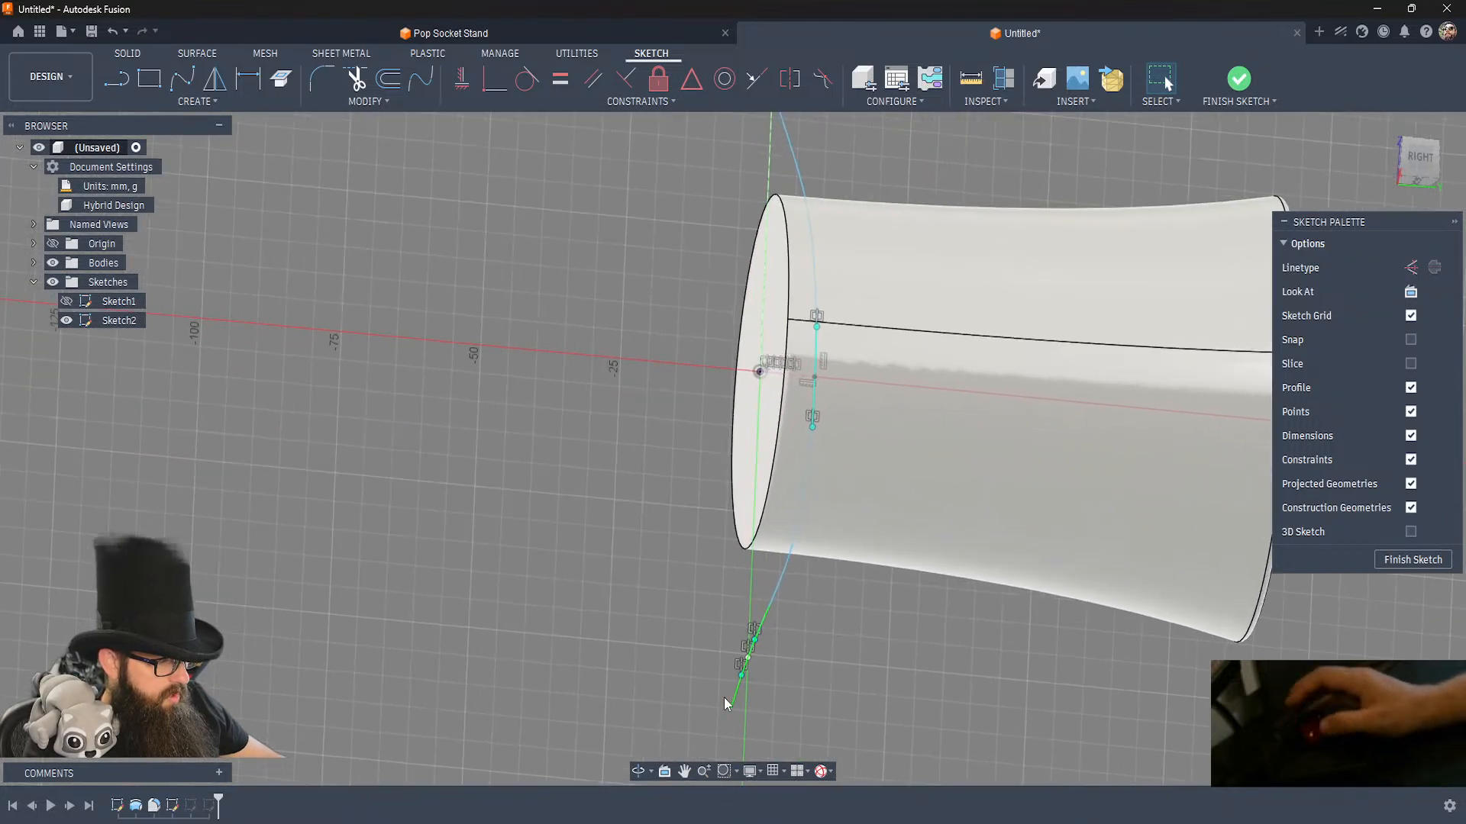
scroll(742, 698, "up", 1)
left_click(750, 630)
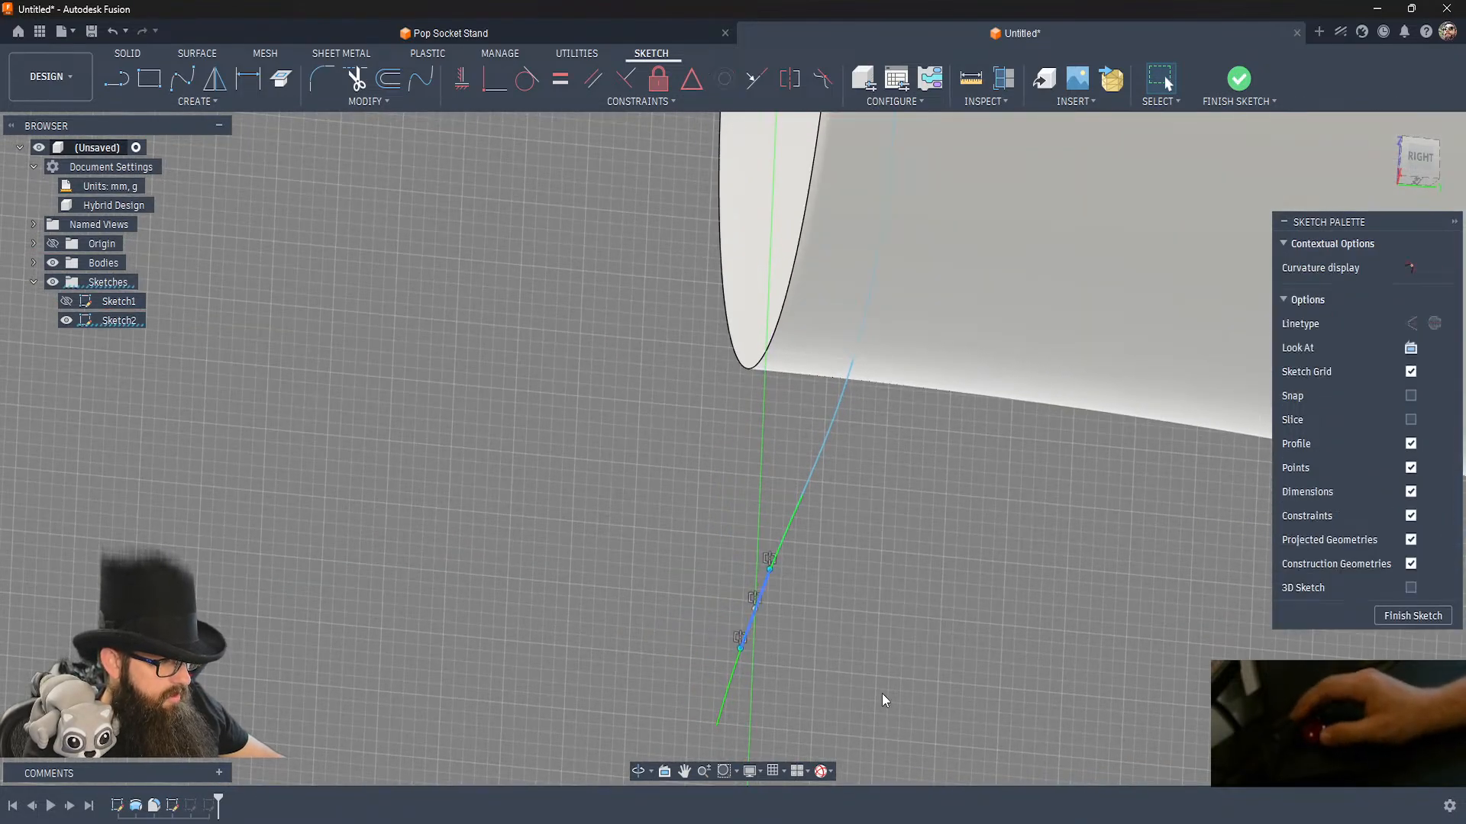
key("Delete")
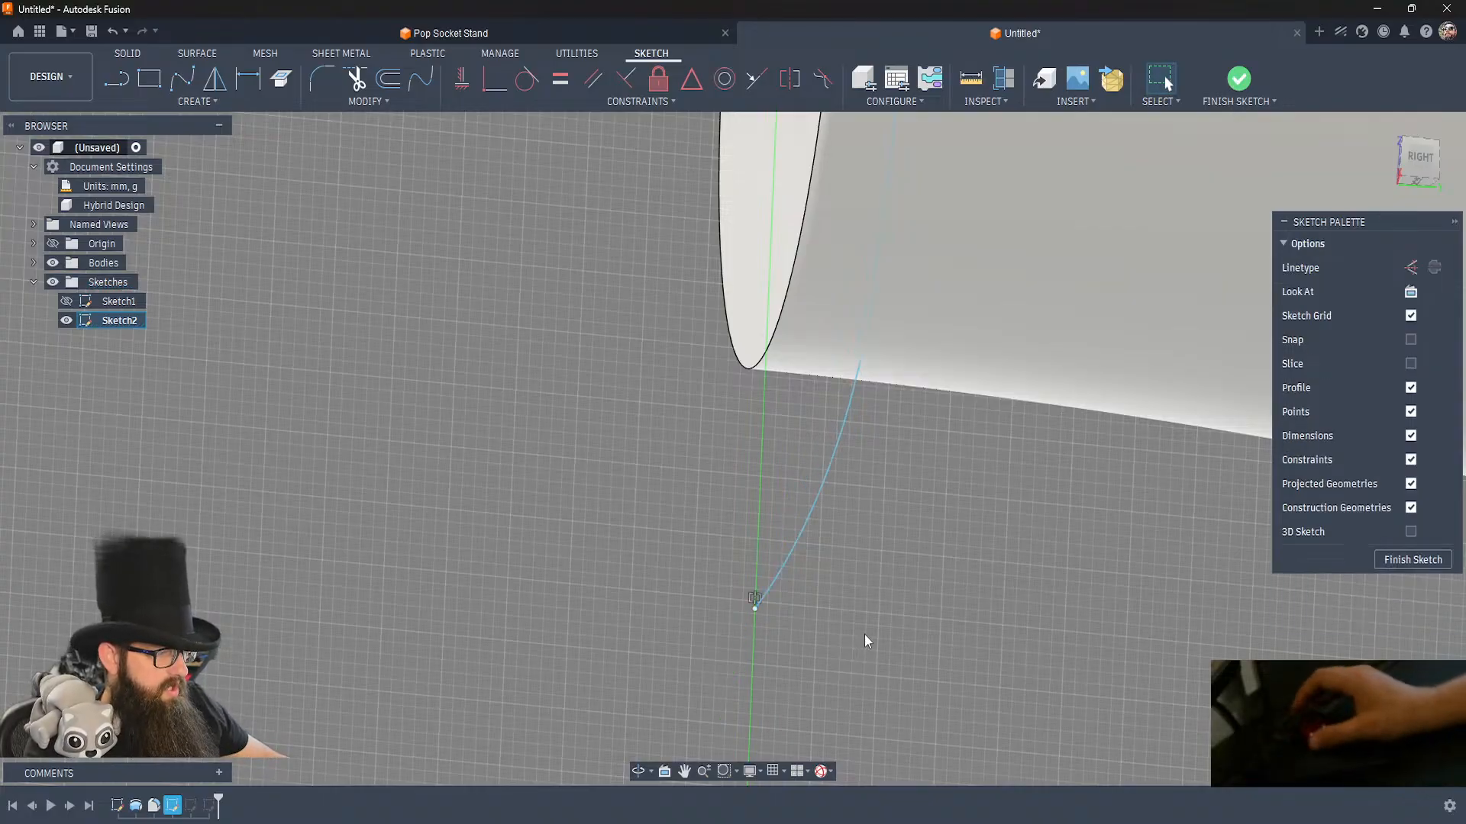
Shorten the tangent handle at the middle point of the side-plane splines and finish the sketch.
scroll(864, 635, "down", 5)
scroll(868, 632, "down", 1)
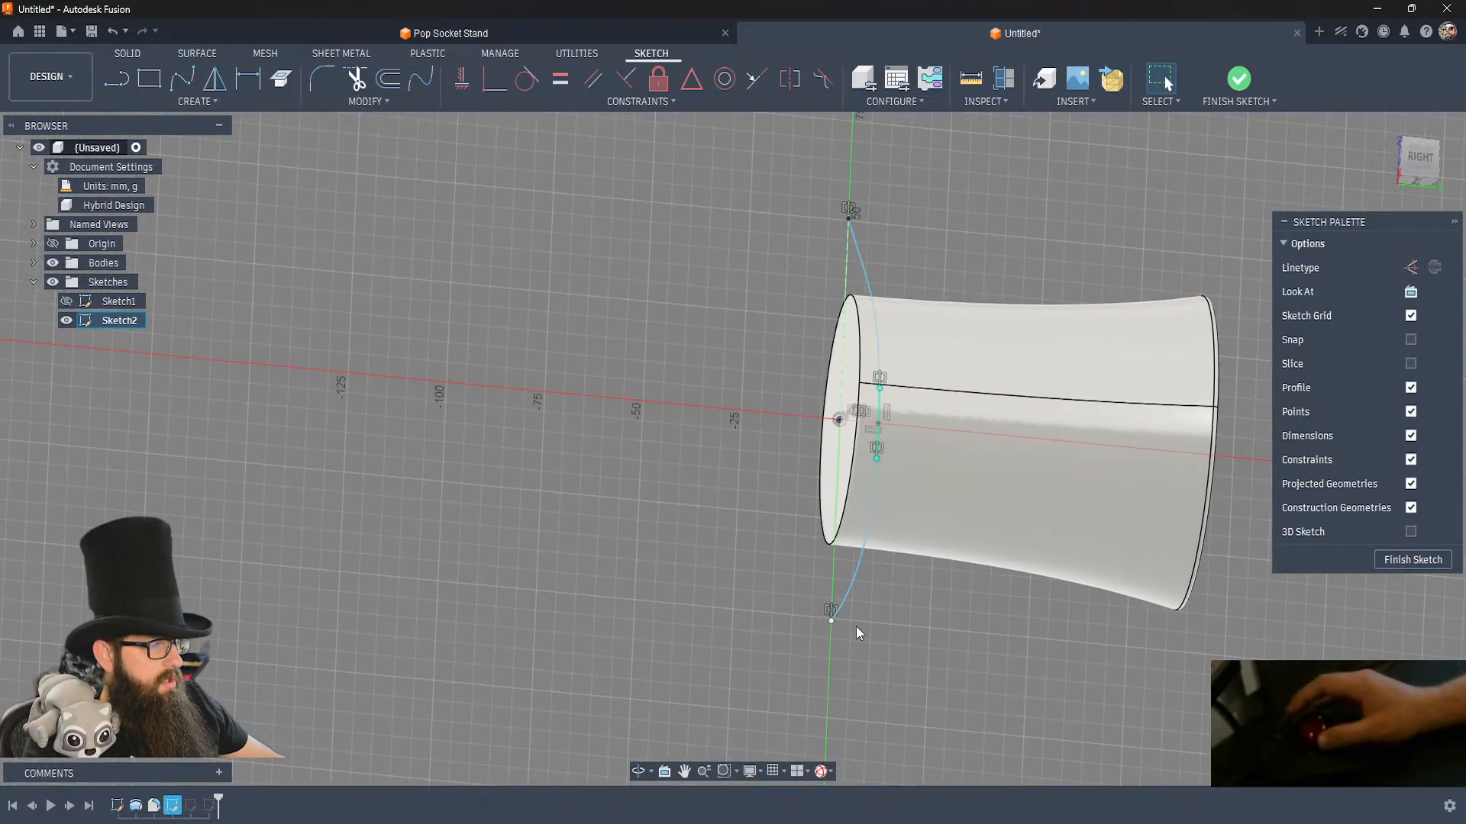
left_click(849, 216)
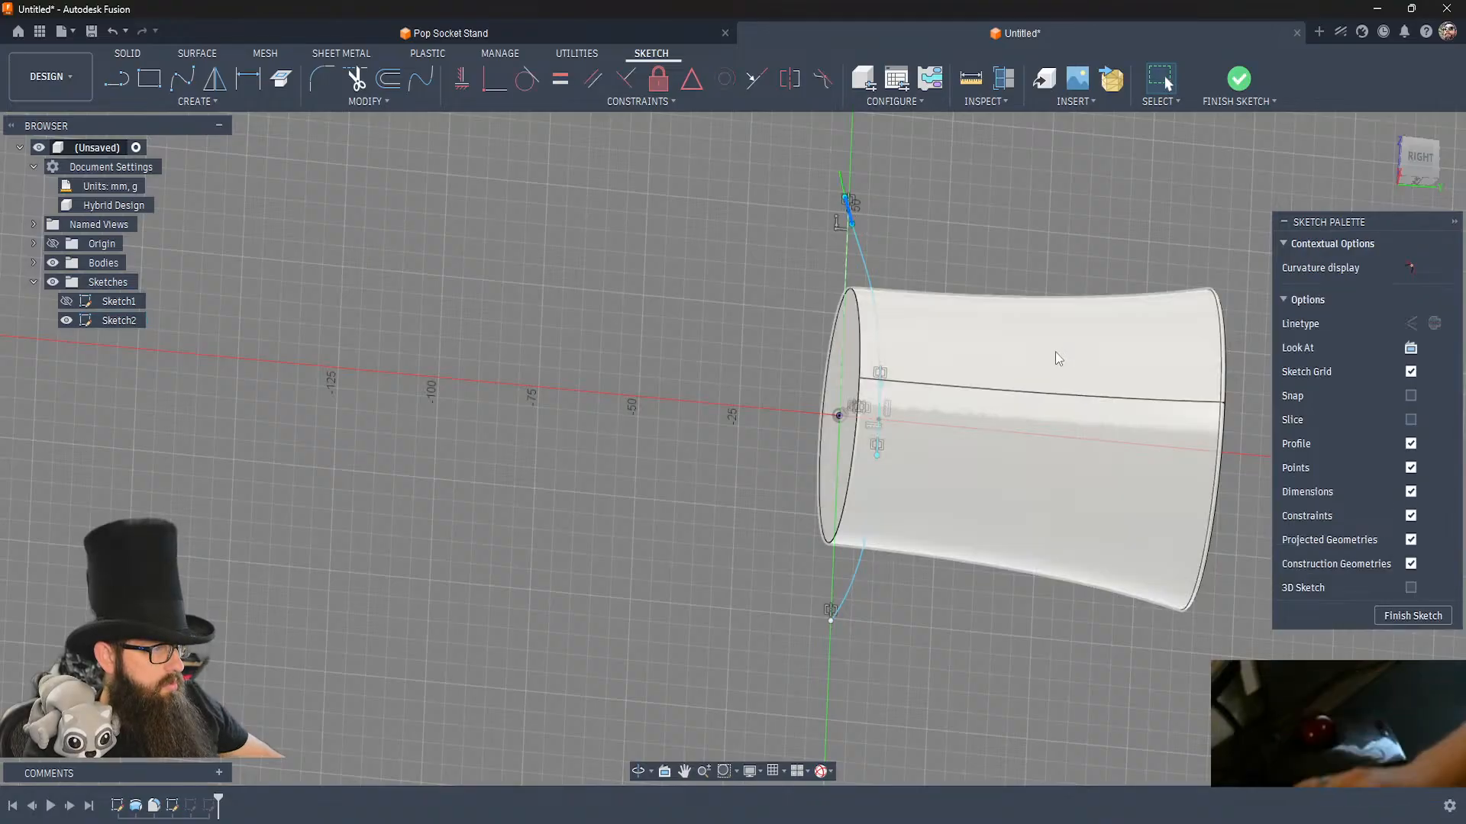
key("Escape")
middle_click_drag(933, 575, 933, 575, "shift")
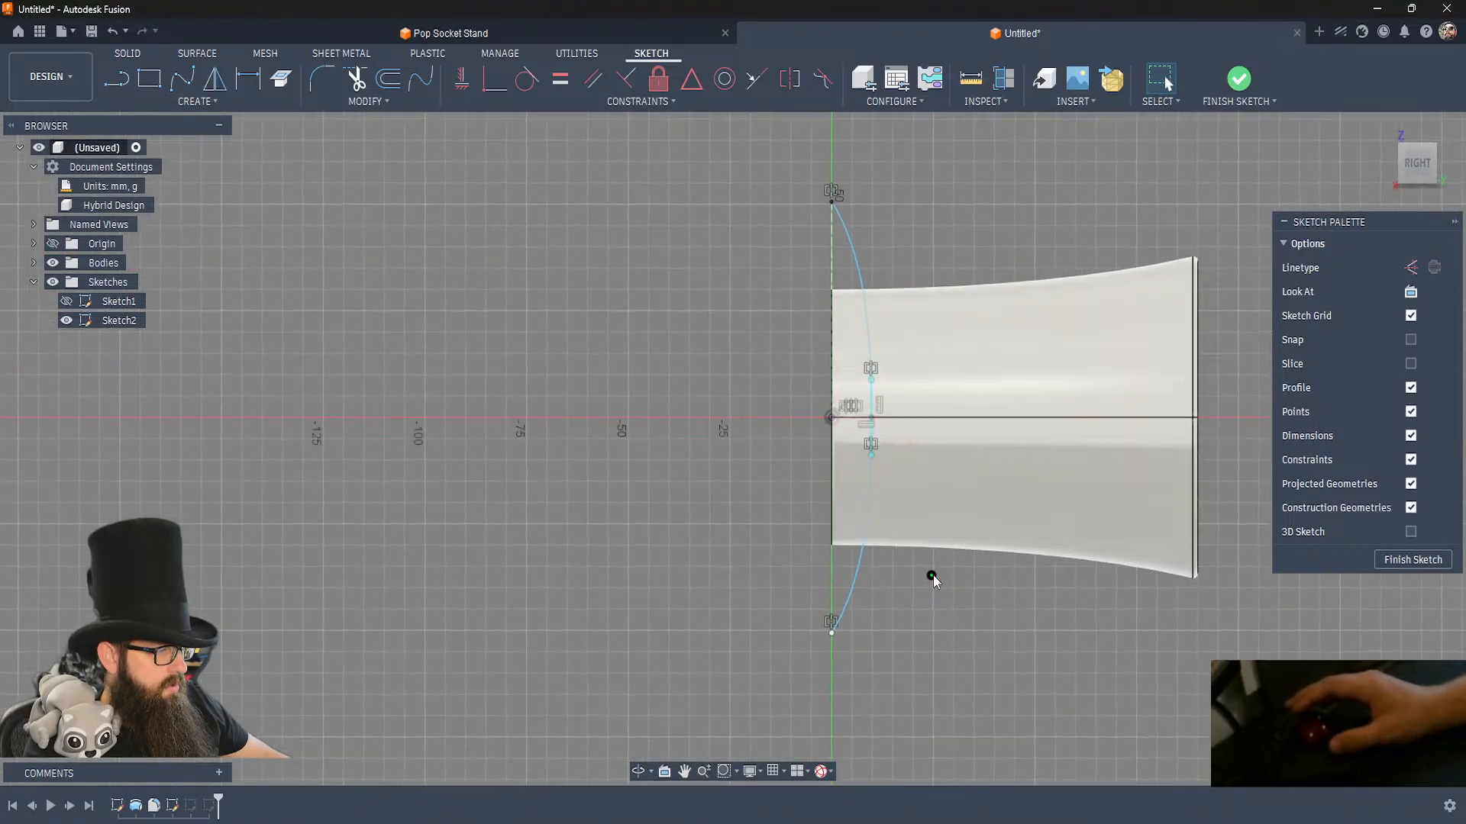
left_click(870, 381)
left_click_drag(868, 388, 871, 386)
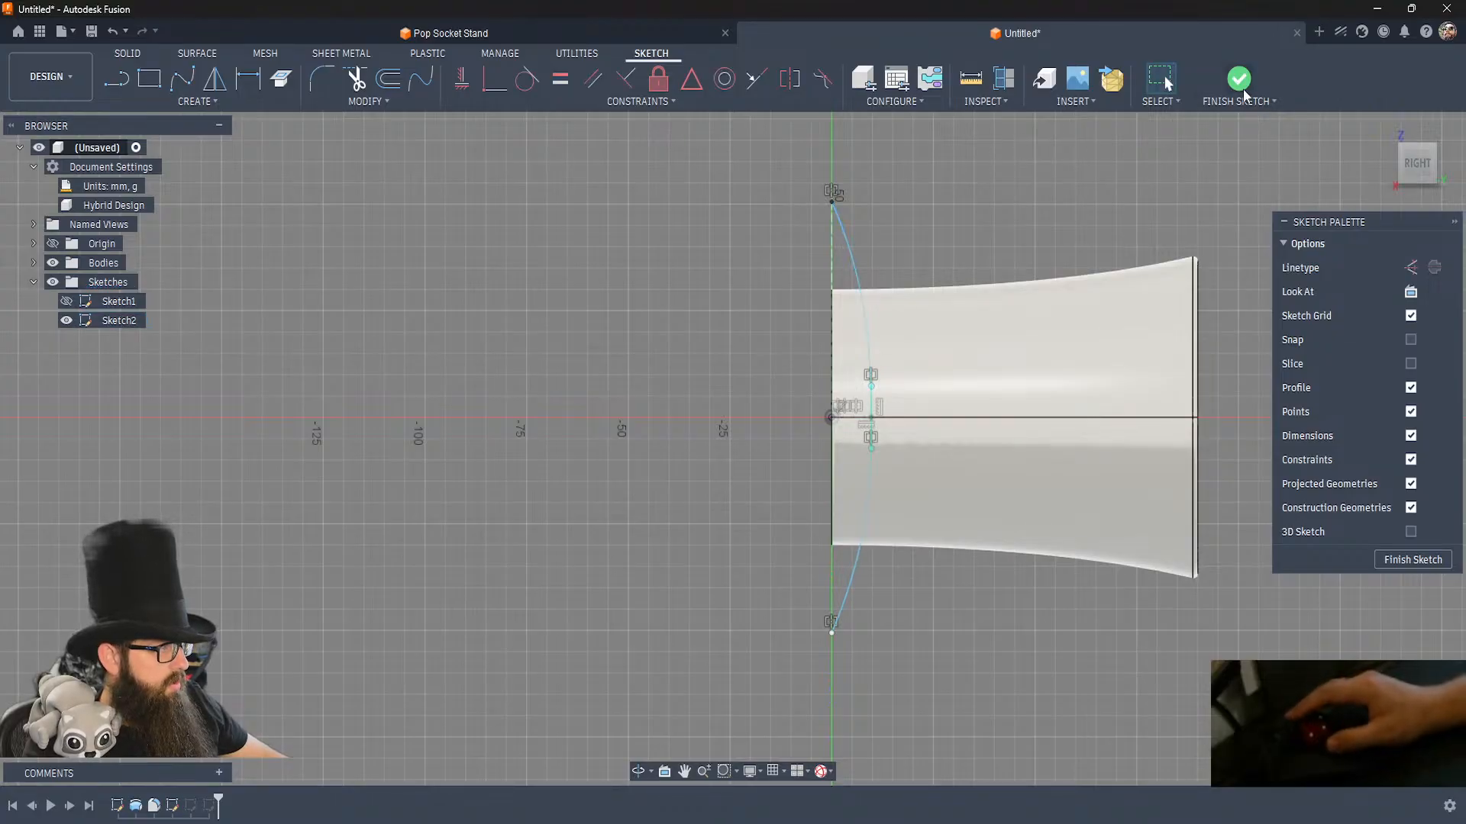
left_click(1238, 80)
Open Sketch3 for editing and relink its lost projection Point 1 to the side-plane splines' middle point.
double_click(192, 807)
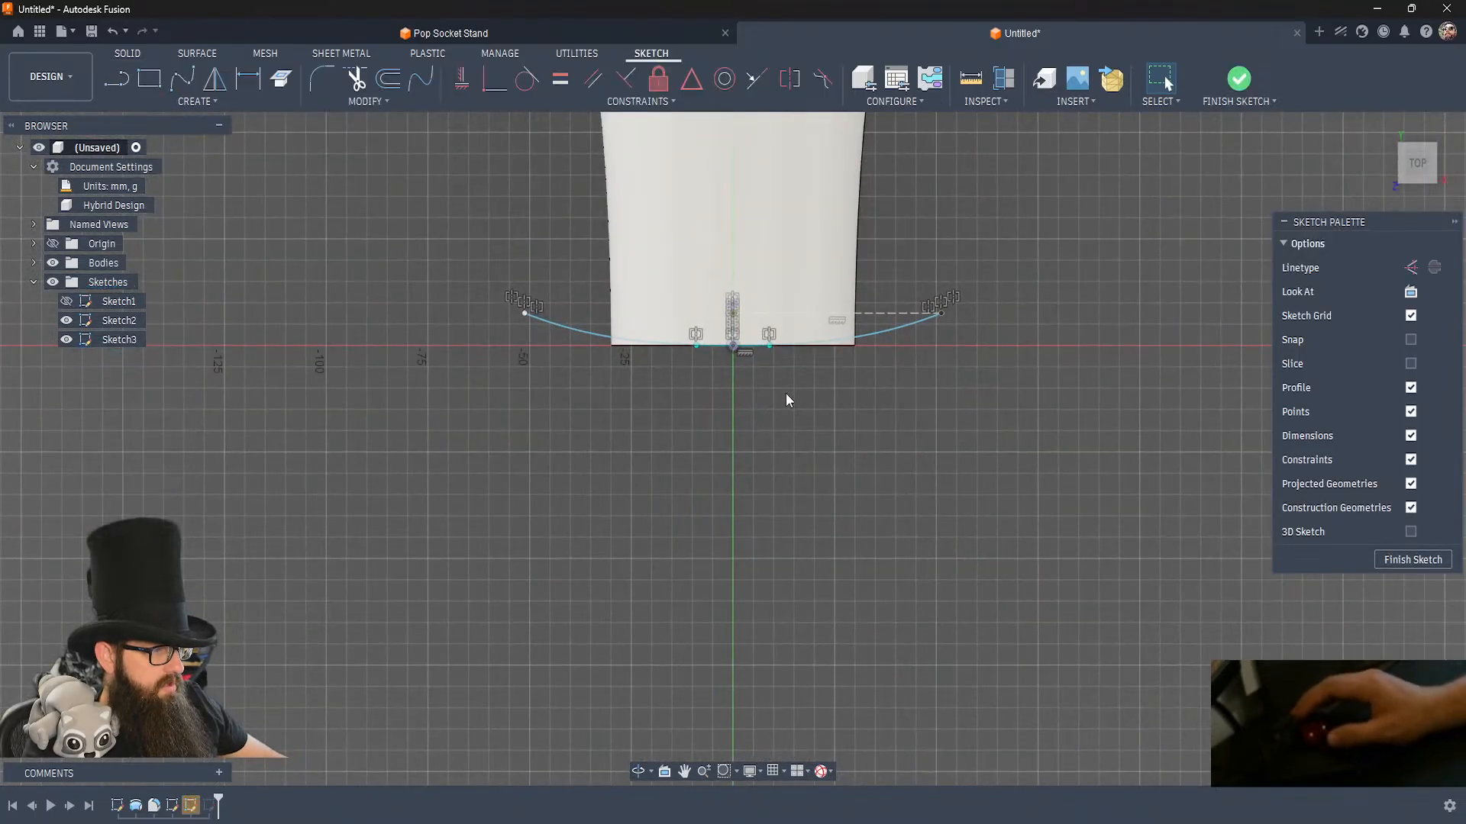
middle_click_drag(787, 394, 787, 395, "shift")
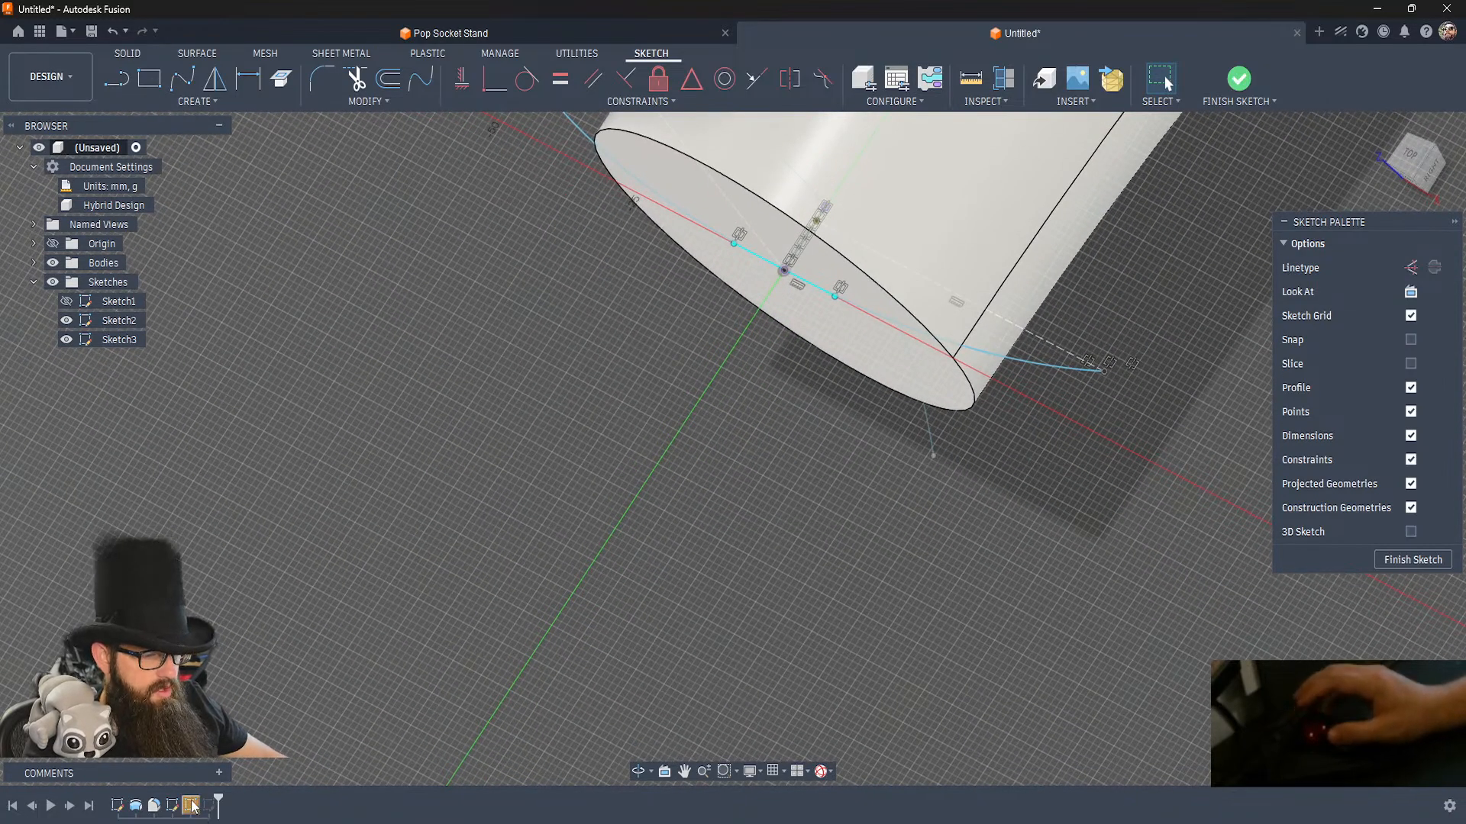
right_click(192, 806)
left_click(262, 704)
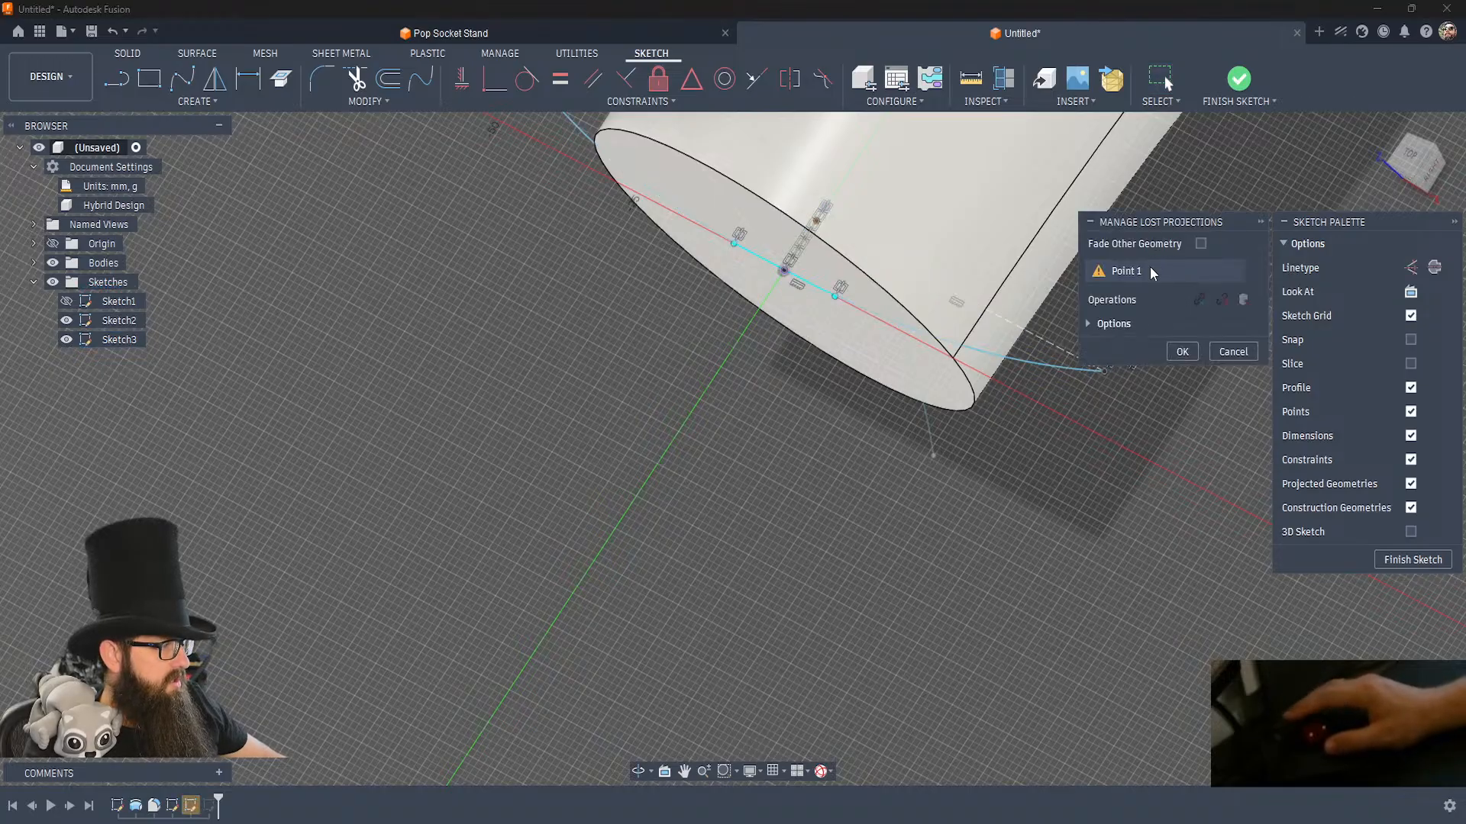
left_click(1151, 271)
left_click(1196, 303)
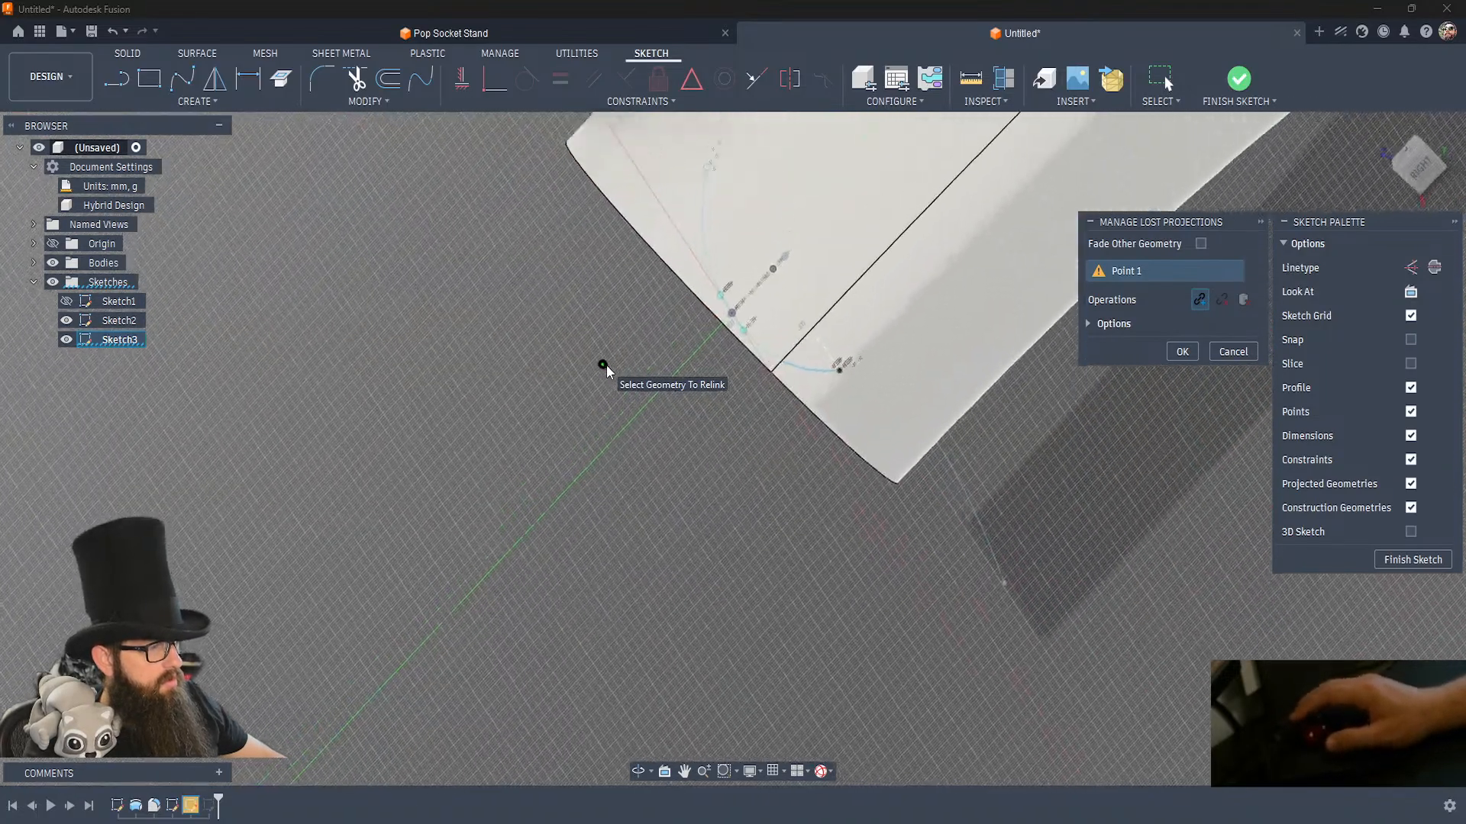
left_click(818, 258)
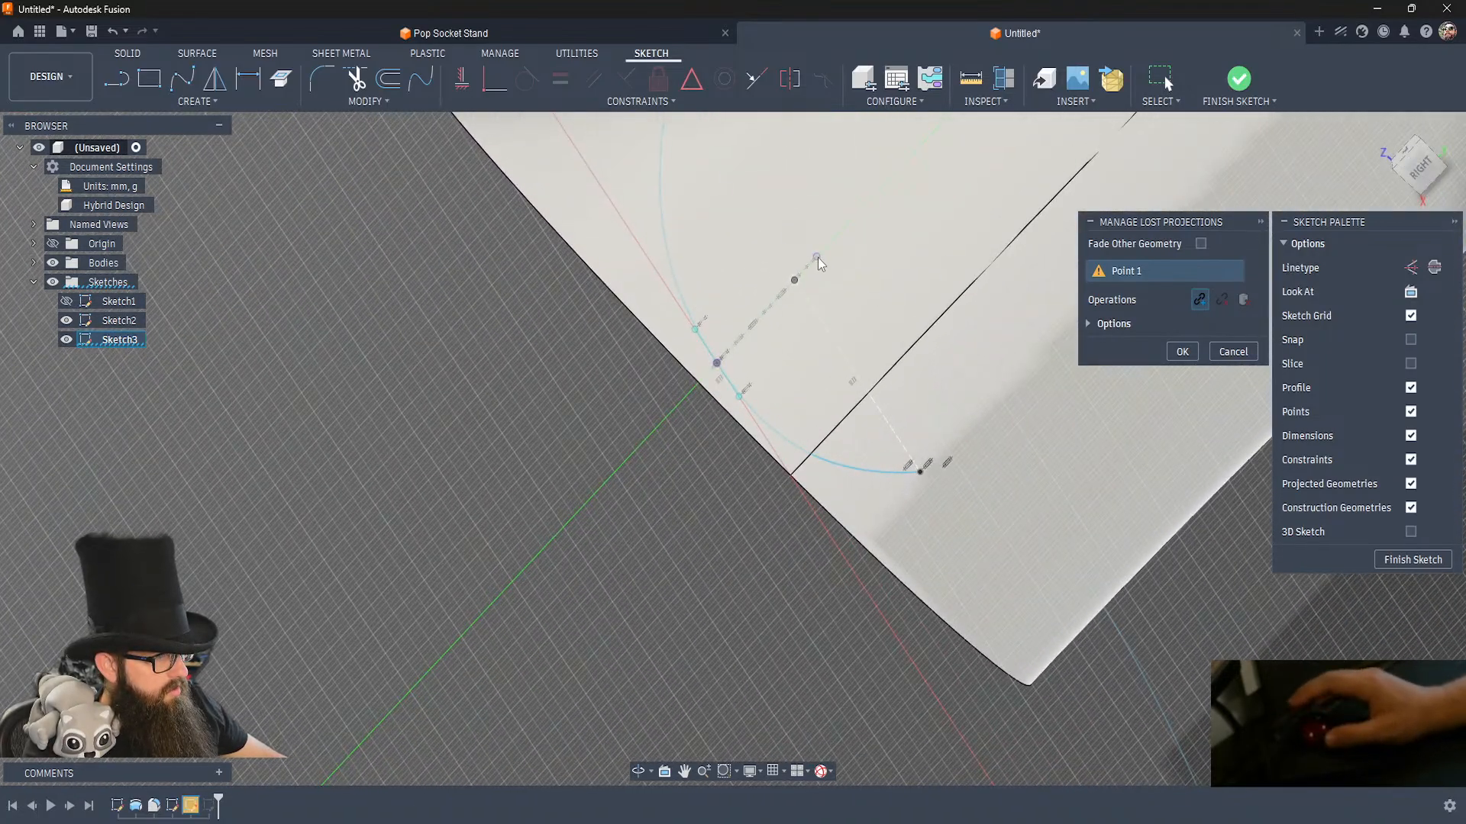
left_click(1181, 351)
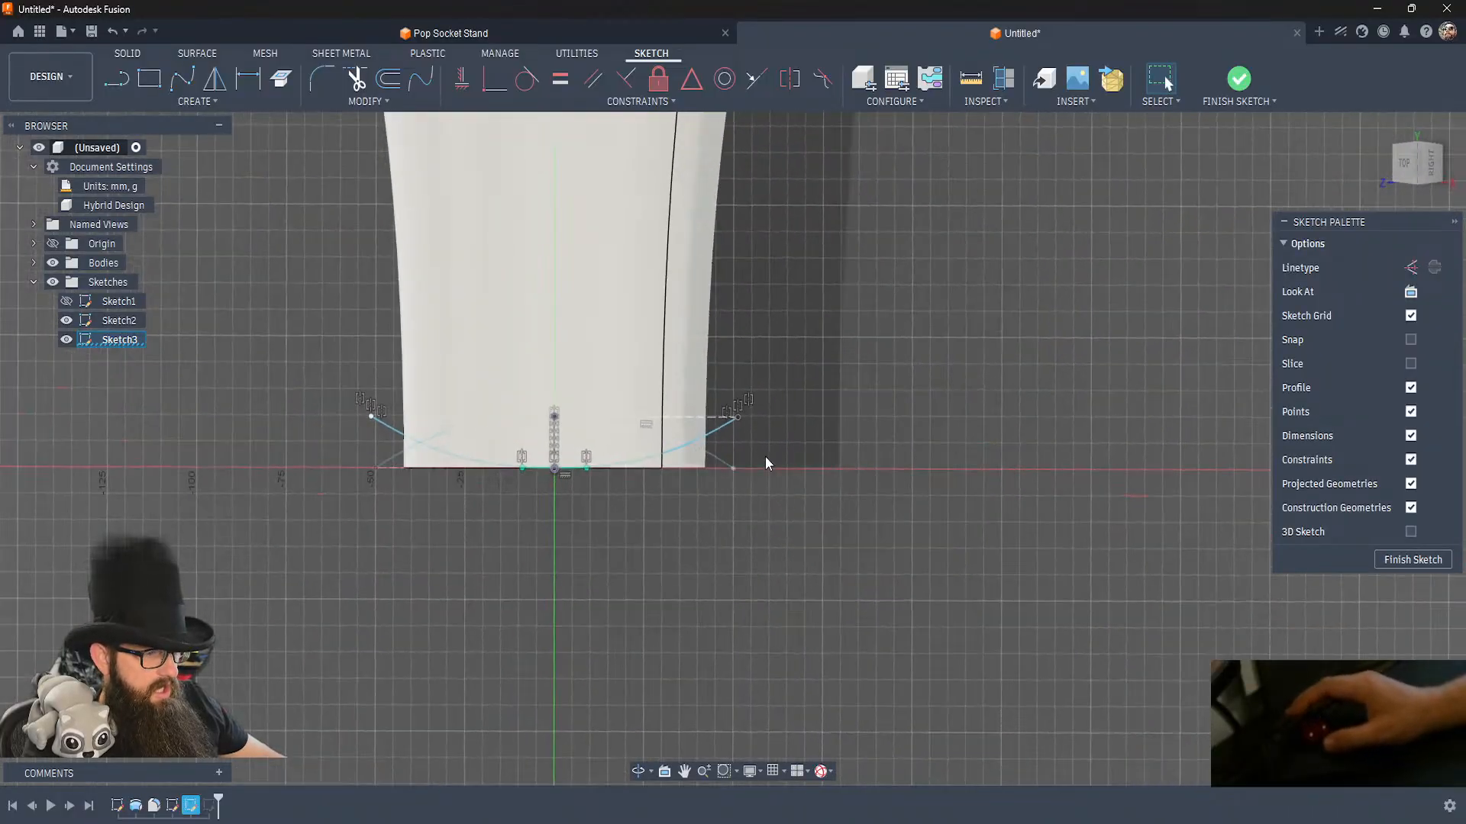
Stretch the top-plane spline's end point farther out from the hat body and finish the sketch.
middle_click_drag(707, 527, 707, 527, "shift")
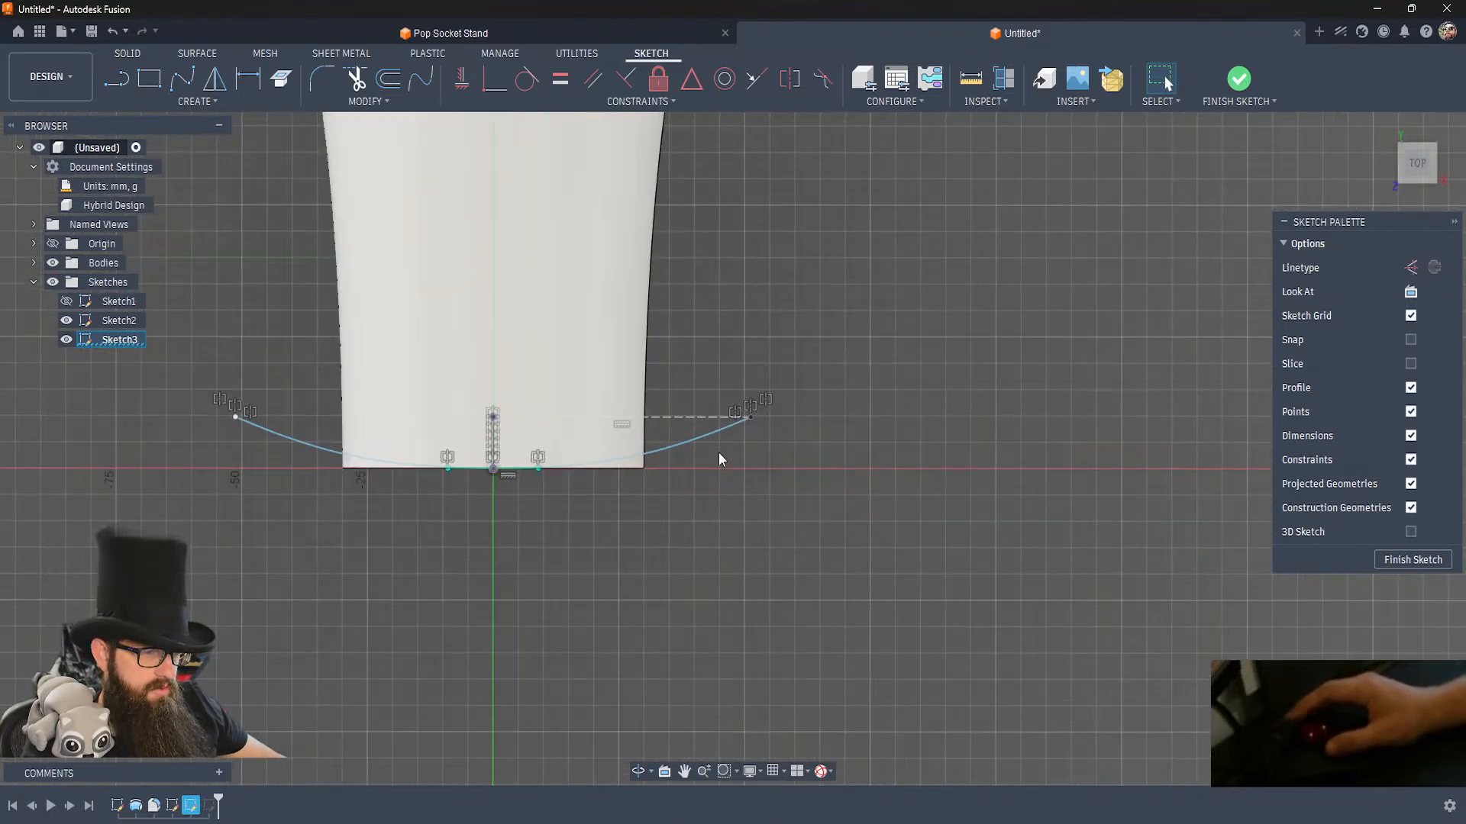
left_click_drag(754, 418, 770, 413)
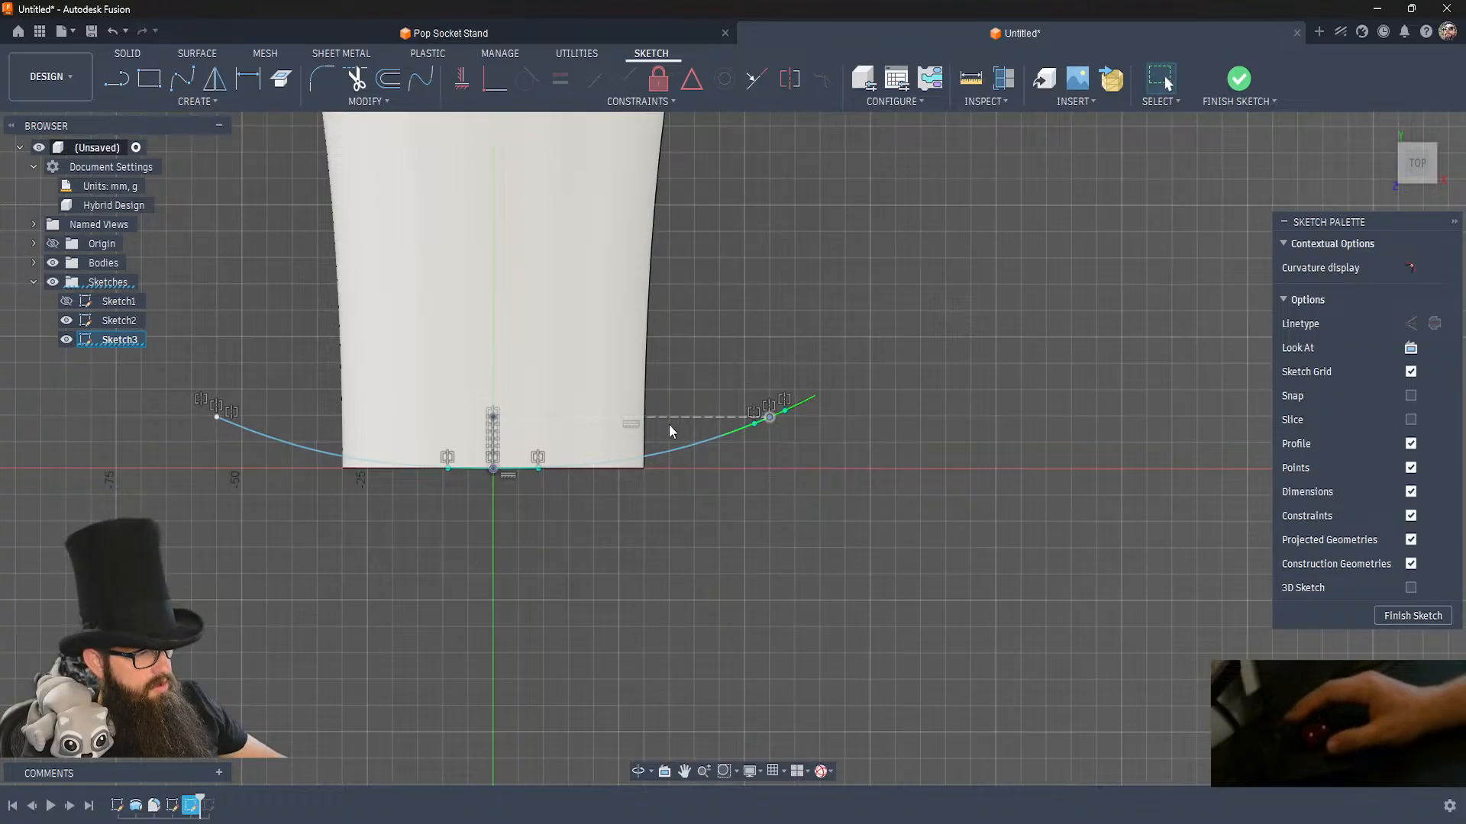
left_click(575, 508)
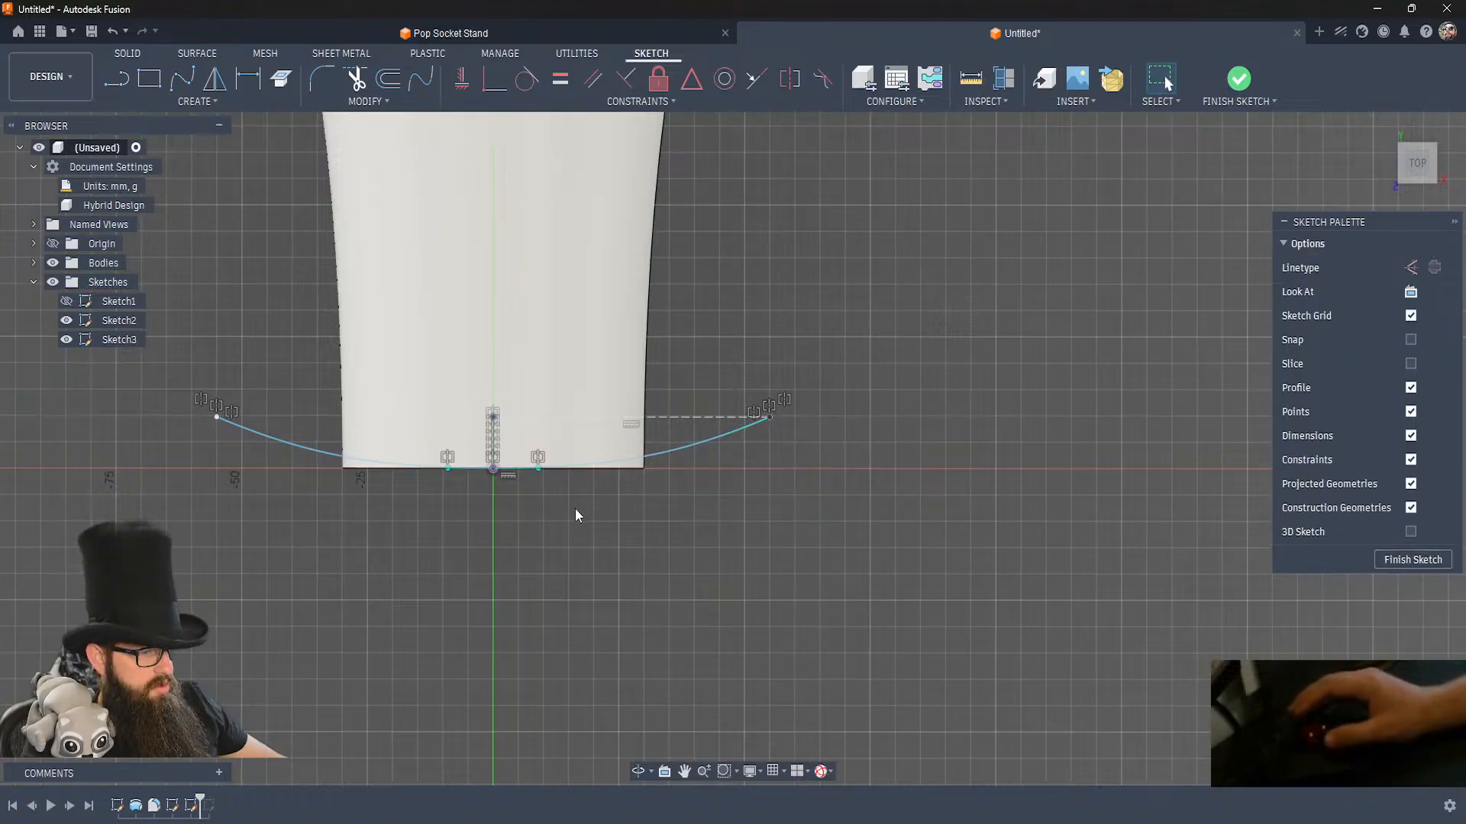
left_click(1238, 80)
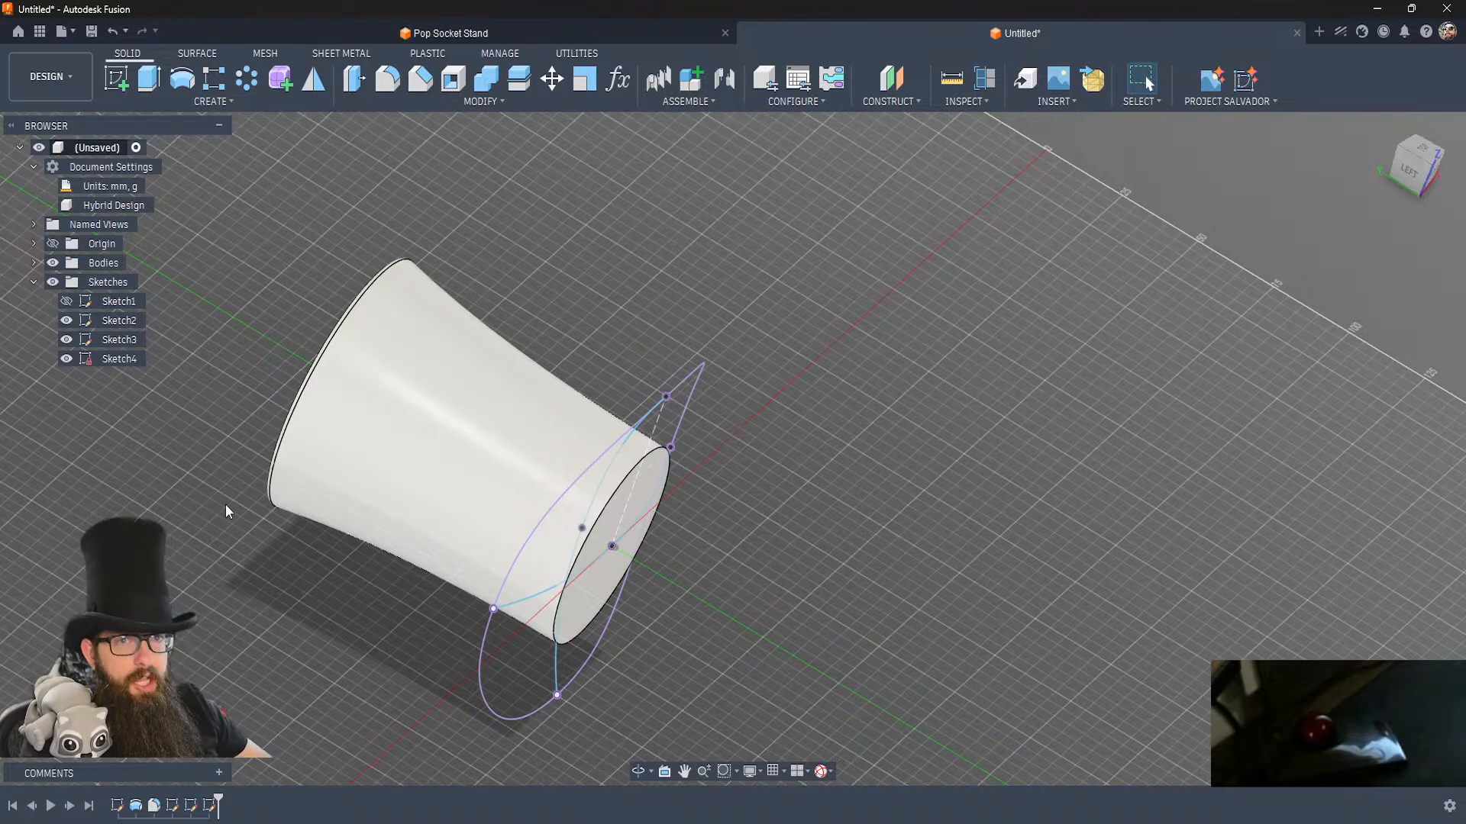
Hide Sketch3 and Sketch2 so that only the brim outline sketch is shown.
left_click(67, 340)
left_click(67, 320)
left_click(1036, 522)
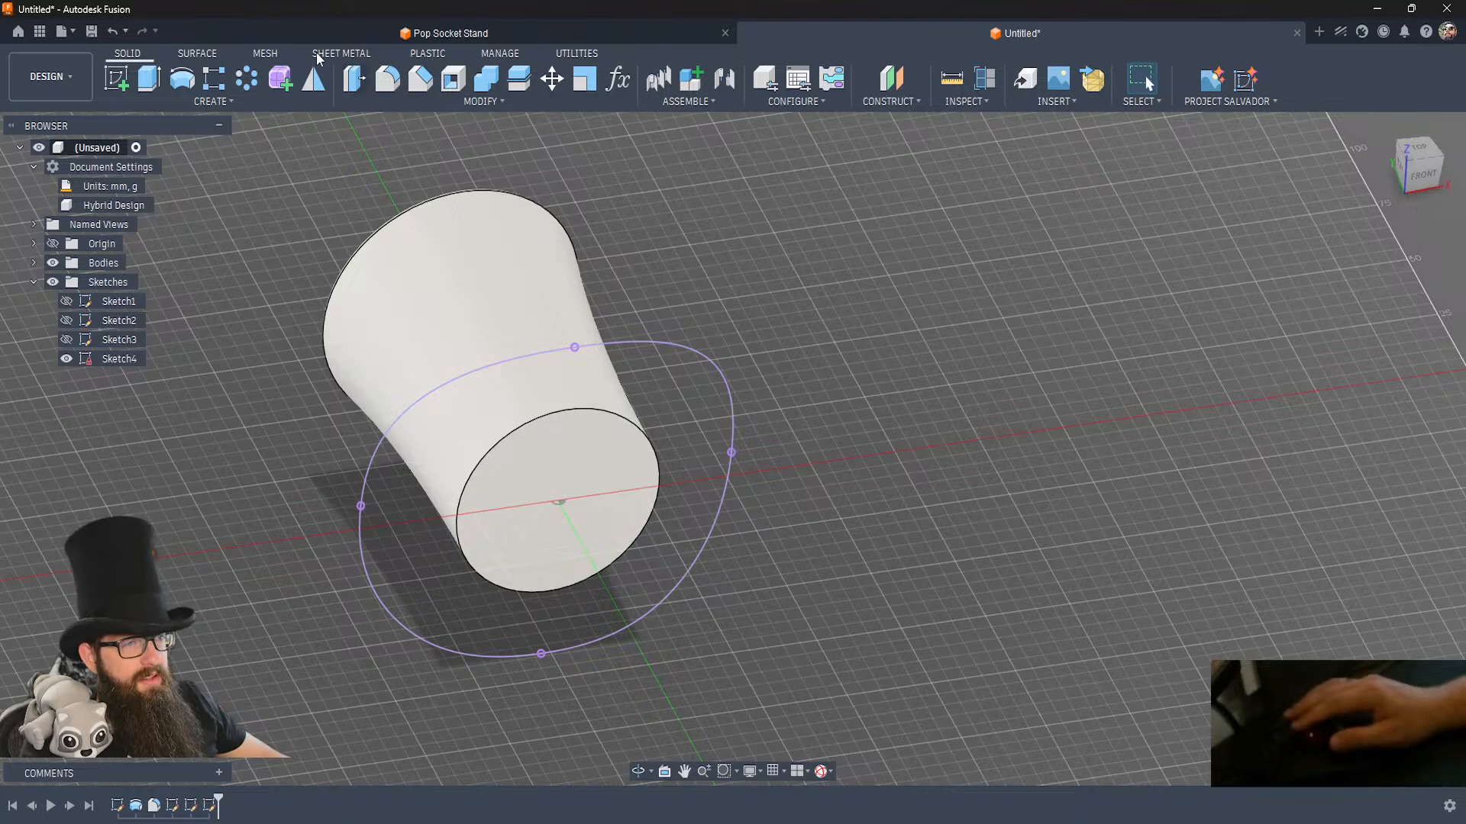
Patch the closed brim outline of Sketch4 with a surface, picking both of its curves as the boundary, as a new body.
left_click(194, 54)
left_click(146, 76)
left_click(480, 372)
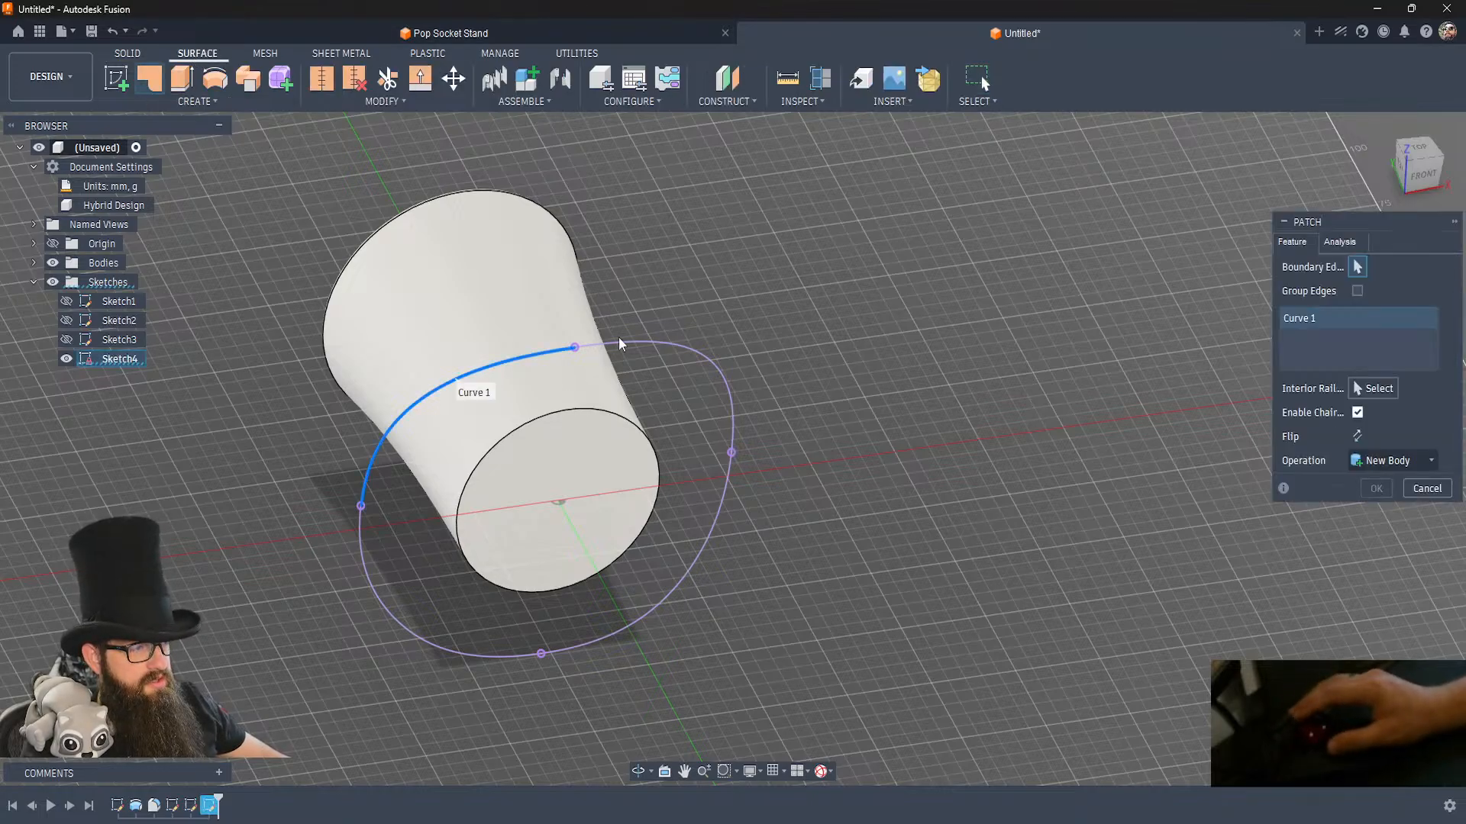
left_click(710, 527)
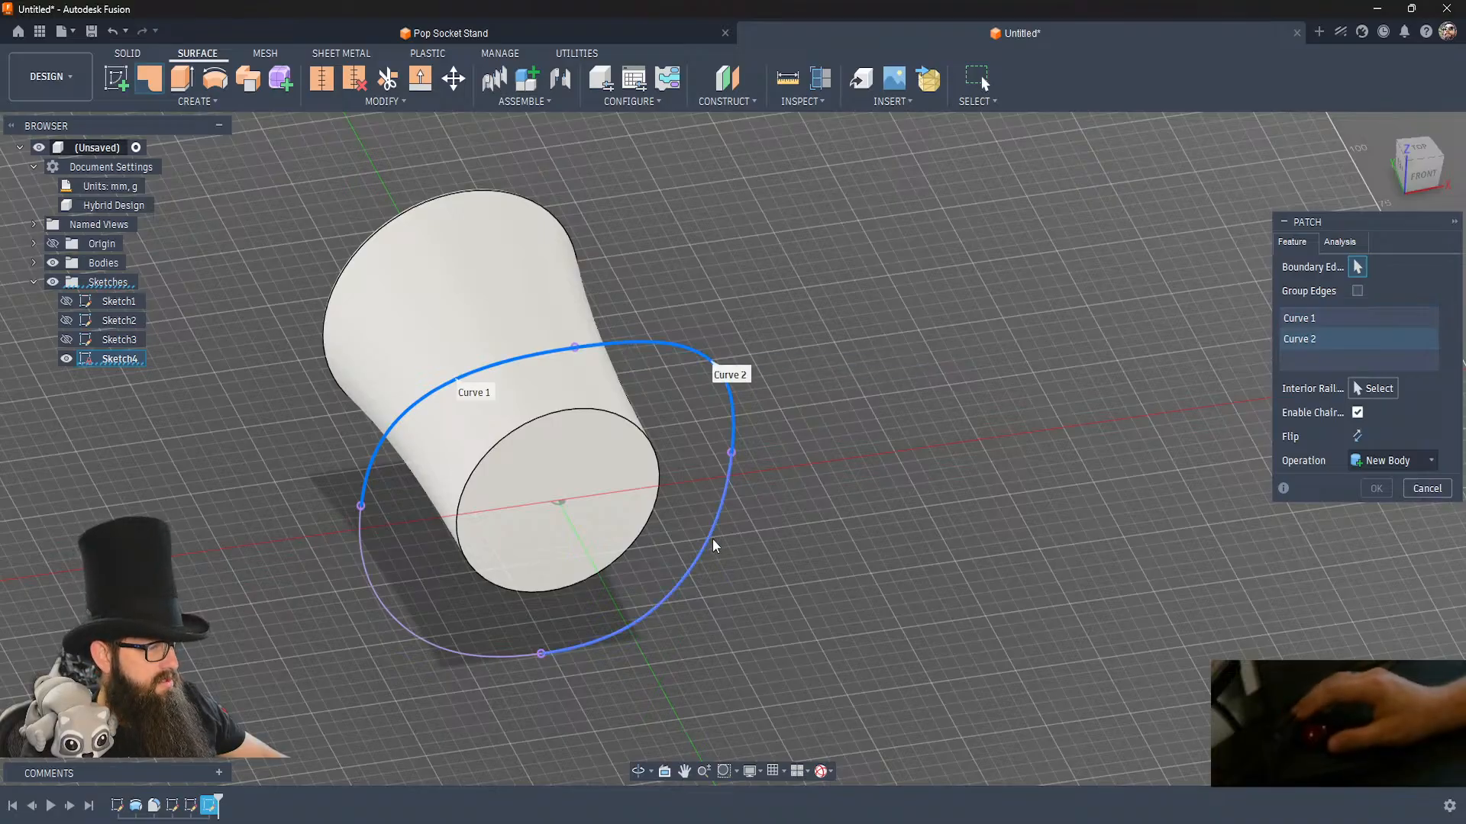
left_click(475, 655)
left_click(446, 654)
left_click(1382, 508)
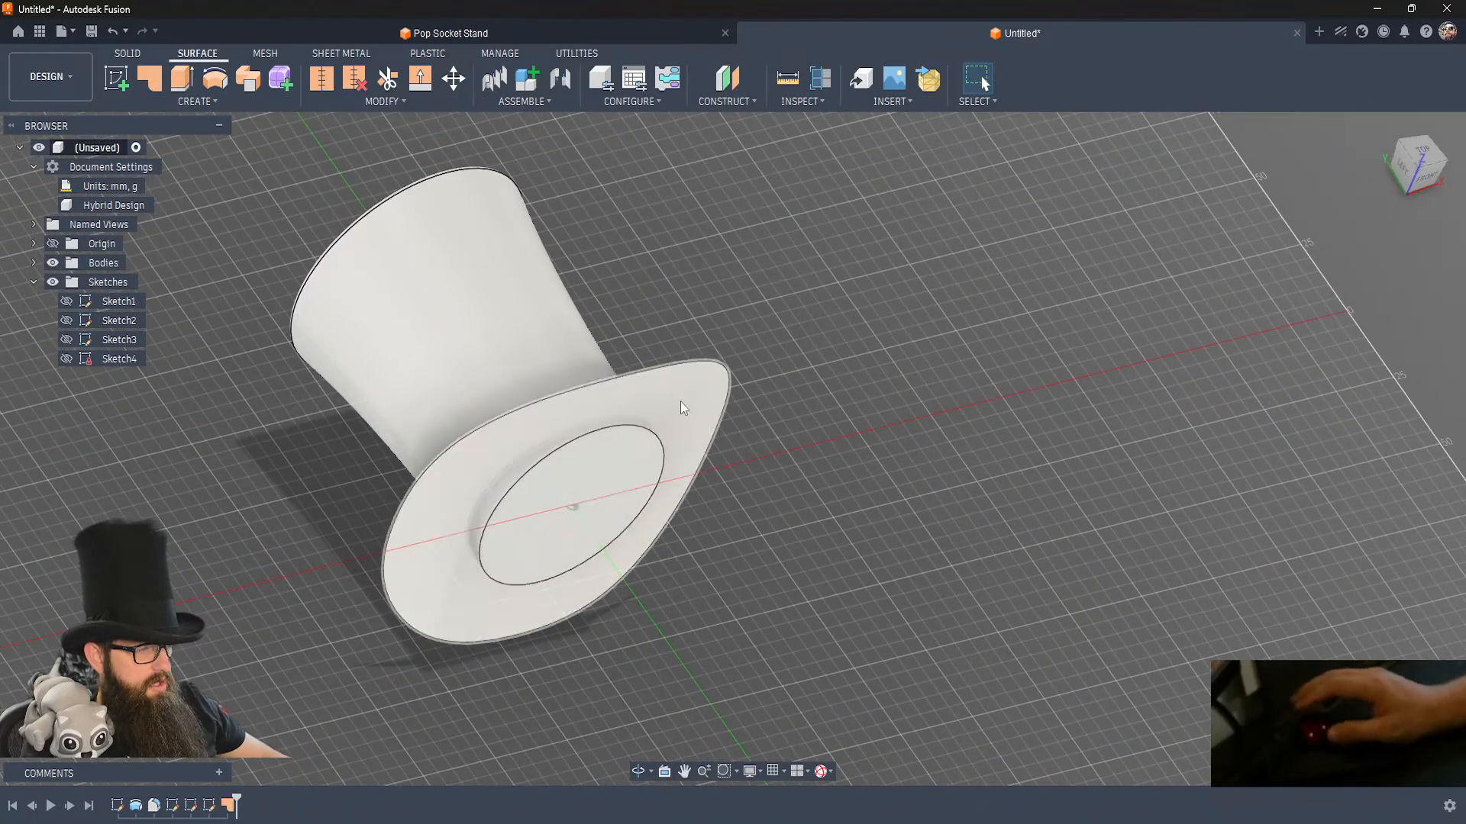
Thicken the brim surface by 5 mm on one side, away from the hat's crown, as a new body.
left_click(212, 100)
left_click(140, 328)
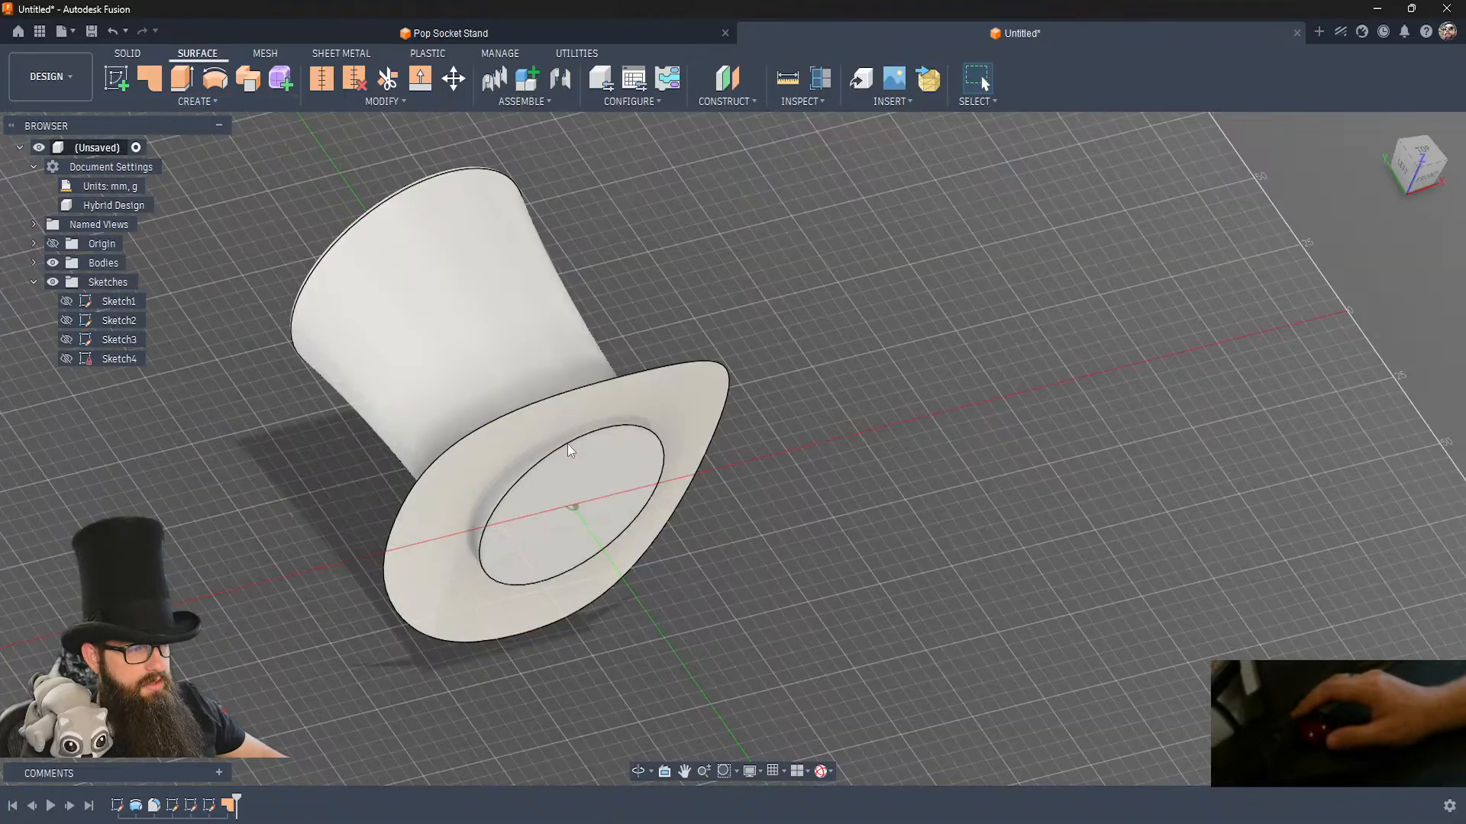
left_click(646, 393)
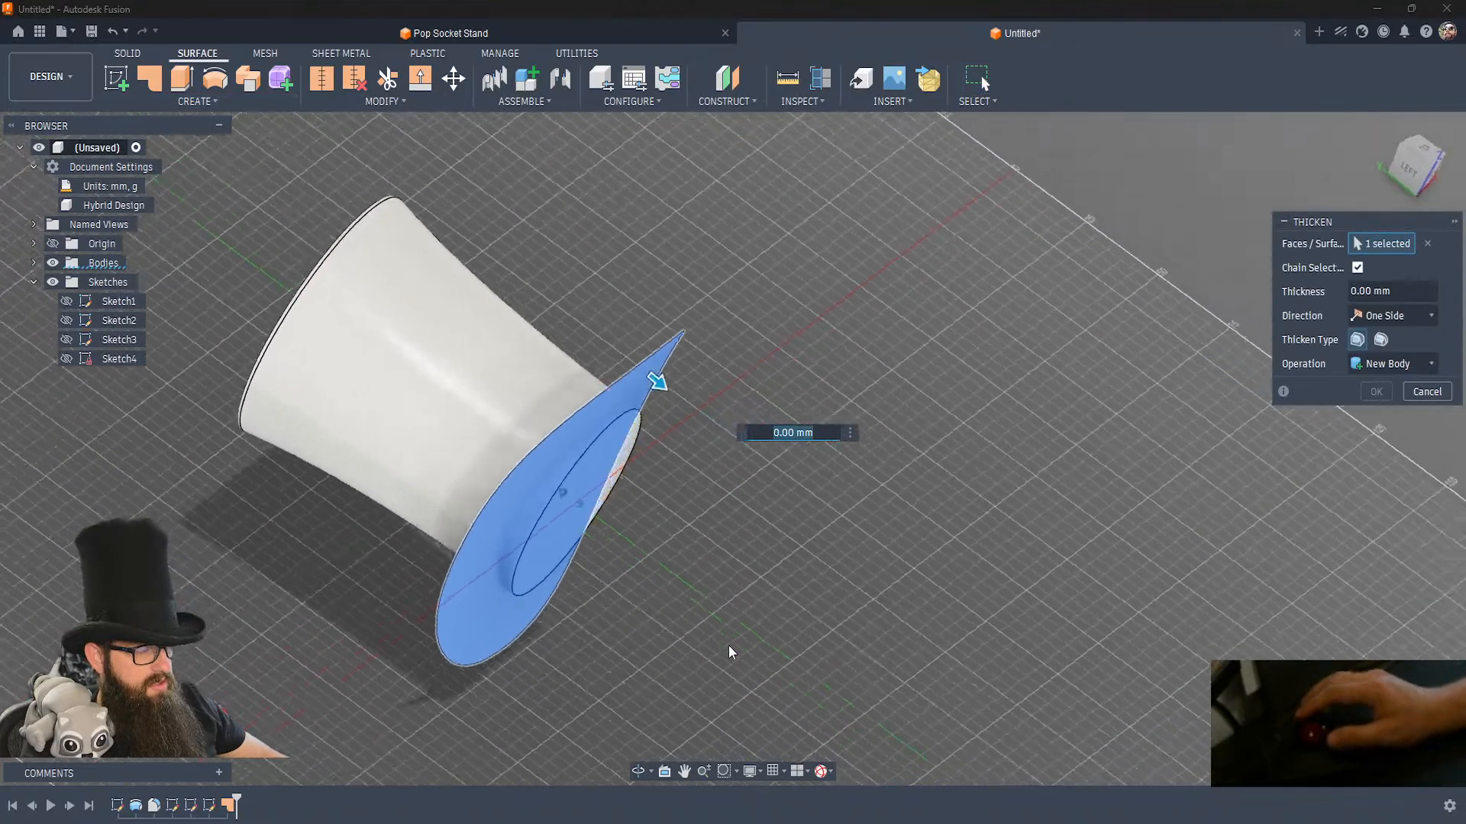
left_click_drag(640, 363, 654, 374)
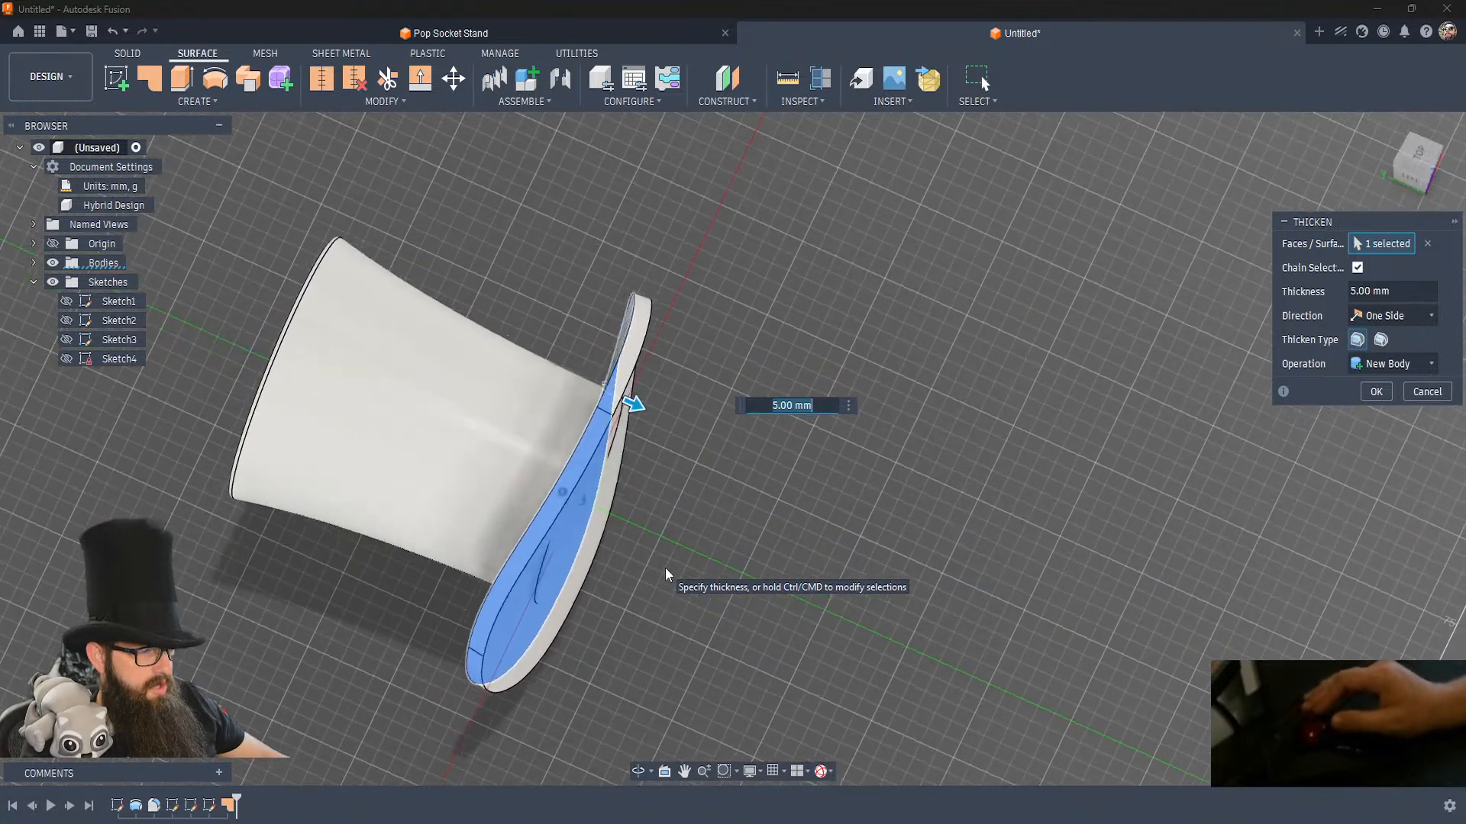
left_click(1376, 392)
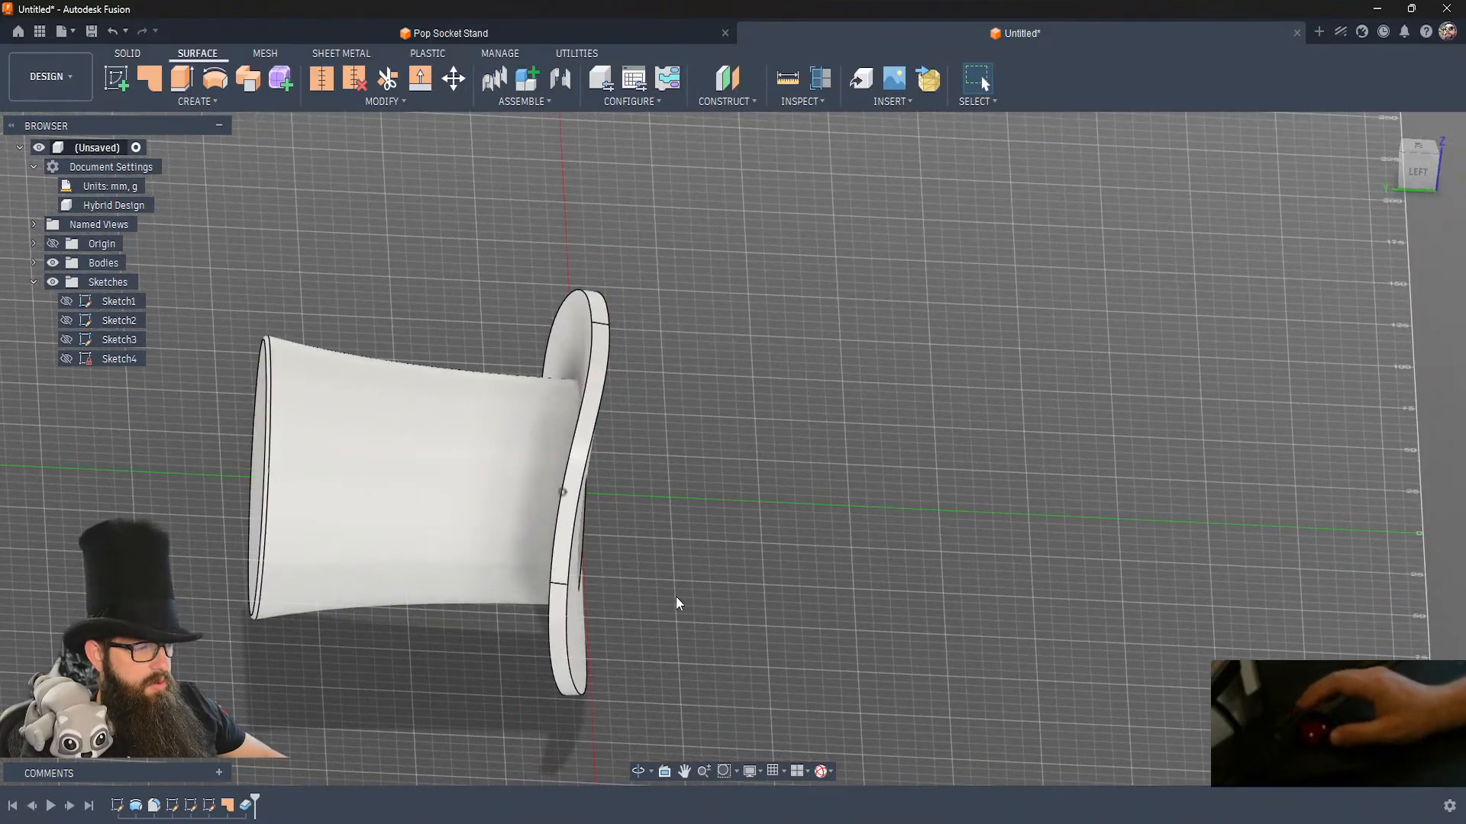
Split the hat body using the extended underside face of the thickened brim as the splitting tool.
left_click(130, 53)
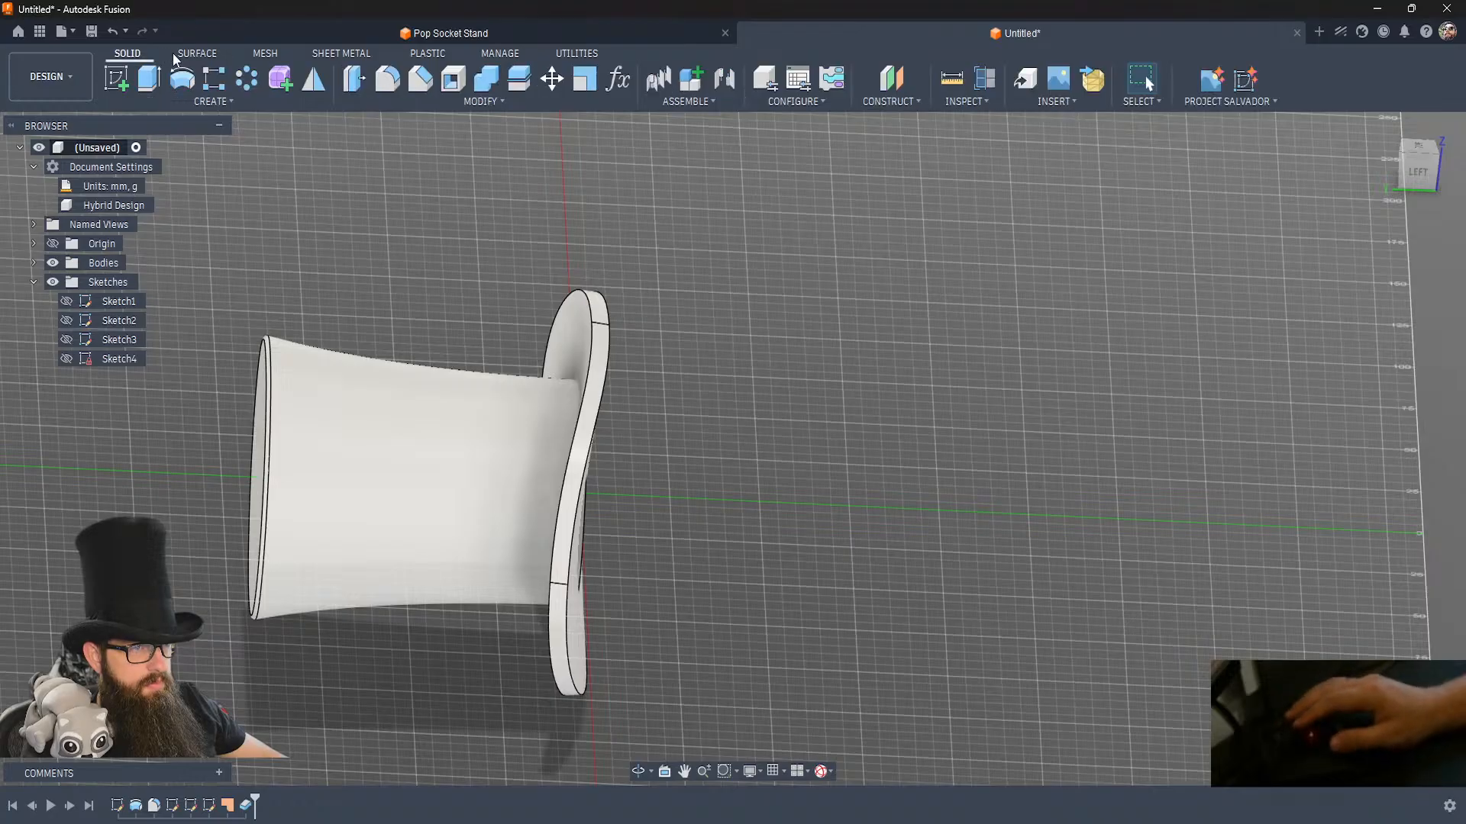
left_click(475, 486)
left_click(1420, 269)
middle_click_drag(1135, 425, 772, 563, "shift")
left_click(613, 609)
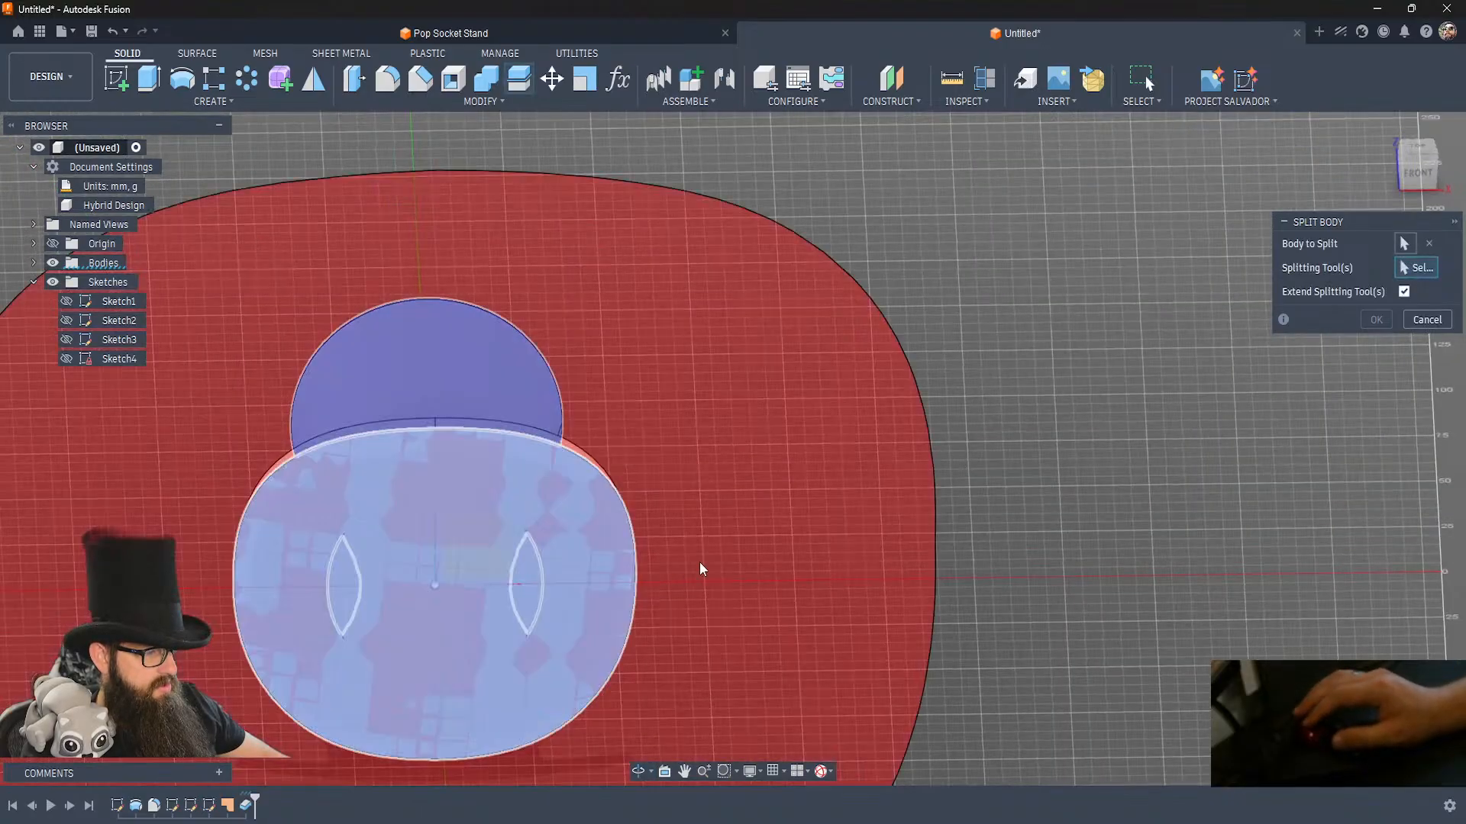
key("Return")
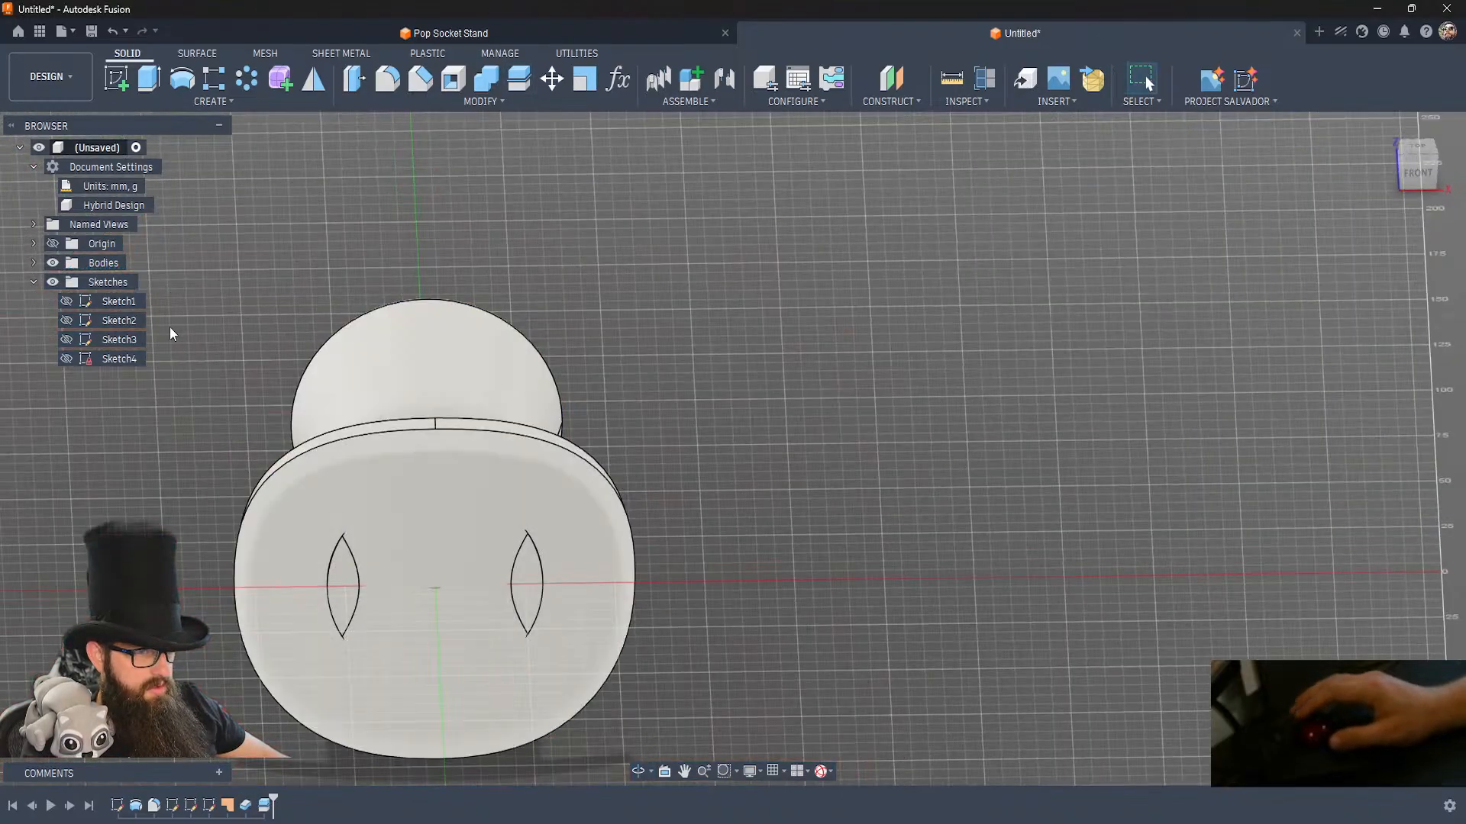
Remove the two small sliver bodies split off the hat at the brim's underside.
left_click(35, 261)
left_click(116, 358)
left_click(116, 337, "ctrl")
right_click(116, 338)
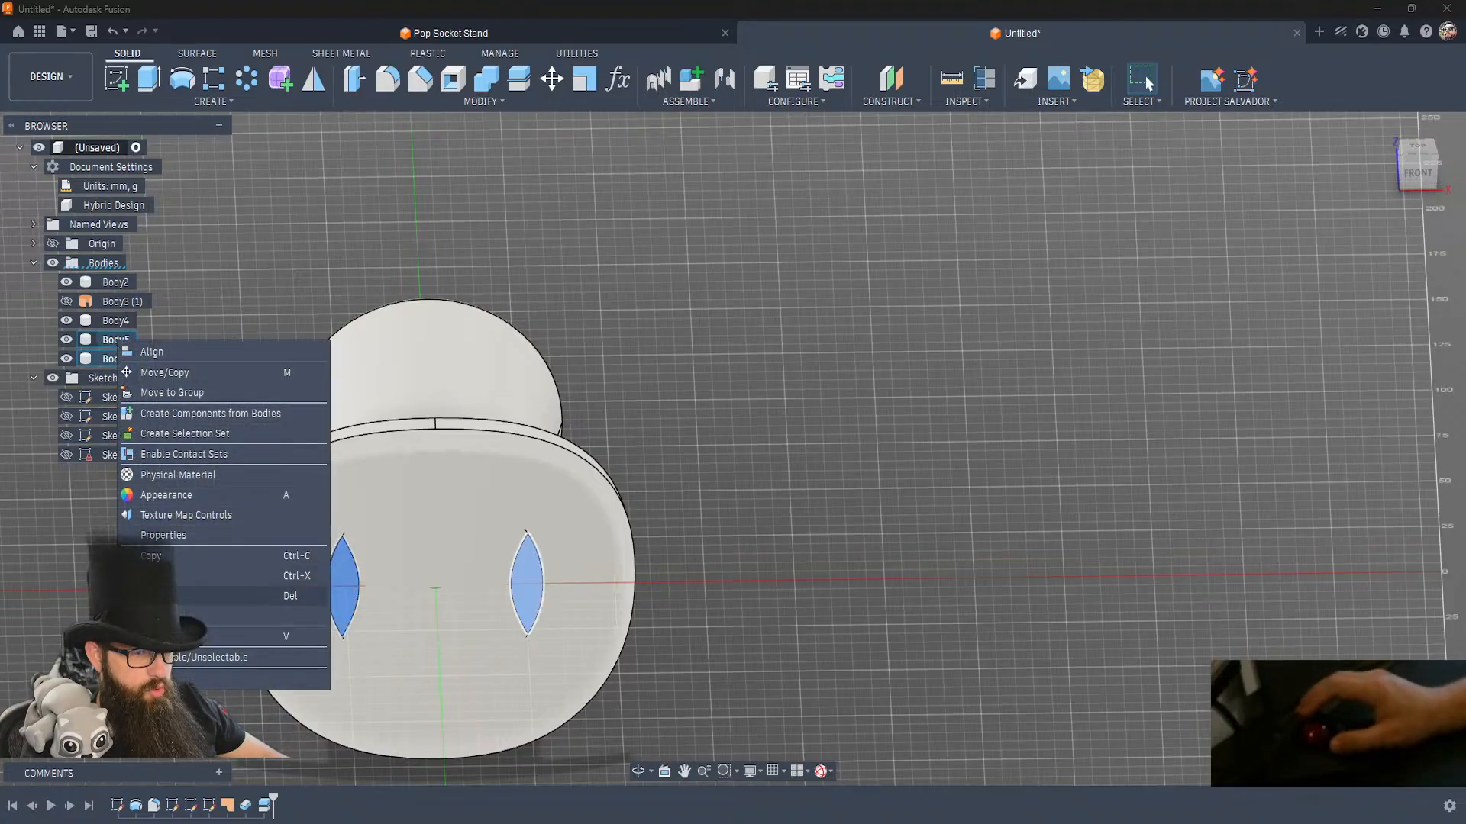
left_click(153, 616)
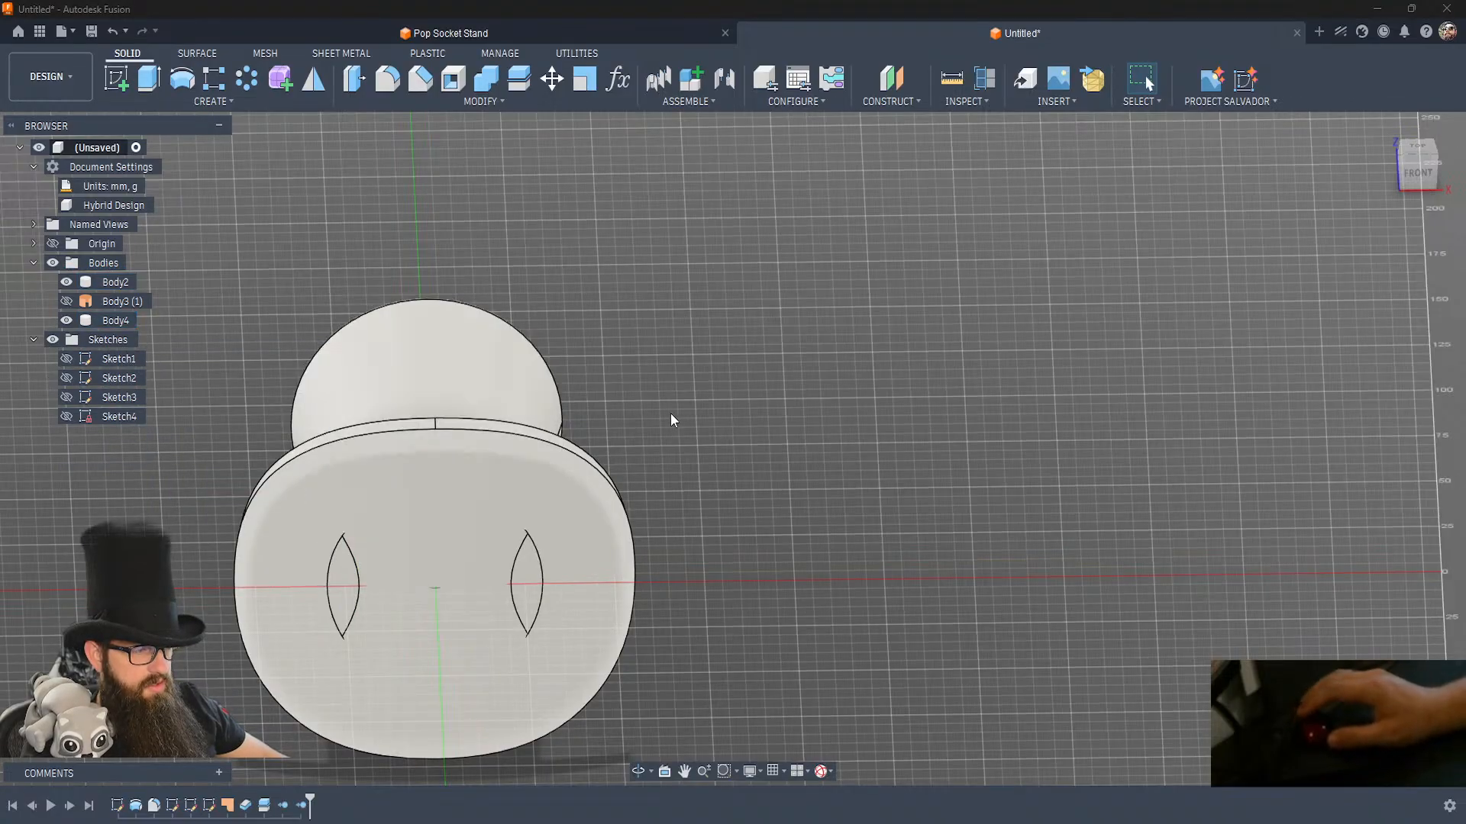
Combine the hat body and the brim body into one with a Join operation.
left_click(487, 80)
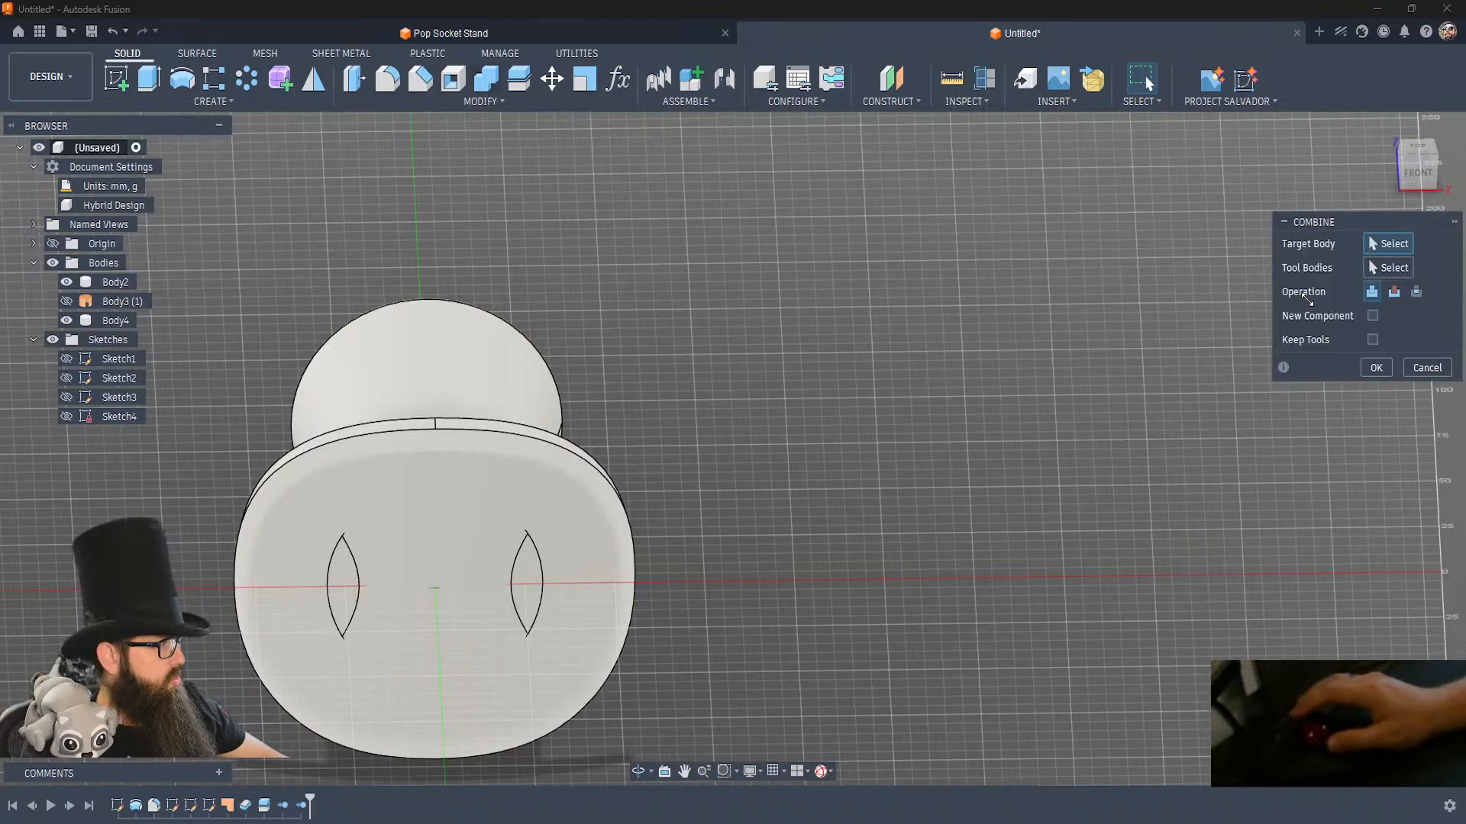
left_click(465, 548)
left_click(466, 548)
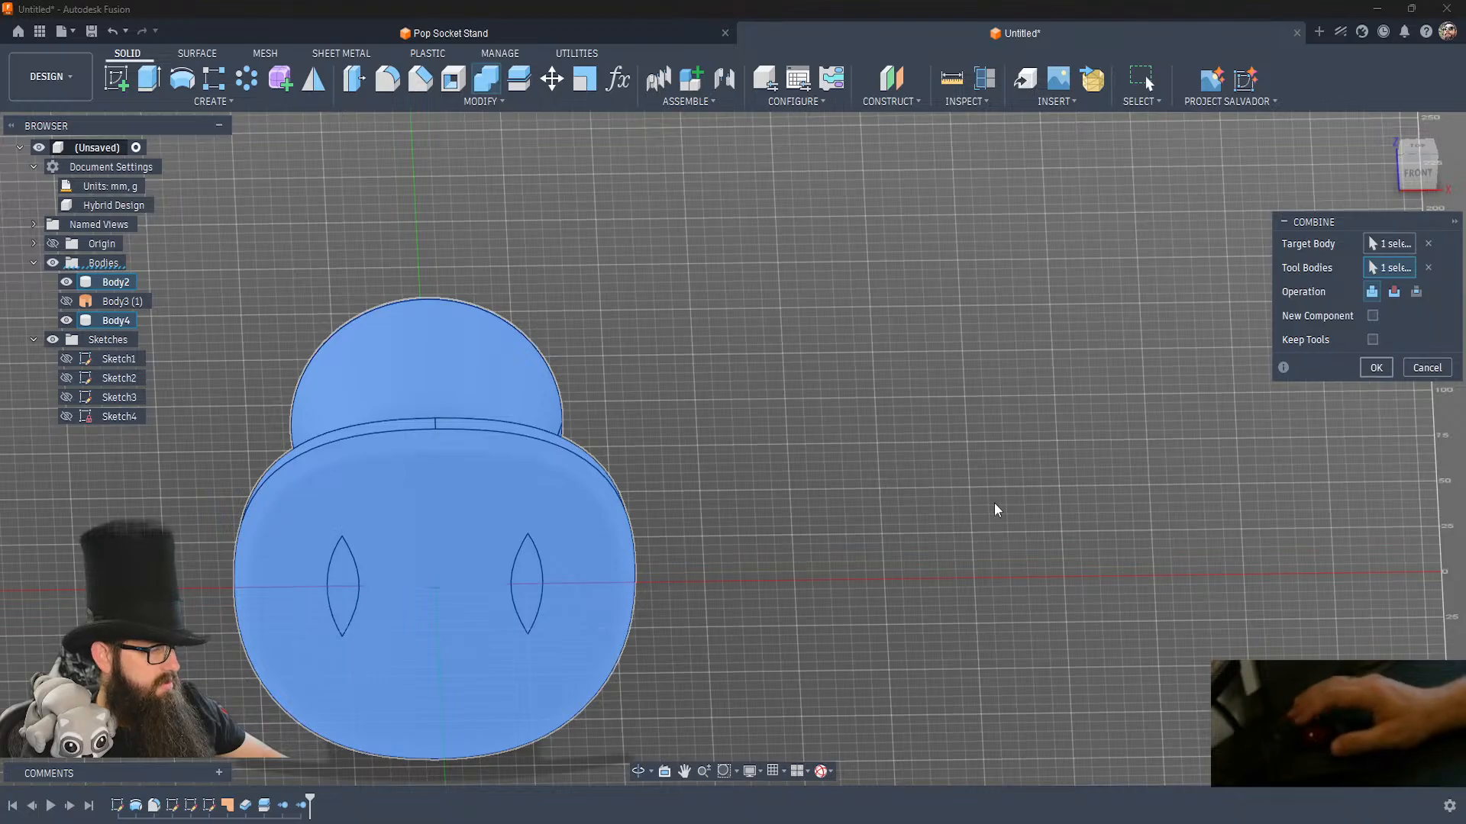
key("Return")
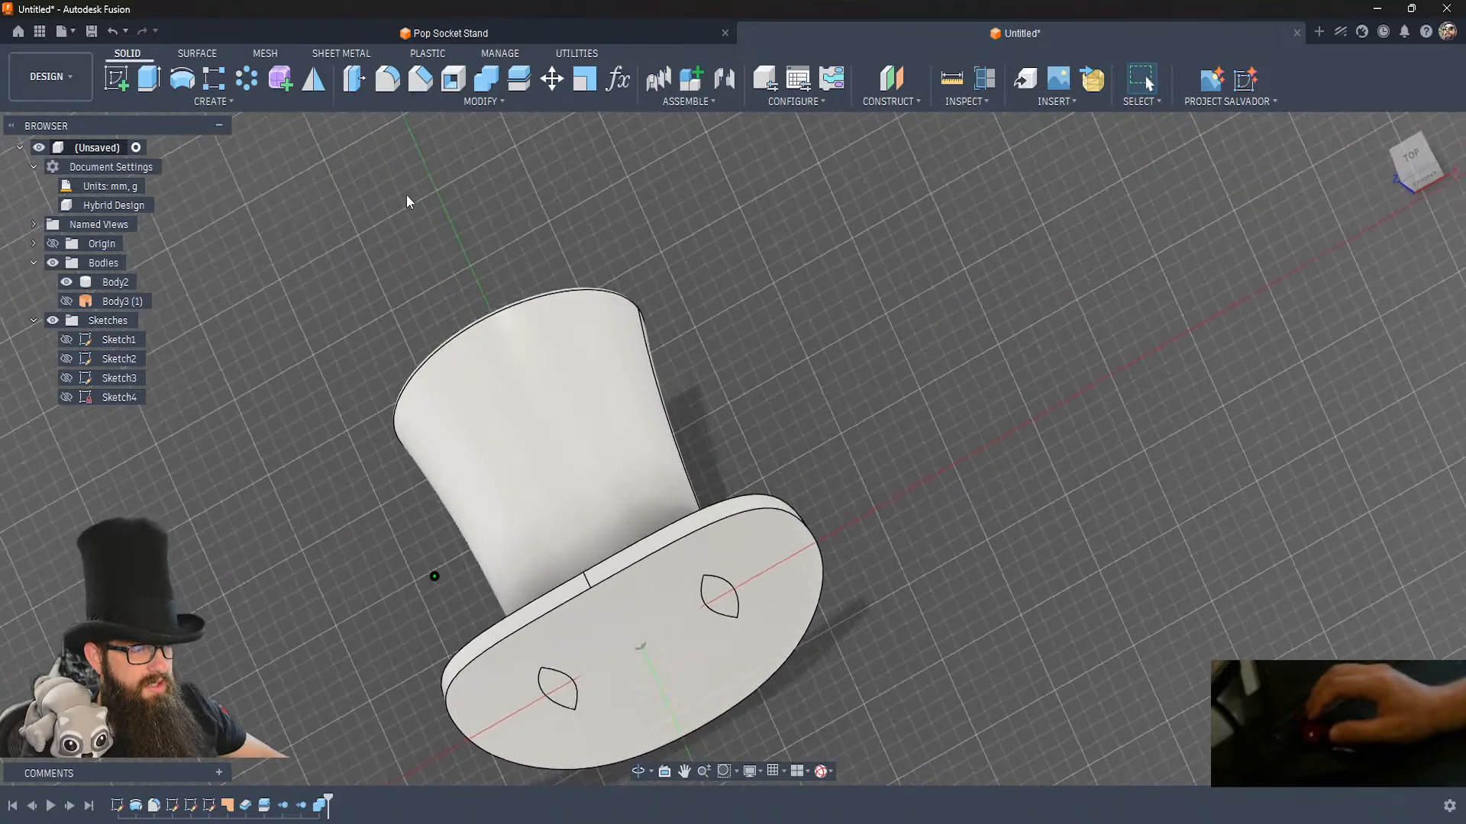
Sketch a rectangle enclosing the whole hat on the origin plane running lengthwise through it, and finish the sketch.
left_click(131, 84)
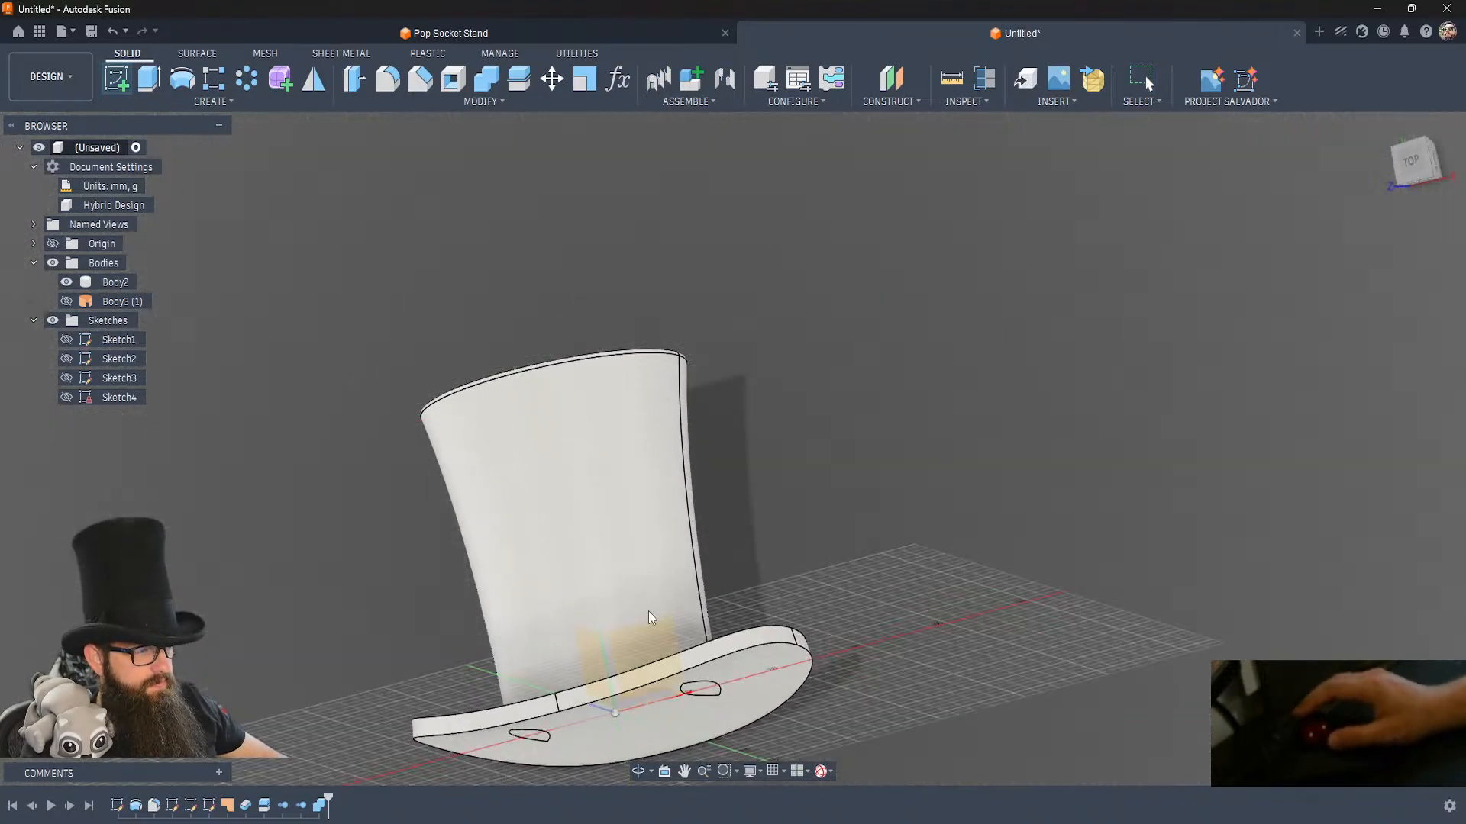
left_click(645, 658)
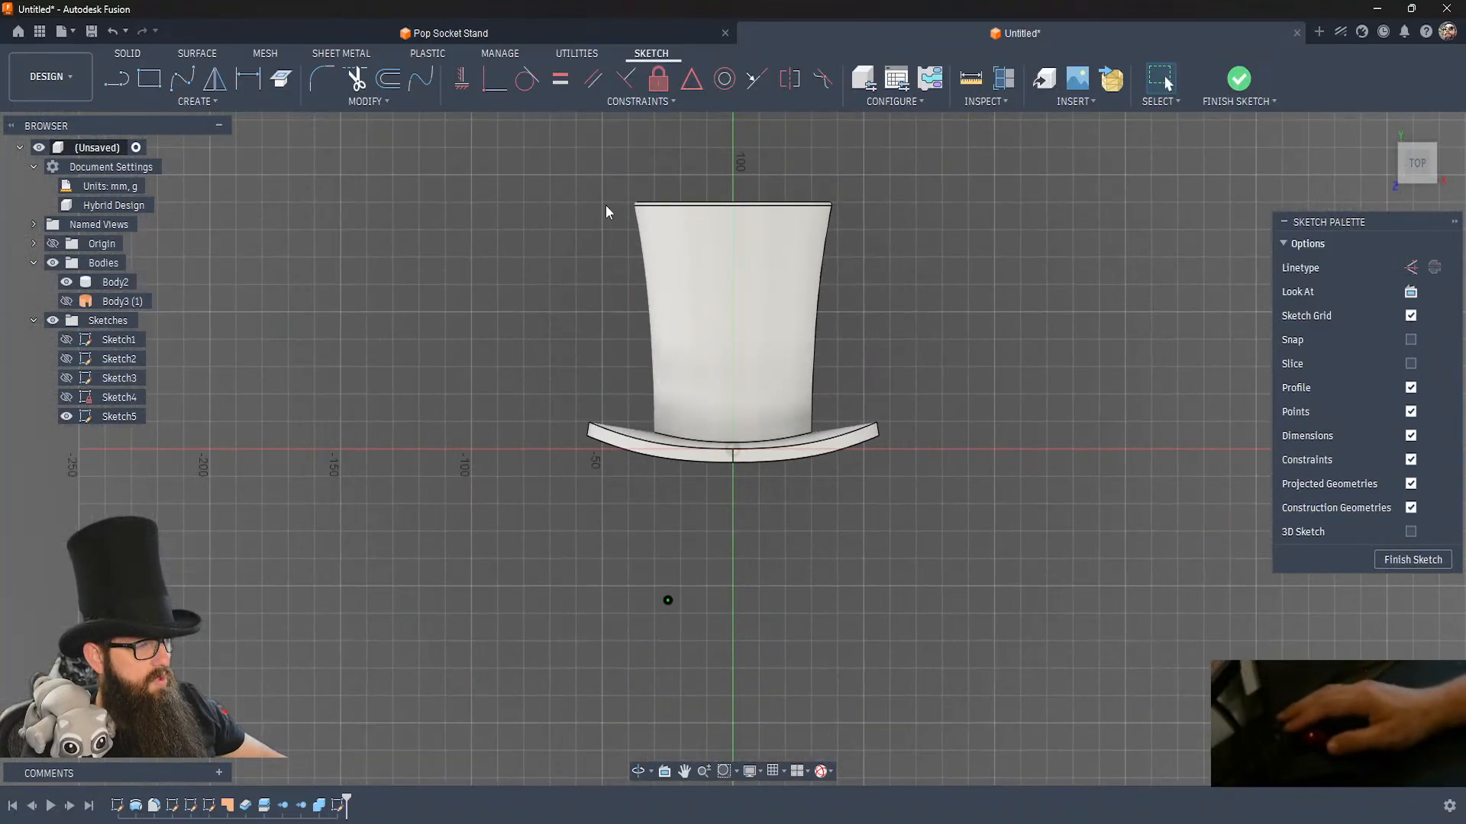
key("r")
left_click(573, 161)
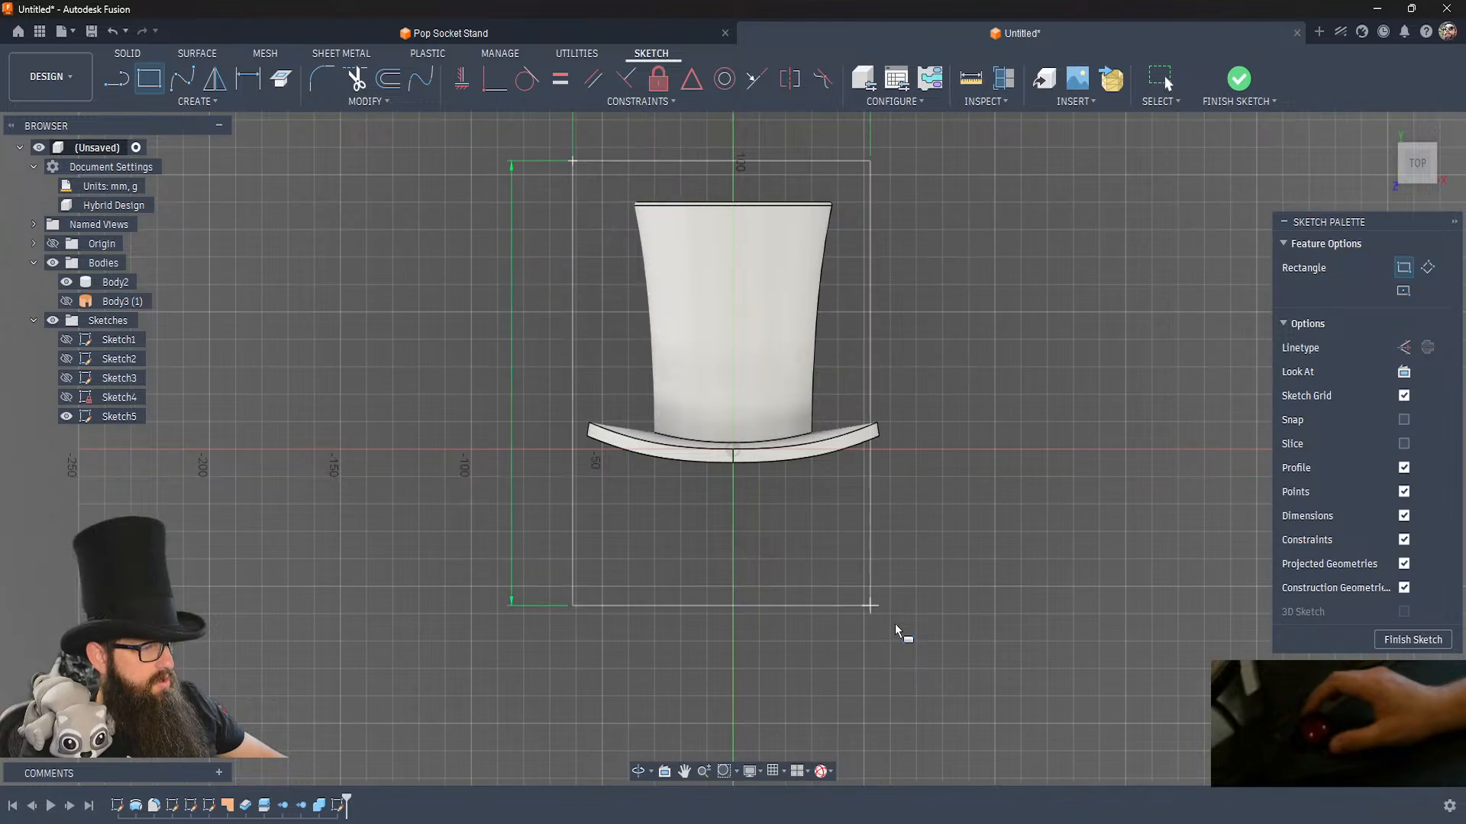
left_click(891, 528)
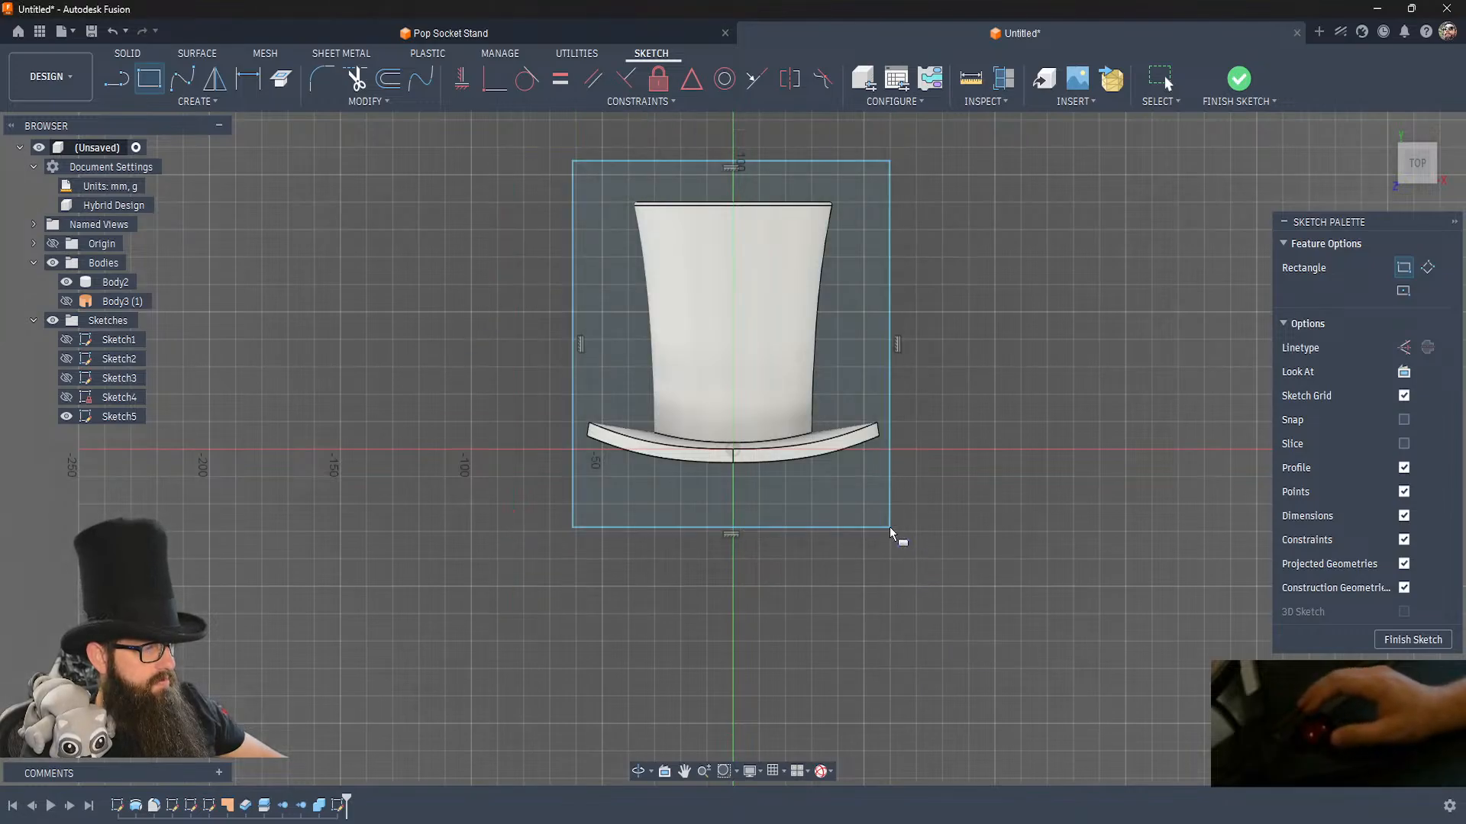
left_click(1239, 77)
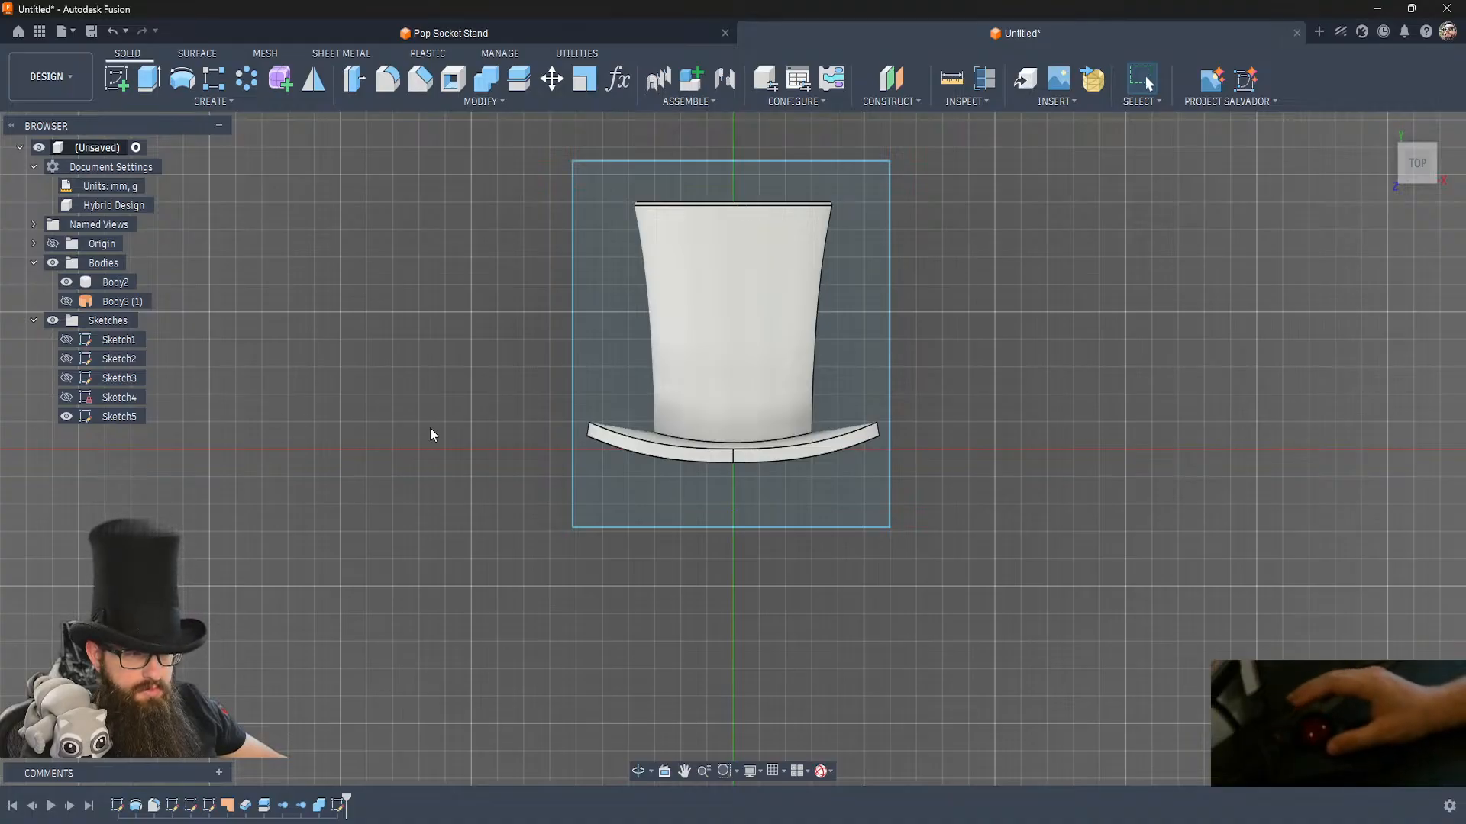
Extrude the rectangle profile by -120 mm as a cut to remove the lower half of the hat.
left_click(813, 487)
key("e")
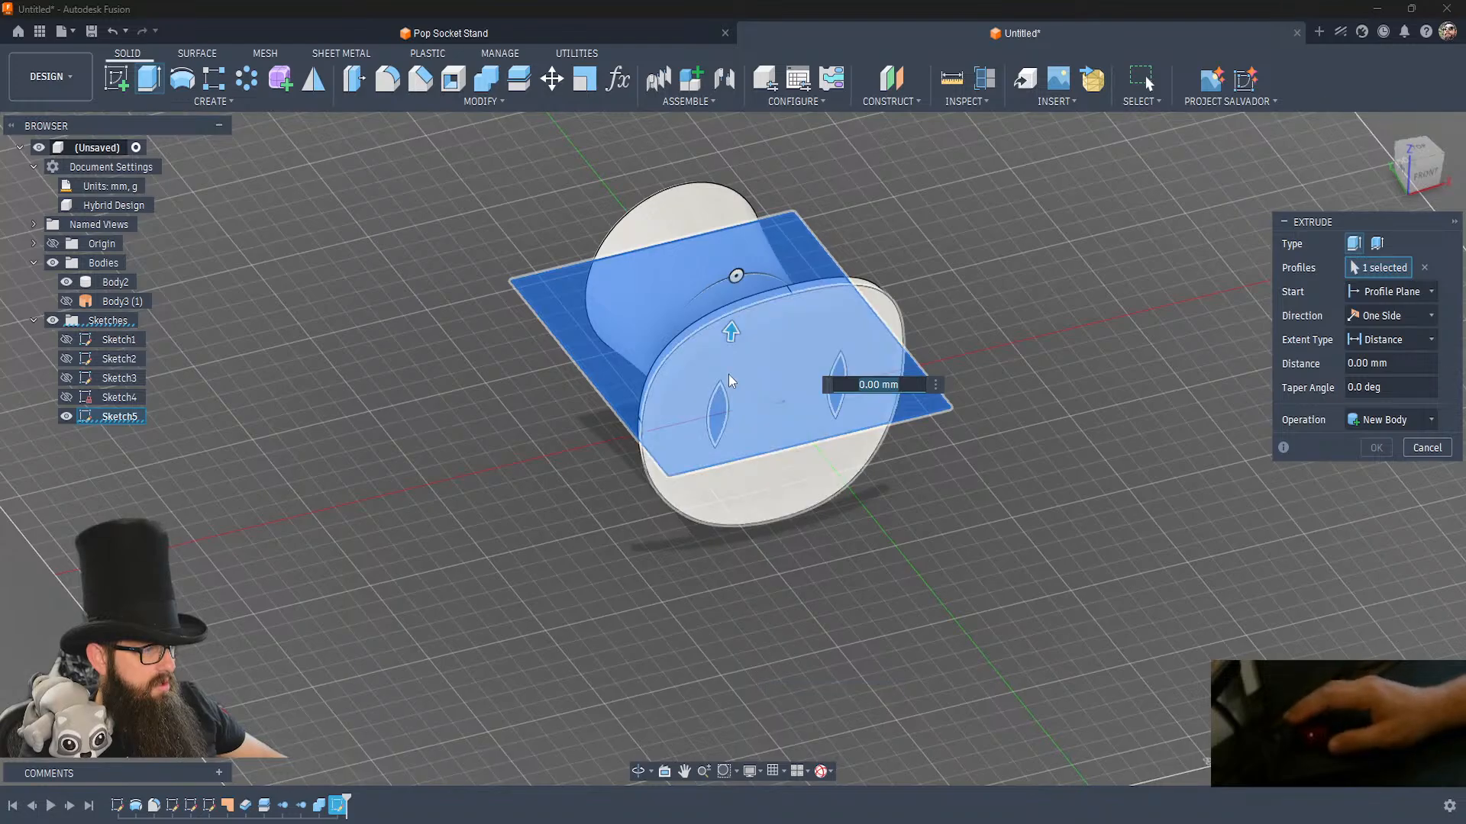
left_click_drag(731, 333, 683, 608)
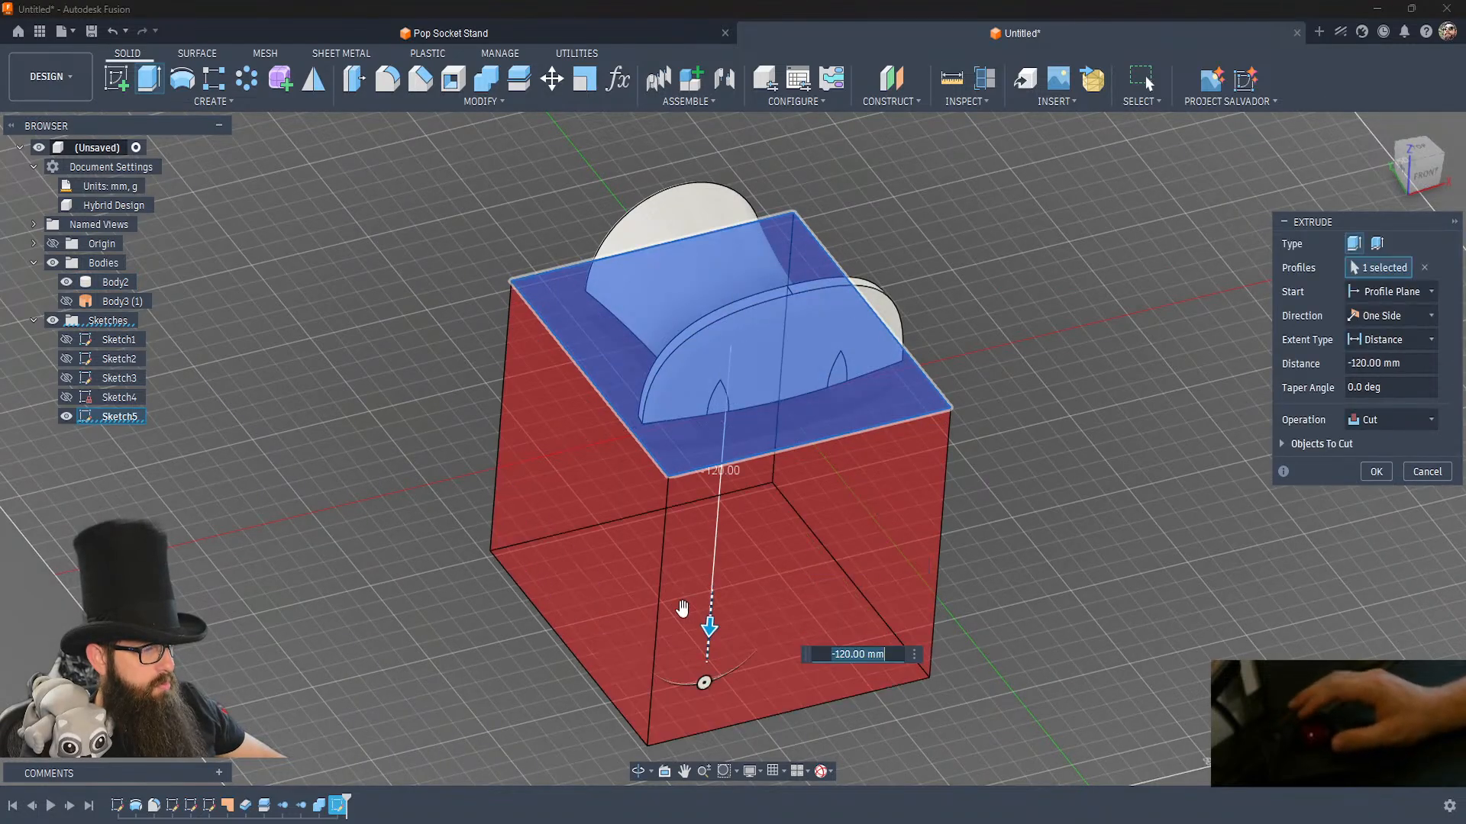
left_click(1377, 473)
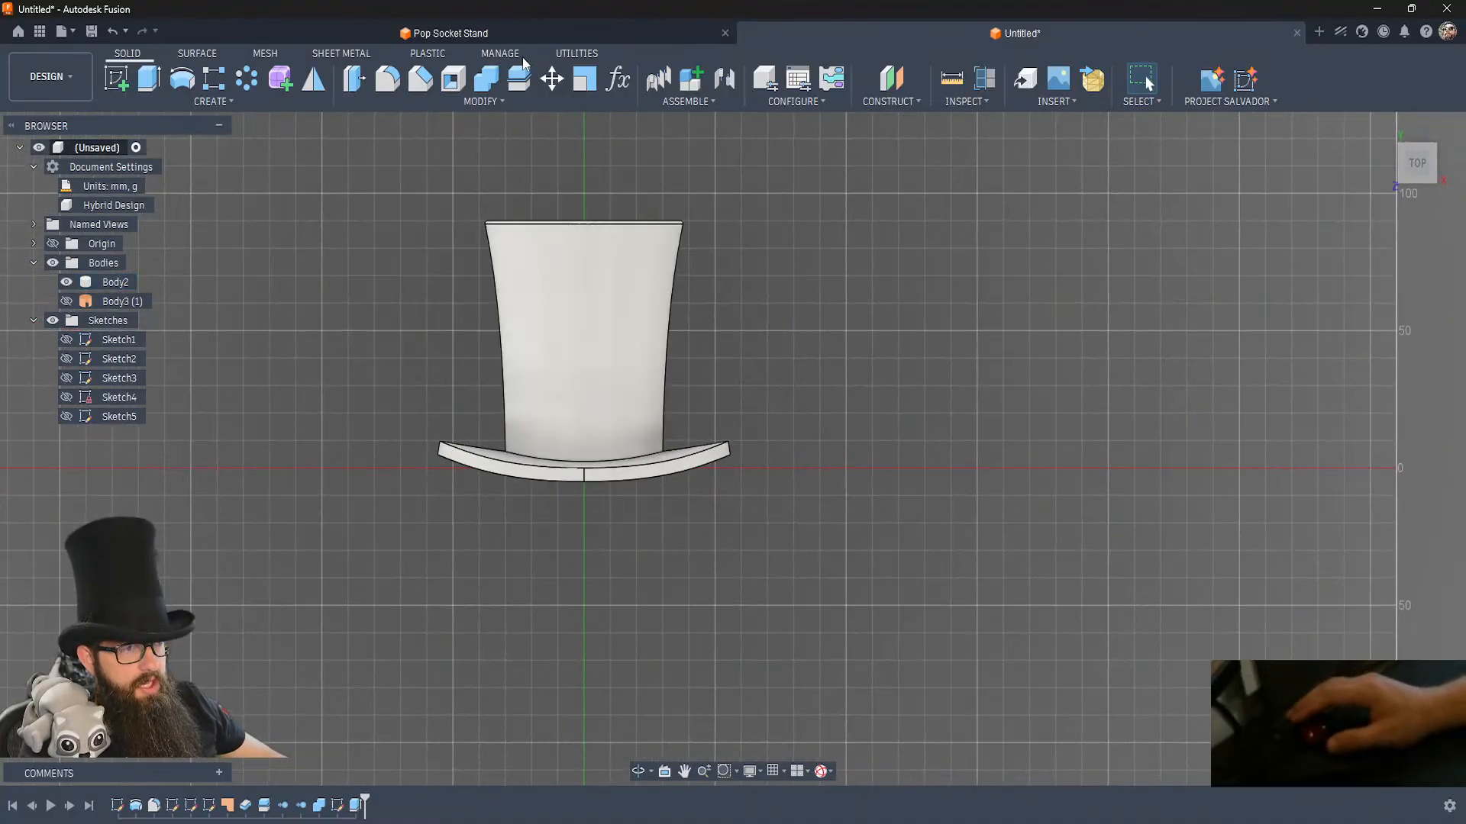
Move the half-hat body -40 mm along Y with a translate move.
left_click(575, 348)
key("m")
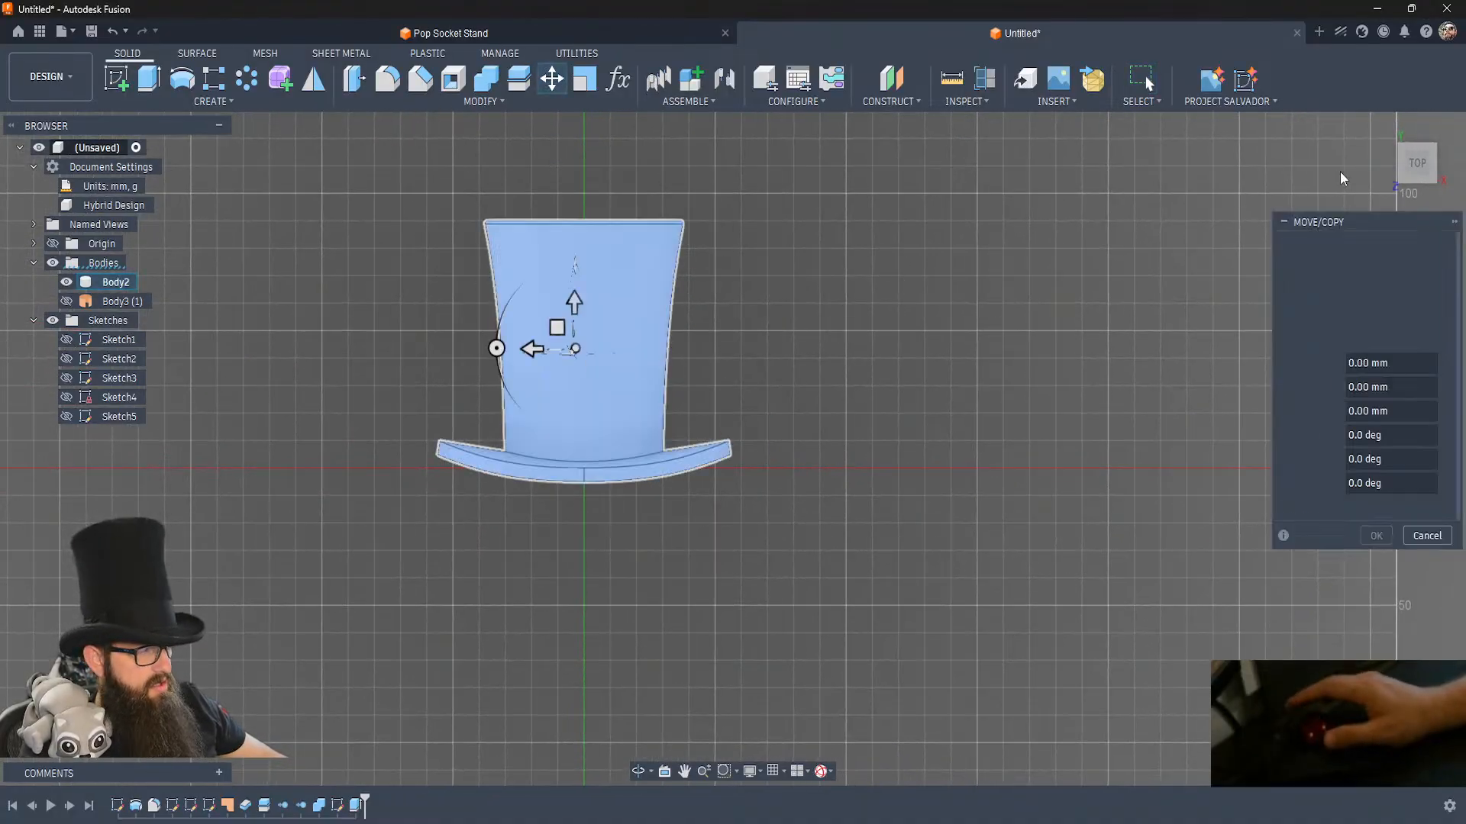
left_click_drag(590, 304, 574, 419)
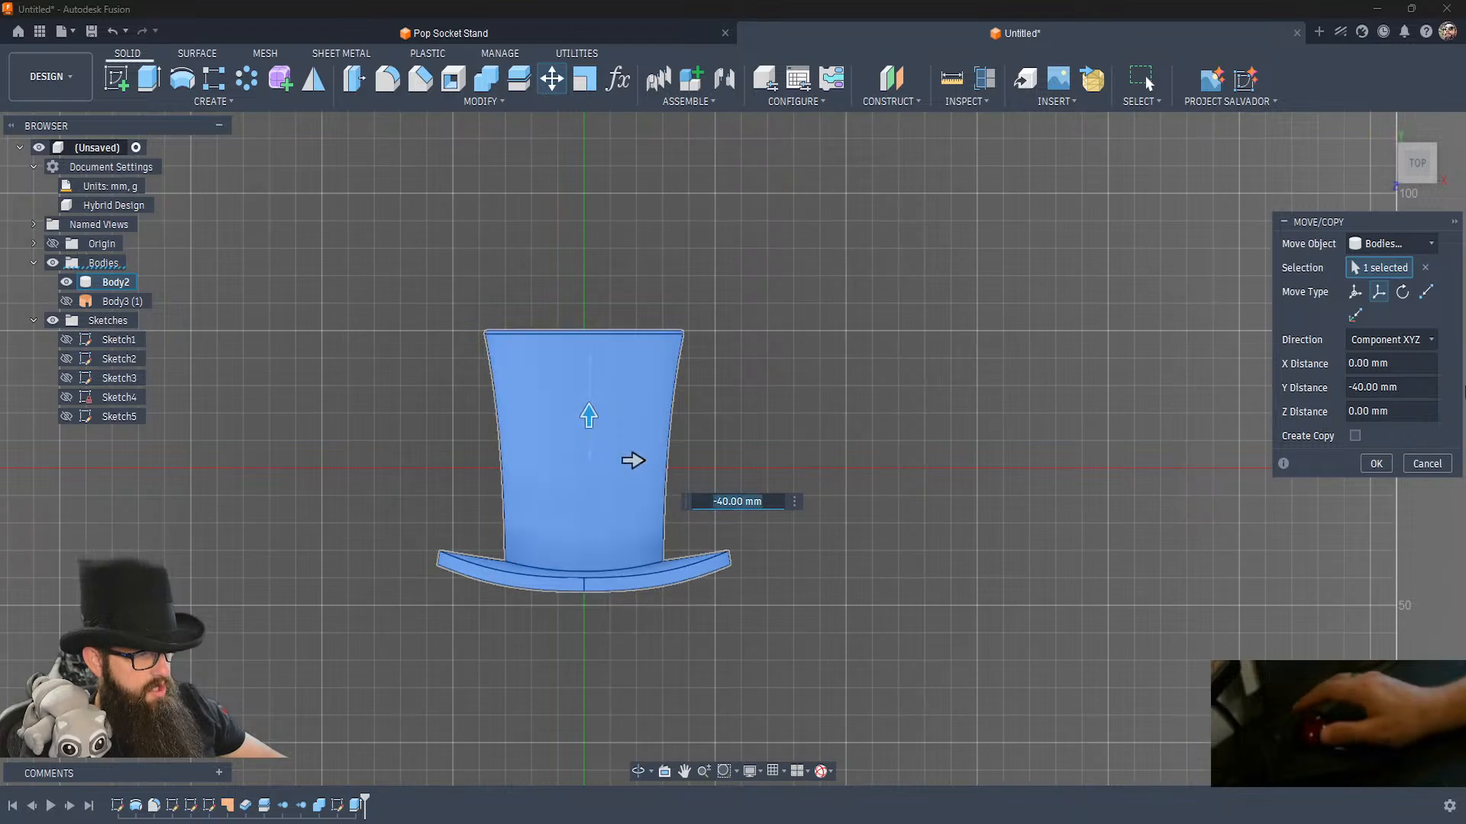
left_click(1386, 463)
mouse_move(826, 519)
middle_mouse_down("shift")
mouse_move(839, 510)
mouse_move(820, 521)
middle_mouse_up("shift")
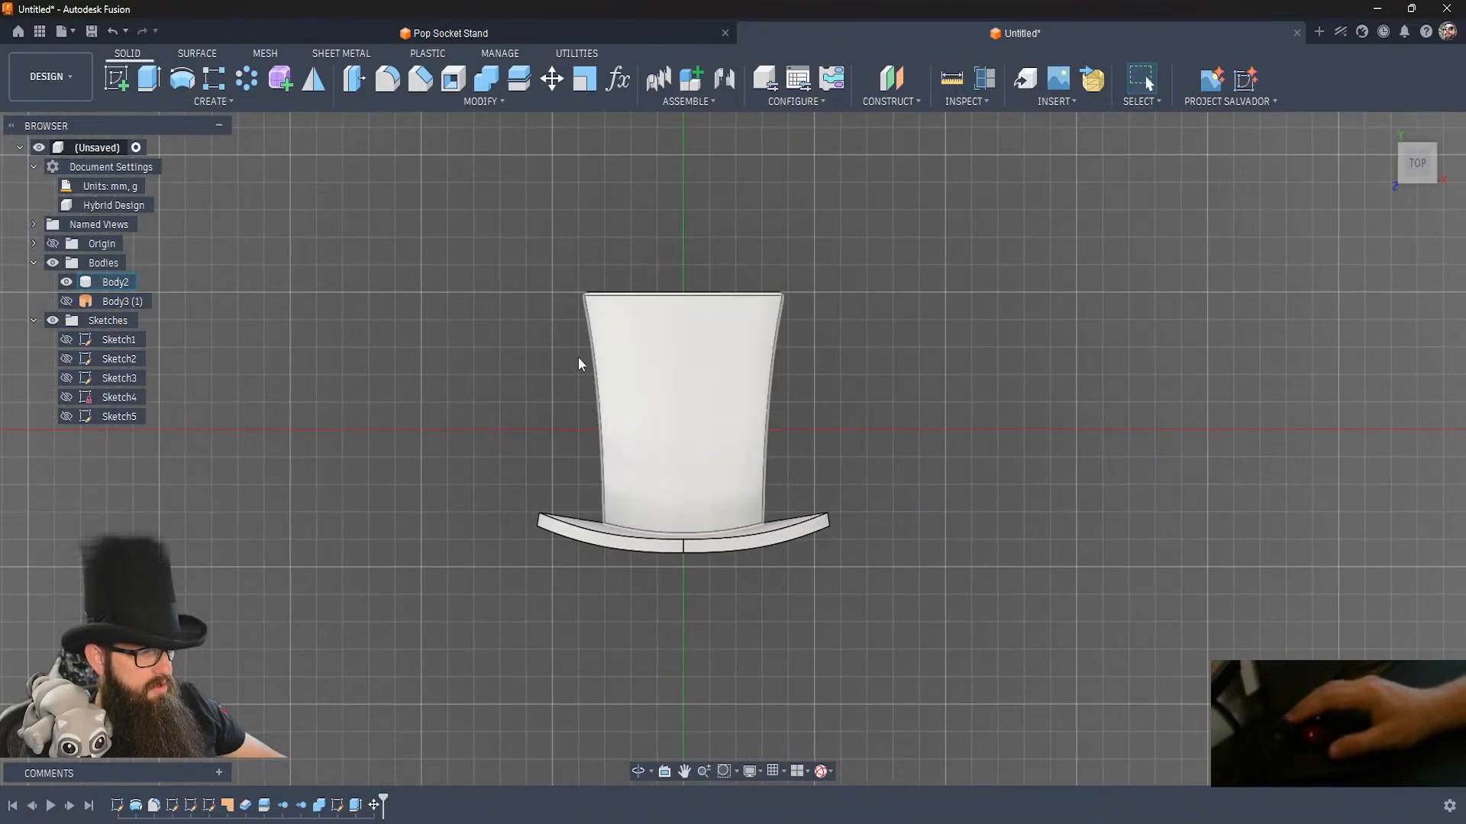
Save the design as "Floppy Top Hat" in Admin Project.
left_click(114, 75)
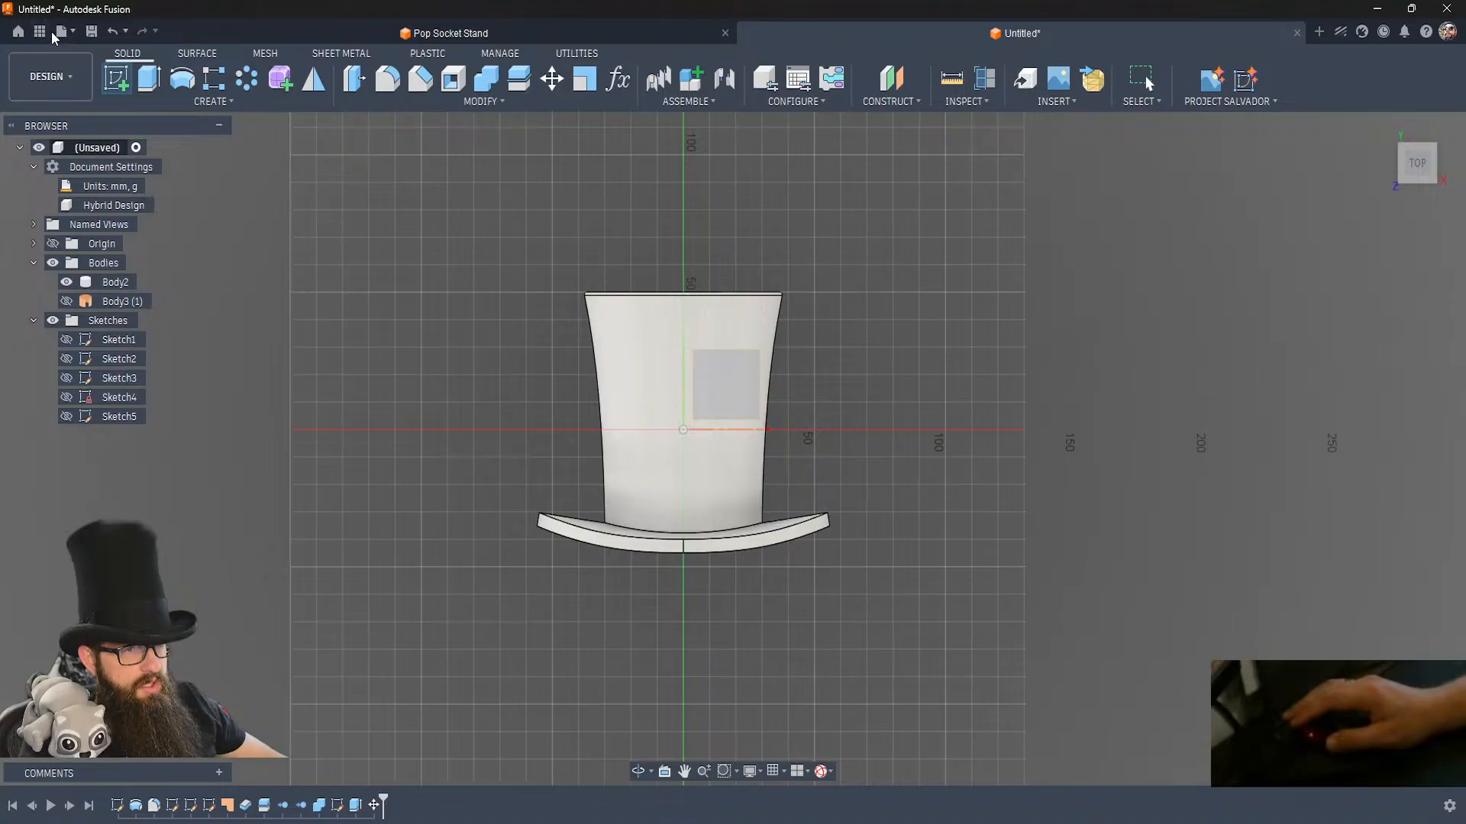
key("ctrl+s")
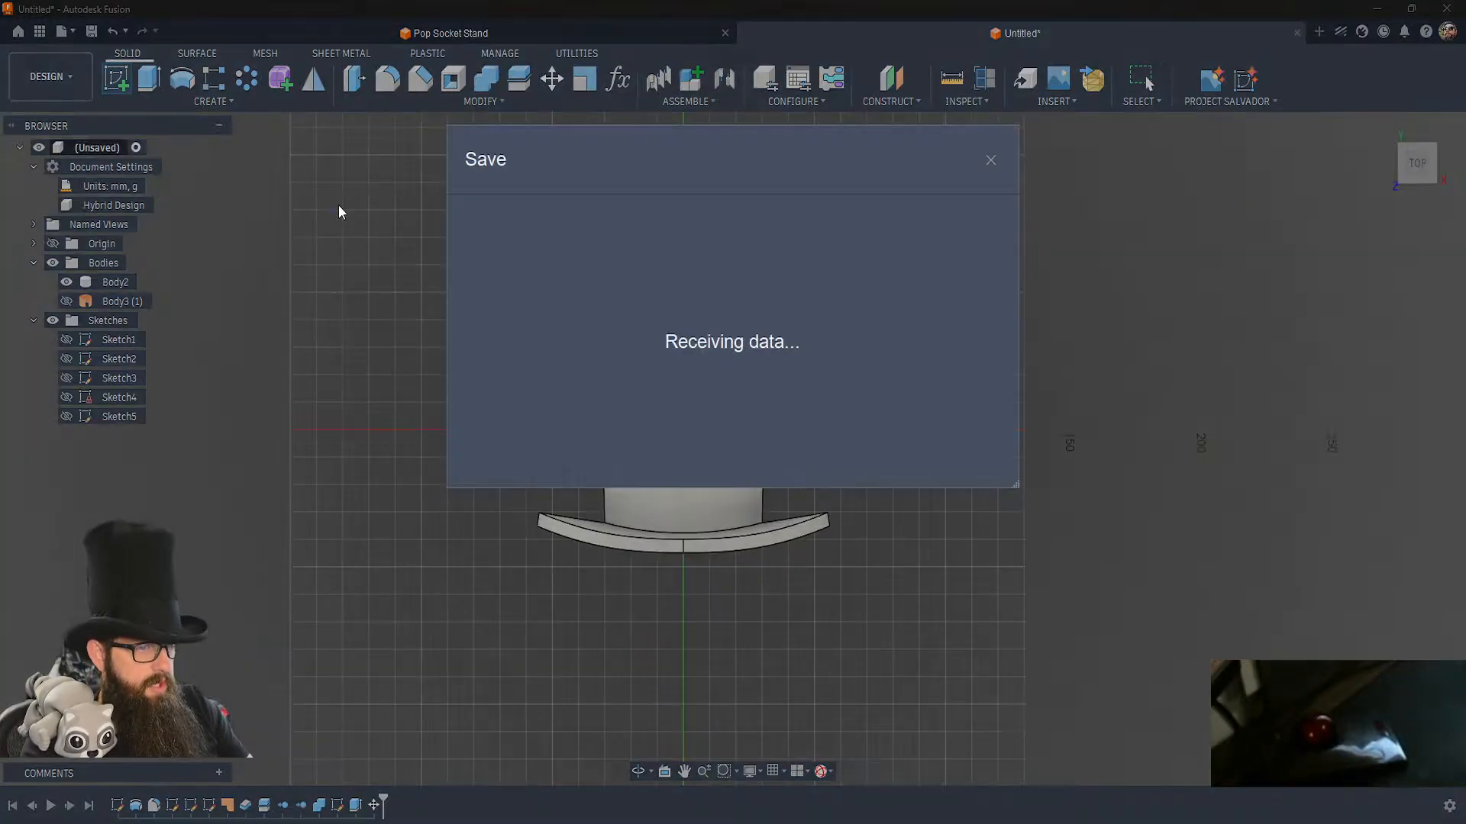
type("Flopp")
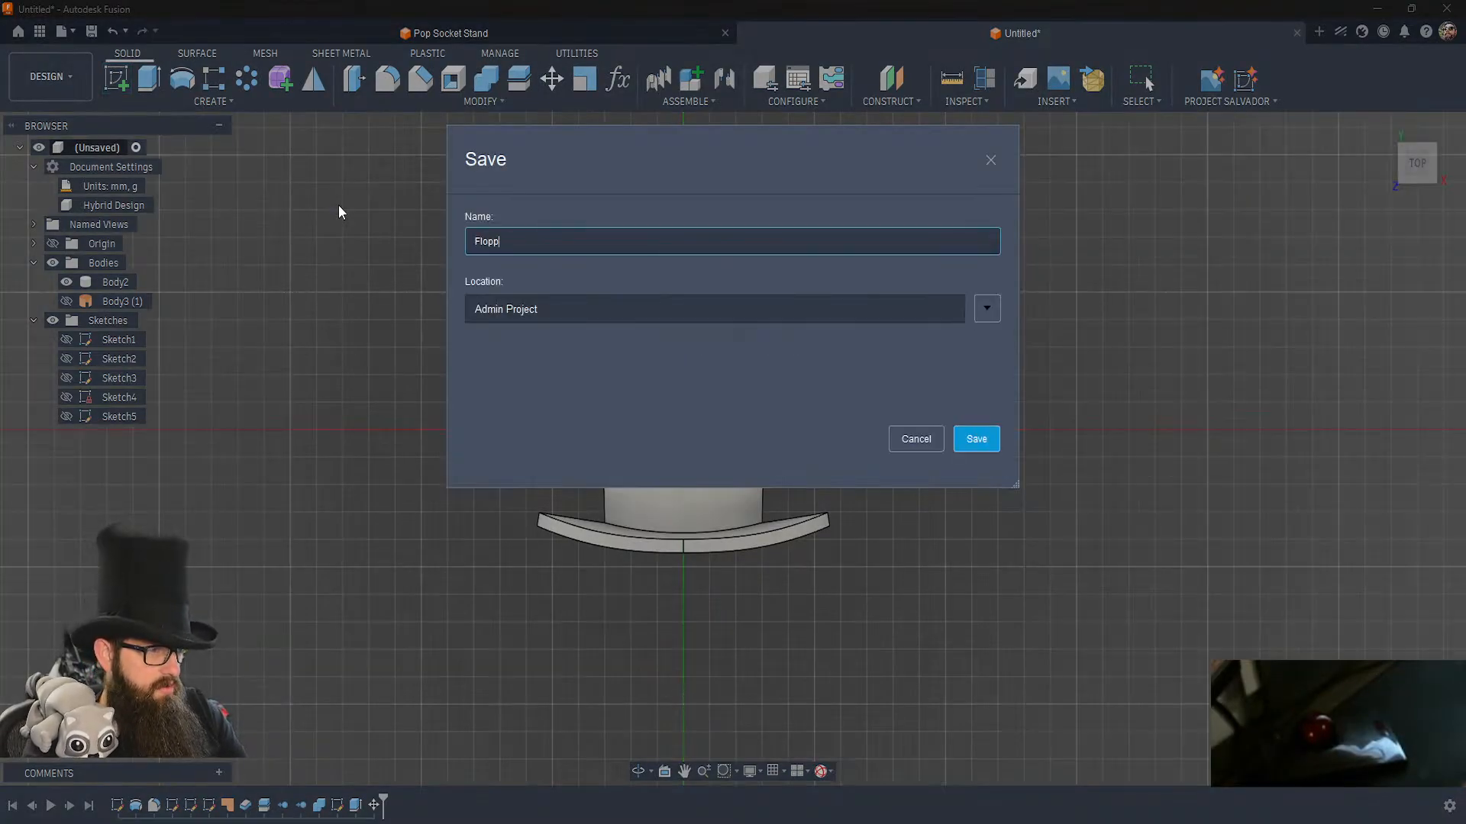
type("y Top Hat")
key("Return")
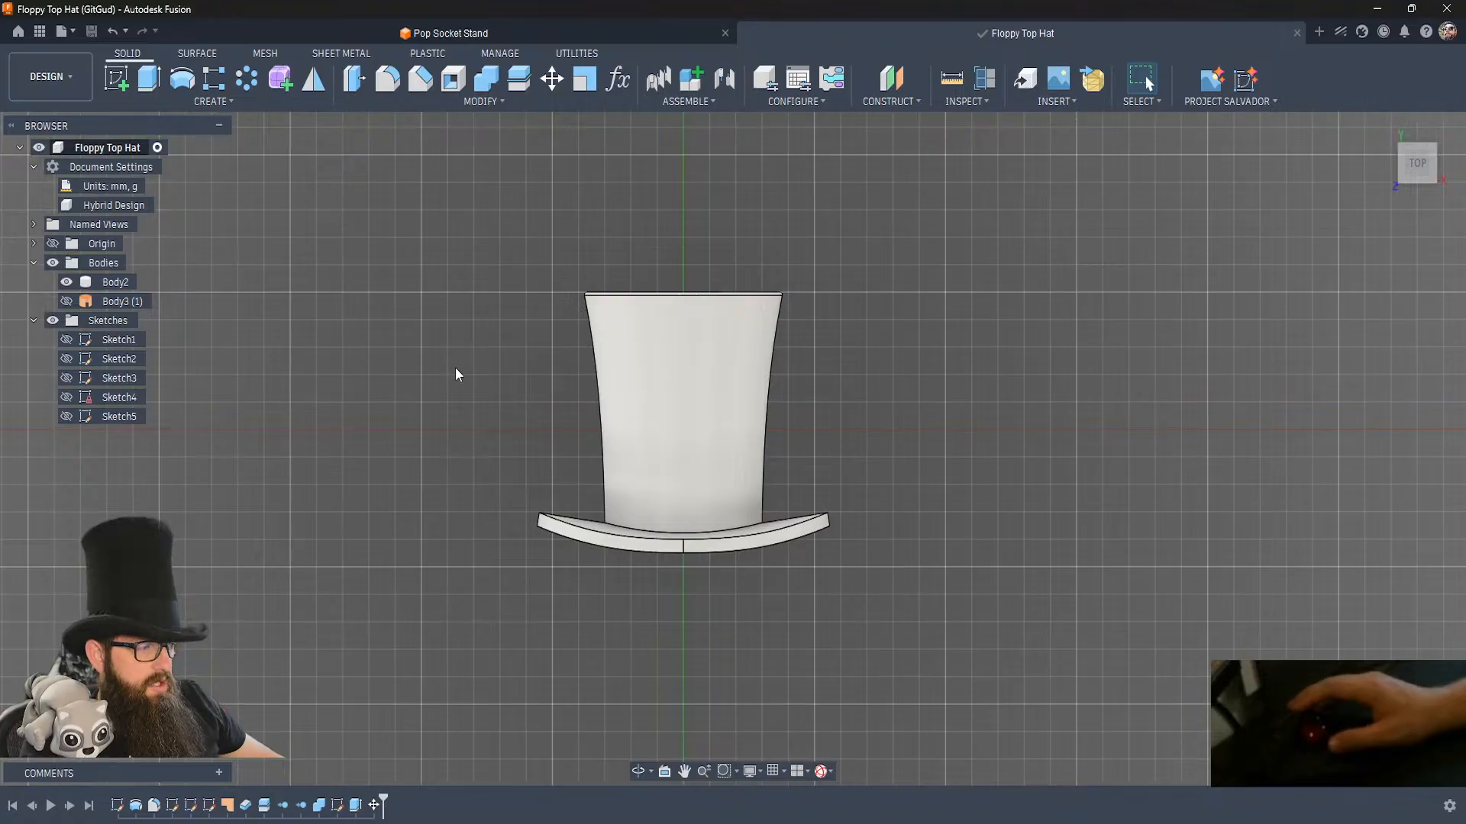
Open Link.step from the Step folder inside 3d Prints on the Extra Storage drive.
left_click(60, 34)
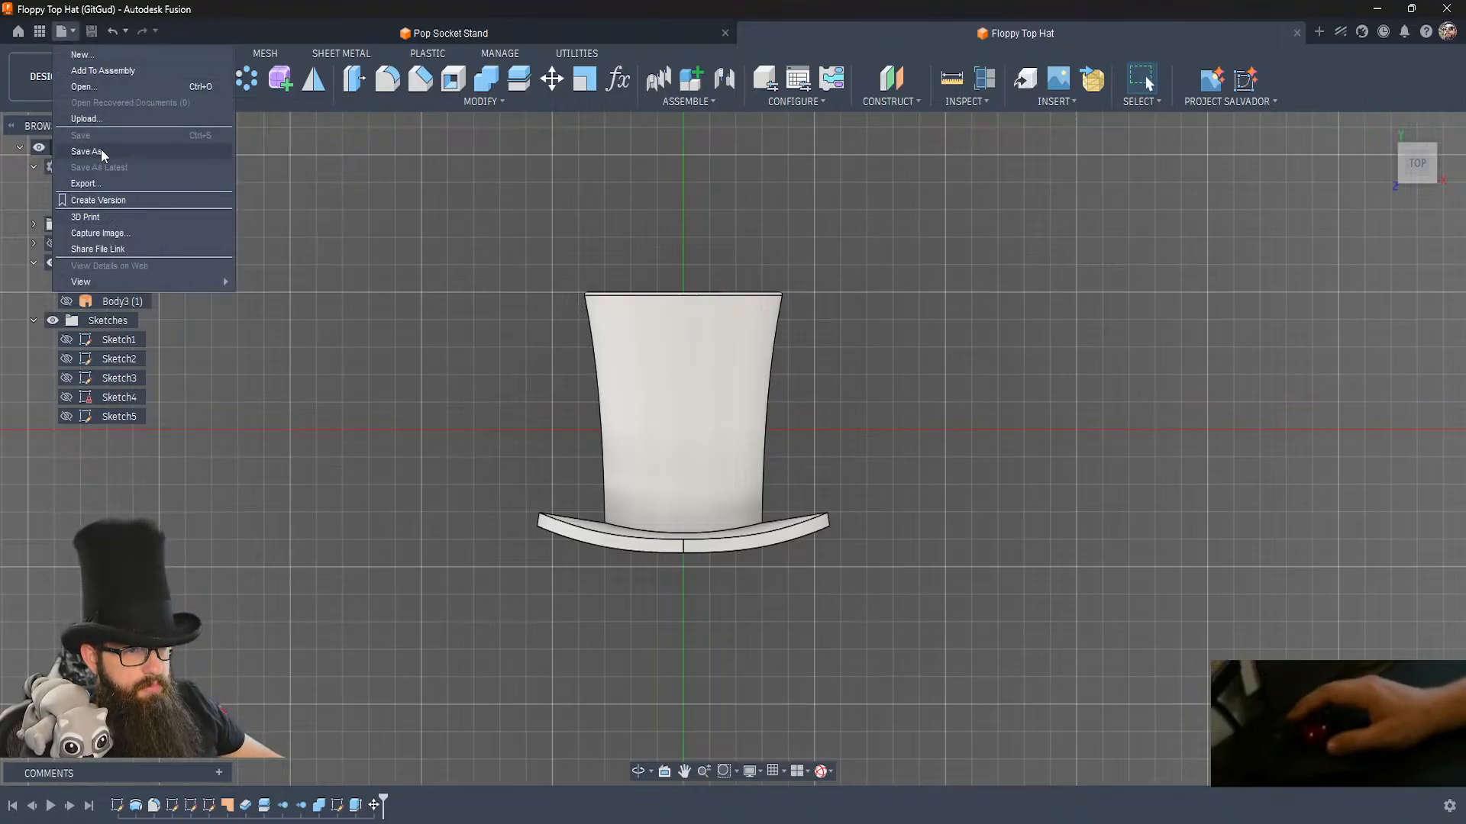
left_click(85, 88)
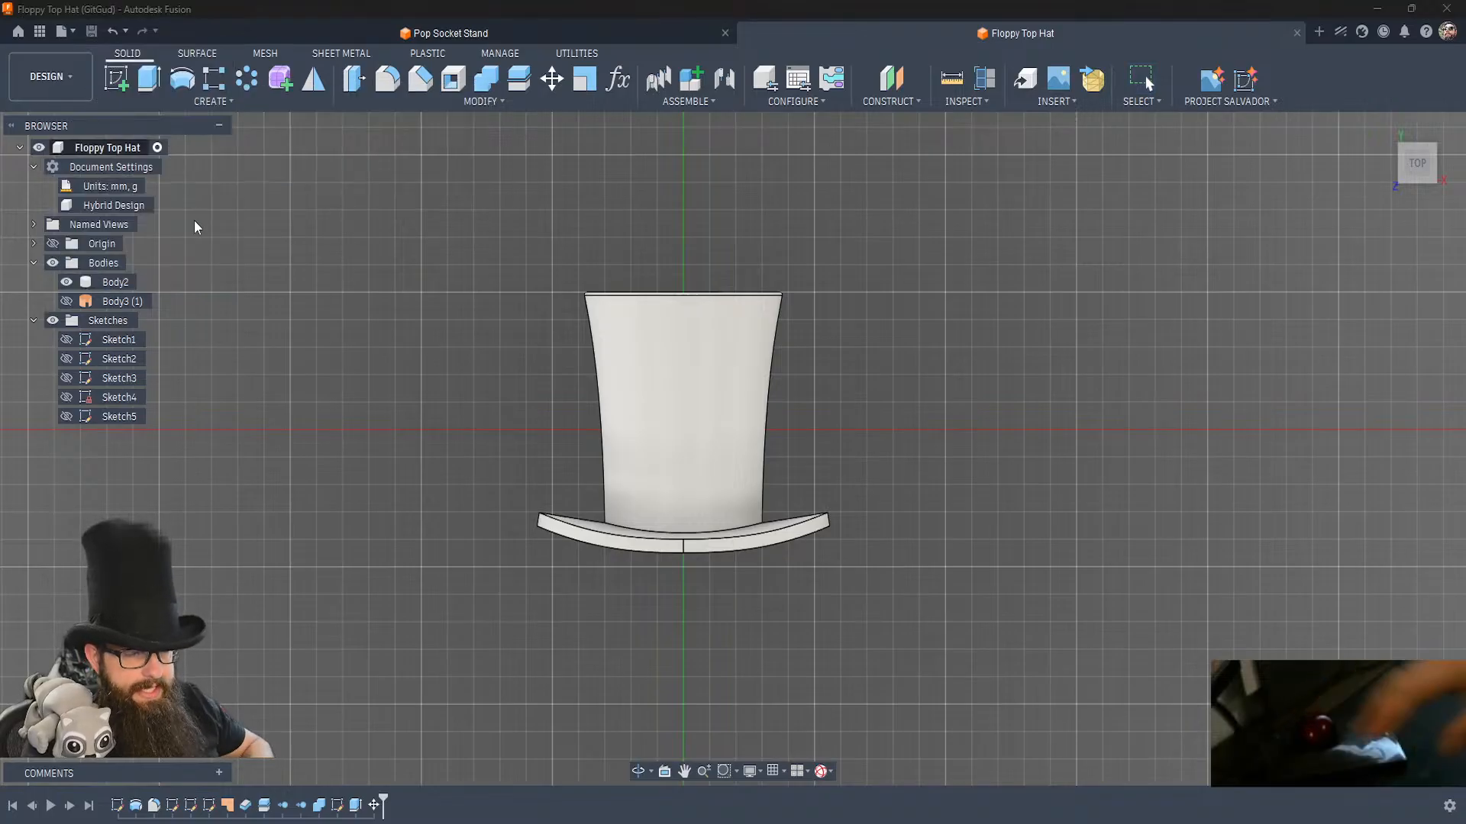
key("Escape")
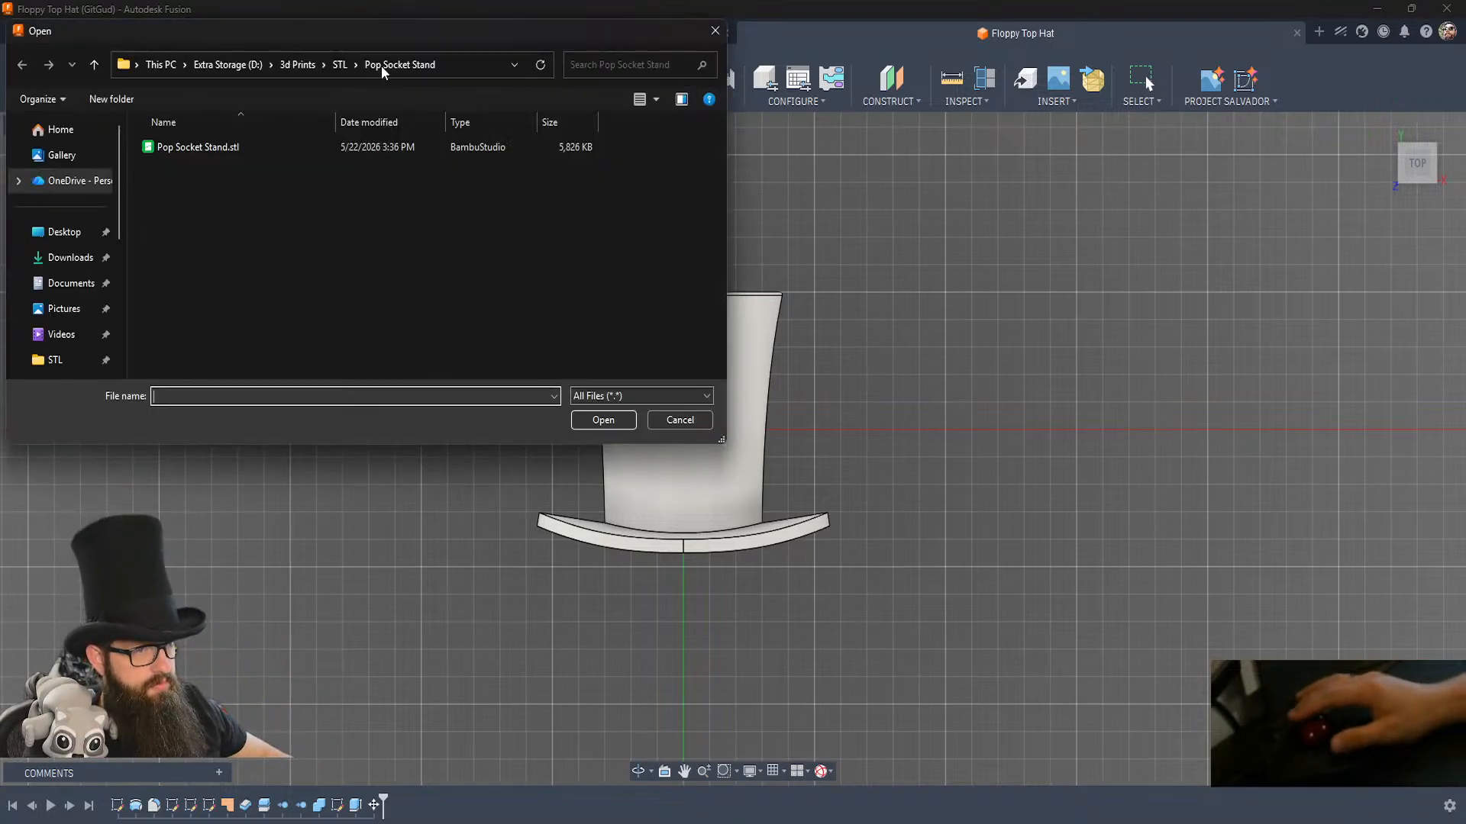
left_click(295, 66)
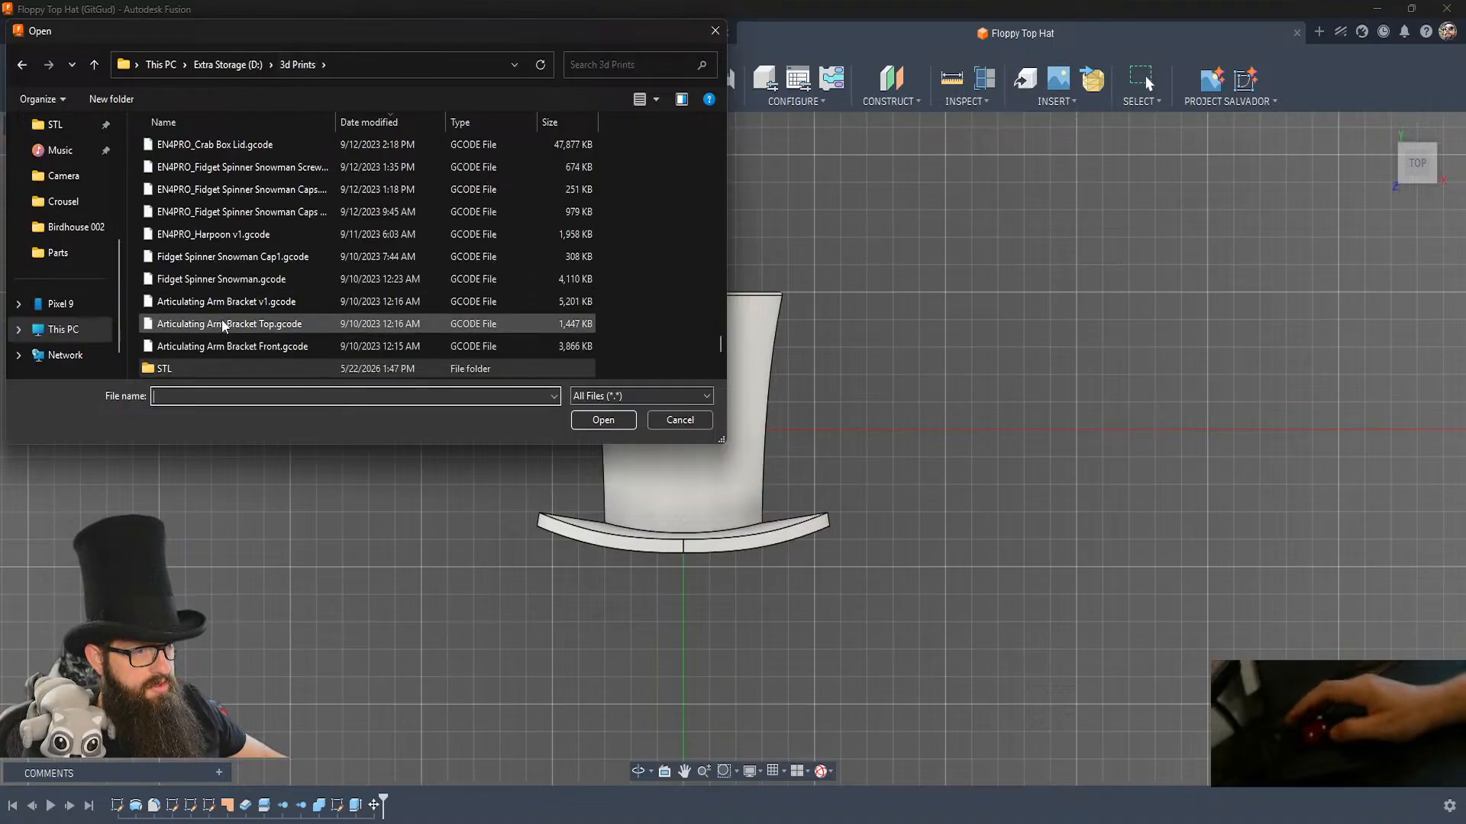
scroll(204, 309, "down", 1)
double_click(150, 349)
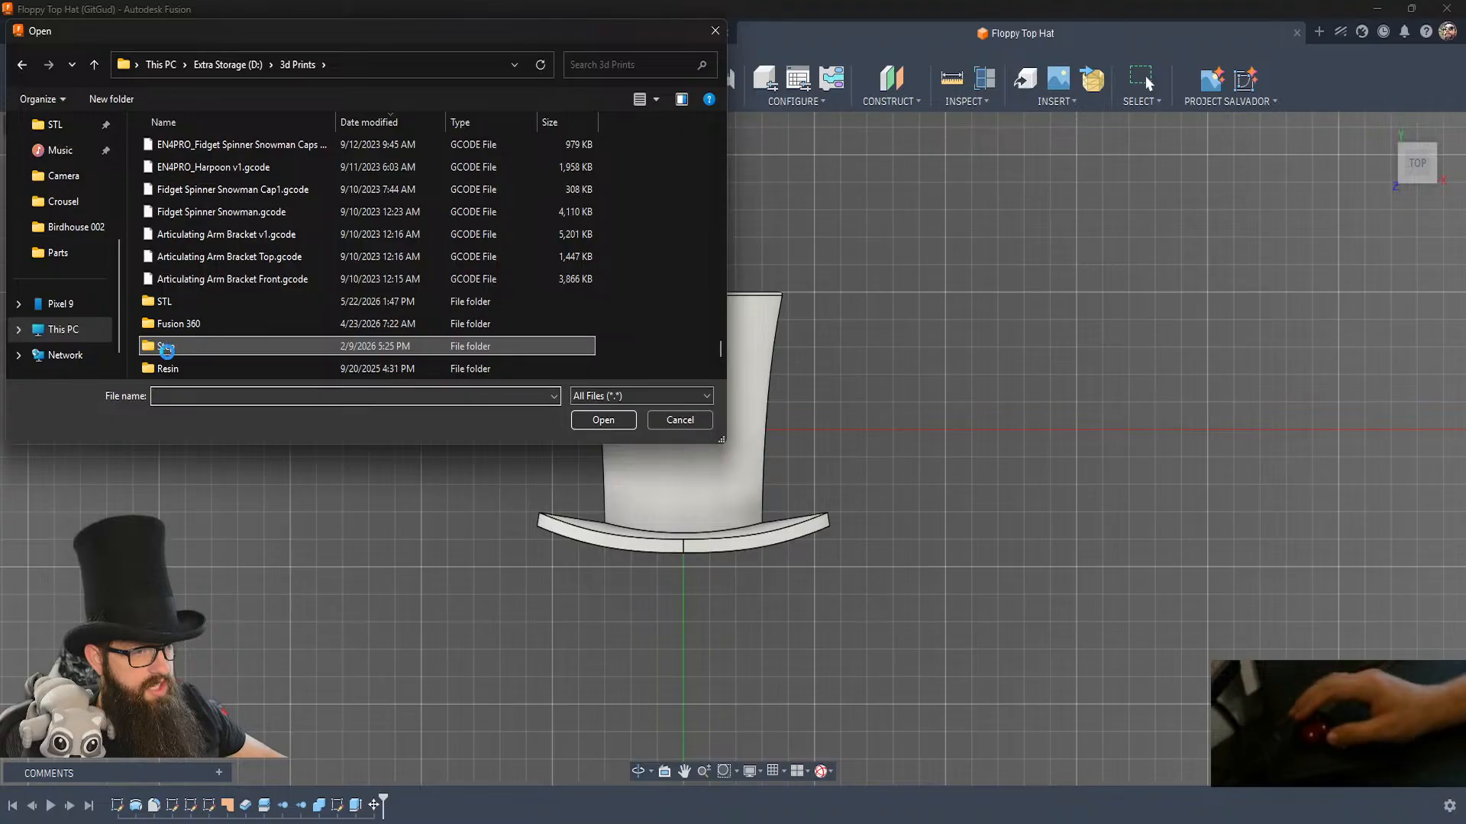
scroll(222, 363, "down", 1)
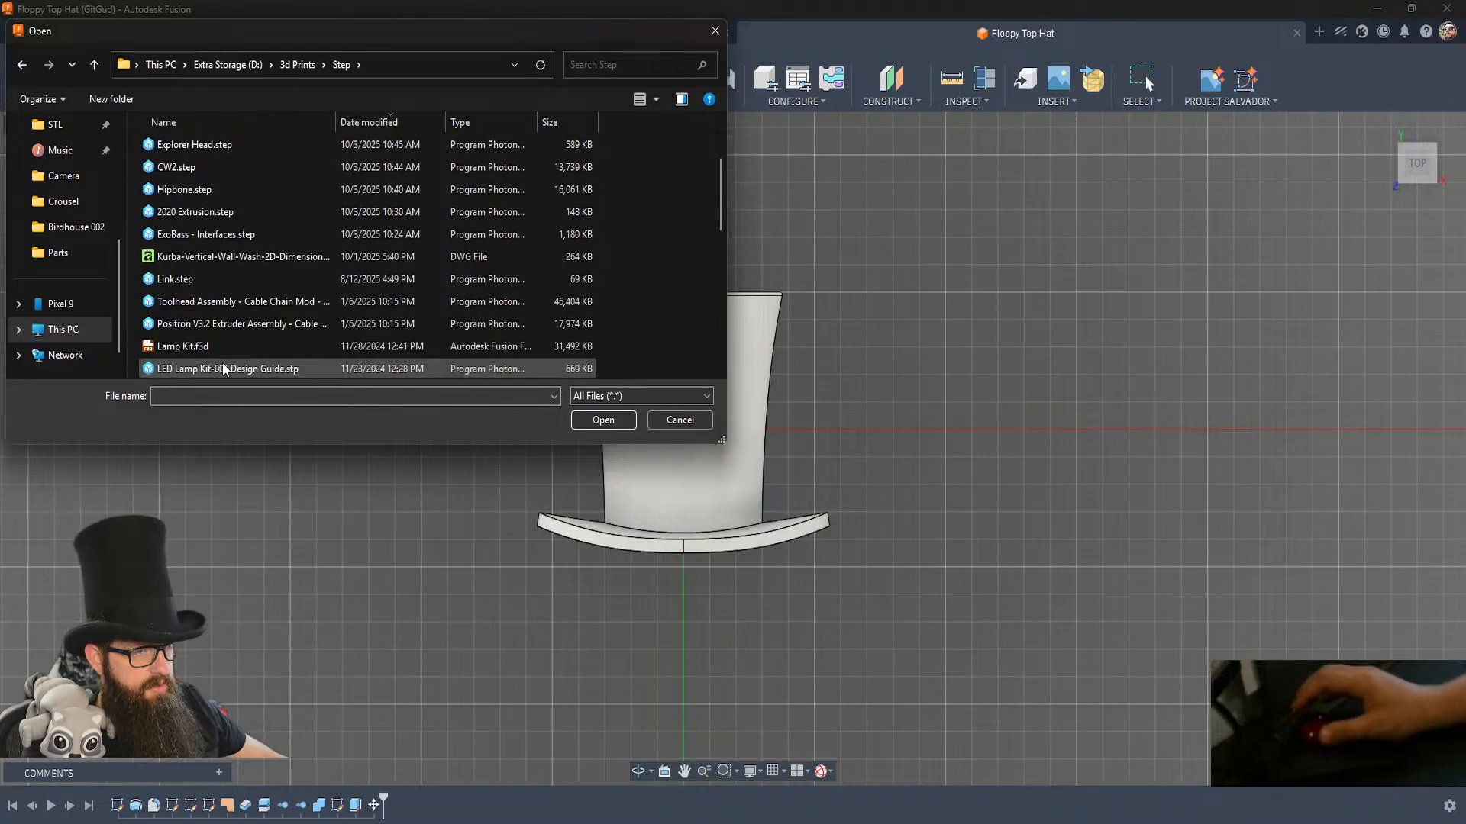
double_click(174, 277)
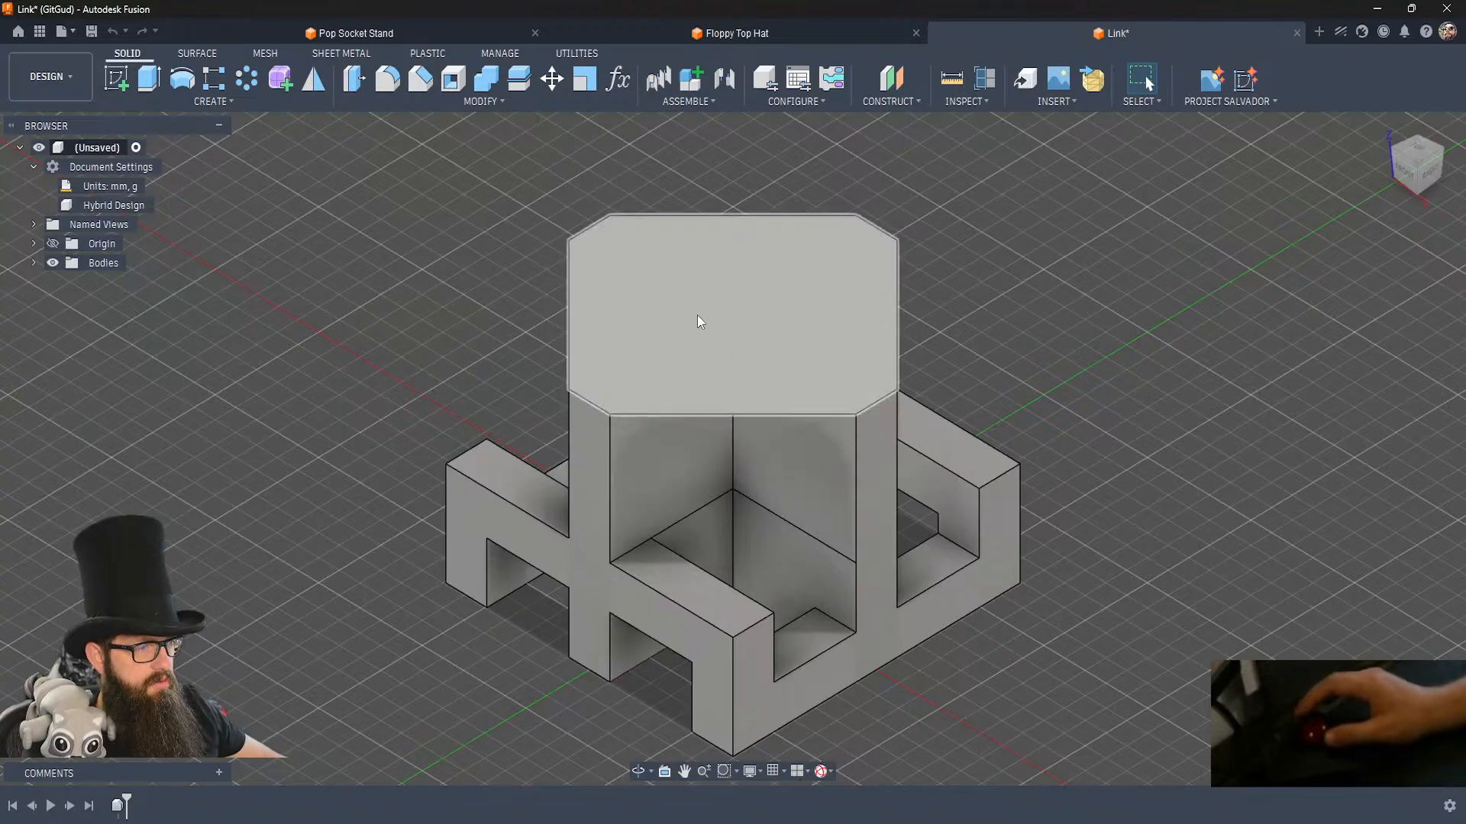
Copy the link body from the Link design into a new base feature in Floppy Top Hat, keeping its original position.
left_click(35, 264)
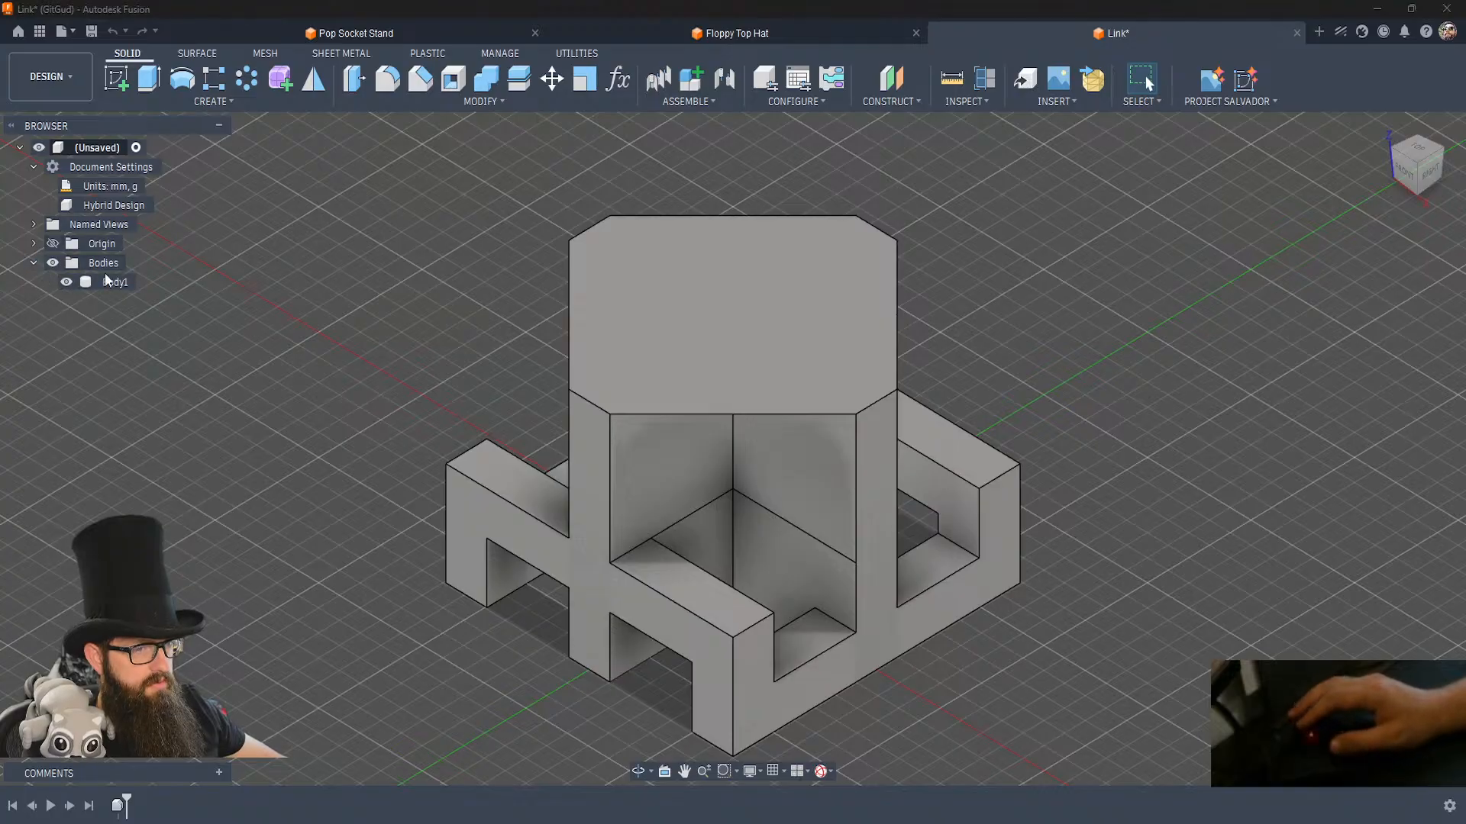
left_click(122, 284)
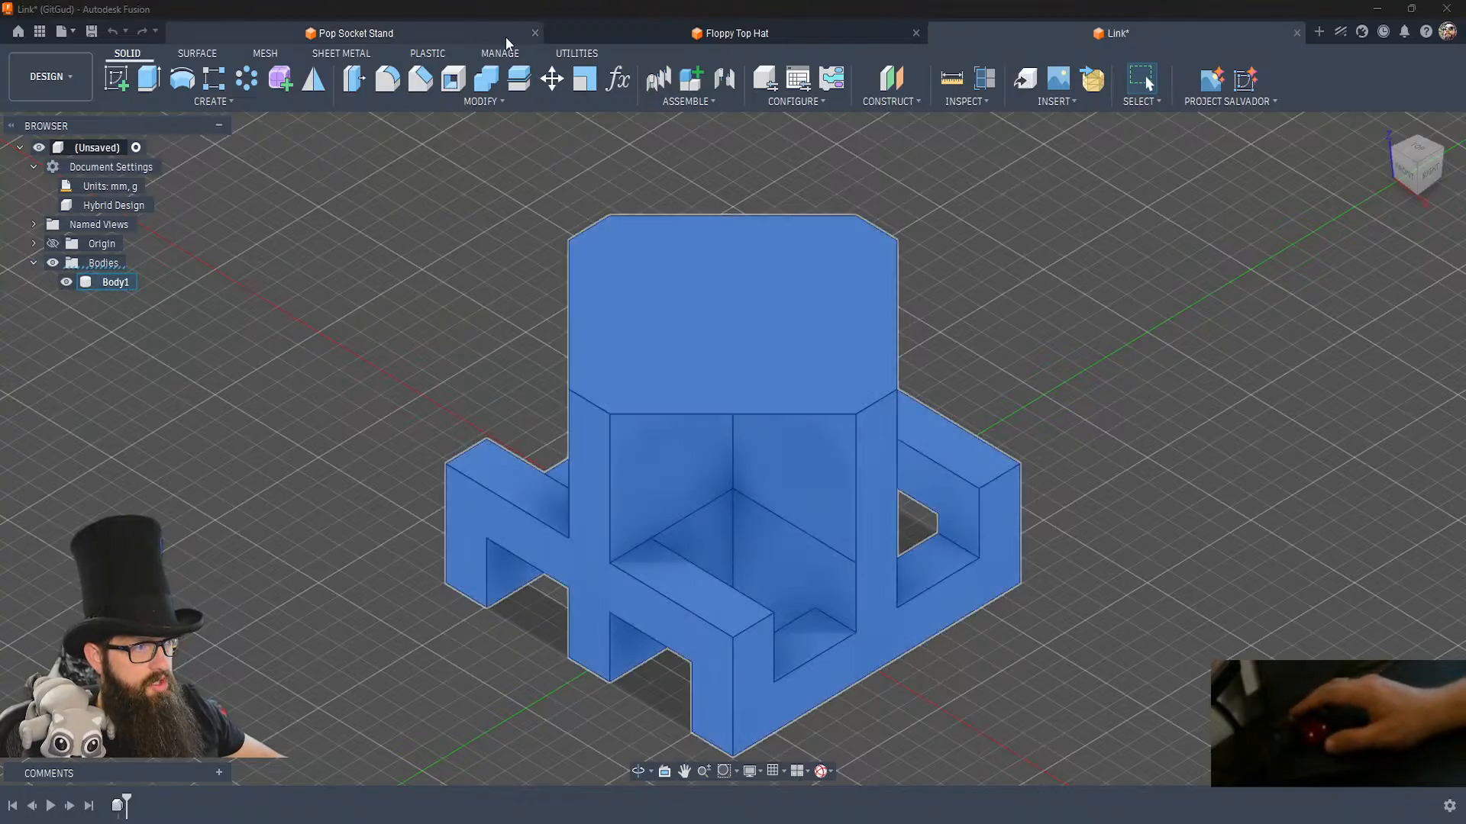
left_click(630, 23)
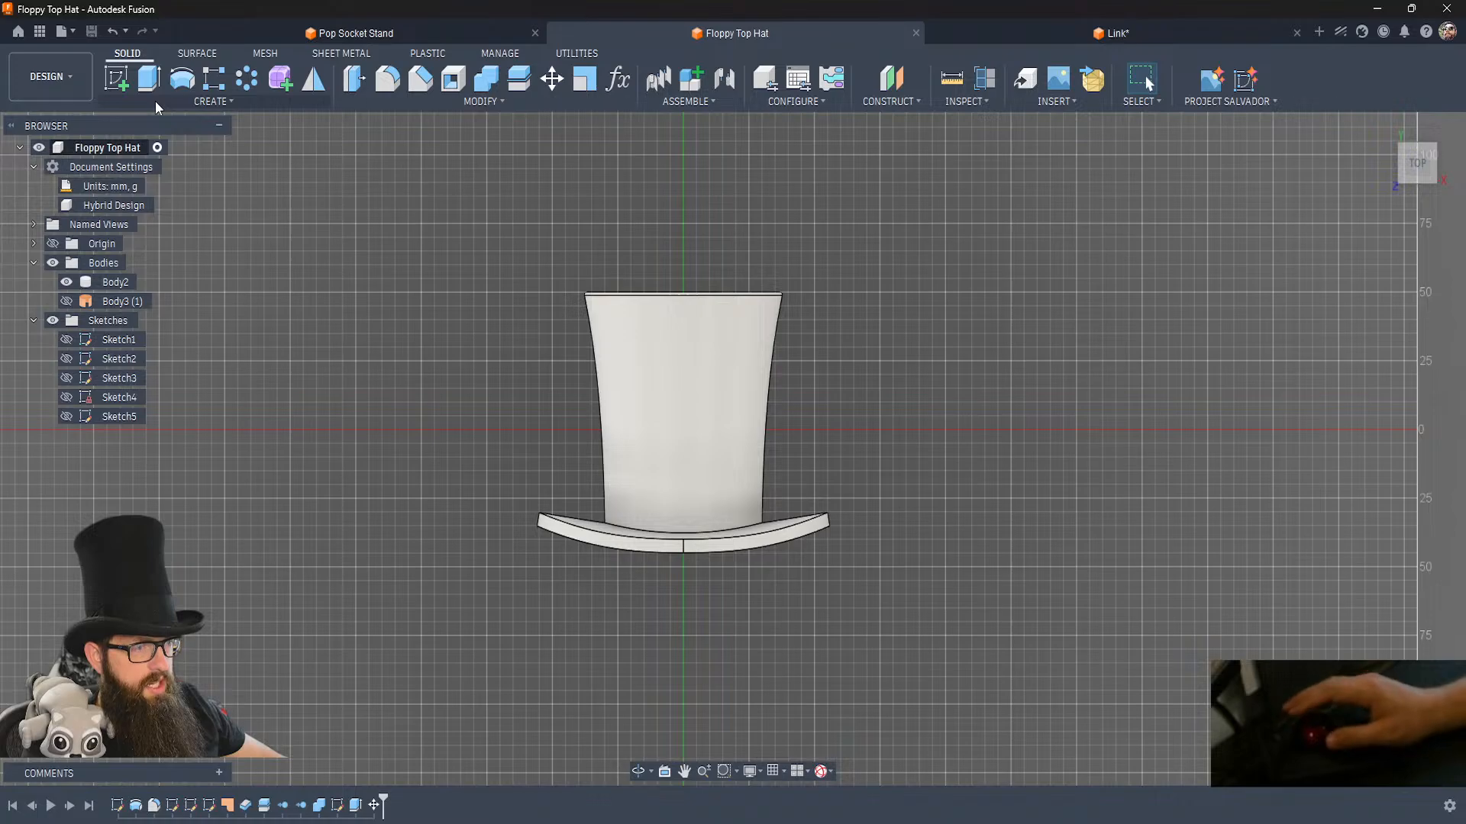
left_click(156, 105)
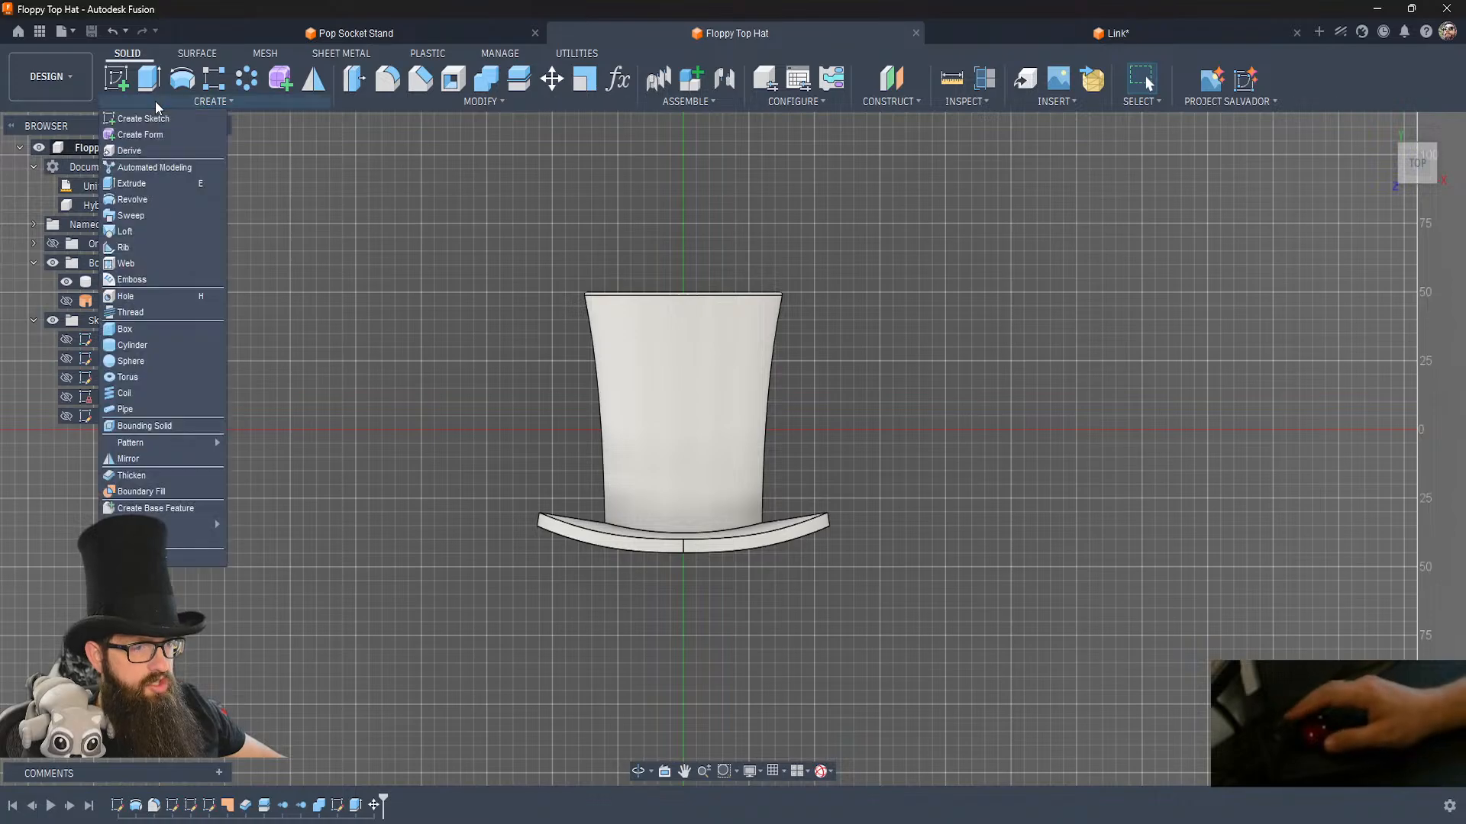
left_click(156, 509)
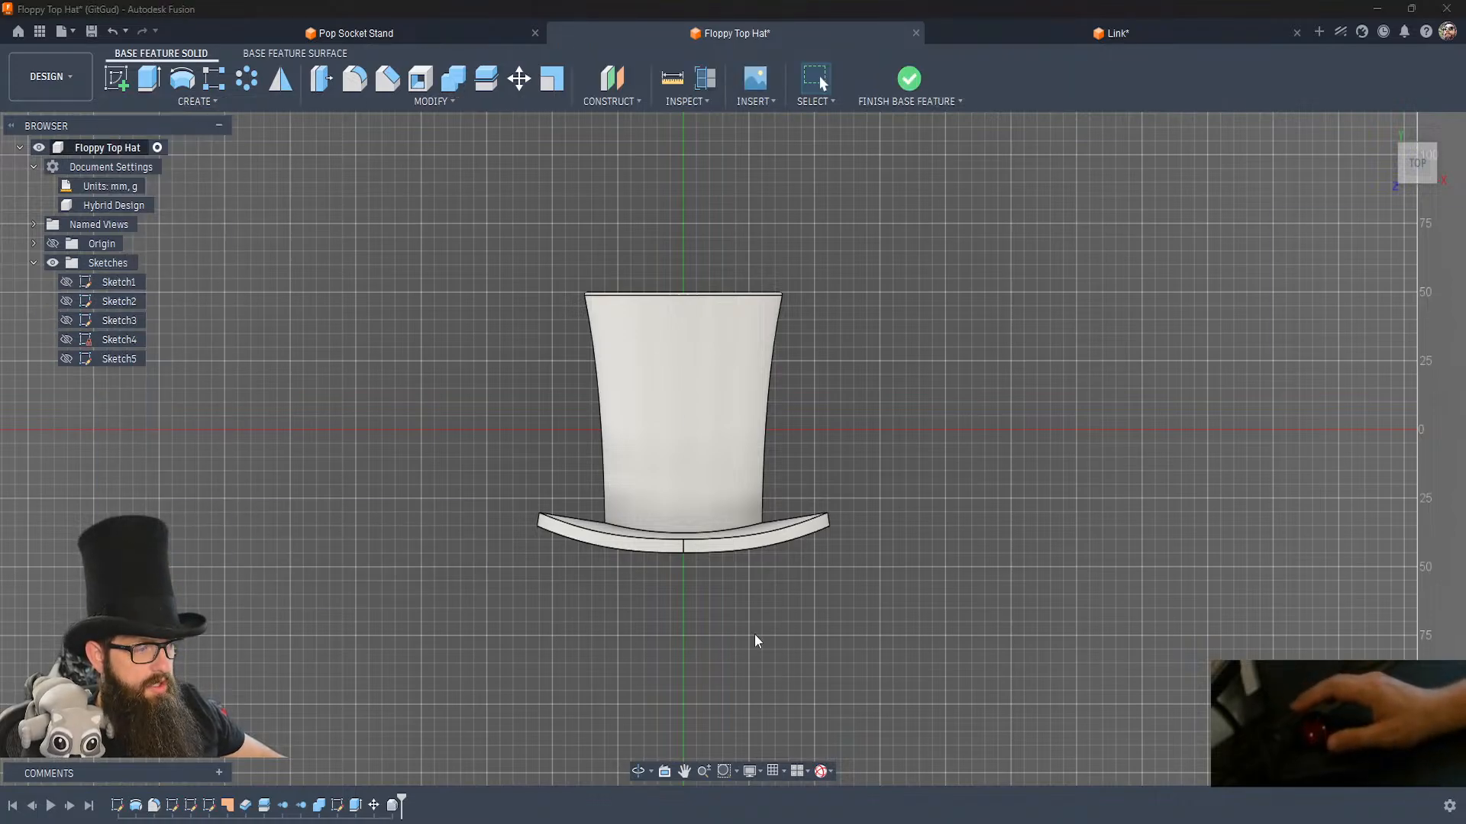
key("m")
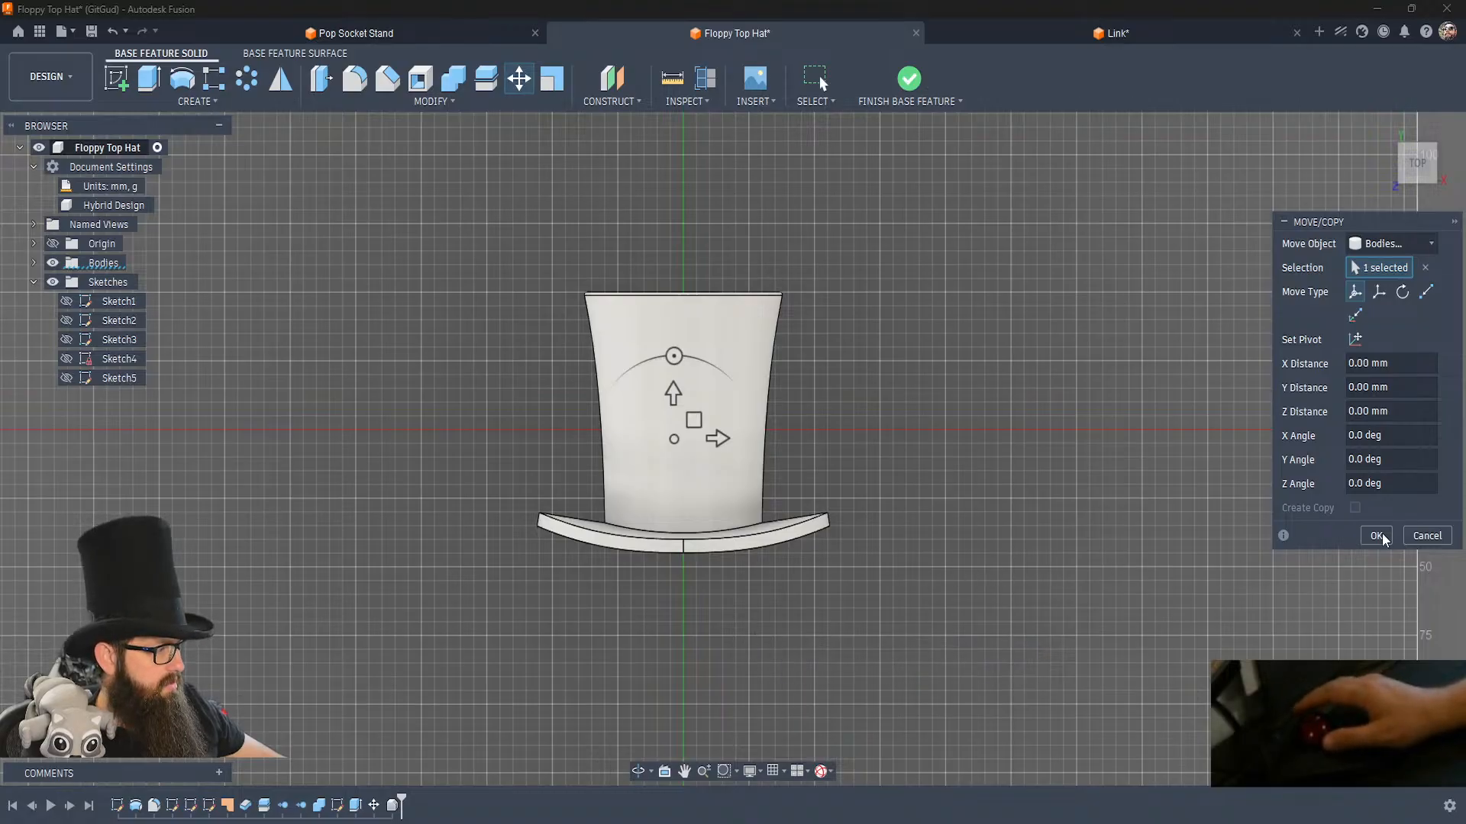
left_click(1376, 536)
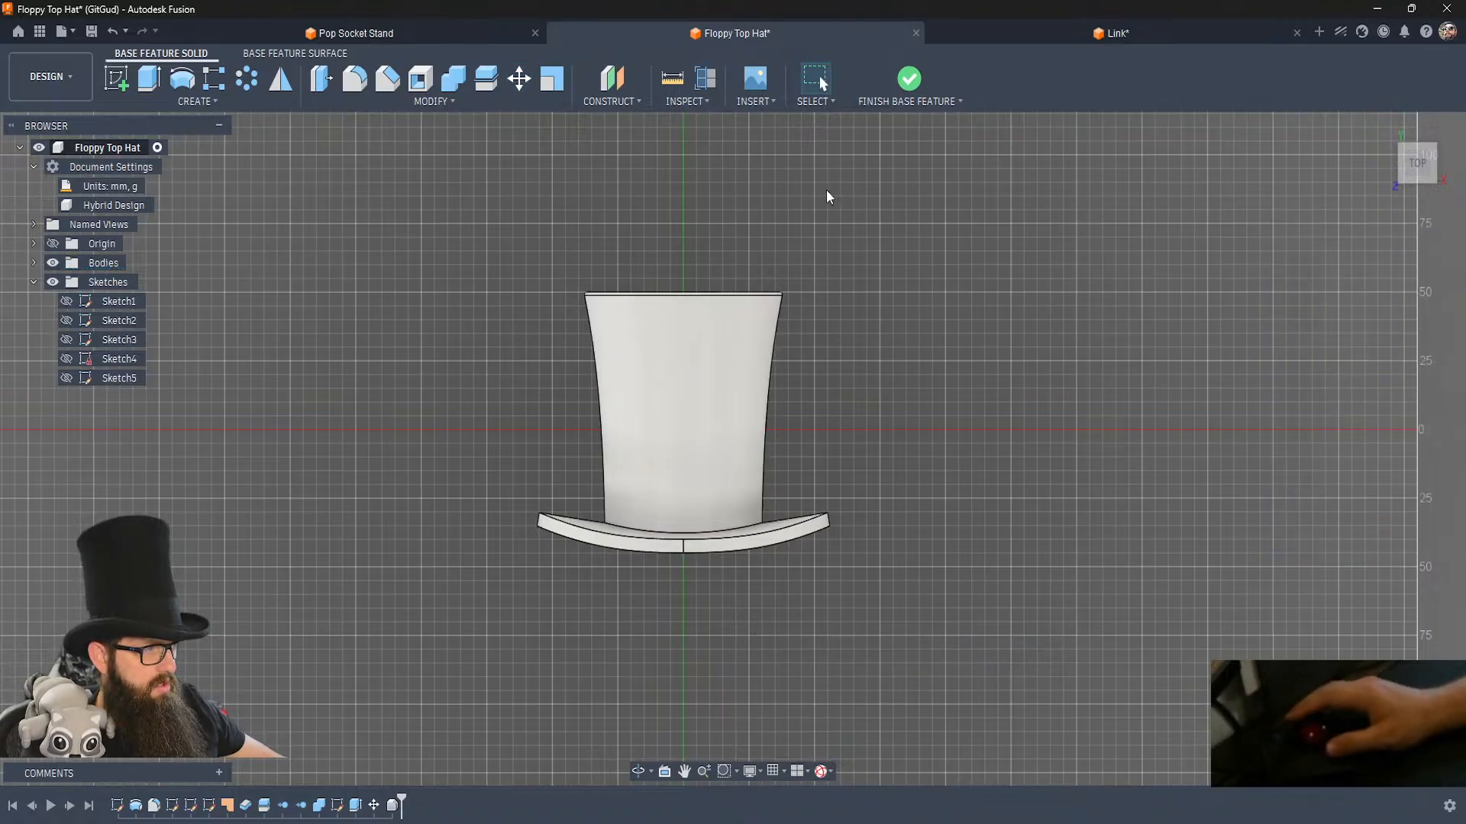
Hide the half-hat body so that only the small pasted link remains in view.
left_click(734, 327)
left_click(791, 560)
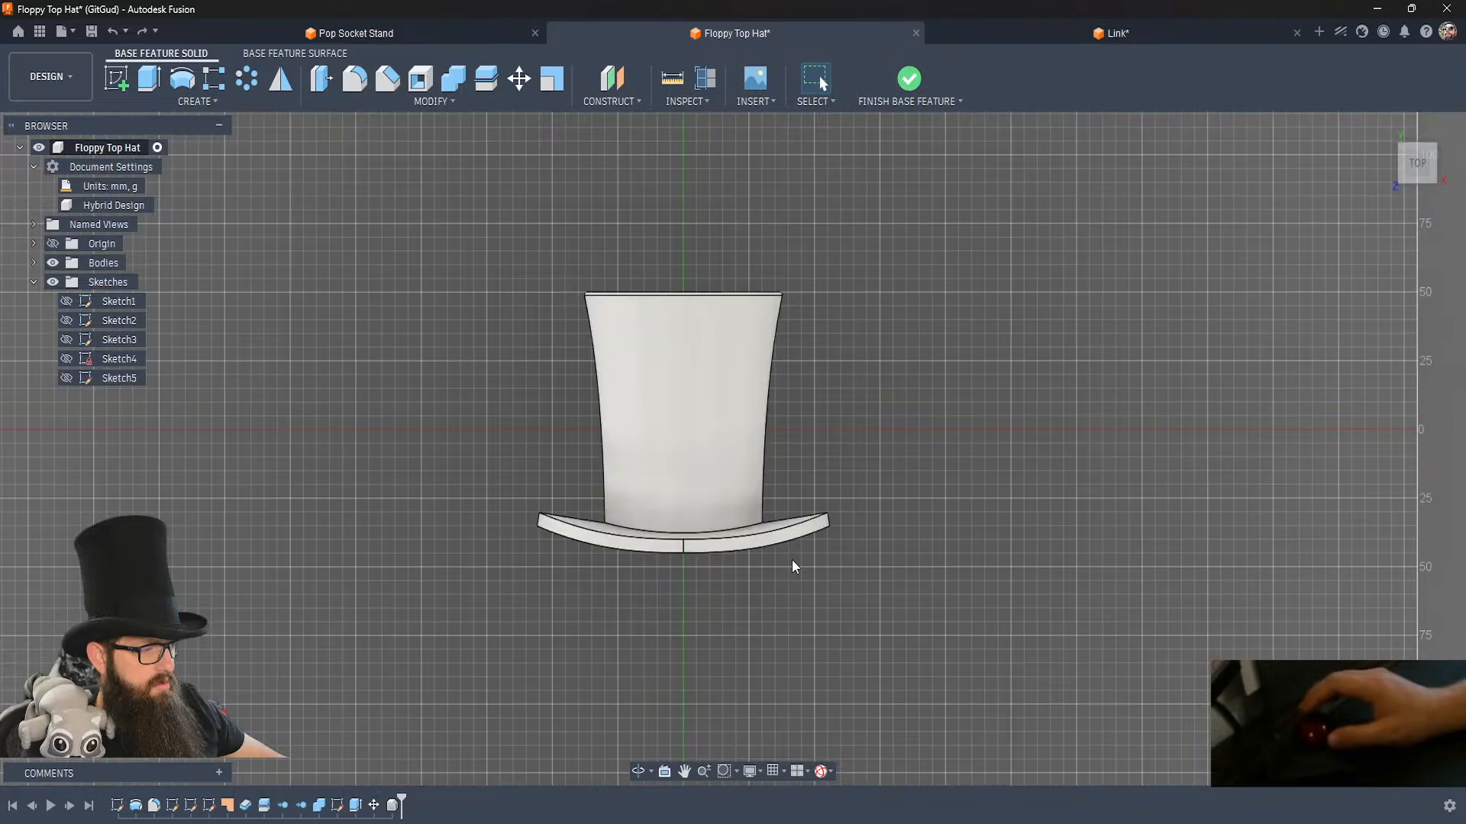
middle_click_drag(790, 560, 791, 560, "shift")
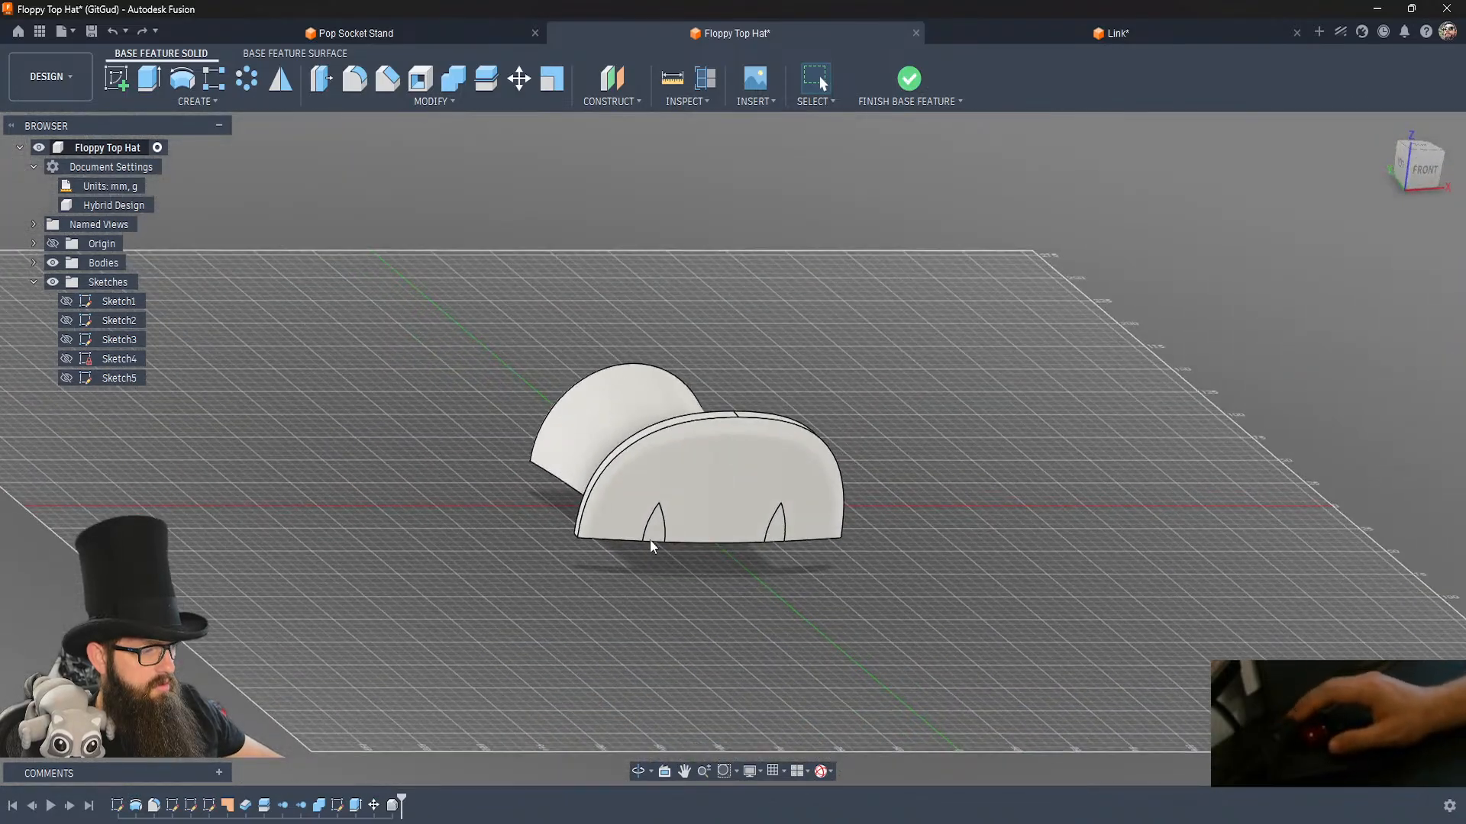
left_click(688, 436)
key("Delete")
scroll(661, 538, "up", 5)
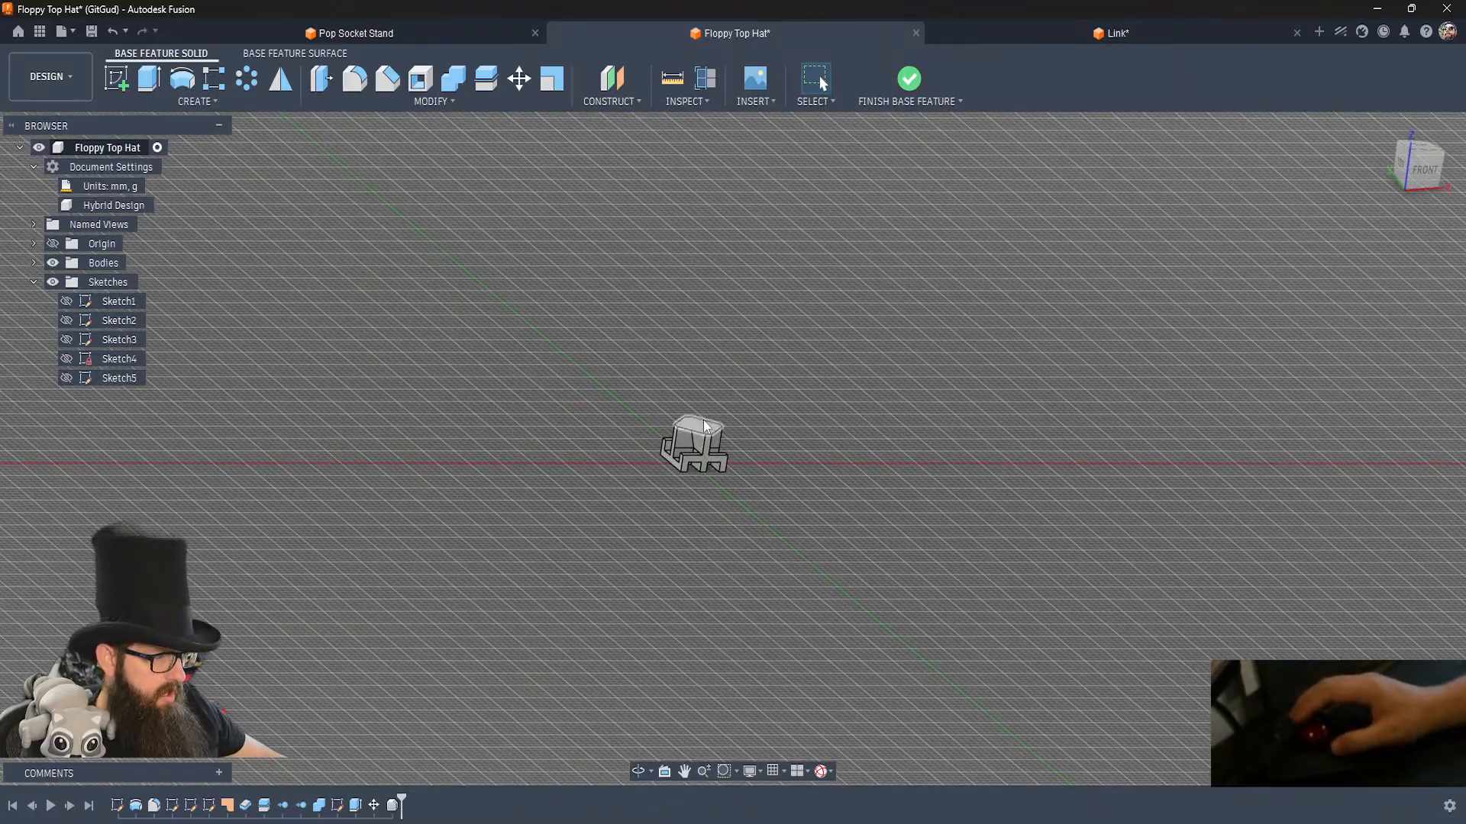
Extrude the link's top face upward by 42 mm as a join and finish the base feature.
left_click(699, 424)
key("e")
left_click_drag(700, 411, 798, 116)
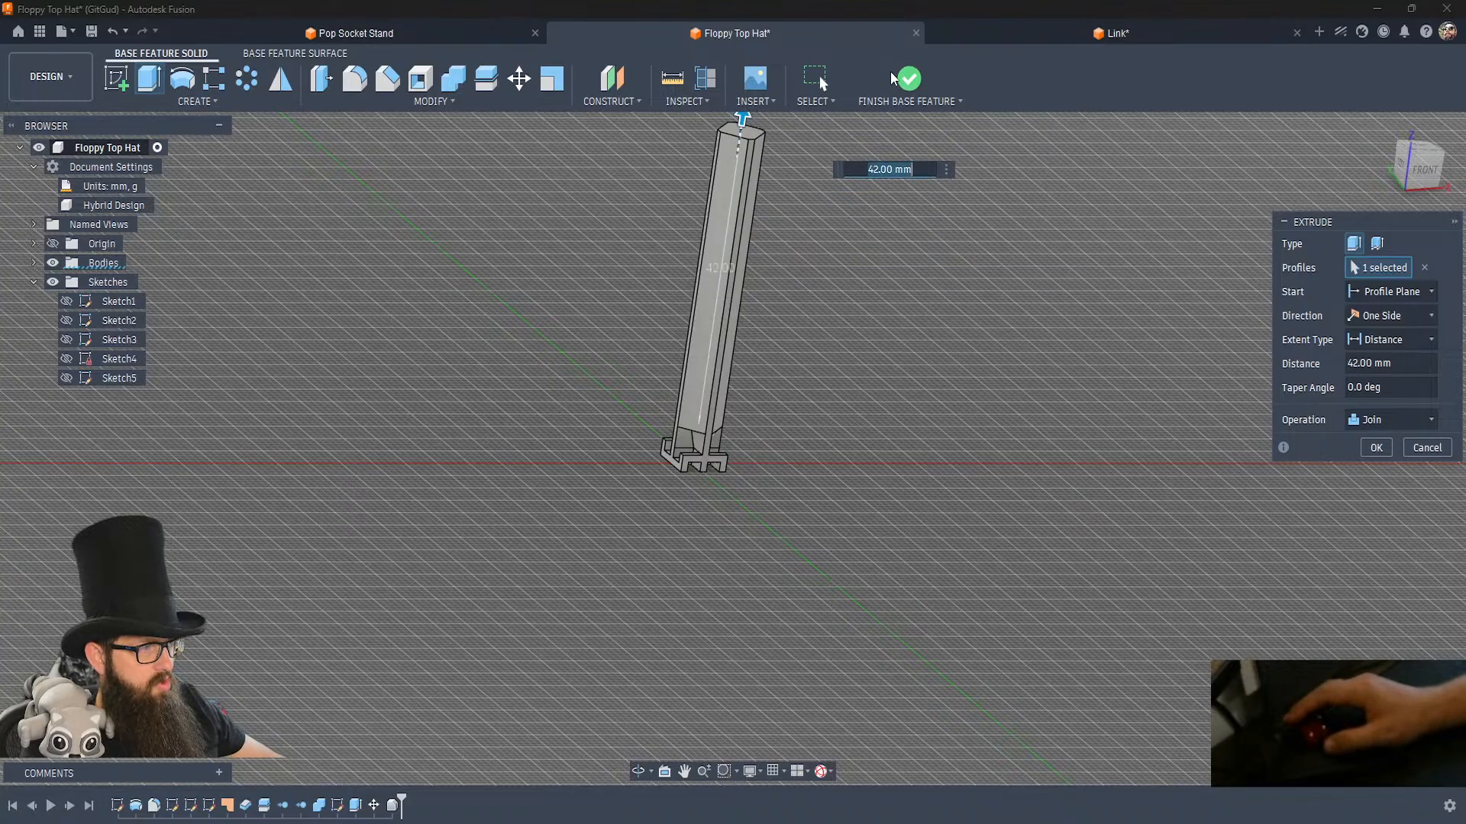
left_click(909, 79)
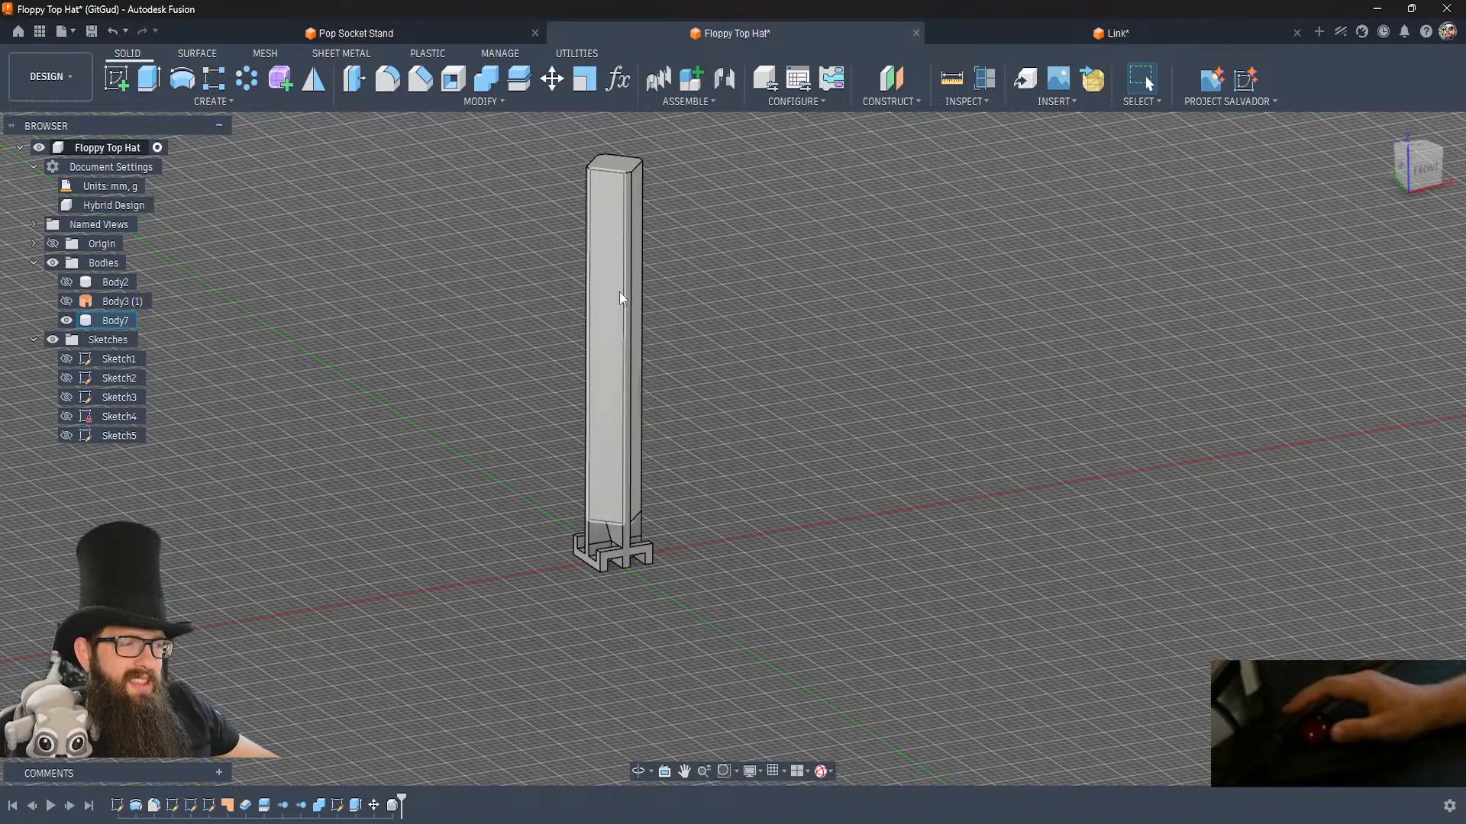
Examine the tall link from below and from the front, focusing on the flat bottom face of its base.
middle_click_drag(732, 401, 626, 391, "shift")
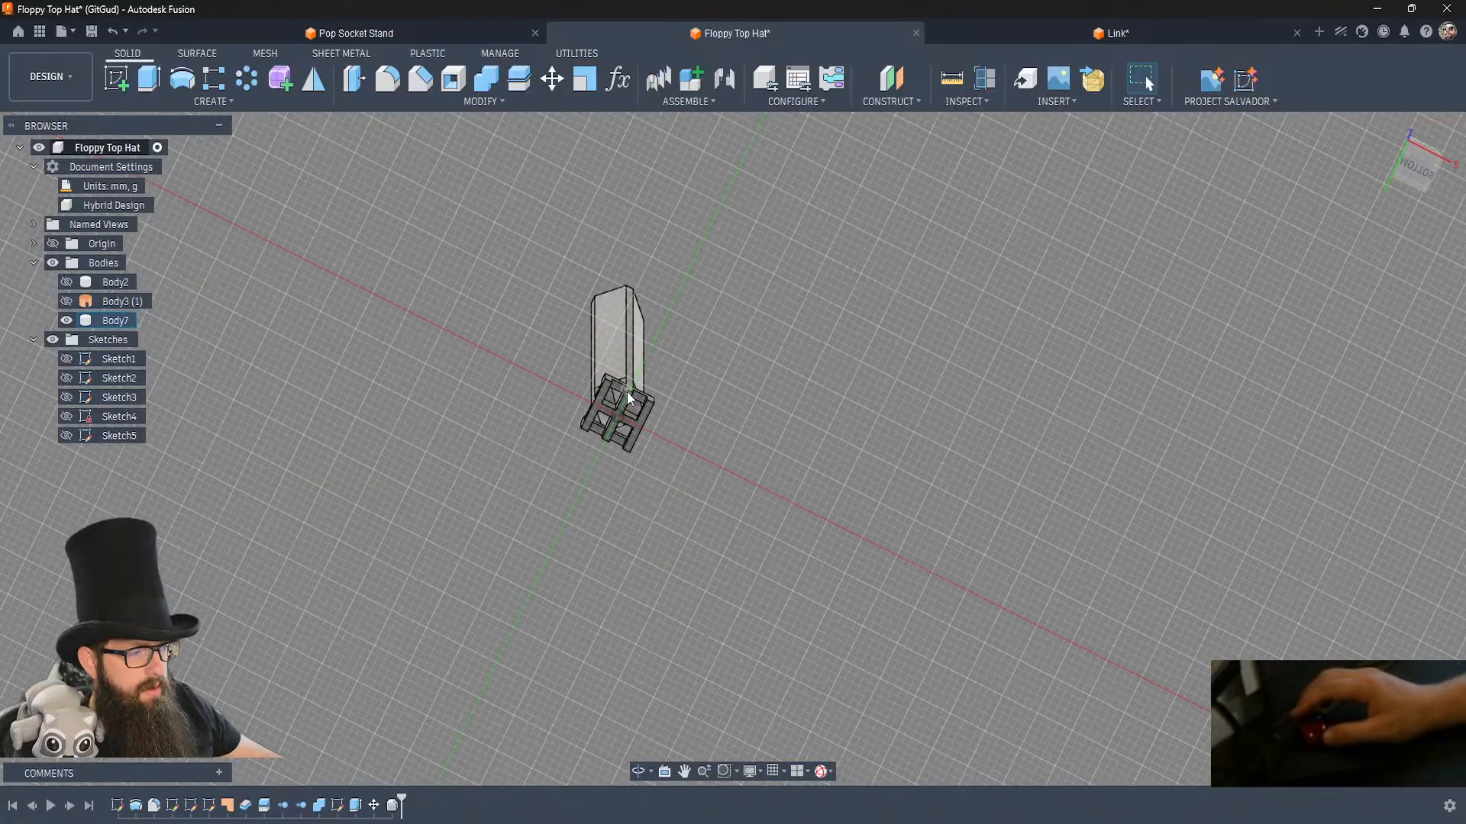
scroll(597, 391, "up", 5)
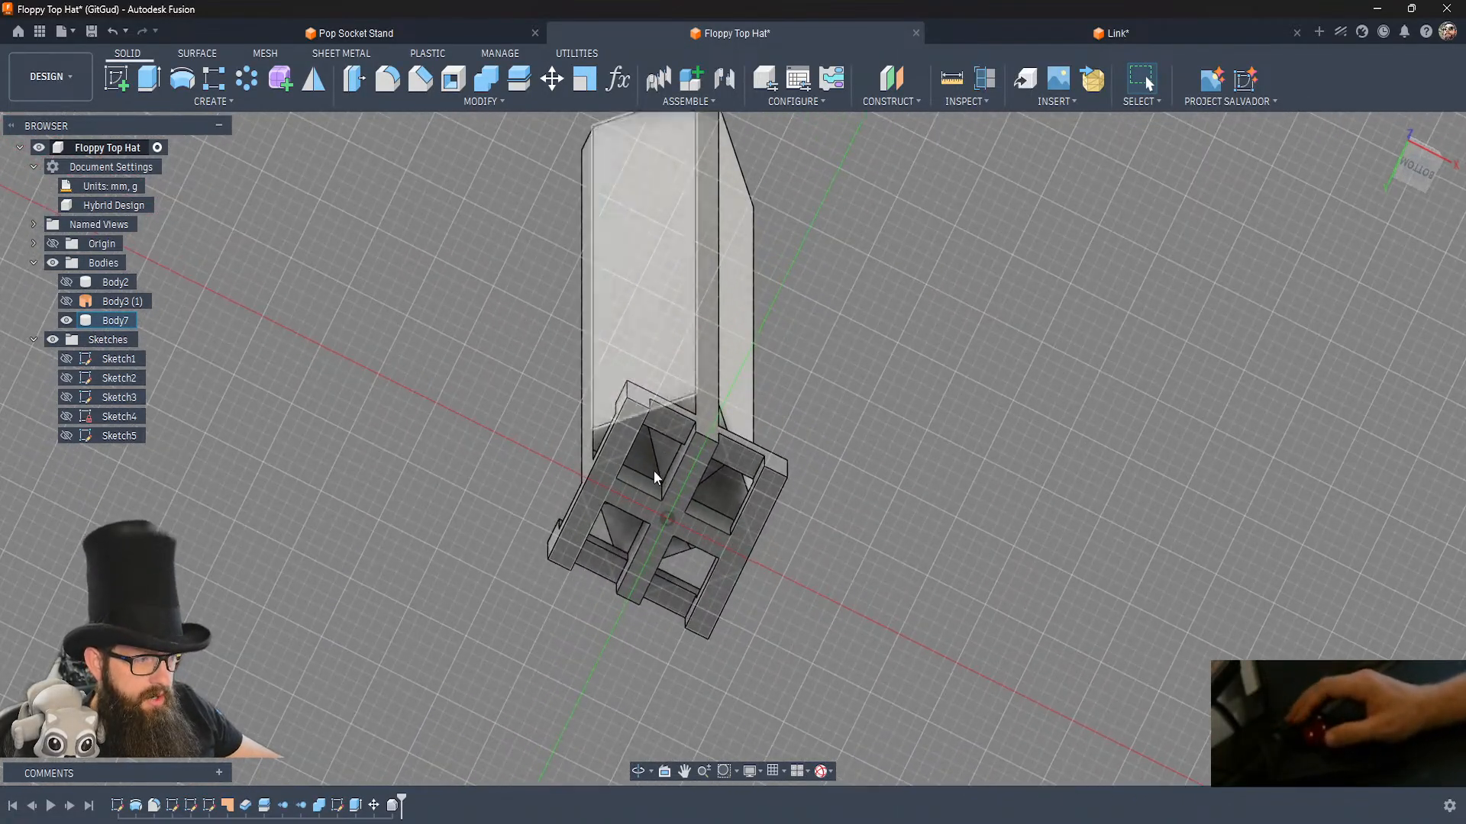
left_click(630, 429)
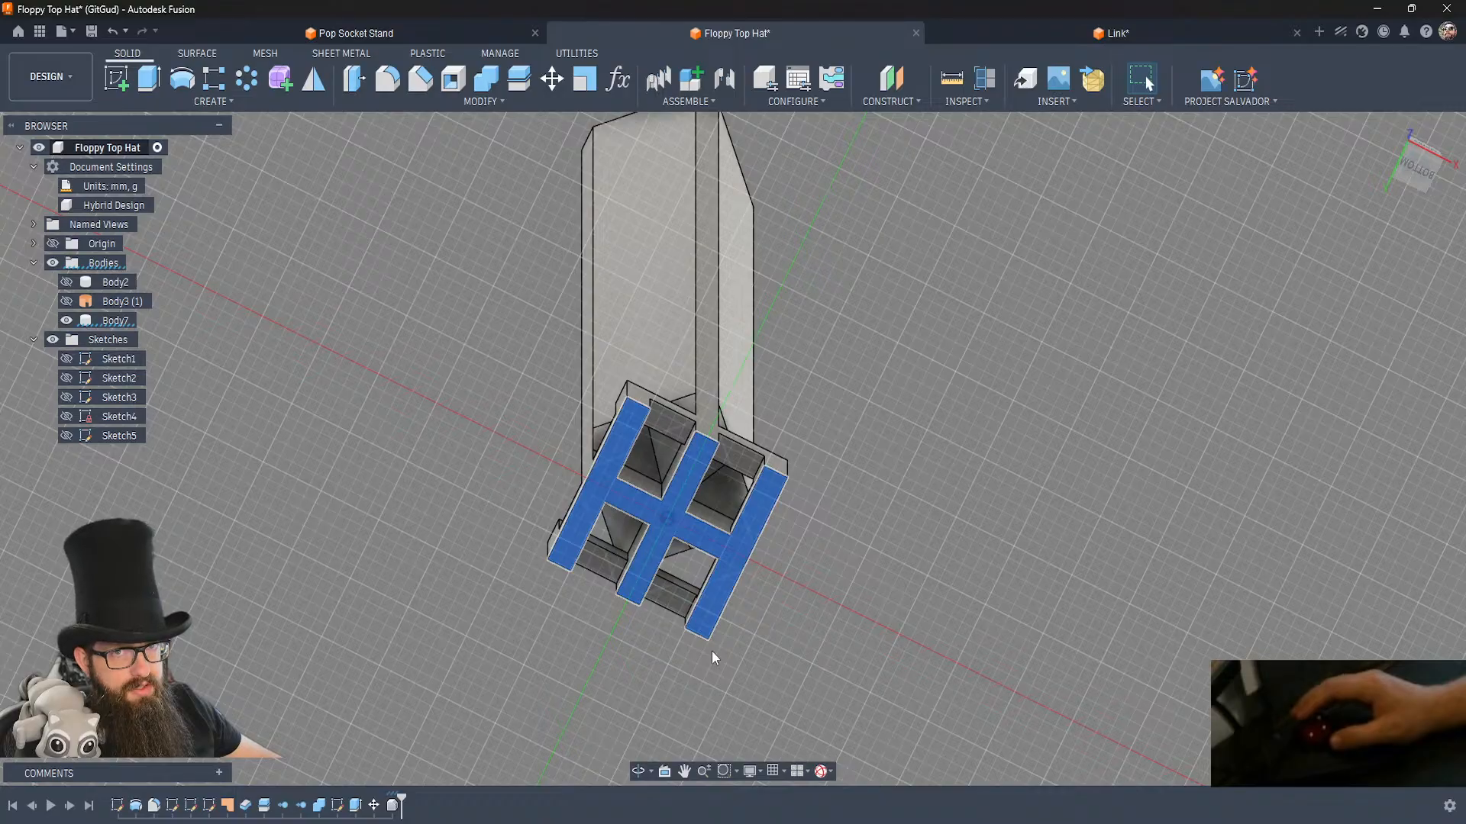
left_click(862, 562)
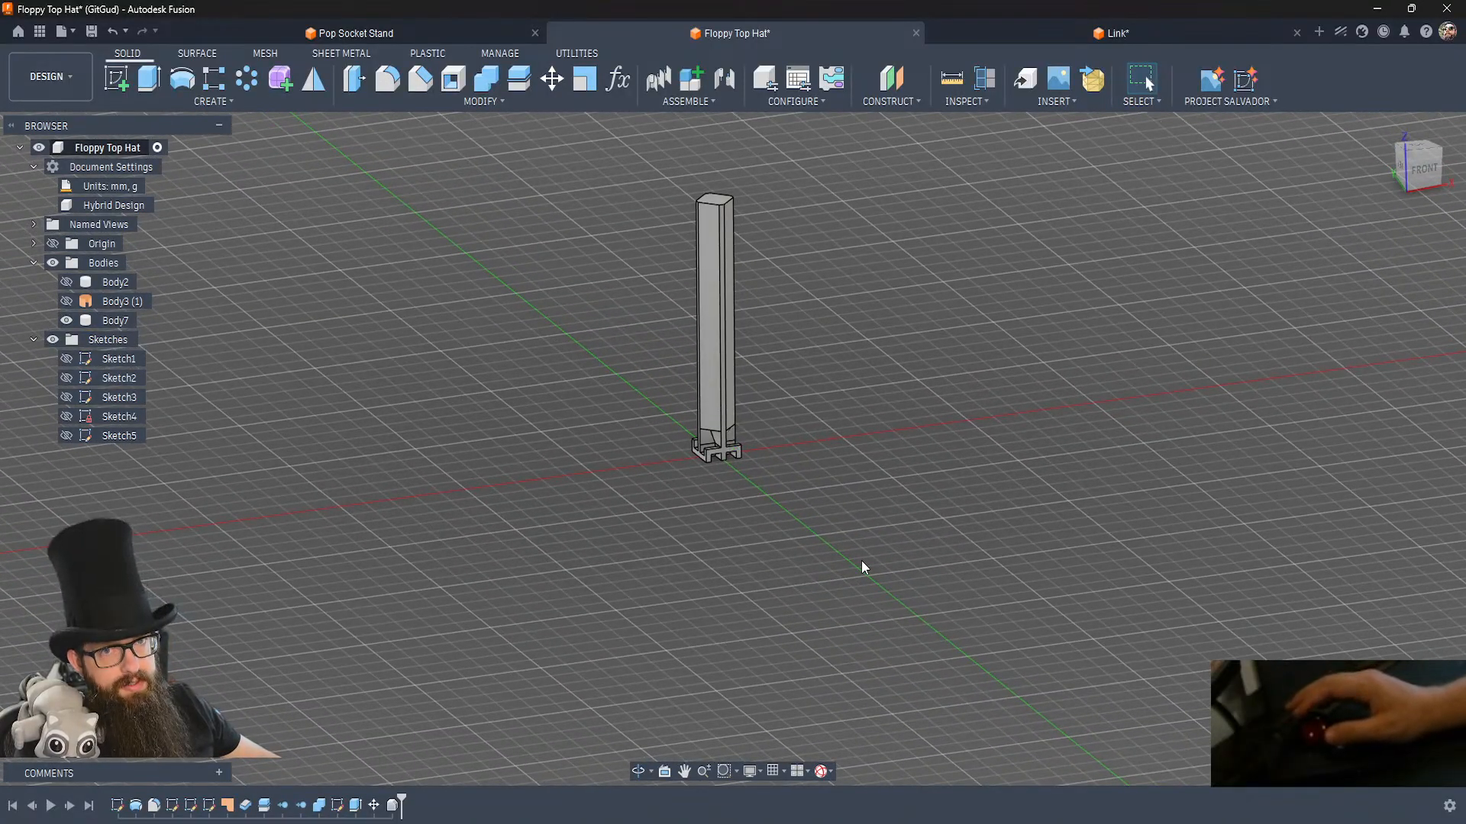
scroll(785, 467, "down", 1)
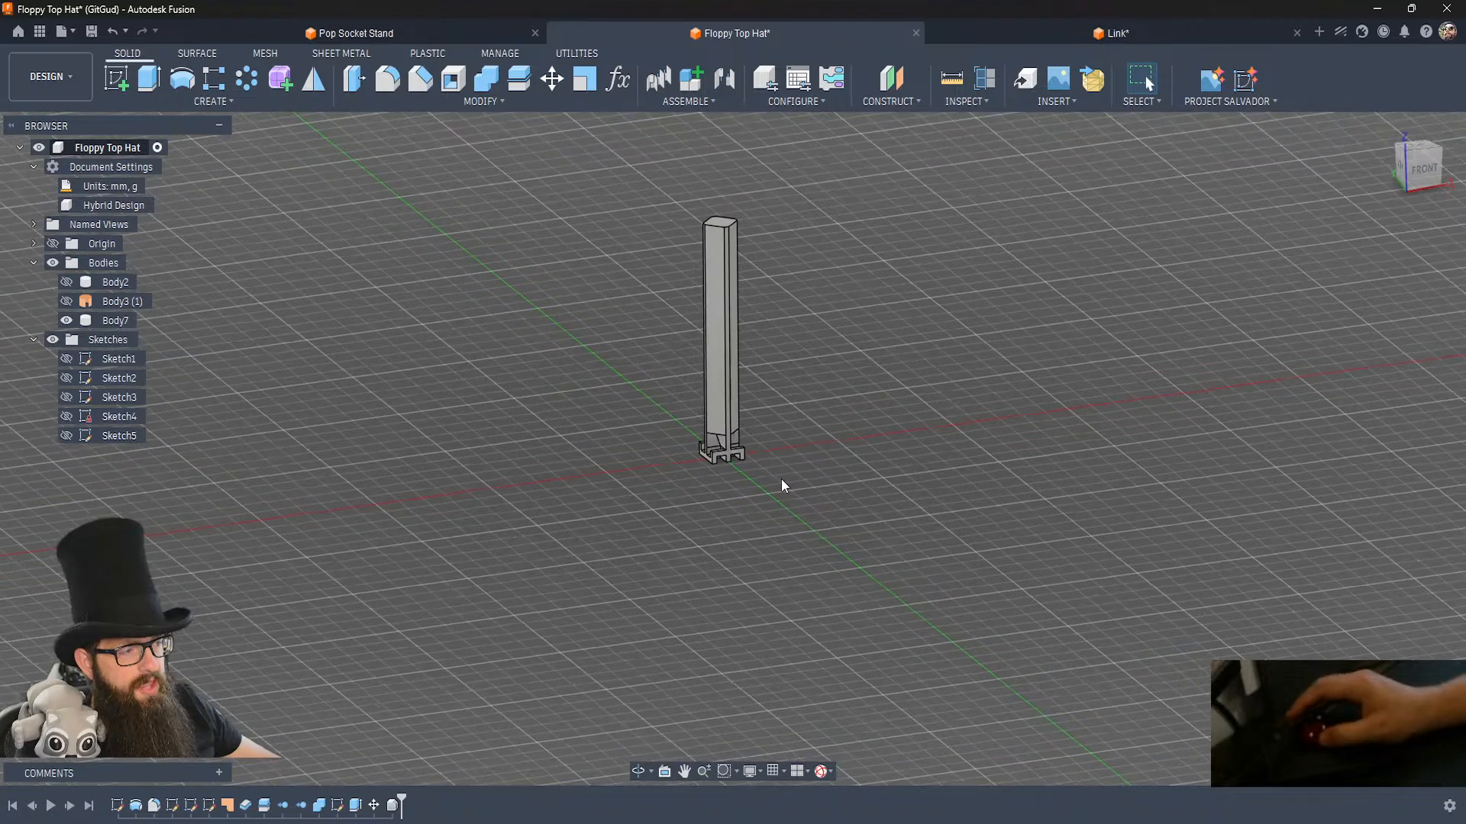
scroll(782, 480, "up", 3)
scroll(795, 434, "up", 1)
mouse_move(795, 432)
middle_mouse_down("shift")
mouse_move(786, 467)
mouse_move(786, 441)
middle_mouse_up("shift")
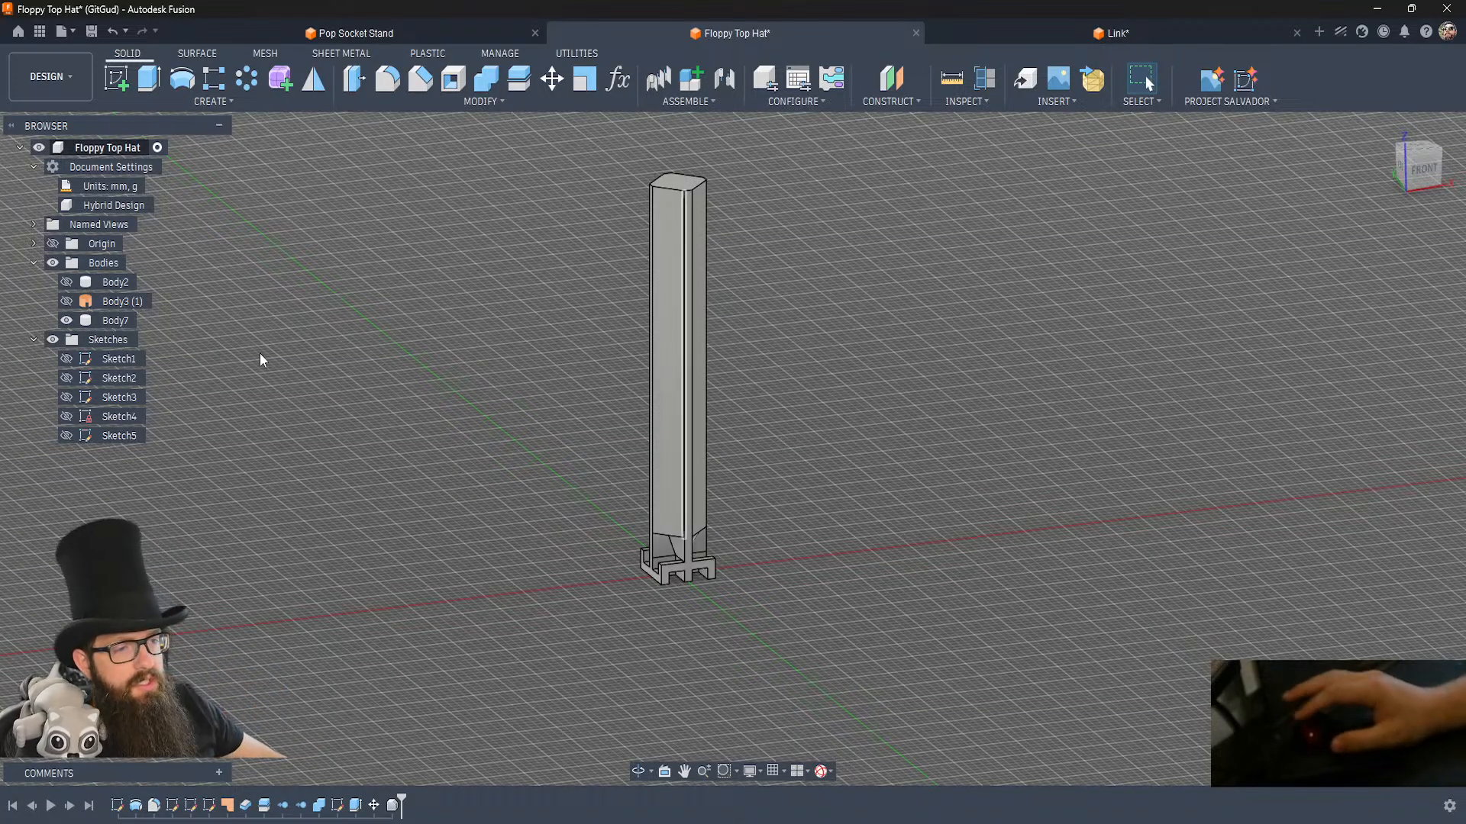
Show the half-hat body and set up a rectangular pattern of the link body along the link's beveled top corner edge.
left_click(65, 282)
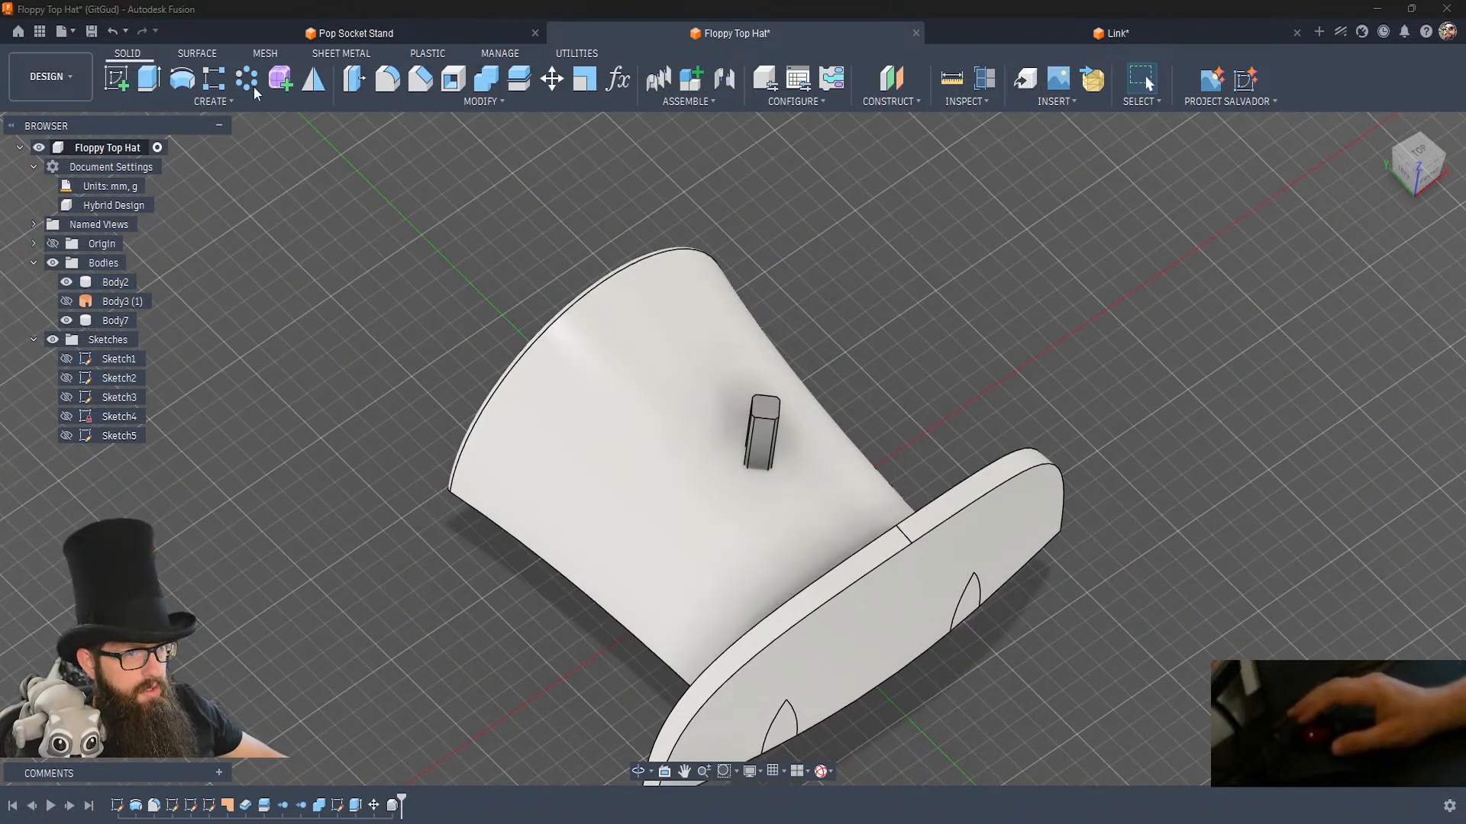
left_click(216, 77)
left_click(765, 431)
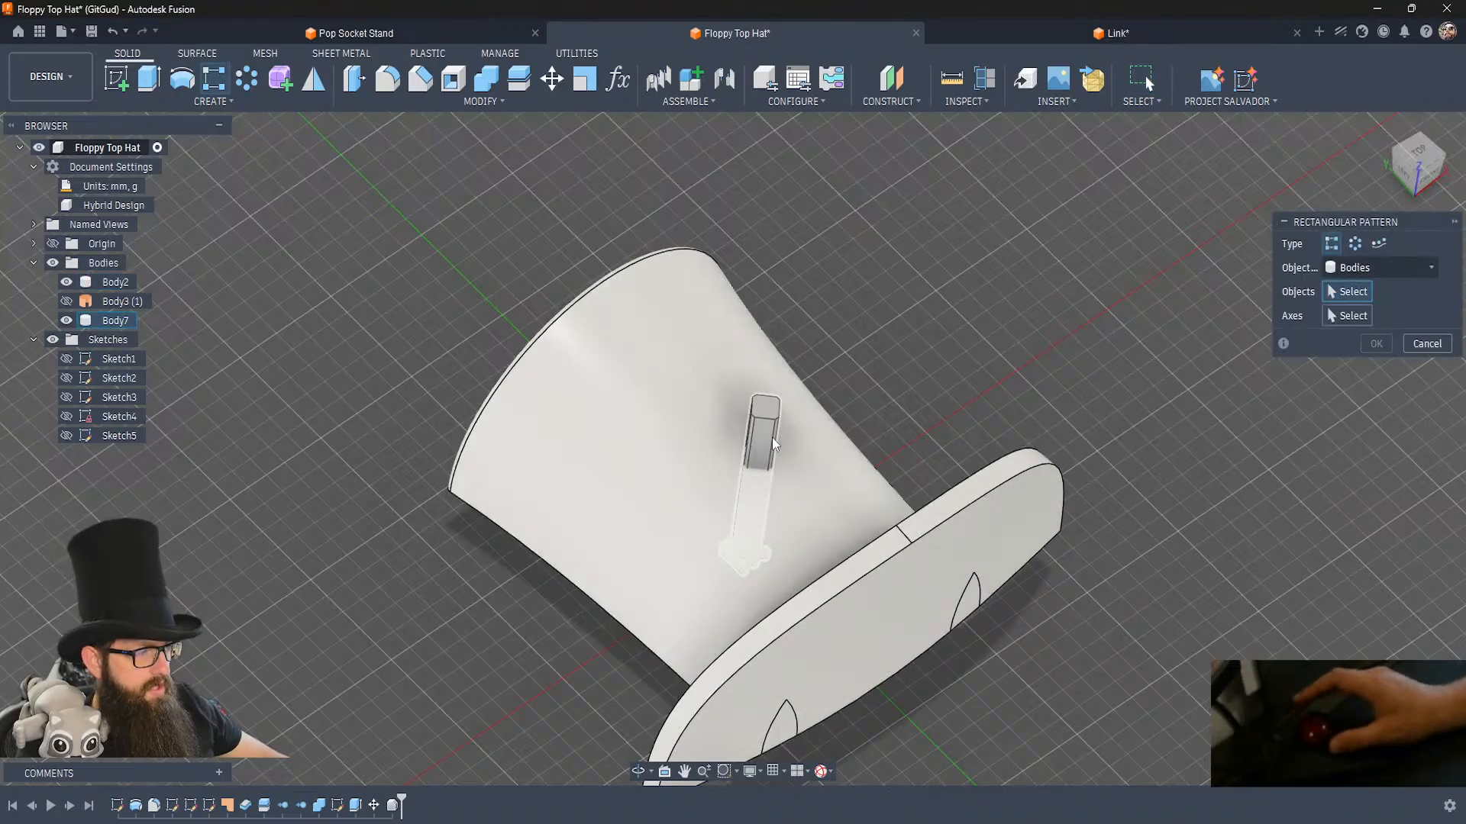
left_click(1347, 316)
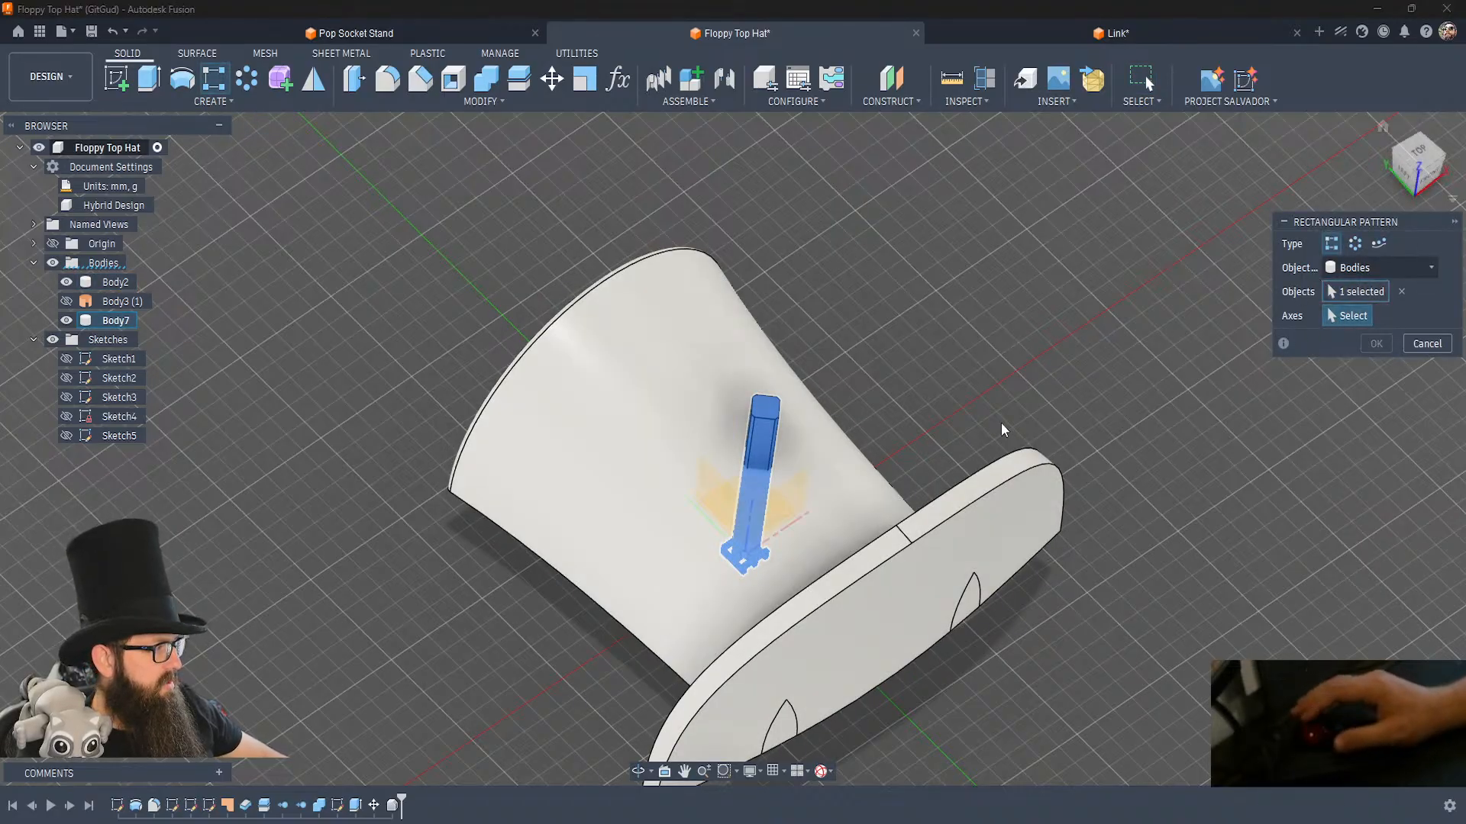
left_click(780, 413)
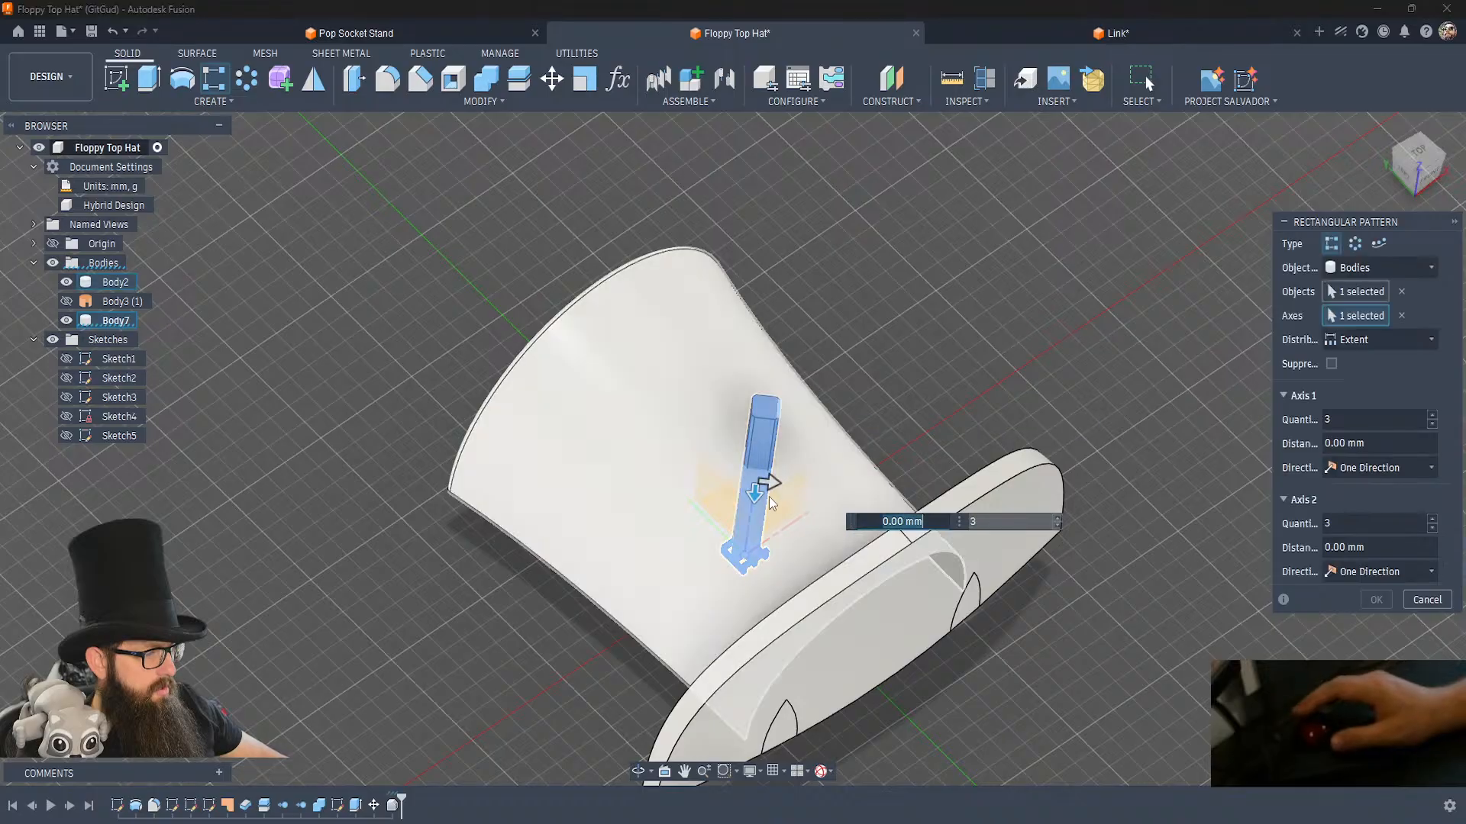
Set the pattern distribution to Spacing and make both axis directions Symmetric.
left_click(1399, 338)
left_click(1365, 384)
left_click(1383, 468)
left_click(1362, 520)
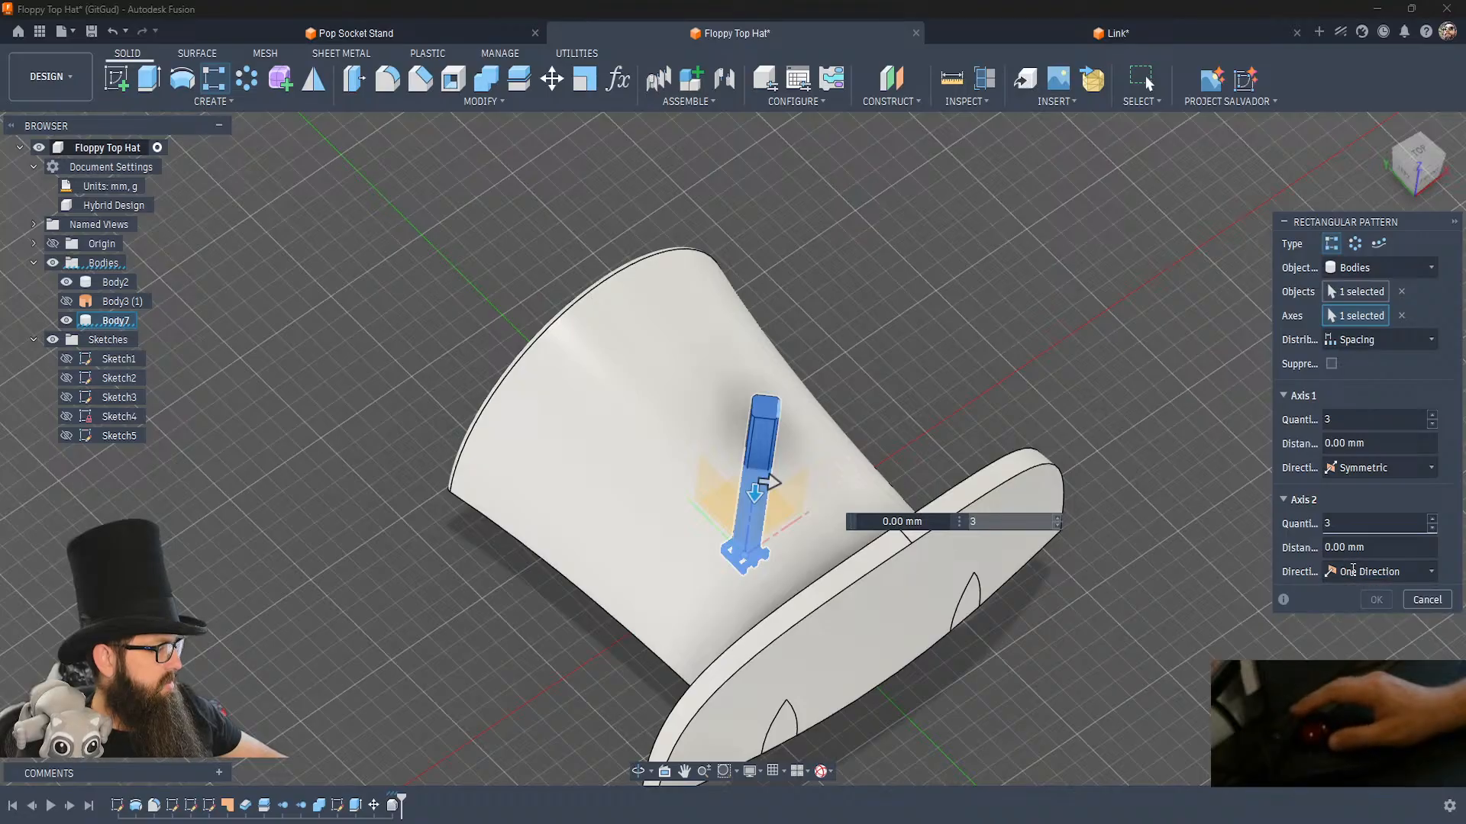
left_click(1355, 568)
left_click(1348, 609)
Set both pattern axes to a distance of ((4.5^2)+(4.5^2))^(1/2) and a quantity of 15.
double_click(1382, 442)
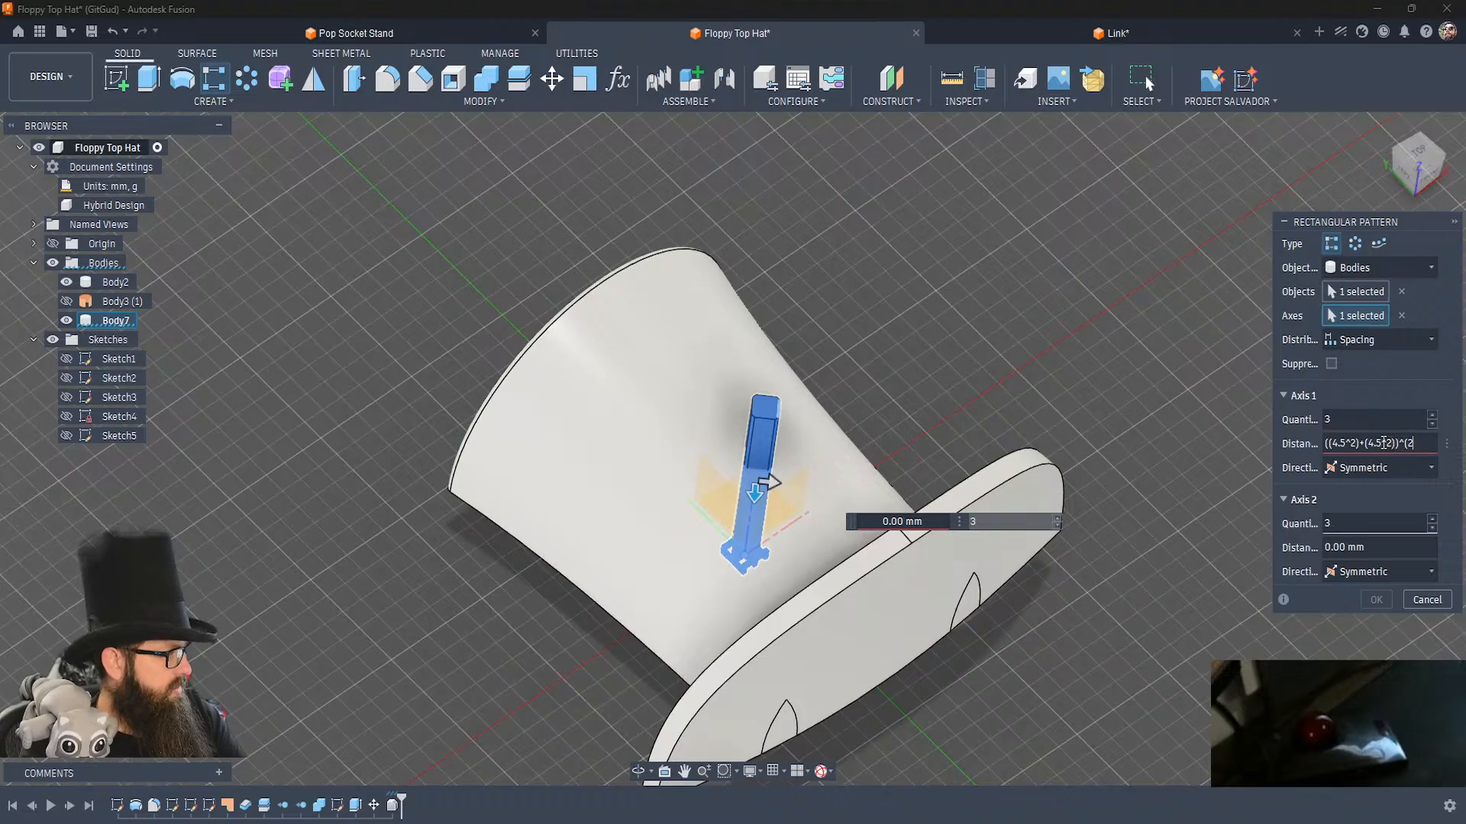
key("Return")
key("ctrl+c")
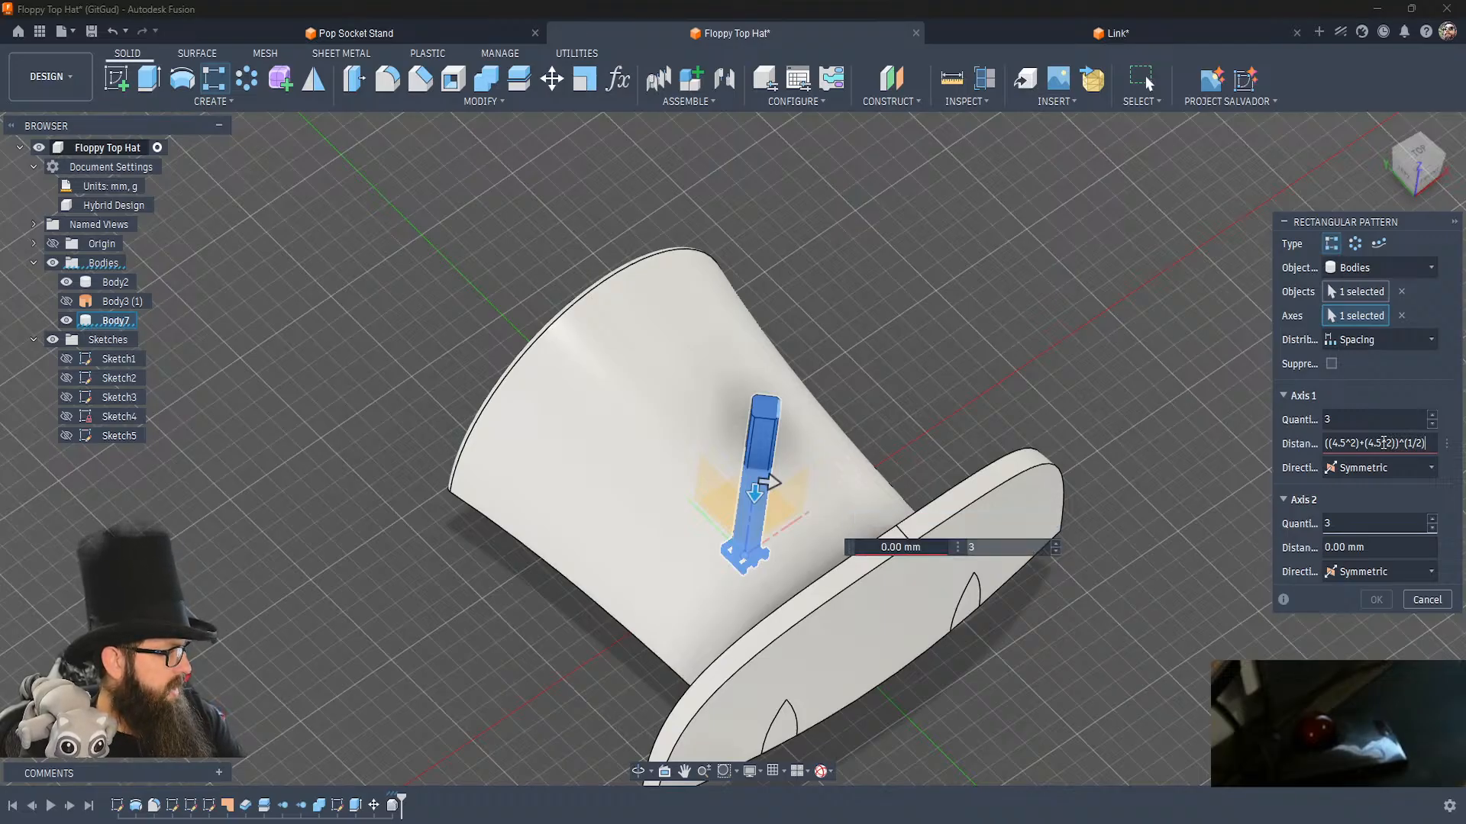
double_click(1379, 548)
key("ctrl+v")
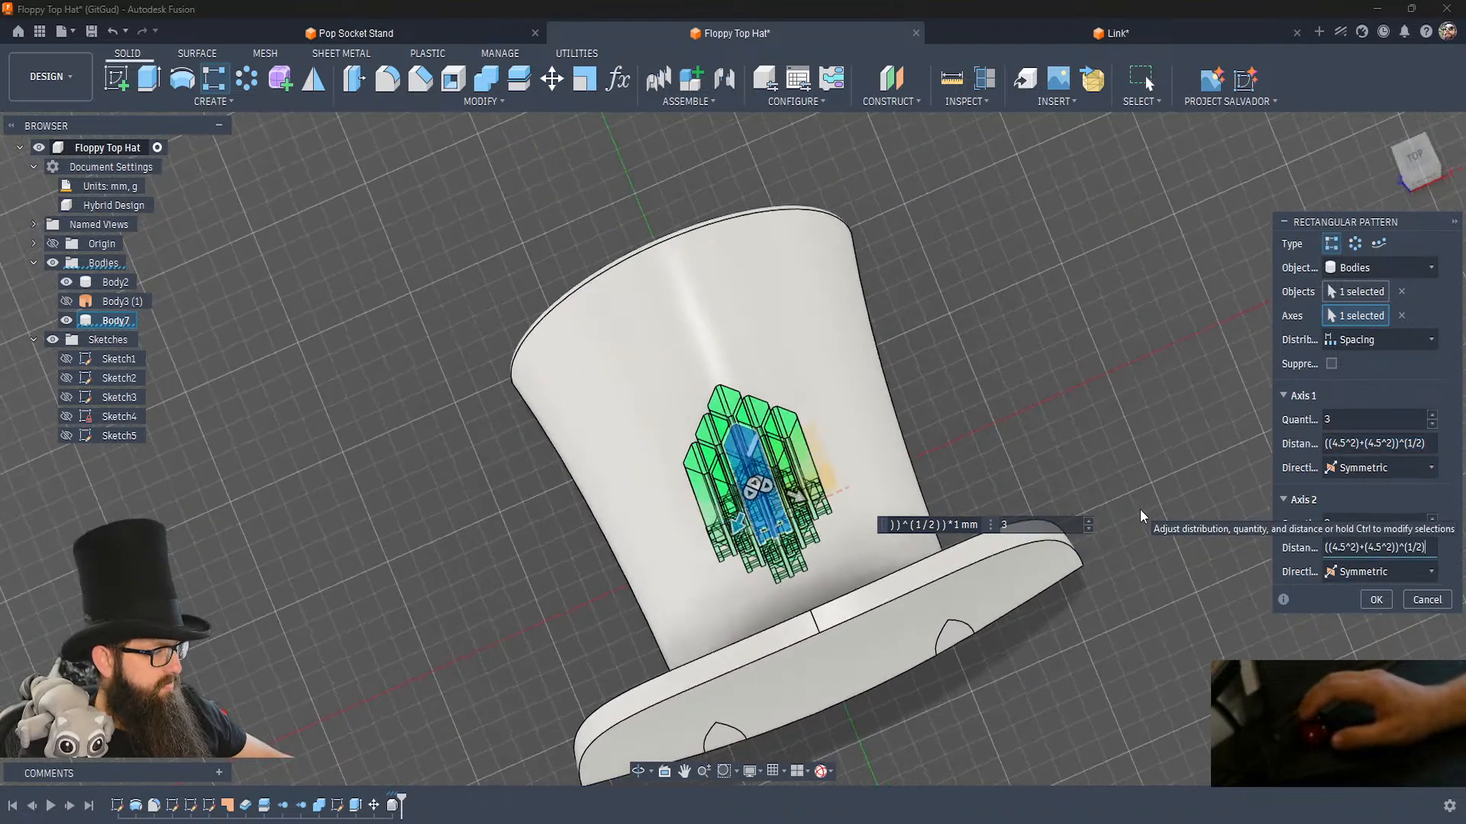
double_click(1329, 416)
type("15")
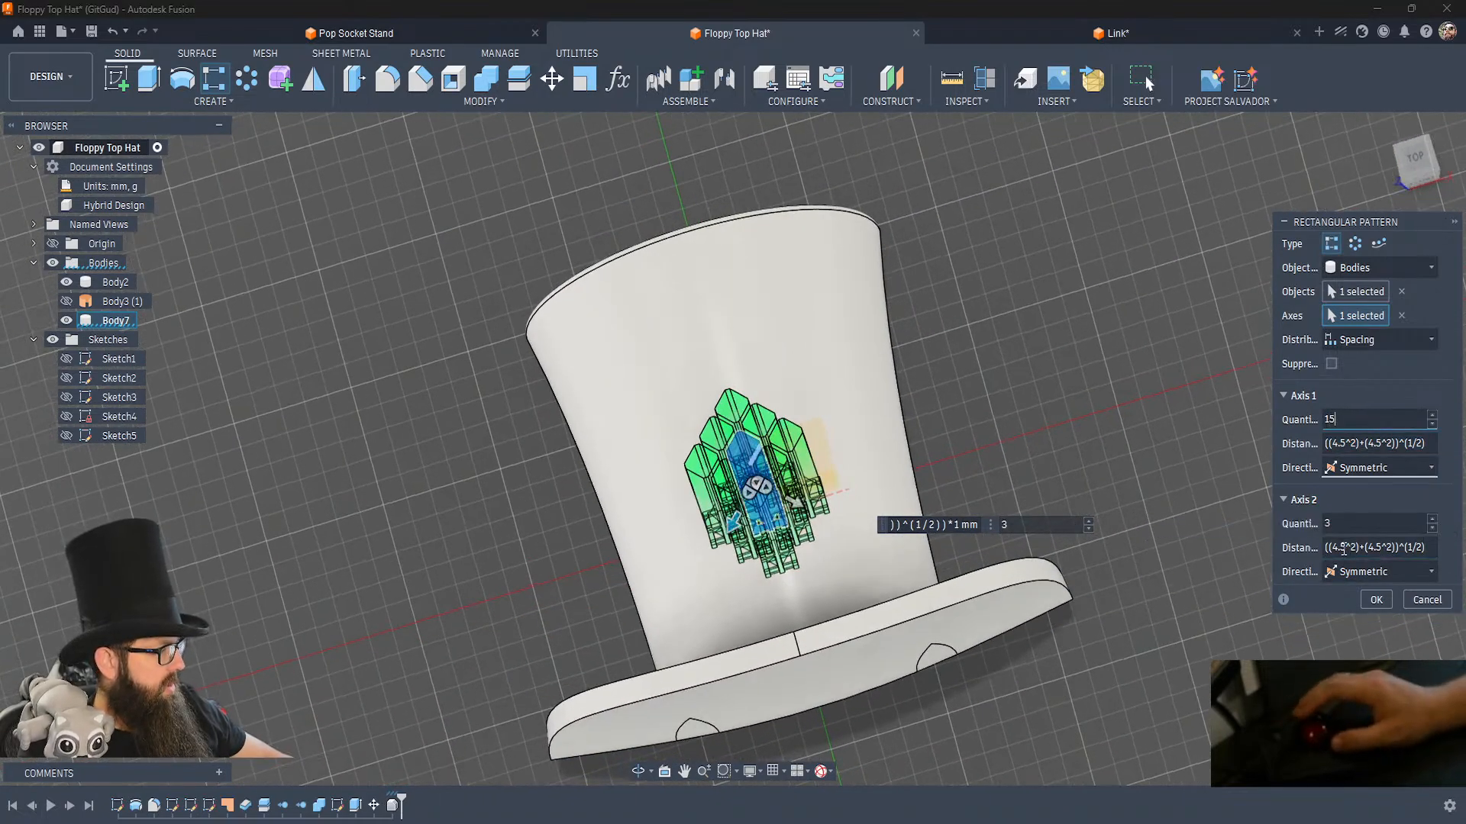
double_click(1328, 523)
type("15")
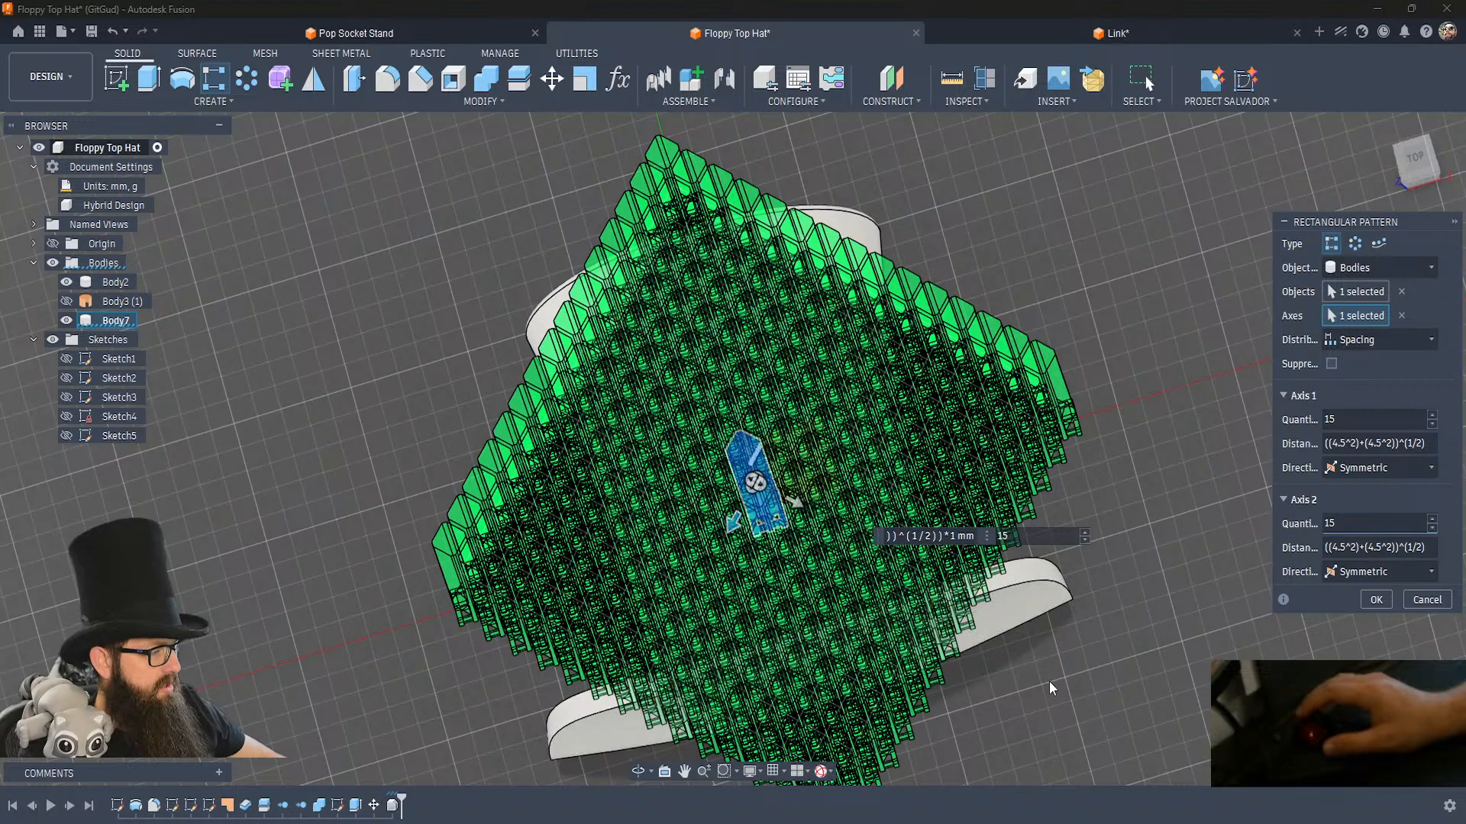
Cancel the rectangular pattern and rotate the link body 45° about the vertical origin axis.
middle_click_drag(1121, 658, 1436, 604, "shift")
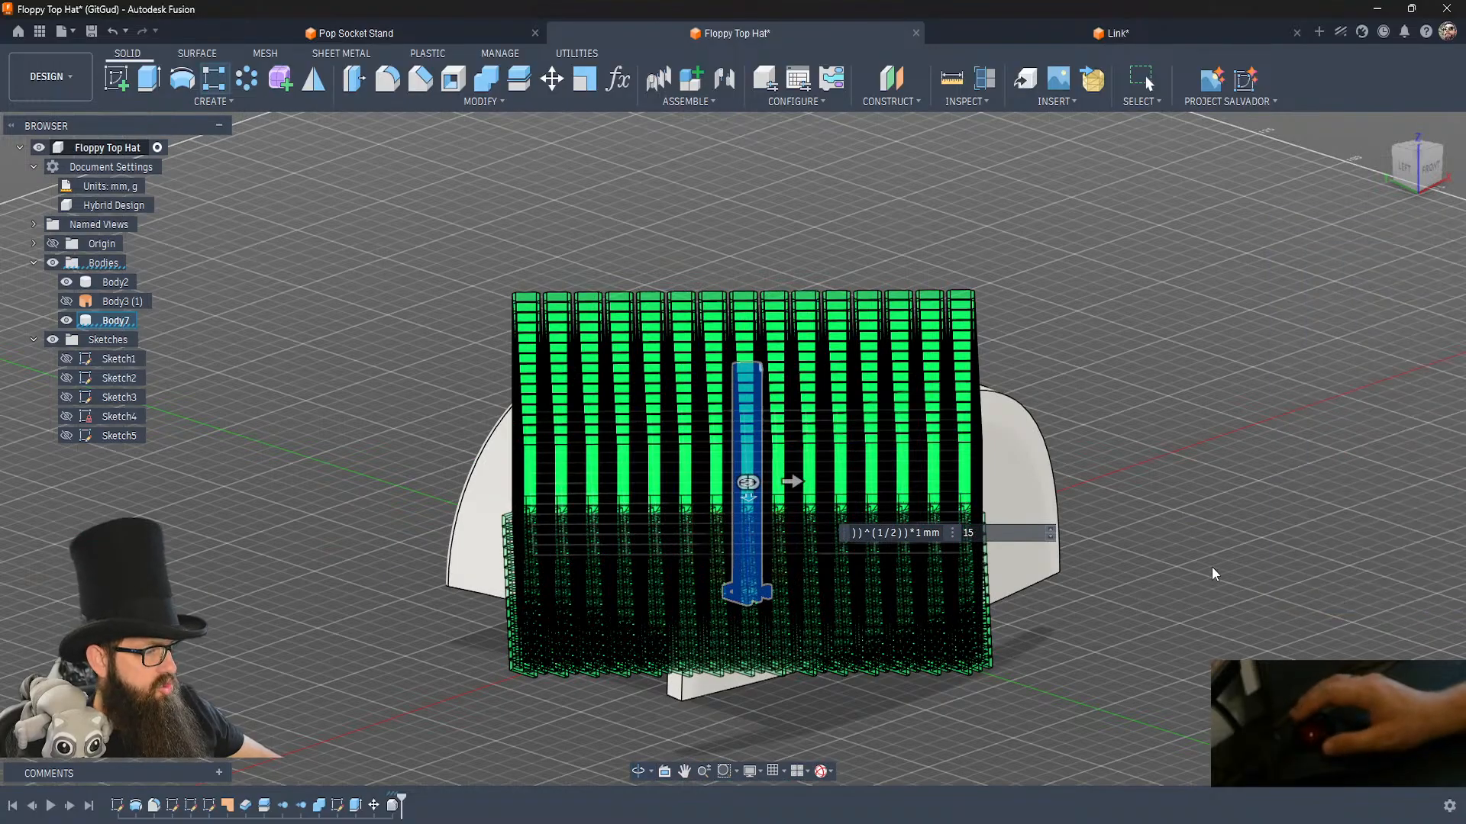
key("Escape")
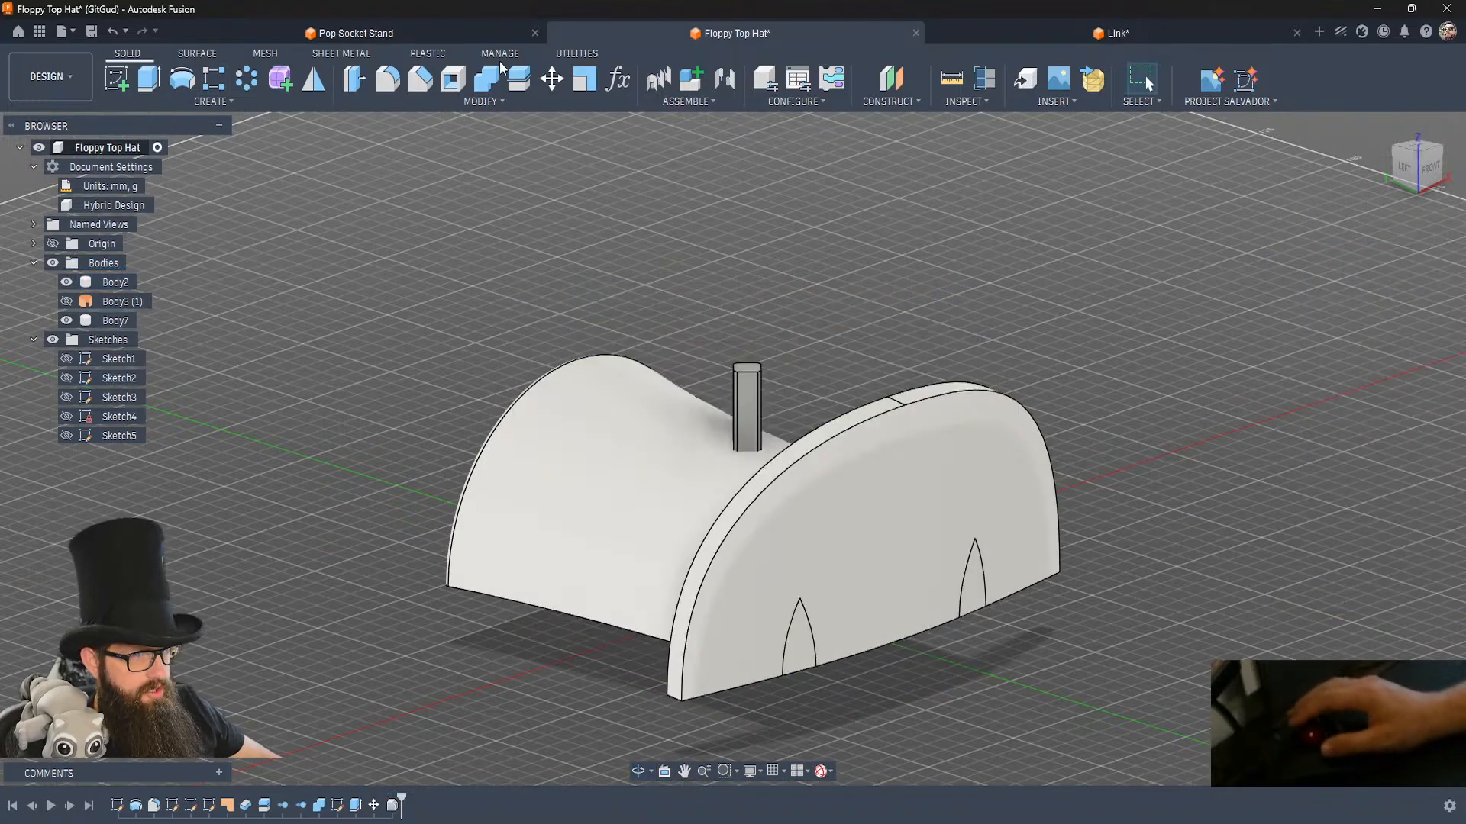
left_click(572, 88)
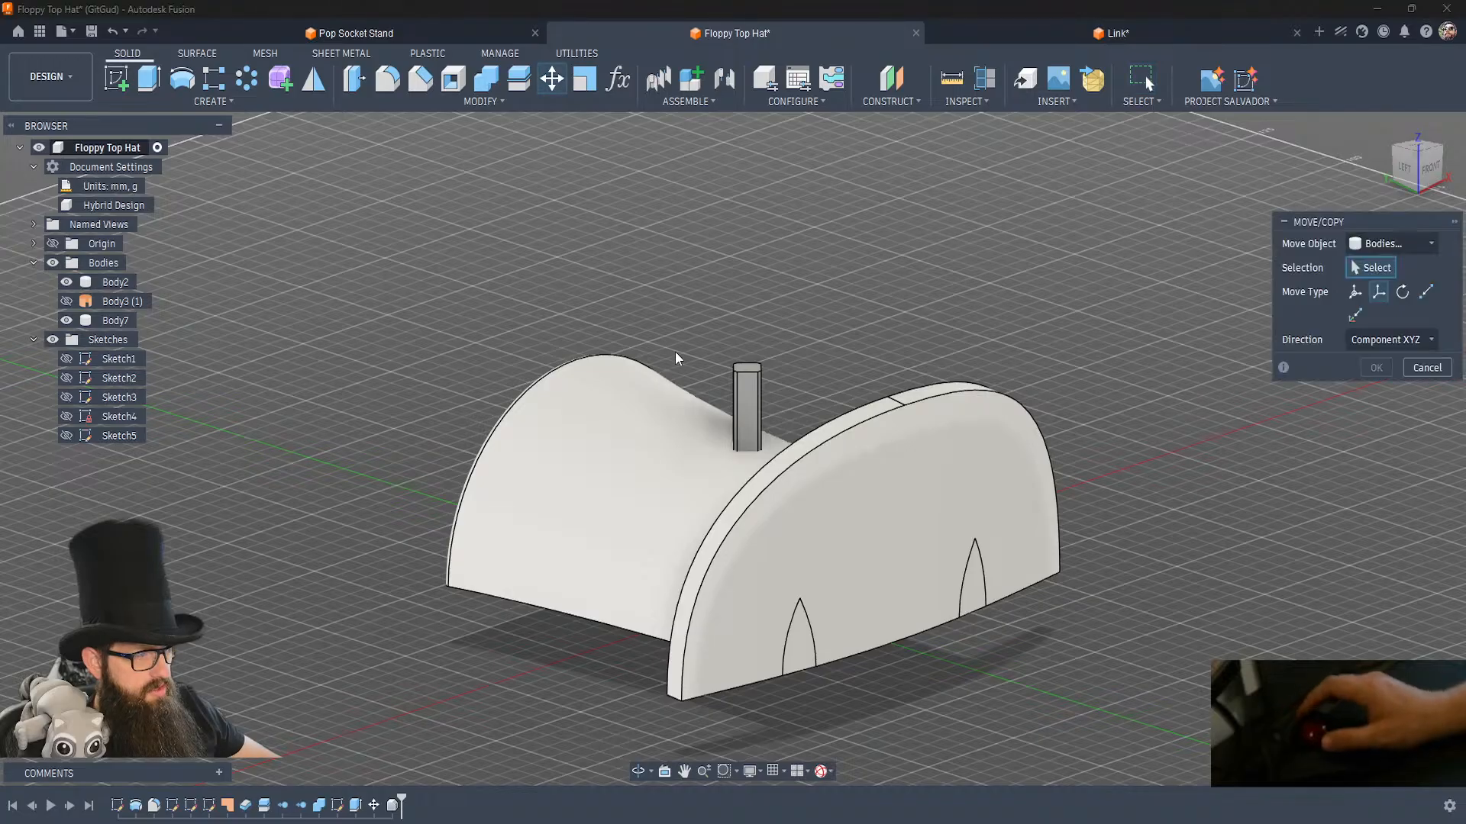
left_click(731, 379)
left_click(758, 397)
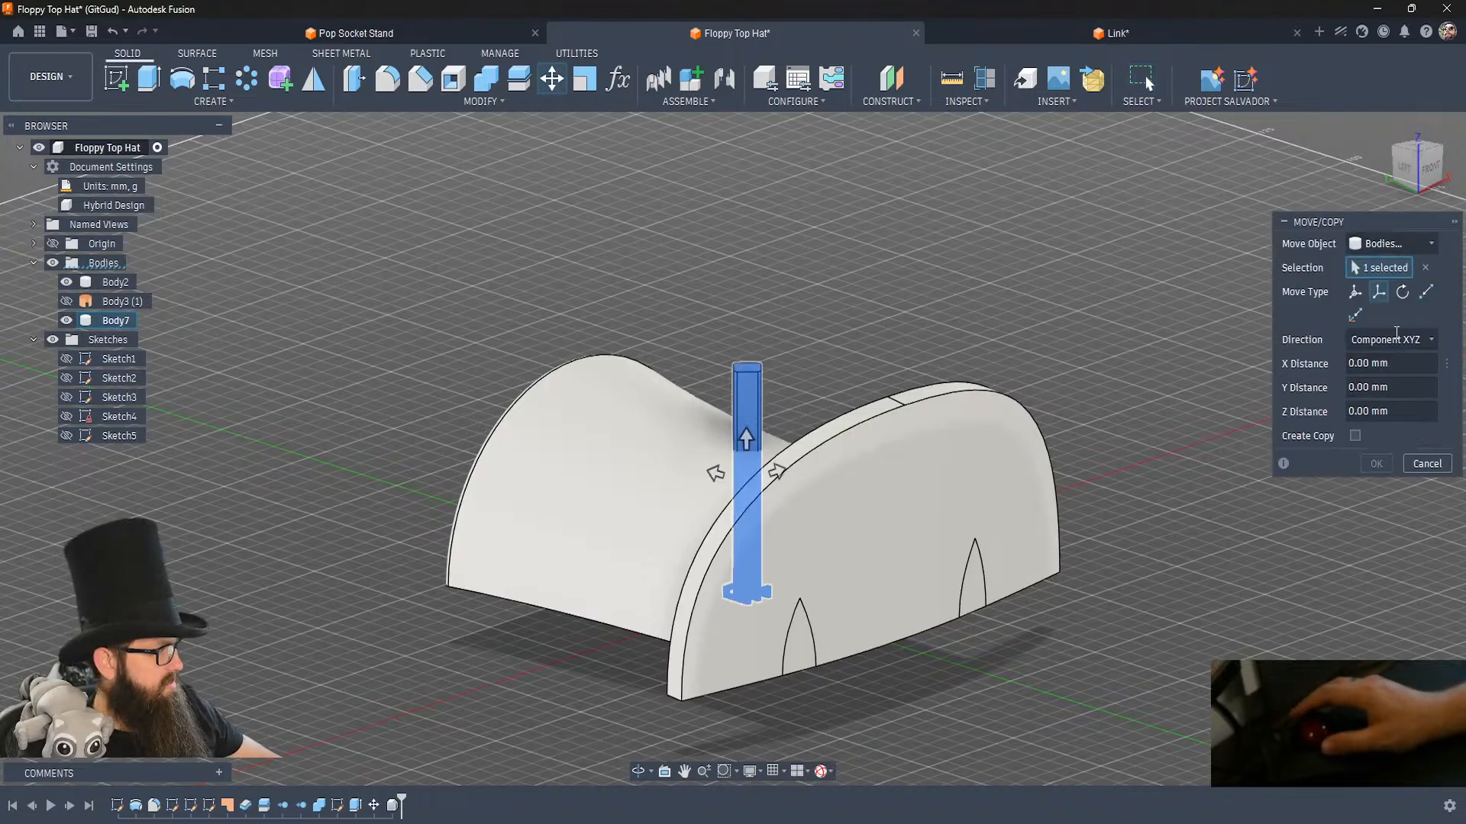
left_click(1403, 294)
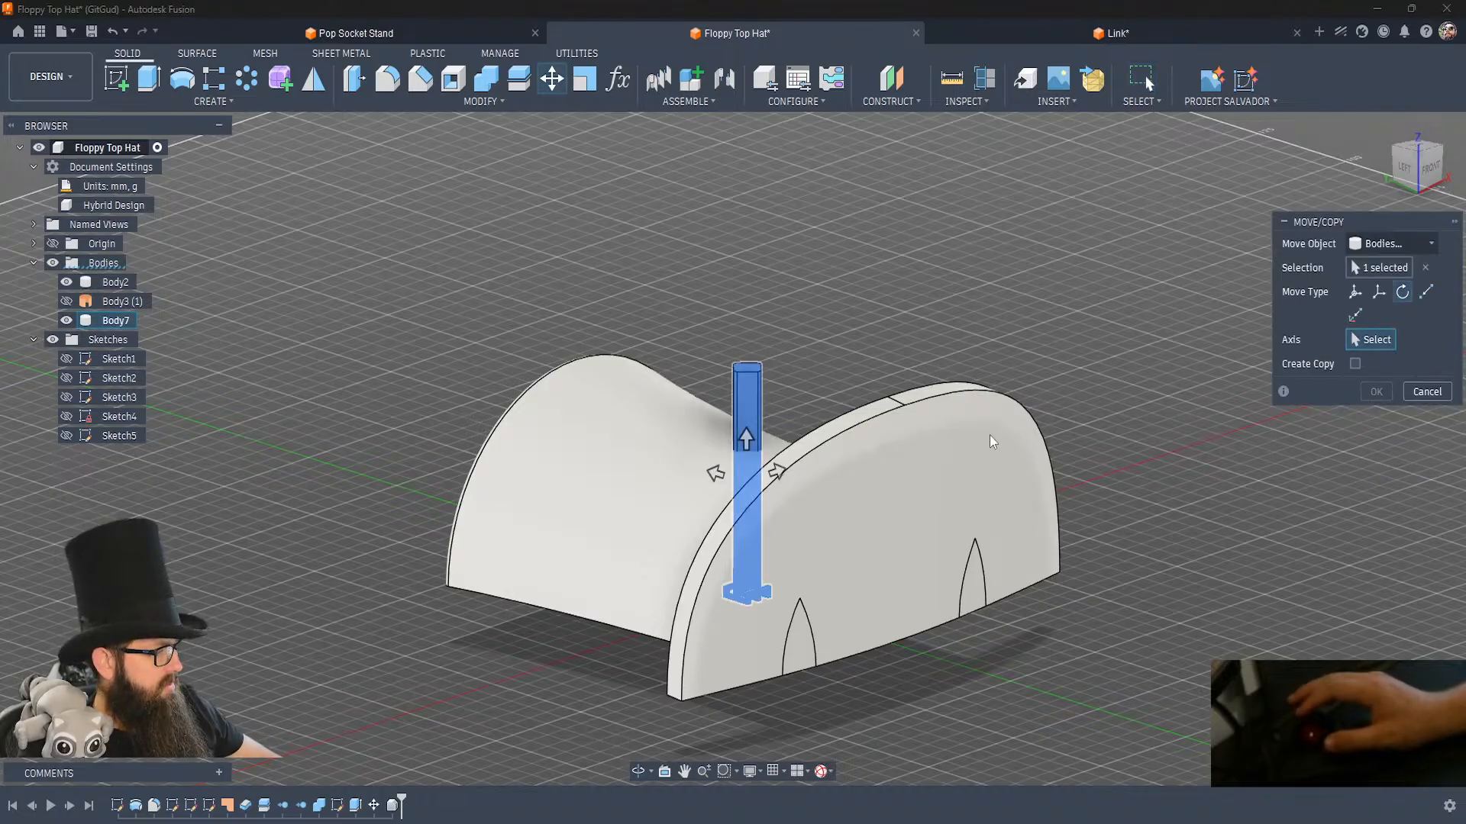
left_click(53, 243)
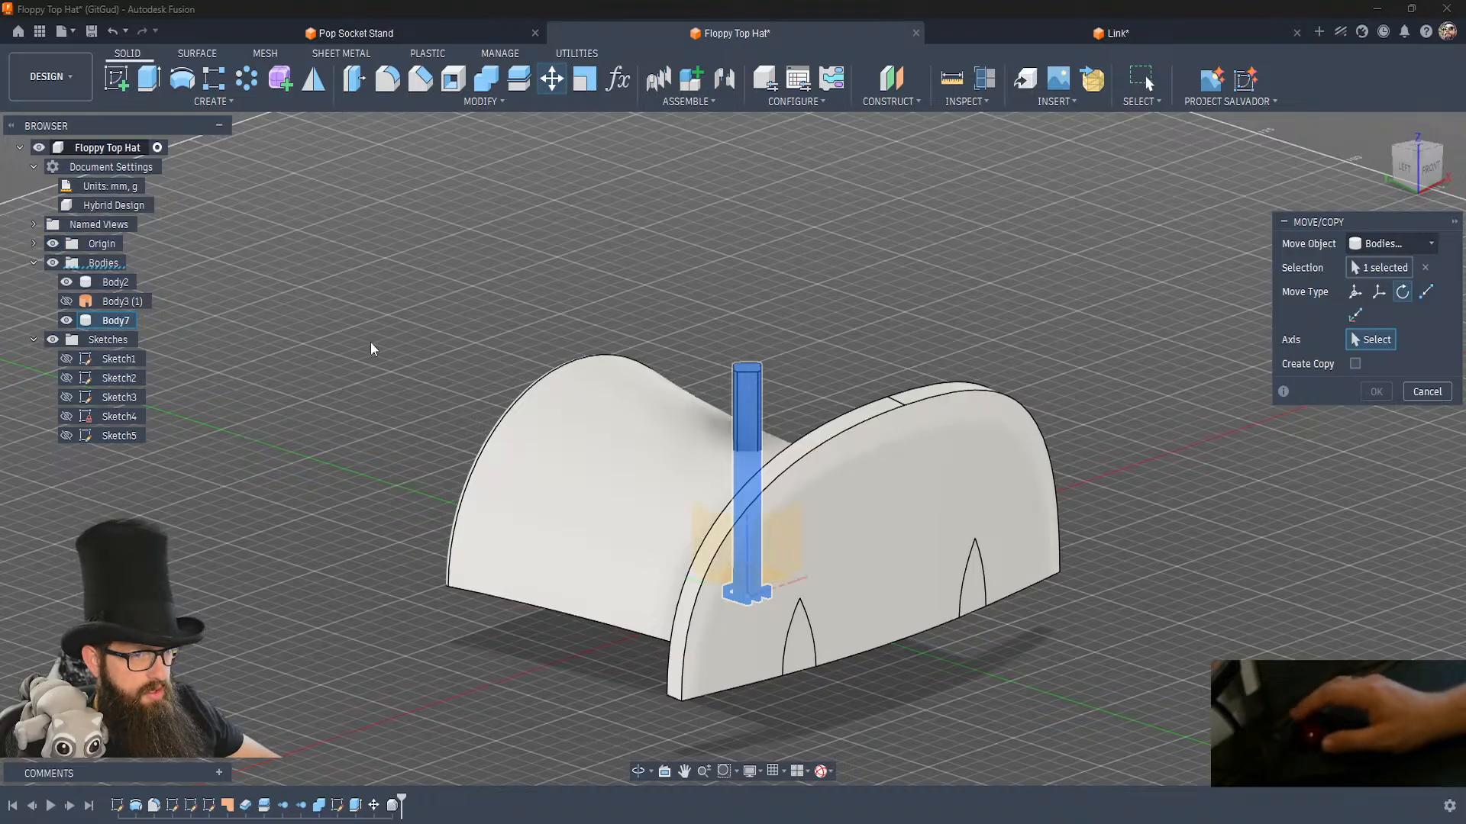
left_click(750, 560)
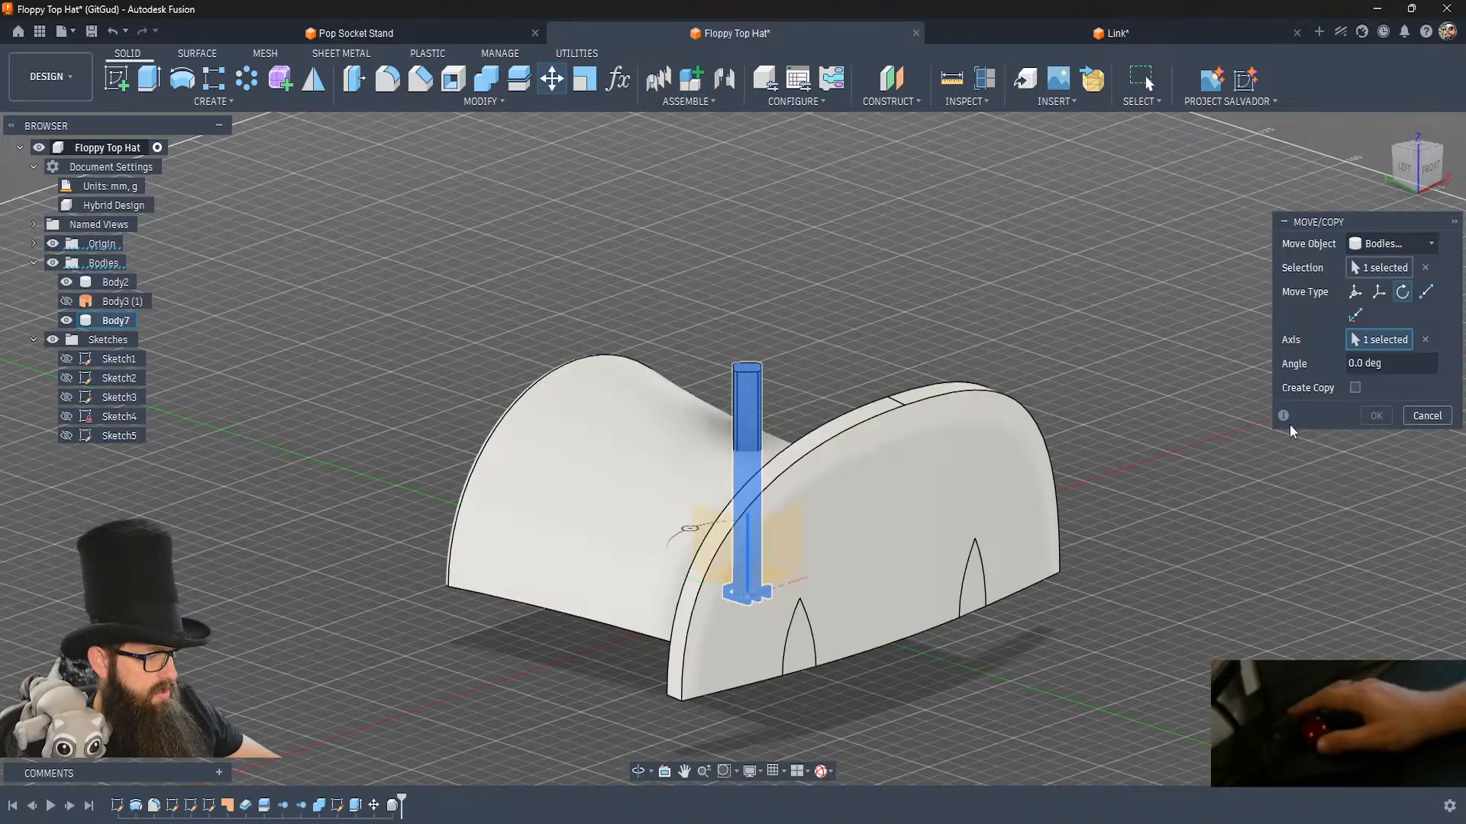
type("45")
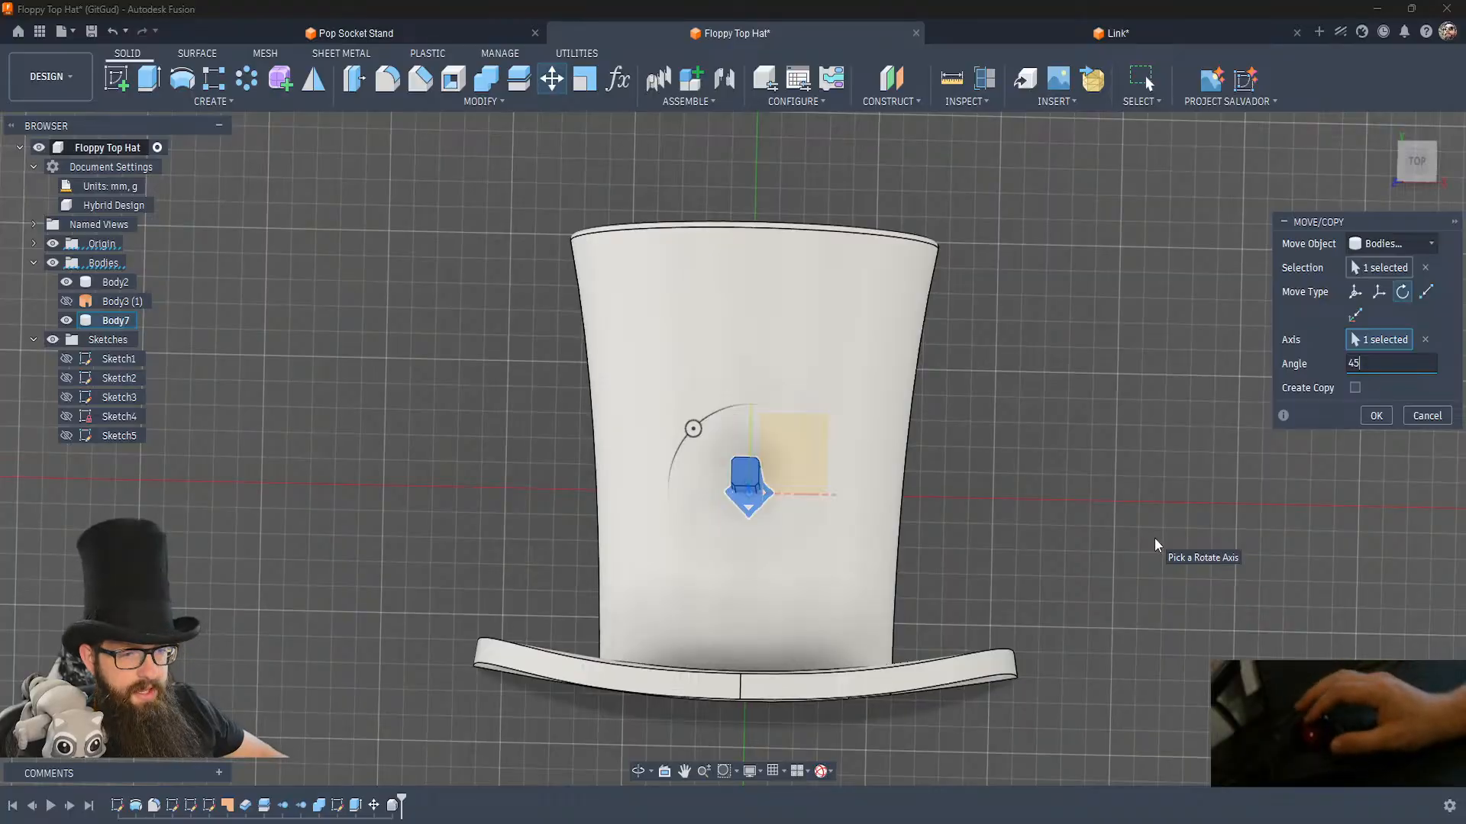
left_click(1372, 416)
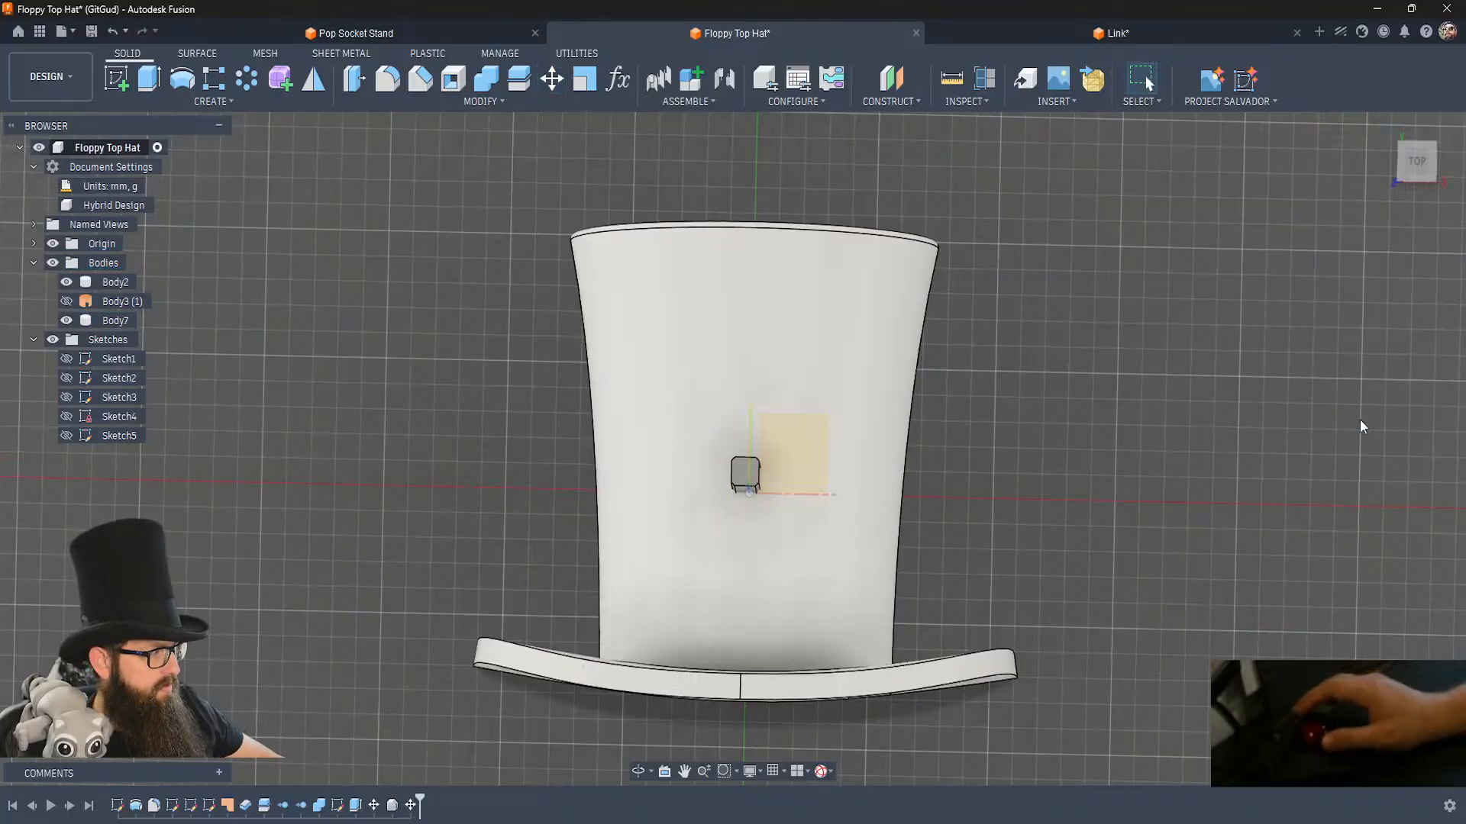
left_click(53, 244)
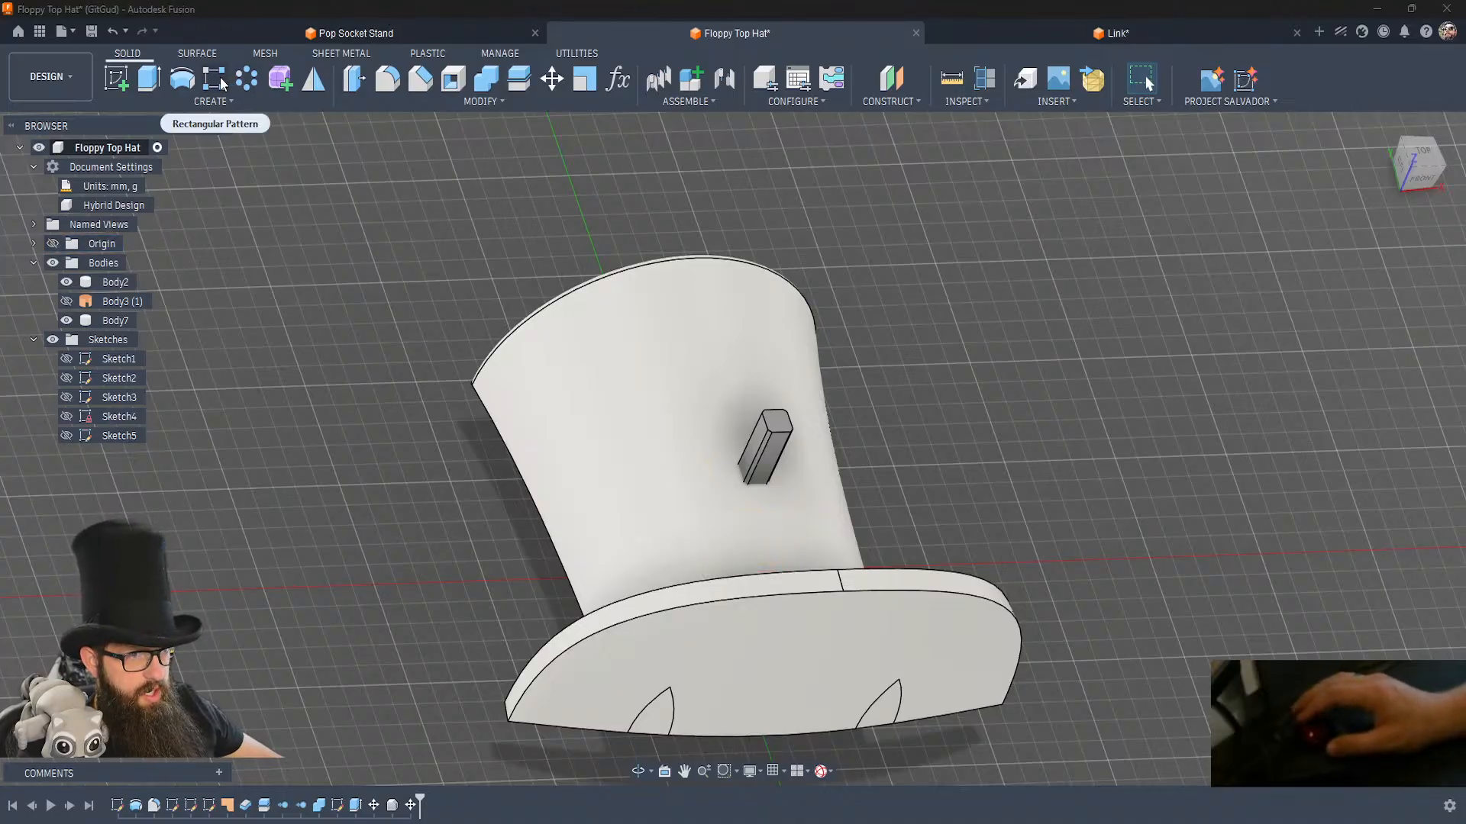
Set up a rectangular pattern of the rotated link body along an edge of its top face.
left_click(247, 81)
left_click(767, 455)
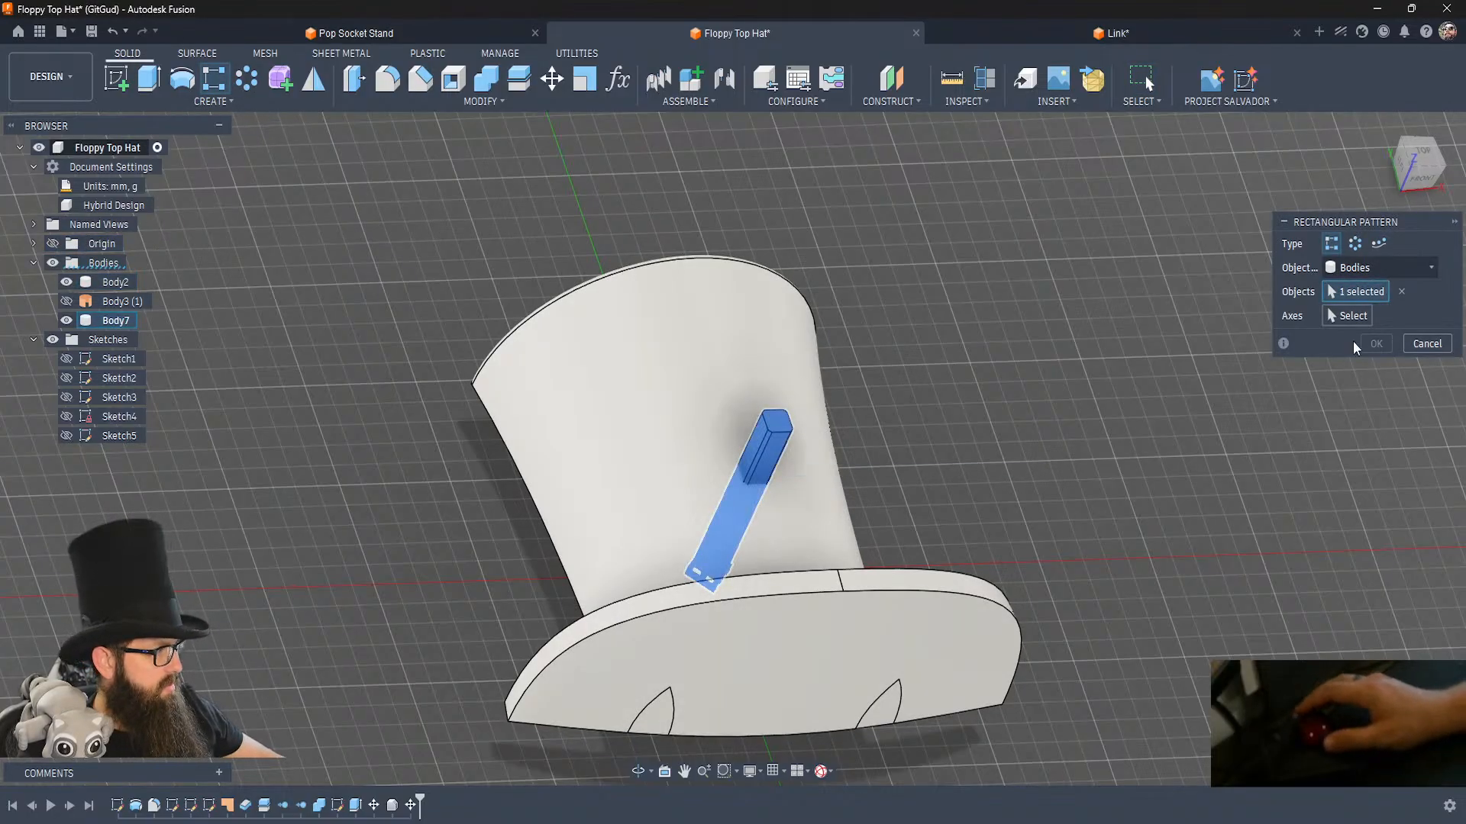
left_click(794, 429)
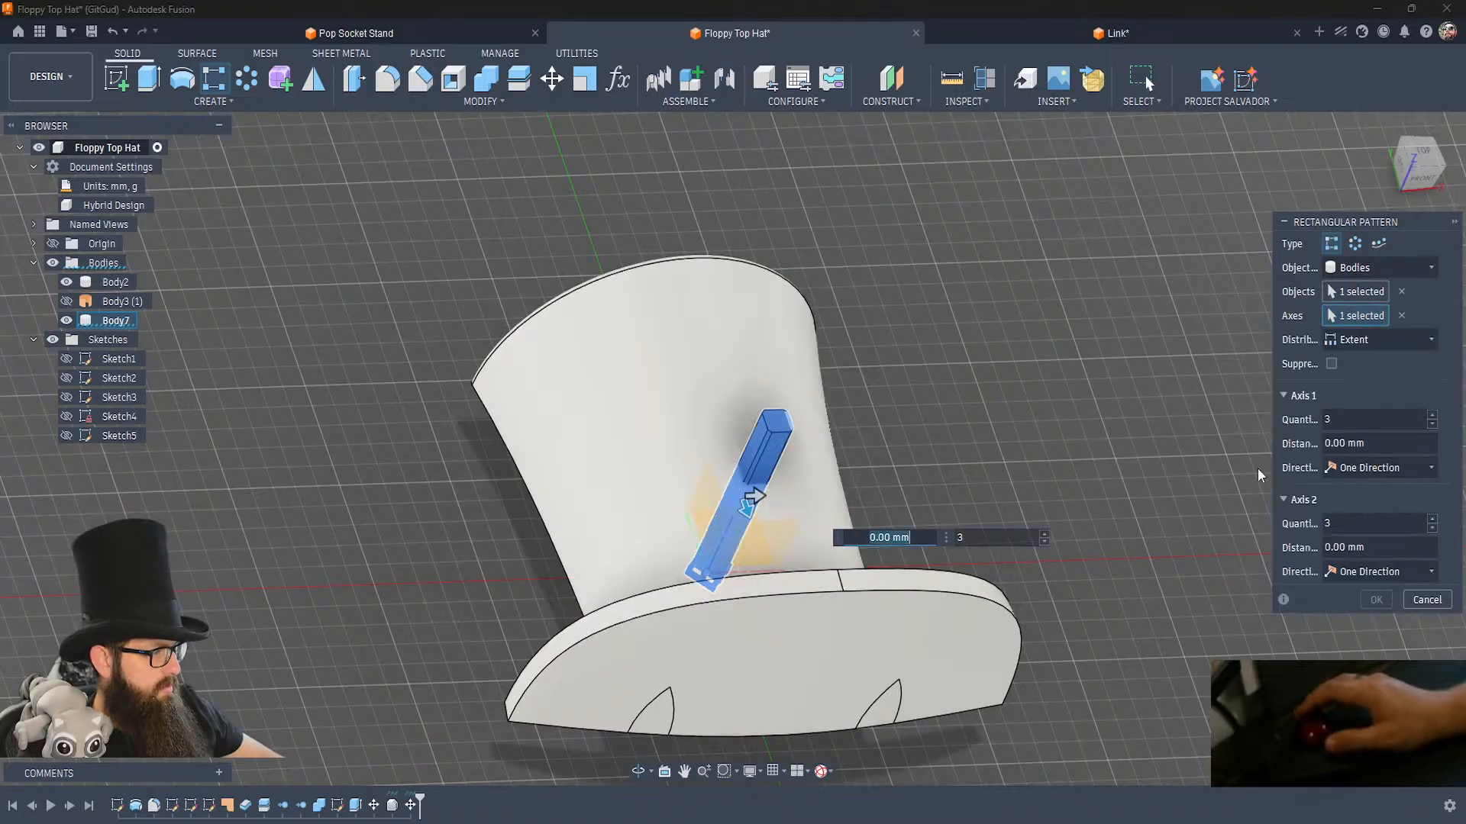
Make both pattern axis directions Symmetric and set the distribution to Spacing.
left_click(1394, 467)
left_click(1385, 516)
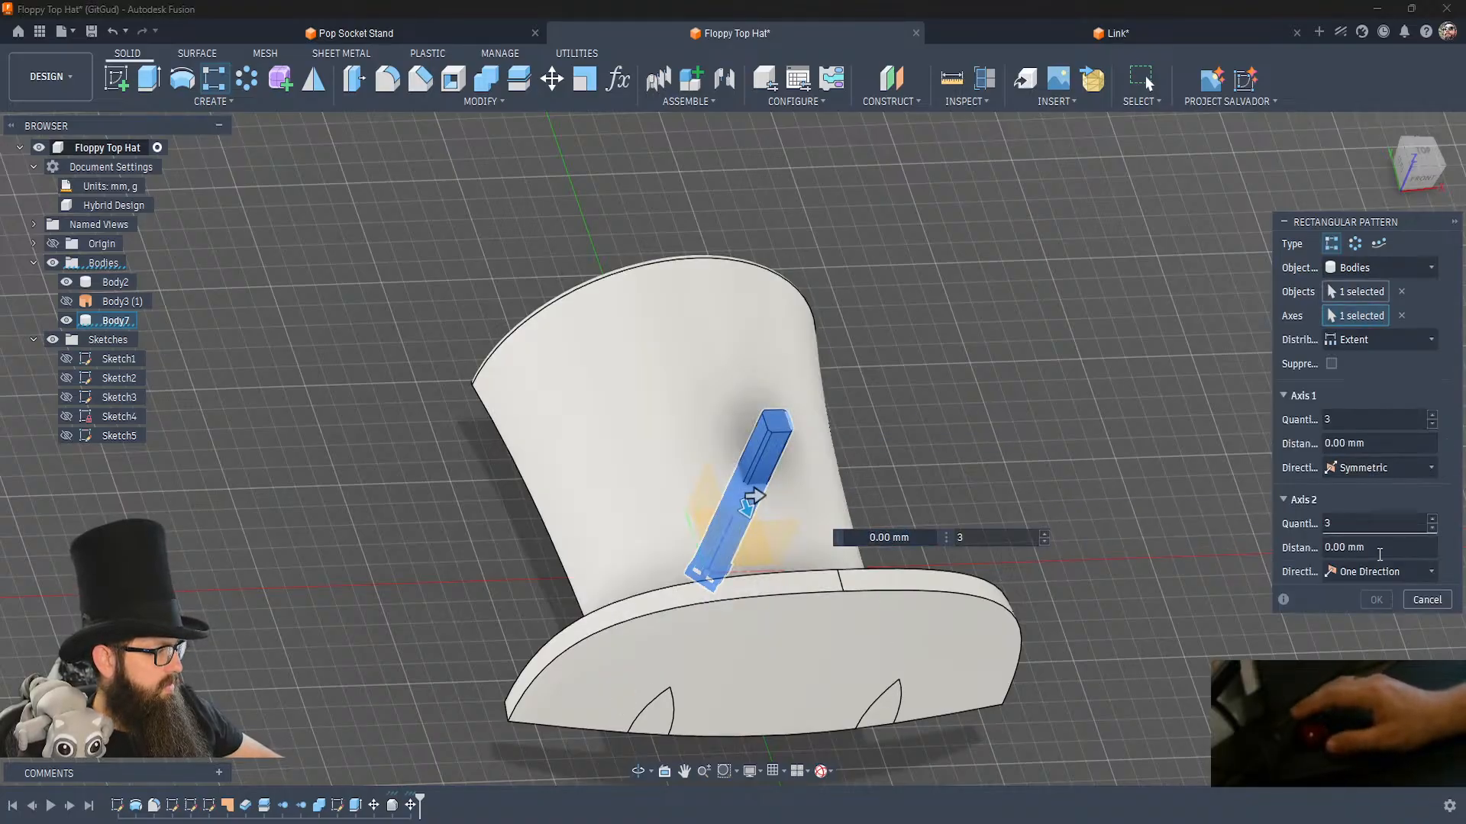
left_click(1372, 579)
left_click(1371, 617)
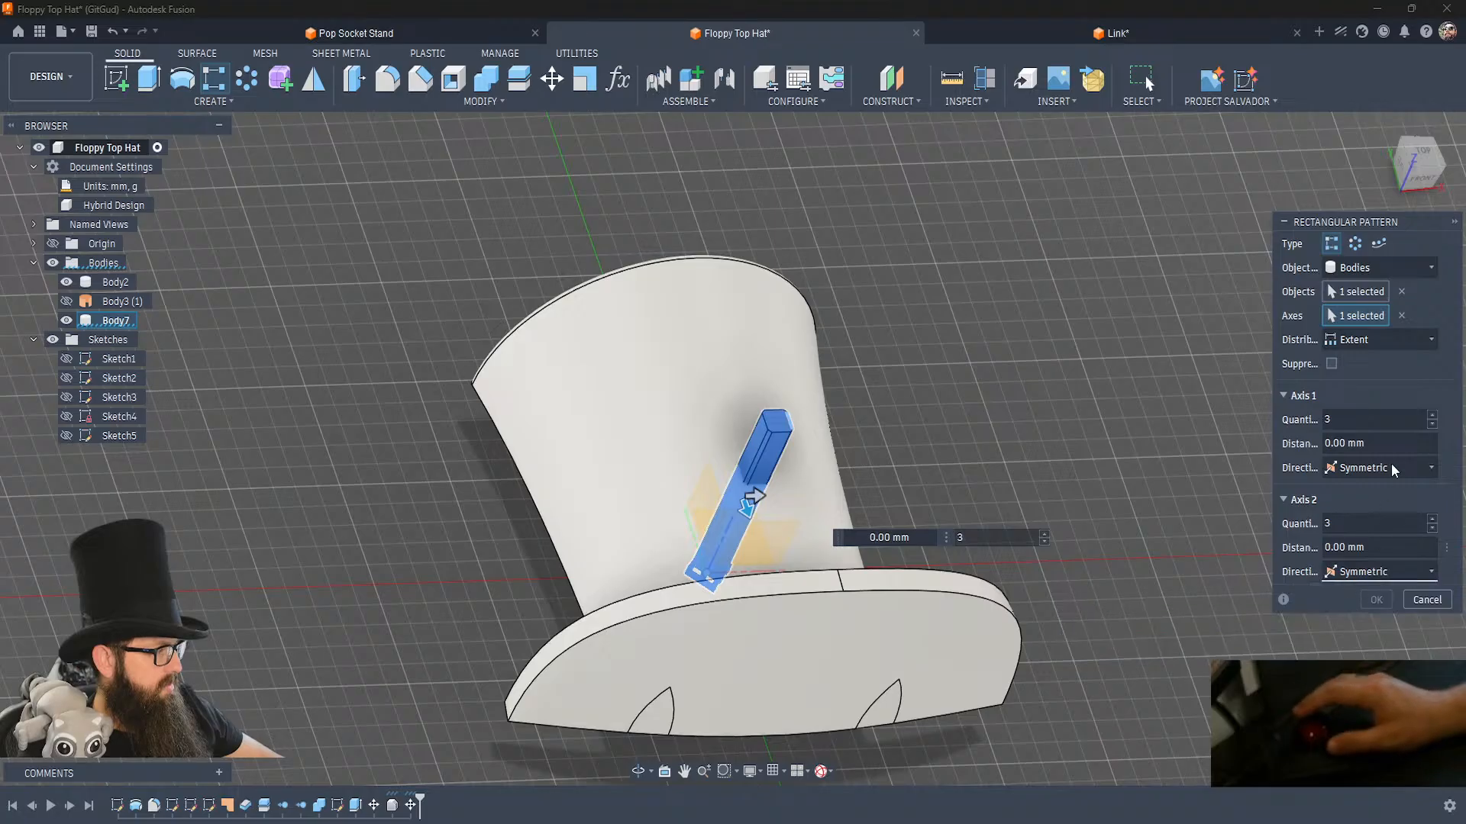
left_click(1399, 342)
left_click(1367, 384)
Set the distance of both pattern axes to ((4.5^2)+(4.5^2))^(1/2).
left_click(1375, 441)
key("ctrl+v")
left_click(1384, 548)
key("ctrl+v")
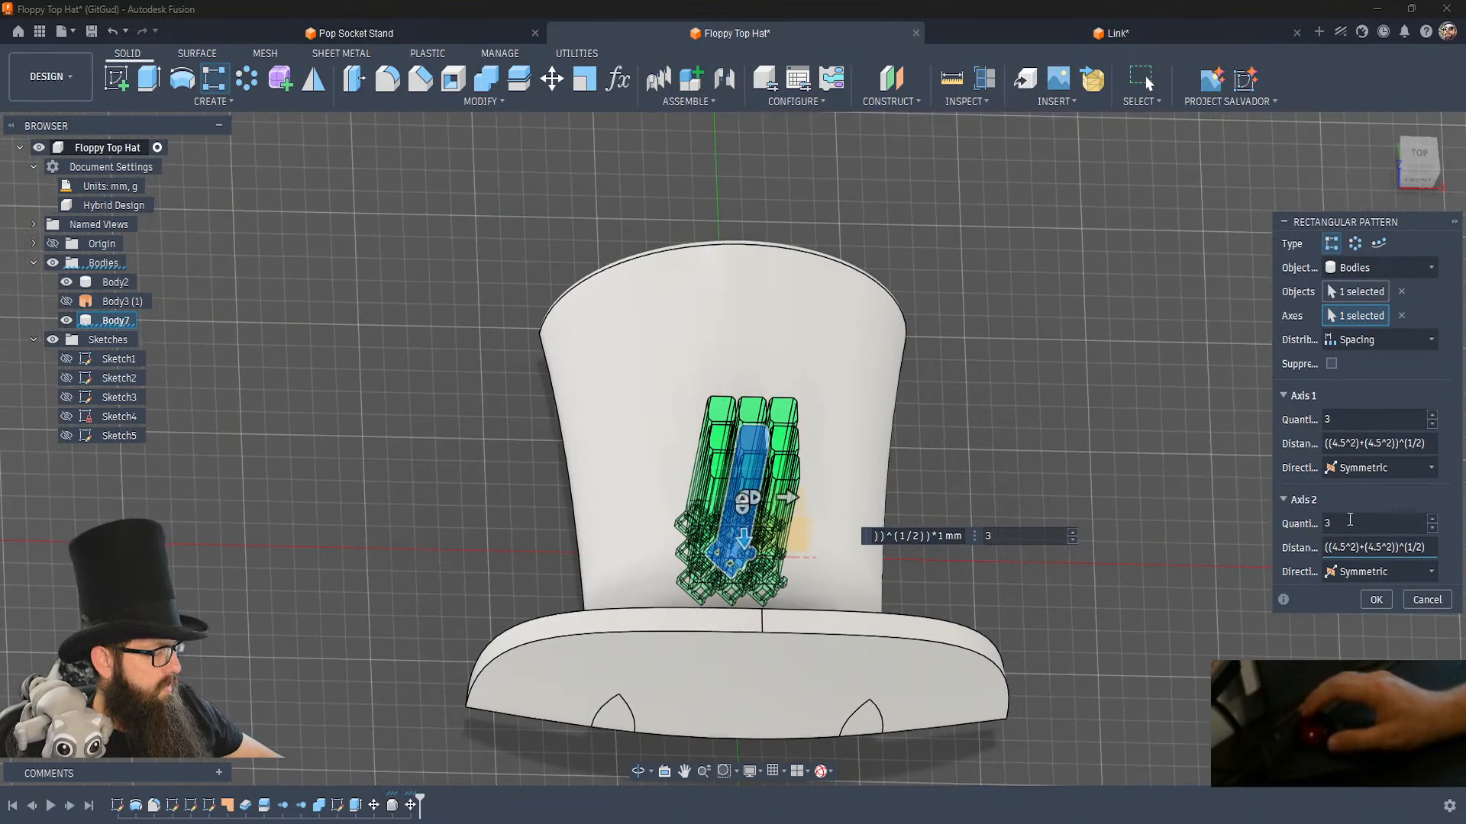
Set the pattern quantity to 13 on Axis 2 and 17 on Axis 1, and create the link pattern.
double_click(1371, 522)
type("11")
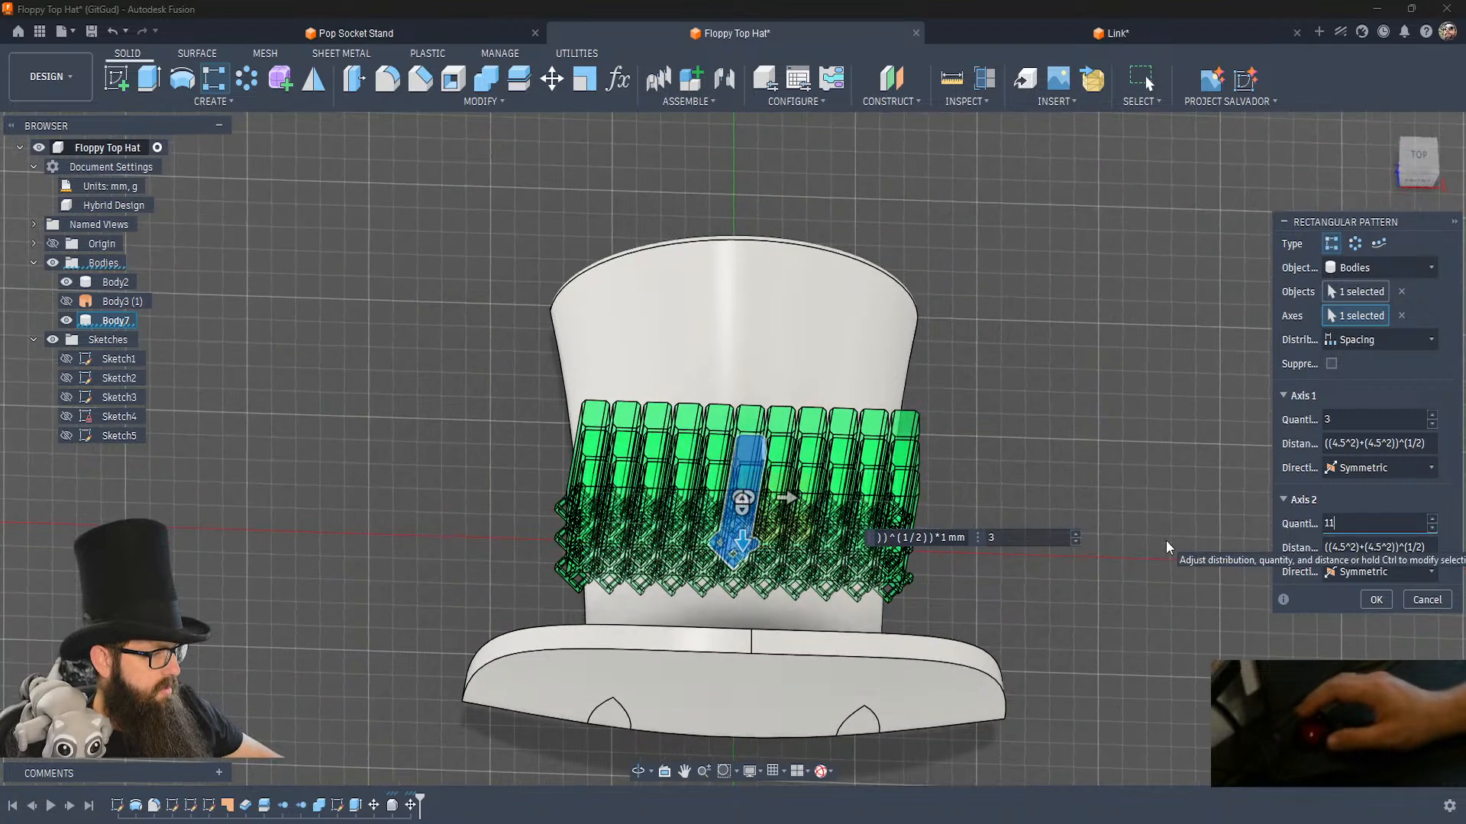
double_click(1361, 514)
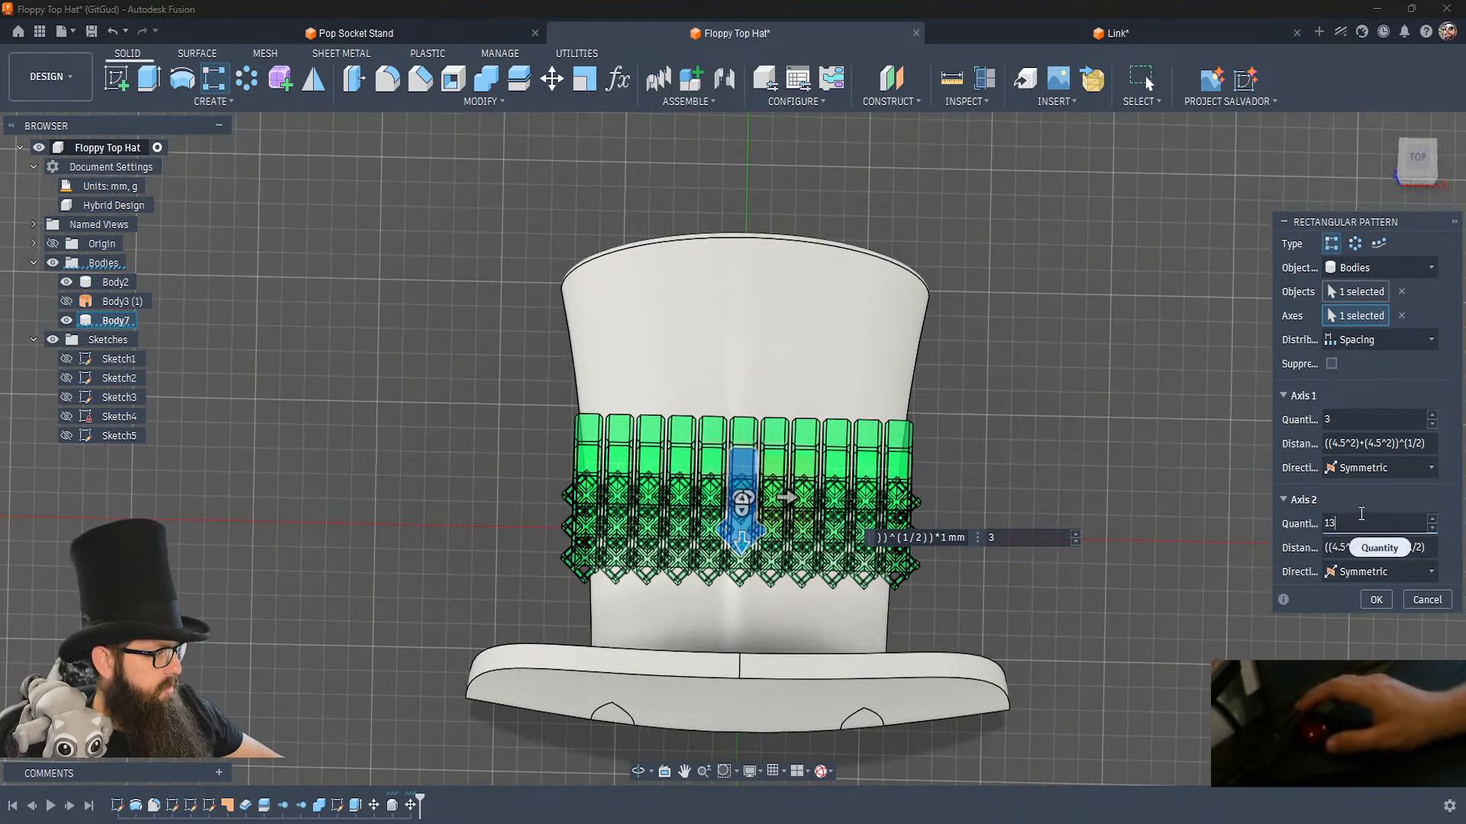
type("13")
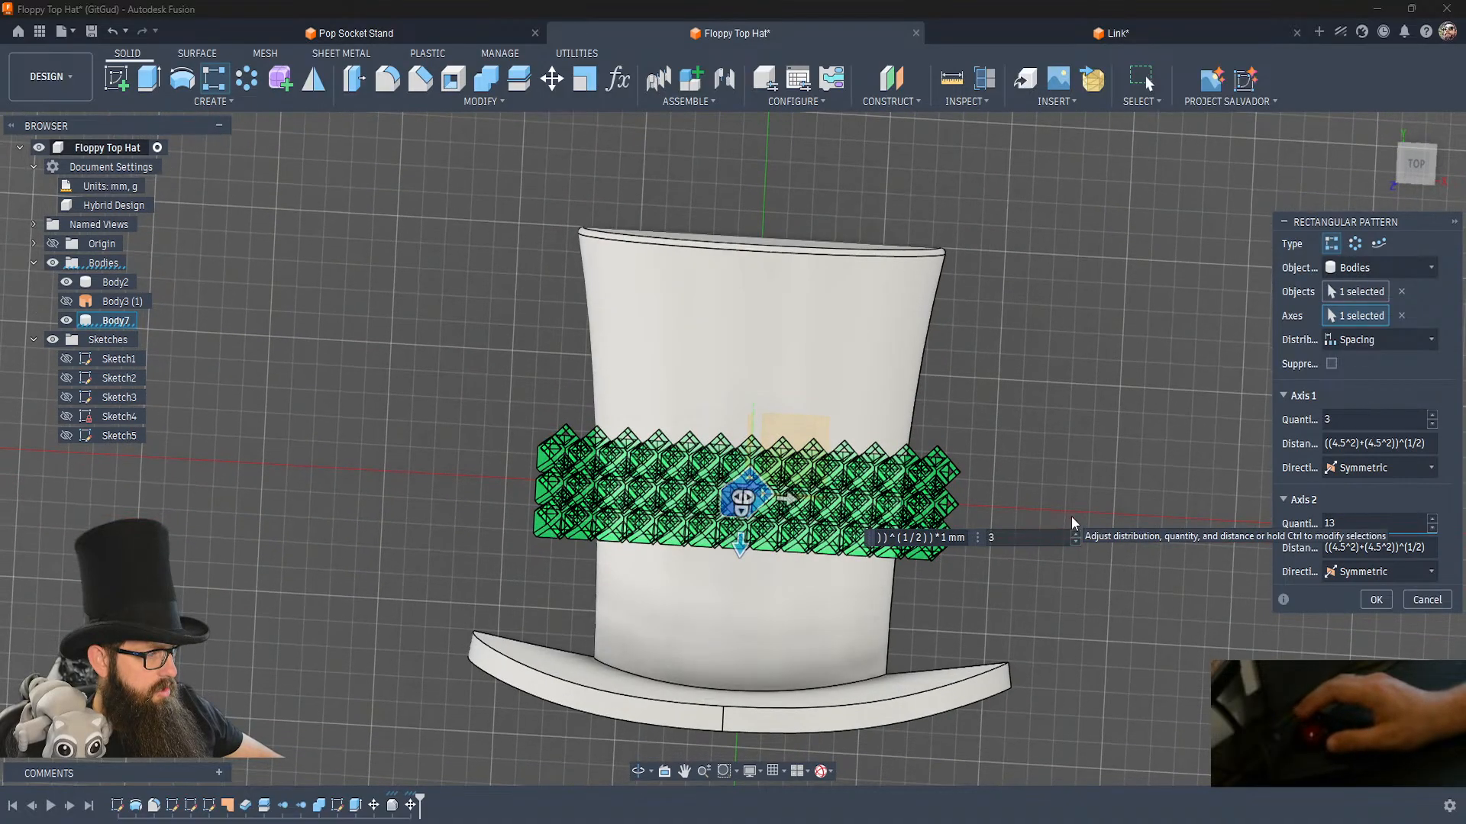
left_click(1370, 418)
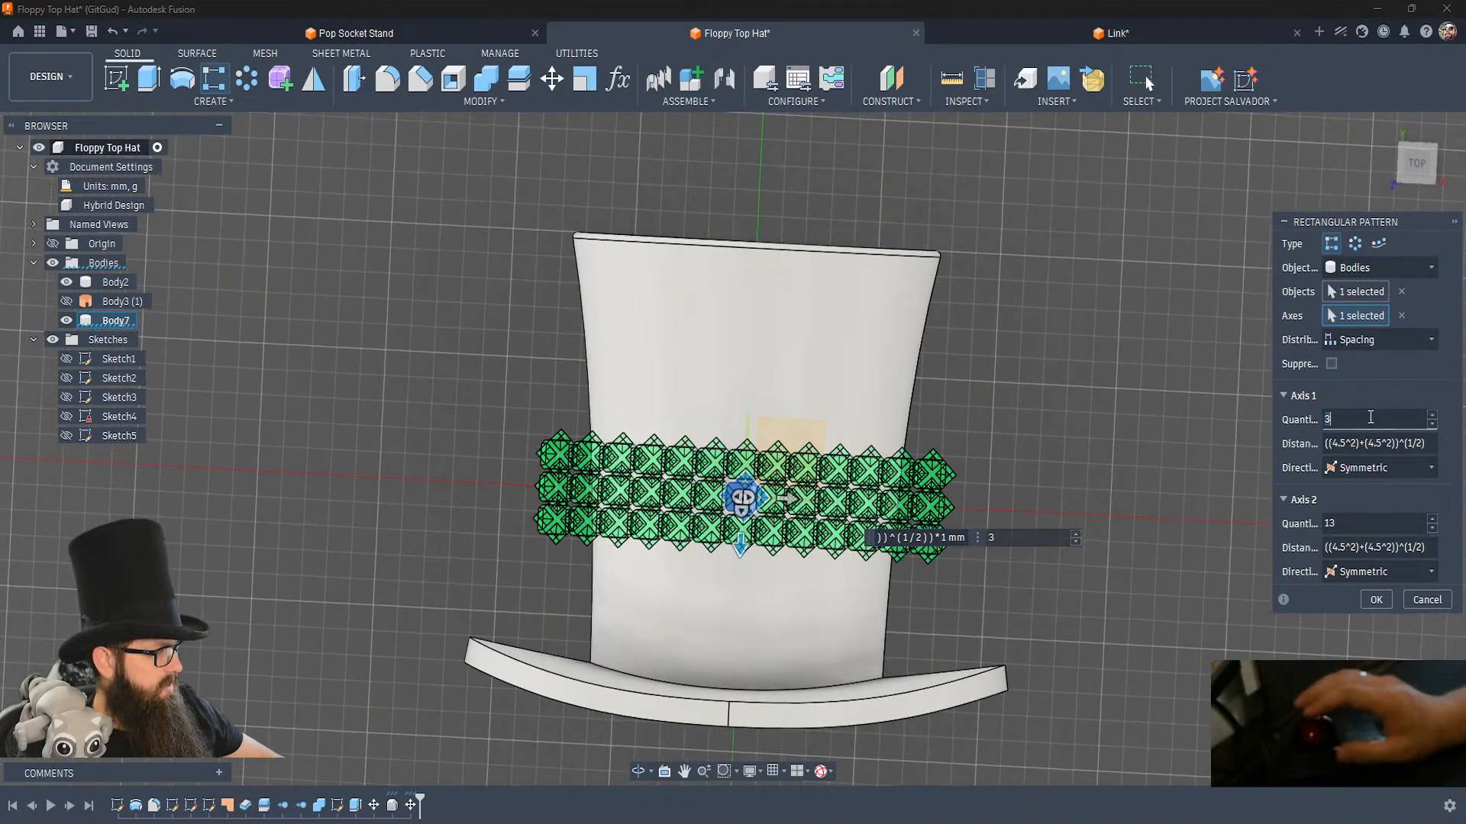
key("BackSpace")
type("17")
key("Tab")
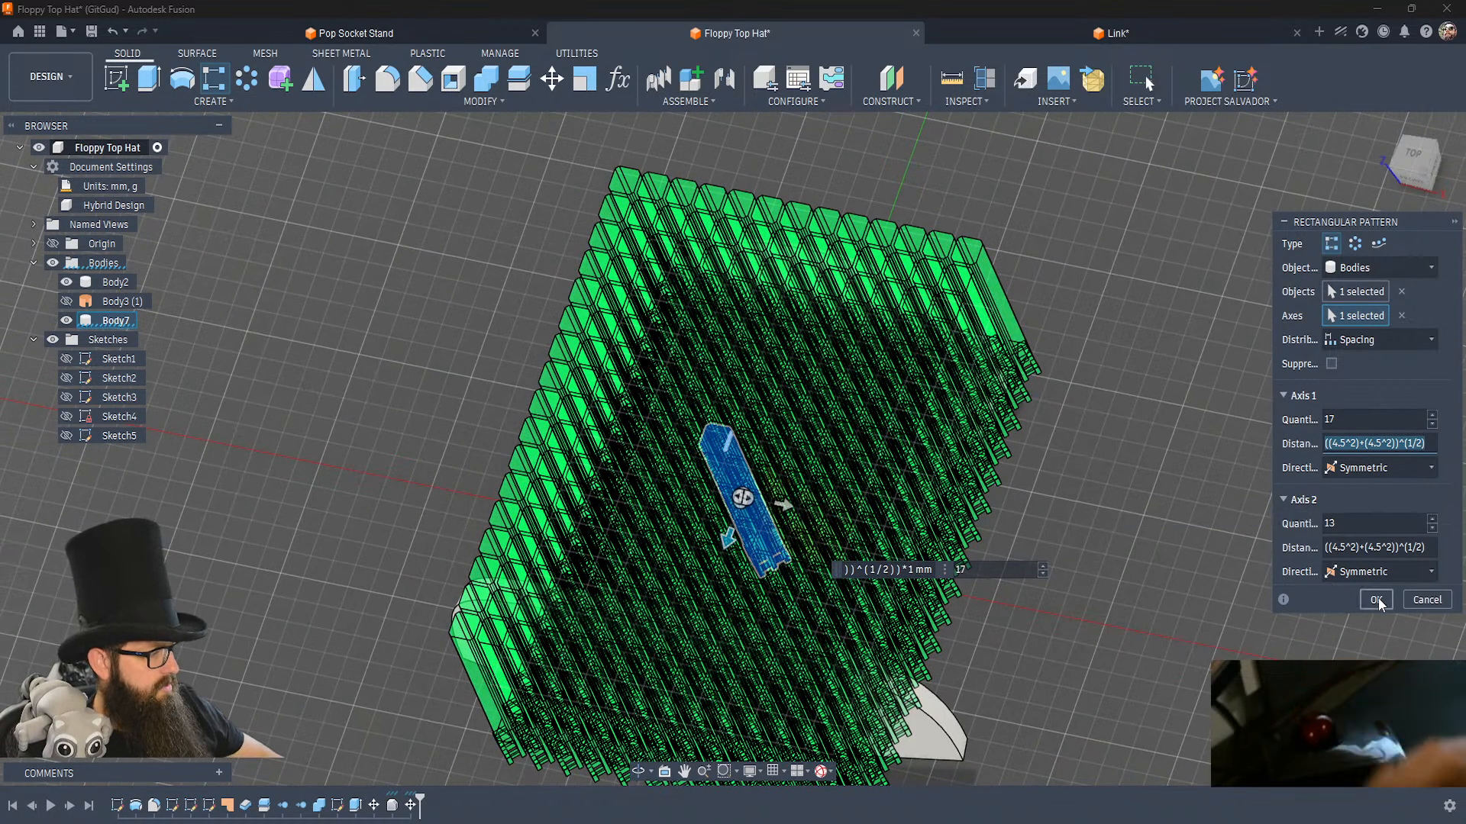
left_click(1377, 597)
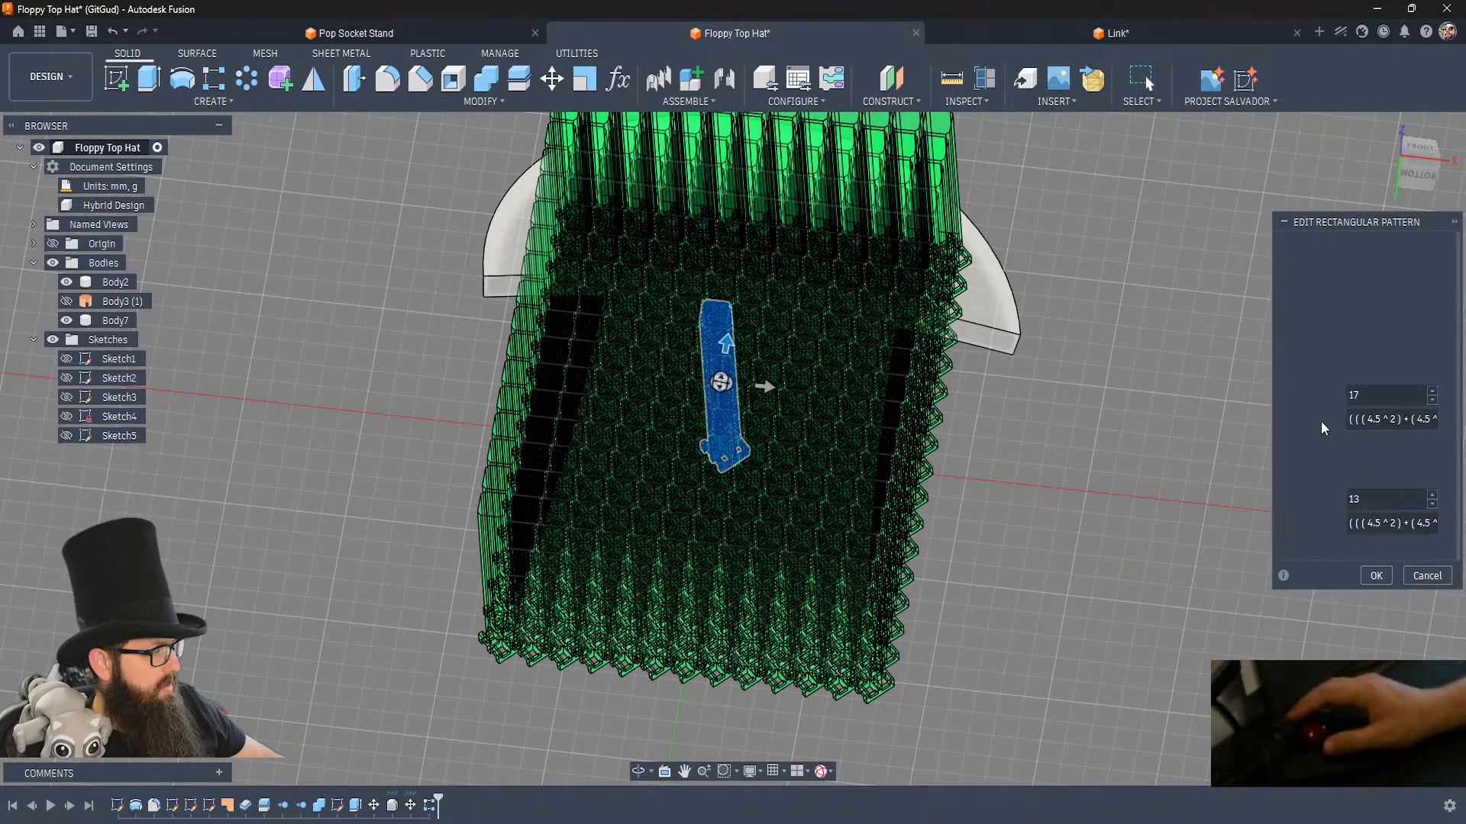
Edit the link pattern to a quantity of 9 on Axis 2 and 15 on Axis 1.
left_click(1372, 500)
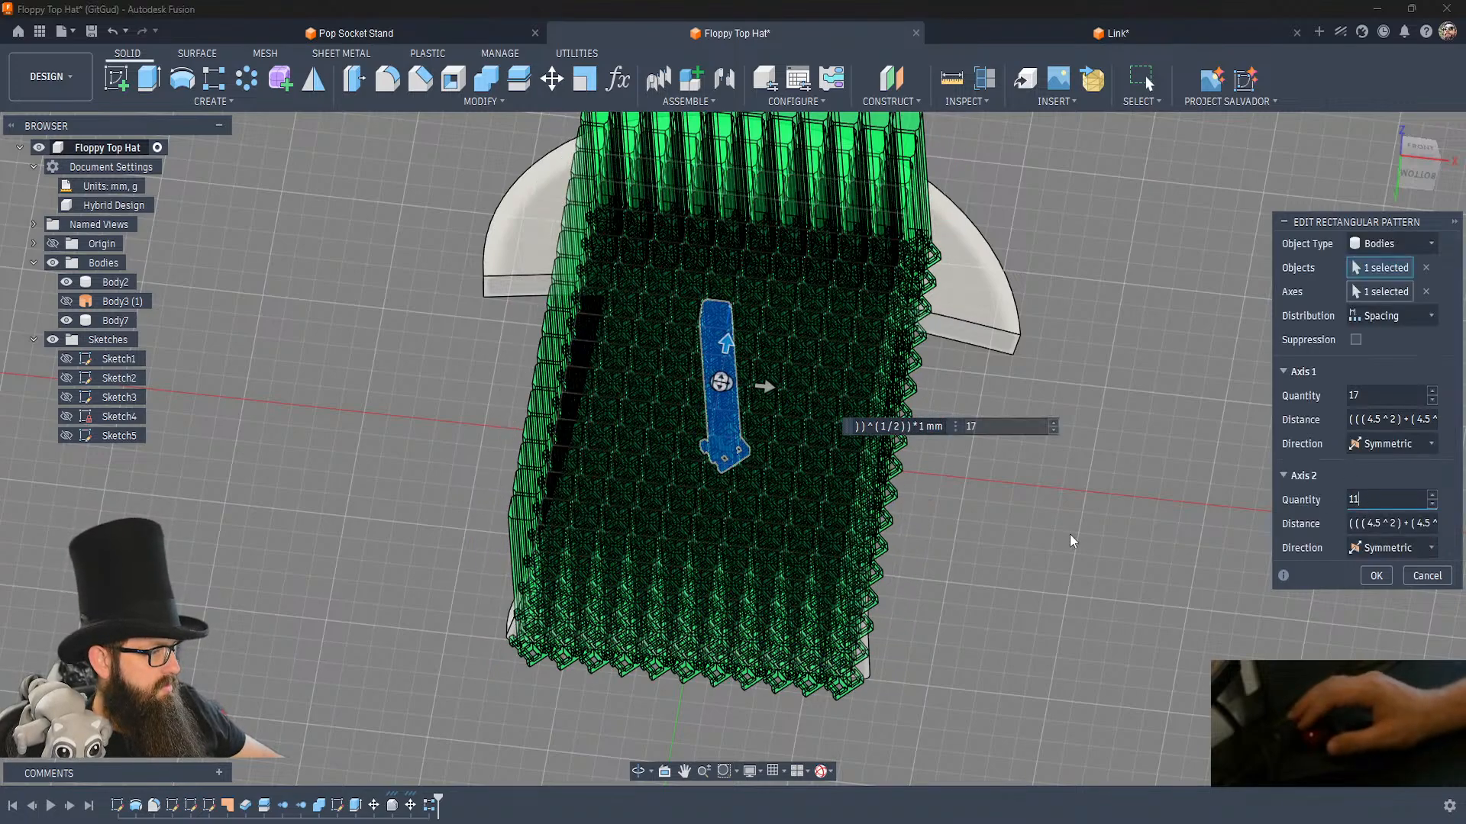
key("BackSpace")
key("BackSpace")
type("9")
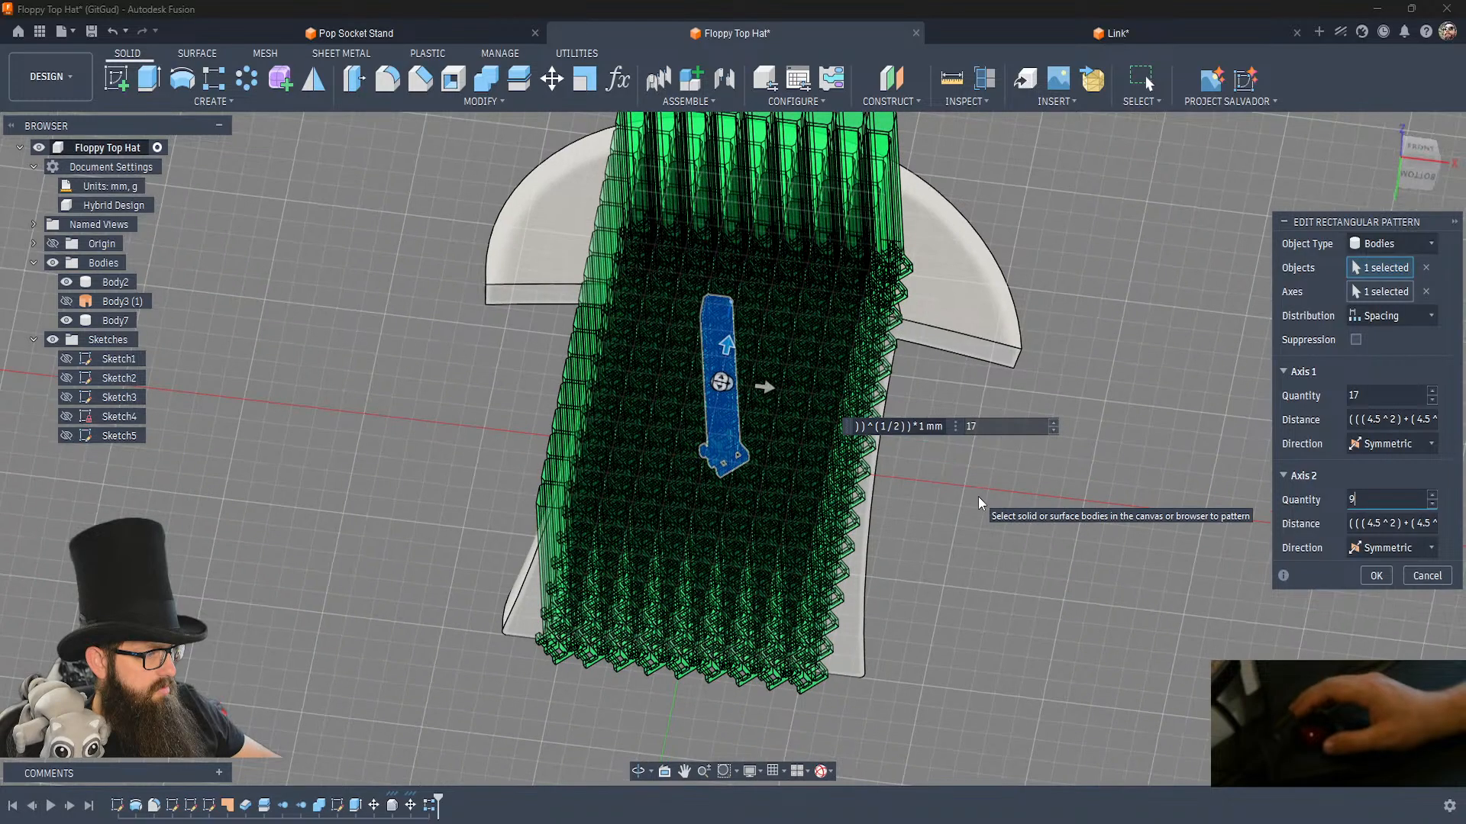
middle_click_drag(978, 496, 1064, 465, "shift")
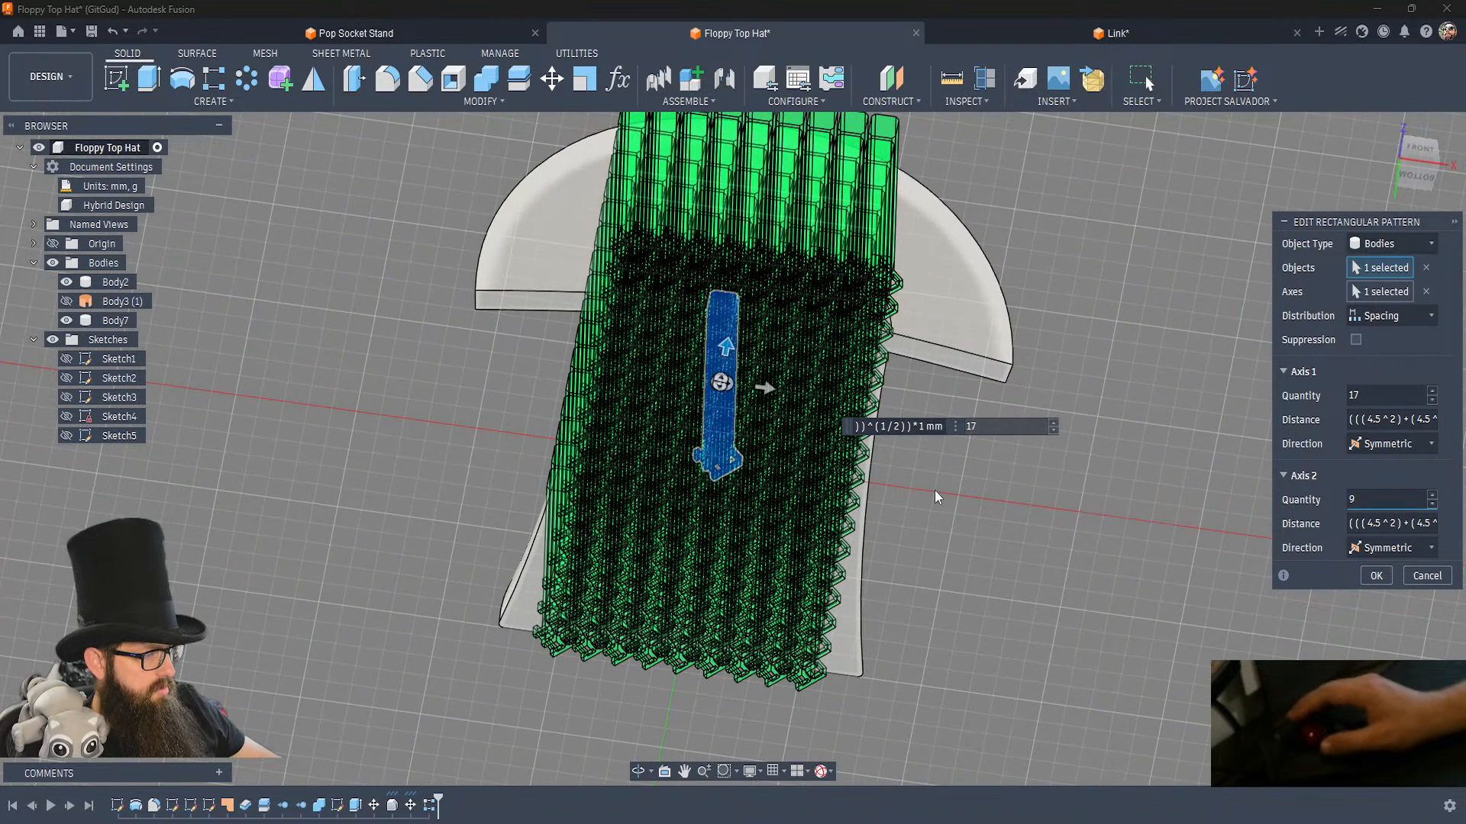
left_click(1377, 397)
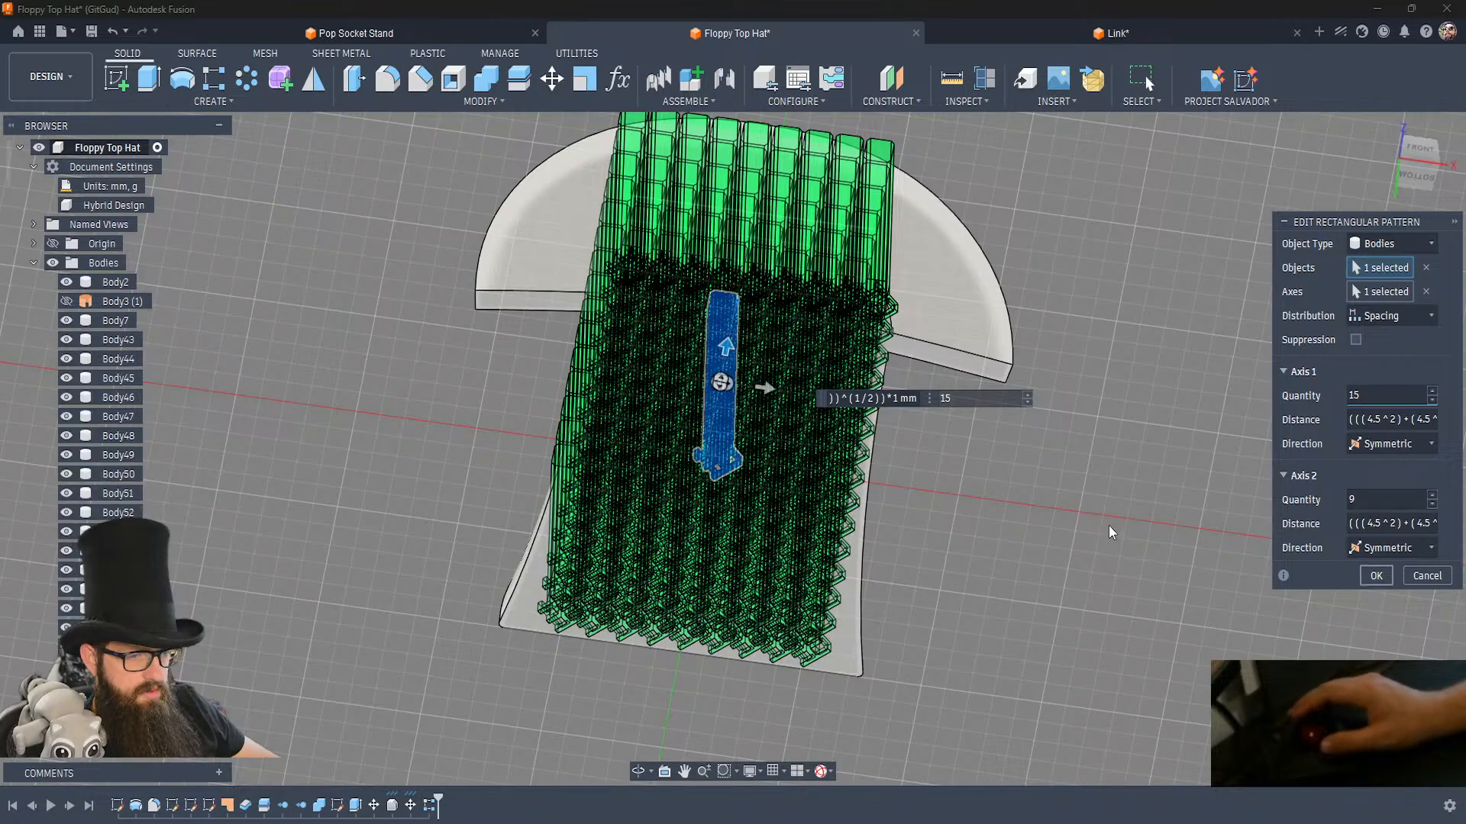
key("Return")
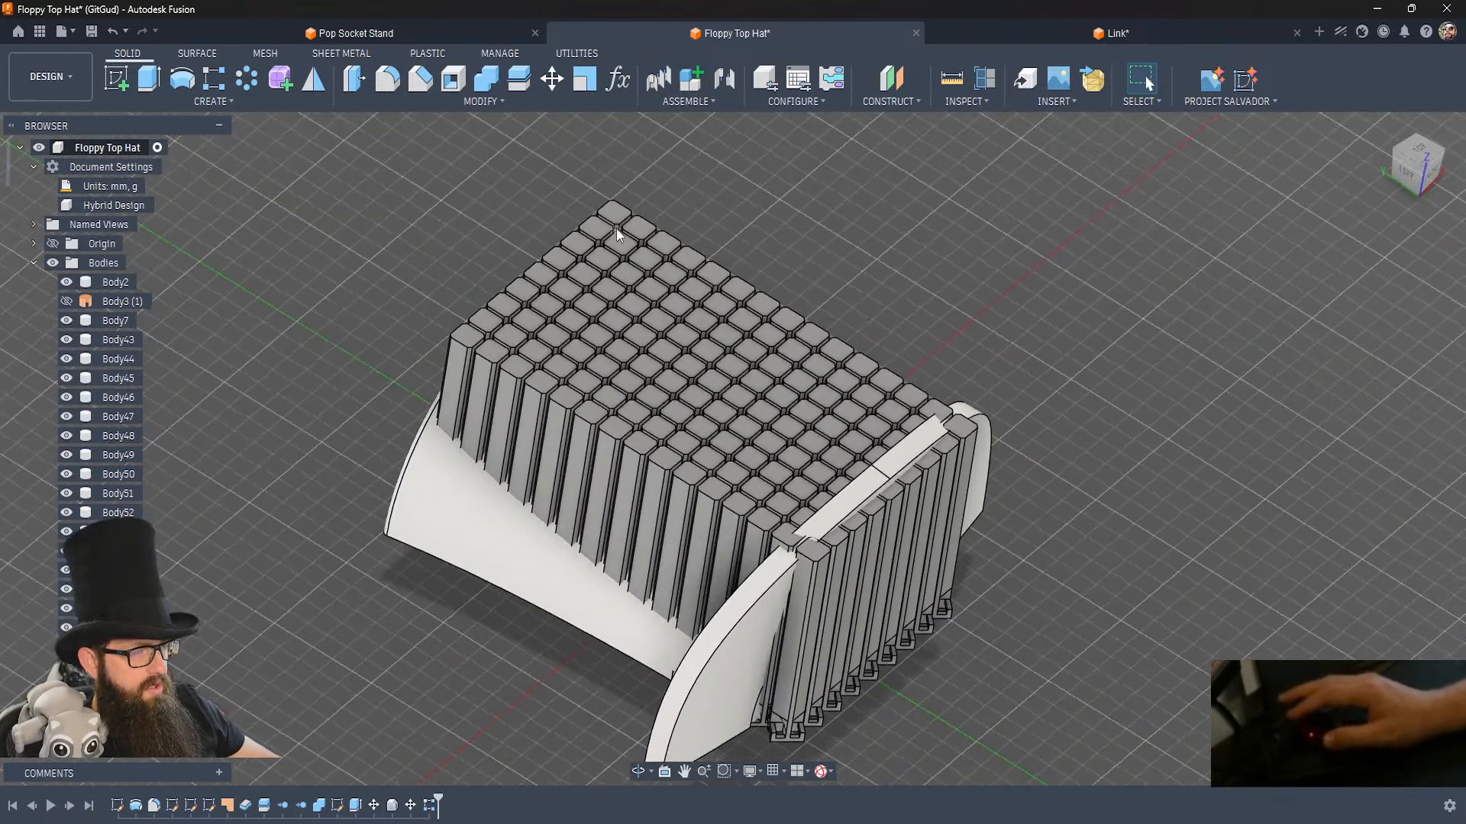
Scale the half-hat body uniformly by a factor of 0.75 about the origin point.
left_click(584, 79)
left_click(461, 479)
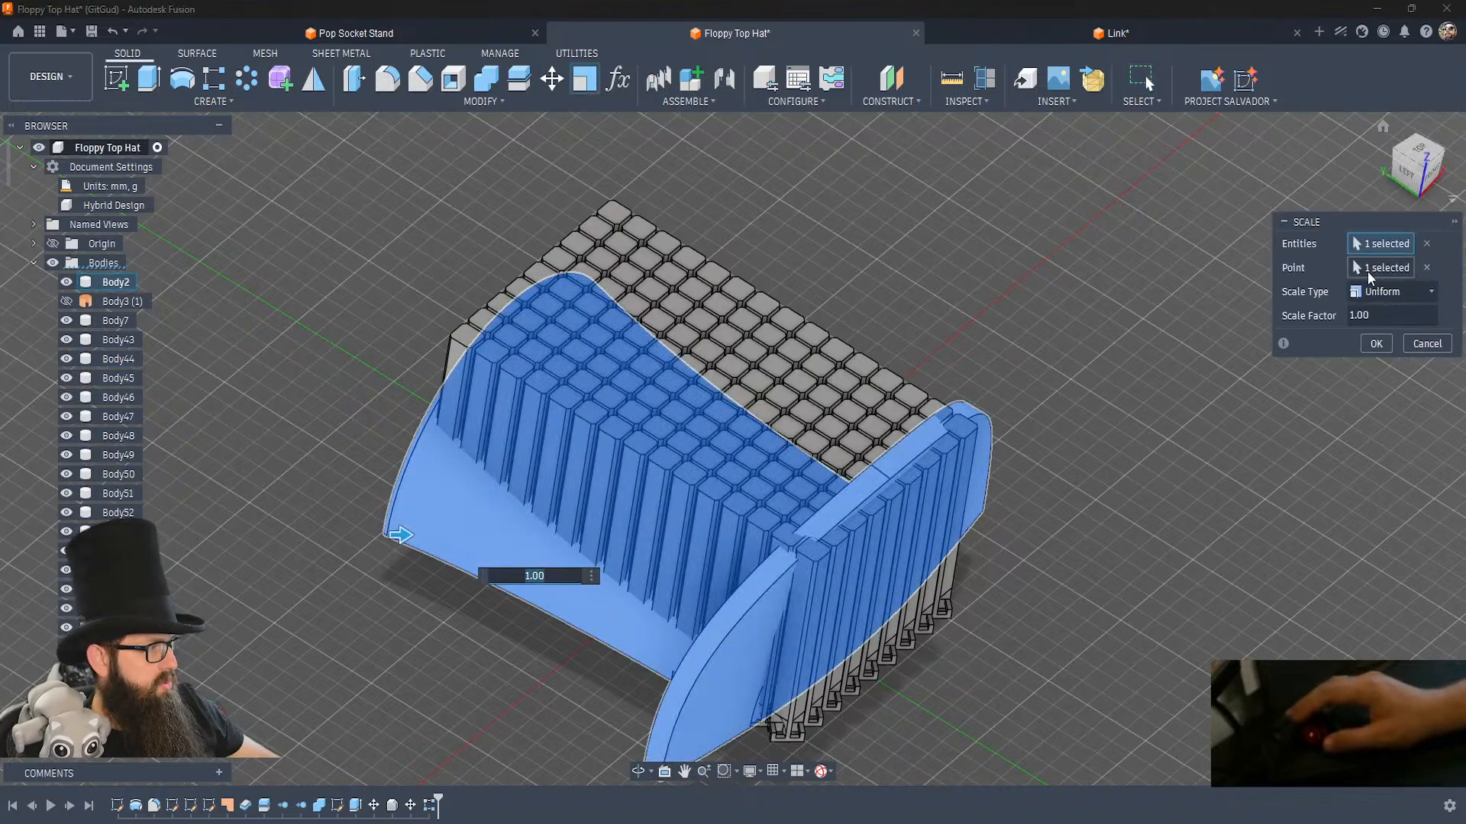
left_click(1427, 268)
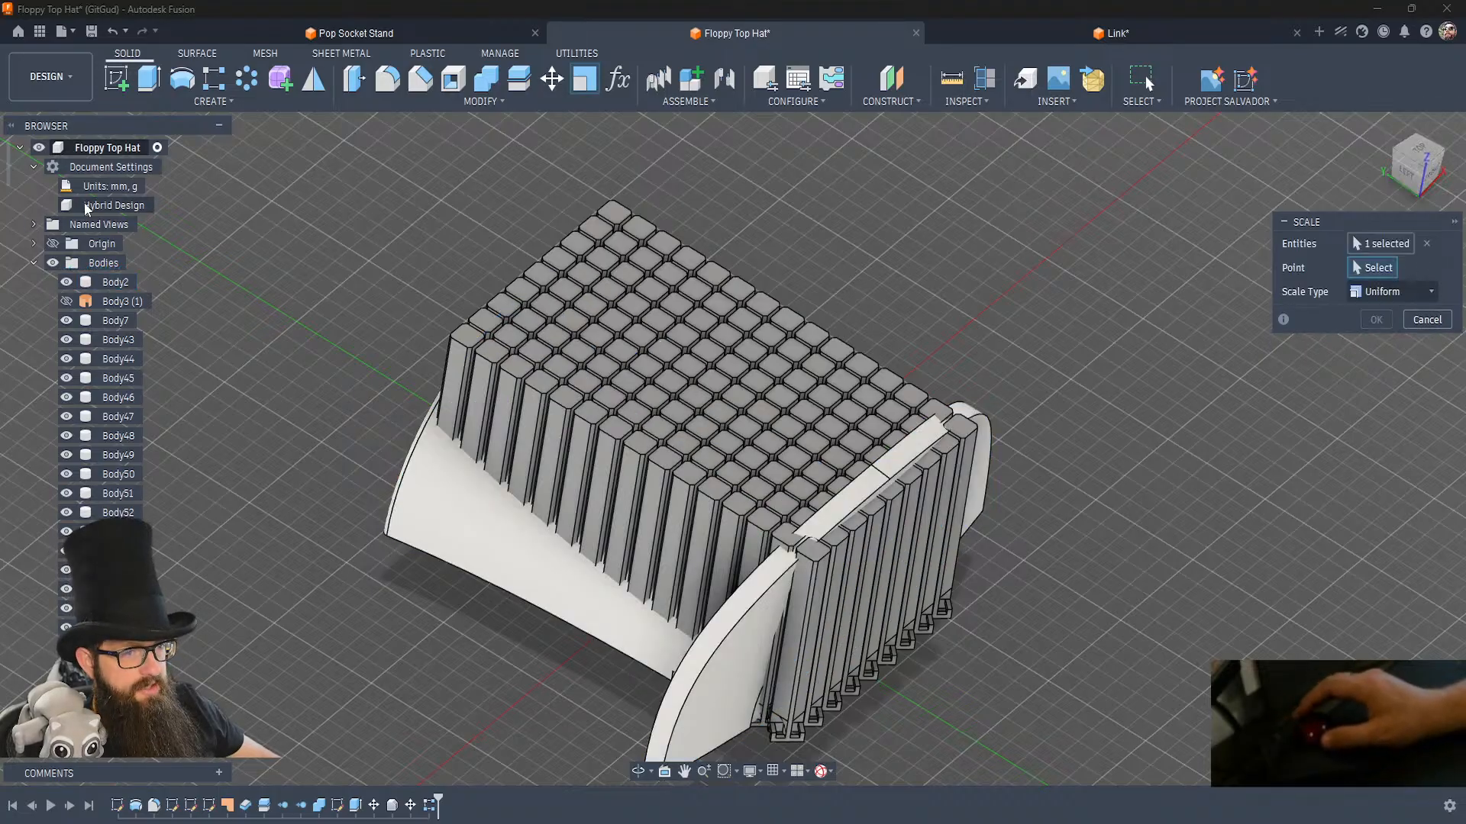
left_click(55, 244)
middle_click_drag(262, 382, 716, 597, "shift")
left_click(701, 577)
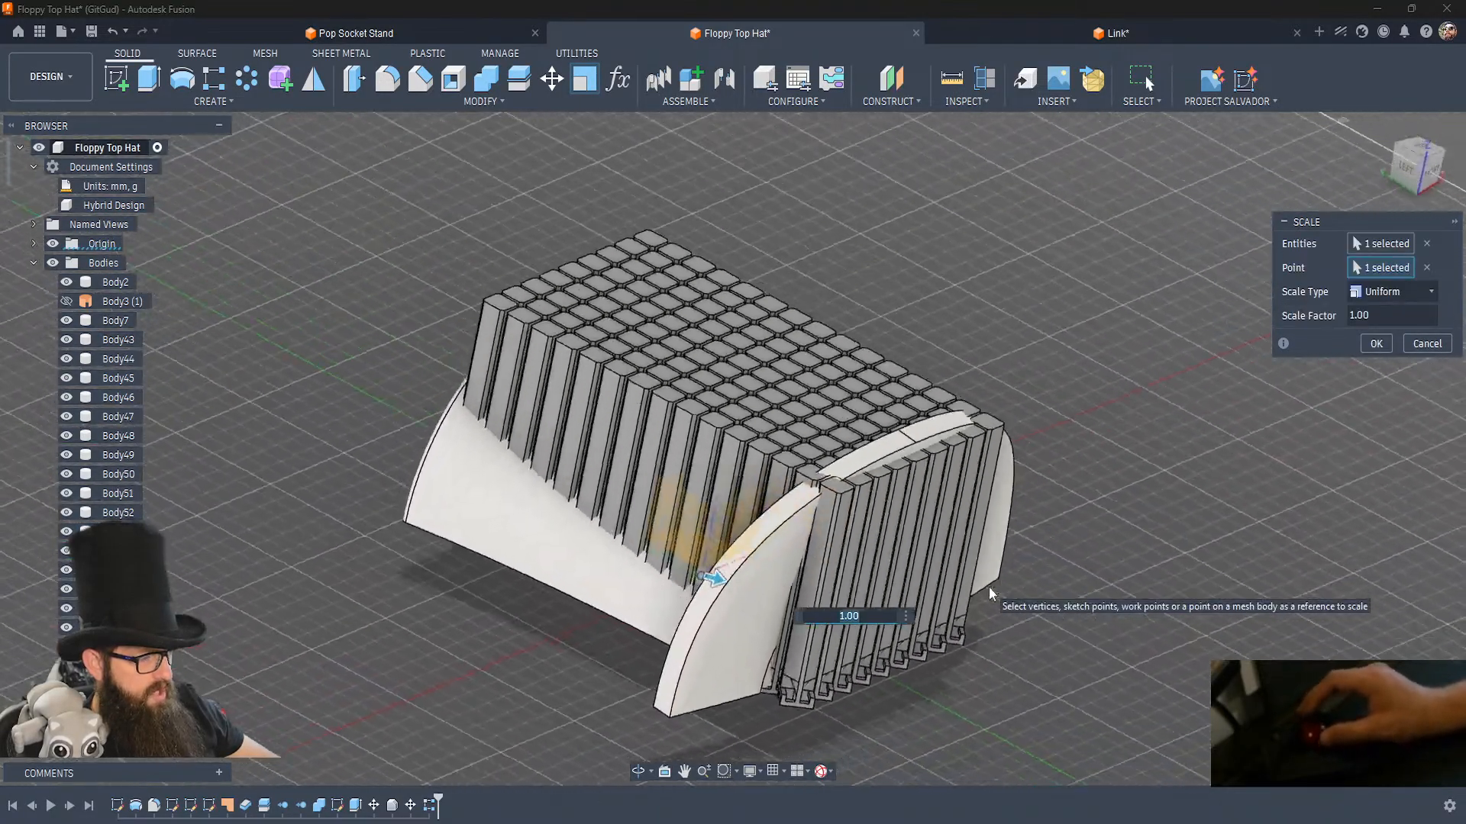
type(".8")
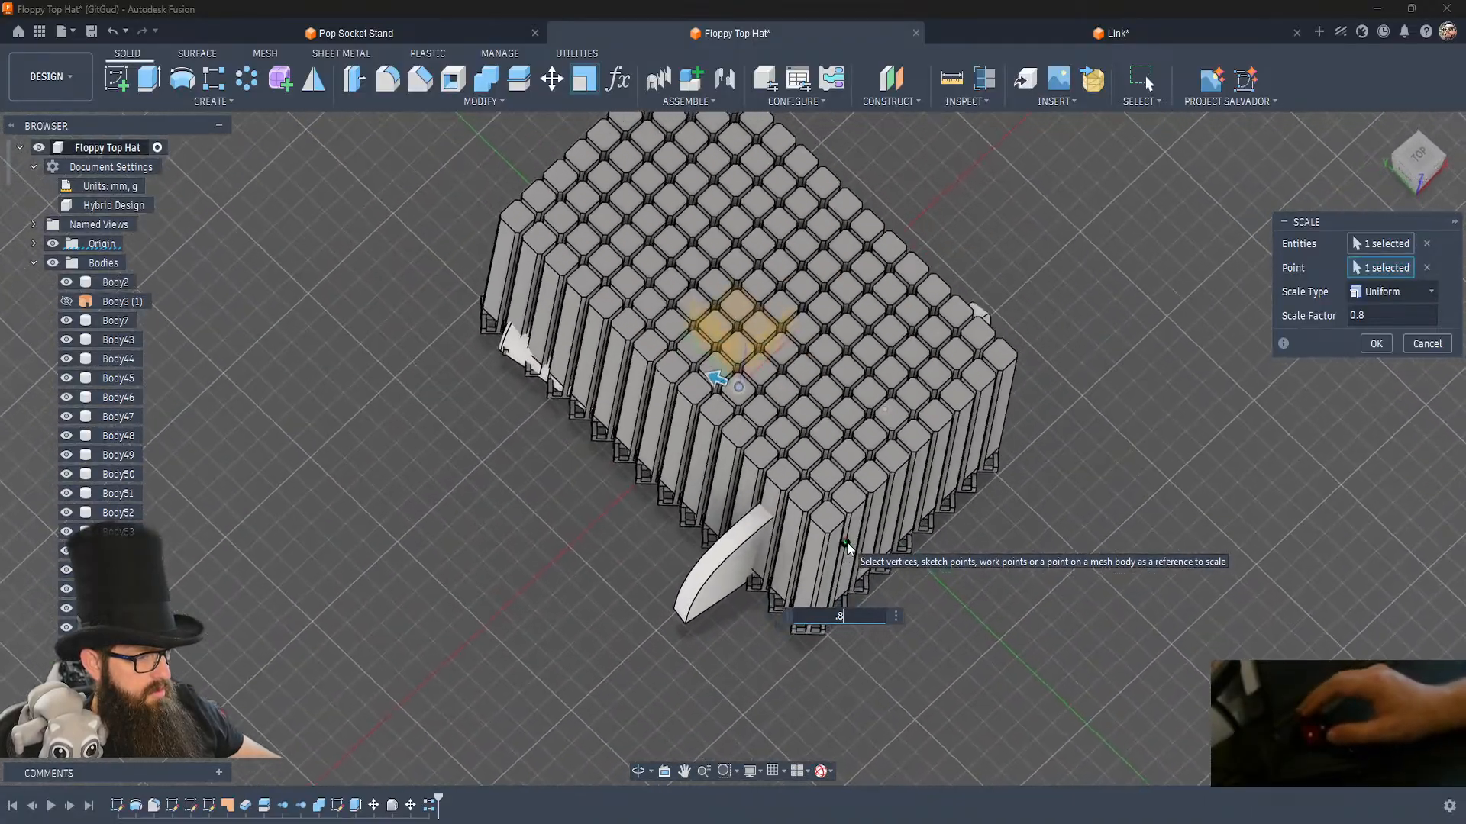
key("BackSpace")
type("75")
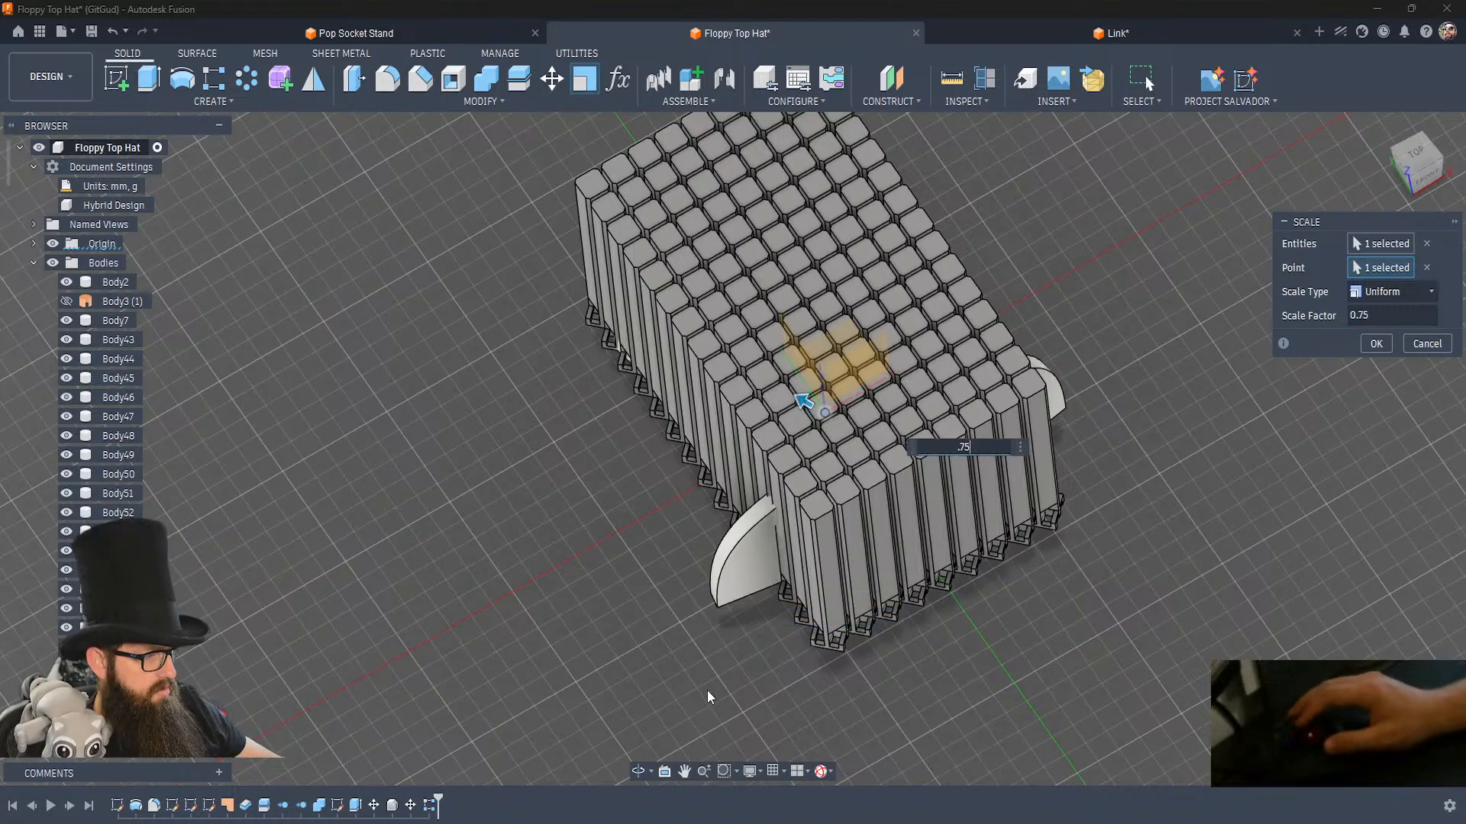
left_click(1375, 344)
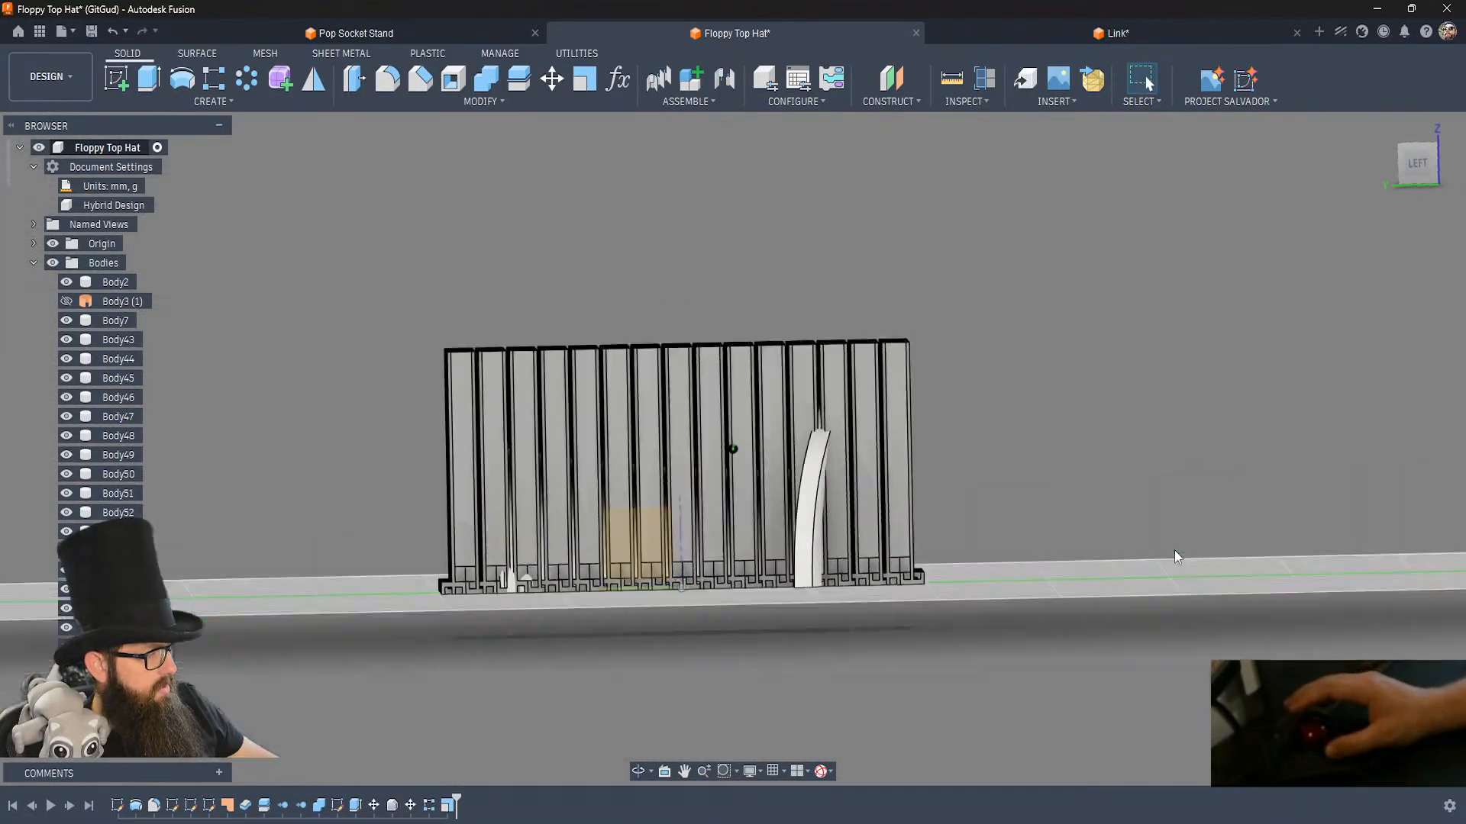
Hide all the link bodies to inspect the scaled half hat on its own, and bring them back.
left_click_drag(949, 384, 446, 229)
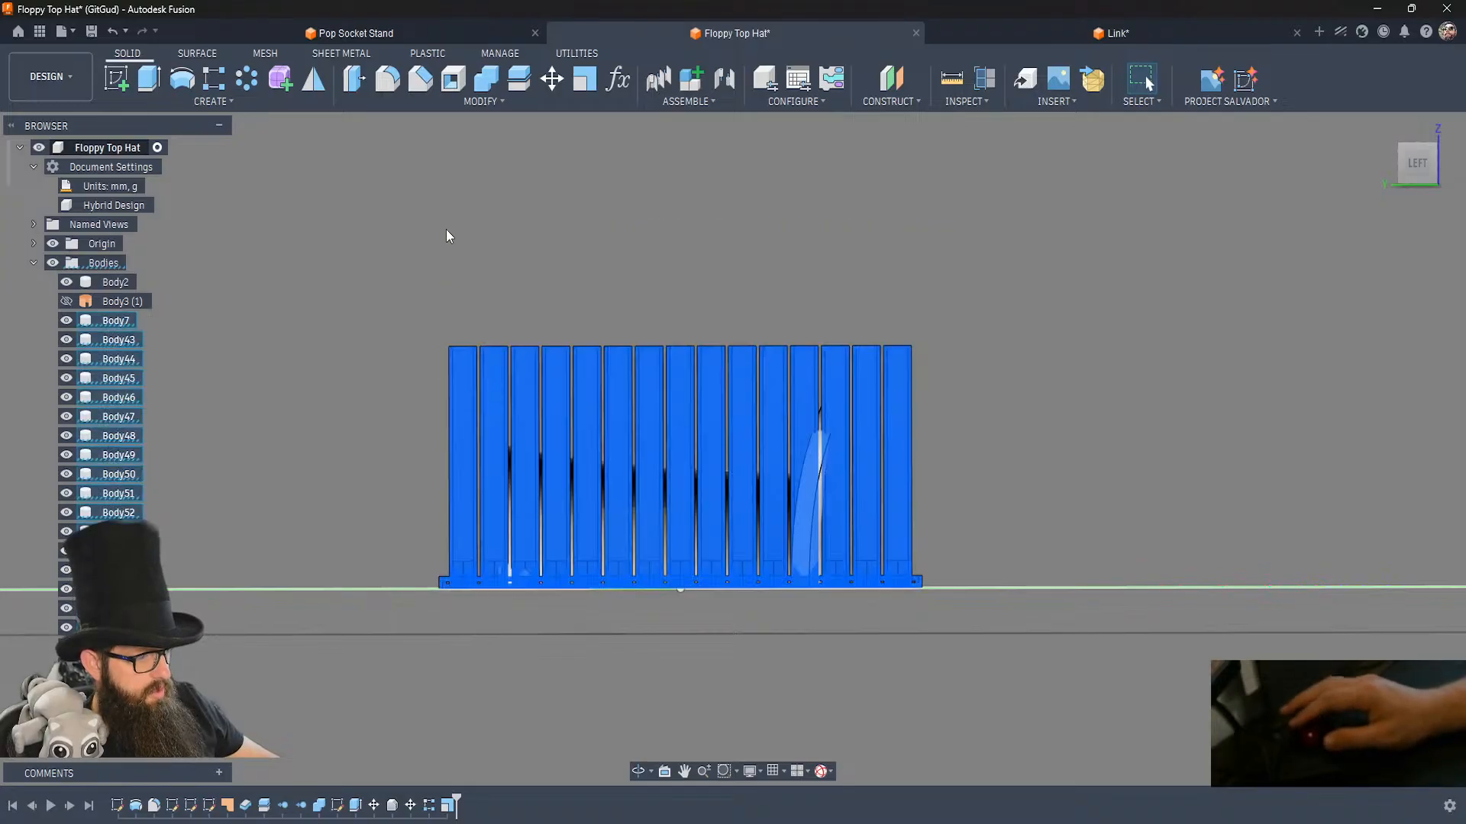
key("v")
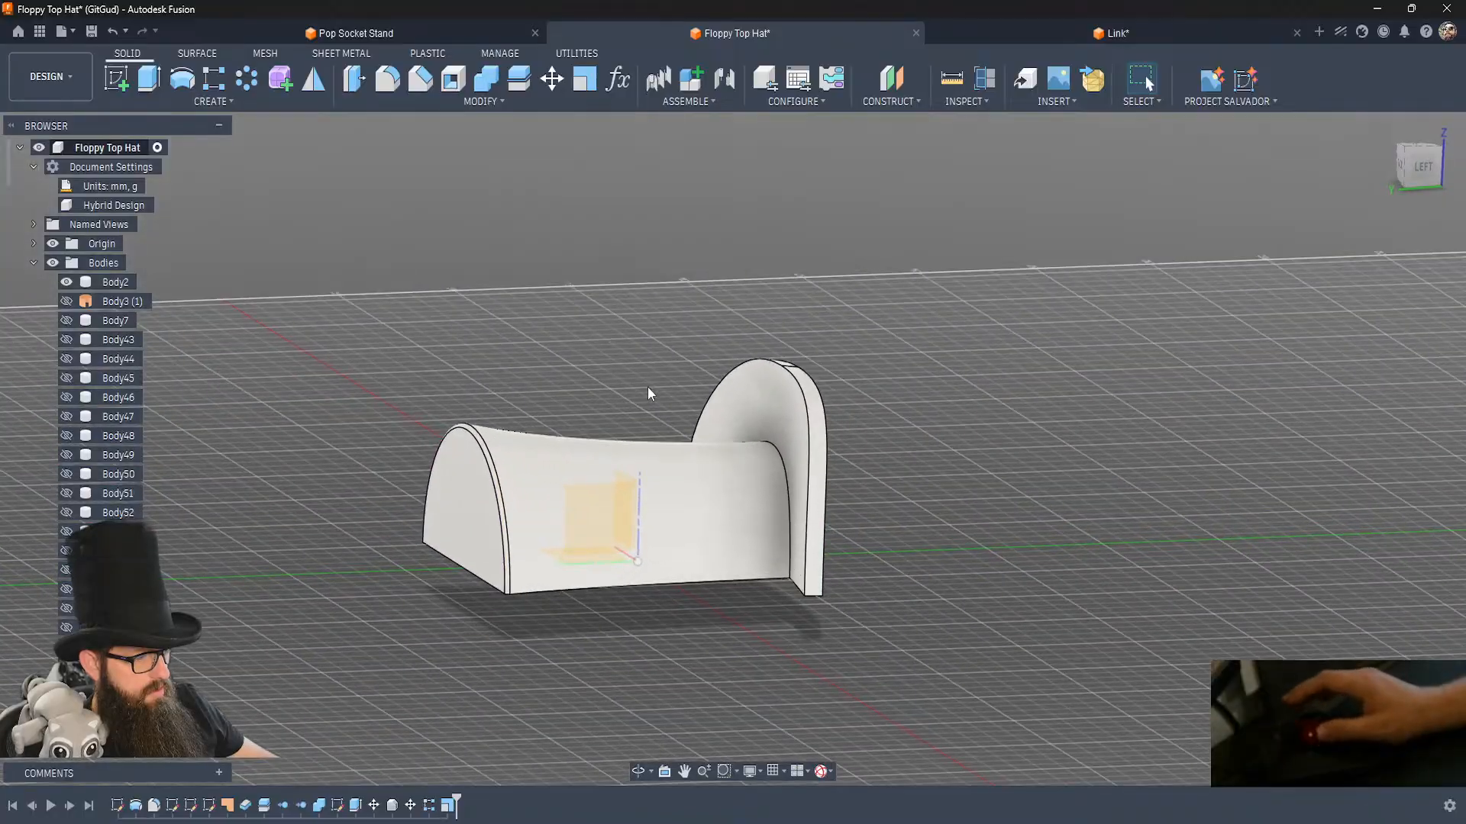
key("ctrl+z")
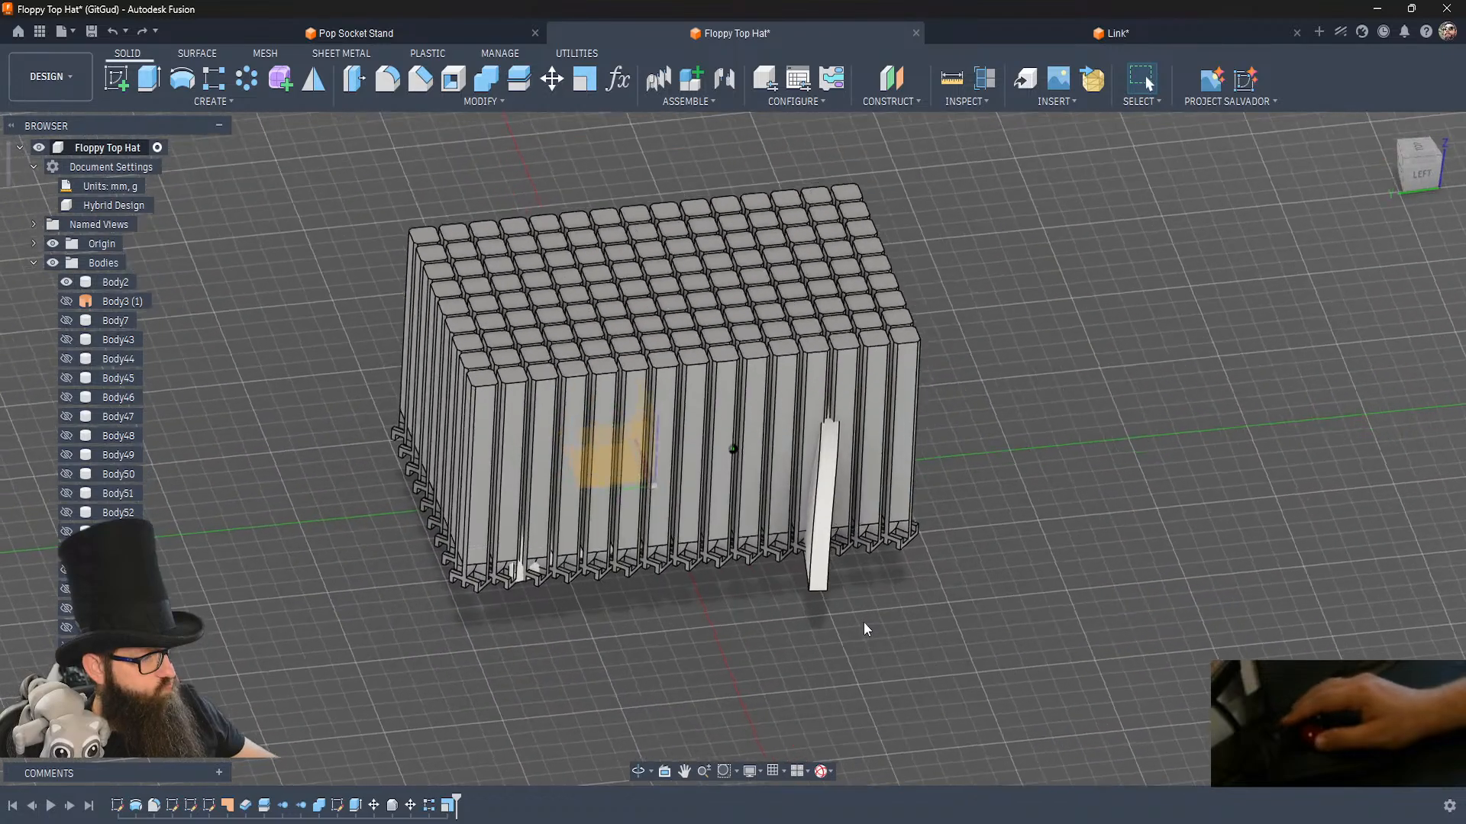
Delete the Combine feature that joins the brim to the half hat, and briefly hide and restore the separate brim body.
left_click(825, 487)
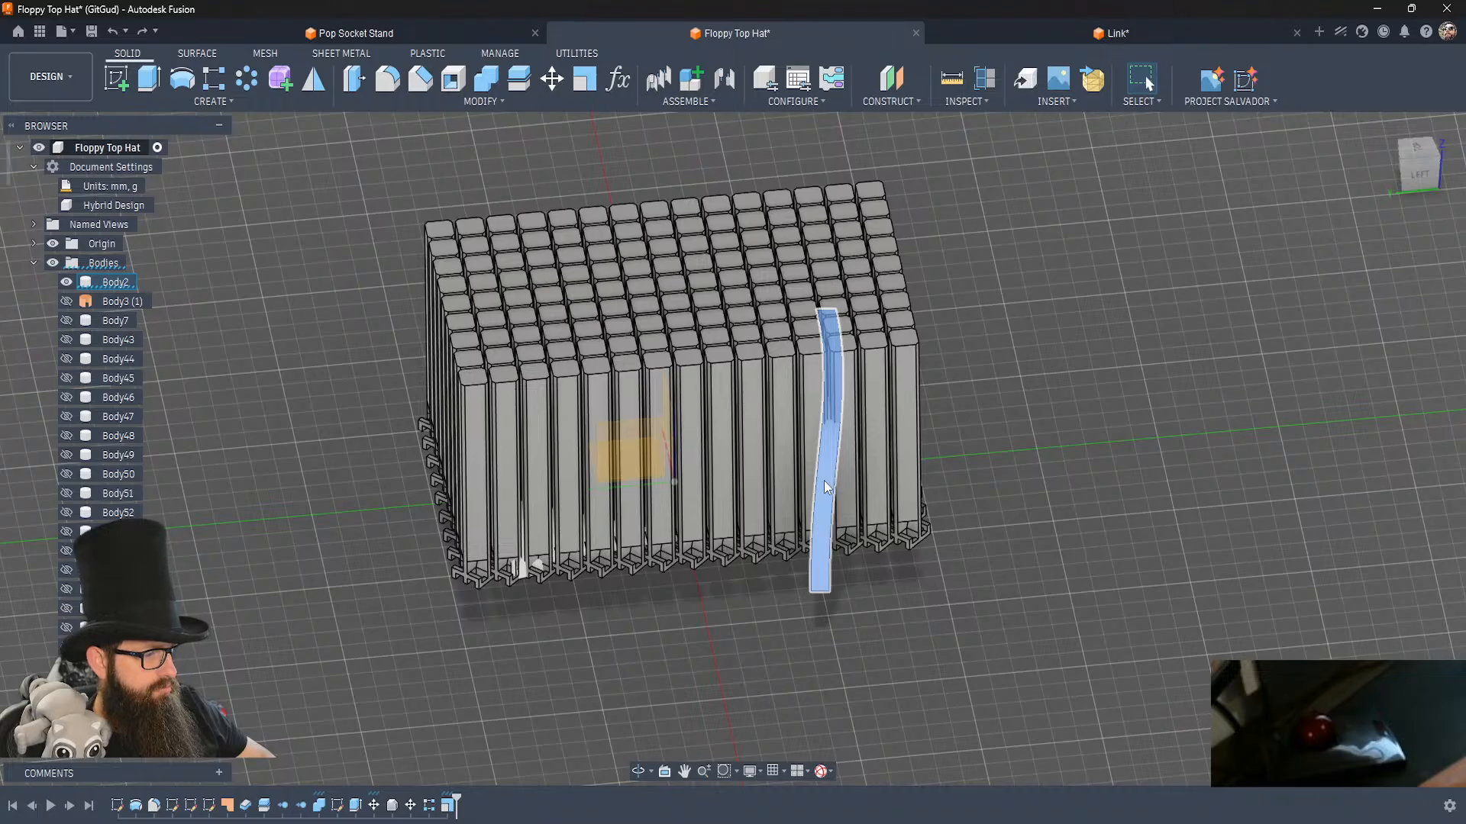
left_click(319, 808)
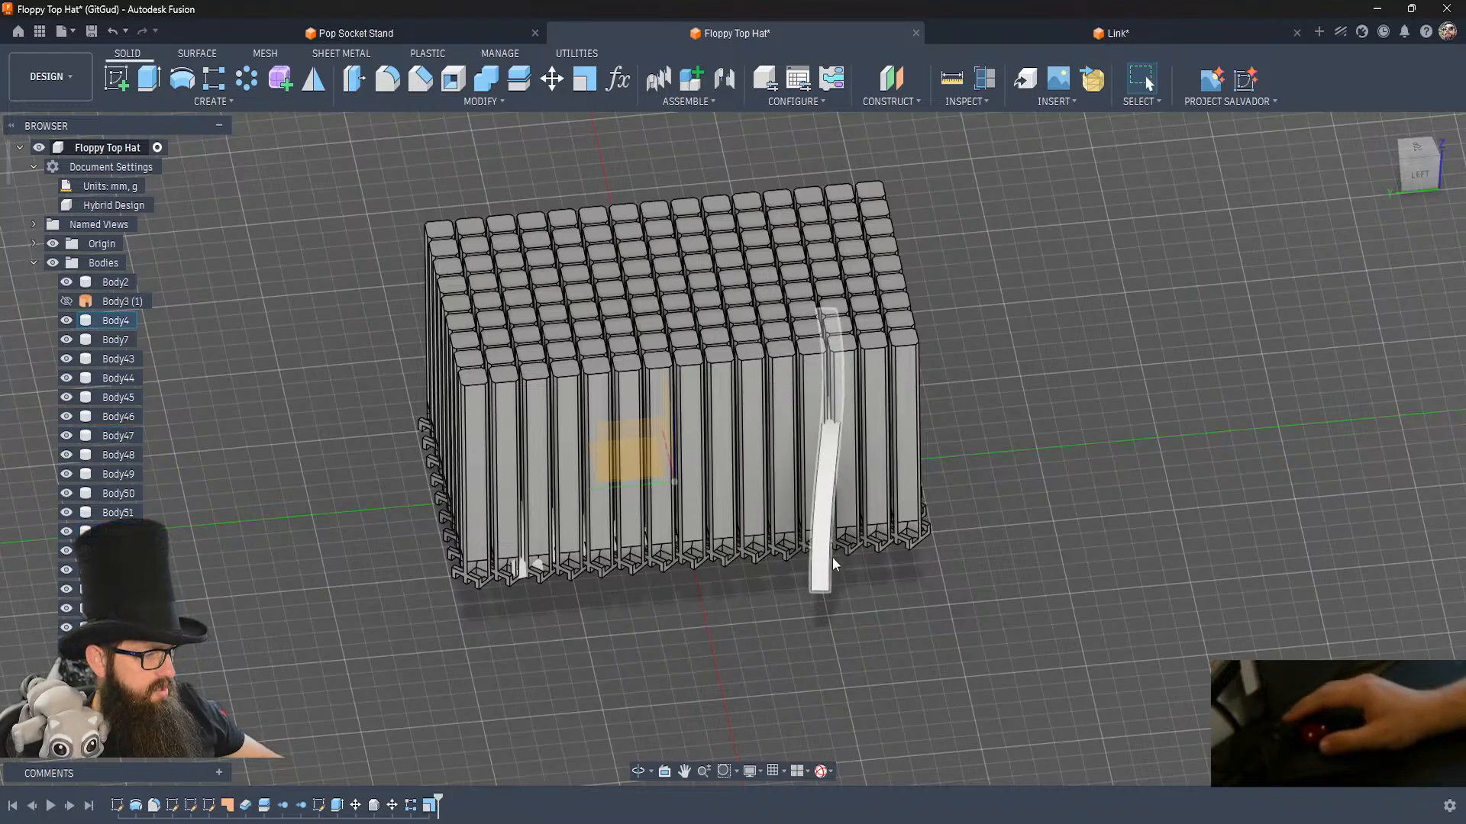
middle_click_drag(886, 621, 885, 621, "shift")
left_click(836, 510)
key("v")
key("ctrl+z")
middle_click_drag(968, 648, 968, 647, "shift")
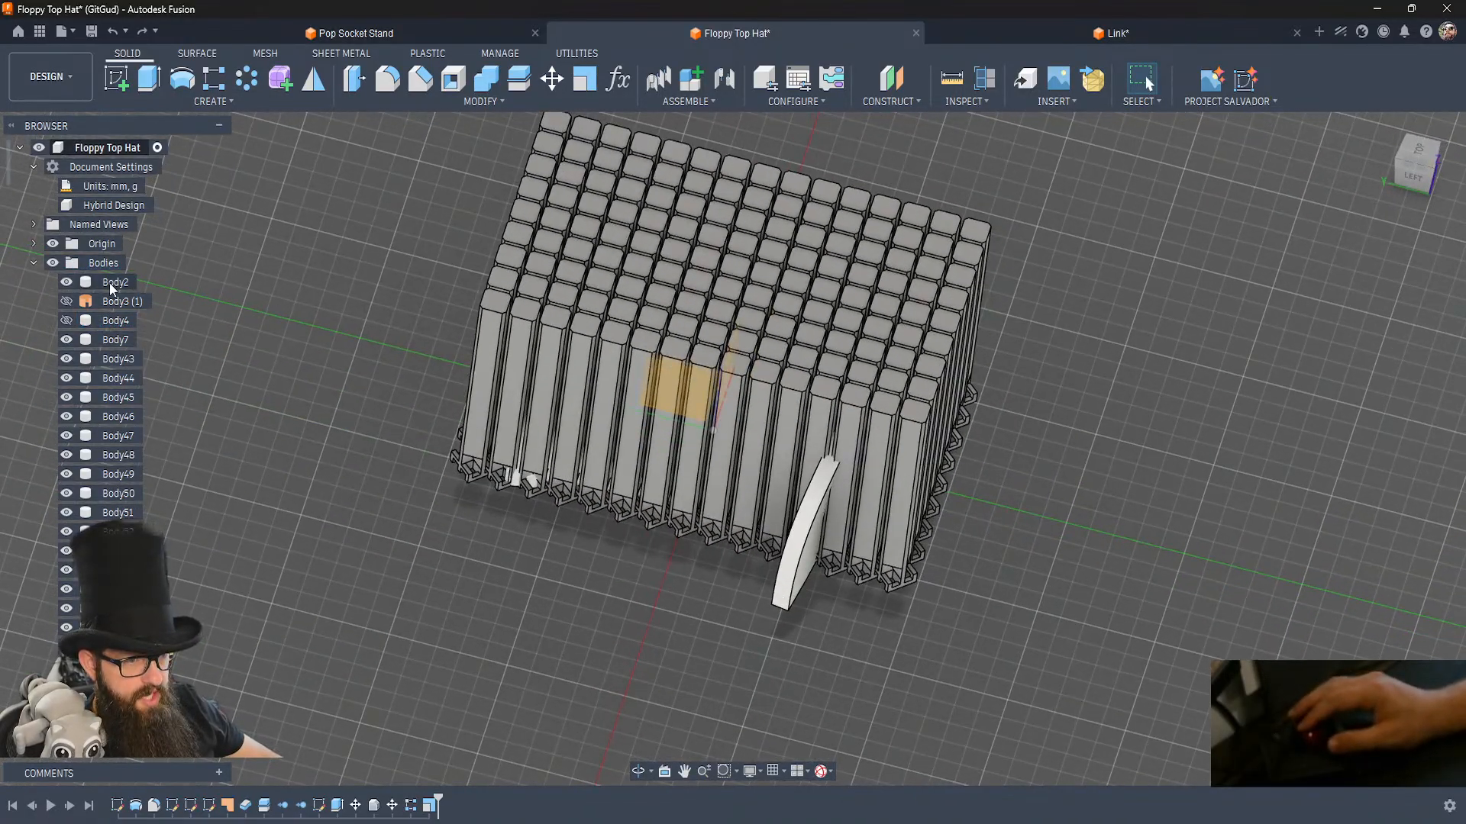
Copy the half-hat crown body and paste it in place without moving it, and hide the pasted copy.
left_click(115, 283)
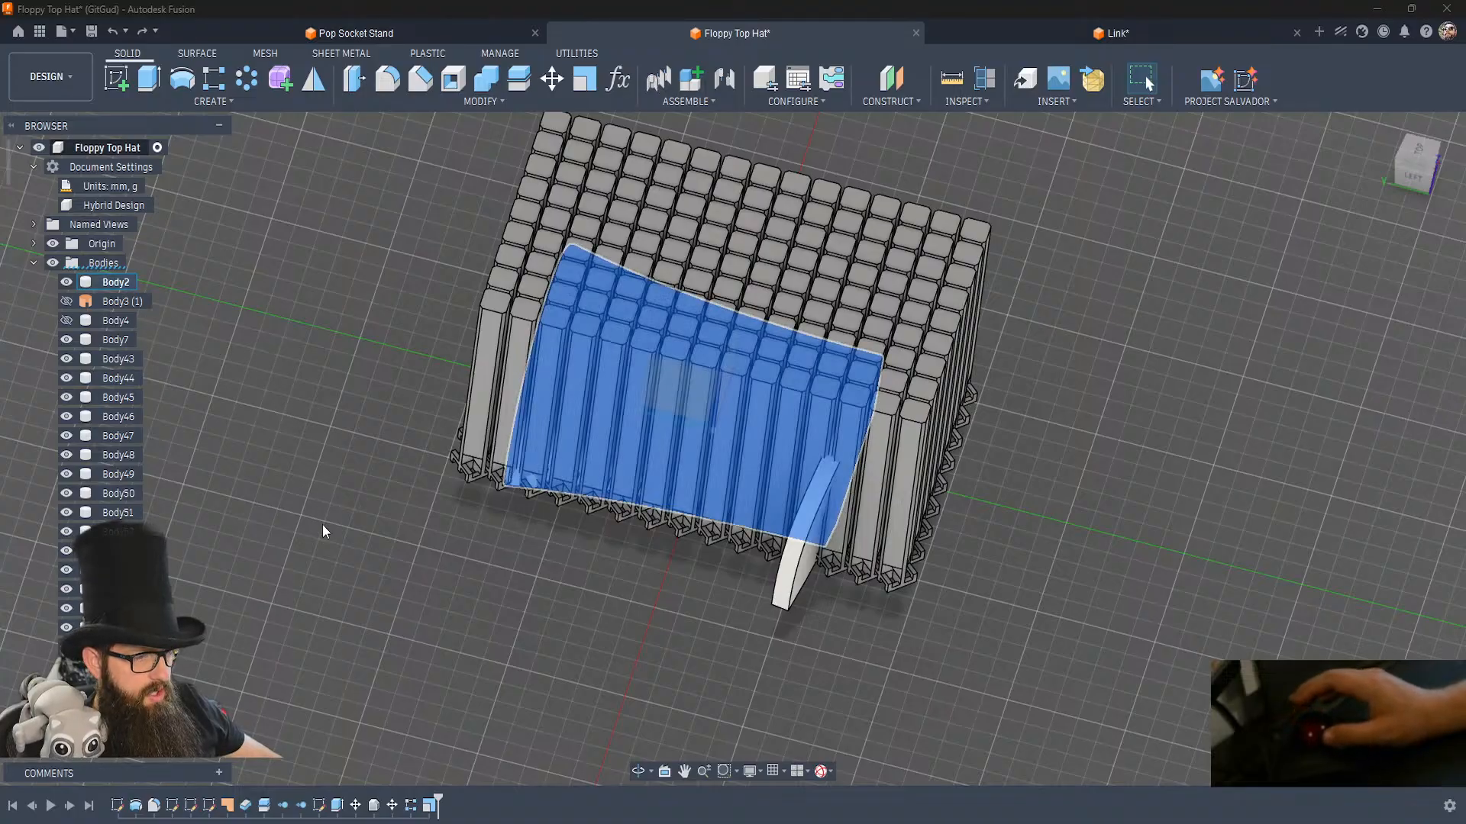
key("m")
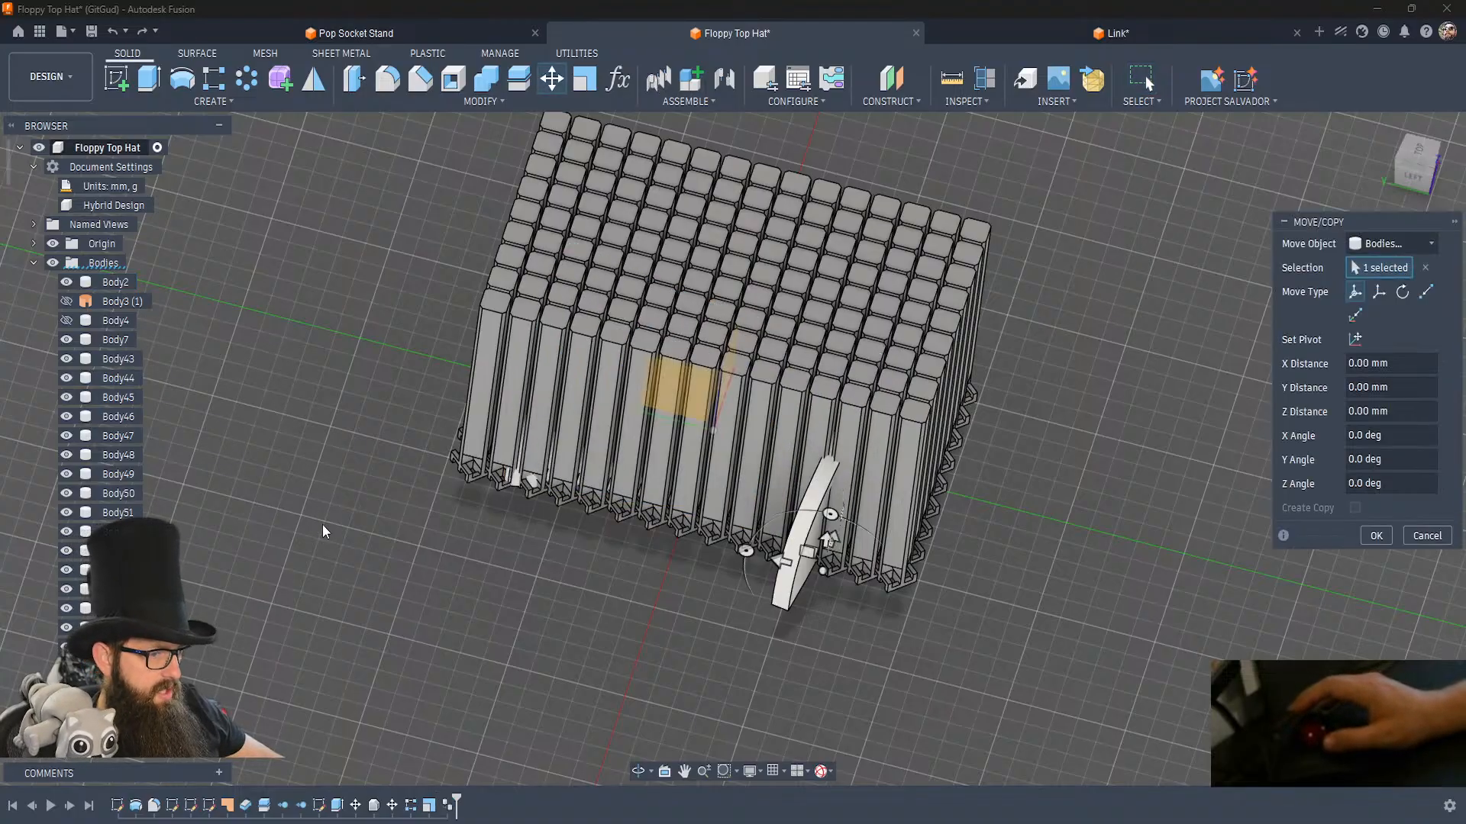
key("Escape")
scroll(66, 451, "down", 1)
scroll(67, 453, "down", 8)
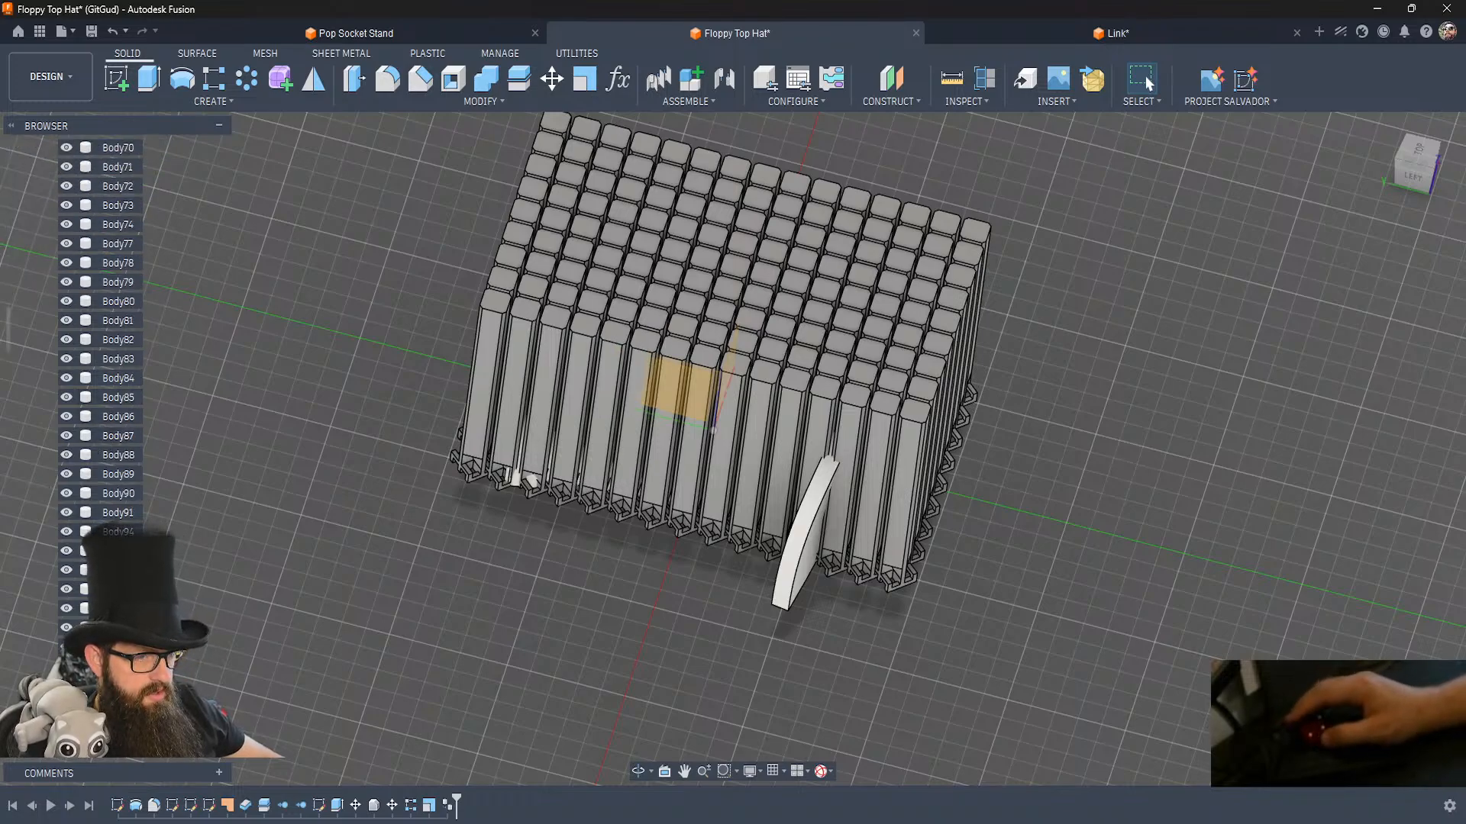
left_click_drag(6, 339, 6, 718)
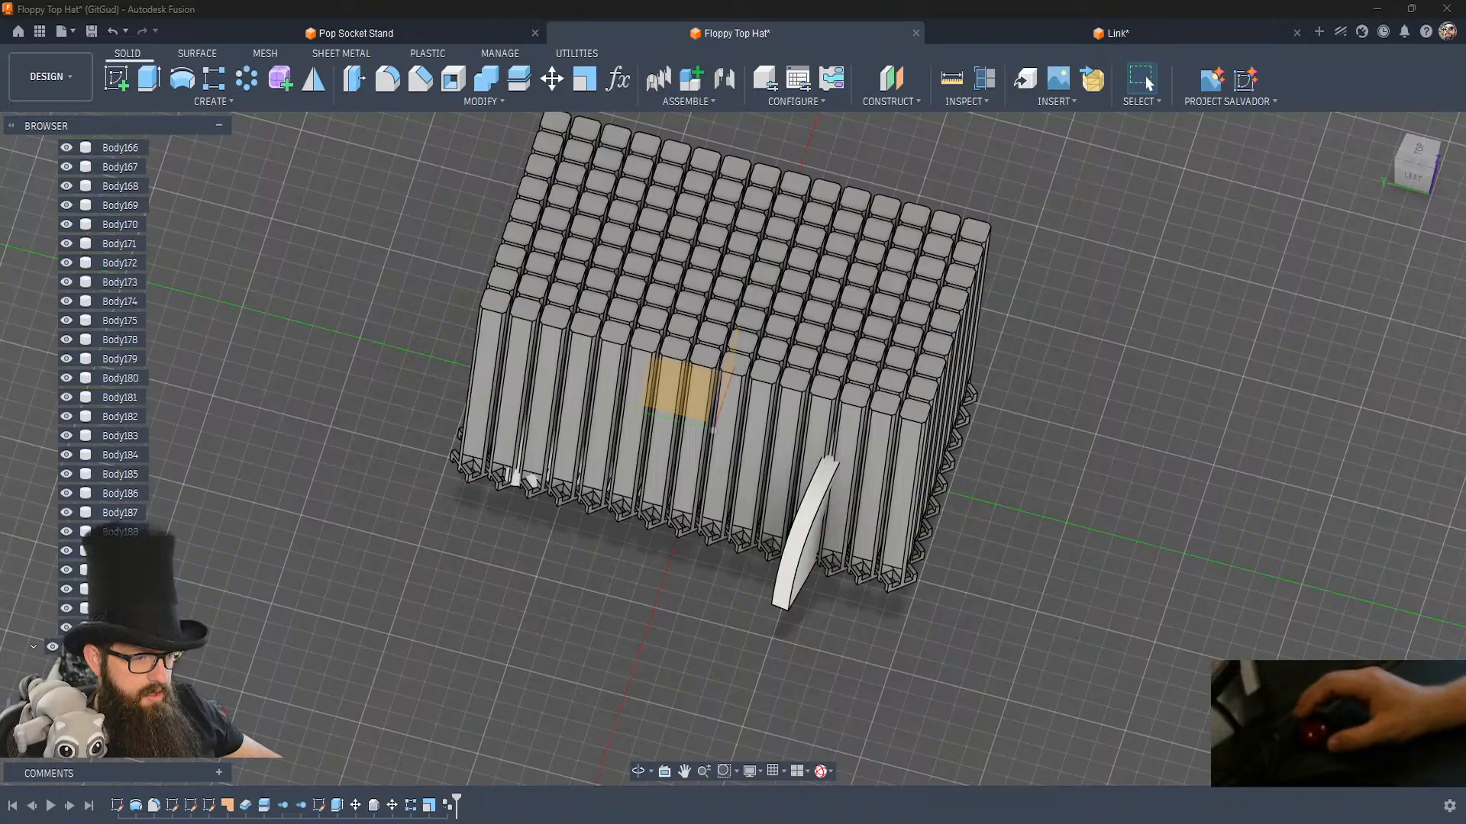
left_click(120, 627)
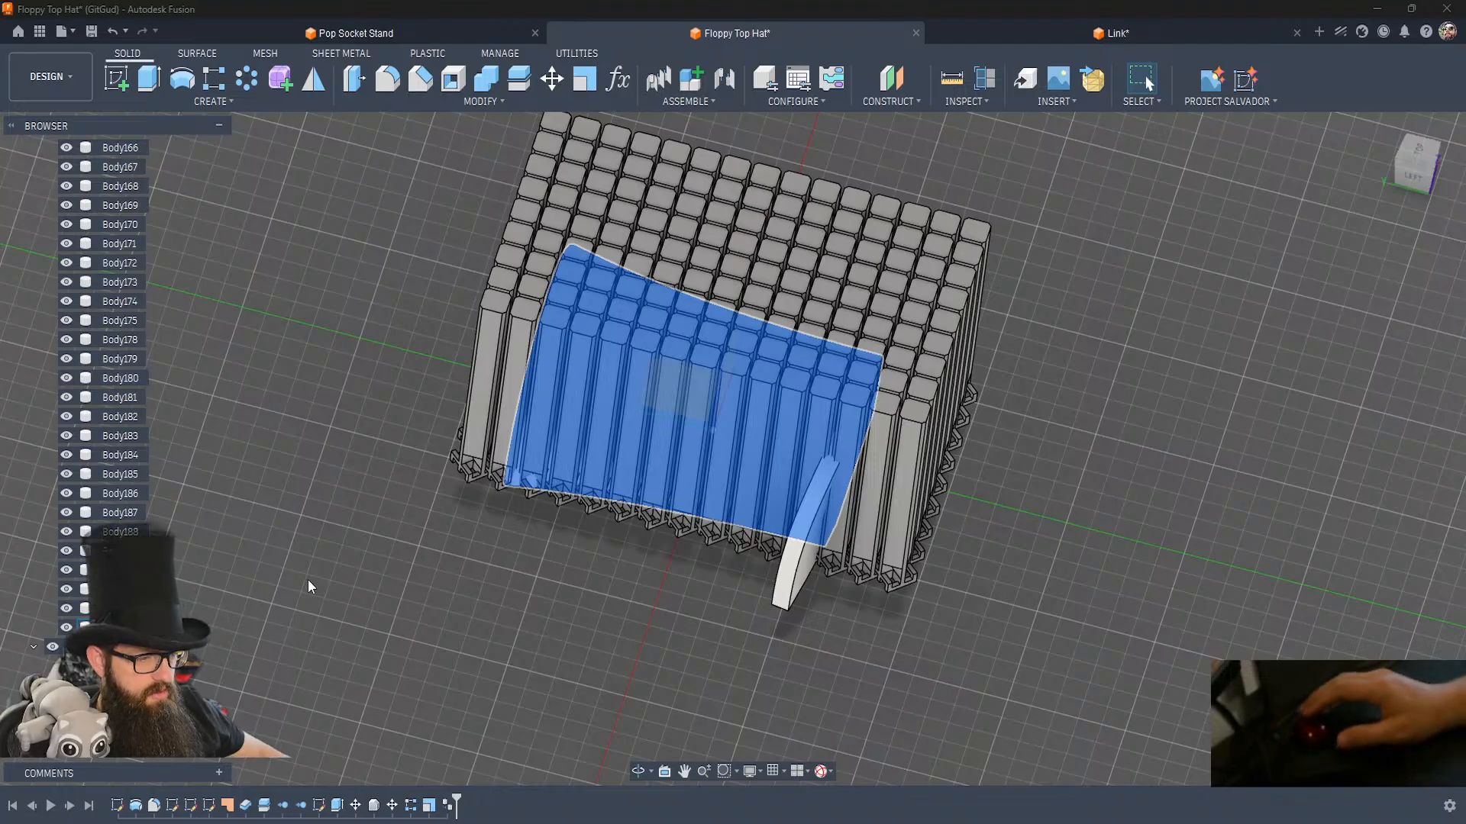
key("v")
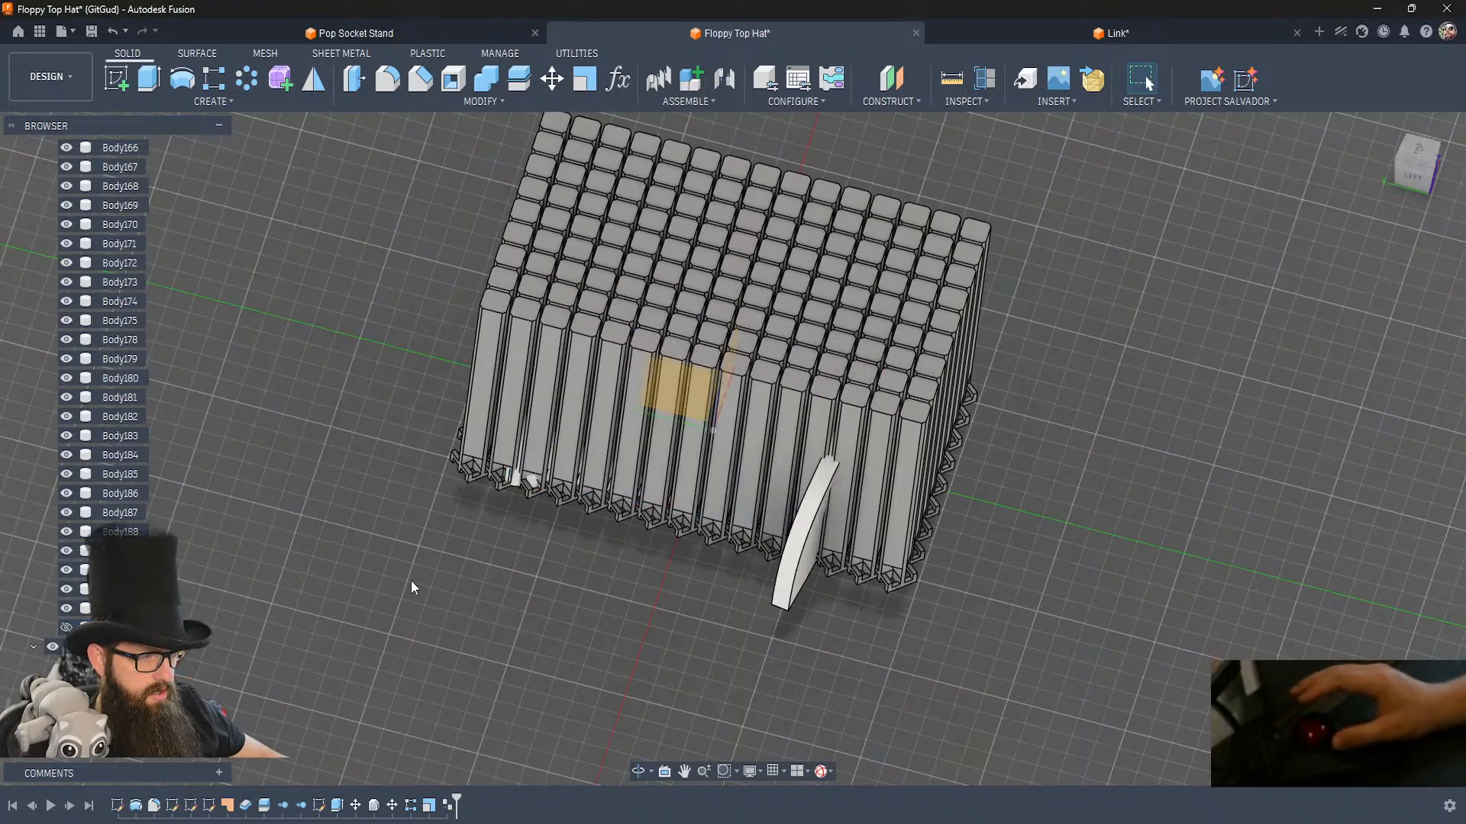
Combine the half-hat crown body as target with all the link bodies as tools, using the Intersect operation without keeping the tools.
left_click(486, 78)
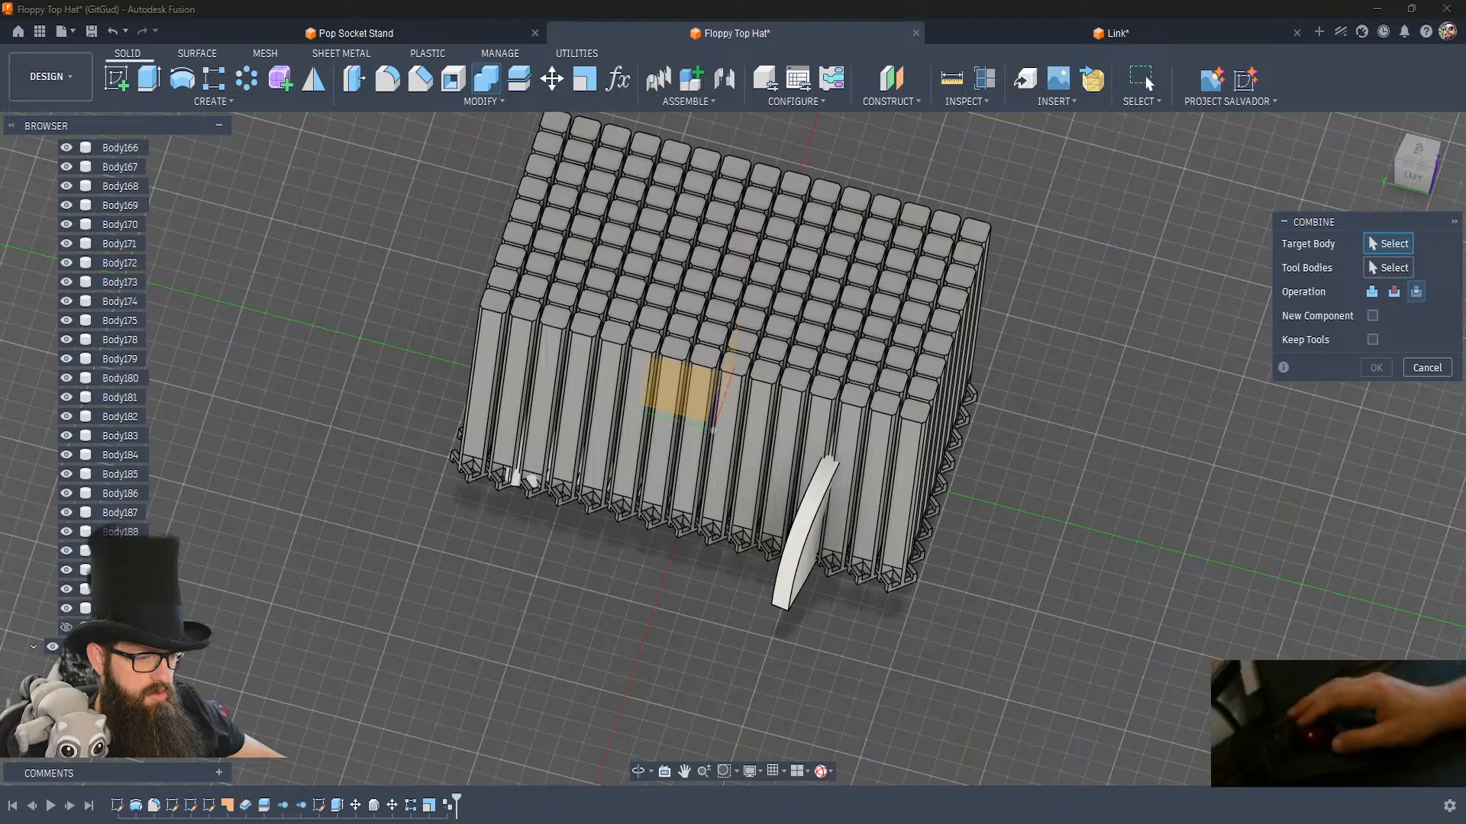
scroll(145, 324, "up", 15)
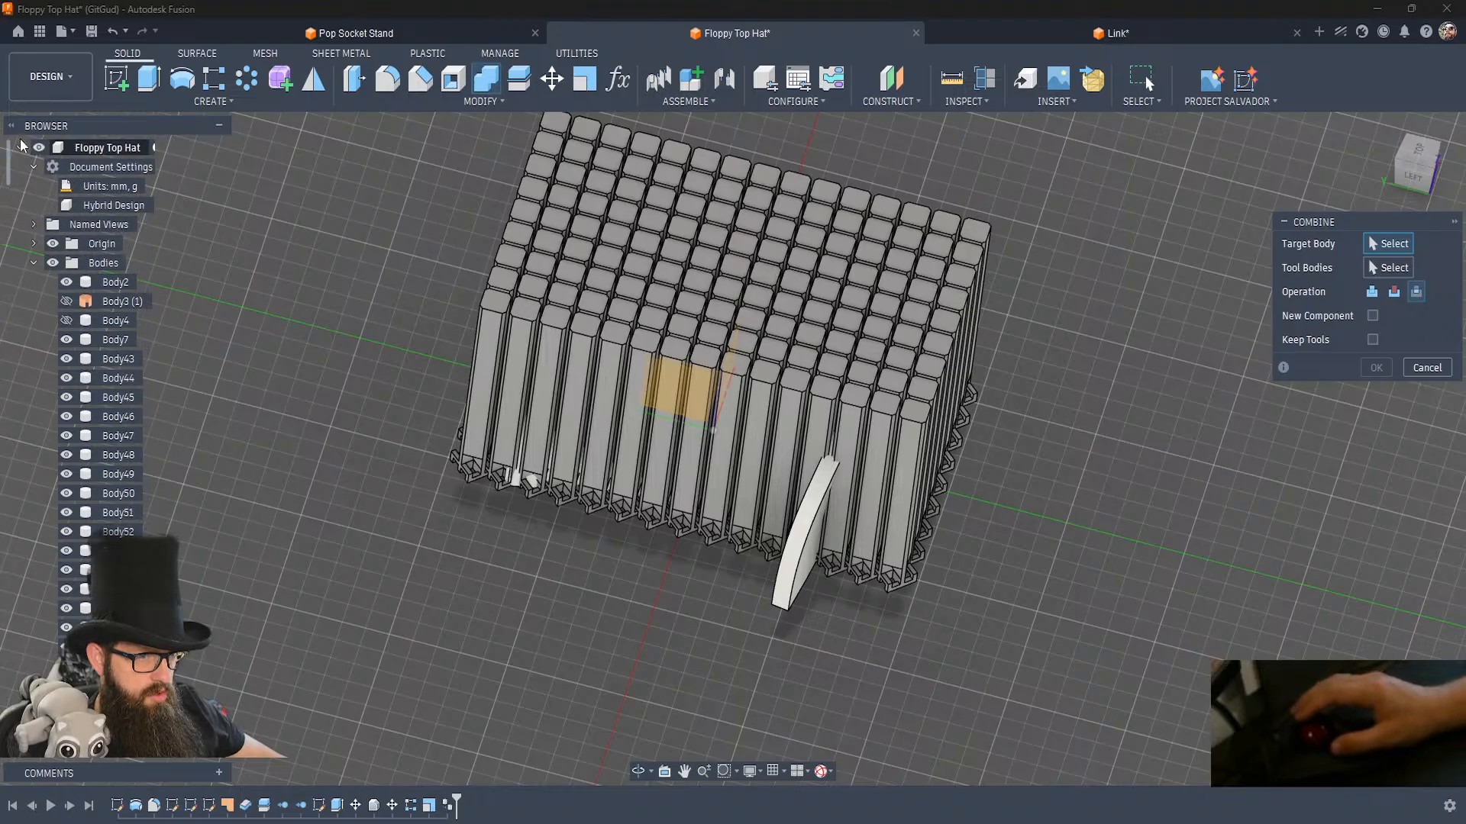
left_click(115, 282)
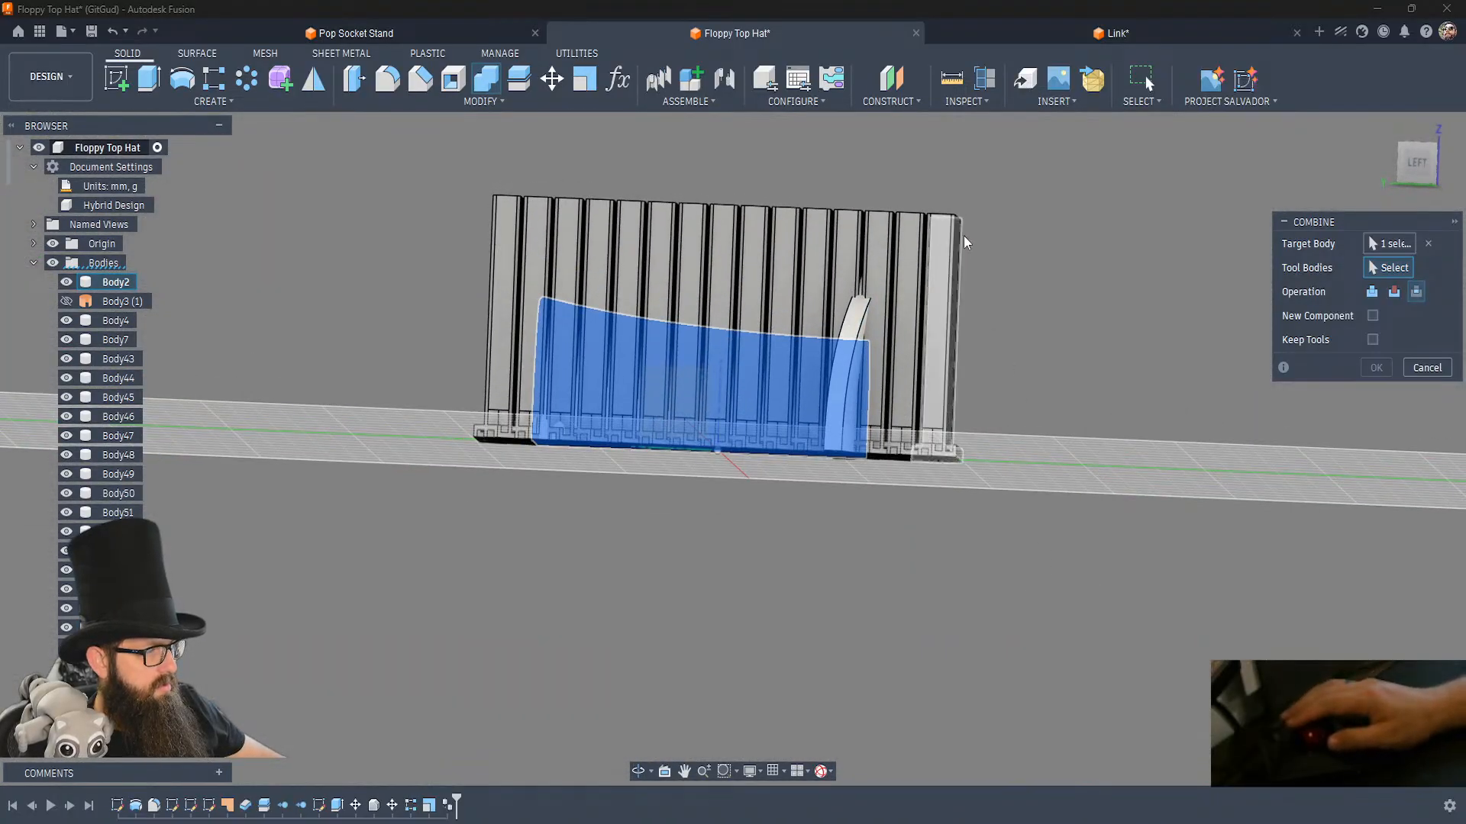
left_click_drag(980, 234, 470, 113)
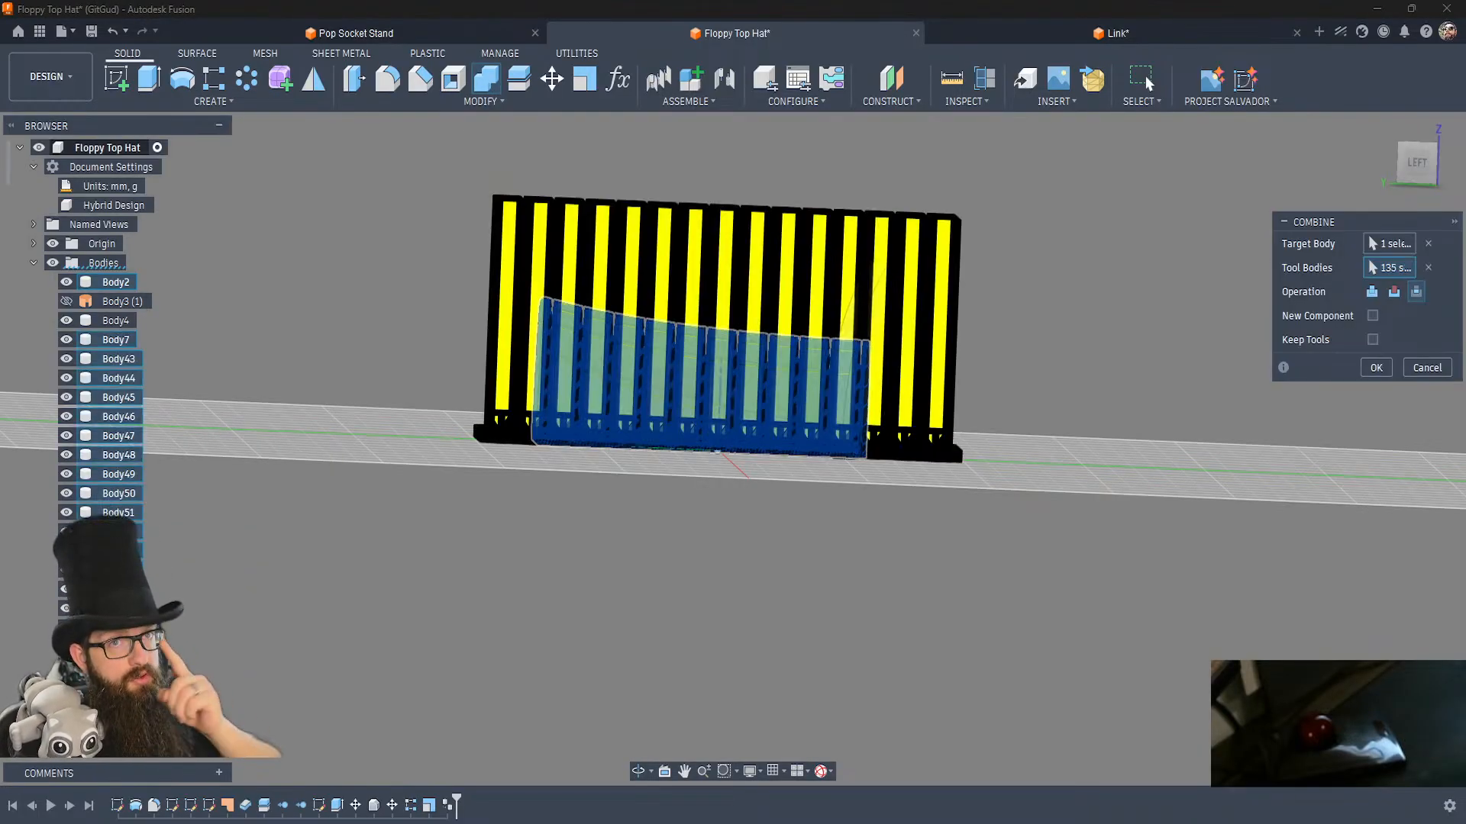
left_click(1377, 368)
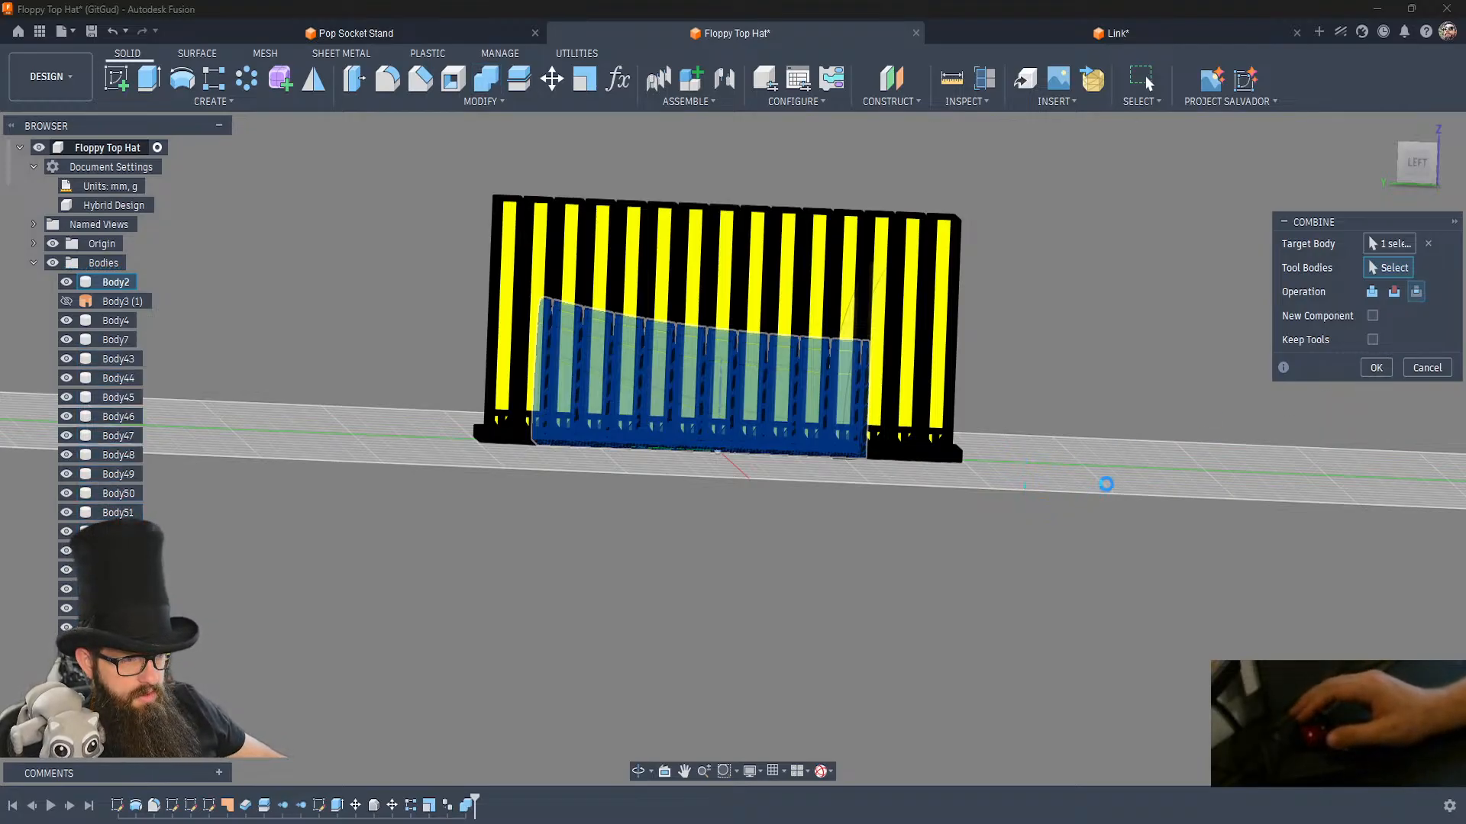
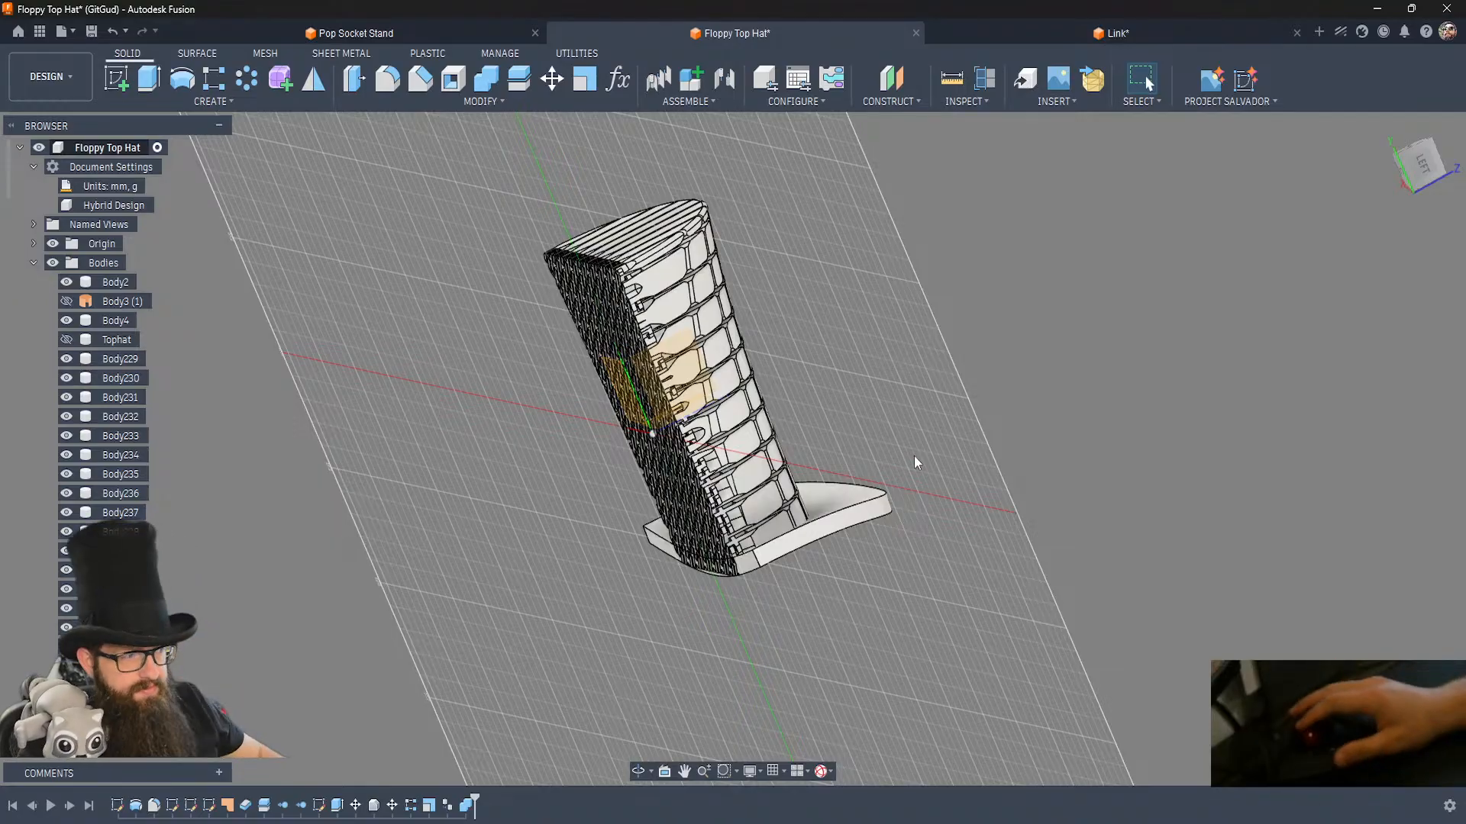
Hide the origin geometry and the separate brim body, leaving only the link-patterned crown displayed.
left_click(39, 244)
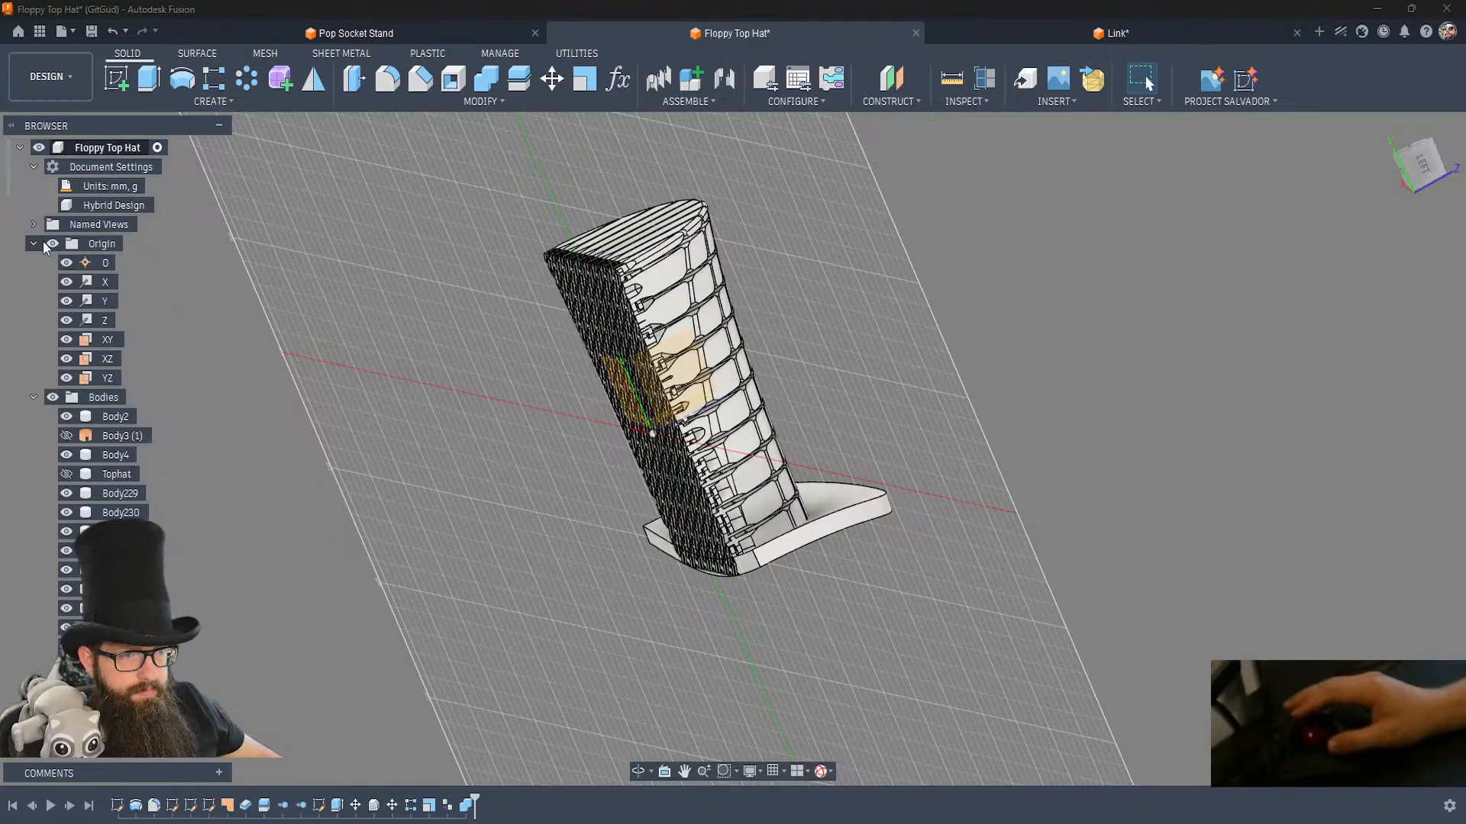
left_click(35, 244)
left_click(51, 246)
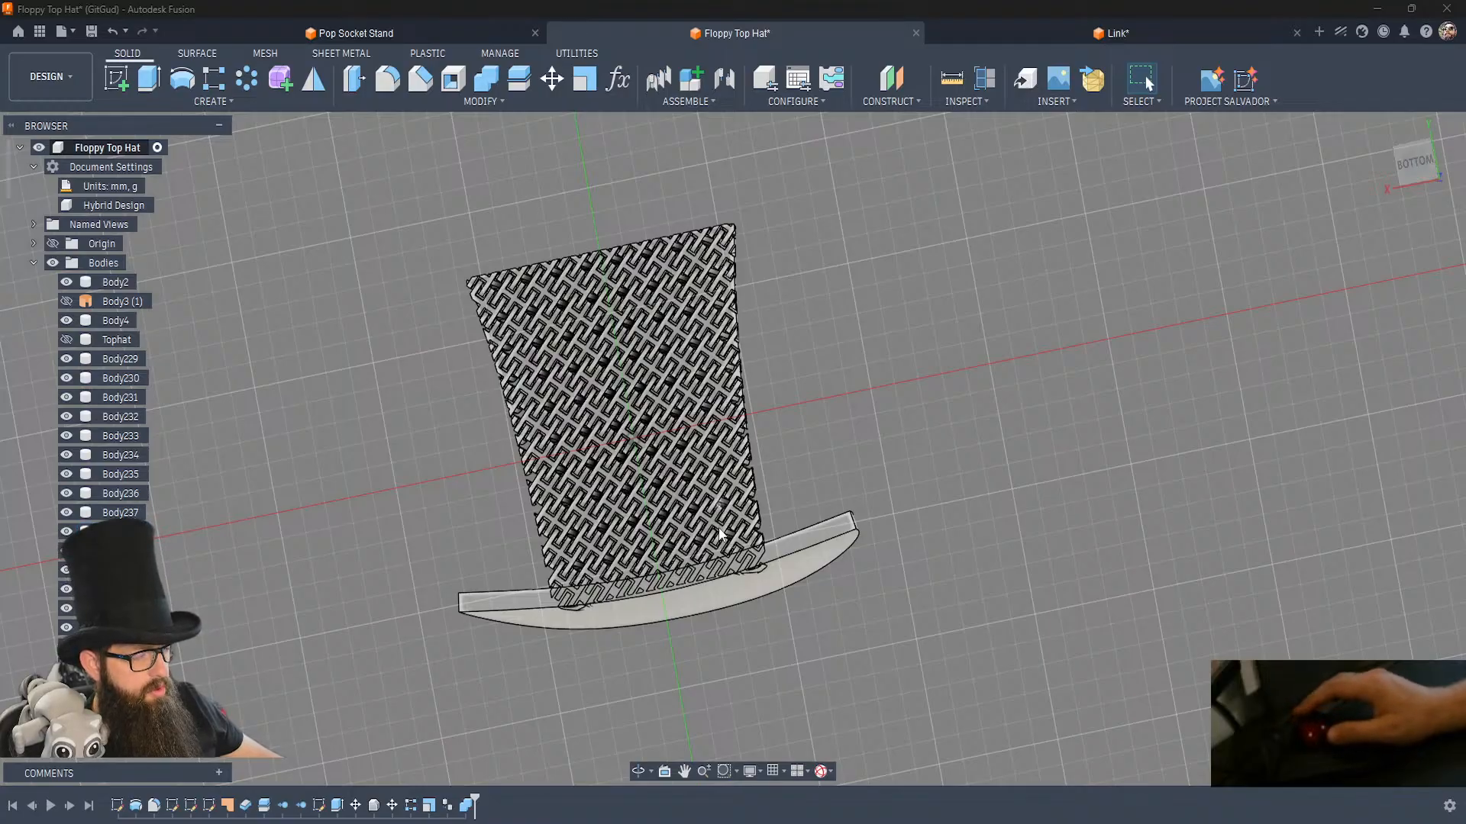
middle_click_drag(689, 557, 690, 561, "shift")
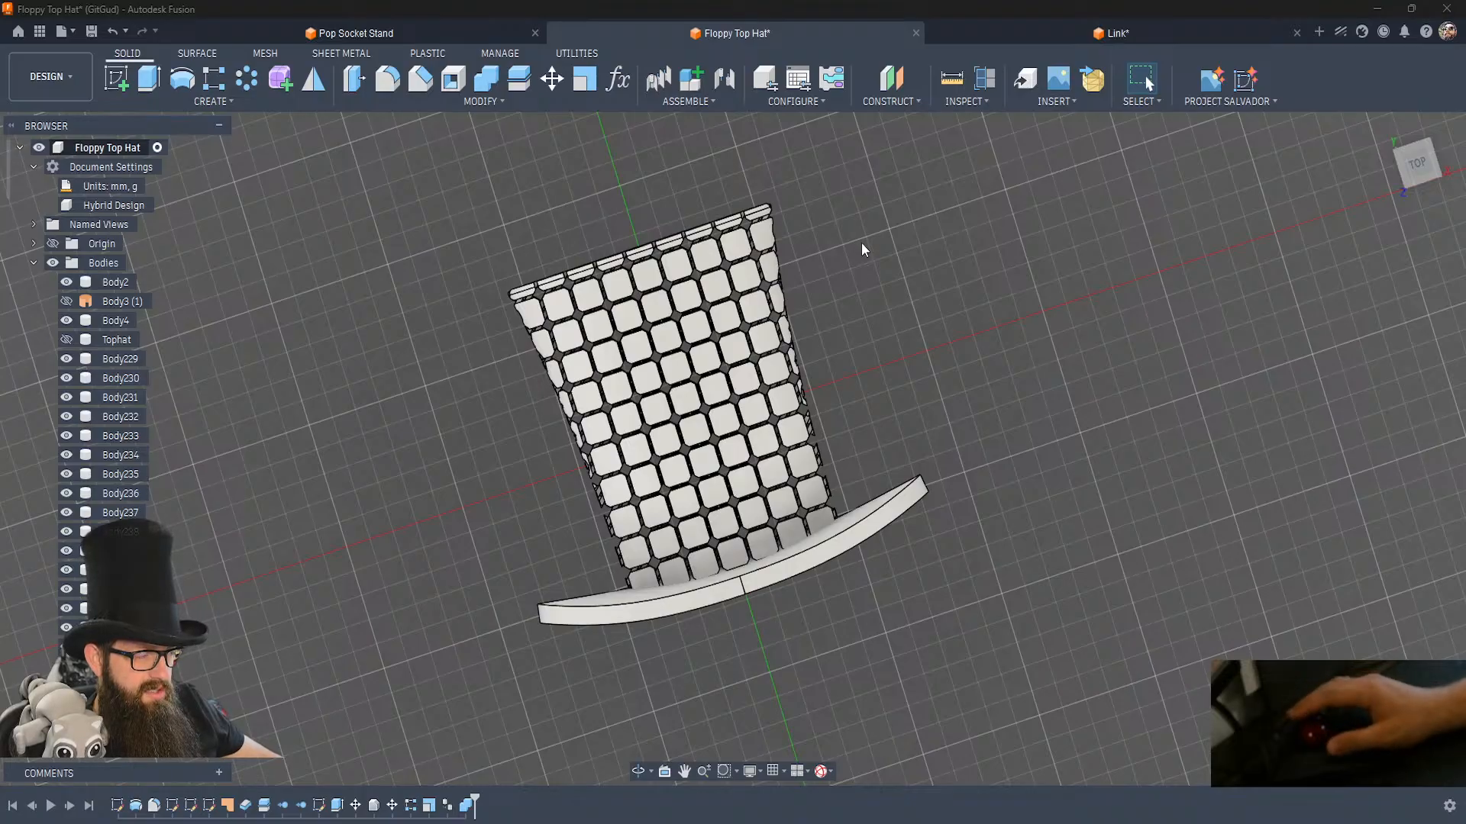
middle_click_drag(892, 327, 584, 484, "shift")
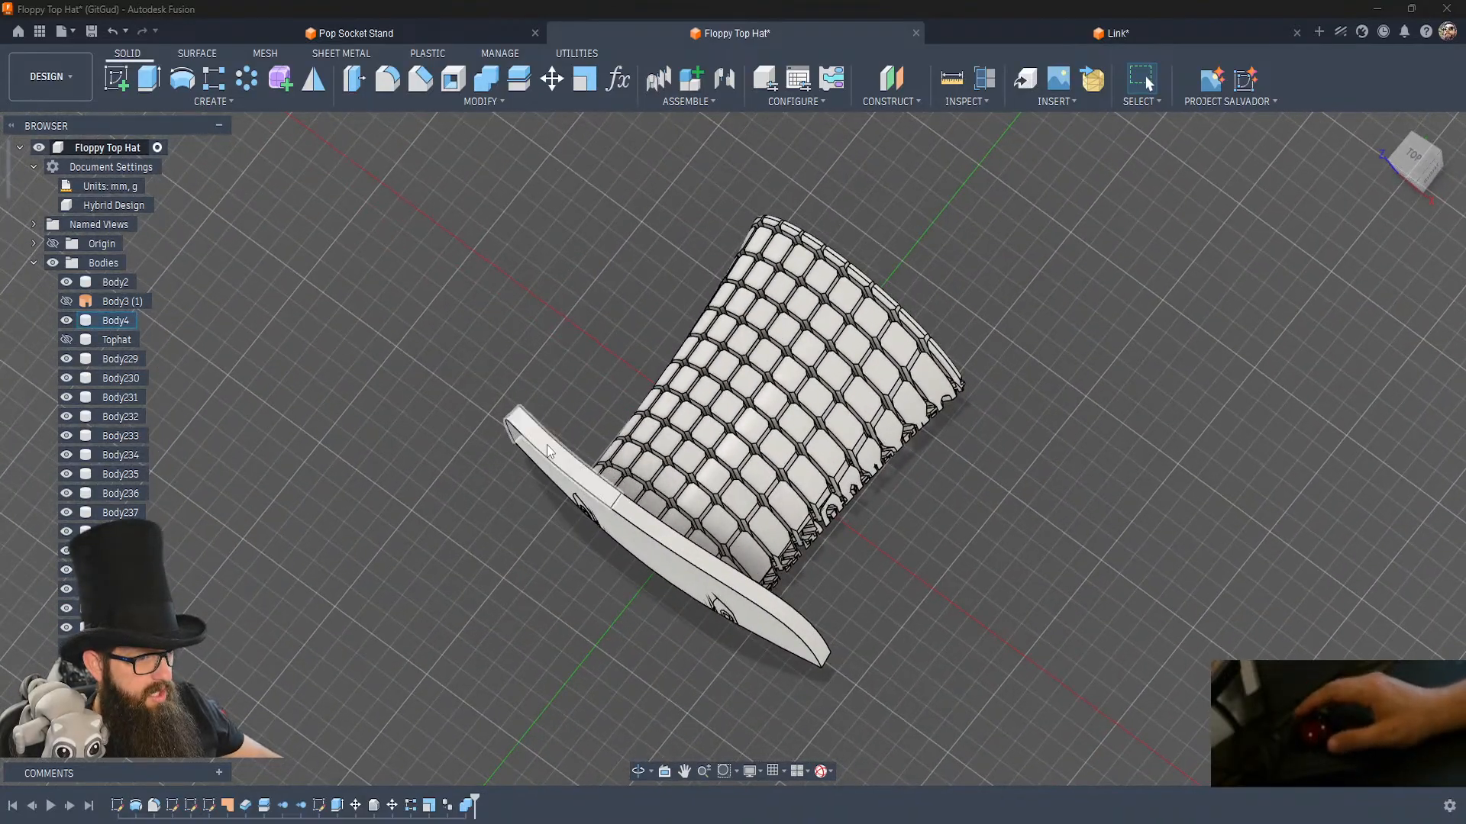
left_click(529, 429)
key("v")
middle_click_drag(468, 580, 468, 581, "shift")
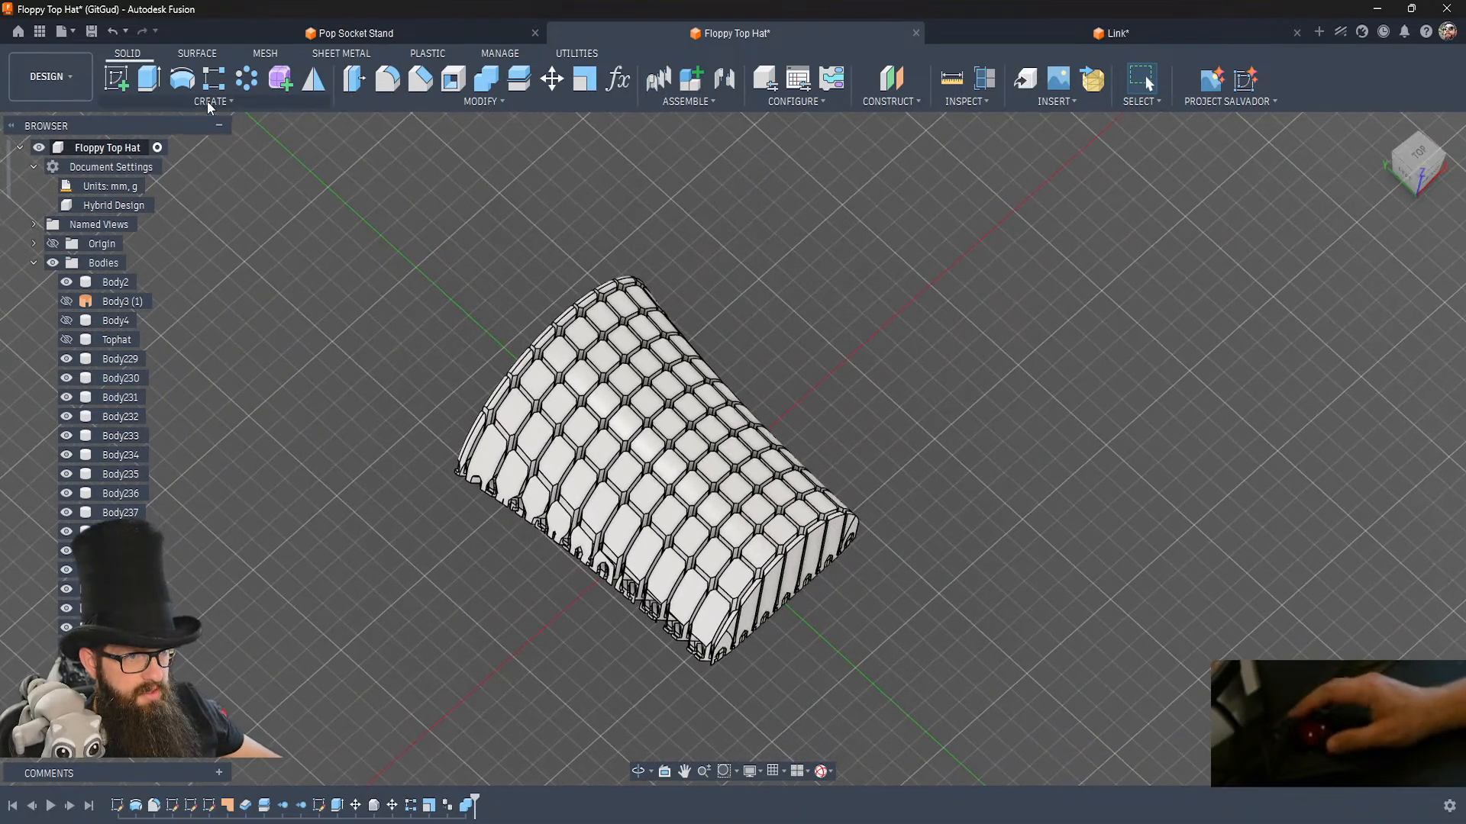
Split all the crown's link bodies with Split Body, using an inner face of a link at the crown's edge as the splitting tool.
left_click(519, 79)
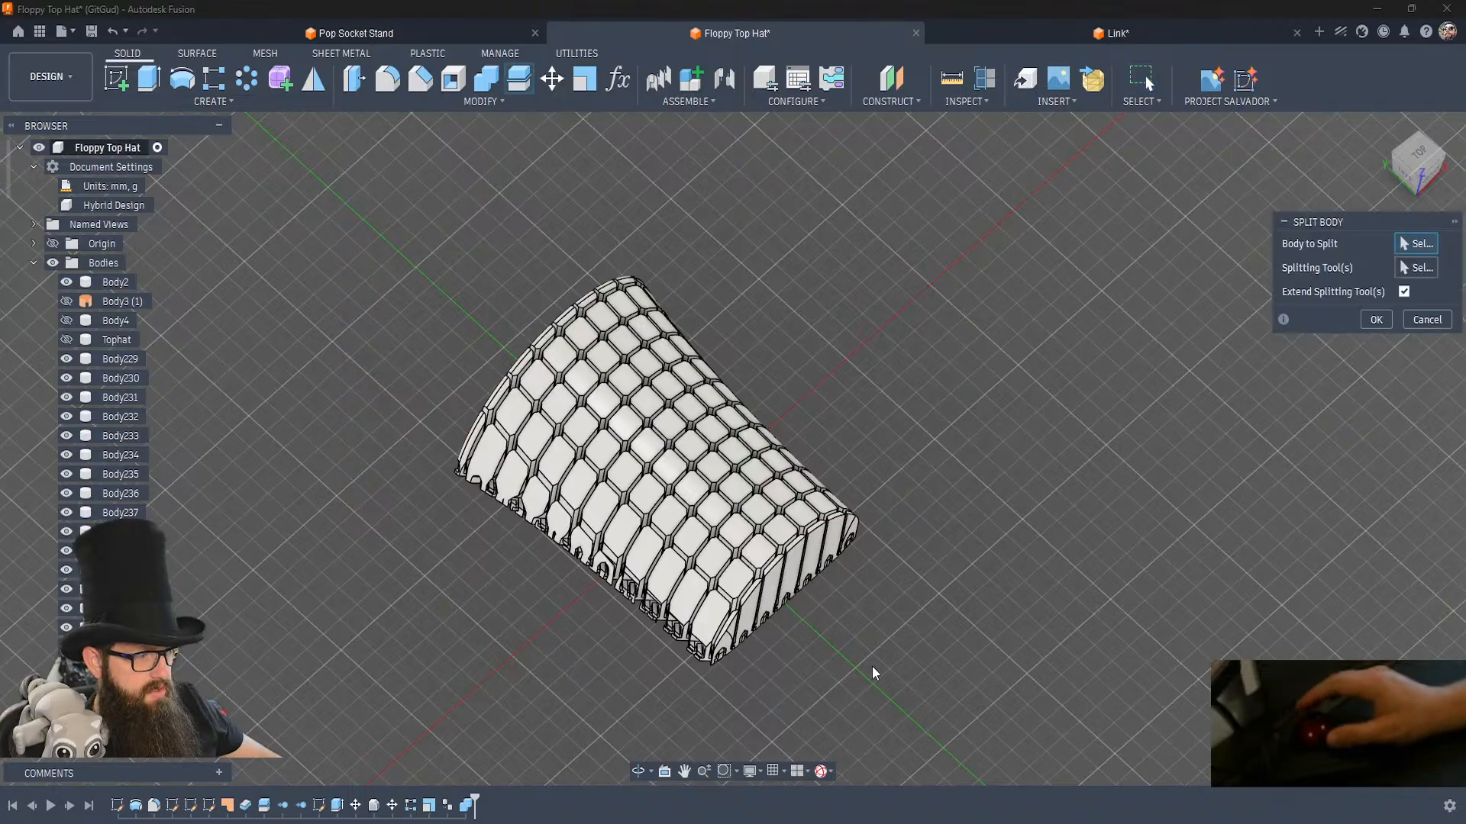
left_click_drag(940, 709, 248, 193)
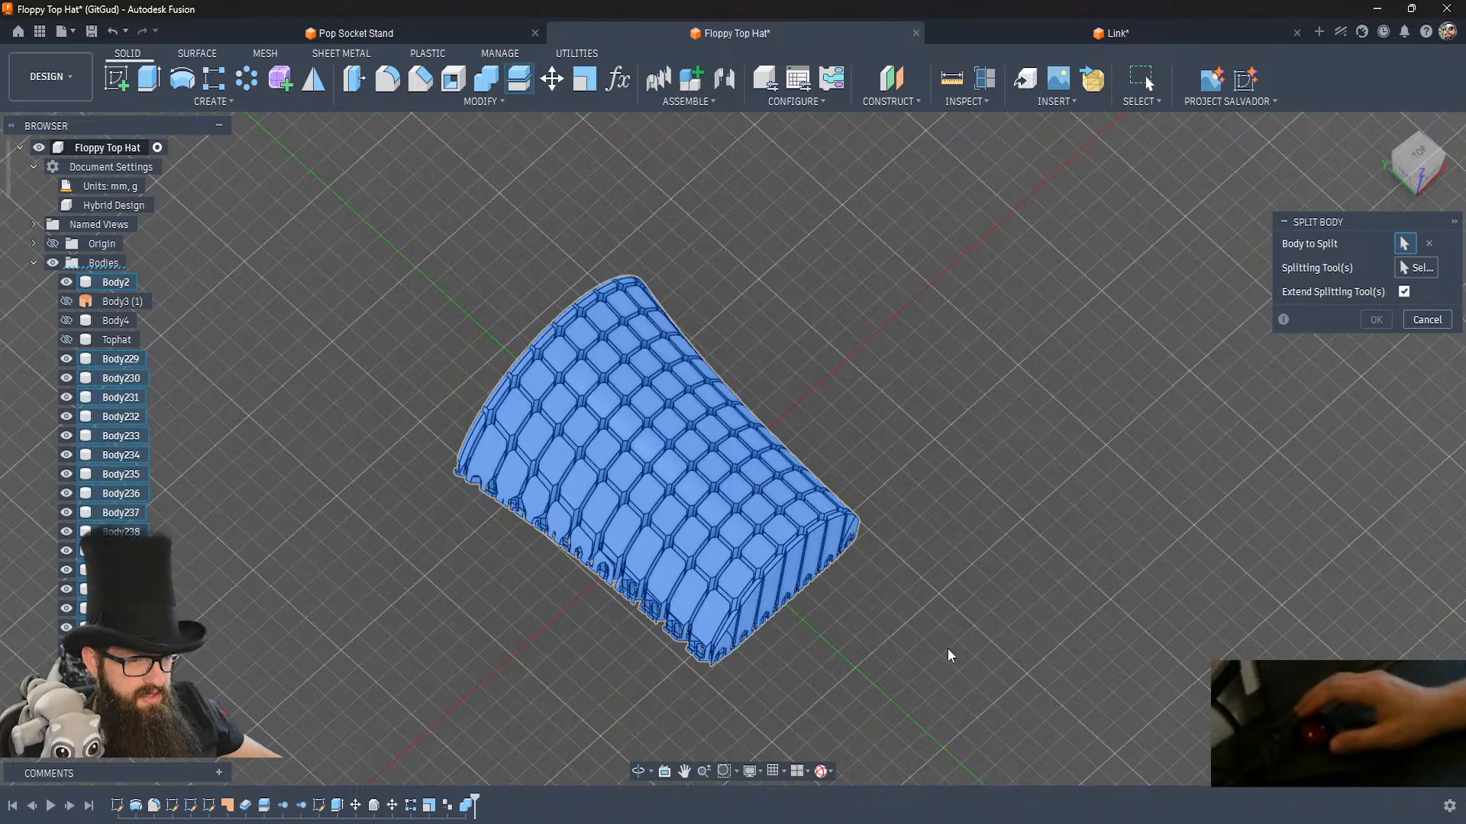
left_click(1421, 268)
scroll(657, 675, "up", 10)
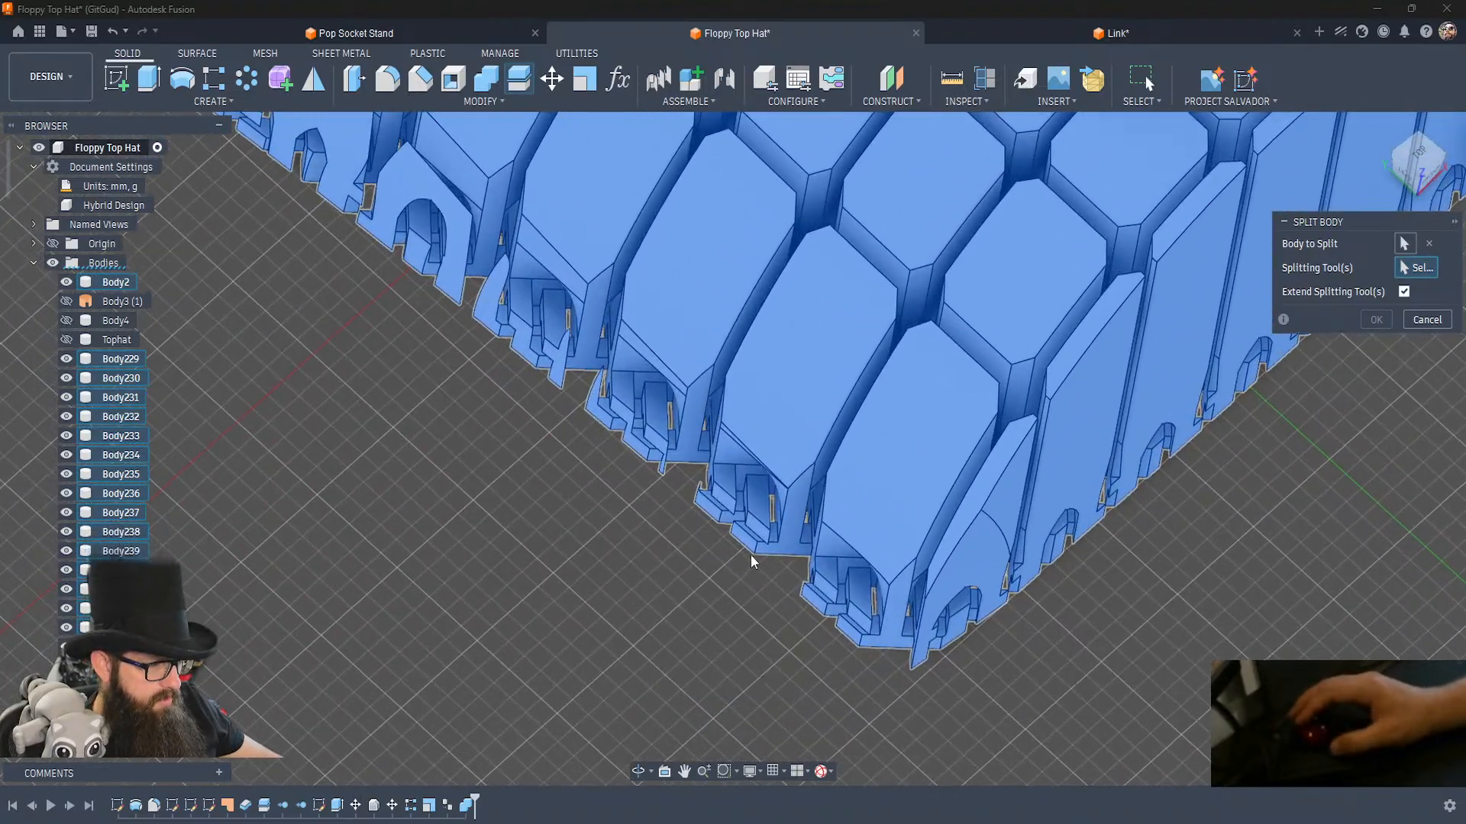
left_click(755, 503)
left_click(1377, 320)
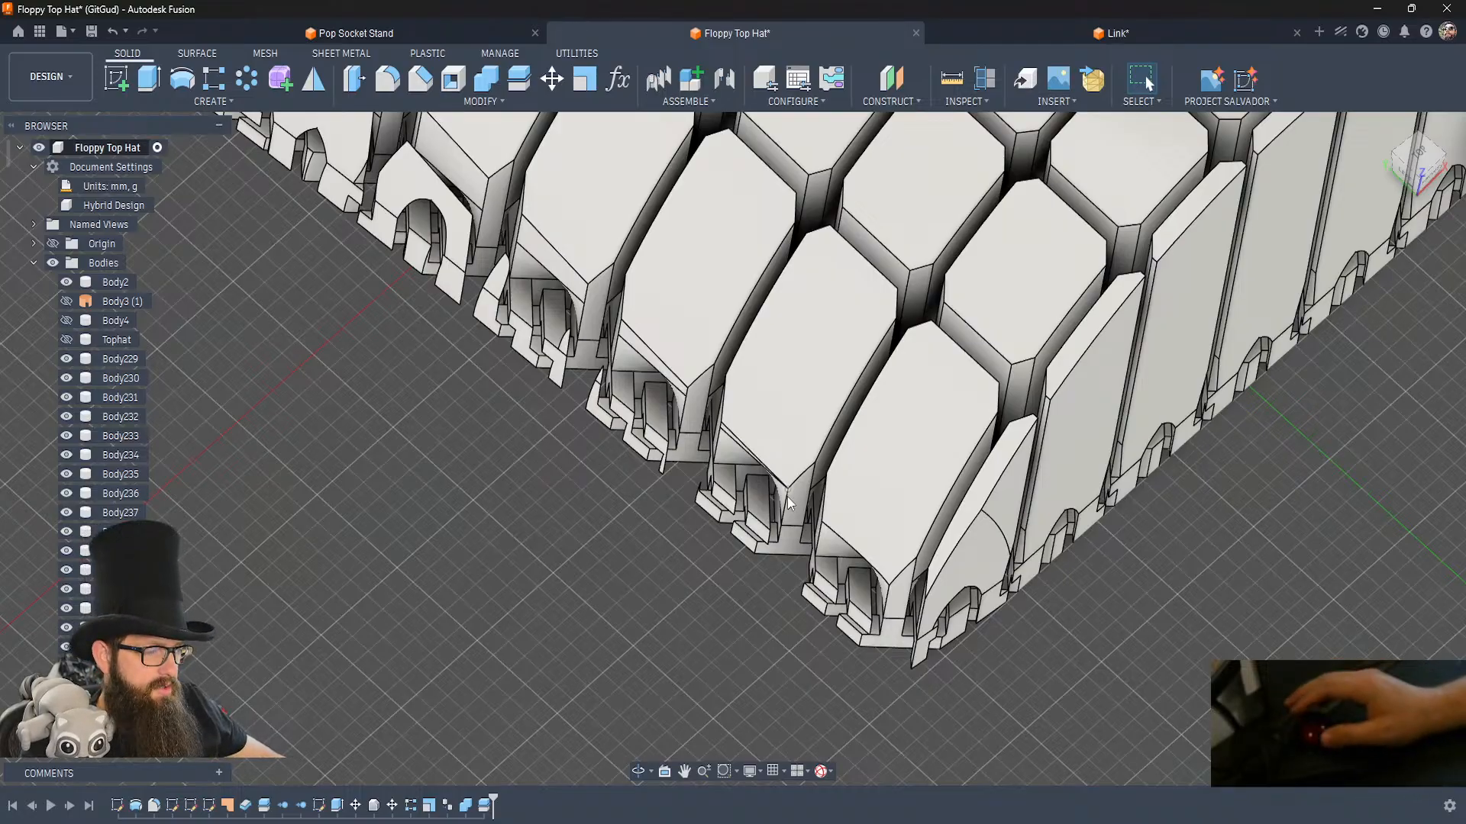
Hide the thin loose fragments at the ends of the links along the crown's side edge.
scroll(574, 560, "up", 4)
scroll(579, 562, "down", 6)
middle_click_drag(665, 725, 665, 725, "shift")
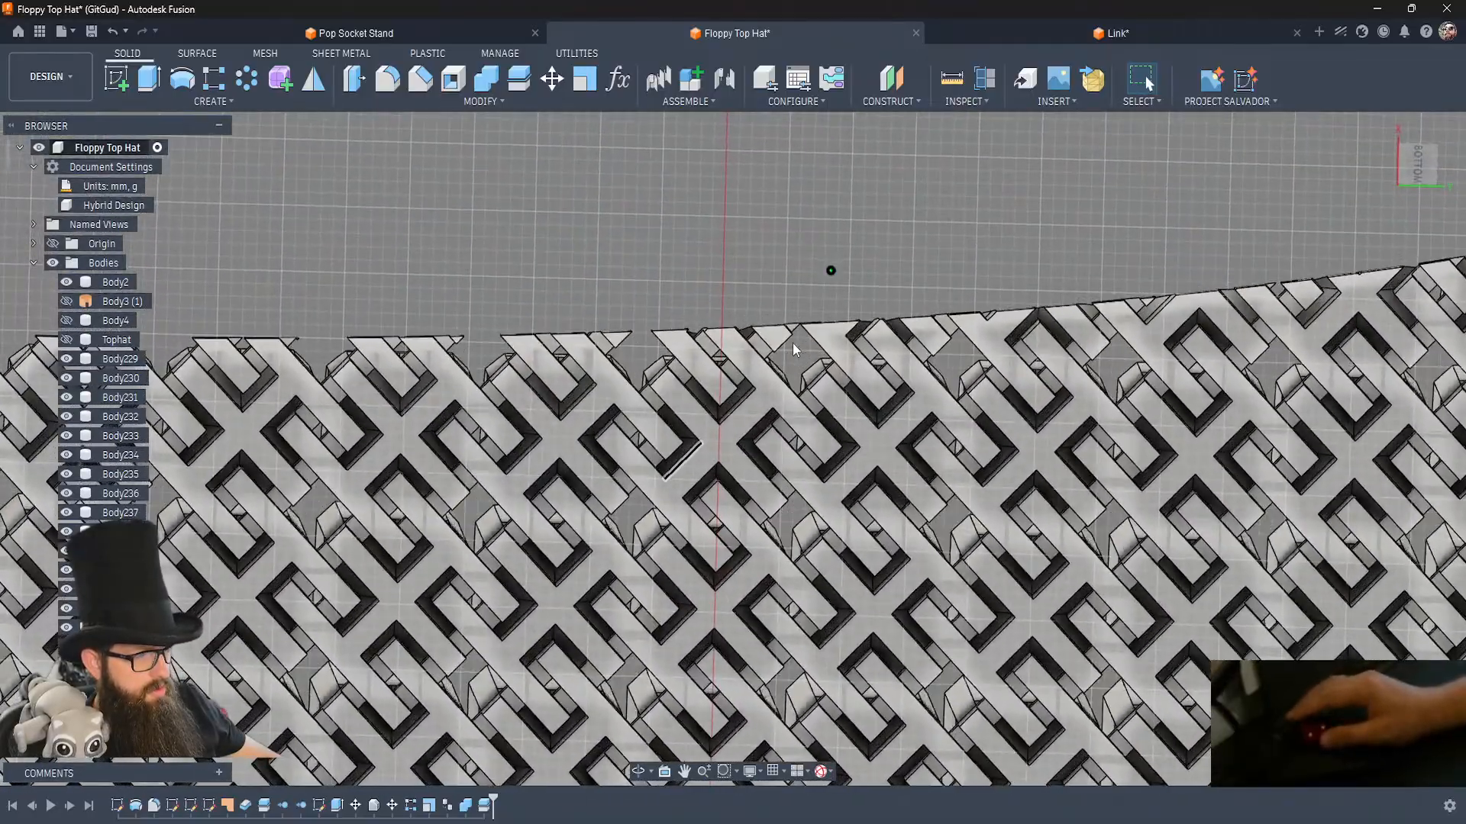
left_click(617, 343)
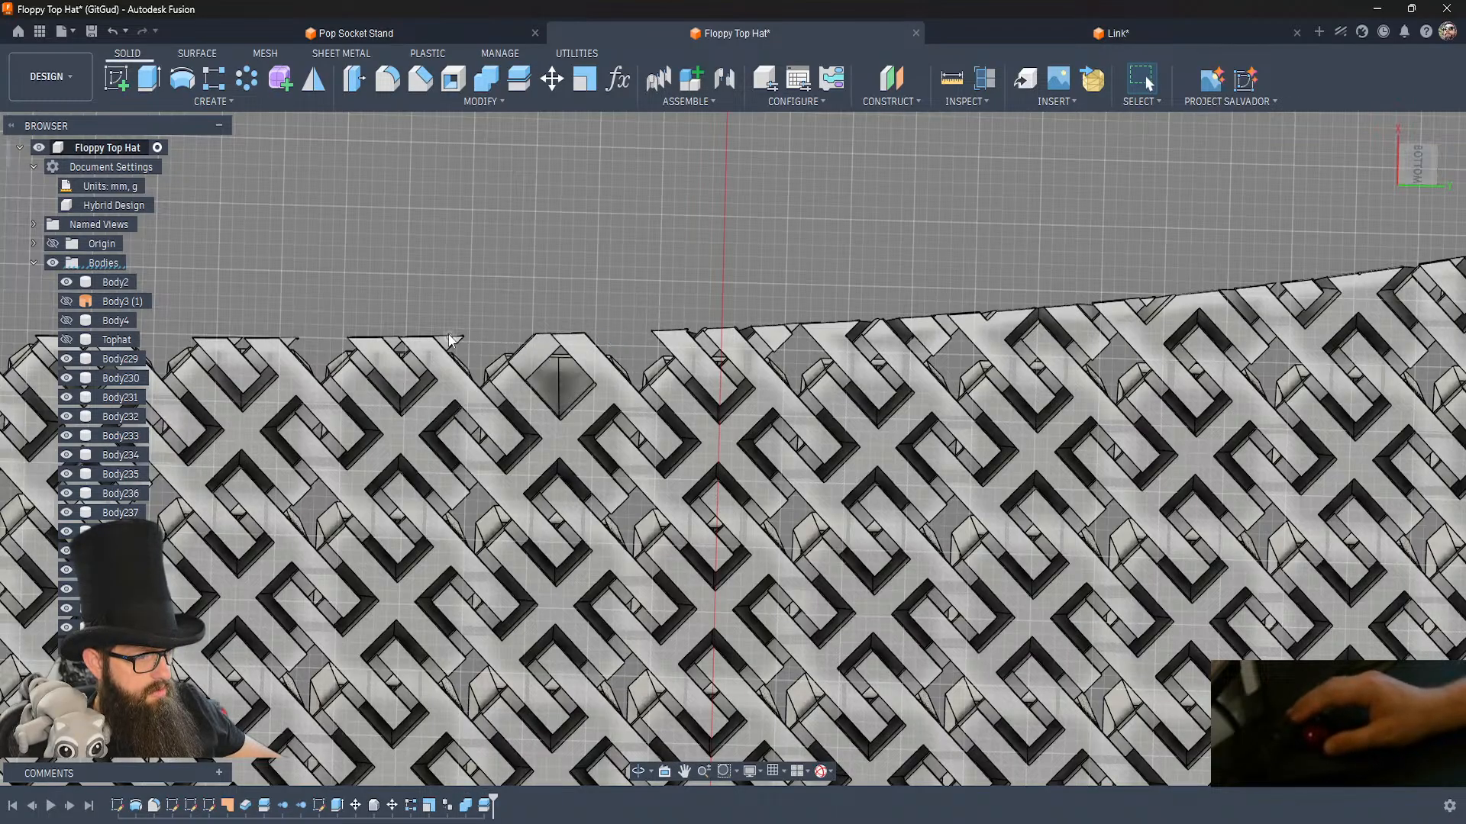
key("v")
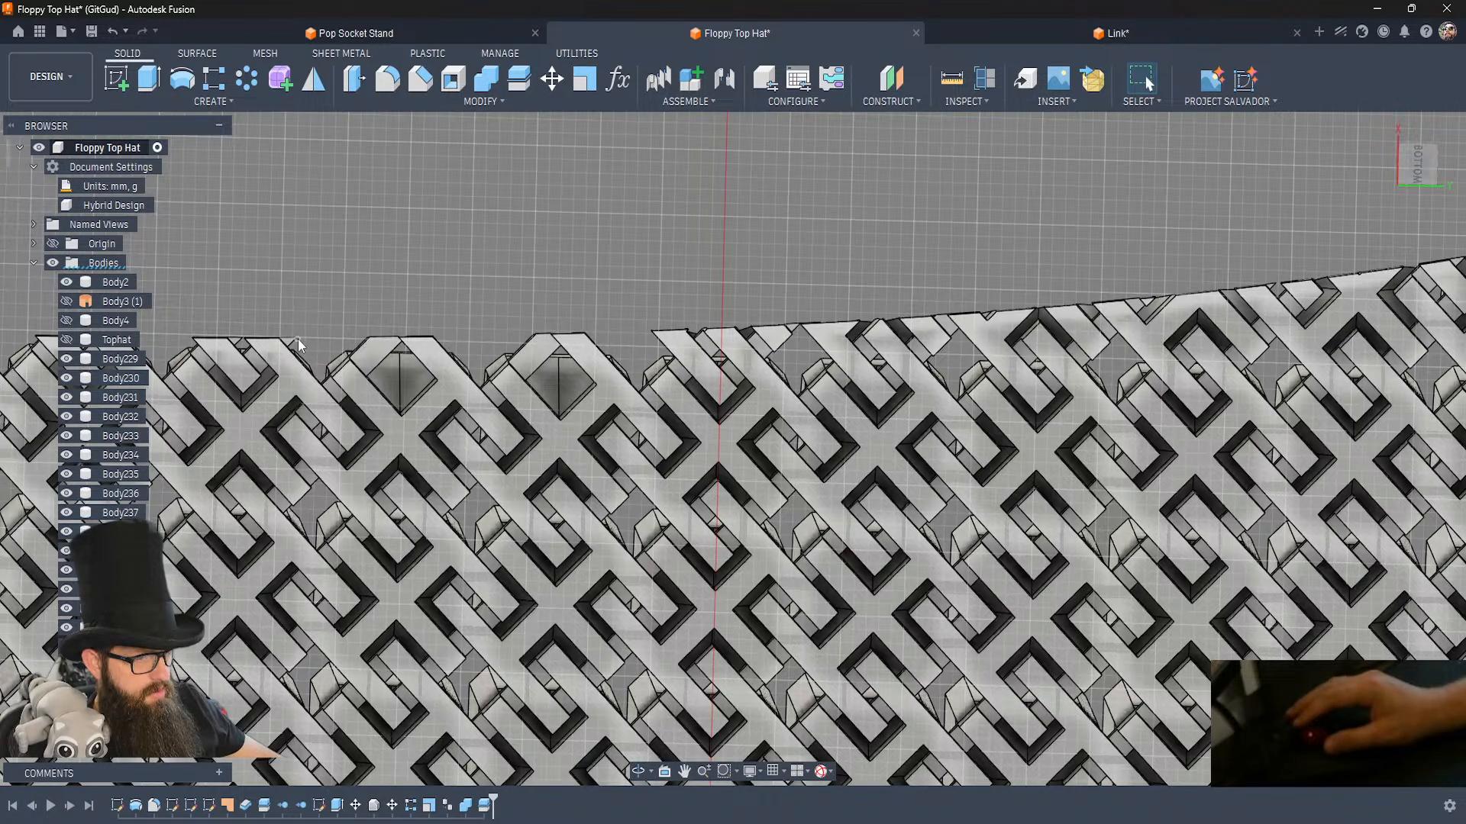
key("v")
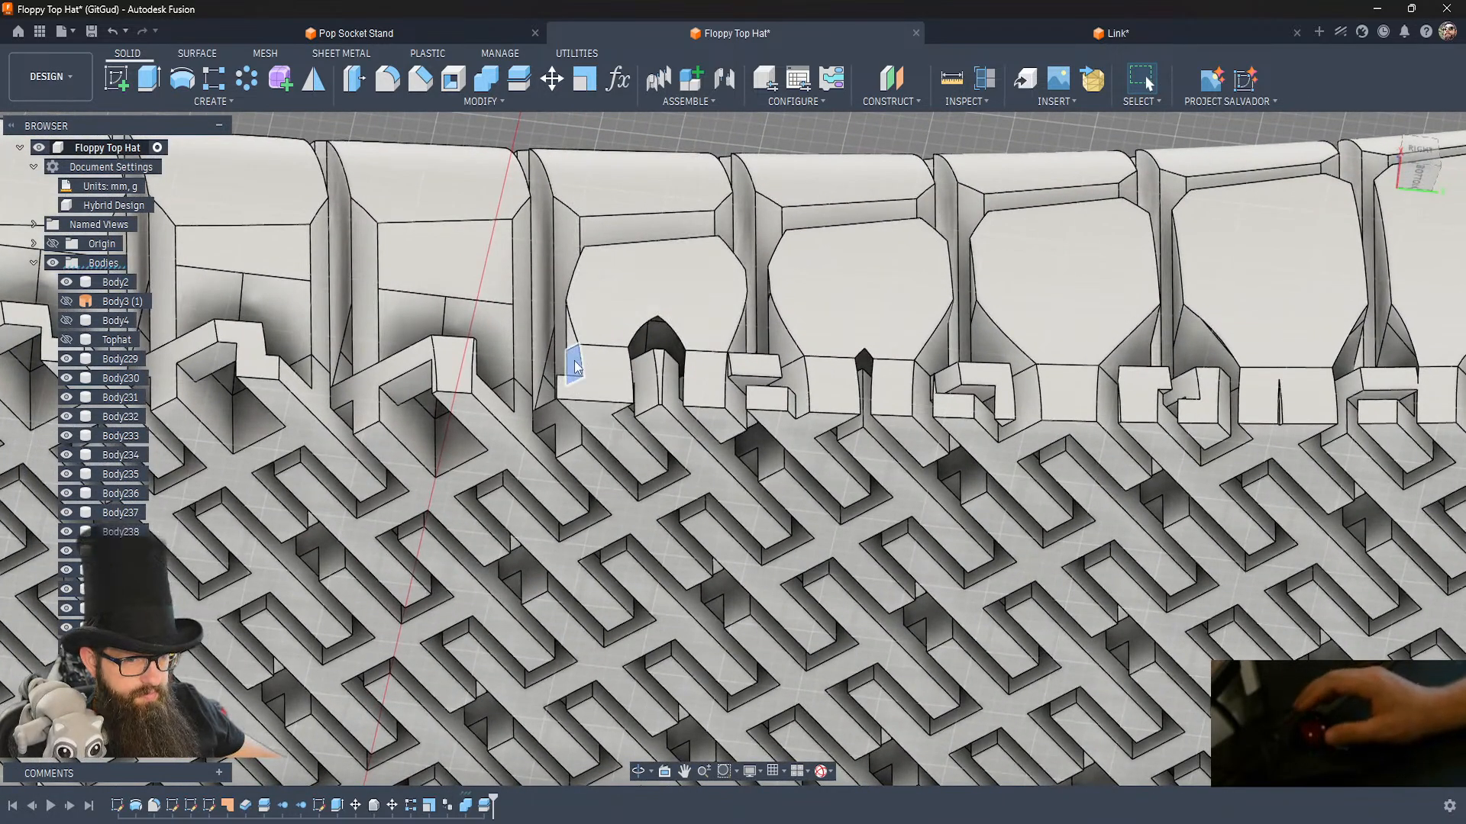
Split the first edge link that has protruding hooks, using its own side faces as splitting tools.
left_click(513, 80)
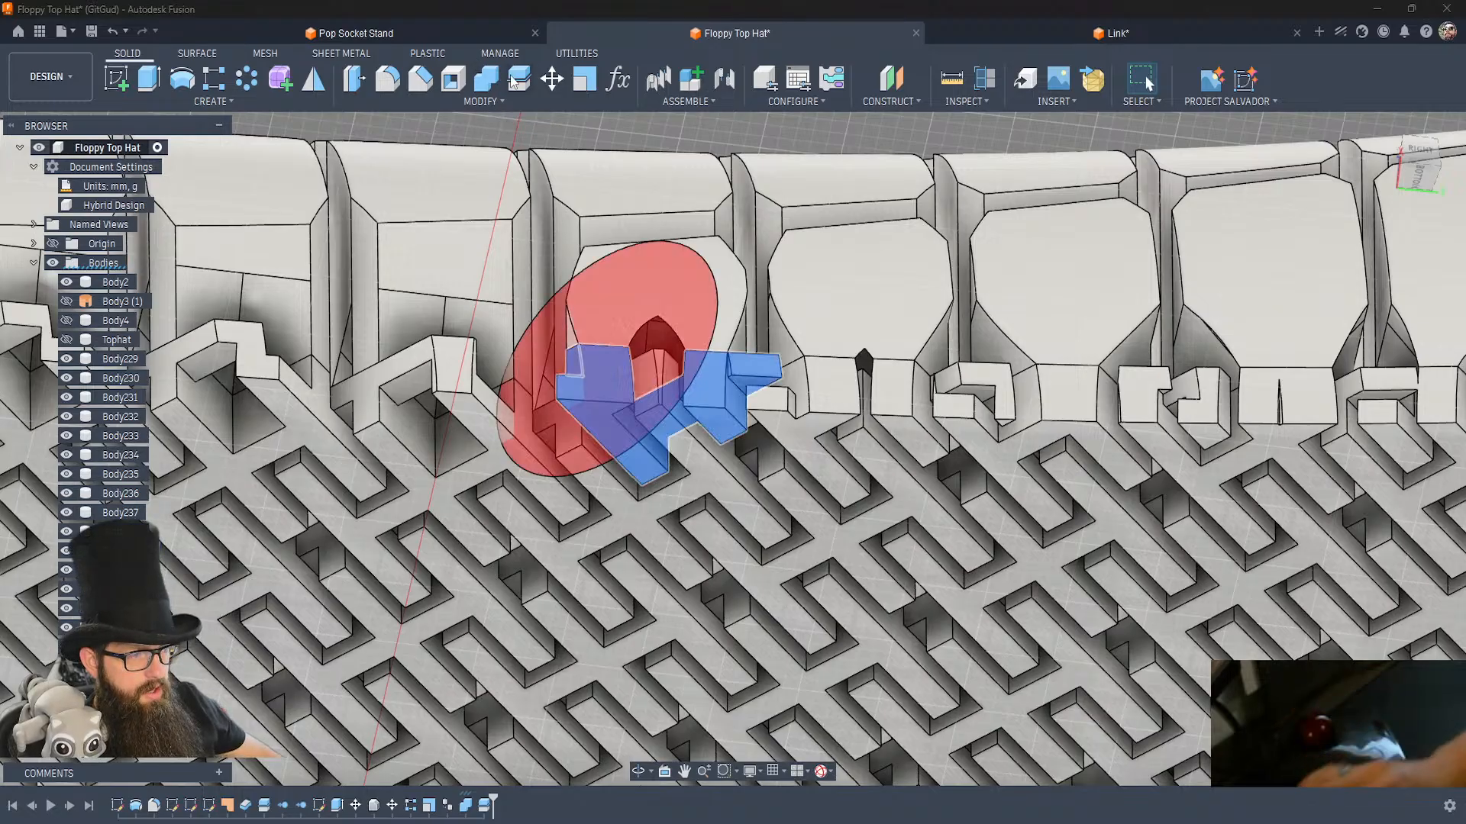
key("Return")
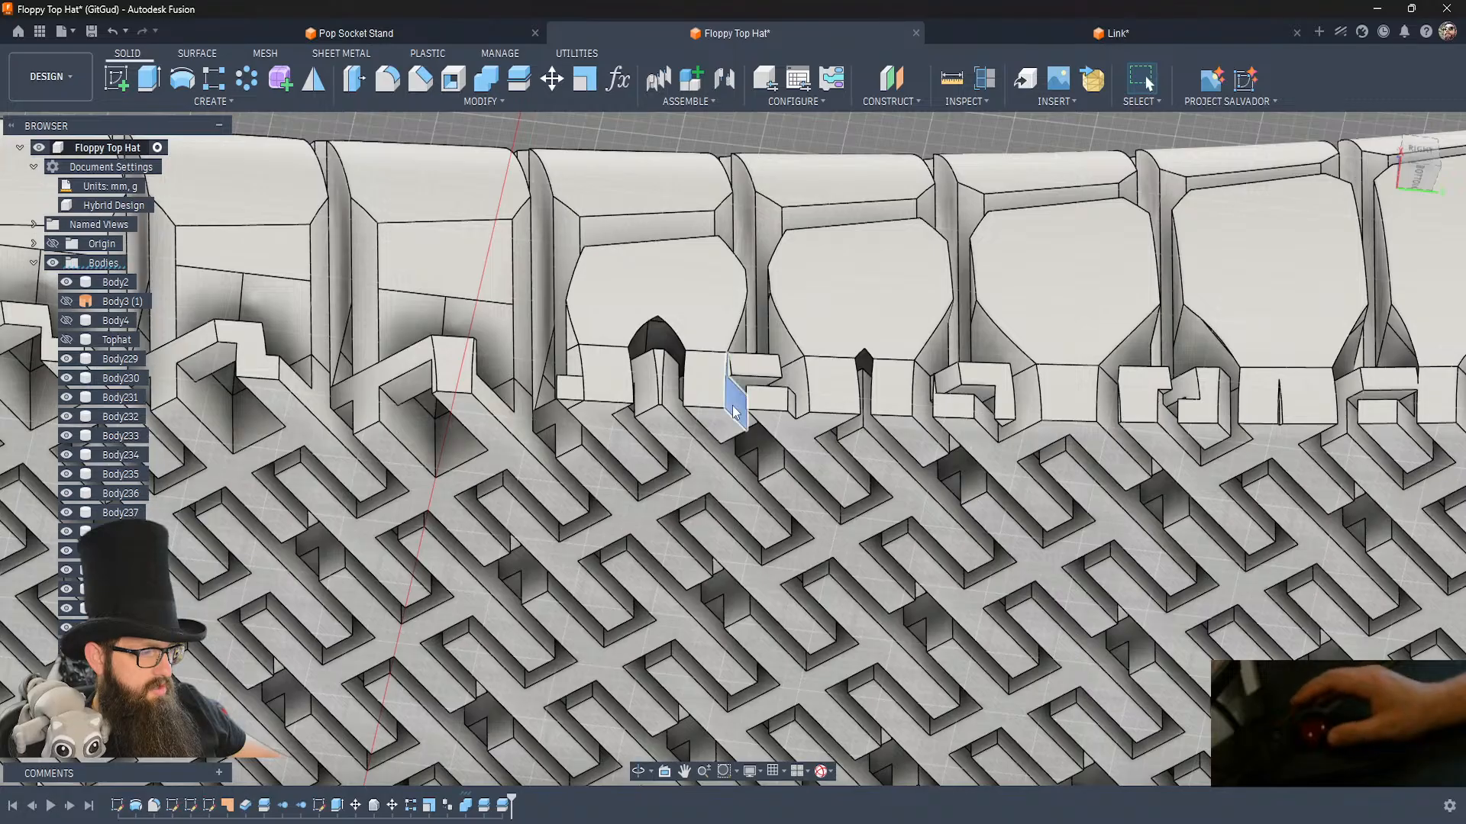
key("Return")
Split the second hooked edge link along both its side faces, and the third along its side face toward the second.
key("Return")
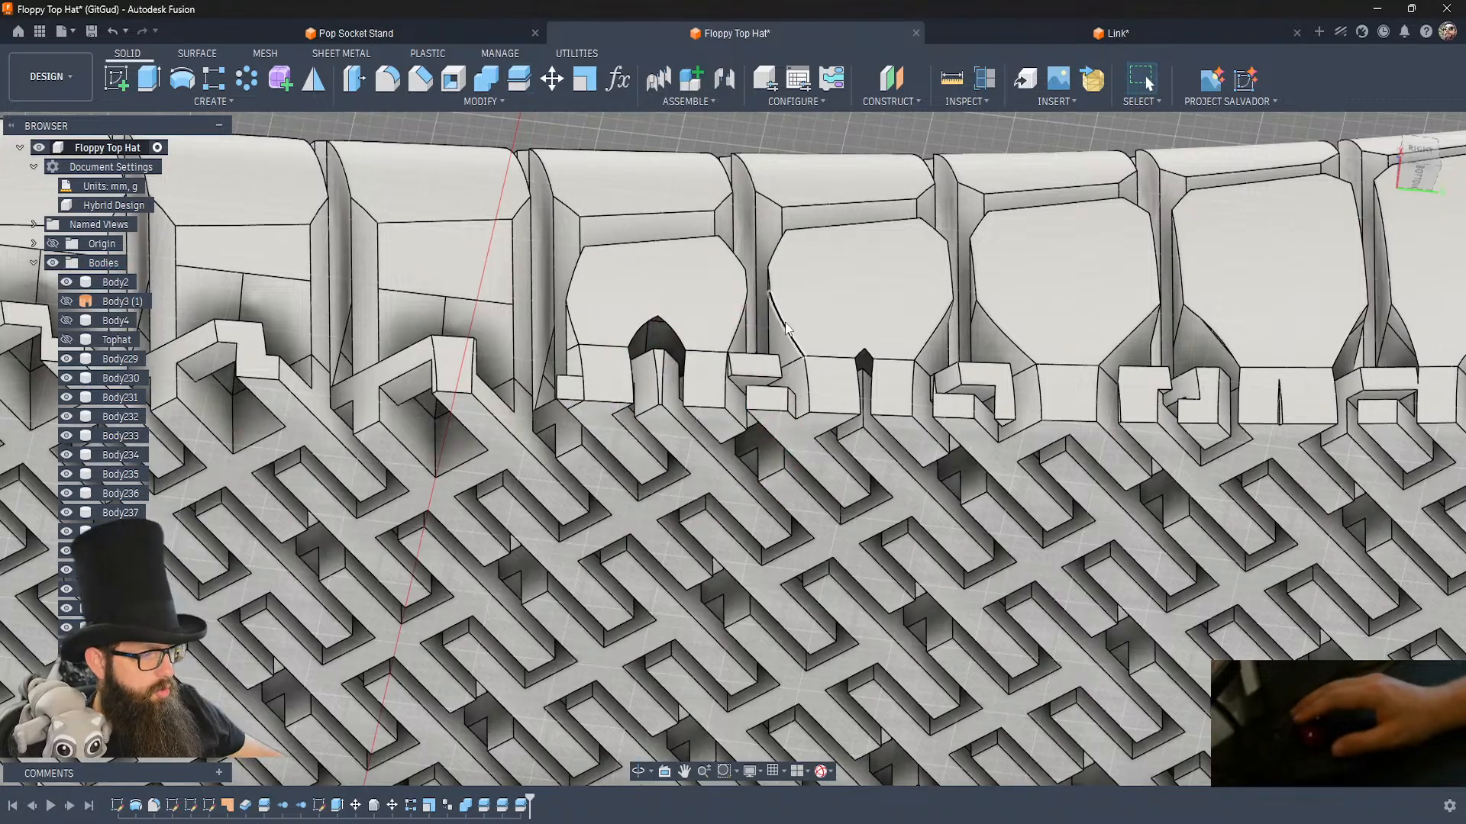
left_click(795, 376)
key("Return")
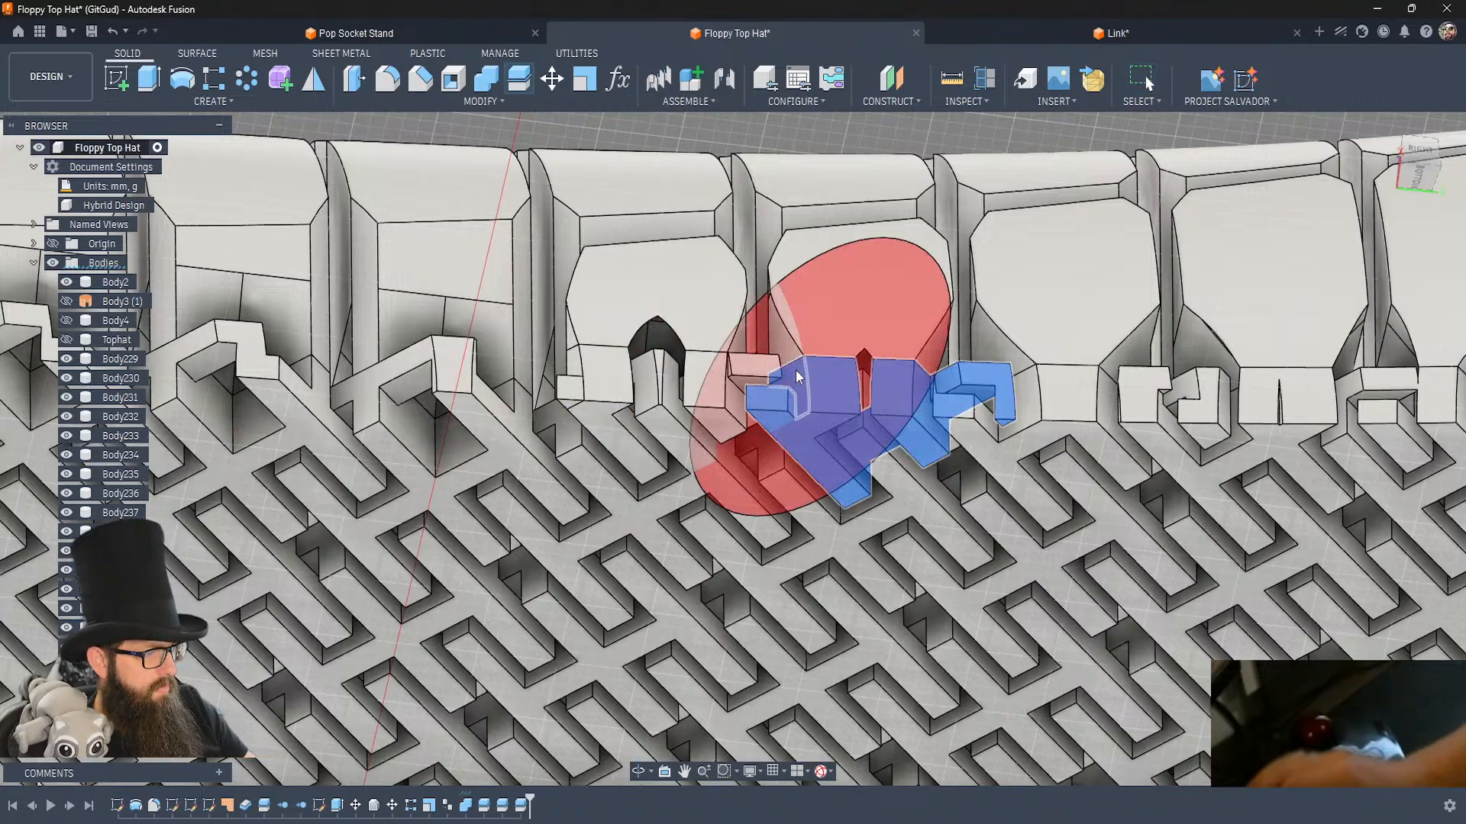
key("Return")
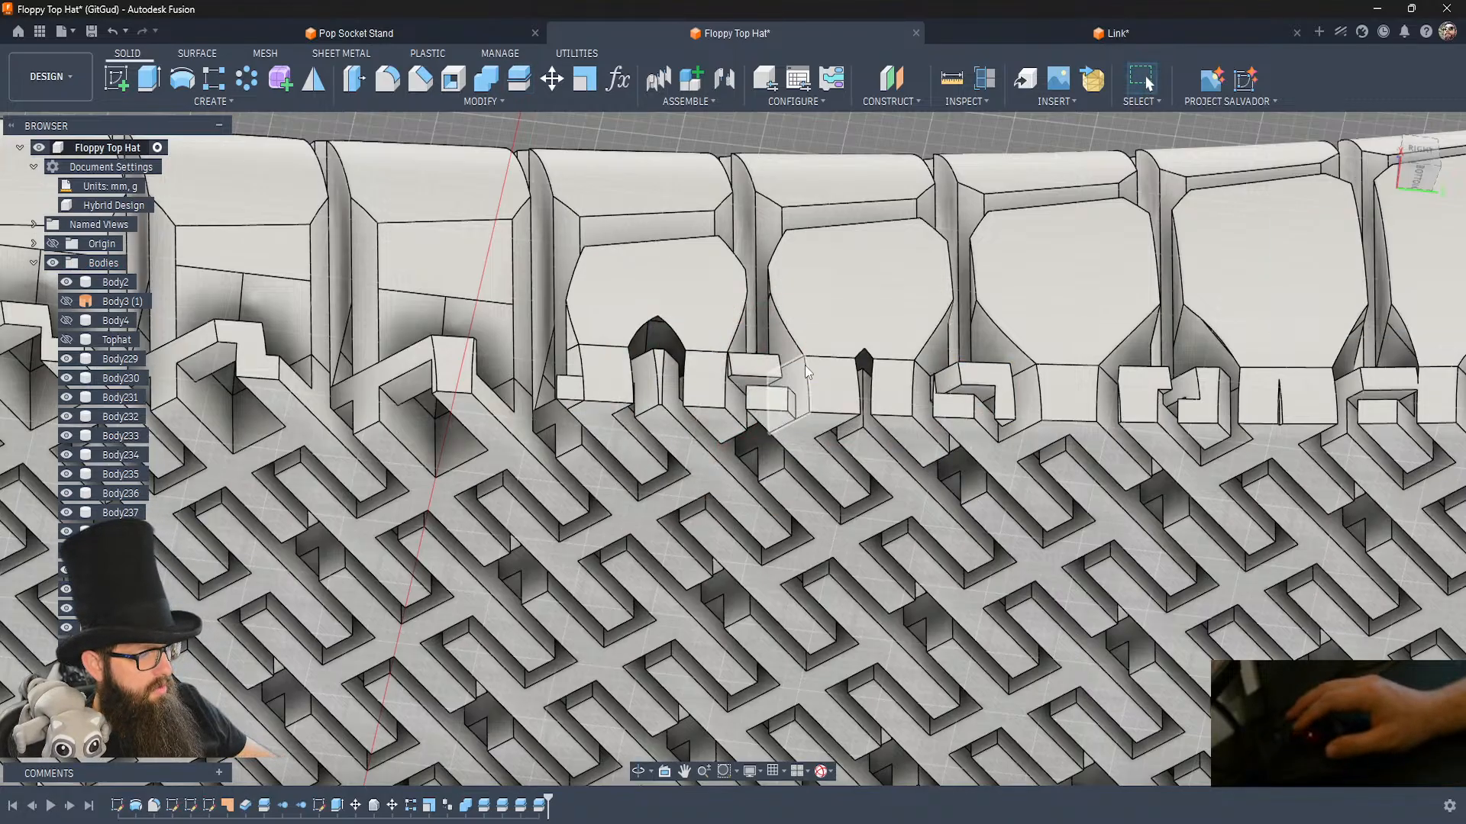
left_click(925, 413)
key("Return")
key("Return")
left_click(1024, 395)
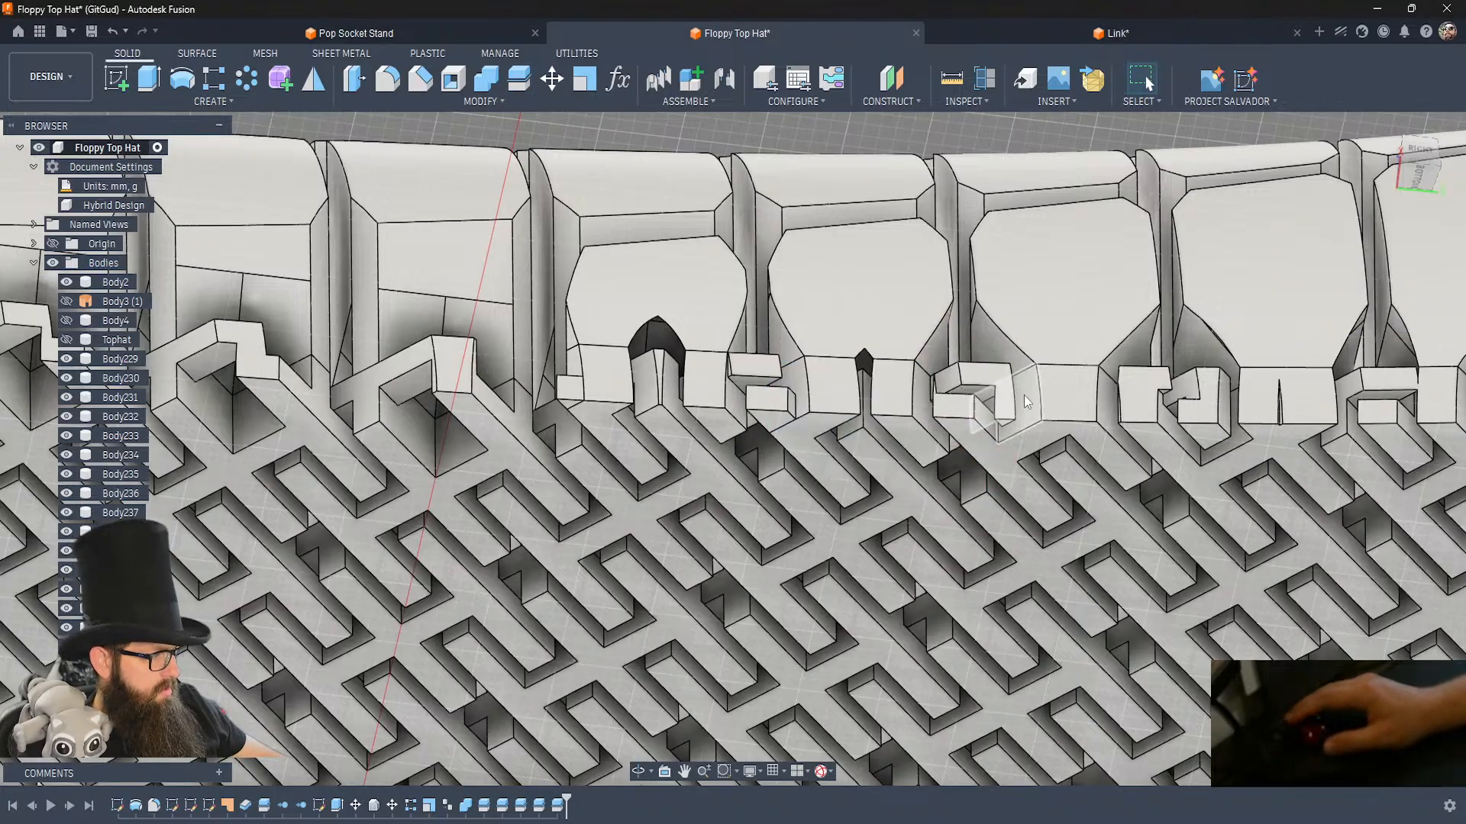
key("Return")
key("Return")
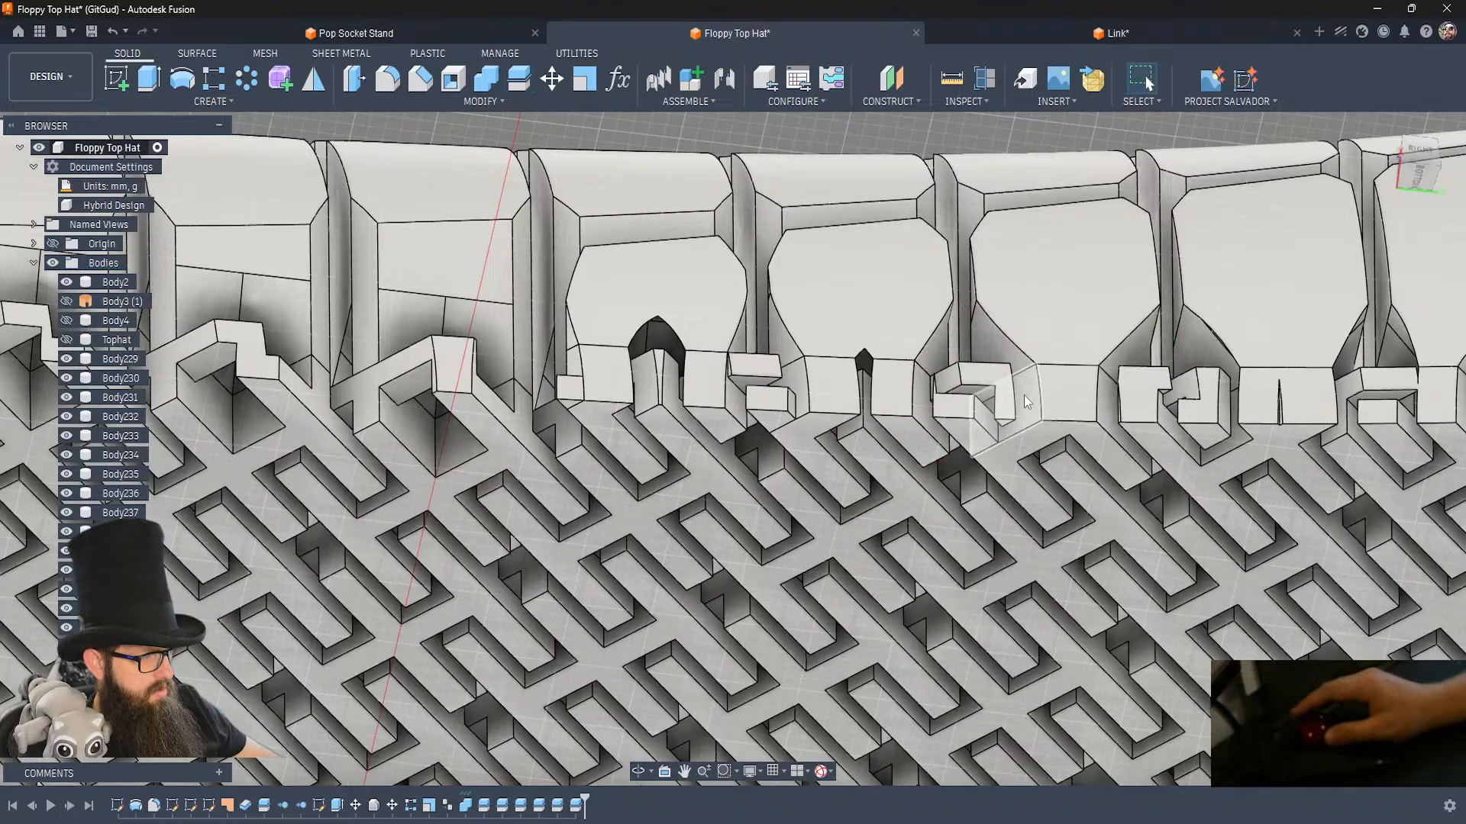
Hide the cut-off hook fragments in the gaps beside the first three split edge links.
left_click(964, 373)
key("v")
left_click(961, 411)
key("v")
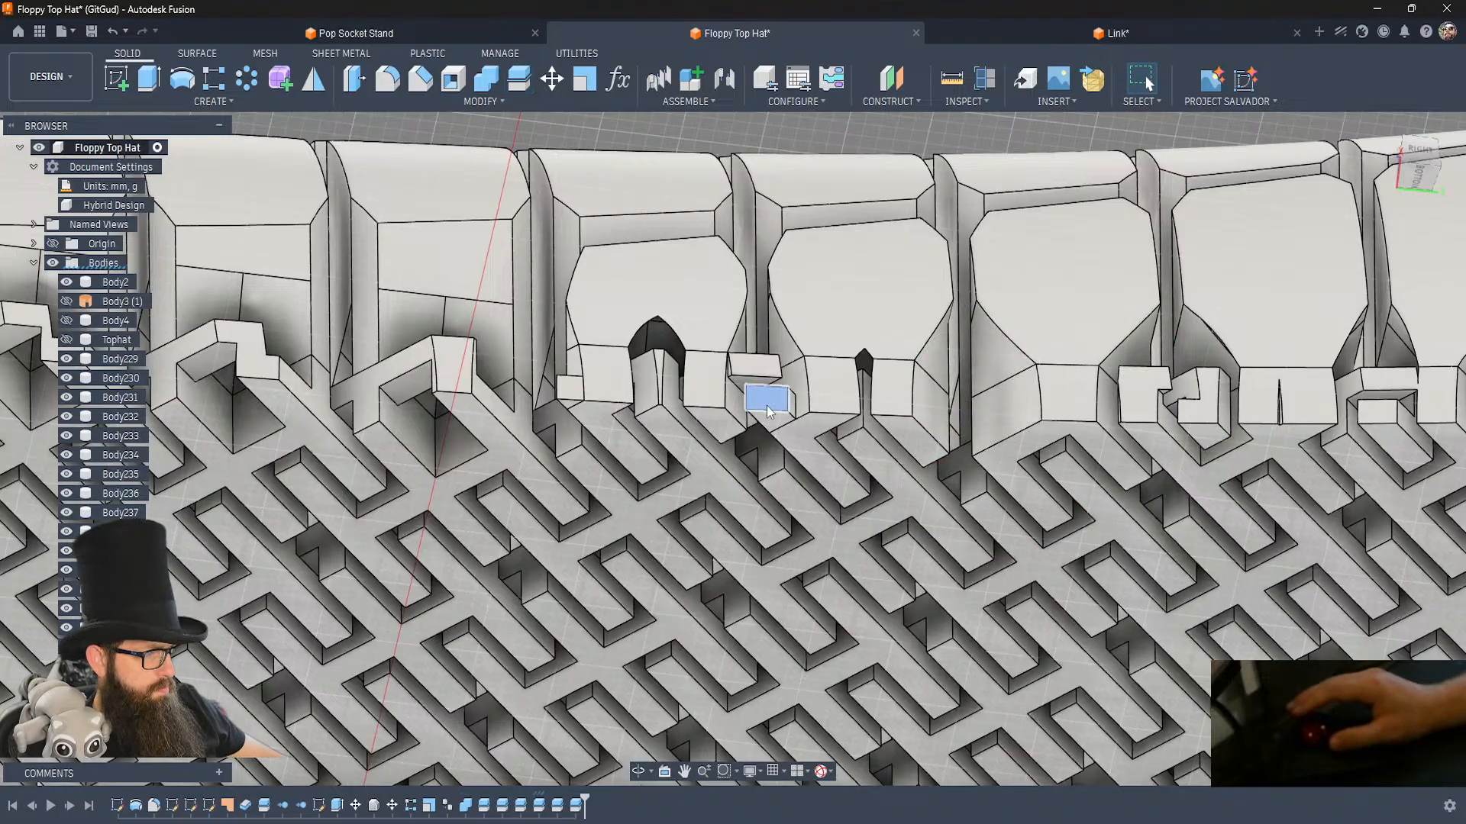
key("v")
left_click(568, 388)
Split the fourth edge link along its side face toward the third, and the third along its side face toward the fourth.
middle_click_drag(1276, 296, 909, 274)
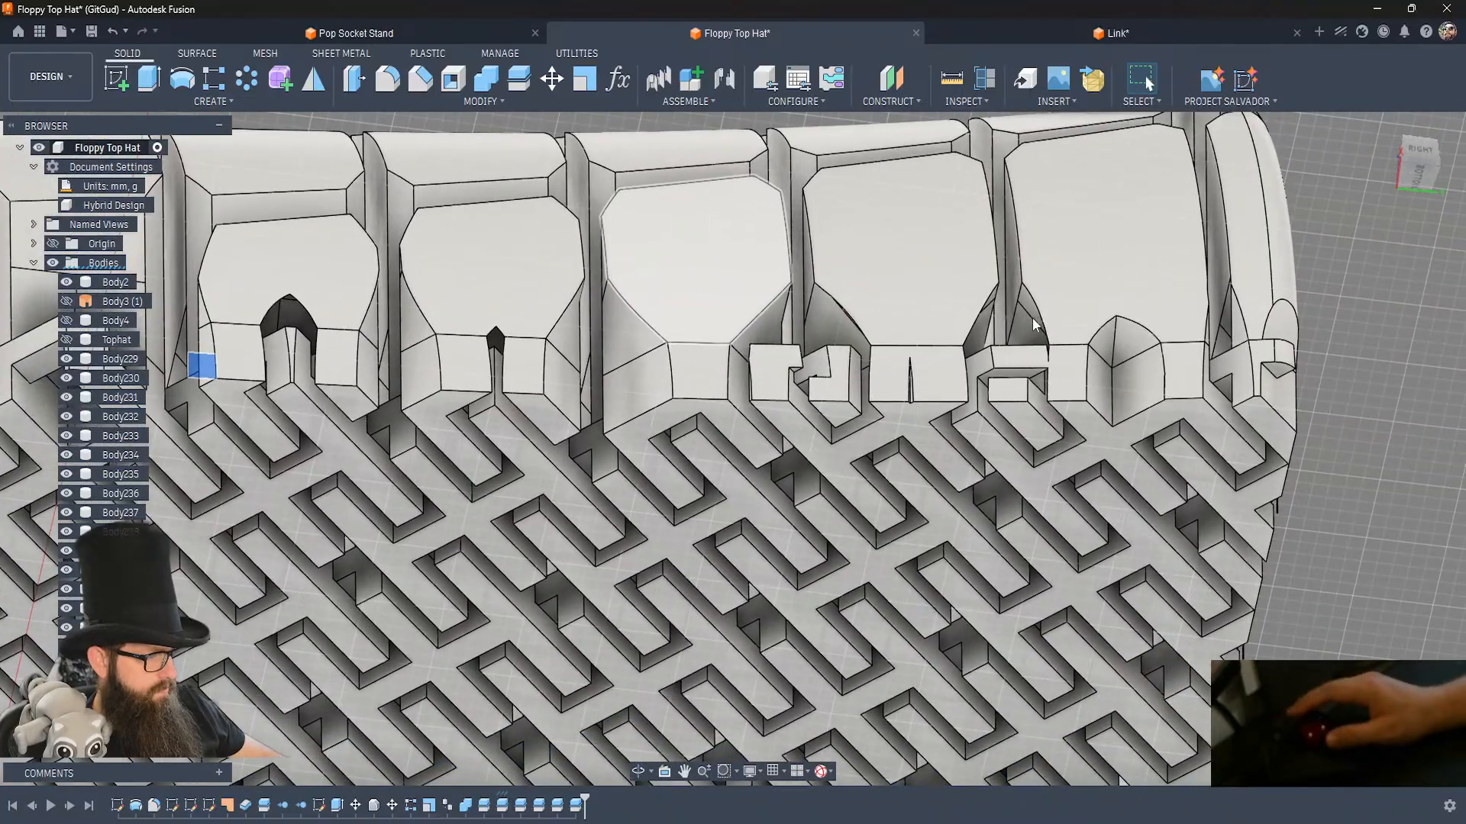
left_click(867, 413)
key("shift+s")
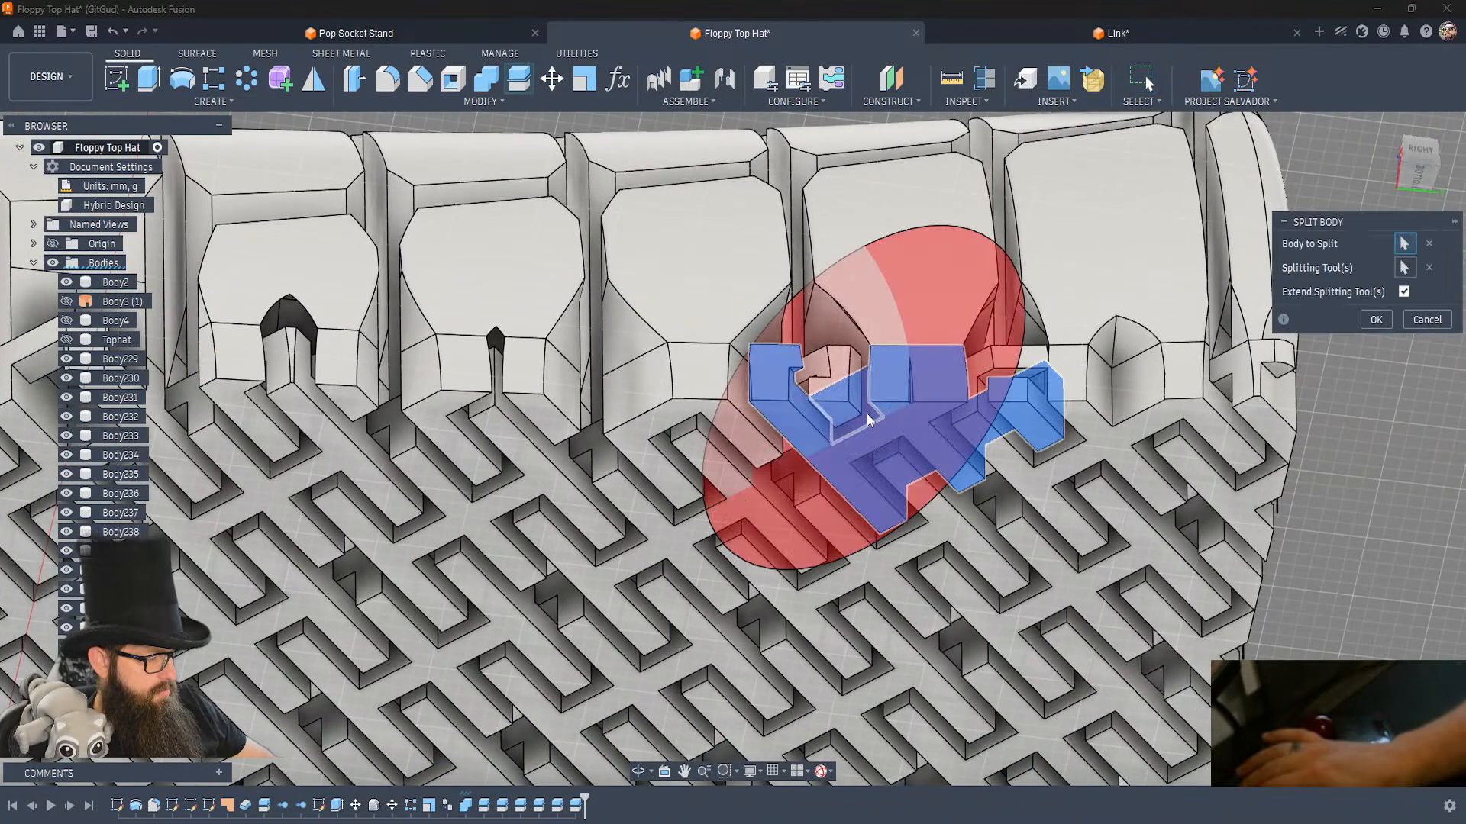
key("Return")
left_click(738, 387)
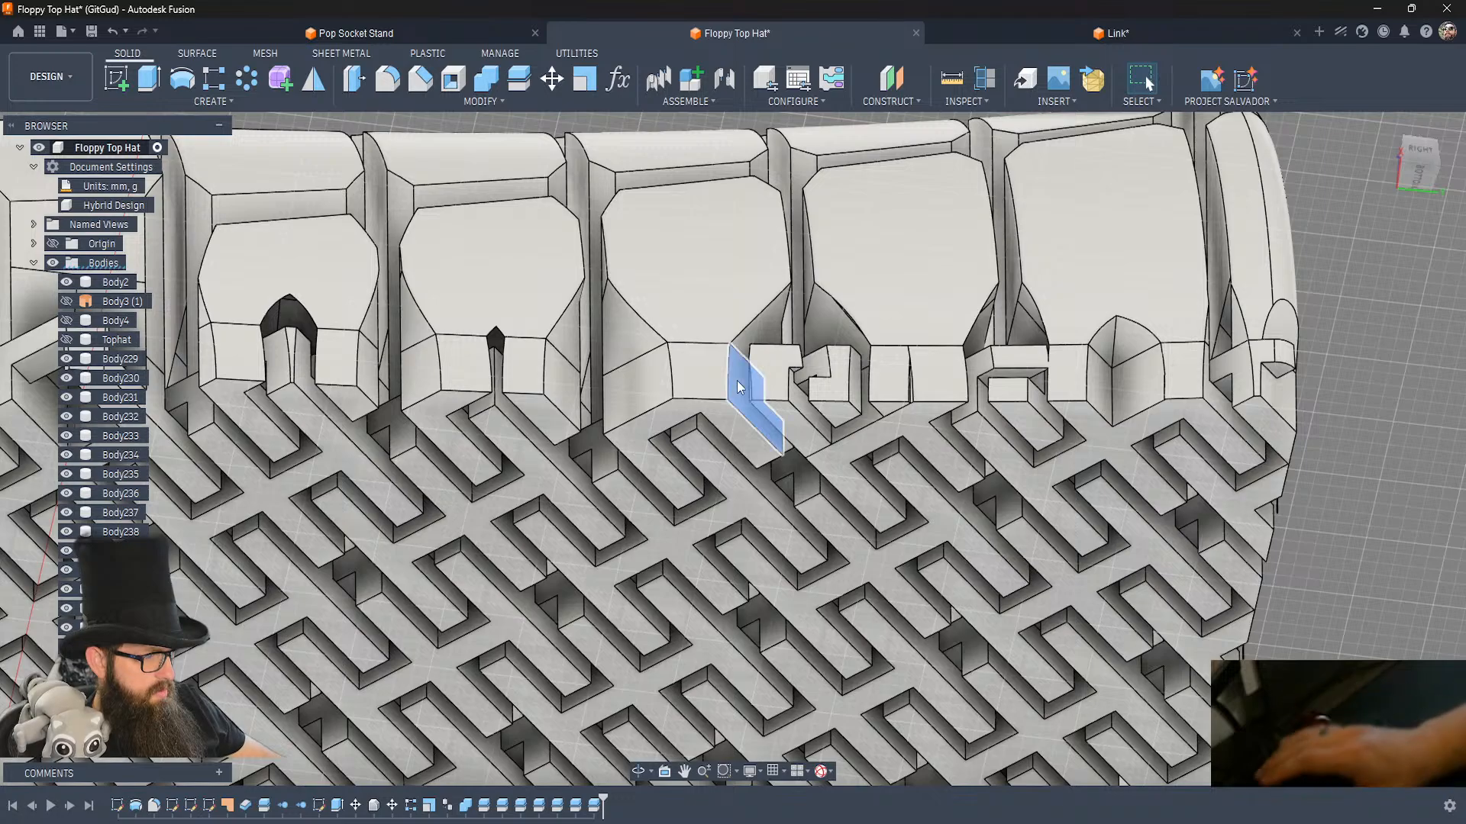
key("shift+s")
key("Return")
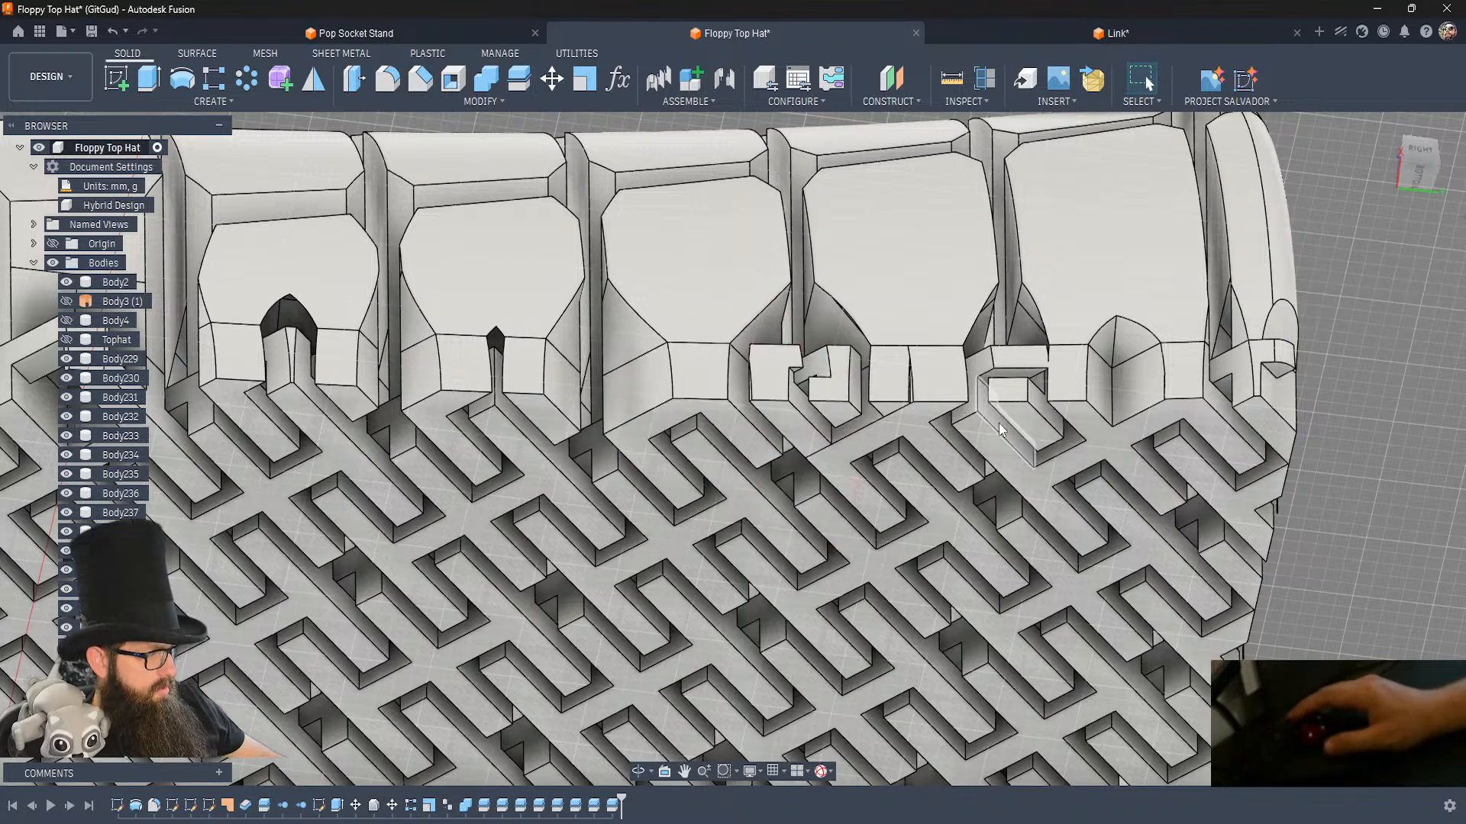
Split the fifth edge link along its side face toward the fourth, and the fourth along its side face toward the fifth.
left_click(1000, 428)
key("shift+s")
key("Return")
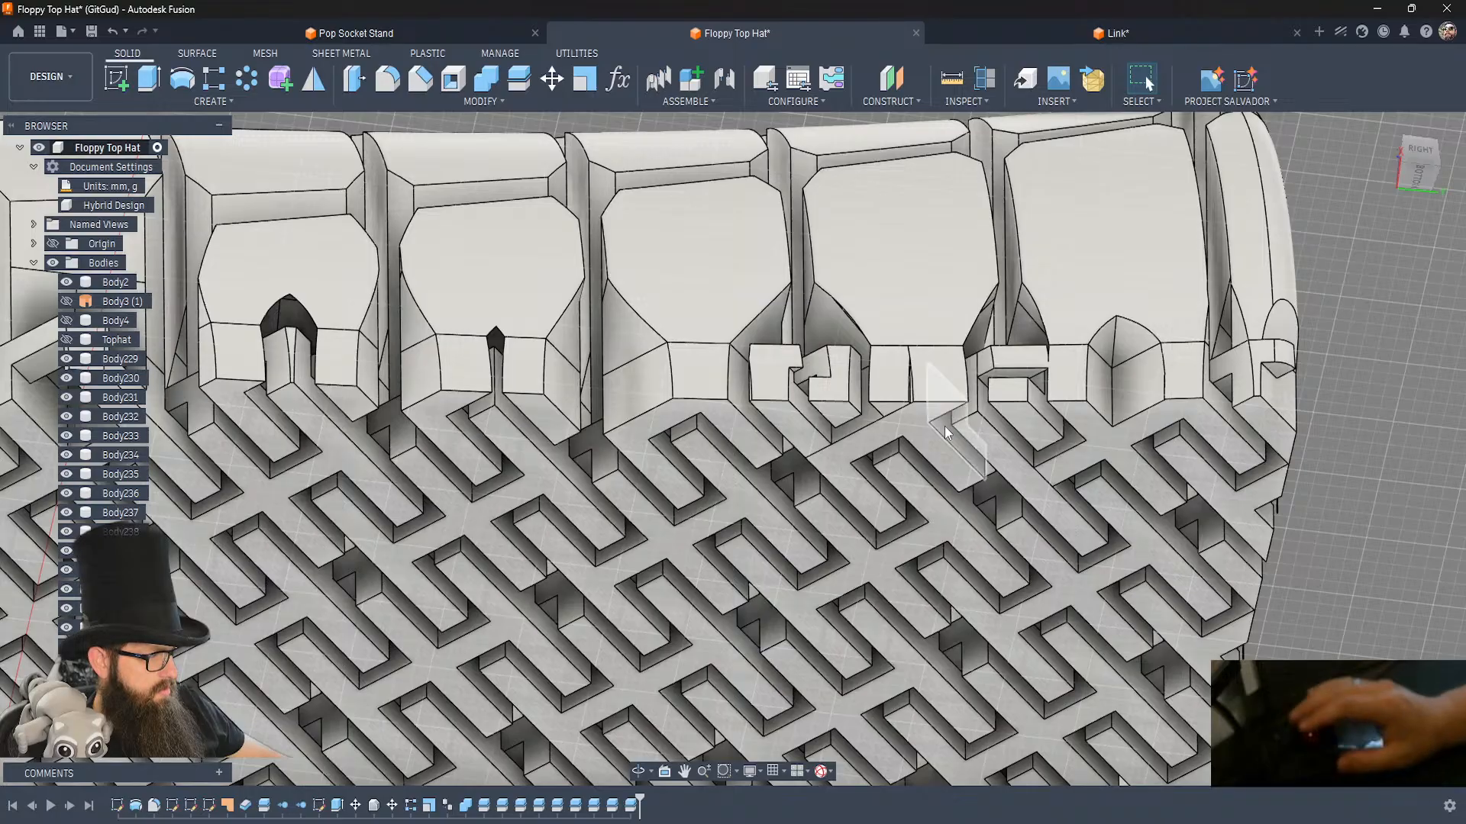
left_click(945, 433)
key("shift+s")
key("Return")
Hide the cut-off hook fragments around the fourth edge link, undoing one mistaken hide beside the fifth link.
left_click(1003, 362)
key("v")
key("ctrl+z")
left_click(1010, 415)
key("v")
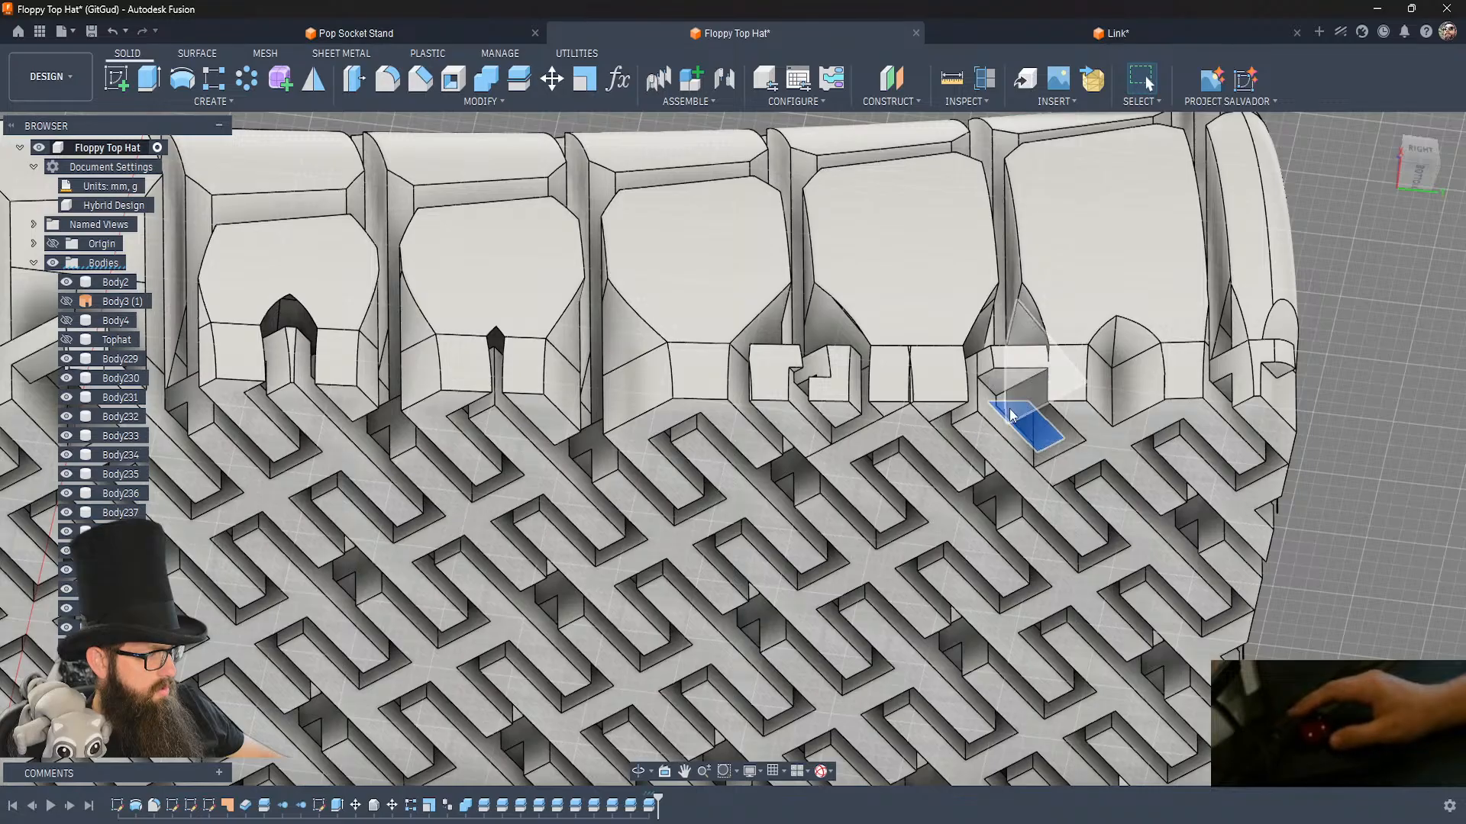
left_click(832, 408)
key("v")
left_click(783, 406)
key("v")
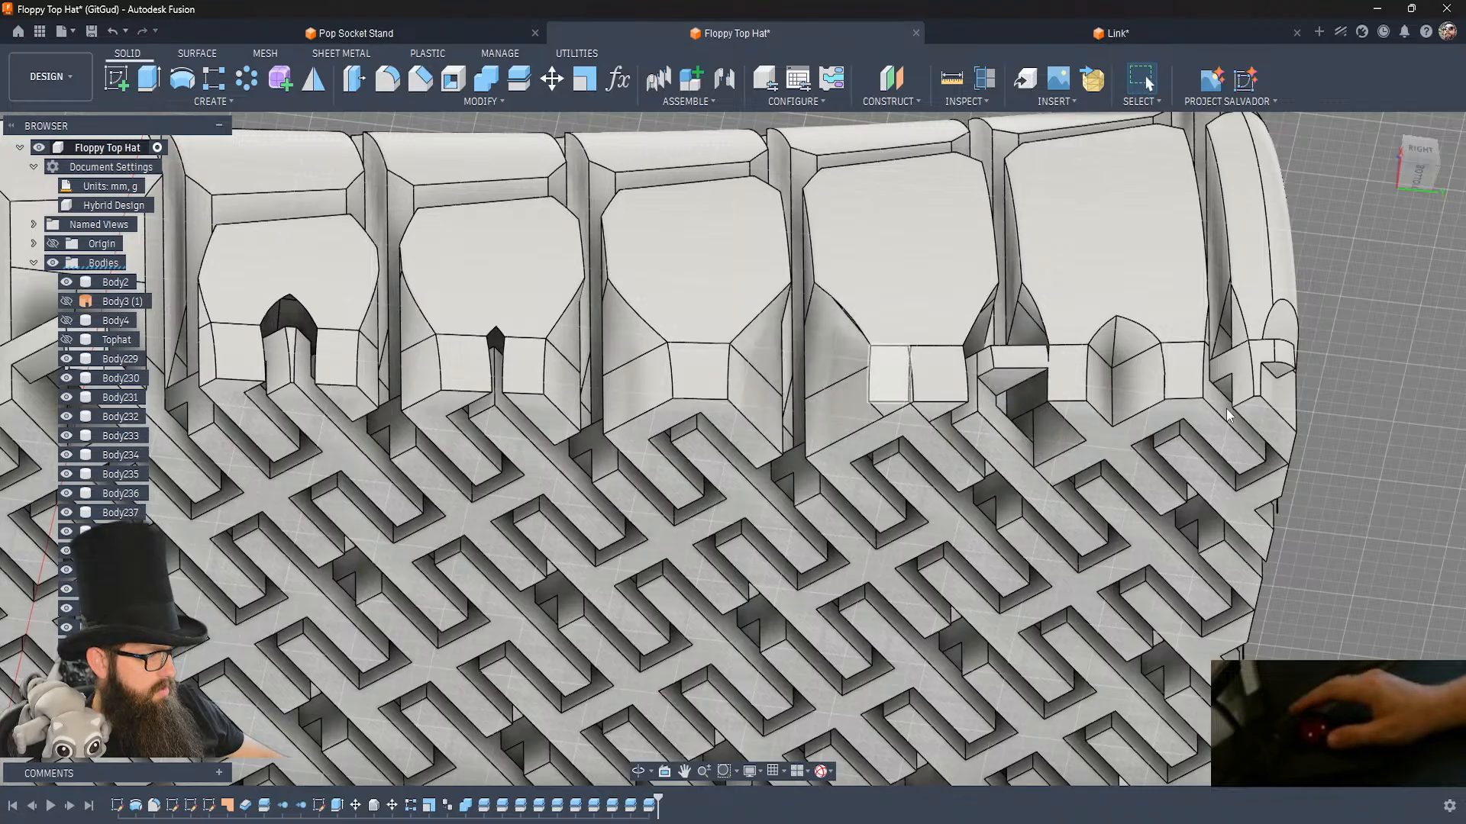
Split off and hide the remaining hook fragments near the fifth edge link, beside the crown's corner.
middle_click_drag(1226, 414, 1043, 380, "shift")
left_click(1065, 393)
key("v")
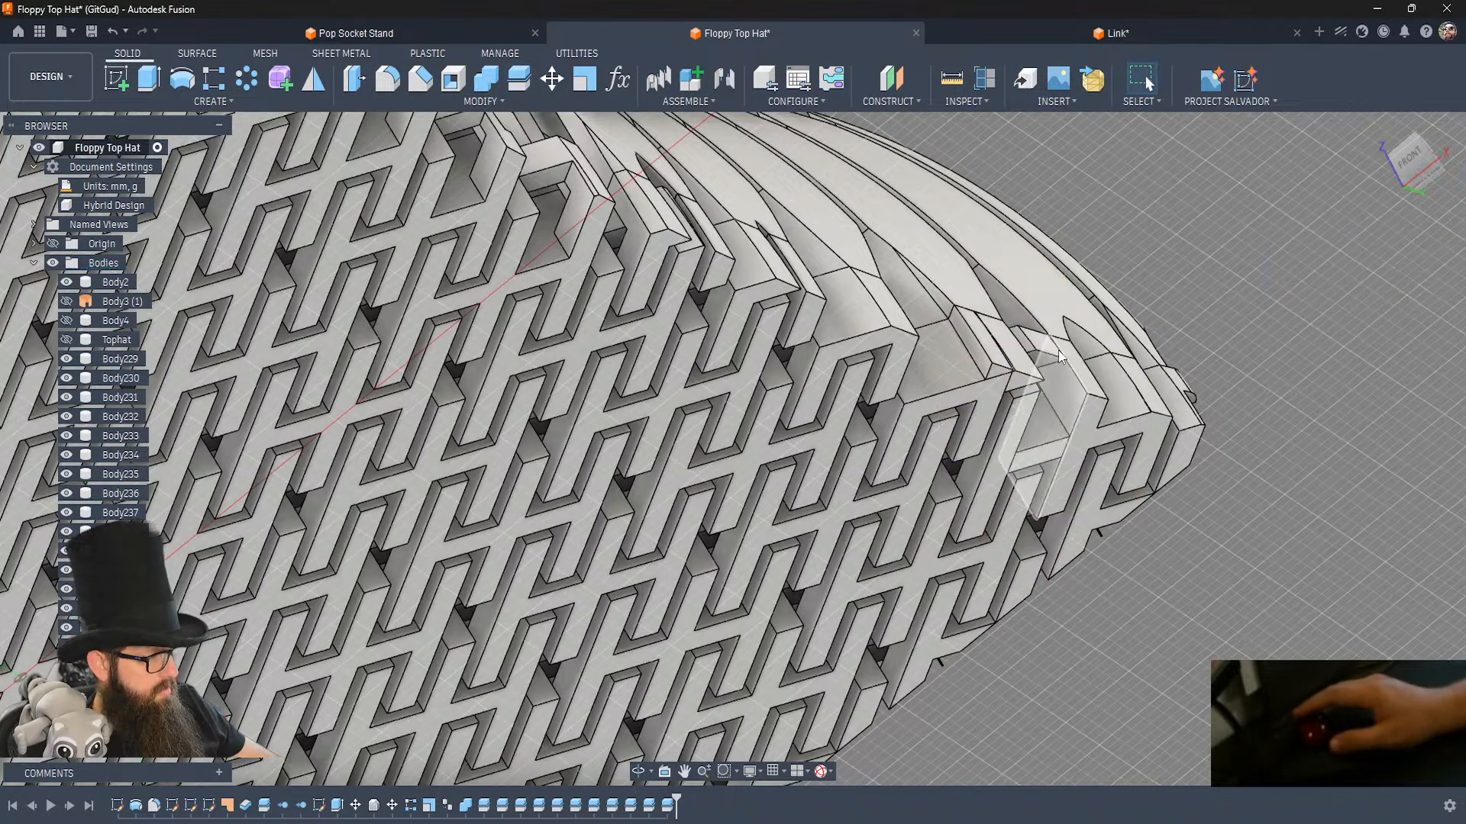
middle_click_drag(1153, 443, 1153, 442, "shift")
left_click(992, 467)
key("Delete")
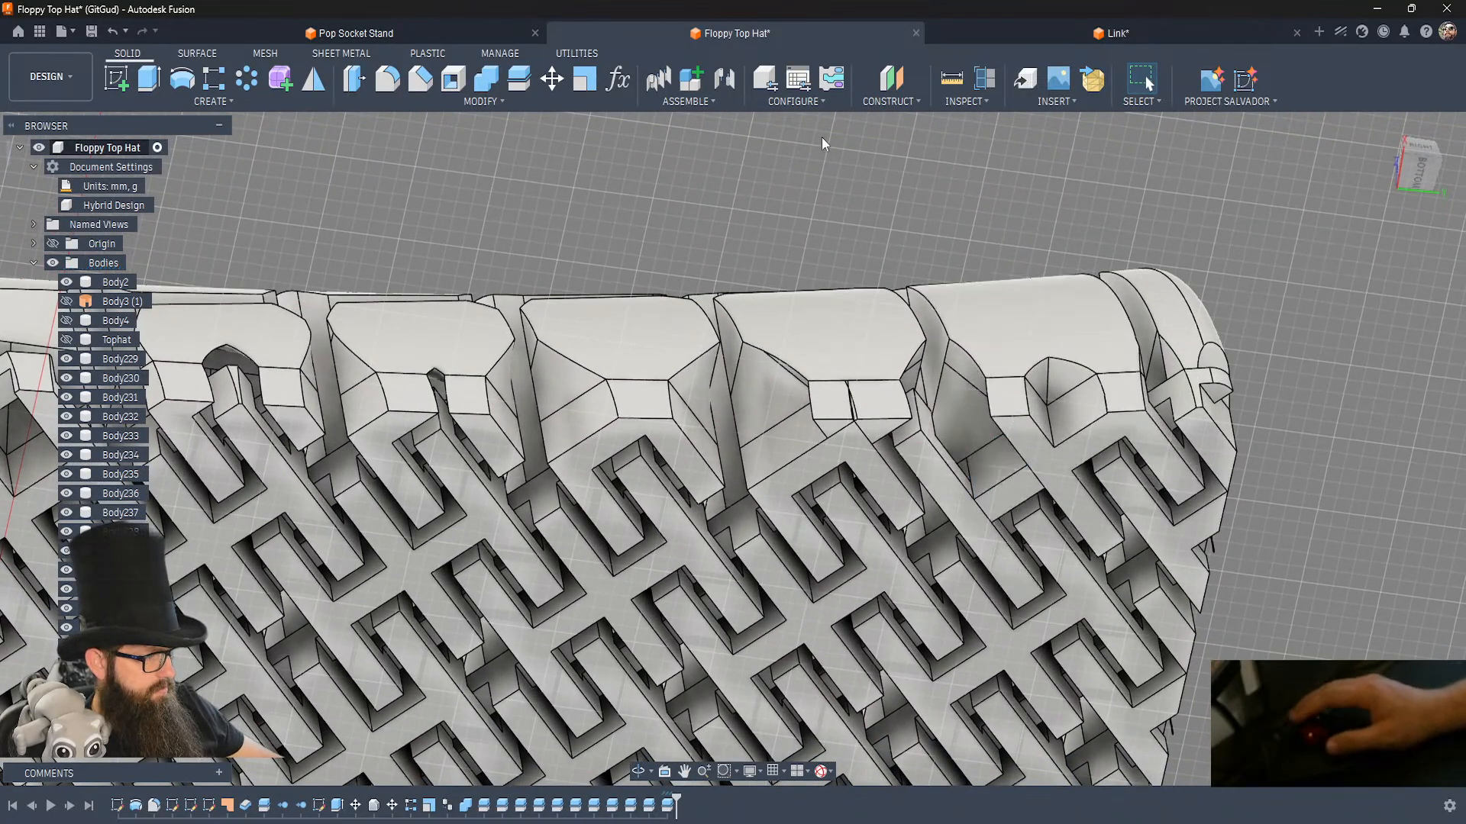
Split the bar still crossing the gap before the fifth edge link along its side face, and hide the cut-off piece.
left_click(518, 79)
left_click(958, 488)
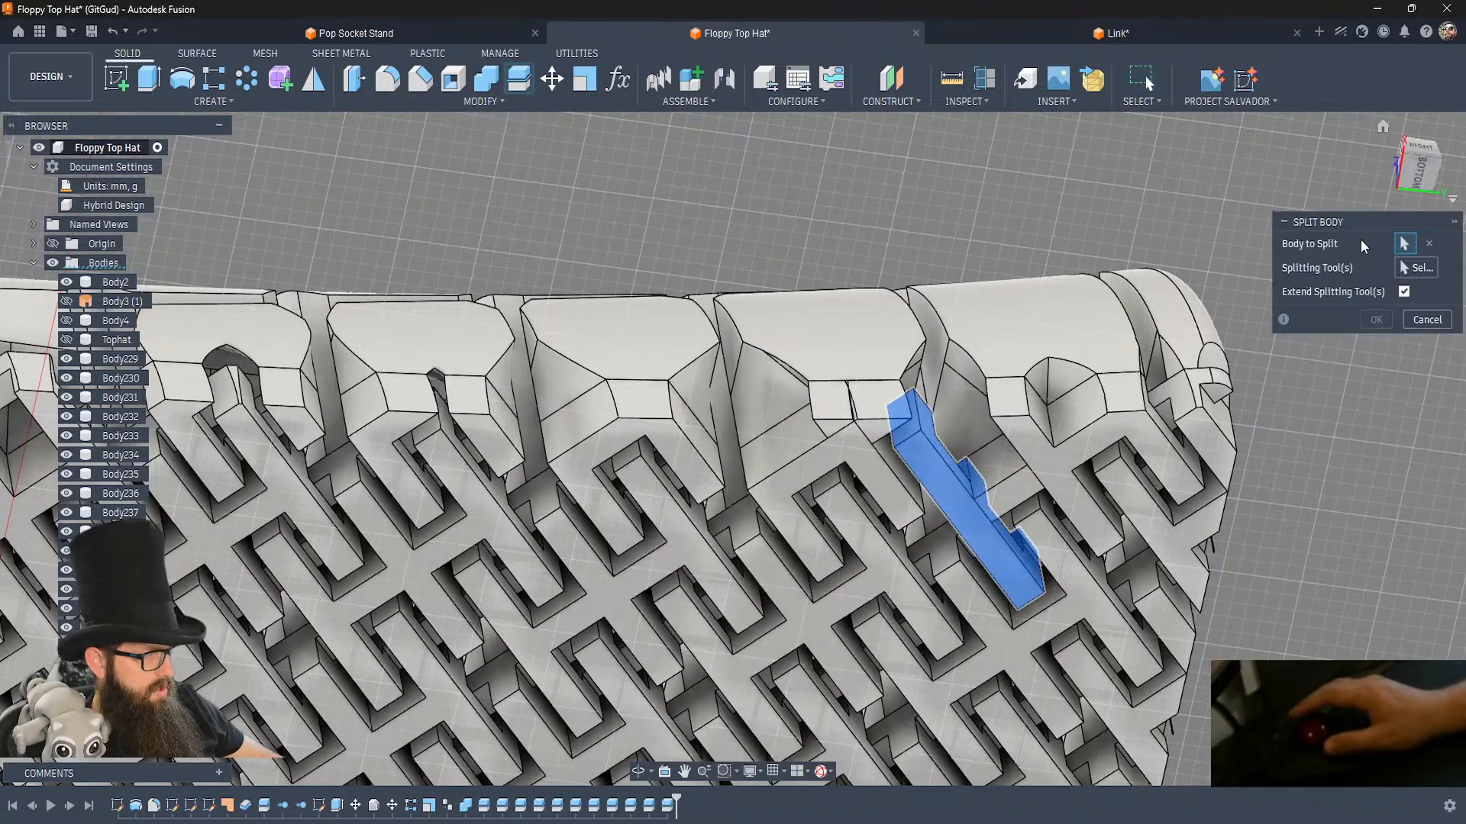
left_click(986, 462)
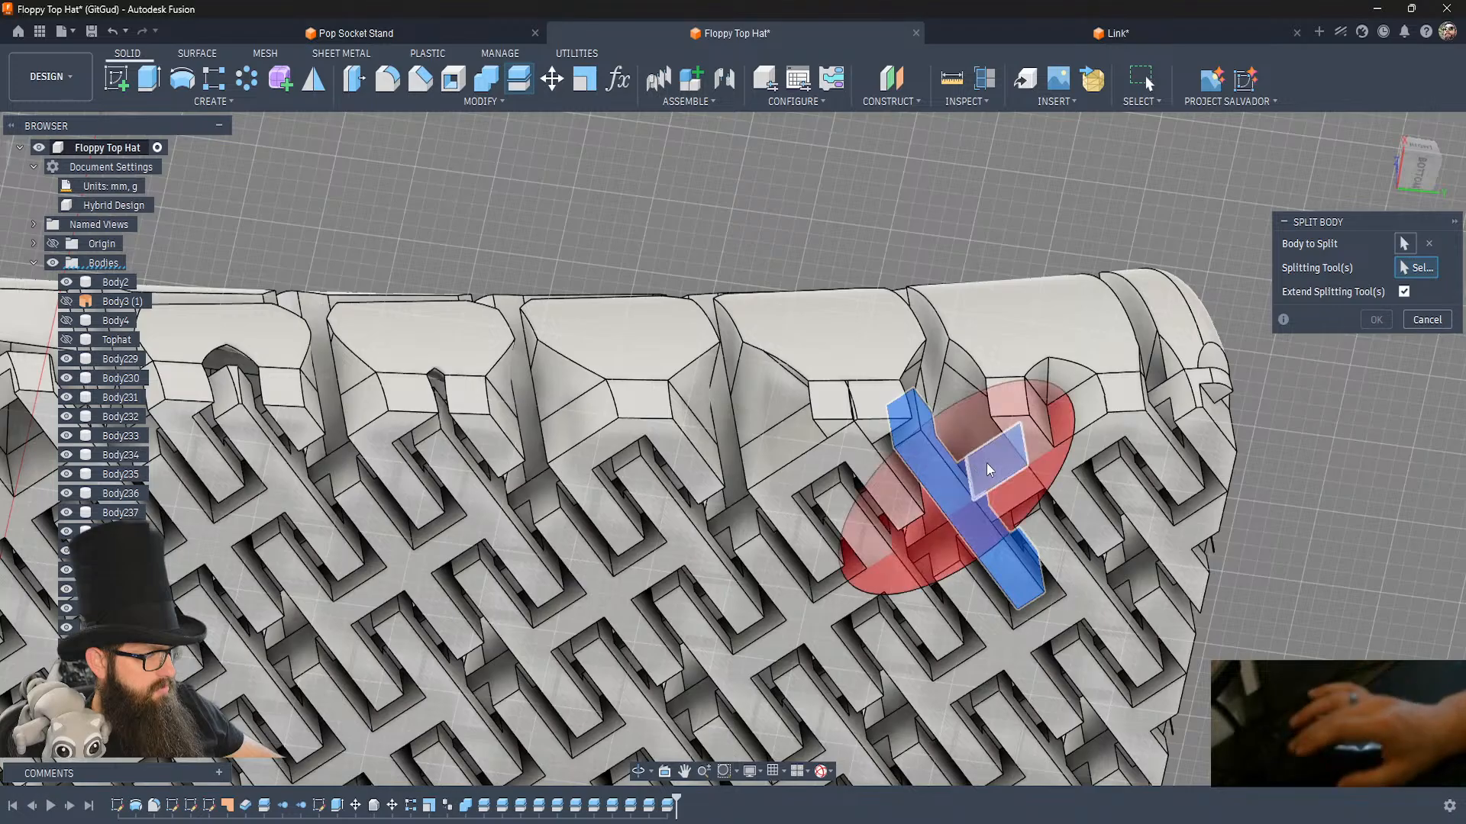
key("Return")
left_click(935, 473)
key("Delete")
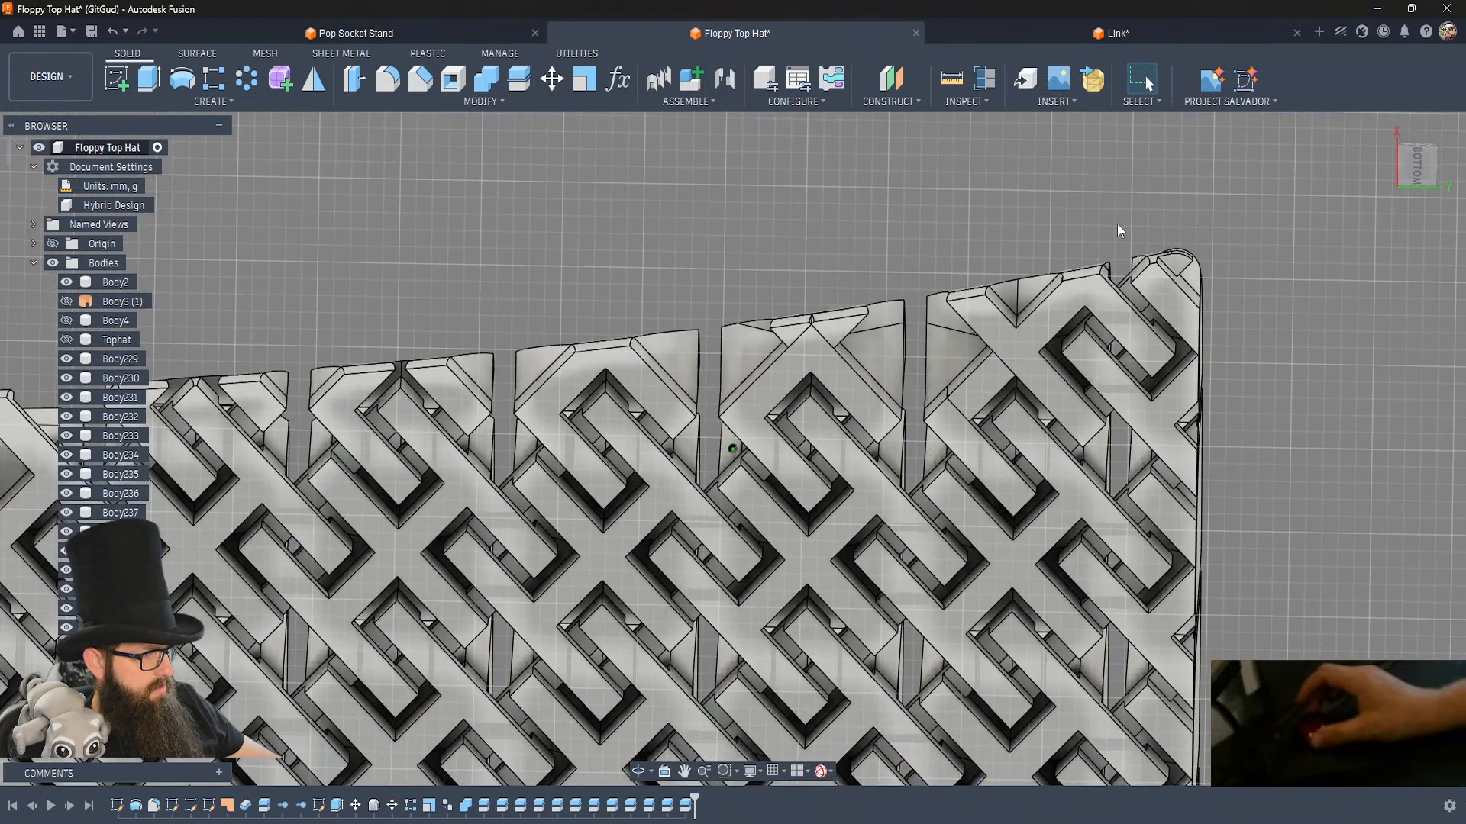
Hide the loose hook fragments on the crown's opposite edge, beside the red axis.
scroll(1118, 231, "down", 8)
scroll(1117, 231, "up", 3)
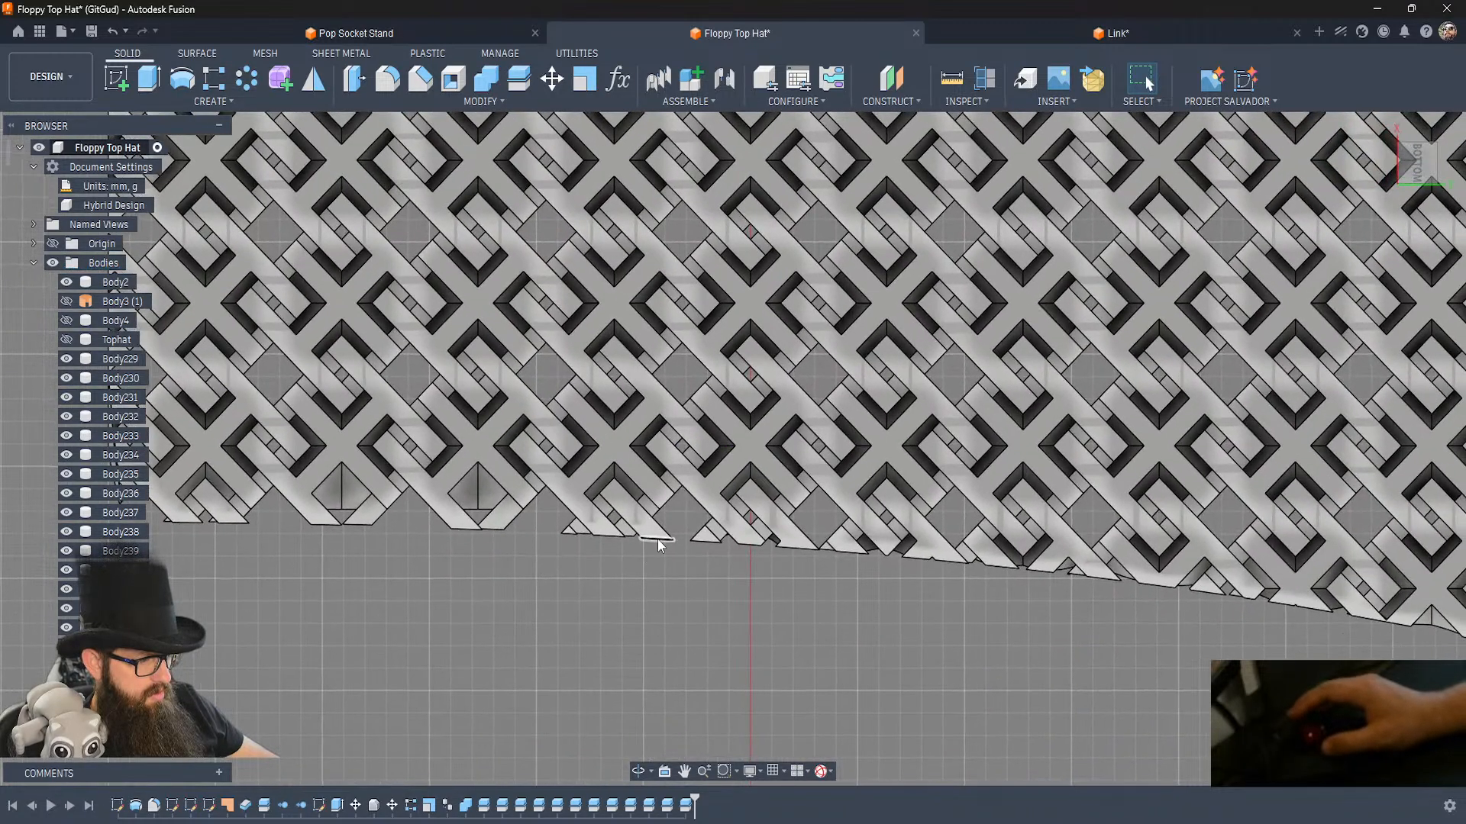
left_click(658, 540)
key("v")
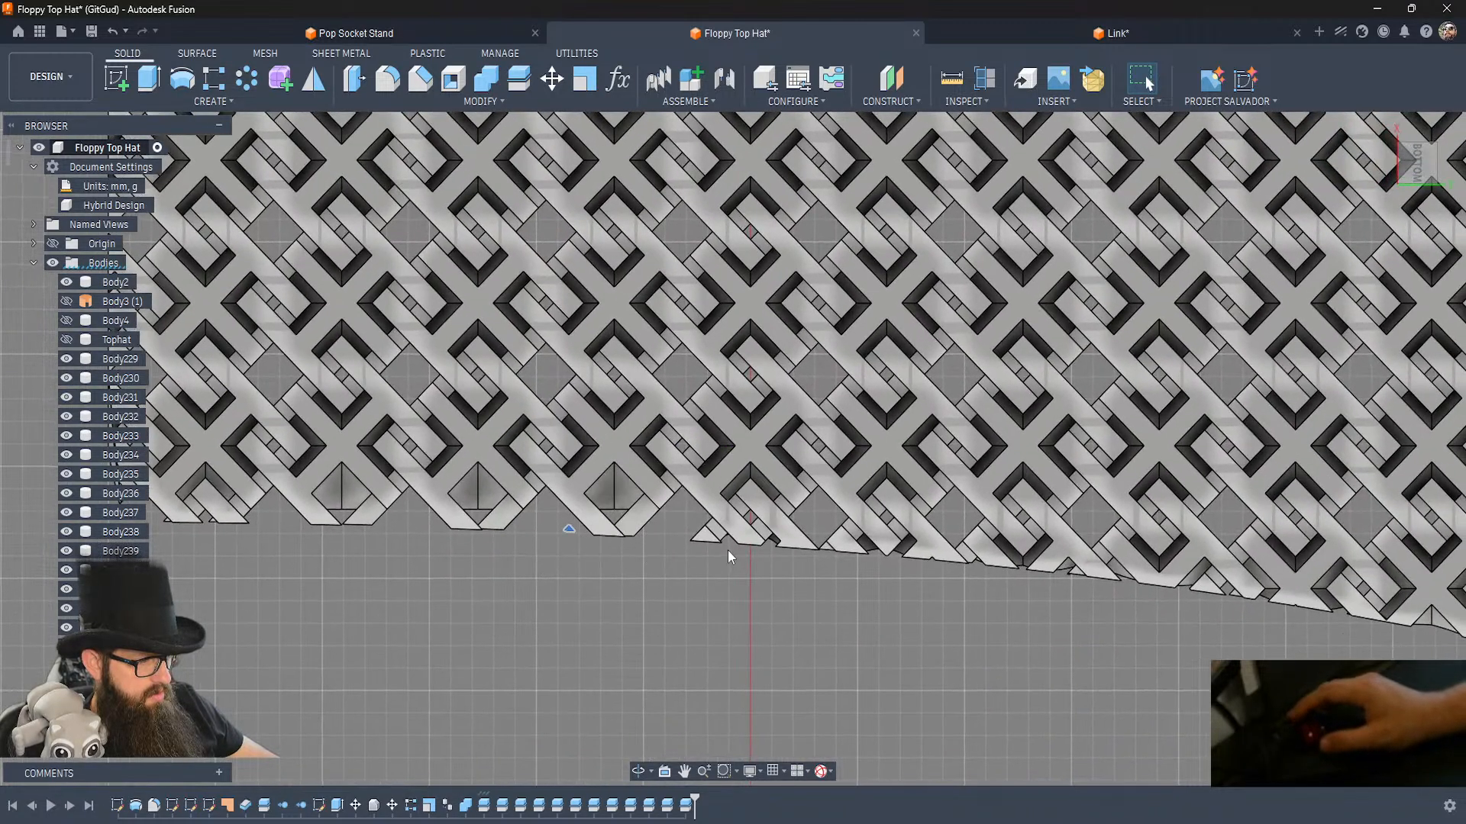
left_click(703, 537)
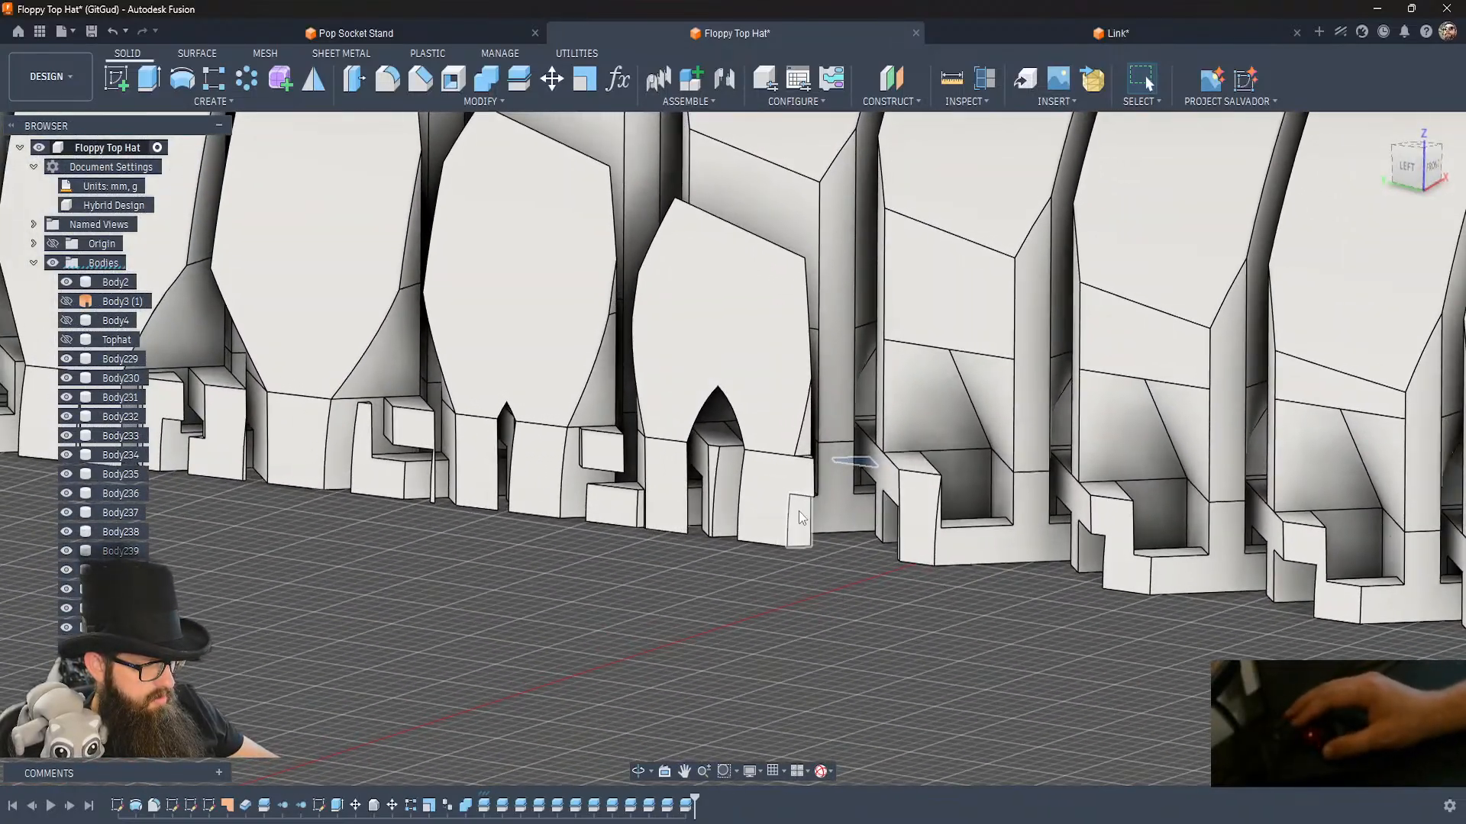
Split the edge link nearest the red axis along both side faces, and the next link toward the wide end along its facing side.
left_click(798, 512)
key("Return")
key("Escape")
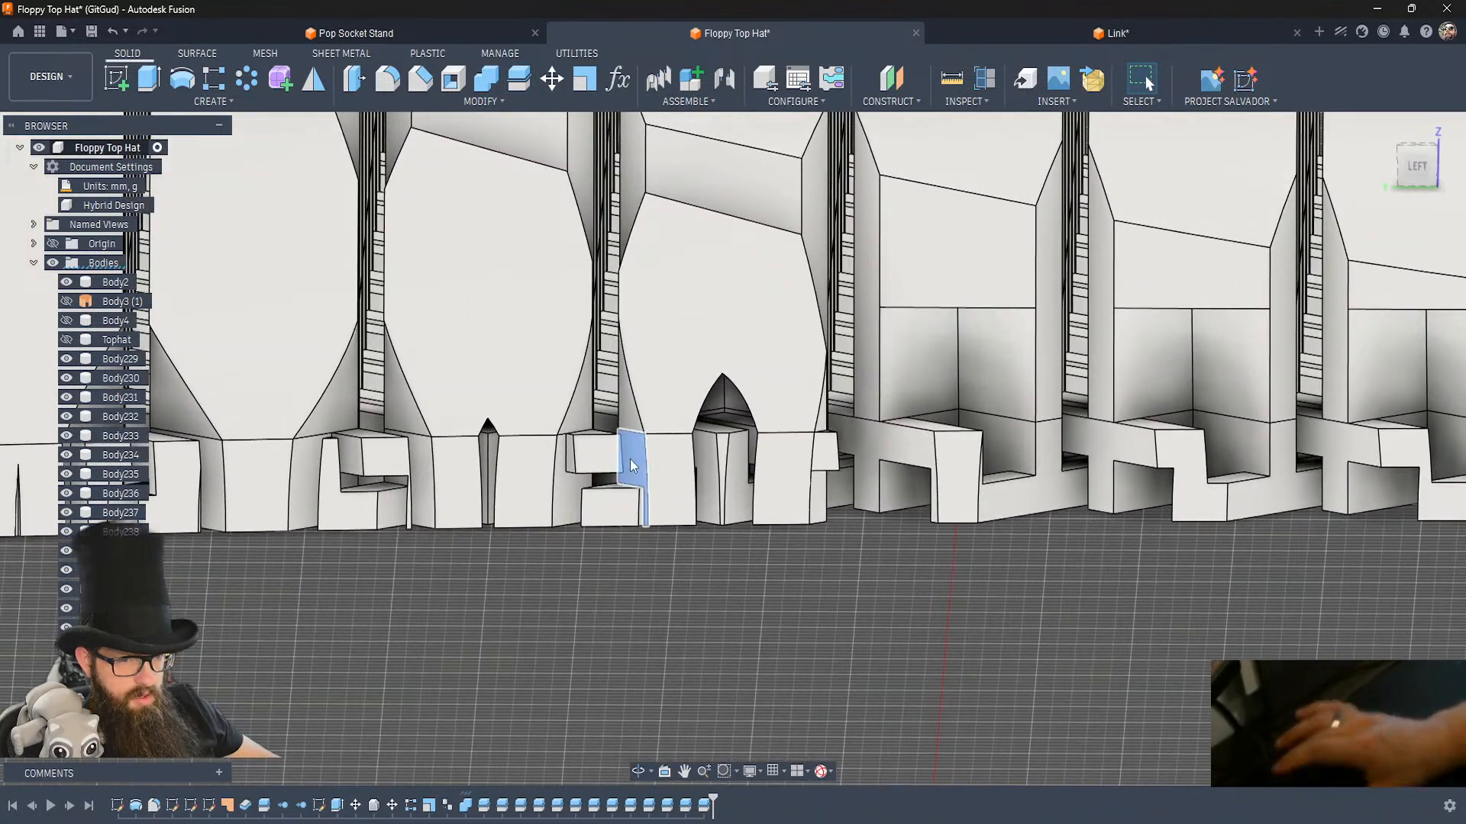
left_click(630, 461)
key("Return")
key("Escape")
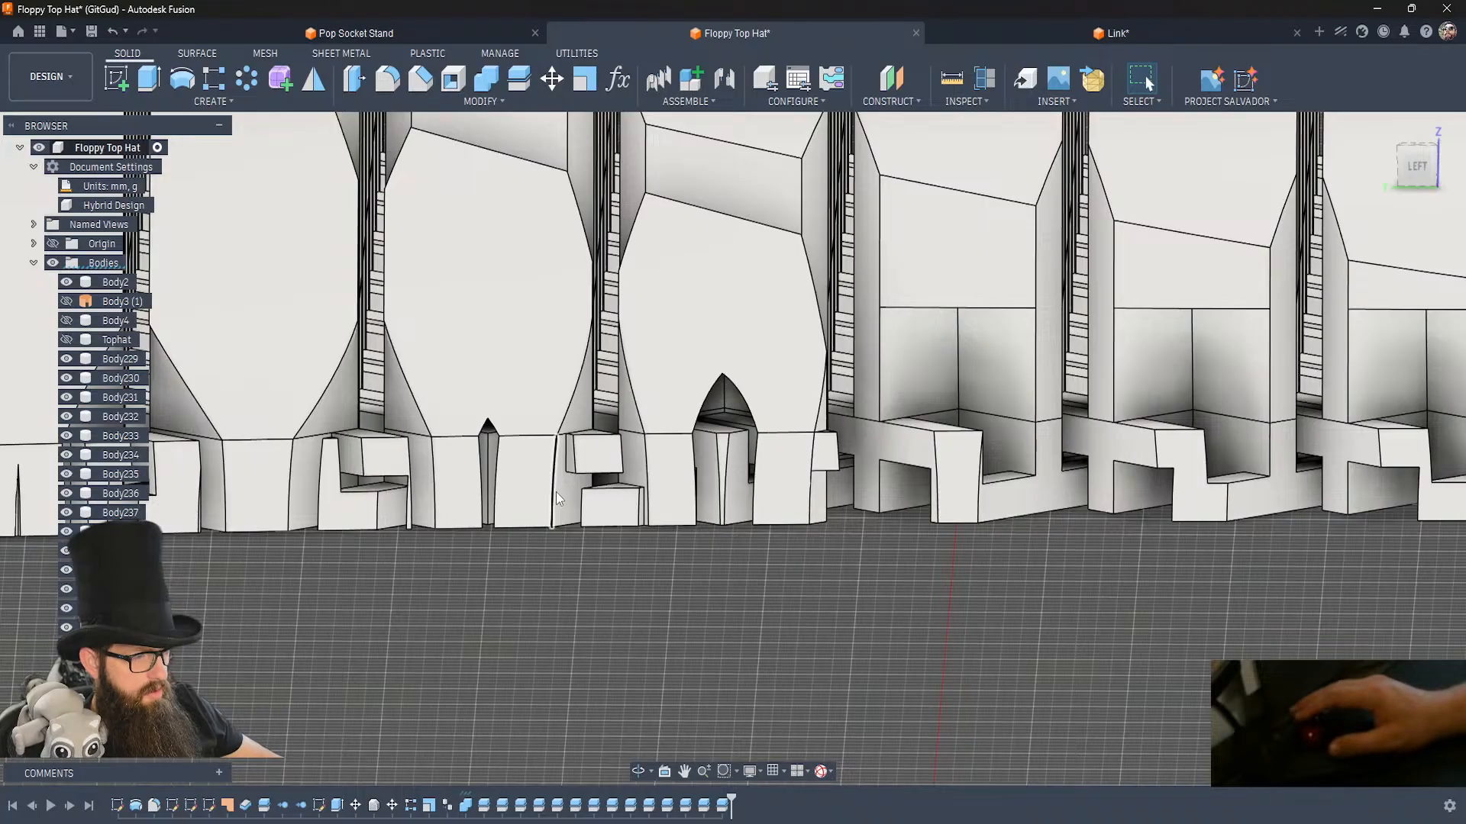
left_click(560, 504)
key("Return")
key("Escape")
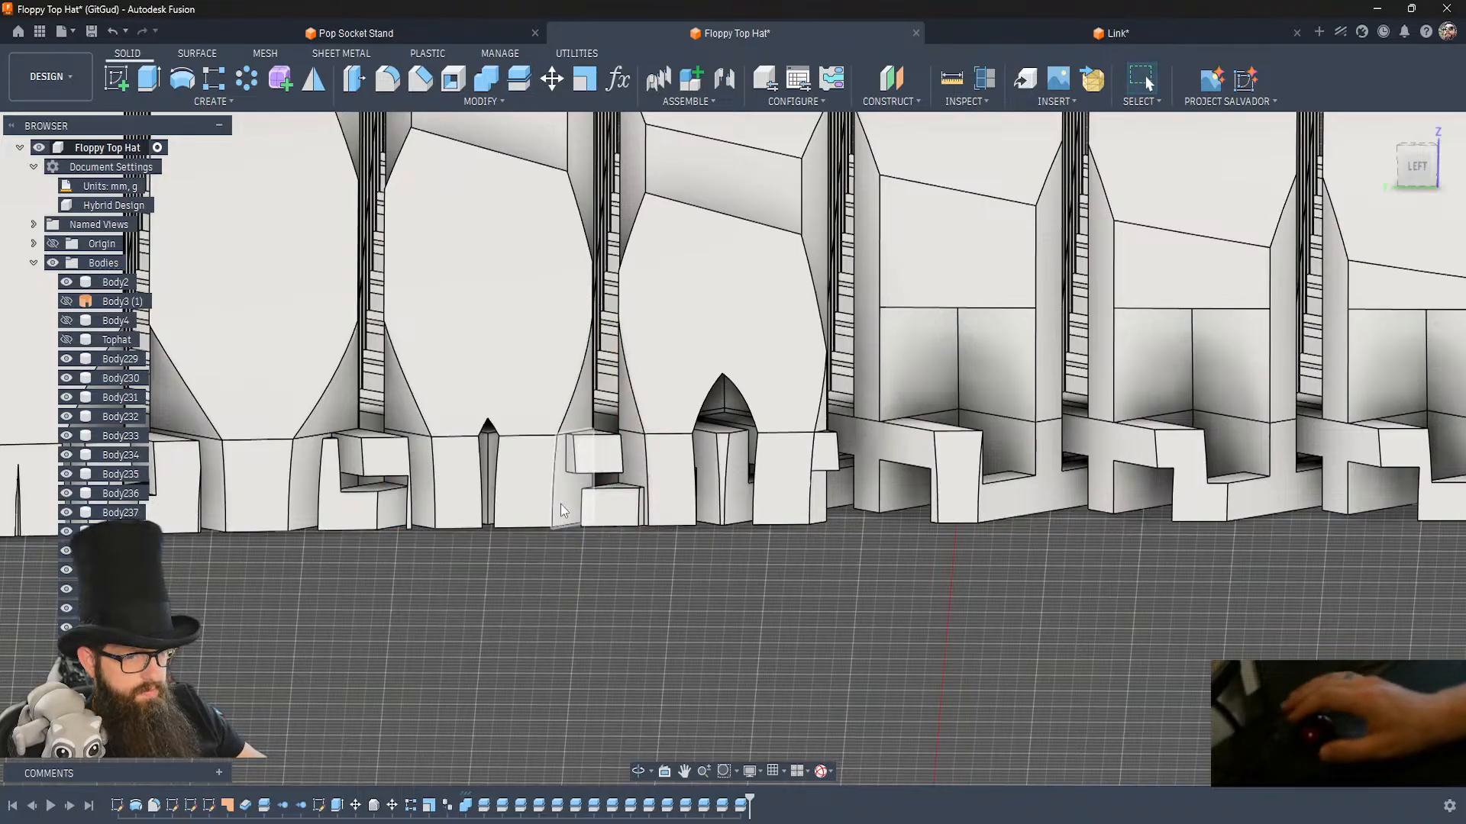
Split the second and third edge links from the red axis along the side faces that face each other.
left_click(304, 469)
key("Return")
key("Escape")
left_click(418, 475)
key("Return")
key("Return")
Hide the cut-off hook fragments in the gaps around the first three edge links from the red axis.
left_click(381, 466)
key("v")
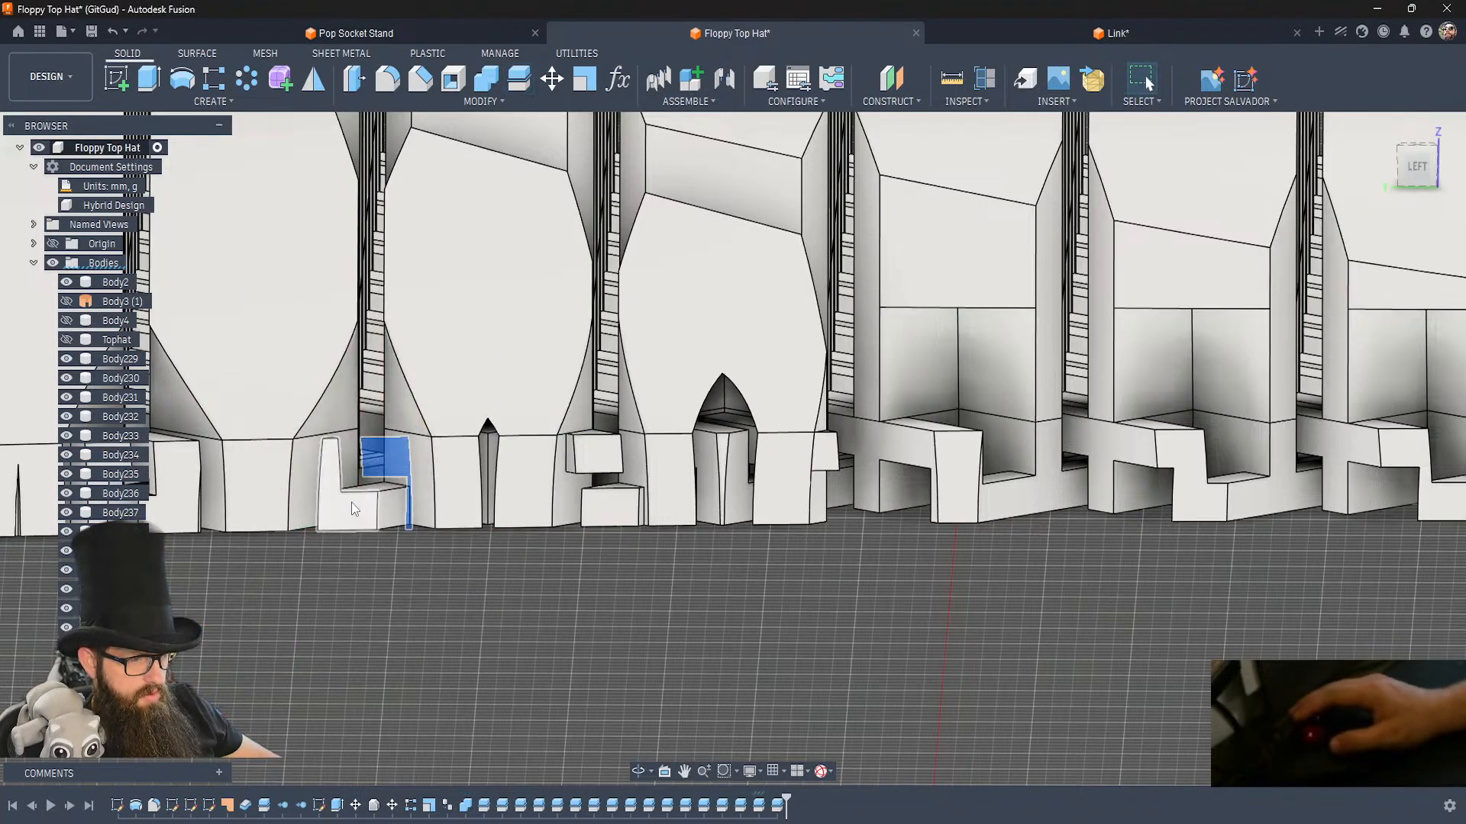
left_click(351, 502)
key("v")
left_click(612, 508)
key("v")
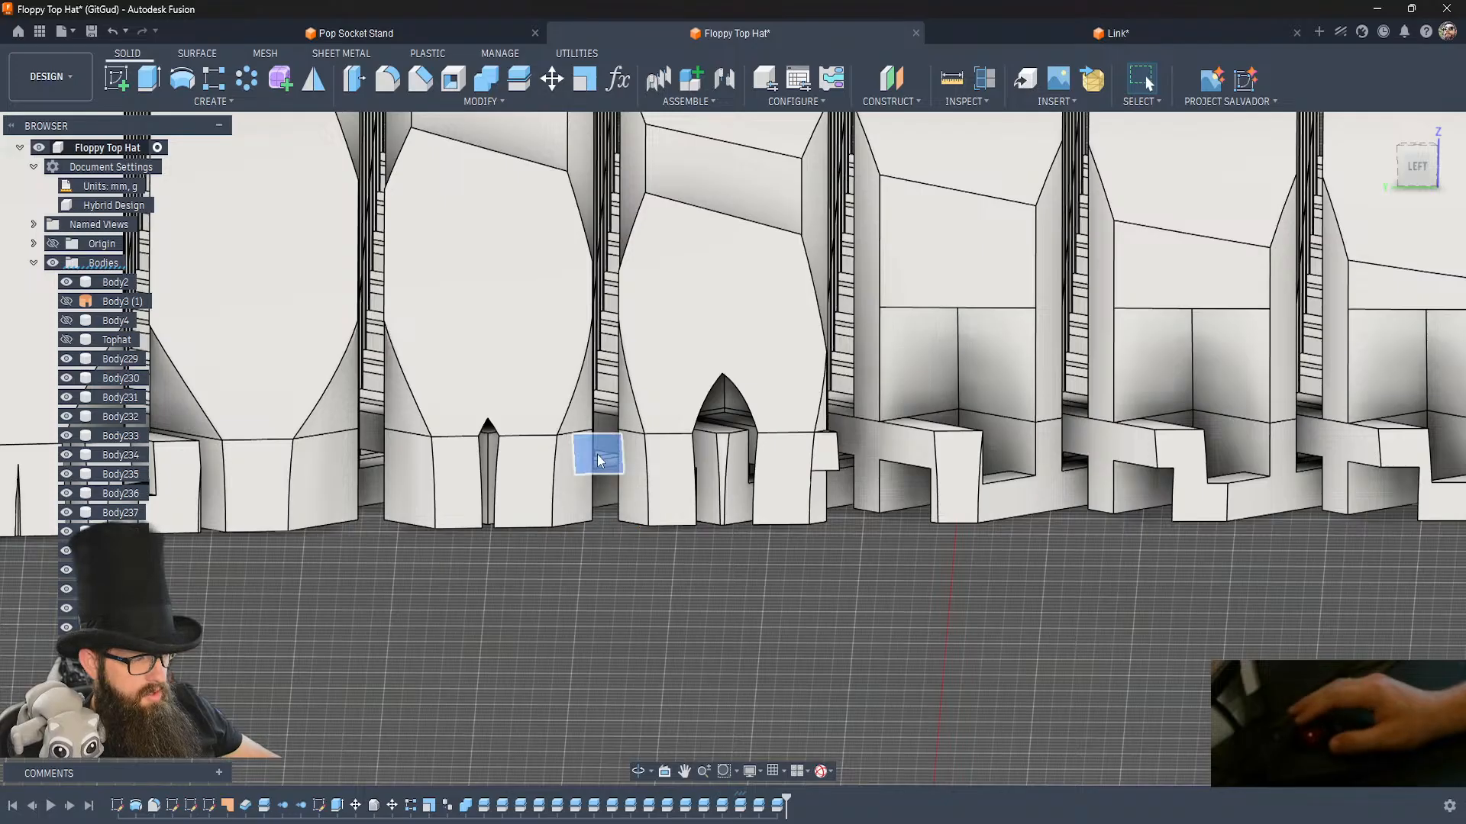
key("v")
left_click(825, 462)
key("v")
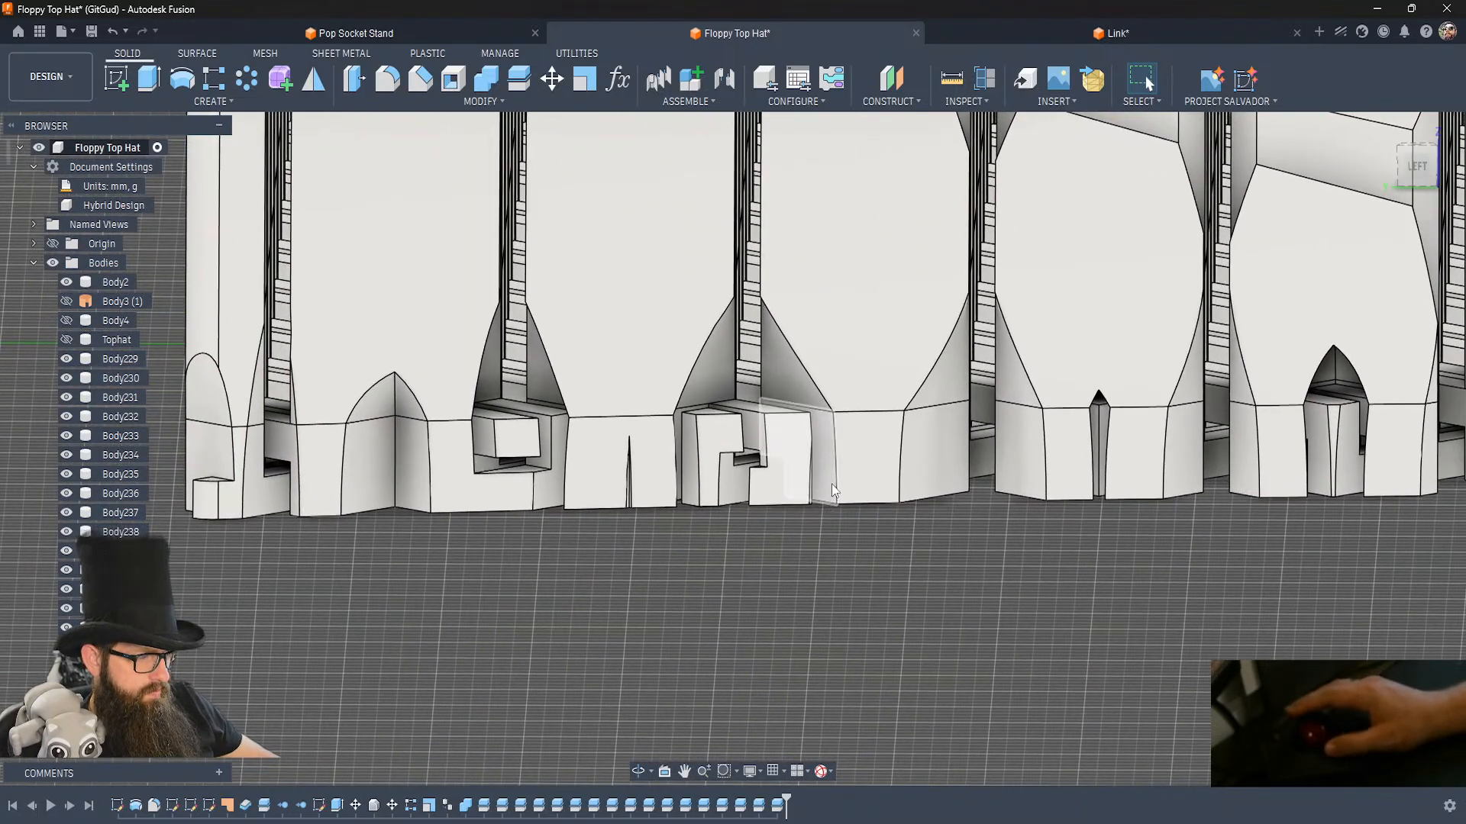
Split the third and fourth edge links from the red axis along their side faces on the gap between them.
left_click(831, 484)
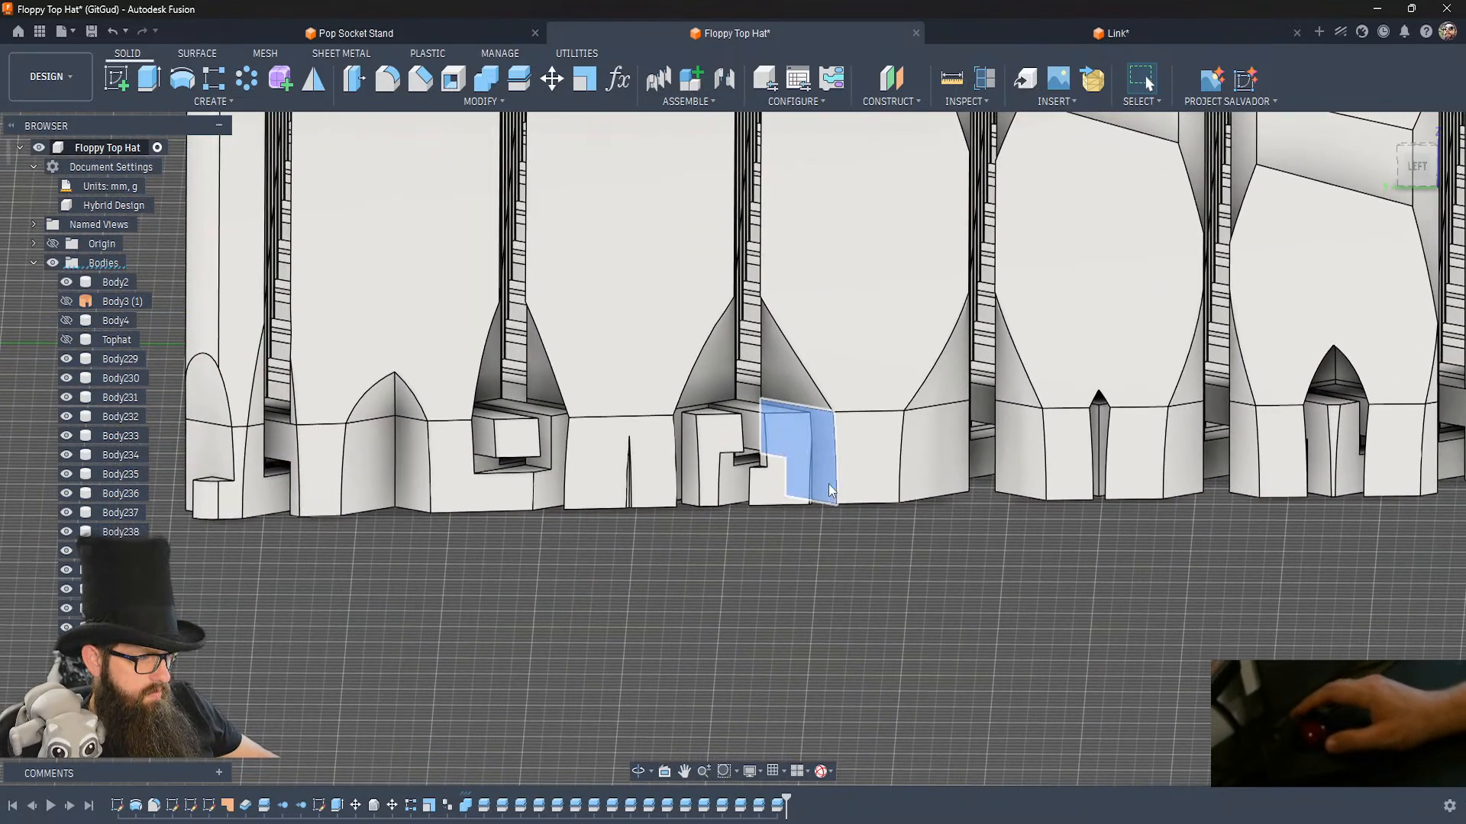
key("b")
key("Escape")
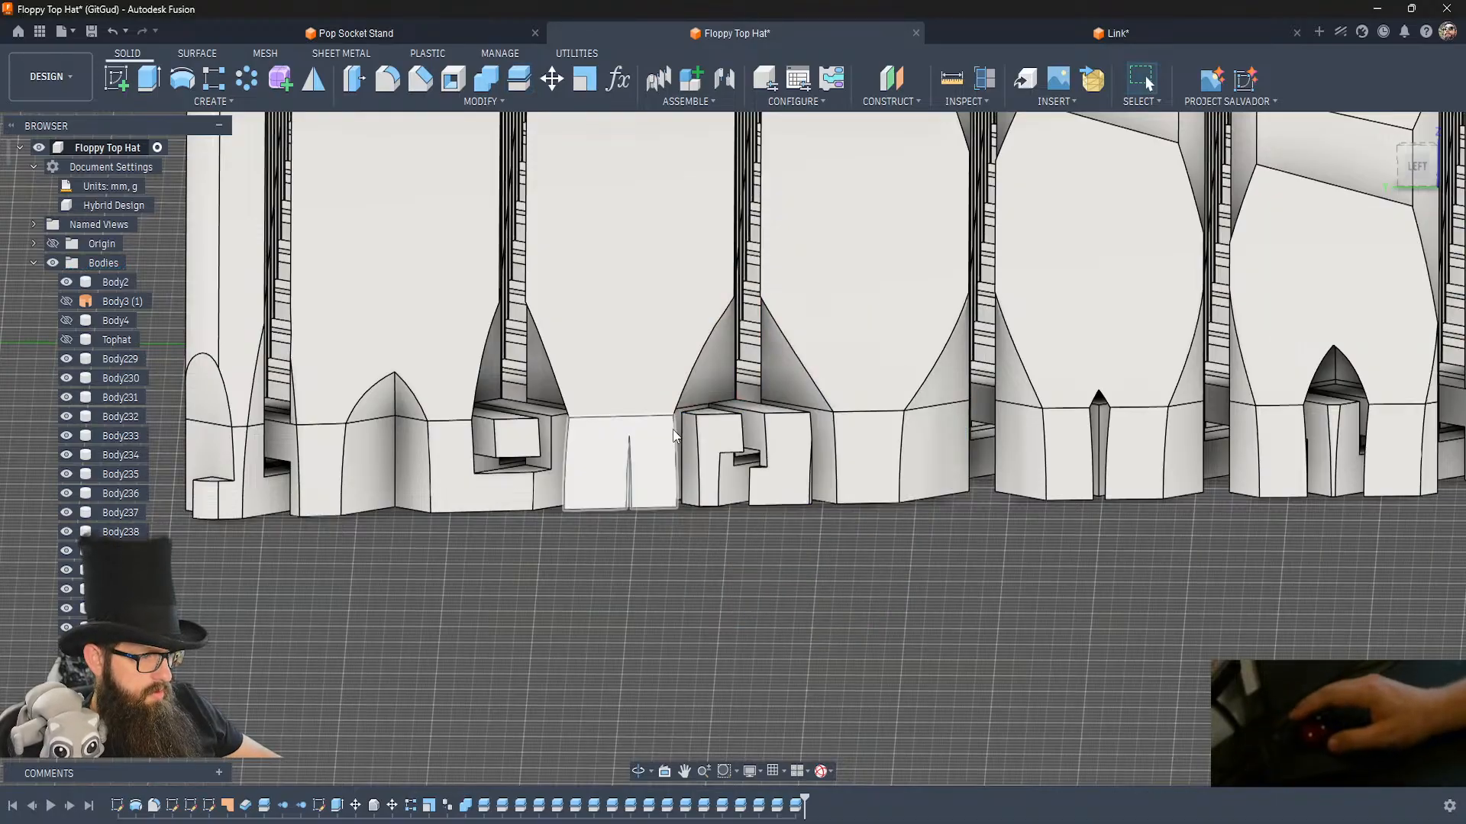
scroll(672, 425, "up", 2)
middle_click_drag(673, 426, 673, 426, "shift")
left_click(640, 440)
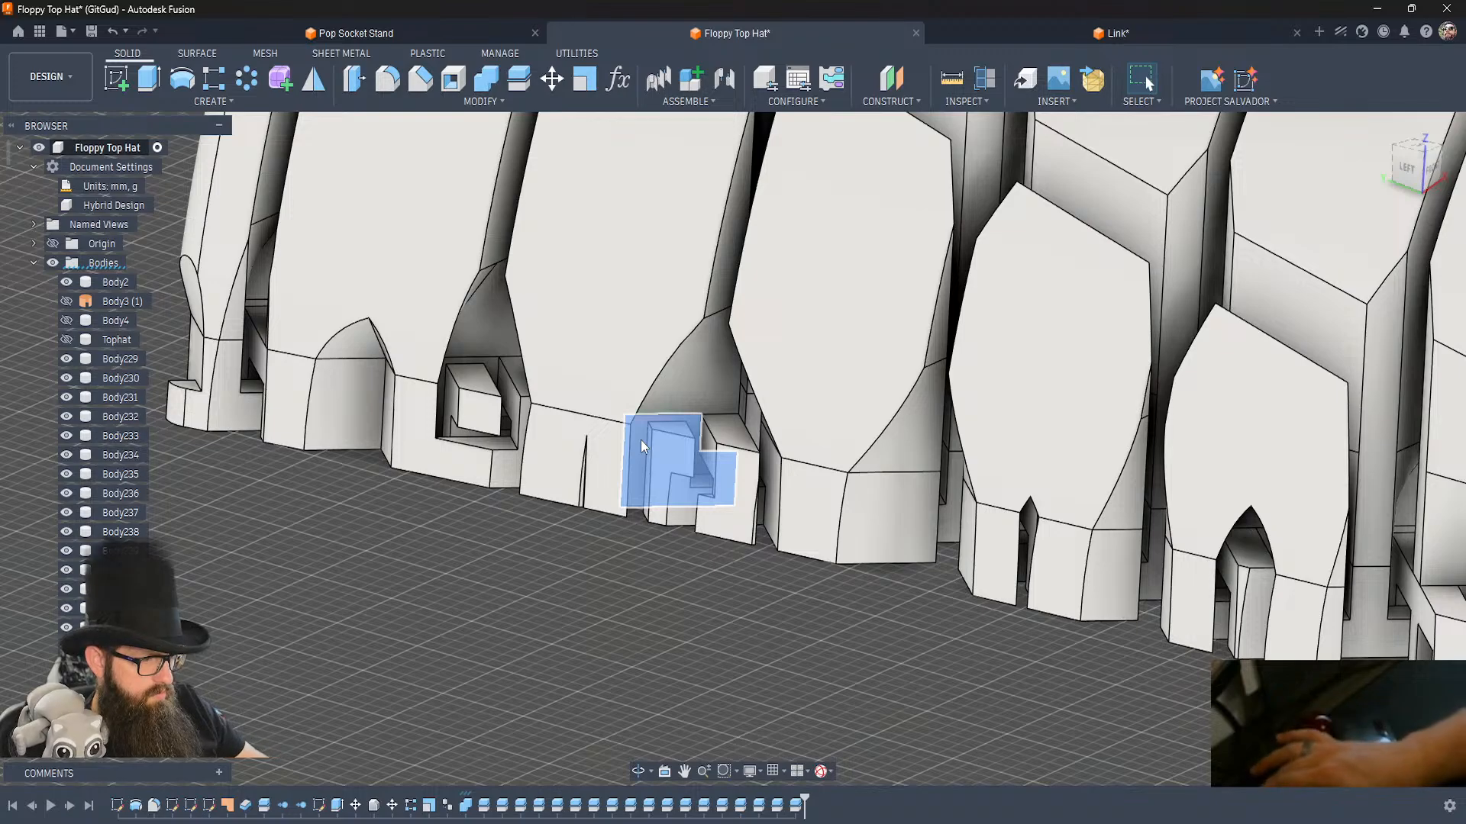
key("b")
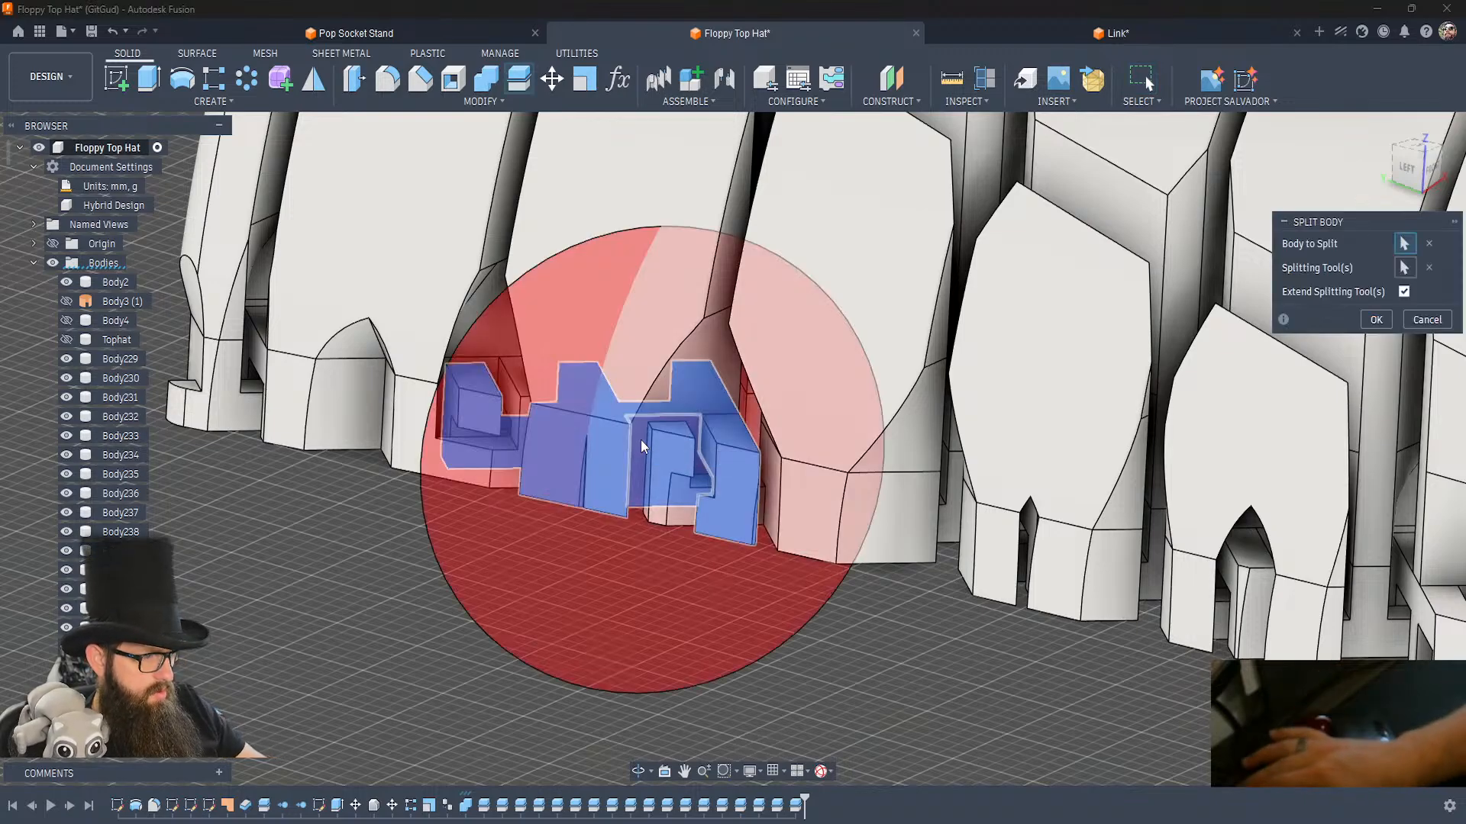
key("Return")
Split the hooks in the gap between the fourth and fifth edge links along the links' side faces with three body splits.
middle_click_drag(451, 476, 451, 477, "shift")
scroll(451, 476, "up", 5)
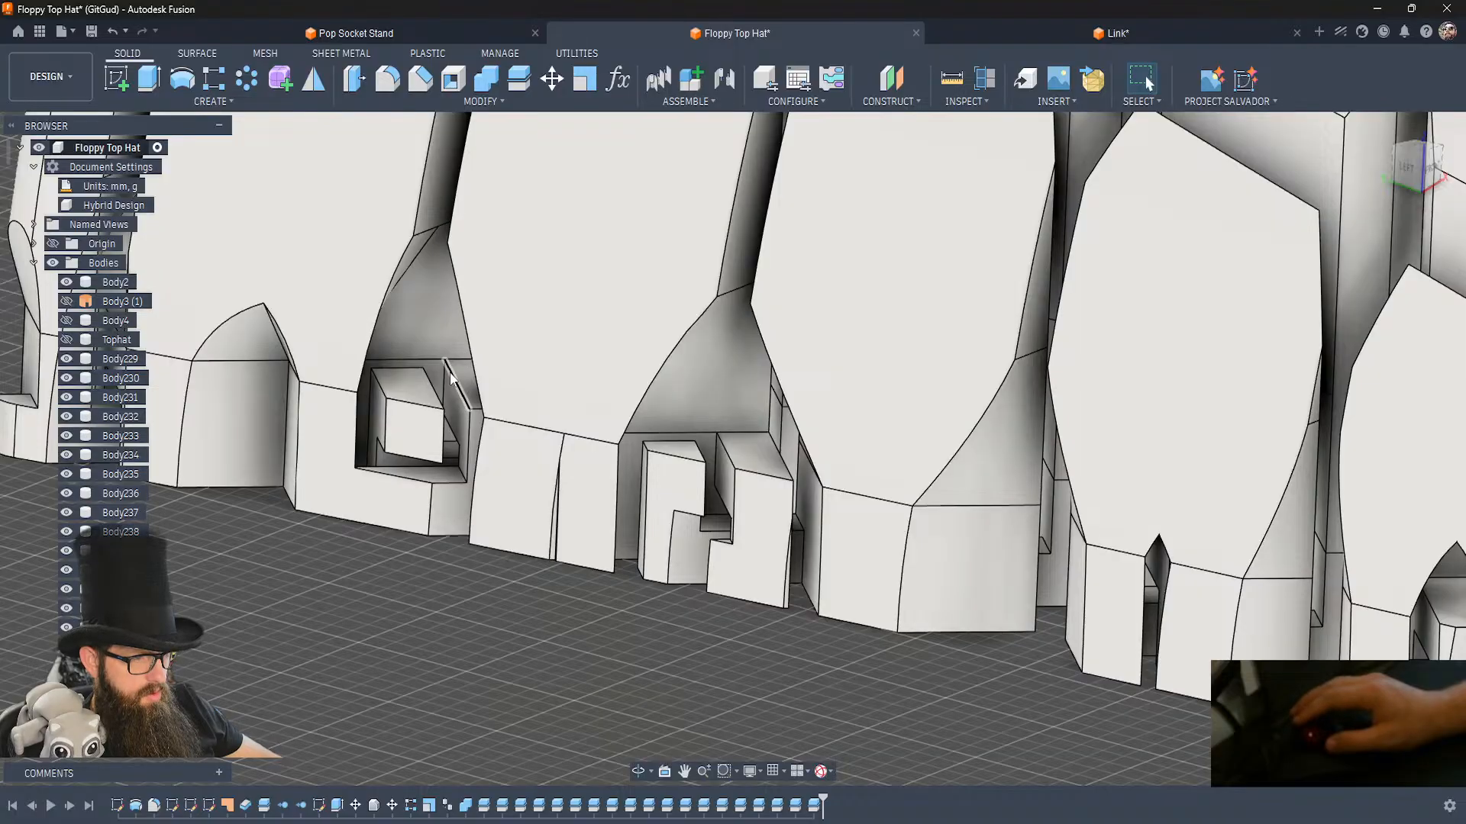
left_click(437, 382)
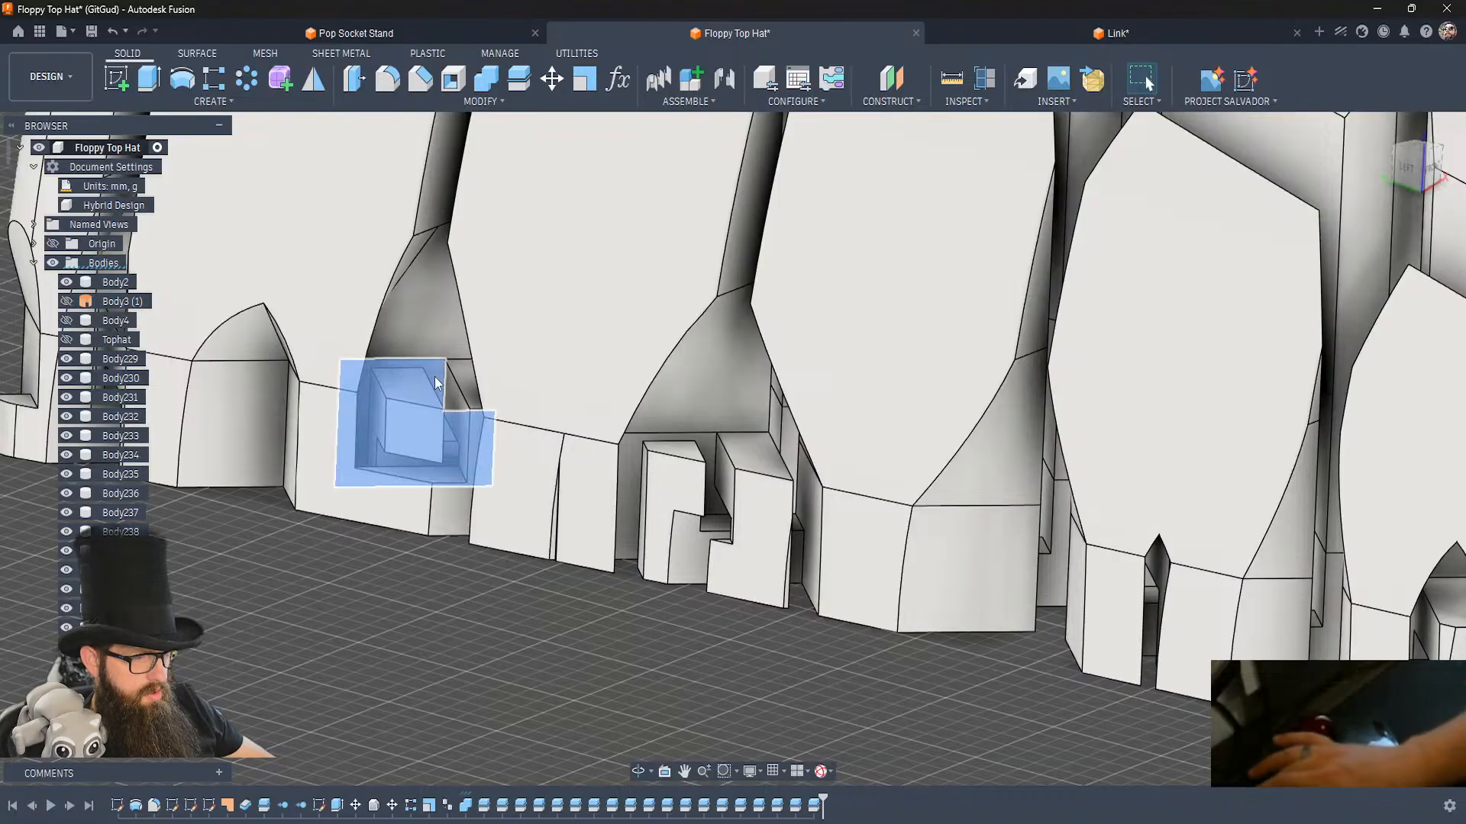
key("b")
key("Return")
middle_click_drag(434, 377, 418, 382, "shift")
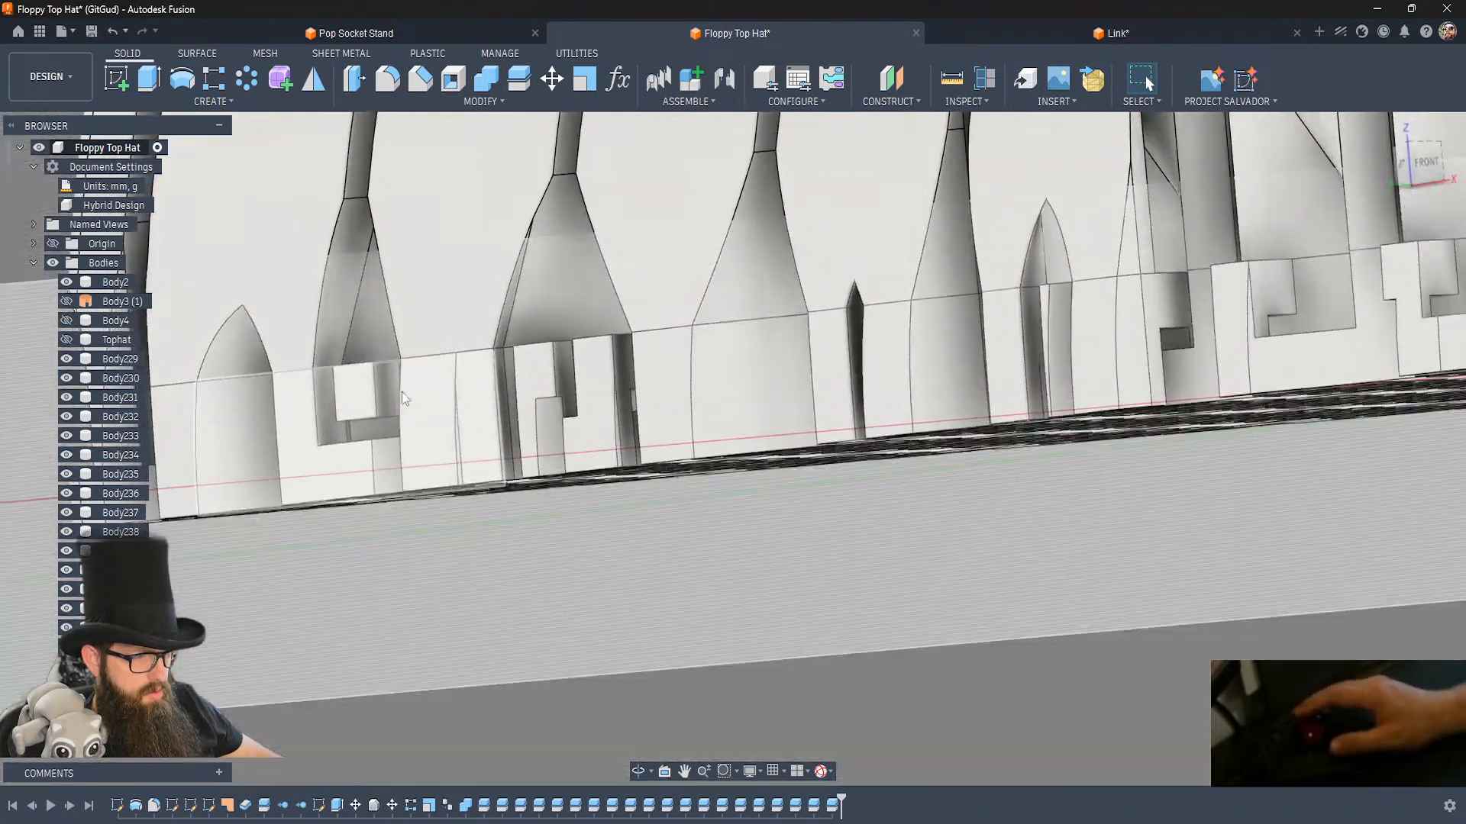
left_click(327, 411)
key("b")
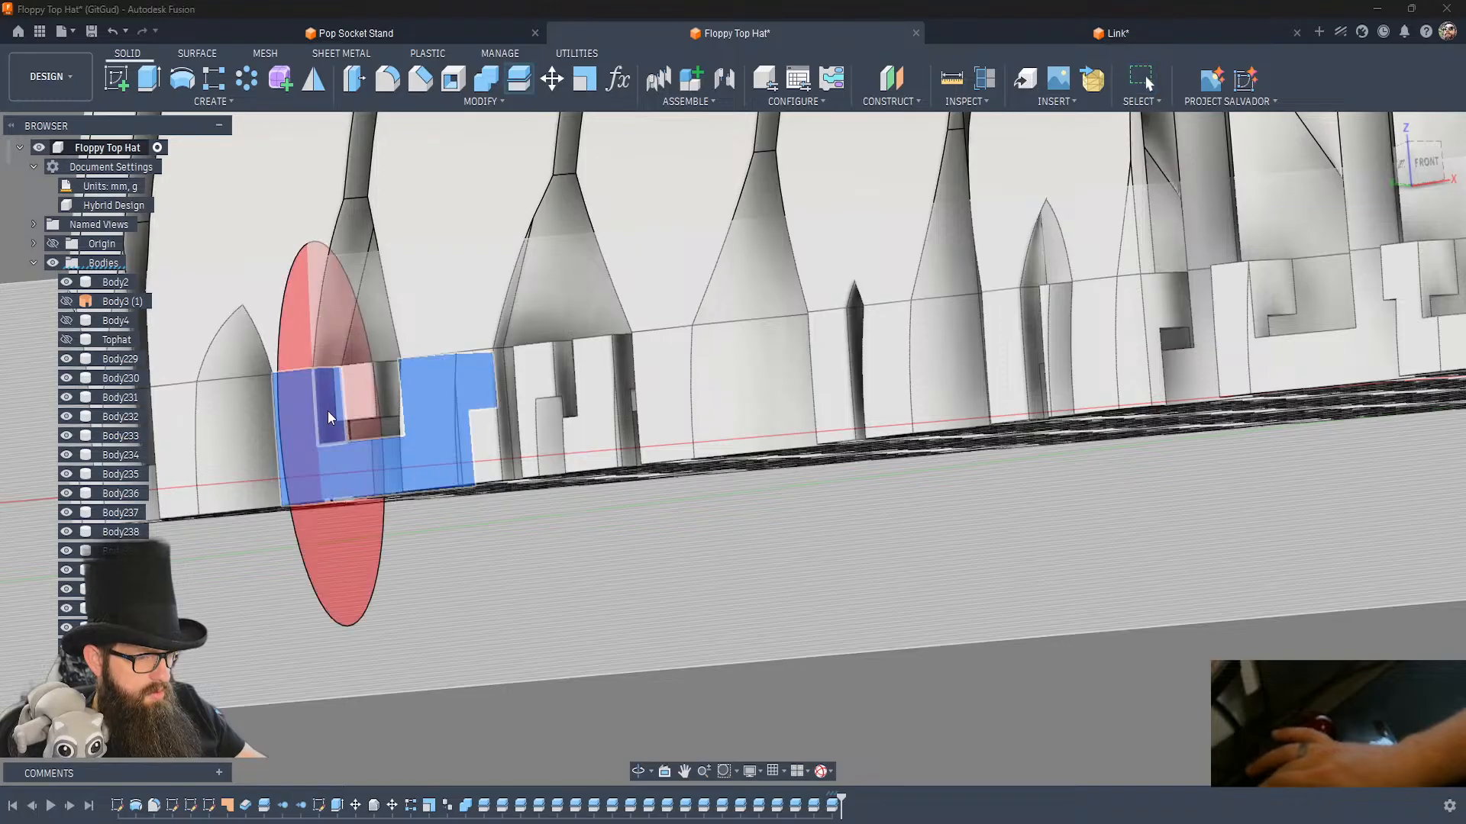
key("Return")
middle_click_drag(349, 409, 401, 424, "shift")
left_click(407, 410)
key("b")
key("Return")
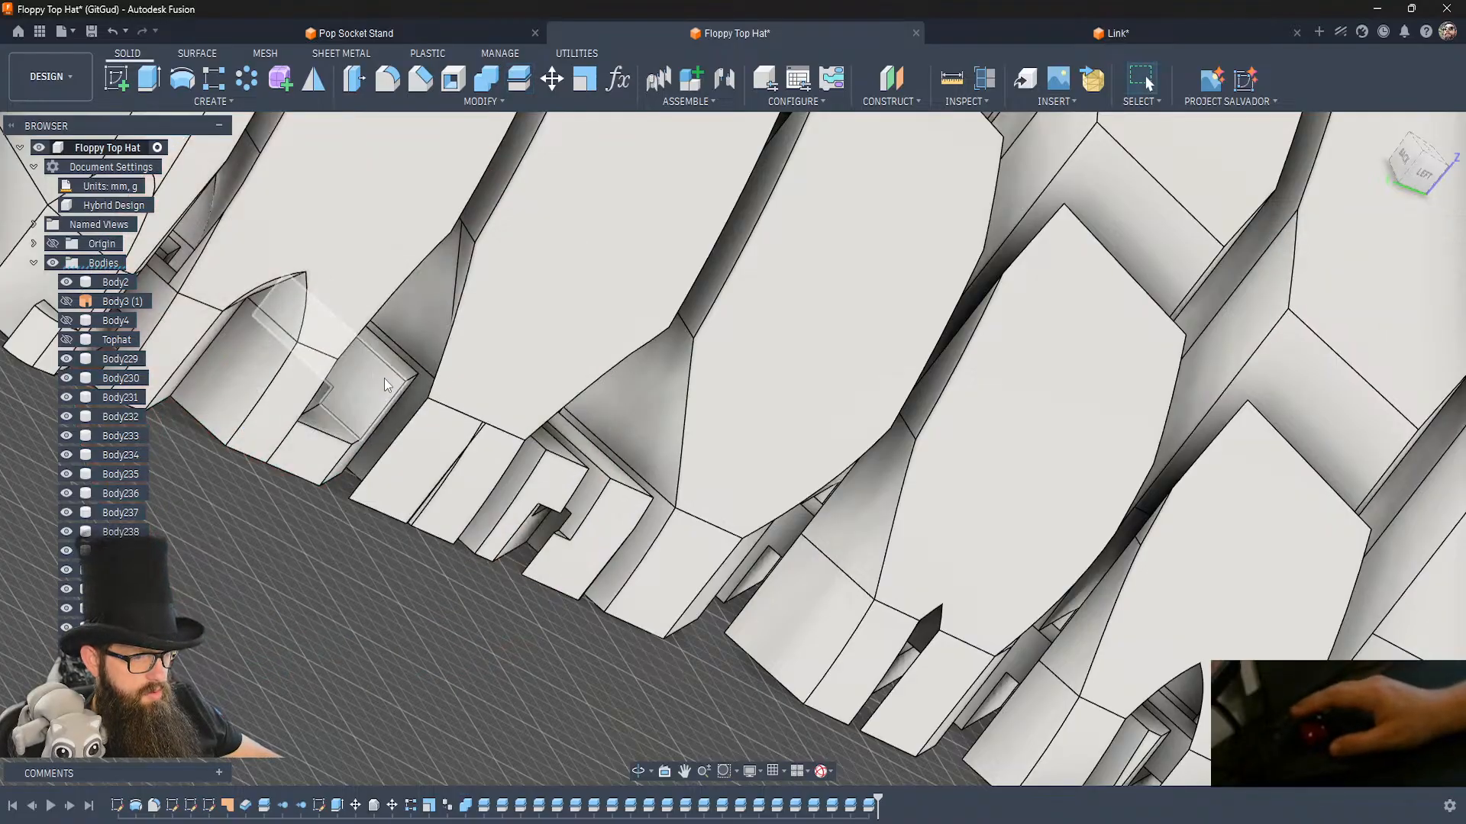
Hide the cut-off hook fragment beside the fifth edge link and save the design.
left_click(383, 378)
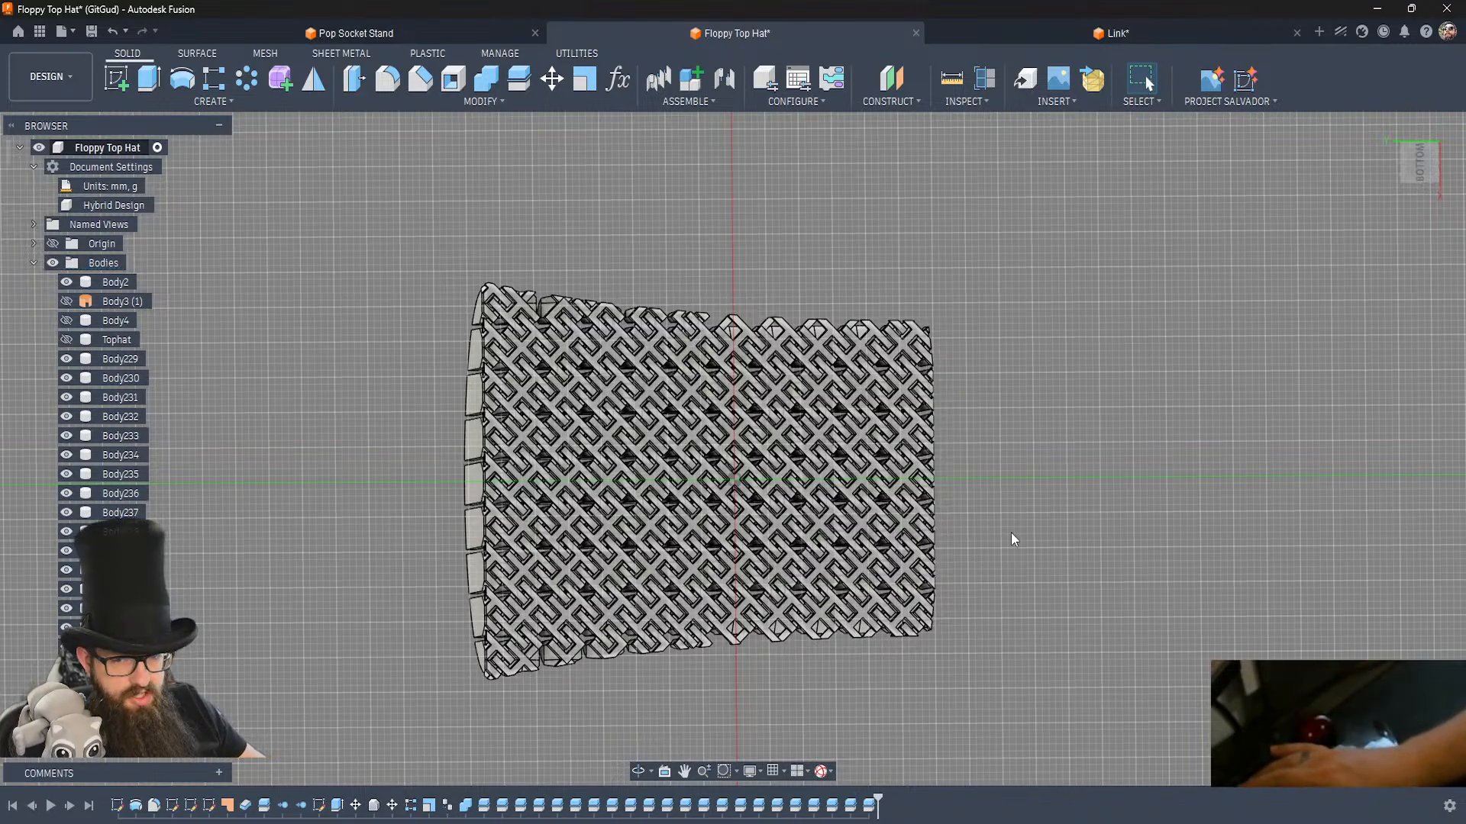
key("ctrl+s")
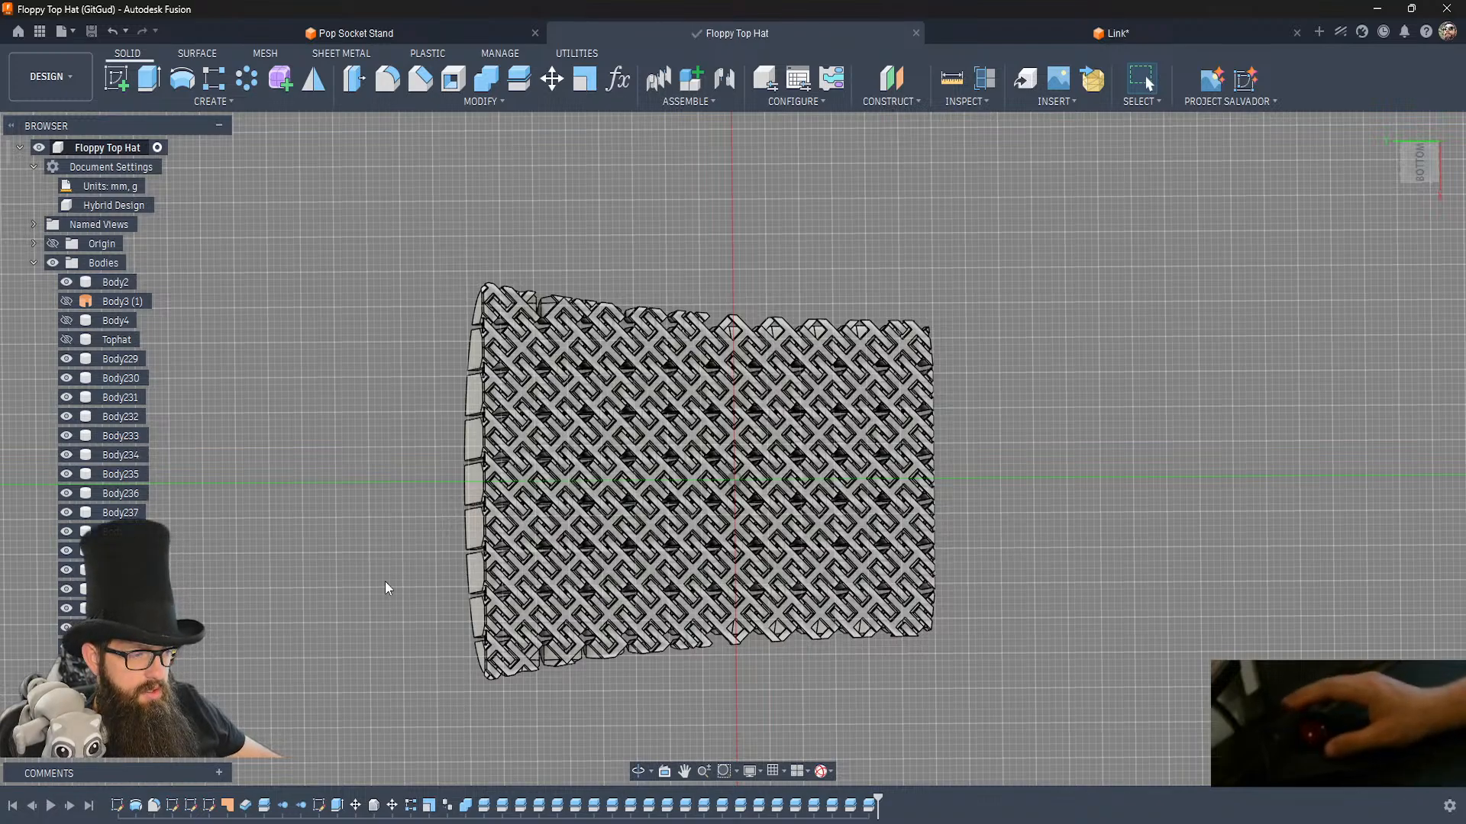
middle_click_drag(533, 487, 447, 497, "shift")
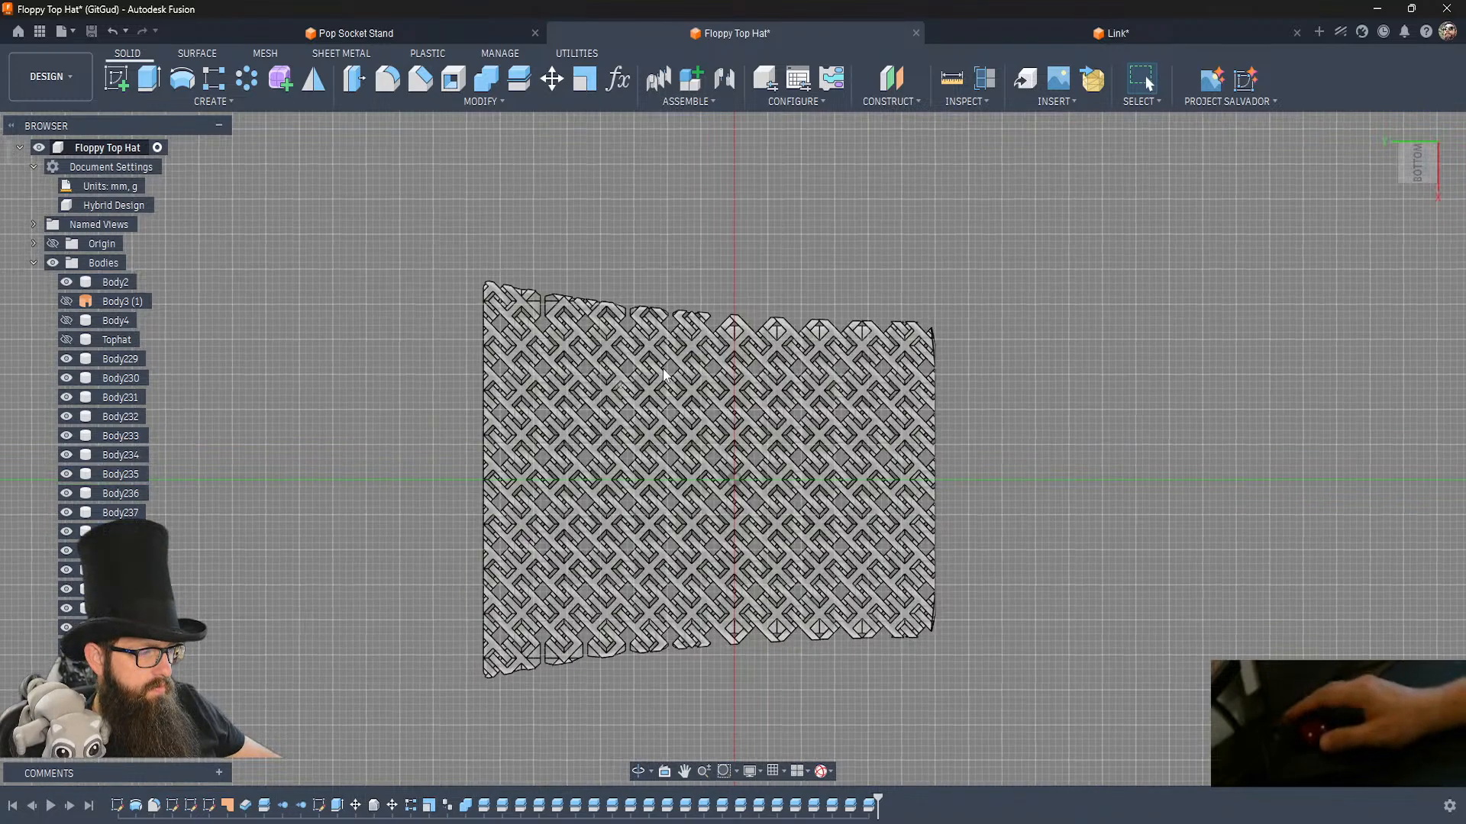
Hide the loose hook fragment bridging the second and third edge links from the crown's wide end.
left_click(116, 77)
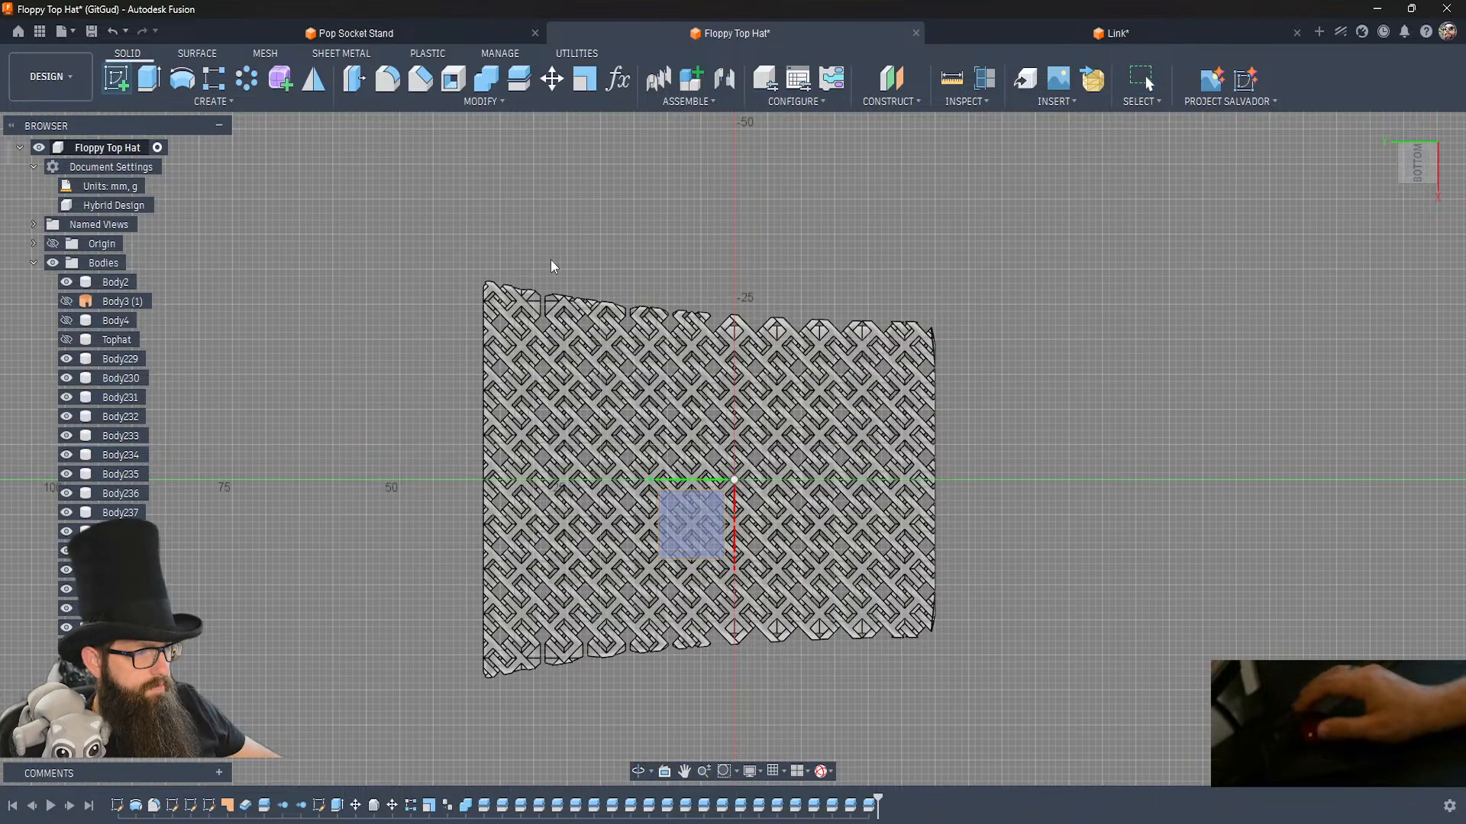
left_click(677, 488)
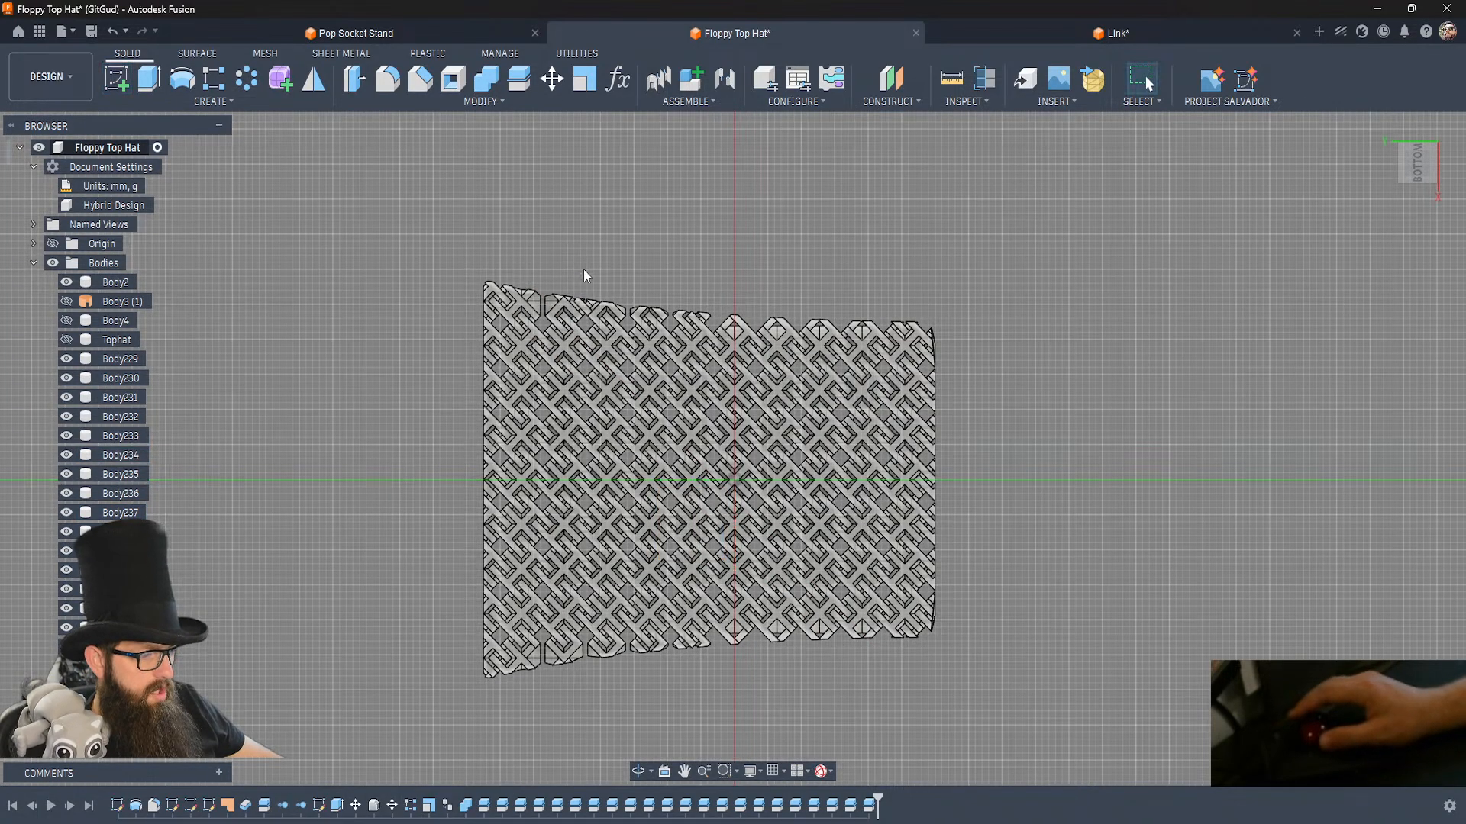
scroll(584, 280, "up", 4)
scroll(584, 281, "up", 3)
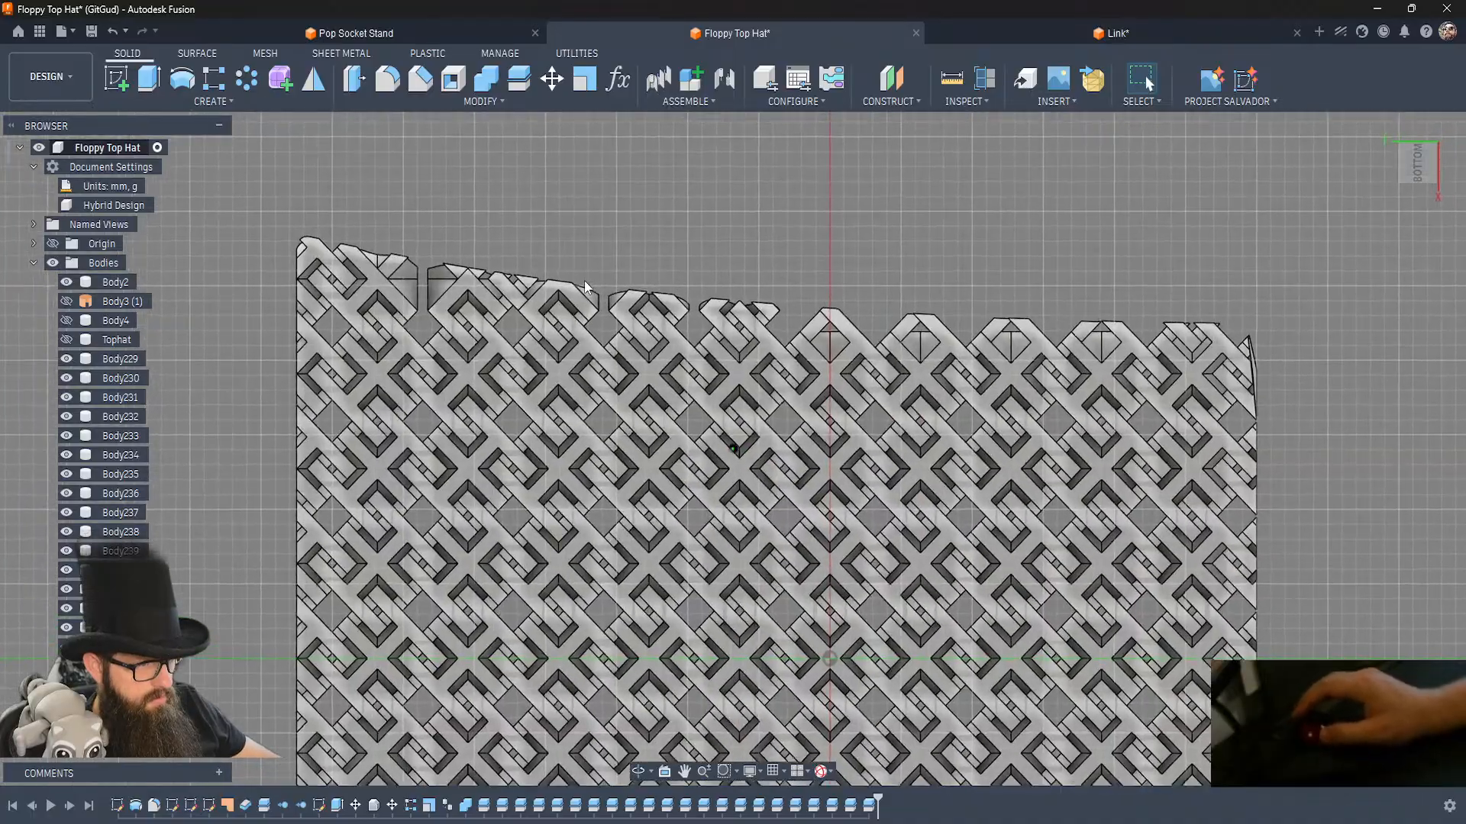
left_click(532, 303)
key("v")
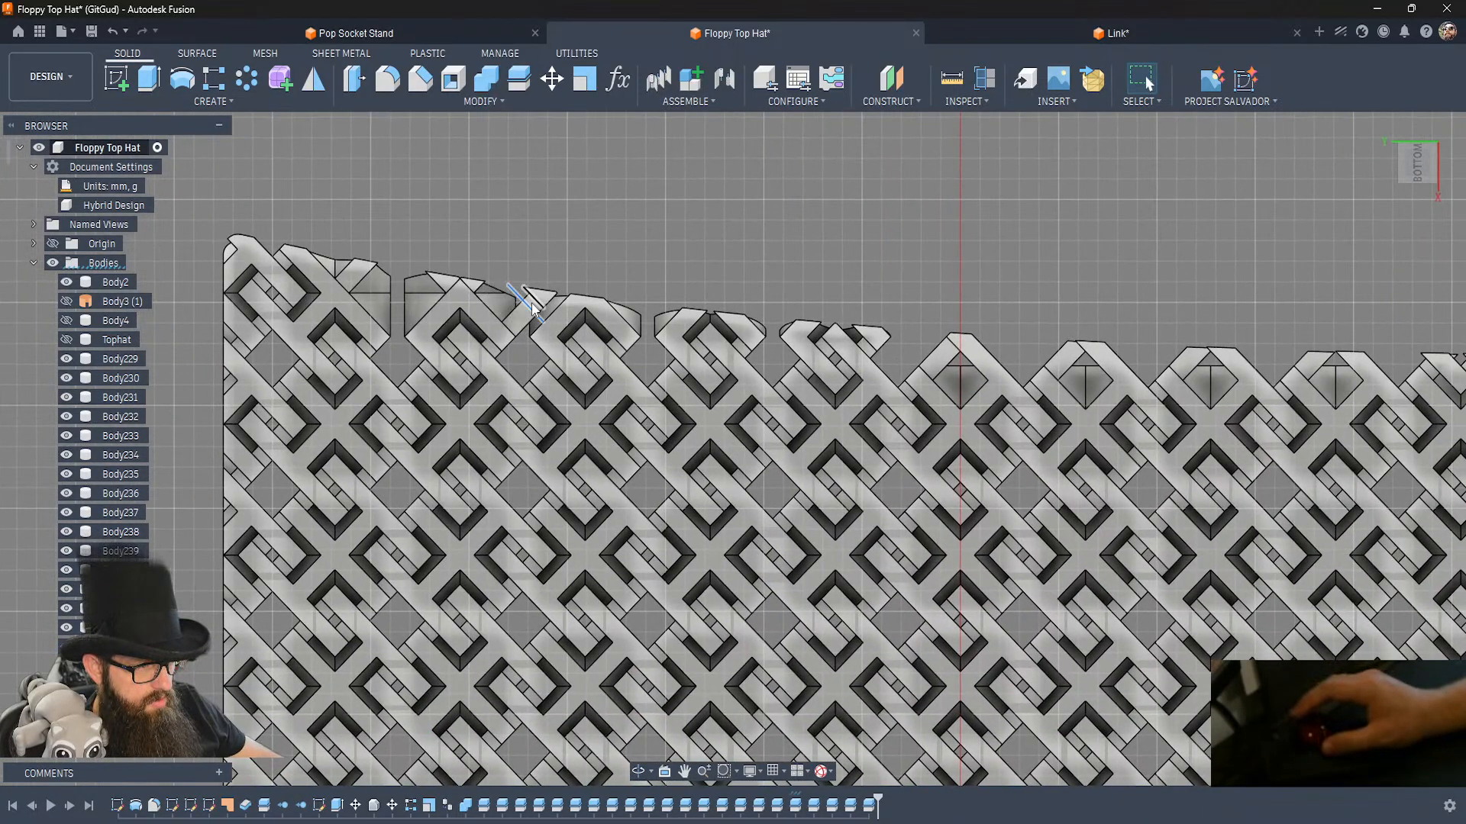
scroll(554, 271, "down", 3)
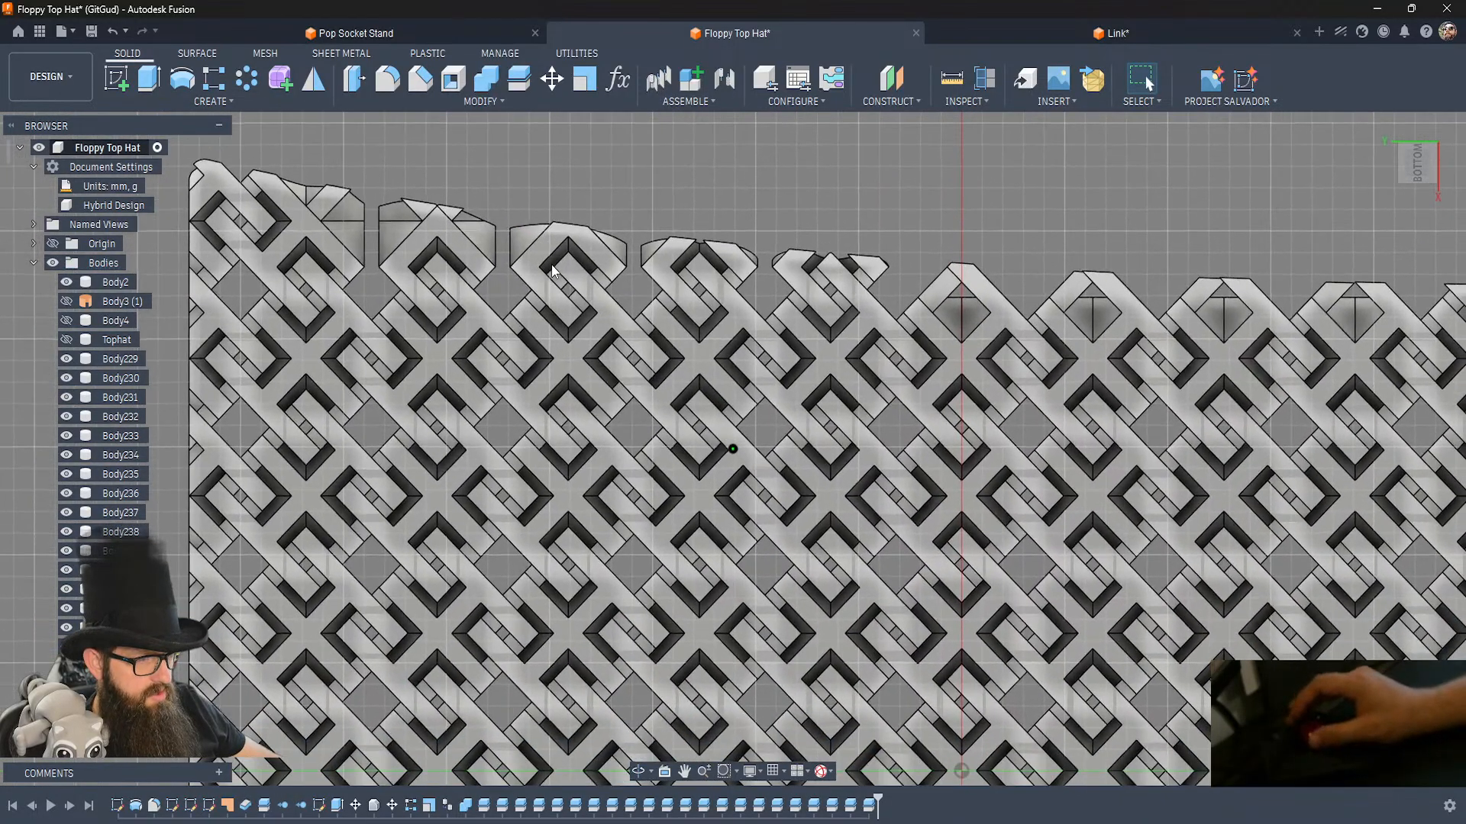
scroll(551, 264, "down", 2)
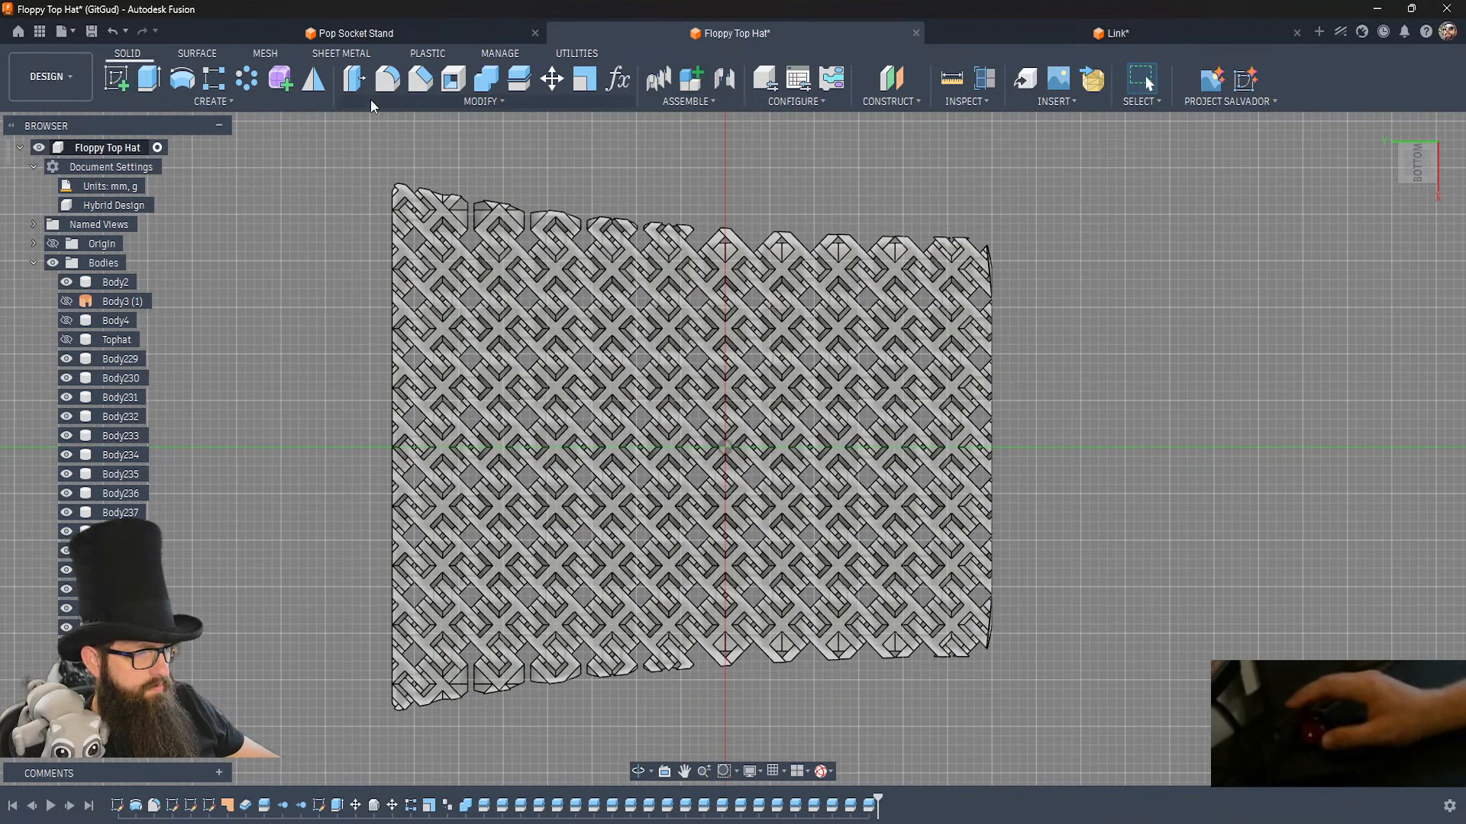
Create a sketch on the horizontal XY origin plane beneath the link fabric.
left_click(114, 80)
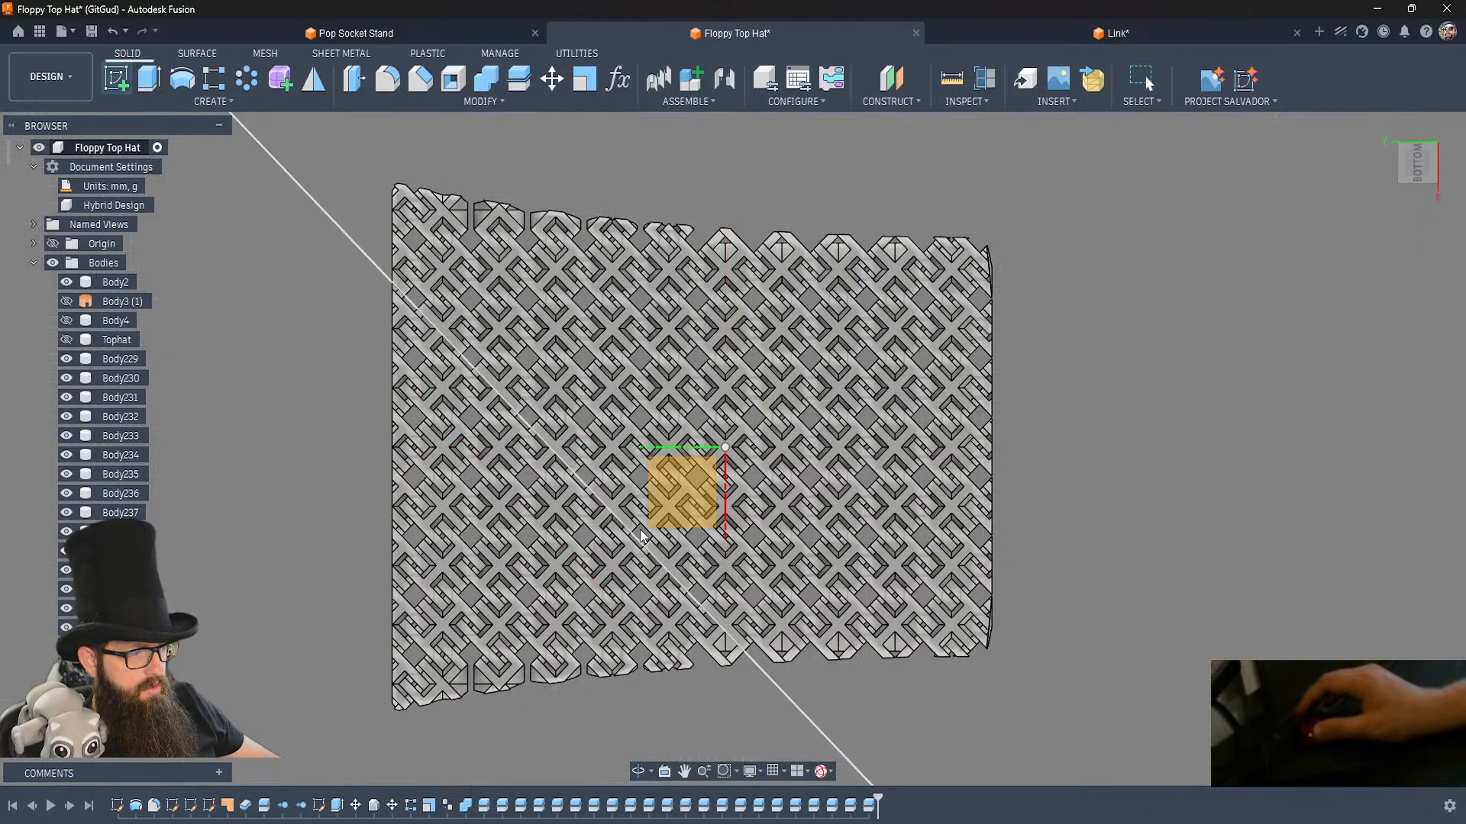
left_click(693, 478)
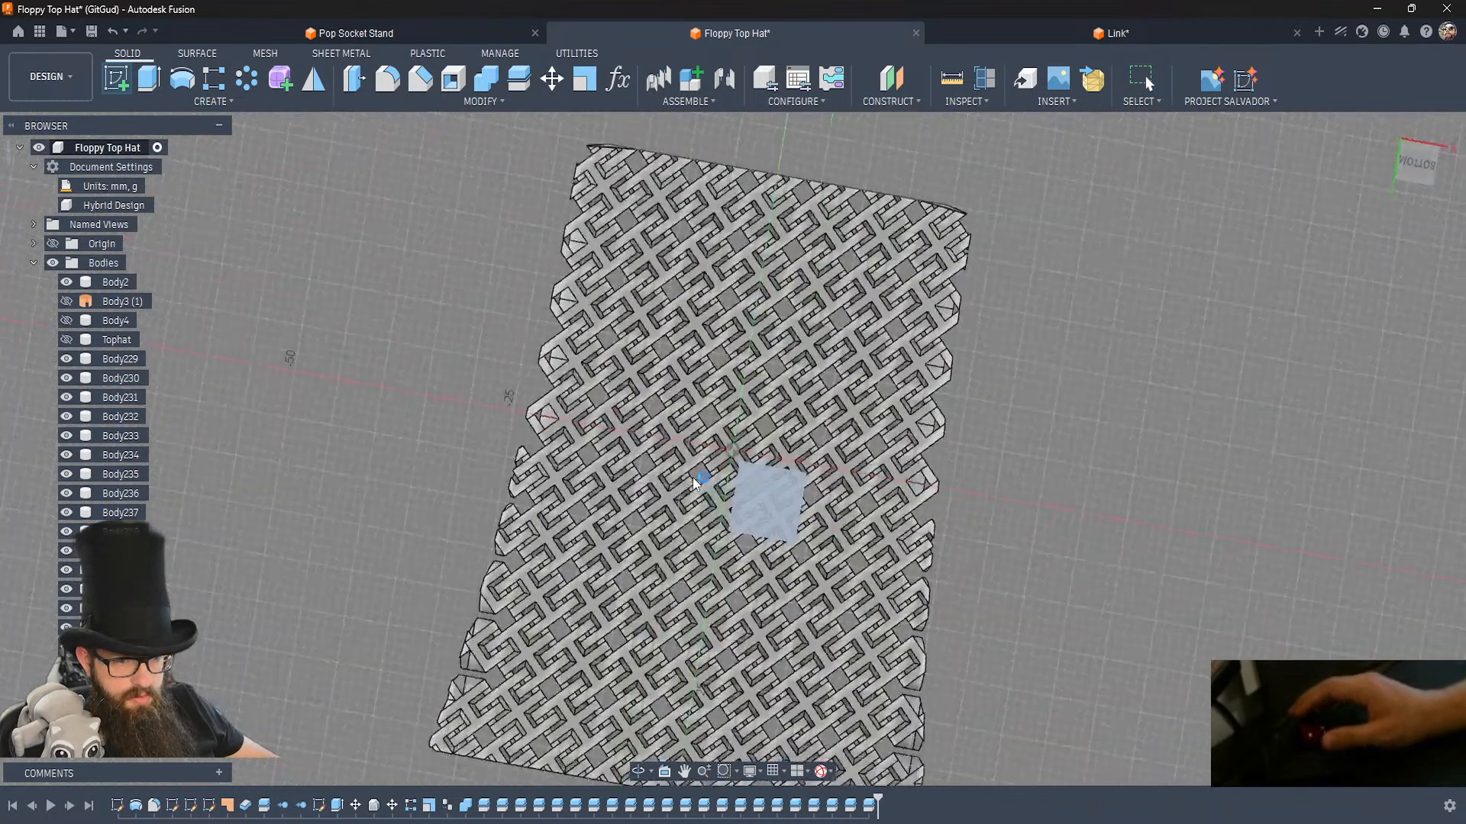
scroll(693, 483, "down", 3)
middle_click_drag(693, 482, 693, 482, "shift")
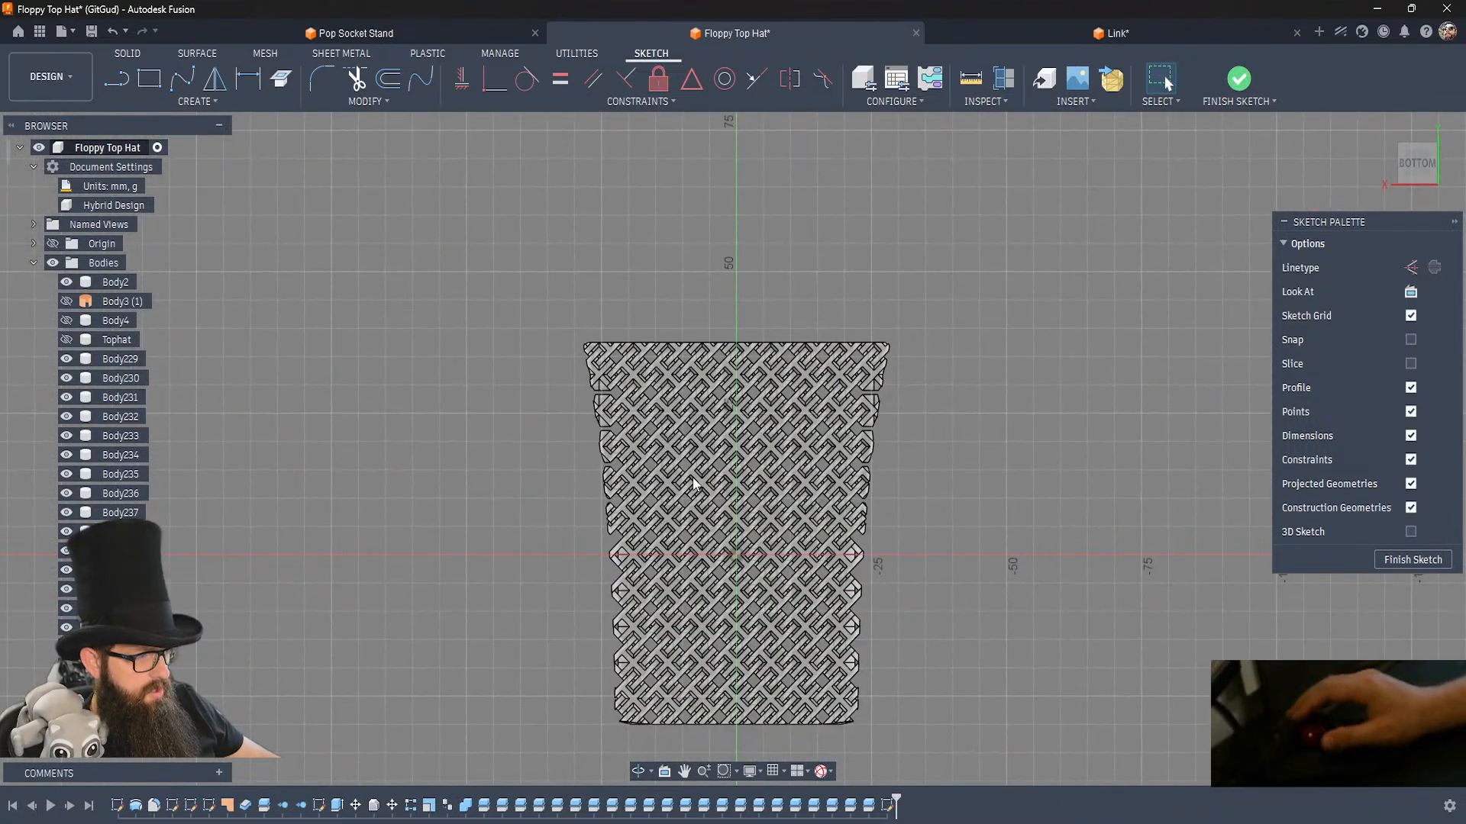
scroll(693, 482, "up", 3)
scroll(693, 482, "up", 3)
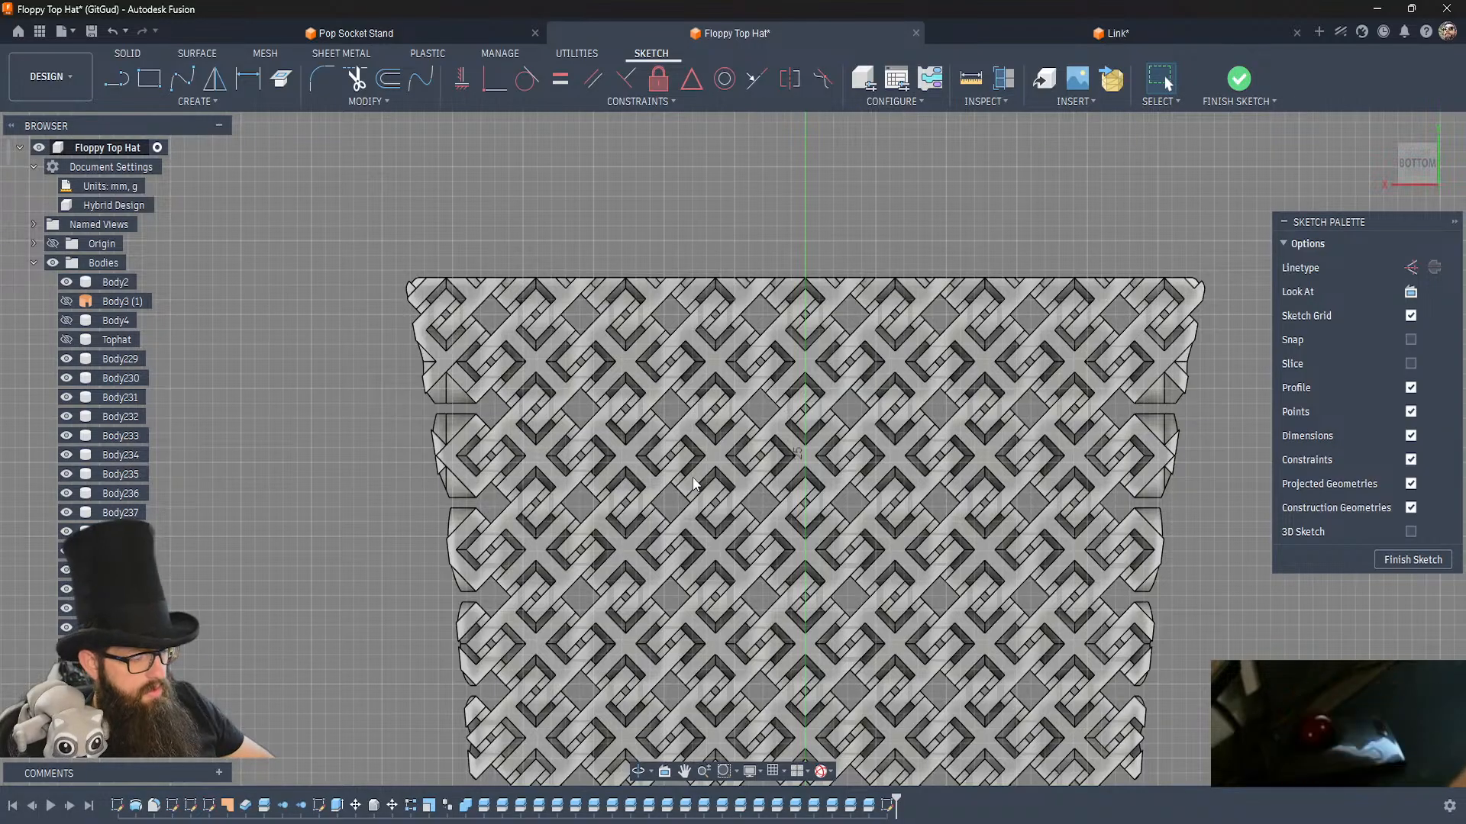
Project the edge link's flat gap edge and the short end edges, corner points and long side edges of the adjoining row's first three links.
key("p")
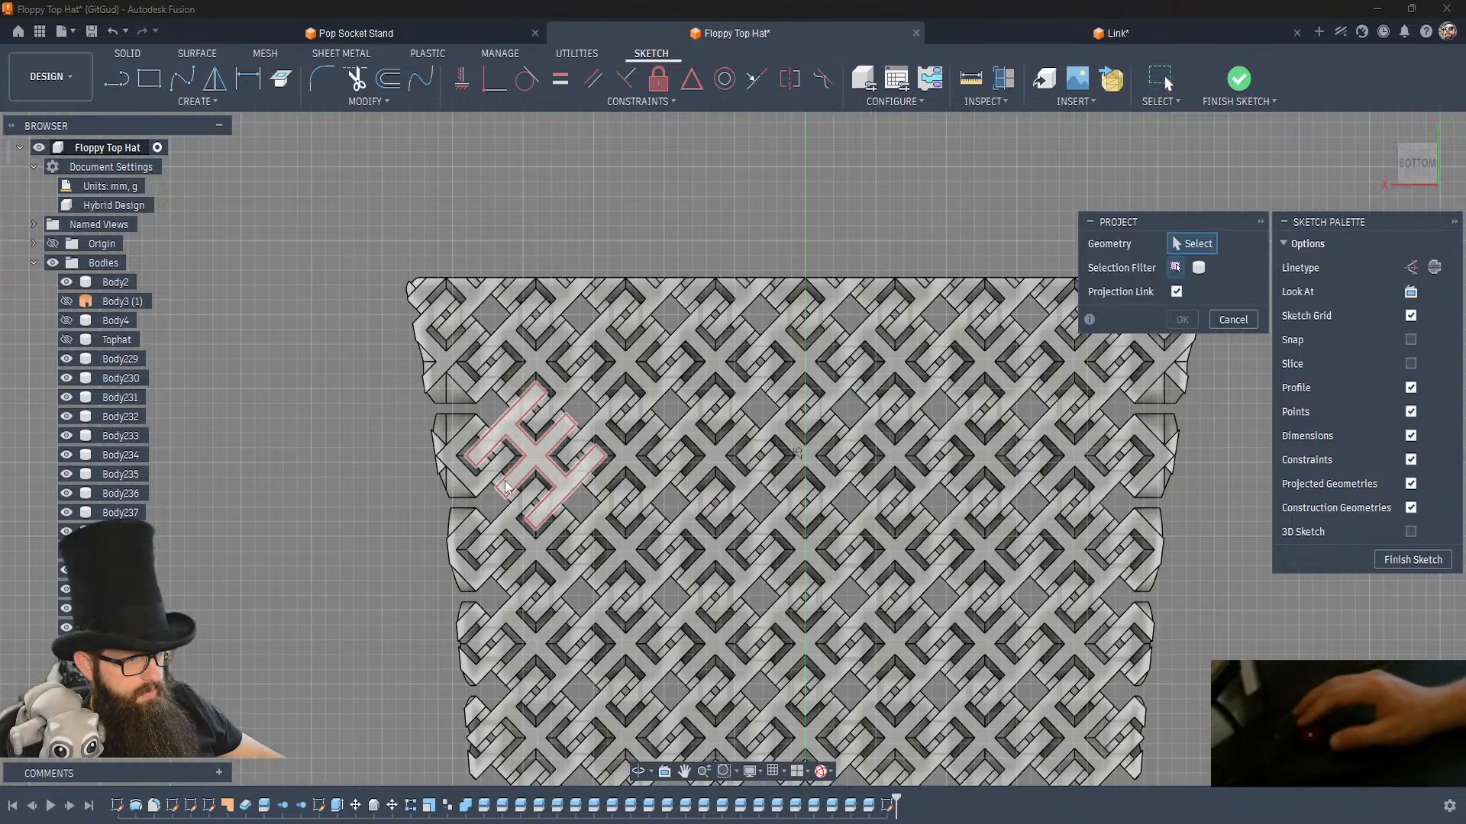
left_click(458, 407)
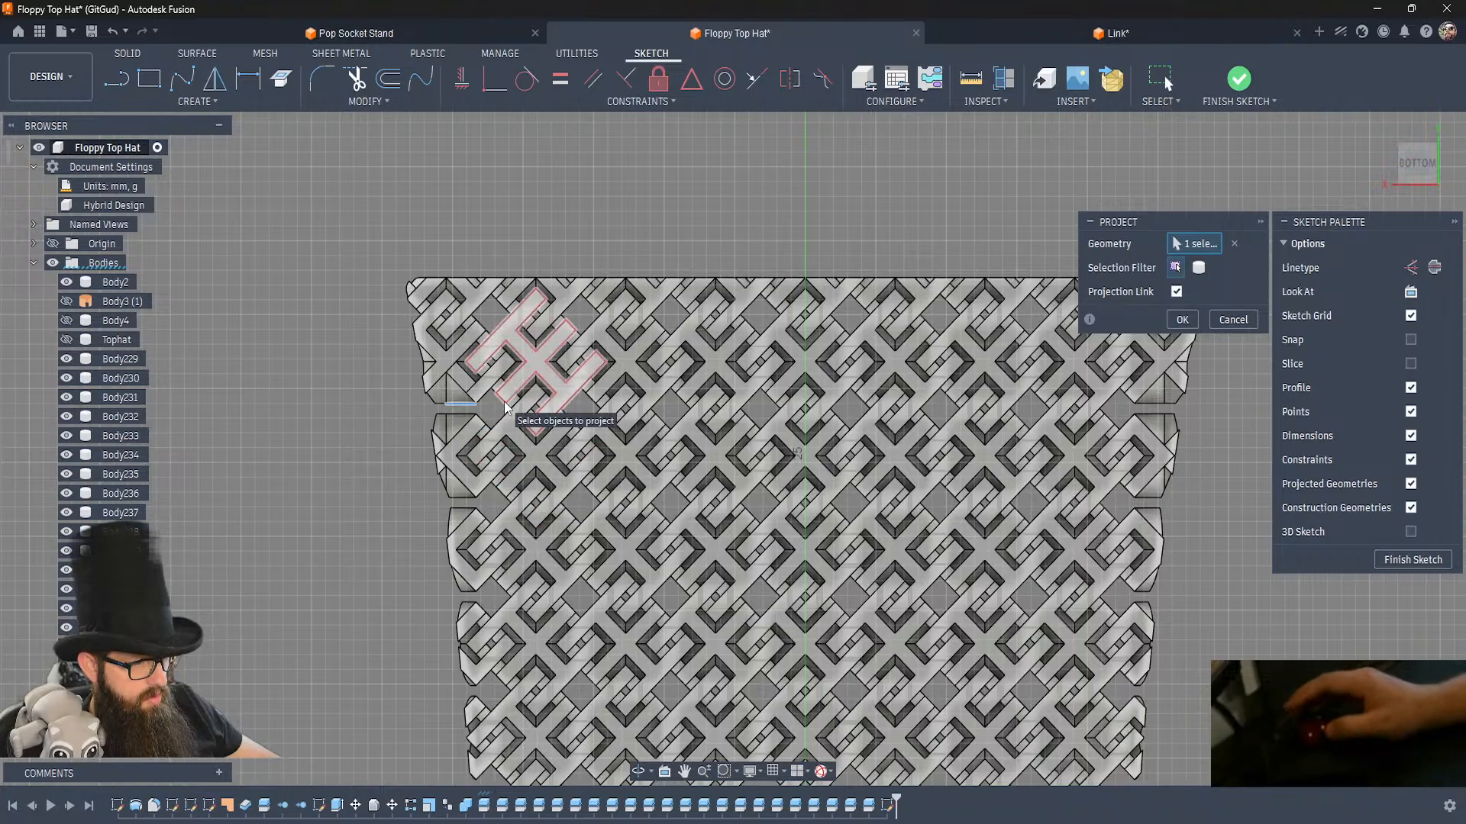
scroll(504, 407, "up", 3)
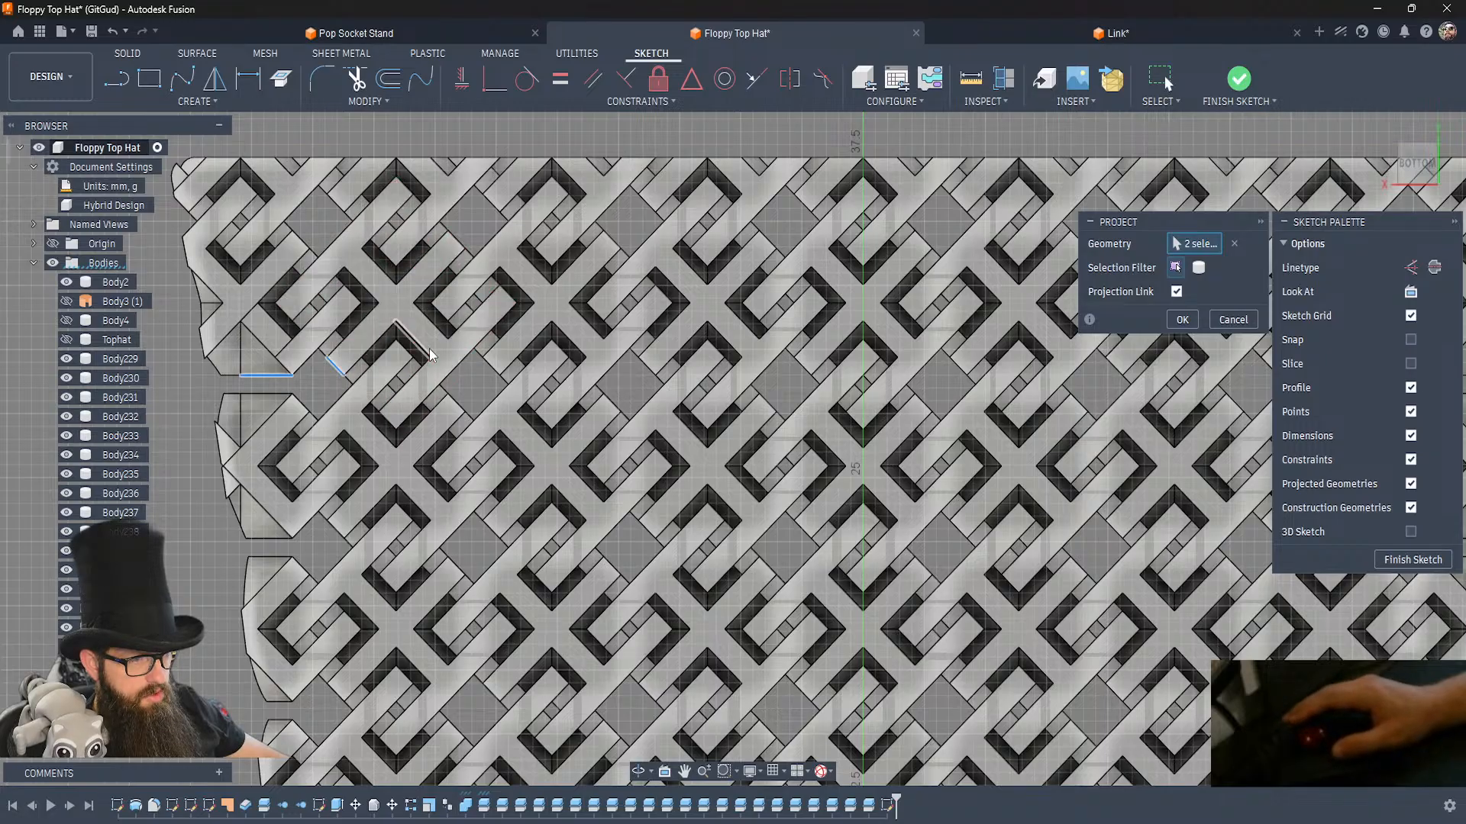
left_click(452, 364)
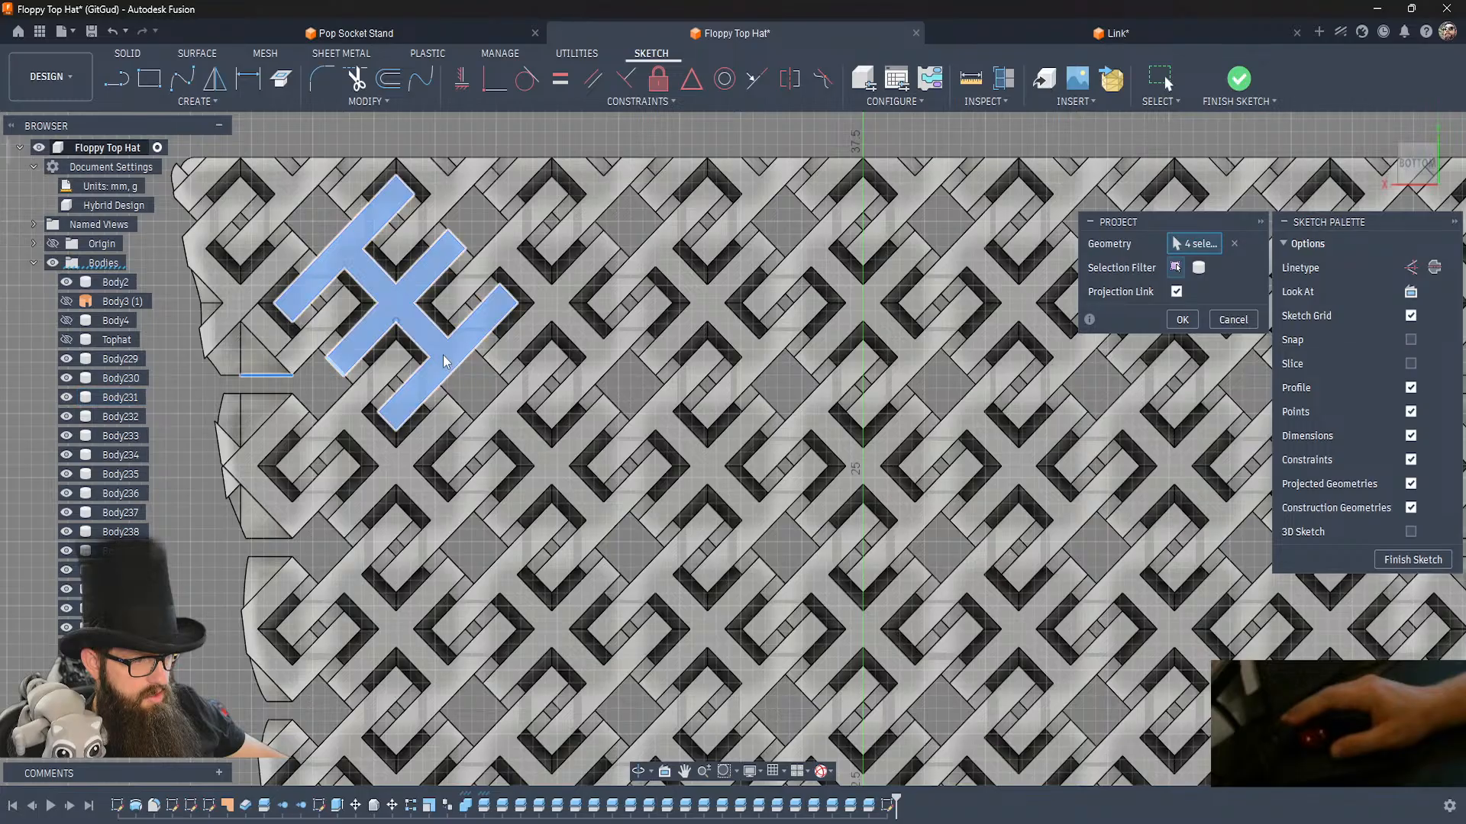
left_click(458, 374)
left_click(491, 364)
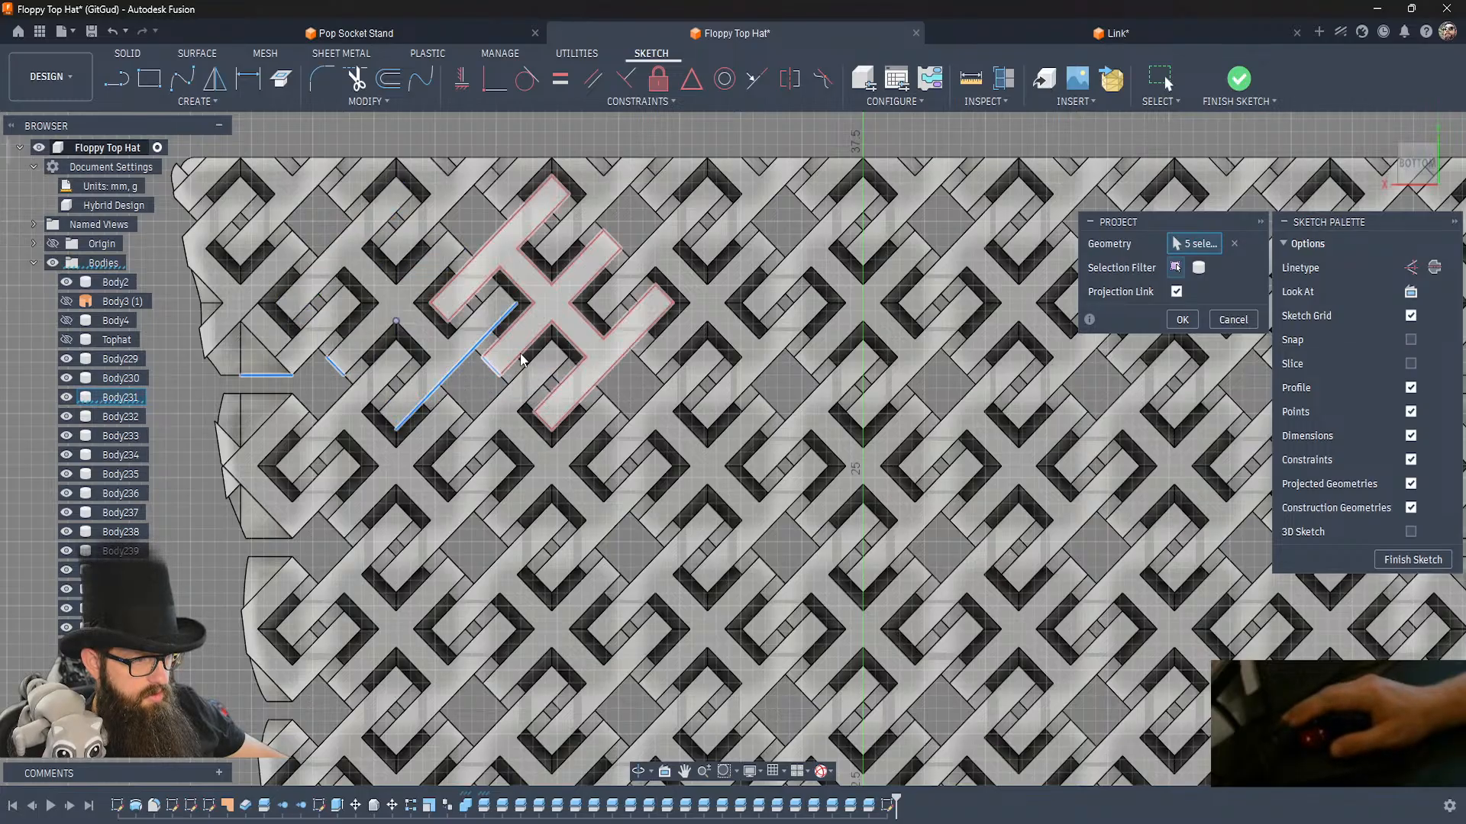
left_click(618, 364)
left_click(646, 365)
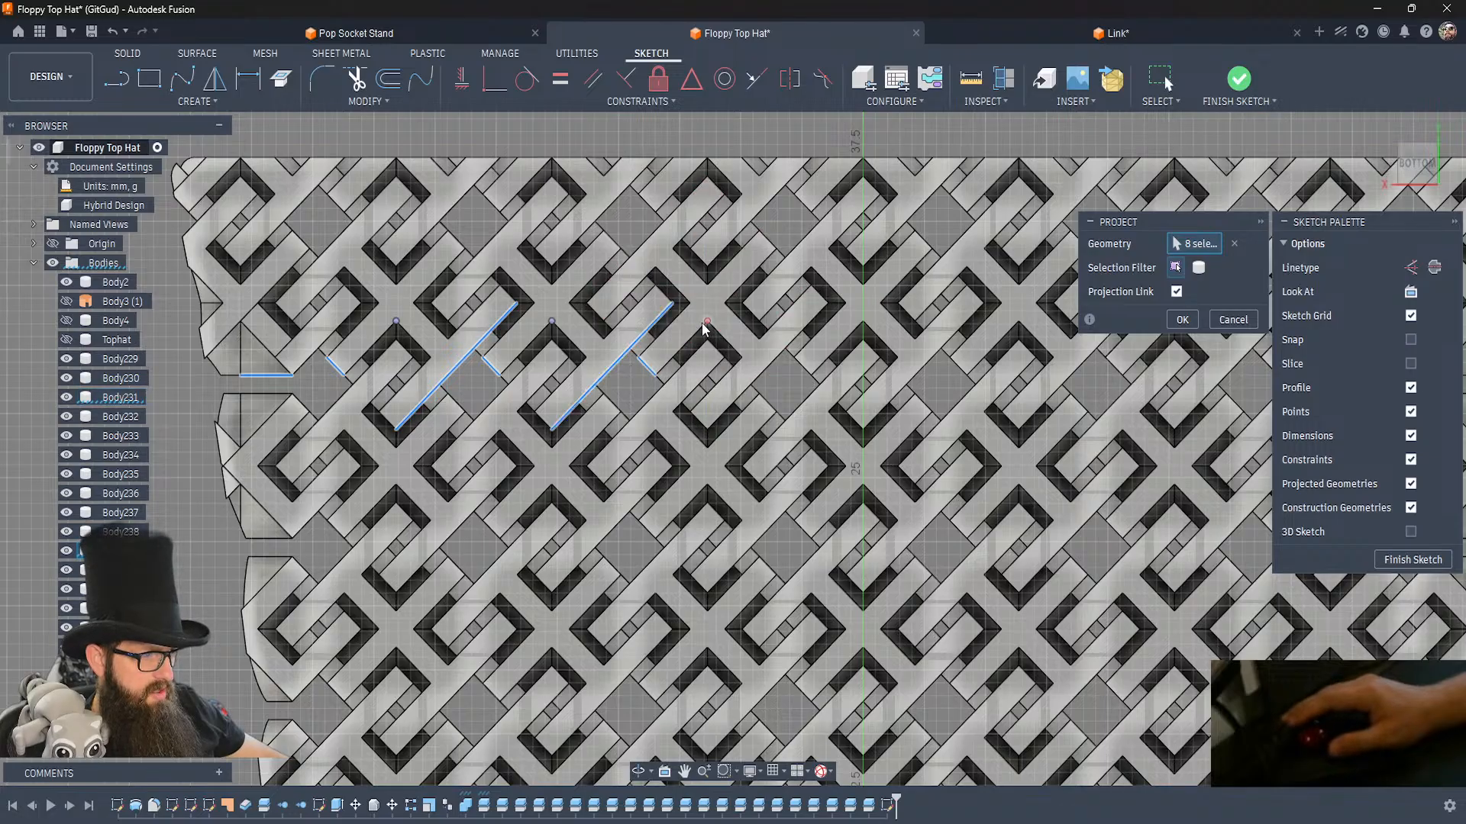
left_click(739, 357)
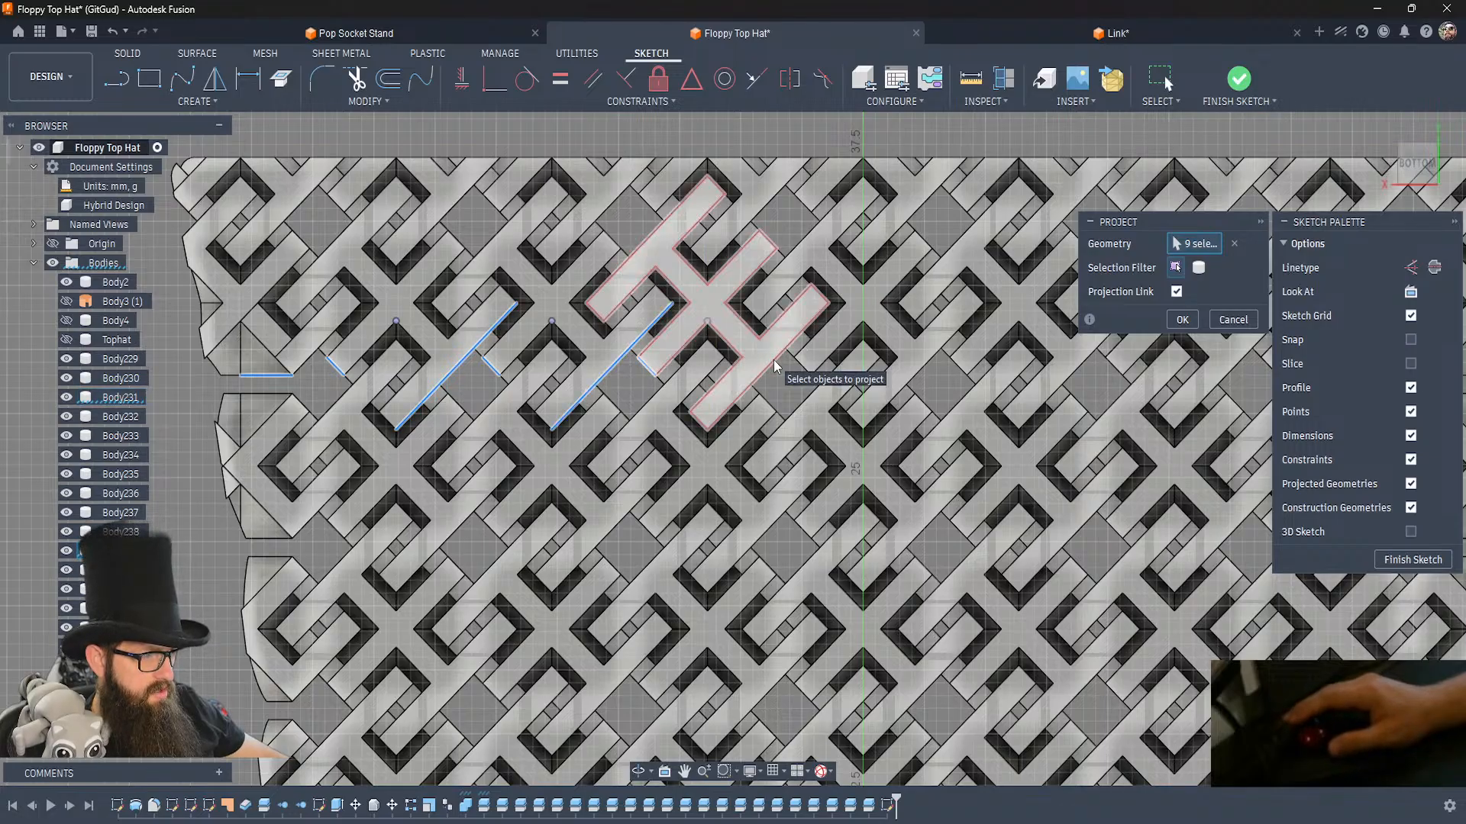
left_click(775, 368)
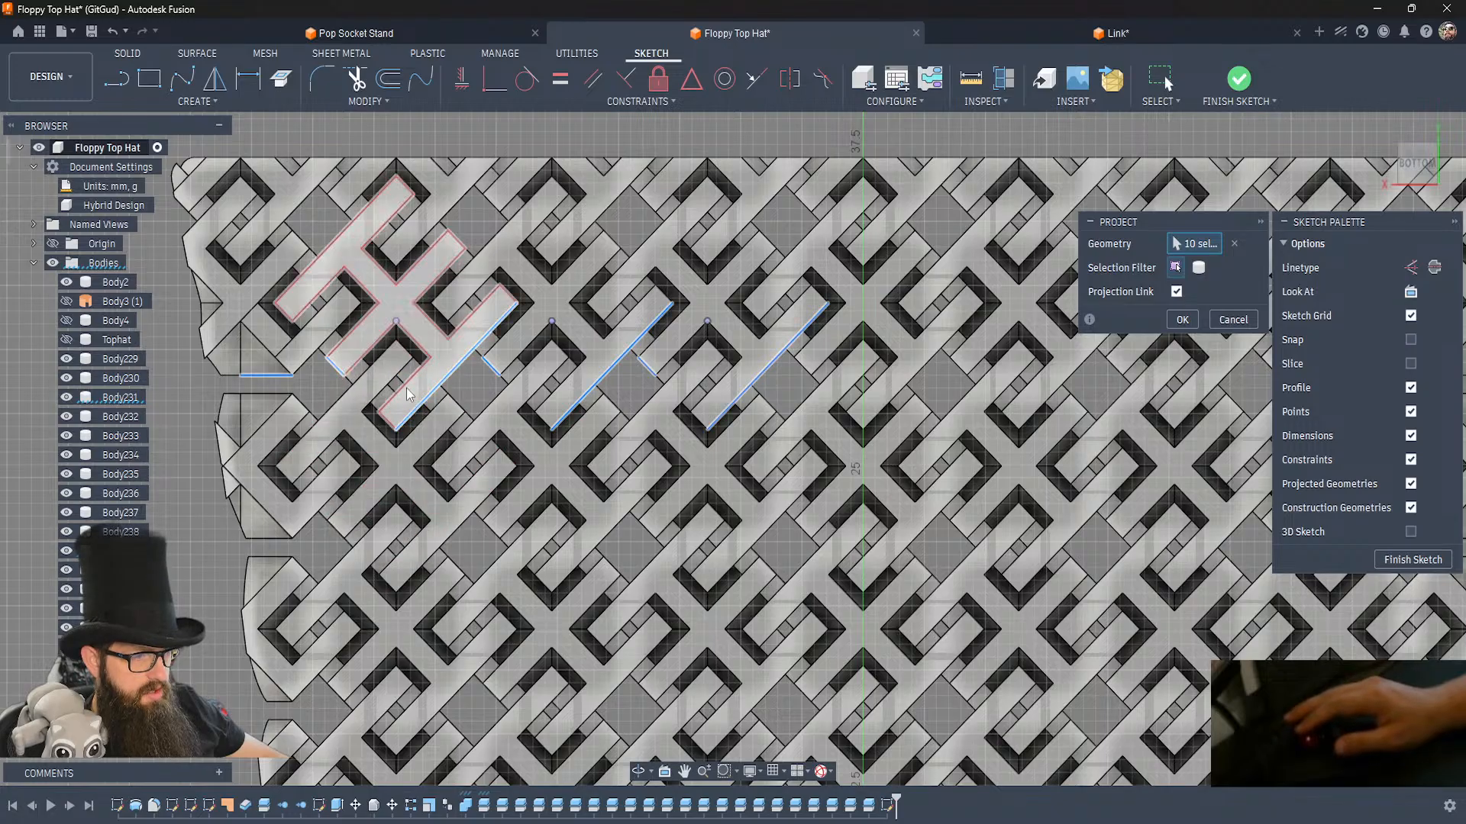
Add the short end edges, corner points and long side edges of the row's fourth and fifth links to the projection.
middle_click_drag(833, 361, 470, 380)
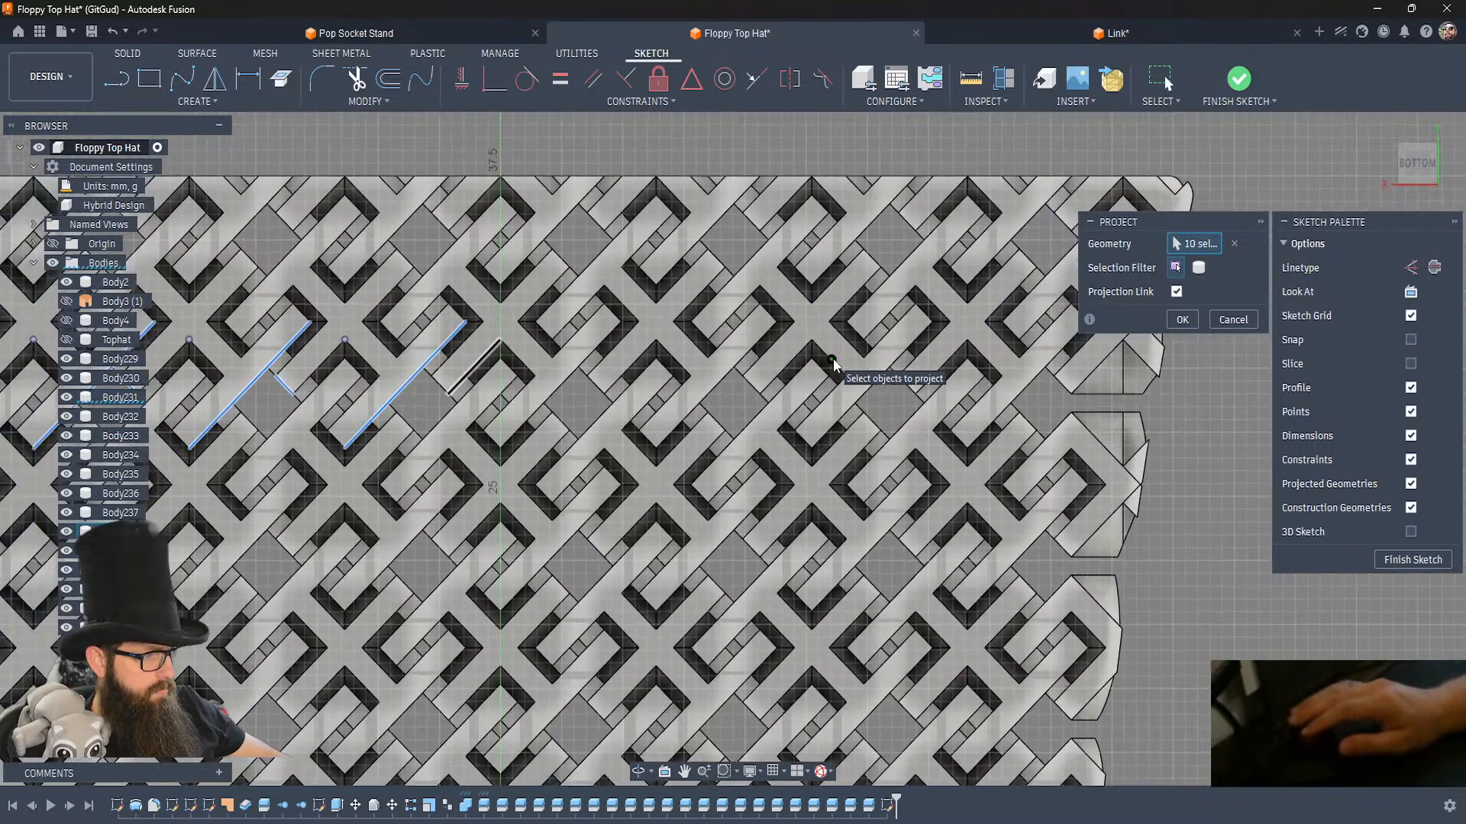
left_click(440, 390)
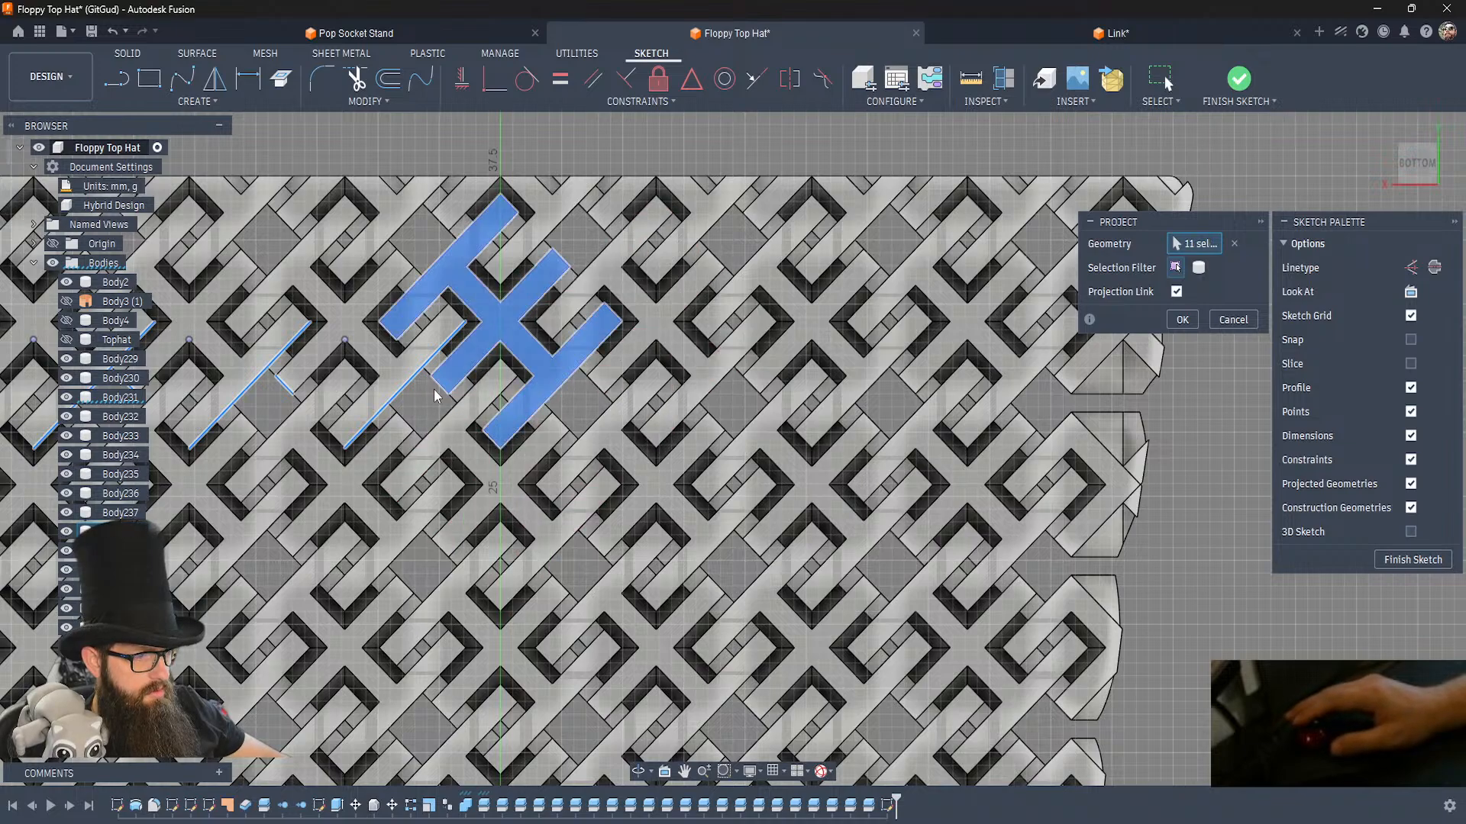
left_click(440, 391)
left_click(441, 388)
left_click(500, 340)
left_click(567, 392)
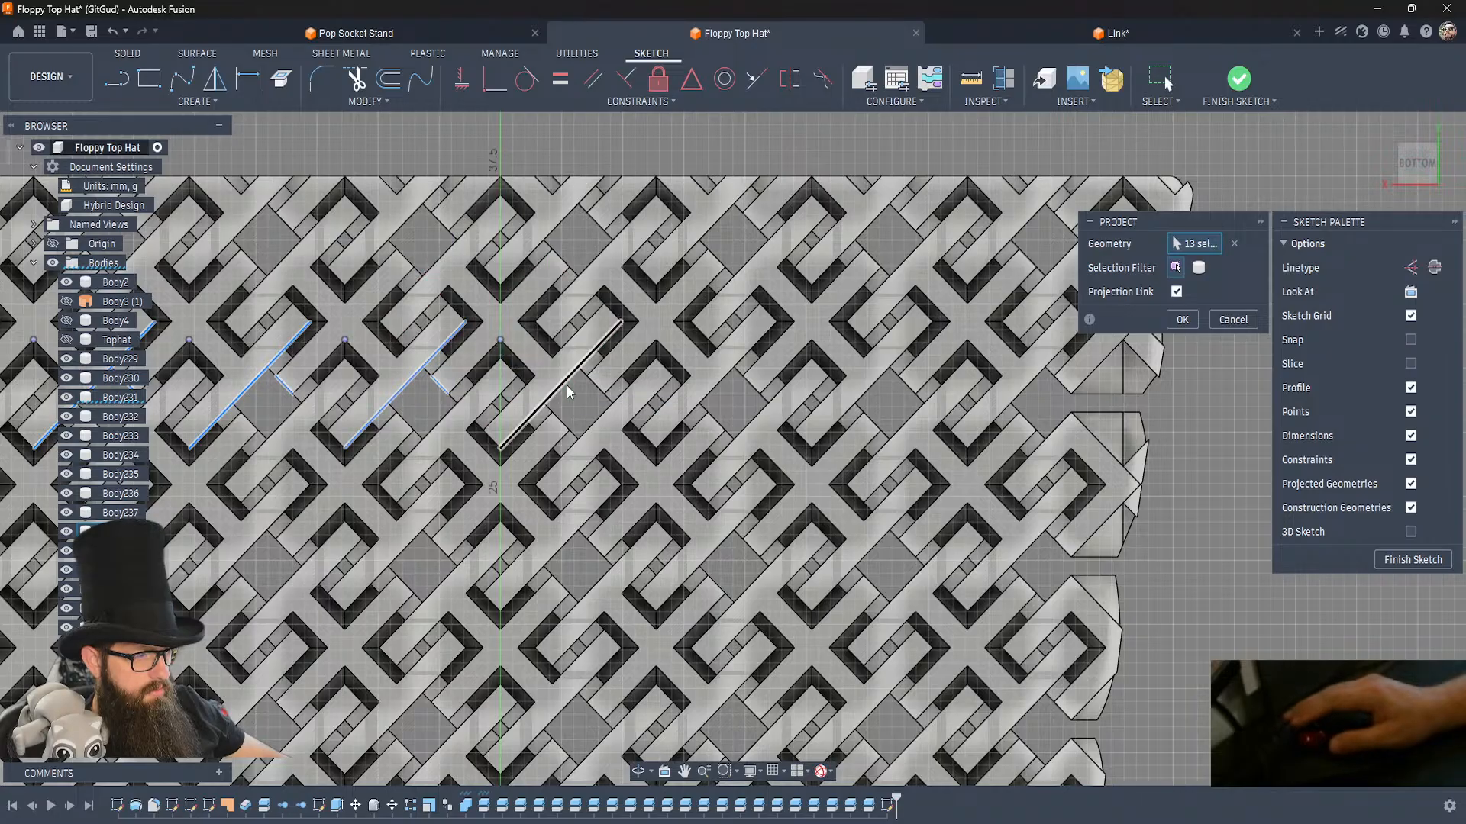
left_click(595, 383)
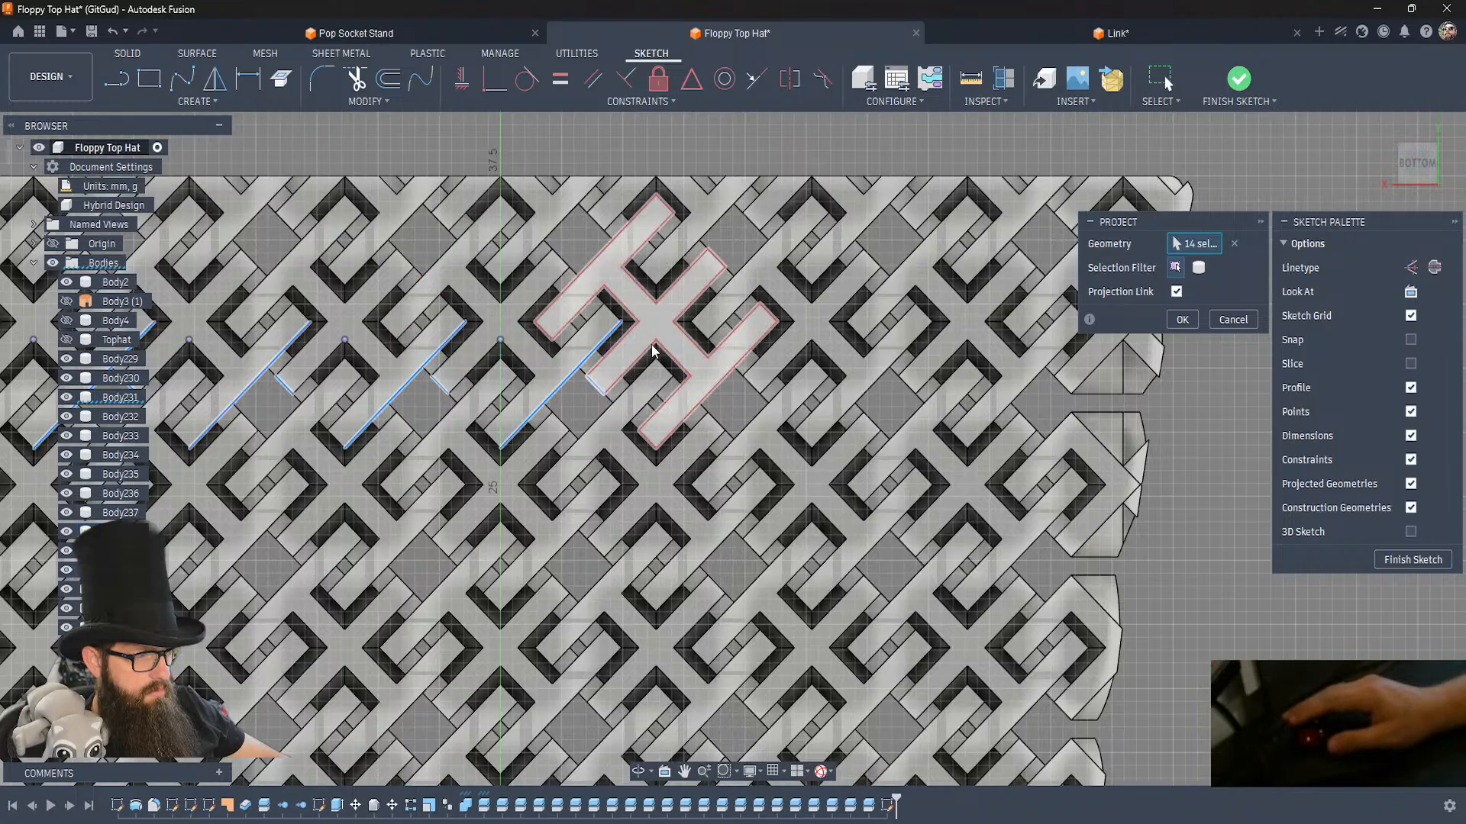
left_click(718, 386)
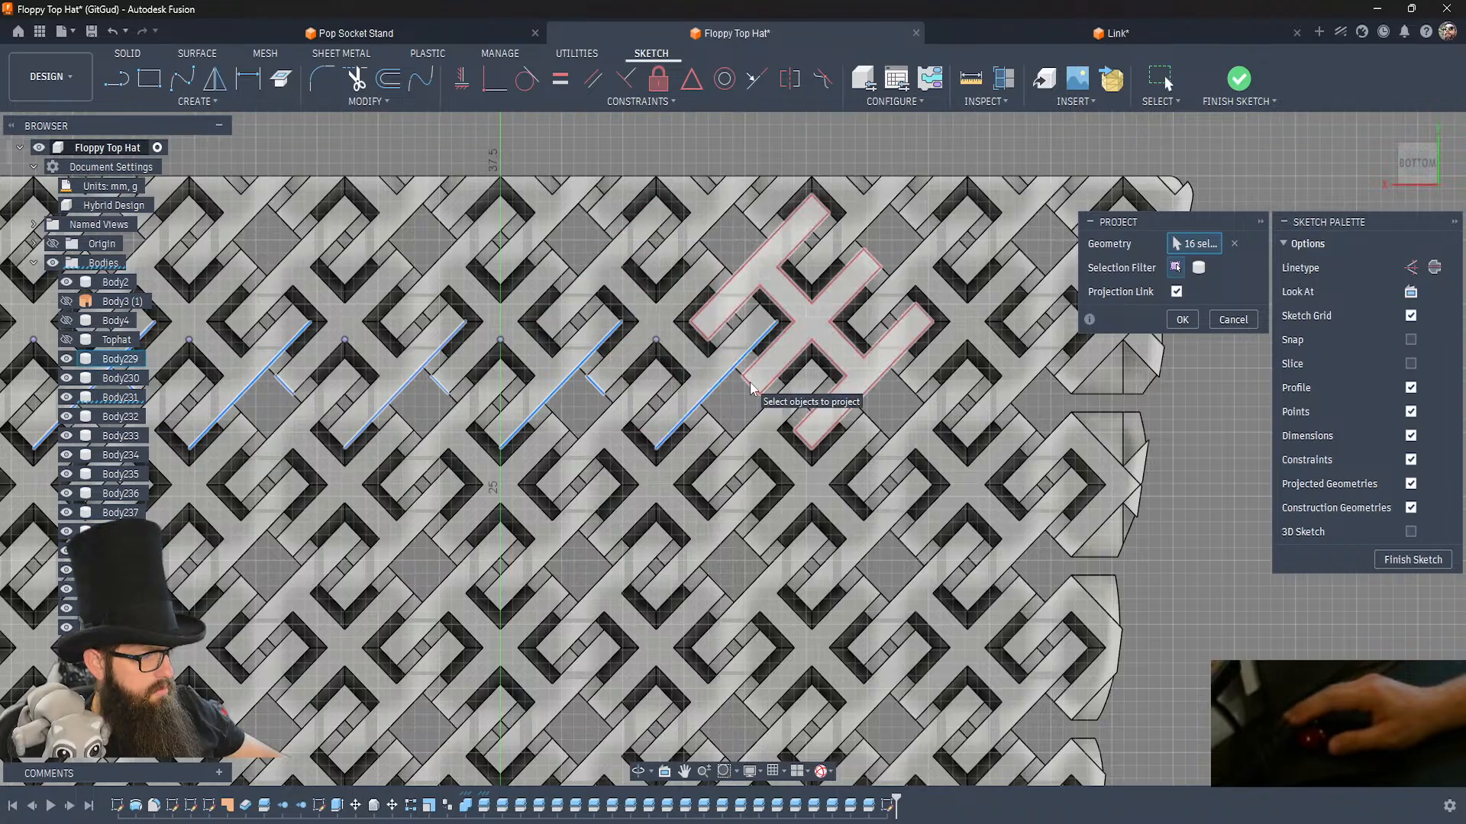
Add the matching edges and corner points of the row's sixth and seventh links and the opposite edge link's flat edge to the projection.
left_click(749, 388)
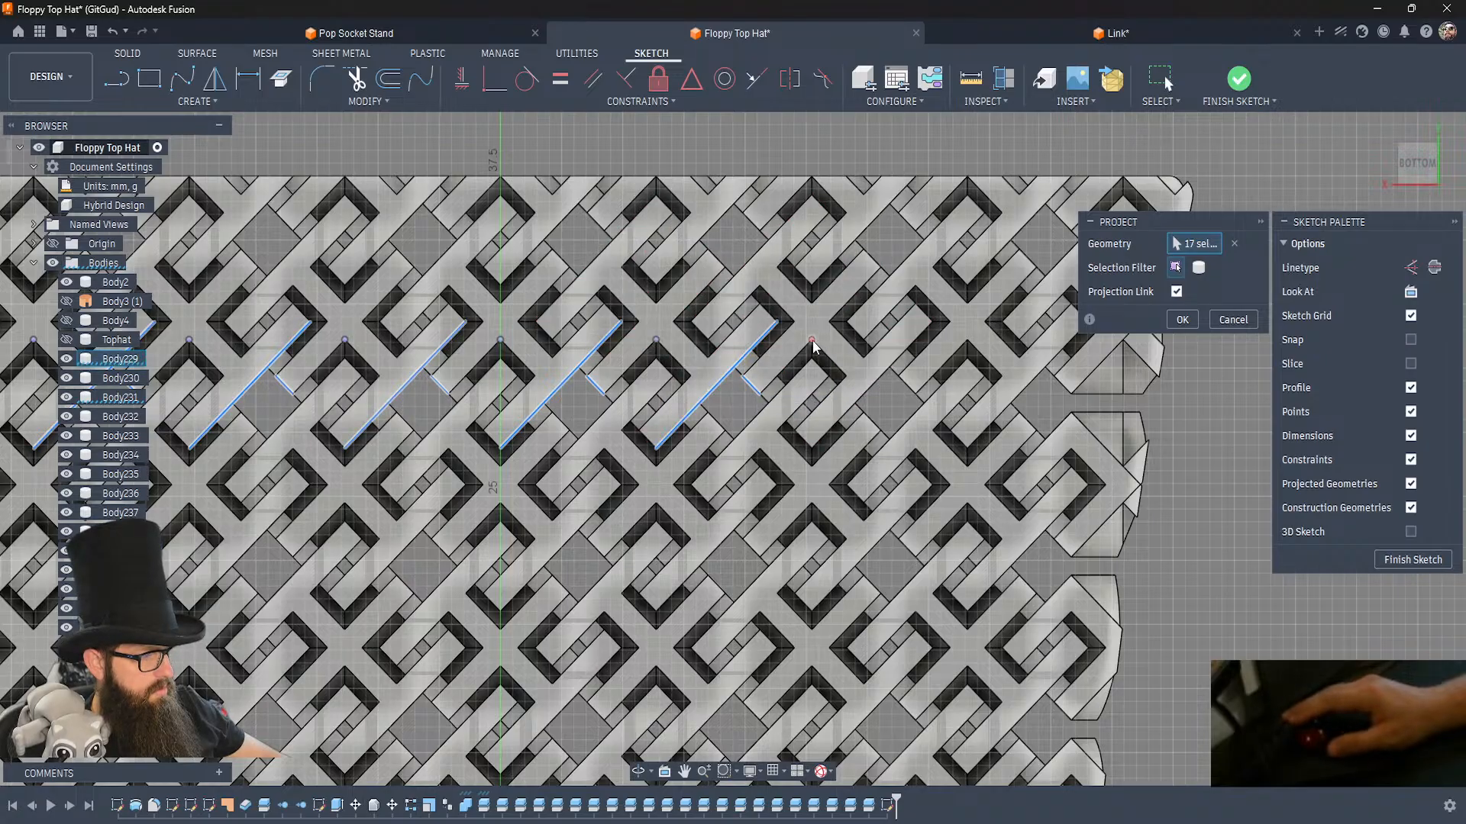
left_click(870, 385)
left_click(904, 384)
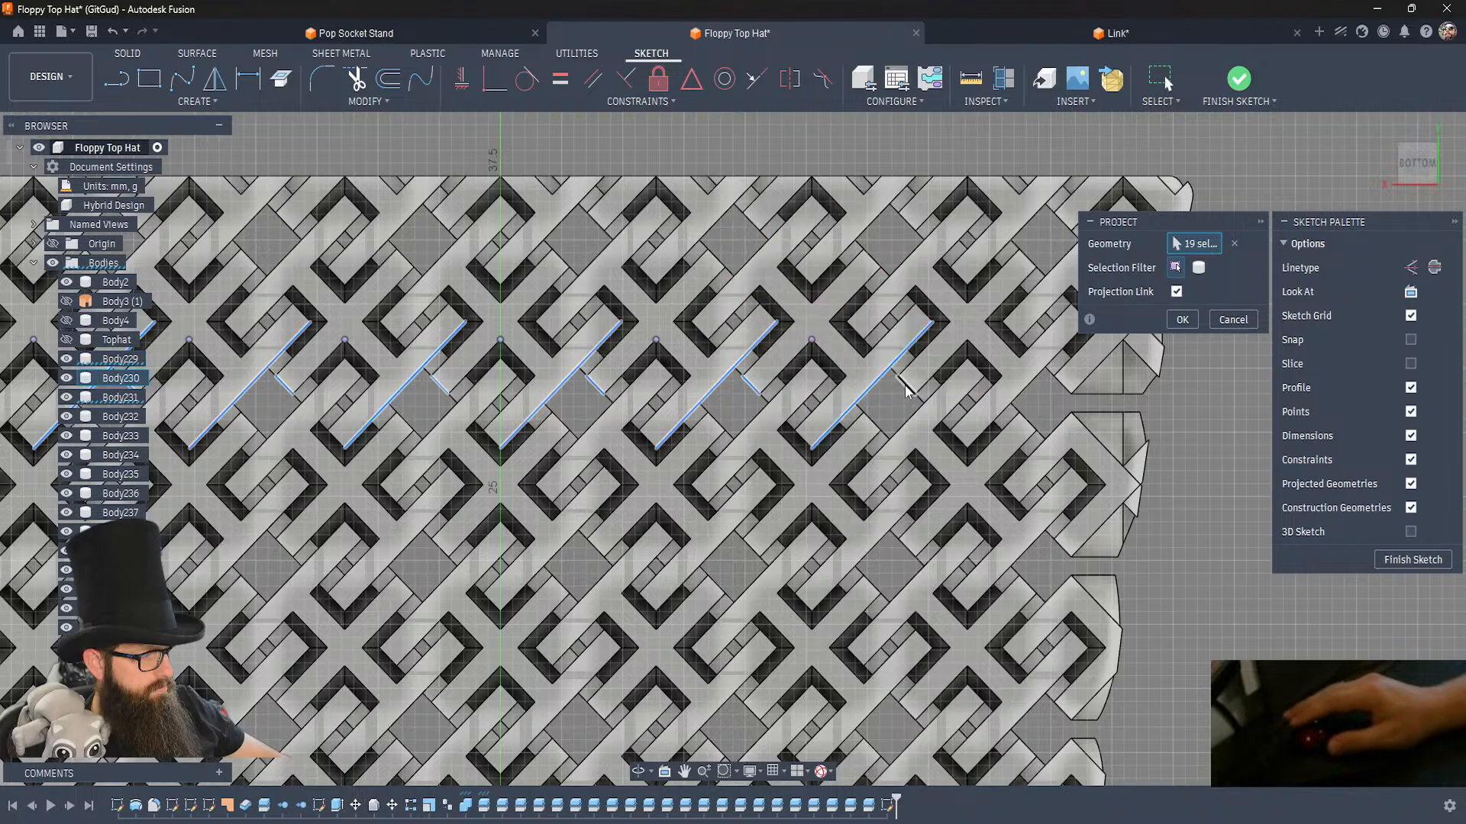
left_click(967, 344)
left_click(1036, 376)
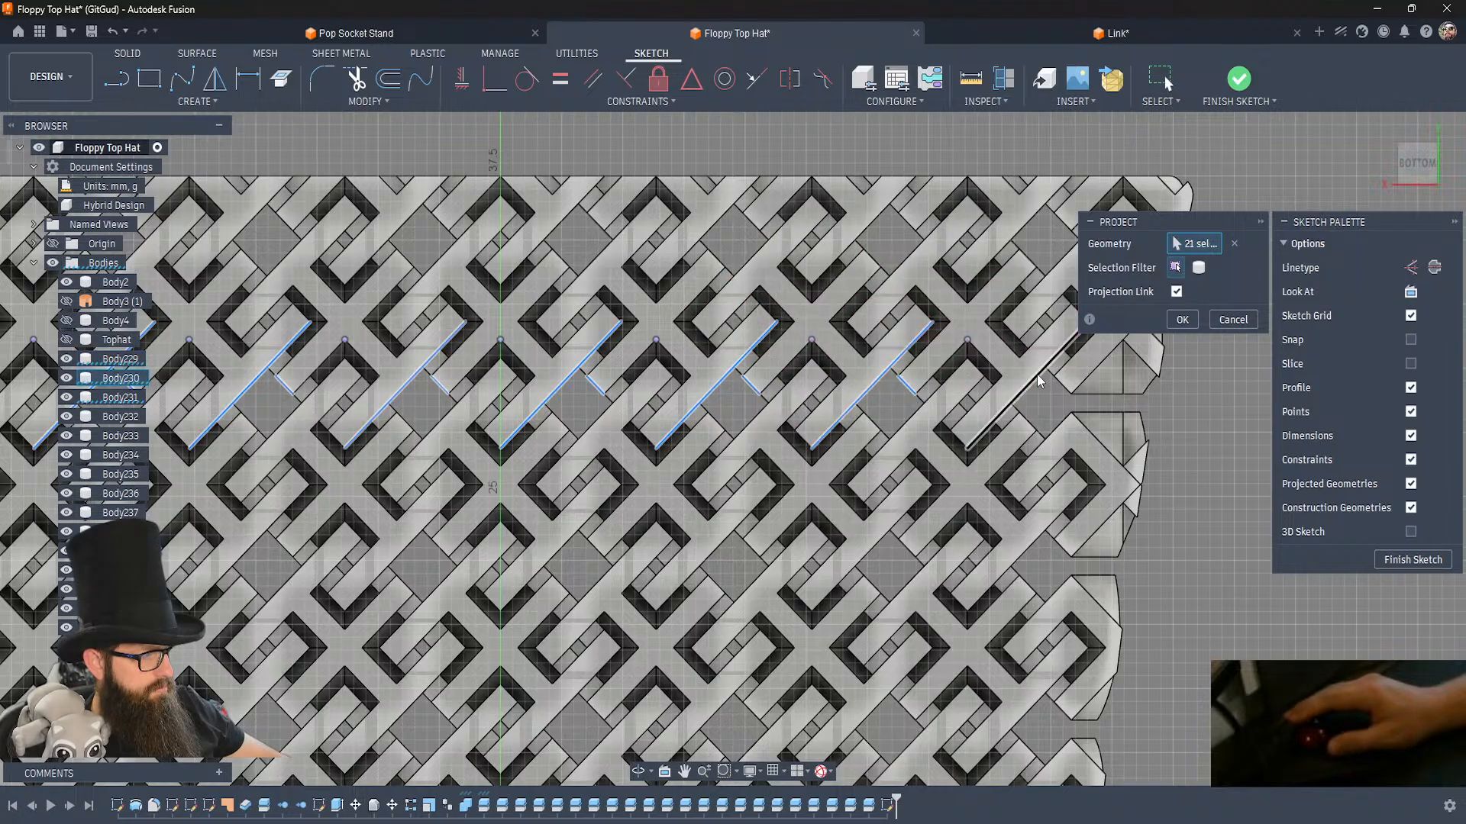
left_click(1095, 396)
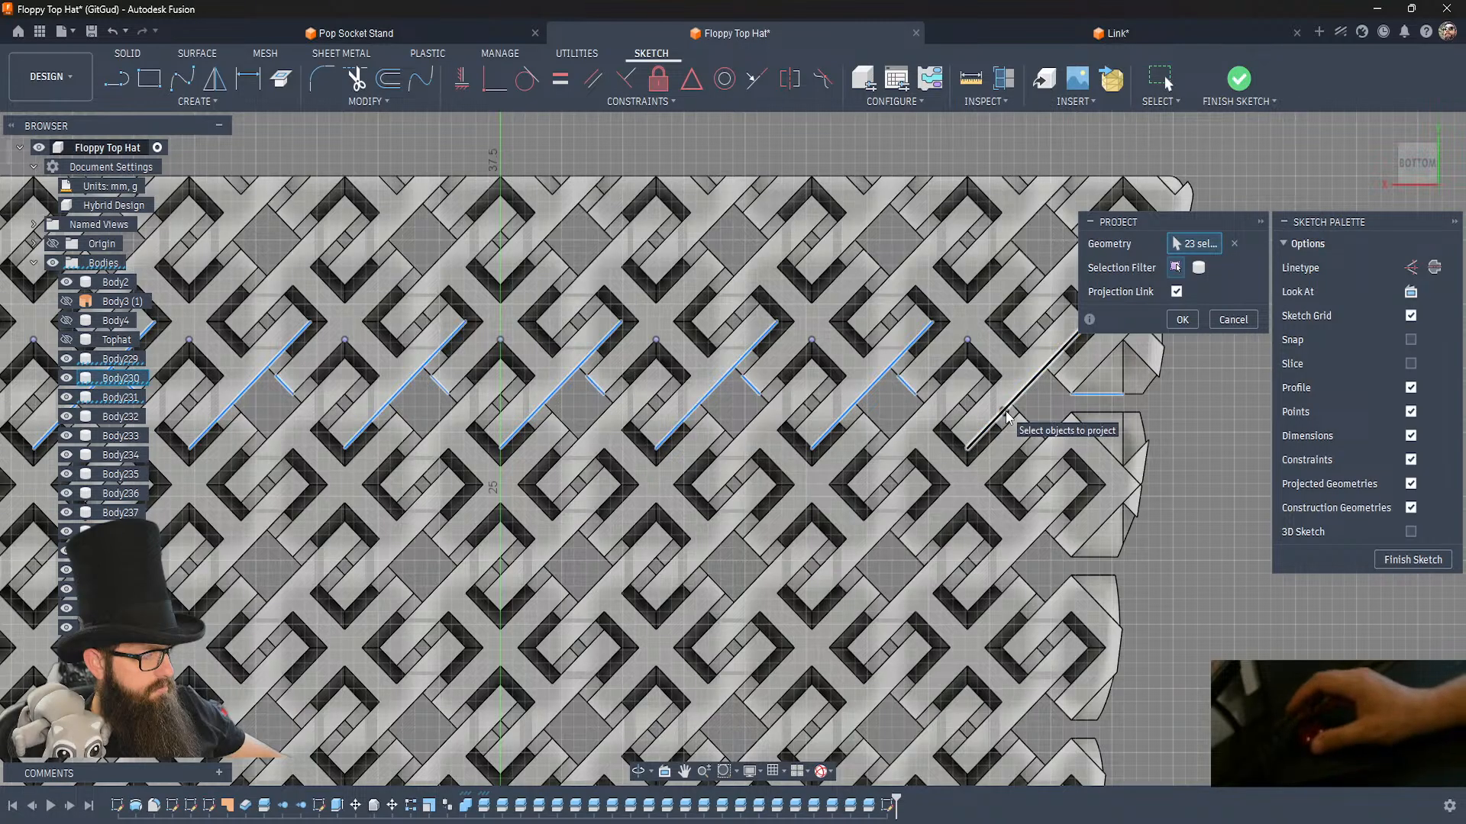
Add the edge link's flat edges below the first gap and the adjoining link's long side edge, corner point and short end edge to the projection.
scroll(1006, 411, "down", 5)
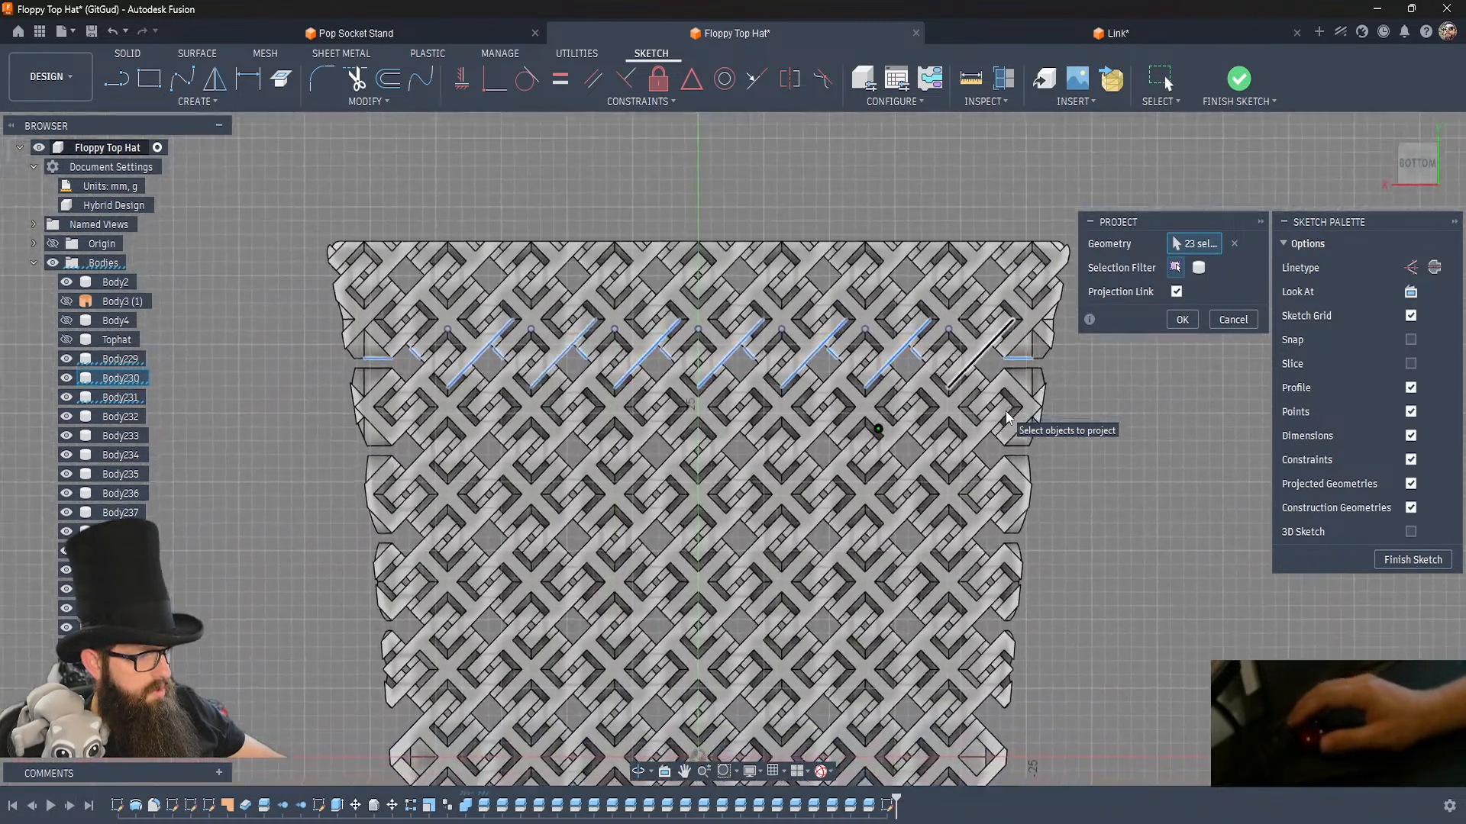
scroll(1005, 411, "up", 5)
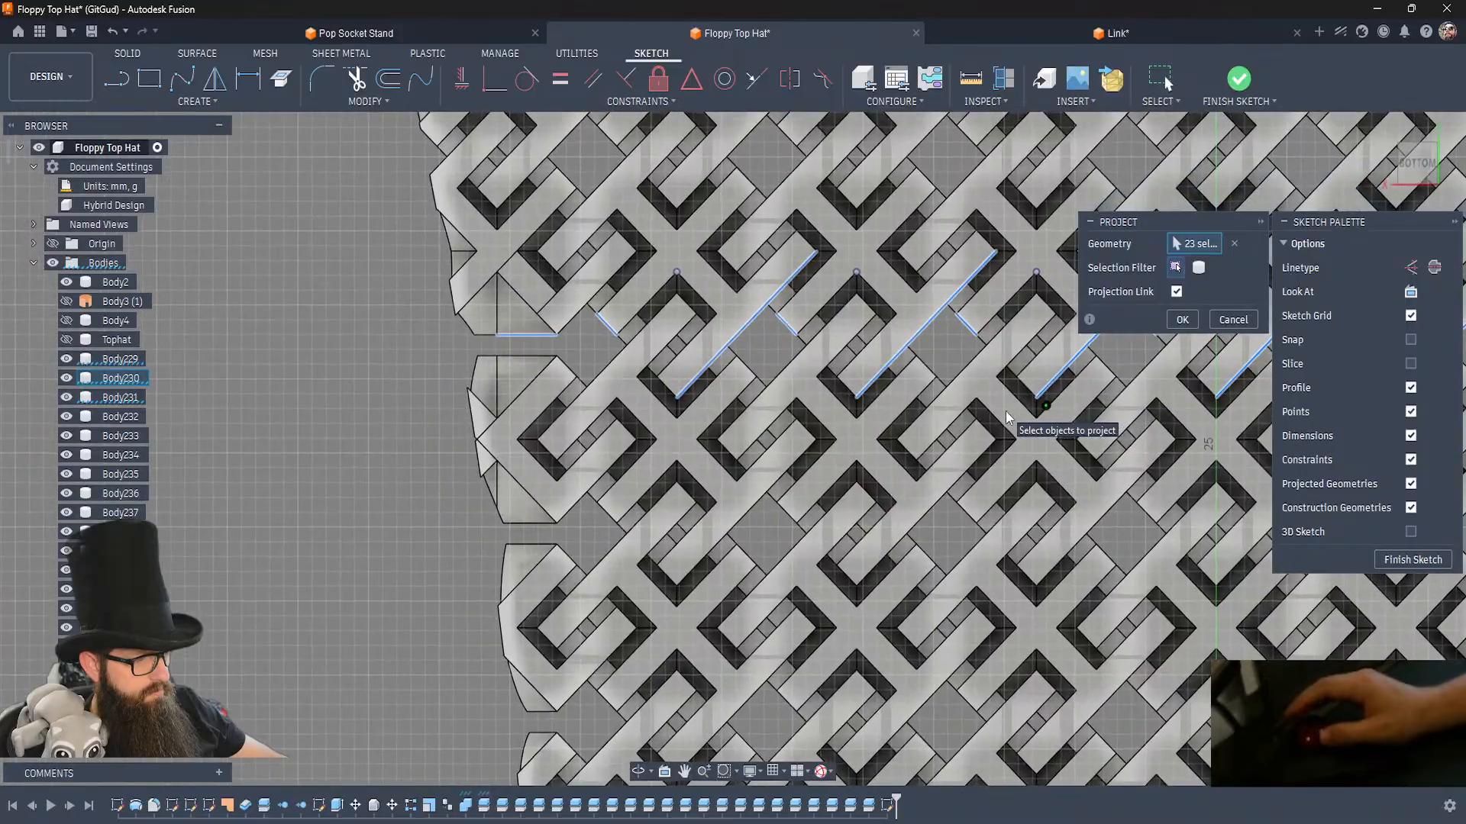
left_click(526, 356)
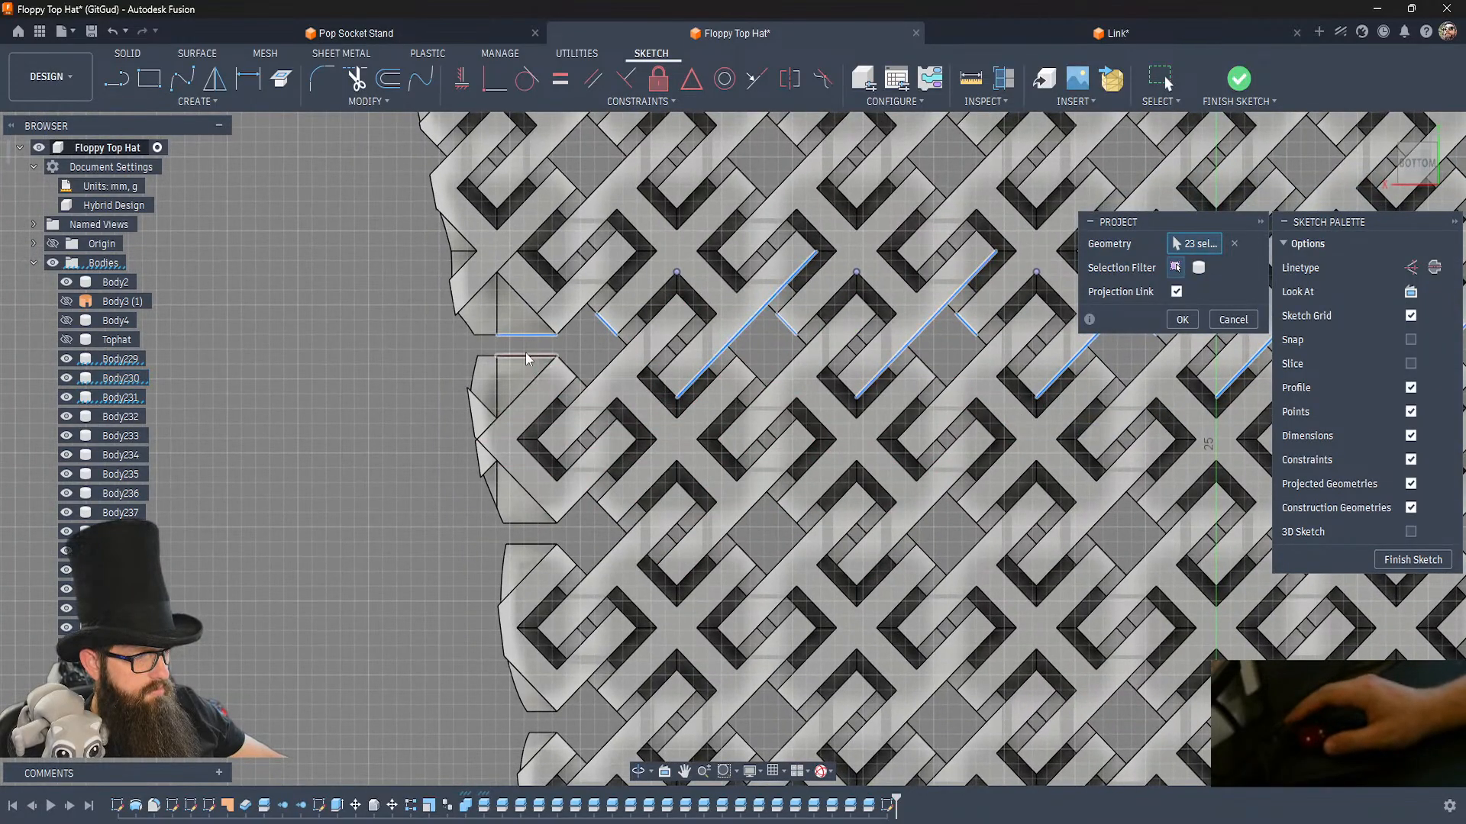
left_click(600, 376)
left_click(696, 446)
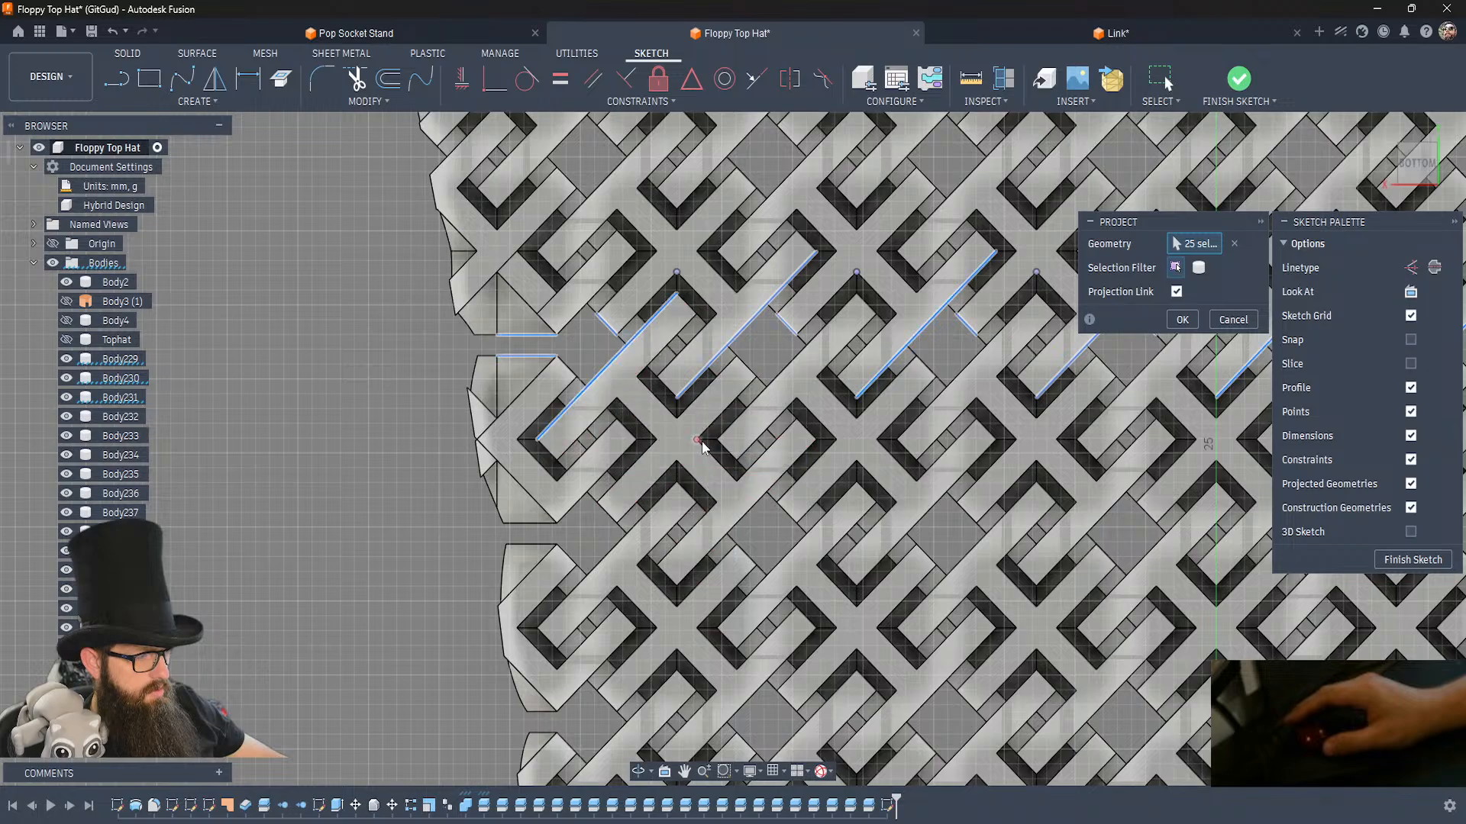
left_click(607, 520)
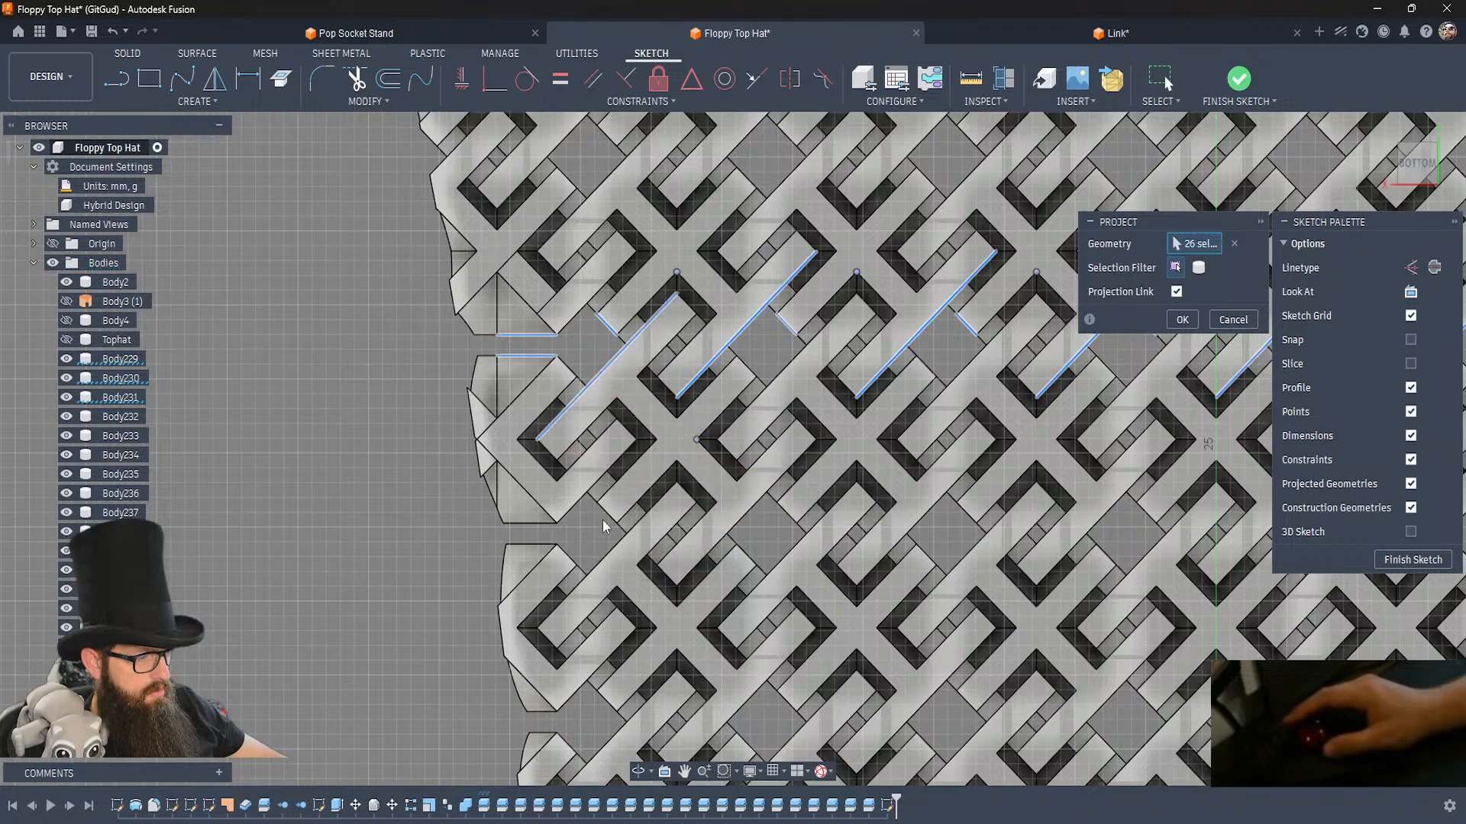
left_click(603, 520)
Add the flat gap edges of the next two edge links and their adjoining links' long edges, corner points and end edges to the projection.
left_click(531, 544)
left_click(612, 560)
left_click(612, 559)
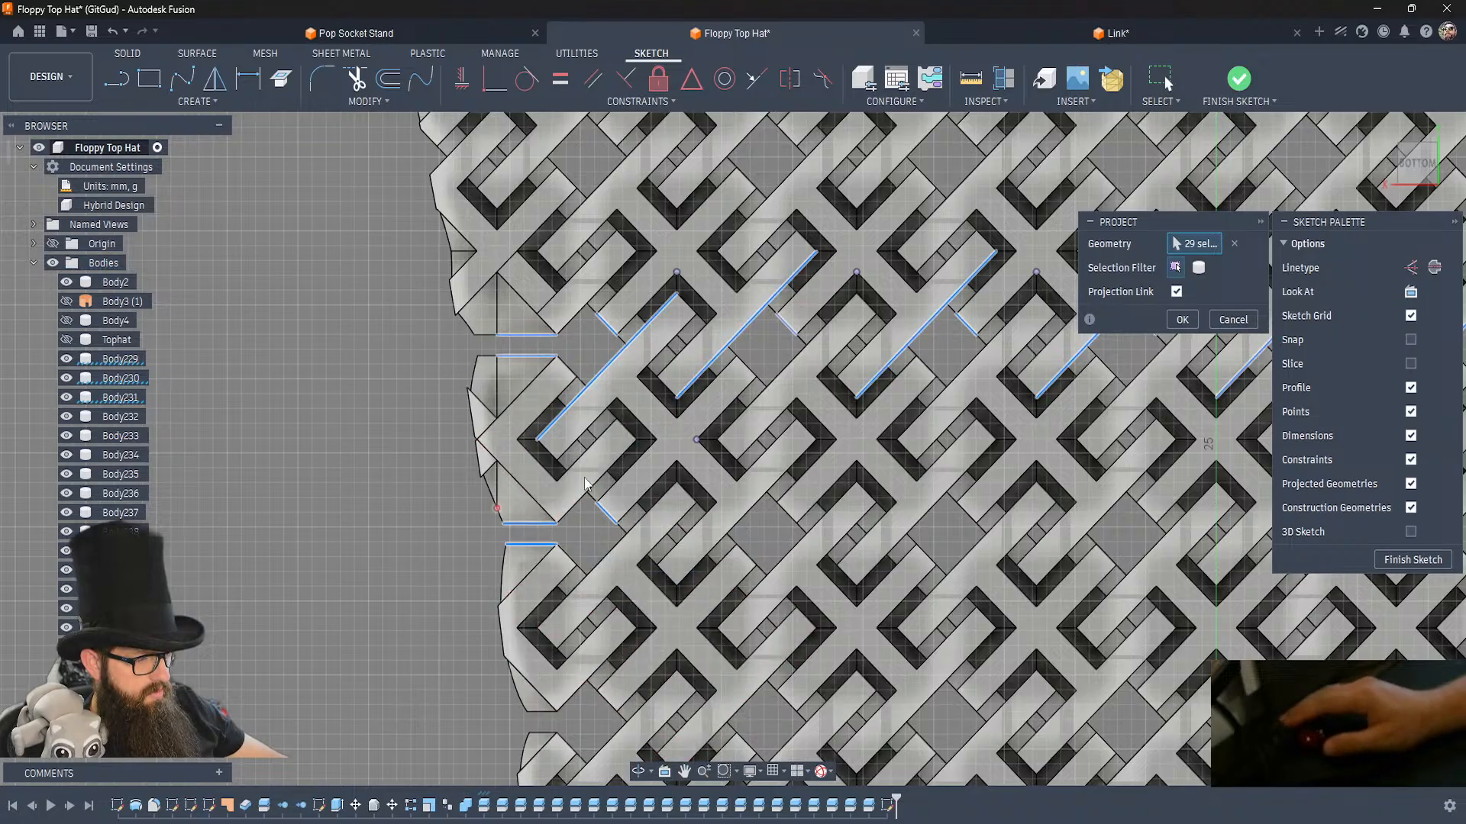
left_click(606, 557)
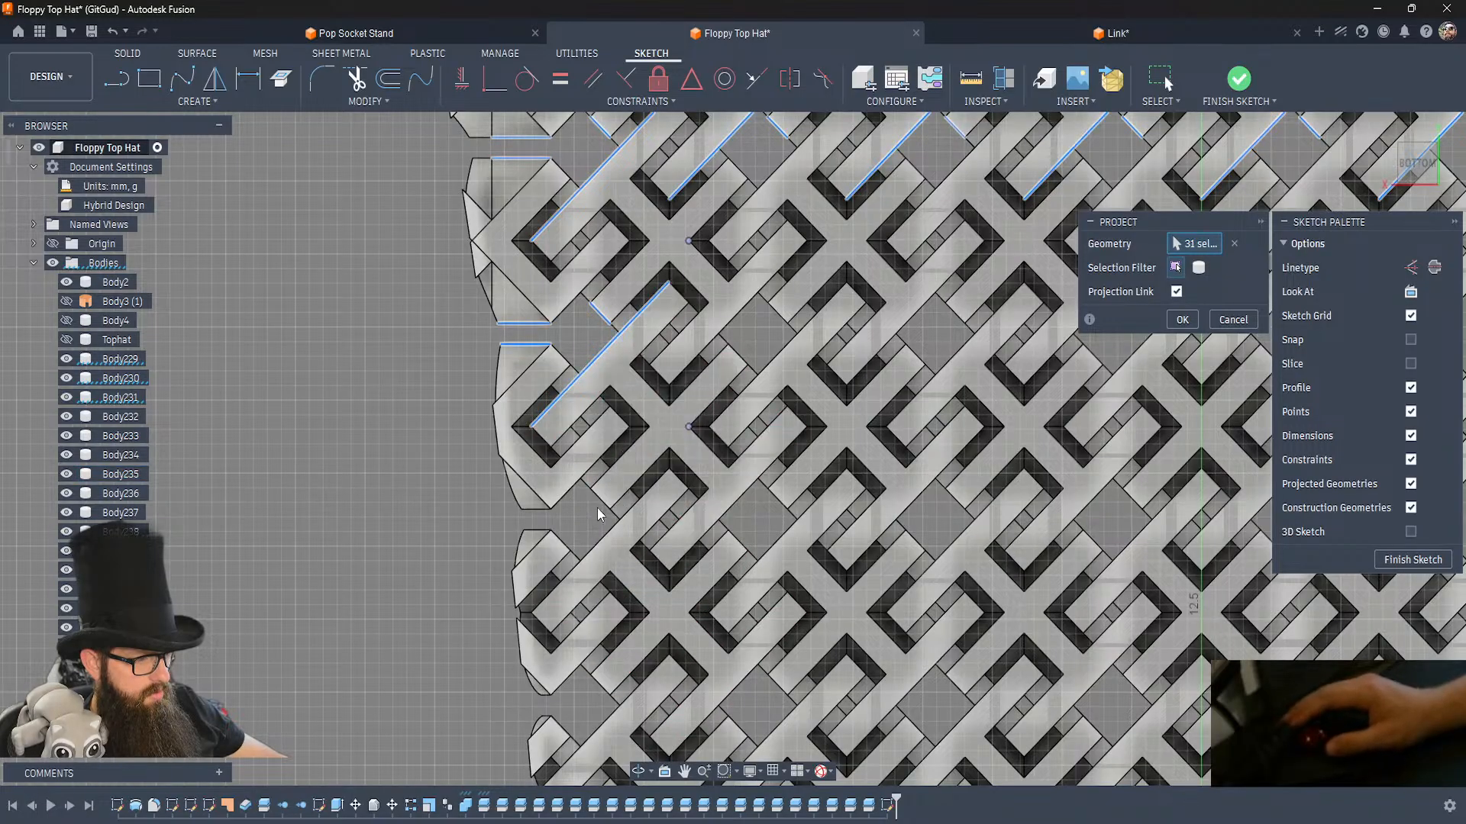
left_click(538, 531)
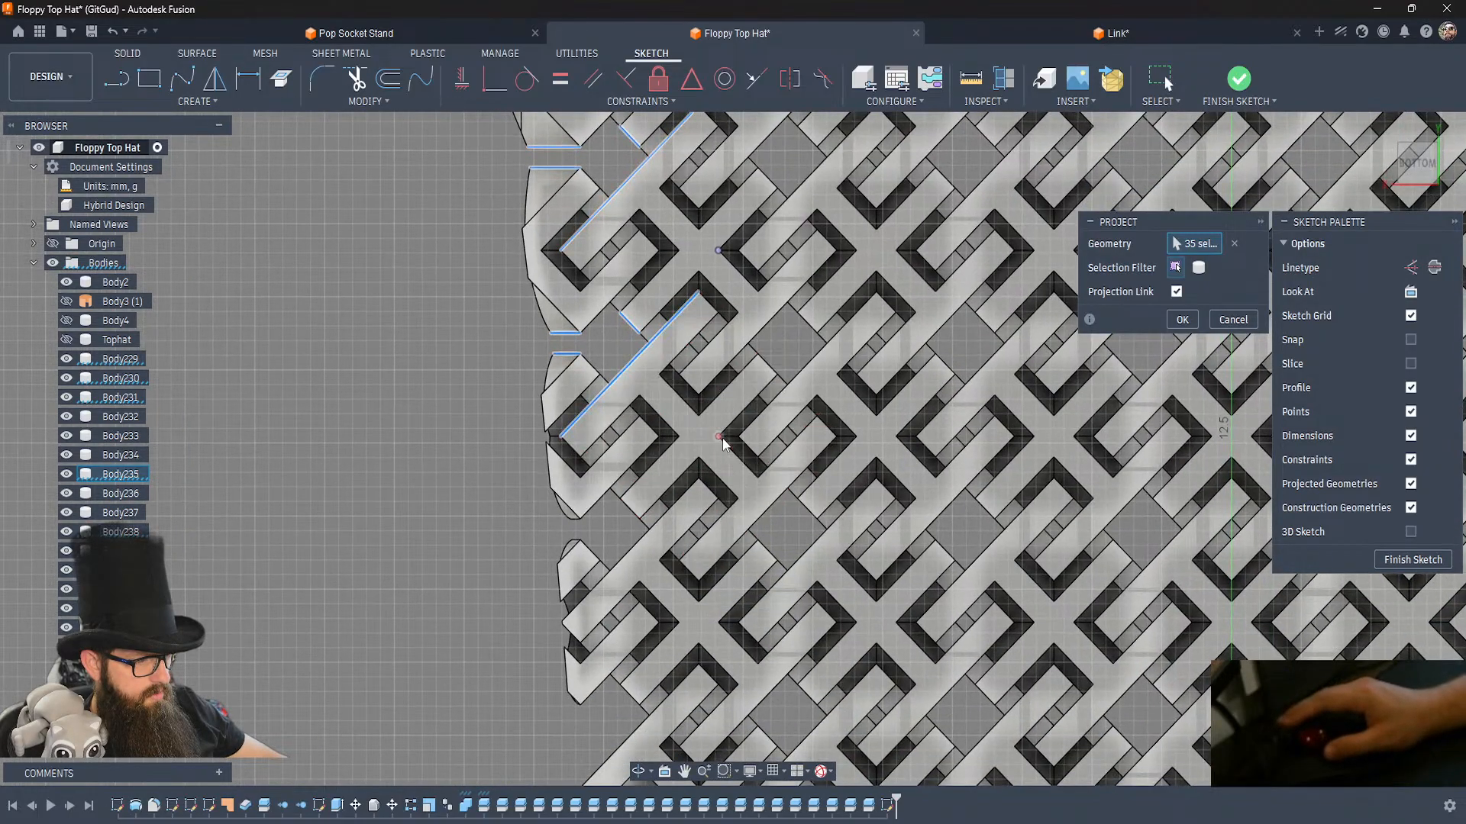
left_click(719, 437)
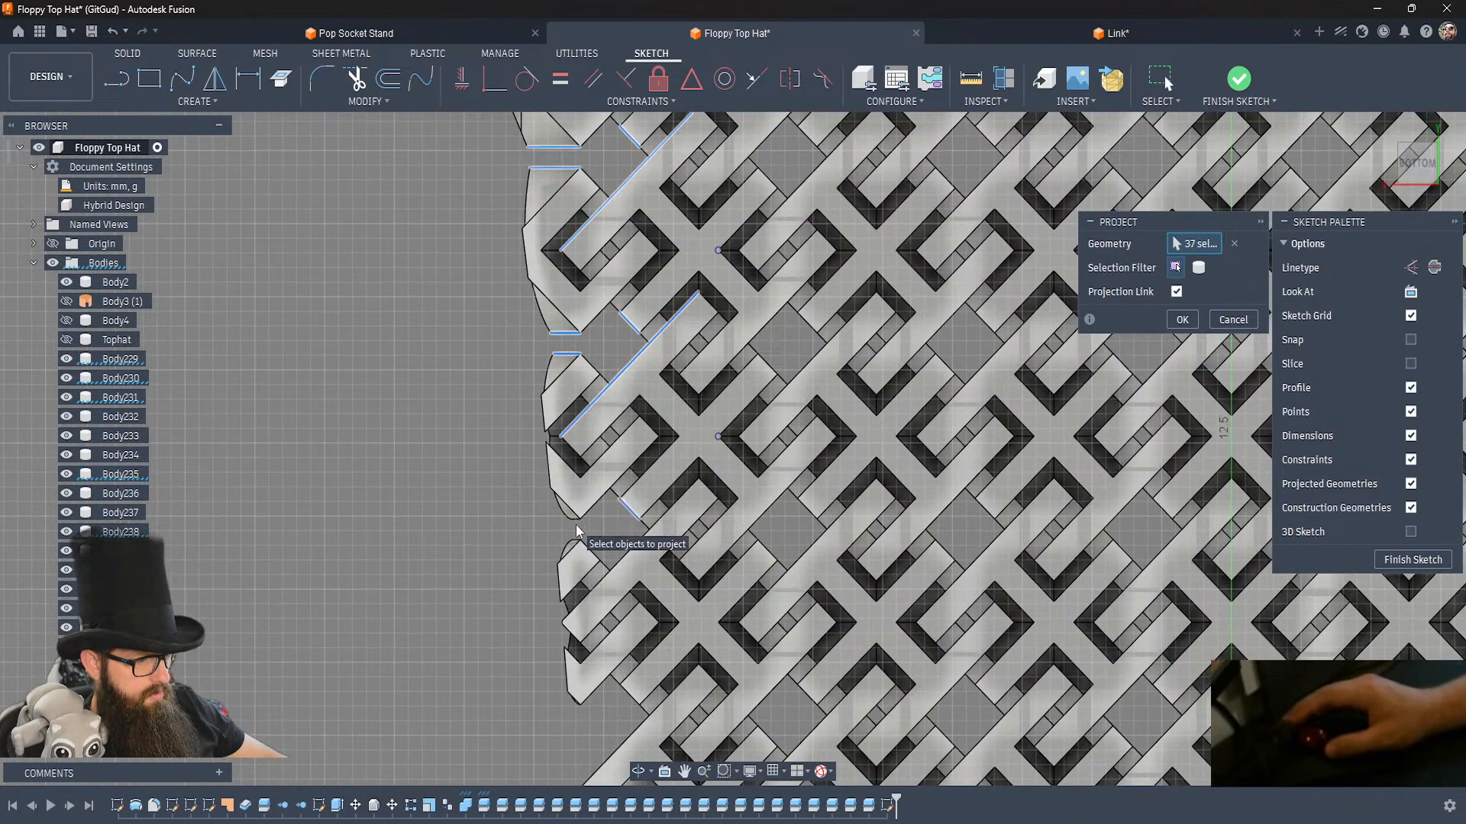
Add the long side edges, corner points and short end edges of the outermost links just above and on the red sketch axis to the projection.
left_click(626, 554)
left_click(719, 621)
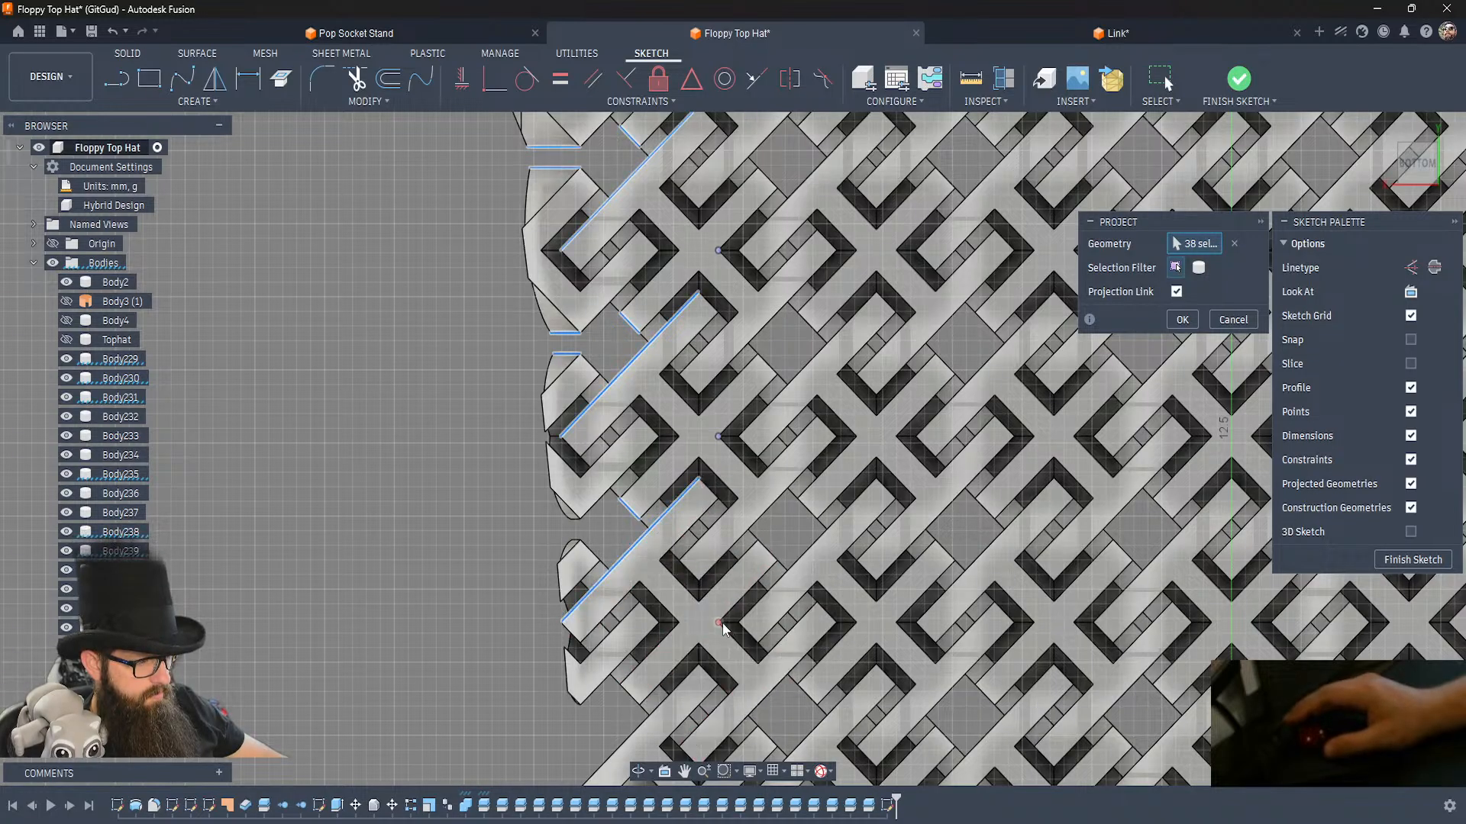
left_click(624, 695)
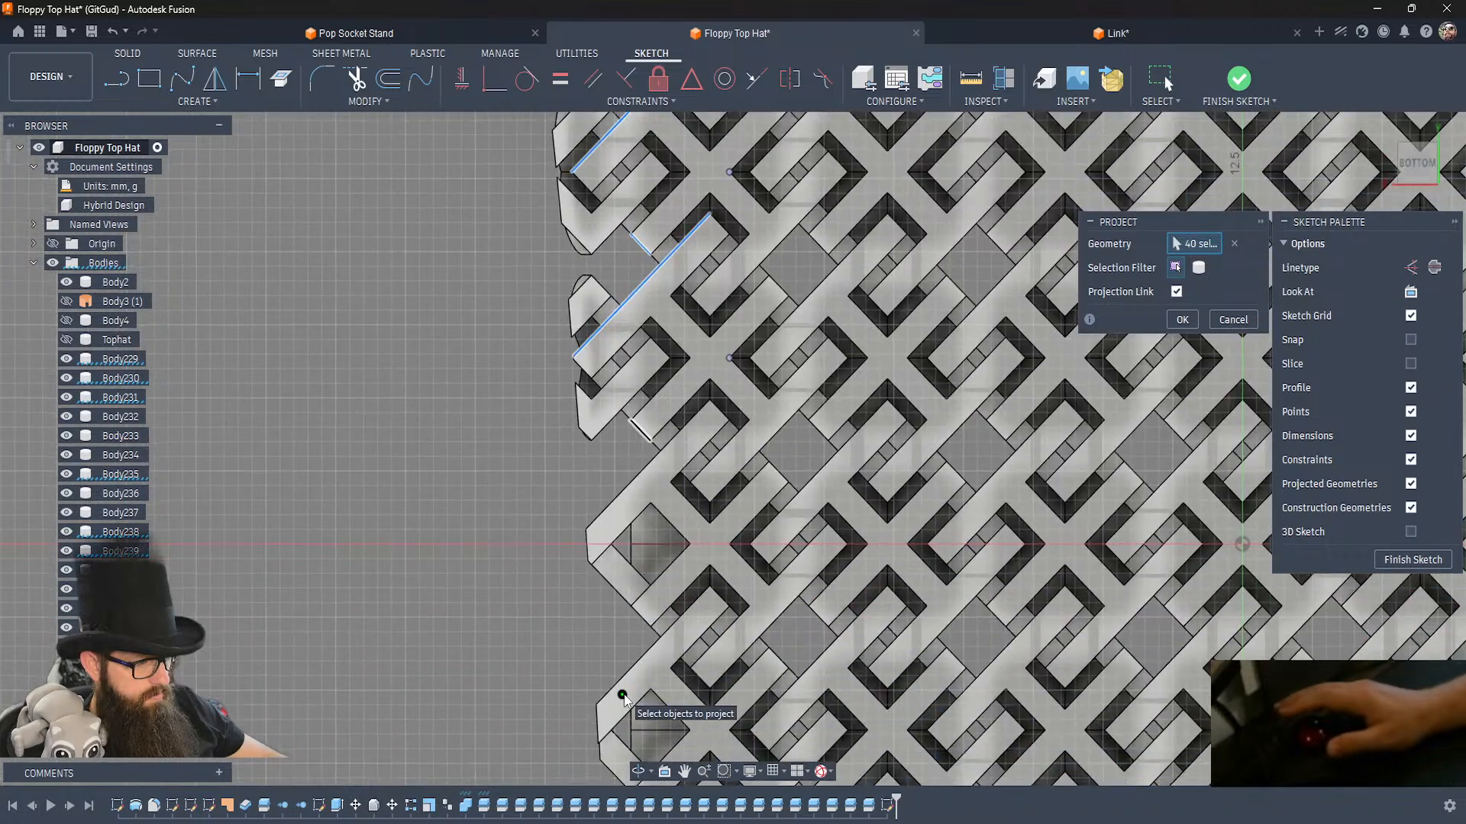
left_click(638, 477)
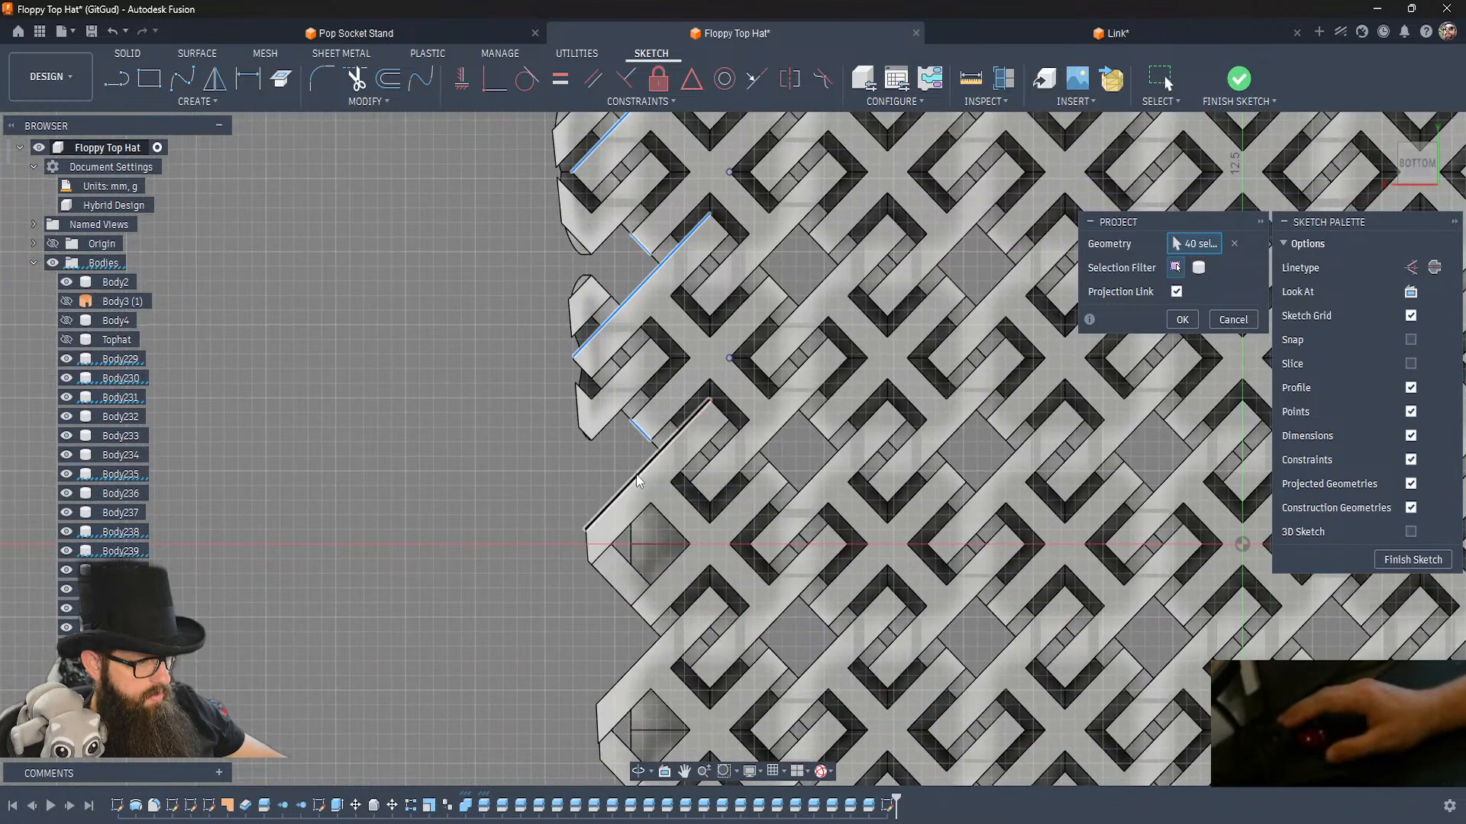
left_click(731, 544)
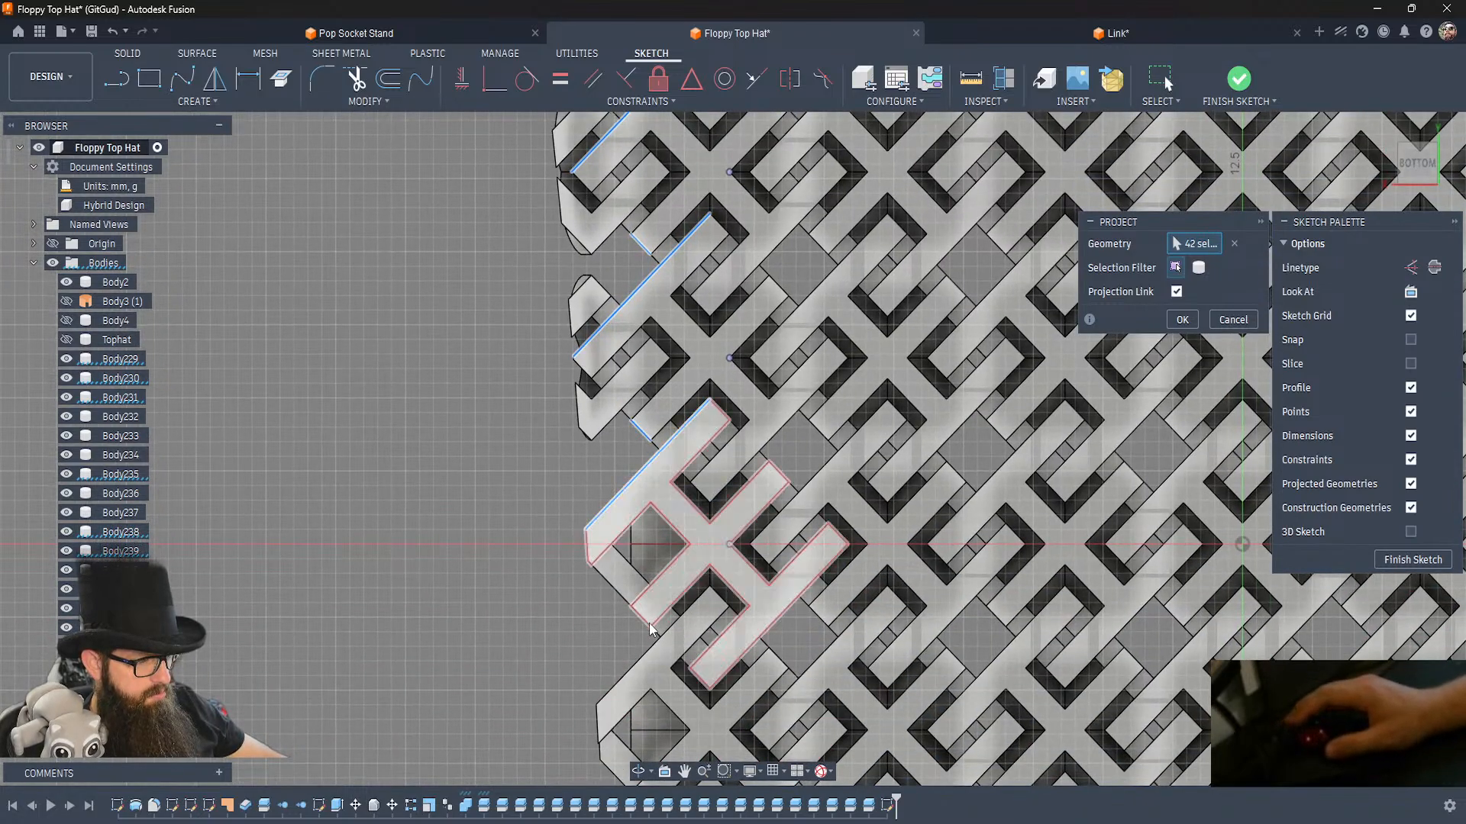
left_click(638, 614)
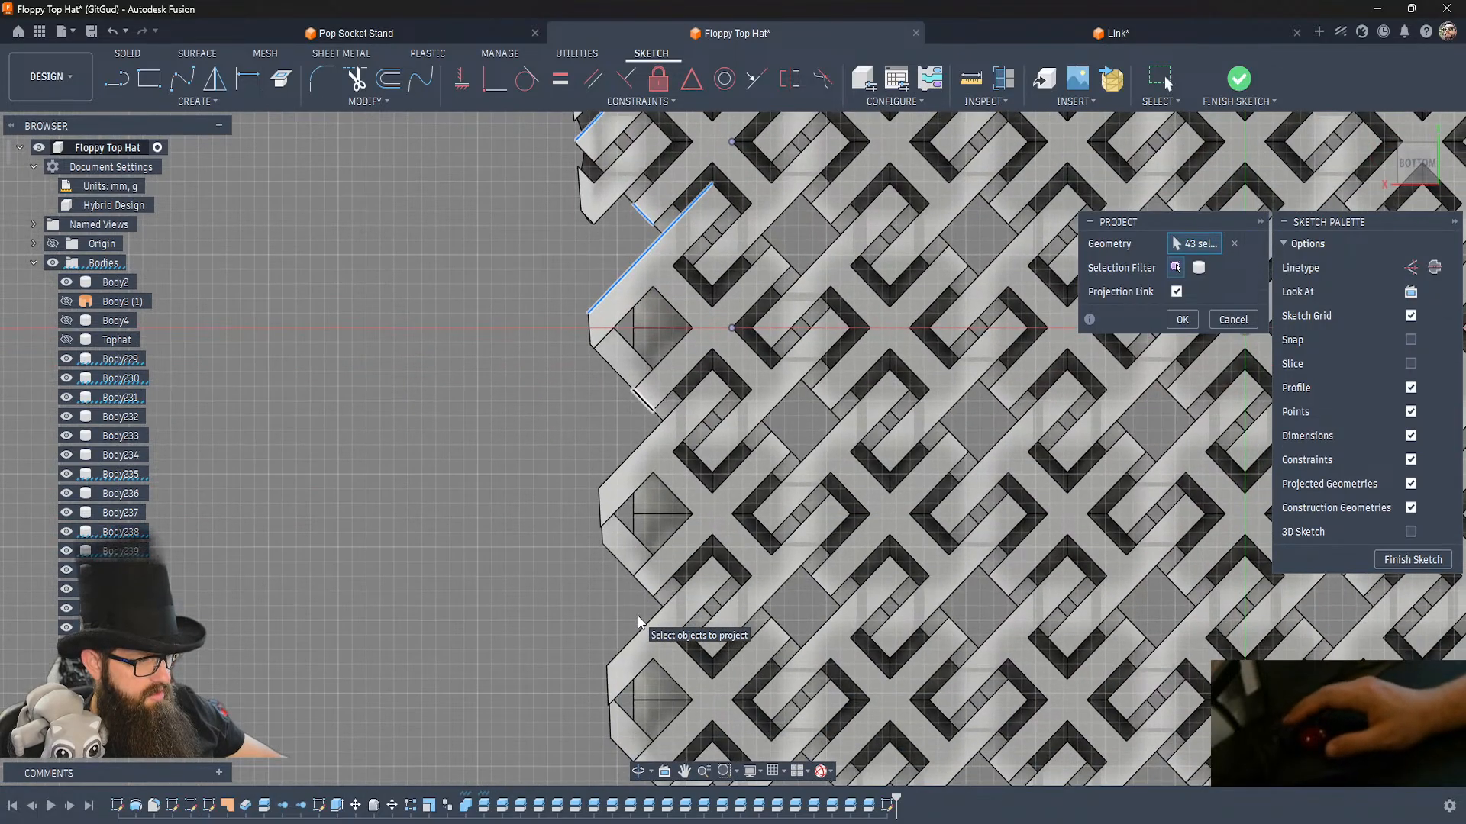
Add the long side edges, corner points and short end edges of the two outermost links just below the red sketch axis to the projection.
left_click(643, 442)
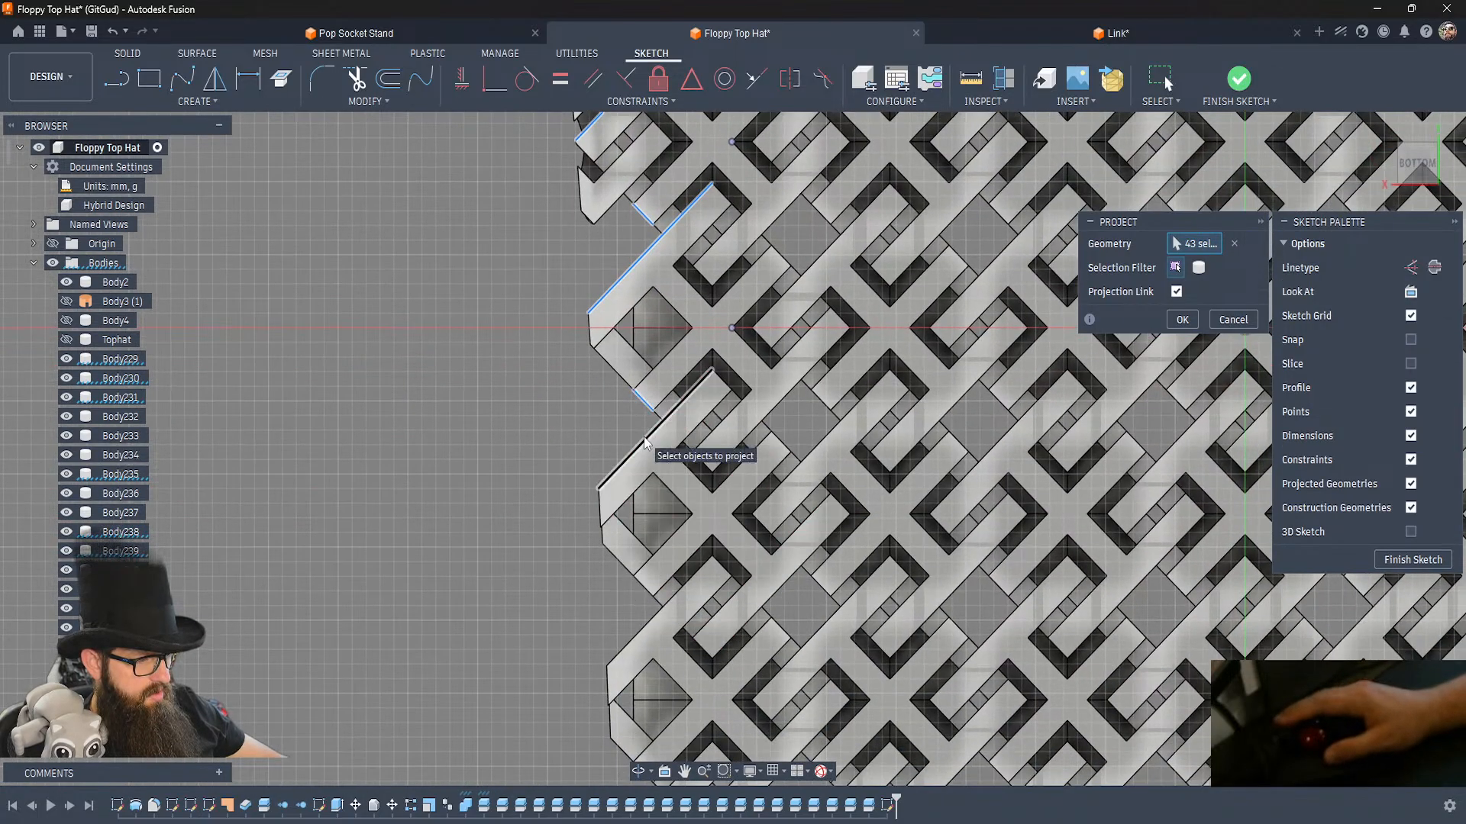
left_click(737, 516)
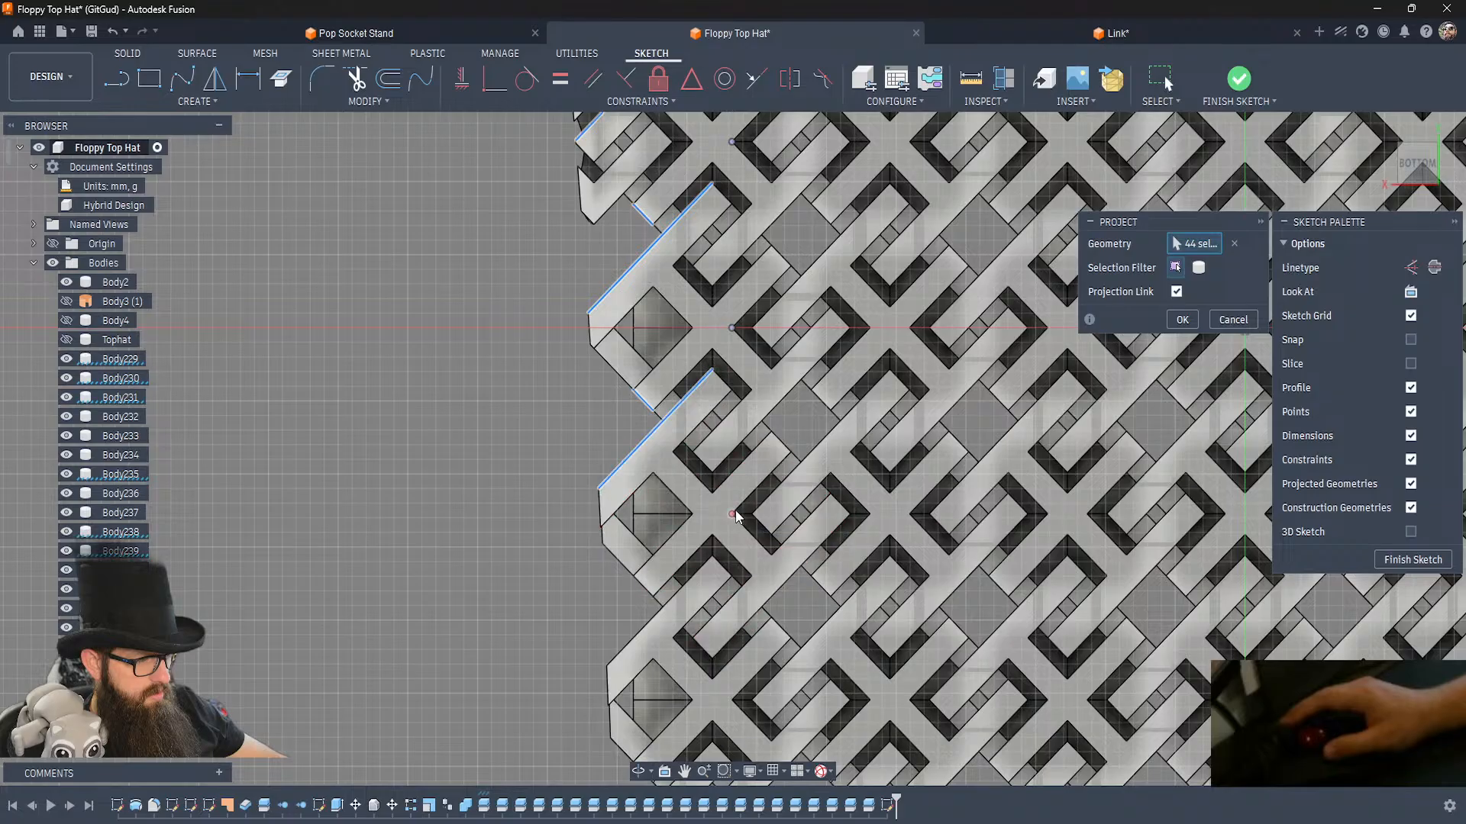
left_click(635, 587)
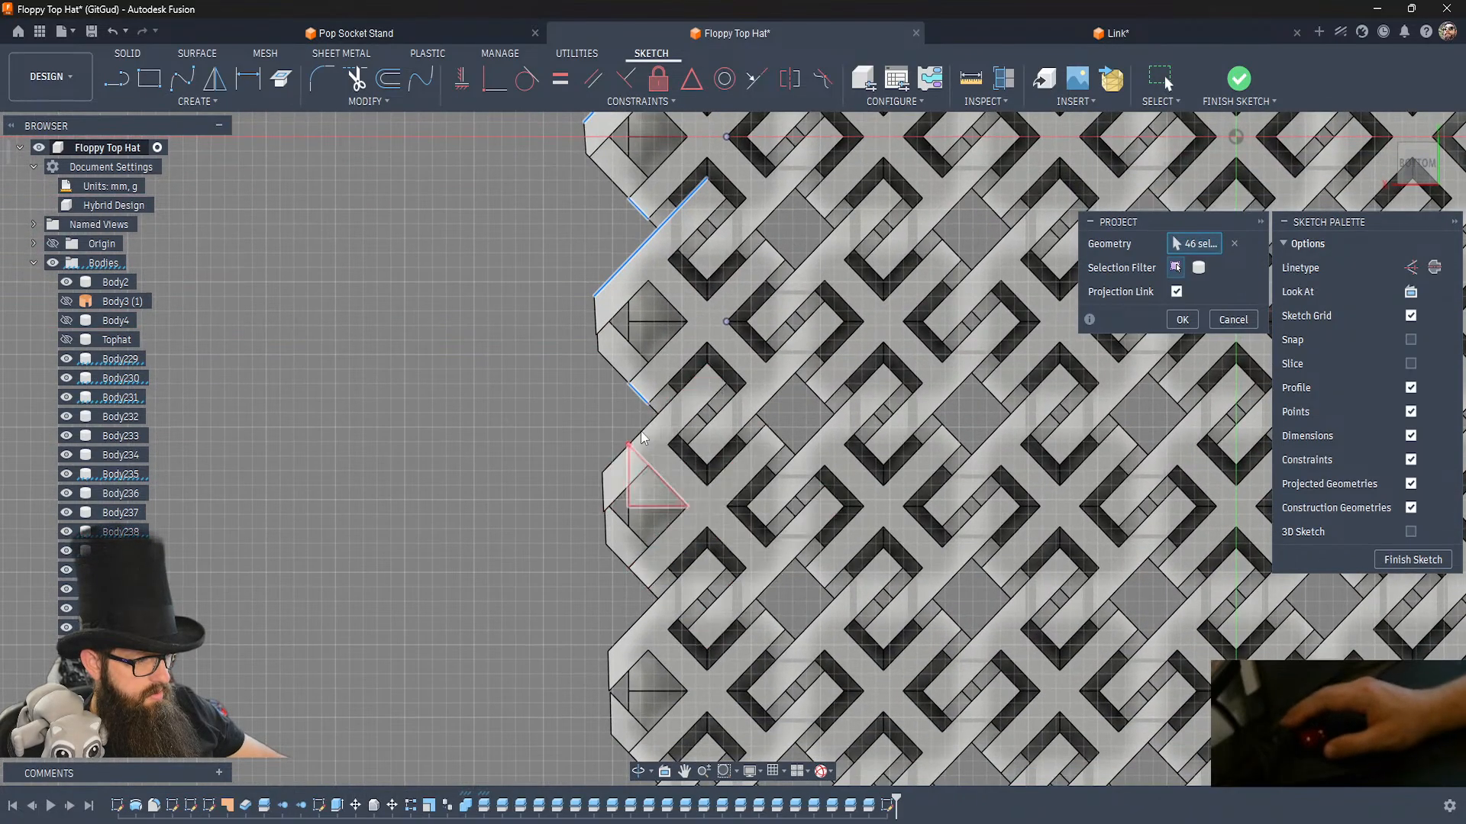
left_click(641, 431)
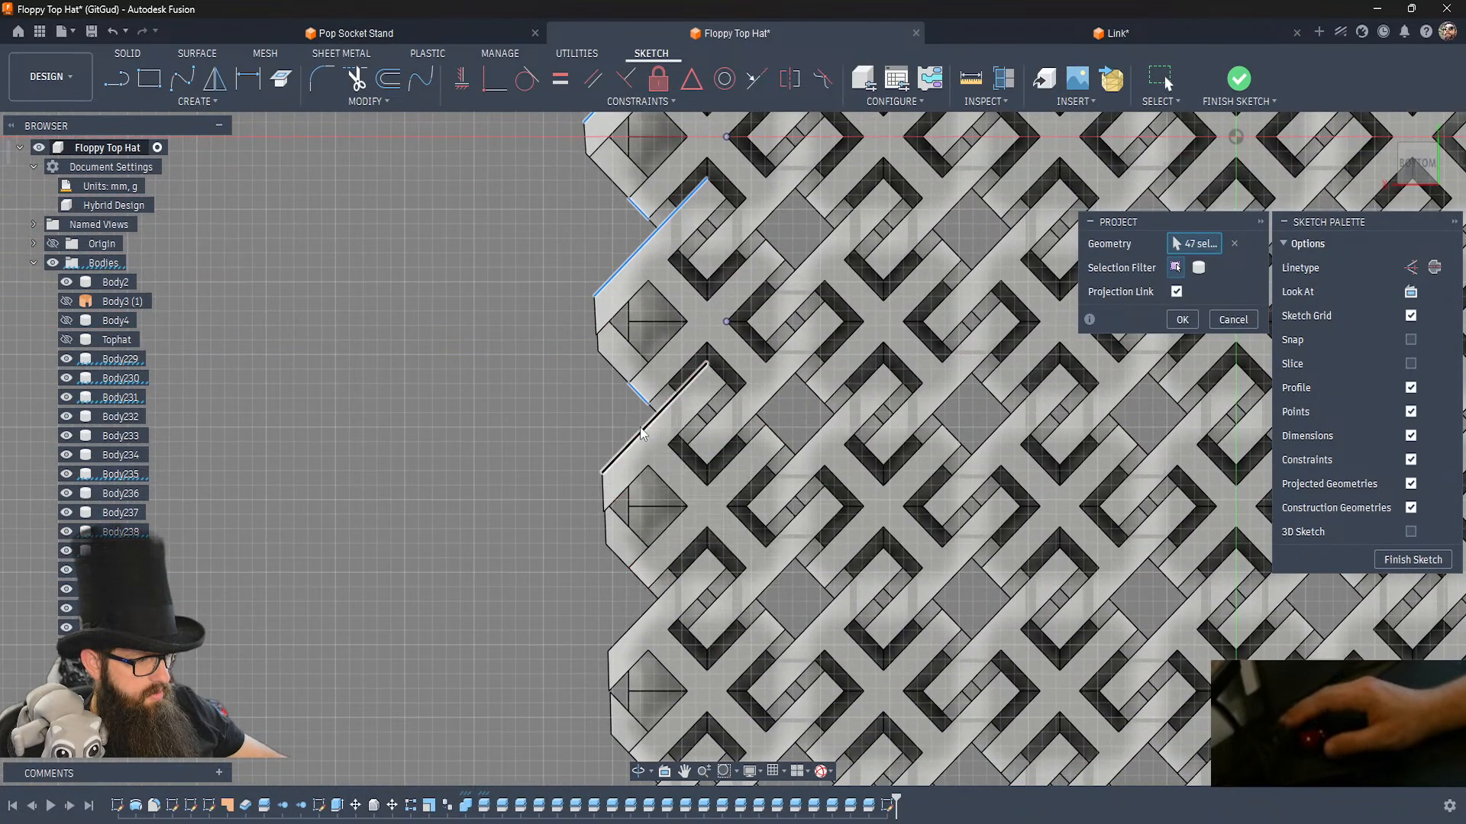
left_click(726, 507)
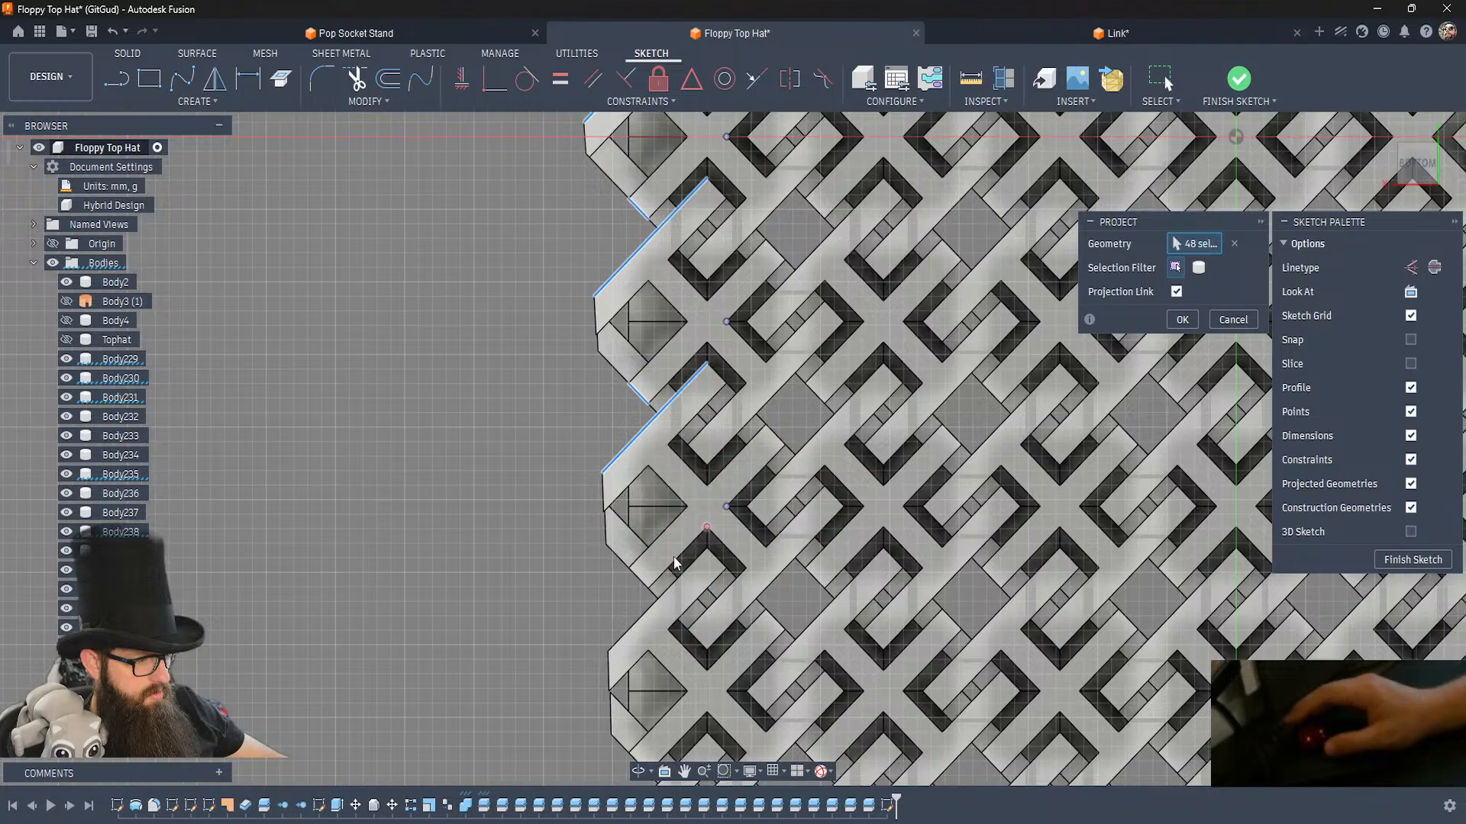
left_click(638, 588)
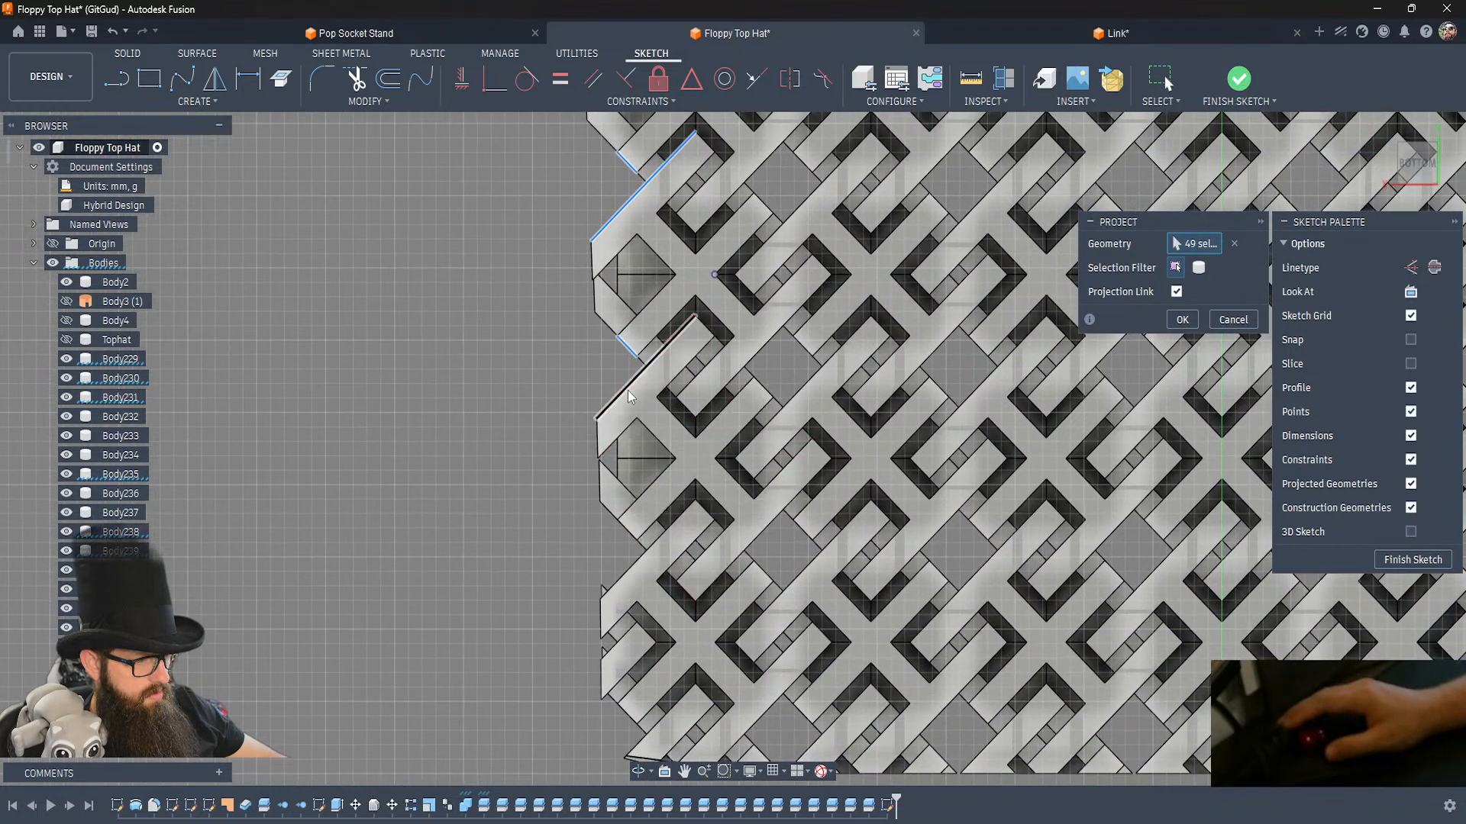
Add the next two outermost links' long side edges to the projection, correcting the lowest link's picks to use its inner lower corner point.
left_click(624, 394)
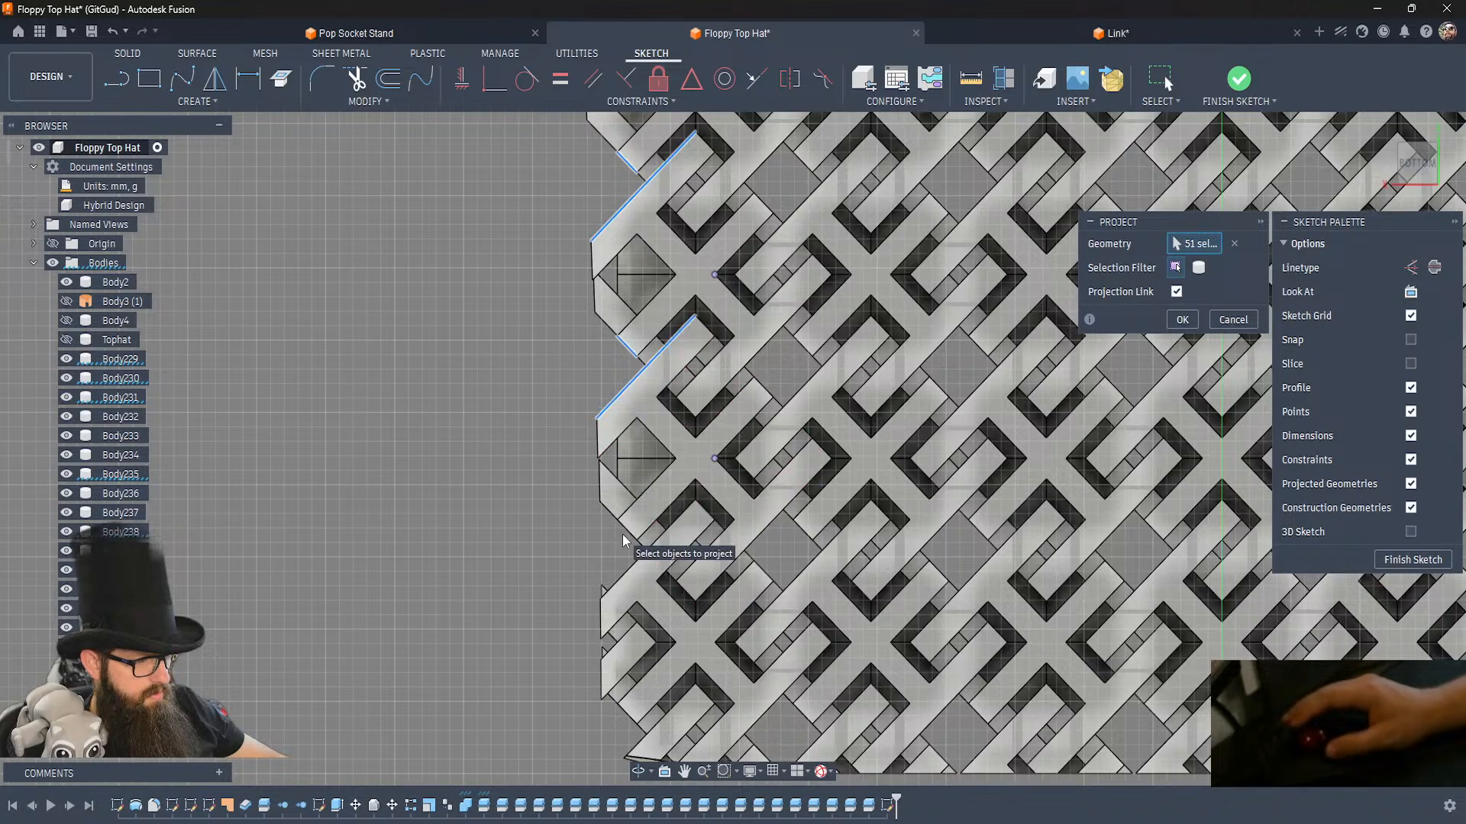
left_click(625, 582)
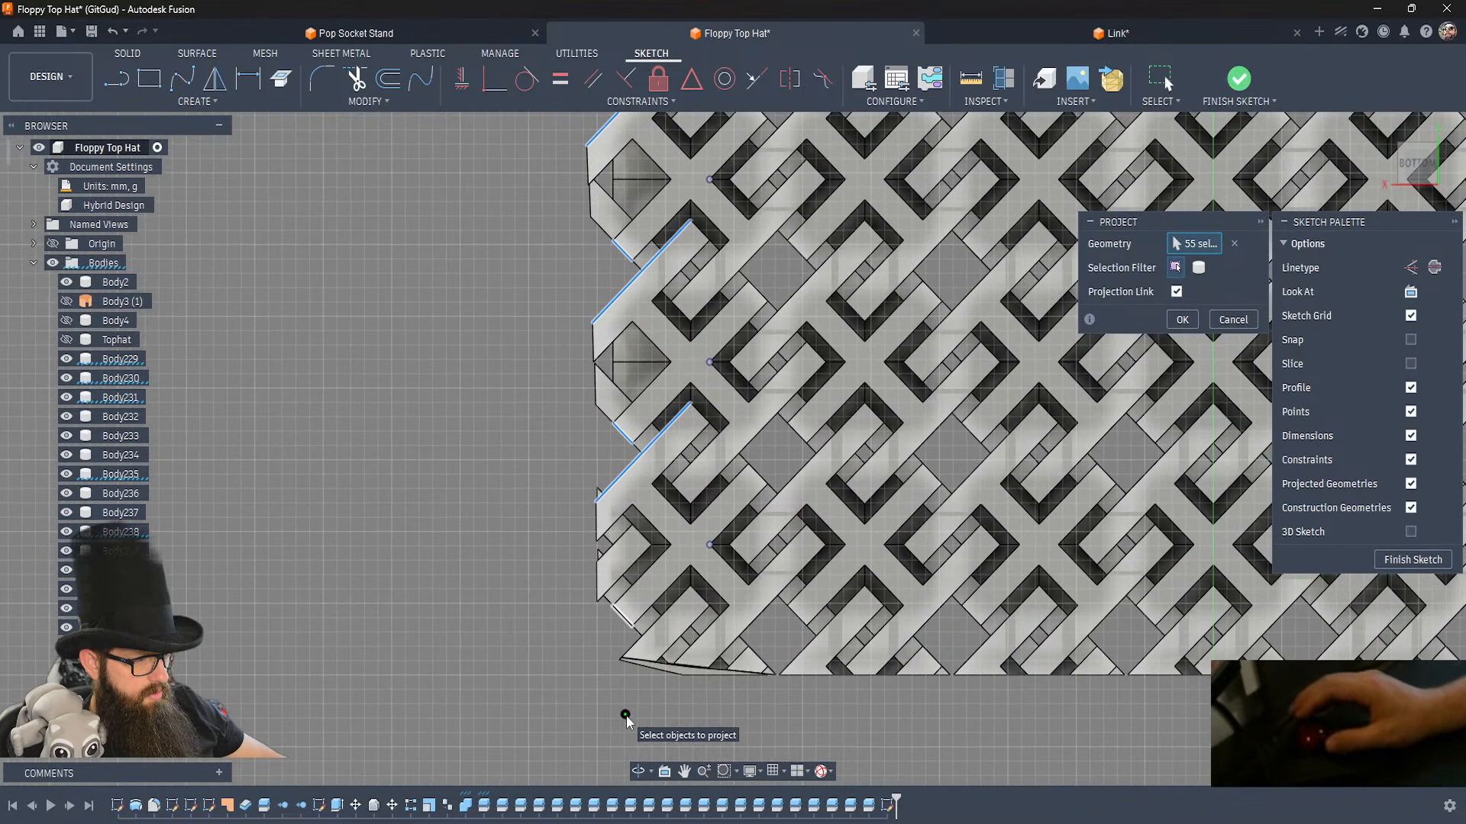
left_click(712, 546)
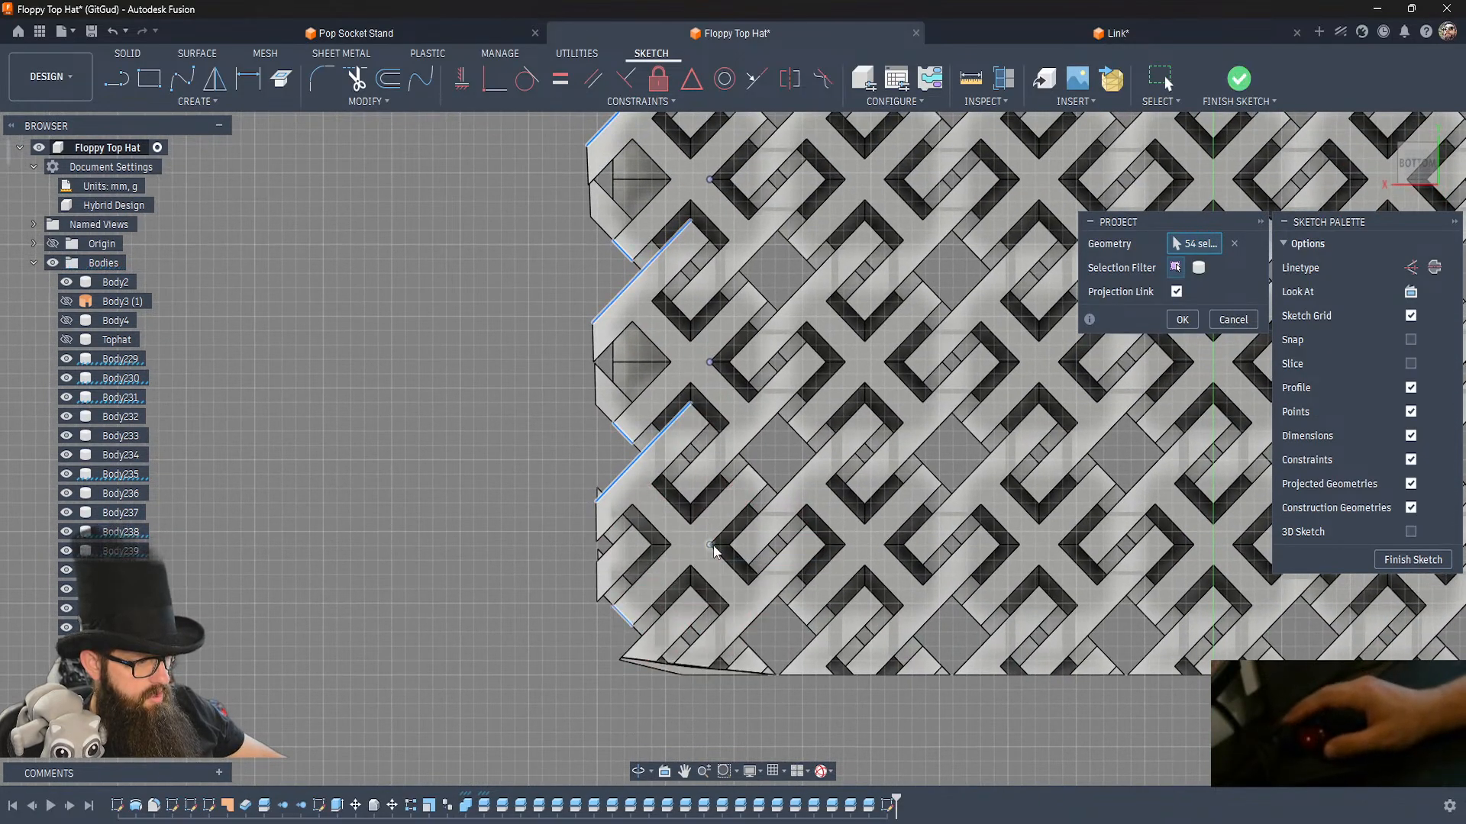
left_click(617, 616)
left_click(691, 525)
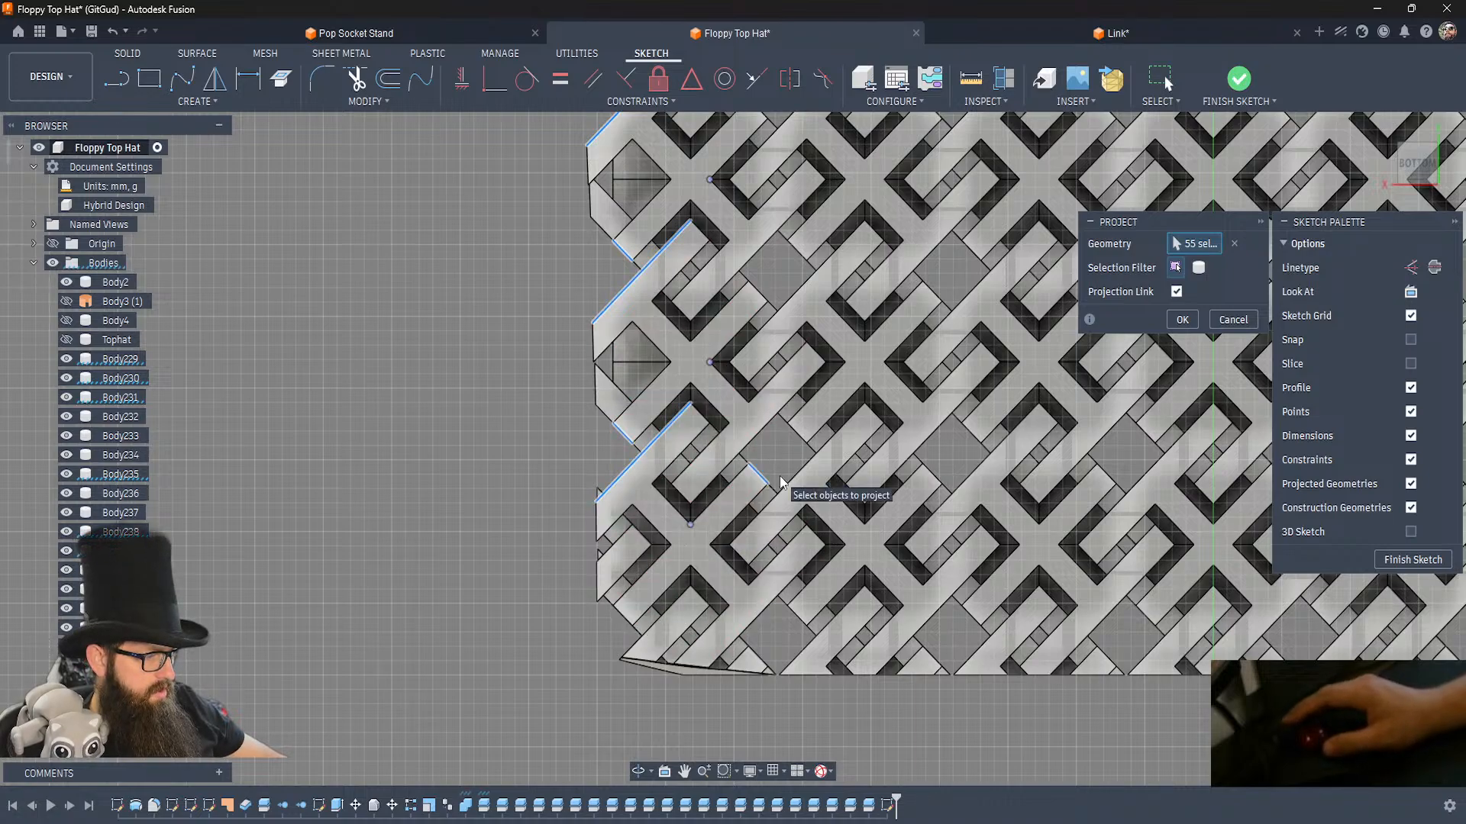
Add the end edges, long side edges and lower corner points of the links along the crown's lower row, up to the green sketch axis.
left_click(868, 530)
left_click(868, 529)
left_click(977, 479)
left_click(1041, 520)
left_click(1107, 478)
scroll(1107, 478, "right", 5)
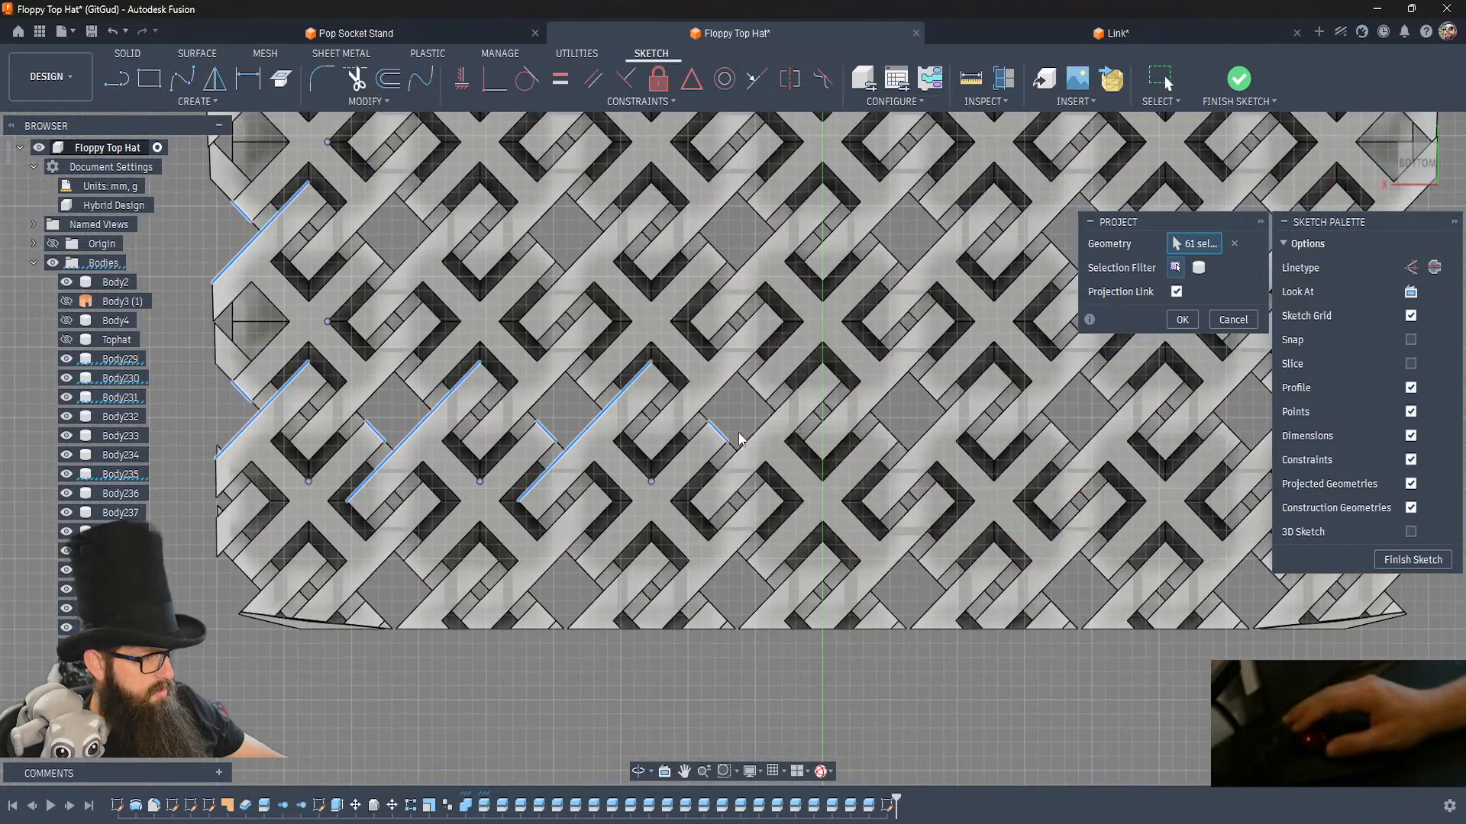
left_click(753, 435)
left_click(823, 483)
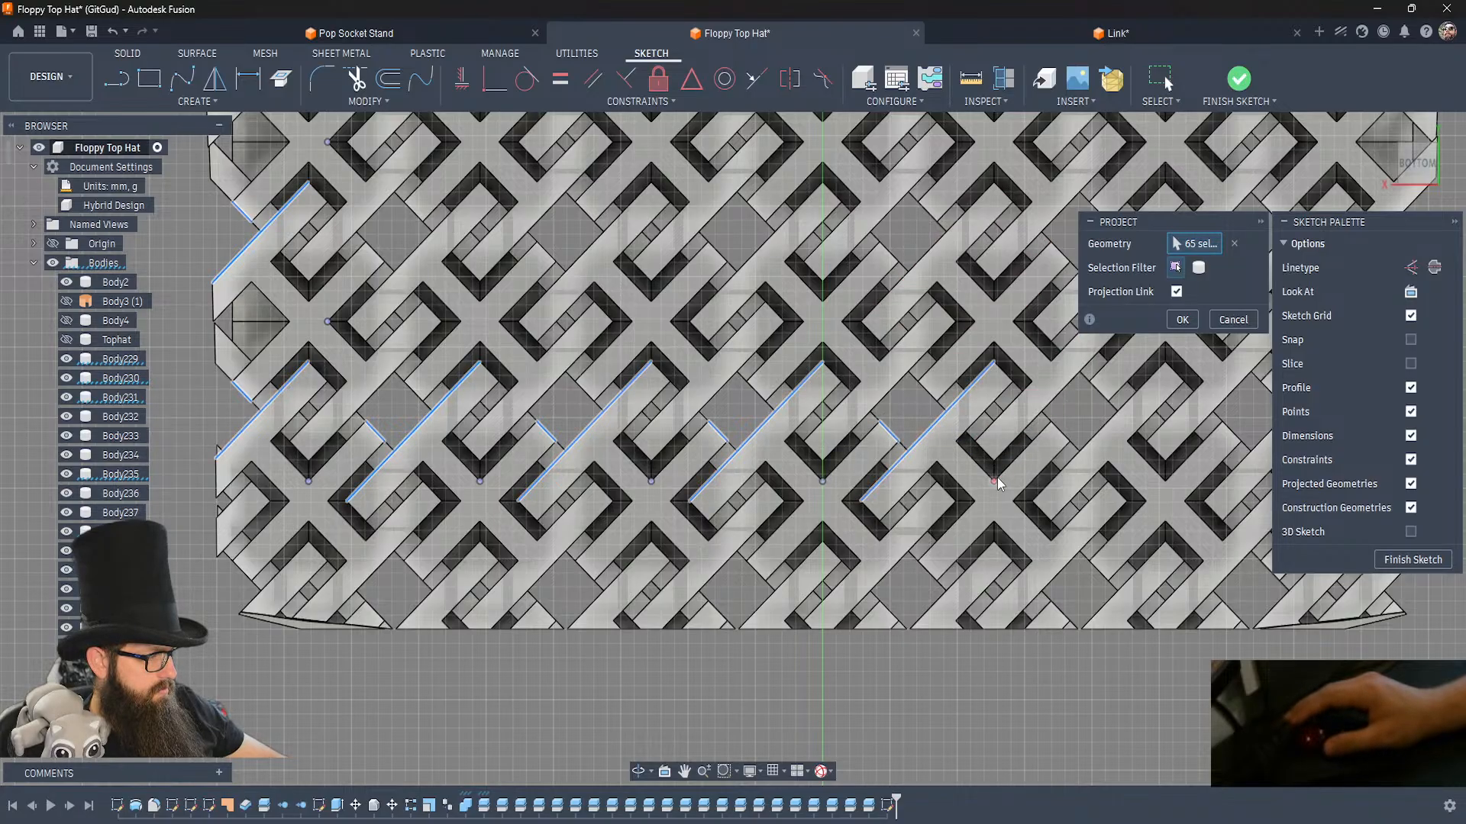
Add the row's remaining link edges and corner points beyond the green axis up to the opposite outer edge, and complete the projection.
middle_click_drag(1046, 468, 665, 439)
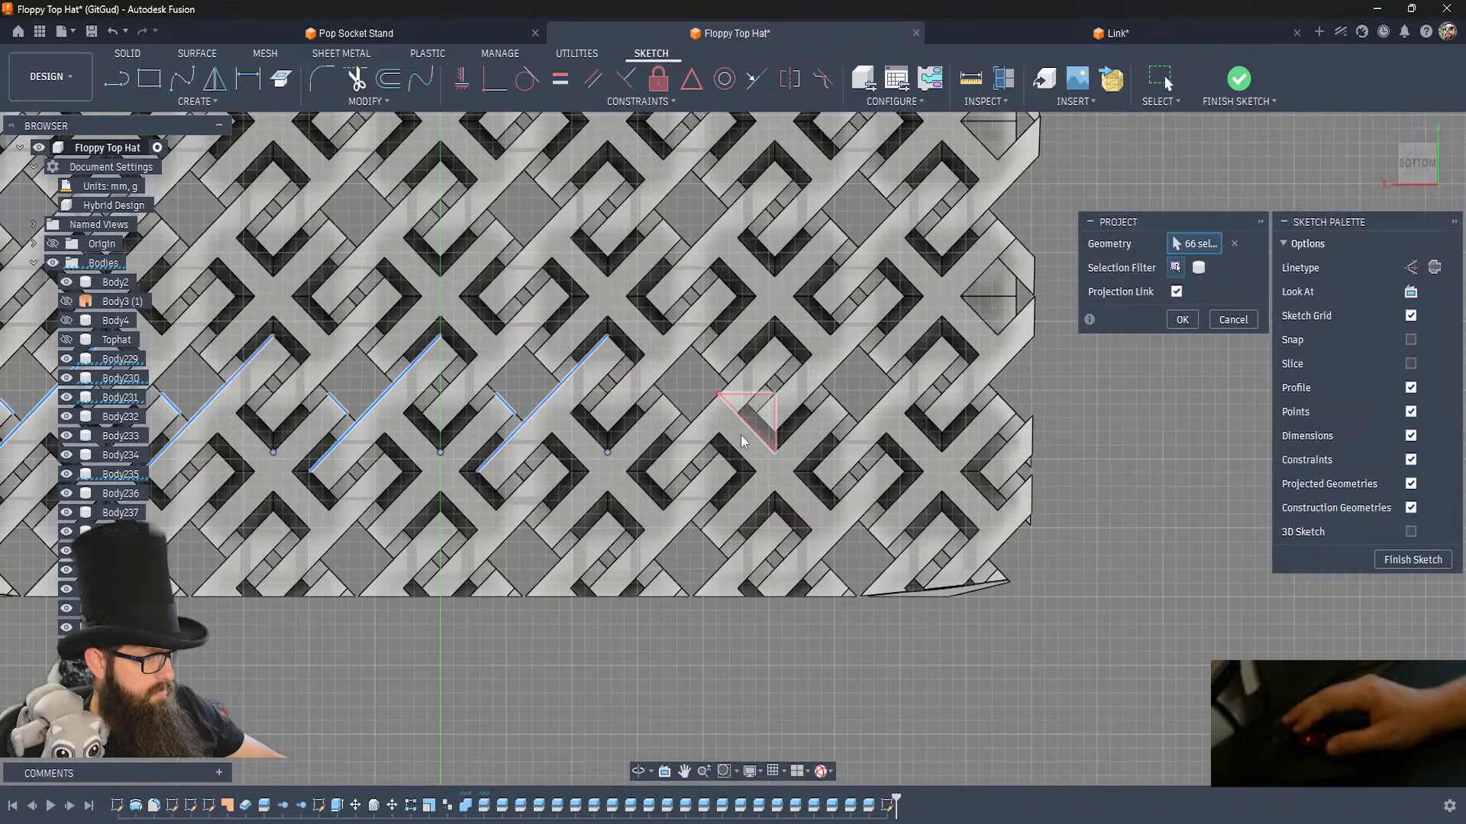
left_click(679, 414)
left_click(710, 405)
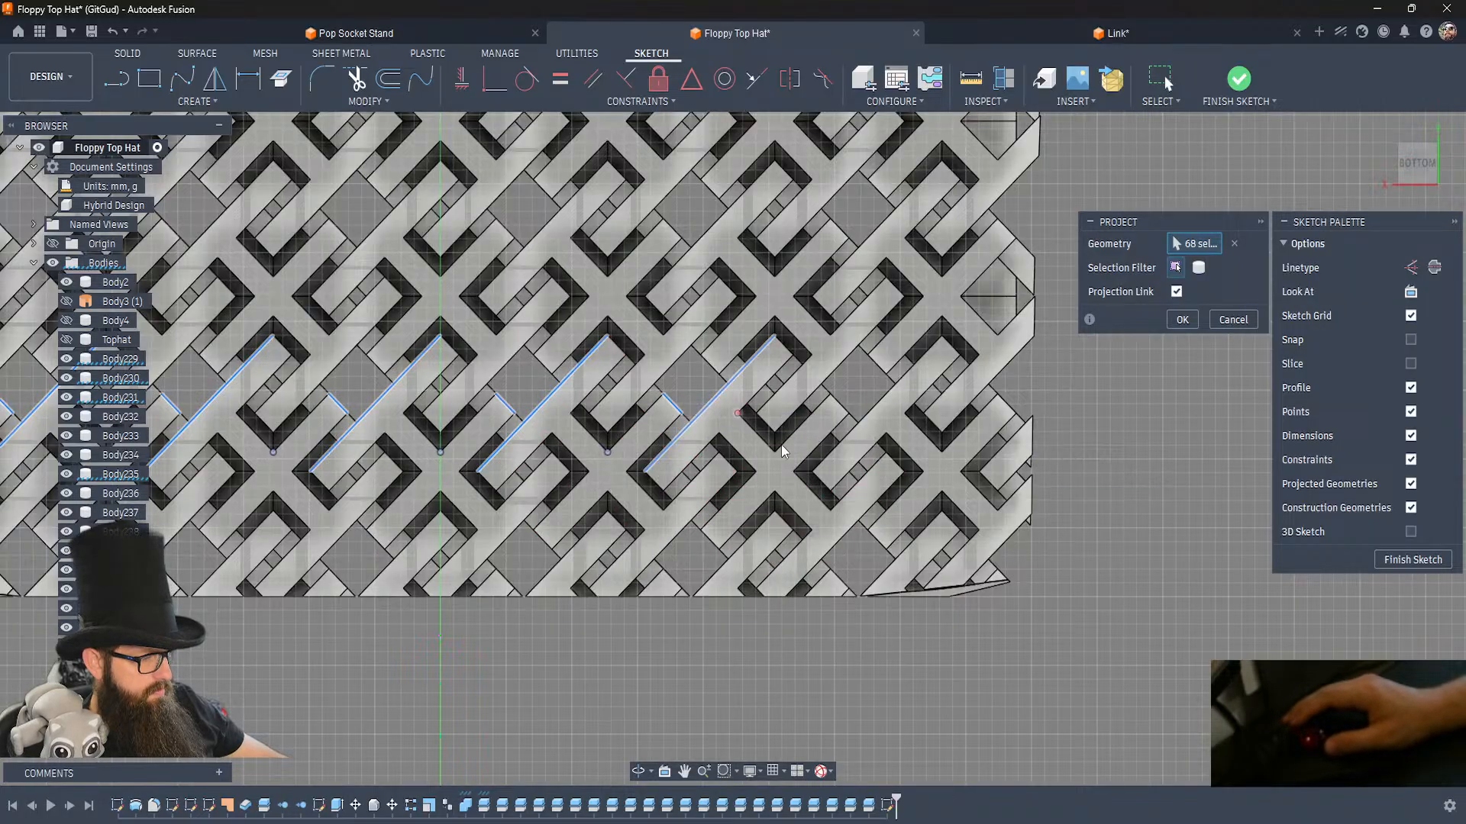
left_click(774, 454)
left_click(840, 405)
left_click(877, 401)
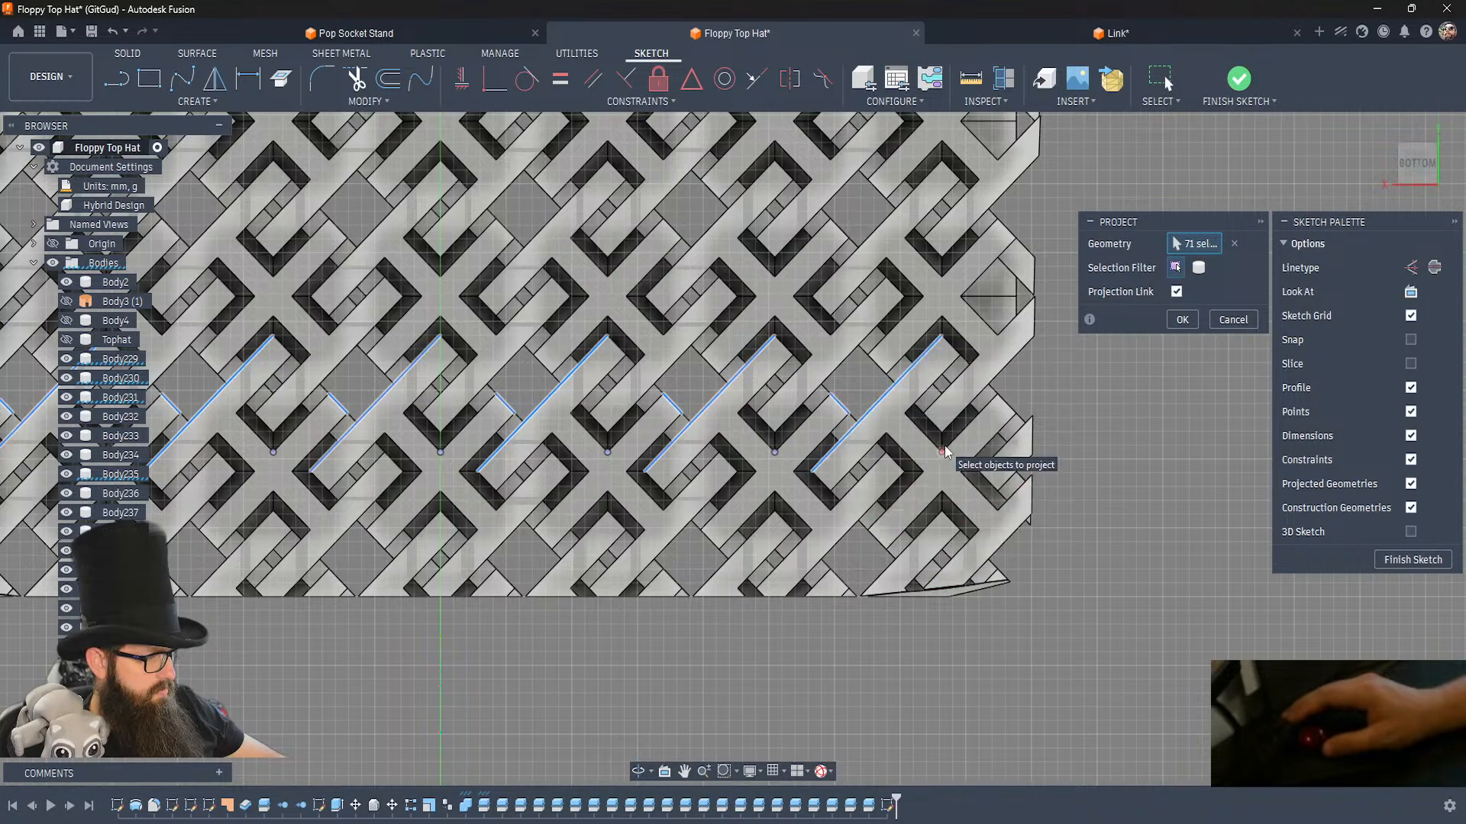
left_click(1003, 403)
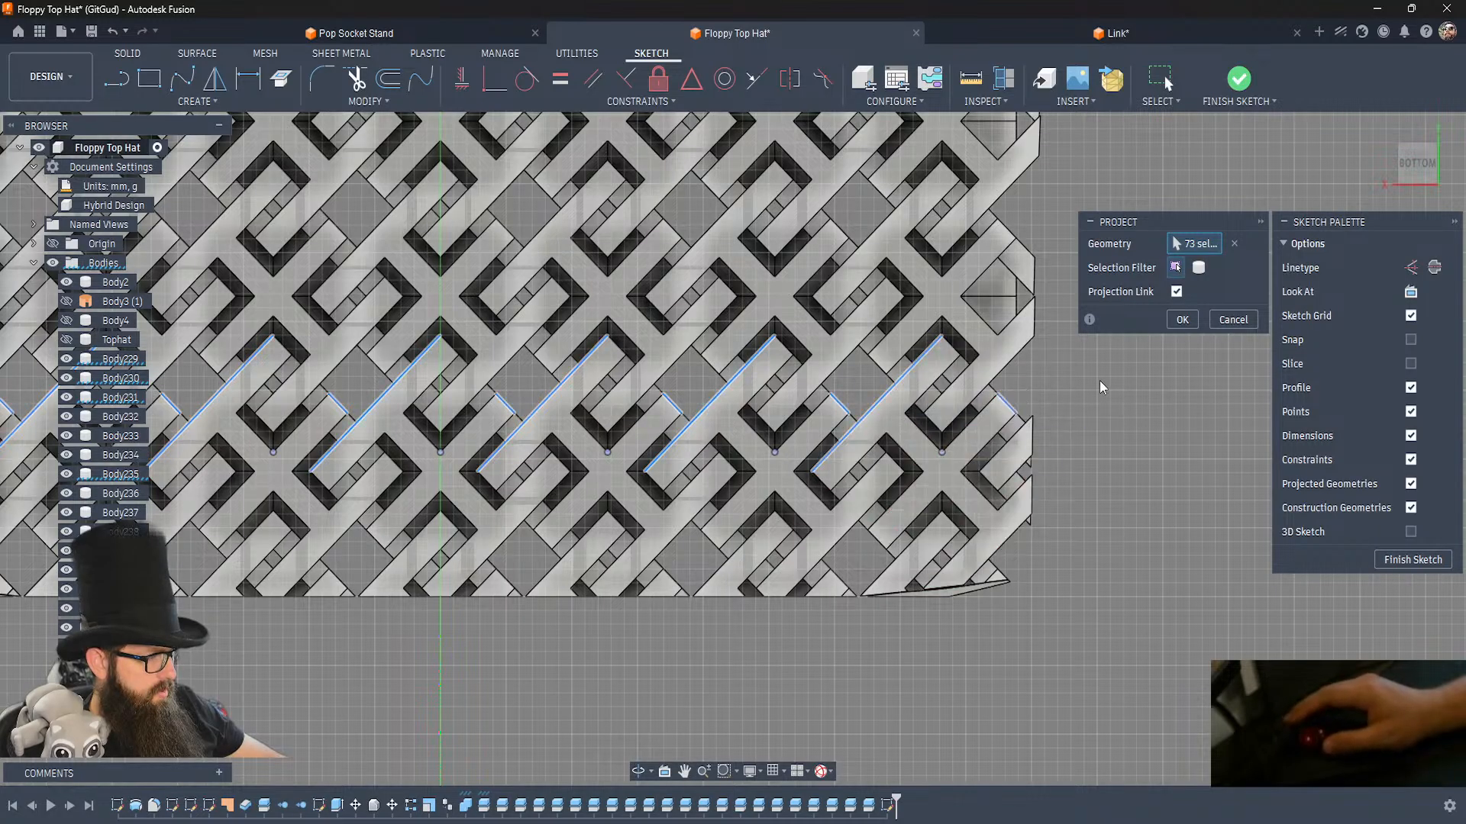
left_click(1180, 321)
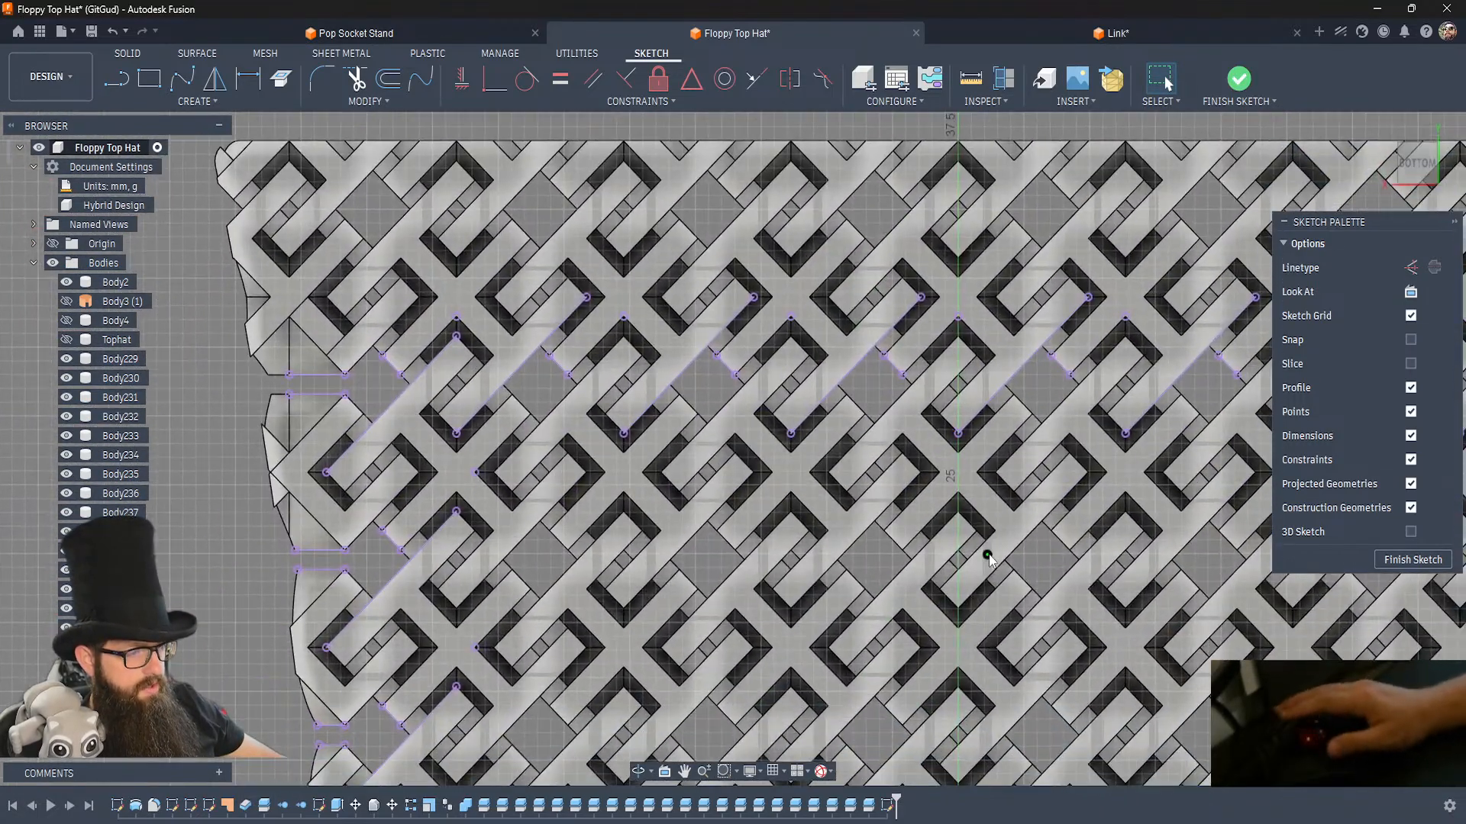
Draw a line outline about 67 mm wide and 14 mm high around the crown's upper end, joining the projected gap edges on both sides.
key("l")
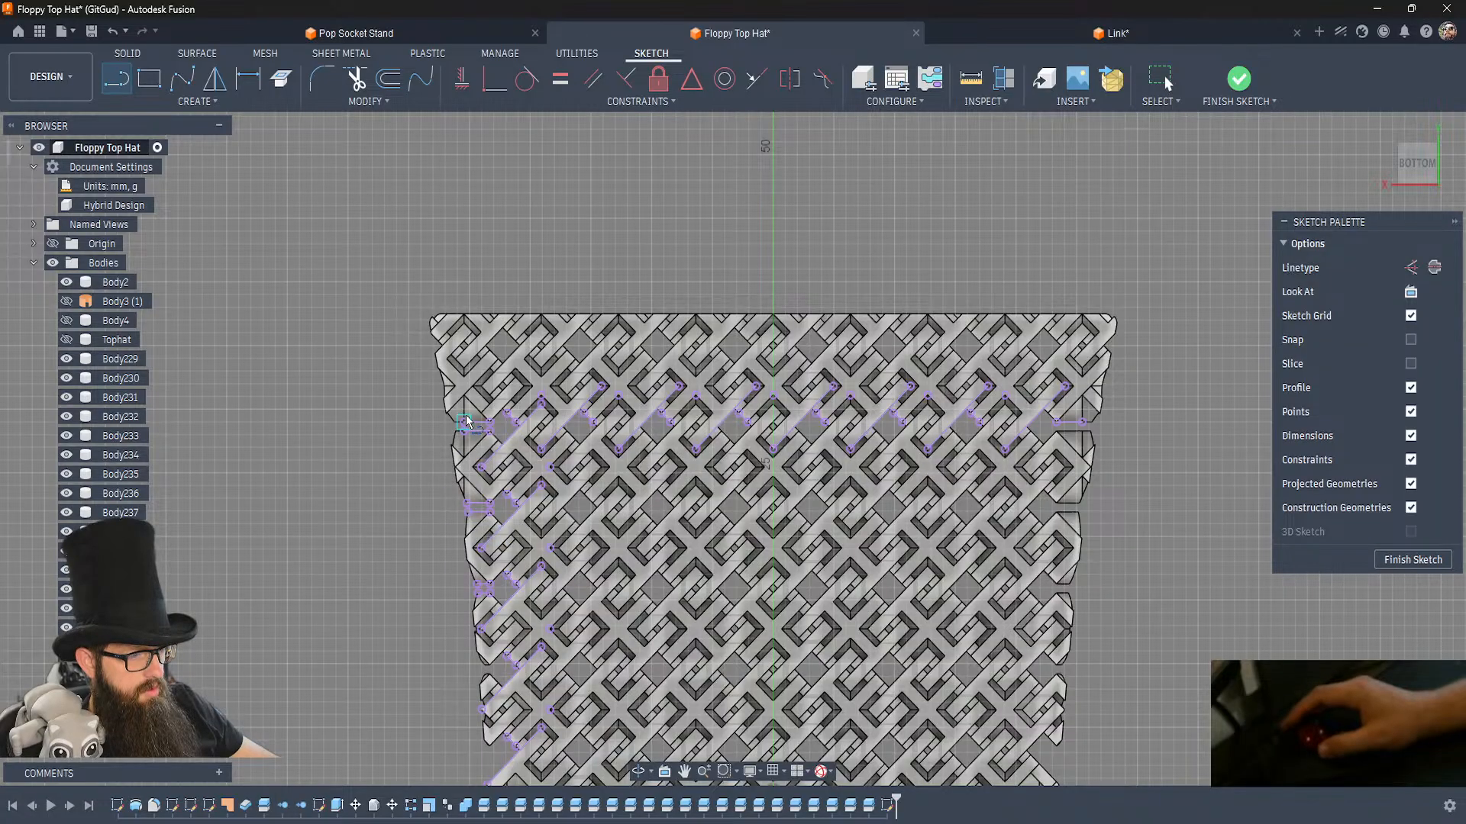
left_click(464, 422)
left_click(370, 422)
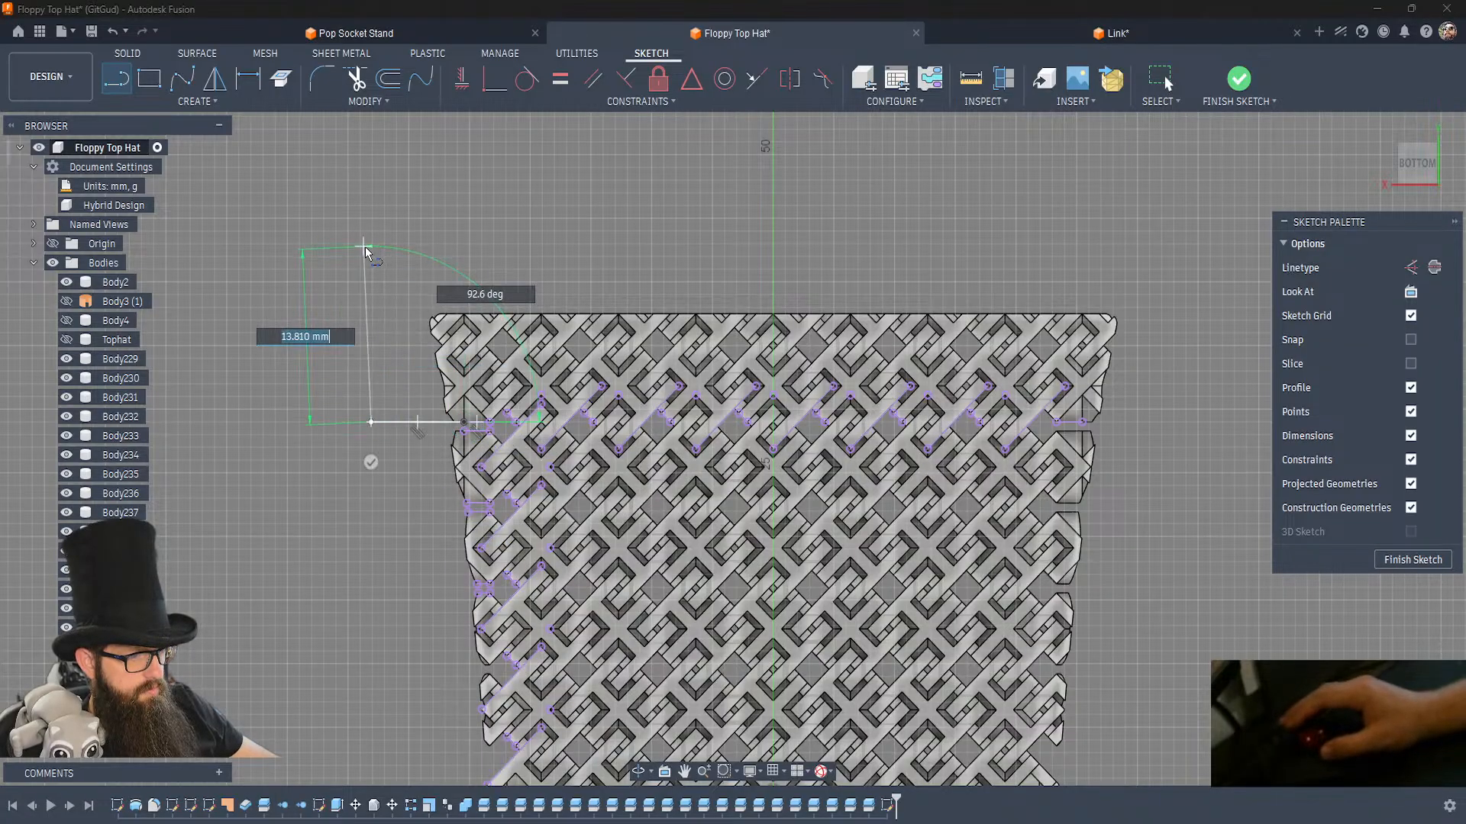
left_click(371, 255)
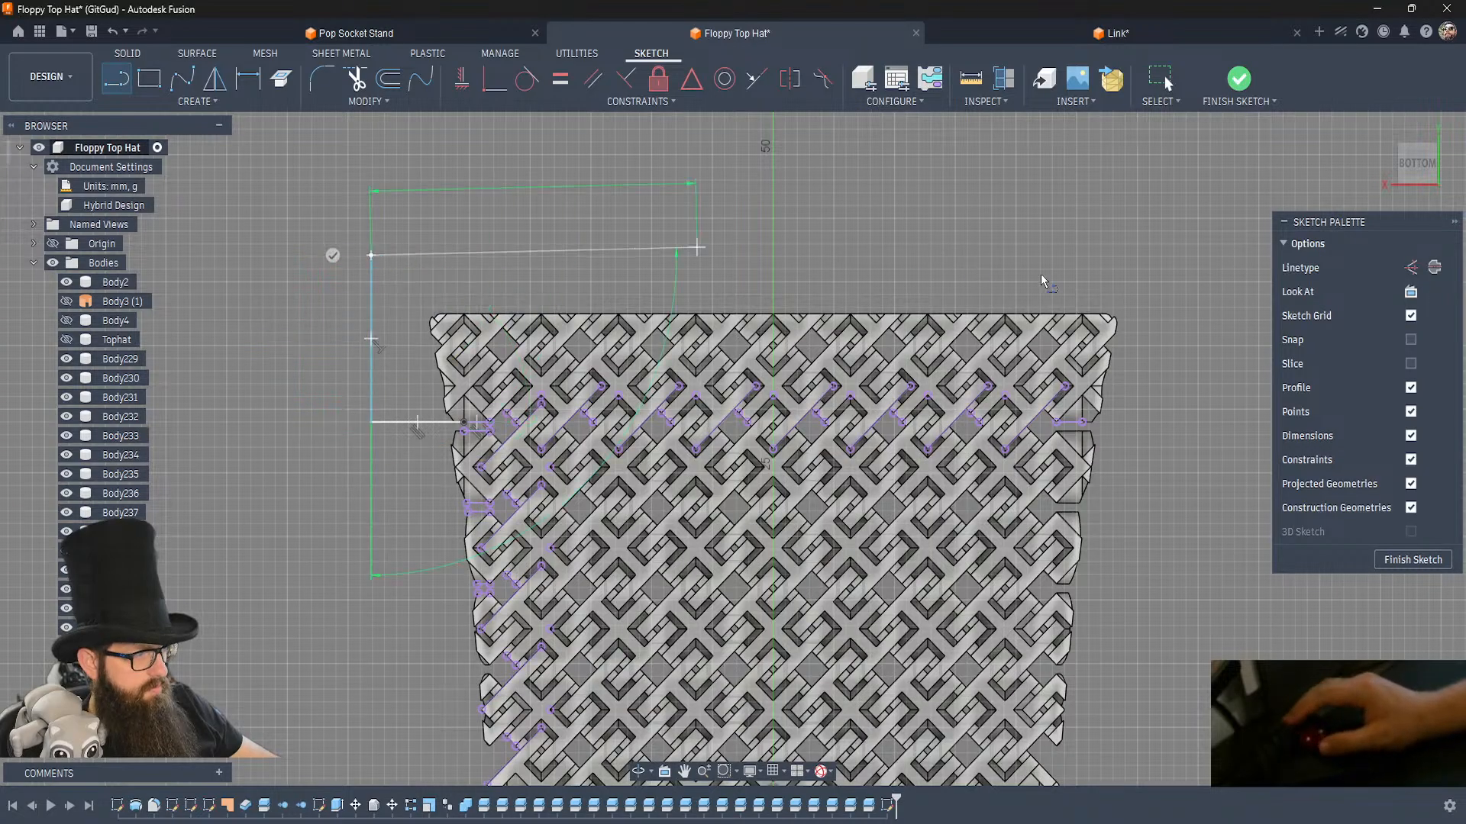
left_click(1189, 256)
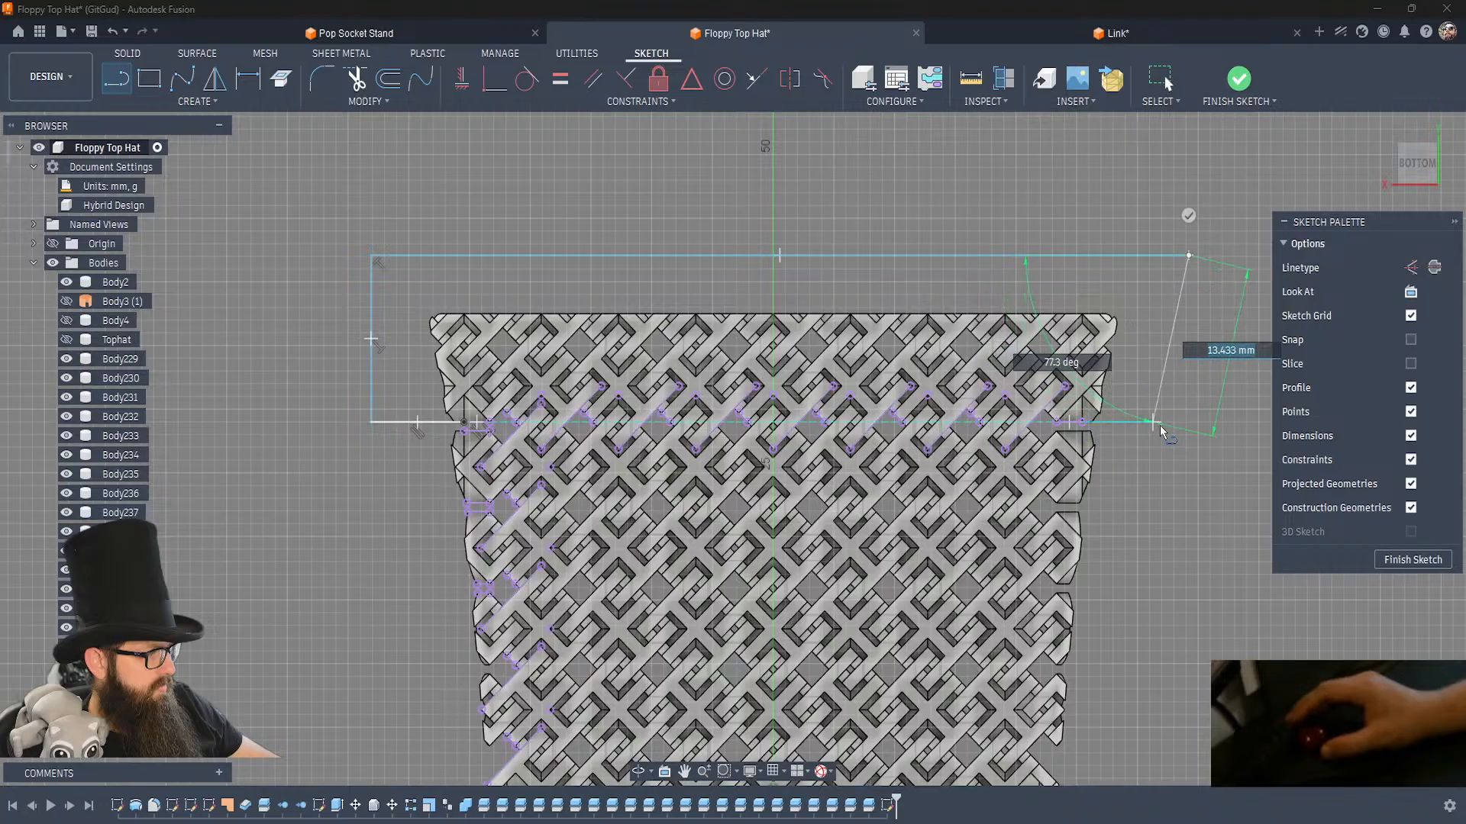
left_click(1189, 422)
left_click(1081, 425)
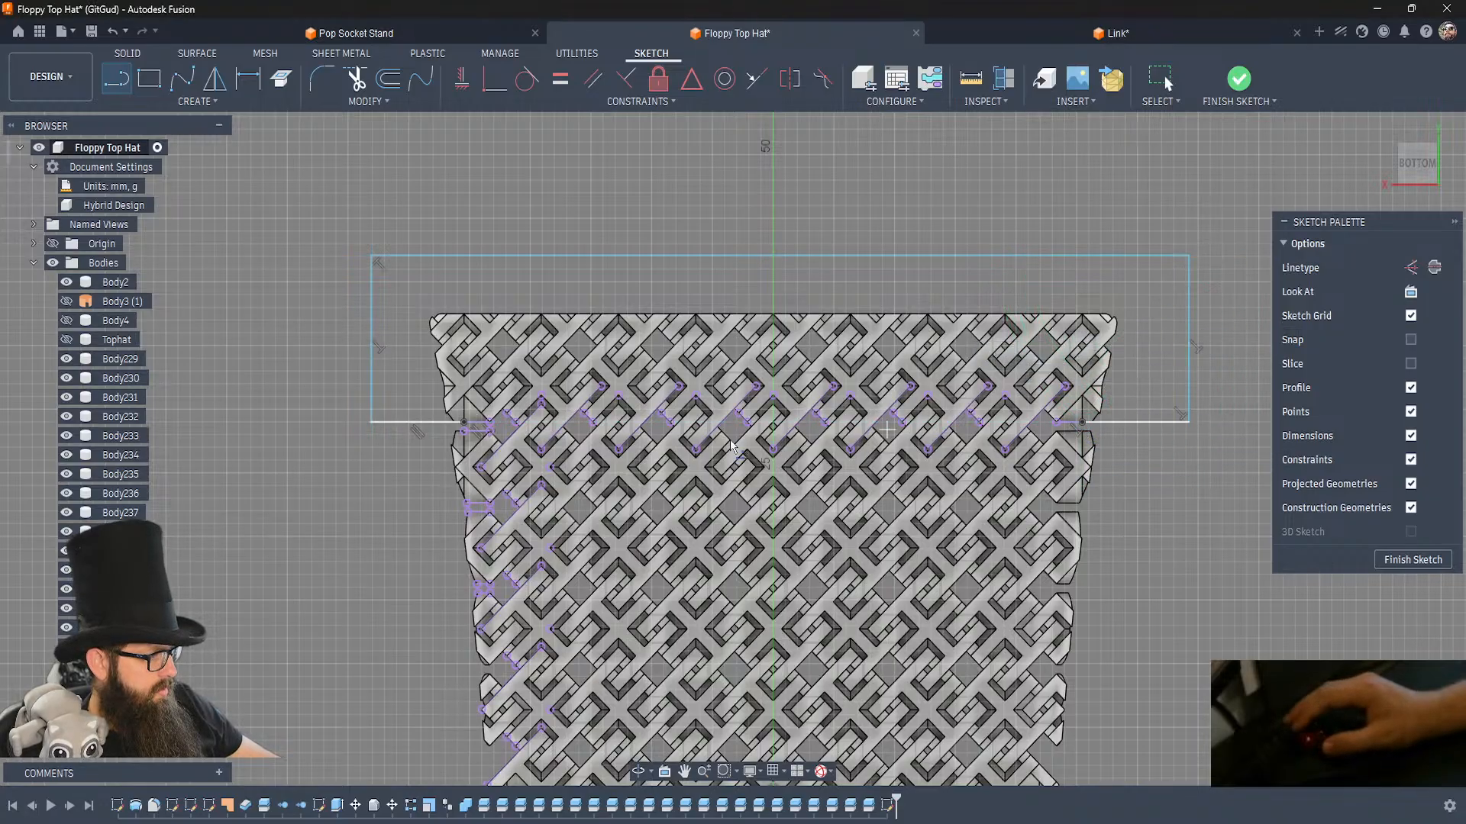
Draw the zigzag split line over the row's first link through its upper corner point, and across the gap to the next projected end edge.
scroll(419, 399, "up", 3)
scroll(419, 401, "up", 5)
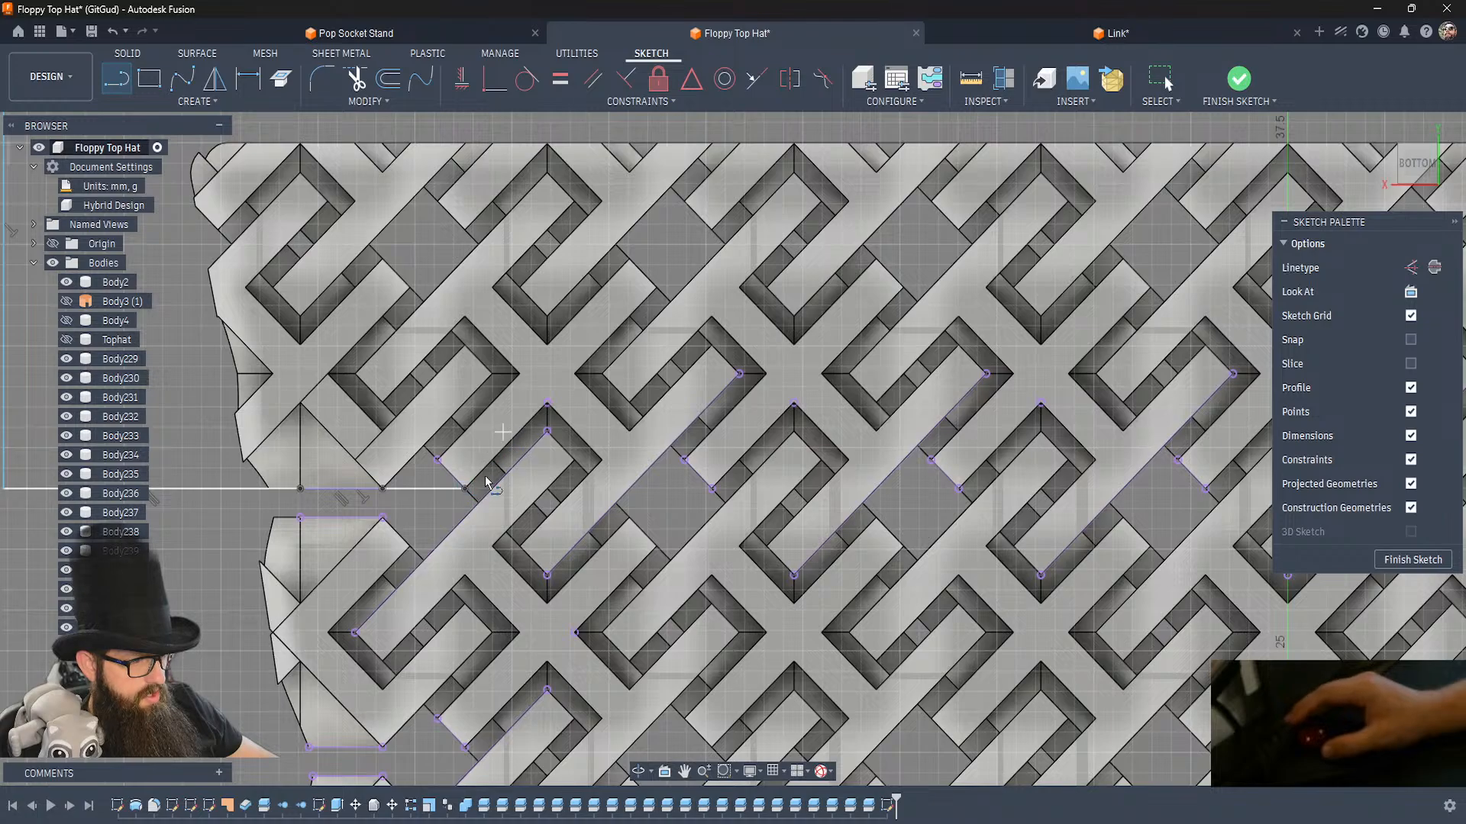
left_click(547, 403)
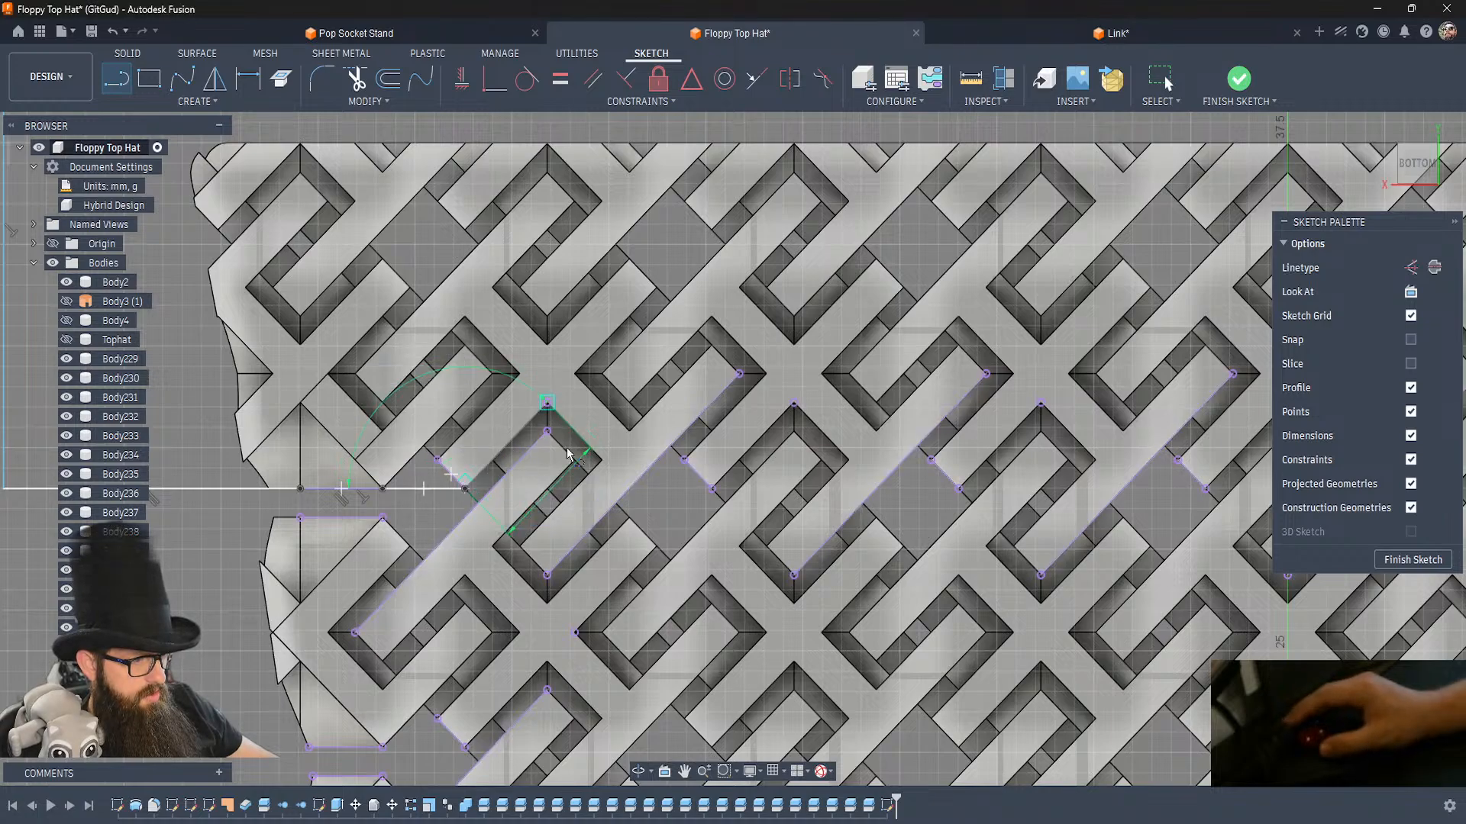
left_click(630, 487)
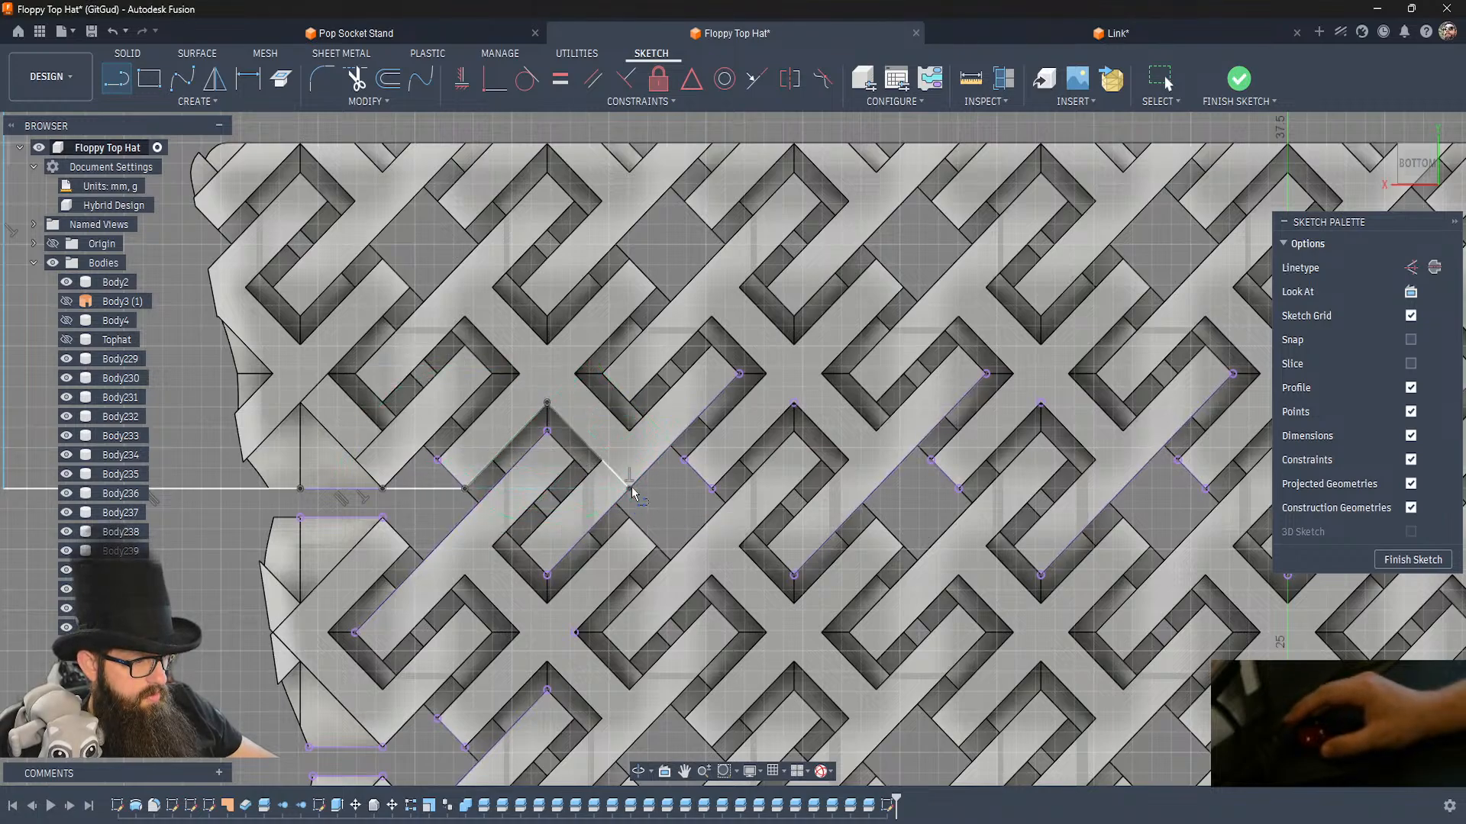
left_click(711, 494)
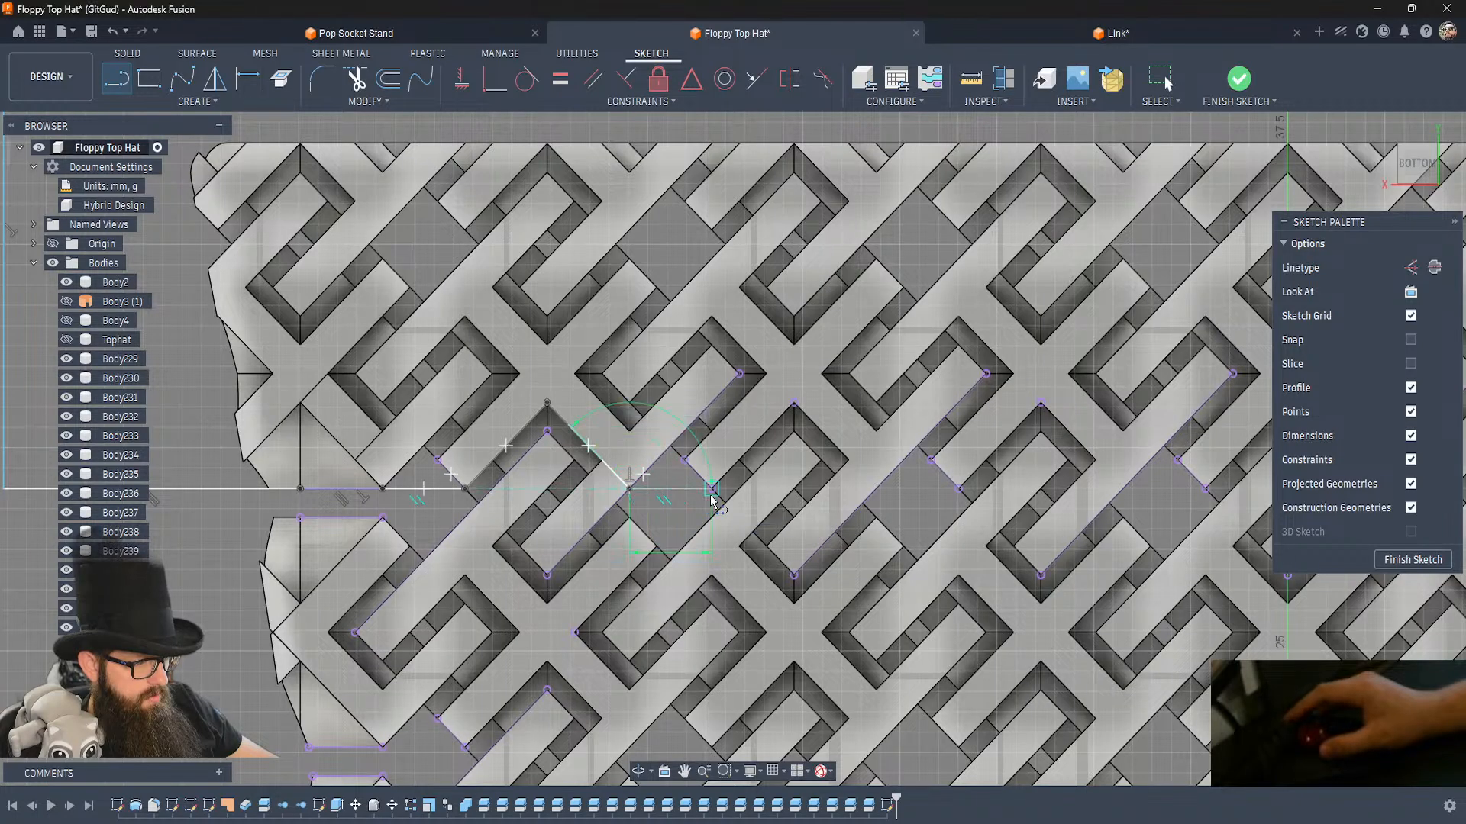
left_click(714, 490)
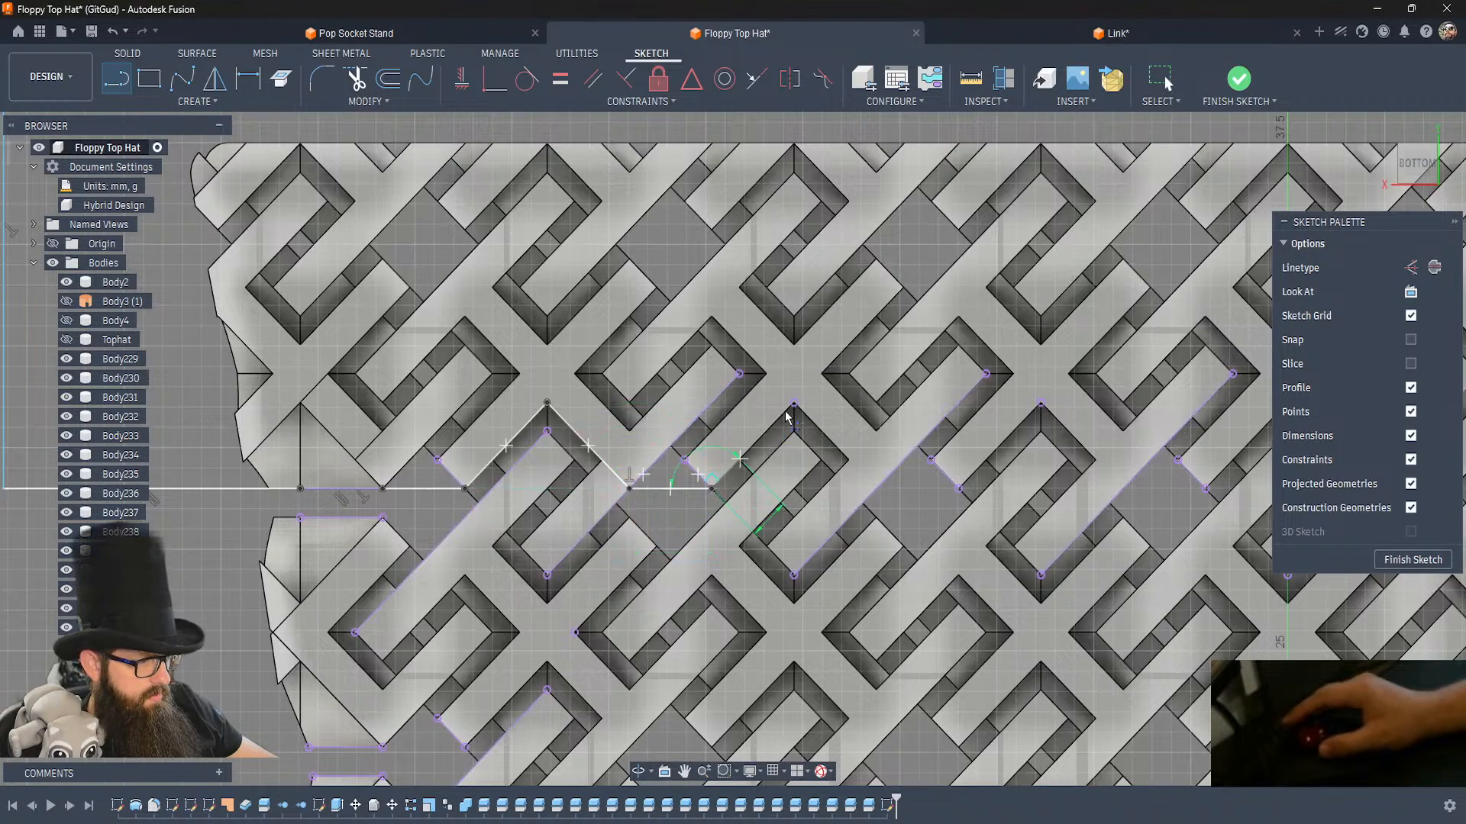
Continue the zigzag line over the row's second and third links through their upper corner points, bridging the gap between them.
left_click(795, 404)
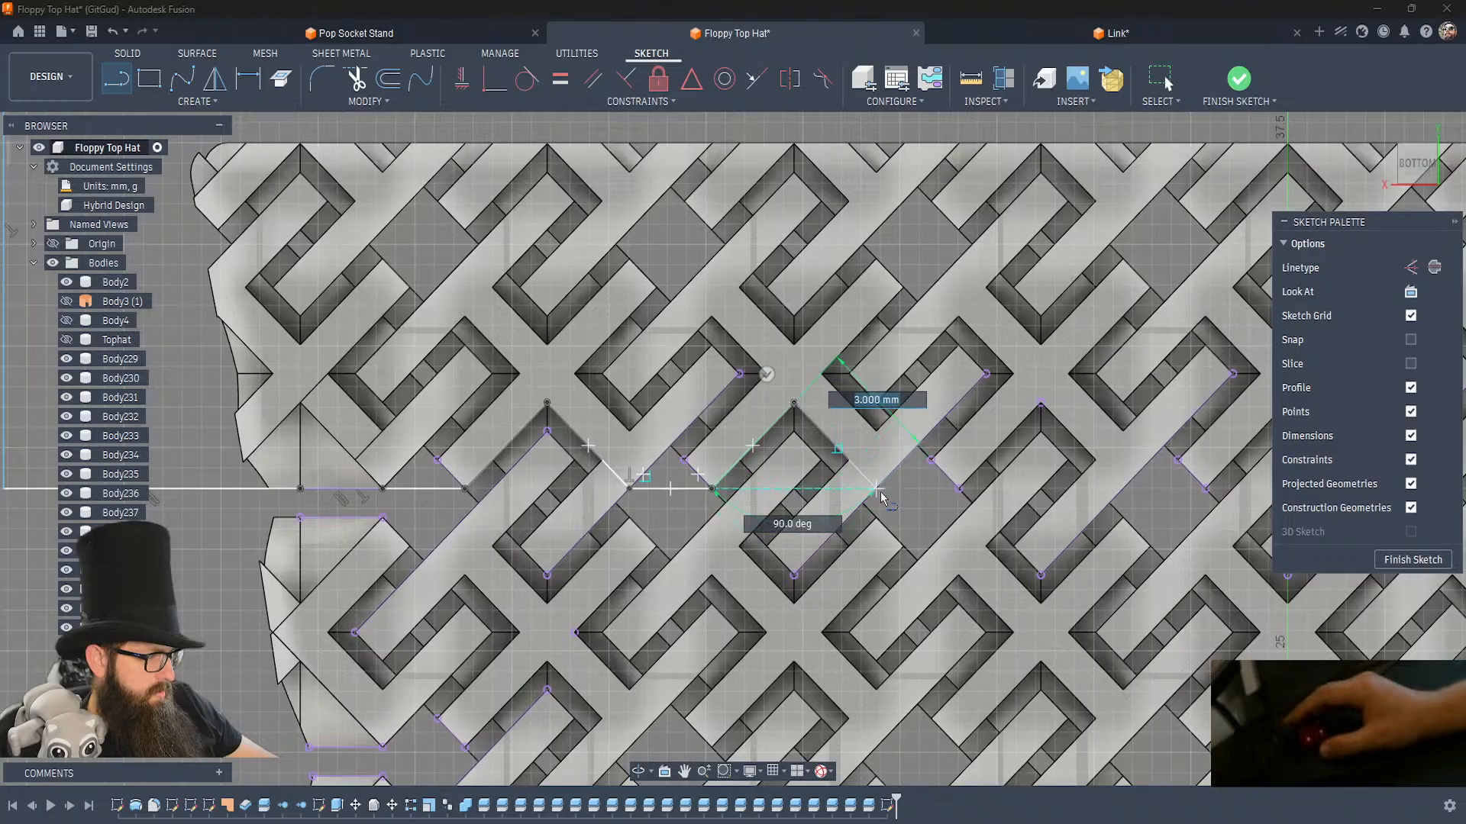
left_click(959, 489)
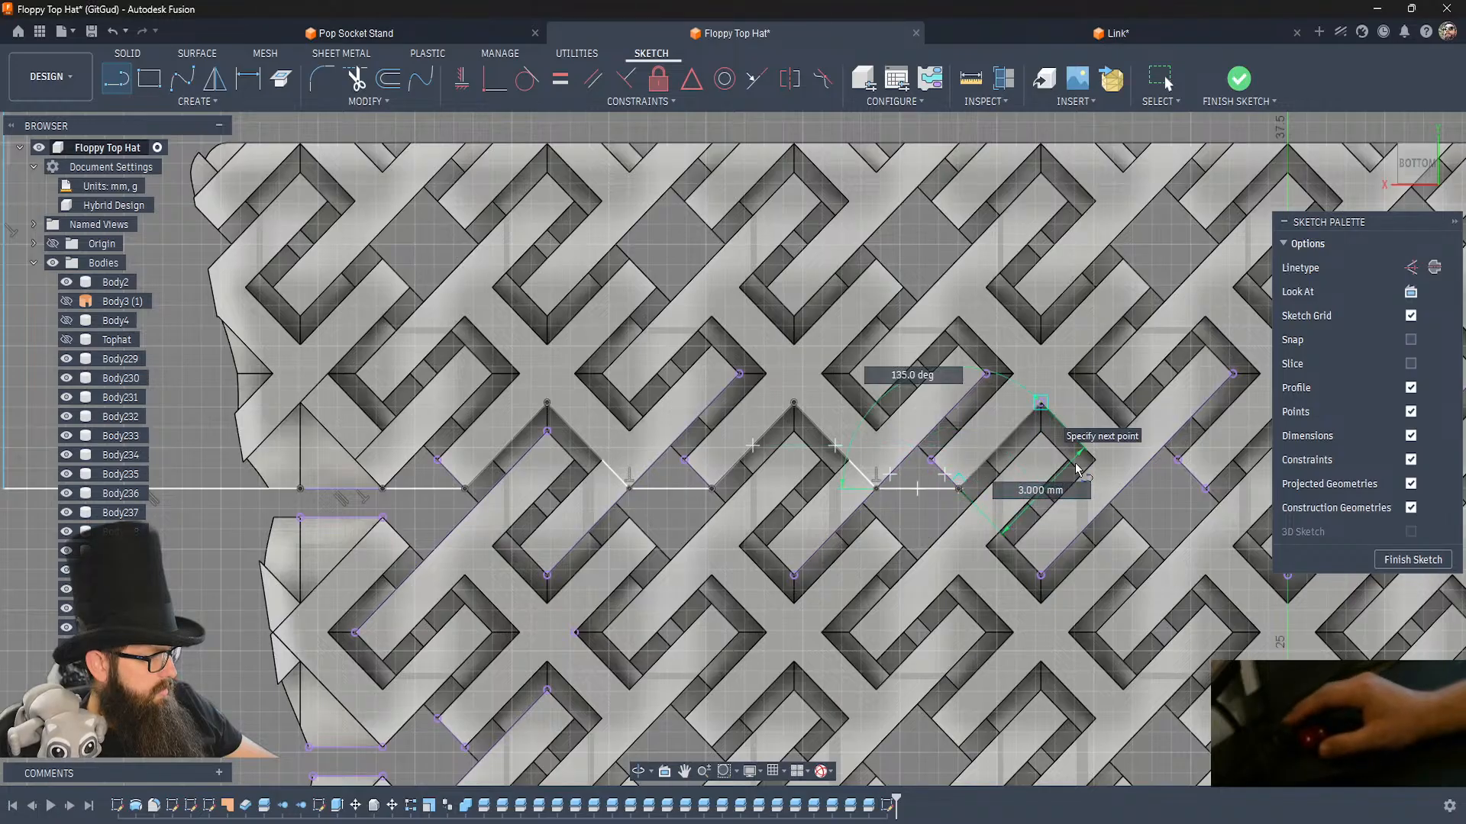
left_click(1041, 403)
left_click(1124, 488)
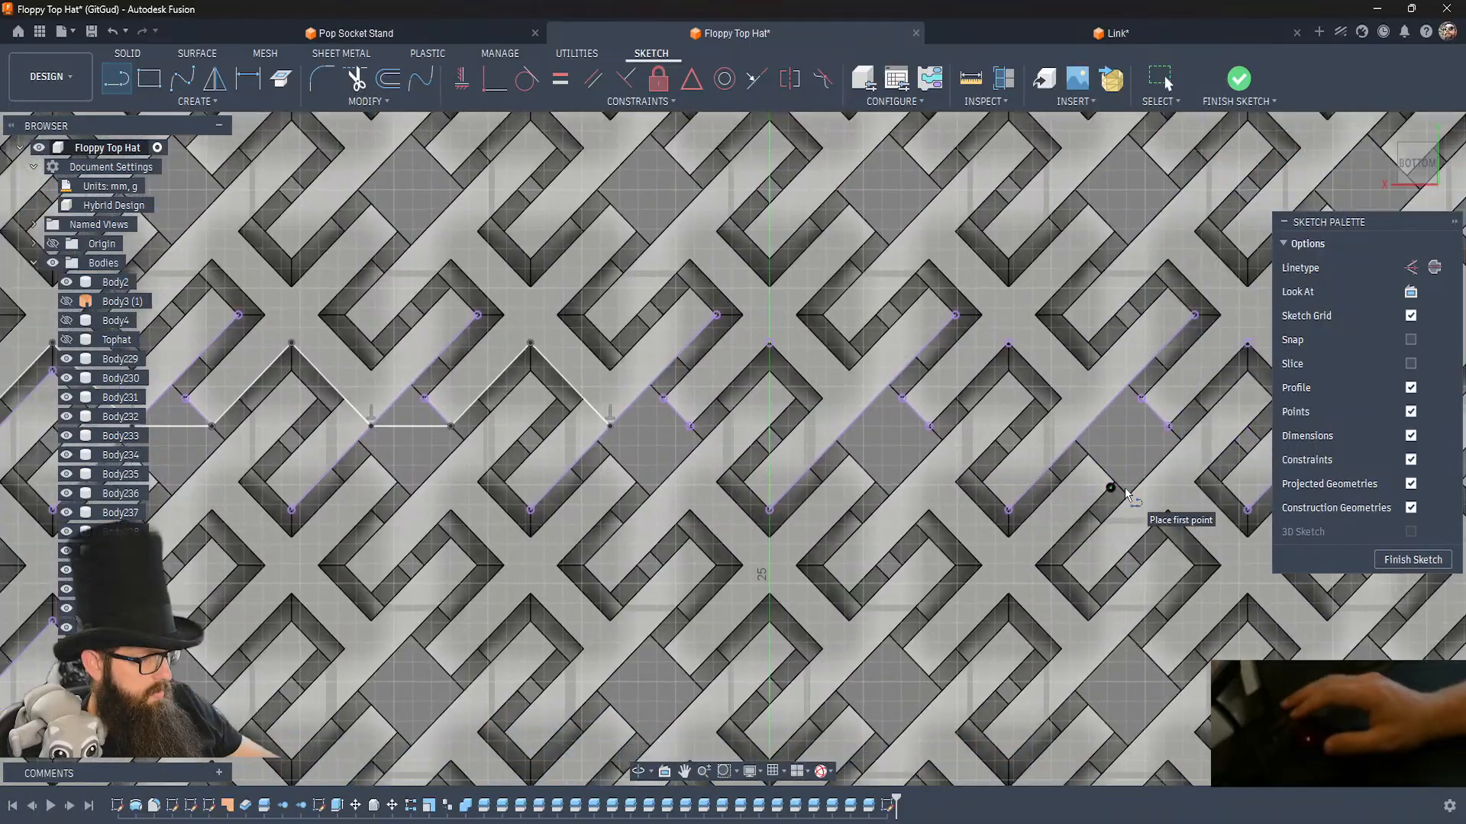
Continue the zigzag line across the next gap, over the link on the green axis, and along the following gap to its projected end edge.
left_click(610, 426)
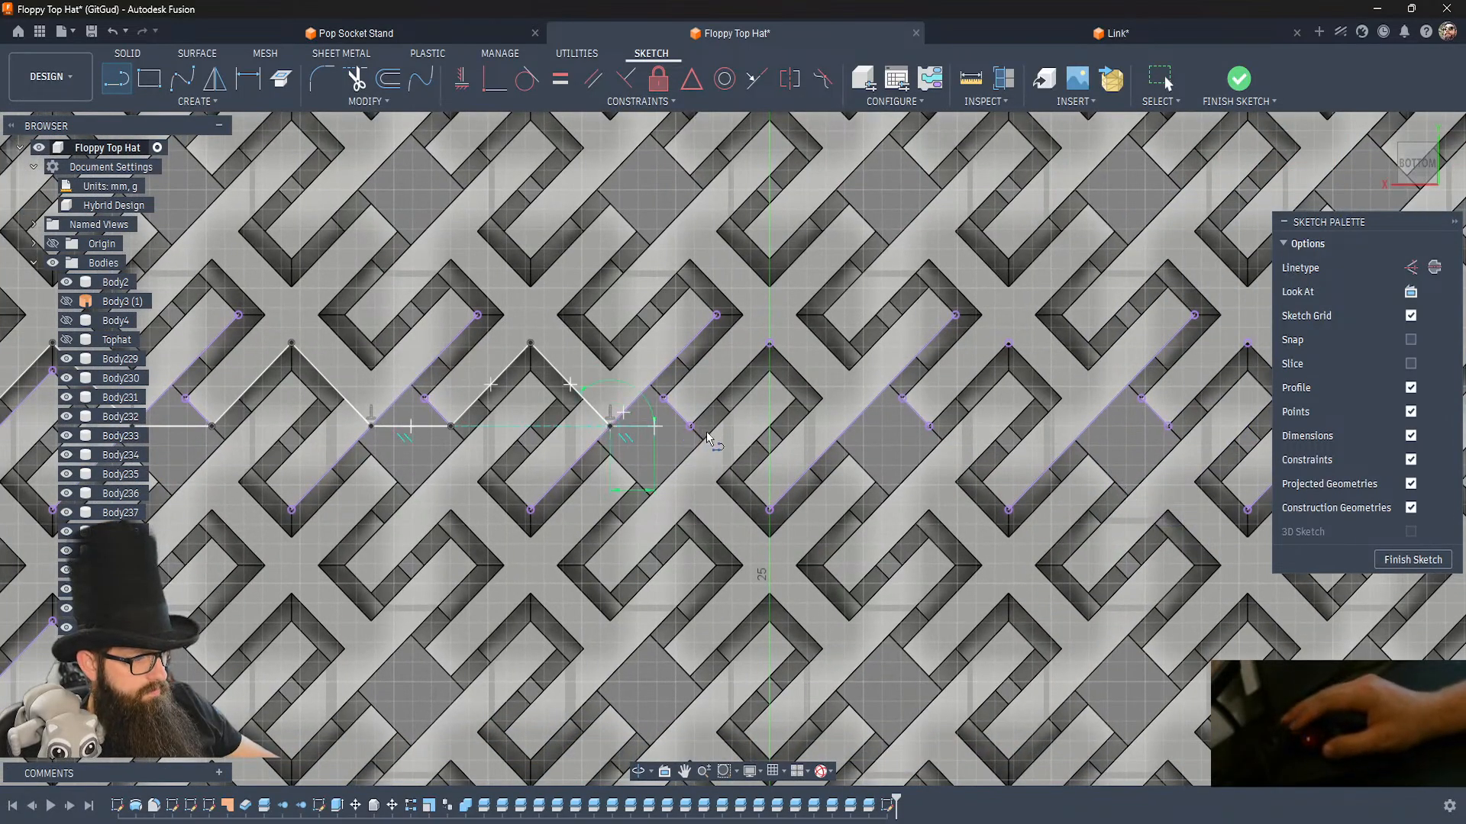
left_click(690, 426)
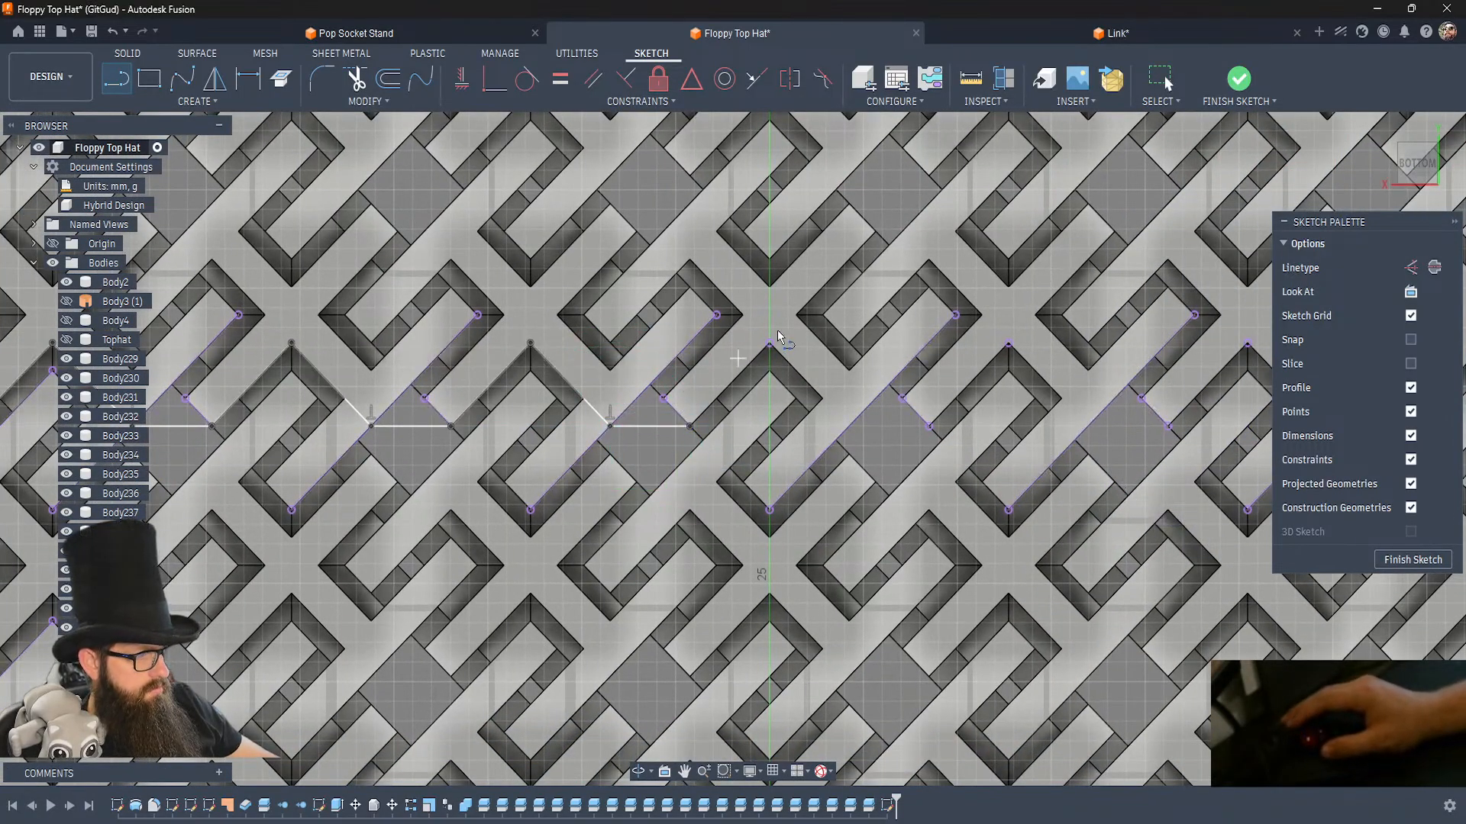
left_click(690, 426)
left_click(770, 344)
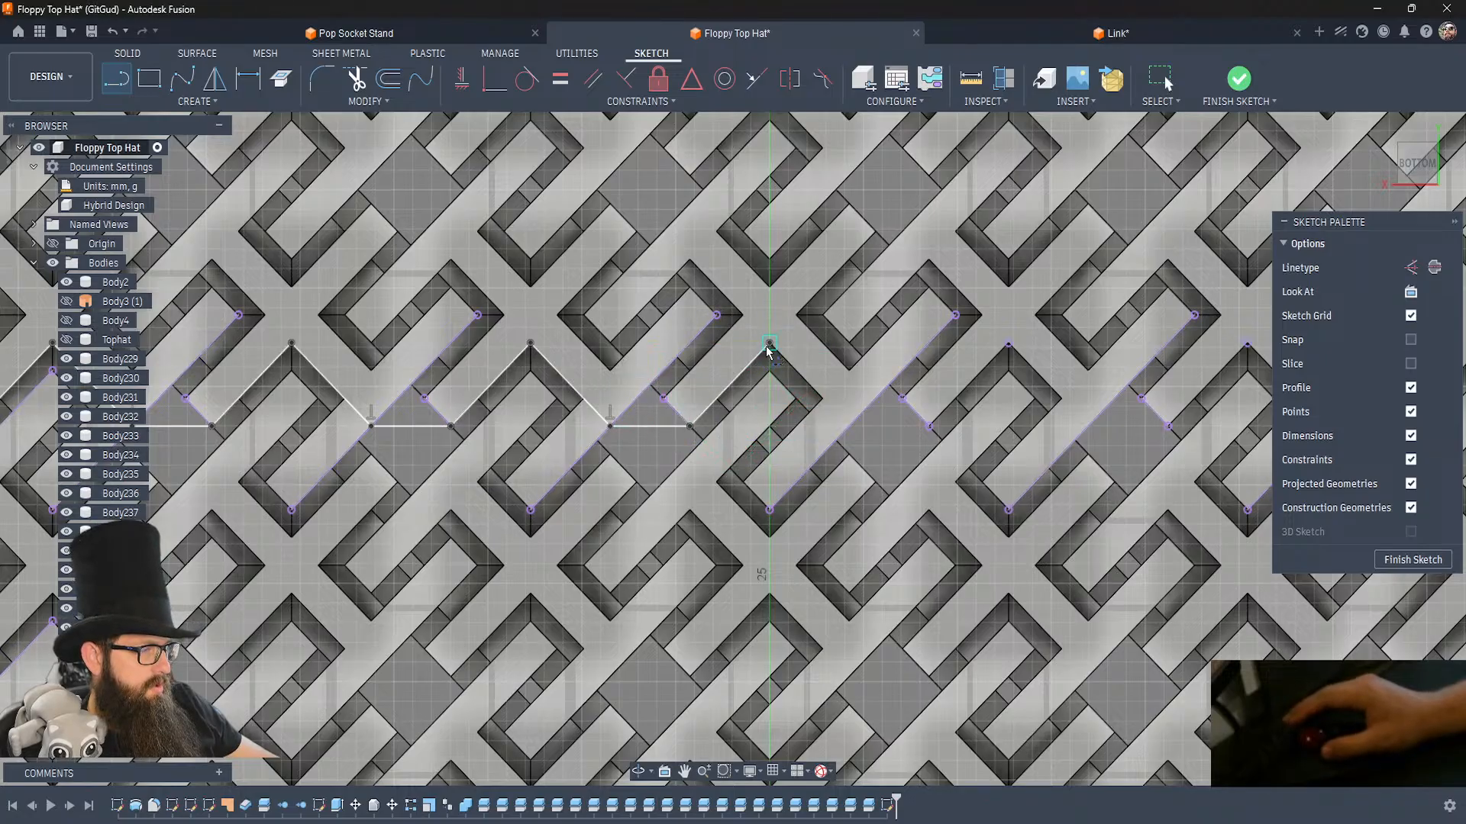
double_click(849, 422)
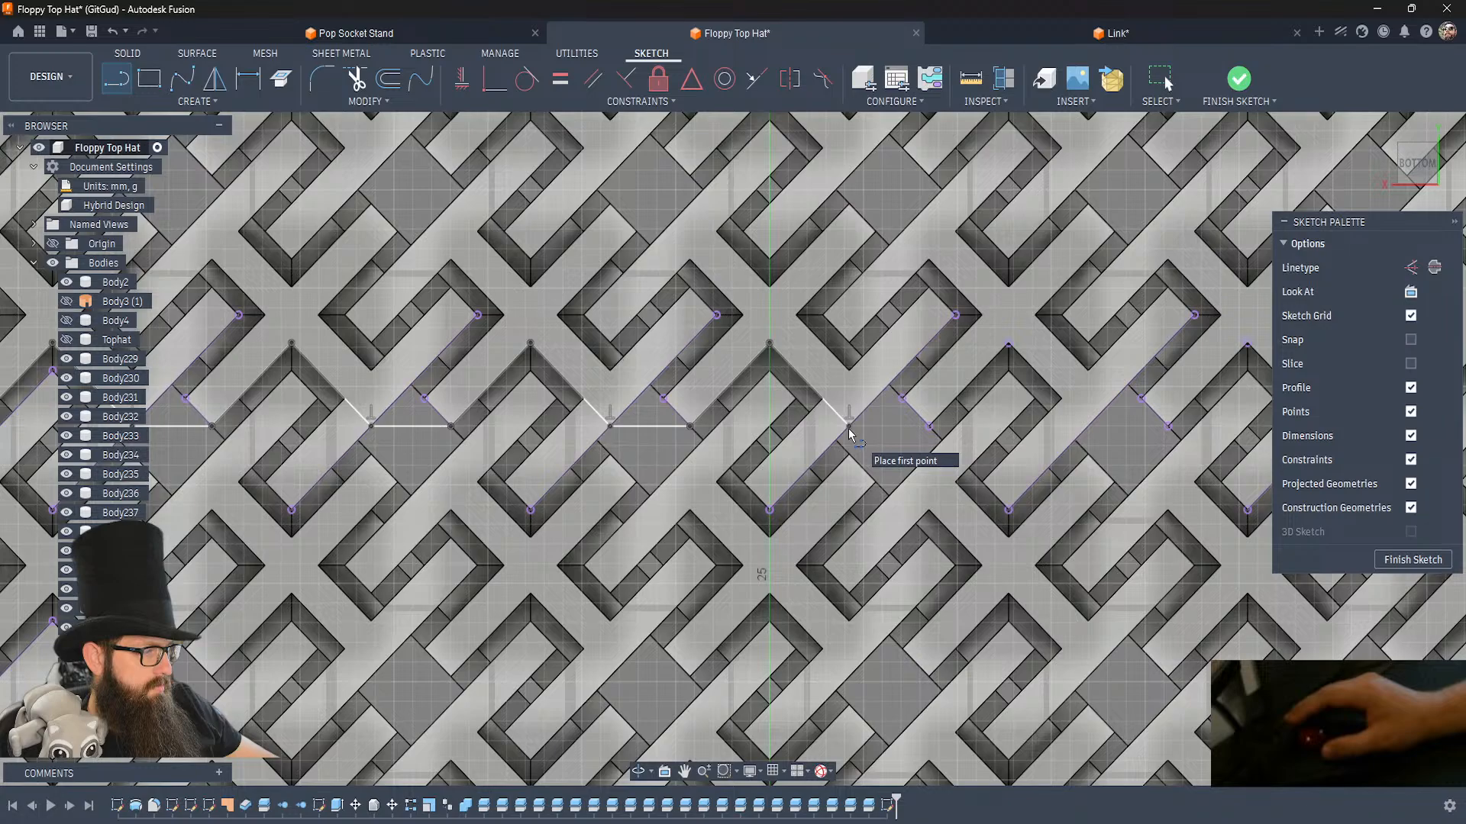
double_click(929, 425)
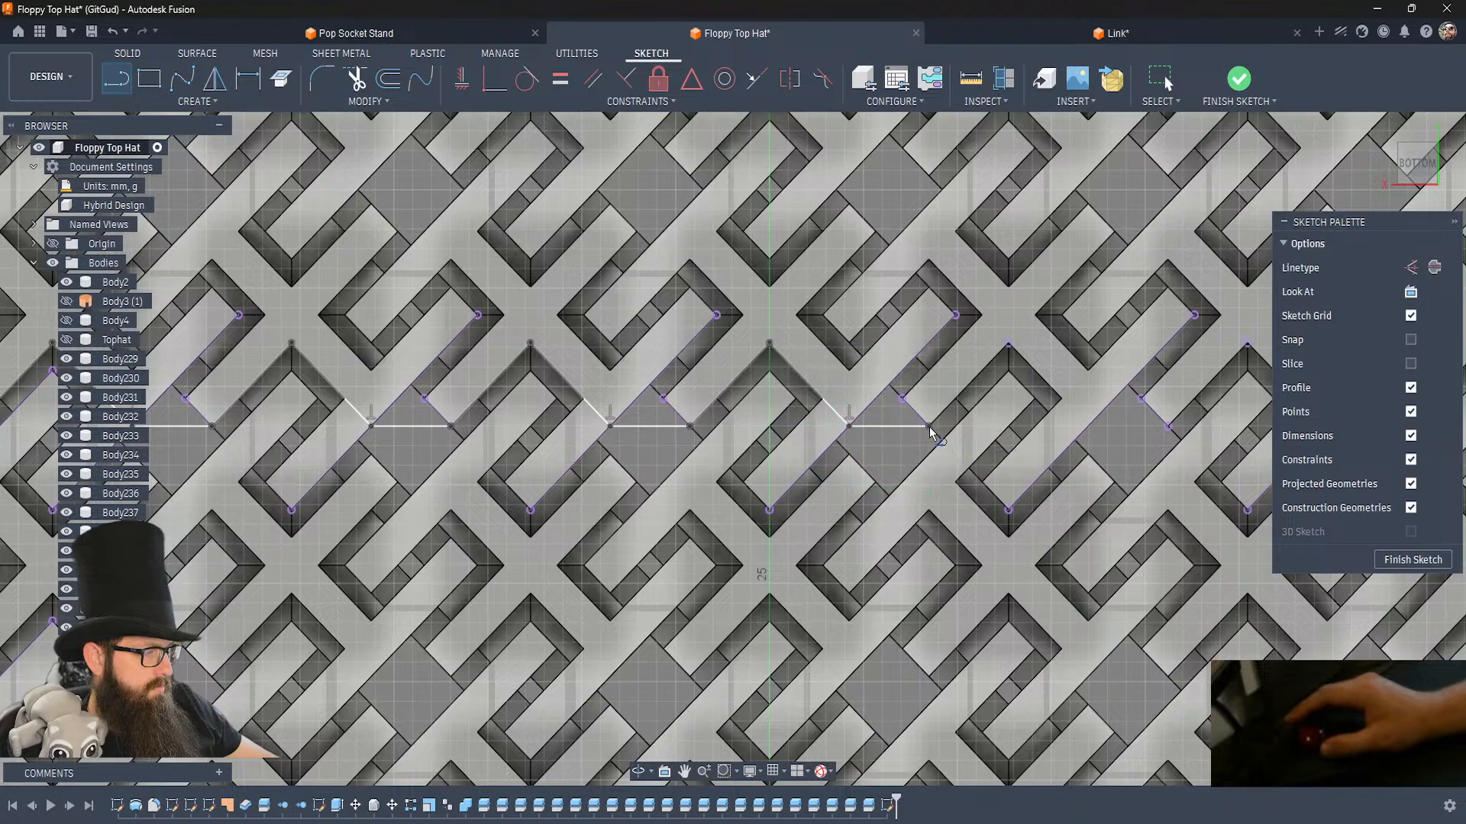
Continue the upper zigzag line over the next two links past the green axis through their upper corner points, bridging the gap between them.
left_click(1009, 346)
double_click(1090, 425)
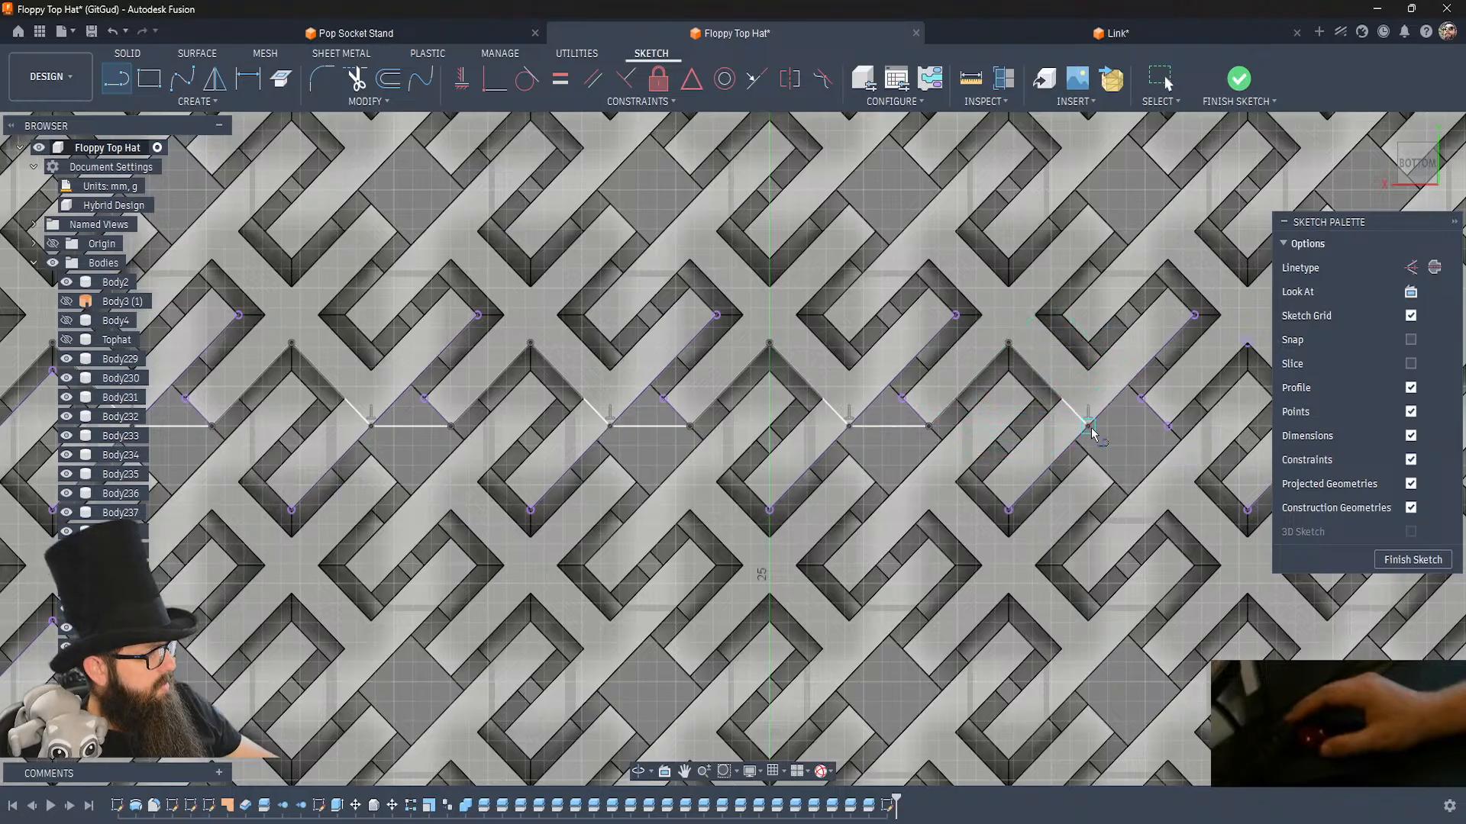
left_click(1088, 425)
double_click(1167, 425)
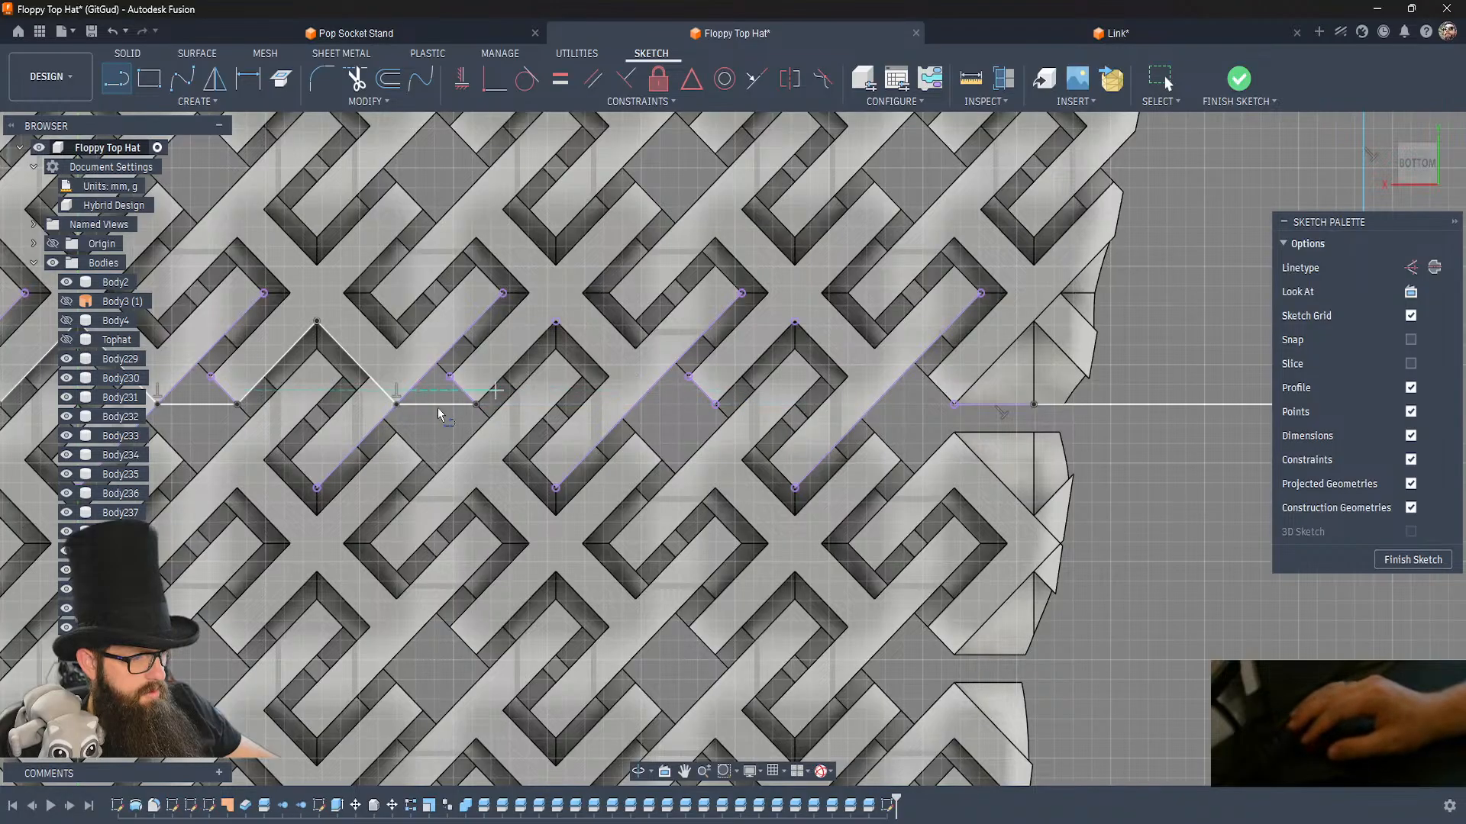
left_click(476, 404)
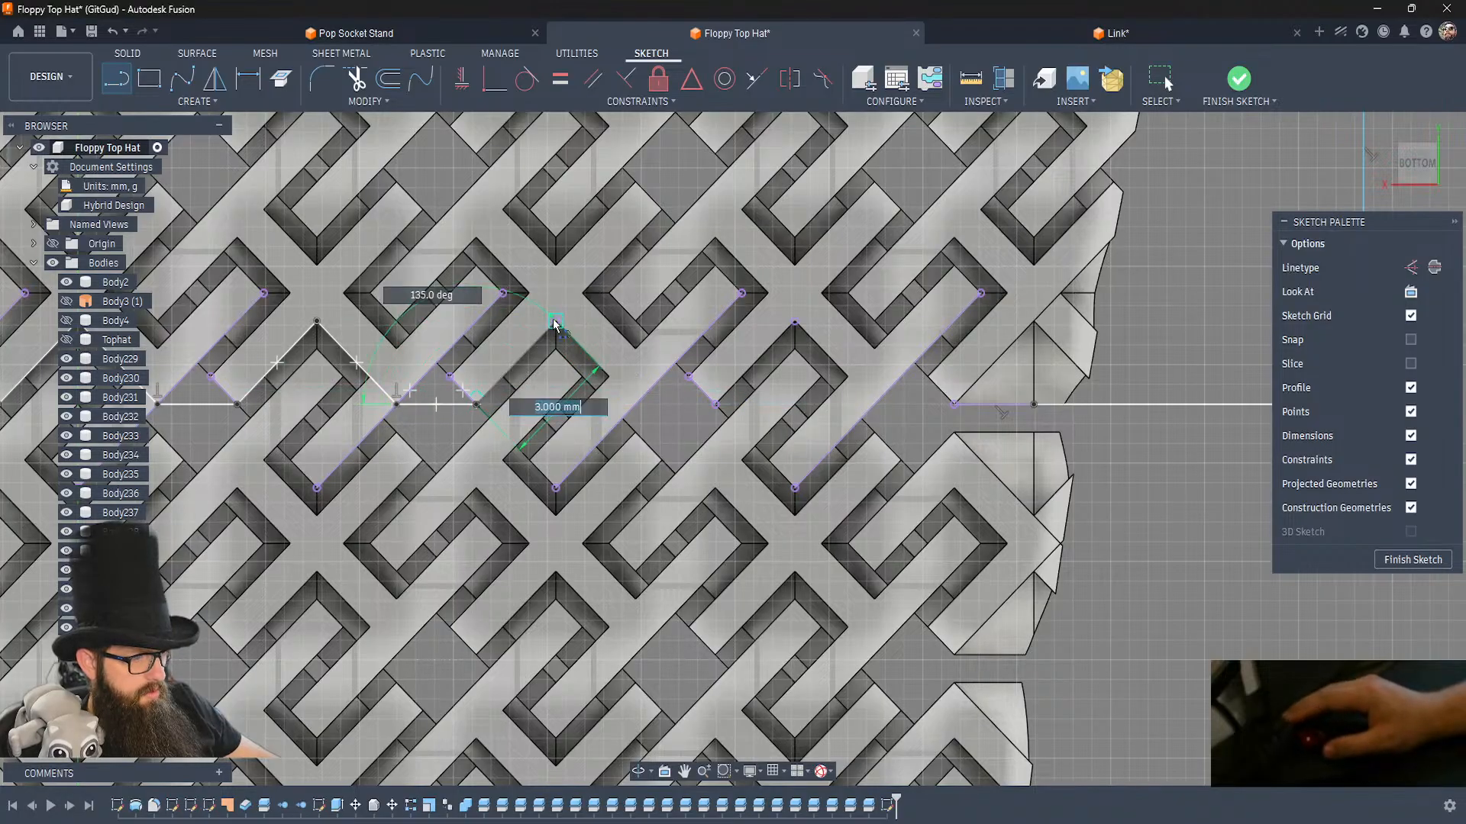
left_click(555, 322)
double_click(635, 403)
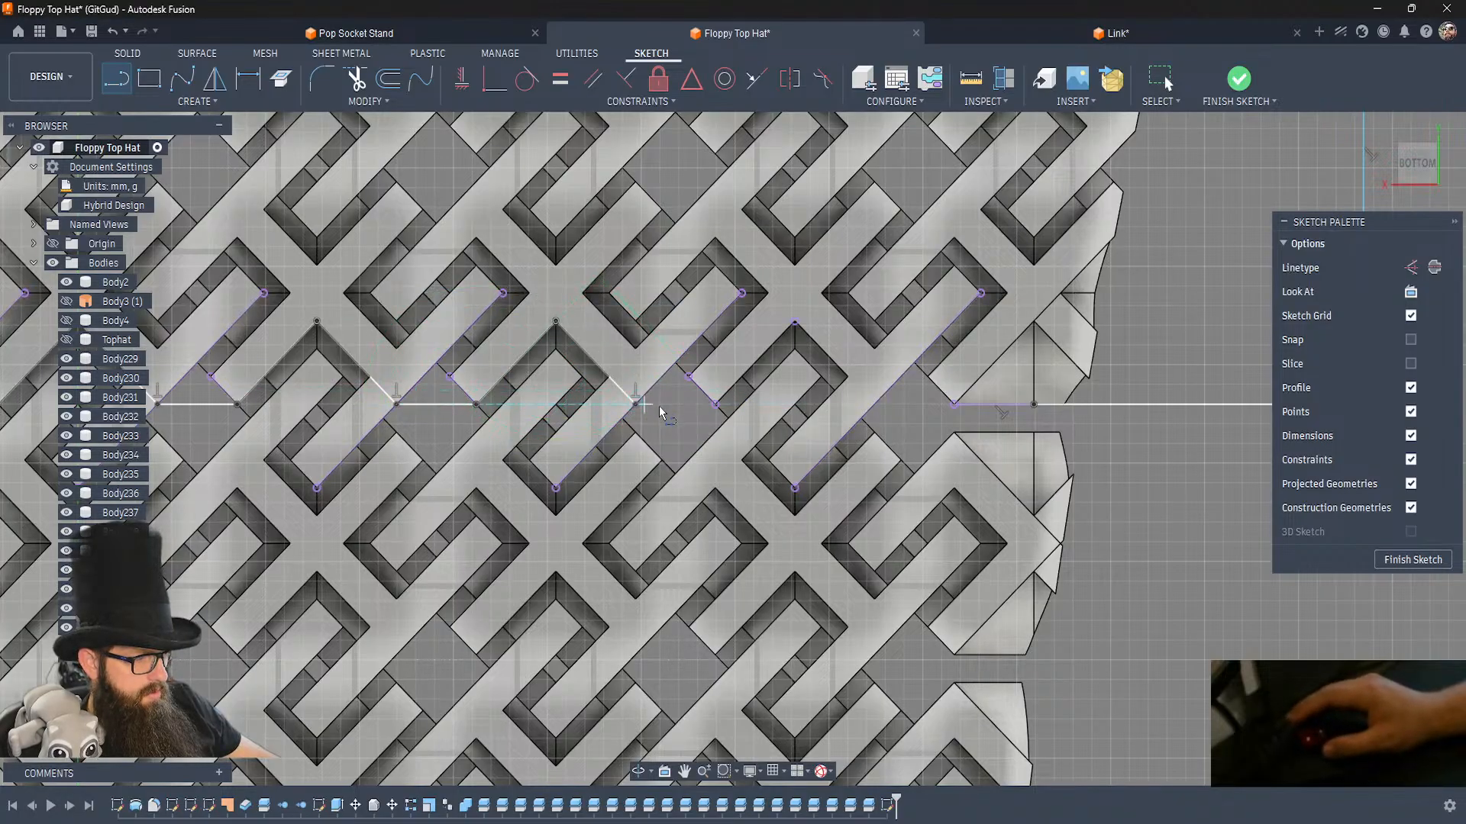
Finish the upper zigzag line across the next gap, over the row's last link, and along the final gap to the projected edge.
left_click(636, 405)
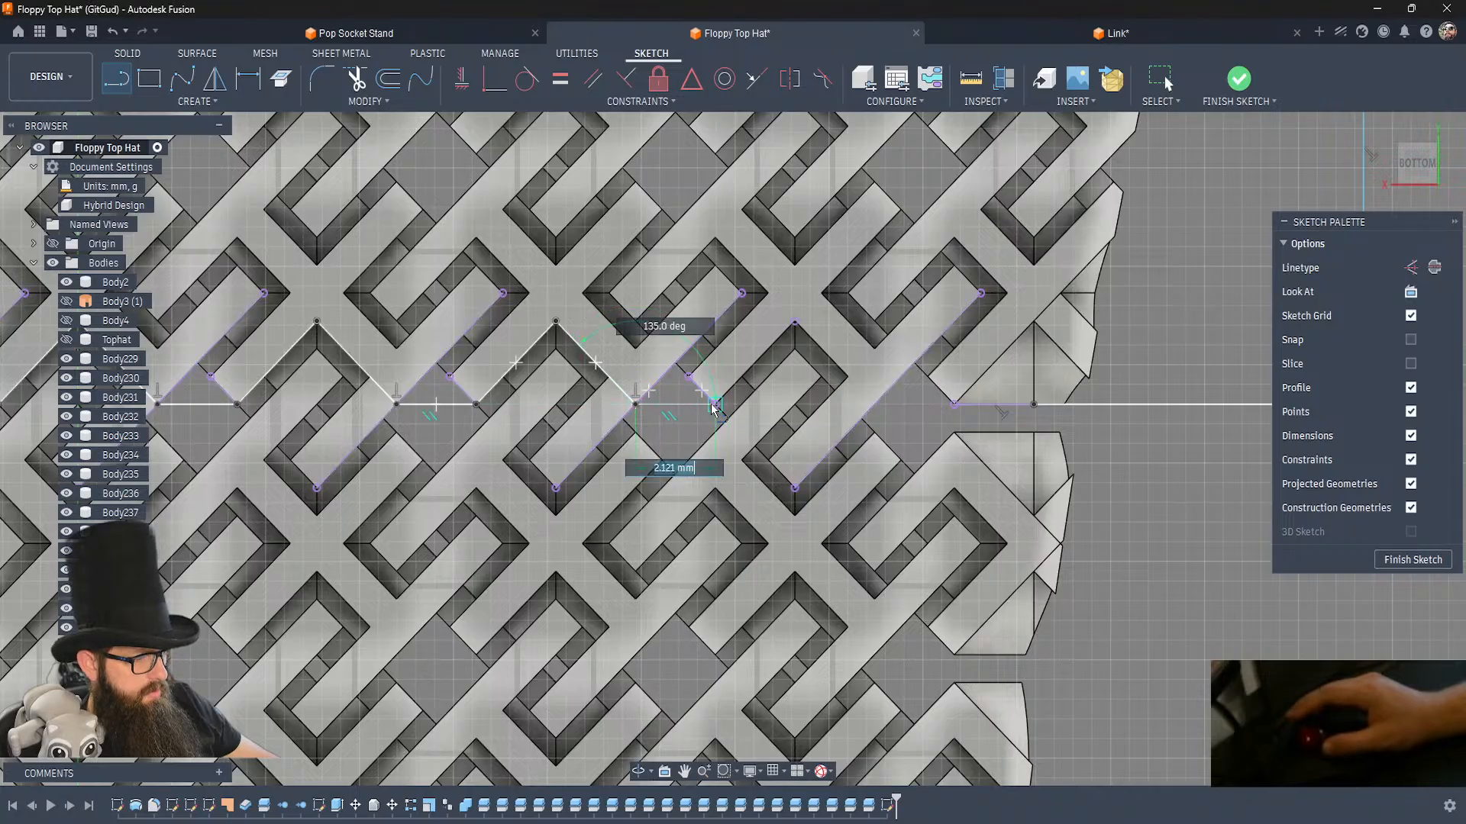
double_click(716, 405)
left_click(716, 405)
left_click(795, 322)
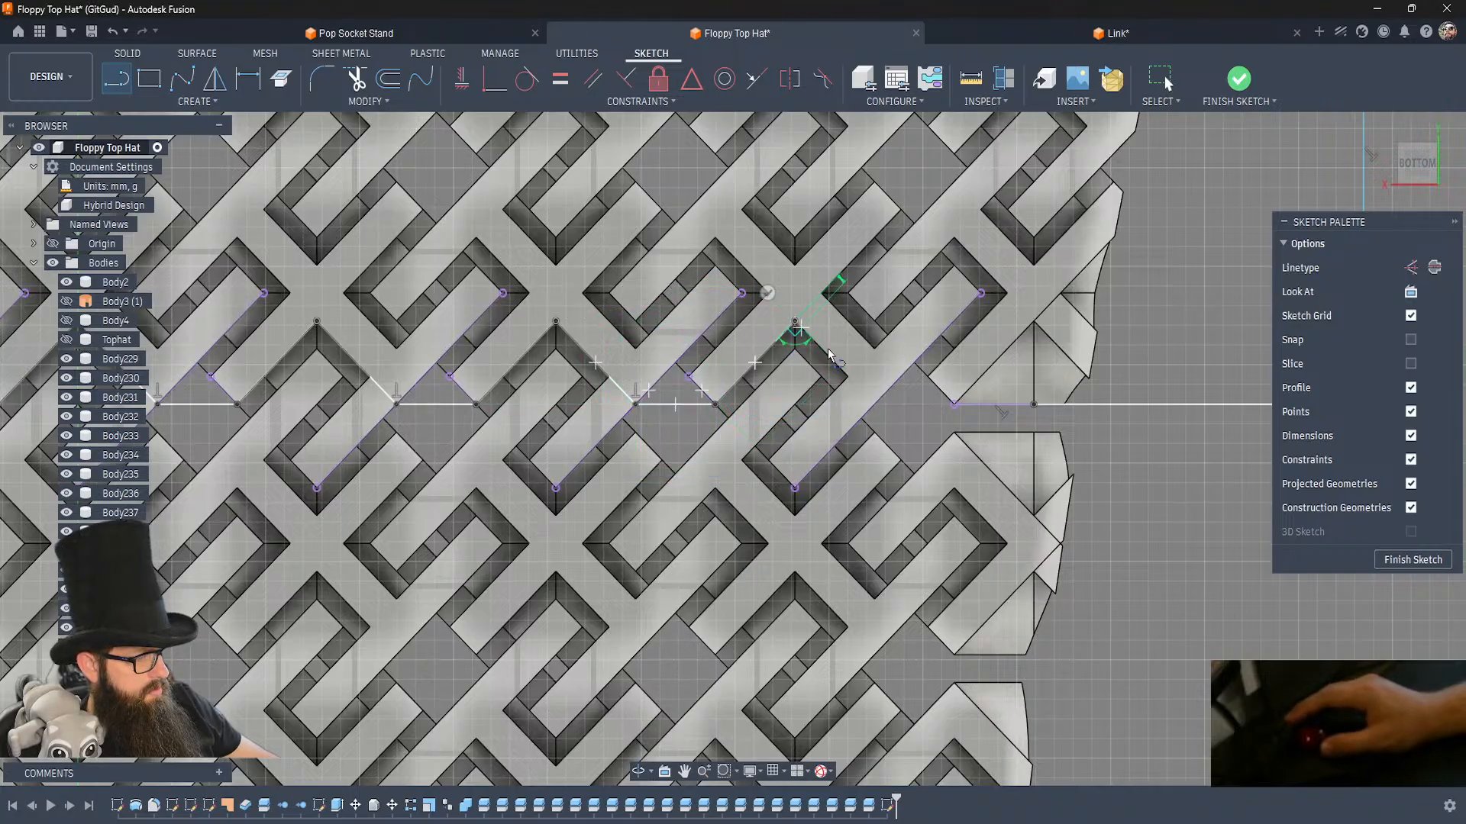
double_click(873, 404)
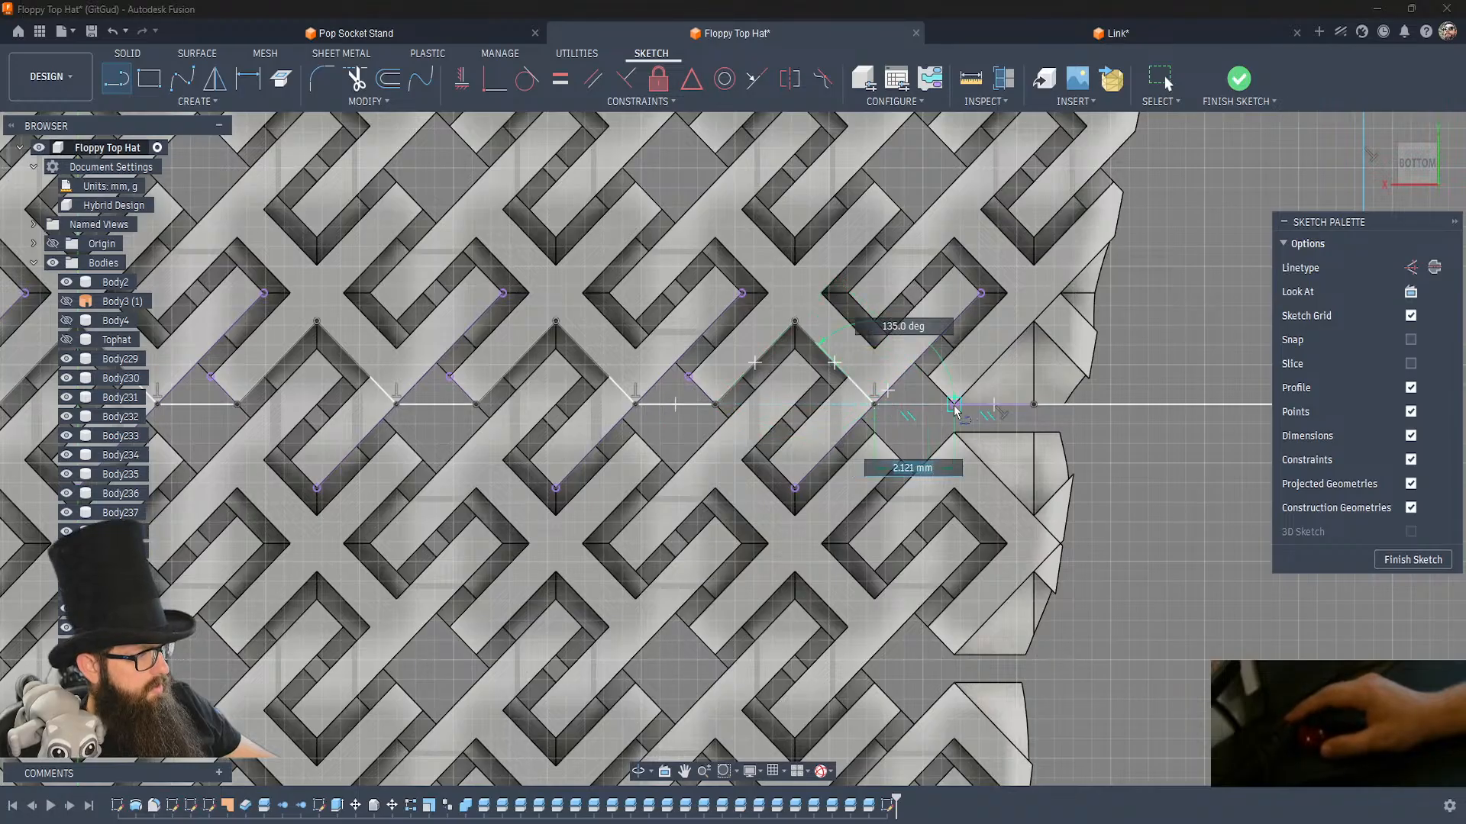
scroll(908, 420, "down", 1)
scroll(909, 420, "down", 10)
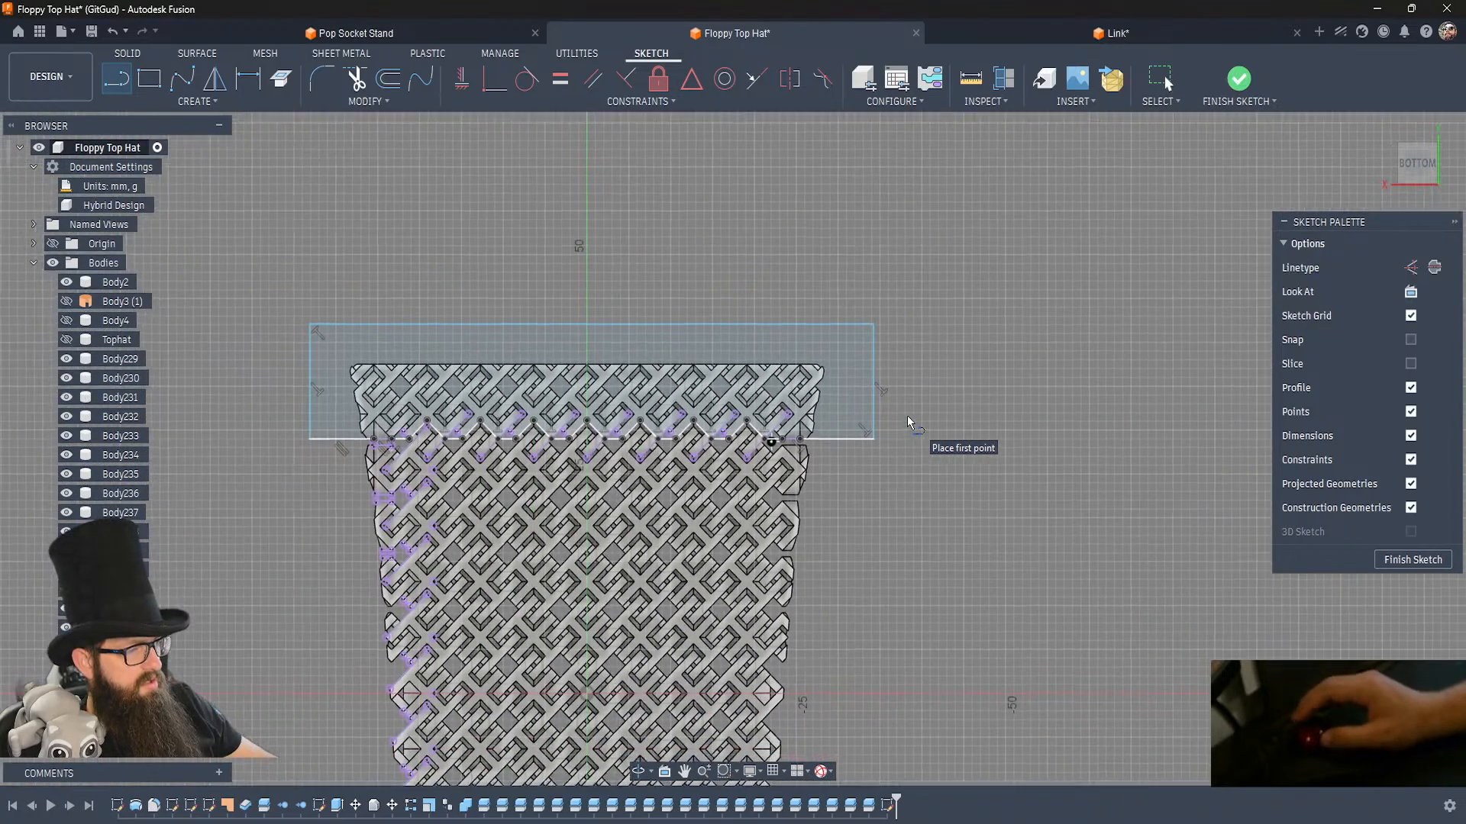
Draw V-shaped lines along the first two links of the crown's lower row, passing through their projected lower corner points.
scroll(907, 417, "up", 10)
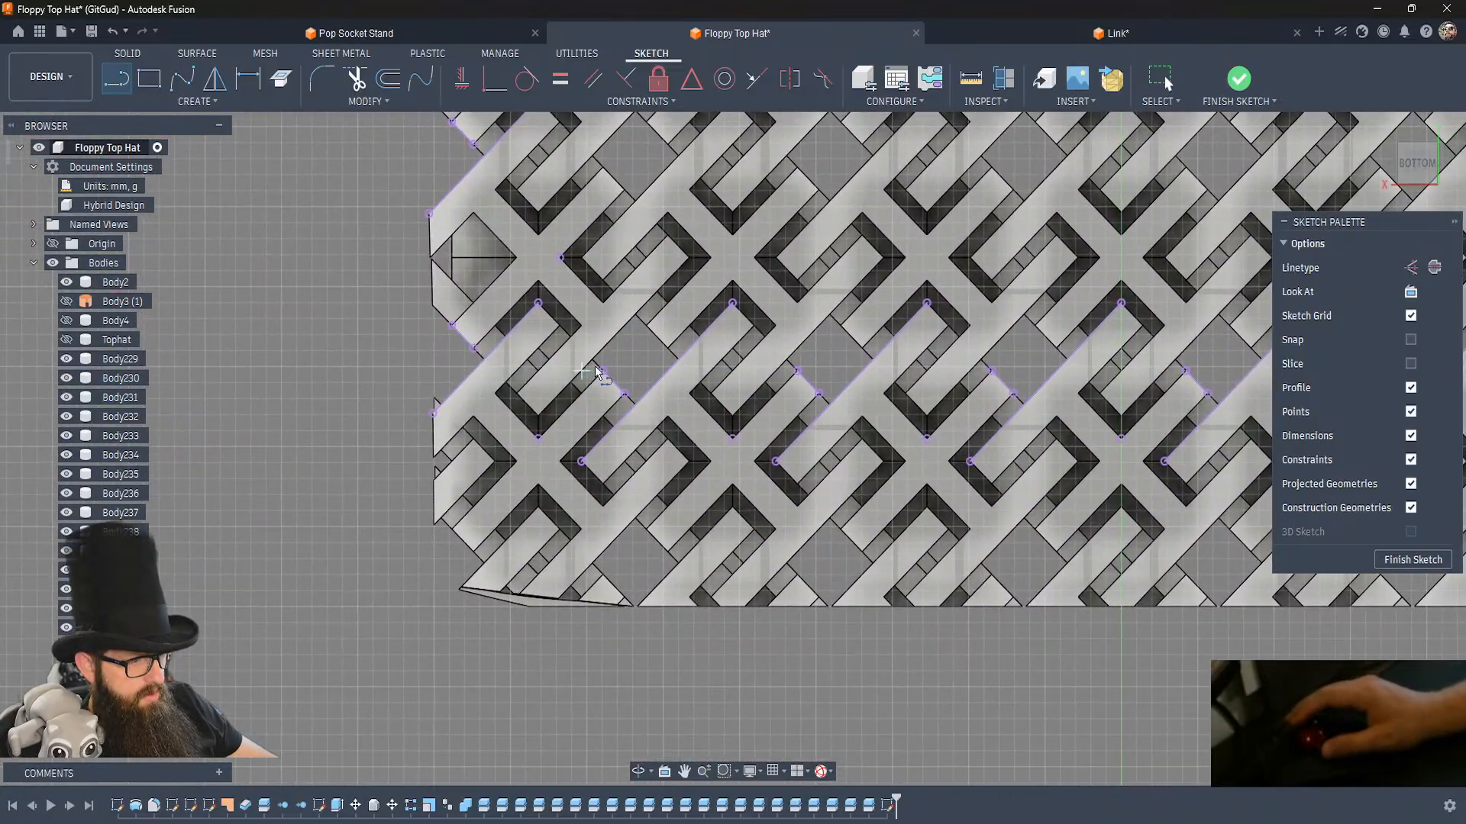
middle_click_drag(610, 377, 3, 386)
left_click(1162, 380)
double_click(1032, 377)
left_click(904, 447)
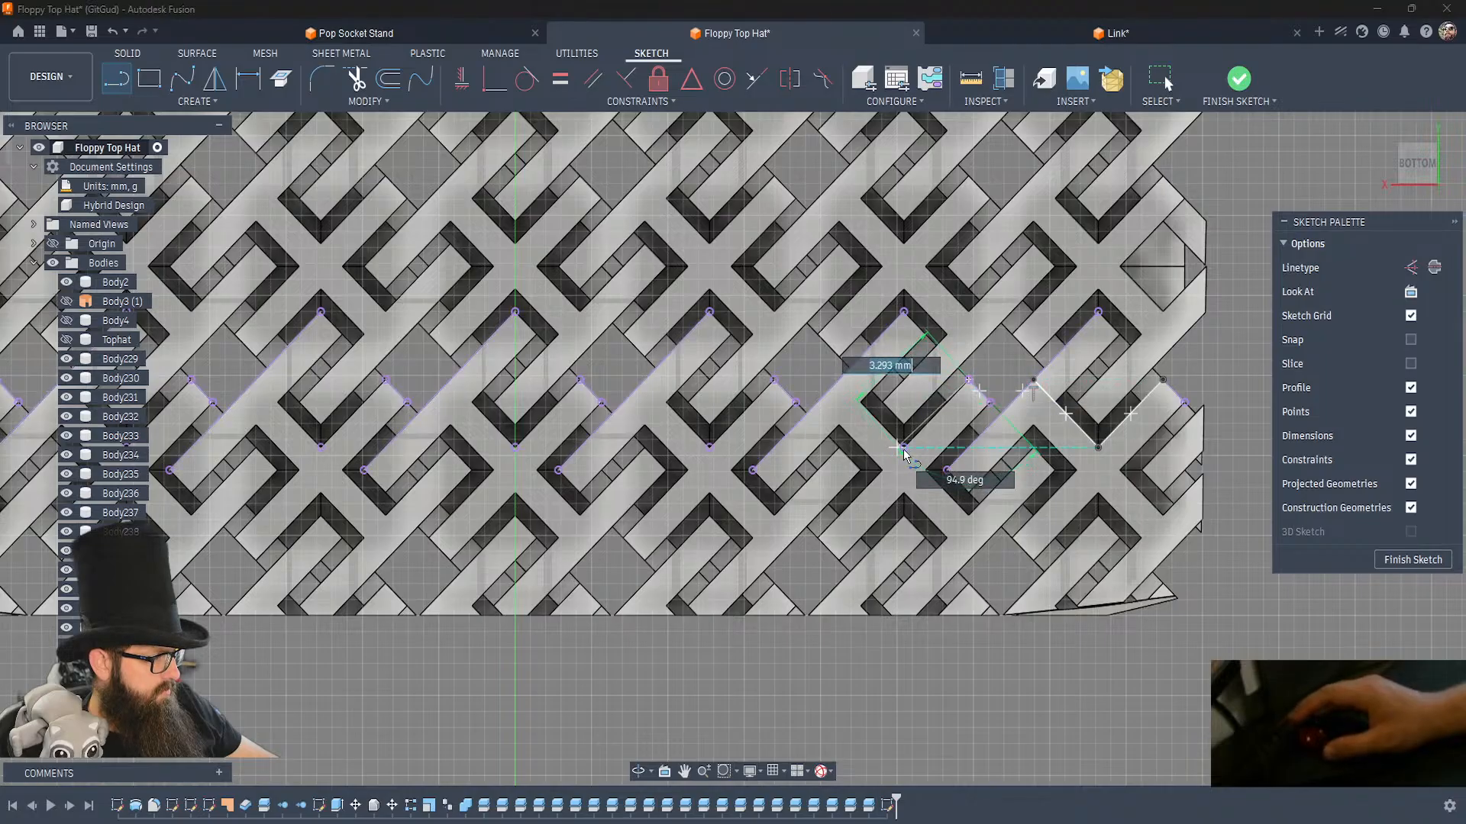
double_click(839, 380)
Add V-shaped lines through the lower corner points of the next three links, including the one on the green axis.
left_click(709, 447)
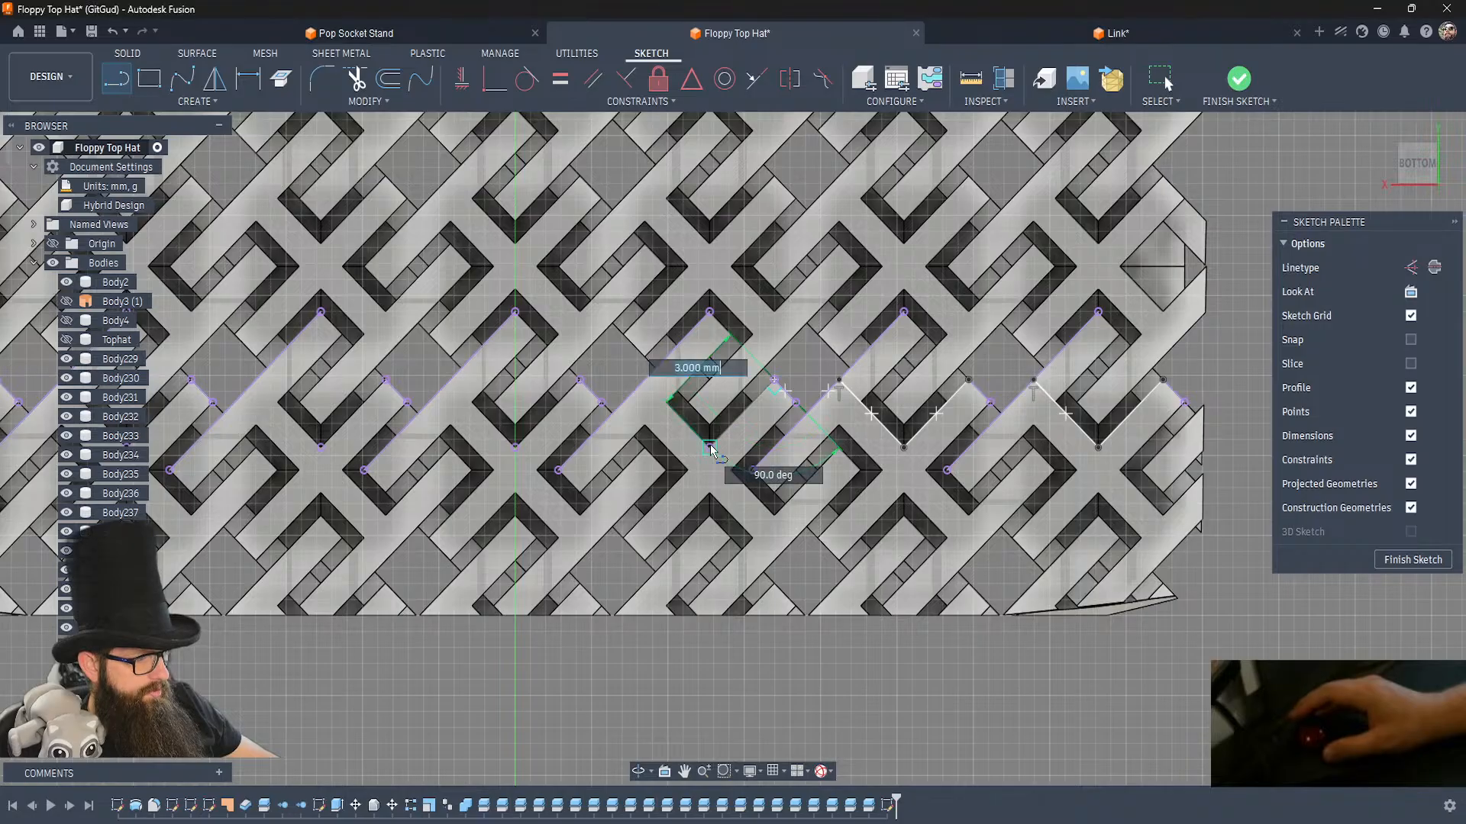
double_click(648, 380)
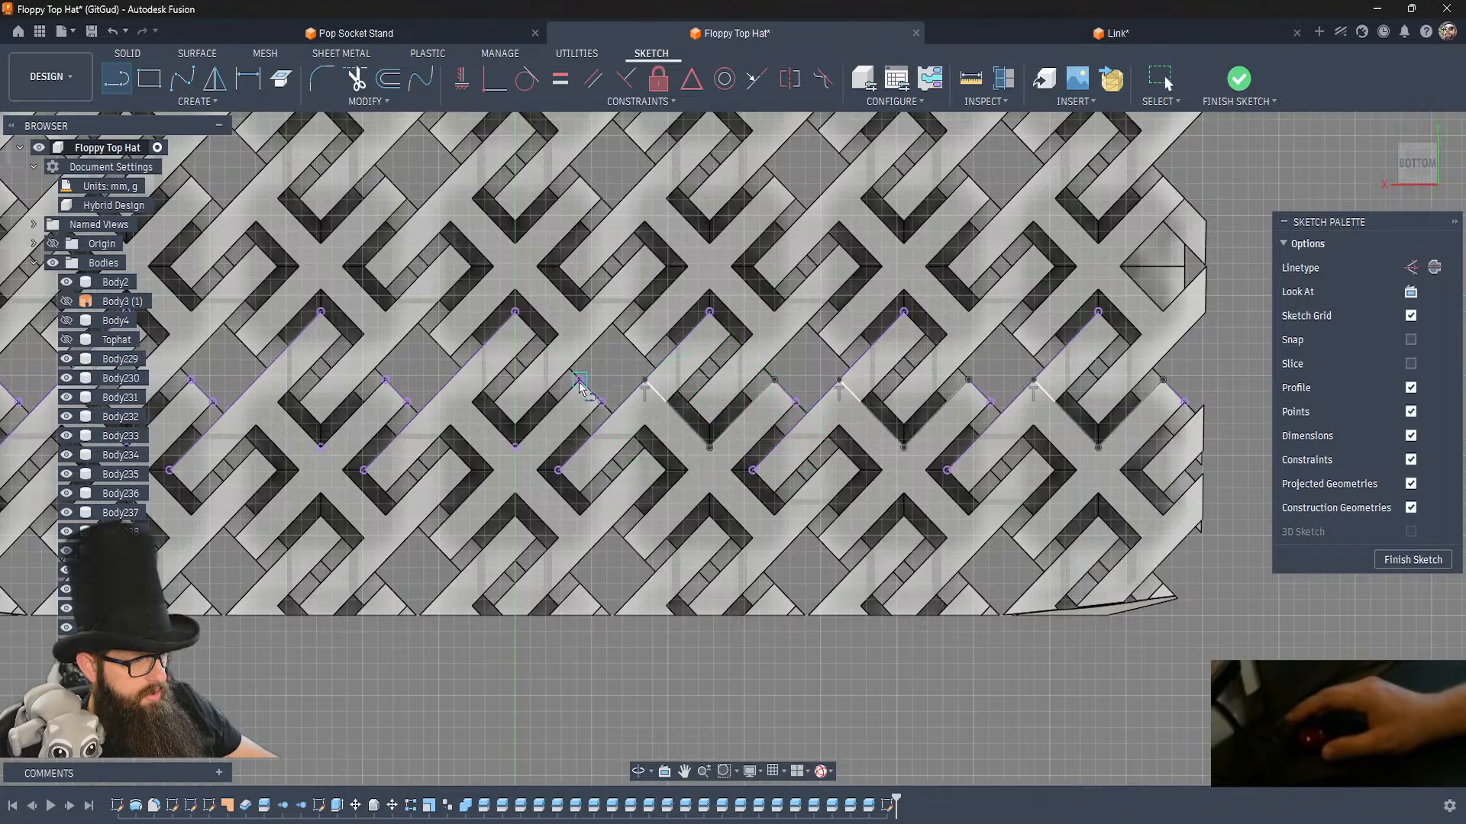
left_click(516, 448)
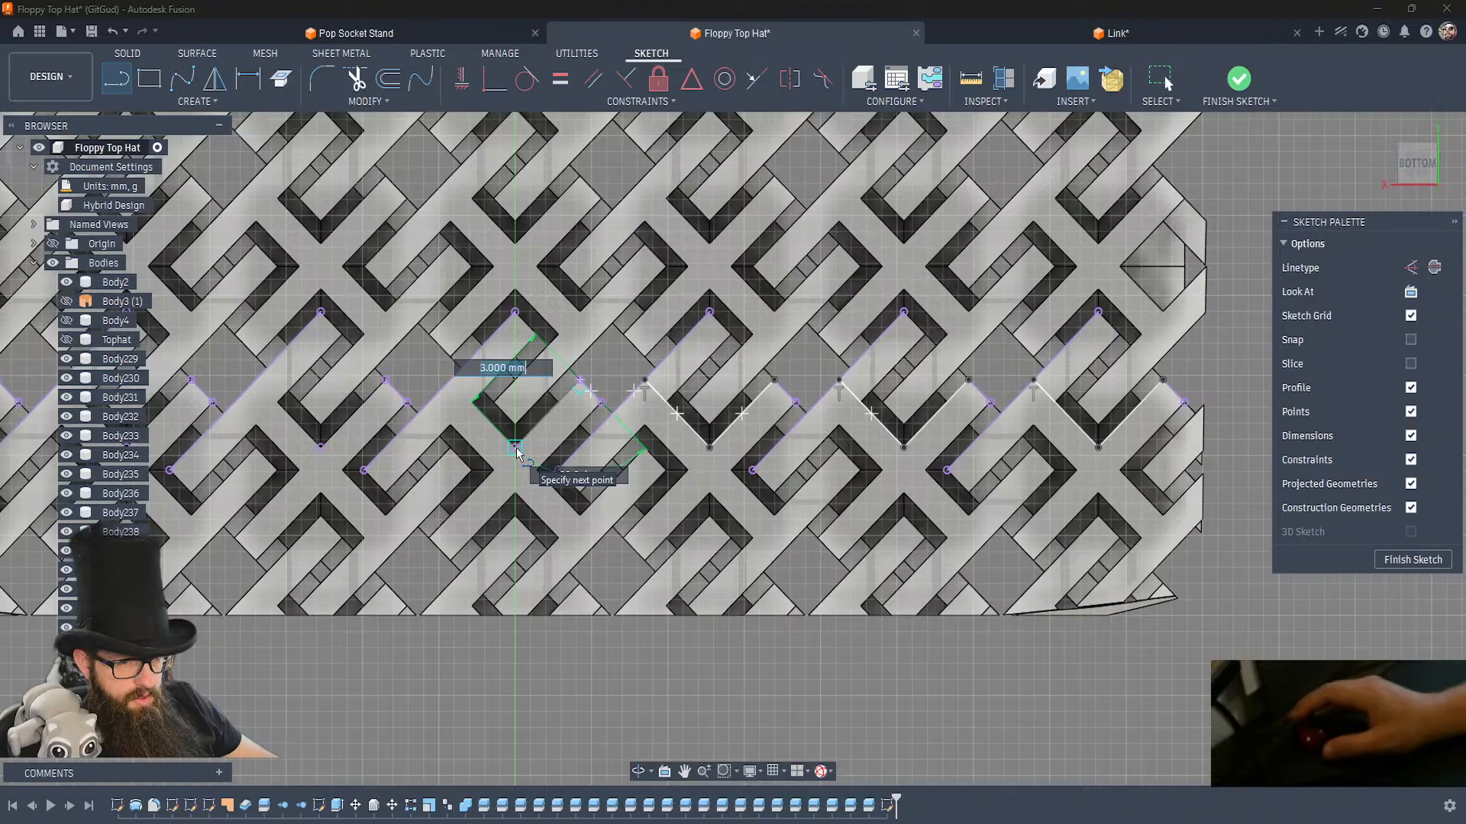
double_click(452, 386)
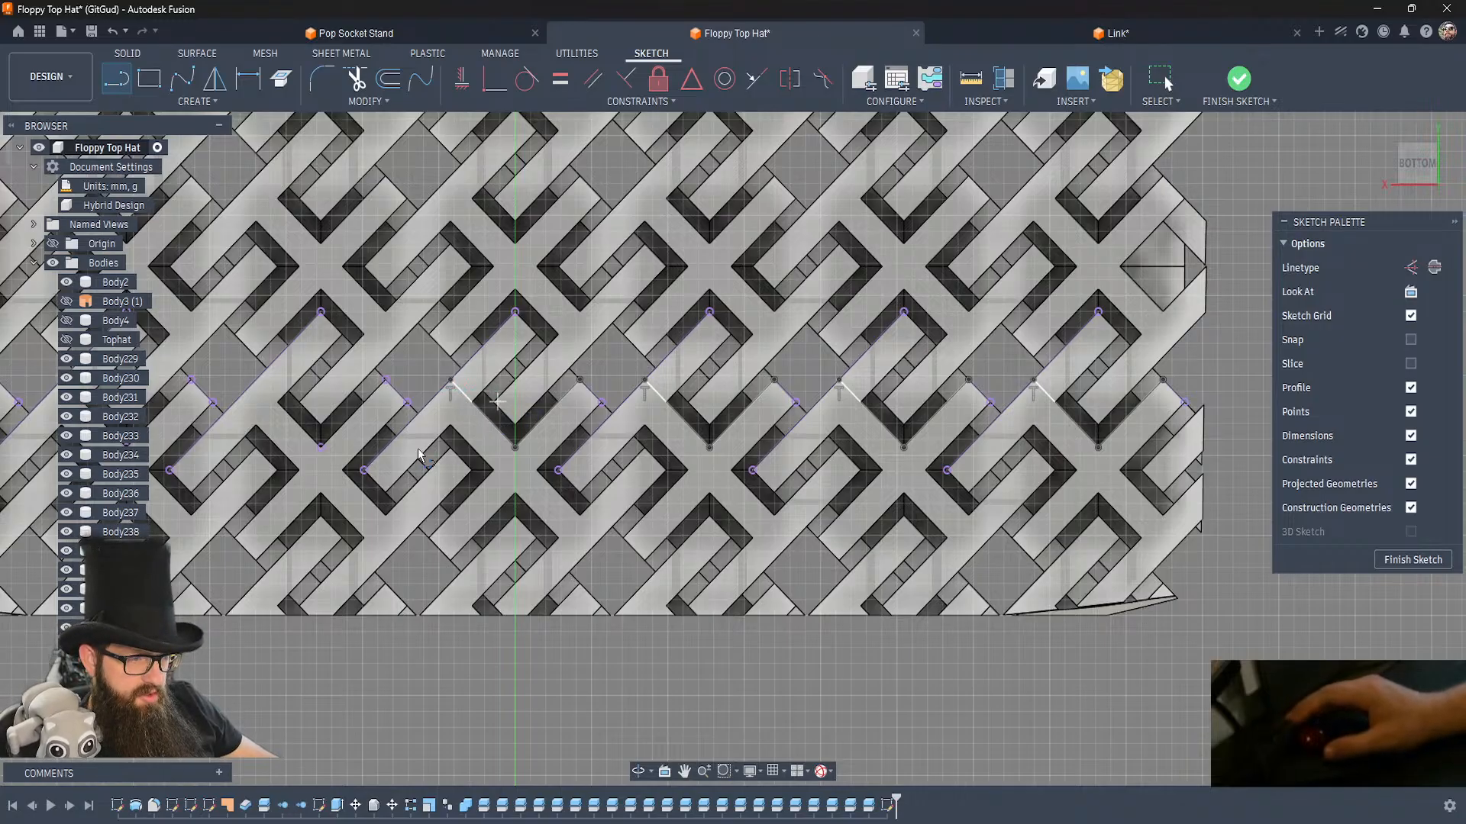
left_click(321, 445)
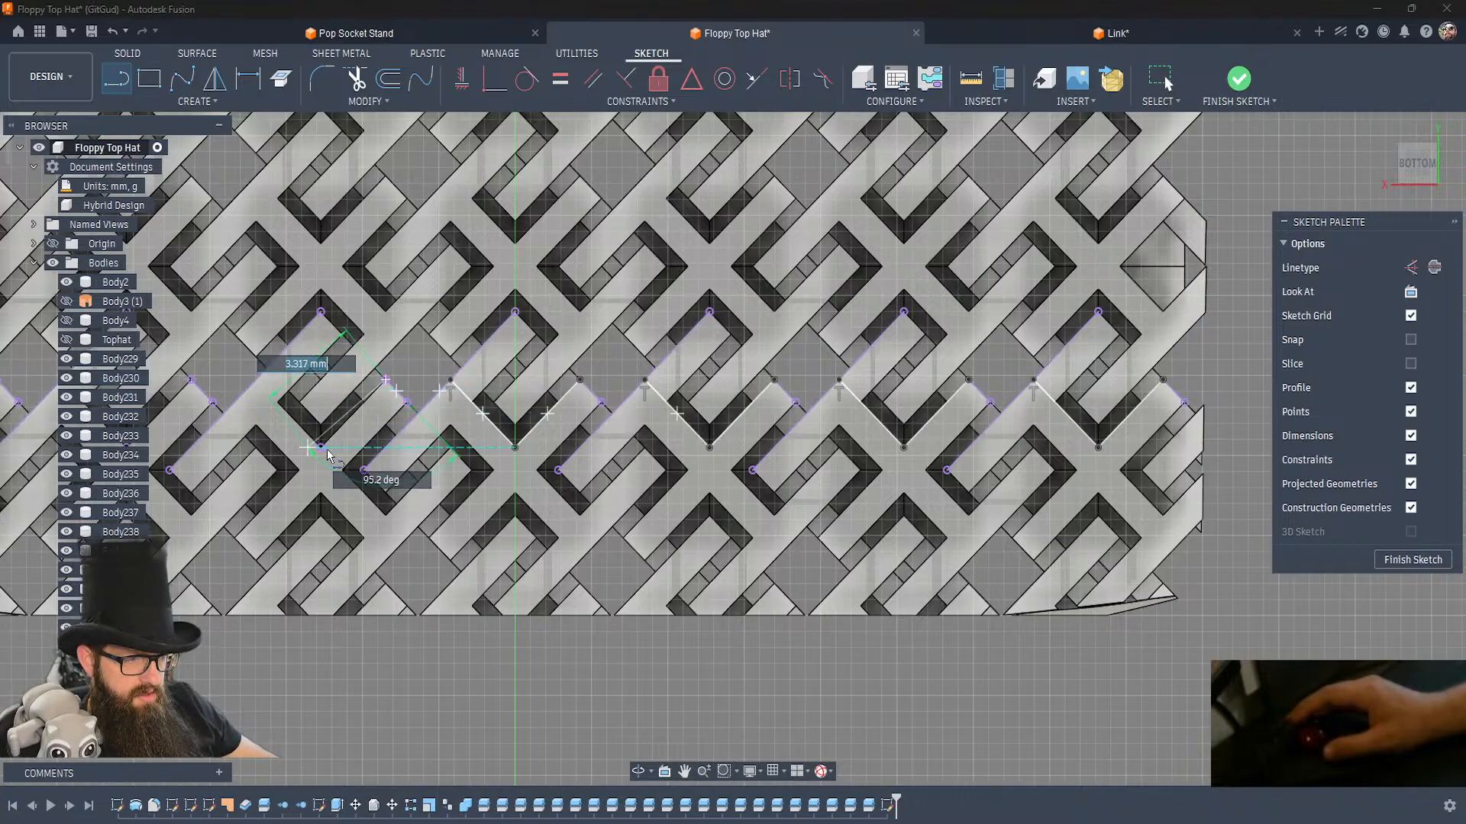
double_click(258, 377)
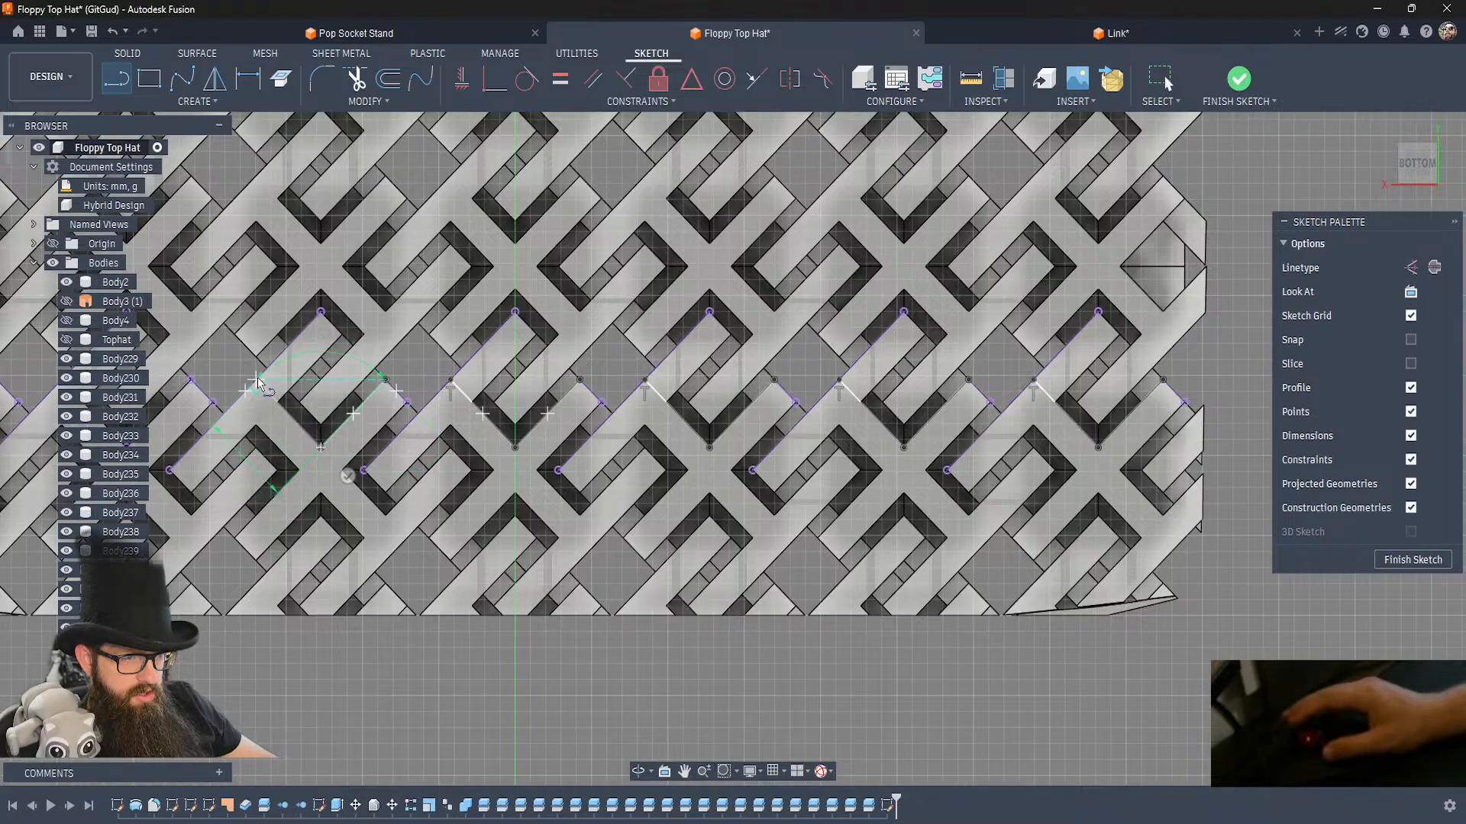
Bridge the gaps between the lower row's V-shaped lines with horizontal lines, extending across the fifth gap to its projected corner.
left_click(1035, 379)
left_click(968, 379)
left_click(838, 379)
double_click(774, 379)
left_click(645, 379)
left_click(580, 379)
left_click(451, 379)
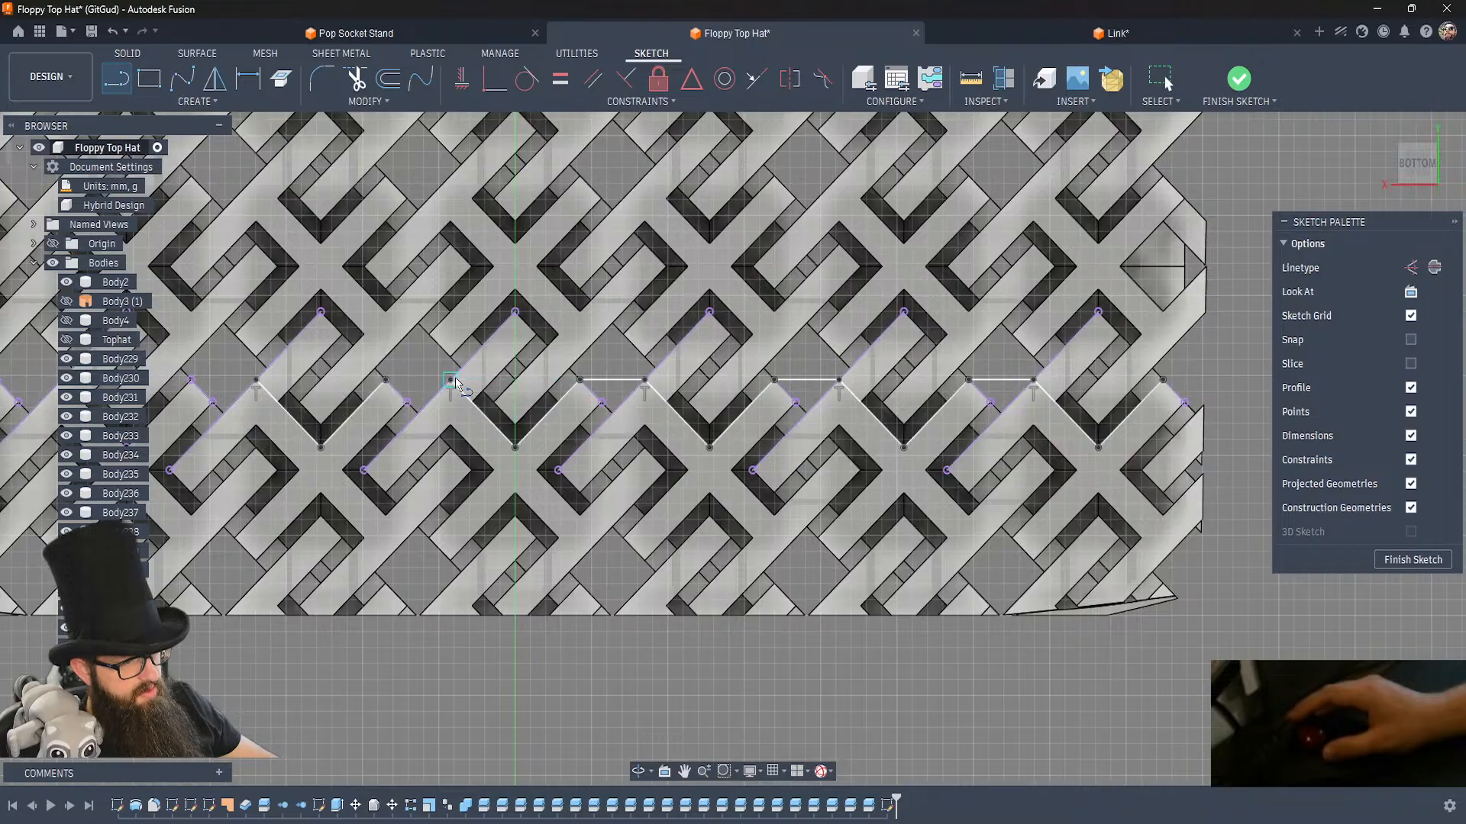
double_click(386, 380)
middle_click_drag(277, 377, 806, 420)
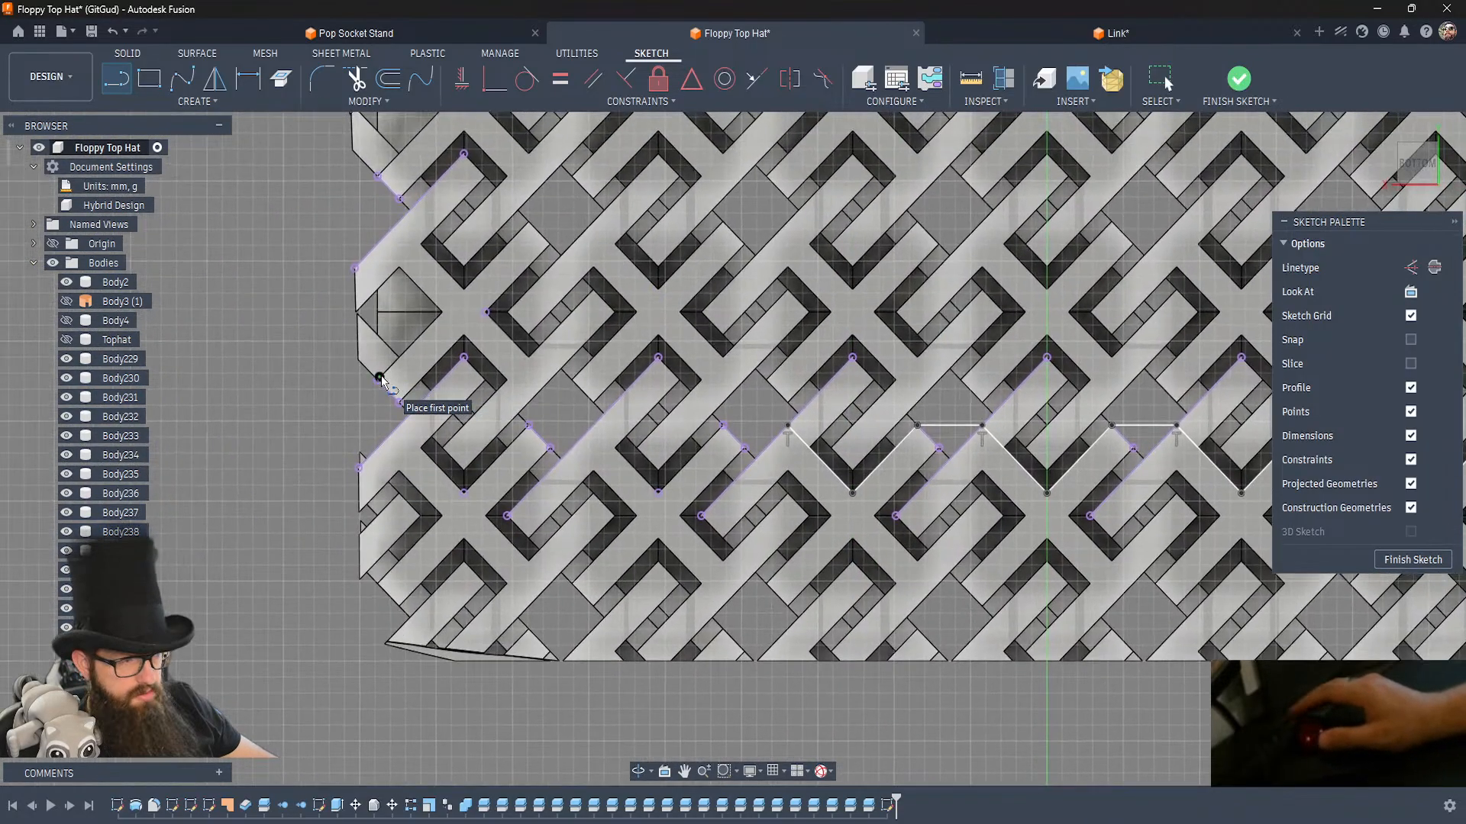
double_click(723, 426)
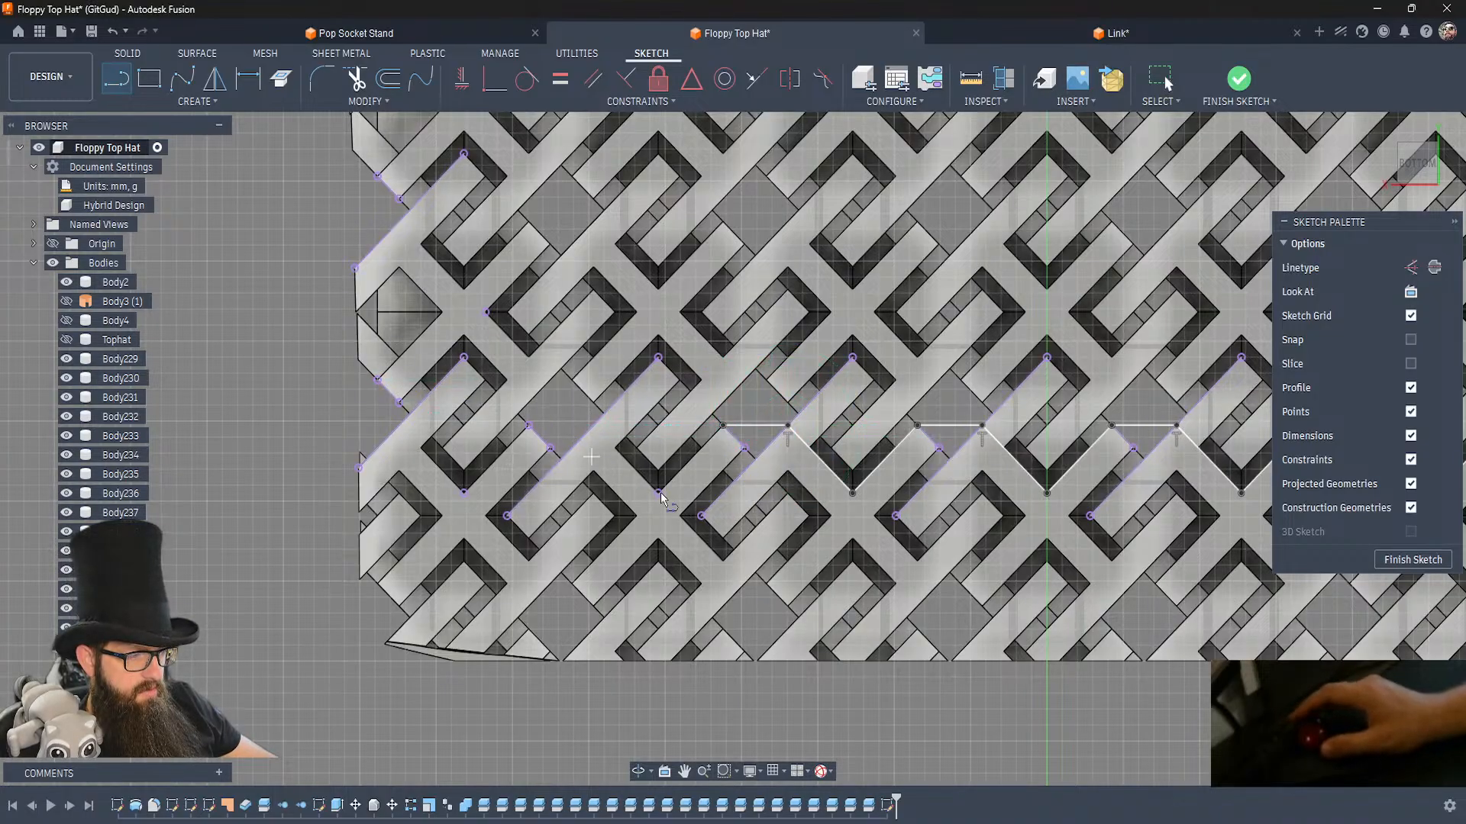
Continue the lower zigzag line around the last two links through their lower corner points, bridging the gap between them.
left_click(723, 425)
left_click(658, 493)
left_click(596, 432)
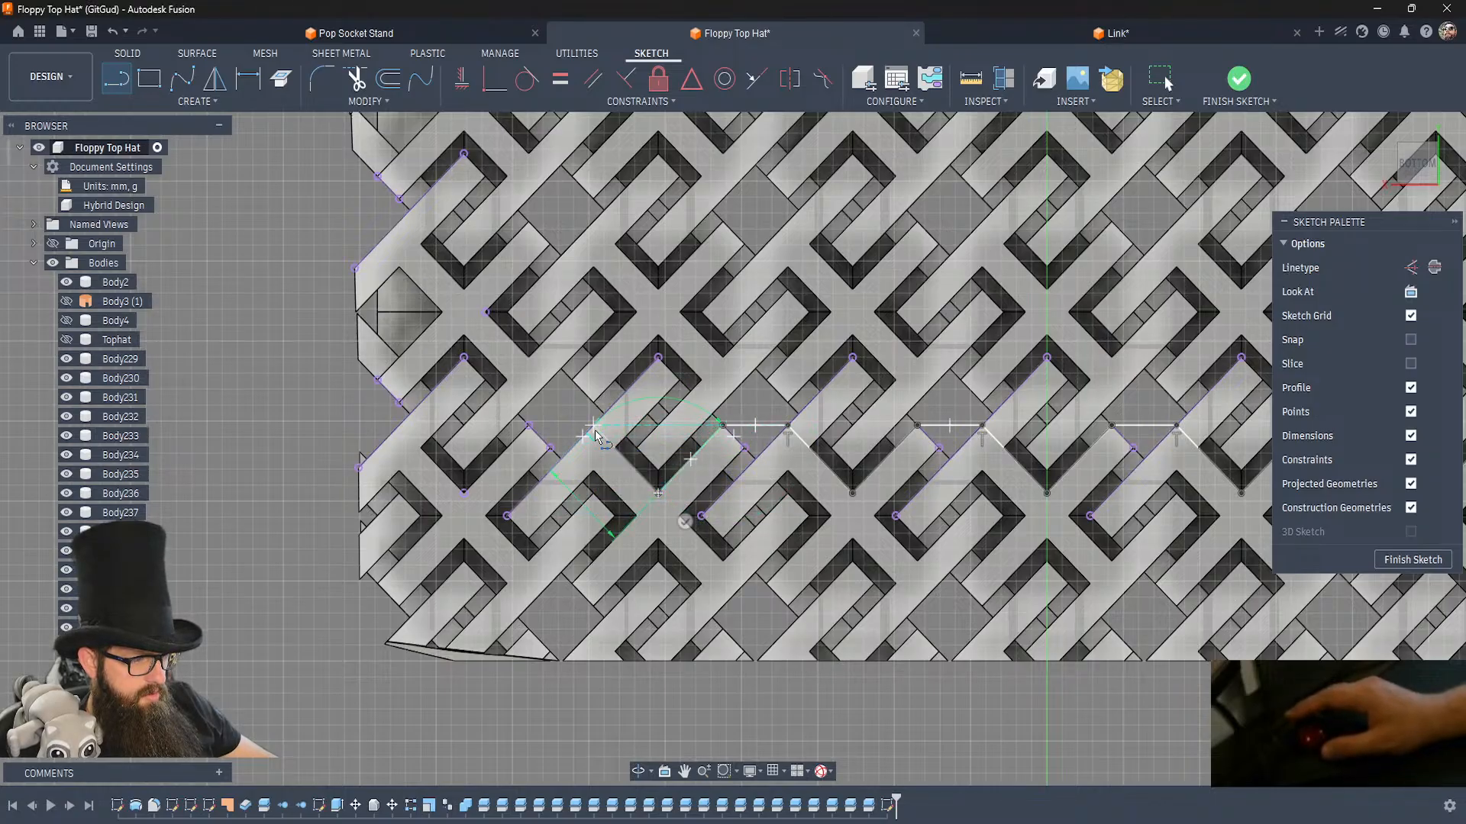
left_click(527, 427)
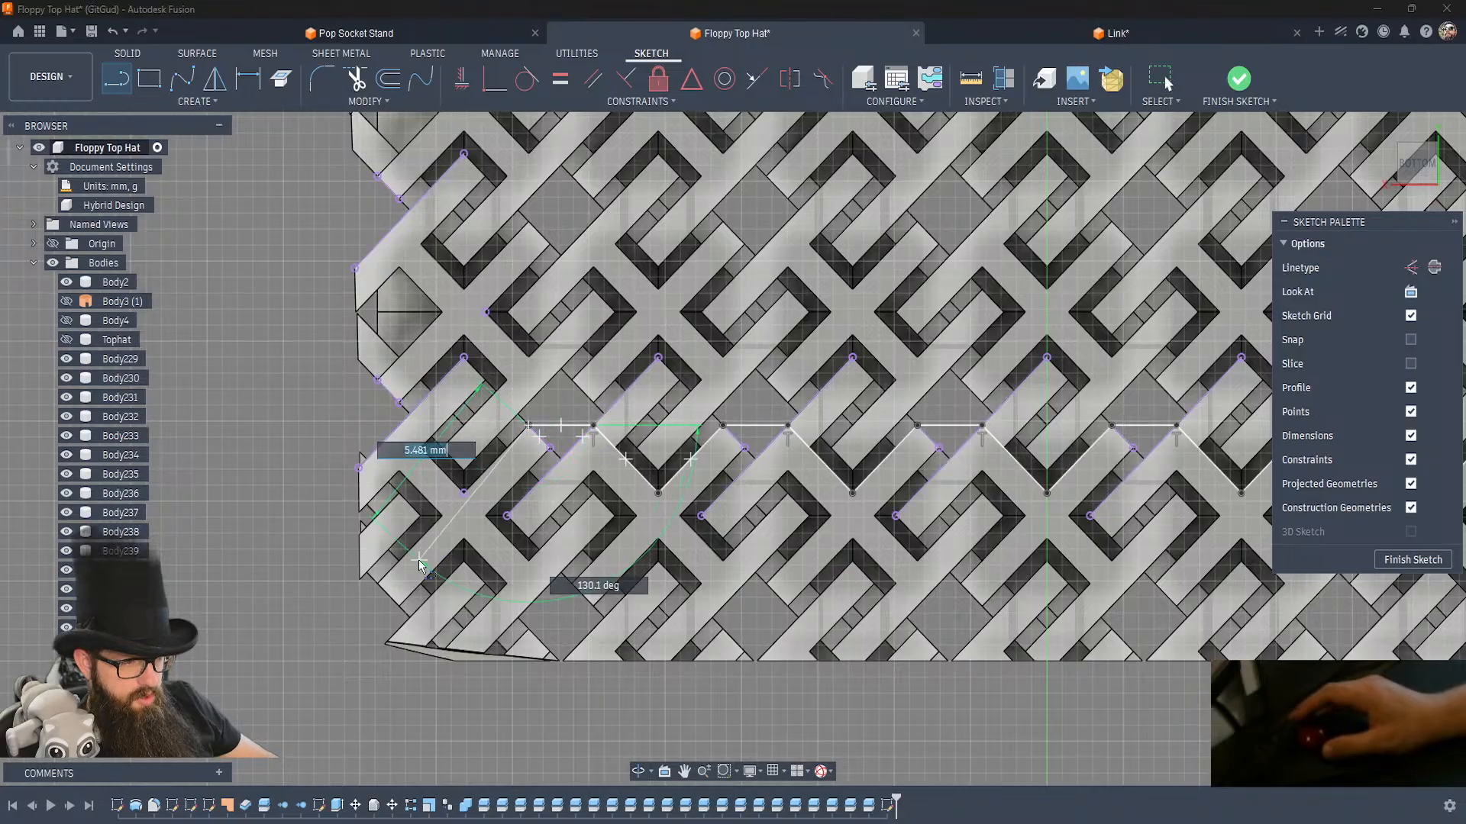
left_click(463, 493)
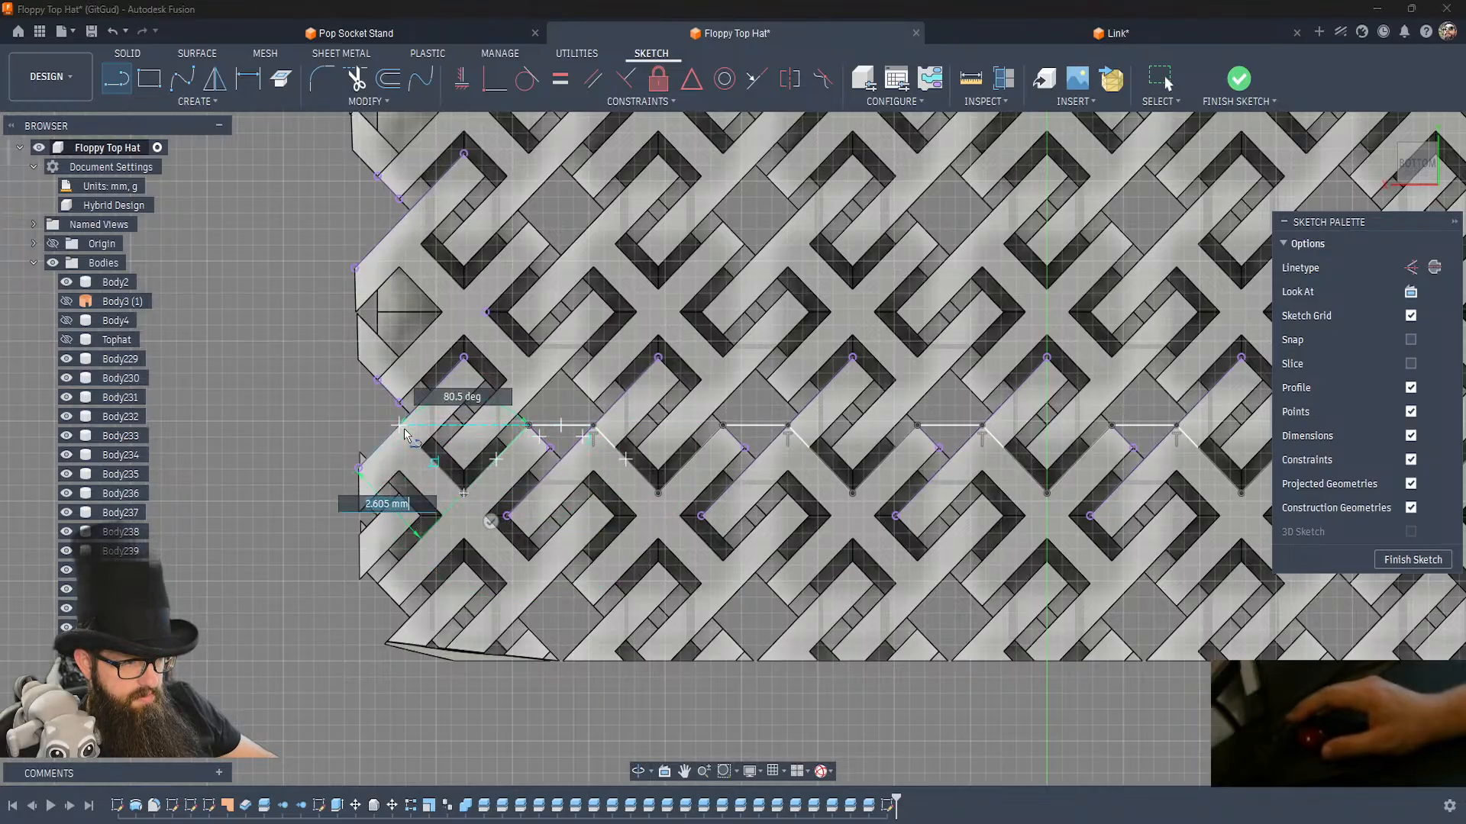
left_click(400, 429)
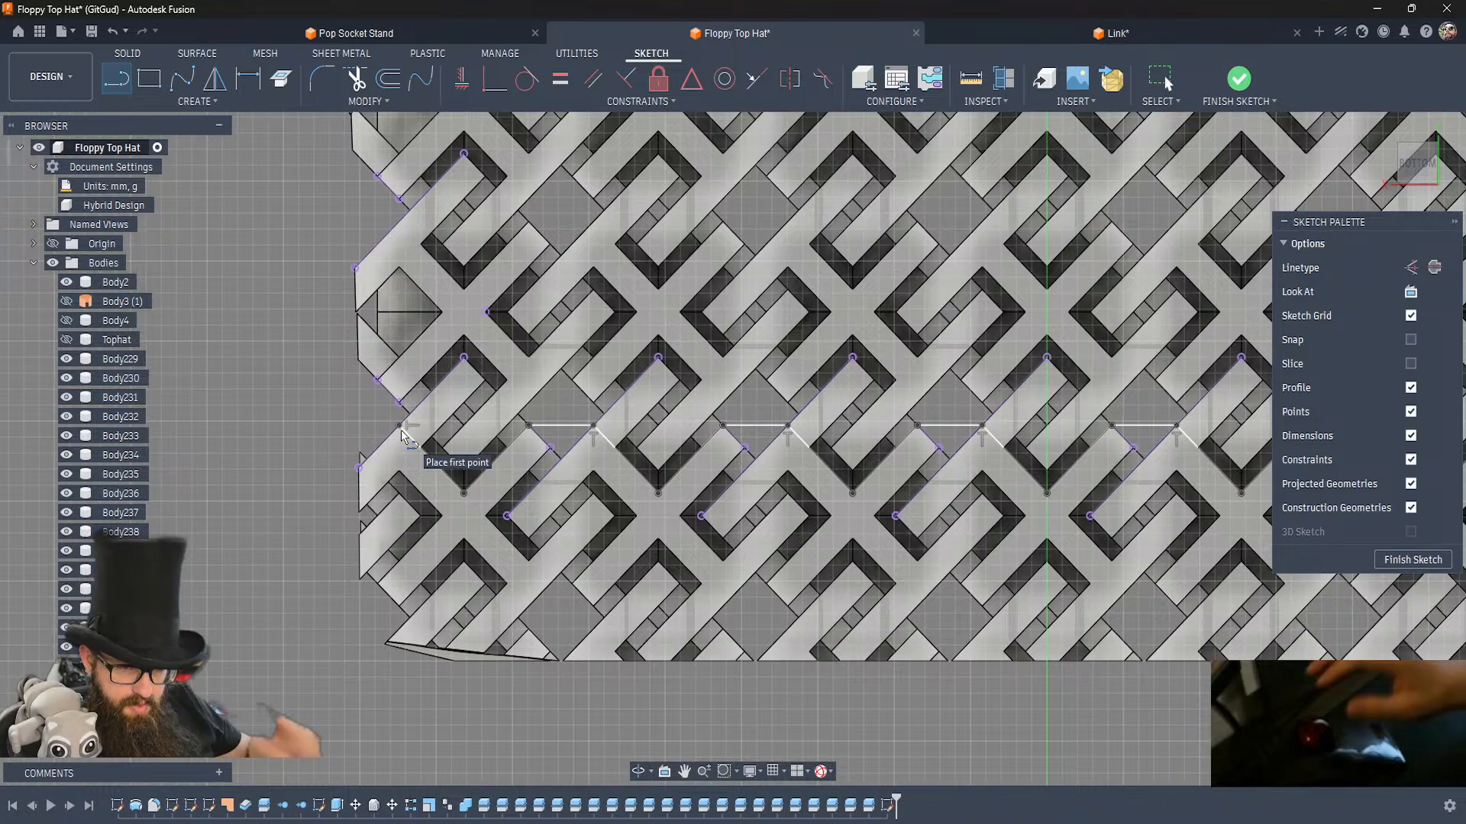
Draw a rectangular line outline around the crown's lower end, joining both ends of the lower zigzag line.
scroll(317, 462, "down", 2)
scroll(318, 456, "down", 4)
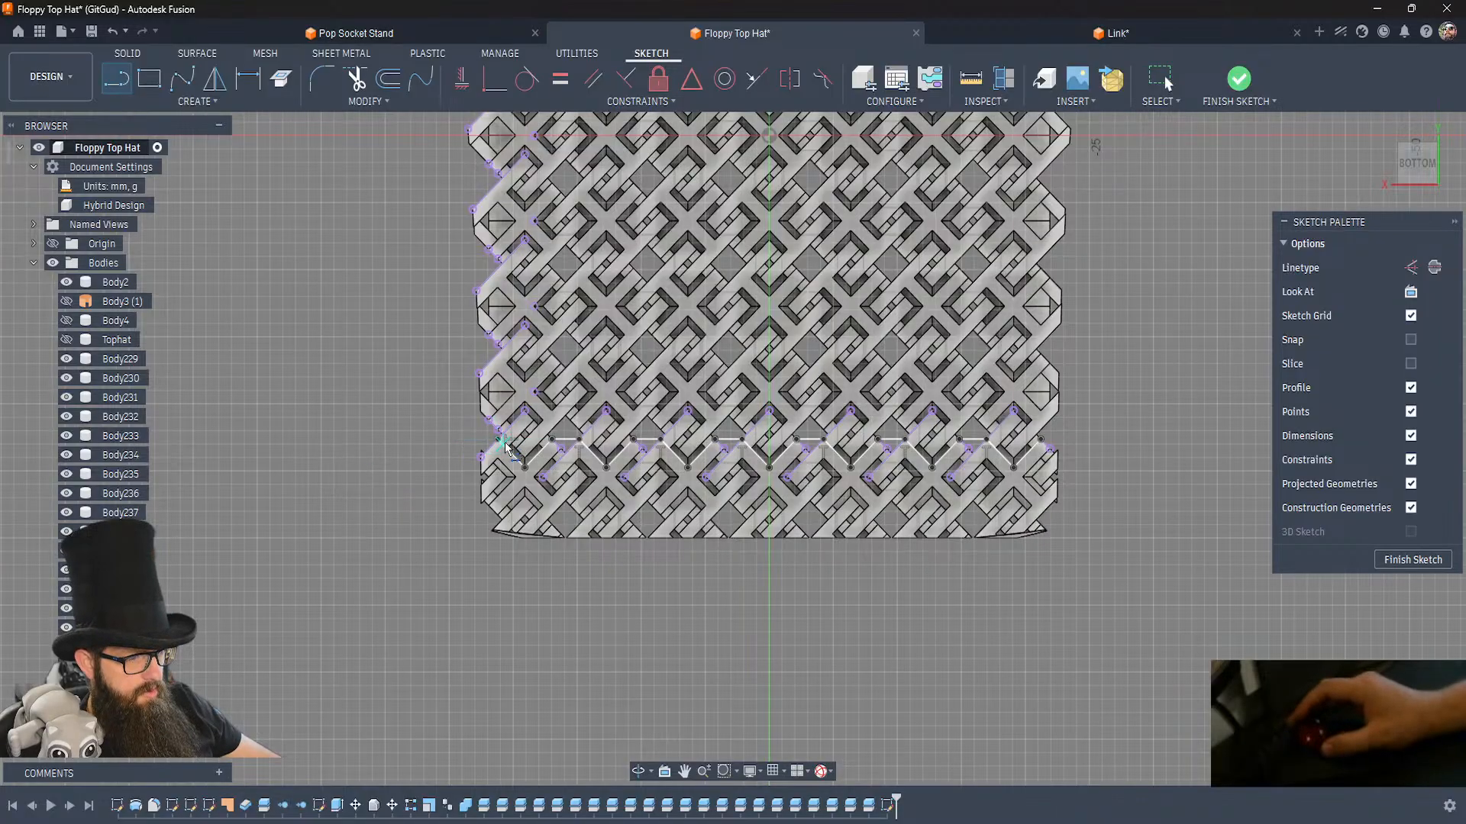
left_click(500, 443)
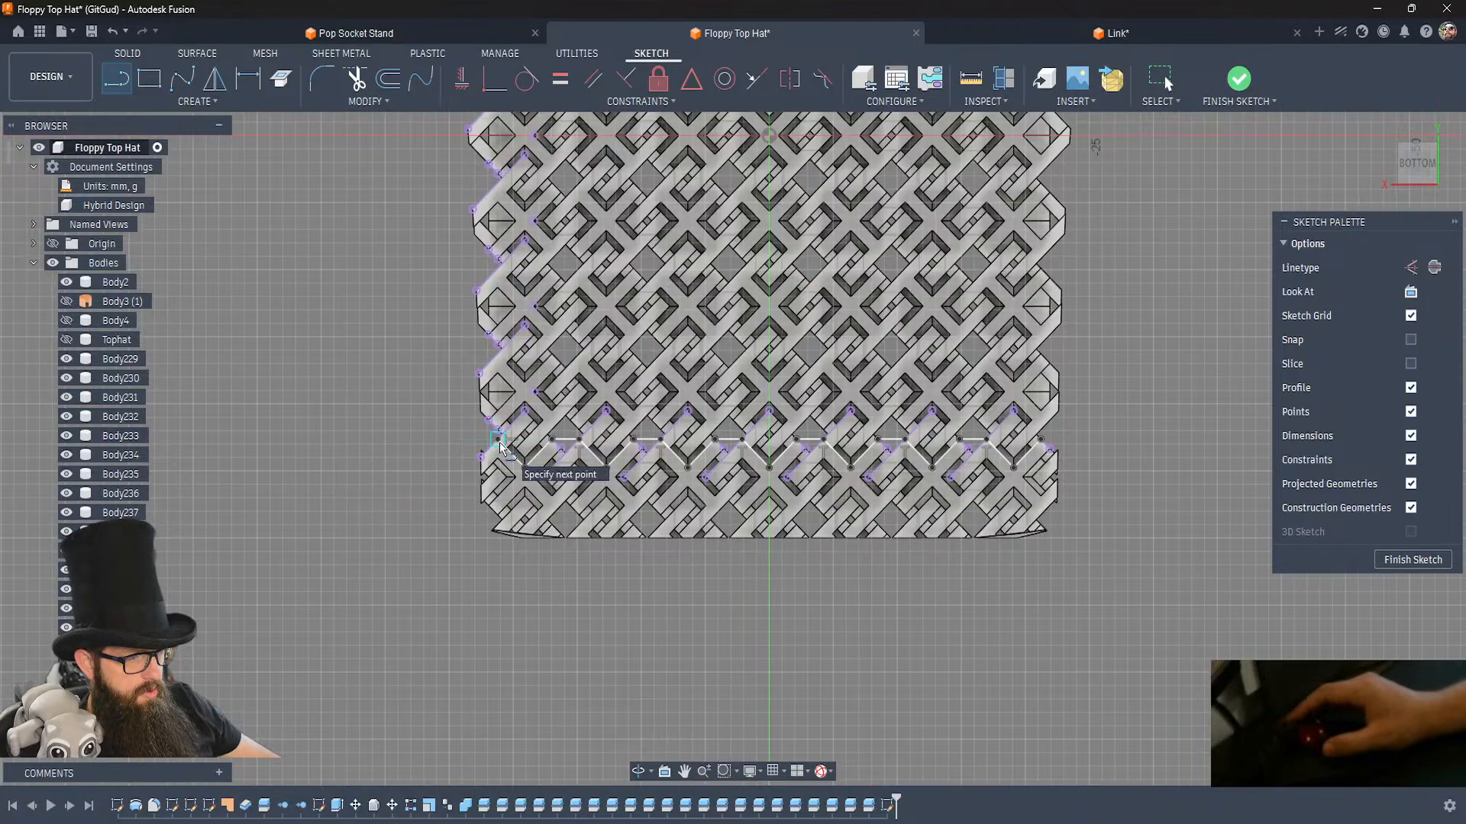
left_click(455, 441)
left_click(455, 574)
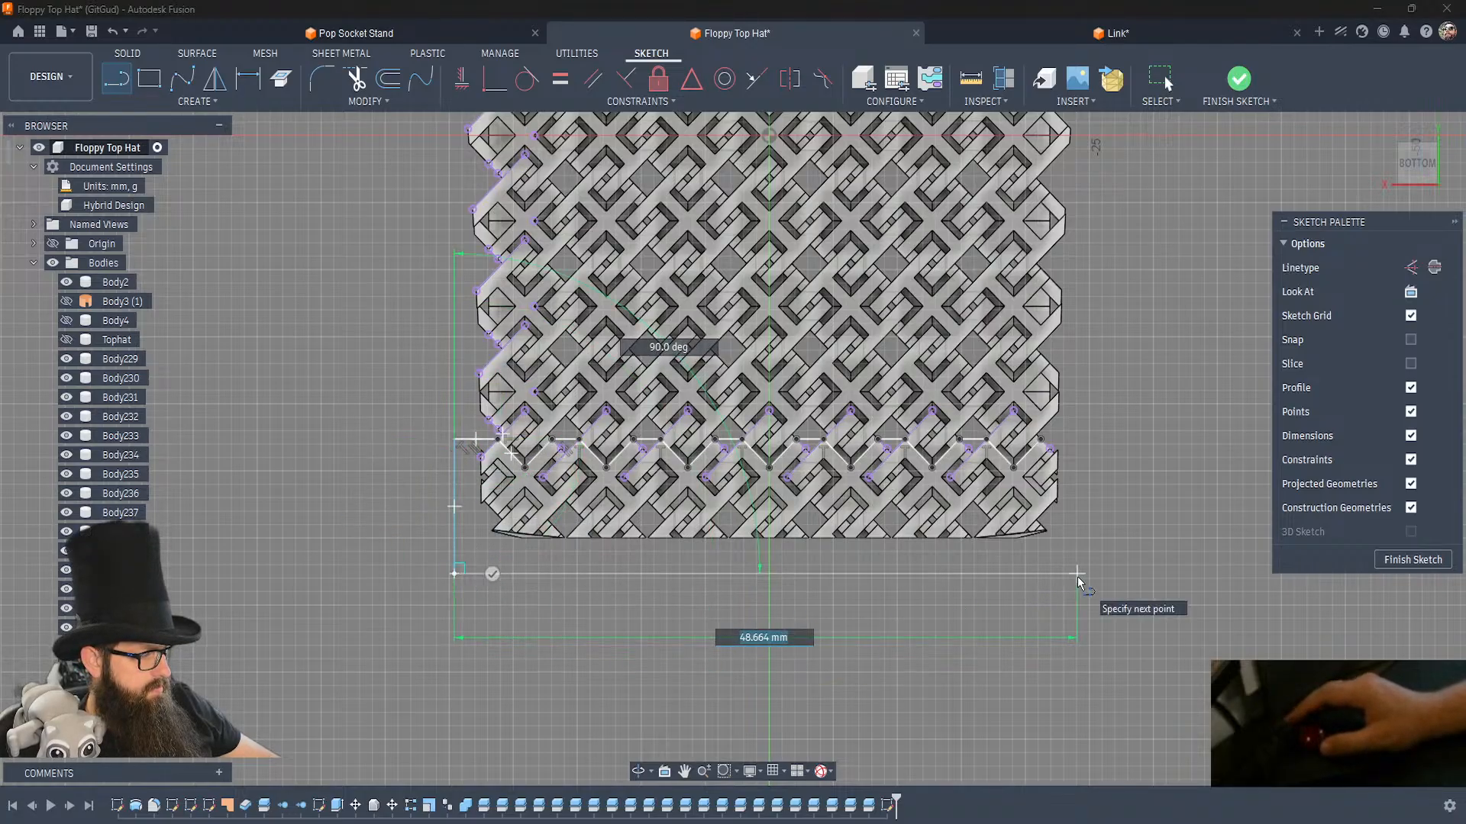
left_click(1130, 574)
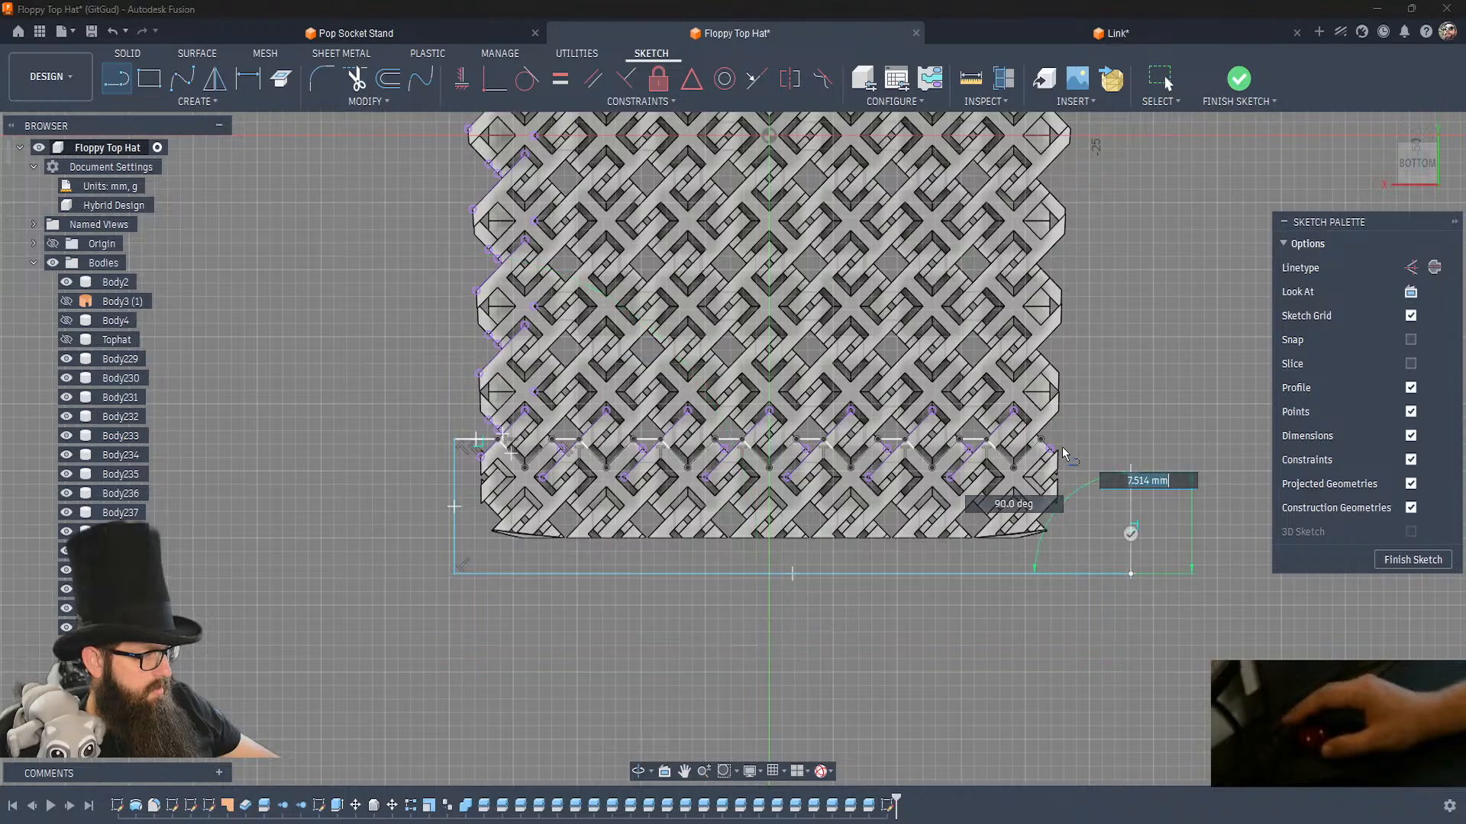
left_click(1131, 439)
left_click(1041, 440)
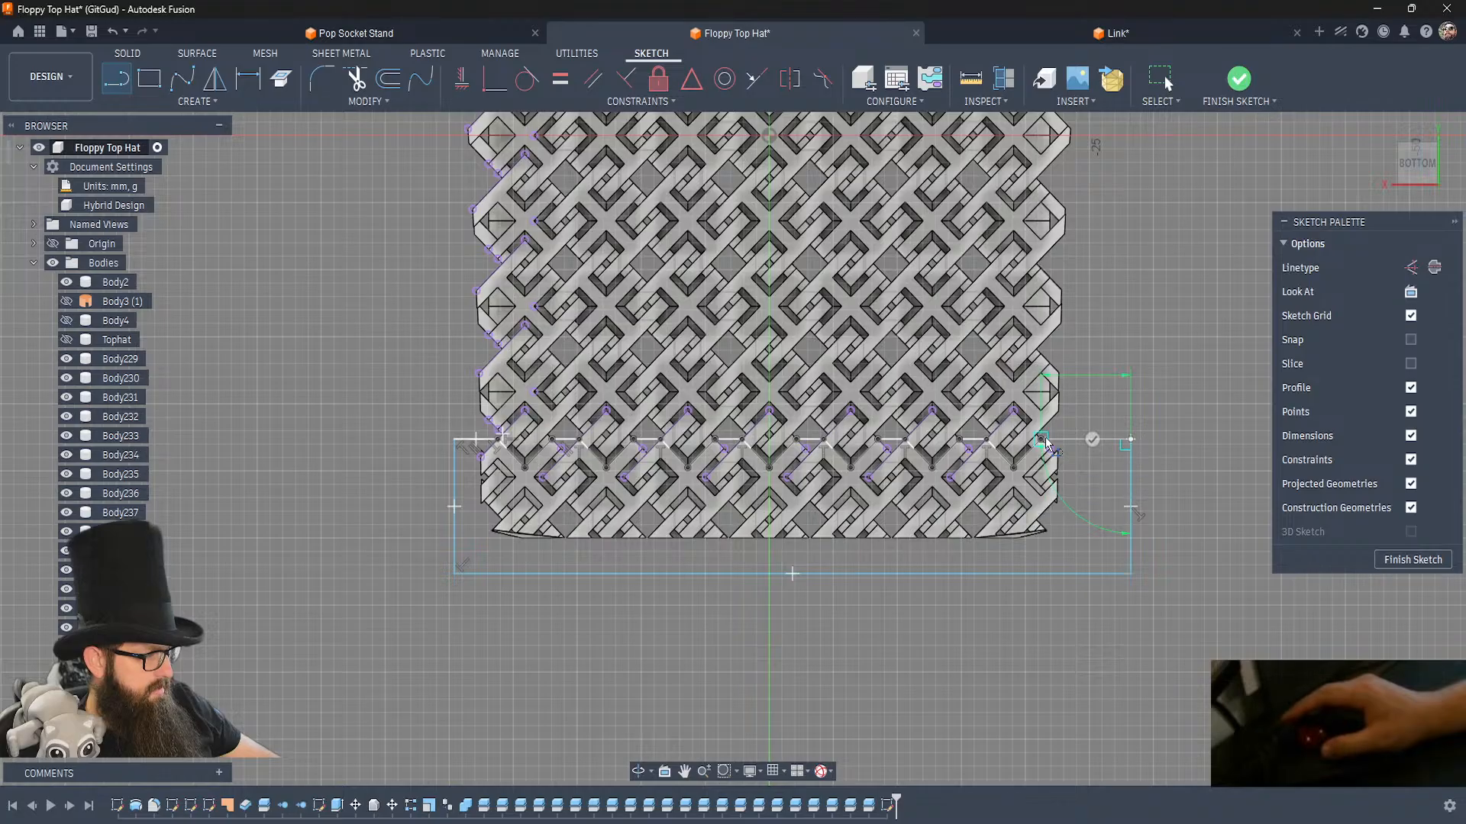
Outline the first side link below the upper zigzag through its projected inner corner, and join its upper corner to the projected gap edge.
middle_click_drag(884, 357, 904, 523)
scroll(907, 527, "up", 5)
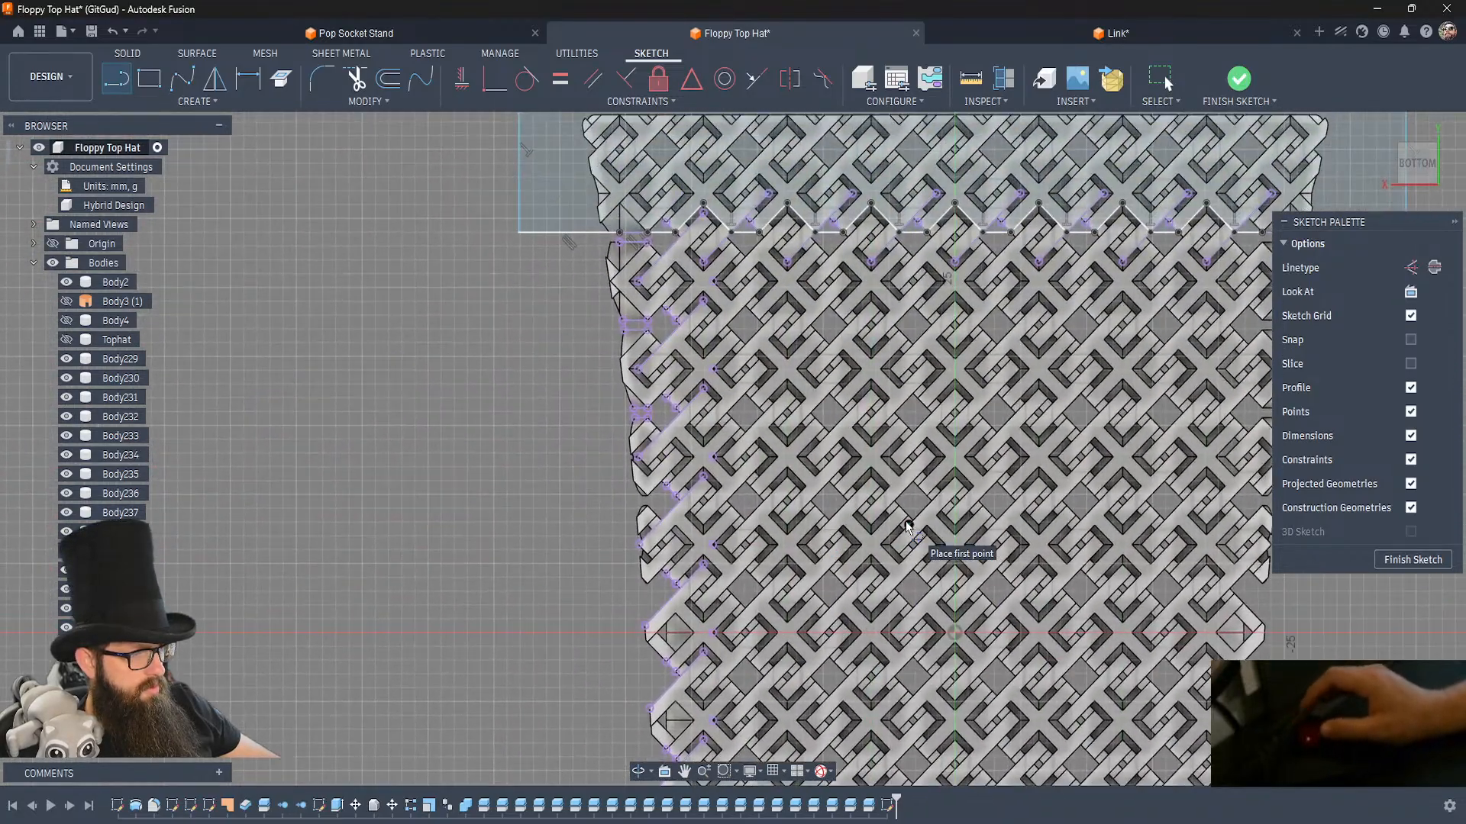
scroll(906, 527, "up", 3)
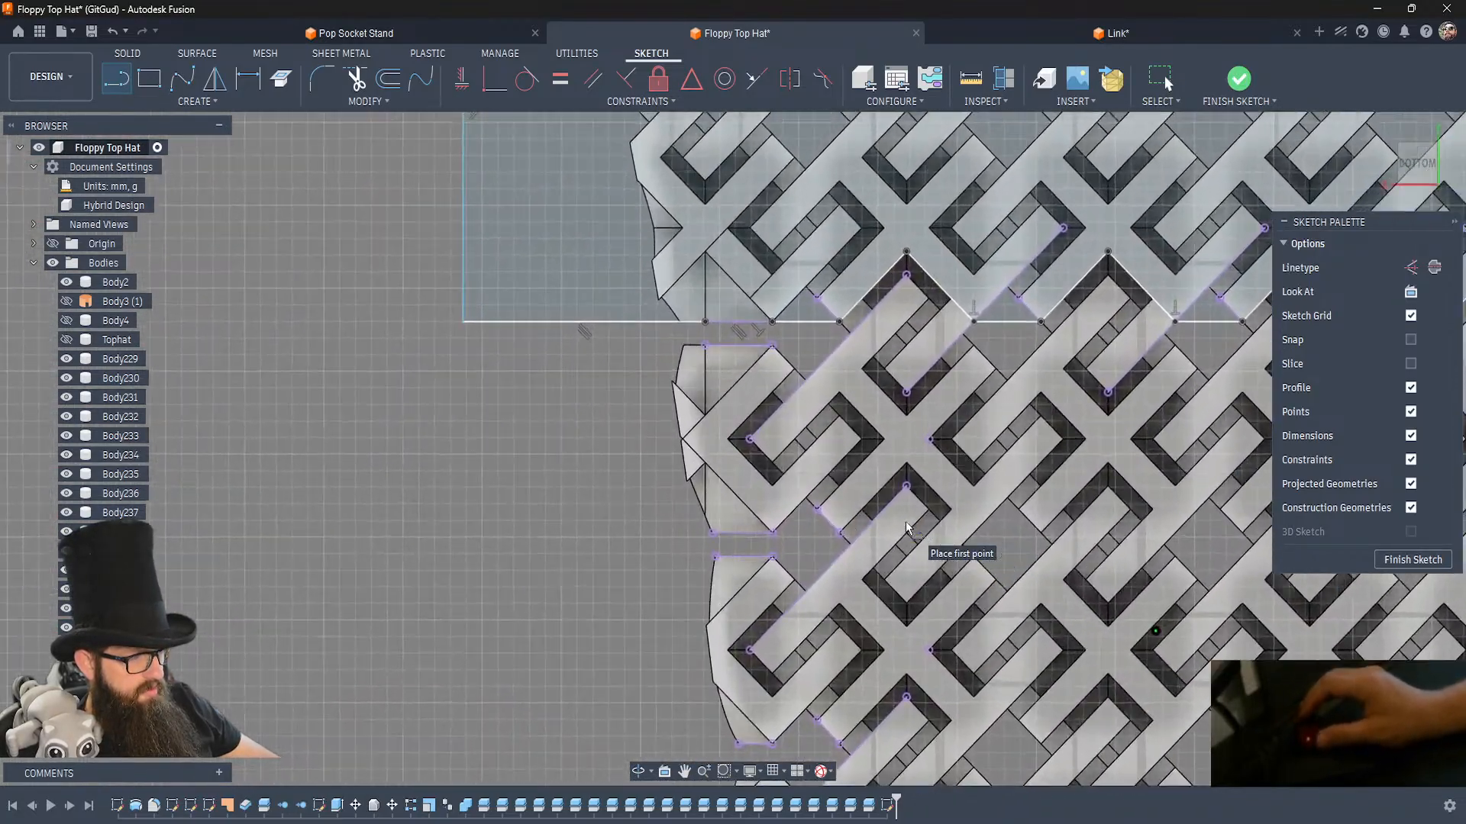
left_click(840, 533)
left_click(931, 440)
left_click(837, 351)
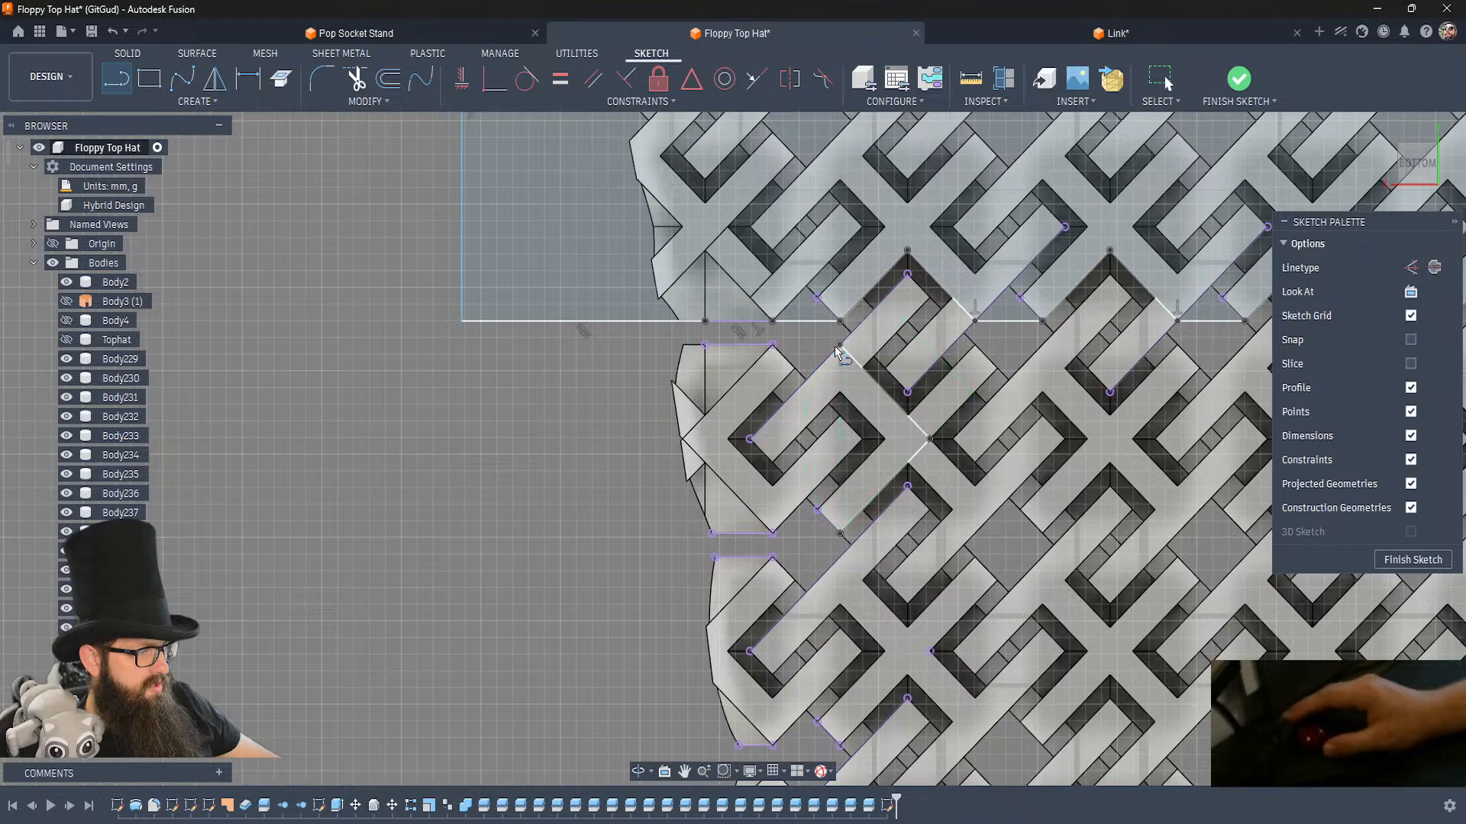
left_click(772, 347)
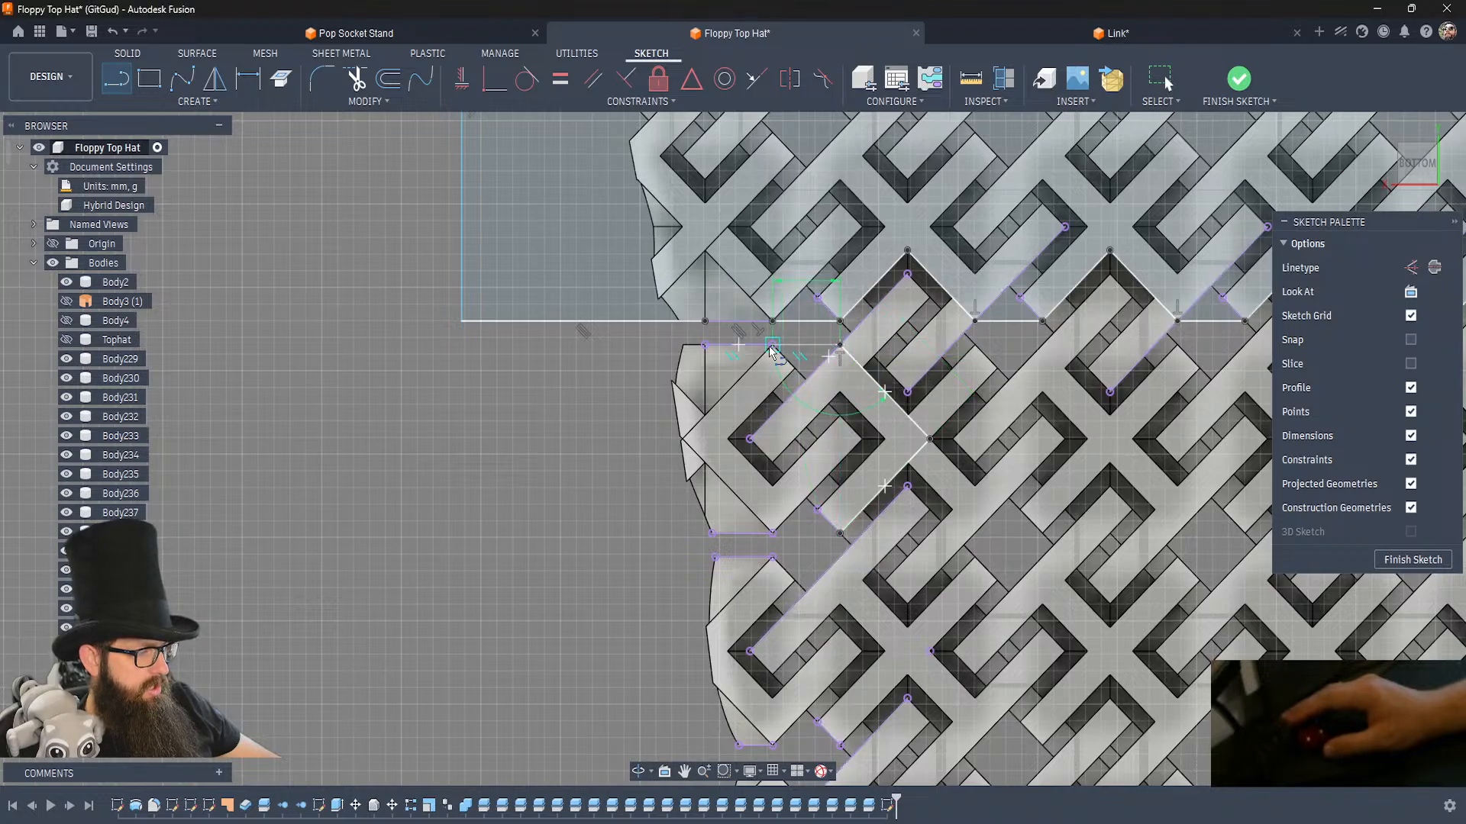
Close the first side link's outline by joining its lower corner to the gap edge and drawing a rectangular extension beyond the crown's outer edge.
left_click(839, 533)
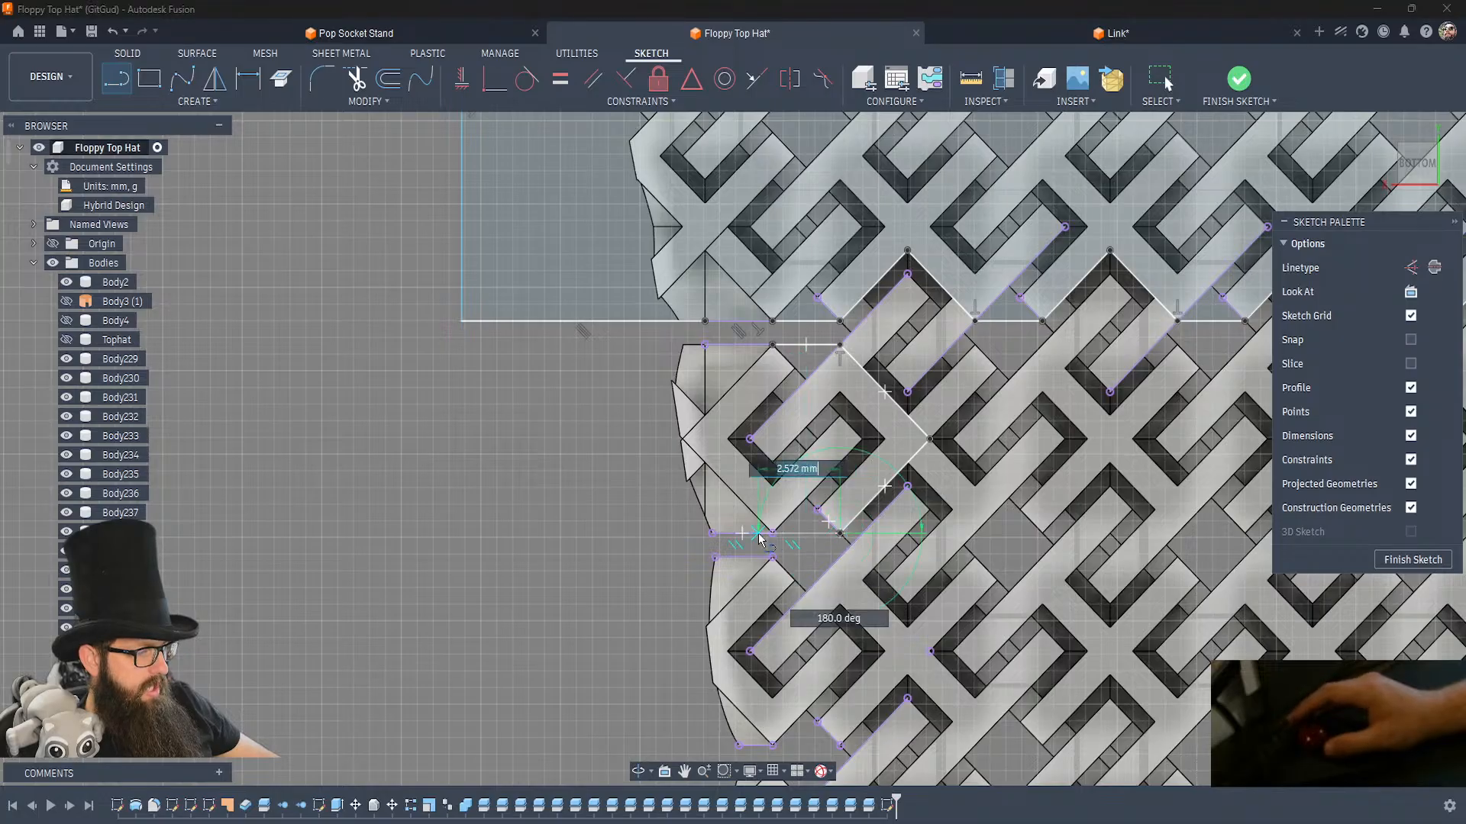
left_click(772, 532)
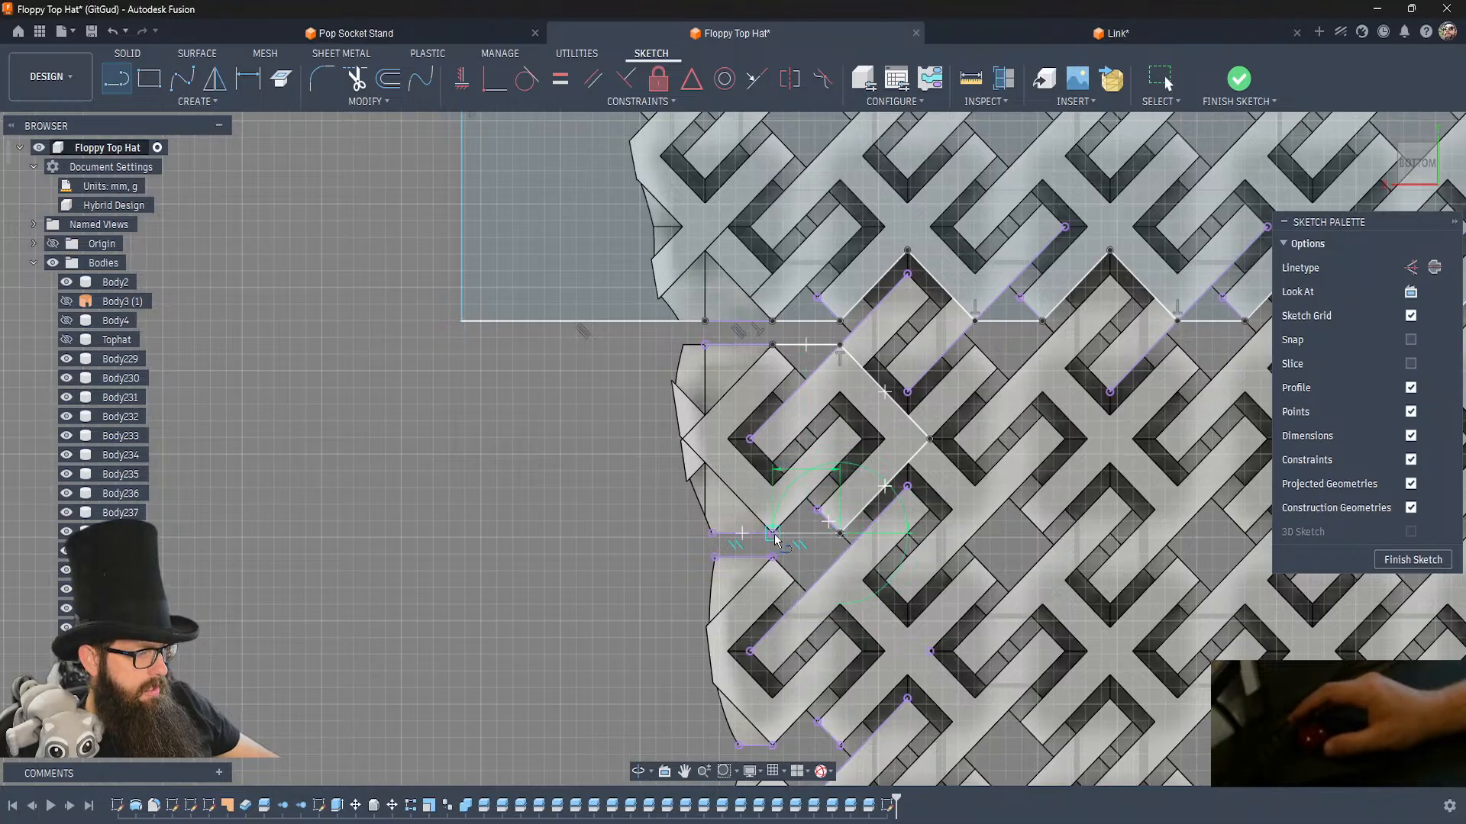
left_click(708, 534)
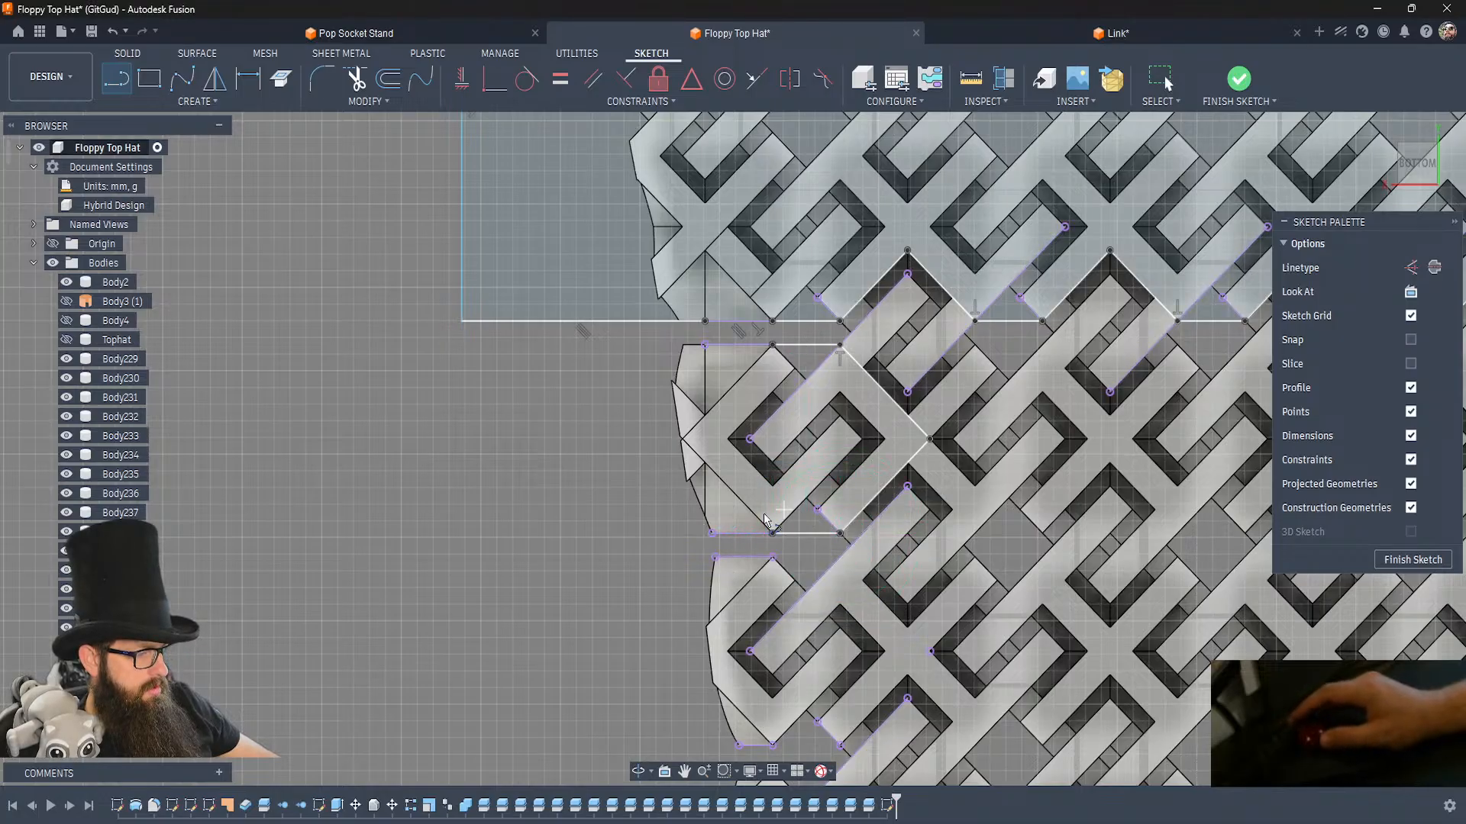
left_click(712, 533)
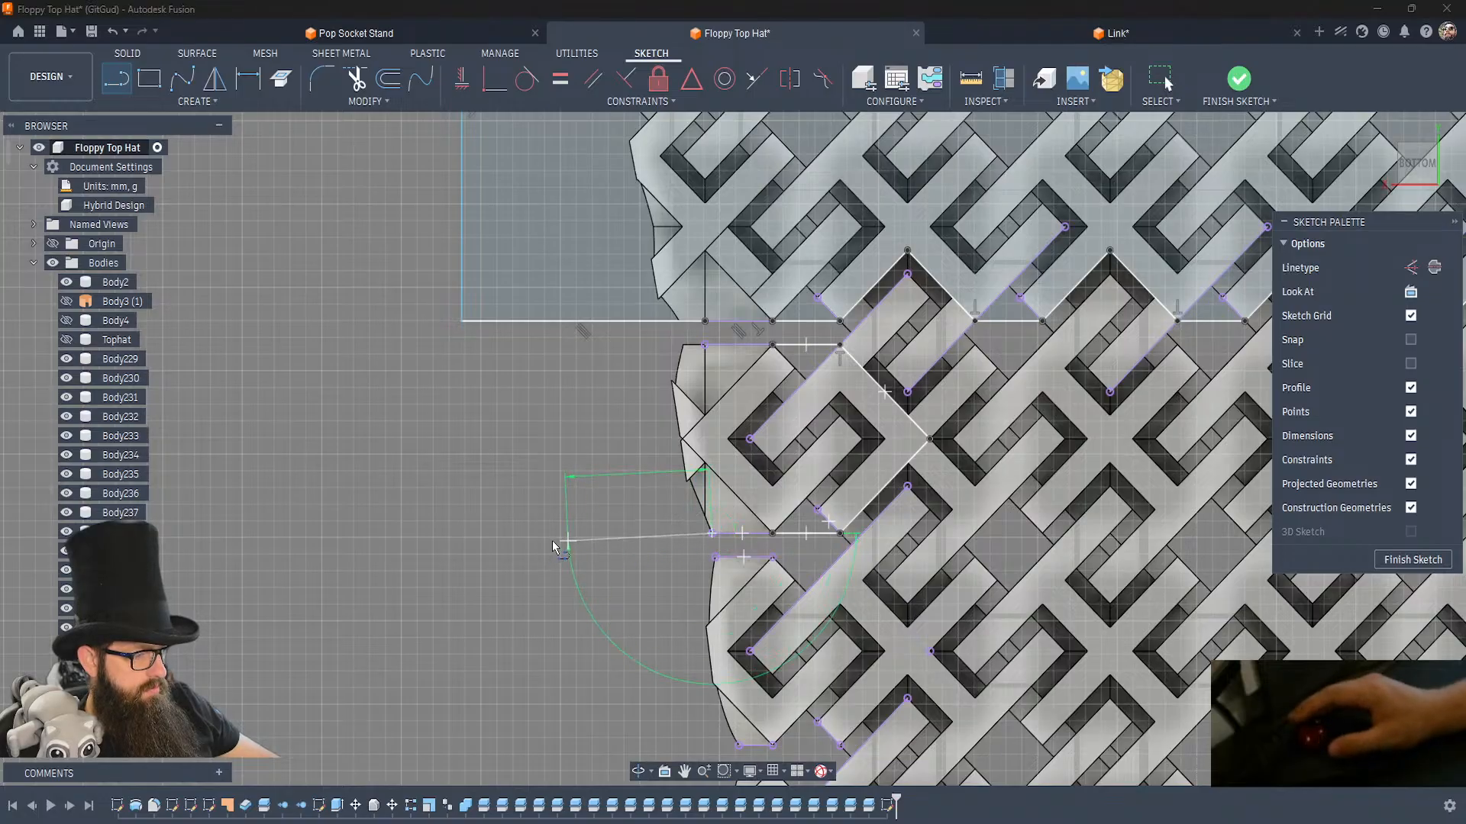
left_click(555, 533)
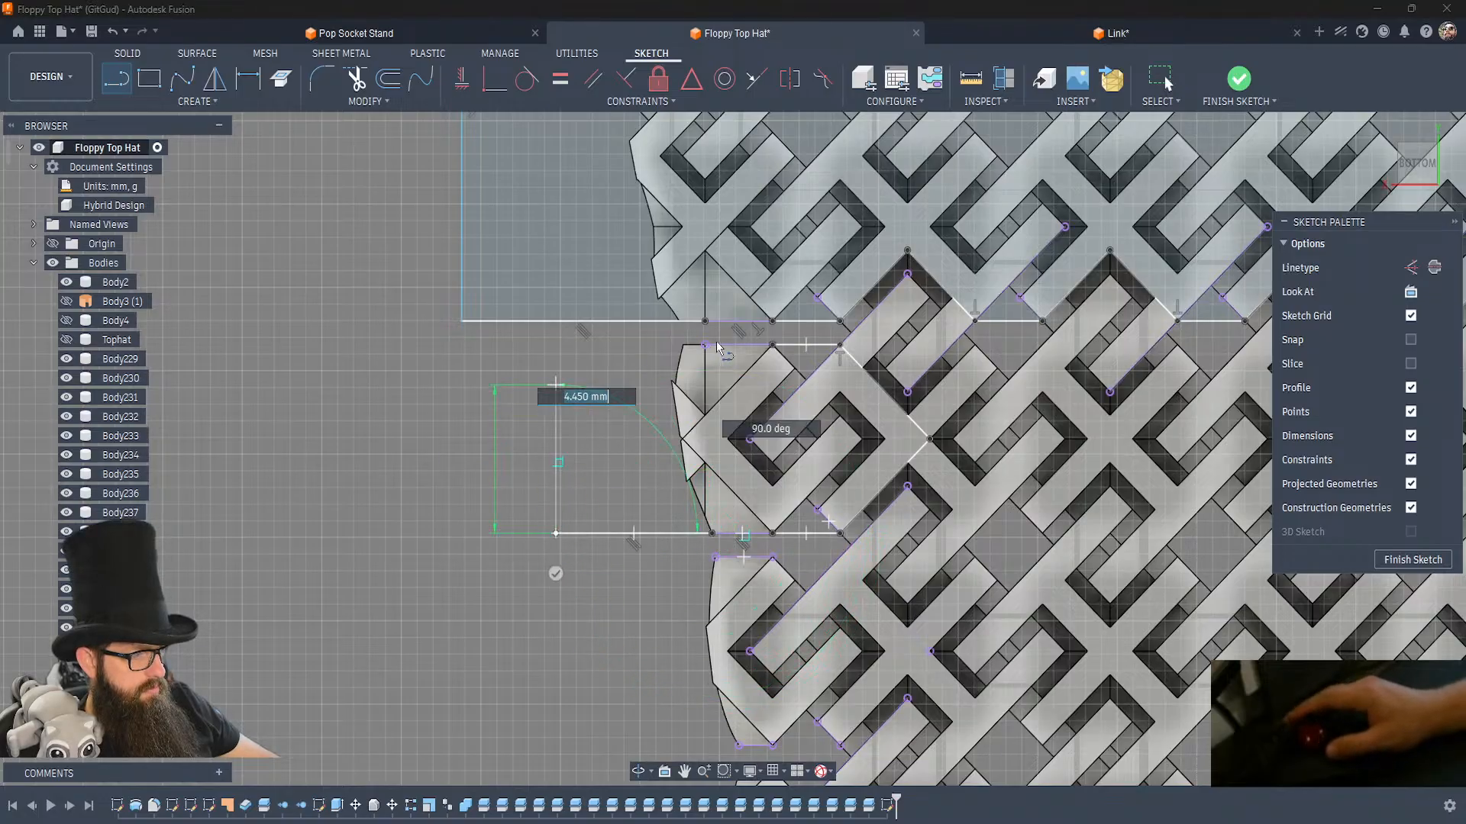
left_click(556, 348)
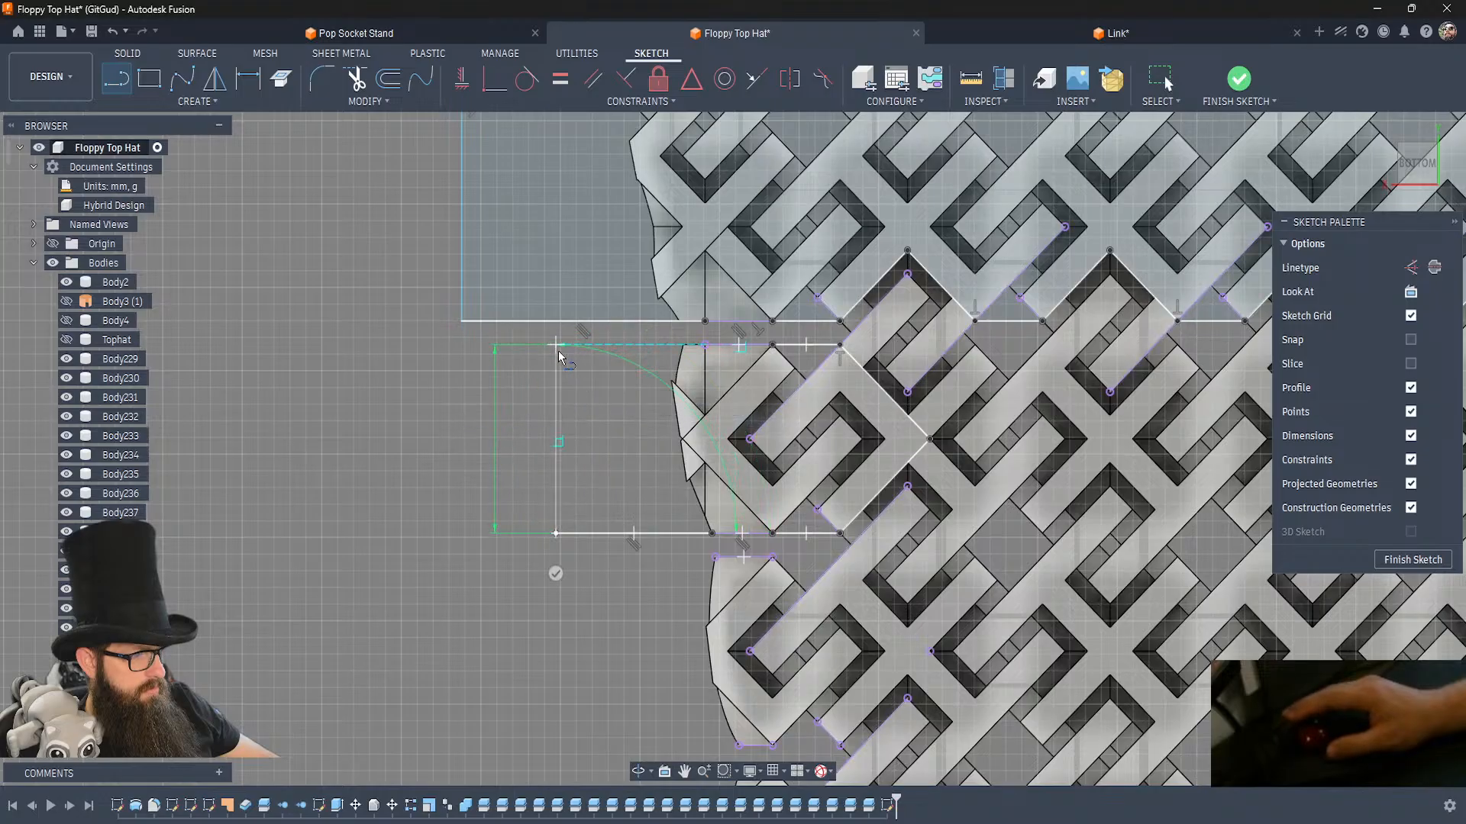
left_click(704, 345)
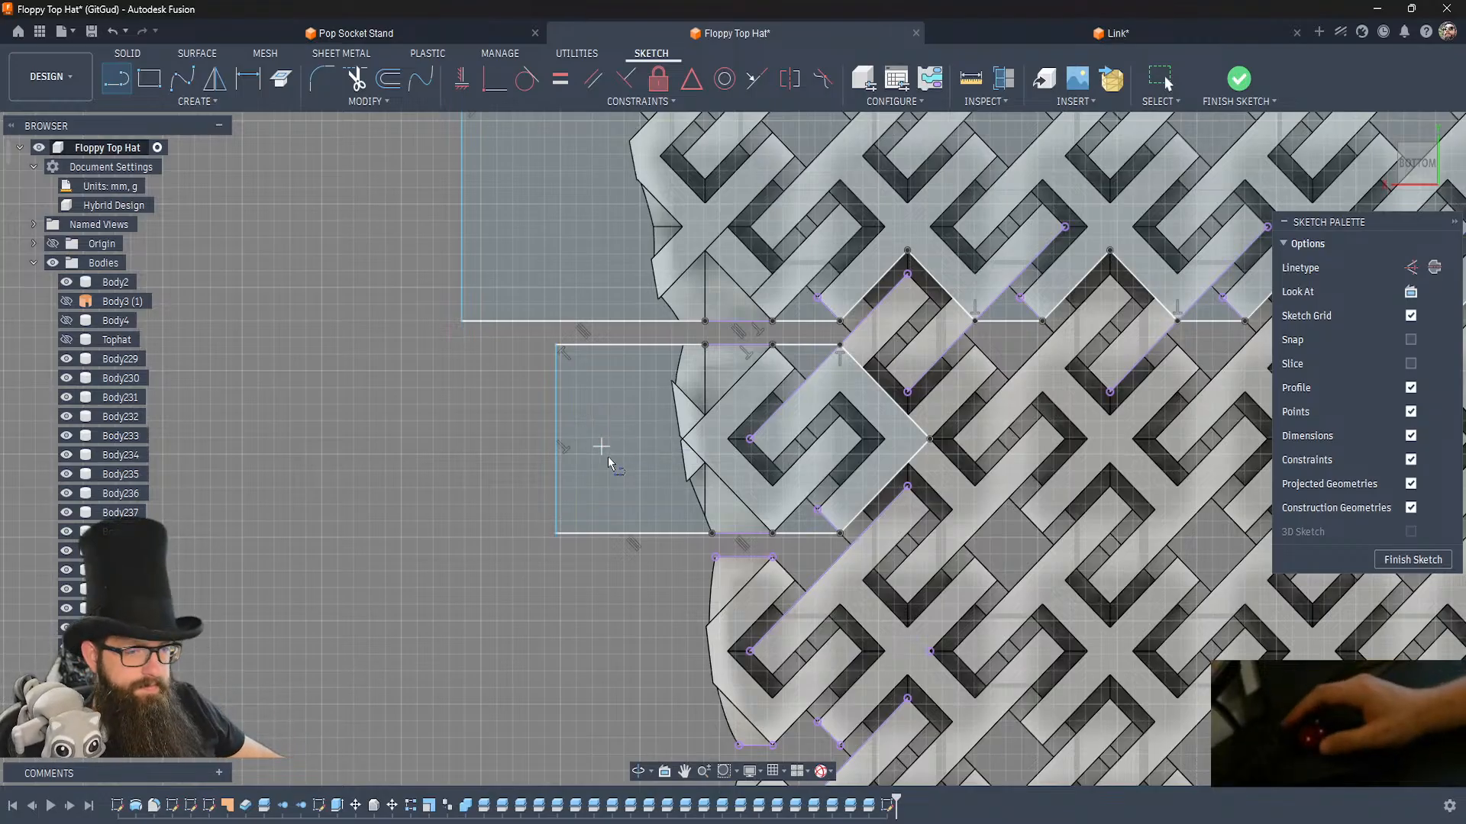
Outline the second side link through its projected inner corner and join its upper and lower corners to the projected gap edges.
middle_click_drag(700, 514, 670, 276)
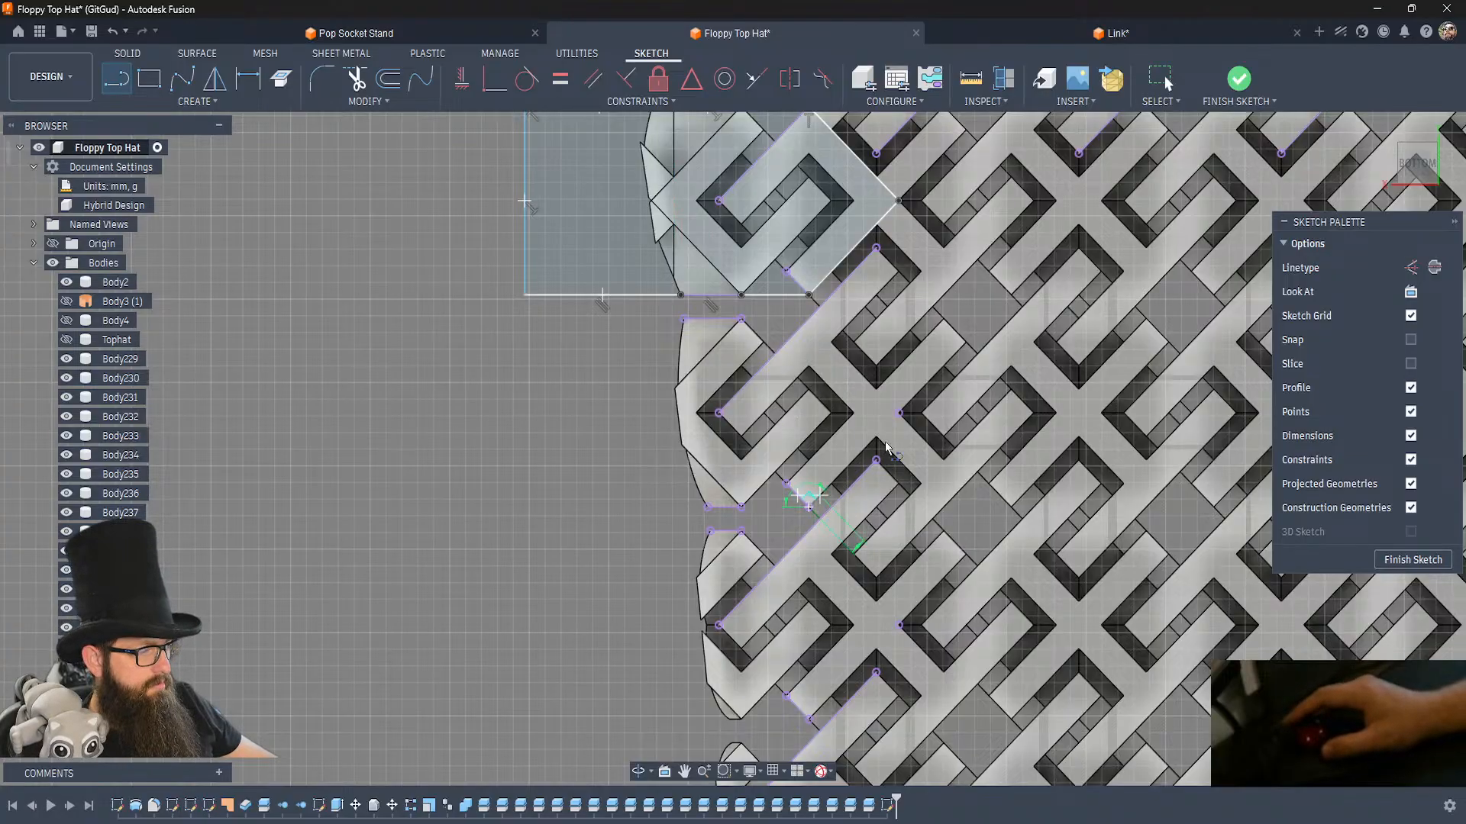
left_click(810, 317)
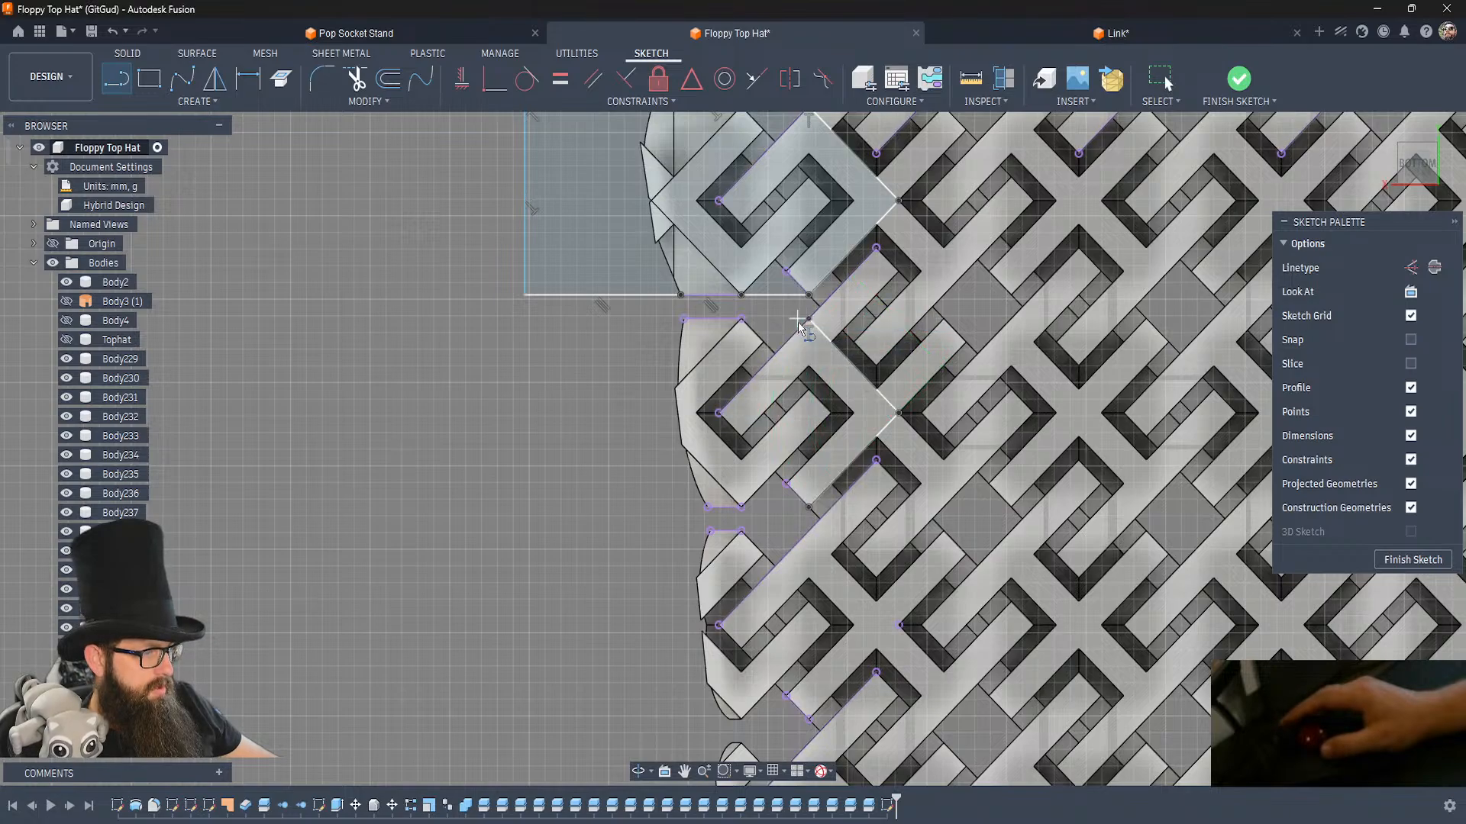
left_click(807, 320)
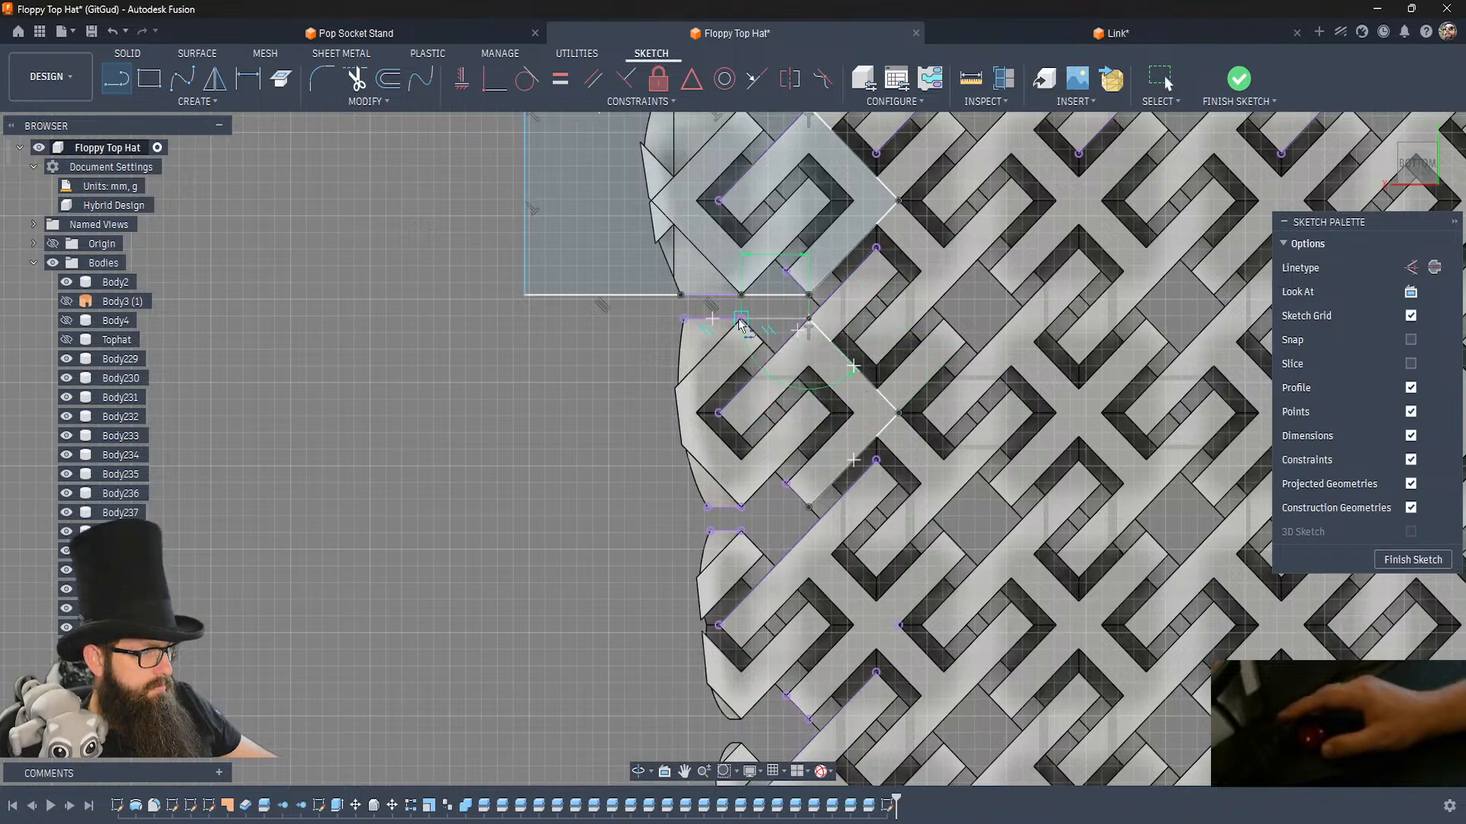
double_click(741, 506)
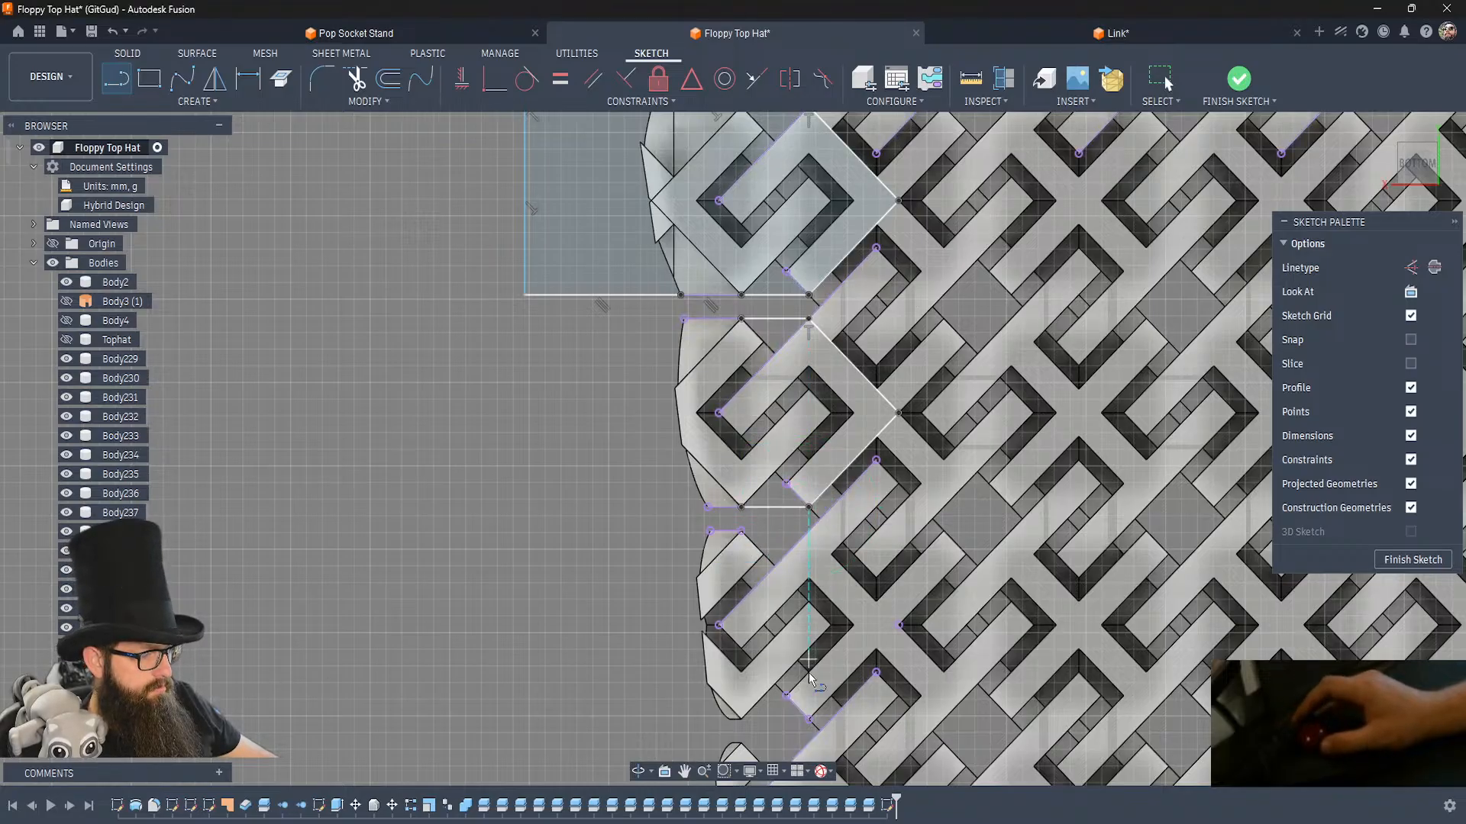
Draw a closed line outline around the third side link through its inner corner, extending about 5.66 mm high beyond the crown's outer edge.
left_click(809, 719)
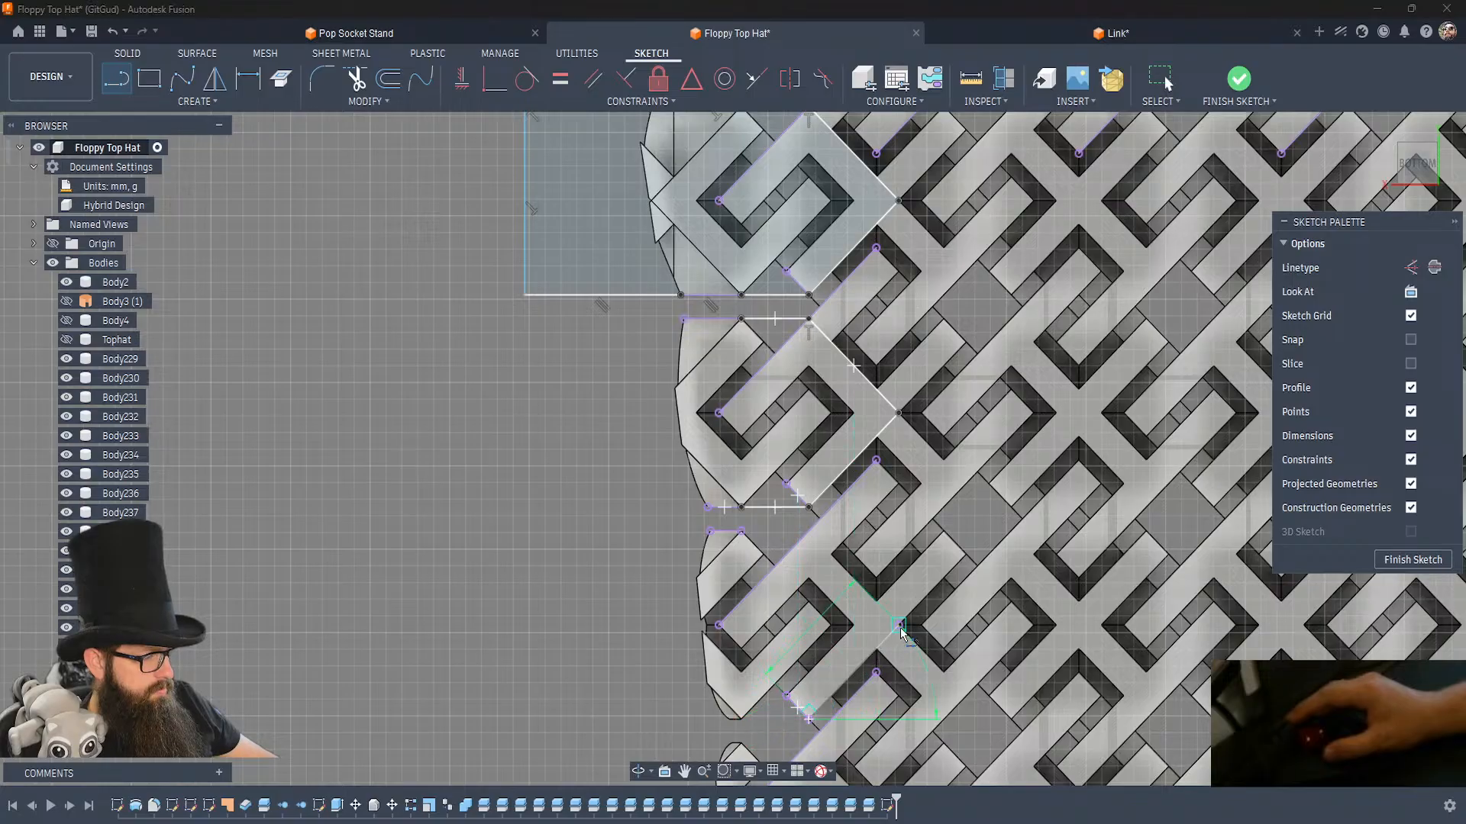
left_click(900, 626)
left_click(809, 539)
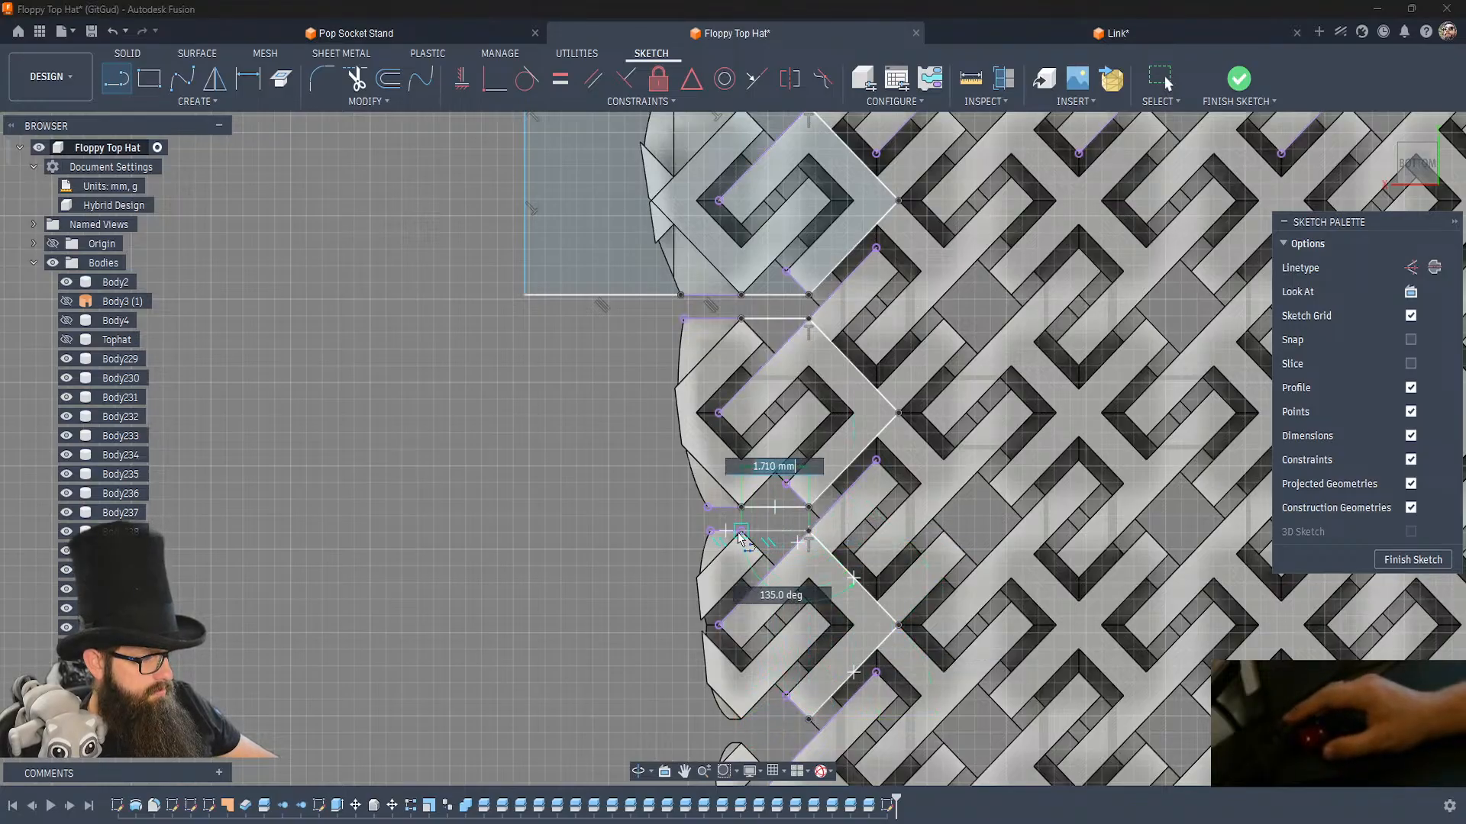
left_click(608, 531)
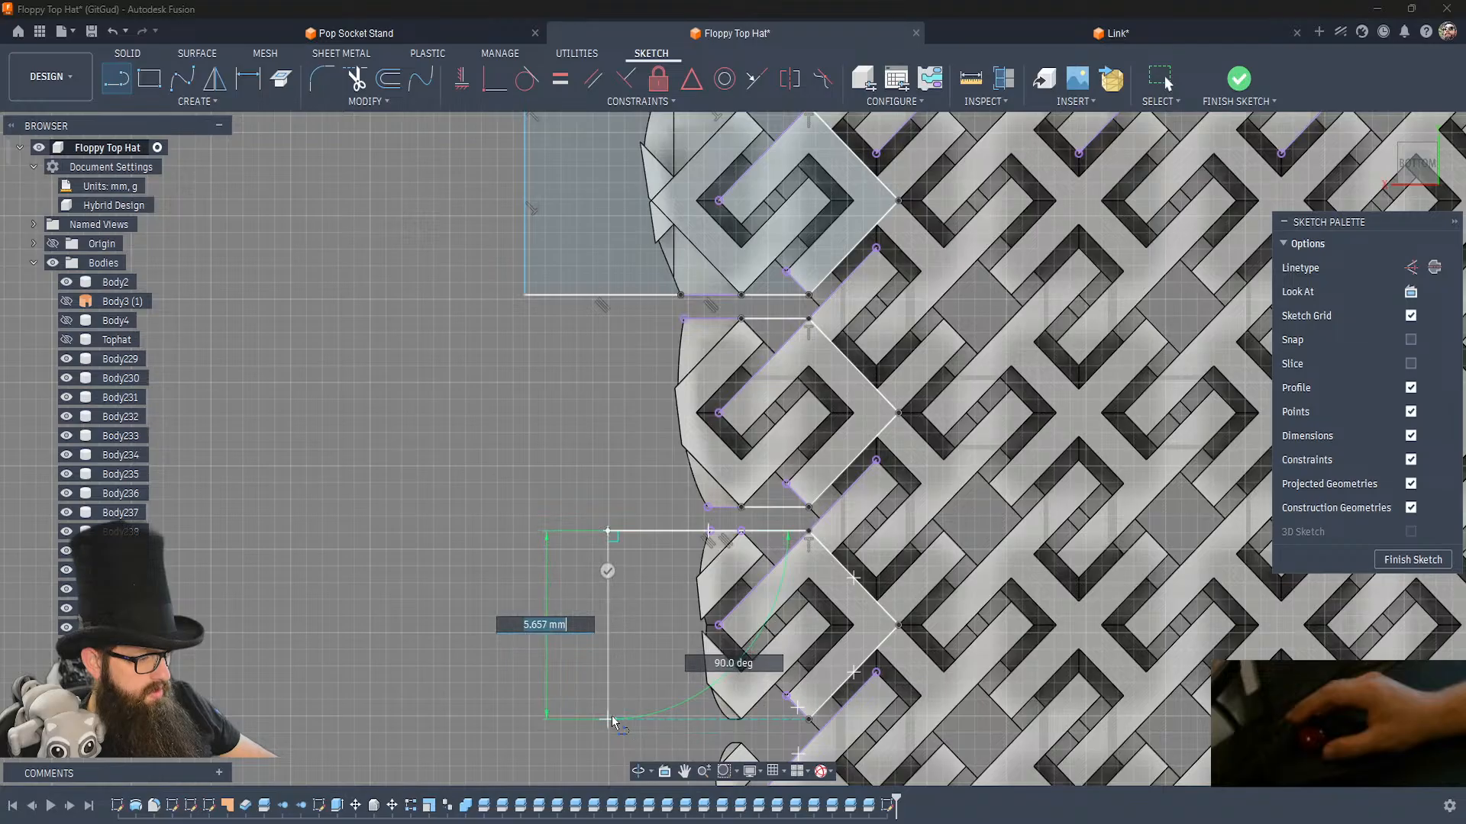
left_click(608, 719)
left_click(808, 719)
key("Escape")
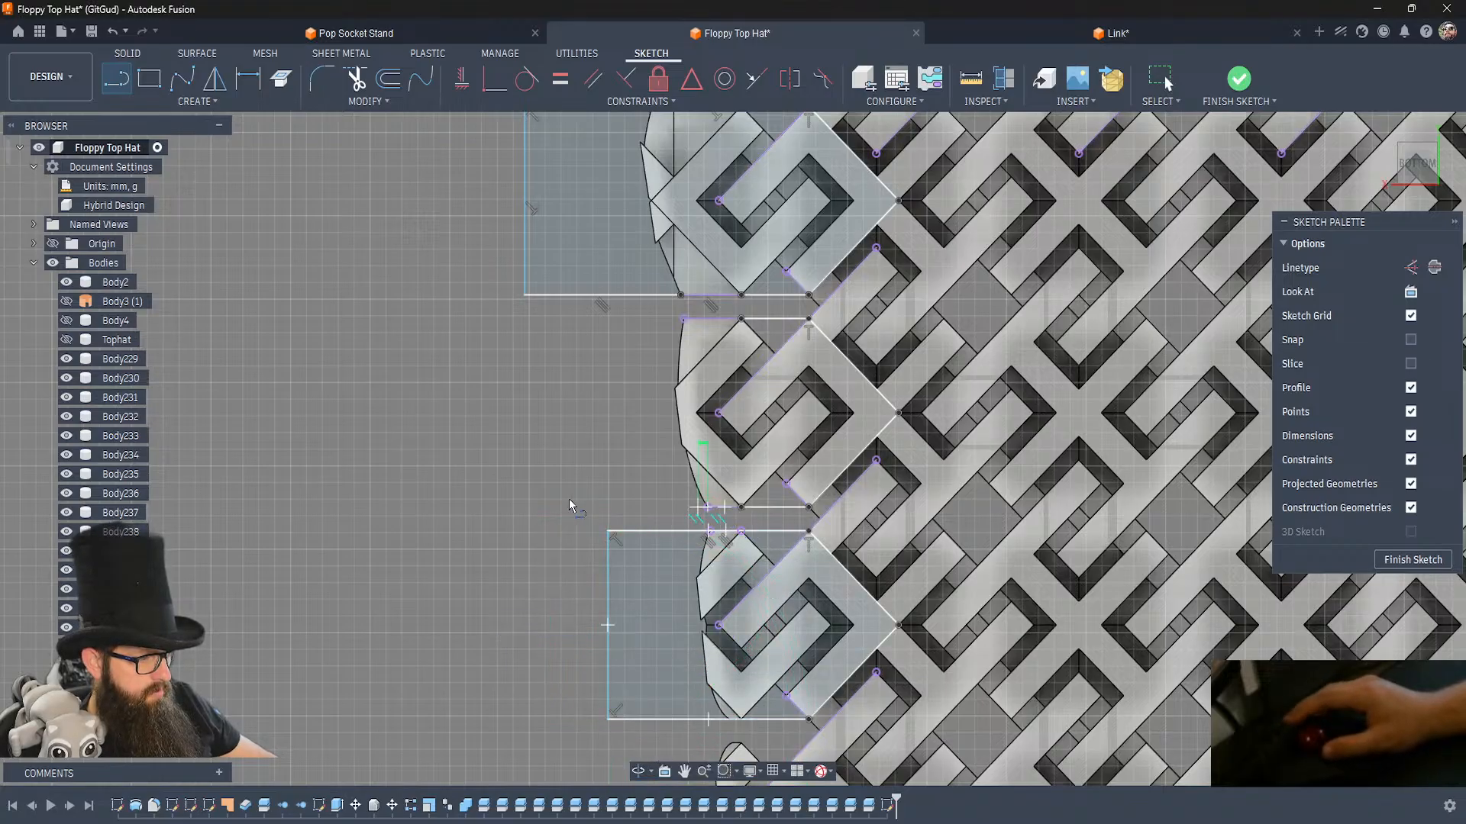
Close the second side link's outline with a rectangular extension joining its lower and upper gap edges outside the crown.
left_click(529, 507)
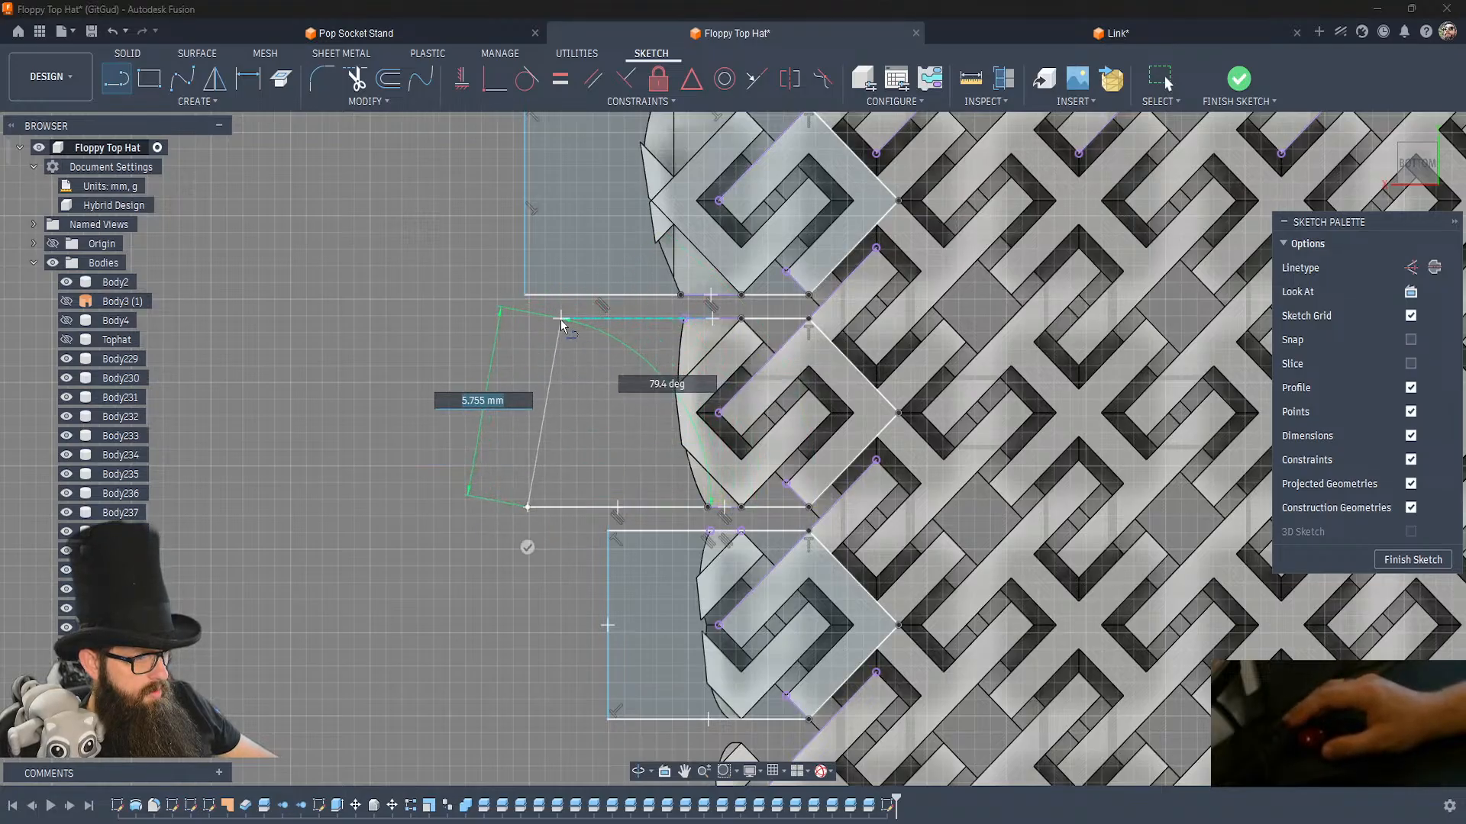
left_click(528, 319)
left_click(684, 319)
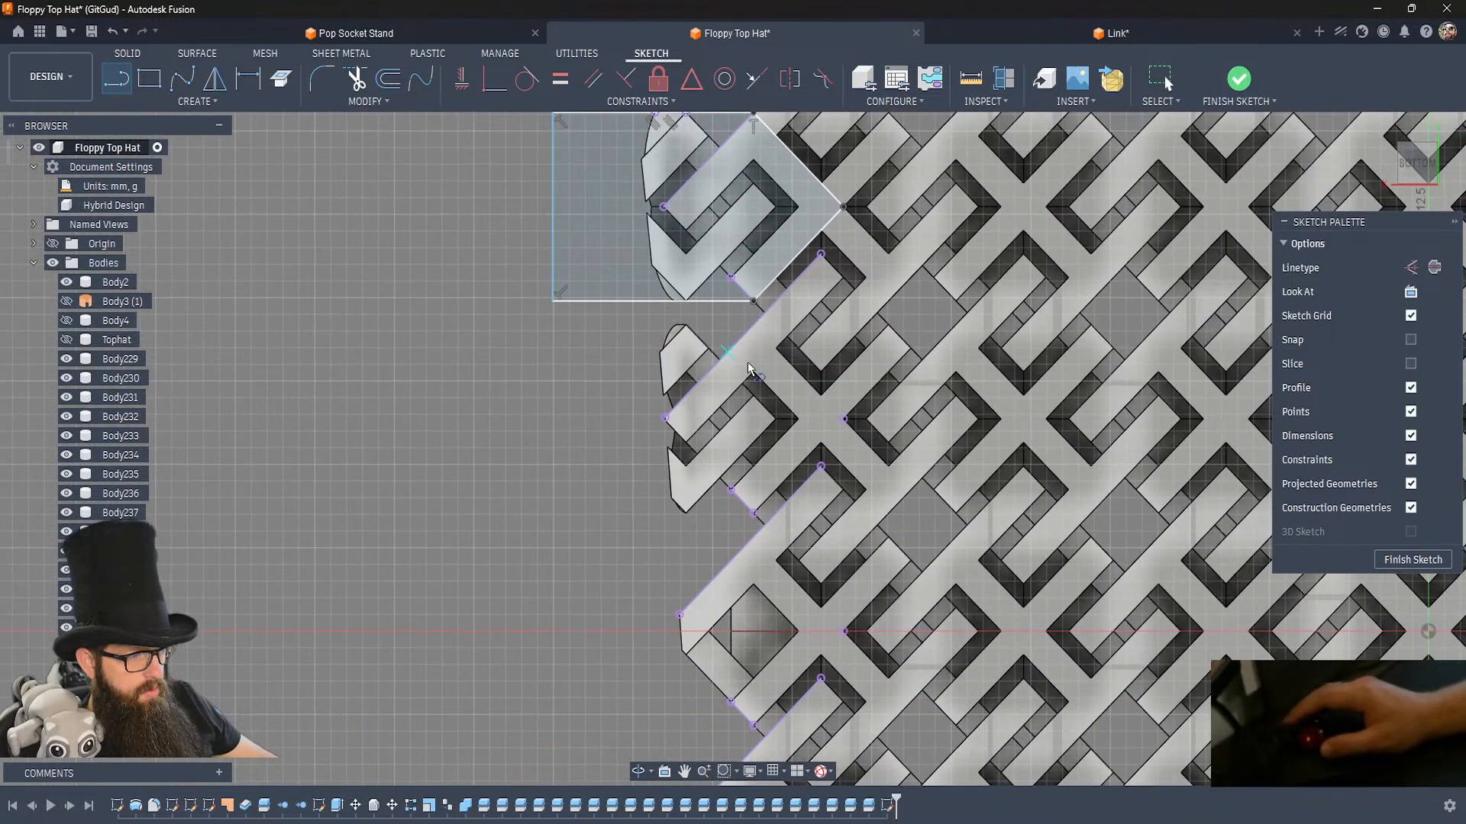
Draw a closed line outline around the fourth side link through its inner corner, with horizontal edges about 6.6 mm long extending past the crown.
left_click(754, 513)
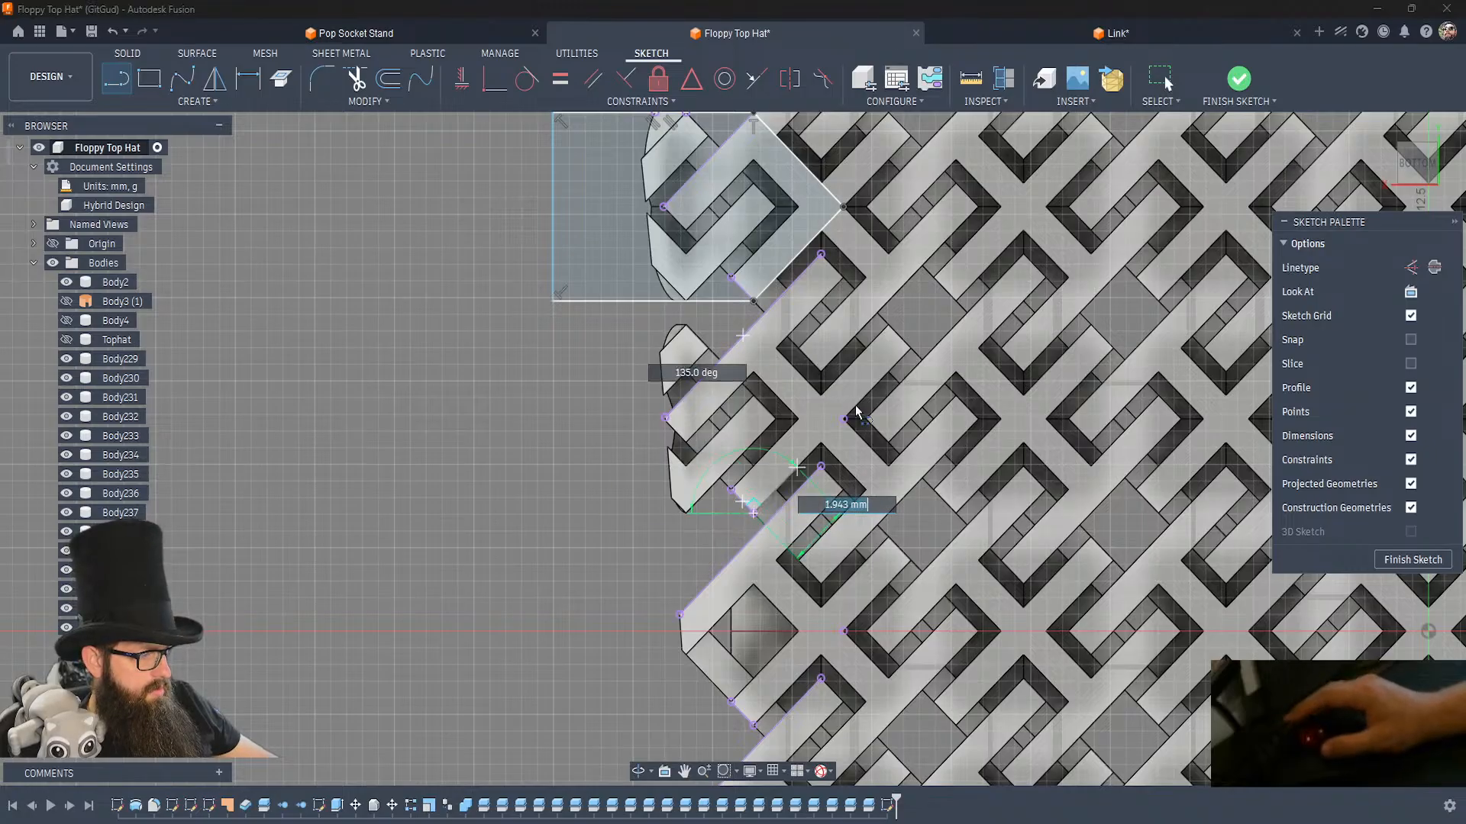
left_click(844, 420)
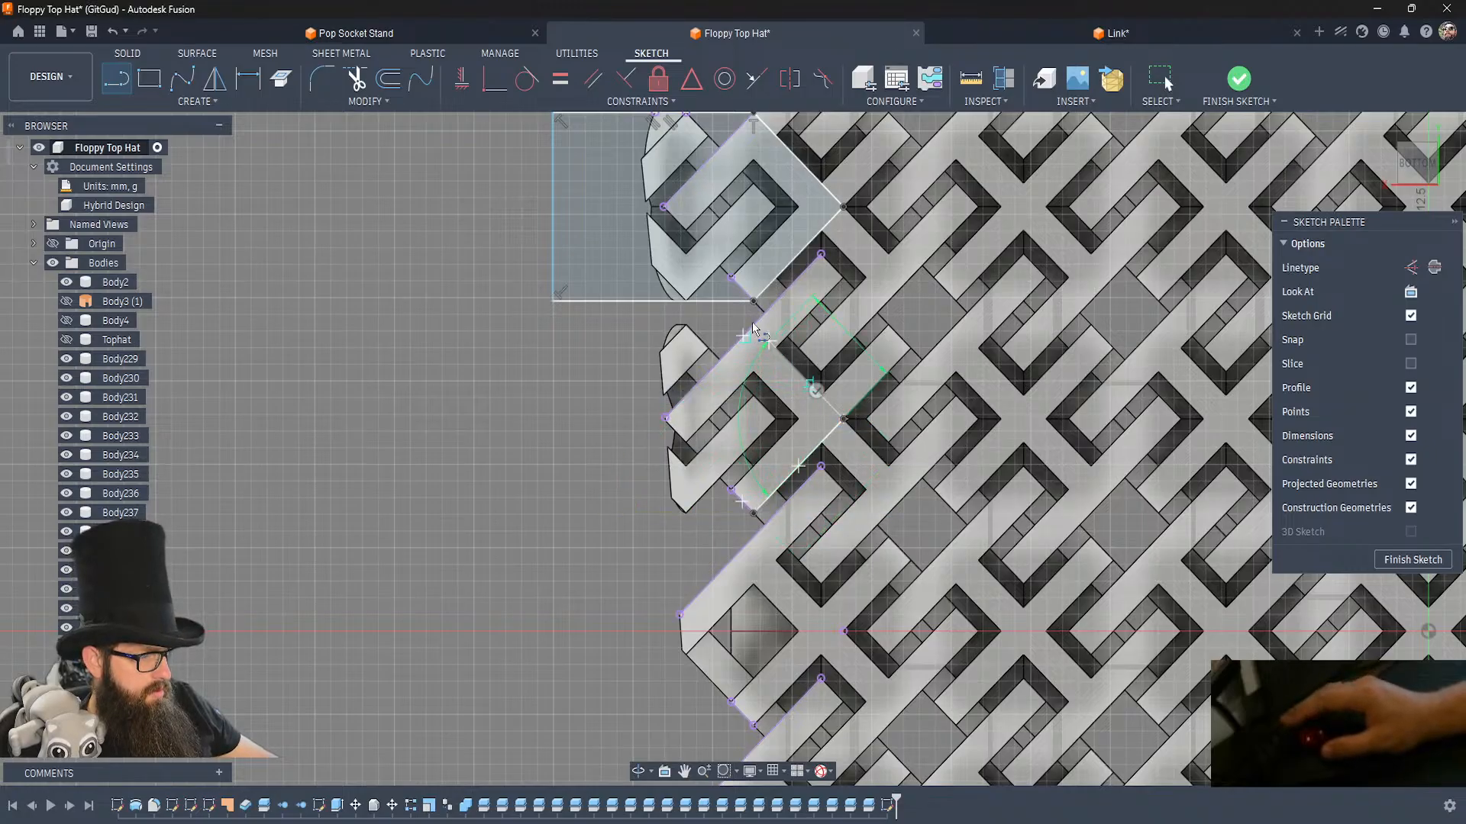
left_click(753, 325)
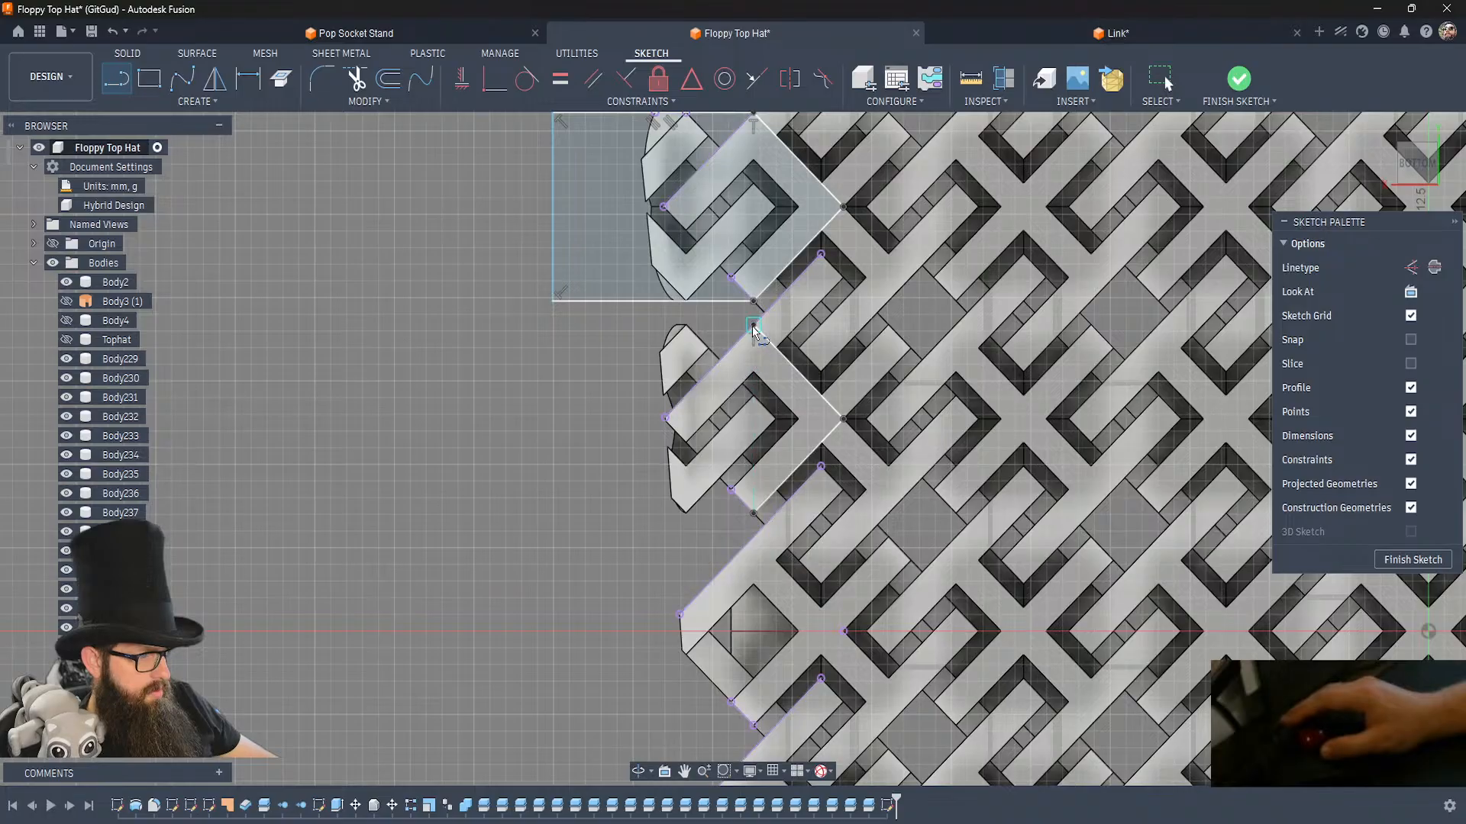
left_click(543, 325)
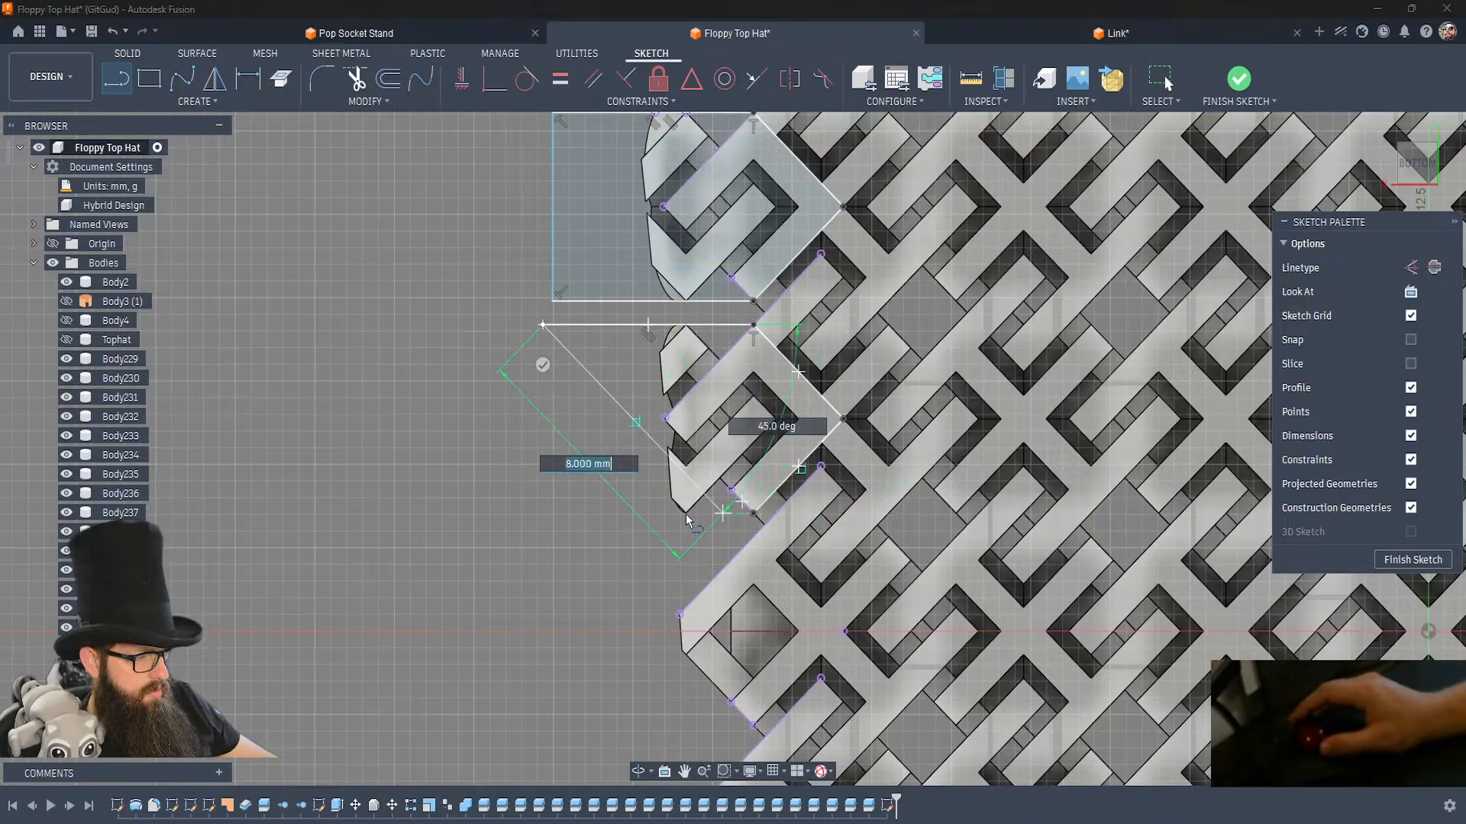
left_click(543, 513)
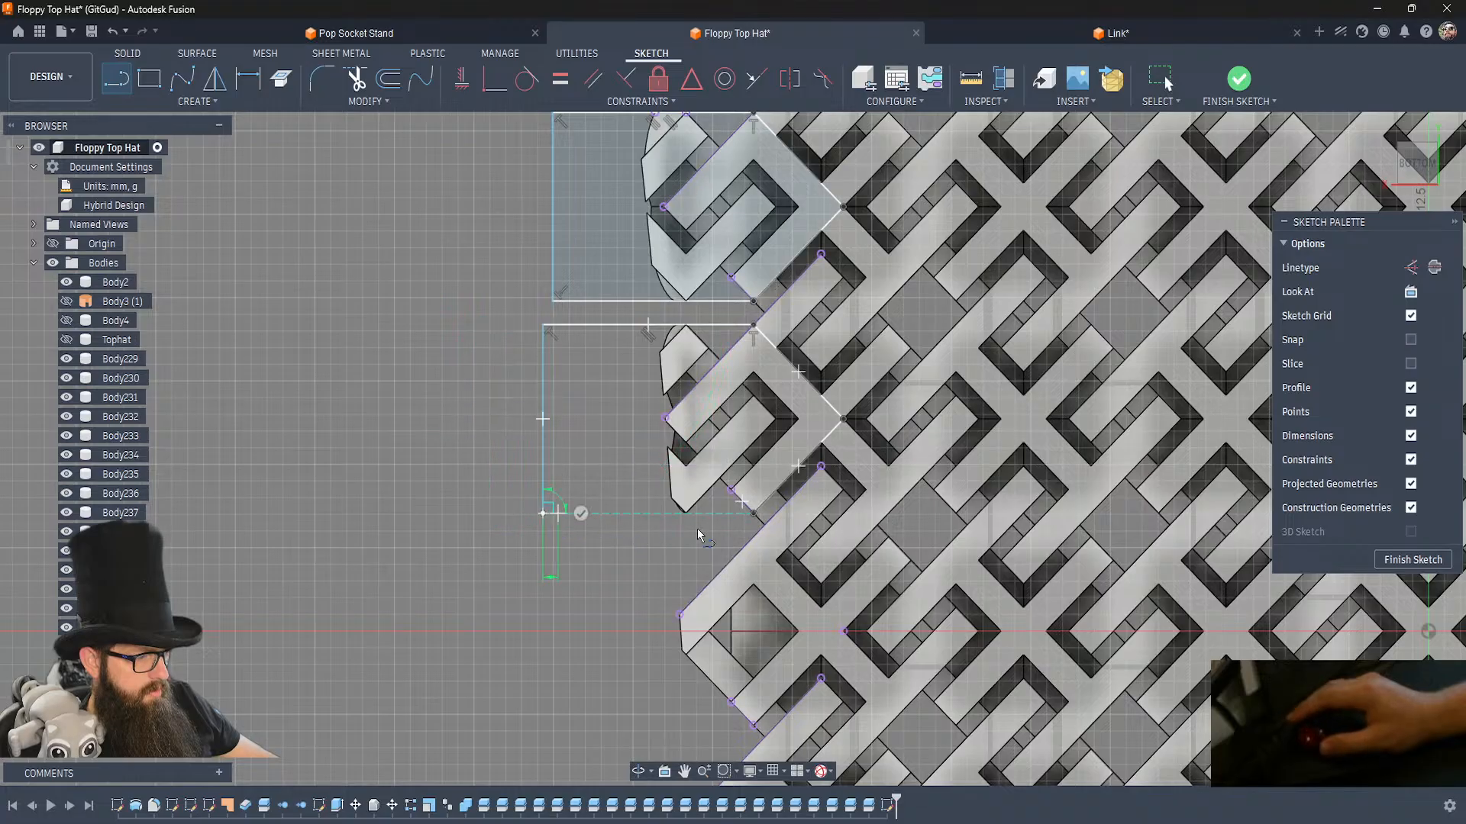
left_click(752, 514)
Draw a closed line outline around the fifth side link, on the horizontal origin axis, through its inner corner and out past the crown's edge.
mouse_move(663, 581)
middle_mouse_down()
mouse_move(635, 470)
mouse_move(674, 396)
mouse_move(618, 371)
middle_mouse_up()
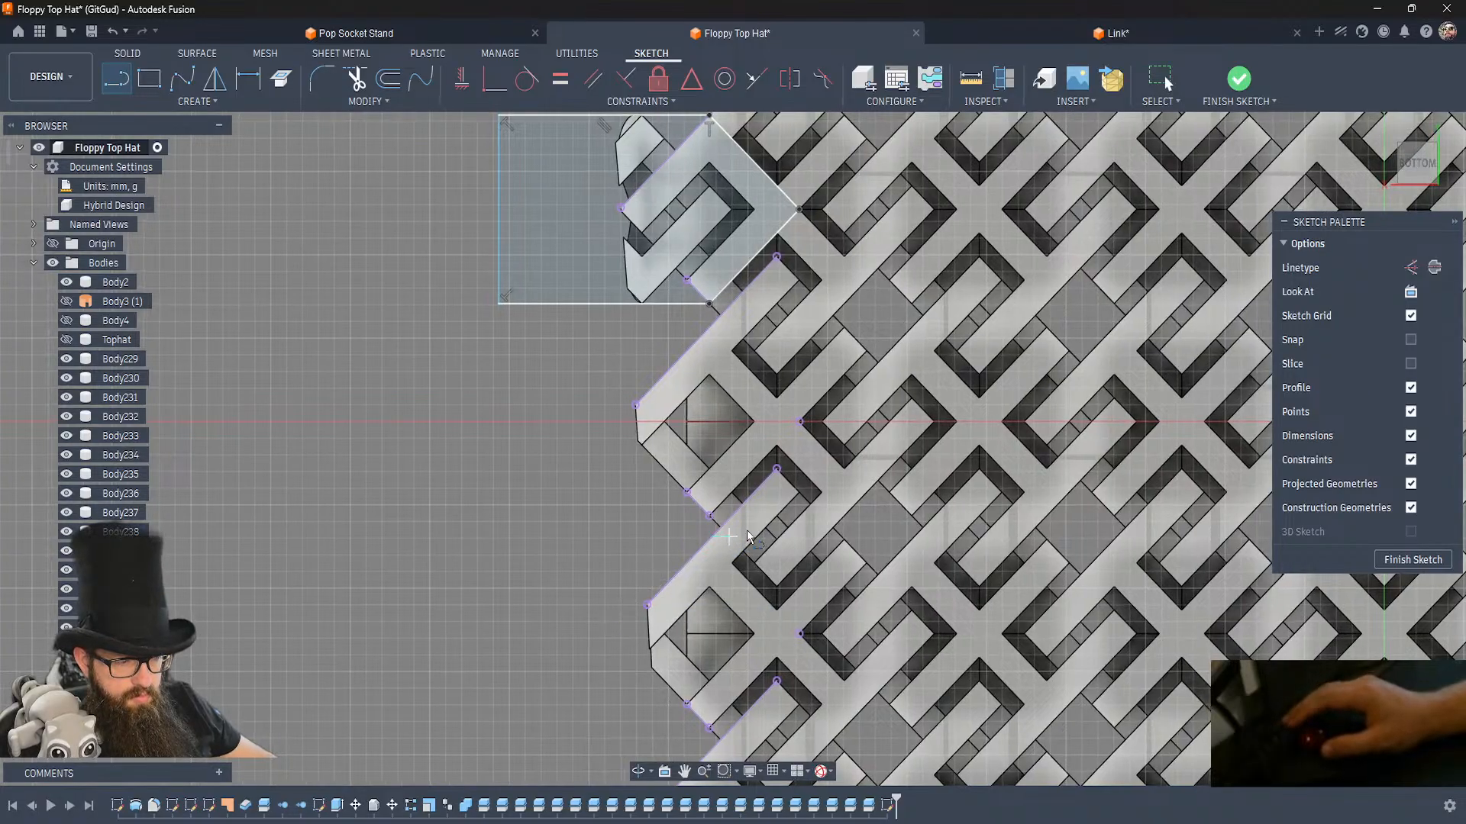
left_click(710, 516)
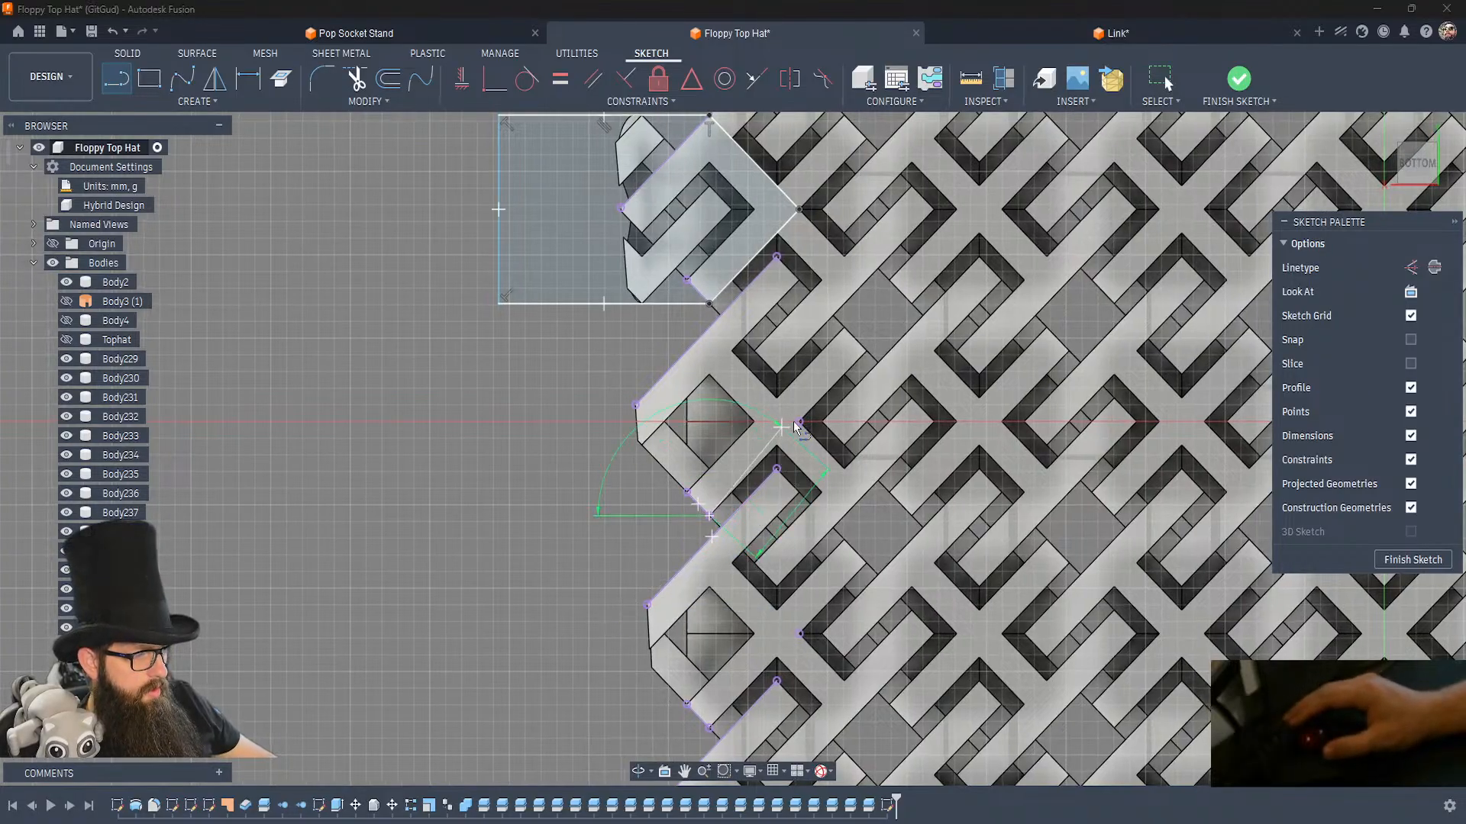
left_click(798, 422)
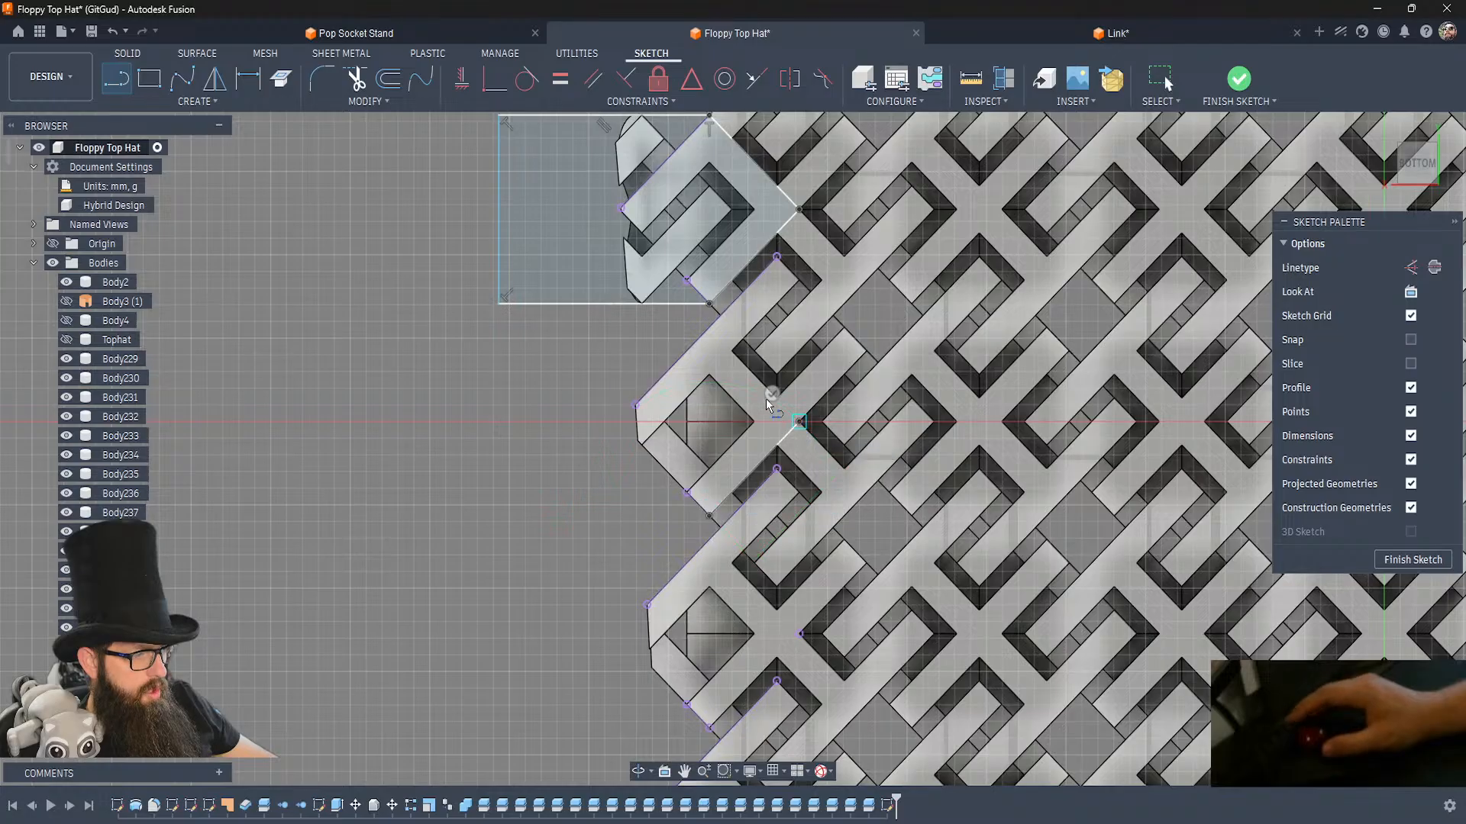
left_click(710, 330)
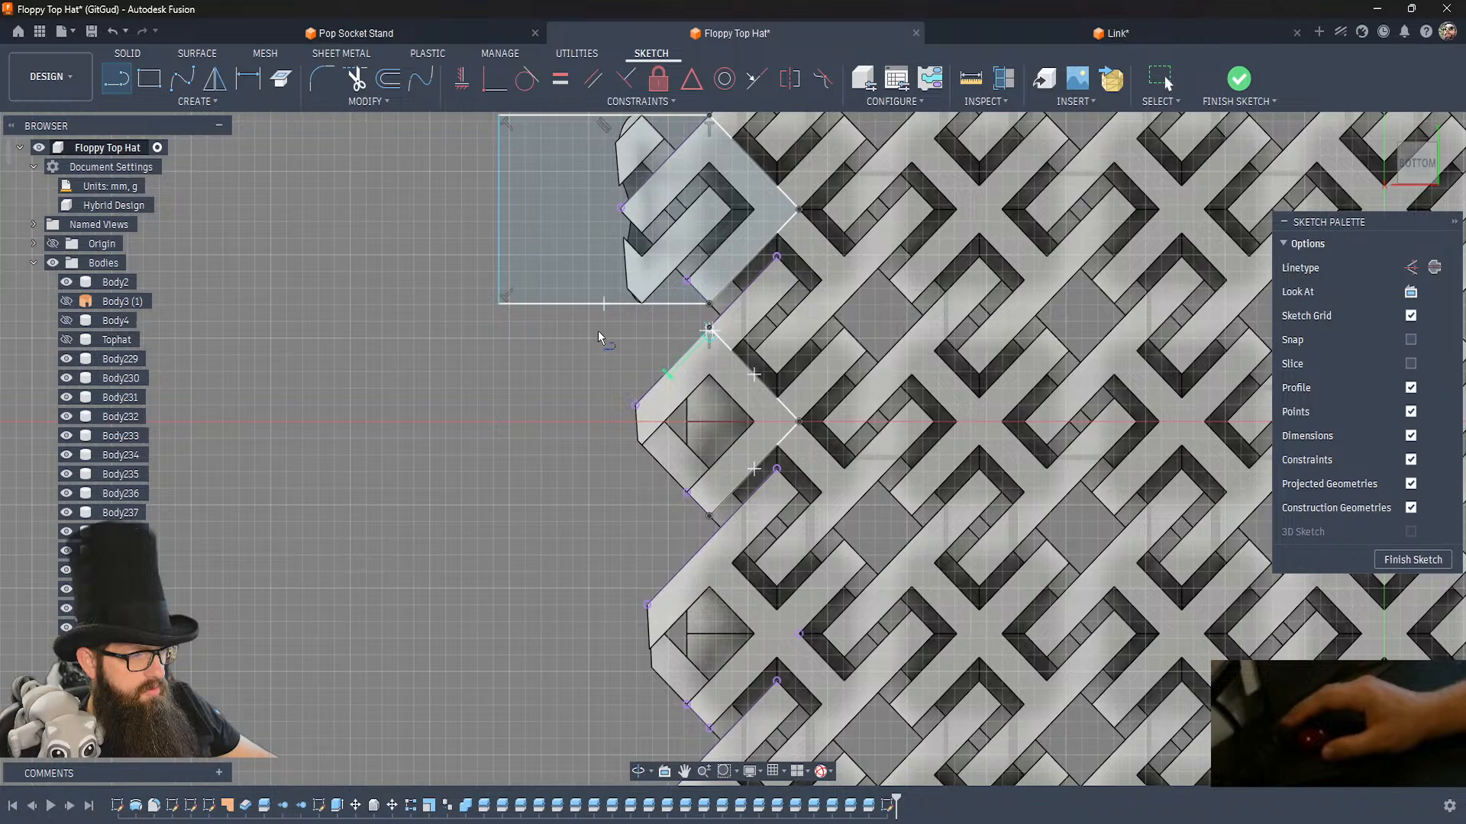
left_click(521, 328)
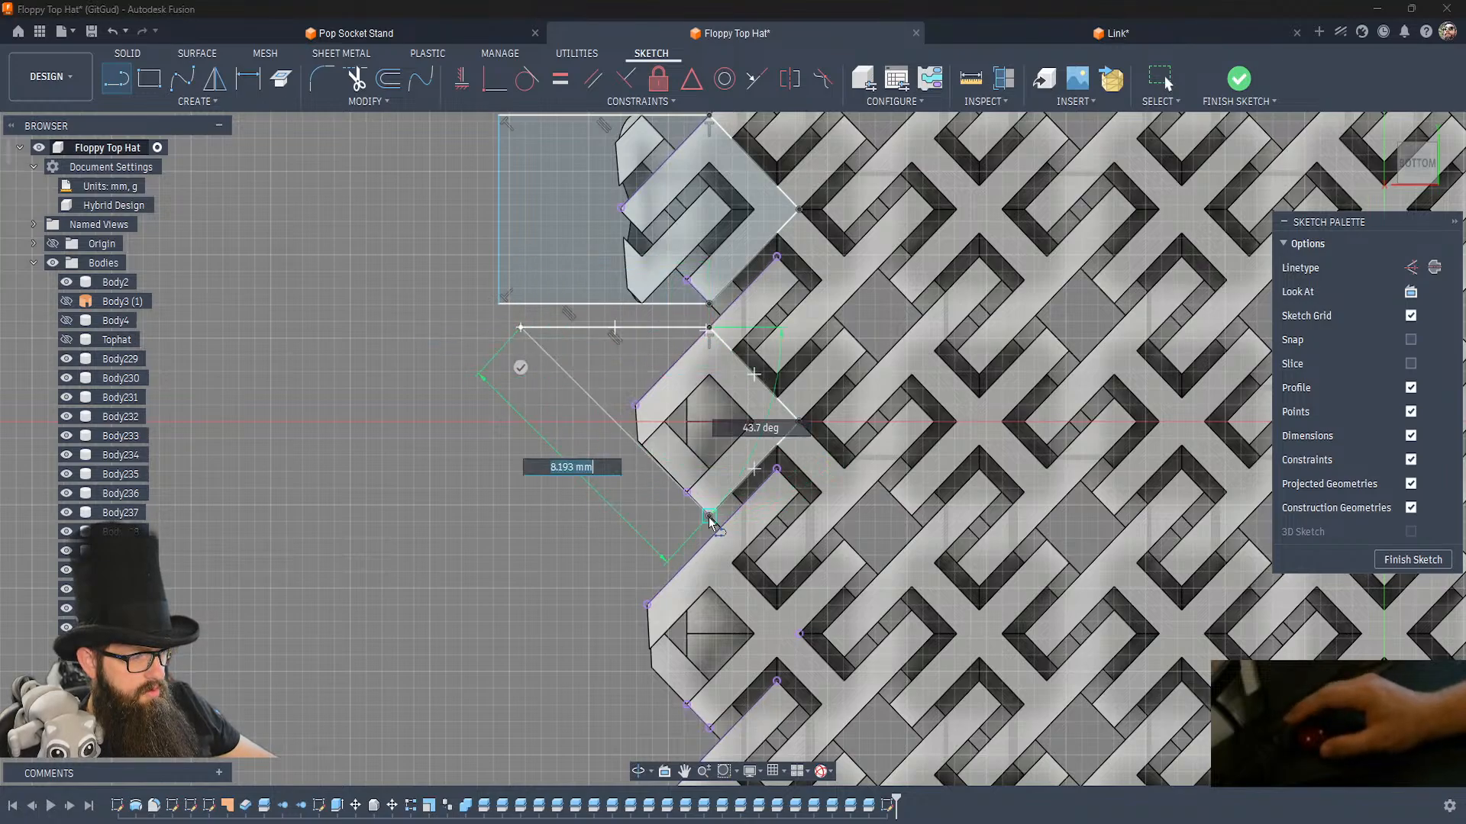
left_click(521, 517)
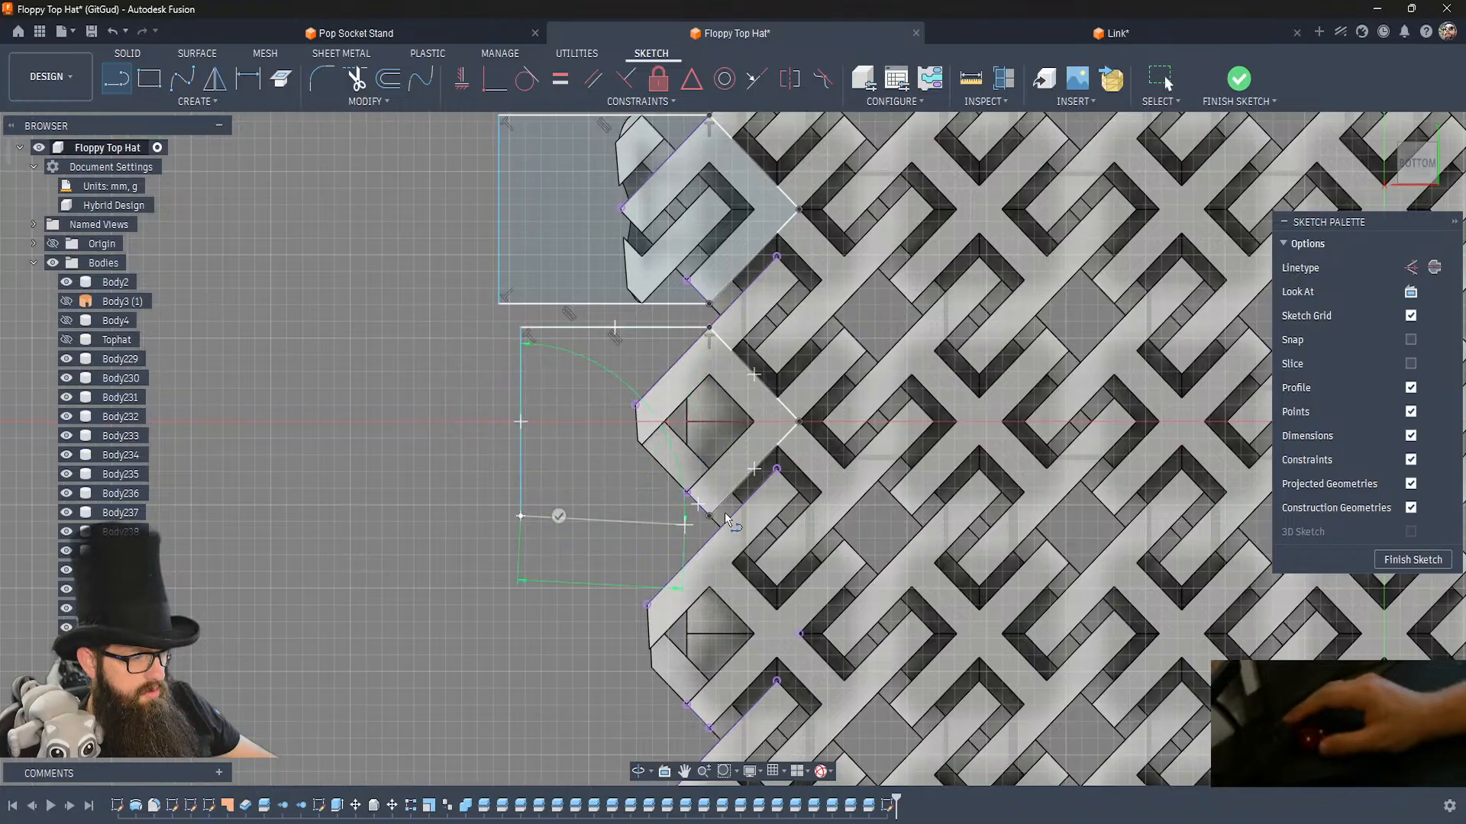
left_click(708, 516)
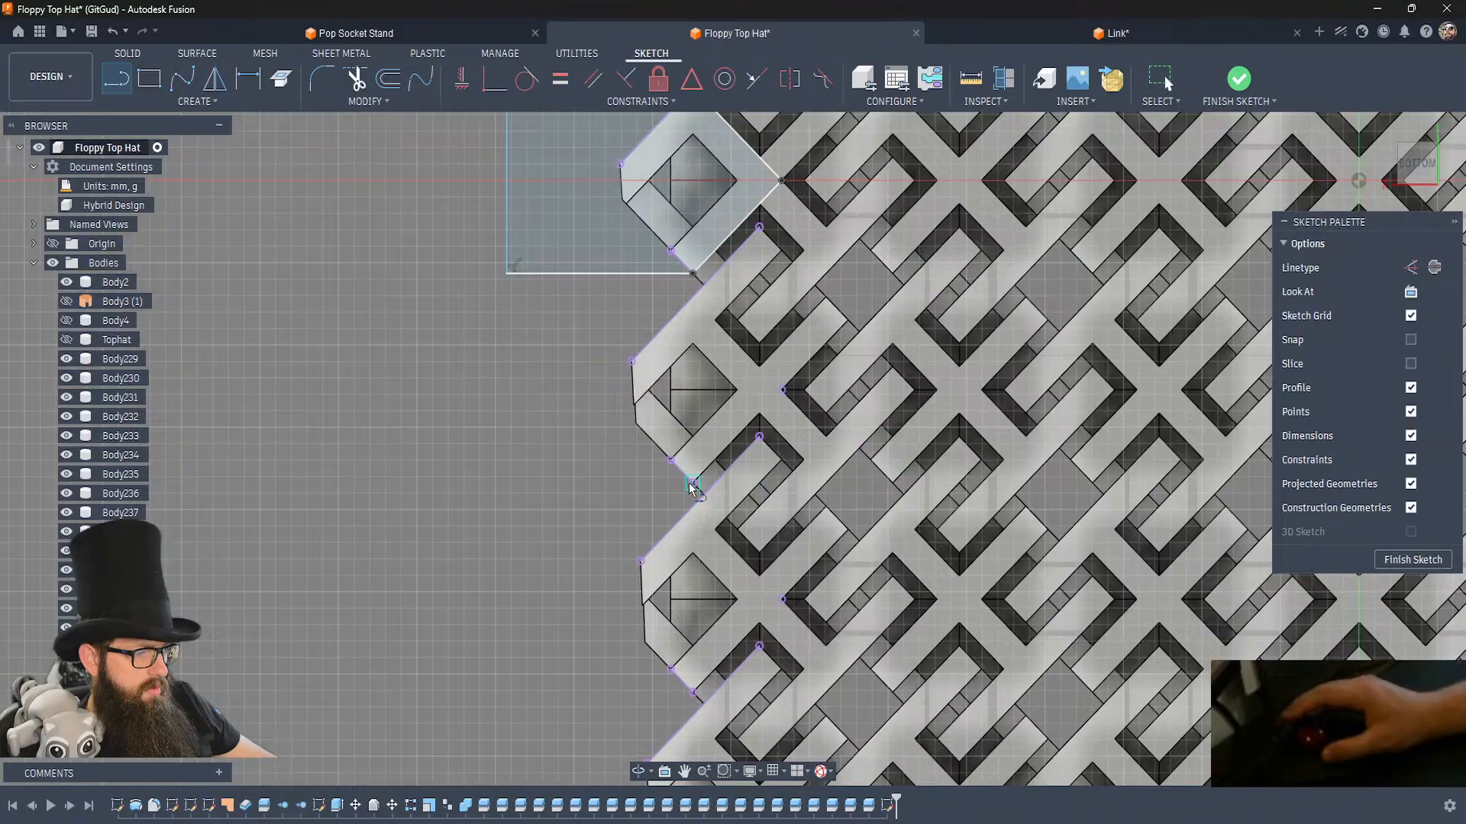
Draw a closed line outline around the sixth side link through its inner corner, with a rectangular extension about 6.75 mm by 5.66 mm.
left_click(691, 483)
left_click(782, 390)
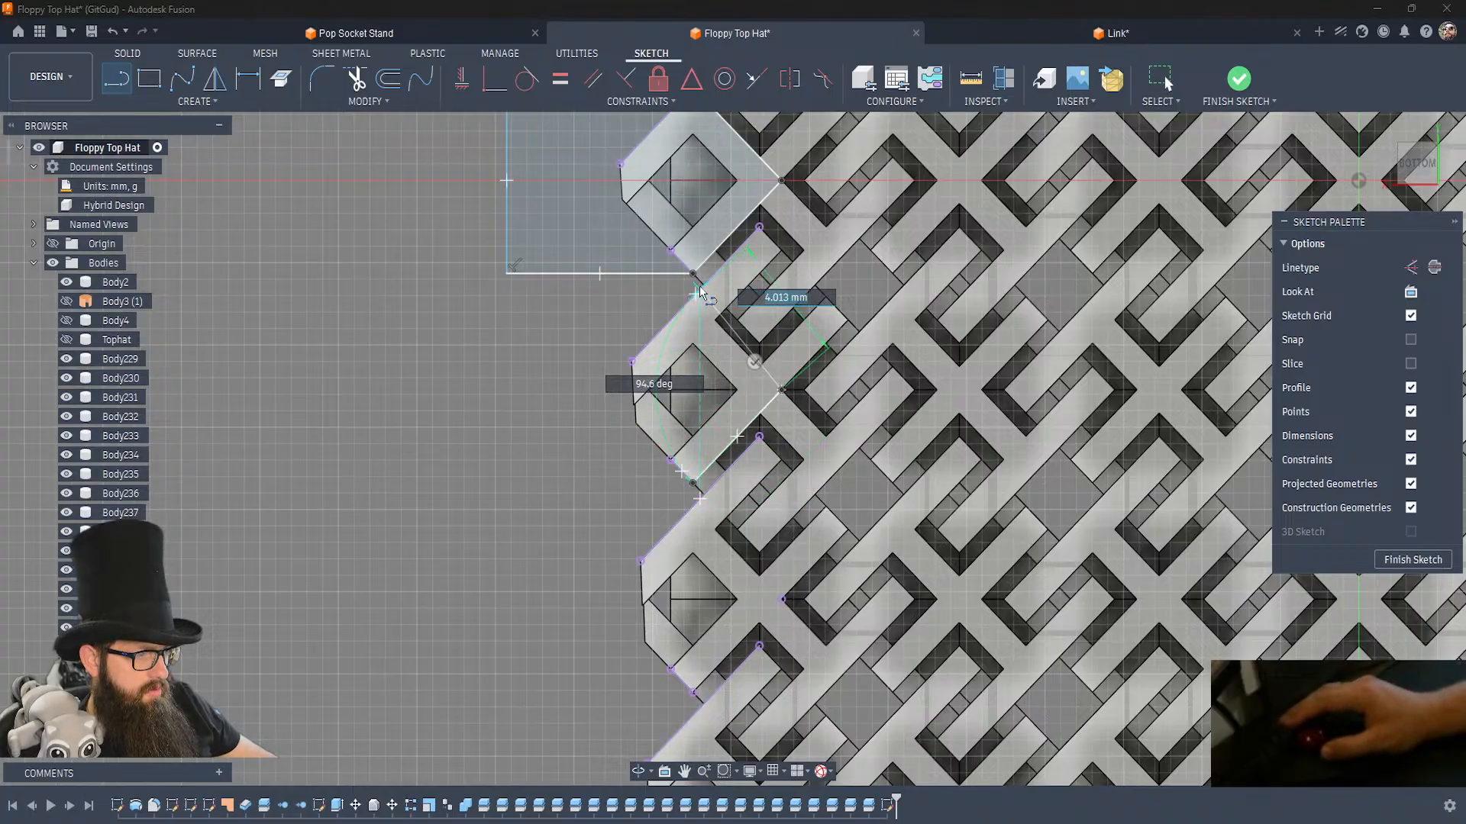
left_click(691, 297)
key("Escape")
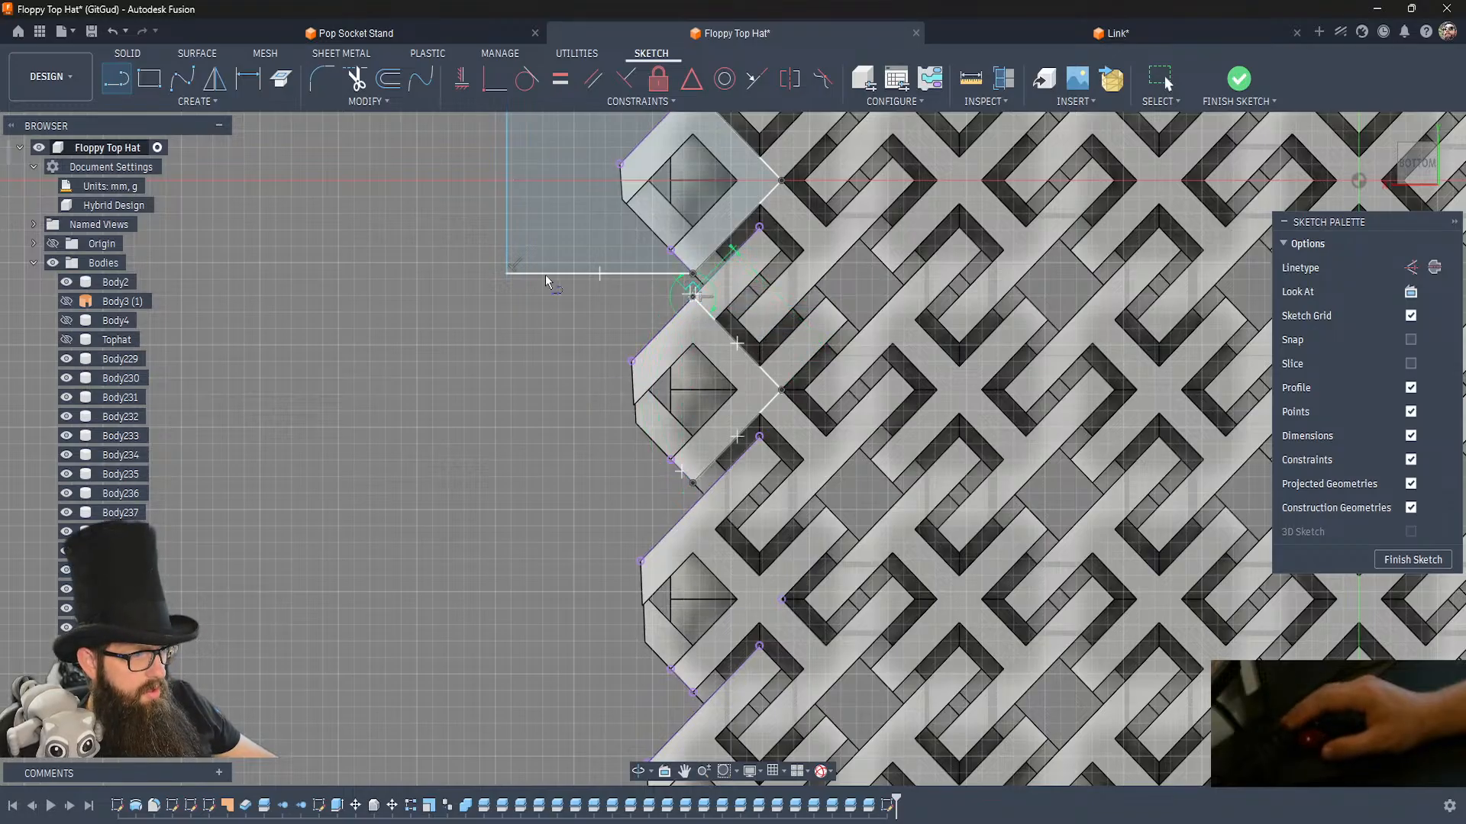
left_click(481, 297)
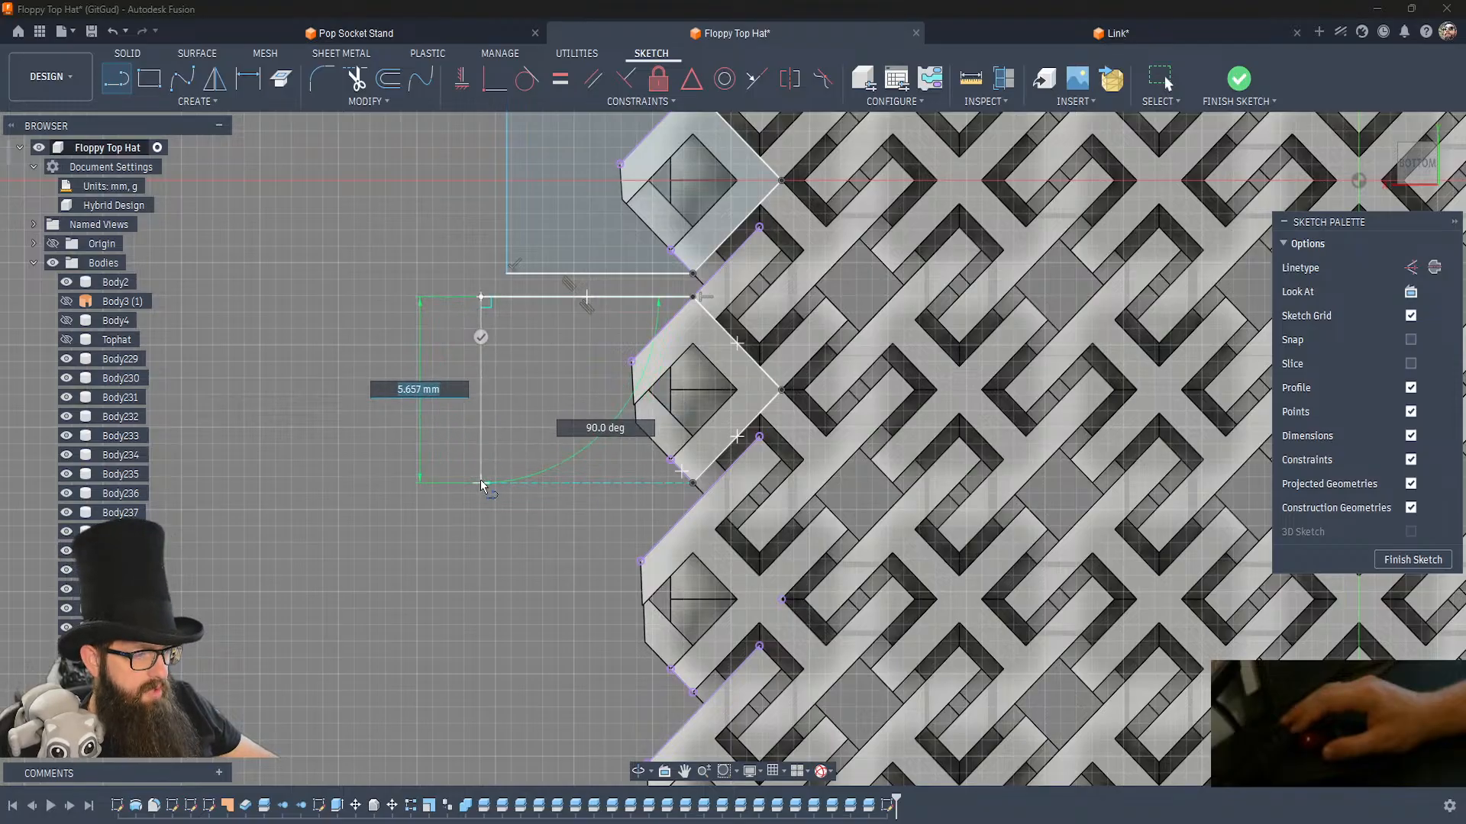
left_click(482, 484)
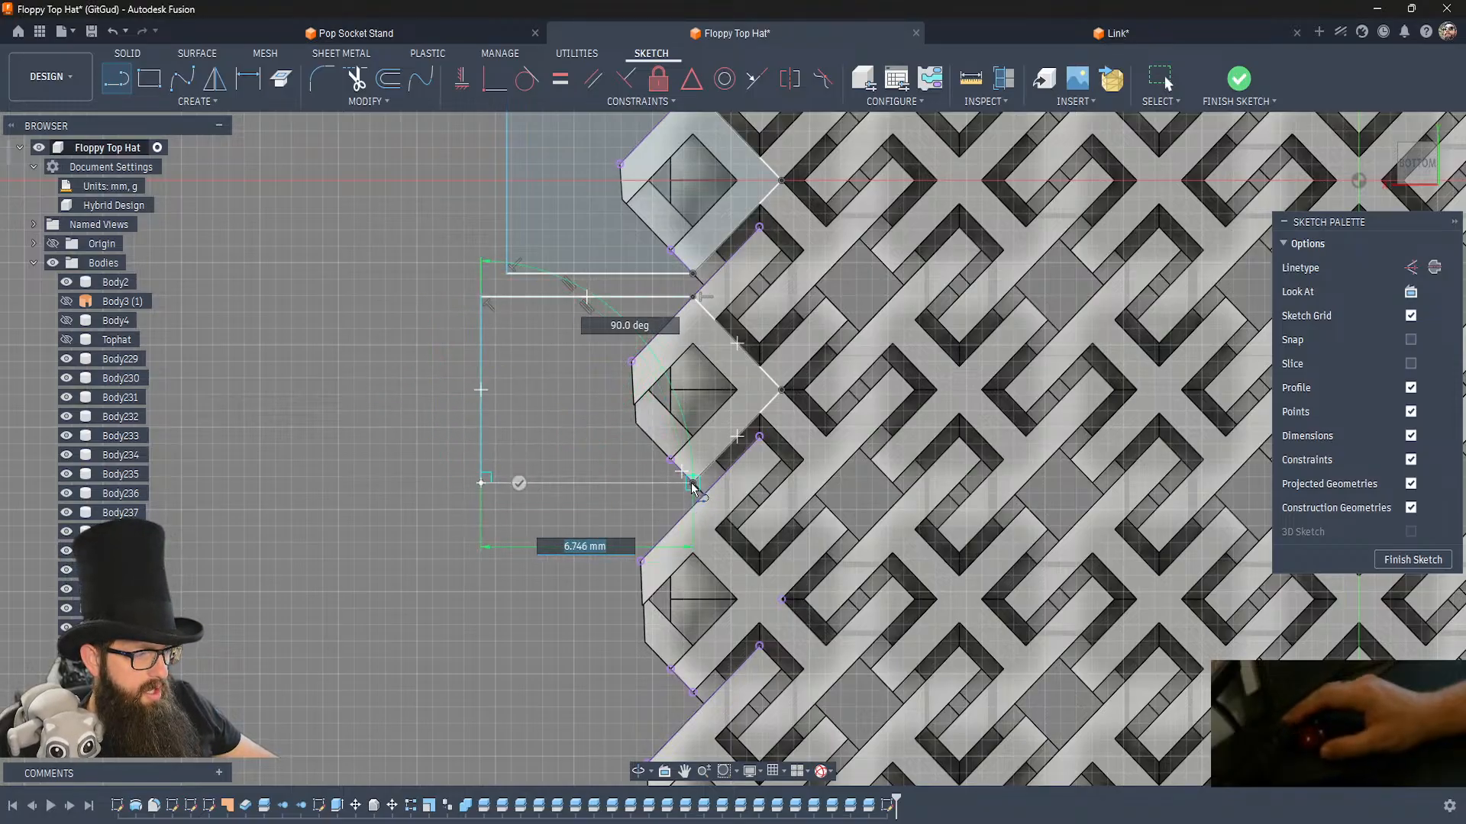
left_click(692, 484)
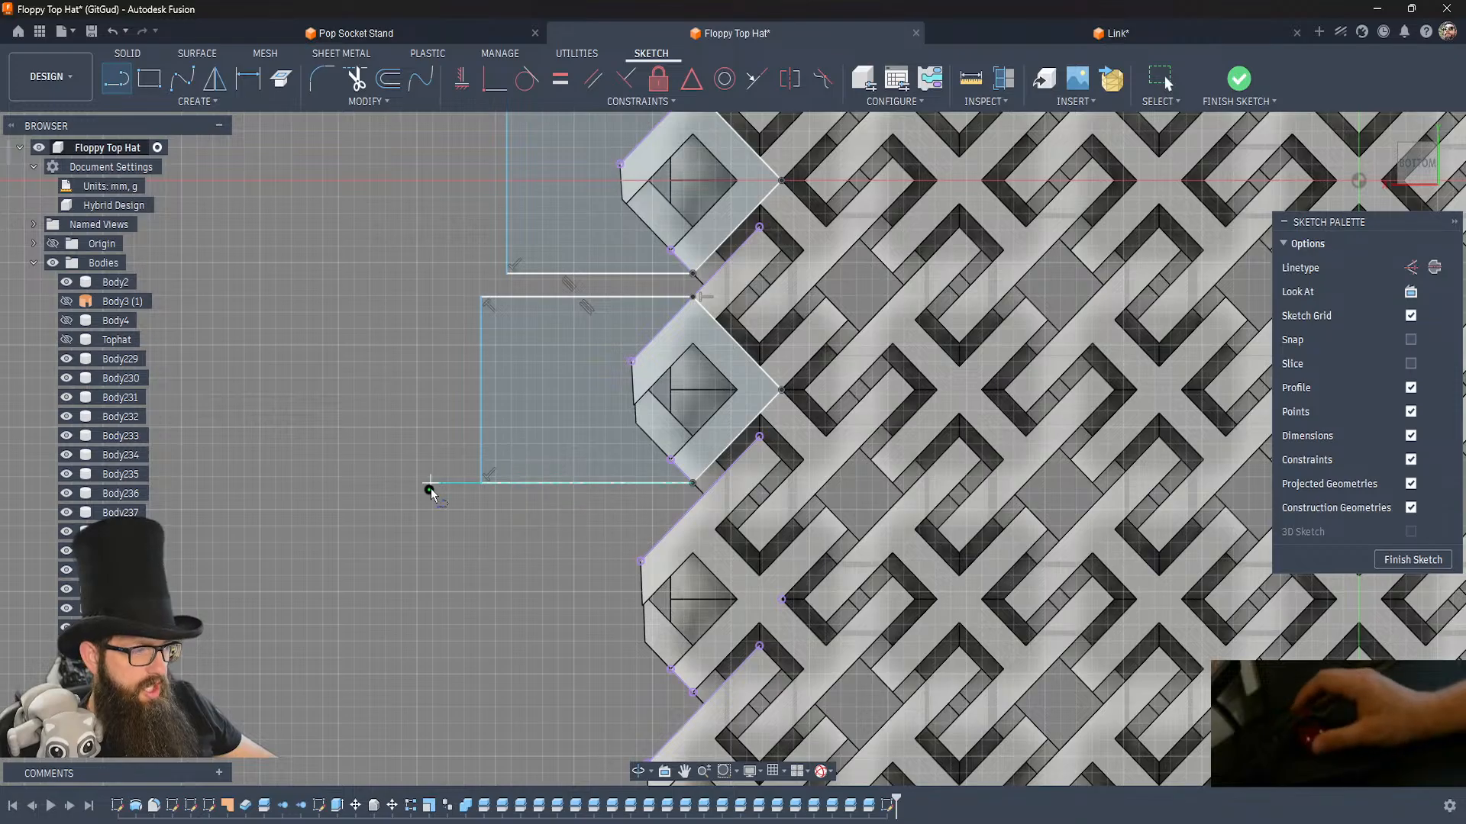
scroll(430, 489, "down", 10)
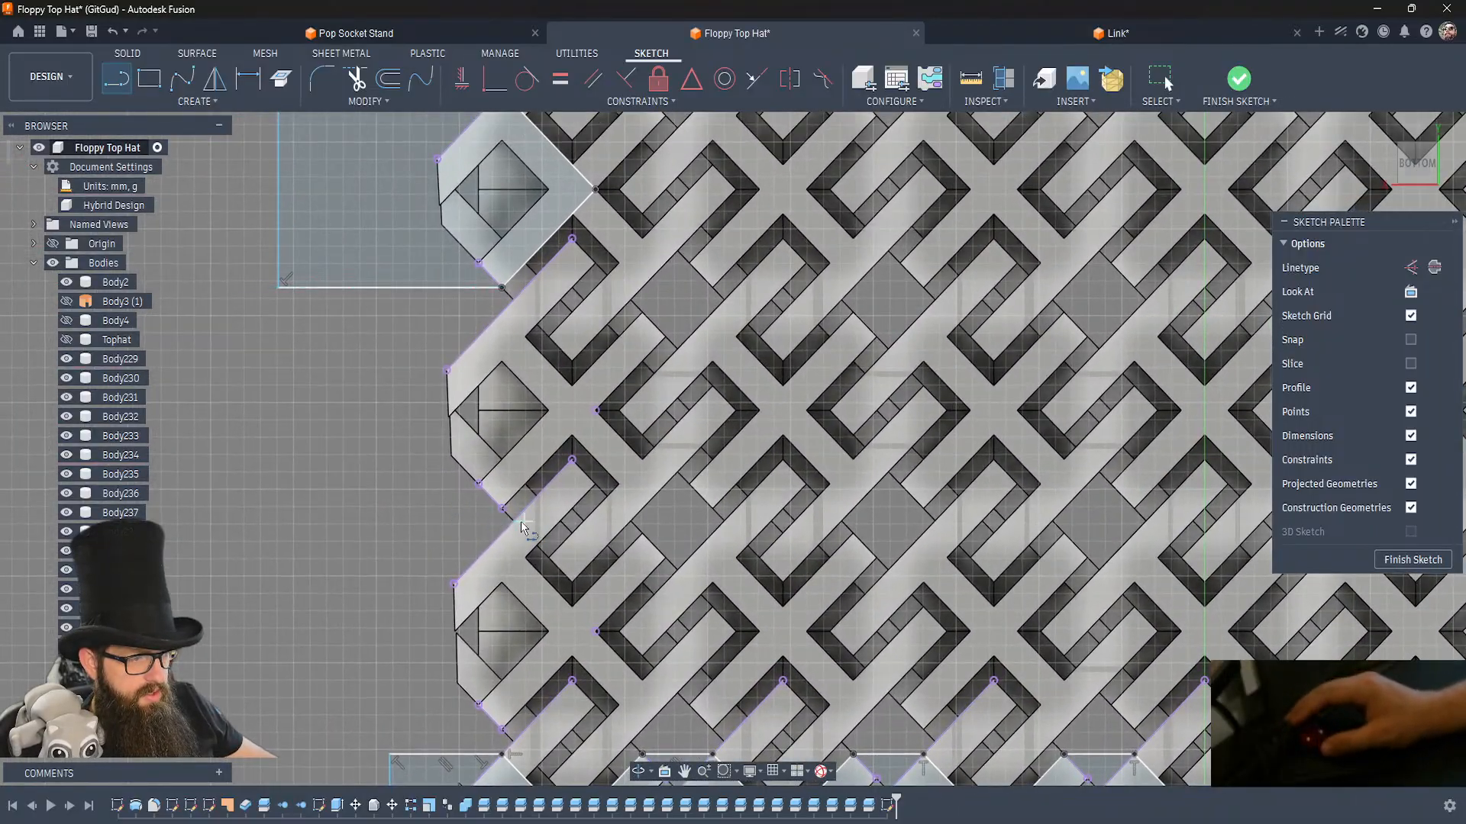
Draw a closed line outline around the seventh side link through its inner corner, with a rectangular extension past the crown's edge.
left_click(502, 507)
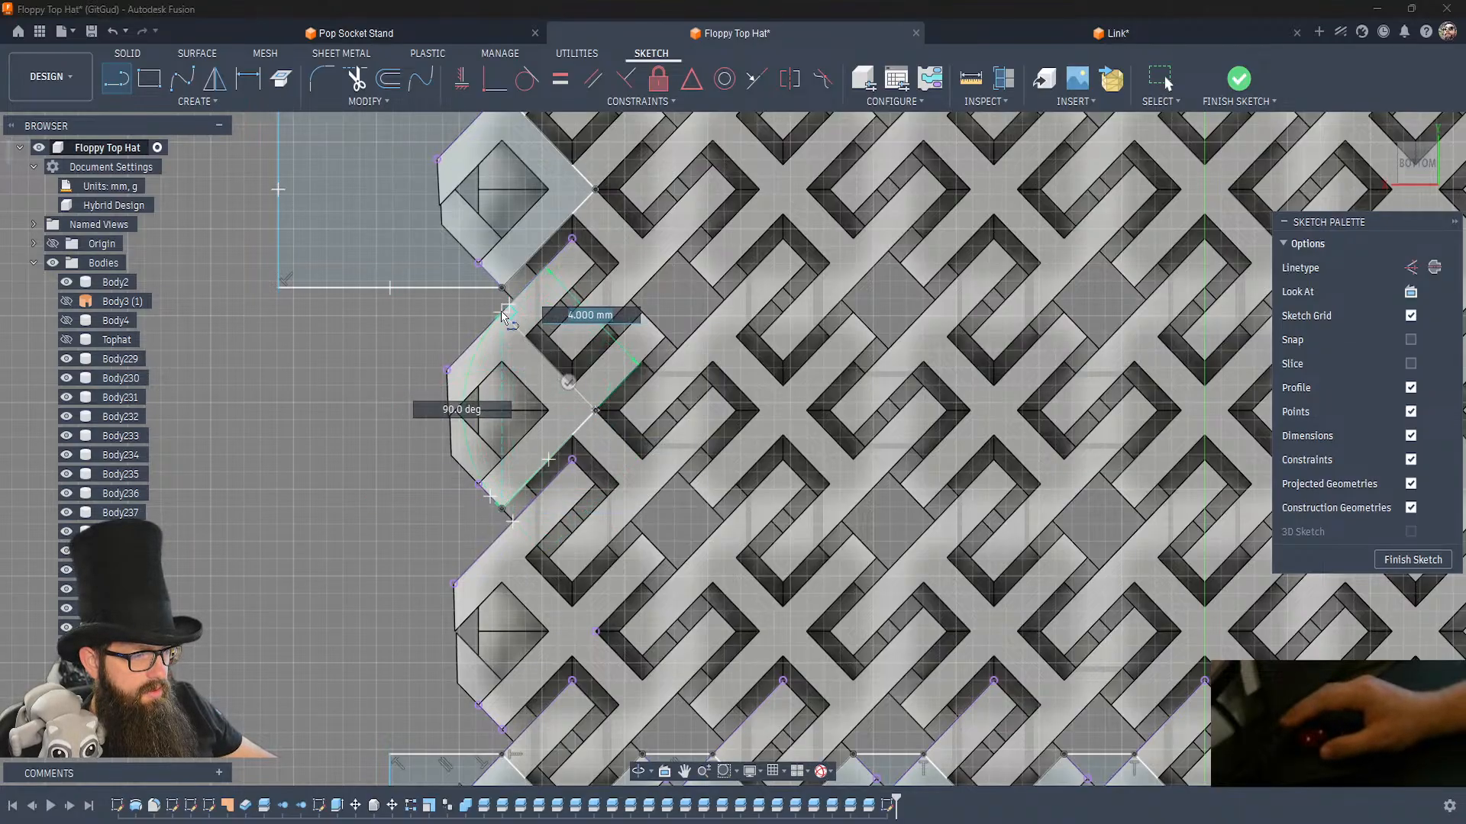
key("Escape")
left_click(475, 314)
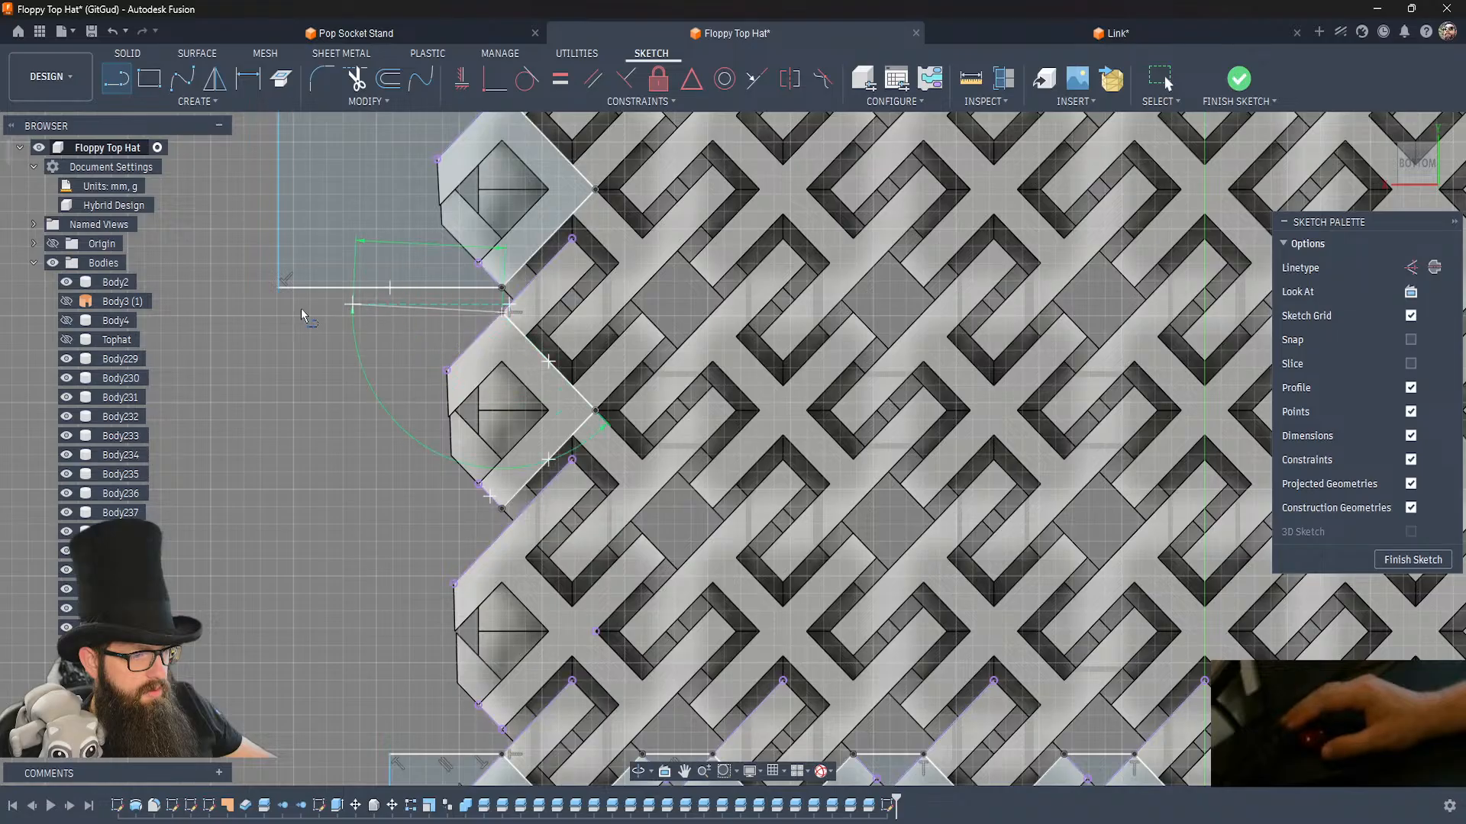
left_click(293, 313)
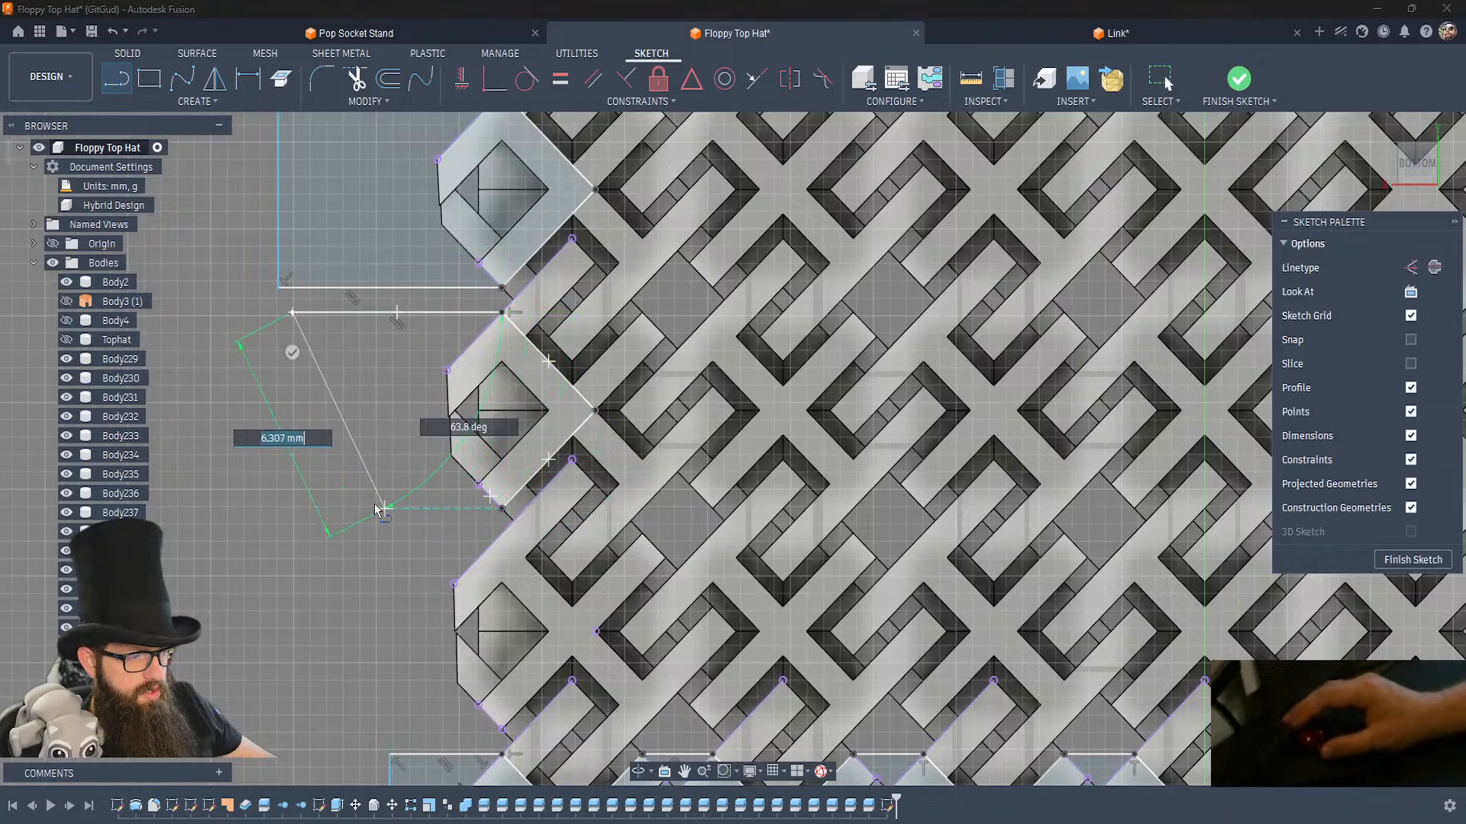
left_click(294, 507)
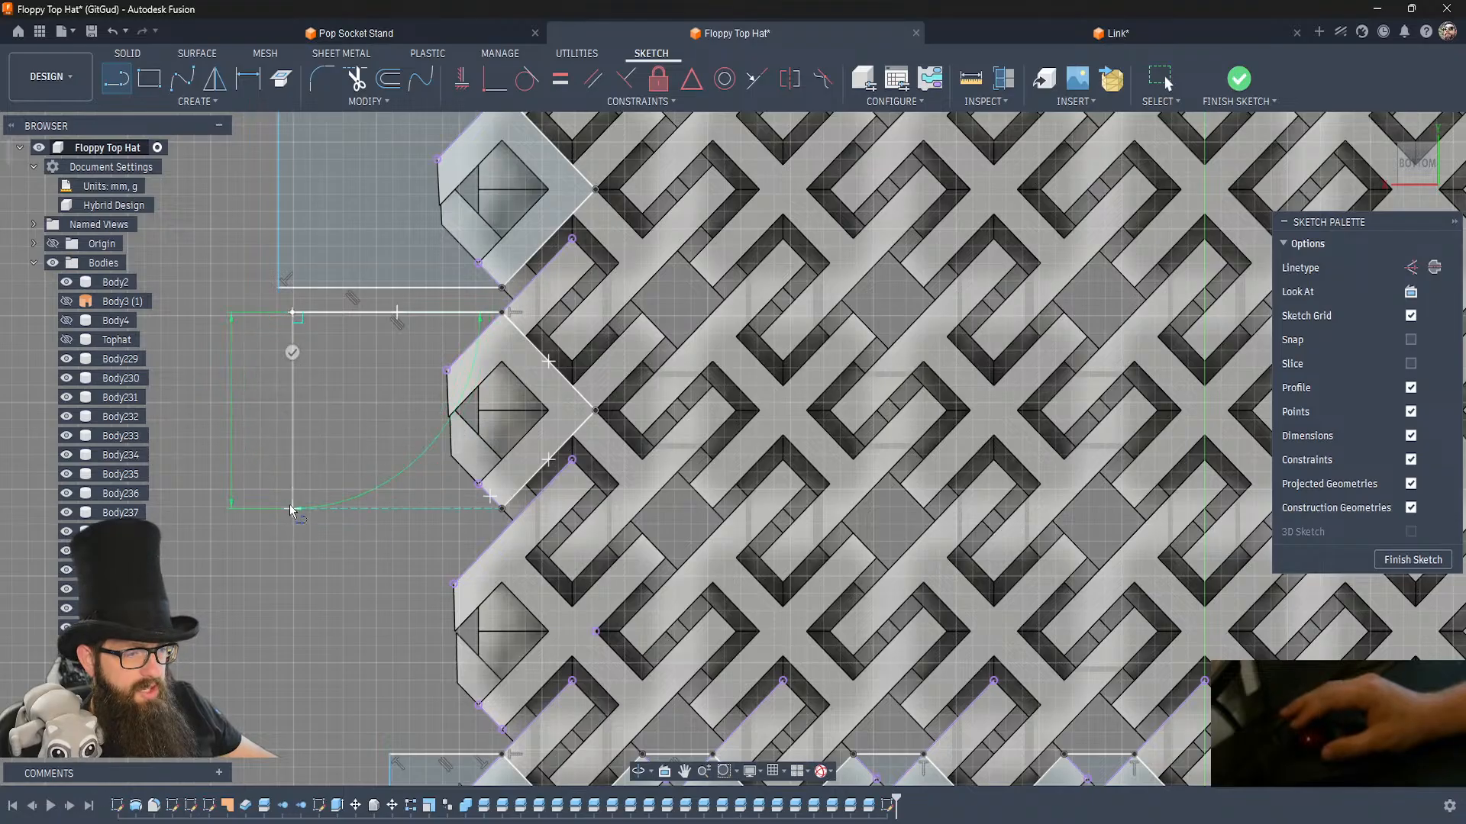
left_click(502, 508)
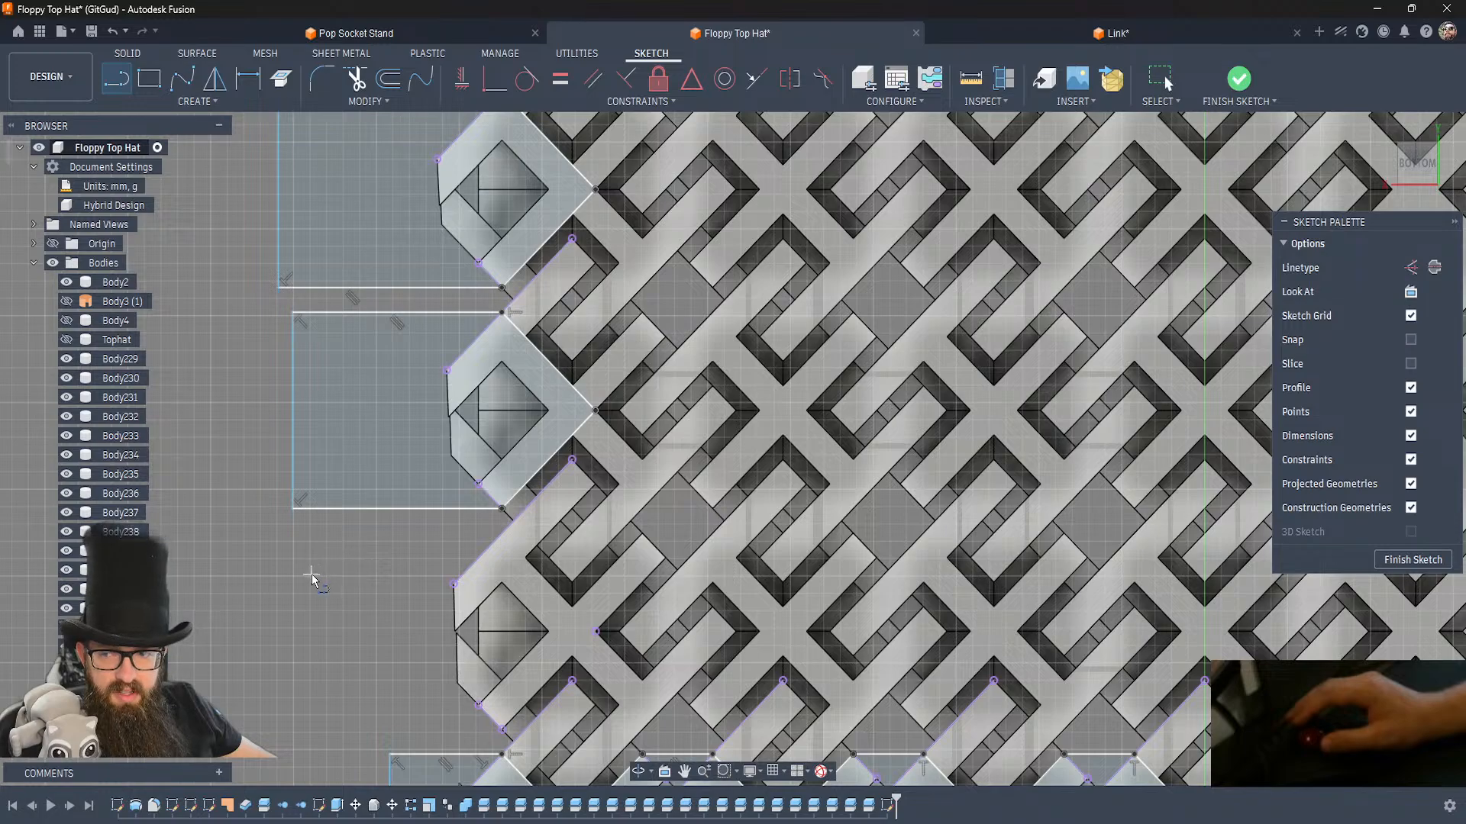
Draw a closed line outline around the eighth side link, next to the narrow end row, with a rectangular extension outside the crown.
mouse_move(311, 575)
middle_mouse_down()
mouse_move(287, 419)
mouse_move(265, 402)
middle_mouse_up()
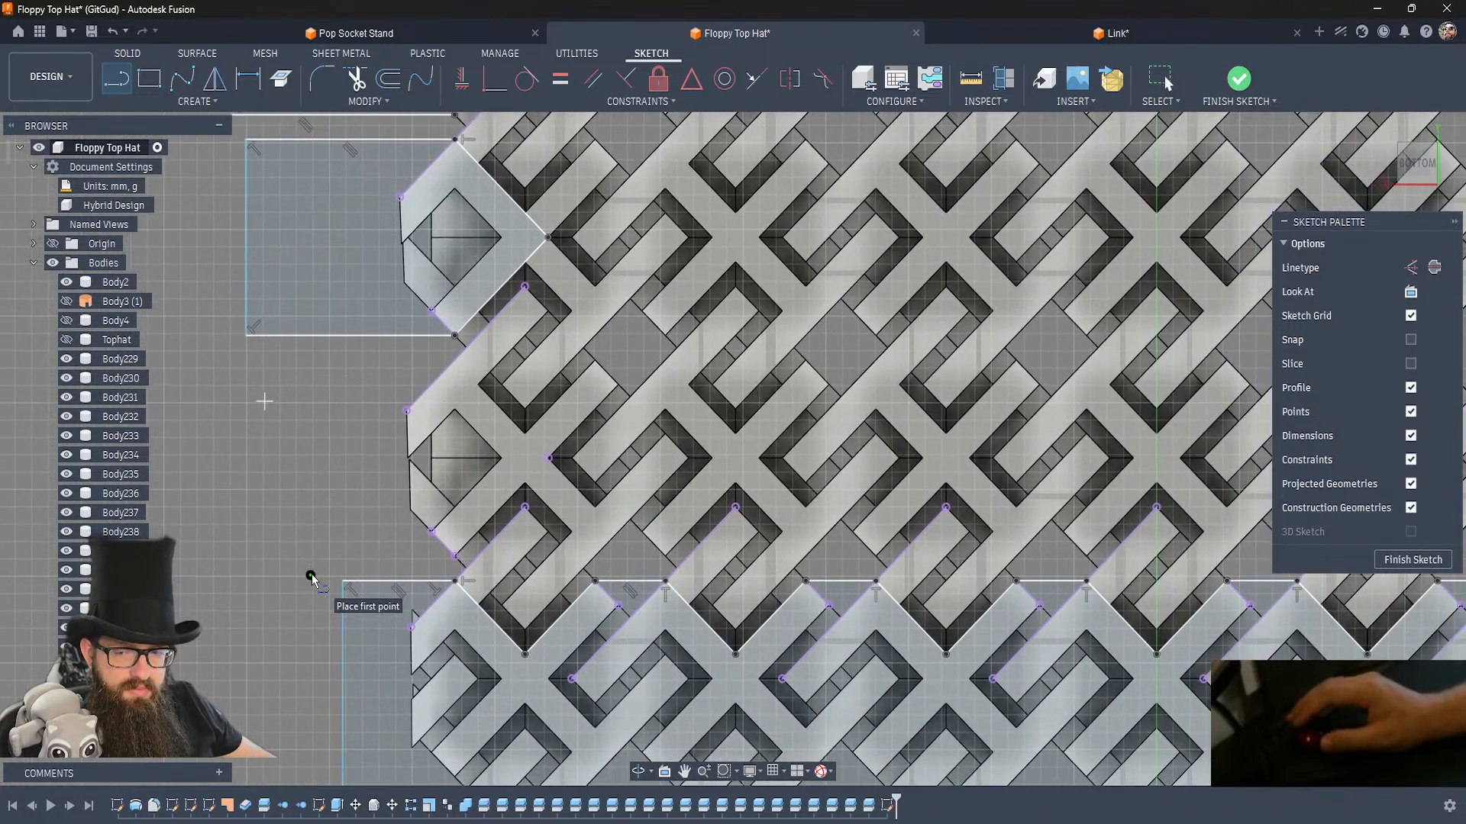
mouse_move(312, 575)
middle_mouse_down()
mouse_move(420, 512)
mouse_move(510, 488)
middle_mouse_up()
scroll(312, 574, "down", 1)
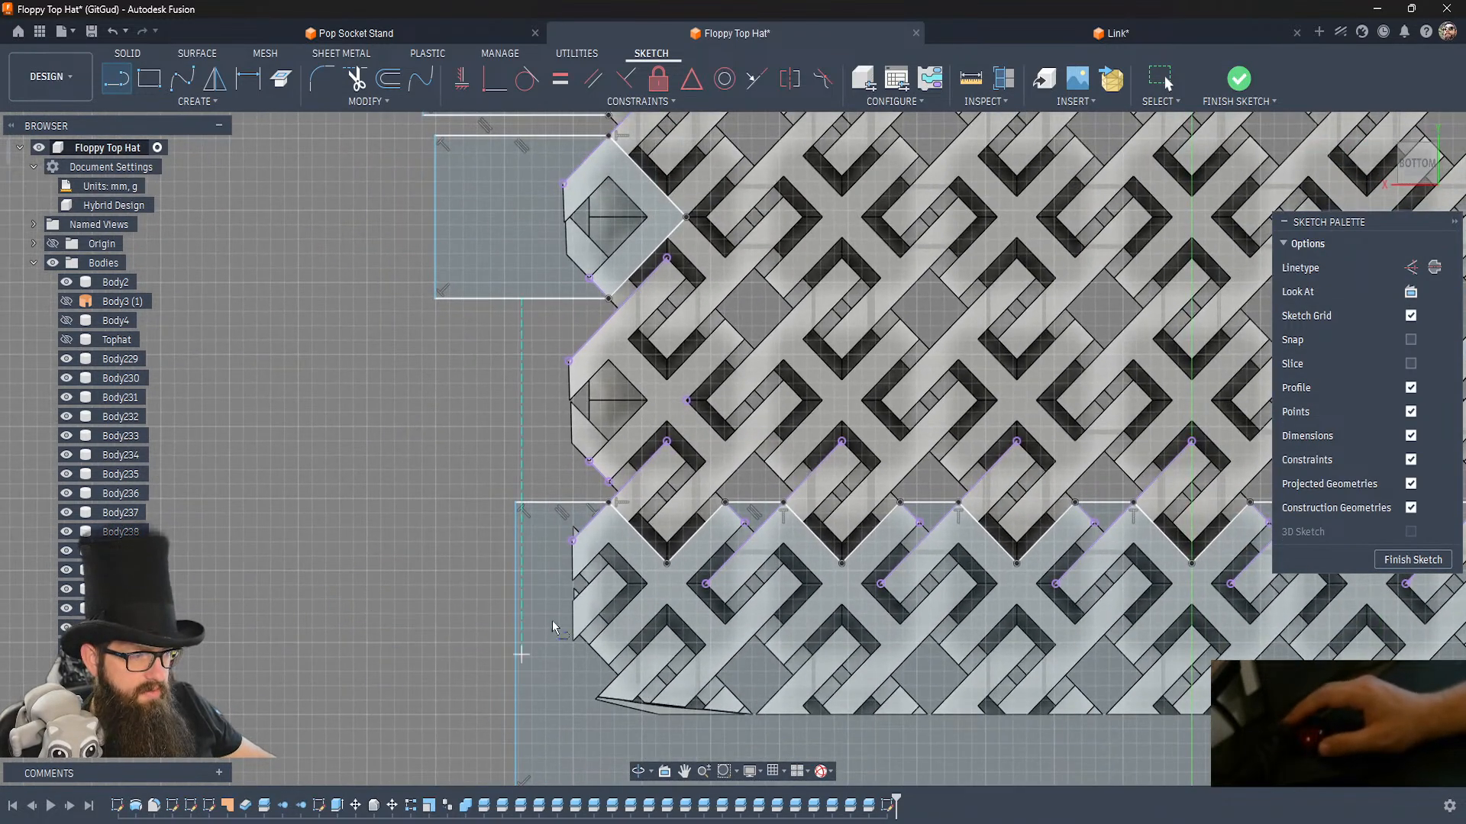
left_click(609, 482)
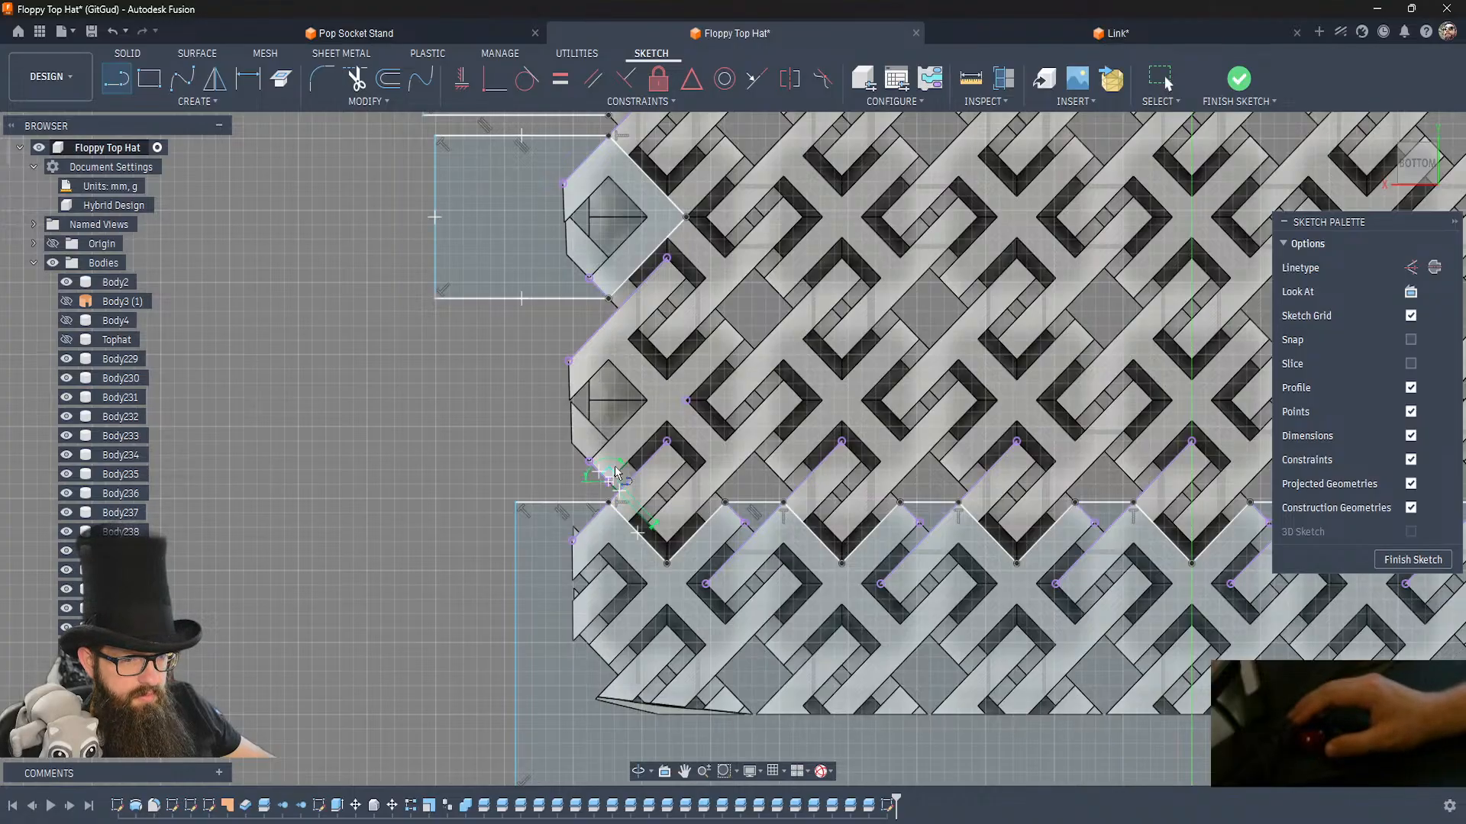
left_click(685, 401)
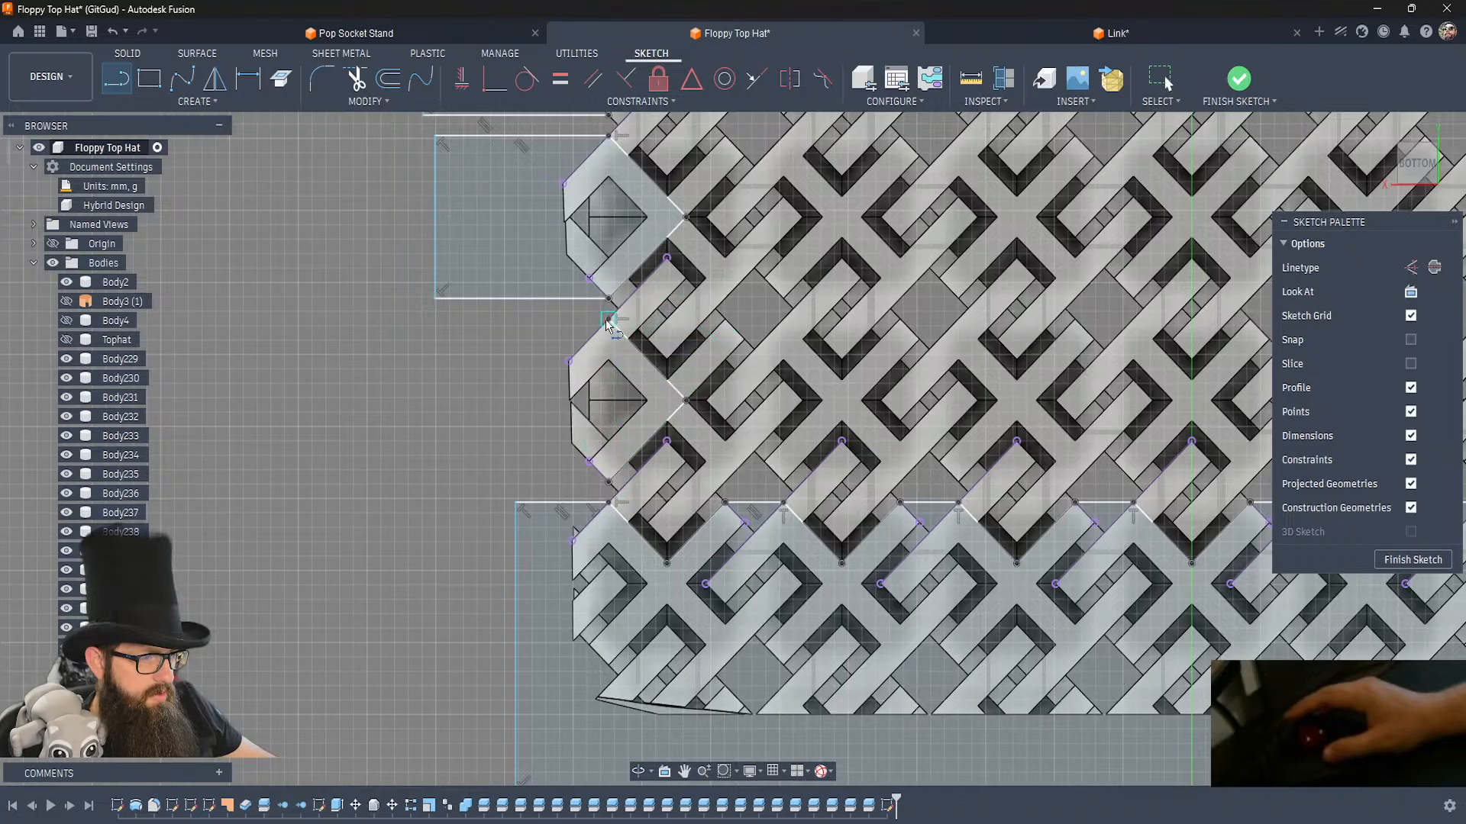
left_click(452, 320)
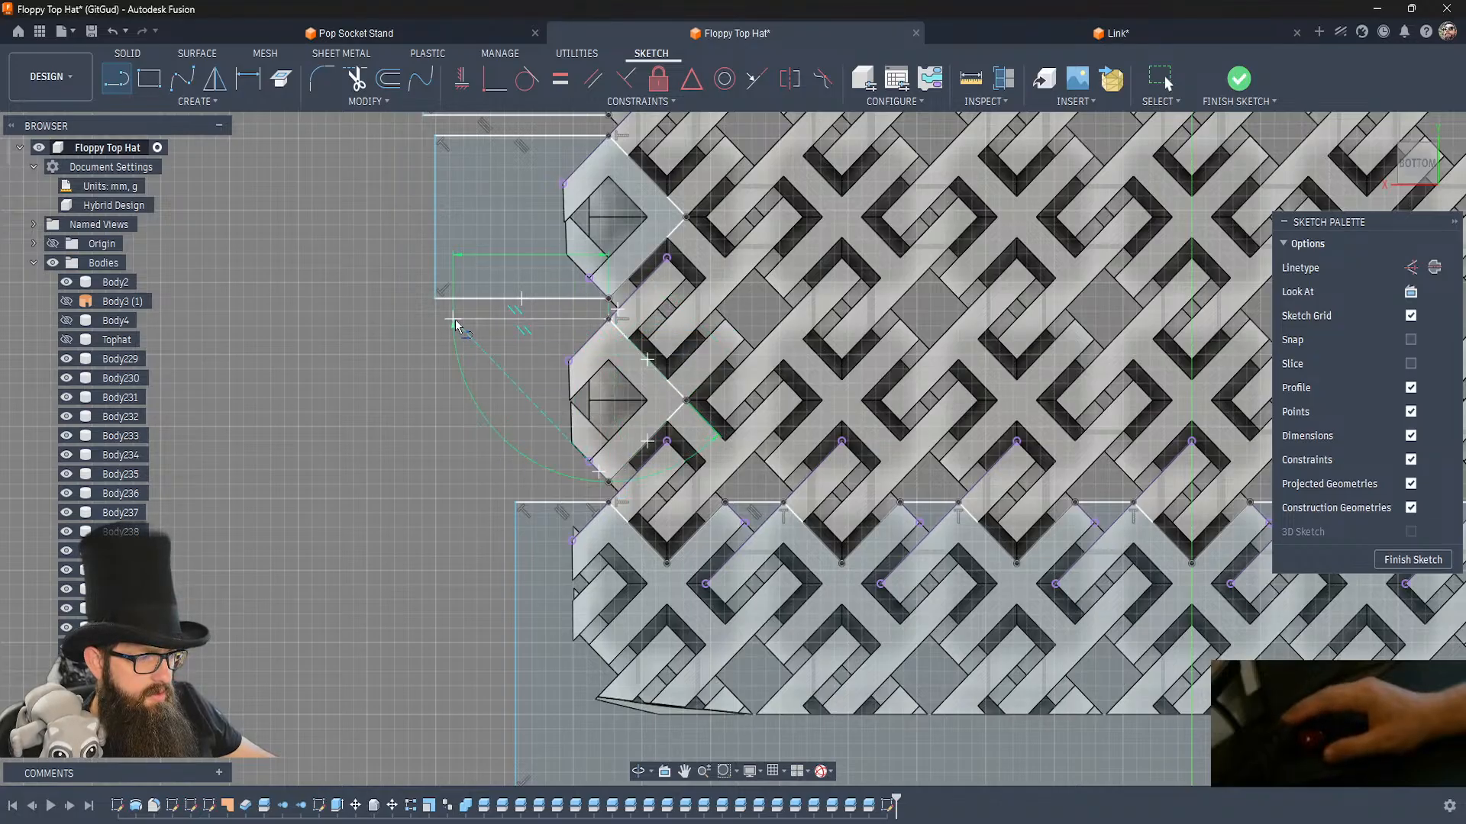
left_click(453, 482)
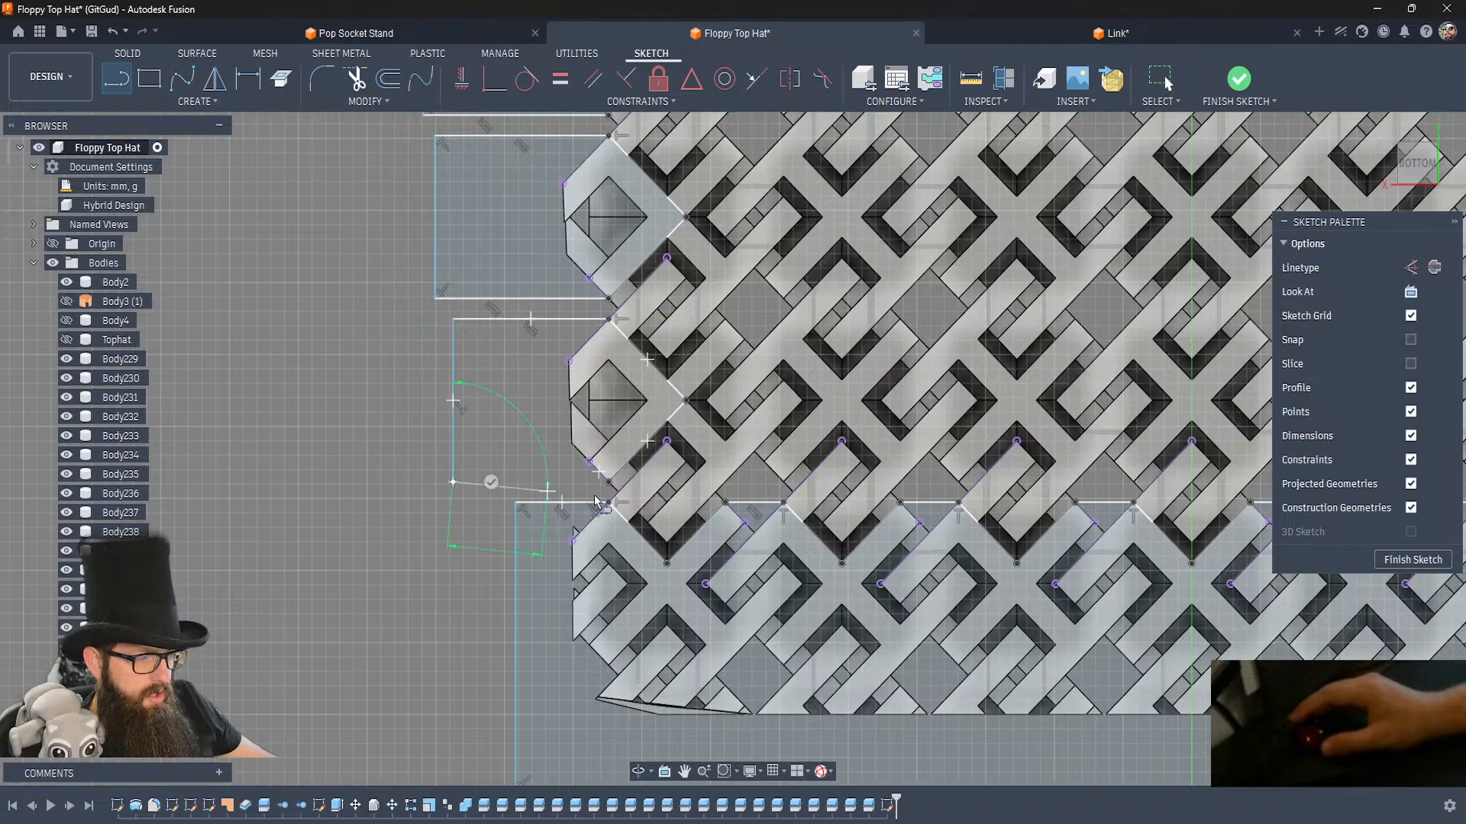
left_click(609, 481)
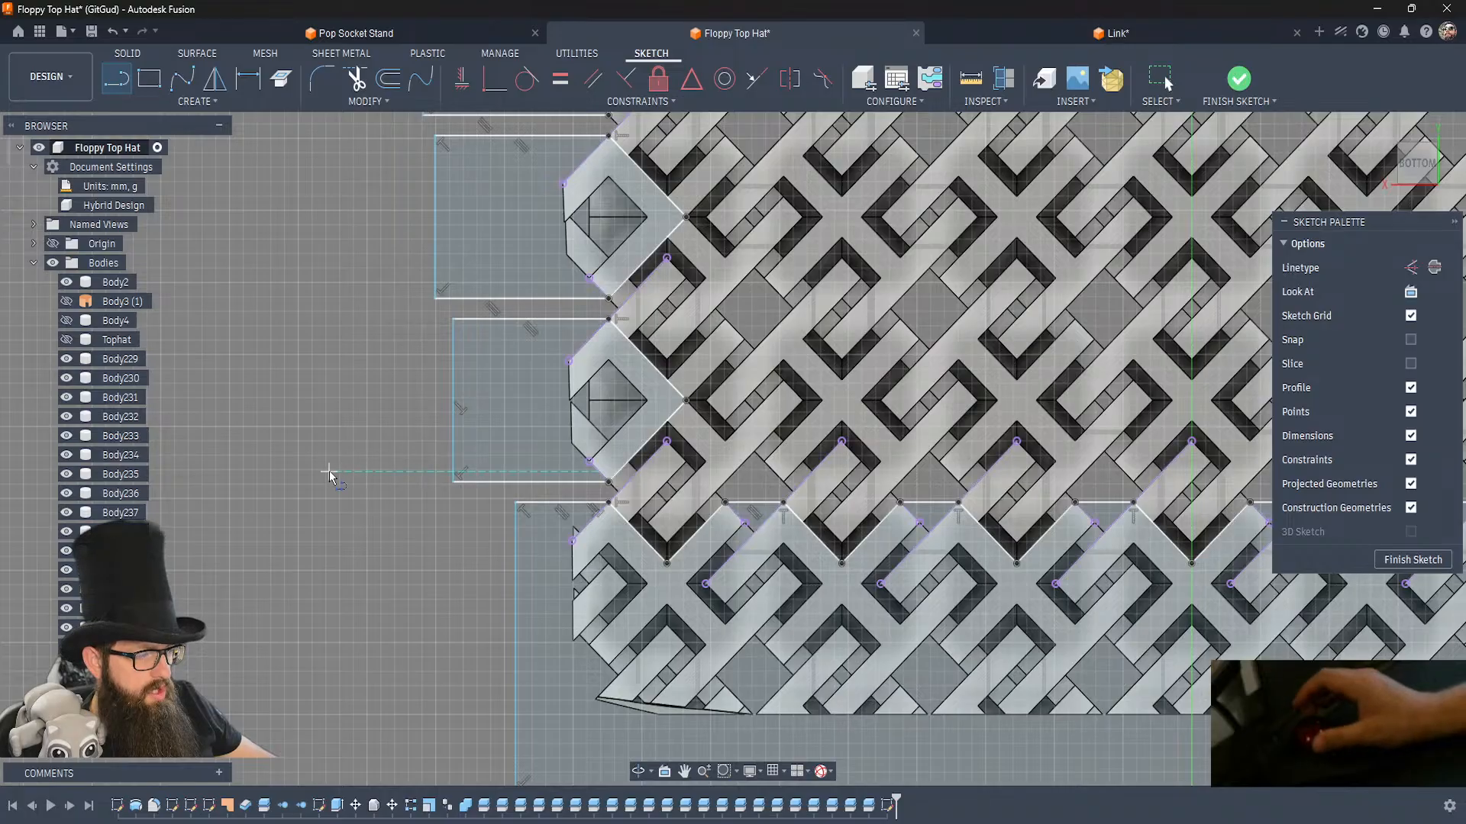
scroll(329, 471, "down", 3)
scroll(329, 472, "down", 1)
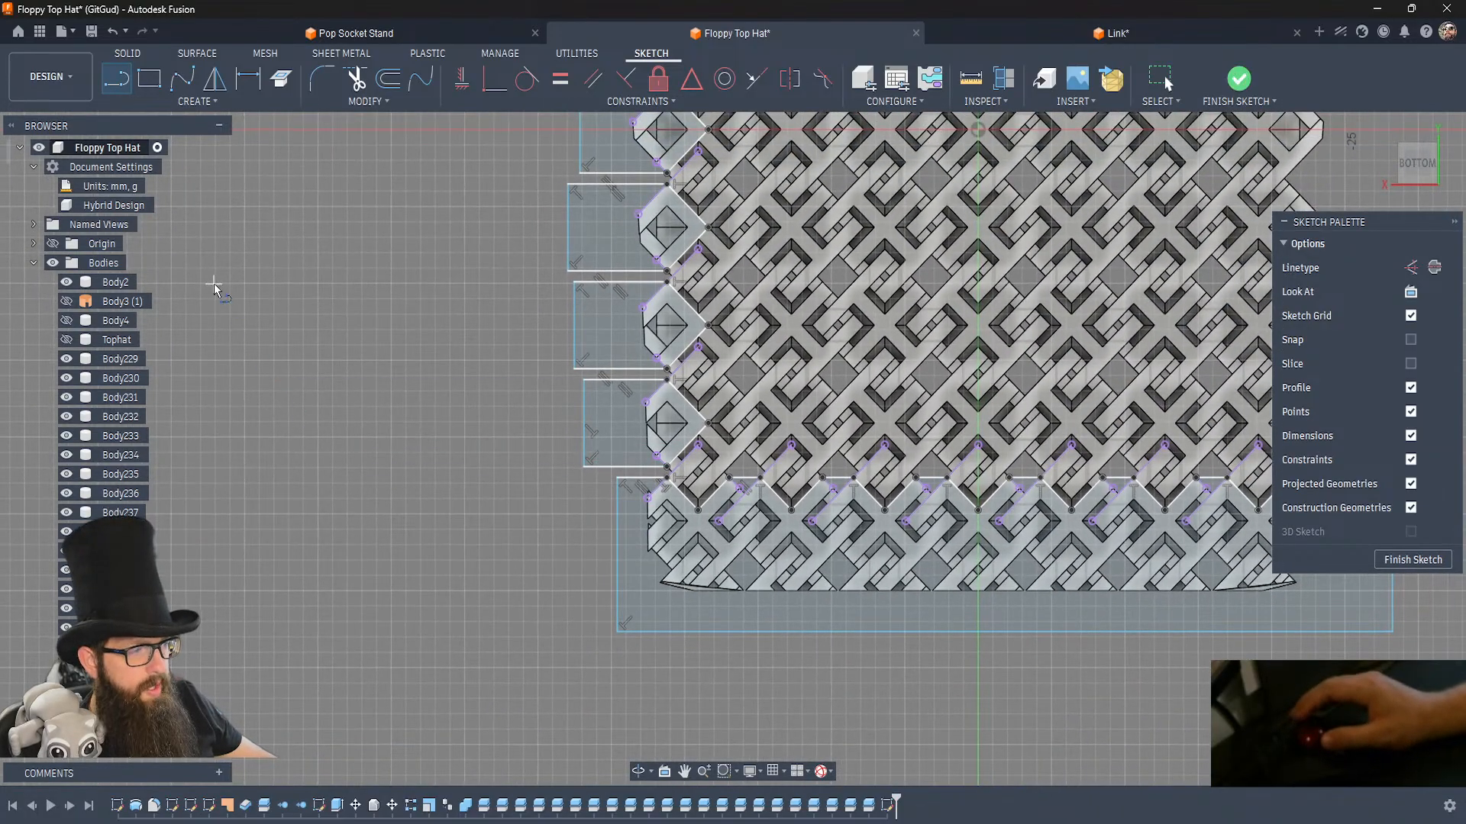
key("Escape")
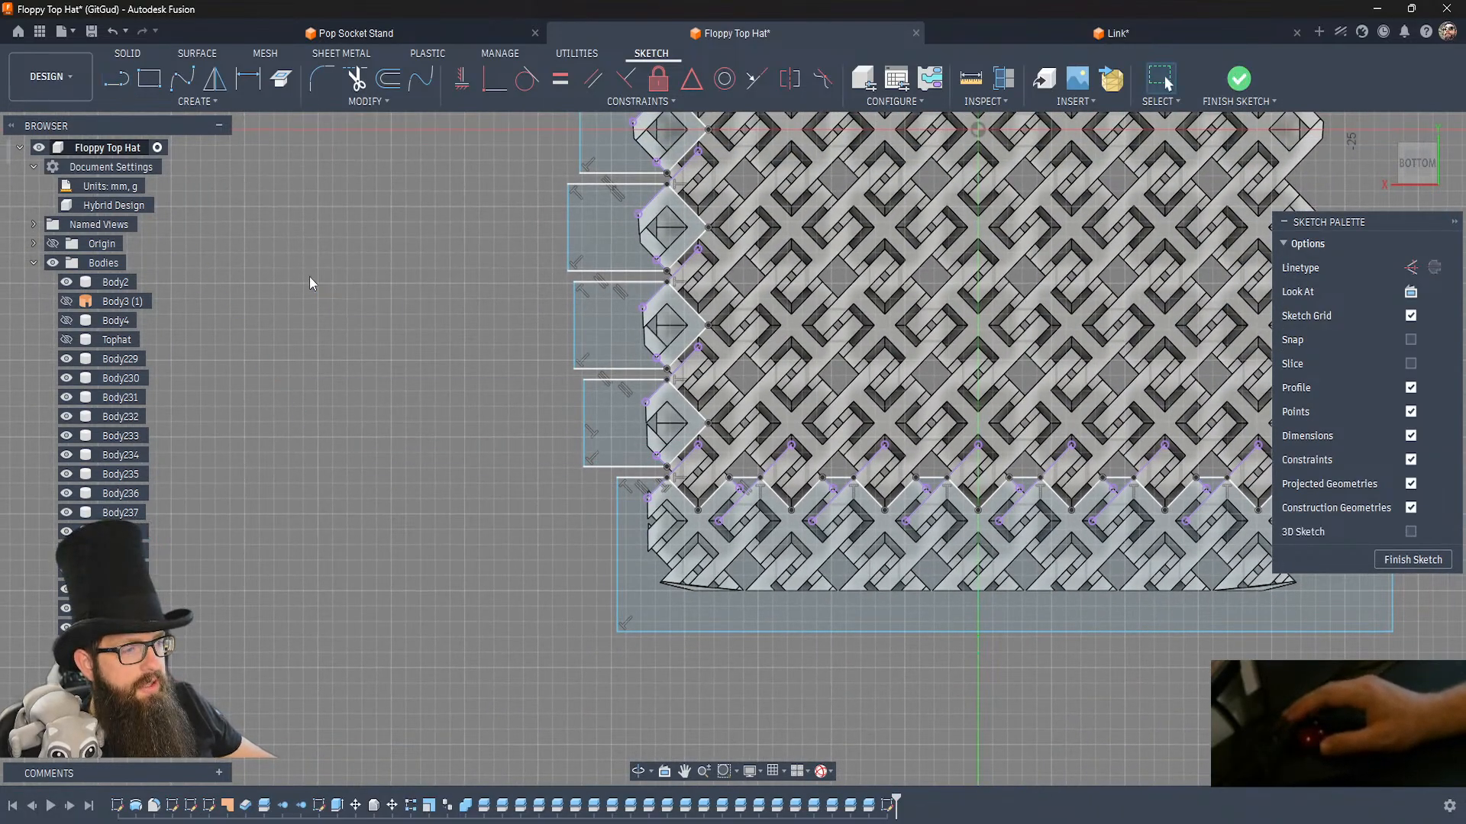
Mirror the eight side link outlines across the YZ origin plane to the crown's opposite side.
scroll(309, 276, "down", 3)
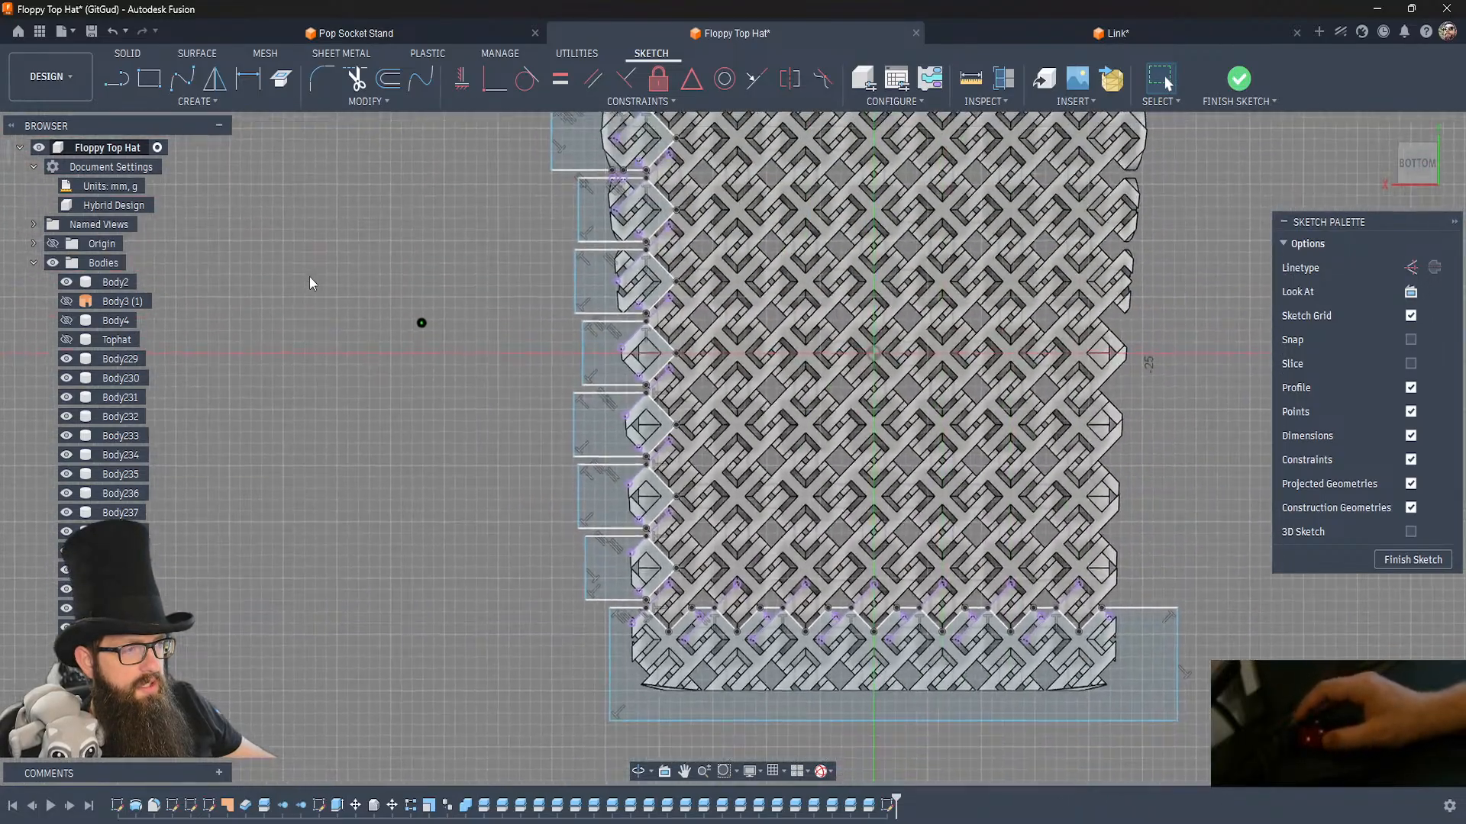
scroll(310, 280, "down", 3)
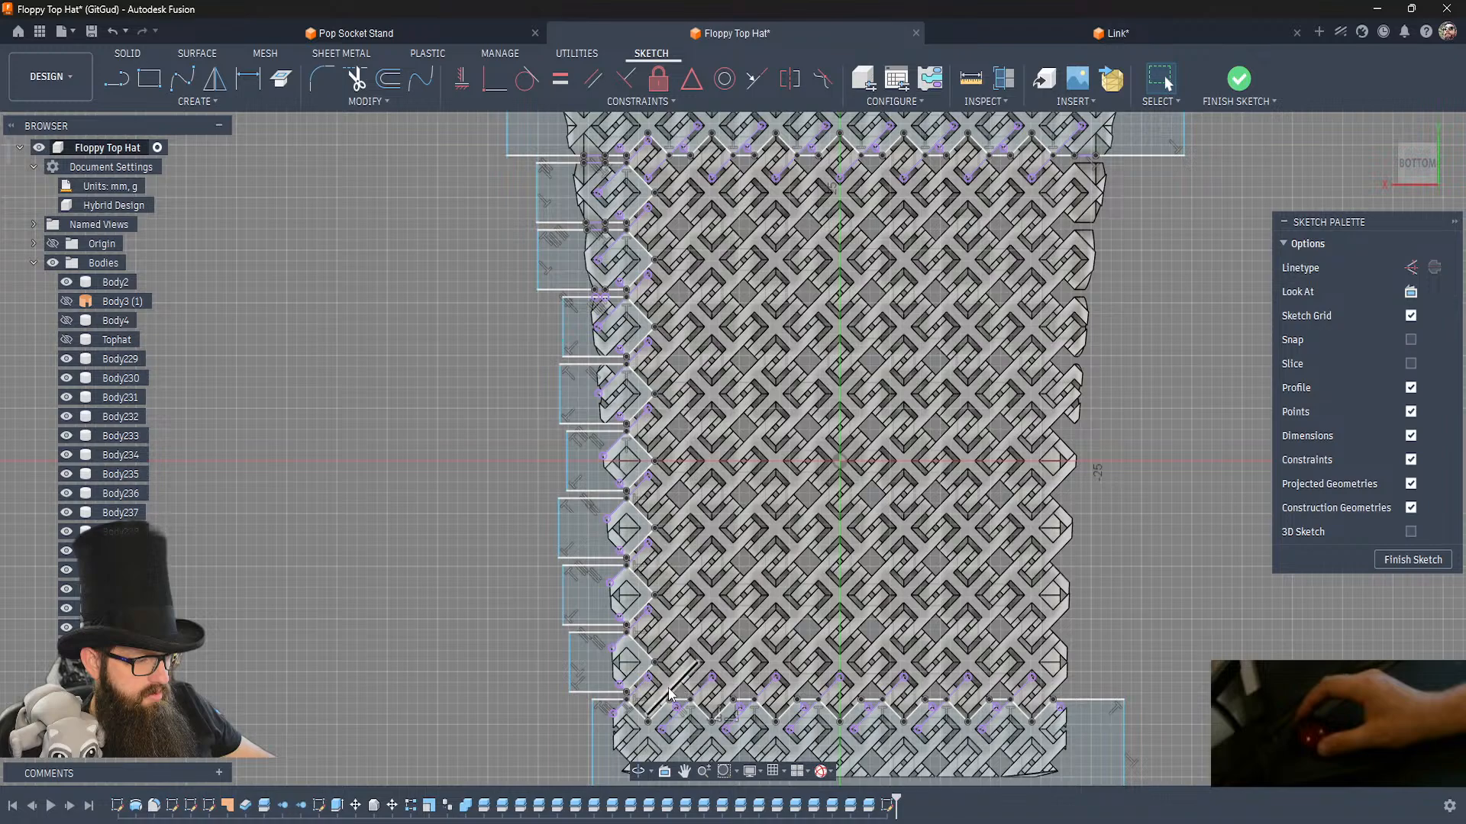
mouse_move(662, 699)
left_mouse_down()
mouse_move(534, 487)
mouse_move(543, 216)
mouse_move(510, 162)
left_mouse_up()
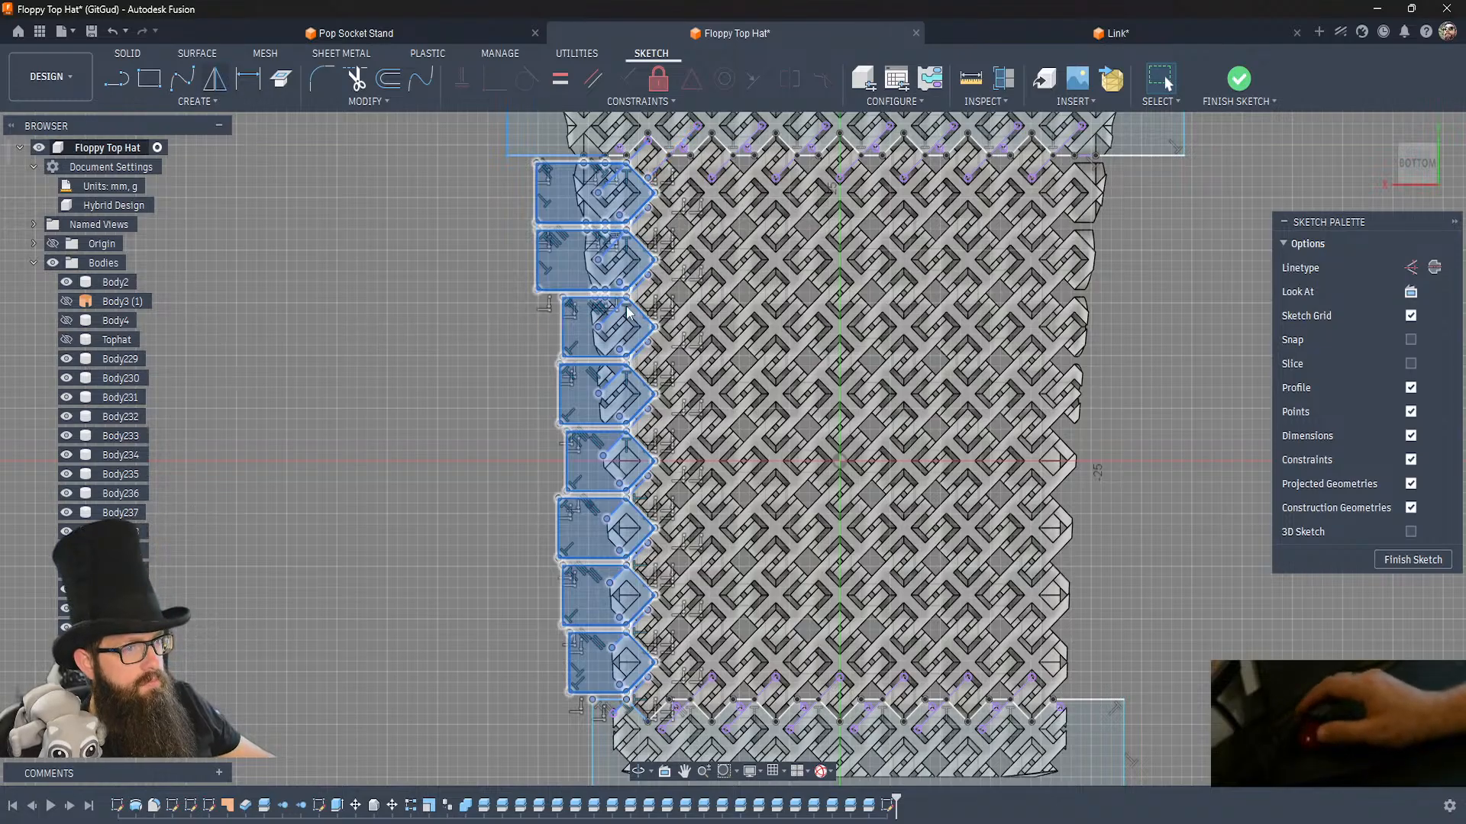
left_click(1169, 268)
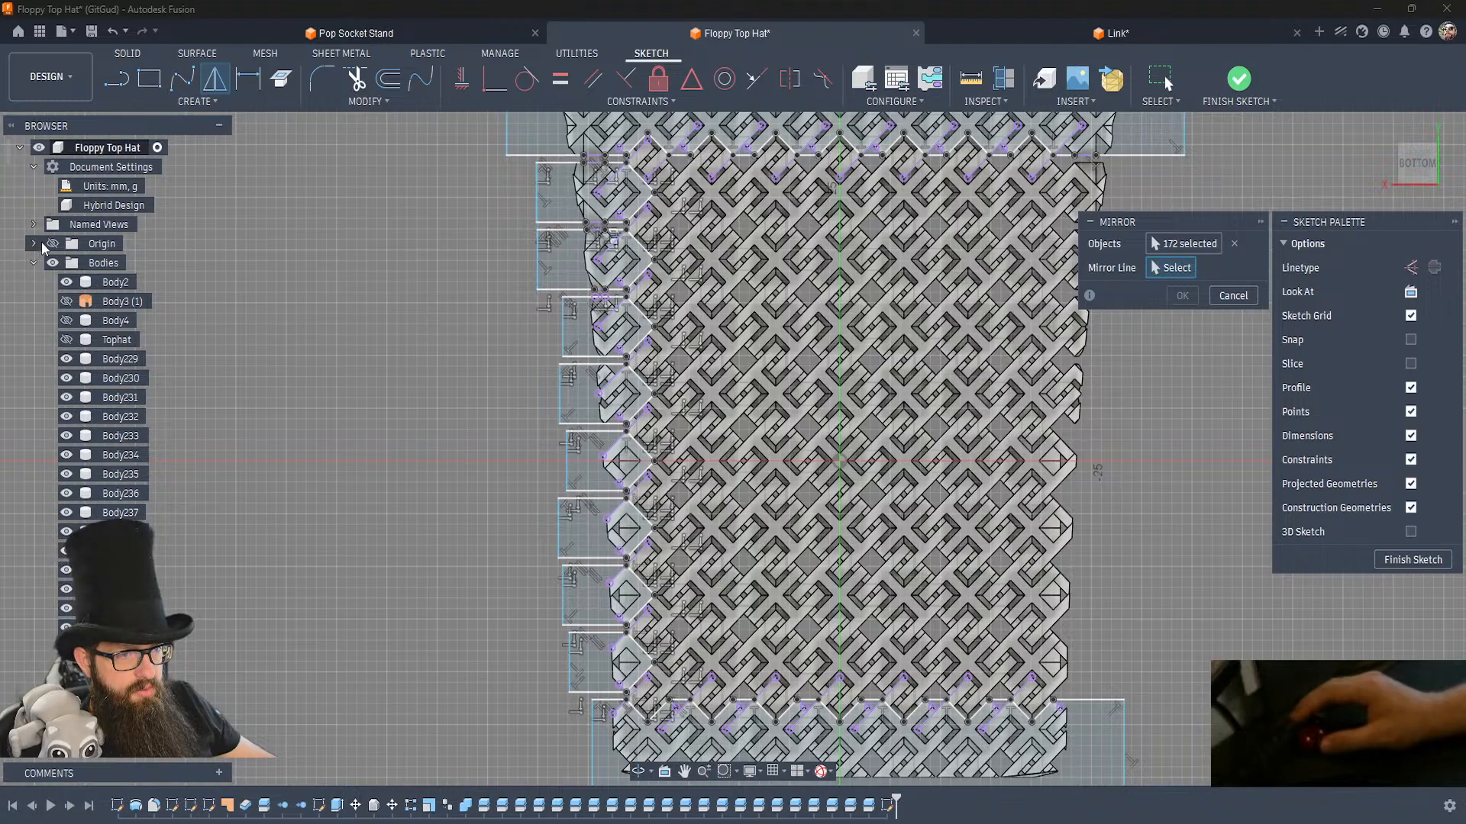
middle_click_drag(273, 432, 362, 523, "shift")
scroll(364, 525, "up", 3)
scroll(364, 516, "down", 6)
middle_click_drag(429, 566, 445, 565, "shift")
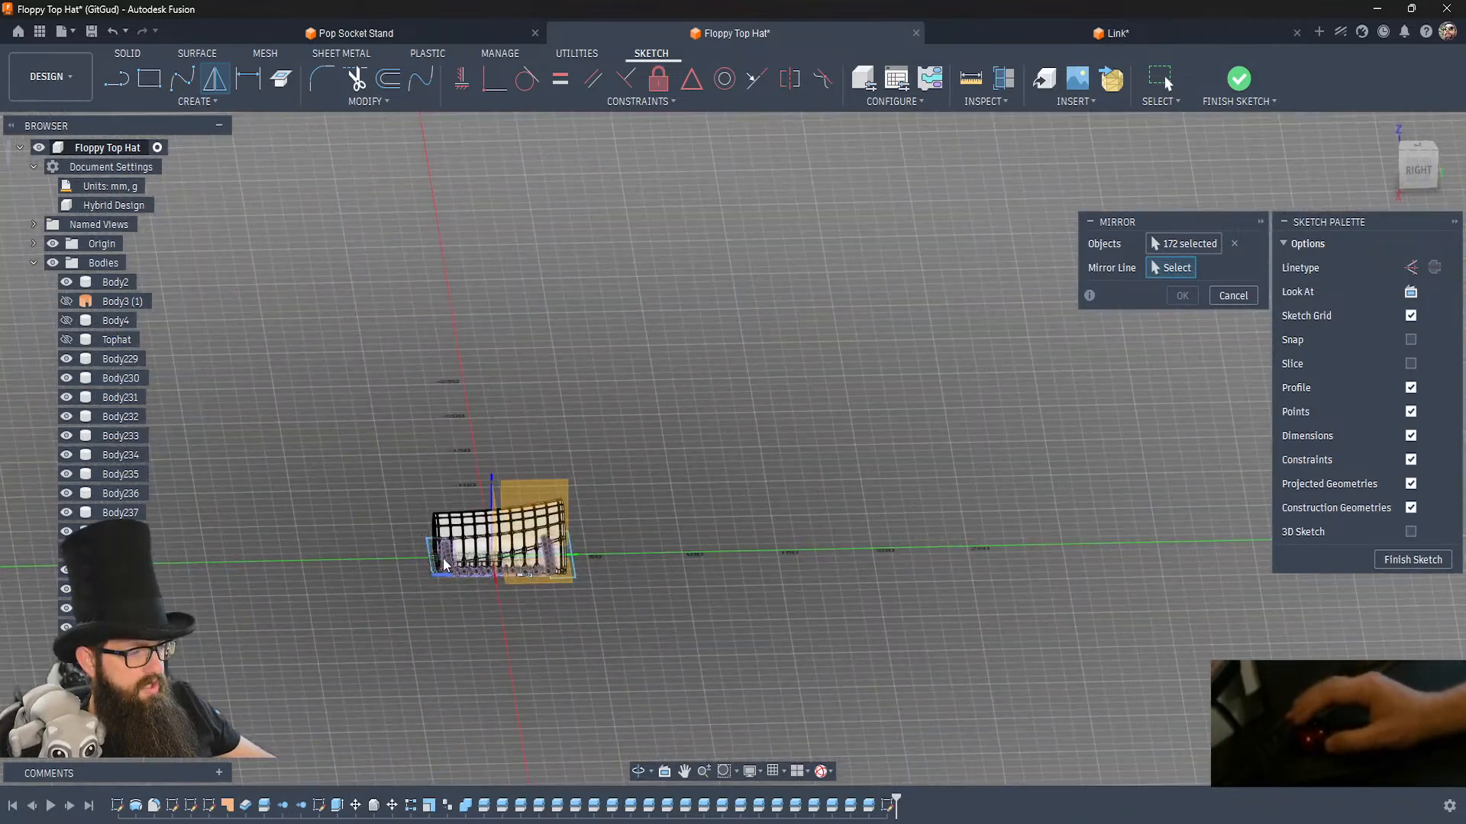
left_click(530, 488)
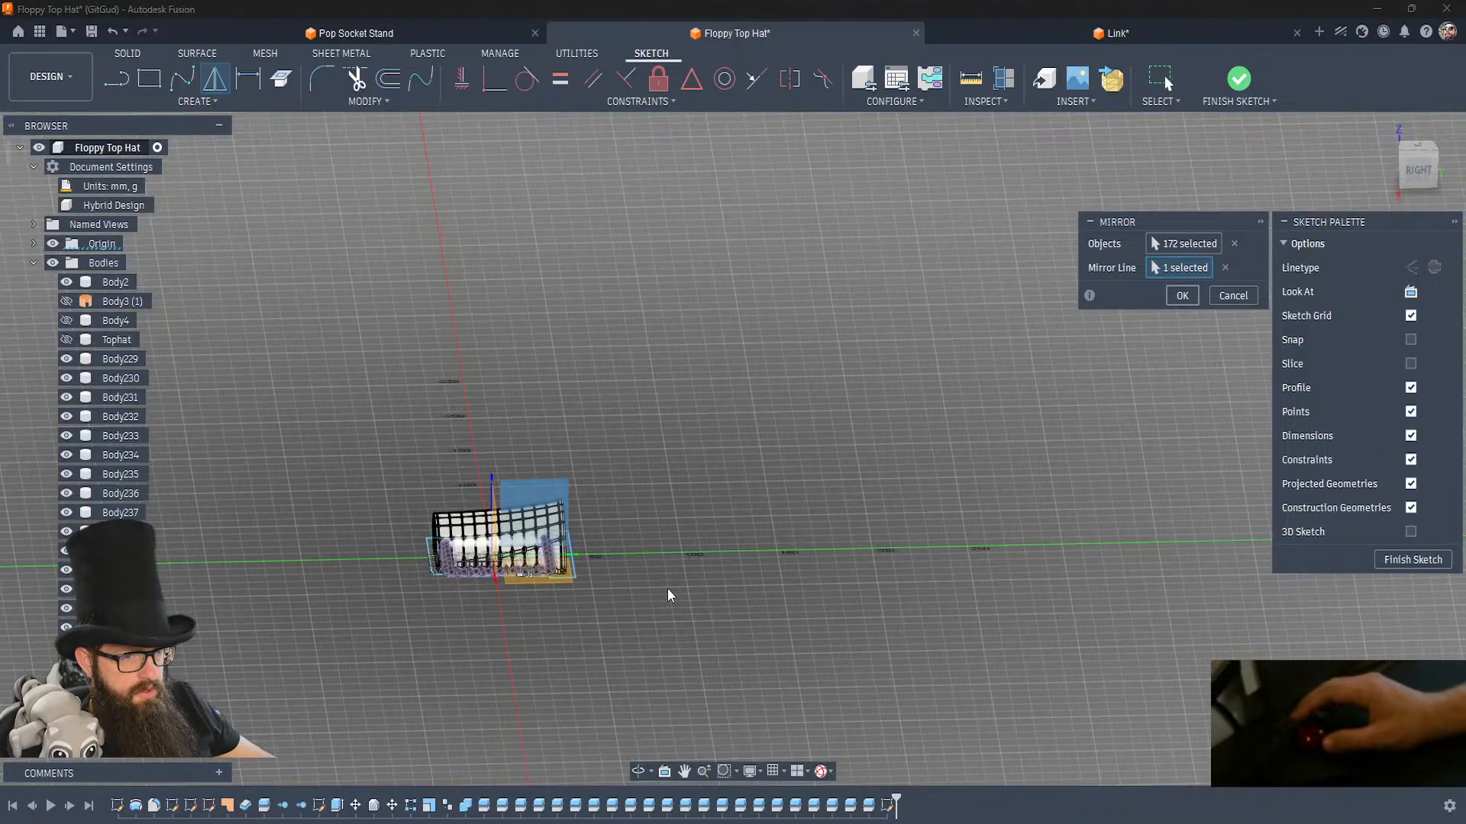
key("Return")
Hide the origin geometry and finish the sketch.
middle_click_drag(664, 584, 664, 585, "shift")
scroll(664, 584, "up", 5)
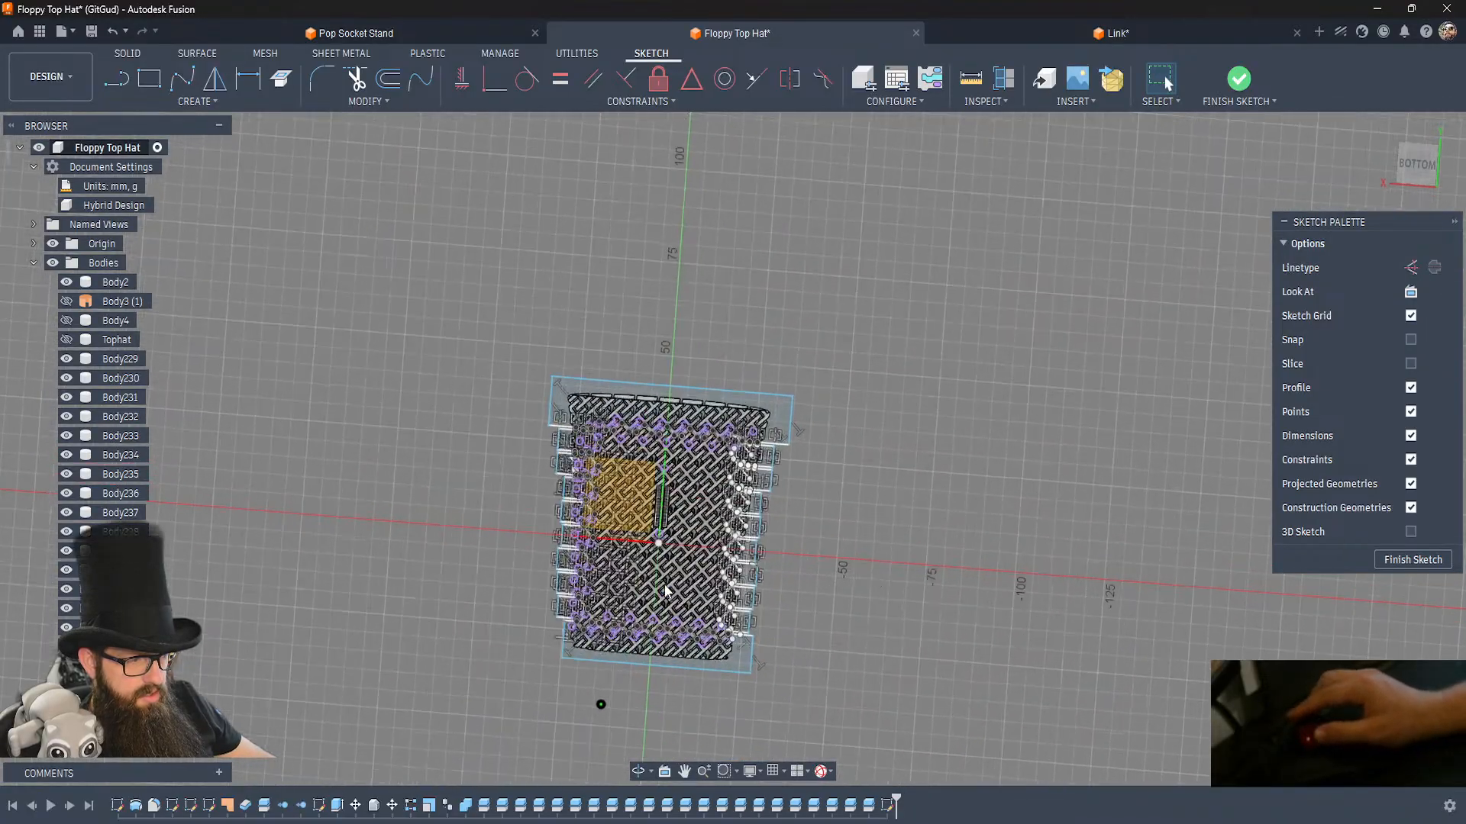
scroll(665, 590, "up", 3)
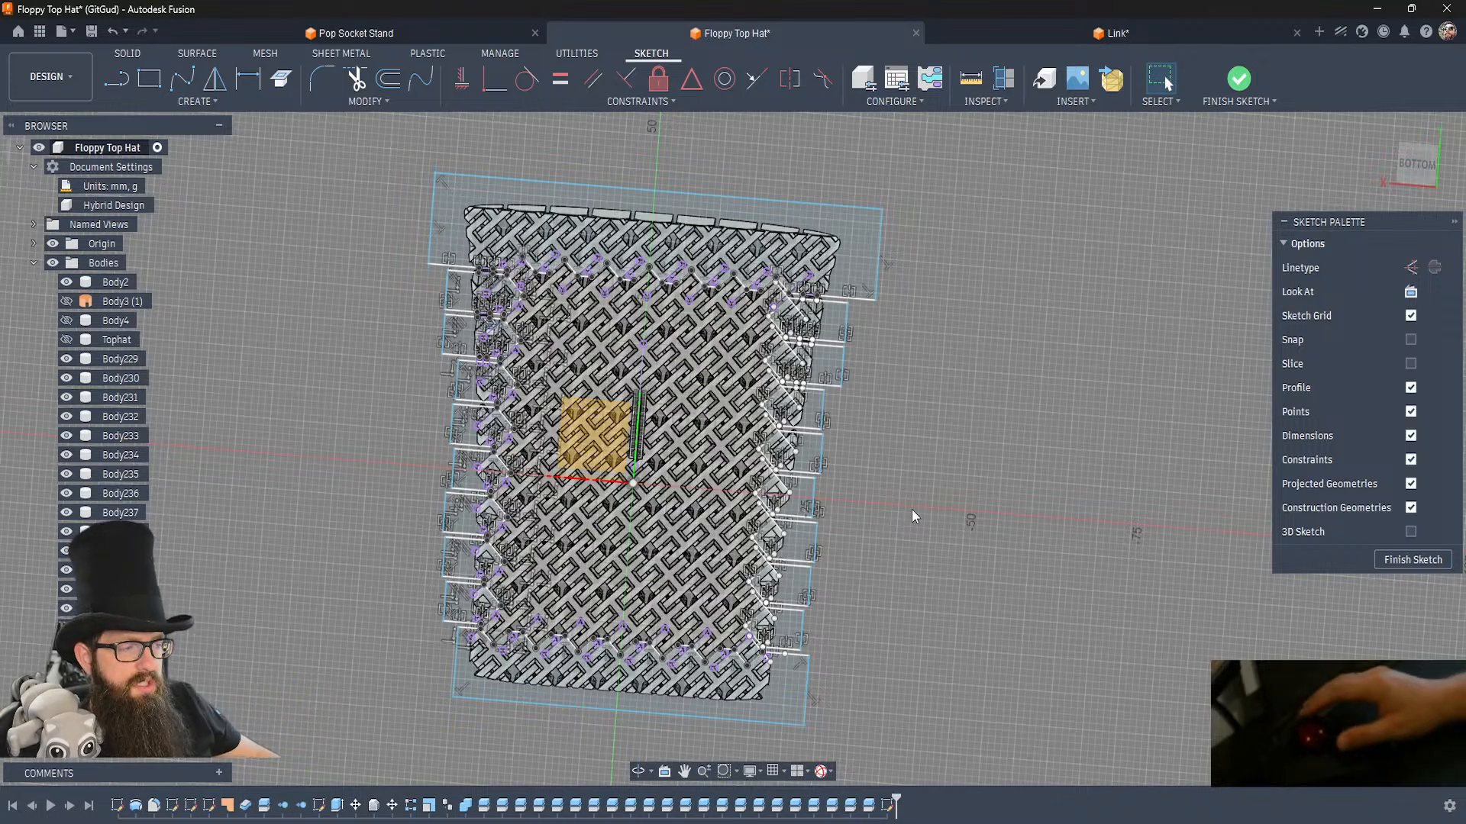
left_click(53, 244)
middle_click_drag(313, 385, 312, 385, "shift")
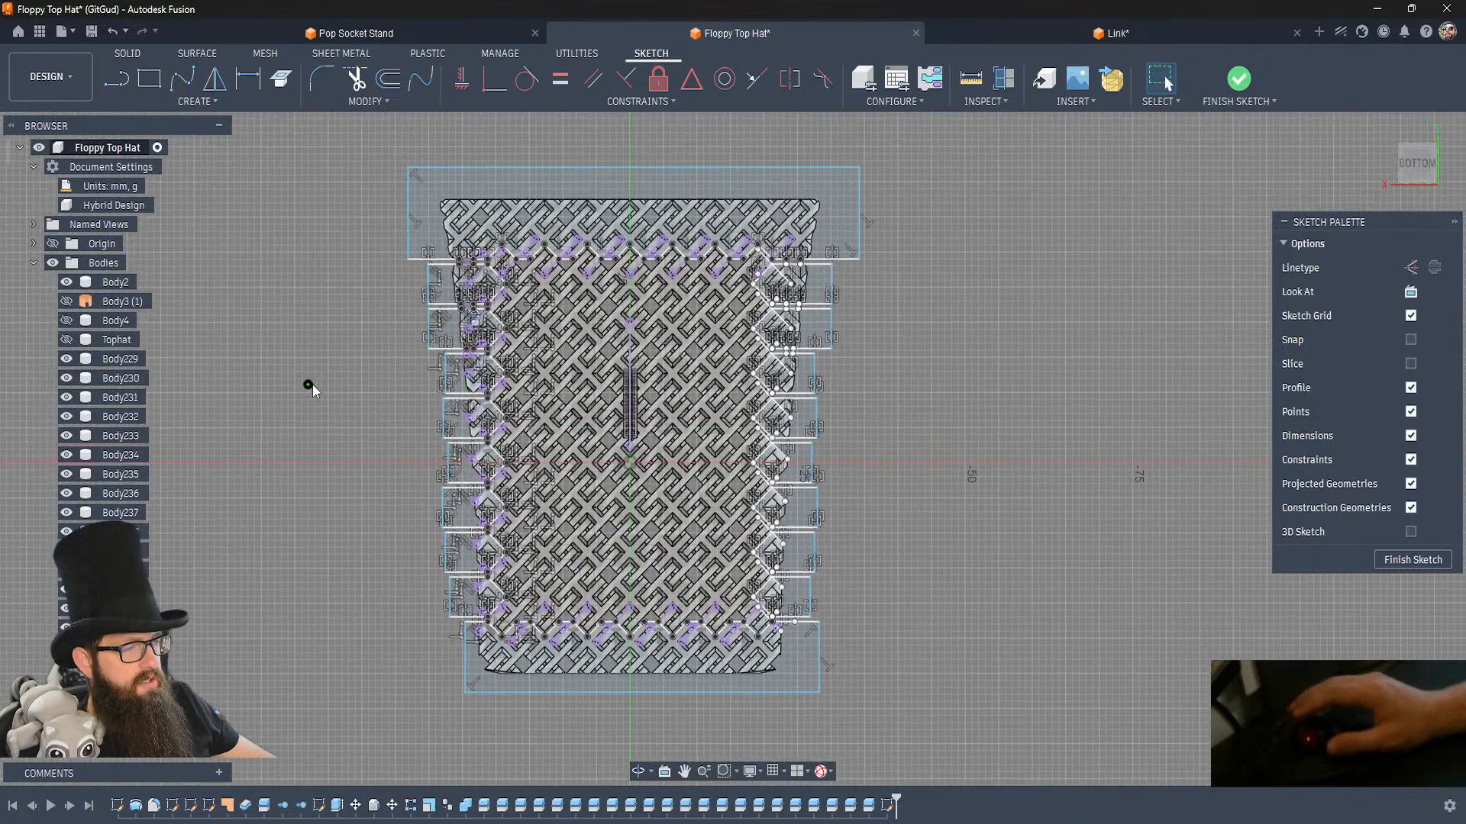
left_click(1240, 90)
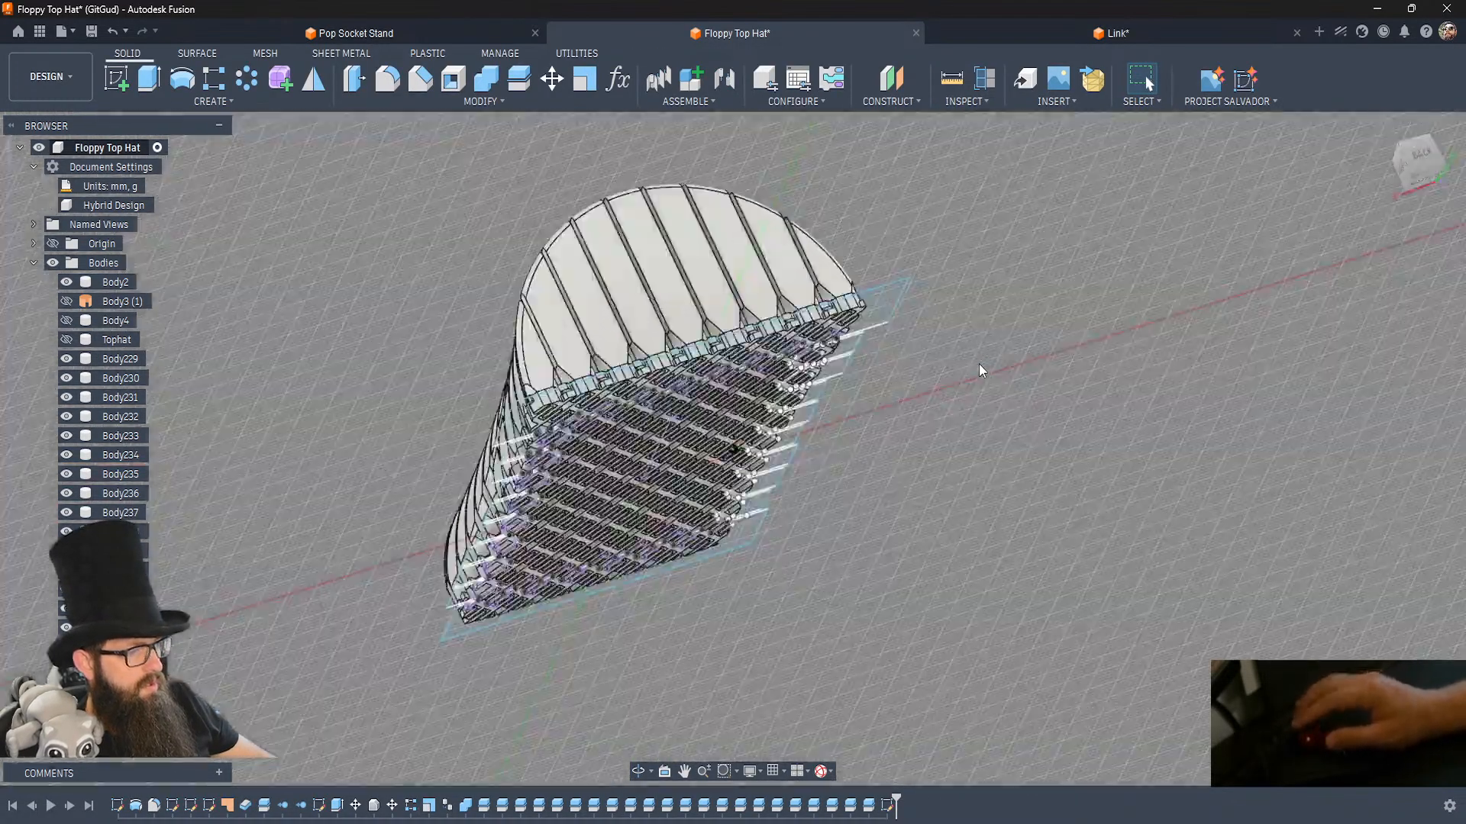
left_click(828, 186)
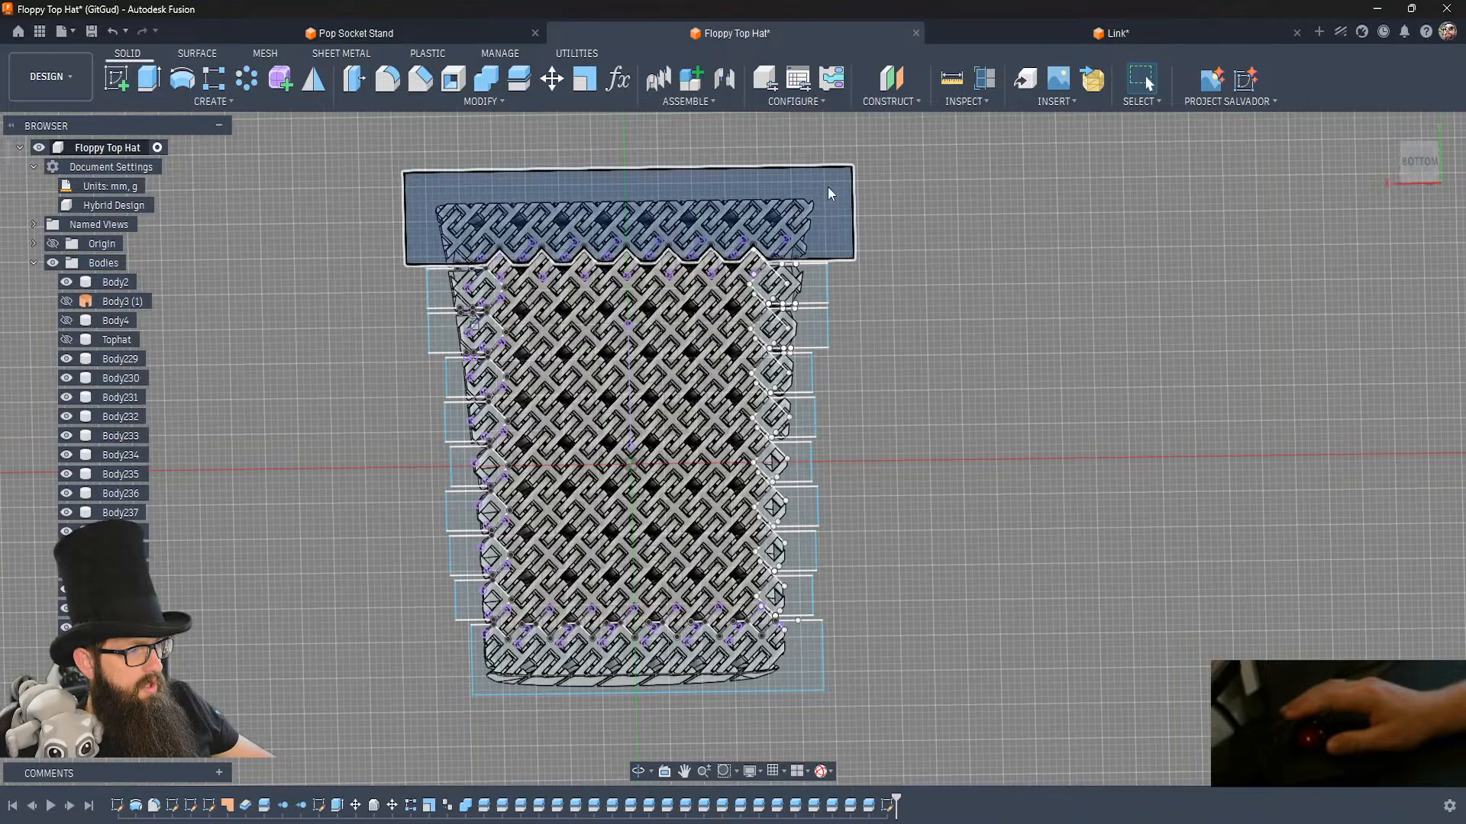
left_click(809, 657)
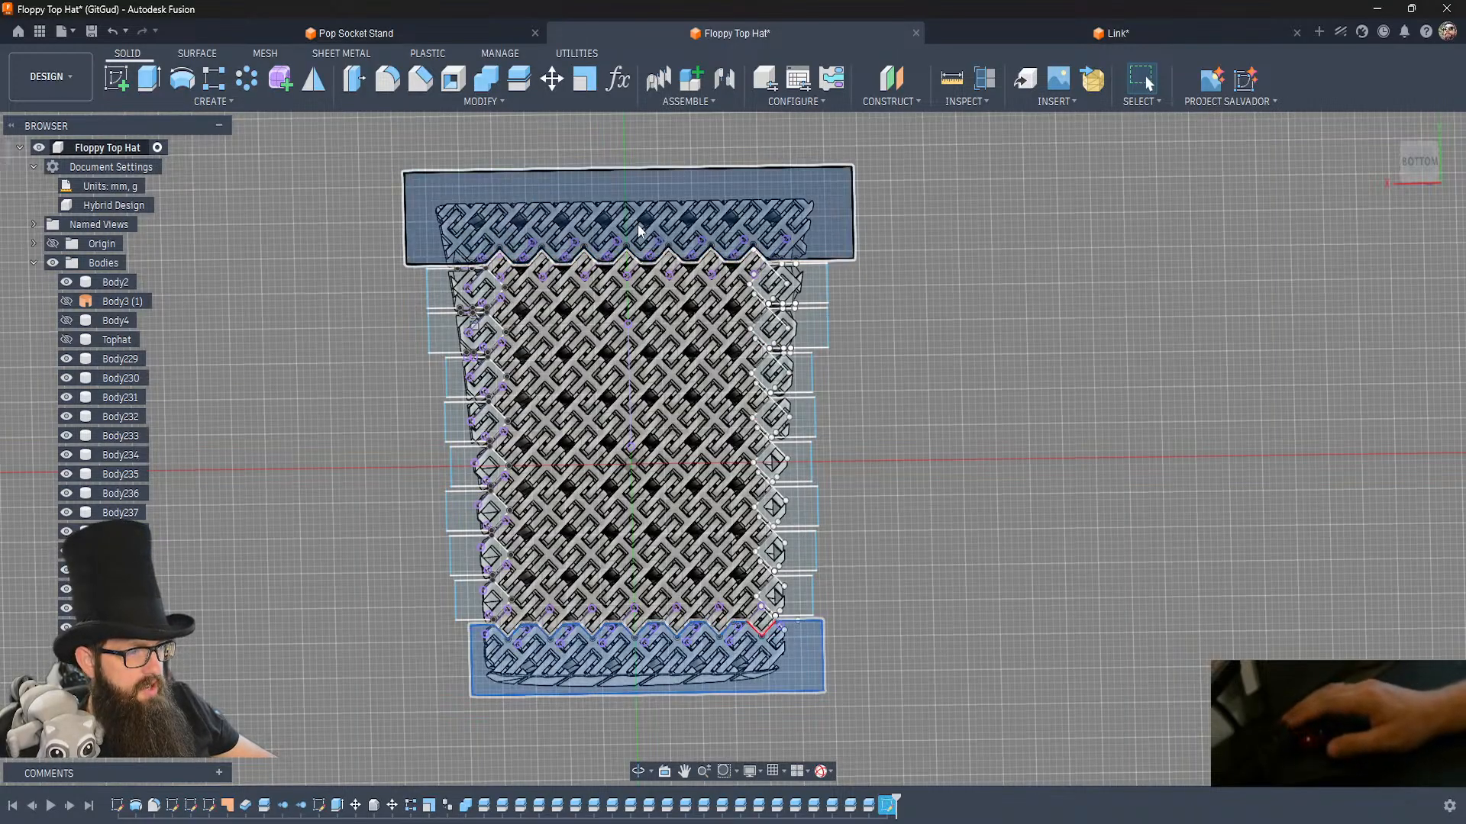
left_click(884, 472)
Start an Extrude with both end row profiles and the eight mirrored side link profiles between them.
left_click(681, 191)
key("e")
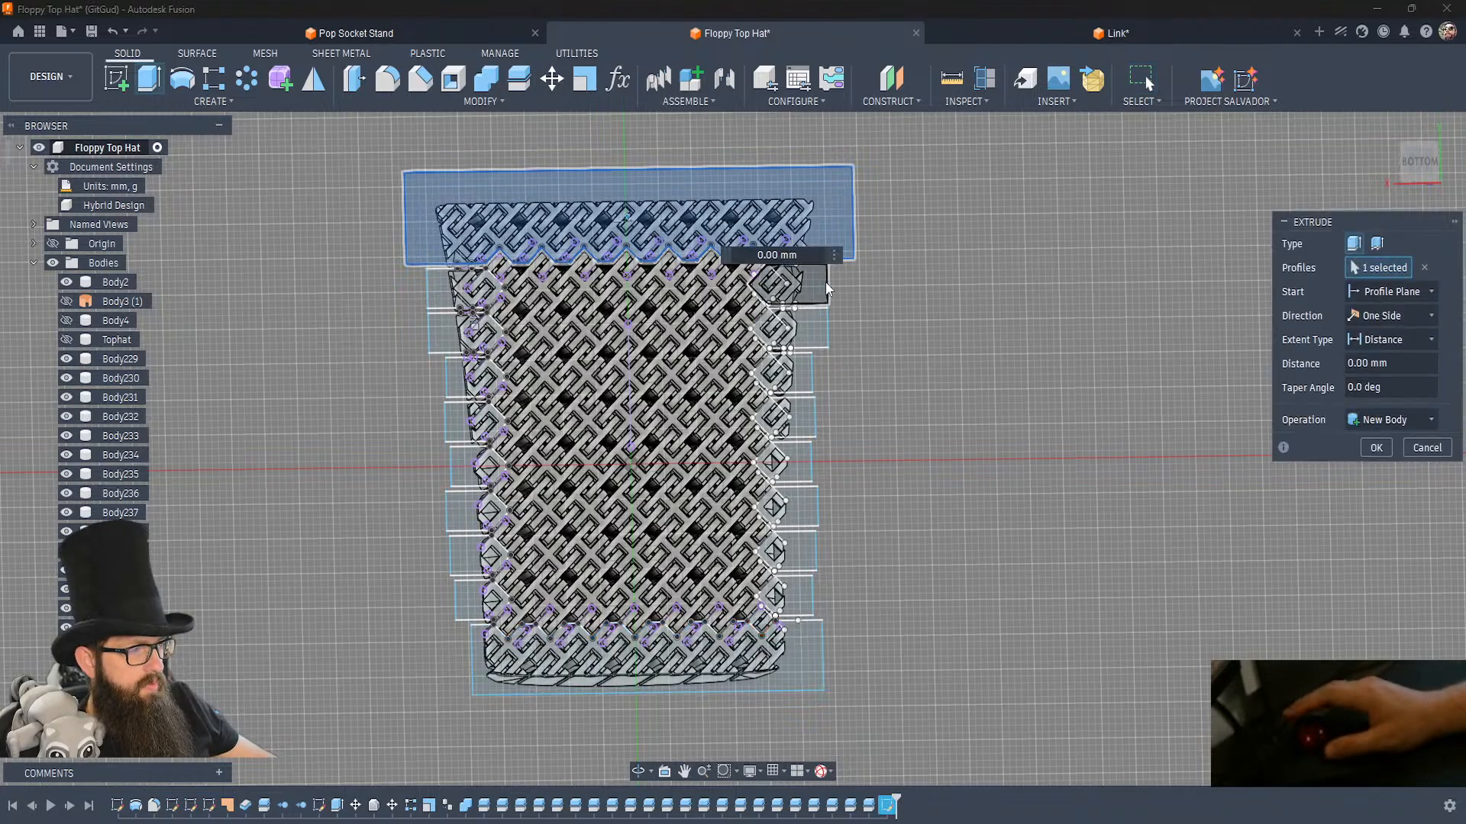
left_click(808, 331)
left_click(796, 377)
left_click(794, 409)
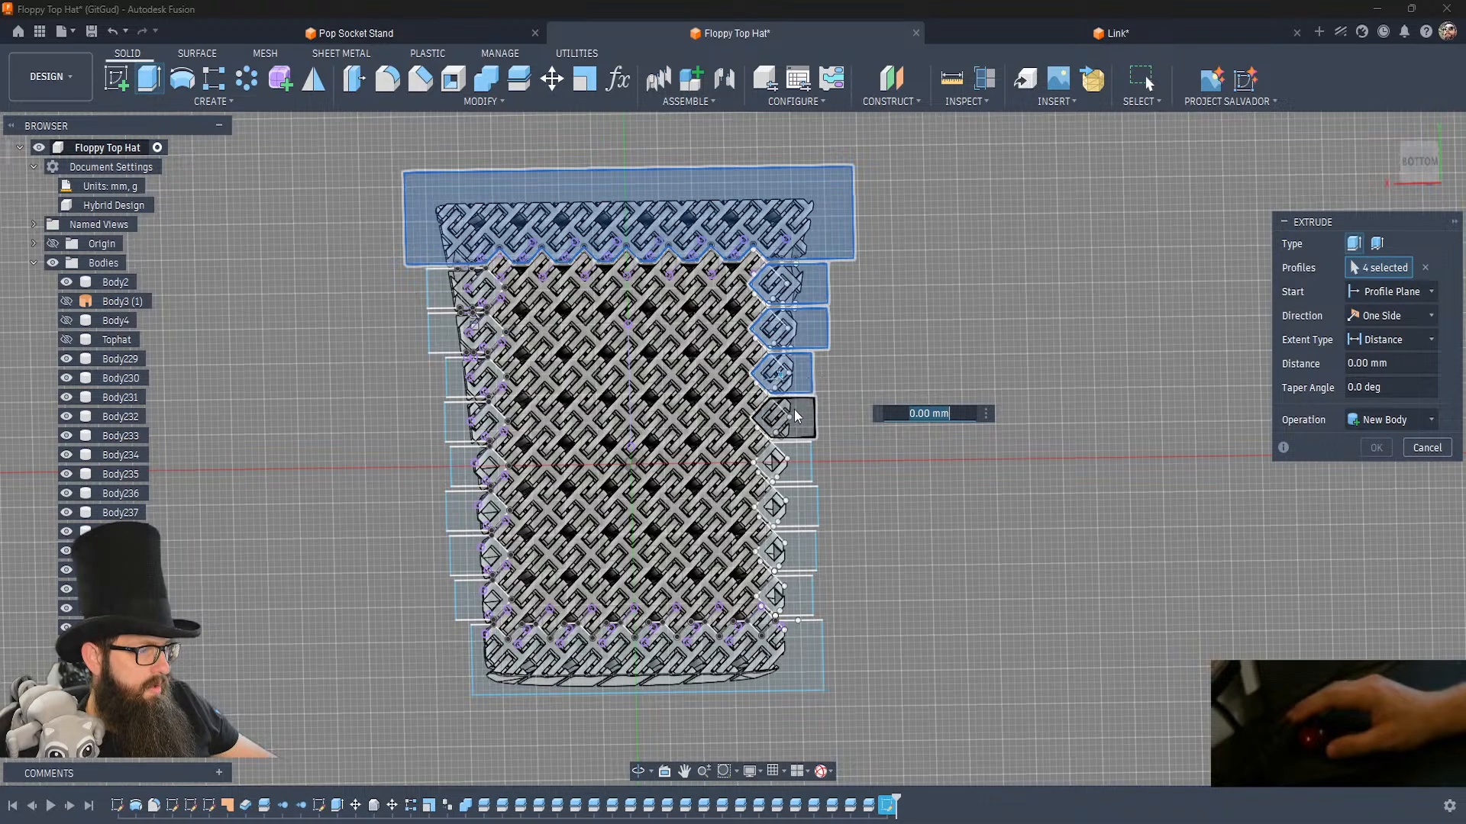
left_click(794, 414)
left_click(790, 463)
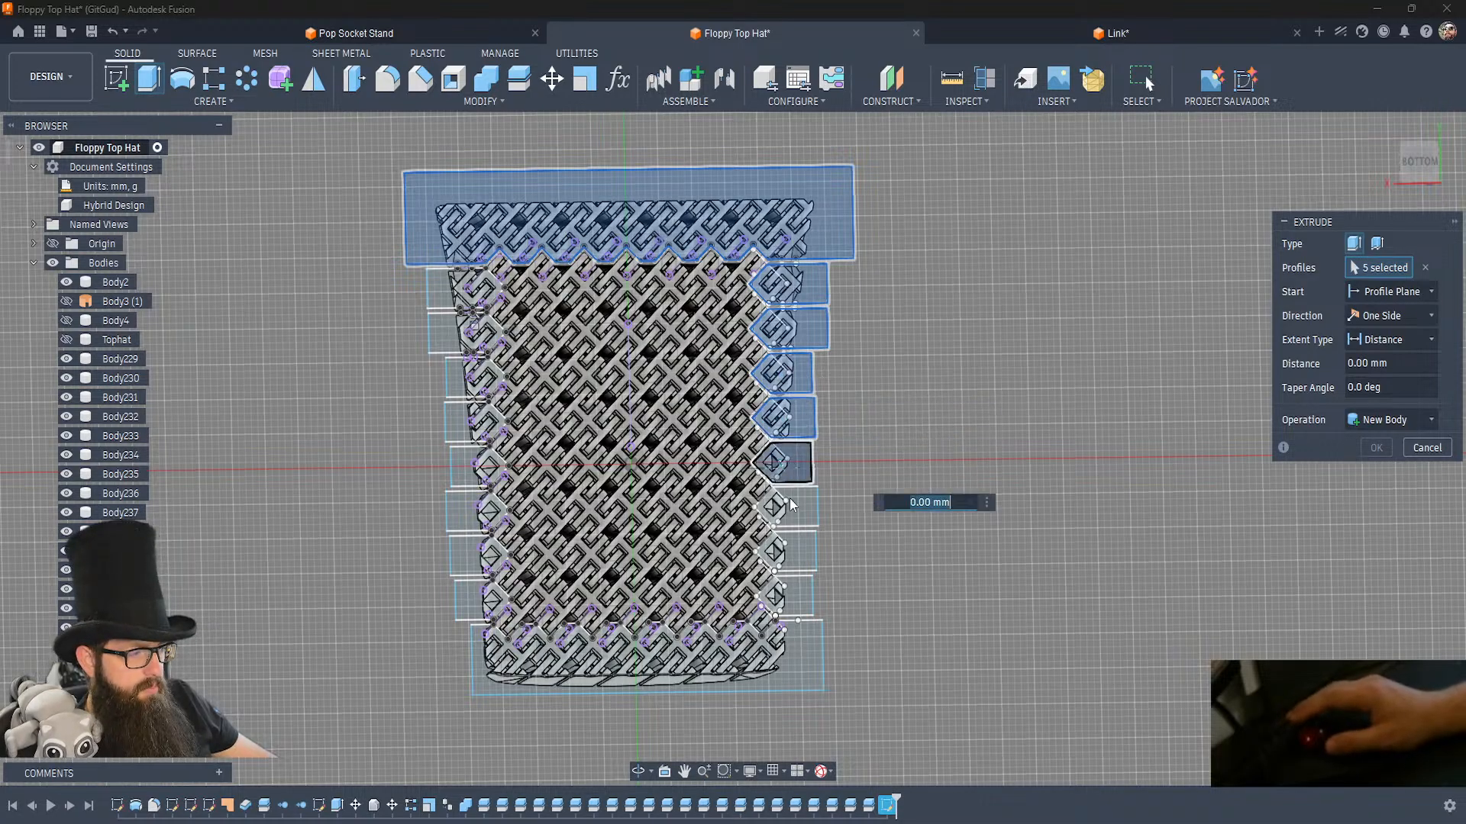
left_click(790, 500)
left_click(790, 557)
left_click(790, 593)
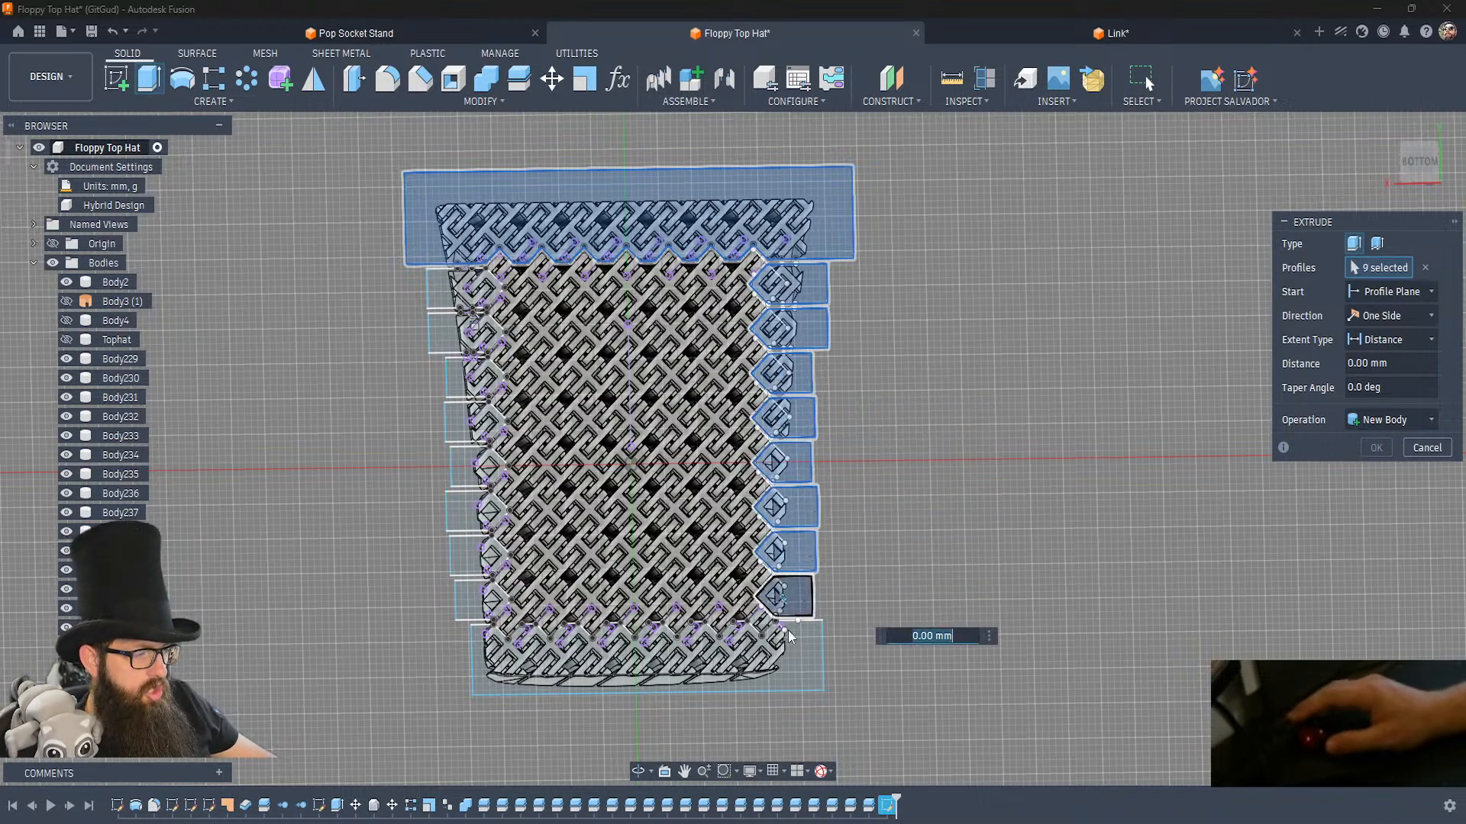
left_click(794, 643)
Add the eight original side link profiles, on the crown side still unselected, to the Extrude selection.
left_click(464, 595)
left_click(467, 554)
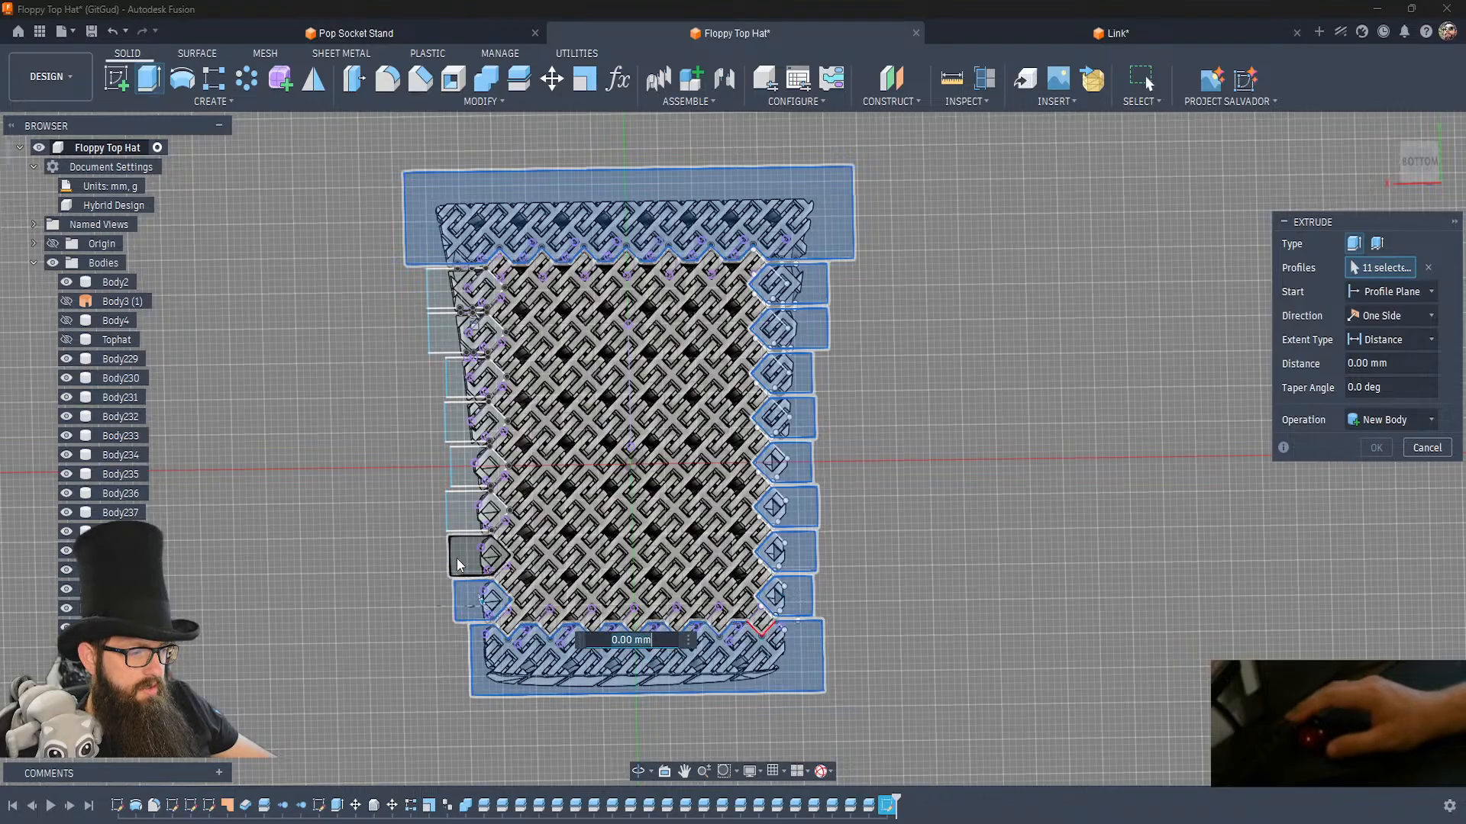
left_click(462, 511)
left_click(458, 465)
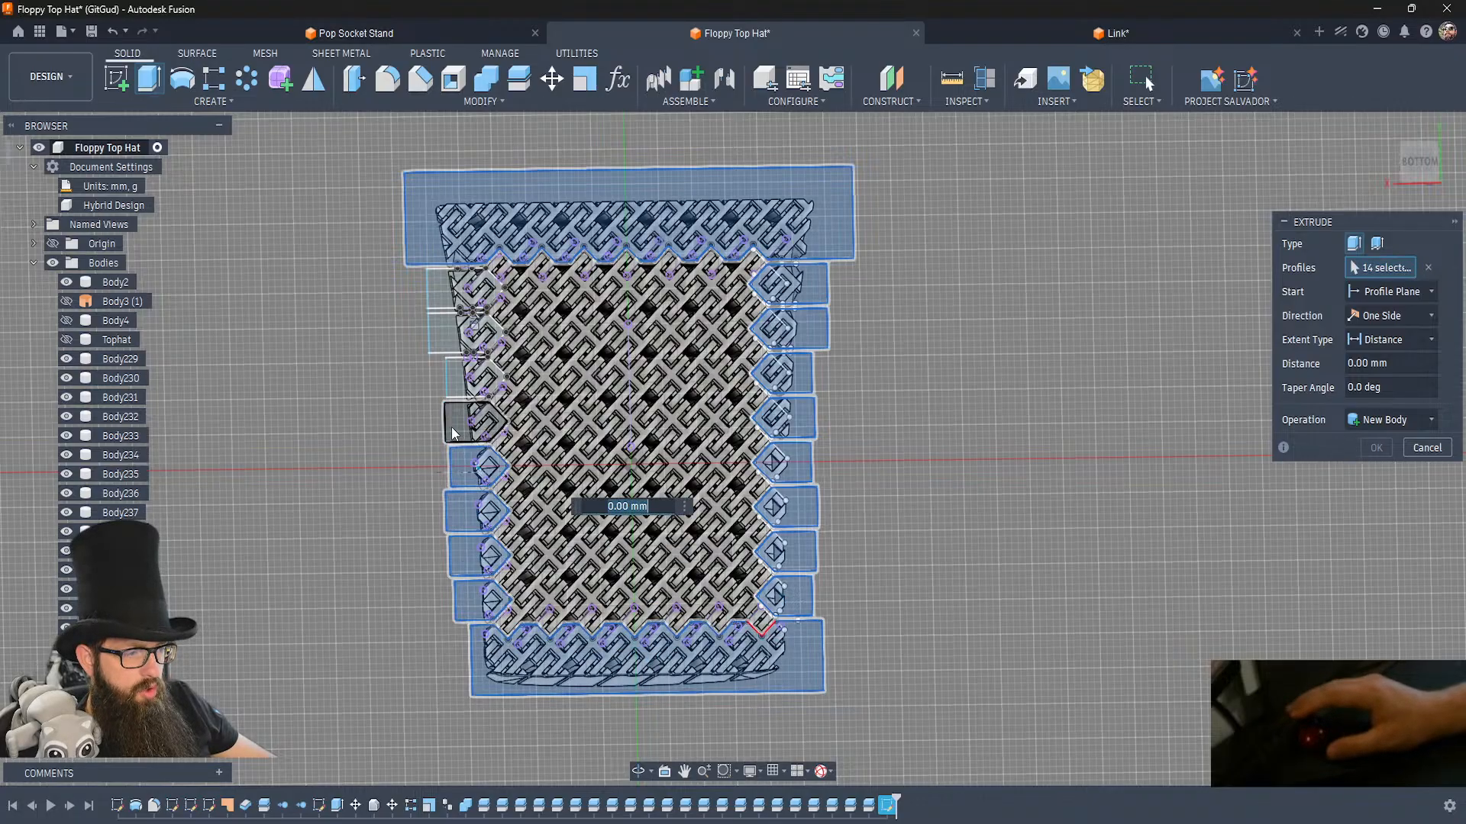
left_click(458, 421)
left_click(435, 325)
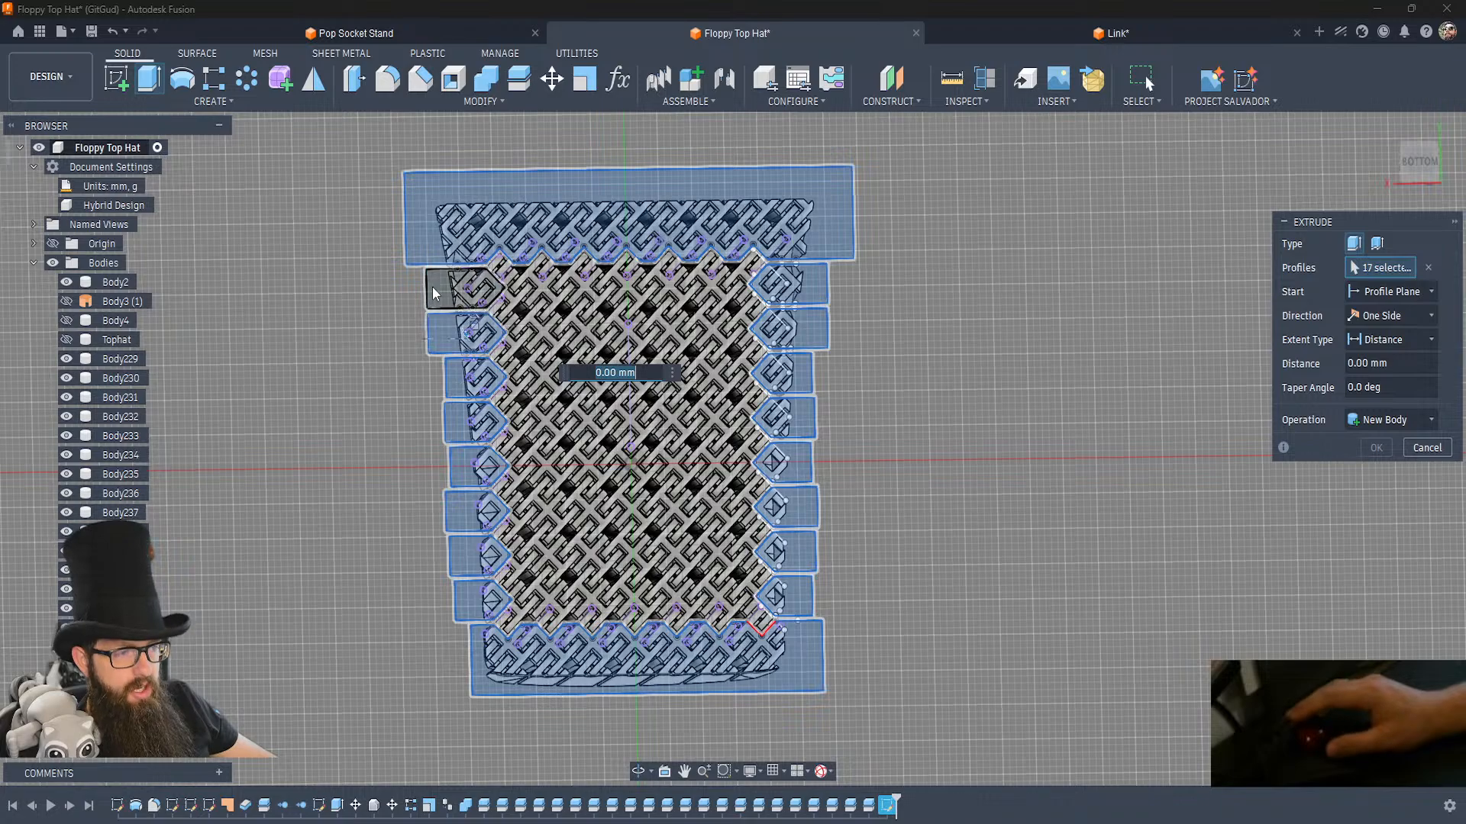
left_click(432, 287)
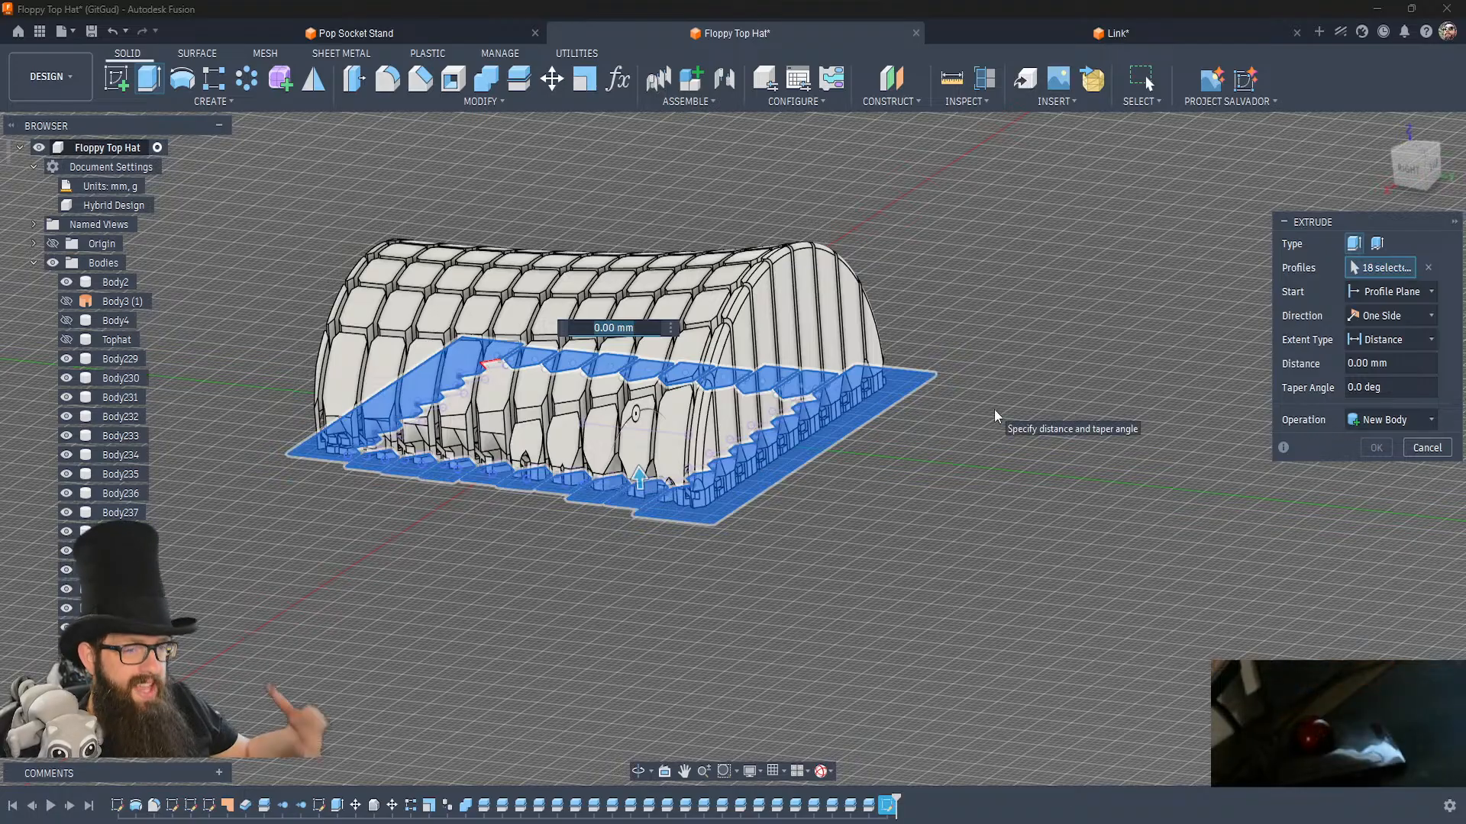
Extrude the 18 selected profiles 36 mm upward through the crown with the New Body operation.
left_click(1410, 422)
left_click(1341, 465)
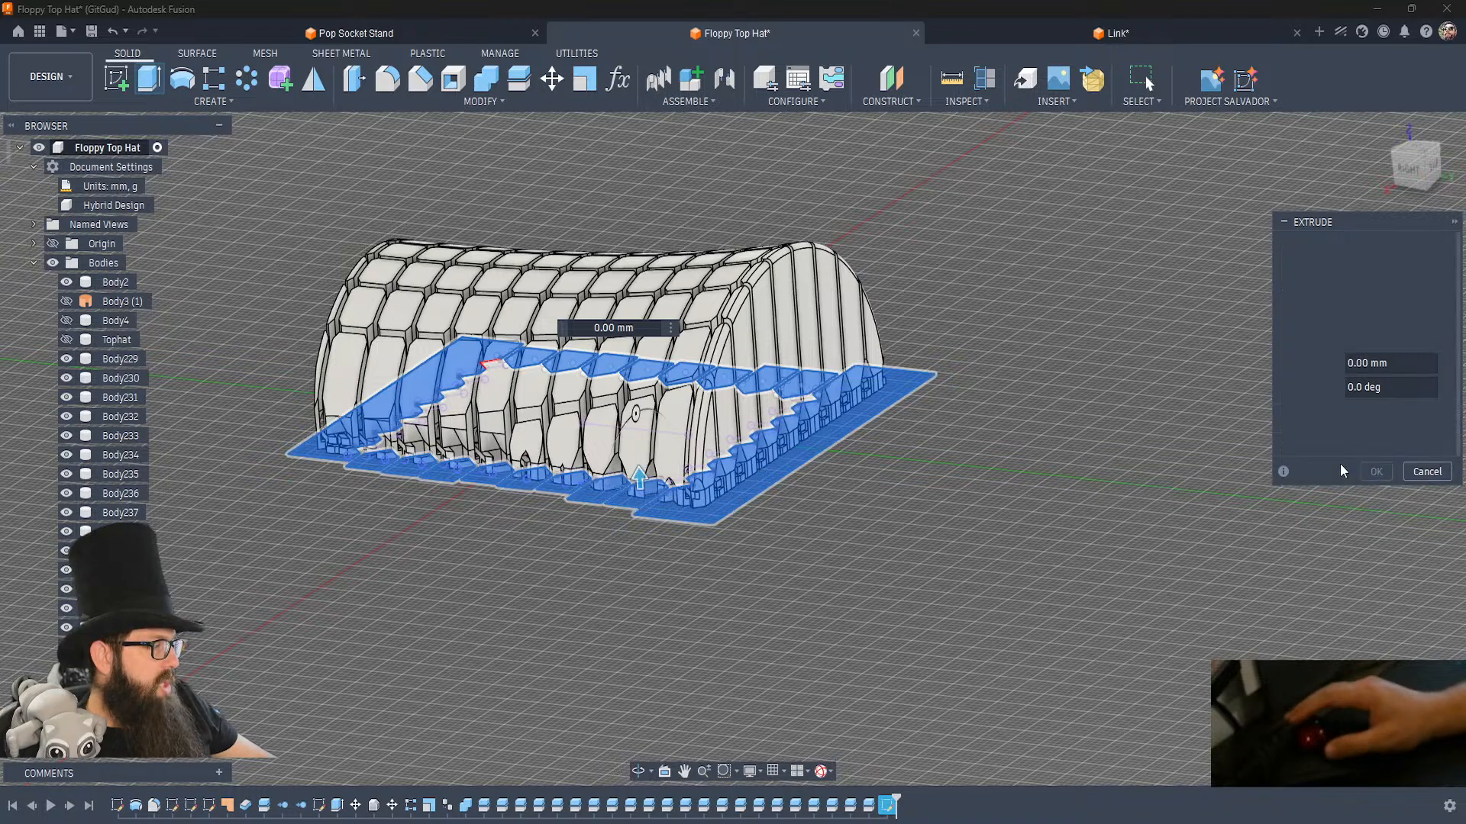
left_click(1392, 420)
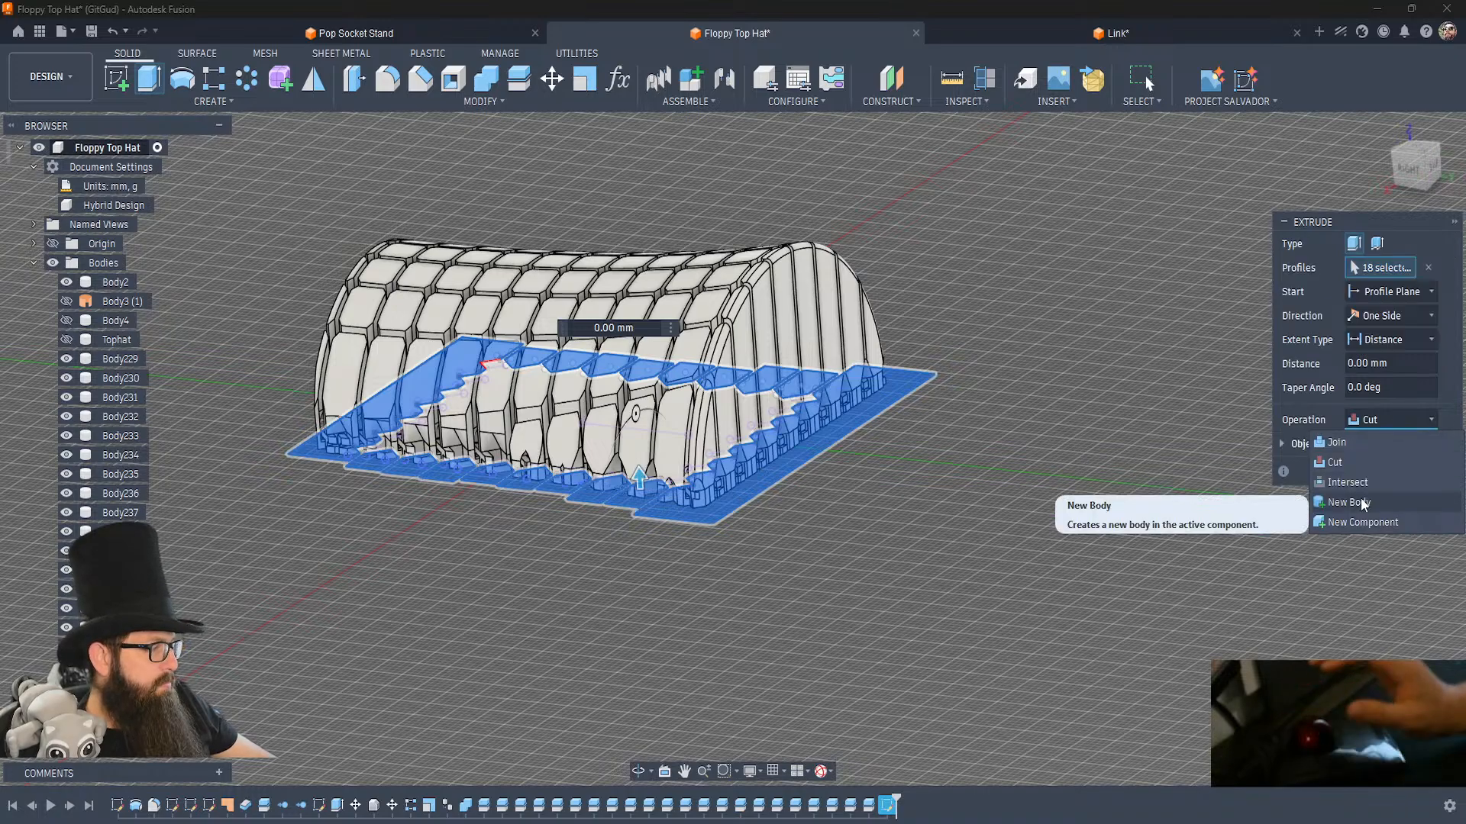
left_click(1363, 502)
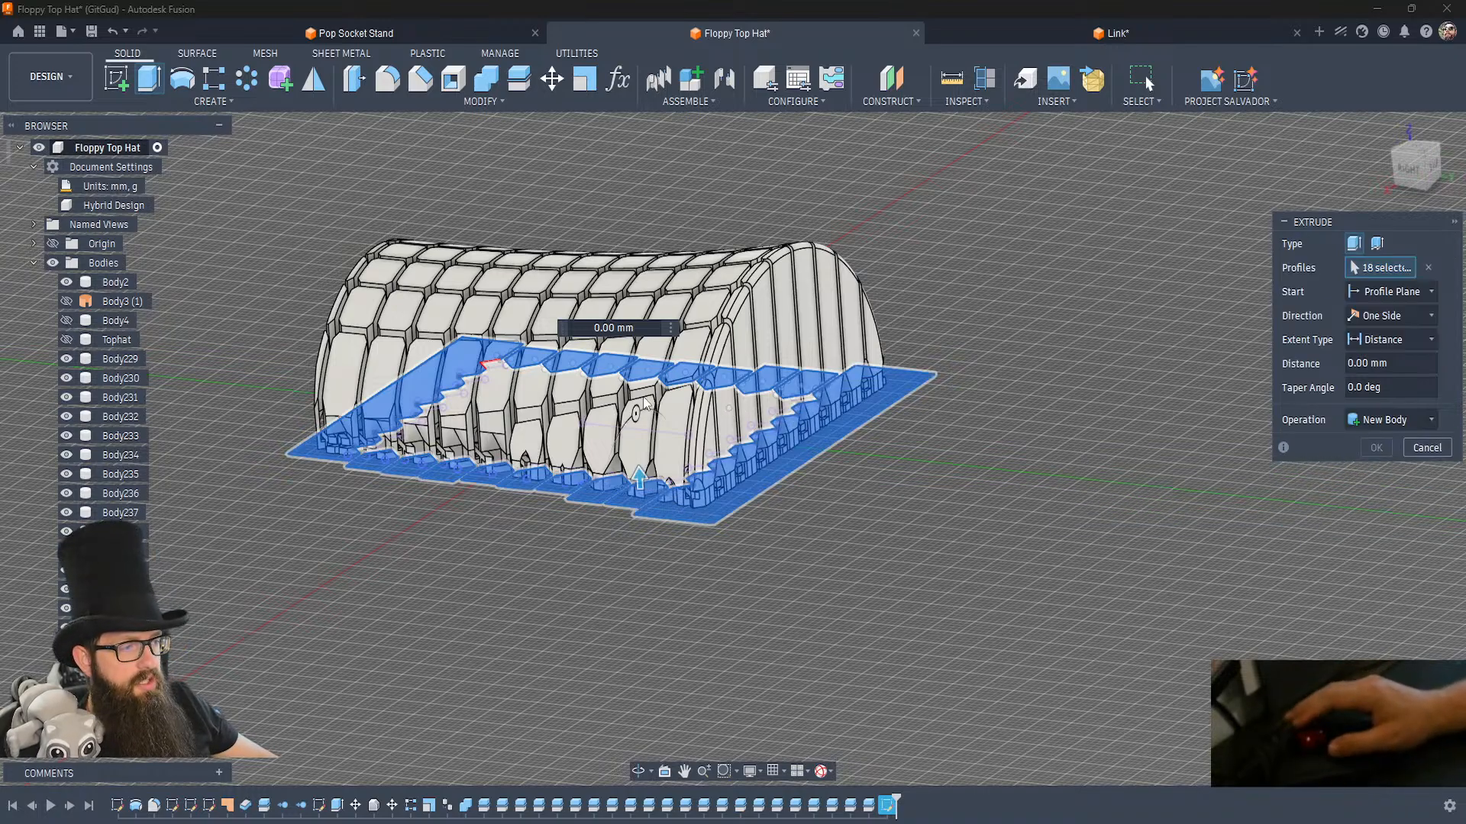
left_click_drag(639, 486, 622, 229)
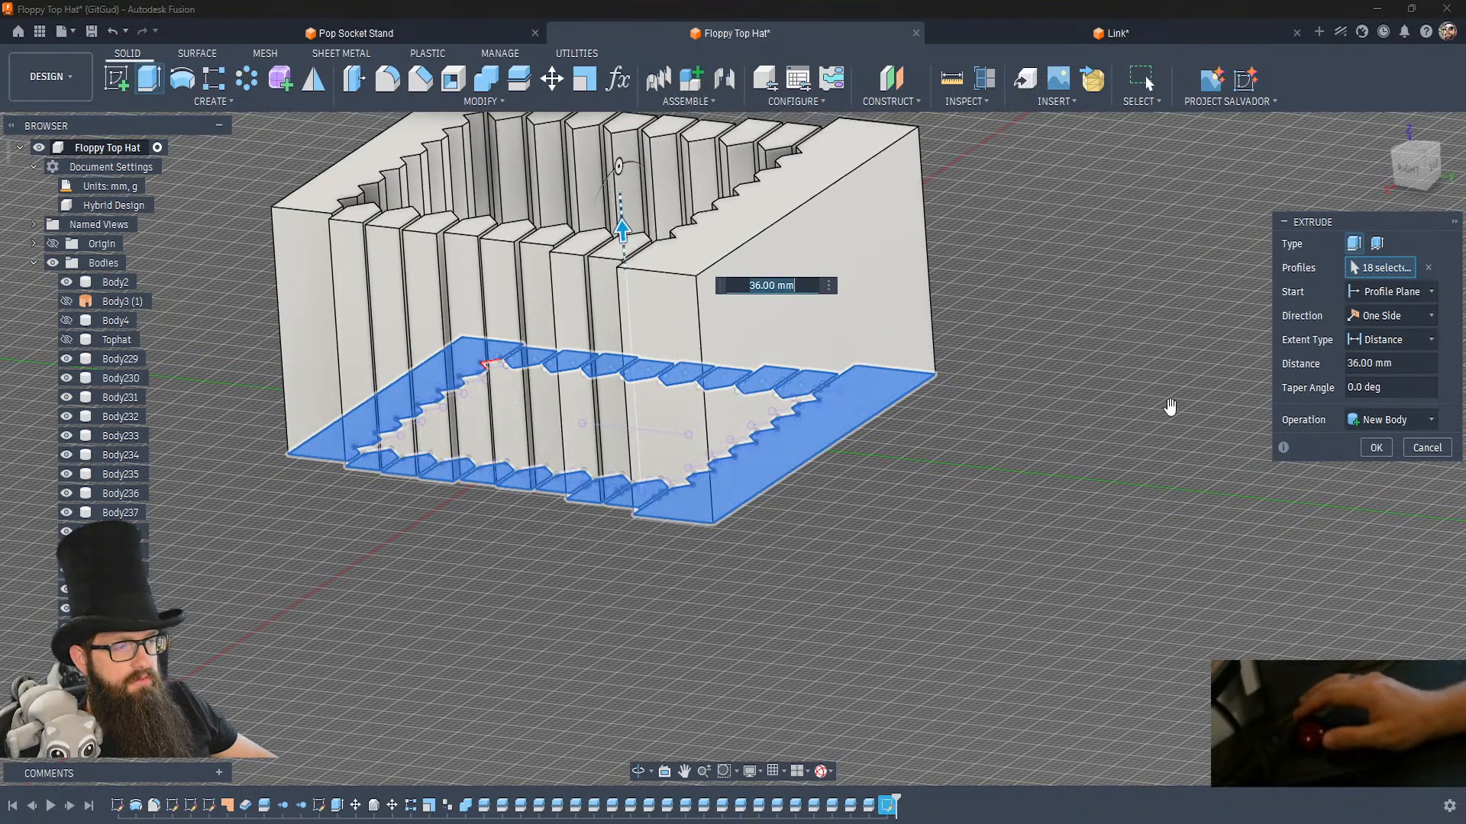
left_click(1374, 447)
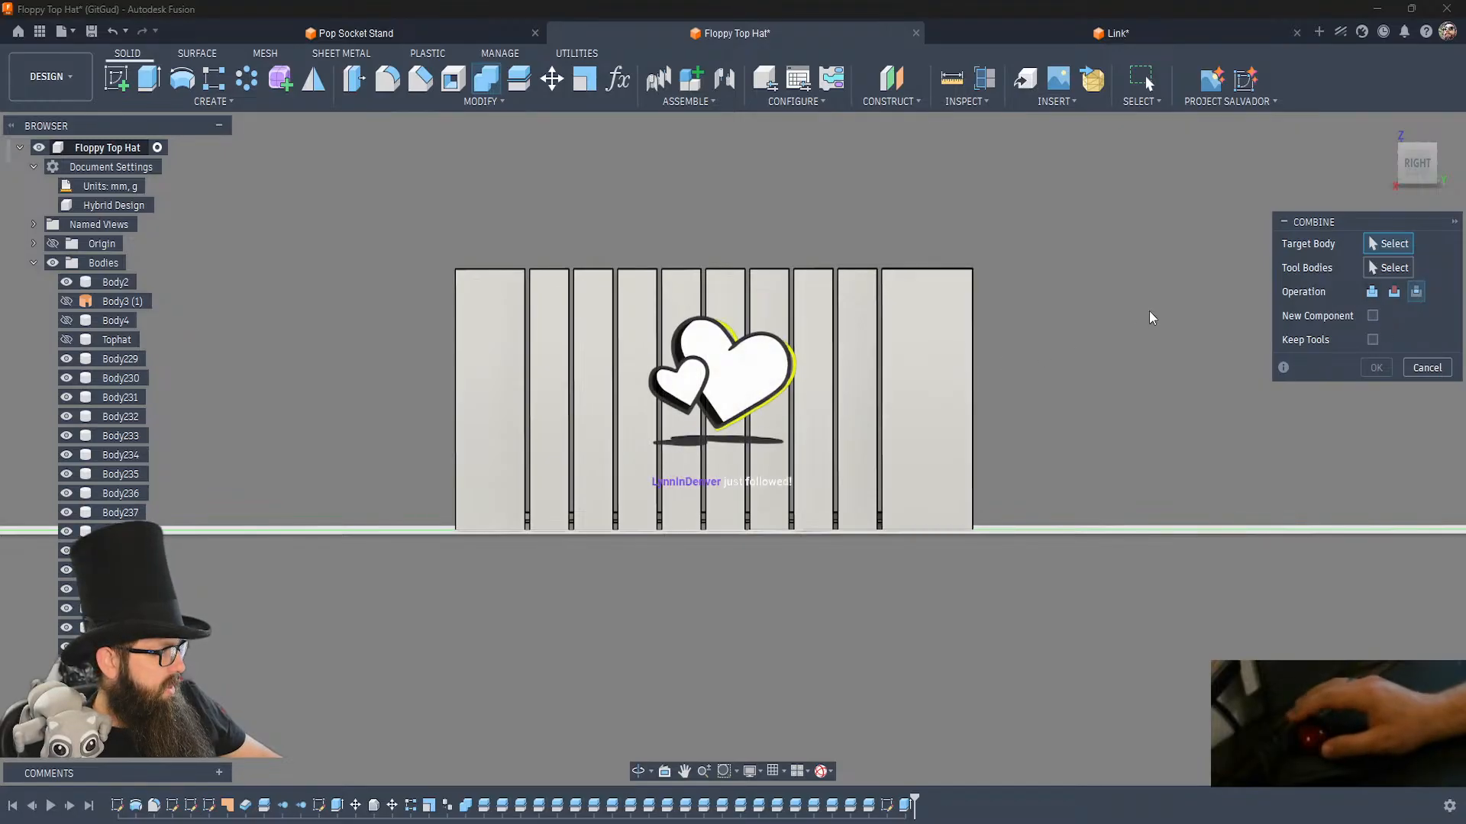
Show the Tophat body and combine it as the target with the 18 extruded blocks as tools, using the Intersect operation.
left_click(67, 345)
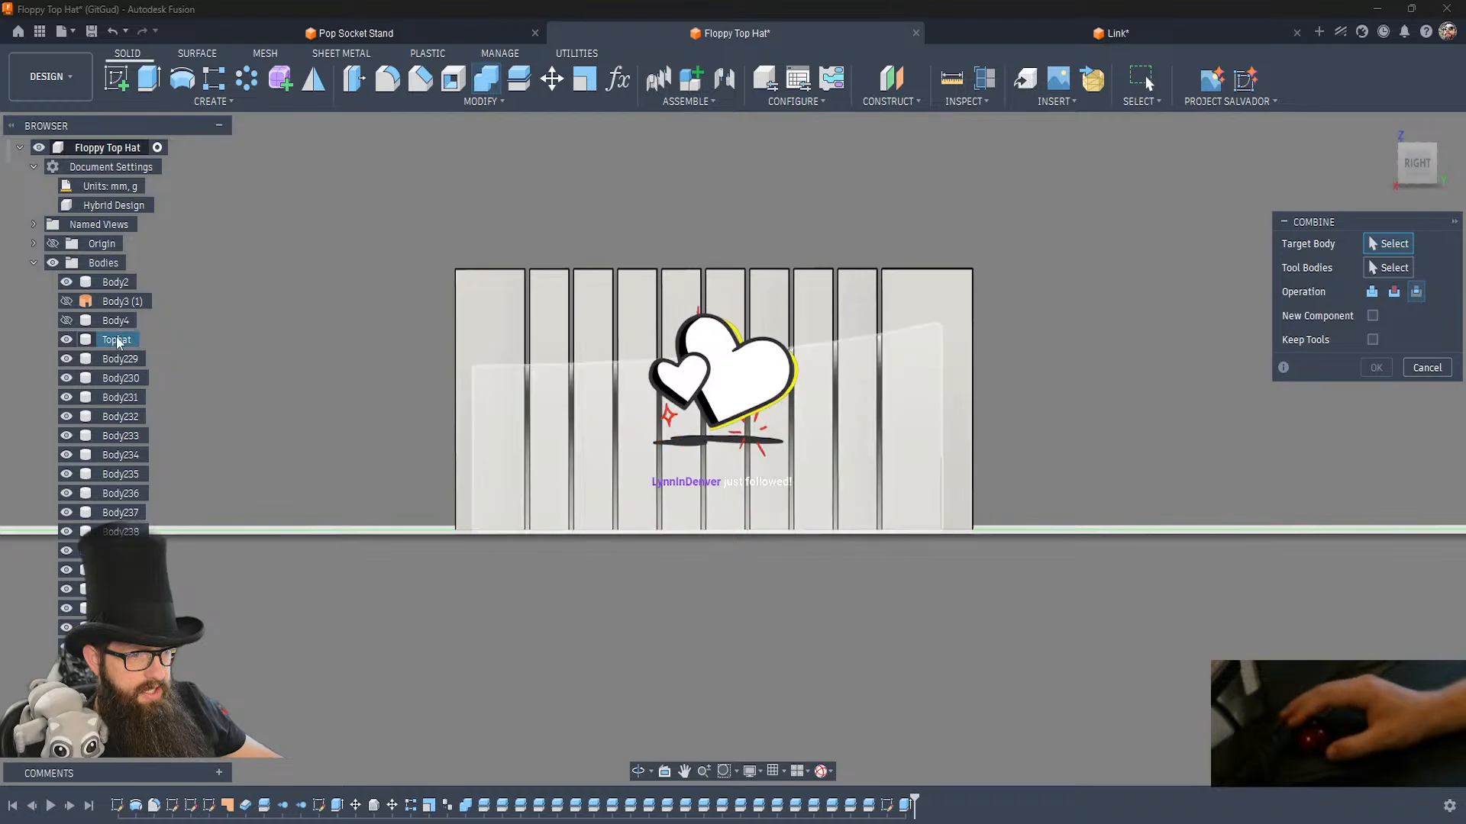
left_click(116, 338)
left_click_drag(982, 288, 396, 200)
left_click_drag(872, 244, 874, 246)
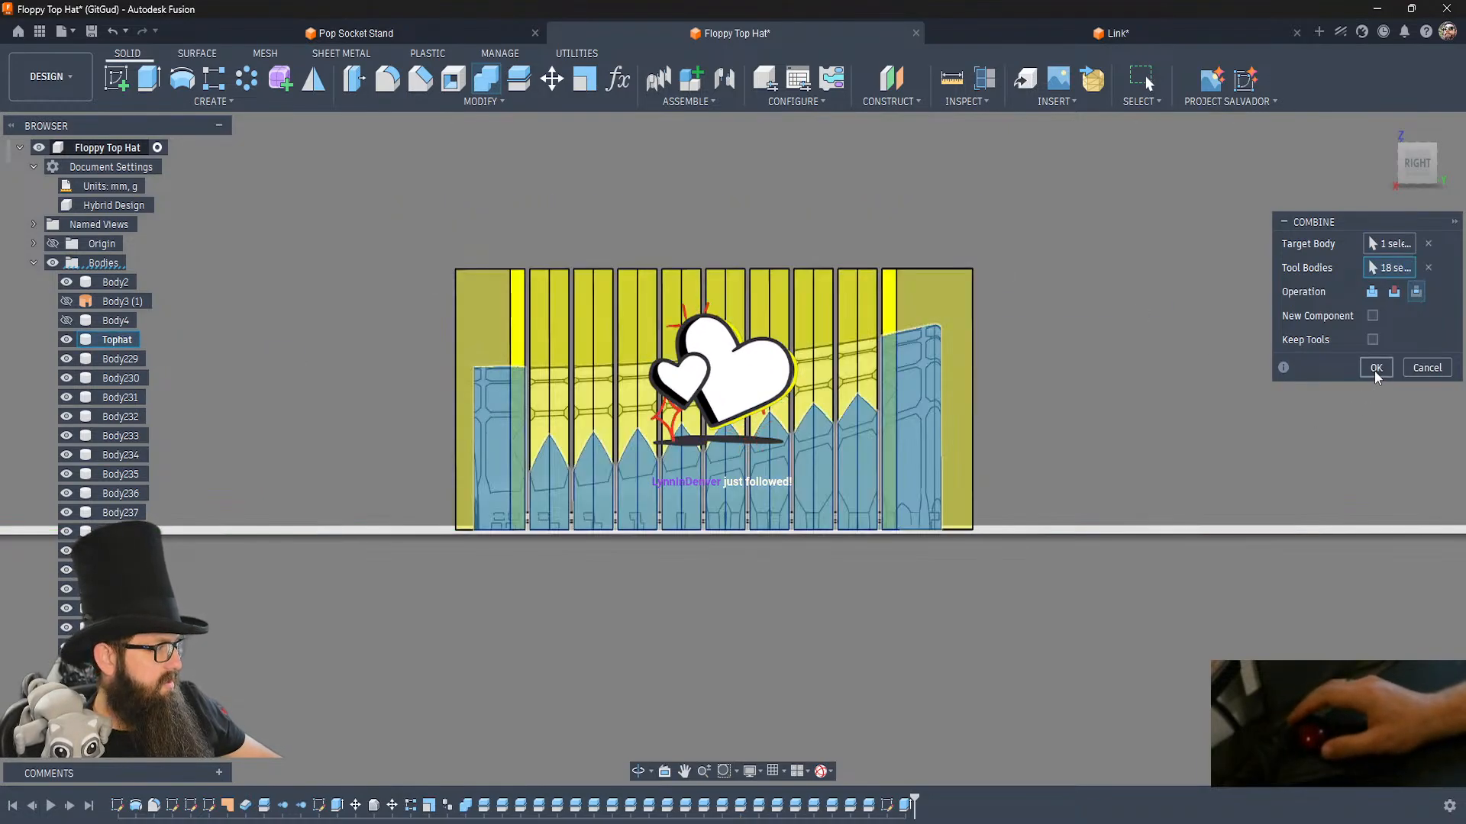
left_click(1375, 368)
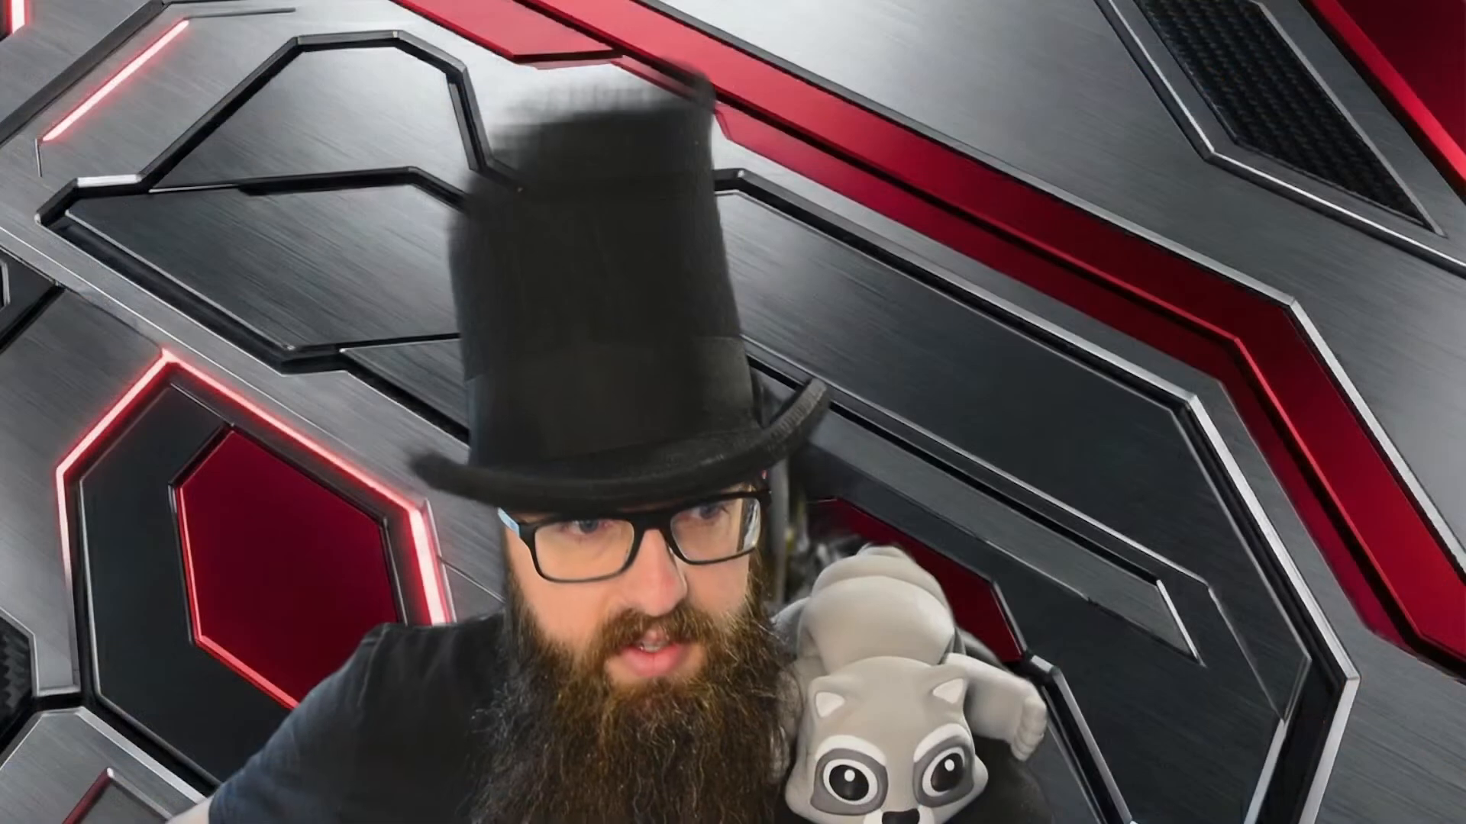
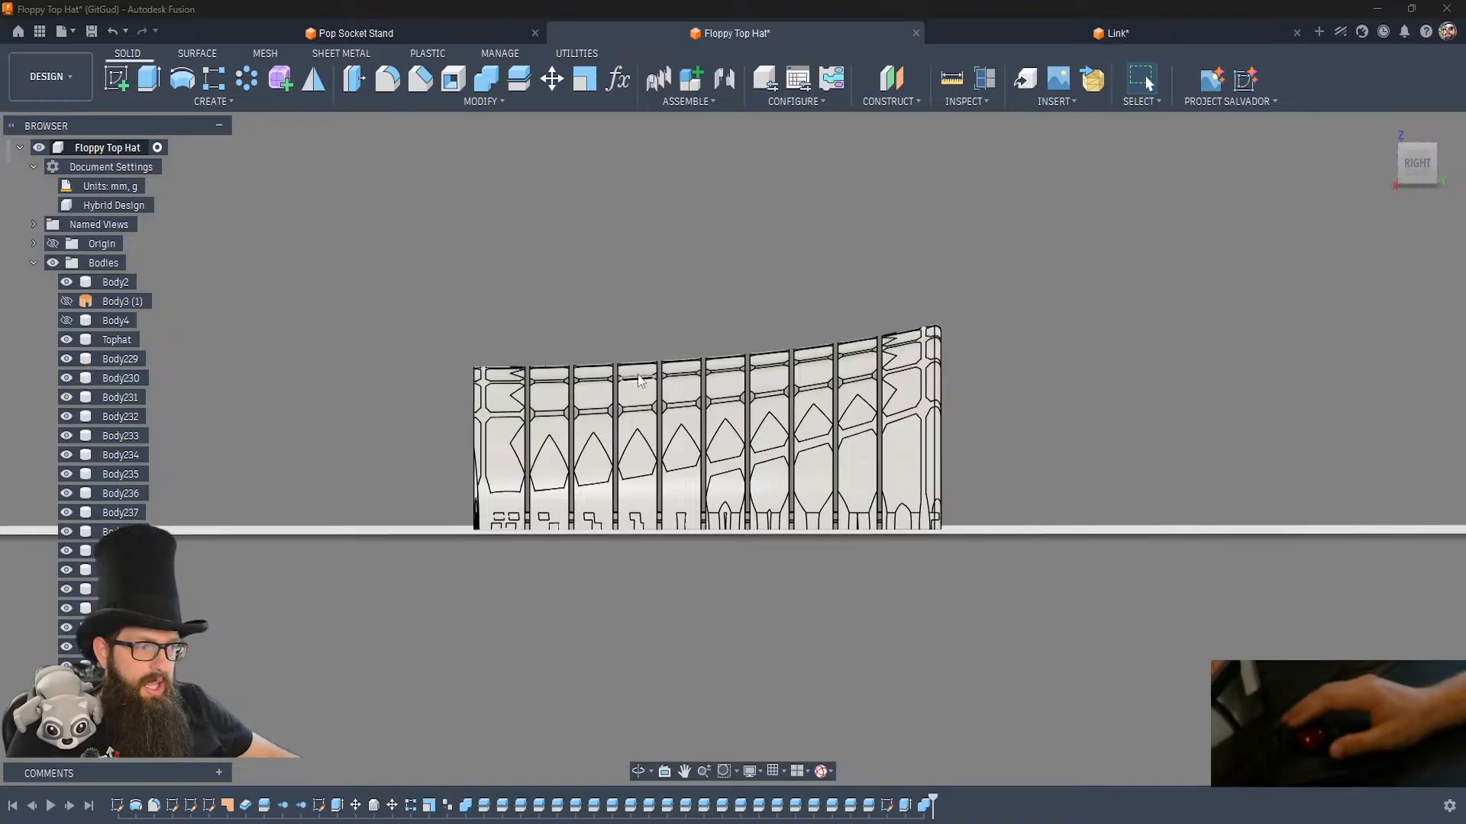
Show the brim body Body4 and inspect how it meets the crown from several angles, hiding it again at the end.
middle_click_drag(991, 440, 1023, 504, "shift")
middle_click_drag(1072, 461, 1055, 539, "shift")
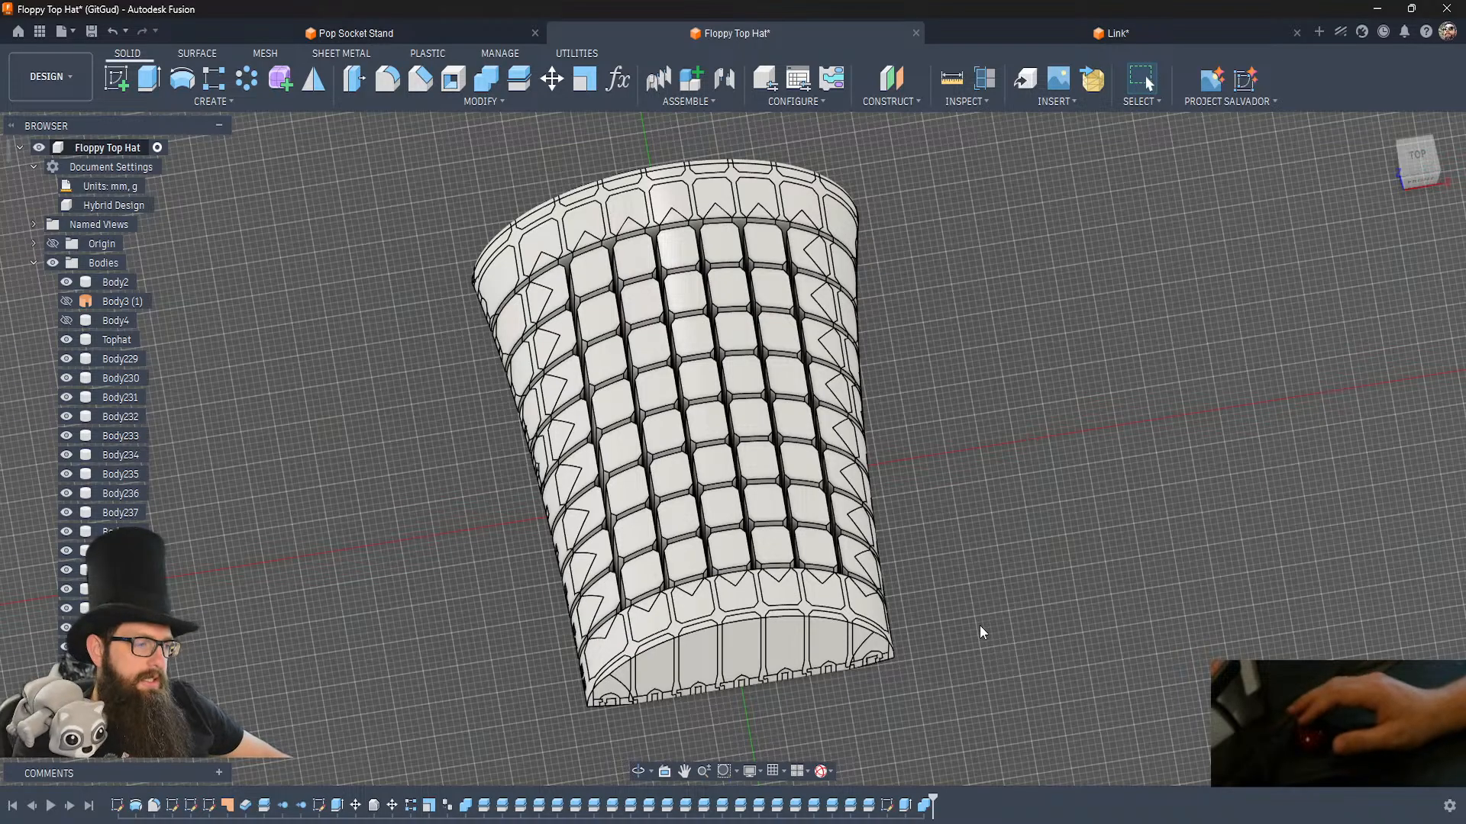
middle_click_drag(980, 632, 985, 633, "shift")
left_click(67, 321)
middle_click_drag(342, 533, 343, 533, "shift")
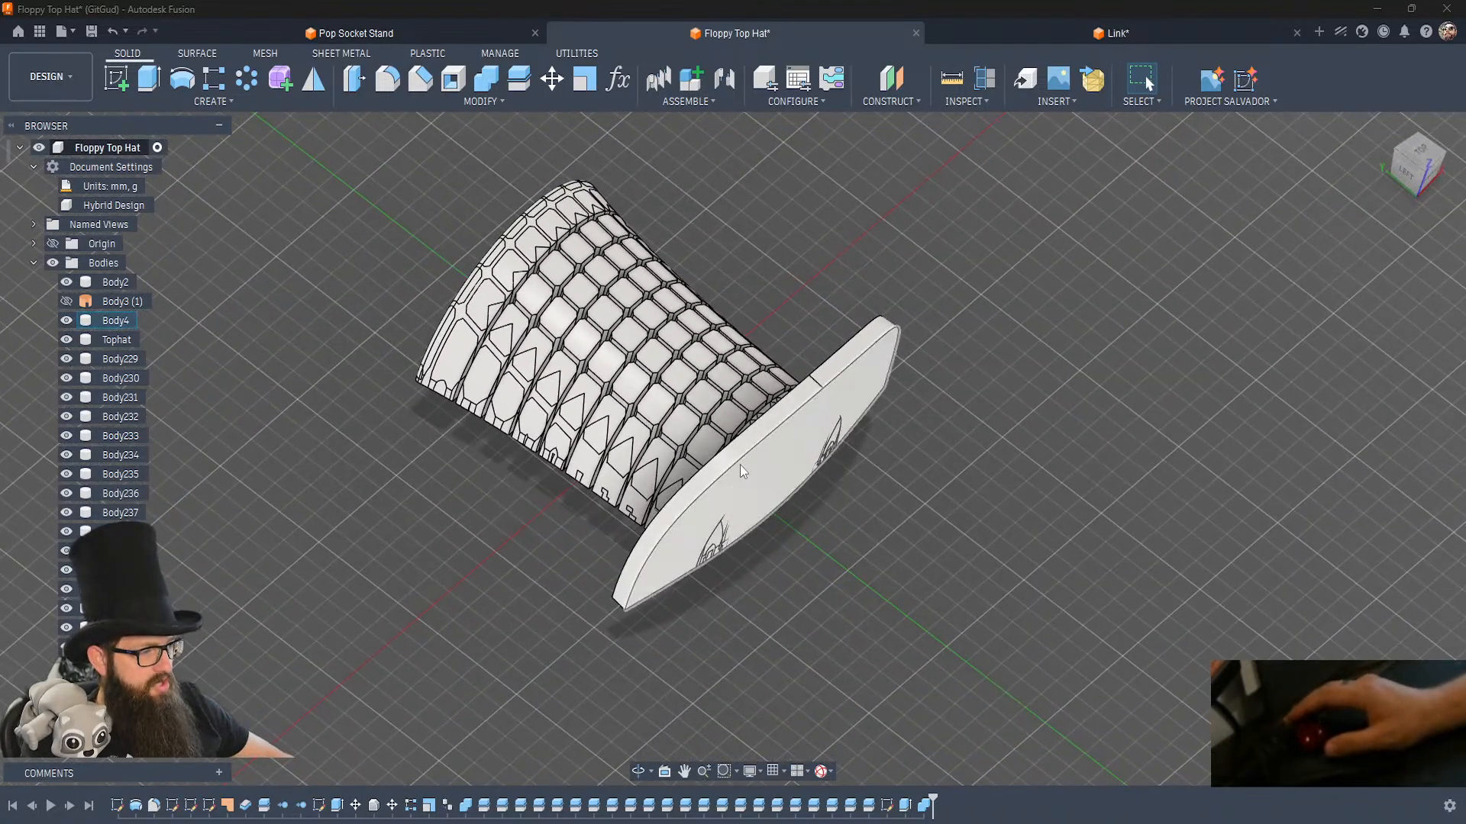
middle_click_drag(776, 589, 777, 590, "shift")
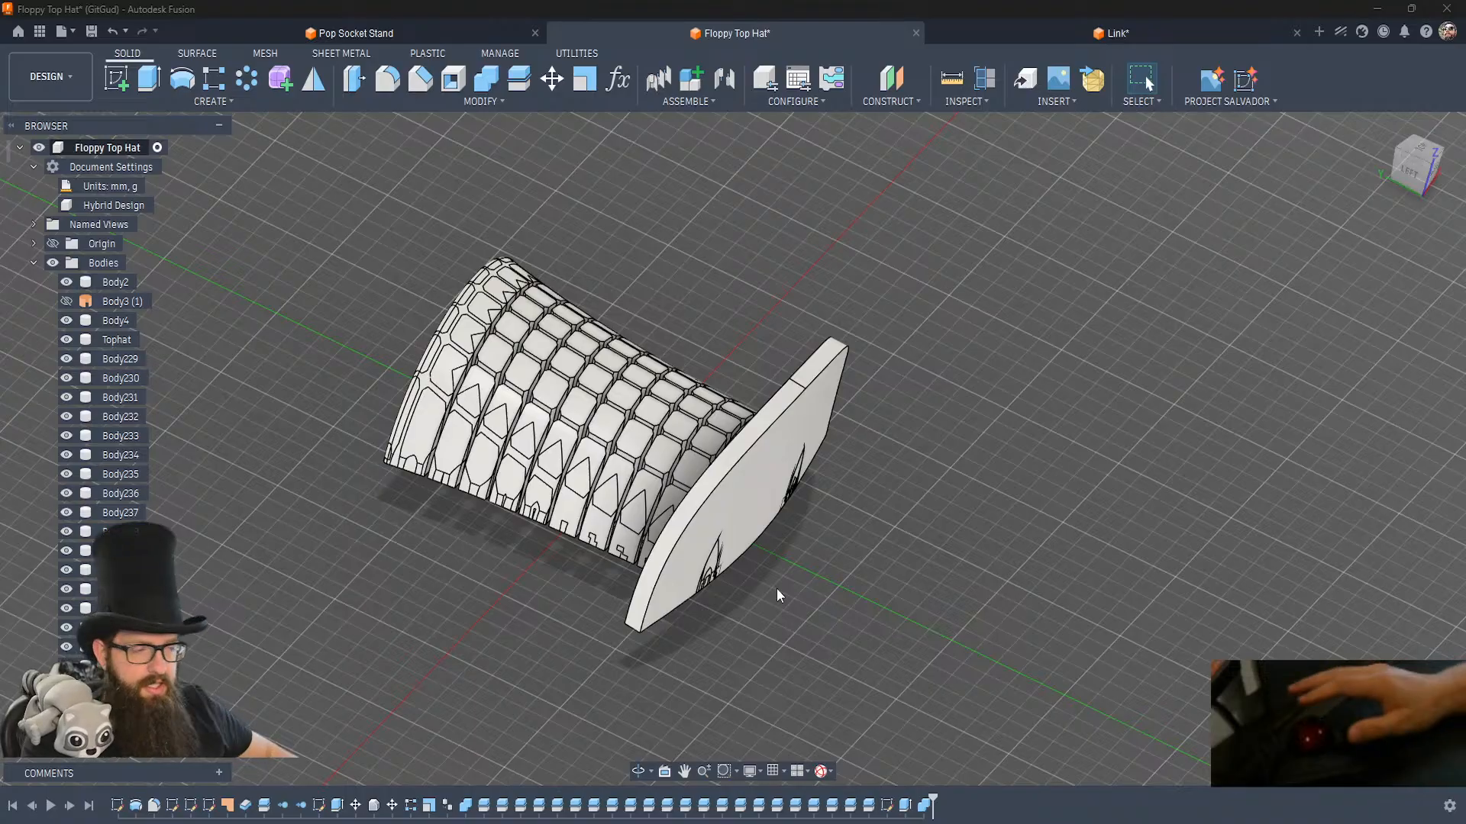
left_click(817, 405)
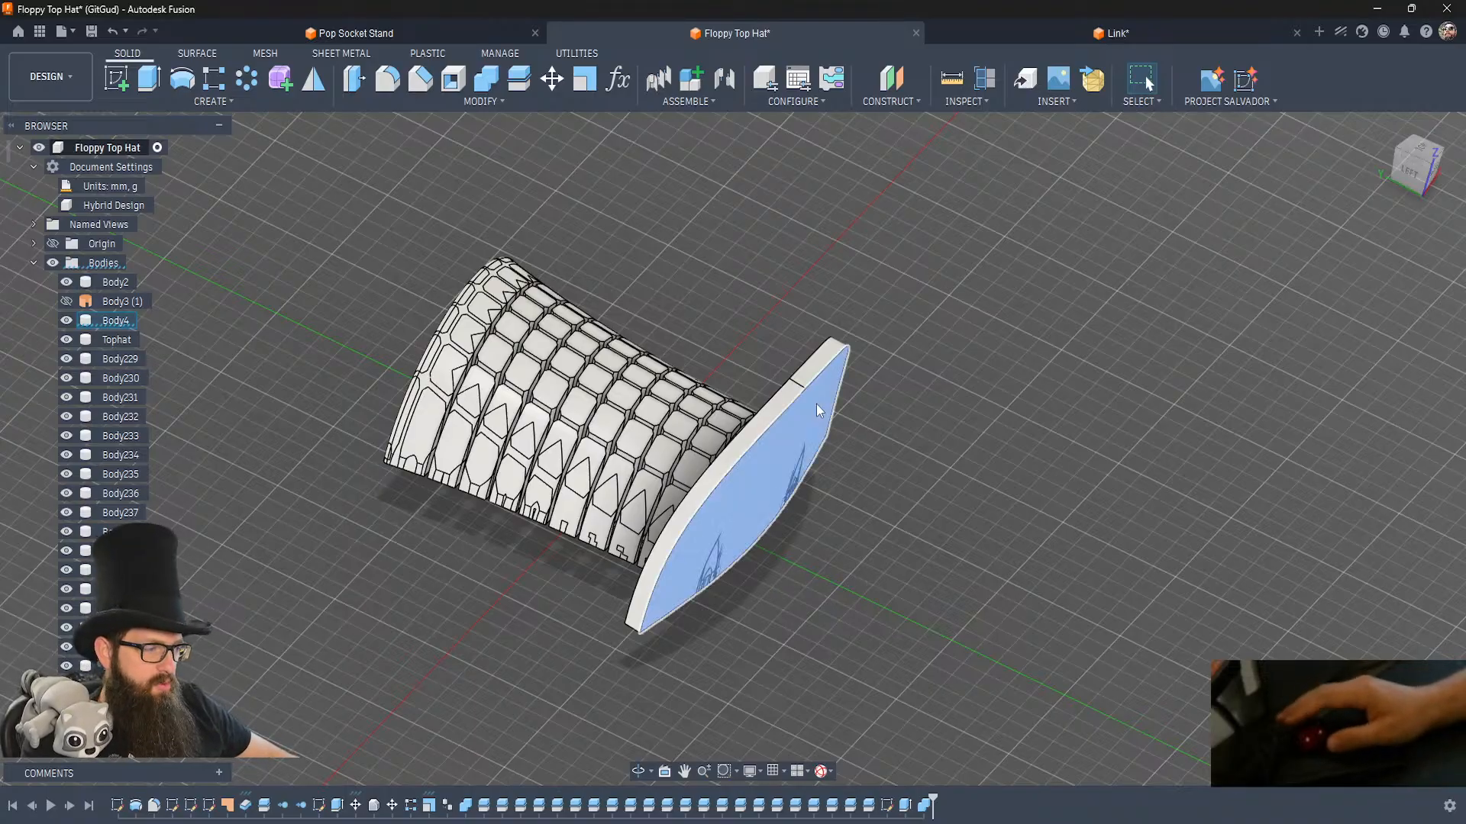
key("v")
middle_click_drag(849, 558, 845, 583, "shift")
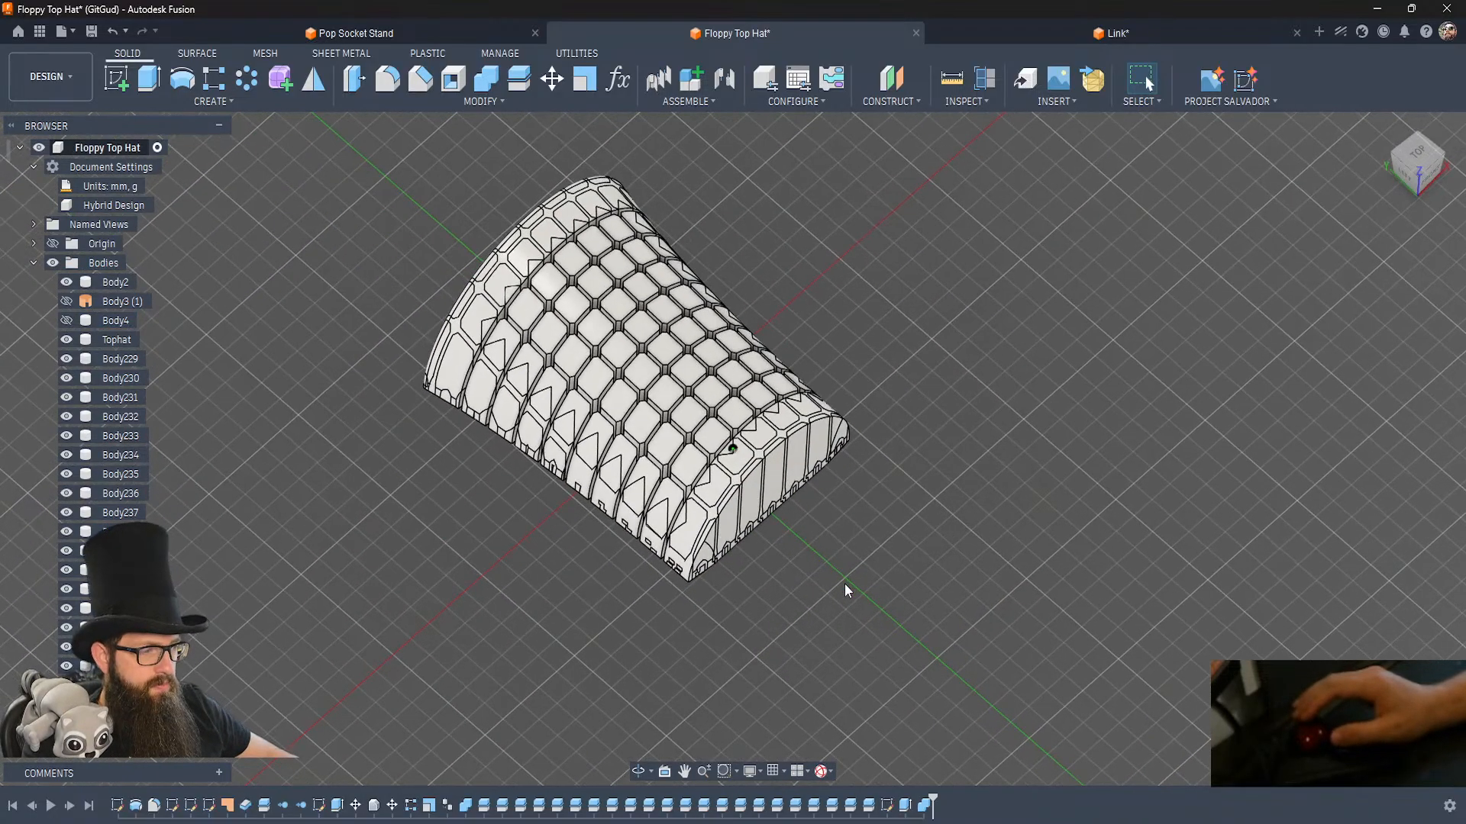
Combine the Tophat body as the target with all the visible crown bodies as tools, using the Join operation.
left_click(486, 80)
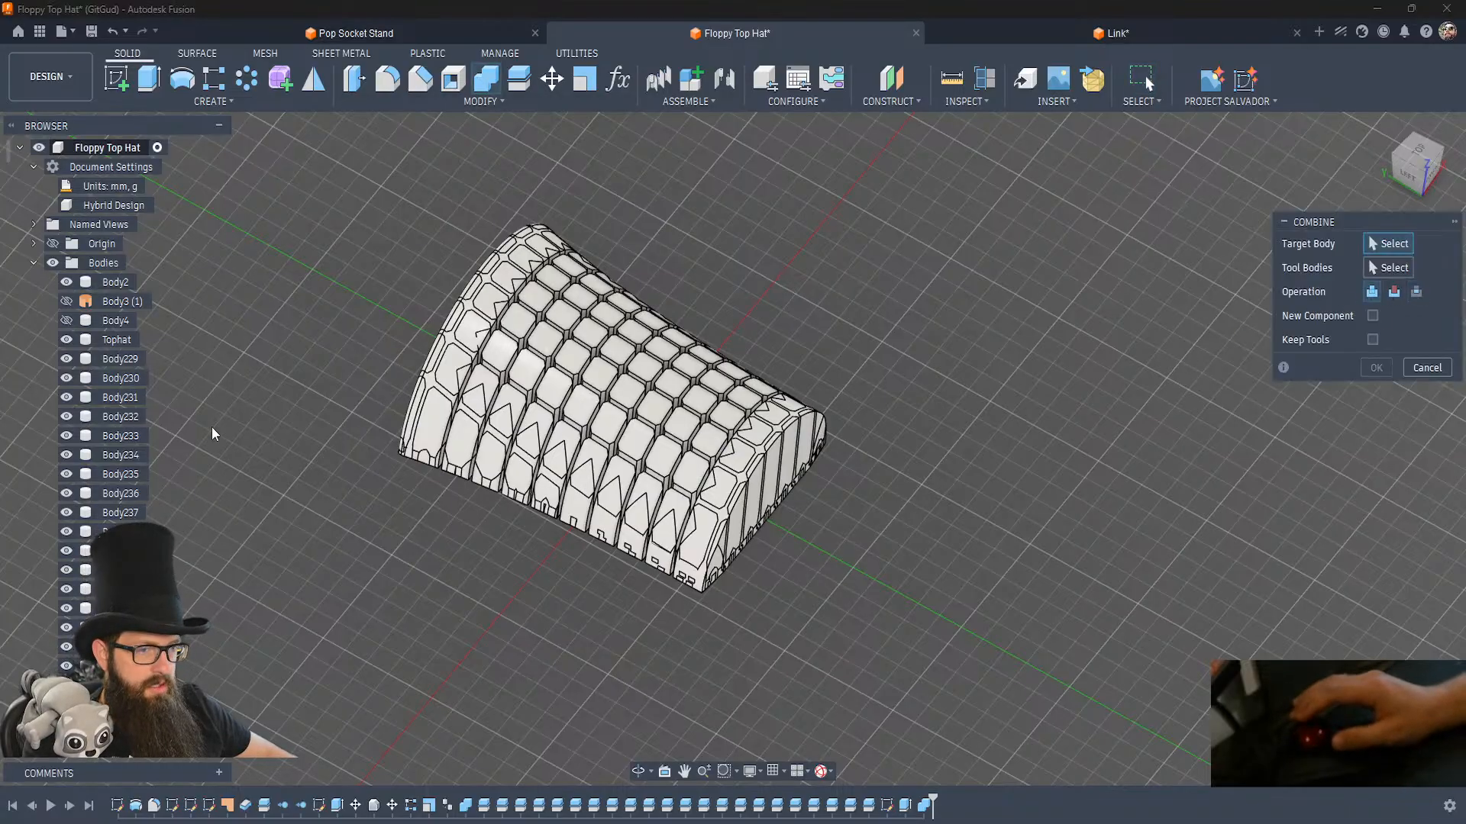
left_click(119, 341)
left_click_drag(1017, 670, 276, 166)
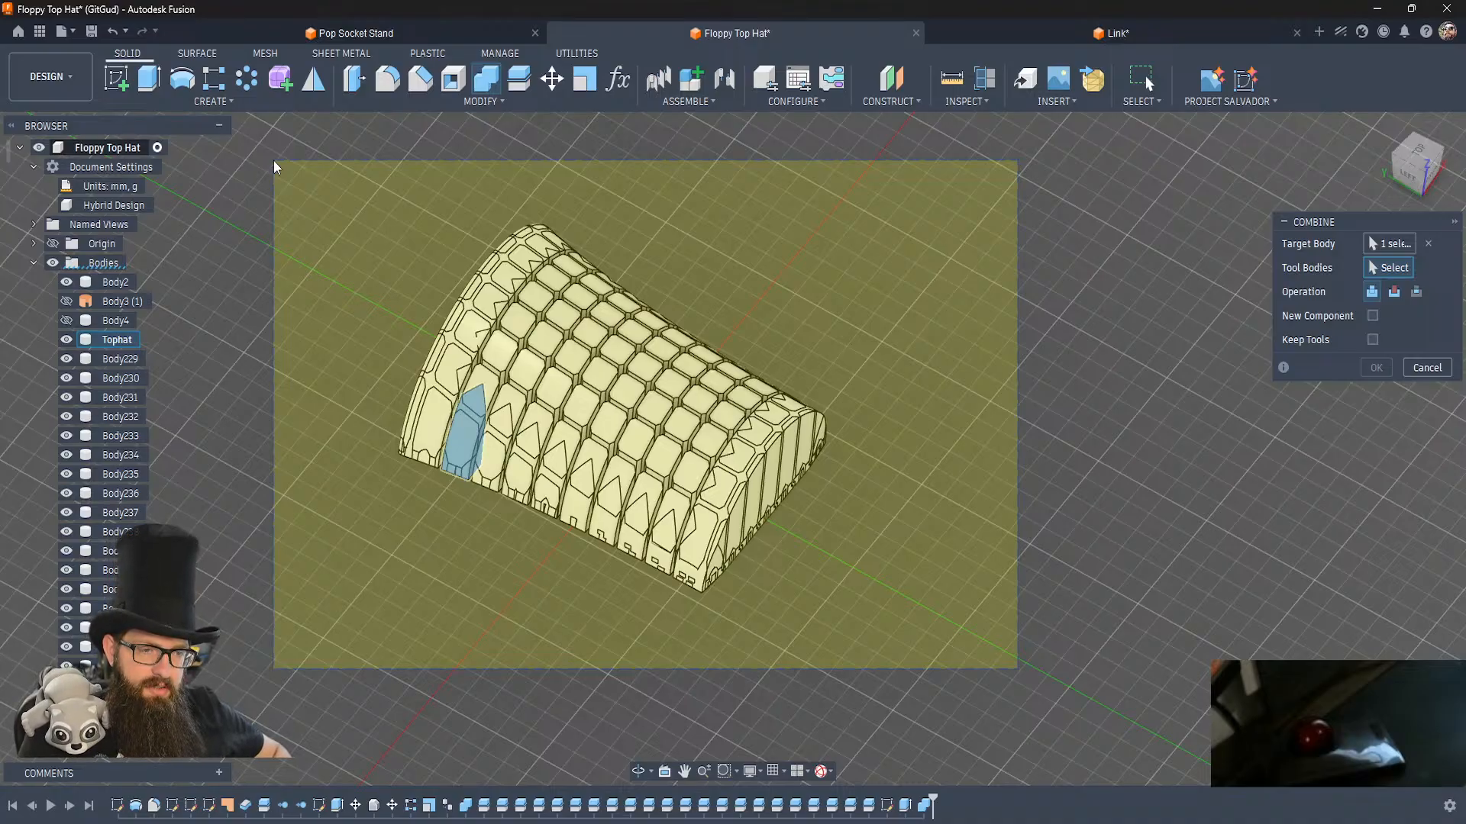
left_click_drag(275, 166, 276, 167)
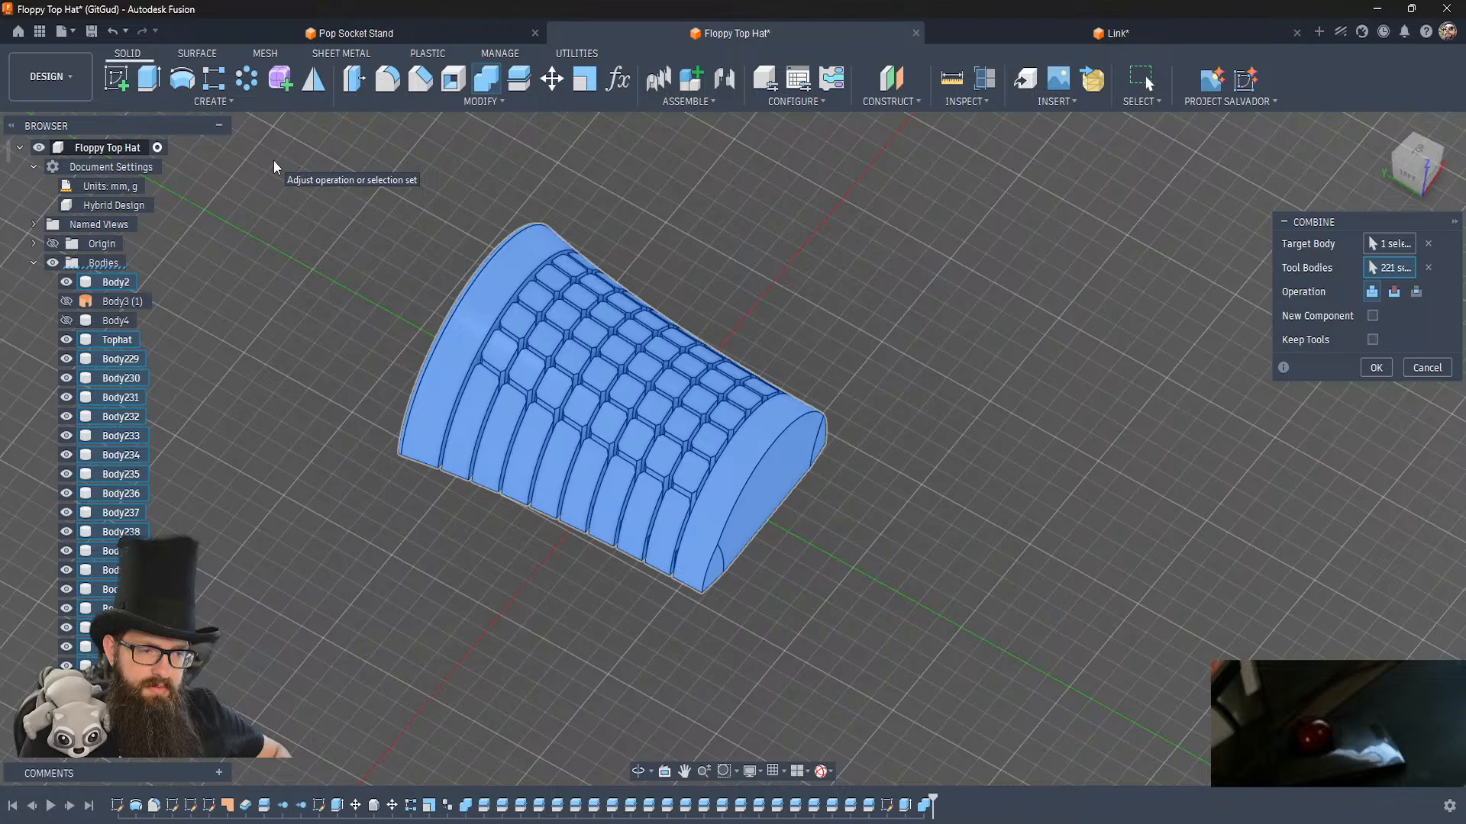
left_click(1373, 370)
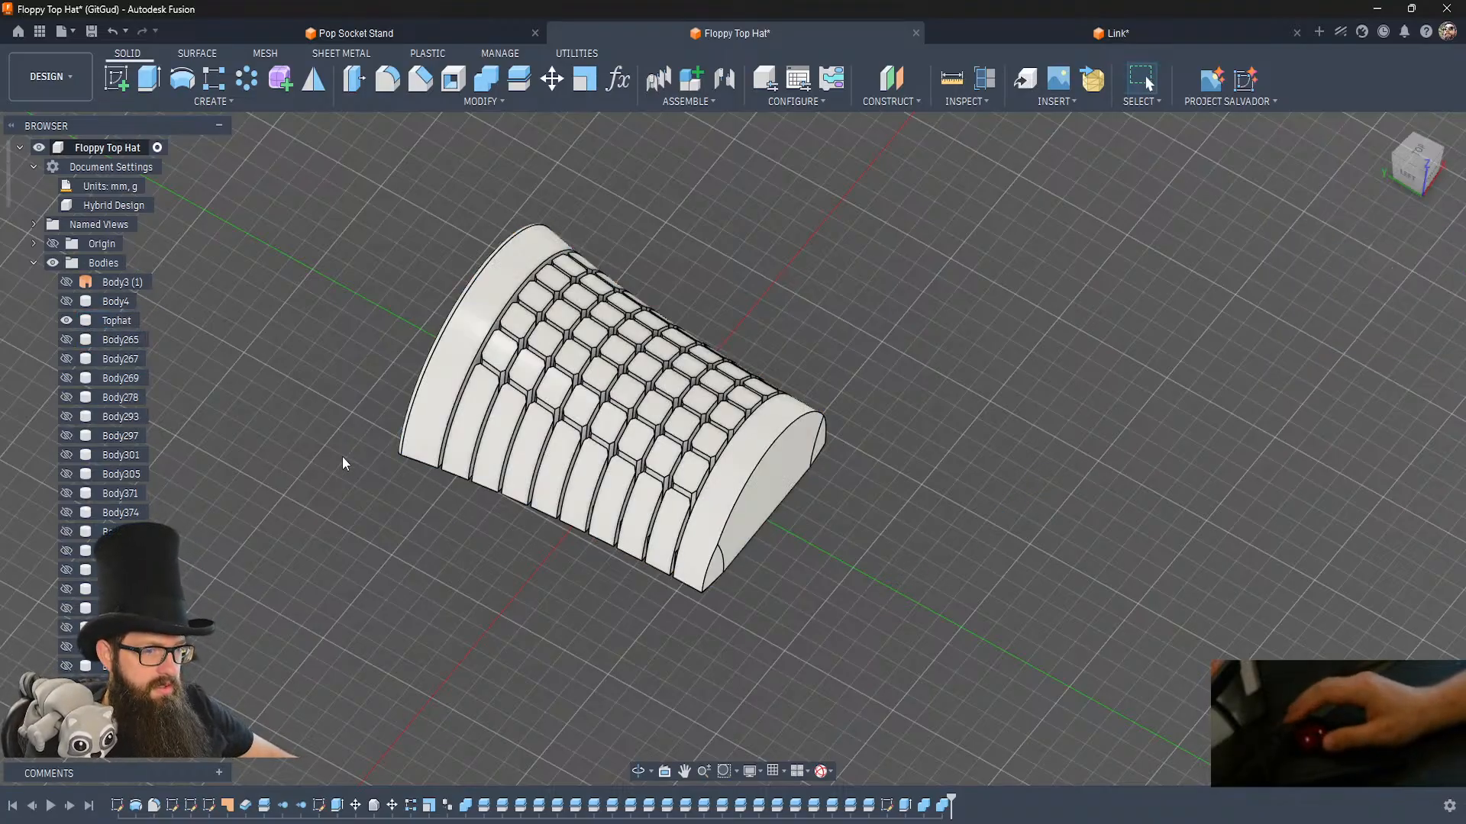
Remove the hidden leftover bodies Body265 through Body465 from the design.
scroll(117, 427, "down", 10)
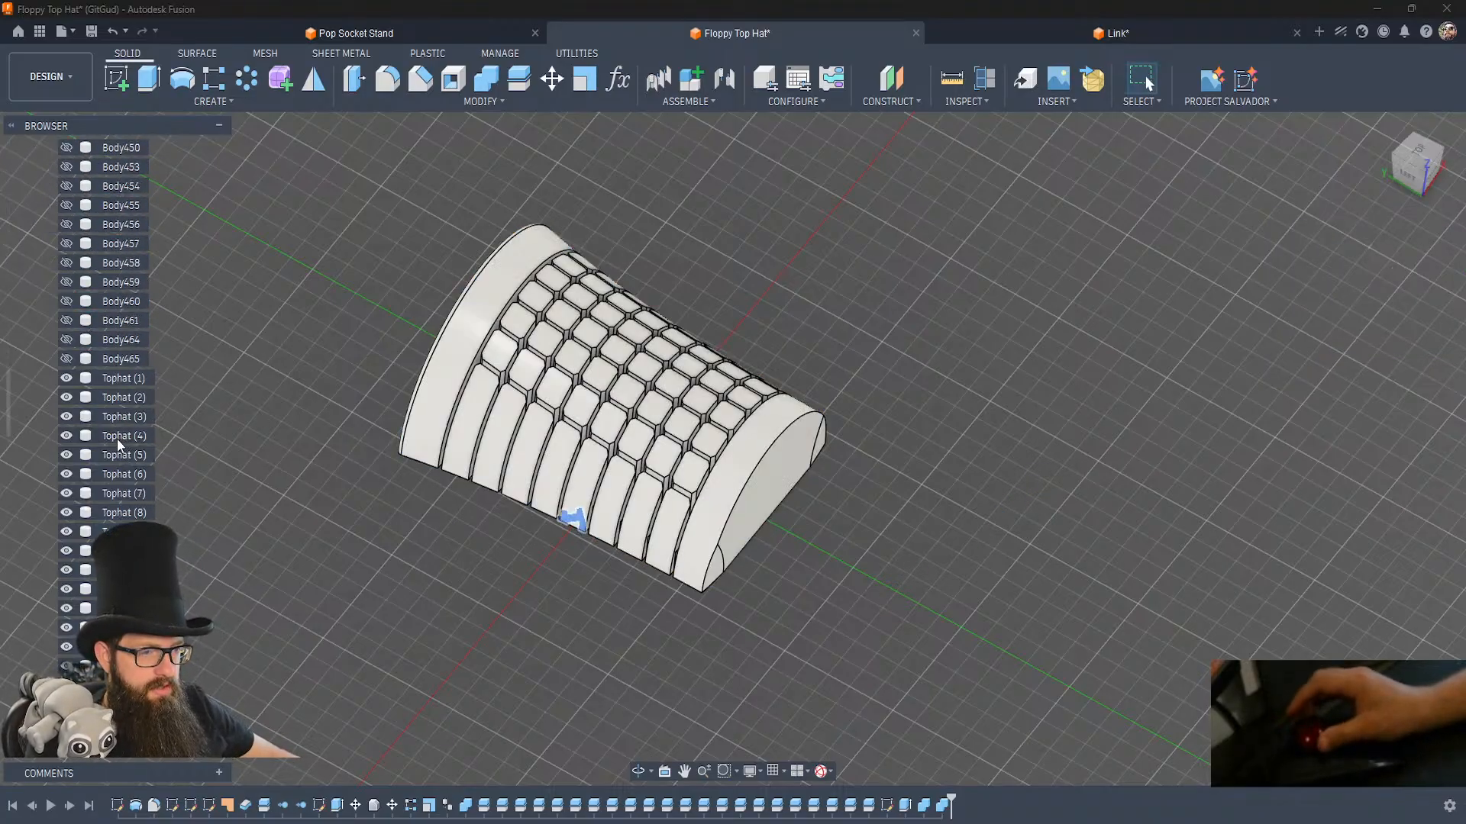
left_click(121, 477, "shift")
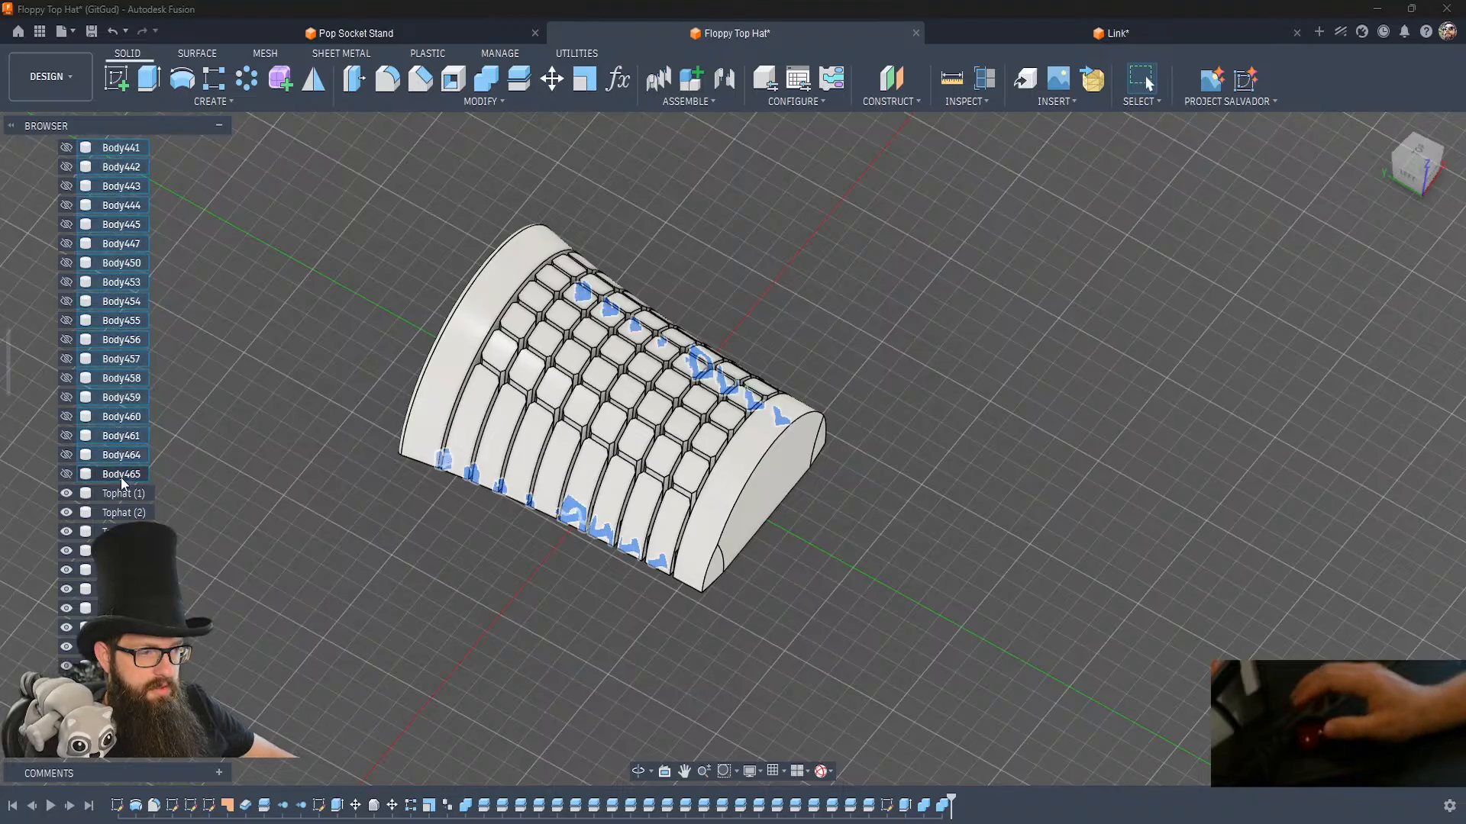
right_click(121, 478)
left_click(267, 734)
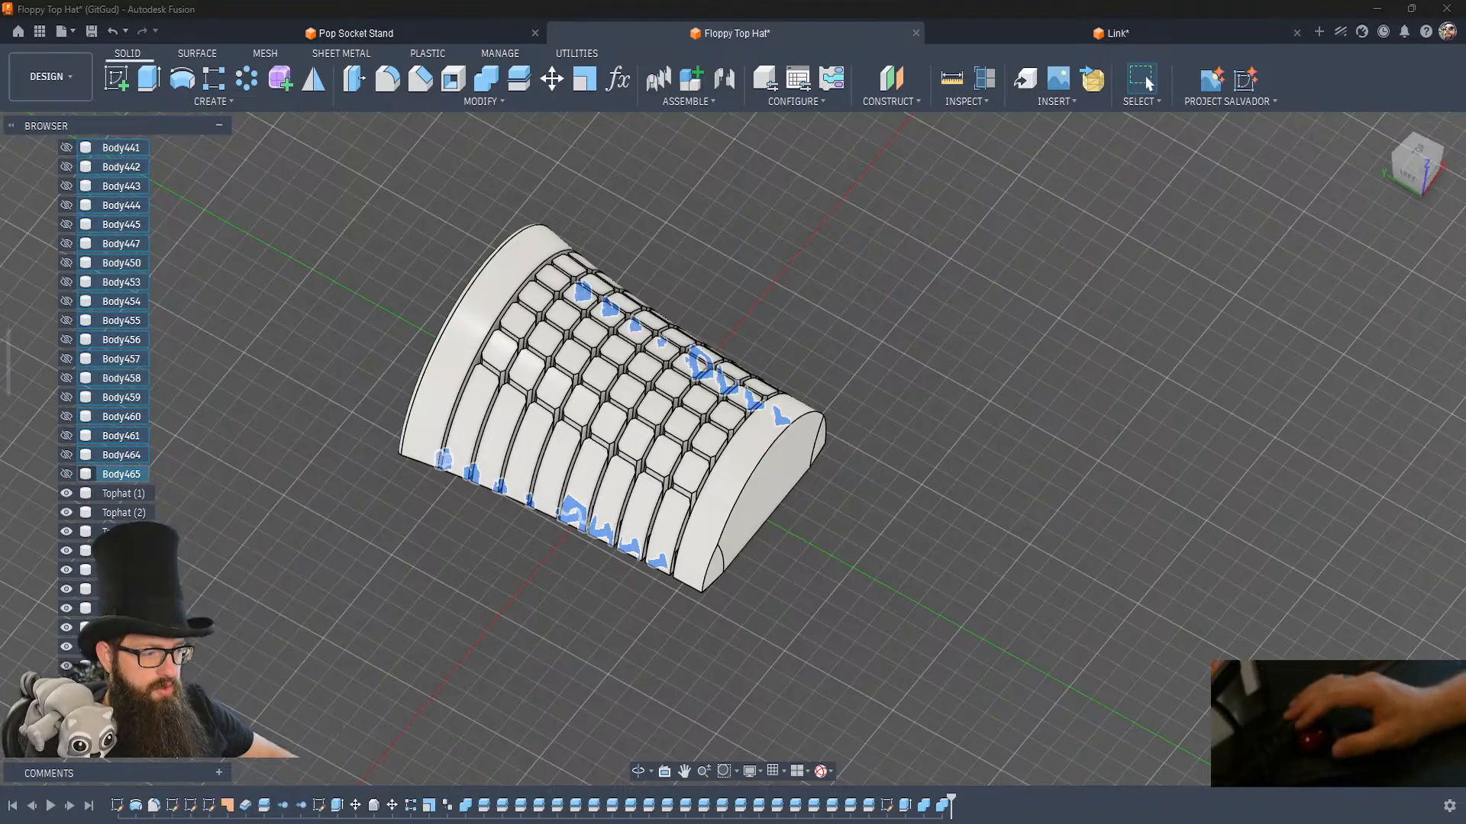
Group the long run of identical features between the first Combine and the end row sketch in the timeline.
left_click(316, 805)
left_click(702, 805, "shift")
right_click(703, 808)
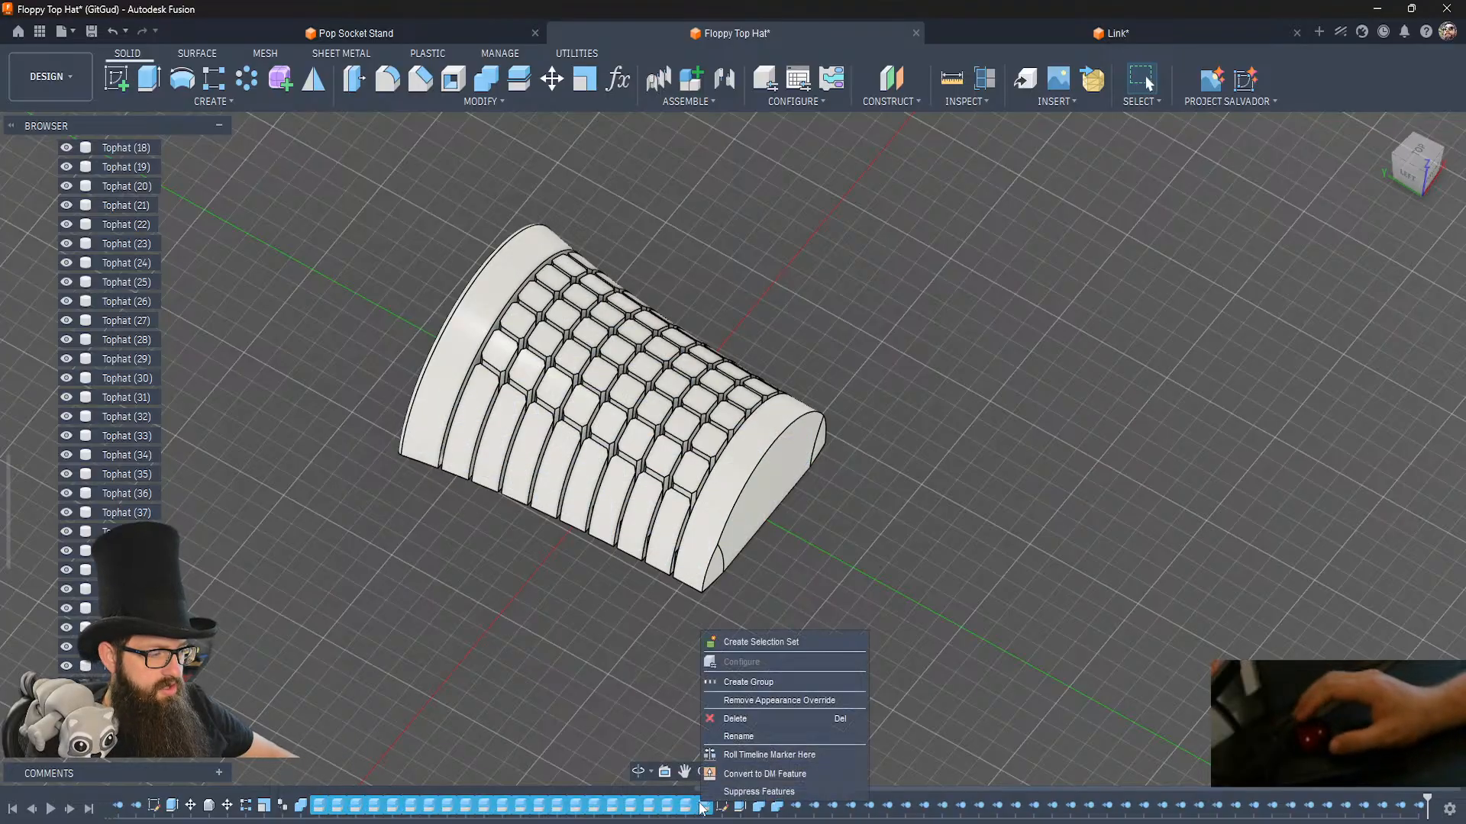
left_click(747, 676)
Group all the Remove features at the end of the timeline.
left_click(575, 807)
left_click(1199, 806)
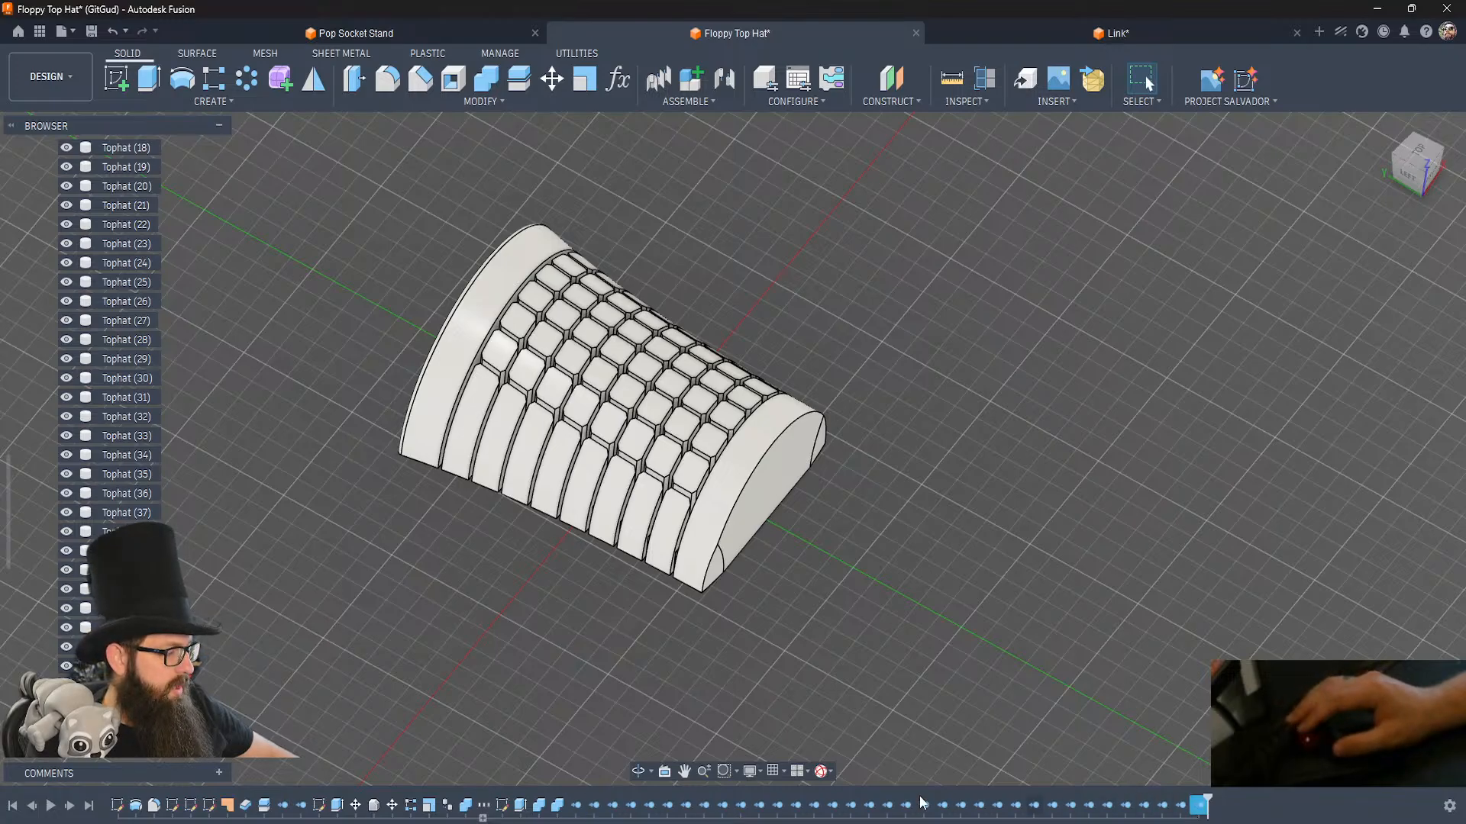
left_click(577, 811, "shift")
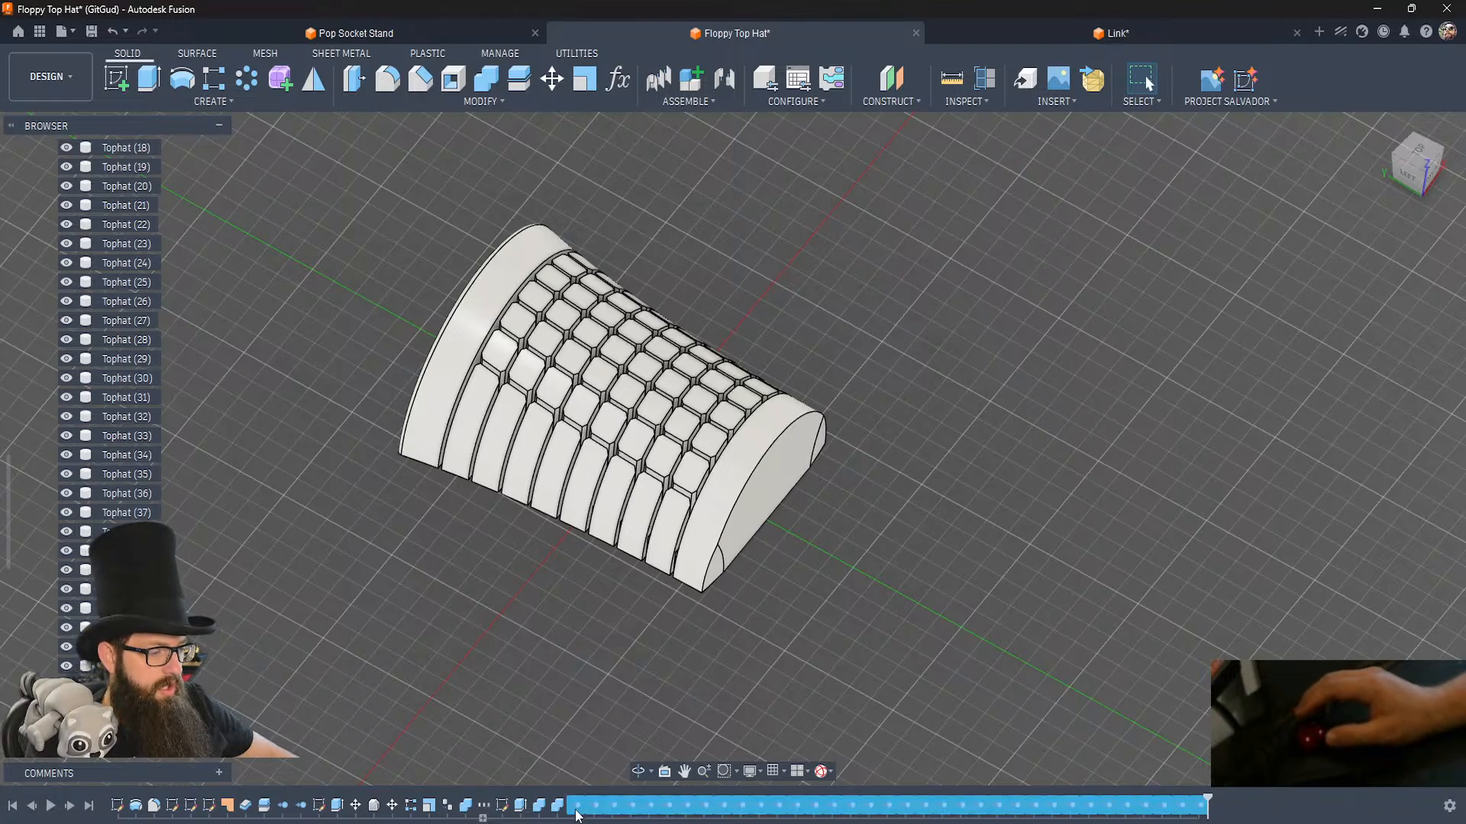
right_click(576, 810)
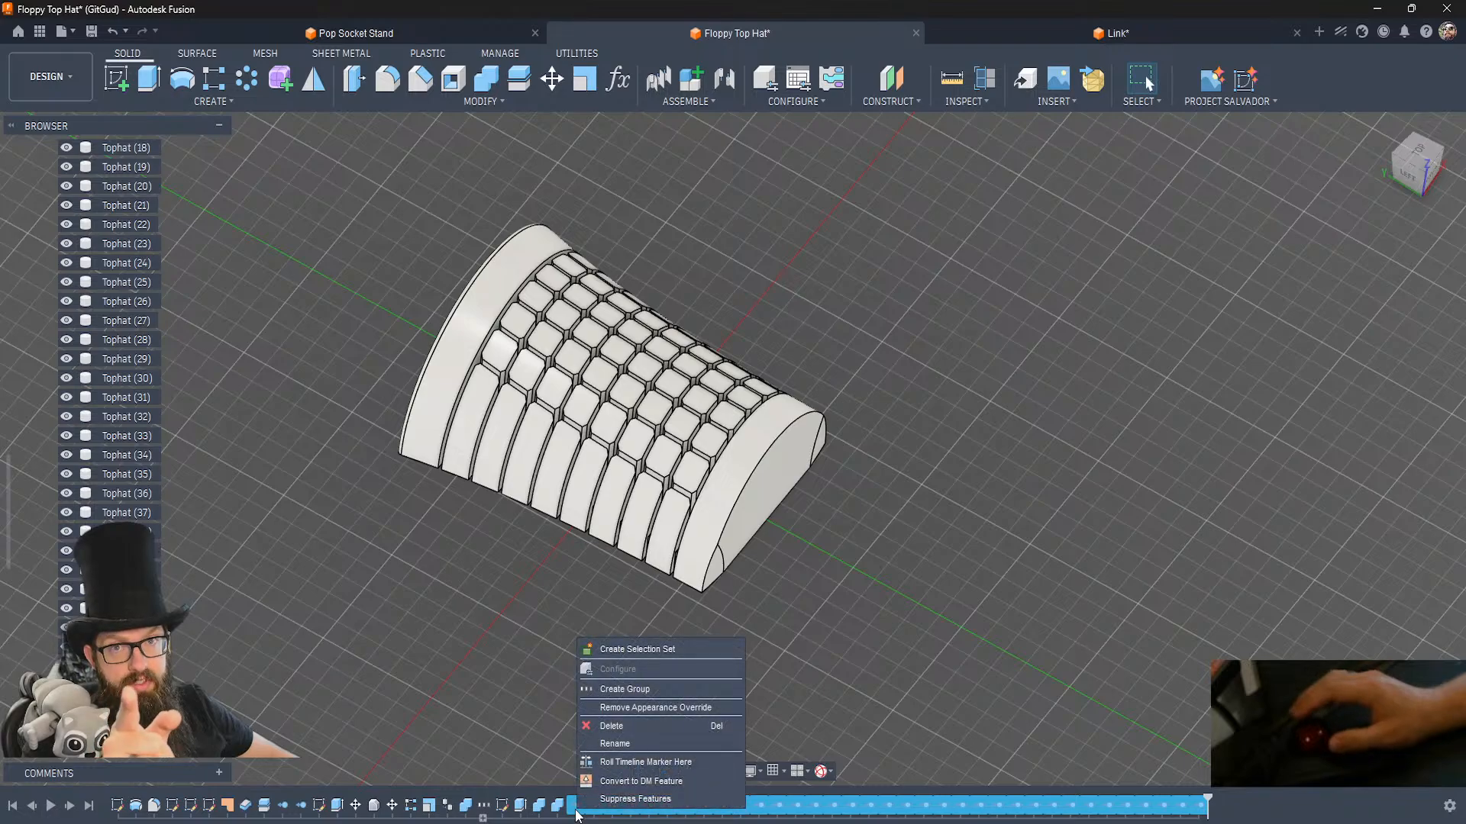
left_click(652, 689)
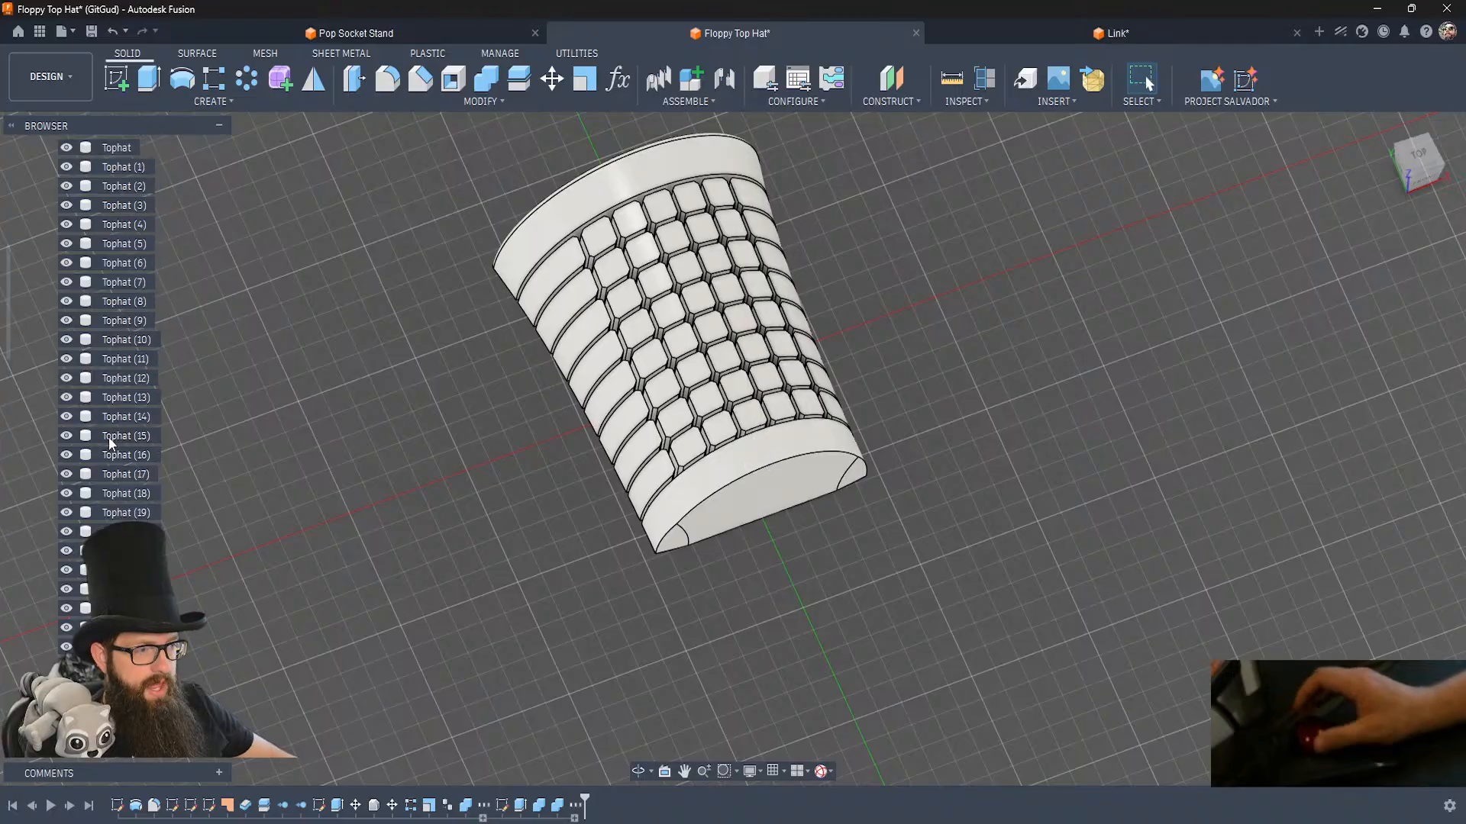
Show the brim body Body4 and join it with the adjoining solid end row of the crown using Combine.
scroll(108, 437, "up", 6)
left_click(65, 301)
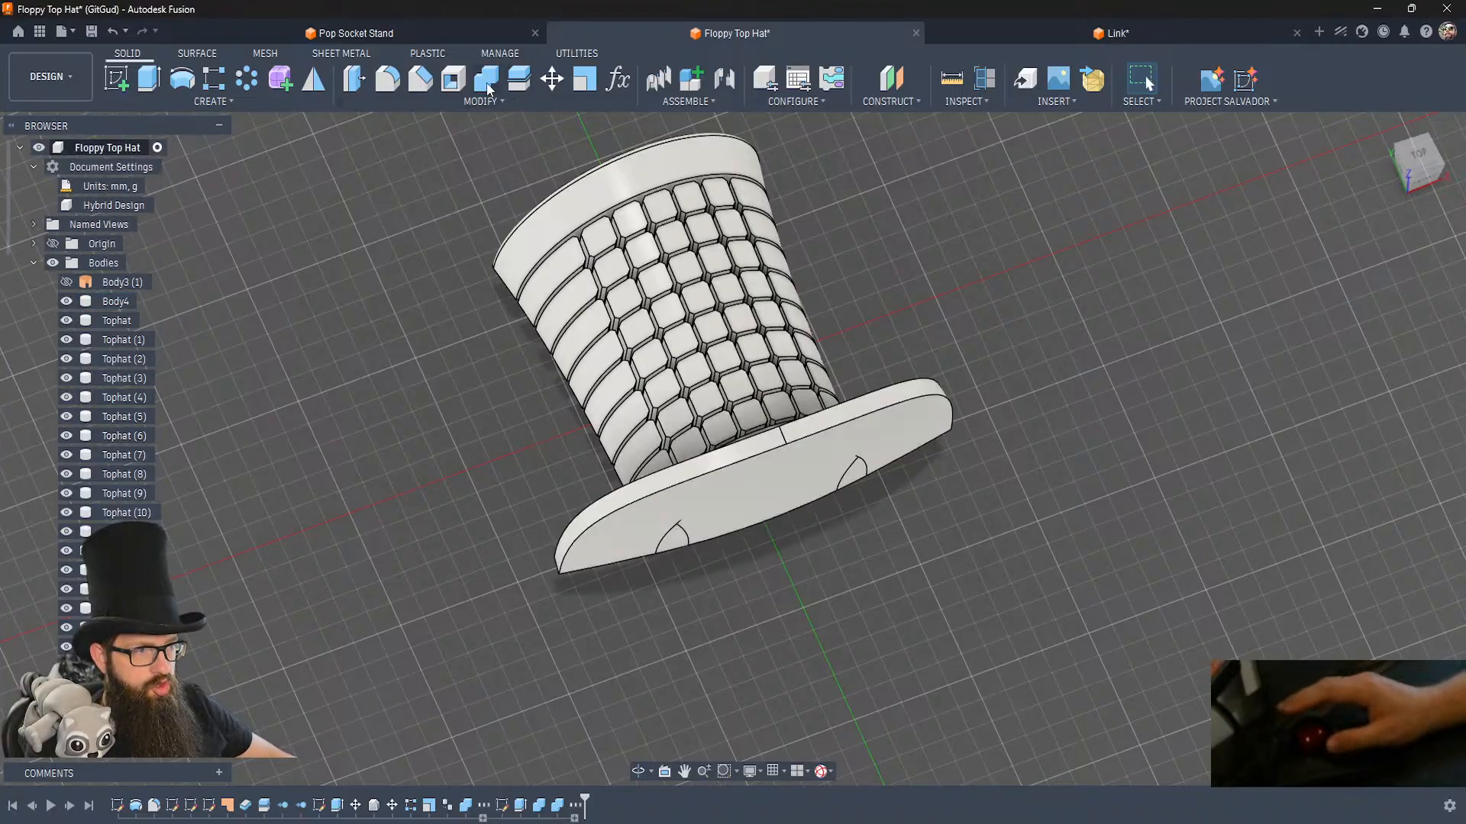
left_click(861, 403)
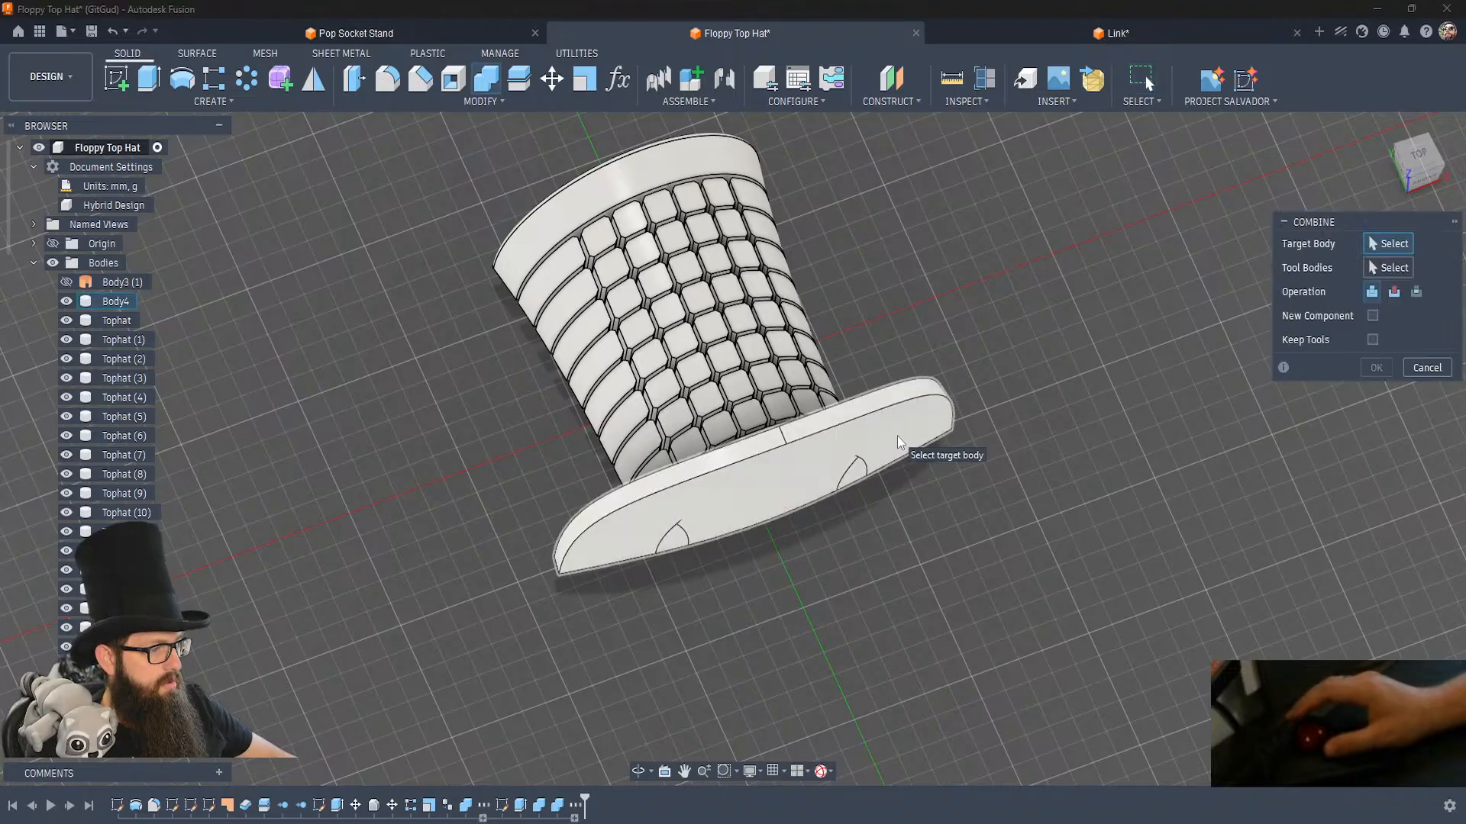
left_click(855, 481)
left_click(1376, 368)
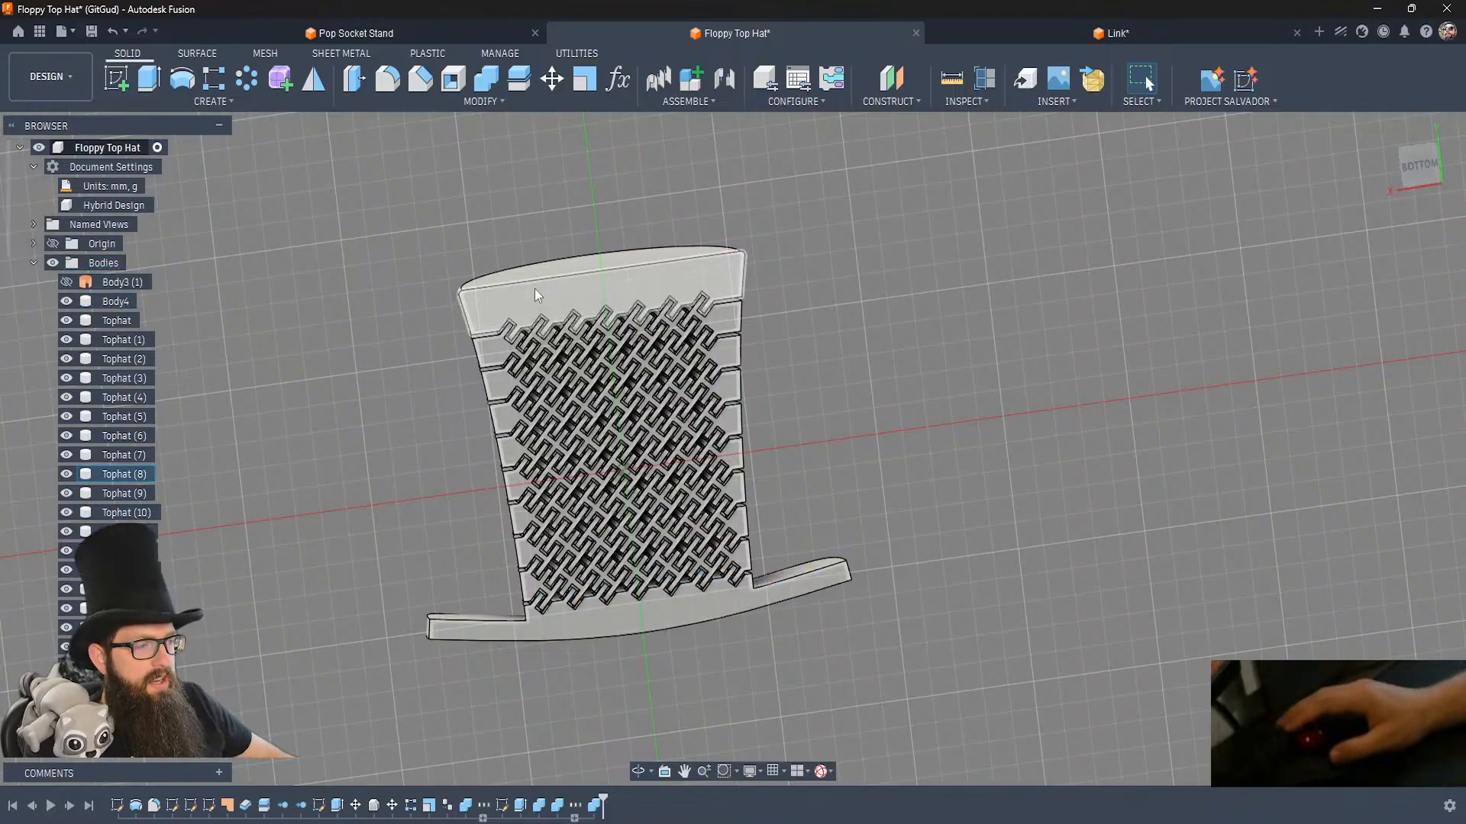
Check the undersides of the crown's wide end row and the joined brim piece, and save the design.
left_click(644, 279)
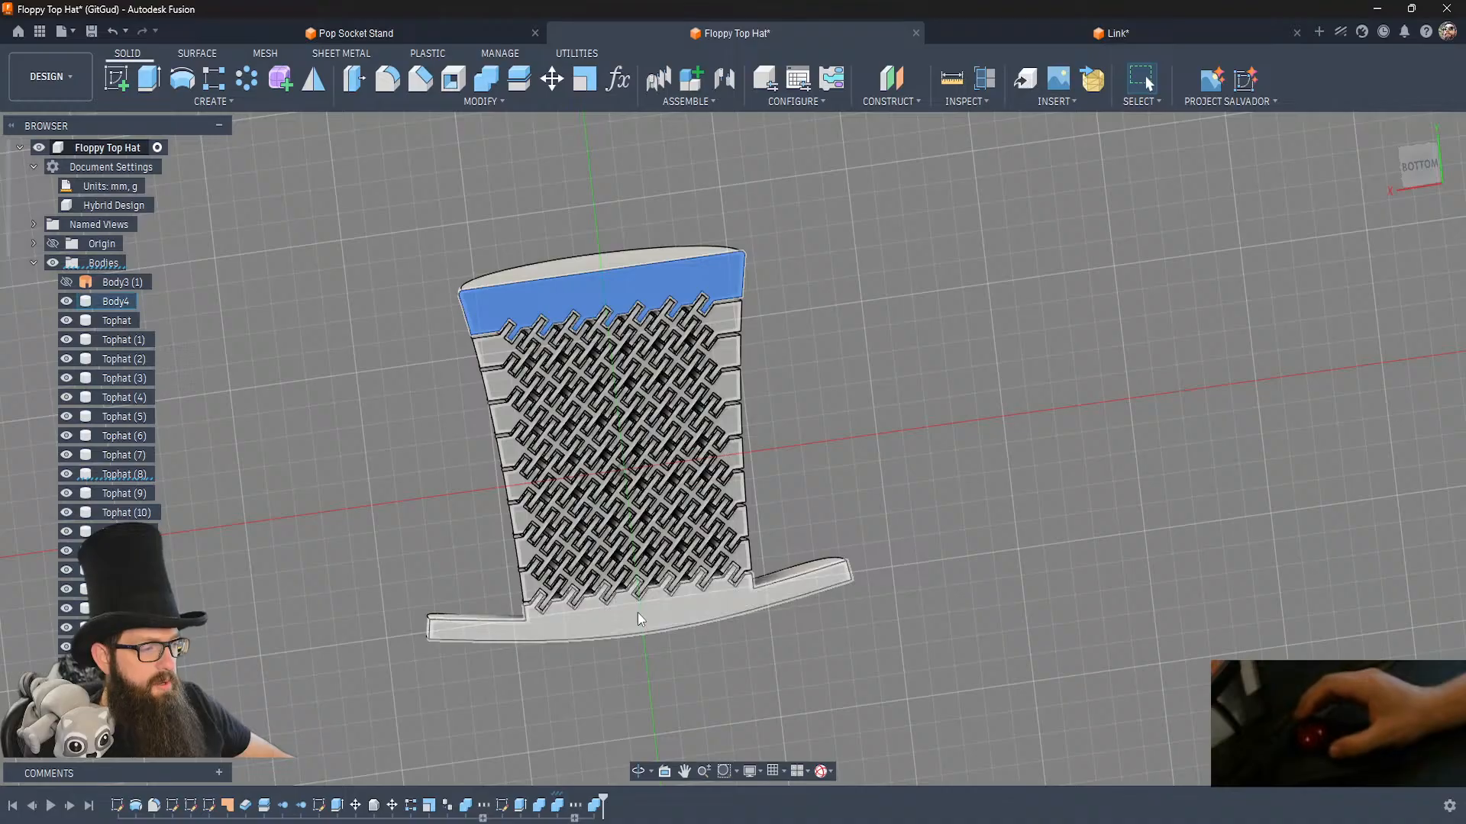
left_click(668, 596)
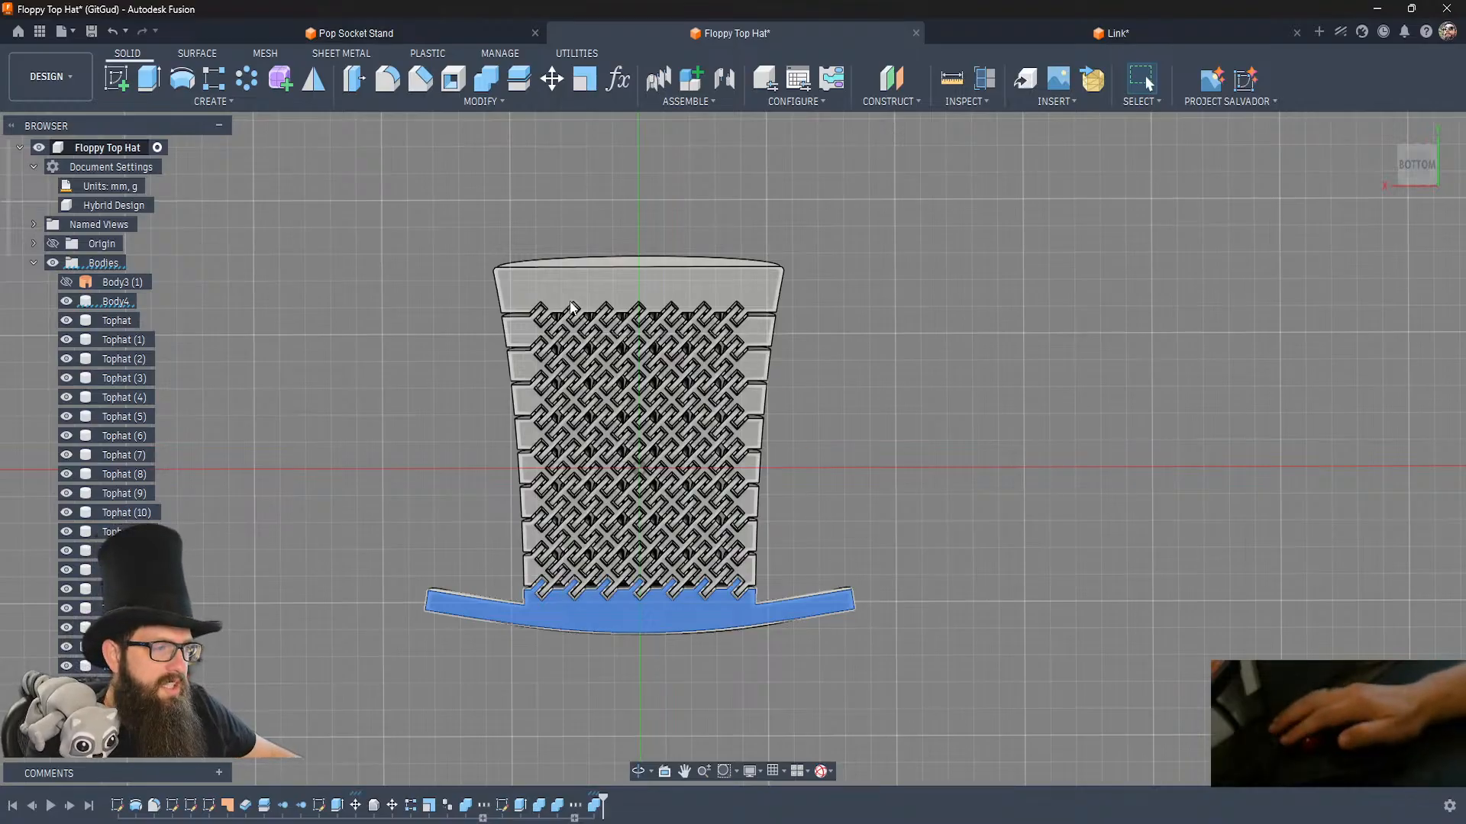
left_click(908, 345)
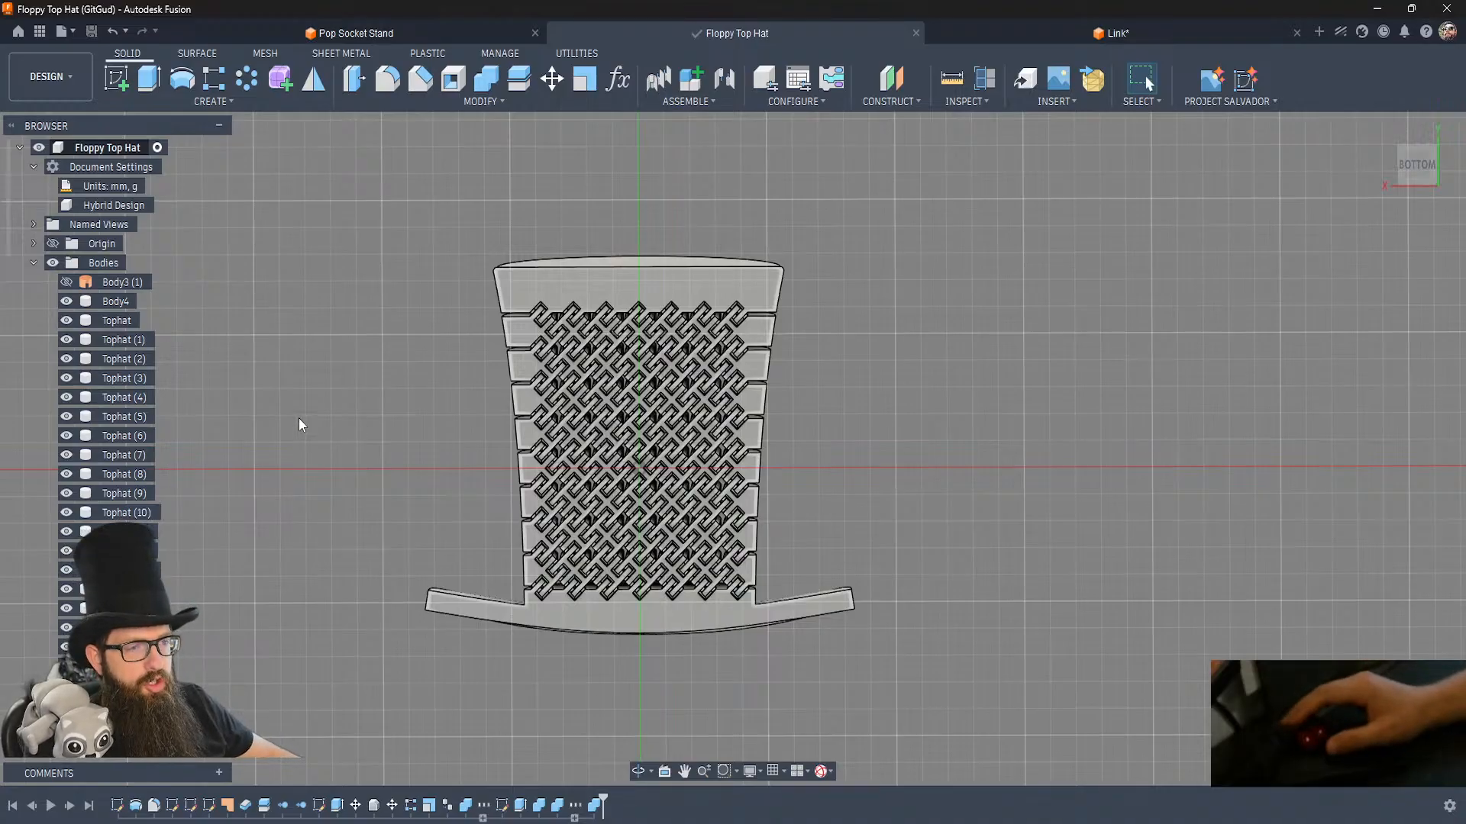
Start a sketch on the underside of the crown's wide end row and project that face and the brim's underside.
left_click(544, 279)
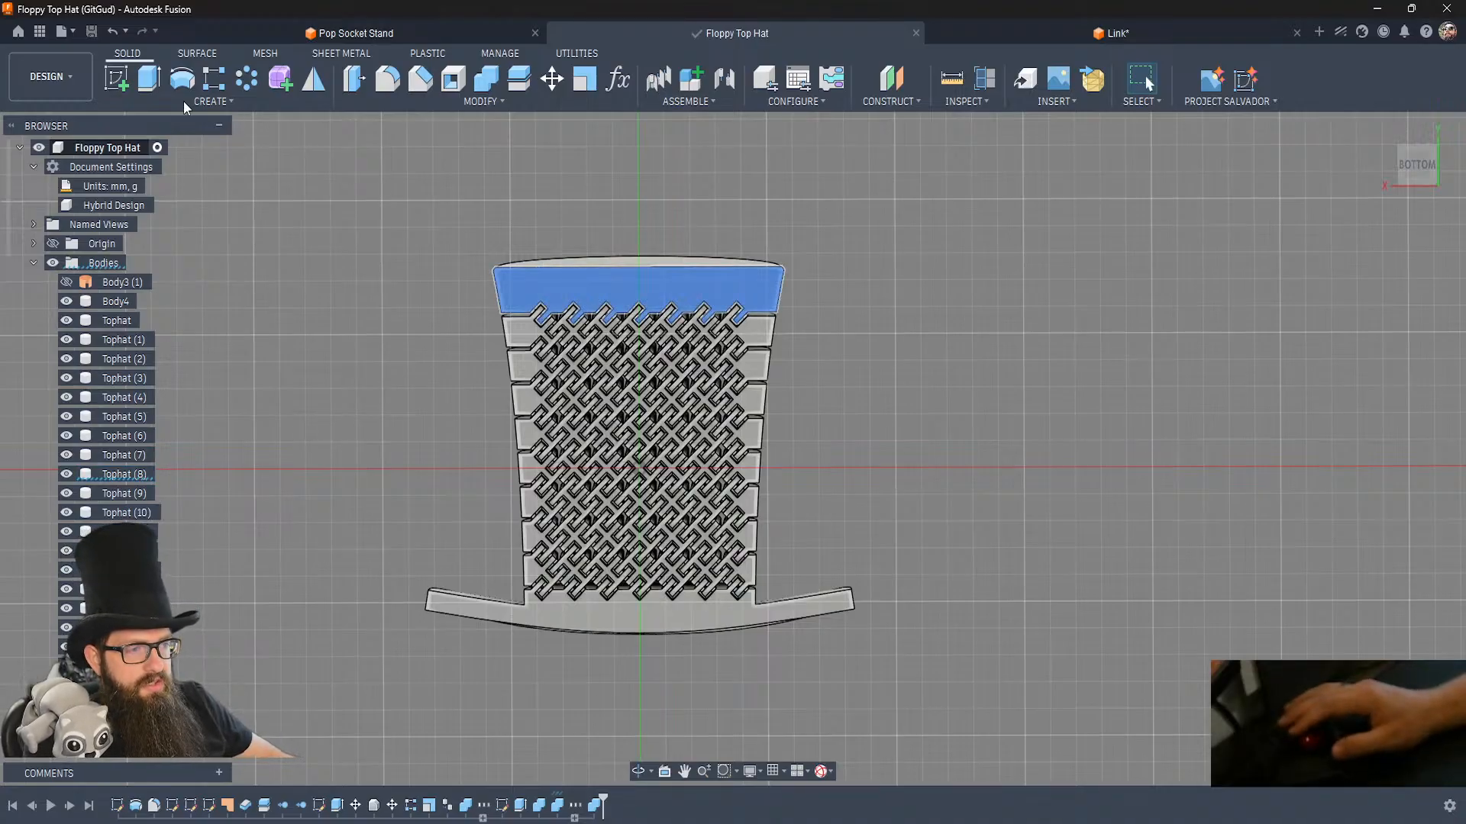
left_click(123, 79)
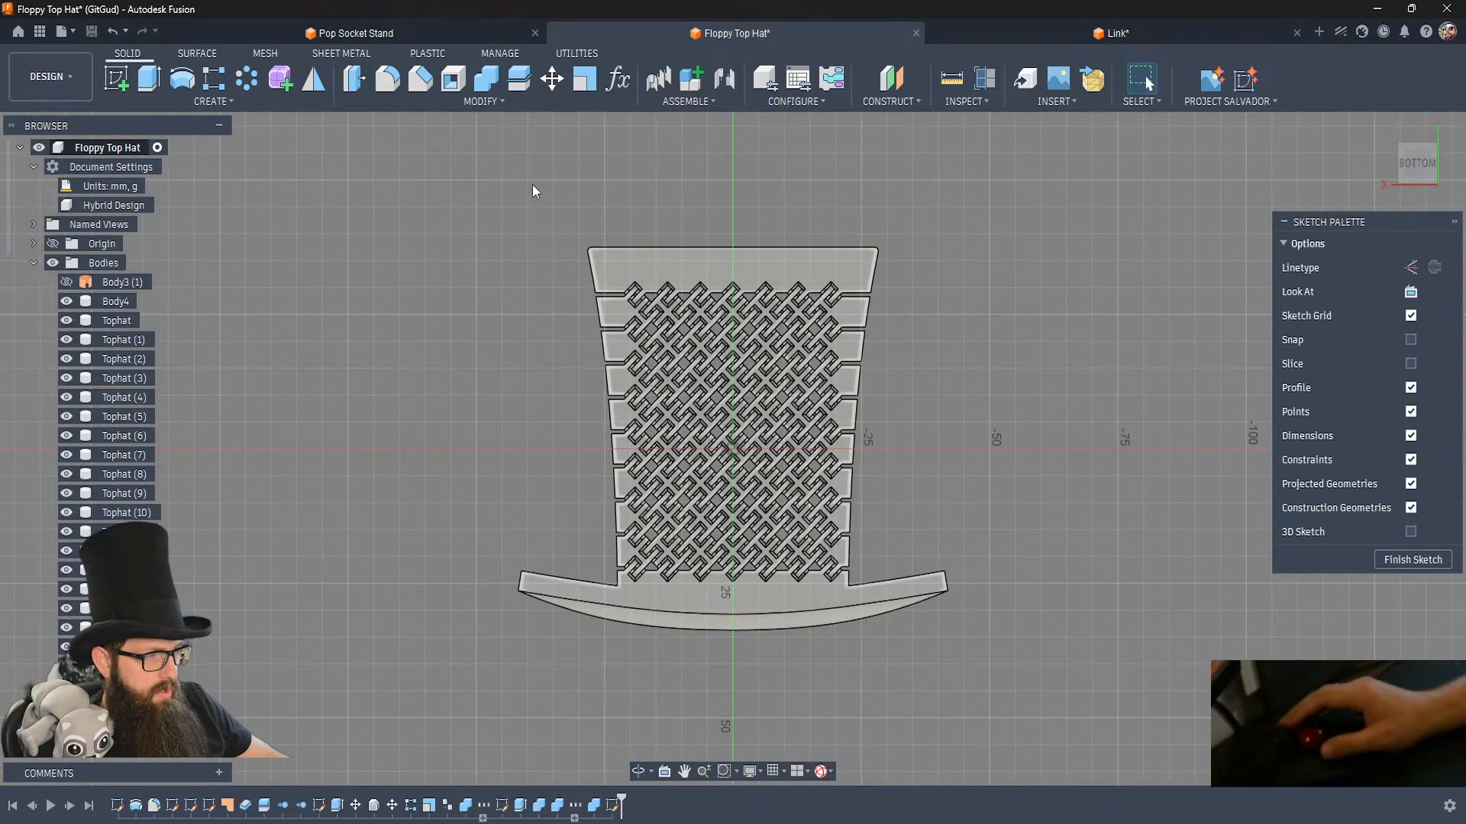
key("p")
left_click(711, 273)
left_click(744, 584)
left_click(1182, 319)
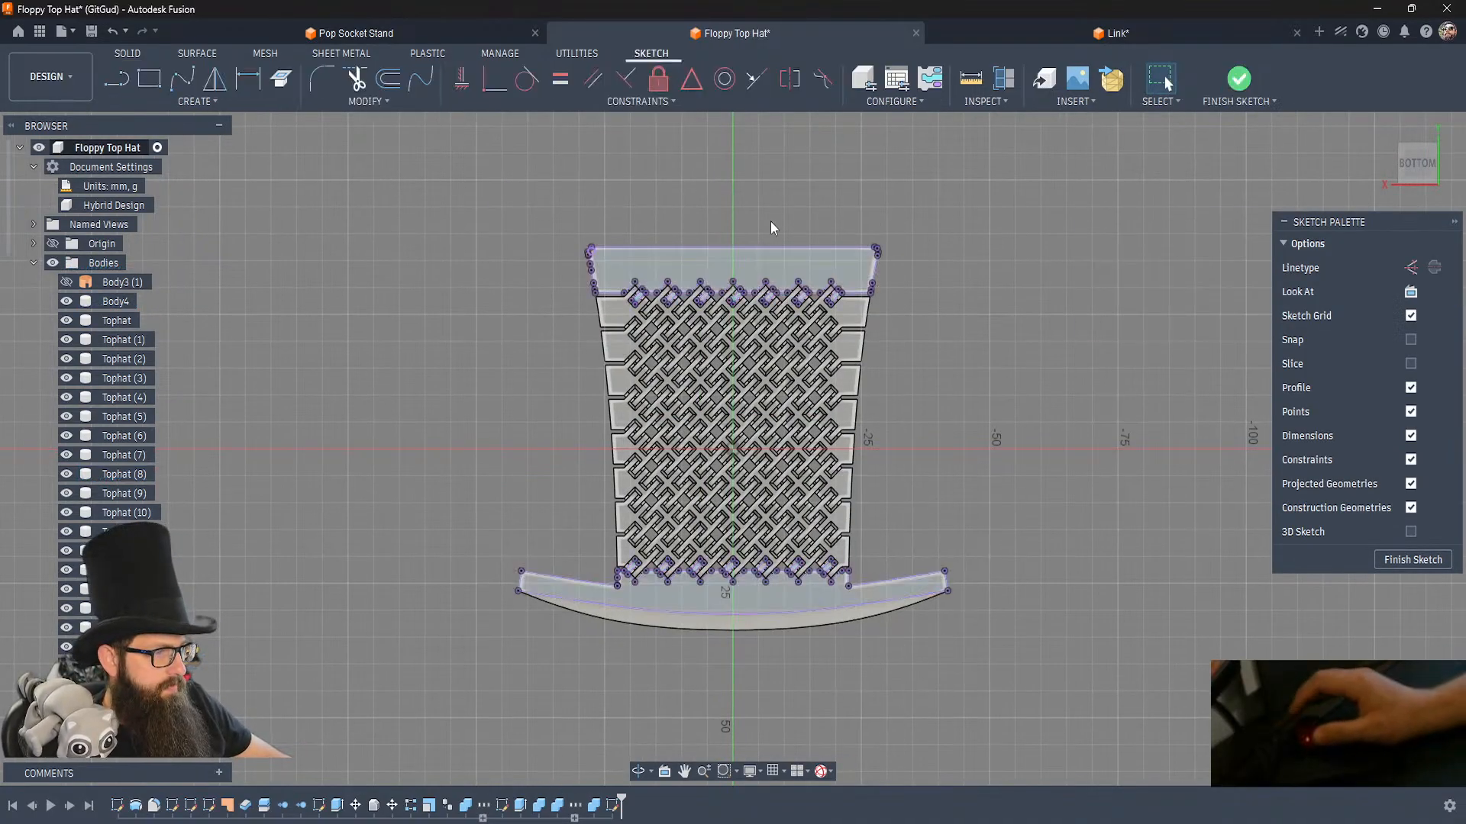
Sketch a long, thin horizontal rectangle about 42 mm wide inside the crown's wide end row.
scroll(770, 223, "up", 5)
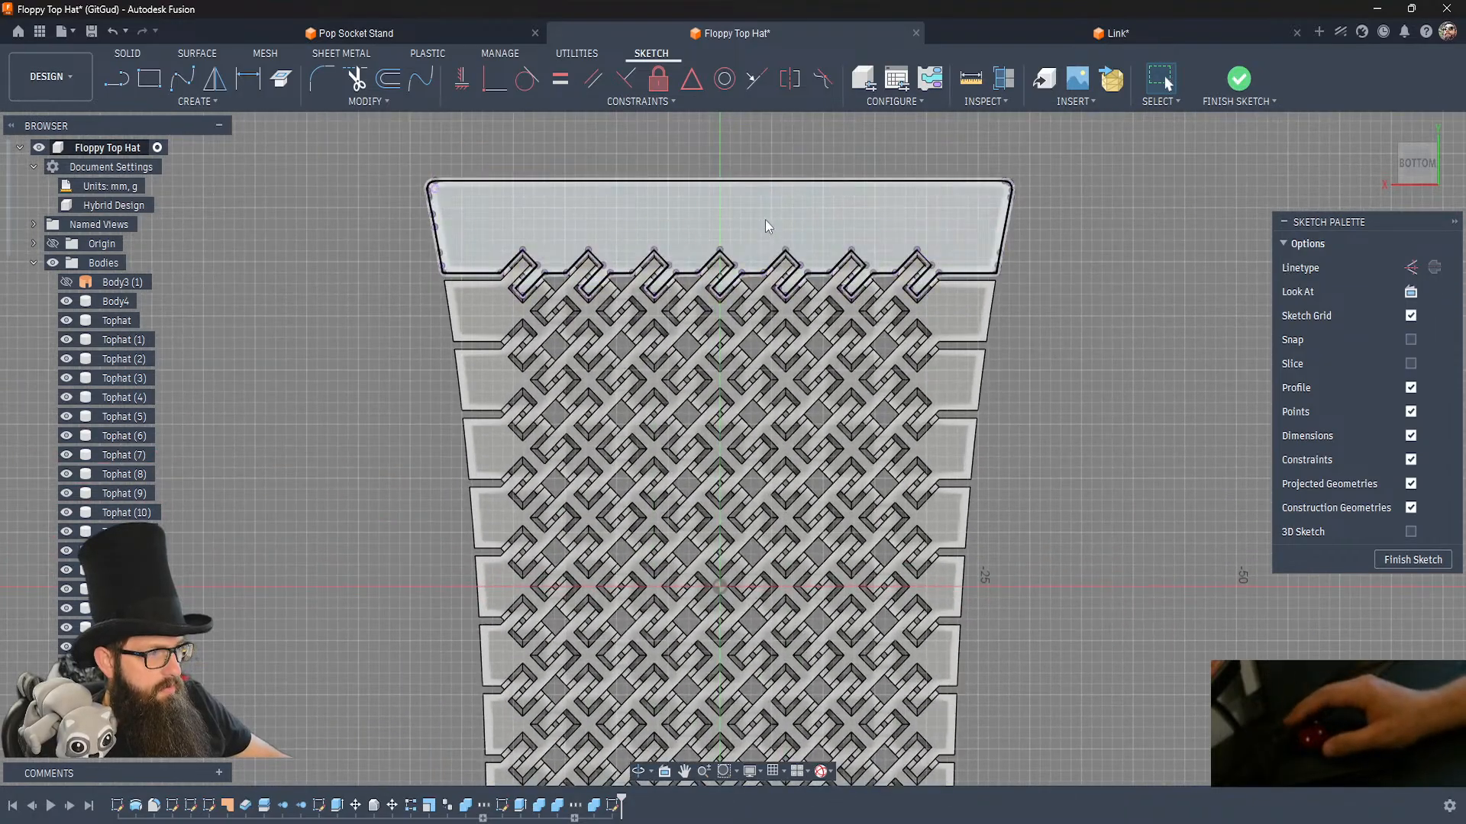
key("r")
left_click(669, 207)
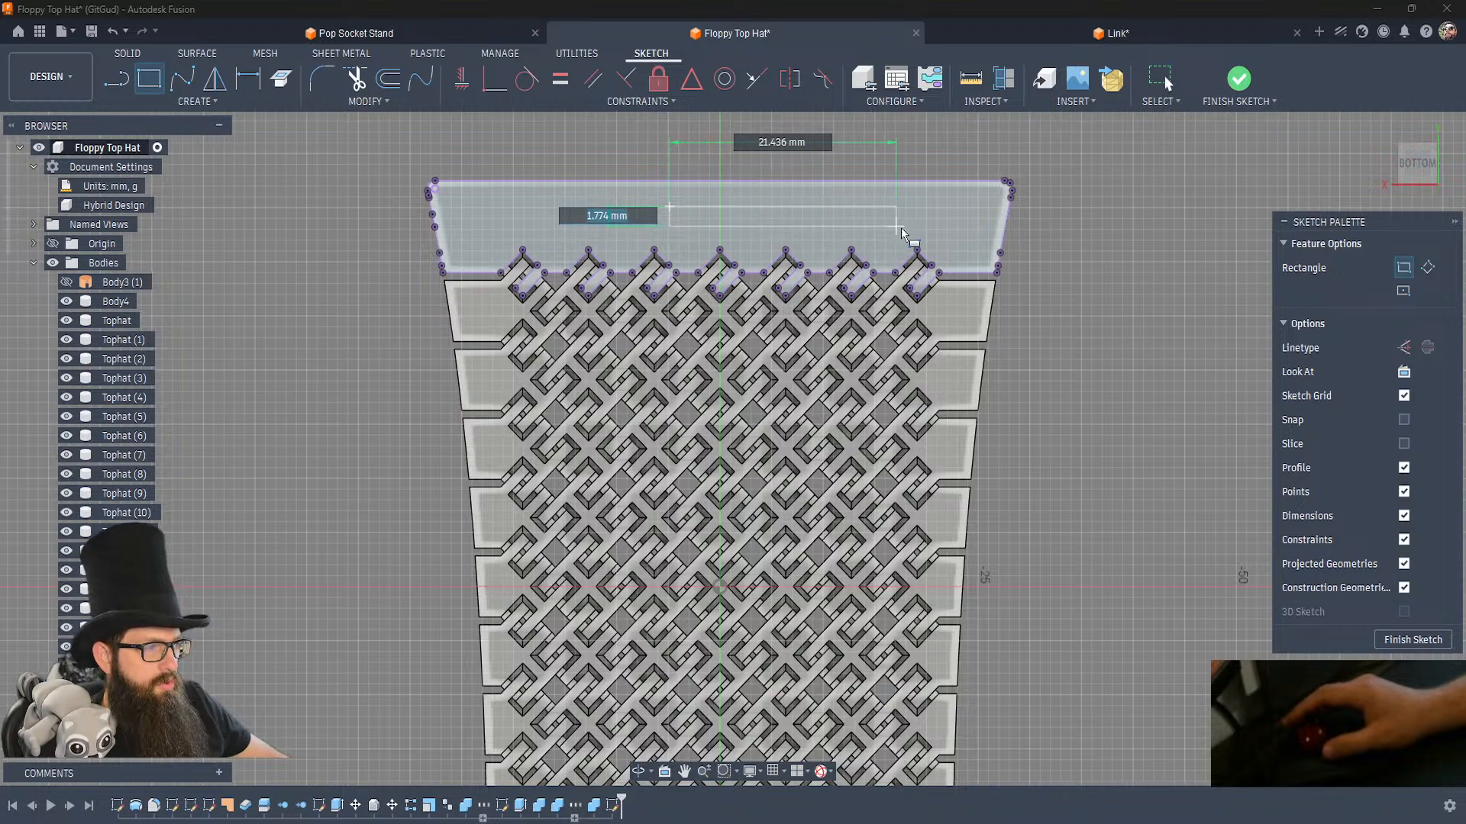
left_click(944, 237)
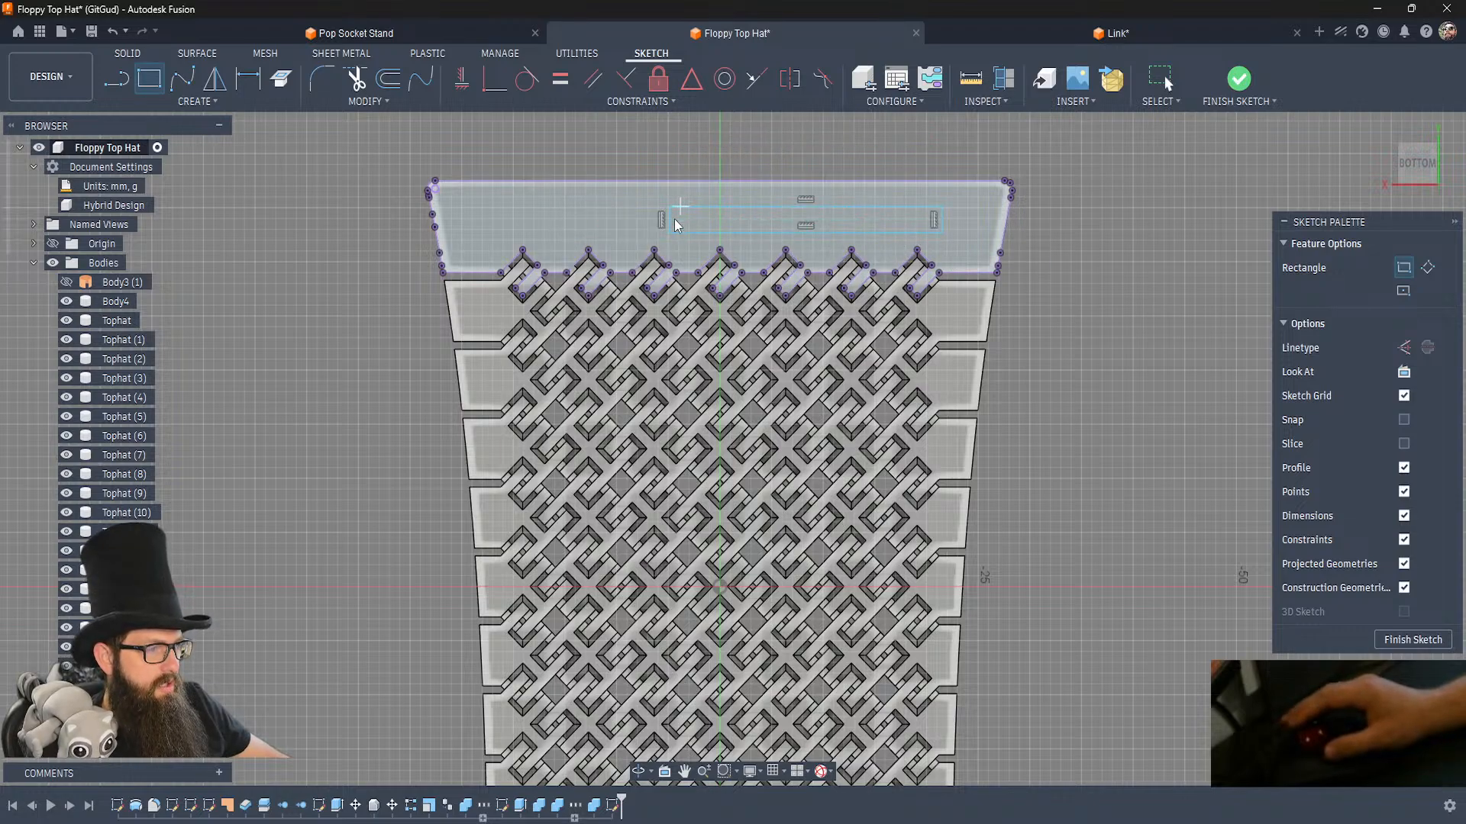
key("Escape")
left_click_drag(669, 220, 510, 216)
Set the rectangle's width to 40 mm and dimension its height.
left_click(717, 207)
key("d")
left_click(715, 164)
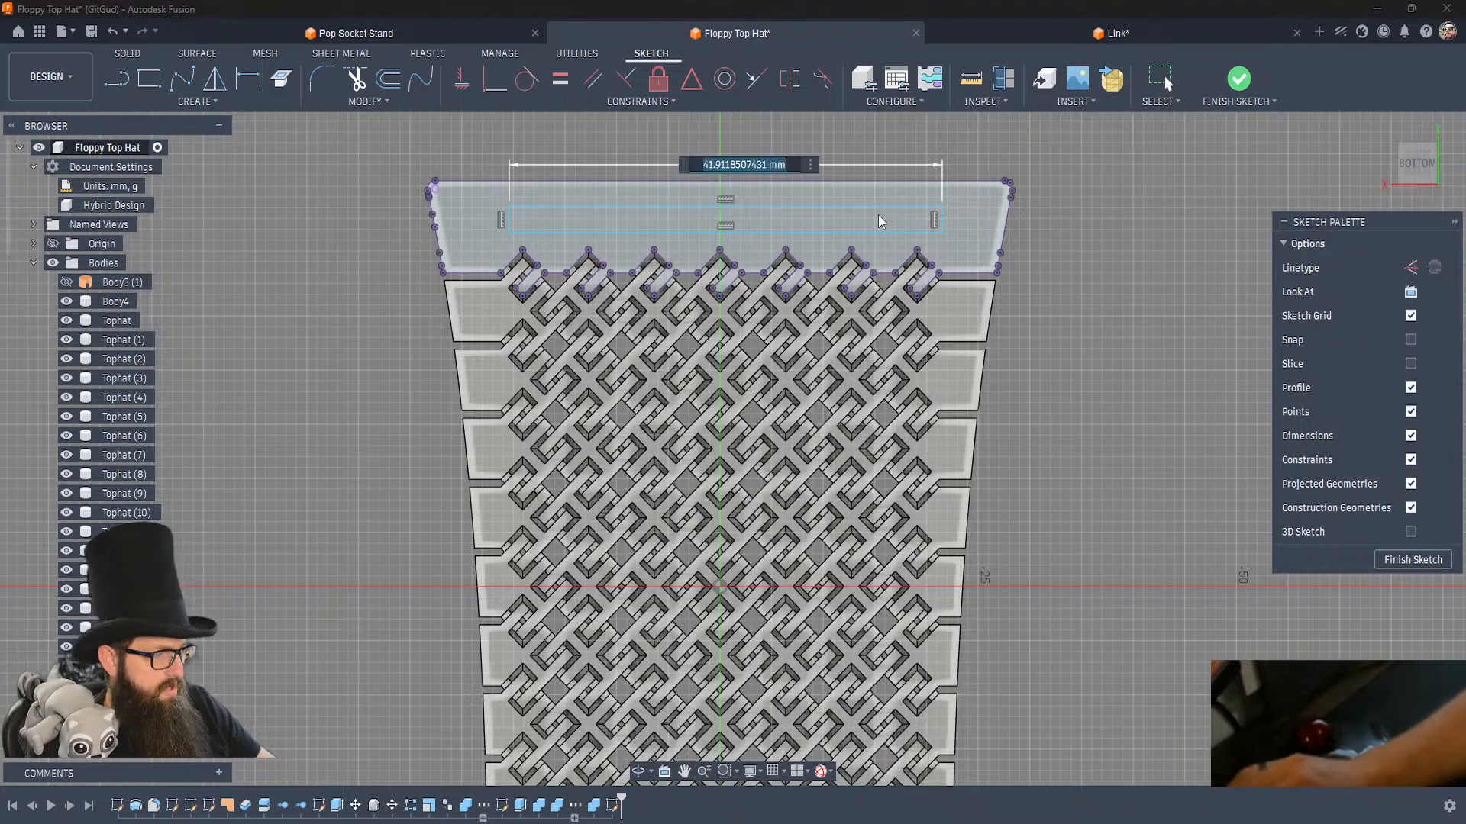
type("40")
key("Return")
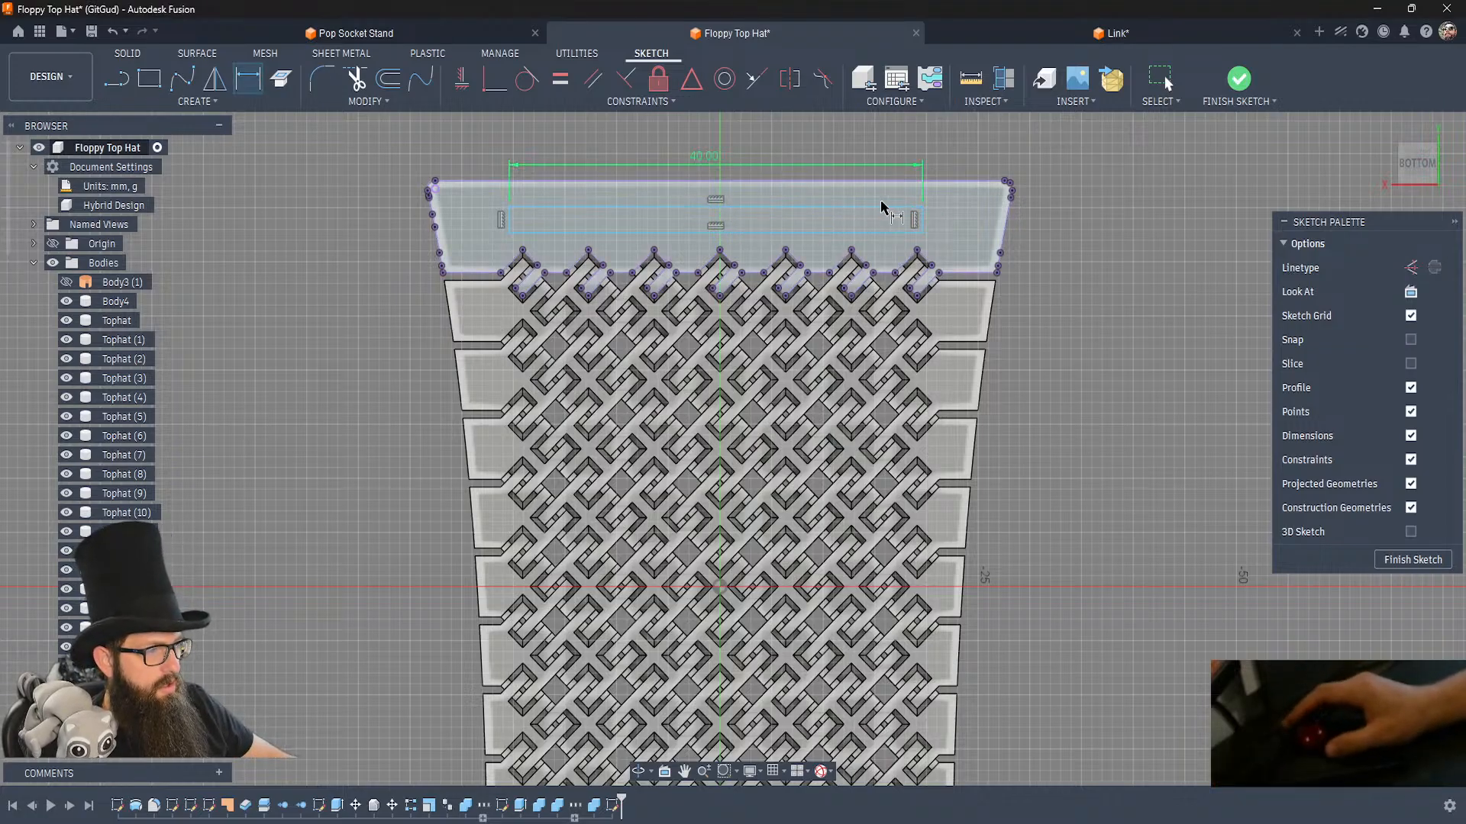
left_click(922, 222)
left_click(947, 222)
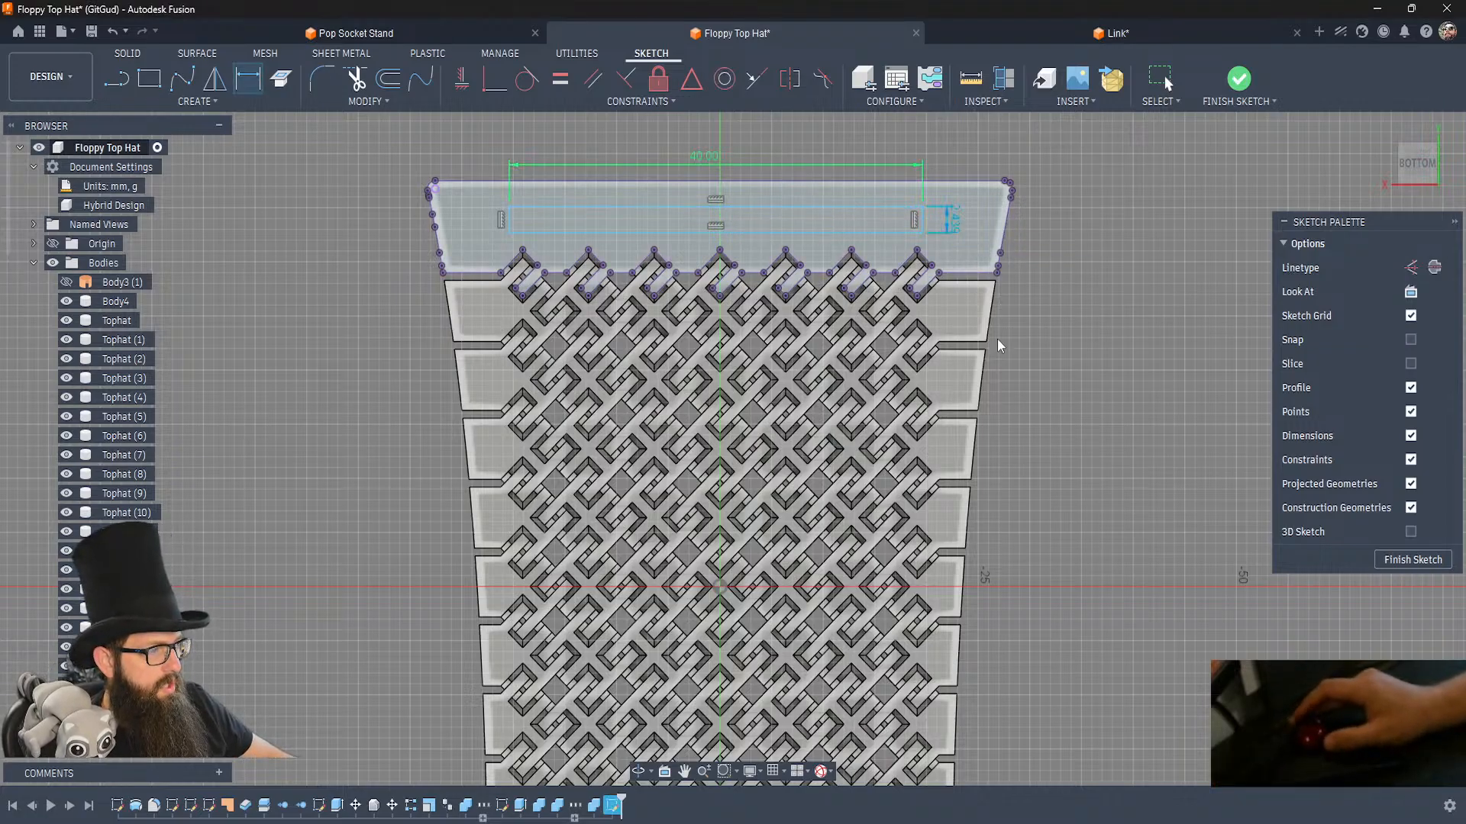
key("Return")
key("Escape")
Draw a vertical construction line from the midpoint of the end row's outer edge to the rectangle's upper edge.
key("l")
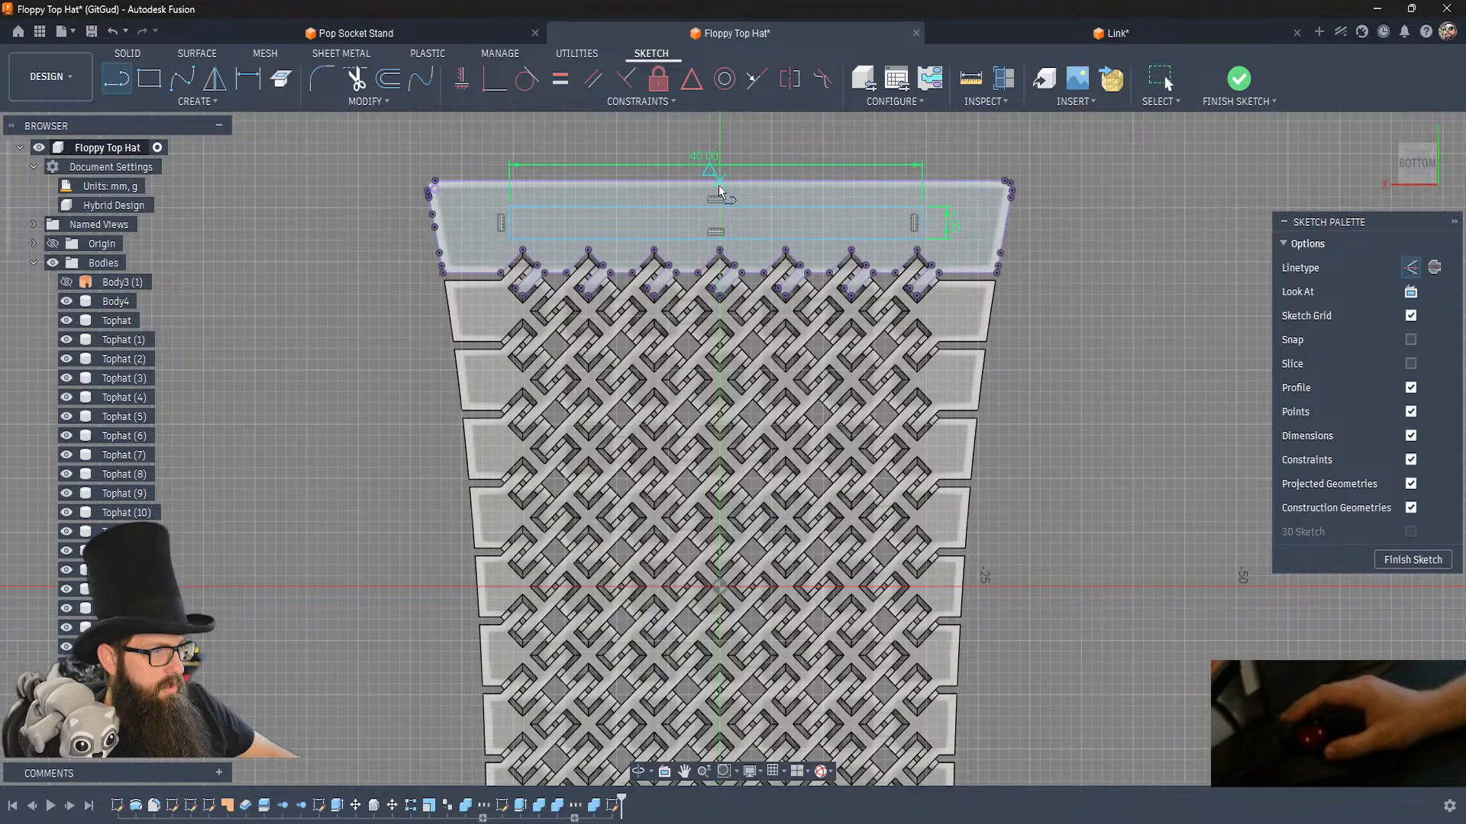
left_click(718, 183)
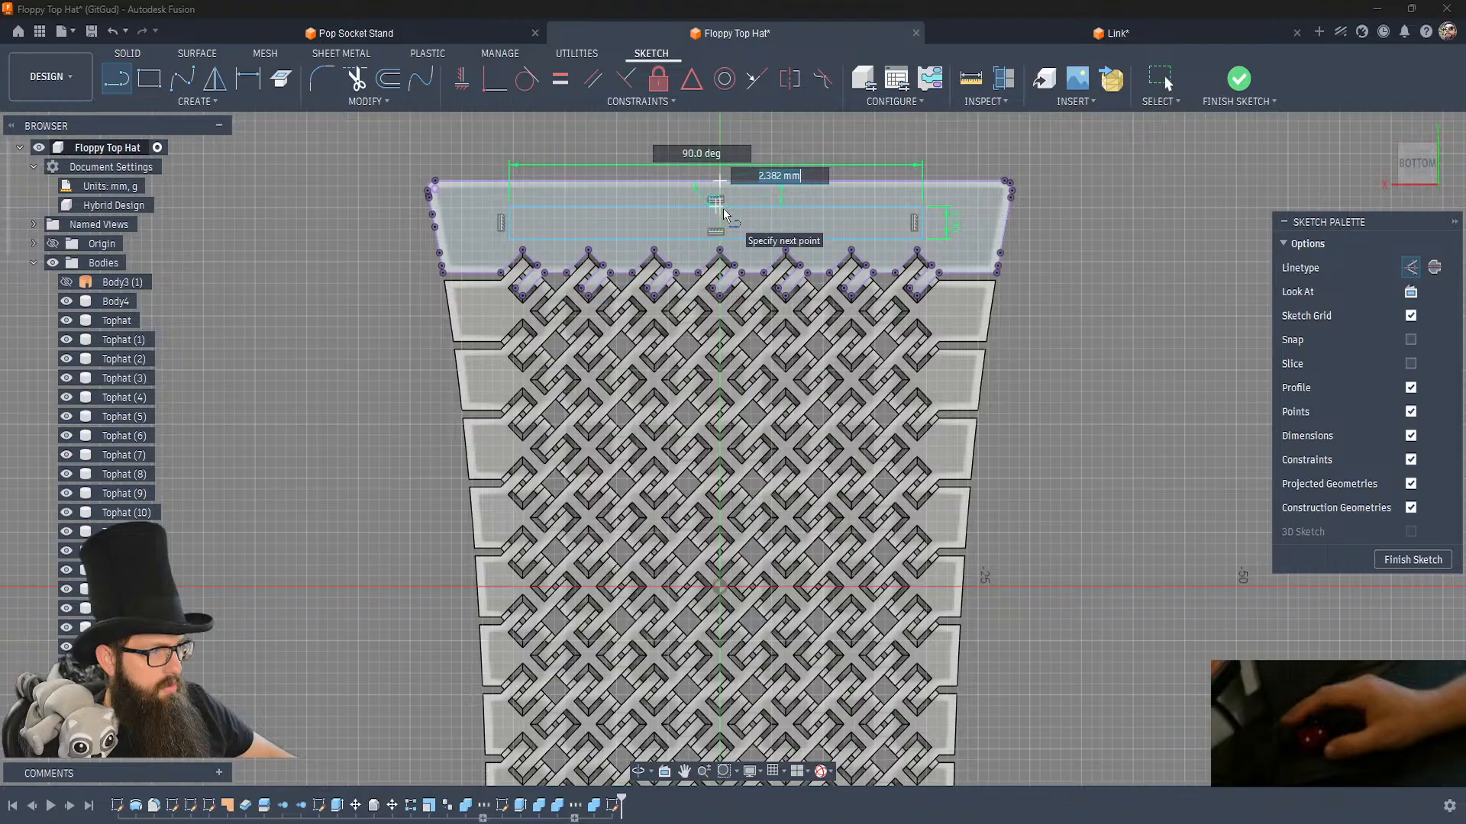
left_click(717, 203)
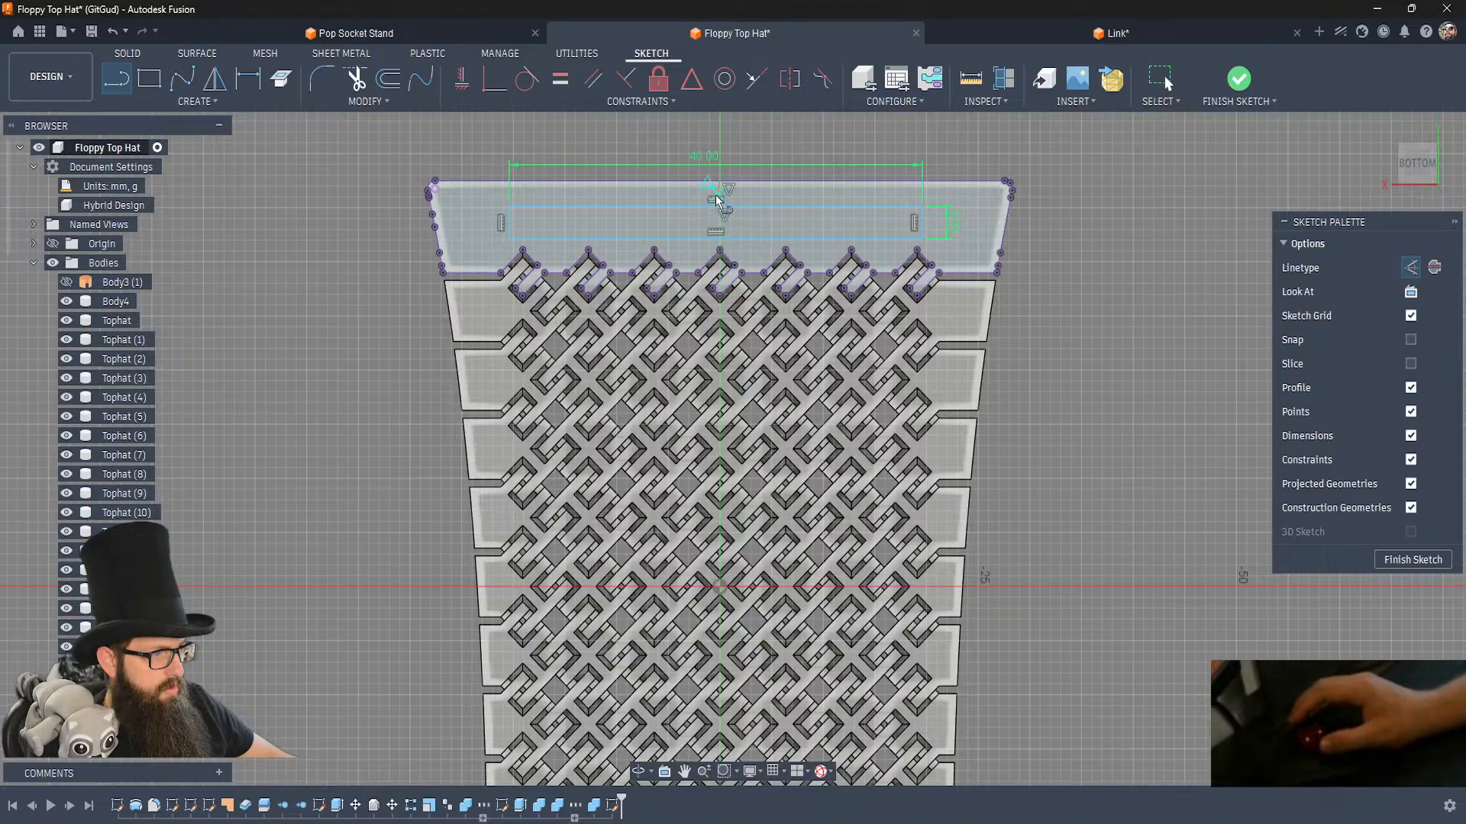
Constrain the construction line's lower end to the midpoint of the rectangle's upper edge and make the line vertical.
scroll(703, 201, "up", 6)
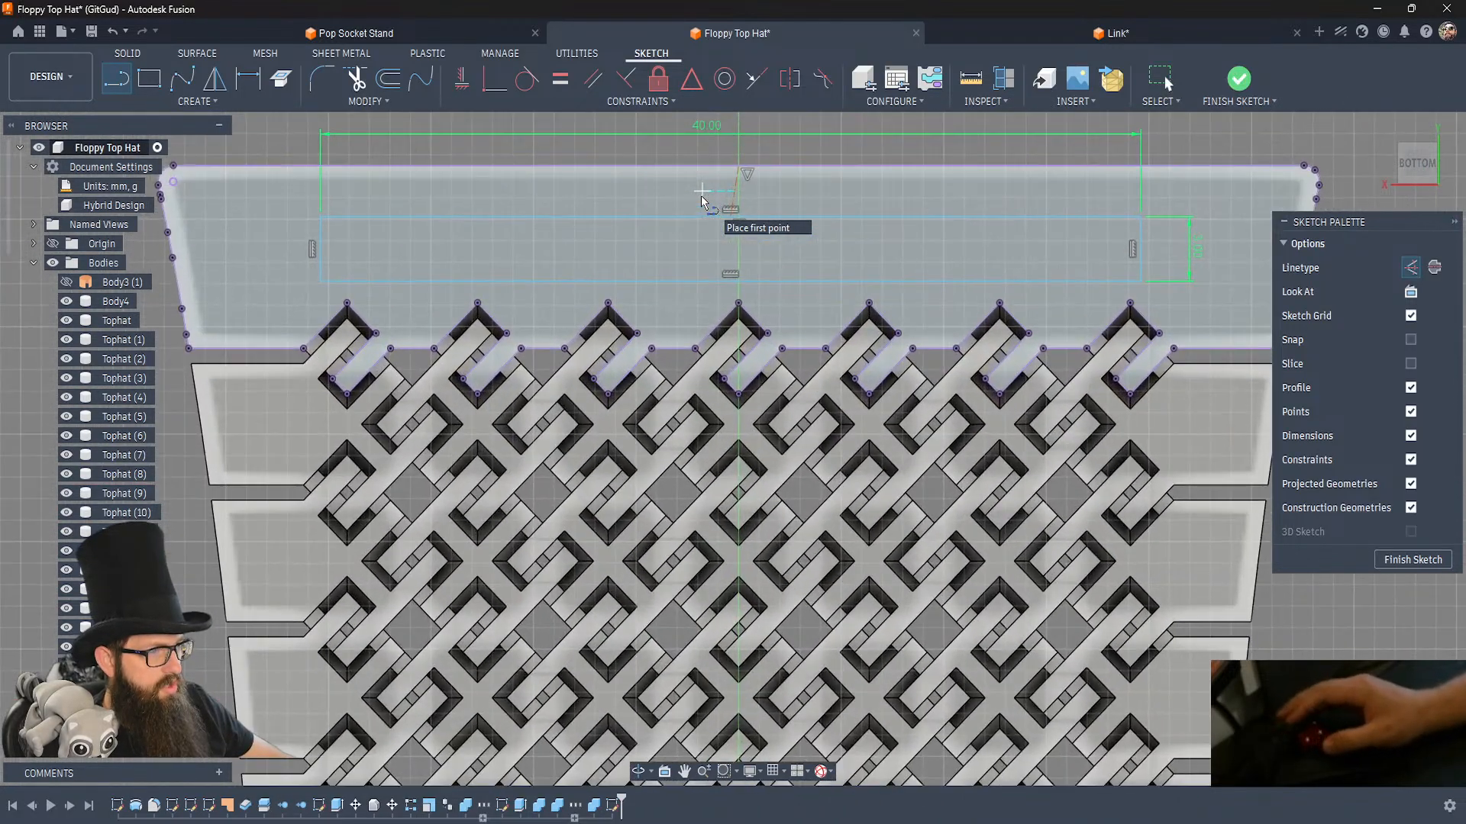
key("Escape")
left_click(742, 228)
left_click(738, 167)
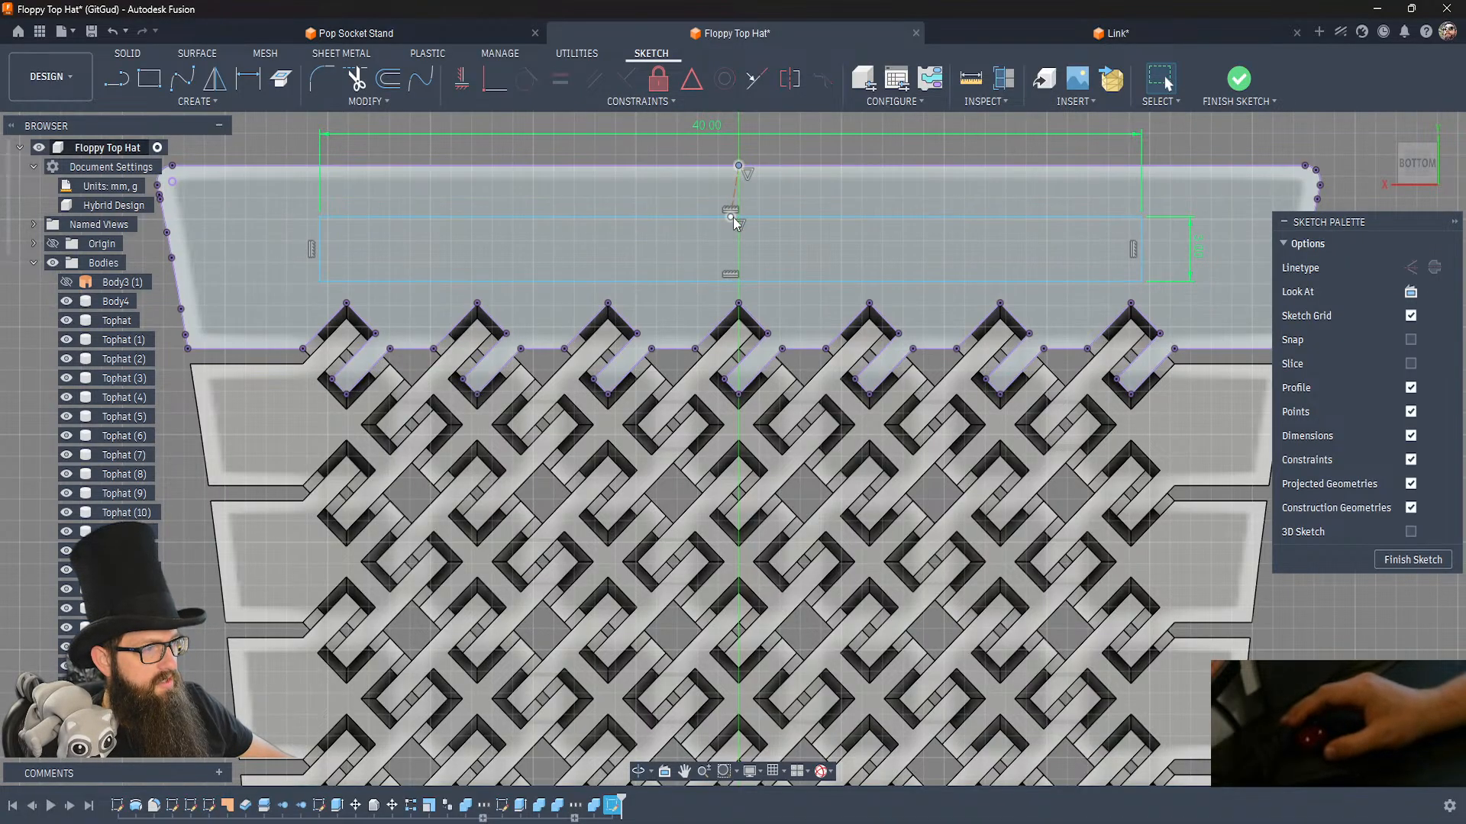
left_click(751, 217)
left_click(759, 166)
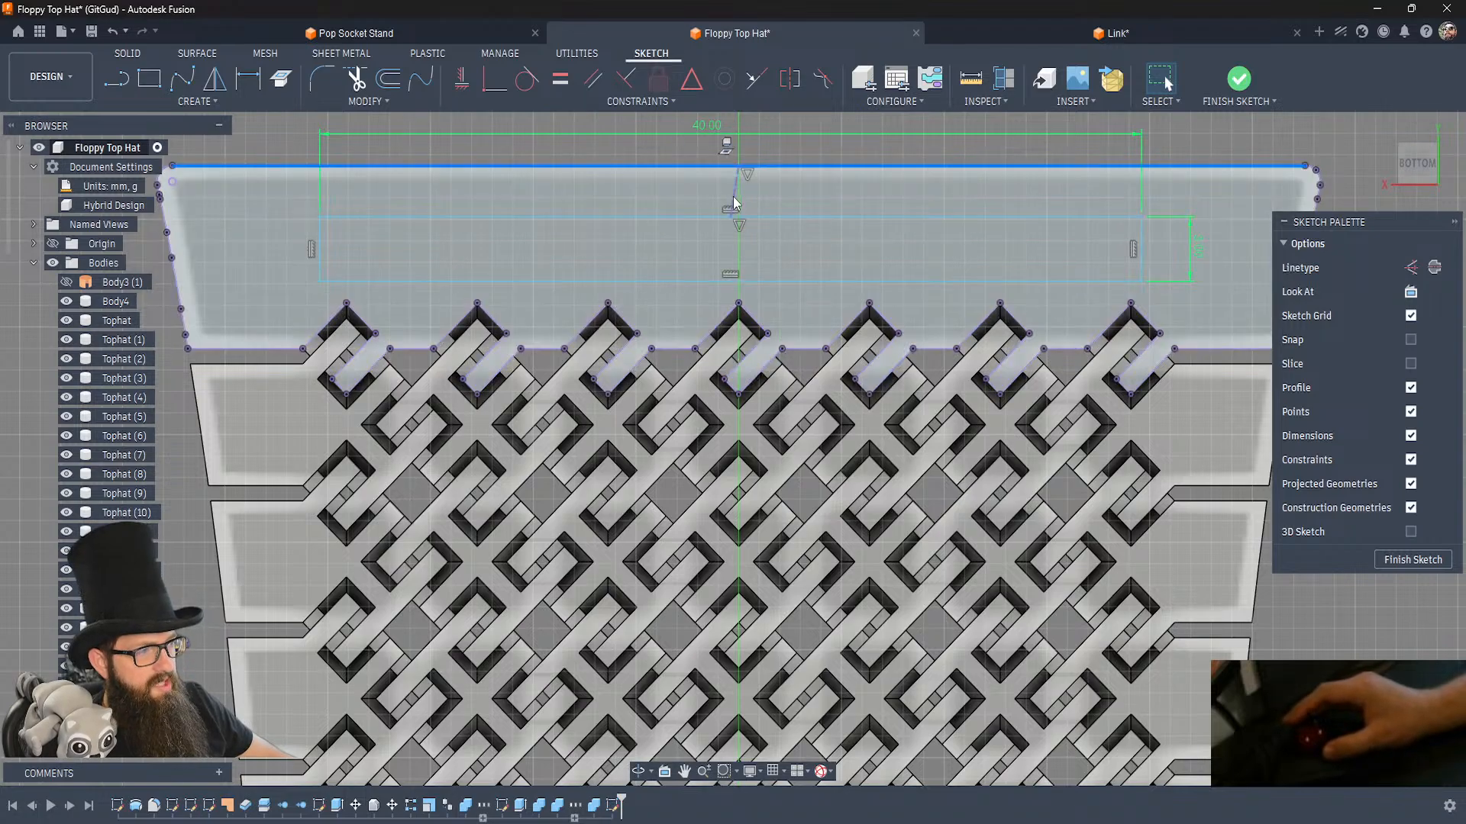
left_click(733, 195)
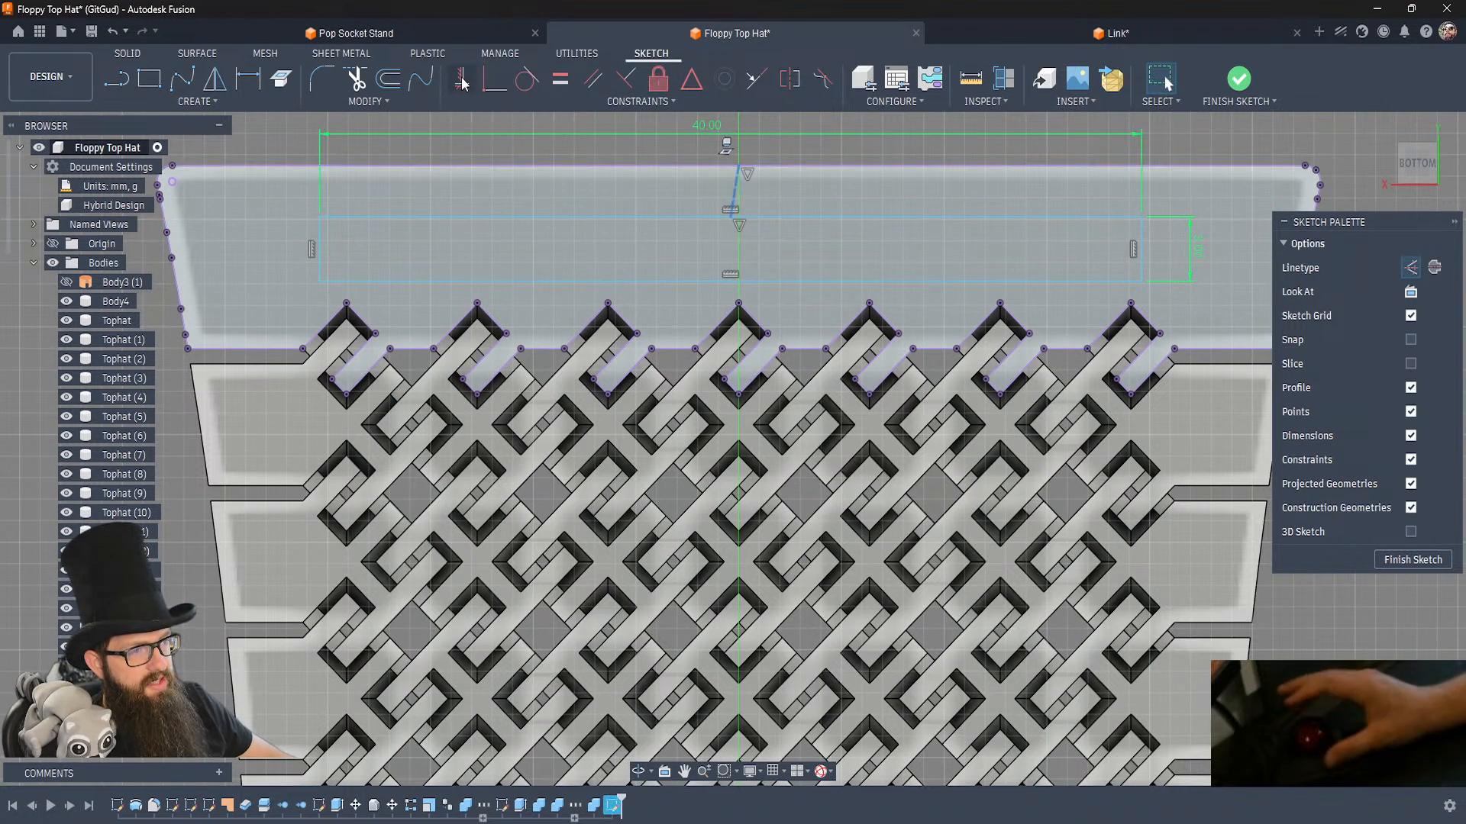
left_click(463, 83)
key("Escape")
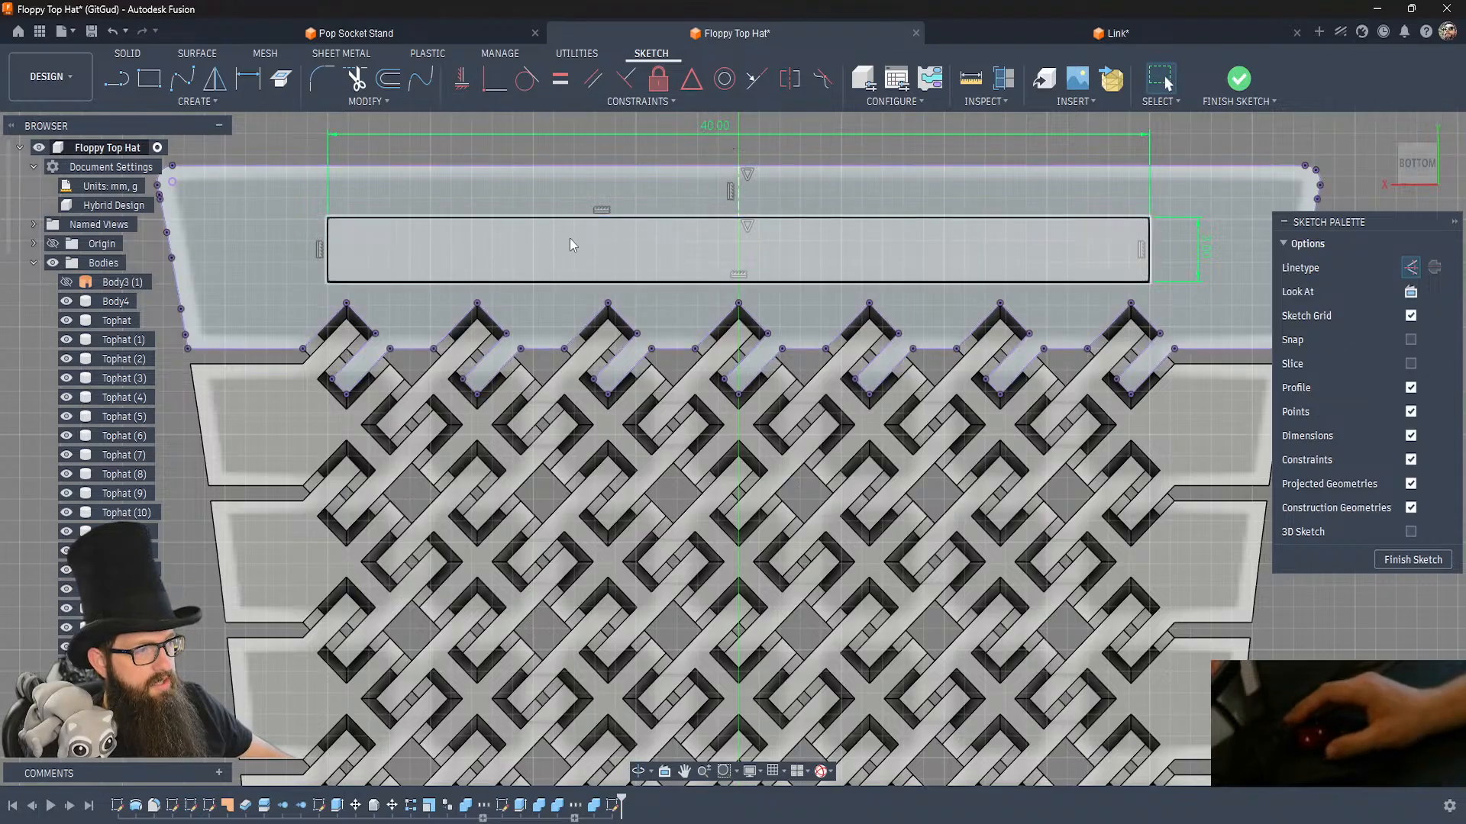
Set the distance between the rectangle's upper edge and the wide end row's outer edge to 2 mm.
left_click(329, 252)
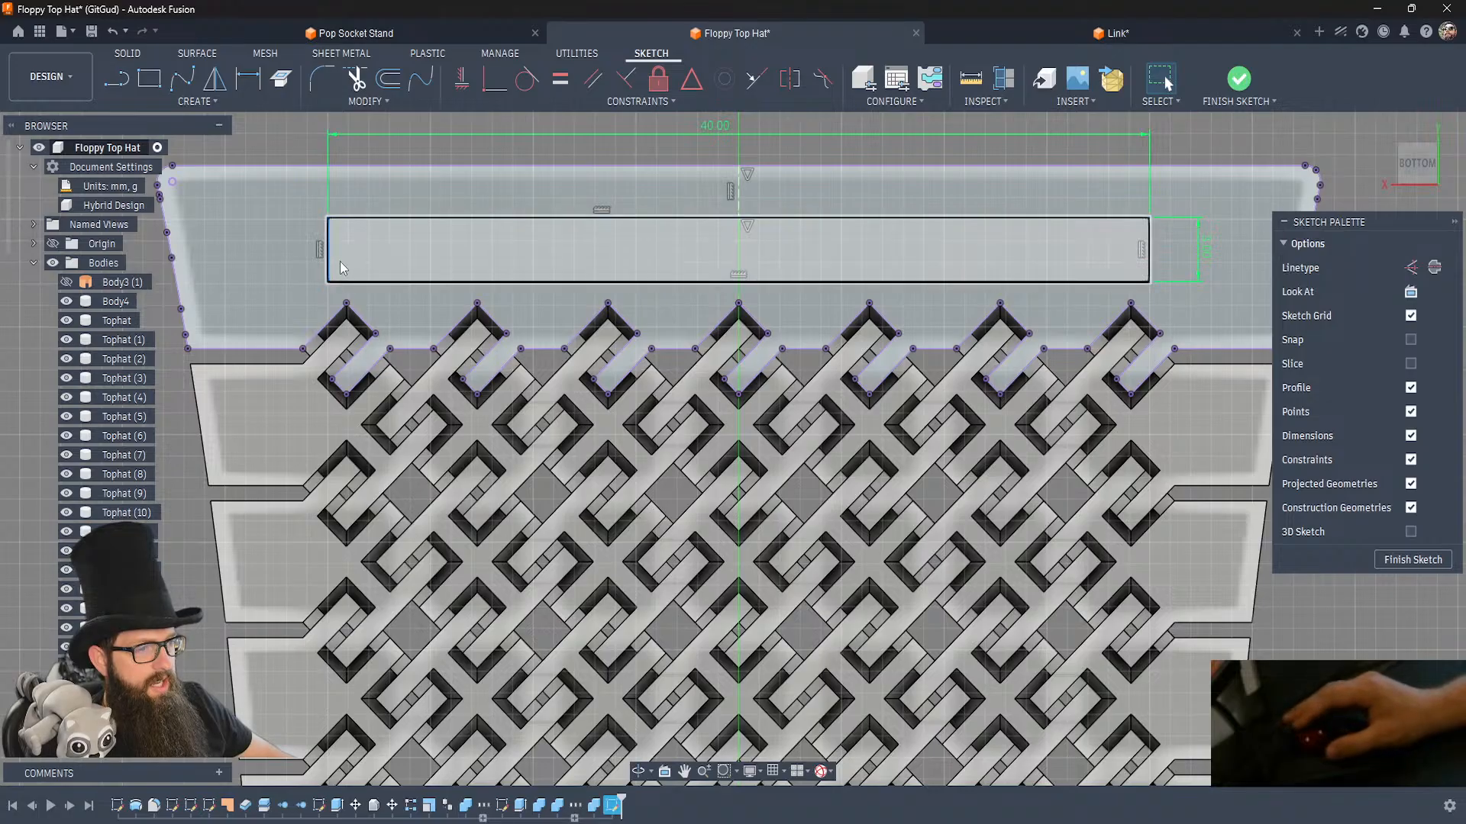
left_click_drag(605, 216, 617, 203)
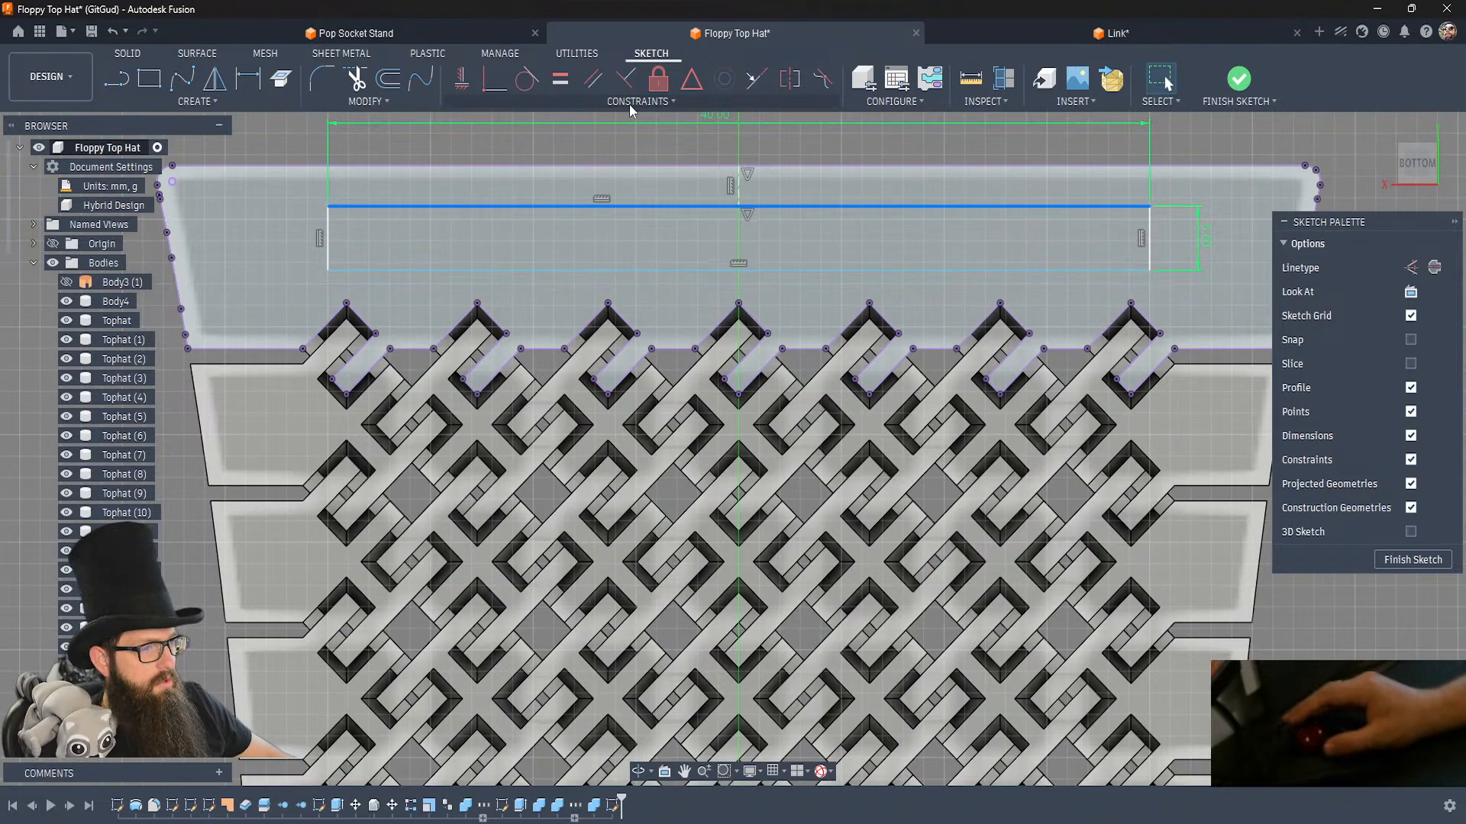
key("d")
left_click(691, 149)
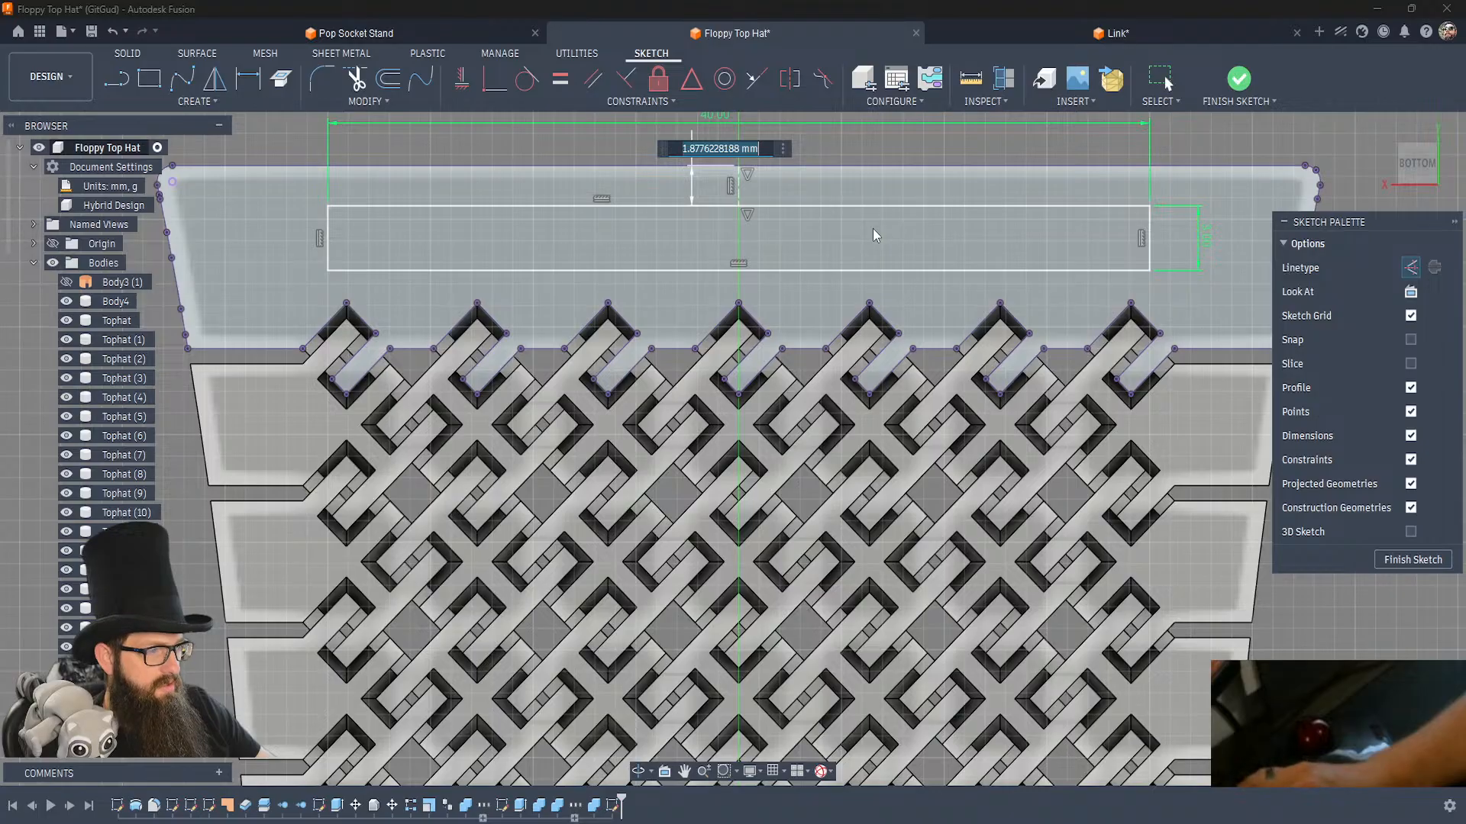
type("2")
key("Return")
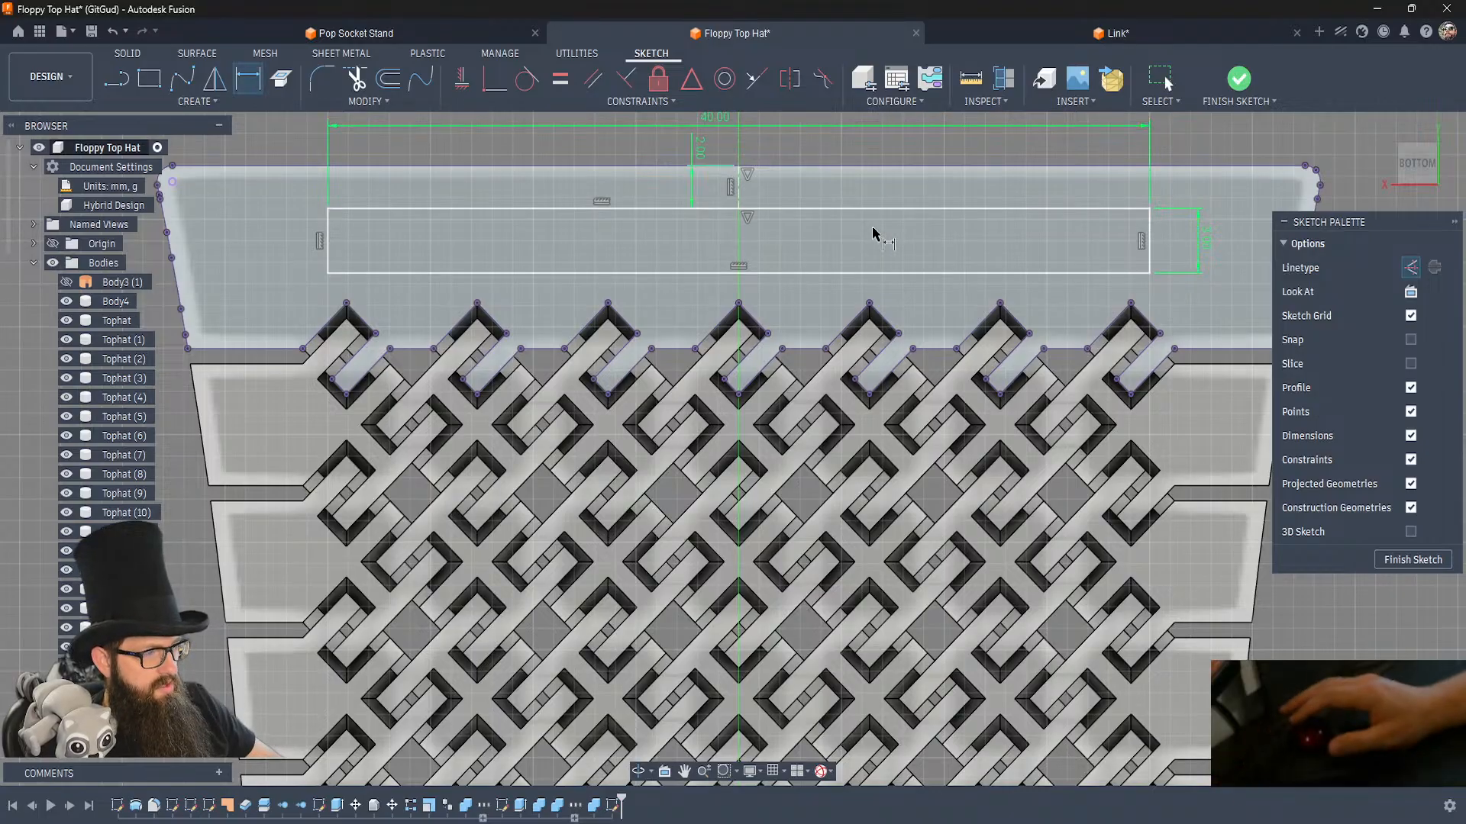
scroll(829, 321, "down", 5)
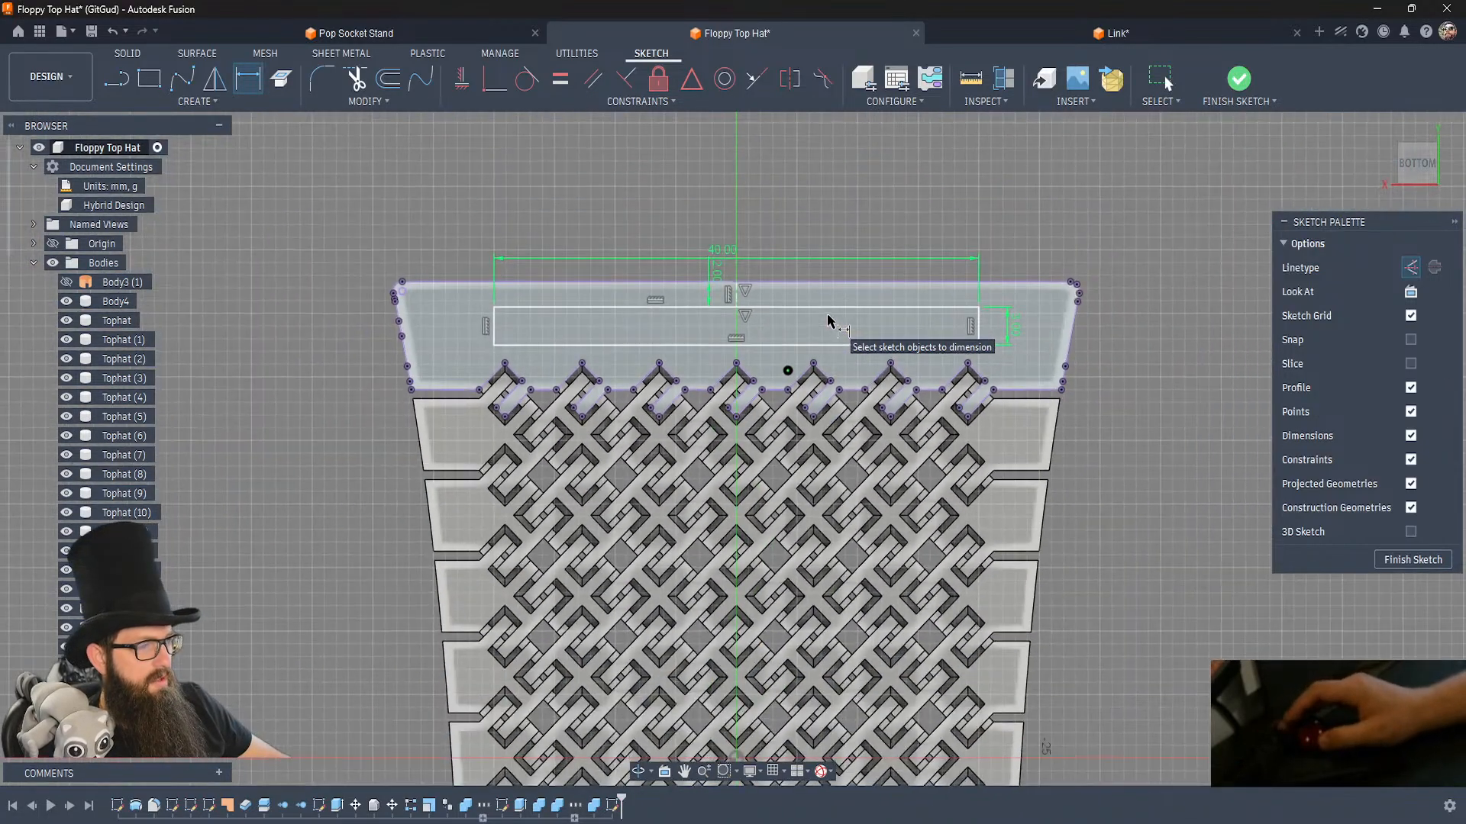
key("Escape")
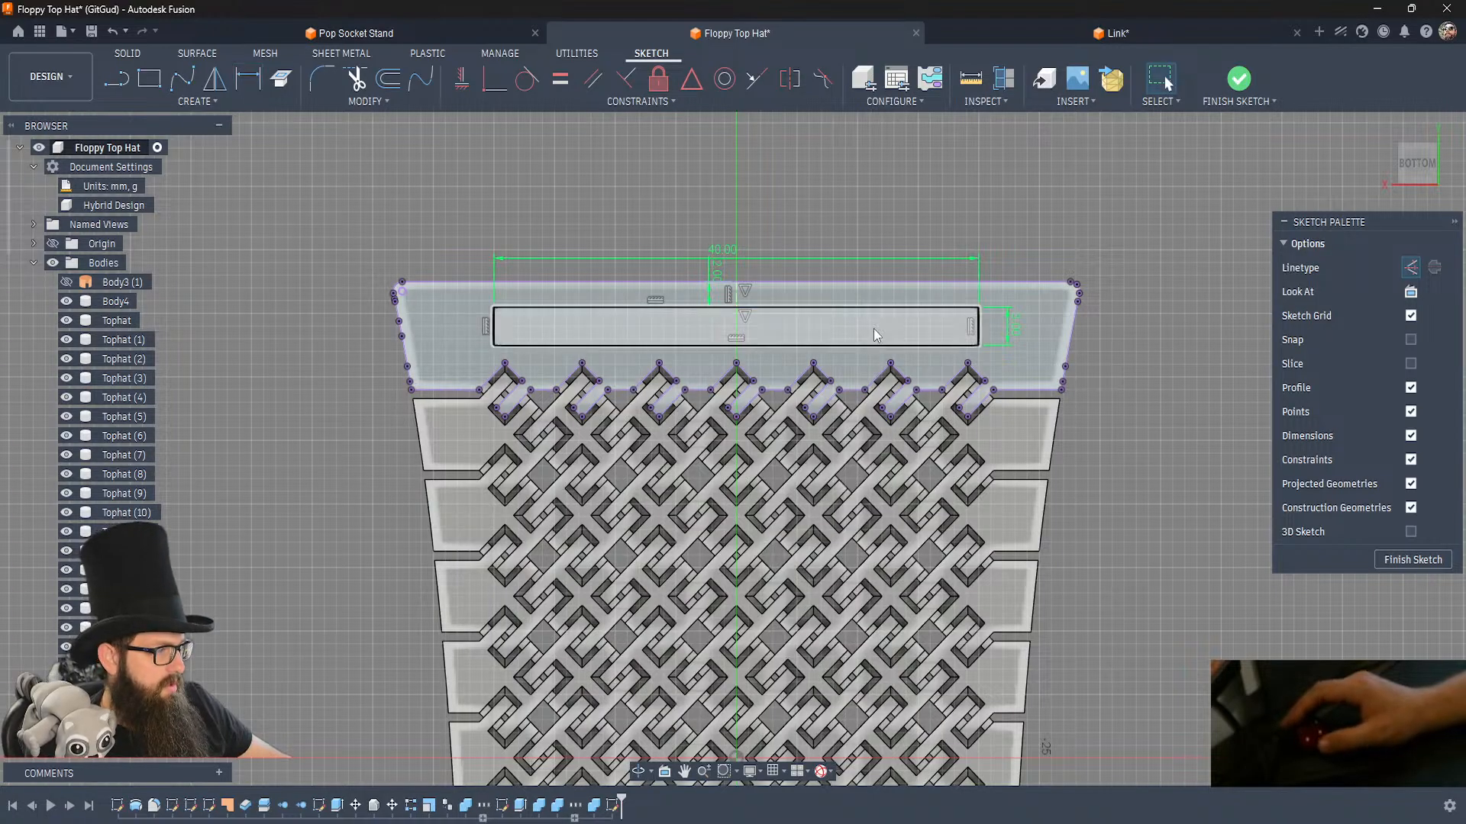
Examine the brim's flat underside and the adjoining curved face from below and from the side.
scroll(875, 334, "up", 3)
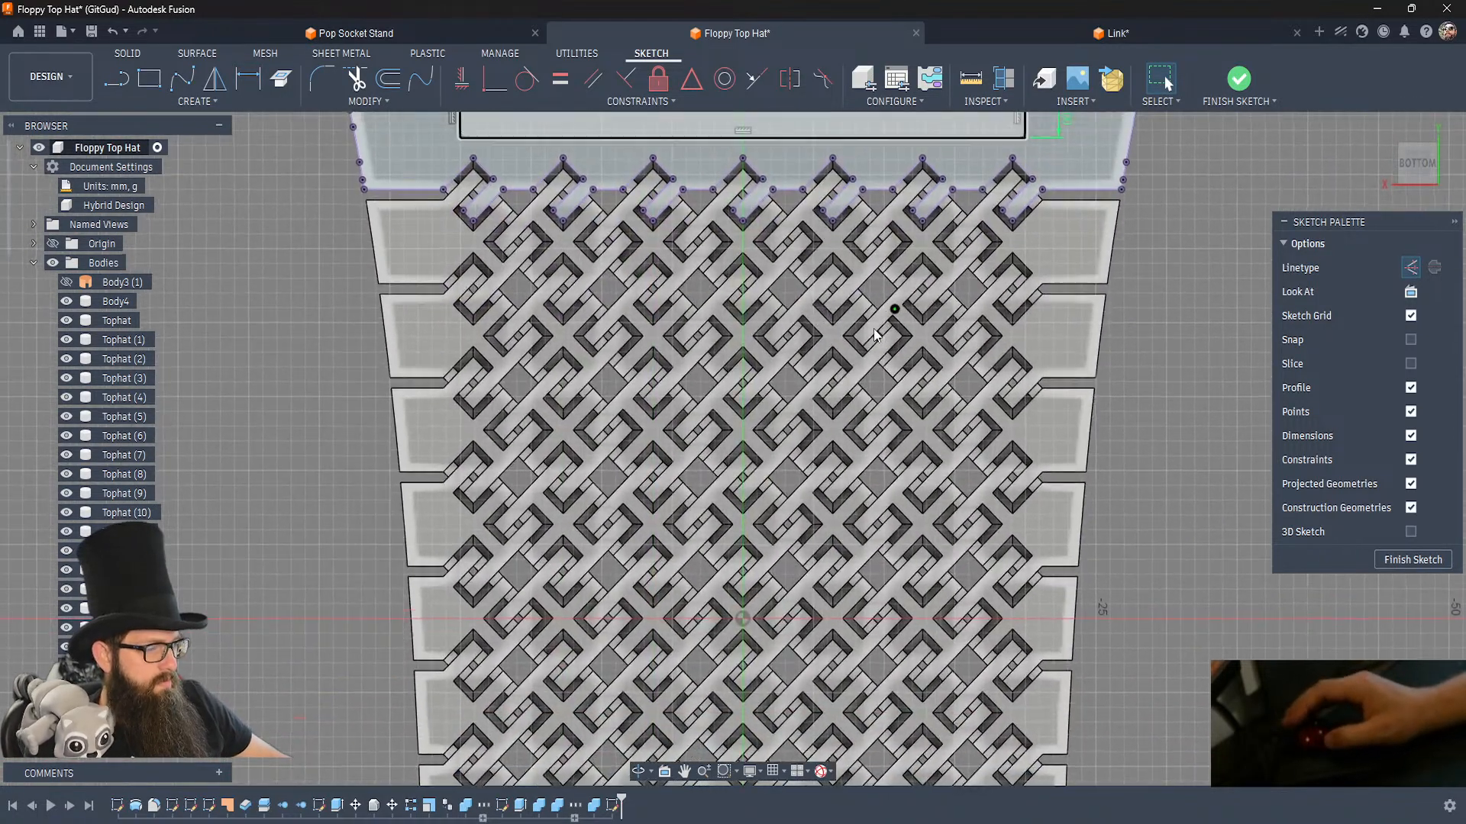
scroll(875, 334, "down", 5)
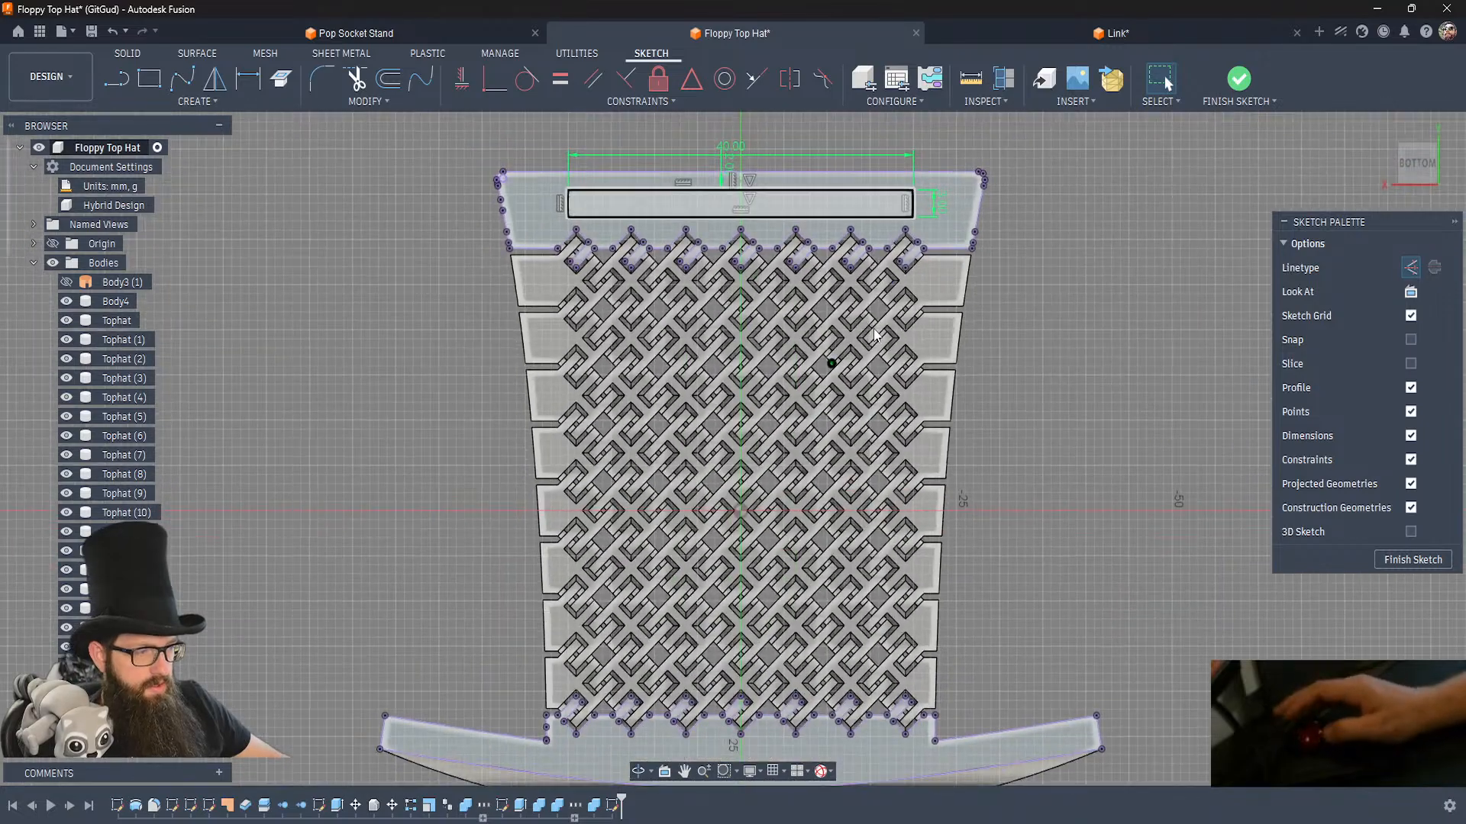
middle_click_drag(874, 330, 841, 204)
left_click(650, 545)
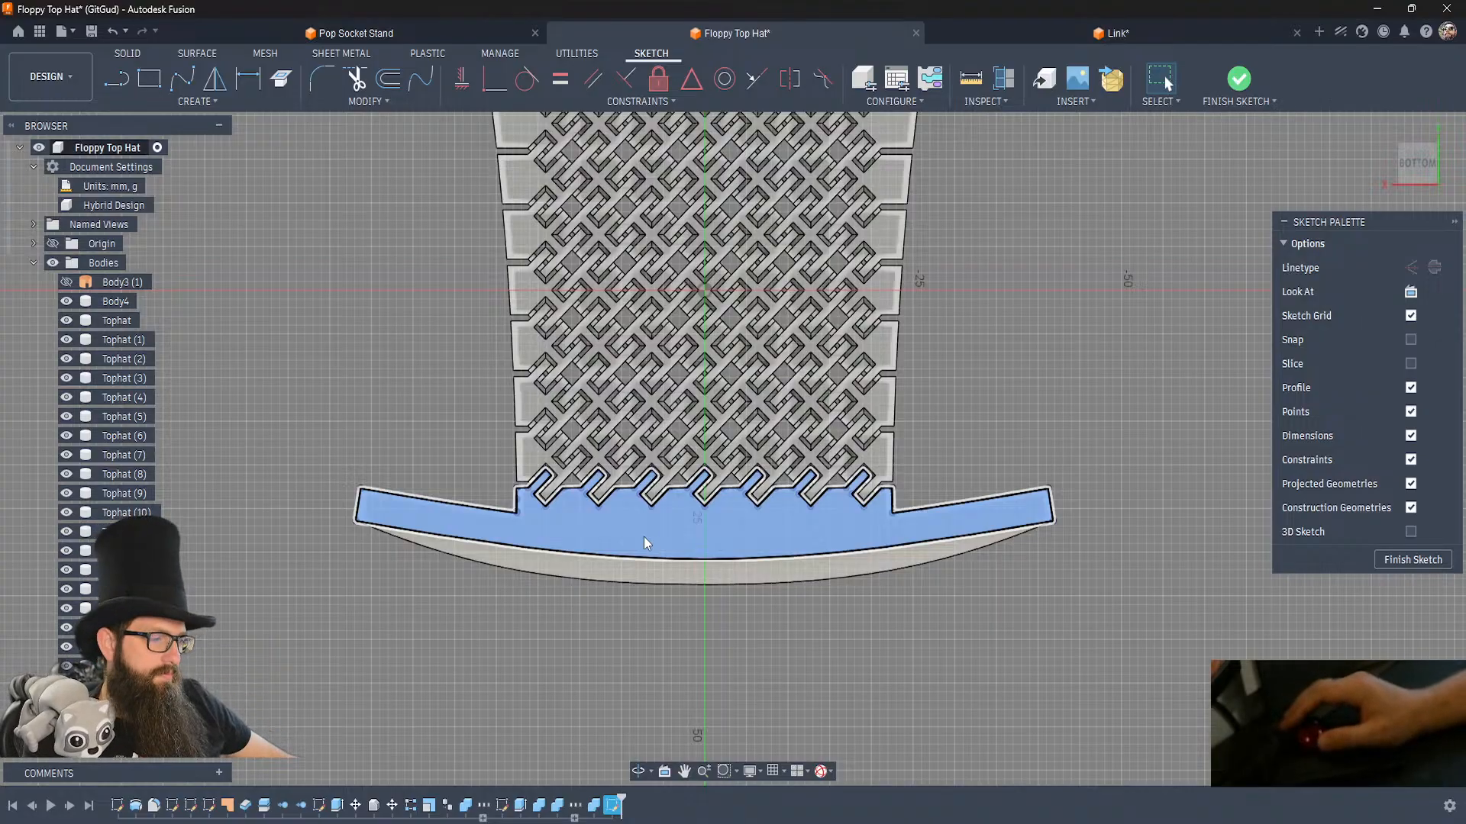
middle_click_drag(647, 538, 709, 476, "shift")
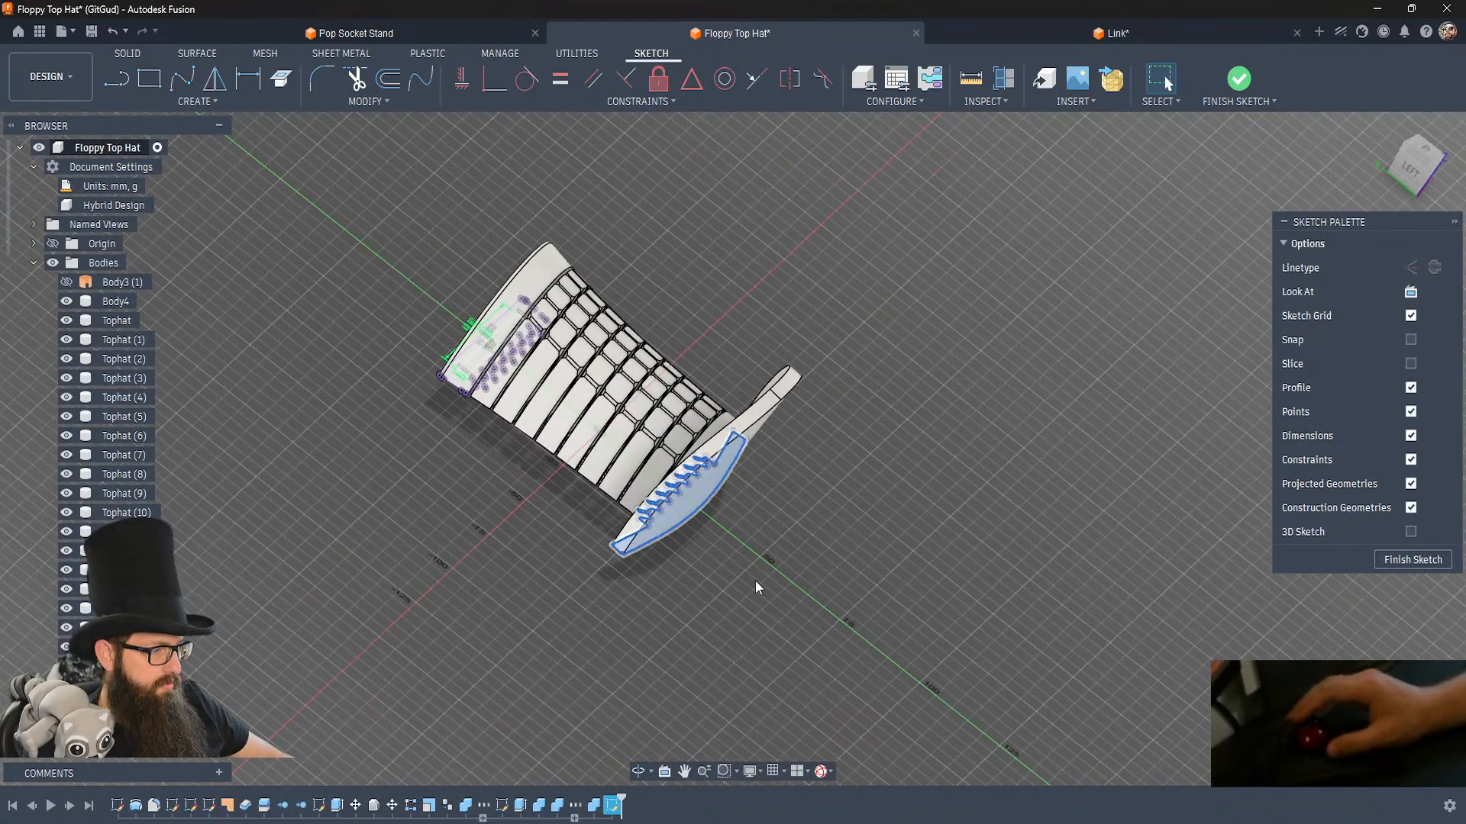
left_click(736, 545)
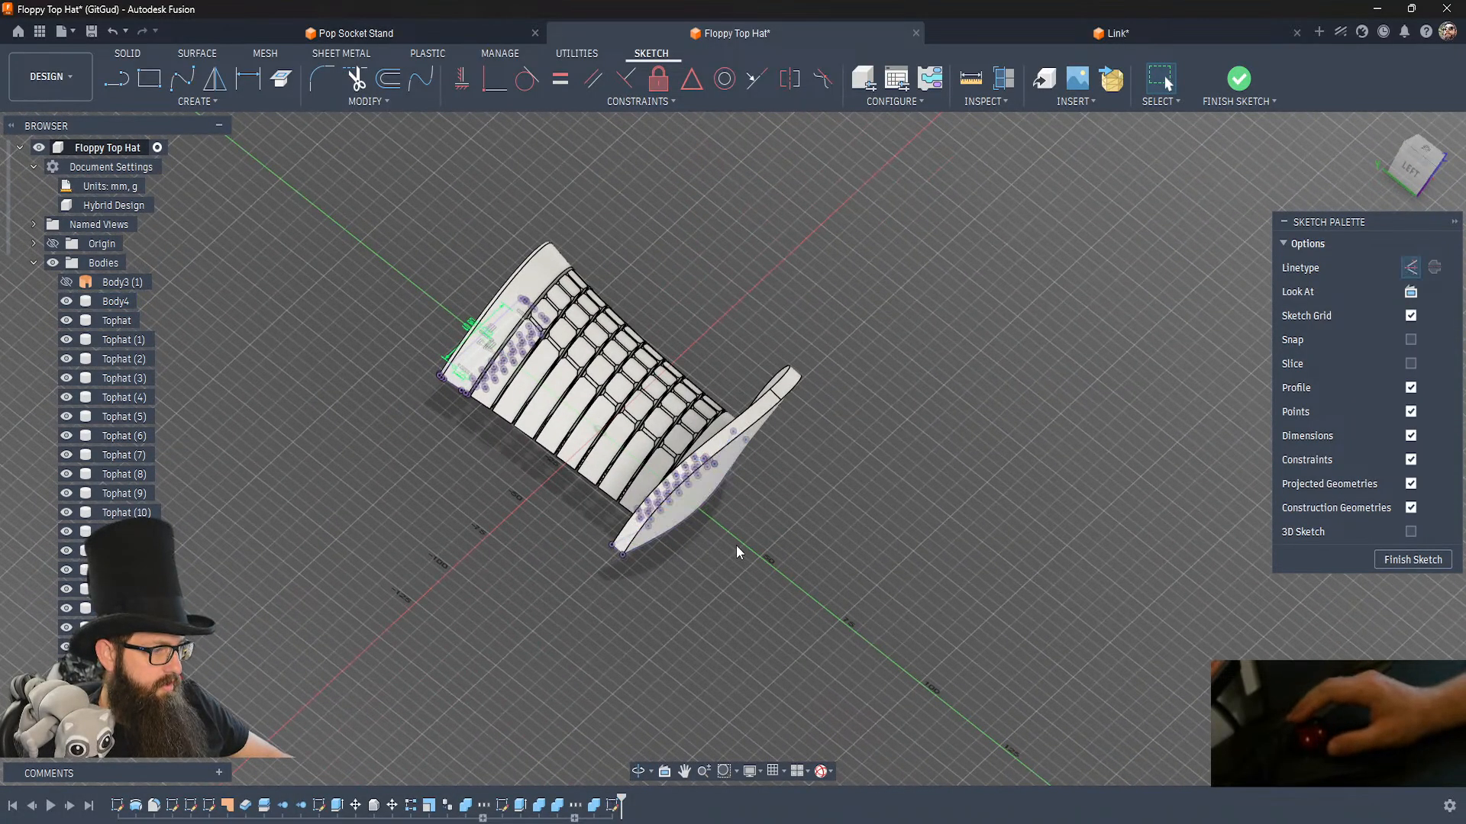
left_click(683, 496)
middle_click_drag(731, 542, 753, 556, "shift")
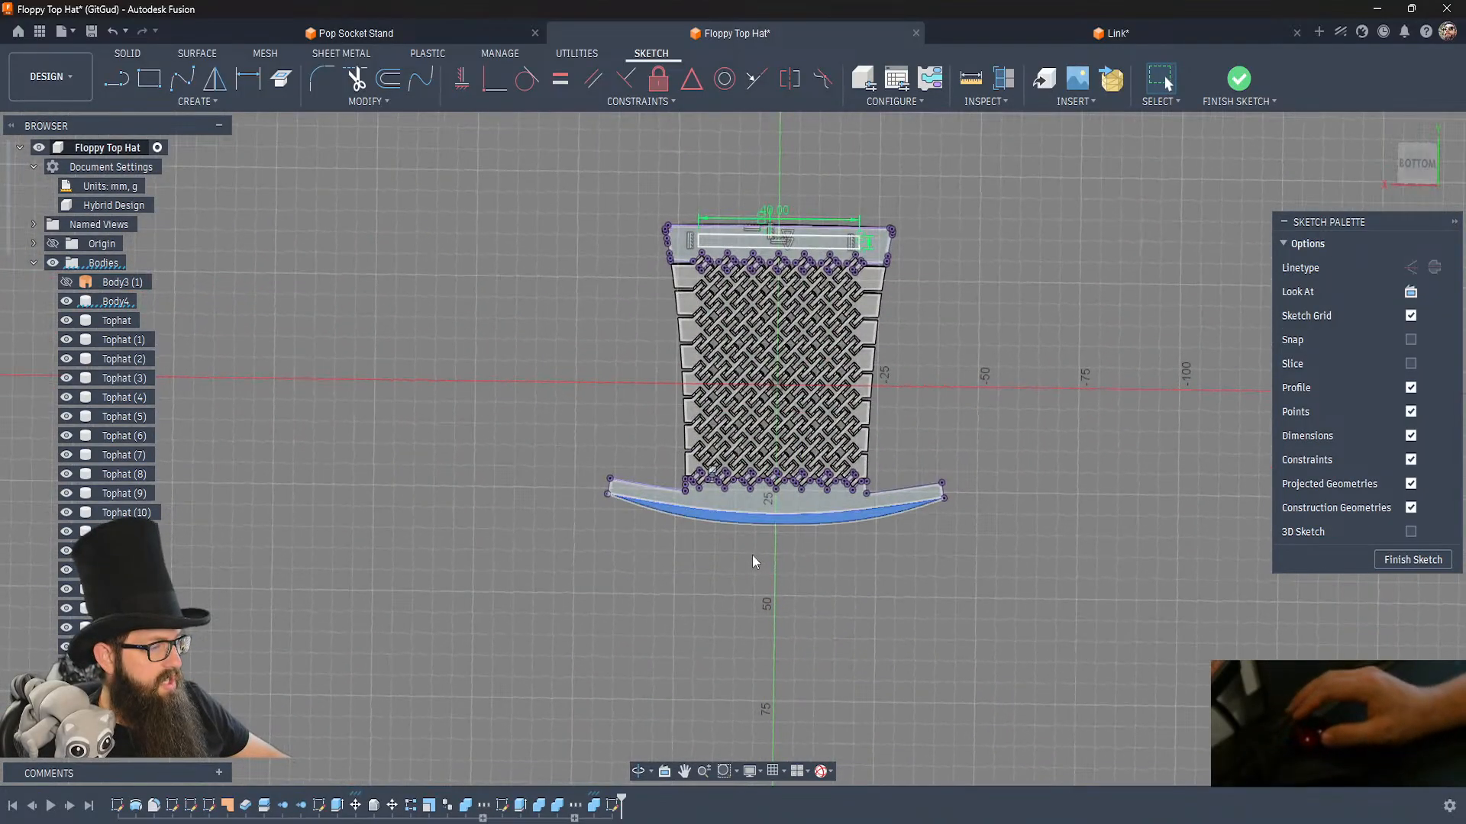
scroll(754, 490, "down", 3)
scroll(758, 495, "up", 5)
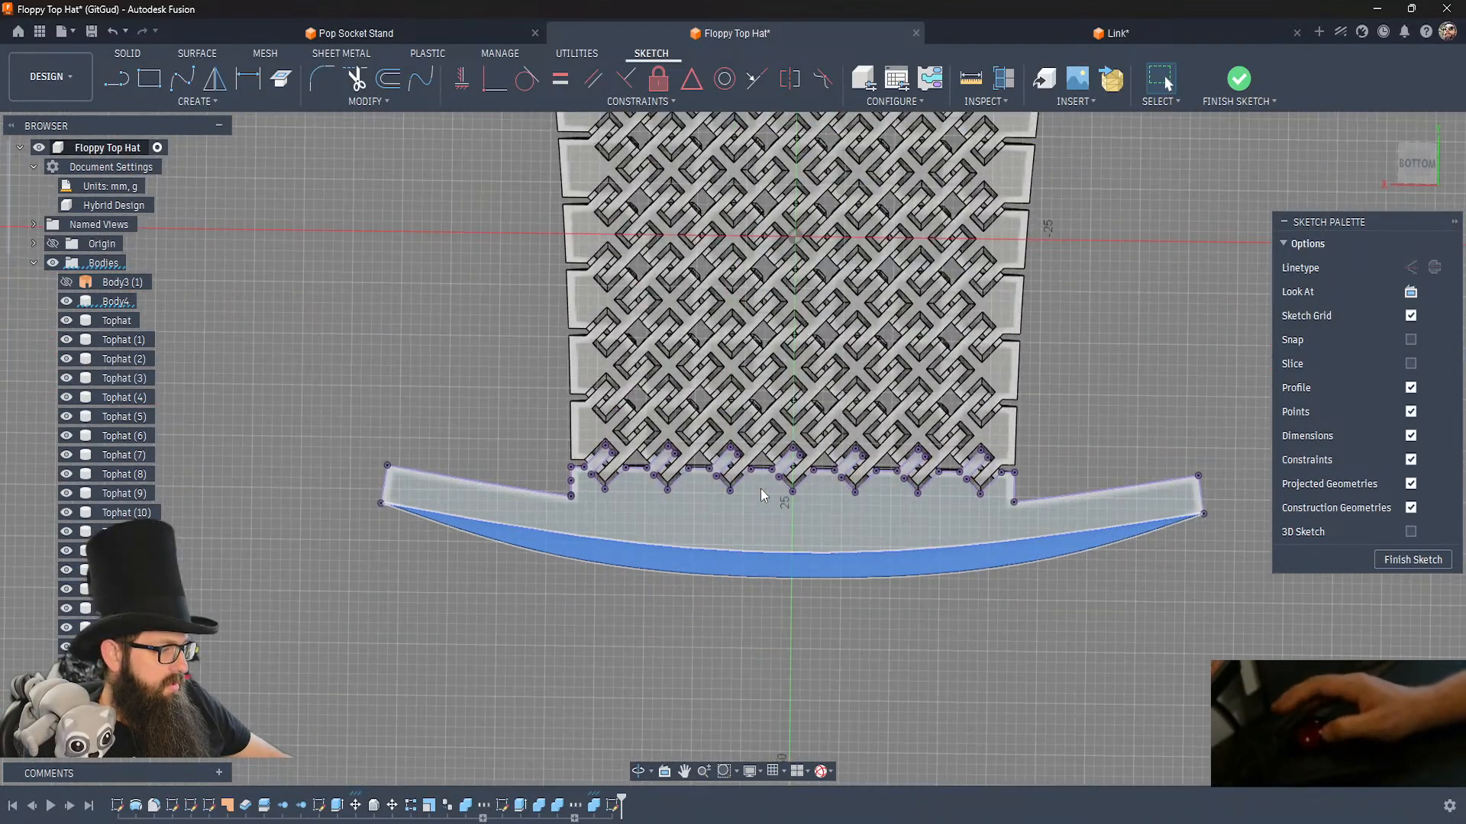
Sketch a small, thin horizontal rectangle on the brim's flat underside, convert it to normal lines, and move its upper edge slightly toward the links.
key("r")
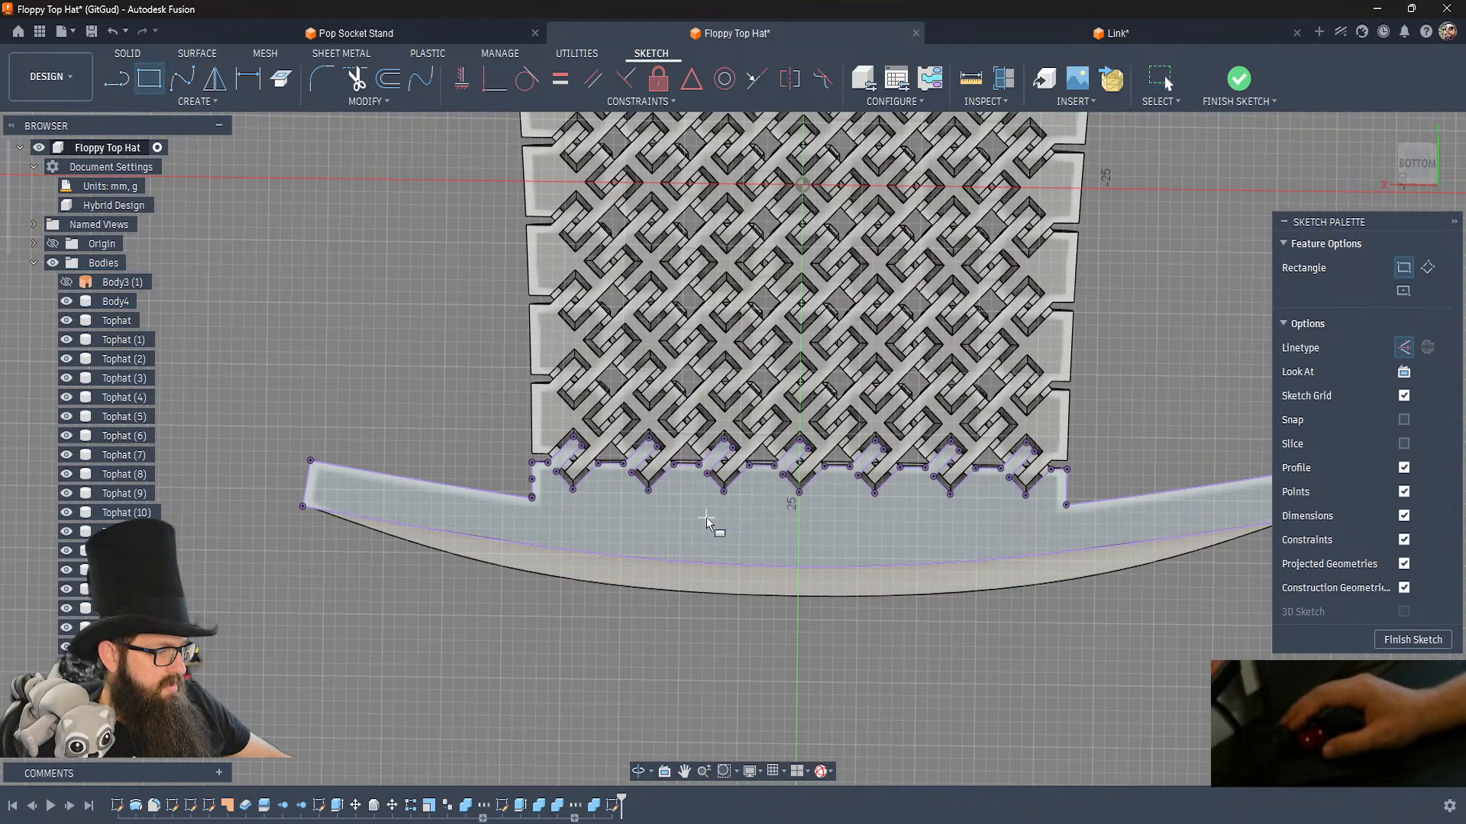
left_click(900, 539)
key("Escape")
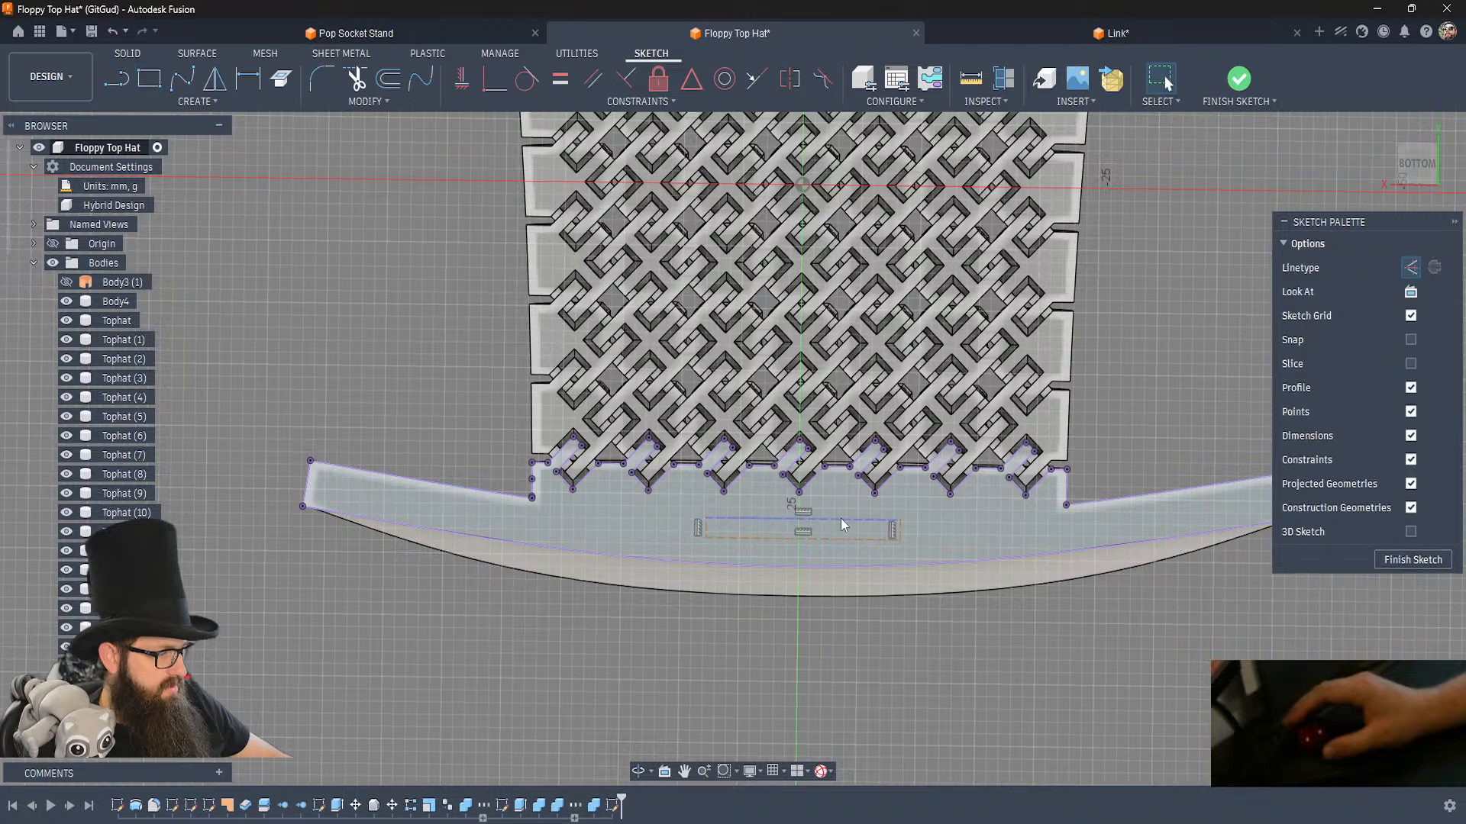
key("x")
left_click(830, 662)
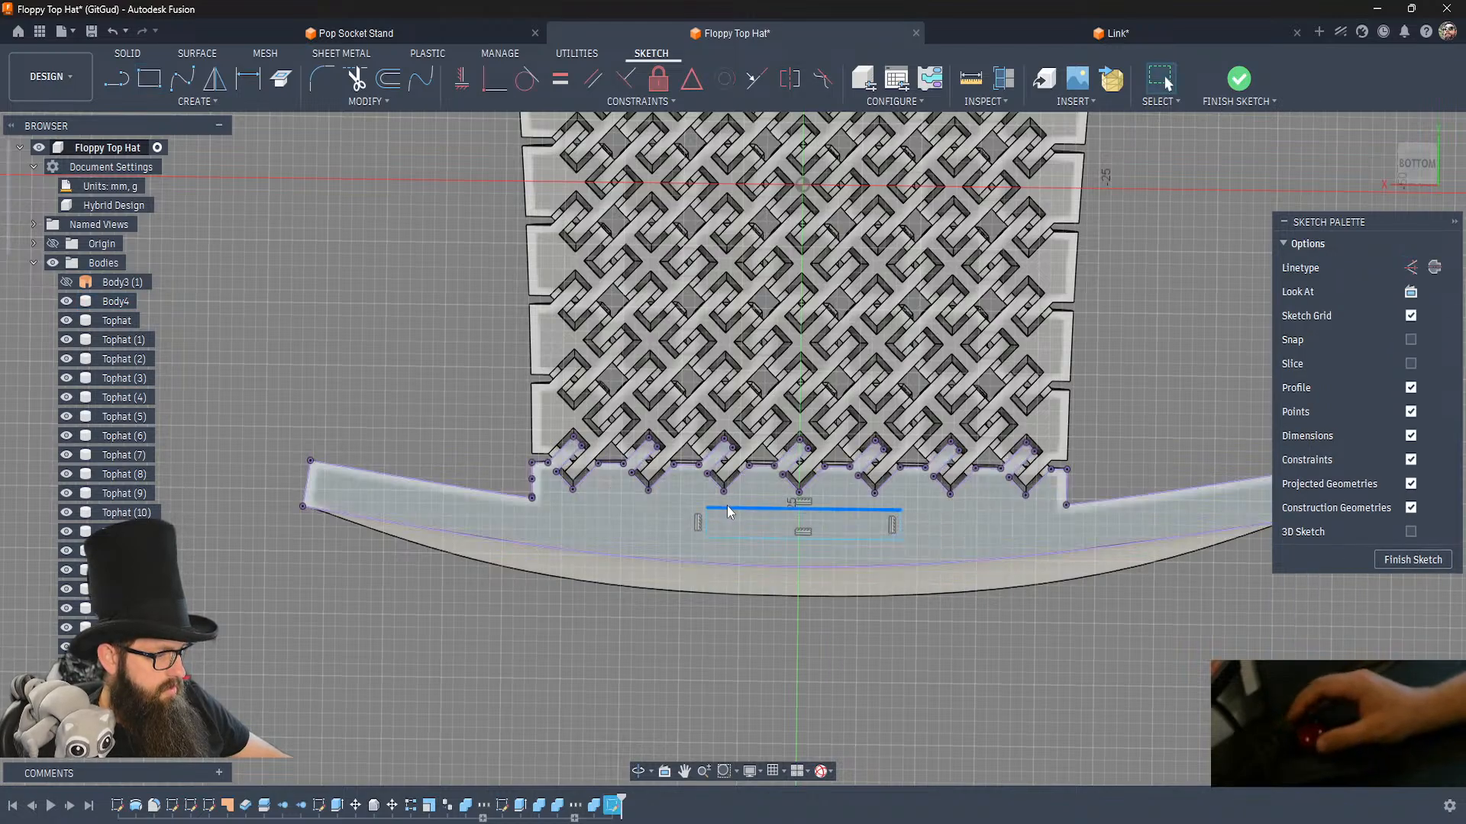
scroll(744, 531, "up", 3)
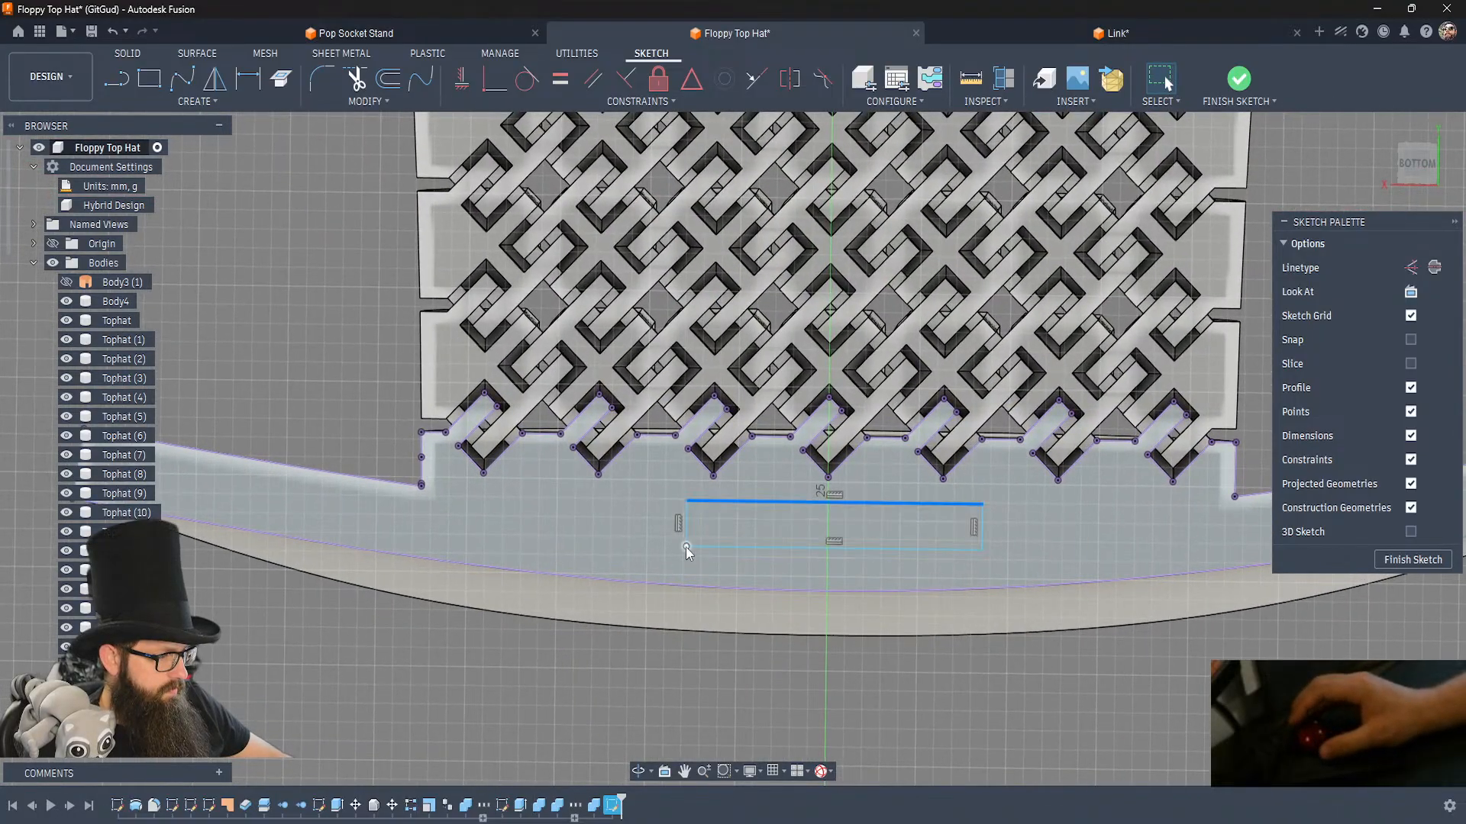
Draw a short line from the midpoint of the brim rectangle's lower edge to the brim's curved edge.
key("d")
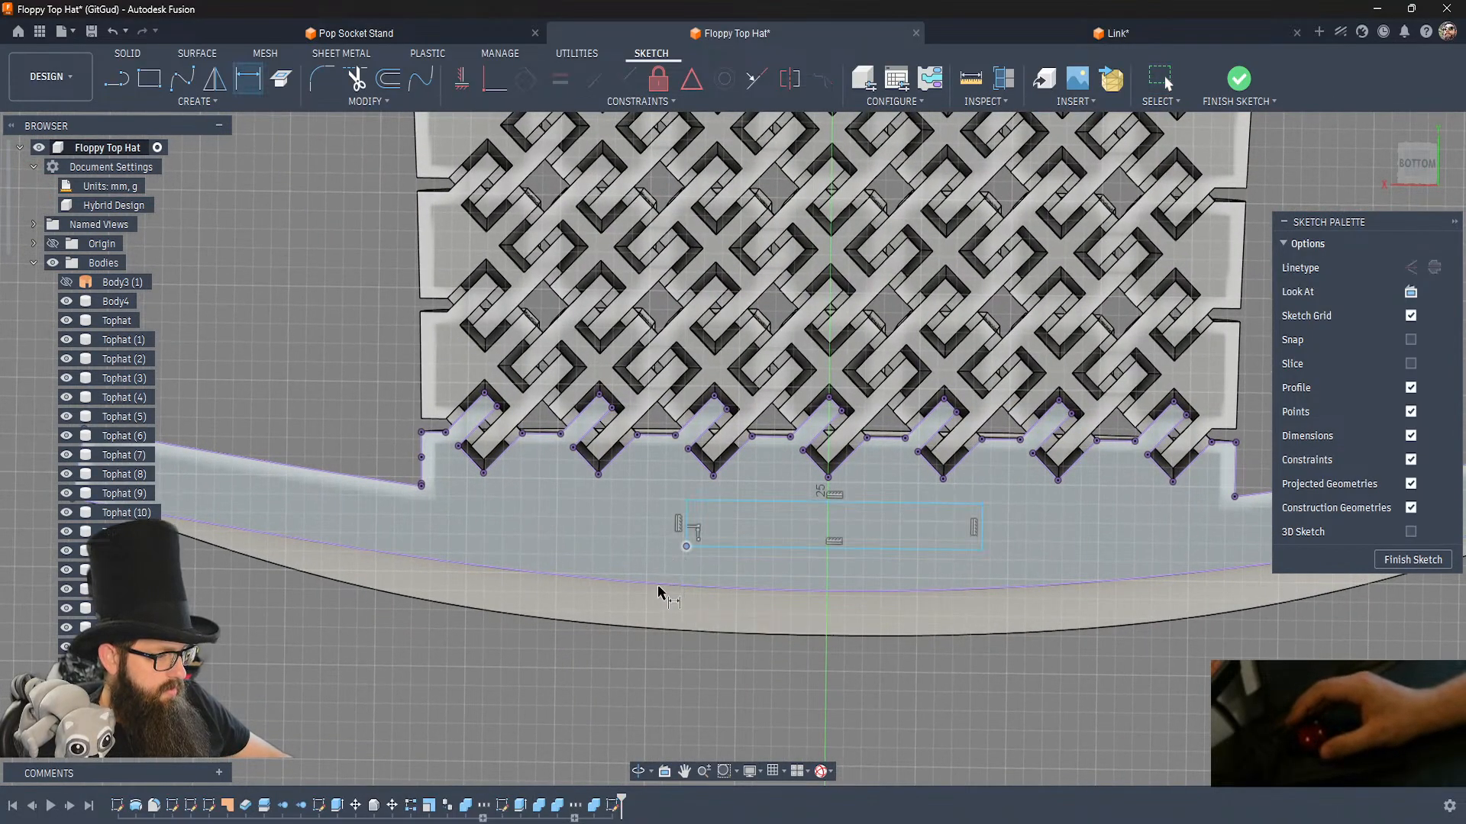
key("Escape")
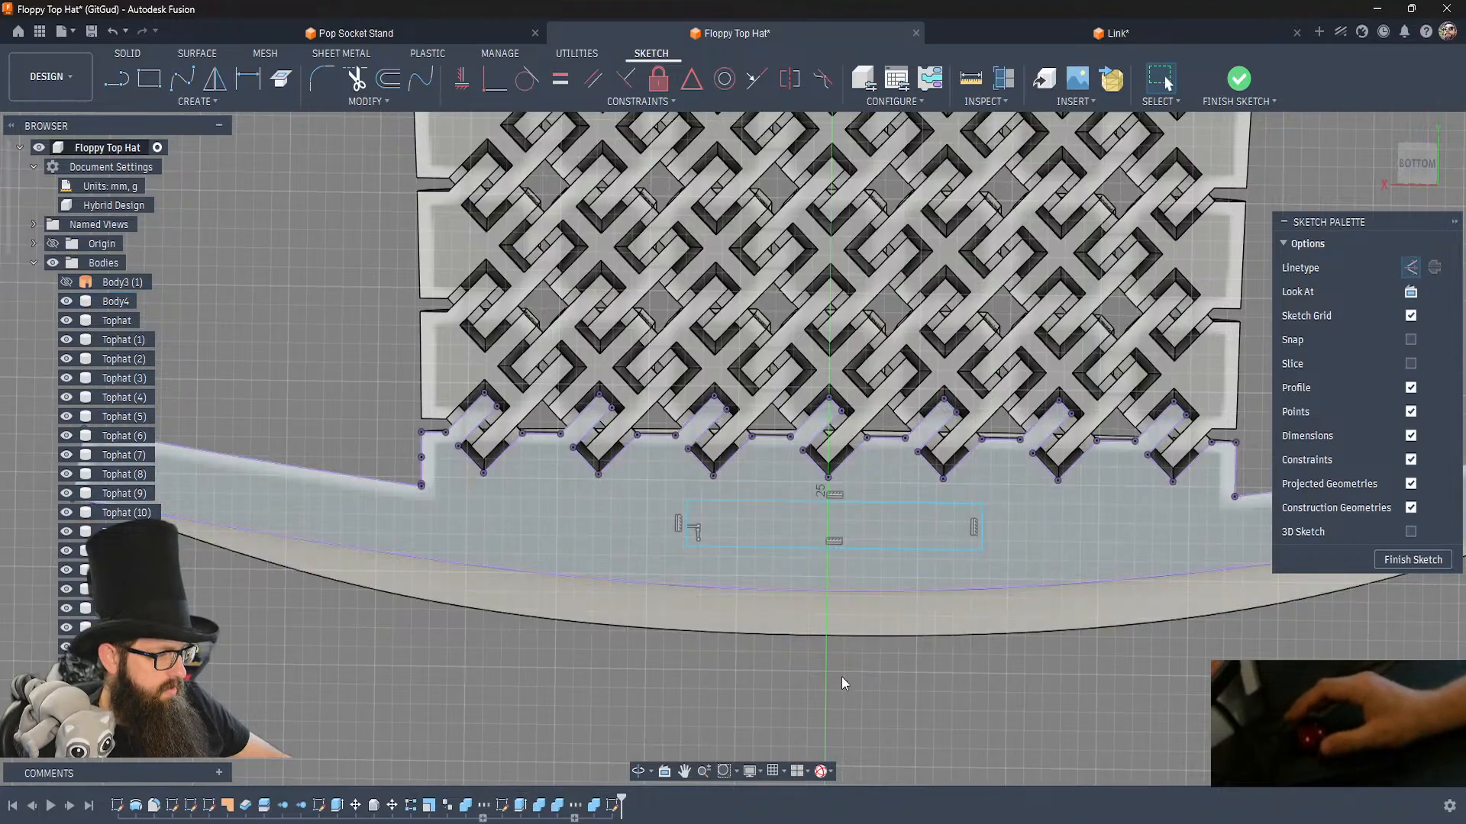
key("l")
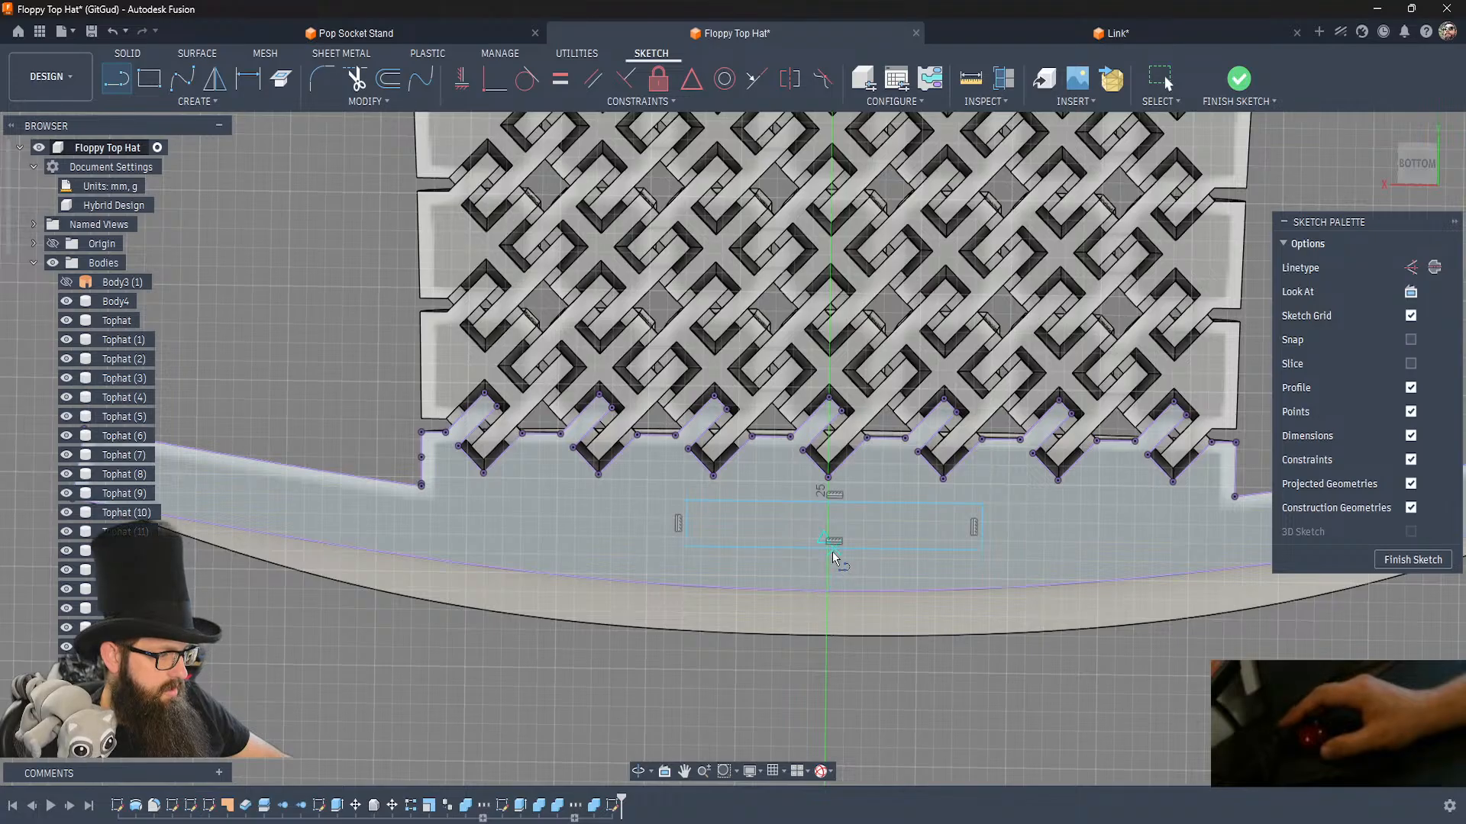
key("Escape")
key("Escape")
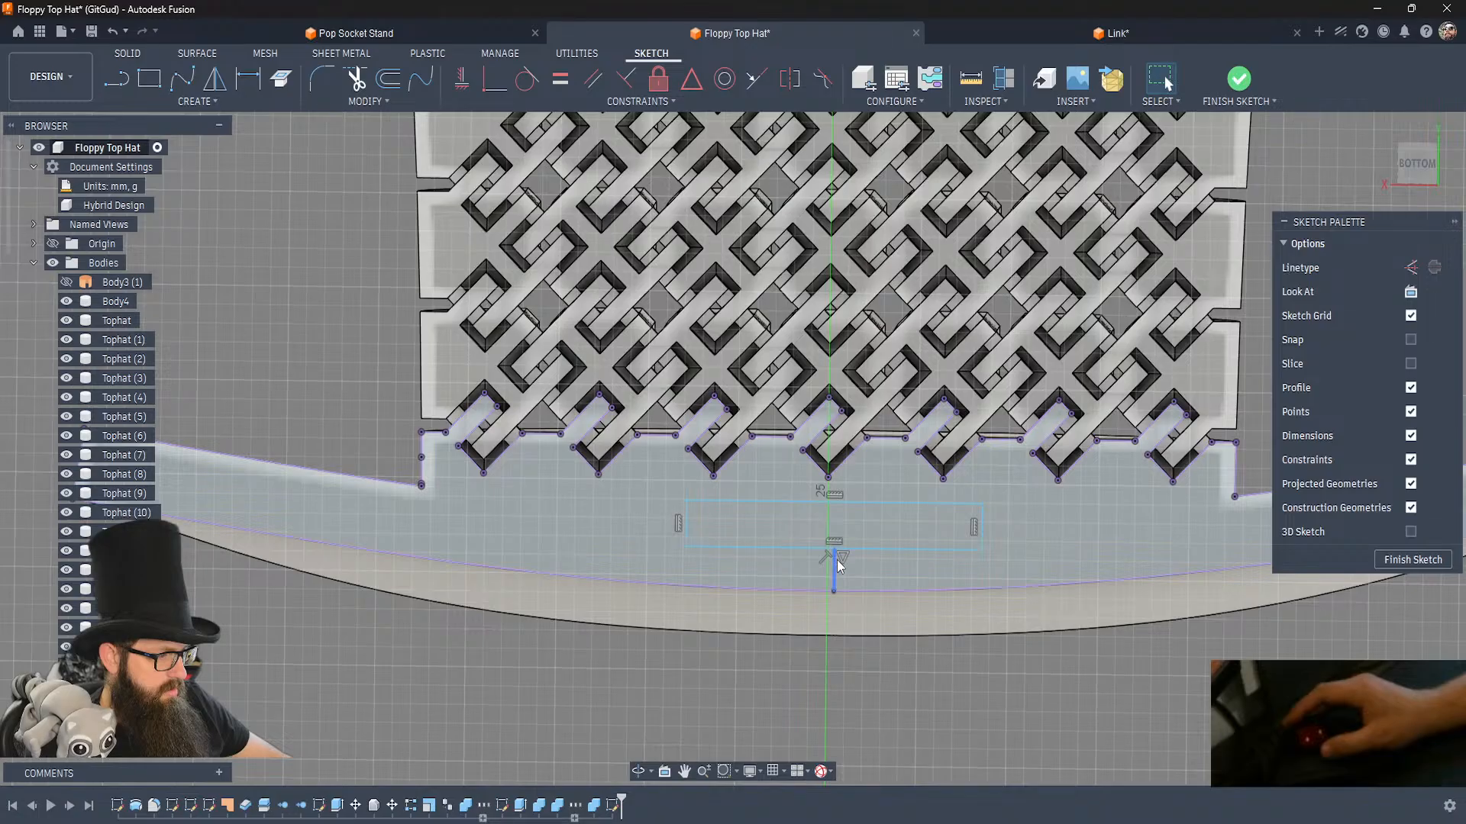
Draw a line from the midpoint of the brim rectangle's lower edge to the central link corner above and make it vertical.
key("l")
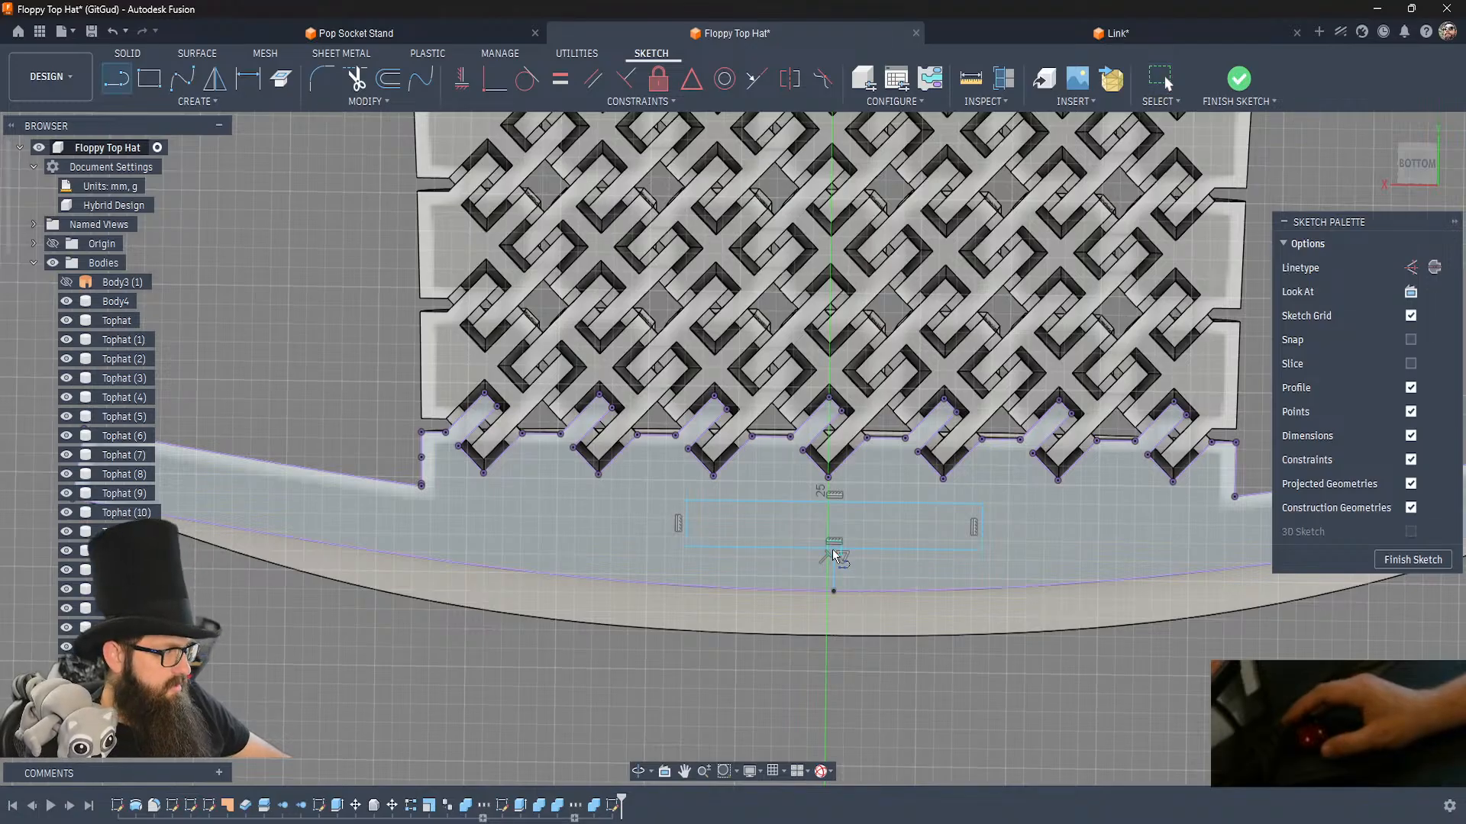
left_click(834, 548)
left_click(828, 478)
key("Escape")
left_click(832, 522)
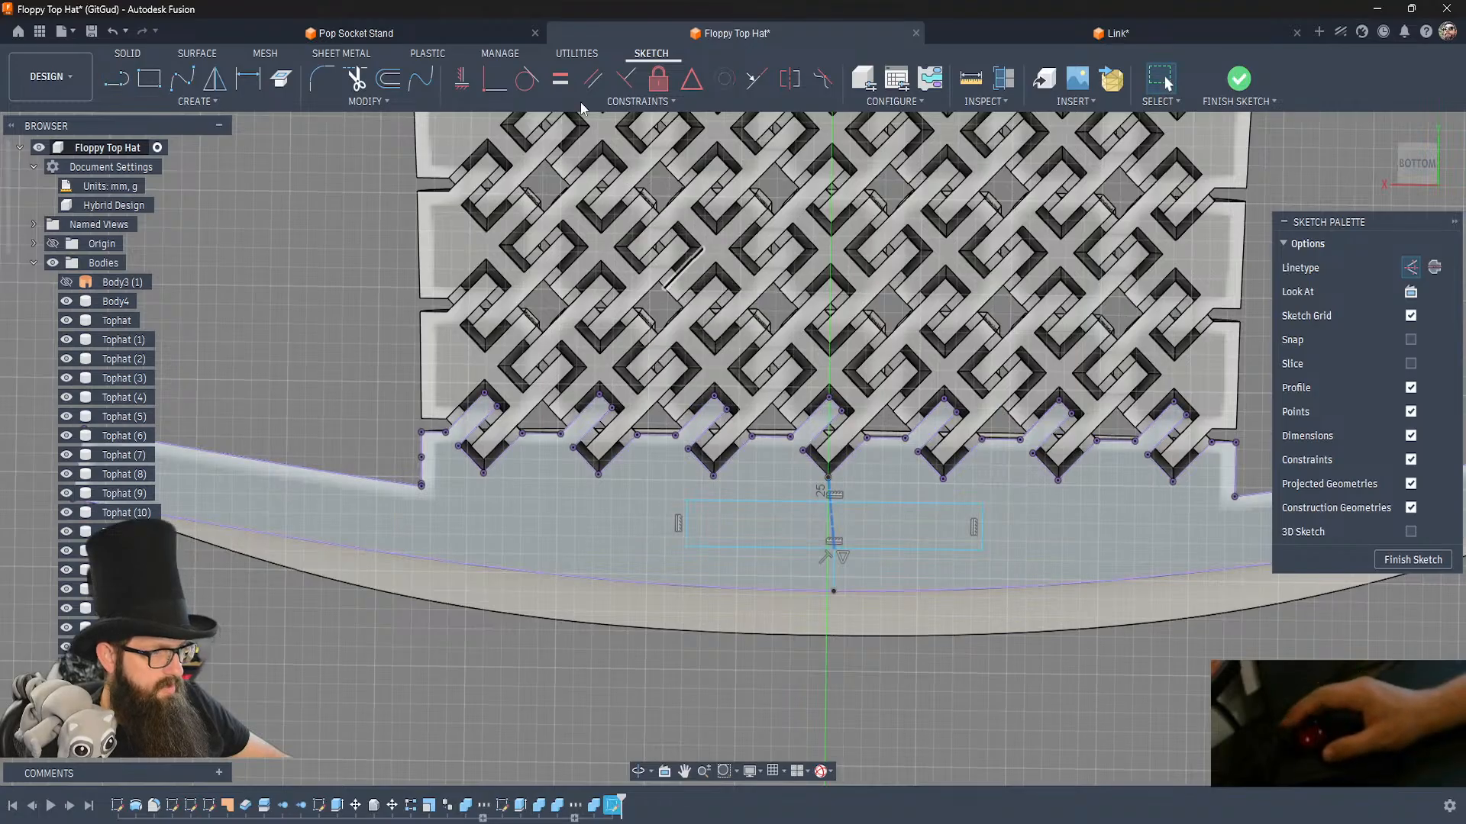
left_click(462, 78)
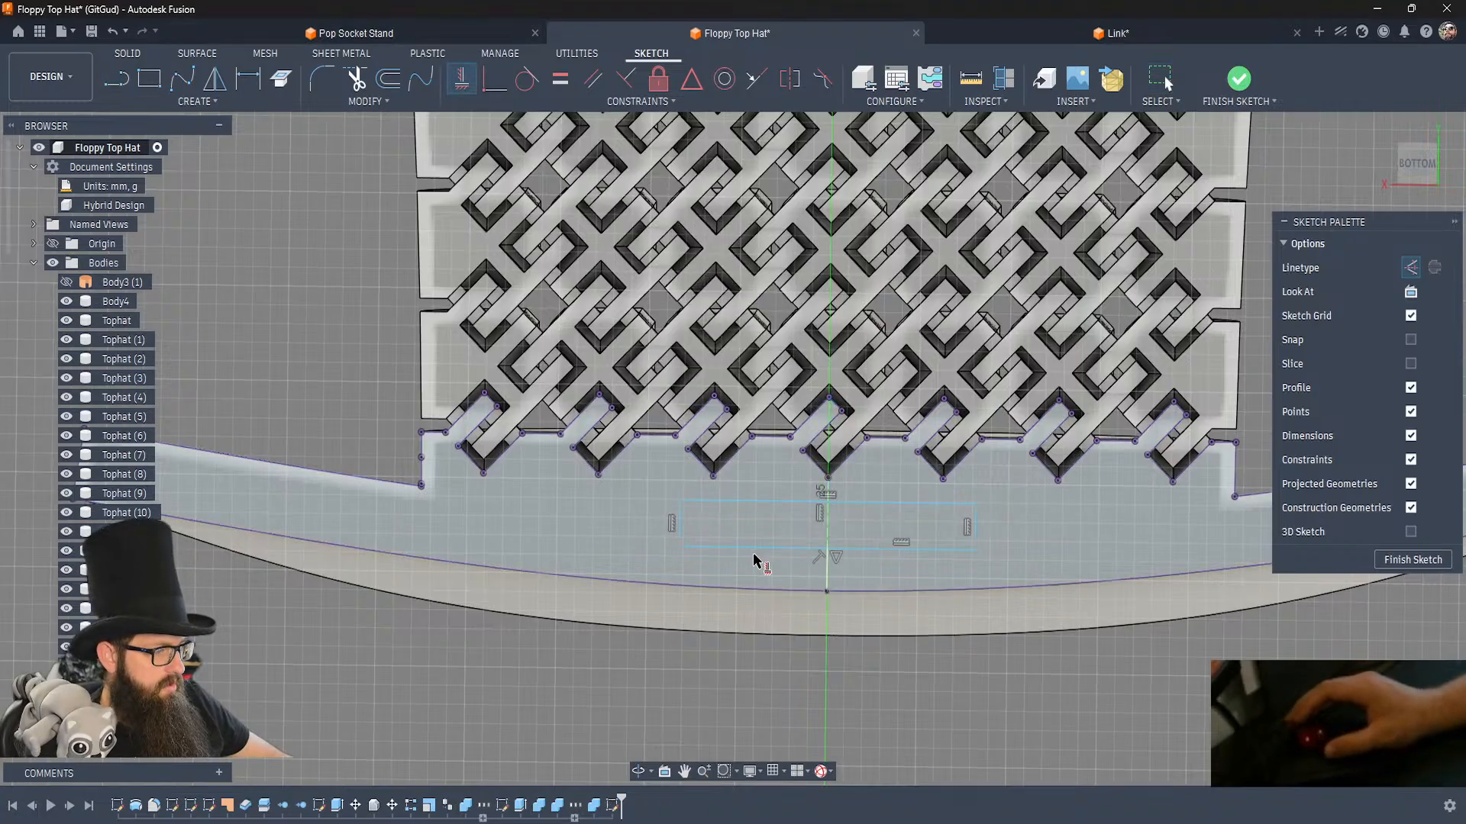
Set the brim rectangle's height to 3 mm.
left_click(679, 531)
key("d")
left_click(668, 522)
type("3")
key("Return")
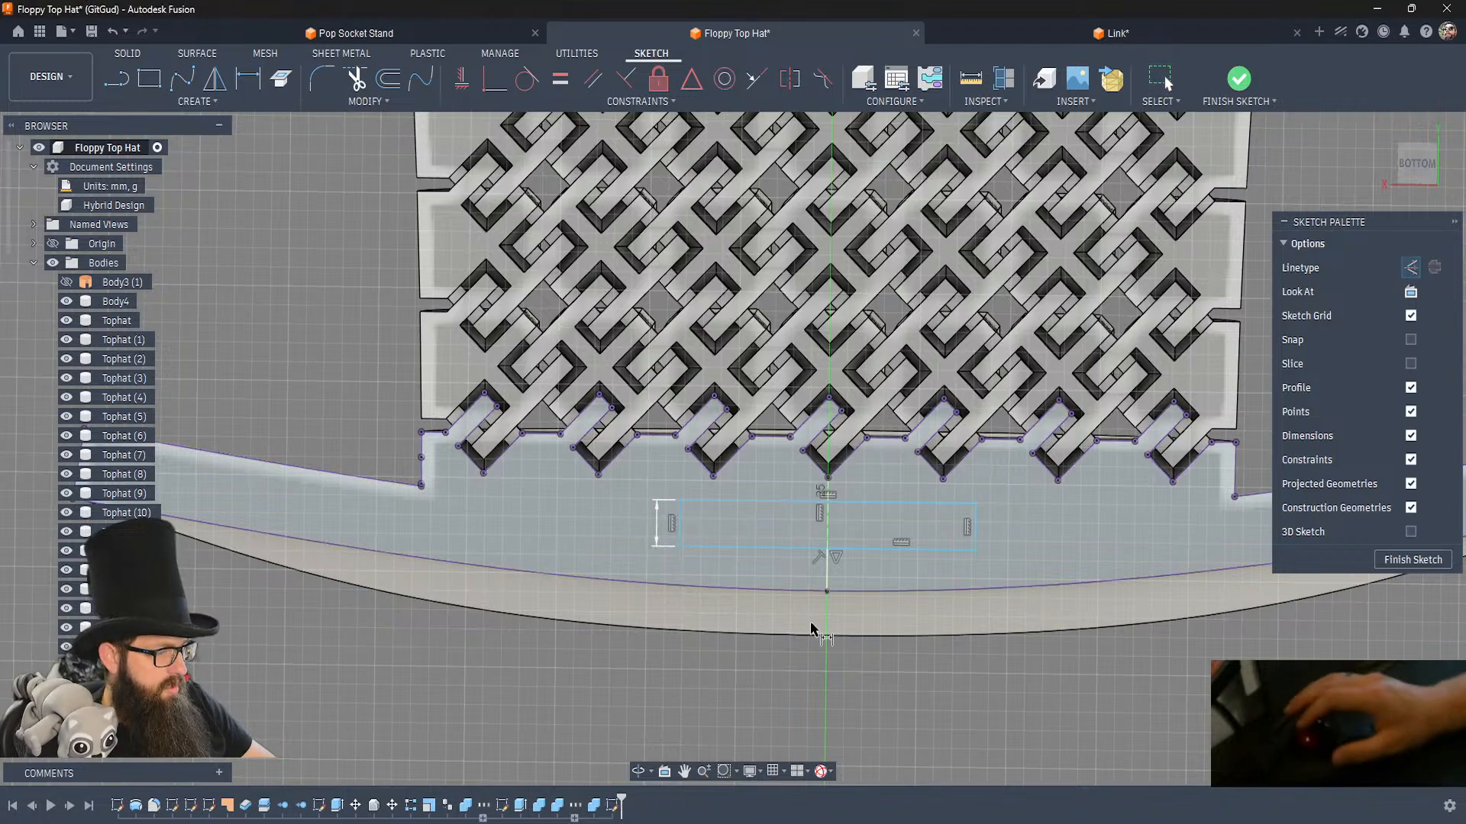
Dimension the distance between the brim rectangle's upper edge and the central link corner above it.
left_click(840, 503)
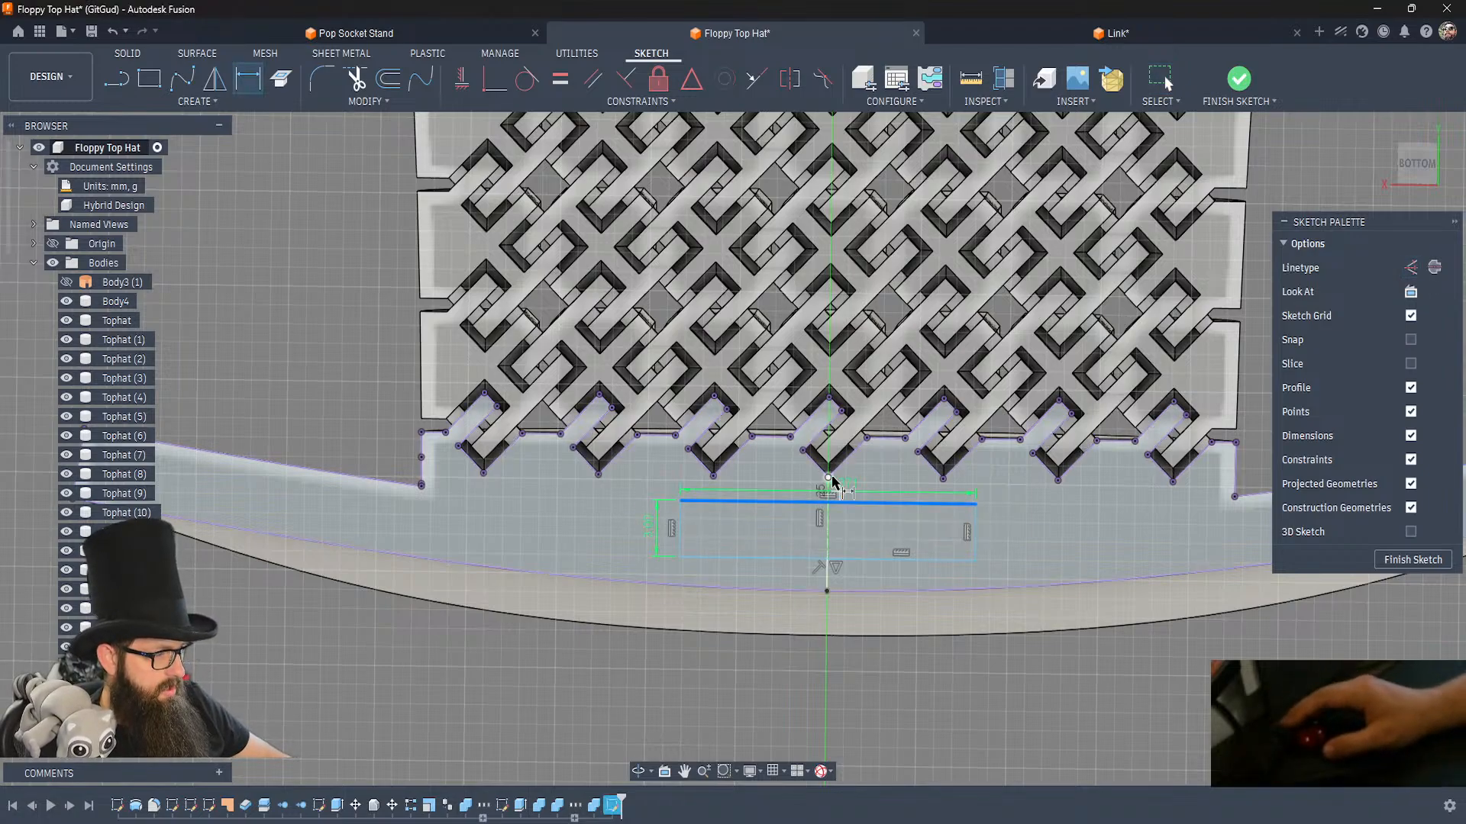
key("Escape")
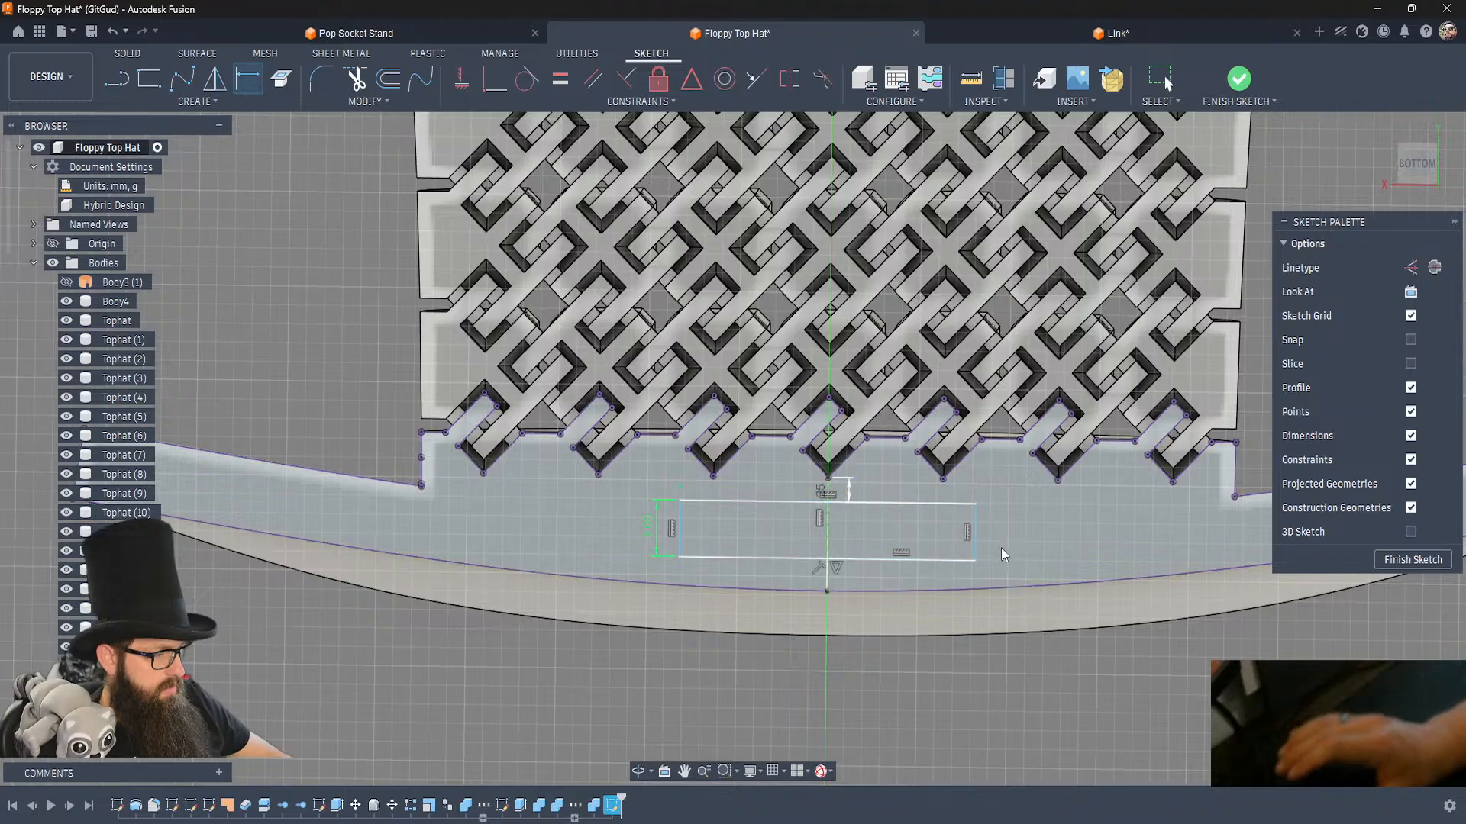
key("d")
key("Escape")
Widen the brim rectangle and set its width to 20 mm.
left_click_drag(679, 520, 632, 551)
left_click(745, 695)
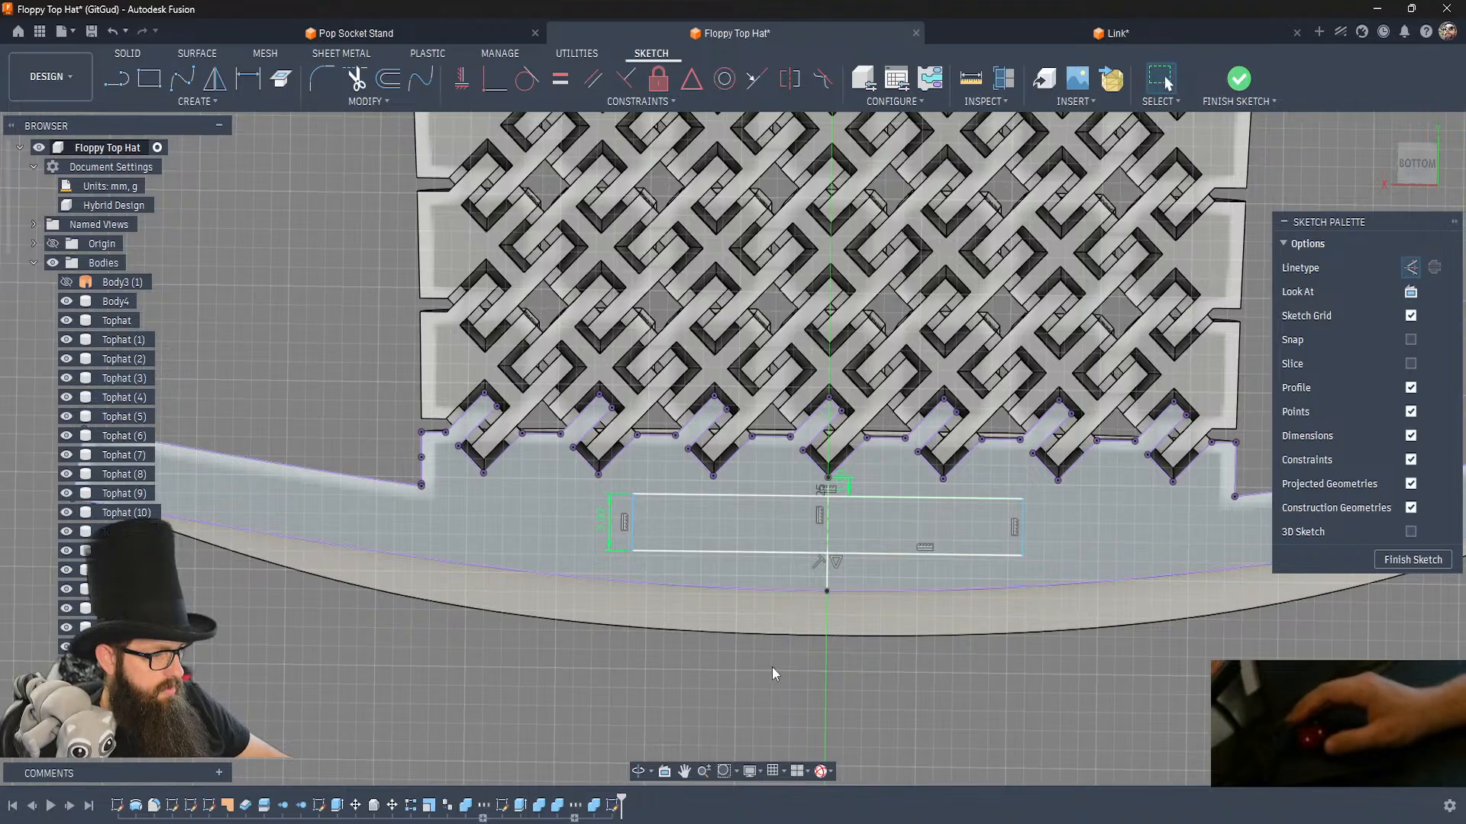
left_click(751, 553)
key("d")
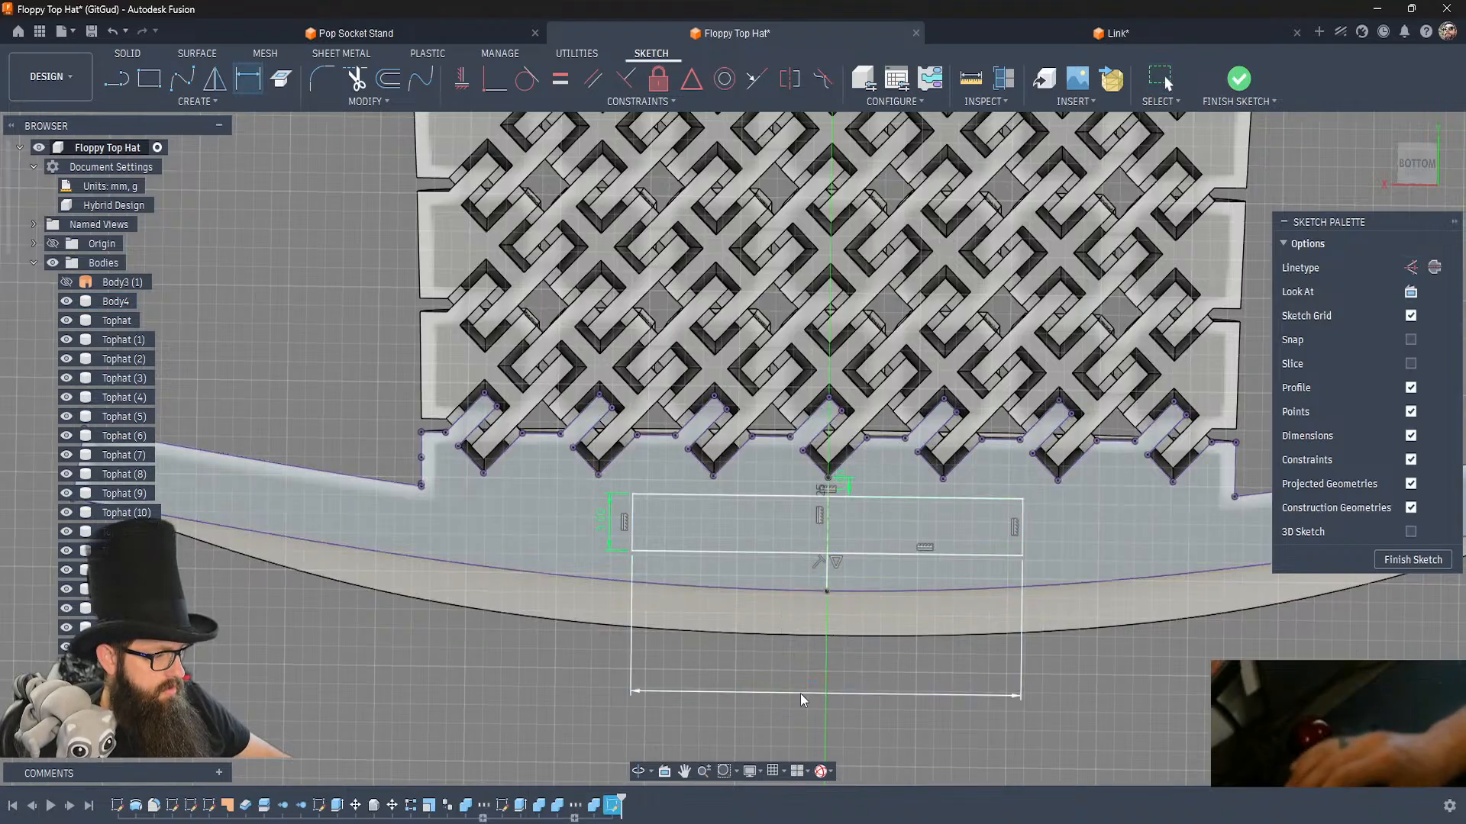
left_click(800, 694)
type("20")
key("Return")
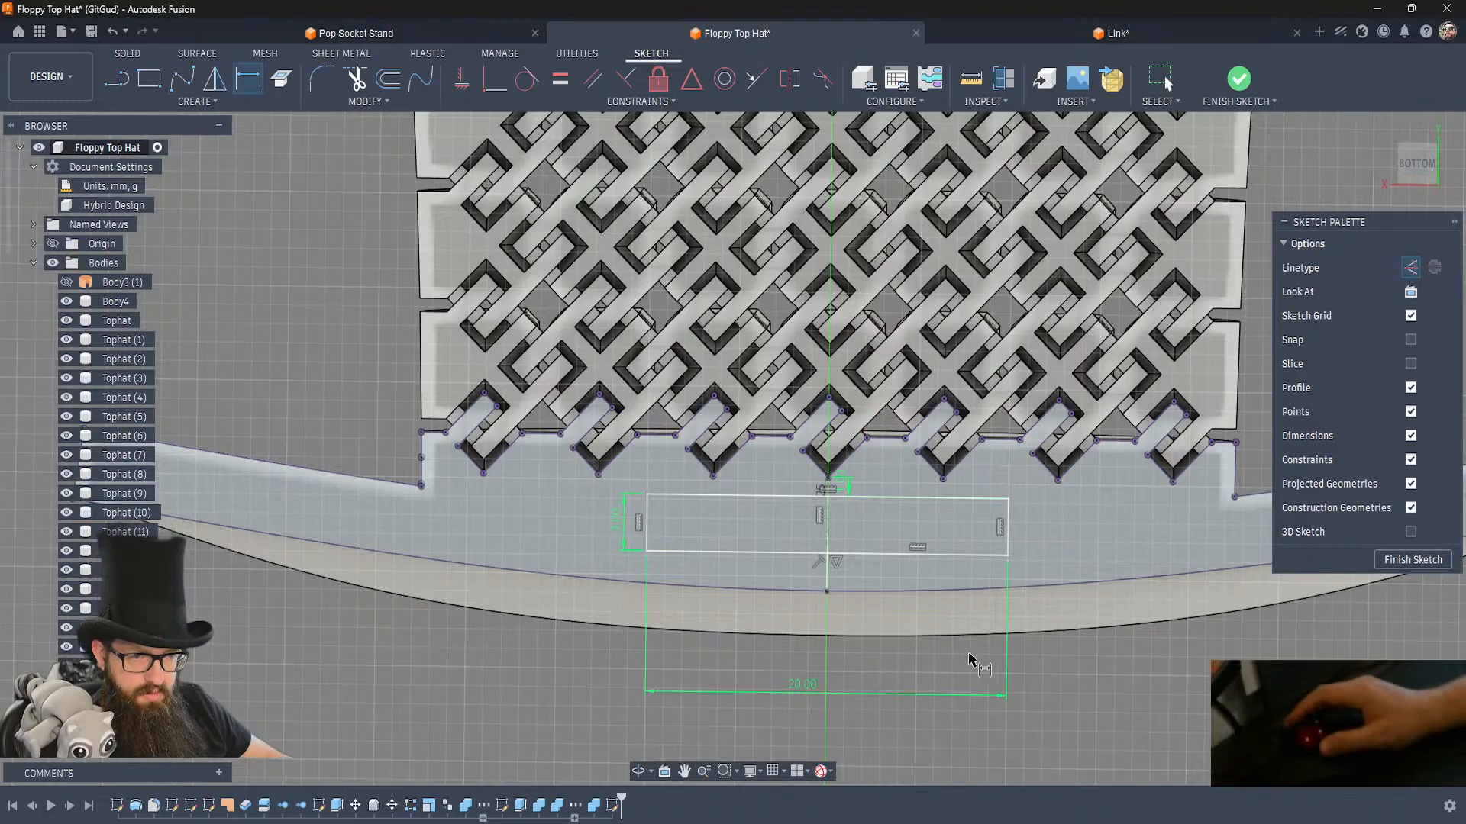
Select the brim rectangle's profile and finish the sketch.
scroll(982, 652, "down", 2)
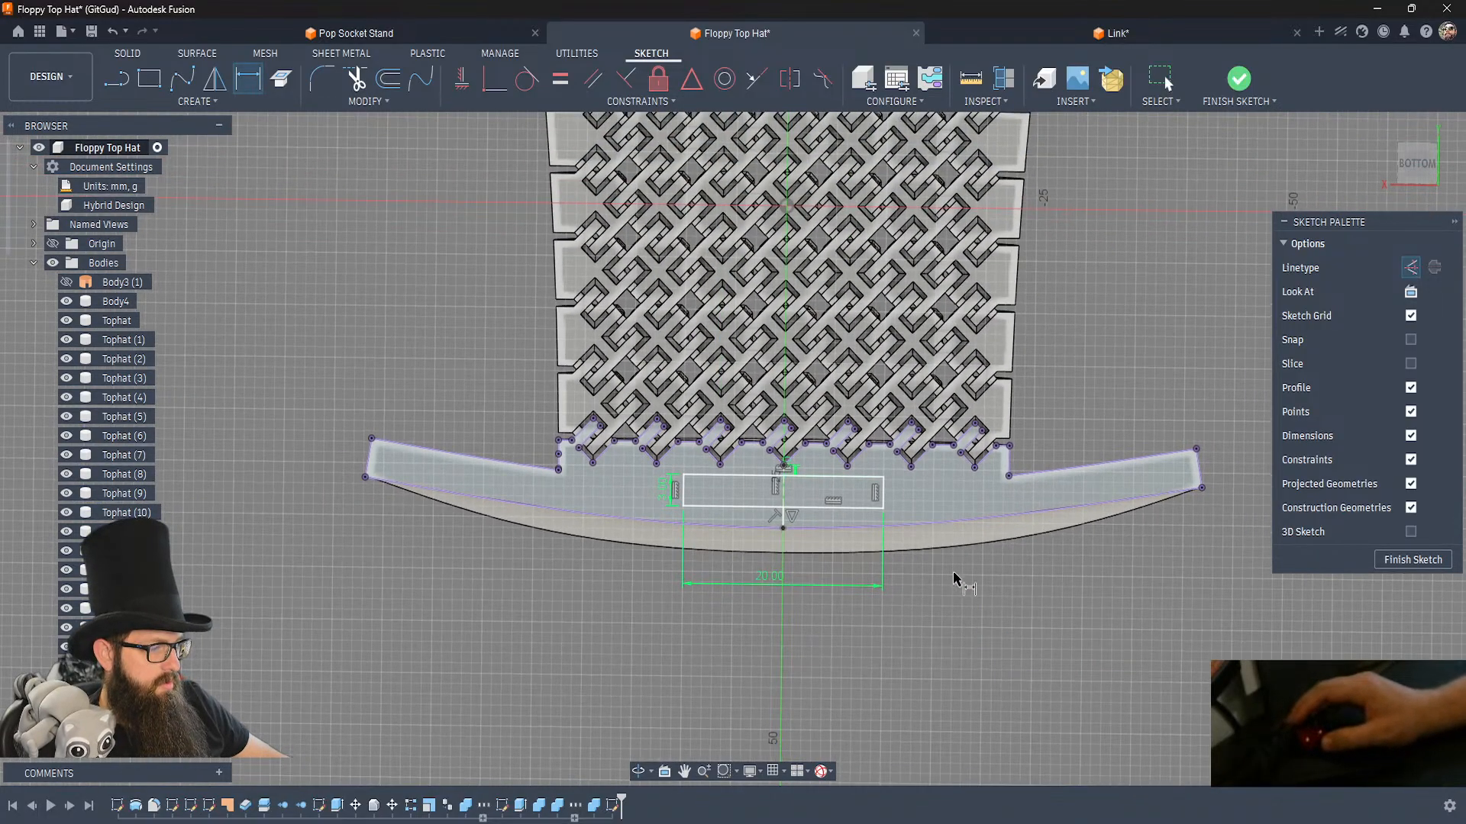
scroll(909, 524, "down", 1)
scroll(908, 523, "up", 2)
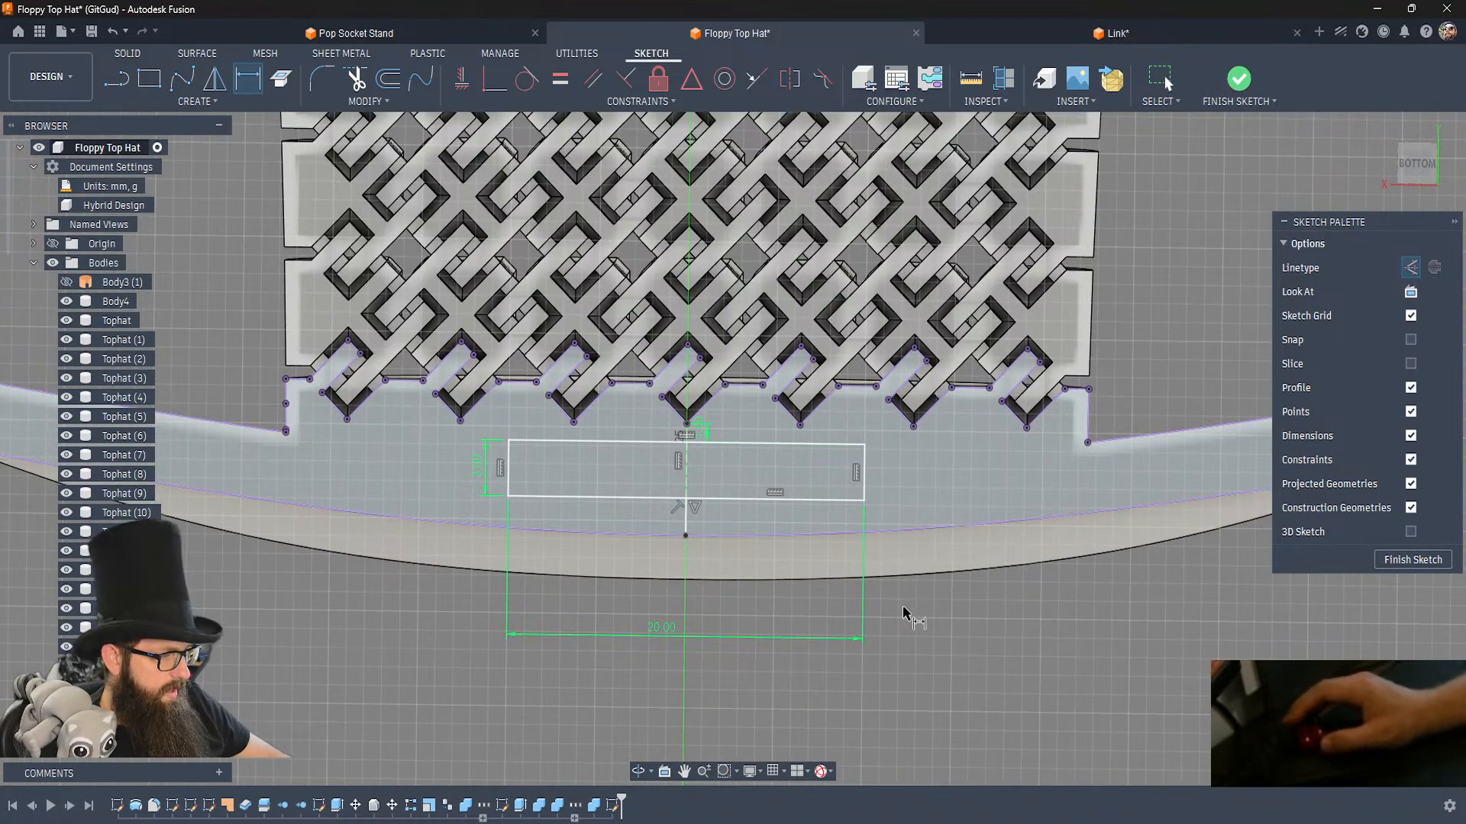
scroll(901, 603, "down", 3)
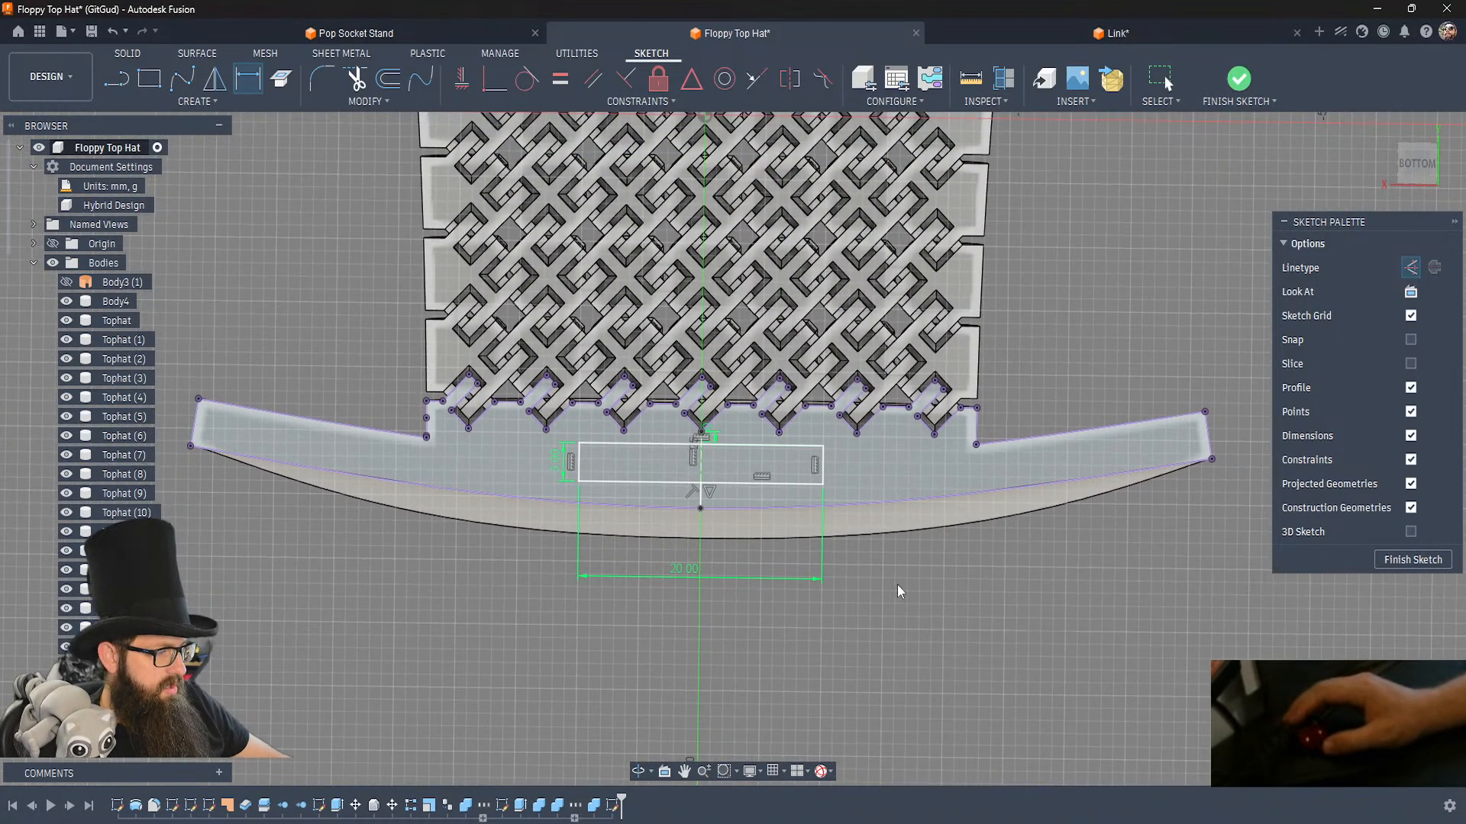
key("Escape")
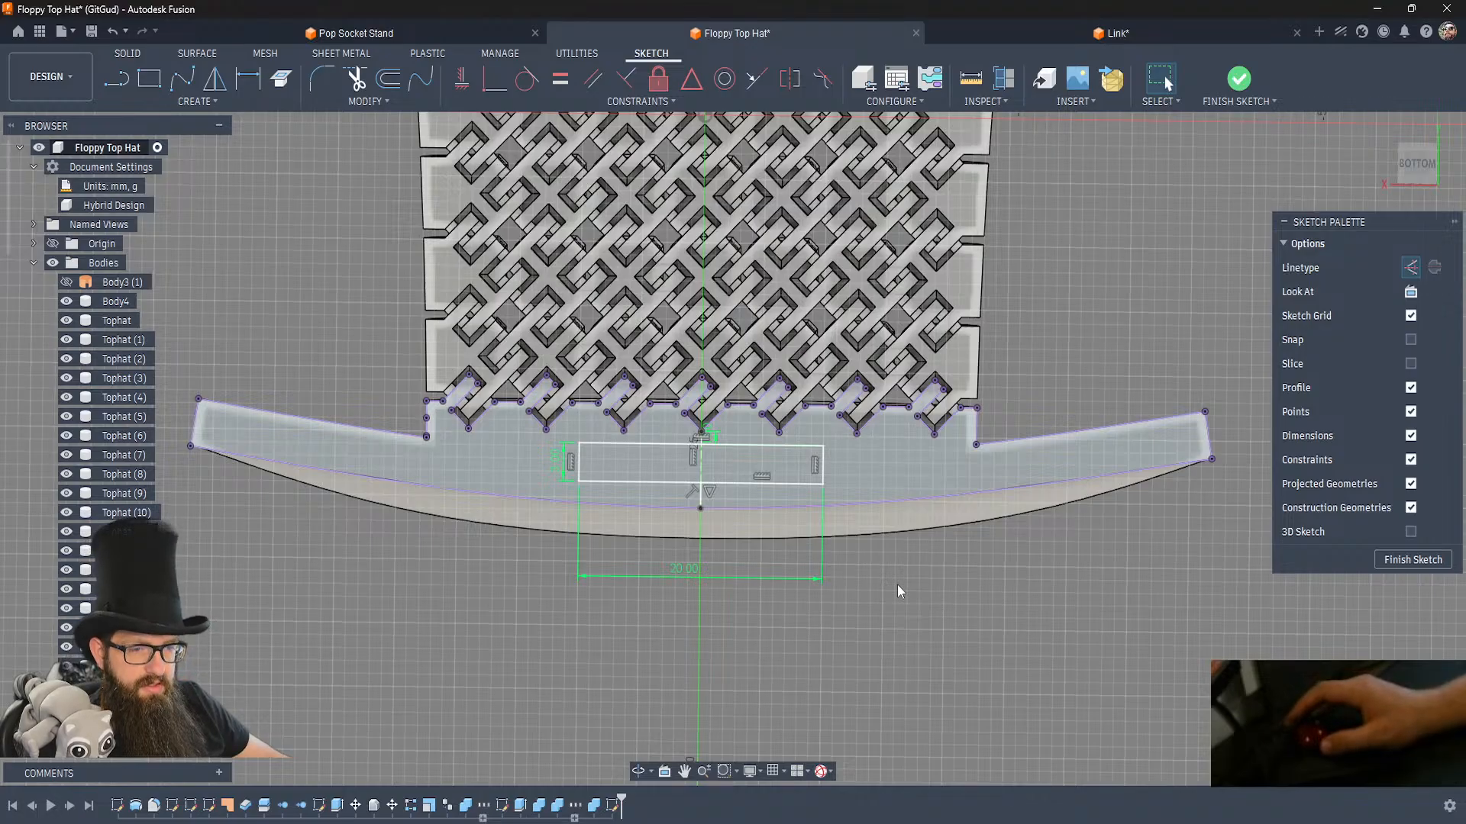
left_click(735, 458)
left_click(1232, 77)
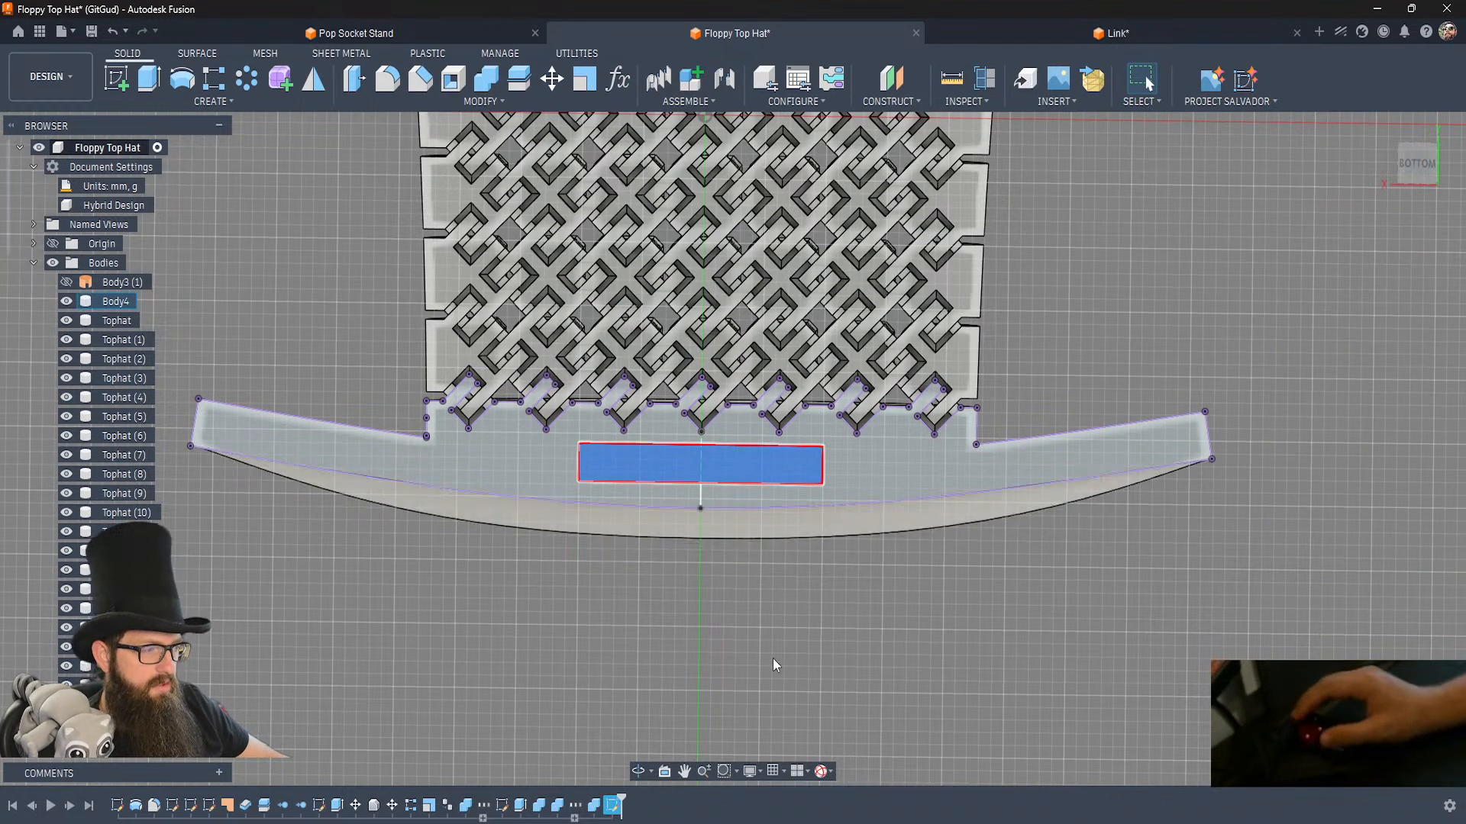
Extrude the brim and crown rectangles symmetrically with a whole length of 3 mm as new bodies.
key("e")
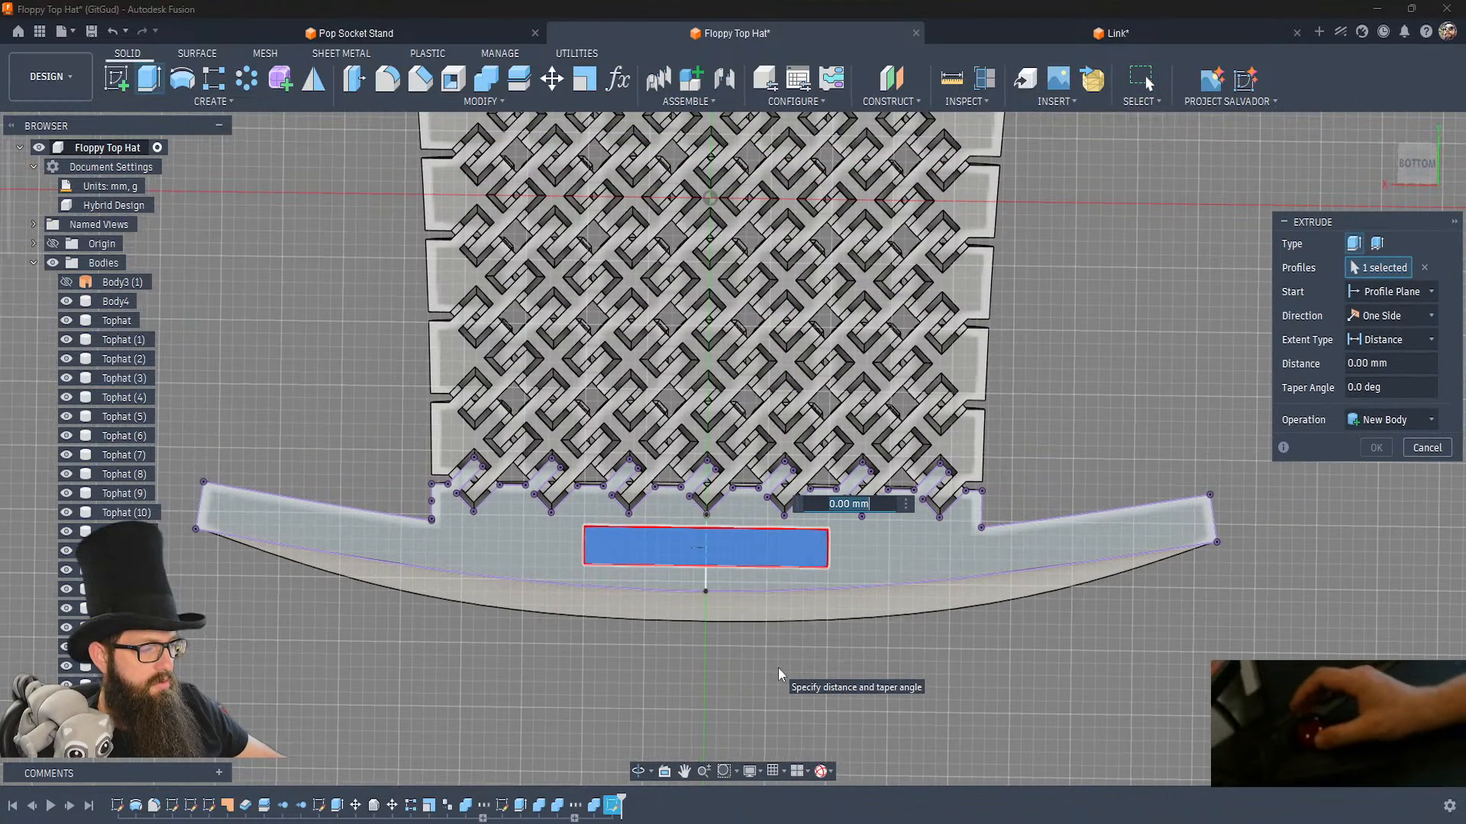
scroll(778, 667, "down", 5)
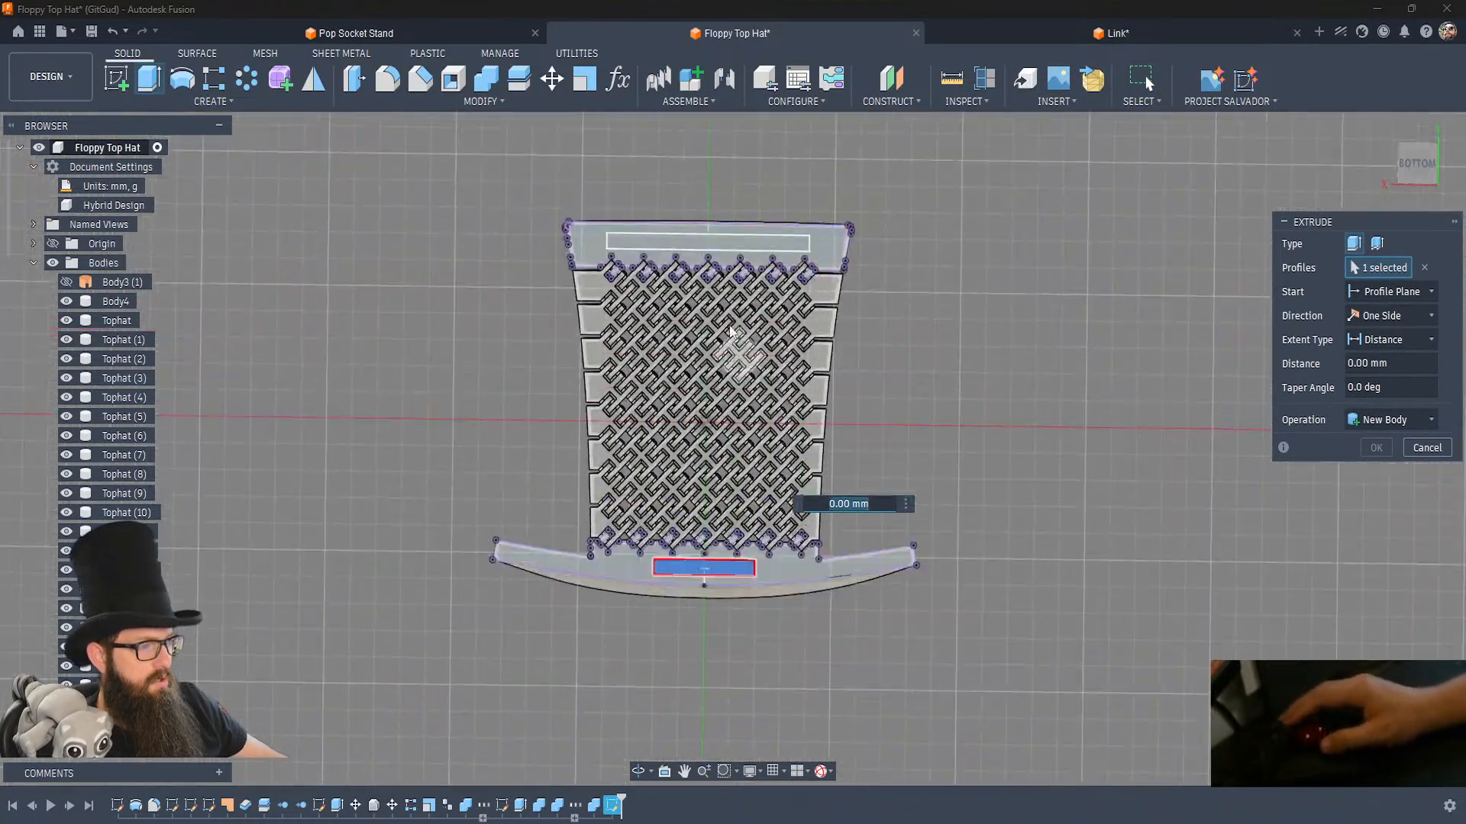
left_click(717, 242)
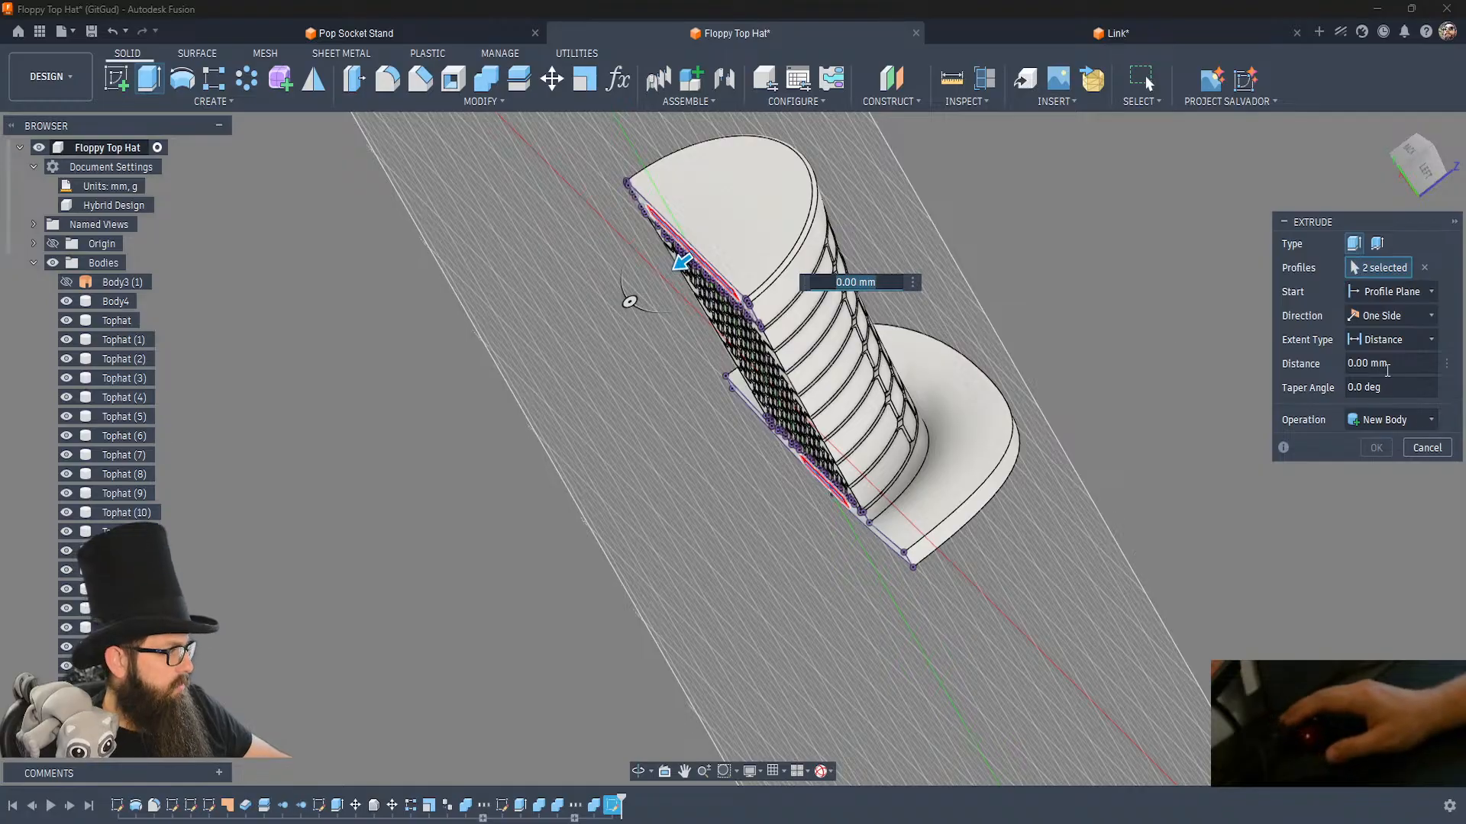
left_click(1407, 338)
left_click(1397, 319)
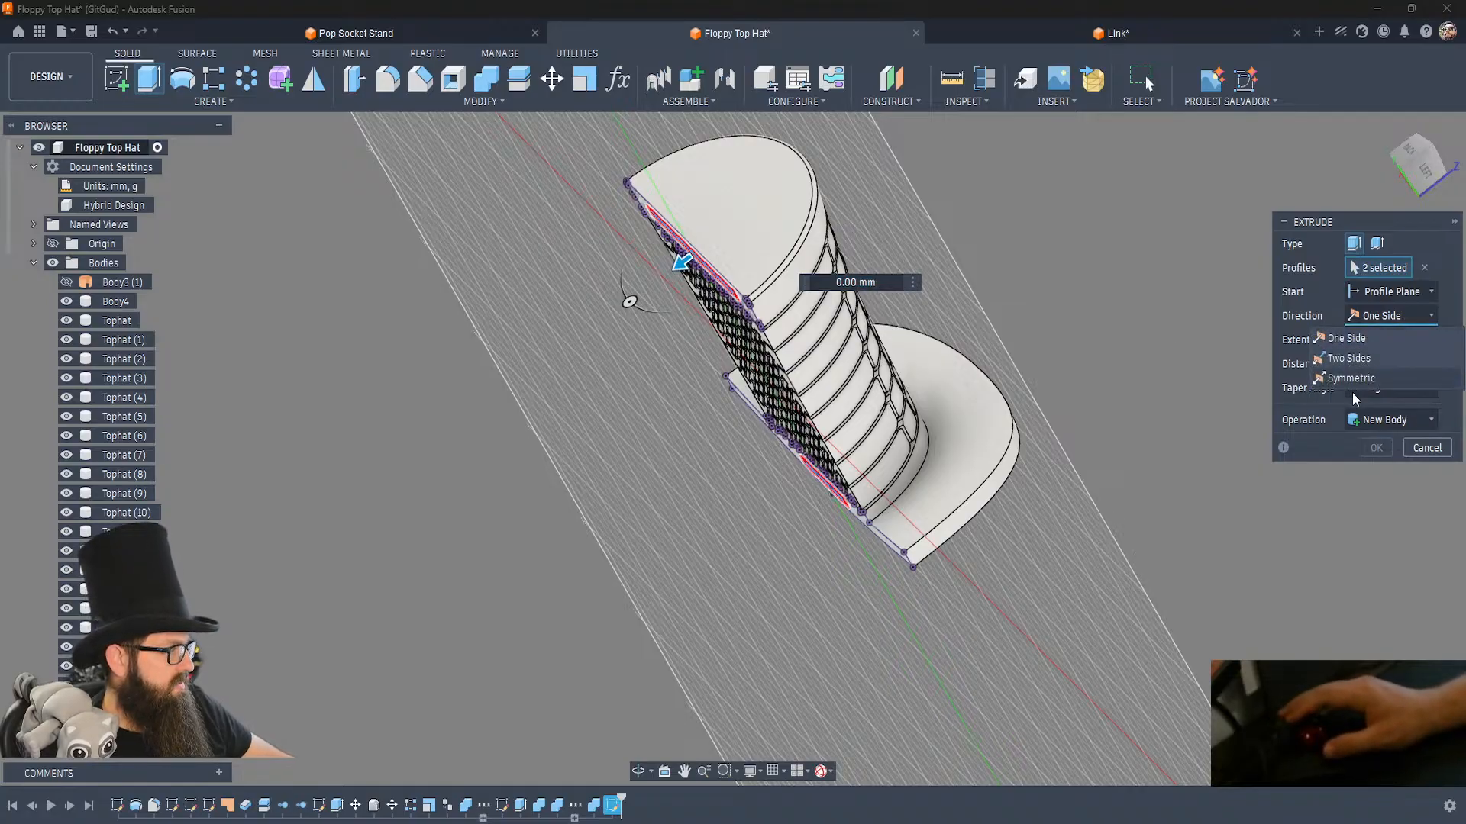
left_click(1364, 379)
left_click(1378, 363)
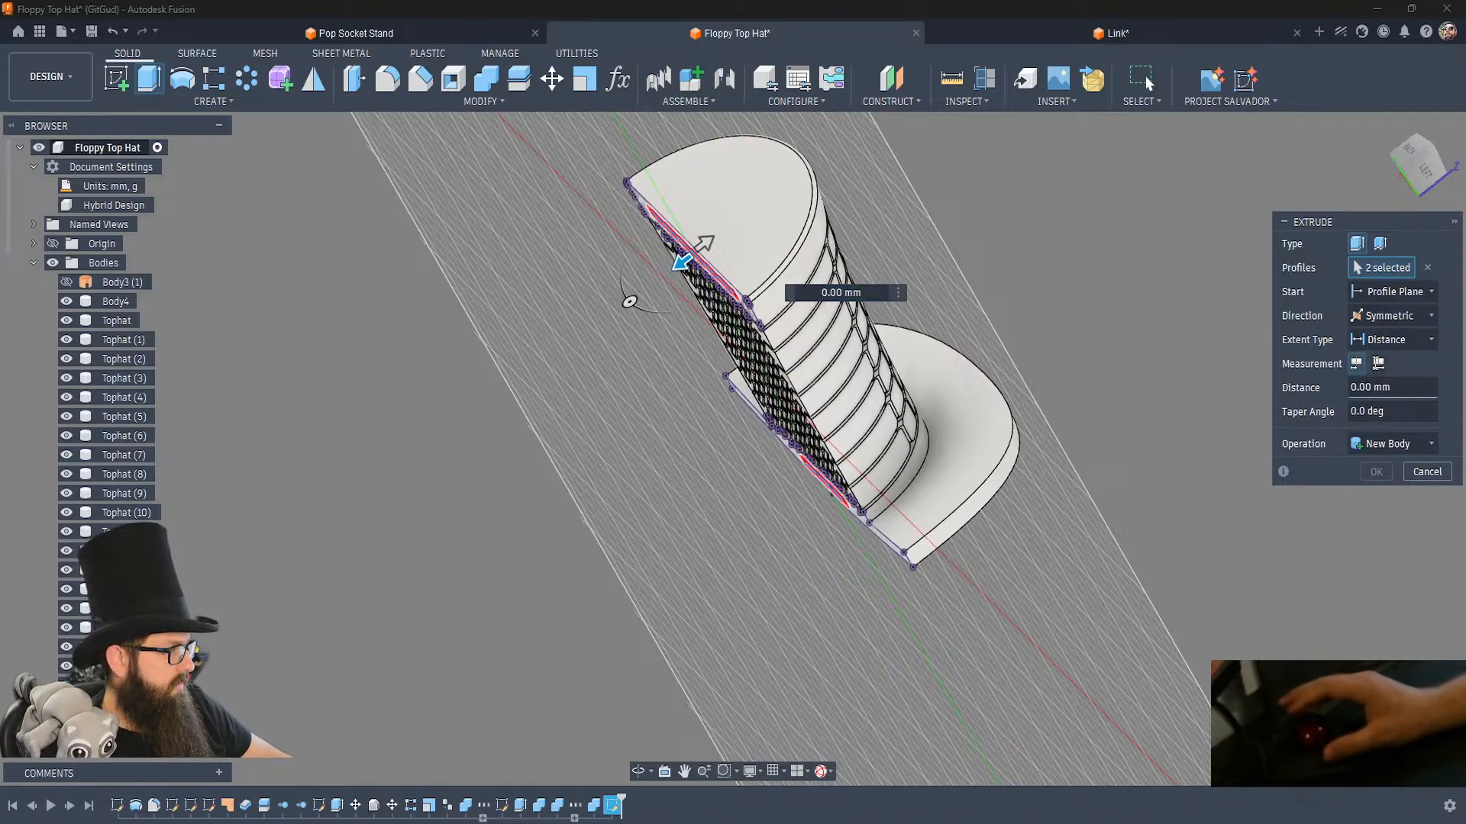
key("Return")
left_click(1370, 446)
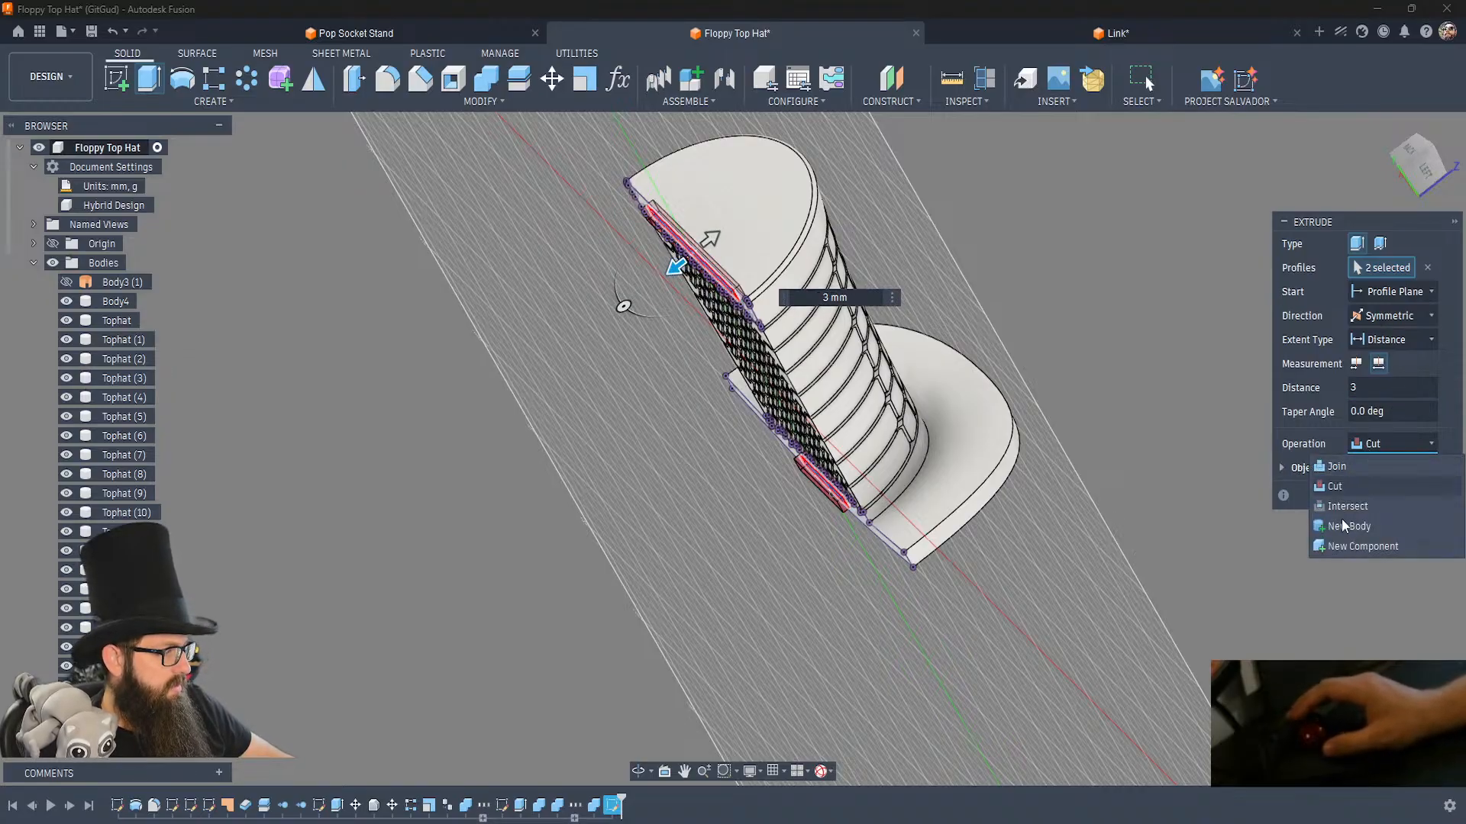
left_click(1348, 526)
left_click(1377, 471)
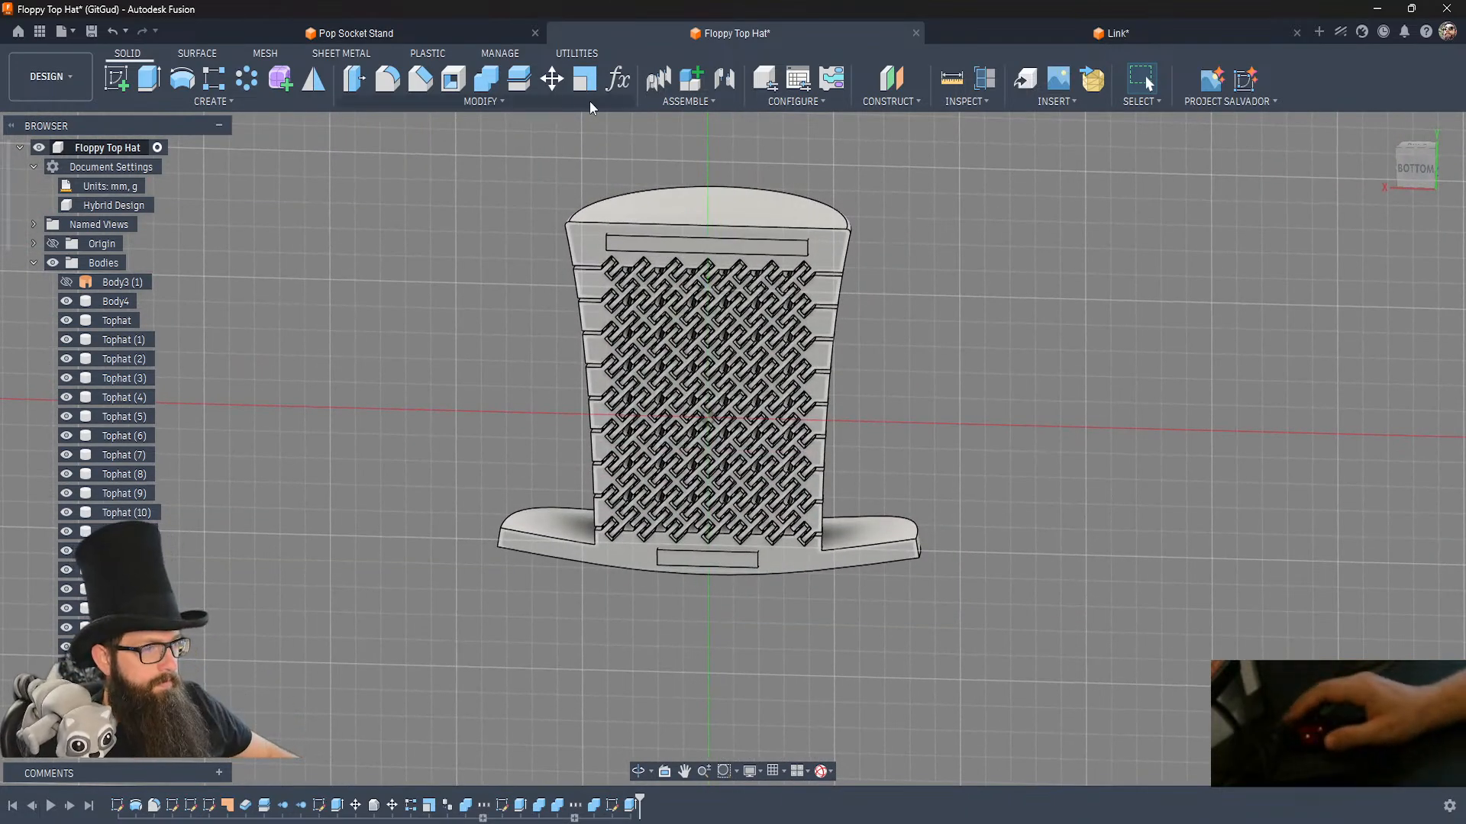
Cut the long bar out of the crown's solid end row with Combine, keeping the tool body.
left_click(489, 81)
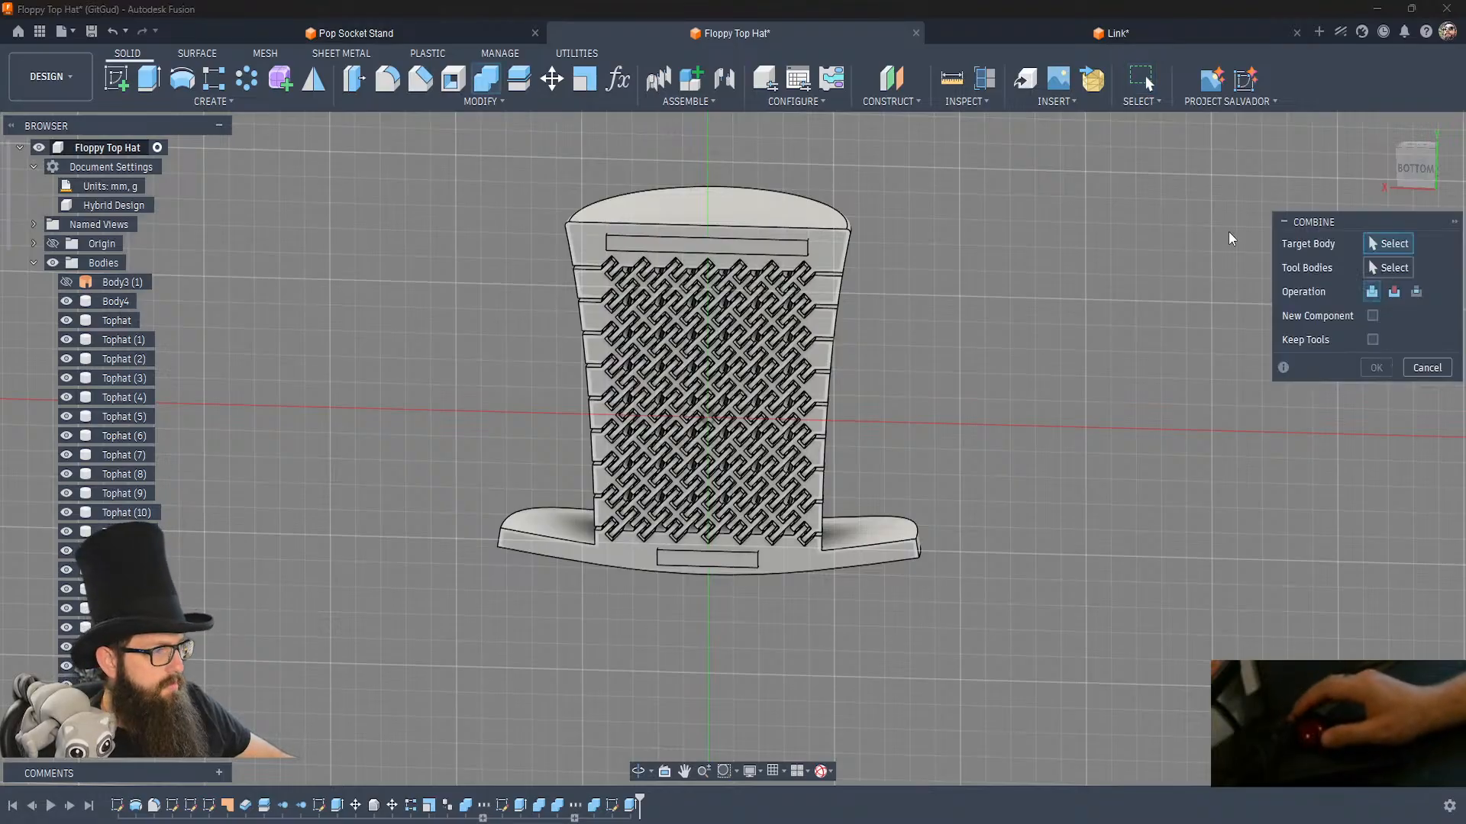
left_click(1394, 297)
left_click(1372, 340)
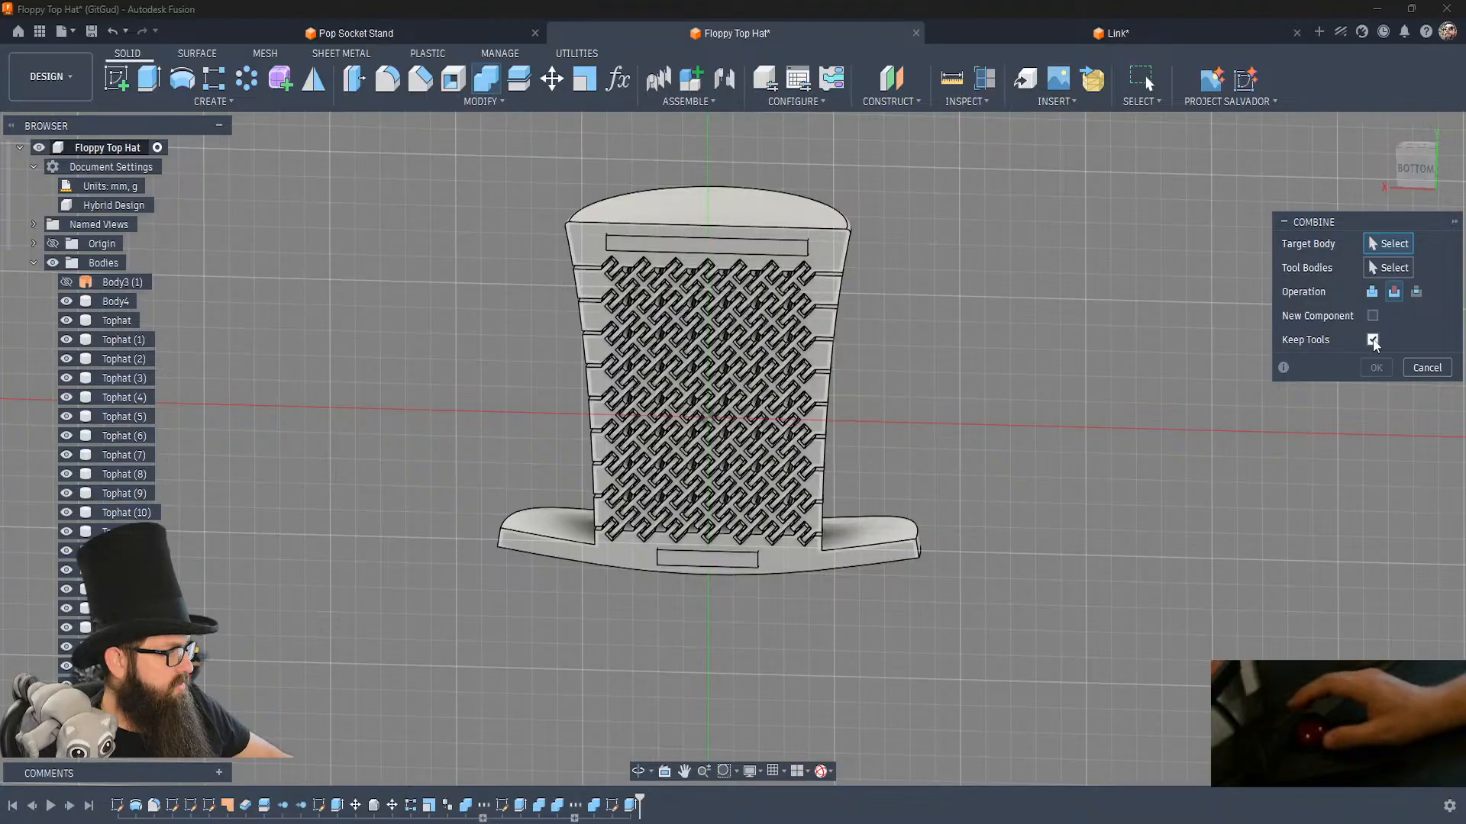
left_click(741, 208)
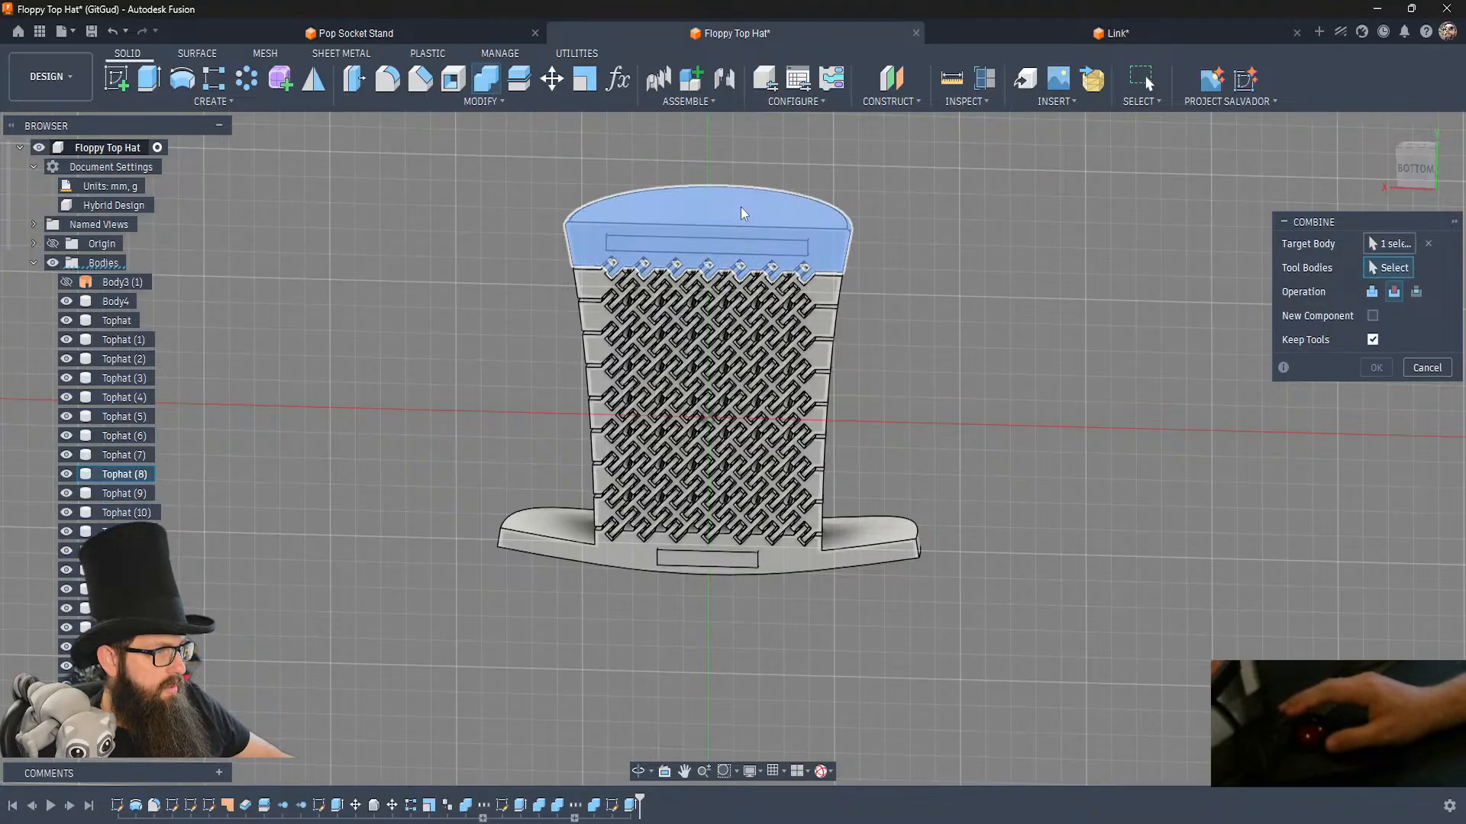
left_click(736, 245)
left_click(1376, 368)
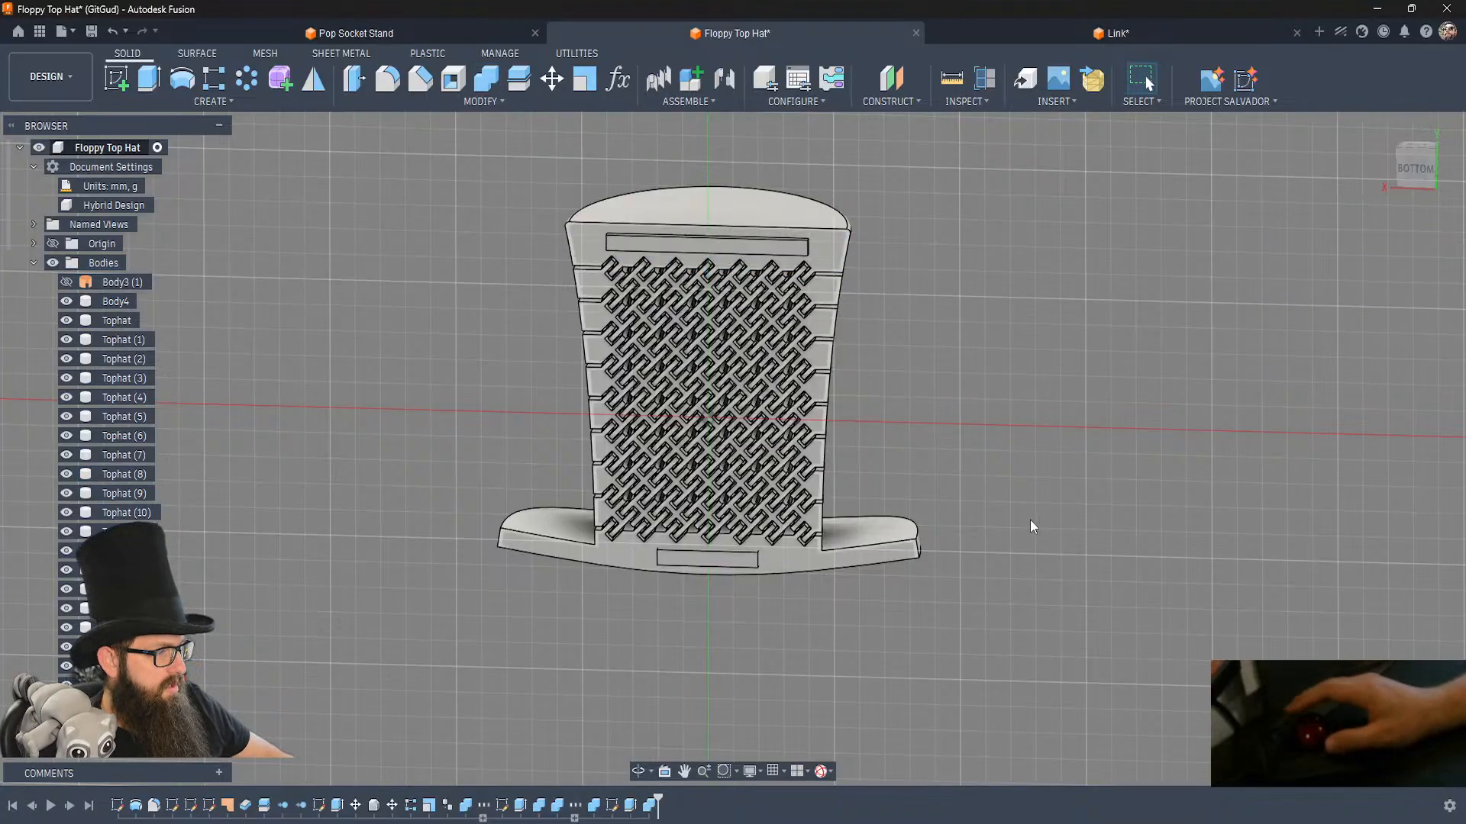
Cut the short bar out of the brim body with Combine, keeping the tool body.
left_click(797, 565)
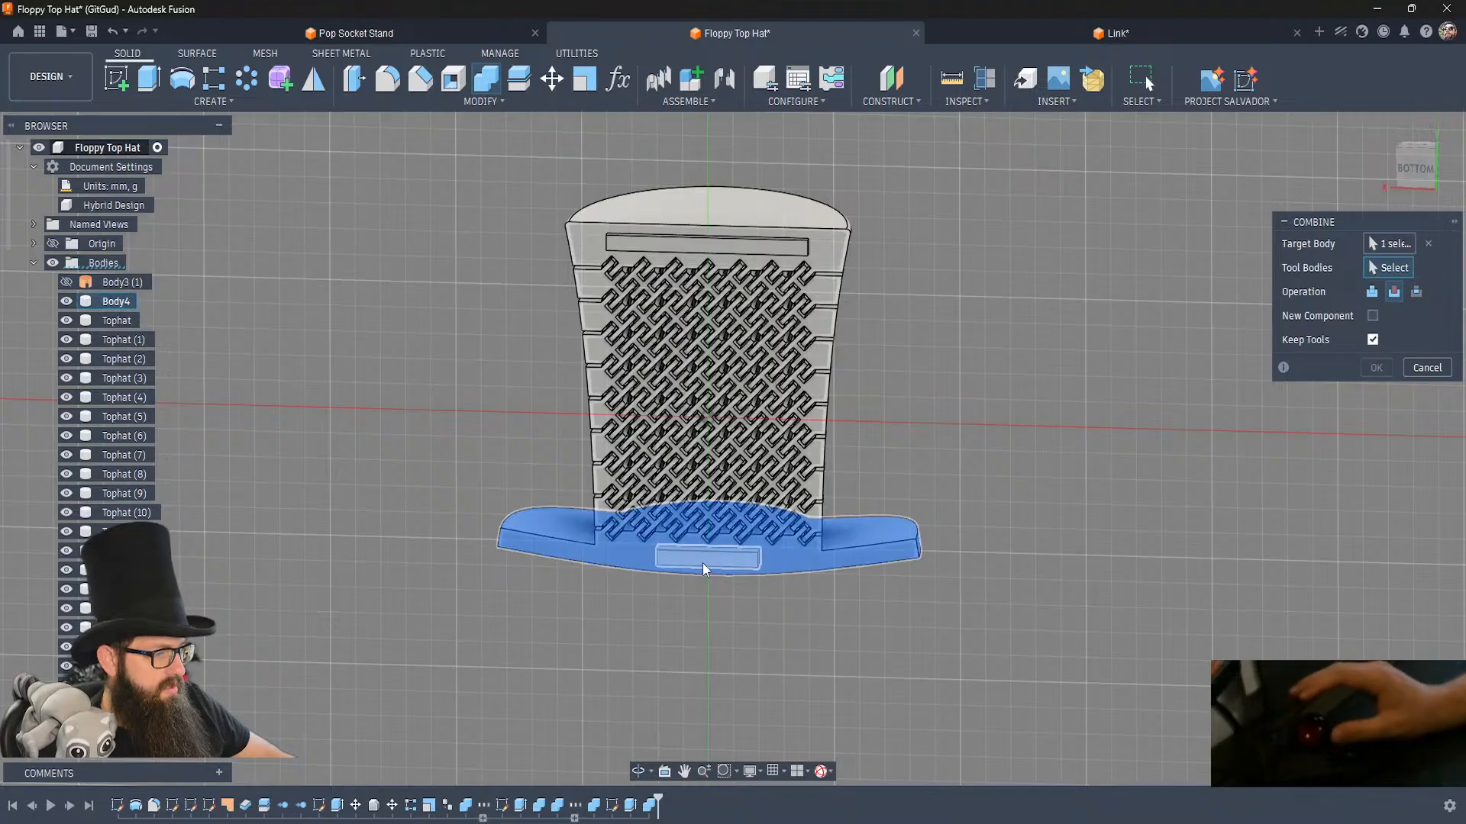
left_click(707, 561)
left_click(1374, 367)
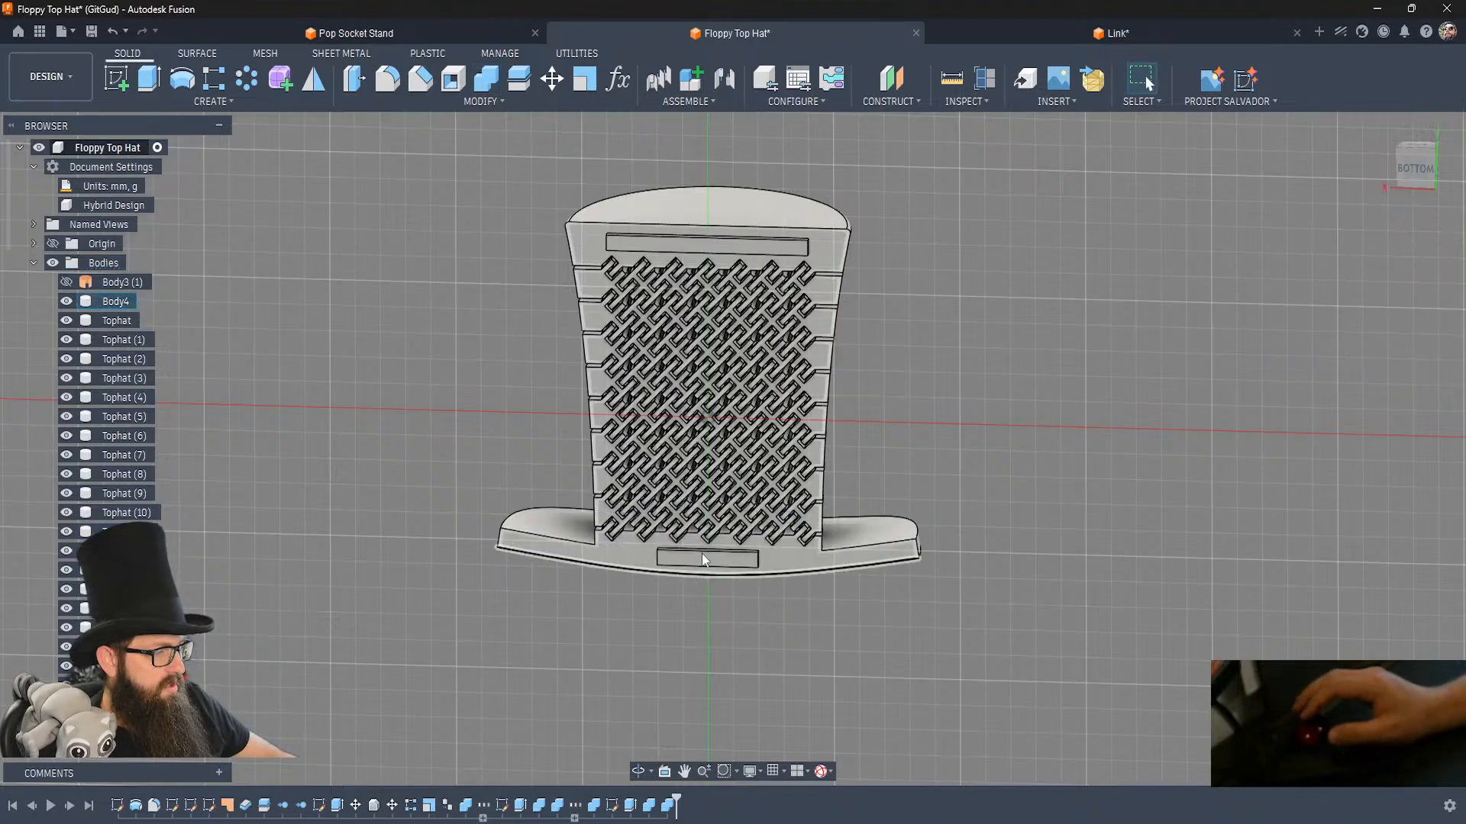
Hide the two bar bodies in the crown and brim pockets.
left_click(727, 245)
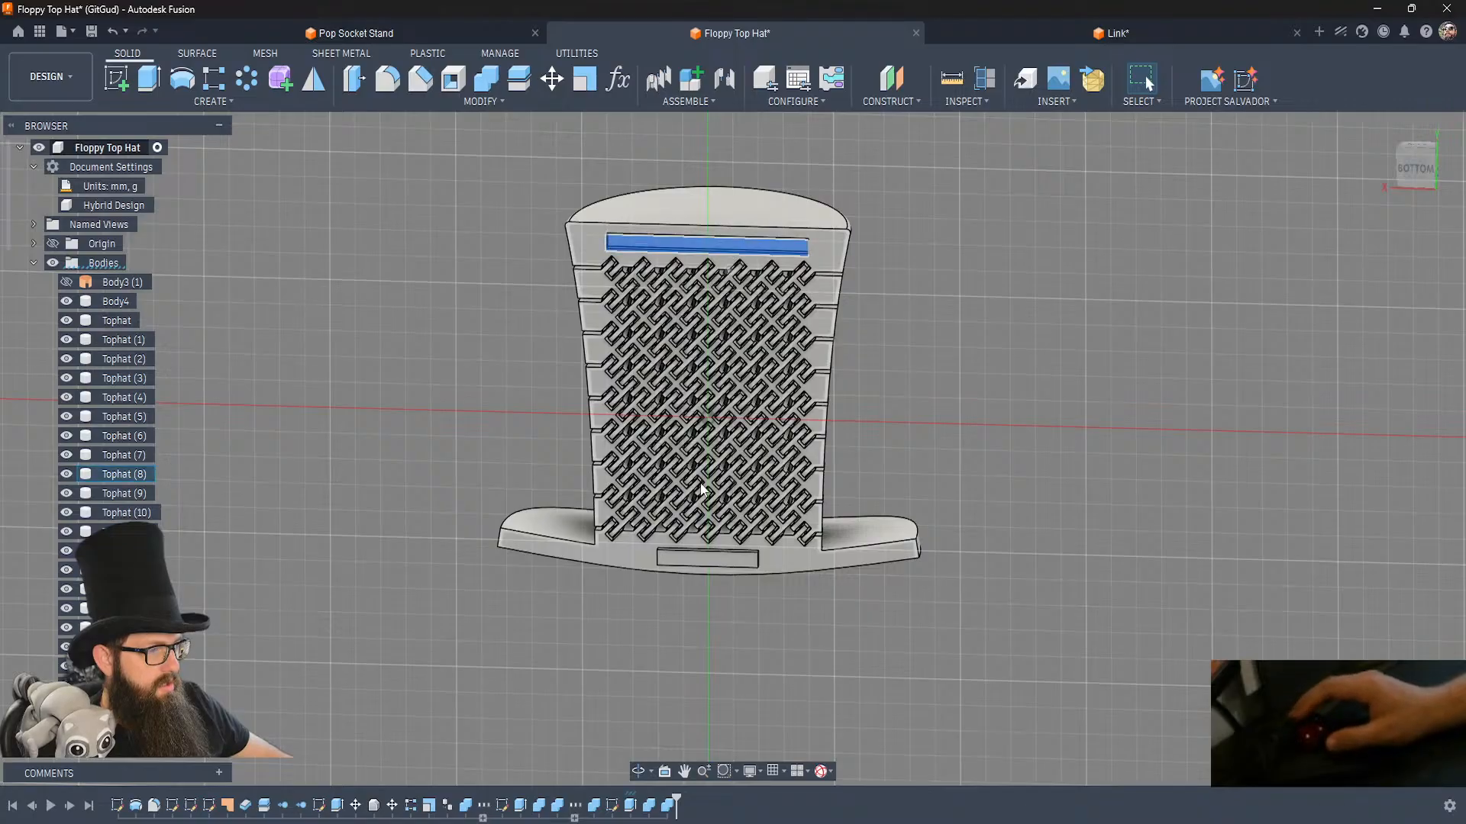
left_click(707, 556, "ctrl")
key("v")
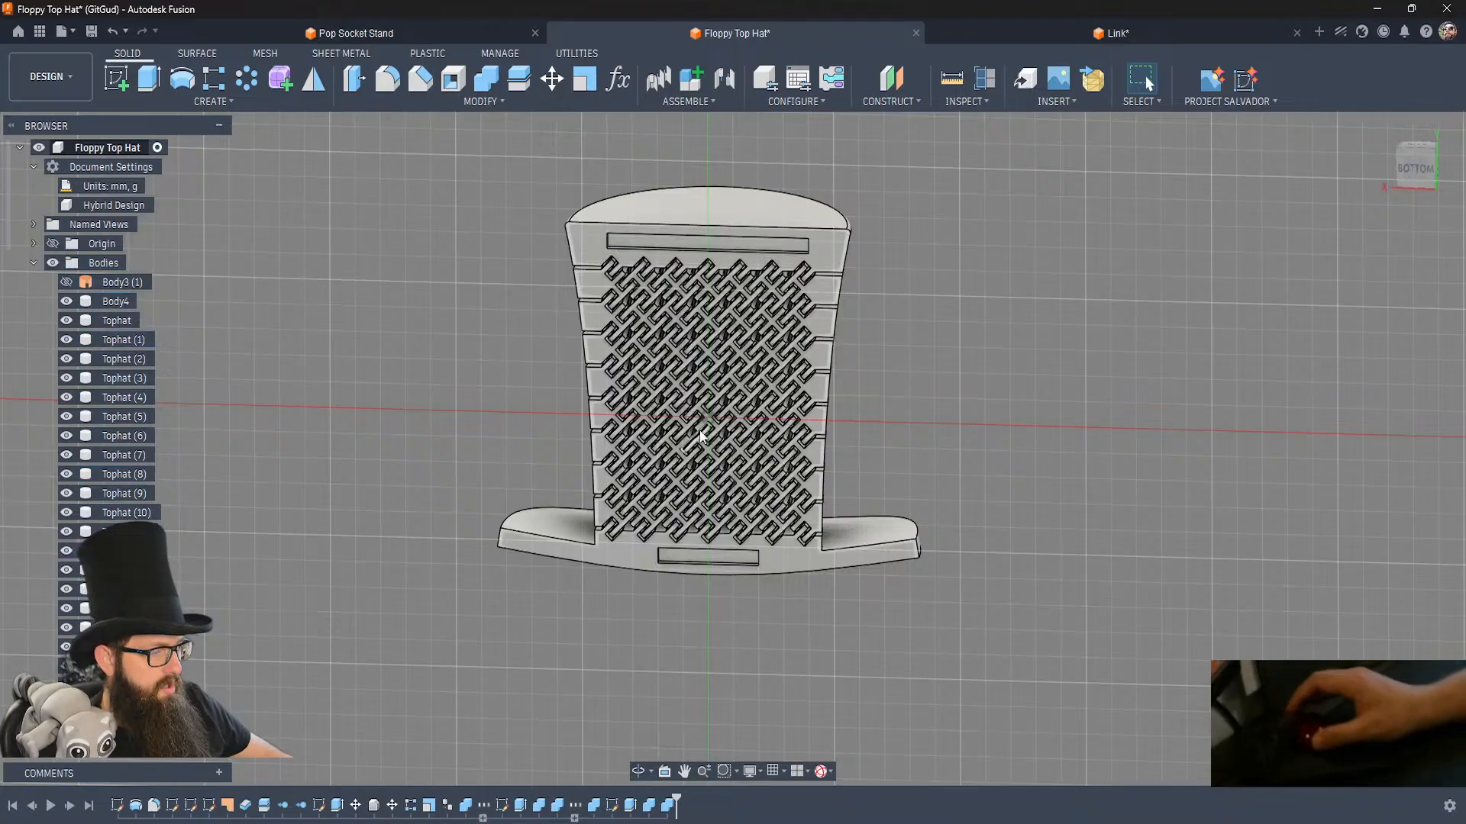
Offset the floor faces of the crown and brim pockets by -0.6 mm.
scroll(700, 429, "up", 4)
scroll(699, 435, "up", 3)
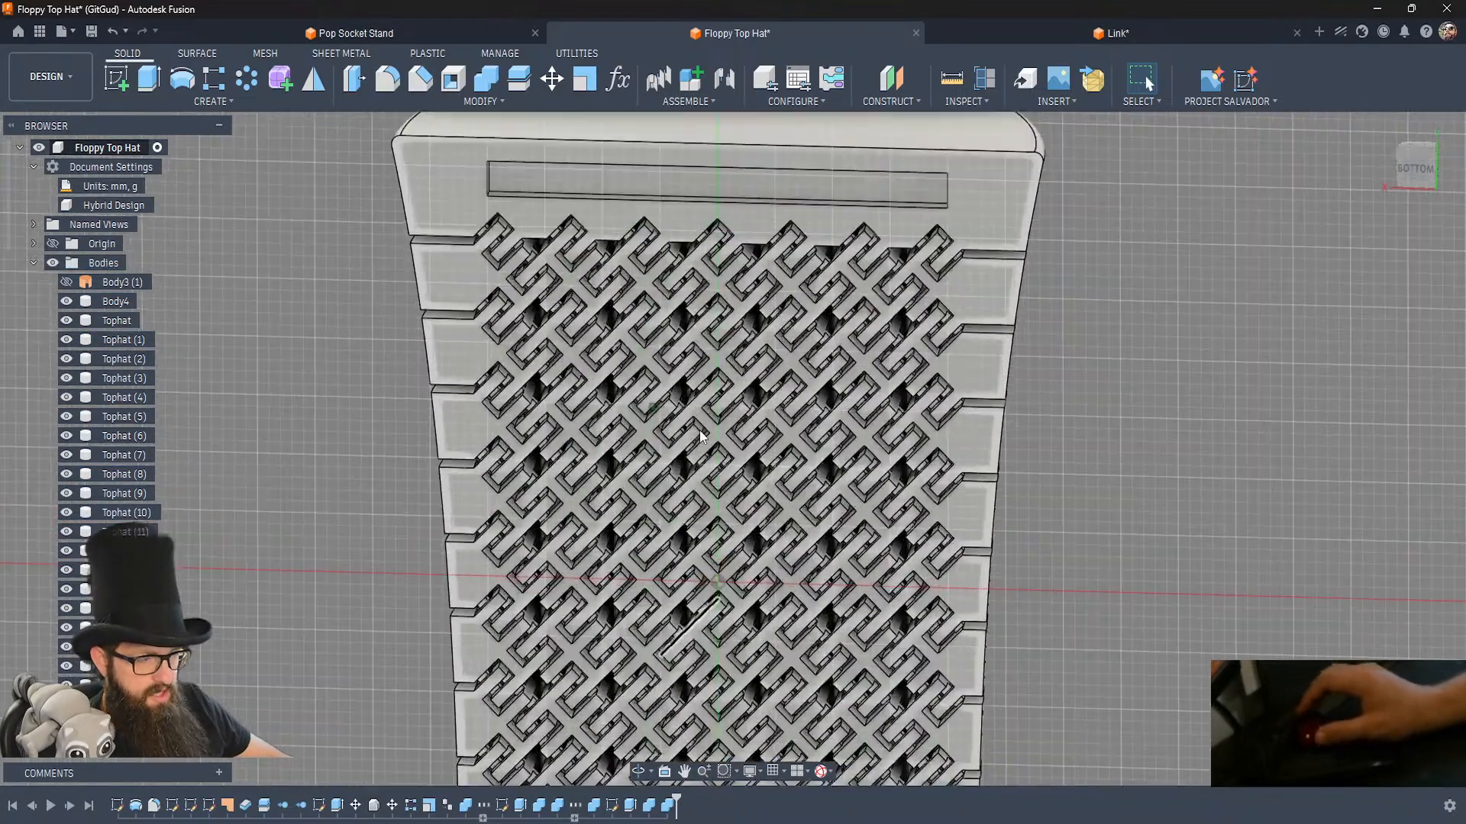
left_click(707, 199)
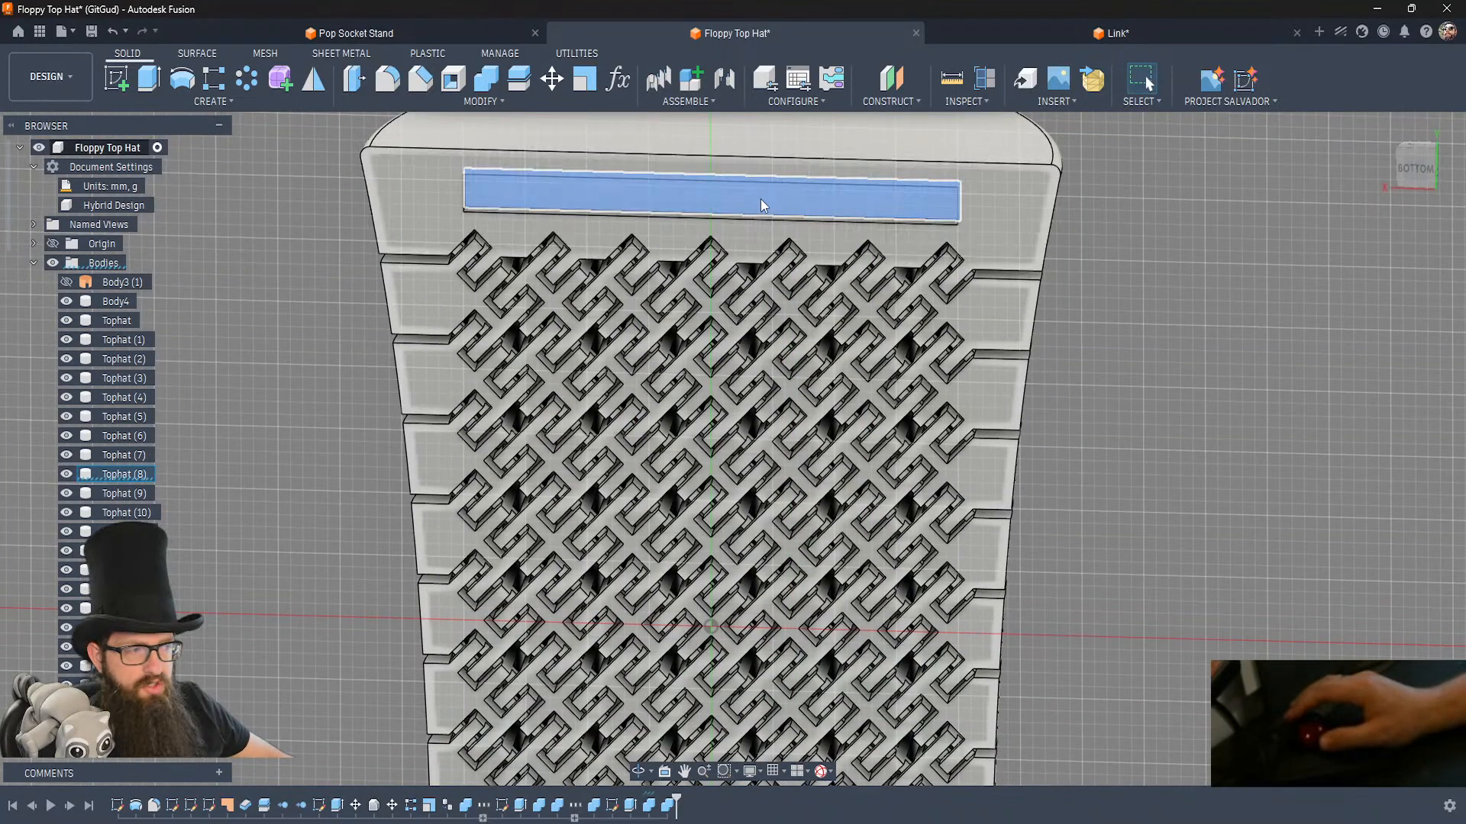
key("q")
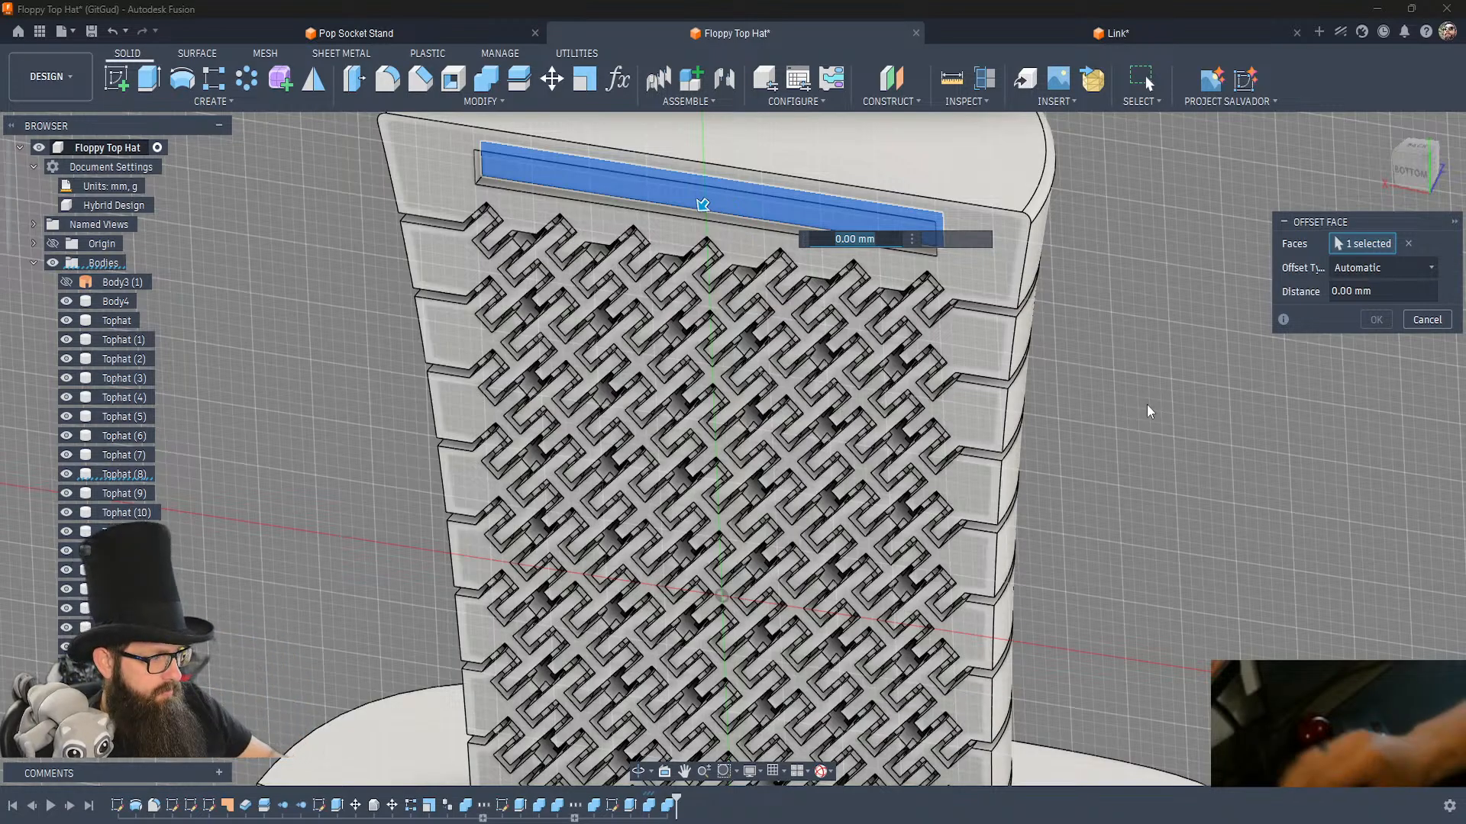
type("-.6")
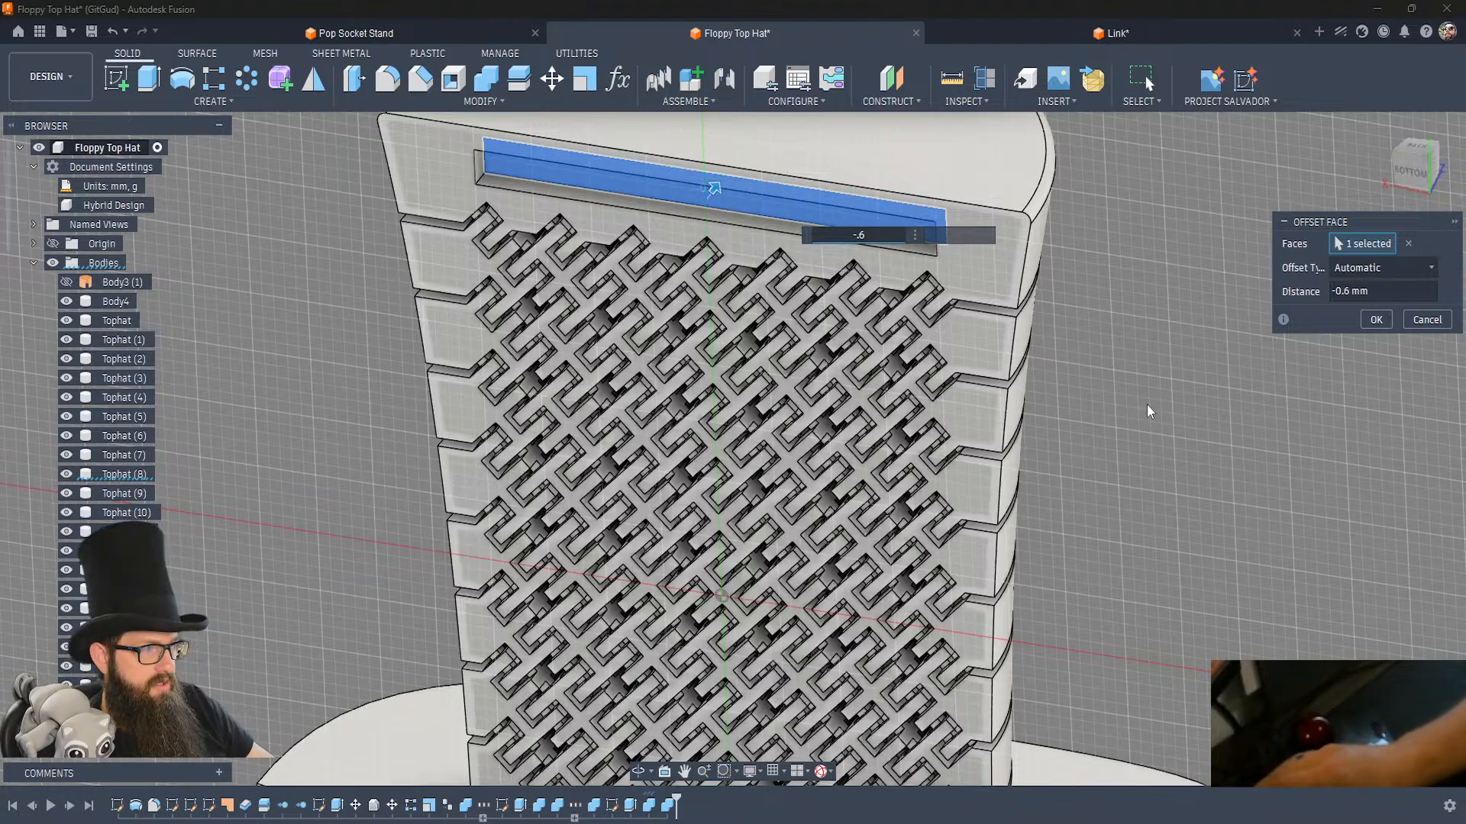
scroll(1146, 404, "down", 5)
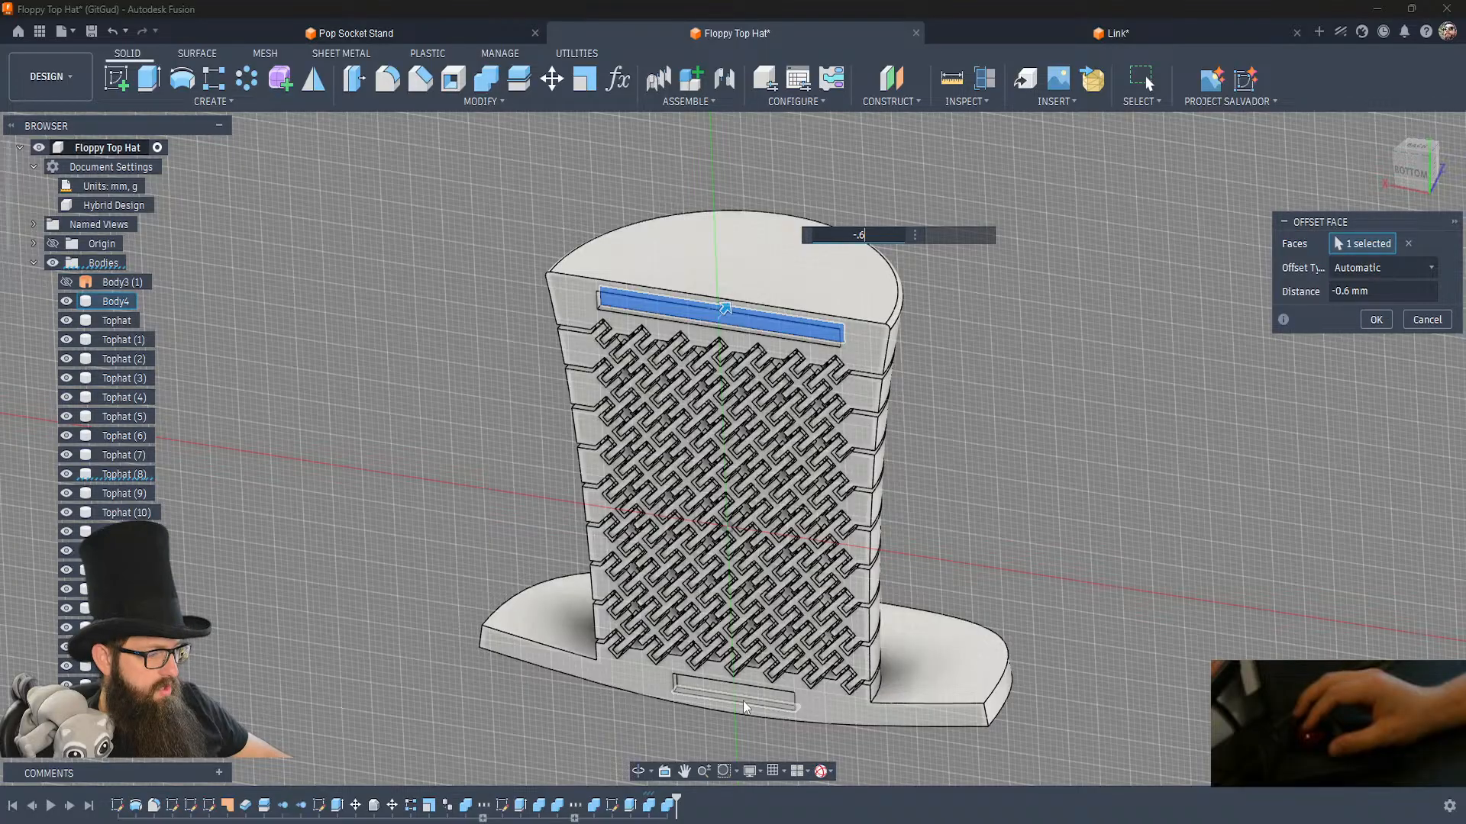
left_click(765, 710)
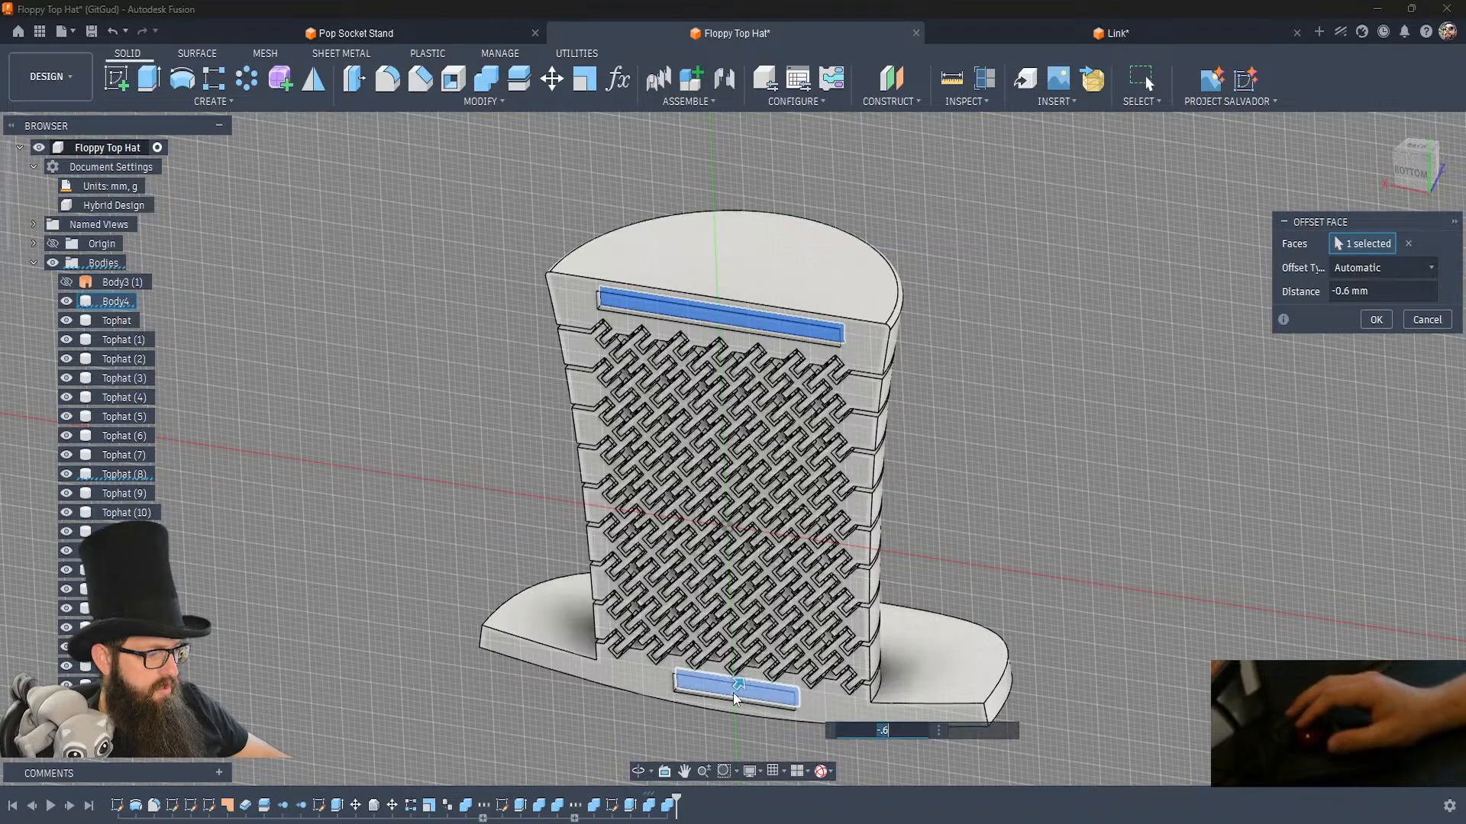
left_click(1375, 319)
Offset the four side walls of both the crown and brim pockets by -0.2 mm for clearance.
mouse_move(754, 269)
middle_mouse_down("shift")
mouse_move(720, 272)
mouse_move(751, 240)
middle_mouse_up("shift")
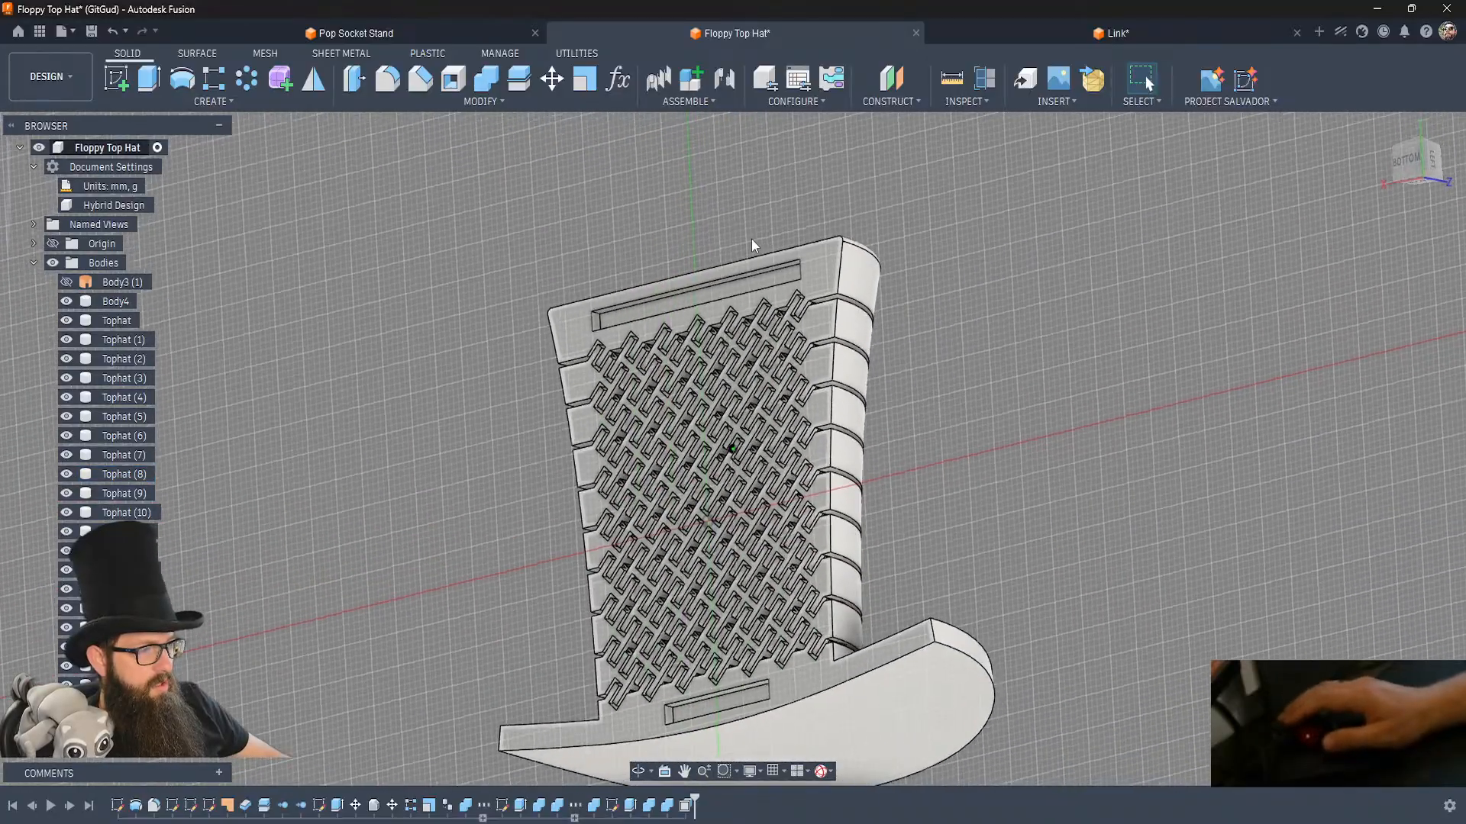
key("q")
scroll(535, 269, "up", 5)
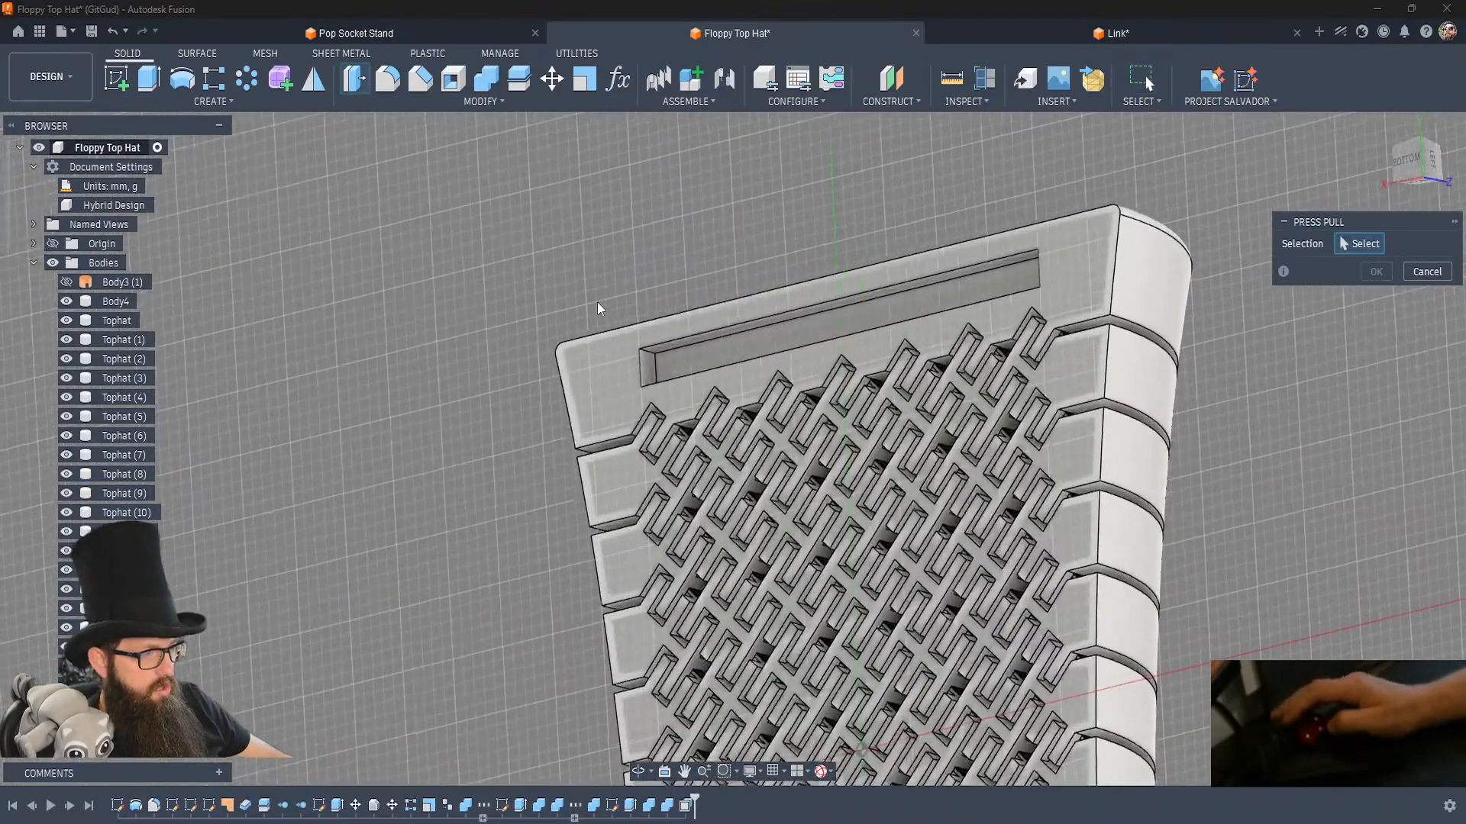
left_click(648, 378)
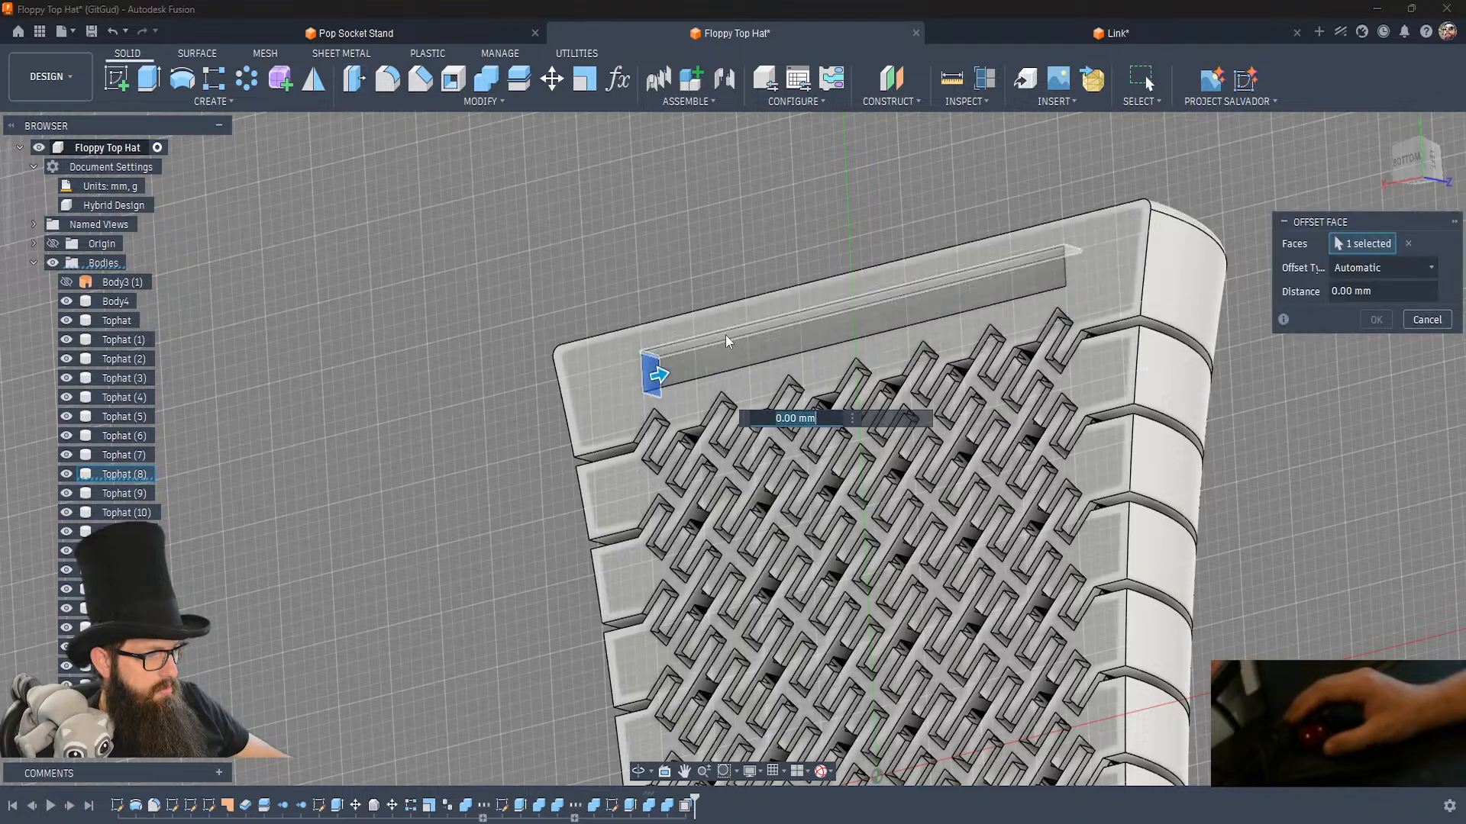
left_click(725, 335)
middle_click_drag(816, 349, 849, 337, "shift")
left_click(1067, 355)
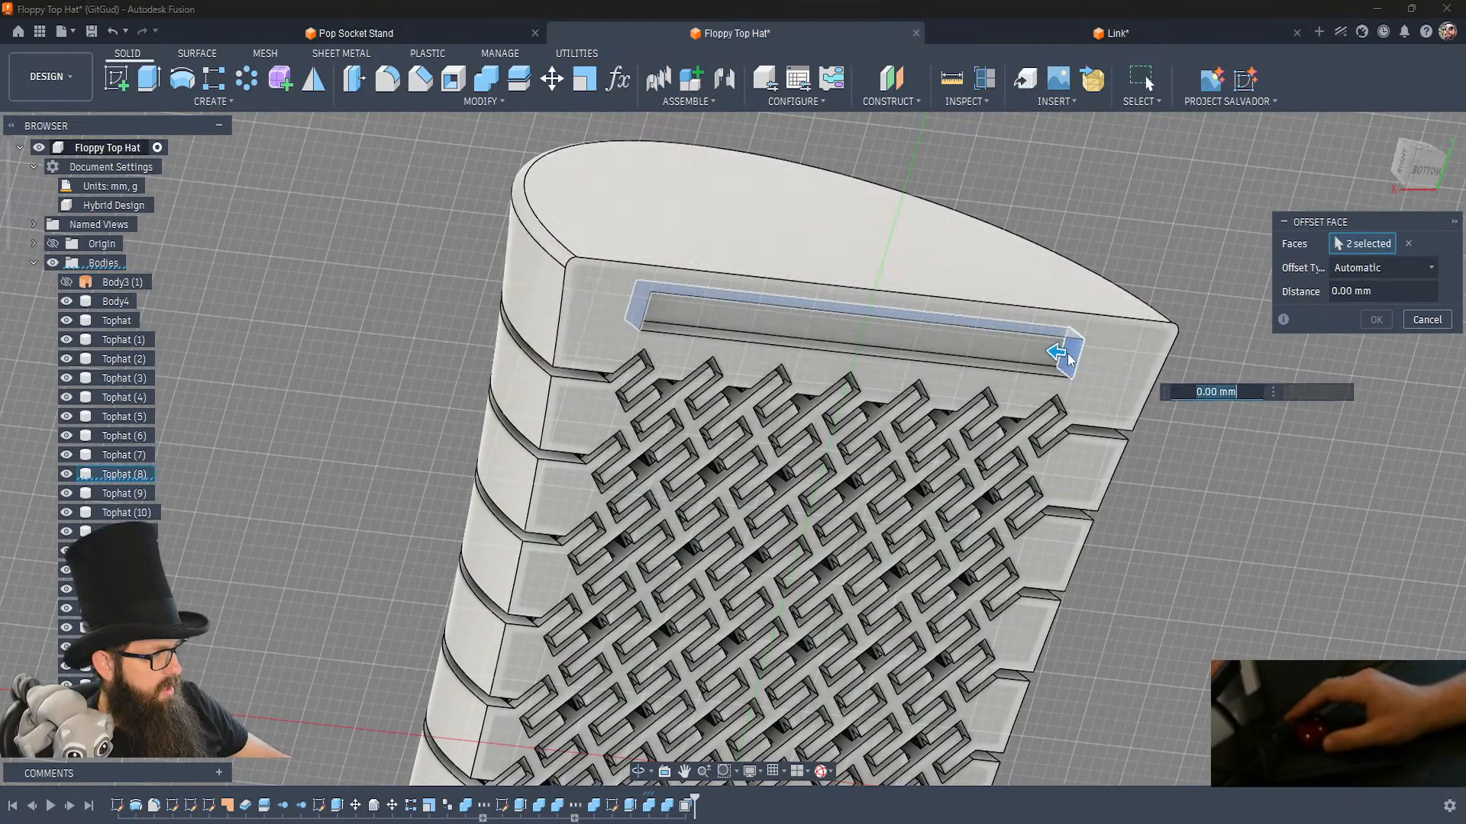
left_click(1050, 374)
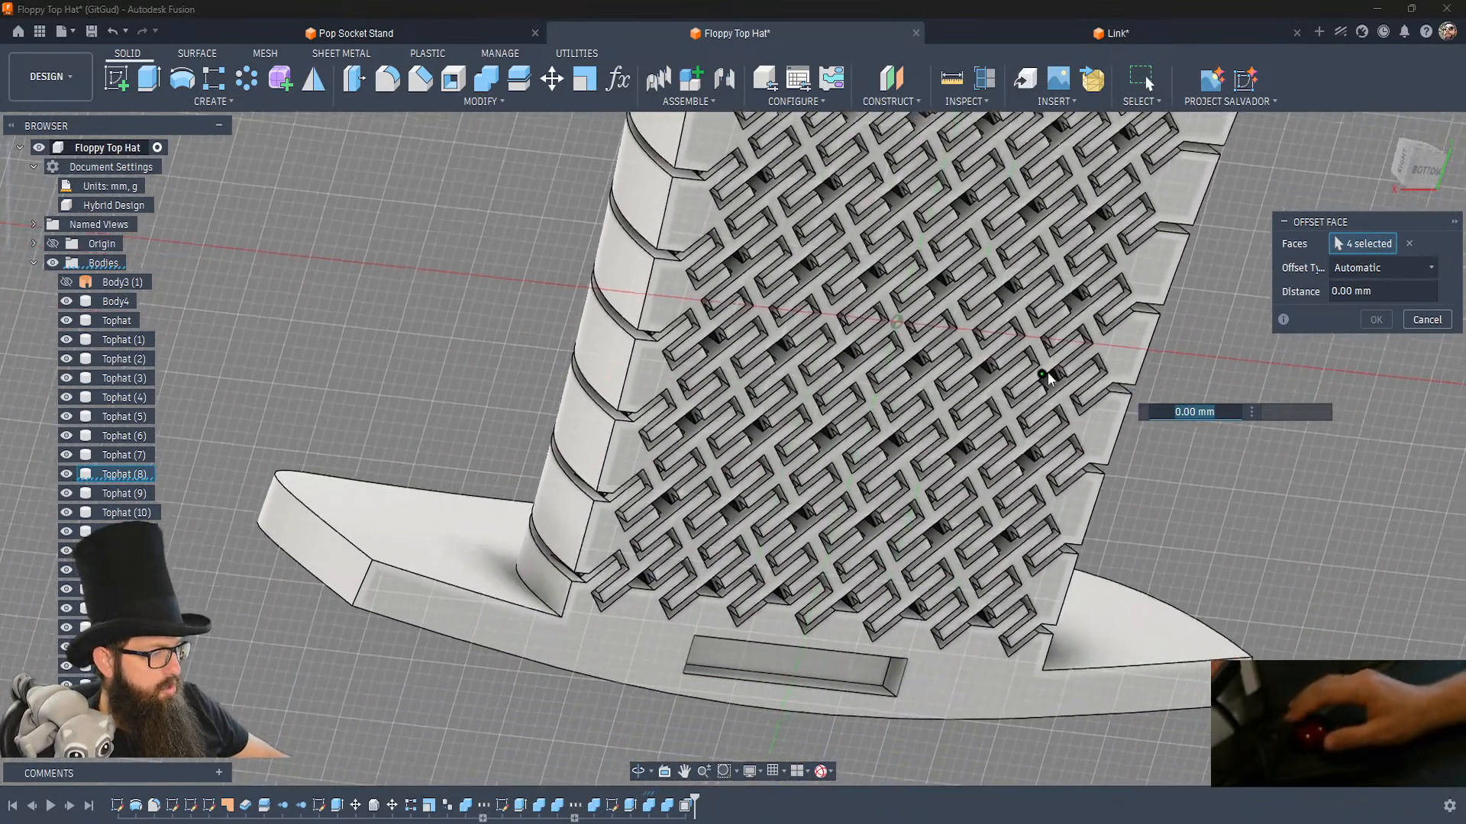
middle_click_drag(1050, 376, 977, 285)
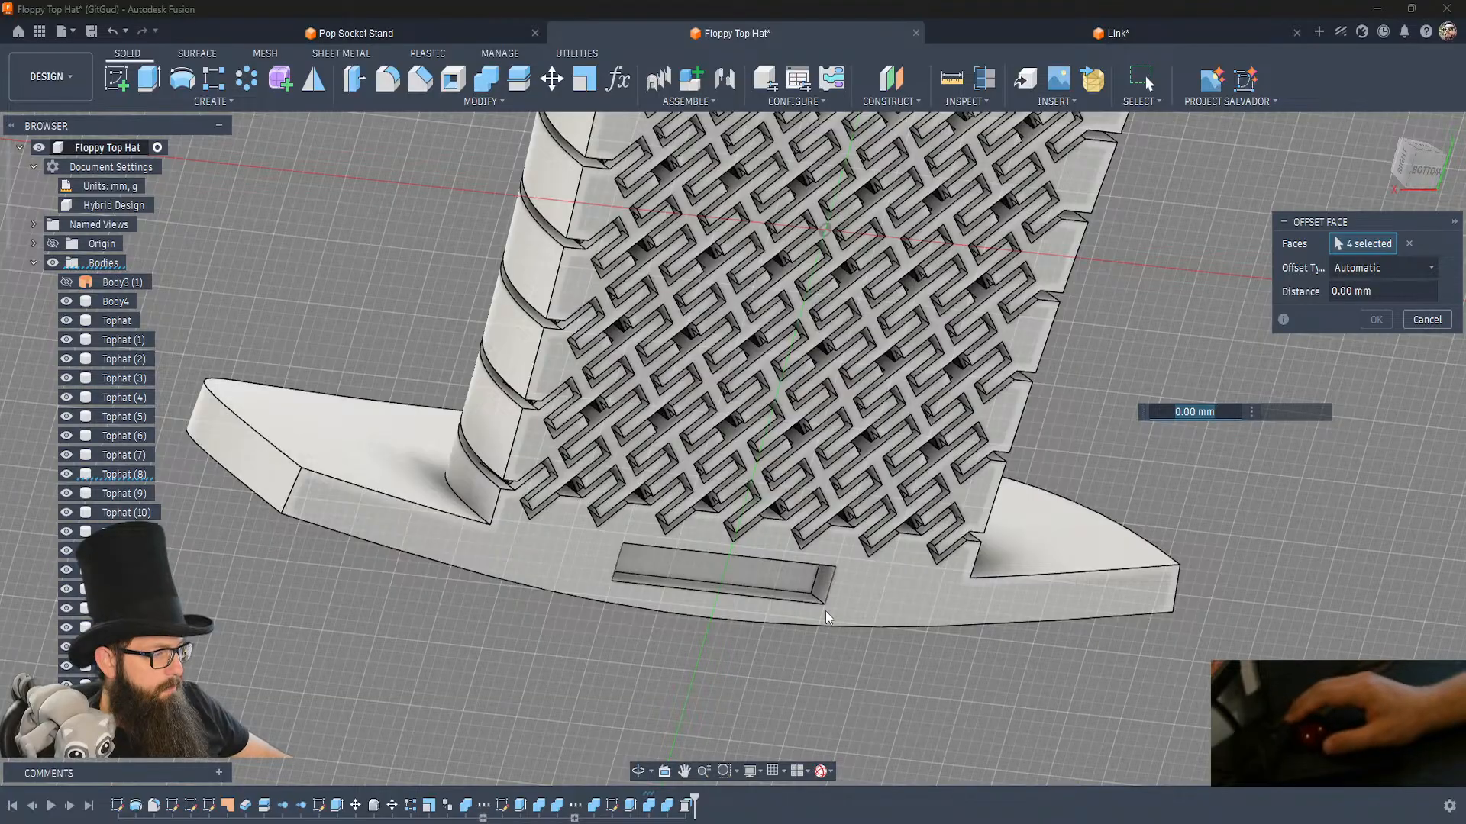
left_click(823, 586)
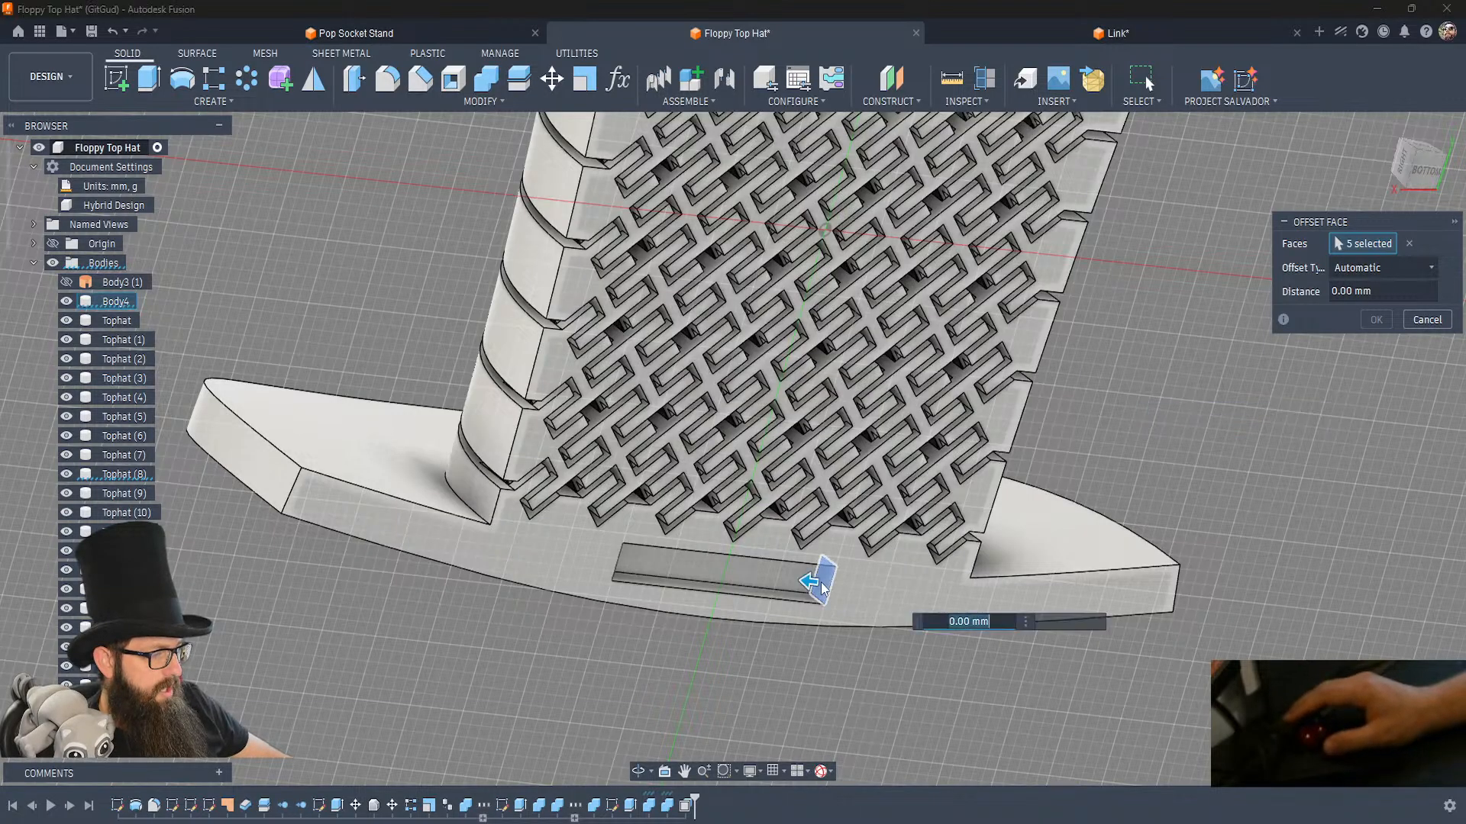
left_click(771, 600)
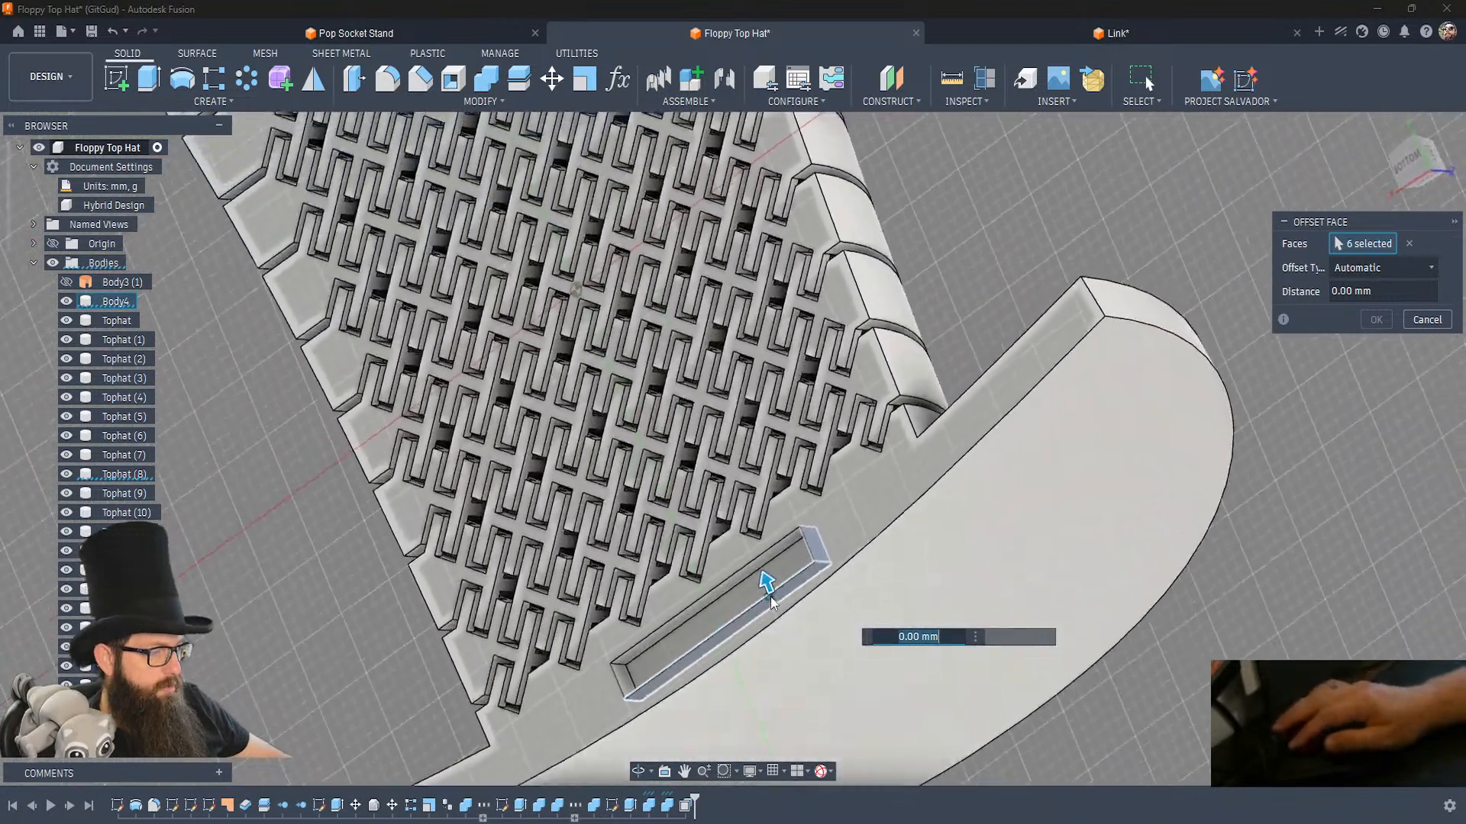
left_click(689, 629)
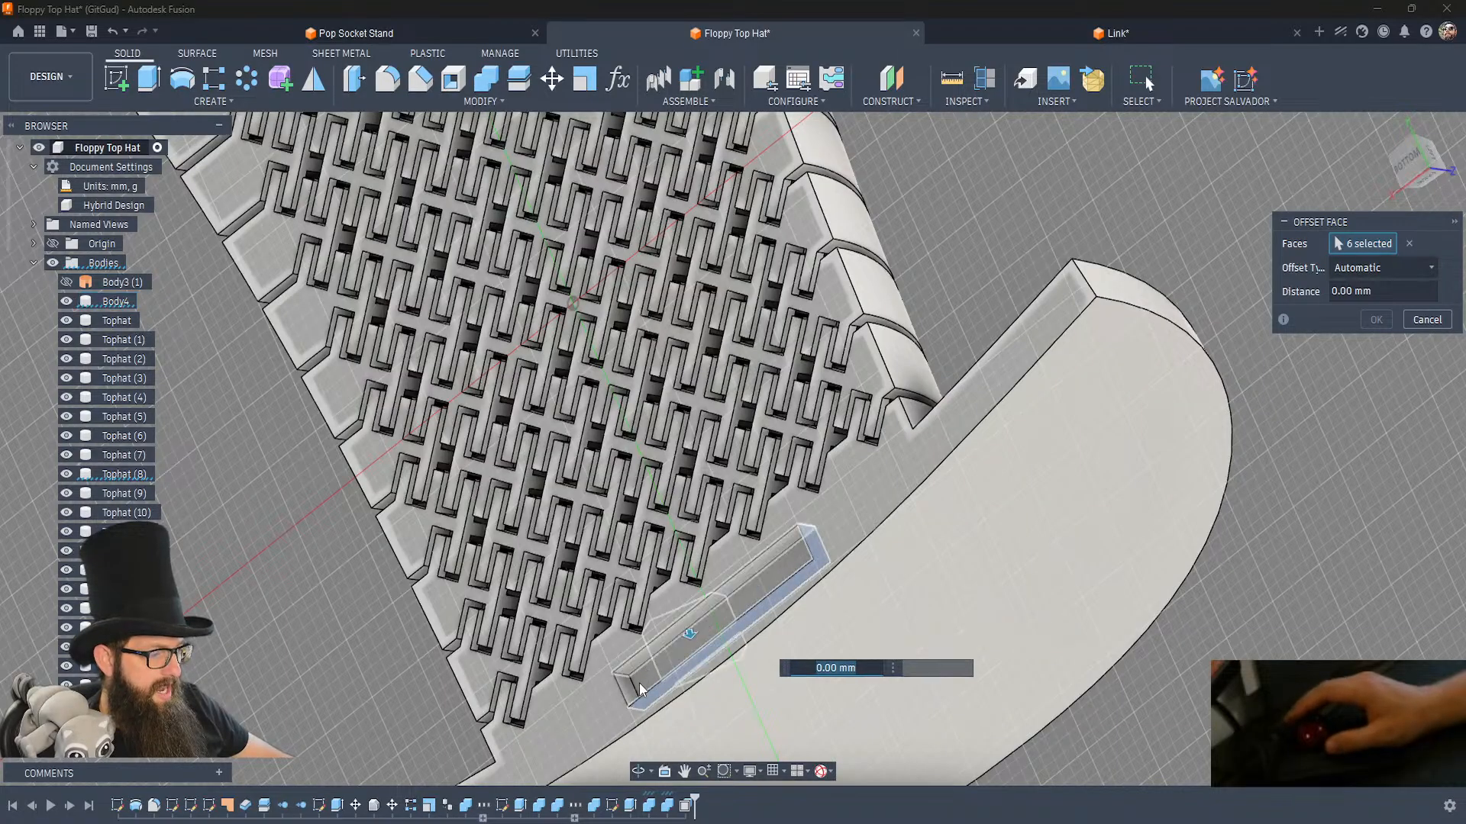
left_click(649, 661)
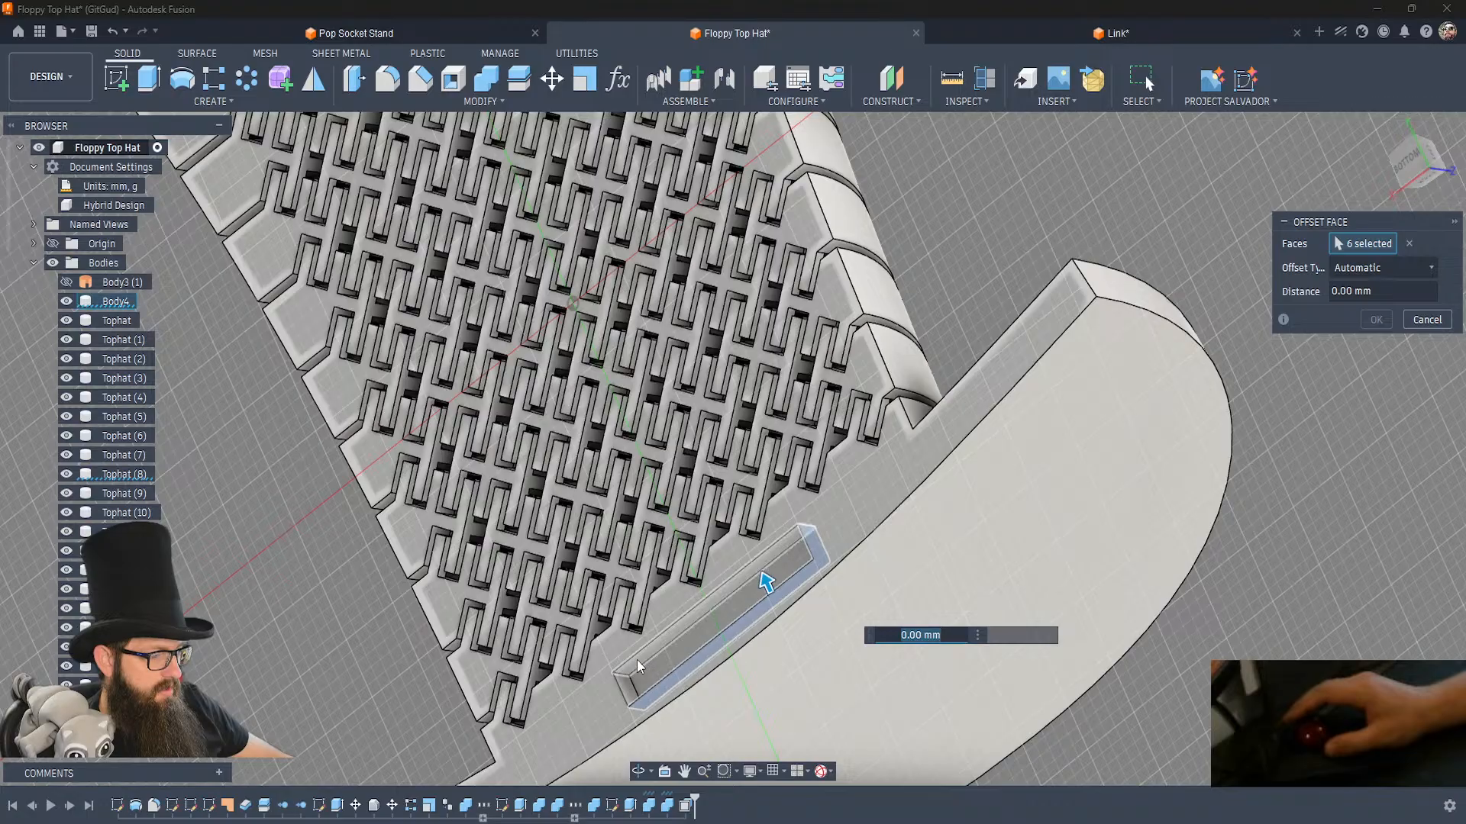
left_click(628, 691)
left_click(631, 695)
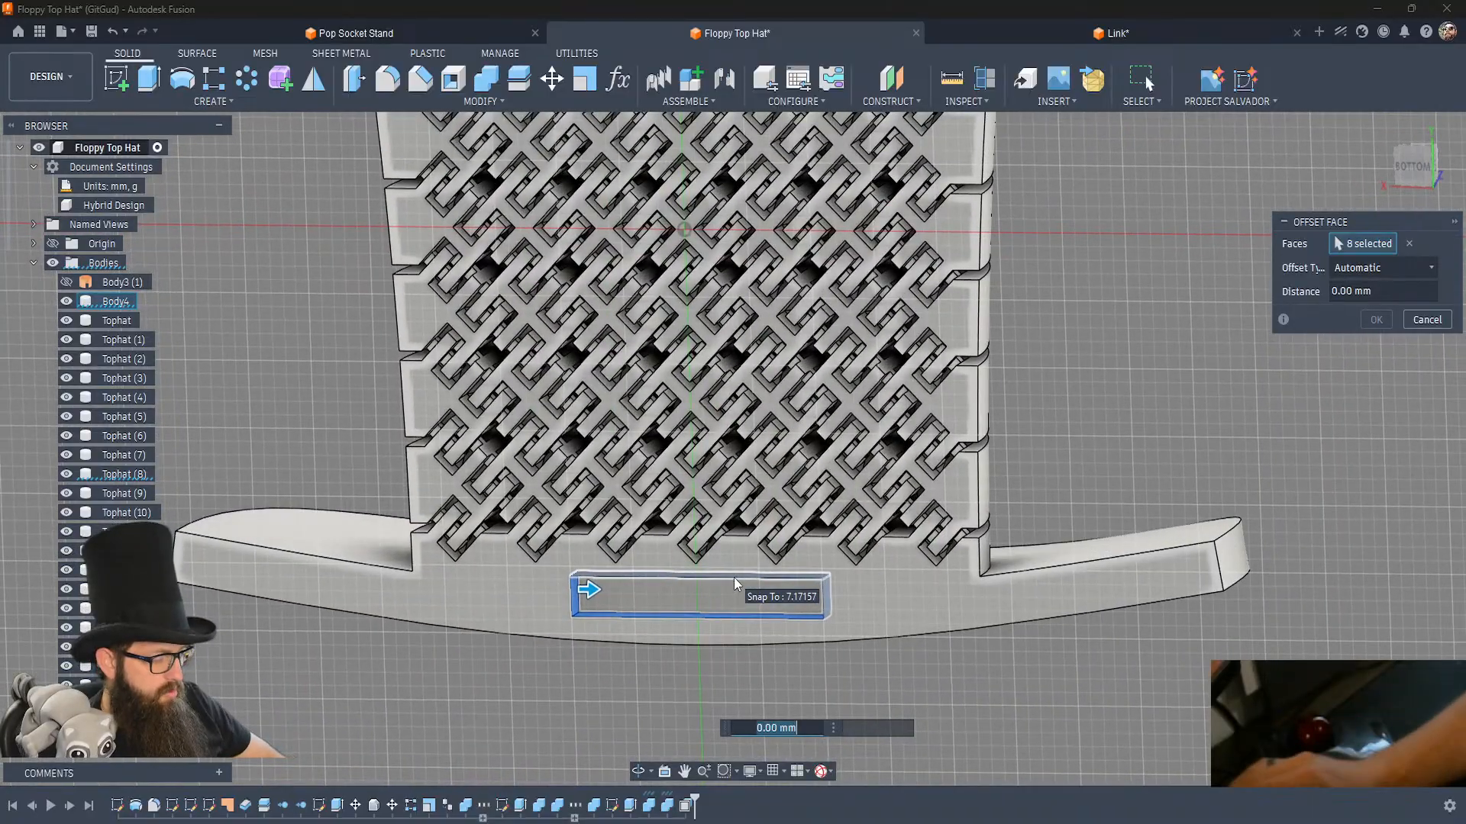
type("-.2")
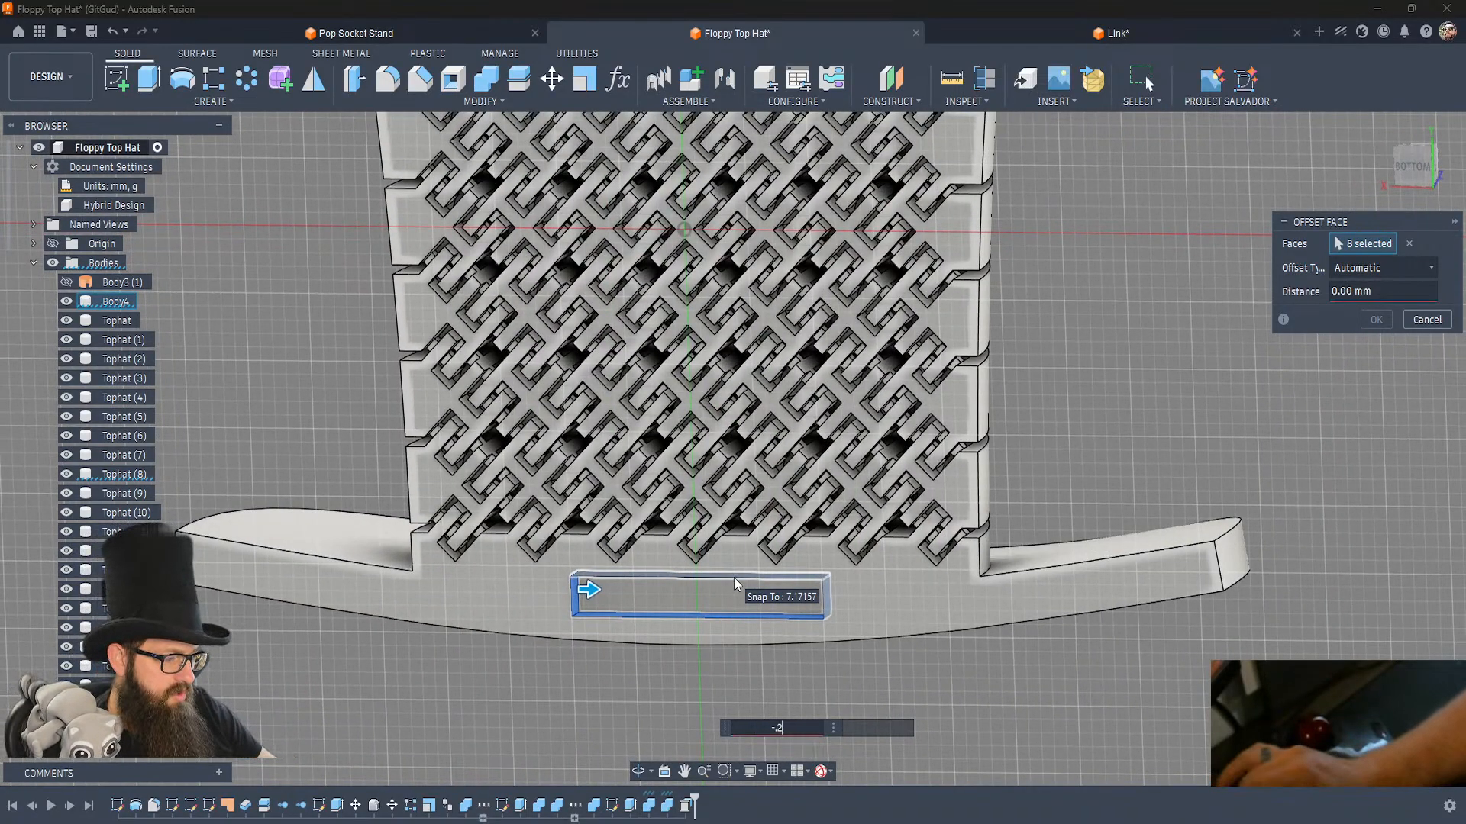
key("Return")
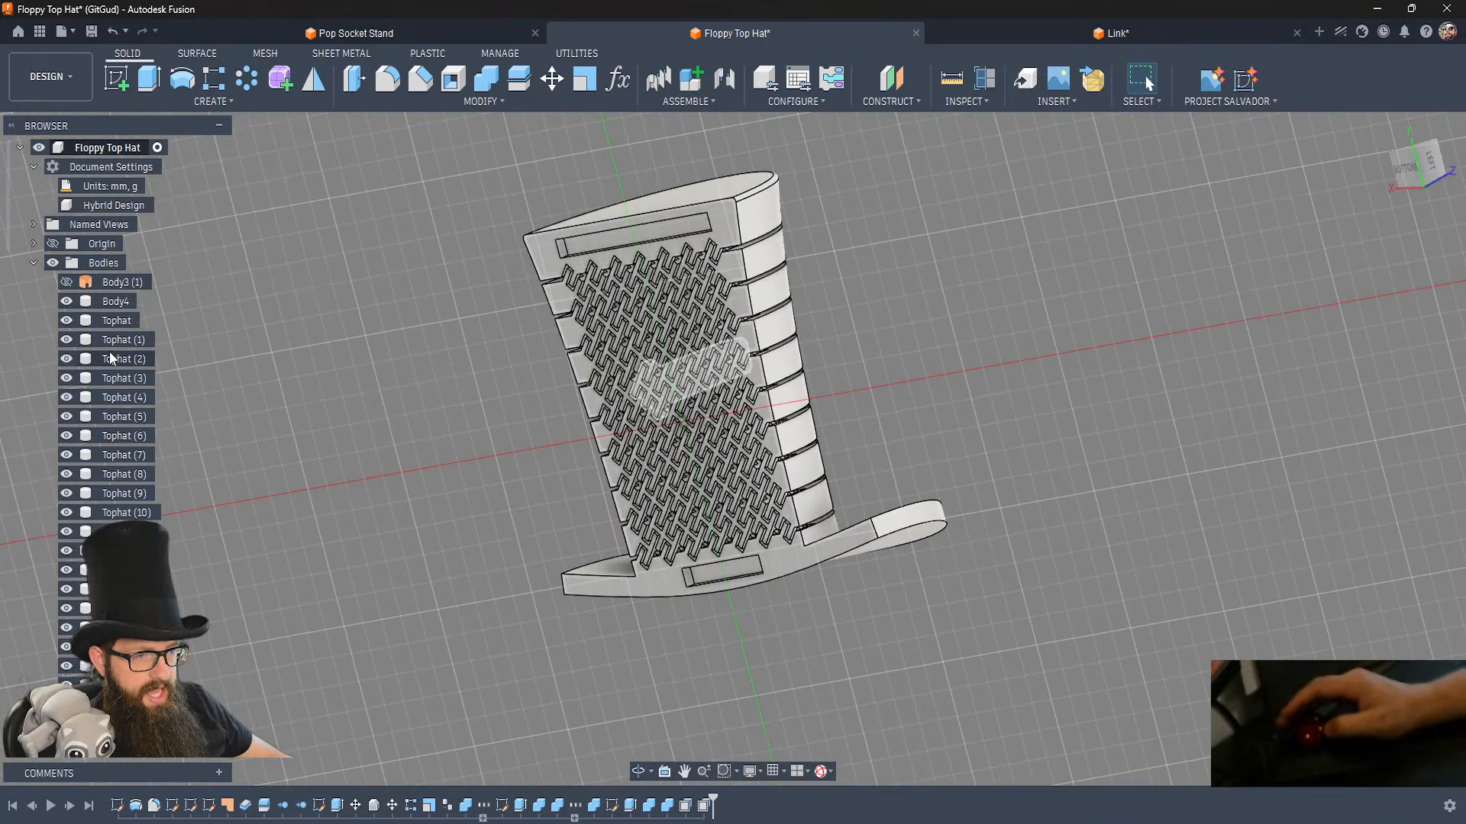
Show the two bar insert bodies and hide the brim body and the crown's solid end row.
scroll(106, 343, "down", 10)
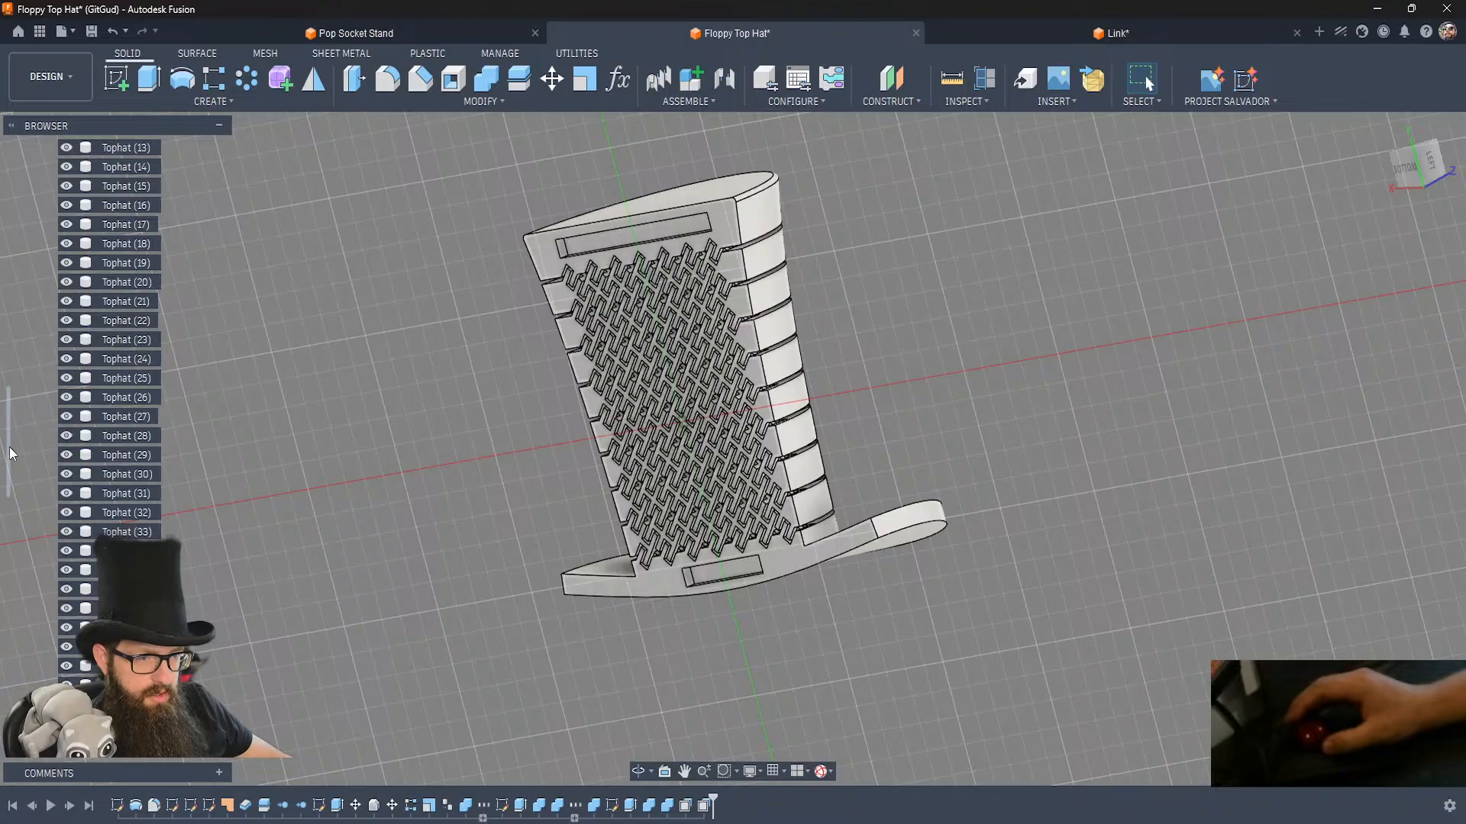
left_click_drag(8, 452, 6, 666)
left_click(67, 609)
left_click(66, 628)
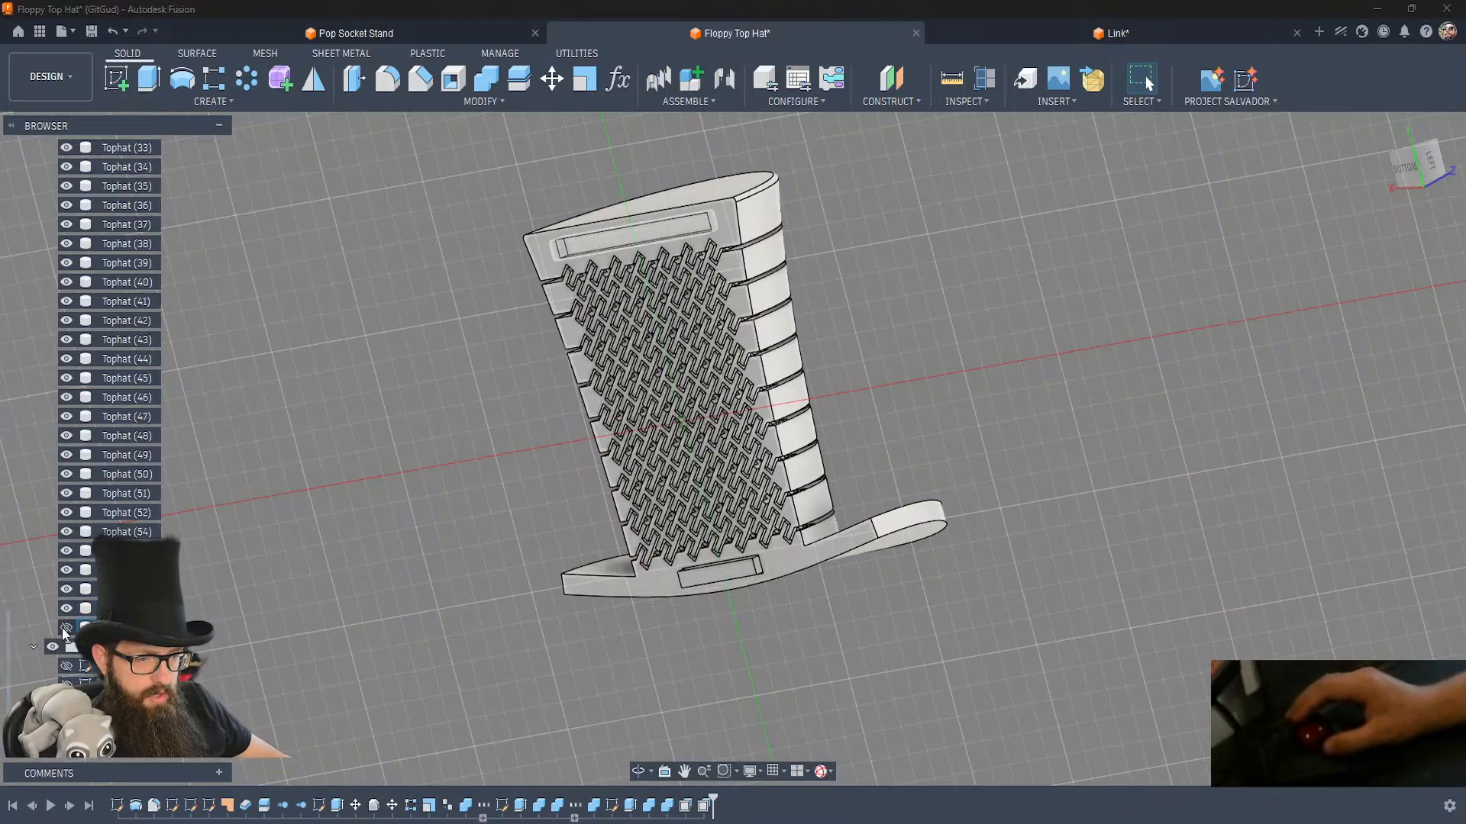
left_click(649, 584)
key("v")
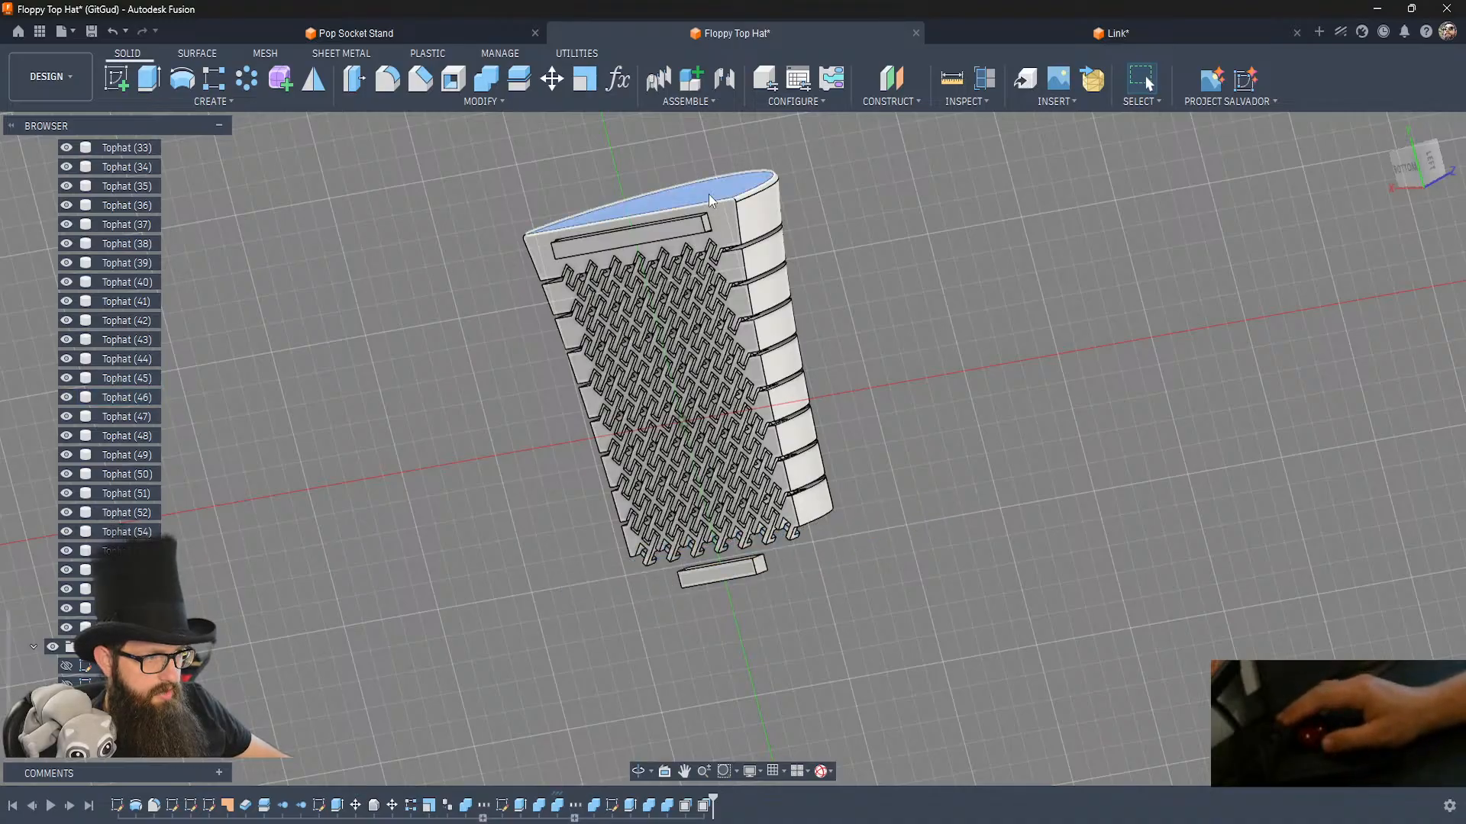
key("v")
Chamfer the short brim bar by 0.6 mm on the edges of two opposite long faces and its four corner edges.
middle_click_drag(794, 497, 794, 498, "shift")
scroll(794, 498, "up", 3)
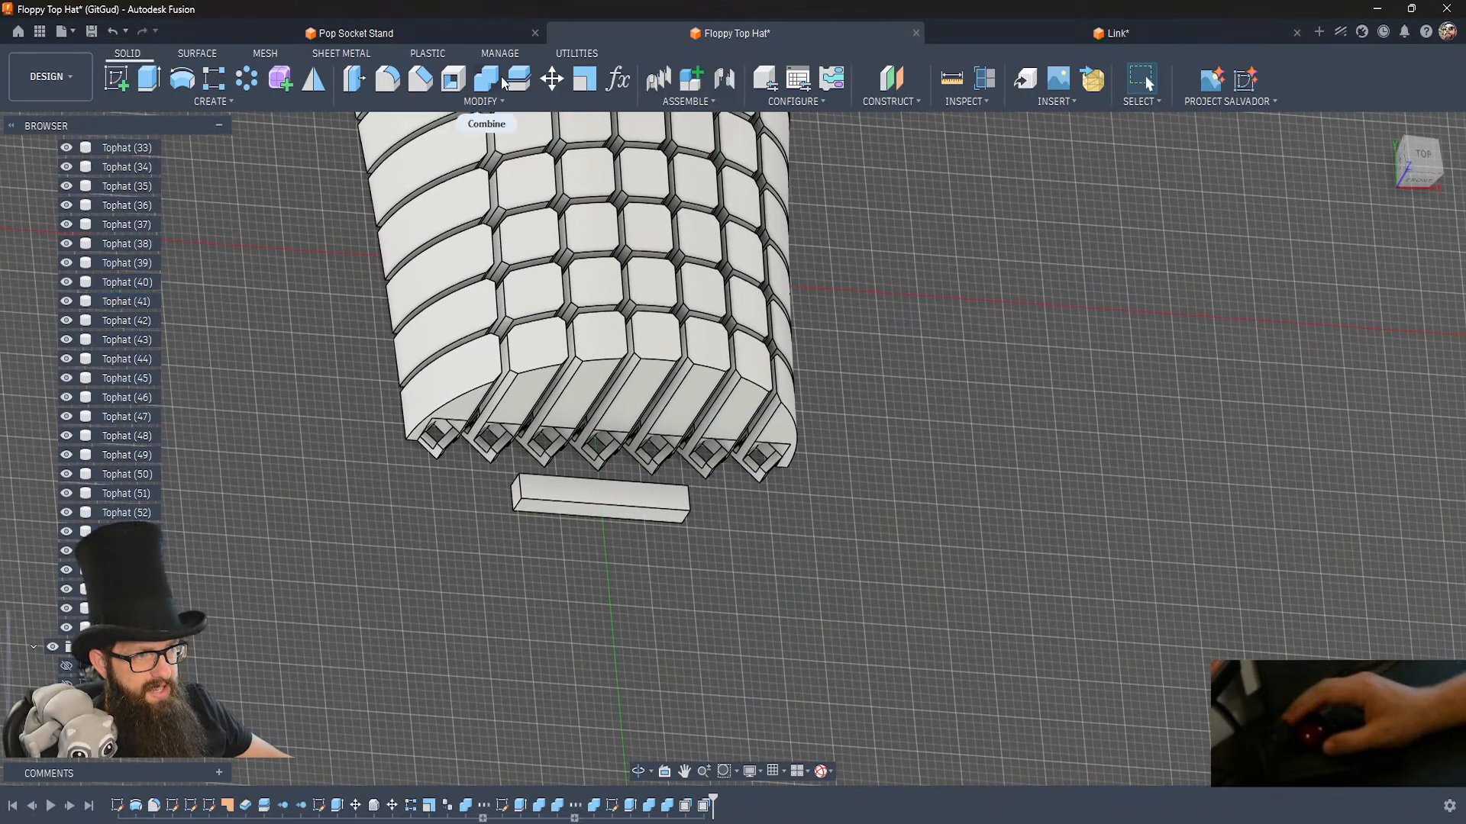
left_click(419, 86)
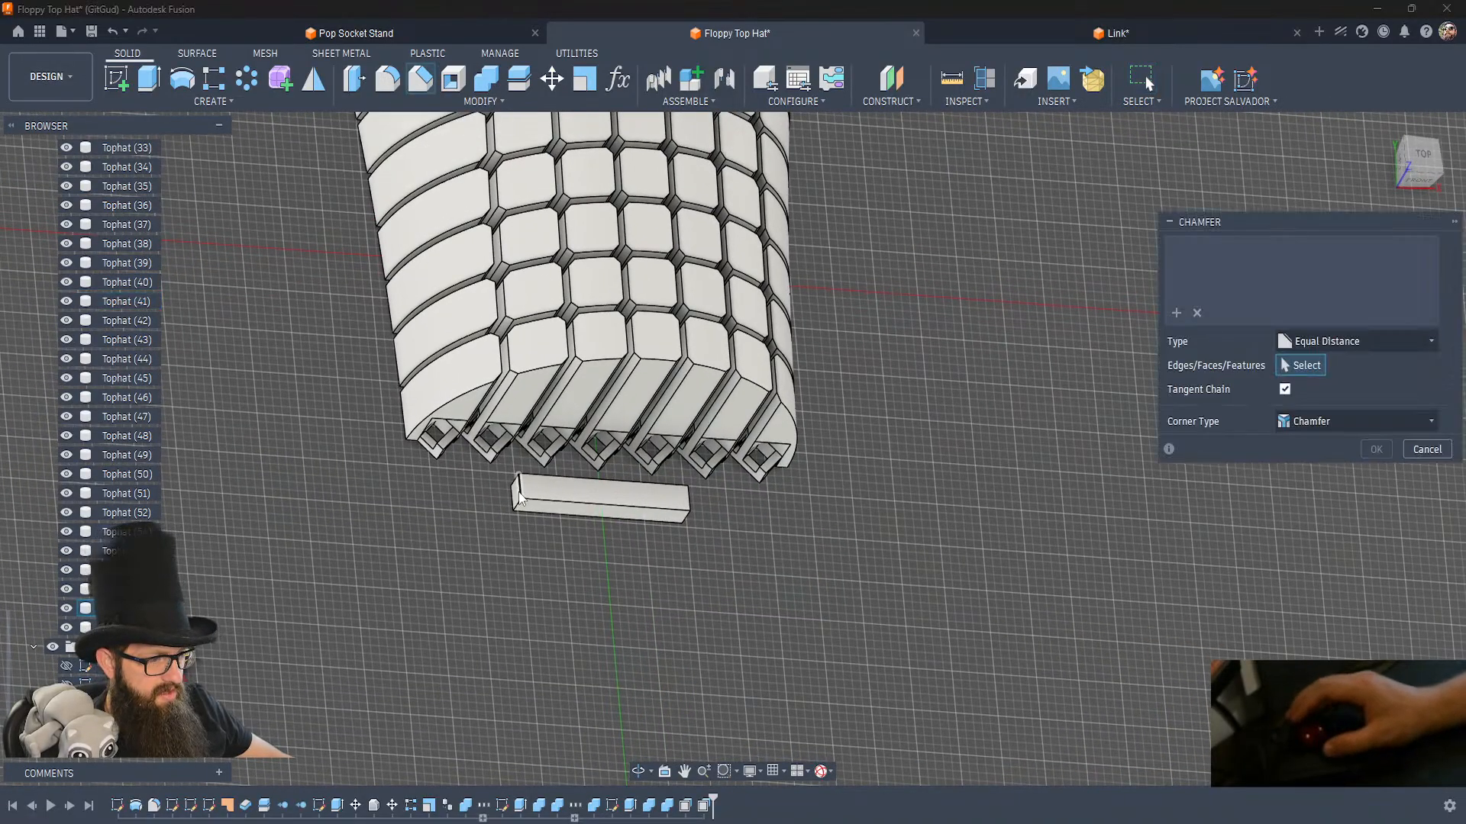
scroll(519, 492, "up", 4)
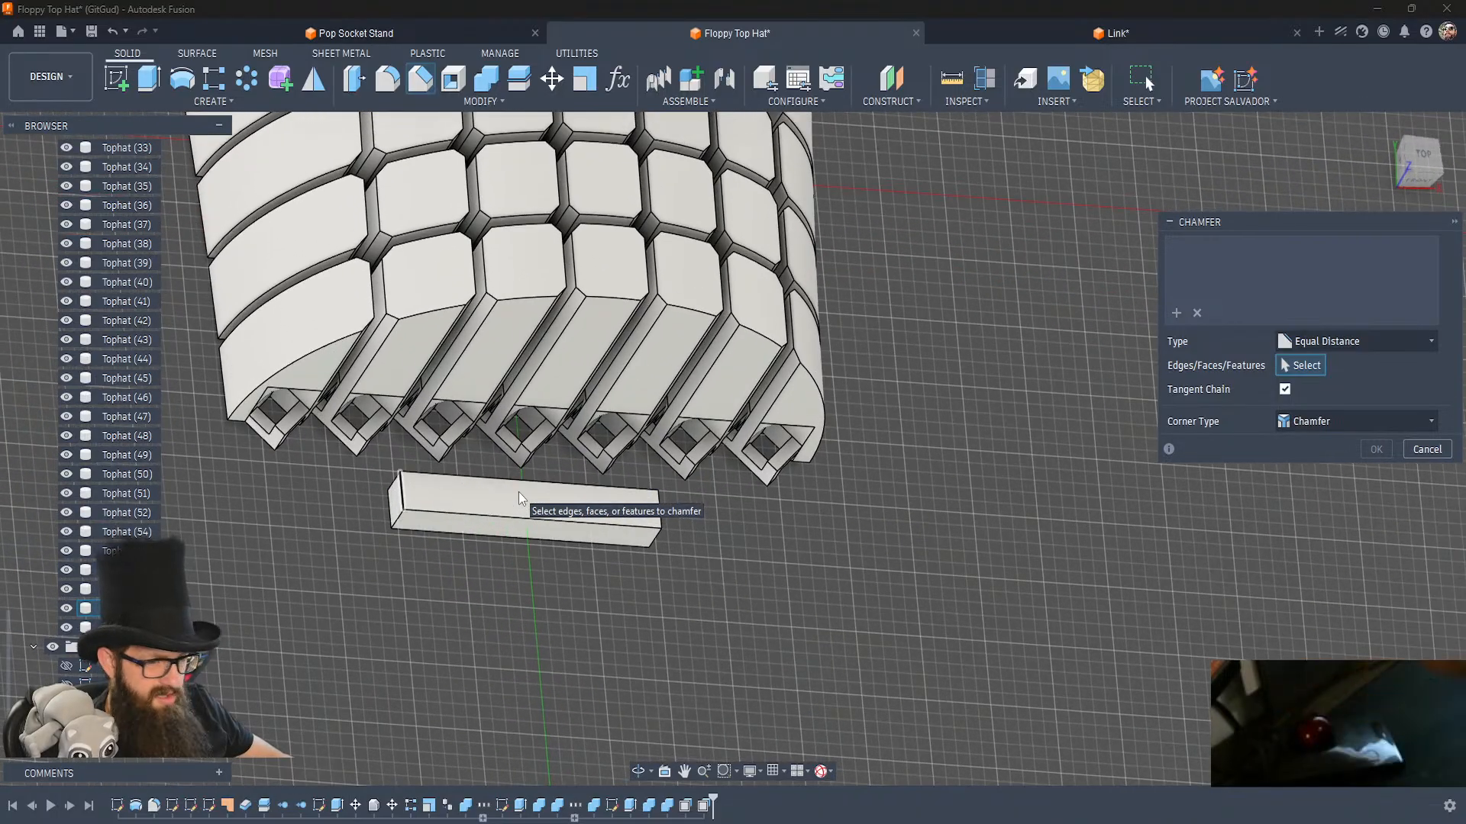
left_click(444, 509)
left_click(442, 509)
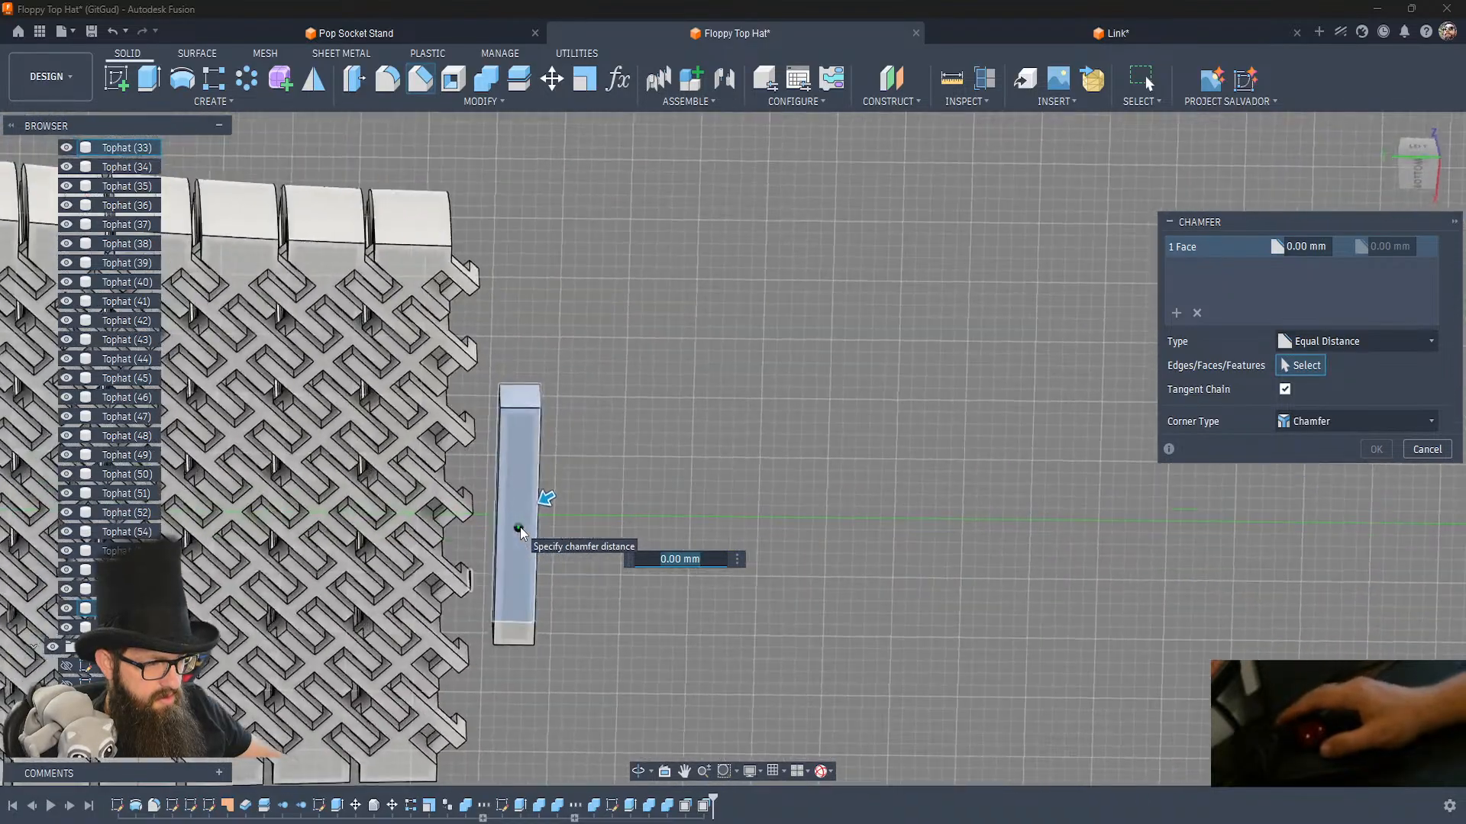
left_click(516, 460)
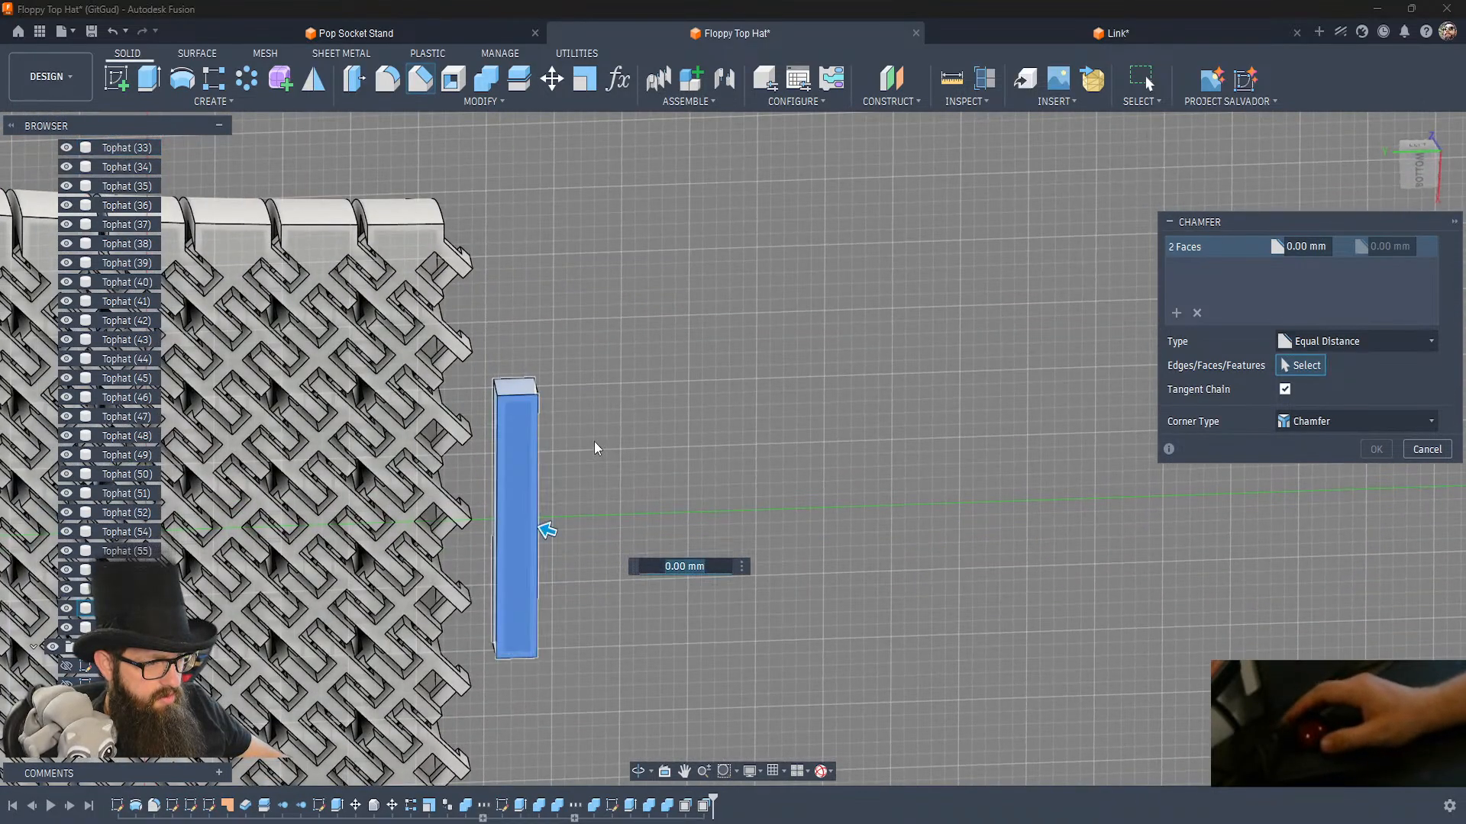
type(".6")
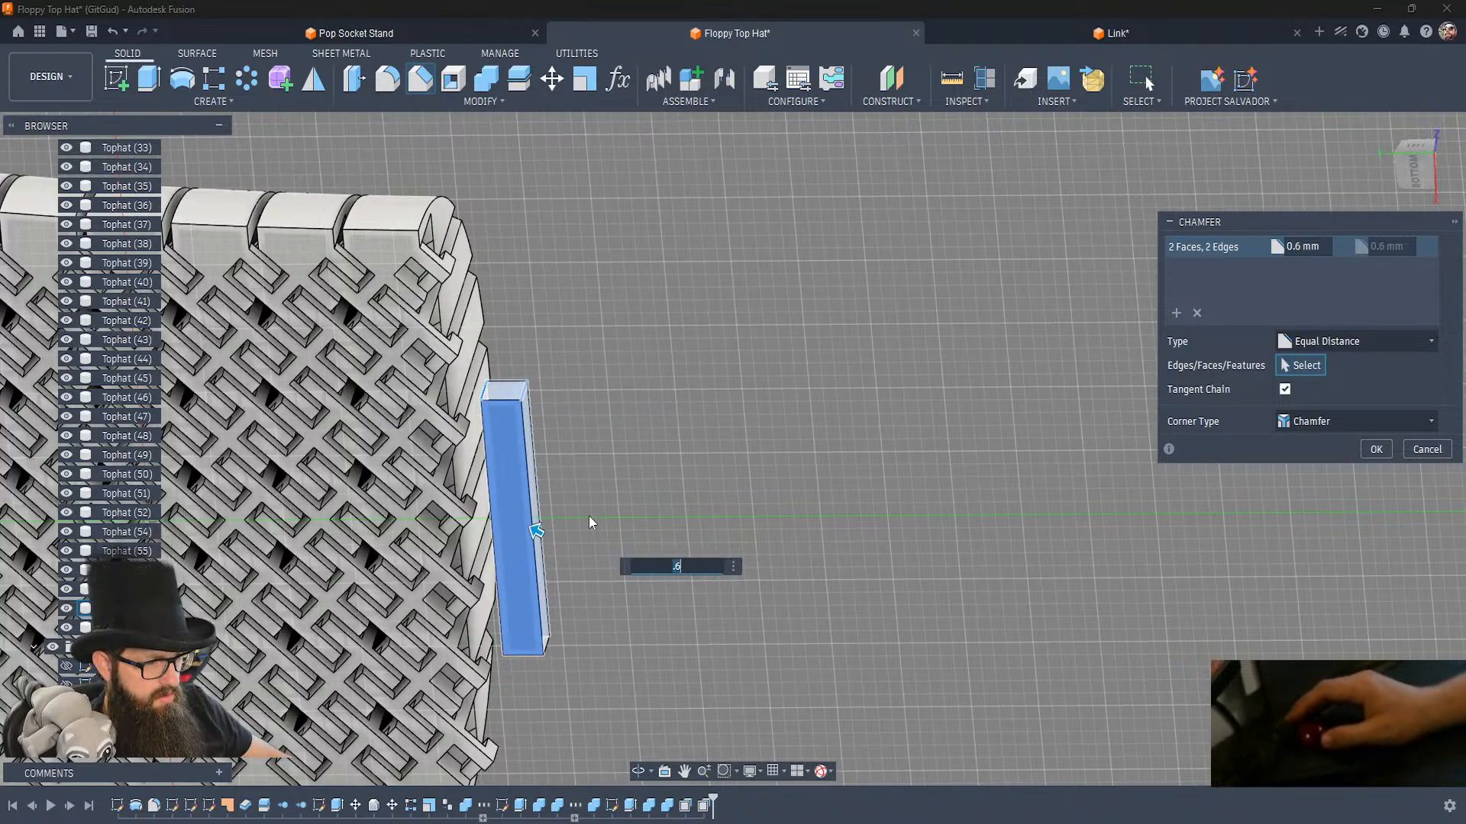
left_click(548, 649)
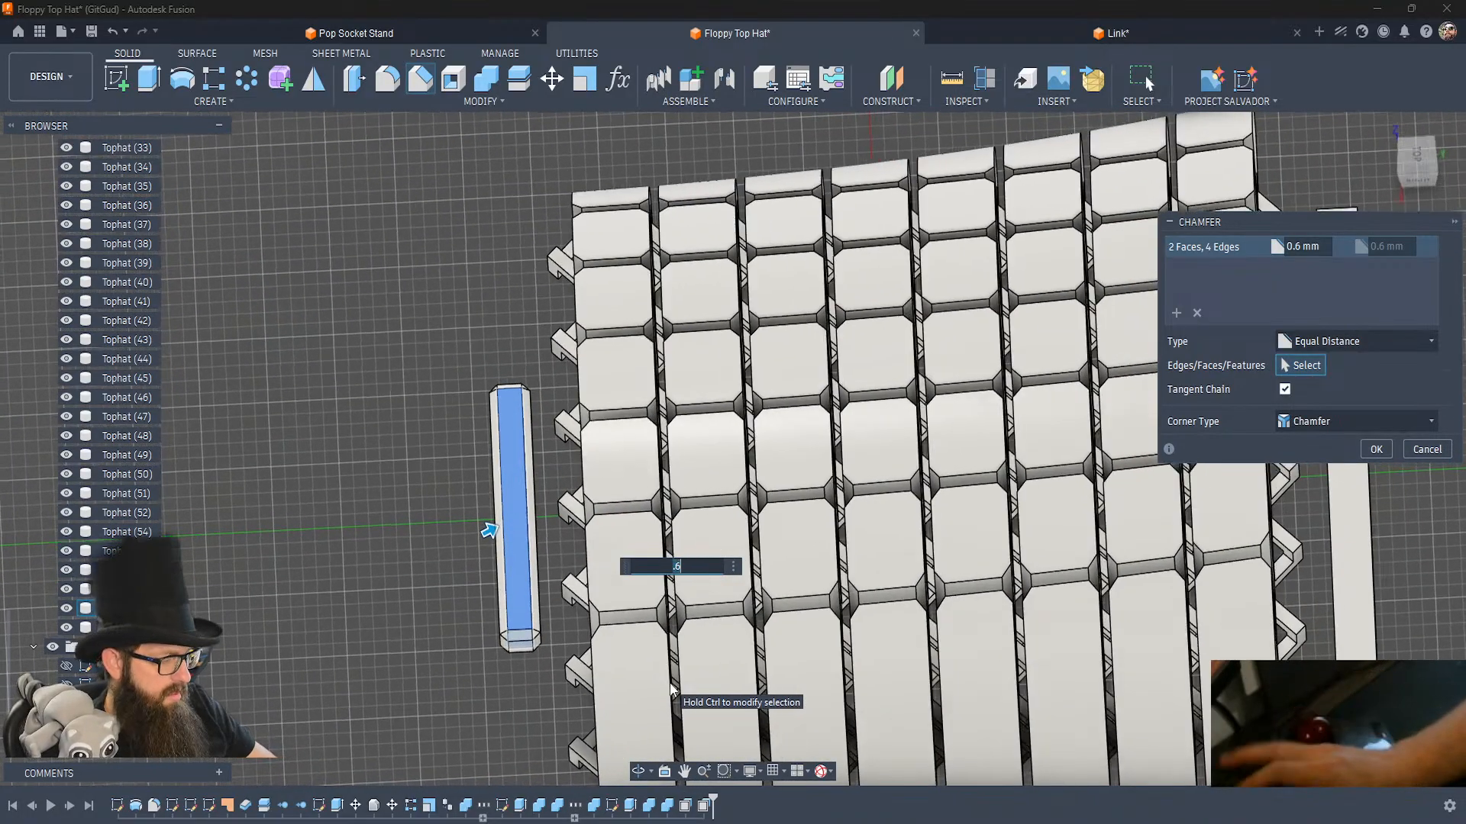
key("Return")
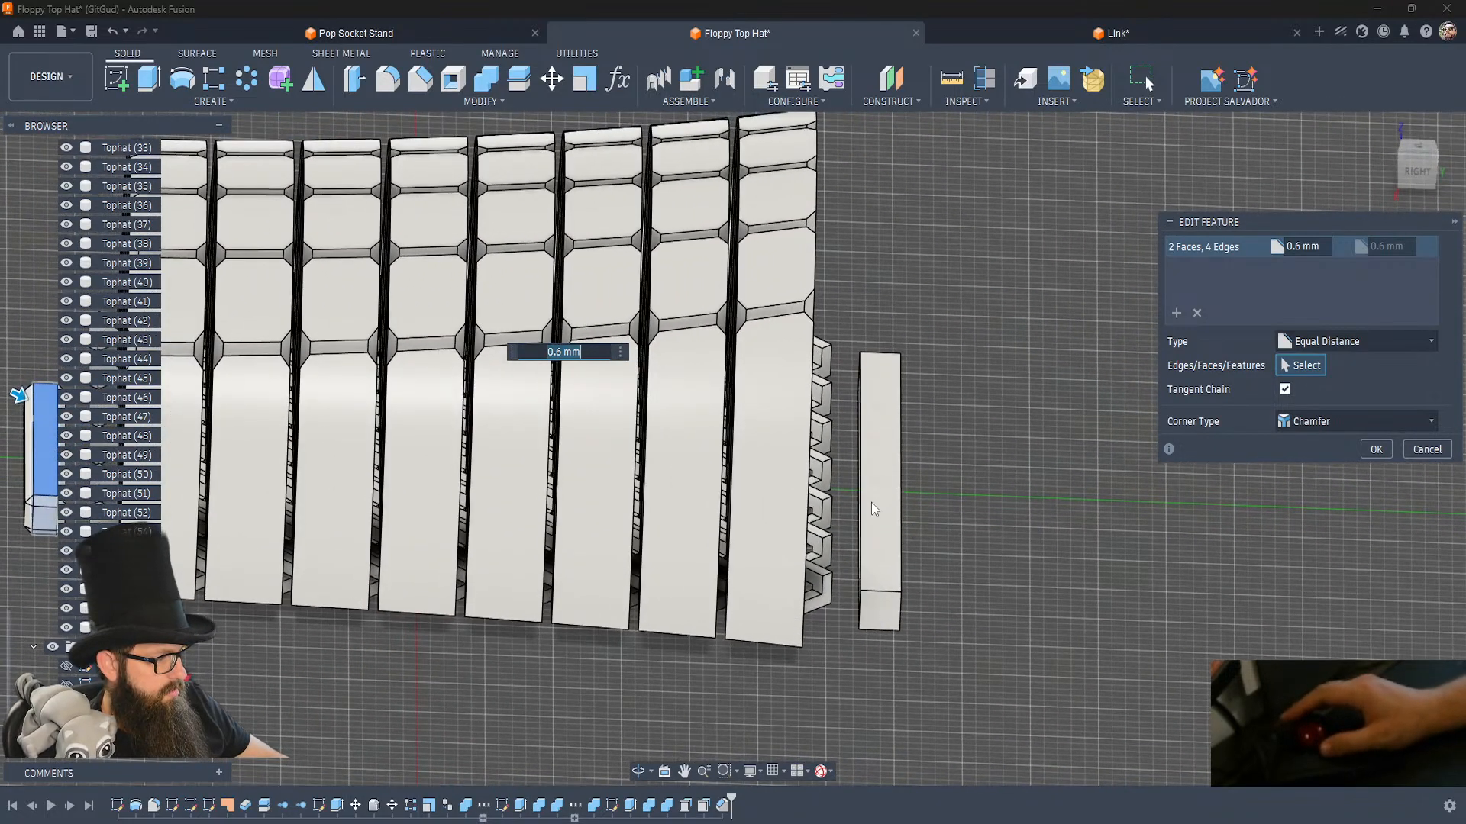
Extend the 0.6 mm bar chamfer to the long crown bar's two opposite faces and four corner edges.
left_click(874, 502)
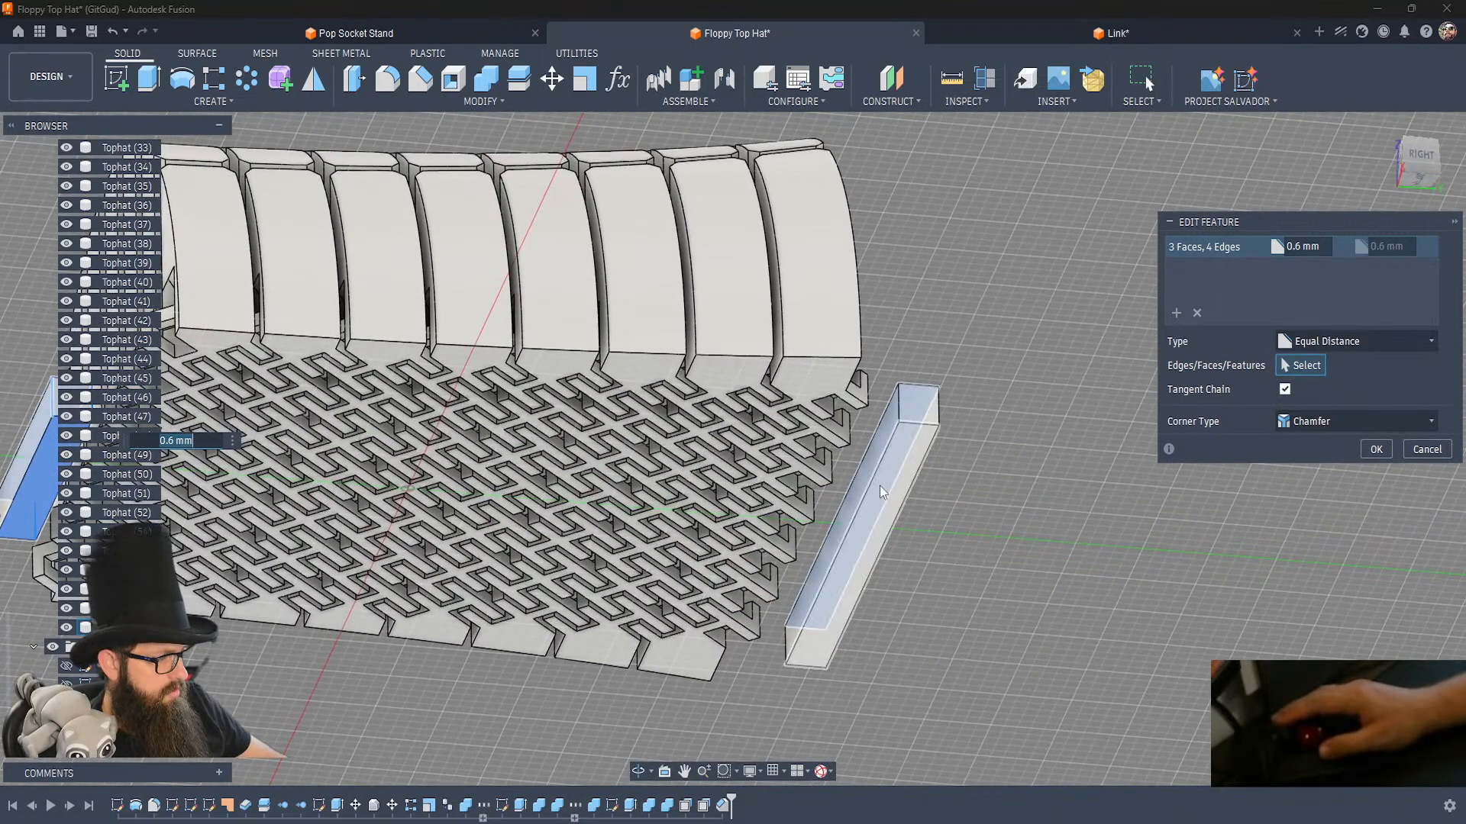
left_click(890, 454)
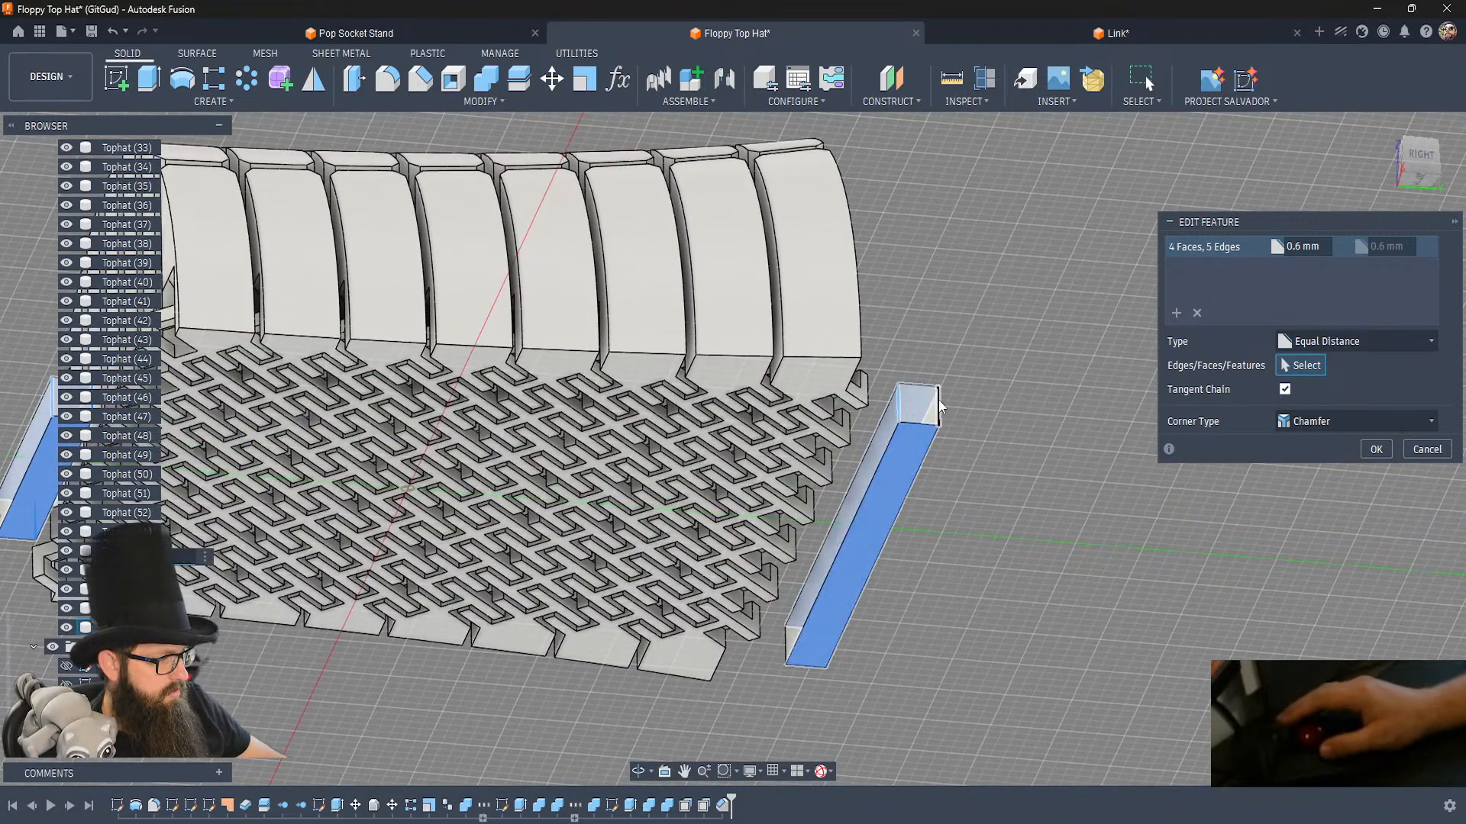
left_click(779, 645)
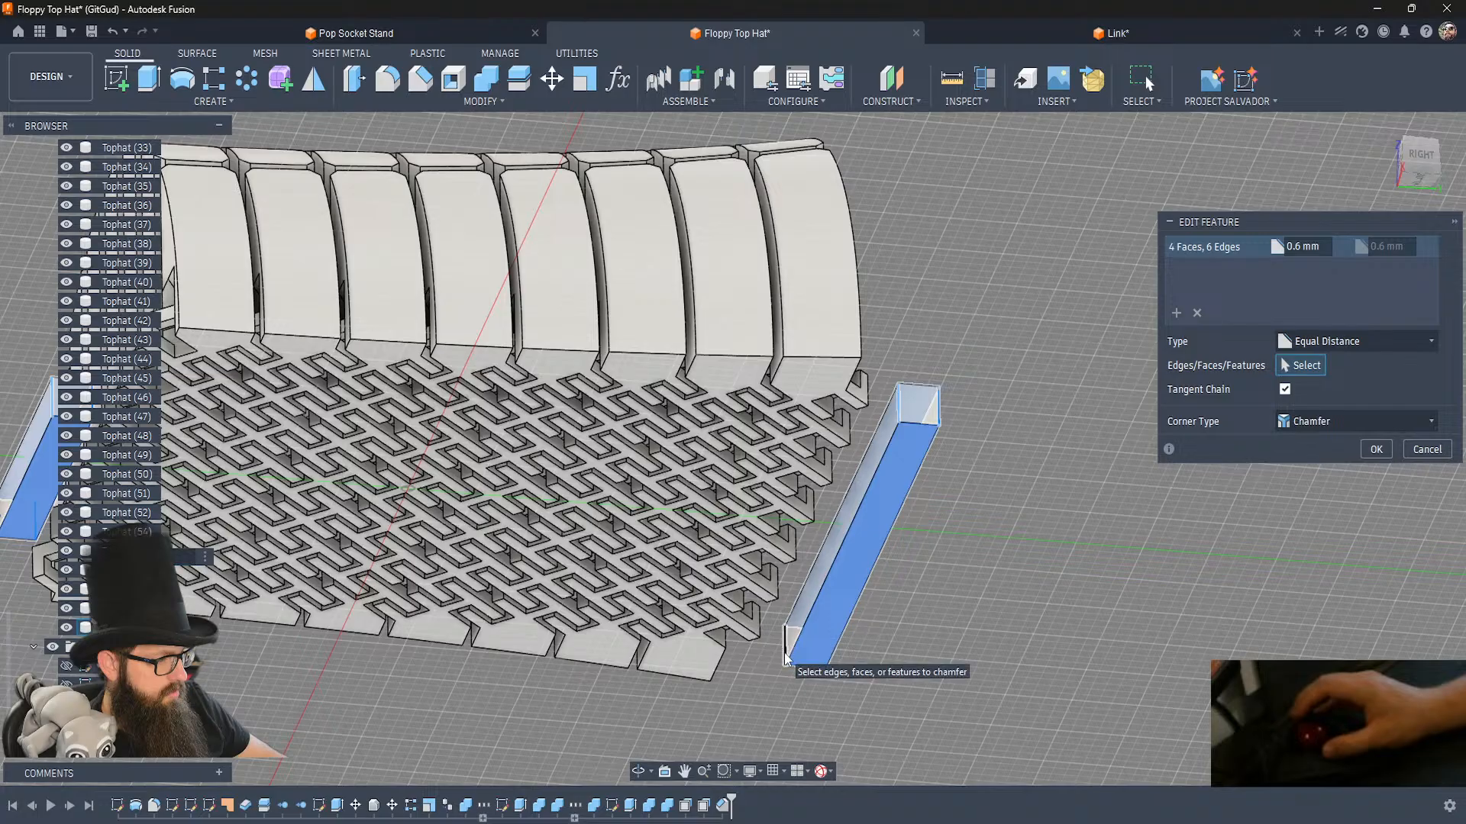
left_click(813, 657)
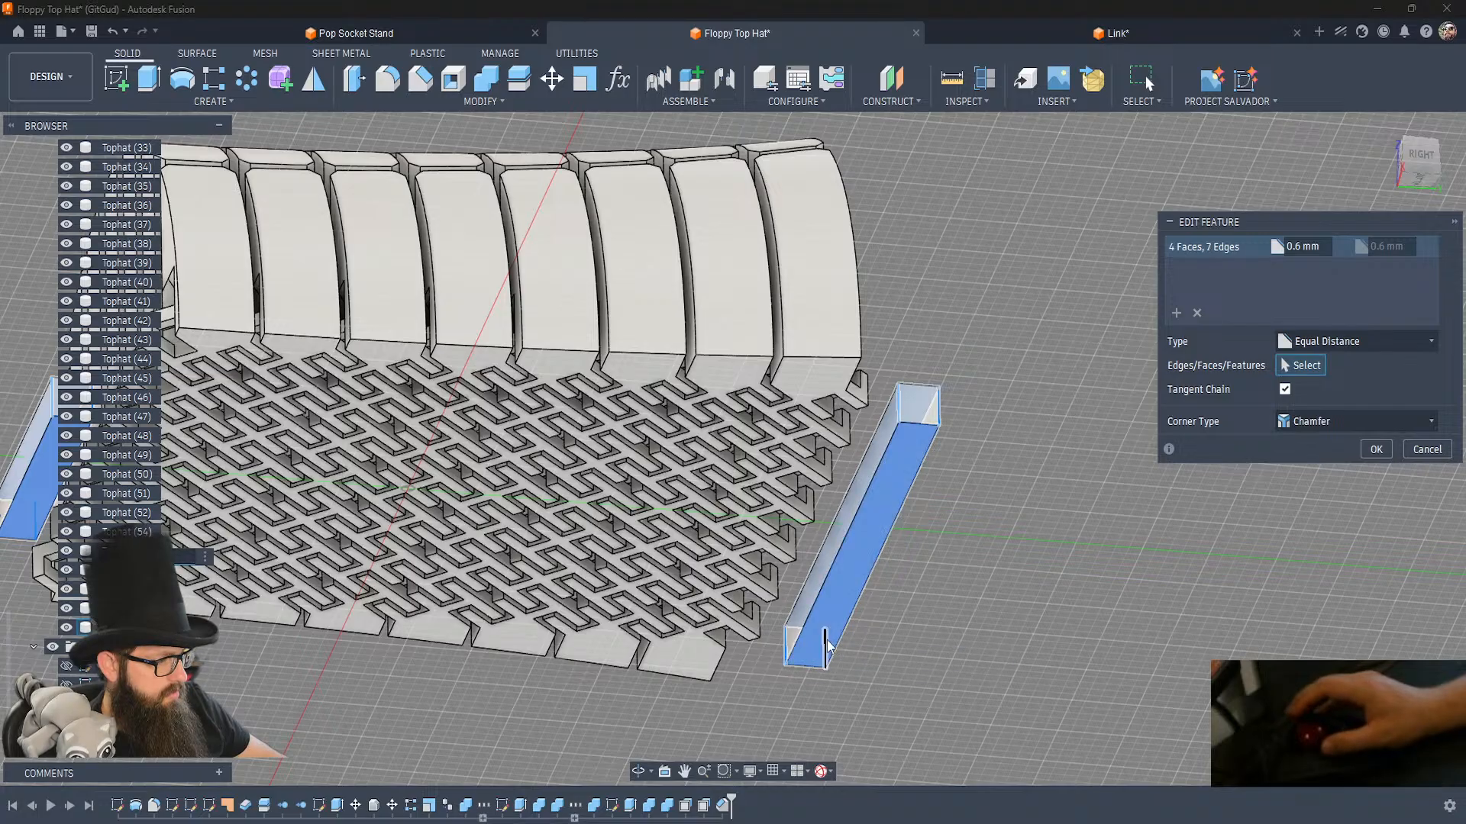
left_click(826, 645)
left_click(1378, 449)
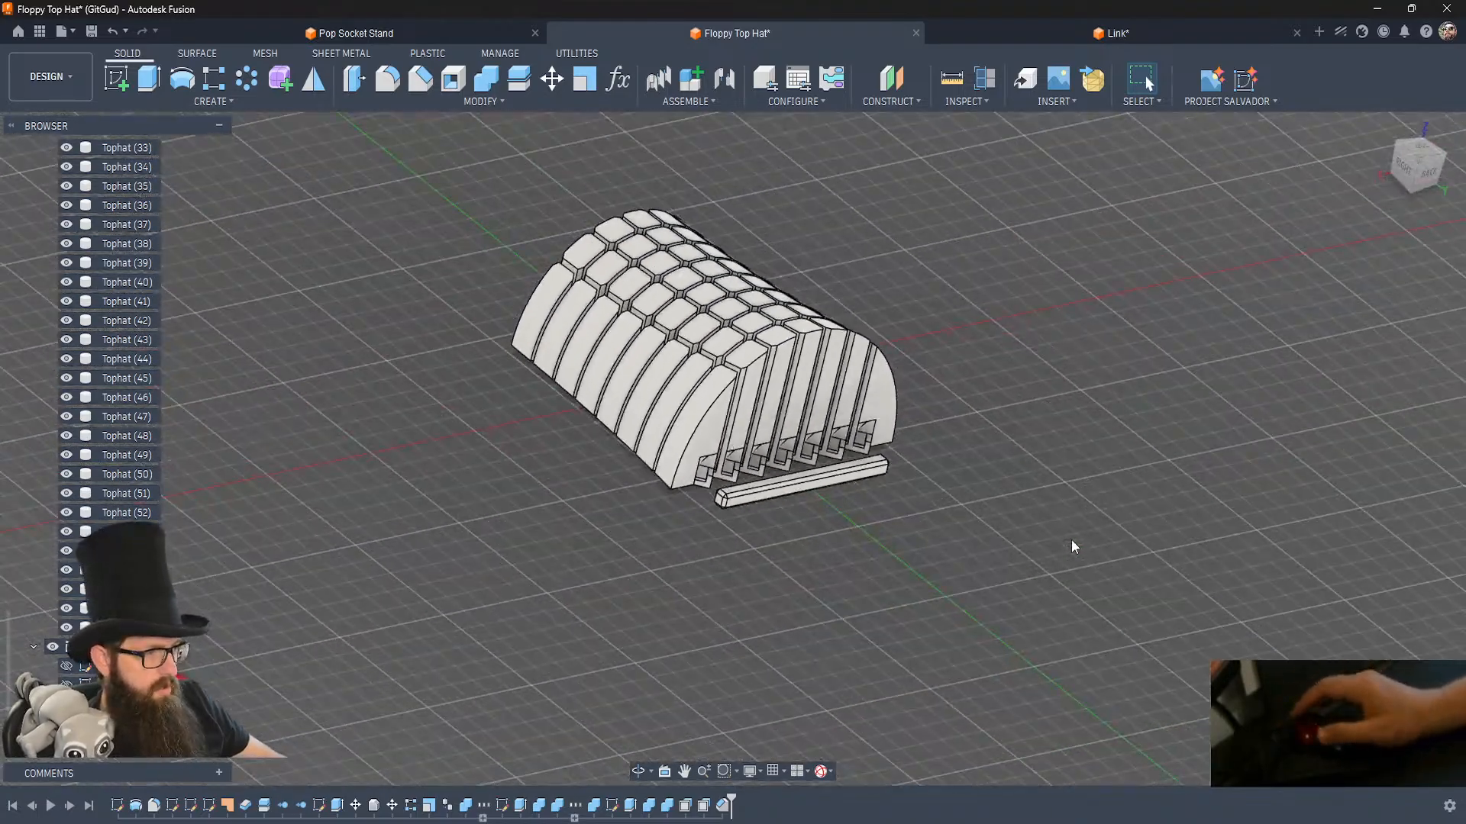
Show the crown's solid end row and the brim body again.
scroll(86, 512, "up", 15)
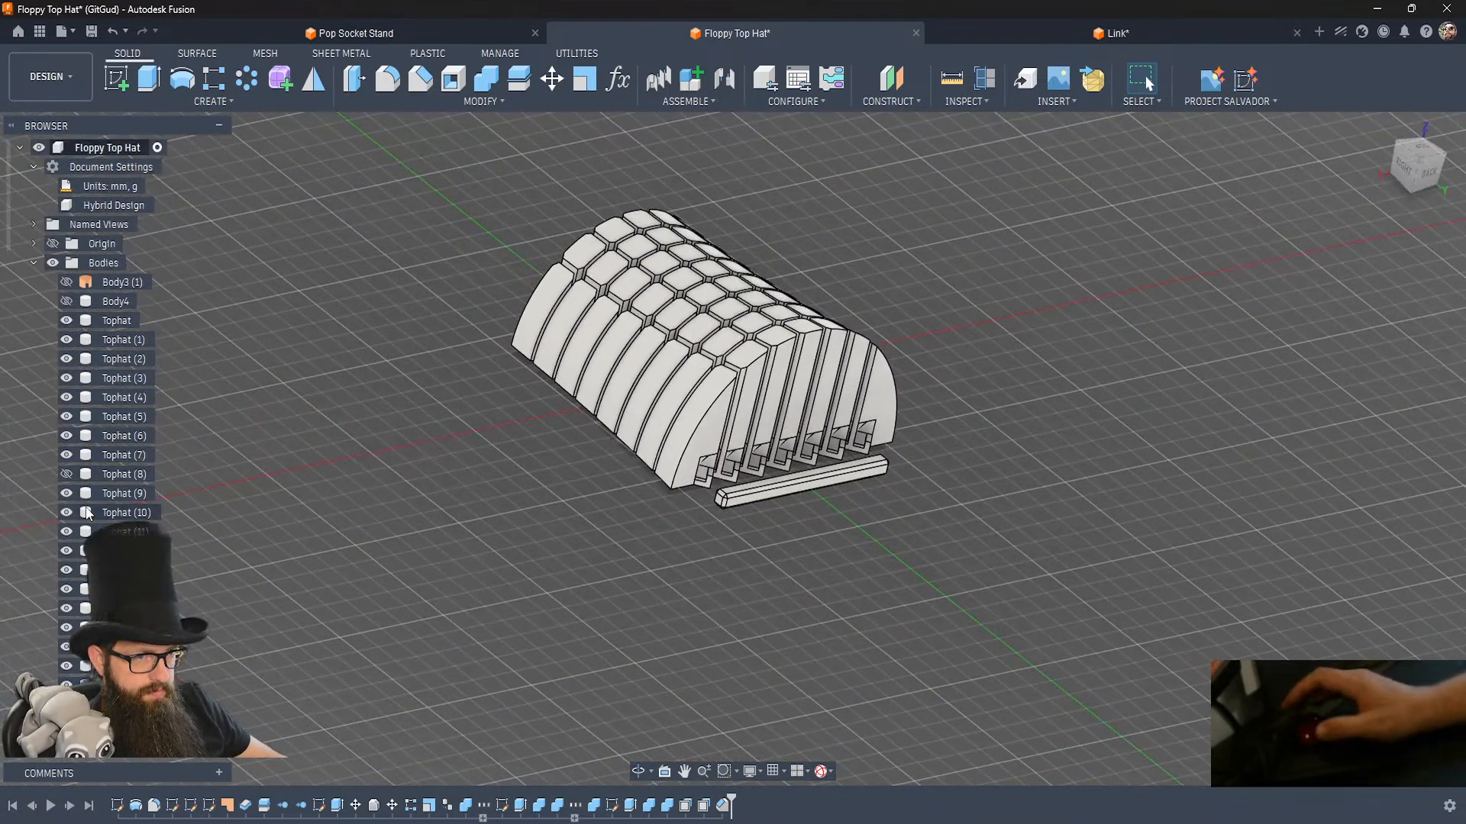
left_click(67, 475)
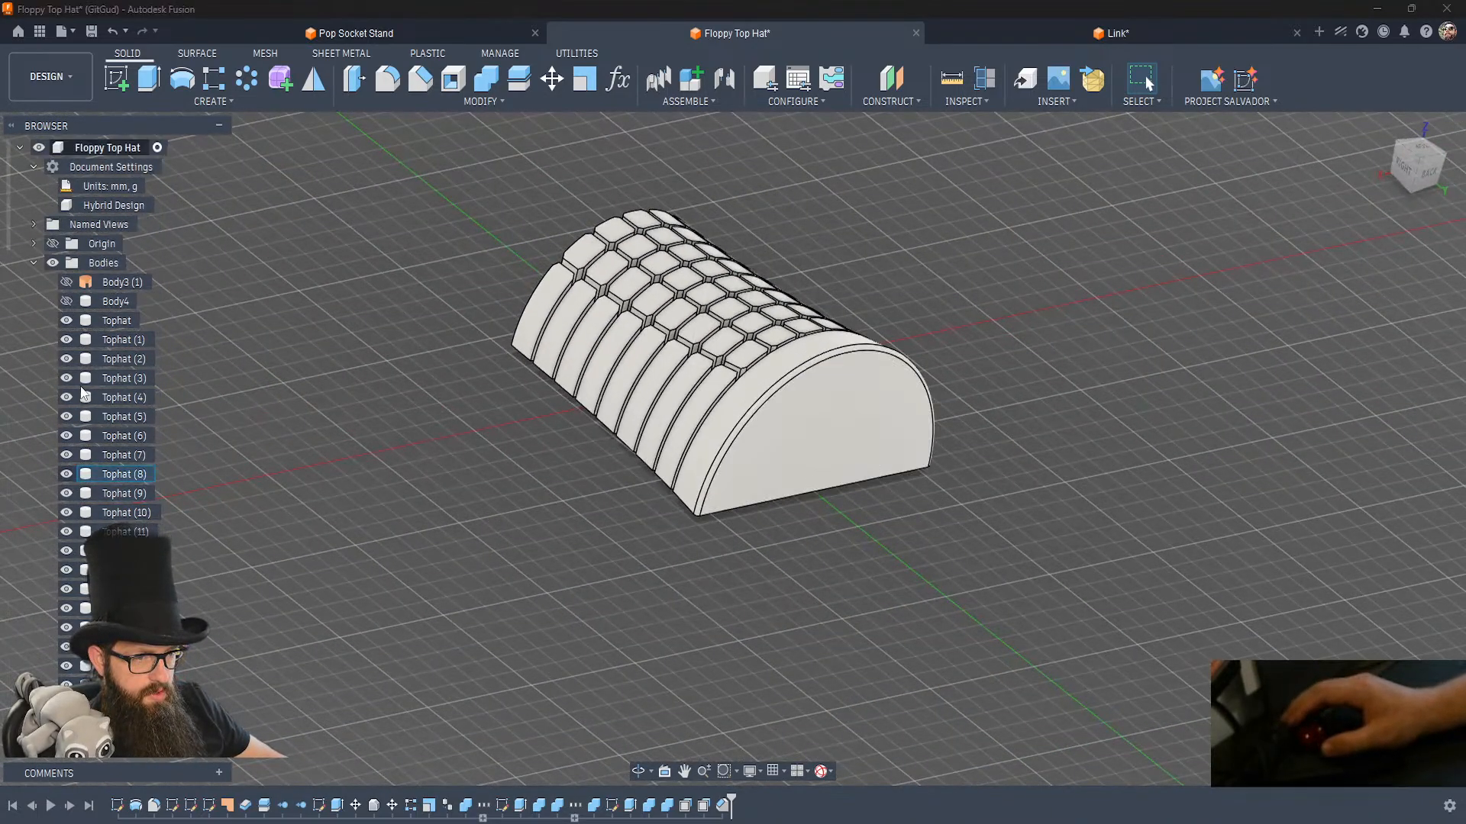
left_click(67, 301)
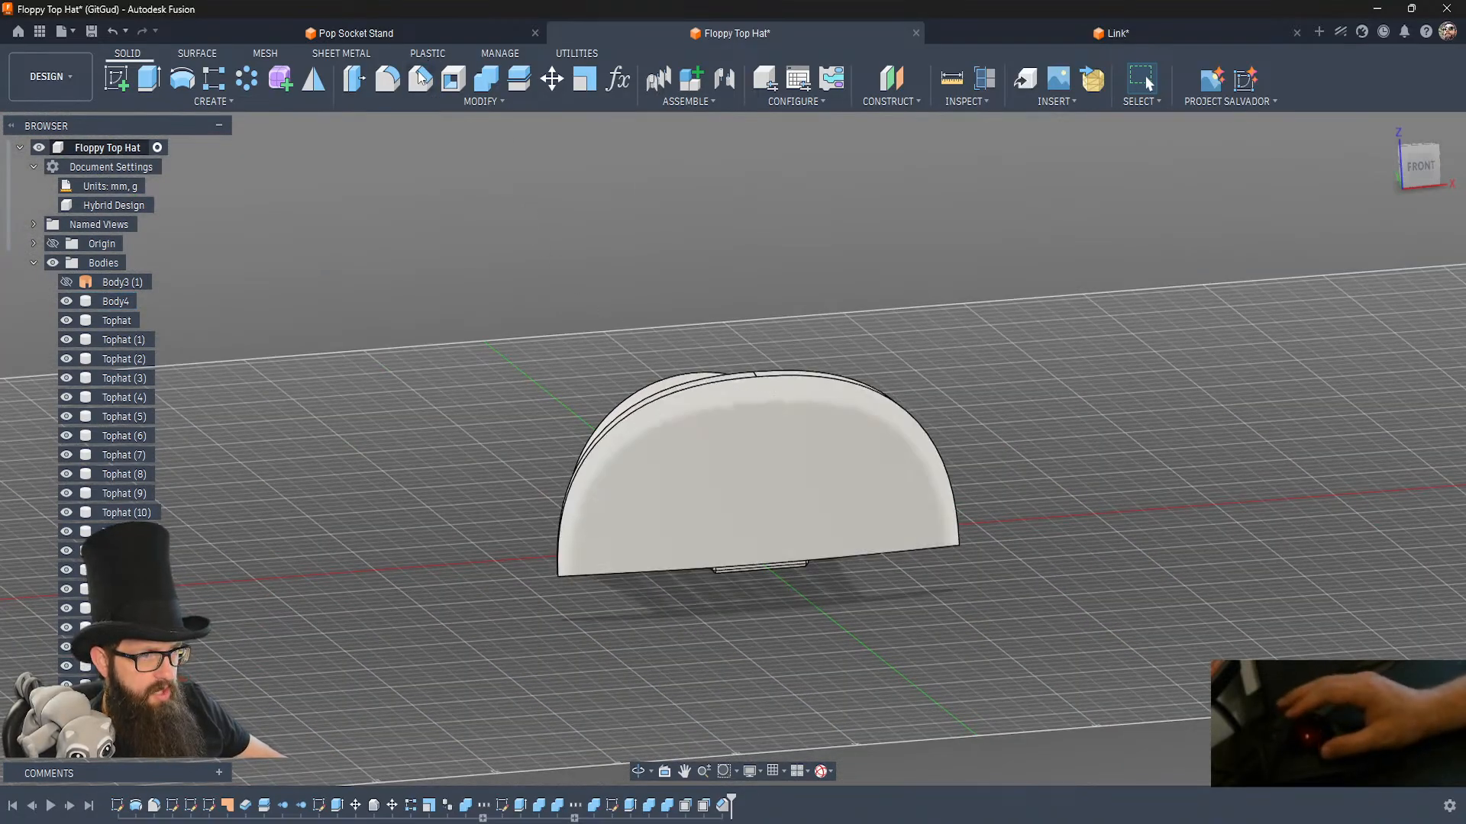
Try to chamfer the curved outer edges of the brim body by 0.6 mm.
key("c")
left_click(755, 379)
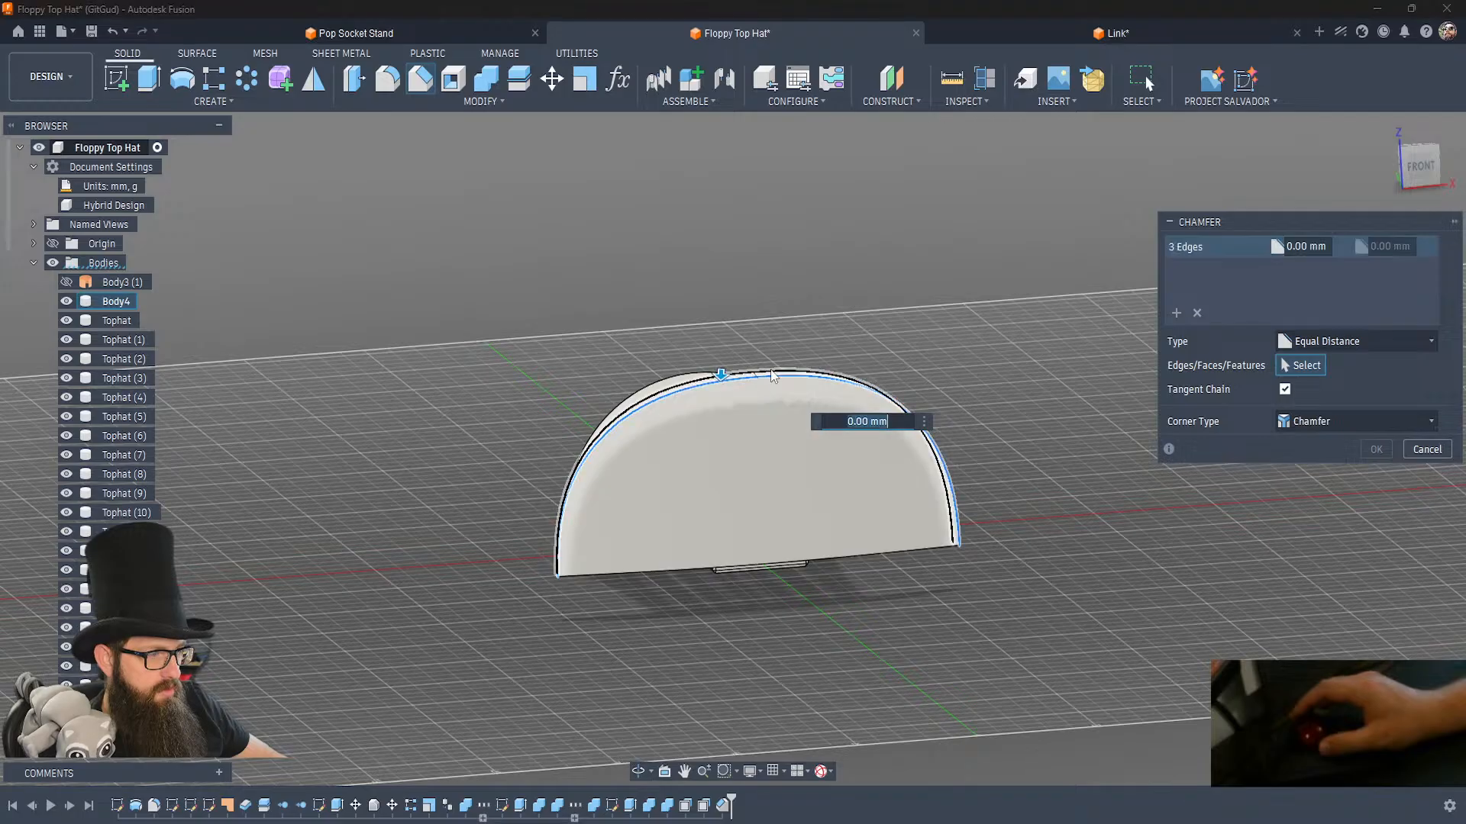
left_click(773, 375)
type("1")
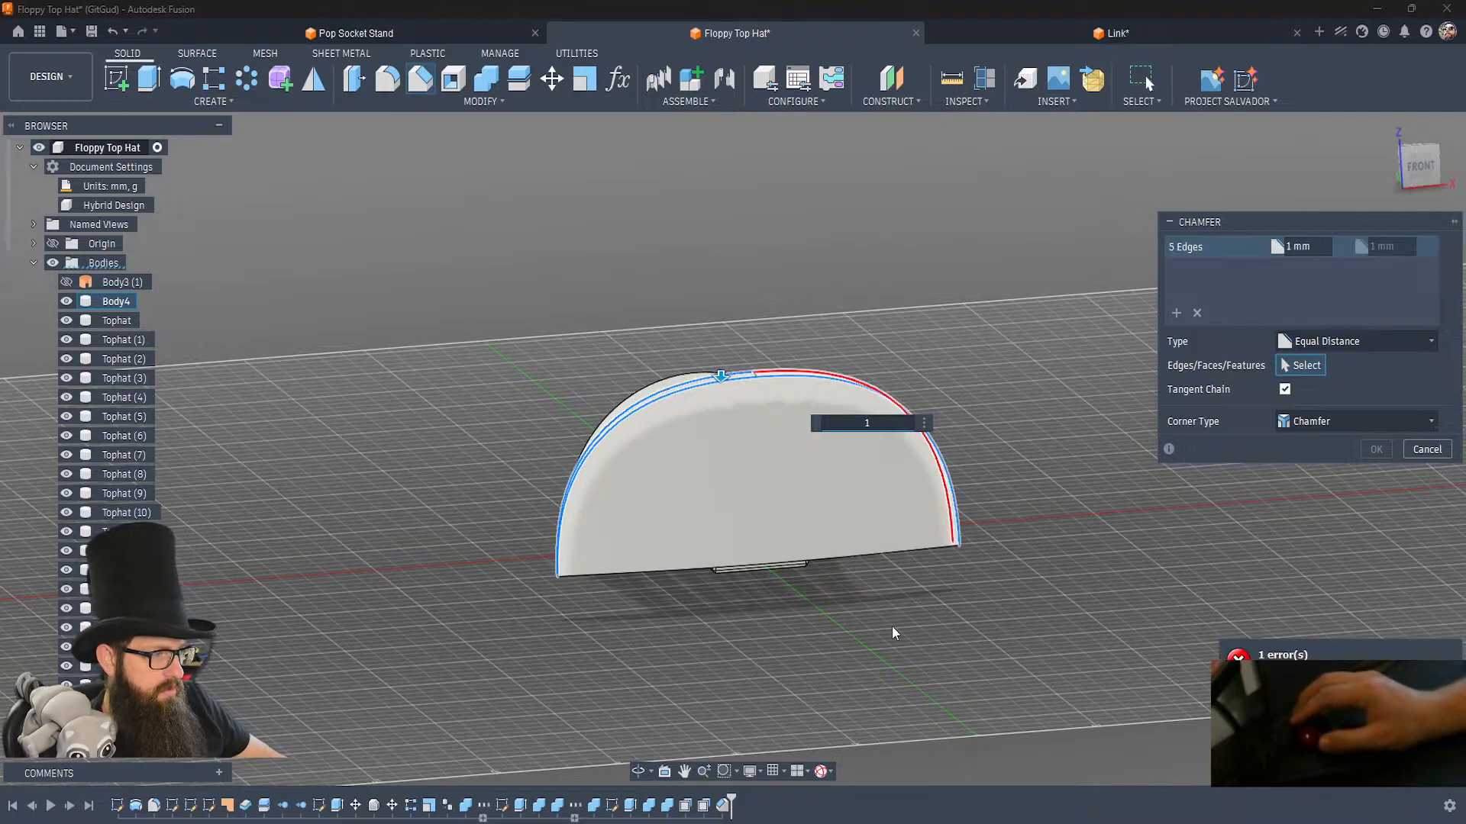
key("BackSpace")
type(".6")
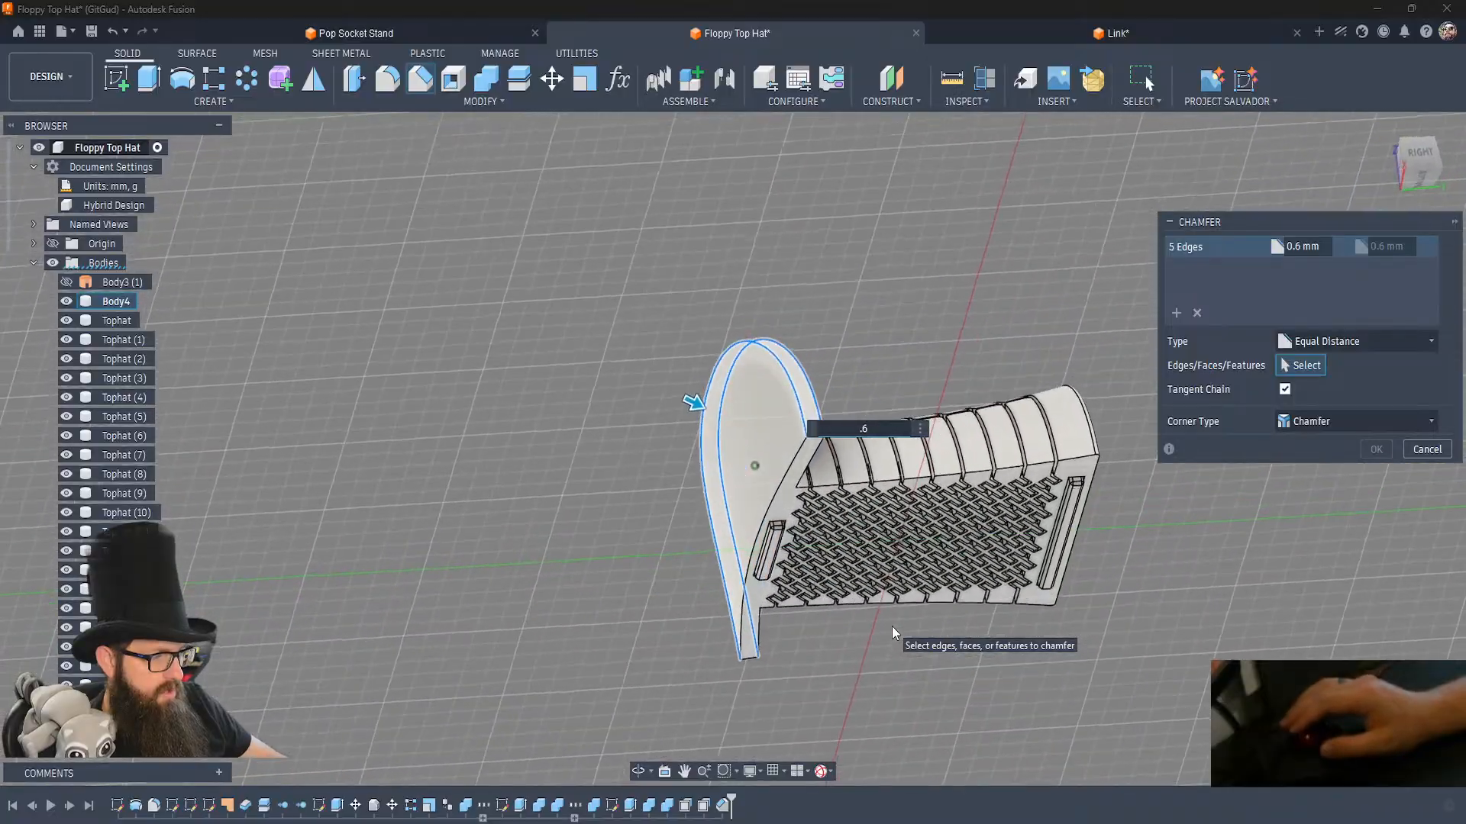
key("Return")
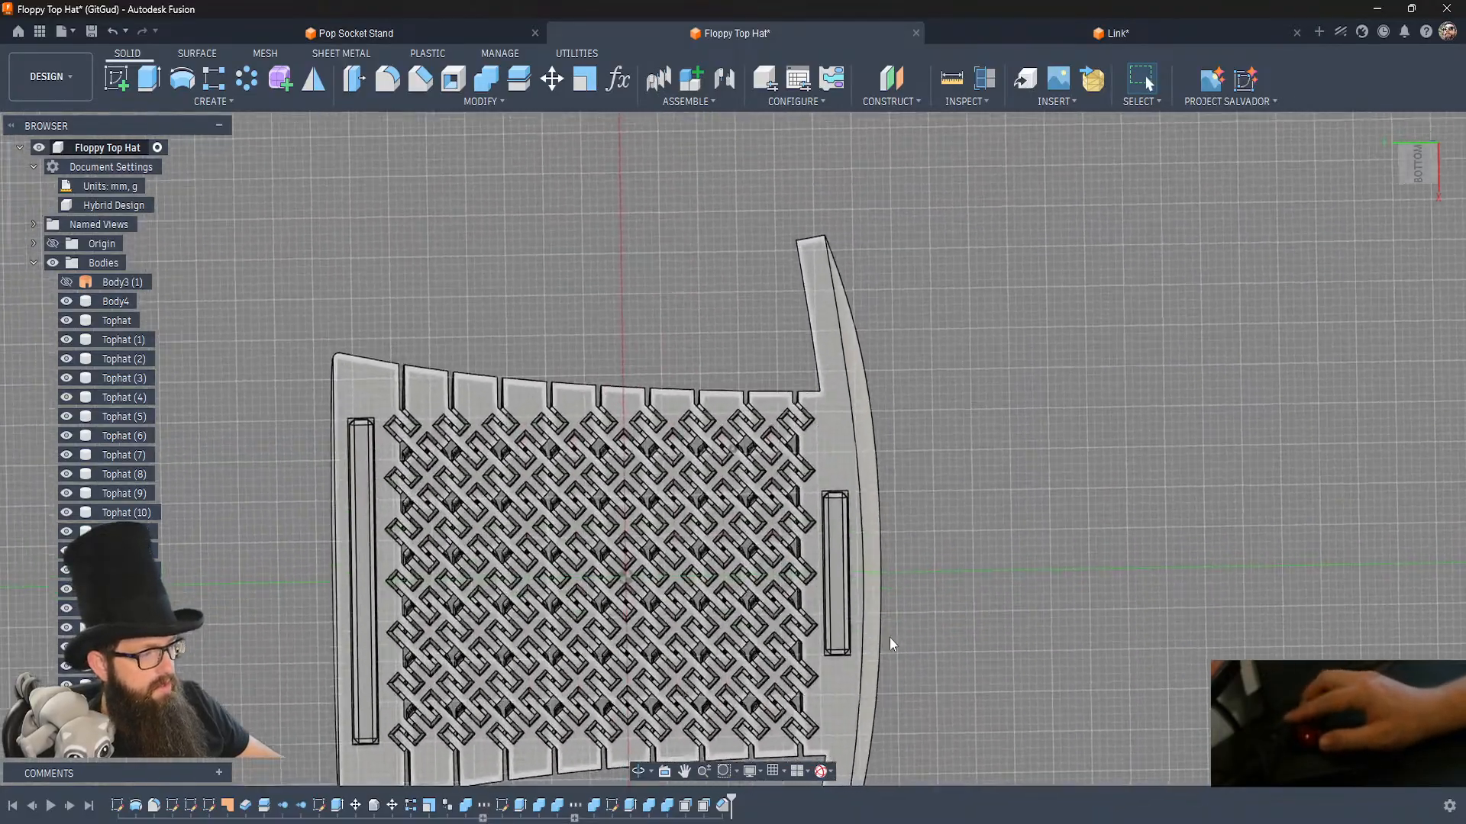
Create a sketch on the brim's flat underside face and project that face's outline into it.
left_click(116, 79)
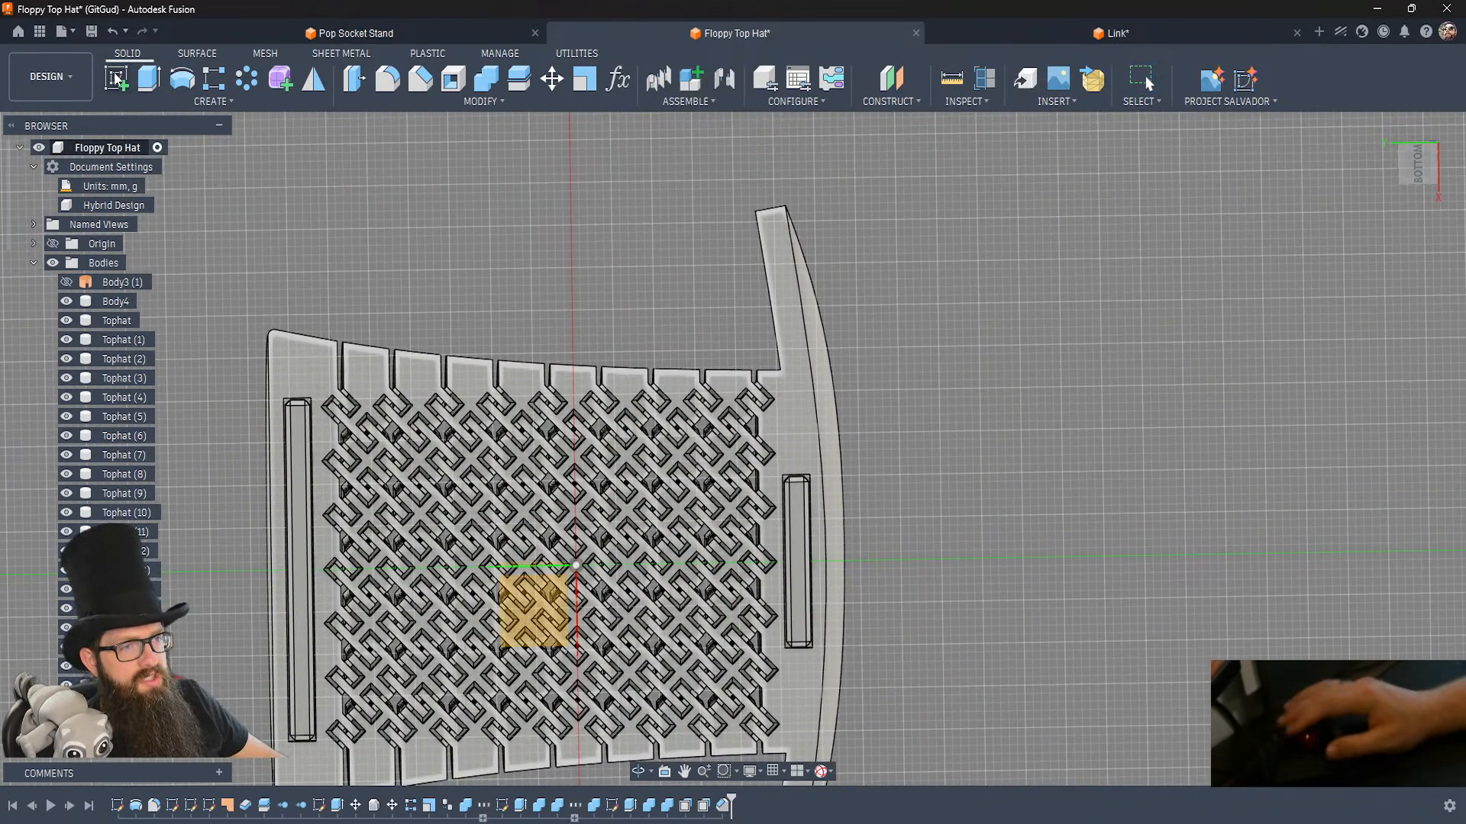
left_click(803, 410)
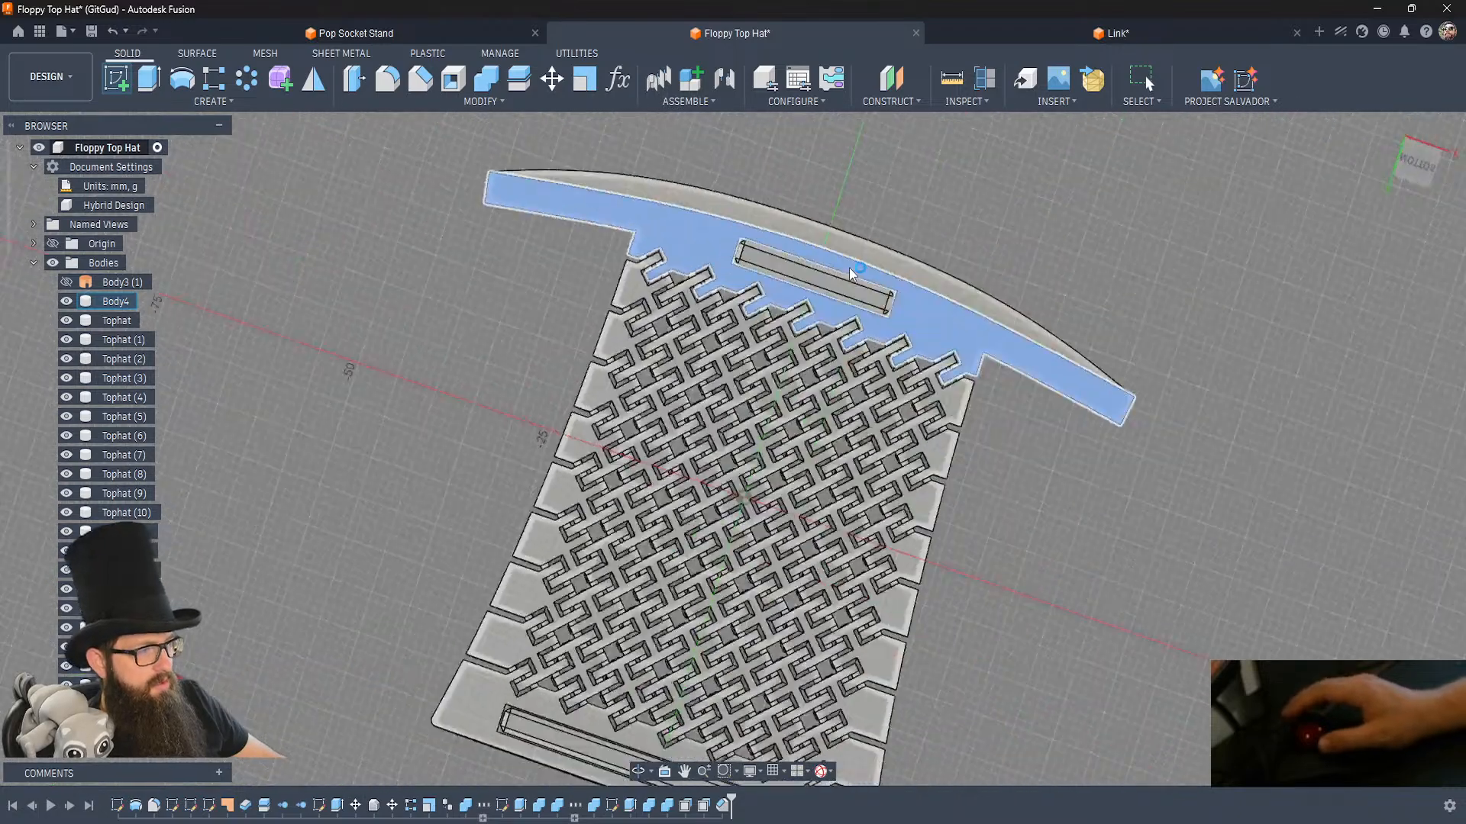
key("p")
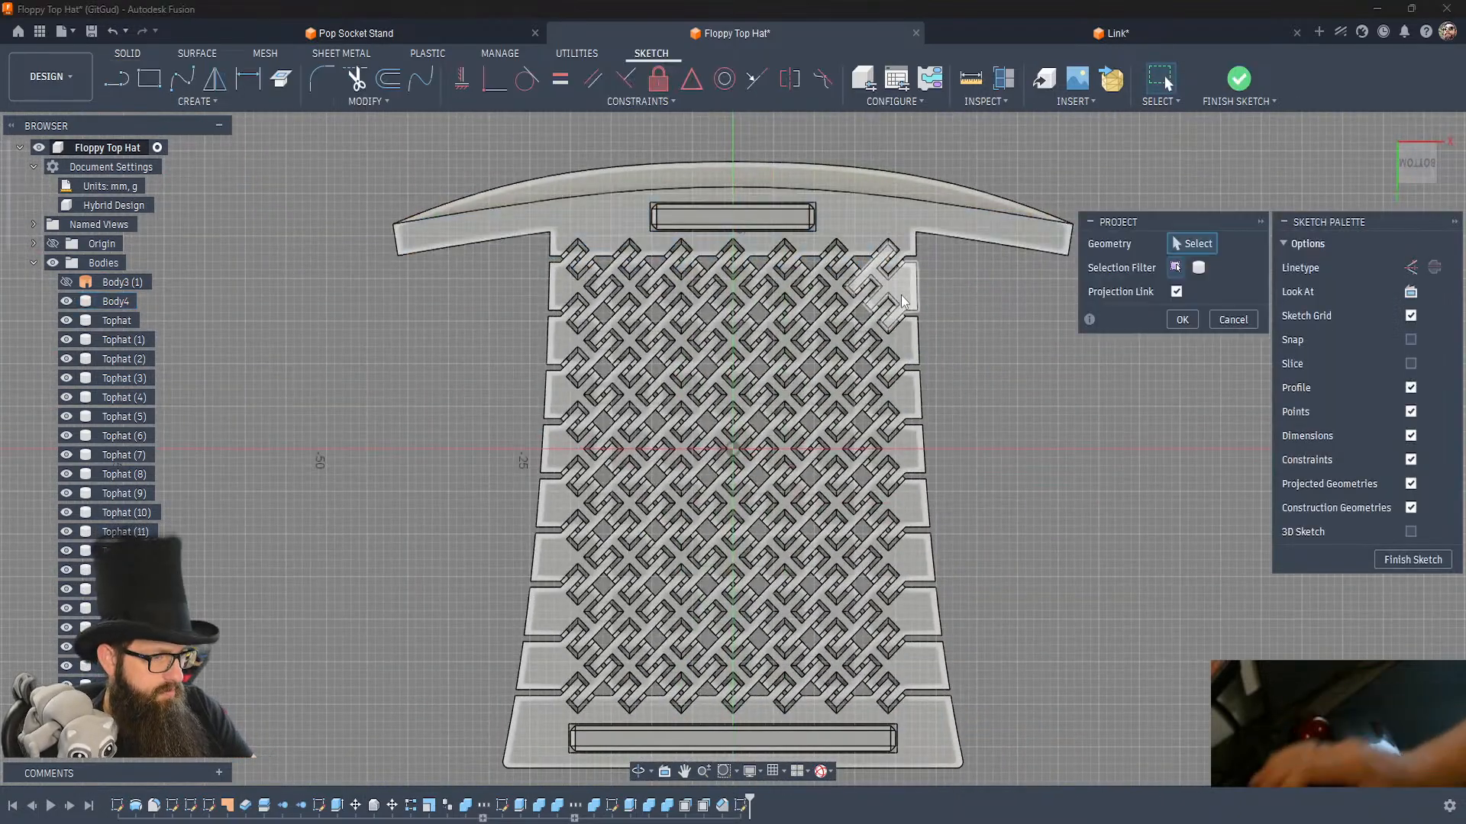
left_click(409, 246)
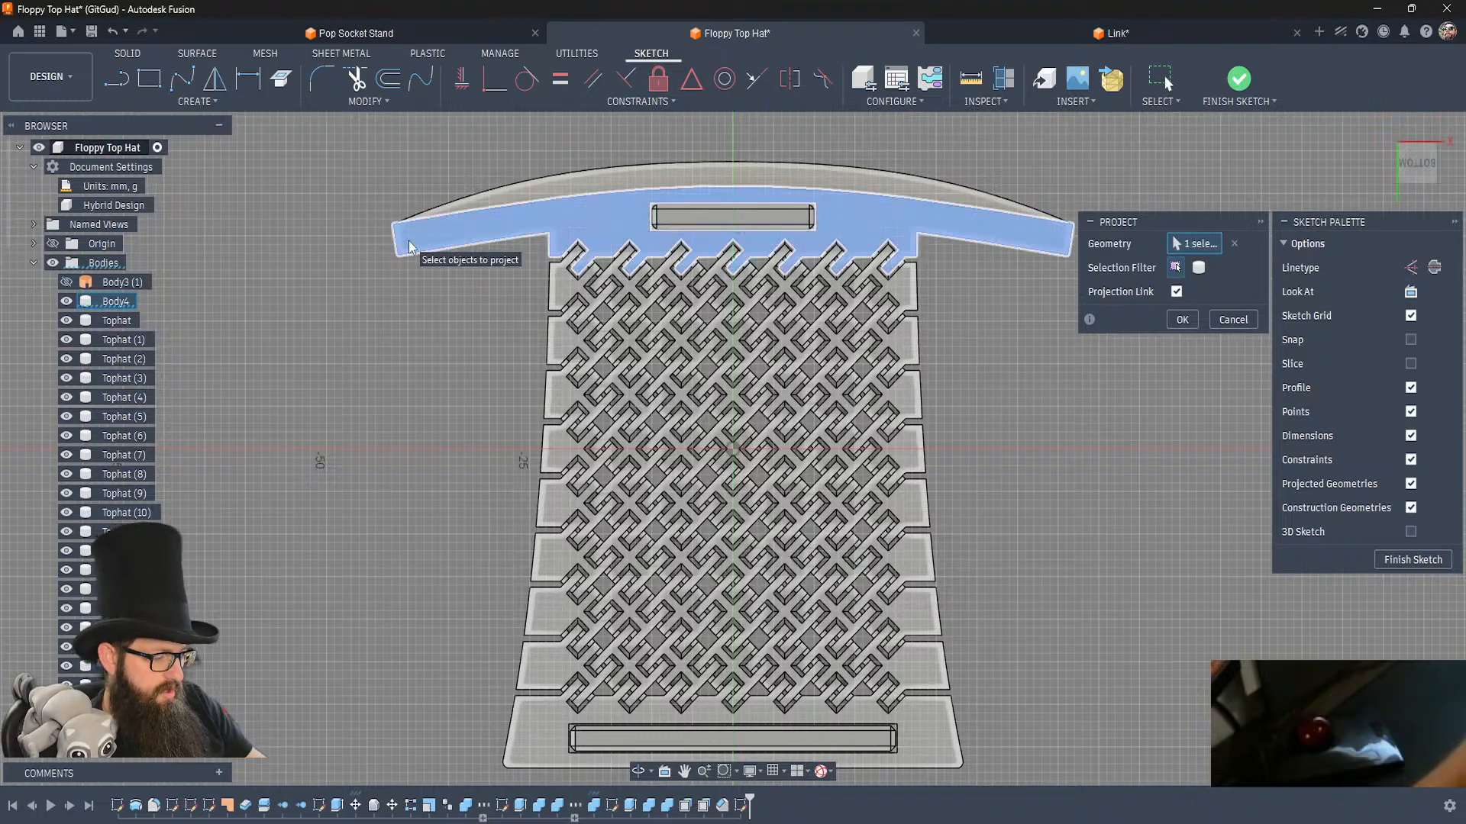
key("Return")
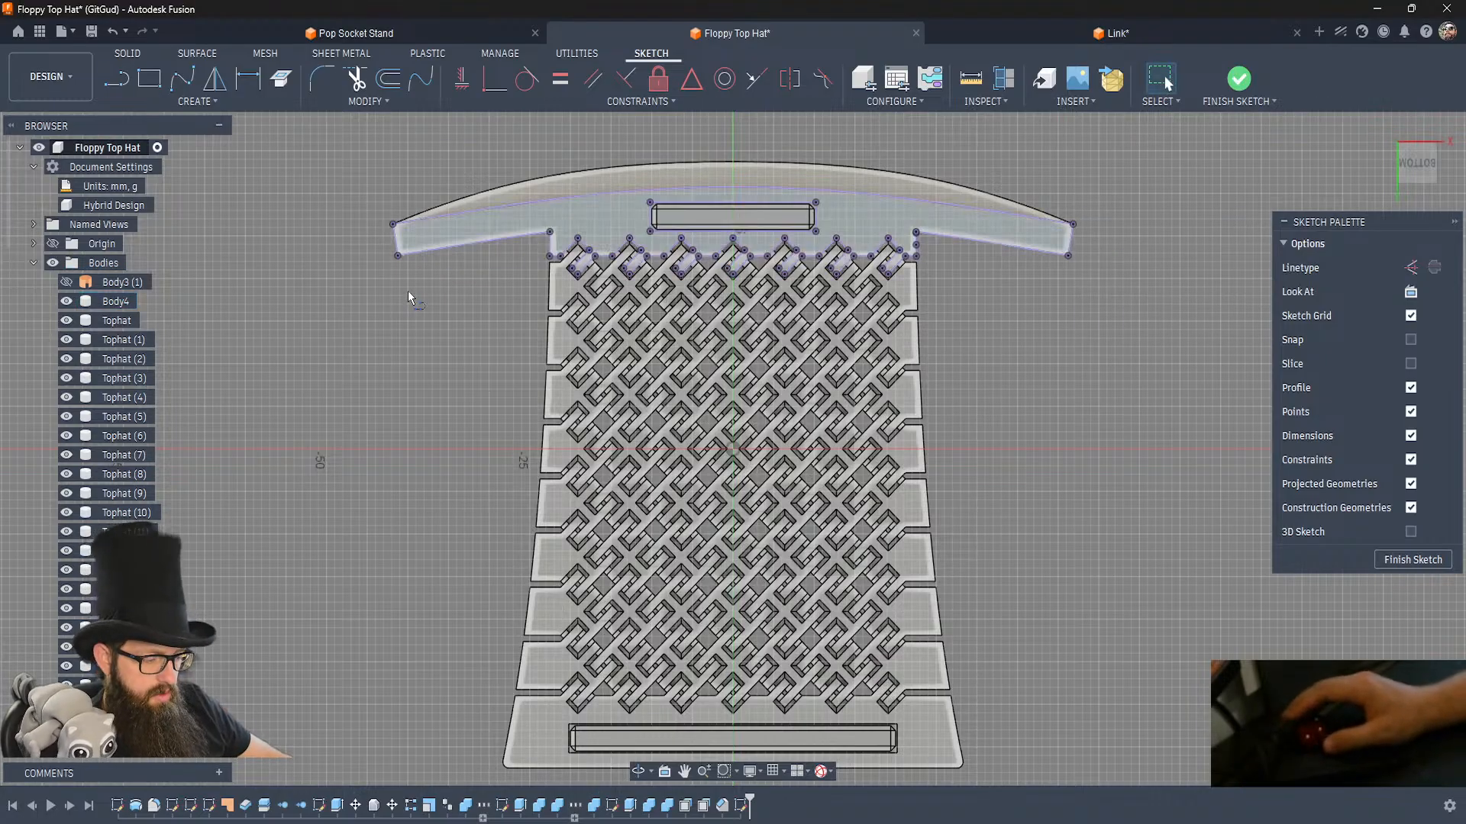
Draw a short diagonal line across each of the two corners at one end of the brim outline.
key("l")
scroll(351, 229, "up", 2)
scroll(351, 229, "up", 5)
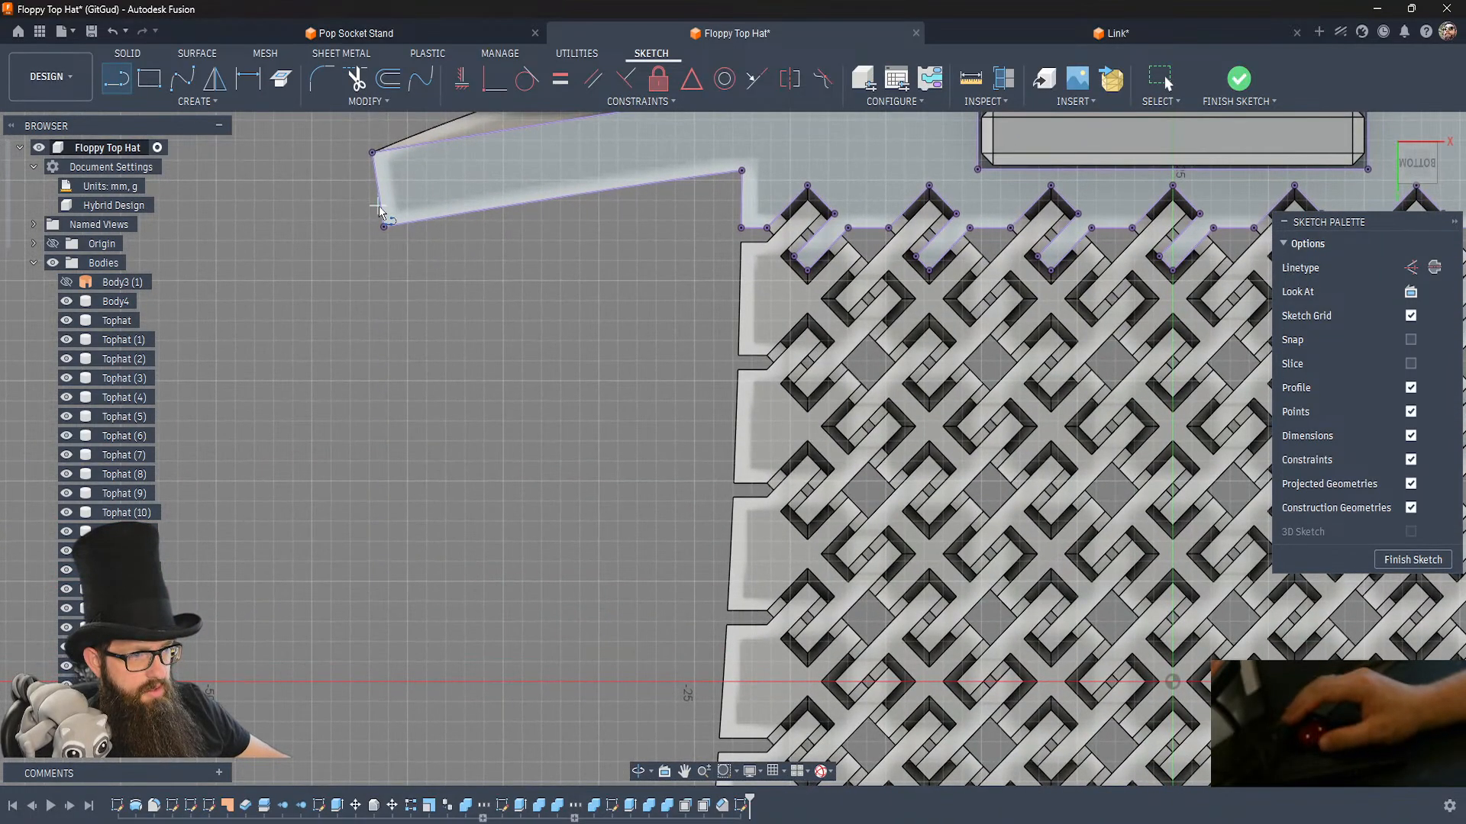
left_click(406, 222)
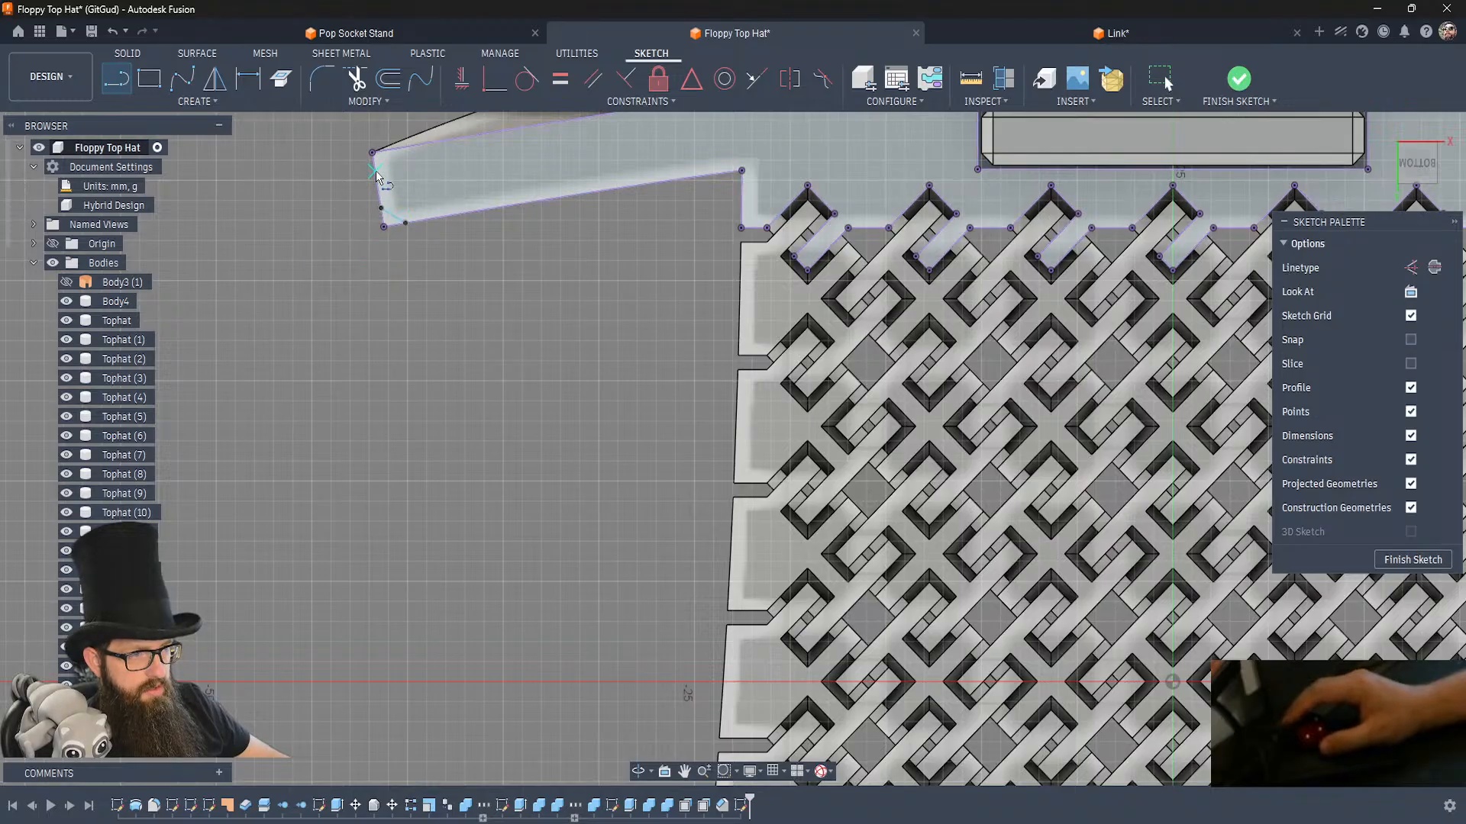
left_click(397, 146)
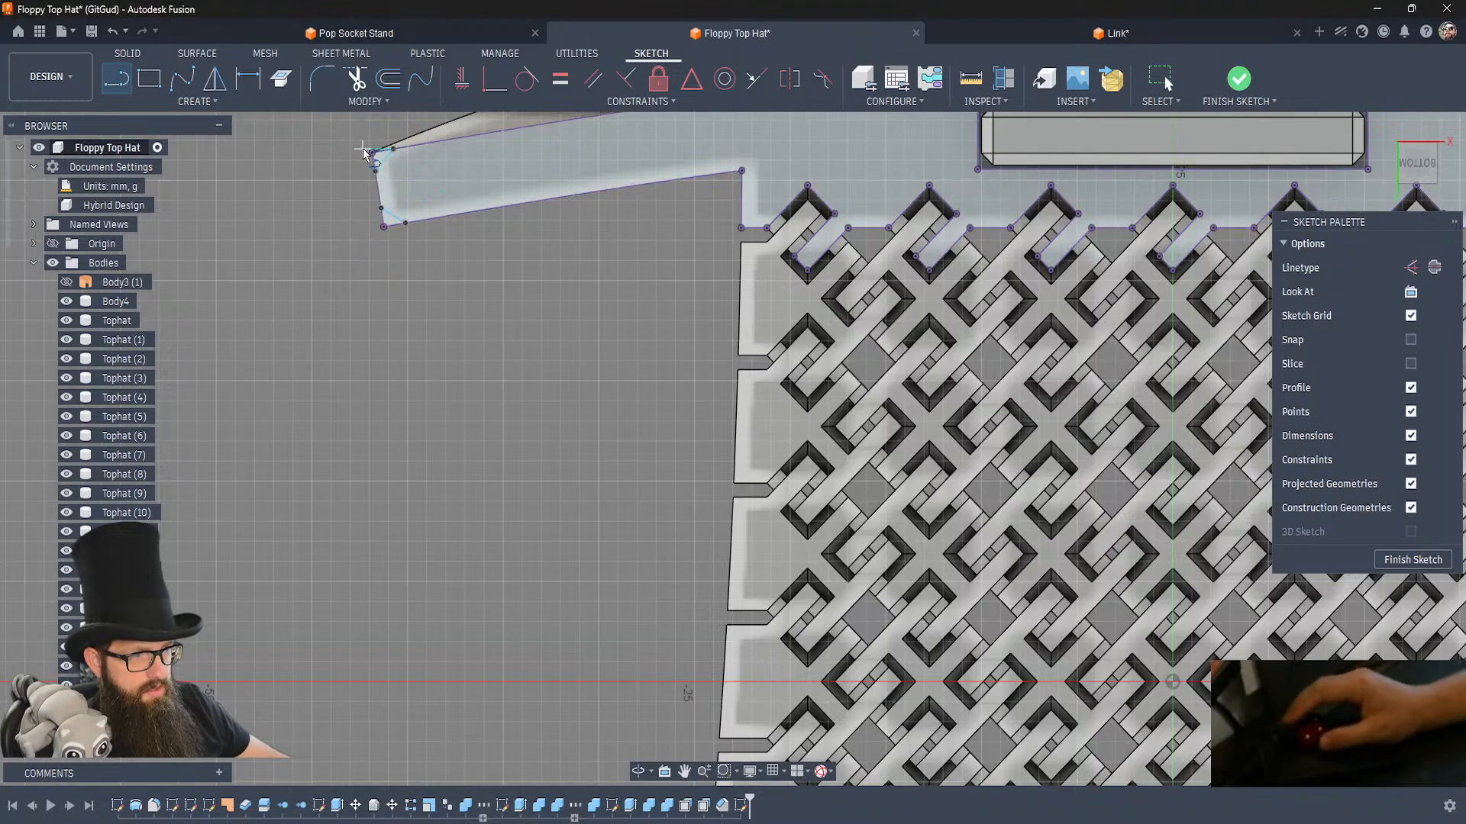
scroll(363, 150, "up", 1)
scroll(363, 148, "up", 4)
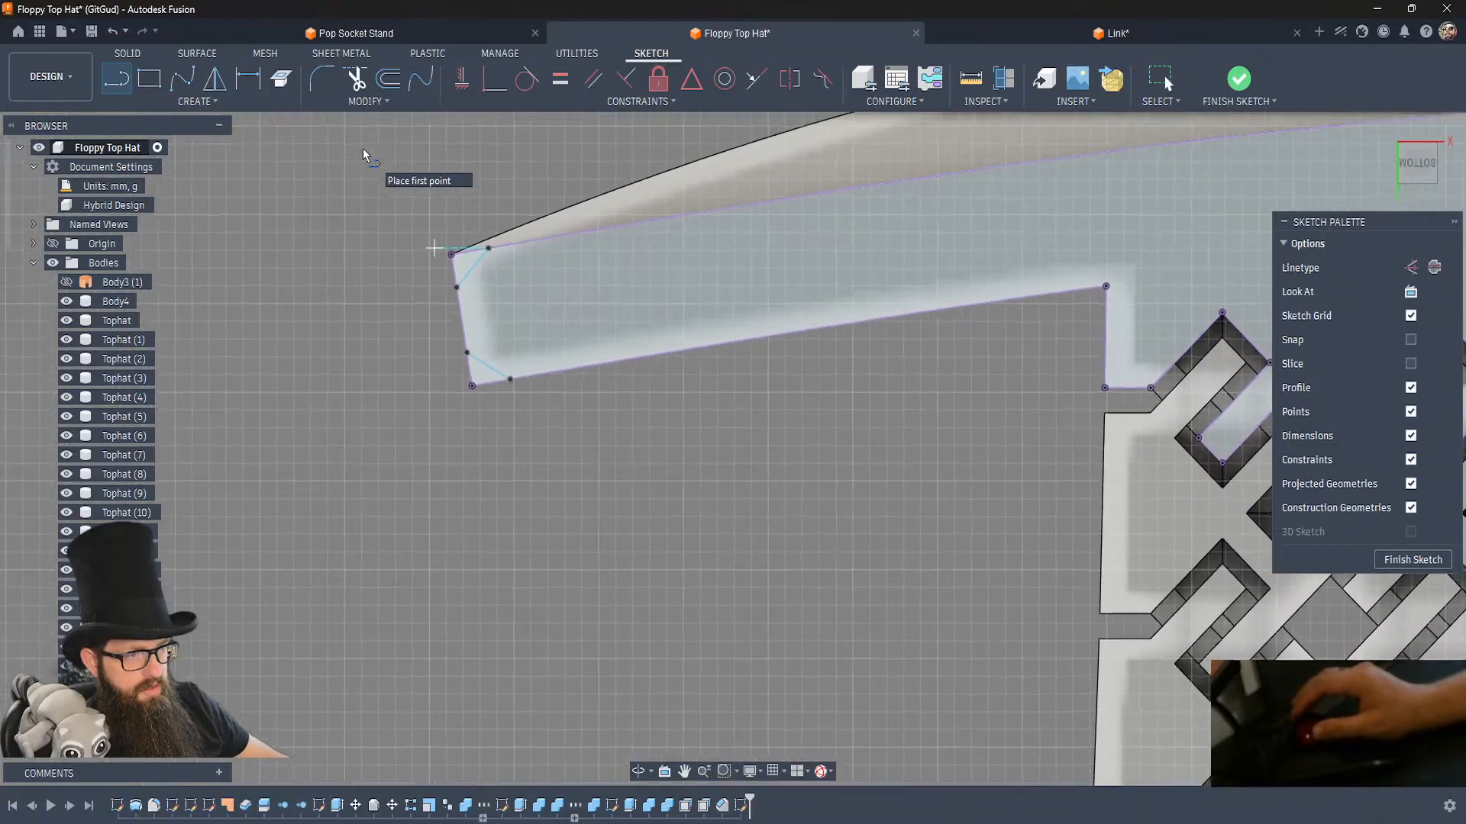
Add angle dimensions to both diagonal corner lines, setting the line nearest the crown to 45°.
key("d")
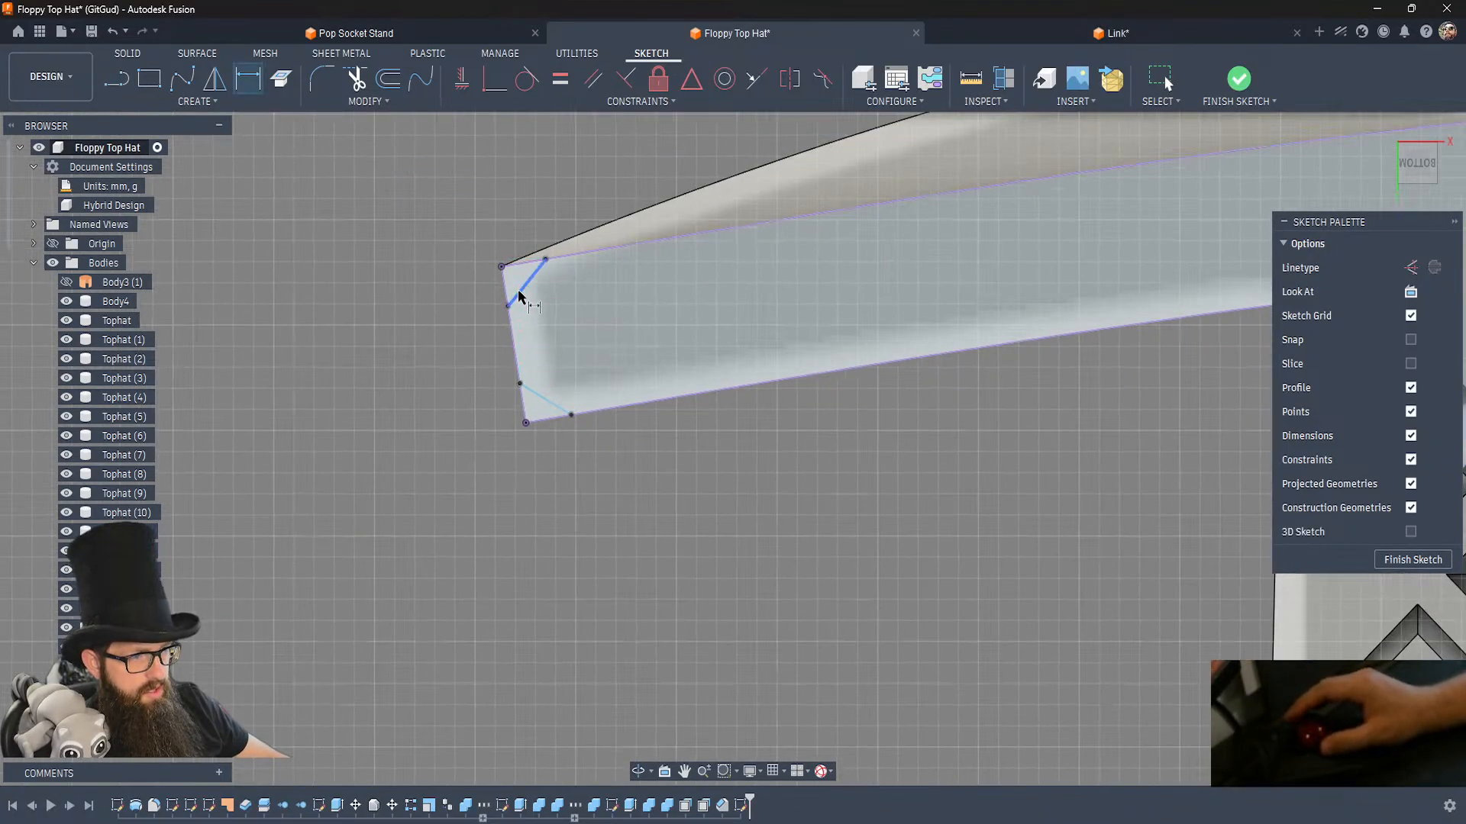
left_click(503, 289)
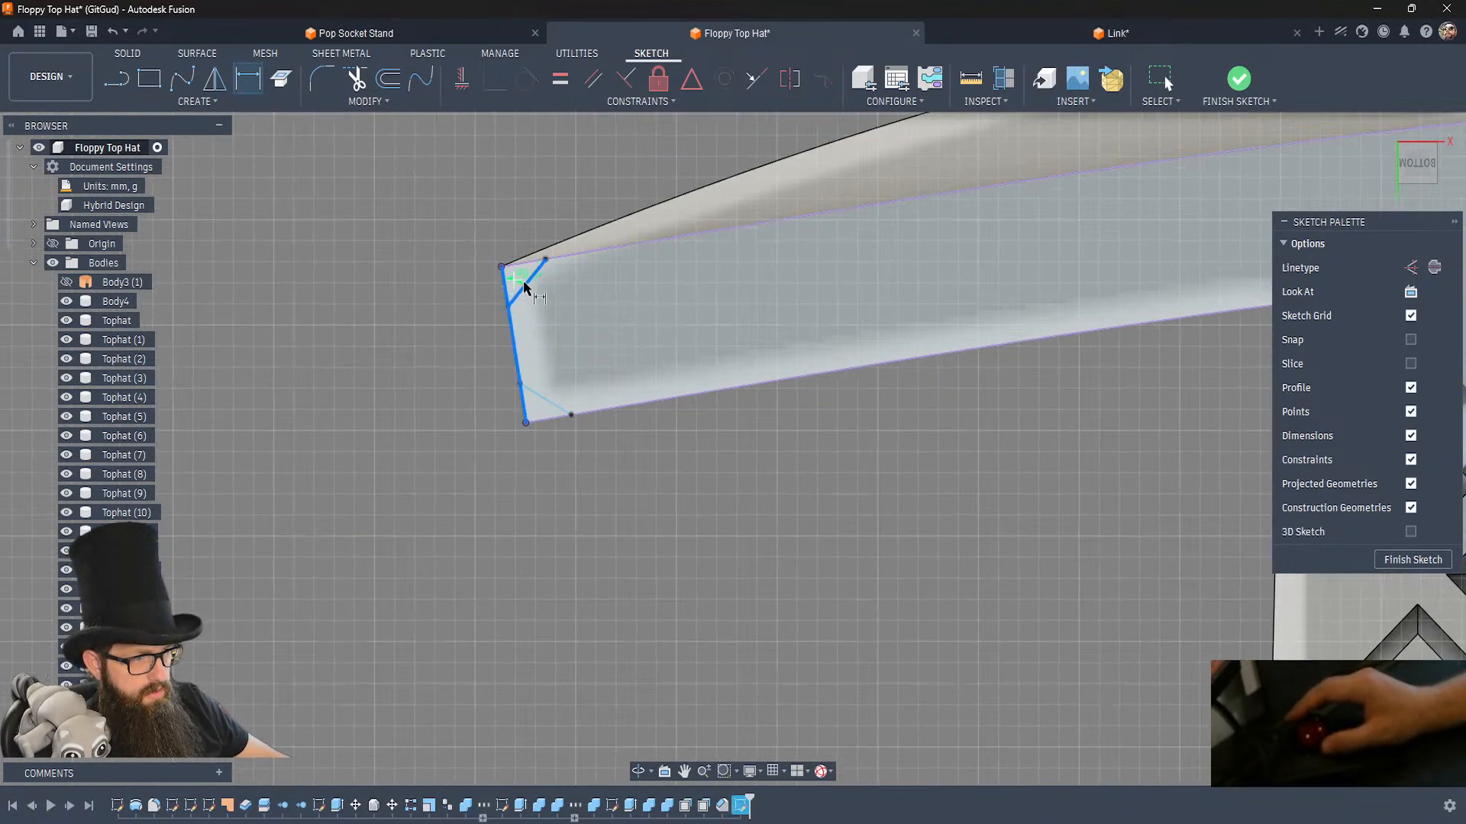
left_click(605, 328)
key("Escape")
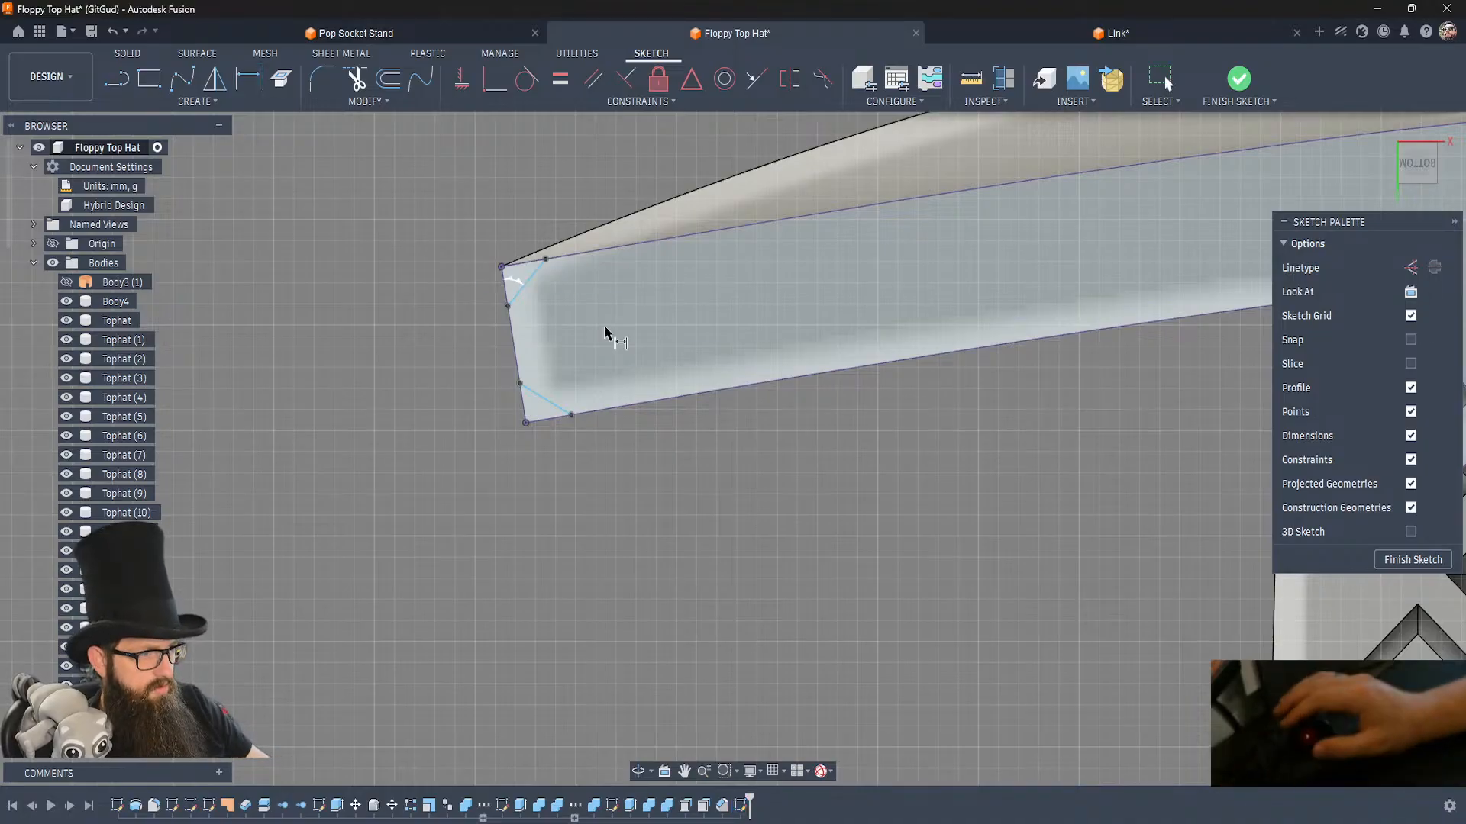
left_click(546, 400)
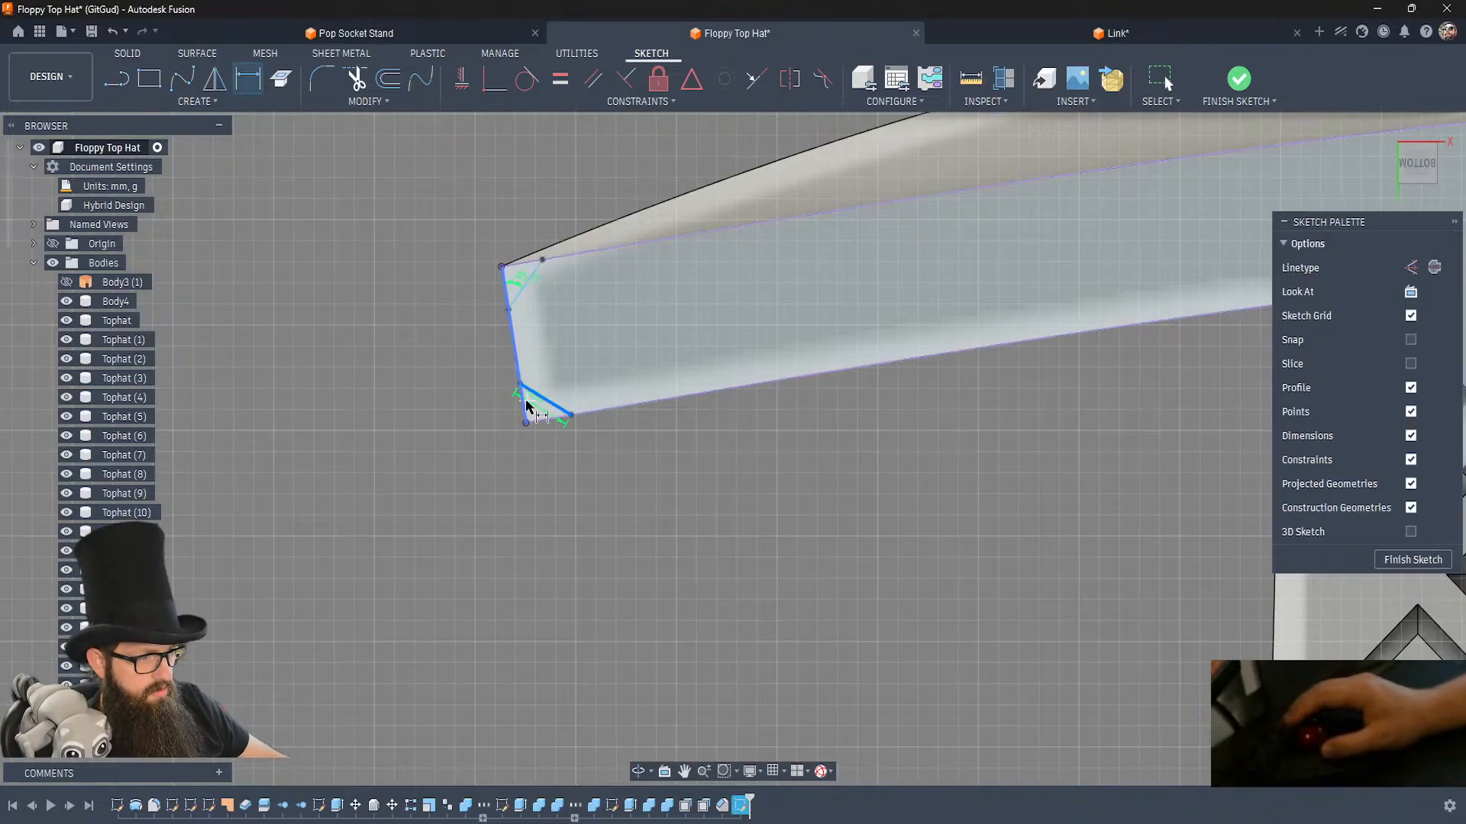
left_click(584, 458)
type("45")
key("Return")
Dimension the distance along the brim's end edge from the corner nearest the crown to its diagonal line's endpoint.
left_click(567, 417)
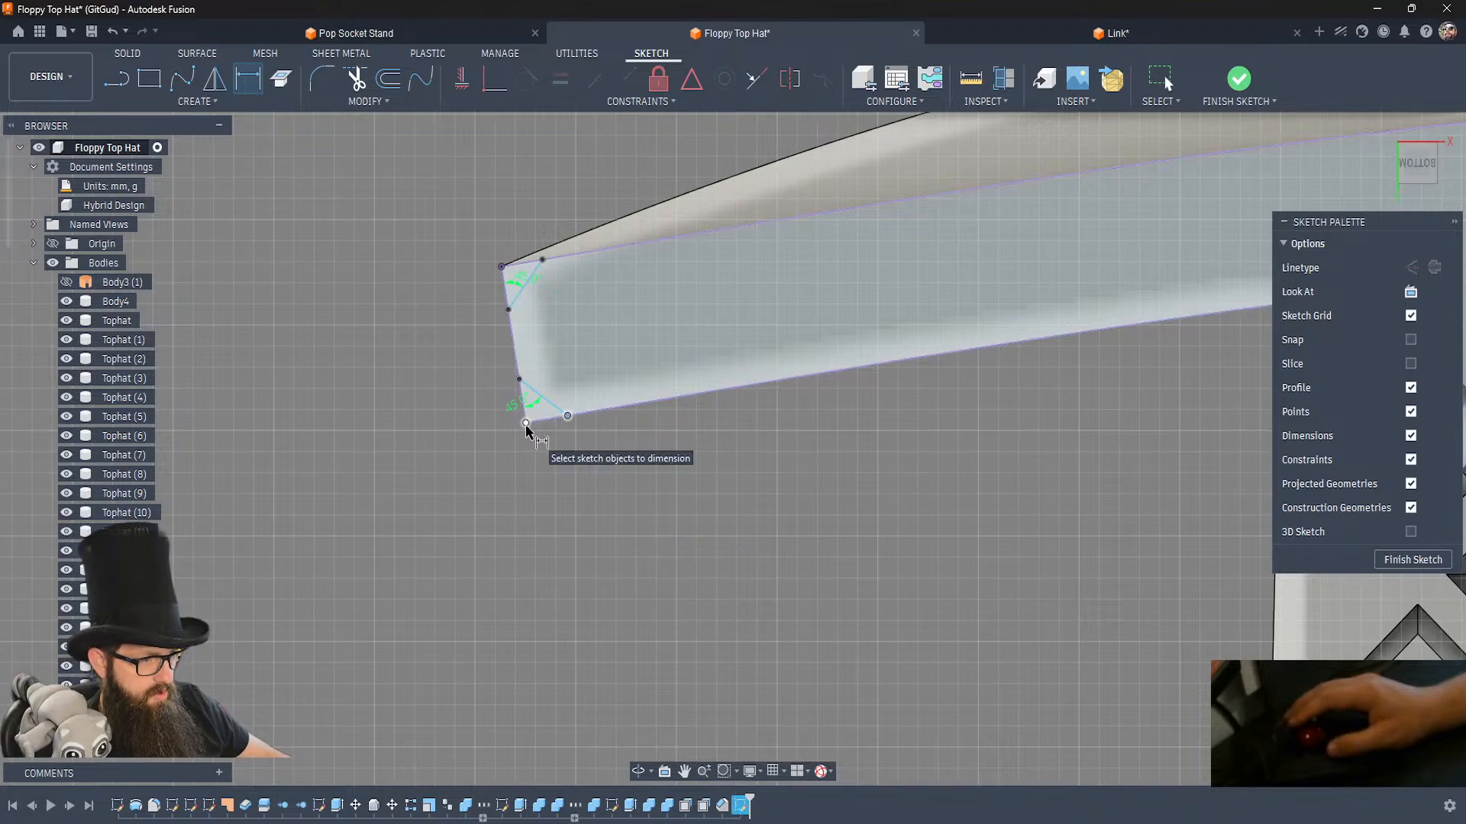
left_click(529, 426)
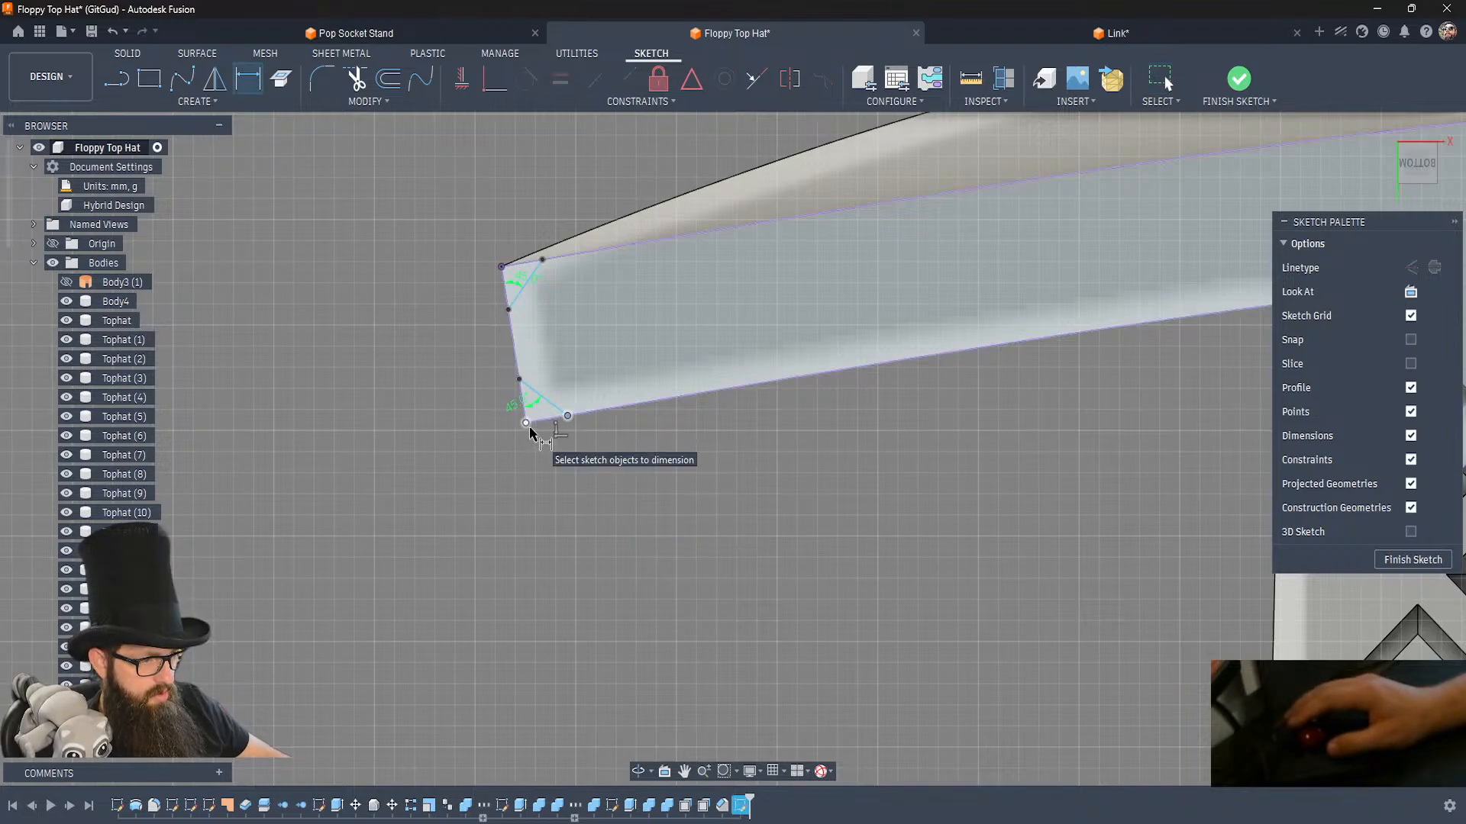
key("d")
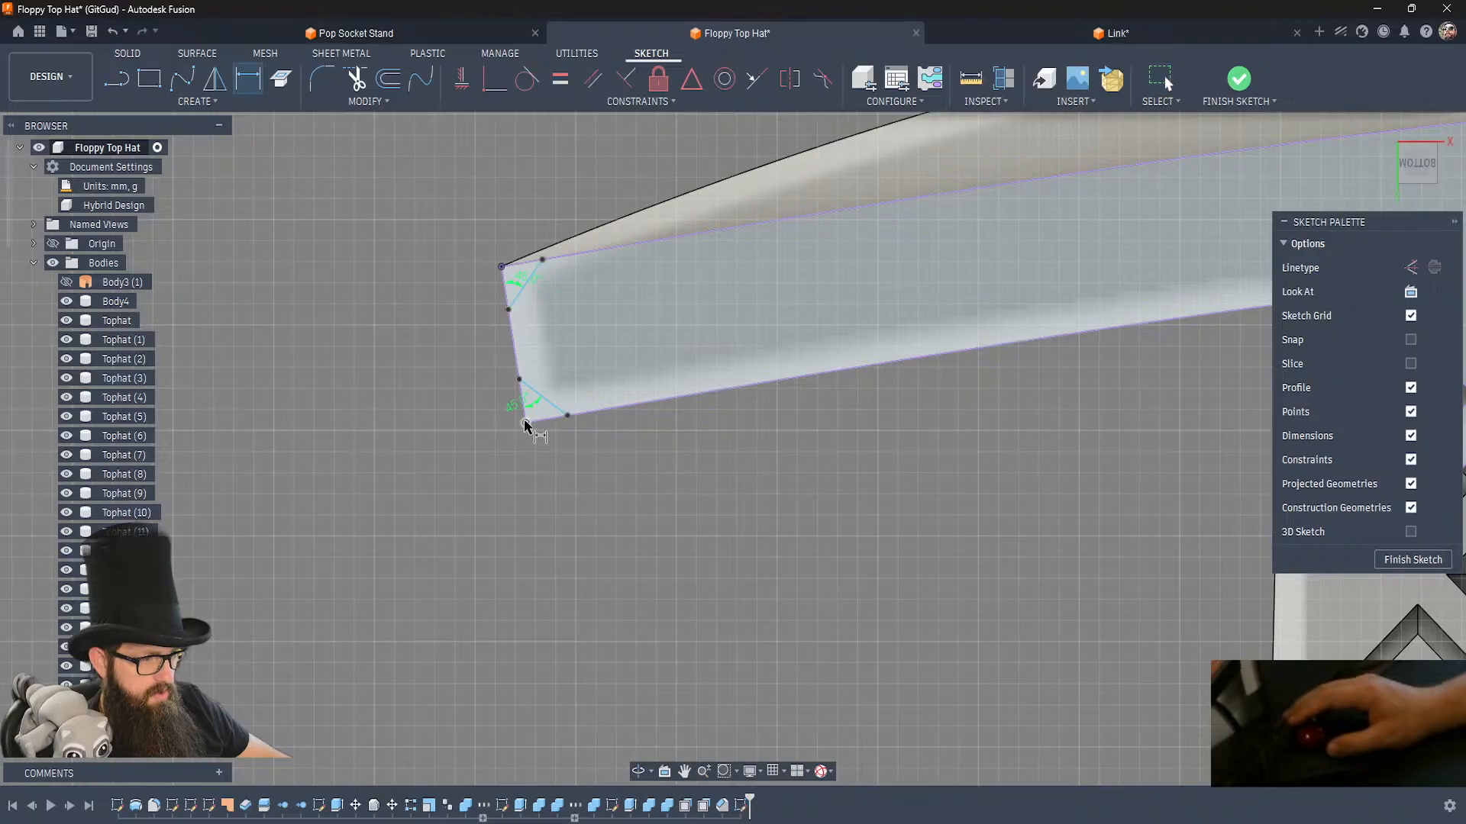
left_click(519, 380)
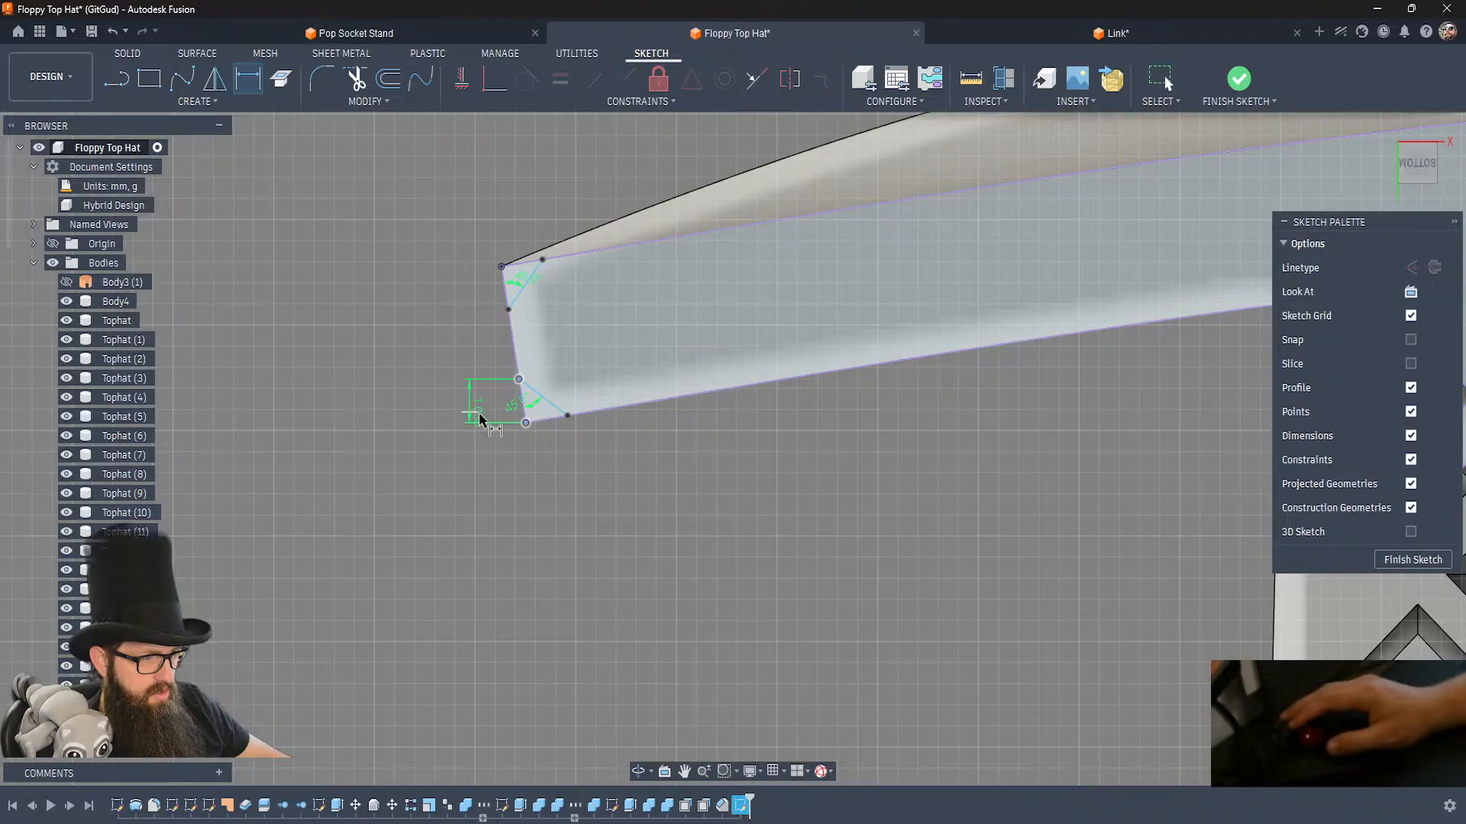
left_click(471, 442)
key("Return")
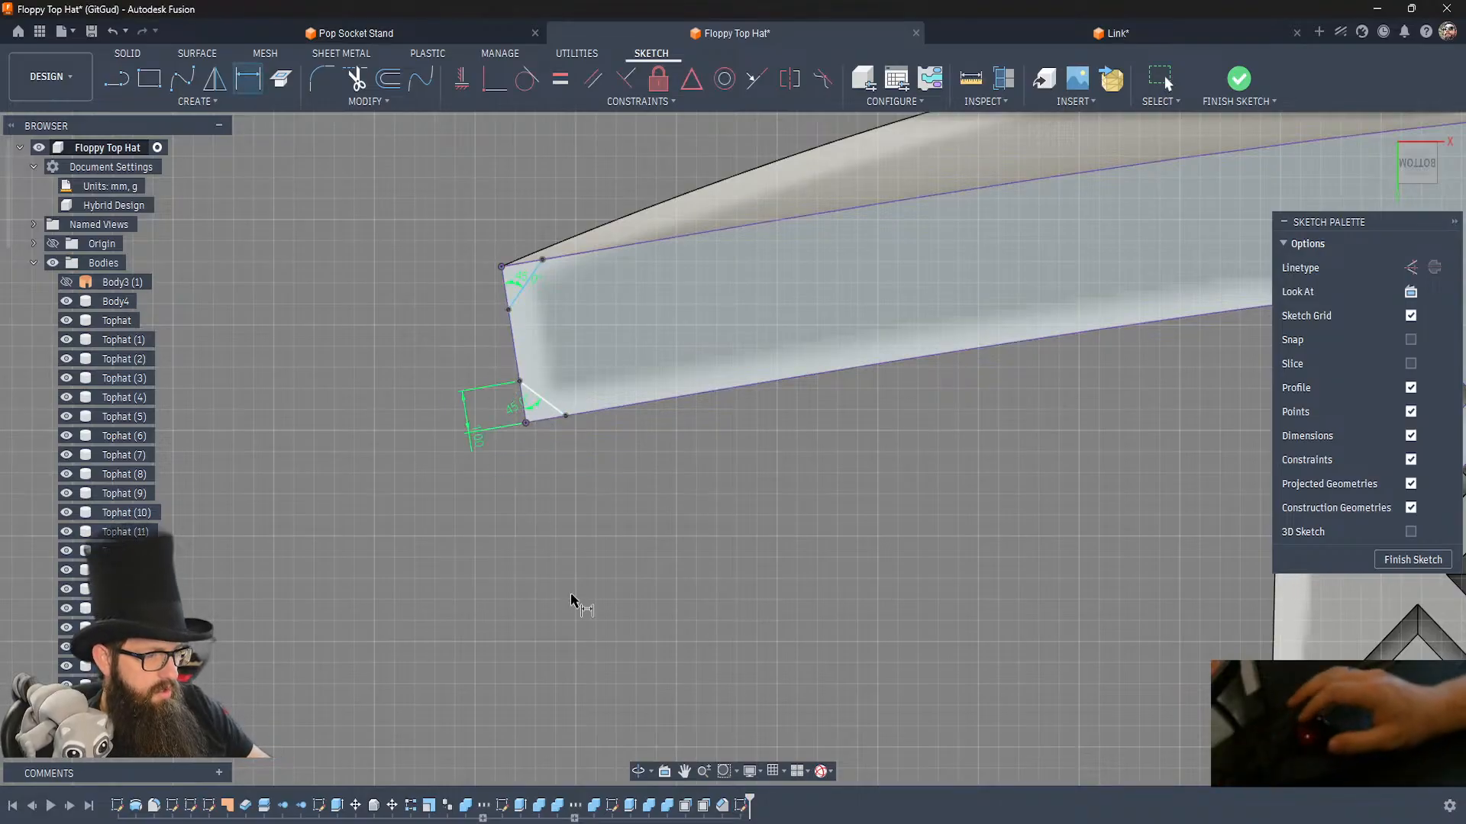
Set the outer corner line's matching distance along the end edge to d37 and finish the sketch.
left_click(509, 310)
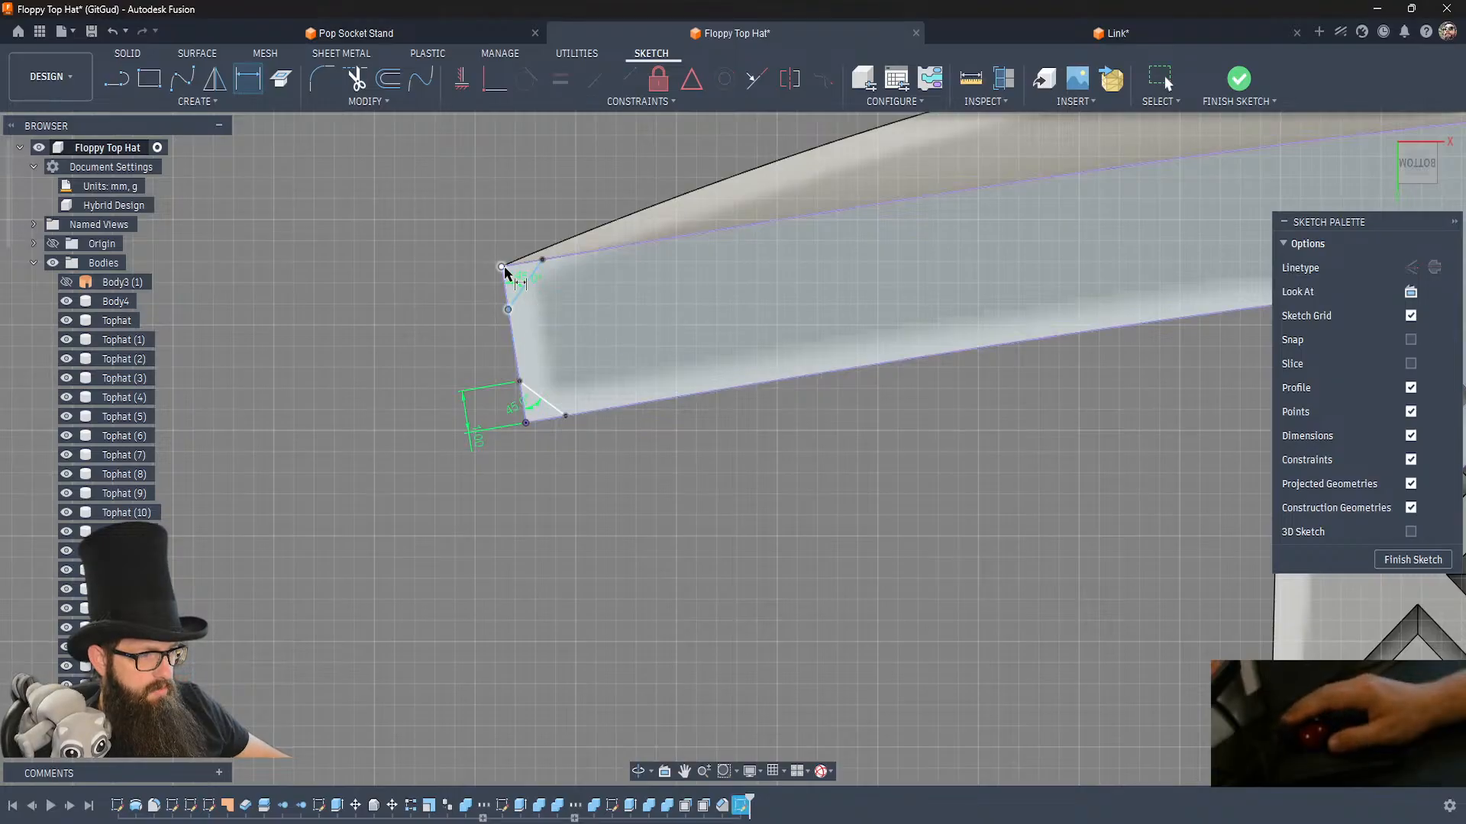
left_click(501, 267)
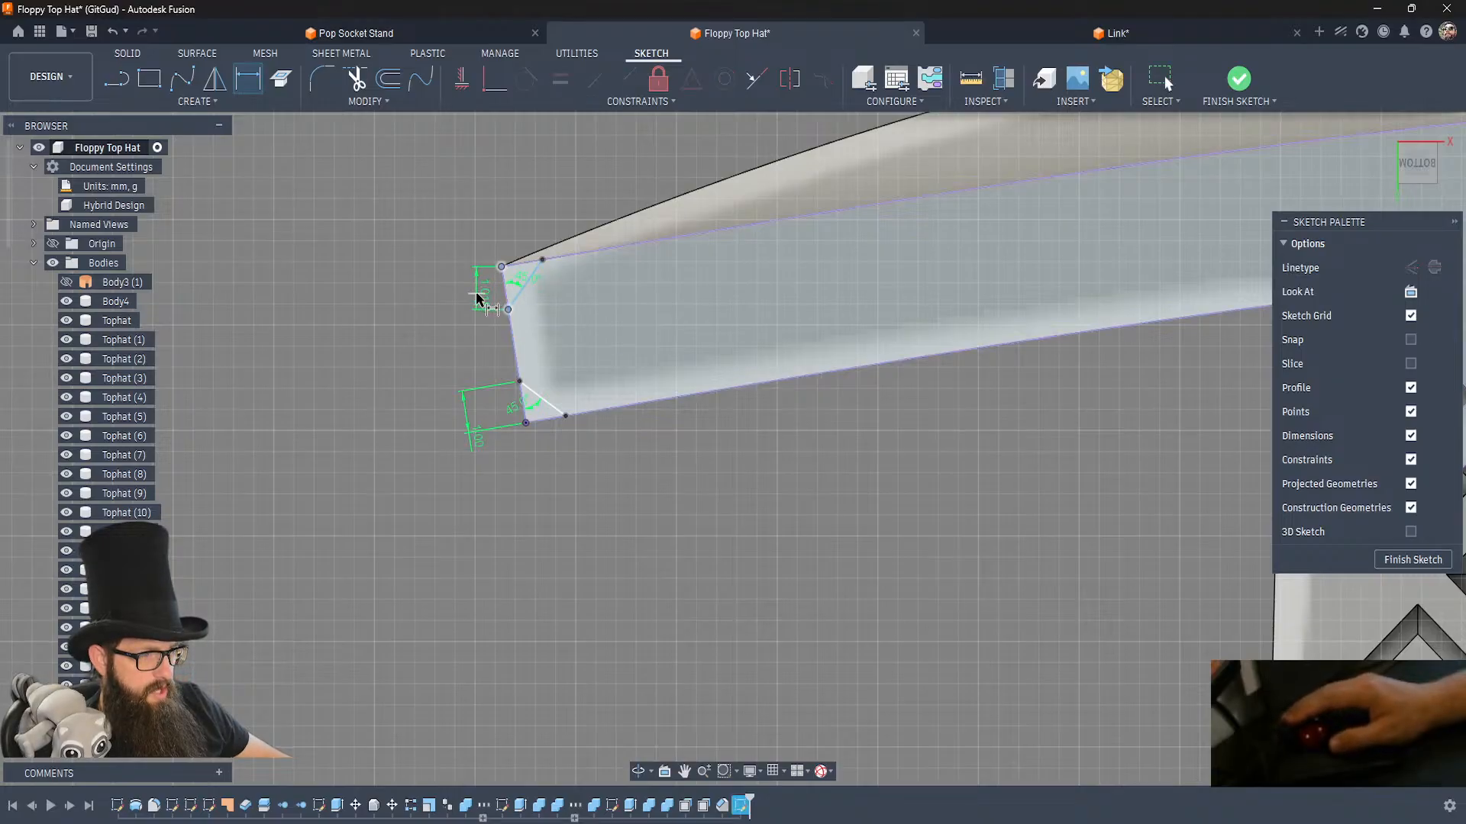
left_click(445, 319)
type("d37")
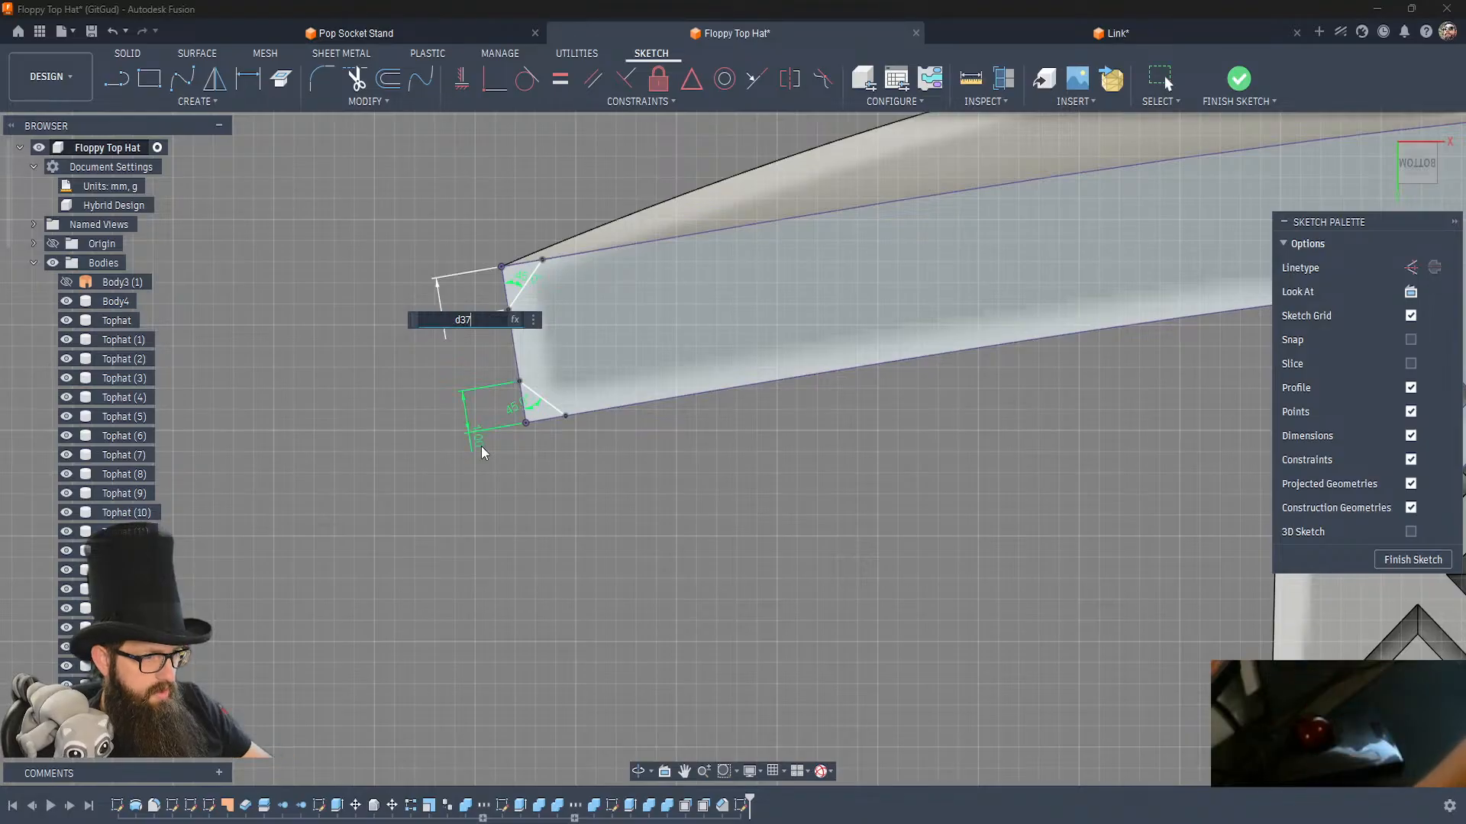
key("Return")
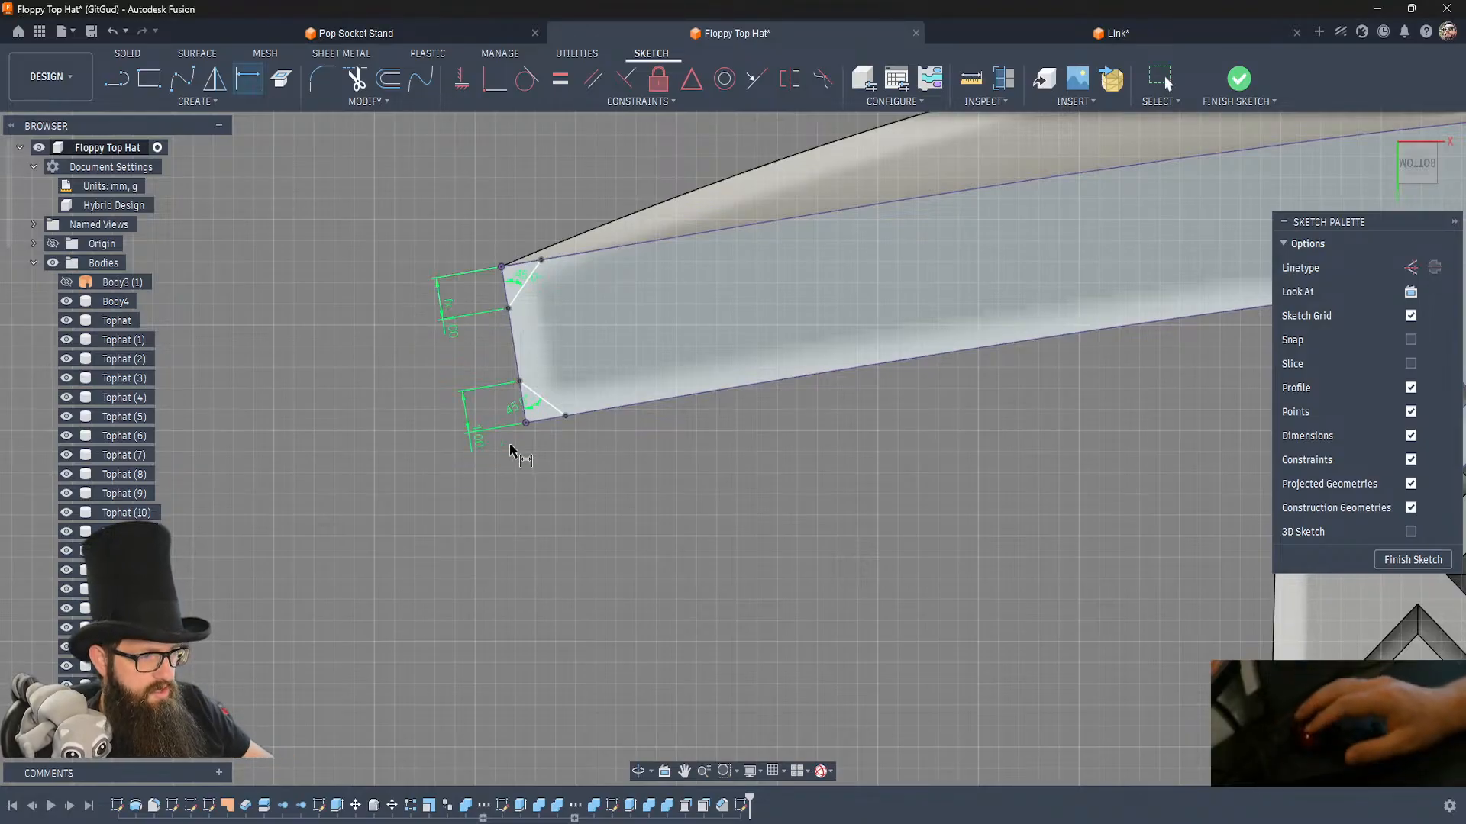
left_click(1239, 79)
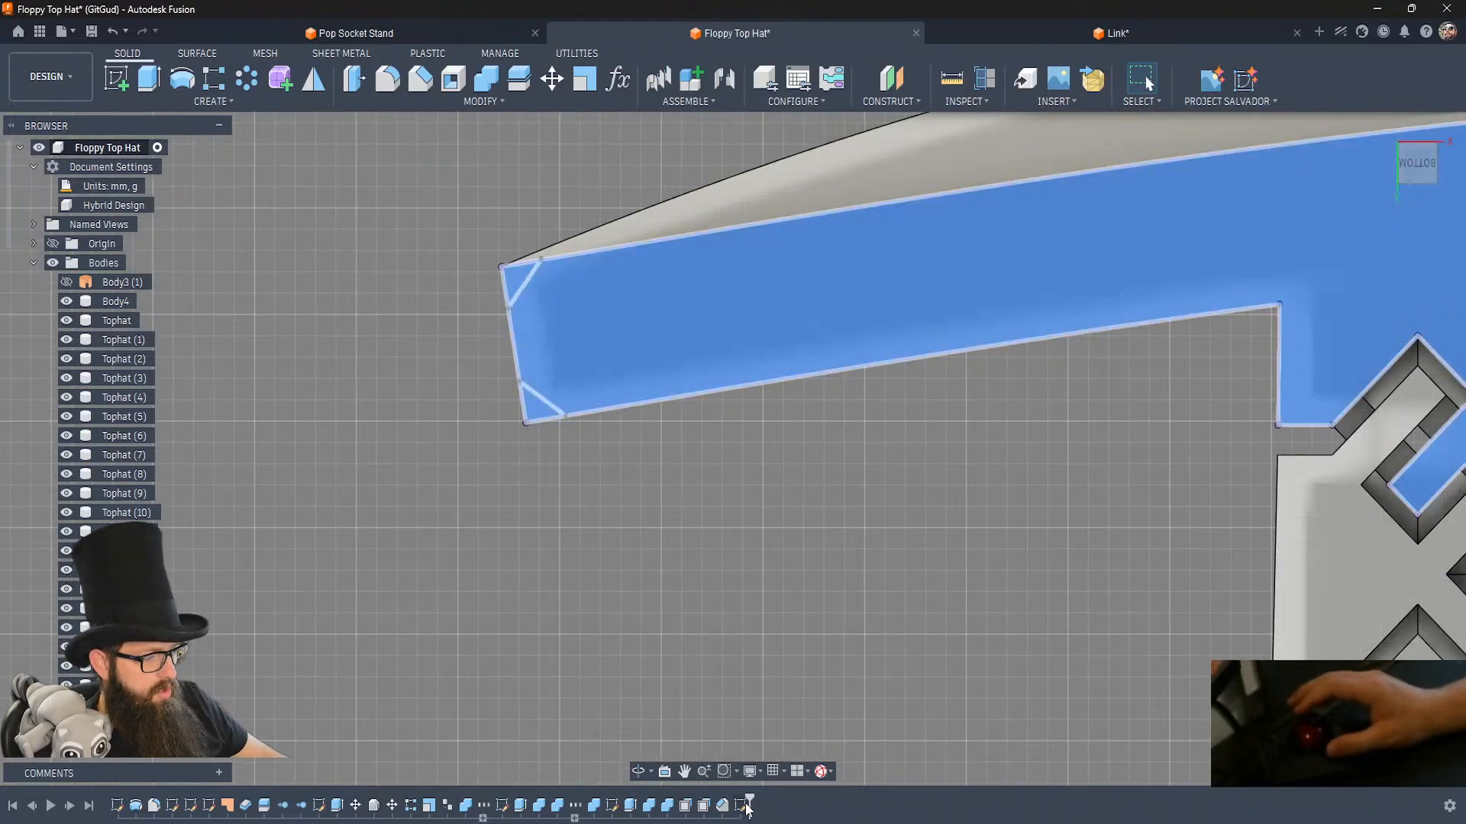
Reopen the corner sketch, include the brim's long curved rim edges as 3D geometry, and finish the sketch.
double_click(744, 806)
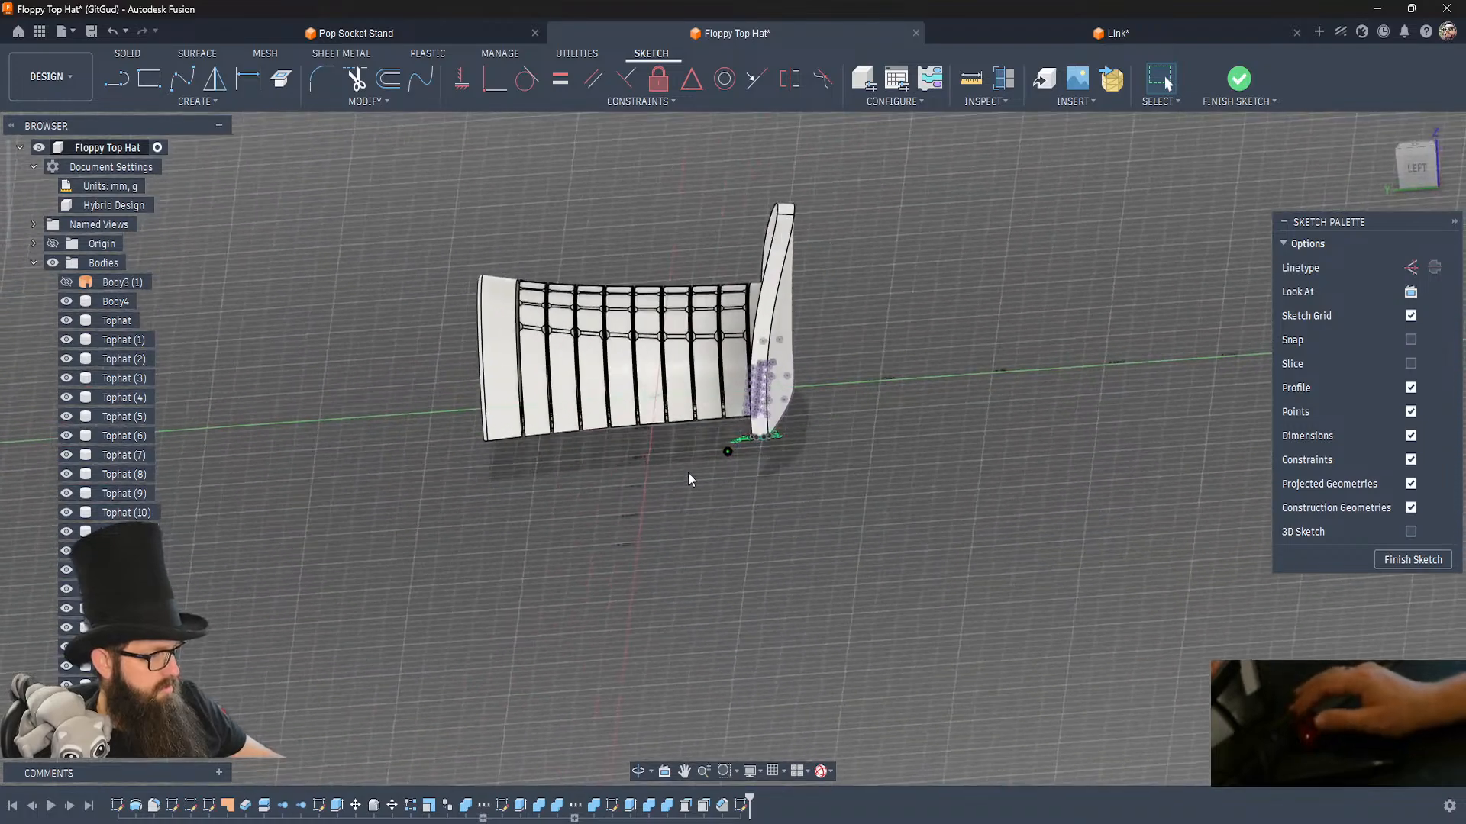
left_click(202, 102)
mouse_move(146, 364)
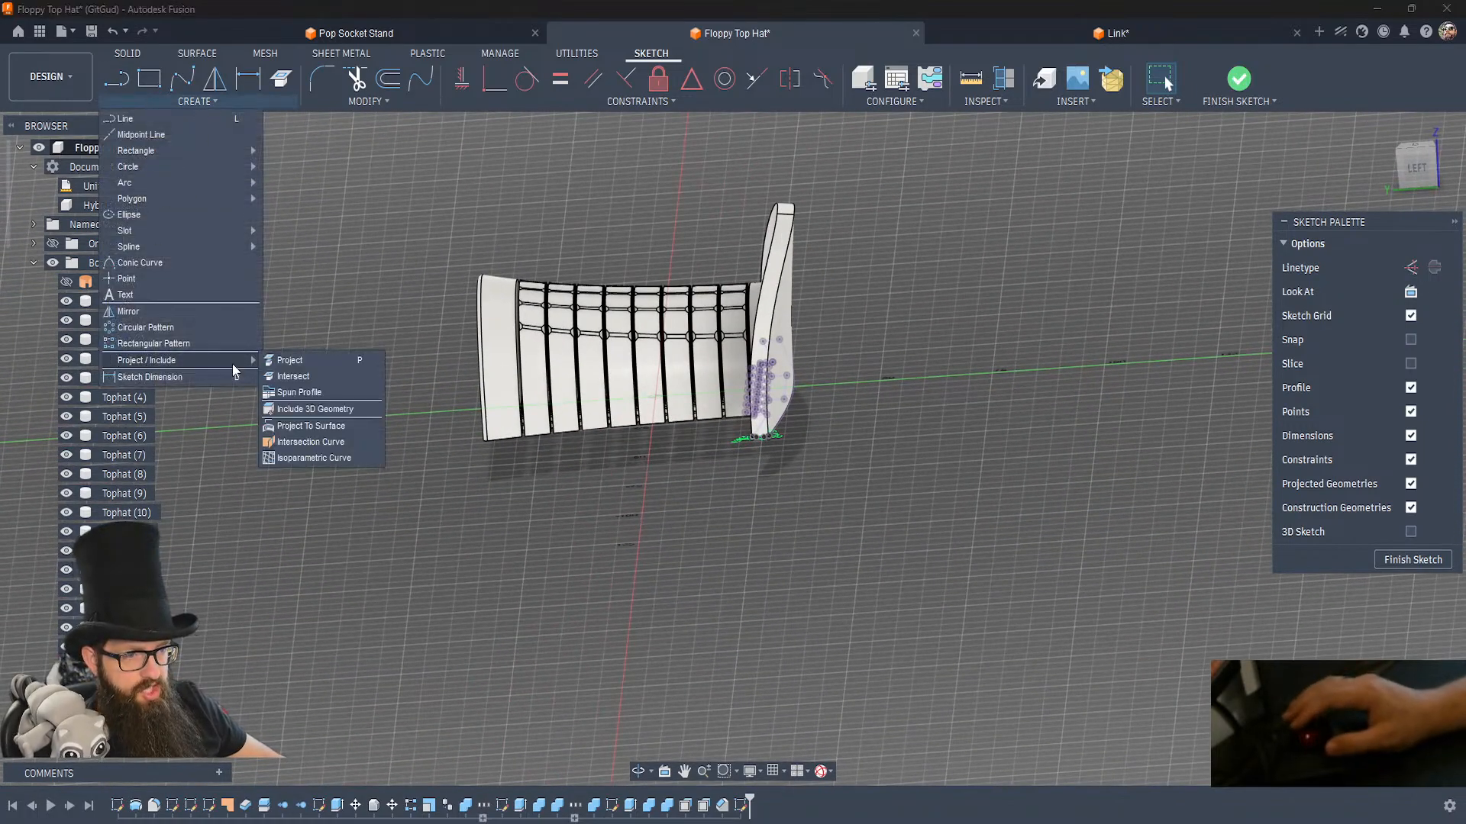
left_click(314, 410)
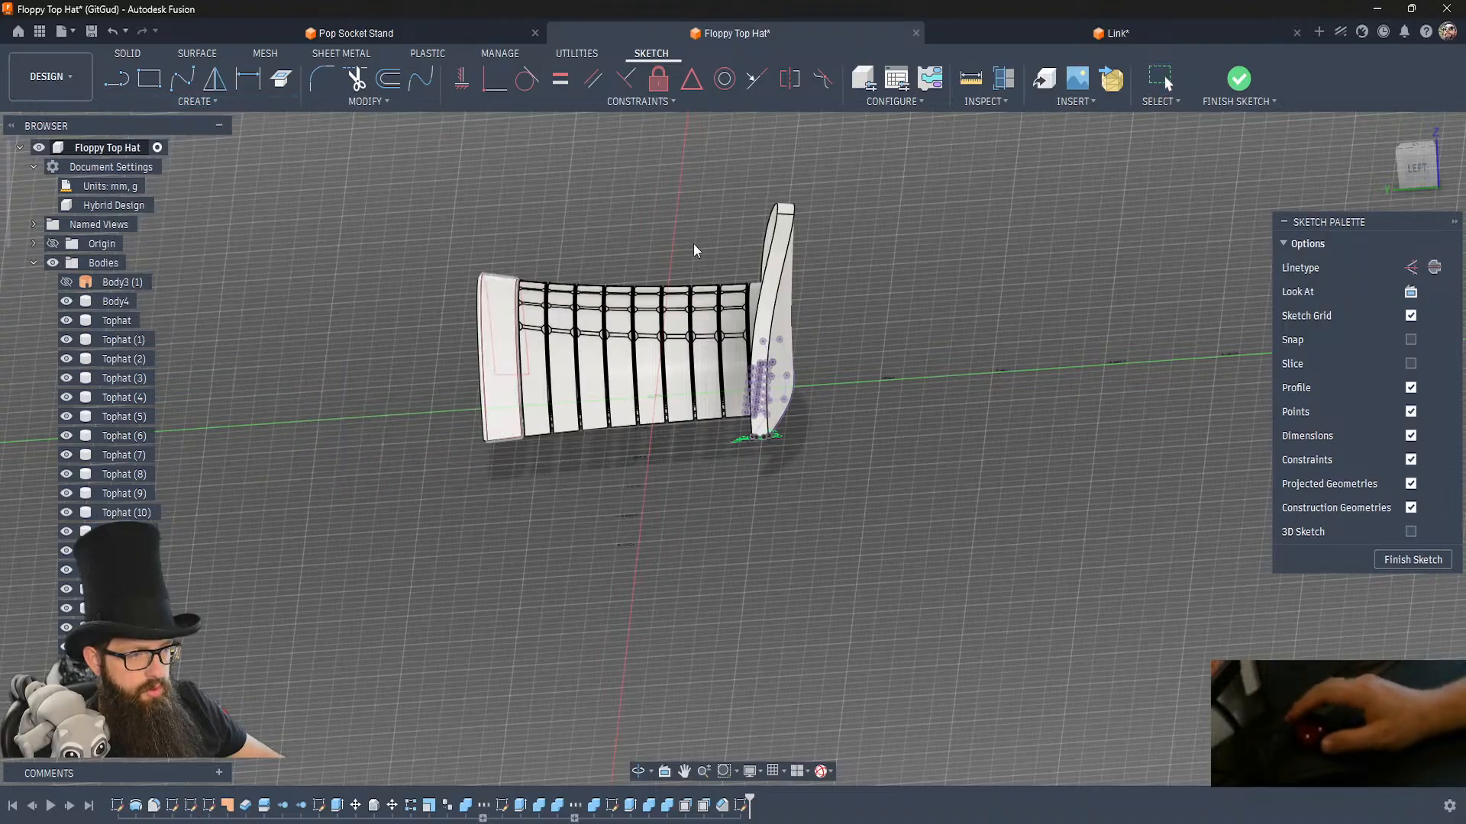
left_click(774, 238)
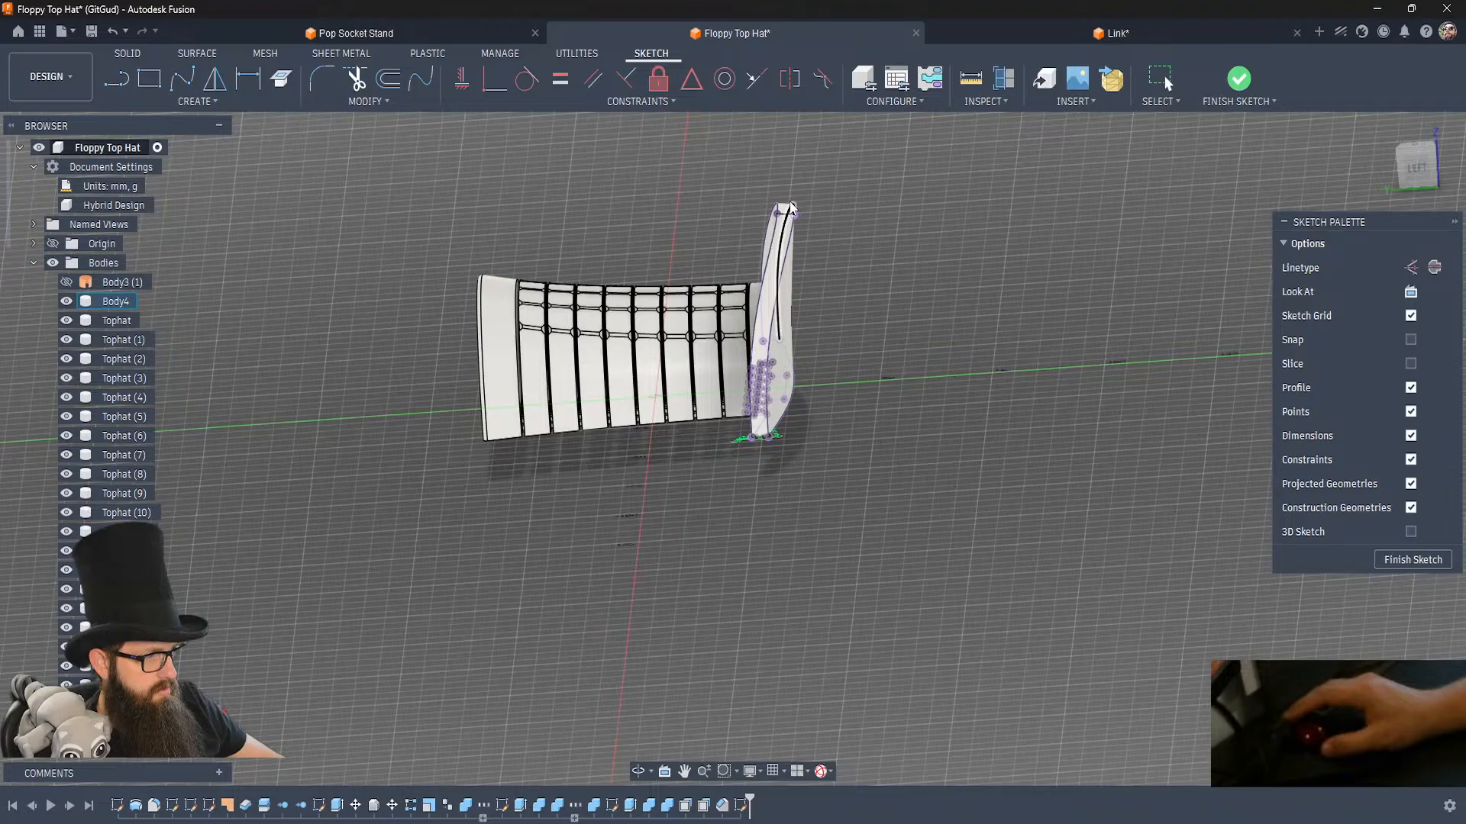
left_click(1239, 78)
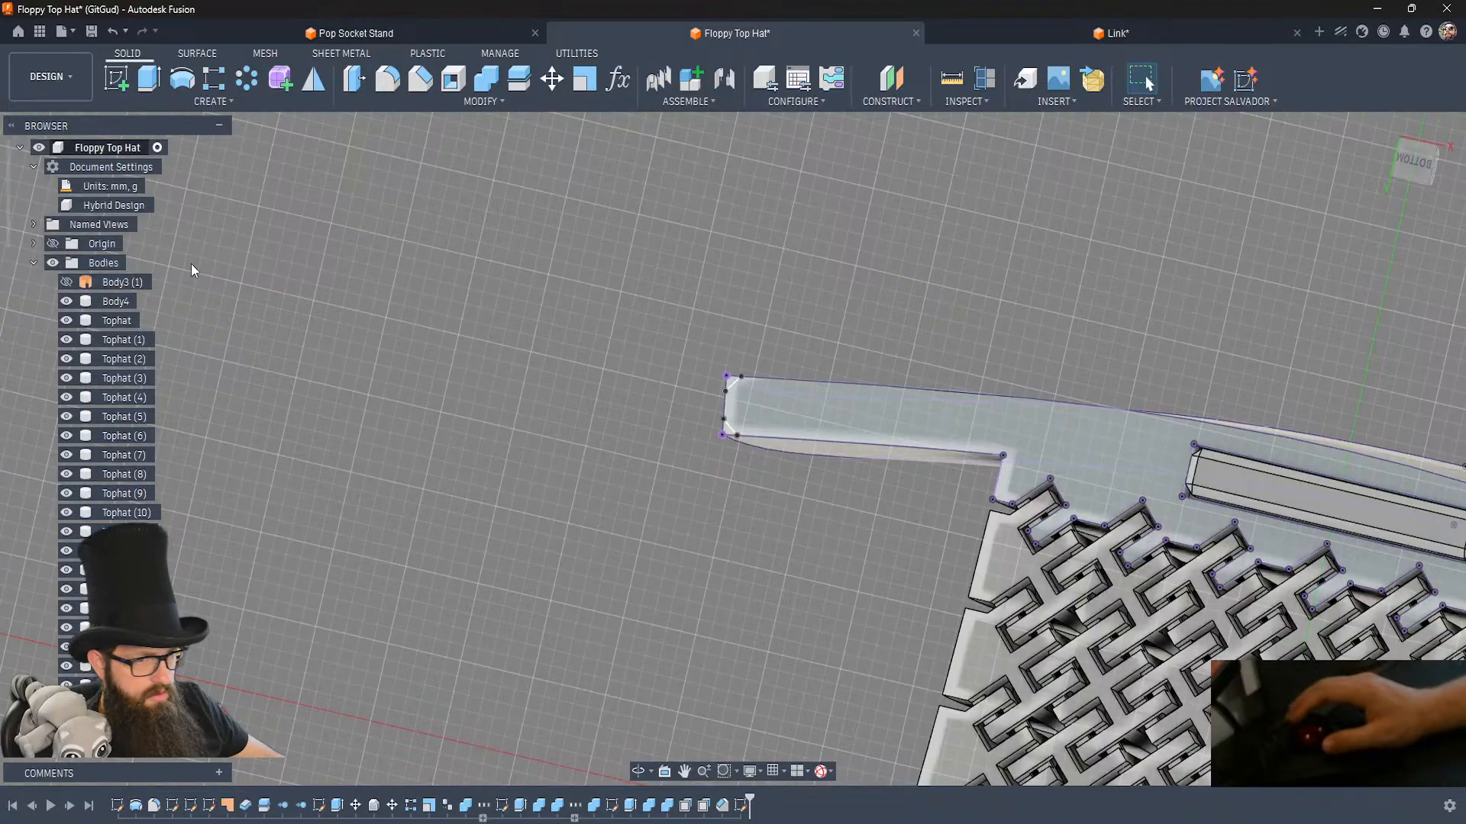
Sweep both triangular corner profiles along the brim's curved rim edge as a cut with distance 1.00.
left_click(155, 91)
left_click(167, 102)
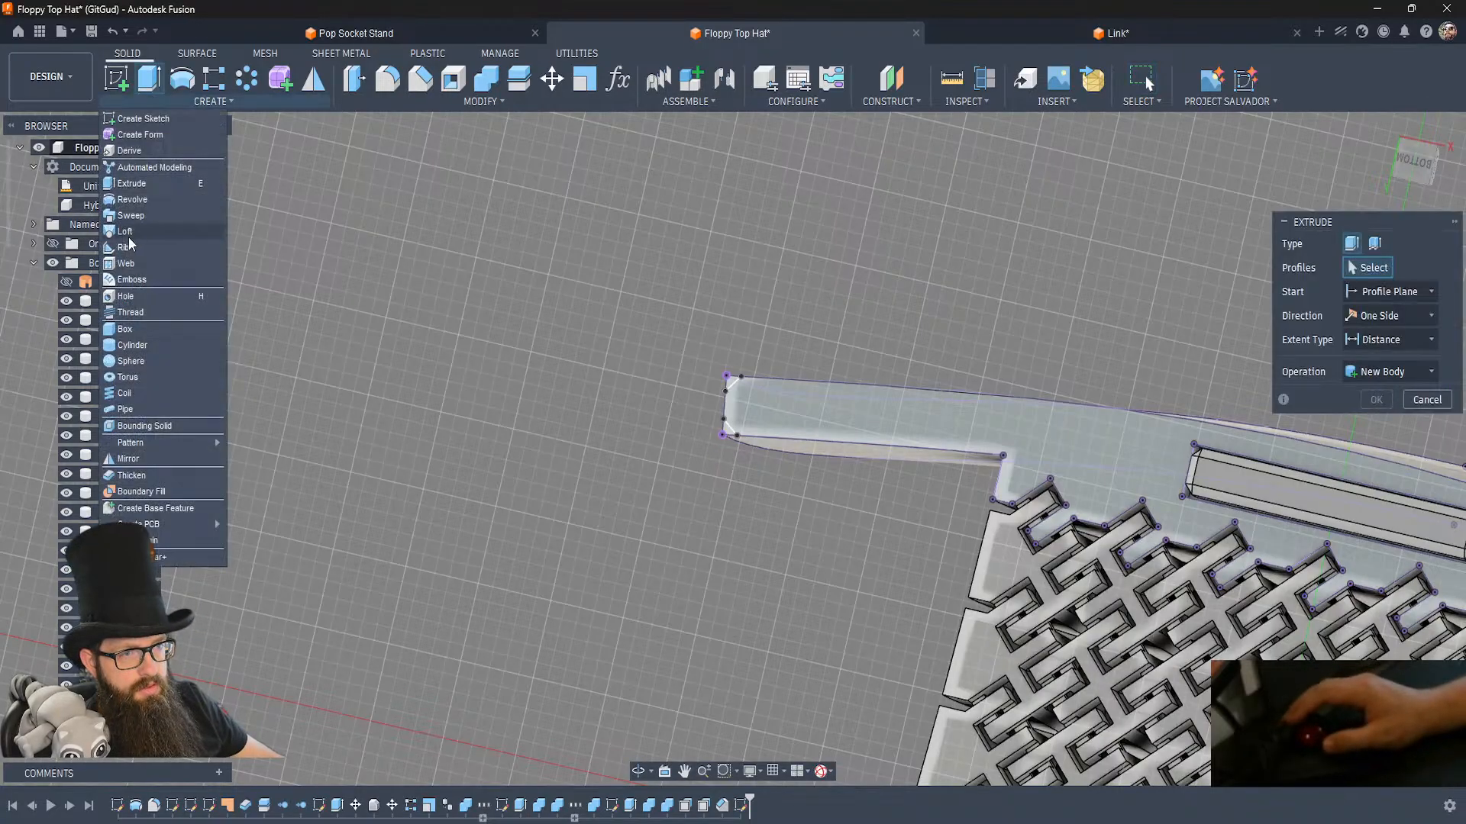
left_click(131, 216)
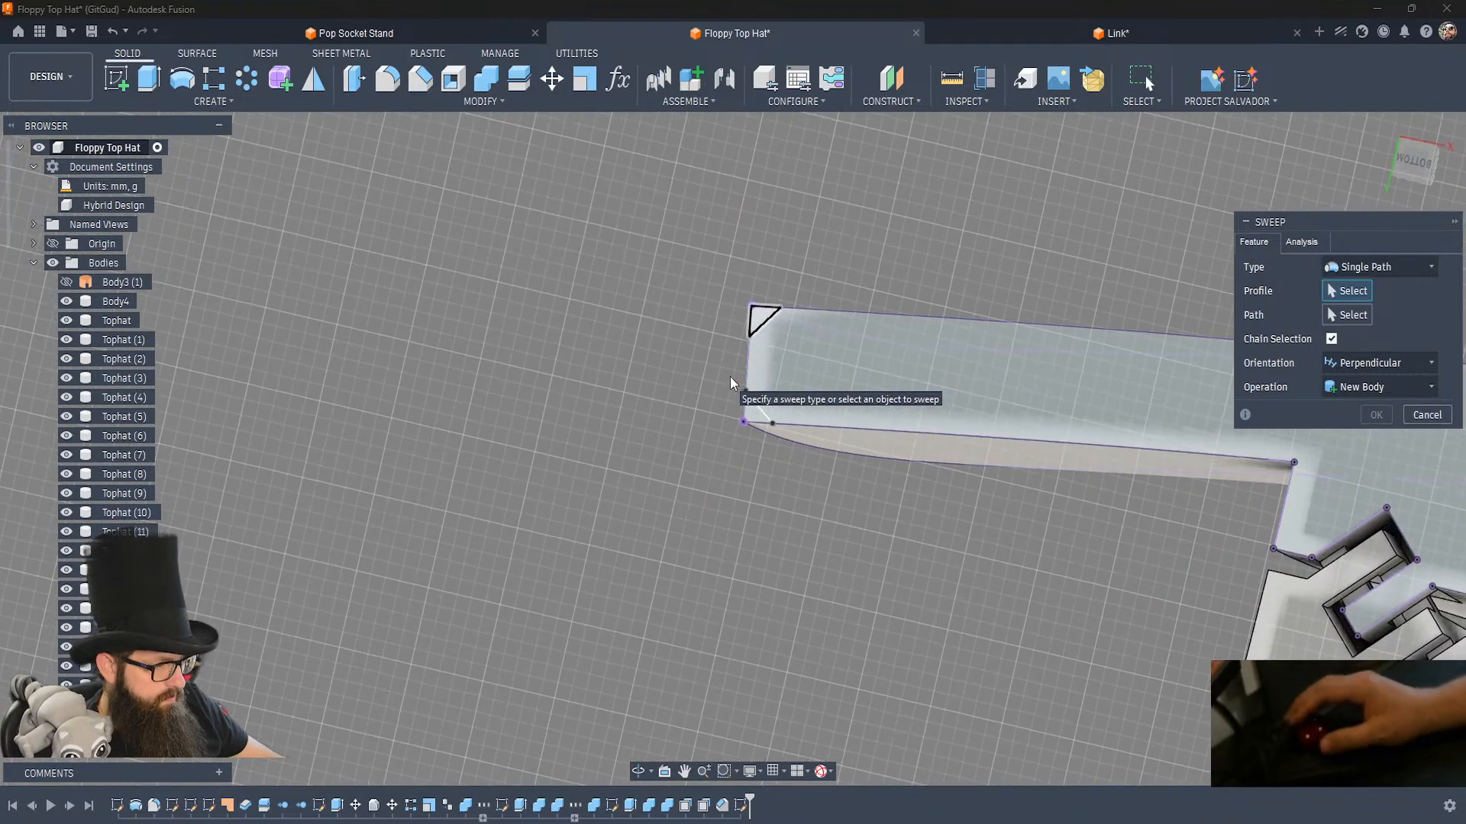
left_click(752, 412)
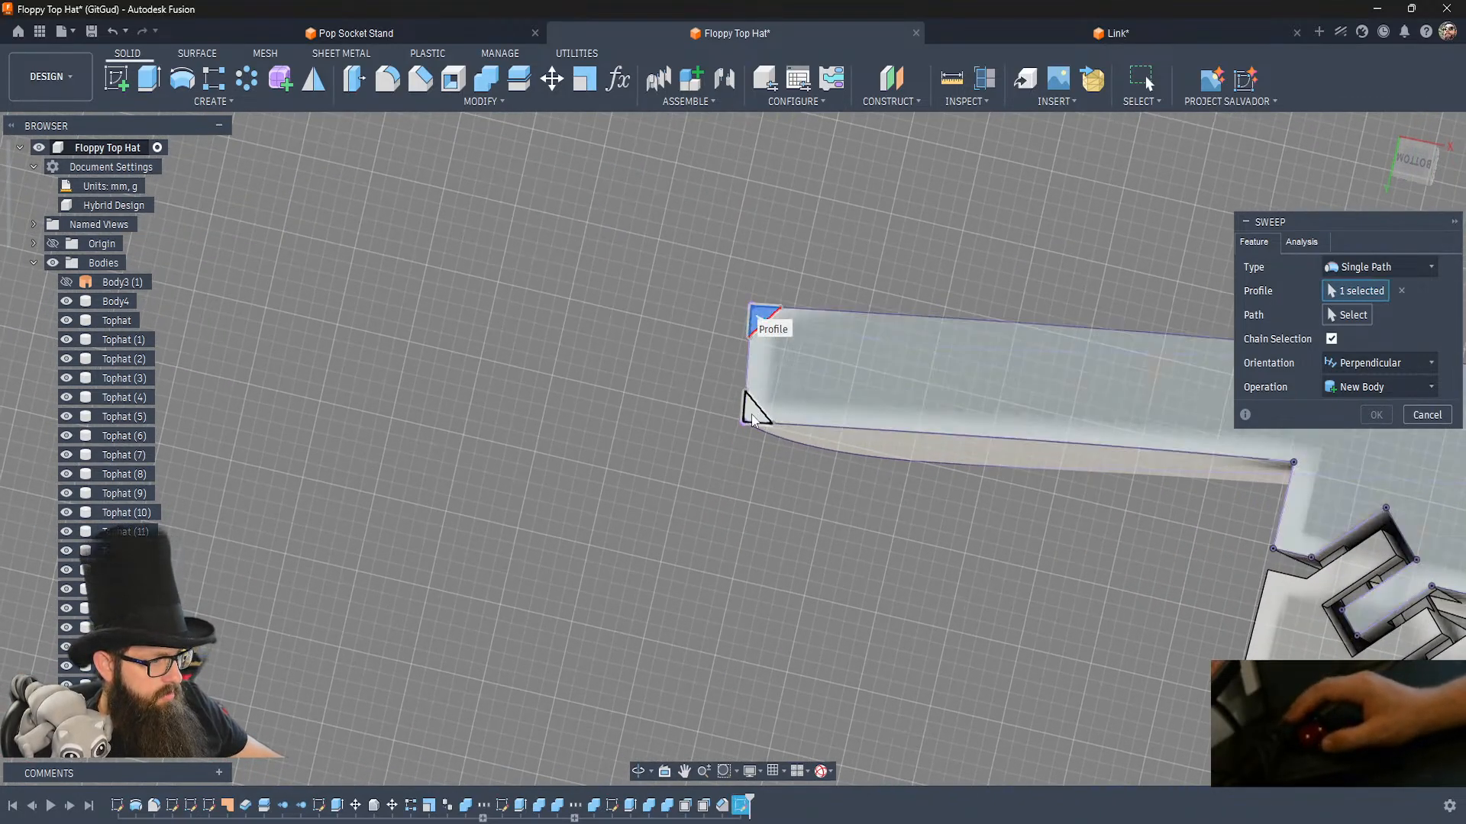
left_click(751, 412)
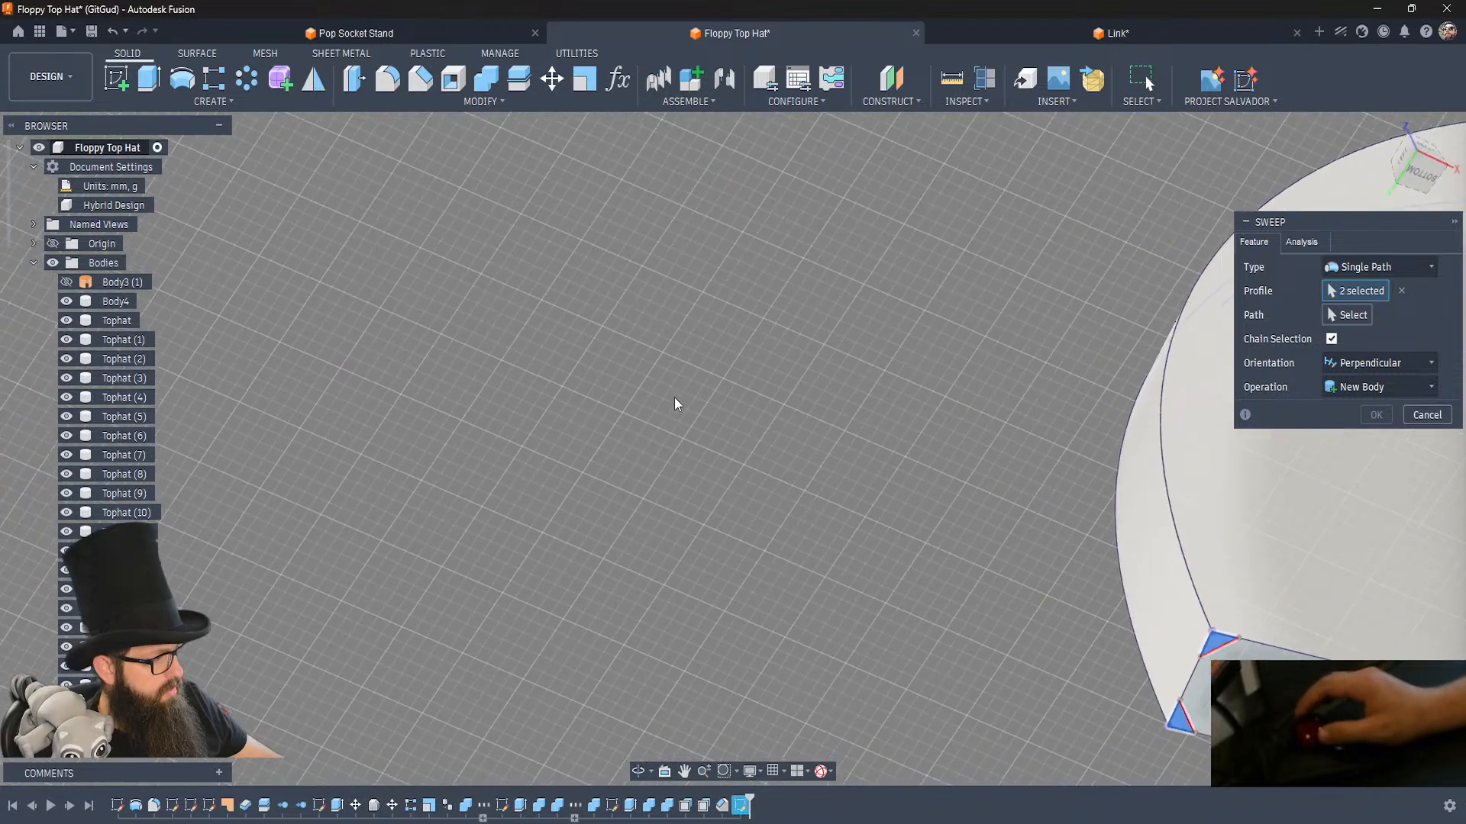
left_click(1365, 318)
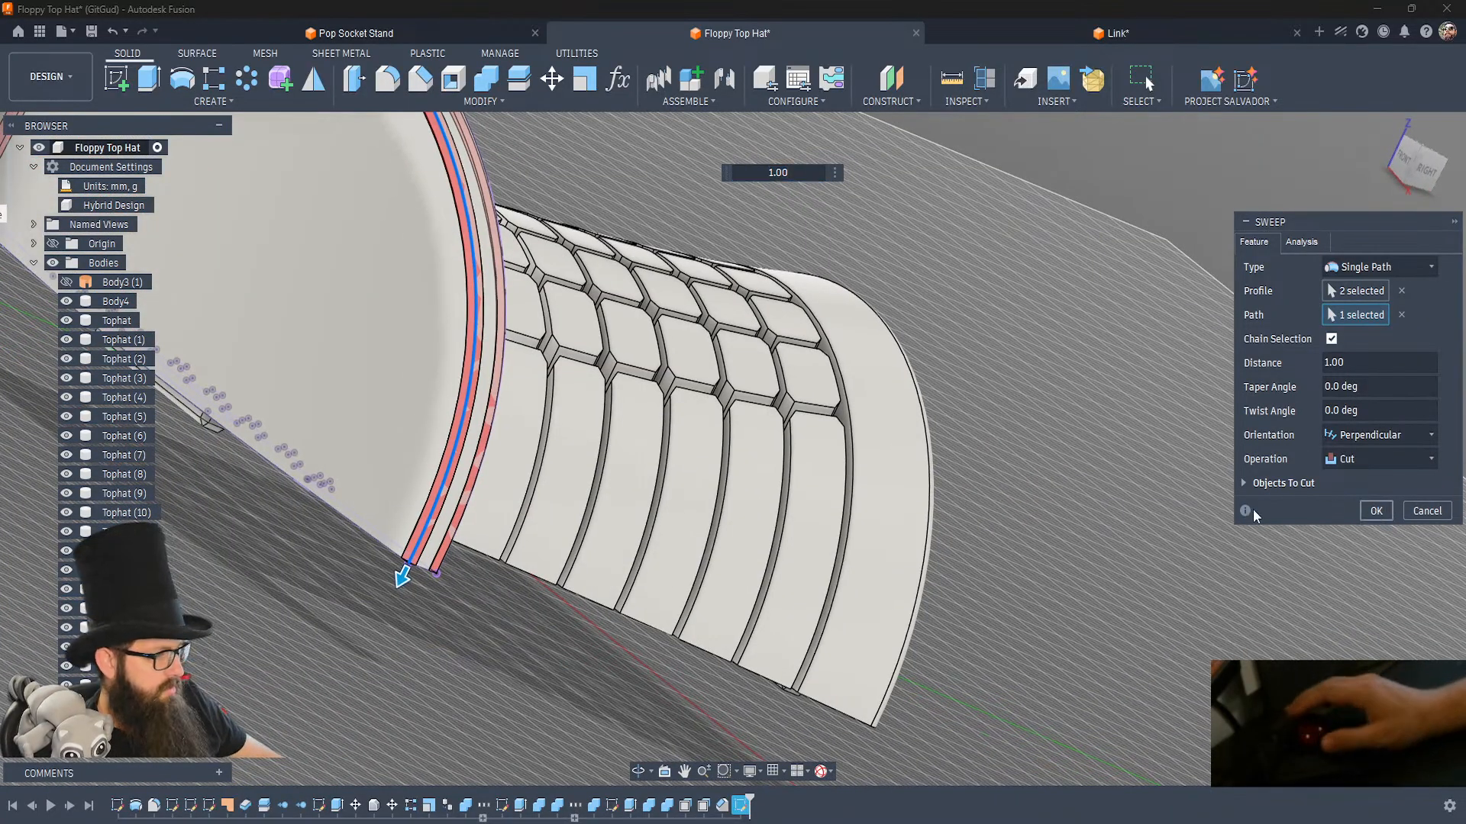
key("Return")
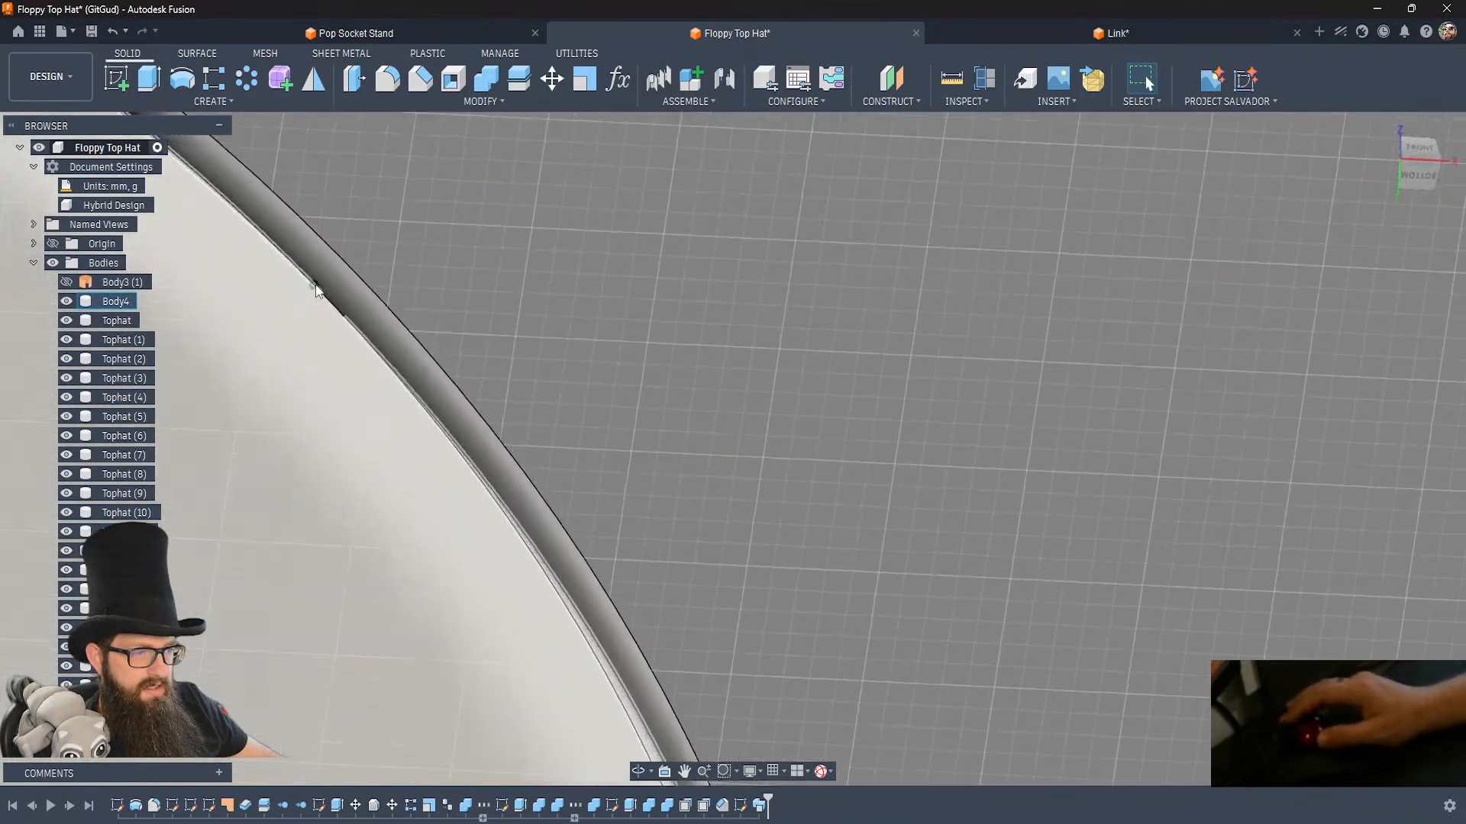
left_click(403, 349)
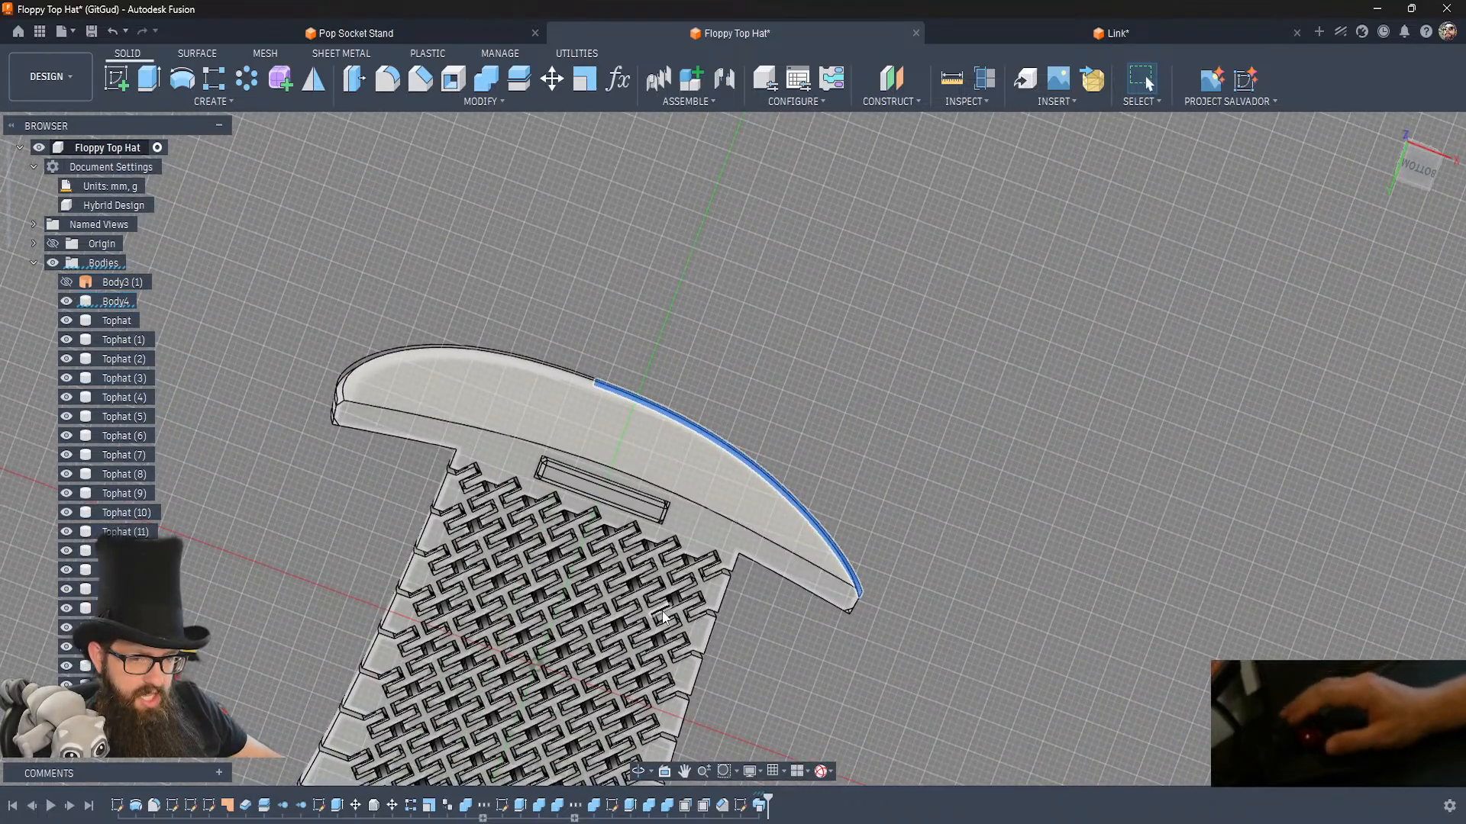
Reopen the corner sketch and extend the outer corner's diagonal line past the brim at both ends.
double_click(745, 809)
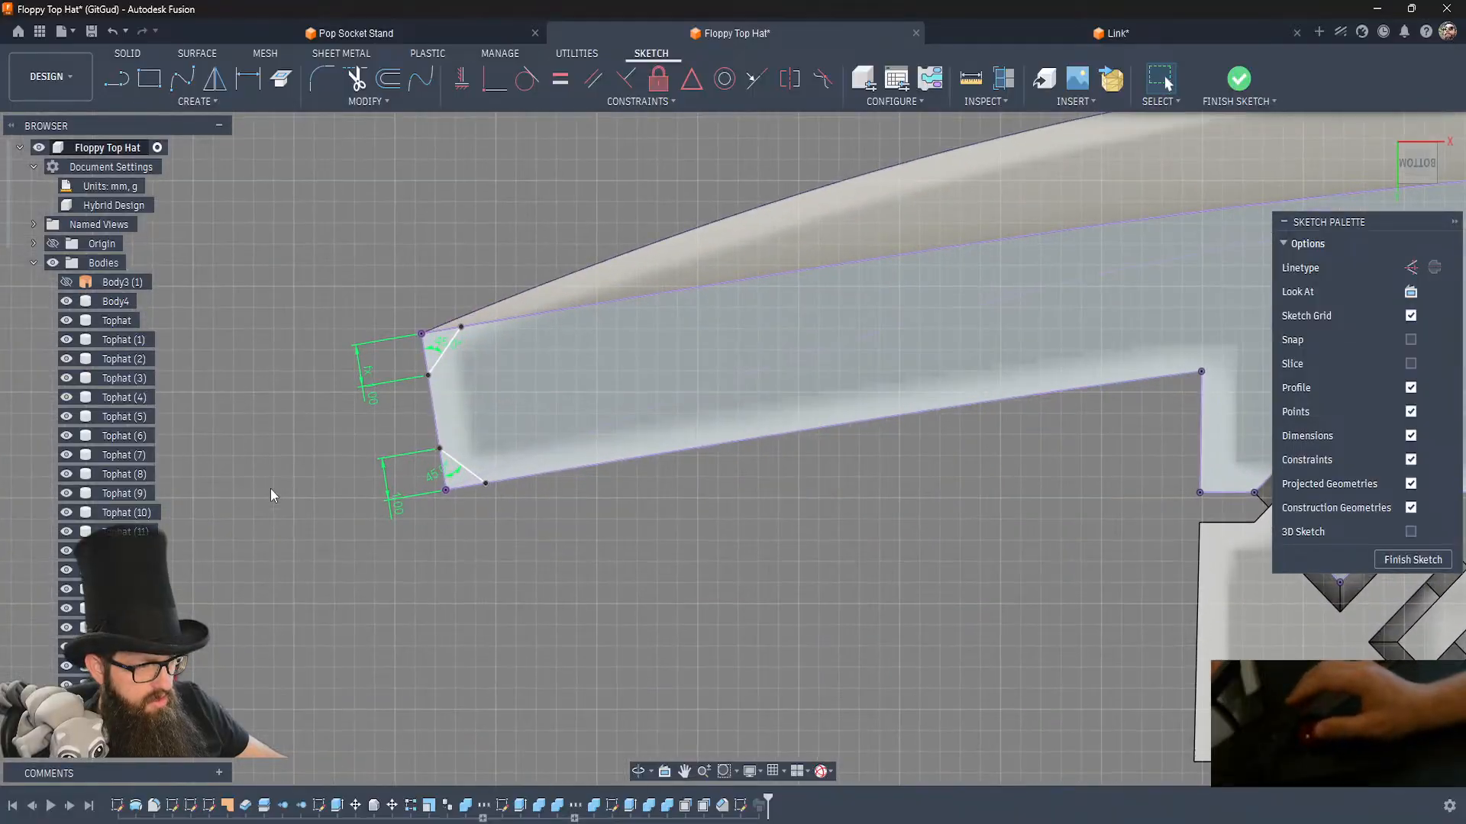
key("l")
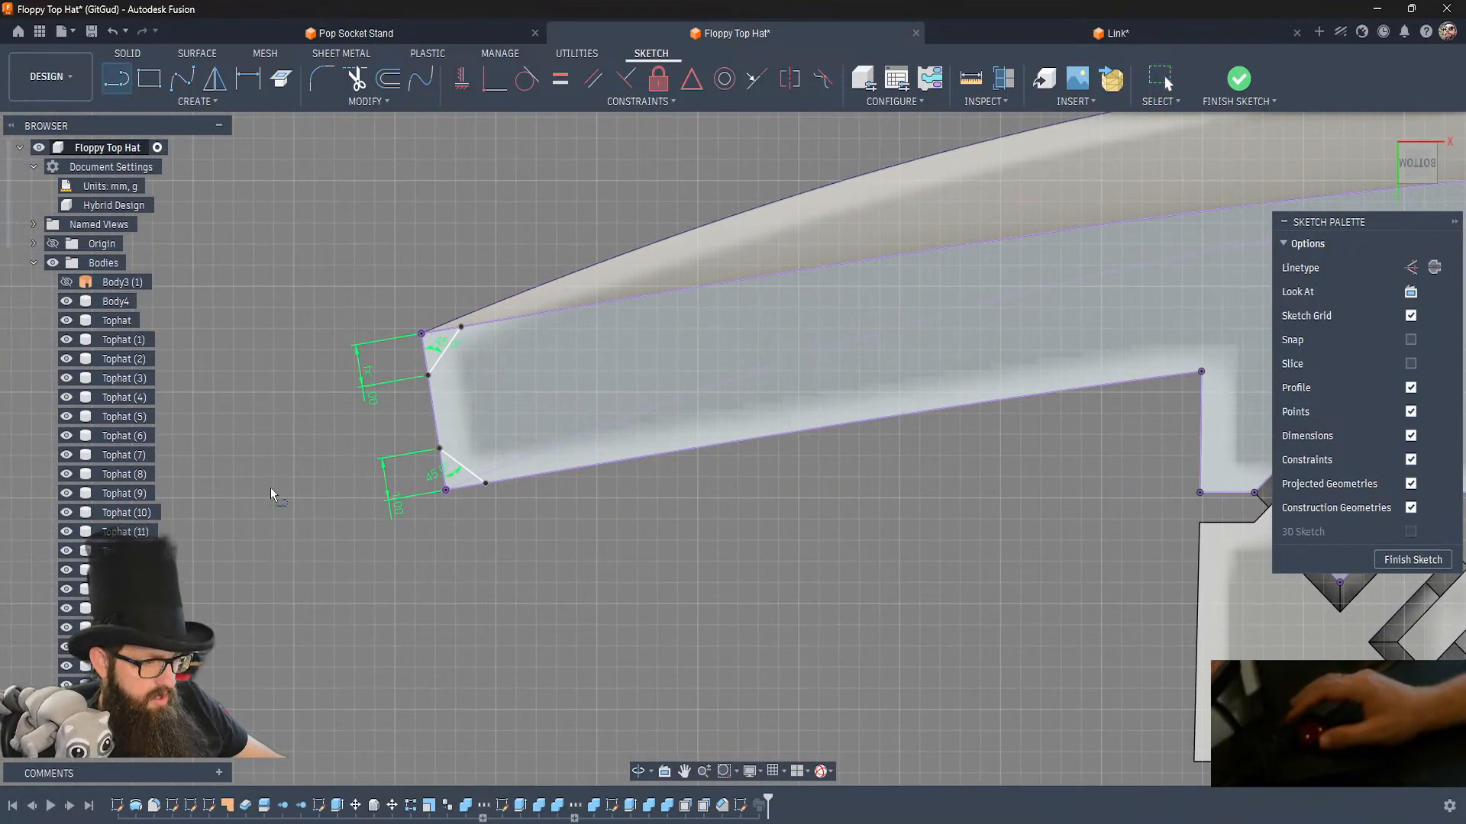
left_click(459, 326)
left_click(503, 266)
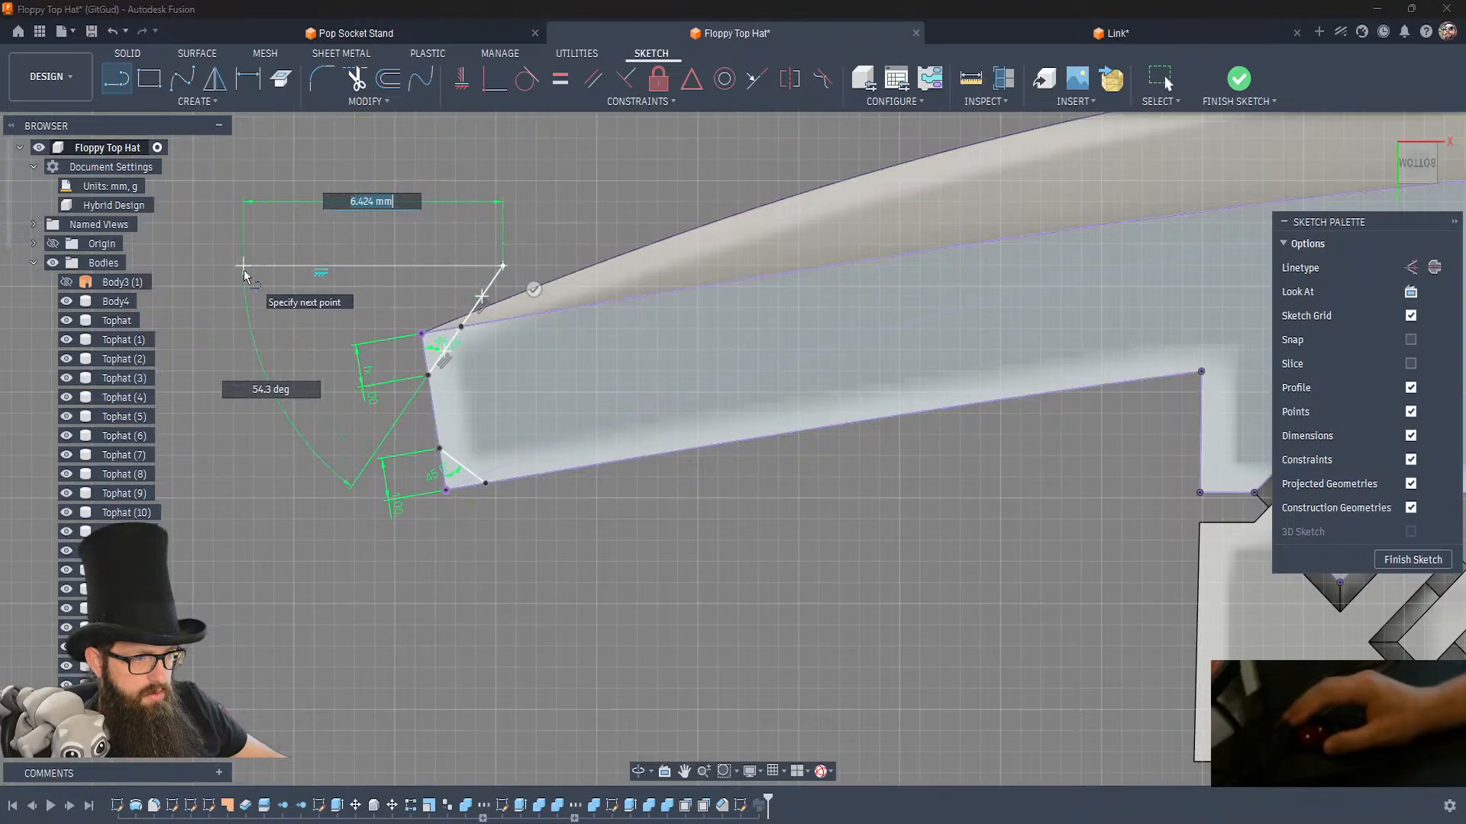
key("Escape")
left_click(426, 376)
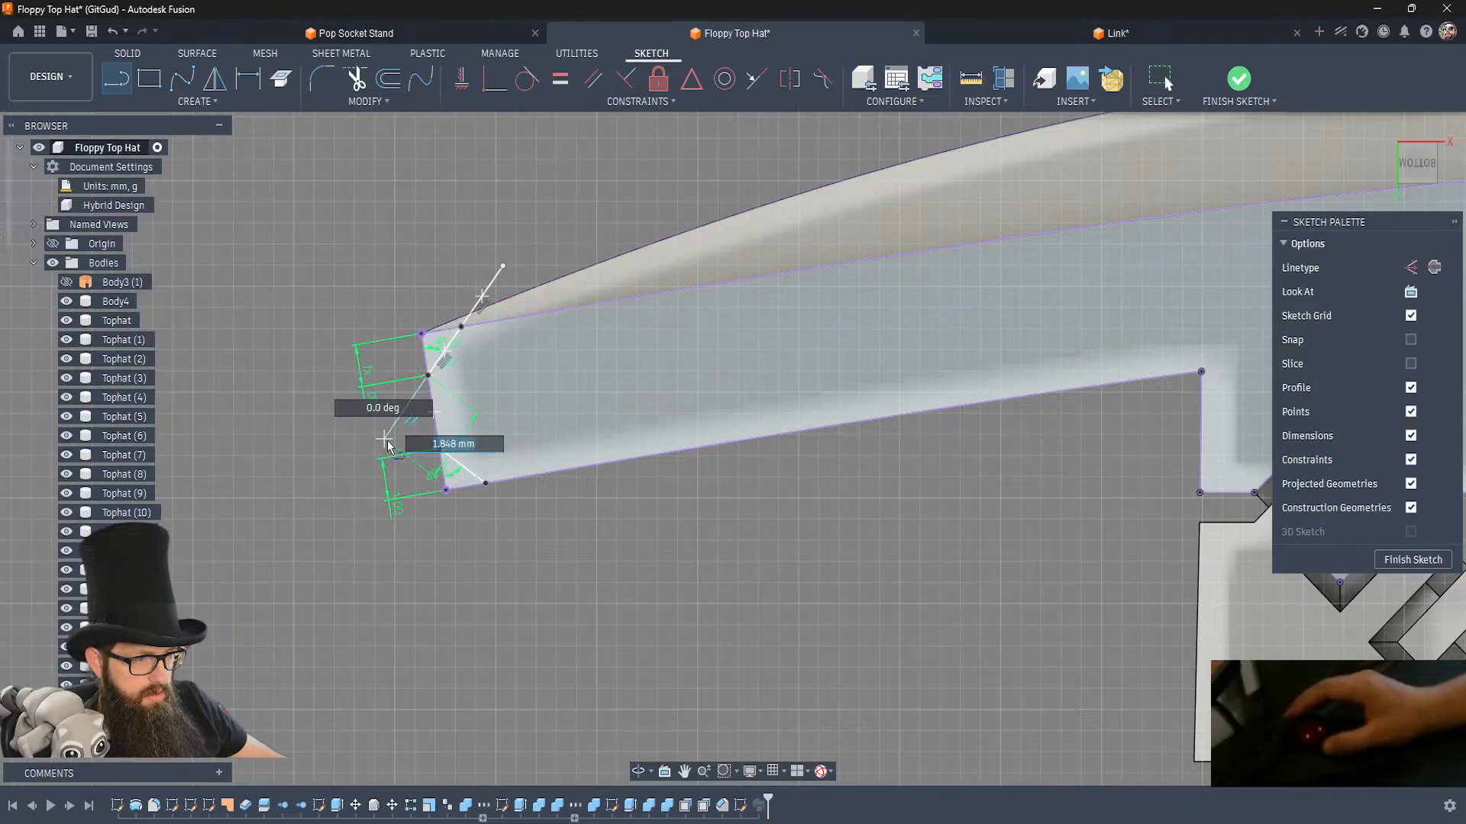
left_click(384, 439)
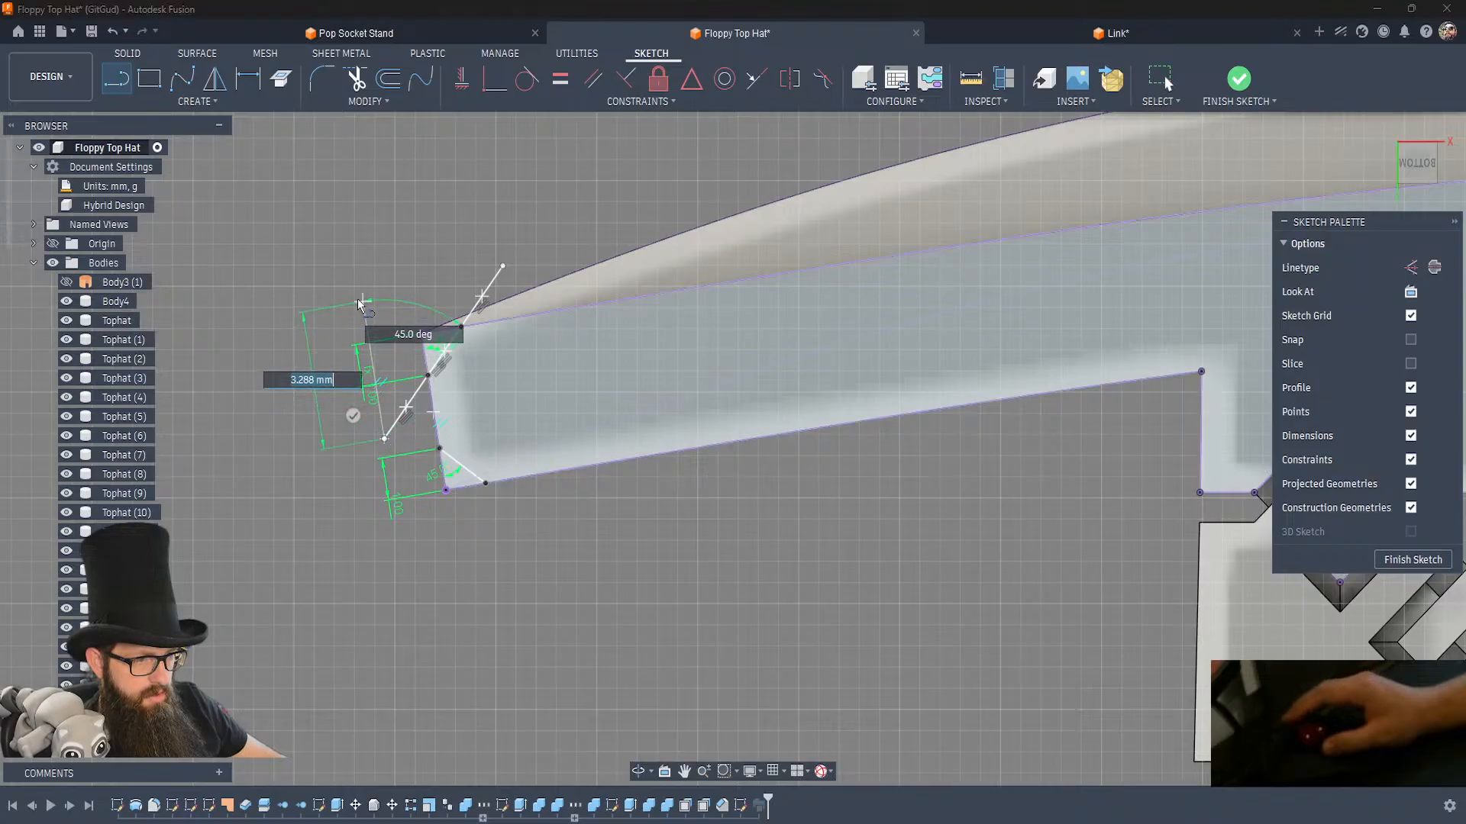
Close an oversized triangle around the outer corner with lines parallel to the brim's edges, and trim the excess.
left_click(356, 249)
key("Escape")
left_click(504, 267)
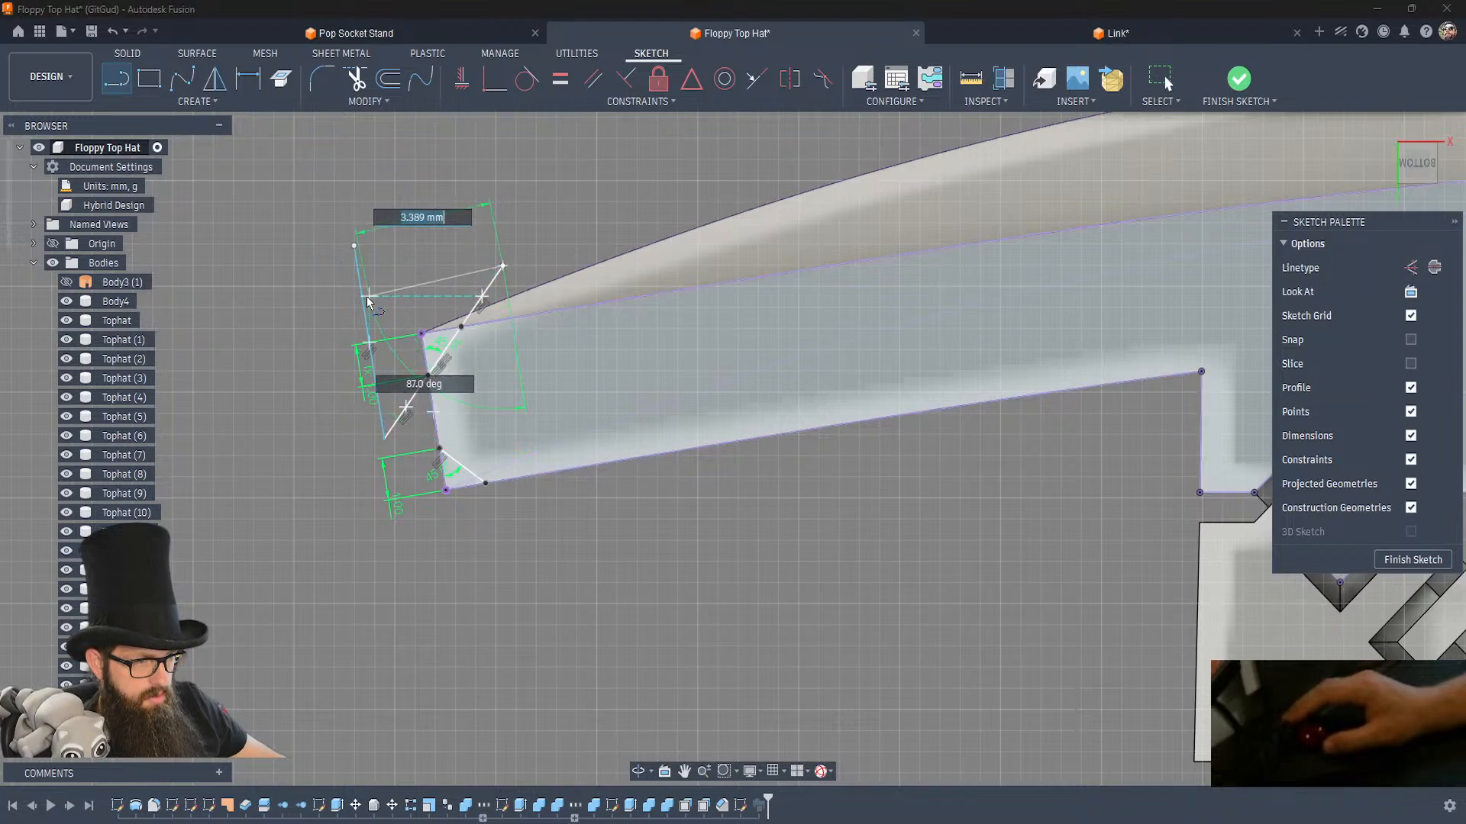
left_click(355, 292)
key("t")
left_click(359, 278)
key("Escape")
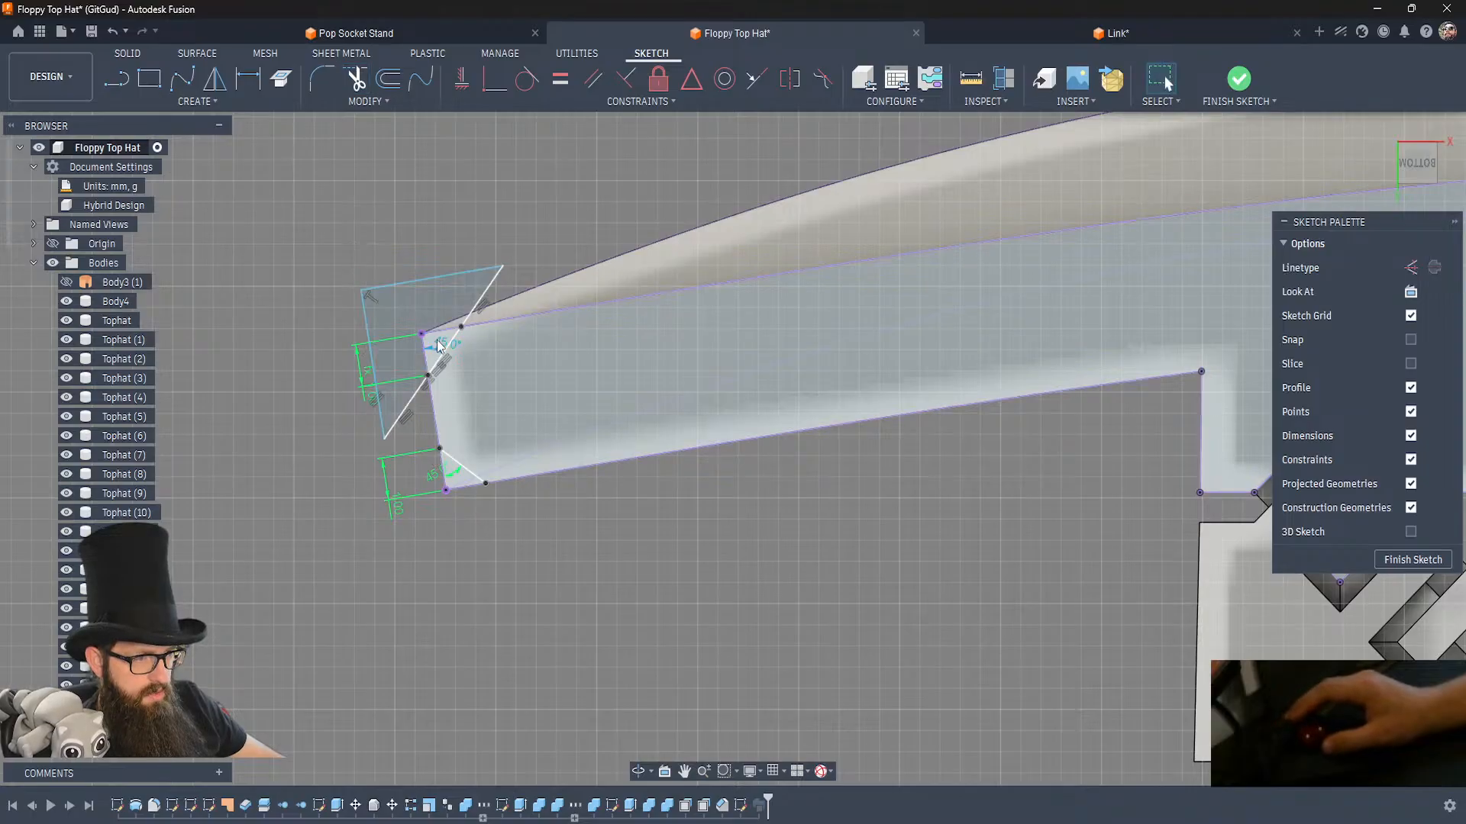
Try removing the projected brim end edge that crosses the oversized triangle, undo it and select the separate profile regions.
left_click(425, 359)
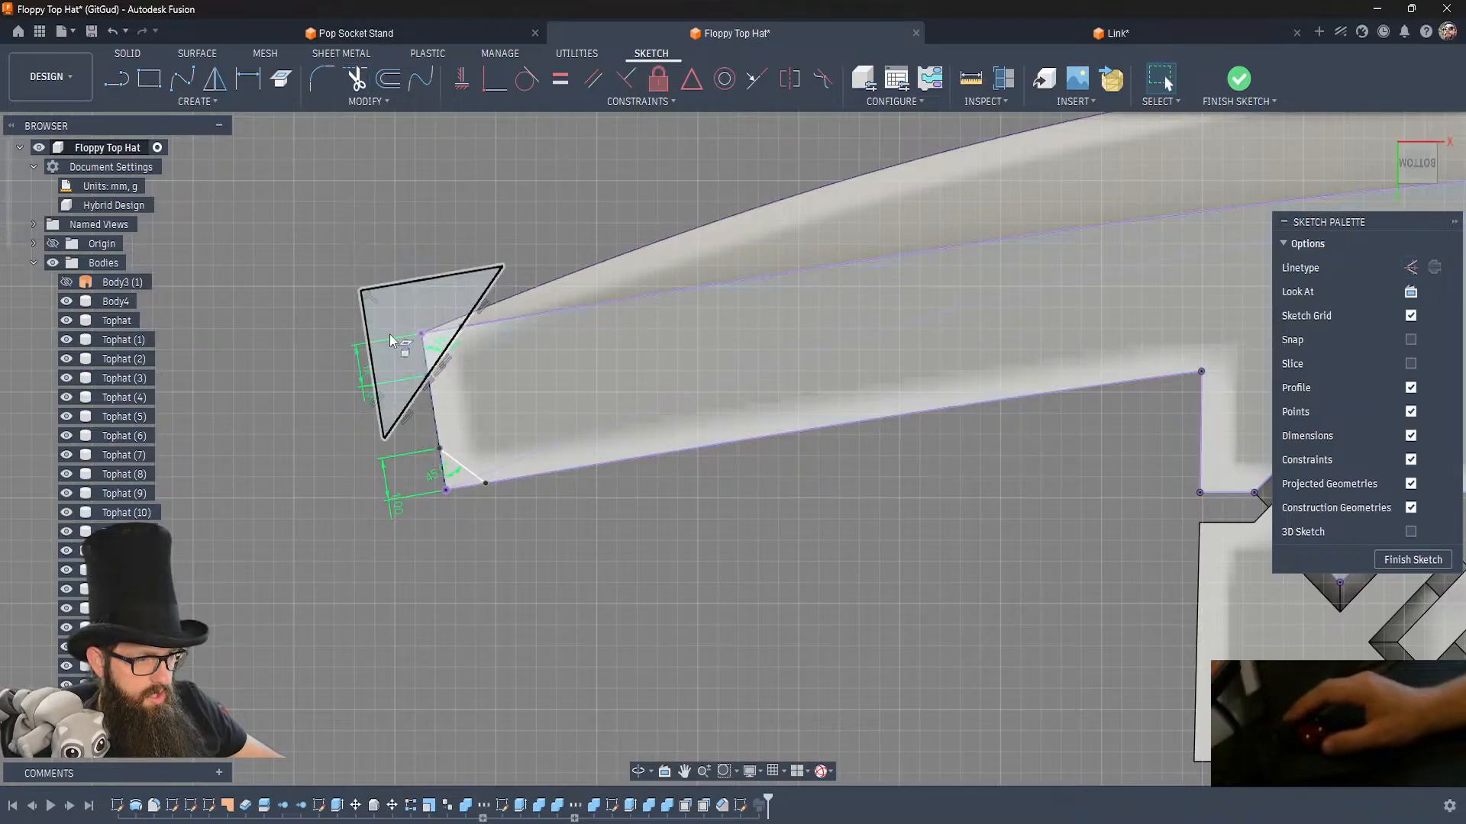
left_click(396, 361)
key("ctrl+z")
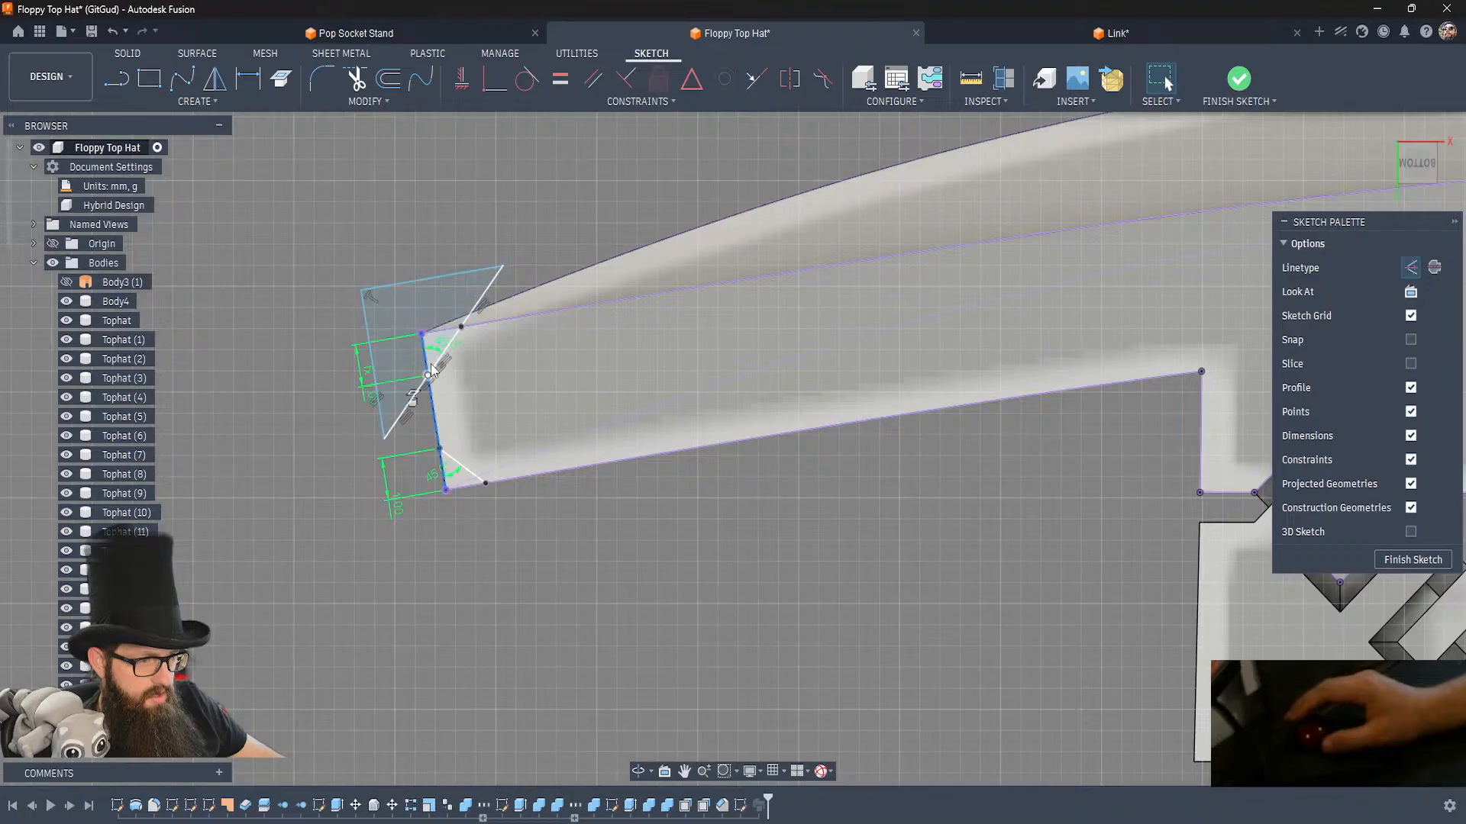
left_click(442, 330)
scroll(442, 333, "up", 3)
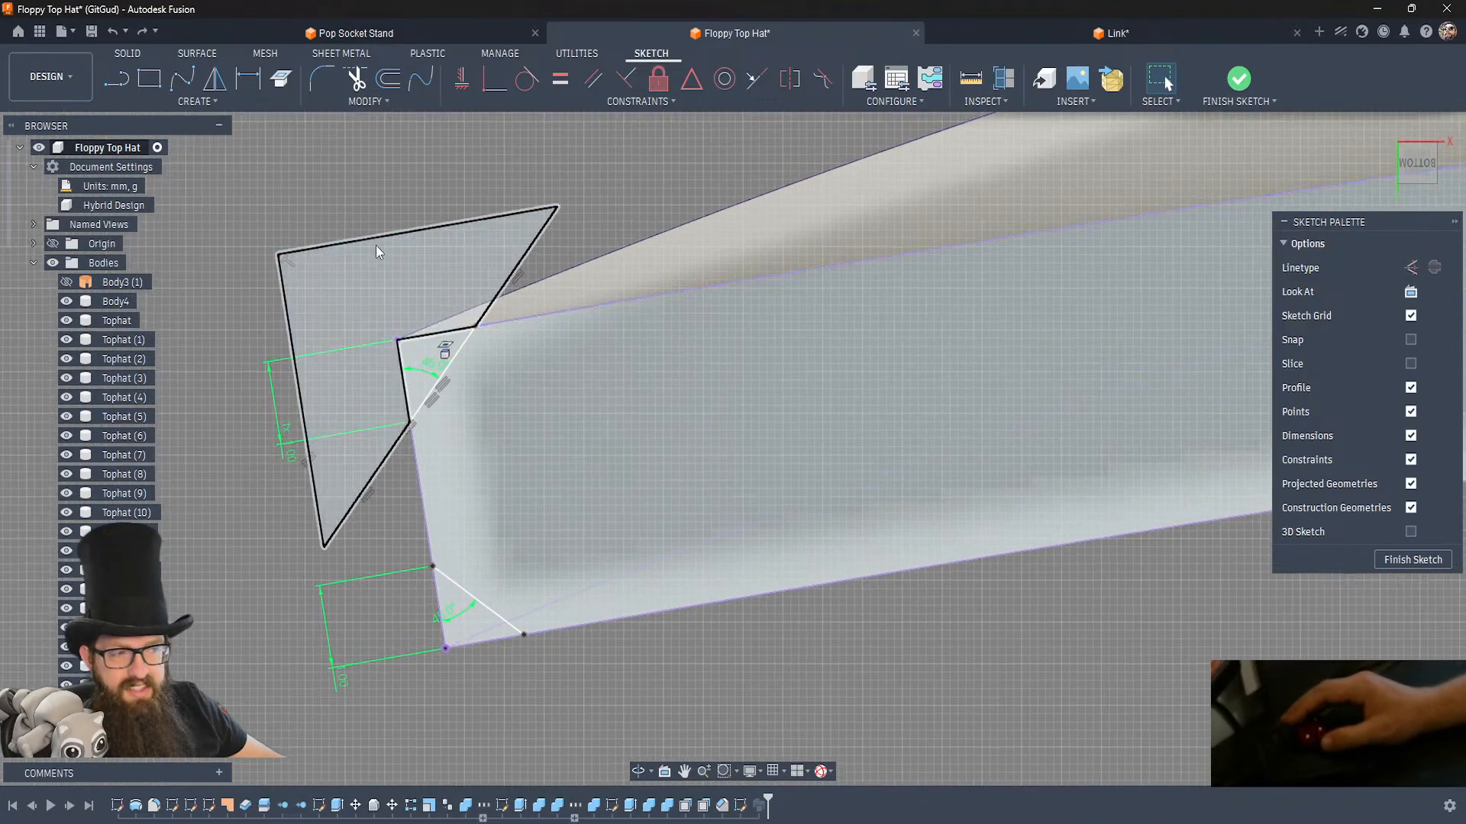
left_click(425, 294)
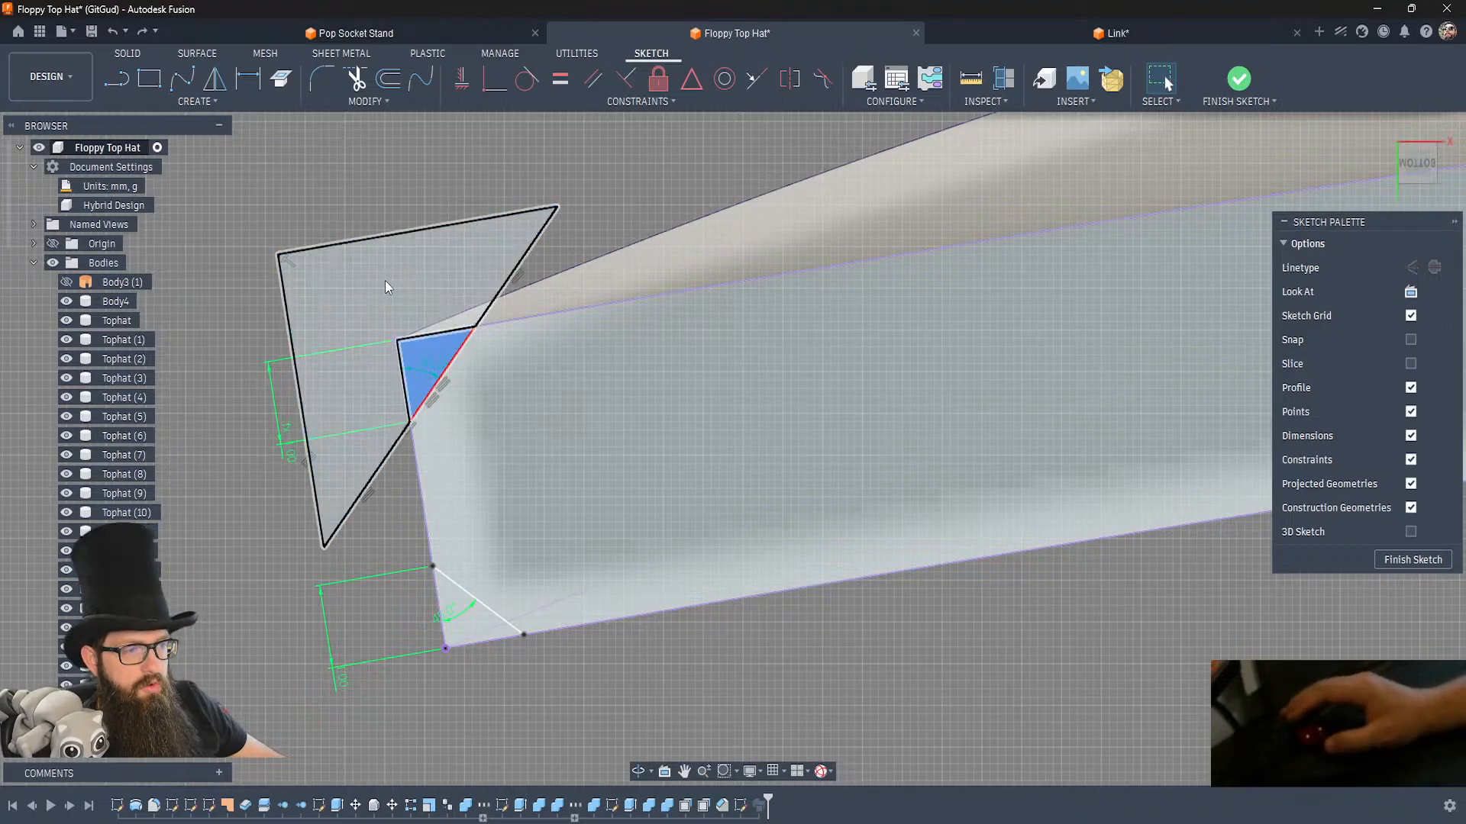
left_click(425, 366)
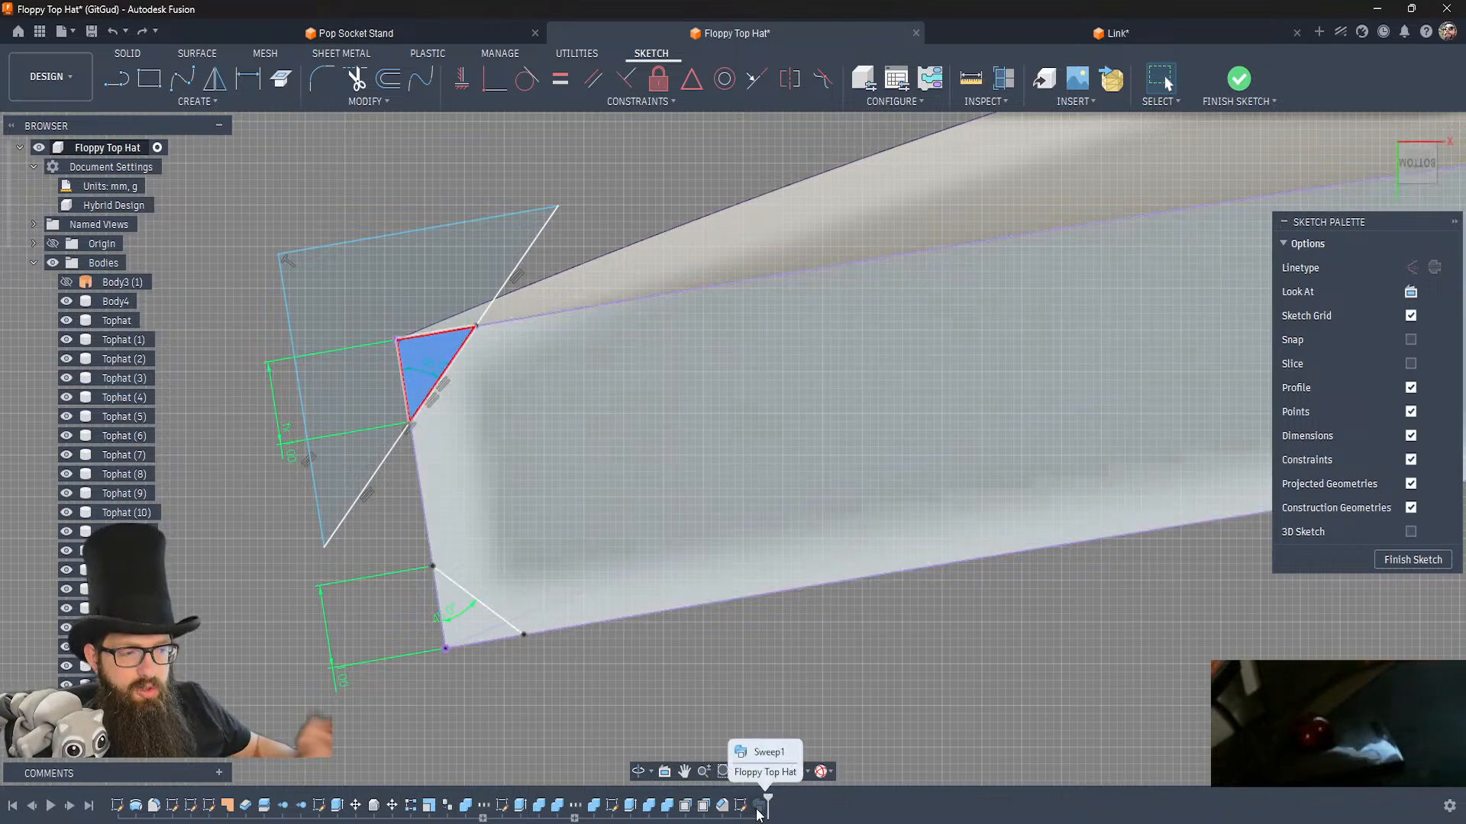
Remove the projected brim end edge from the sketch so the oversized triangle forms a single profile.
left_click(420, 496)
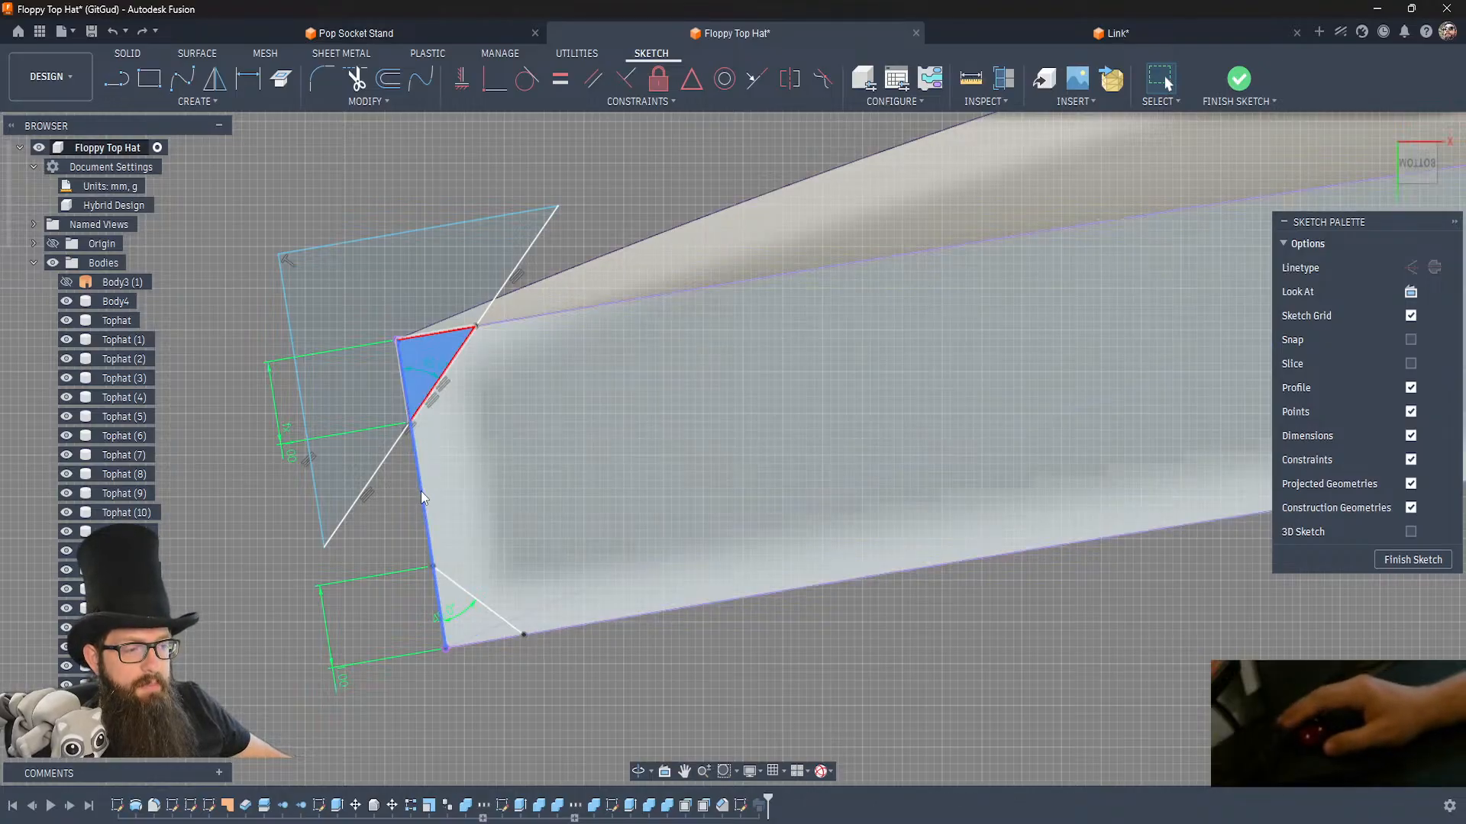
left_click(370, 295)
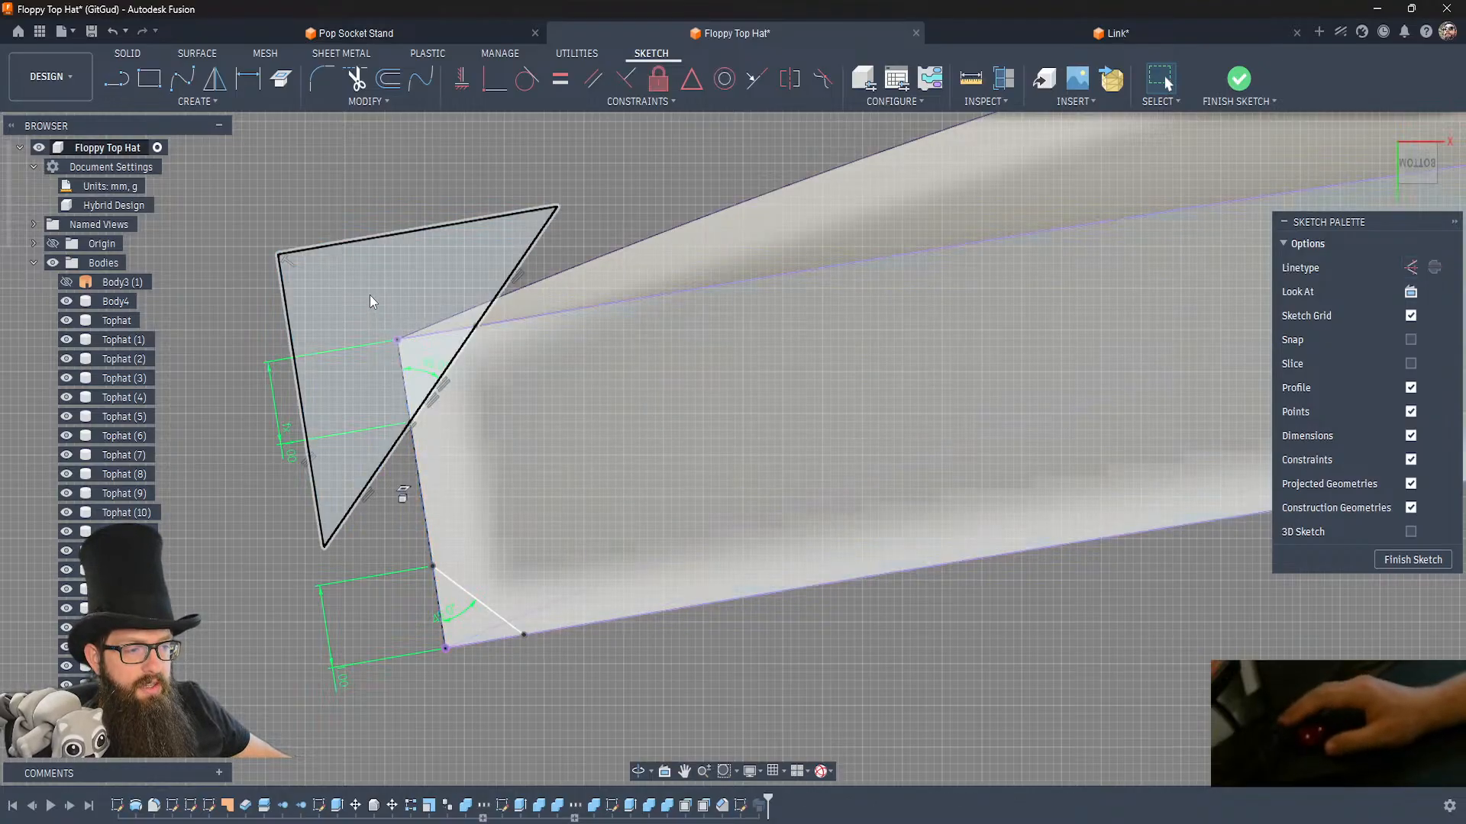
left_click(409, 317)
Extend the diagonal line nearest the crown past both ends and draw an outside line about 2.7 mm long parallel to the end edge.
left_click(116, 78)
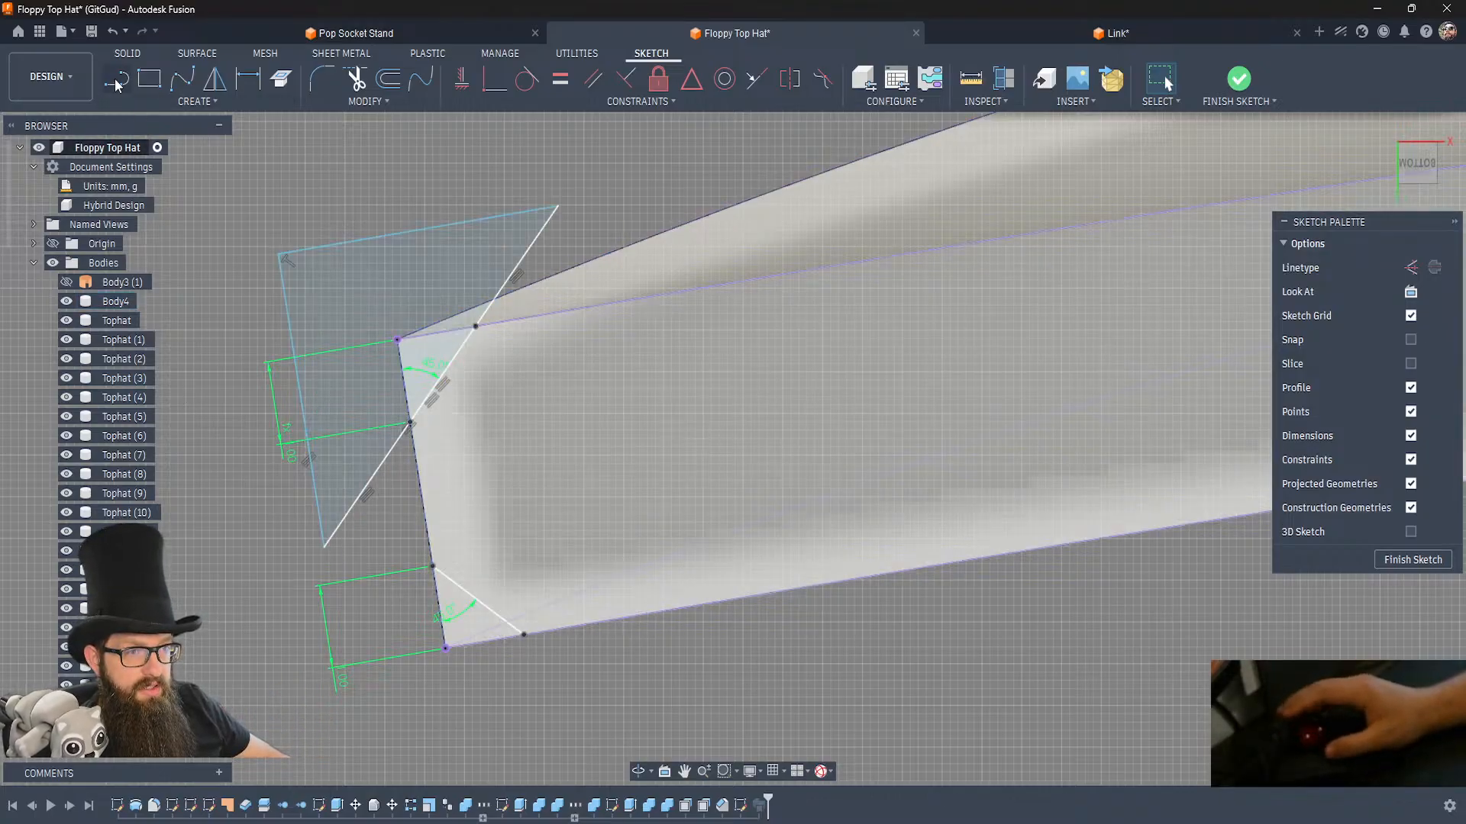
left_click(362, 515)
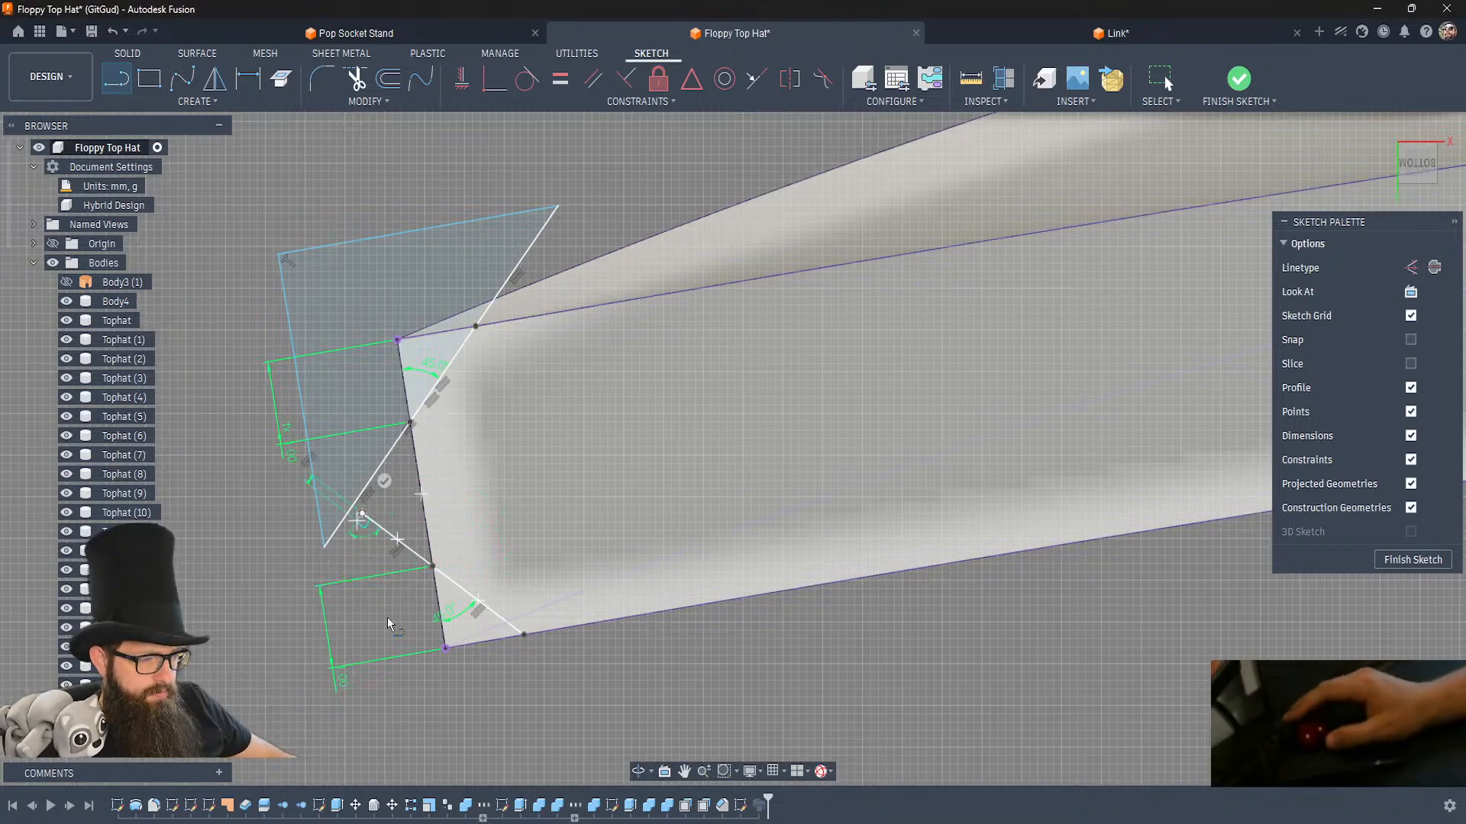
left_click(398, 739)
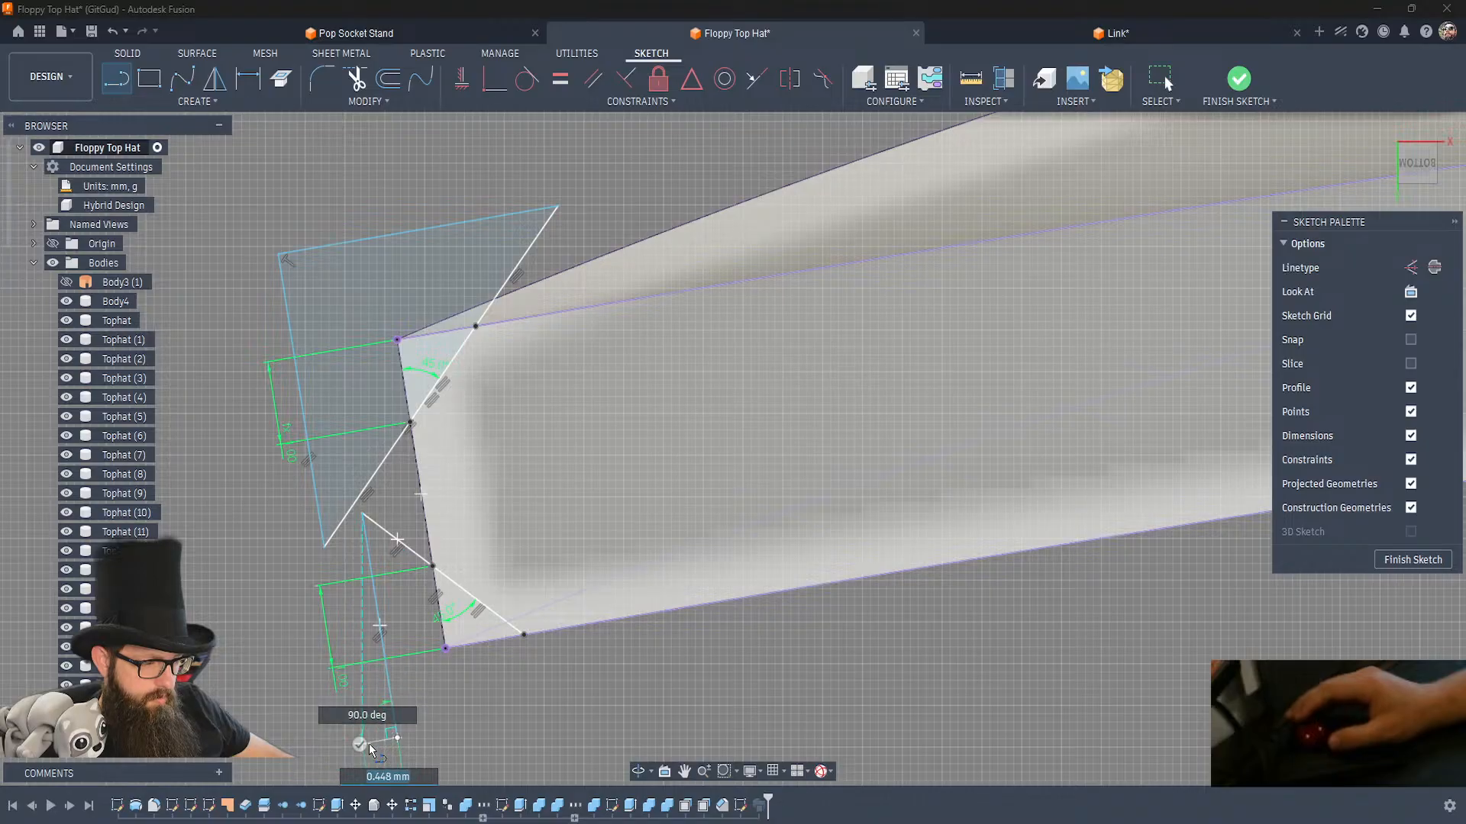
key("Escape")
left_click(523, 639)
left_click(648, 730)
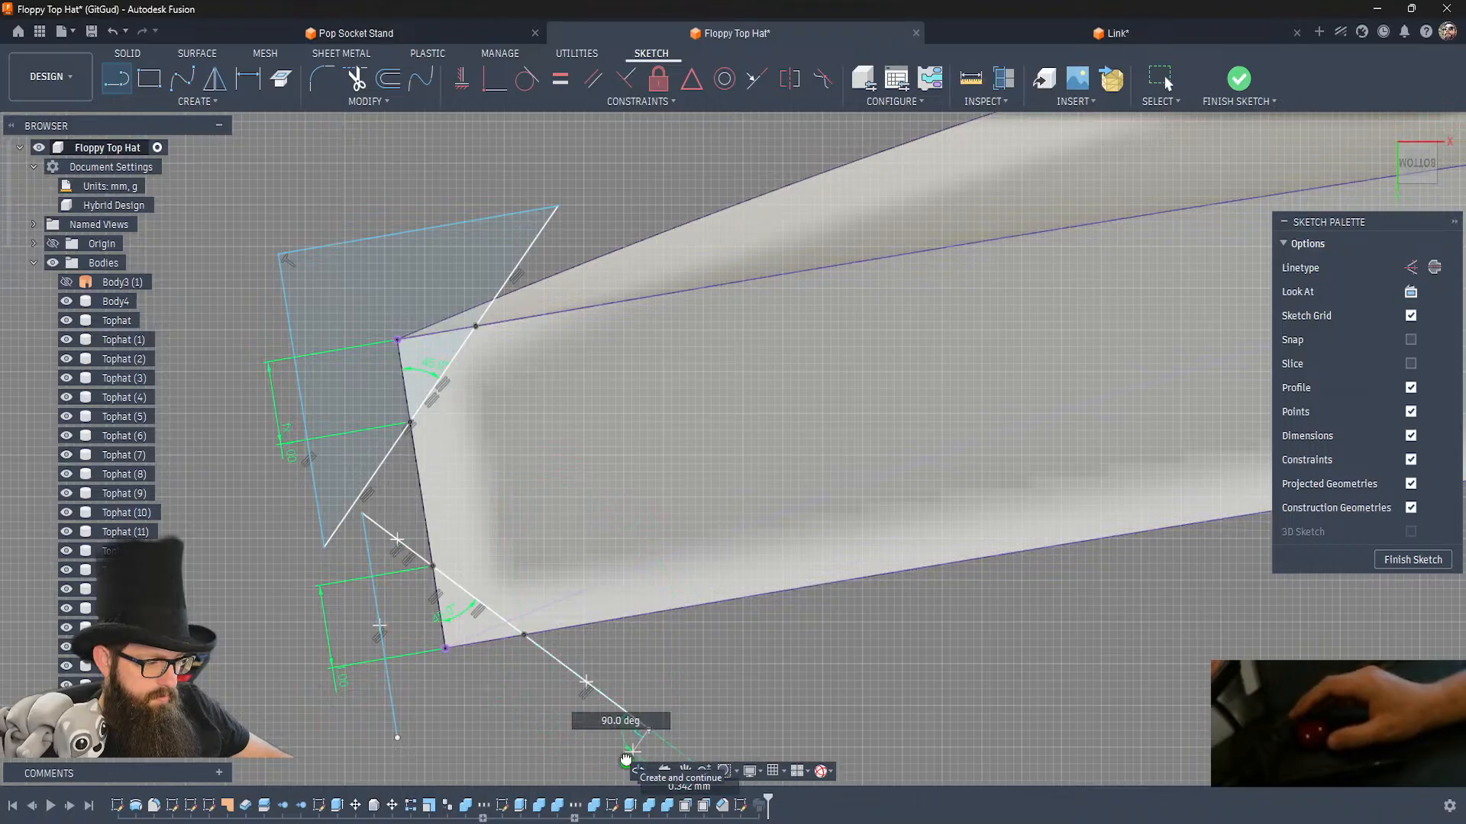
key("Escape")
Close the oversized triangle nearest the crown with a line parallel to the brim's long edge, trim the excess and finish the sketch.
left_click(399, 738)
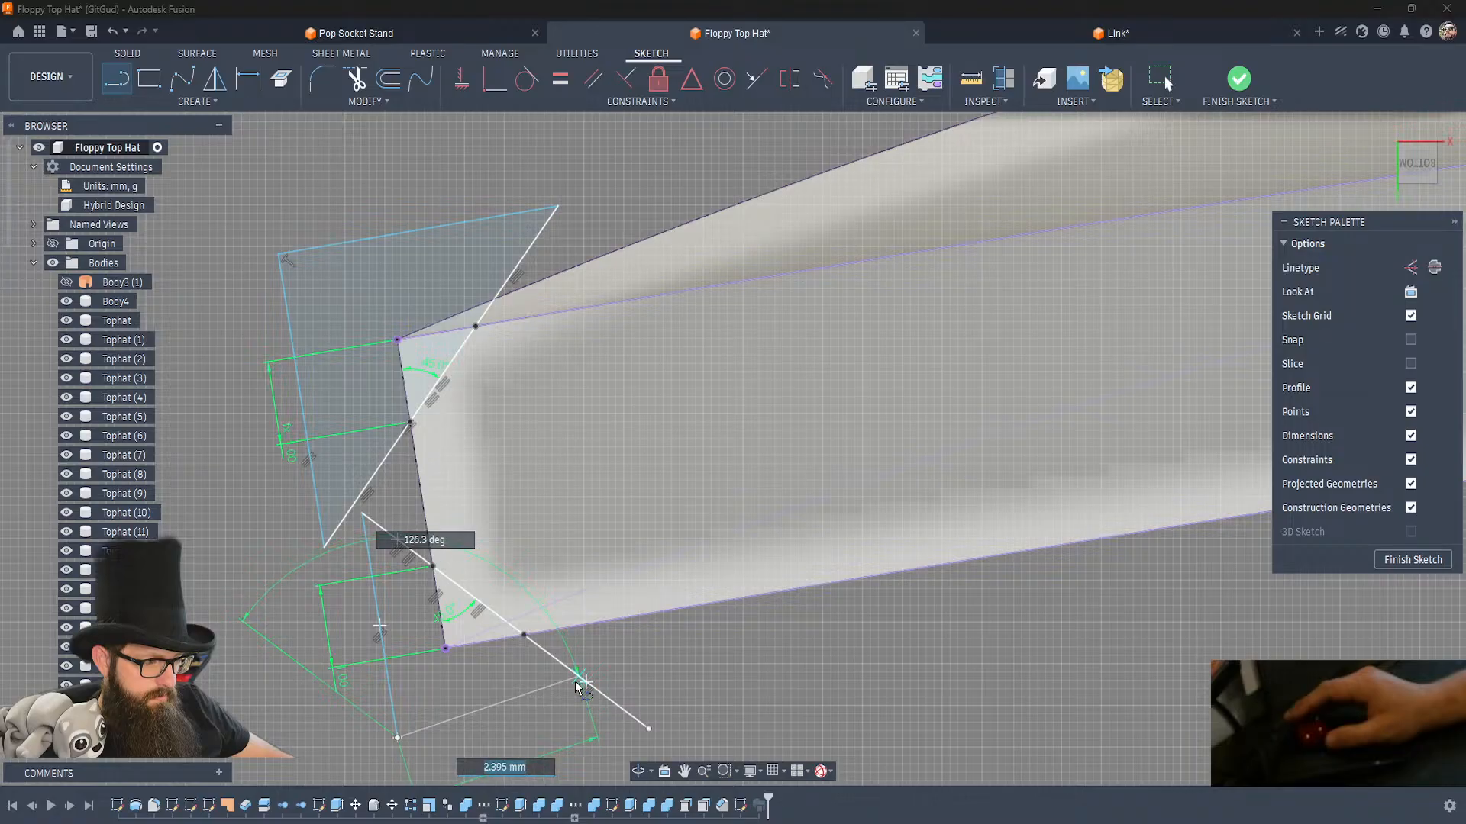
left_click(613, 703)
key("t")
left_click(632, 720)
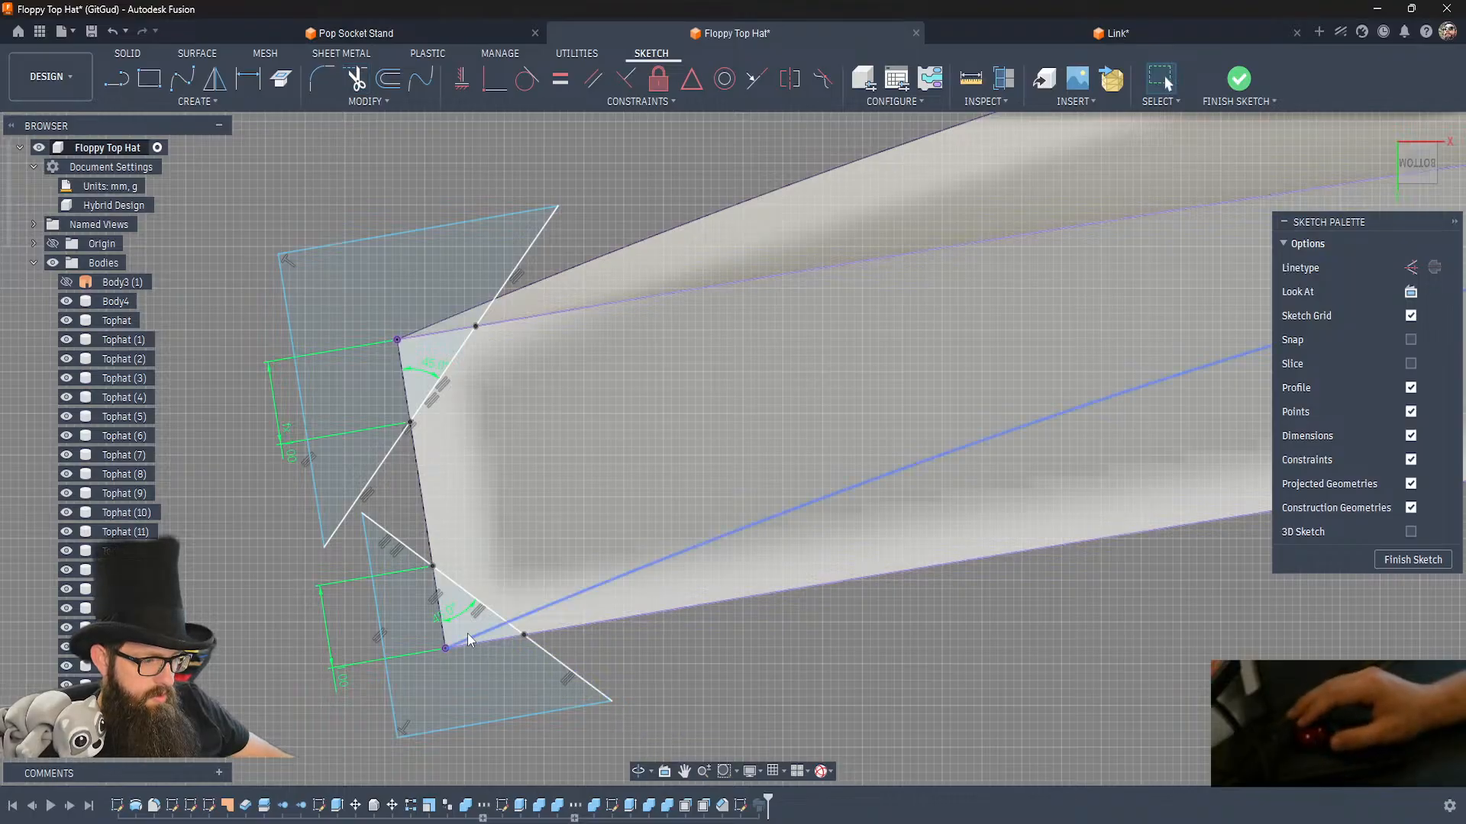
key("Escape")
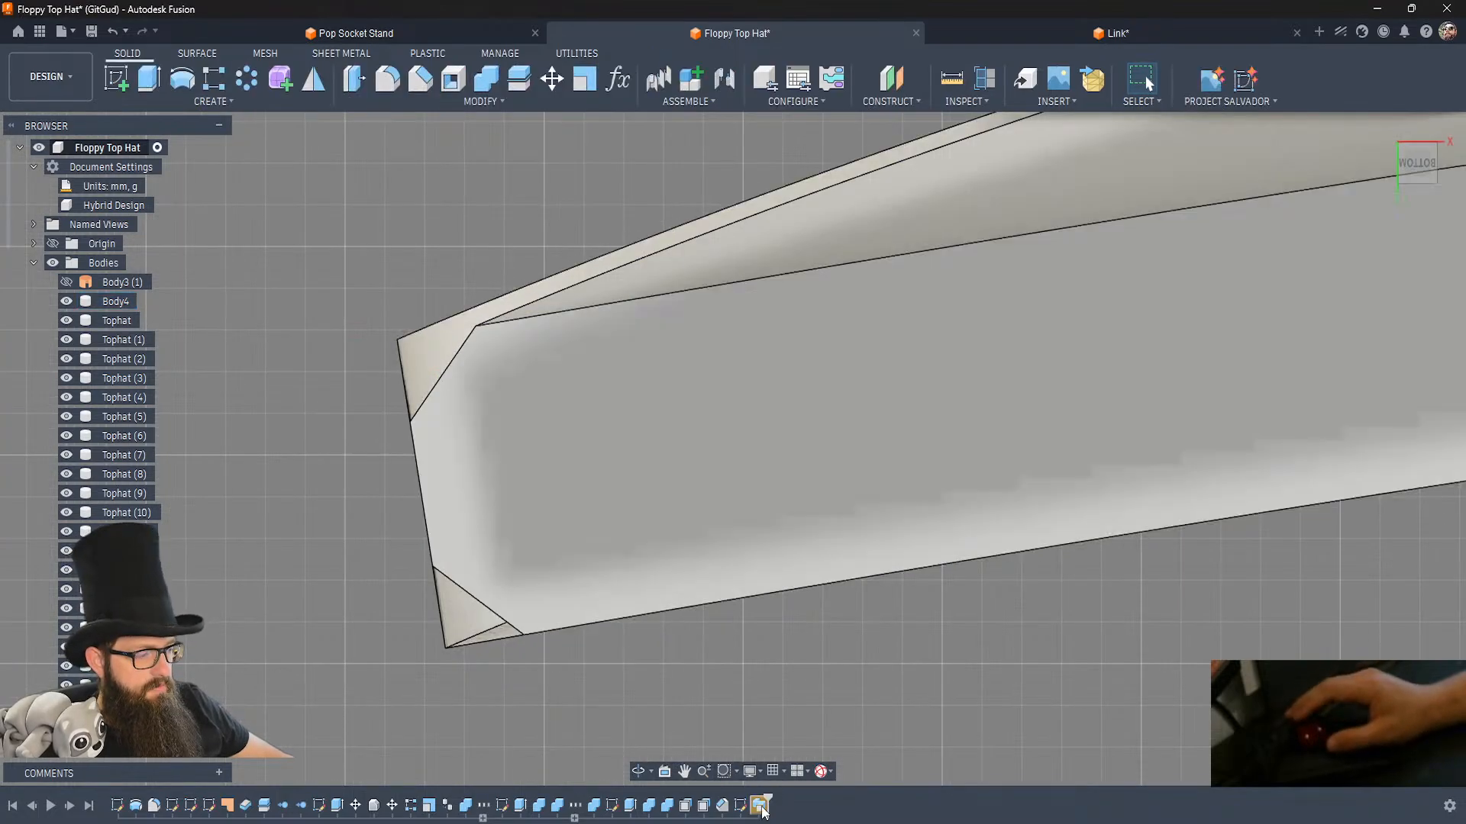
Edit the brim sweep to use both oversized triangles as its profiles, keeping the cut operation and distance 1.00.
double_click(761, 807)
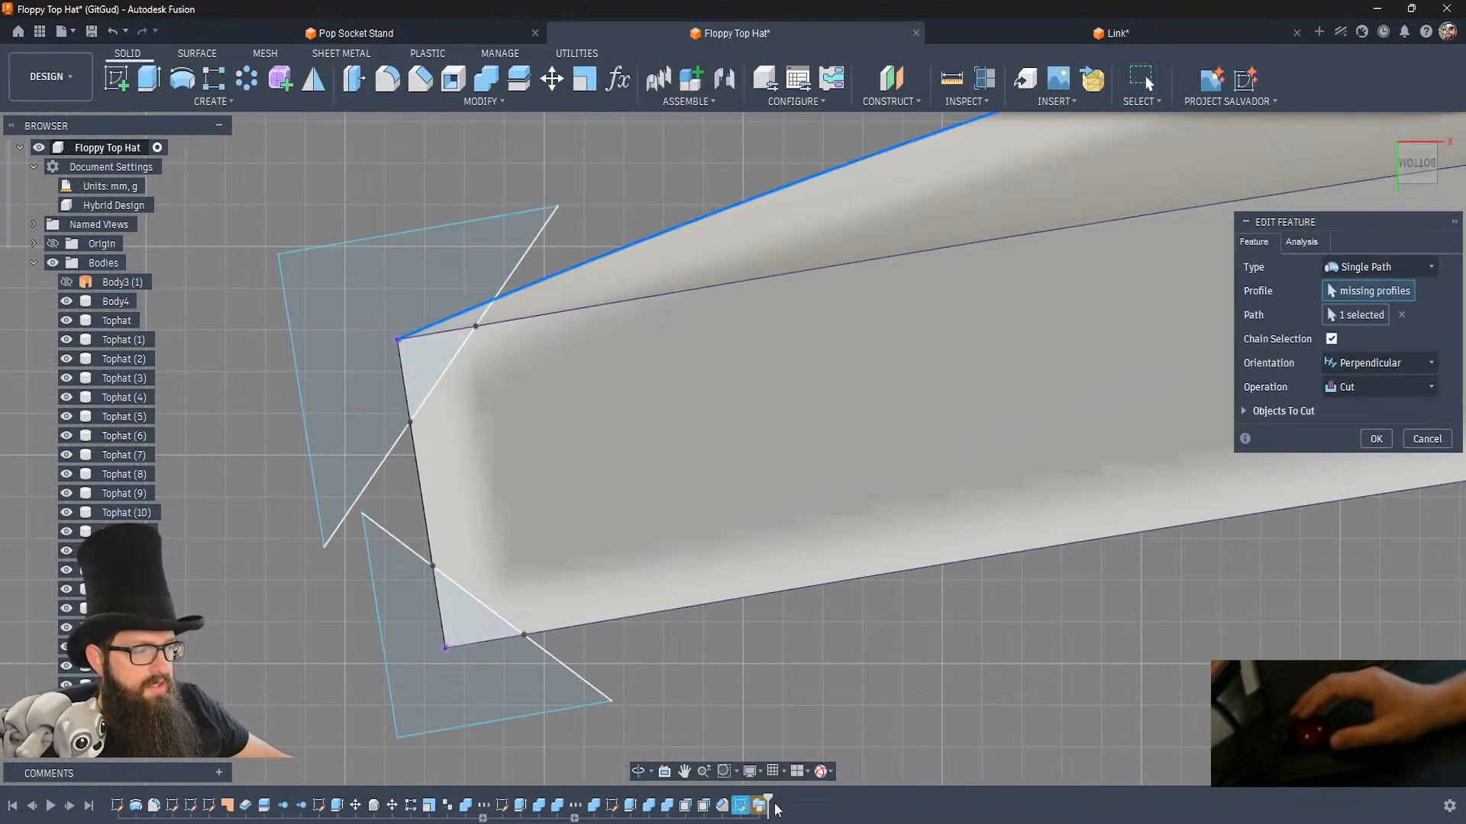
left_click(369, 382)
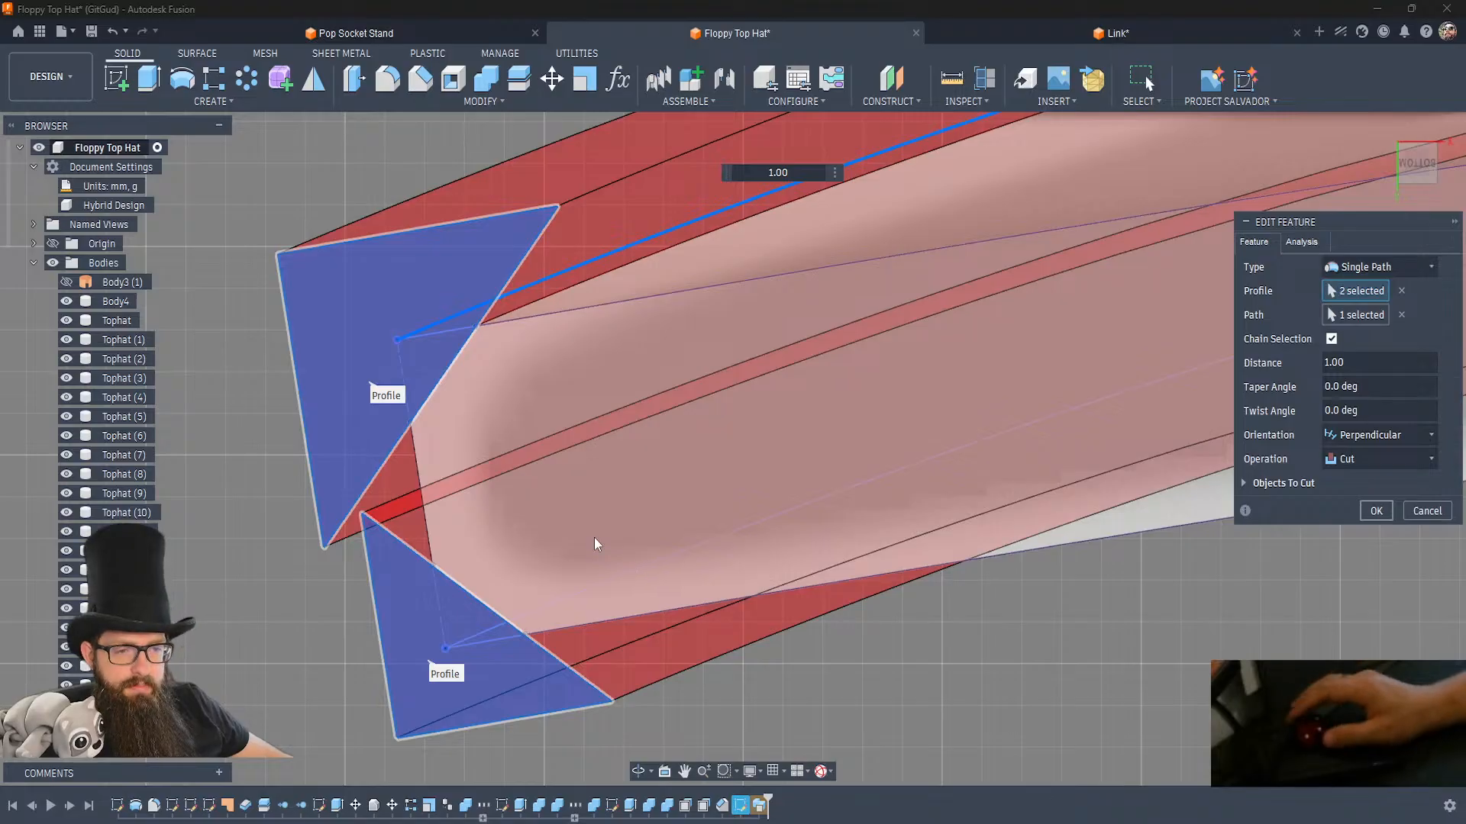
key("Return")
Set up a mesh export of the whole Floppy Top Hat component as one ASCII STL file in millimetres.
scroll(464, 528, "down", 5)
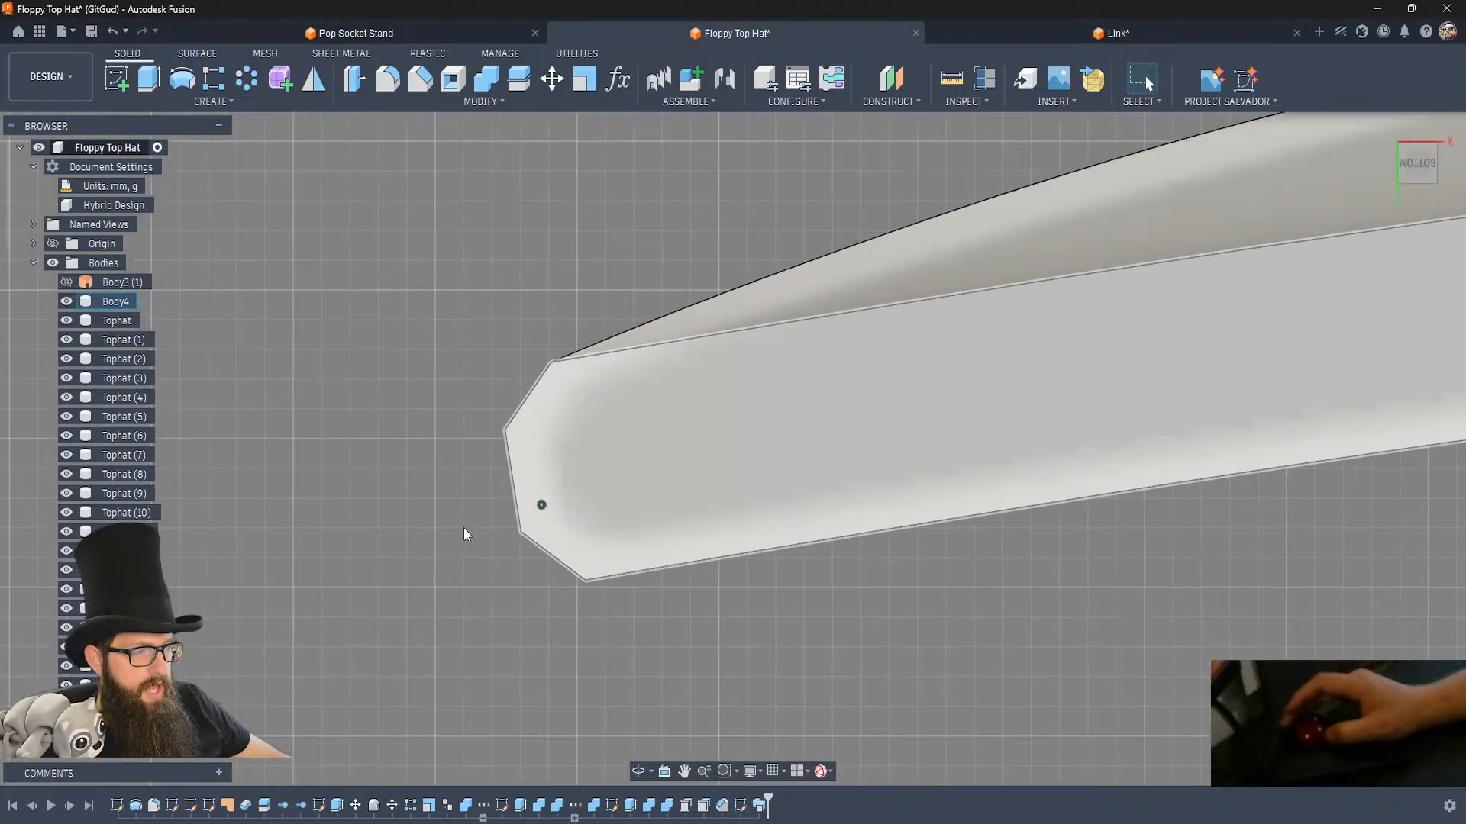
scroll(464, 528, "down", 8)
middle_click_drag(464, 529, 464, 528, "shift")
middle_click_drag(910, 597, 910, 597, "shift")
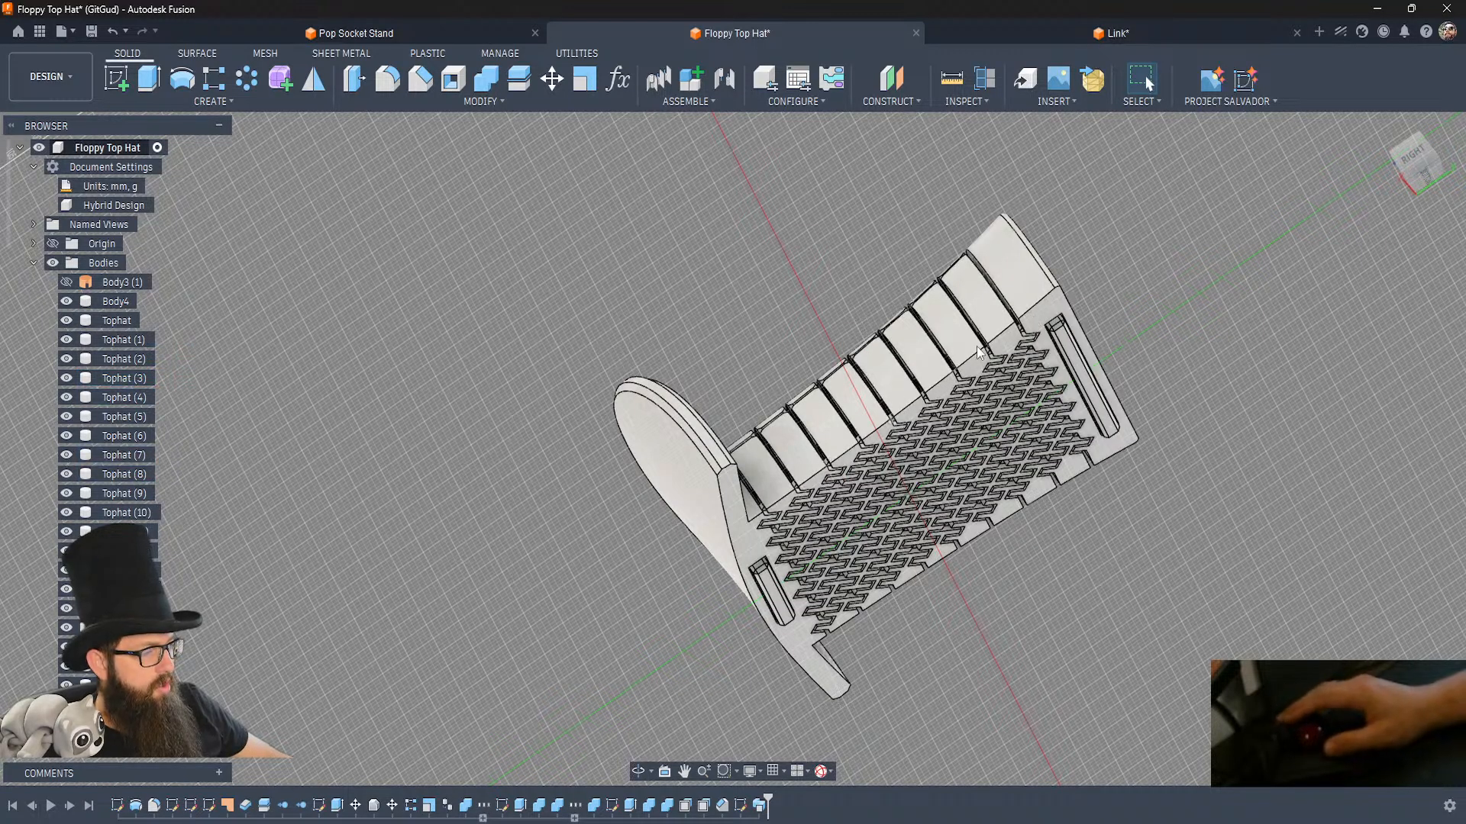
middle_click_drag(900, 636, 932, 647, "shift")
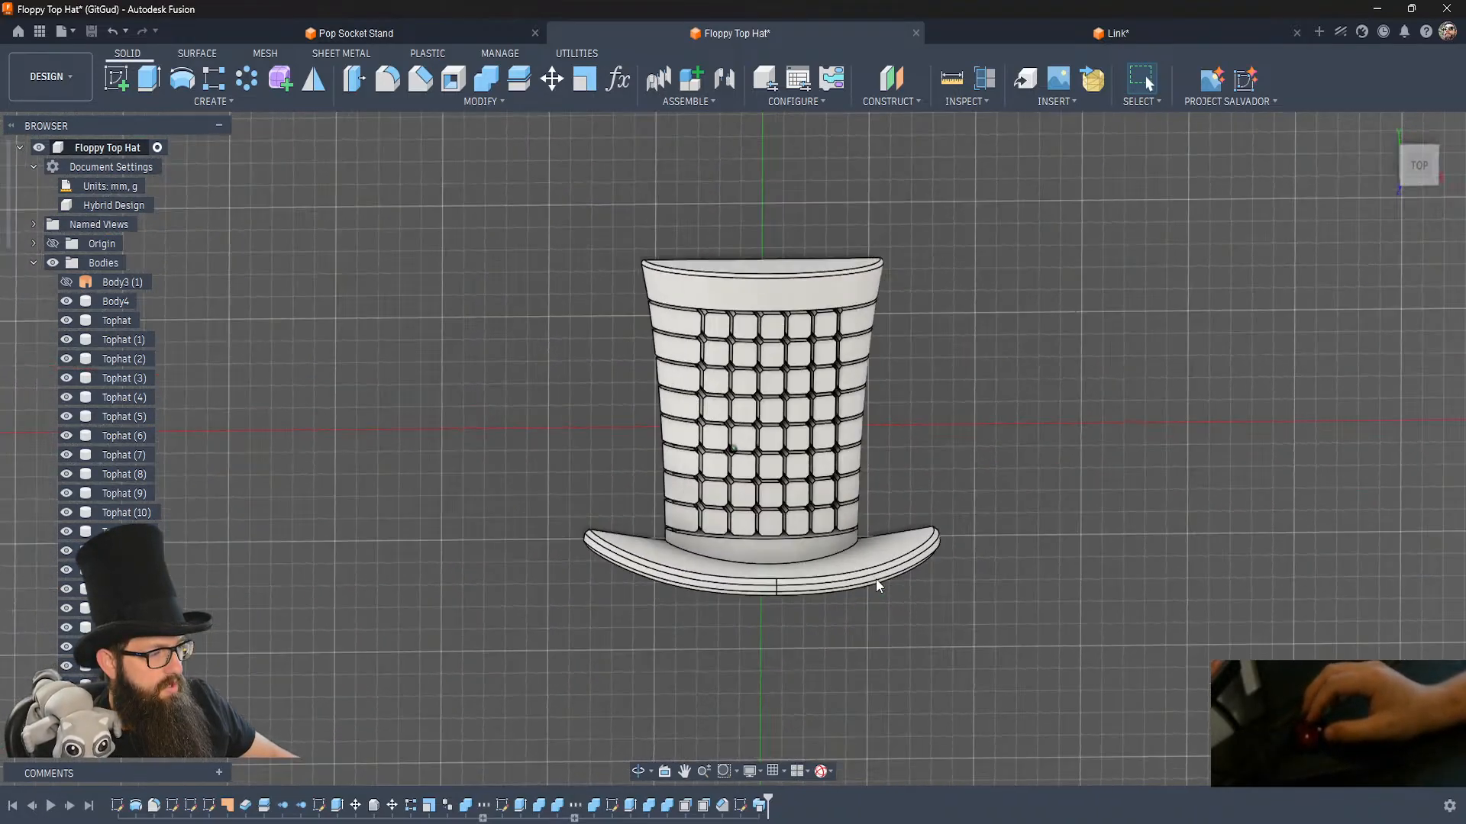
right_click(111, 148)
left_click(189, 475)
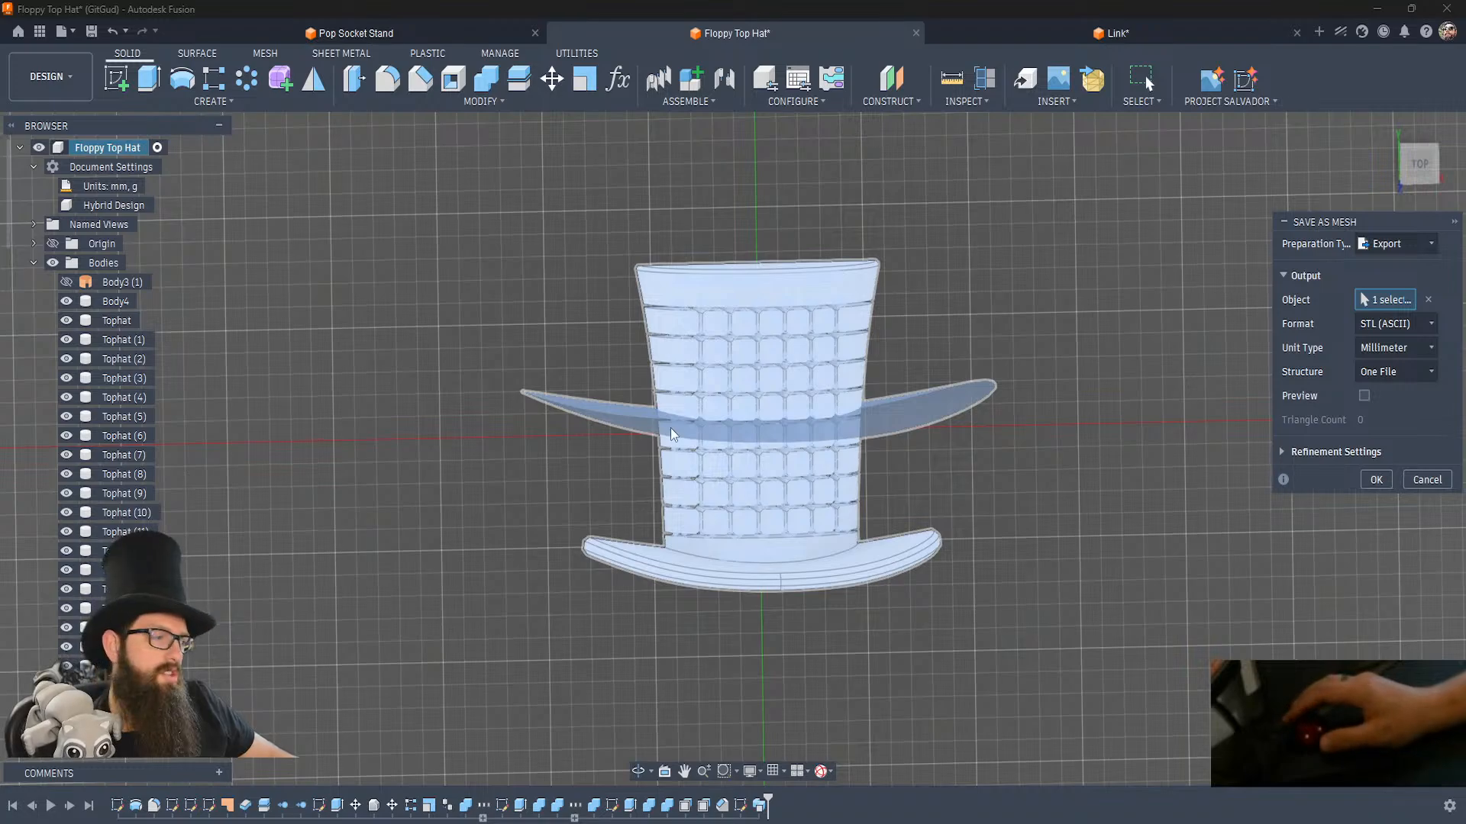
left_click(1375, 480)
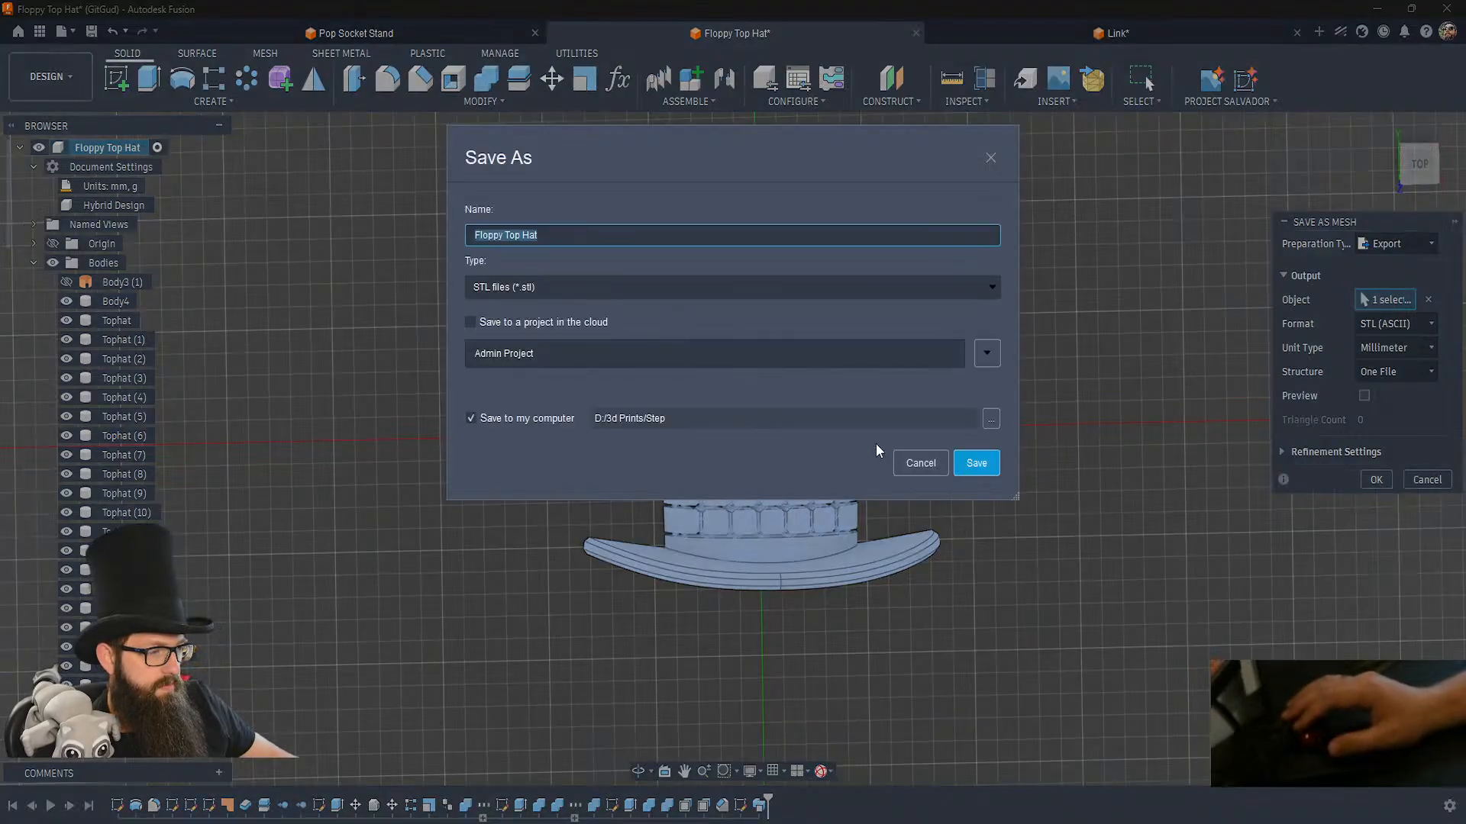
Create a folder named Floppy Top Hat in D:/3d Prints/STL and save Floppy Top Hat.stl into it.
left_click(992, 420)
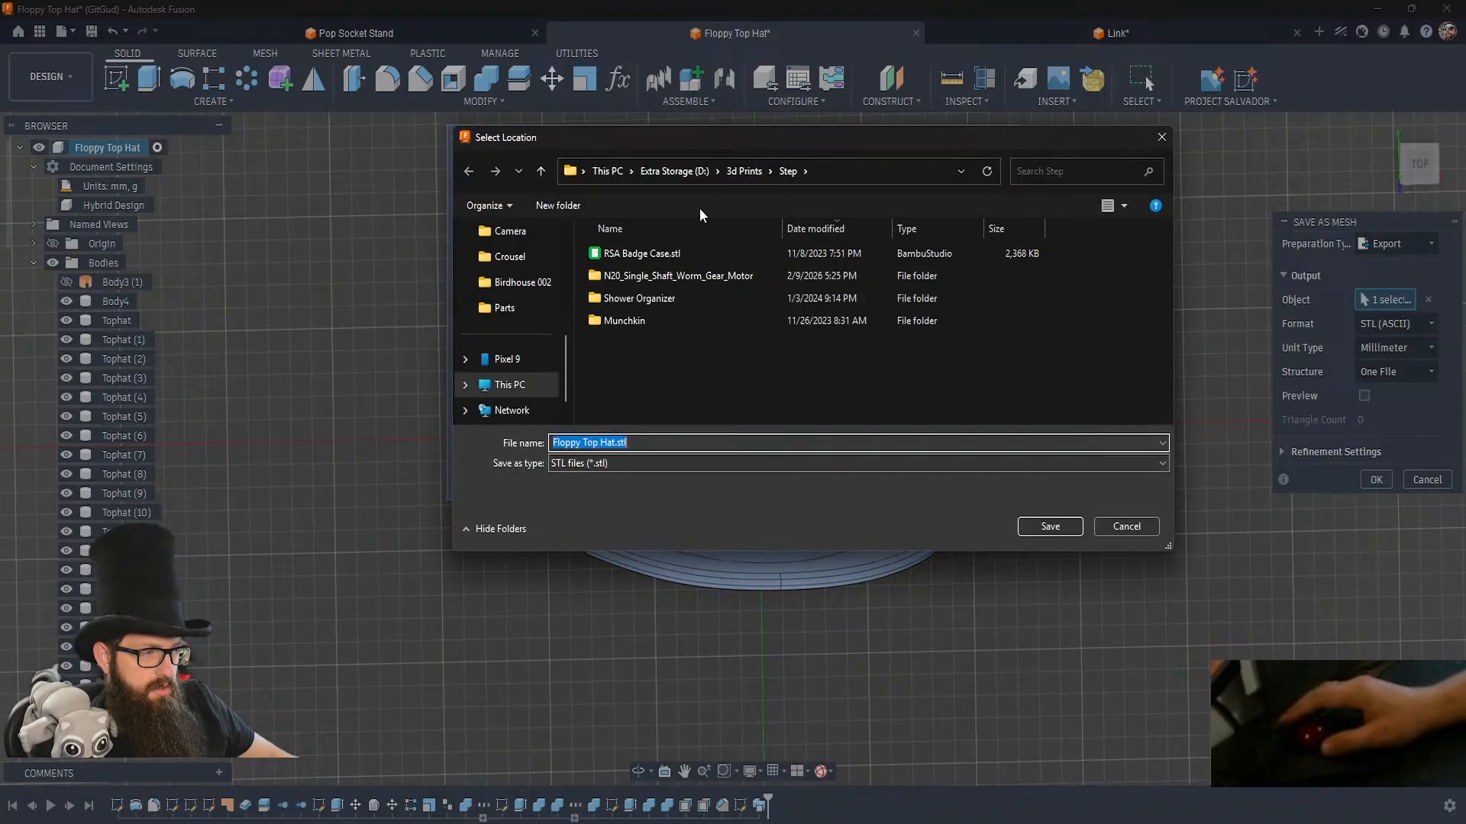
left_click(739, 173)
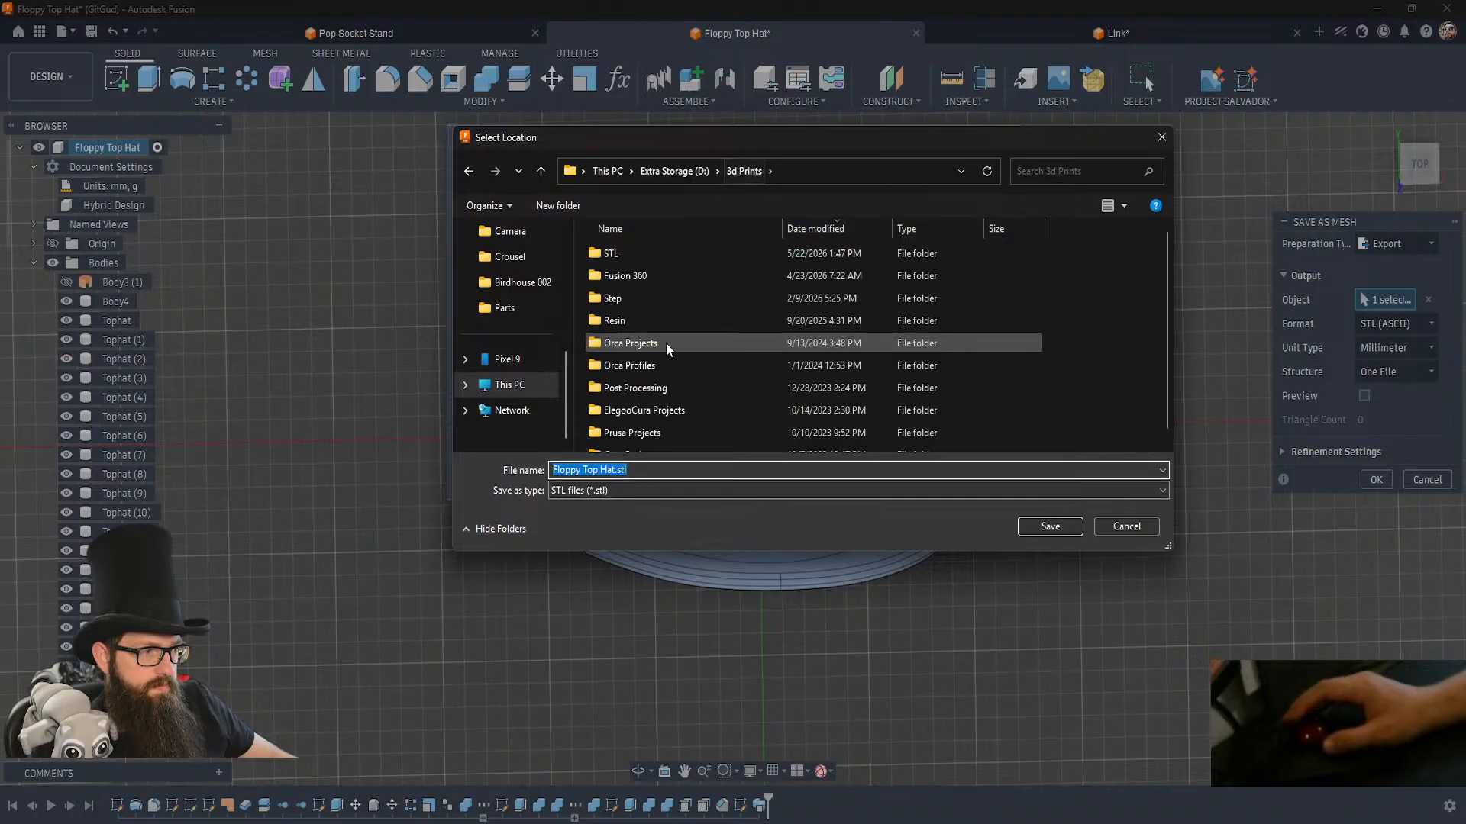
double_click(621, 252)
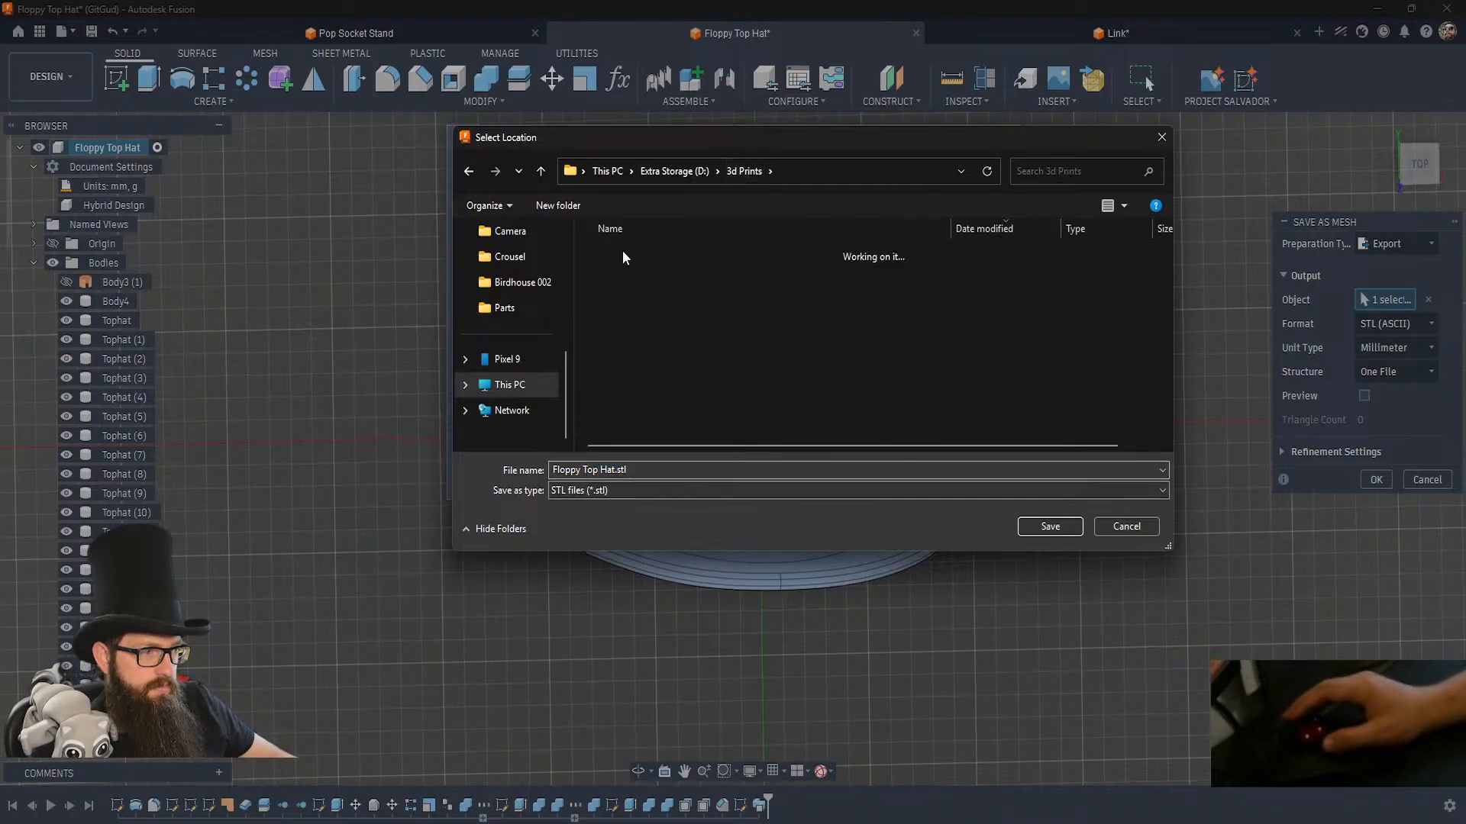
left_click(566, 207)
type("Flop")
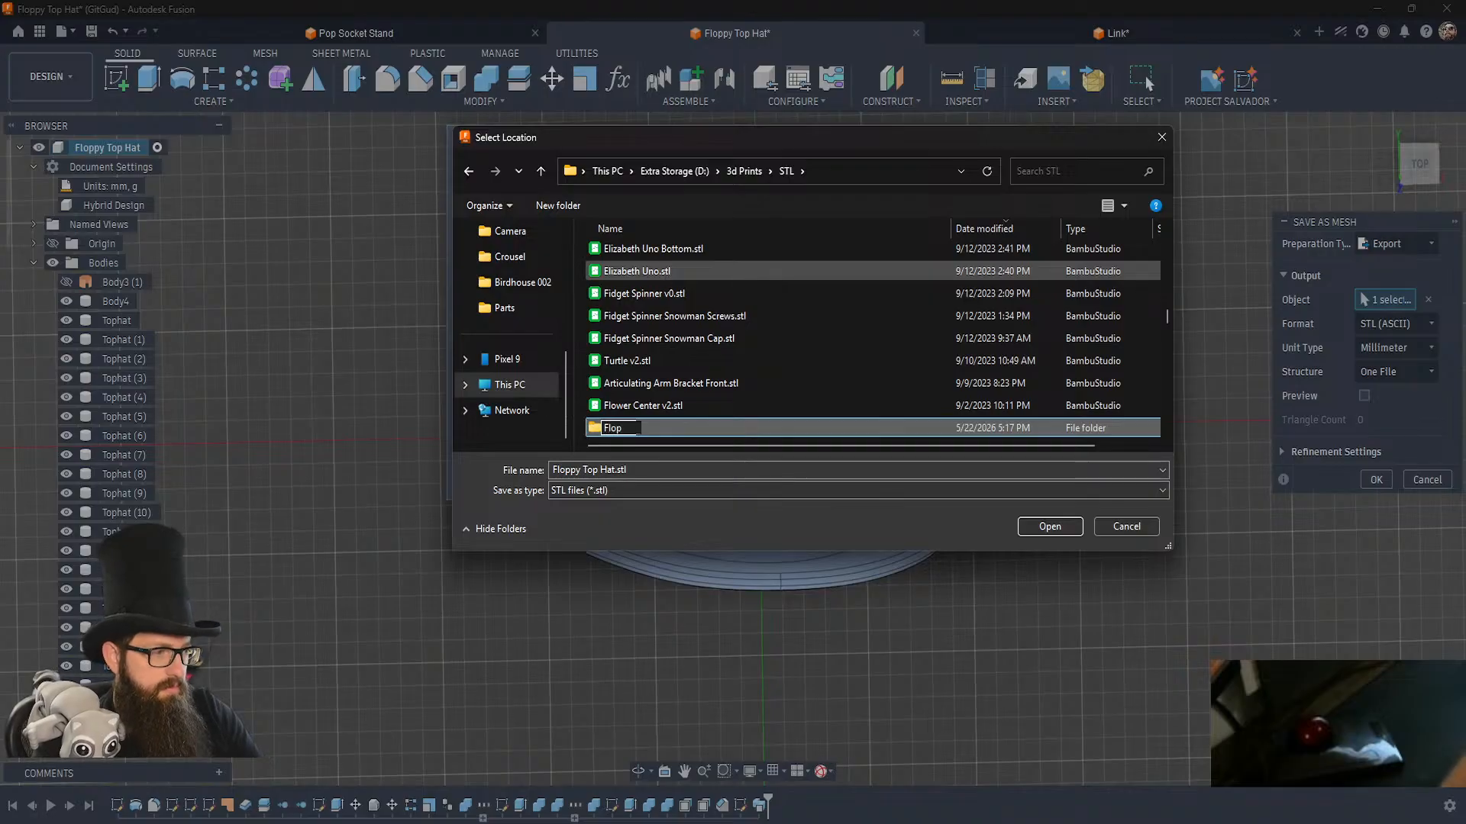
type("py Top Ha")
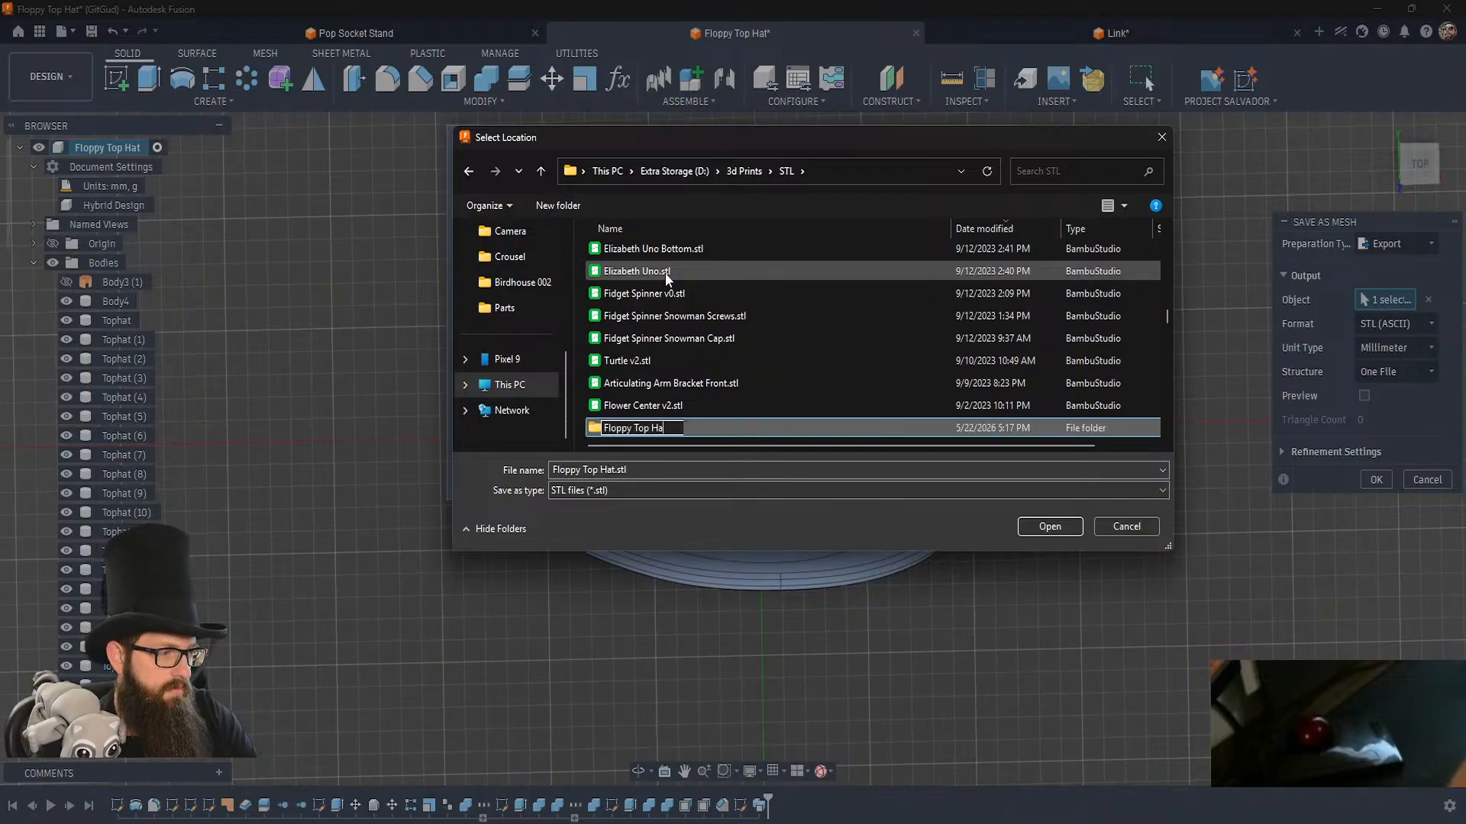
type("t")
key("Return")
key("Return")
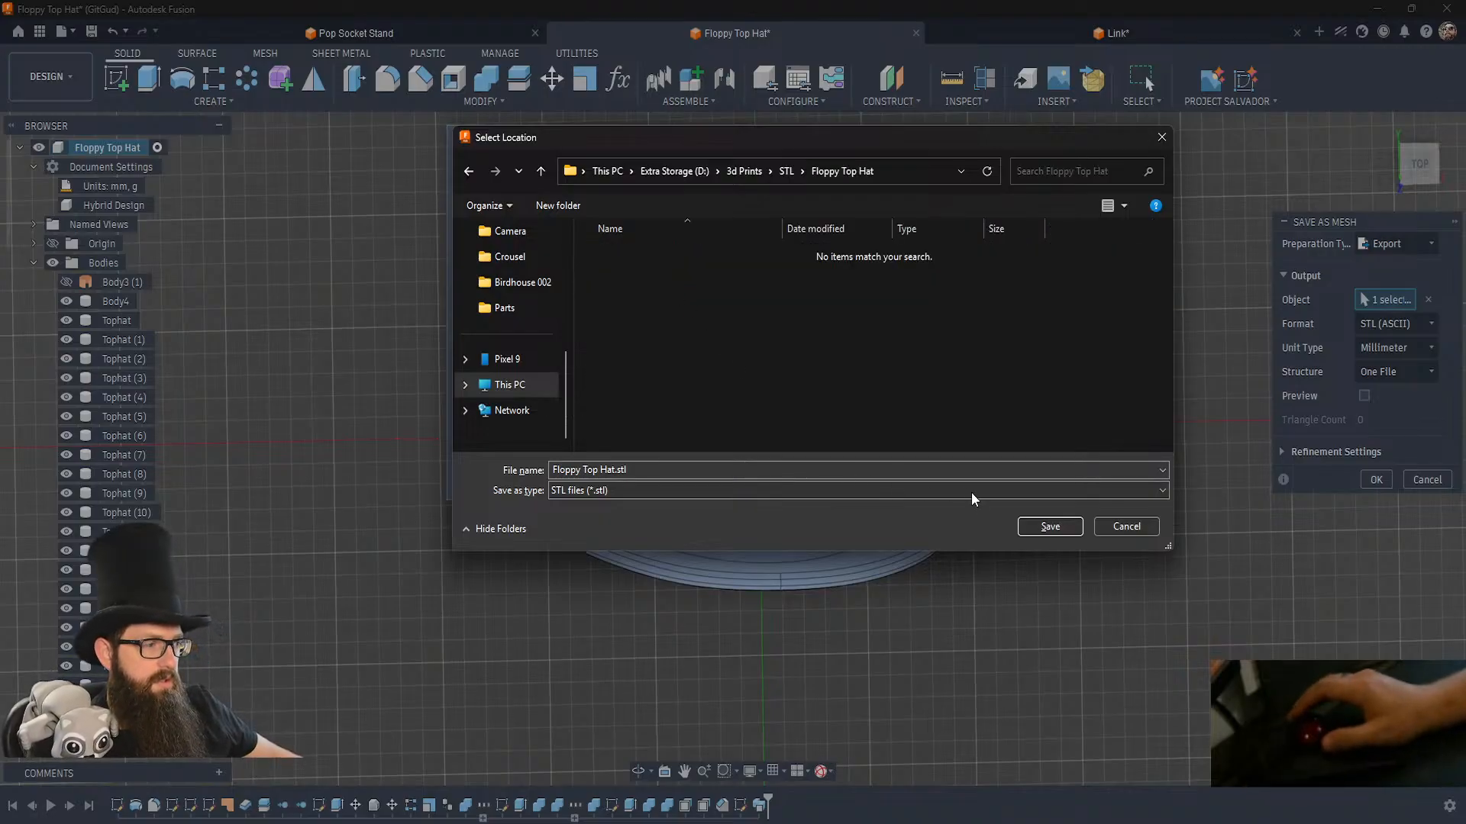
left_click(1051, 527)
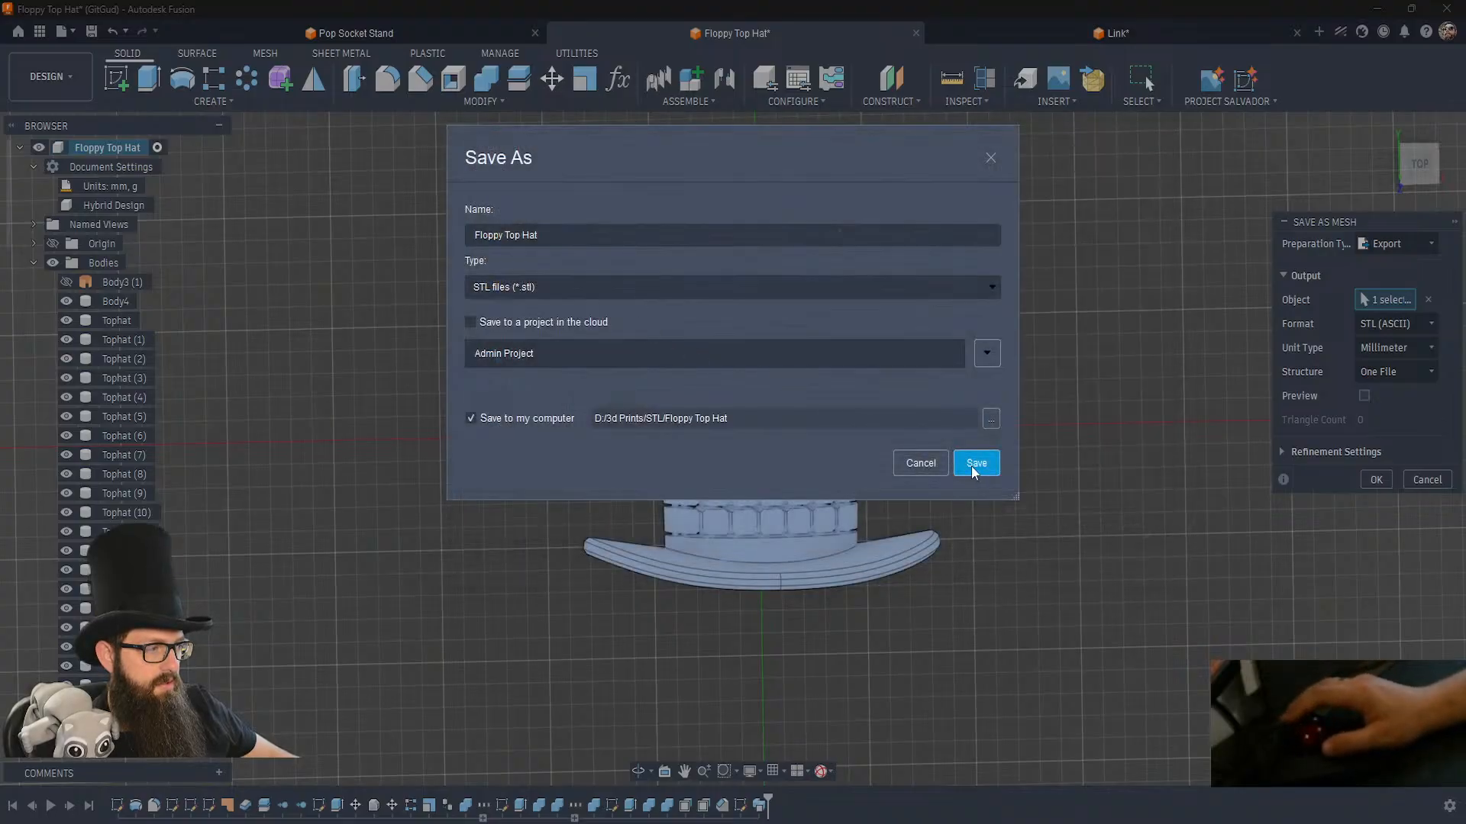
left_click(974, 465)
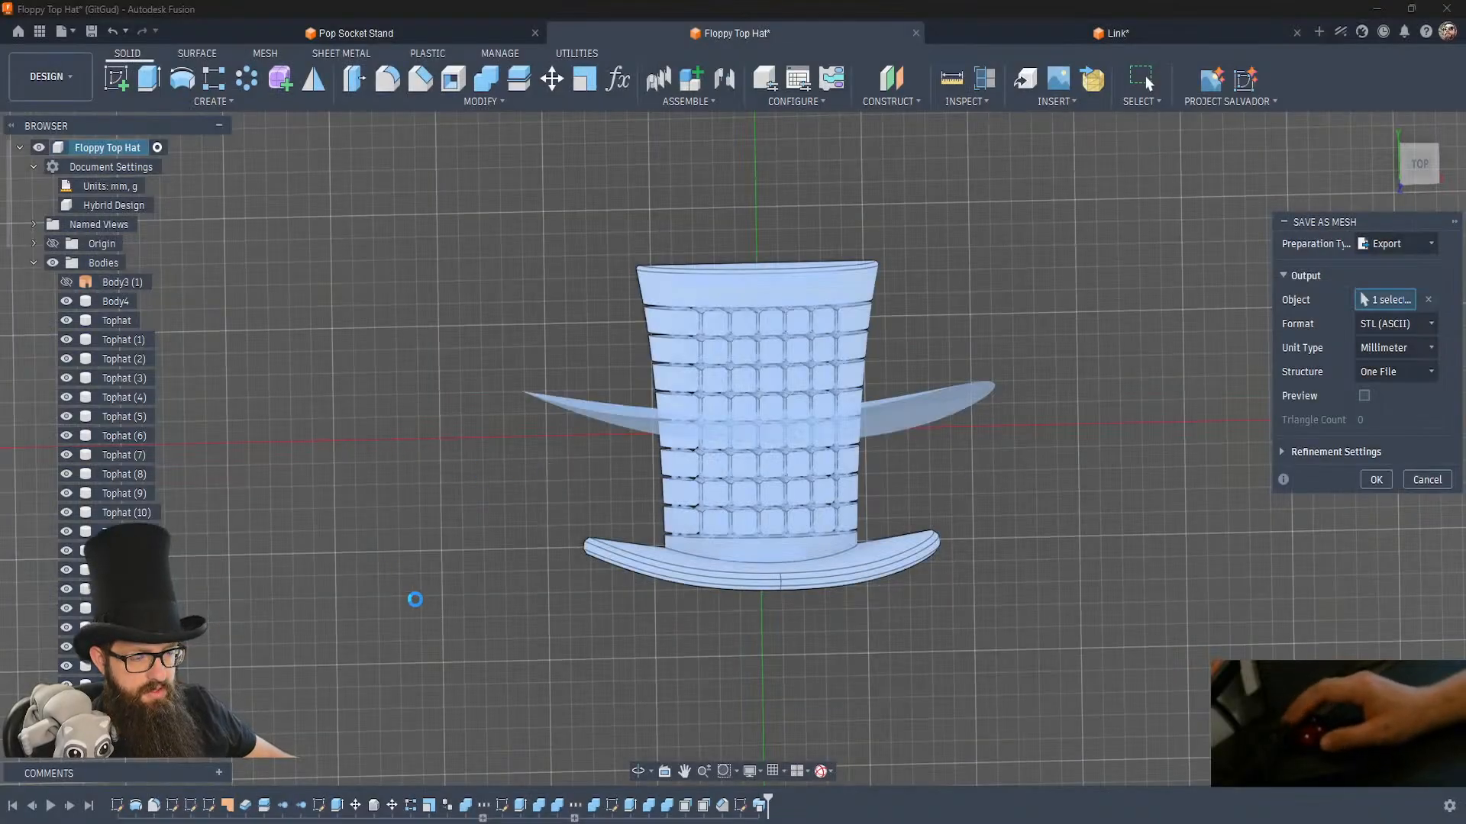
Switch to Bambu Studio and select the Big guy printer as the active device.
key("super")
left_click(390, 522)
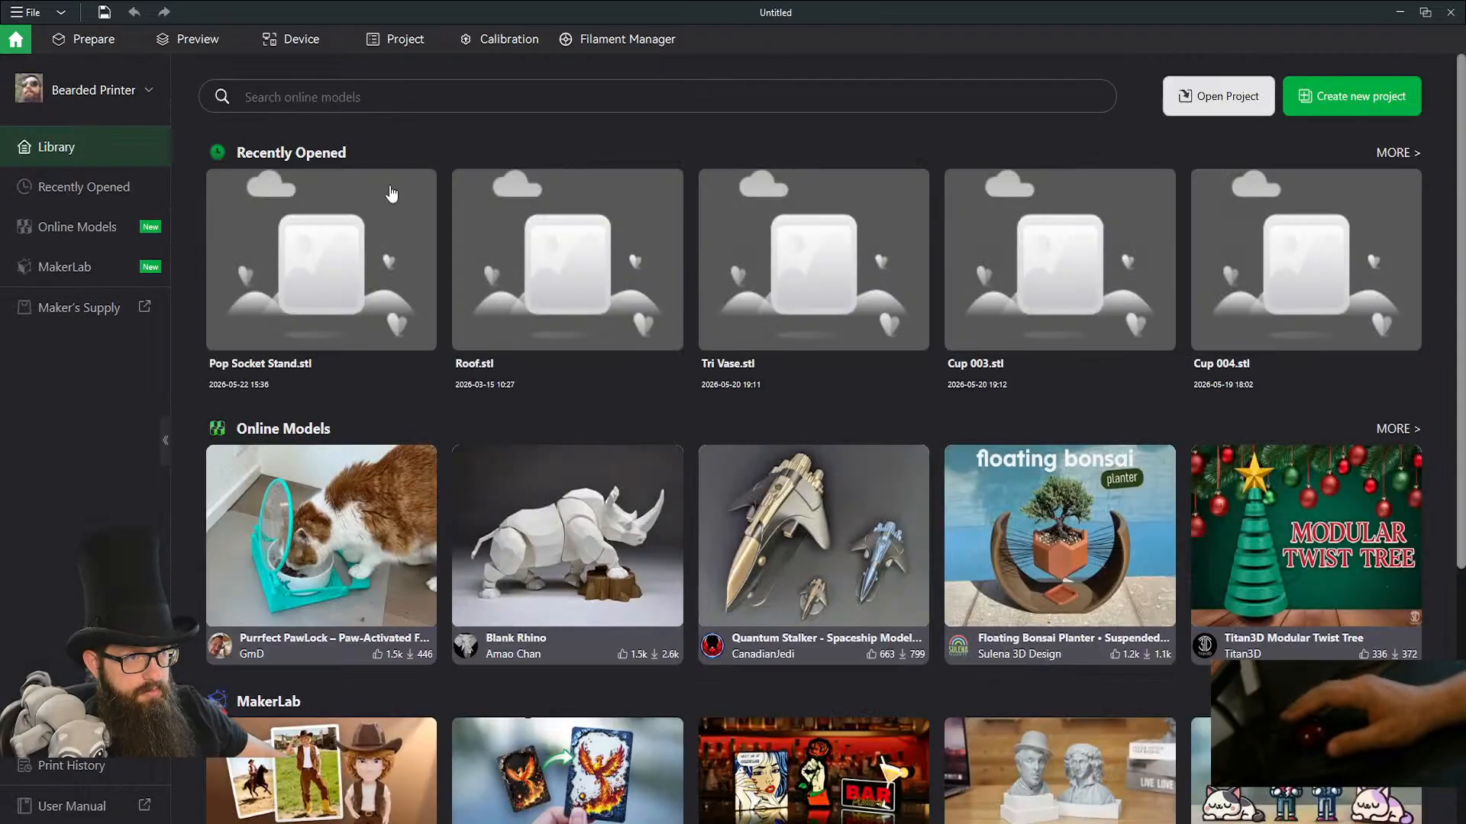
left_click(283, 52)
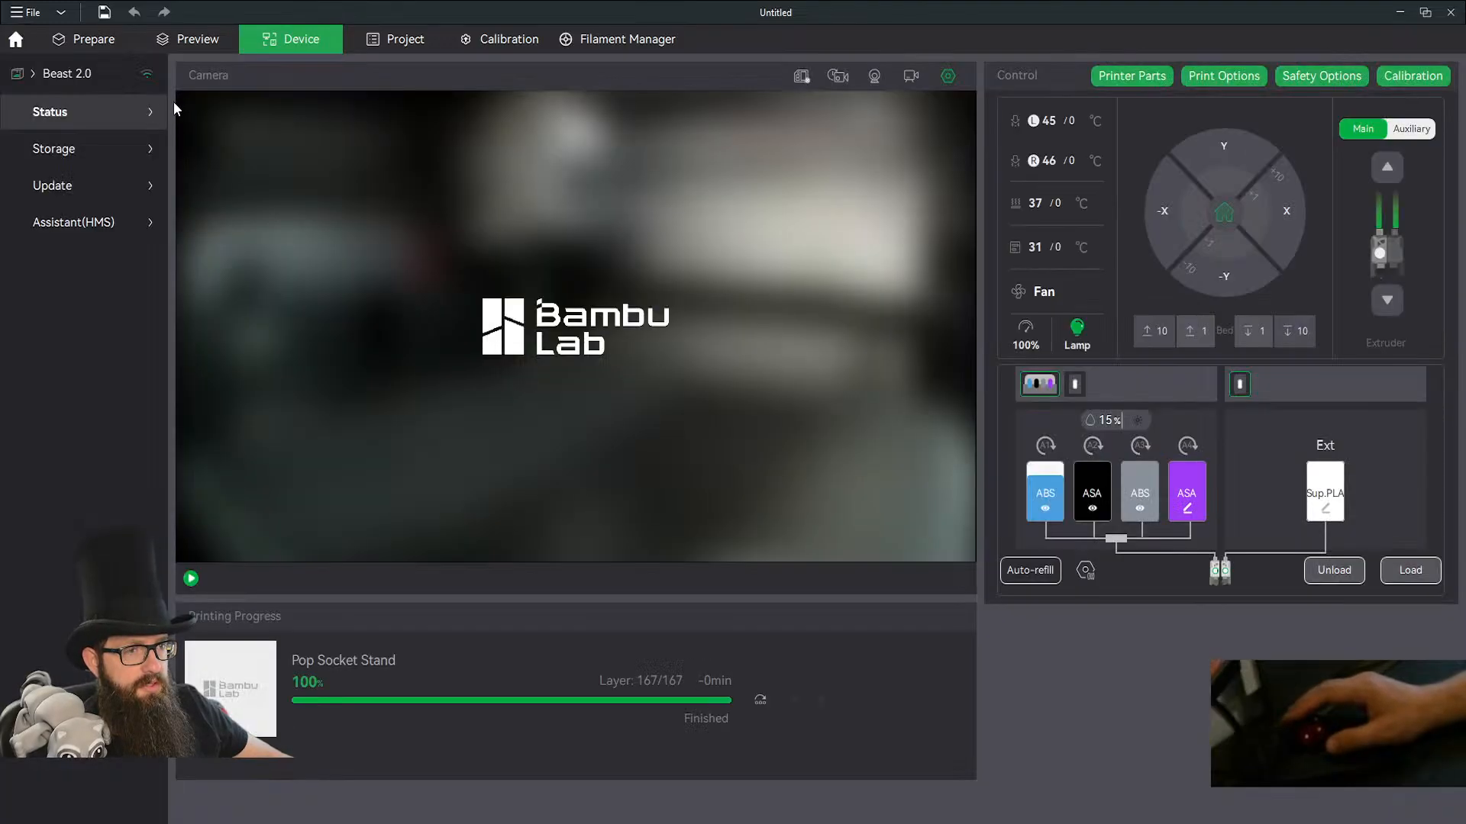
left_click(66, 71)
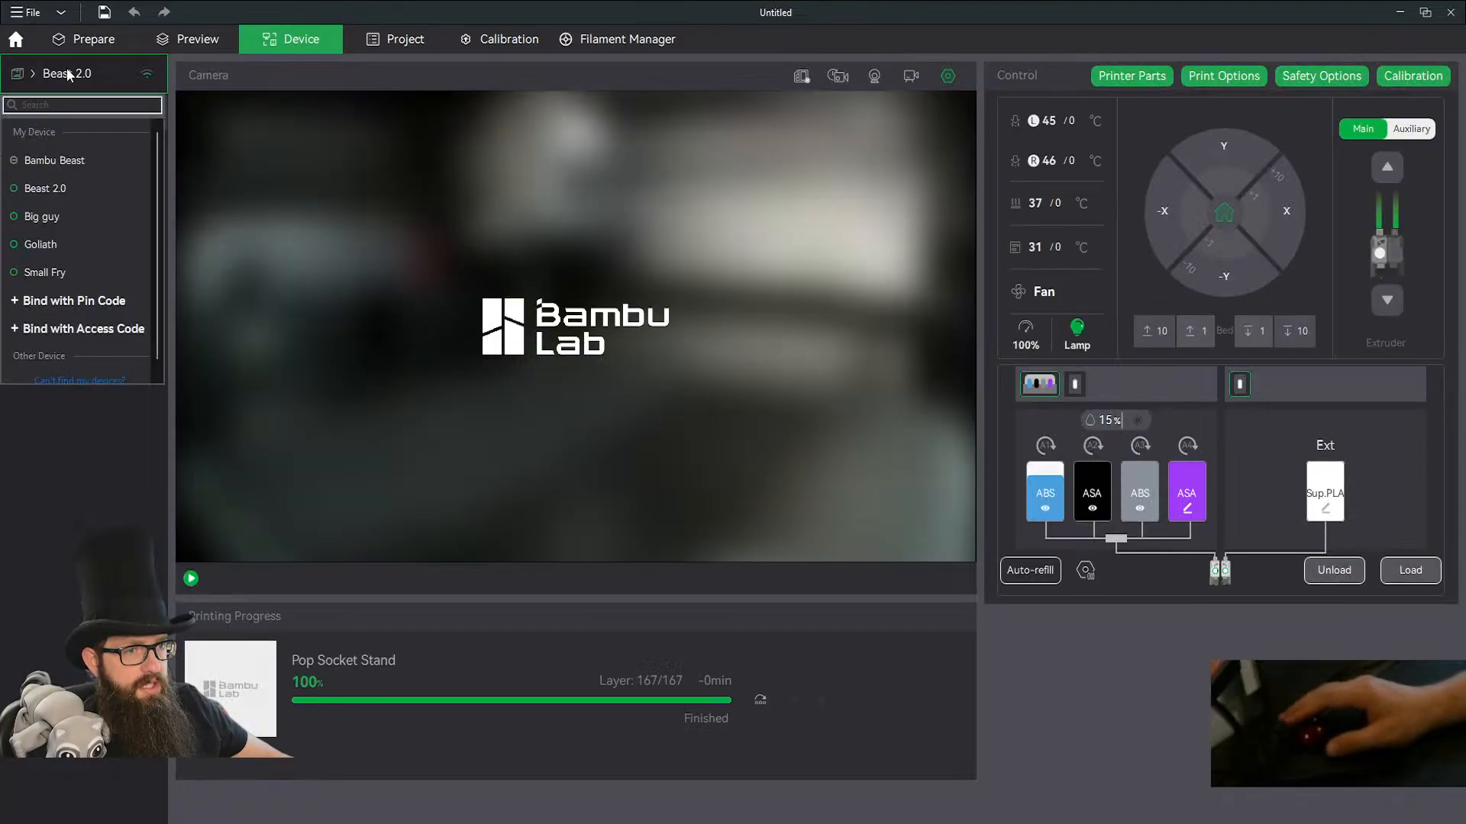
left_click(44, 219)
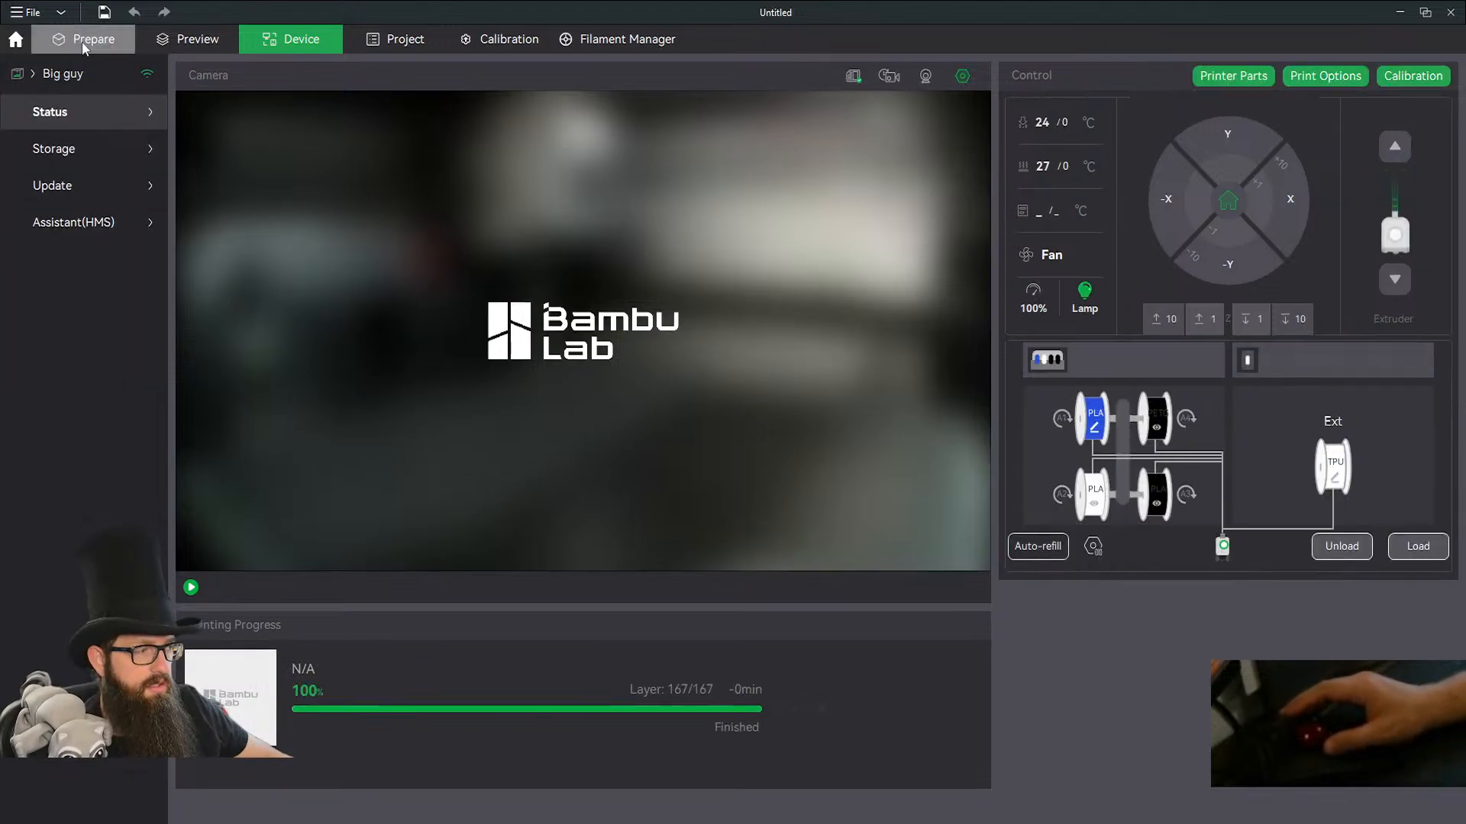
Set project filament 1 to the black Bambu PLA Basic loaded in AMS slot A3.
left_click(81, 43)
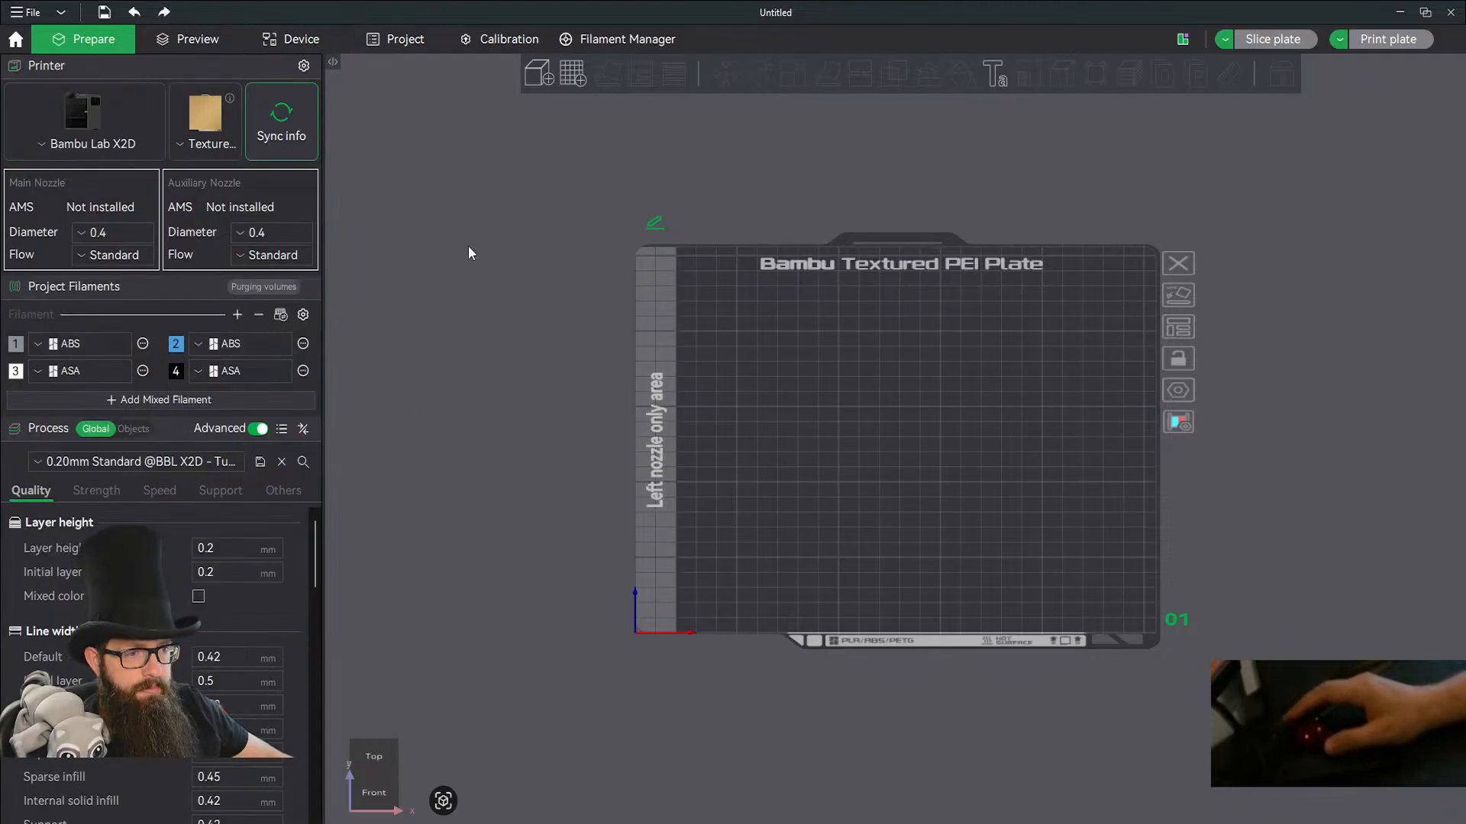
left_click(86, 343)
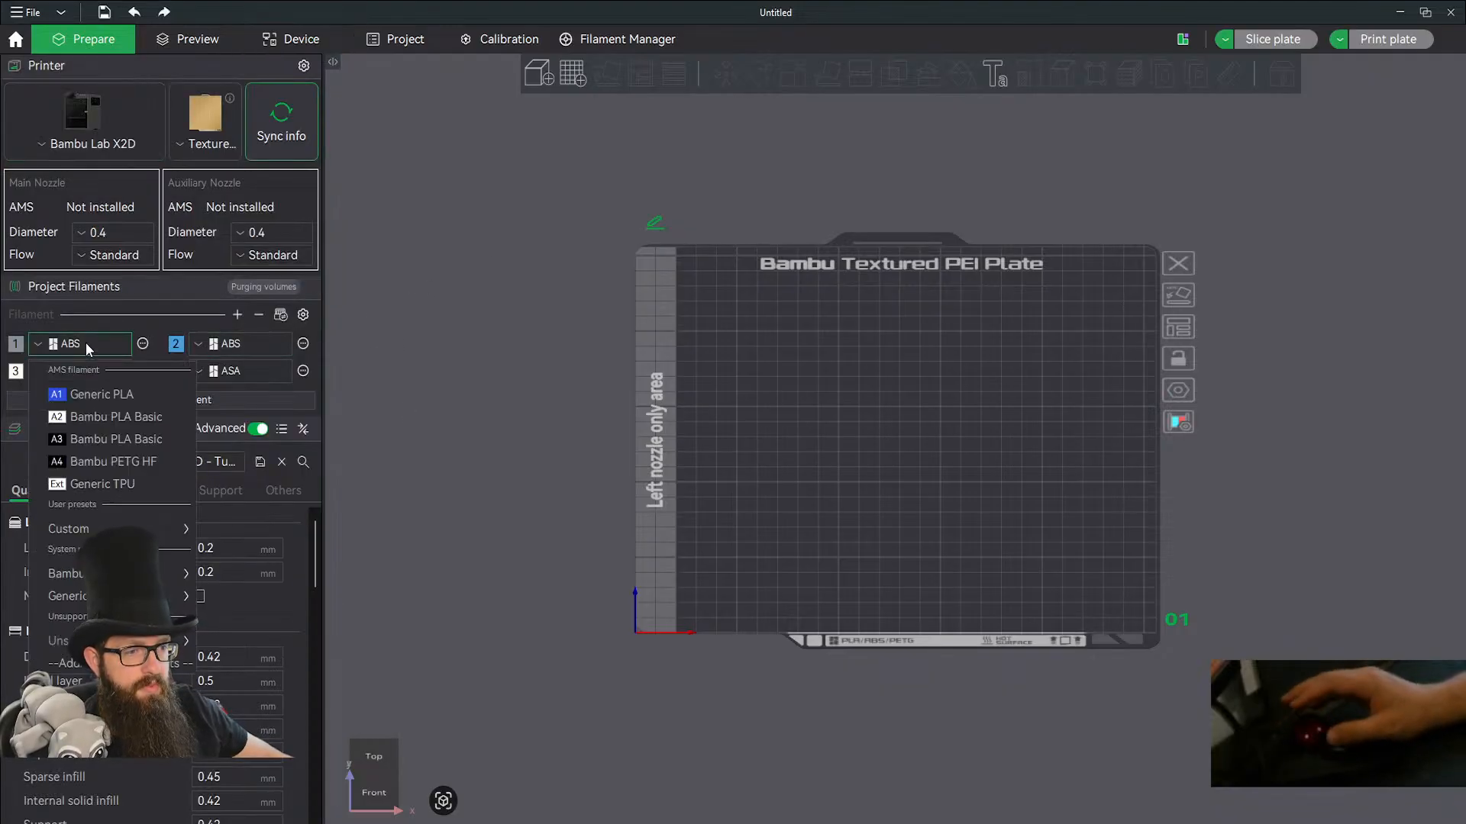
left_click(106, 446)
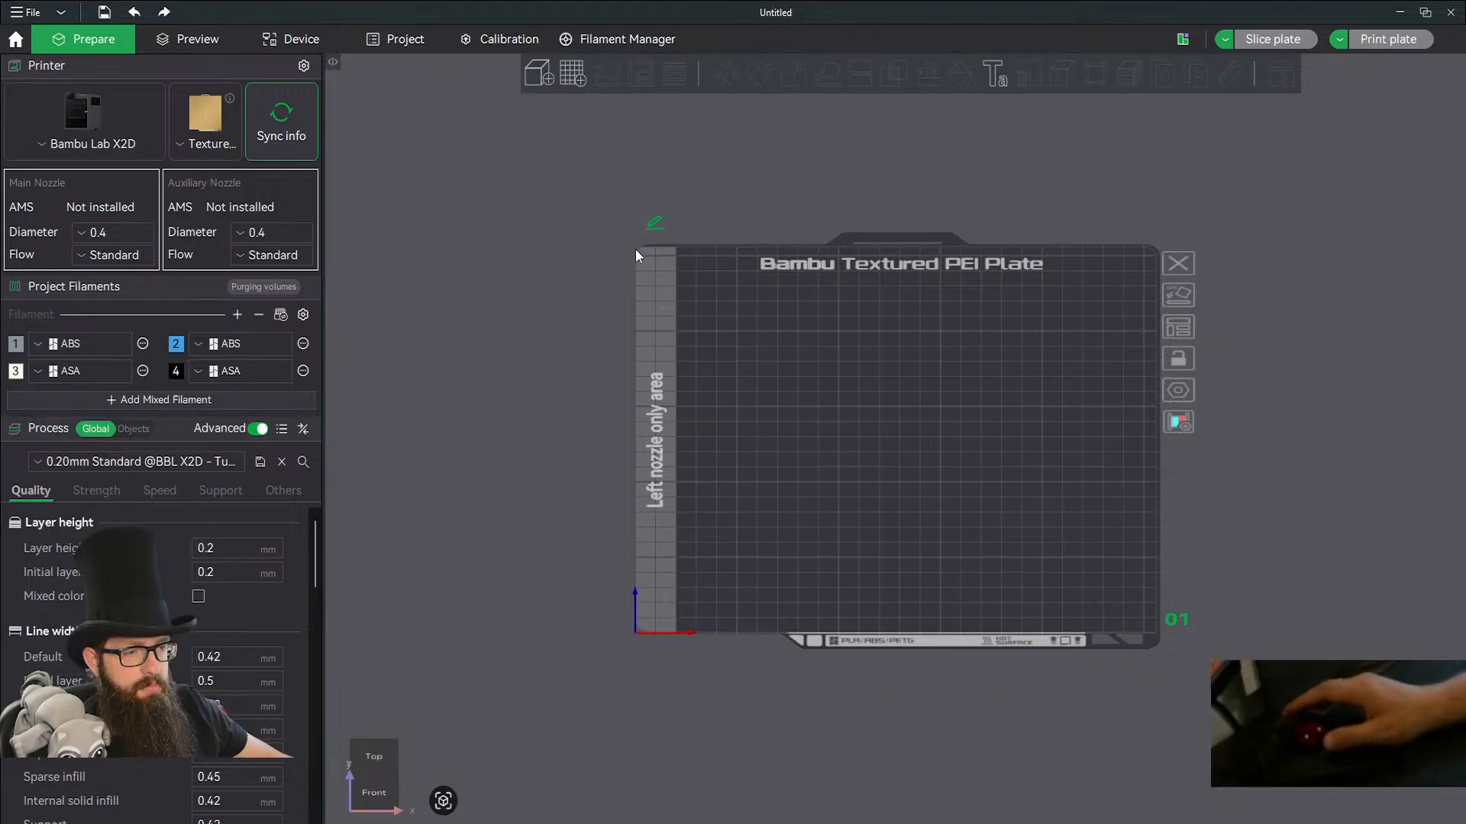
Import Floppy Top Hat.stl from the Floppy Top Hat folder inside 3d Prints/STL onto the build plate.
left_click(537, 79)
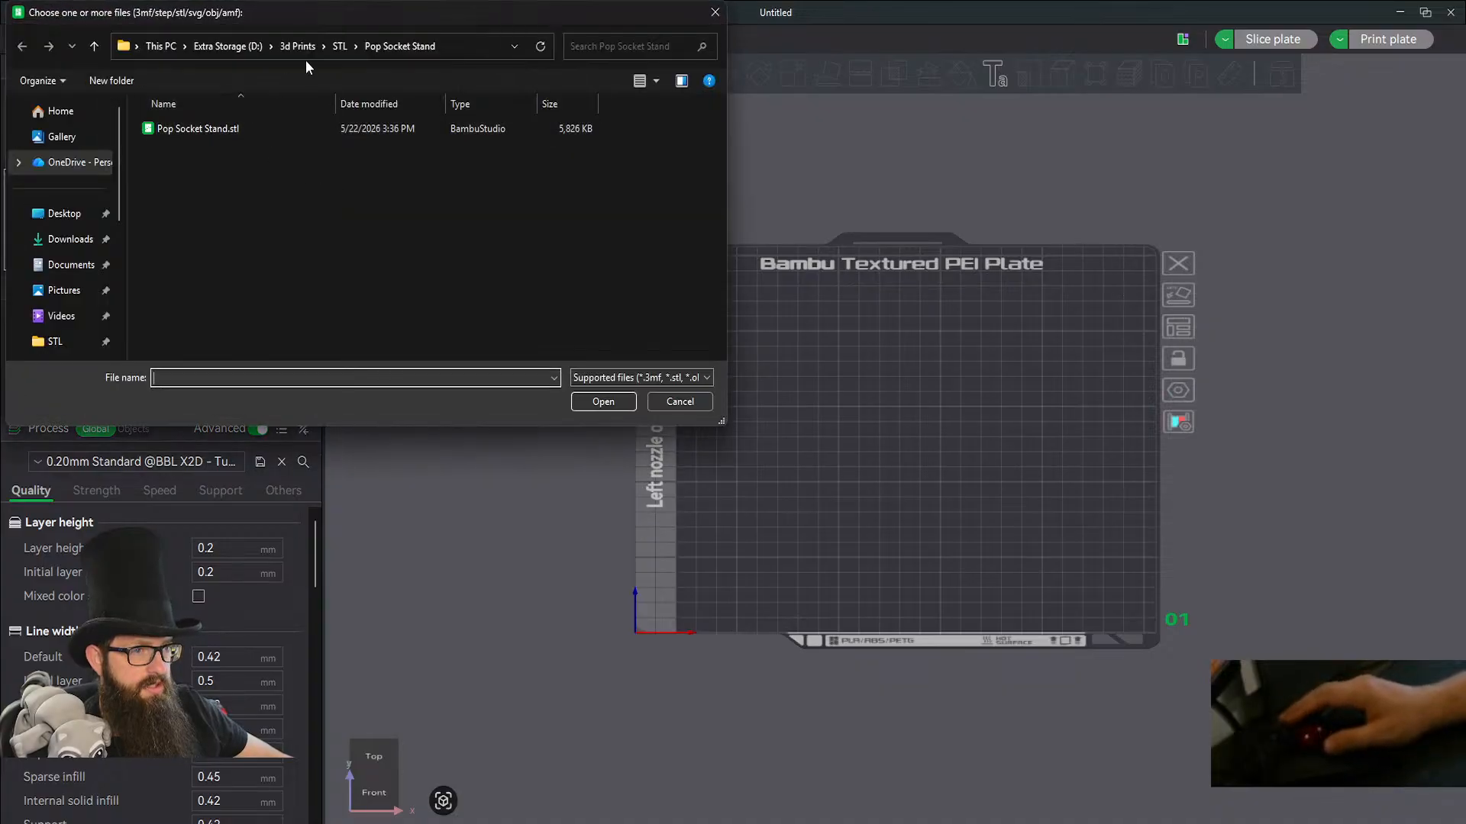
left_click(341, 48)
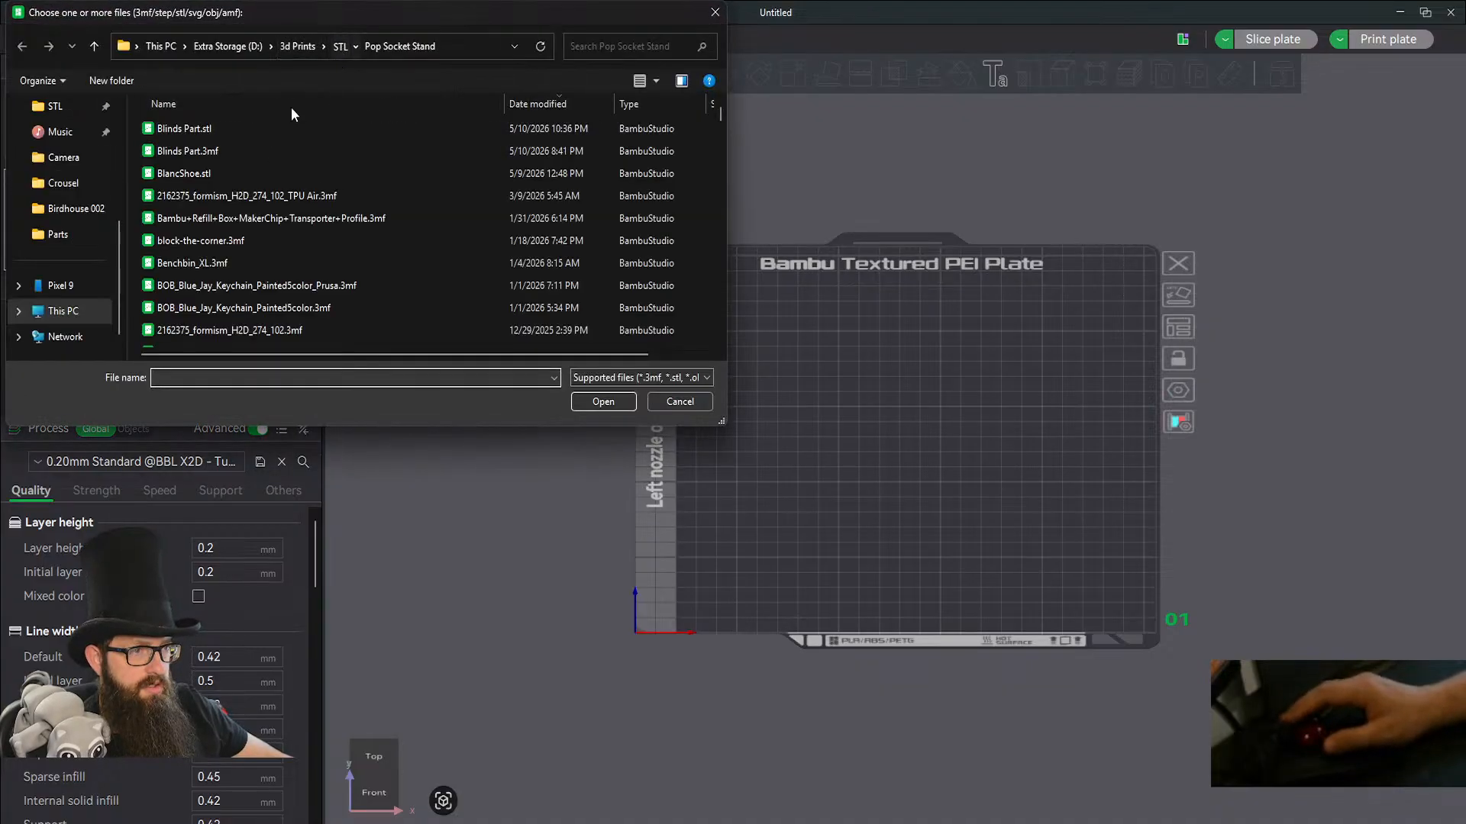
scroll(207, 283, "down", 10)
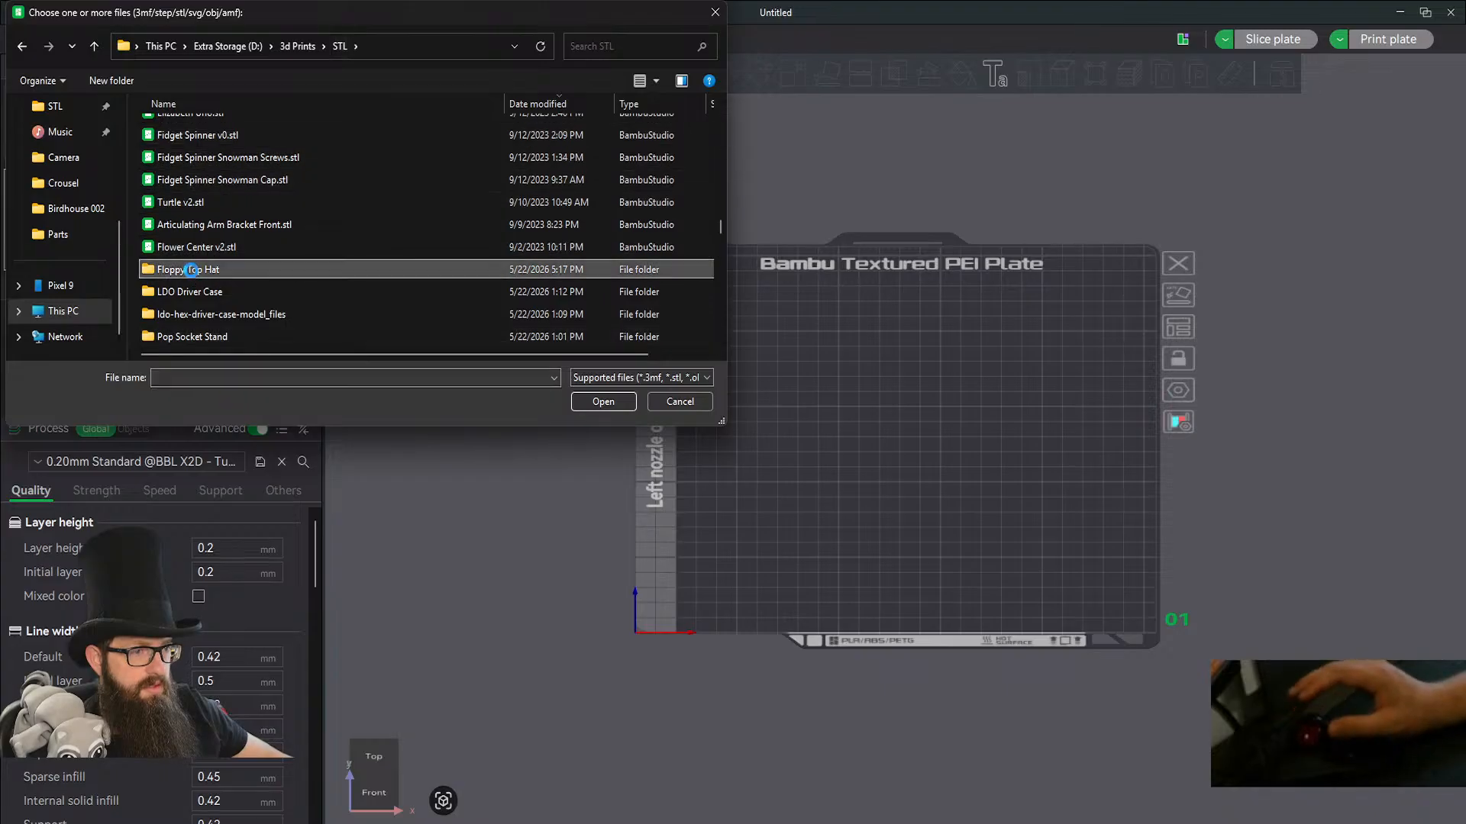
double_click(191, 270)
double_click(200, 130)
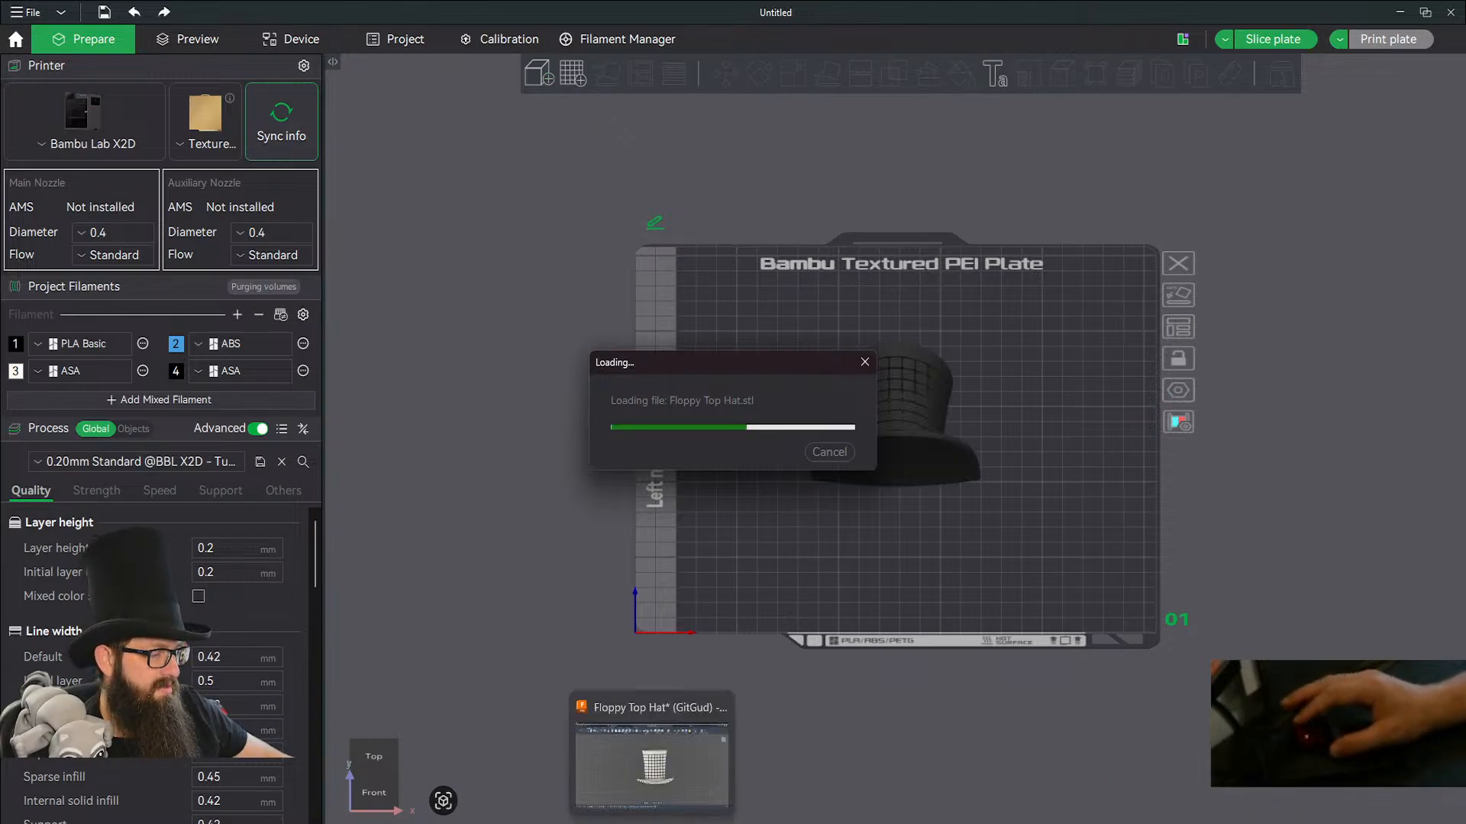
Switch back to Fusion and create a group named Hat inside the design's bodies.
left_click(655, 778)
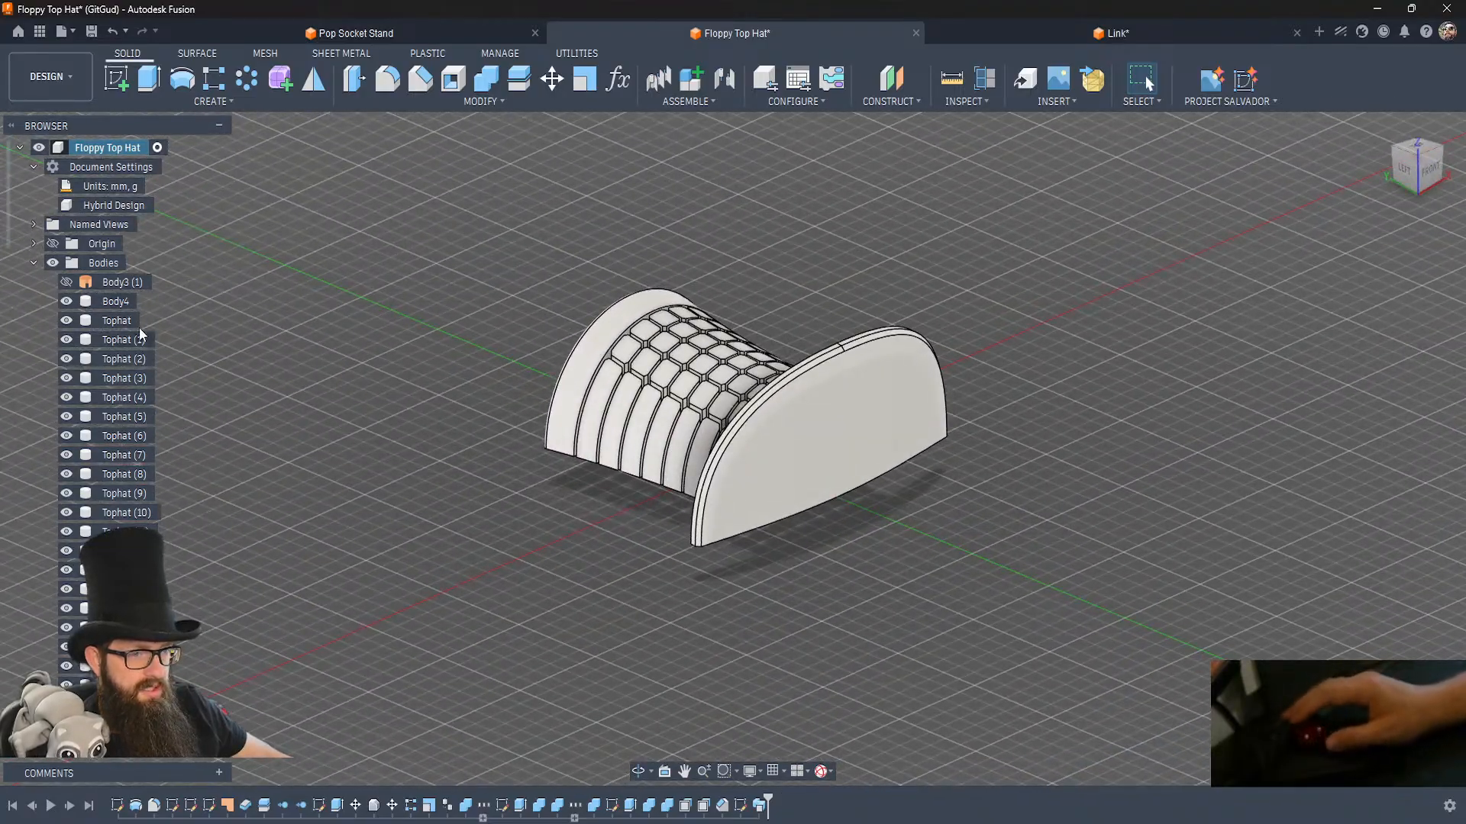
right_click(107, 264)
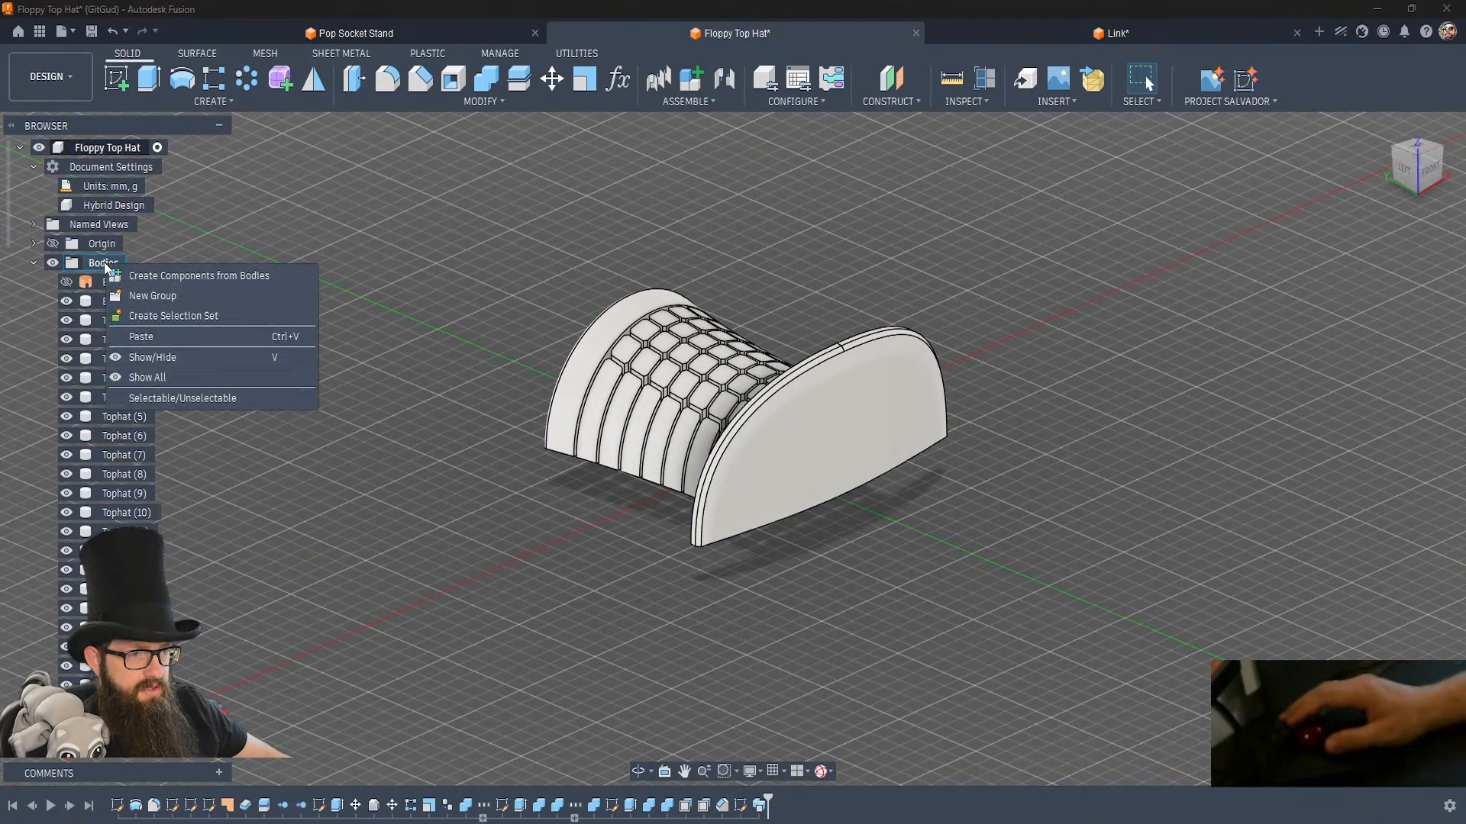
left_click(181, 296)
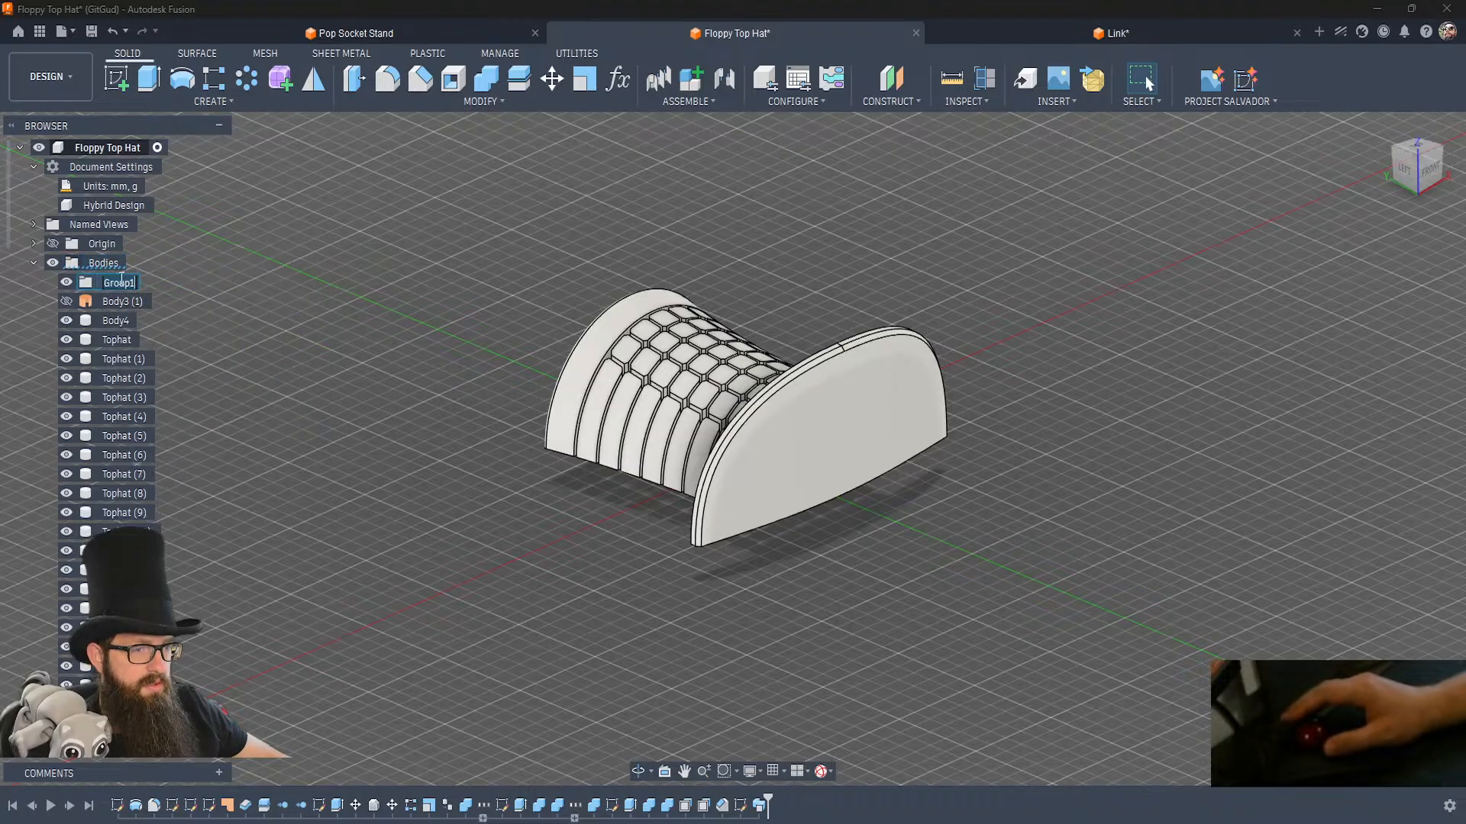
type("Hat")
key("Return")
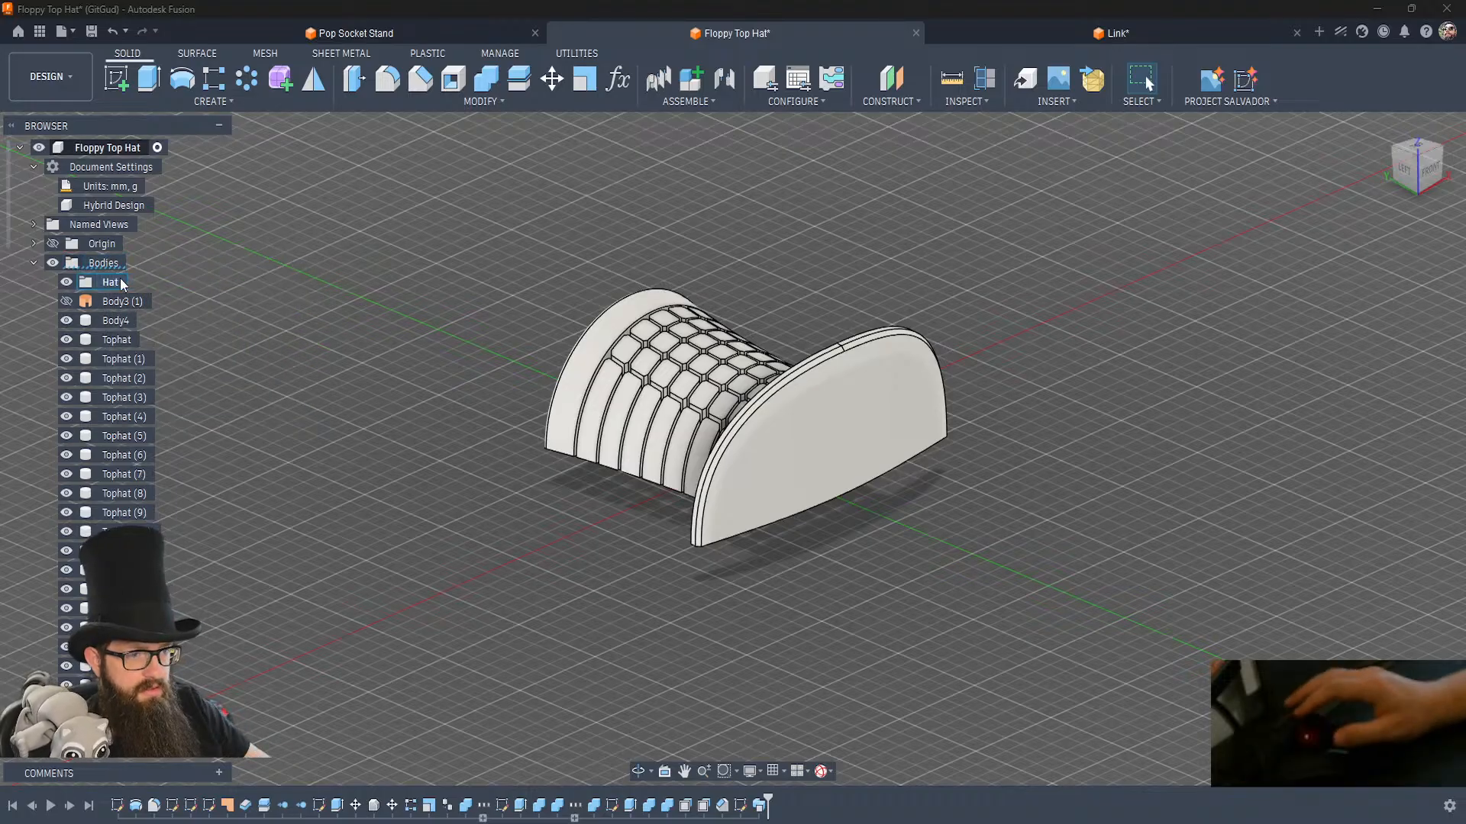
Move Body4 and all the Tophat bodies into the Hat group, leaving out the two bar bodies.
left_click(114, 327)
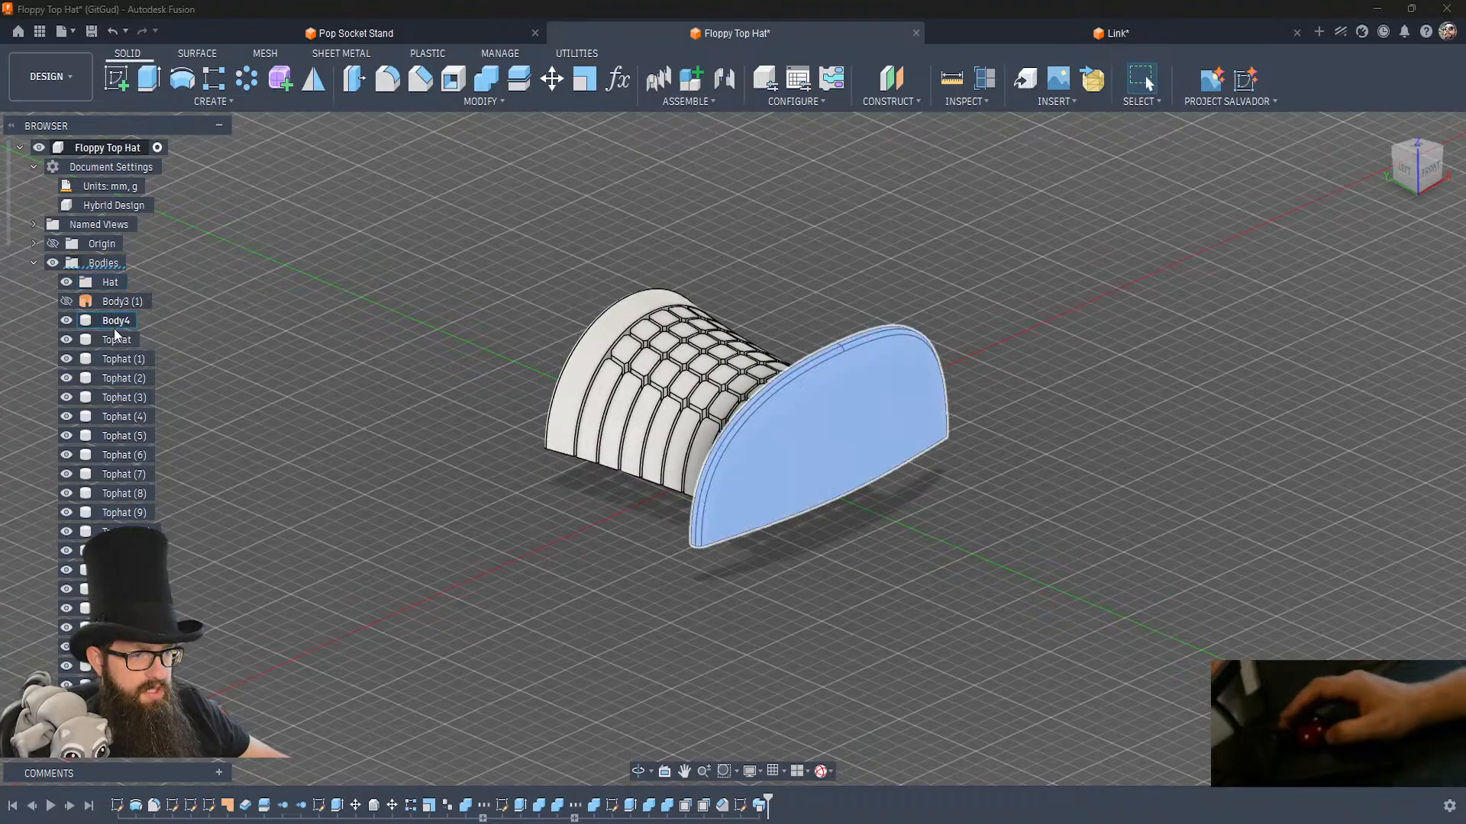
scroll(115, 334, "down", 10)
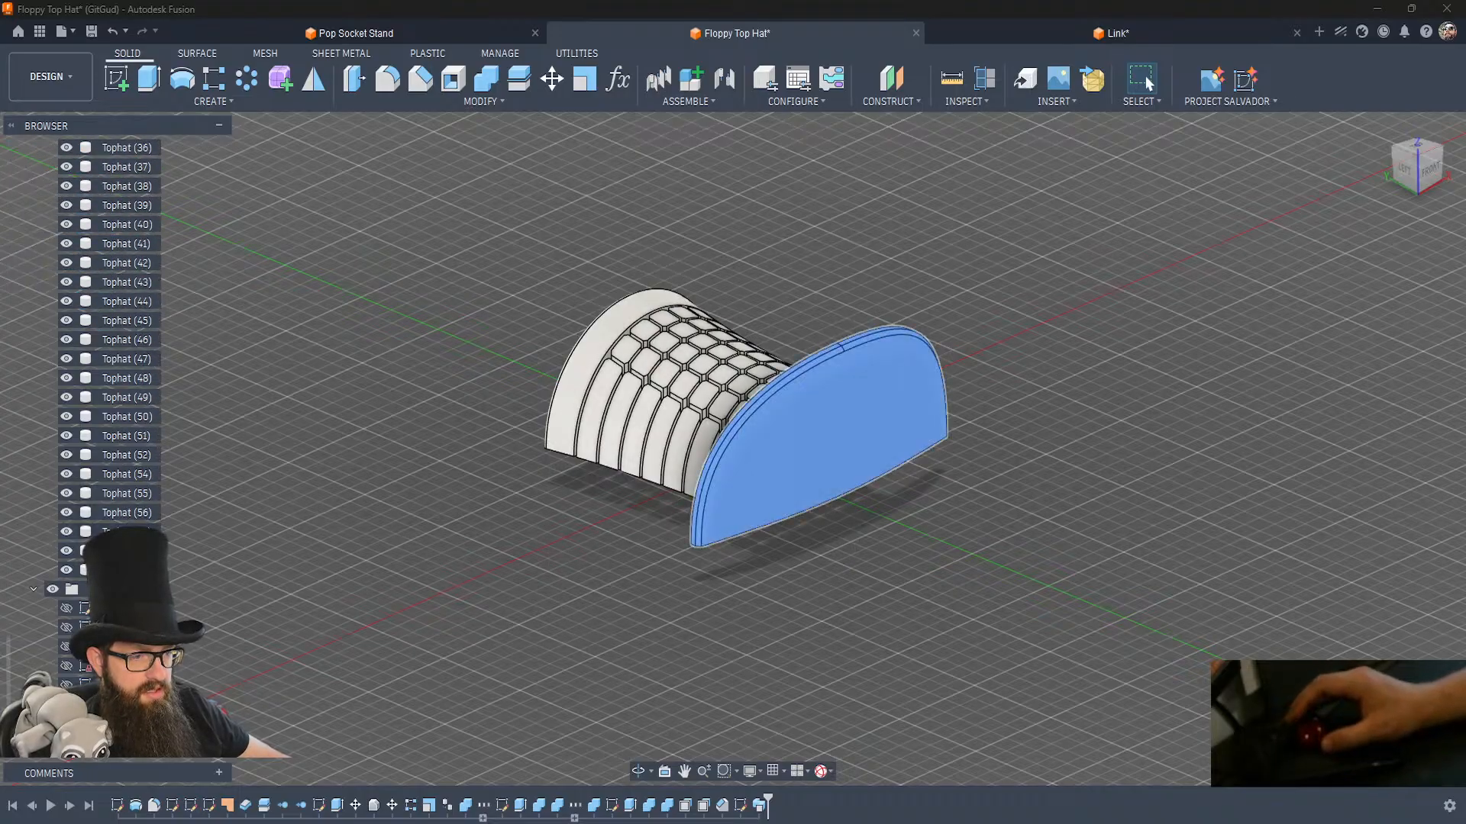
left_click(115, 570, "shift")
scroll(114, 570, "up", 14)
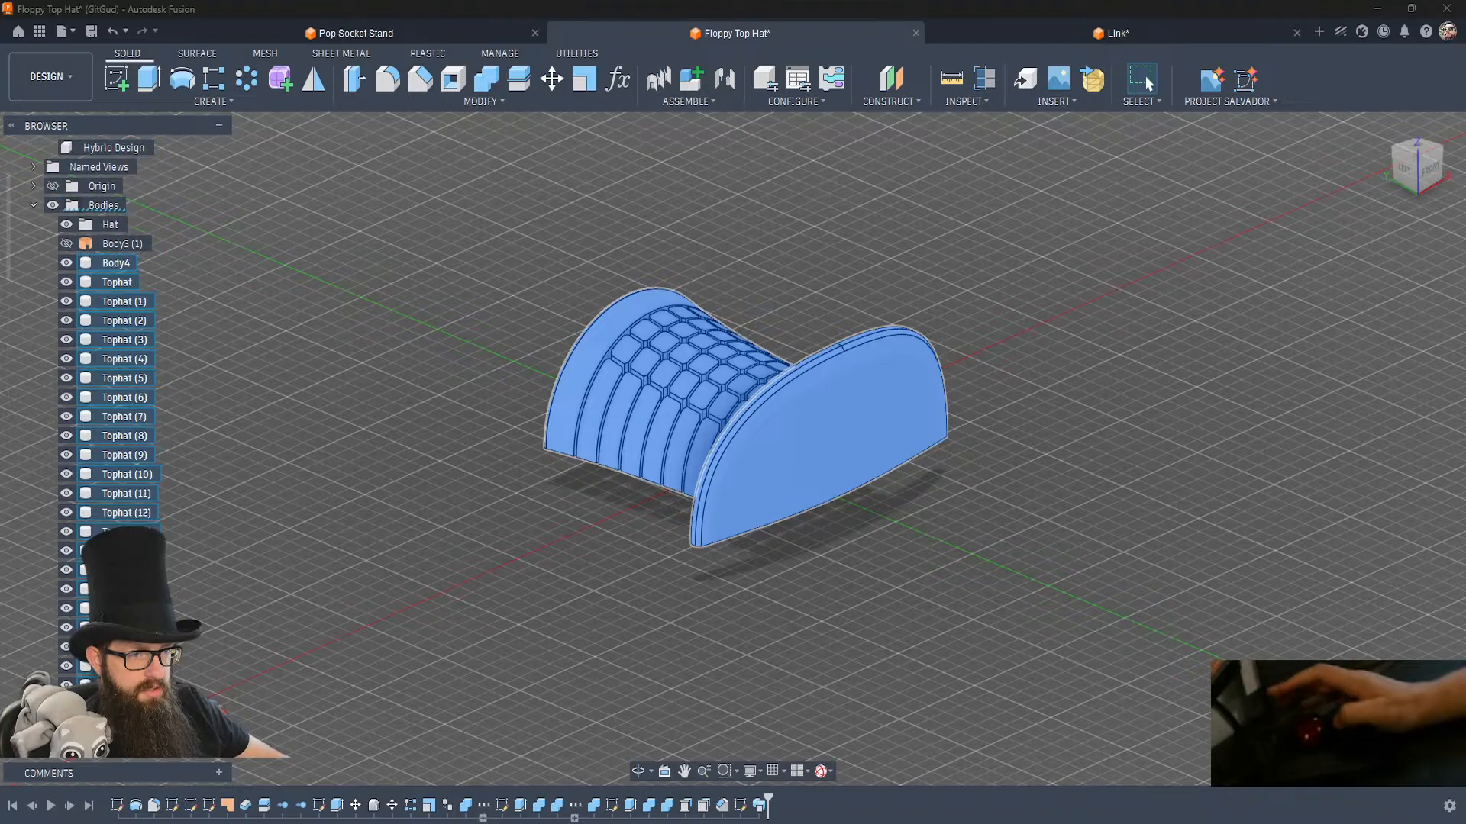
scroll(115, 320, "up", 1)
left_click_drag(107, 333, 107, 286)
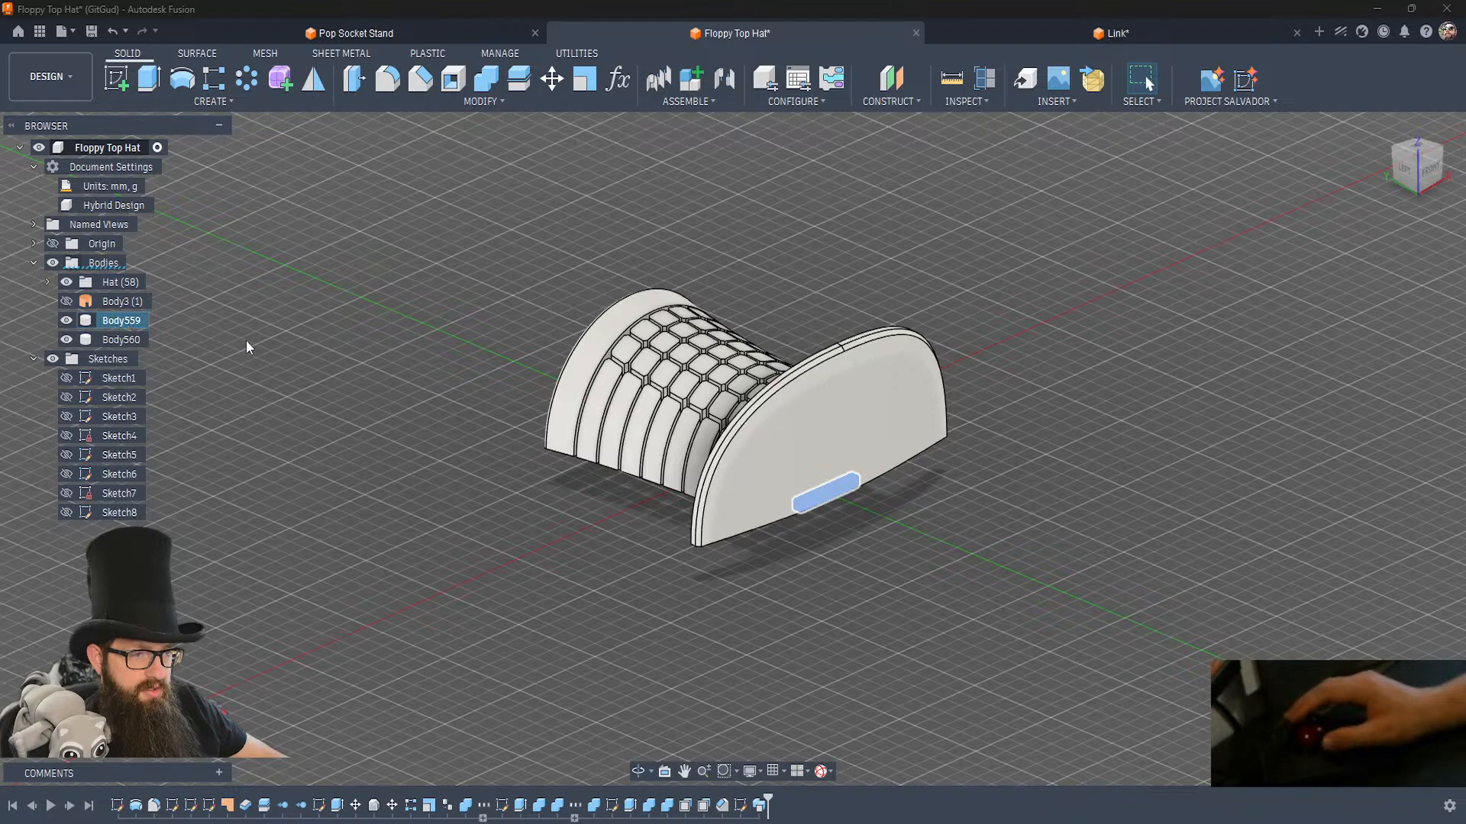
Rename the short bar body near the brim Key_S and the long crown bar body Key_L.
key("F2")
type("Key_S")
key("Return")
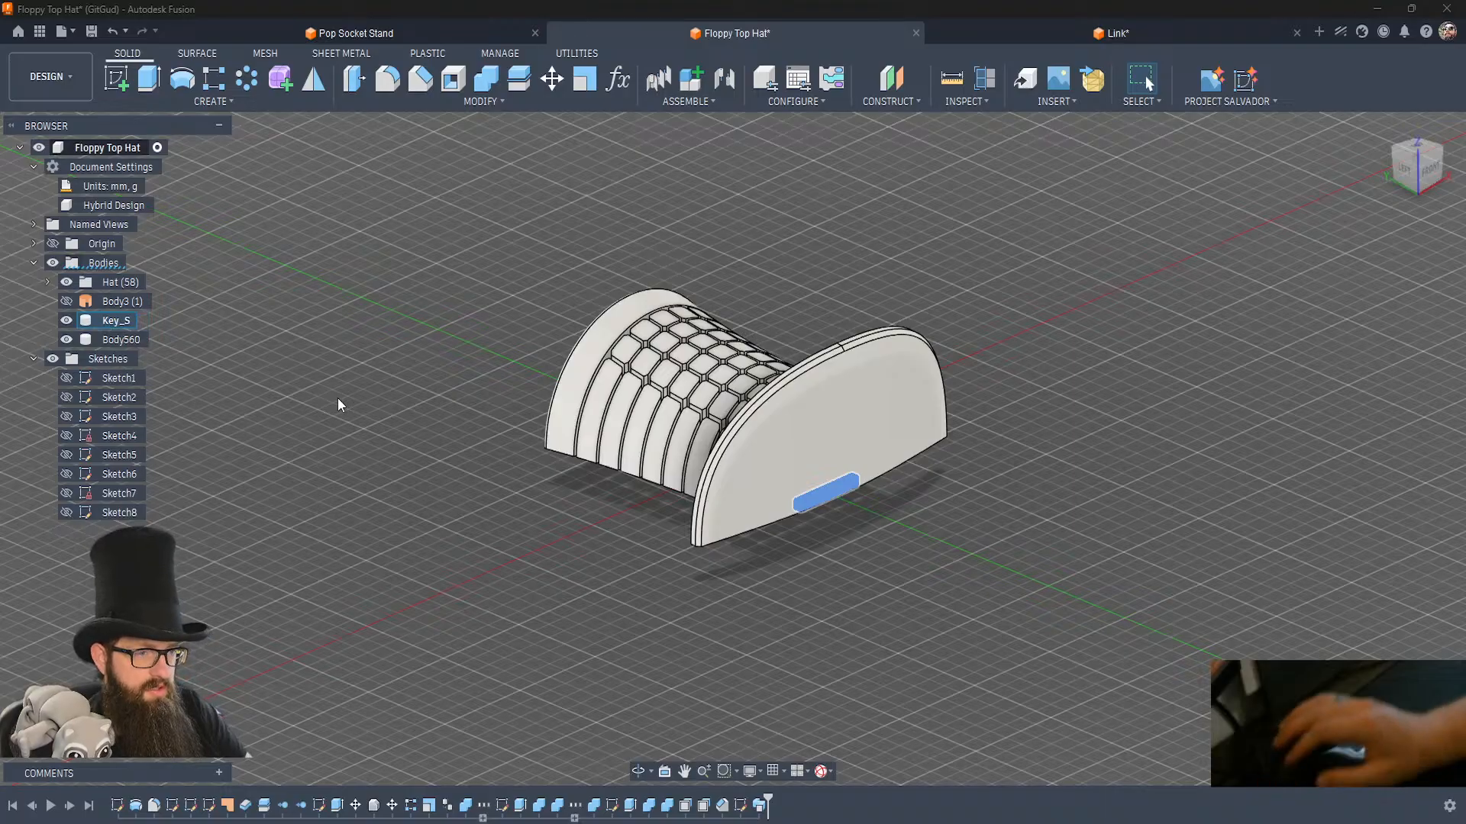
double_click(122, 339)
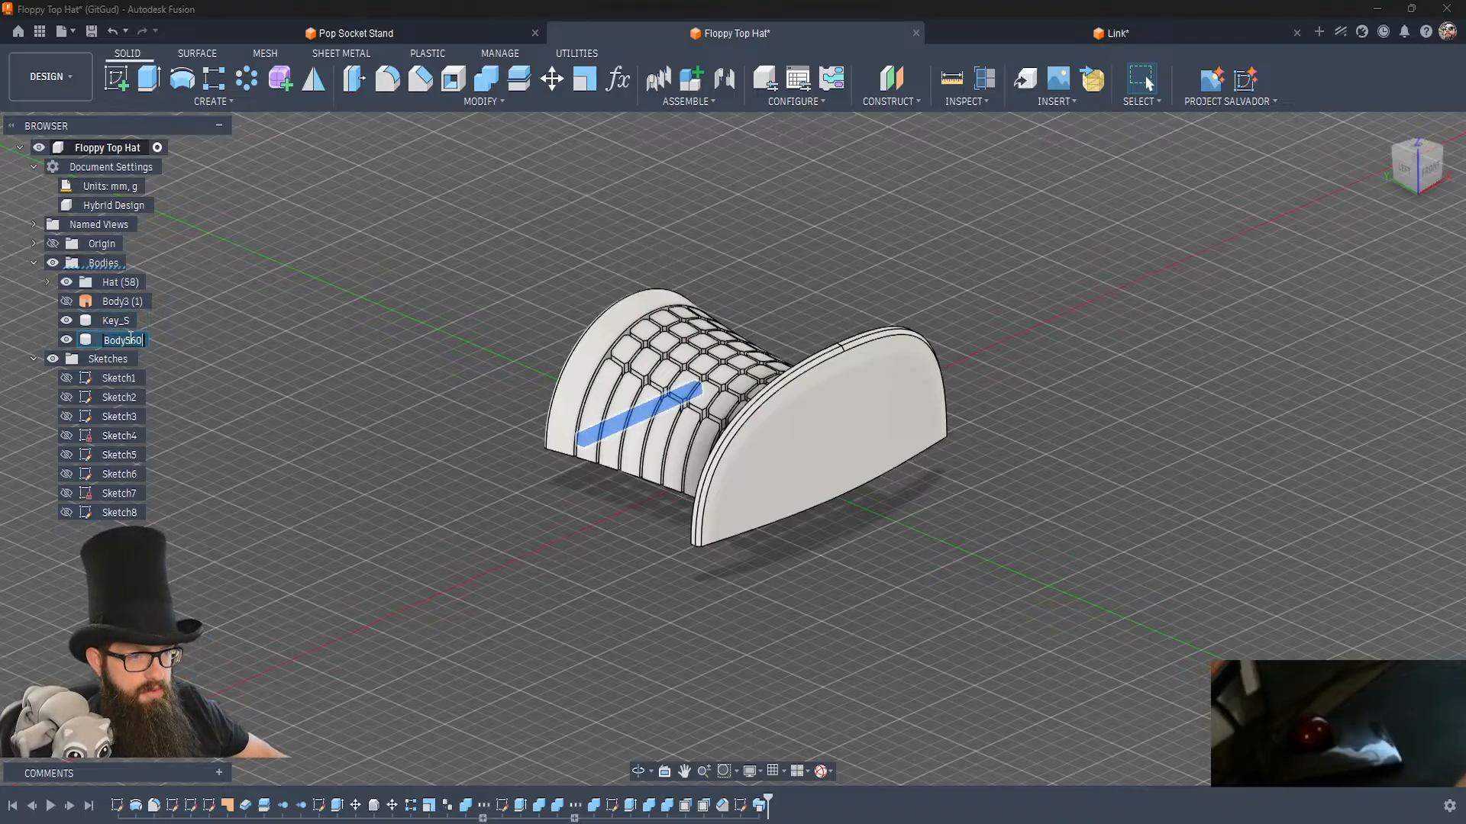
type("Key_L")
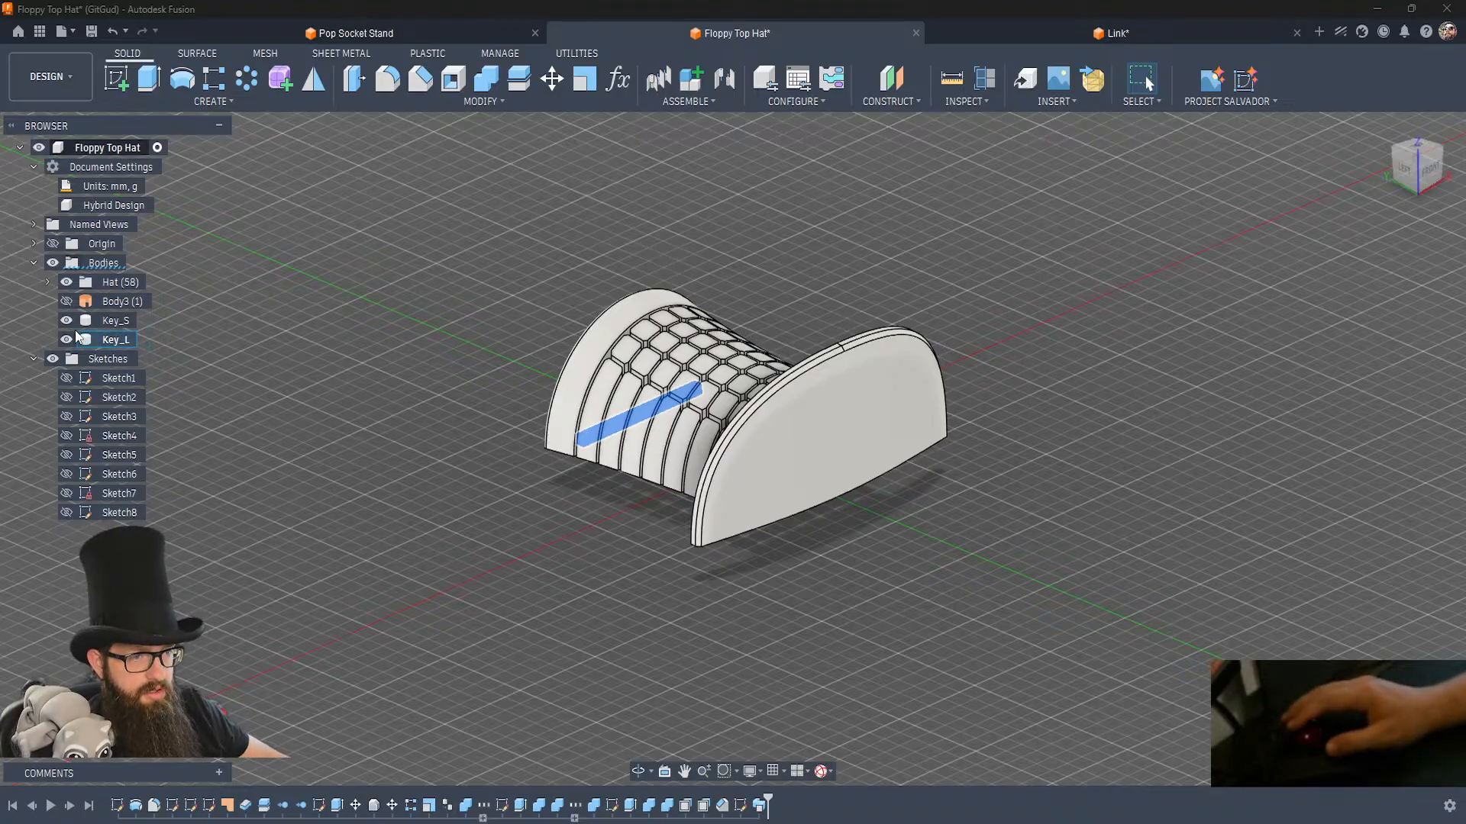
Hide both key bodies and export the whole Floppy Top Hat component as an ASCII STL mesh in millimetres.
key("Return")
left_click(68, 321)
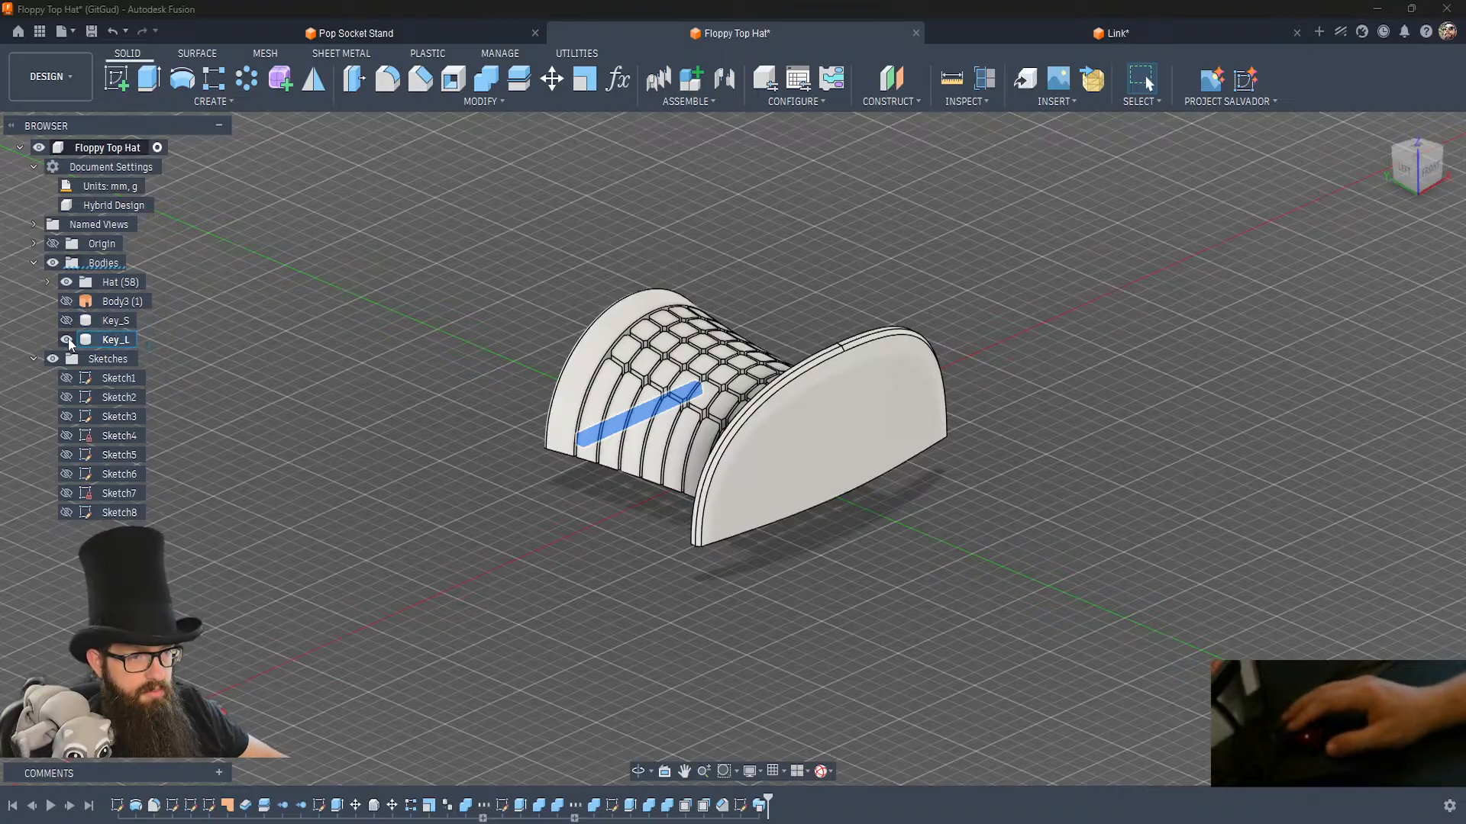
right_click(111, 147)
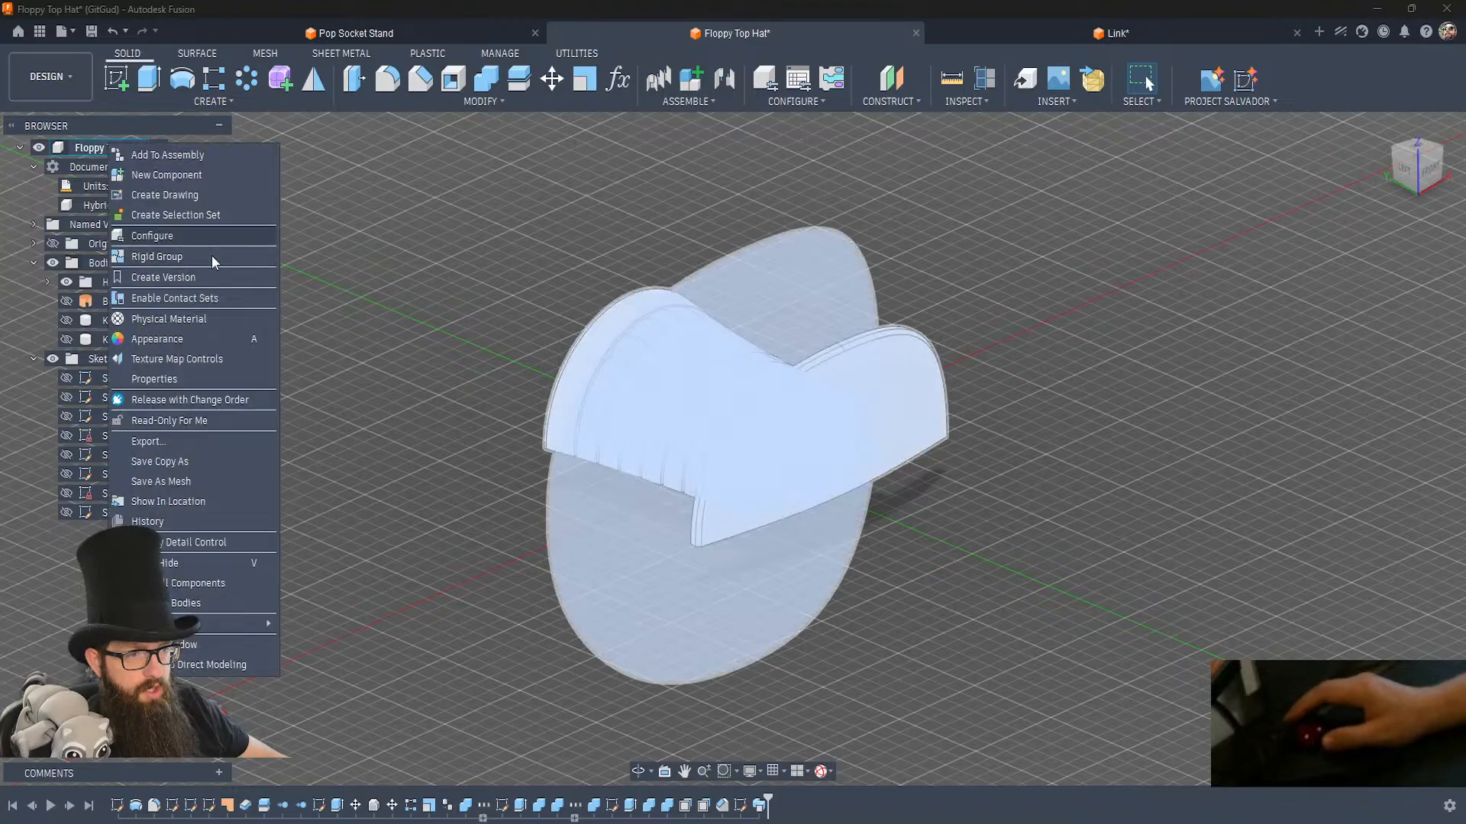
left_click(162, 480)
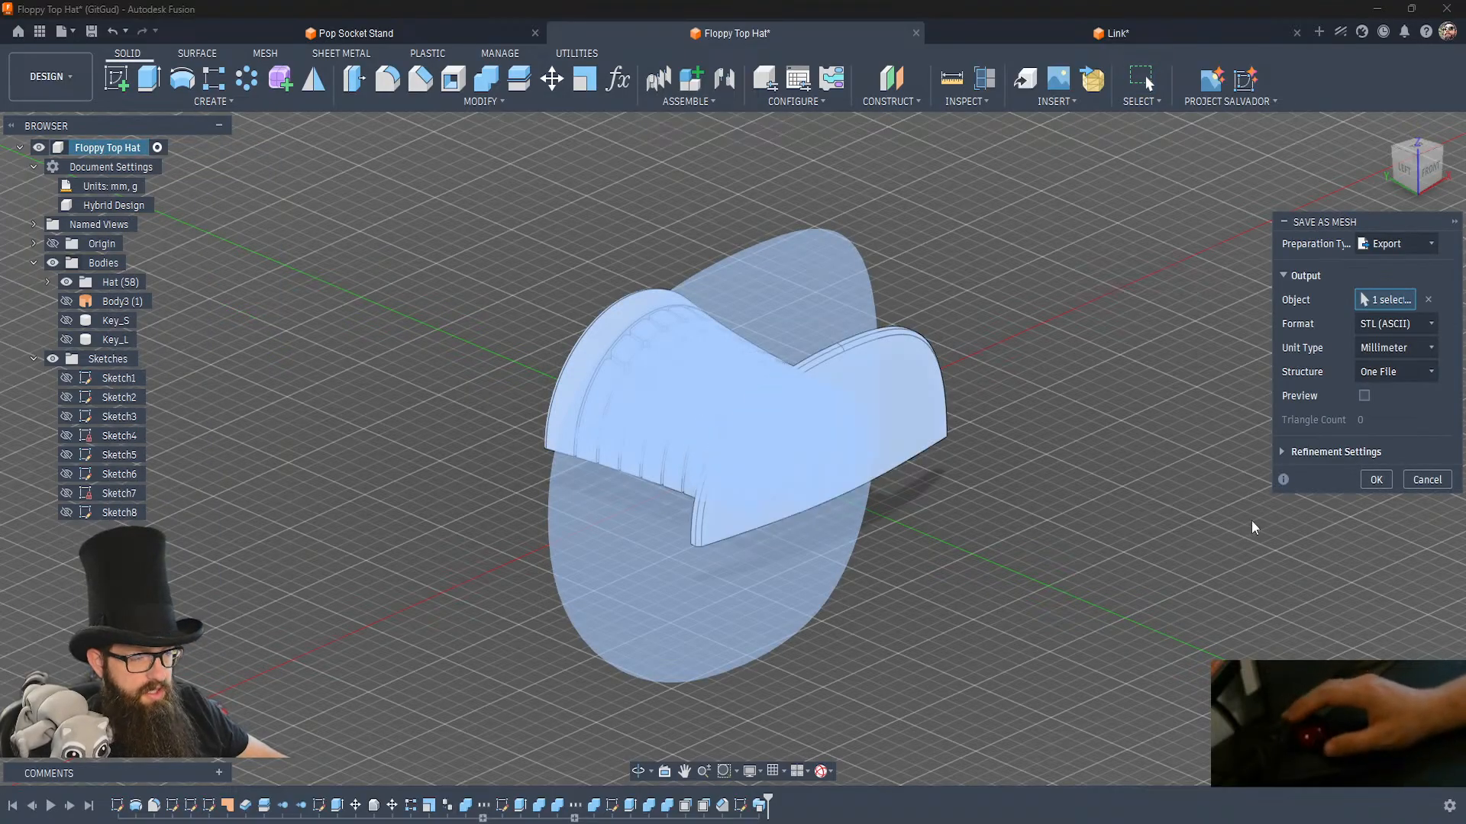
left_click(1377, 478)
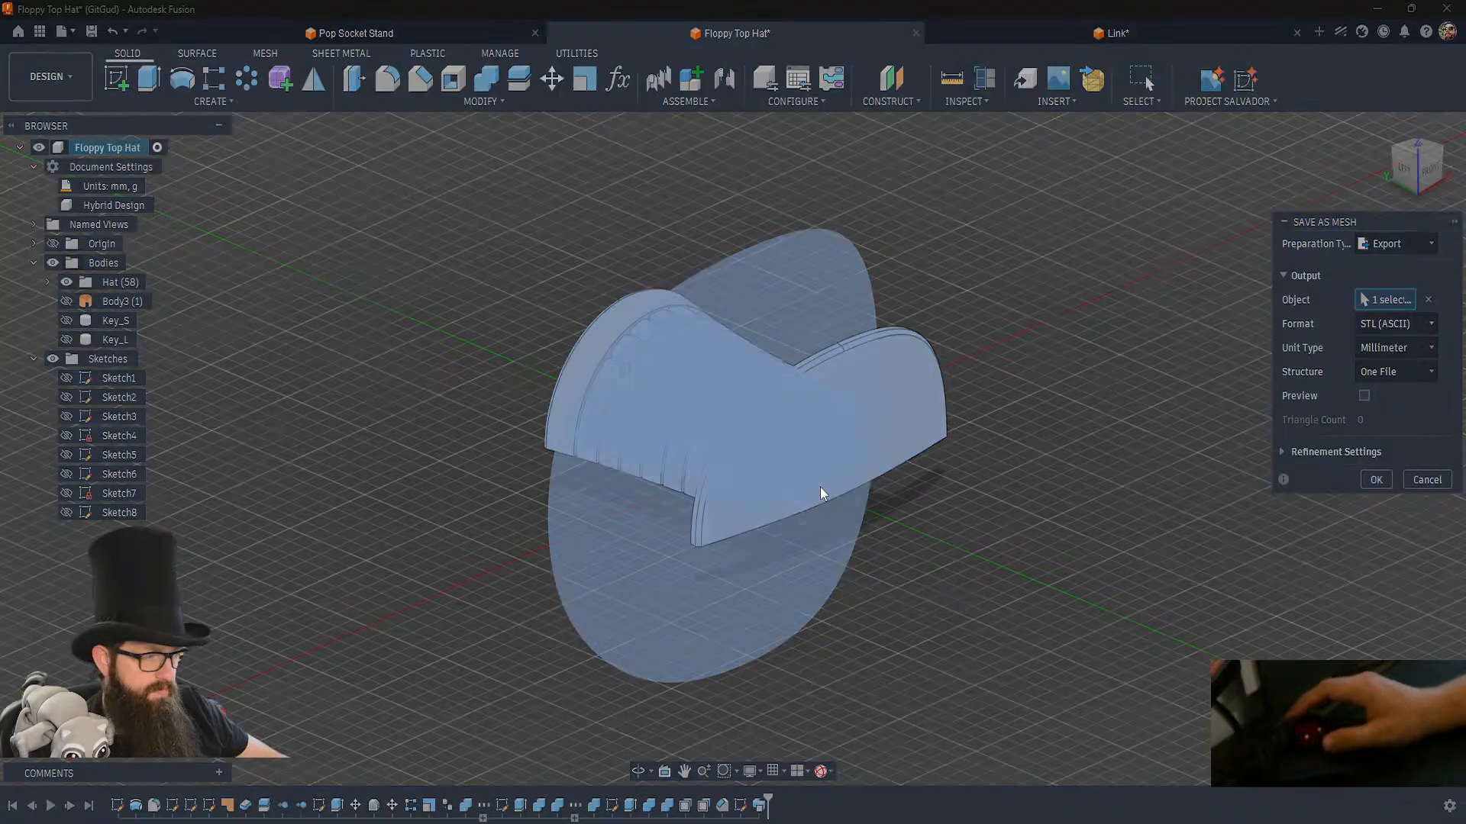
left_click(976, 463)
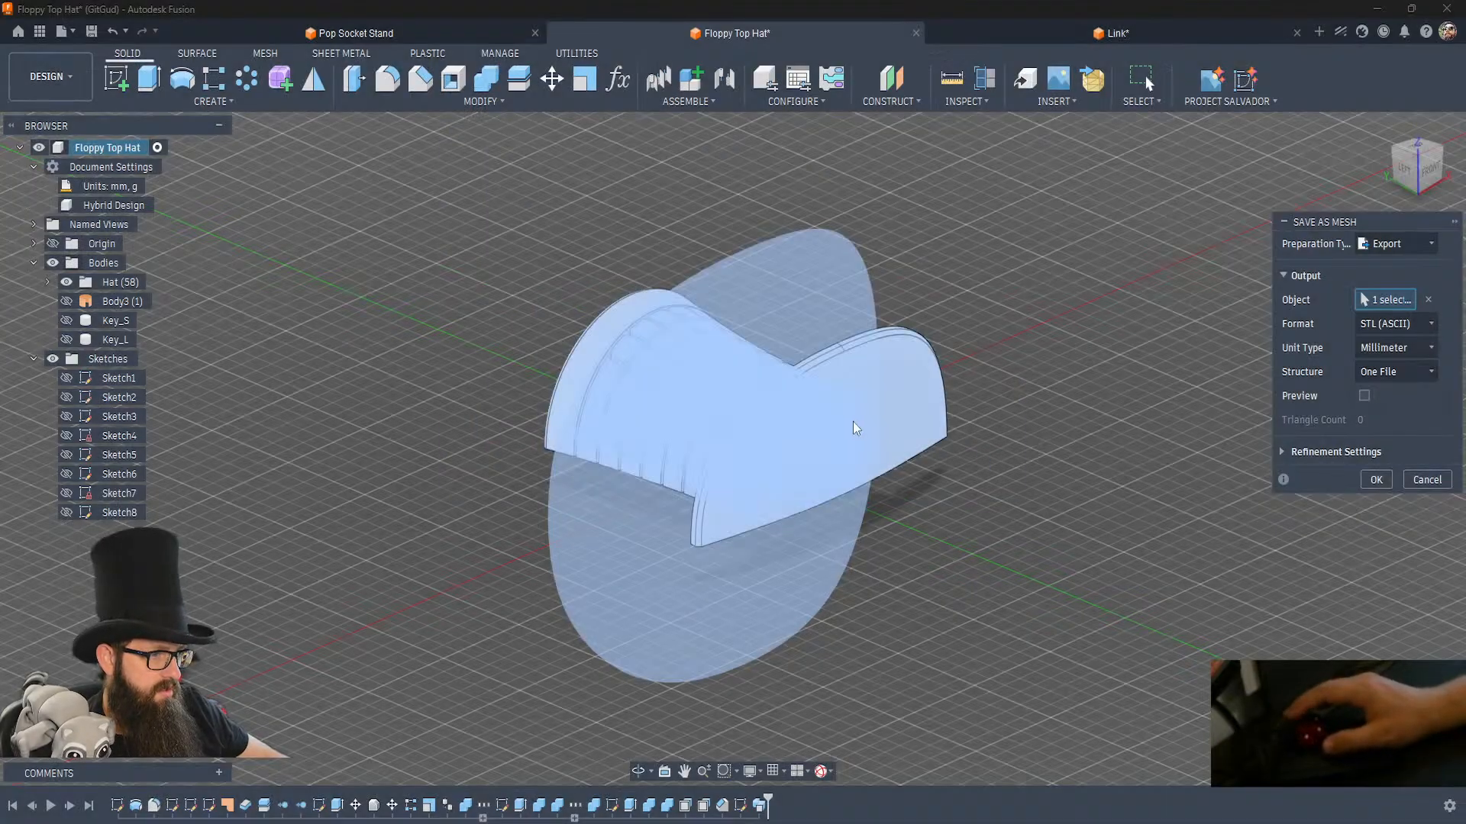
left_click(782, 425)
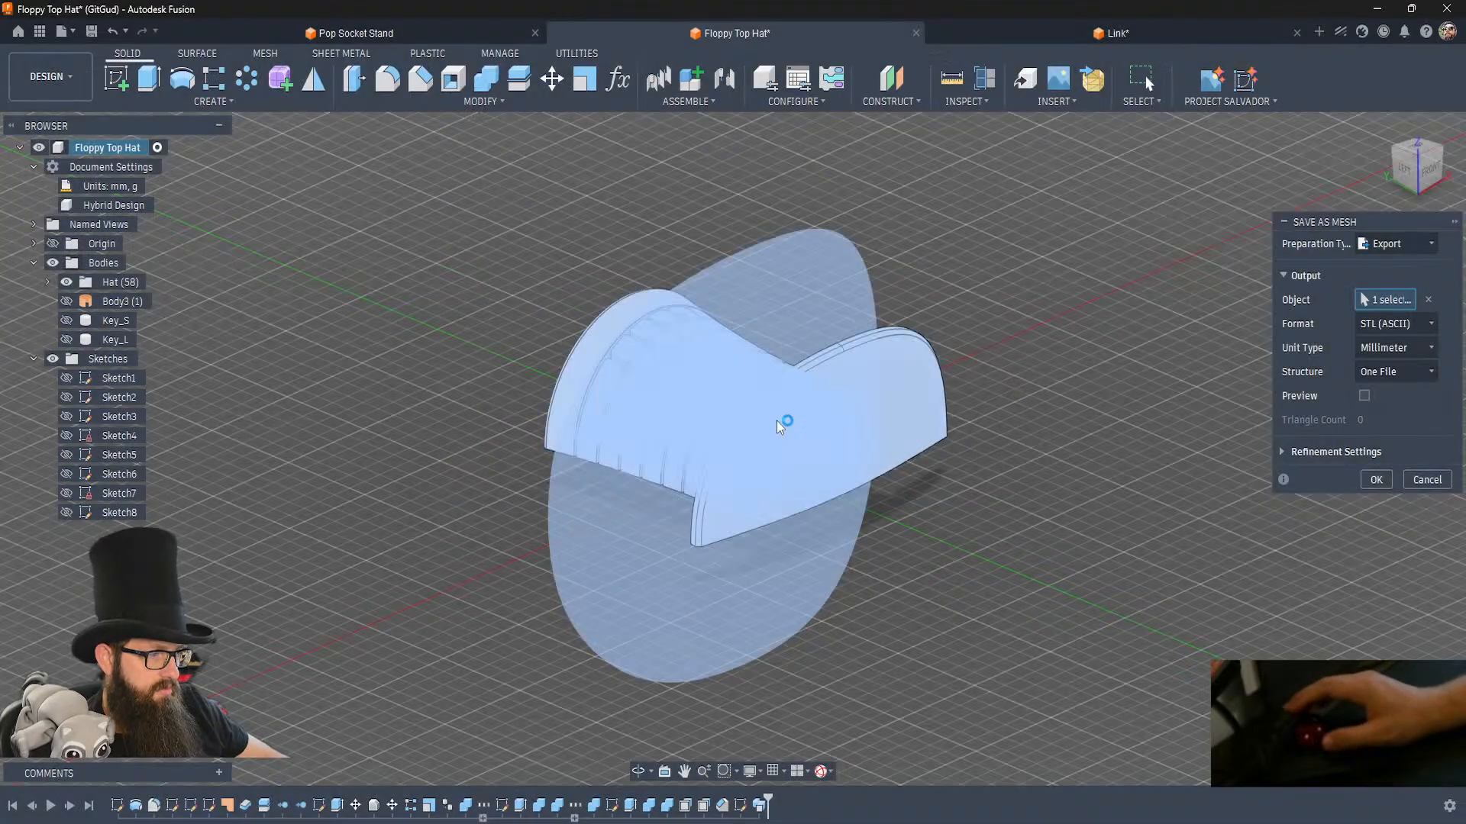
Show both key bodies again and export Key_S as an ASCII STL mesh in millimetres.
left_click(66, 321)
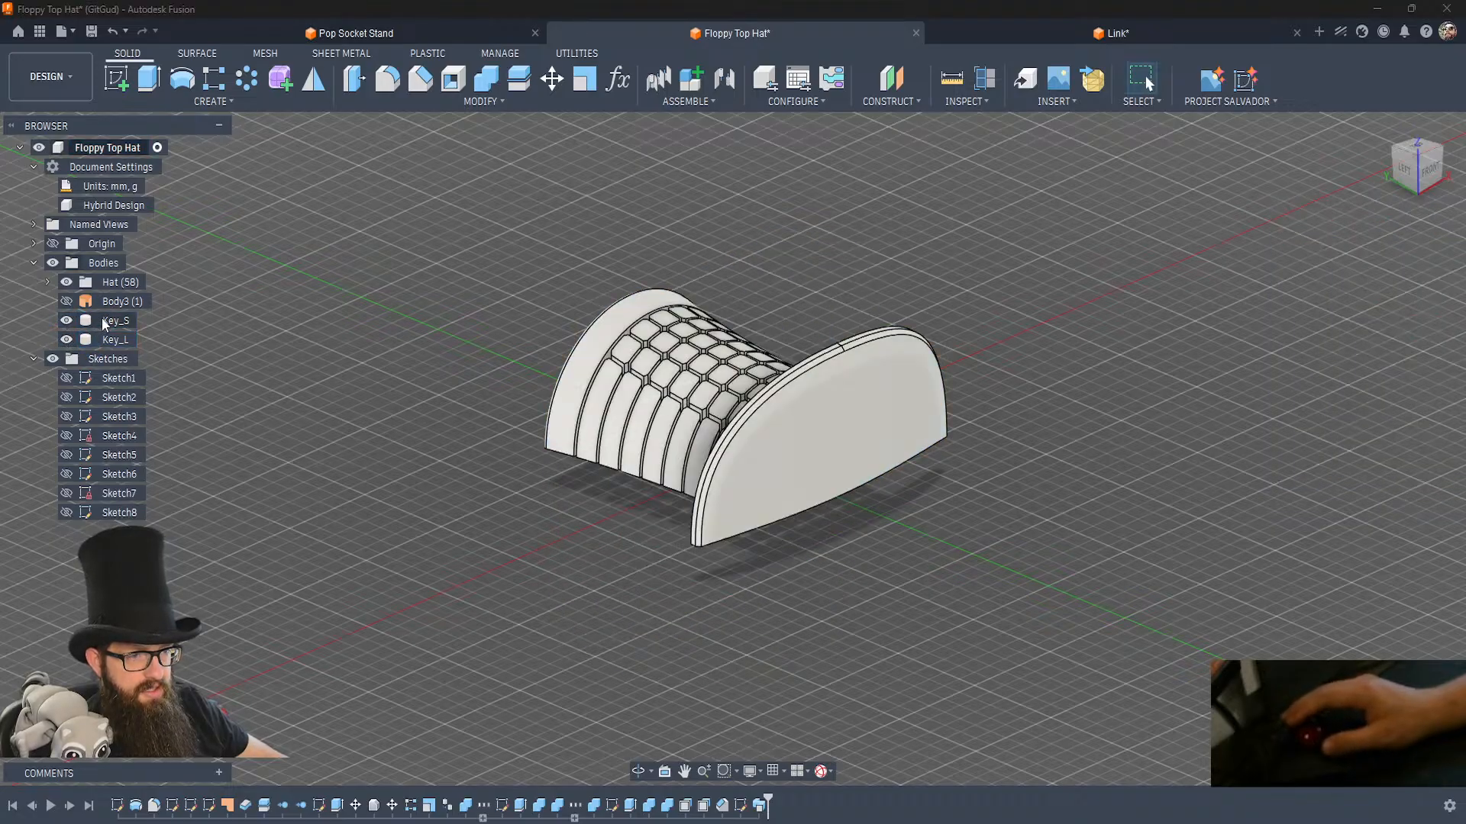
left_click(66, 340)
right_click(104, 322)
left_click(172, 535)
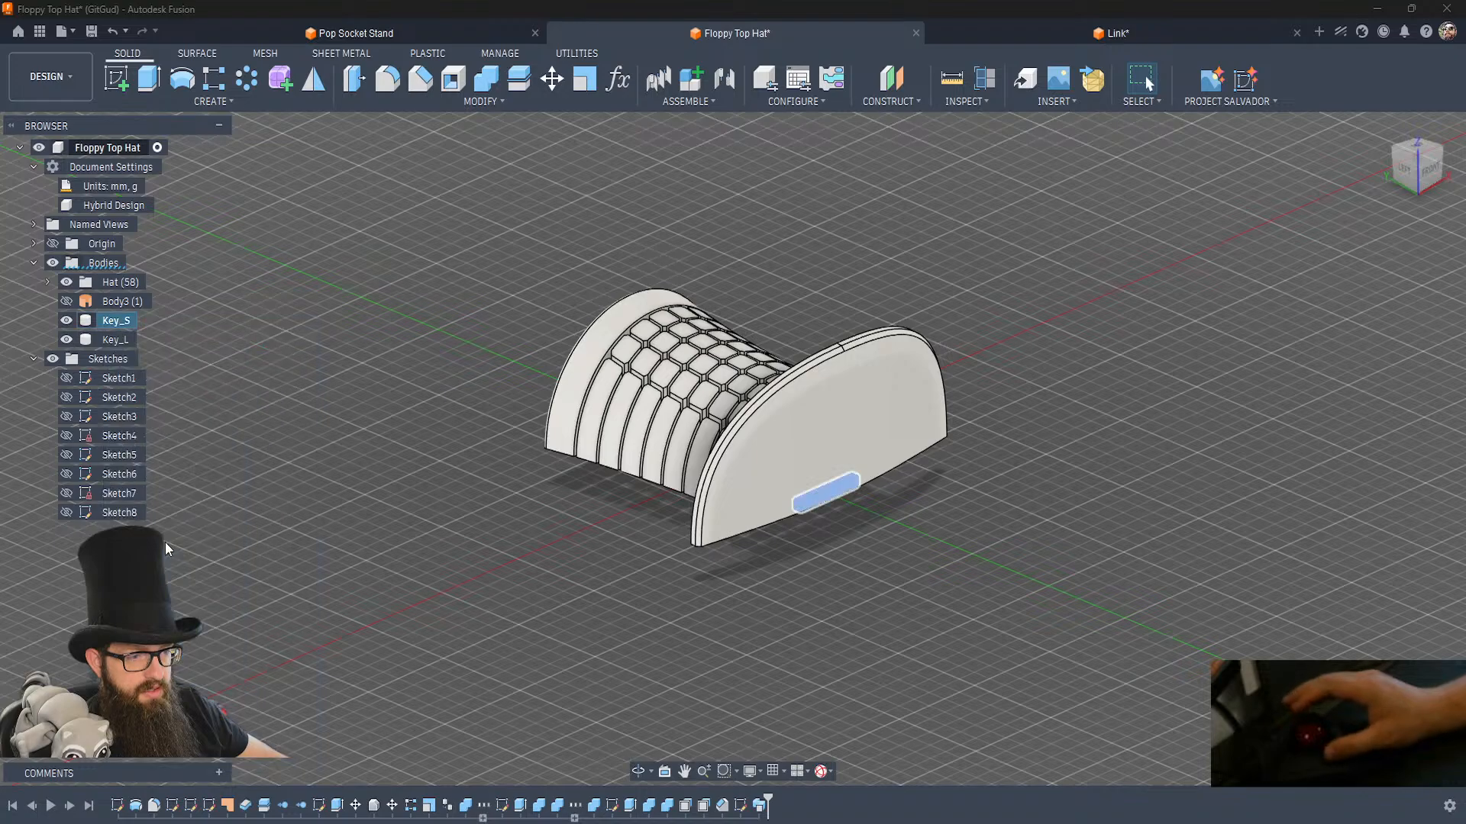
left_click(1375, 479)
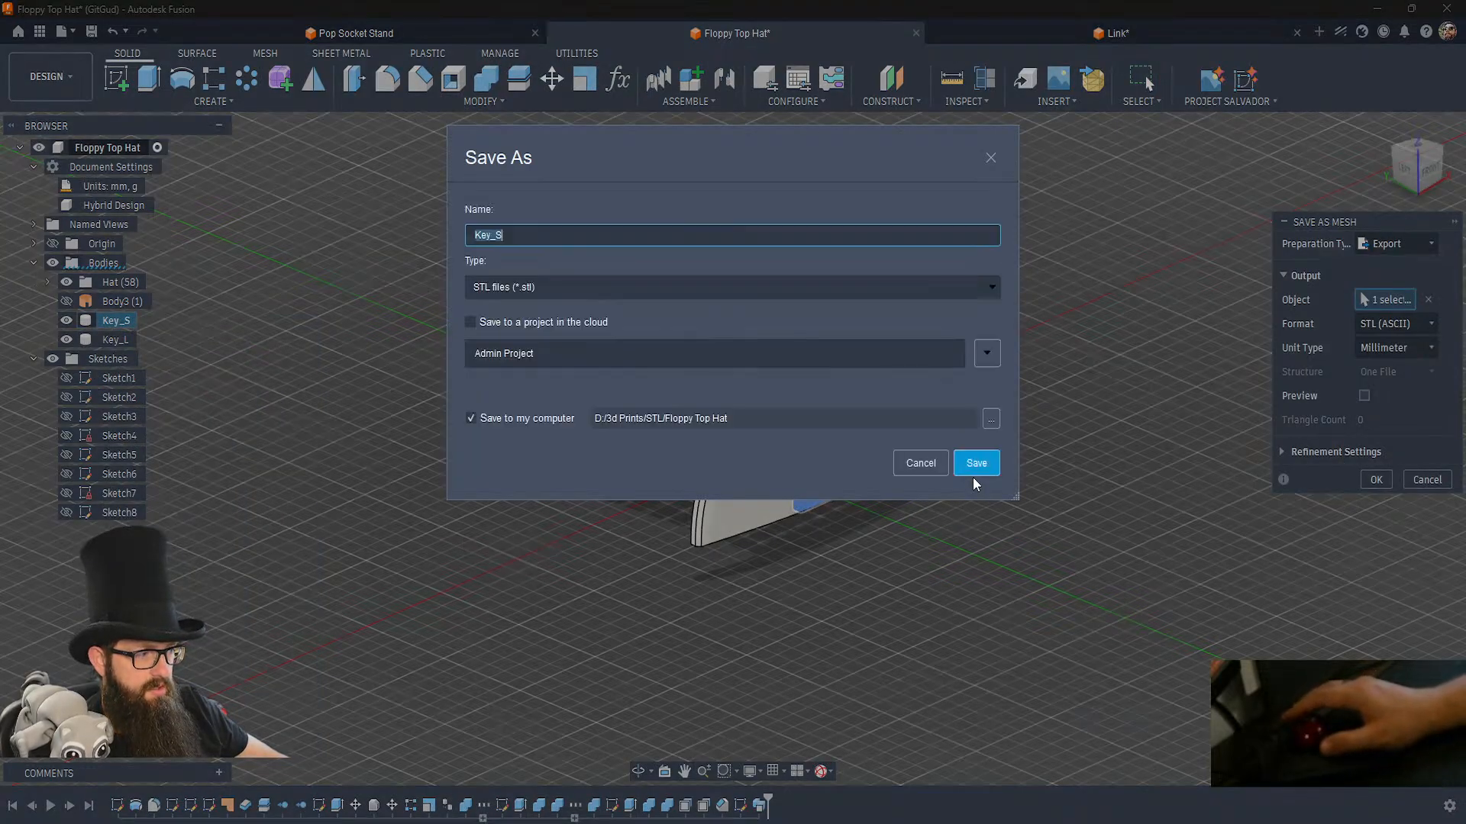
left_click(975, 473)
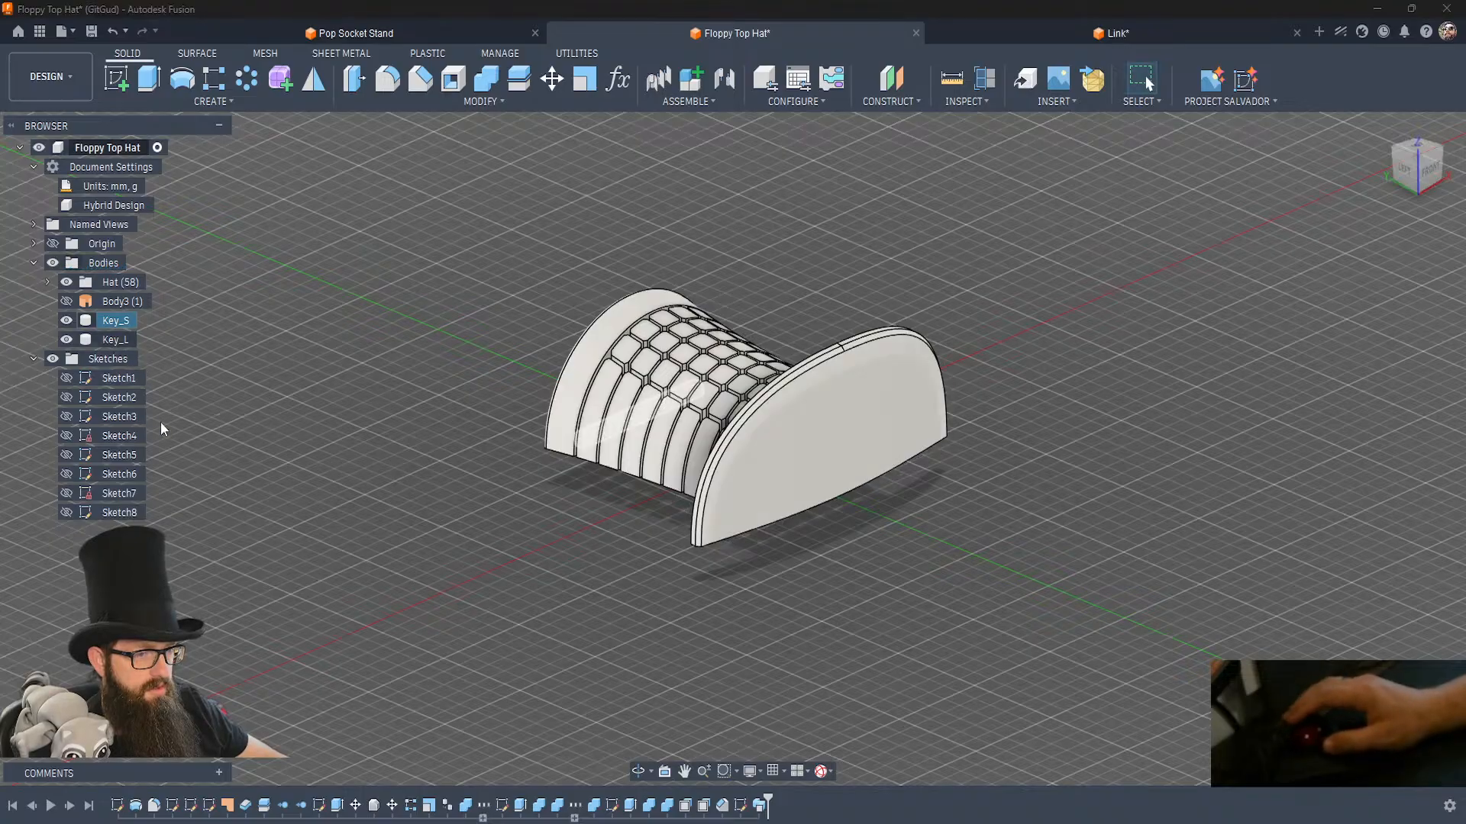
Export the Key_L body as an STL file named Key_L into D:/3d Prints/STL/Floppy Top Hat.
right_click(115, 339)
left_click(171, 553)
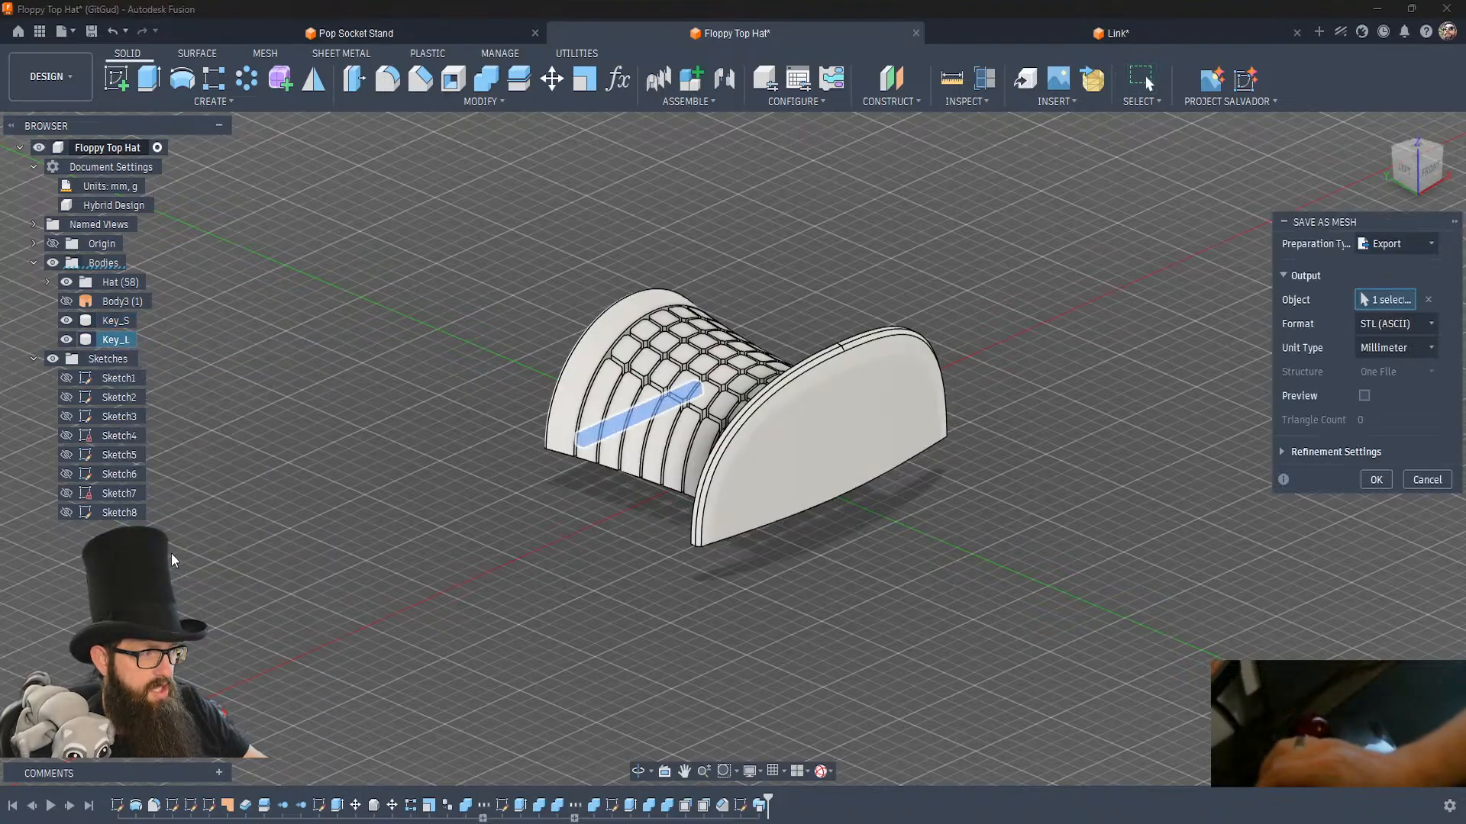
key("Return")
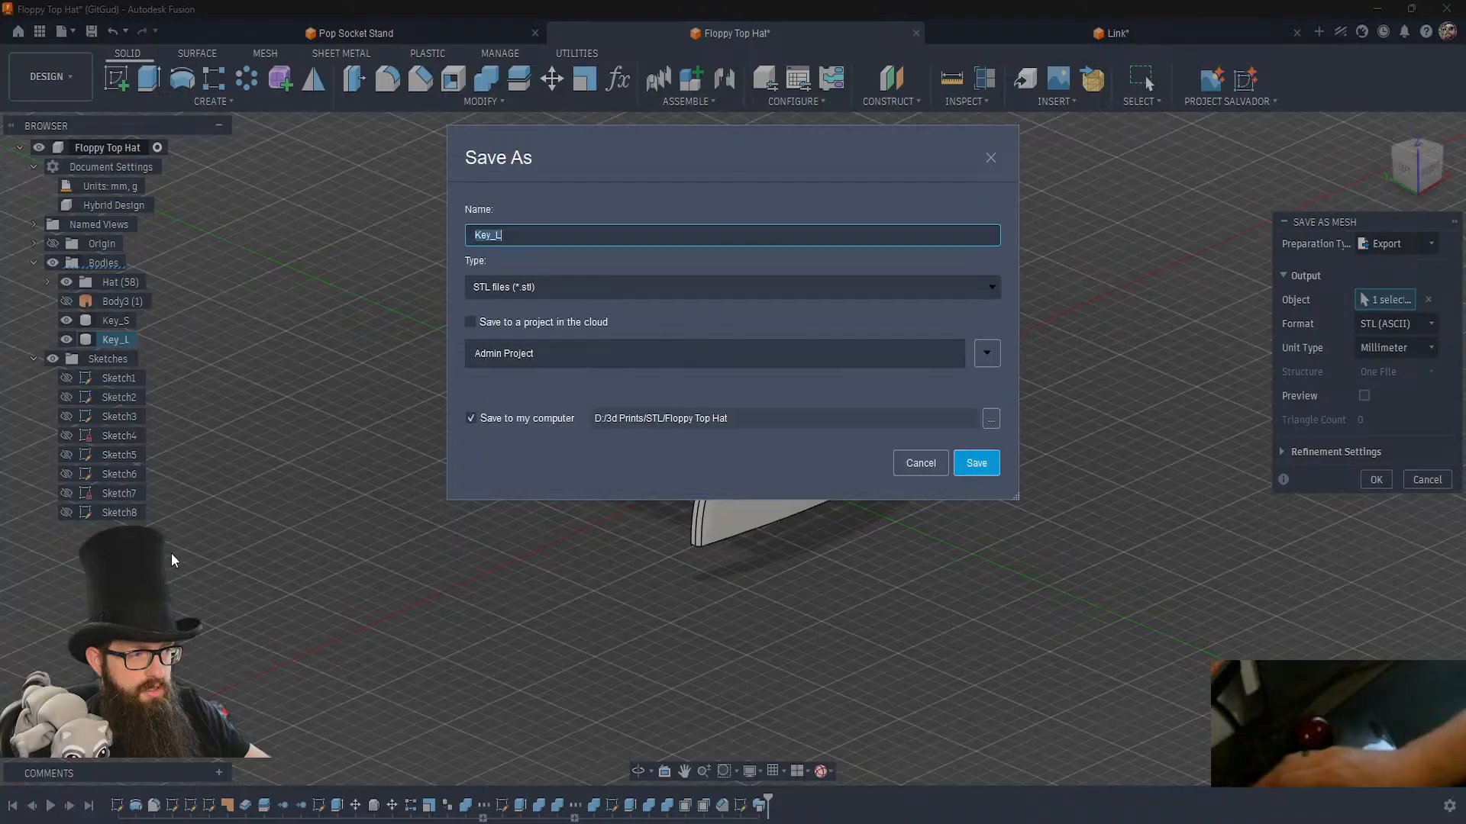
key("Return")
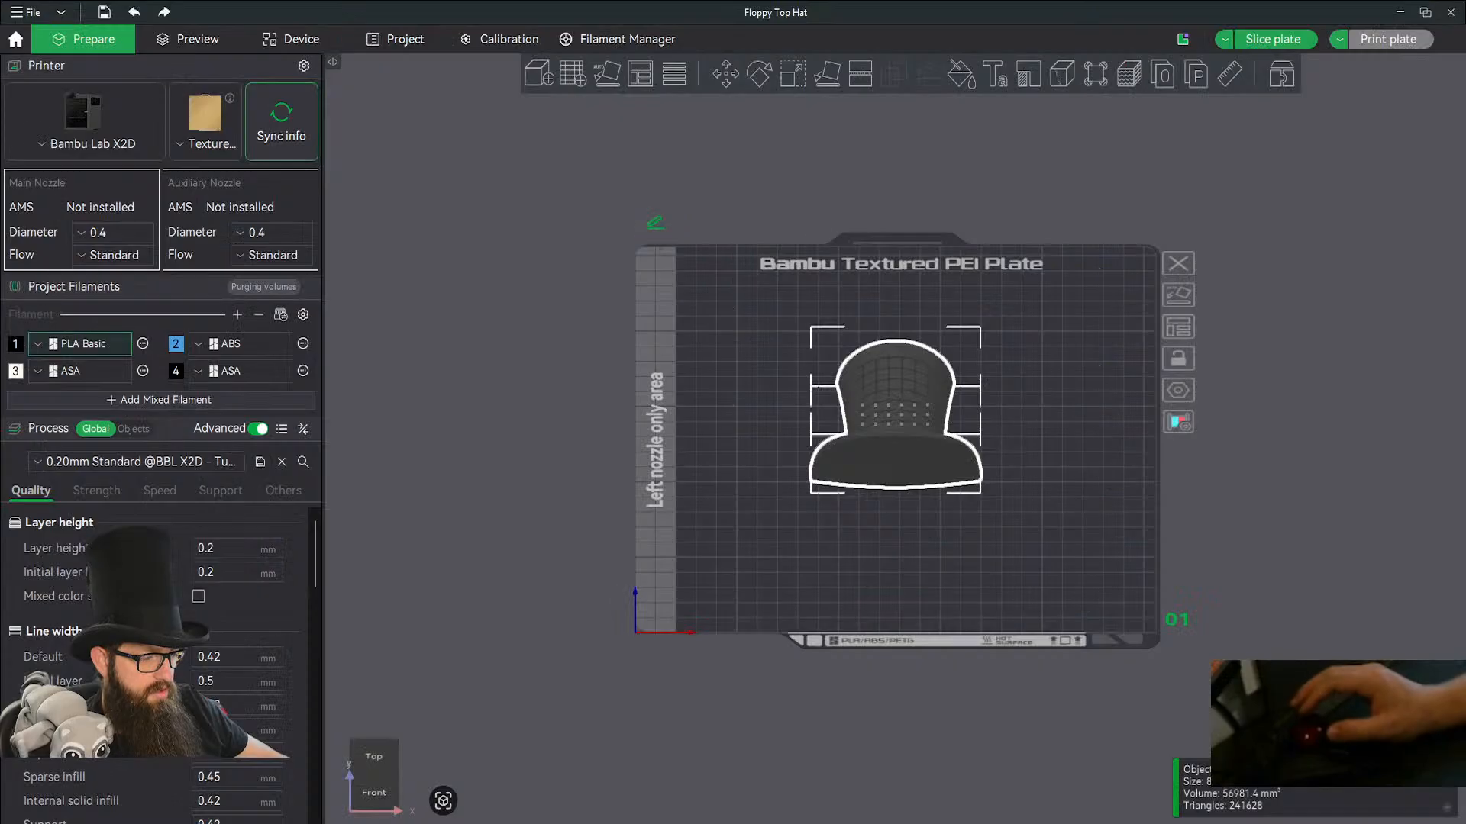
Switch to Bambu Studio, reload the hat from disk, and import Key_L.stl and Key_S.stl as separate objects.
right_click(877, 477)
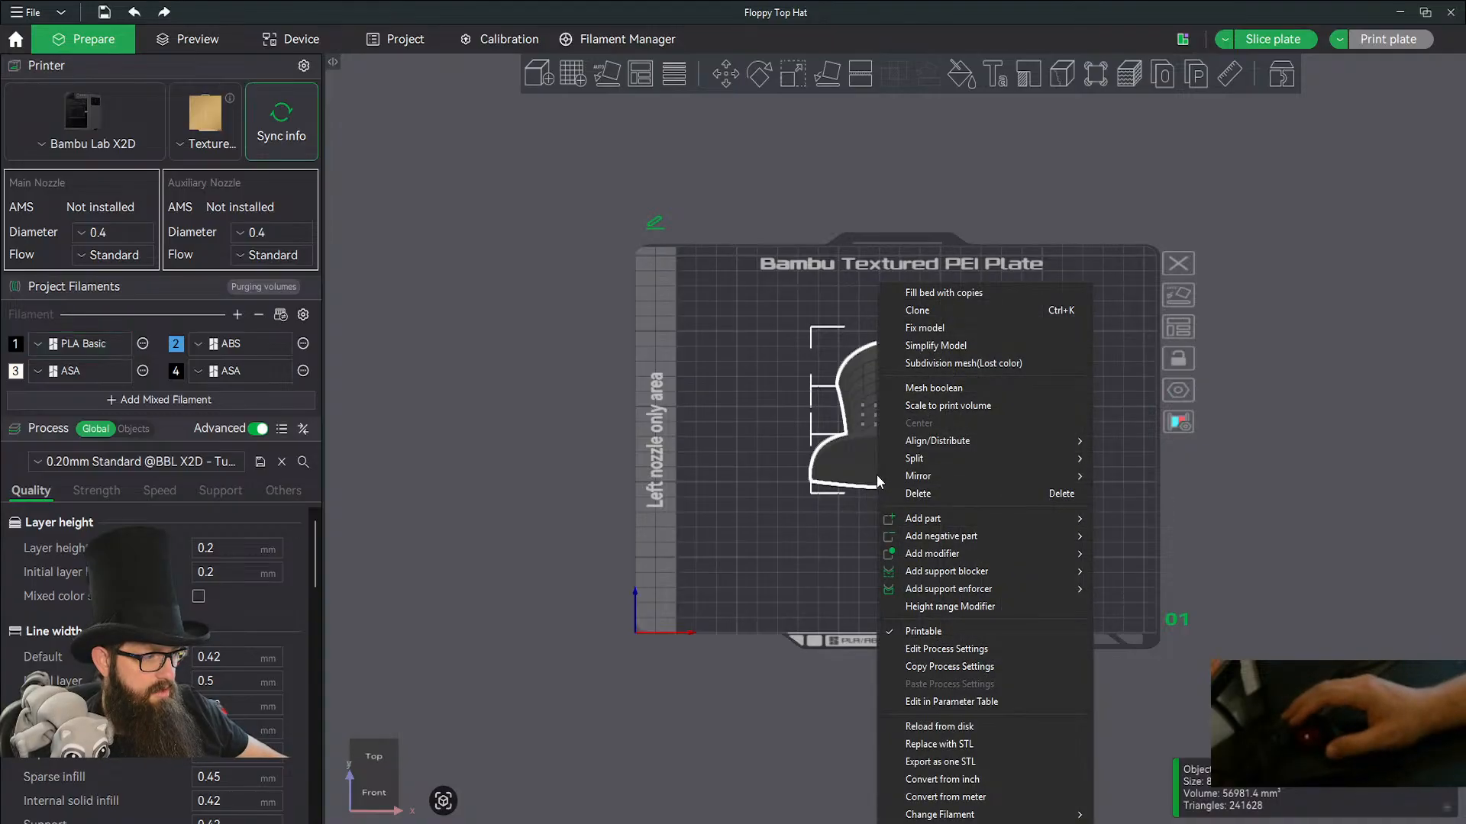
left_click(943, 724)
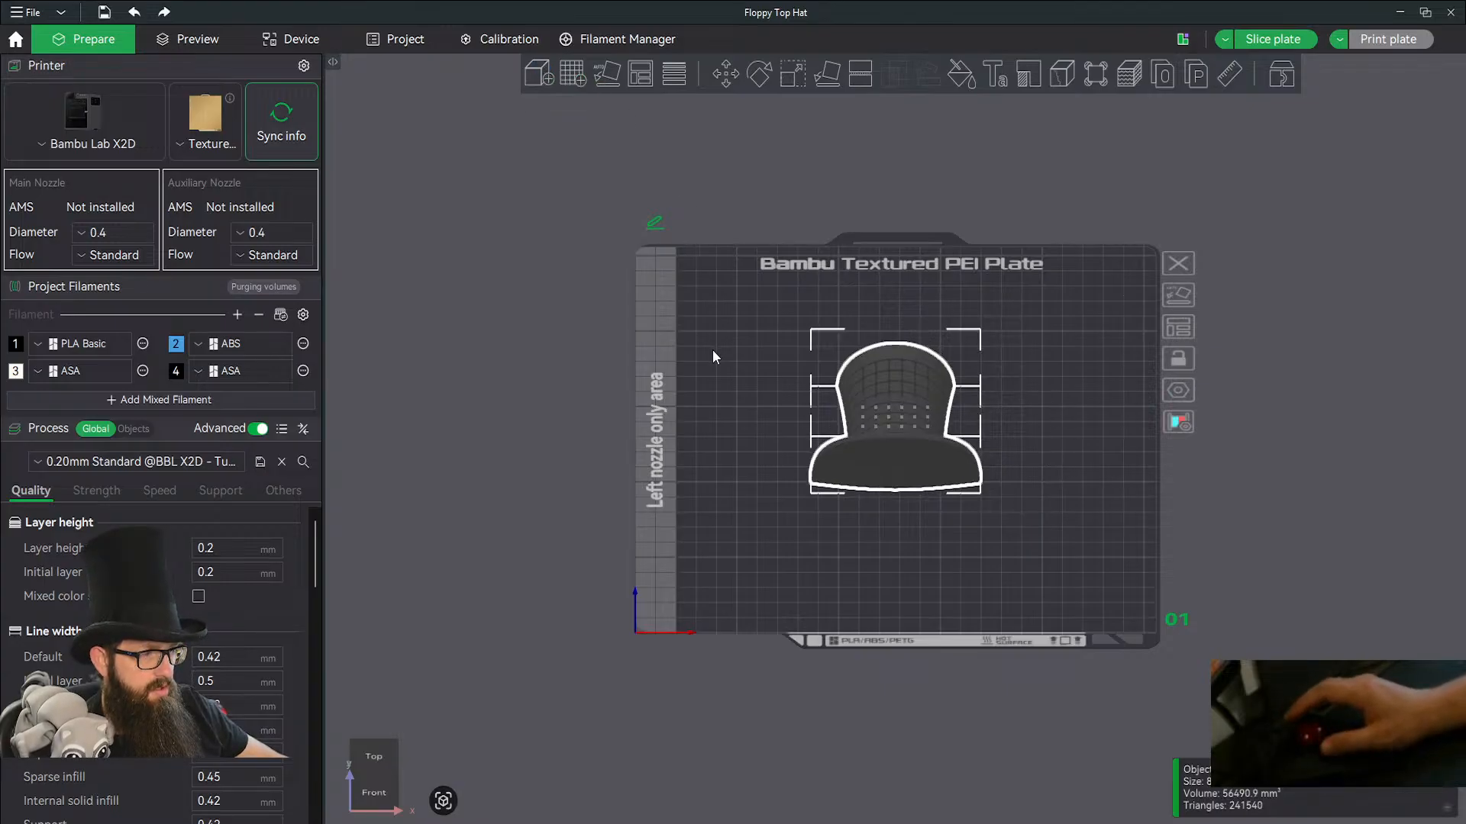
key("ctrl+i")
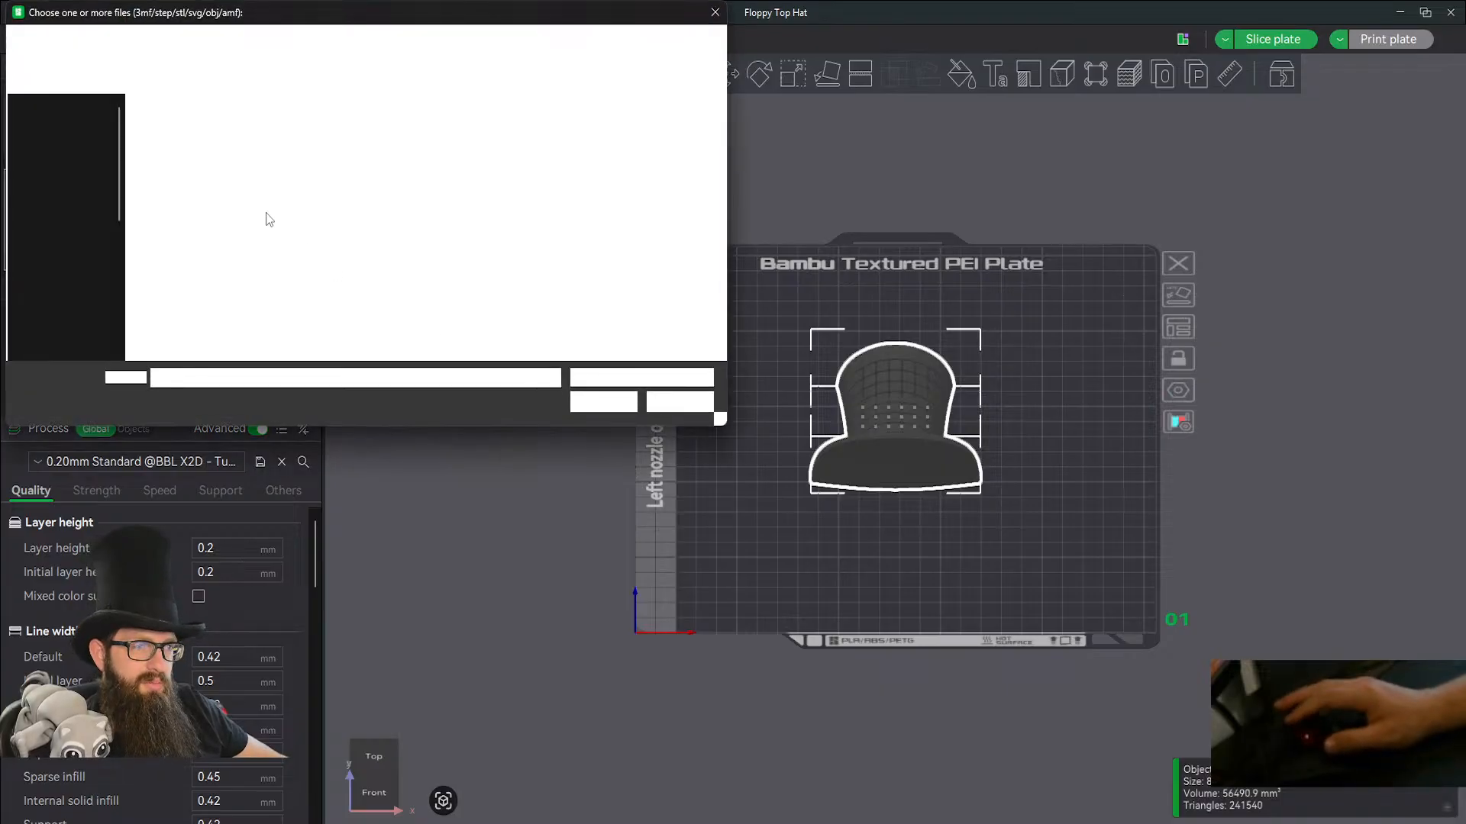
left_click(171, 150)
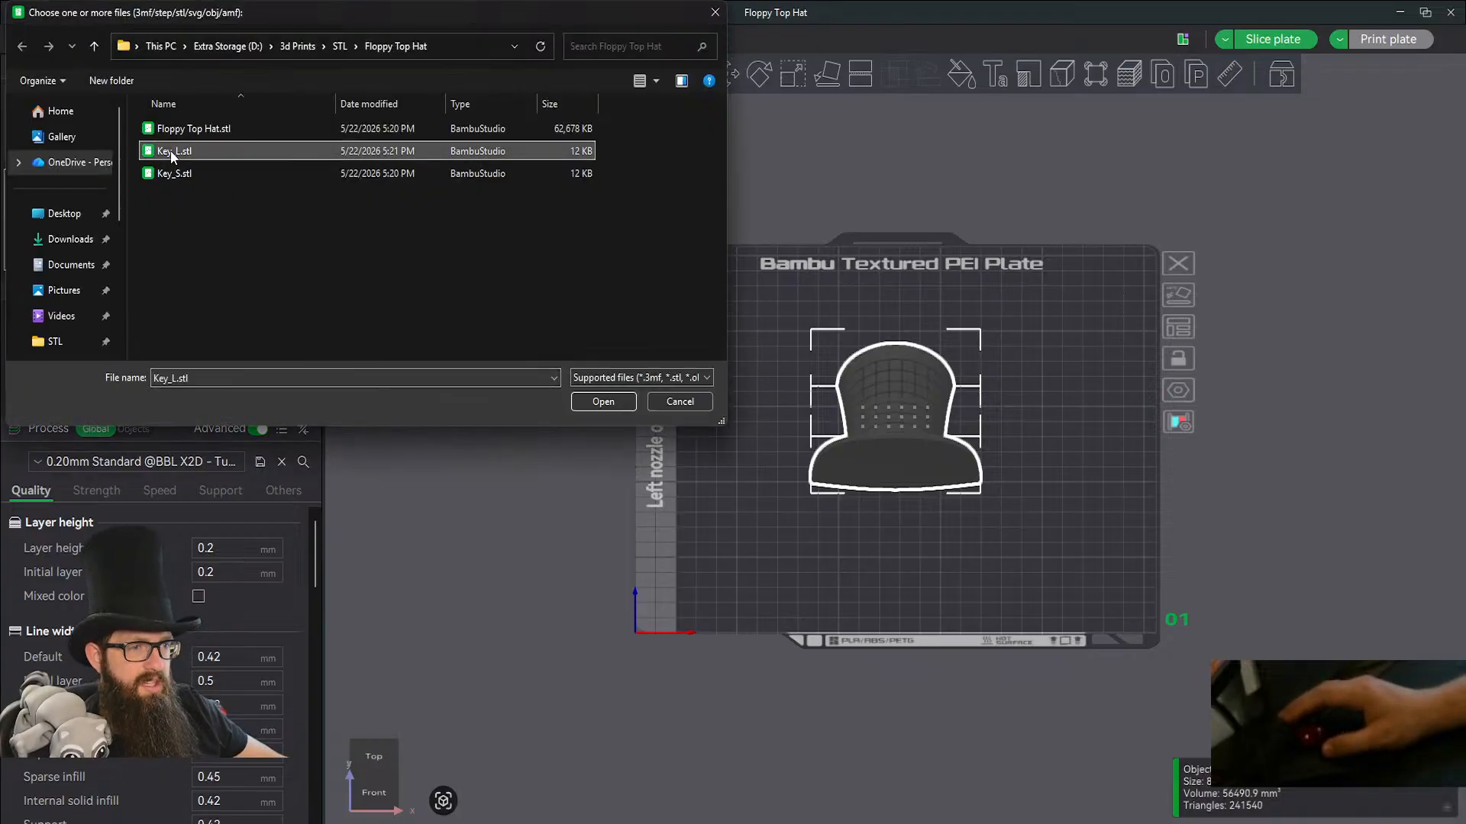
left_click(173, 174, "shift")
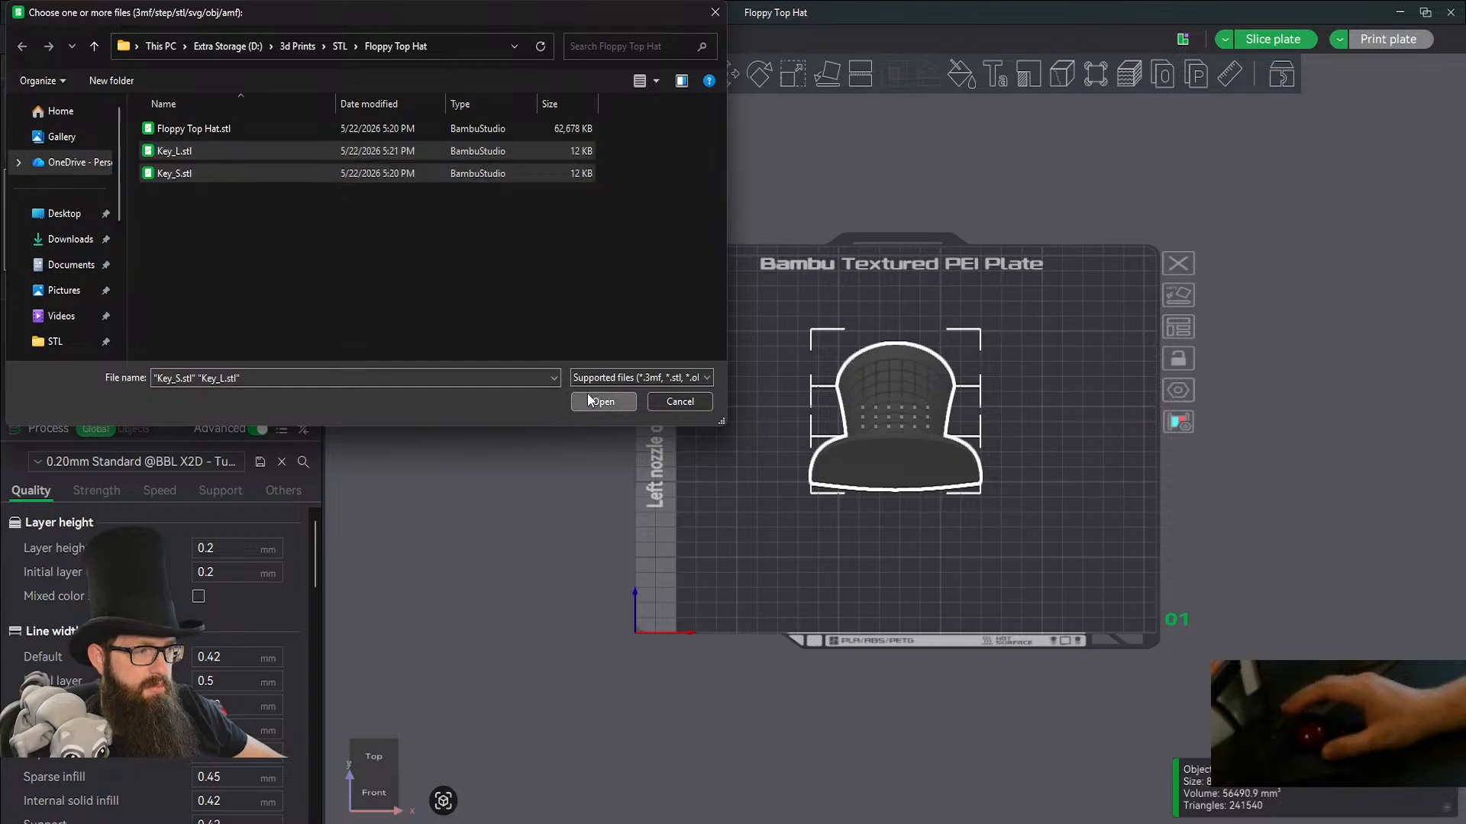
left_click(601, 402)
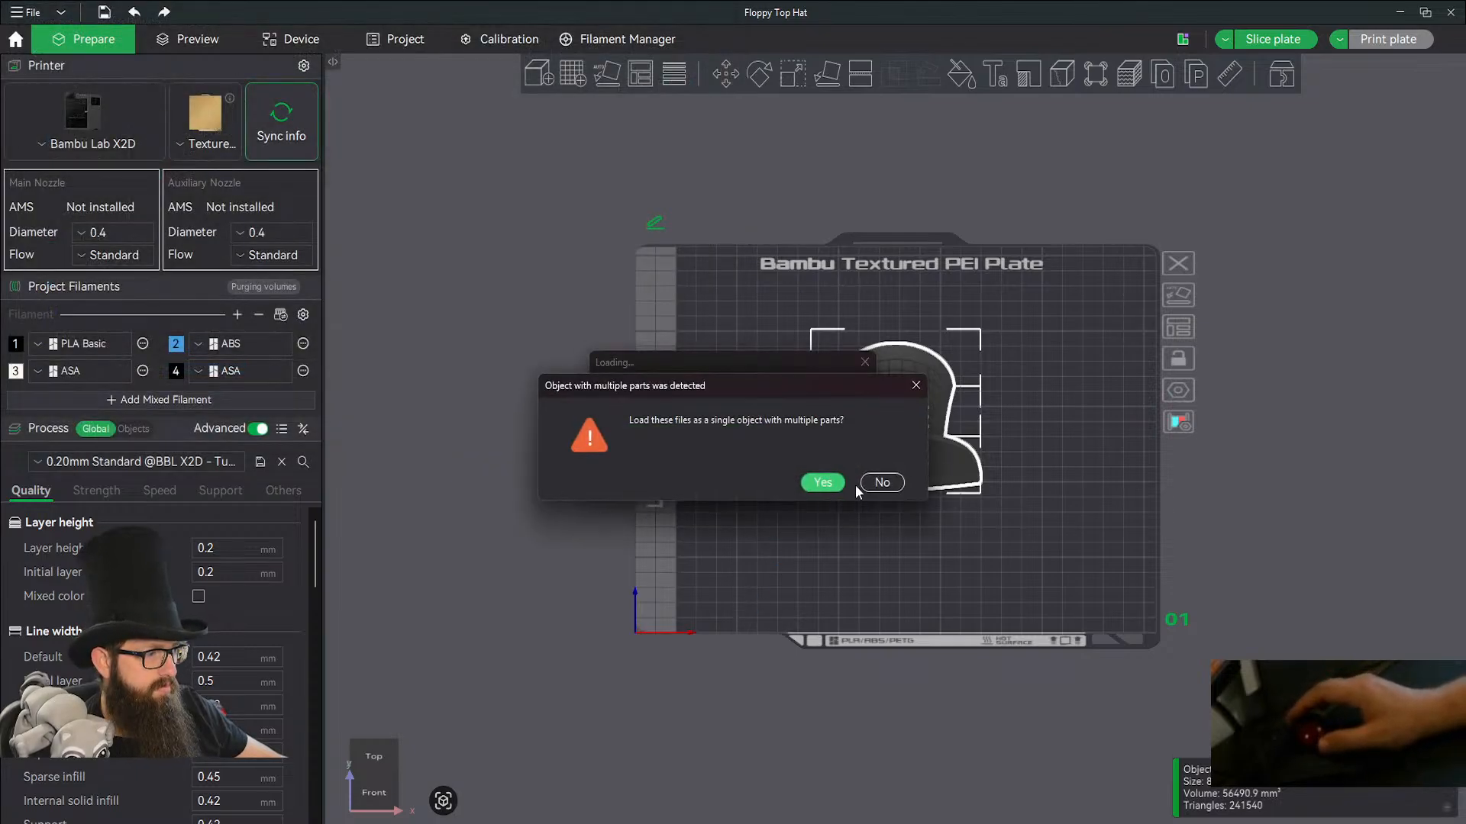
left_click(867, 483)
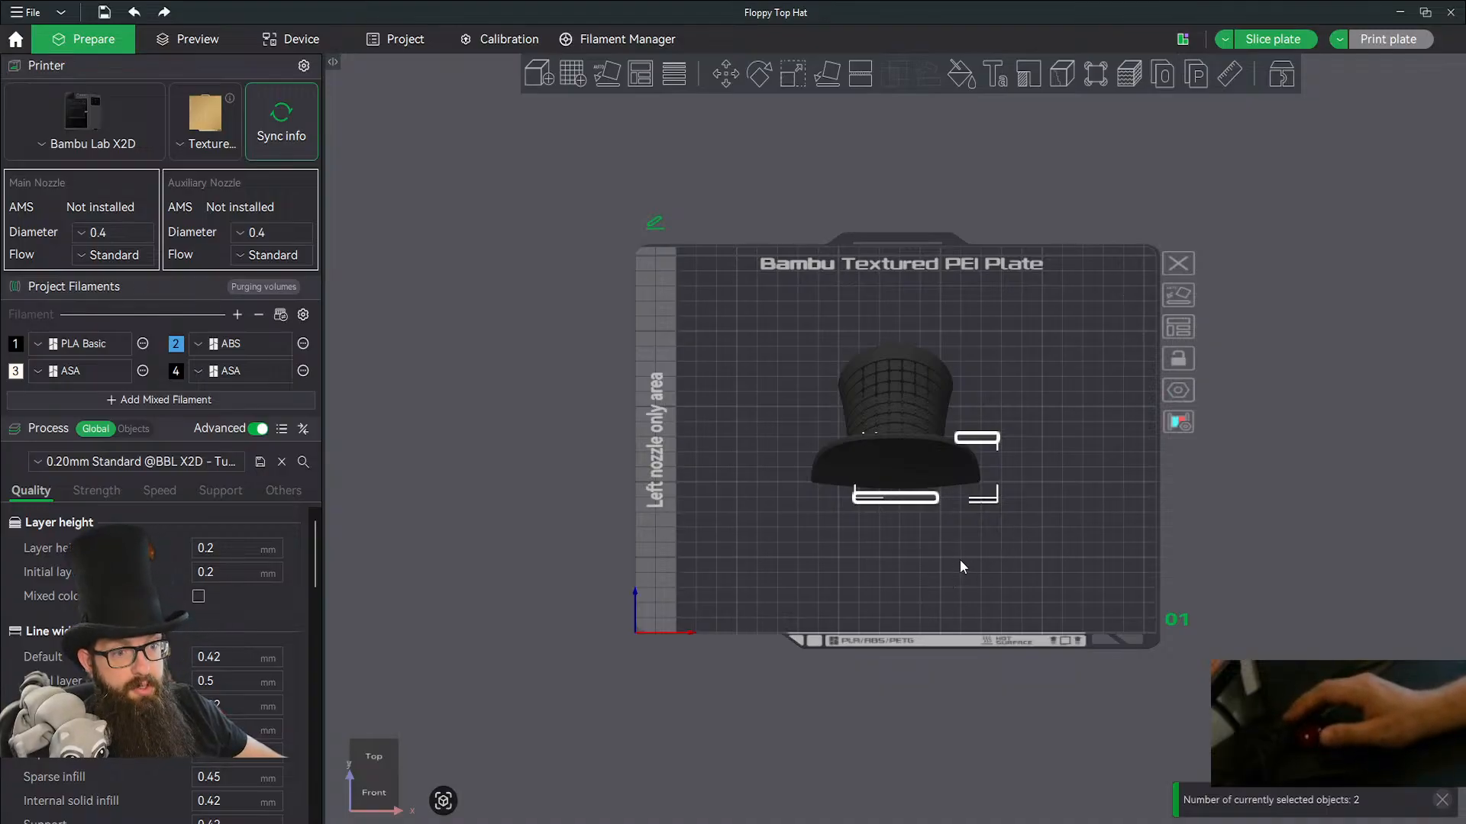
left_click(1019, 518)
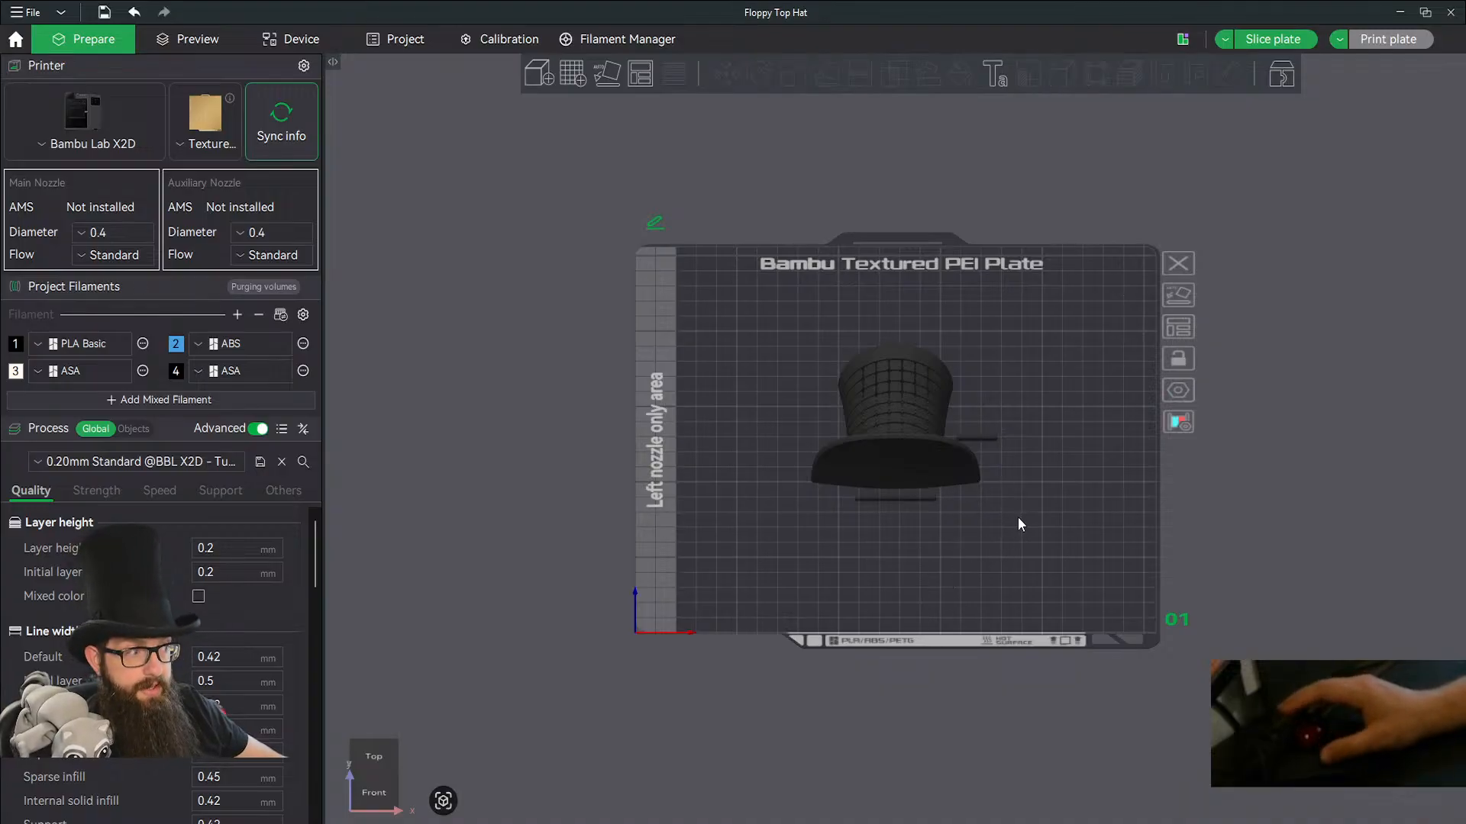
Clone the hat once and auto-arrange both hats and the keys on the build plate.
left_click(901, 397)
right_click(902, 397)
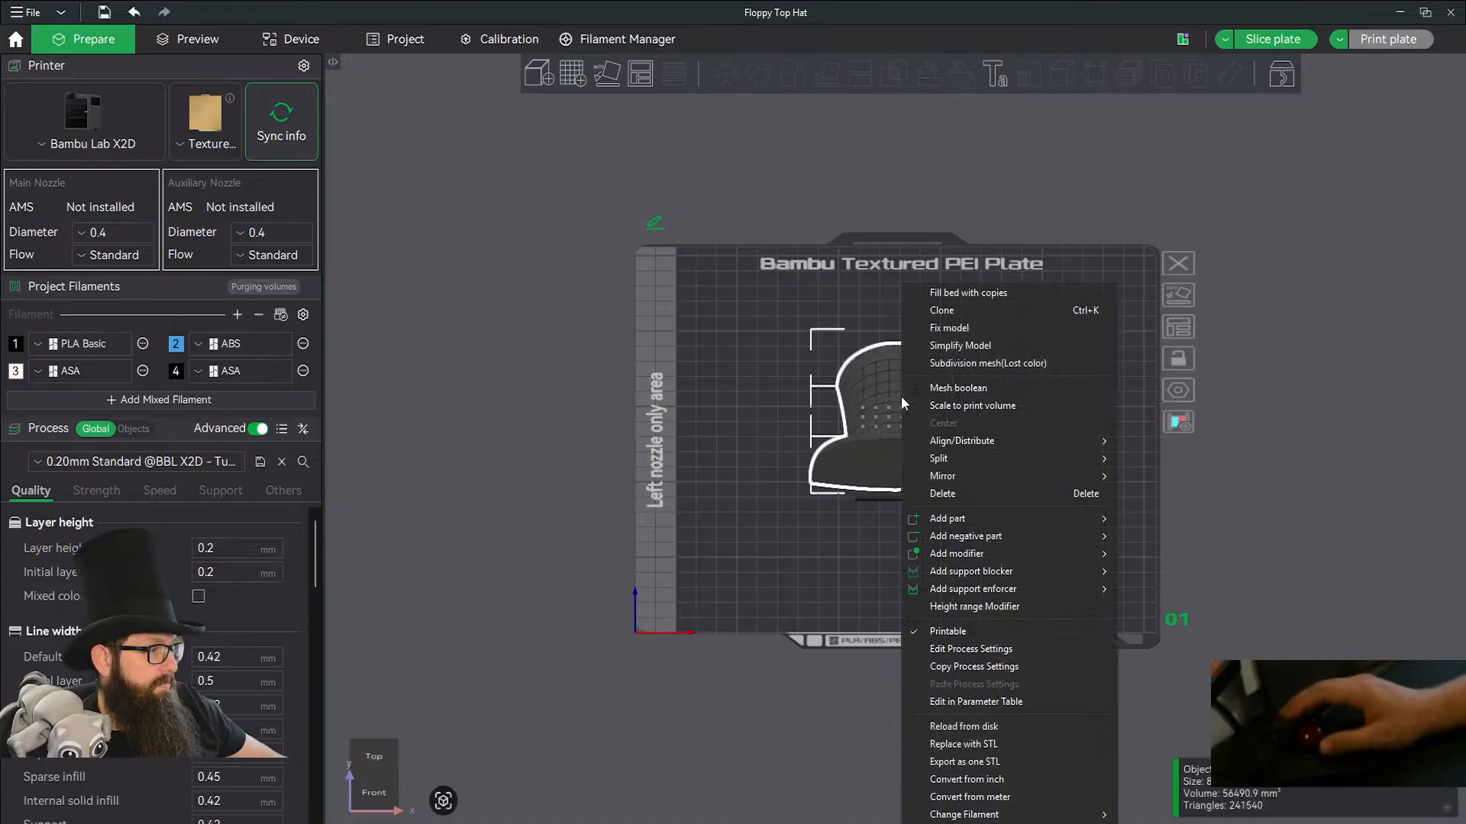
left_click(955, 311)
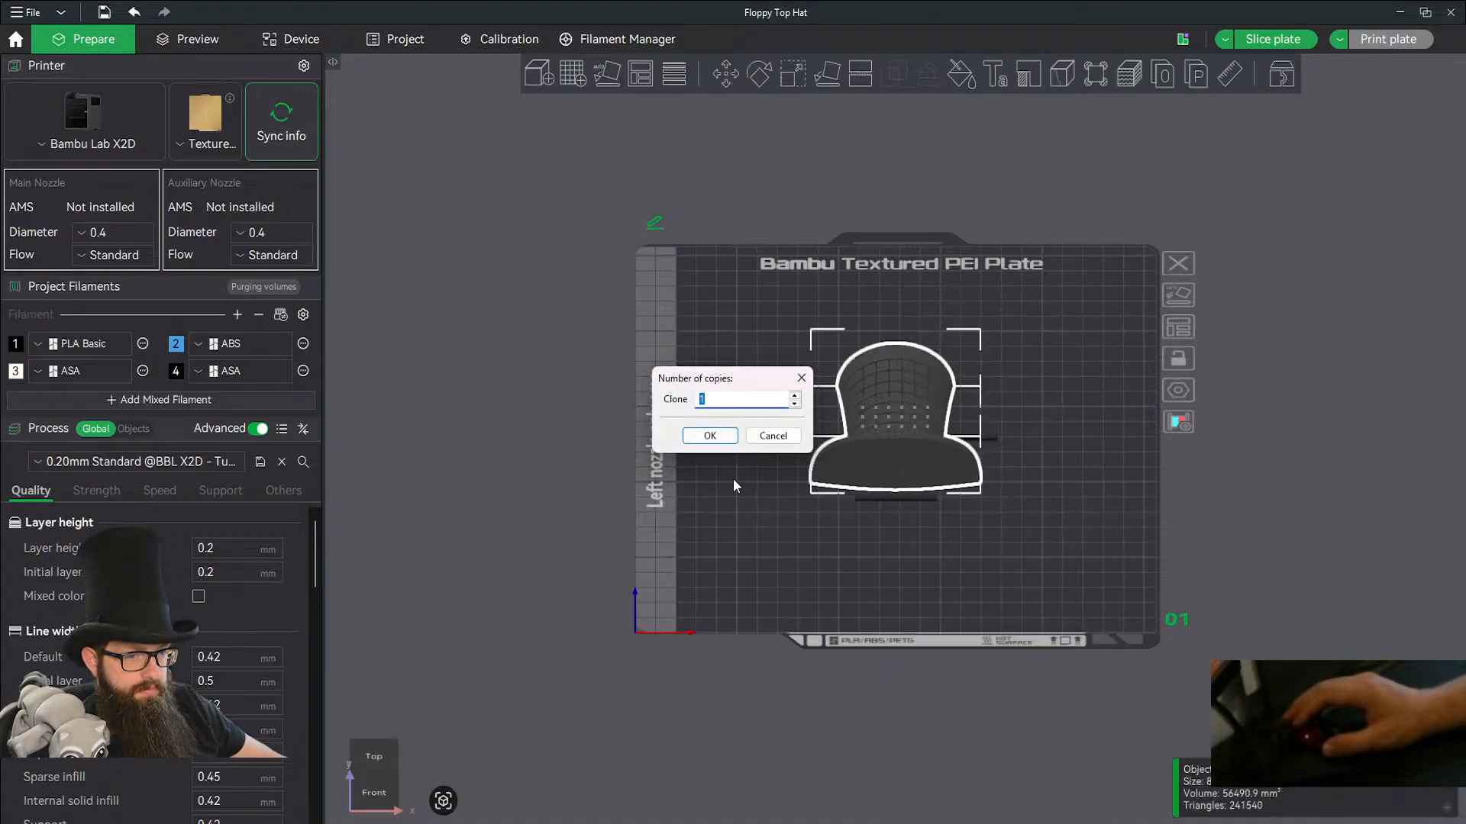
left_click(726, 439)
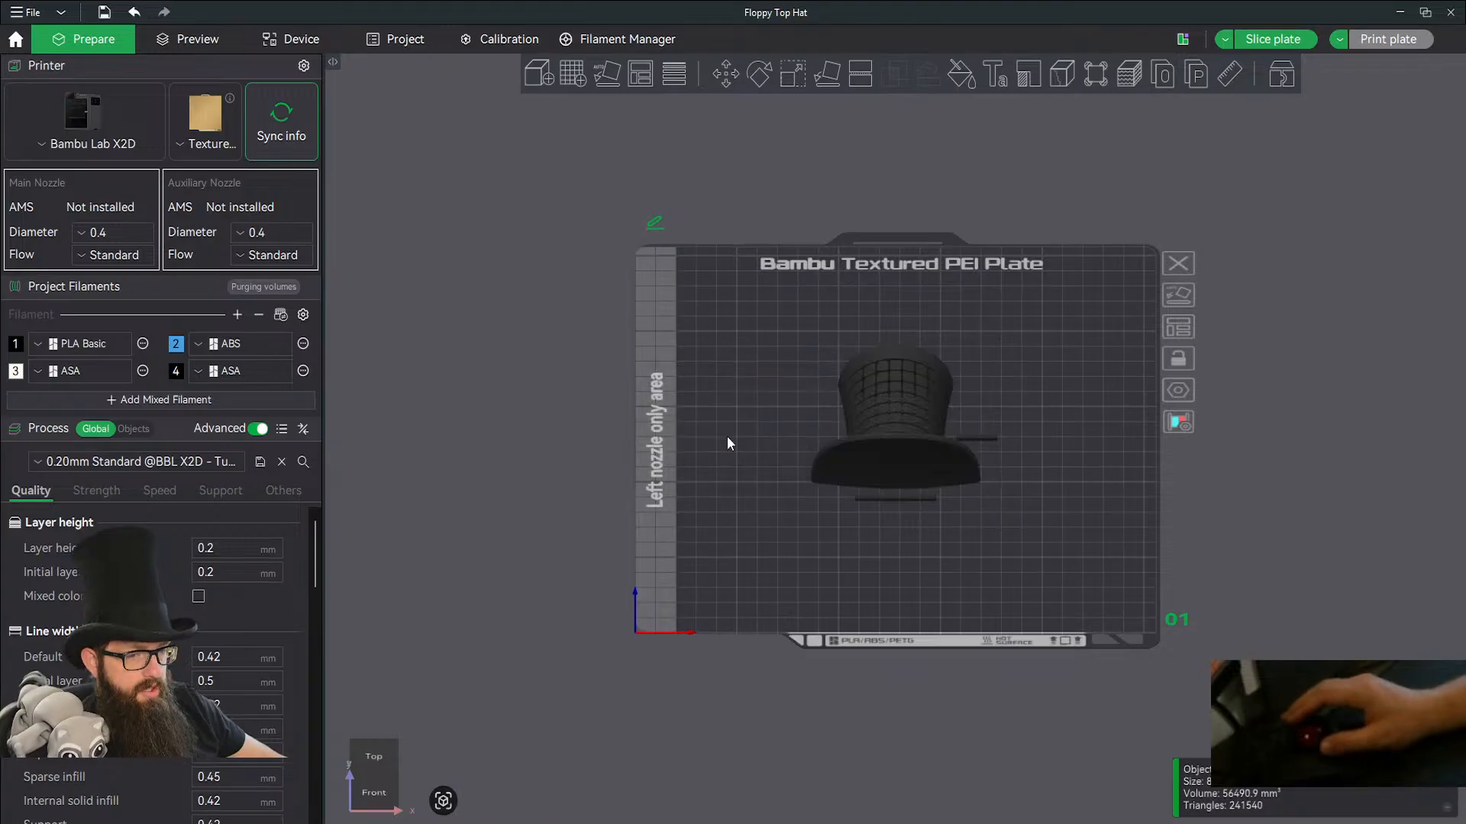
left_click_drag(658, 475, 1081, 611)
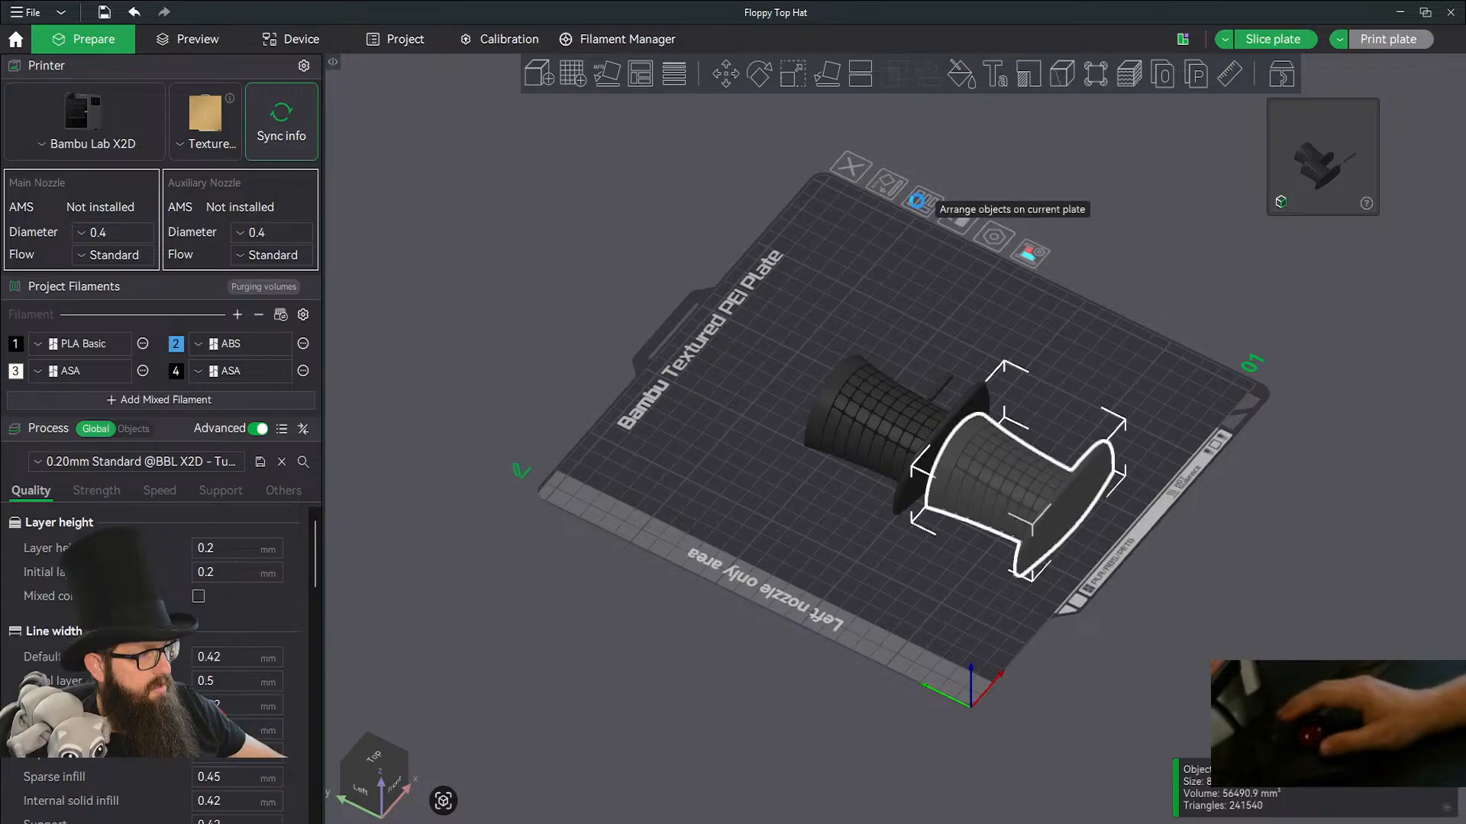
key("a")
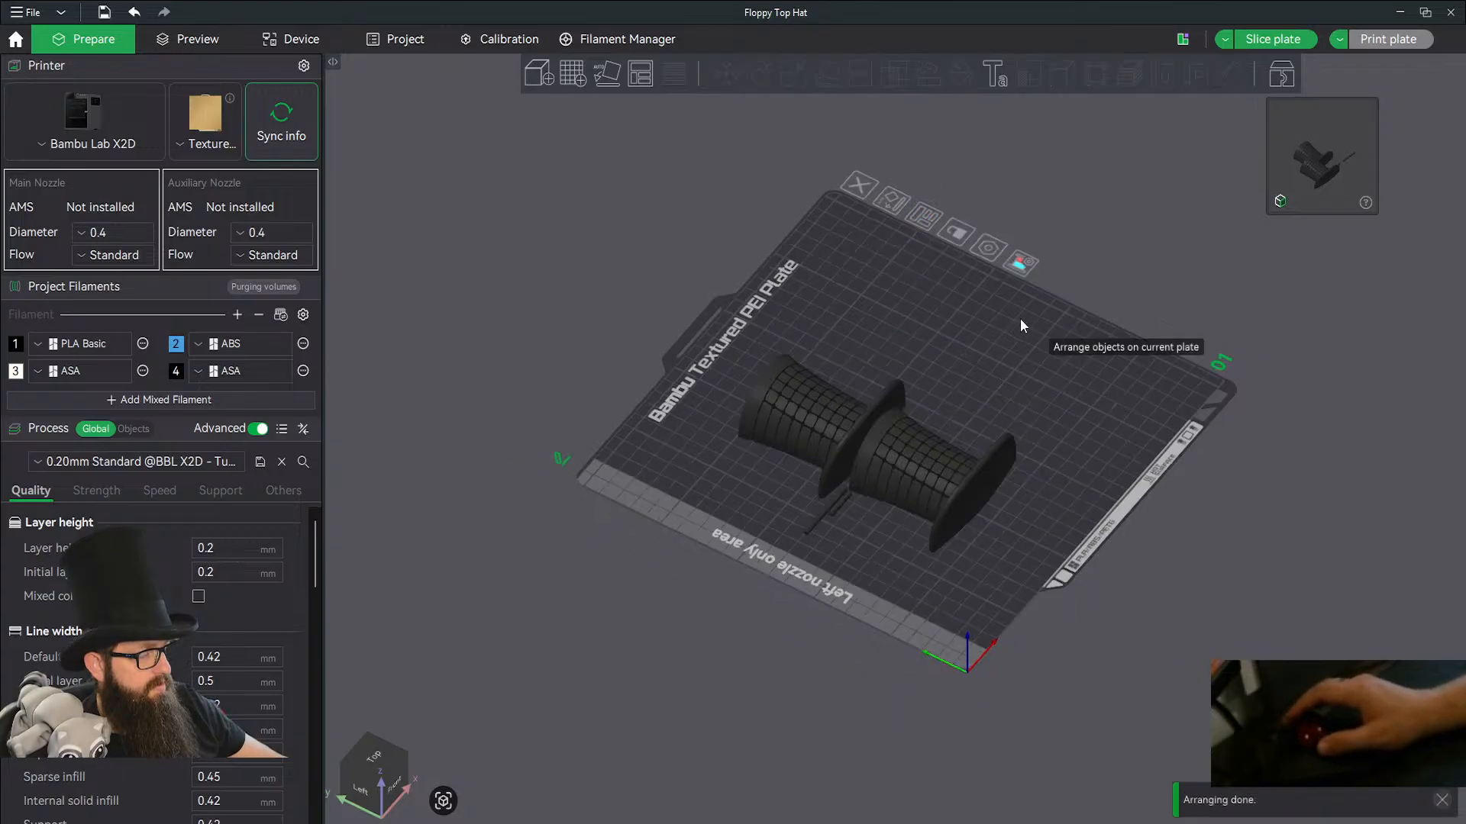
left_click_drag(997, 360, 925, 425)
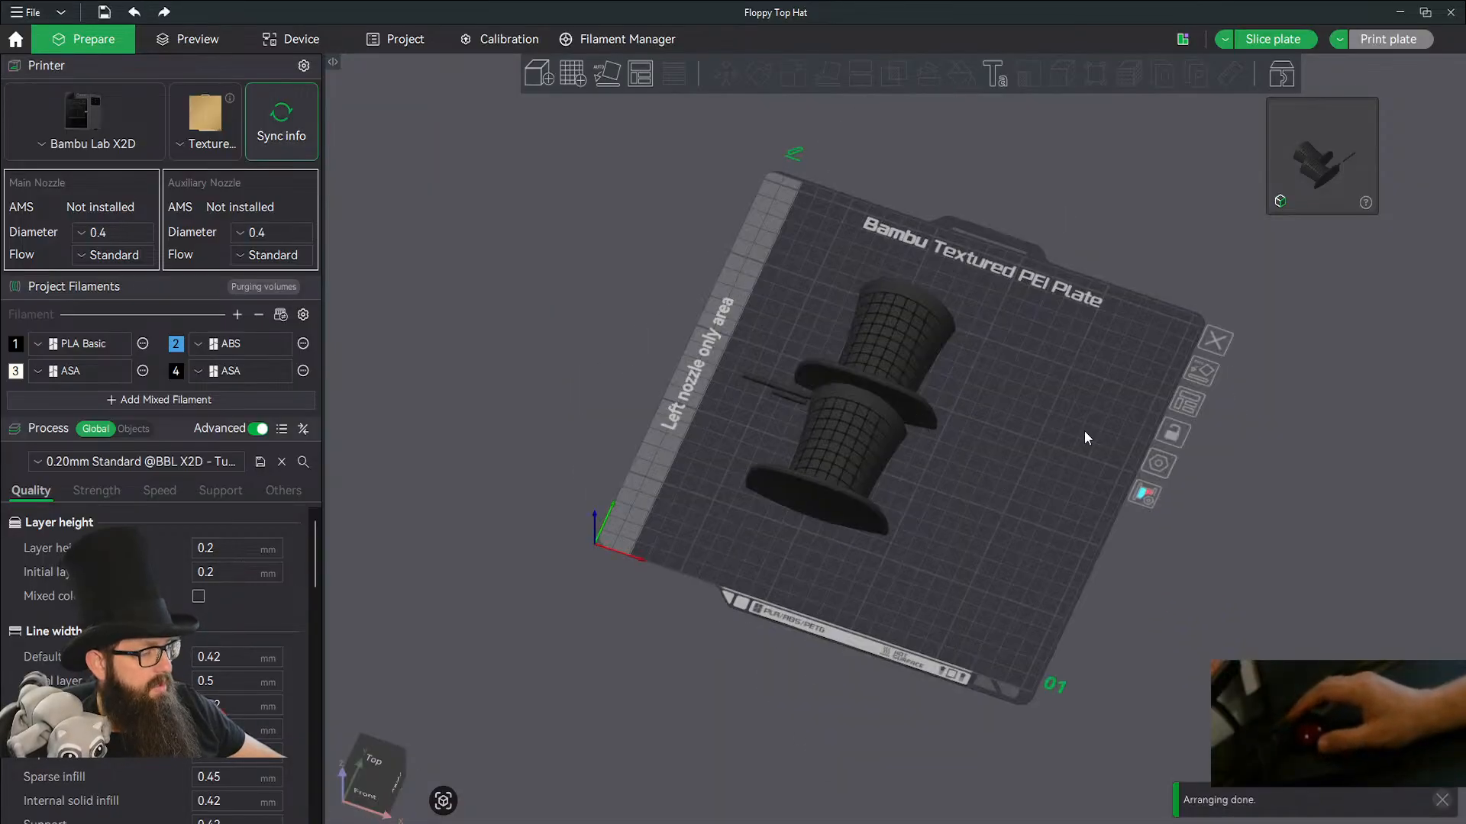
Change the printer to the Bambu Lab A1 0.4 nozzle user preset and the process to the custom 0.20mm Standard (A1) preset.
left_click(67, 139)
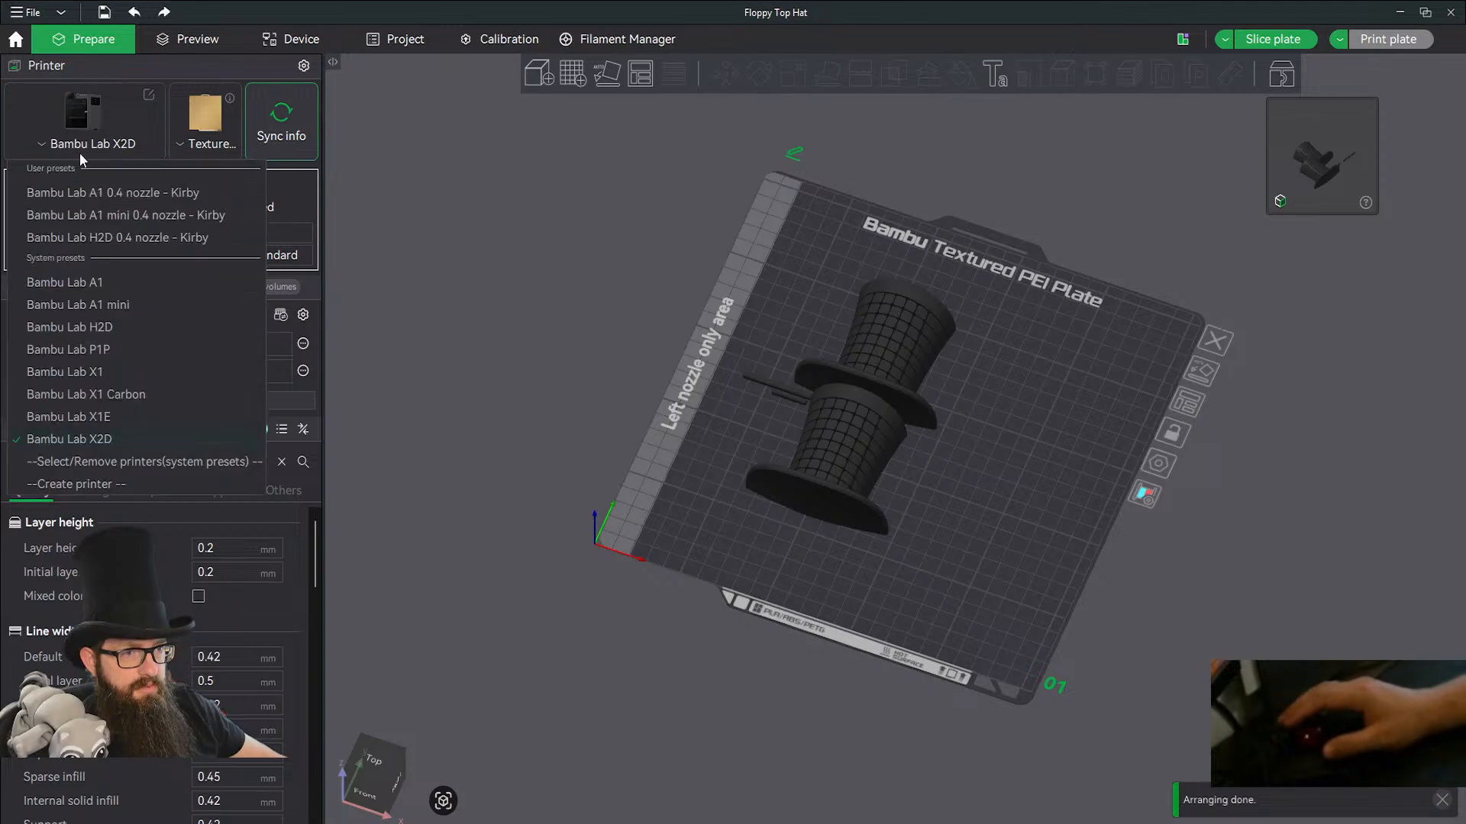
left_click(109, 194)
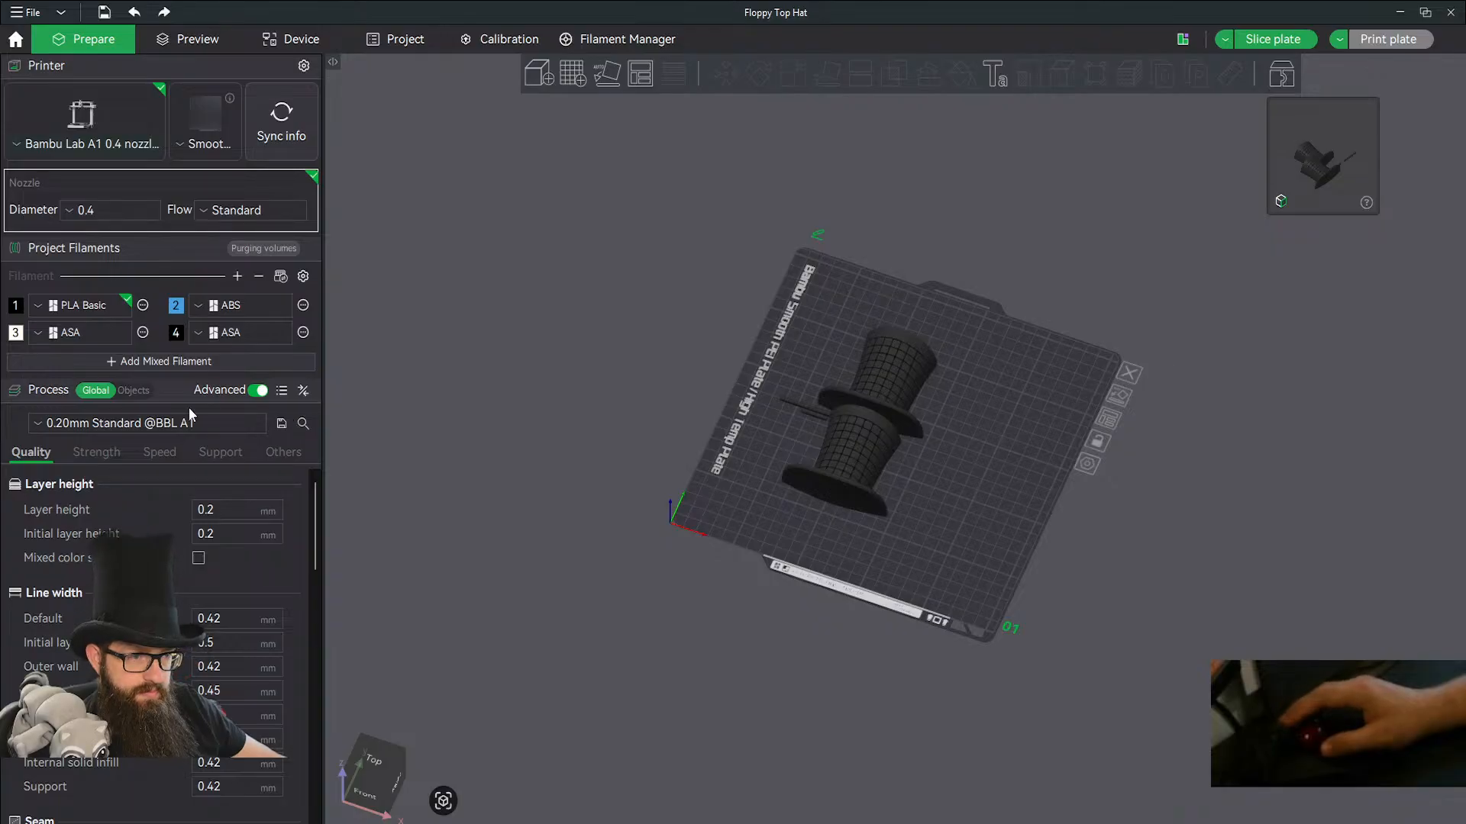
left_click(179, 425)
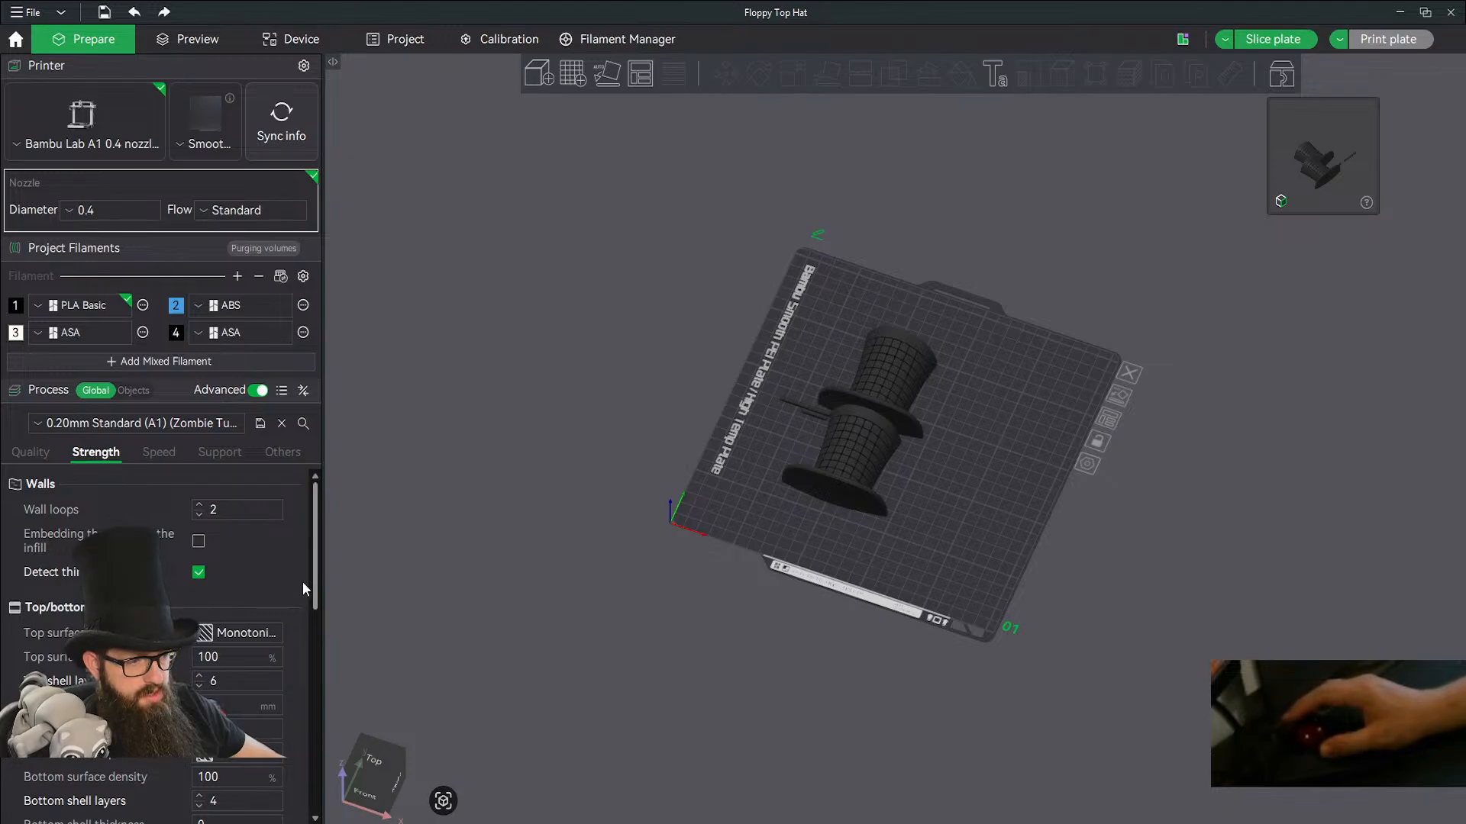
Check the wall and infill strength settings and slice the plate with both hats and the keys.
scroll(293, 644, "down", 8)
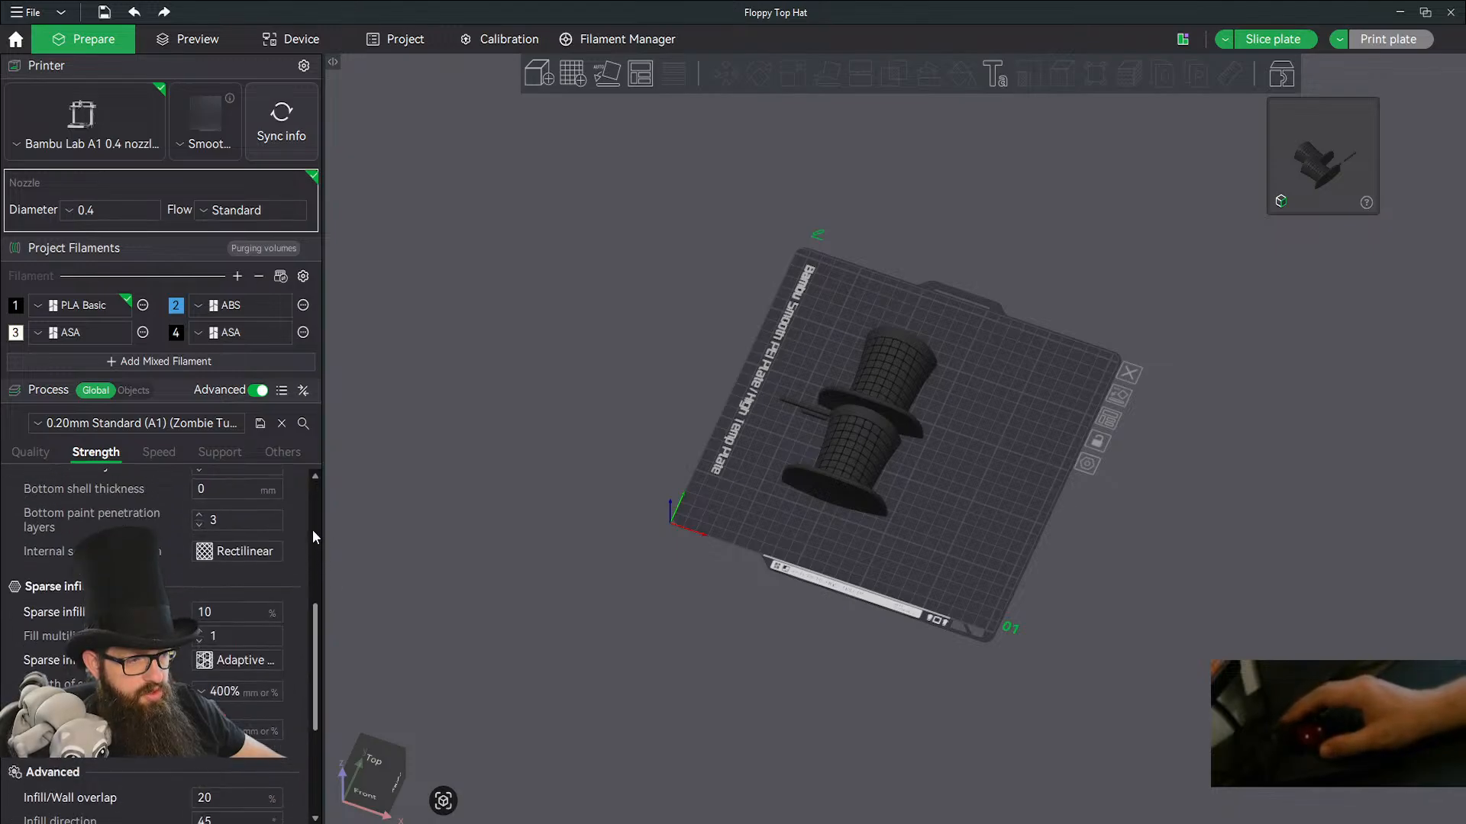
scroll(314, 534, "up", 8)
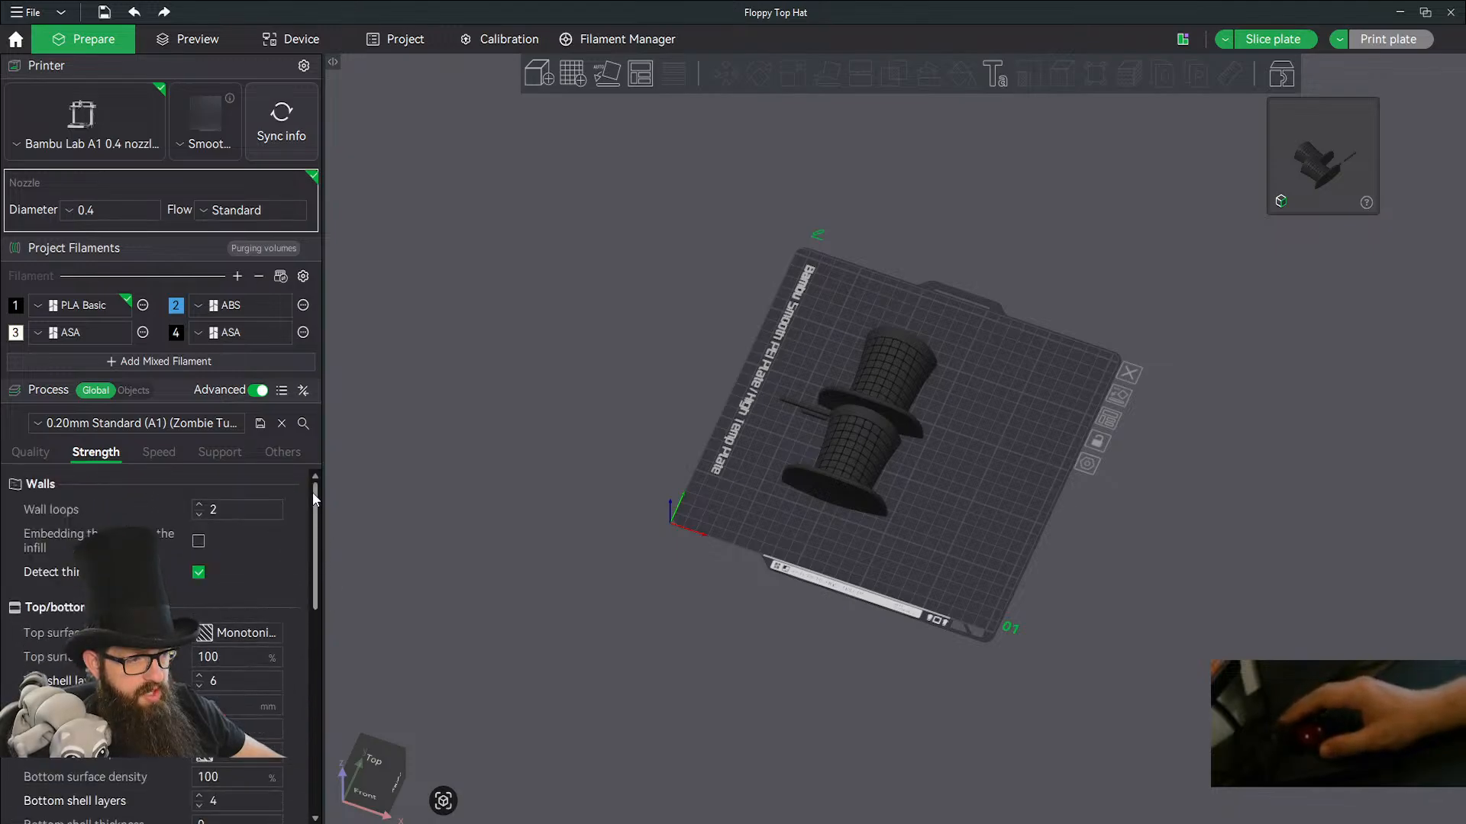
left_click(1253, 42)
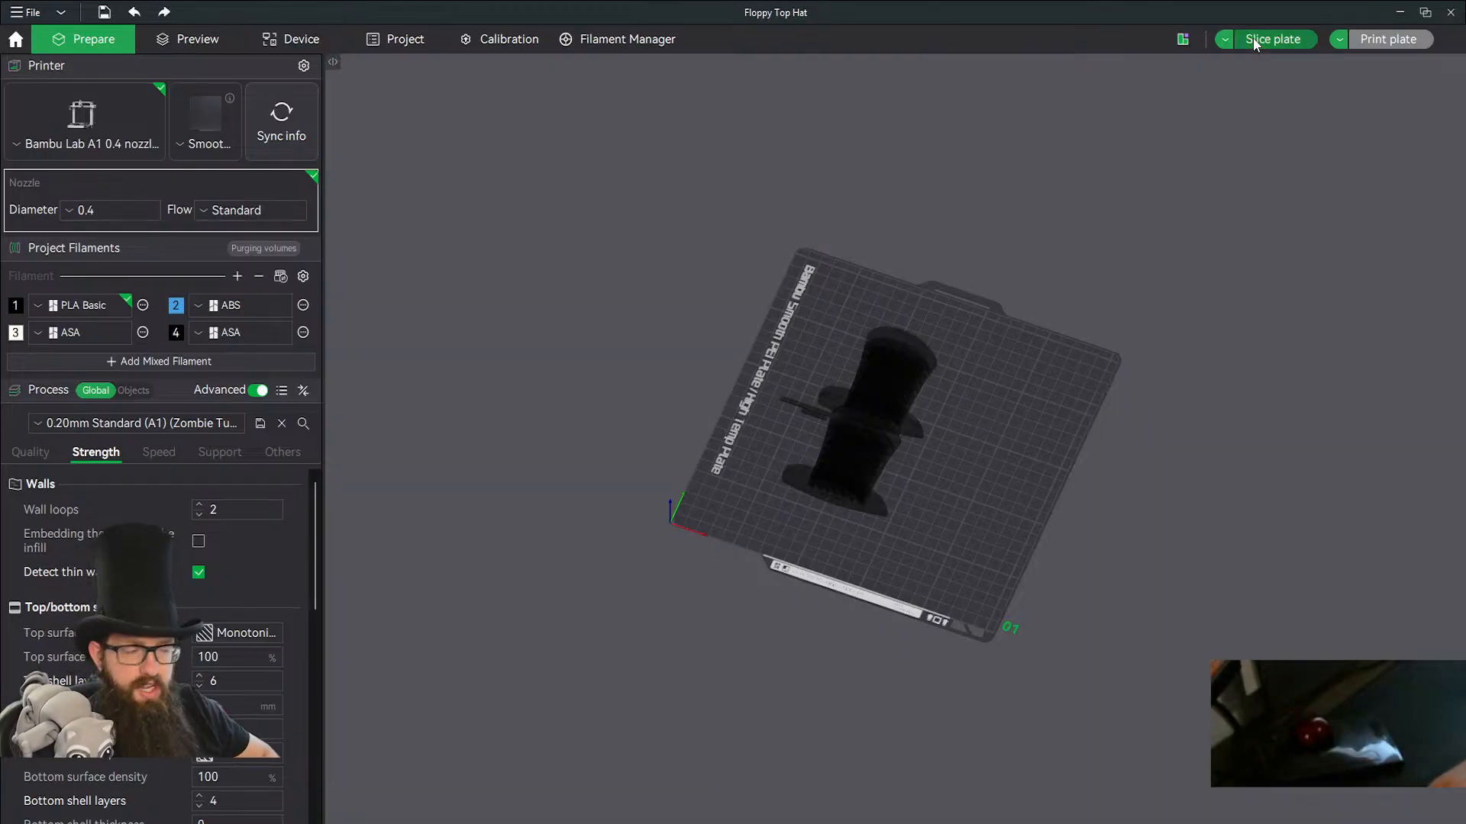
left_click(1252, 39)
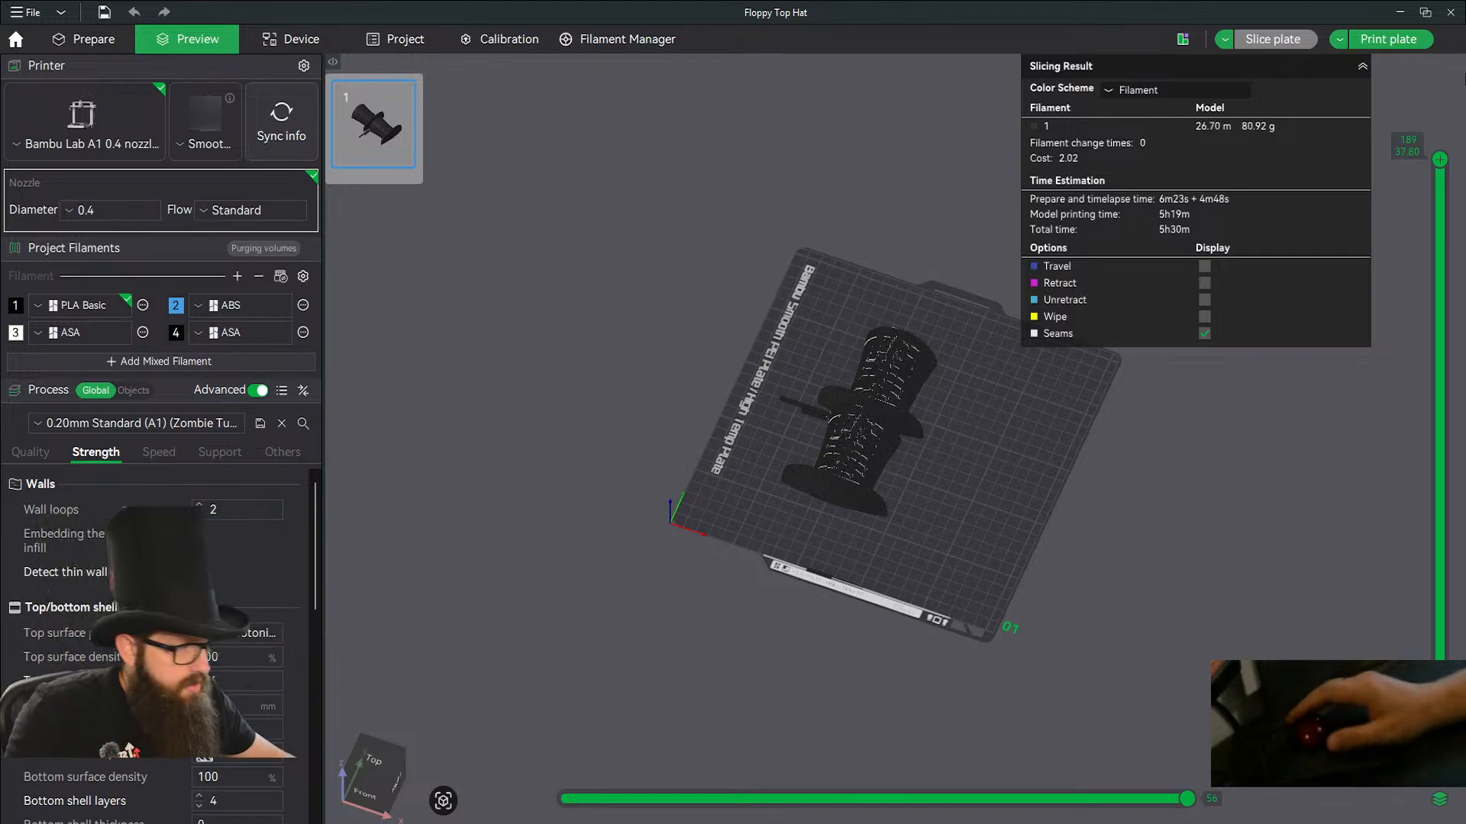
scroll(882, 410, "down", 2)
scroll(882, 410, "up", 6)
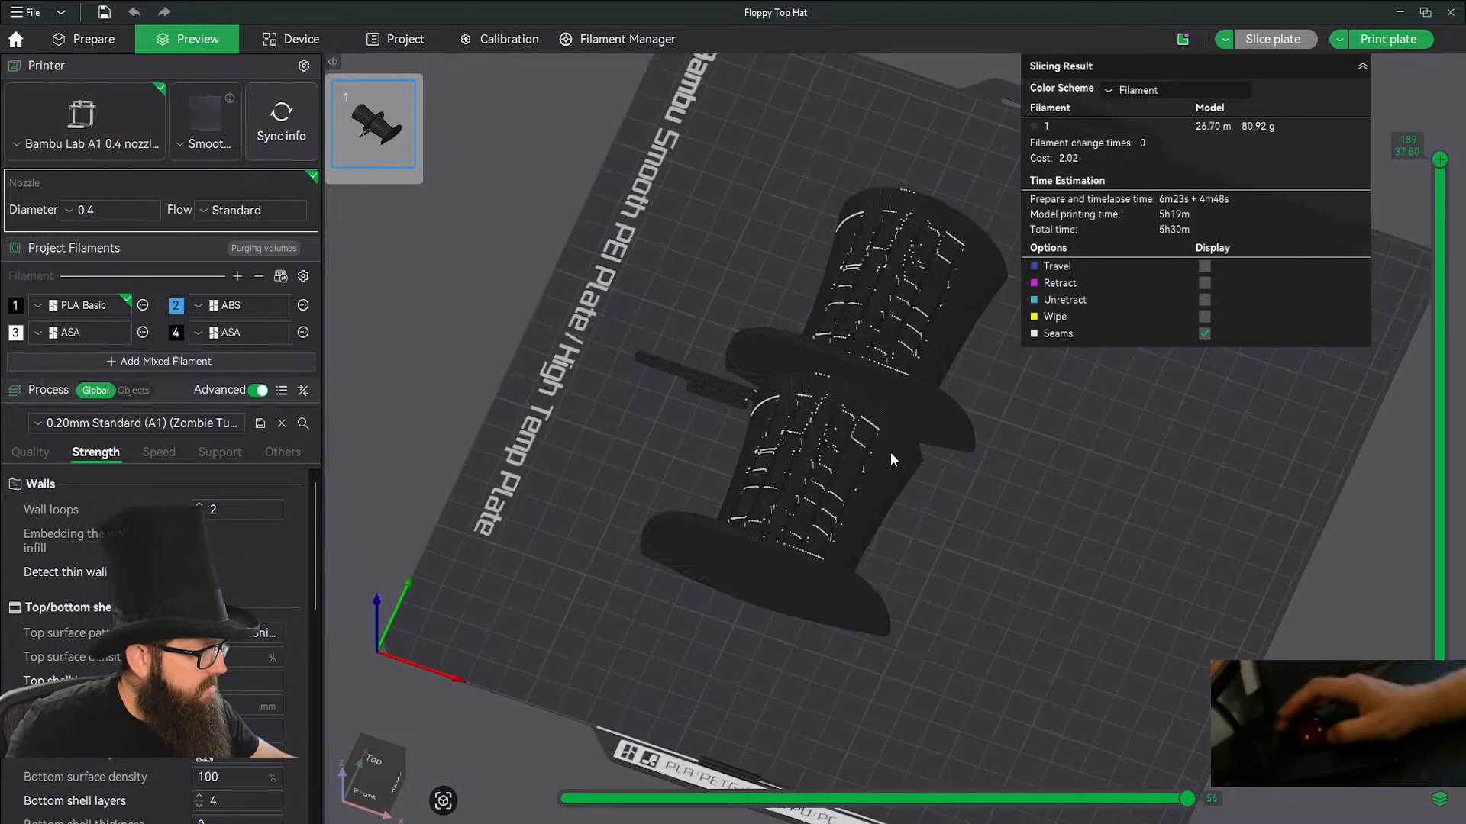
Inspect the hats' internal layers down to layer 76, turn off thin wall detection, and re-slice the plate.
scroll(838, 483, "up", 3)
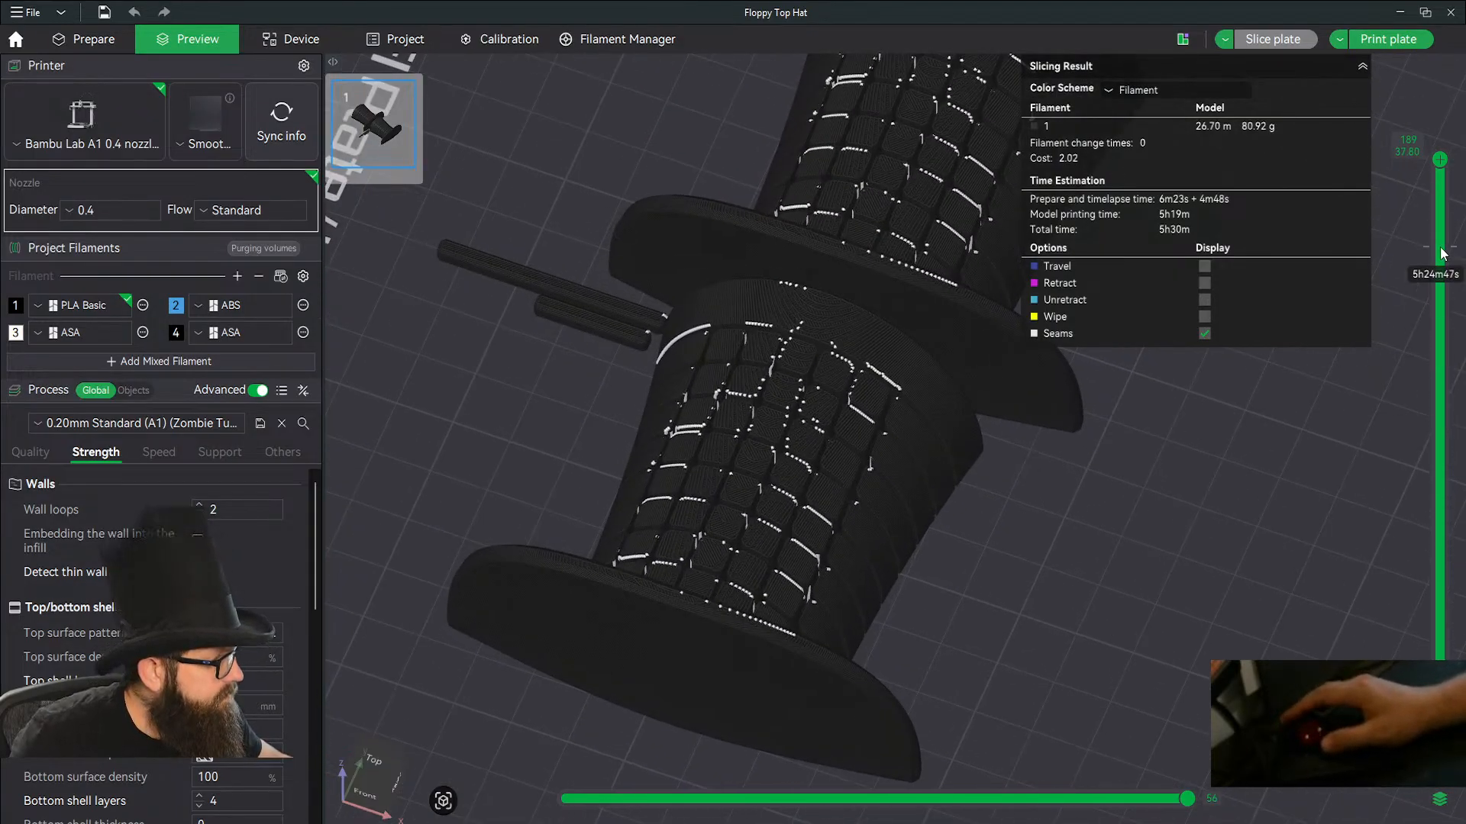
left_click_drag(1440, 160, 1363, 492)
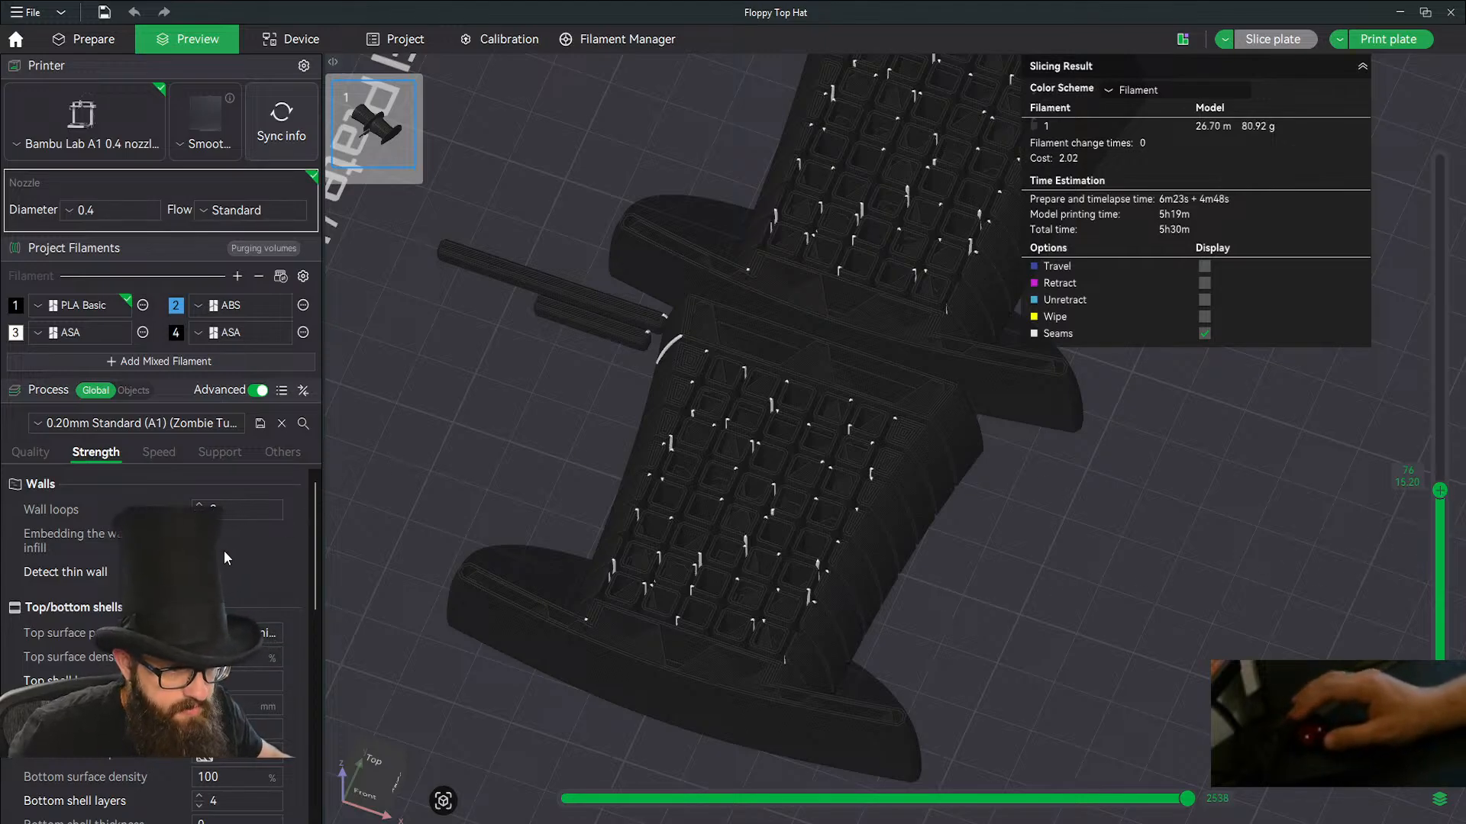
left_click(864, 563)
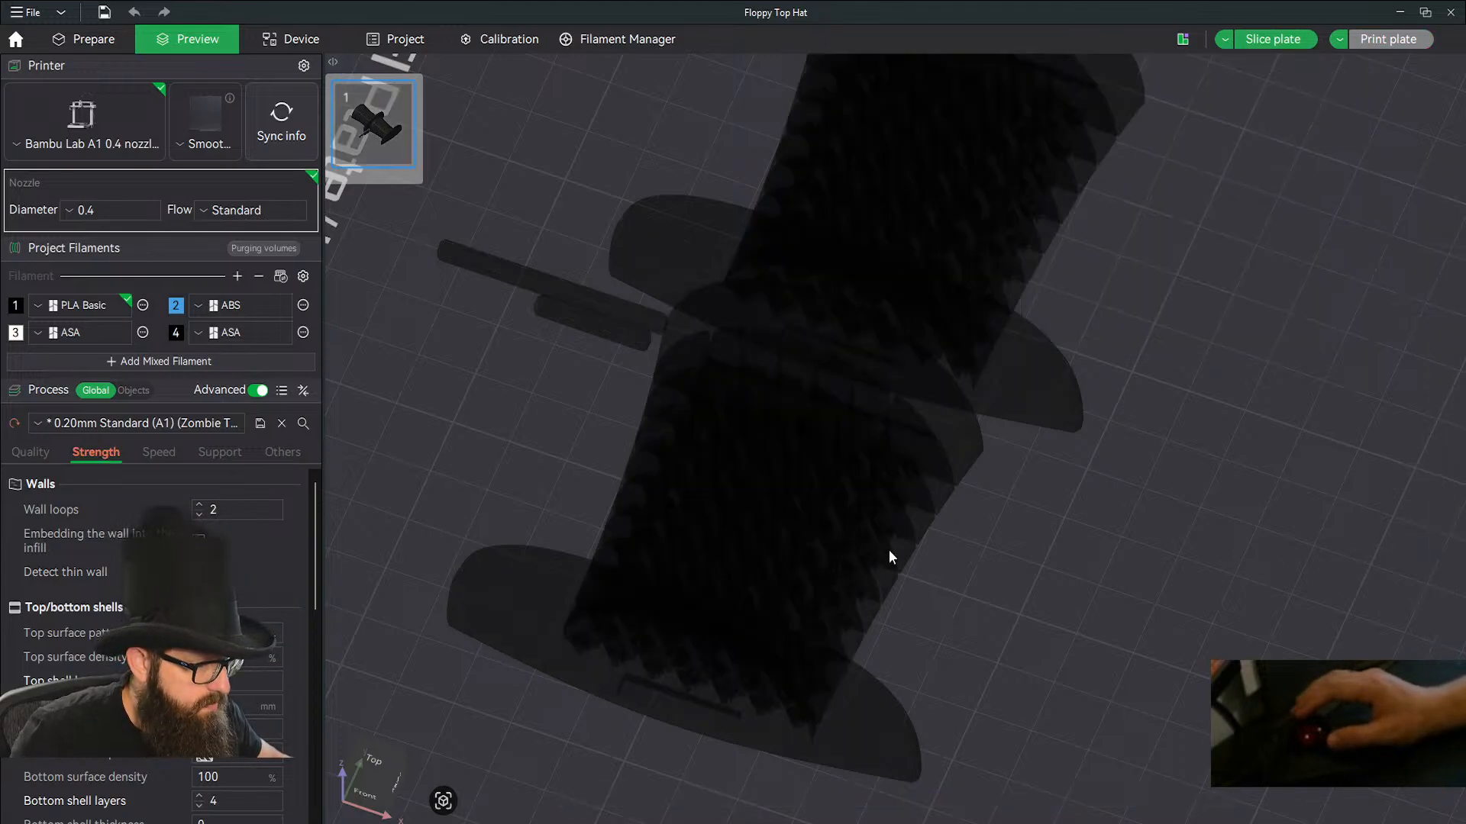
left_click(1264, 41)
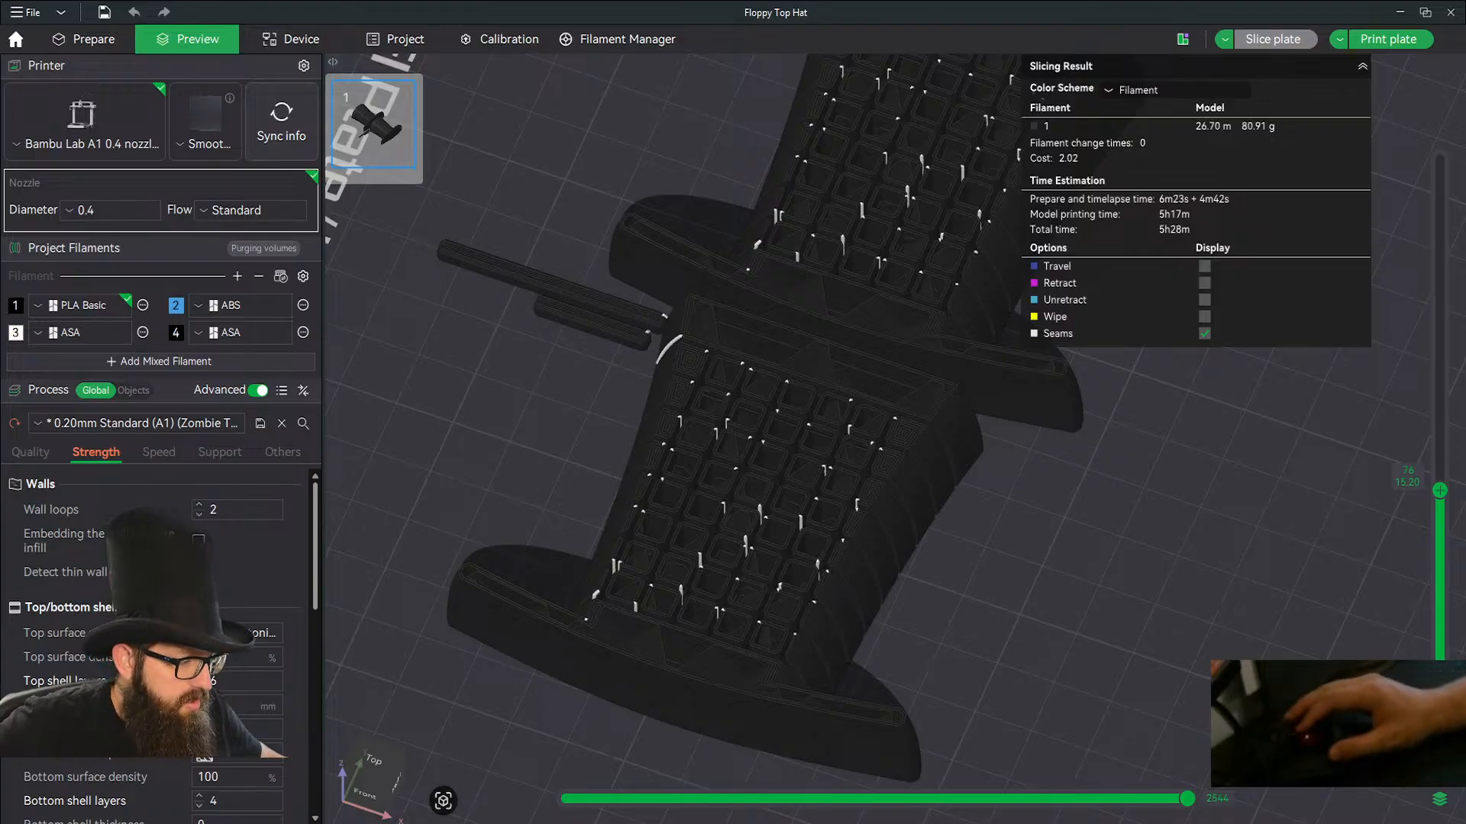
Switch to Fusion to examine the hat's segments from the side, and return to the sliced plate in Bambu Studio.
left_click(667, 818)
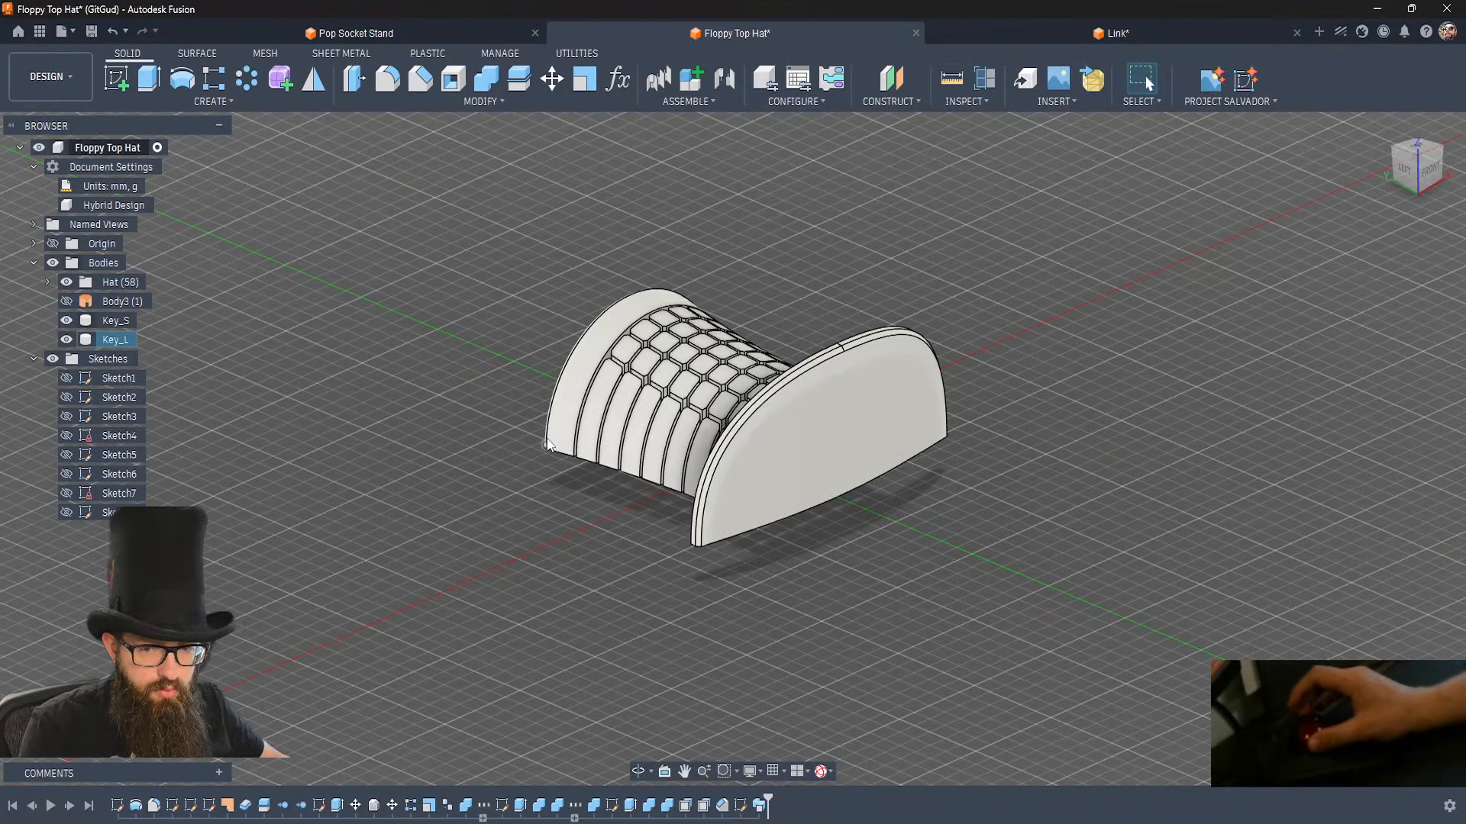
scroll(546, 439, "up", 2)
middle_click_drag(546, 440, 439, 378, "shift")
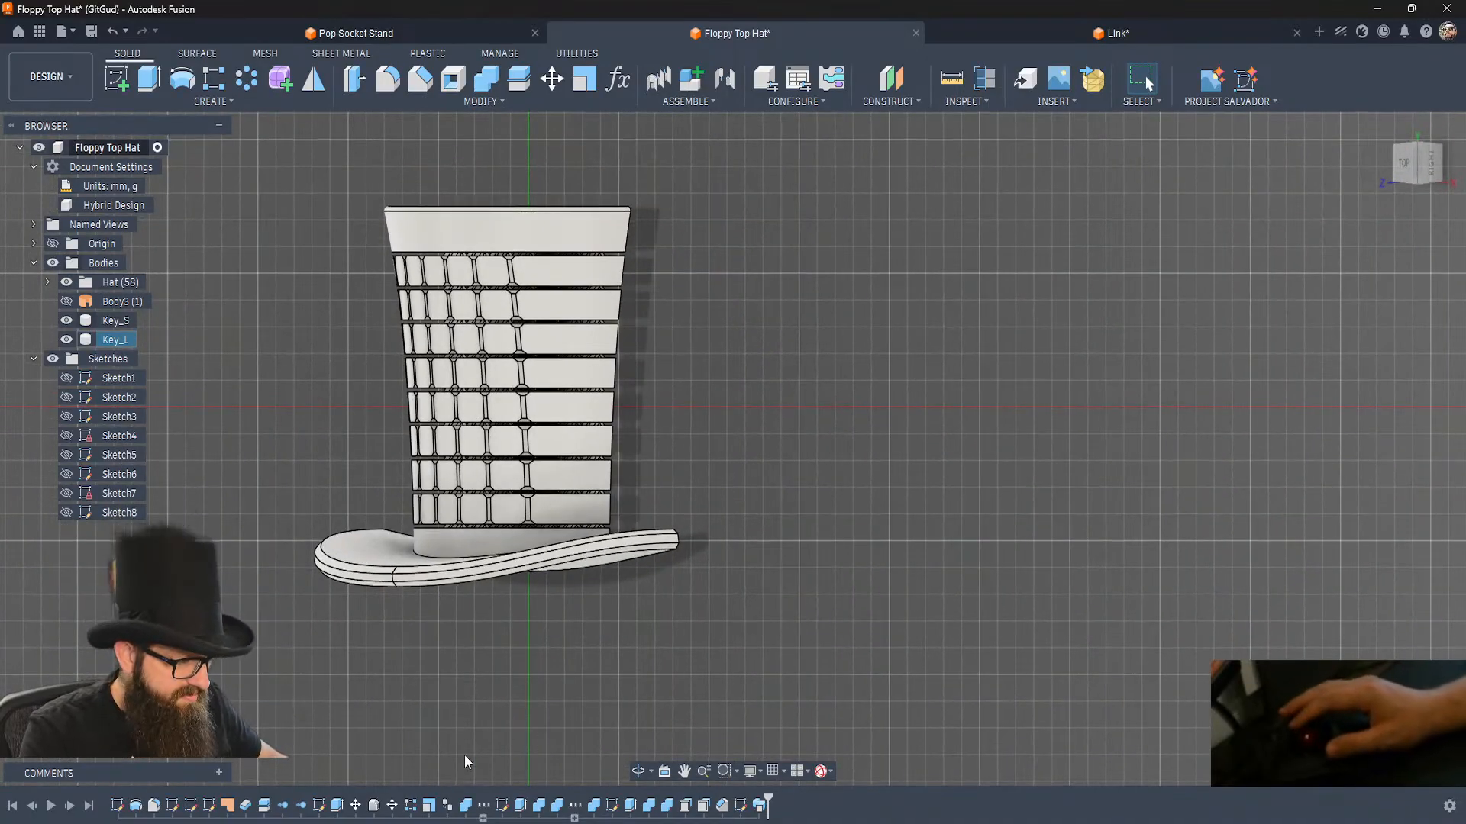
key("alt+Tab")
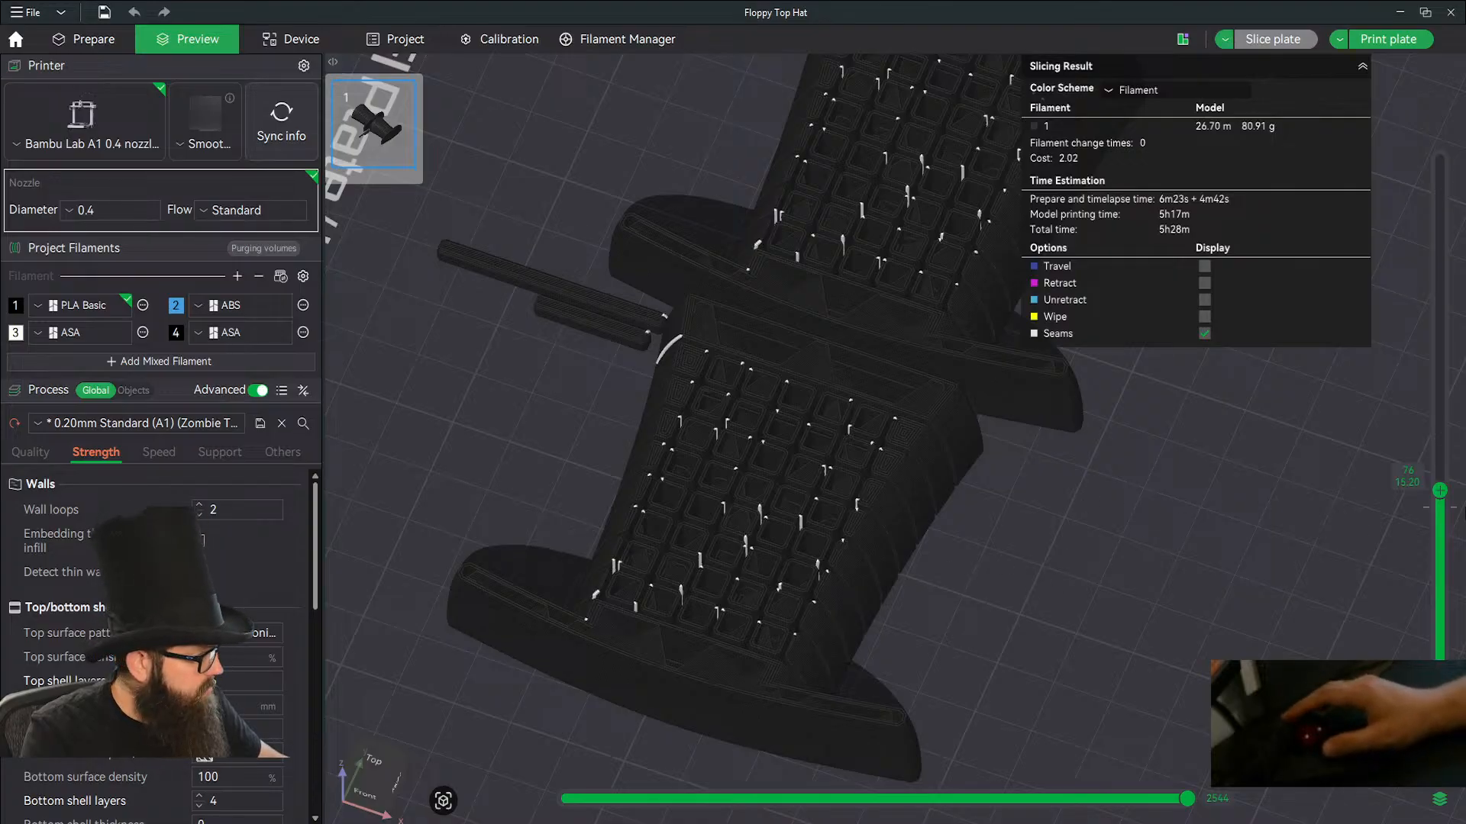
Send the Floppy Top Hat job to the Big guy printer using PLA slot A3 with timelapse off, and switch to the Pop Socket Stand project window.
left_click_drag(1441, 495, 1453, 69)
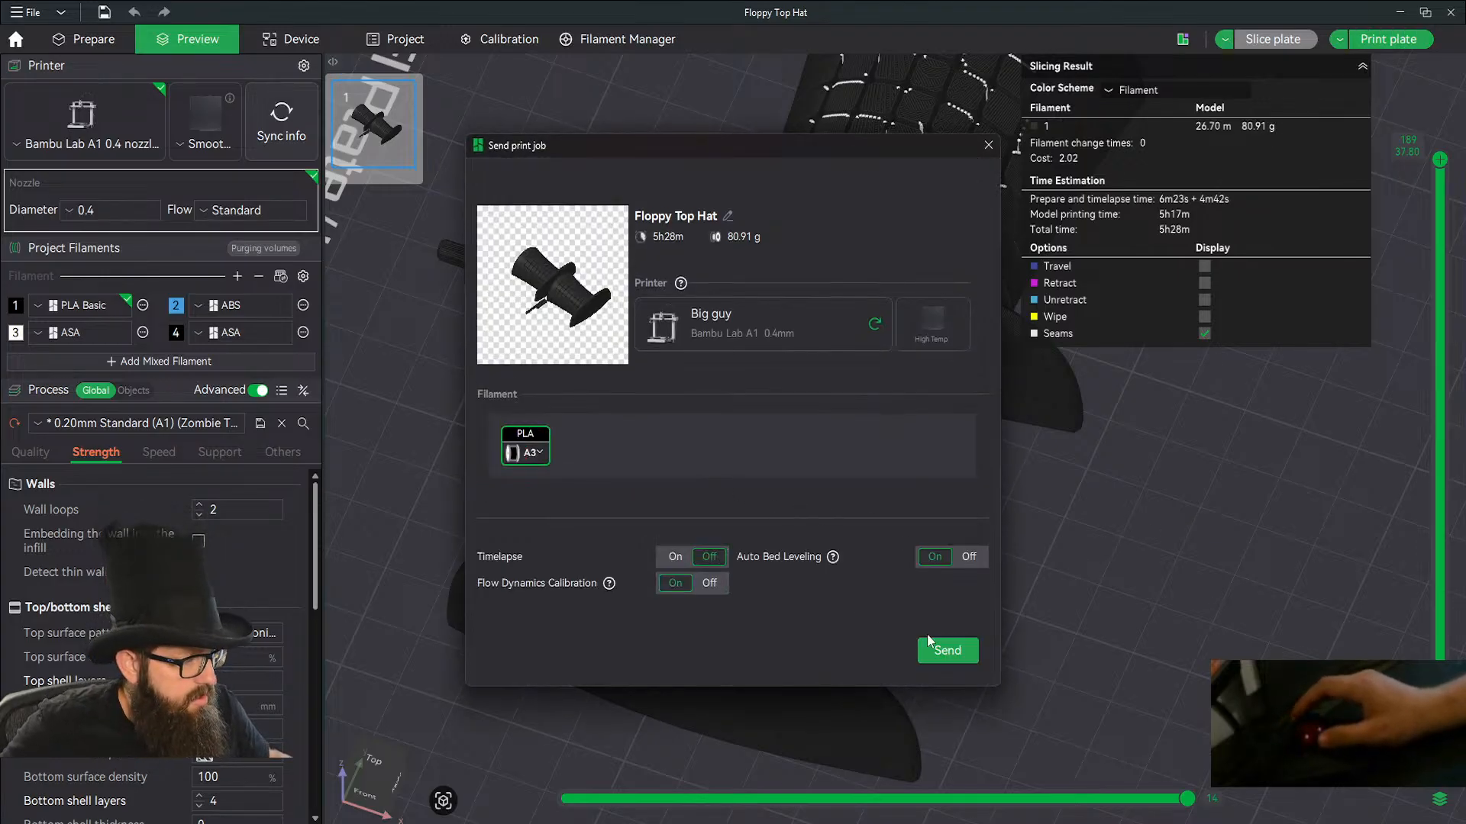
left_click(941, 652)
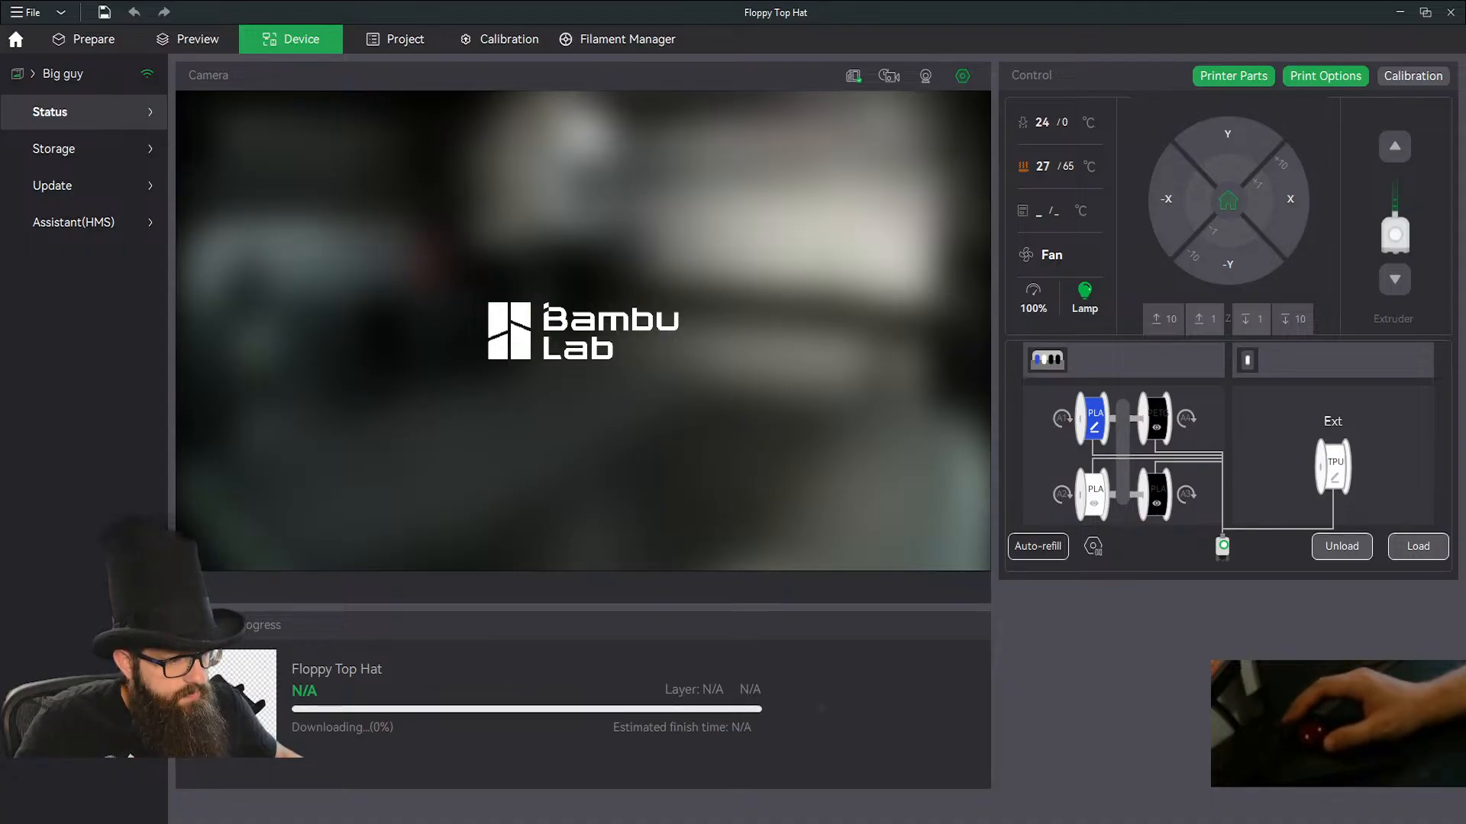
mouse_move(401, 821)
left_click(405, 769)
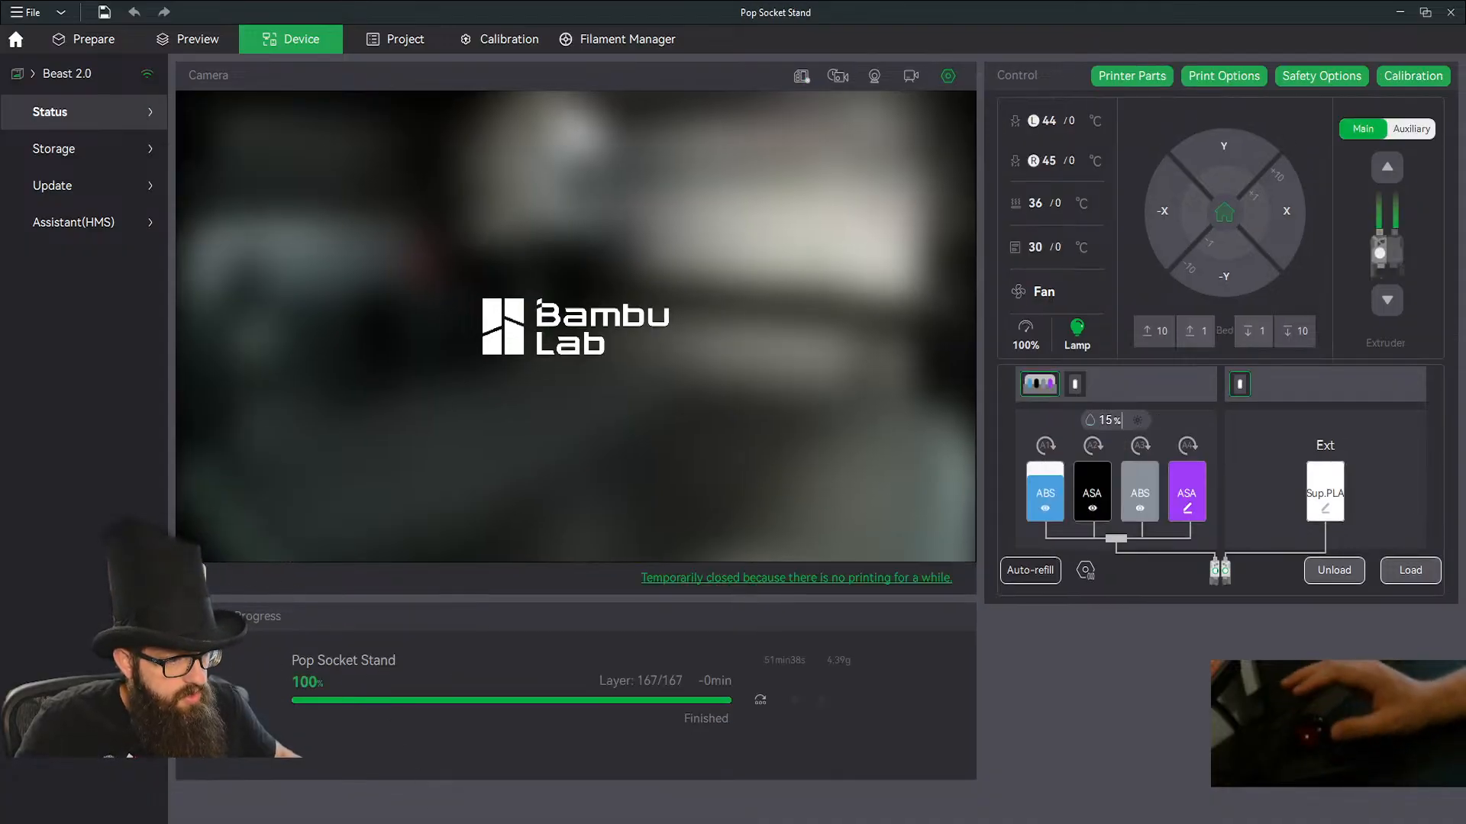
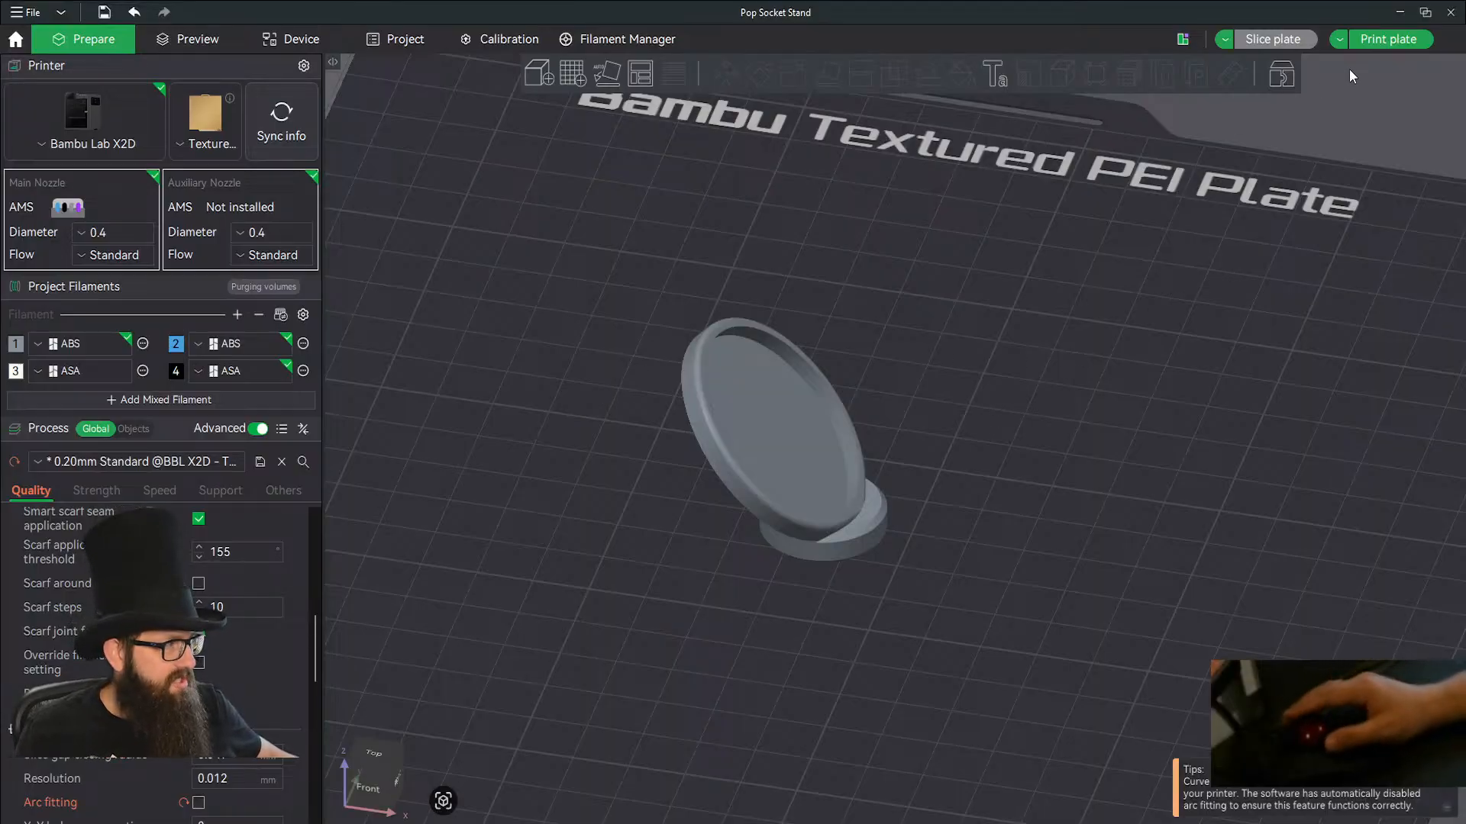
Switch to Fusion and roll the Floppy Top Hat timeline back before the grid segmentation to examine the plain hat and its curved brim.
left_click(1403, 16)
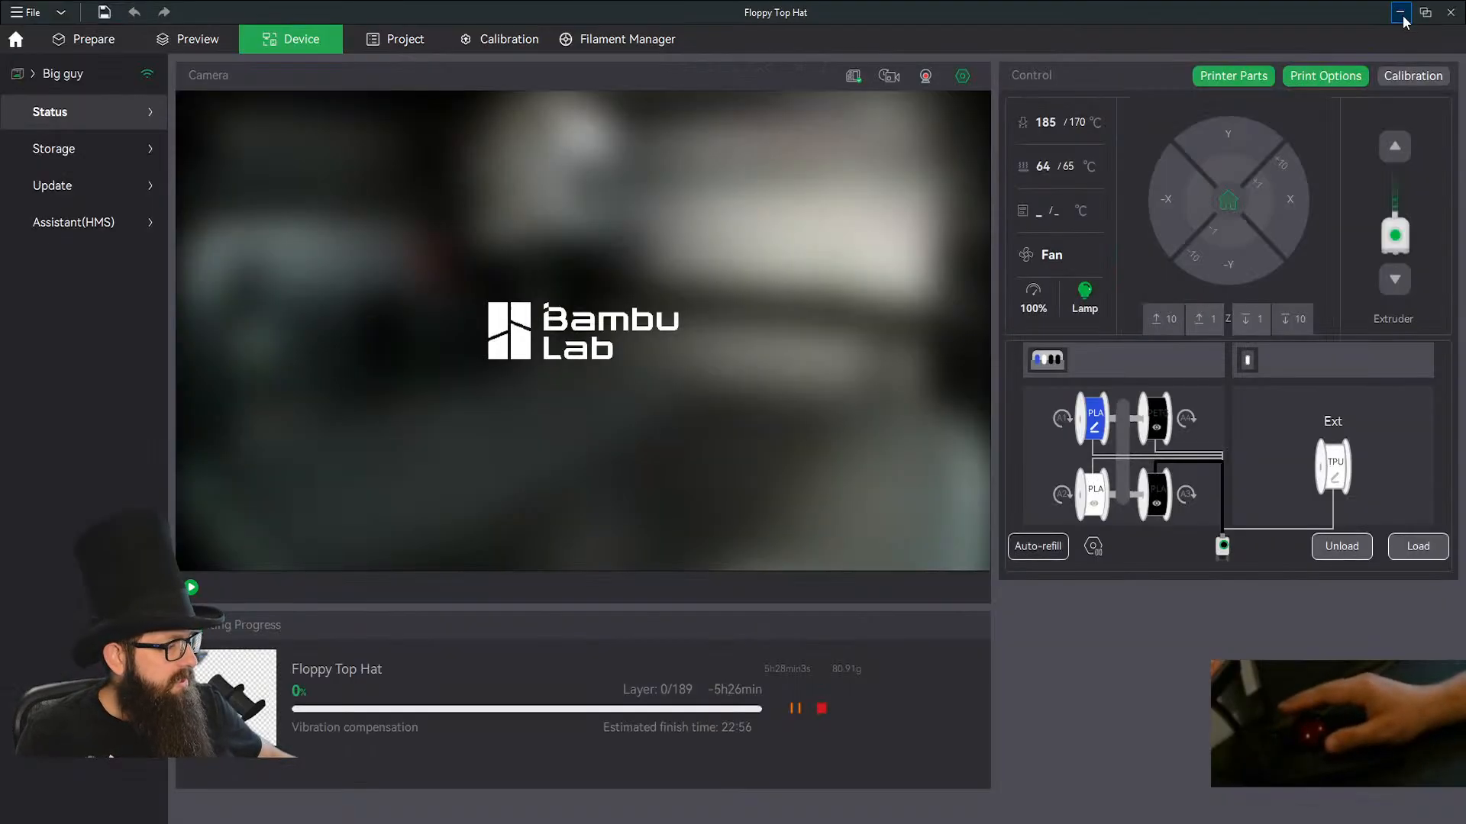
left_click(1402, 14)
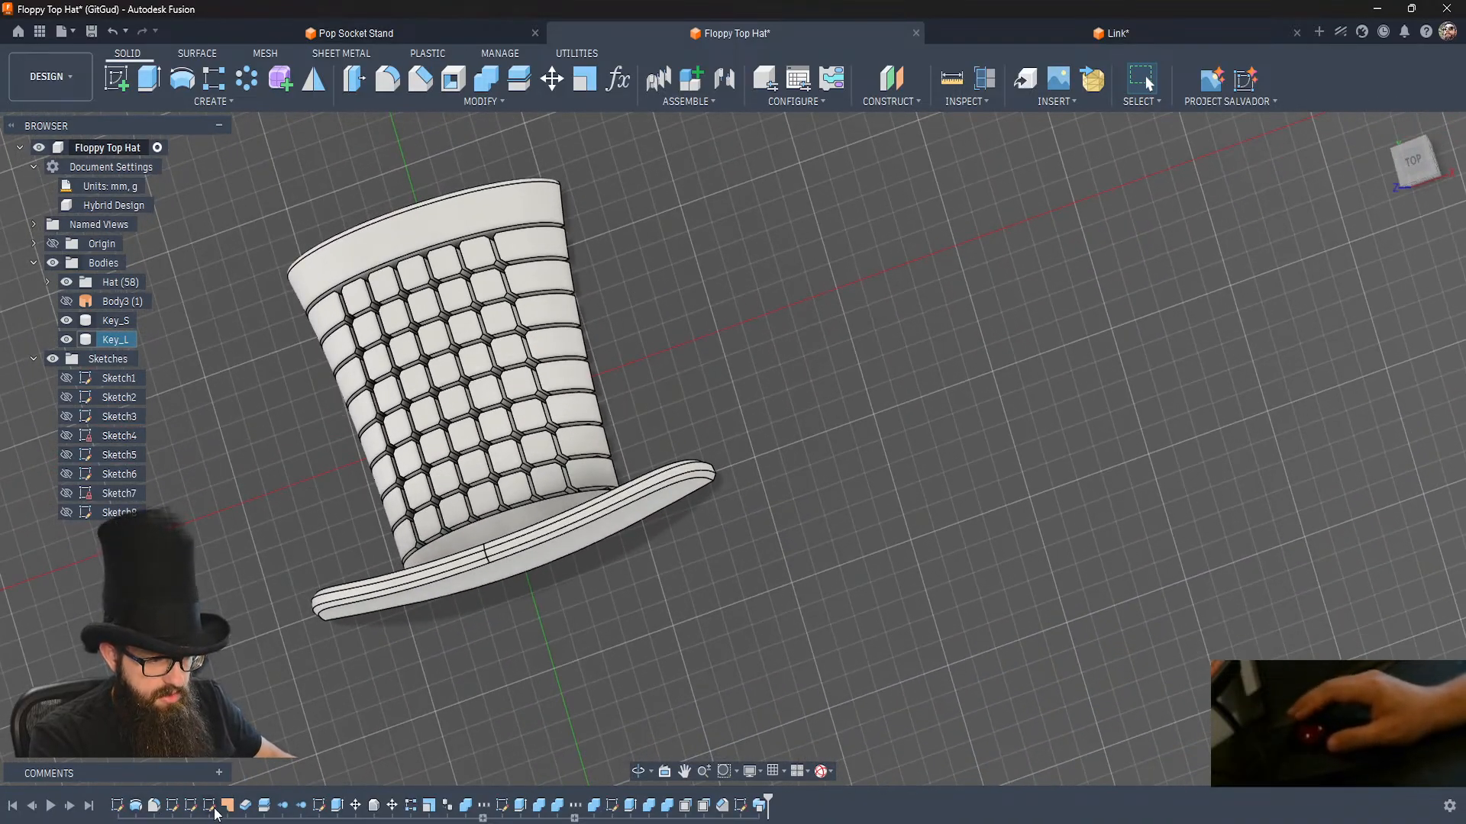
right_click(355, 810)
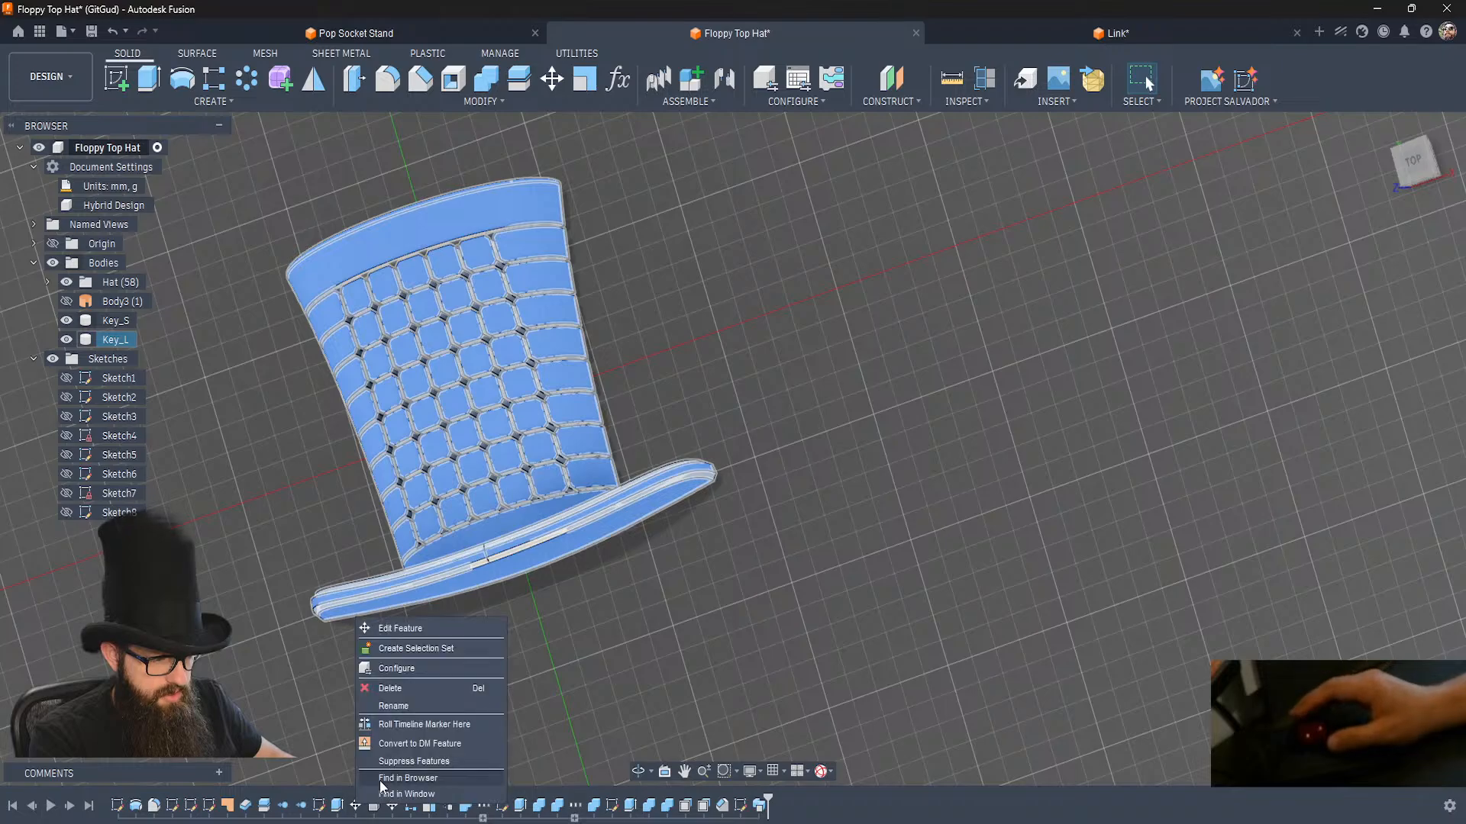
left_click(415, 730)
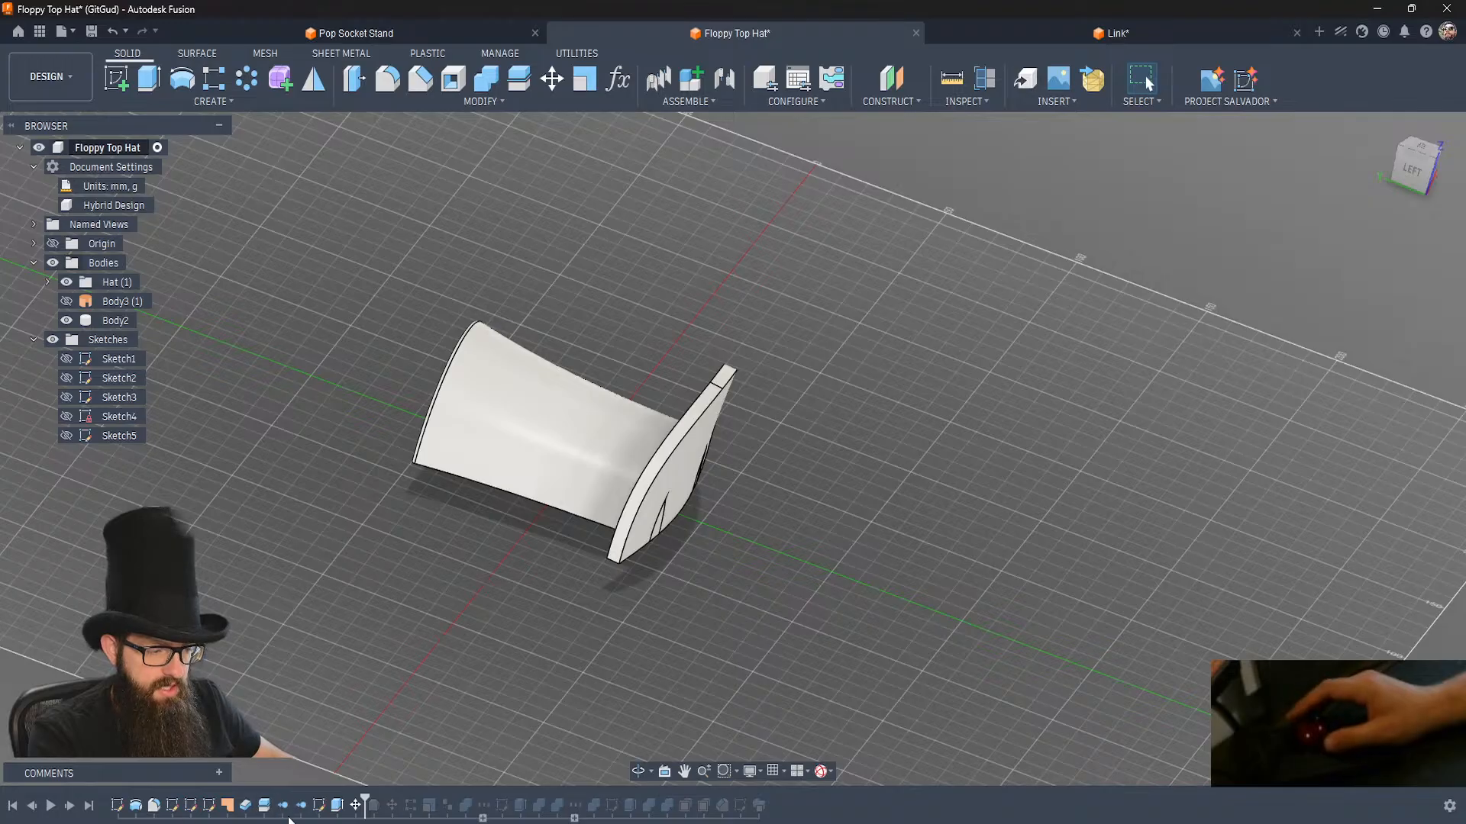
right_click(310, 808)
left_click(372, 735)
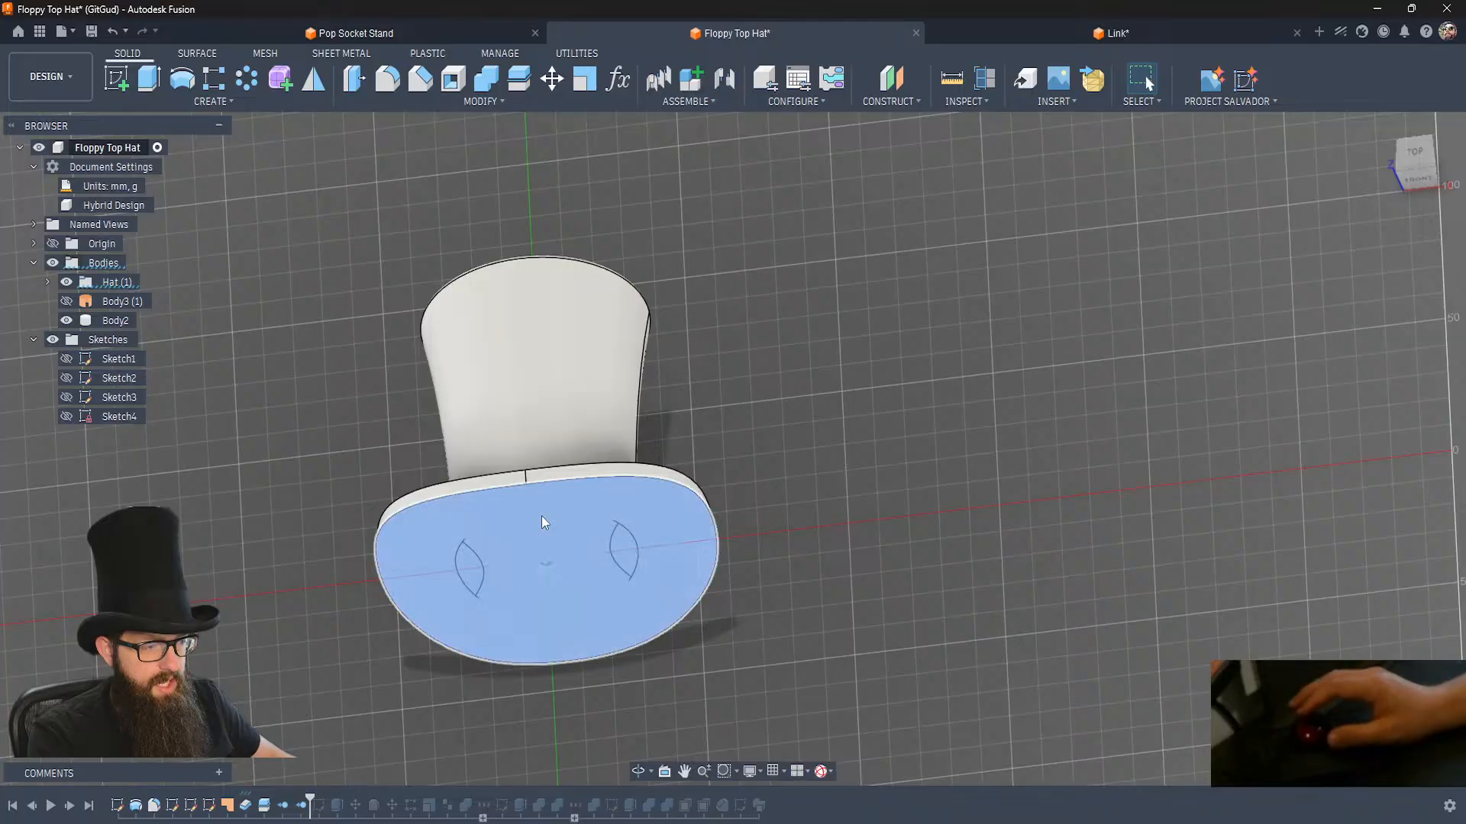
middle_click_drag(606, 648, 524, 729, "shift")
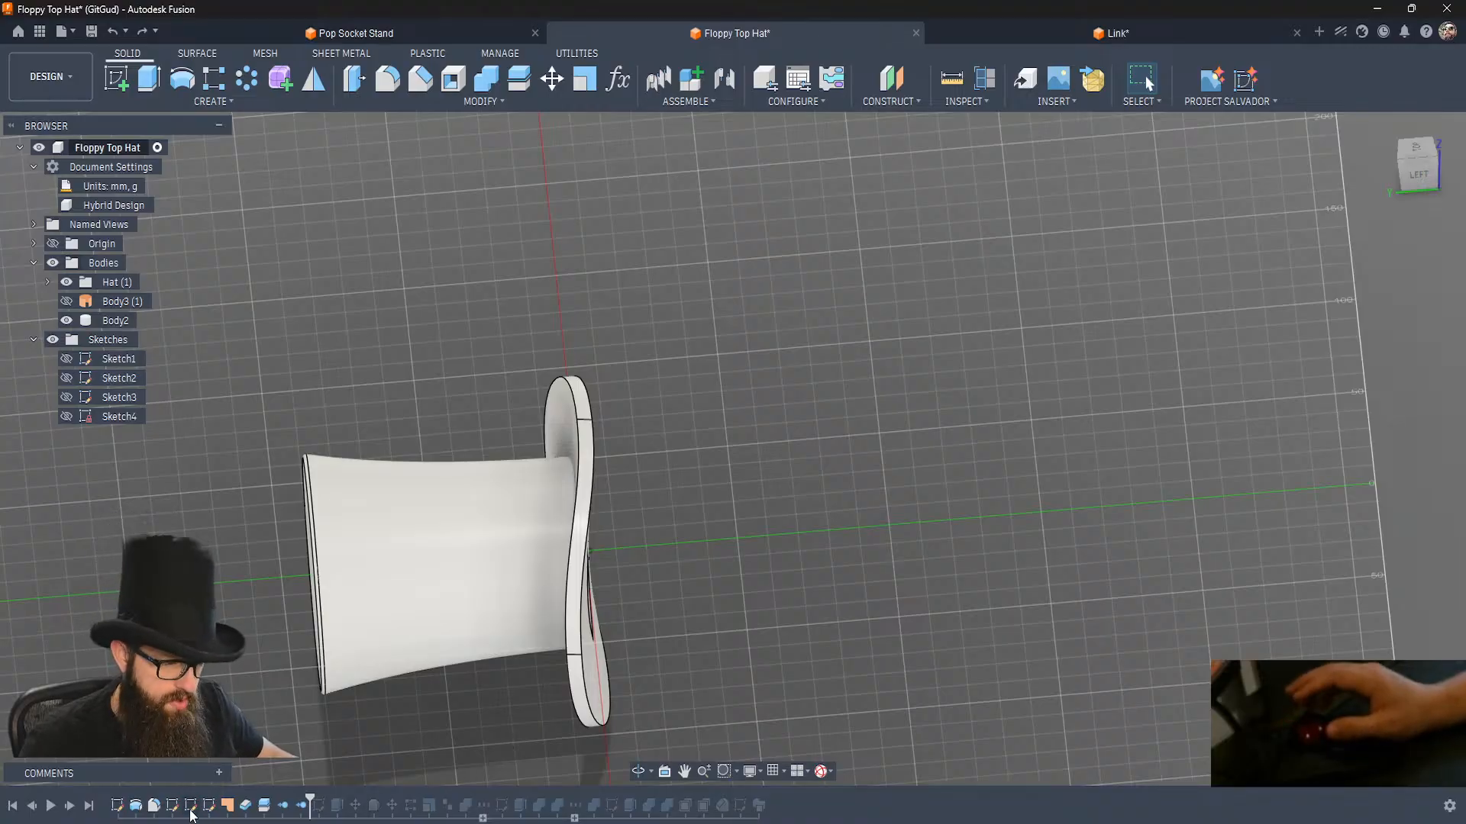
Roll the timeline back to Sketch4, hide Body2, and examine the brim curve and the two crossing arcs in Sketch2 and Sketch3.
right_click(215, 809)
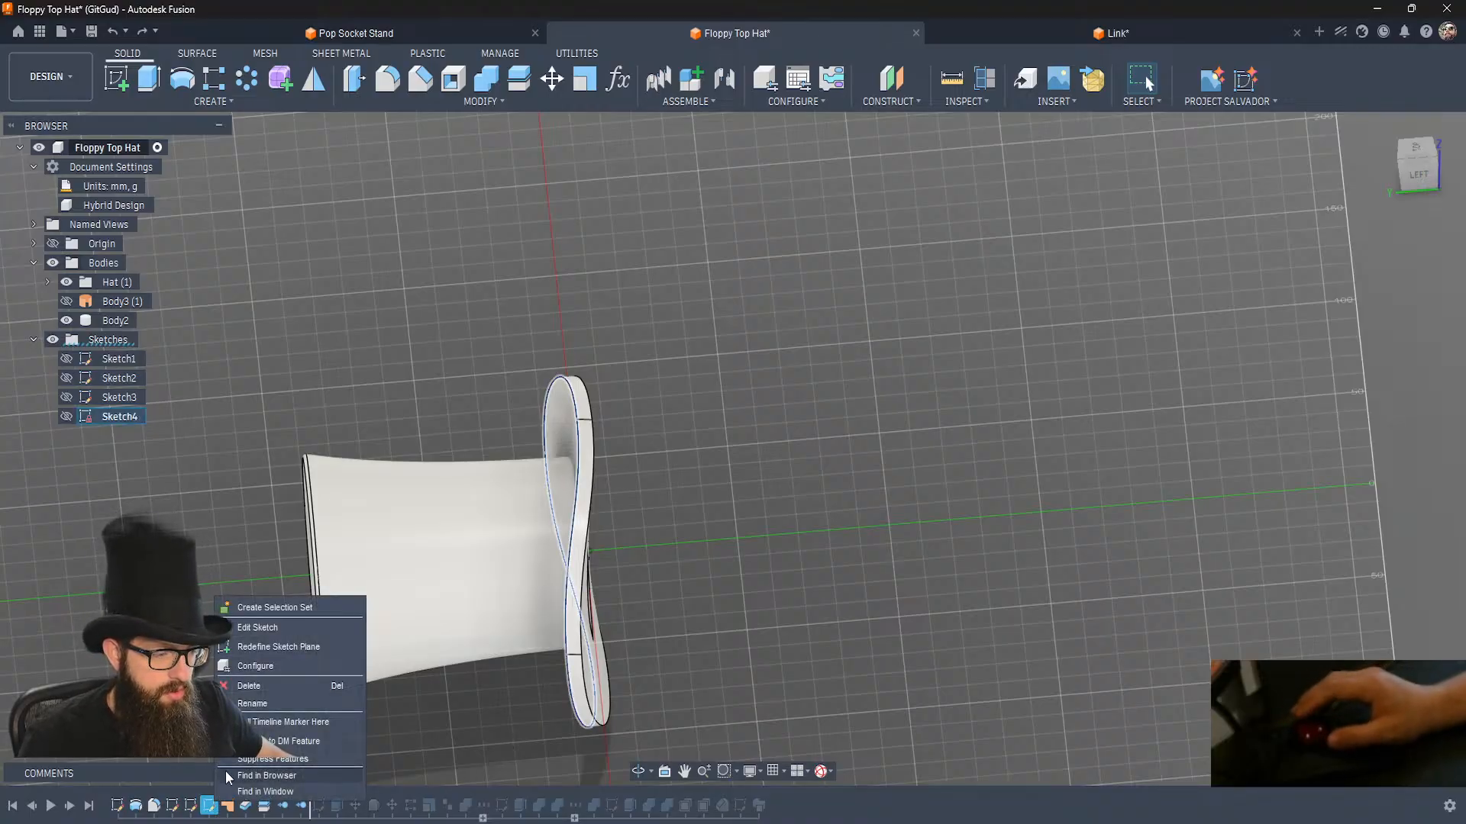
left_click(277, 710)
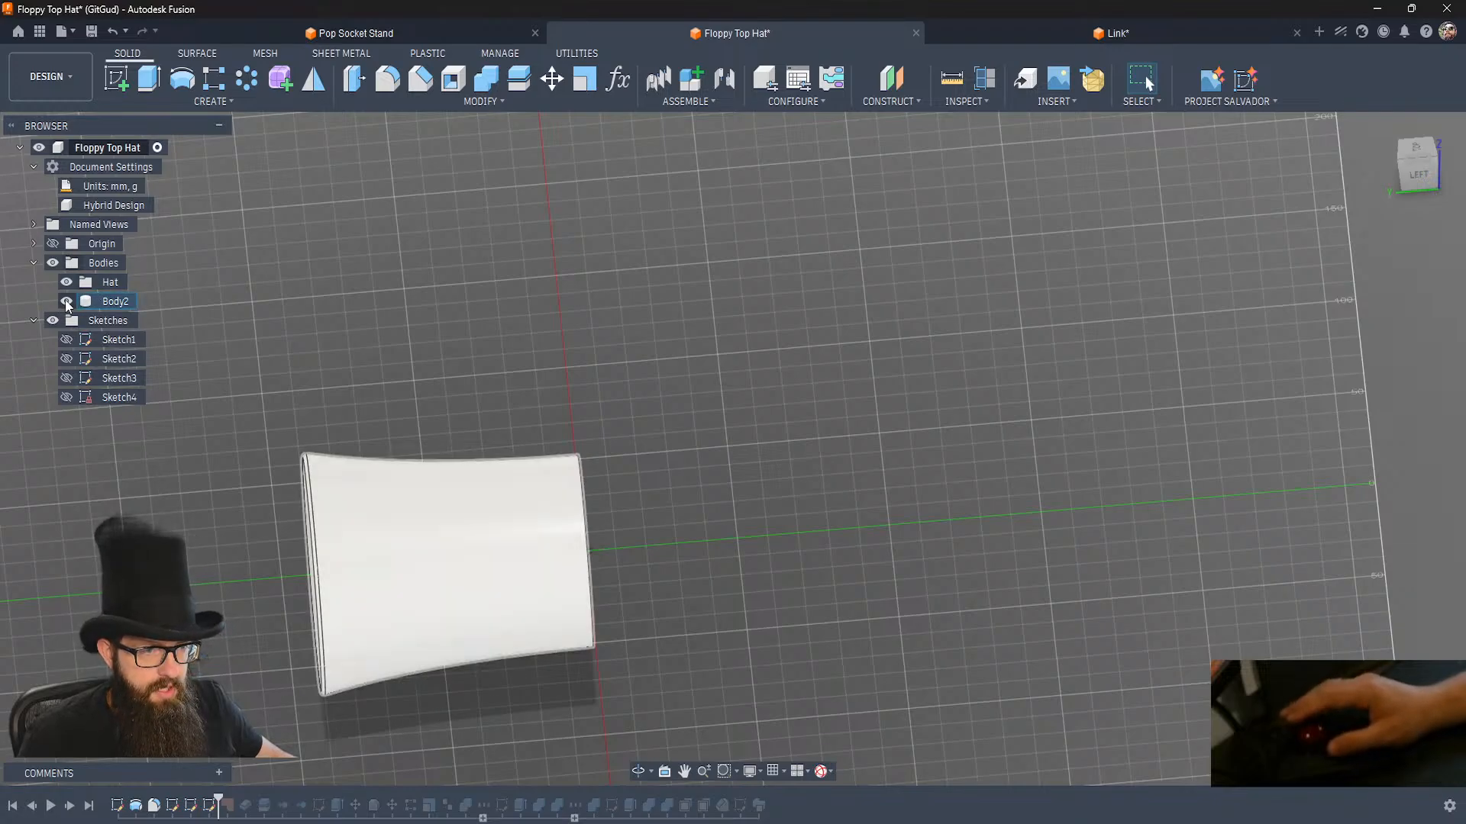
left_click(66, 301)
left_click(67, 397)
left_click(67, 378)
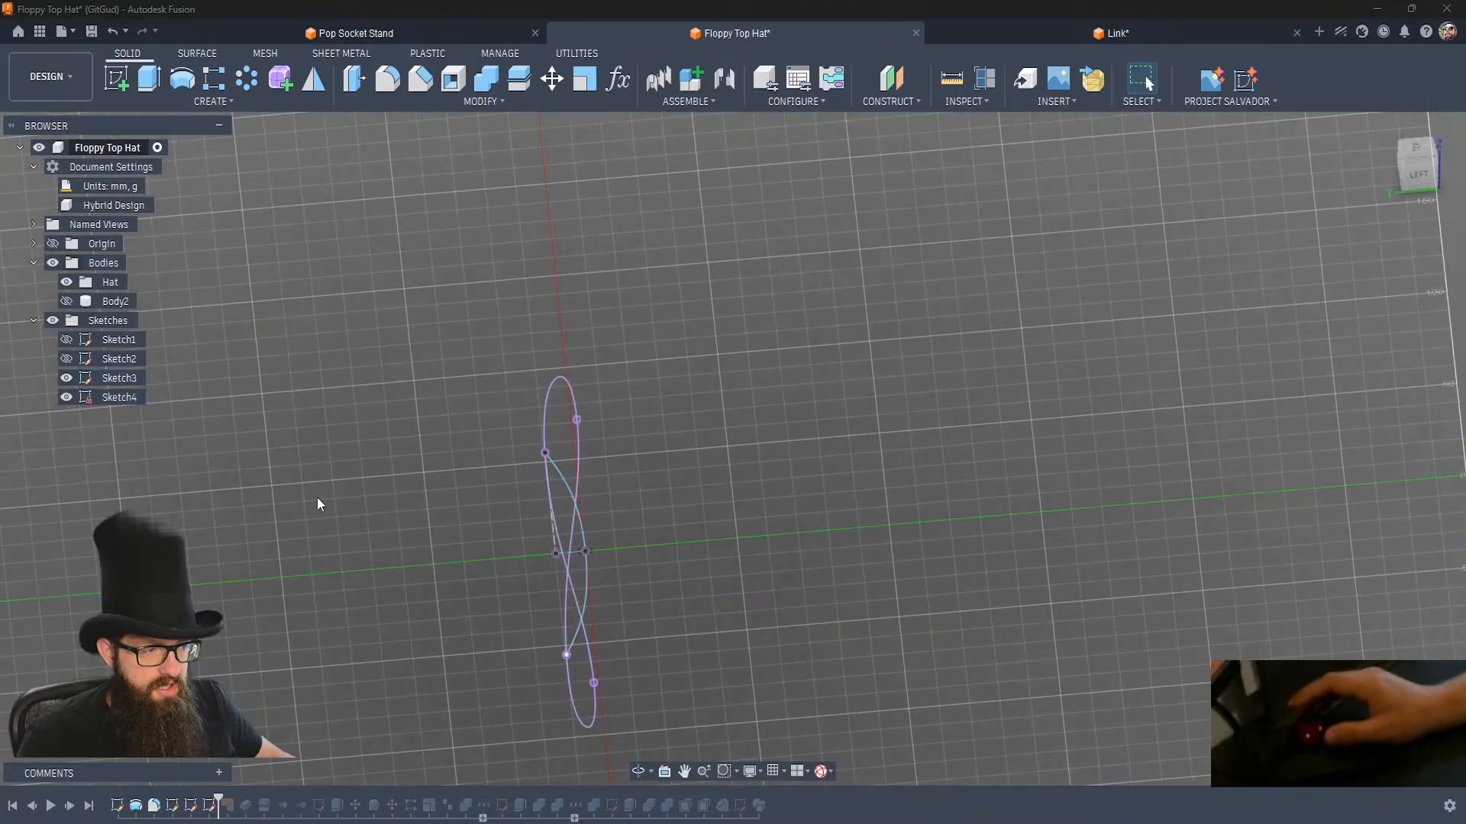
left_click(66, 397)
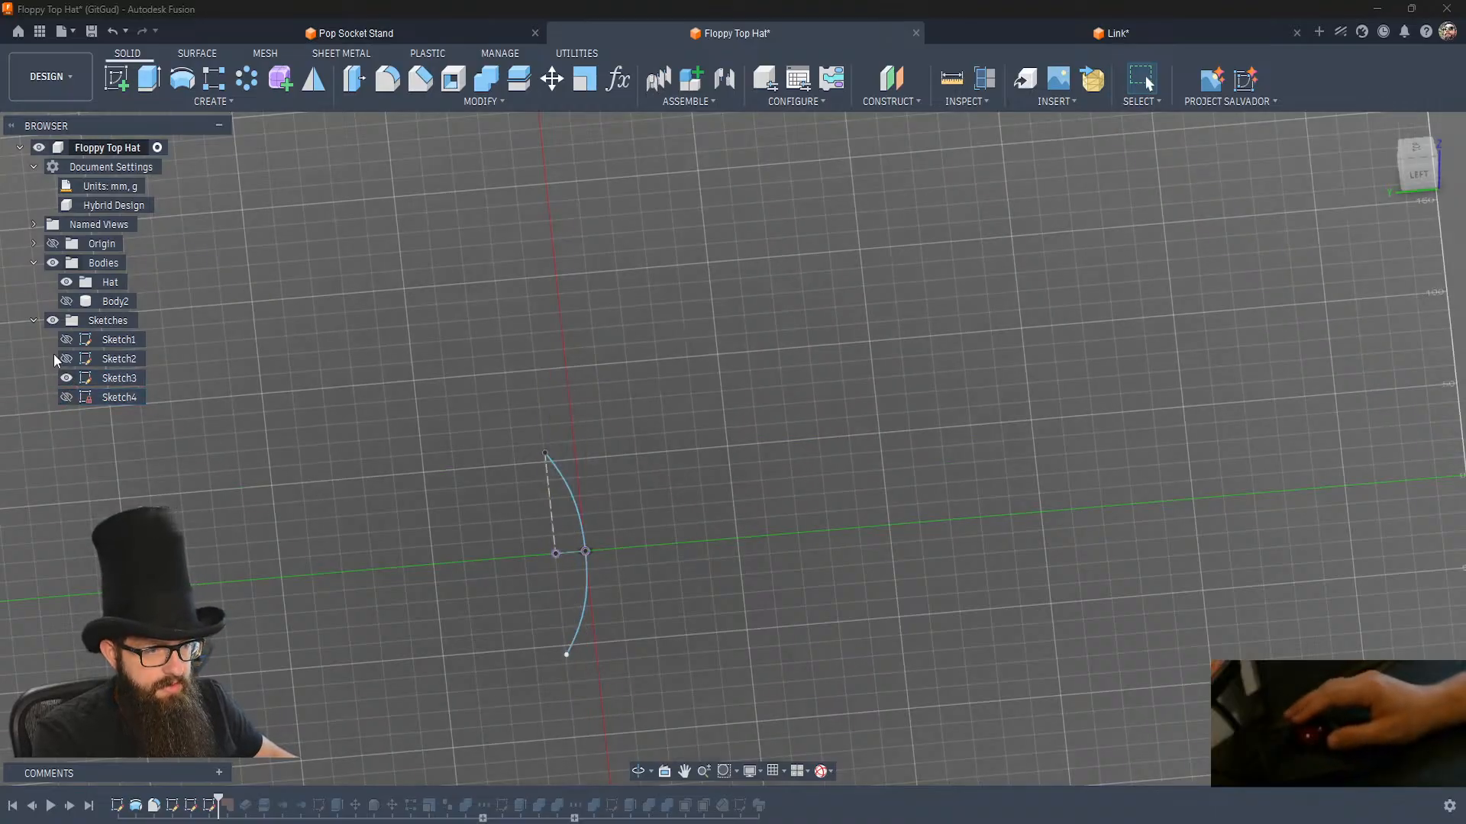
left_click(66, 359)
middle_click_drag(553, 555, 566, 562, "shift")
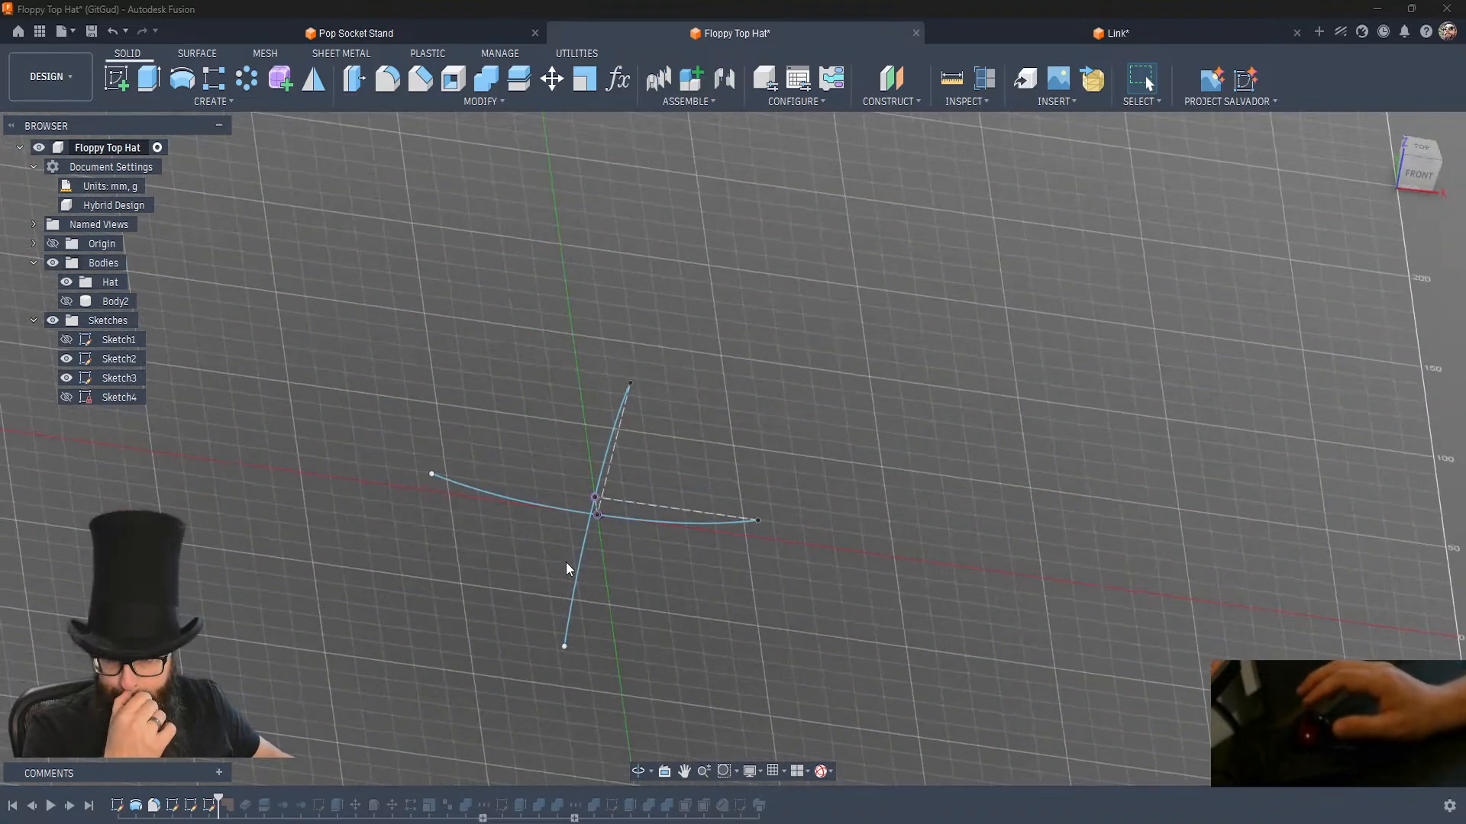
middle_click_drag(649, 528, 634, 640, "shift")
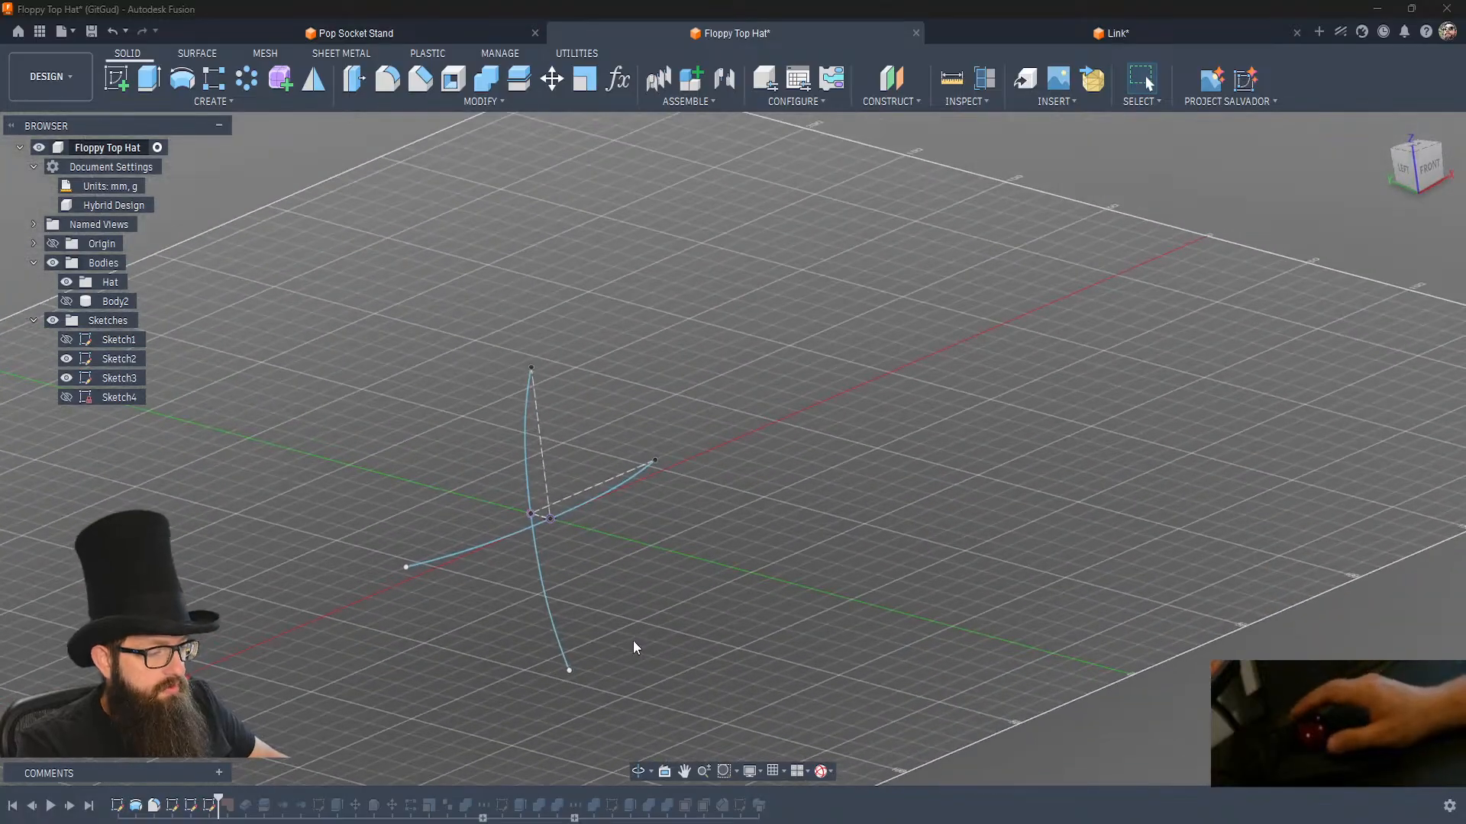
Rewind the timeline to the beginning and step forward feature by feature to Sketch4 to review how the brim sketches were built.
left_click(26, 809)
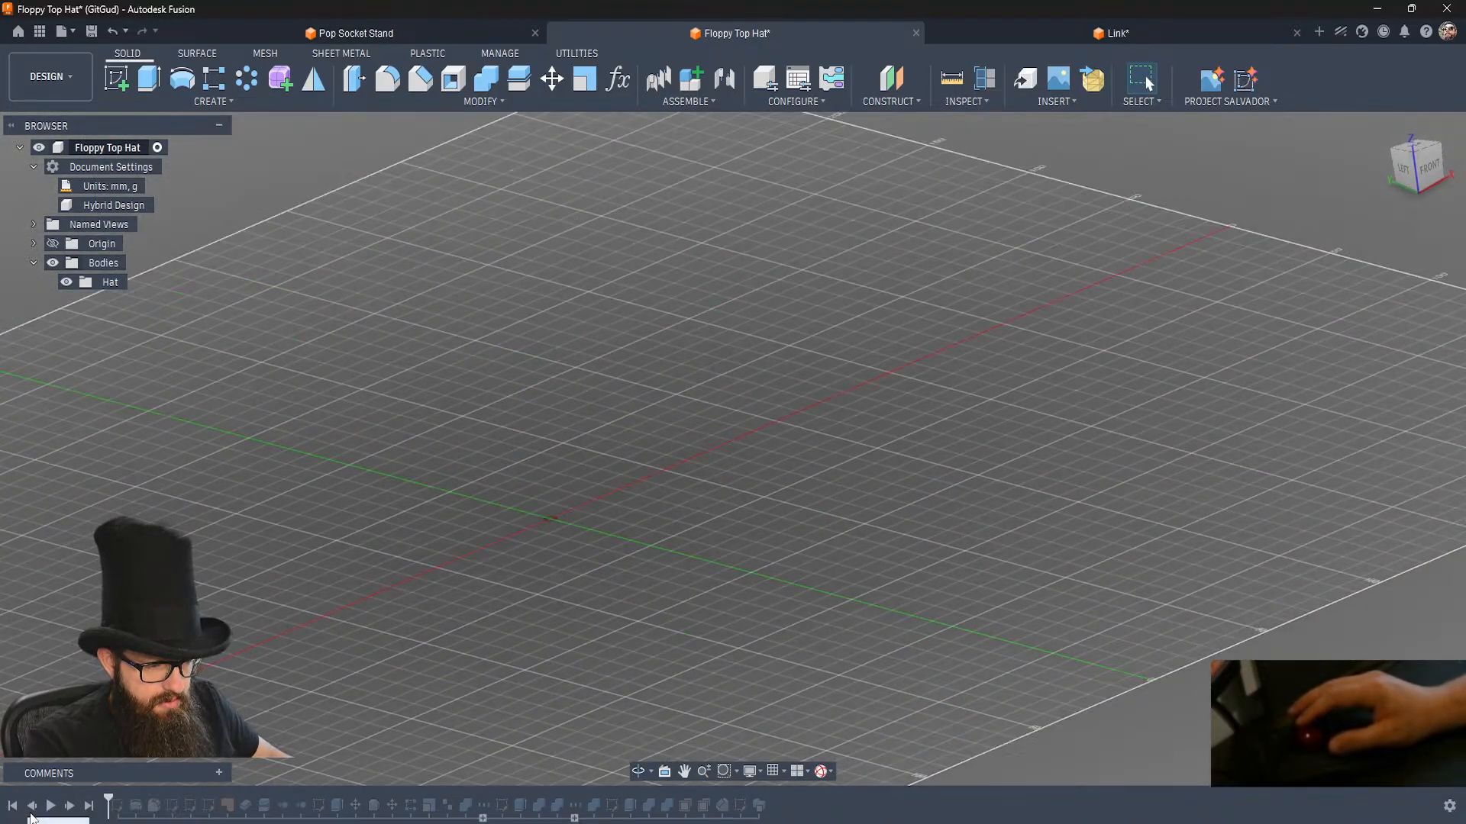
left_click(69, 807)
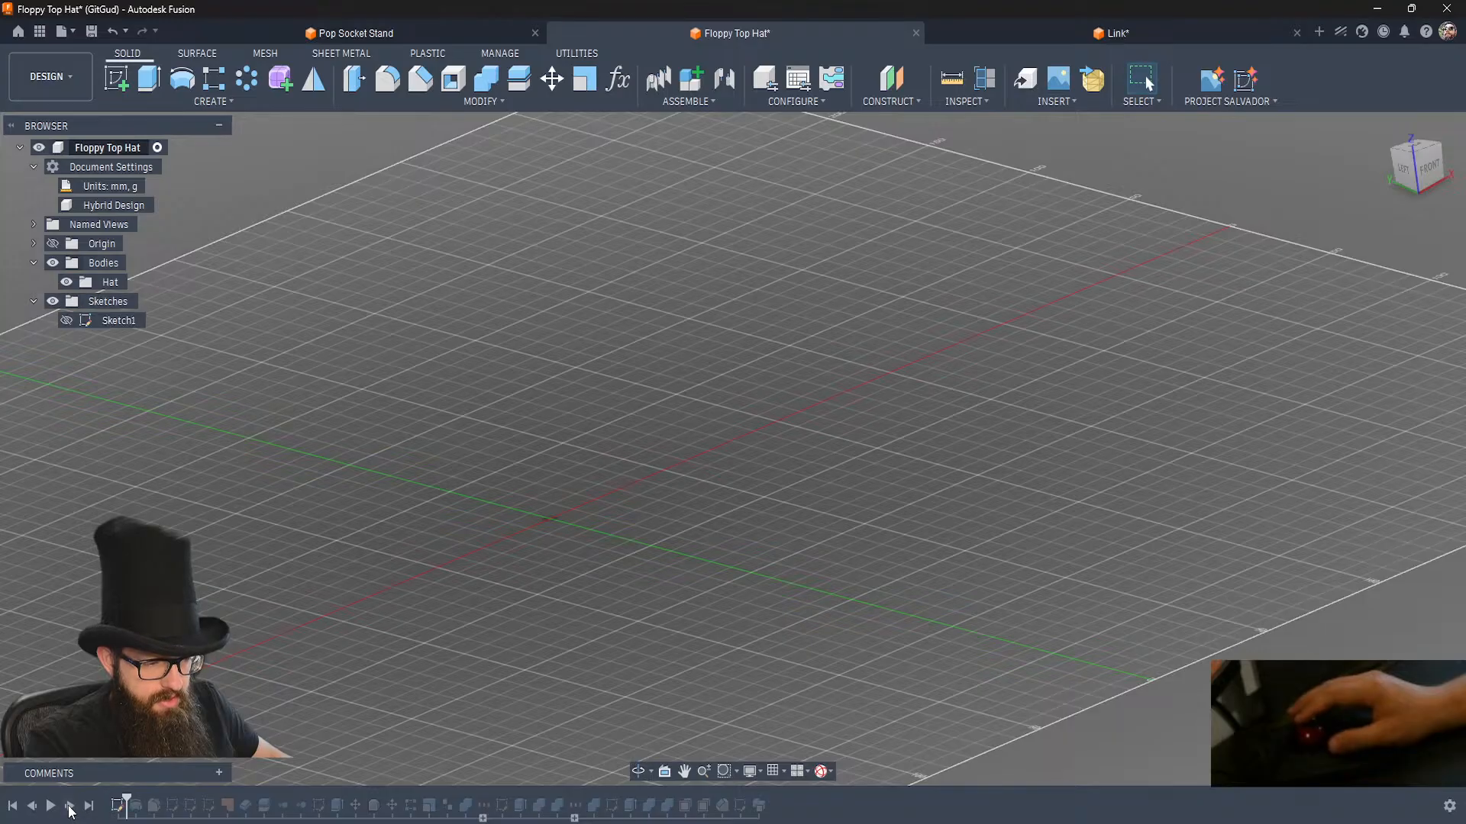
left_click(70, 806)
left_click(69, 806)
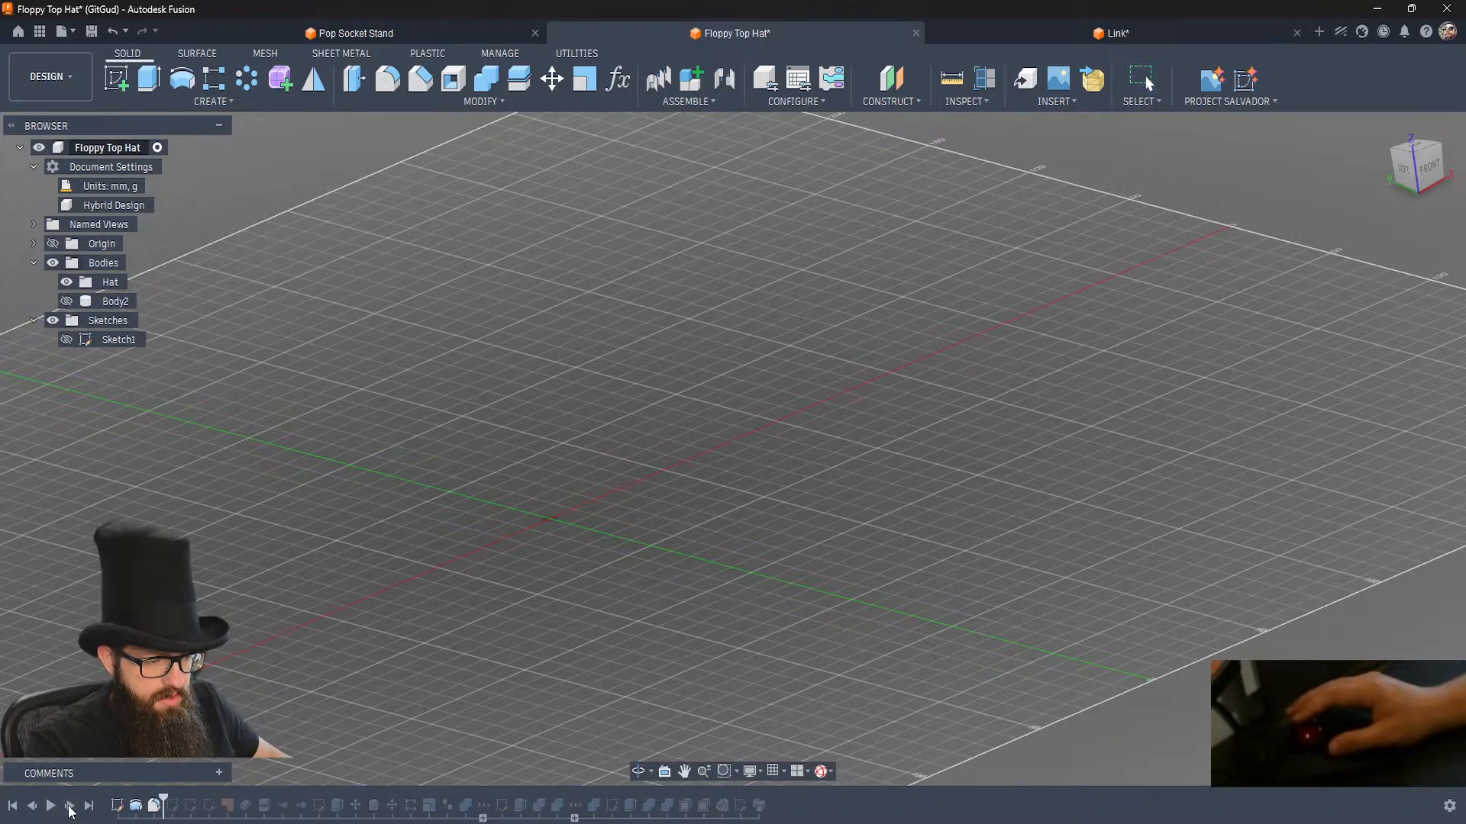
left_click(70, 806)
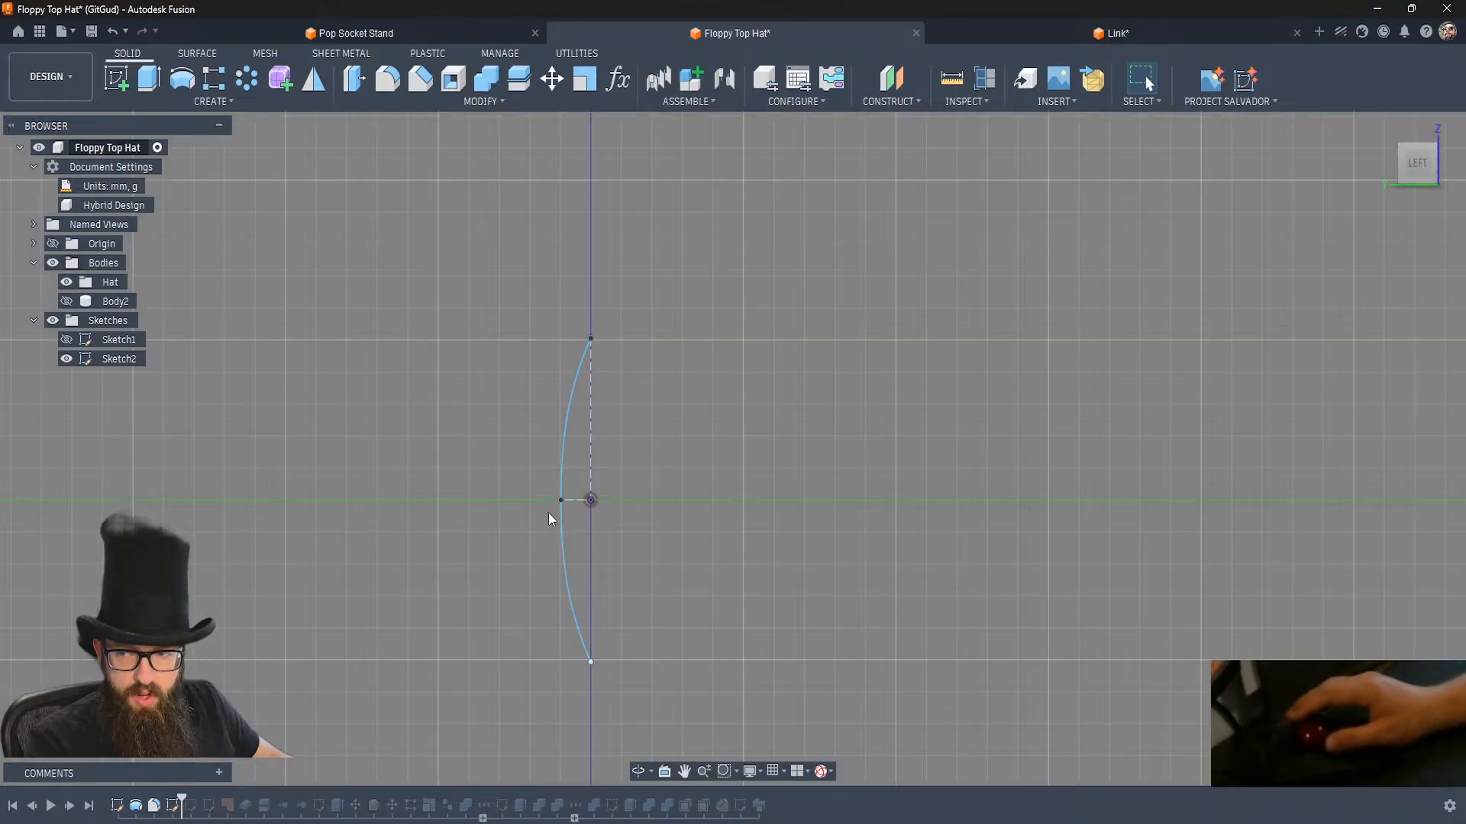
left_click(70, 806)
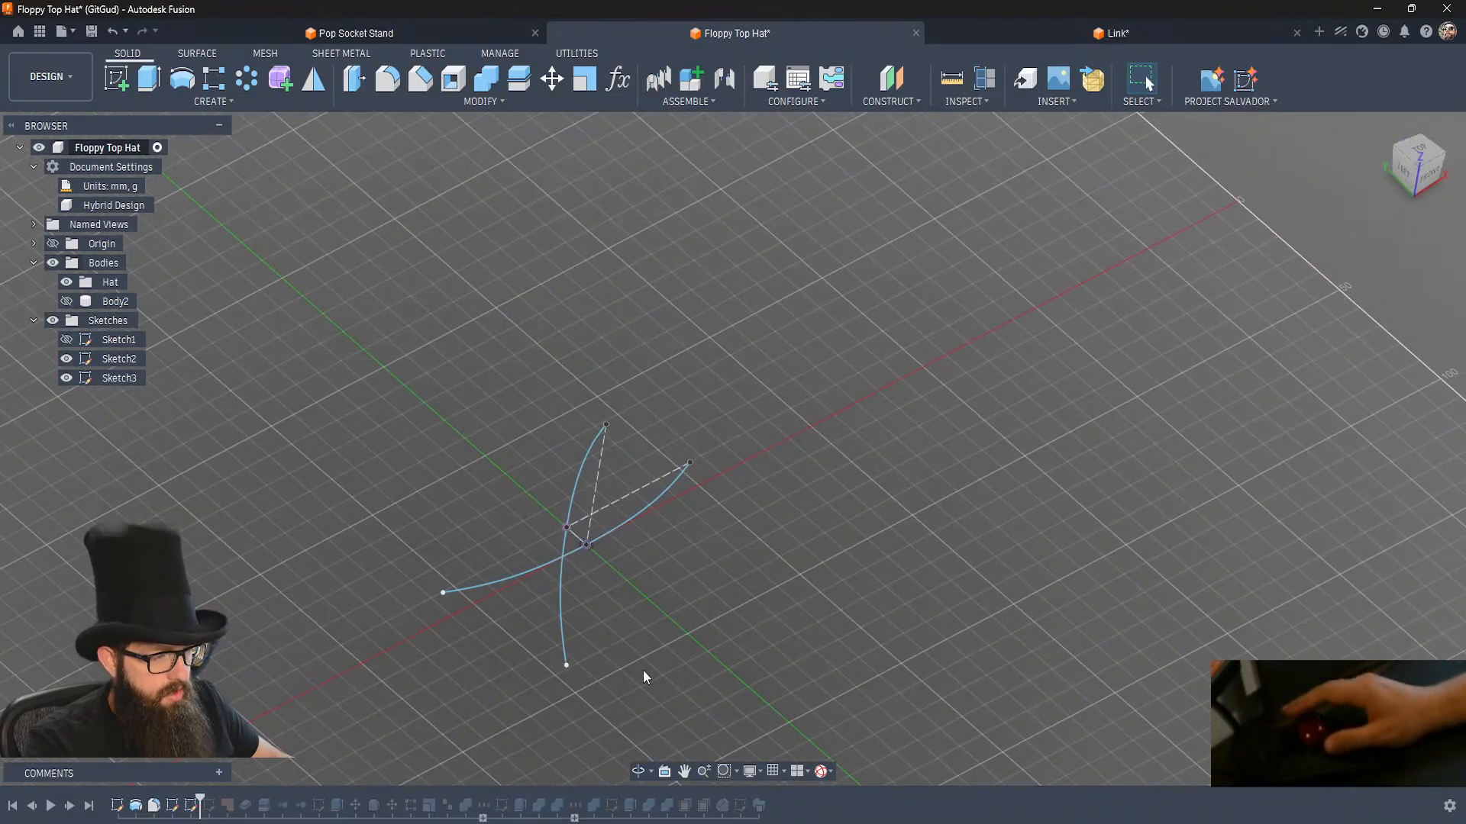
left_click(74, 806)
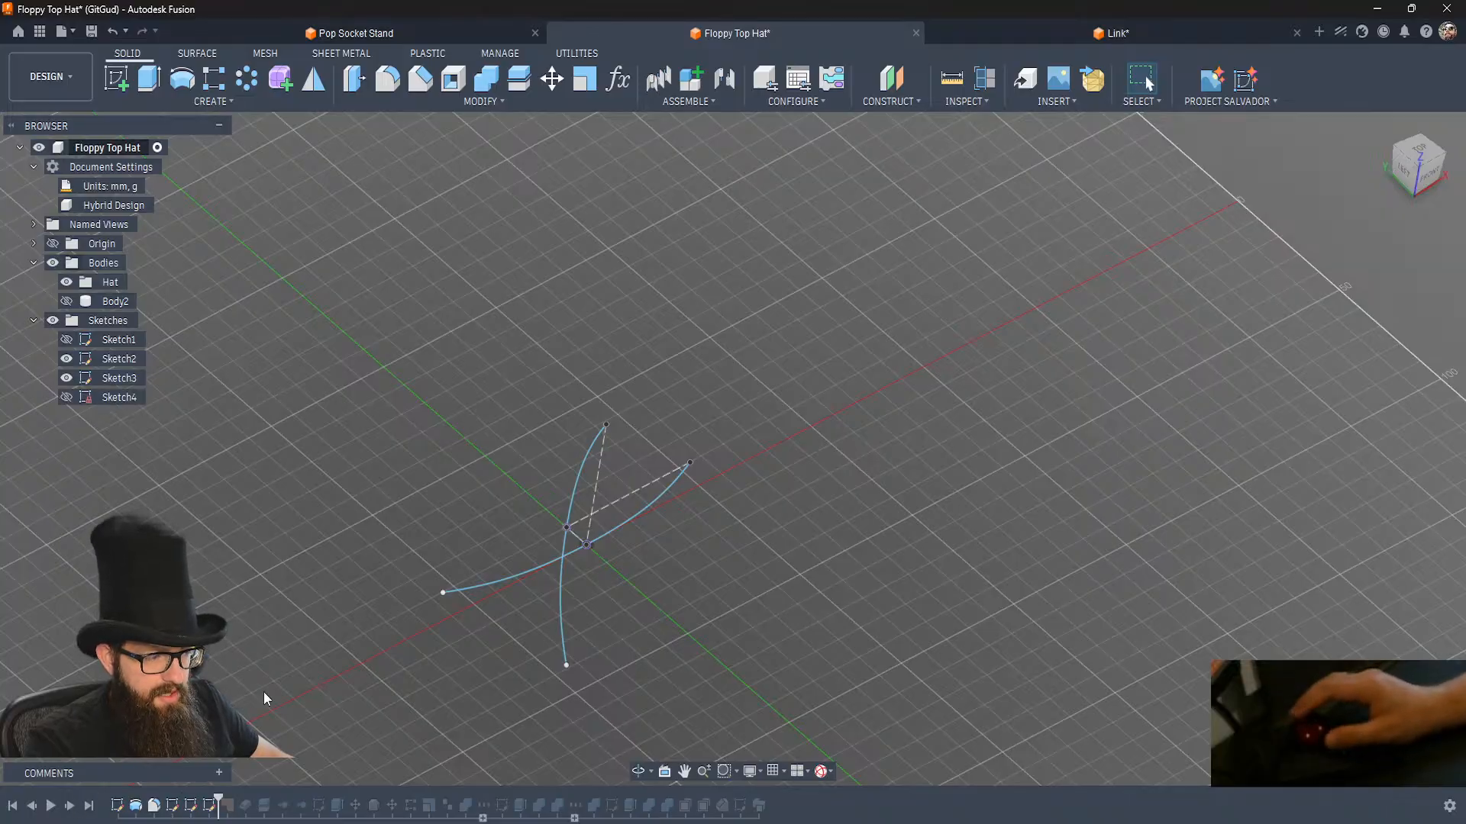
Hide Sketch2 and Sketch3, examine the closed brim curve in Sketch4 on its own, and hide it again.
left_click(66, 377)
left_click(66, 360)
left_click(65, 397)
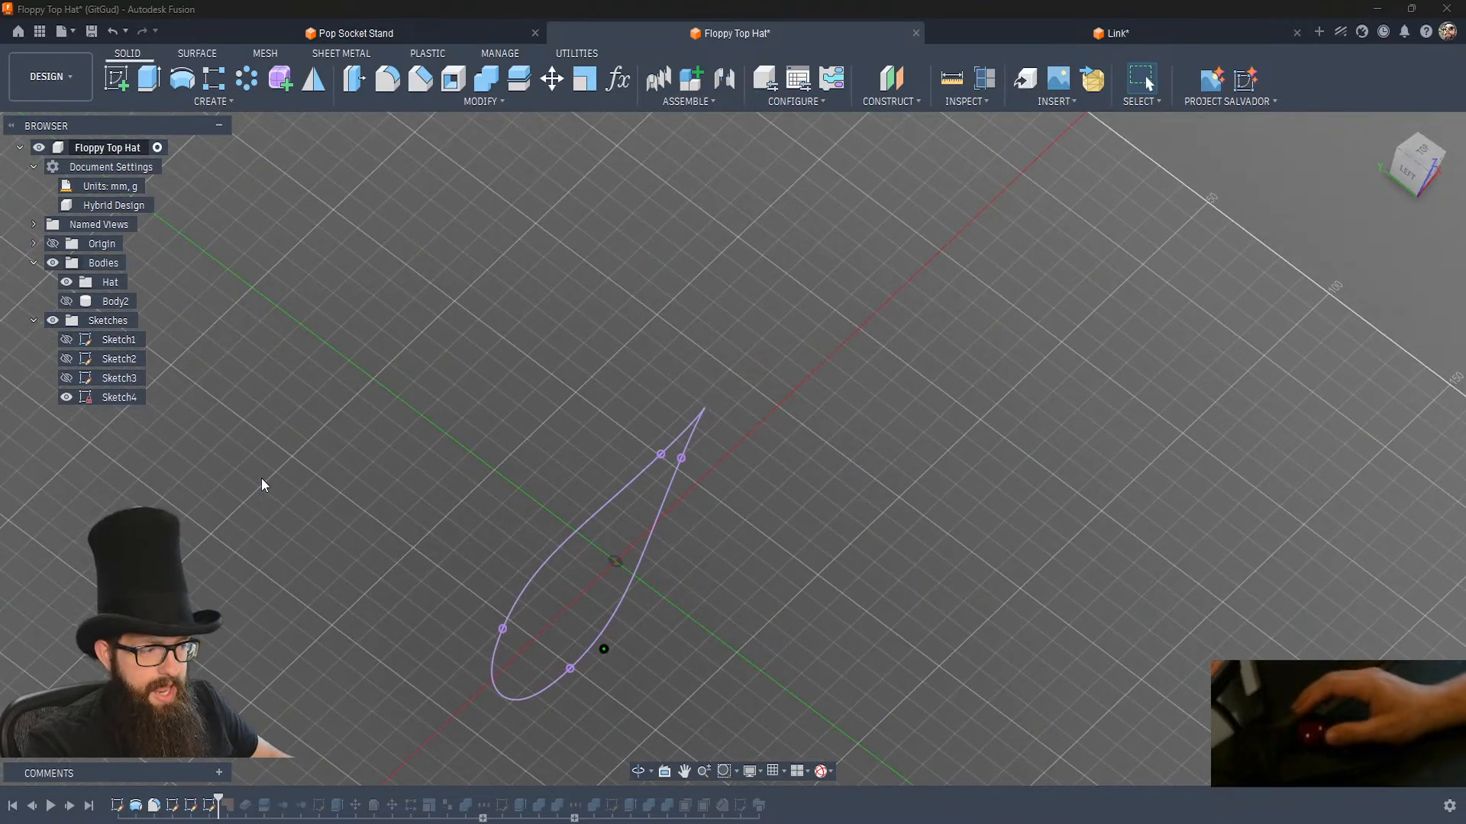
key("ctrl+z")
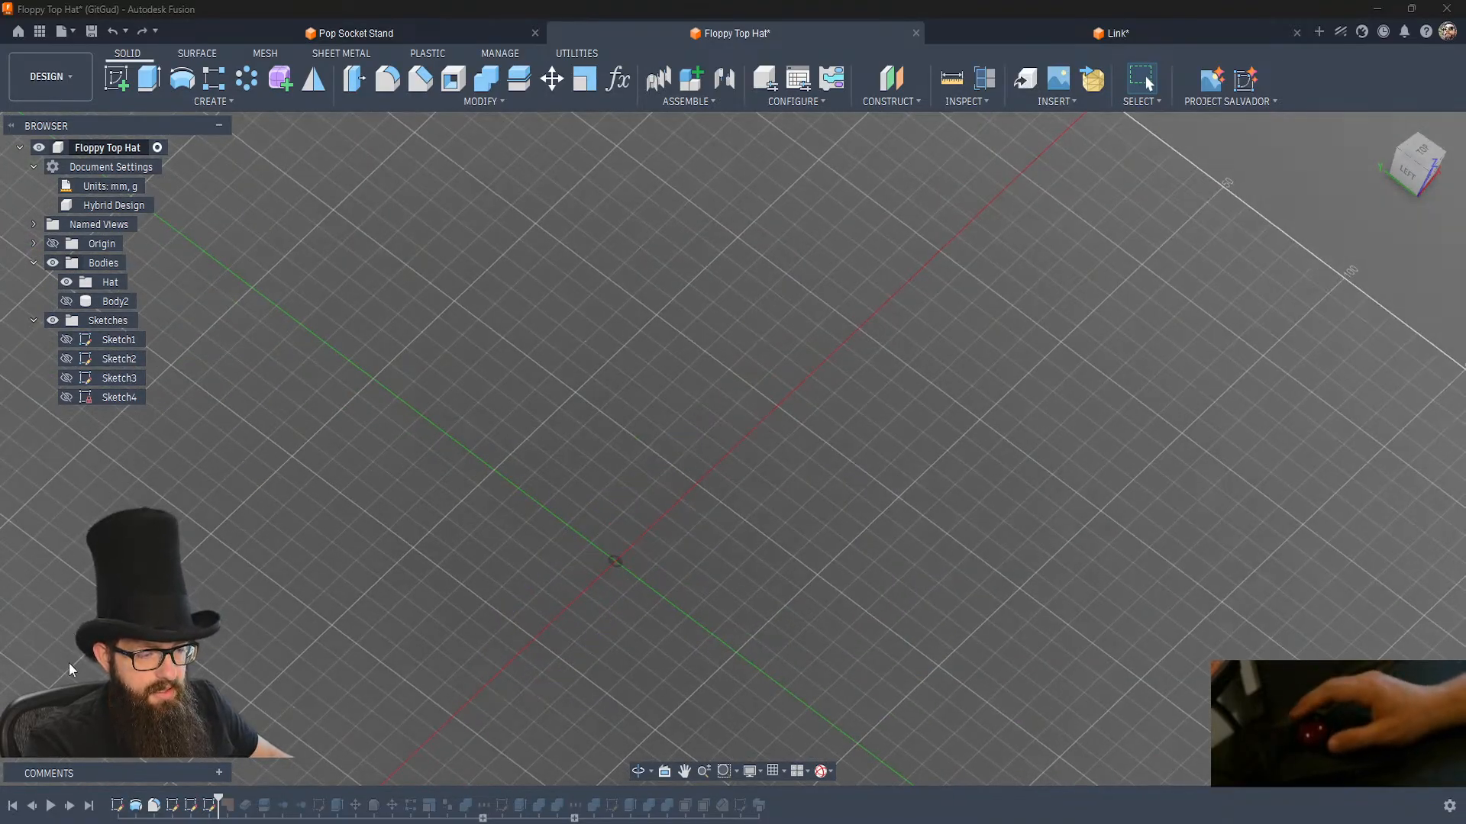
Step the timeline back to just before Sketch4 and show the arcs of Sketch2 and Sketch3.
left_click(32, 806)
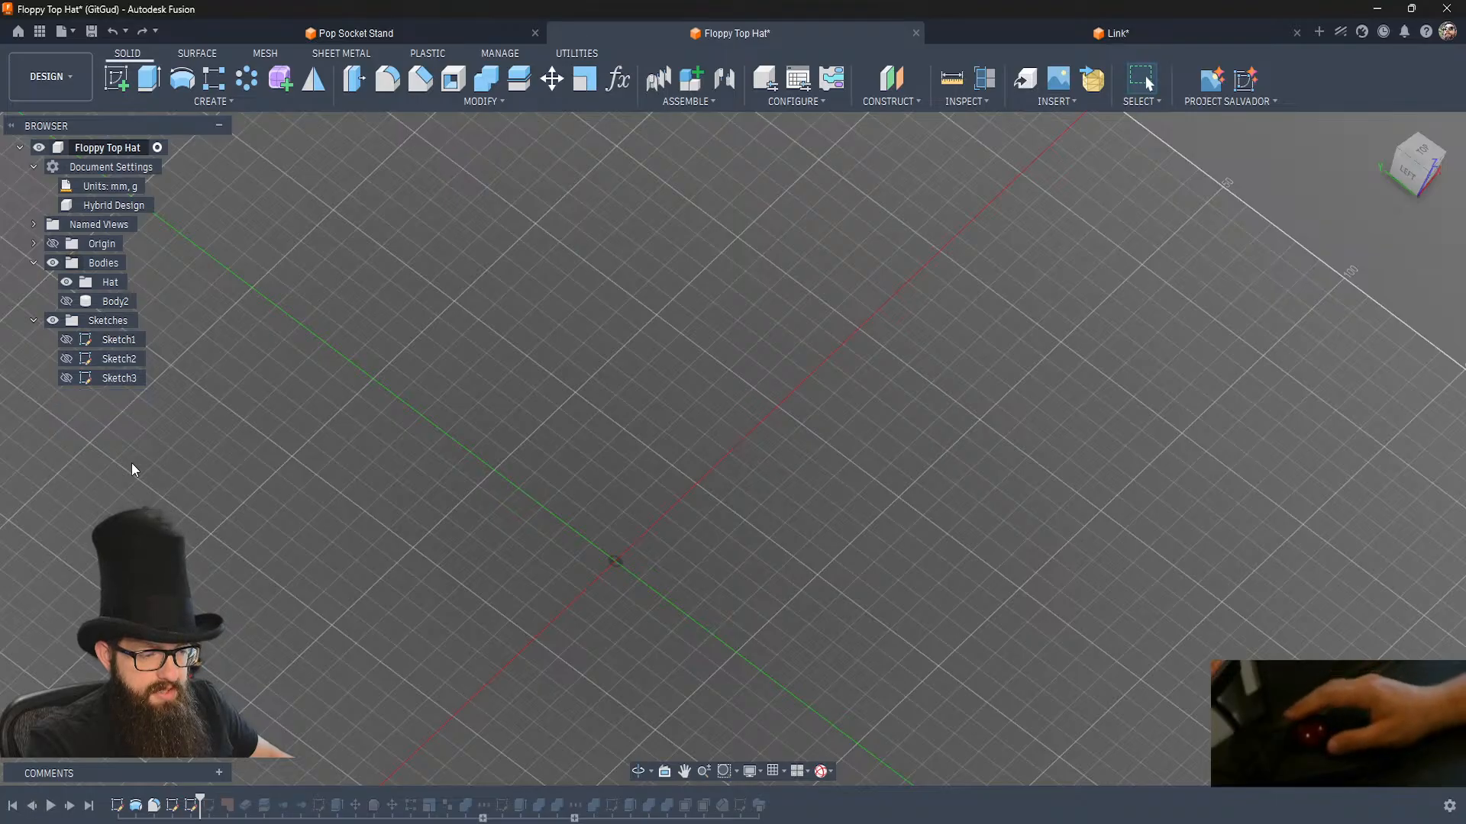
left_click(67, 378)
left_click(67, 359)
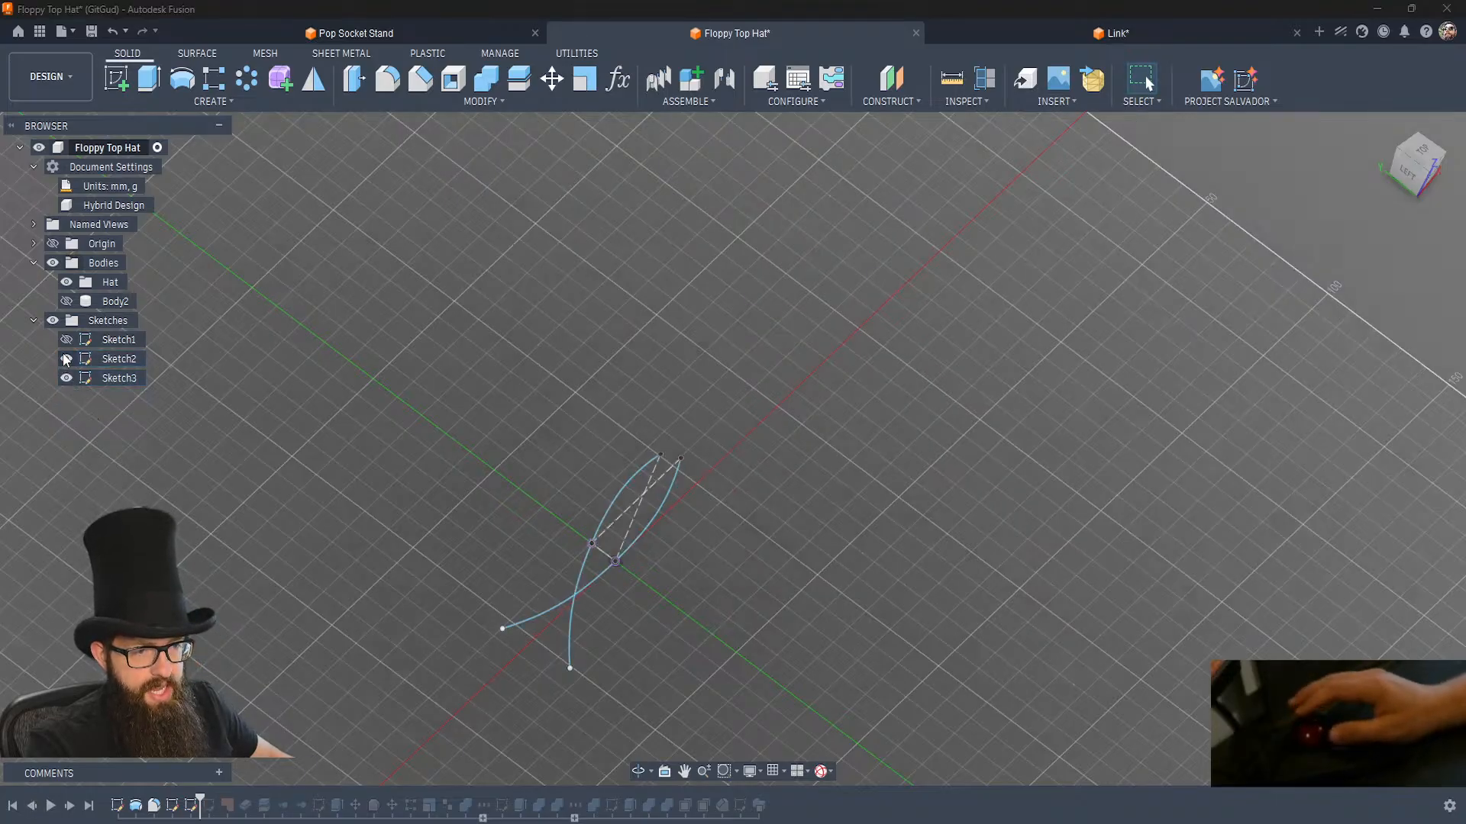
Start a new sketch on the horizontal XY origin plane.
left_click(117, 79)
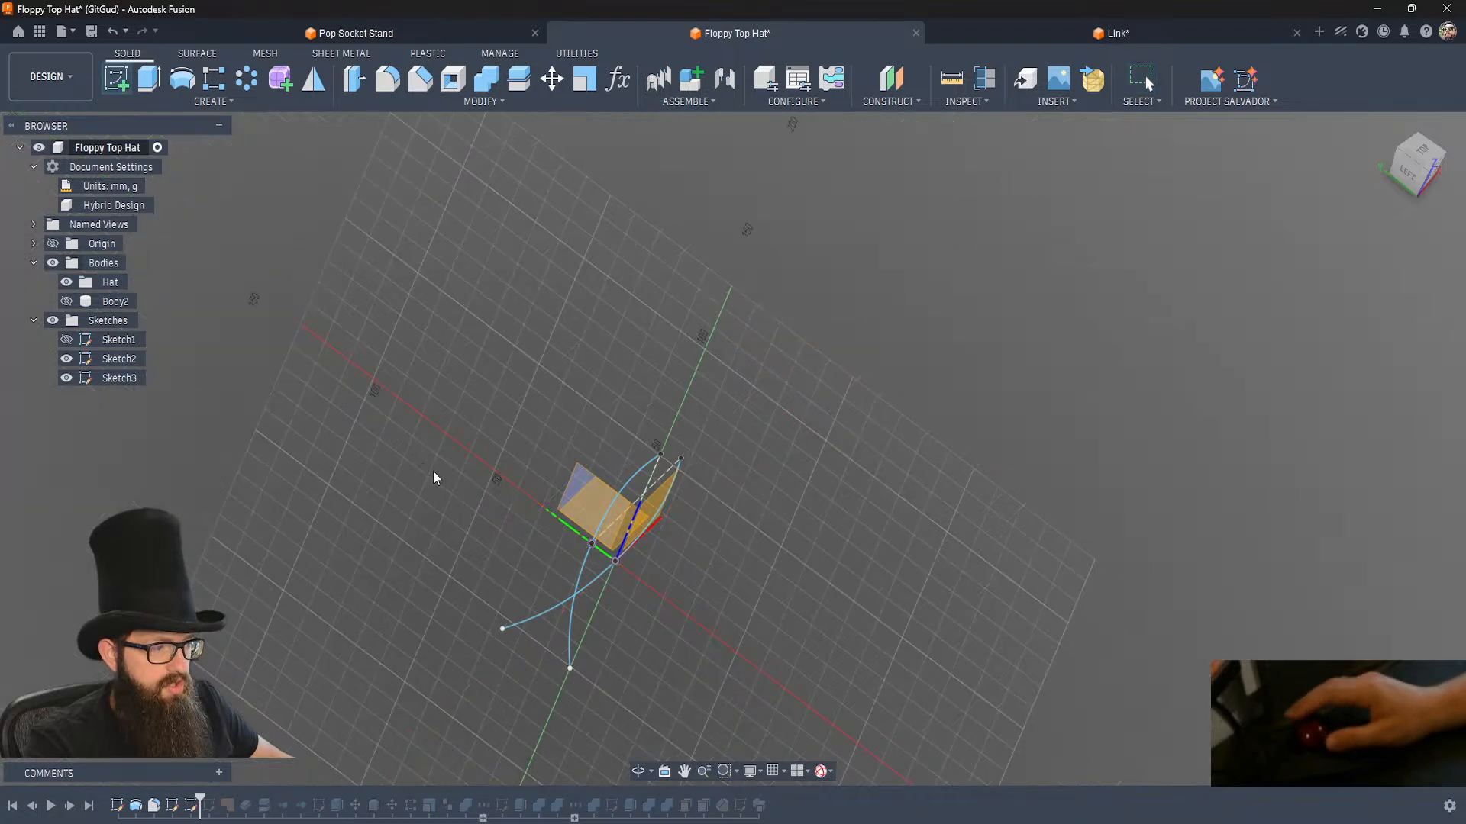
middle_click_drag(423, 464, 522, 507, "shift")
left_click(571, 508)
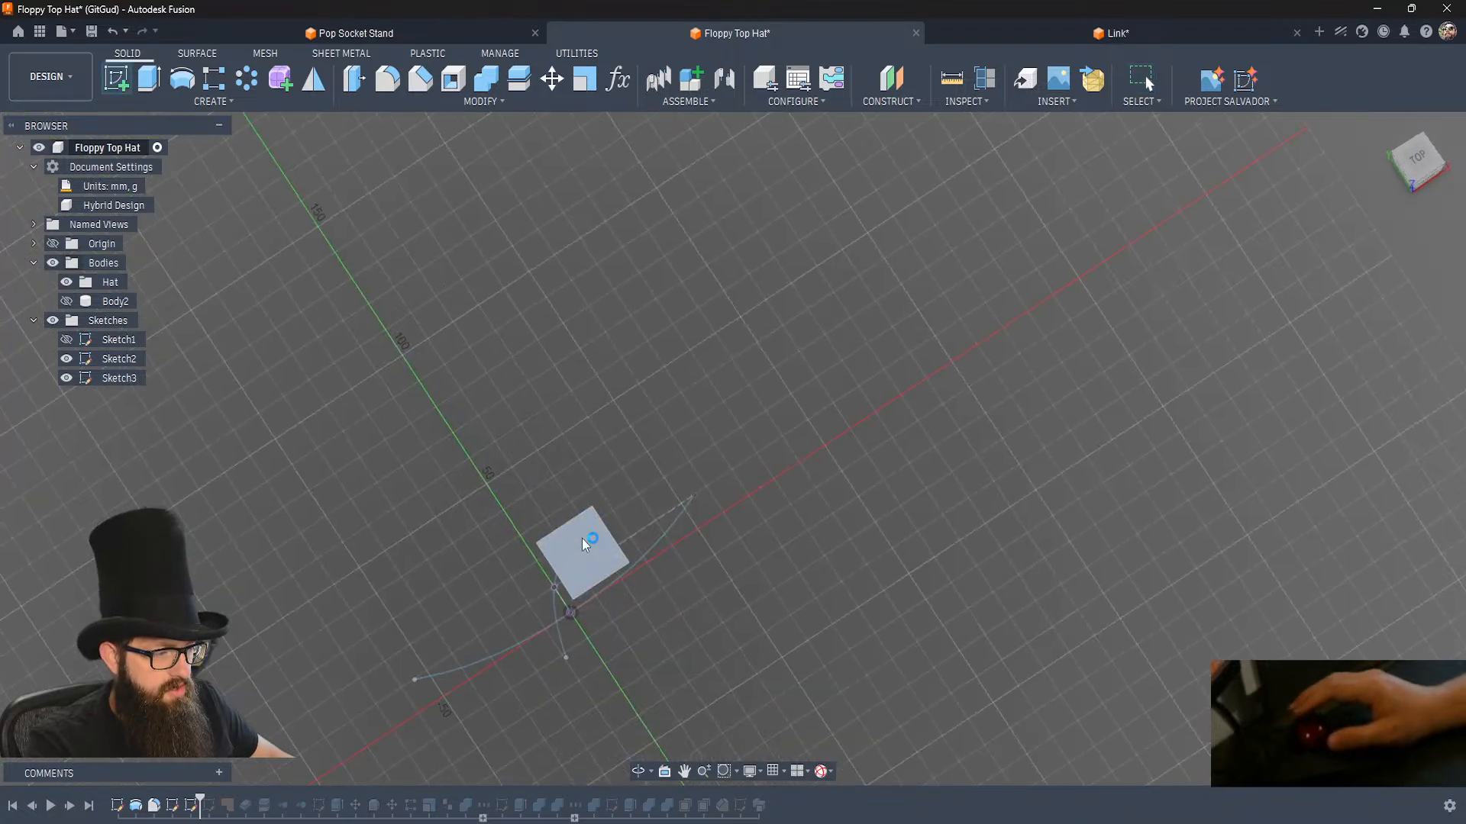
middle_click_drag(588, 594, 588, 594, "shift")
middle_click_drag(507, 526, 507, 526, "shift")
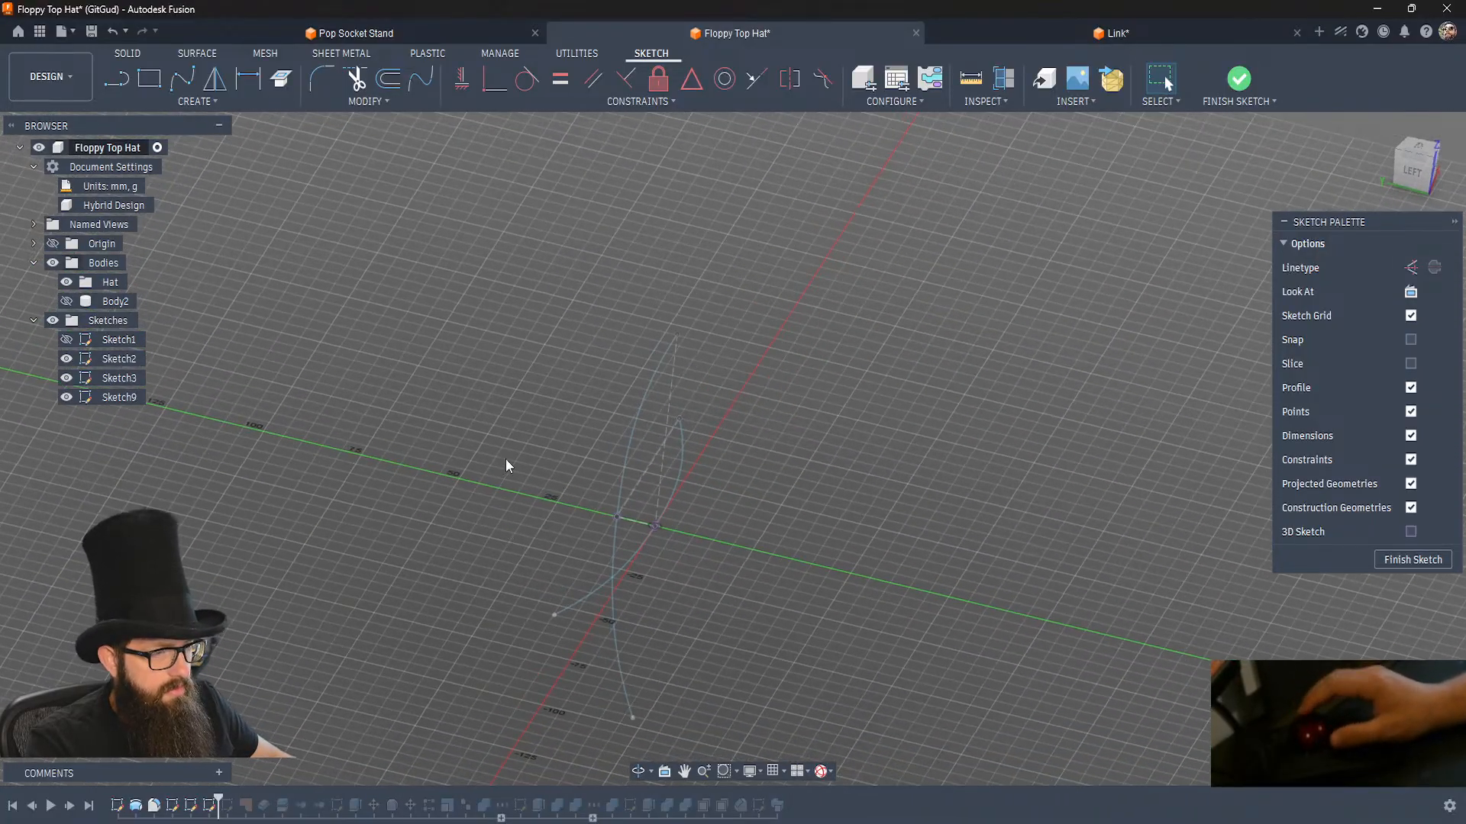
Create an intersection curve from the upper half of Sketch2's vertical arc and the negative-X half of Sketch3's arc, keeping Projection Link on.
left_click(216, 101)
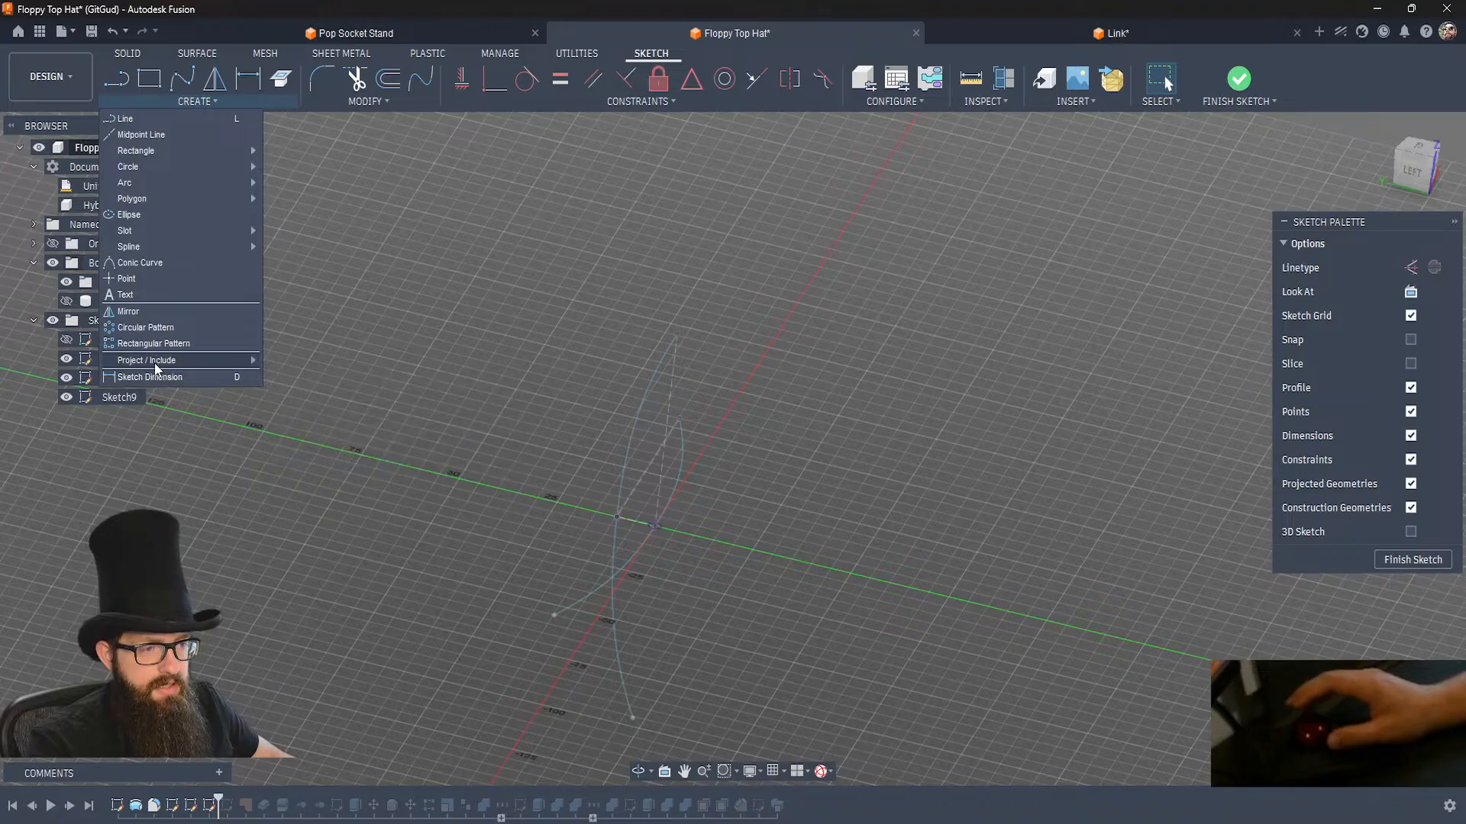
mouse_move(155, 364)
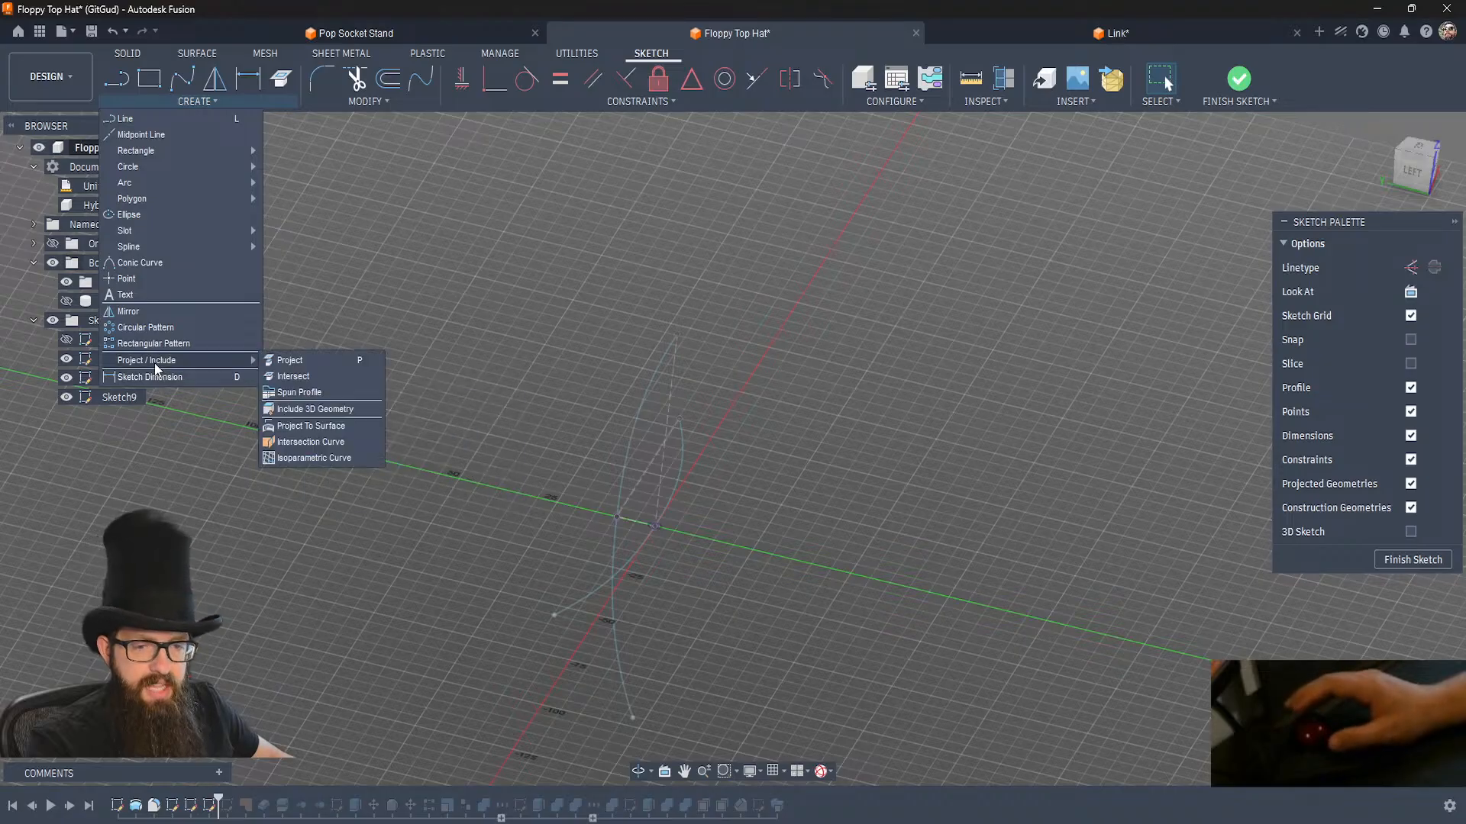
left_click(322, 444)
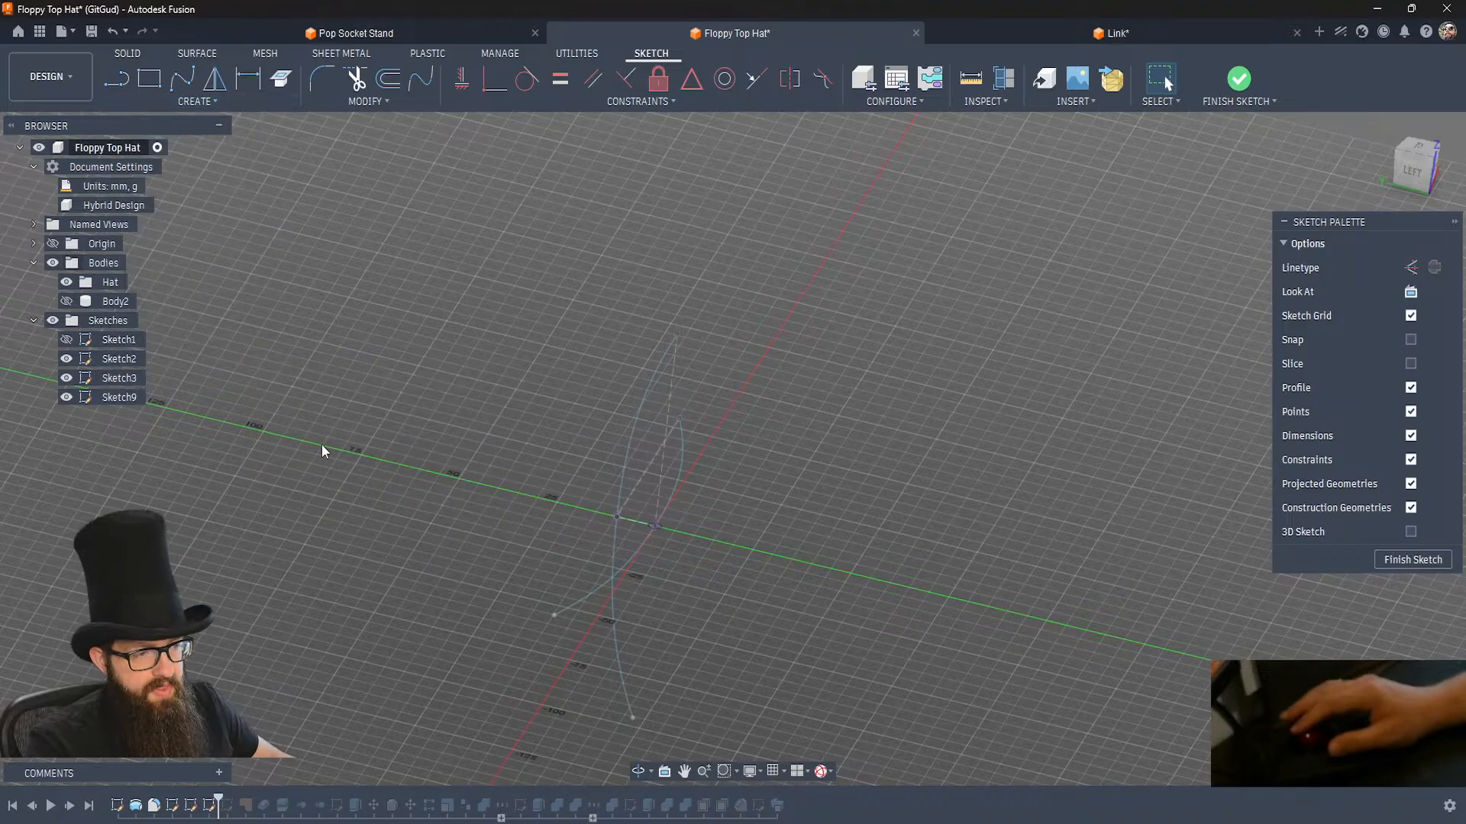
left_click(621, 460)
left_click(594, 593)
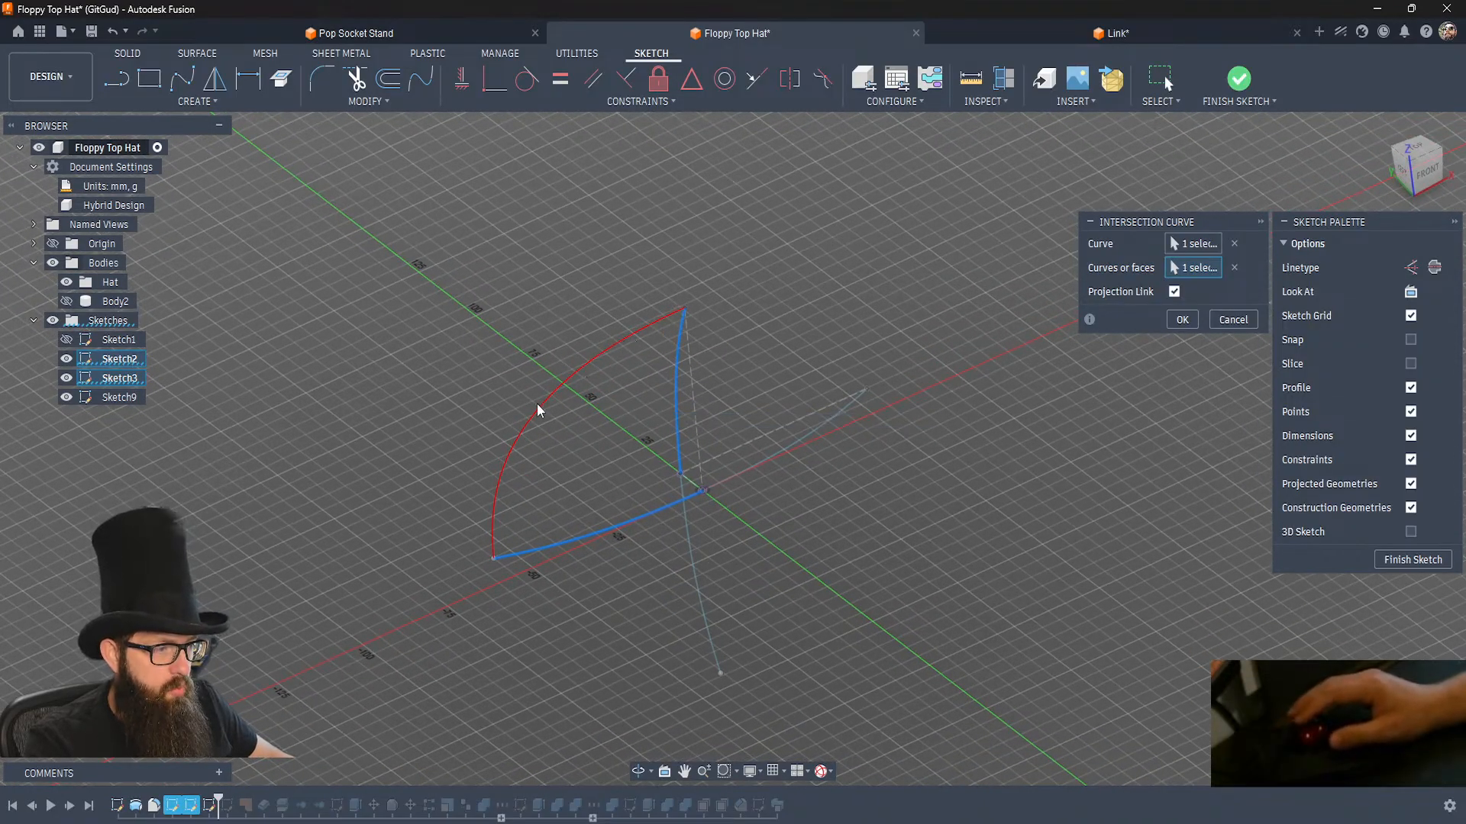
left_click(1179, 319)
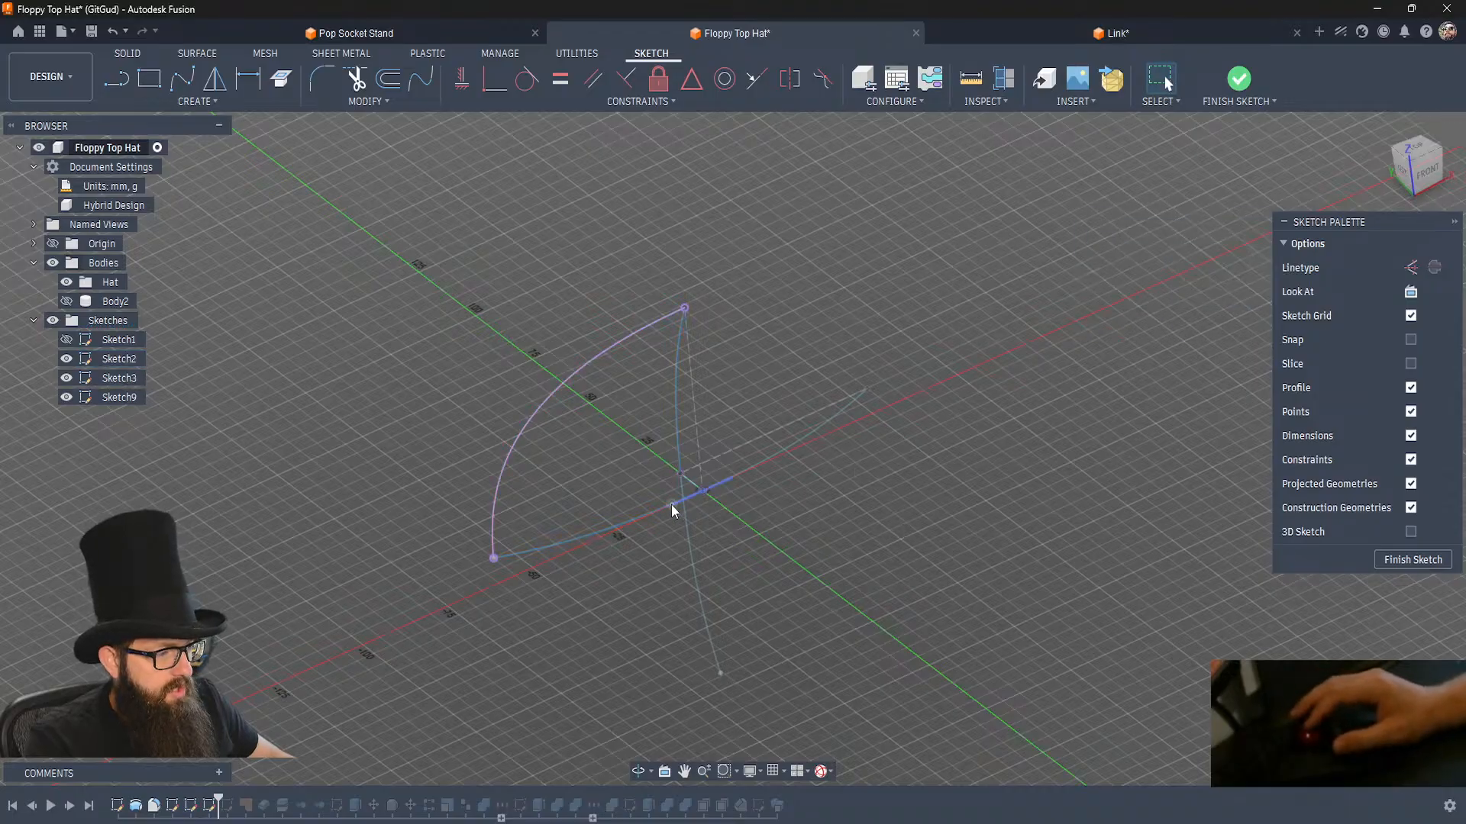
Create a second intersection curve from the positive-X half of Sketch3's arc and the upper half of Sketch2's arc.
left_click(641, 515)
left_click(680, 425, "shift")
left_click(674, 410)
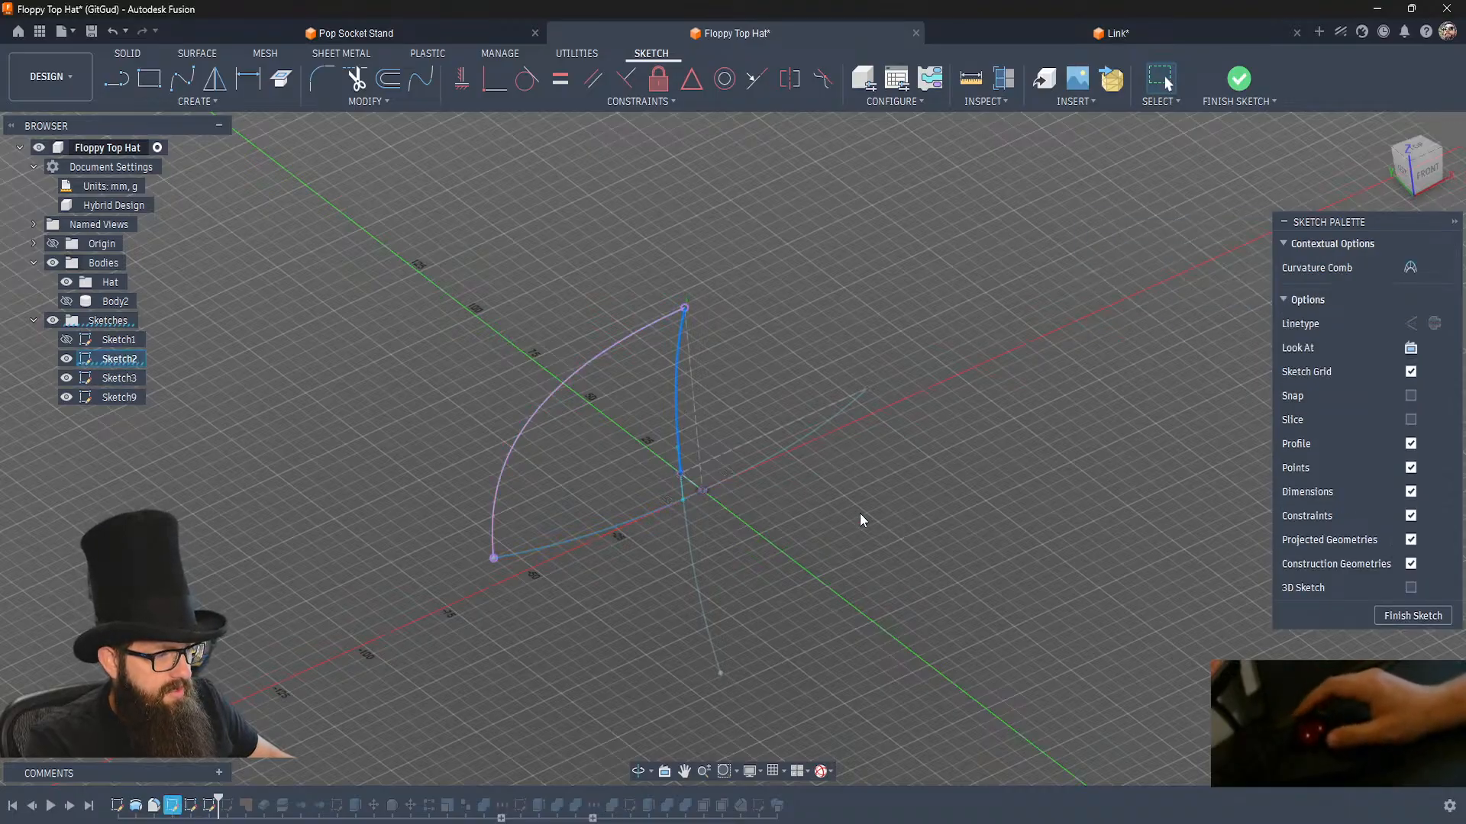
left_click(860, 513)
right_click_drag(859, 513, 827, 456)
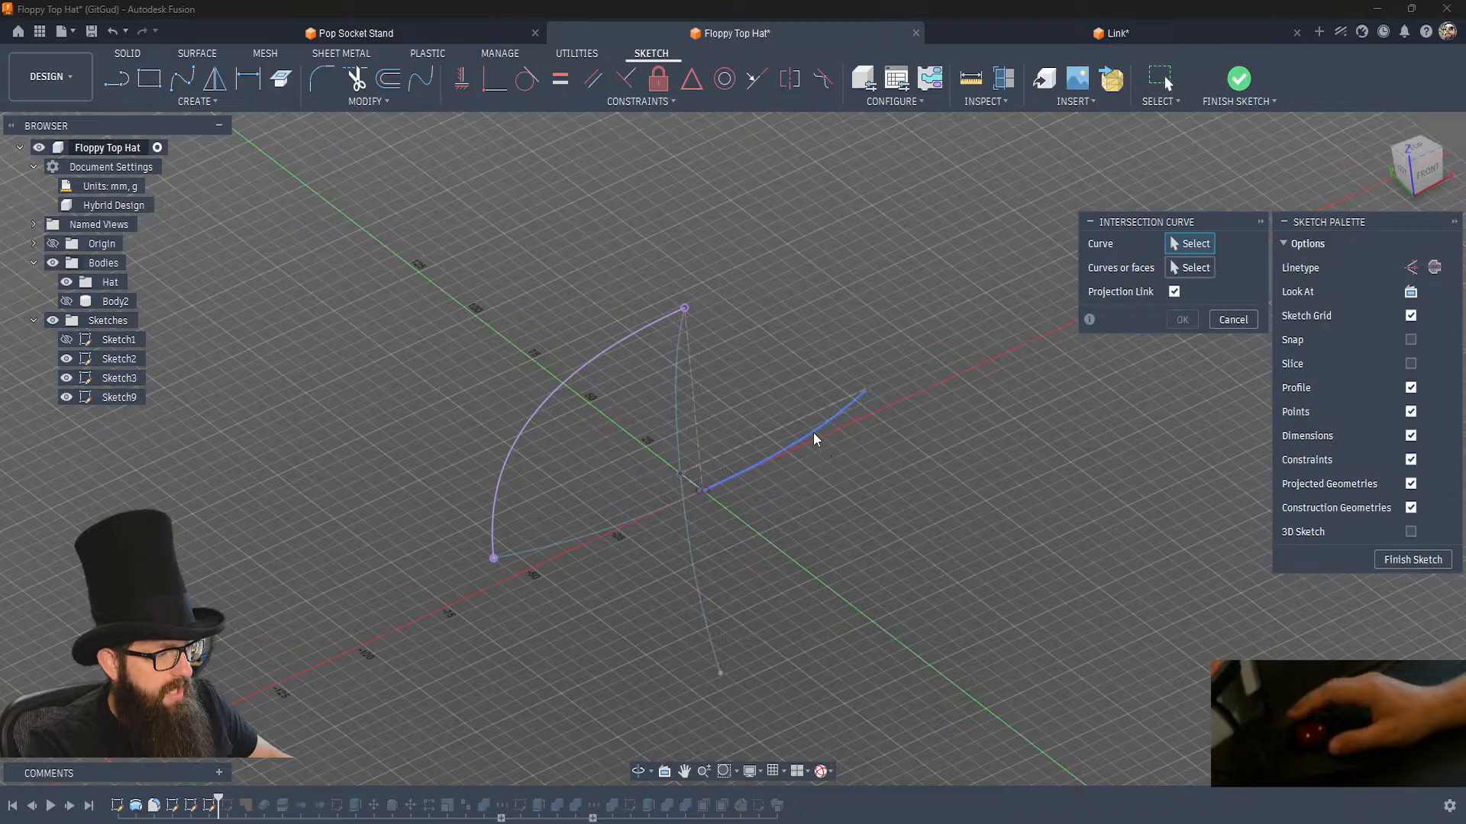
left_click(813, 432)
left_click(679, 419)
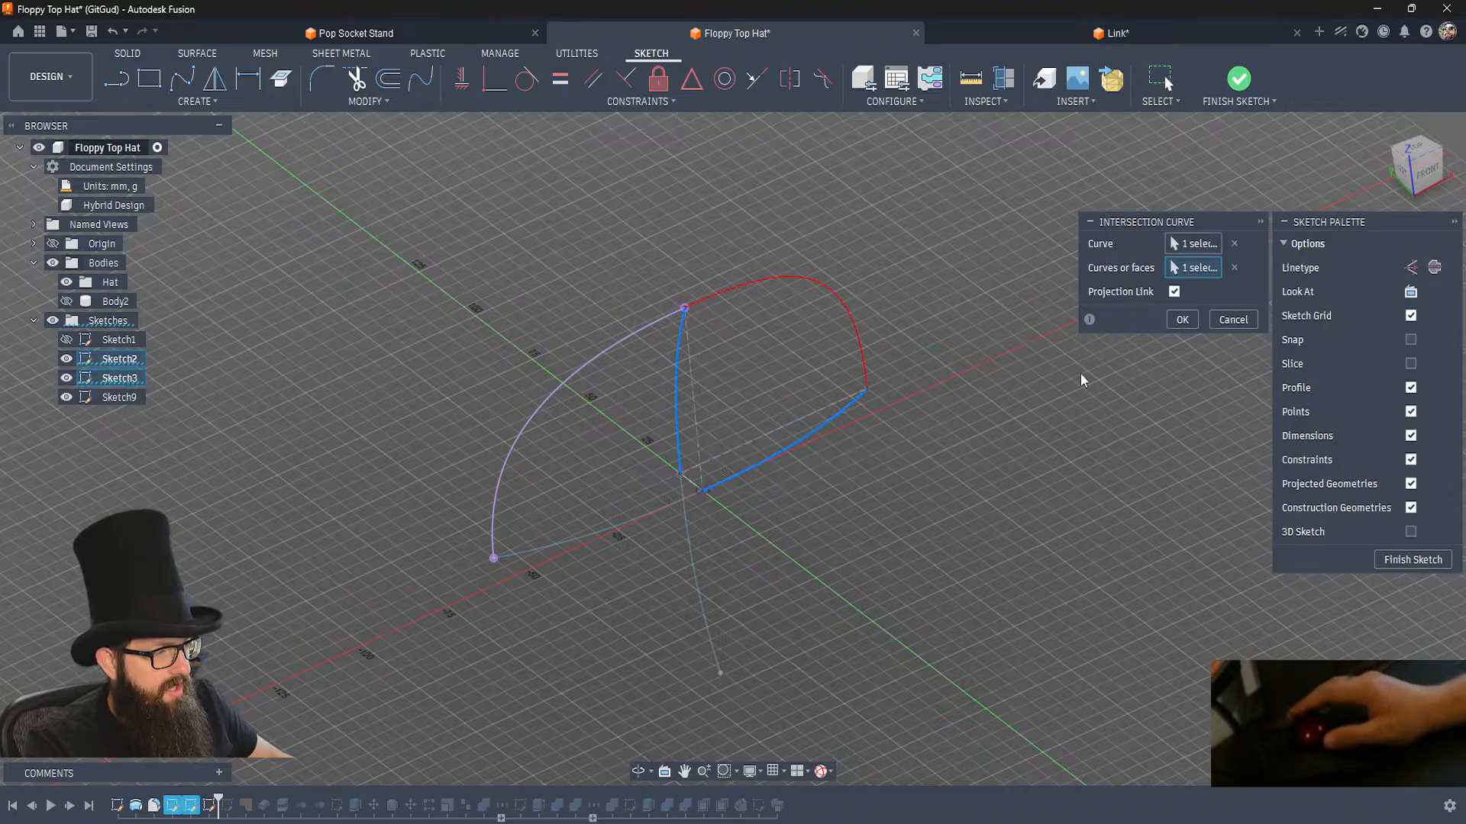
left_click(1194, 323)
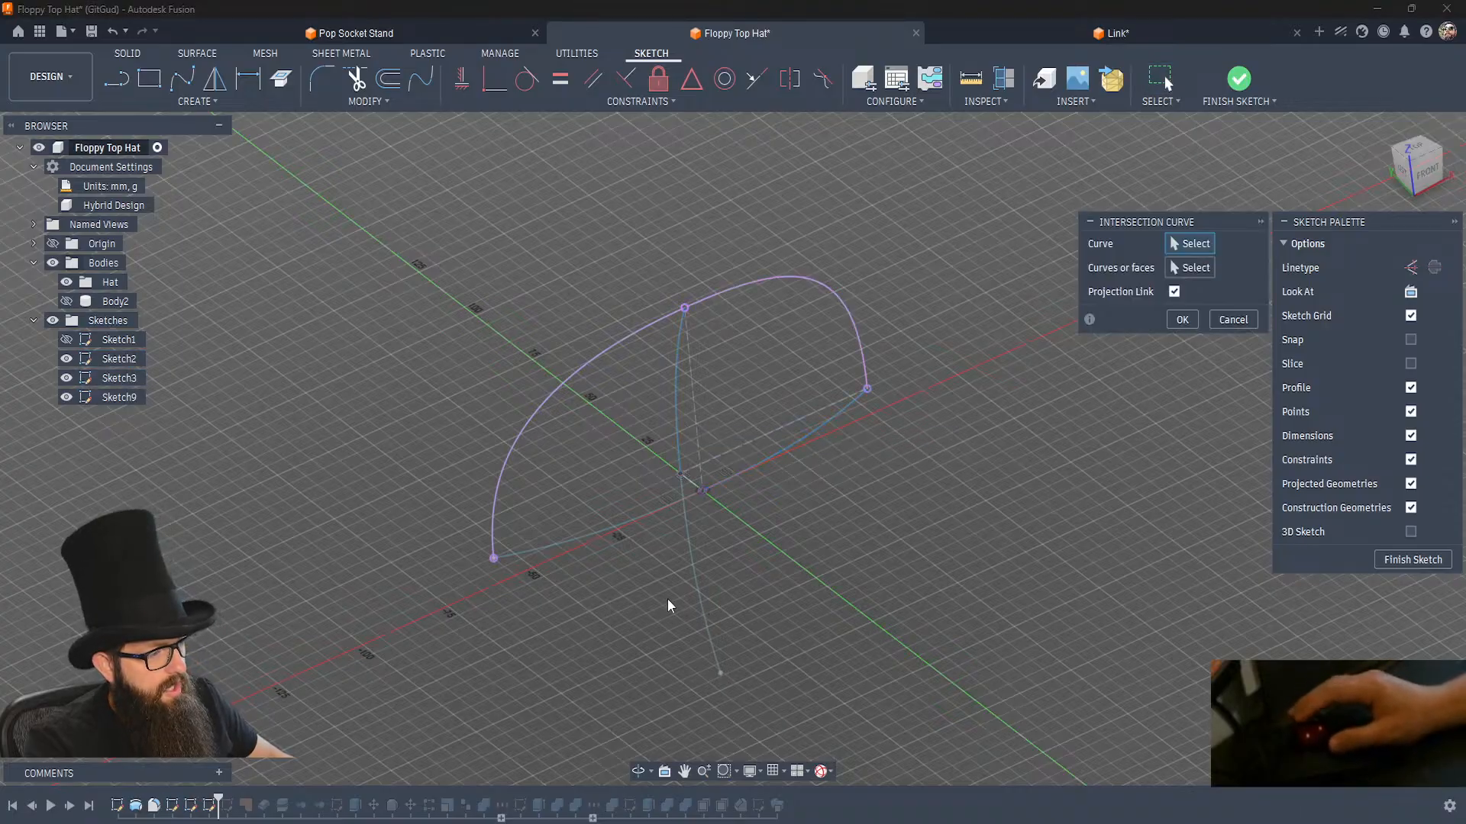
Create two more intersection curves, pairing the lower half of Sketch2's vertical arc with the negative-X half and the positive-X half of Sketch3's arc.
left_click(689, 545)
left_click(639, 513)
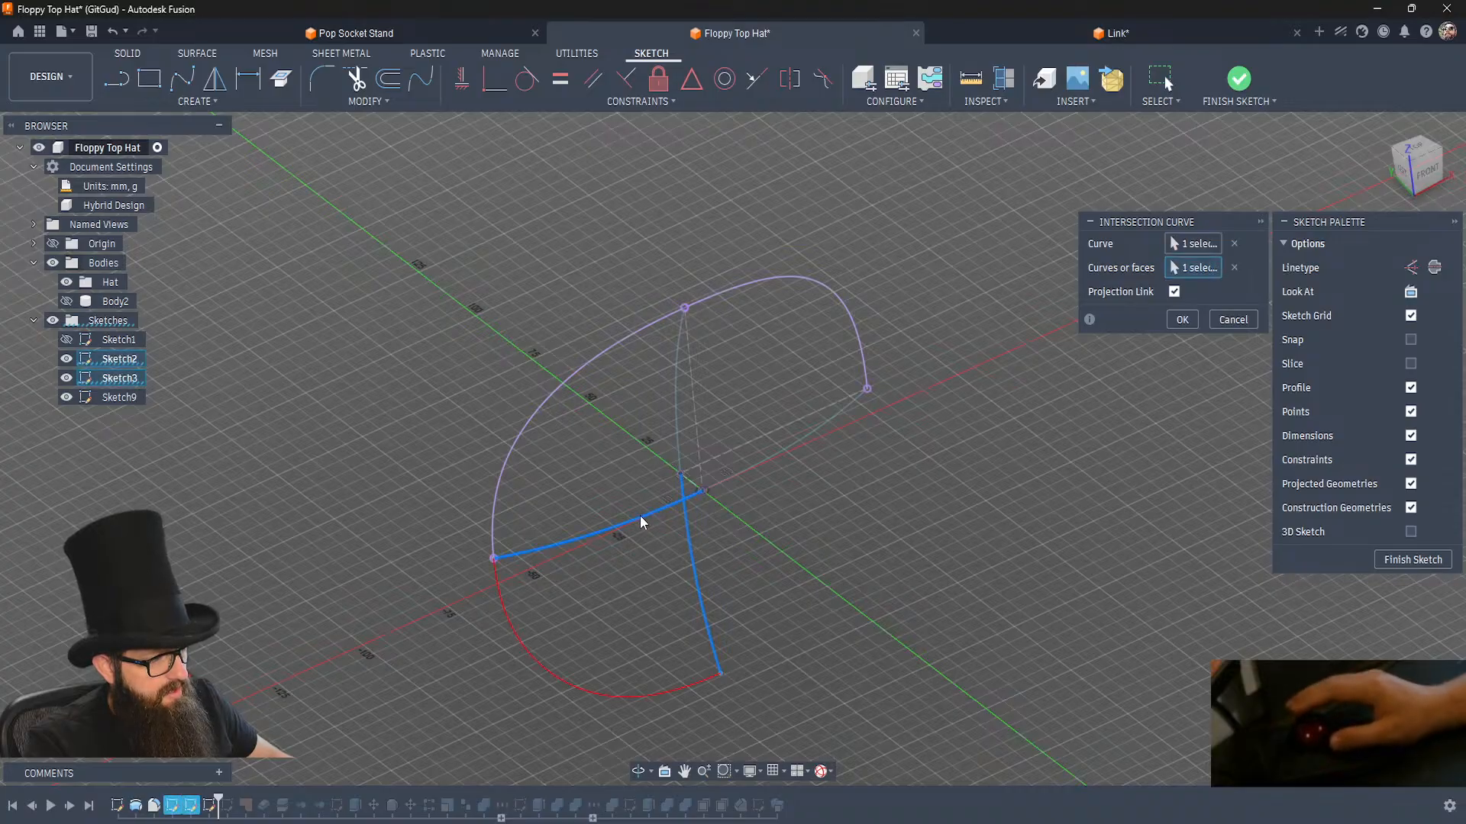
key("Return")
left_click(696, 558)
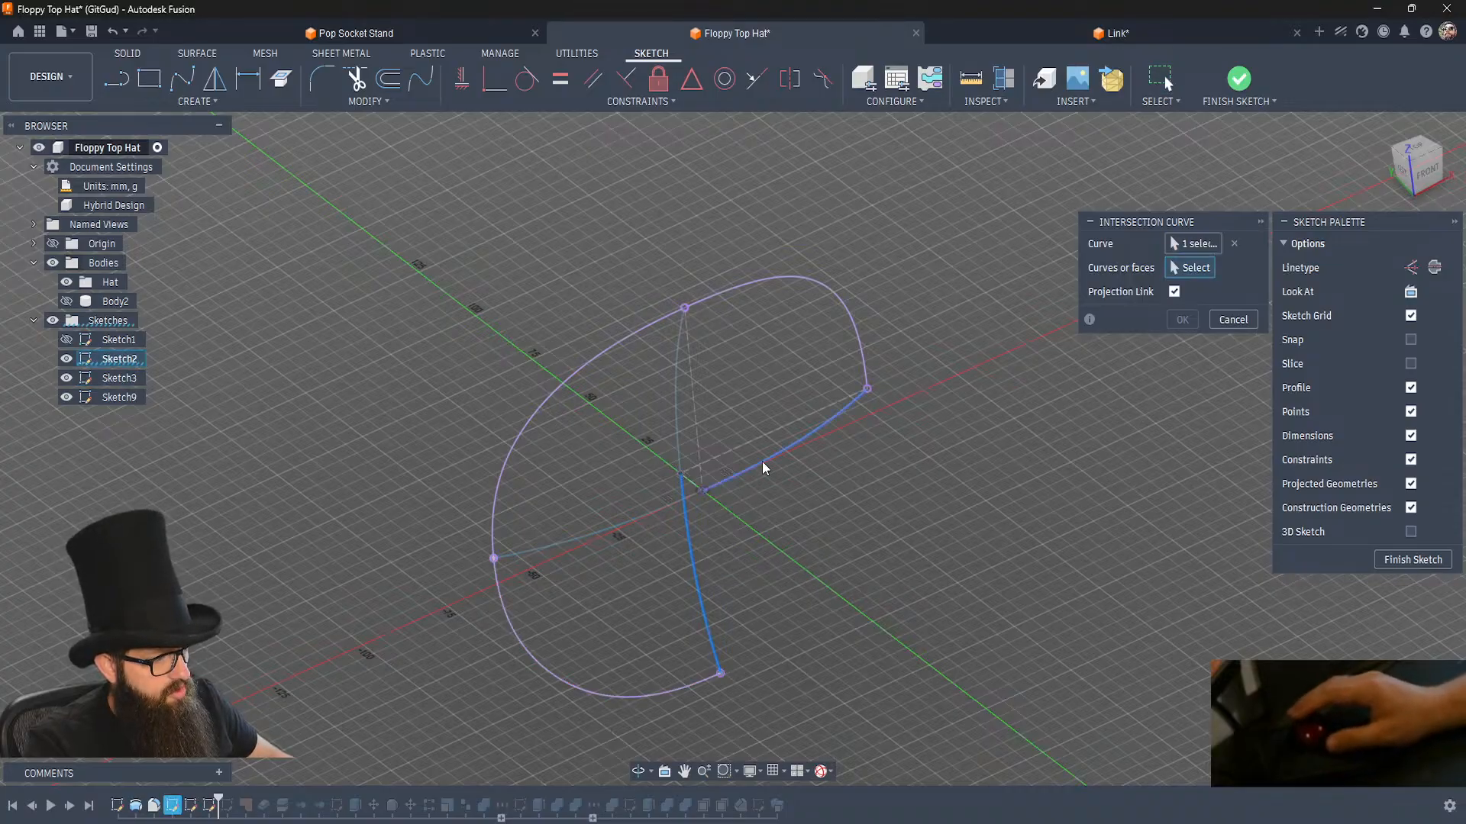
left_click(807, 457)
left_click(1176, 324)
Examine the closed intersection-curve loop from the top and right side, comparing it with the original sketch arcs.
middle_click_drag(873, 597, 874, 600, "shift")
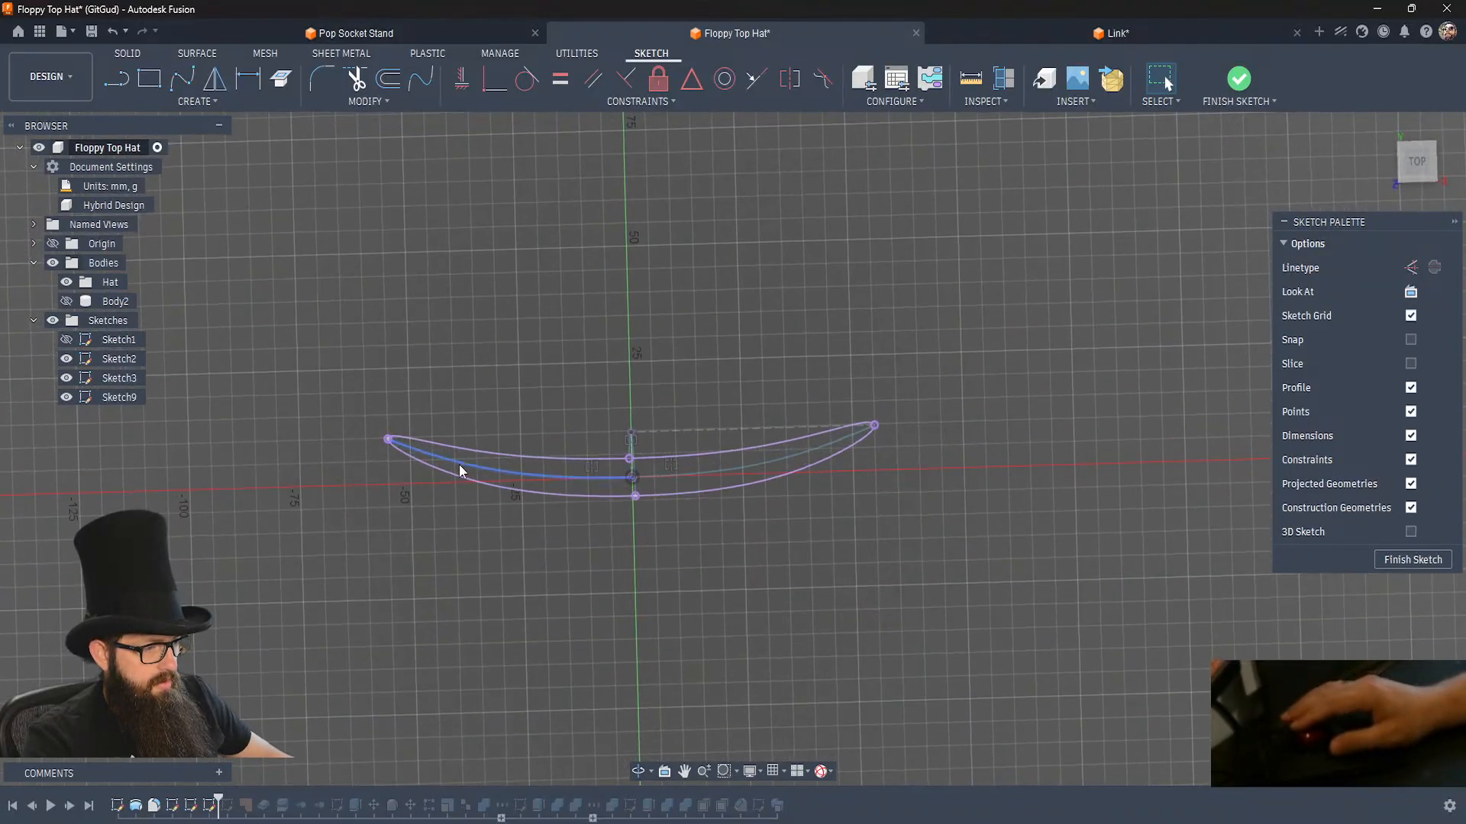
middle_click_drag(727, 479, 726, 480, "shift")
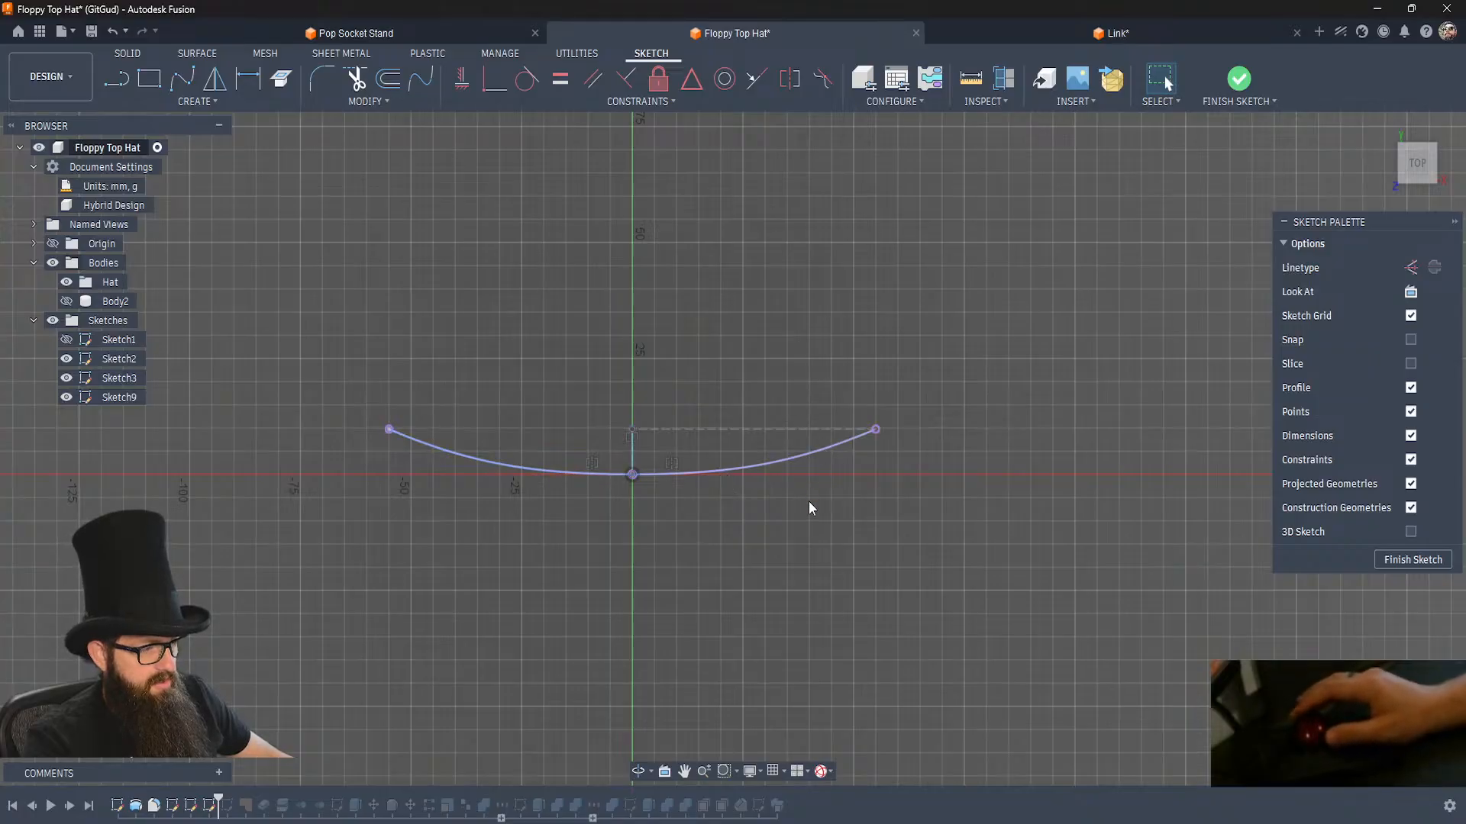
middle_click_drag(762, 540, 759, 539, "shift")
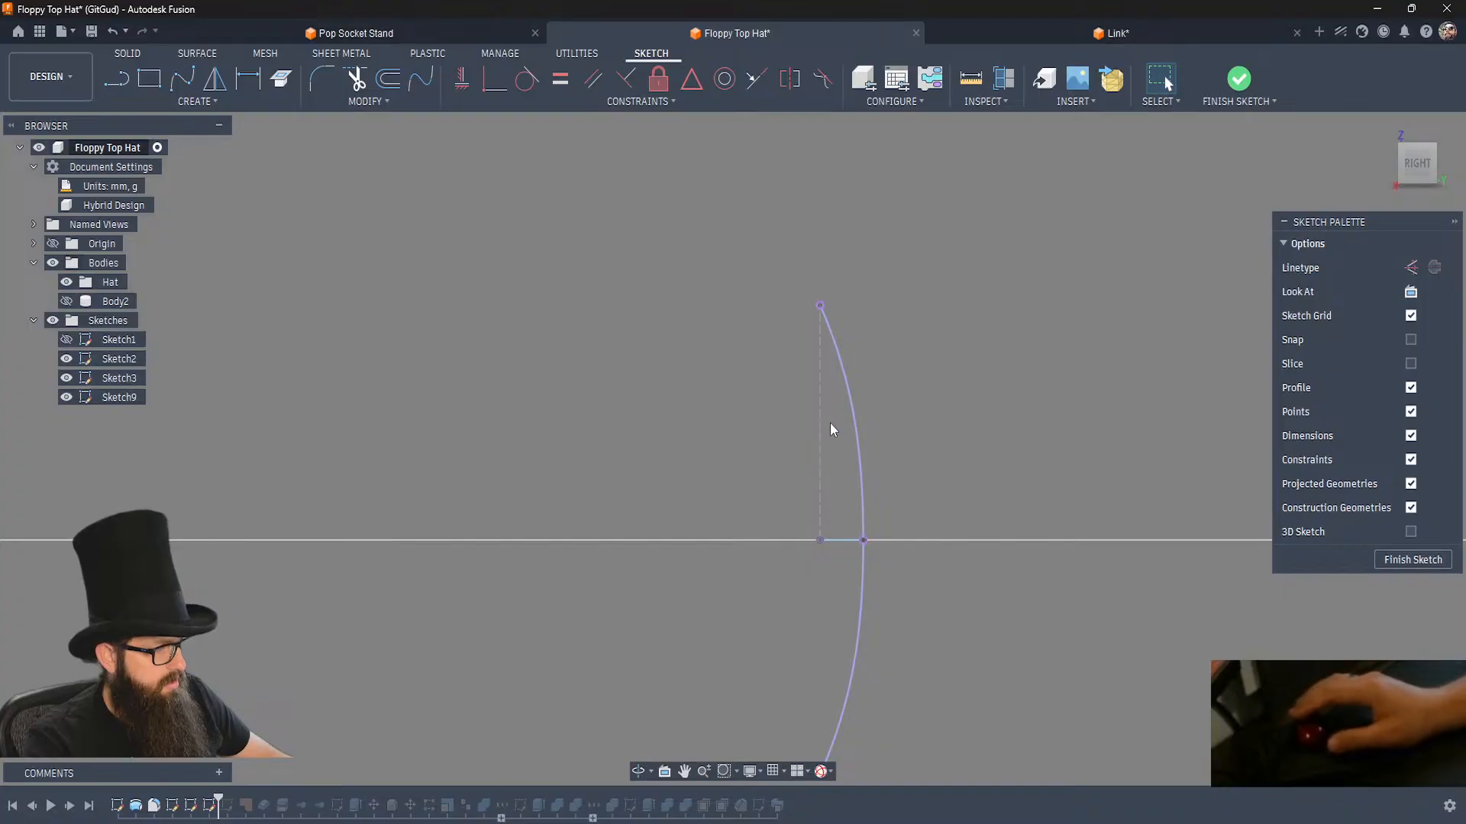
middle_click_drag(829, 423, 830, 424, "shift")
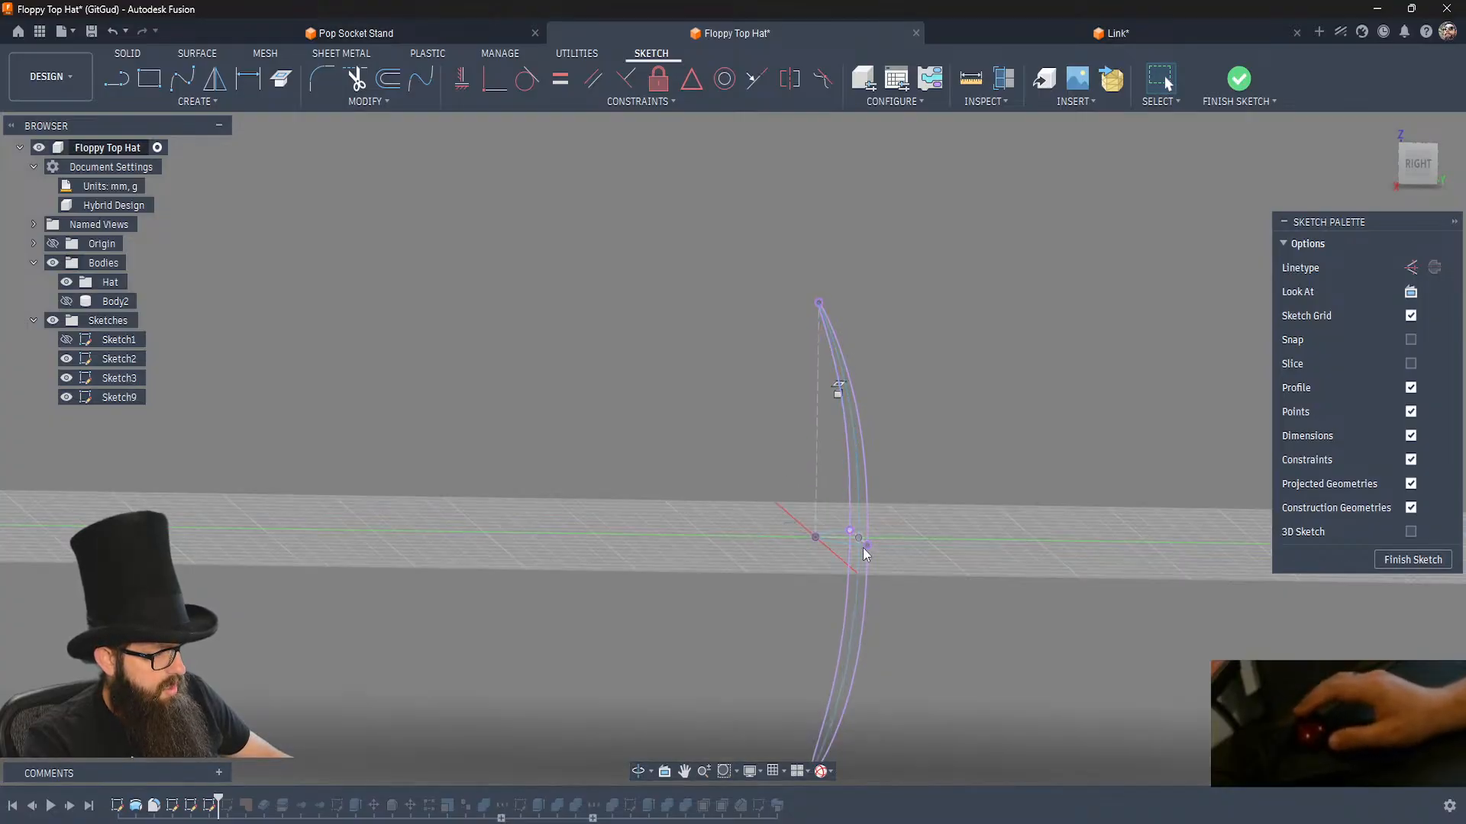
mouse_move(869, 575)
middle_mouse_down("shift")
mouse_move(915, 607)
mouse_move(882, 606)
middle_mouse_up("shift")
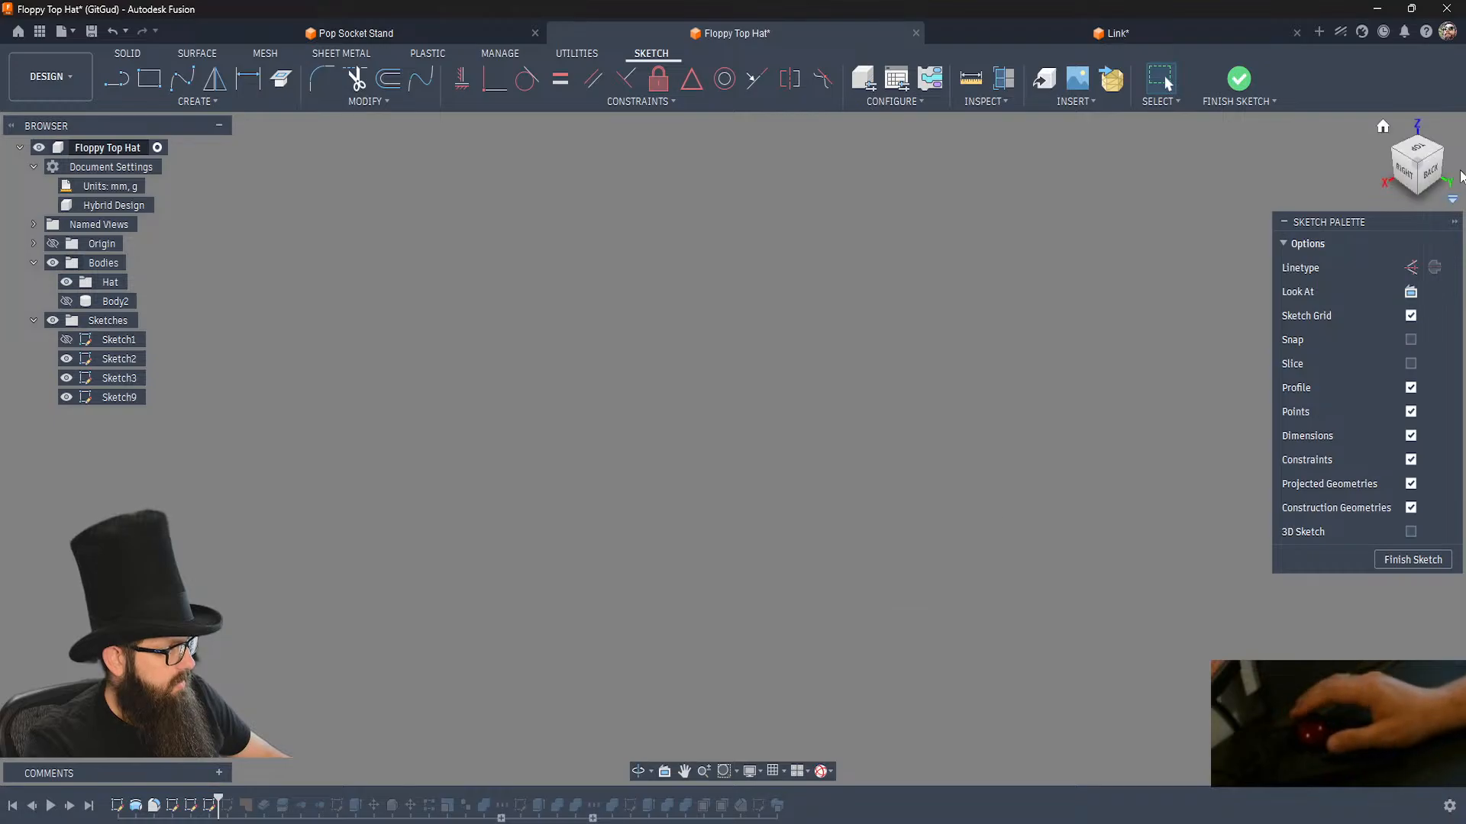
Bring the lost model back into view by showing Body2 and locating it with Find in Window, and hide Body2 again.
left_click(1418, 141)
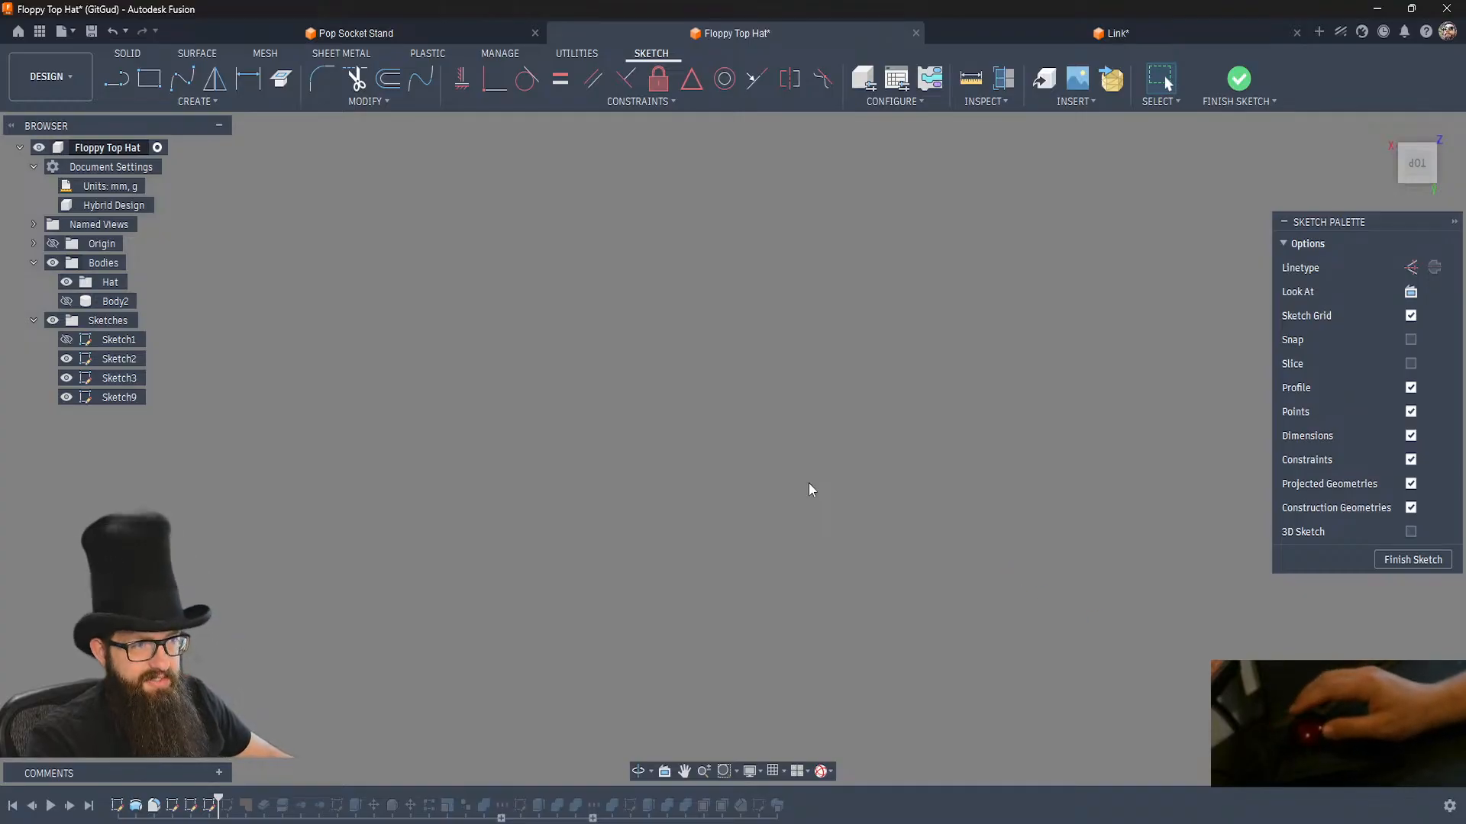
left_click(110, 282)
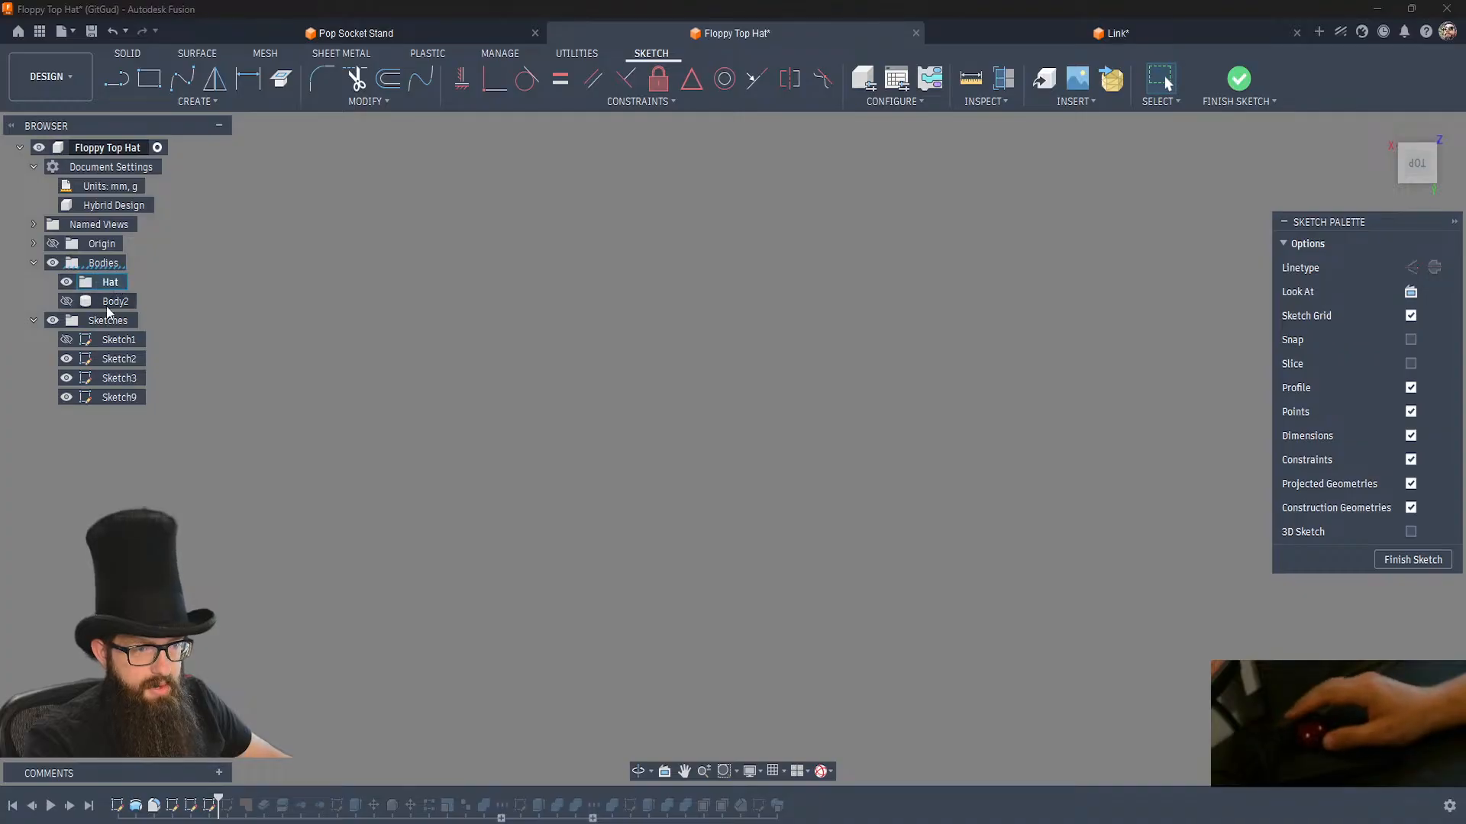
left_click(66, 302)
left_click(115, 302)
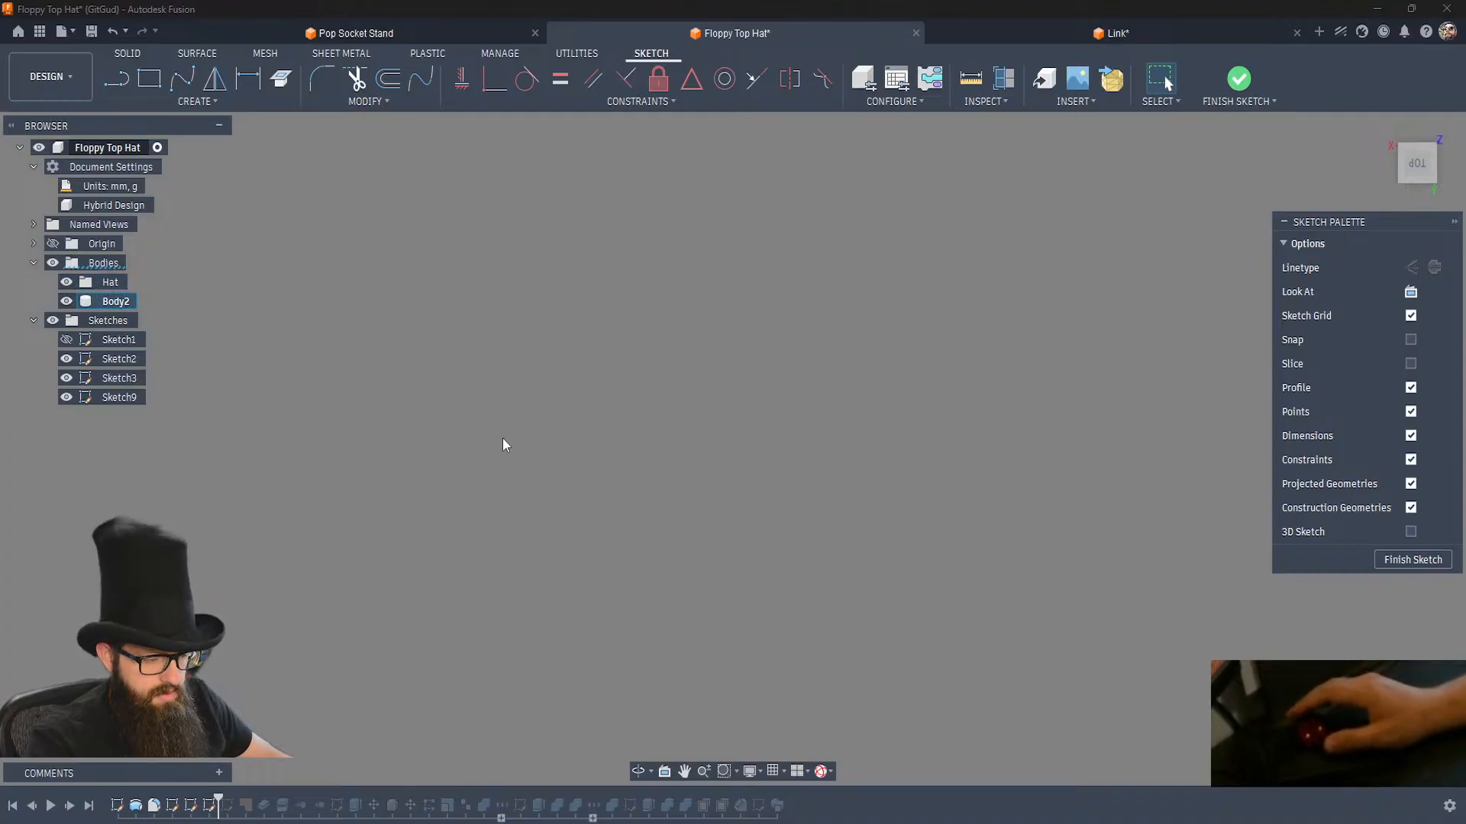
key("q")
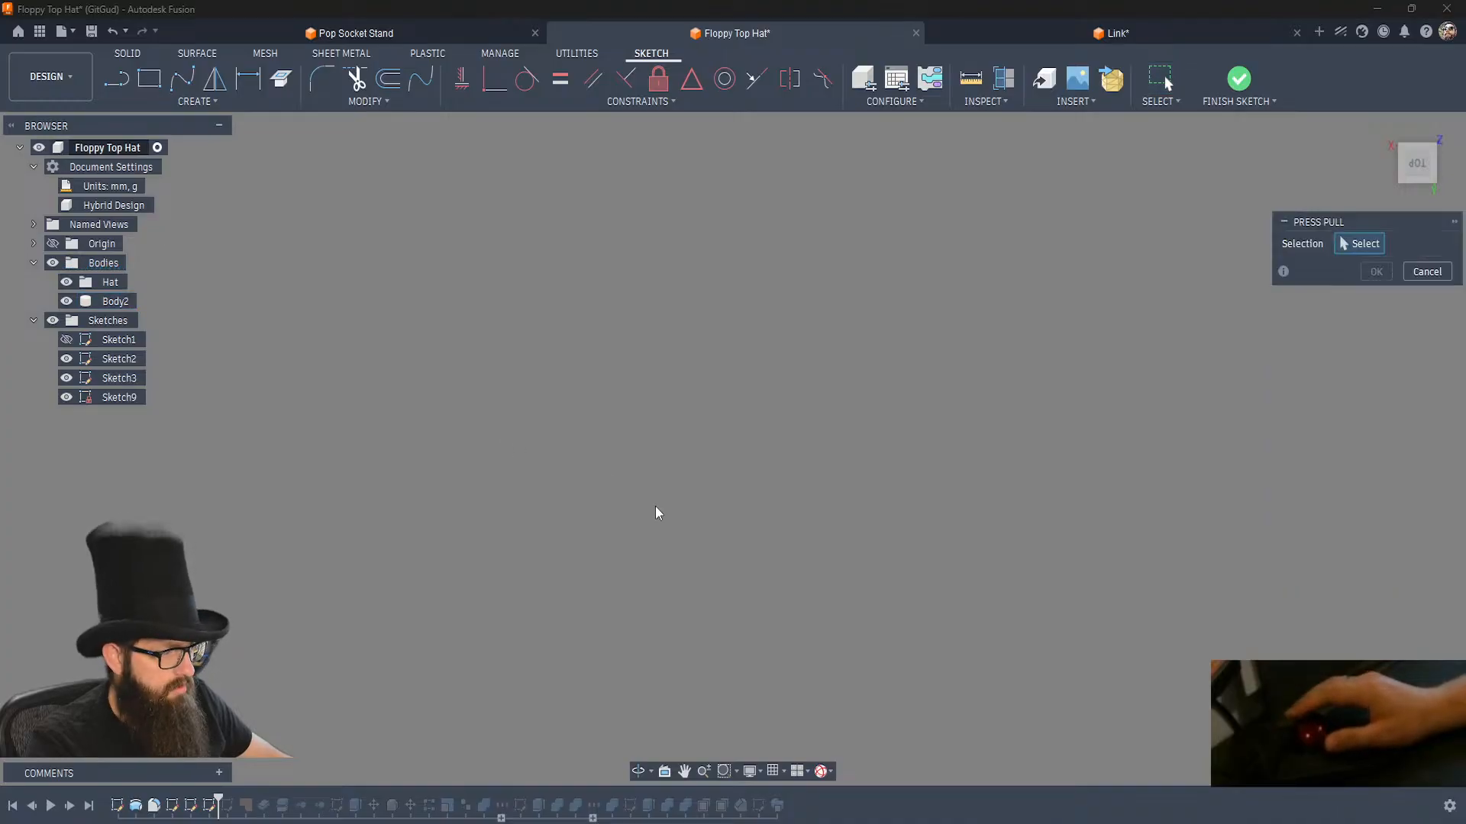
key("Escape")
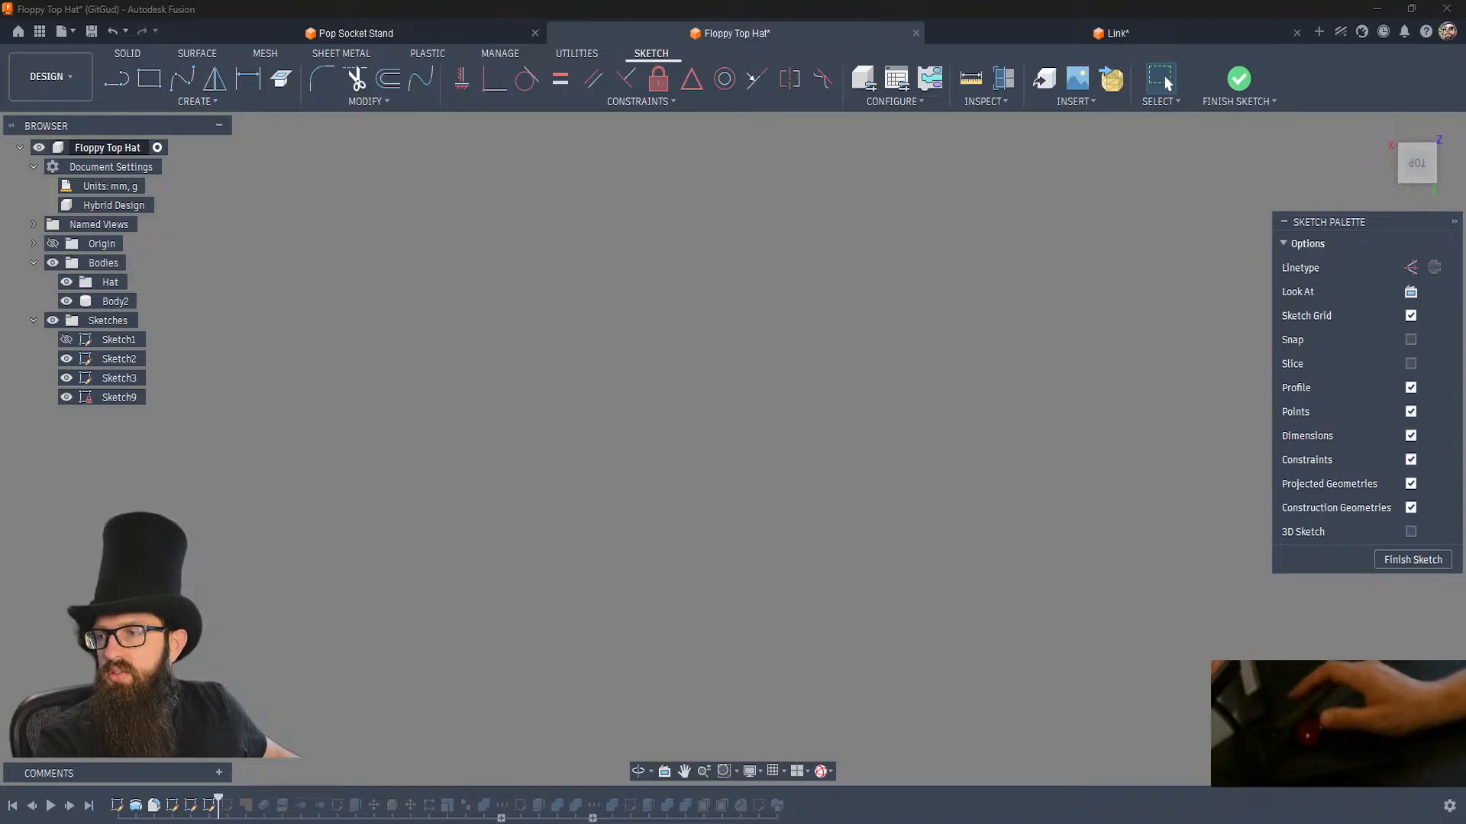
right_click(112, 302)
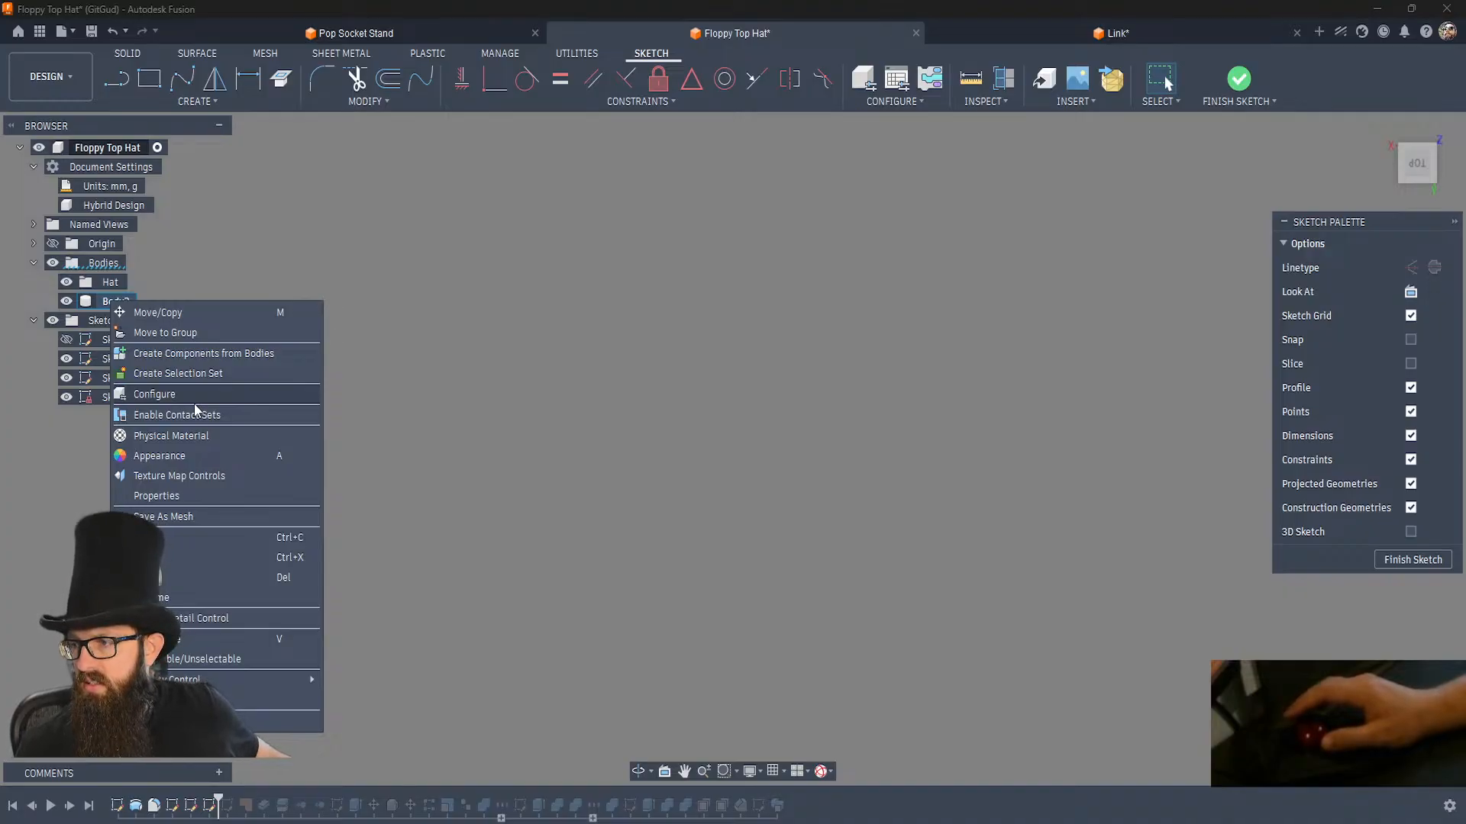
right_click(581, 407)
right_click(580, 406)
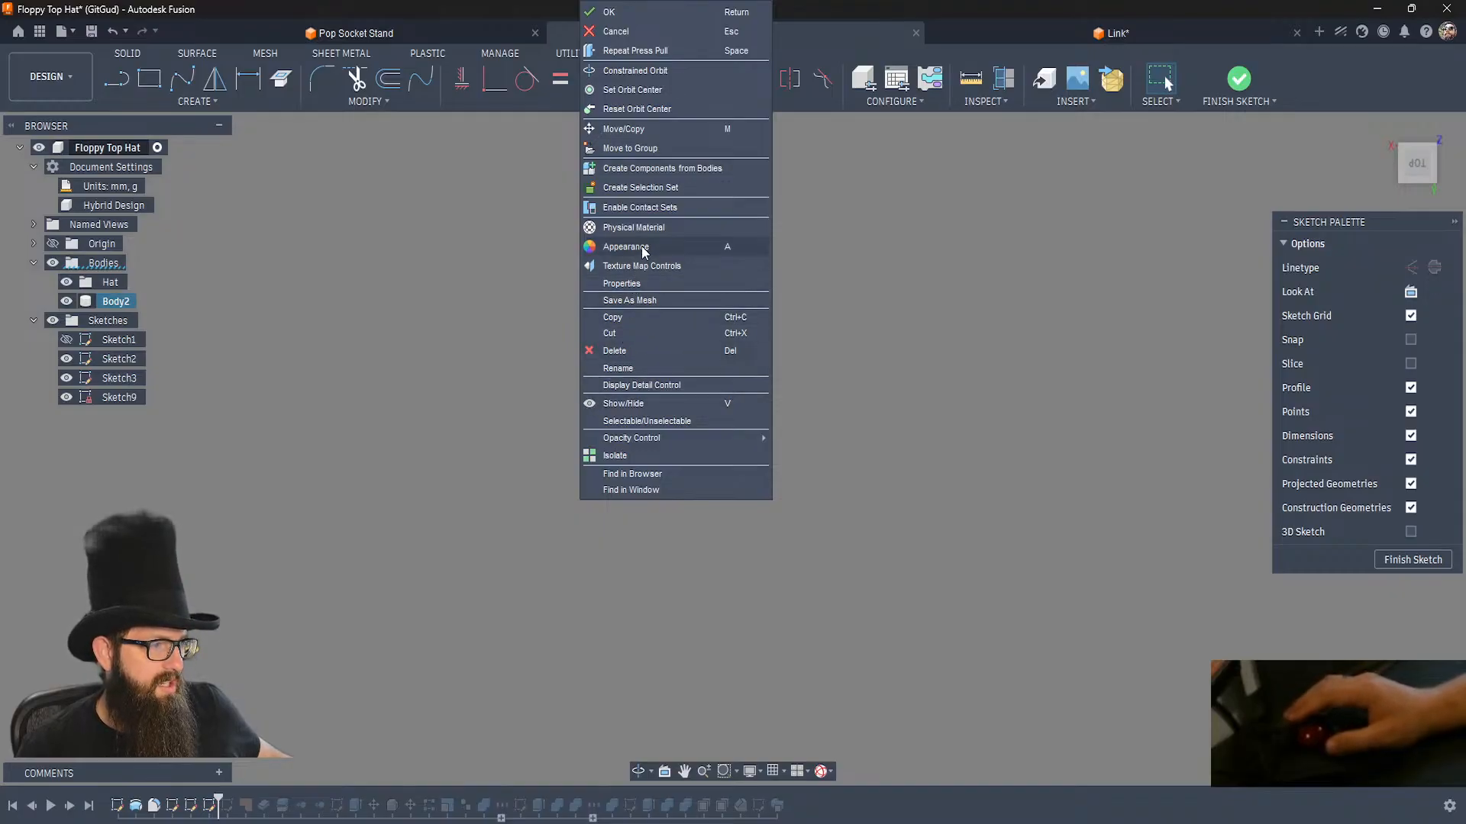
left_click(631, 490)
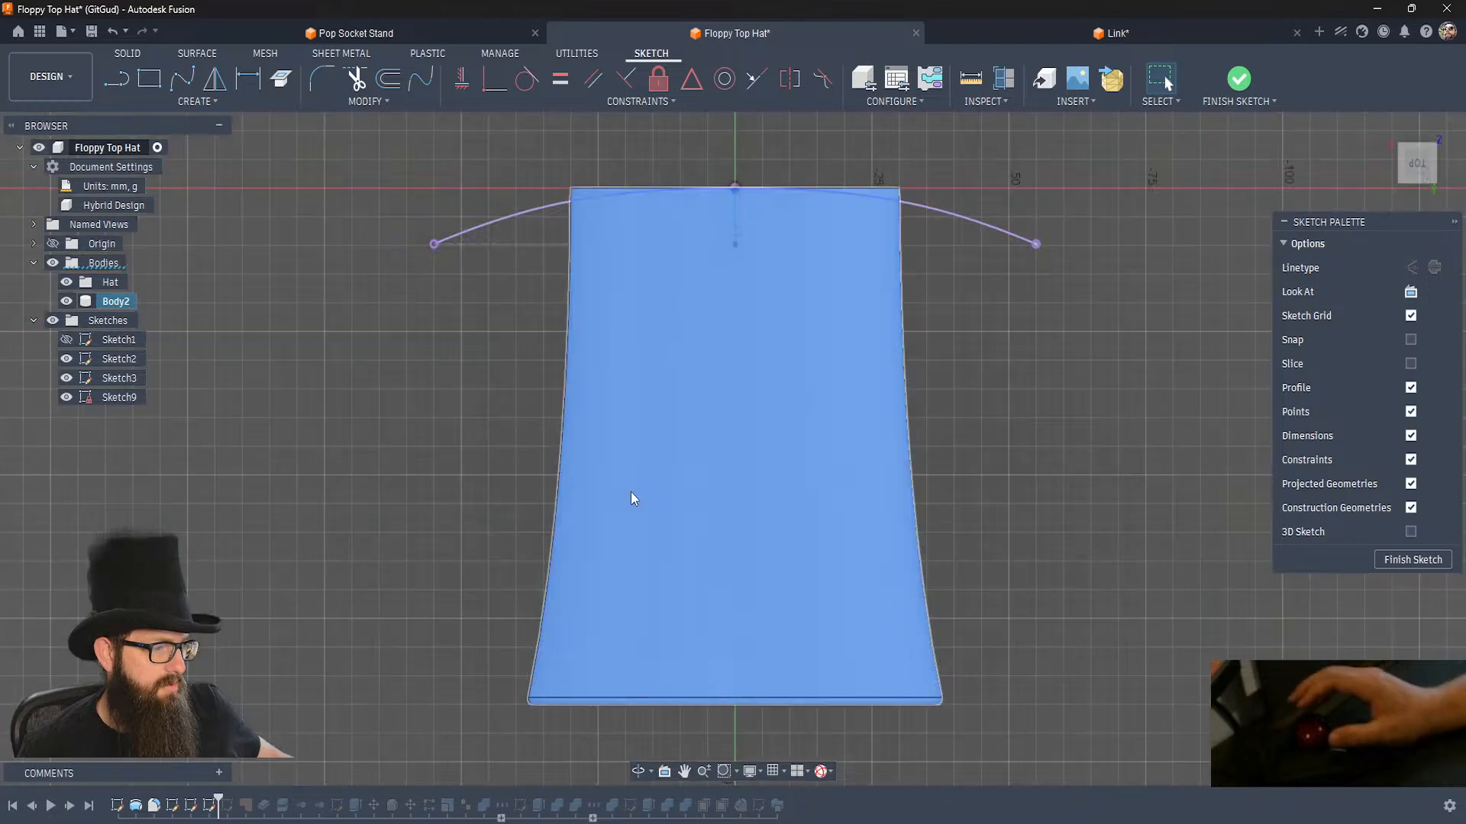
left_click(67, 302)
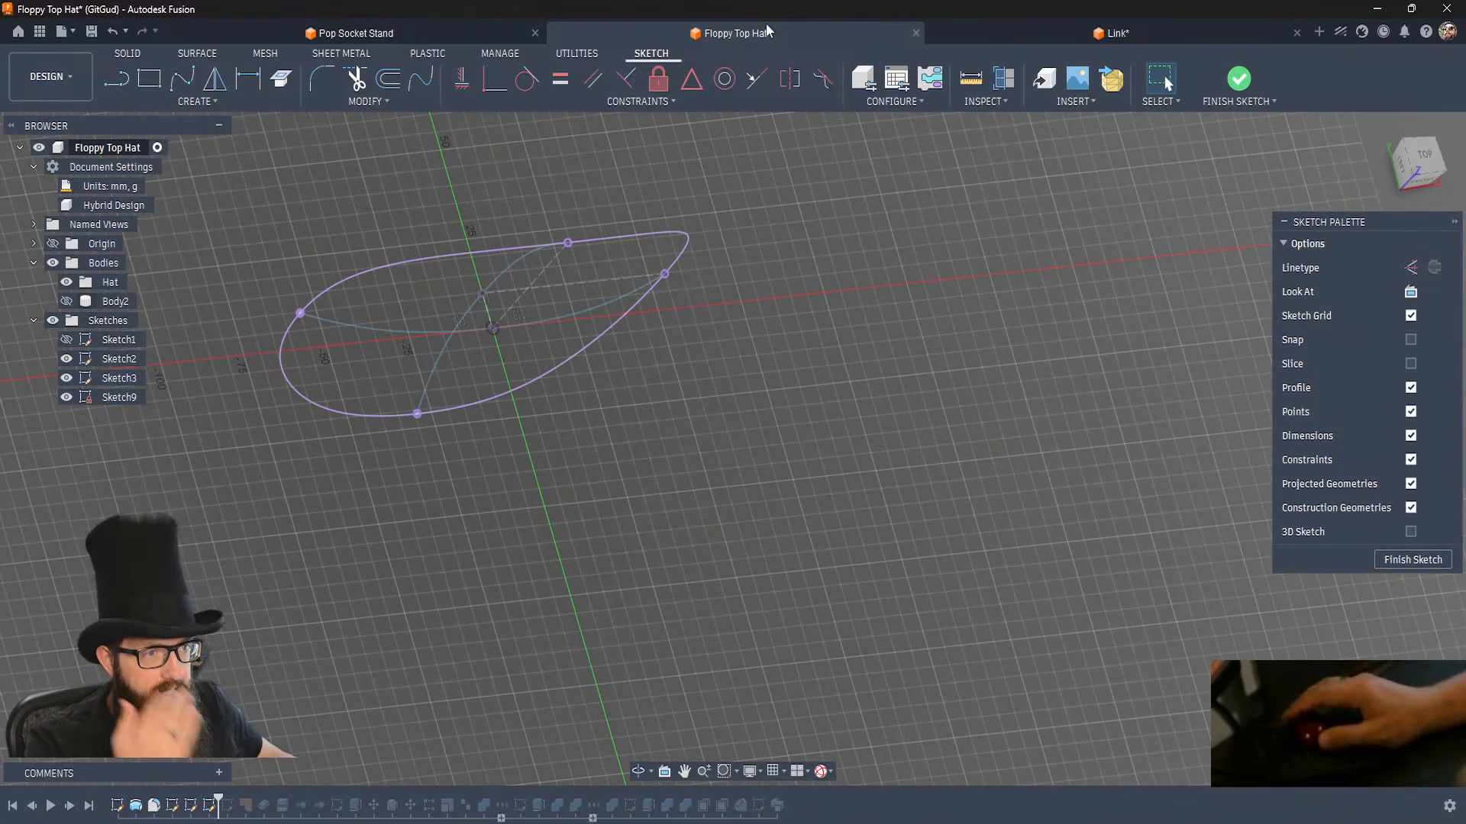
Finish the sketch and hide Sketch2 and Sketch3, leaving only the intersection-curve loop shown.
left_click(1239, 79)
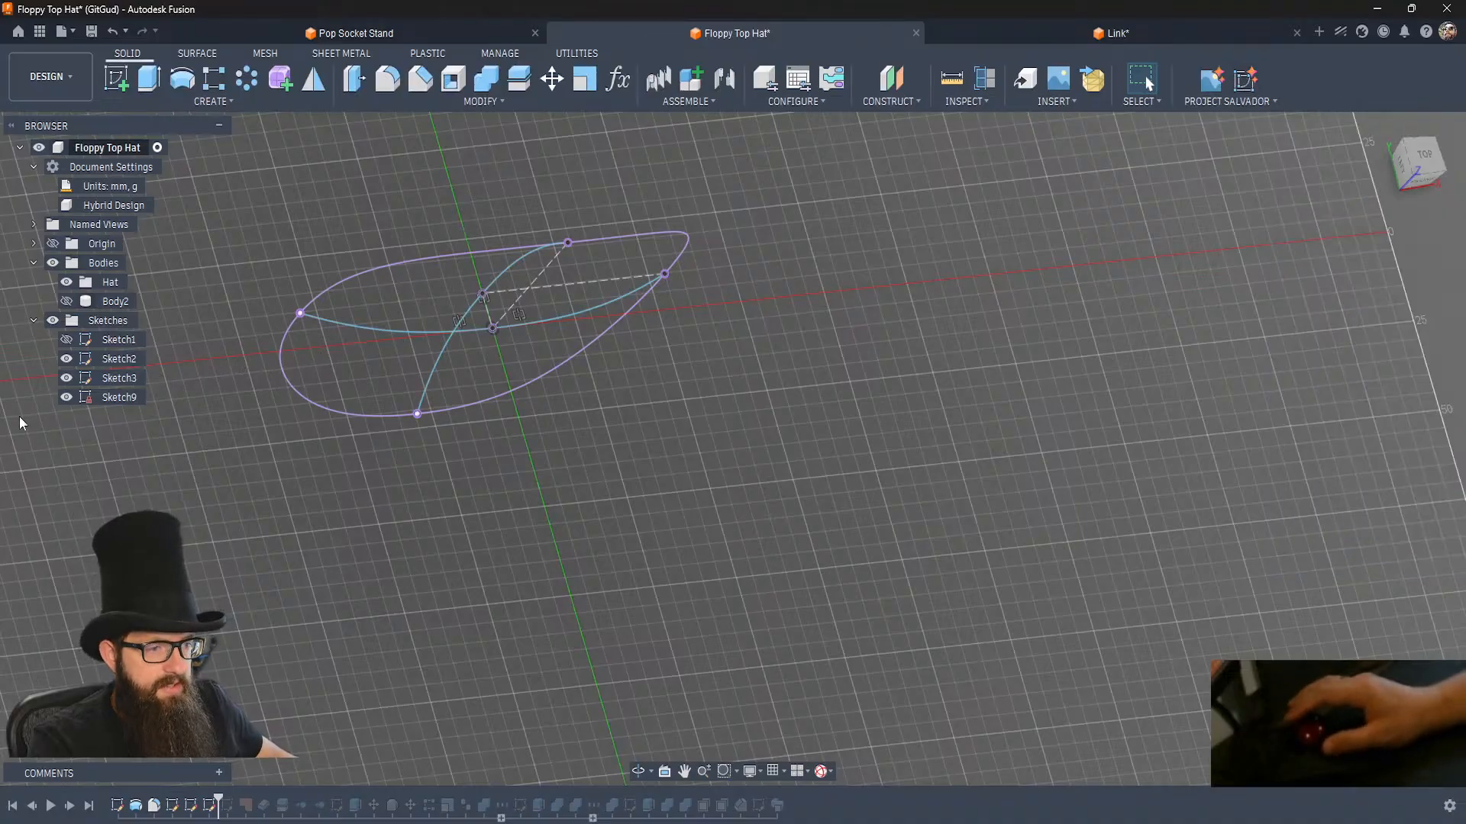
left_click(66, 359)
left_click(66, 378)
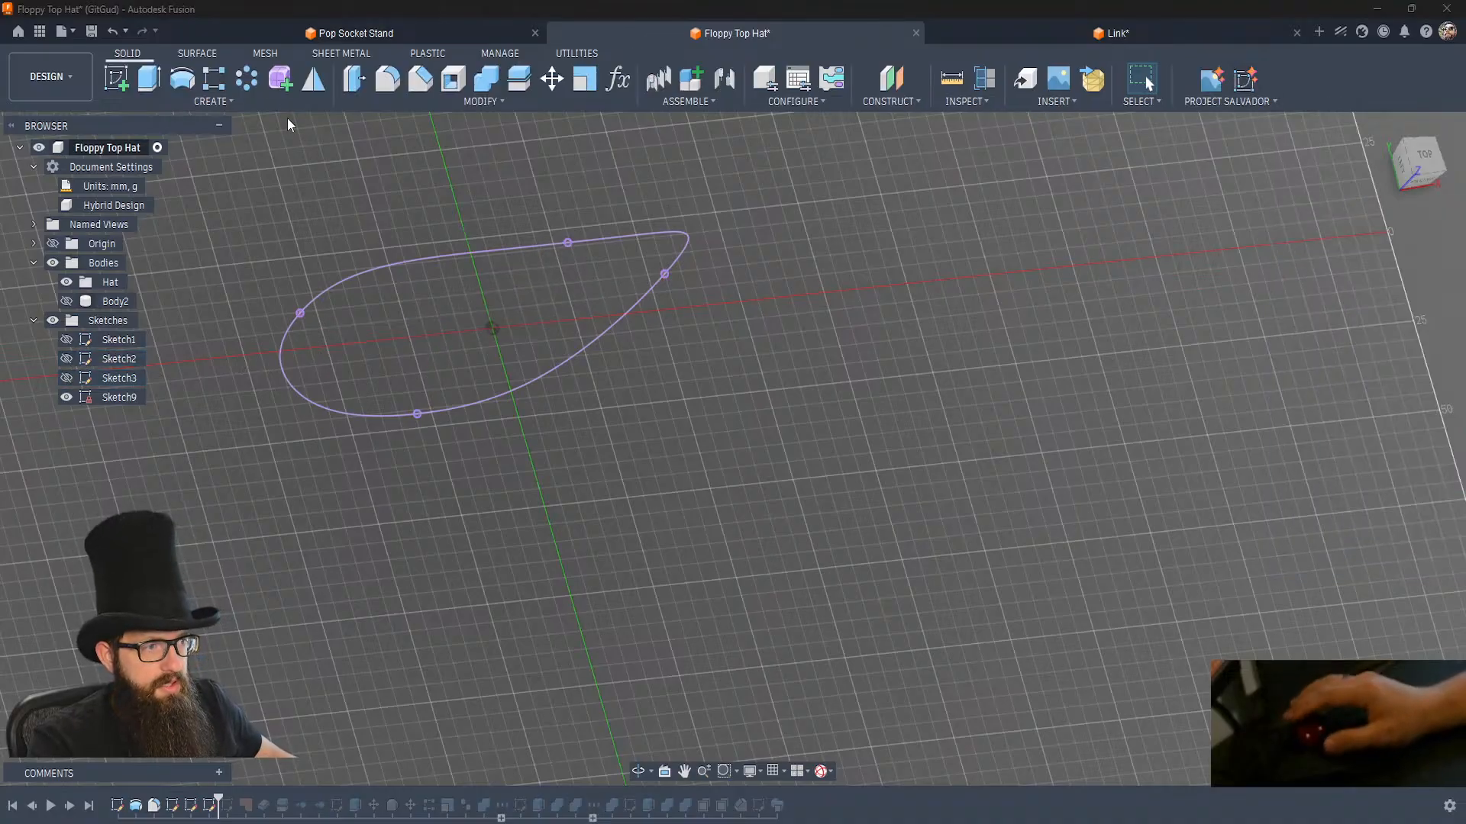
Patch a surface across the closed intersection-curve loop of Sketch9 as a new body.
left_click(205, 60)
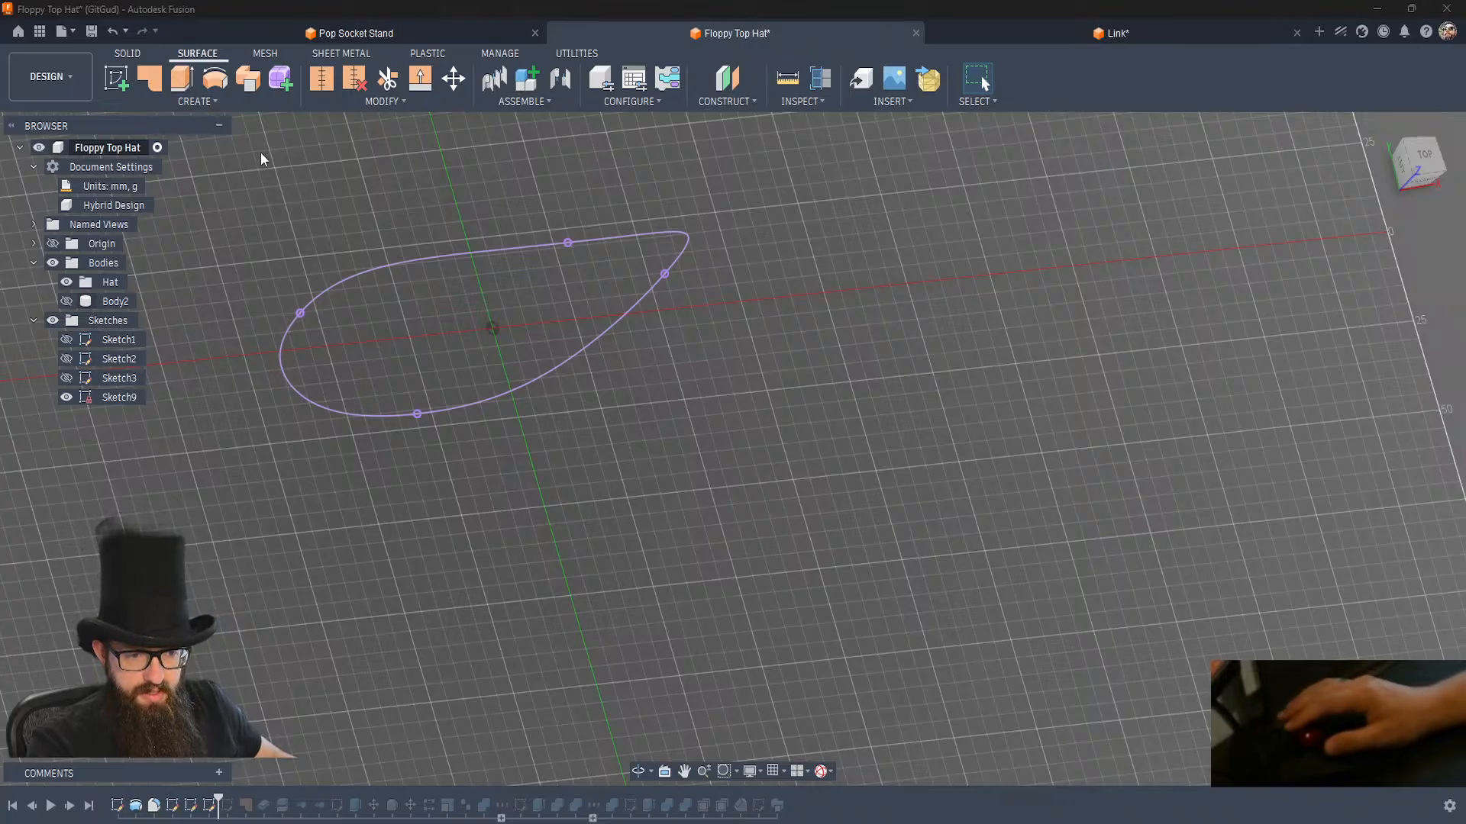
left_click(150, 80)
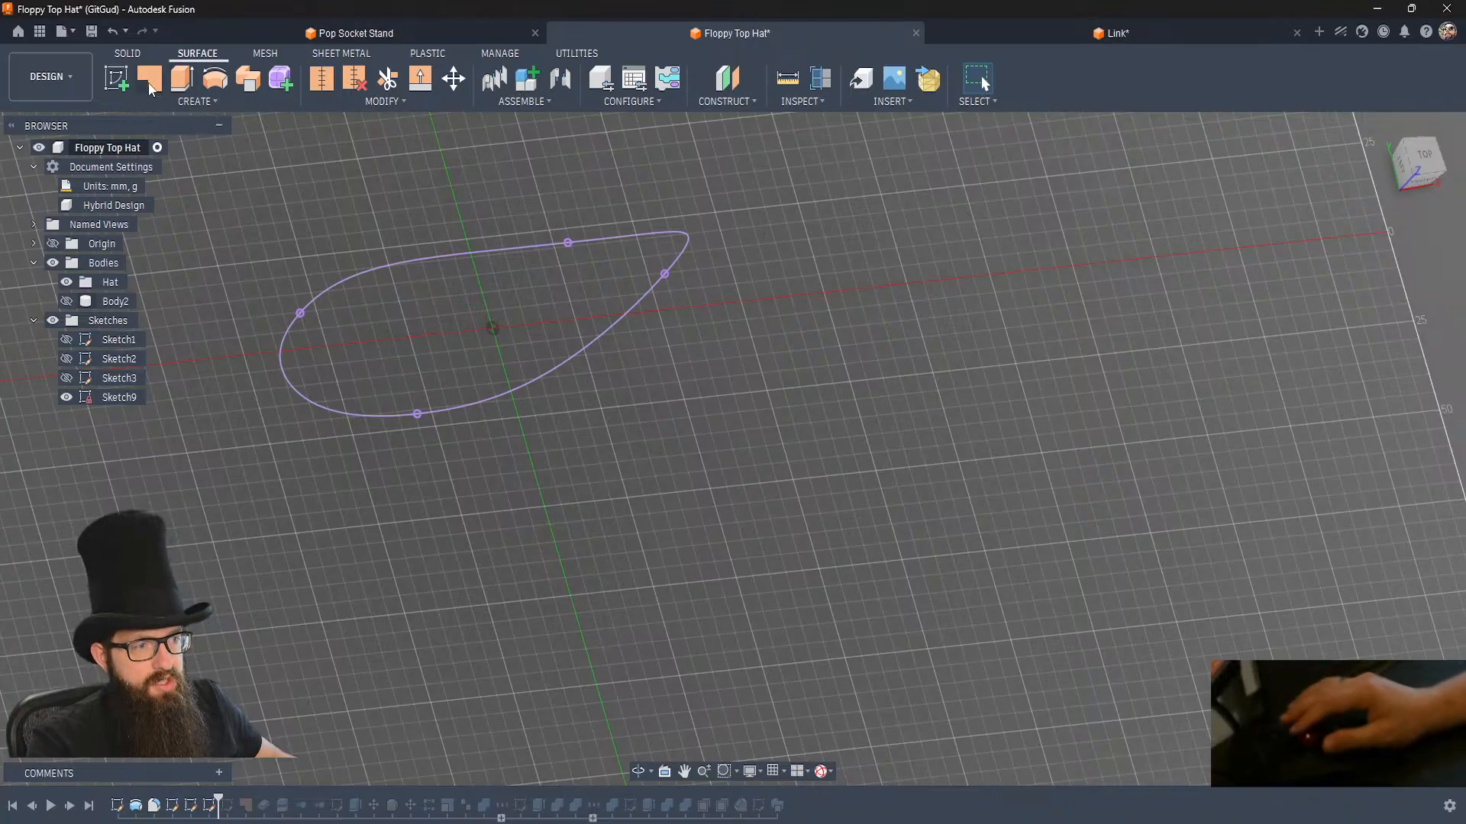
left_click(588, 243)
left_click(625, 309)
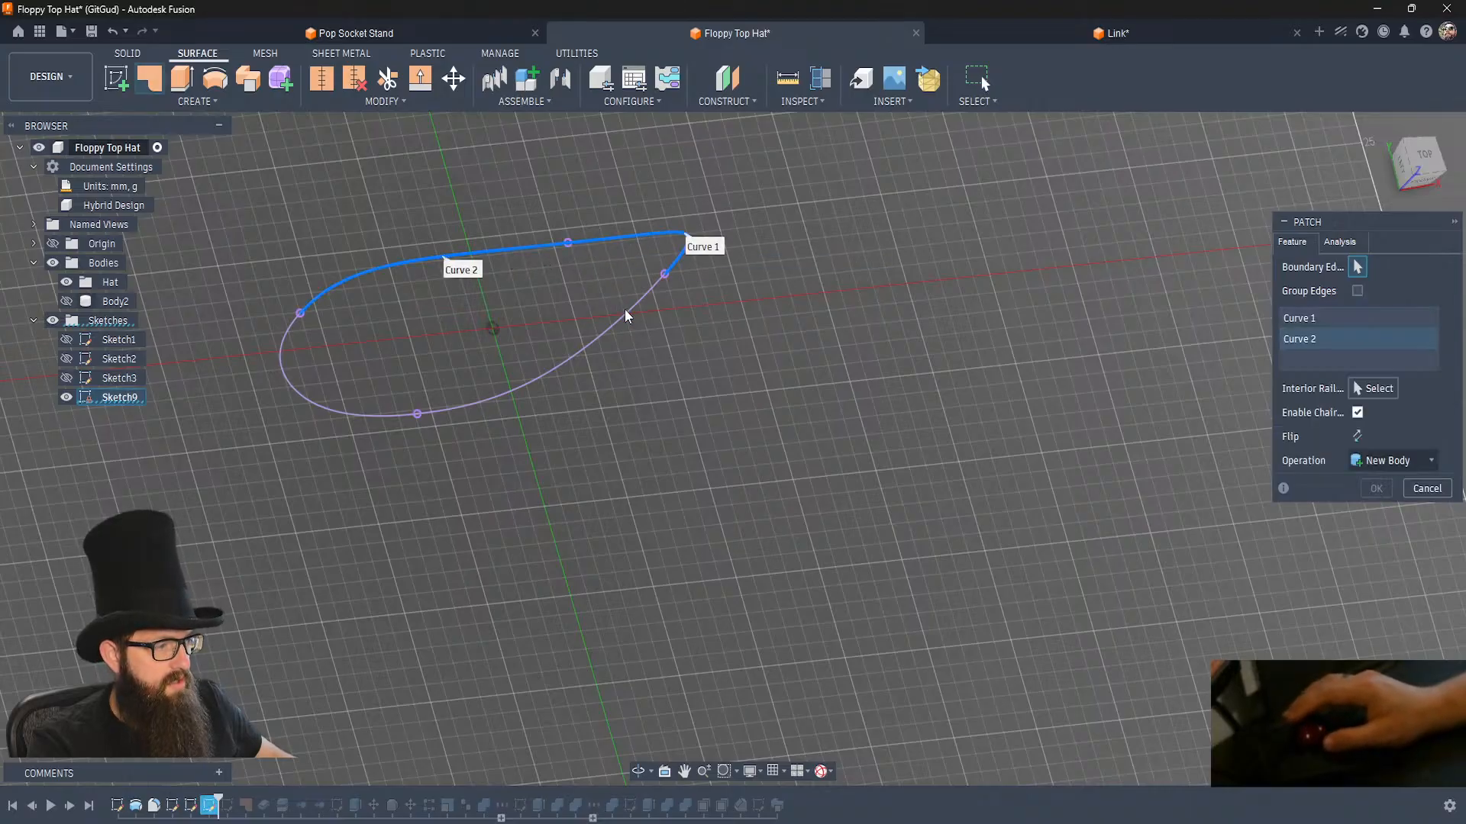
left_click(339, 416)
left_click(340, 412)
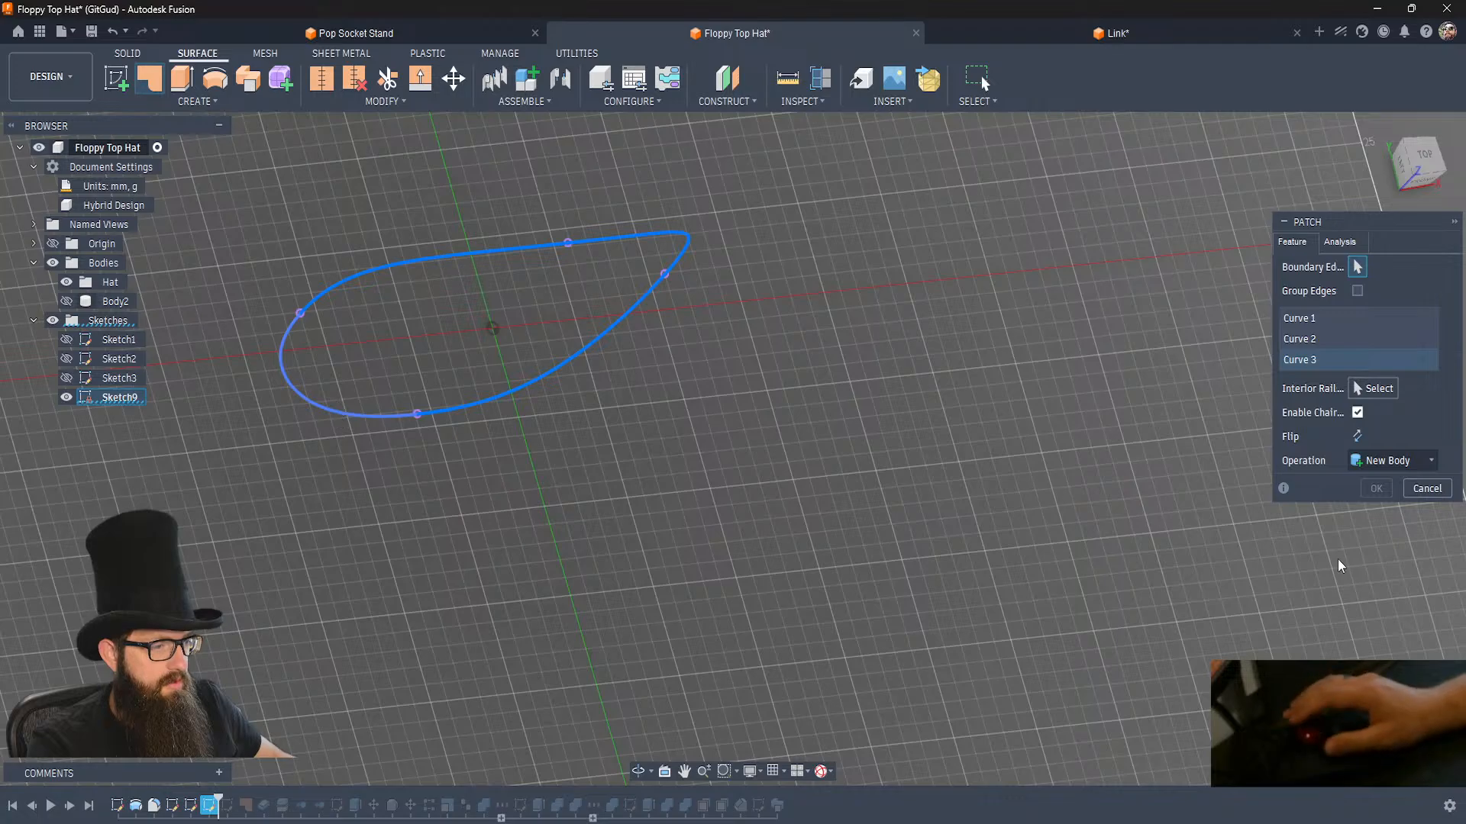
left_click(1376, 488)
middle_click_drag(765, 482, 767, 480, "shift")
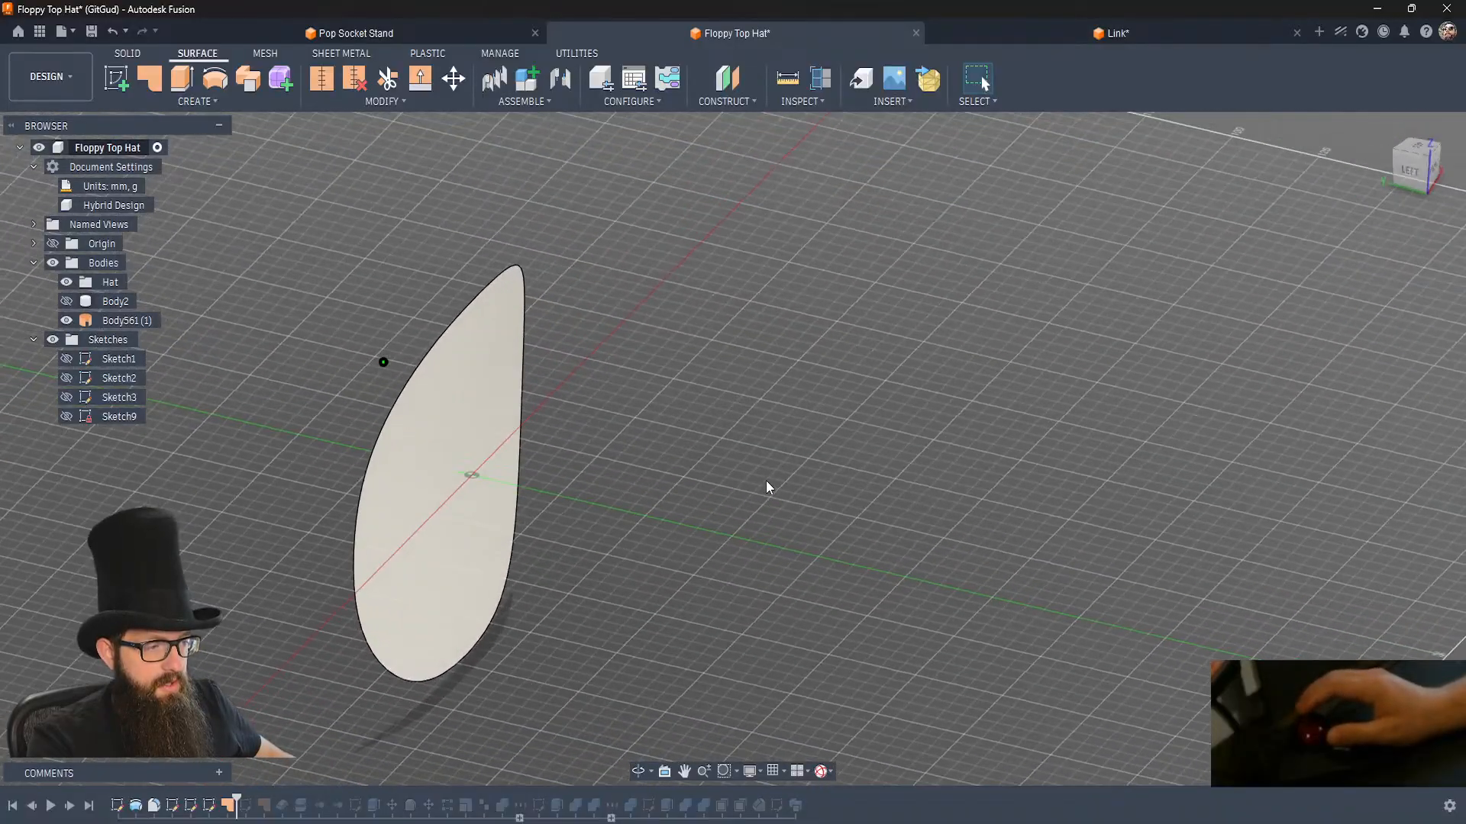
Thicken the patched brim surface by 5 mm on one side as a new body.
left_click(197, 102)
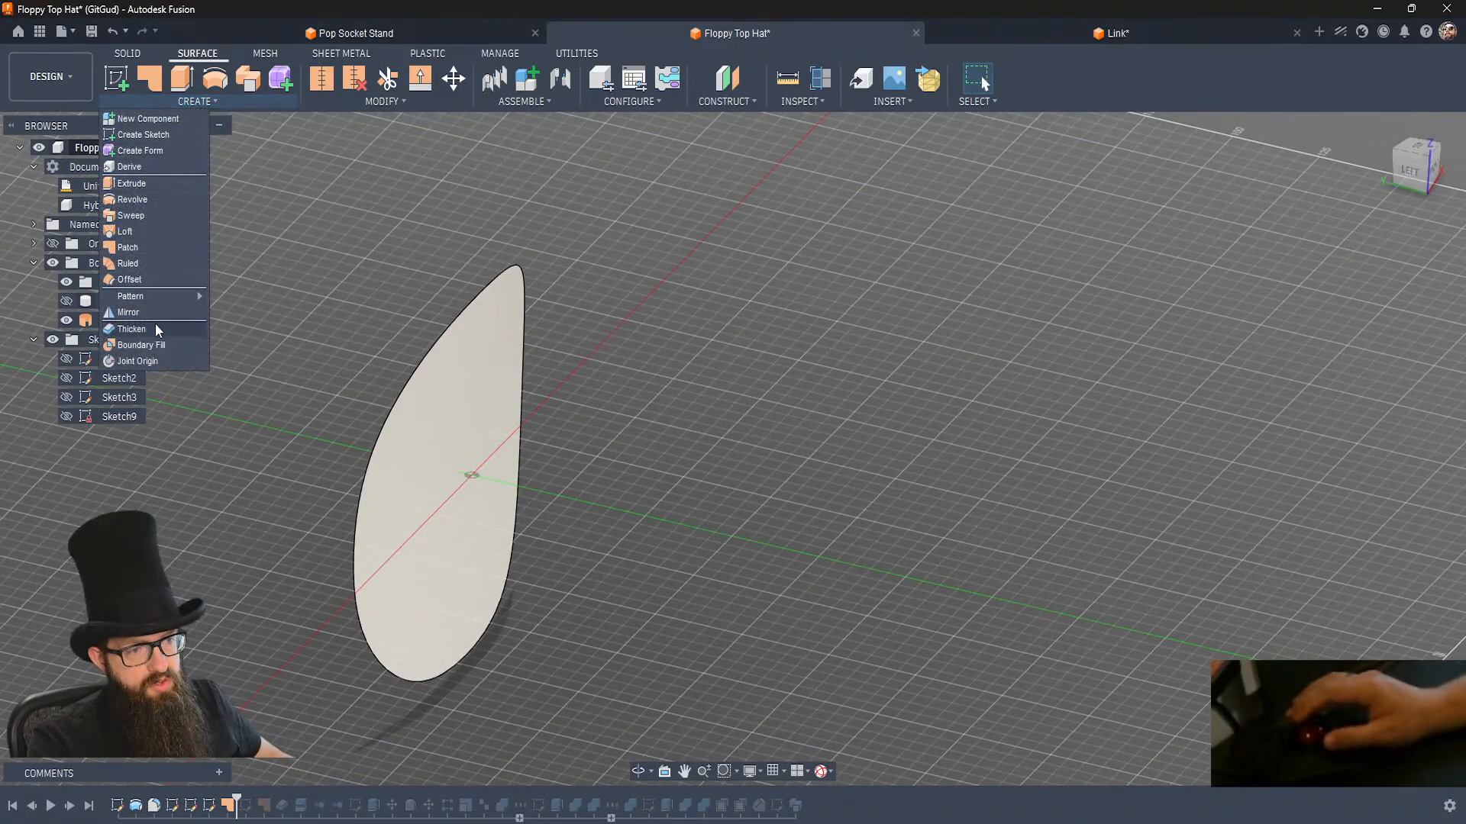
left_click(121, 329)
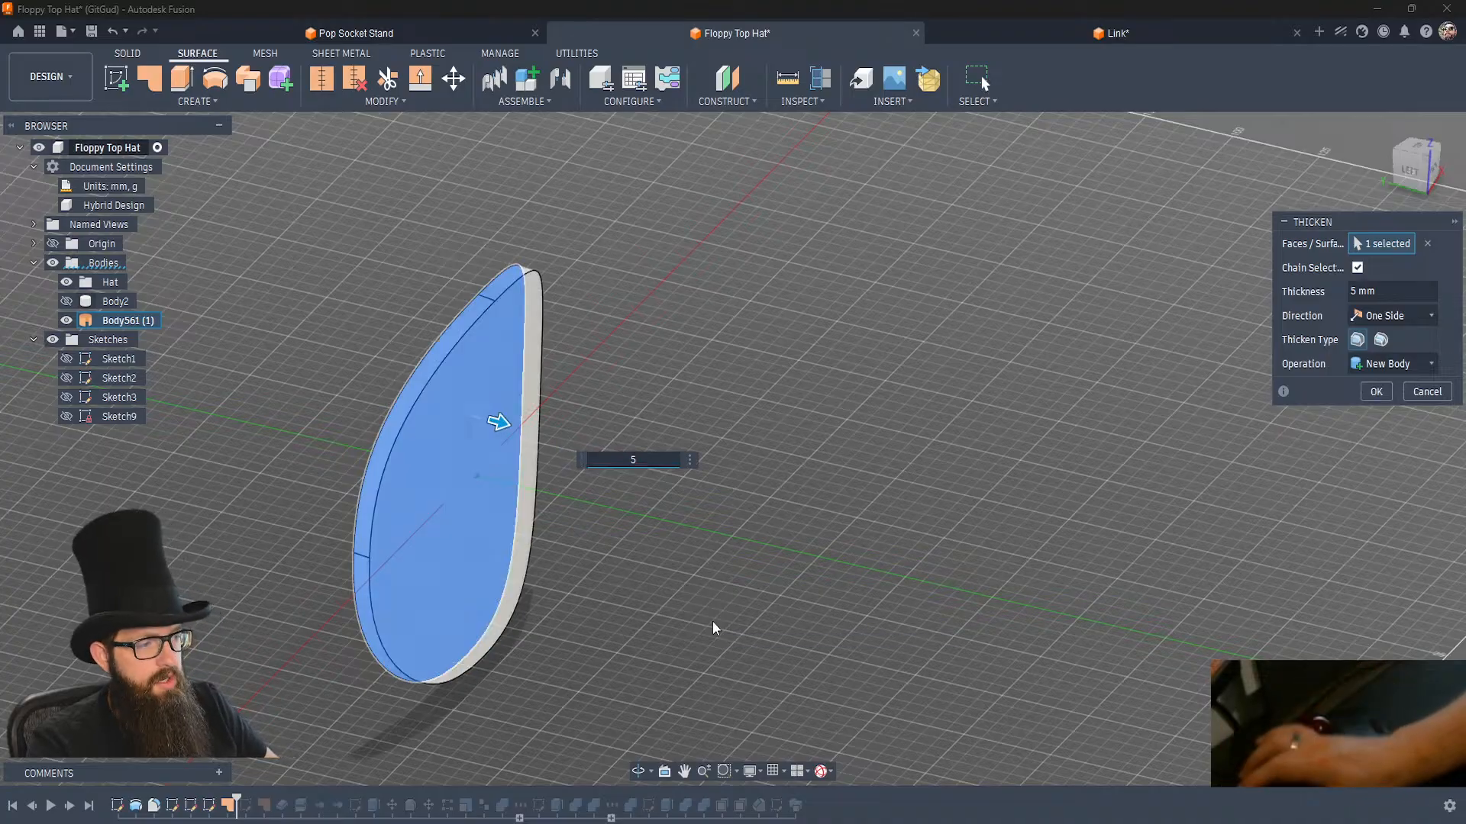
key("Return")
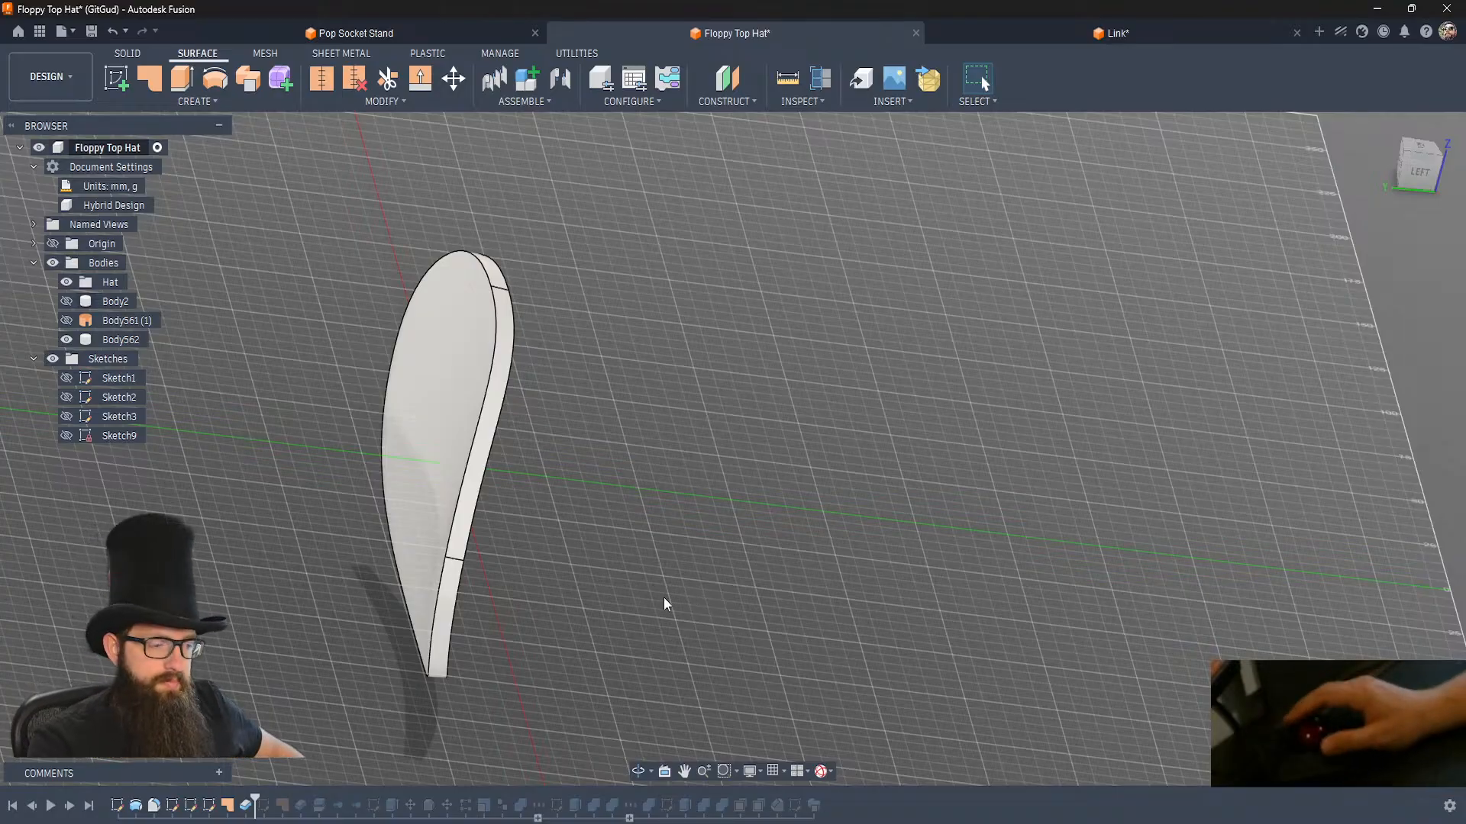
Delete the demonstration features from the timeline: Sketch9, its patch and the thicken.
left_click(209, 807)
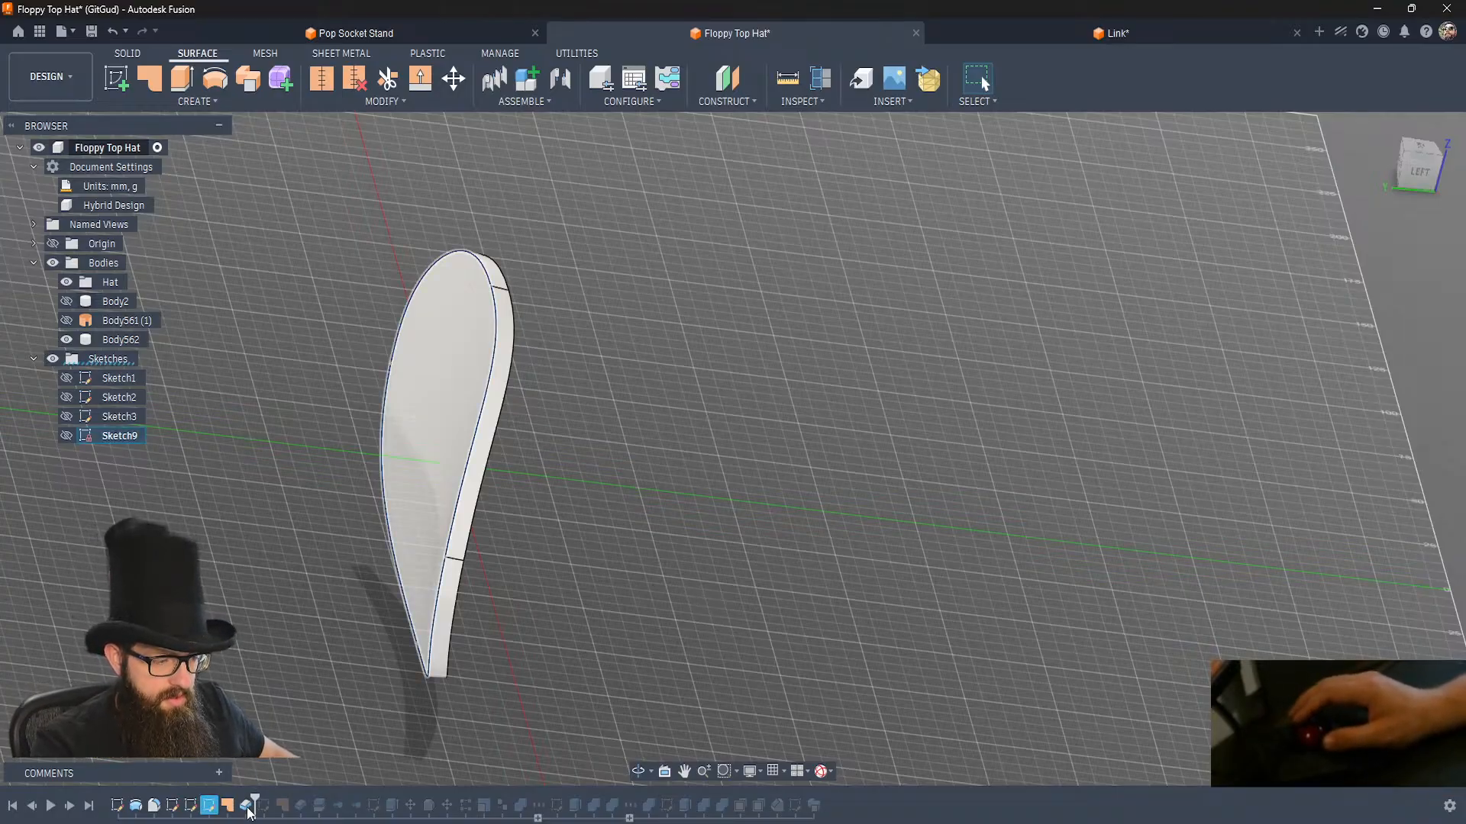
left_click(248, 808, "shift")
key("Delete")
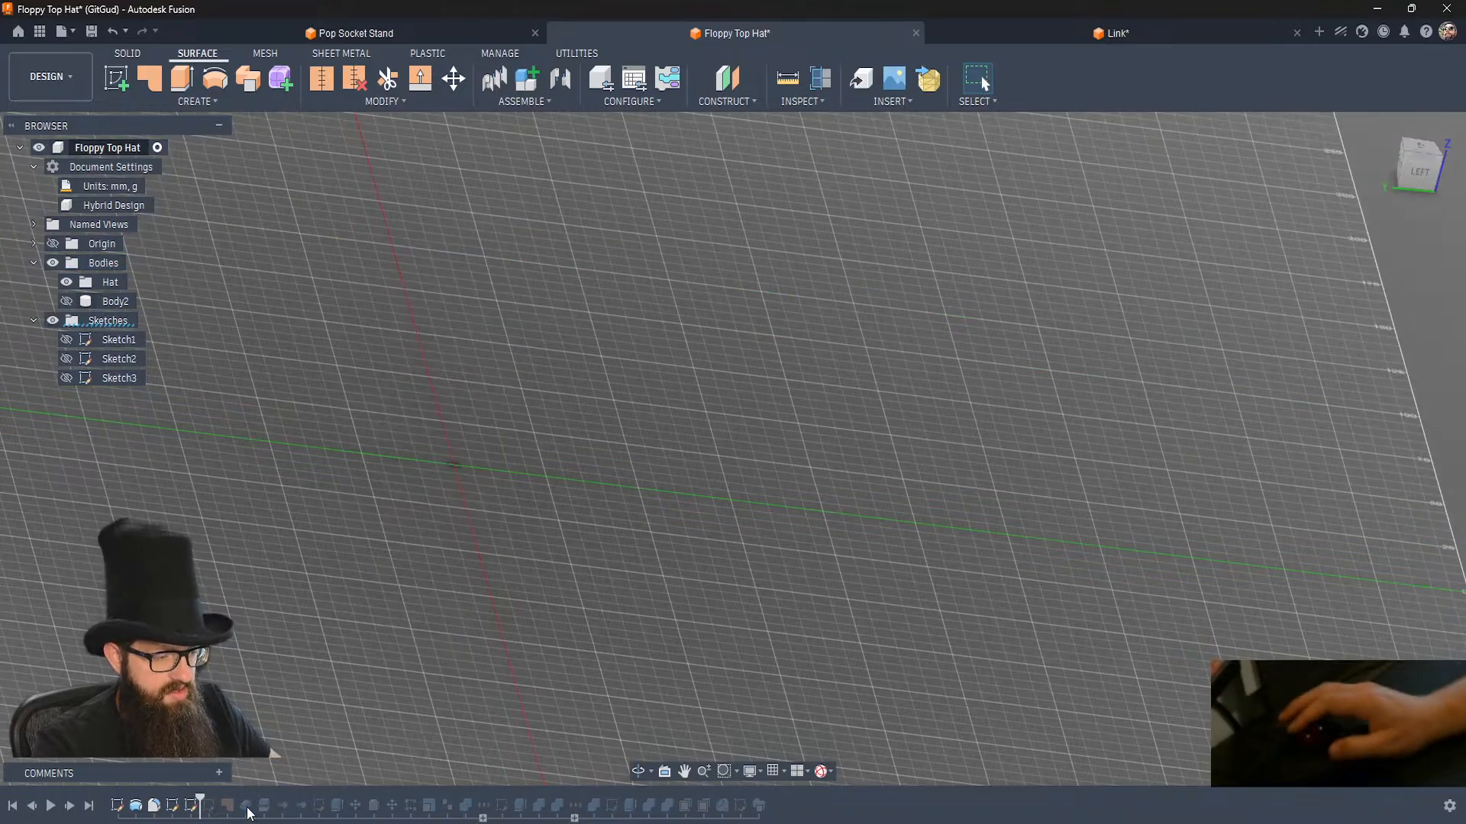
Step the timeline forward through the original Sketch4, patch and thicken, and roll it to the end to restore the full hat.
left_click(76, 807)
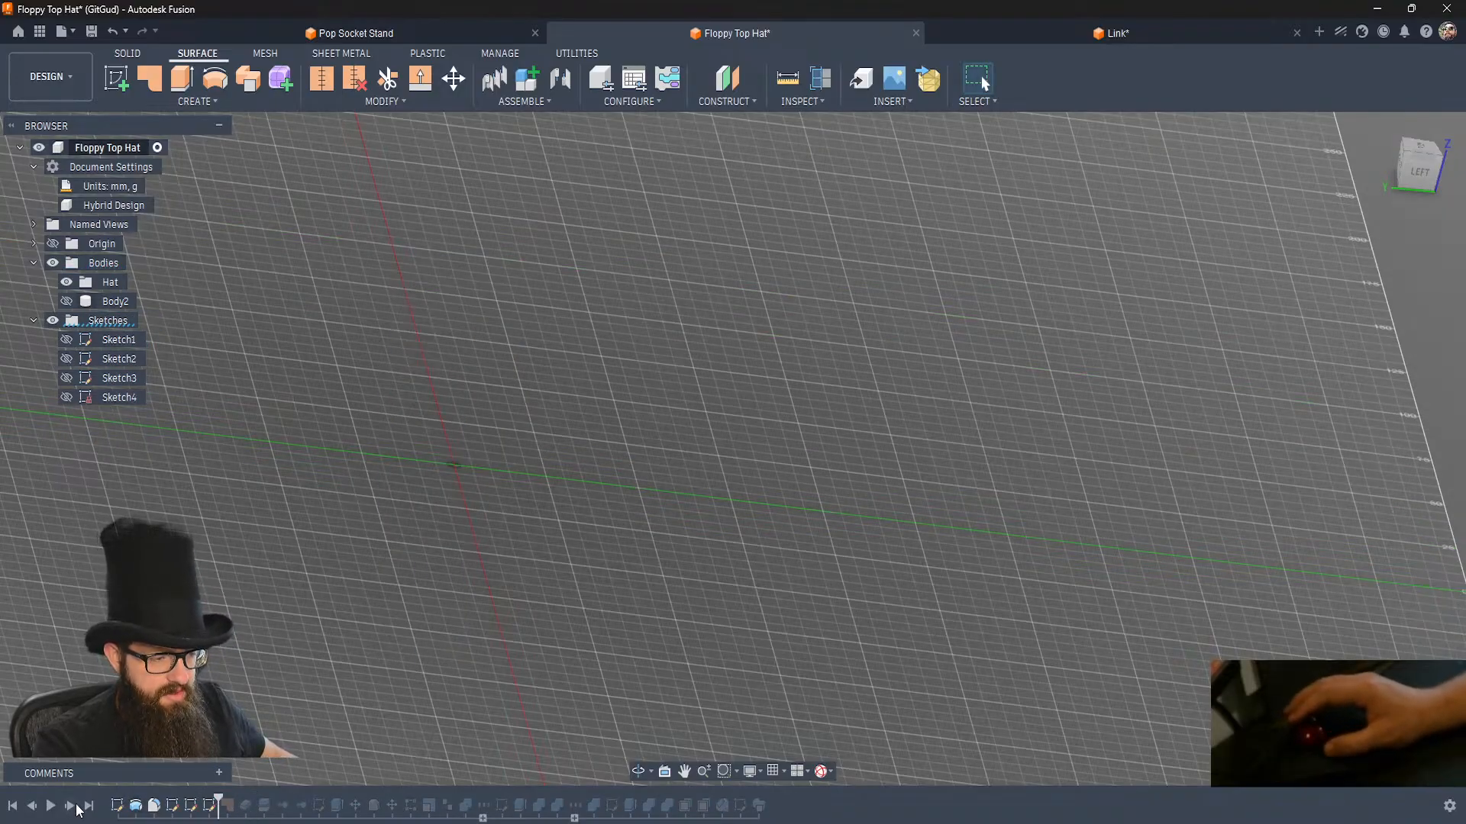
left_click(77, 807)
left_click(76, 808)
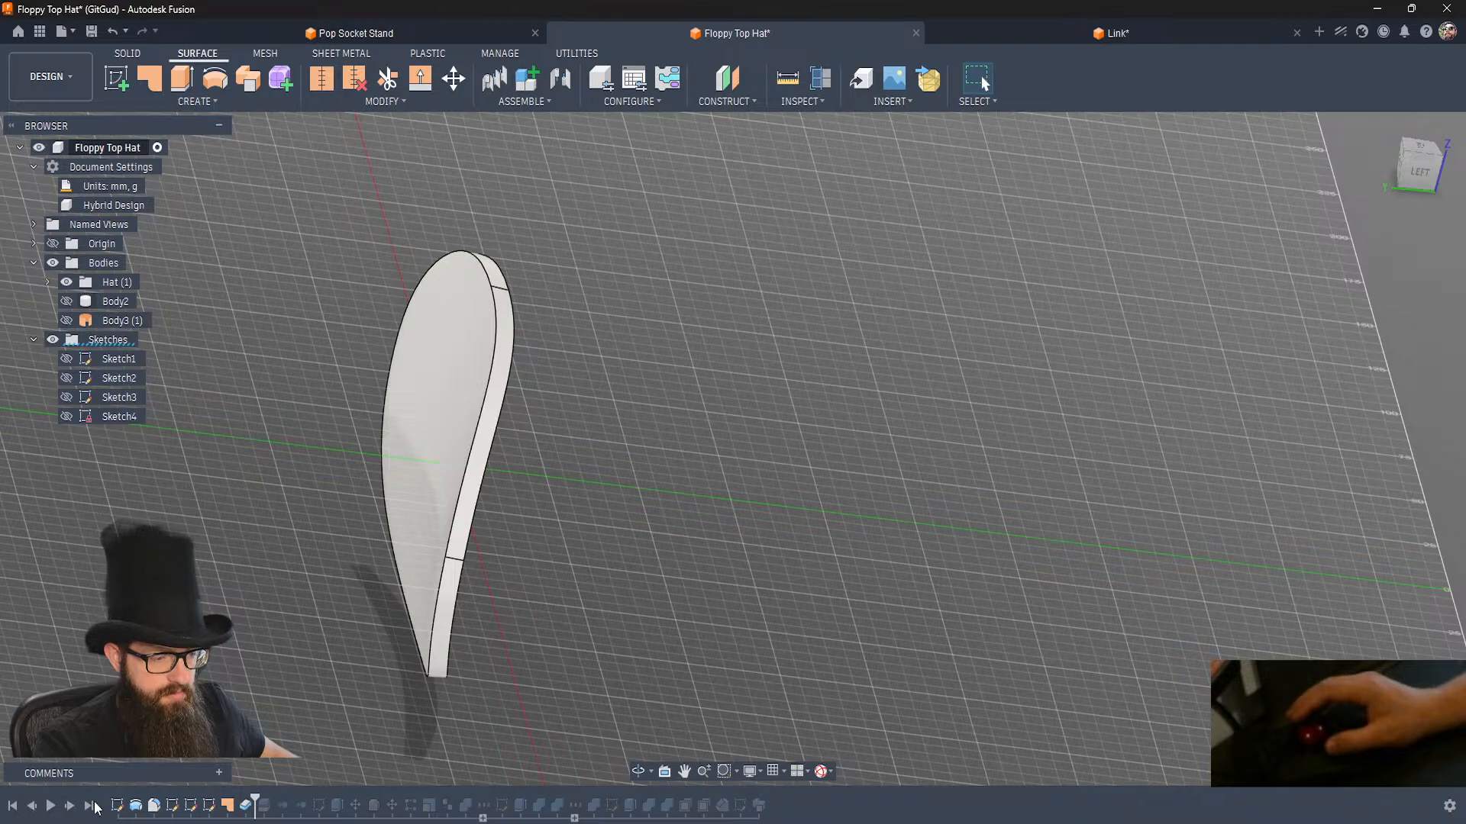
left_click(92, 807)
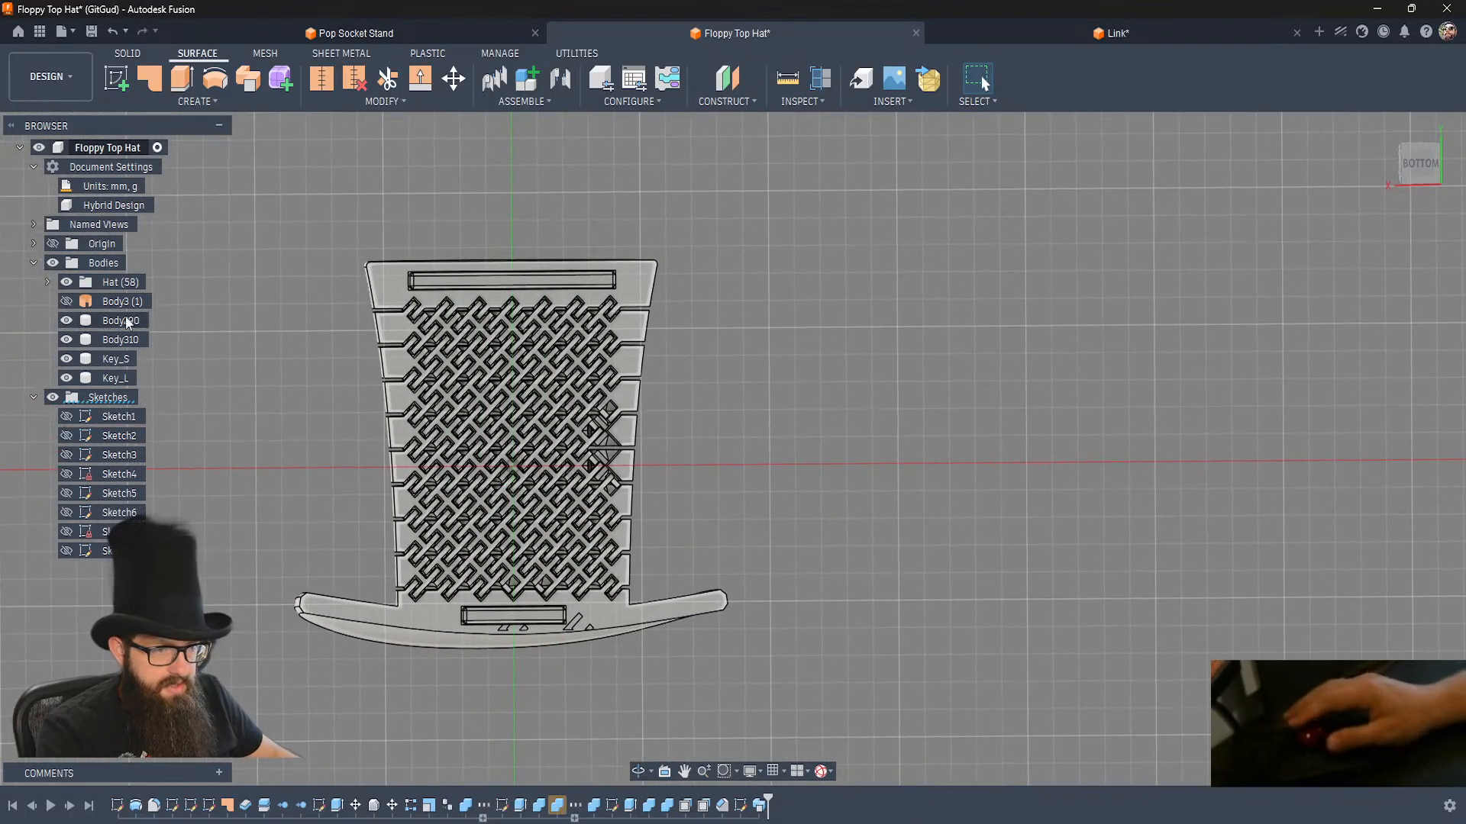
List the individual bodies in the Hat group and examine the hat's interlocking link pattern up close from below.
left_click(47, 282)
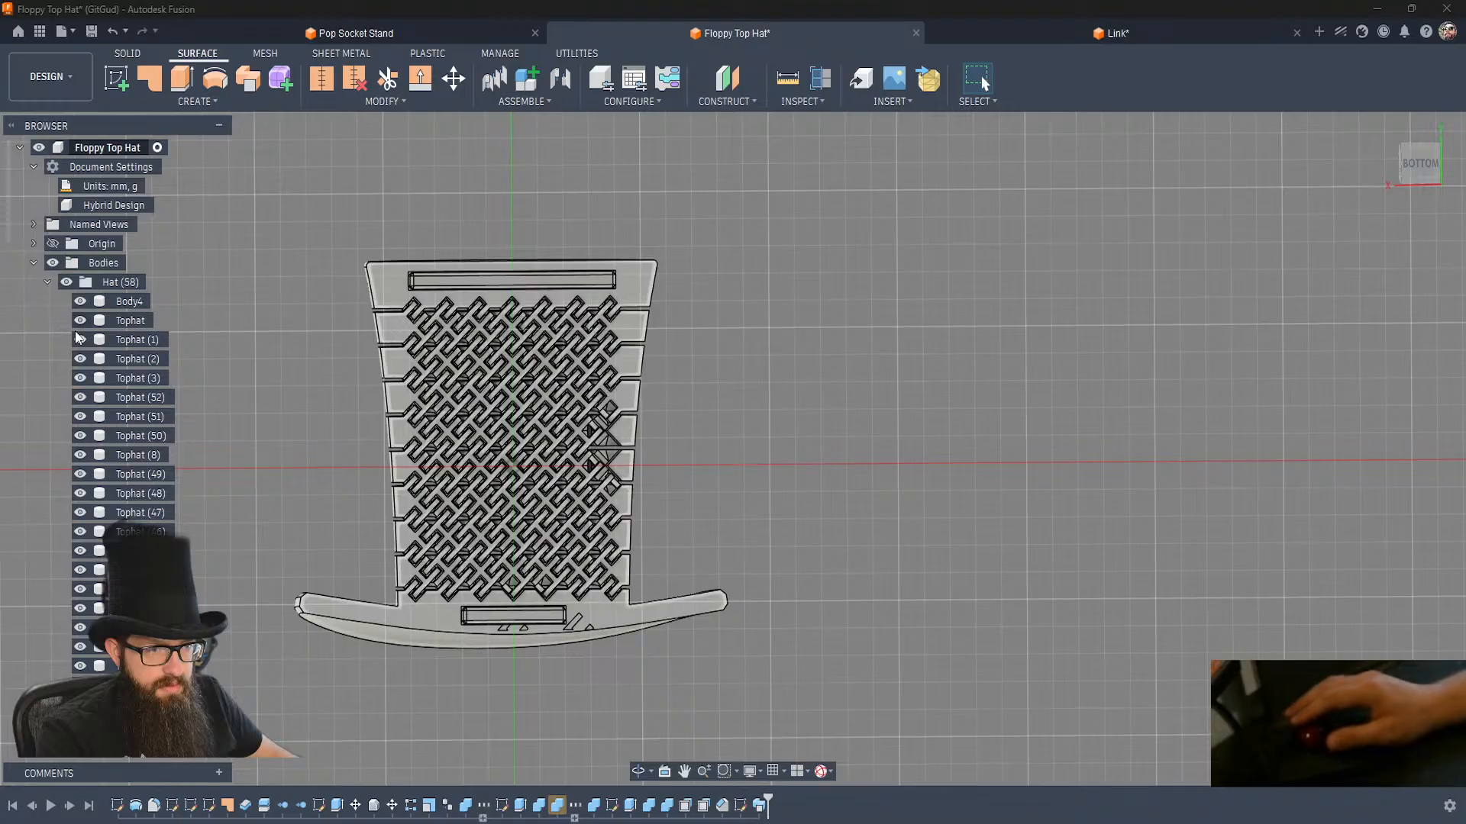
scroll(122, 504, "down", 15)
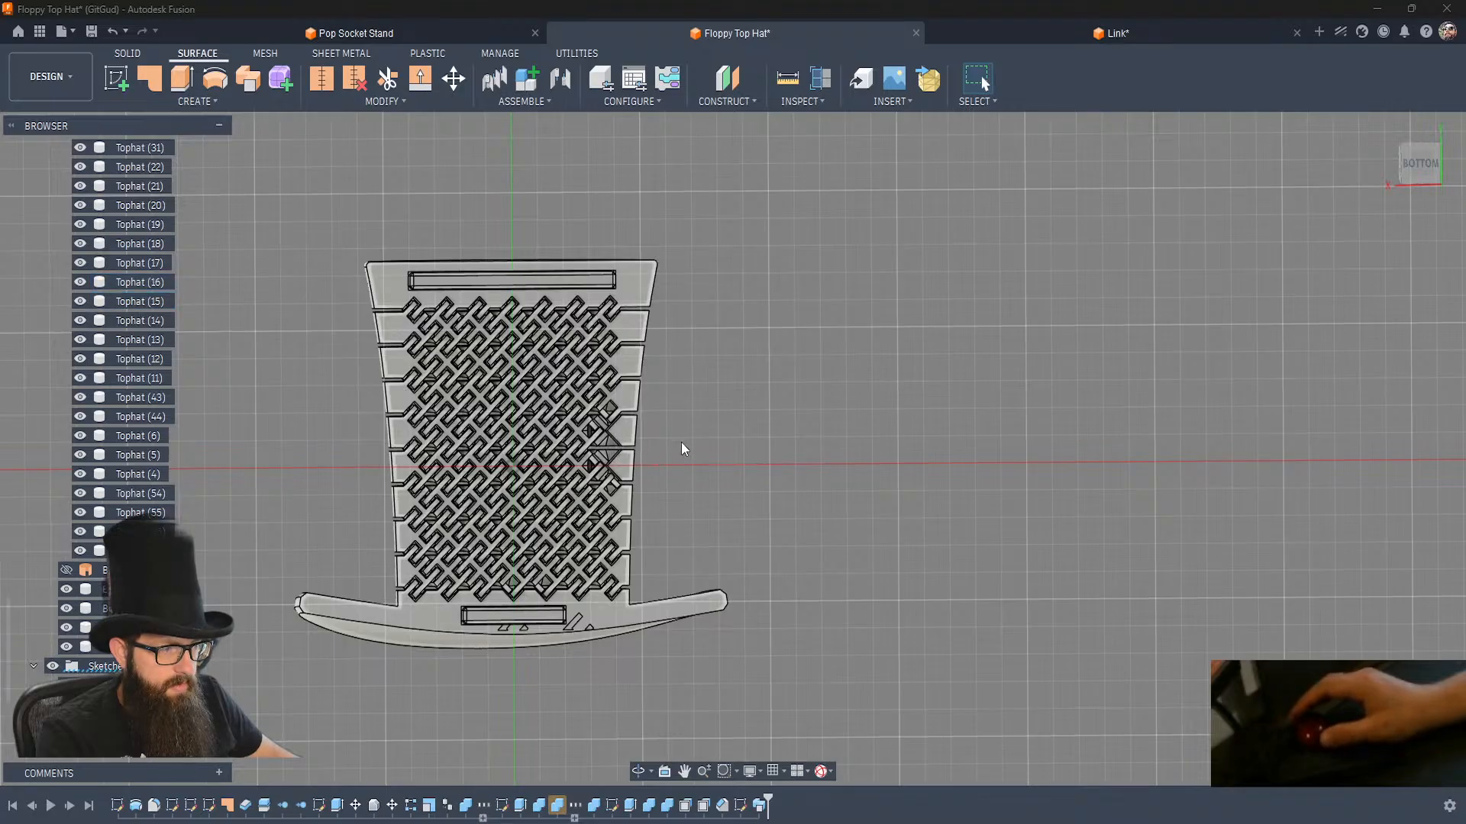
middle_click_drag(617, 444, 618, 451, "shift")
scroll(617, 450, "up", 3)
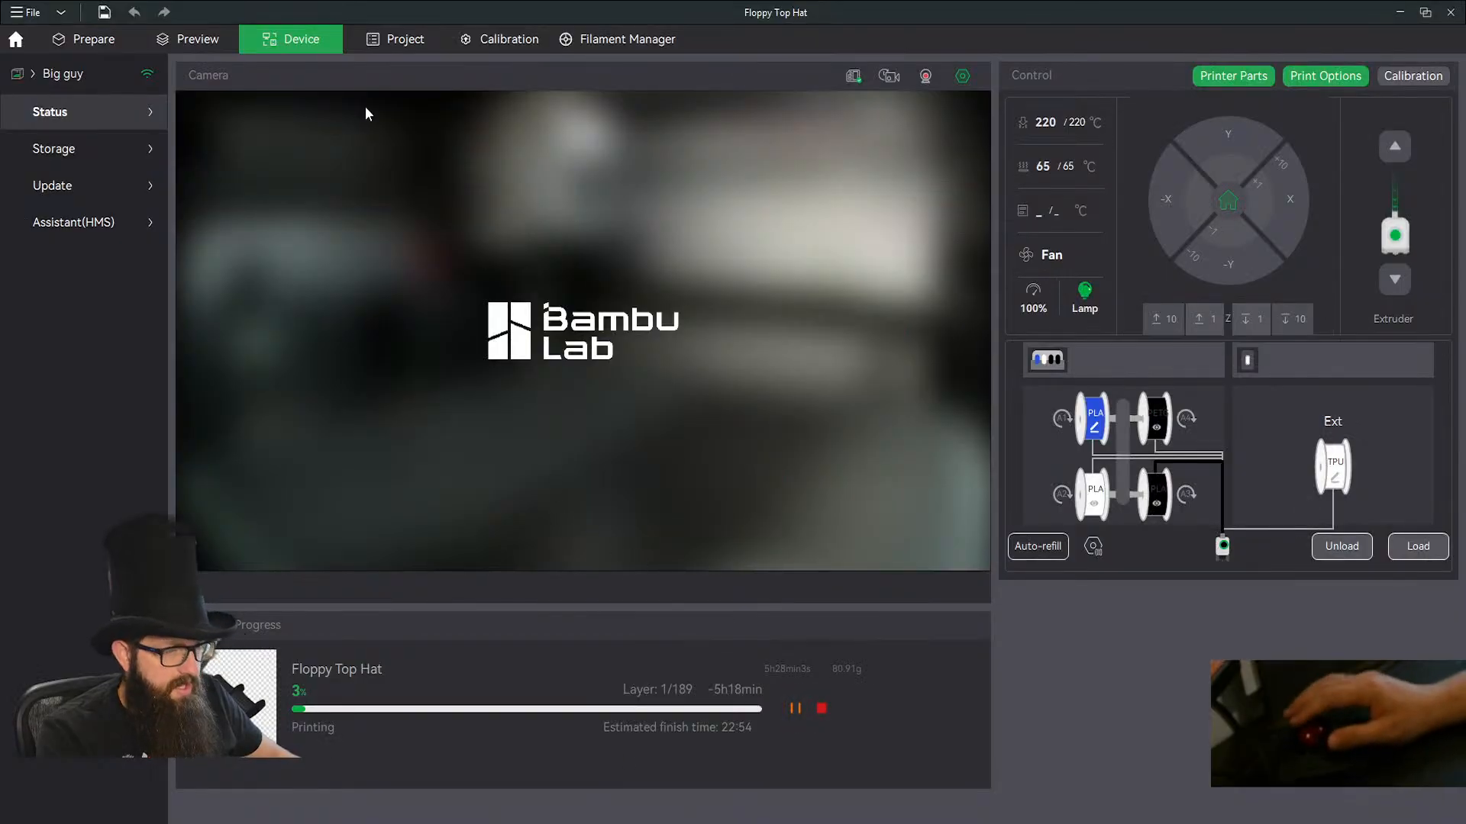
Open the slicer's Prepare view and examine the interlocking link pattern on the undersides of both hat halves.
left_click(126, 38)
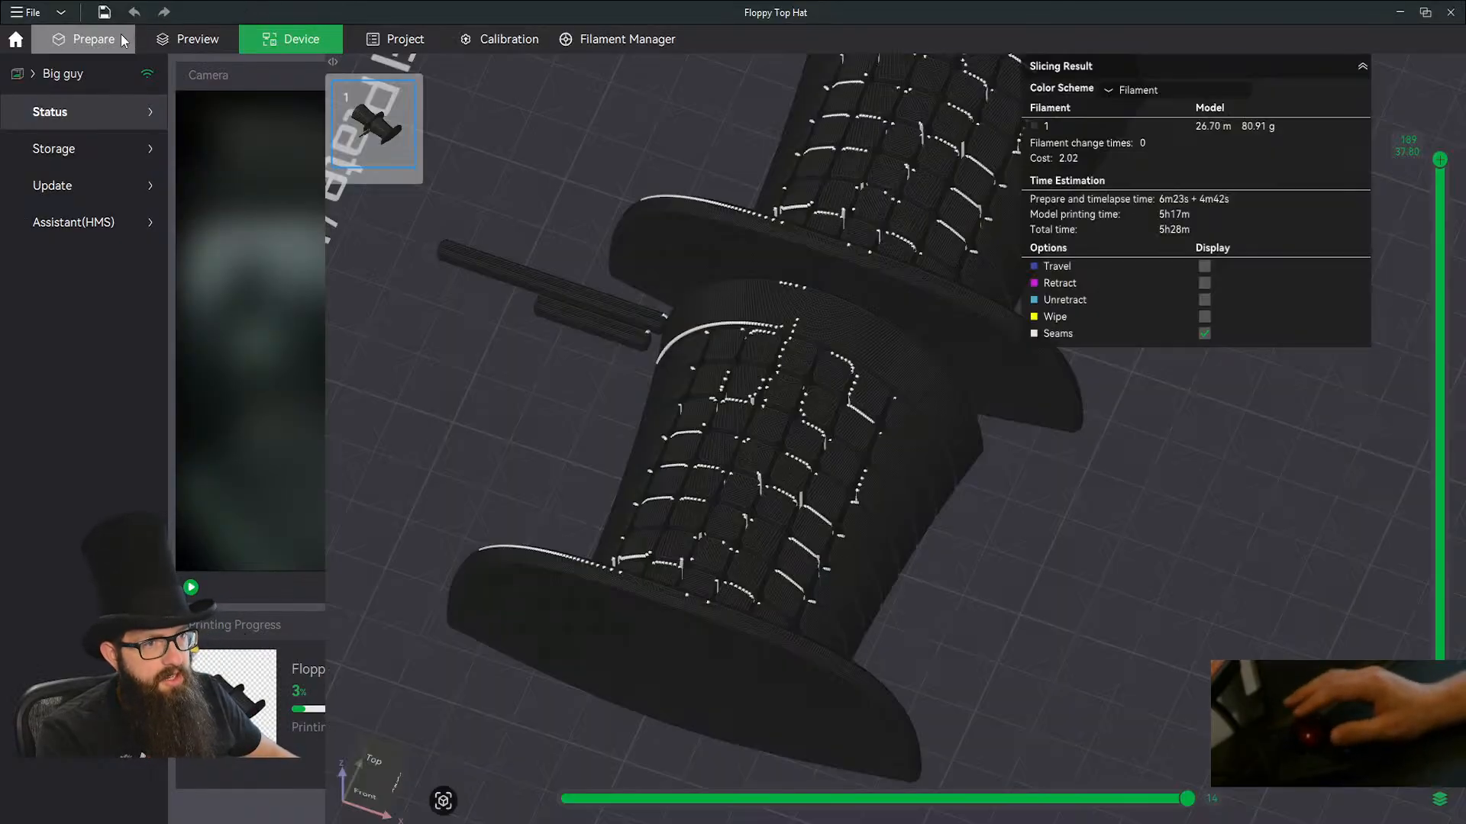
right_click_drag(511, 515, 623, 548)
left_click_drag(623, 548, 724, 405)
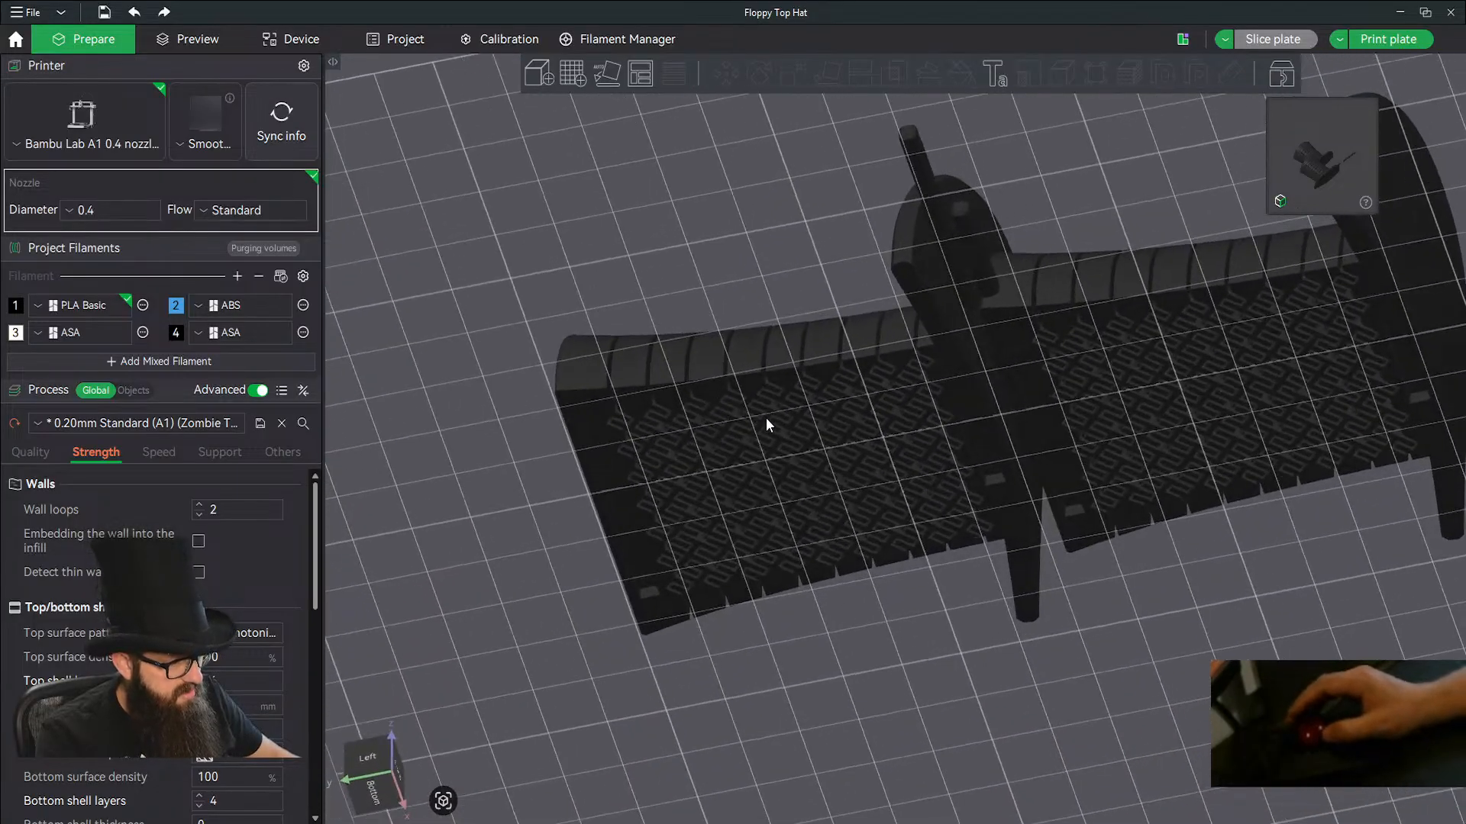
scroll(909, 589, "up", 3)
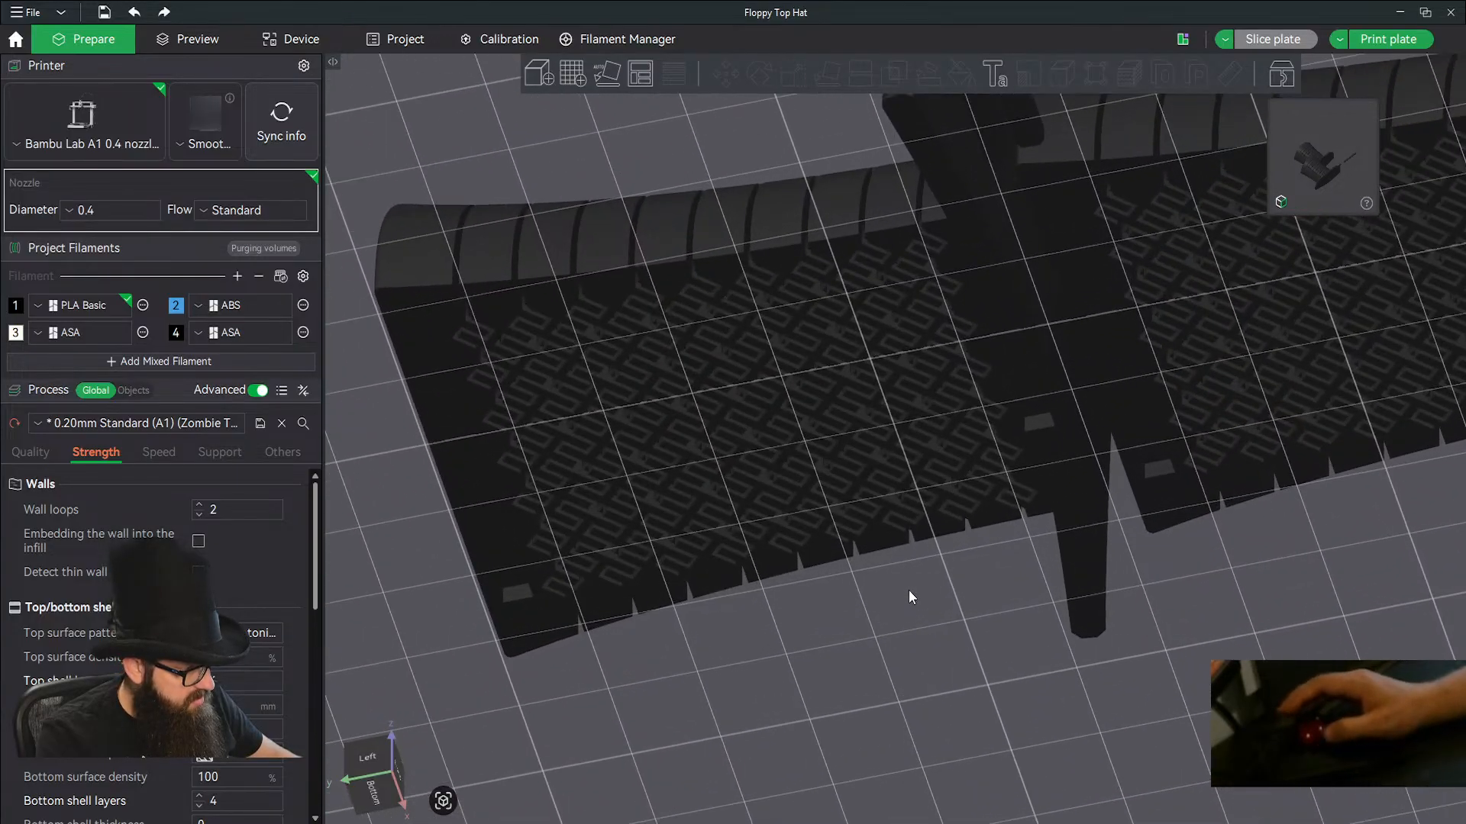
left_click_drag(908, 590, 817, 618)
middle_click_drag(1234, 490, 1060, 602)
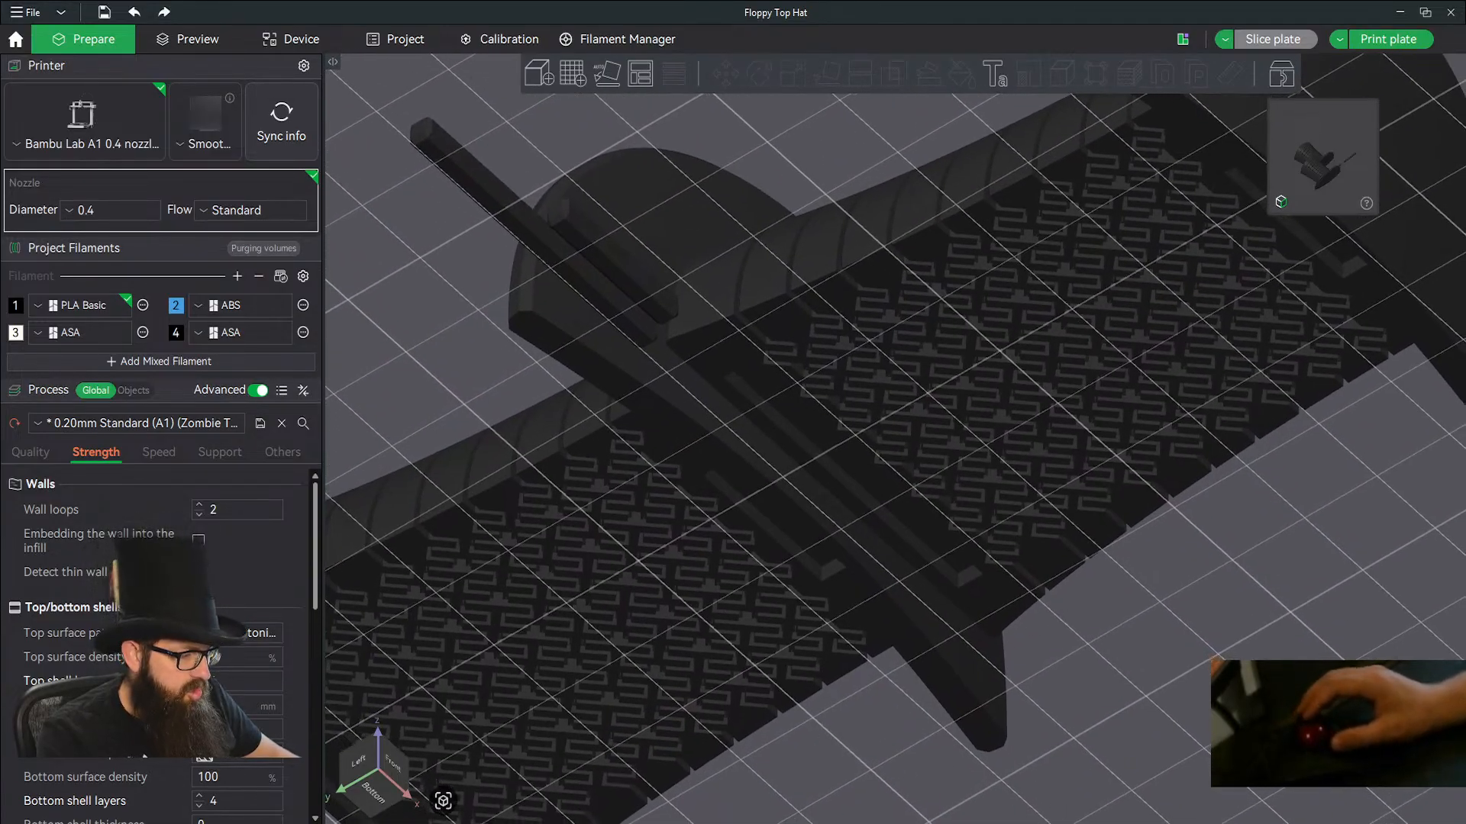
Switch back to Autodesk Fusion and close the Floppy Top Hat and Link designs without saving them.
left_click(706, 823)
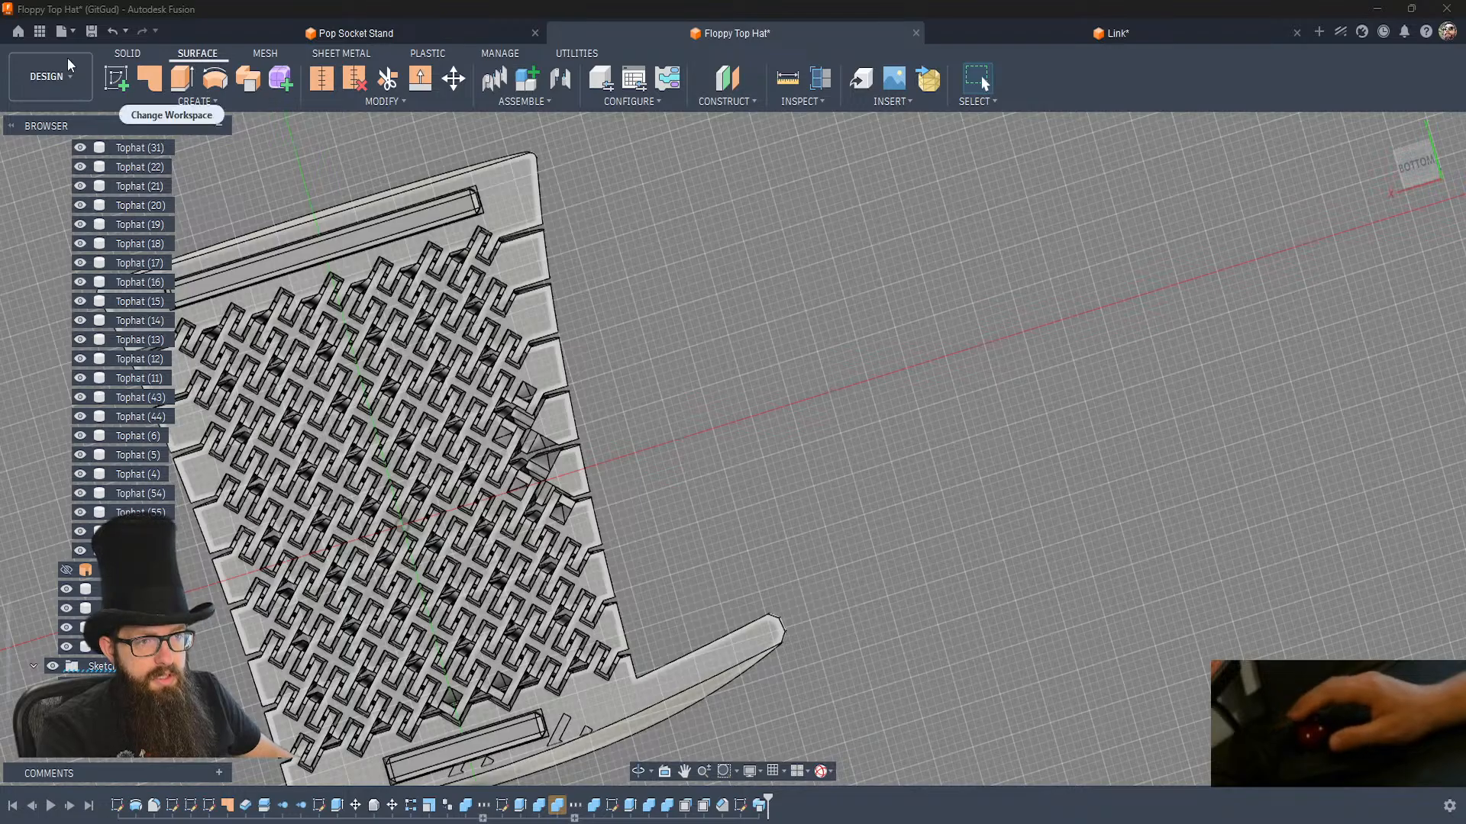
left_click(916, 34)
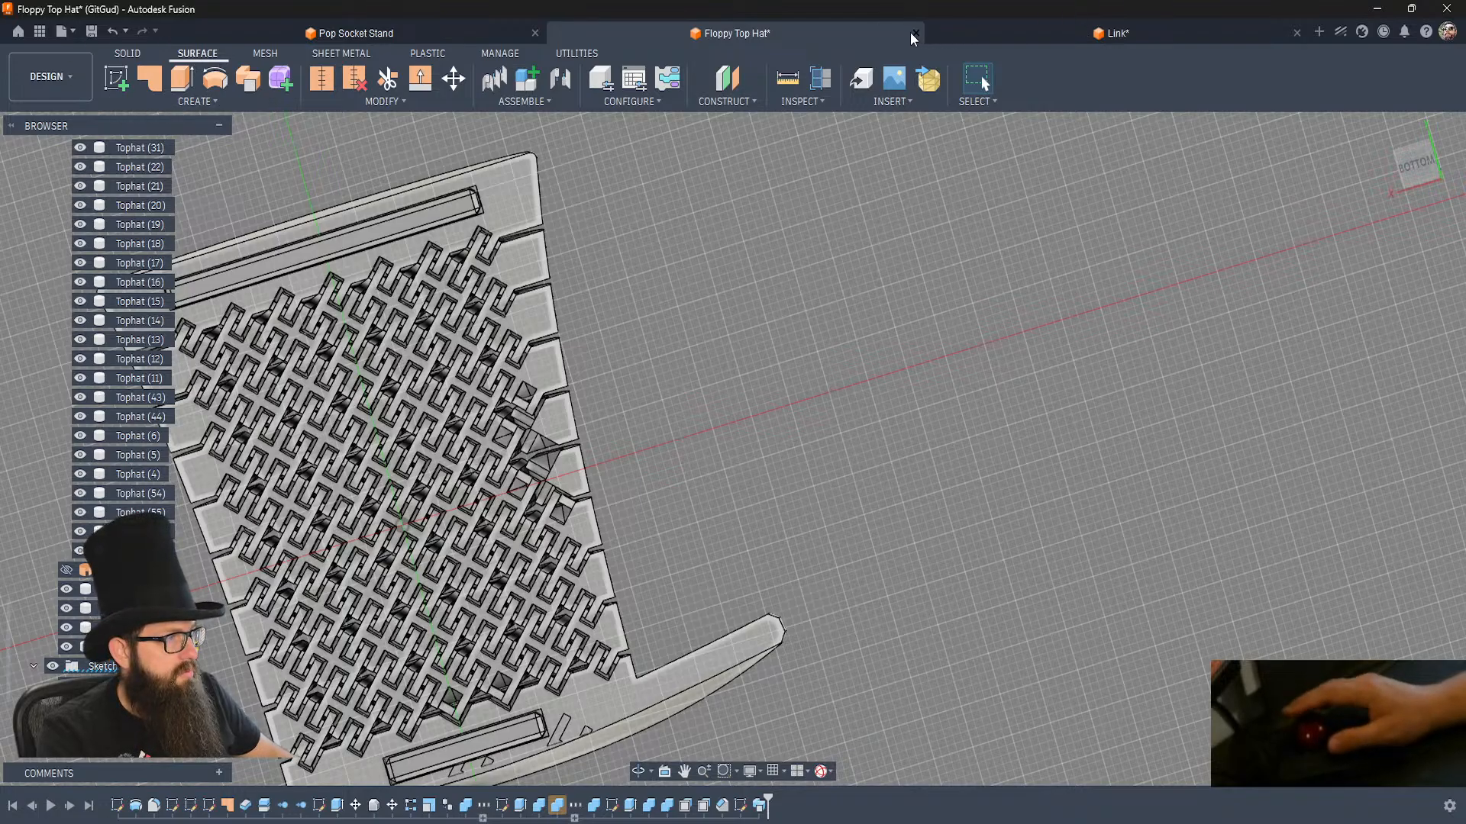
left_click(814, 435)
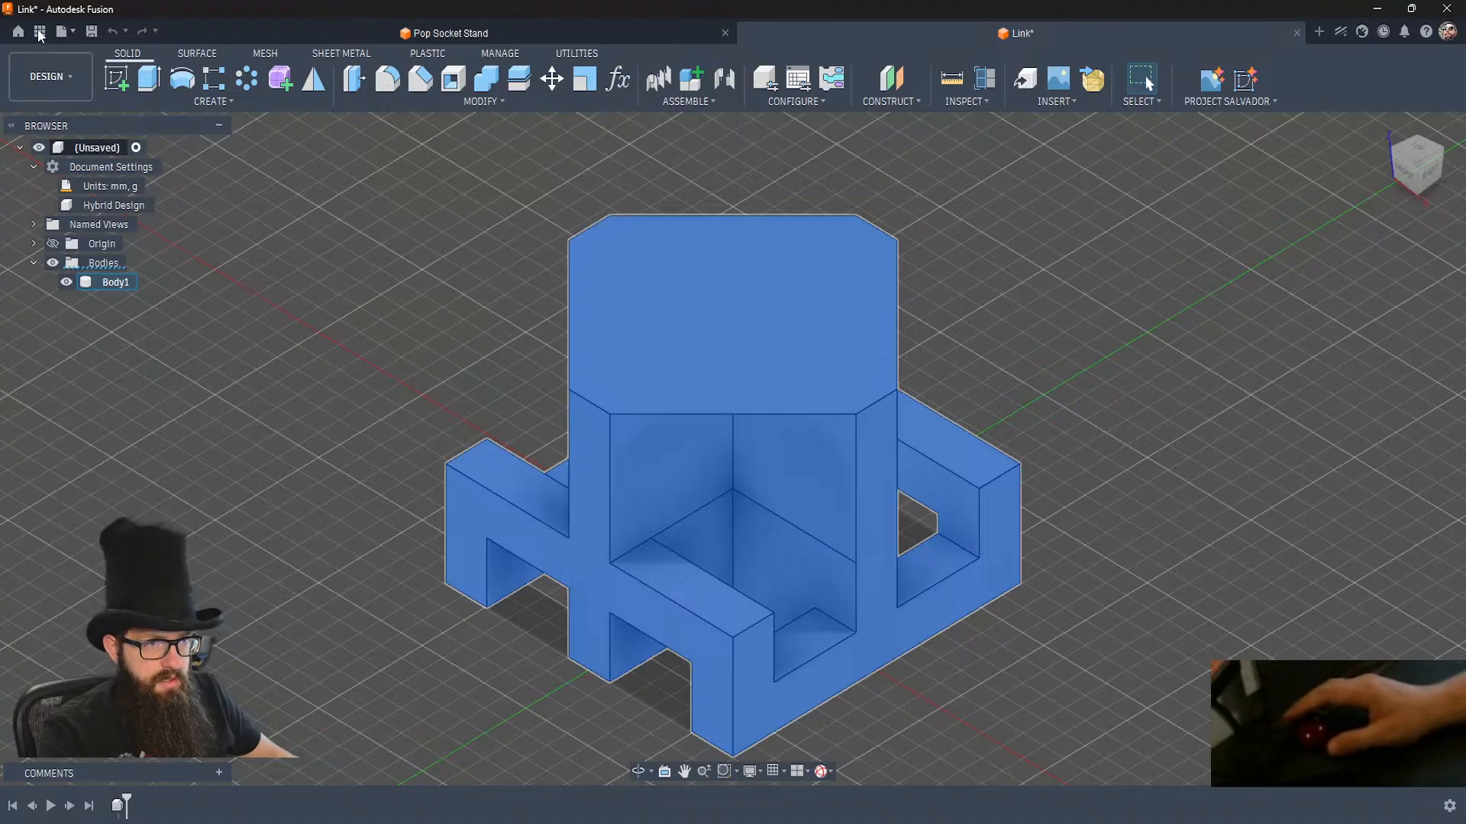
left_click(1297, 32)
left_click(790, 434)
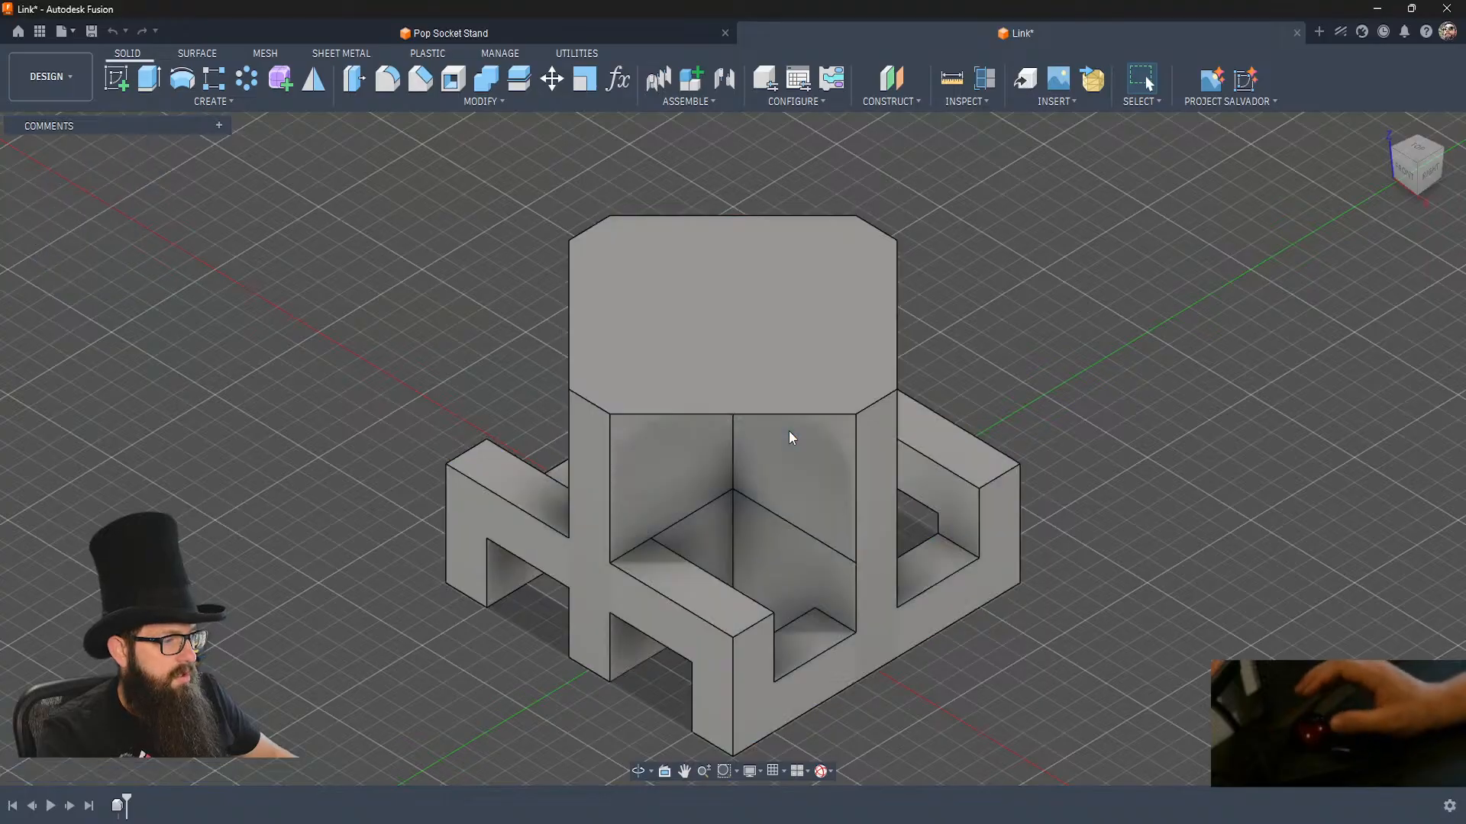
Reopen the saved Floppy Top Hat design from the recent project data and close the data listing.
left_click(37, 32)
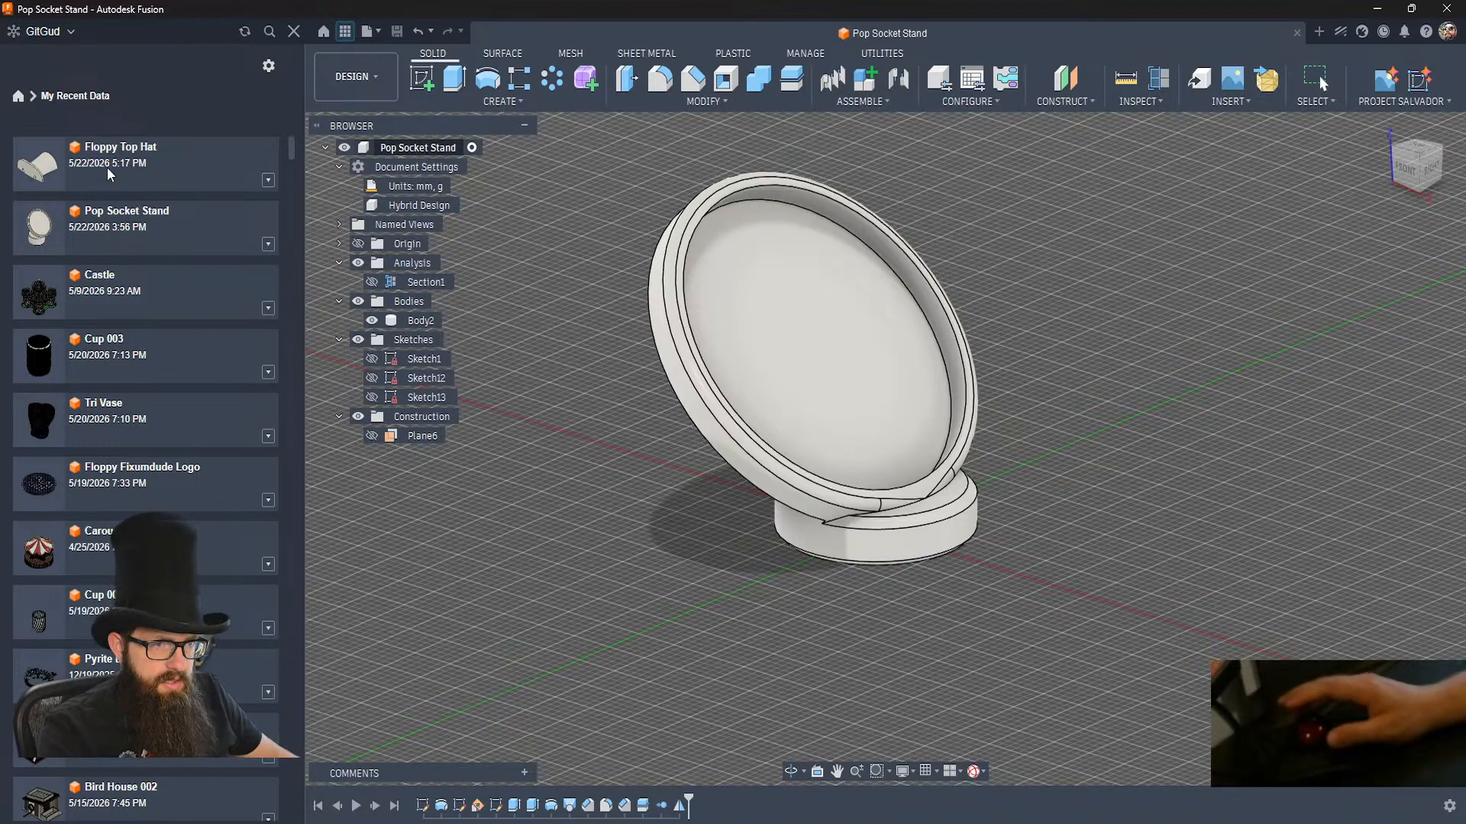
double_click(107, 166)
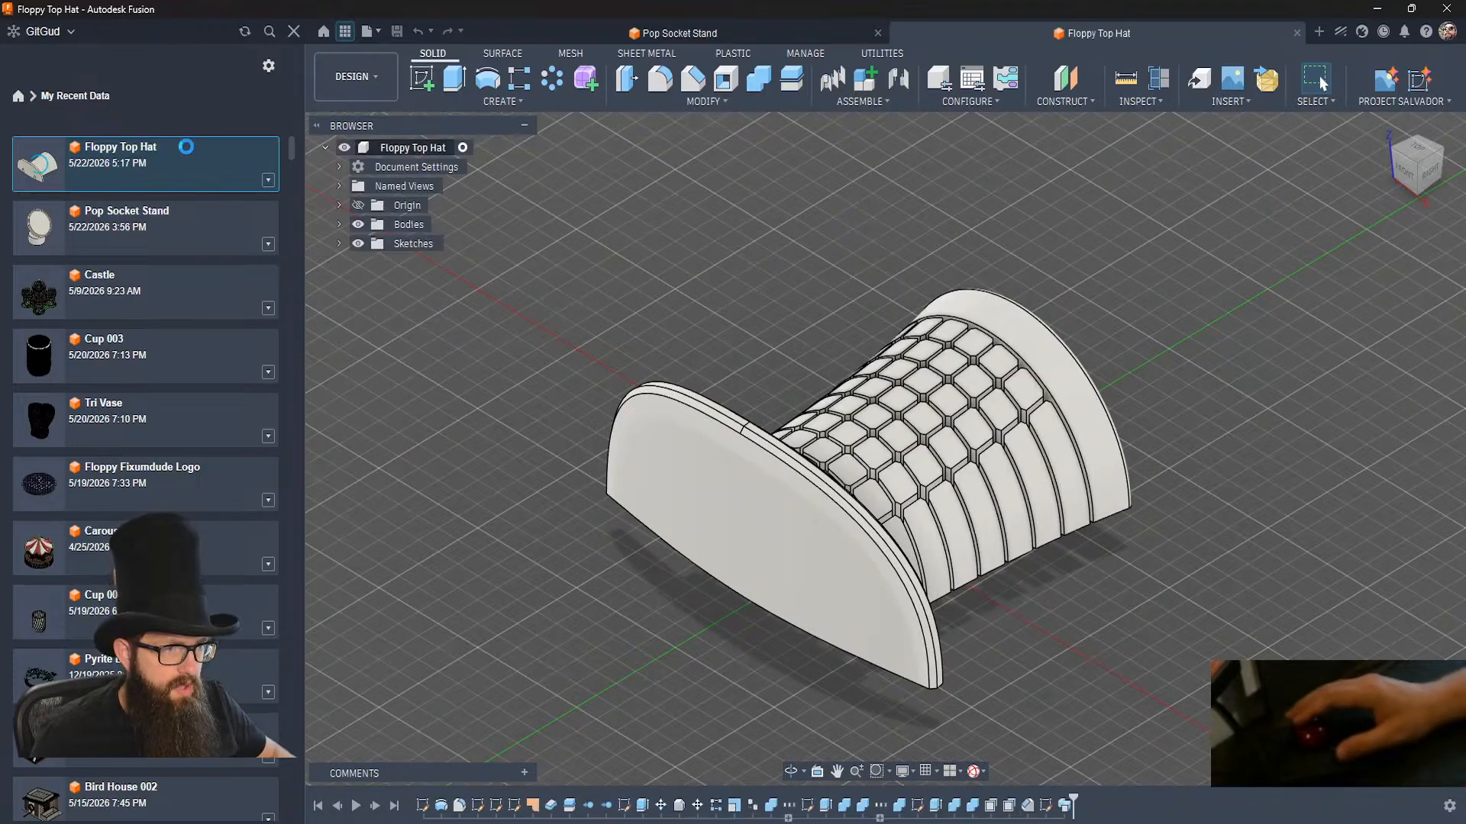
left_click(293, 31)
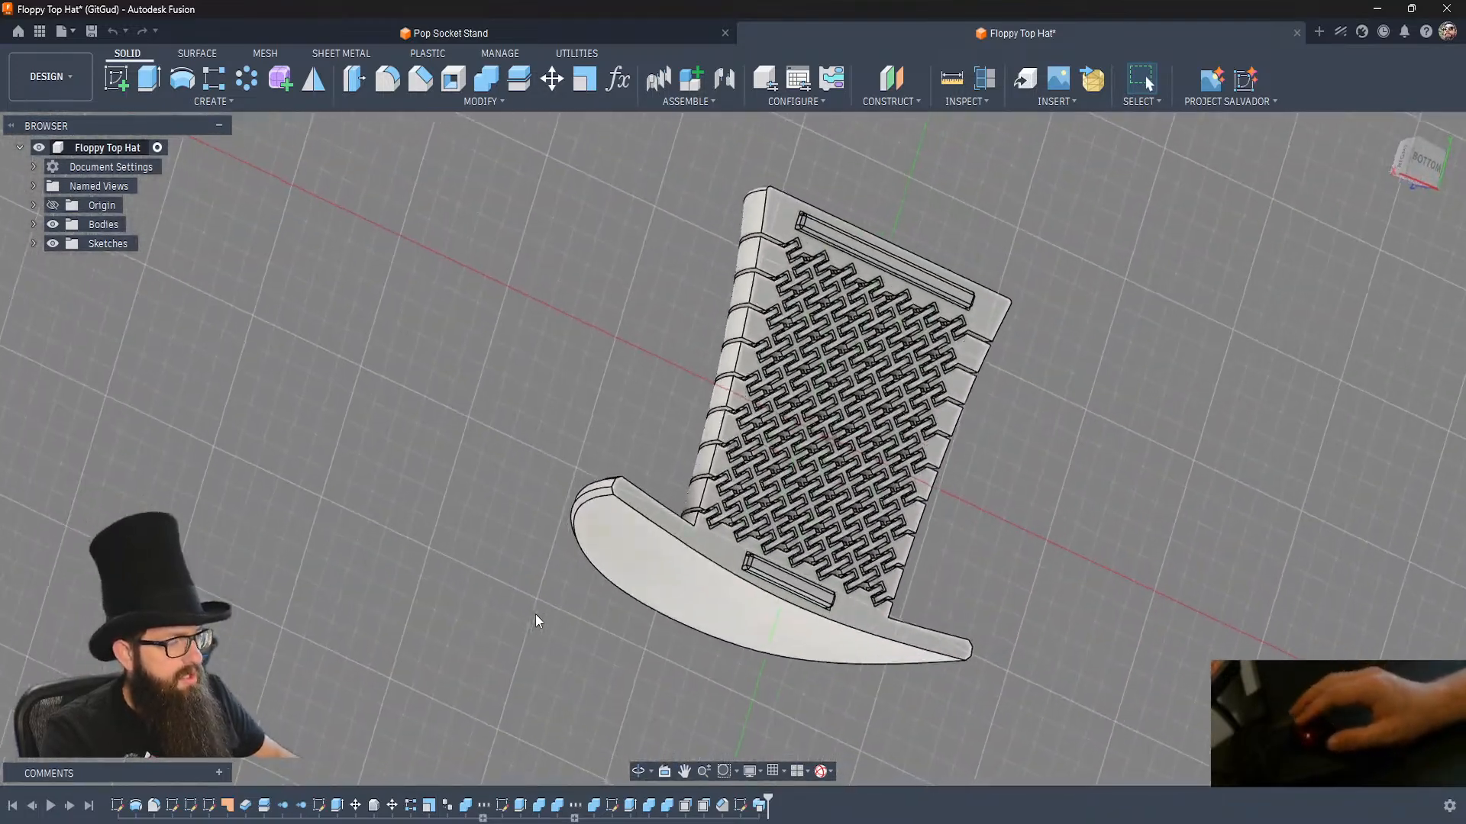
left_click(749, 589)
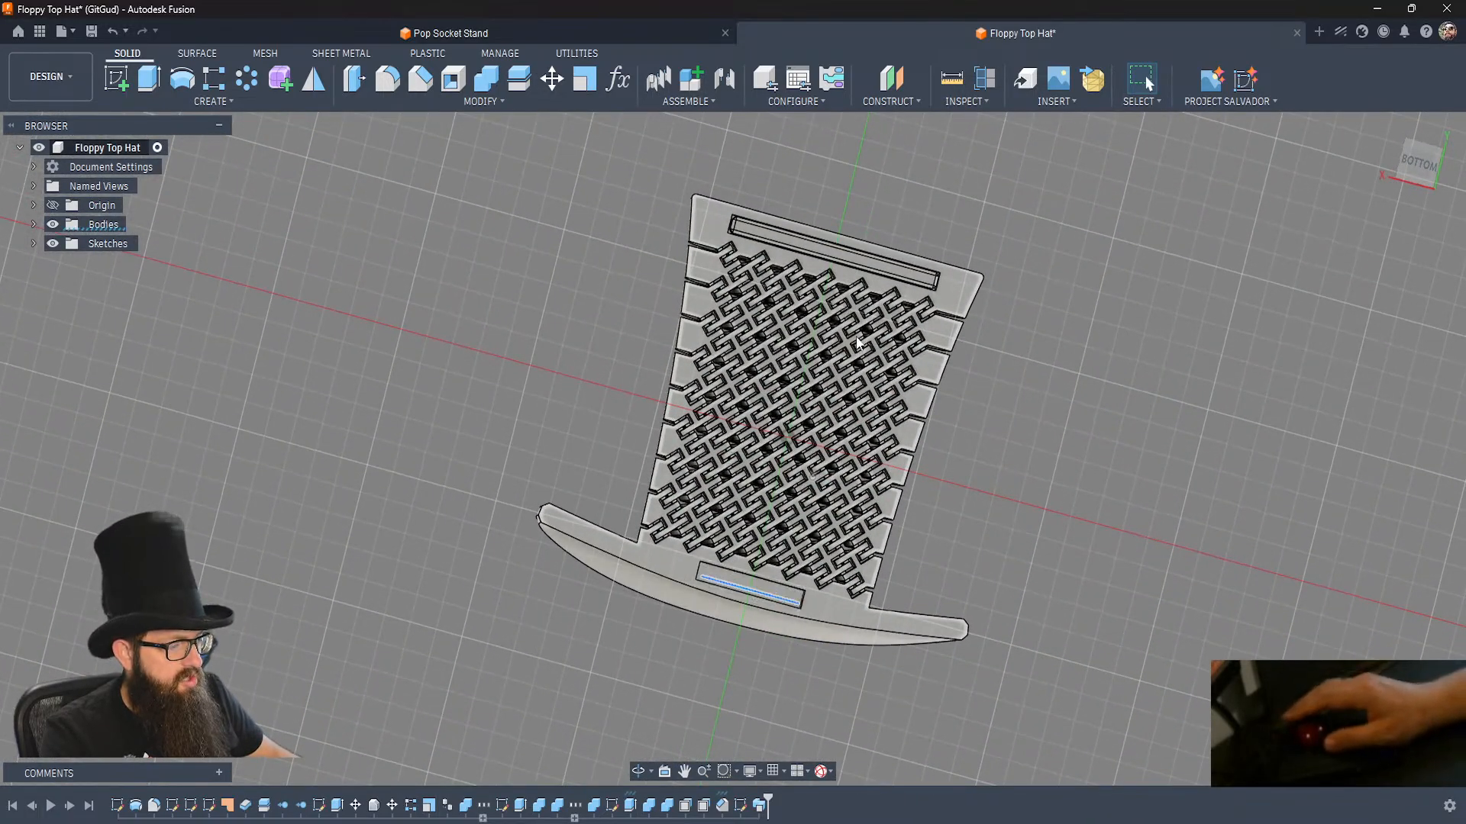
left_click(856, 263)
key("v")
left_click(1065, 359)
key("ctrl+z")
key("ctrl+z")
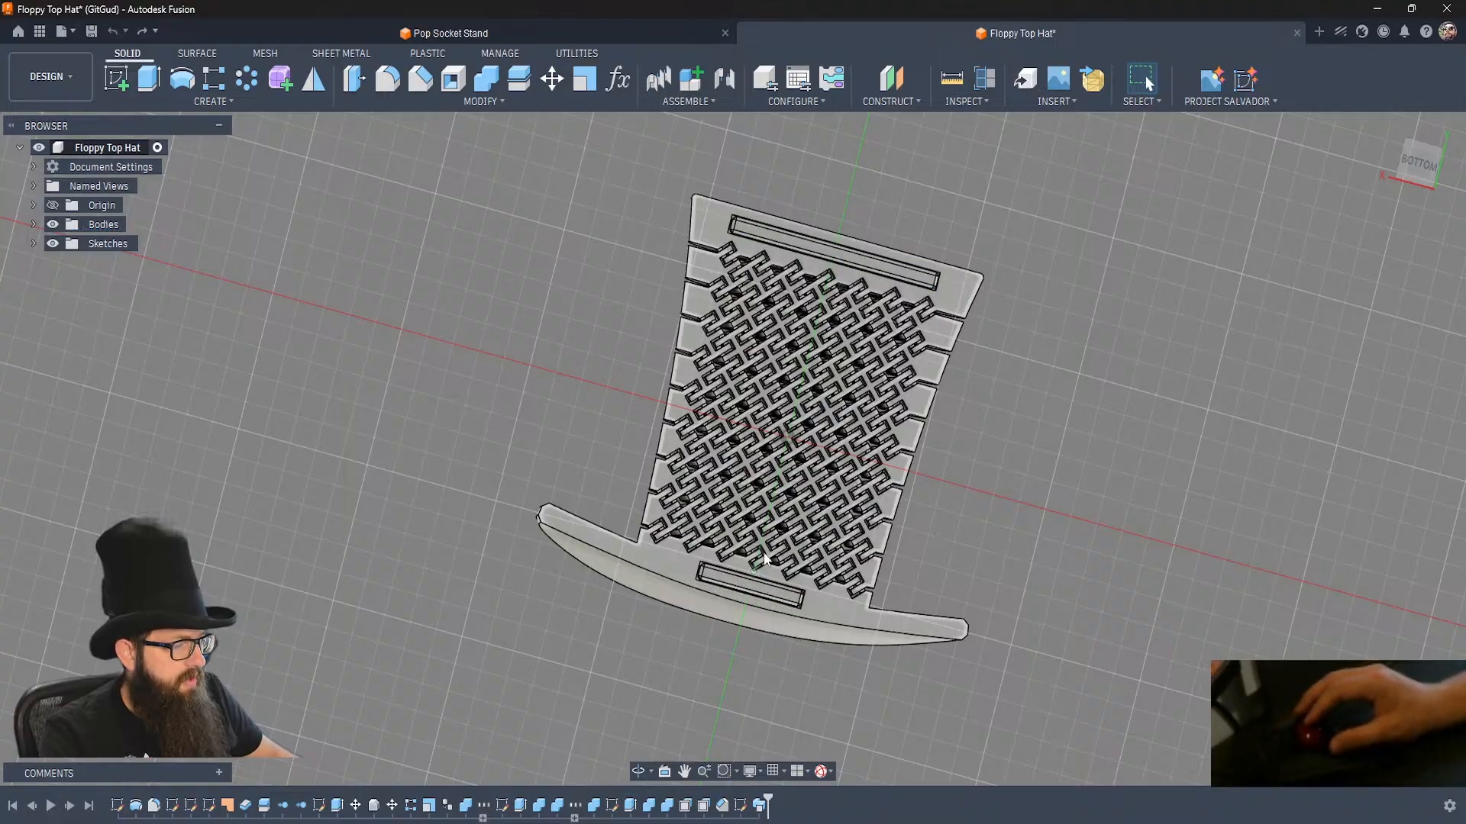
Examine the hat's underside slots and the segmented crown beside the brim from several angles and up close.
middle_click_drag(1011, 409, 1010, 409, "shift")
mouse_move(790, 272)
middle_mouse_down("shift")
mouse_move(828, 437)
mouse_move(794, 259)
middle_mouse_up("shift")
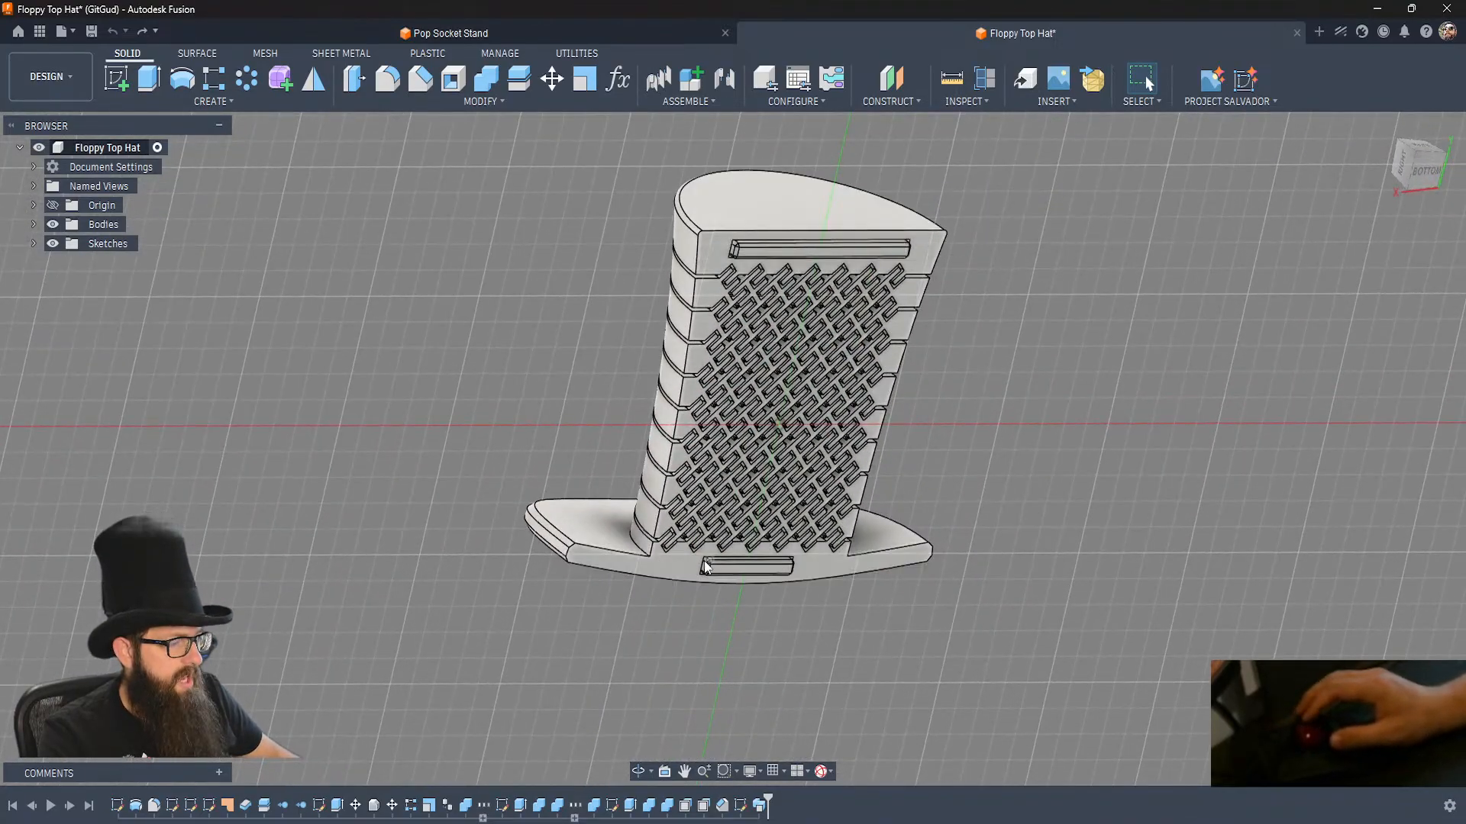
middle_click_drag(549, 474, 549, 480, "shift")
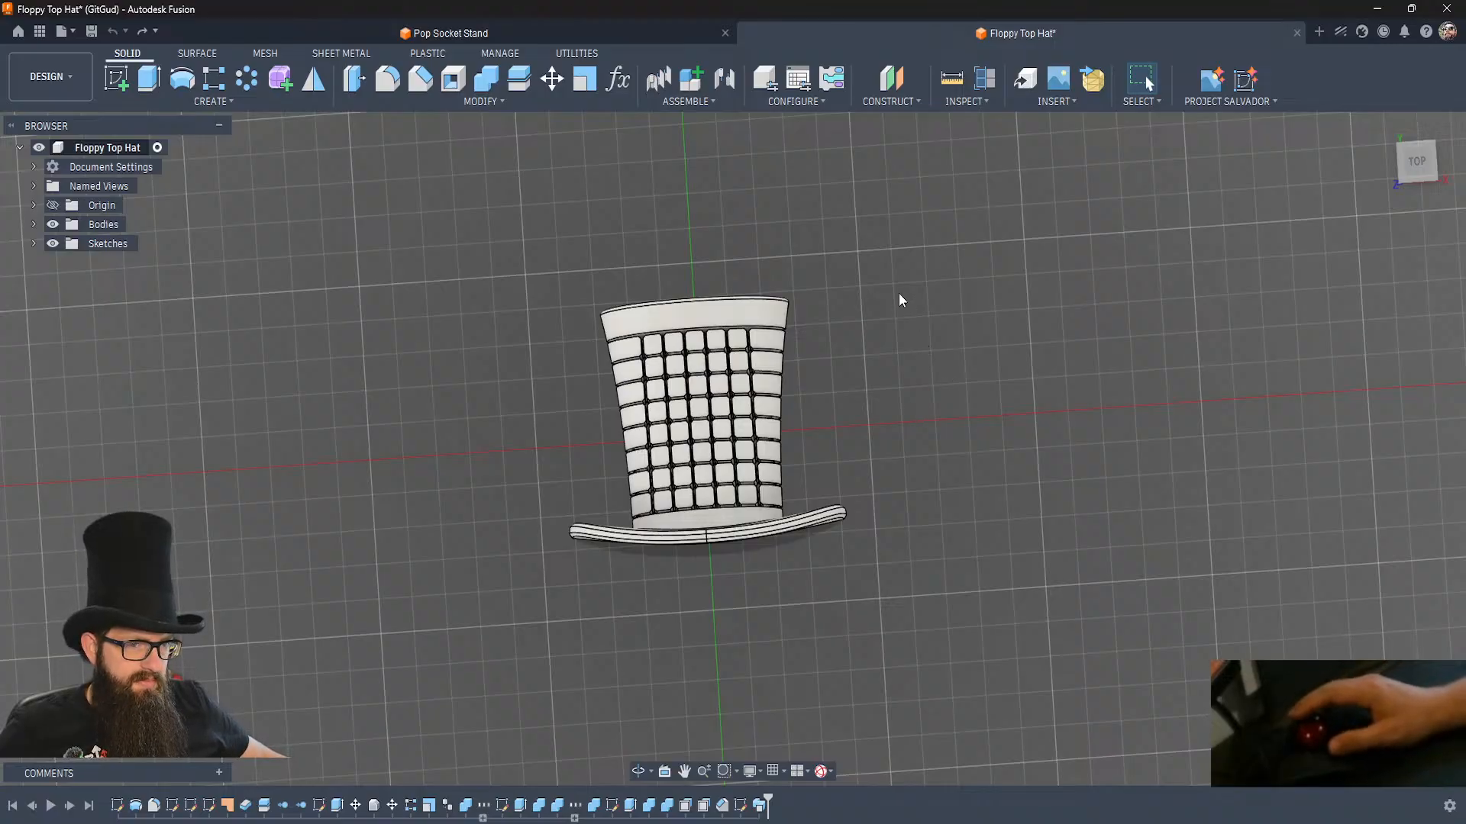
middle_click_drag(539, 471, 668, 356, "shift")
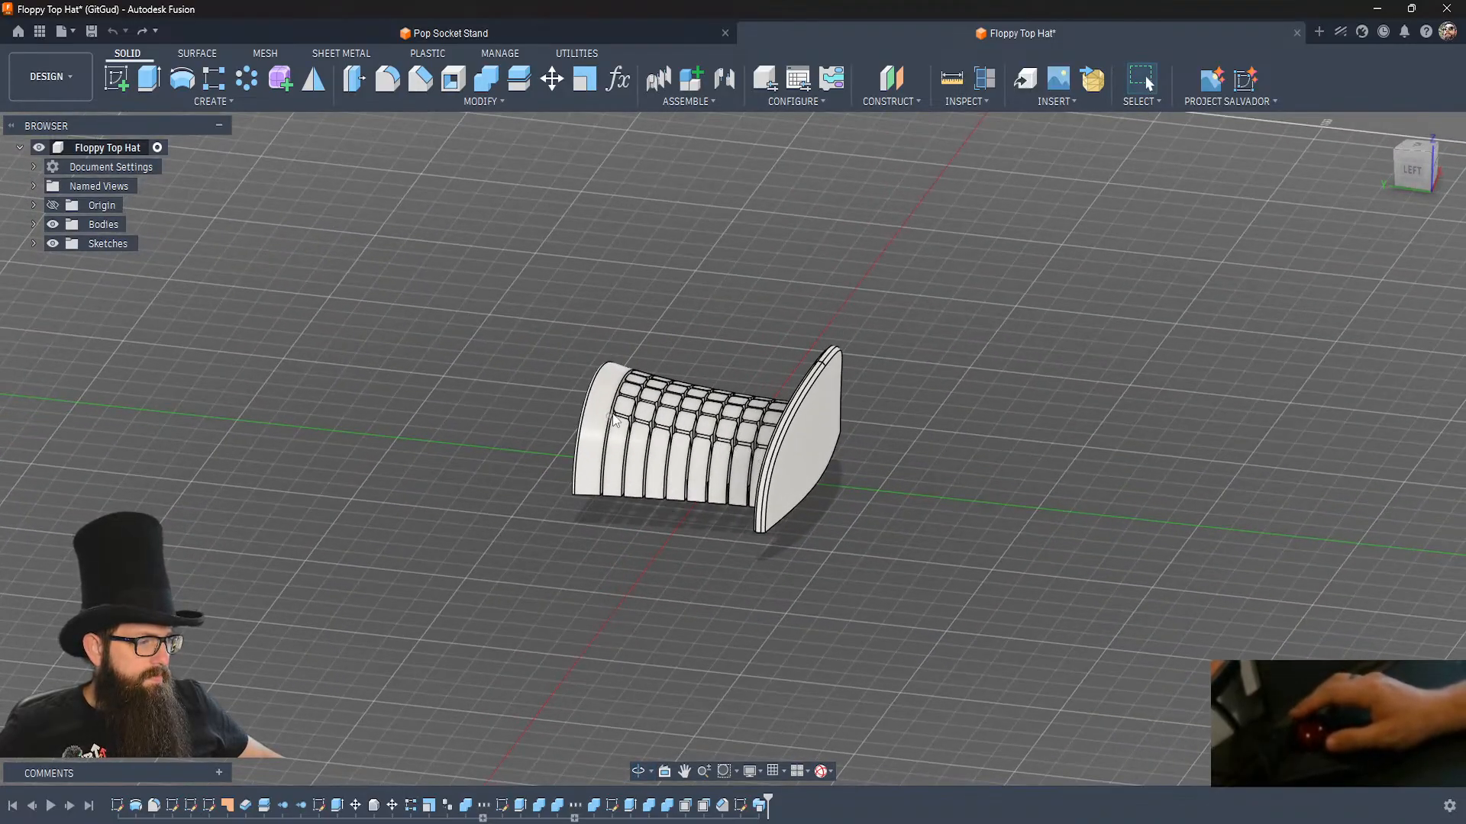
scroll(752, 444, "up", 1)
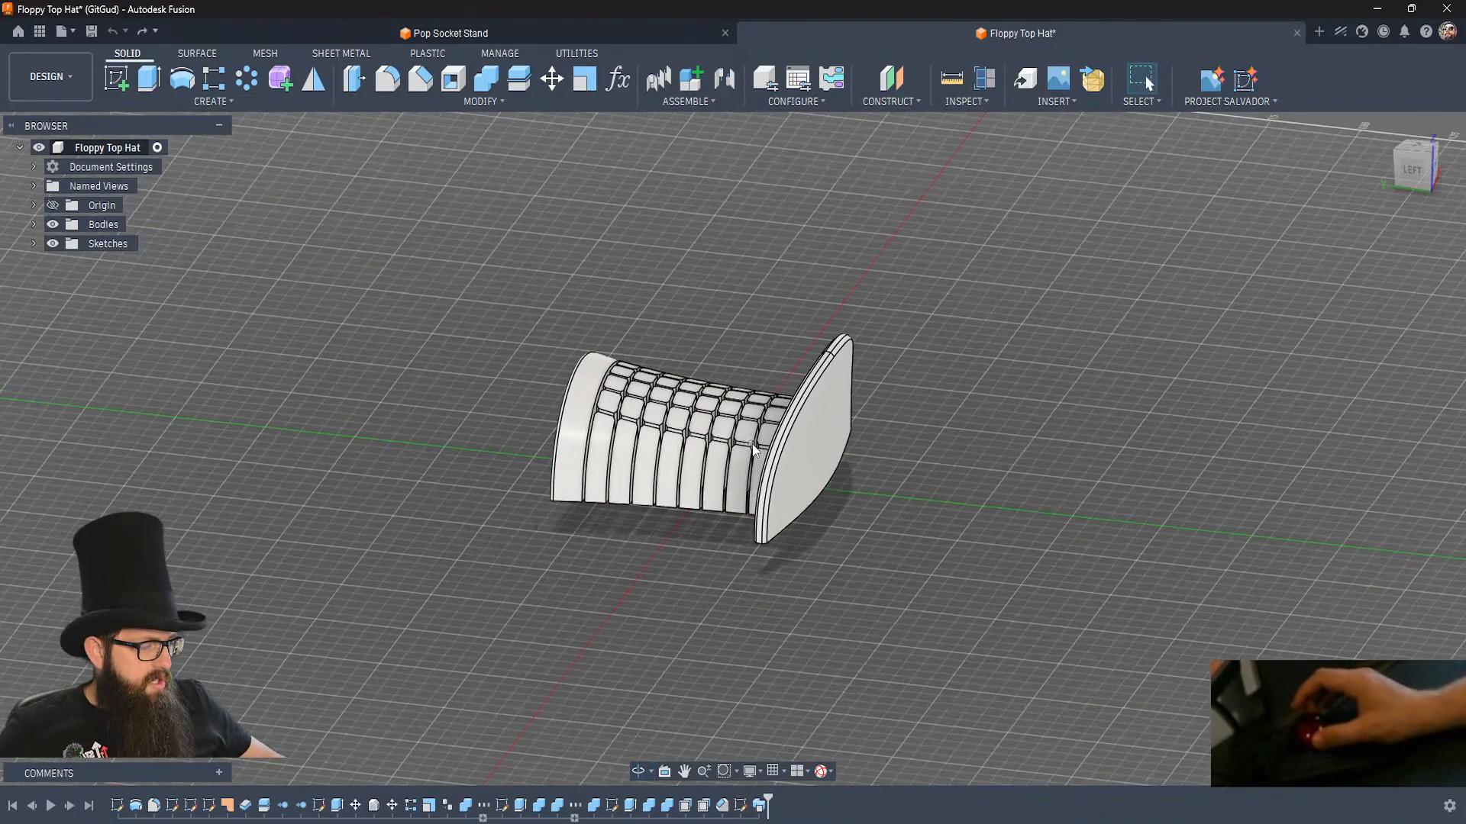
scroll(753, 449, "up", 5)
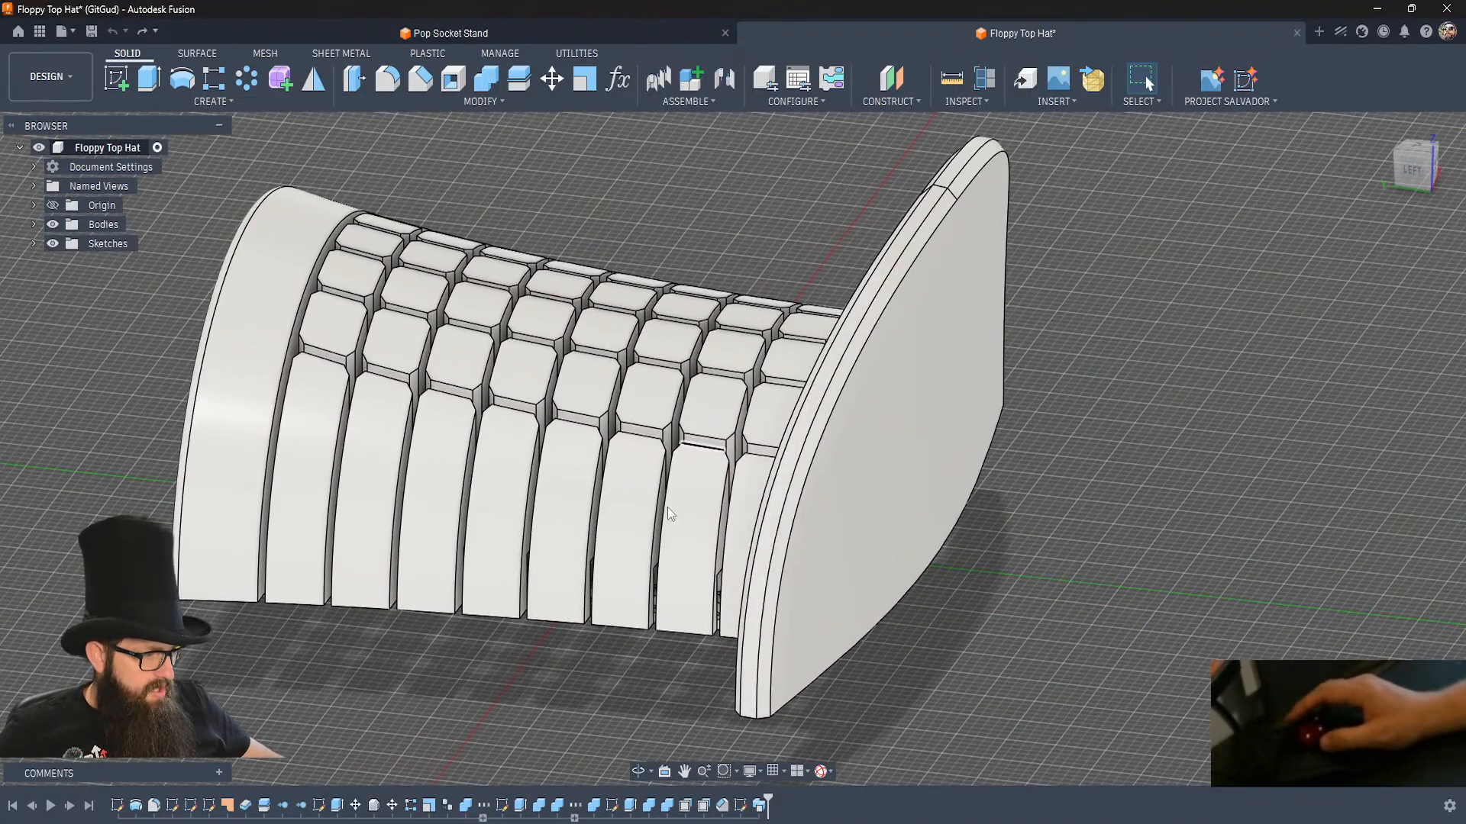
left_click(701, 444)
mouse_move(558, 635)
middle_mouse_down("shift")
mouse_move(514, 694)
mouse_move(563, 660)
middle_mouse_up("shift")
scroll(563, 660, "up", 2)
scroll(538, 607, "down", 5)
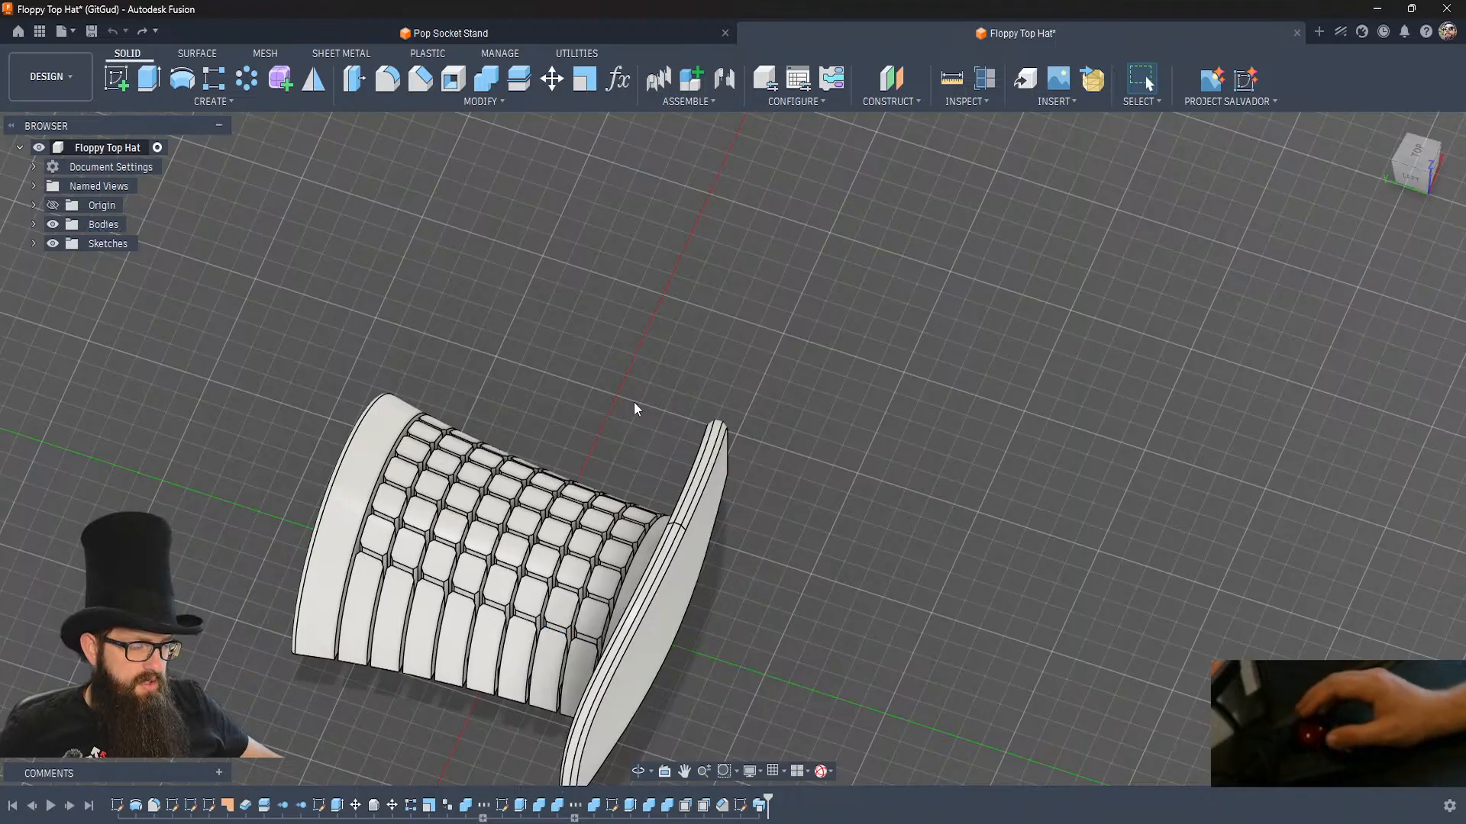
middle_click_drag(623, 393, 699, 244)
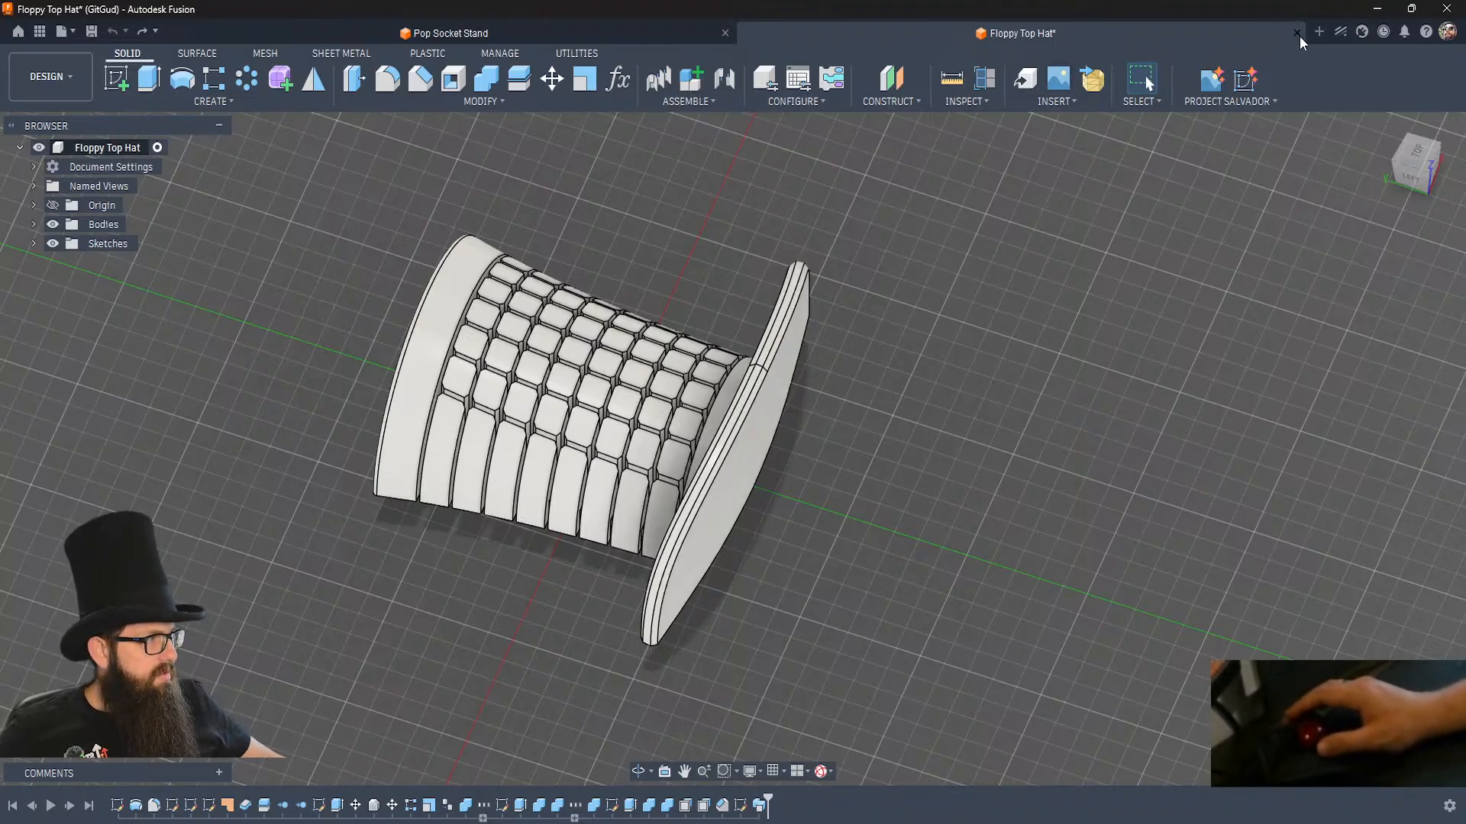
Create a new empty Hybrid Design with millimetre and gram units.
left_click(1320, 34)
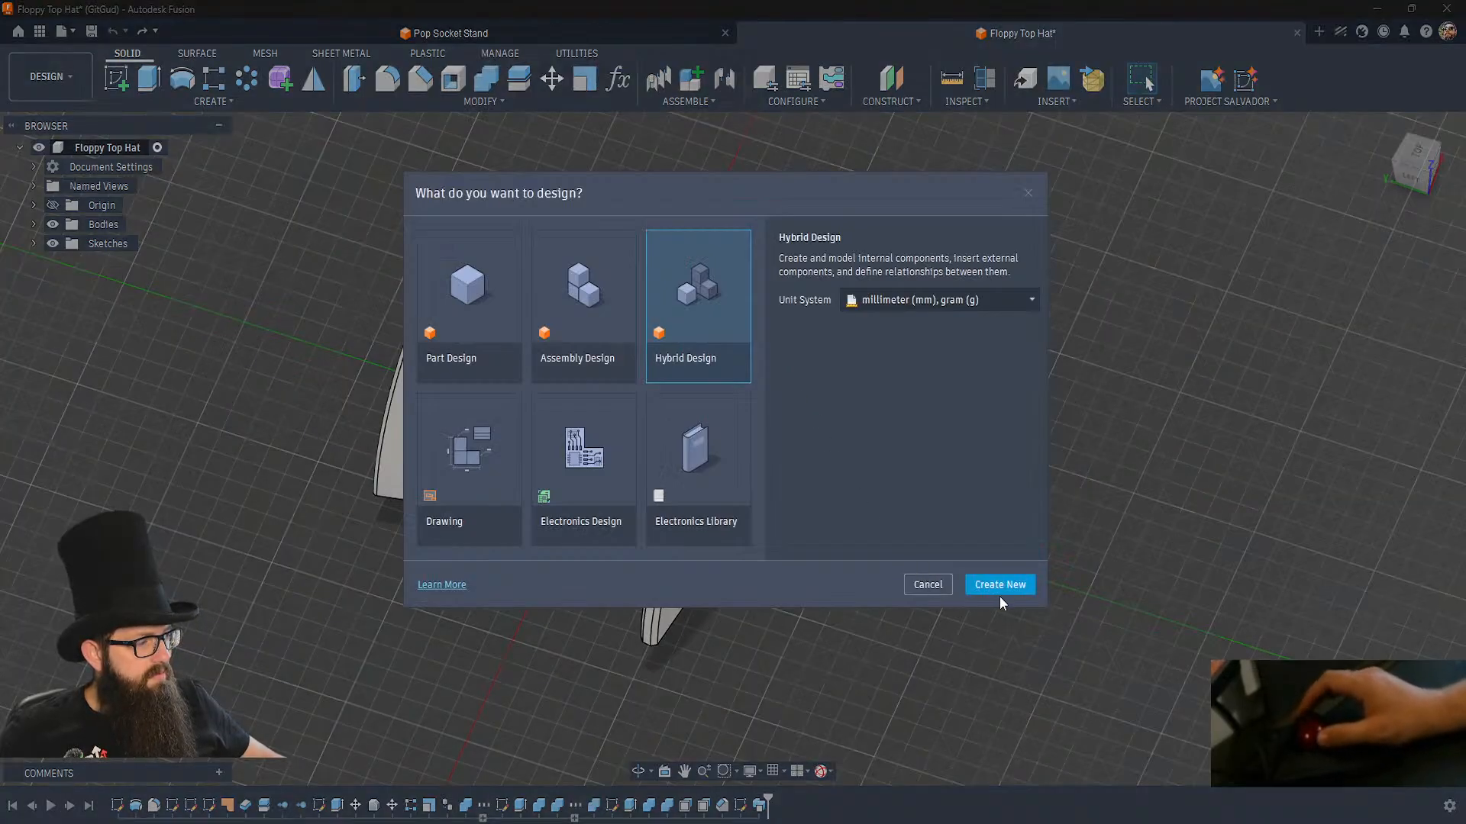
left_click(1014, 592)
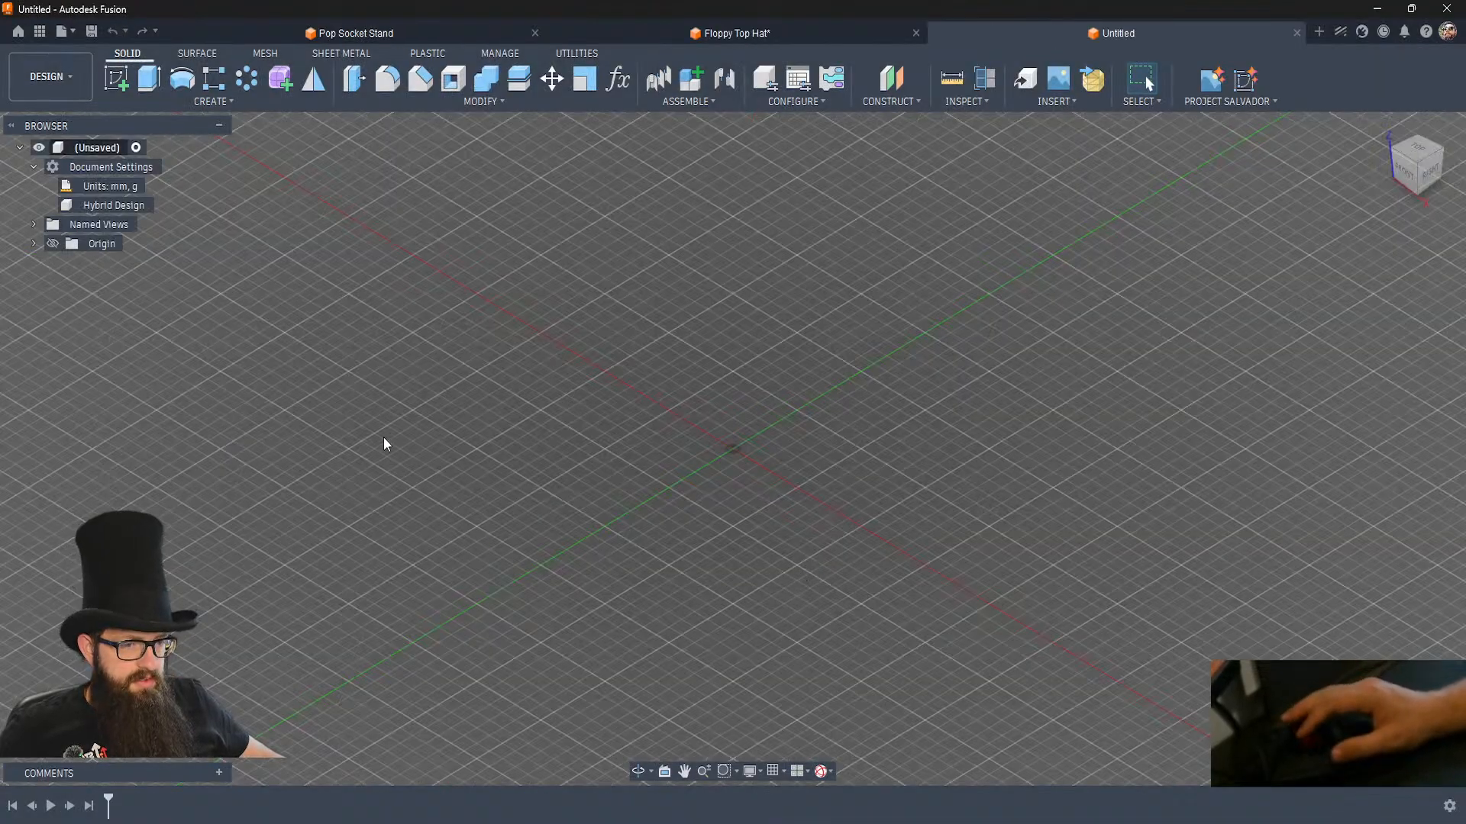
middle_click_drag(620, 420, 561, 470, "shift")
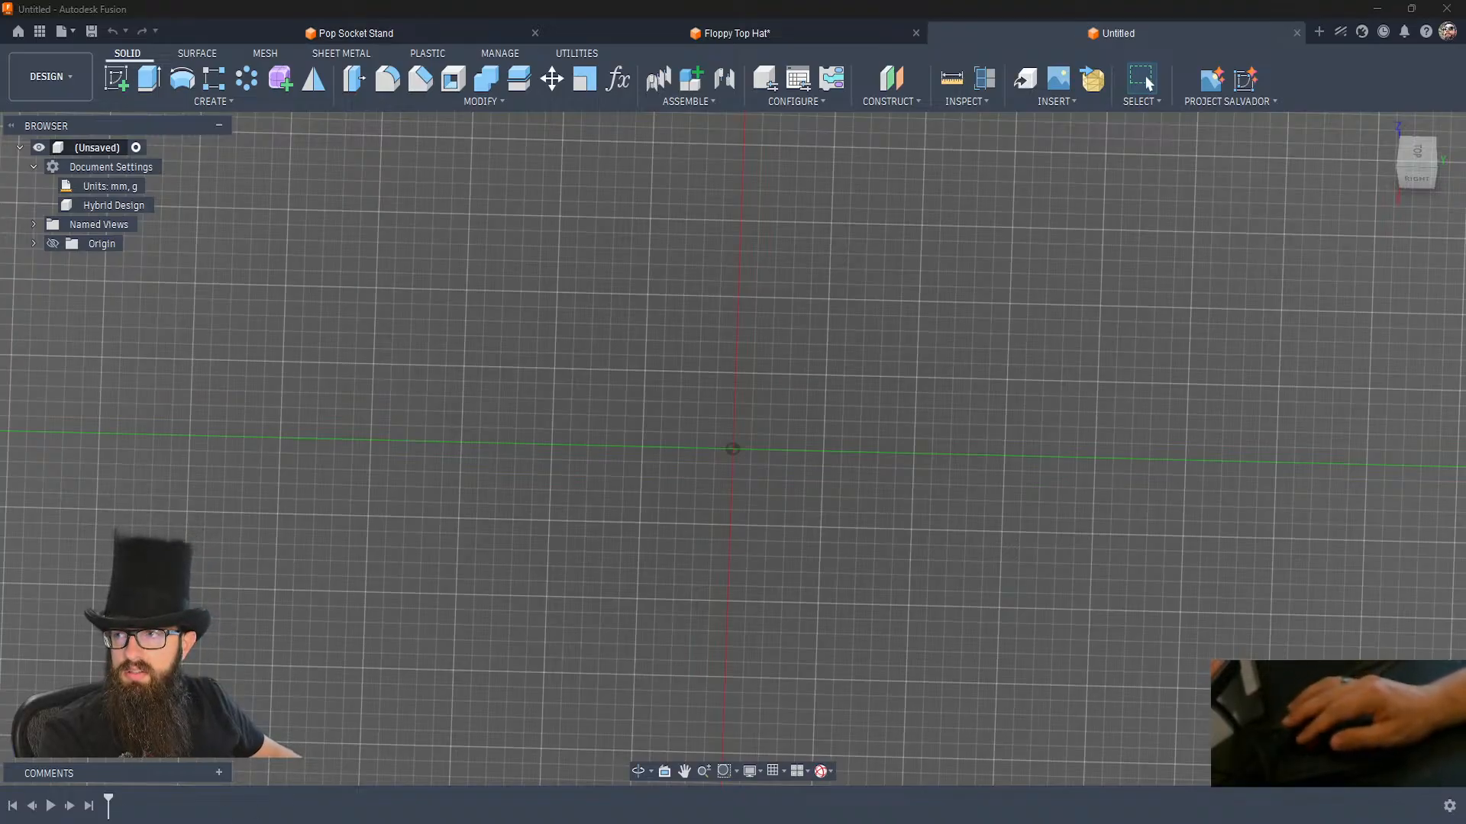
Bring up the Convertio file converter in the browser and add Creature_White.png from the Pictures > Emotes > Tier 2 folder.
left_click_drag(896, 263, 1079, 6)
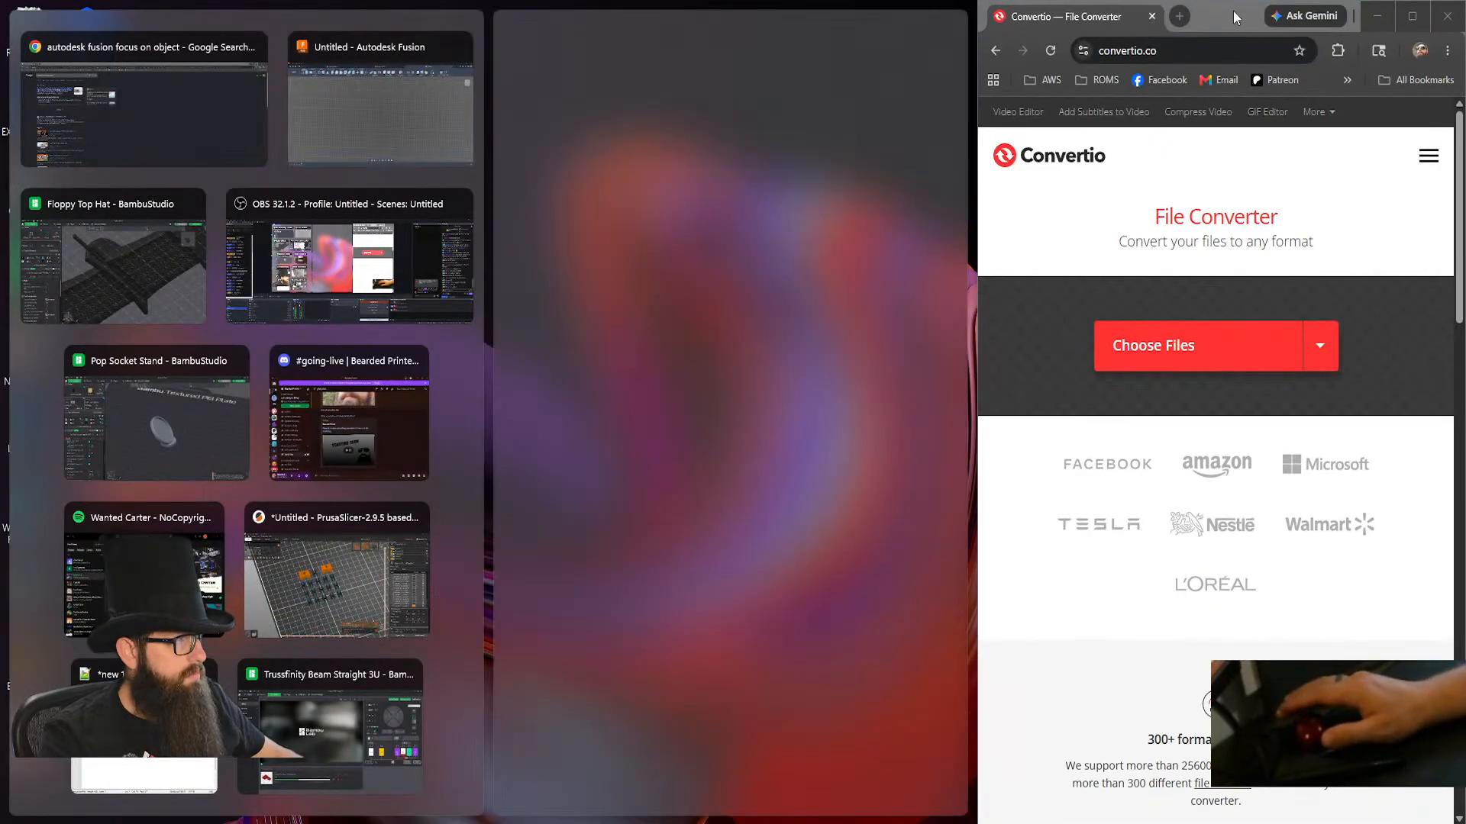
double_click(1232, 14)
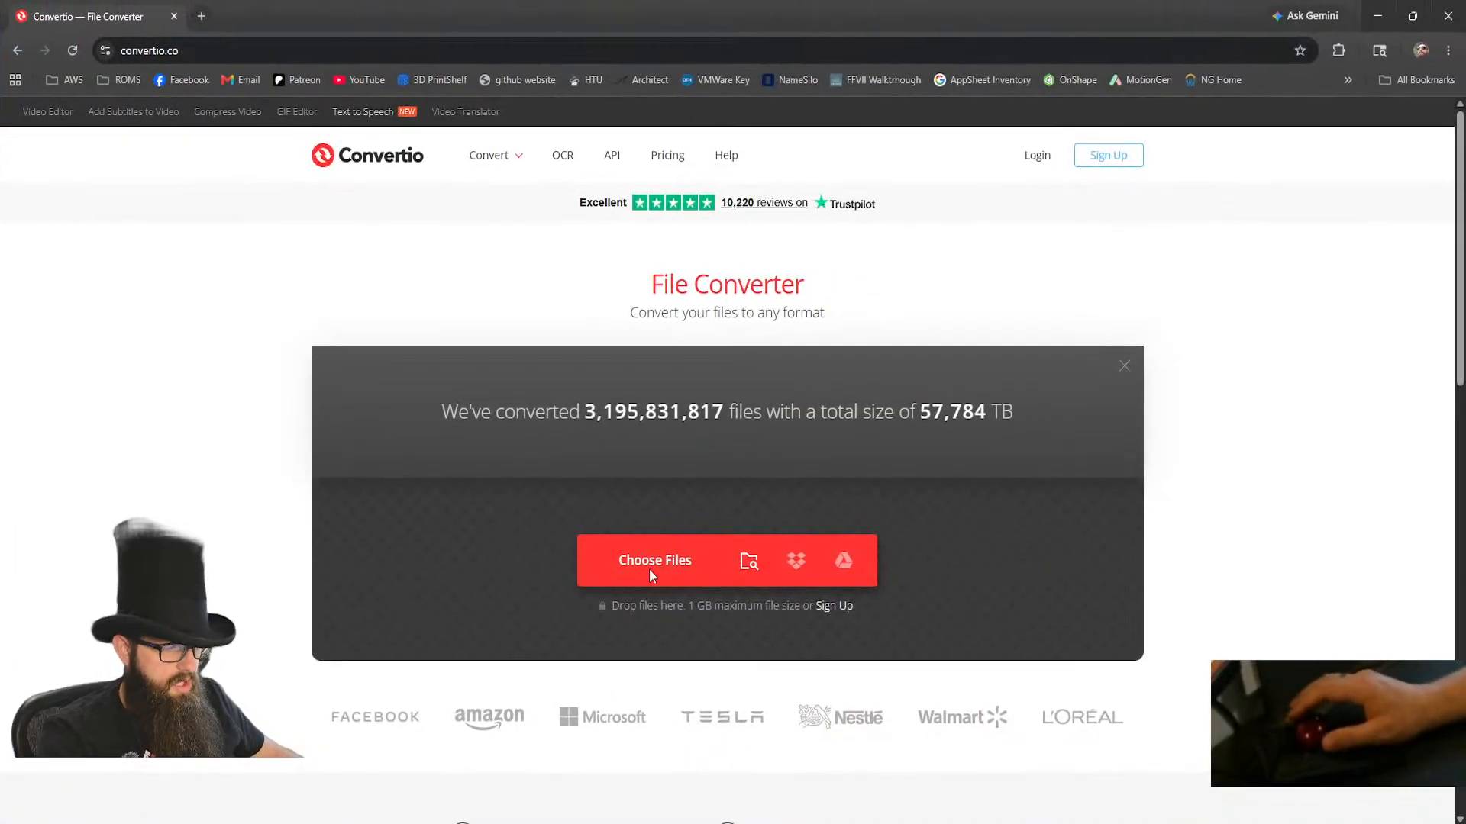
left_click(678, 556)
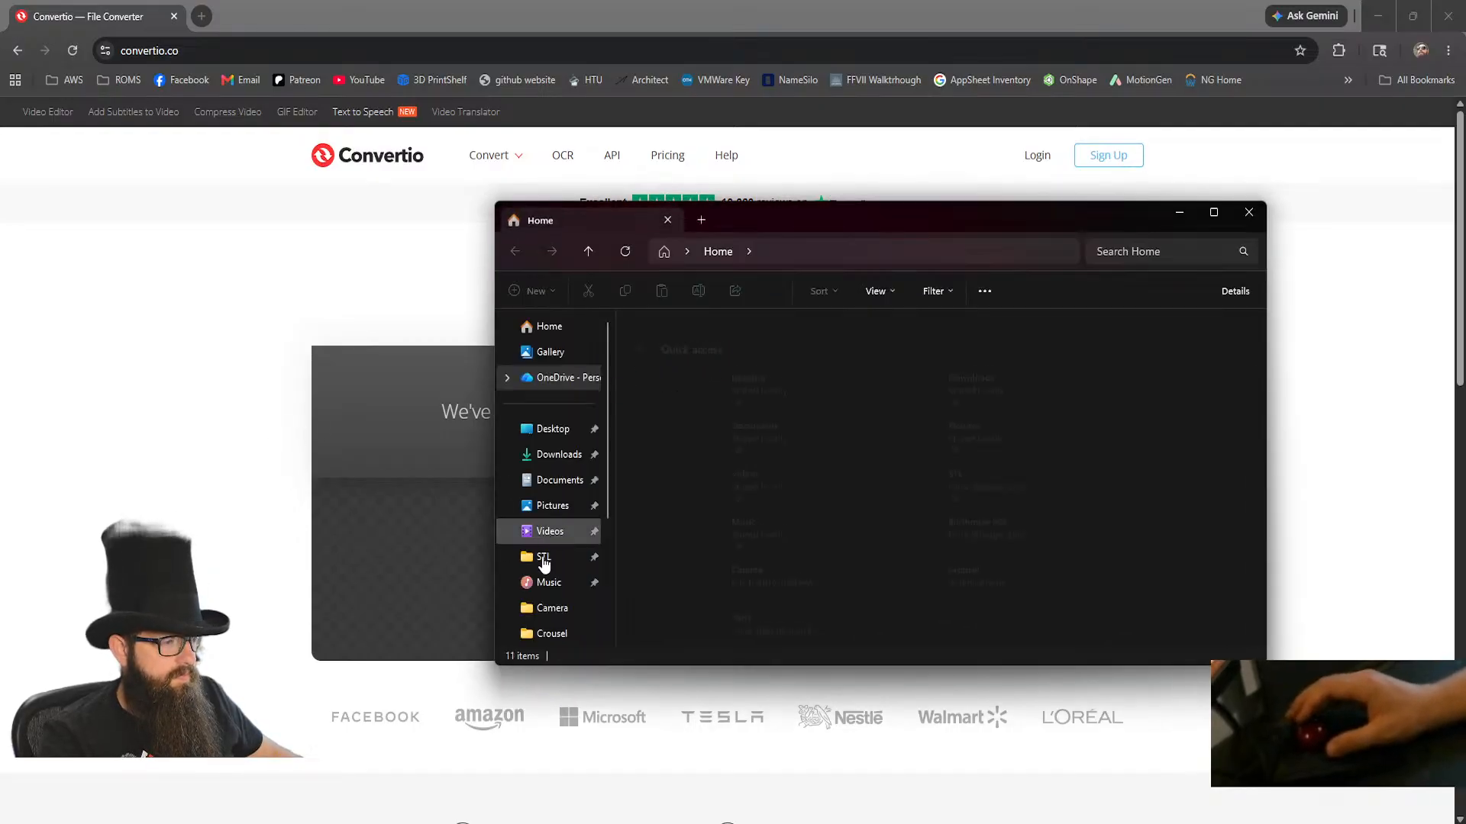
left_click(548, 505)
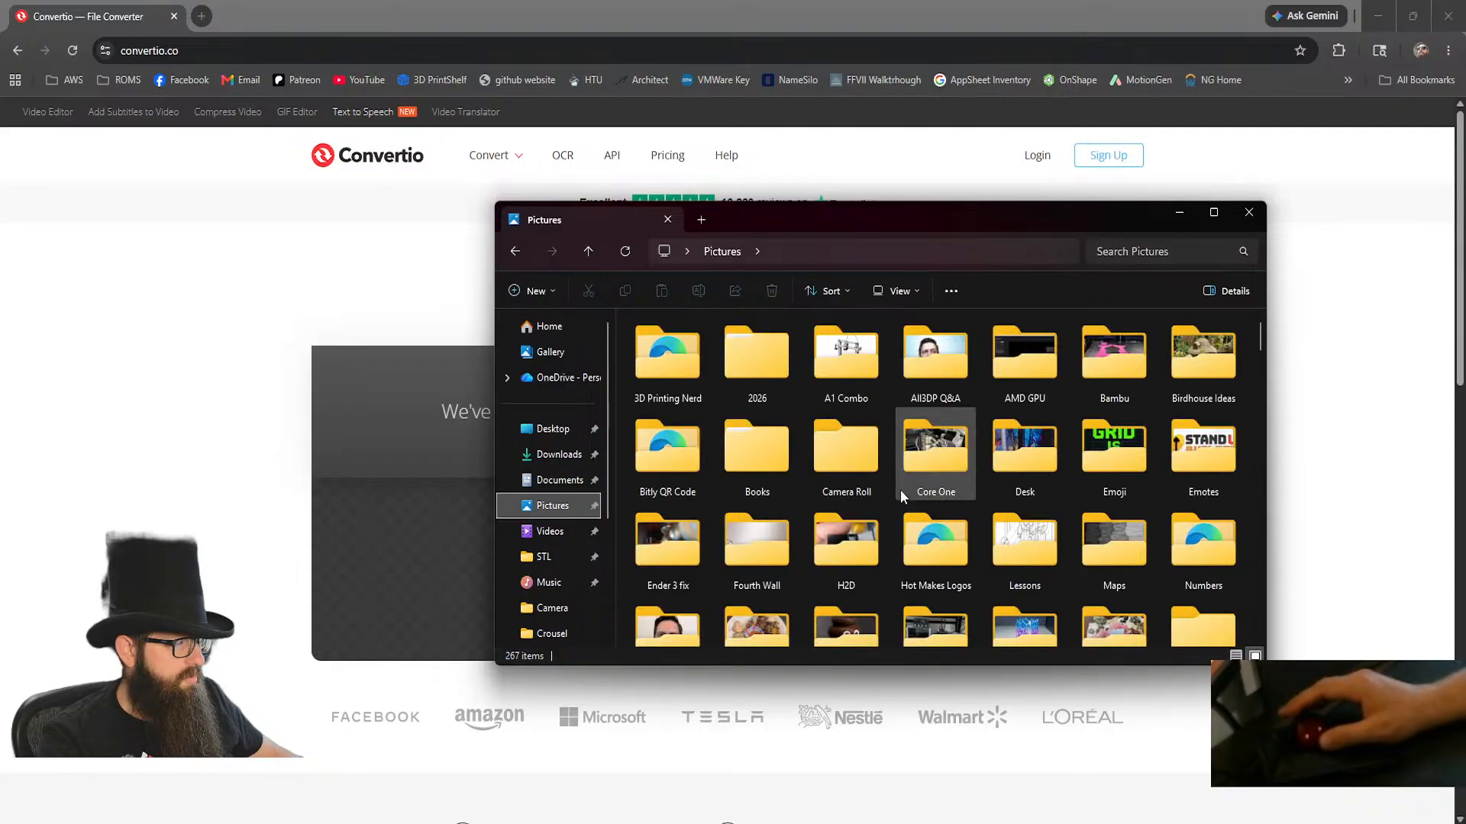
double_click(1176, 443)
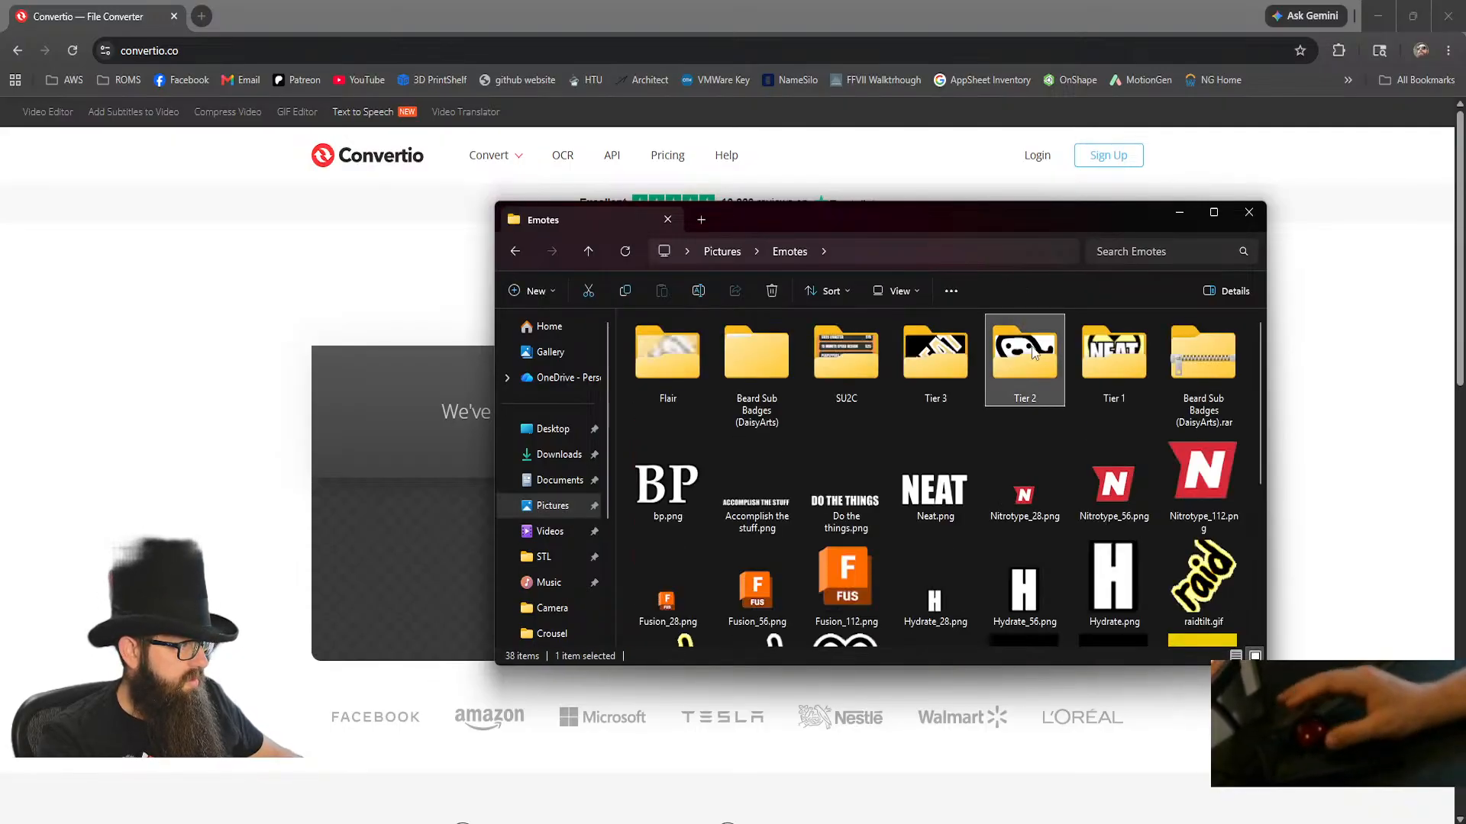
double_click(1009, 357)
left_click(765, 359)
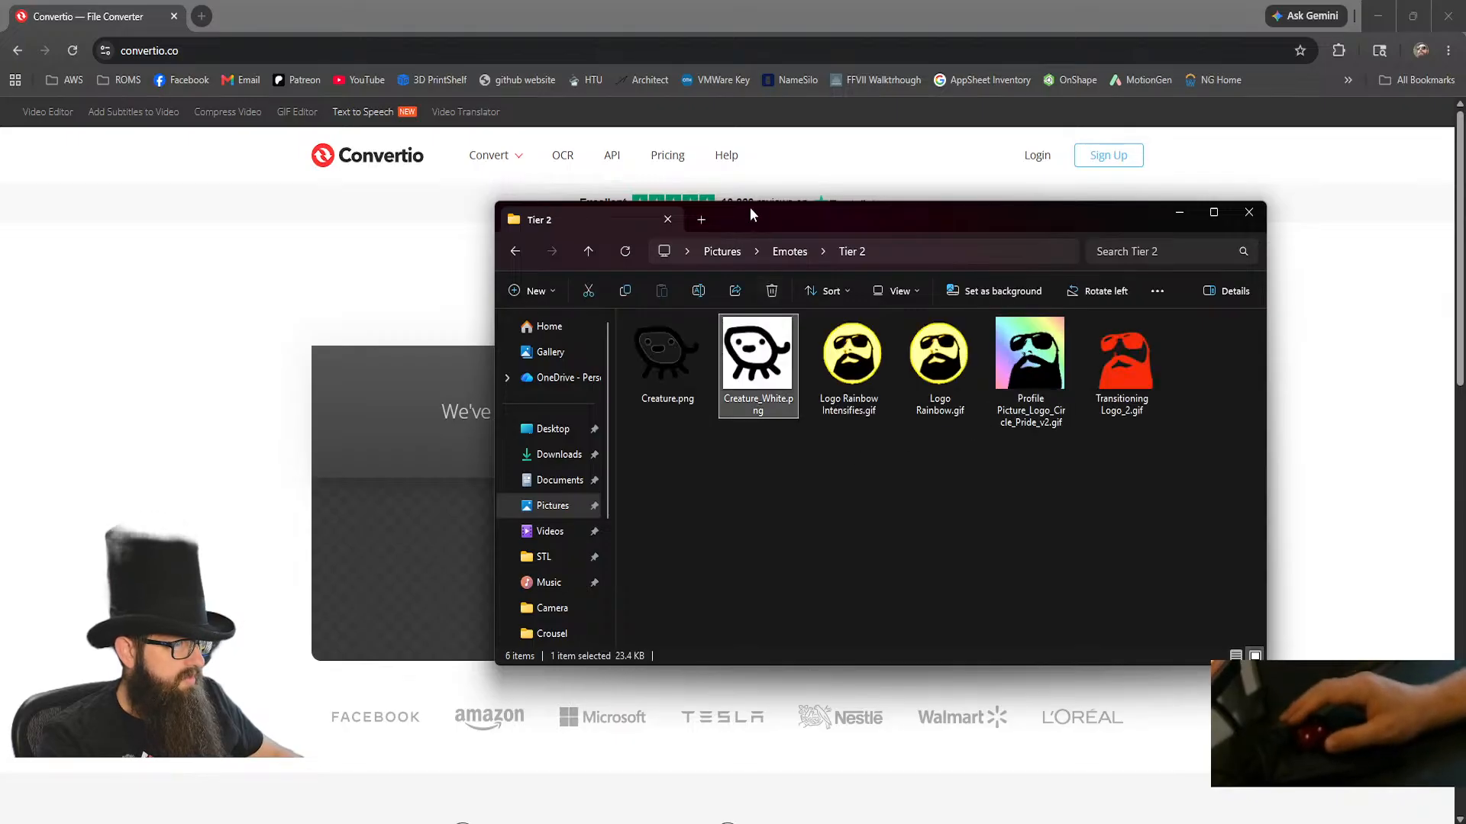
left_click_drag(747, 214, 1030, 220)
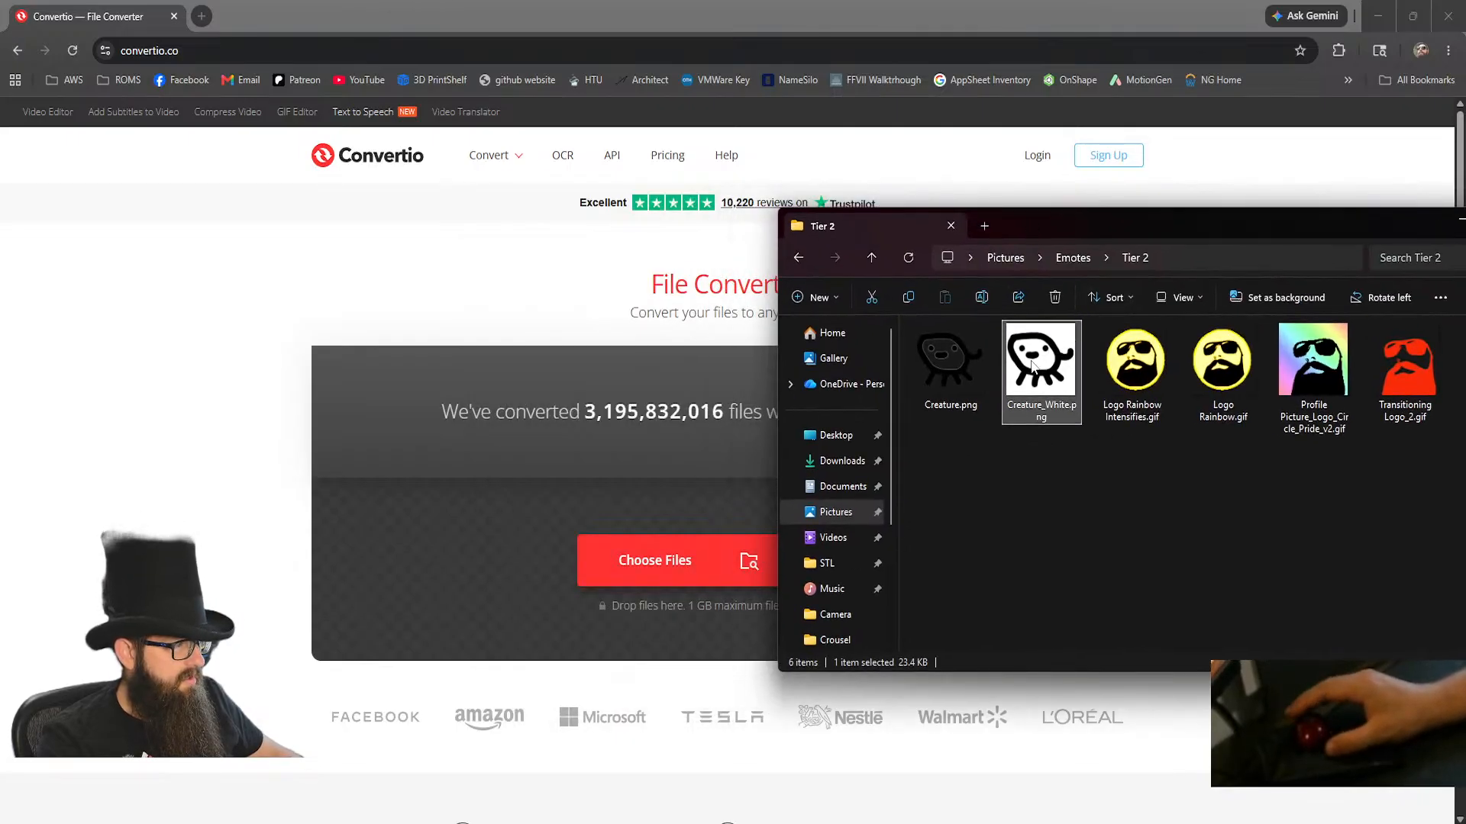
left_click_drag(672, 570, 639, 577)
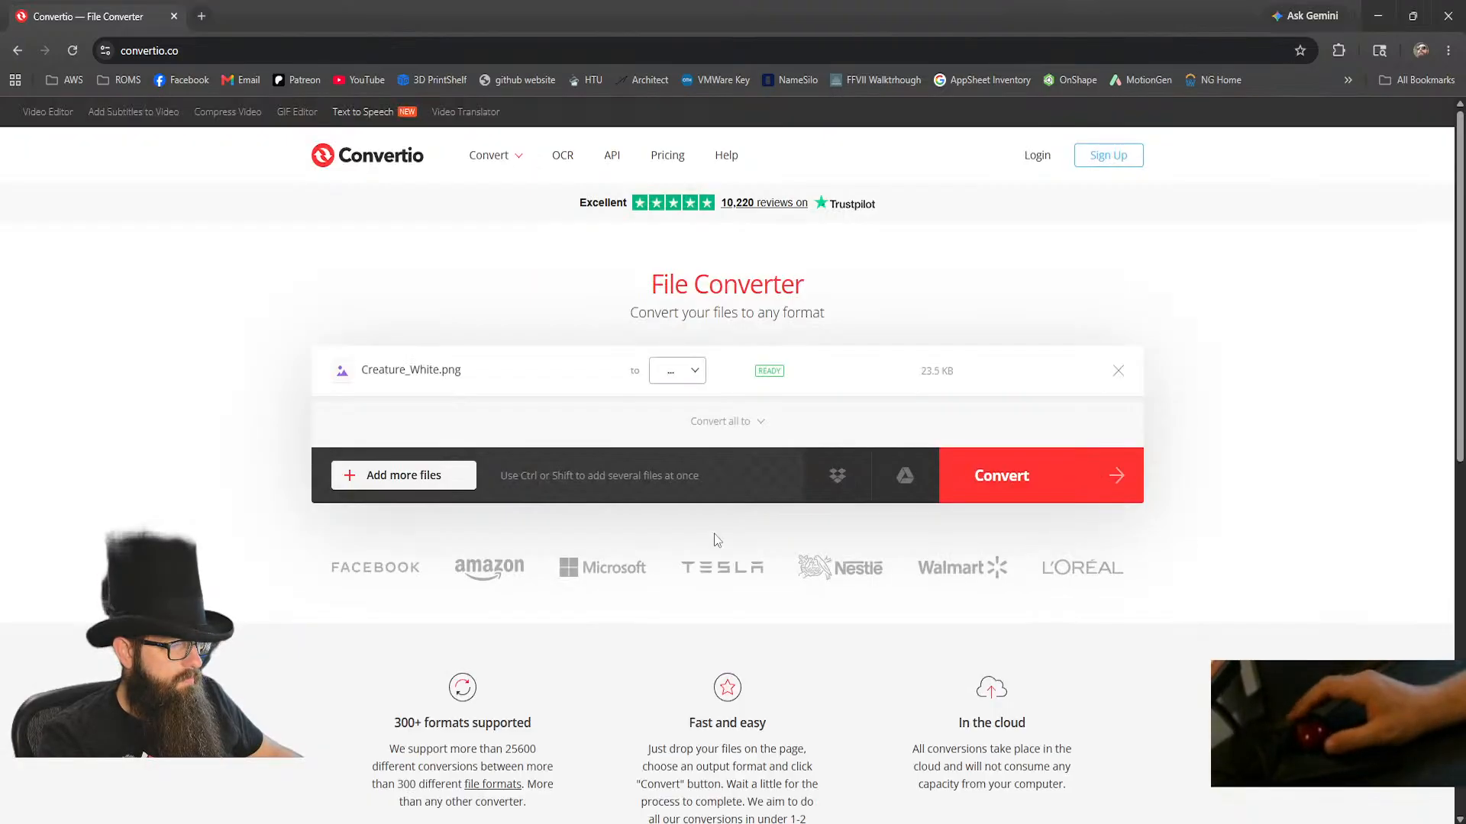
Set SVG as the output format for Creature_White.png and convert it.
left_click(697, 374)
mouse_move(687, 468)
left_click(773, 465)
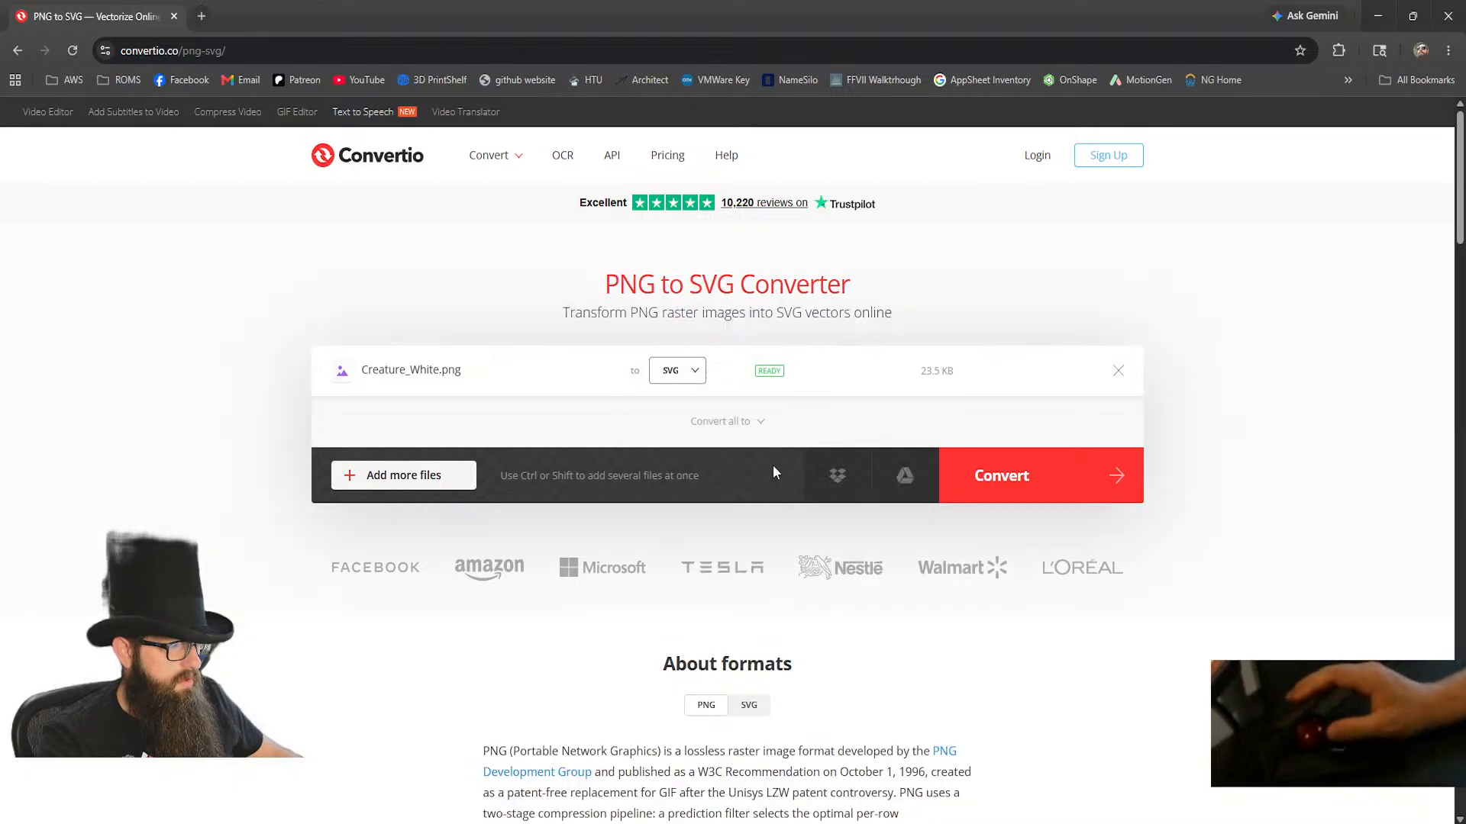
left_click(1003, 479)
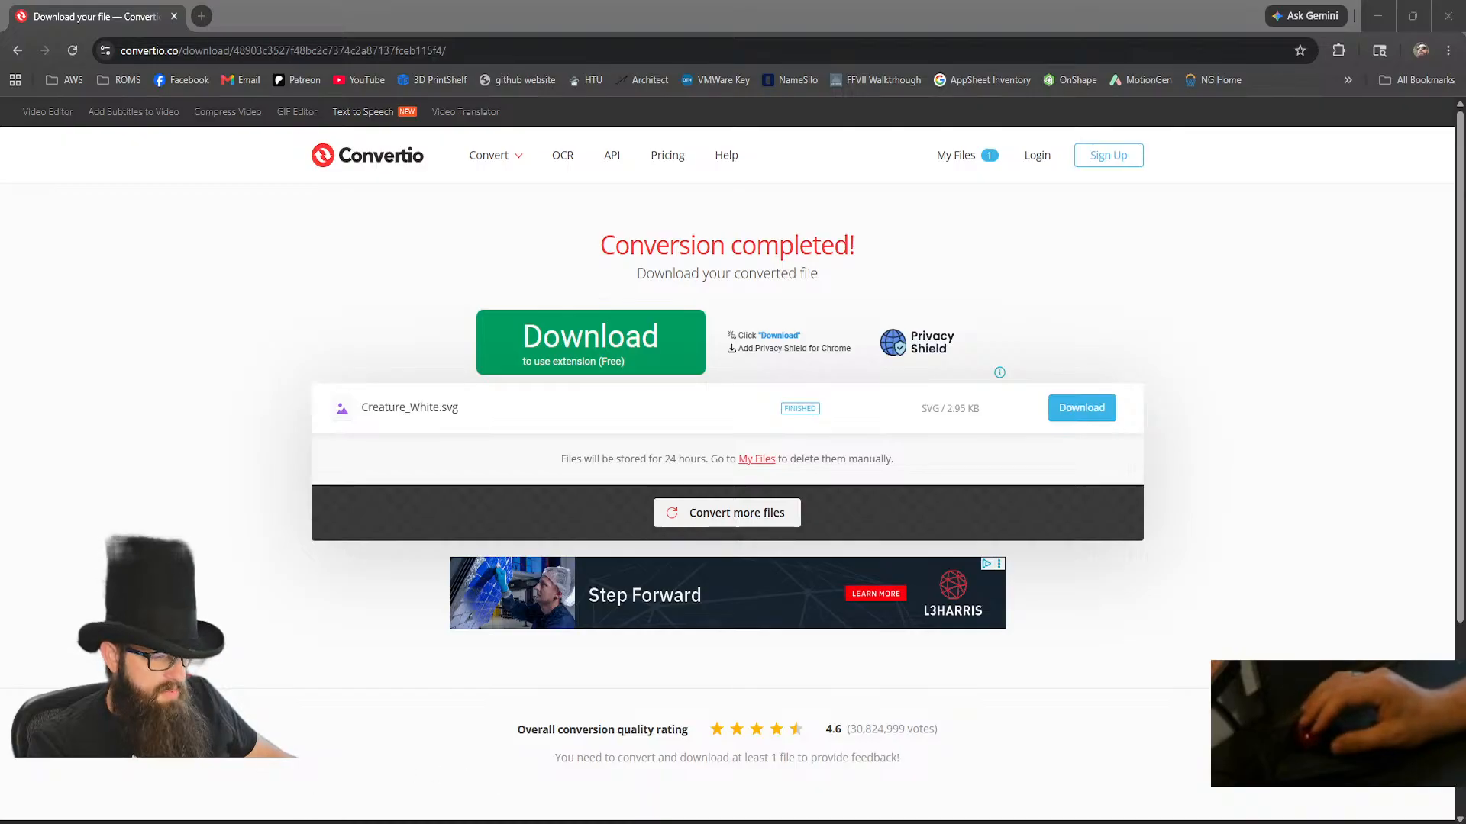
Download the converted Creature_White.svg and save it in the Pictures > Emotes > Tier 2 folder.
left_click(362, 821)
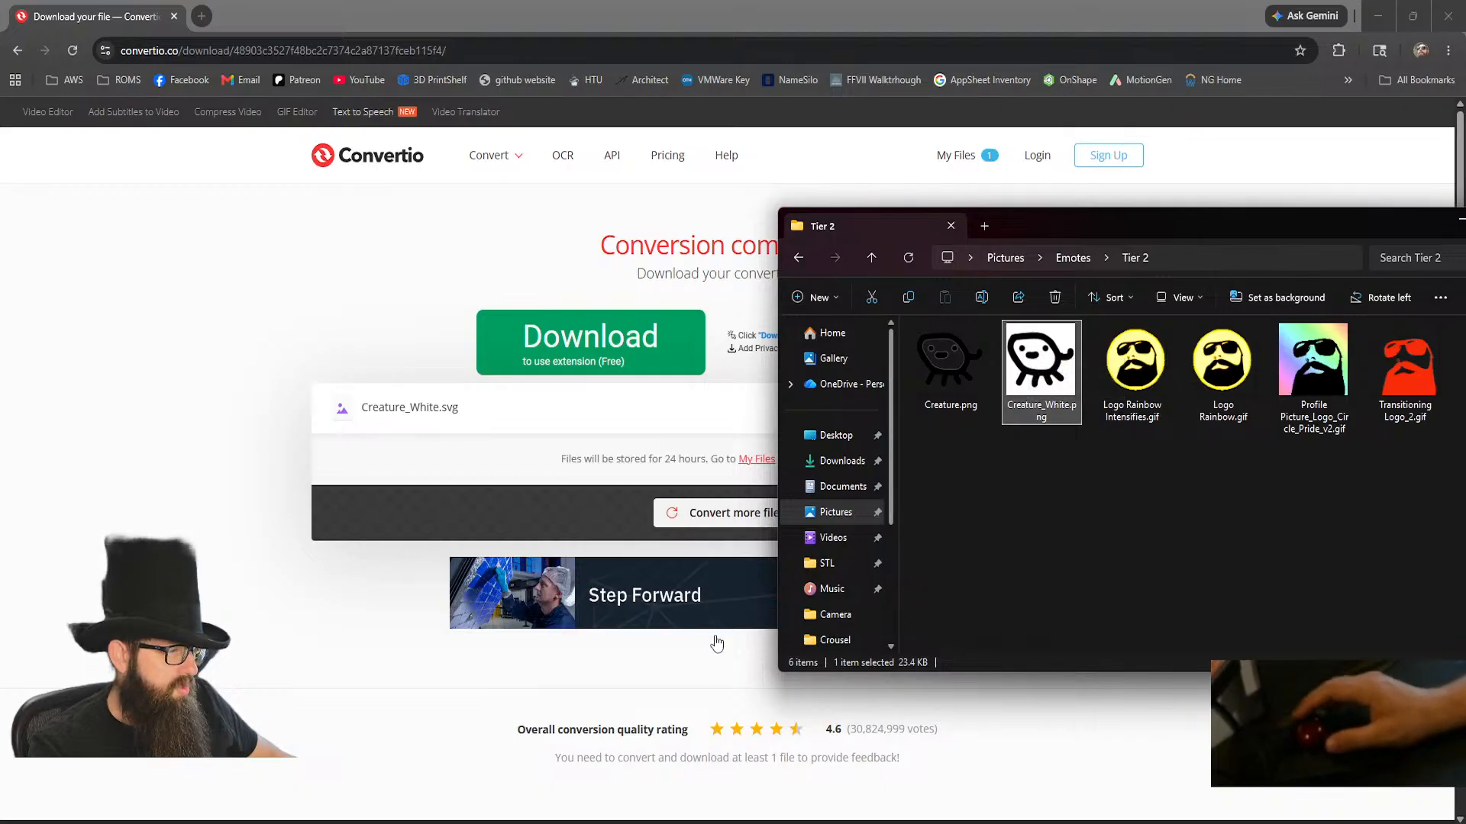
left_click(757, 638)
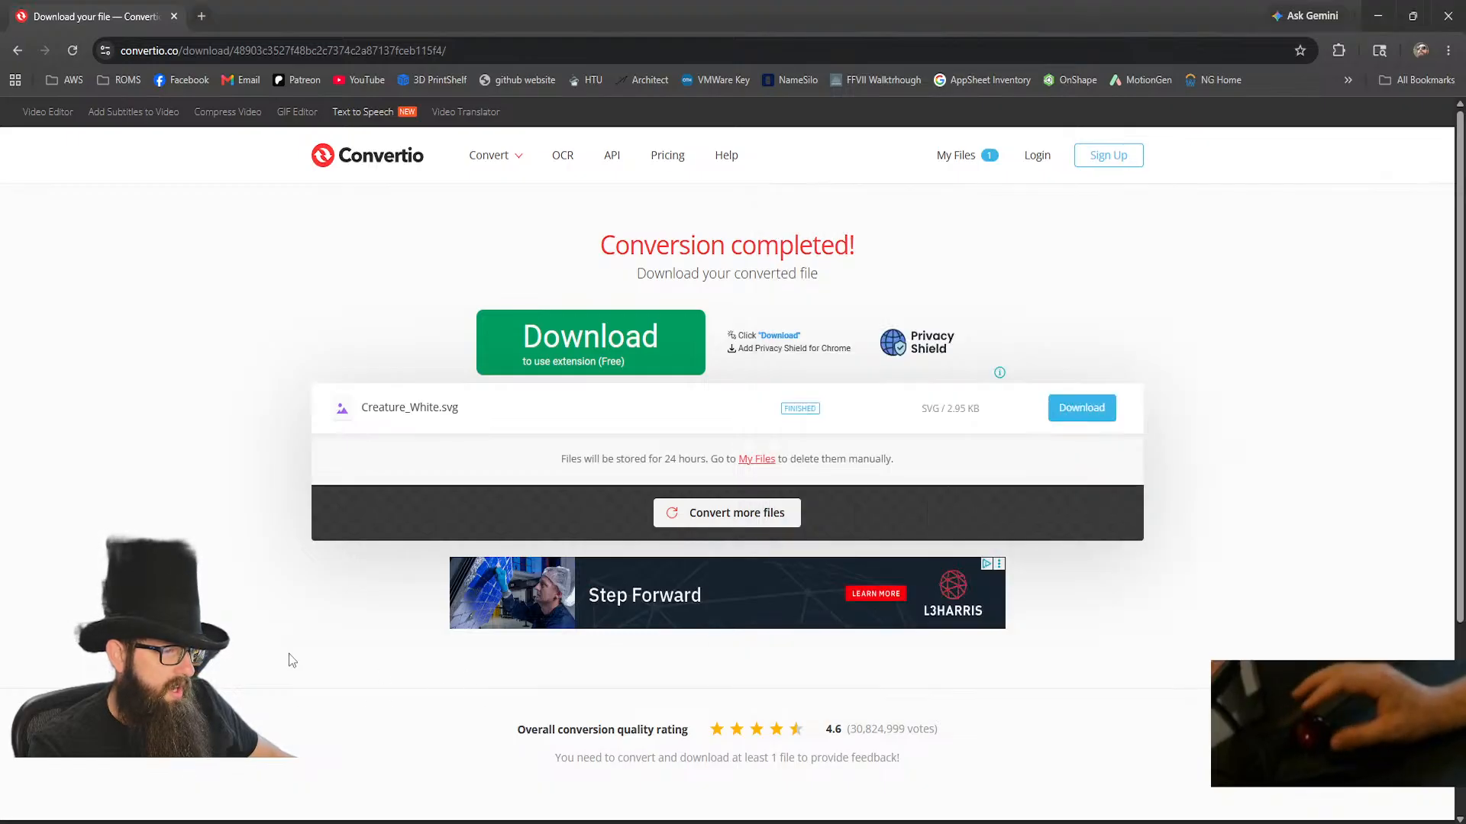
left_click(1069, 411)
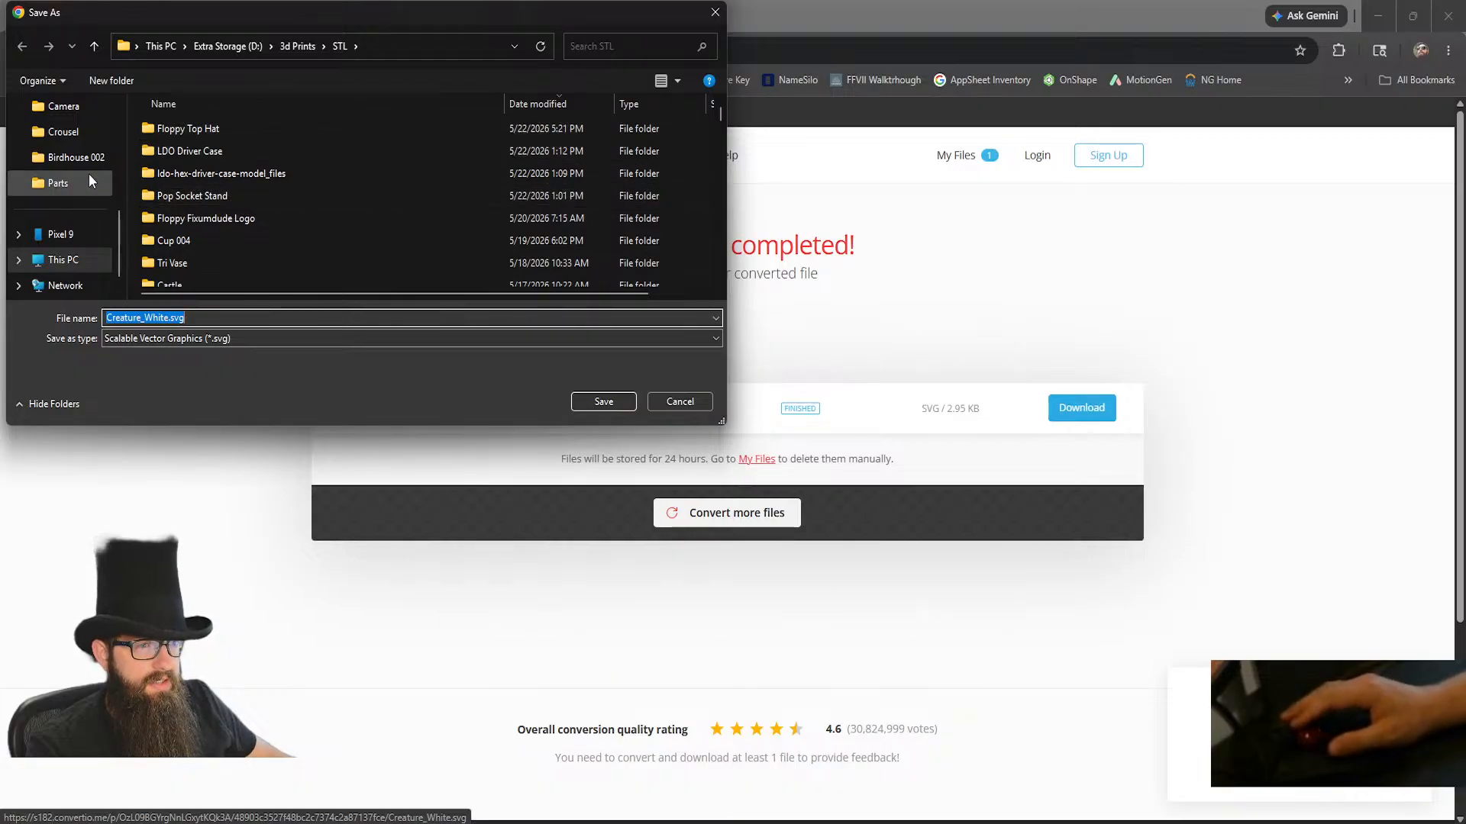
scroll(74, 264, "down", 1)
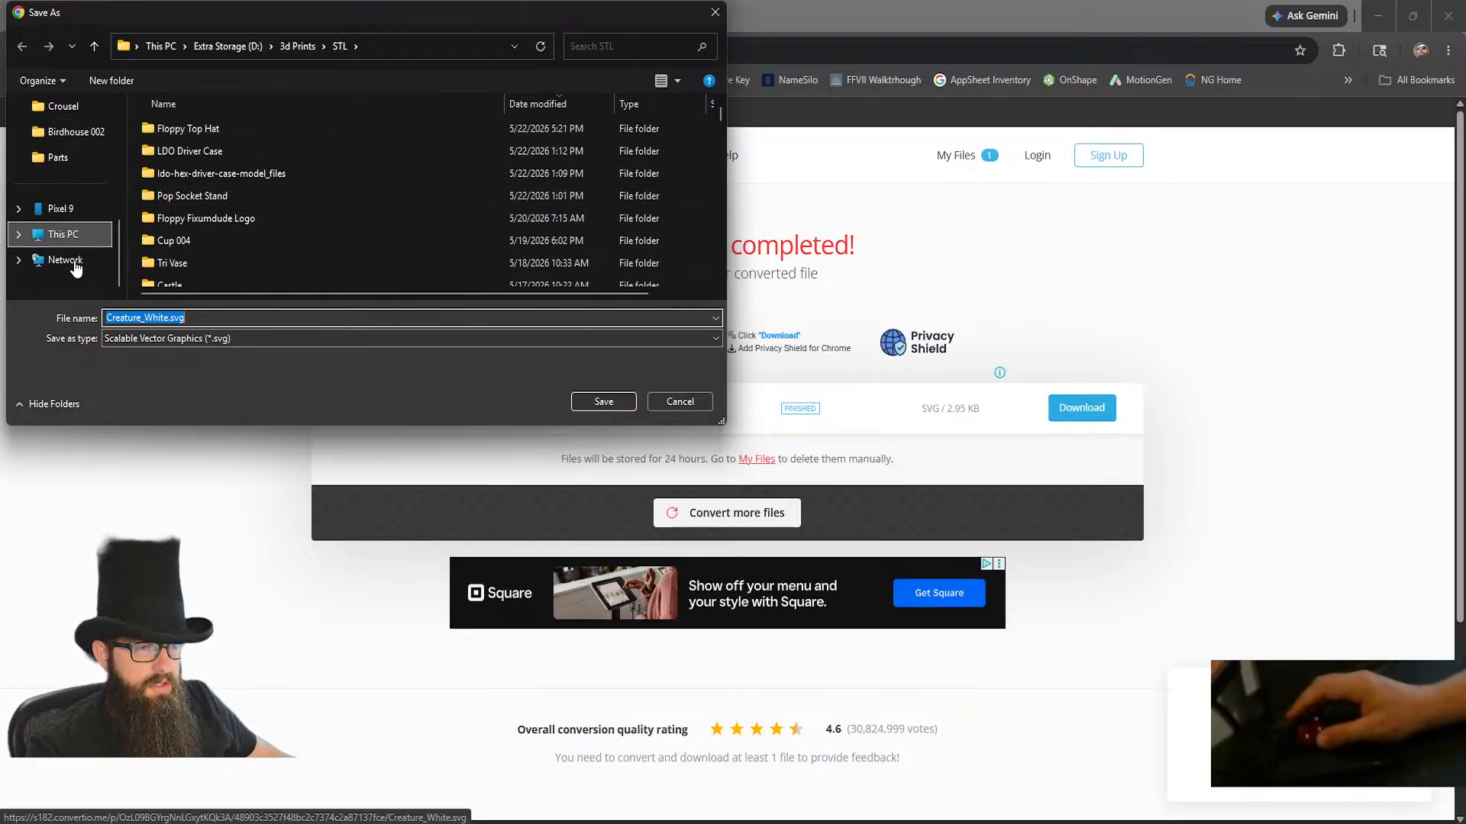
scroll(74, 268, "up", 5)
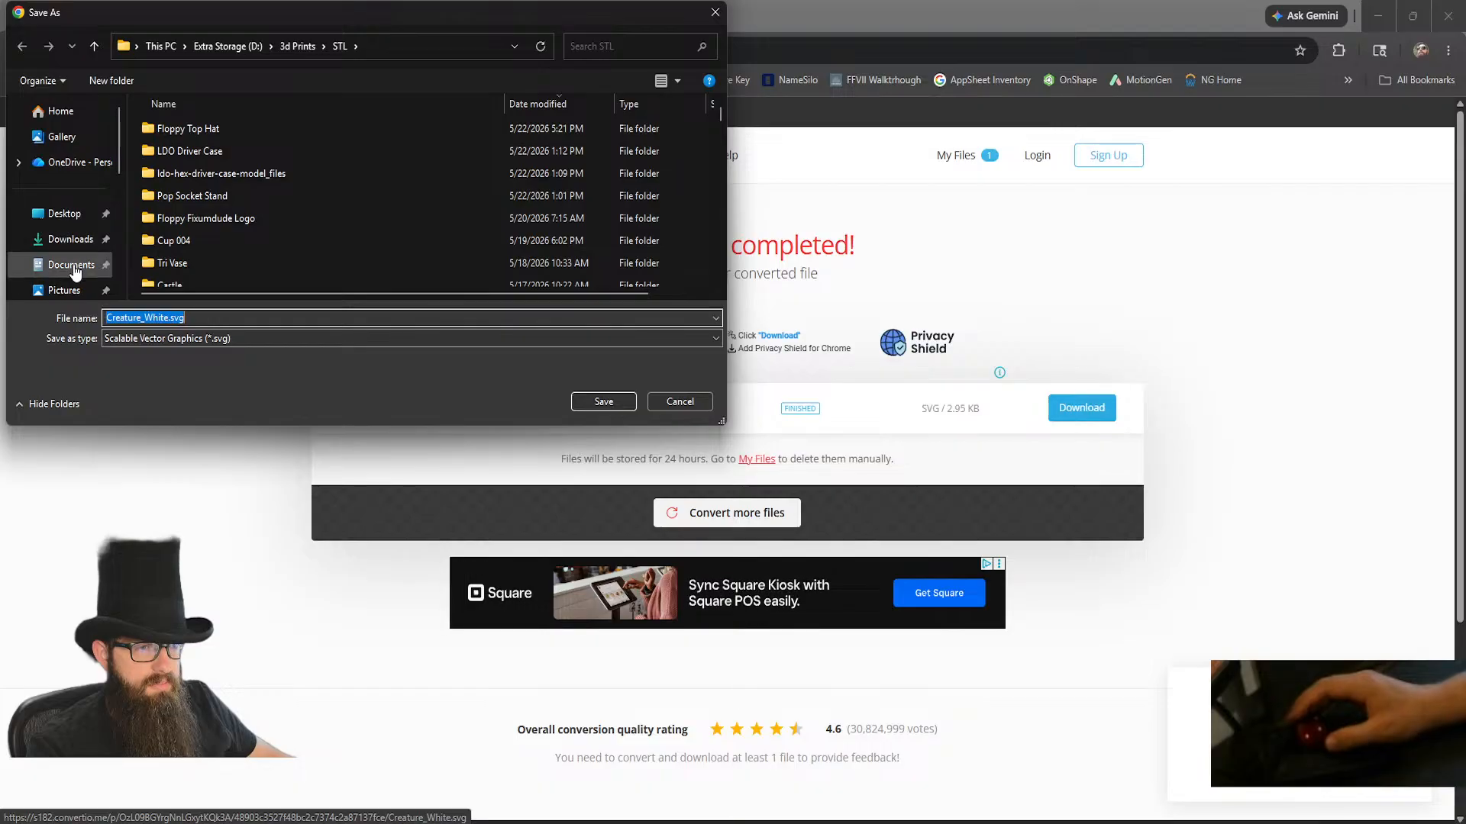
left_click(54, 291)
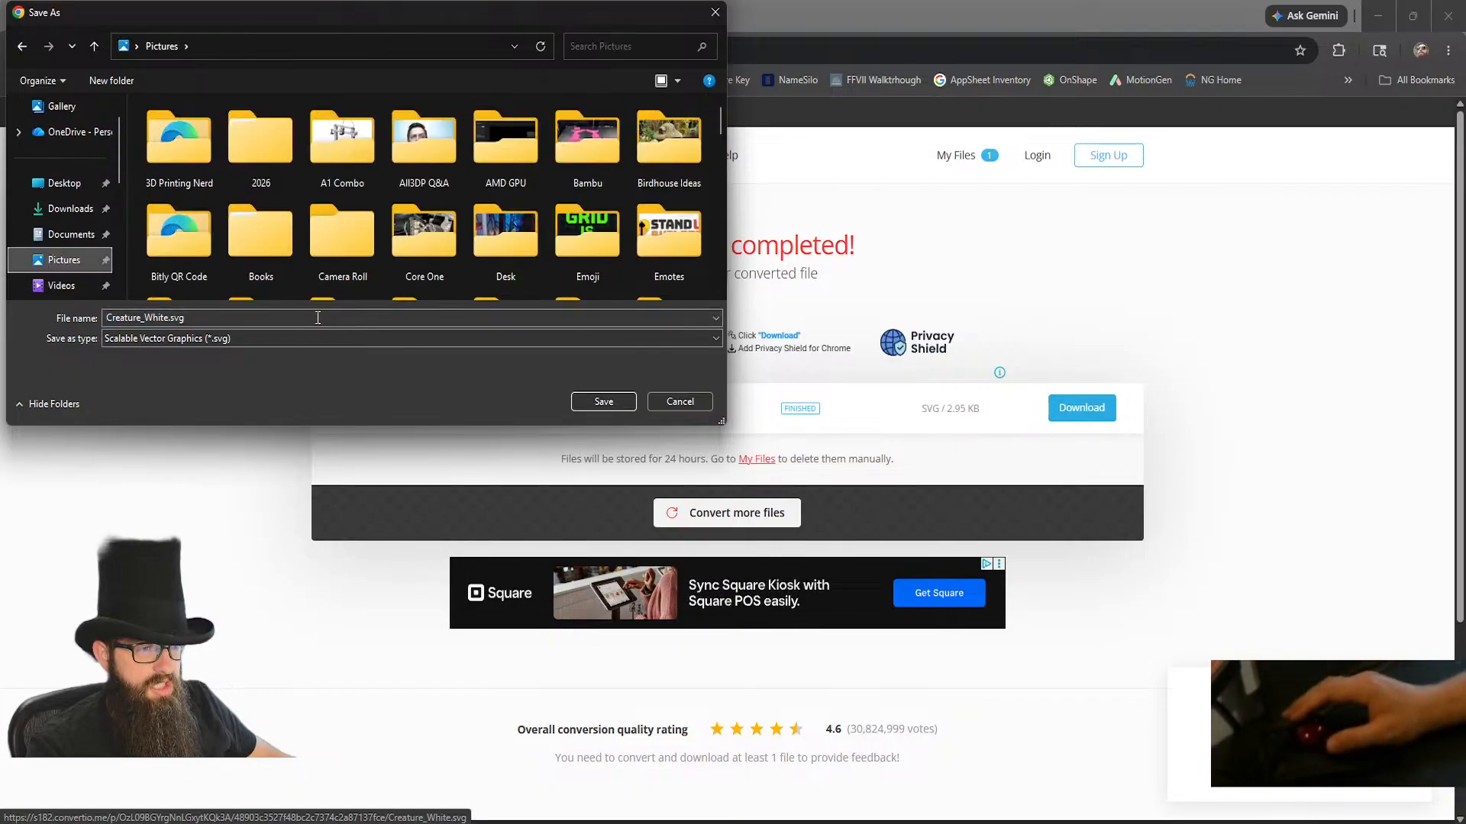
double_click(661, 235)
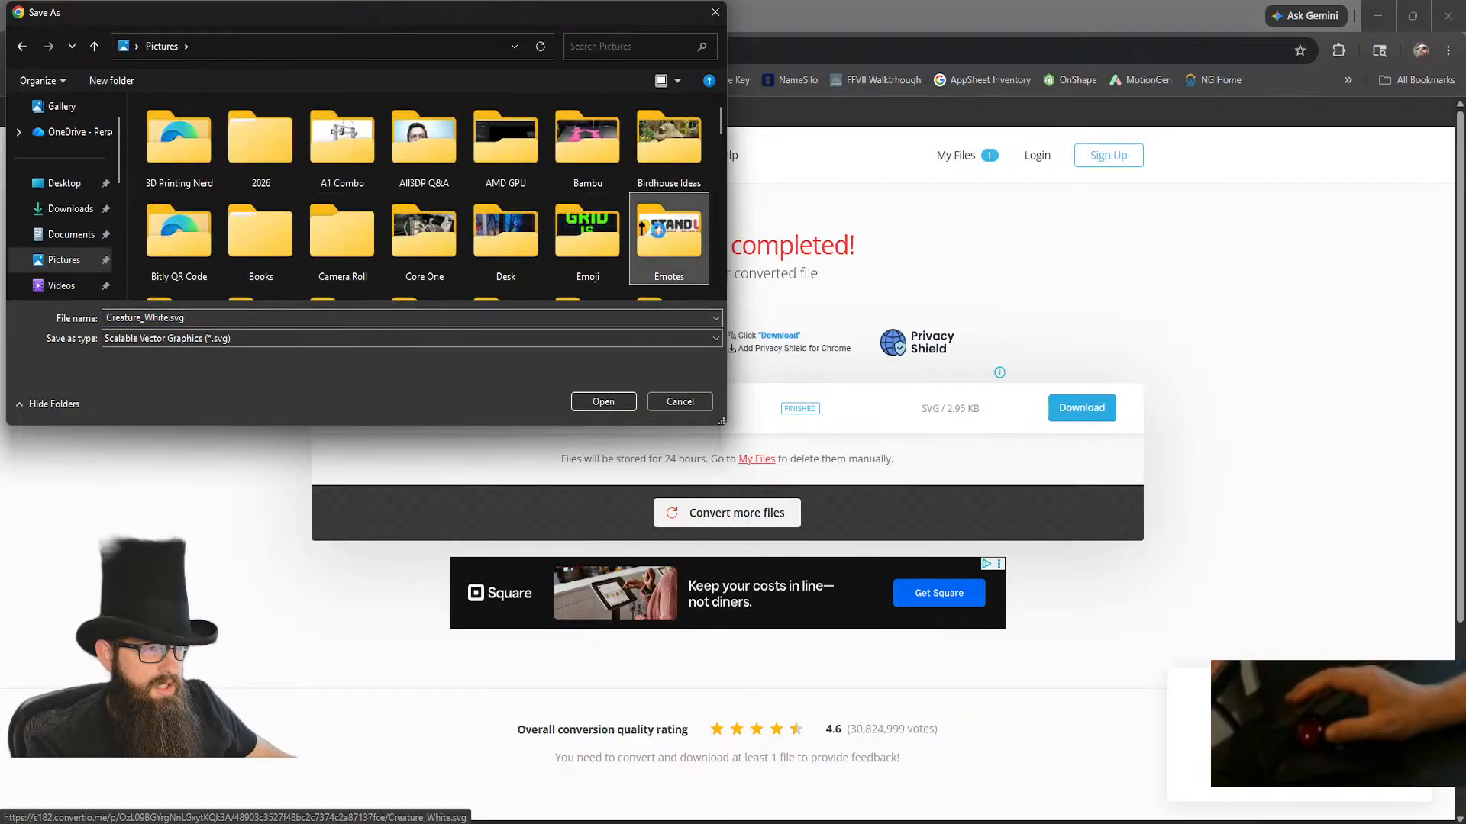
left_click(516, 139)
left_click(595, 399)
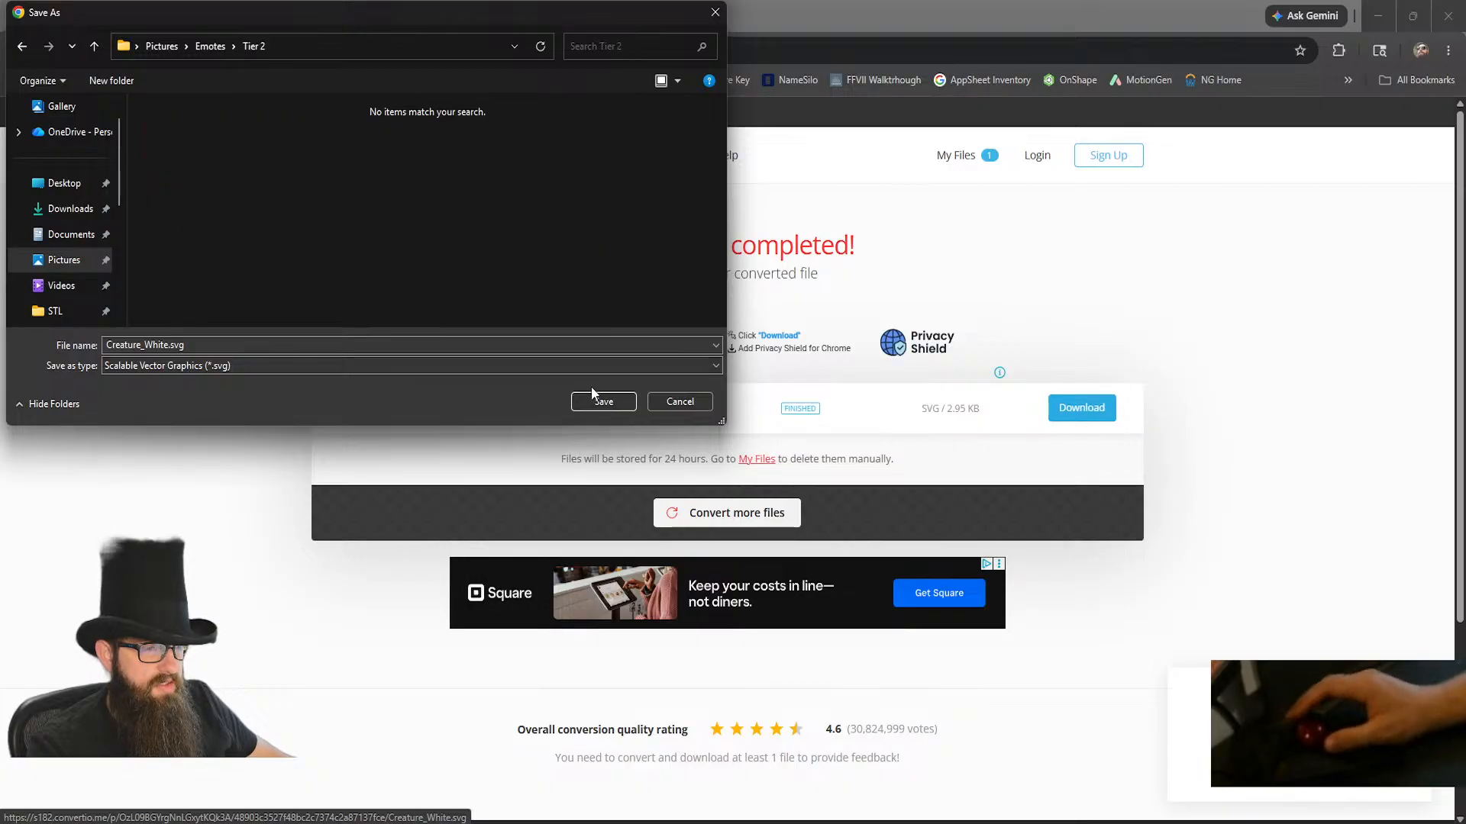
left_click(599, 402)
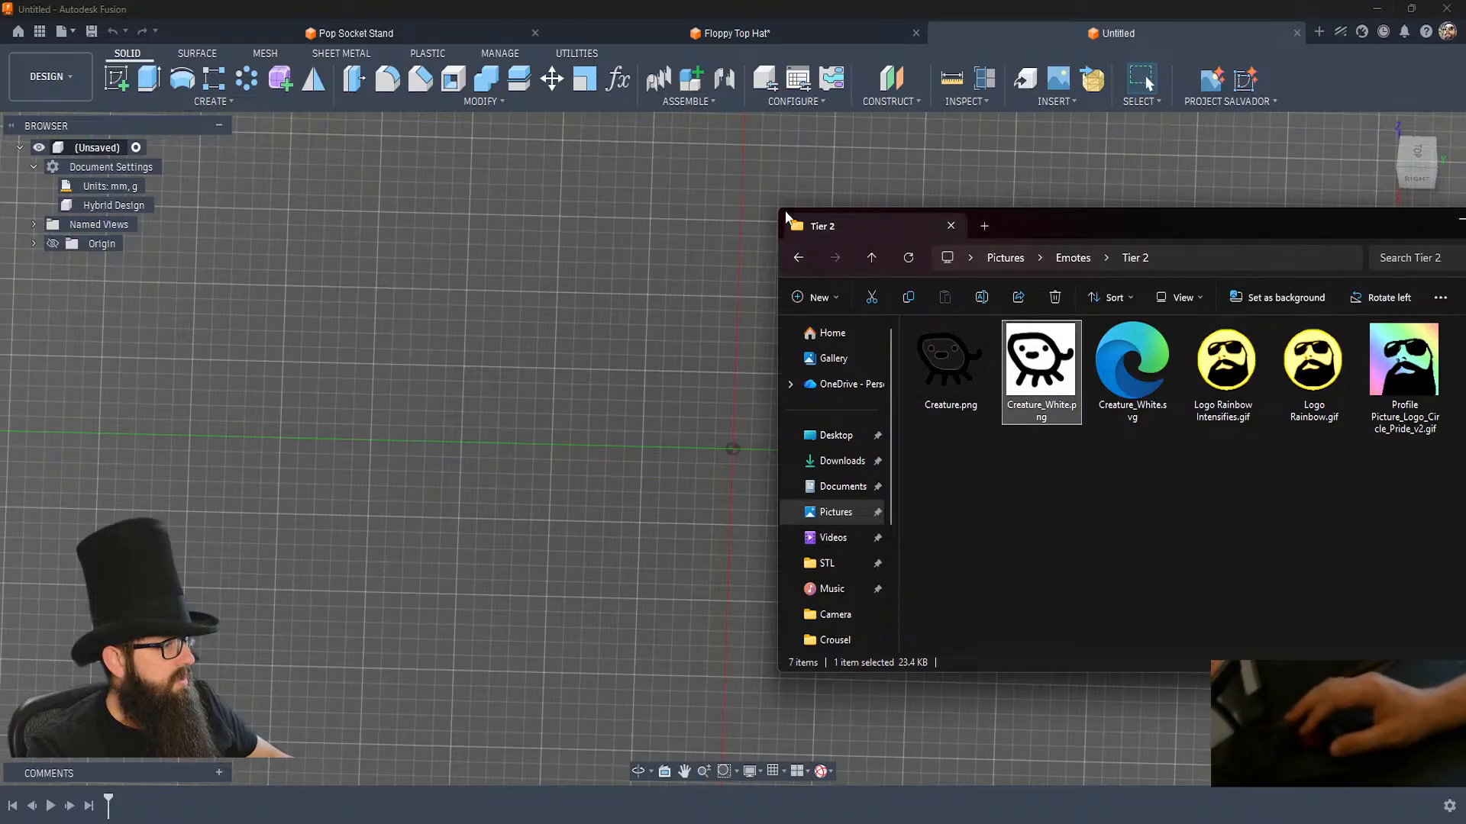
Back in Fusion, sketch a 35 x 35 mm centre rectangle at the origin on the horizontal plane and make it construction geometry.
left_click(584, 337)
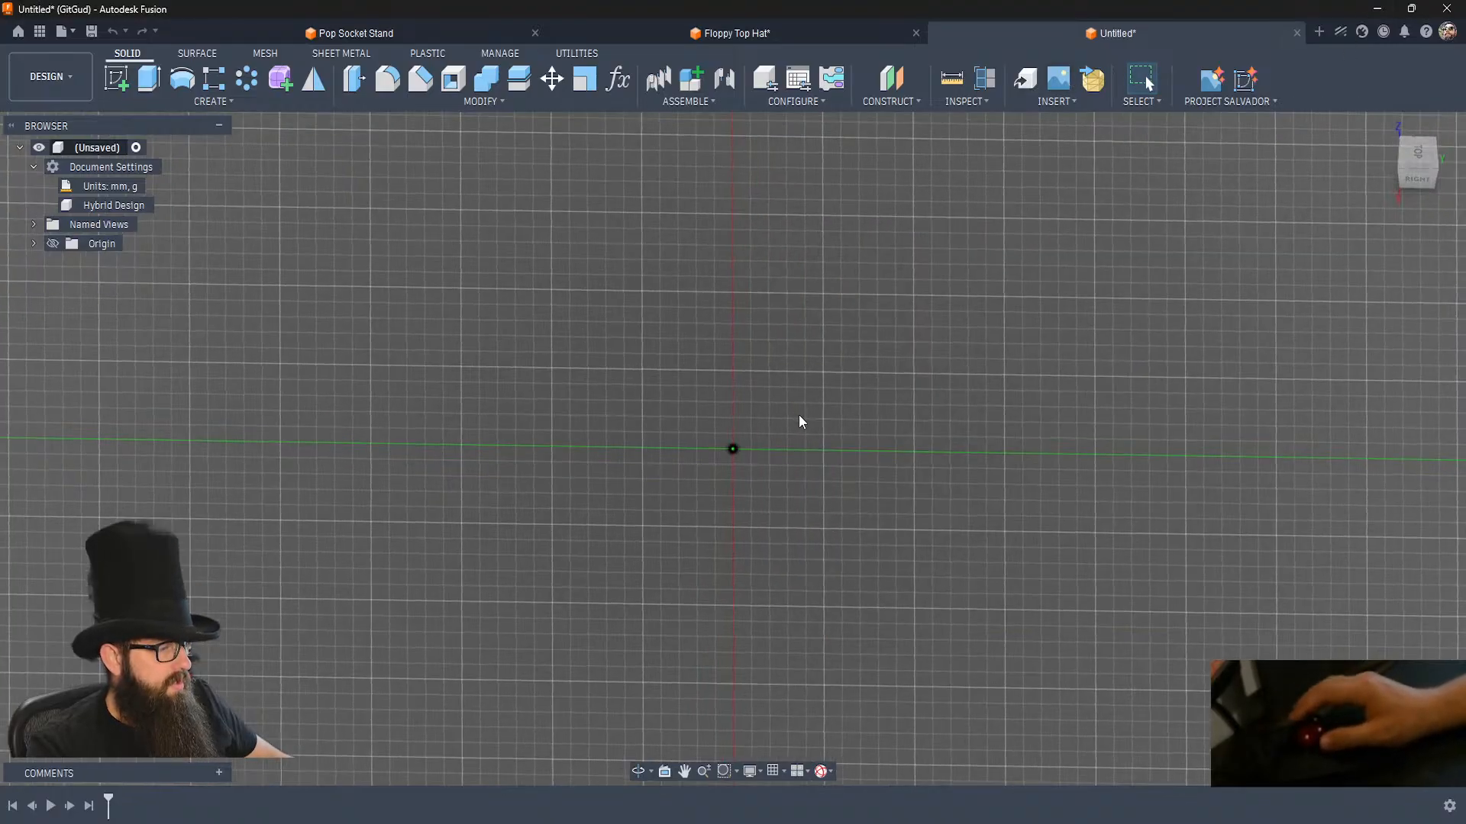
left_click(119, 76)
left_click(765, 491)
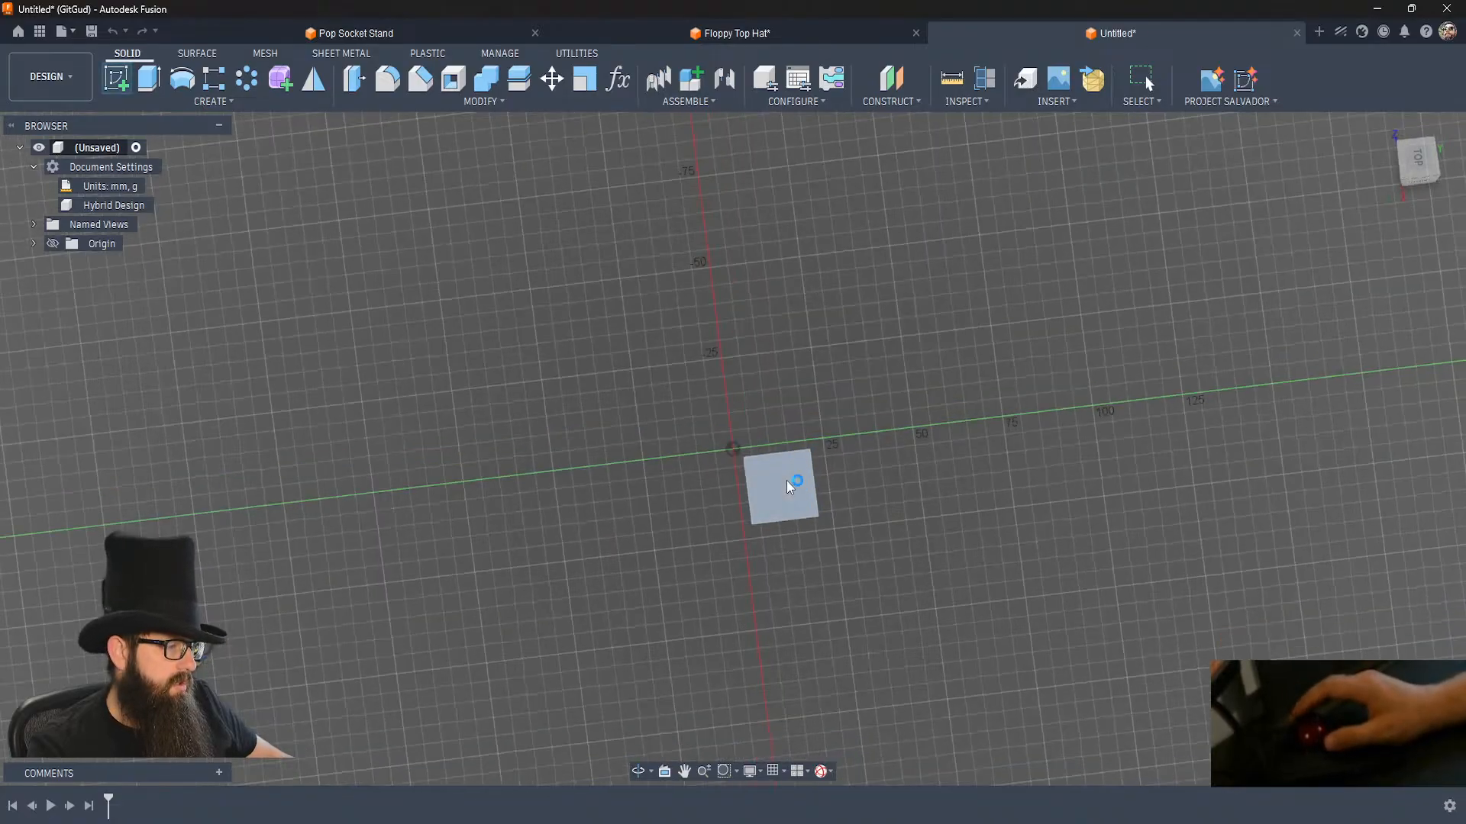
key("r")
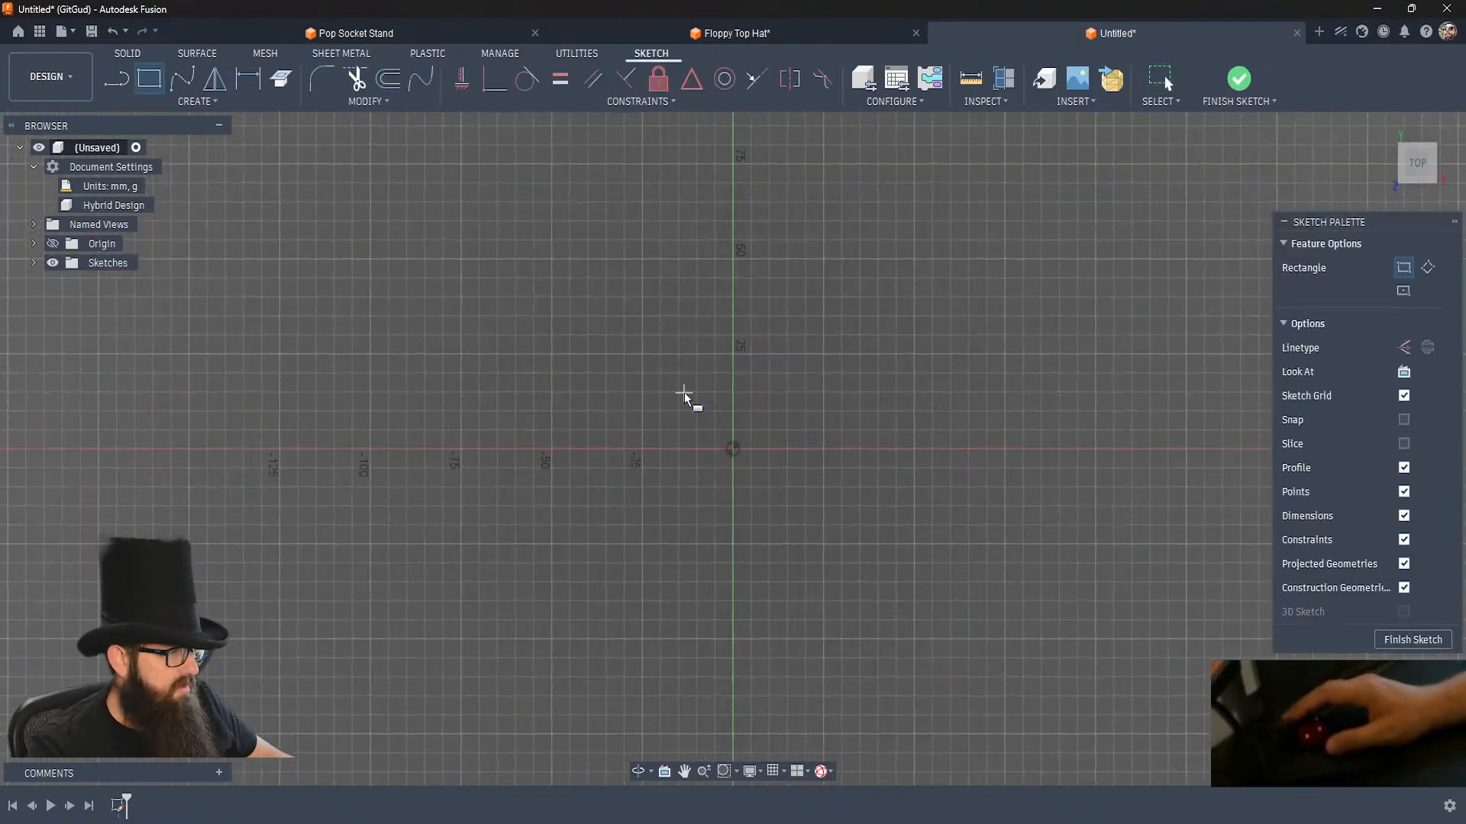
left_click(1403, 291)
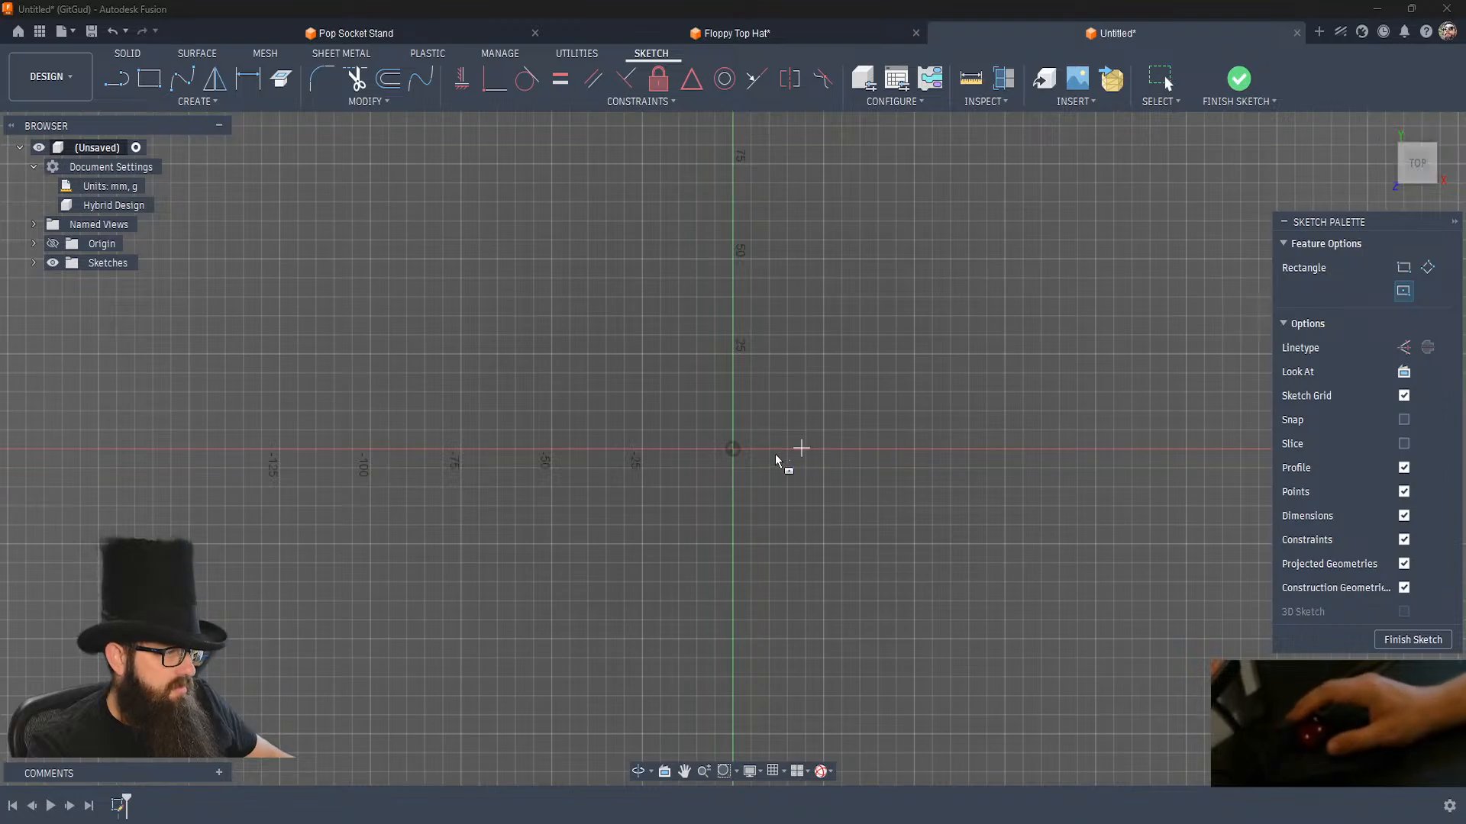
left_click(734, 449)
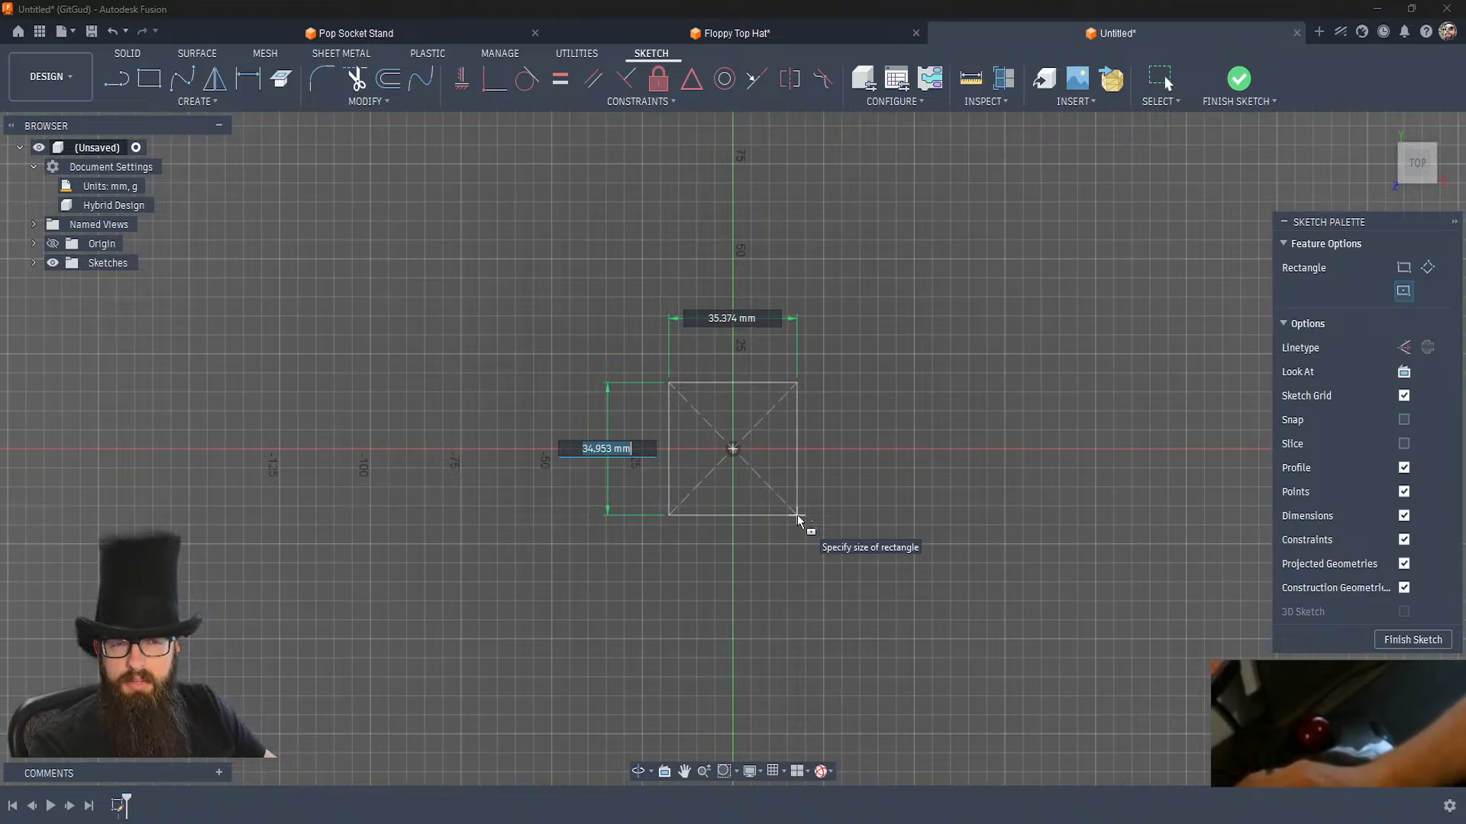
type("35")
key("Tab")
type("35")
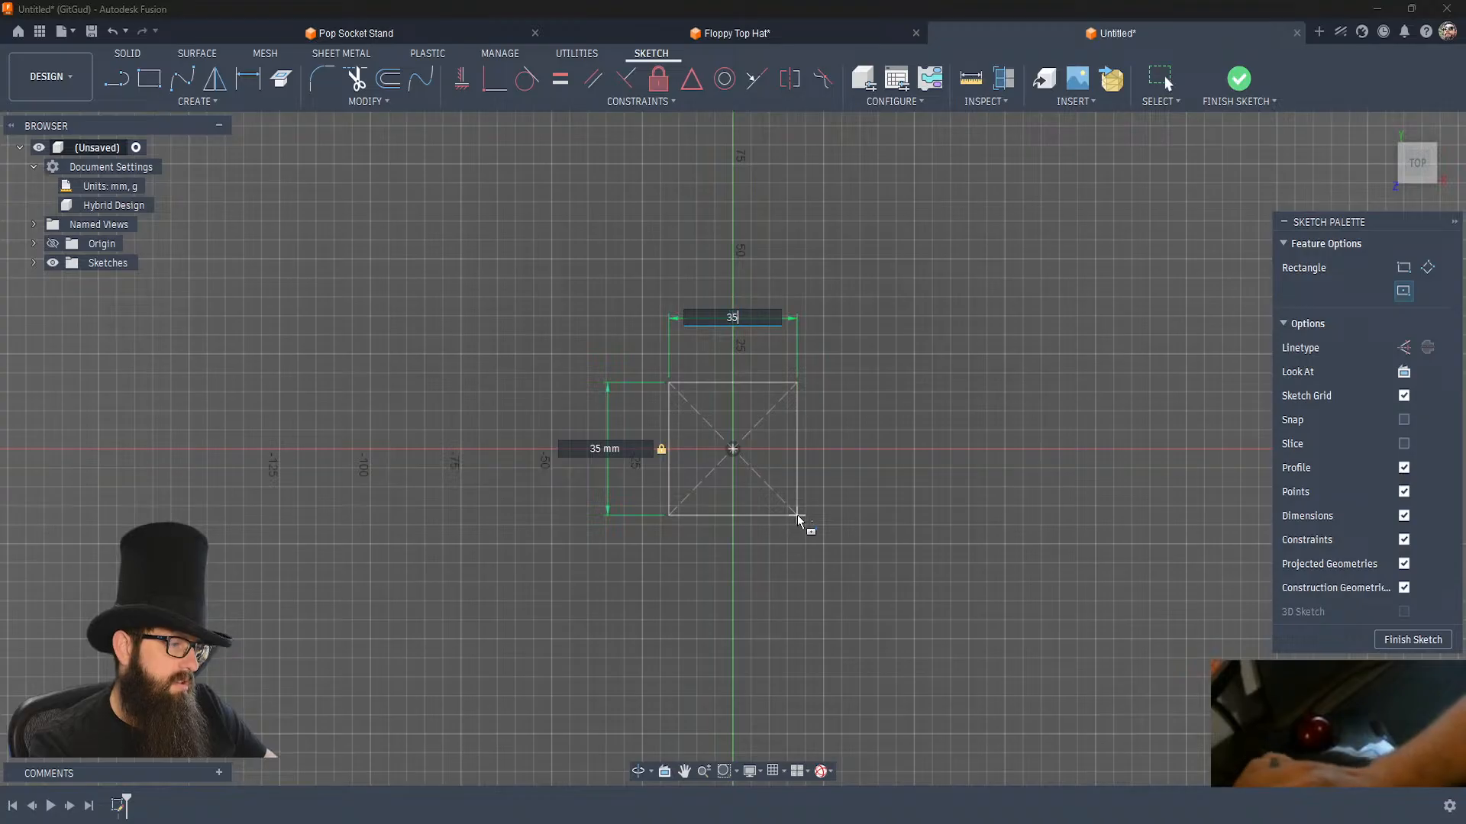
key("Return")
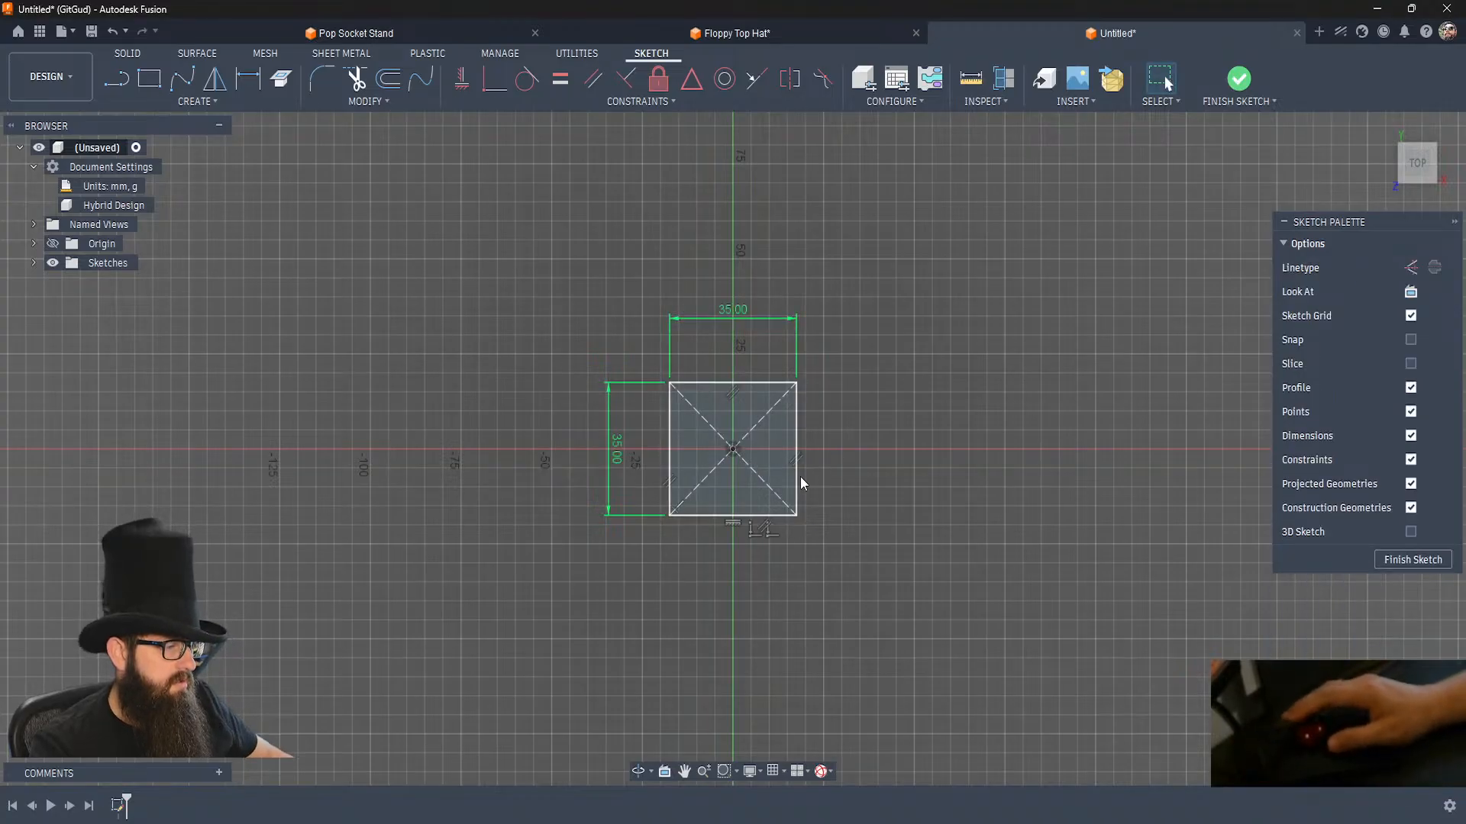
key("x")
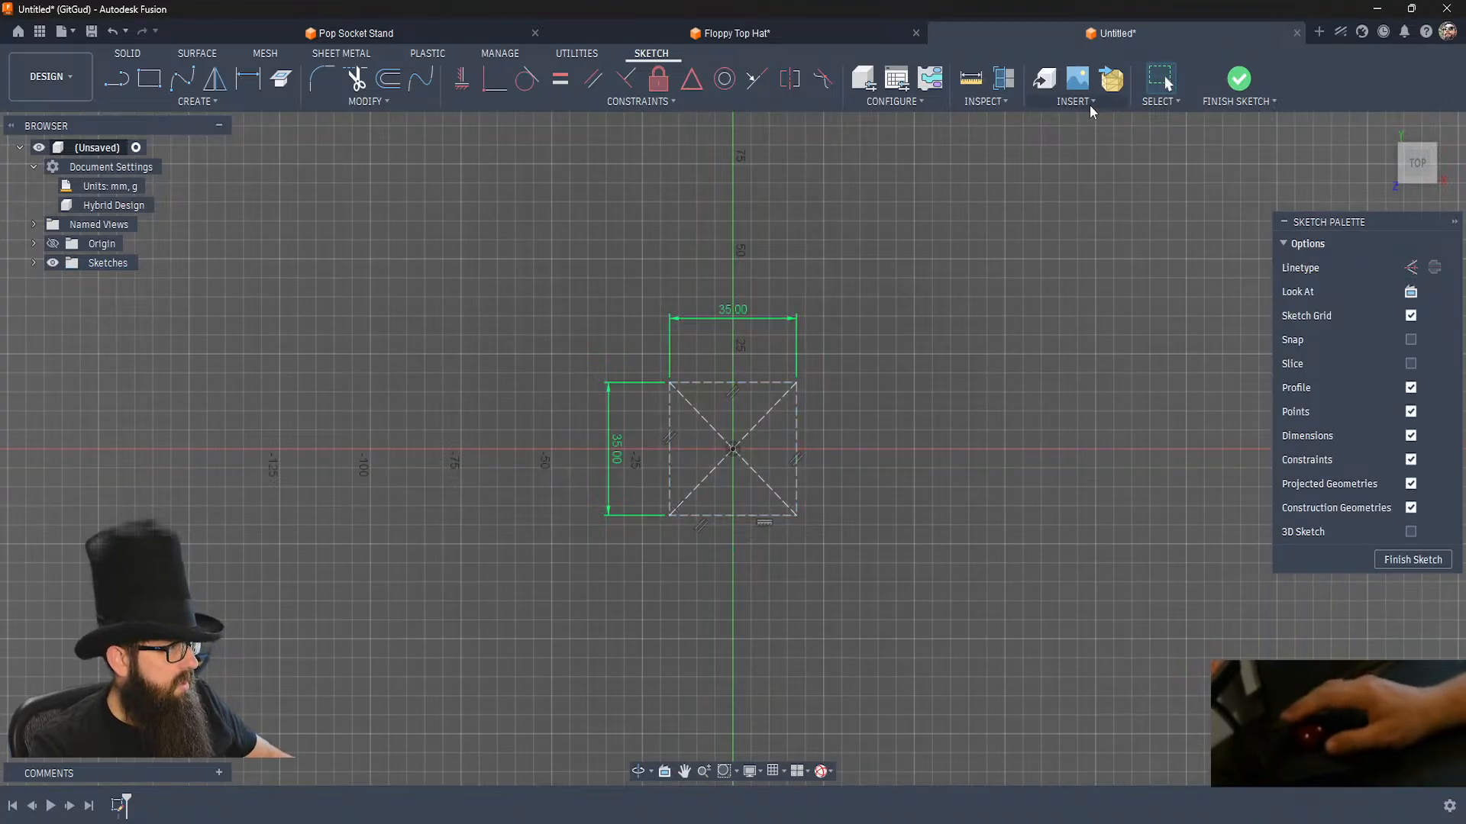
Insert Creature_White.svg into the sketch from the computer's Pictures > Emotes > Tier 2 folder.
left_click(1091, 105)
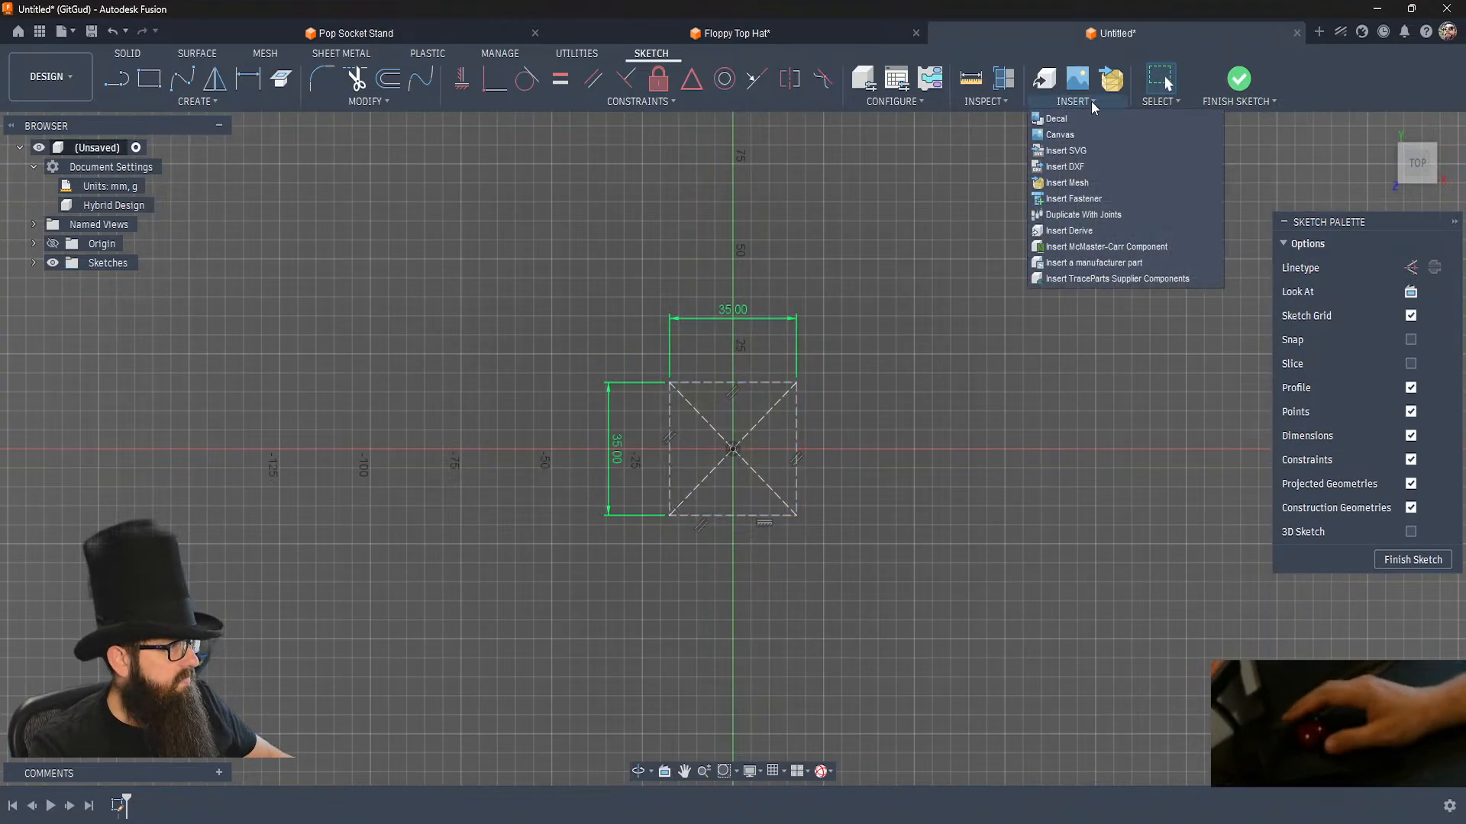
left_click(1073, 152)
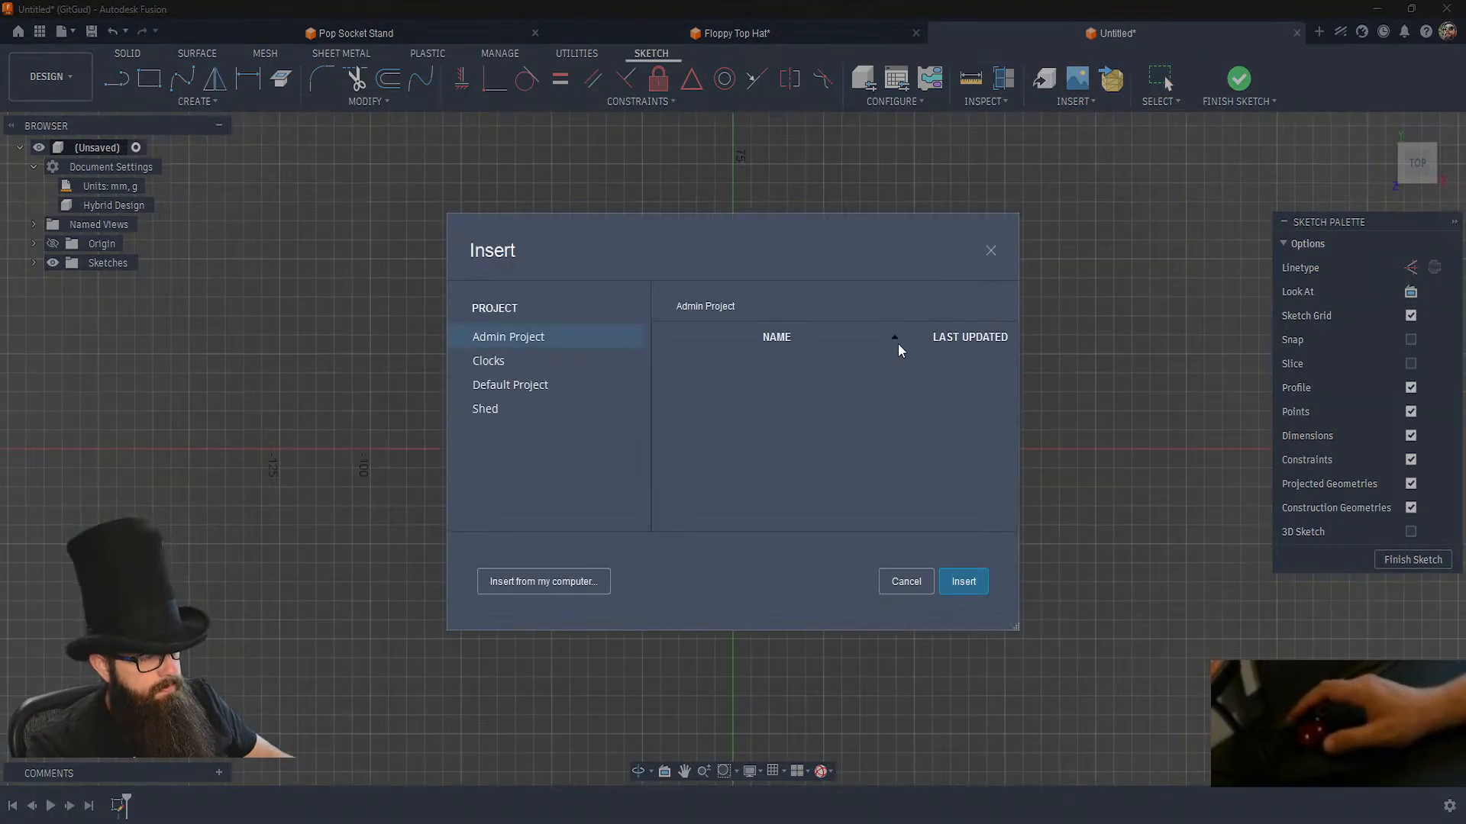
left_click(565, 588)
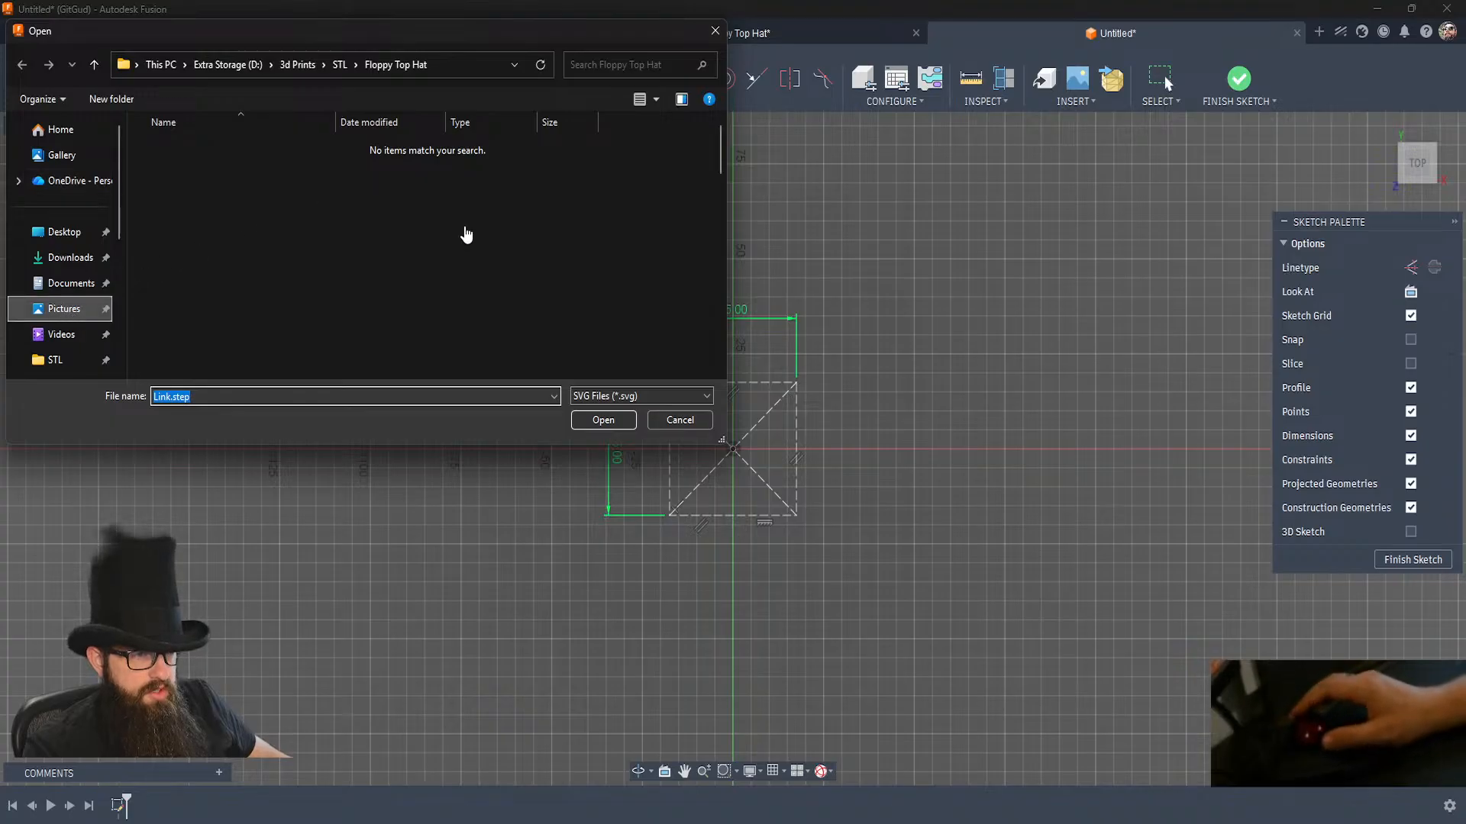
double_click(672, 252)
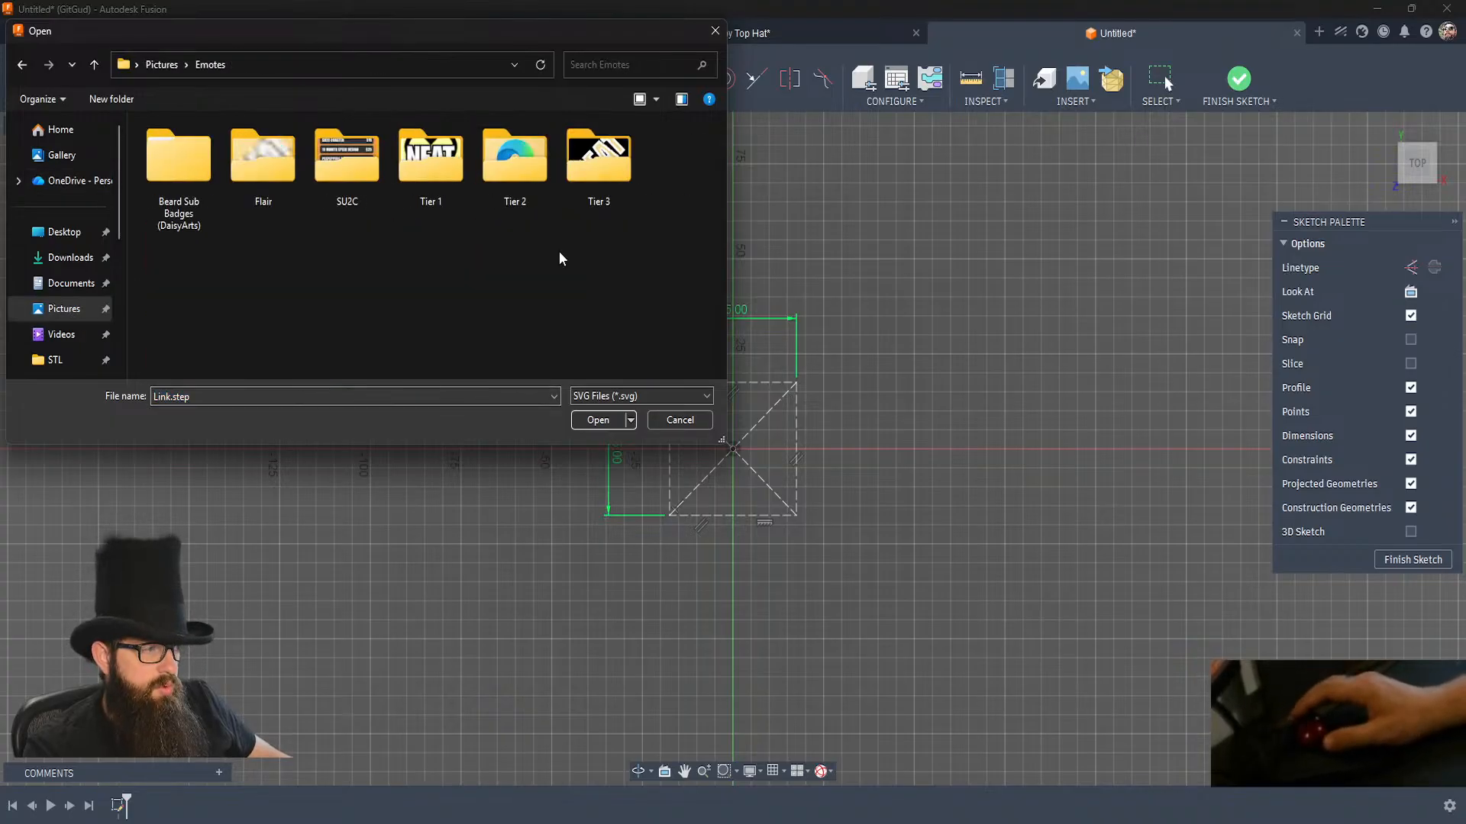
double_click(507, 152)
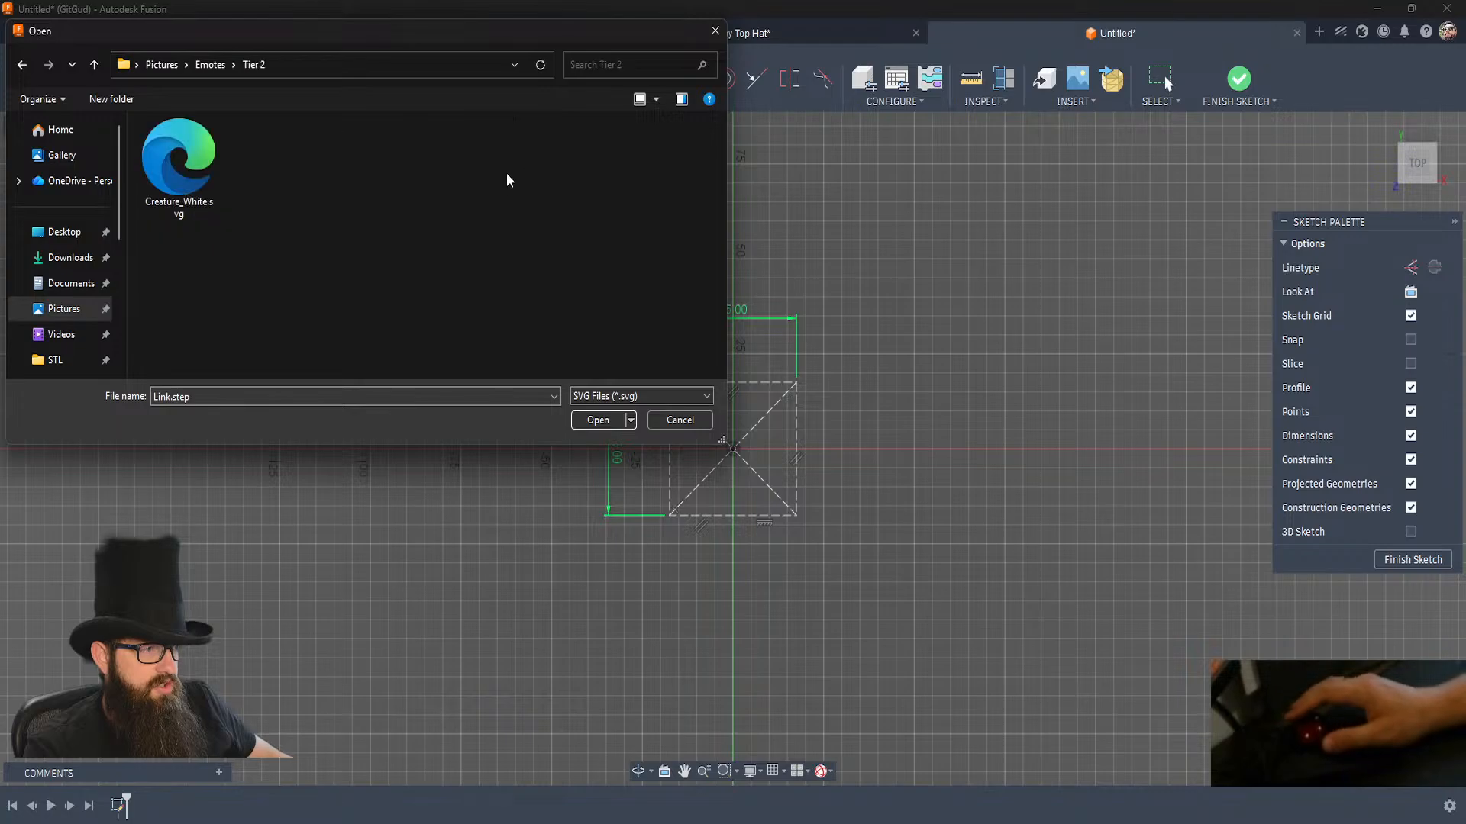
double_click(172, 171)
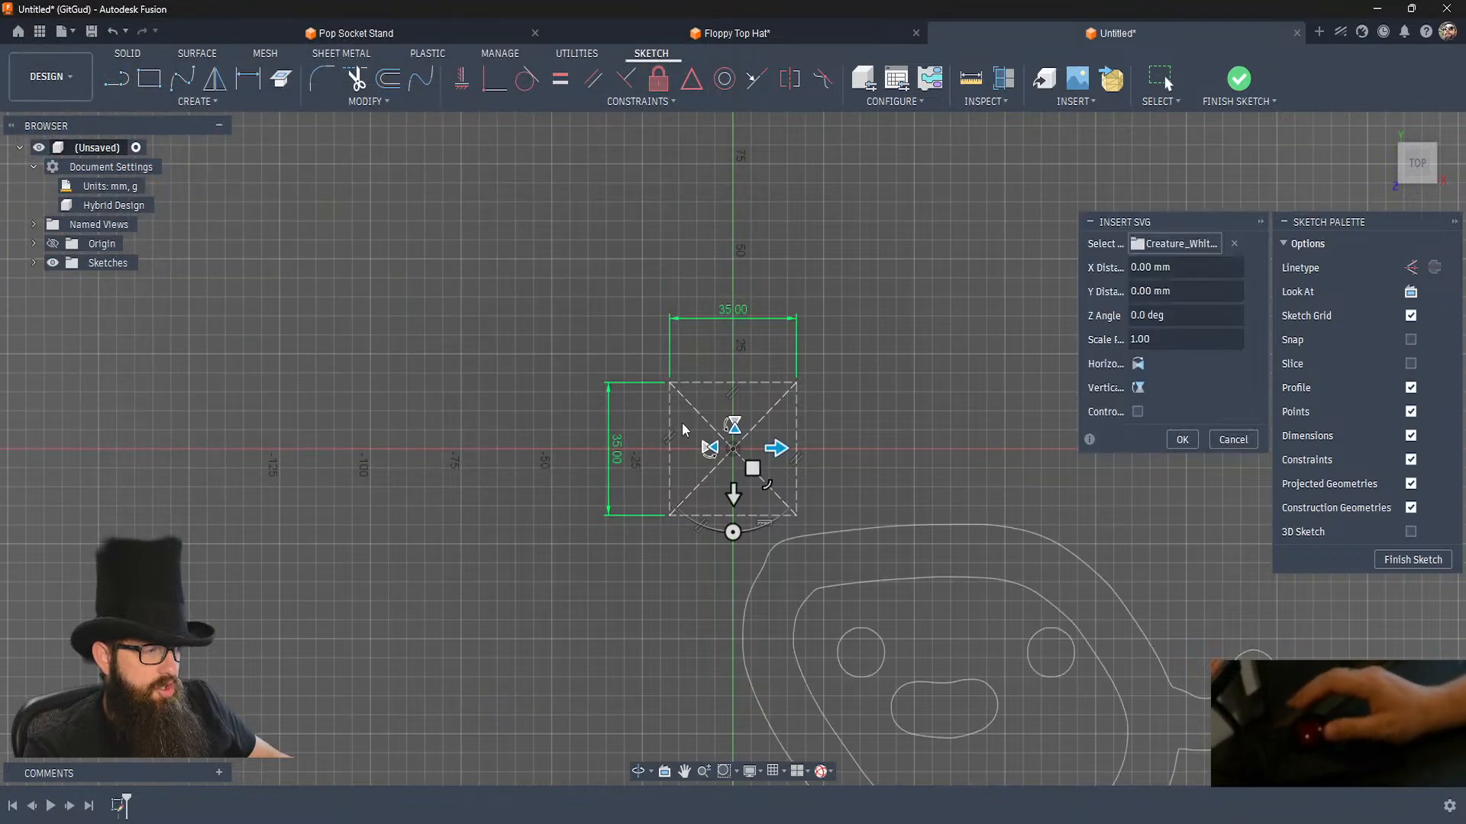
Scale the creature outline to fit its body in the construction square, offset about 21.7 mm in X and 24.4 mm in Y.
left_click_drag(752, 464, 683, 397)
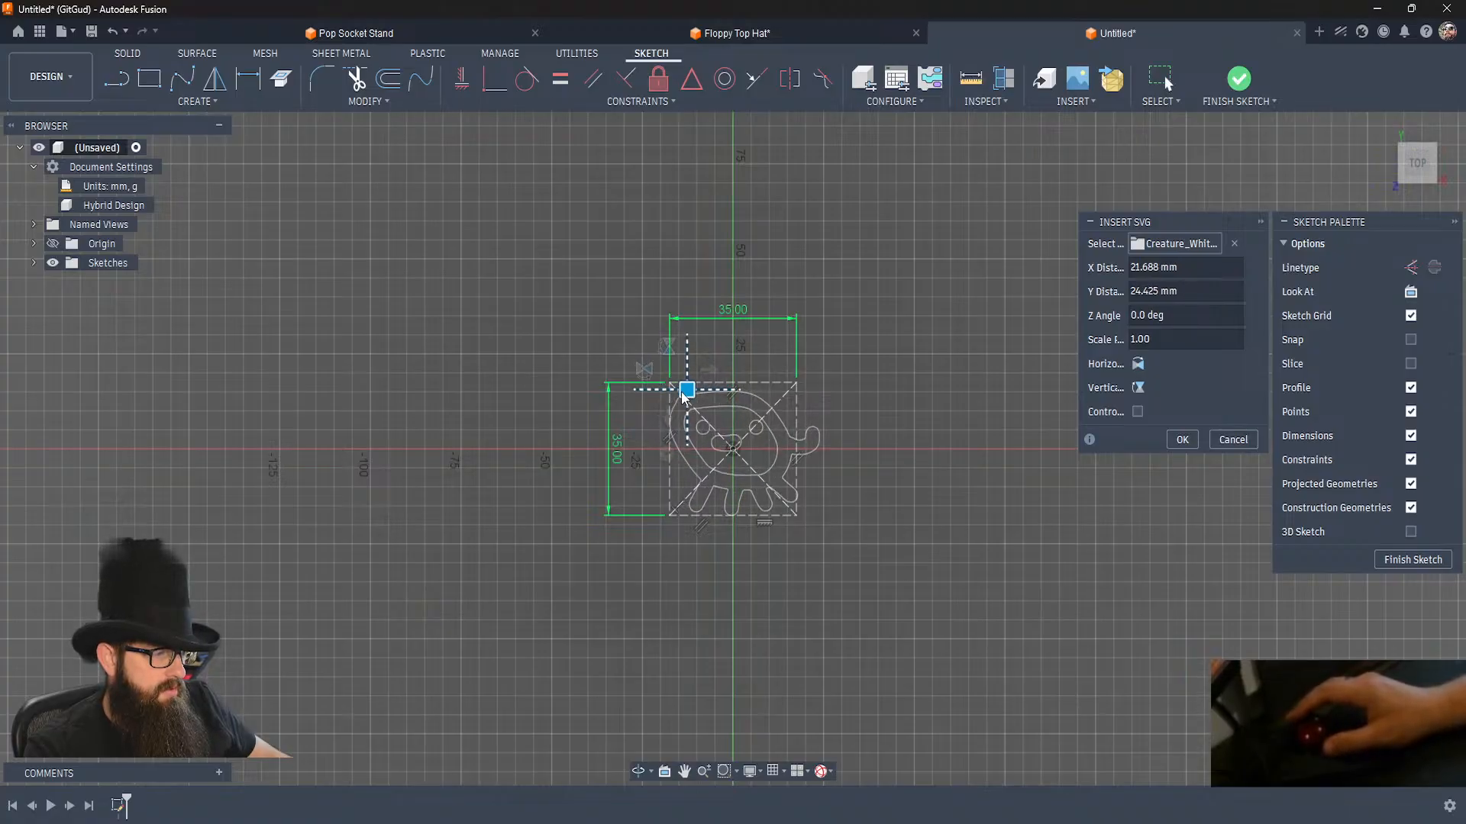
scroll(731, 419, "up", 2)
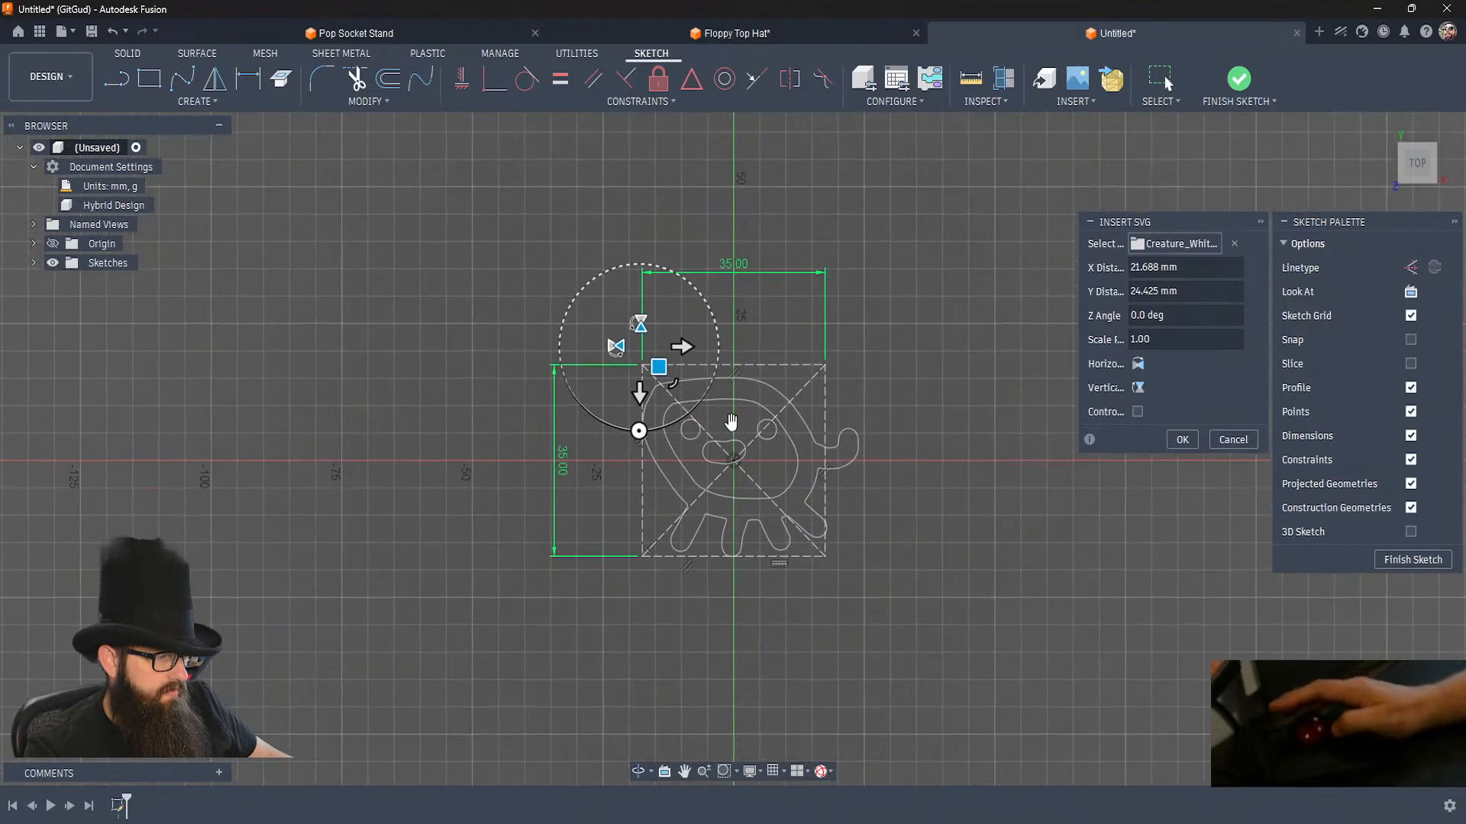
left_click(1182, 439)
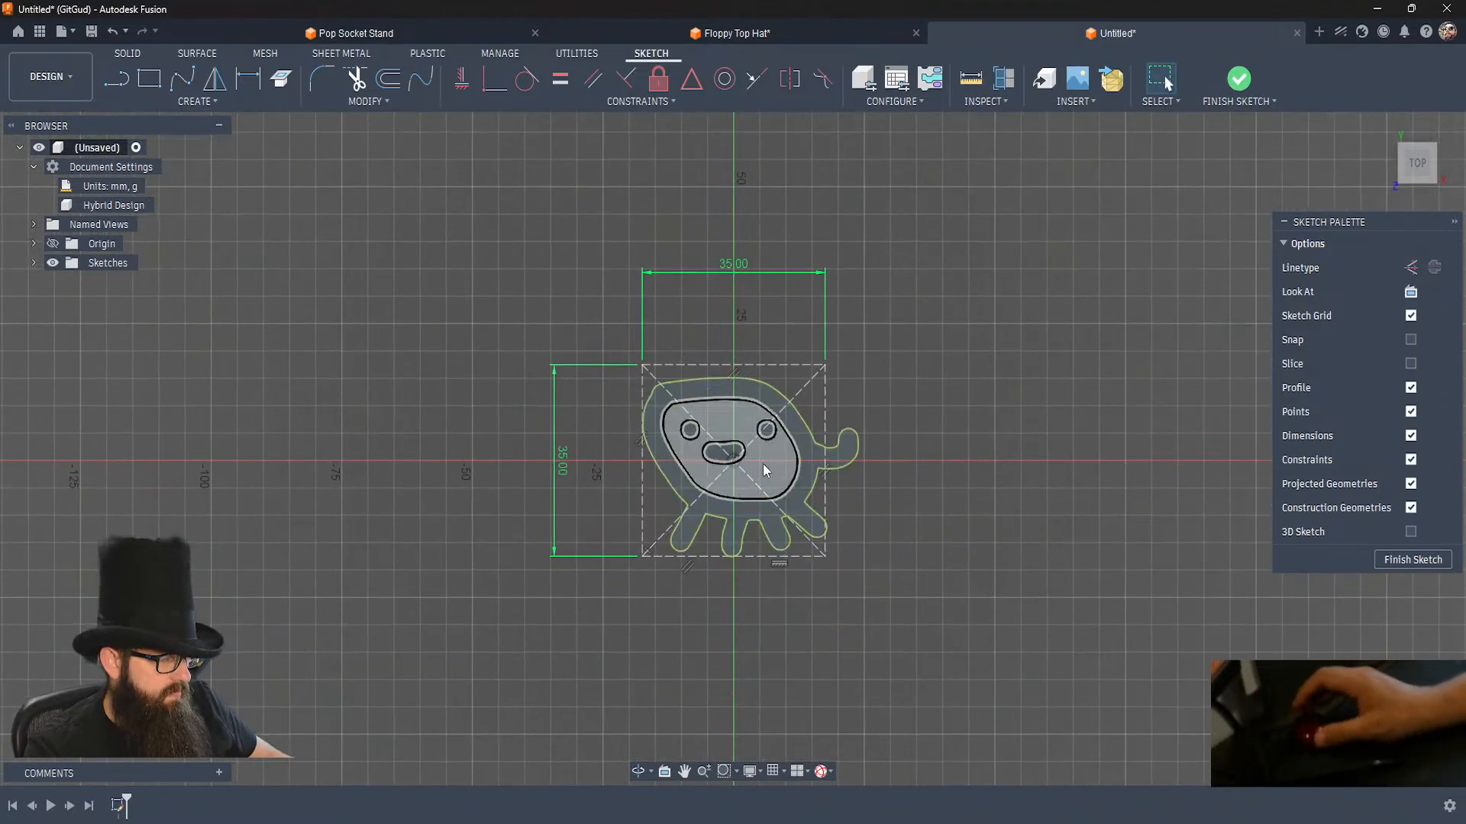
scroll(764, 487, "up", 3)
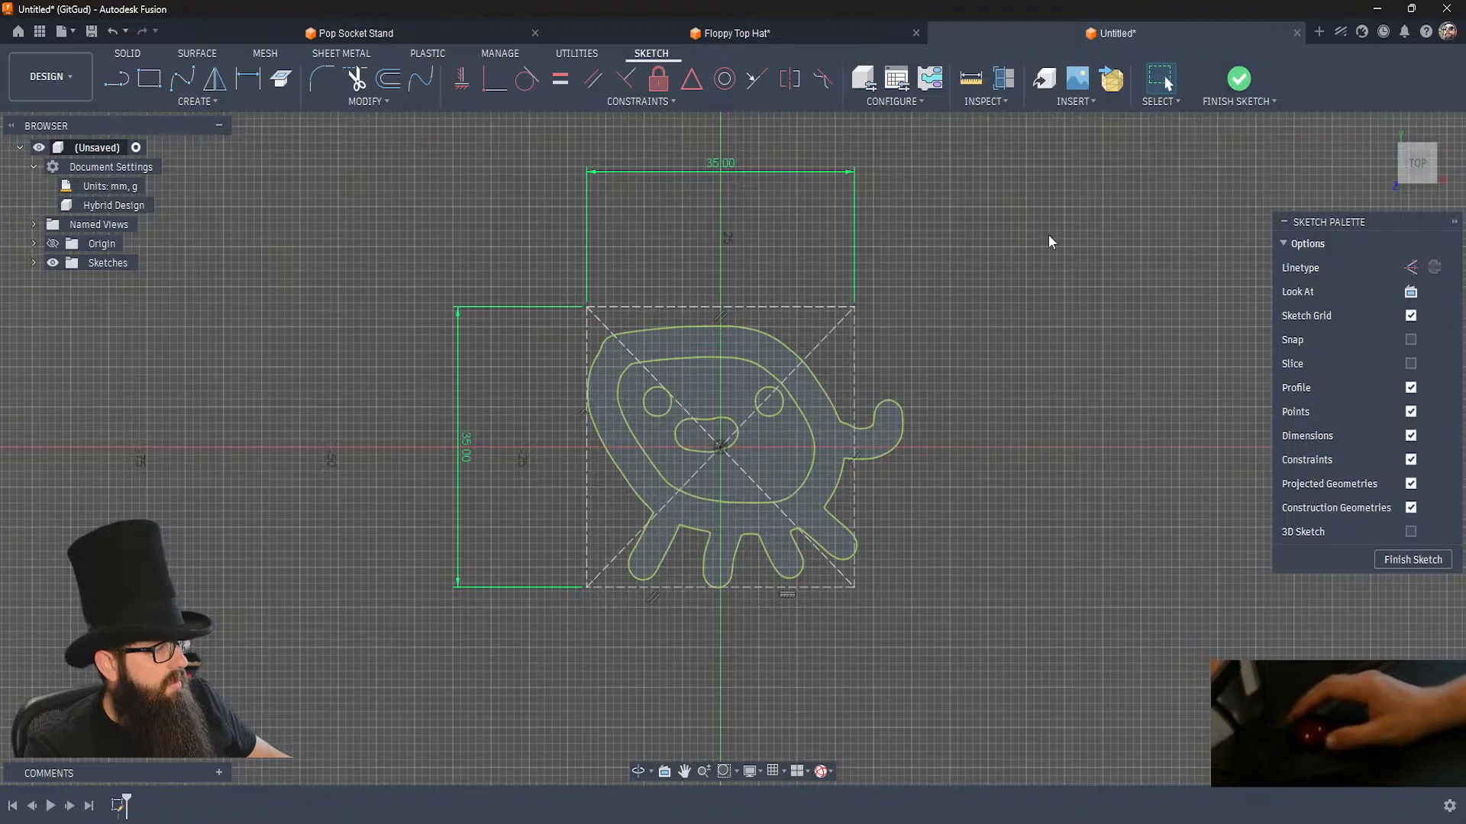
Extrude all five creature profiles, including the face, eyes and mouth, 3 mm as one new body.
key("e")
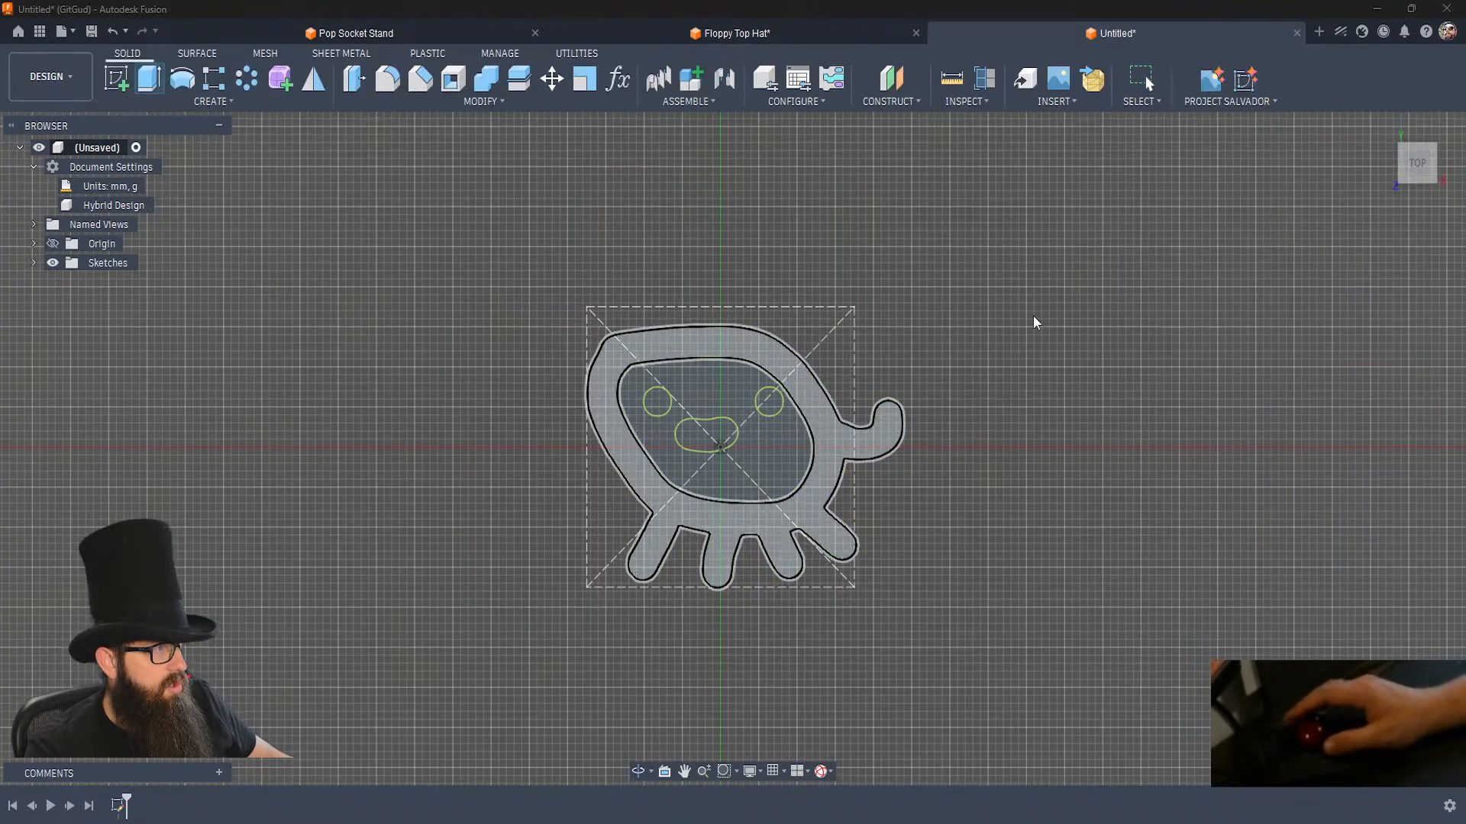
key("Escape")
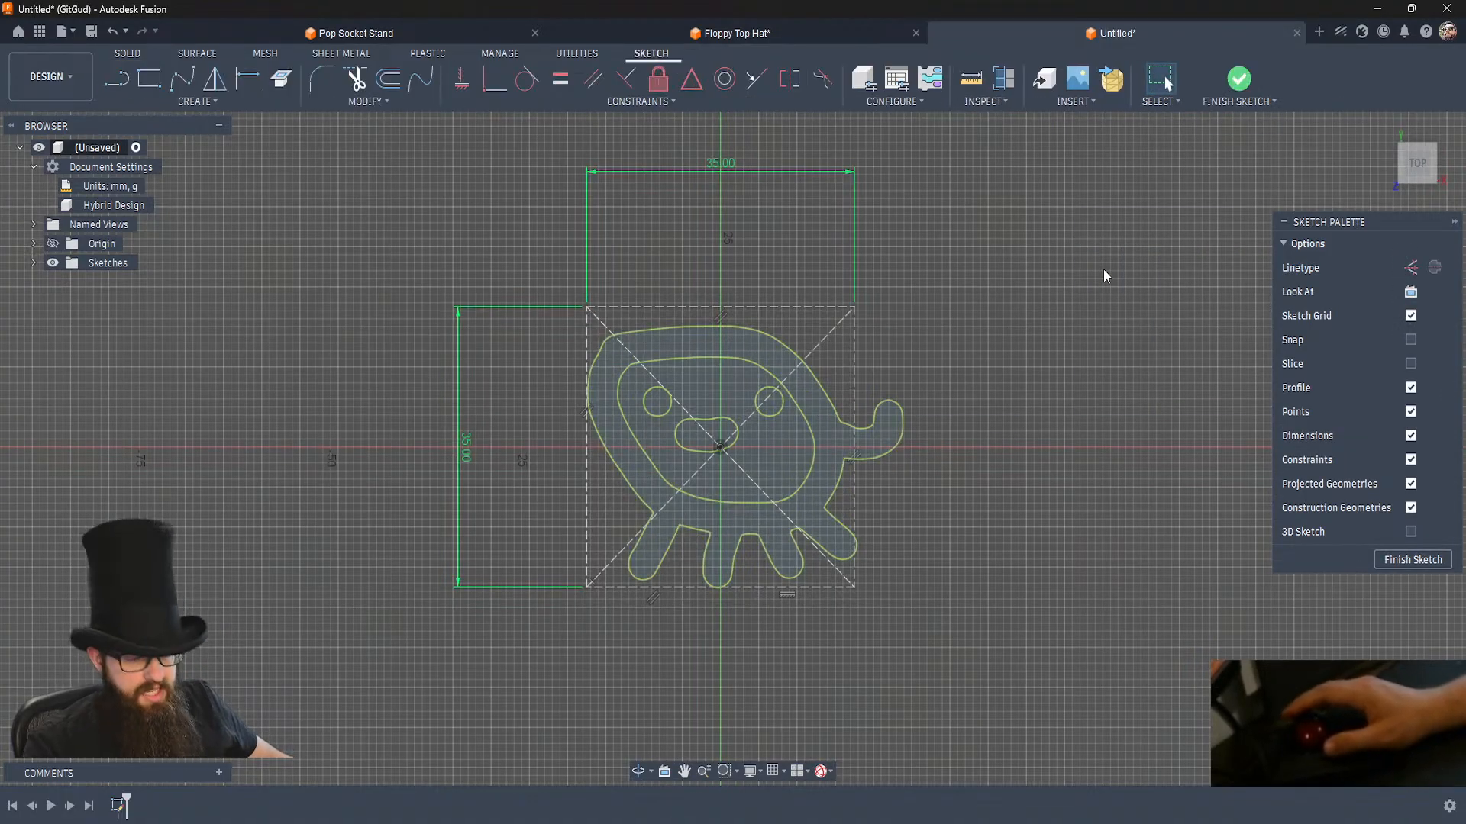
key("e")
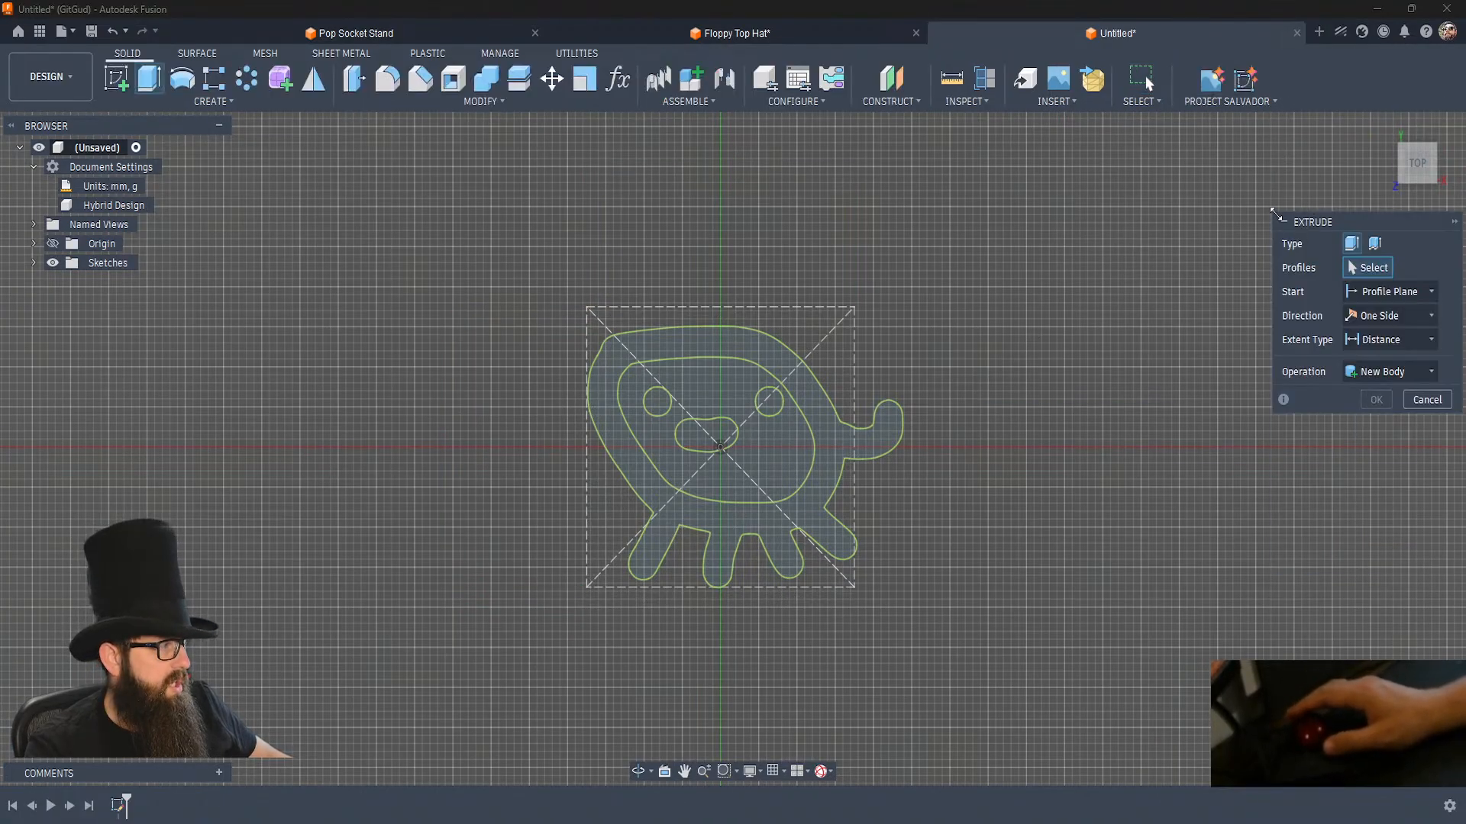
left_click(797, 391)
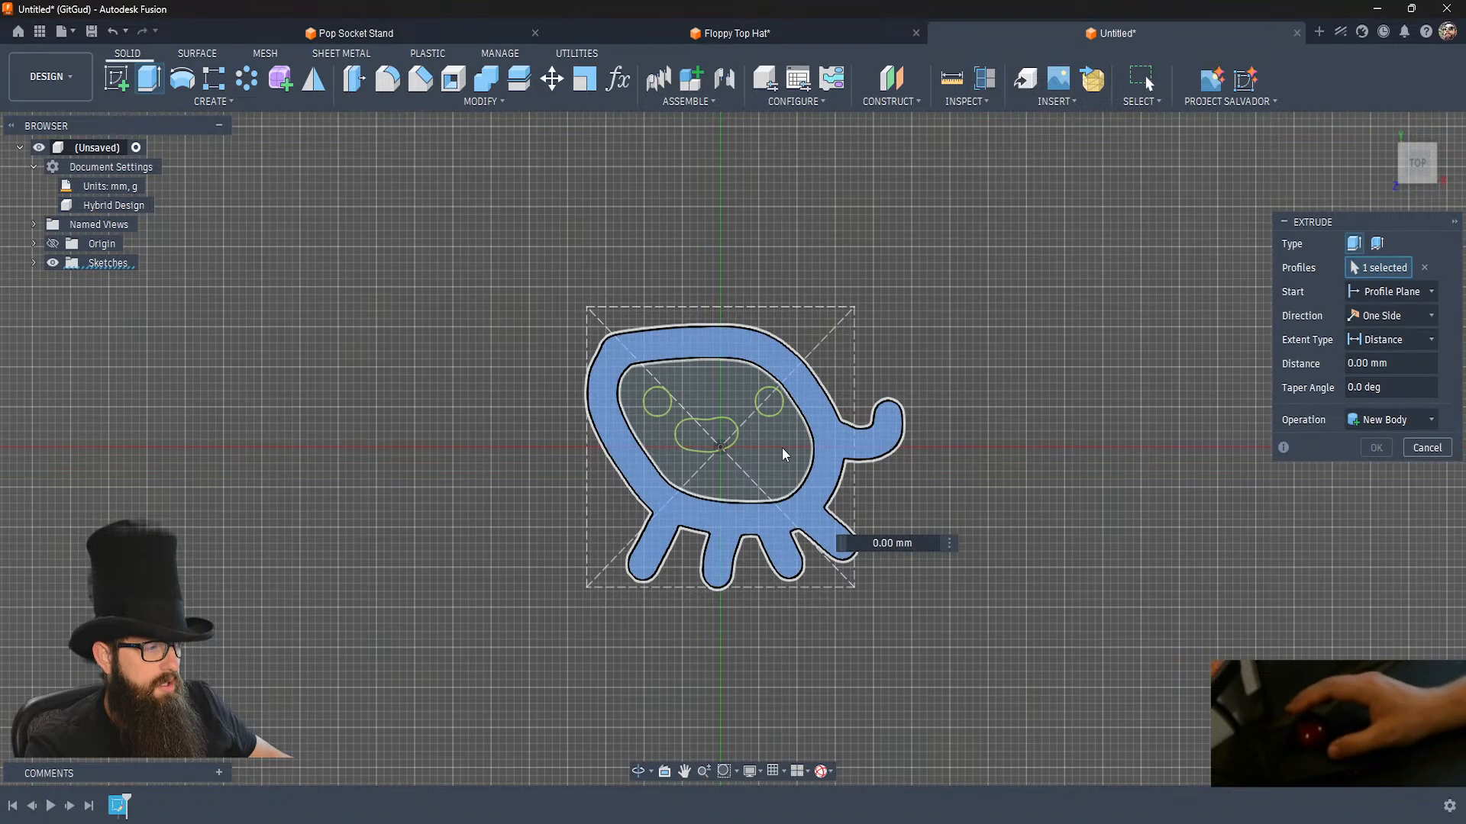
left_click(781, 447)
left_click(768, 401)
left_click(708, 427)
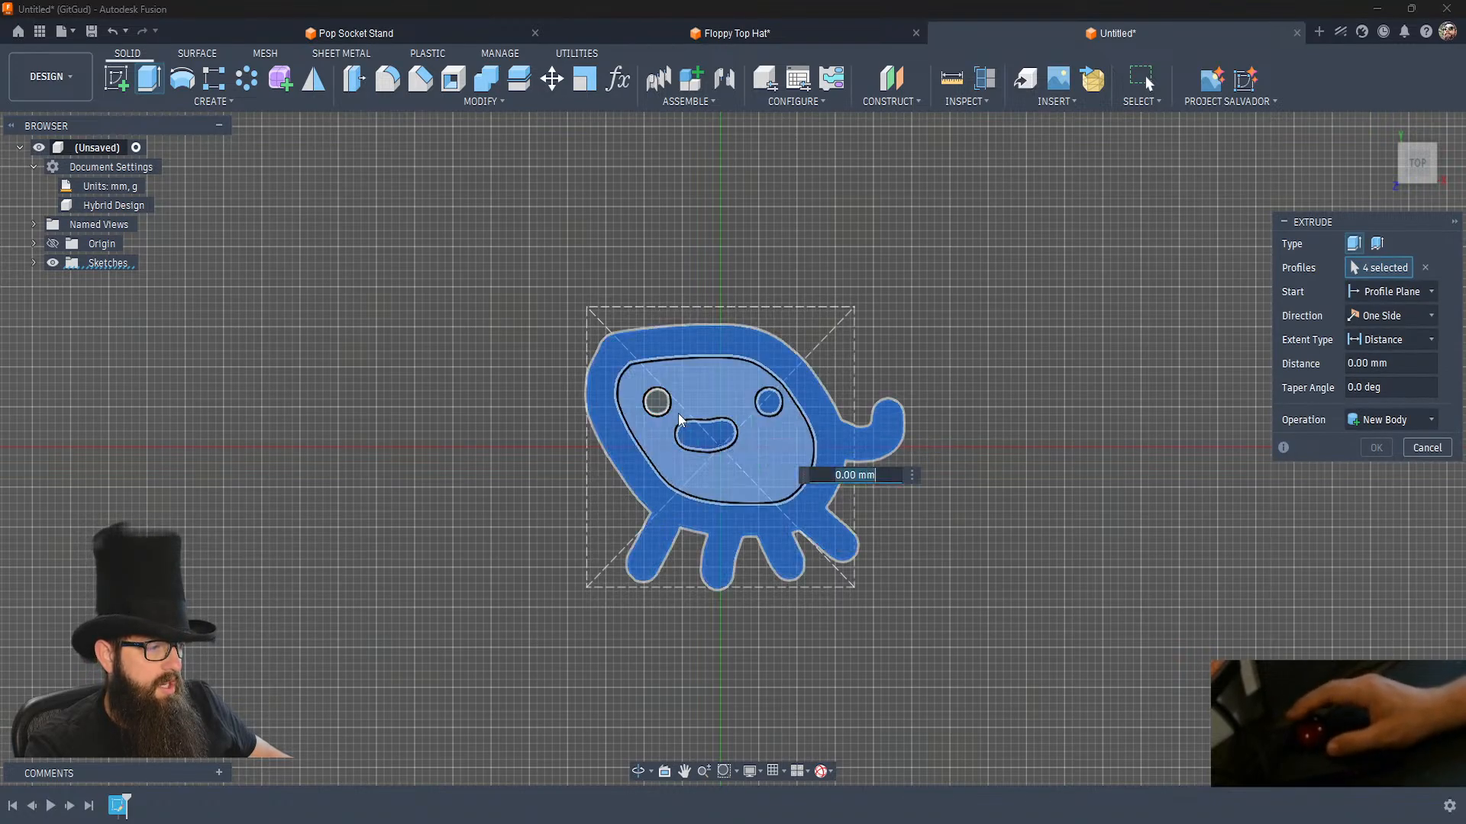
left_click(656, 401)
middle_click_drag(1017, 589, 970, 588, "shift")
type("2")
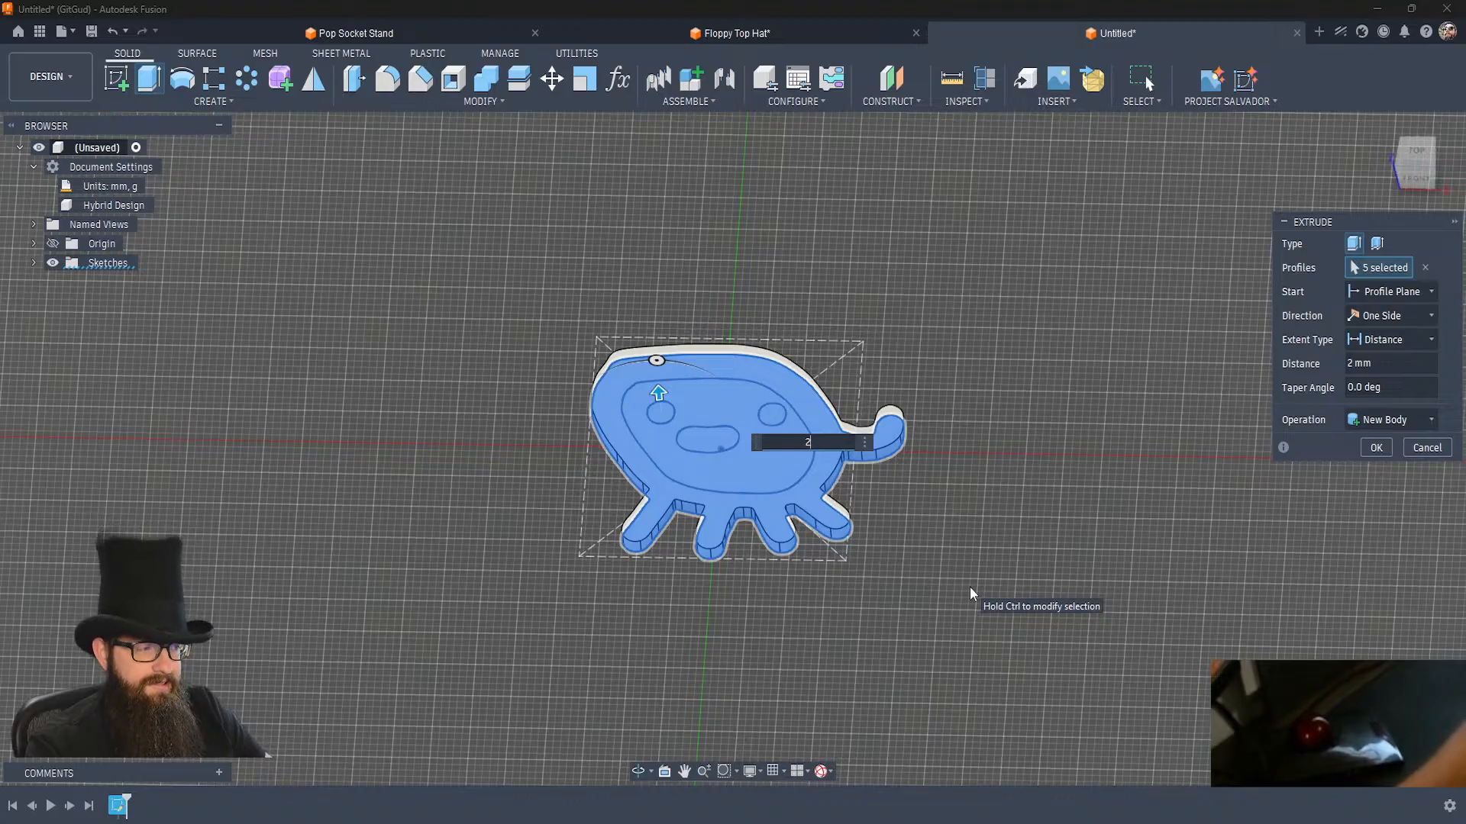
type("3")
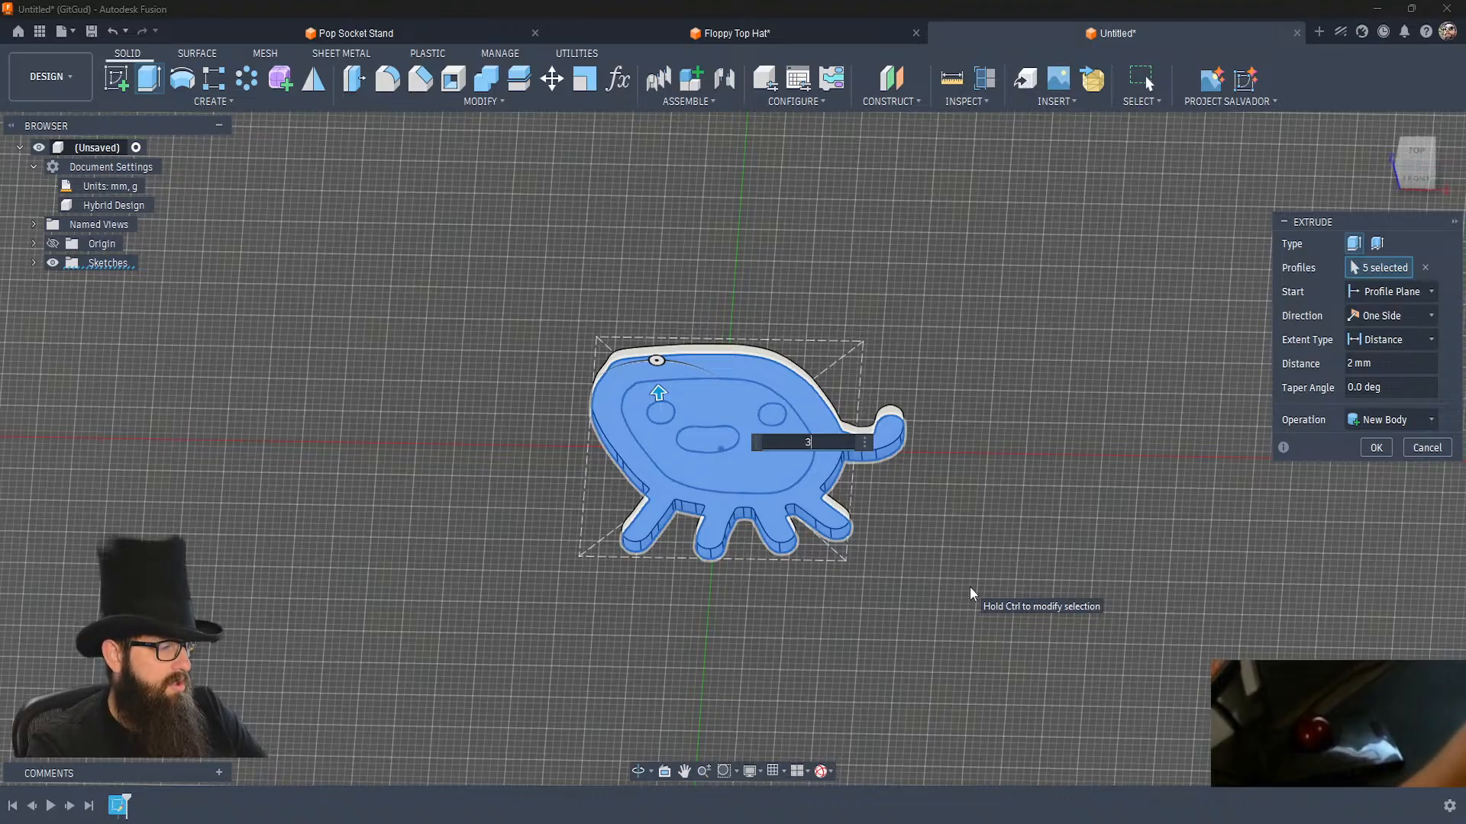
key("Return")
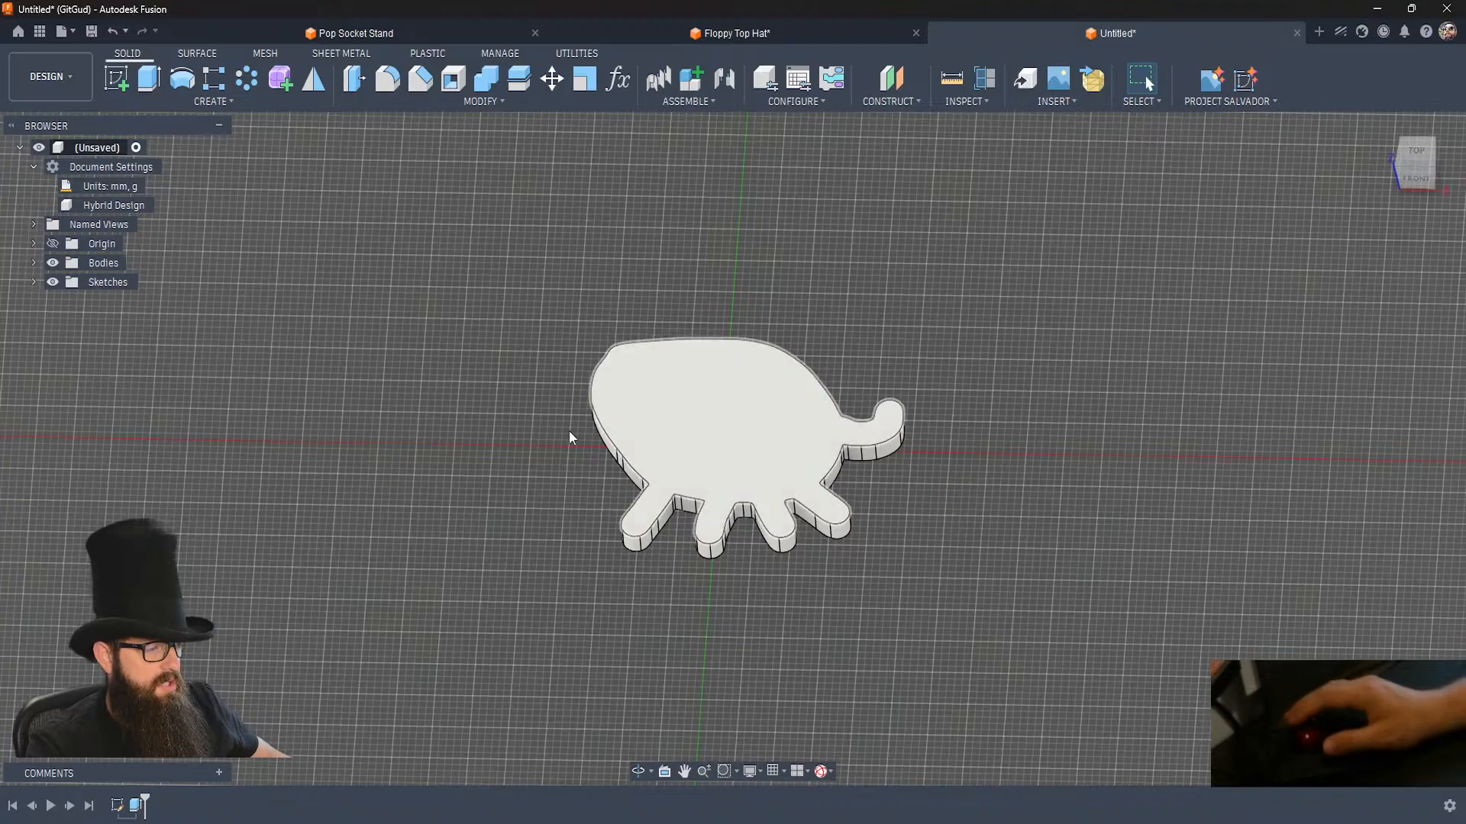
Extrude the creature's outline ring, both eyes and the mouth 2 mm upward from the body's top face, joining them to it.
left_click(33, 282)
left_click(66, 301)
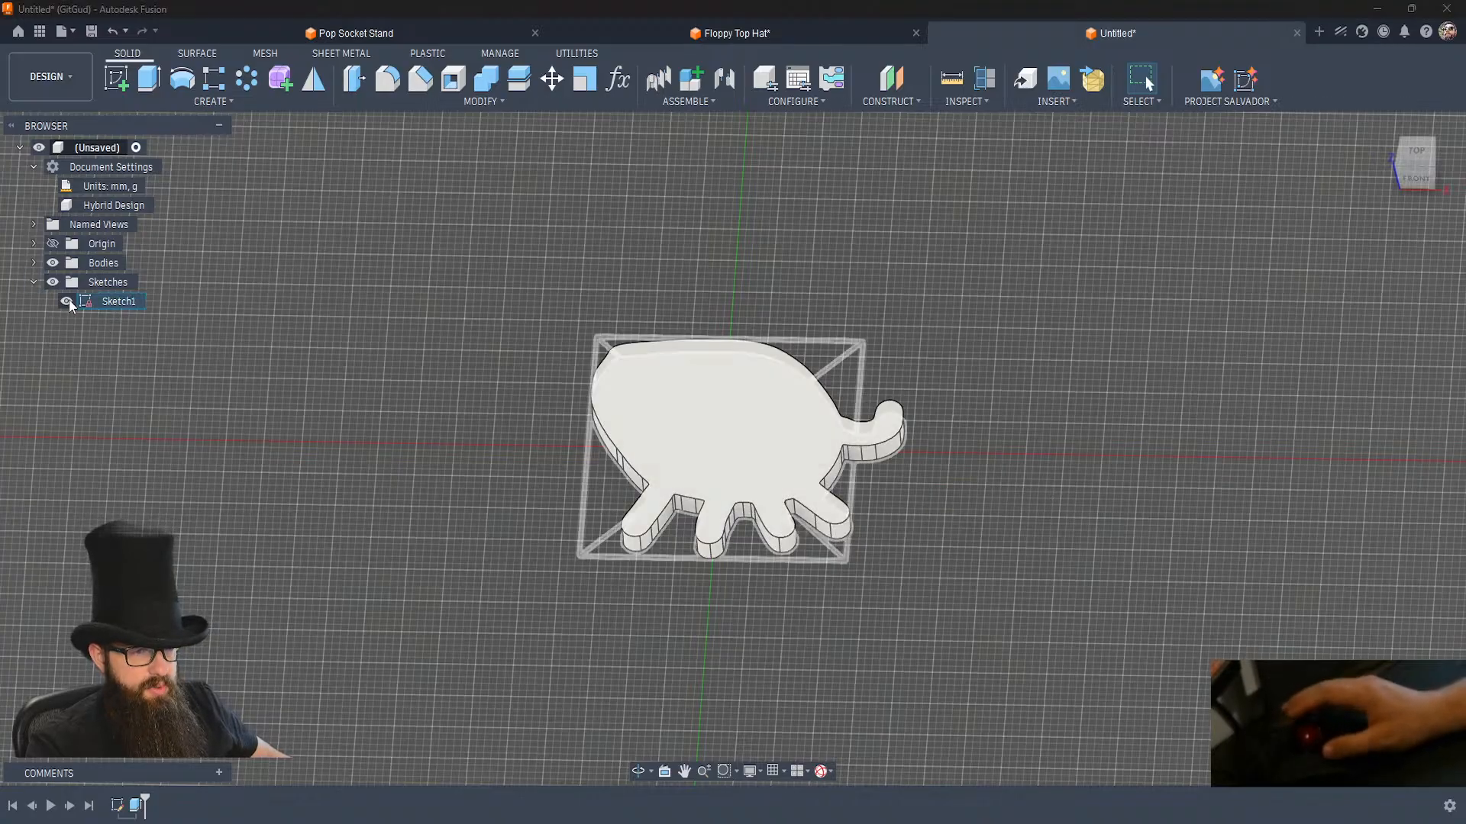
key("e")
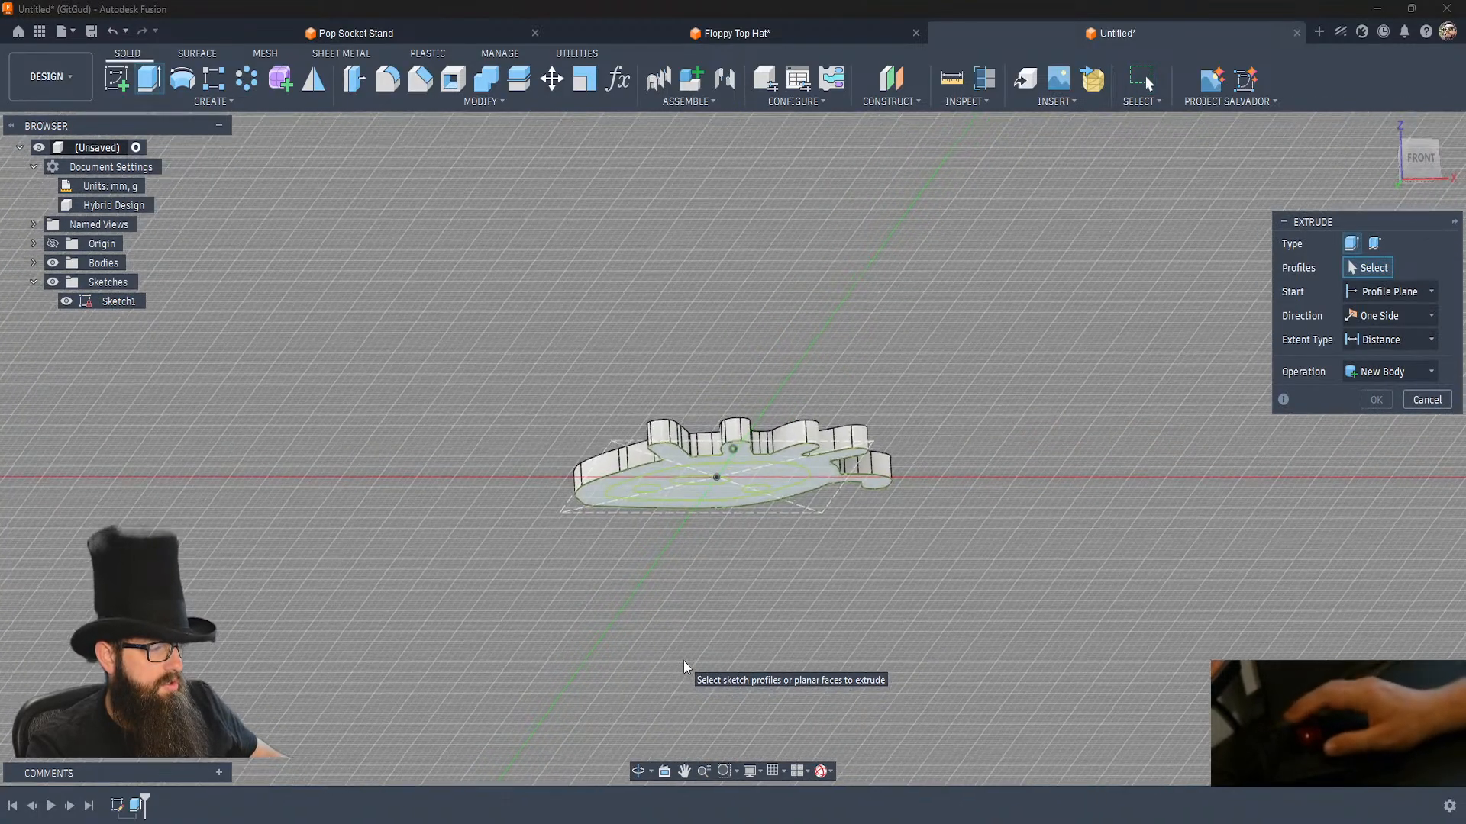
left_click(595, 494)
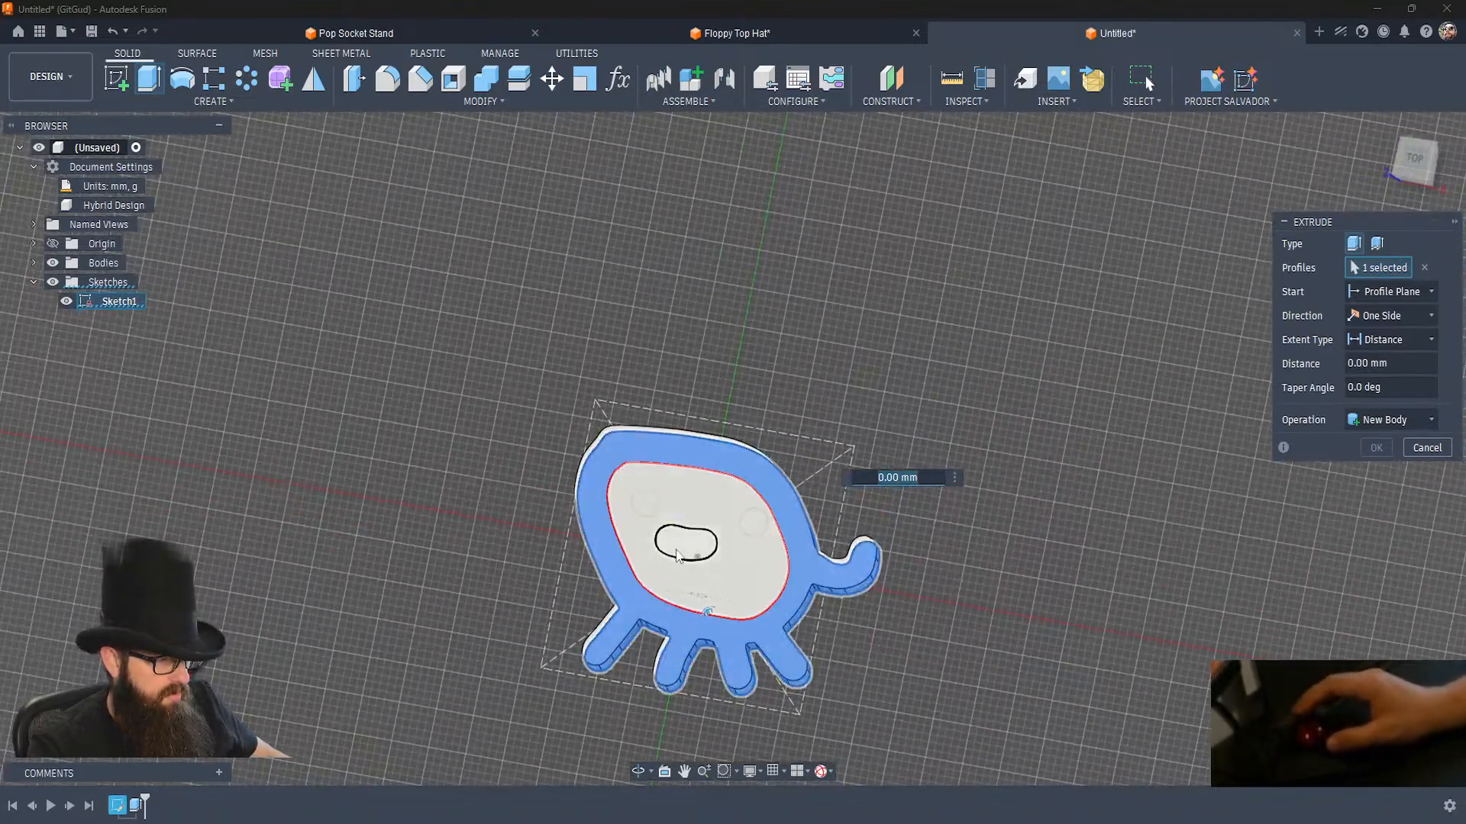
left_click(690, 547)
left_click(751, 521)
left_click(642, 504)
left_click(1359, 293)
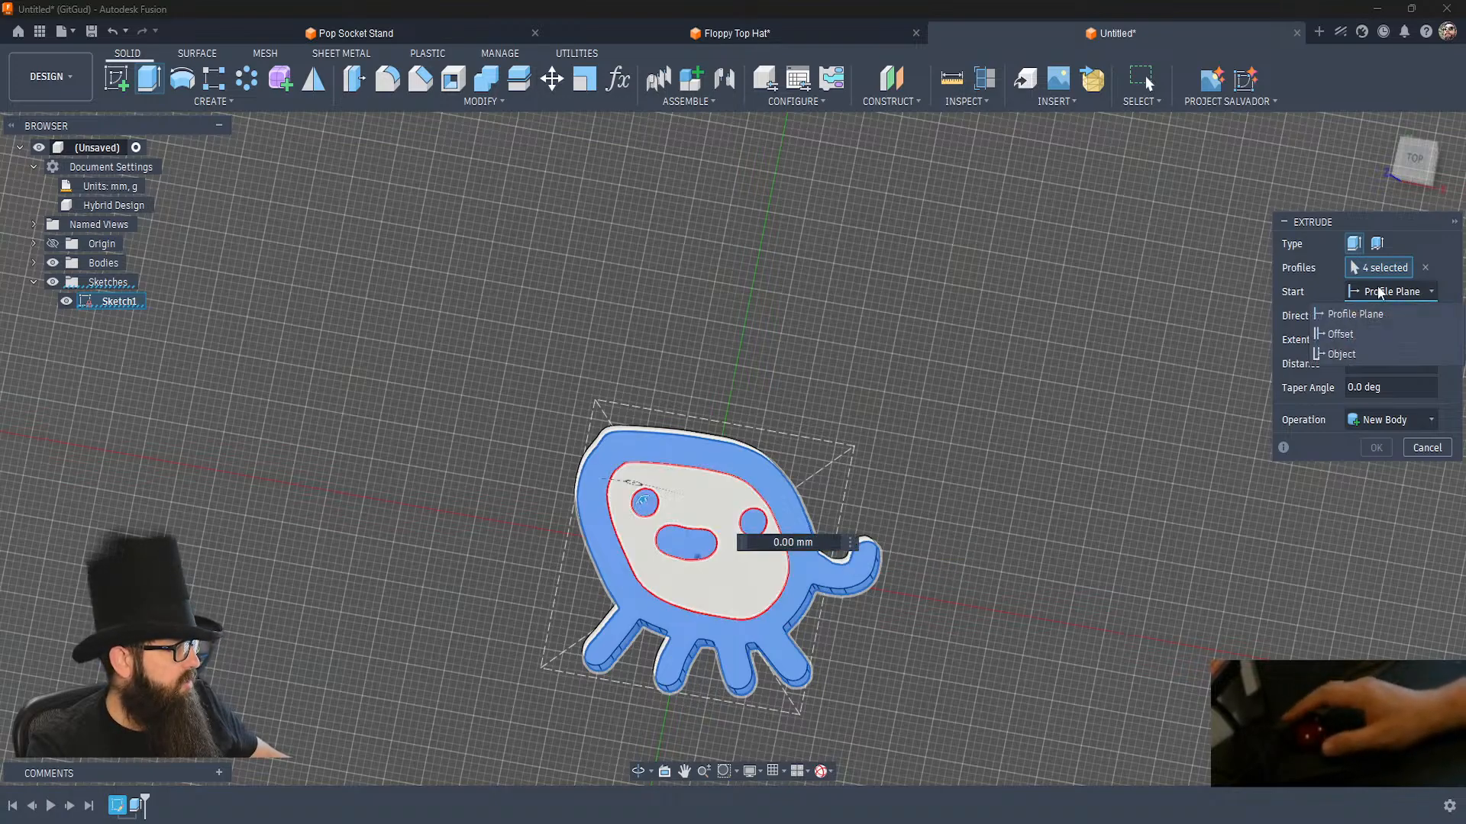
left_click(1359, 352)
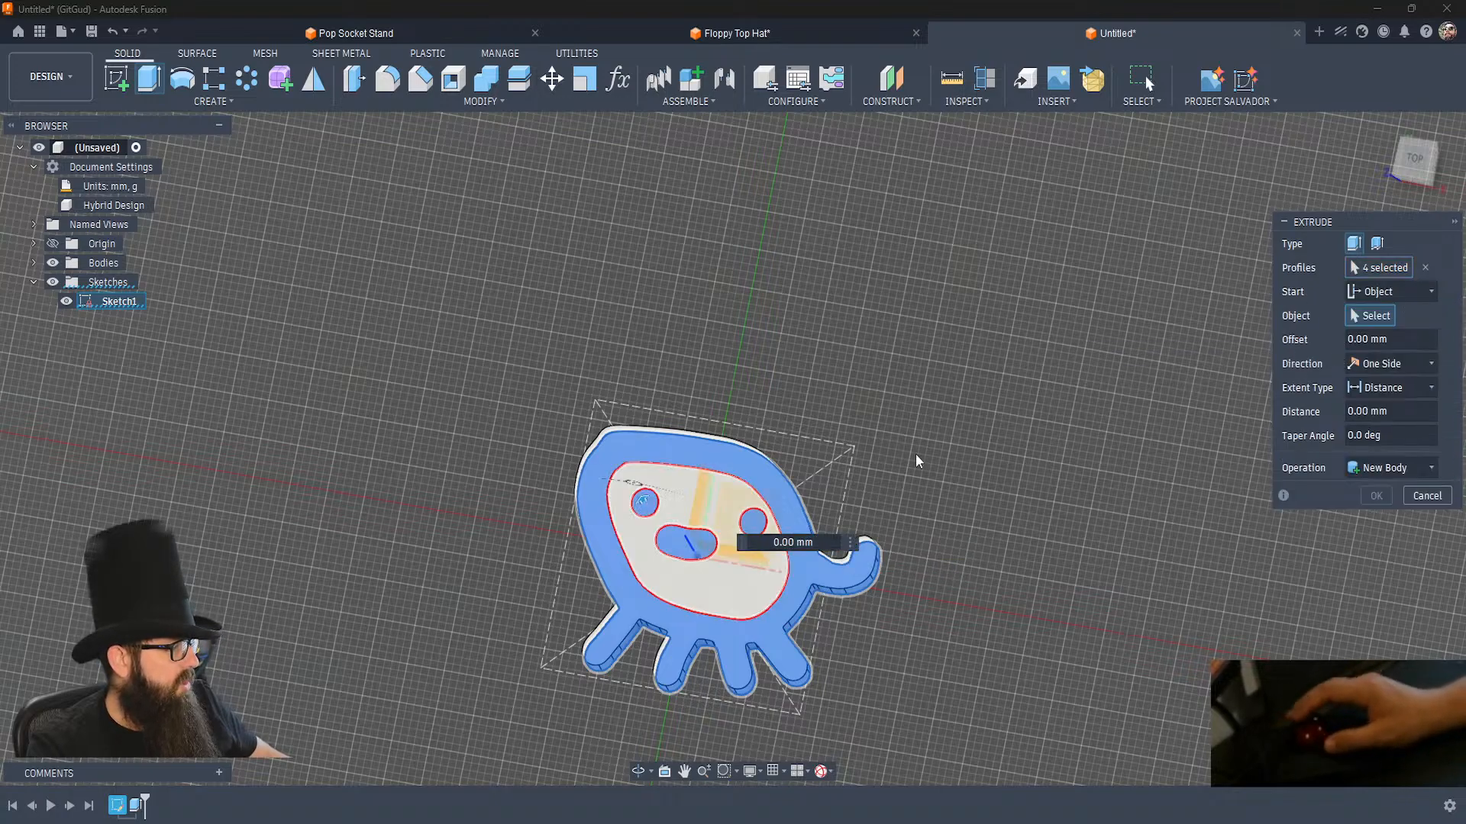
left_click(738, 507)
middle_click_drag(737, 506, 738, 508, "shift")
type("2")
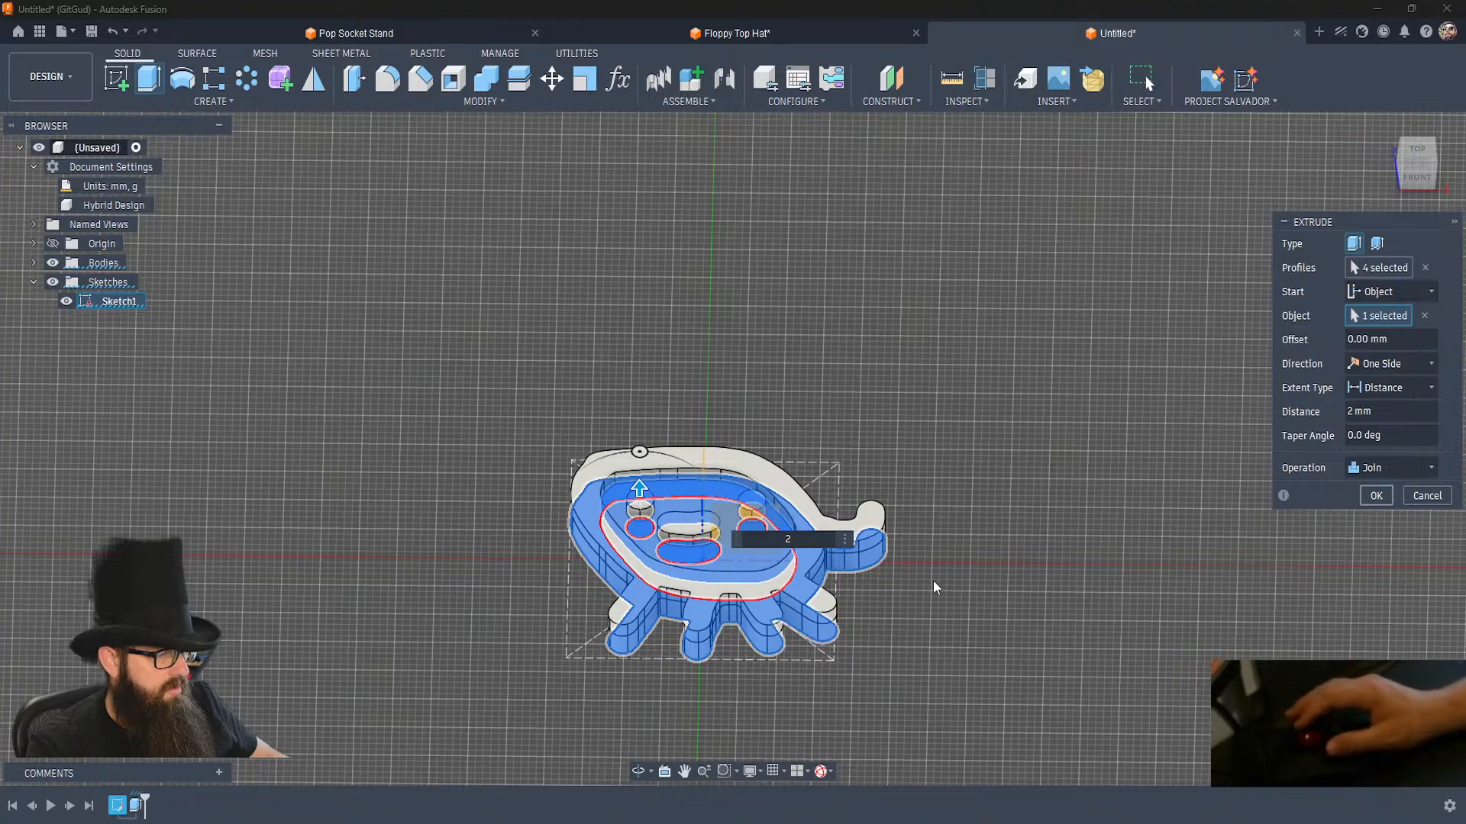
key("Return")
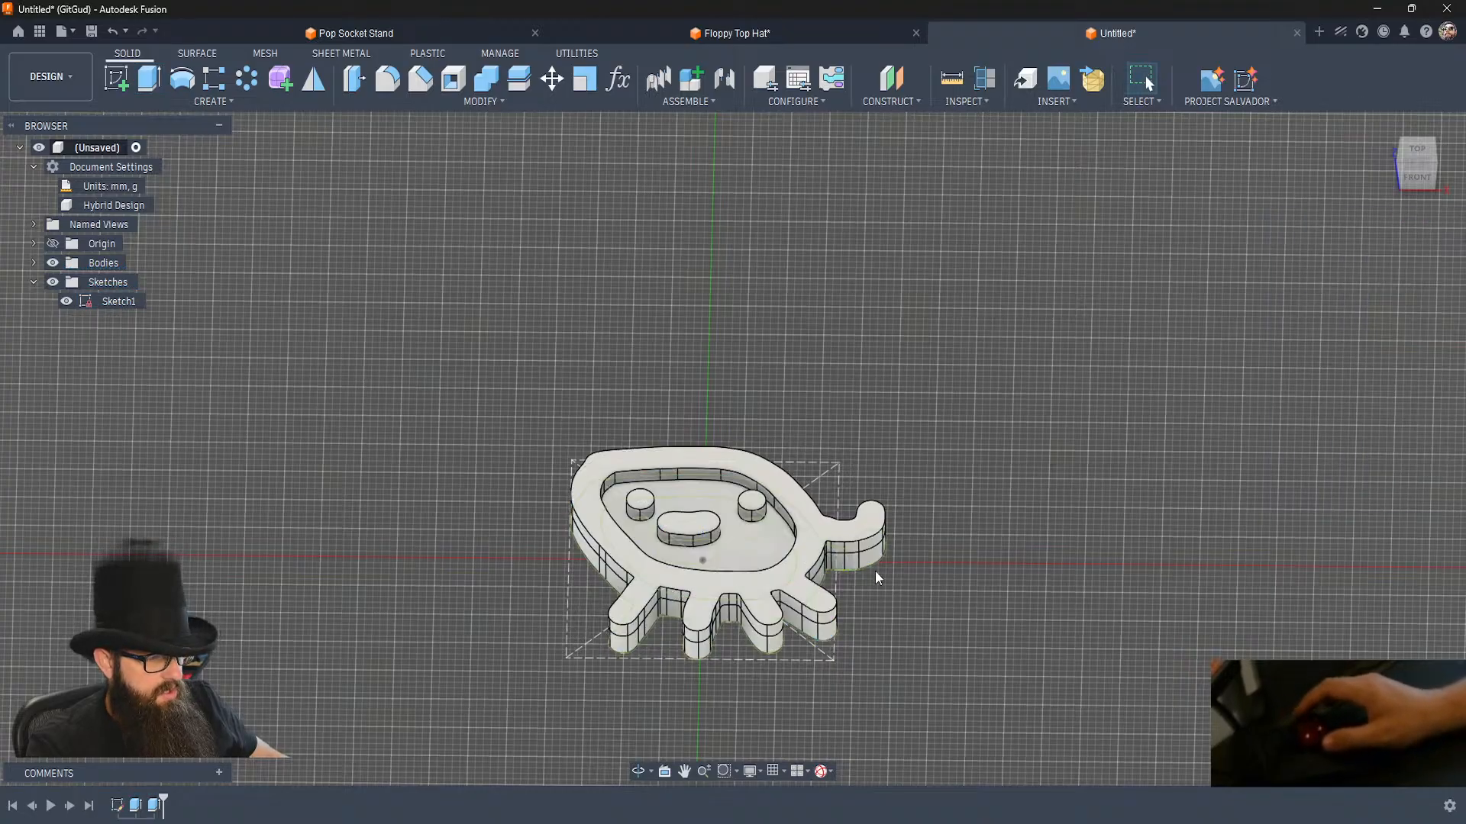
key("f")
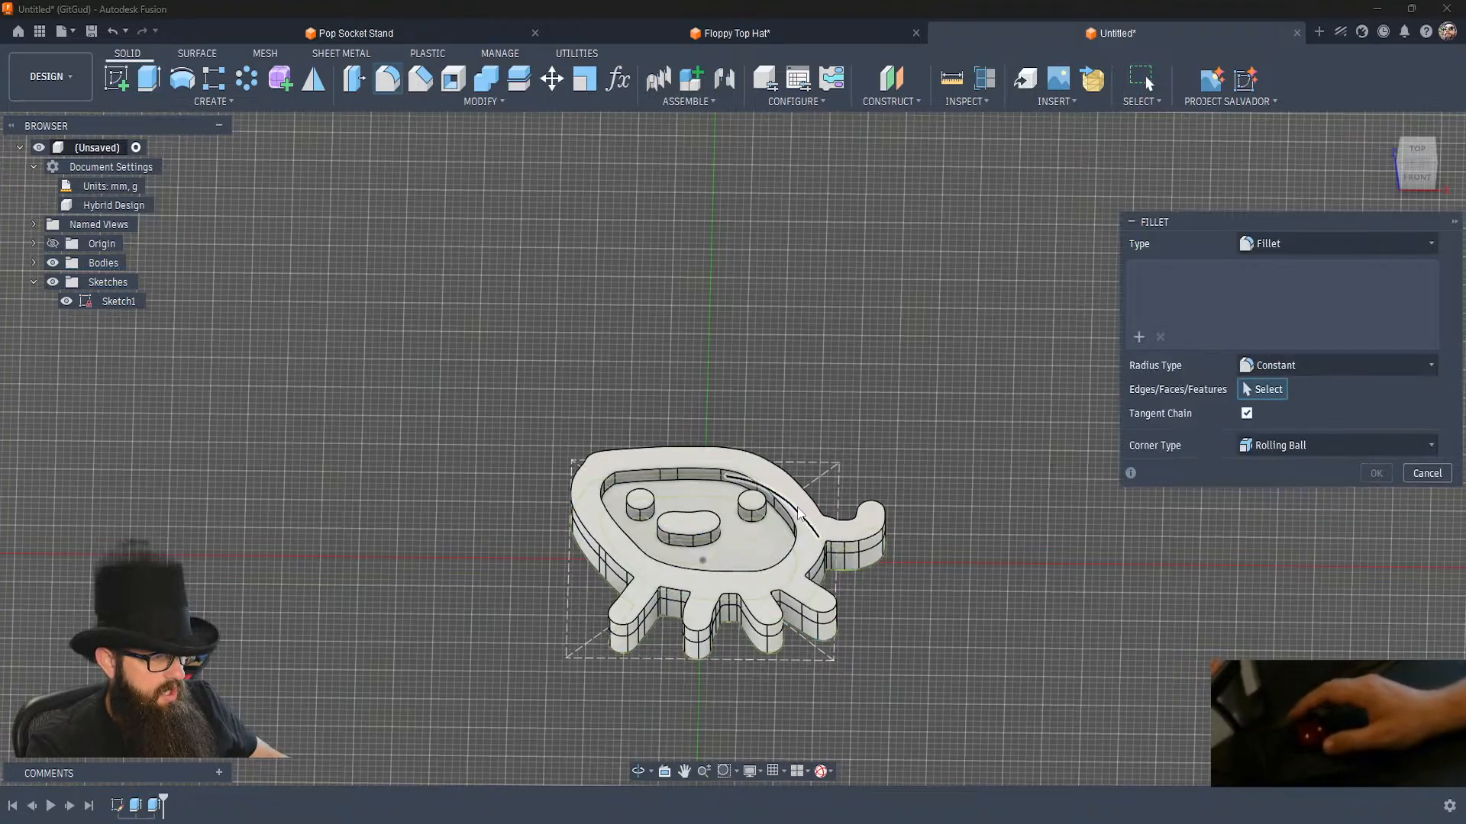
left_click(818, 543)
type("2")
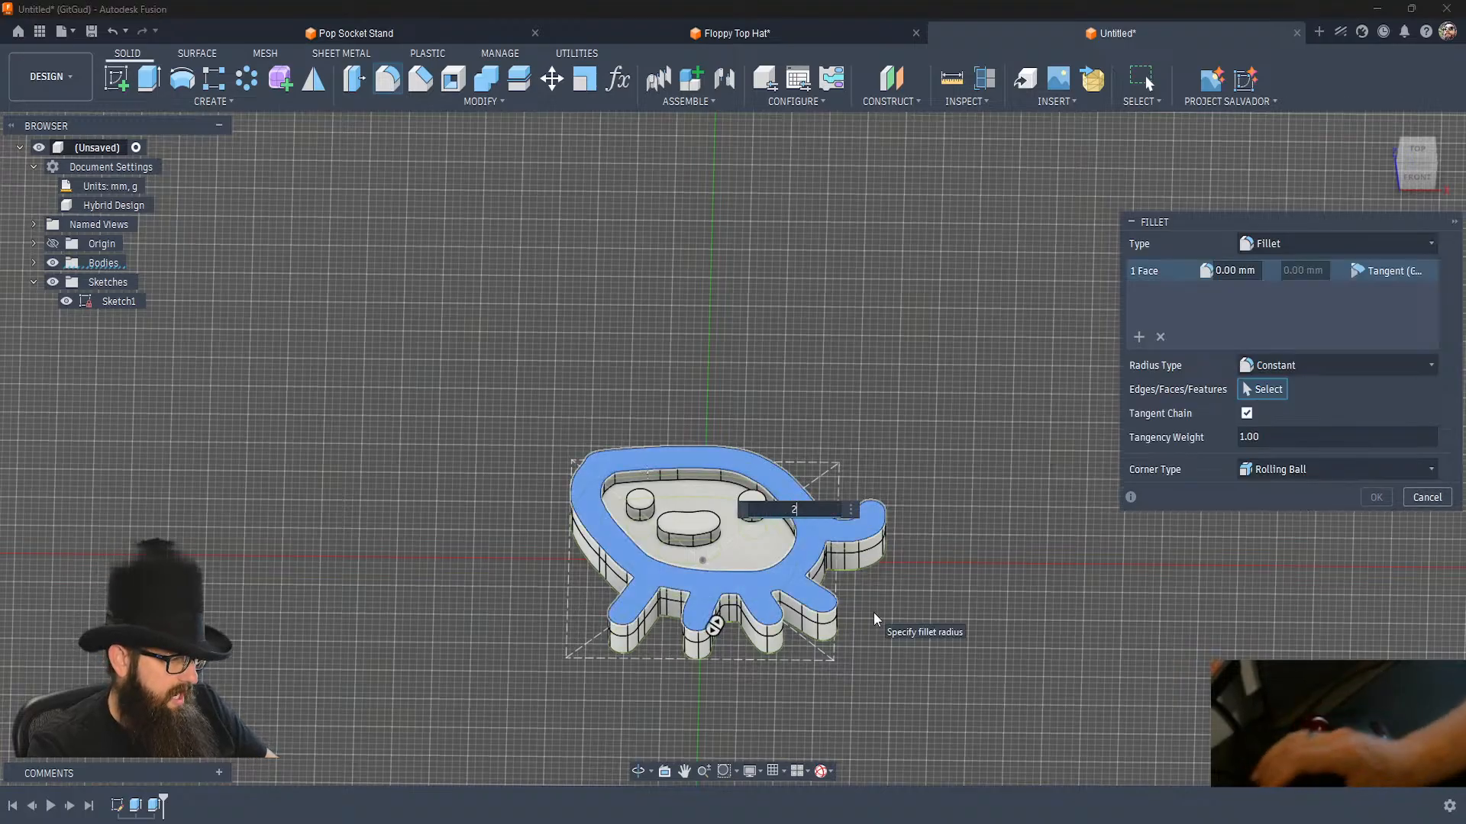
key("BackSpace")
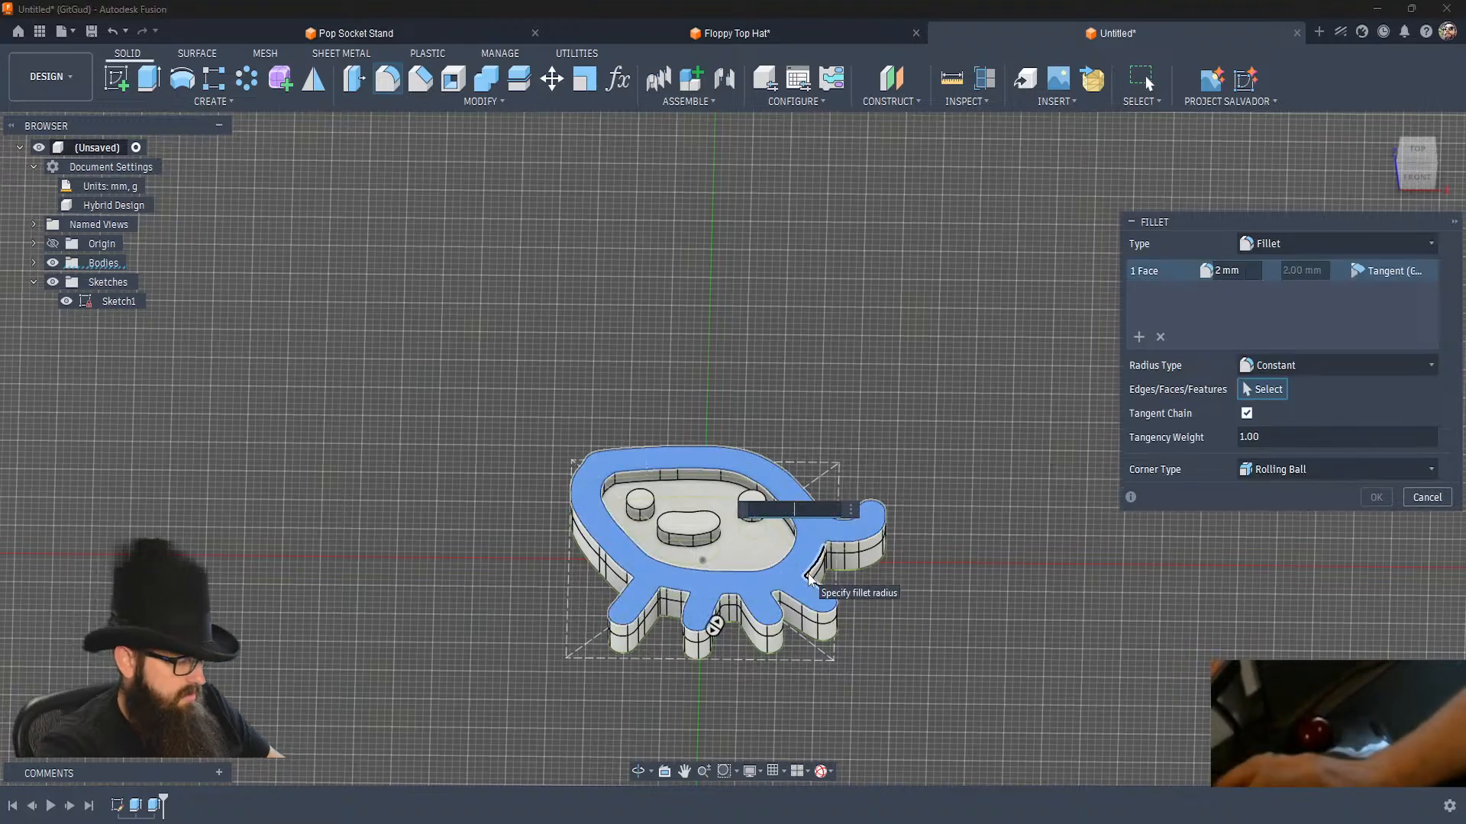
type("1")
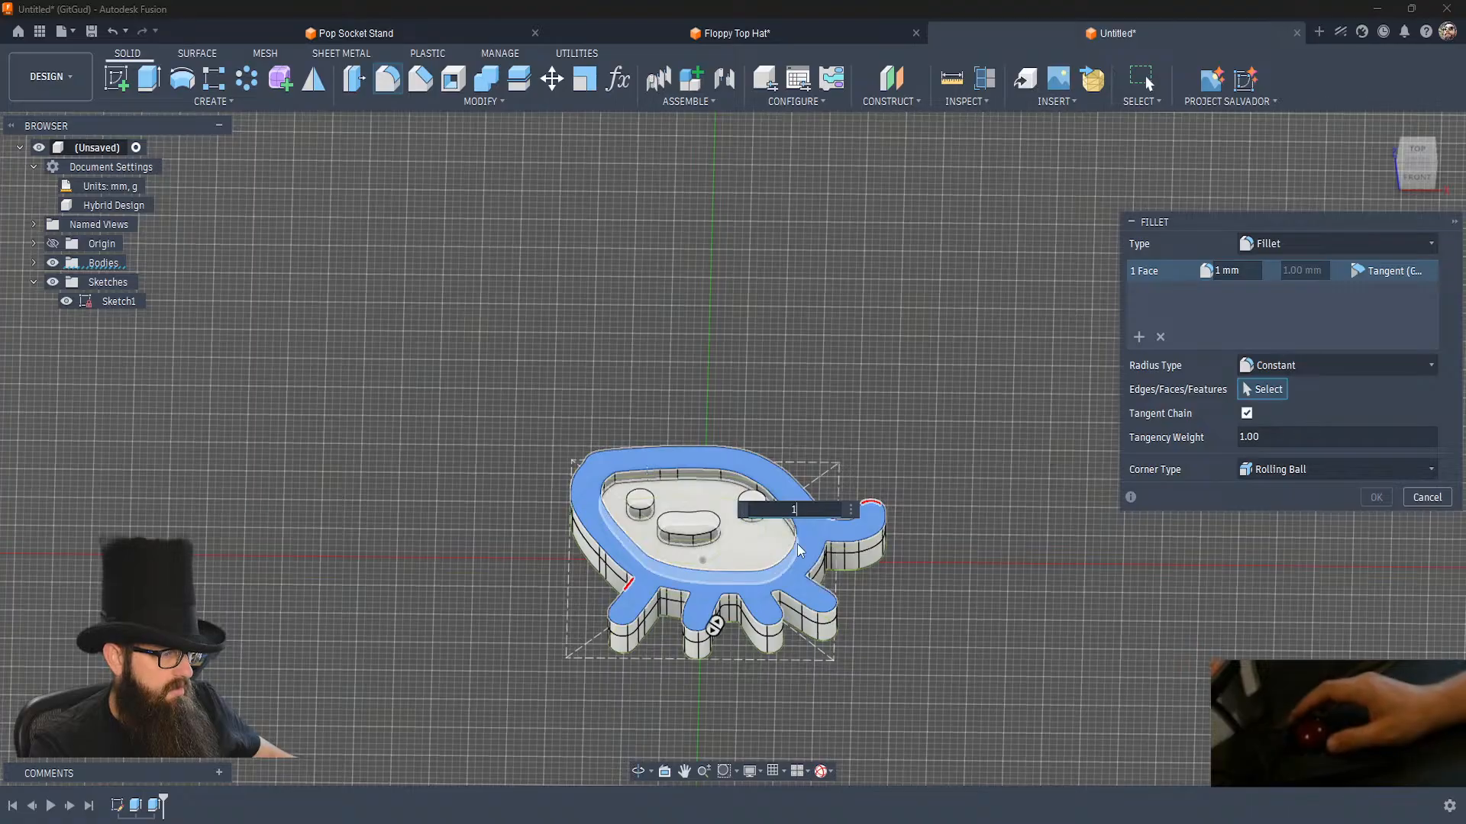
key("Return")
Fillet the top faces of the mouth, both eyes and the raised creature outline with a 0.6 mm radius.
scroll(671, 554, "up", 3)
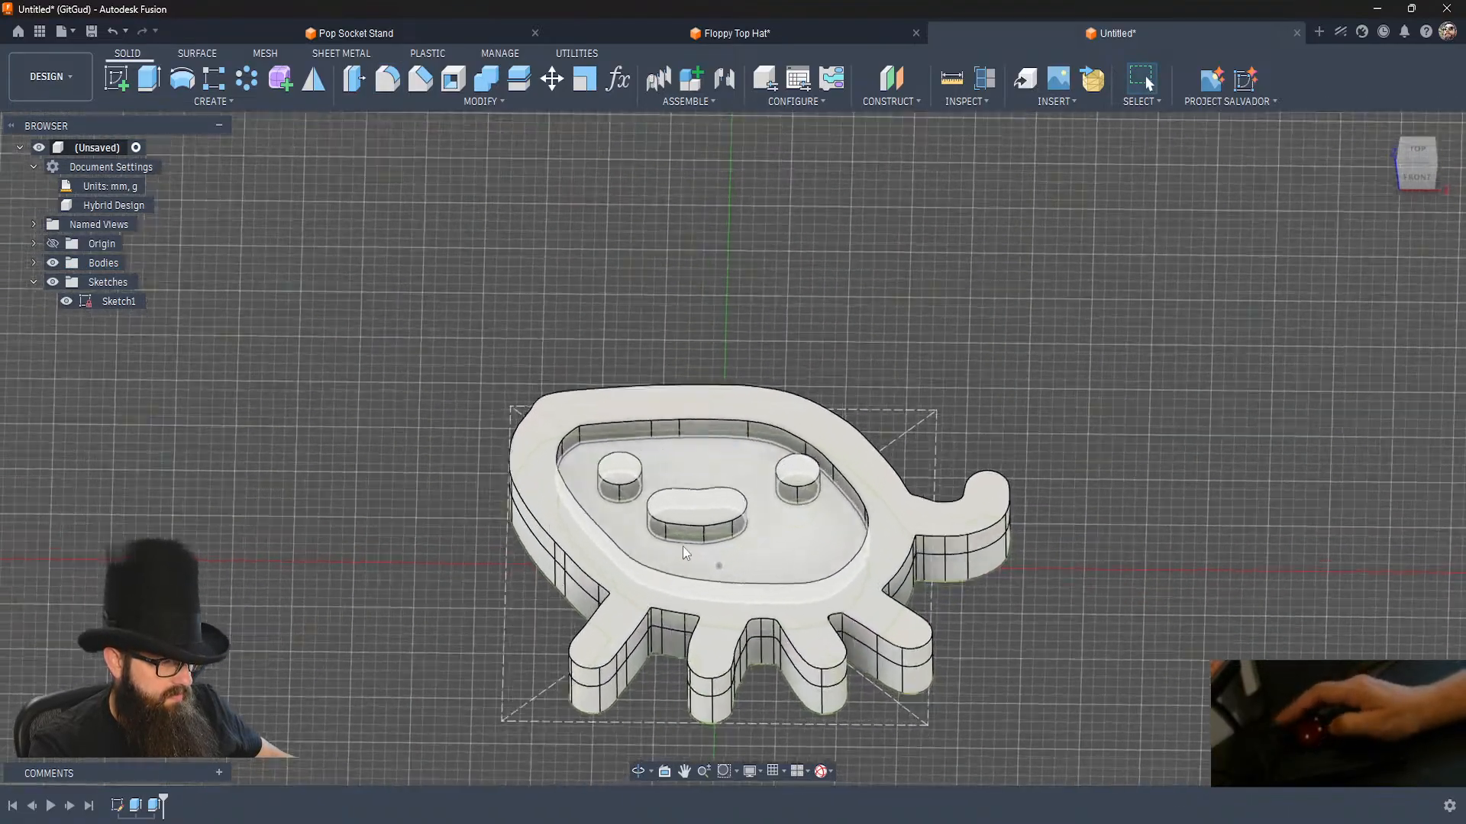
left_click(734, 510)
key("f")
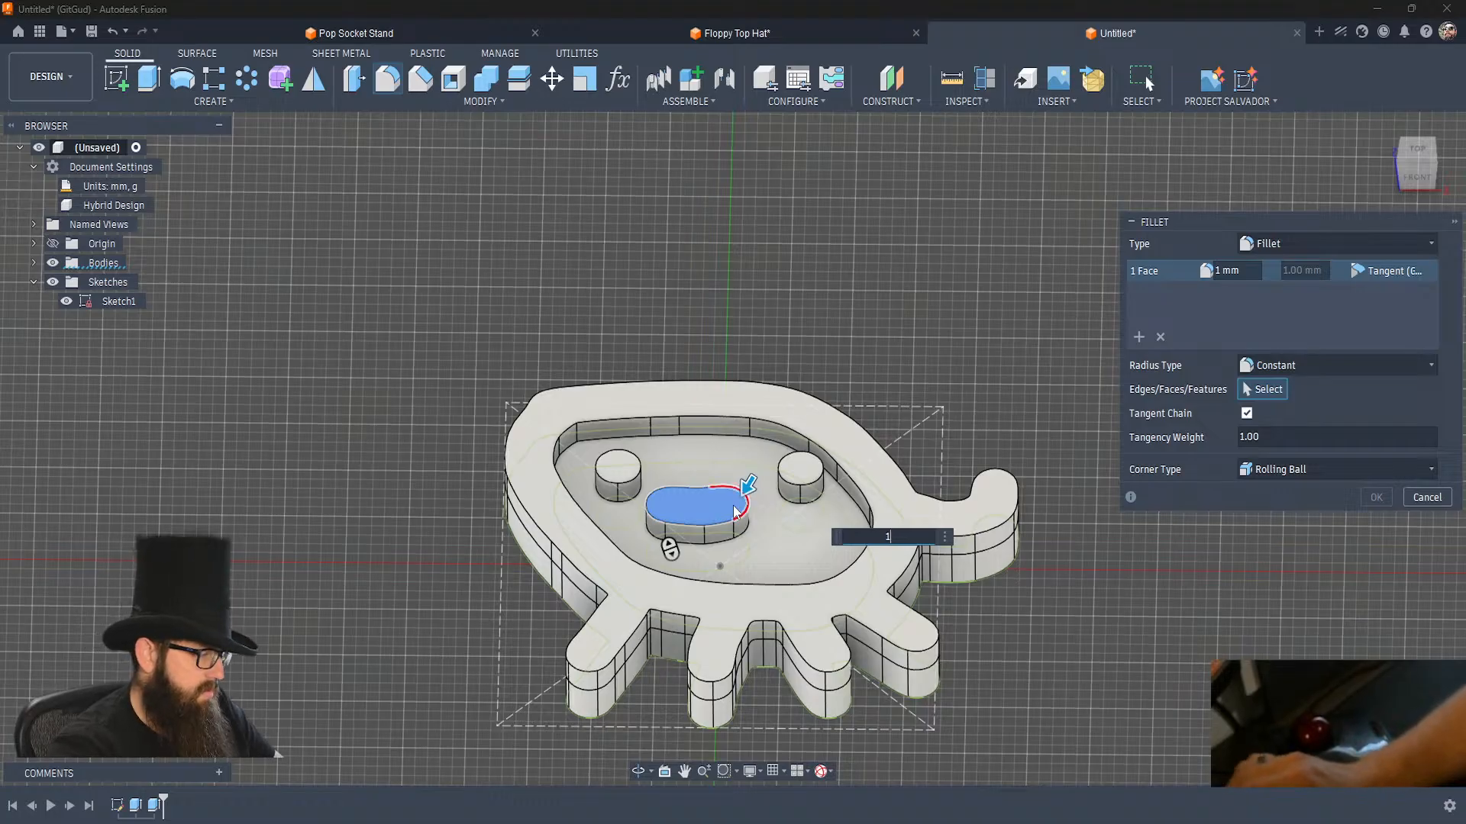
key("BackSpace")
type(".6")
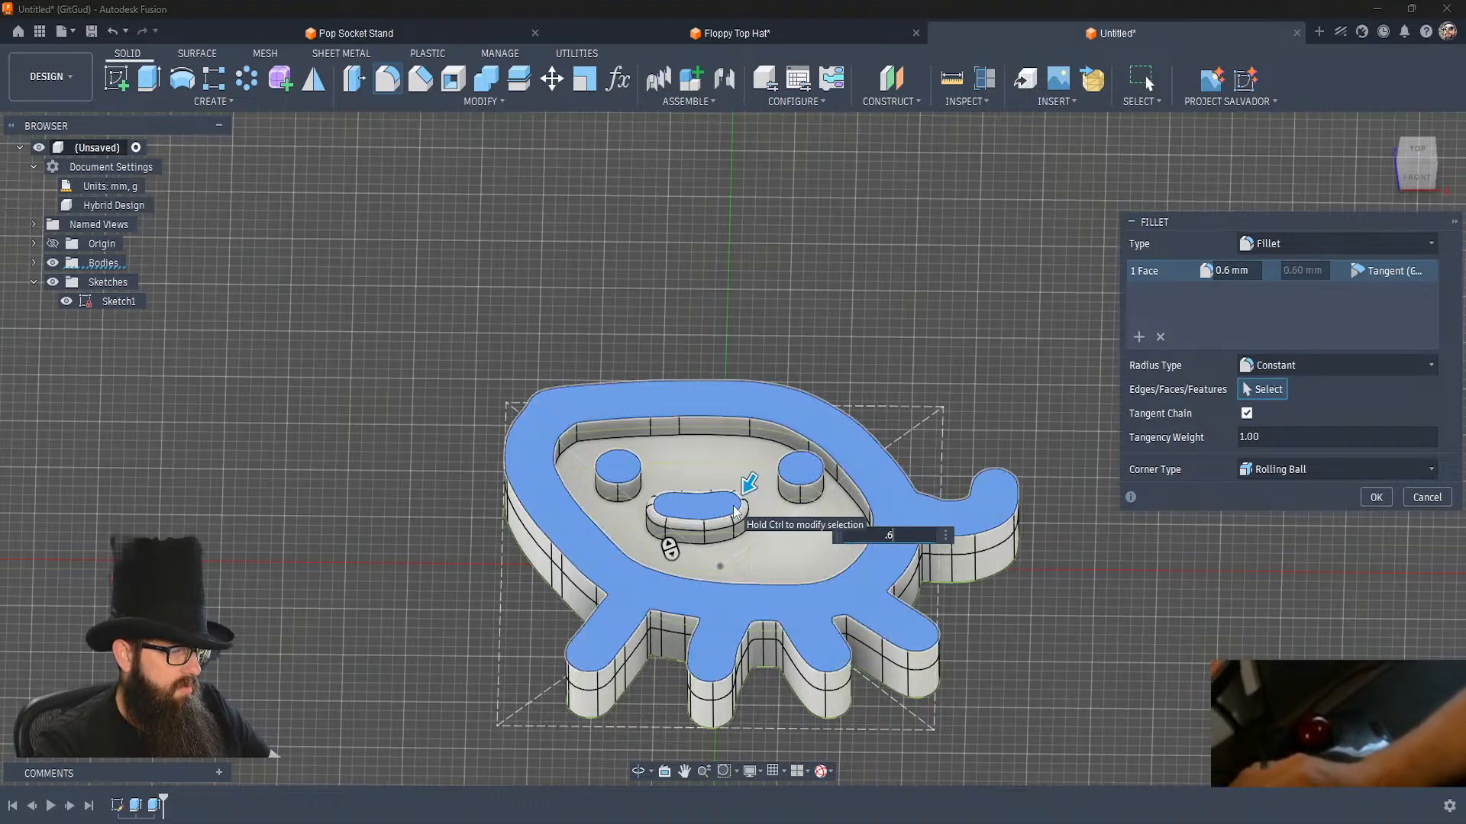
left_click(619, 477)
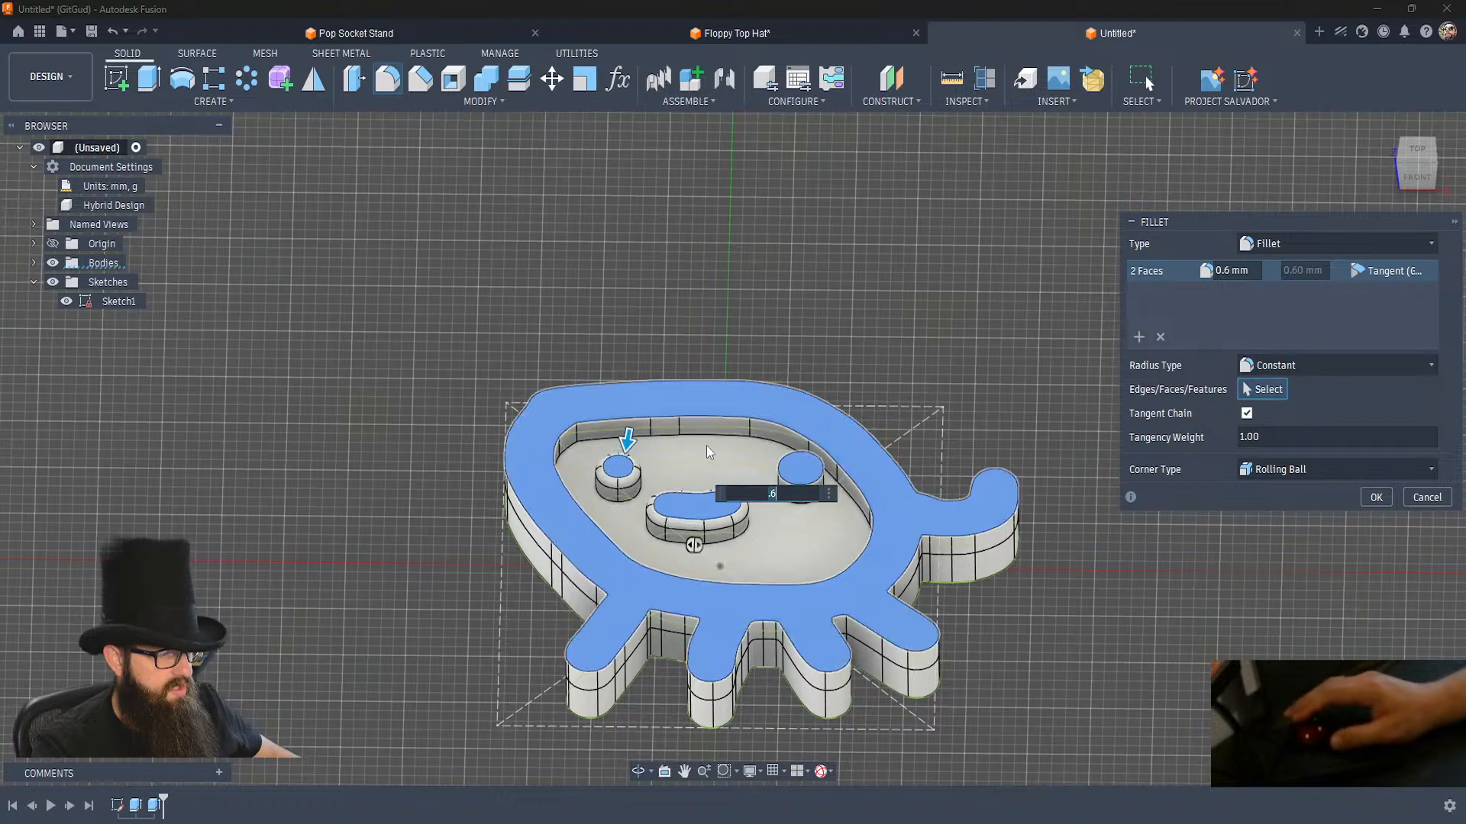
left_click(799, 460)
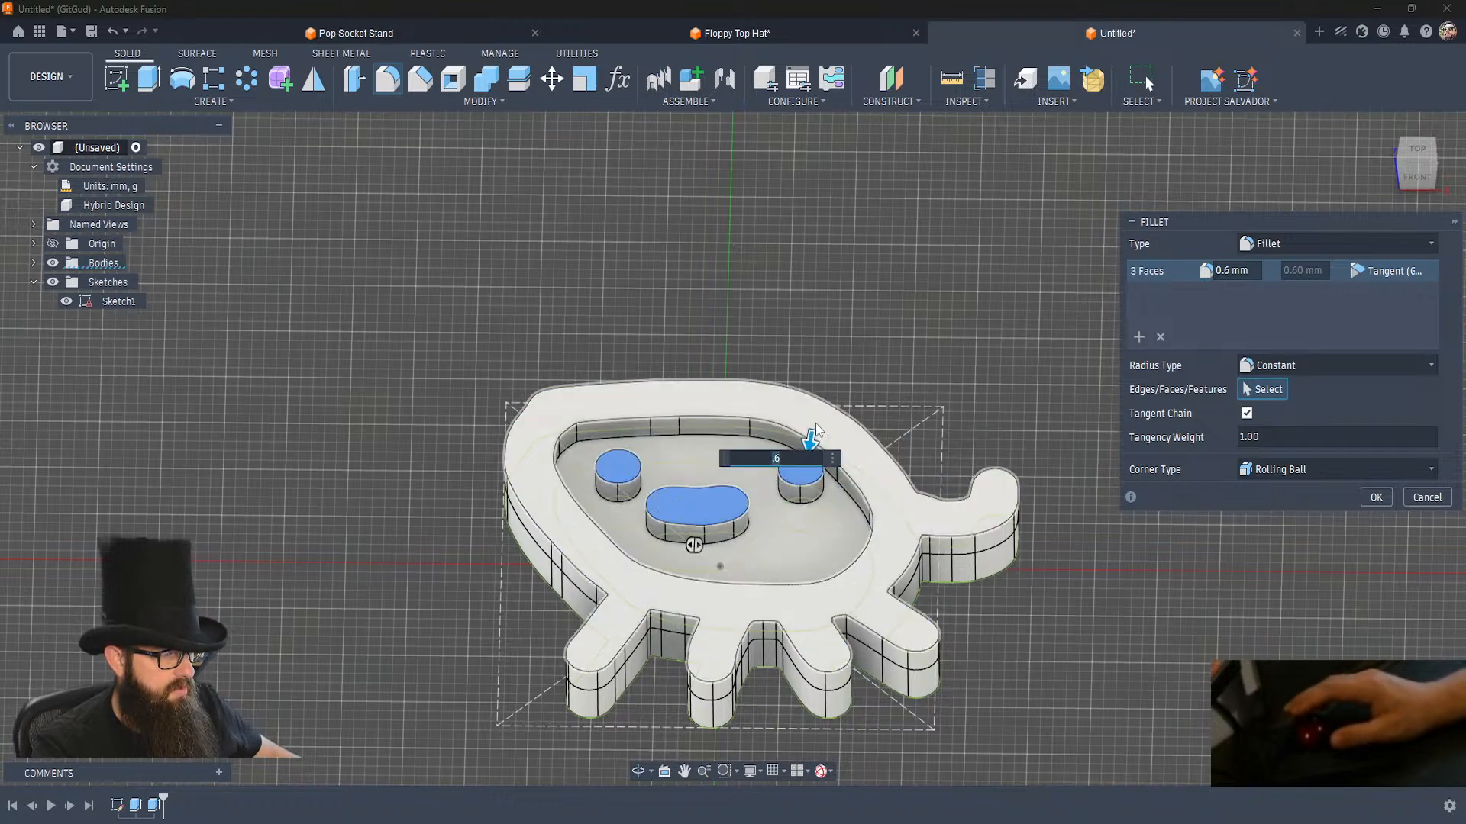
left_click(816, 426)
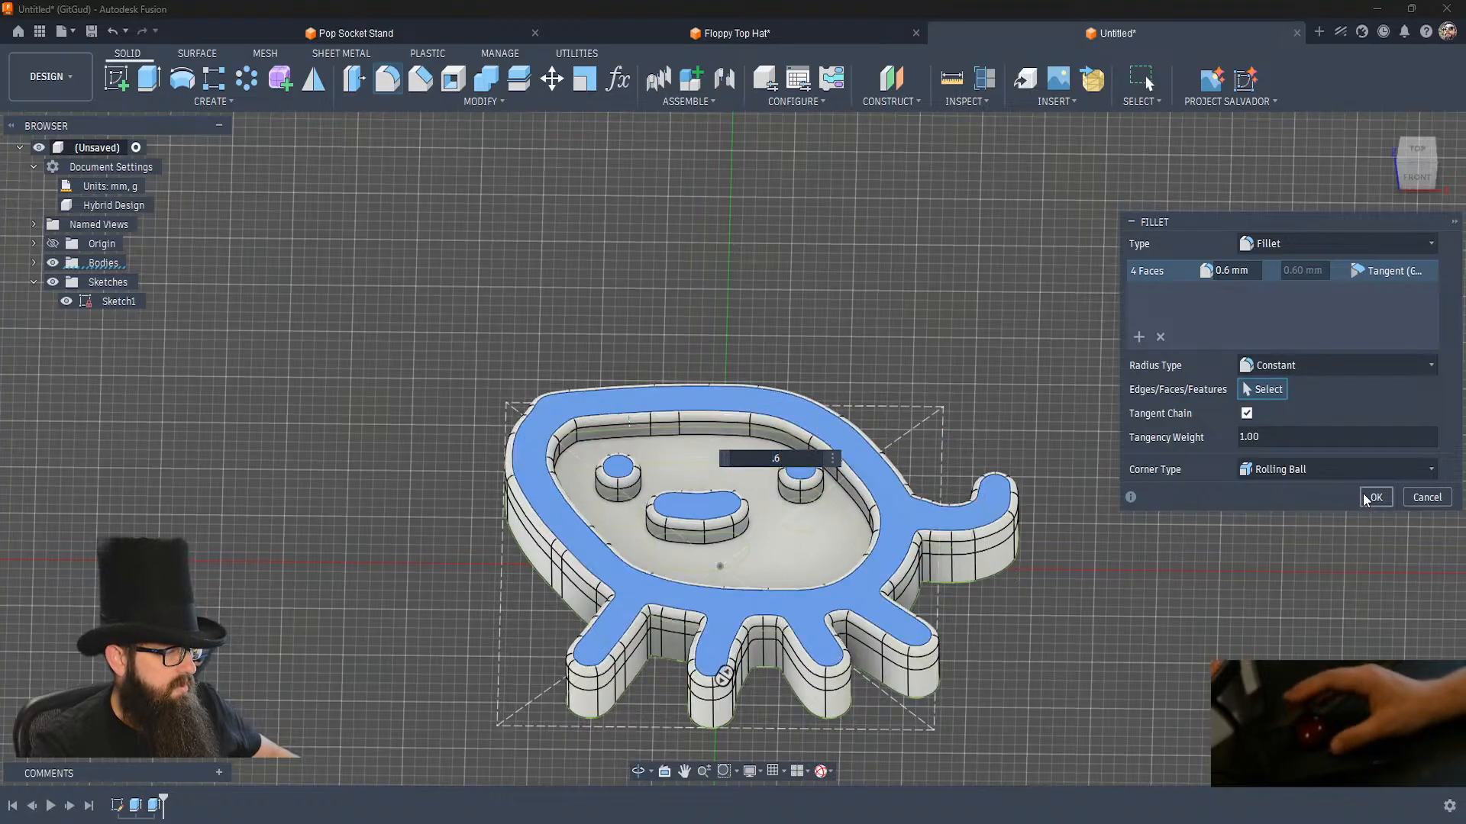
key("Return")
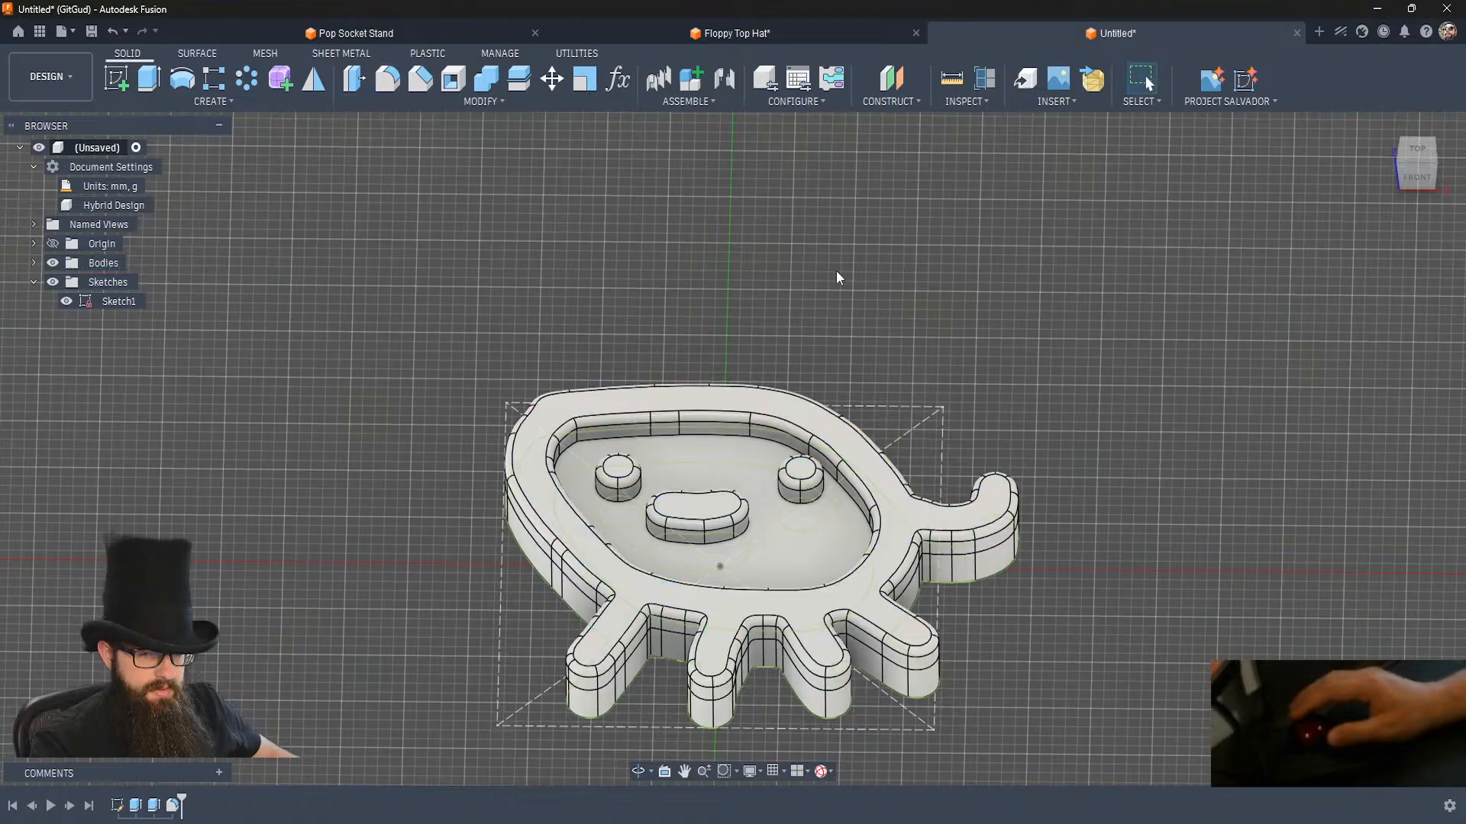
left_click(434, 84)
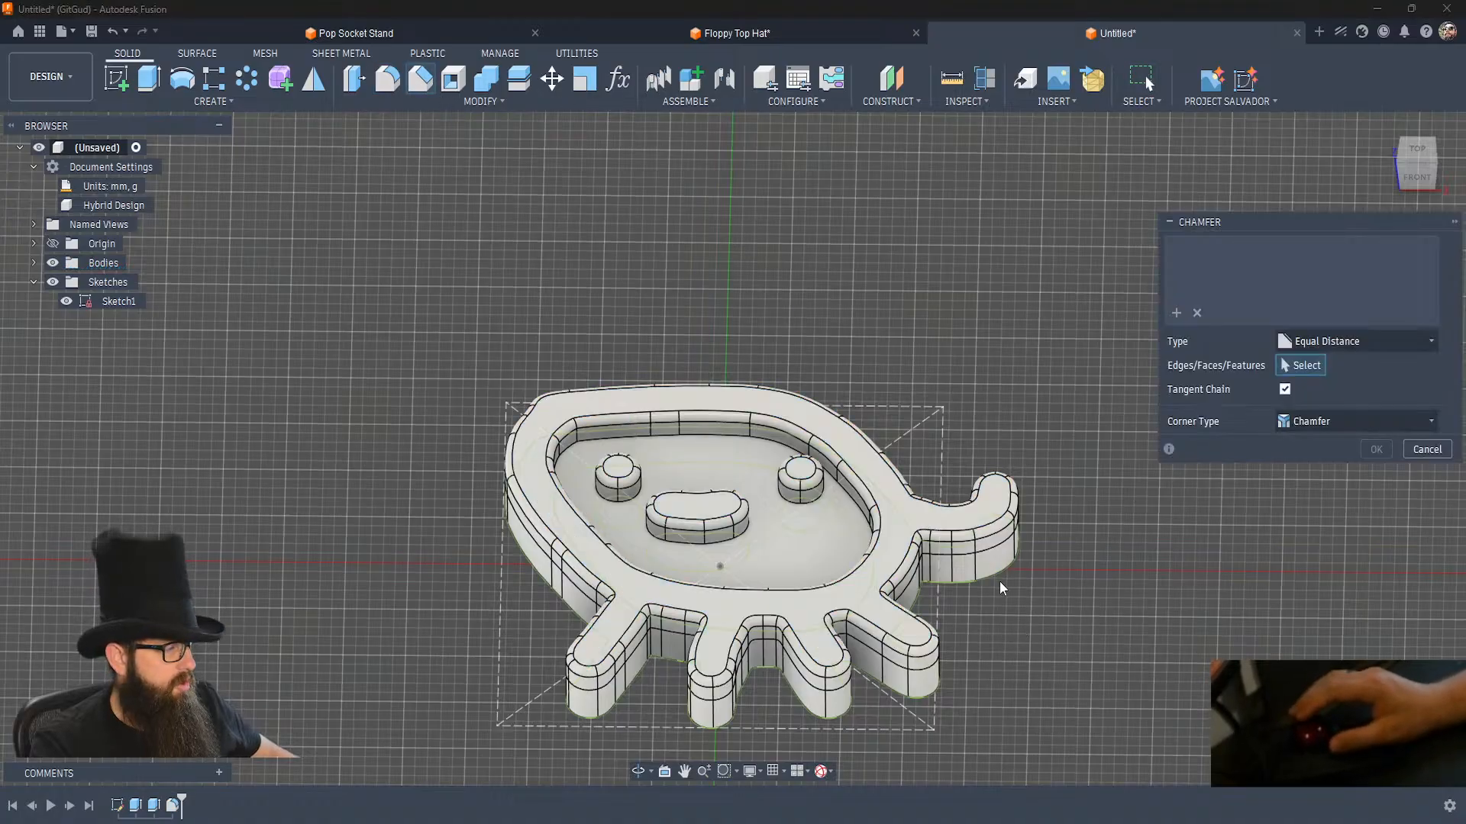
middle_click_drag(978, 672, 1014, 735, "shift")
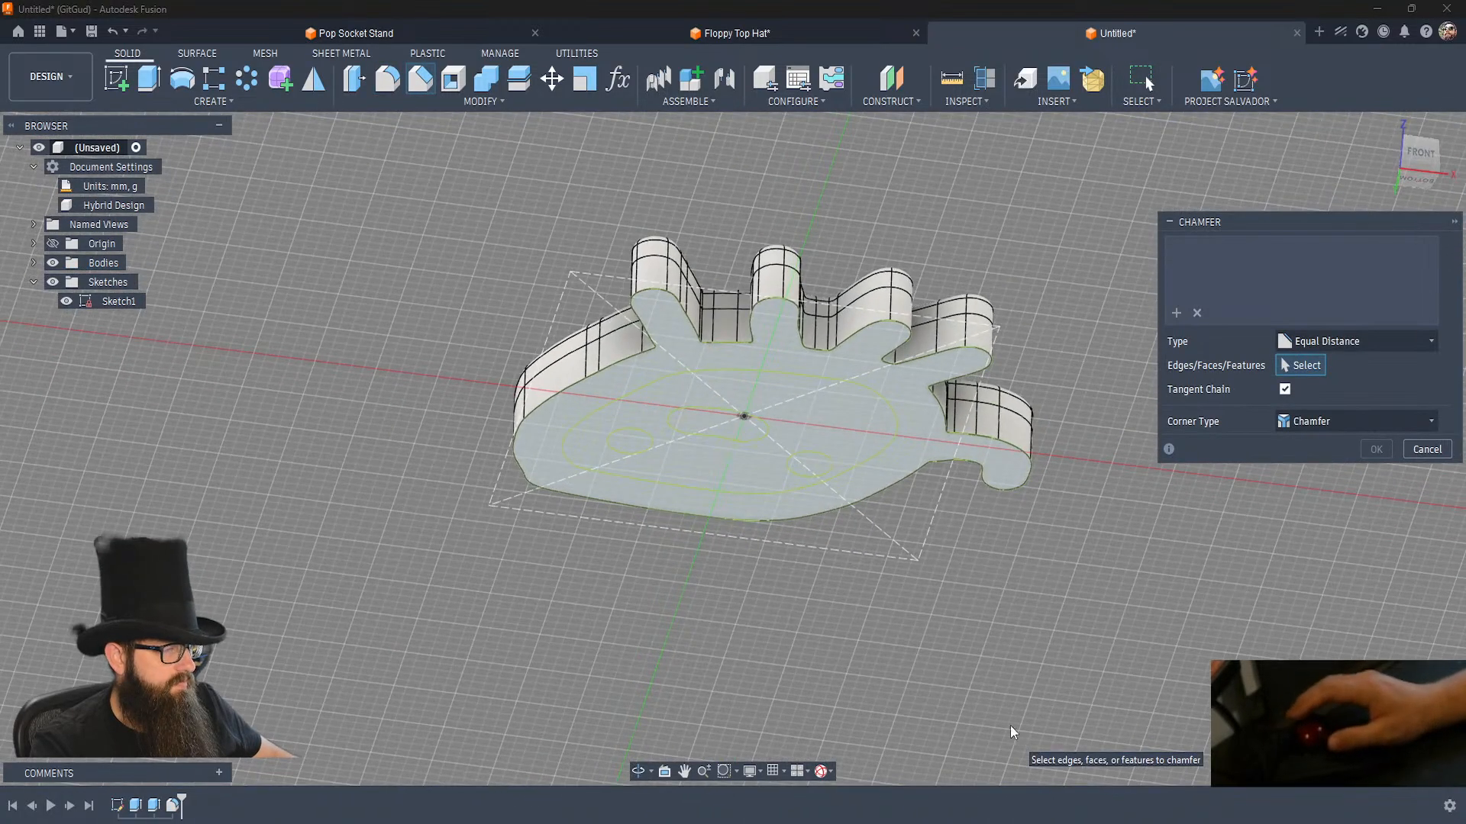
left_click(66, 302)
left_click(684, 382)
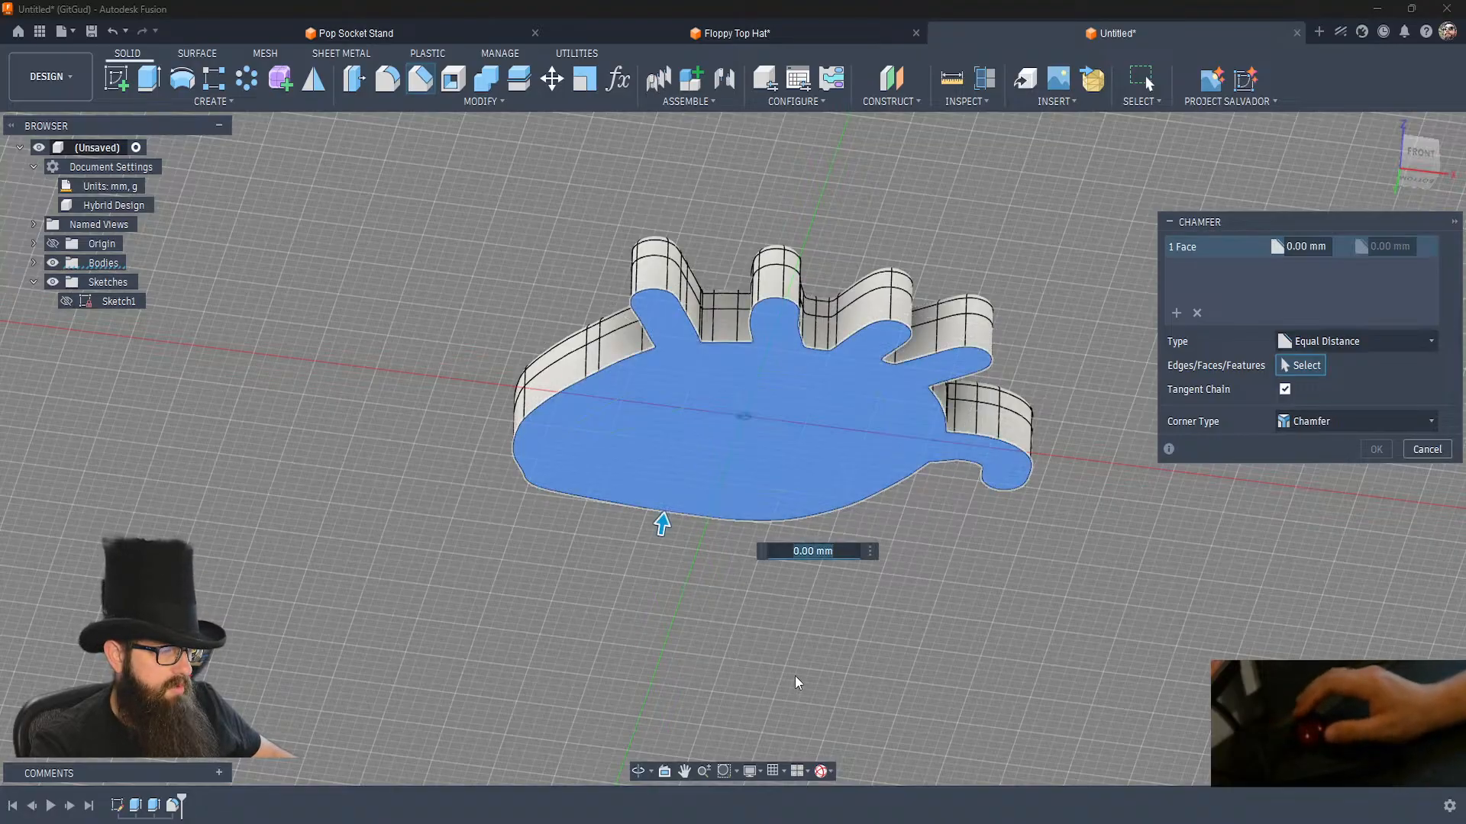
type(".6")
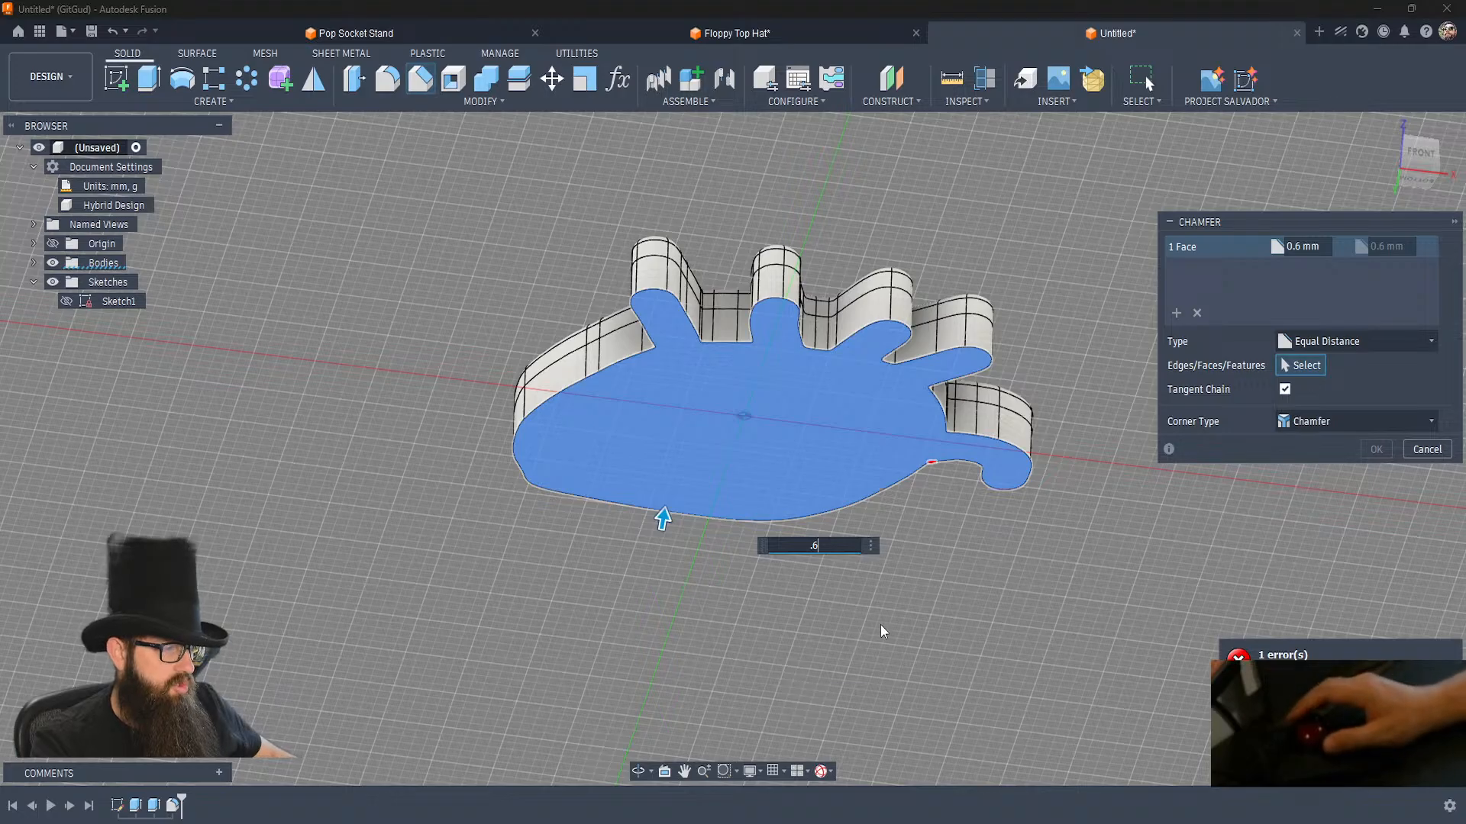
key("Escape")
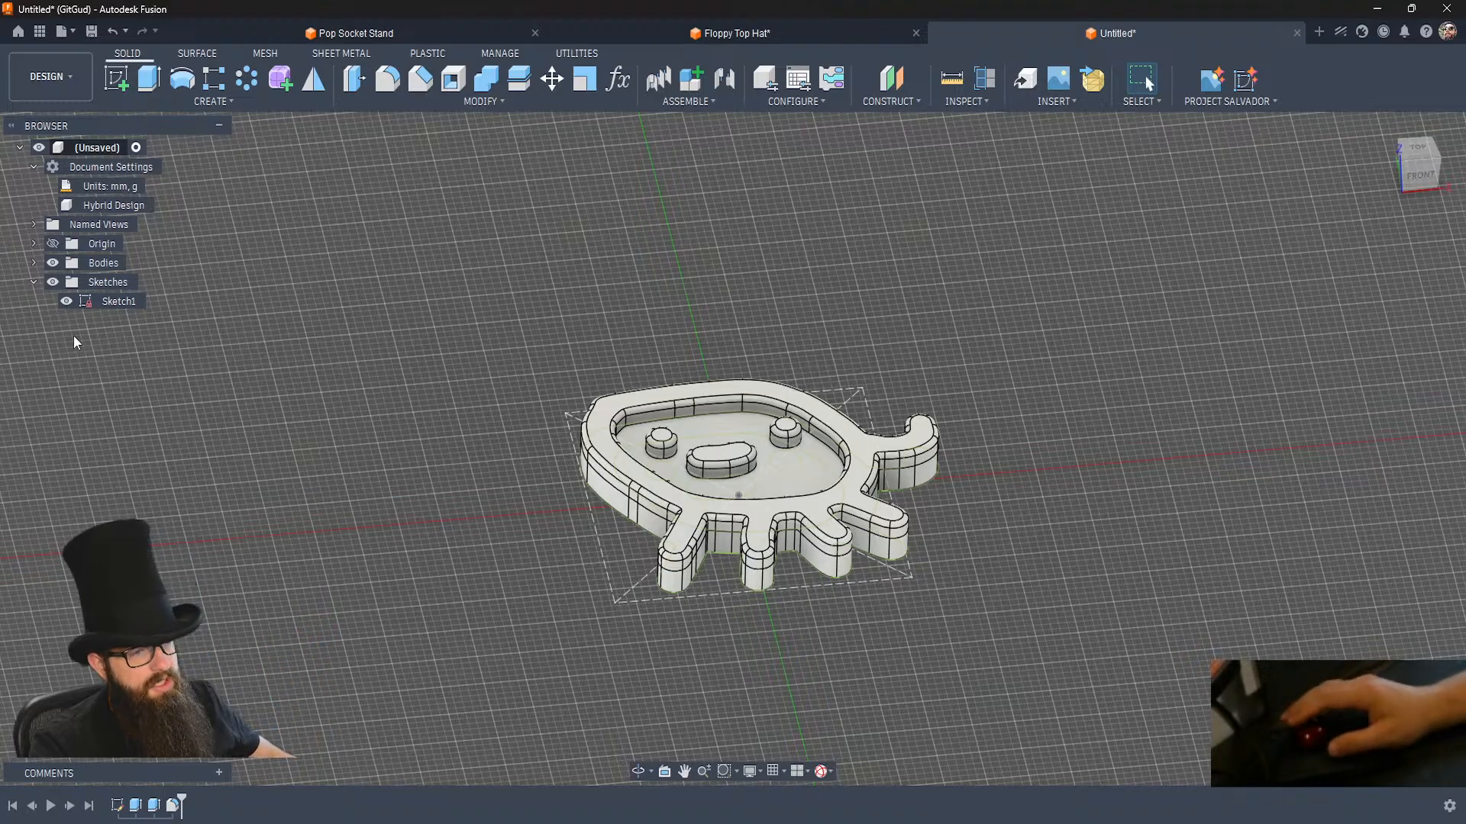
Hide the creature sketch and change the operation of the 2 mm raised-feature extrusion to New Body.
left_click(67, 301)
middle_click_drag(567, 578, 566, 579, "shift")
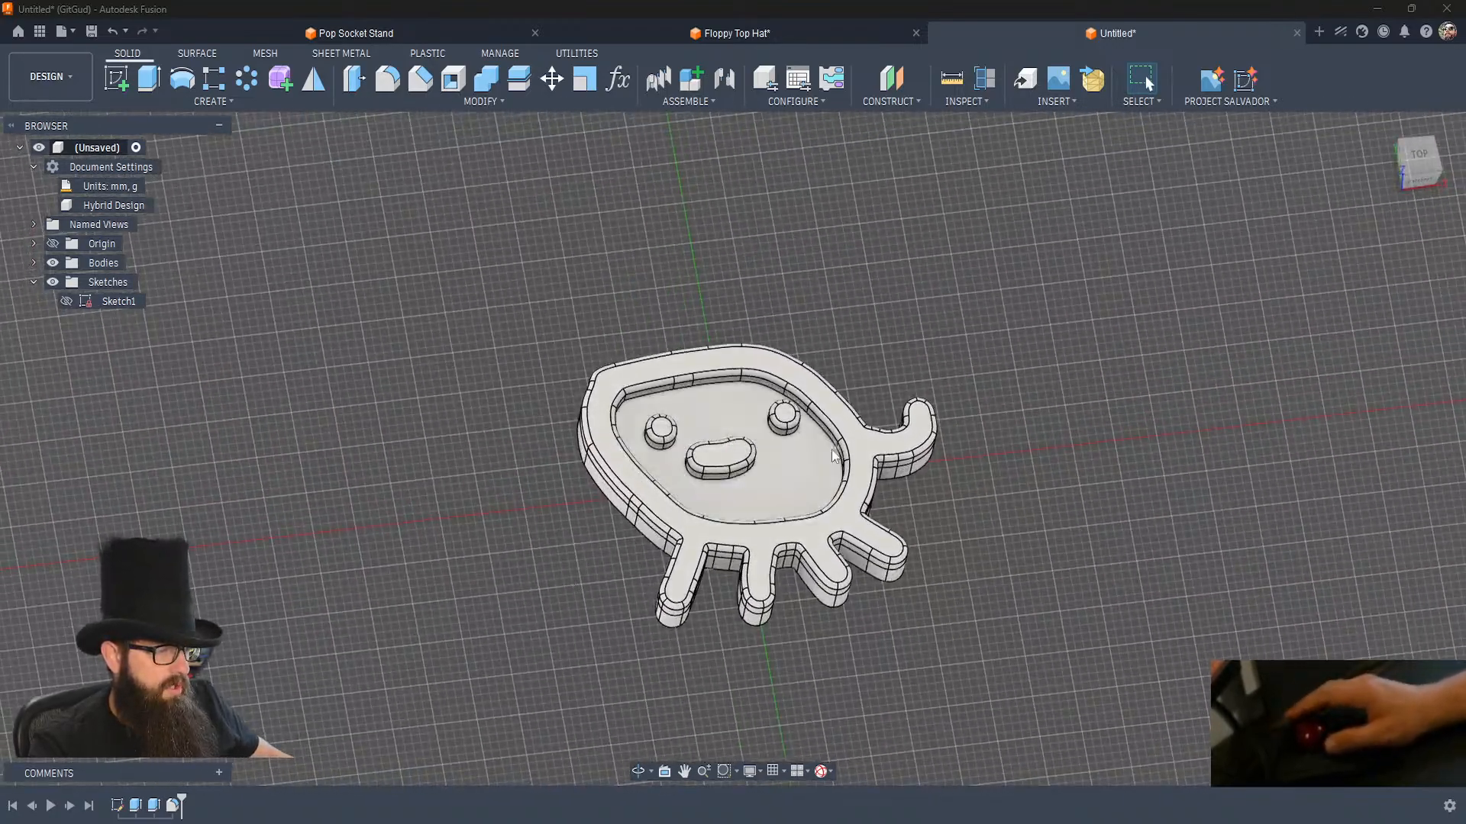
double_click(155, 806)
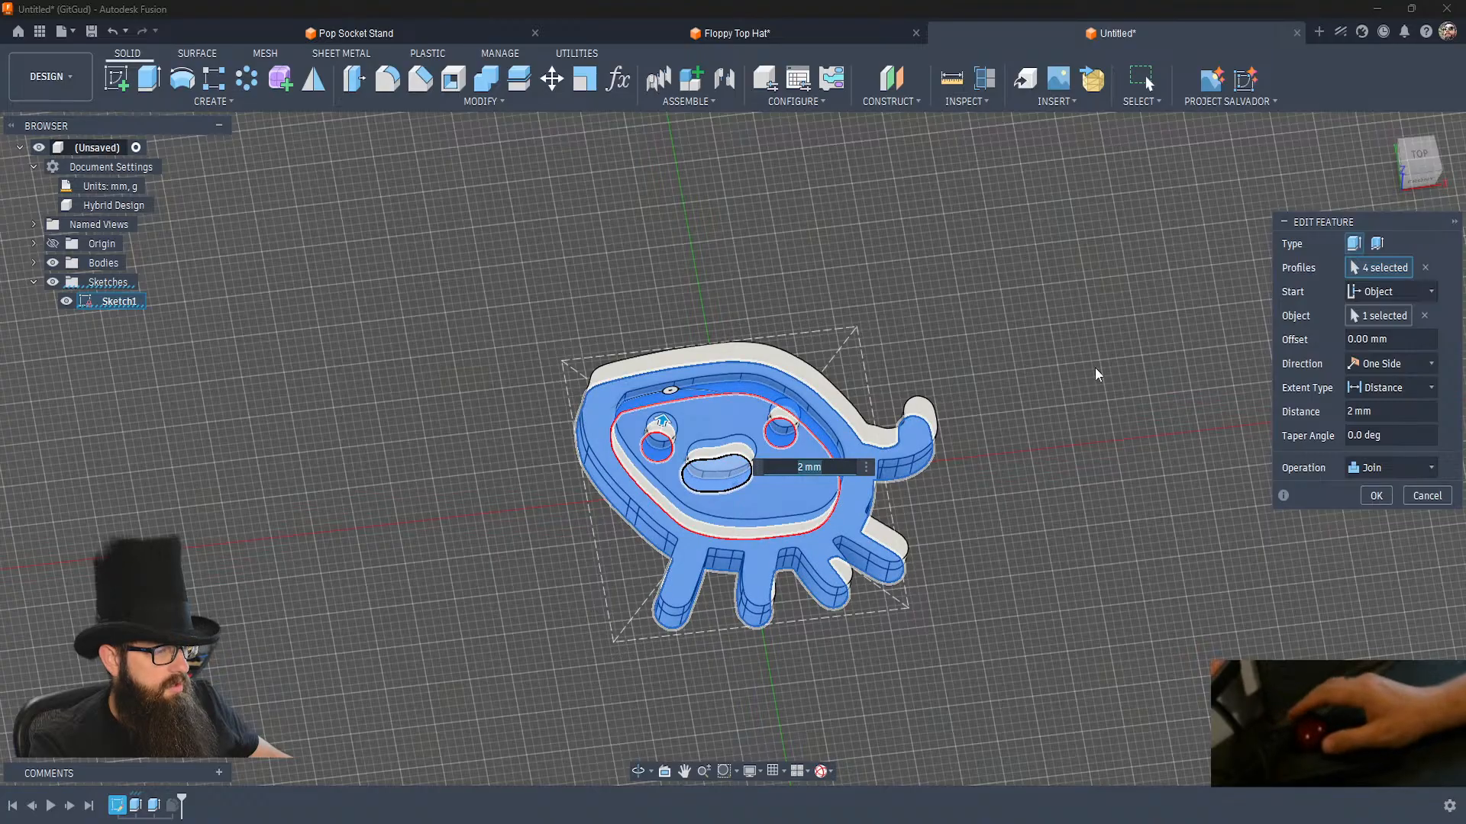
left_click(1398, 469)
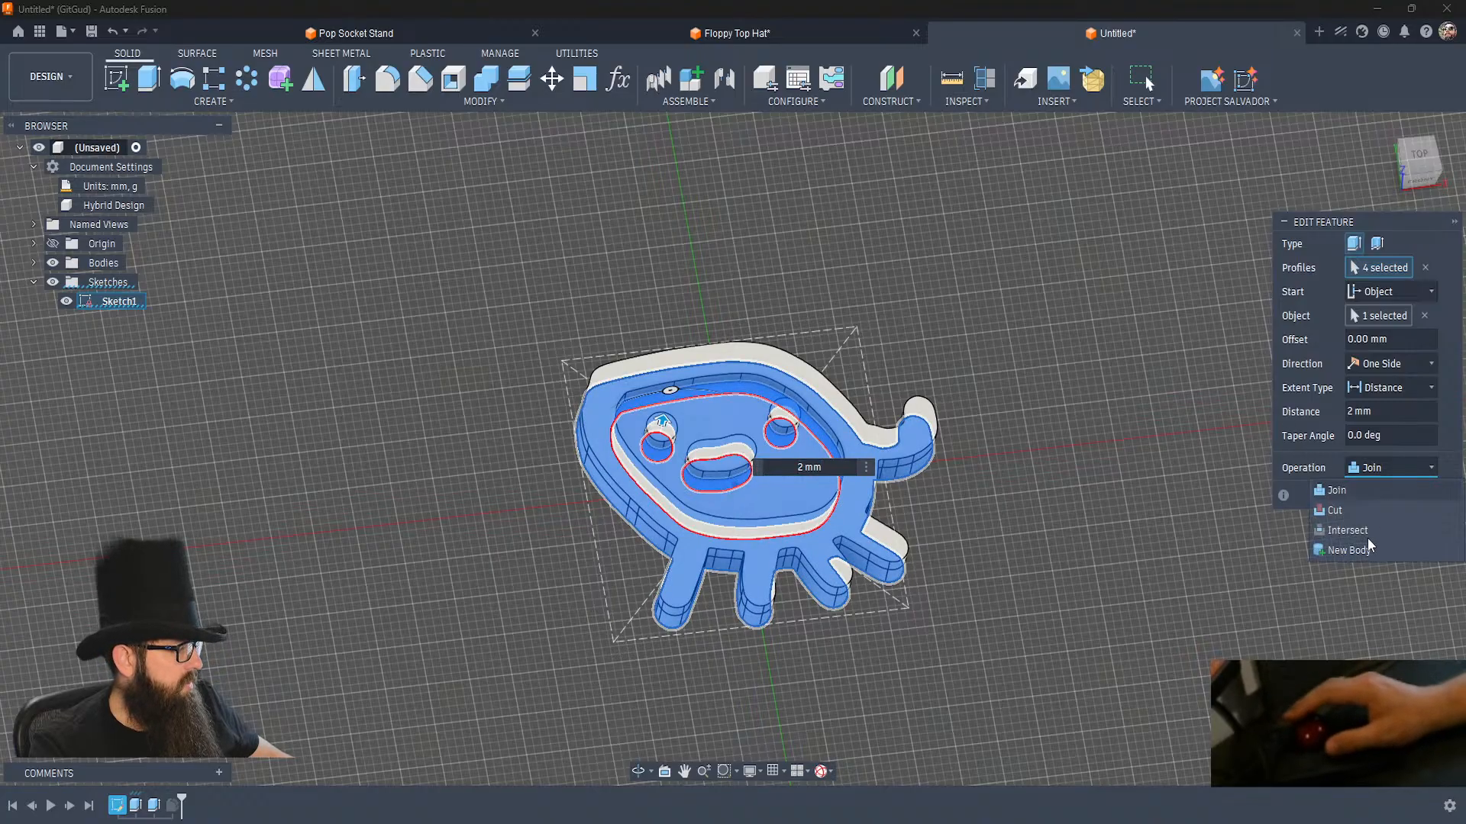
left_click(1355, 552)
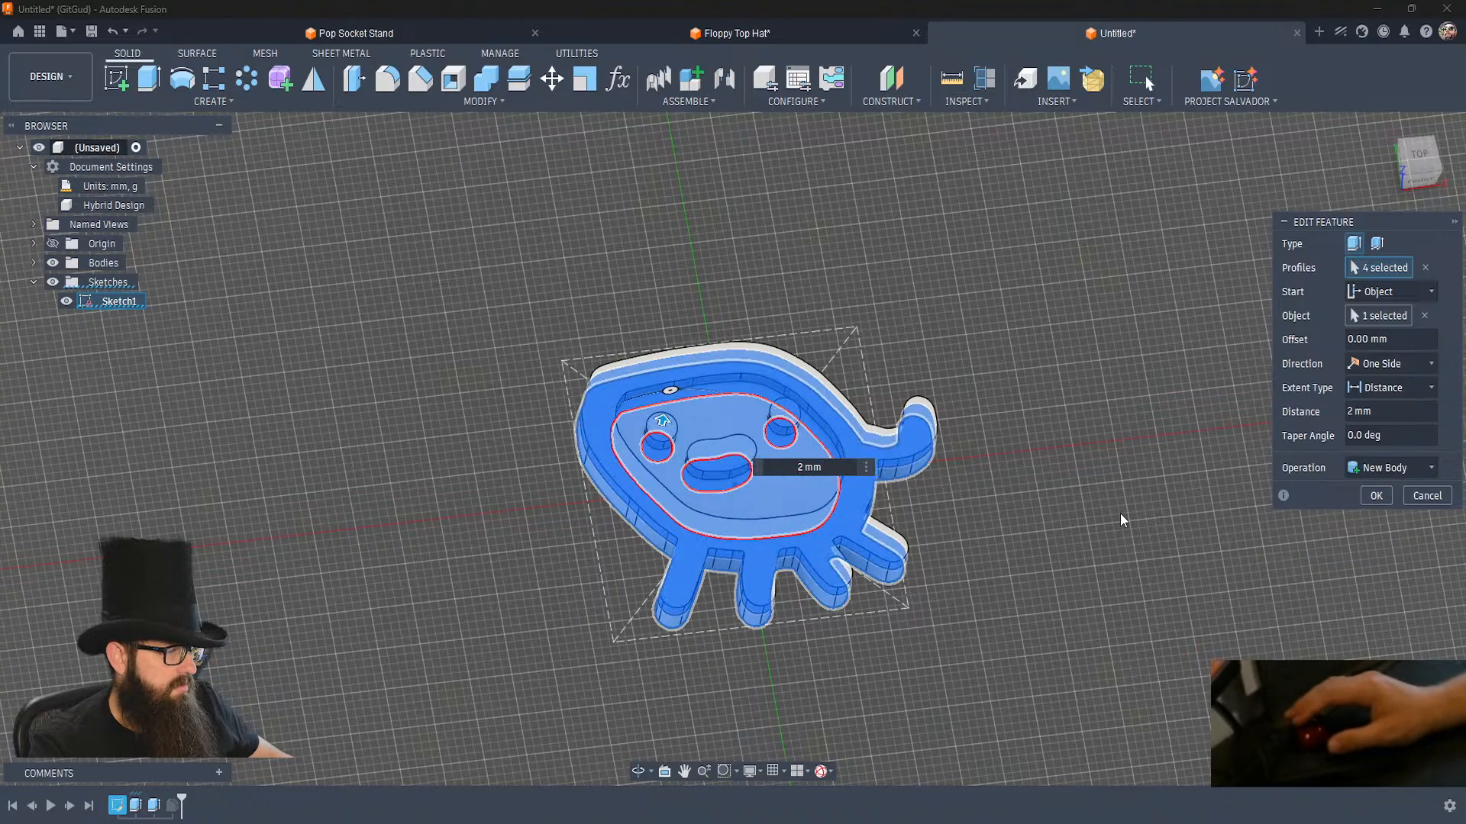
key("Return")
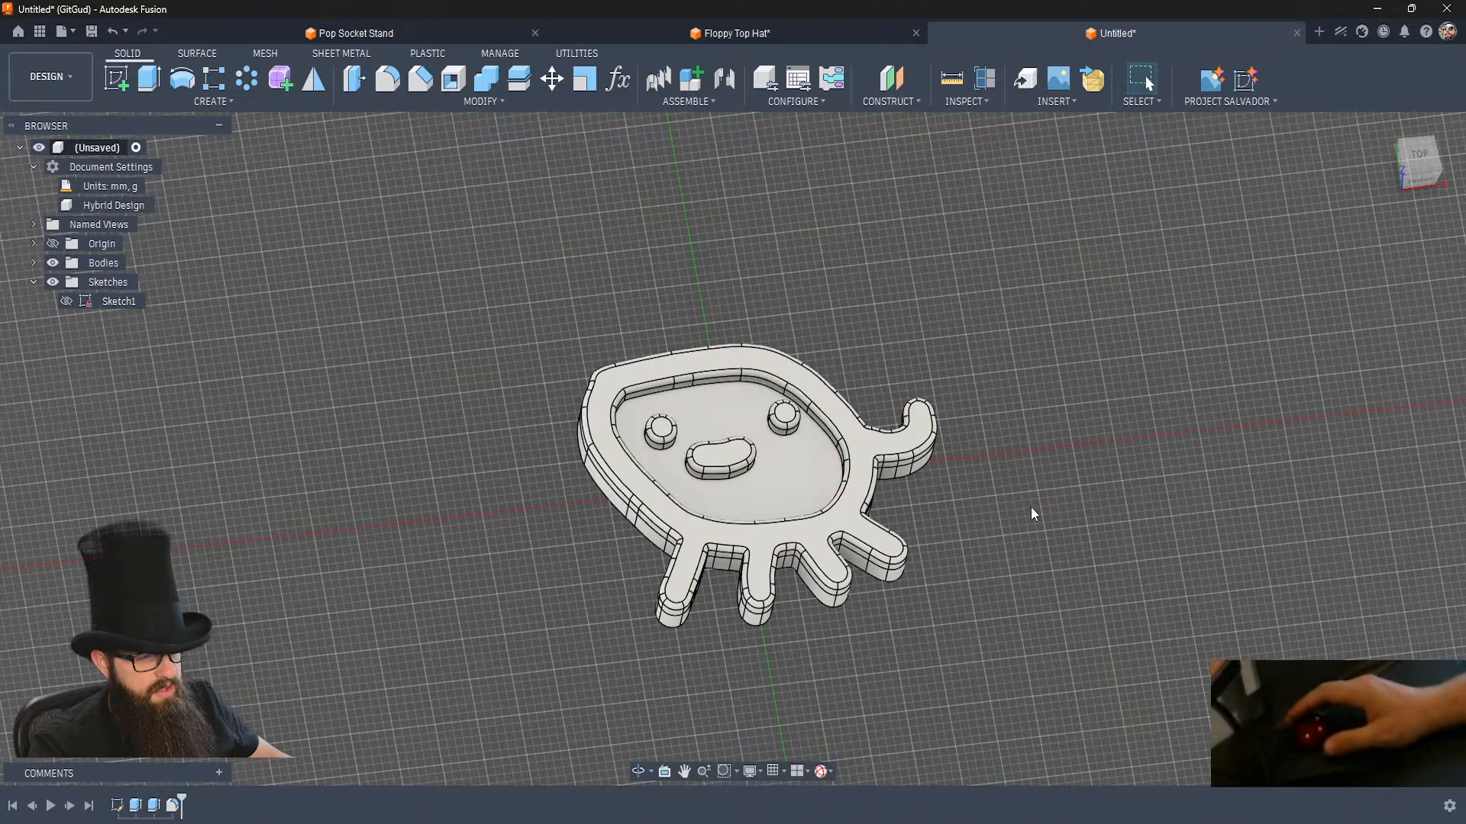
middle_click_drag(1020, 497, 1020, 497, "shift")
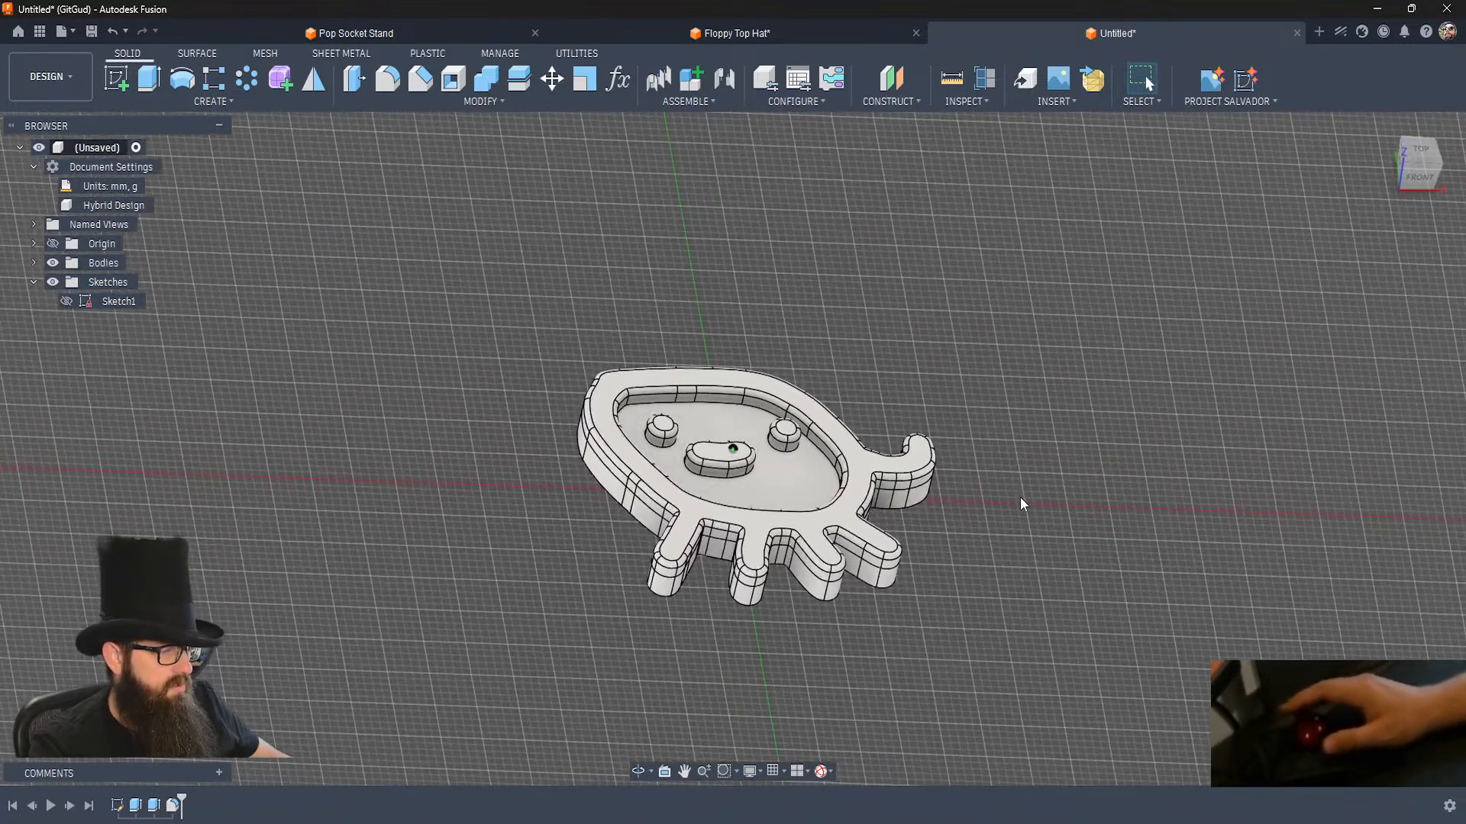
List the design's bodies and create an internal part component named Bottom under the root without activating it.
left_click(34, 263)
left_click(113, 320)
left_click(240, 475)
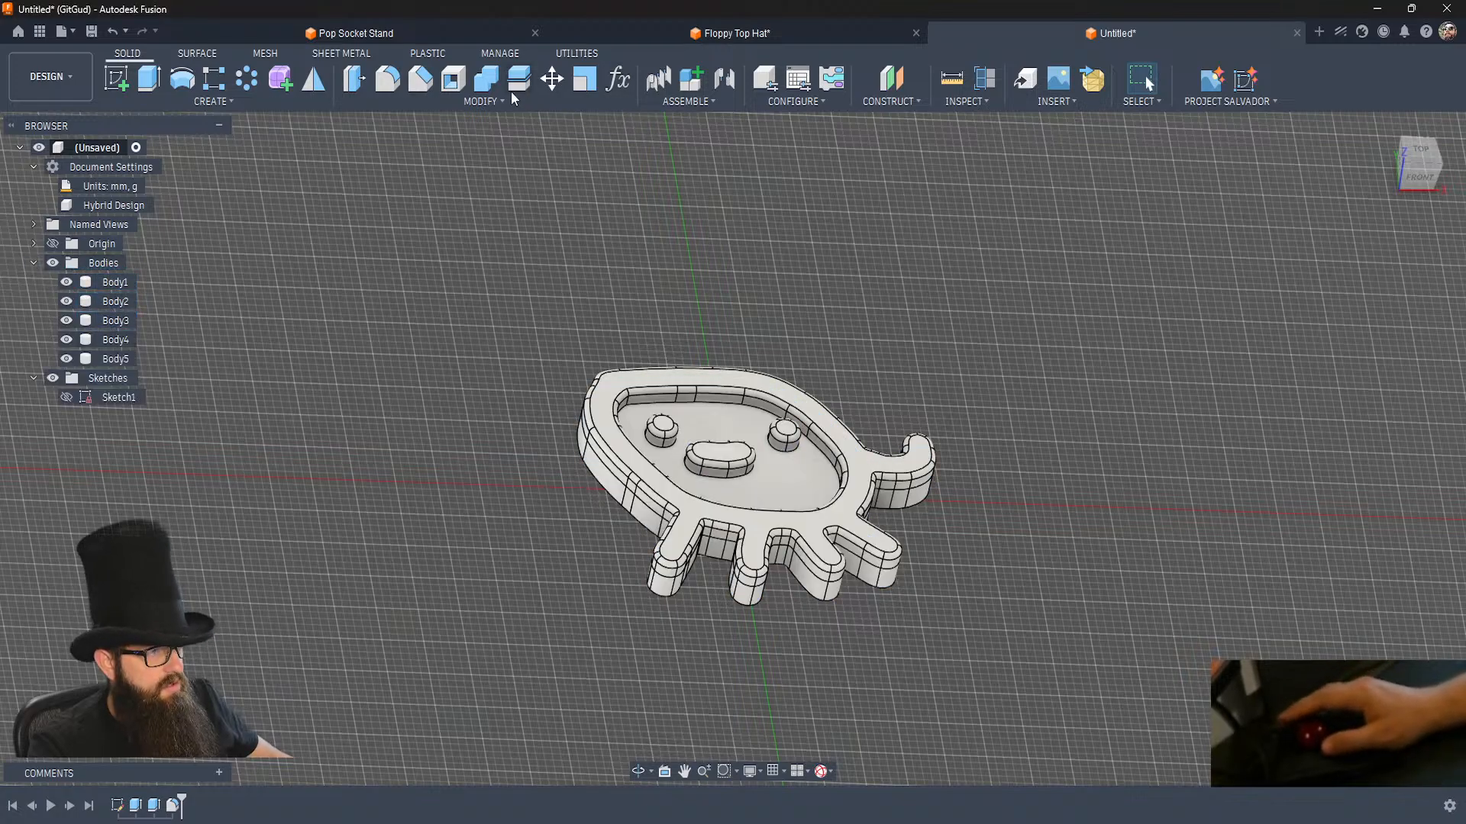
left_click(704, 89)
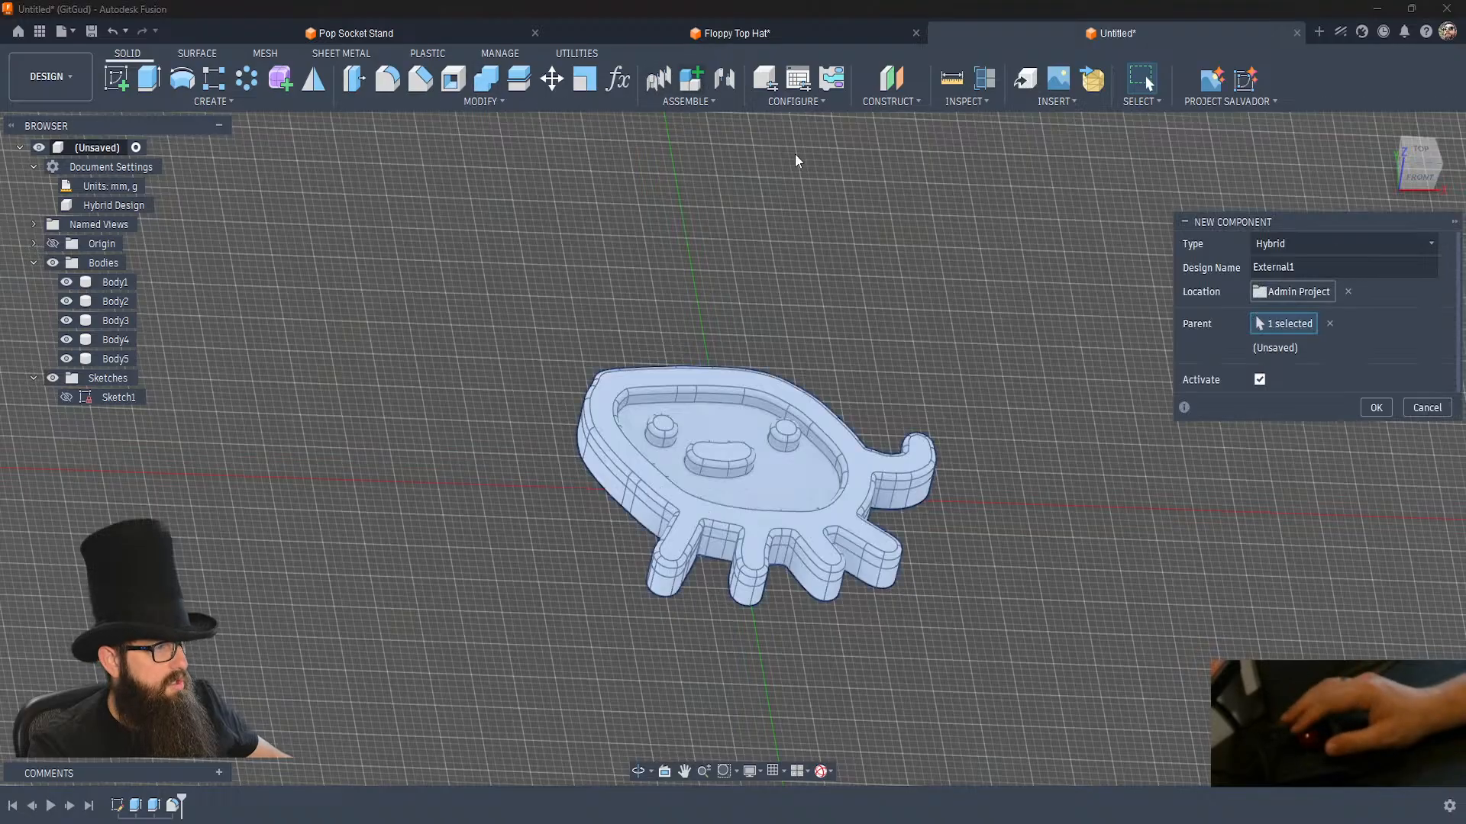
left_click(1321, 245)
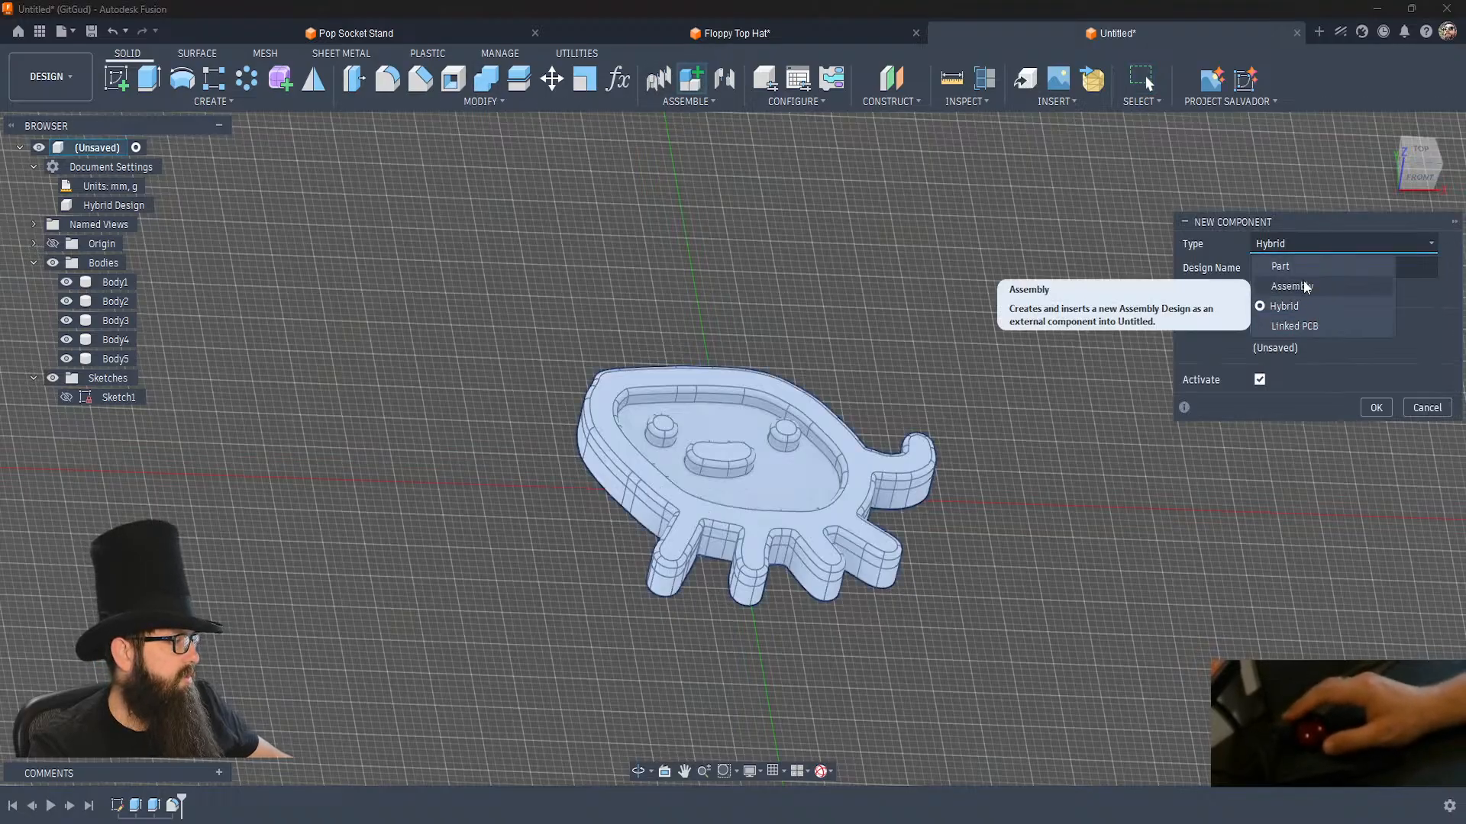
left_click(1290, 266)
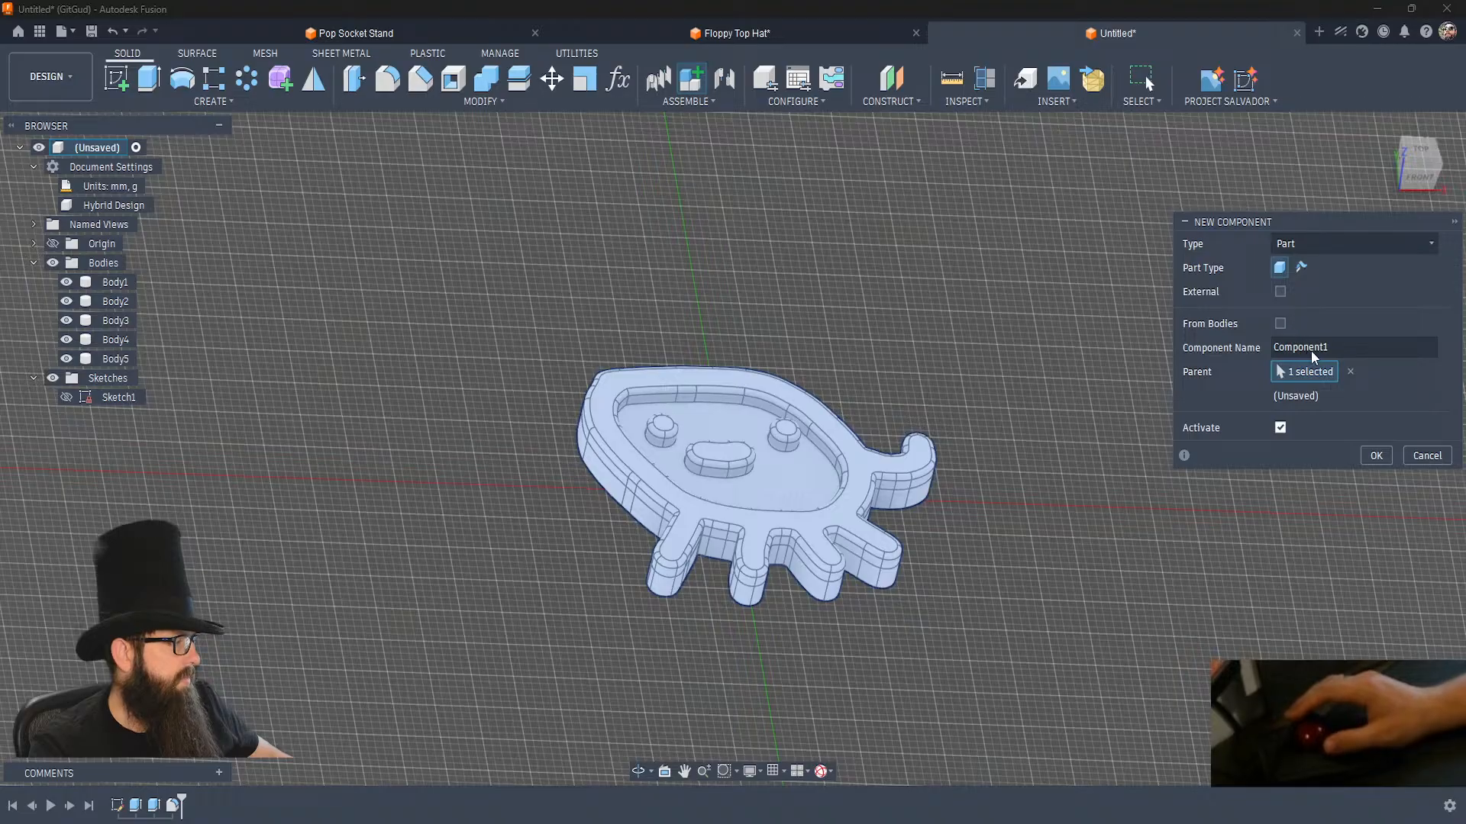
double_click(1308, 351)
type("Bottom")
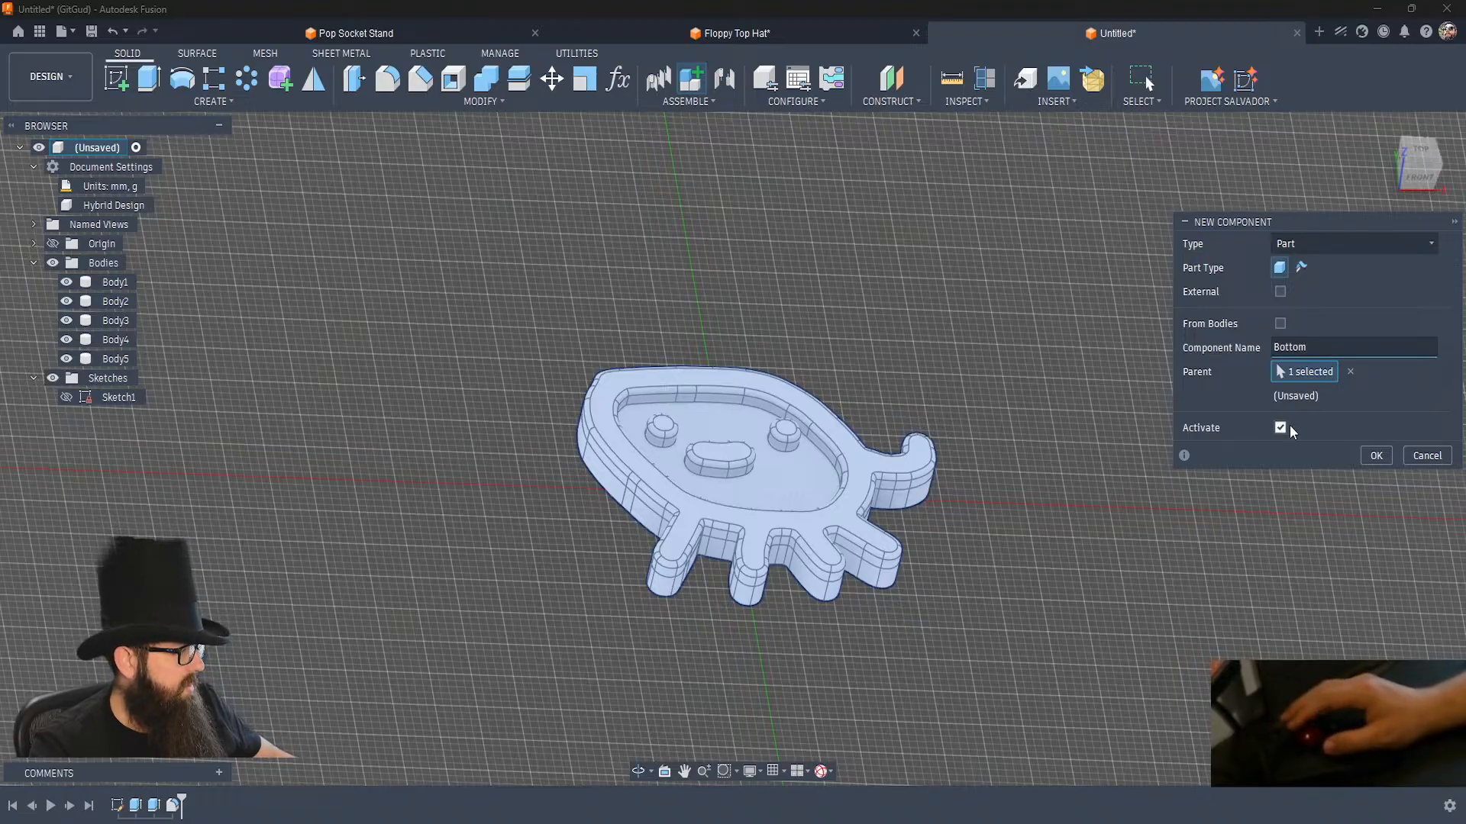
left_click(1365, 460)
Create an external Hybrid component named Top under the root, stored in Admin Project, without activating it.
key("shift+n")
double_click(1302, 266)
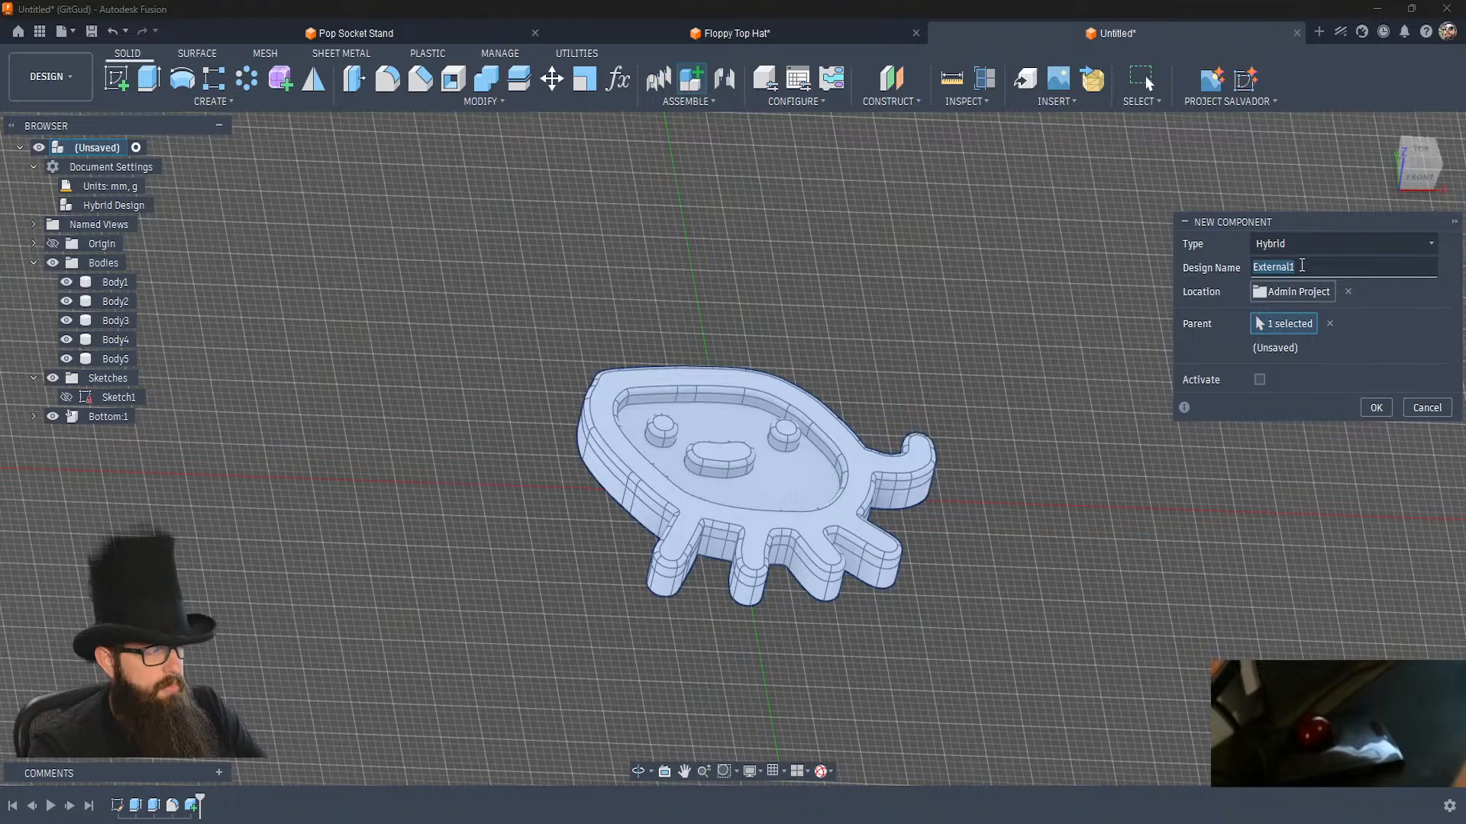
type("Top")
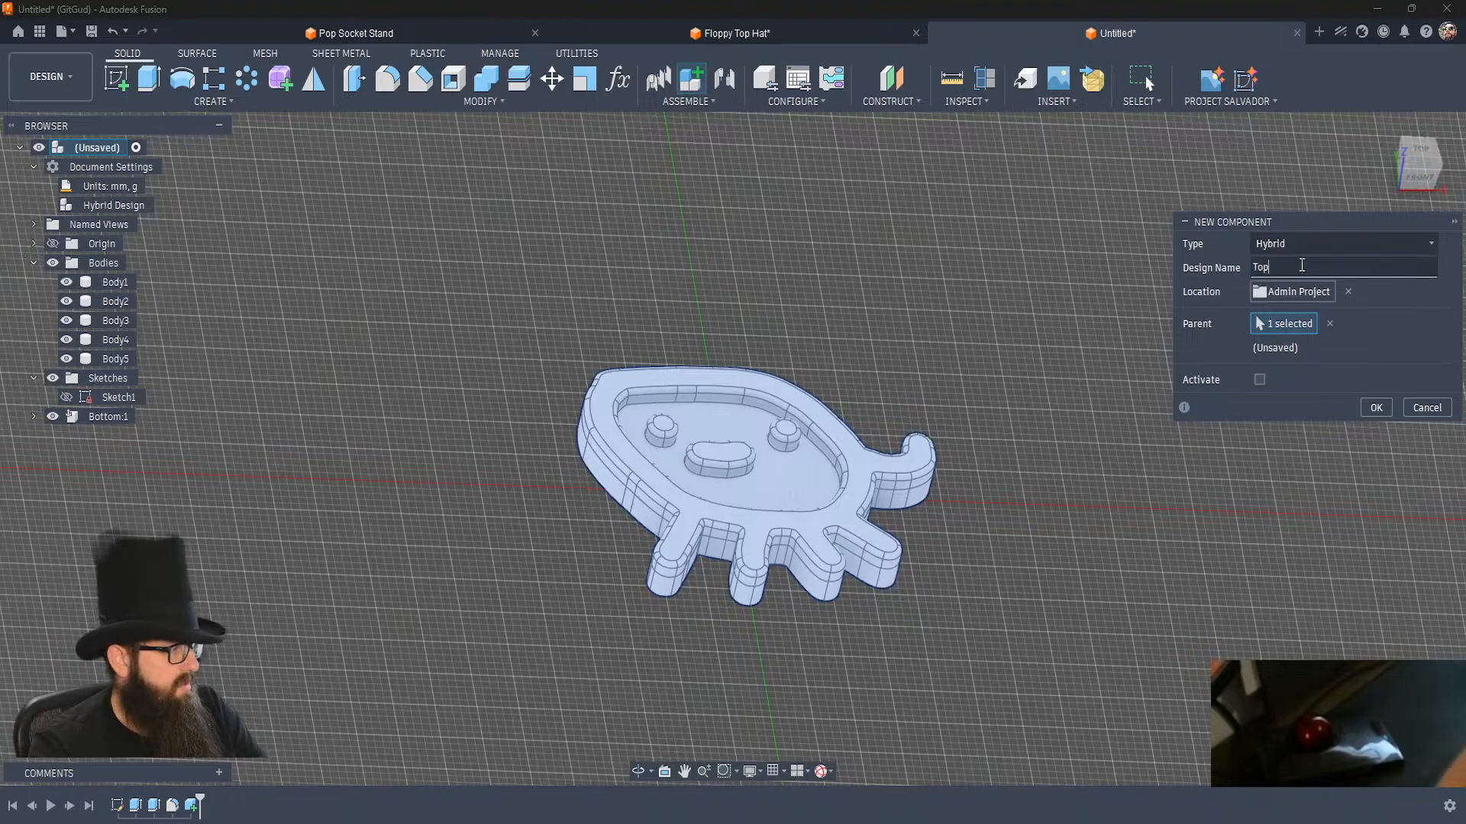
left_click(1374, 408)
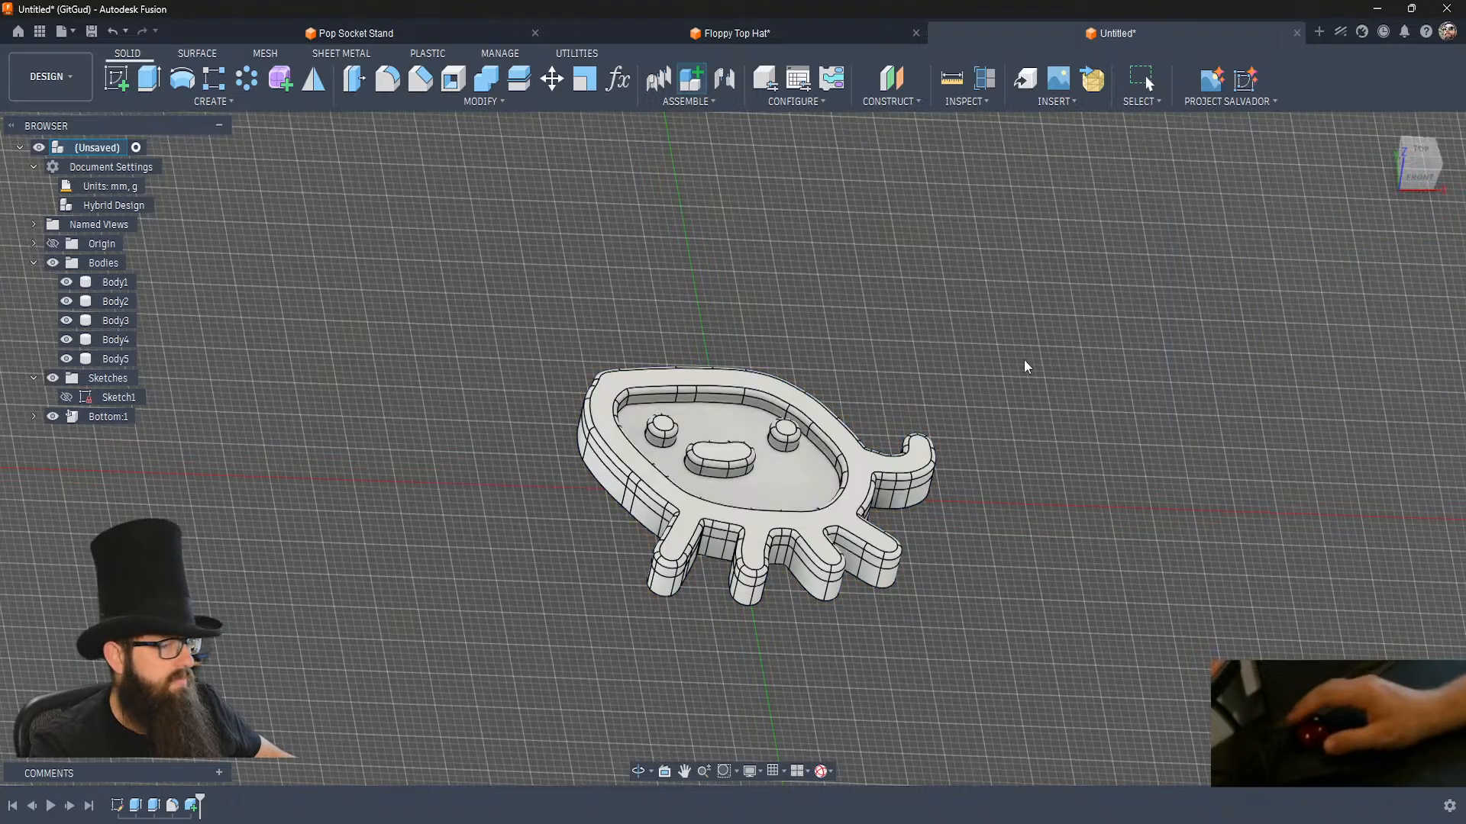
Move Body1 into the Bottom component and try to move Body2 through Body5 into the external Top component.
left_click_drag(120, 288, 107, 413)
left_click(115, 281)
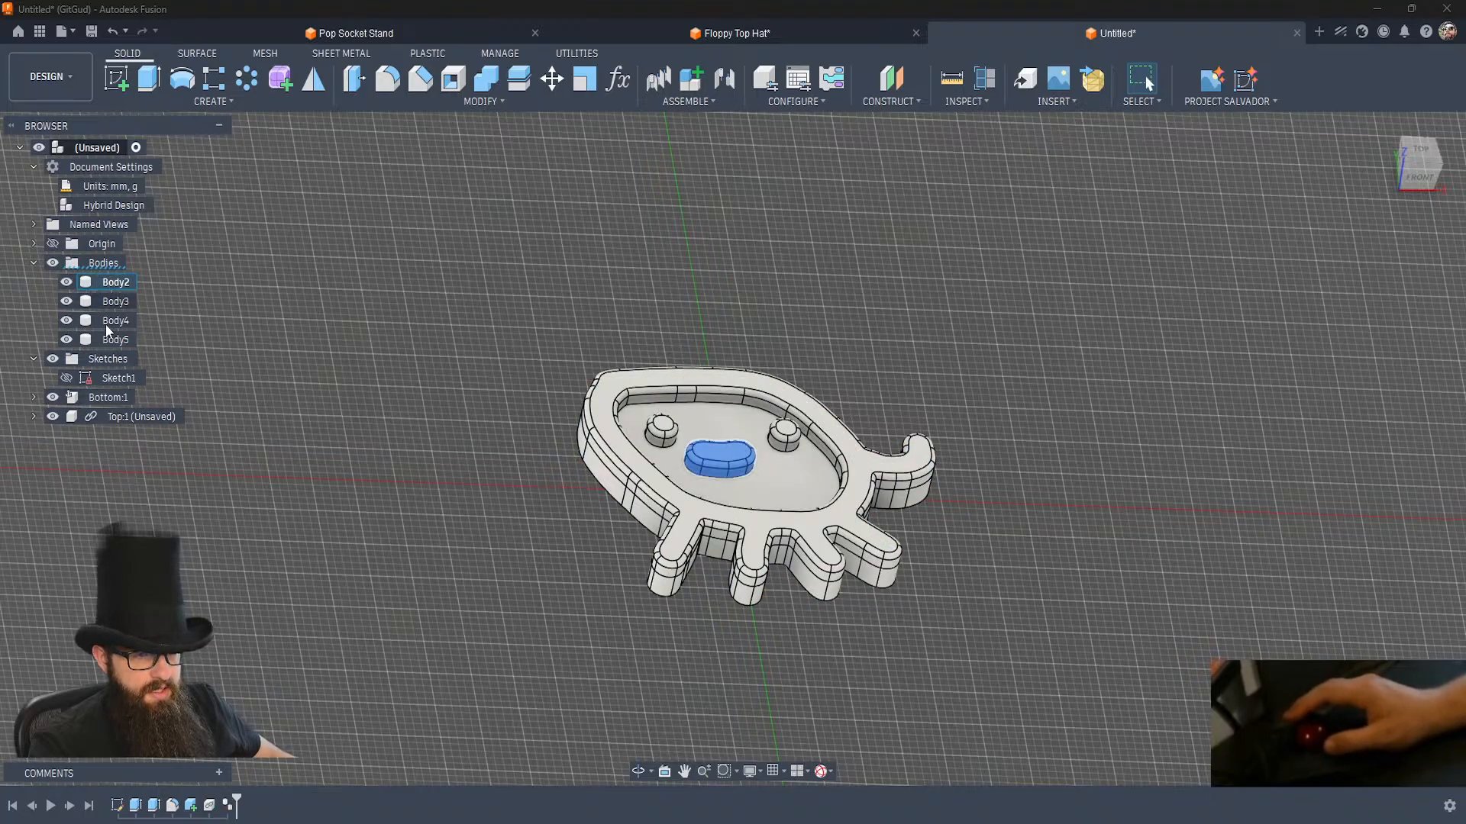
left_click(105, 342, "shift")
left_click_drag(107, 340, 113, 416)
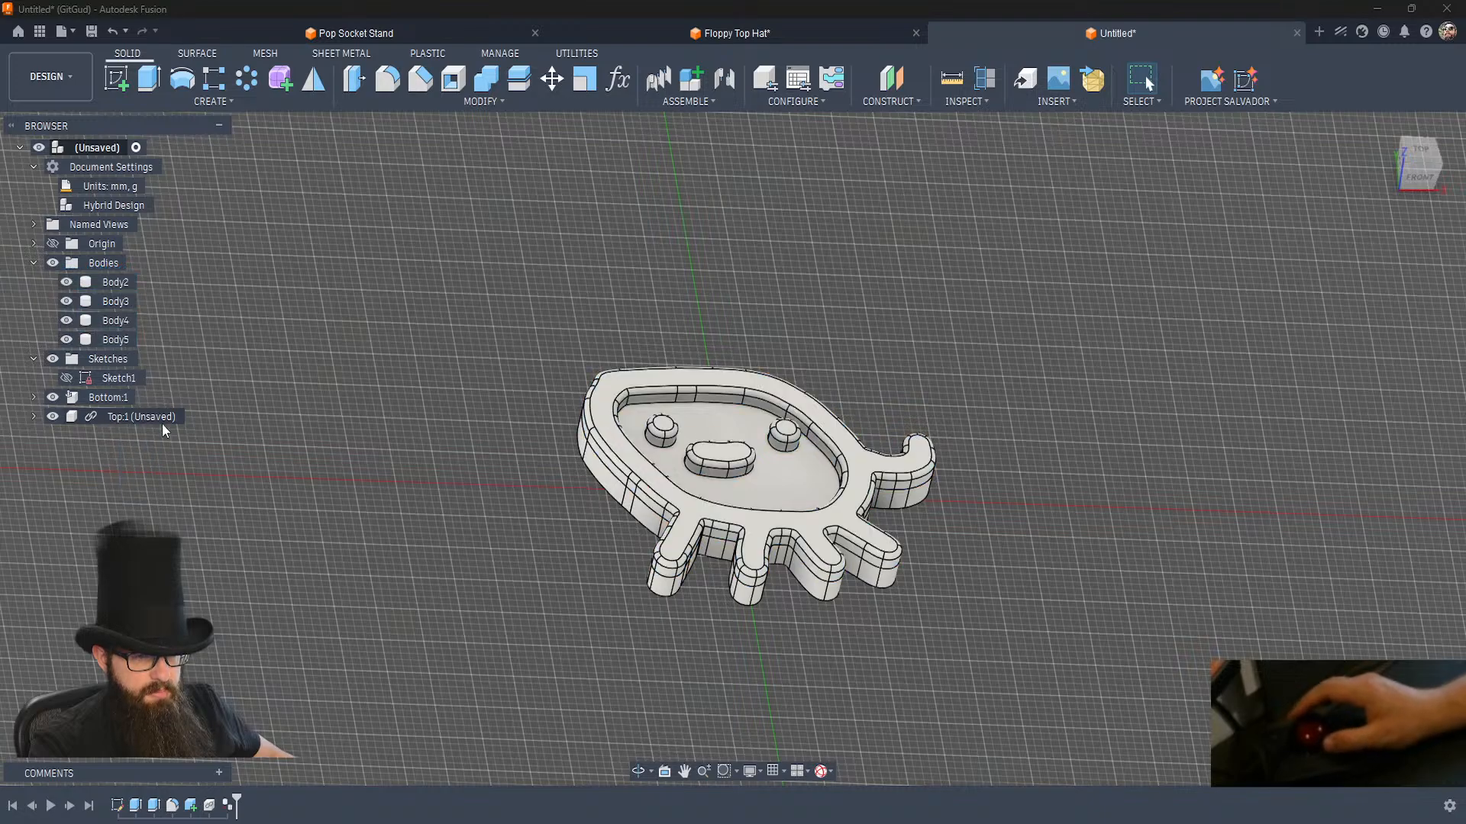
Unground the Bottom component from its parent.
right_click(81, 400)
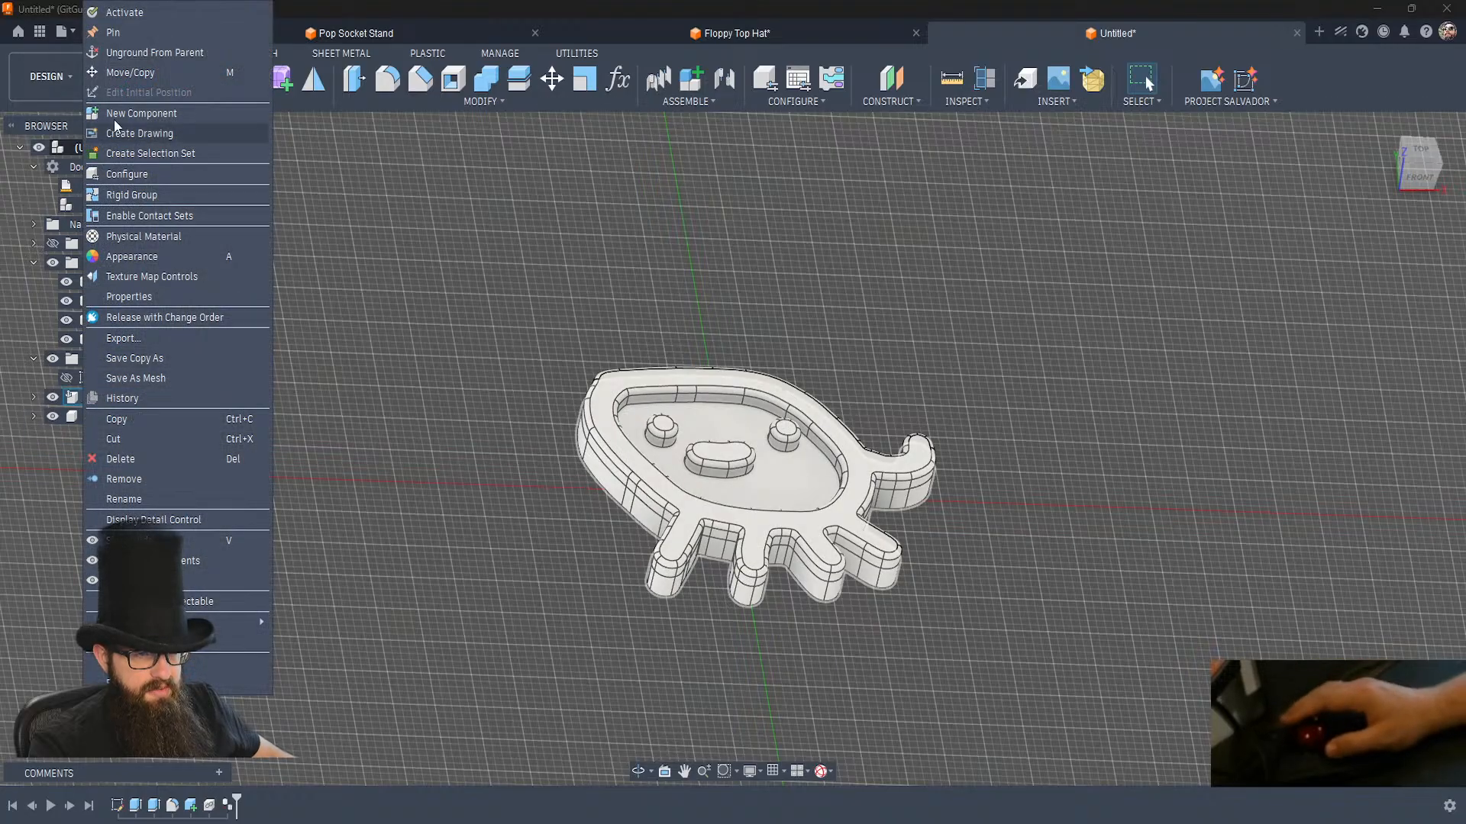
left_click(116, 55)
left_click(297, 488)
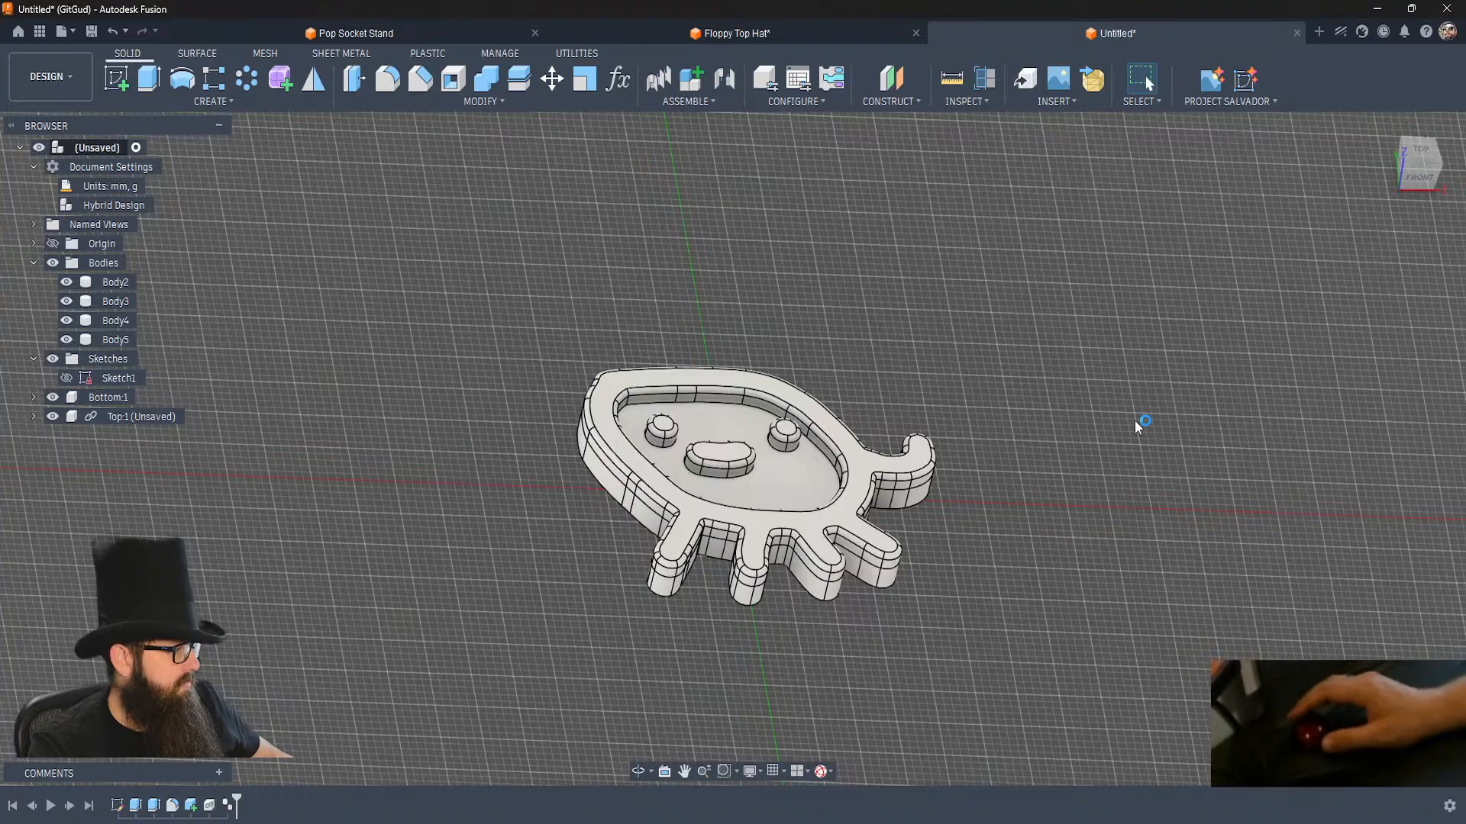
Try the favourite appearance Bambu Lab PLA Basic - Black on the Bottom component and discard it.
key("a")
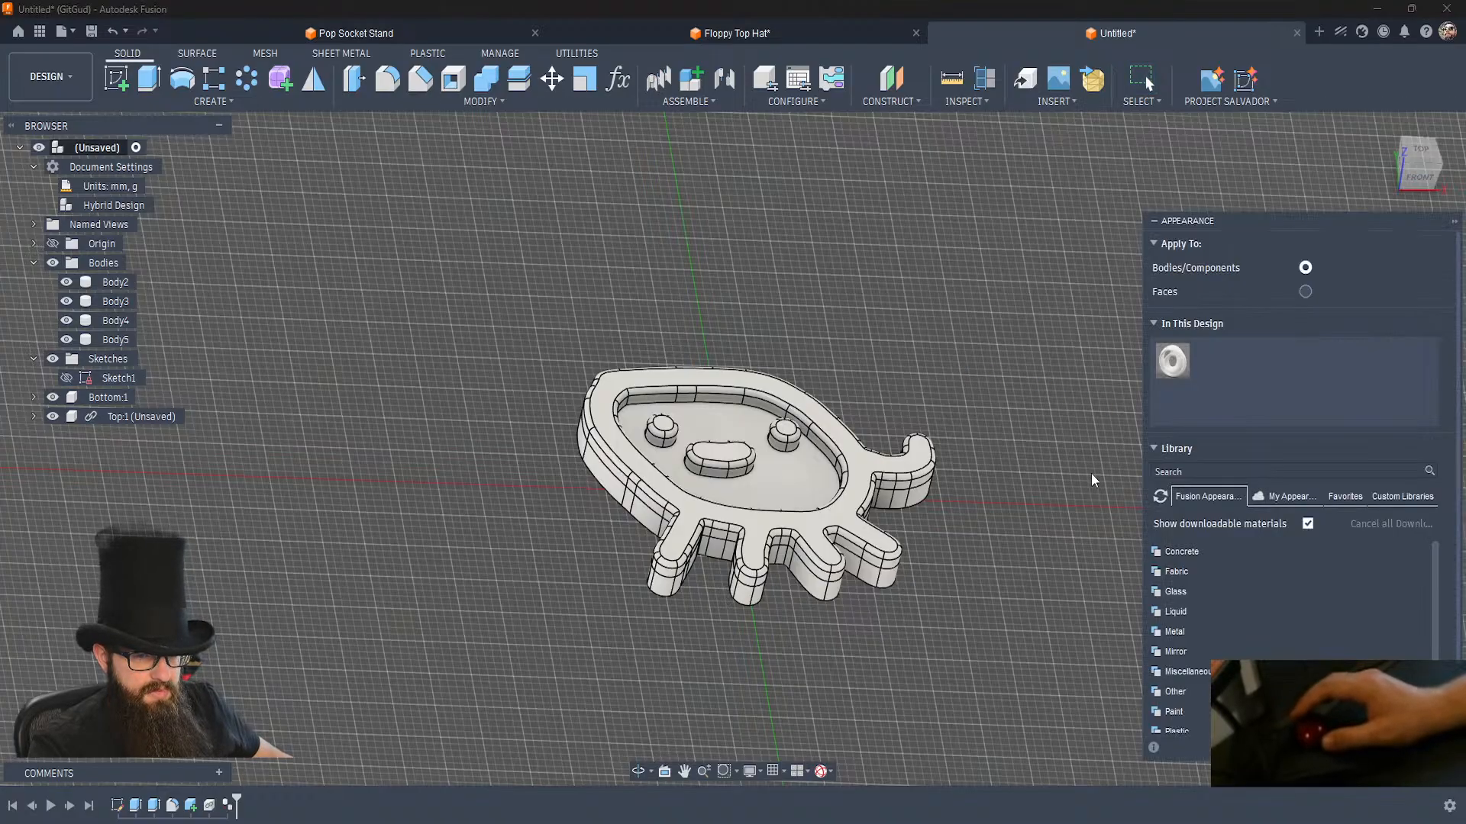
left_click(1345, 497)
left_click_drag(1217, 648, 403, 486)
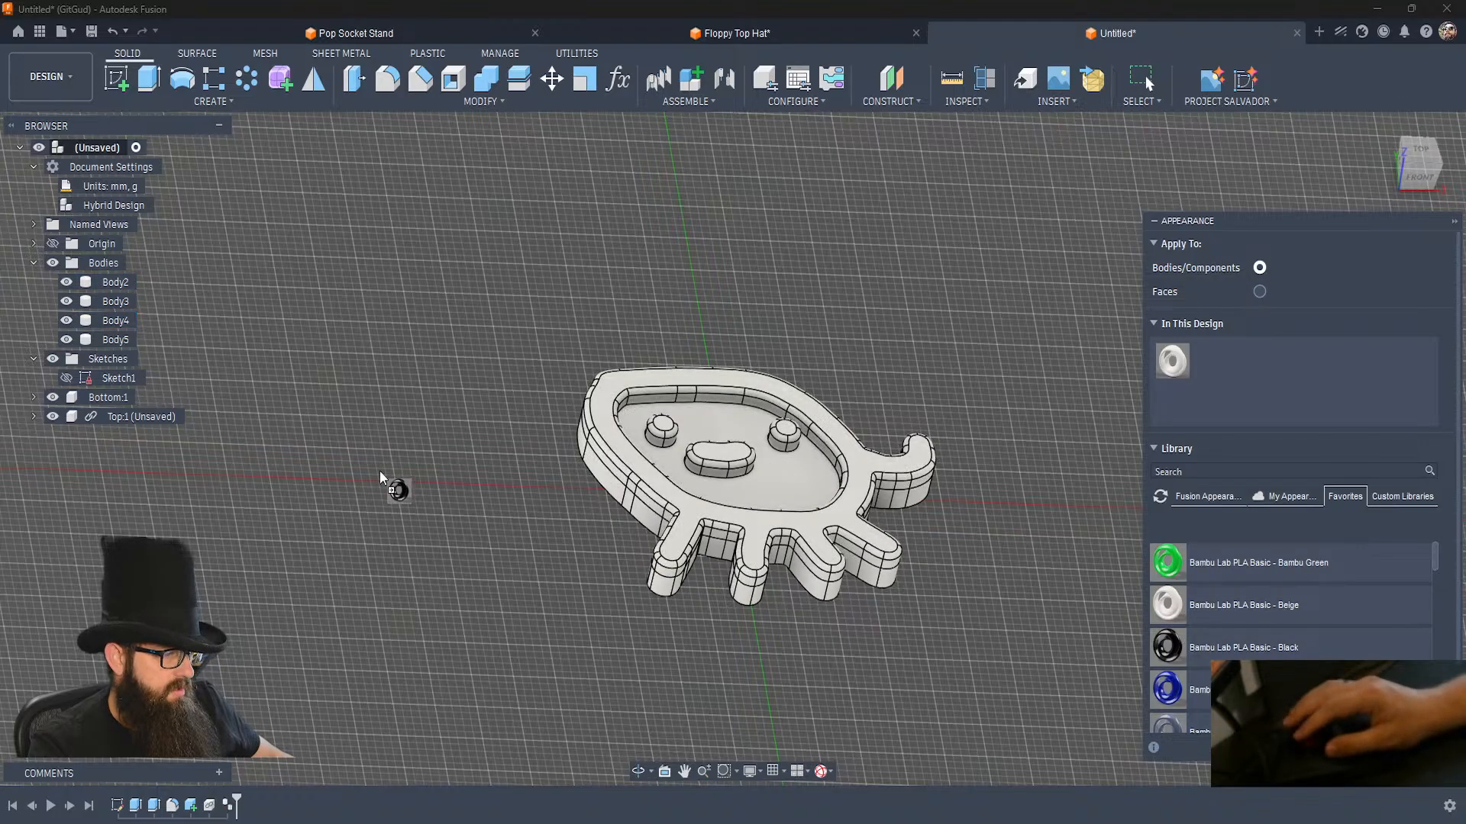
left_click_drag(174, 424, 107, 399)
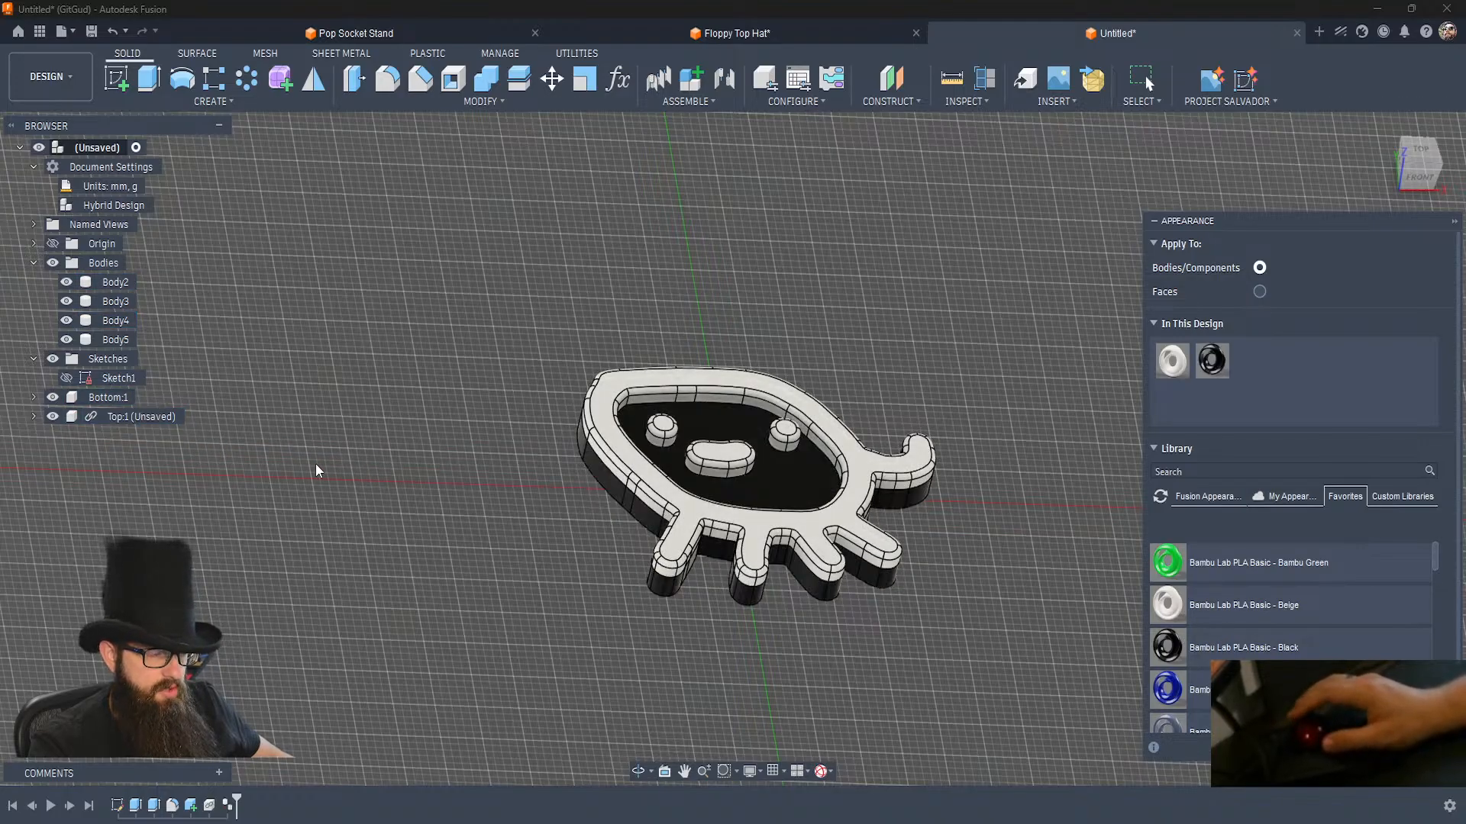
key("Escape")
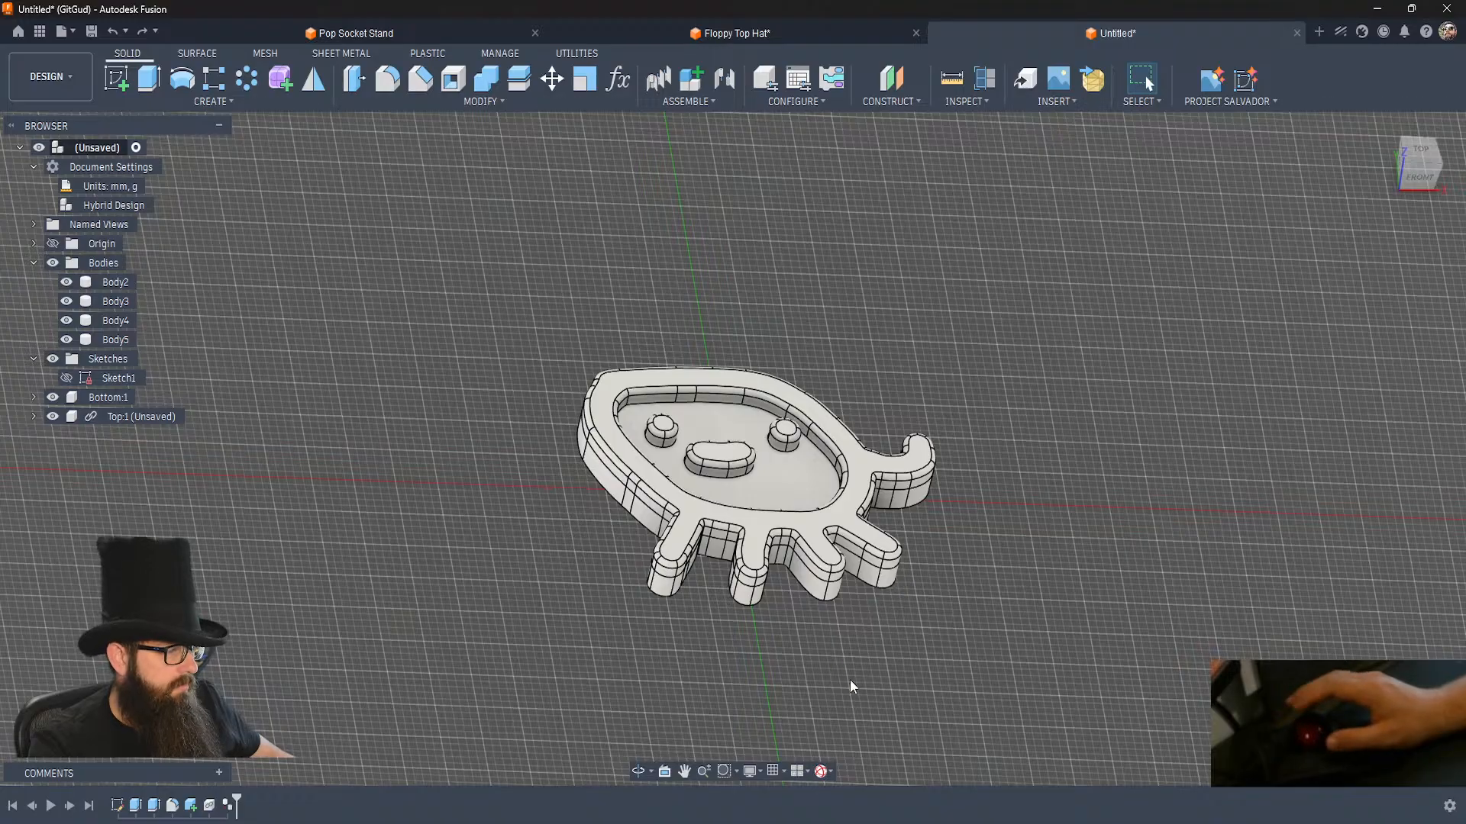
key("a")
scroll(1239, 652, "up", 5)
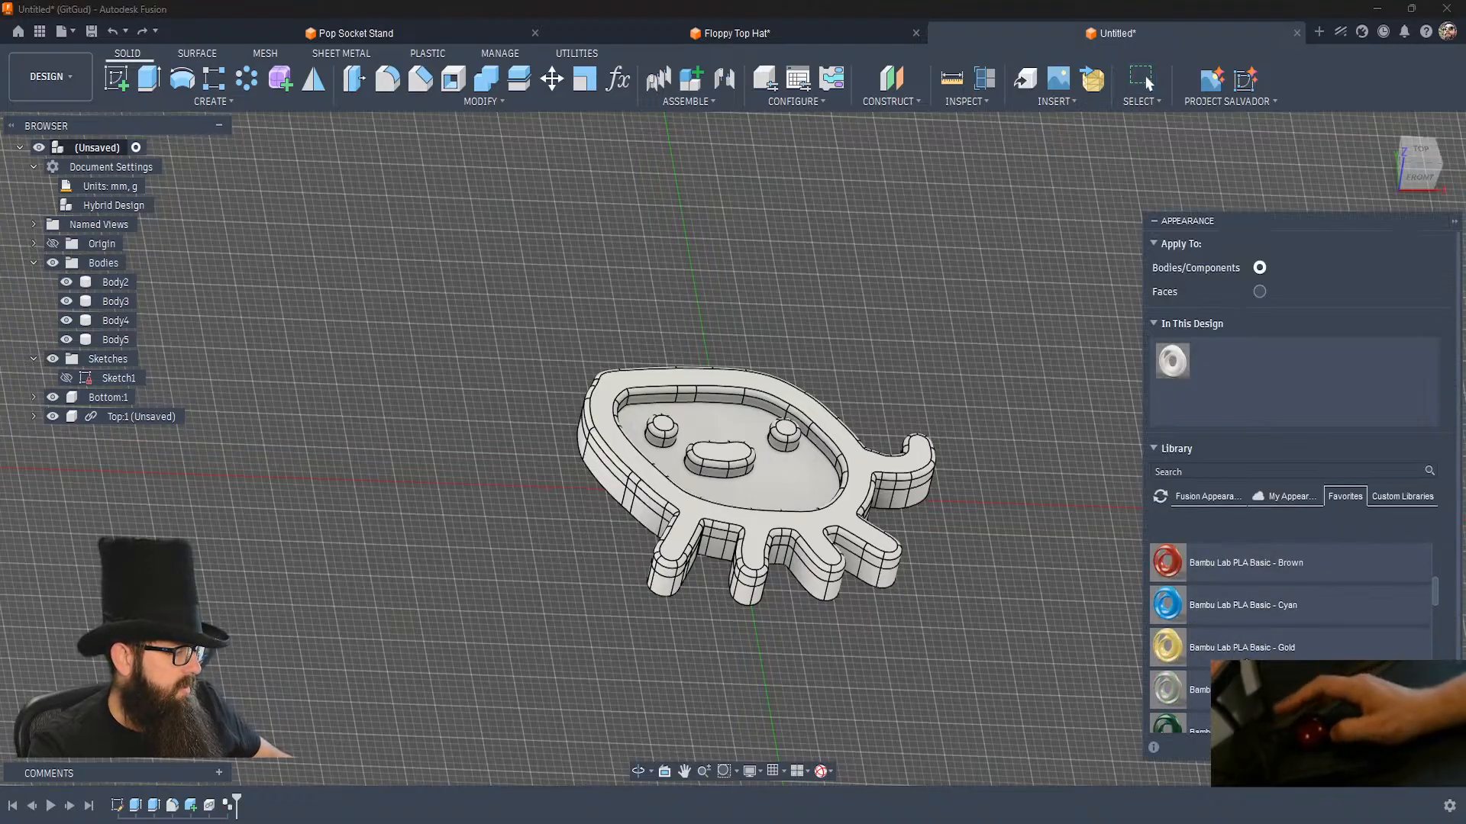
left_click_drag(1271, 649, 113, 399)
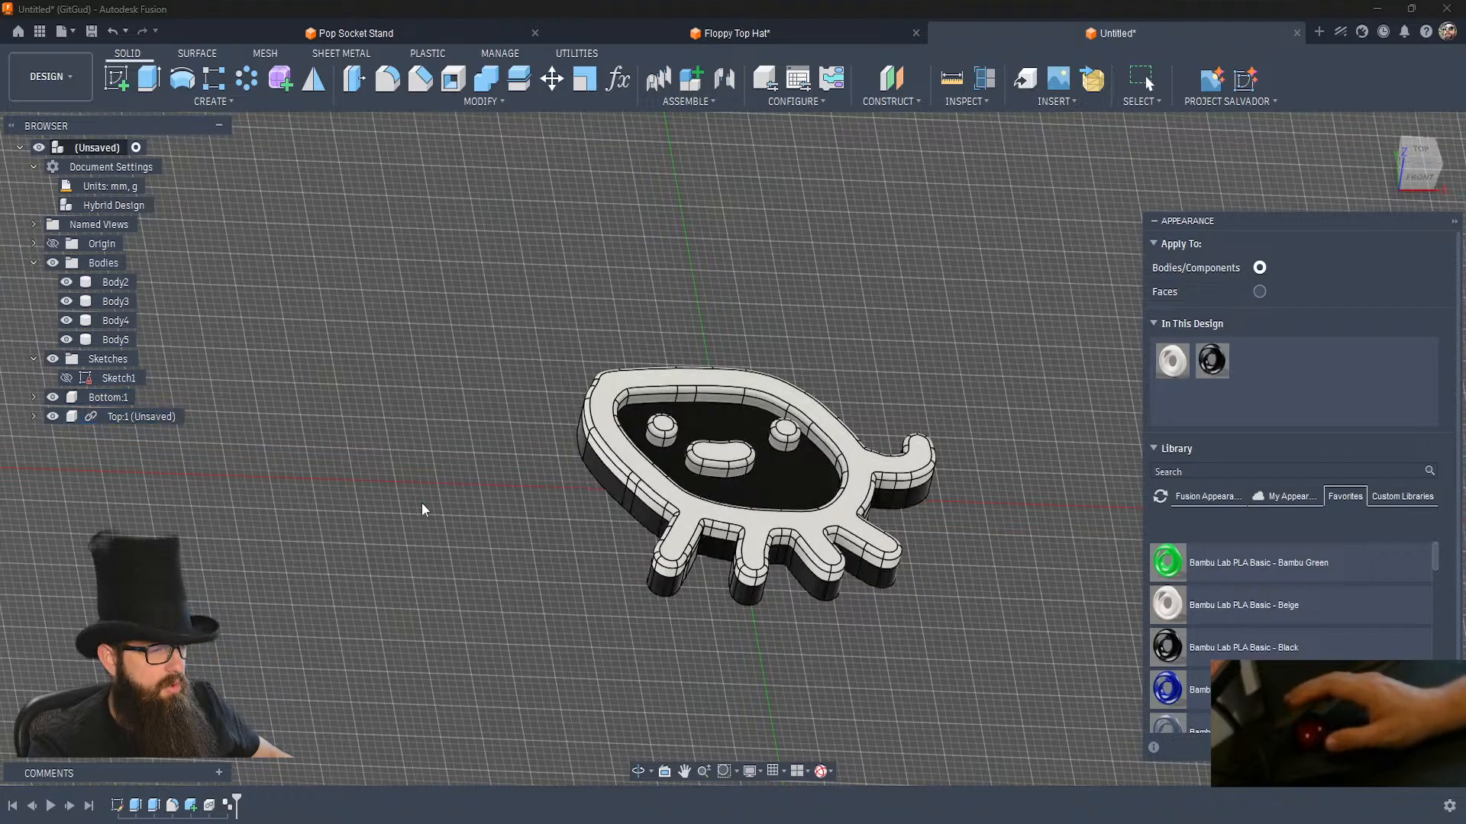
key("Escape")
Try to apply Bambu Lab PLA Basic - Black to the external Top component and undo everything back to before that component's creation.
key("a")
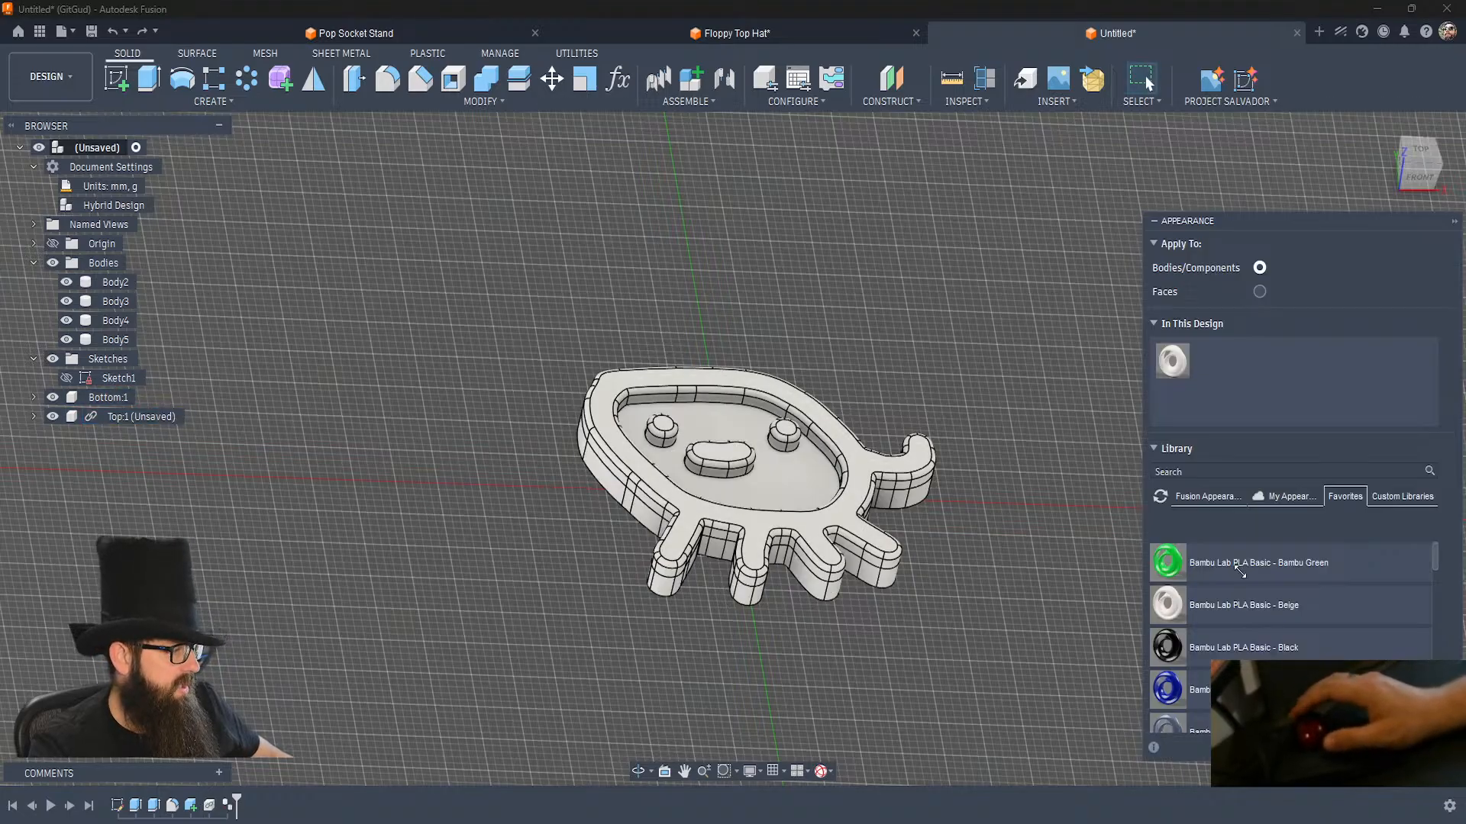
scroll(1258, 609, "up", 5)
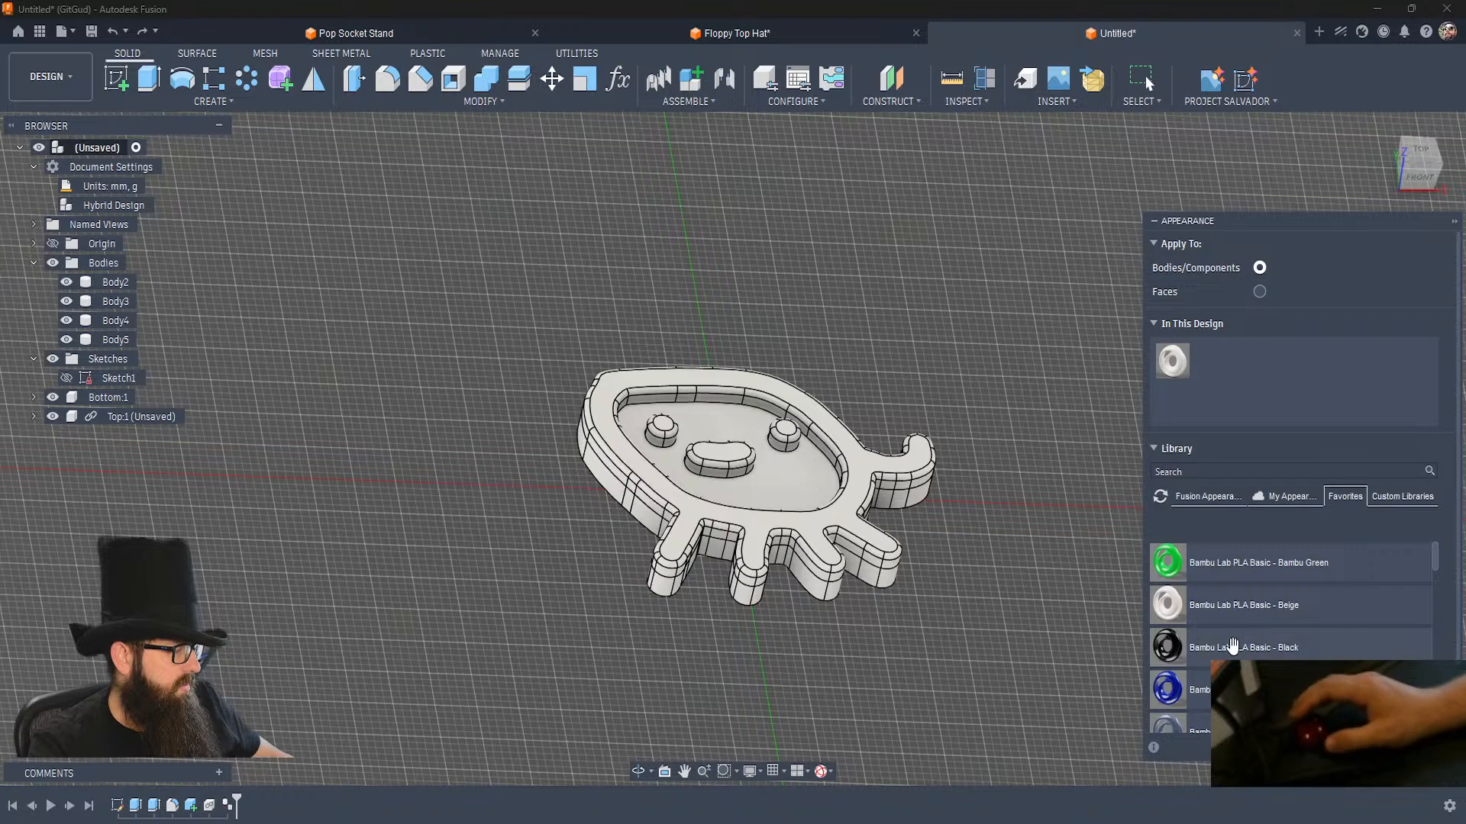
left_click_drag(879, 594, 166, 414)
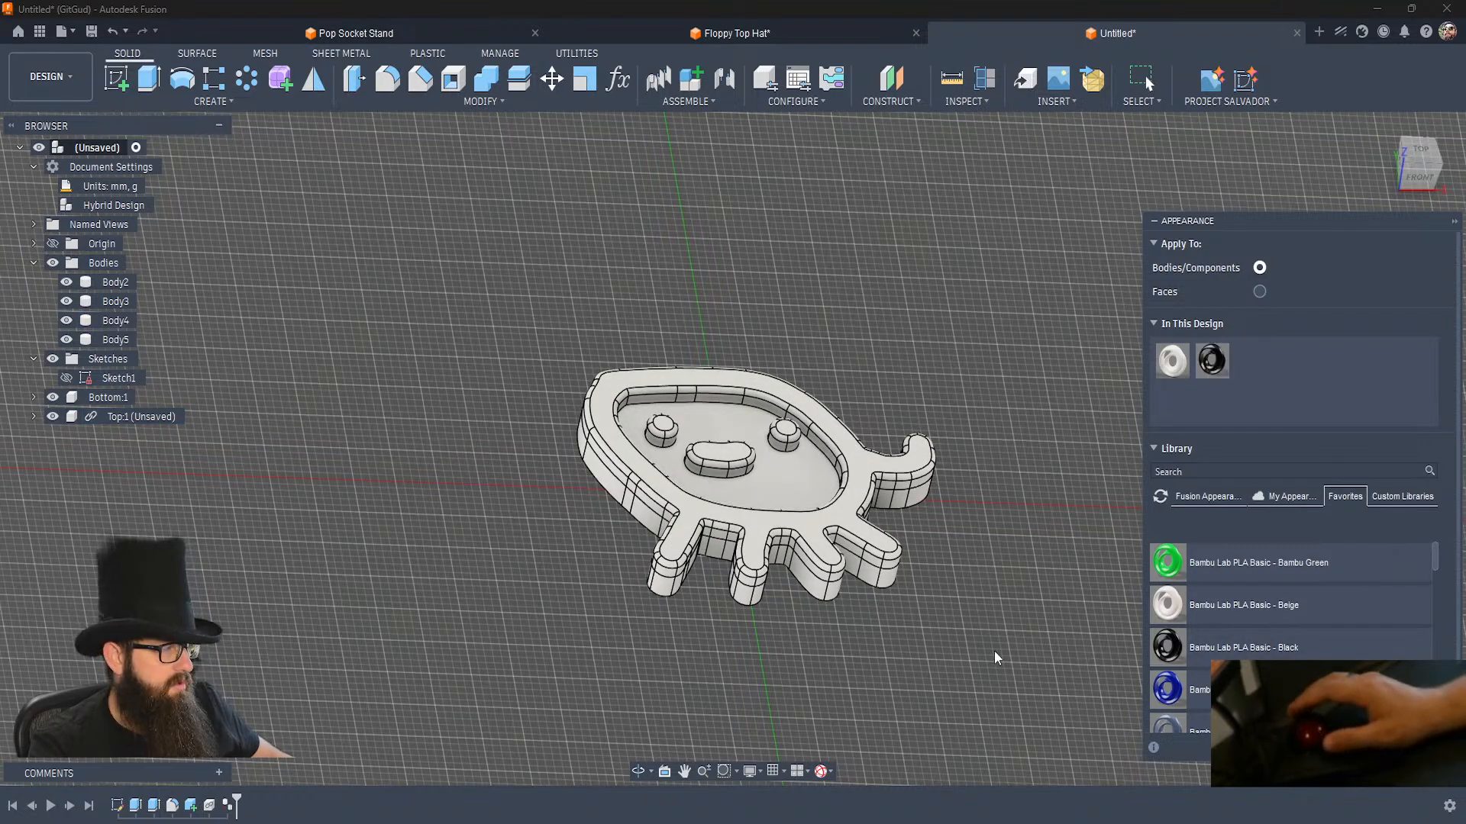
left_click(1429, 747)
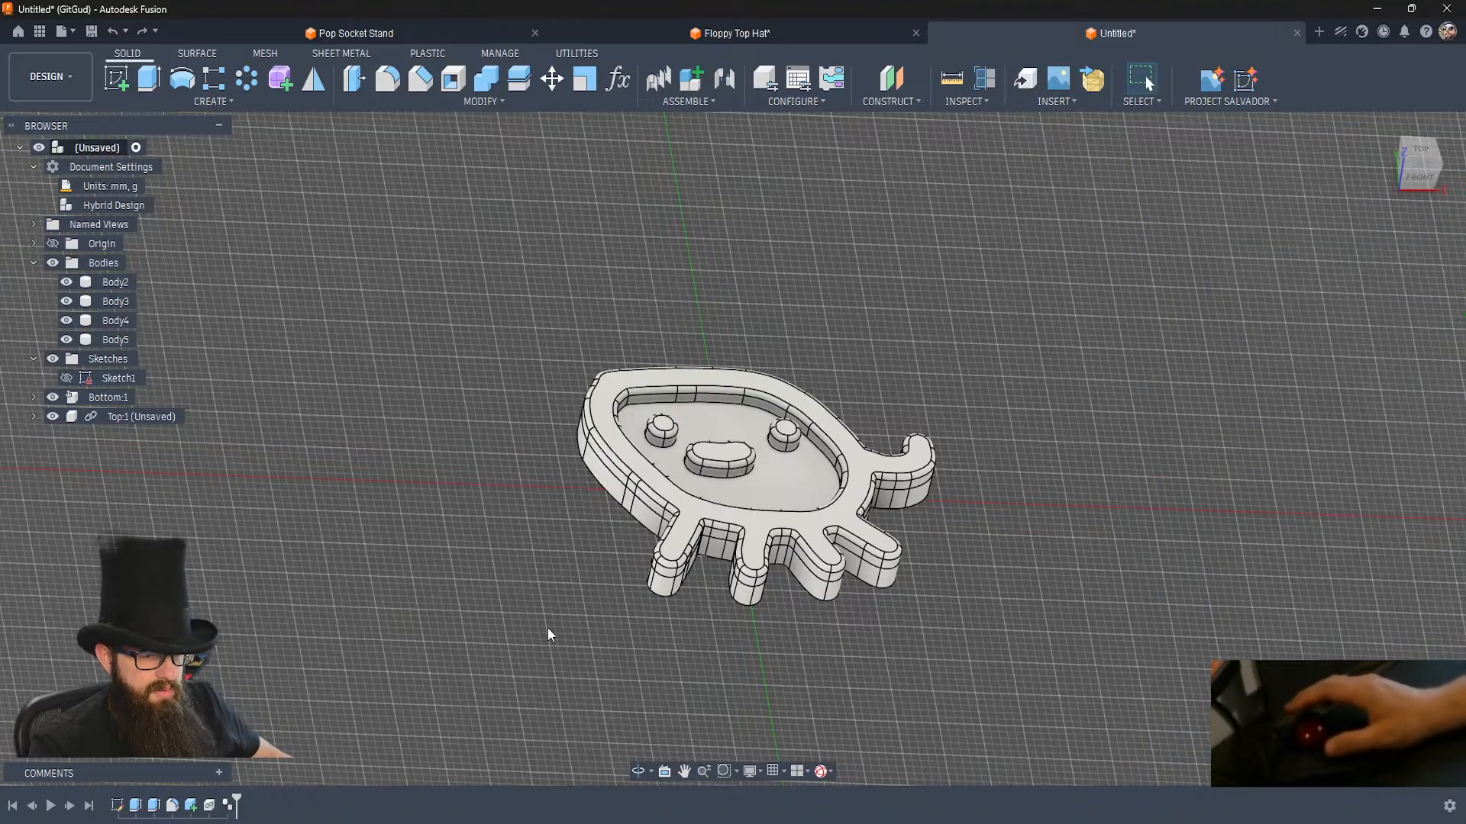
key("ctrl+z")
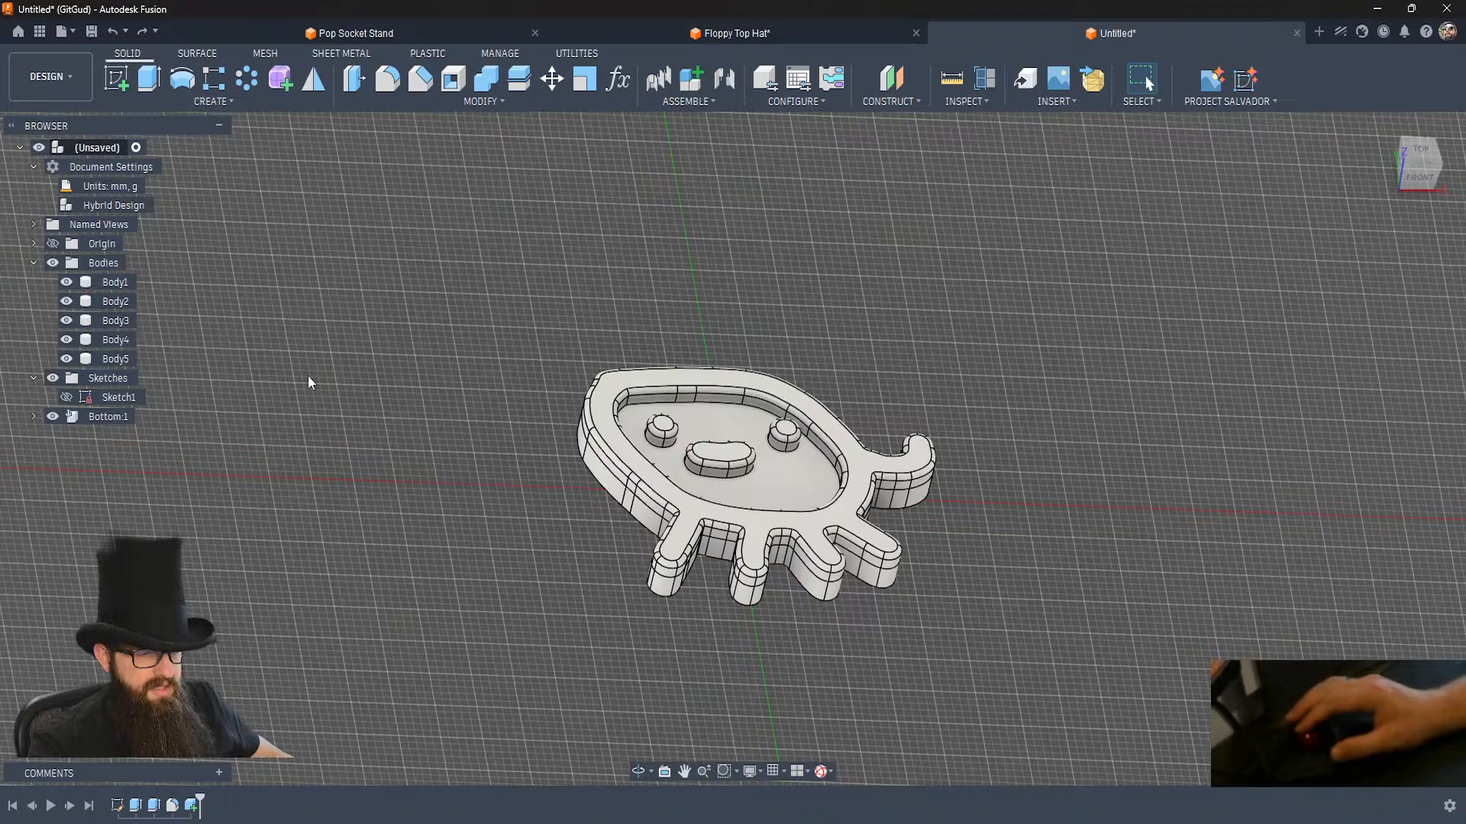
Create a second internal part component under the root as Bottom, not activated, and rename it Top.
left_click(692, 84)
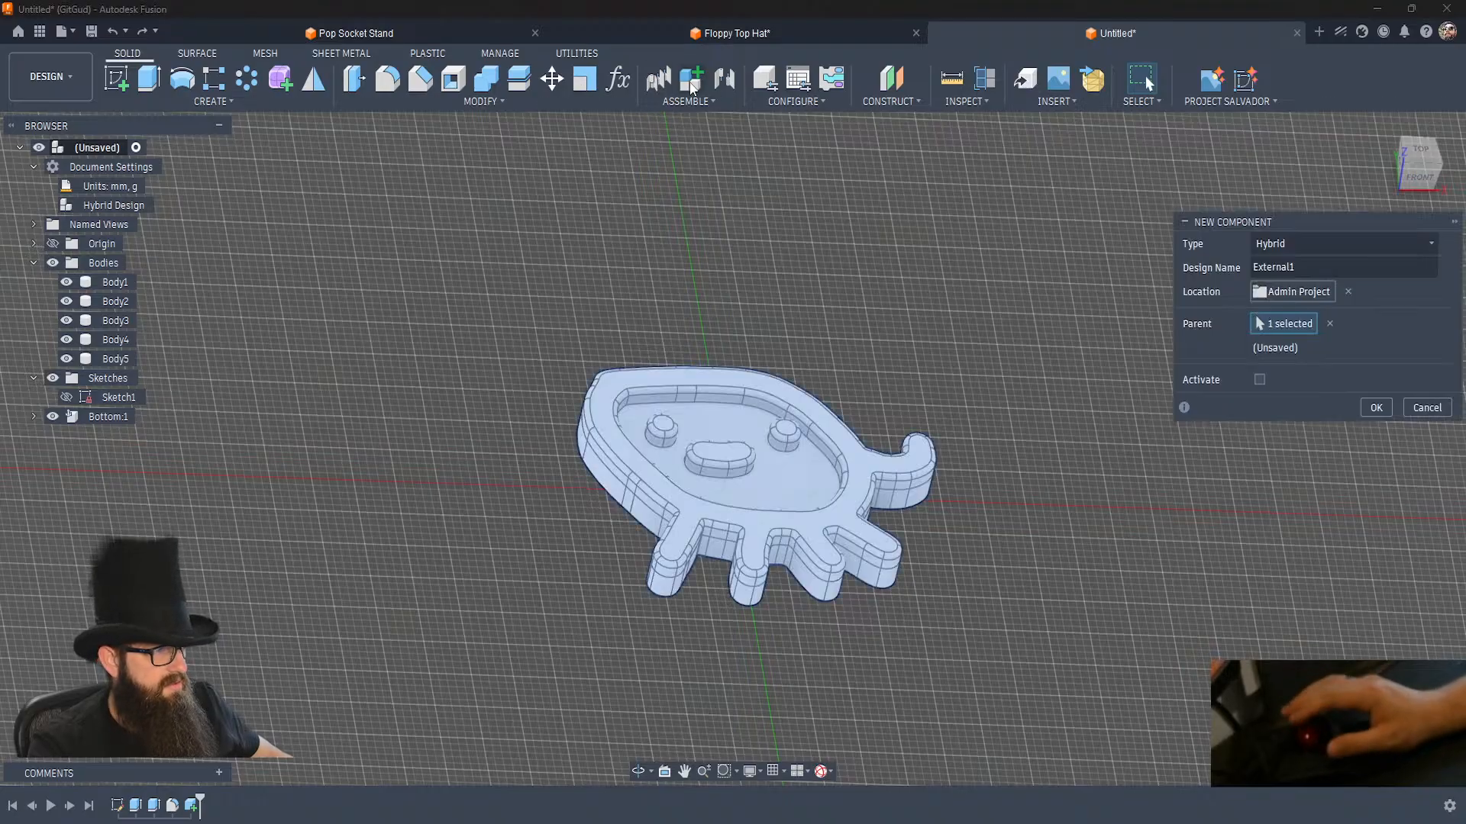
left_click(1303, 243)
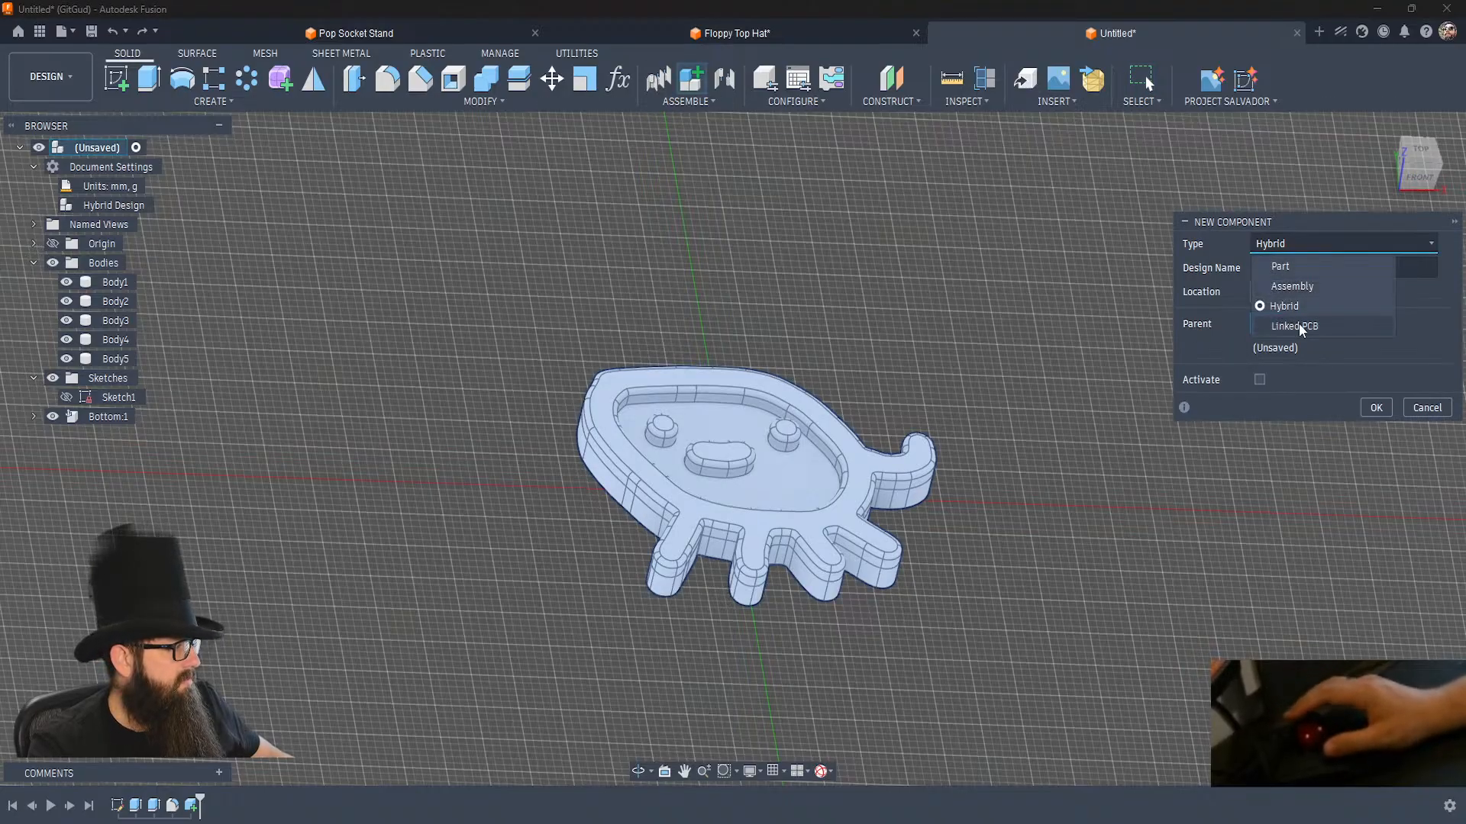
left_click(1289, 267)
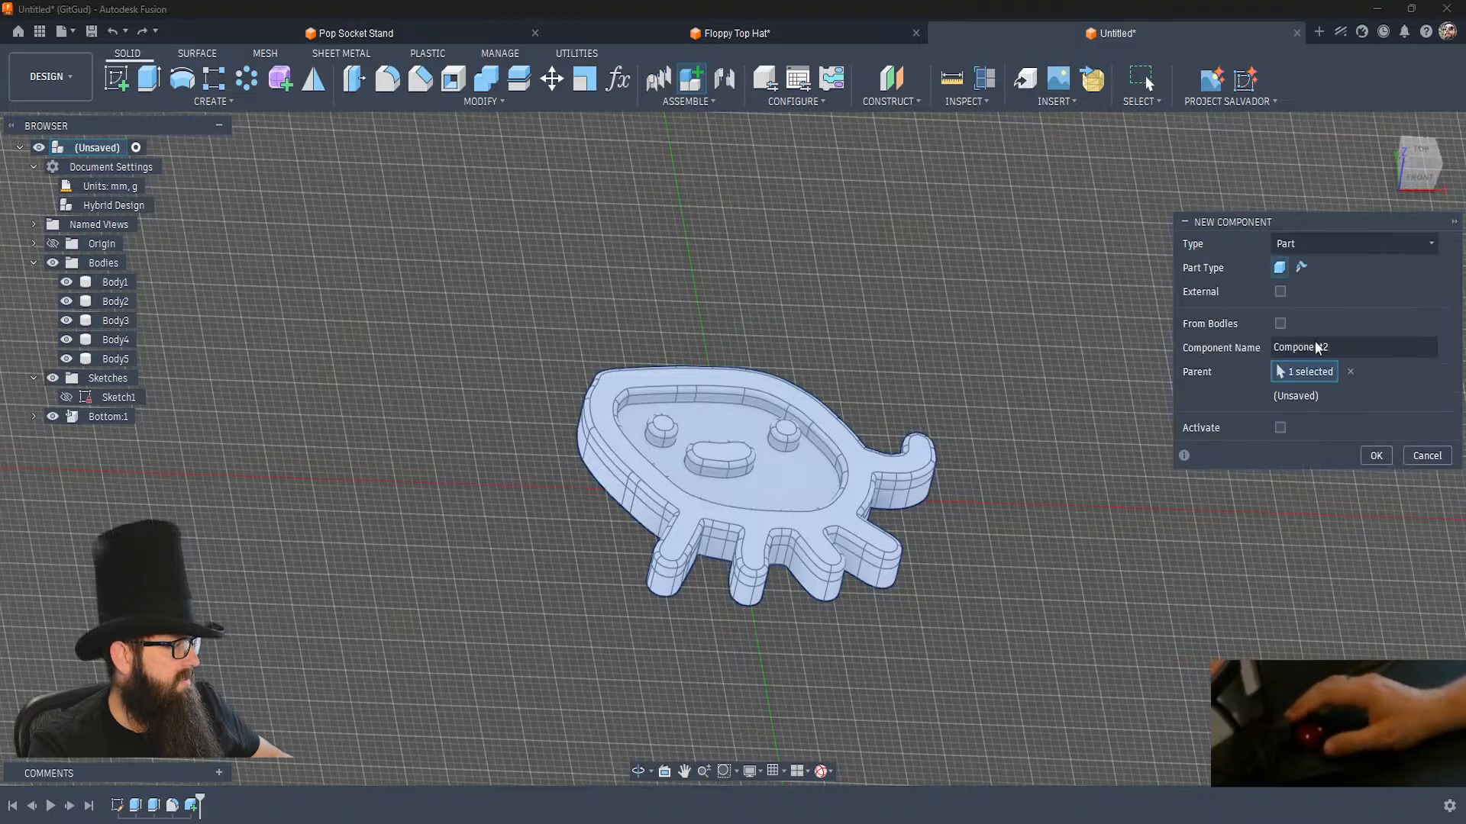
type("Bo")
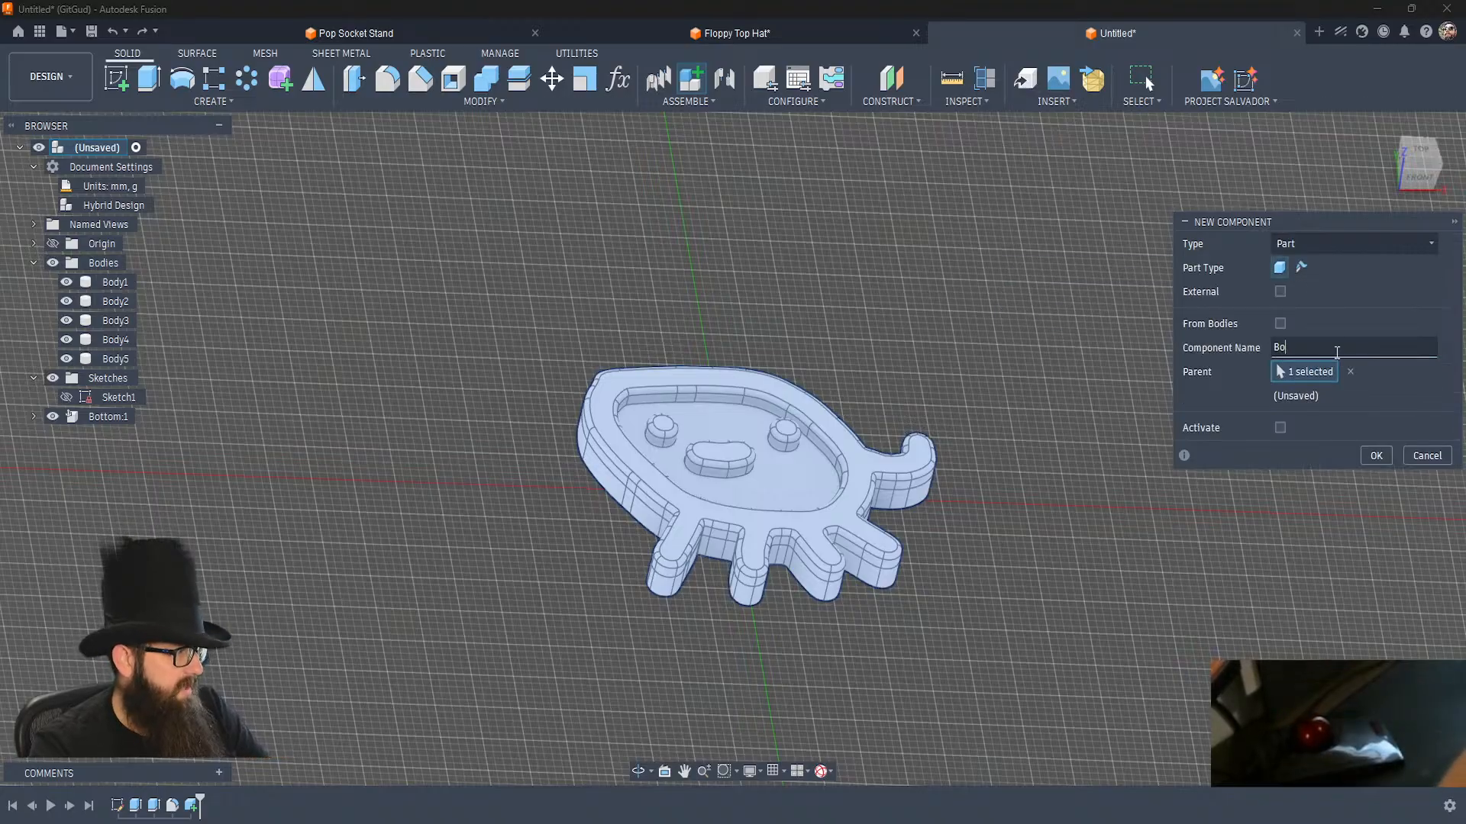
type("ttom")
key("Return")
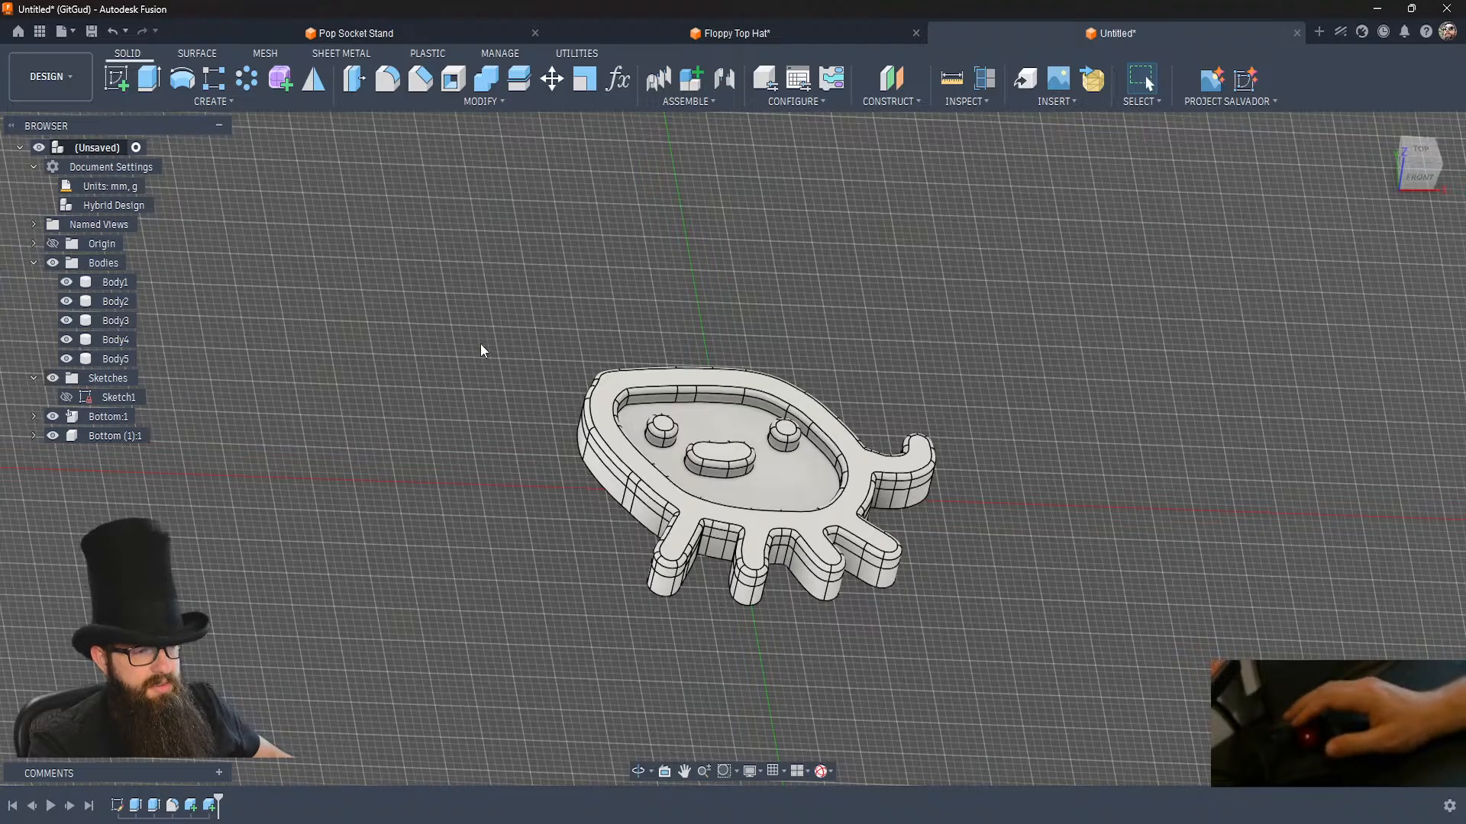
double_click(117, 438)
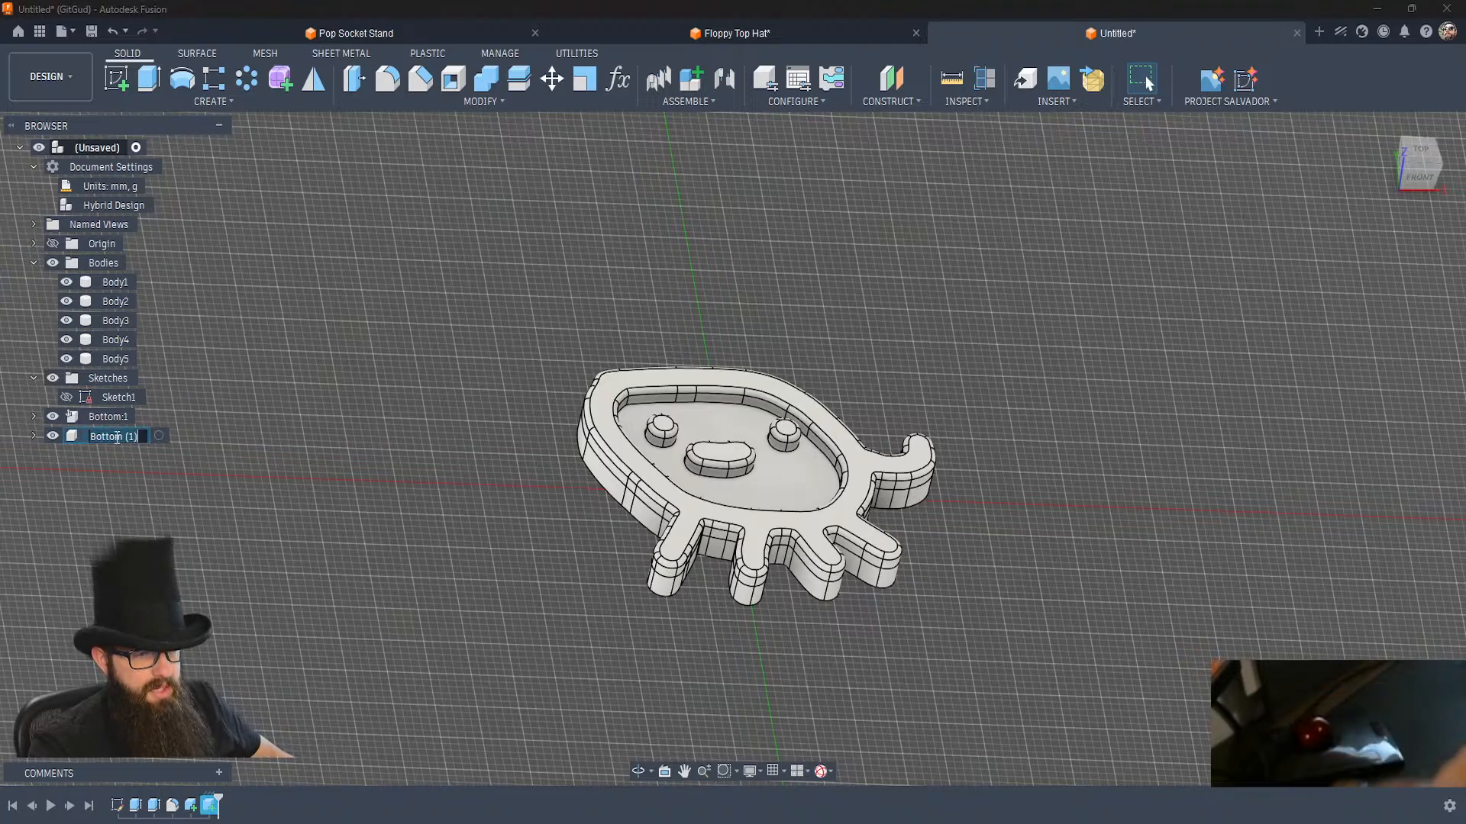
type("Top")
key("Return")
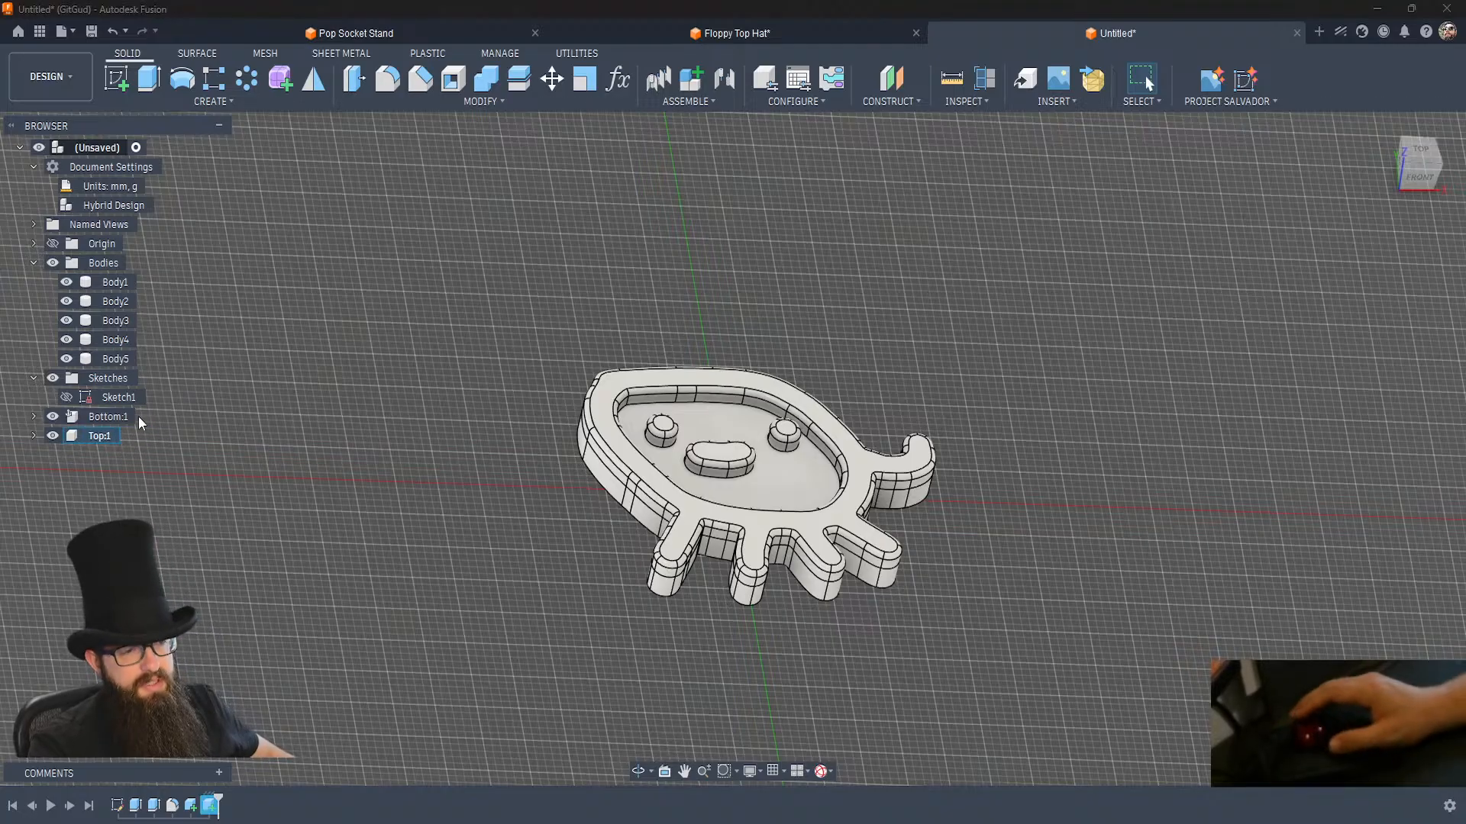
Move Body1 into the Bottom component and Body2 through Body5 into the Top component.
left_click(115, 282)
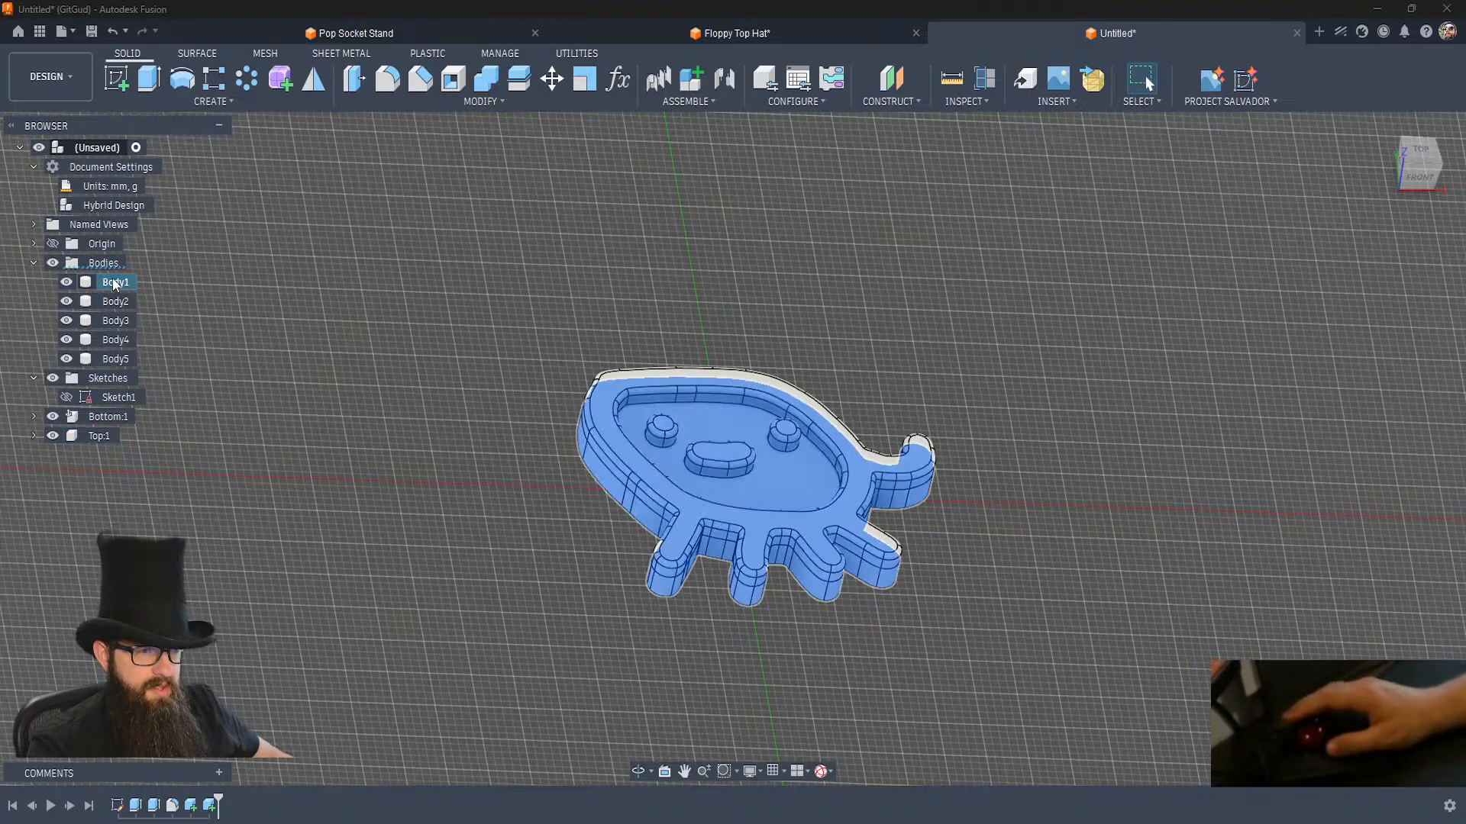
key("Delete")
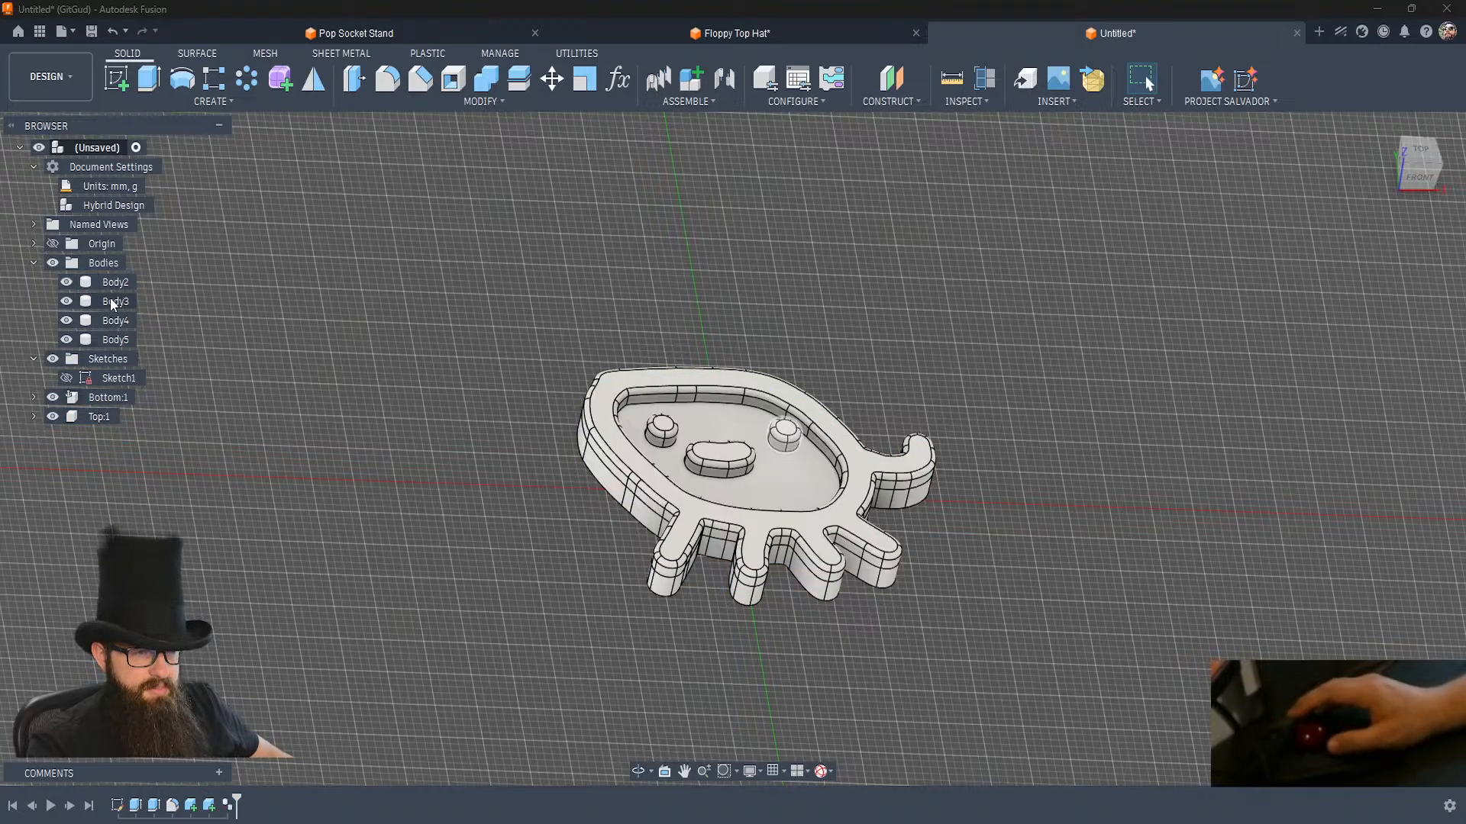
left_click(115, 282)
left_click(112, 339, "shift")
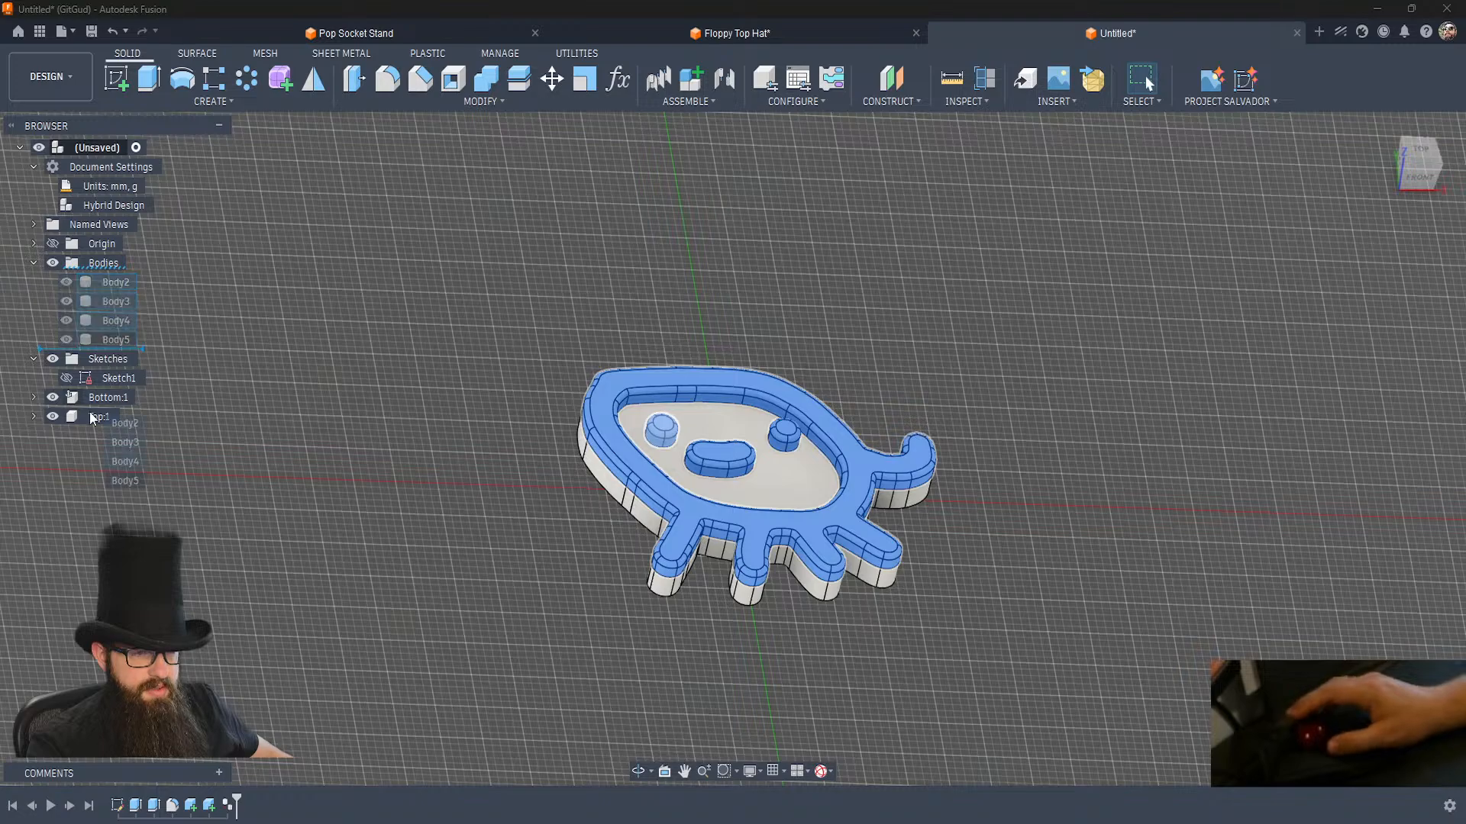
key("Delete")
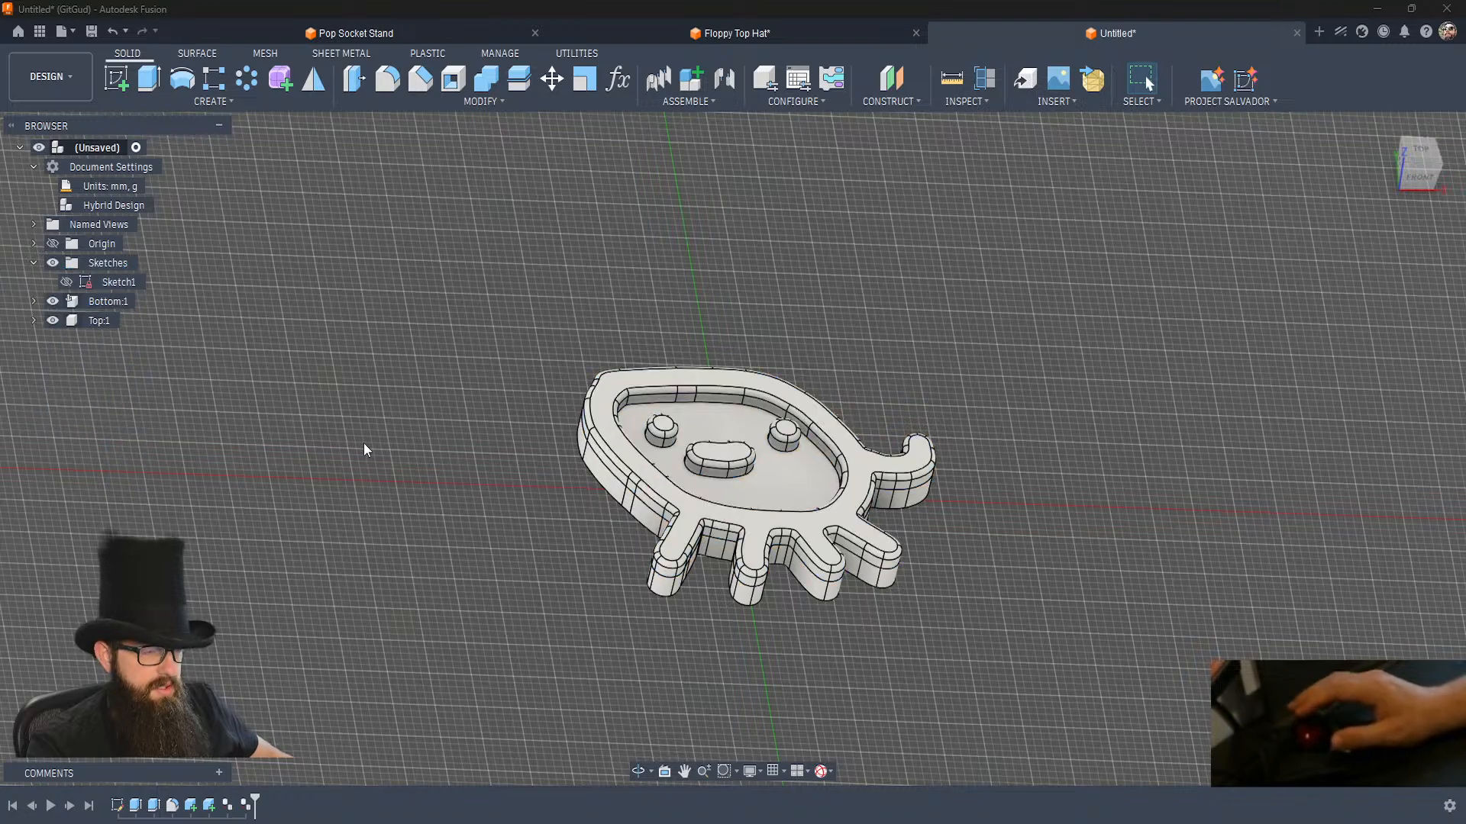
Apply the favourite appearance Bambu Lab PLA Basic - Black to the Top component.
key("a")
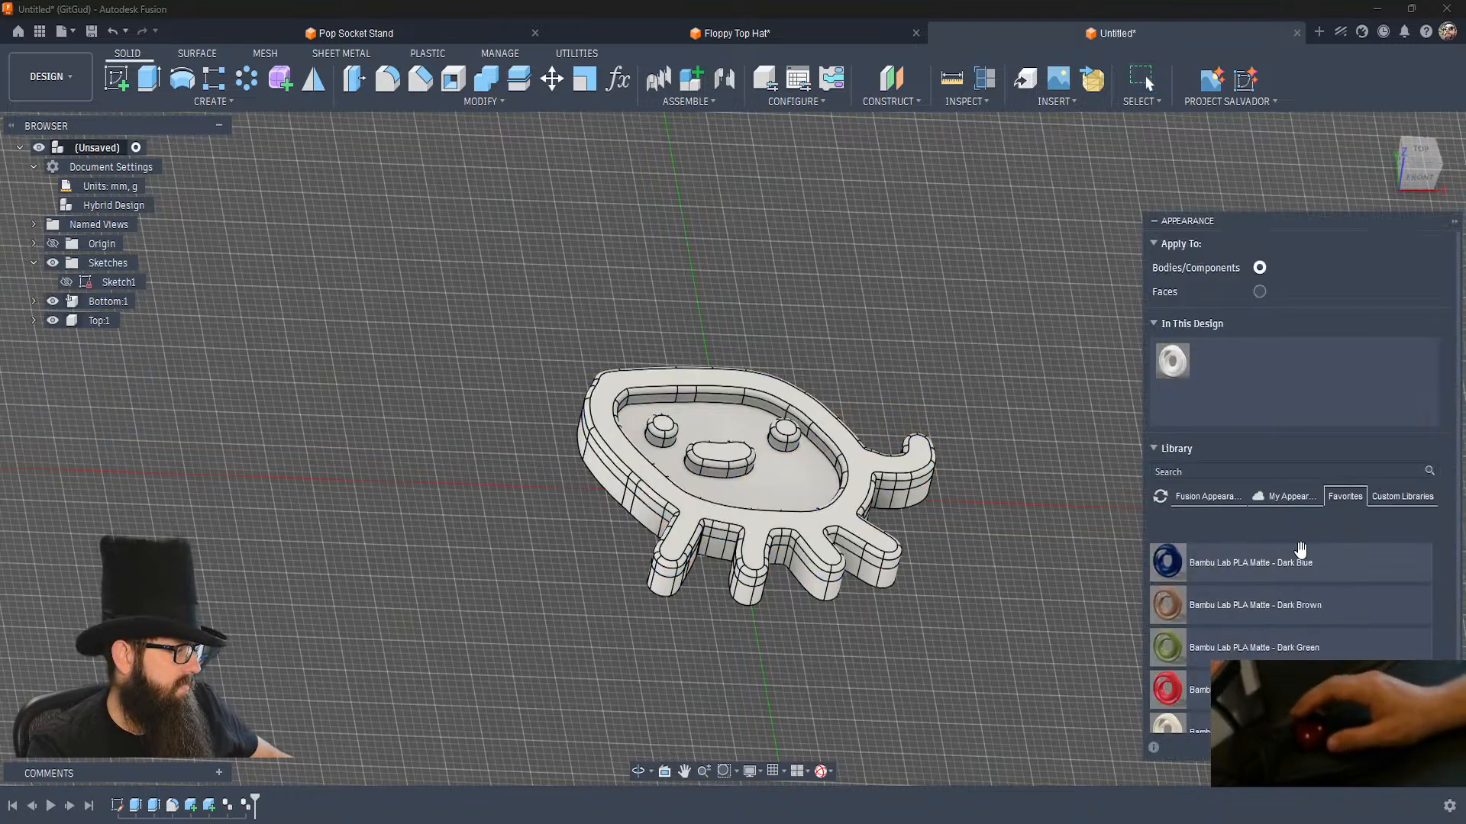
scroll(1248, 586, "up", 10)
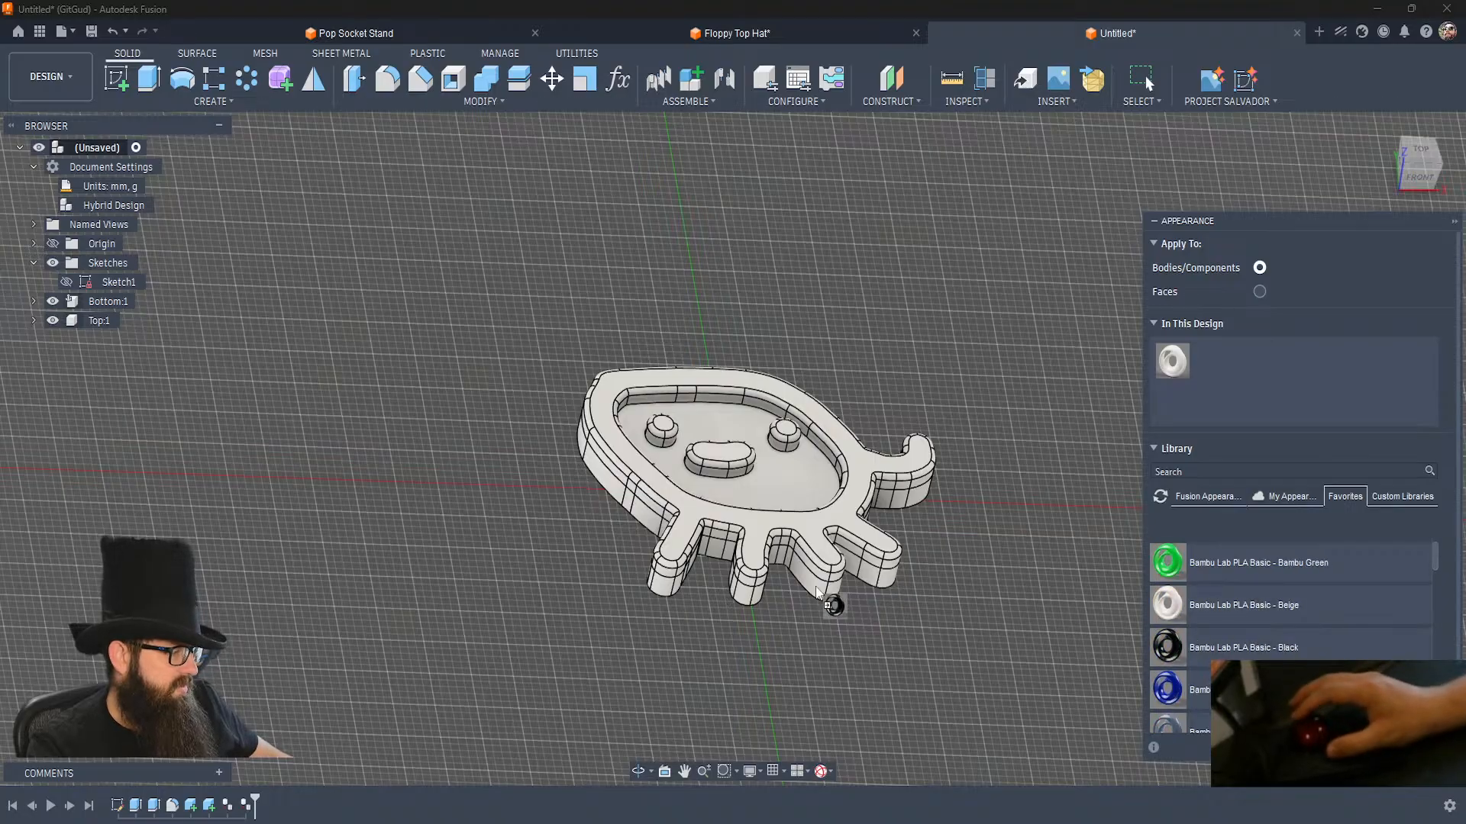
left_click_drag(337, 401, 89, 315)
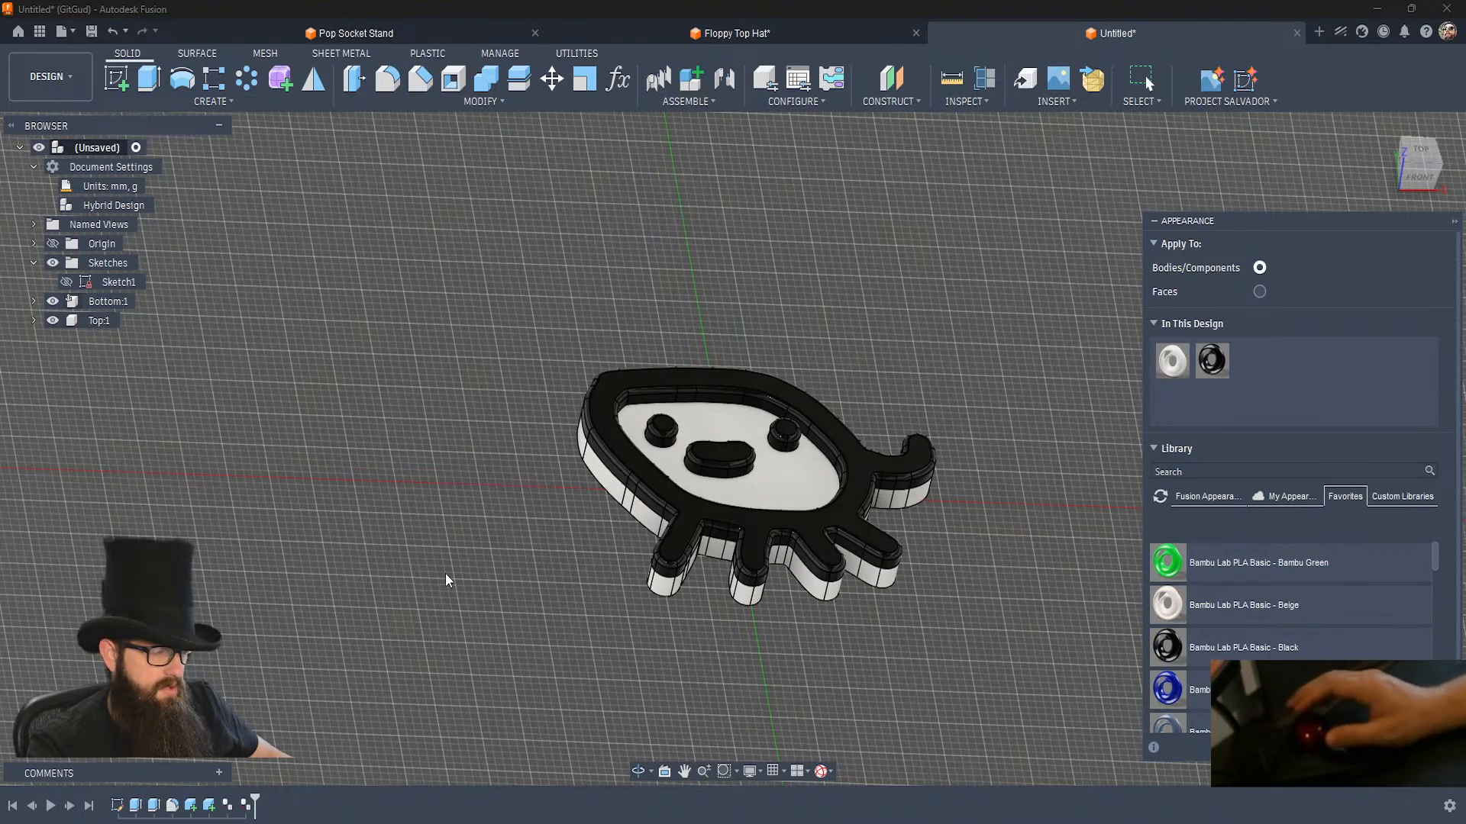
left_click(1431, 747)
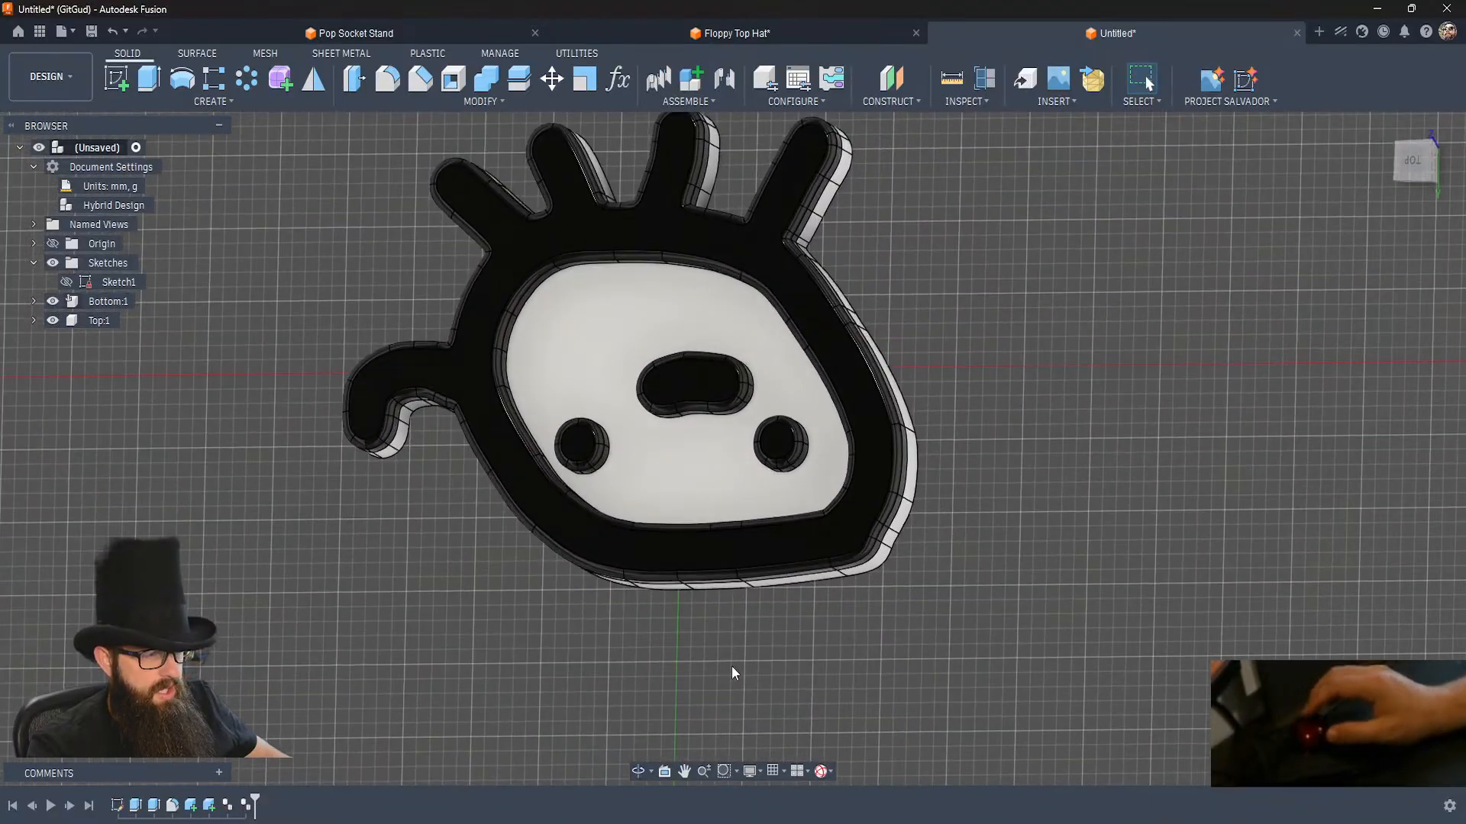
Start a sketch on the underside face of the Bottom component and project that face's outline into it.
left_click(113, 83)
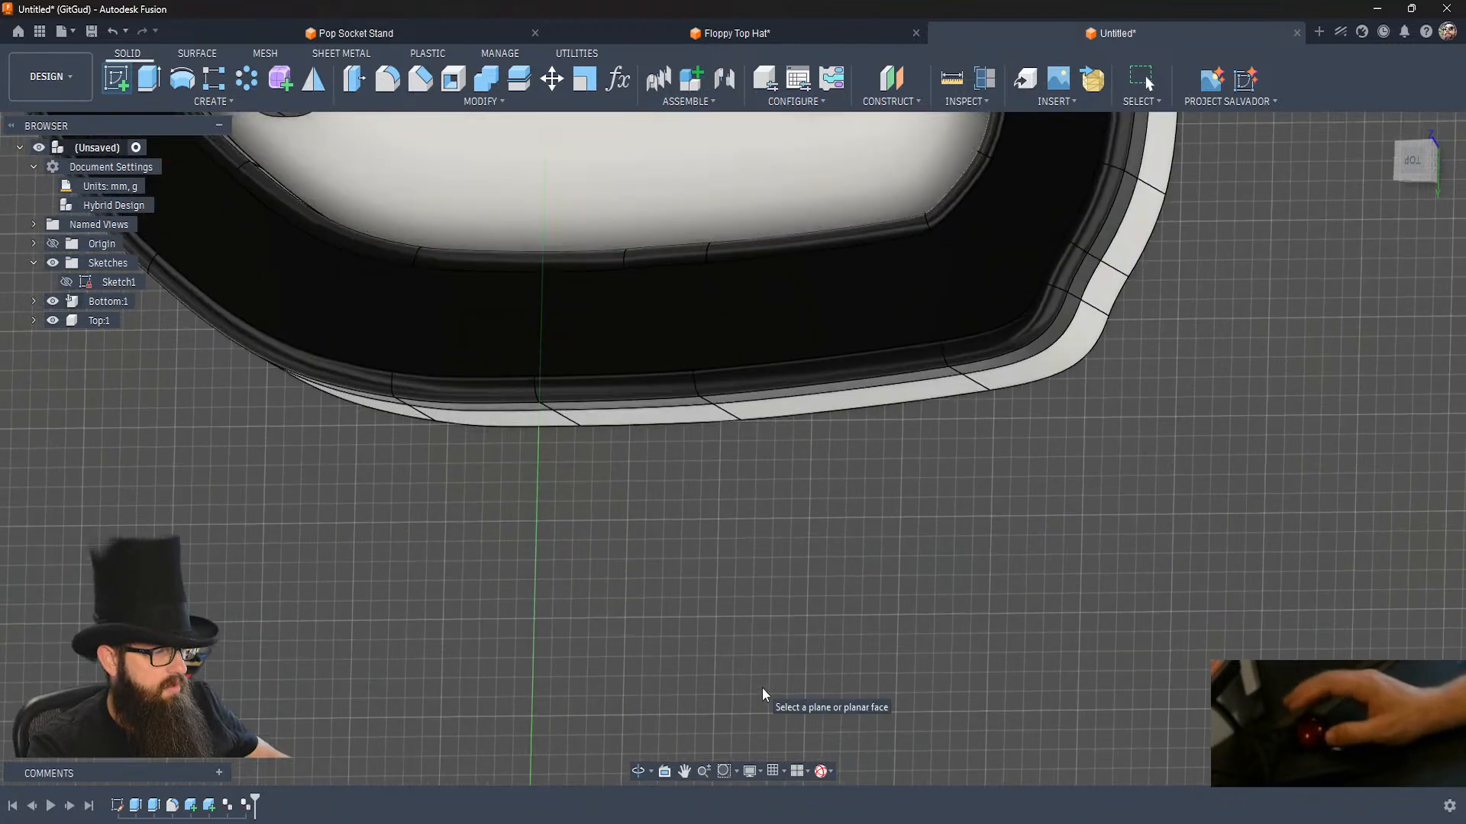
left_click(762, 689)
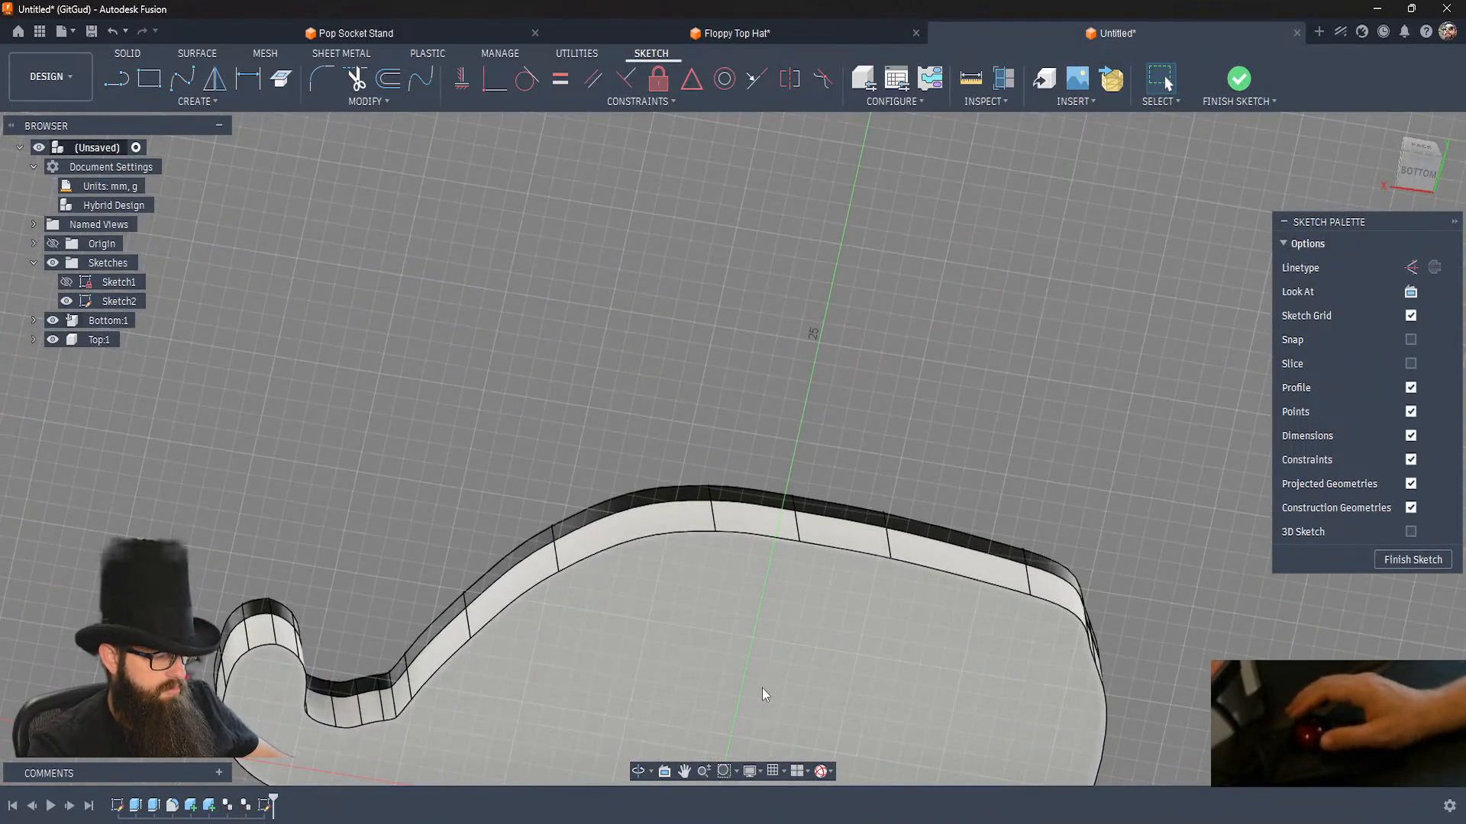
key("p")
left_click(789, 652)
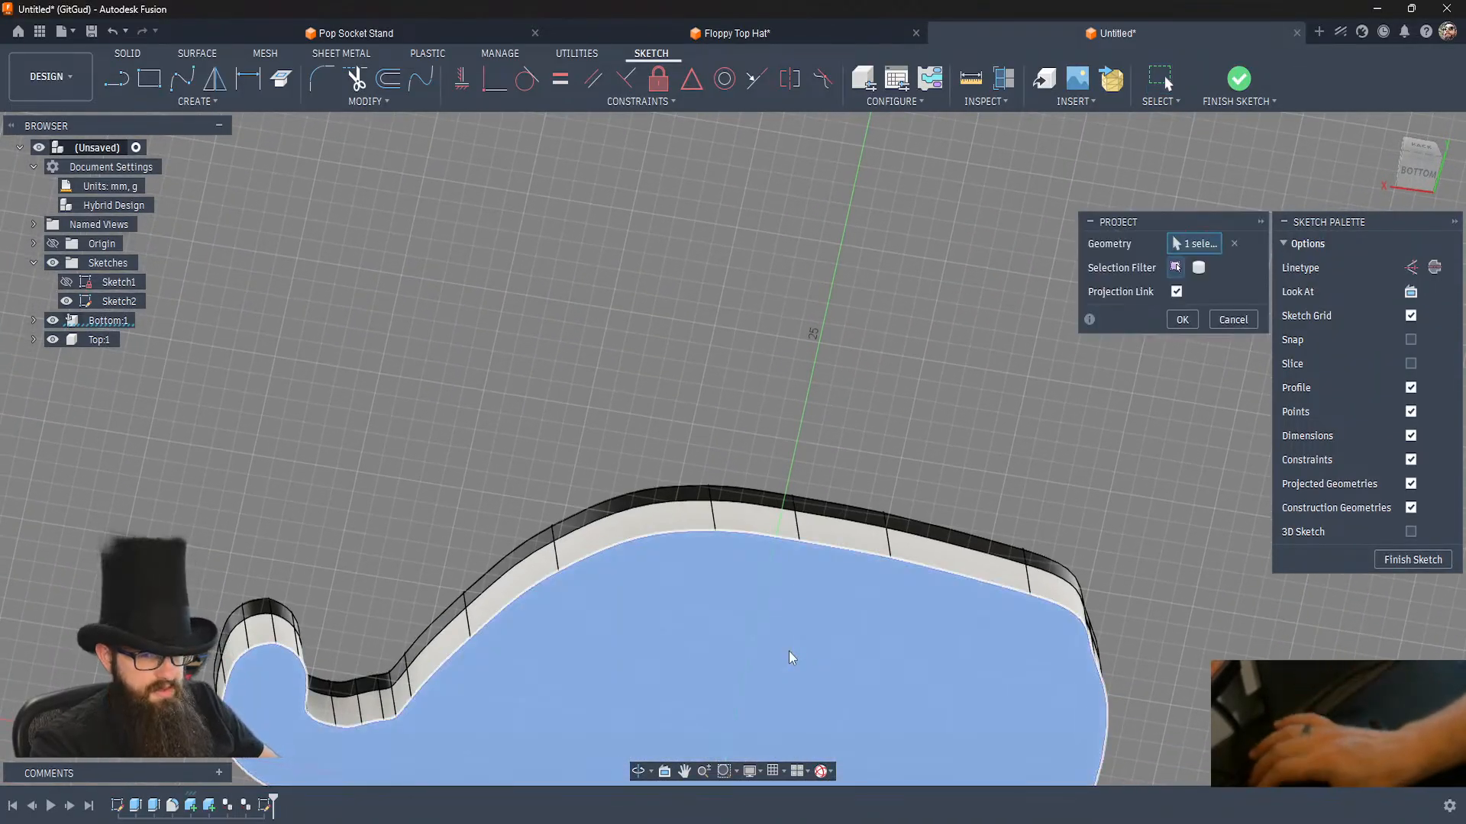
key("Return")
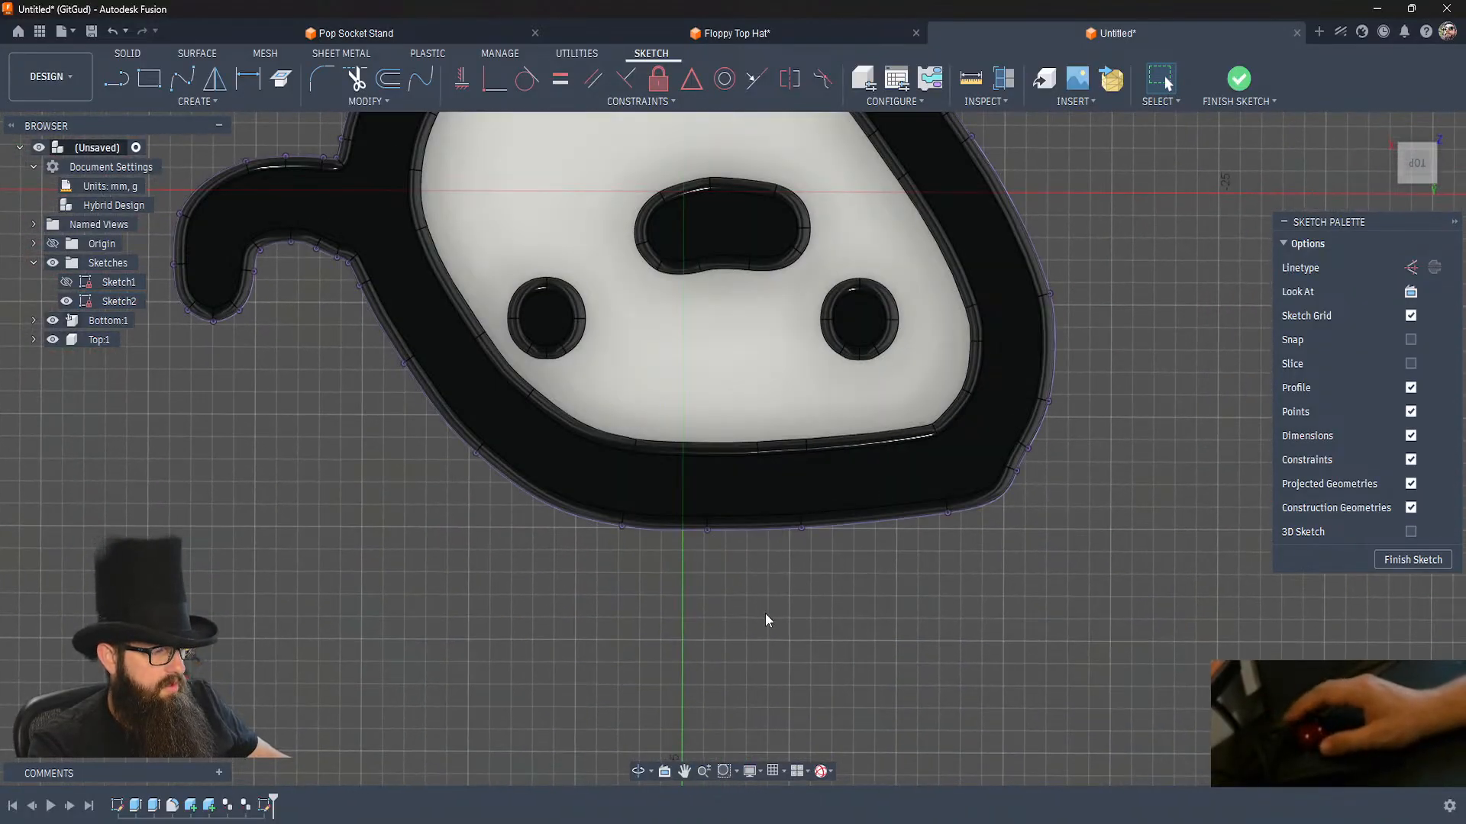
Sketch a circle about 6.2 mm in diameter at the chin edge and move its centre onto the outline.
key("c")
left_click(712, 508)
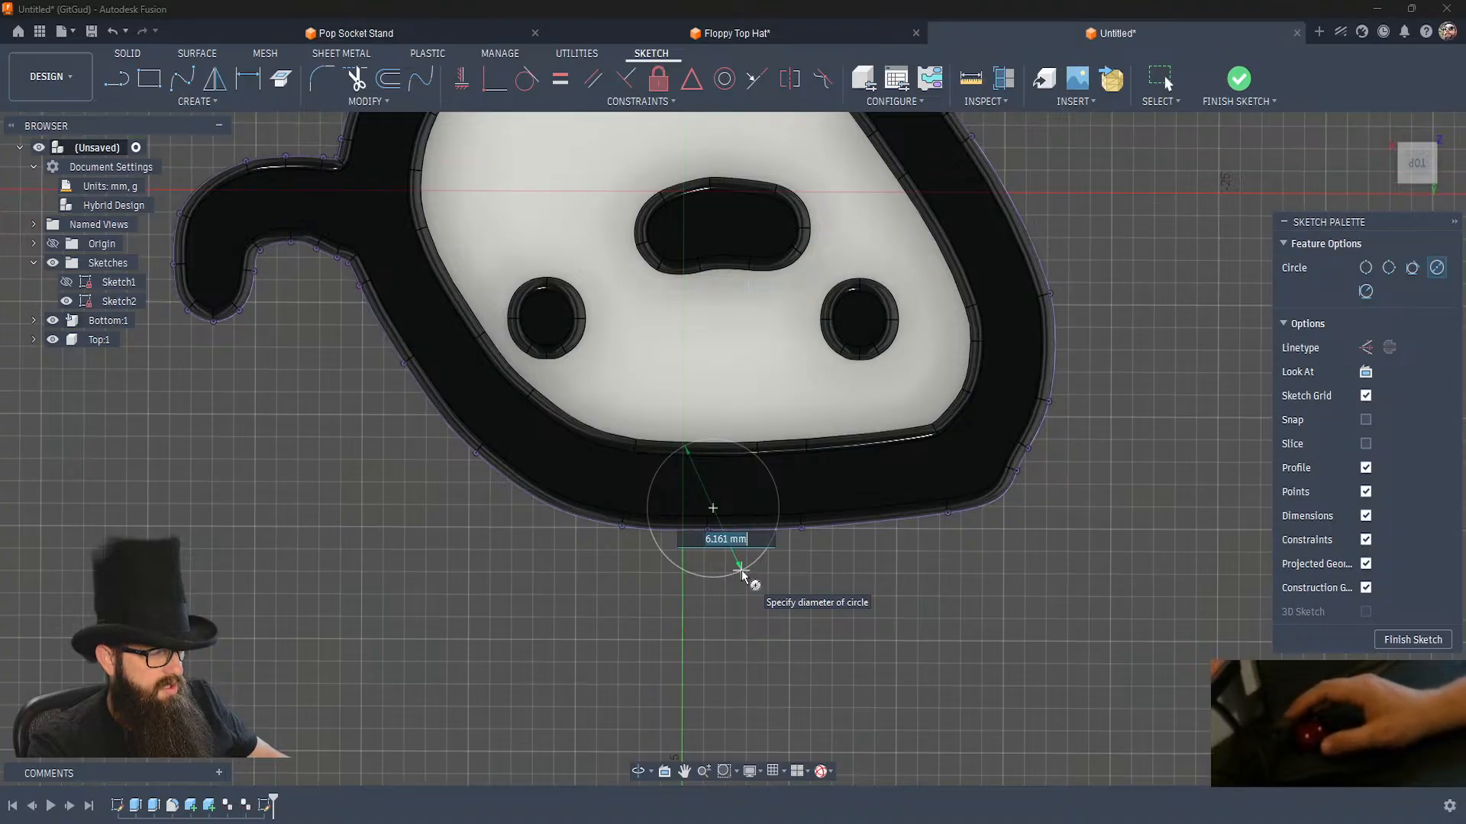
left_click(741, 575)
key("Escape")
left_click_drag(713, 510, 719, 523)
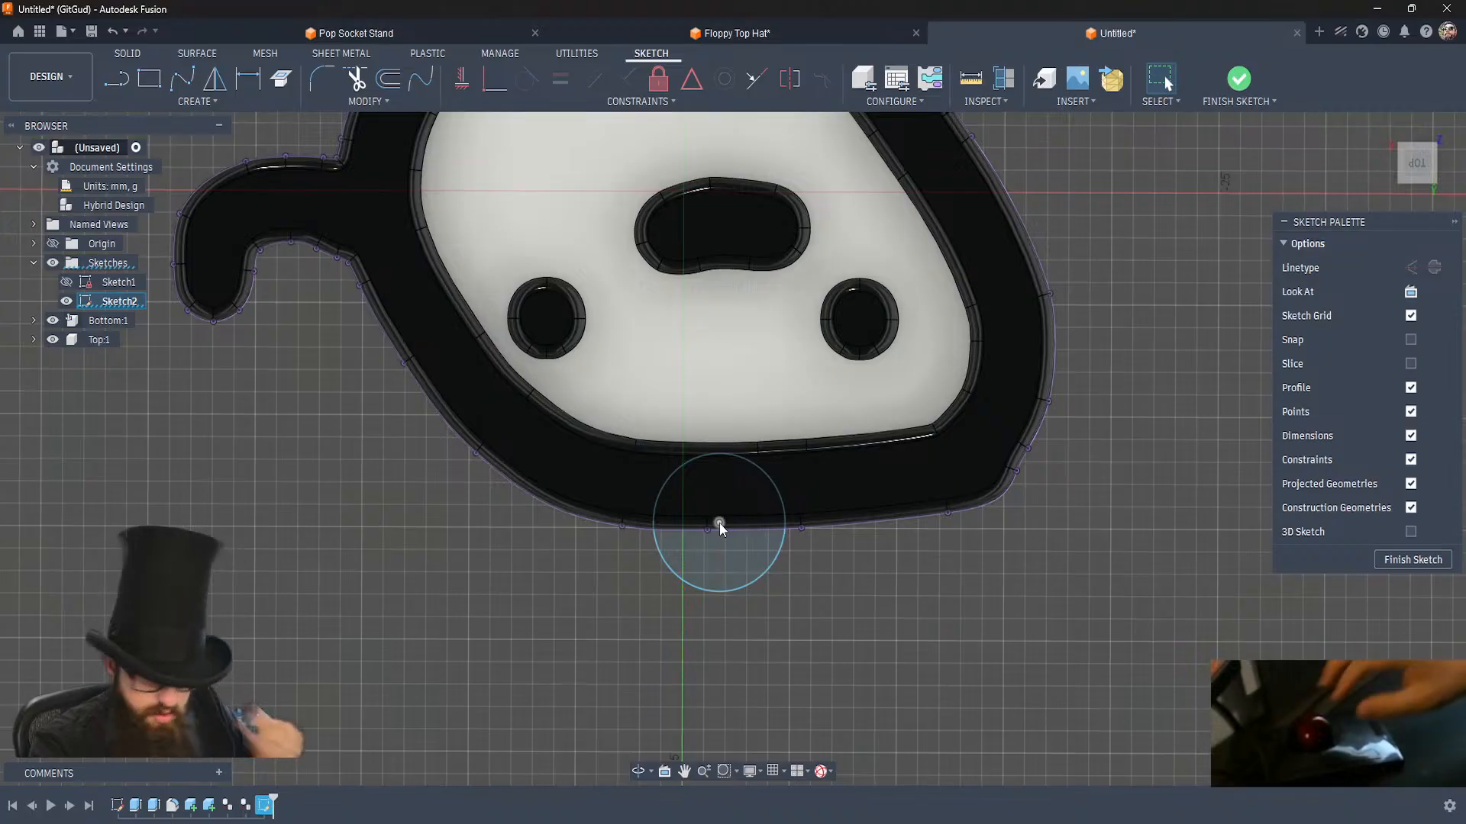
Dimension the circle's diameter at 2 mm.
key("d")
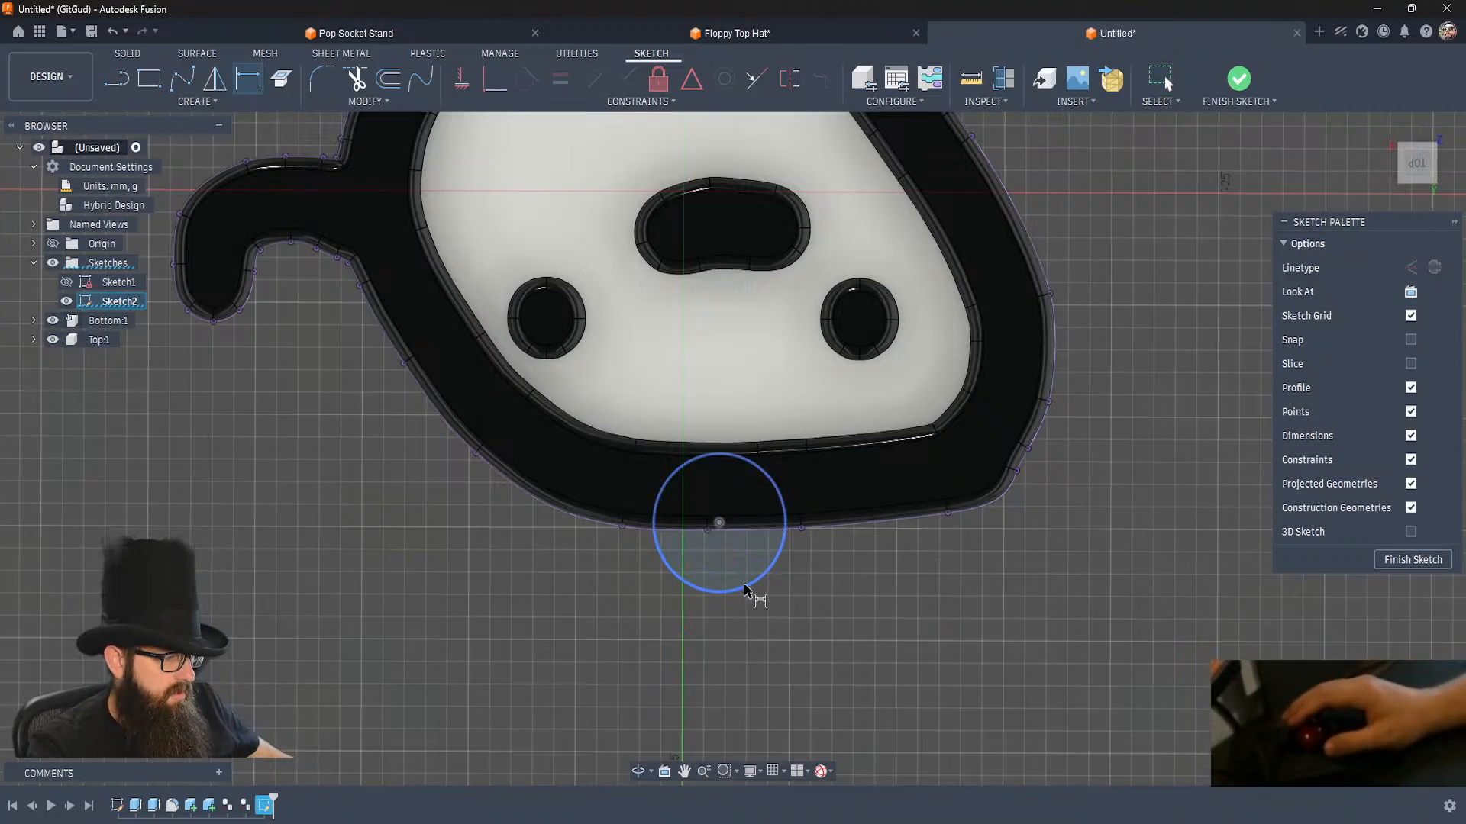
left_click(736, 592)
left_click(739, 583)
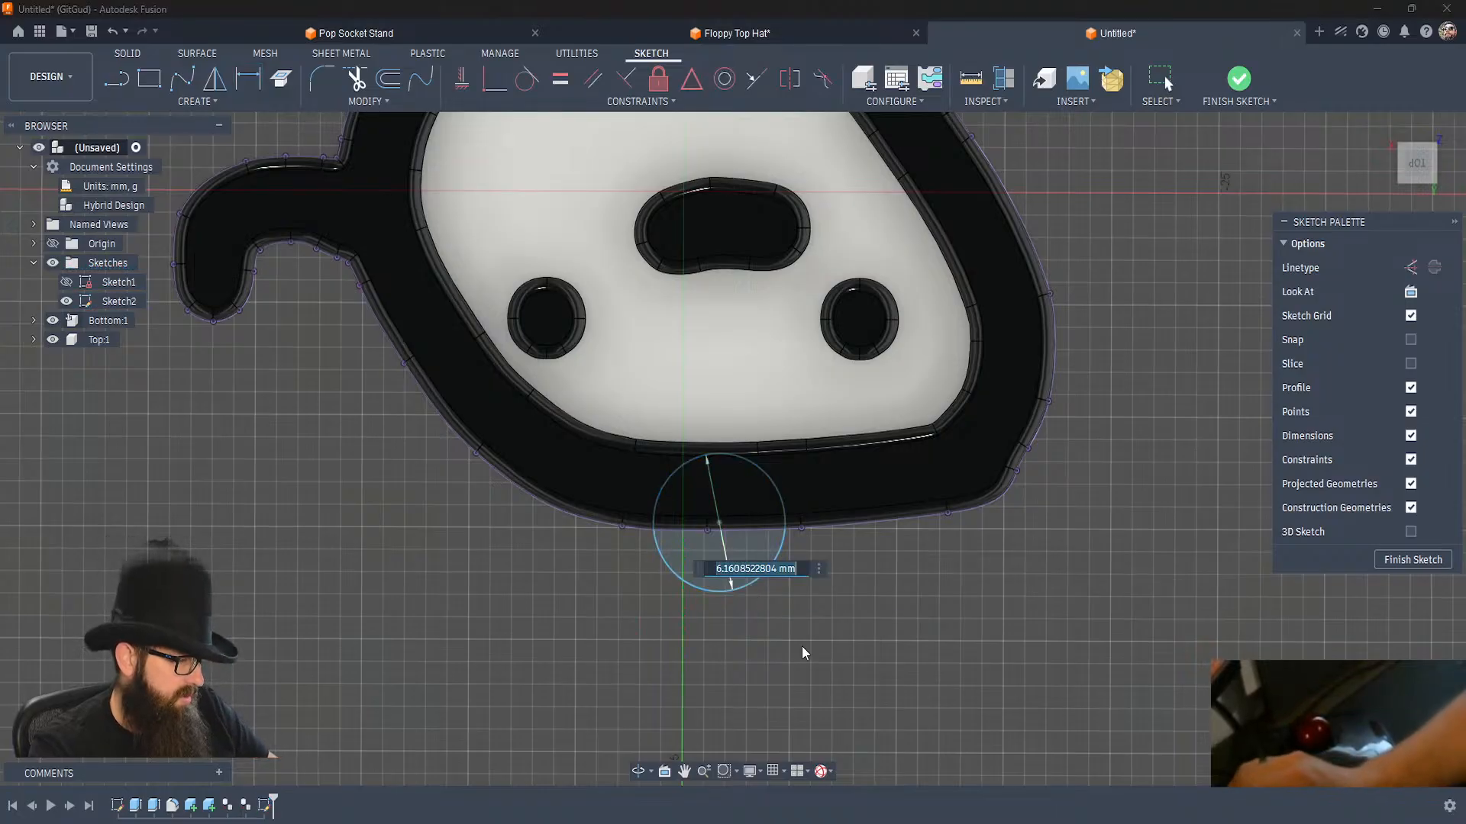
type("2")
key("Return")
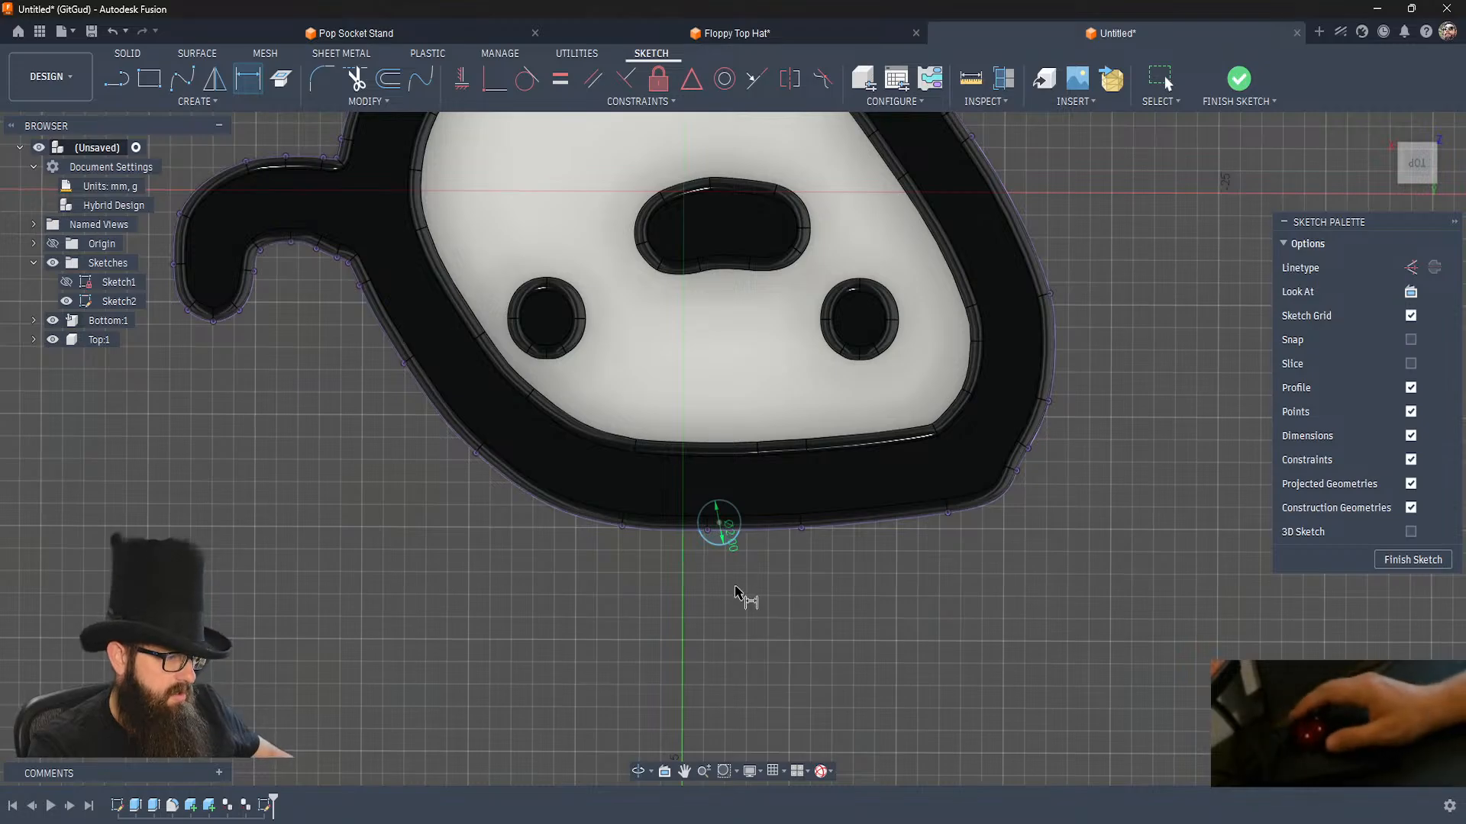
Move the circle just outside the chin outline and set its diameter to 3 mm.
left_click_drag(719, 523, 732, 565)
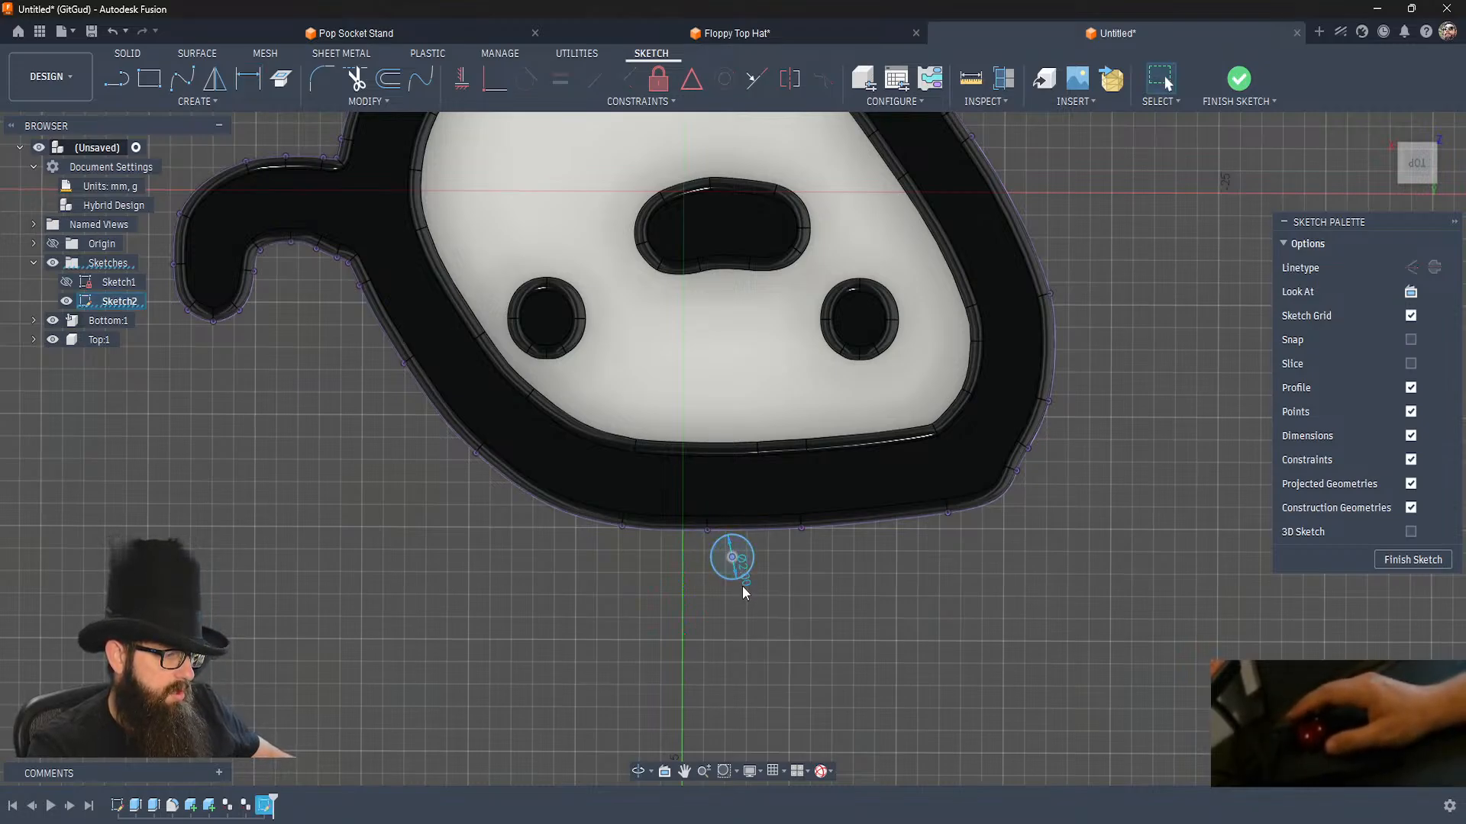
double_click(747, 589)
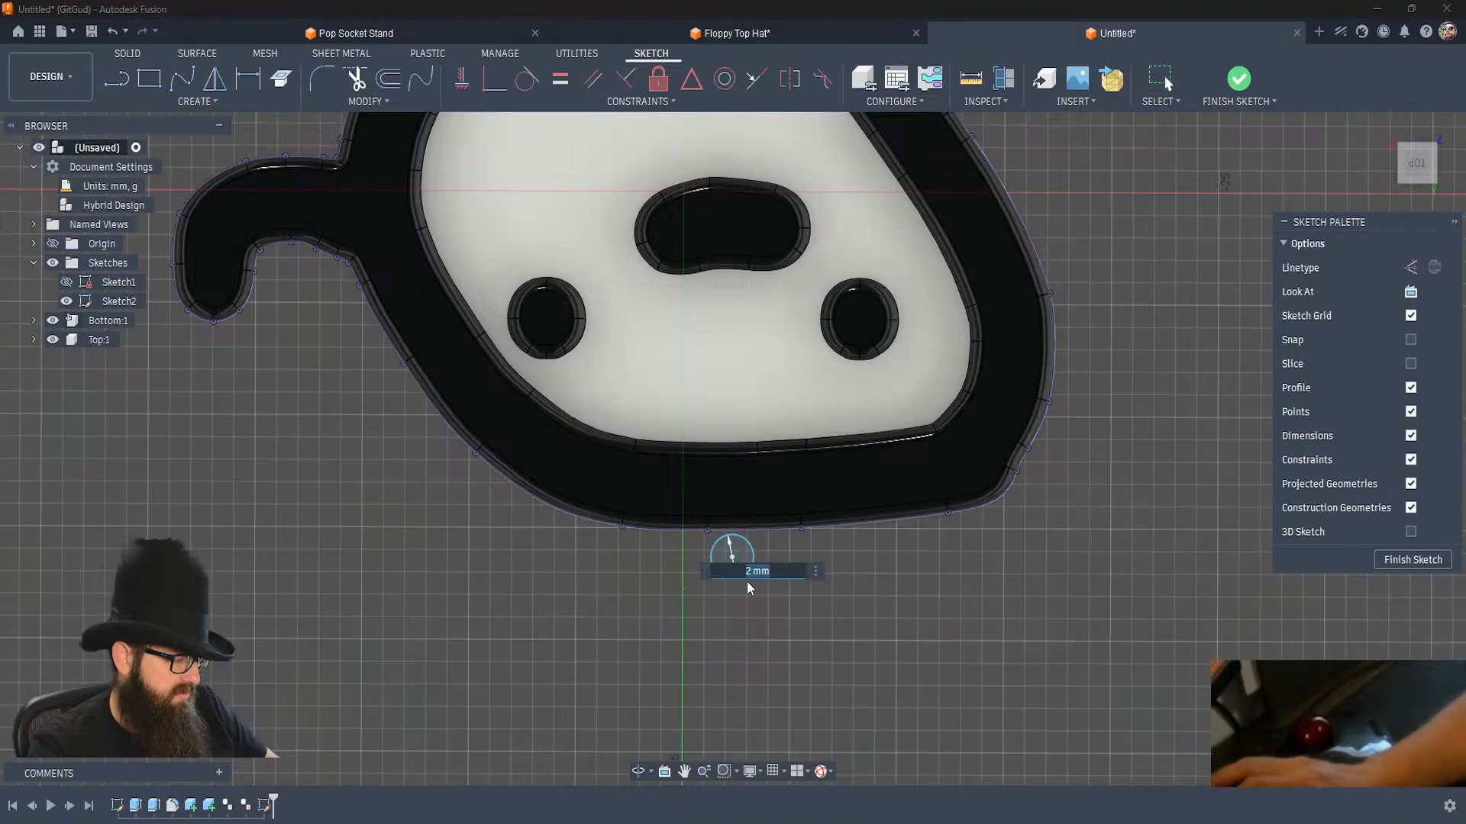
type("3")
key("Return")
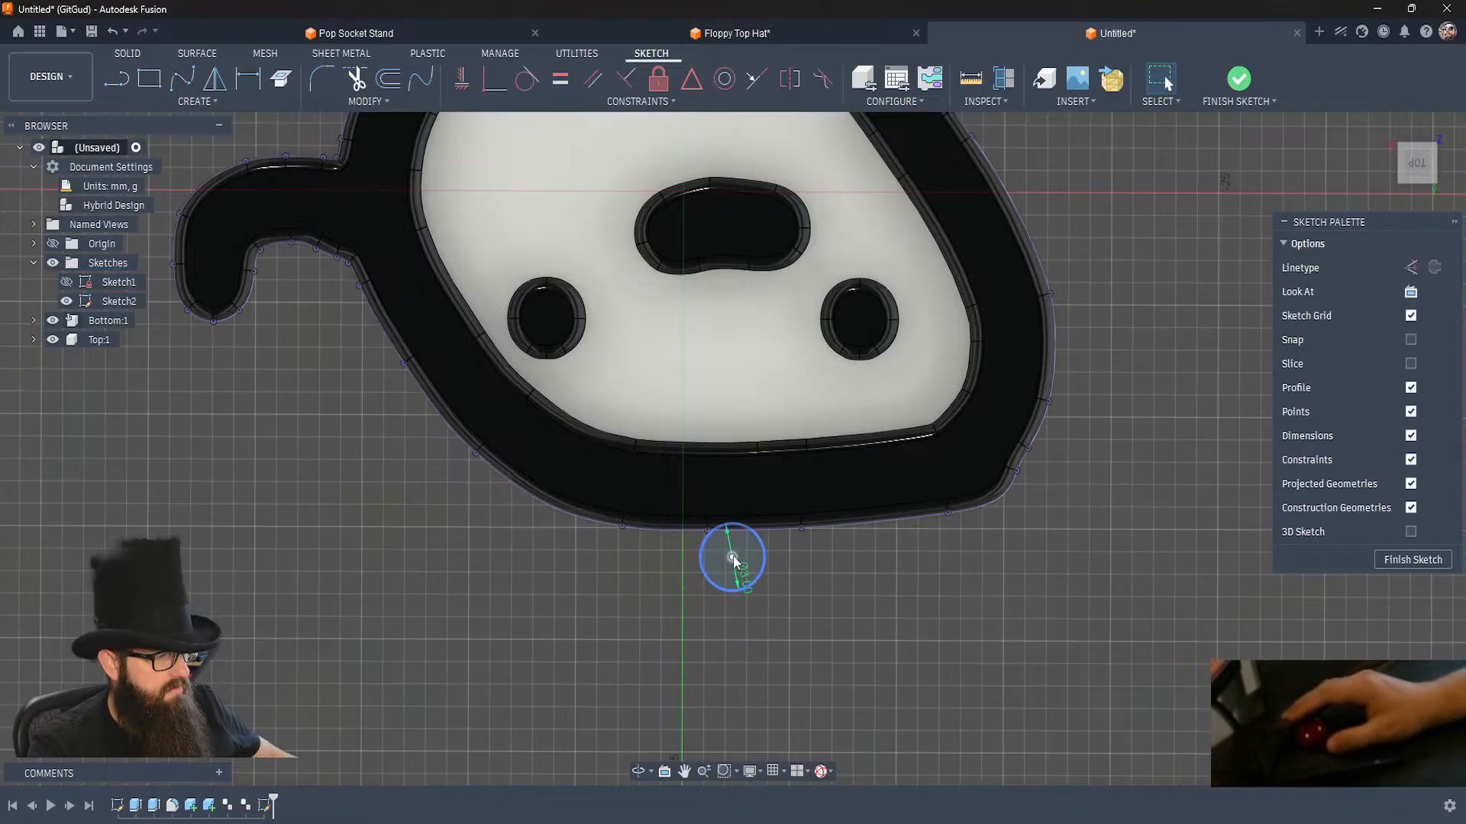
Reposition the 3 mm circle just below the chin edge, close to the sketch's vertical axis.
left_click_drag(733, 557, 734, 560)
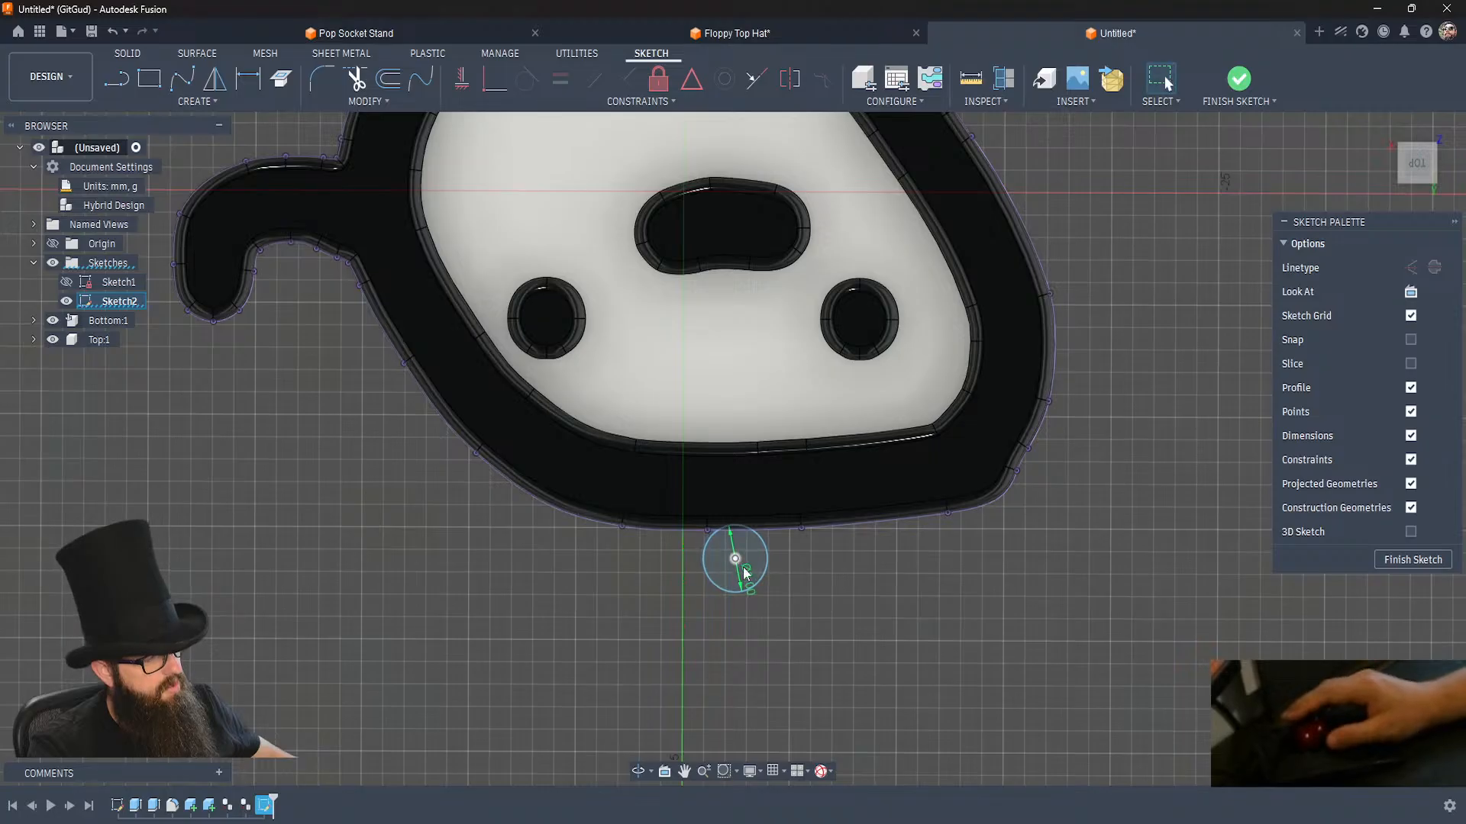
scroll(785, 658, "down", 4)
scroll(785, 658, "down", 2)
scroll(786, 658, "up", 1)
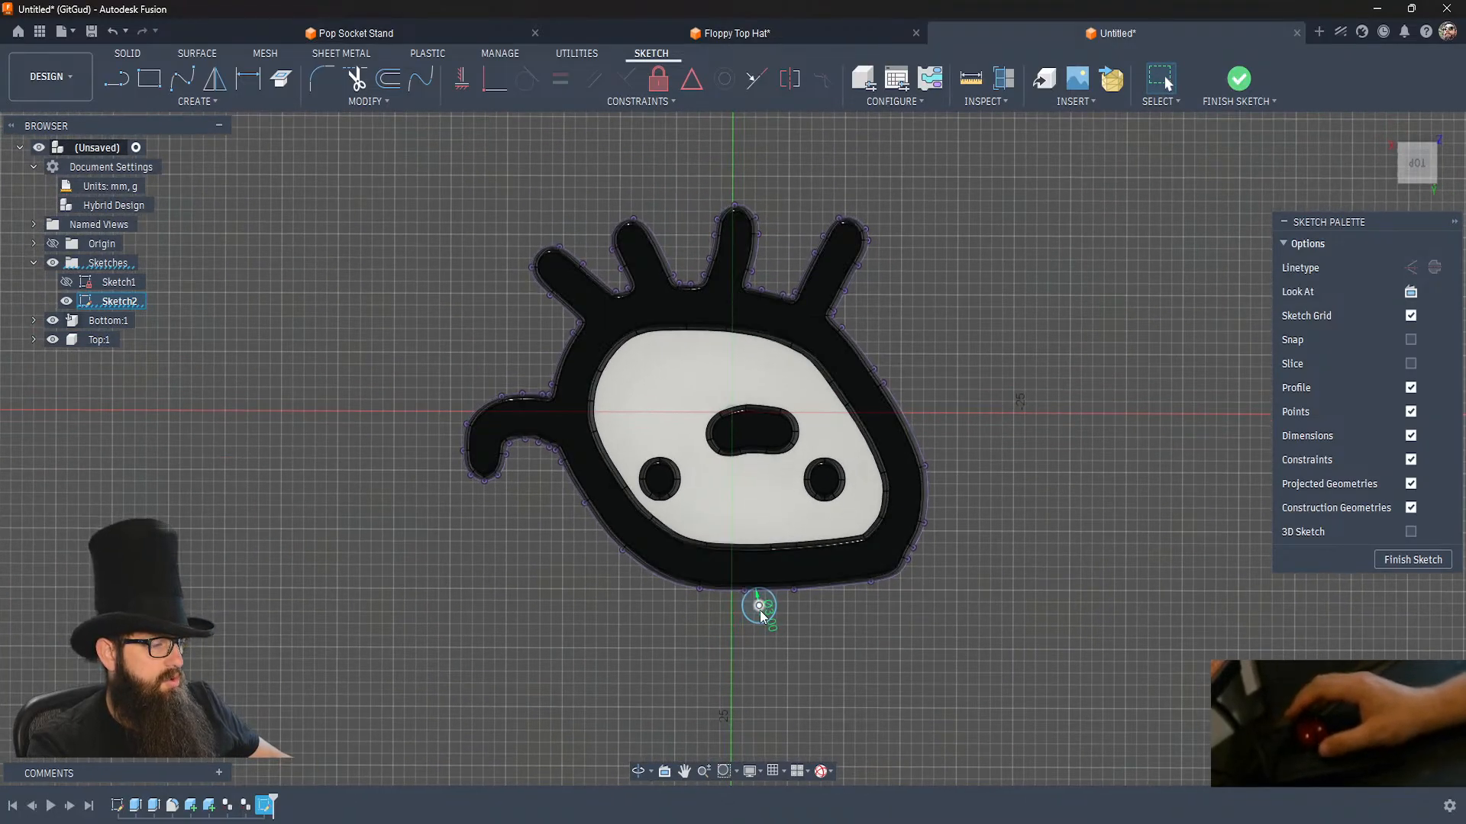
left_click_drag(760, 613, 749, 614)
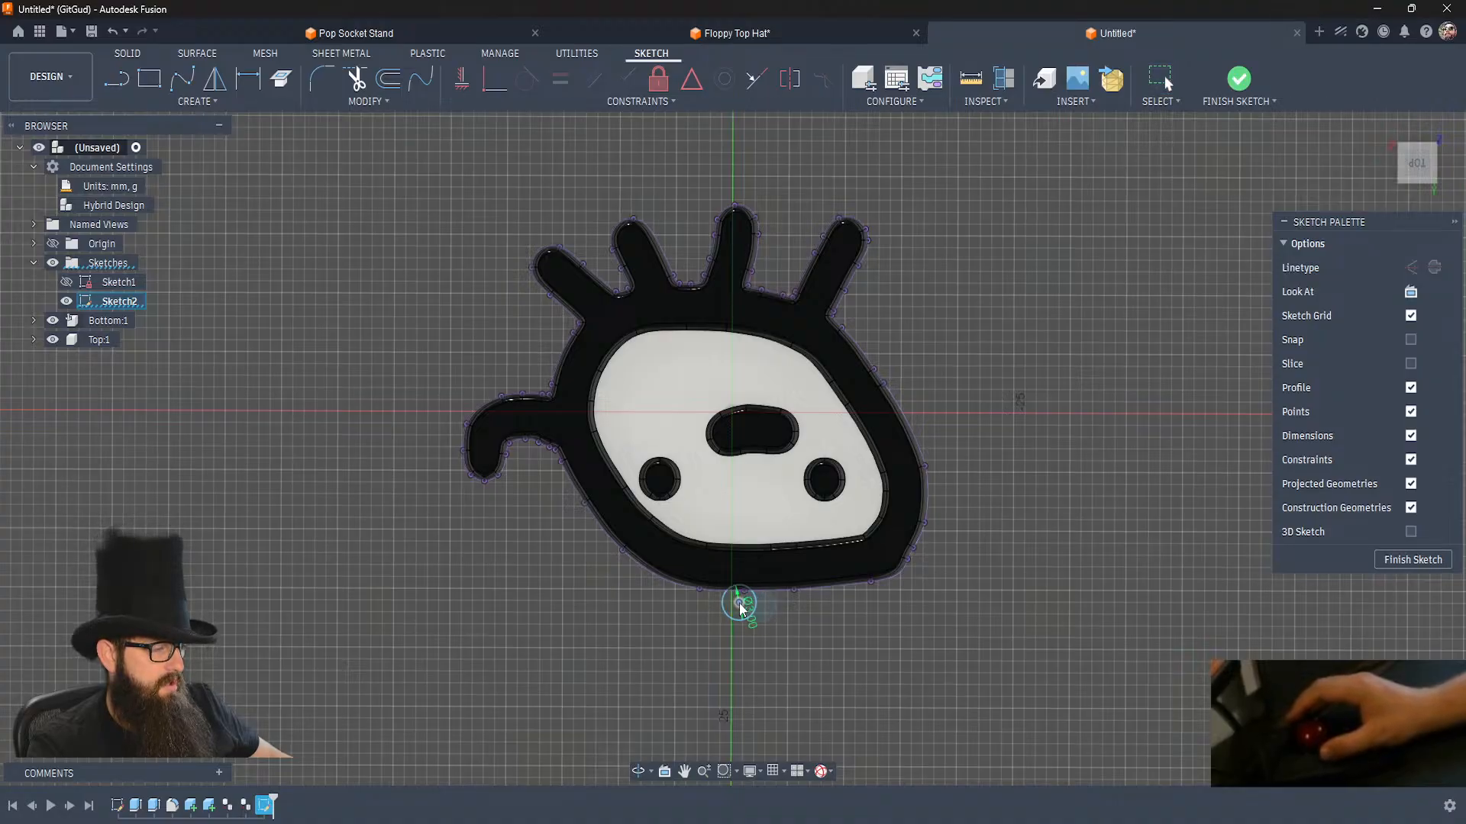
scroll(737, 607, "up", 5)
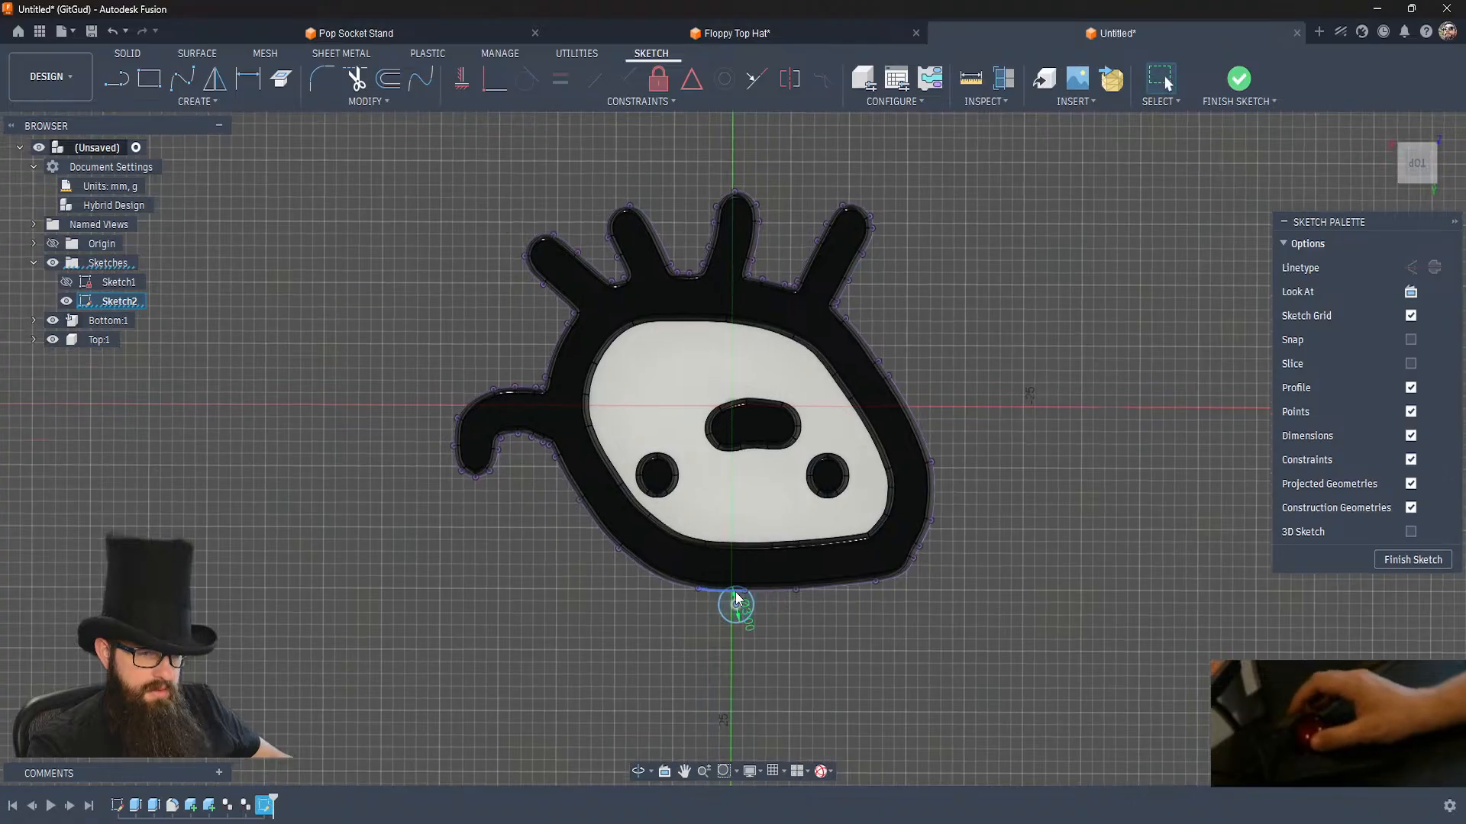
left_click(816, 646)
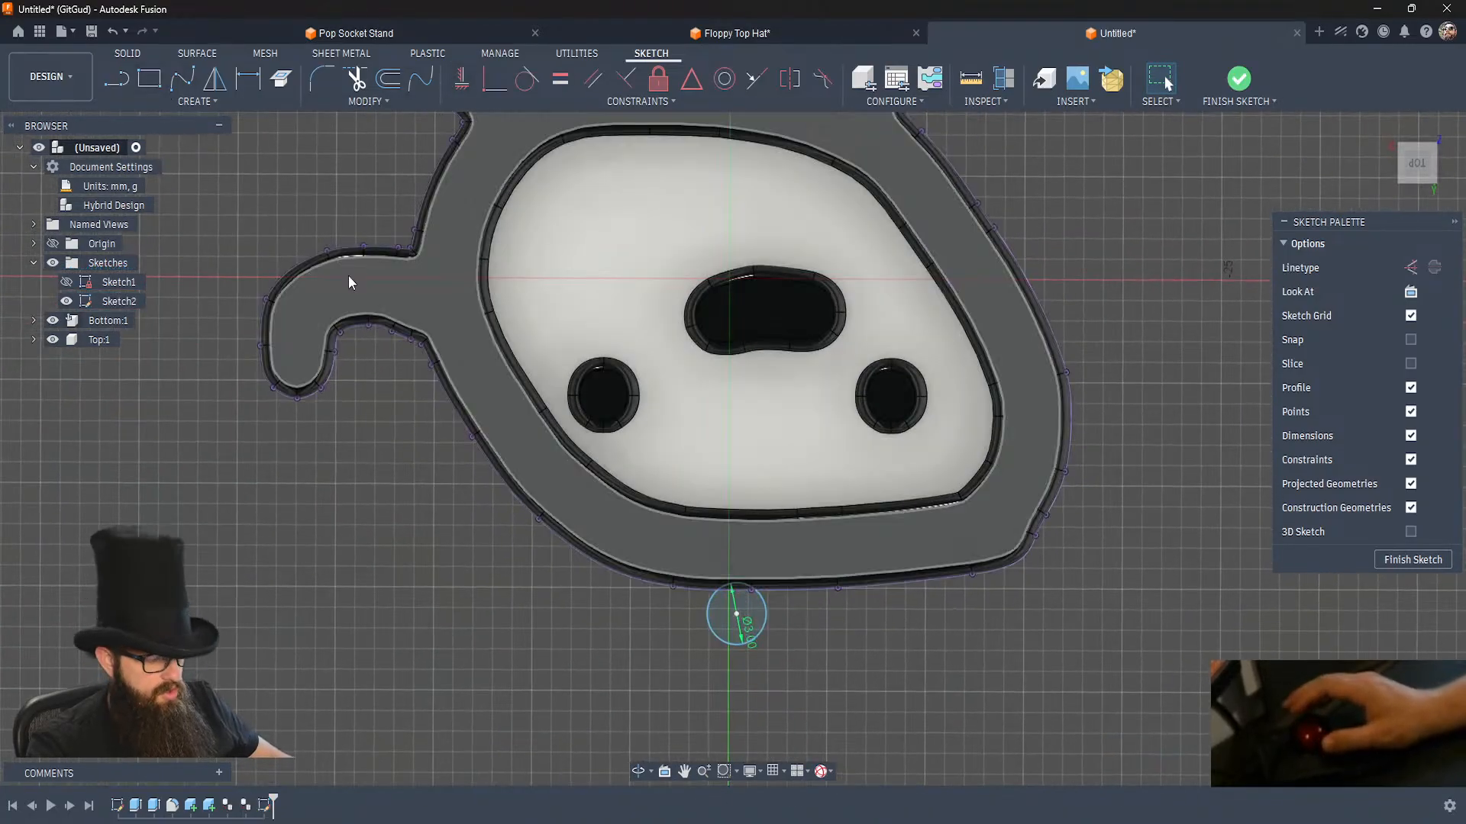
Offset the circle 3 mm outward to form a ring and finish the sketch.
key("o")
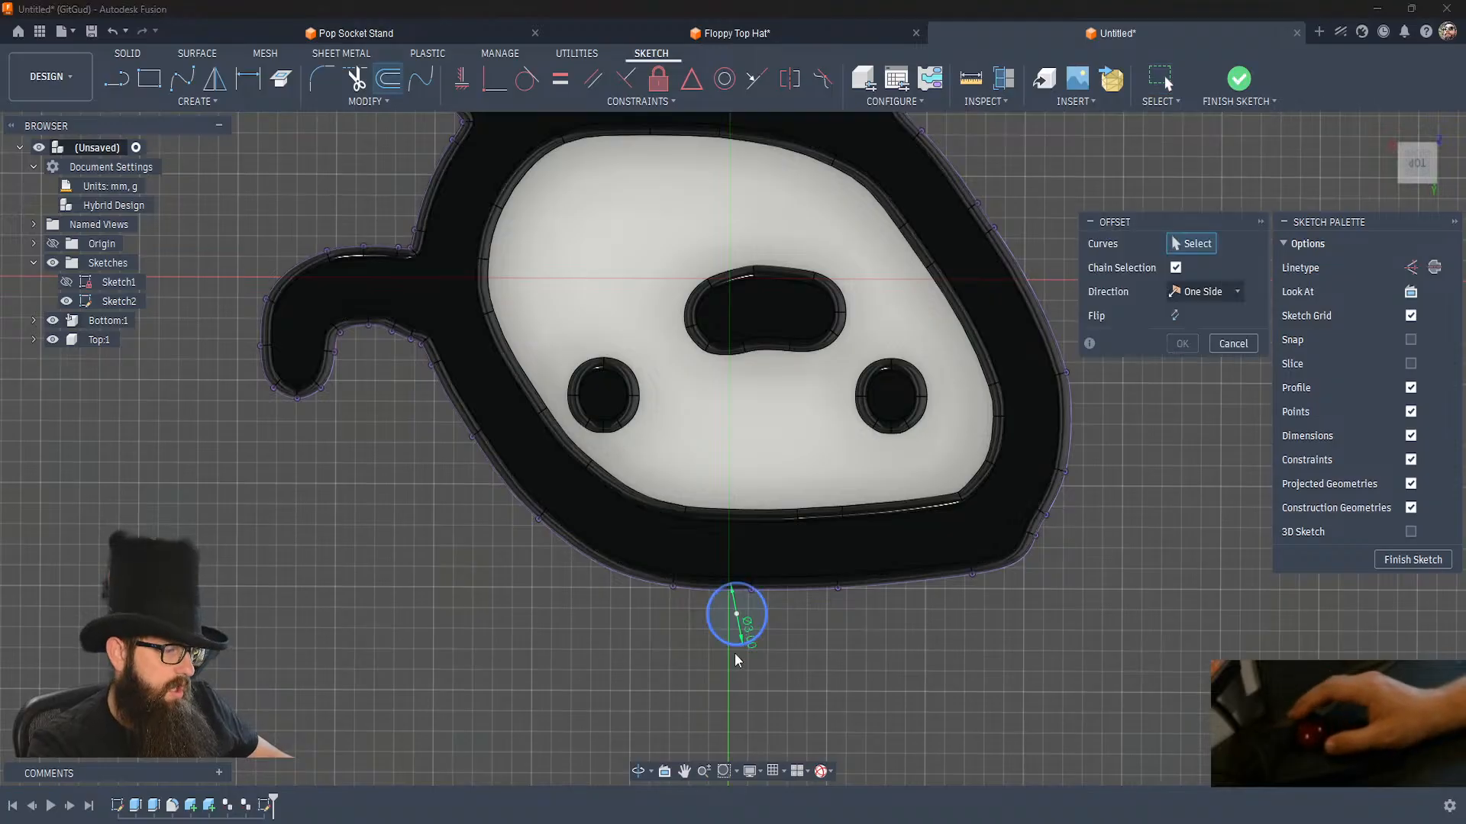
left_click(767, 632)
type("5")
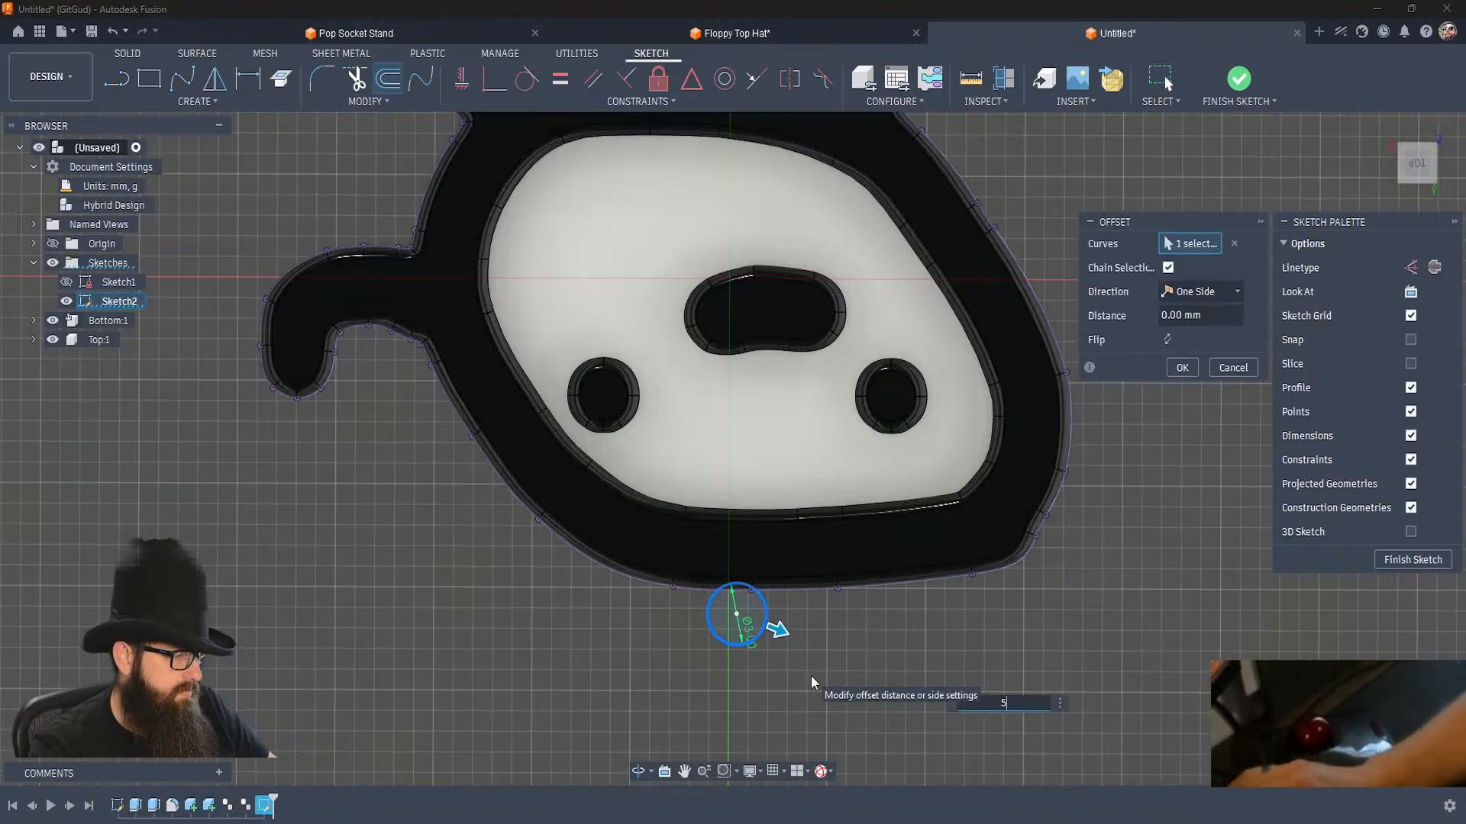
key("BackSpace")
type("3")
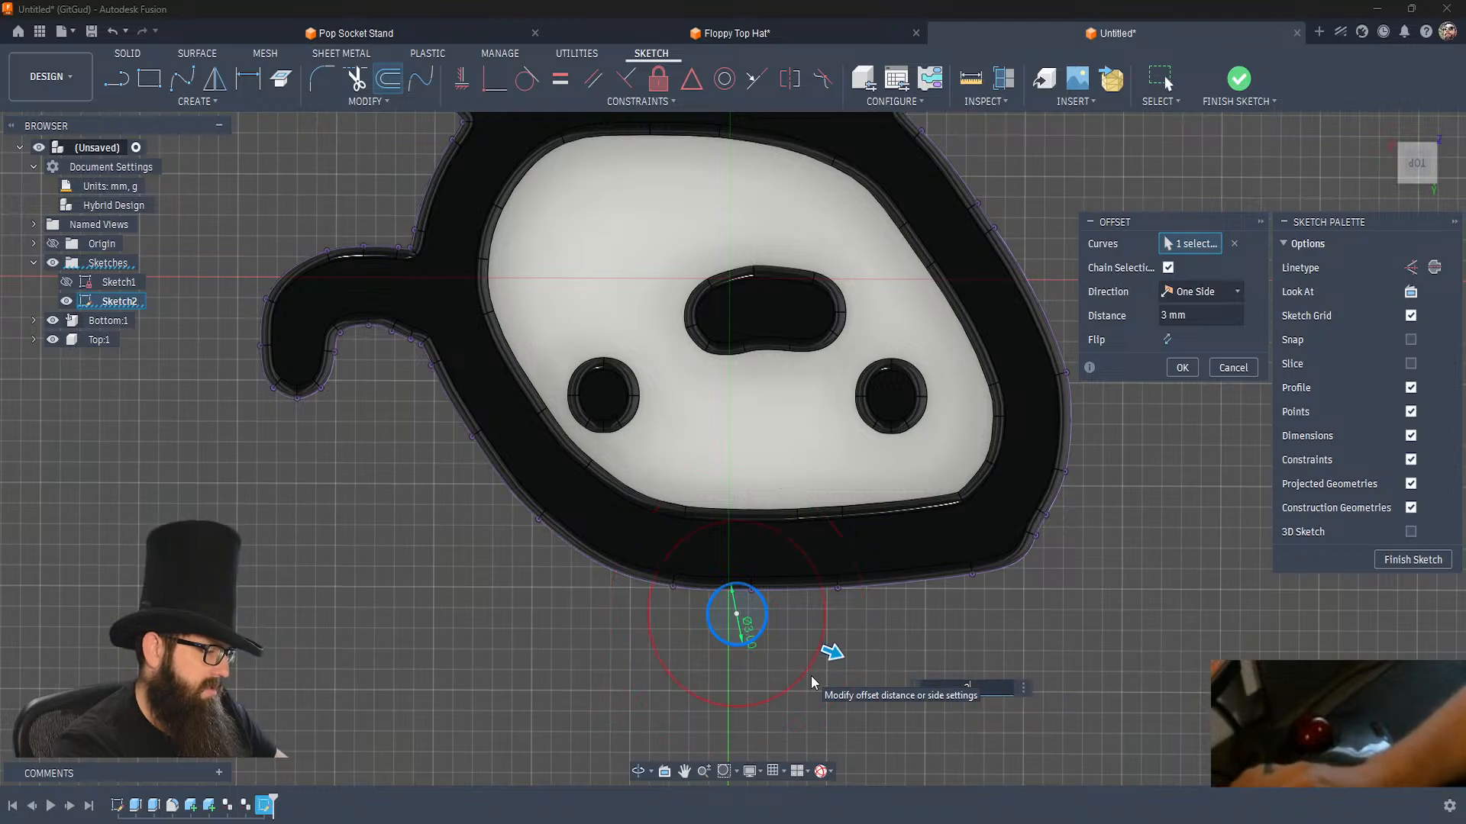
key("Return")
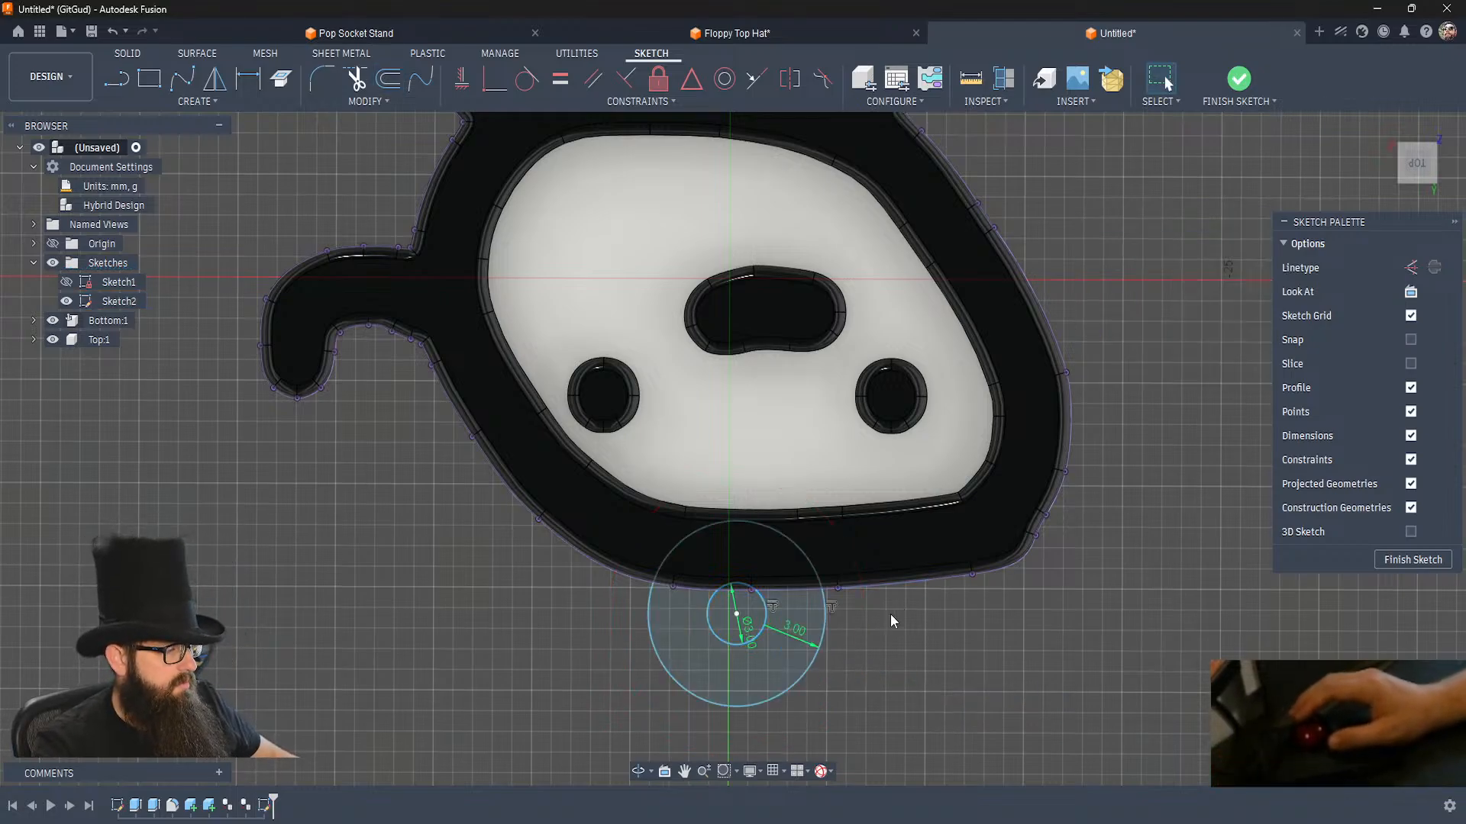
left_click(1240, 80)
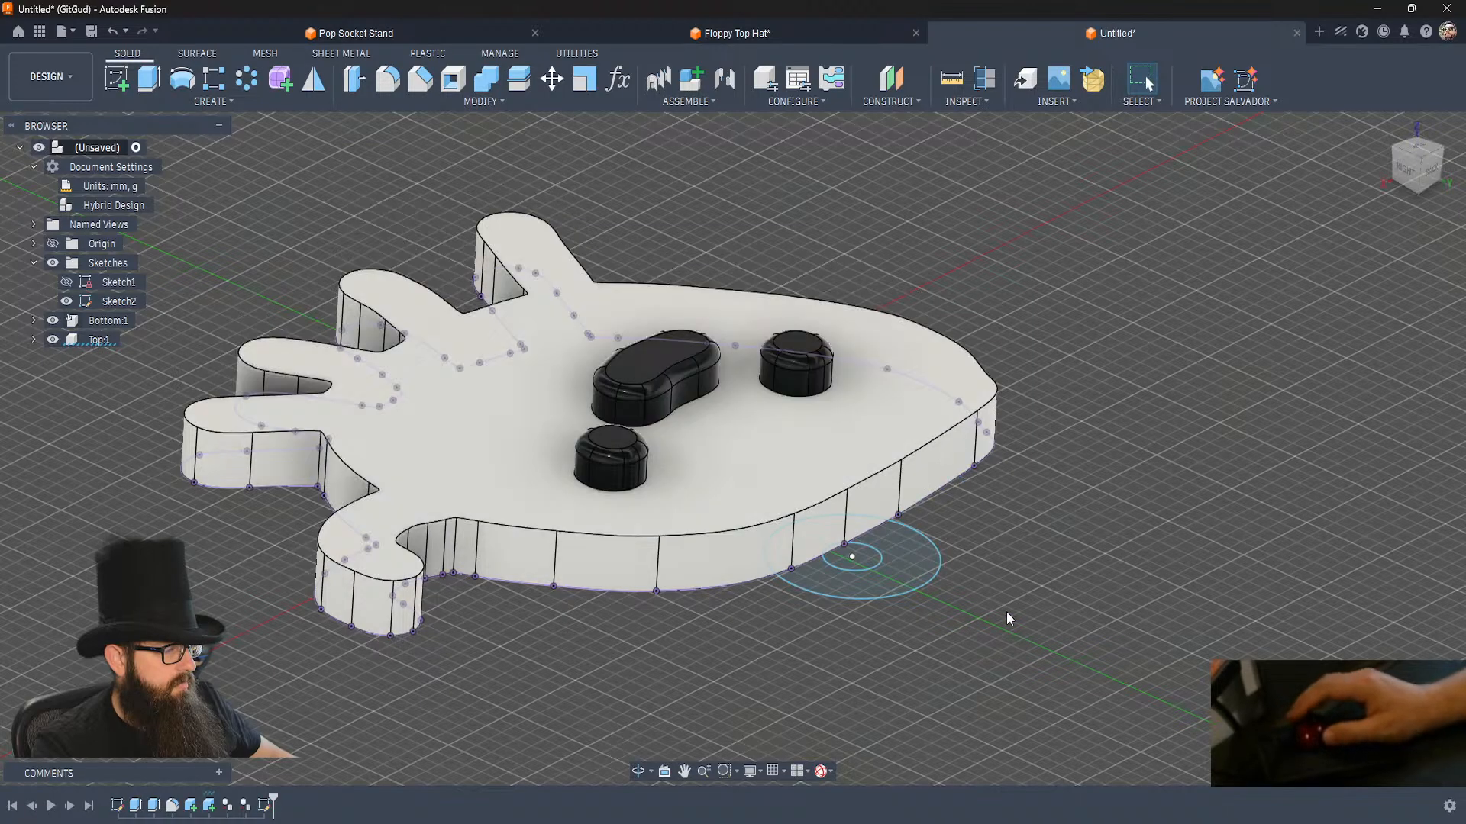
Extrude the ring profile outside the outline up to the Bottom component's upper face, joining it to that body.
left_click(892, 576)
key("e")
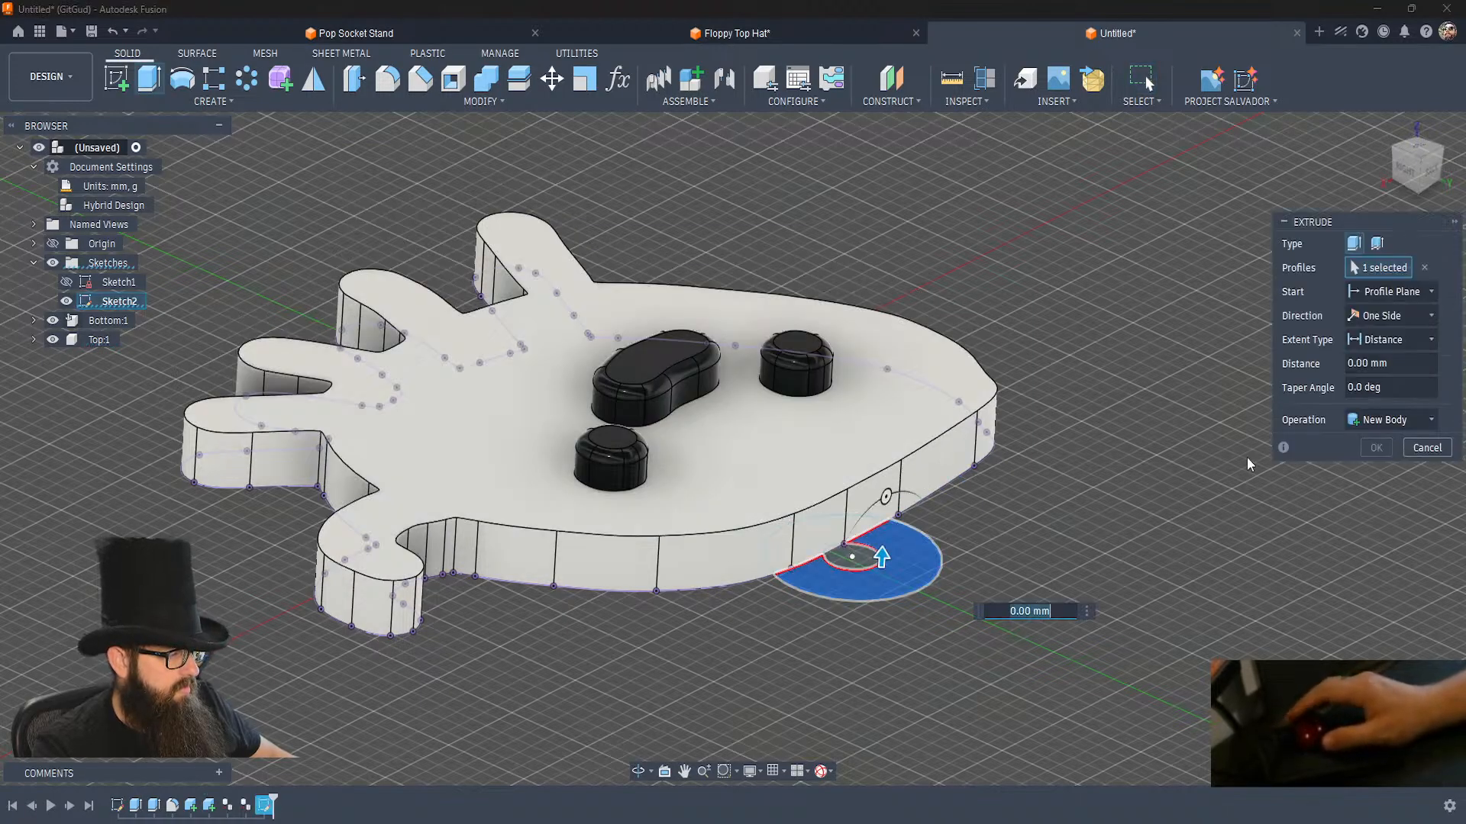
left_click(1395, 342)
left_click(1367, 380)
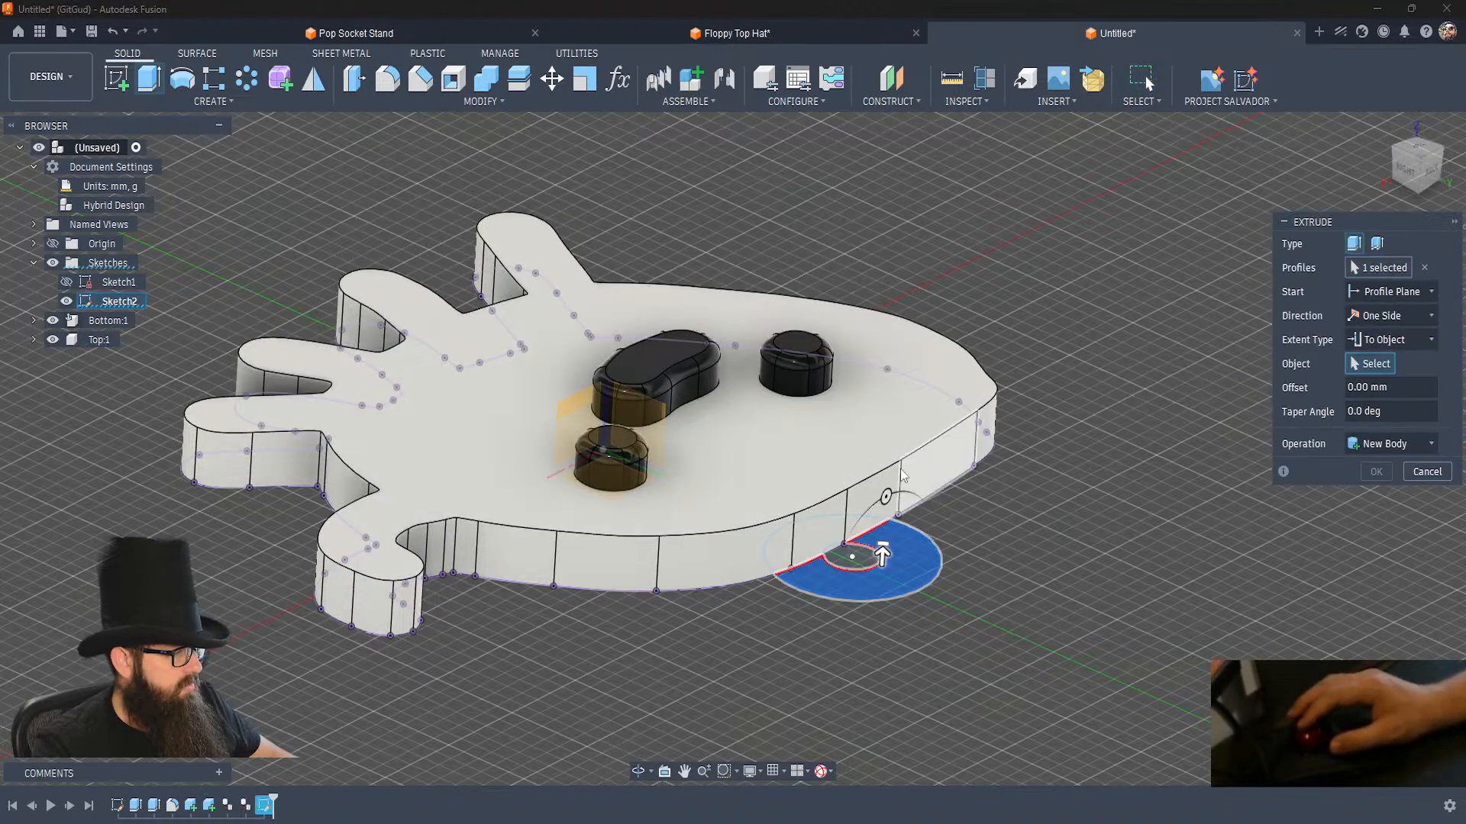
left_click(992, 453)
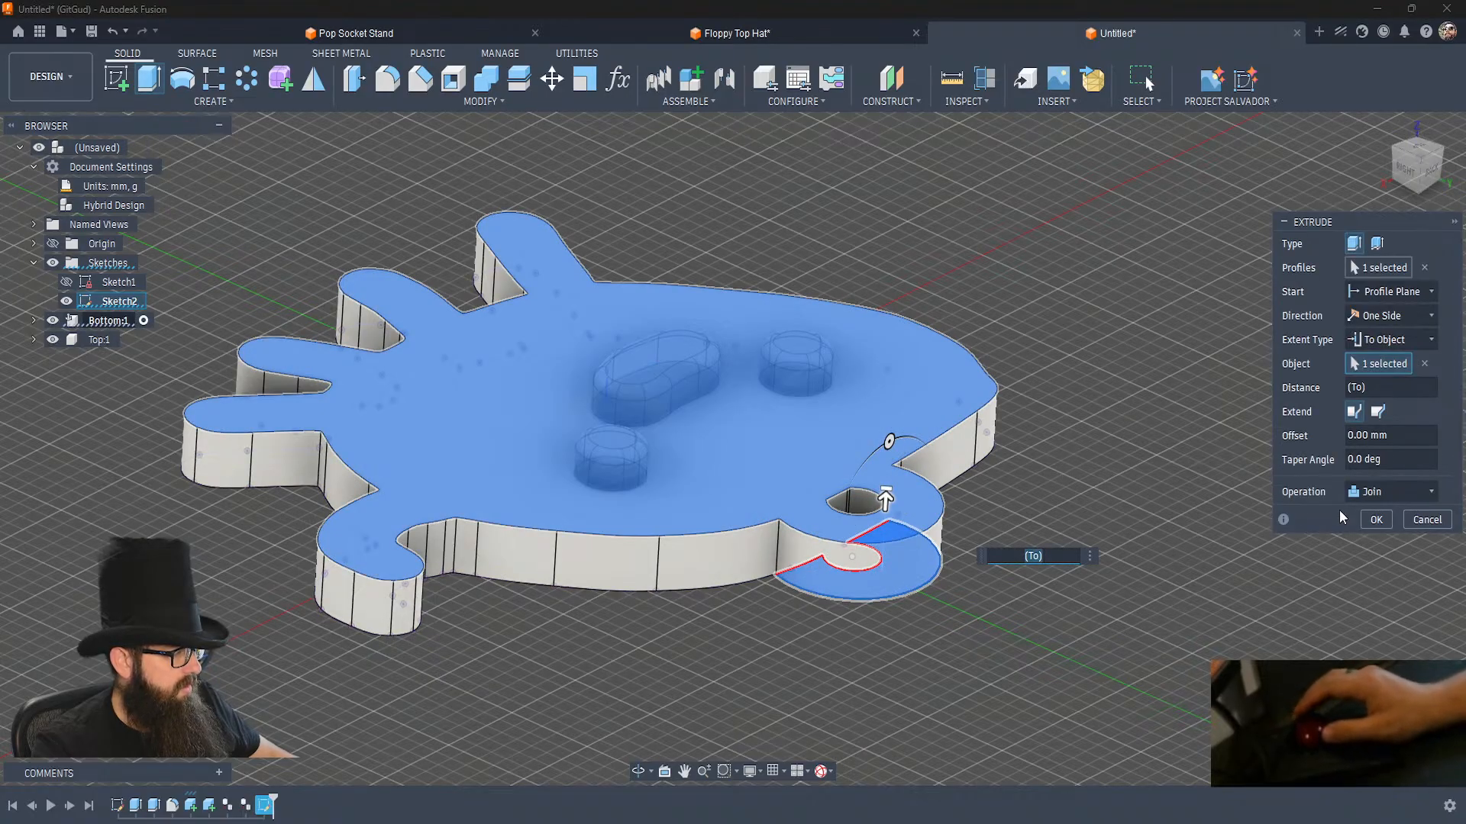
left_click(1376, 520)
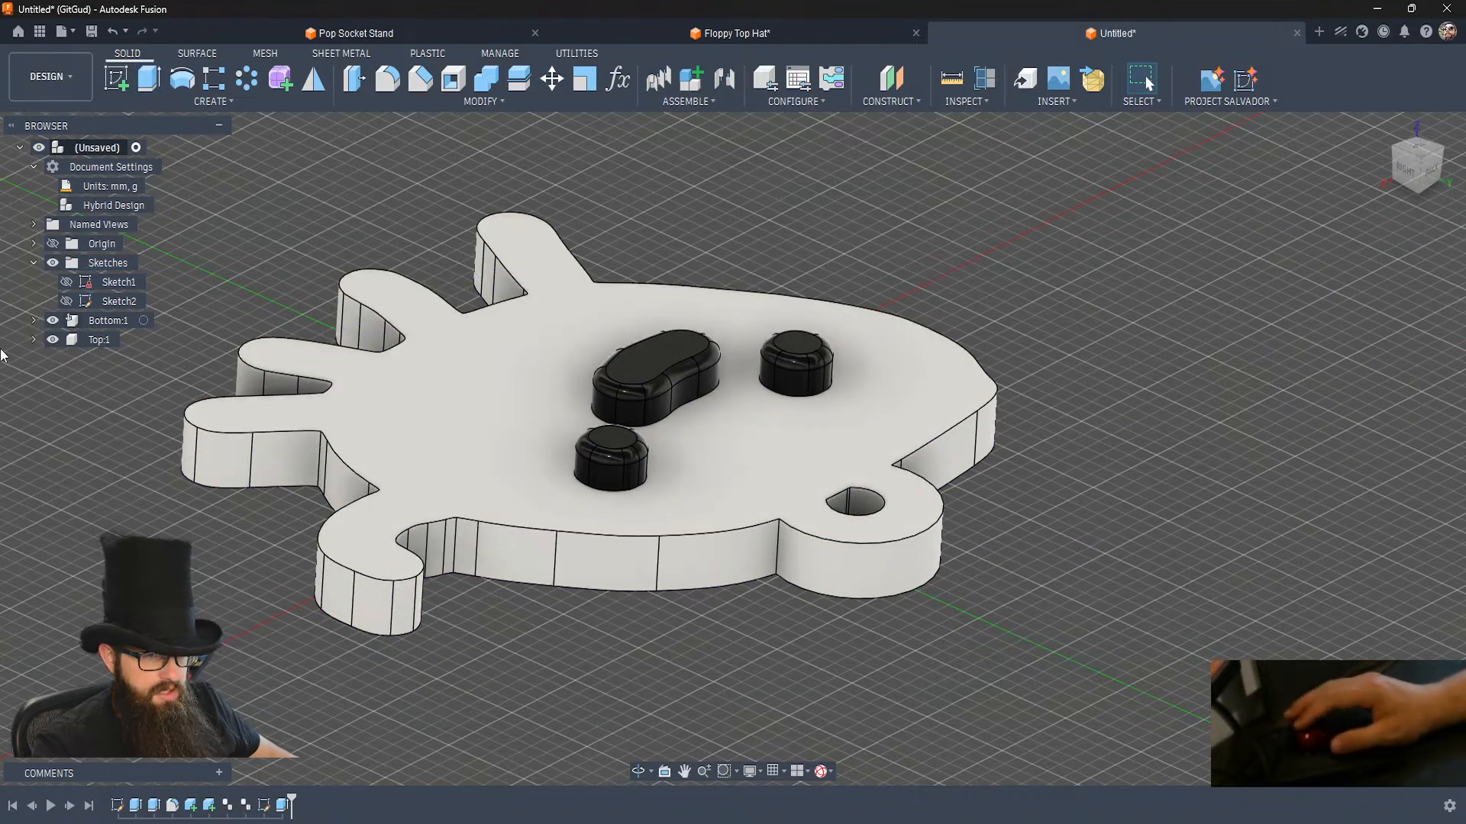
Show Sketch2 and set up an extrusion of both ring profiles starting from the Bottom component's upper face.
left_click(66, 301)
key("e")
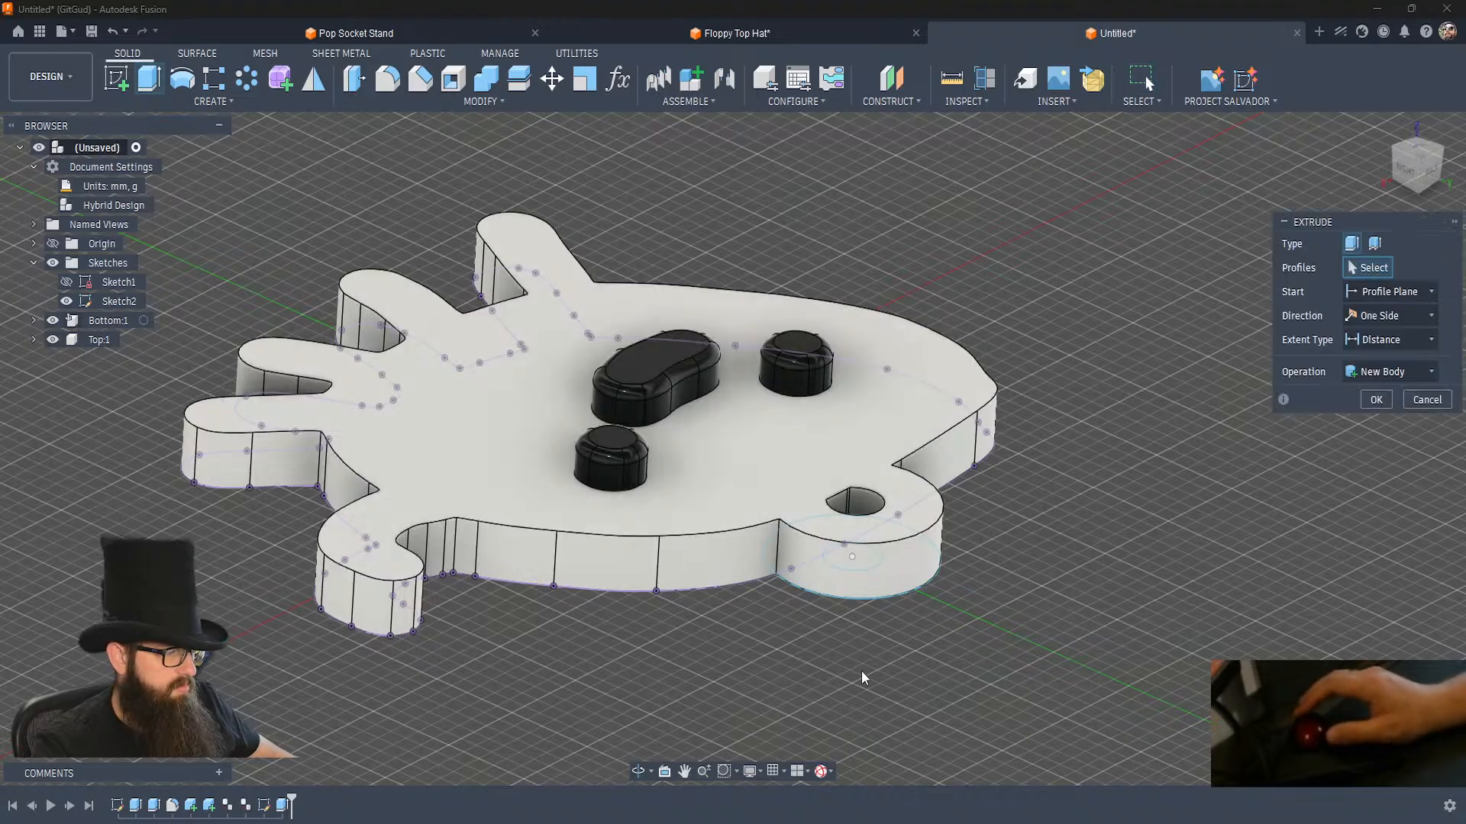
middle_click_drag(870, 656, 832, 500, "shift")
left_click(905, 478)
left_click(819, 499)
middle_click_drag(940, 524, 942, 527, "shift")
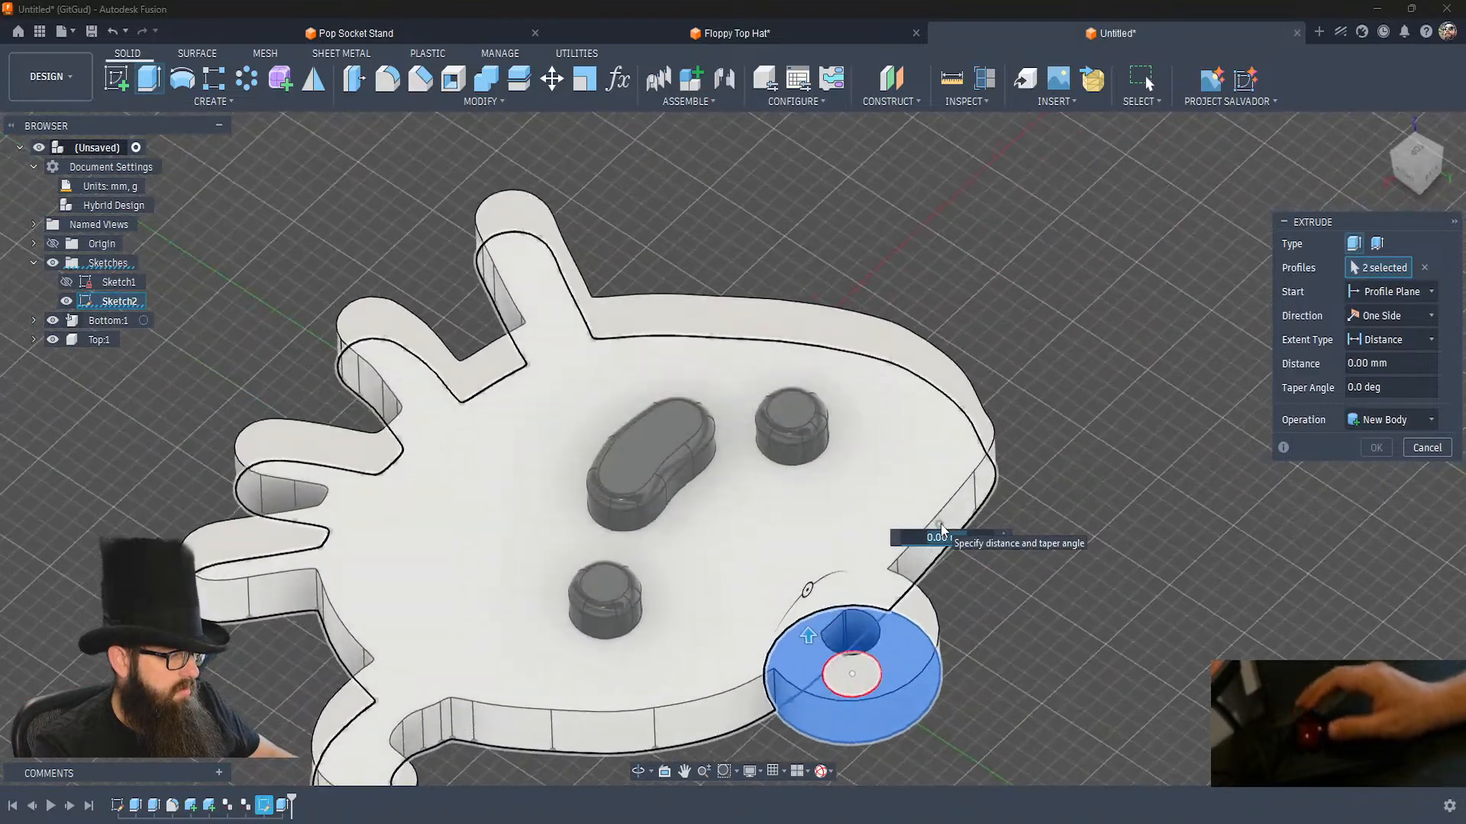
left_click(1382, 296)
left_click(1356, 357)
left_click(820, 540)
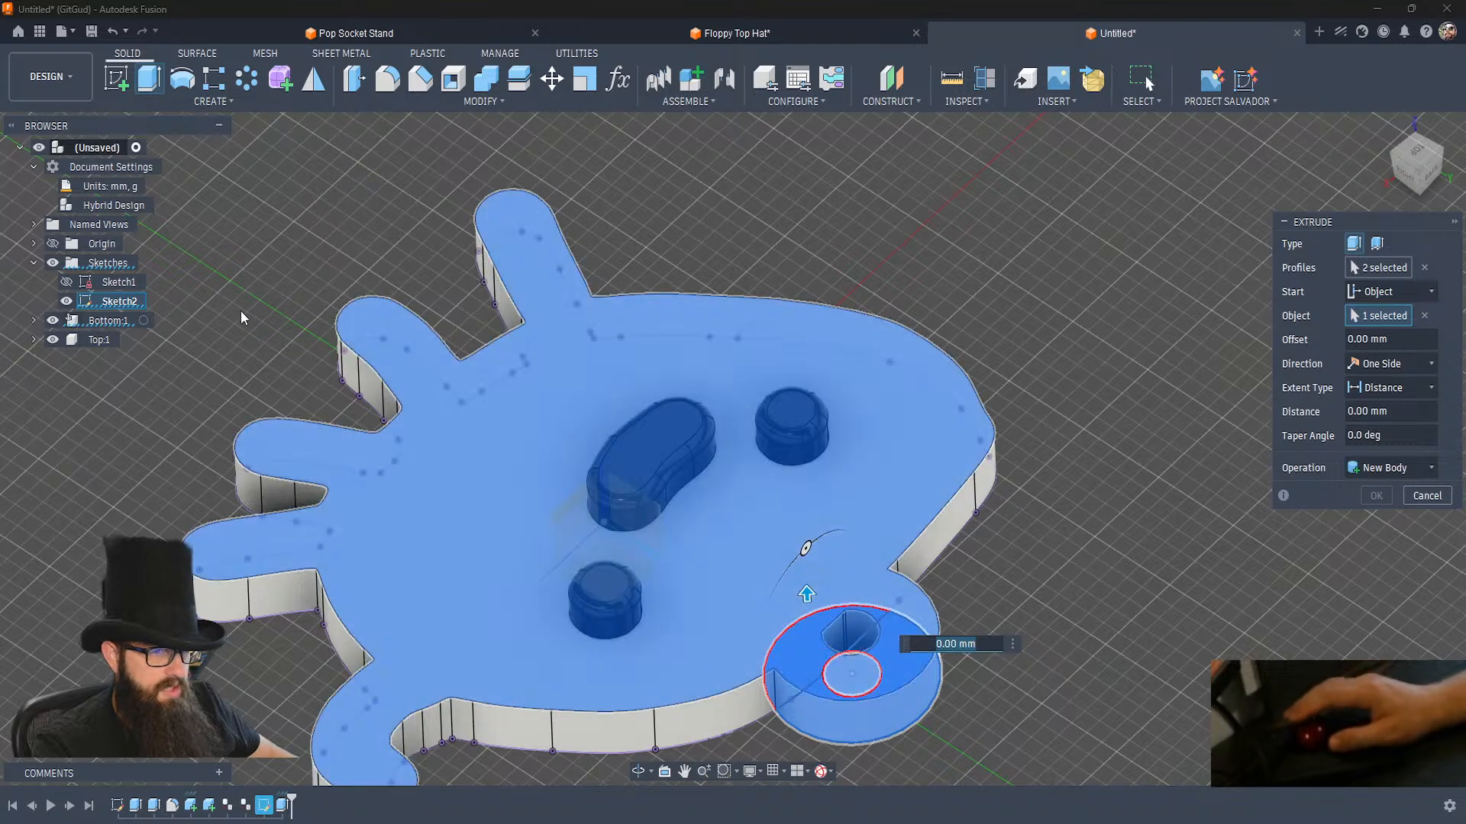
Expand the bodies of the Bottom and Top components and make Body4 of Top visible.
left_click(34, 321)
left_click(44, 364)
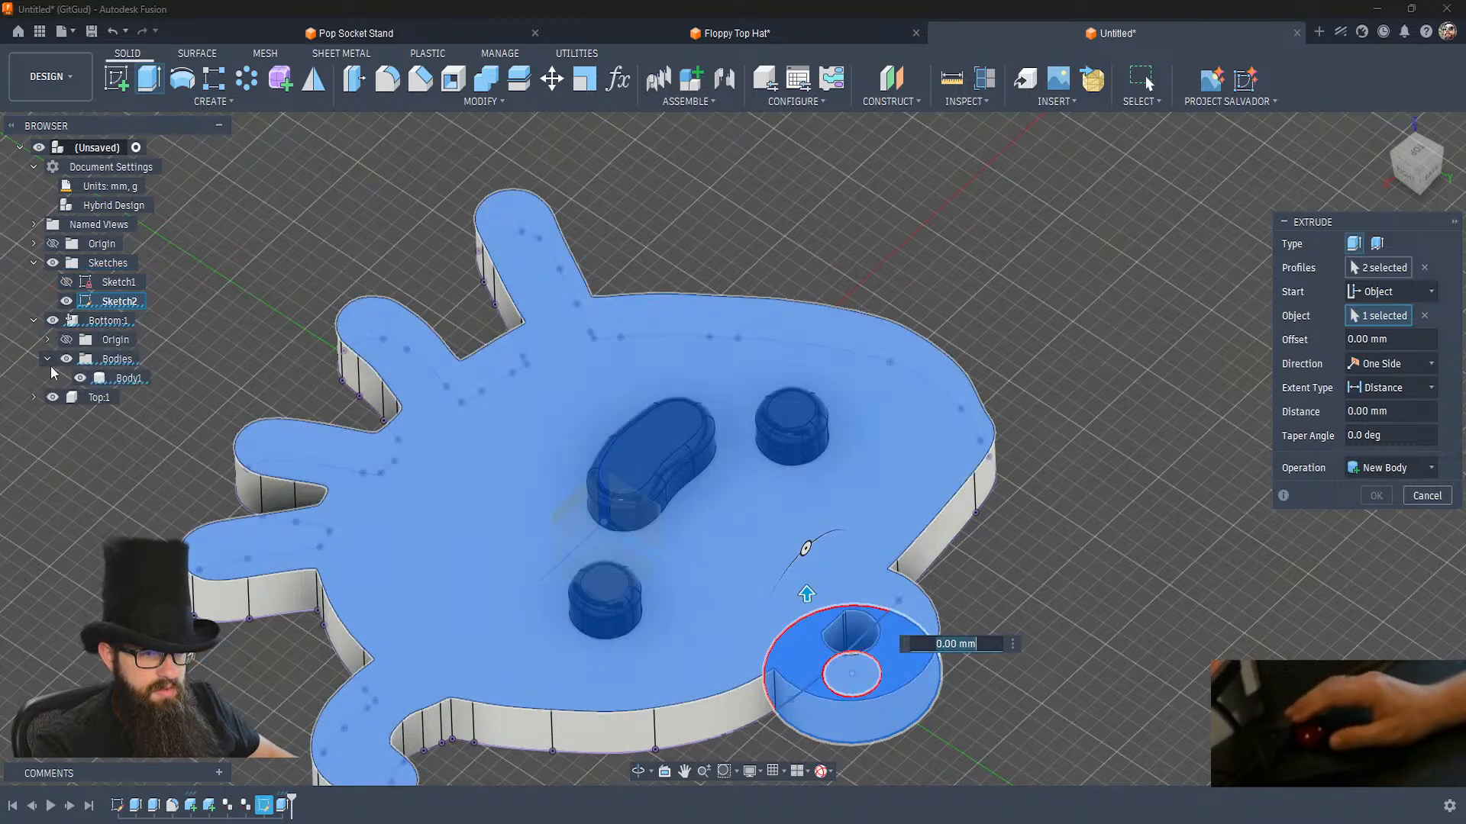
left_click(36, 398)
left_click(48, 435)
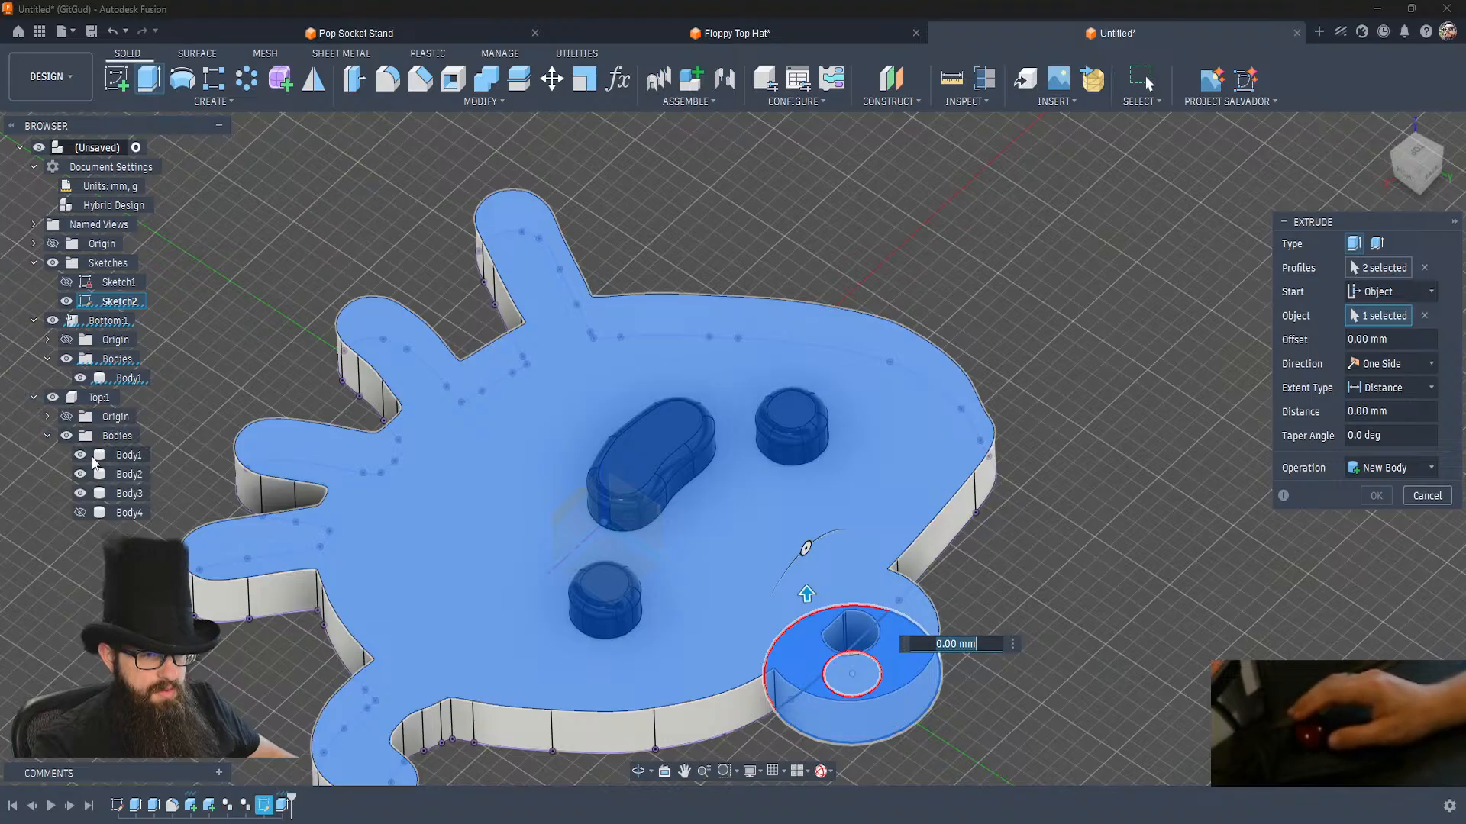
left_click(80, 513)
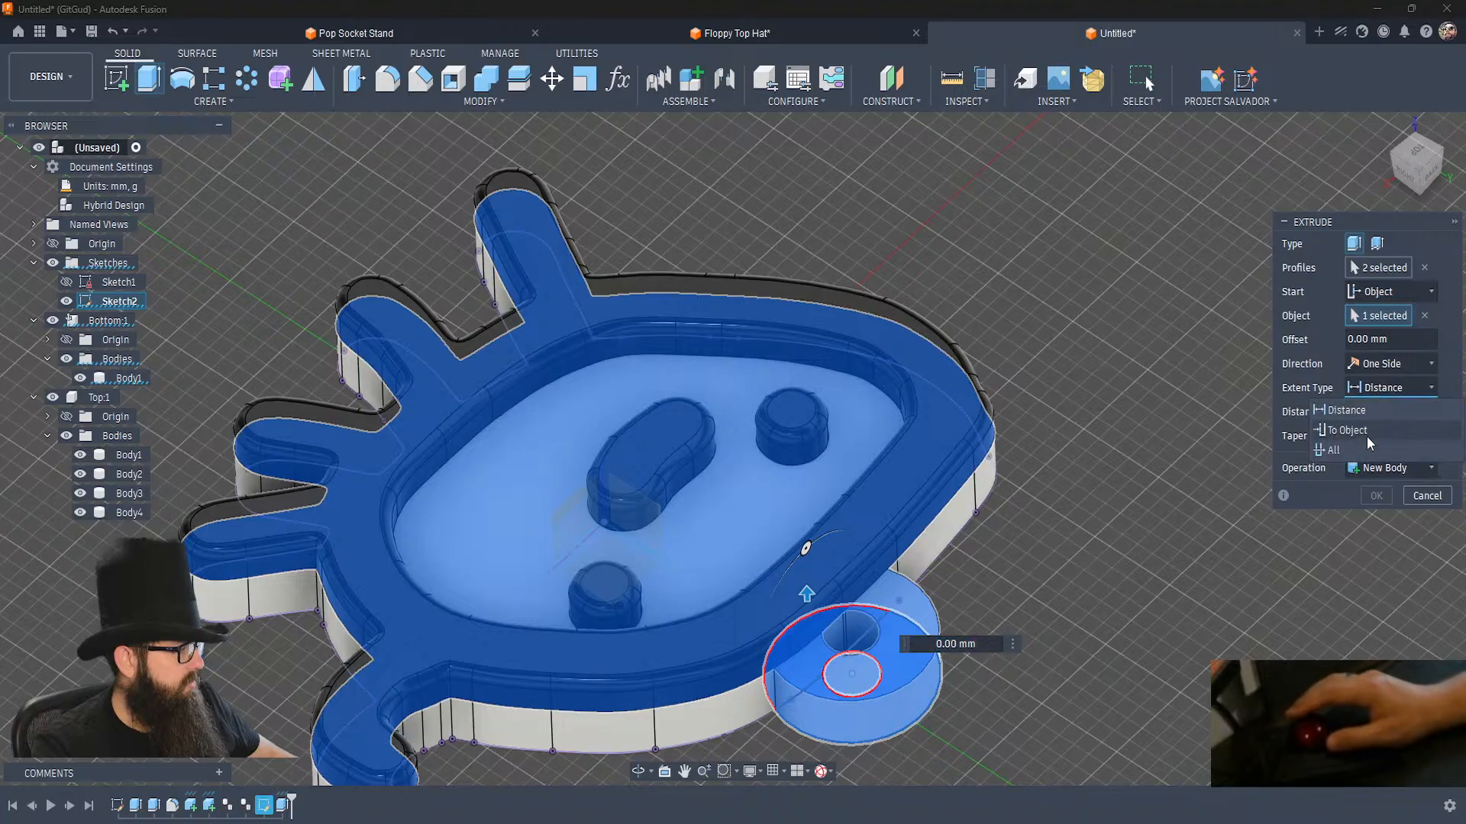
Extrude both ring profiles up to the upper face of the Top component's outline body as a new body.
left_click(1367, 436)
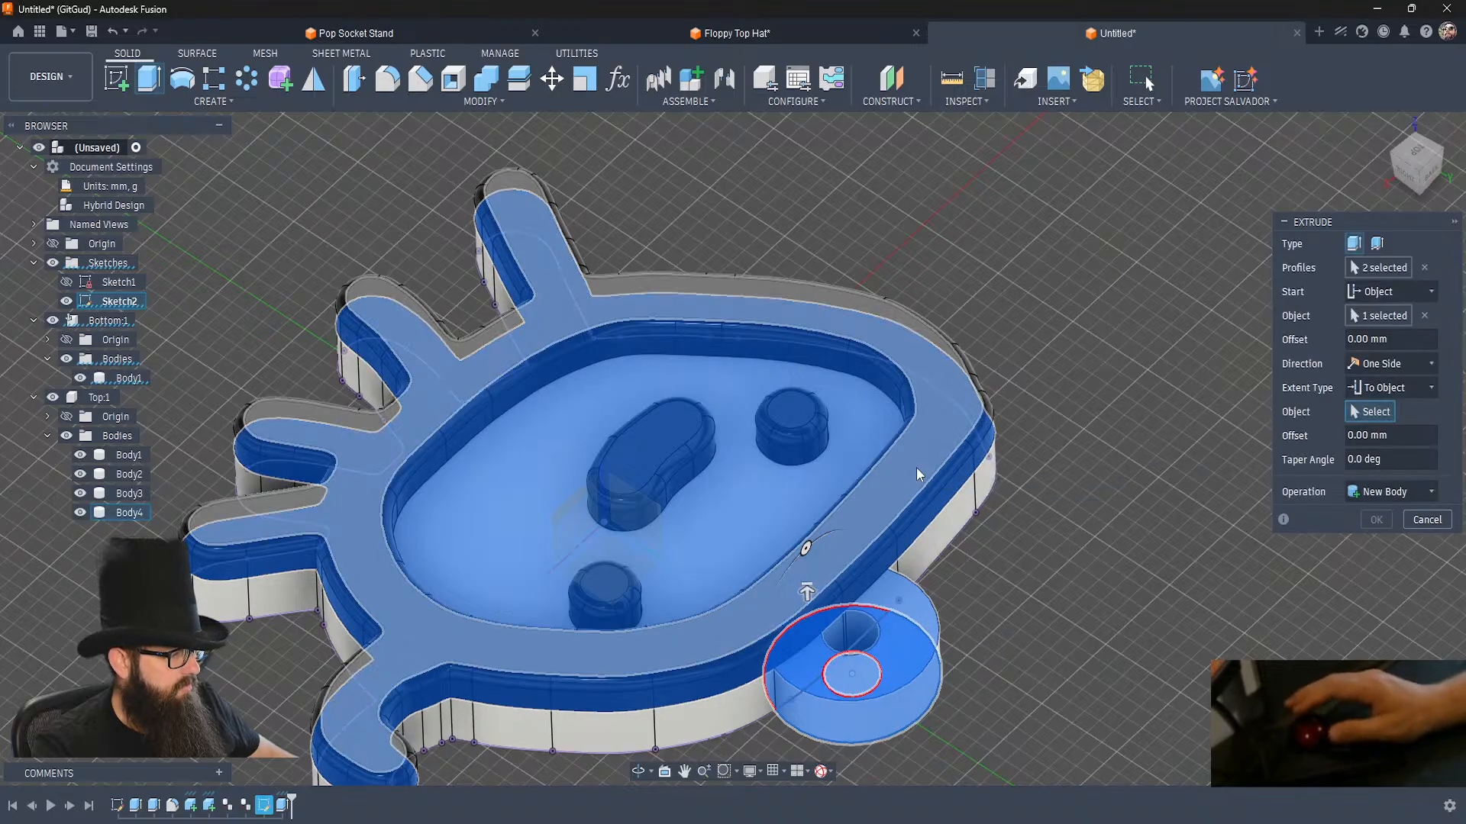
left_click(917, 468)
left_click(1390, 540)
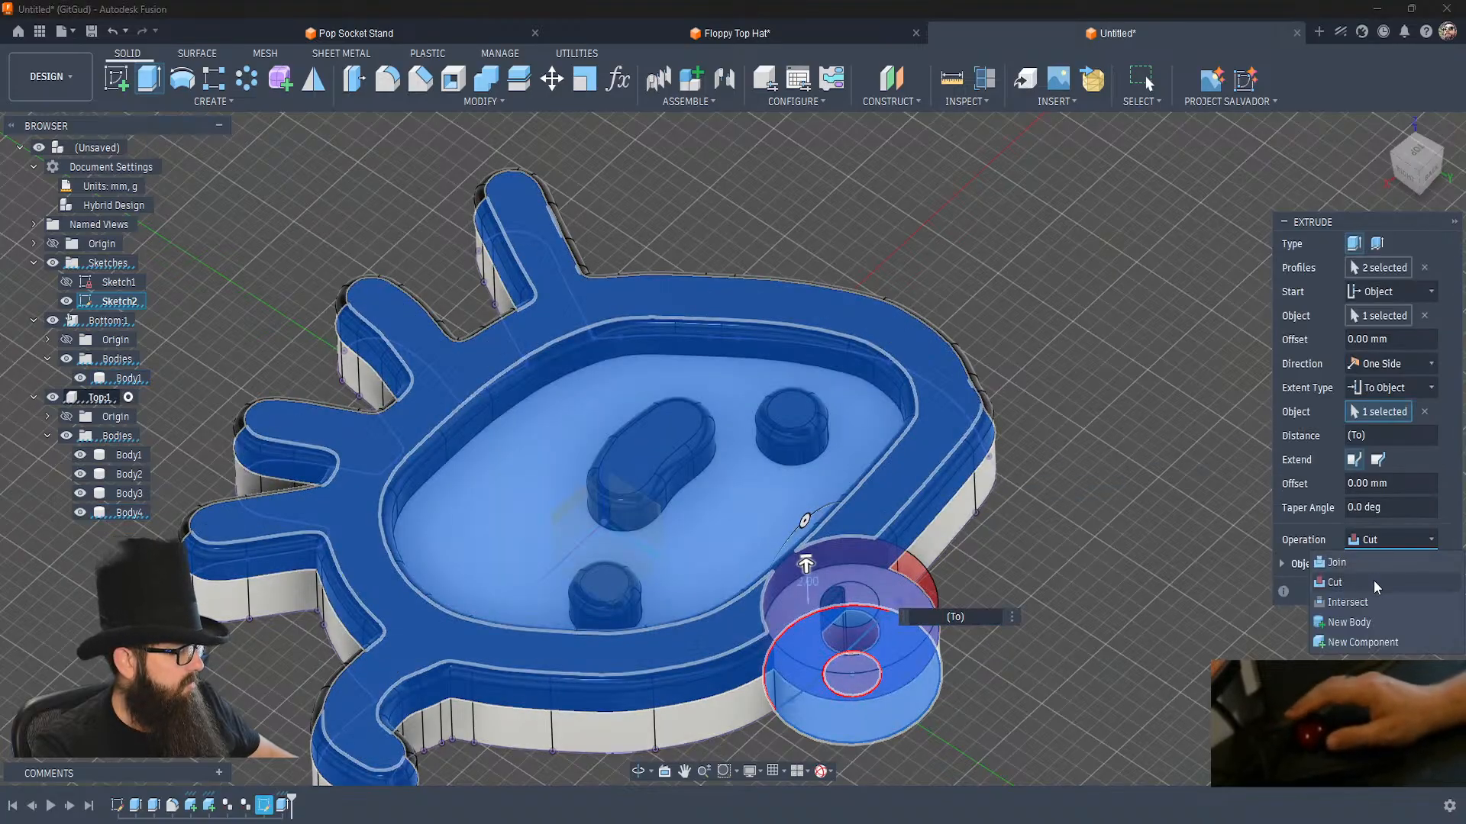
left_click(1359, 624)
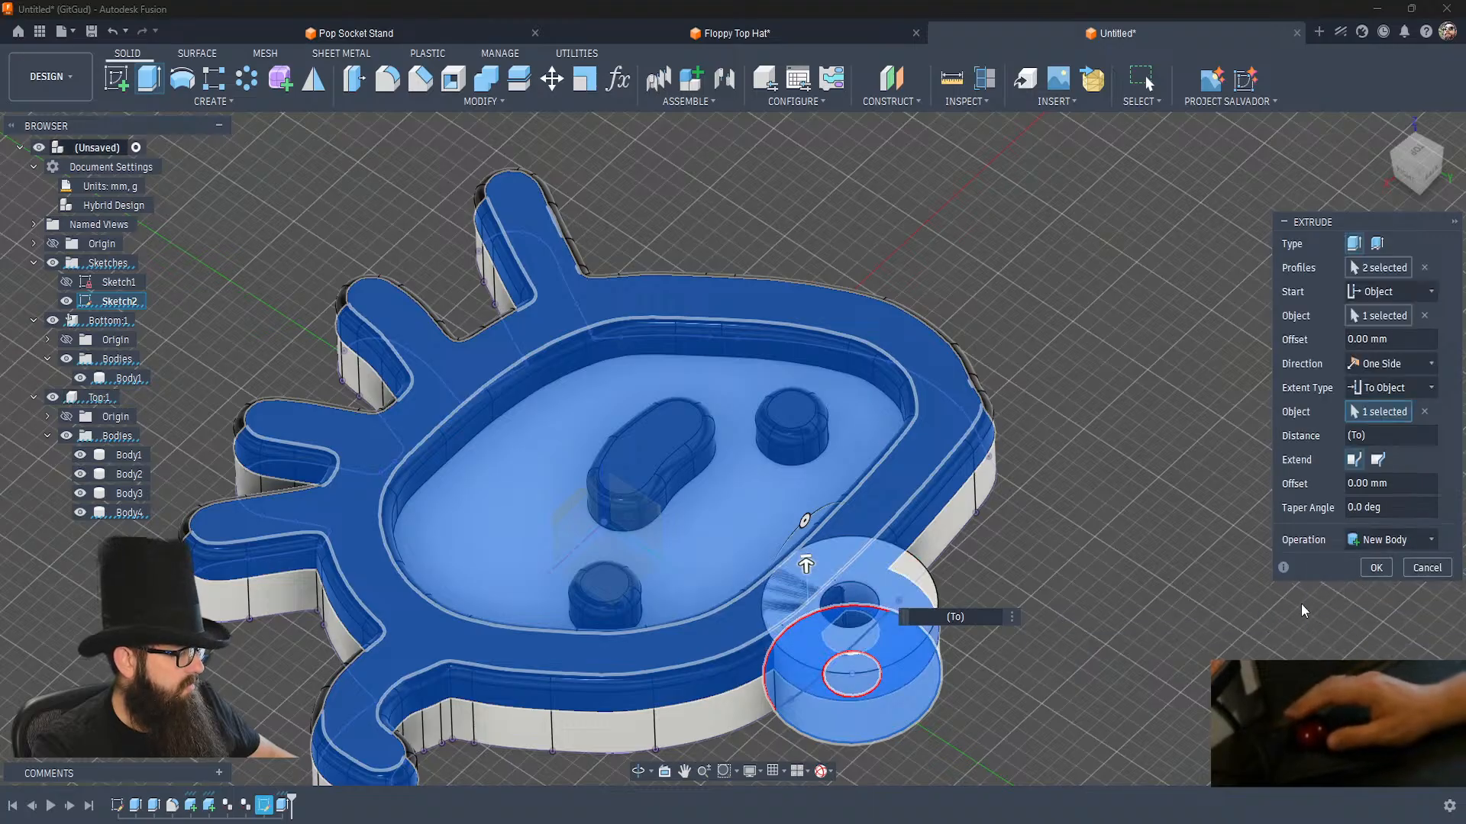
left_click(1376, 567)
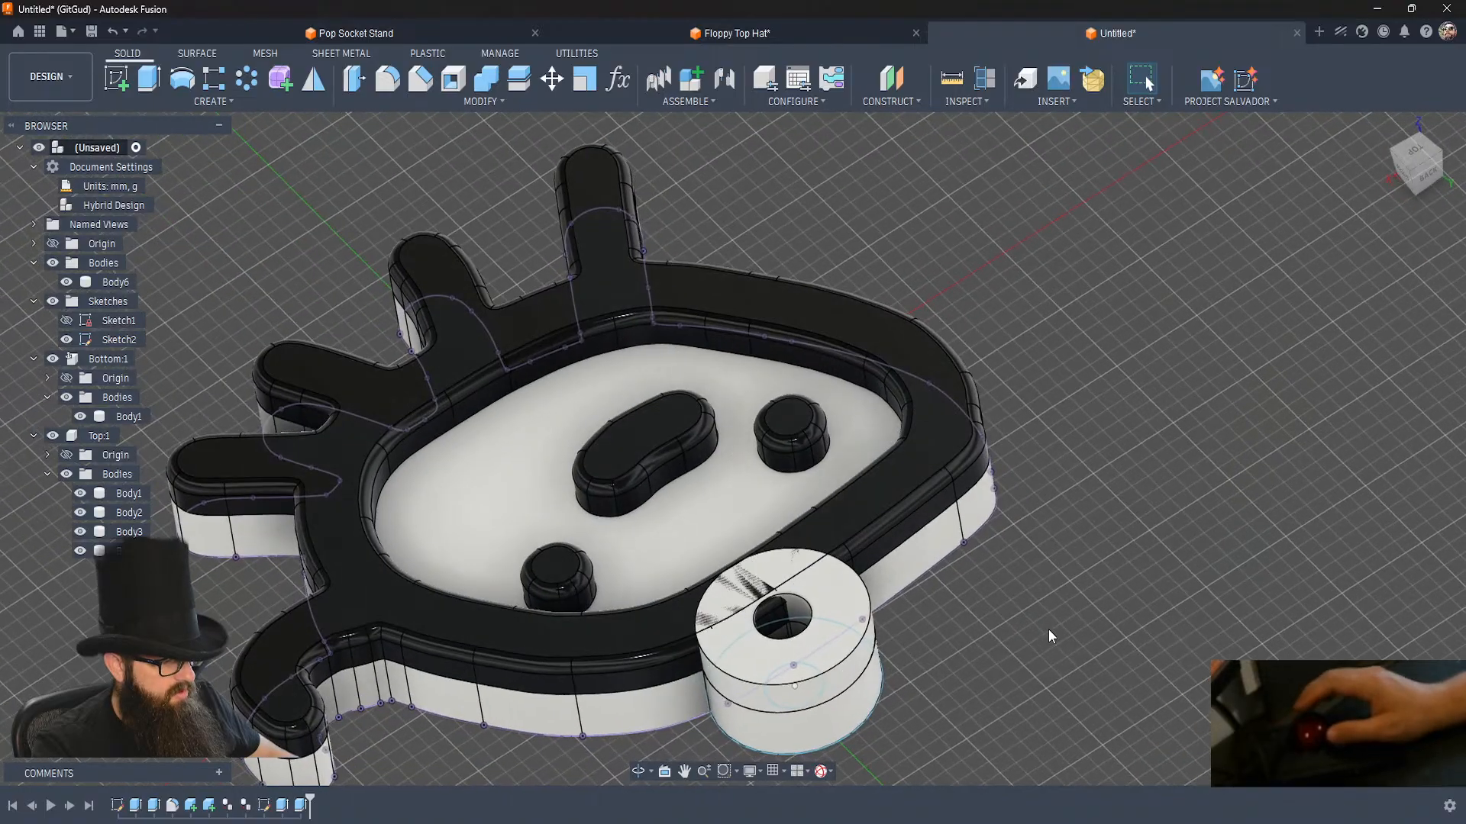
Fillet the upper face of the new ring body with a 0.56 mm radius.
left_click(394, 82)
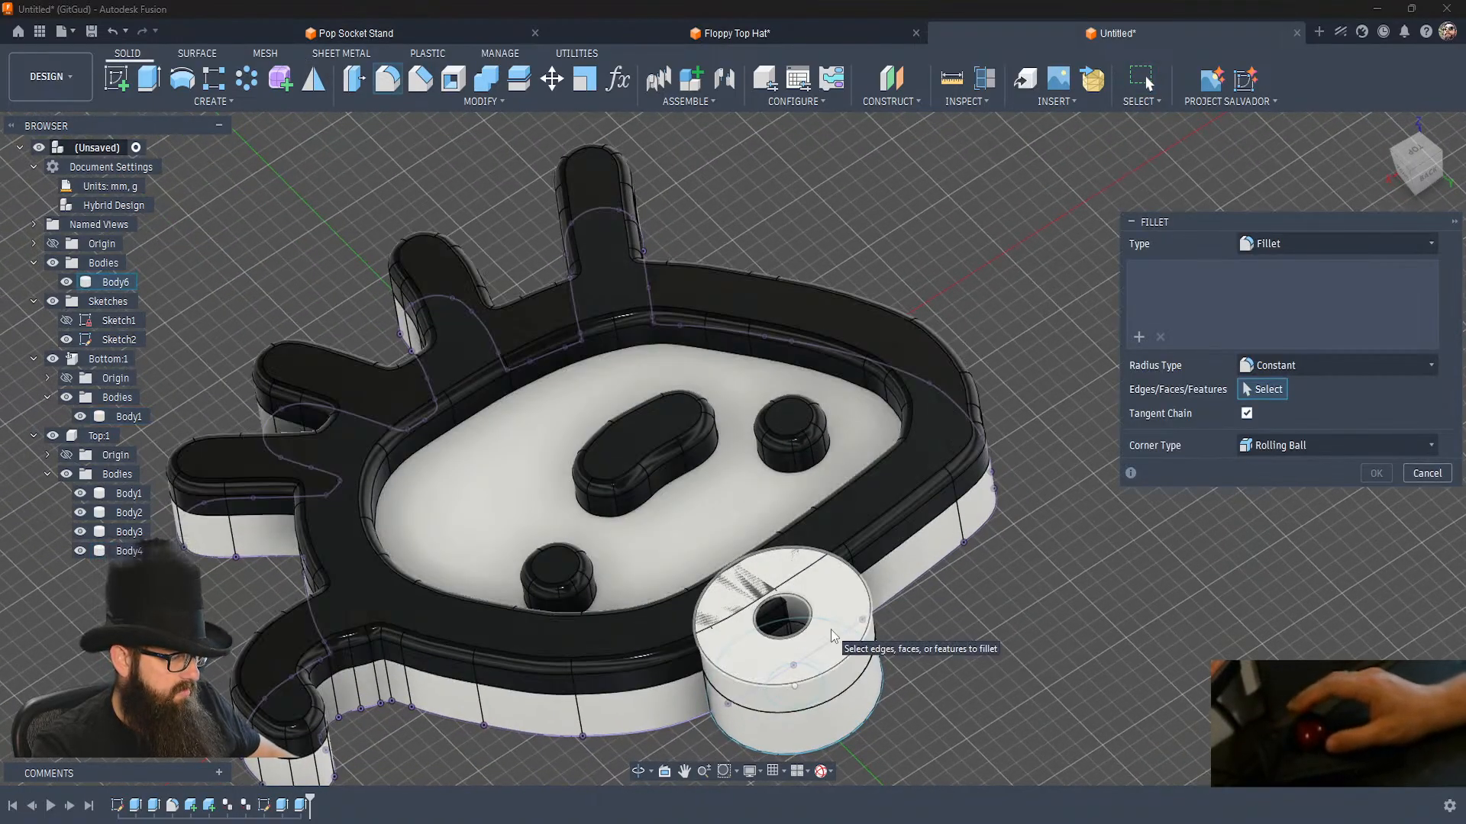
left_click(842, 601)
type(".56")
key("BackSpace")
key("BackSpace")
type("6")
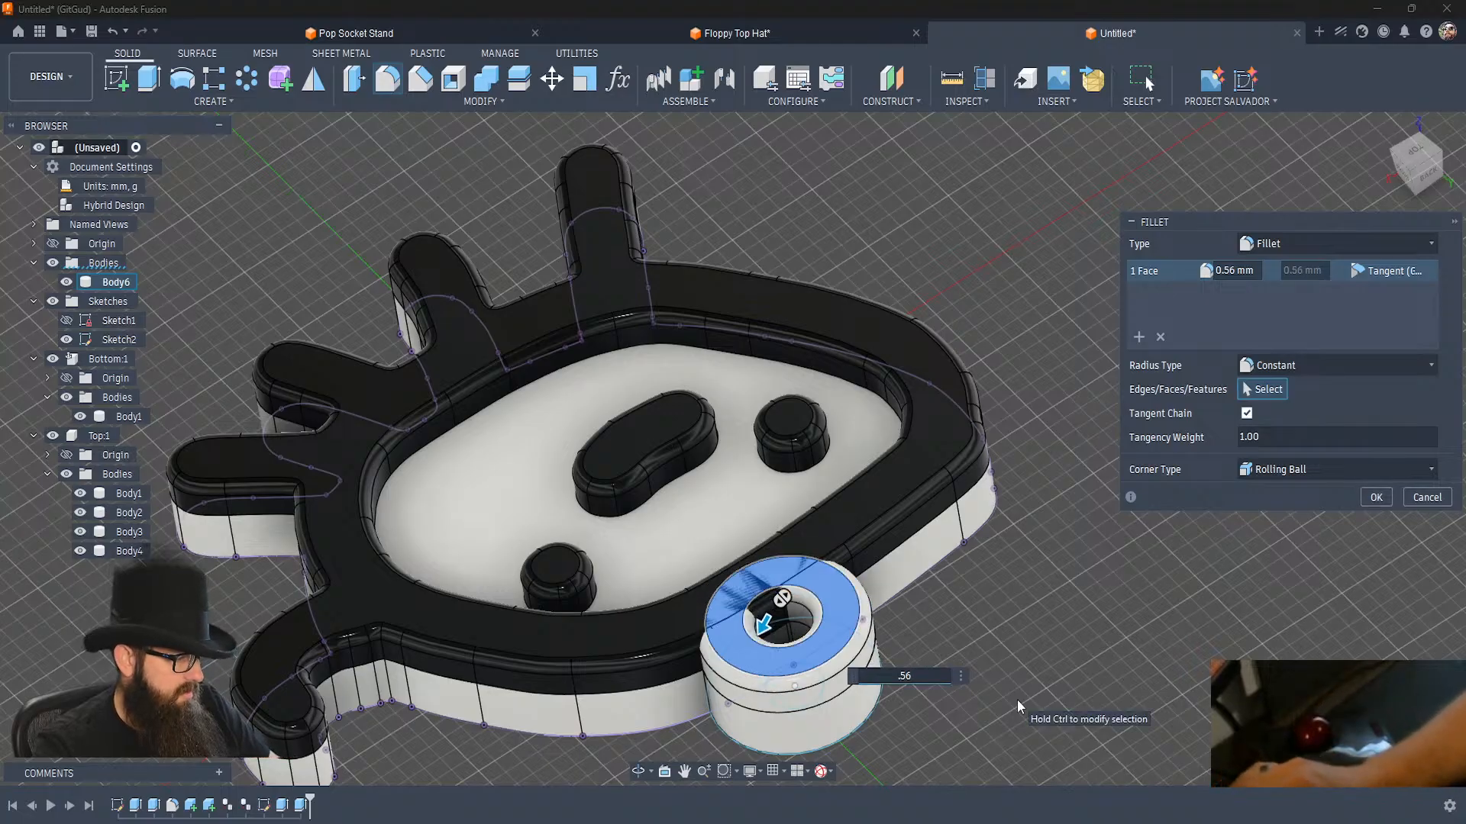
key("Return")
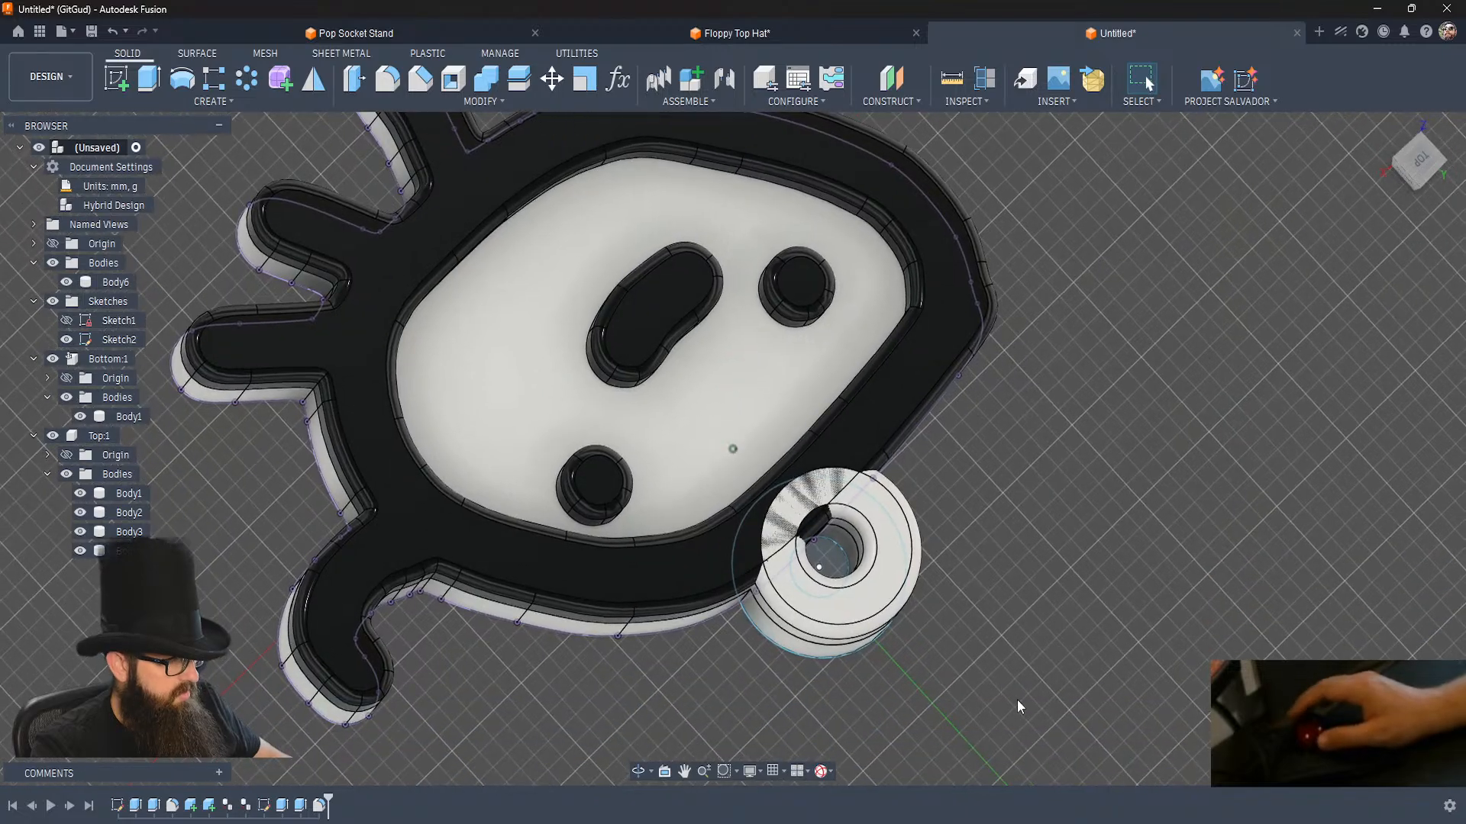
Join the ring body to the Top component's outline body without keeping the tool body, and hide Sketch2.
left_click(486, 83)
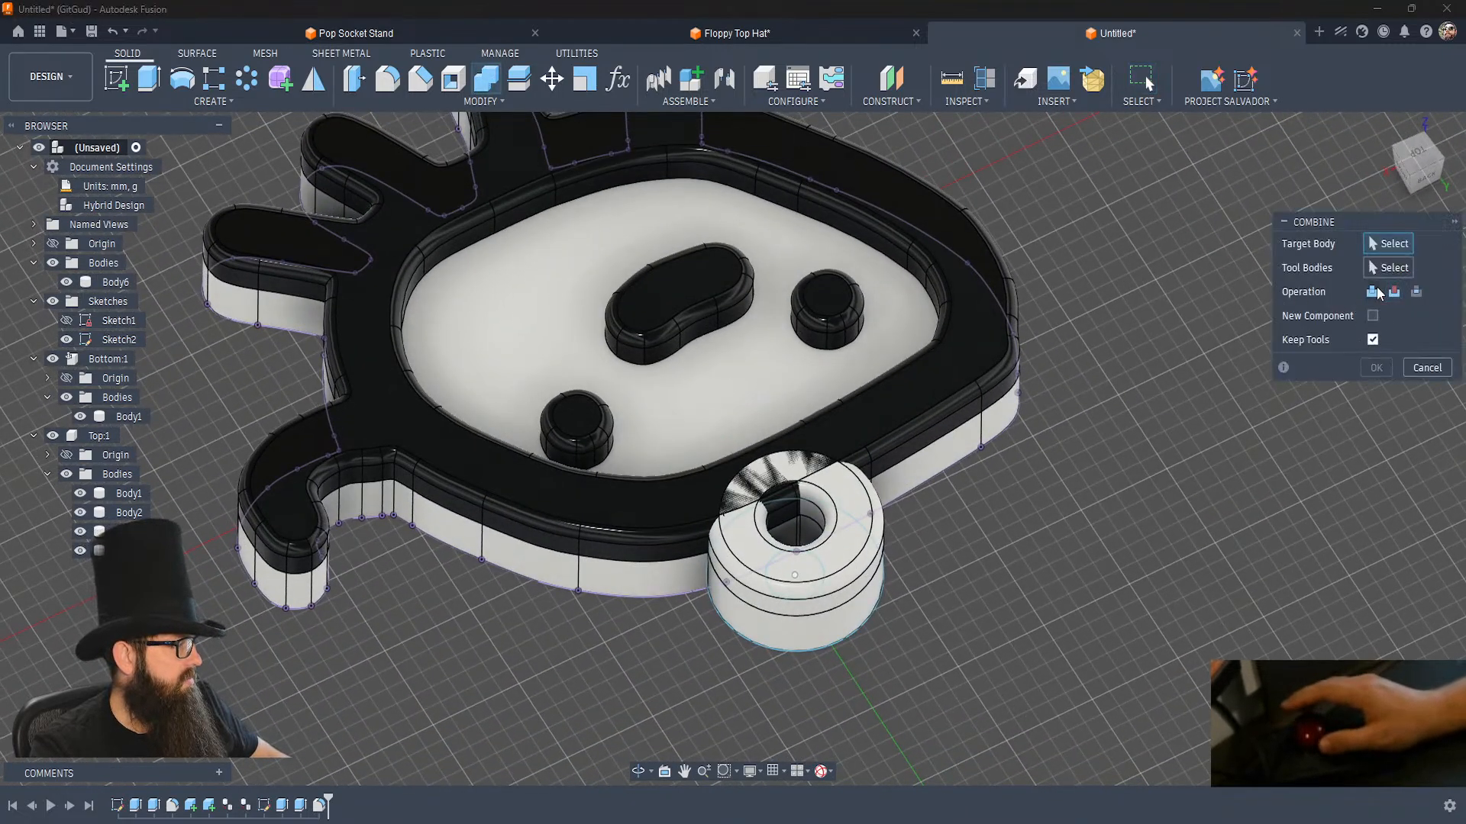
left_click(1375, 340)
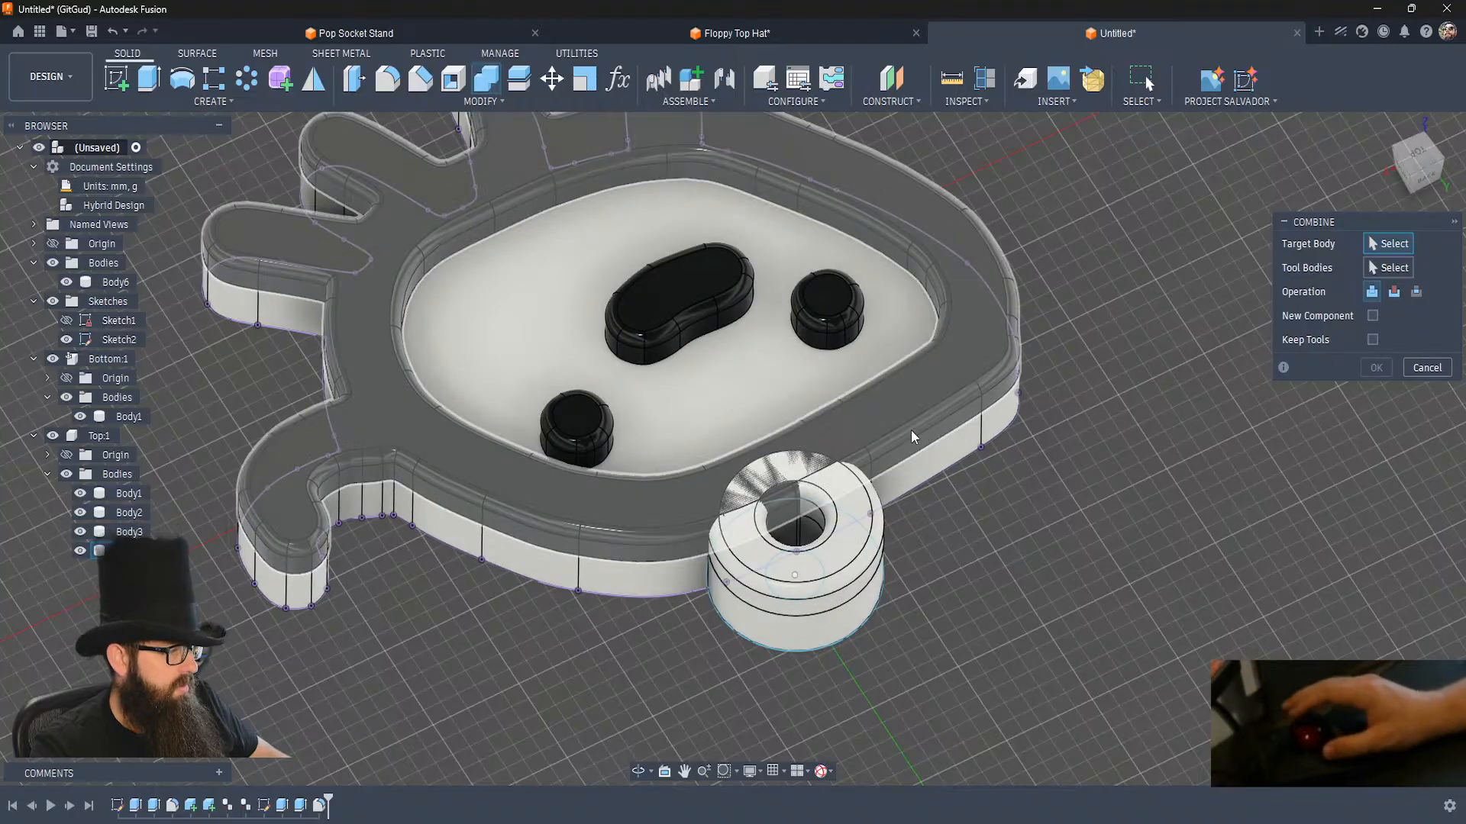
left_click(910, 429)
left_click(844, 520)
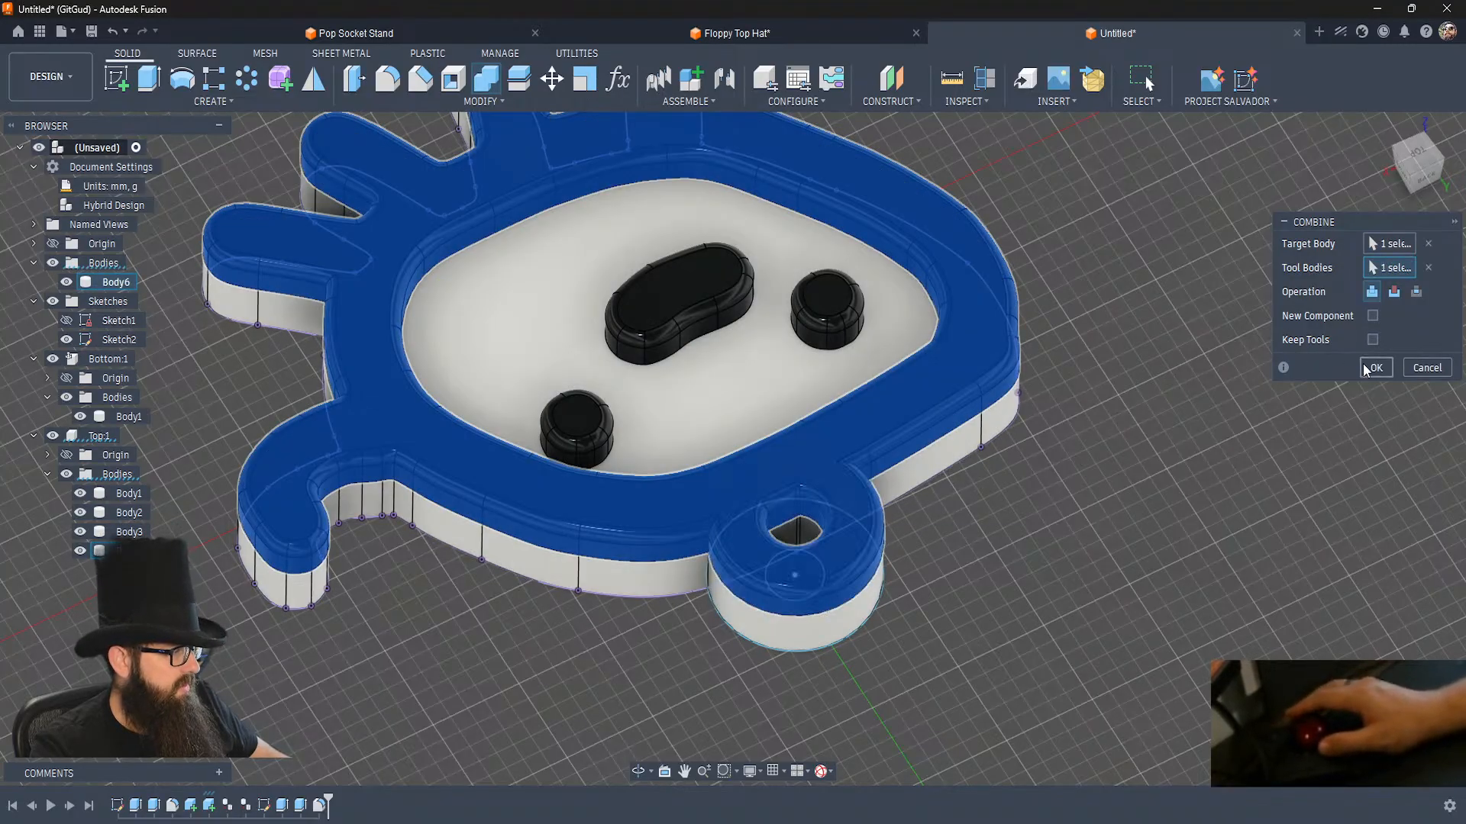
left_click(1372, 368)
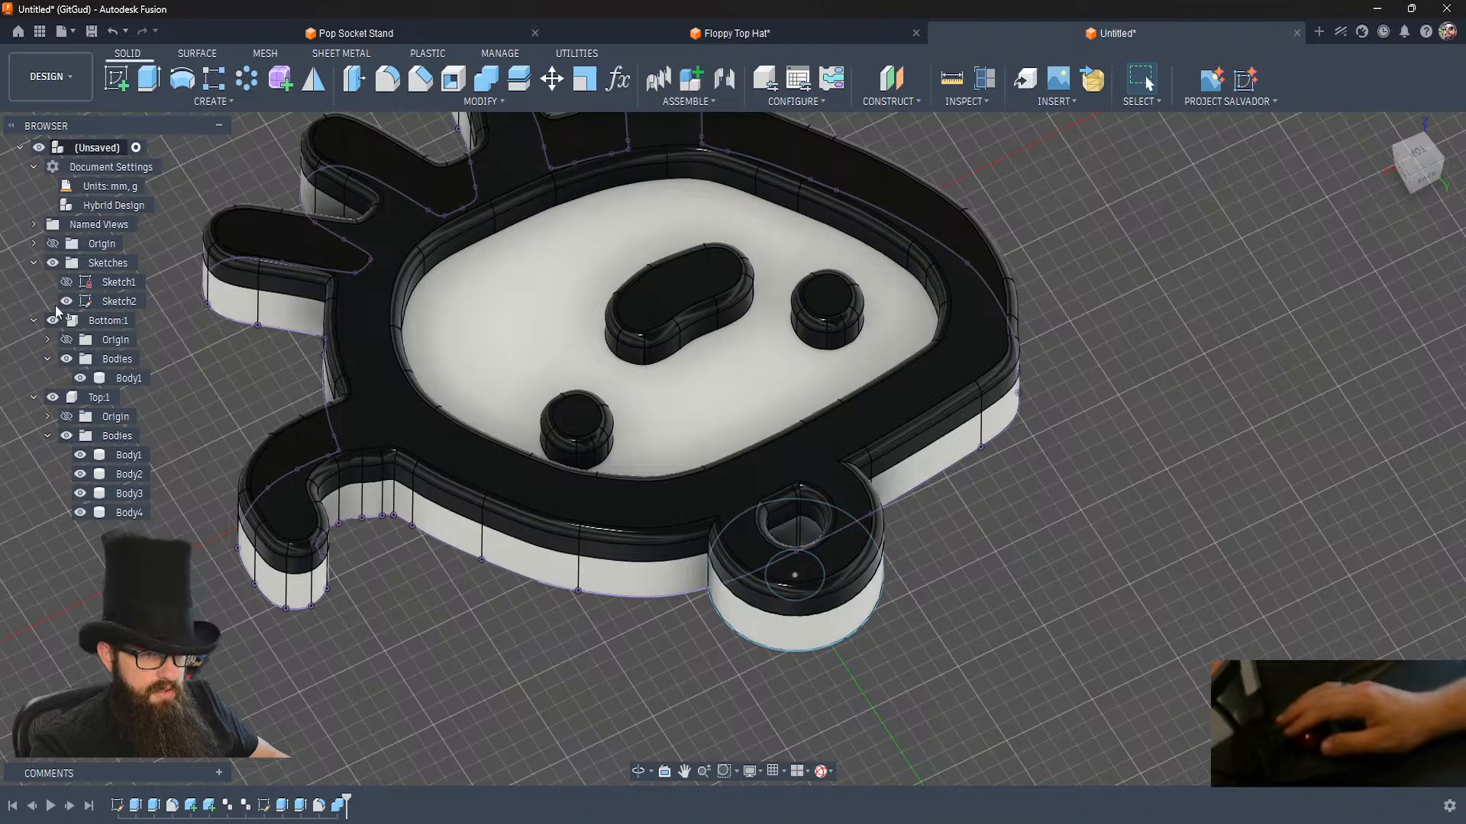
left_click(66, 301)
scroll(523, 607, "down", 5)
middle_click_drag(522, 607, 528, 606, "shift")
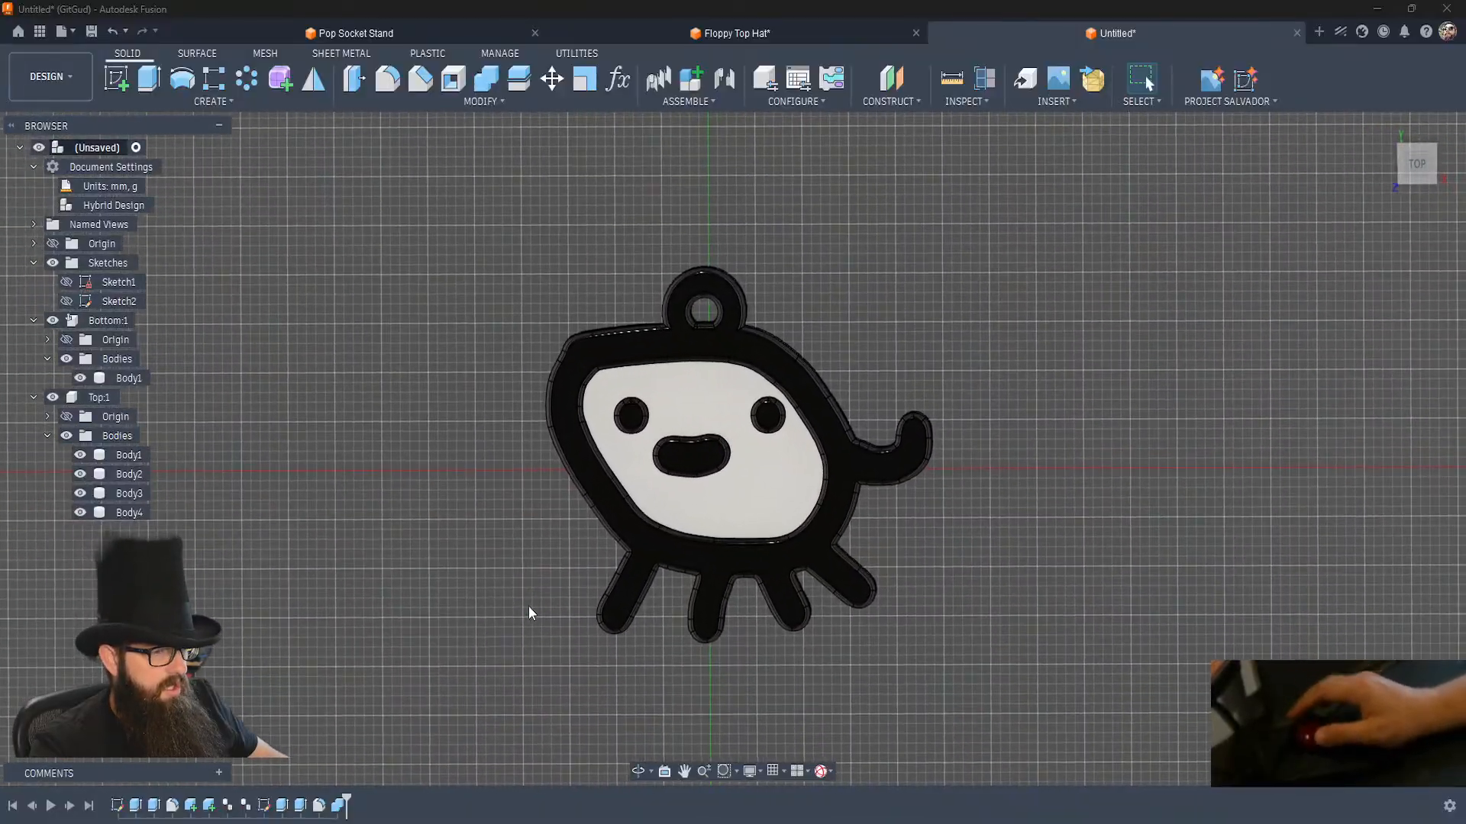
Set up a mesh export of the Bottom component as an ASCII STL in millimetres.
left_click(98, 327)
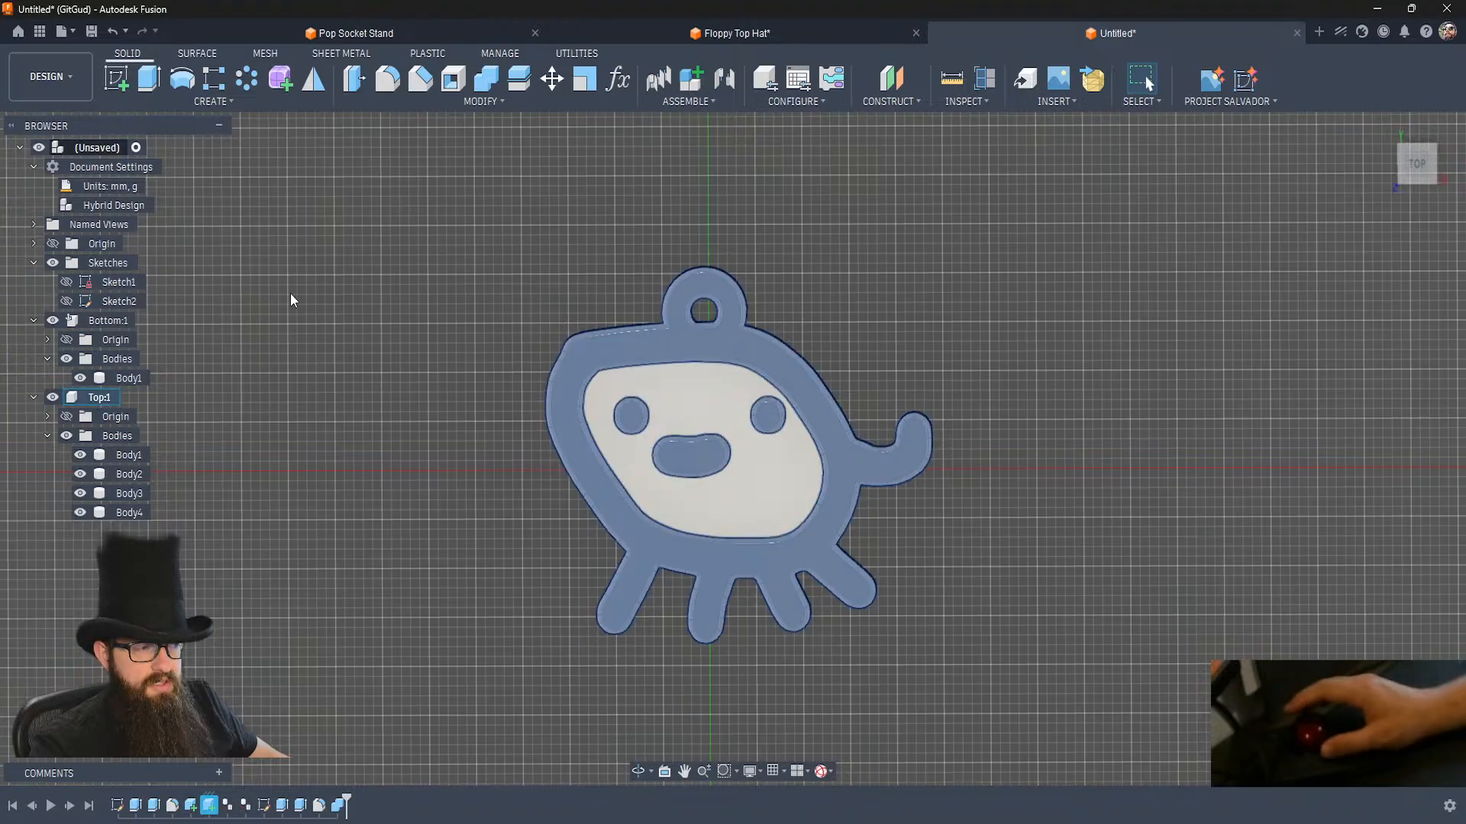
right_click(97, 321)
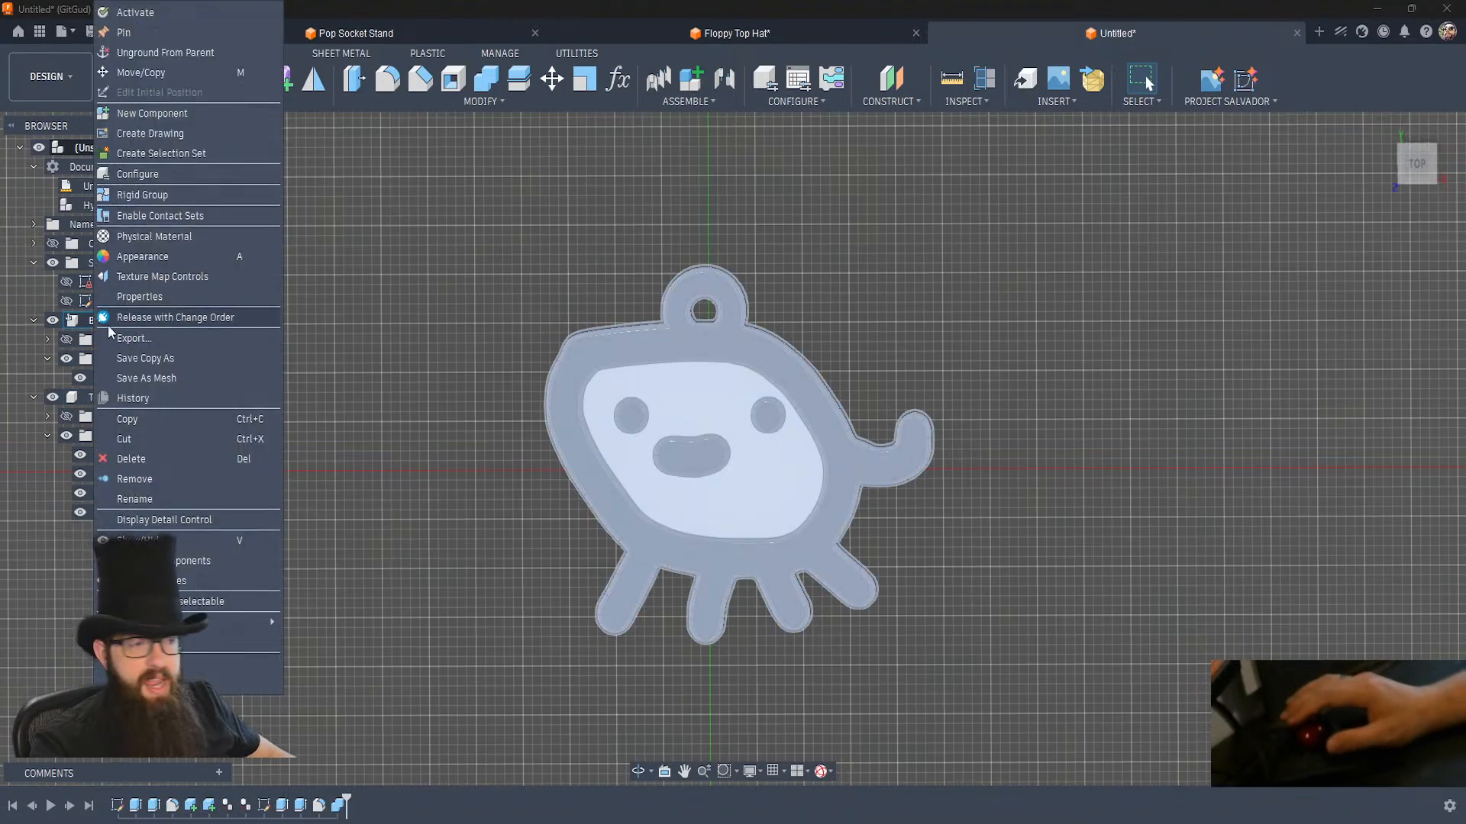
left_click(153, 378)
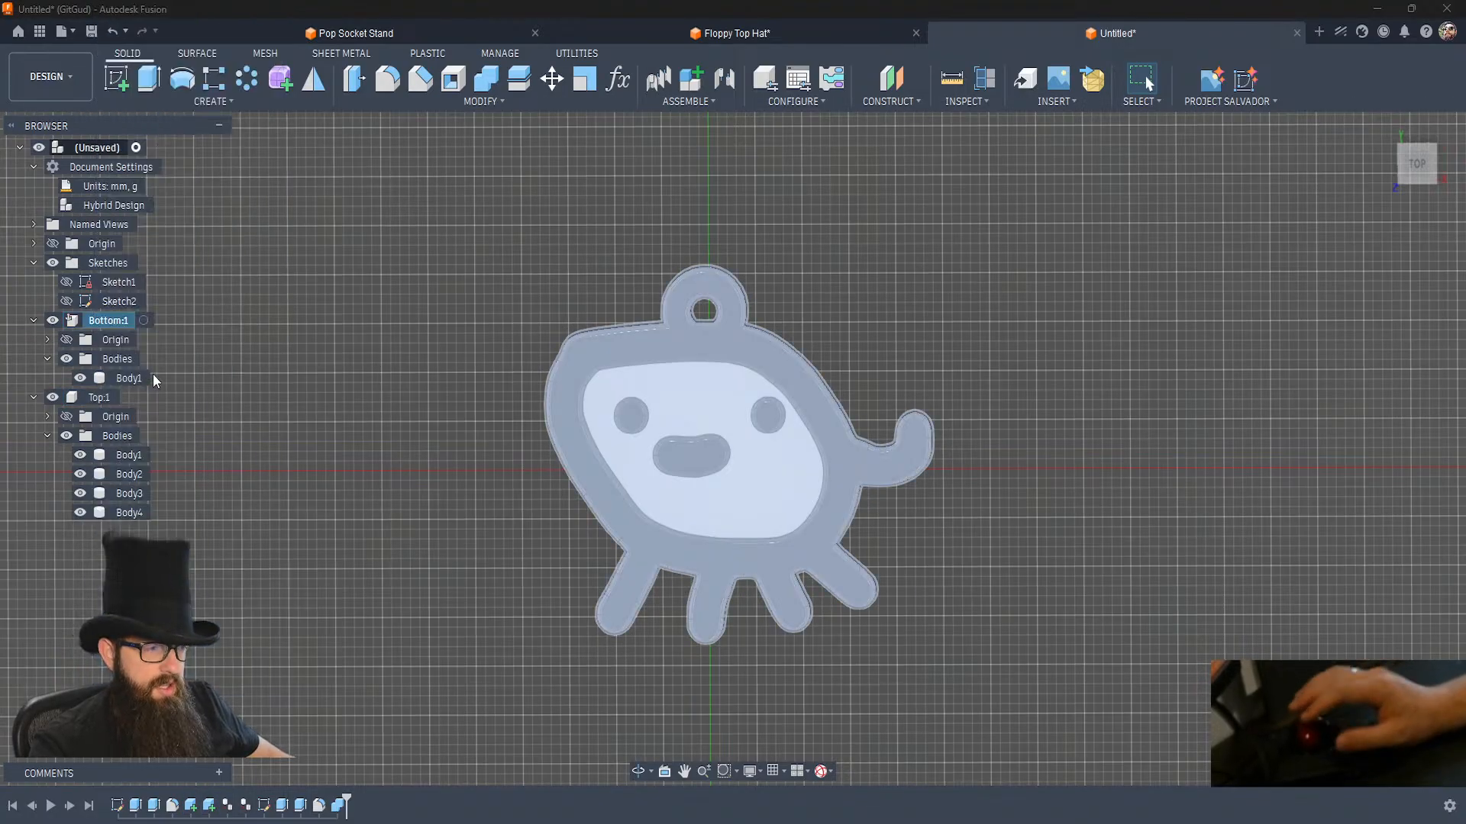
left_click(1376, 481)
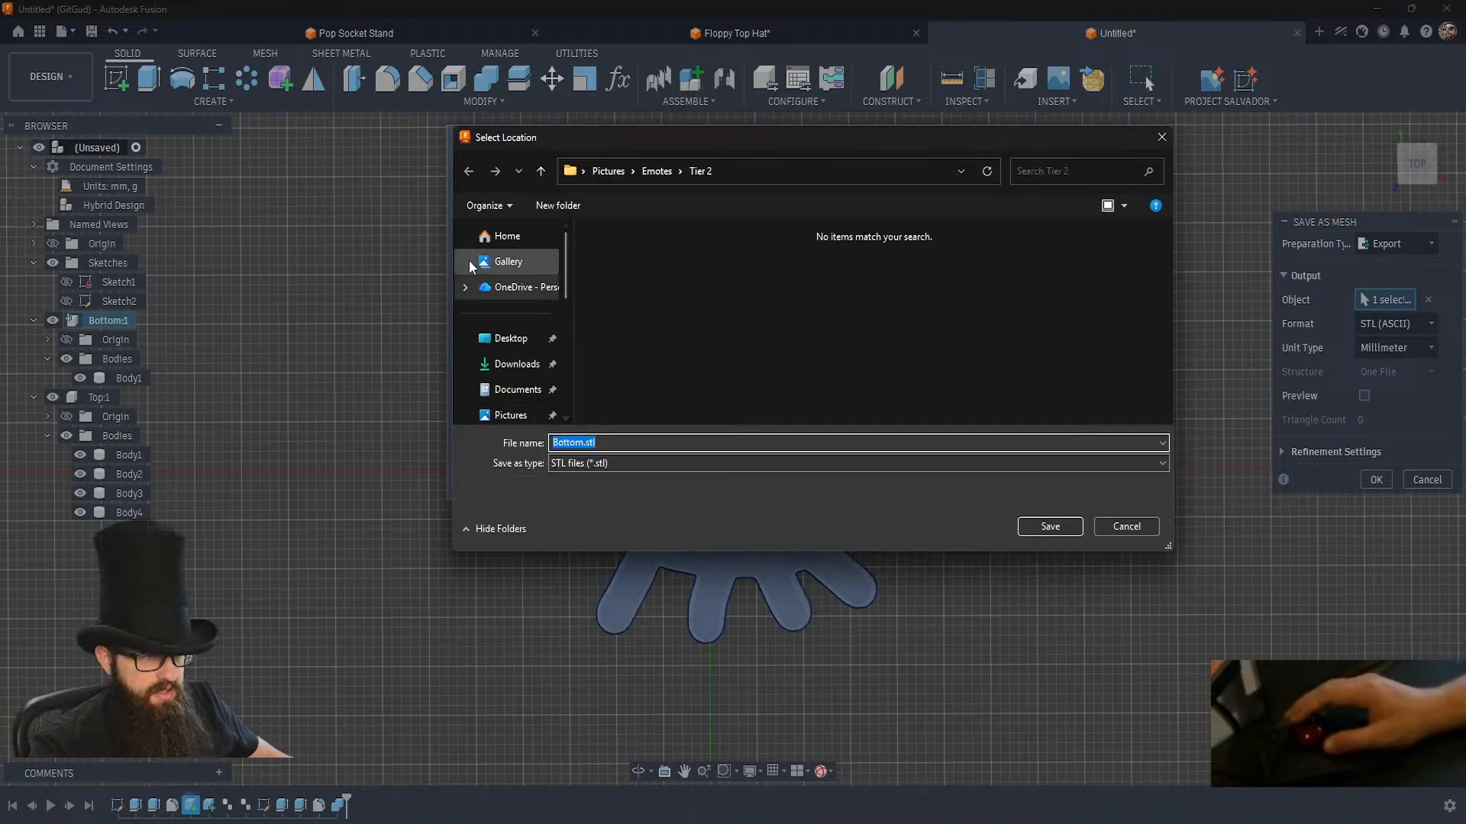
Create a folder named Creature Earing inside the STL folder and save the mesh there as Bottom.stl.
scroll(511, 371, "down", 5)
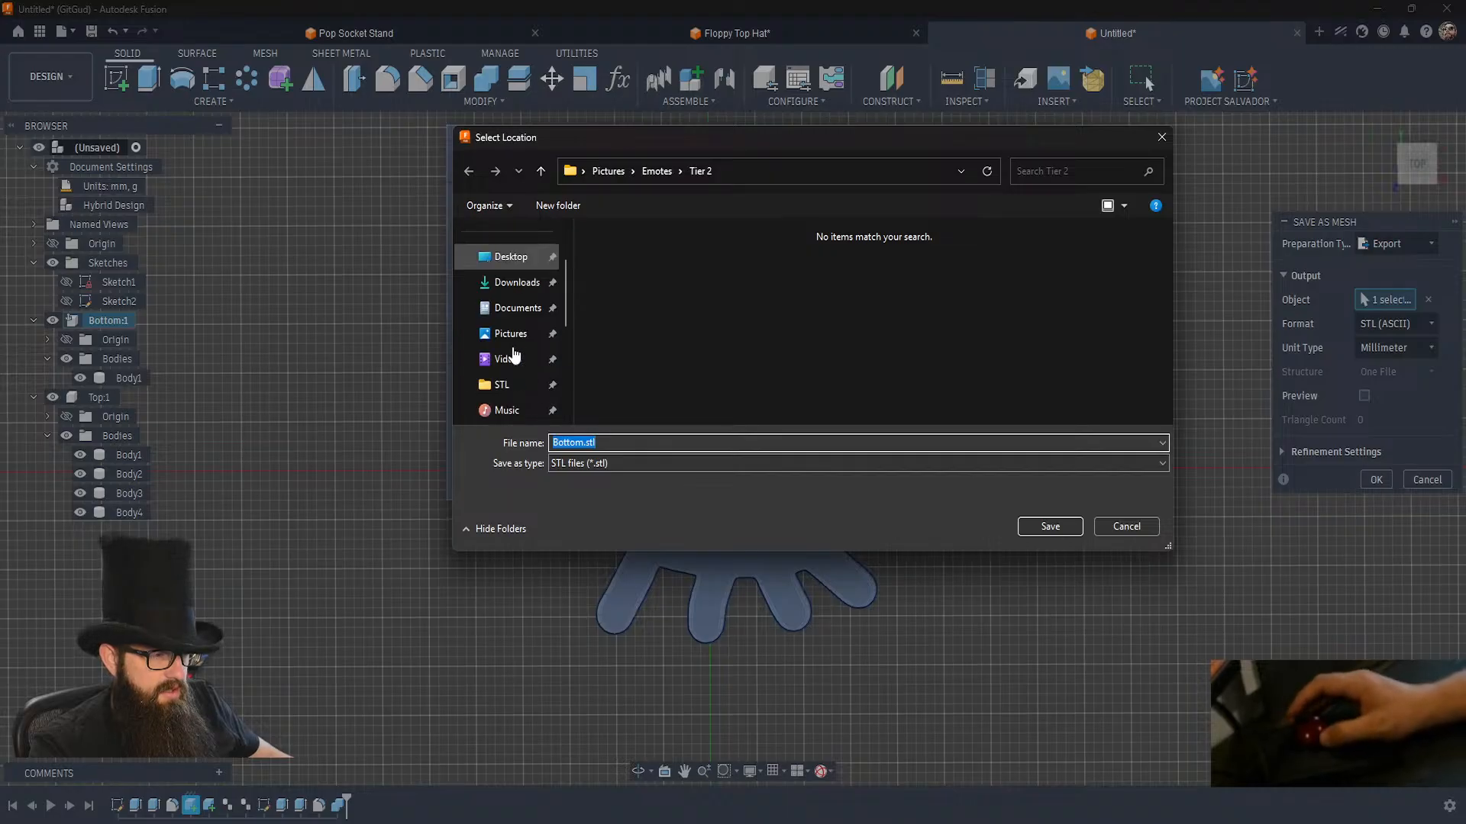
left_click(502, 232)
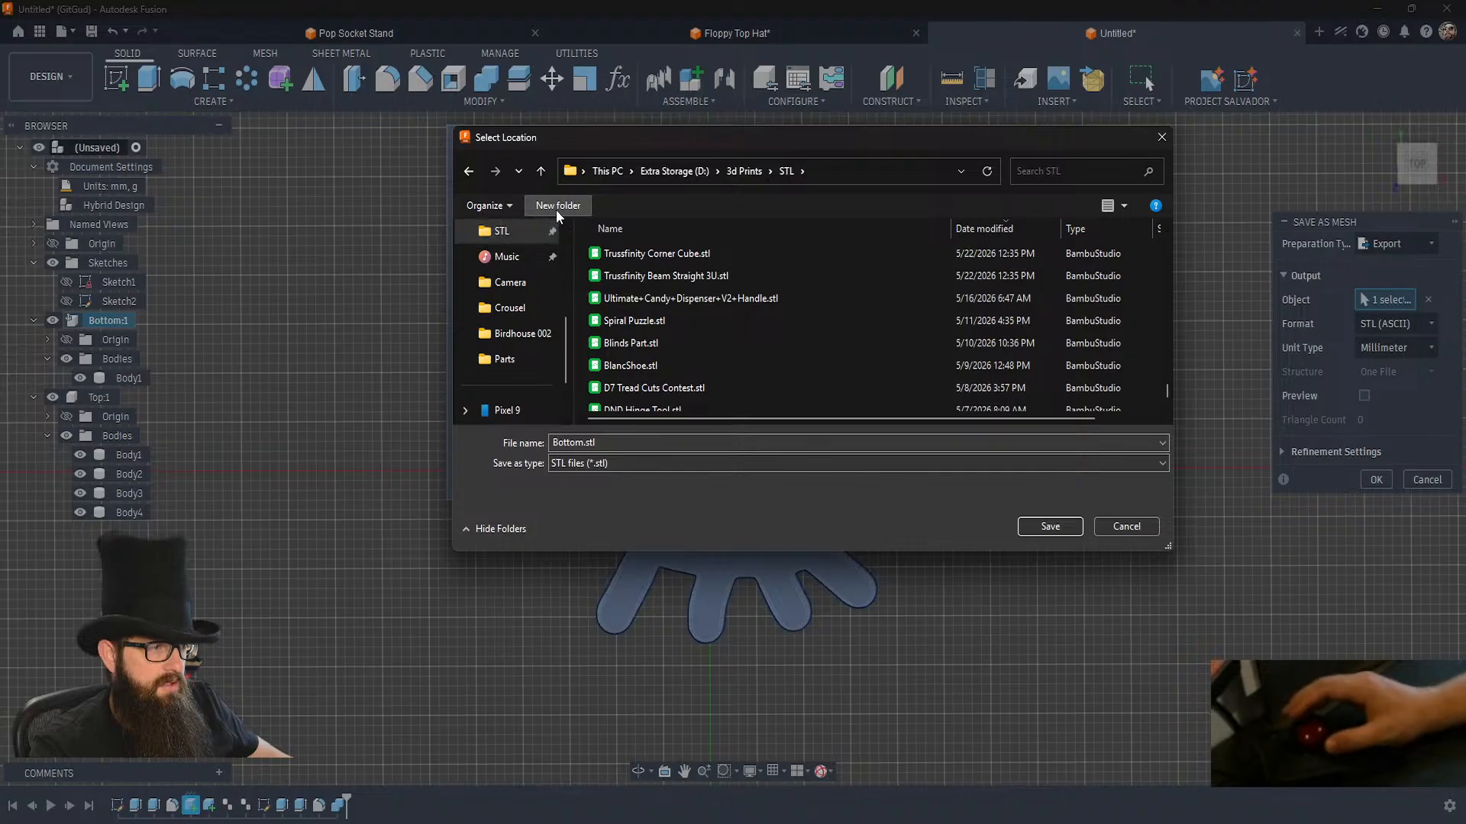
left_click(556, 209)
type("Creature Earing")
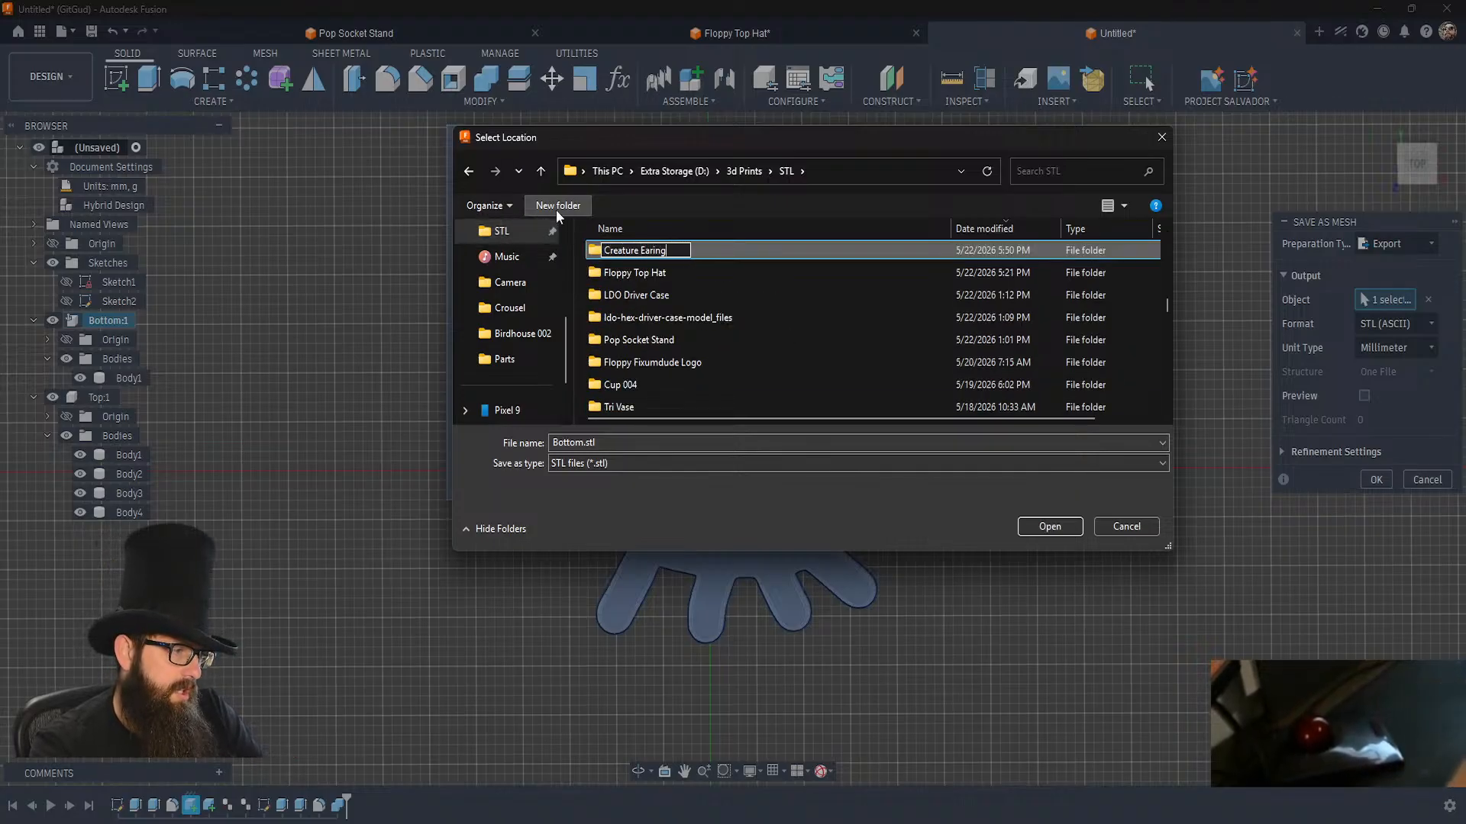
key("Return")
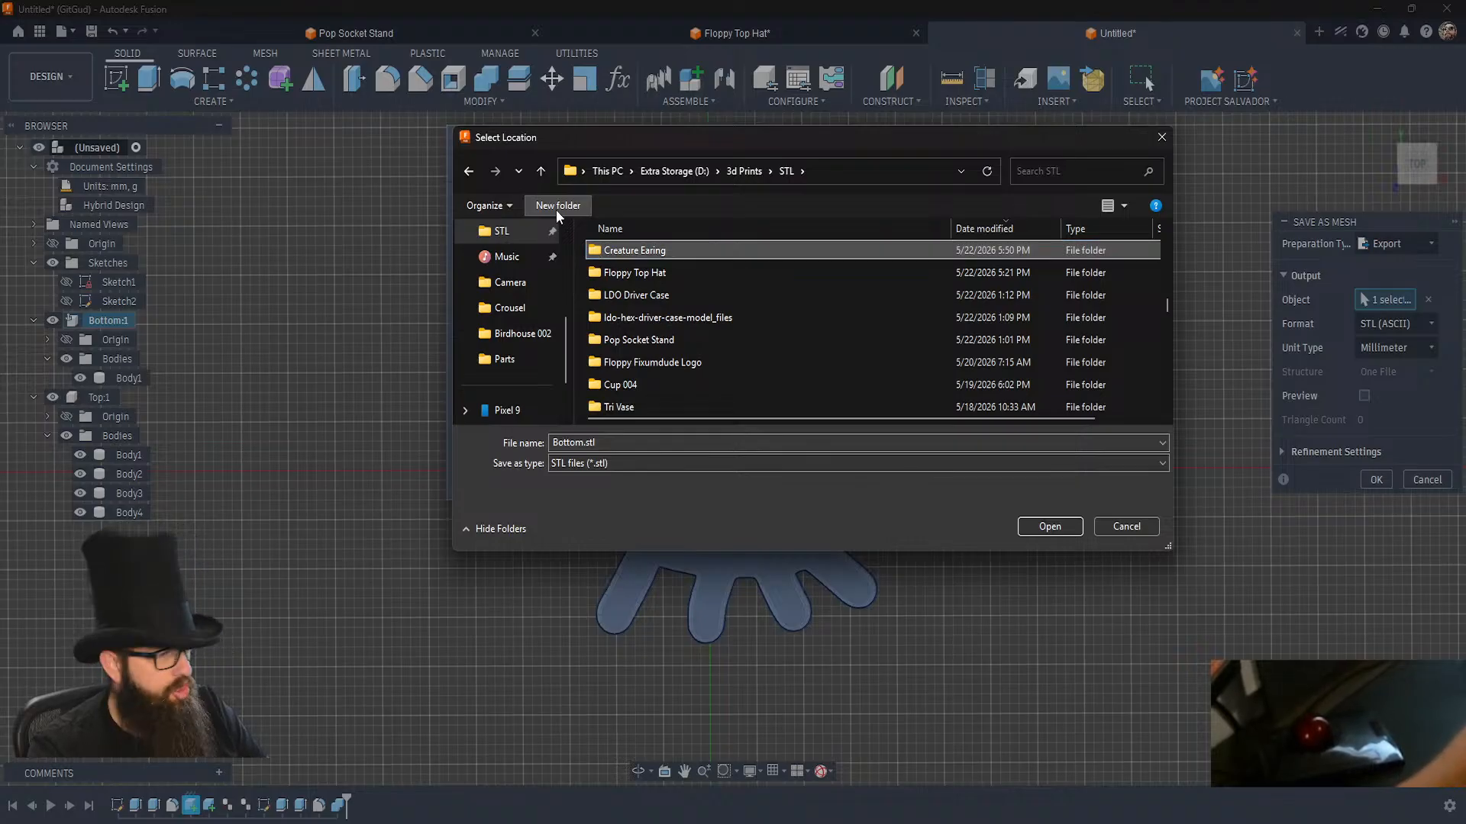
key("Return")
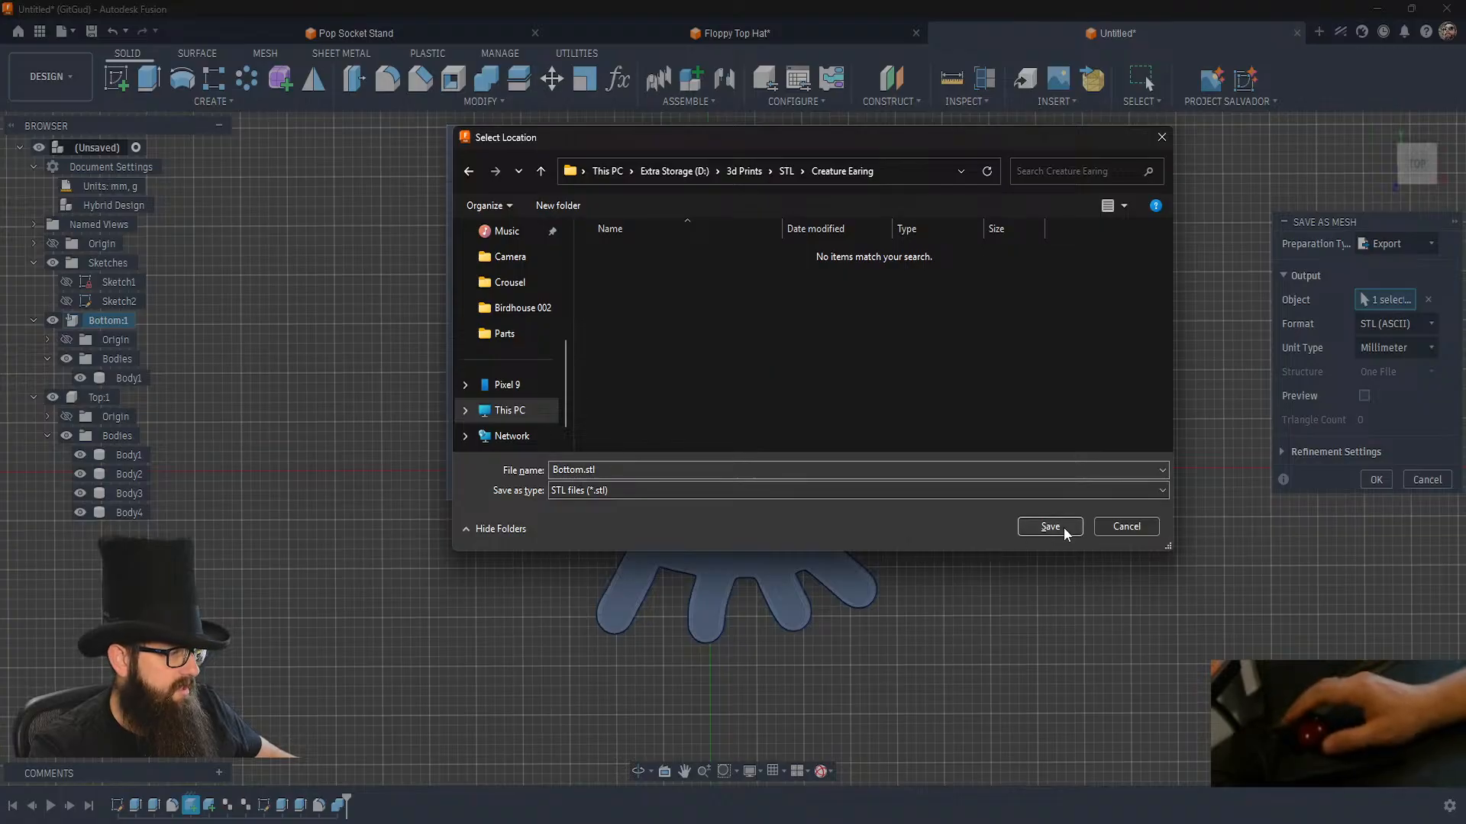
left_click(1063, 528)
left_click(976, 464)
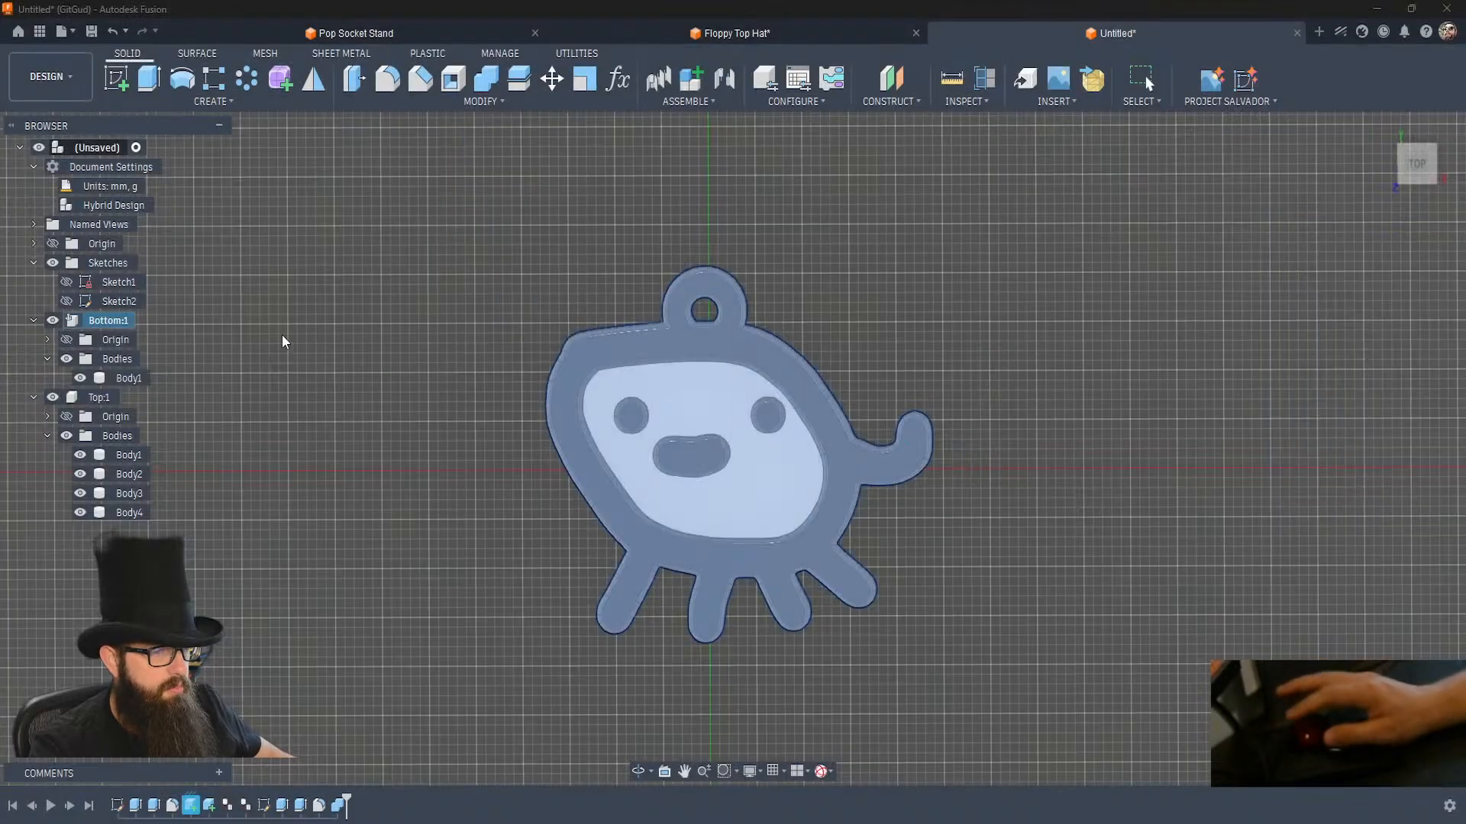
Export the Top component as a single ASCII STL file named Top.stl in the Creature Earing folder.
right_click(98, 397)
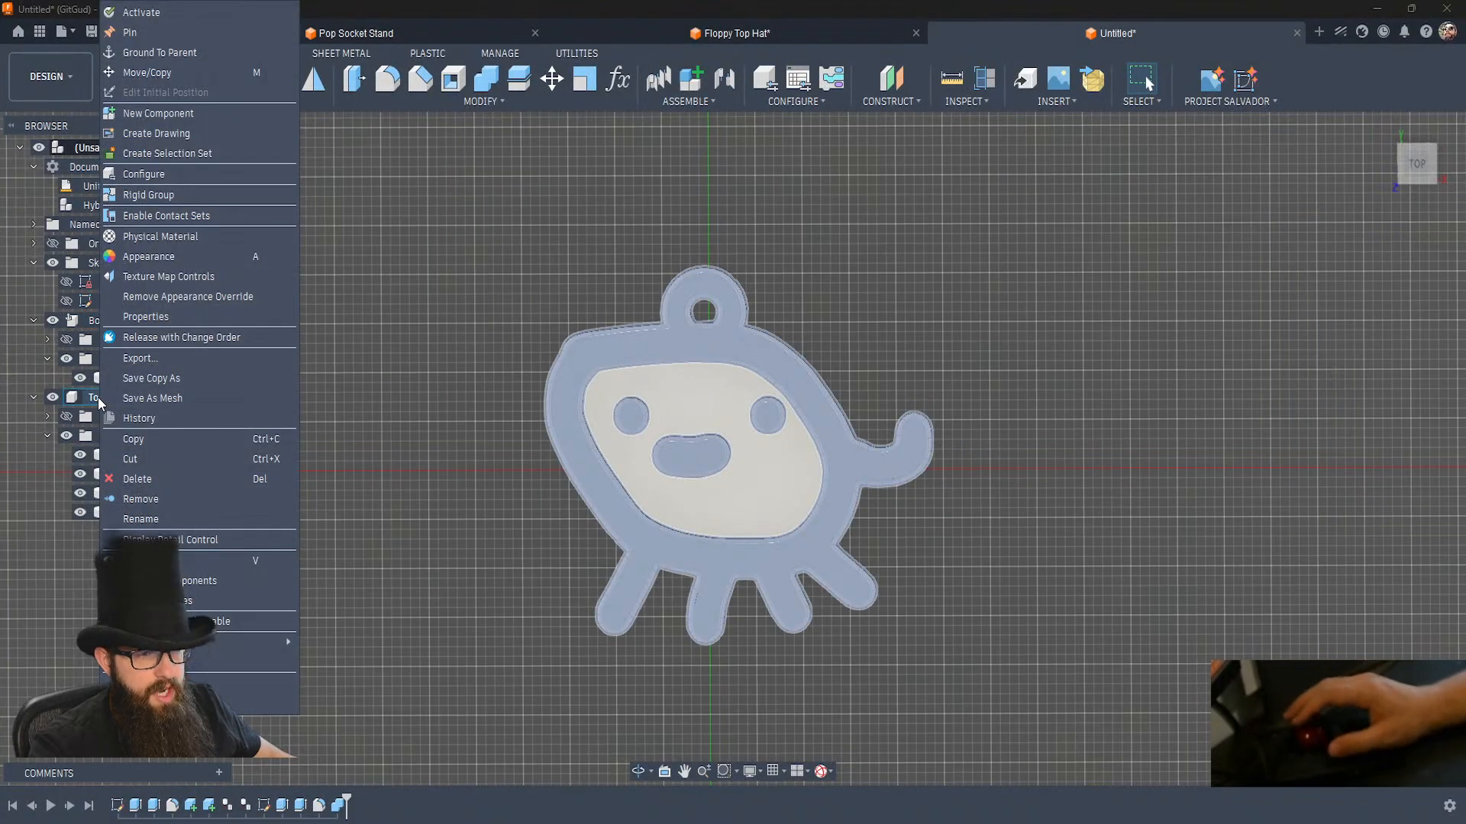
left_click(161, 398)
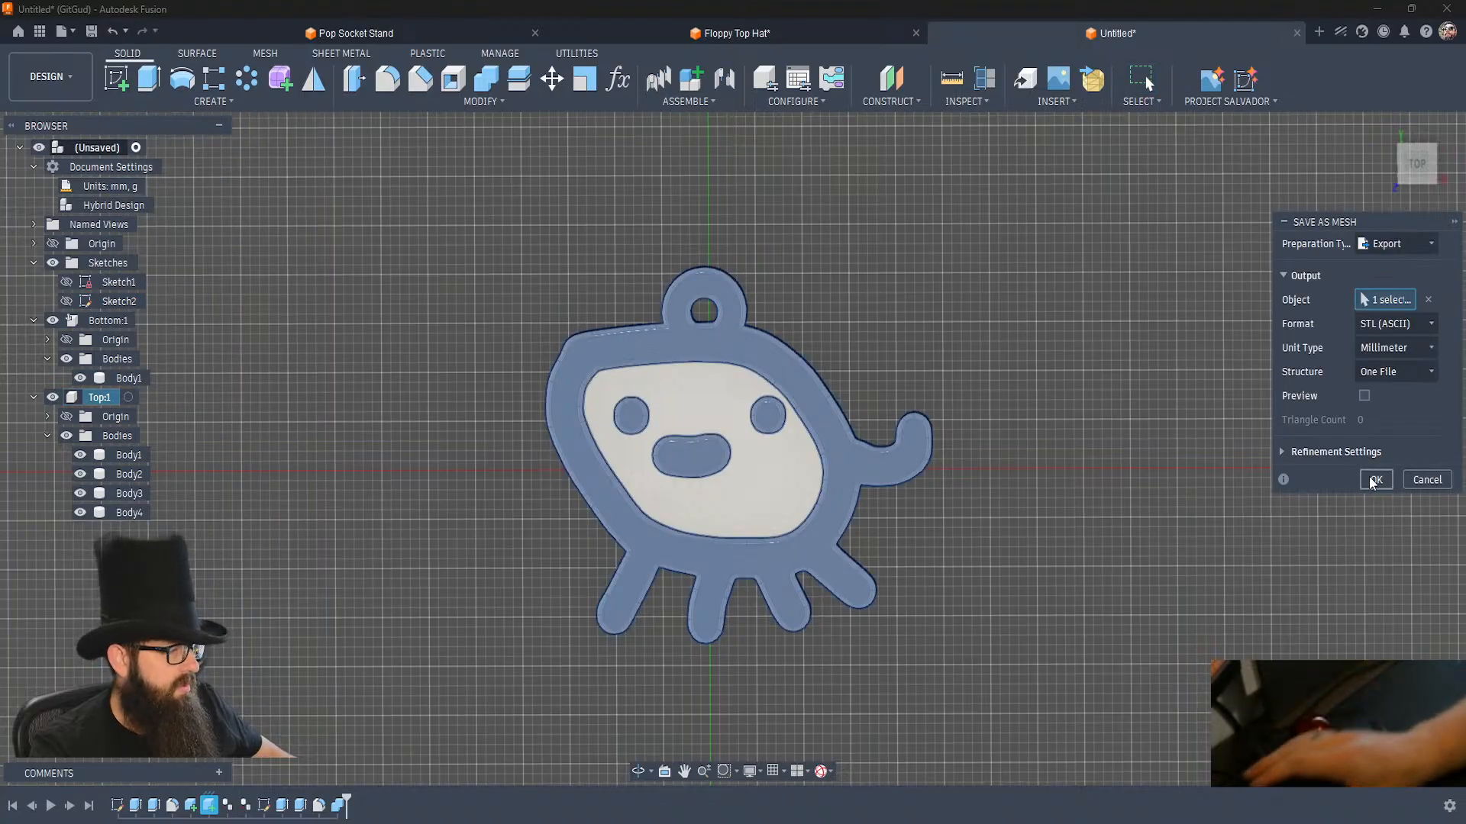
left_click(1372, 481)
key("Return")
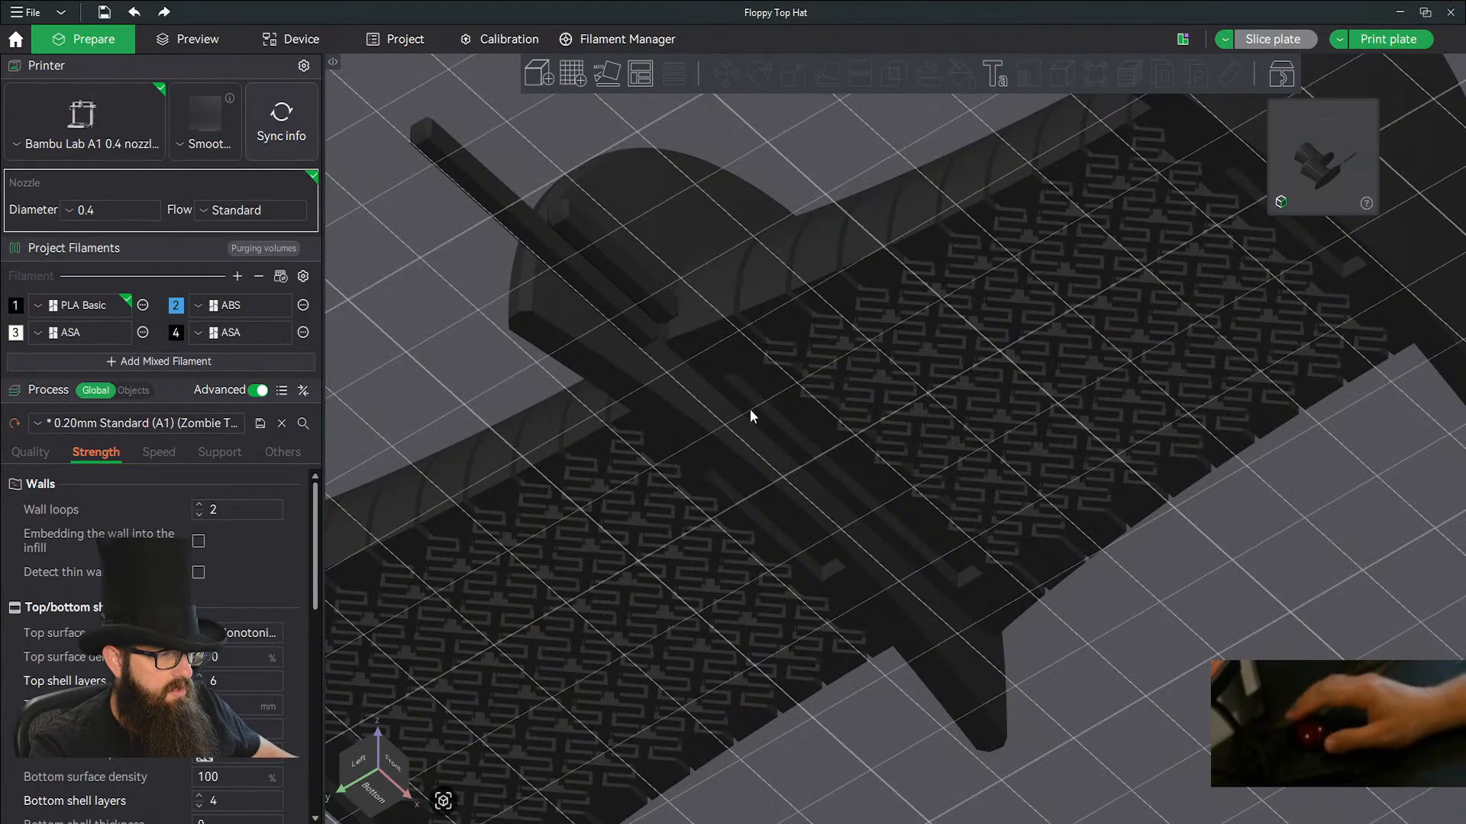
Switch to Bambu Studio and start a new project in place of the Floppy Top Hat project.
scroll(808, 381, "up", 5)
scroll(782, 432, "down", 10)
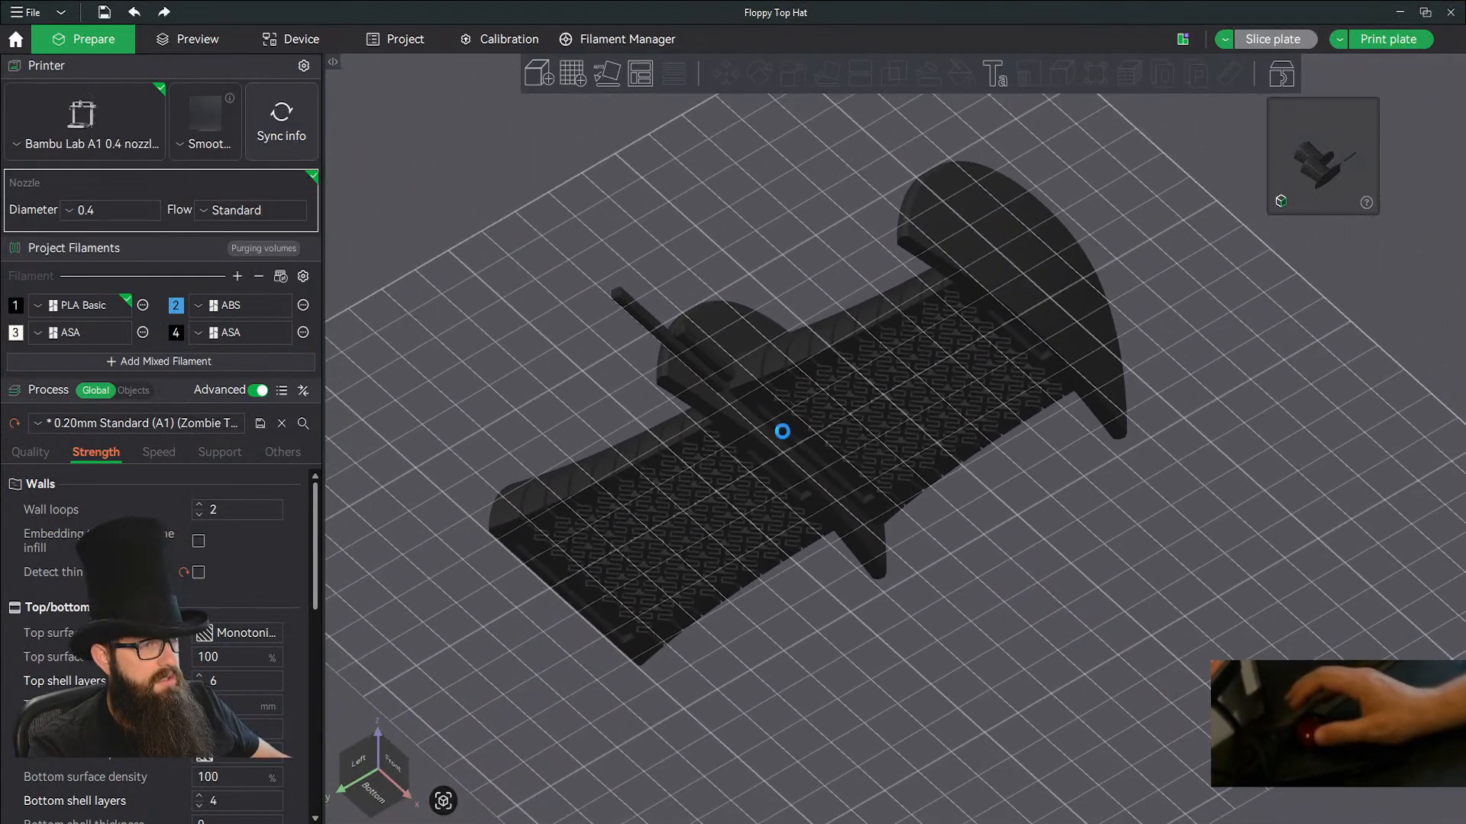
left_click(28, 12)
left_click(74, 35)
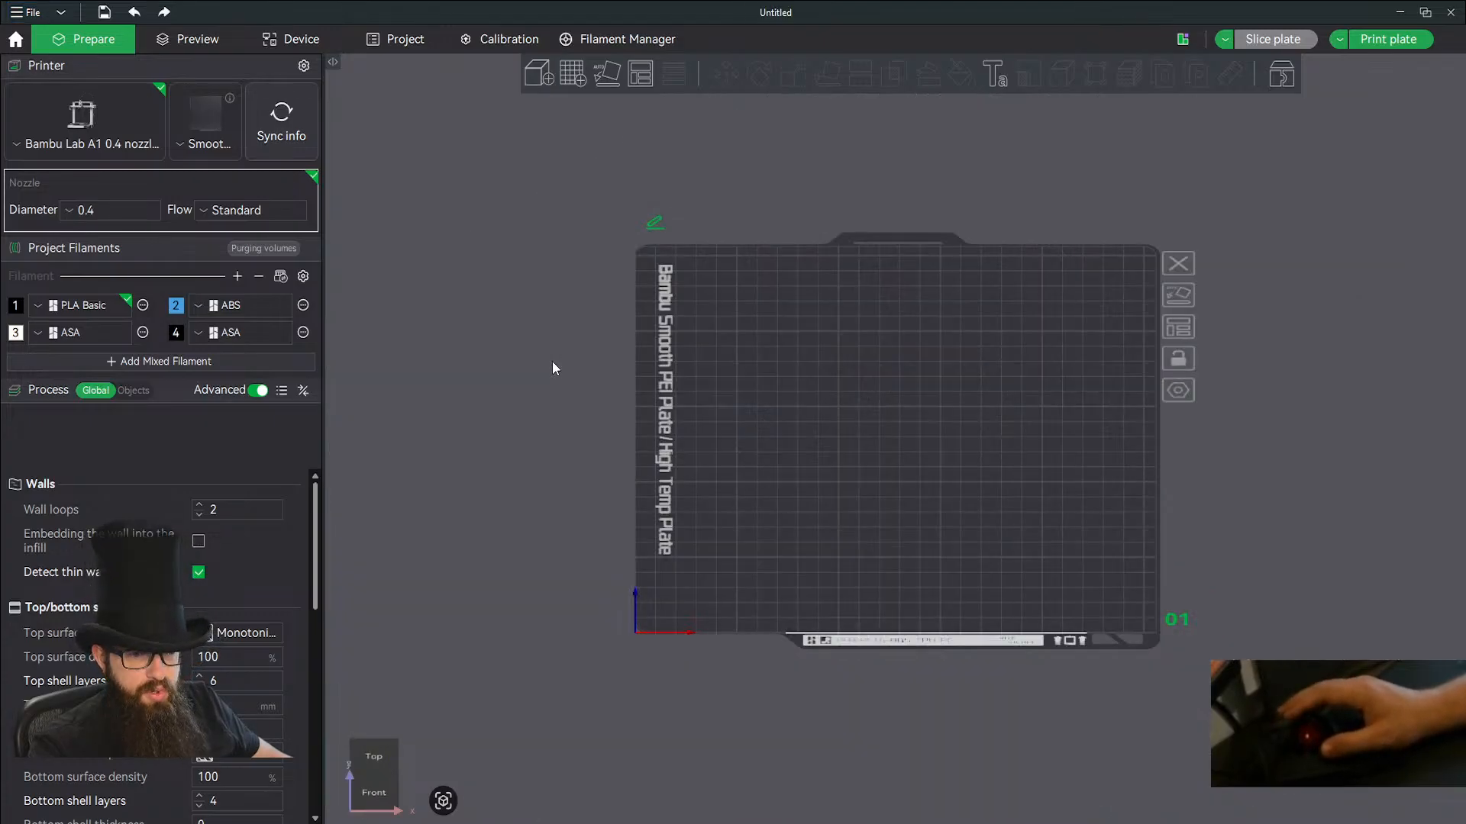
Import Bottom.stl and Top.stl from the Creature Earing folder as a single object with multiple parts.
left_click(539, 74)
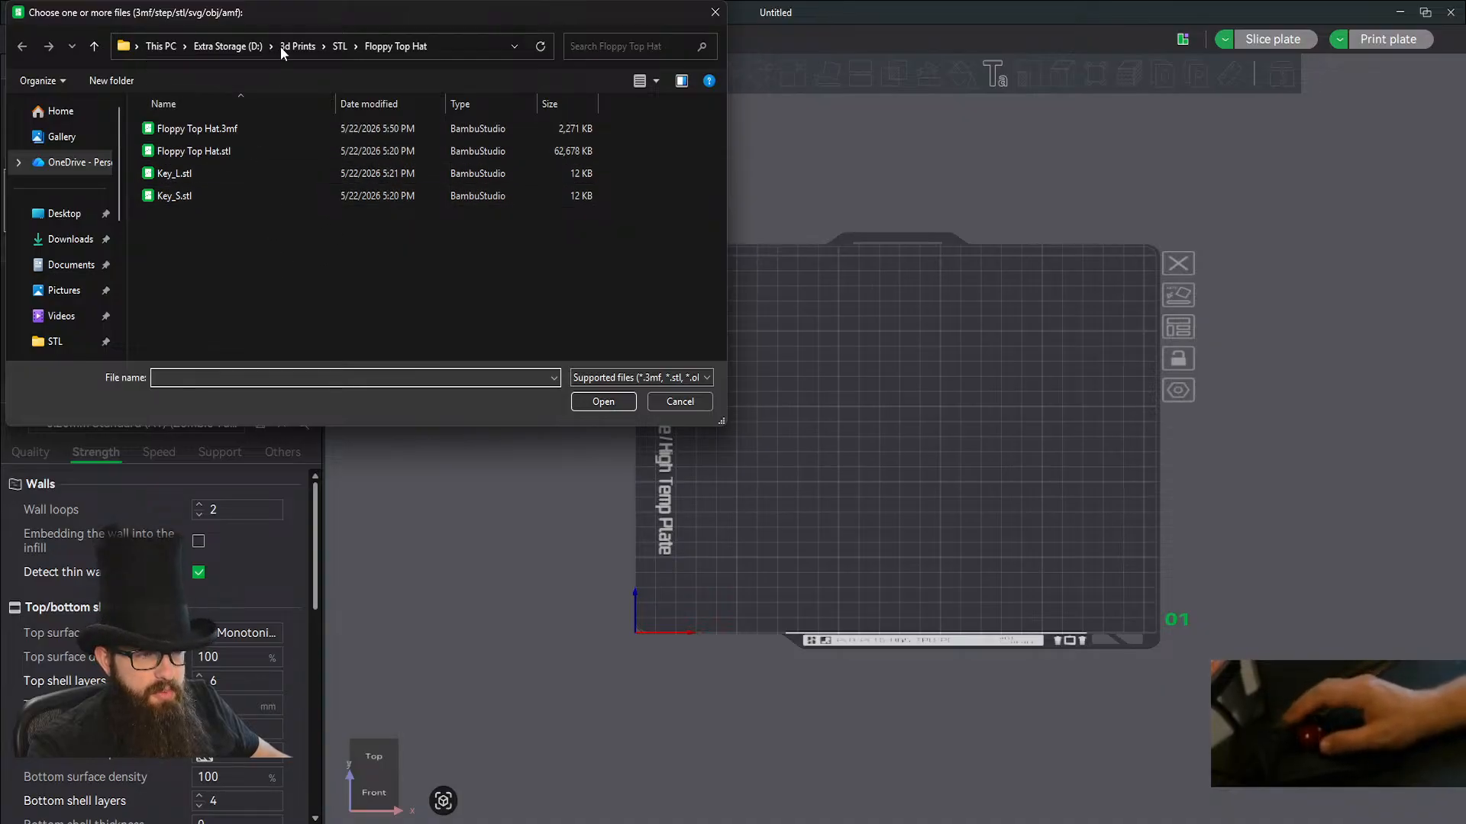
left_click(338, 55)
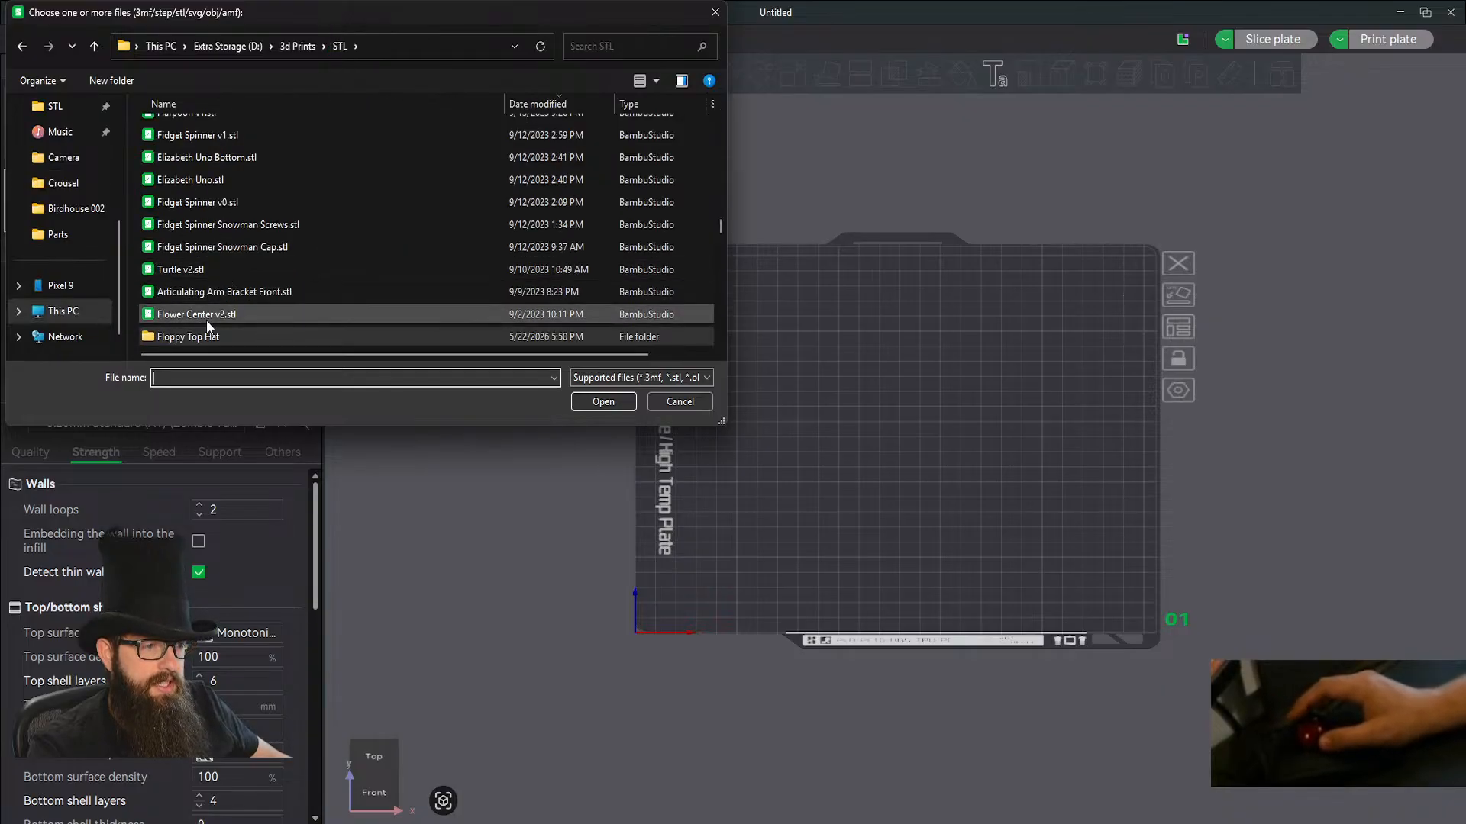
scroll(222, 317, "down", 1)
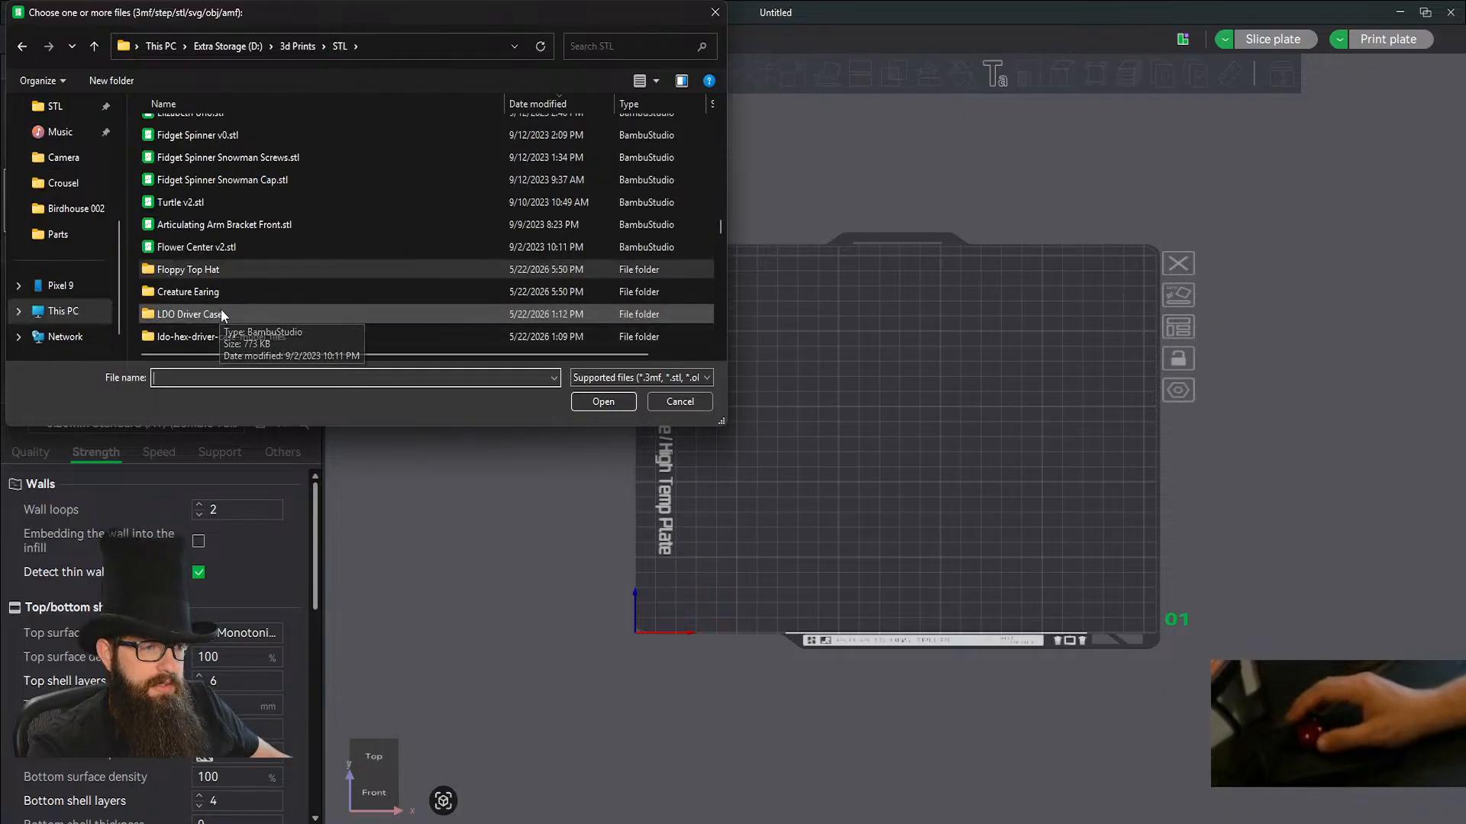
double_click(202, 296)
left_click(178, 128)
left_click(174, 156, "shift")
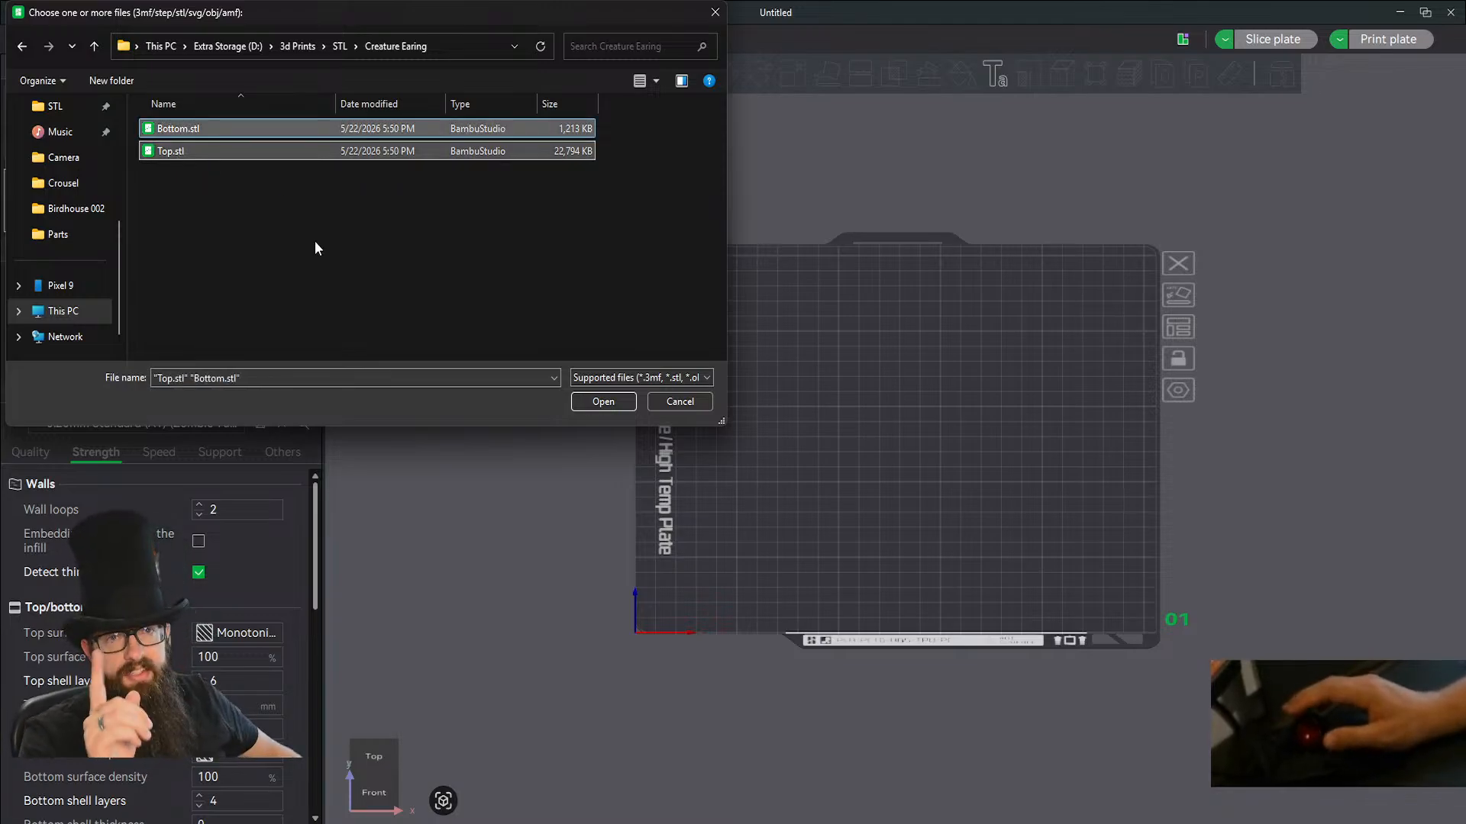
left_click(602, 402)
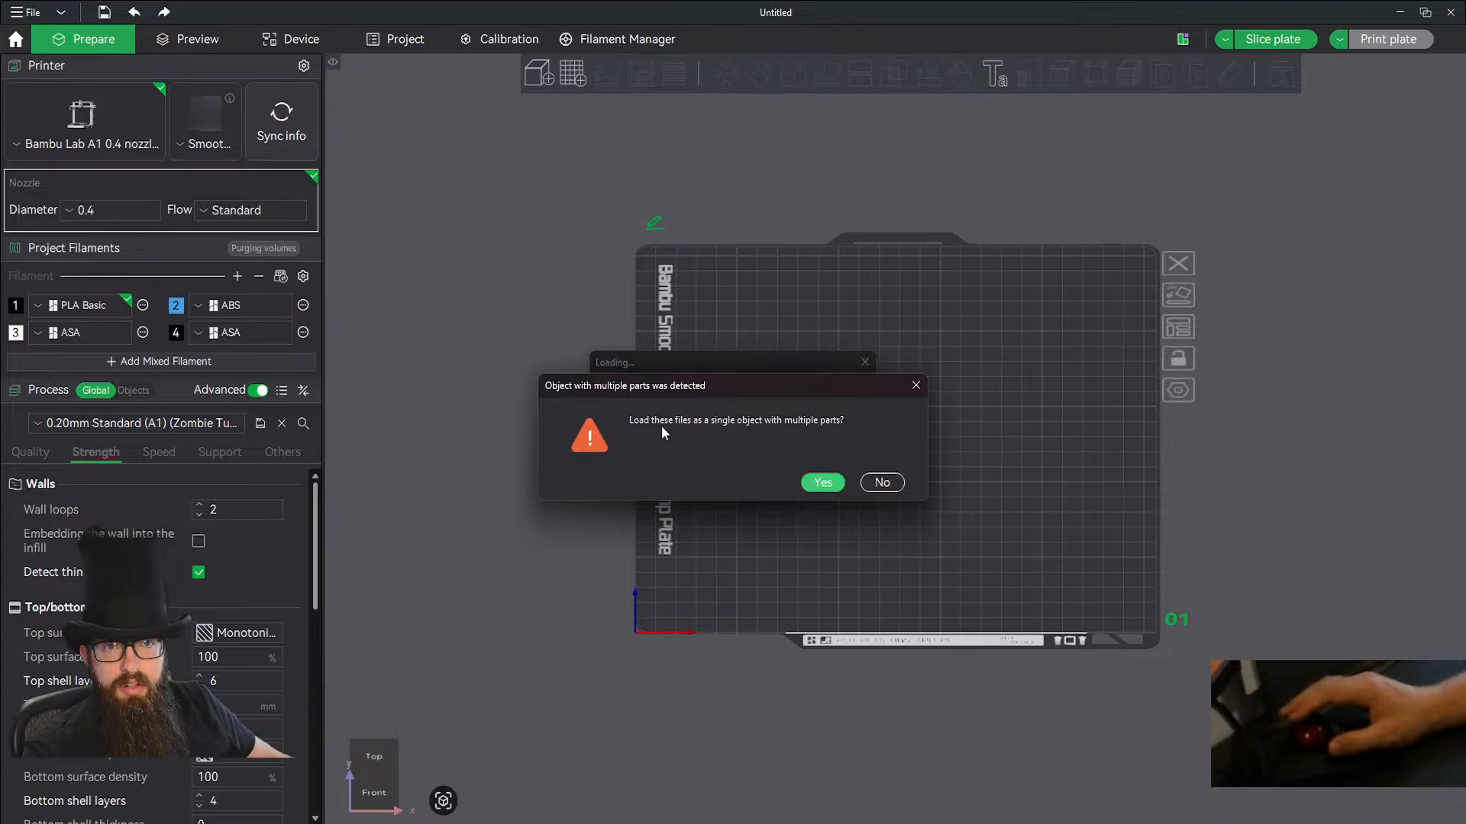
left_click(823, 483)
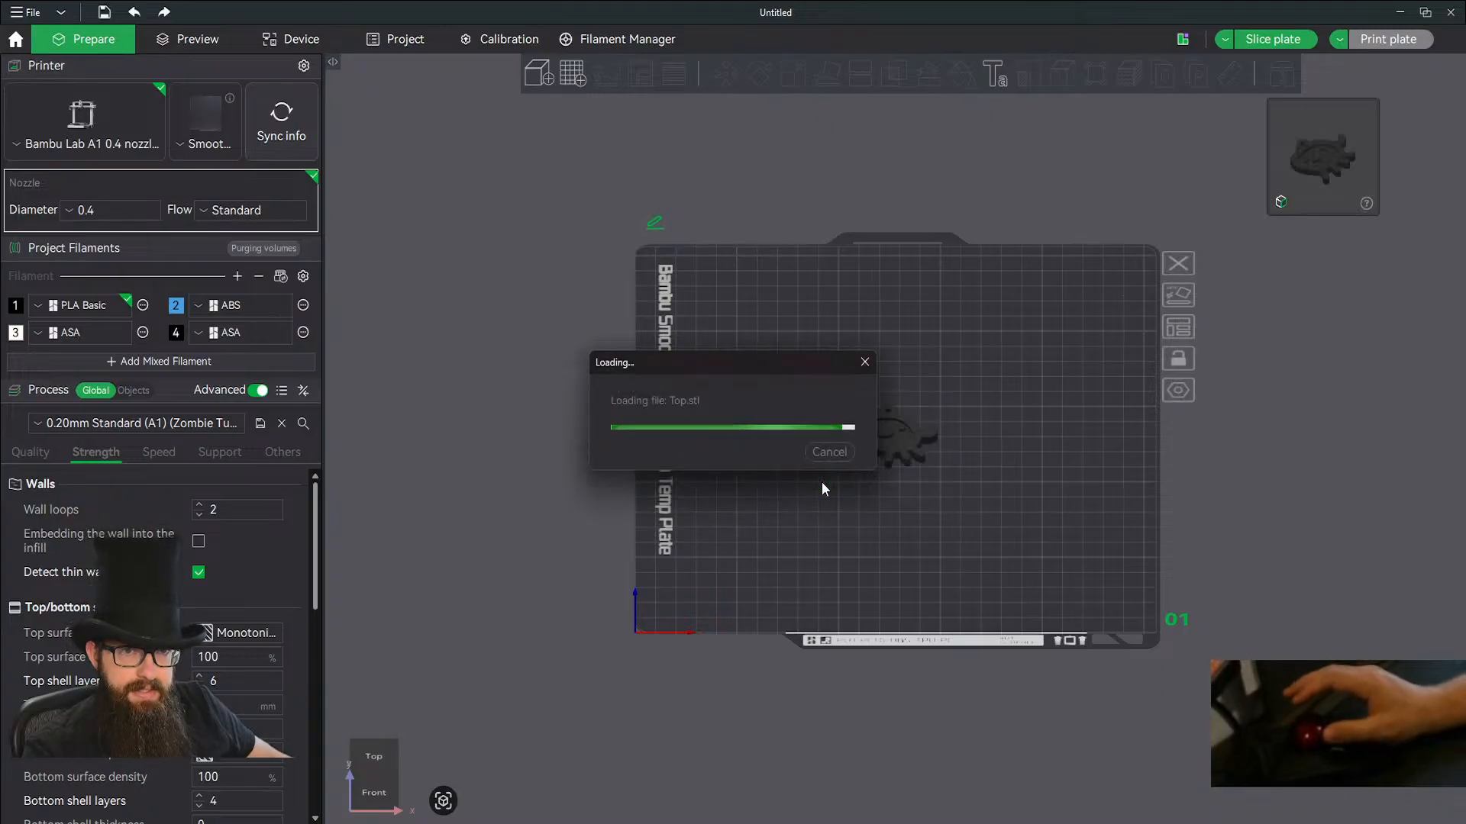
Import Bottom.stl and Top.stl a second time as separate objects instead of a single multi-part object.
scroll(913, 450, "up", 5)
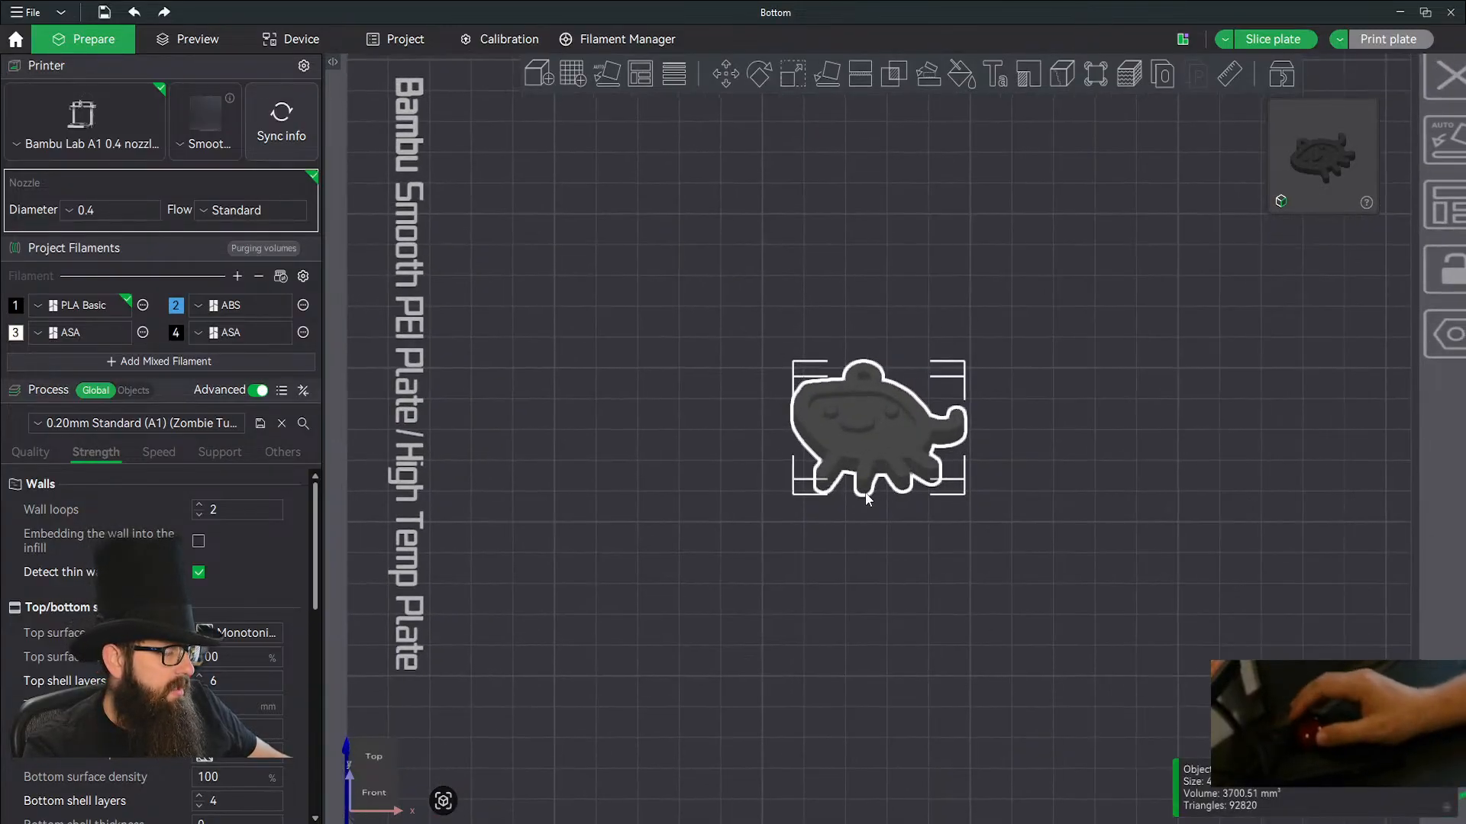
left_click(538, 71)
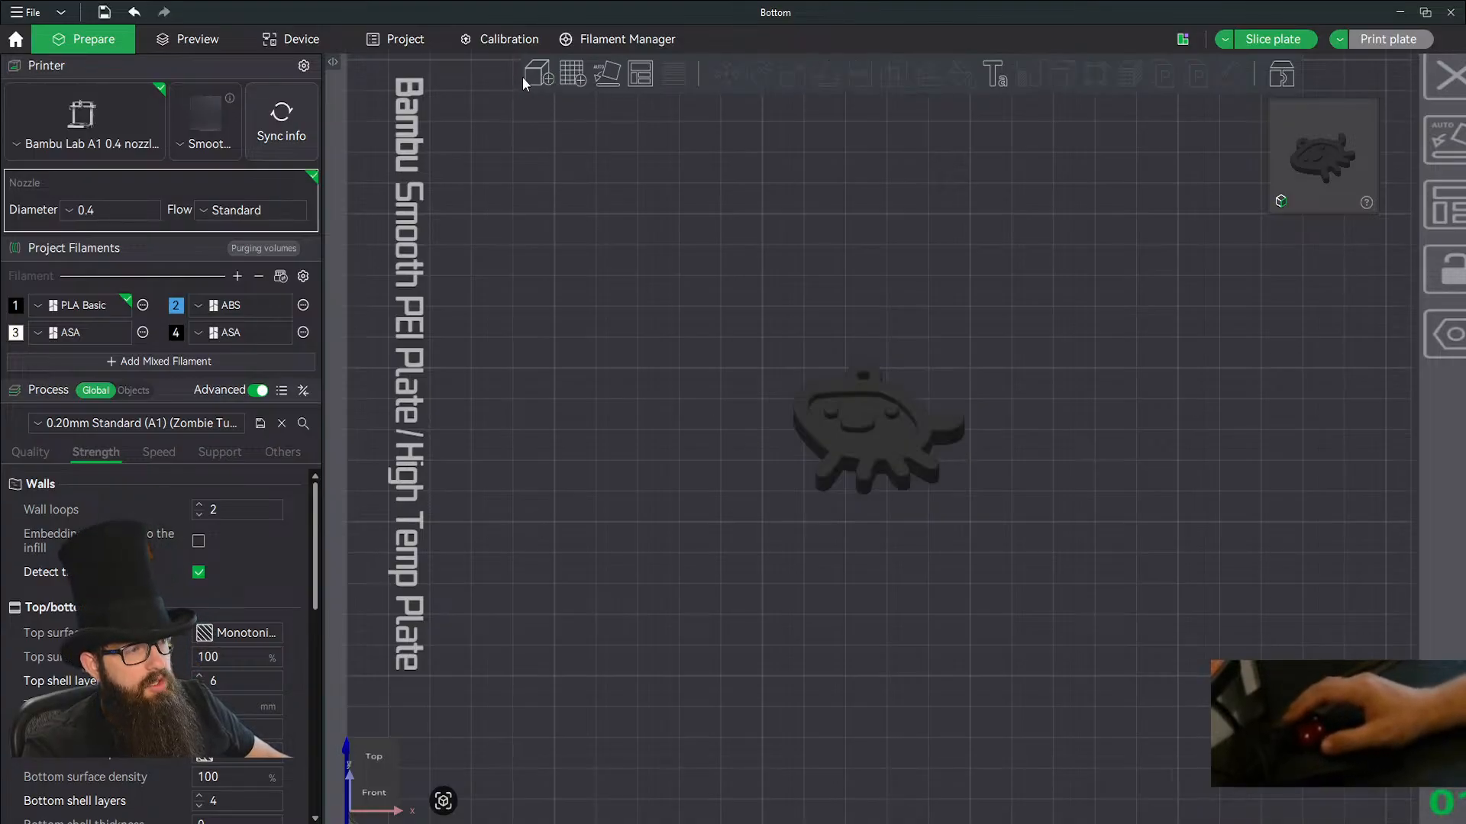
left_click(194, 136)
left_click(174, 150, "shift")
left_click(600, 401)
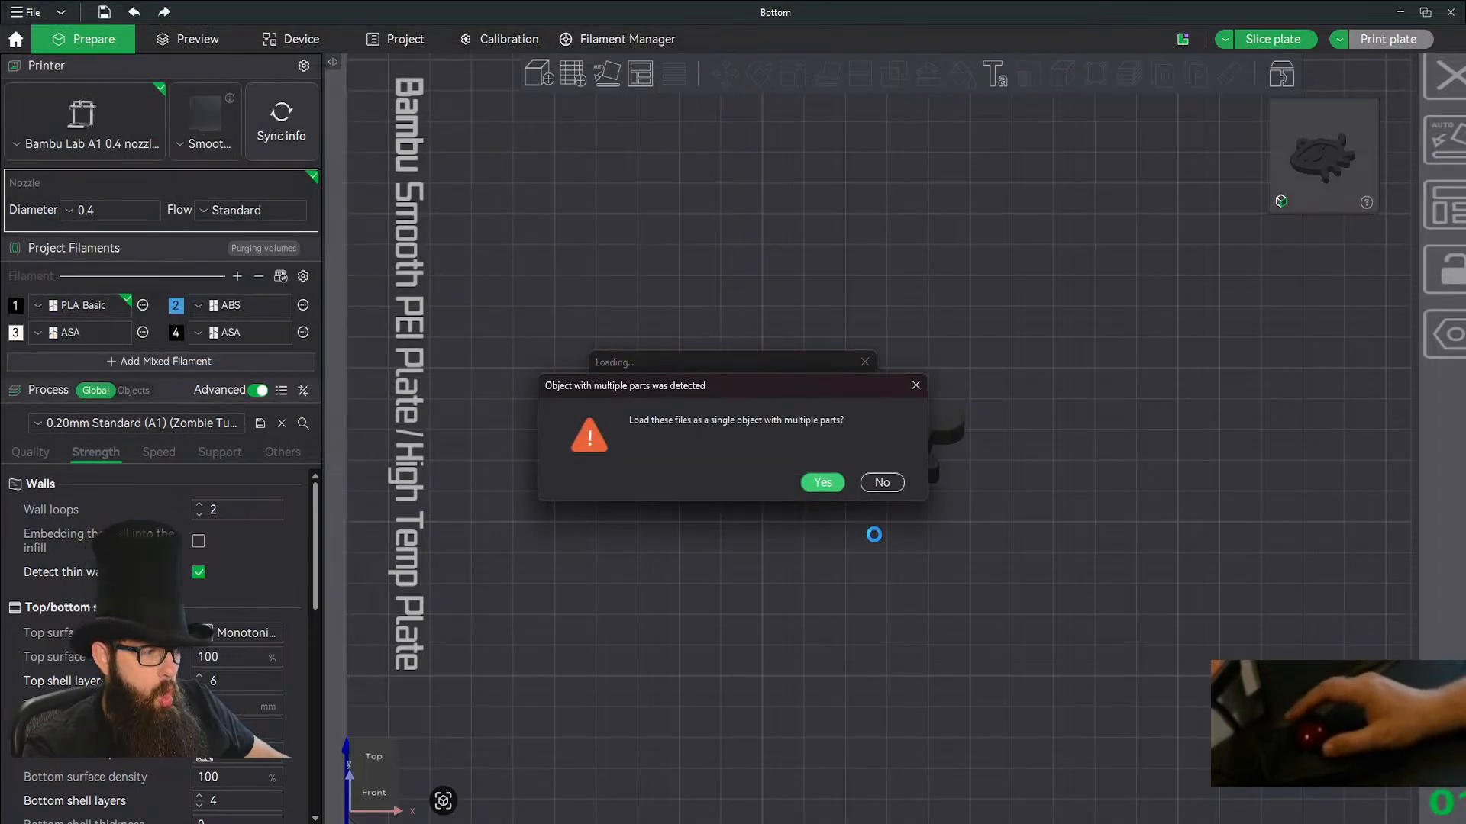
left_click(879, 483)
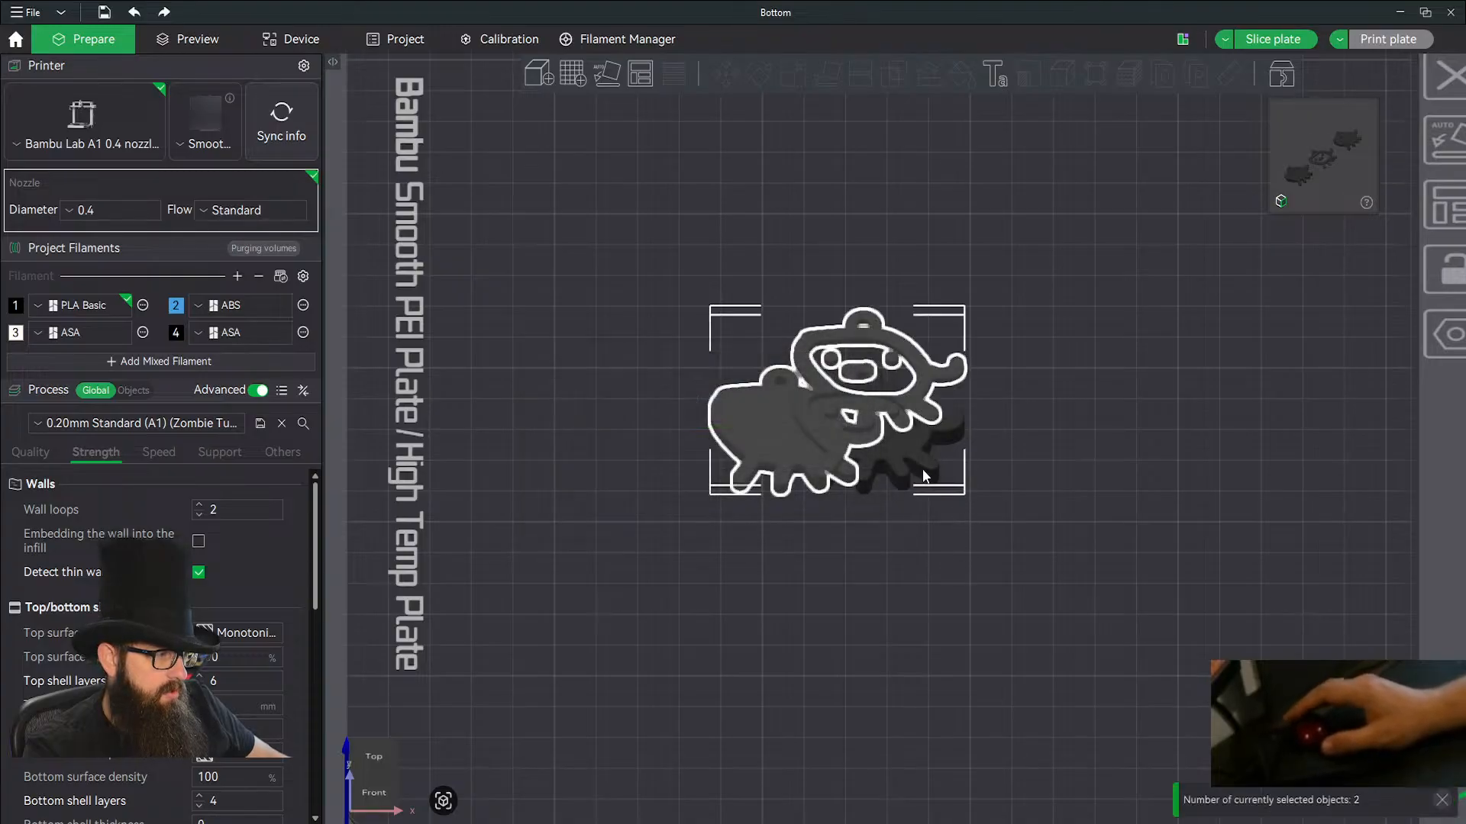
left_click_drag(1067, 505, 1104, 550)
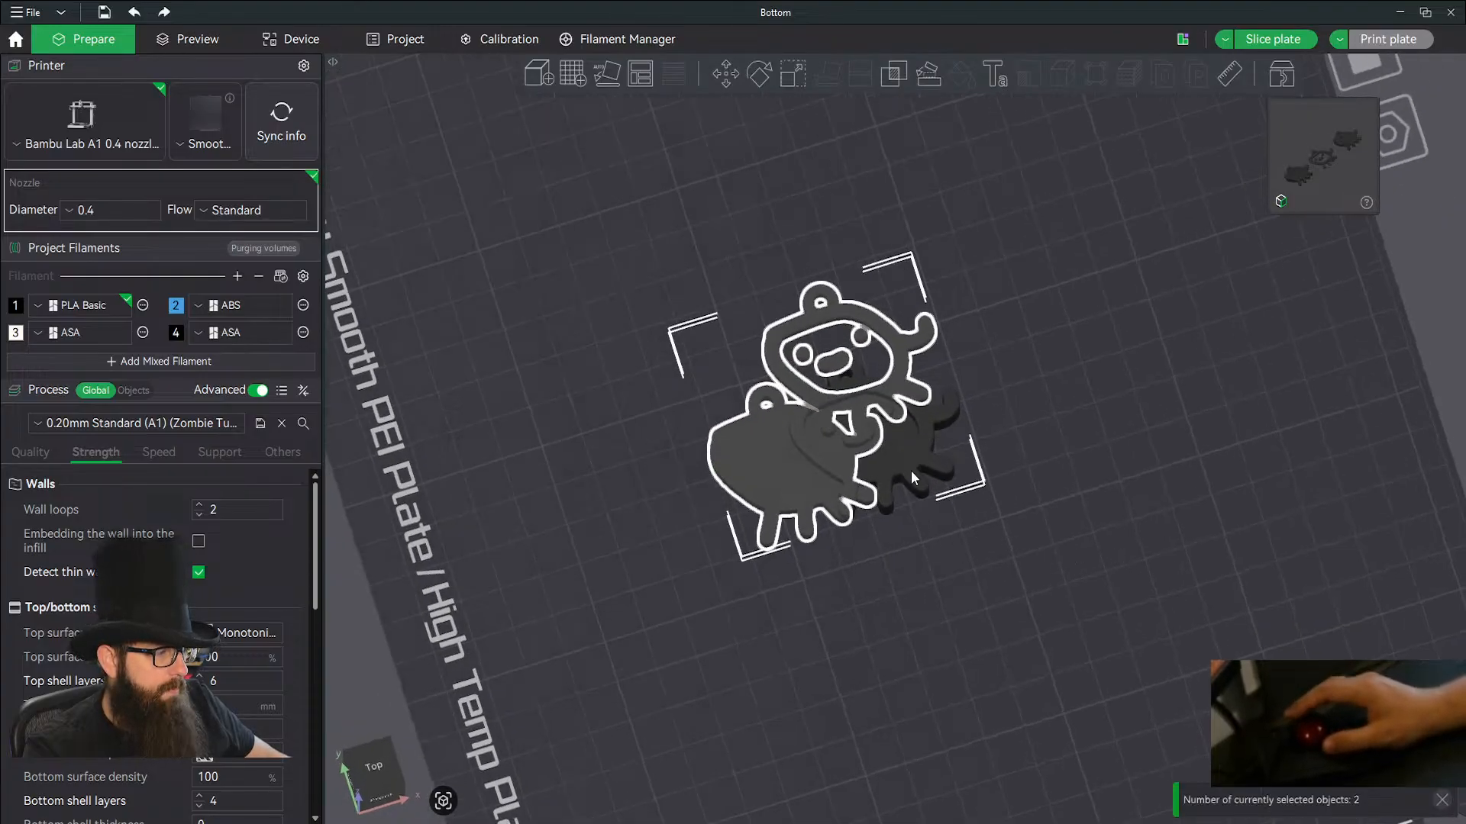
Move the multi-part creature away from the separate copies, and undo both that move and the separate import.
left_click_drag(910, 470, 1119, 484)
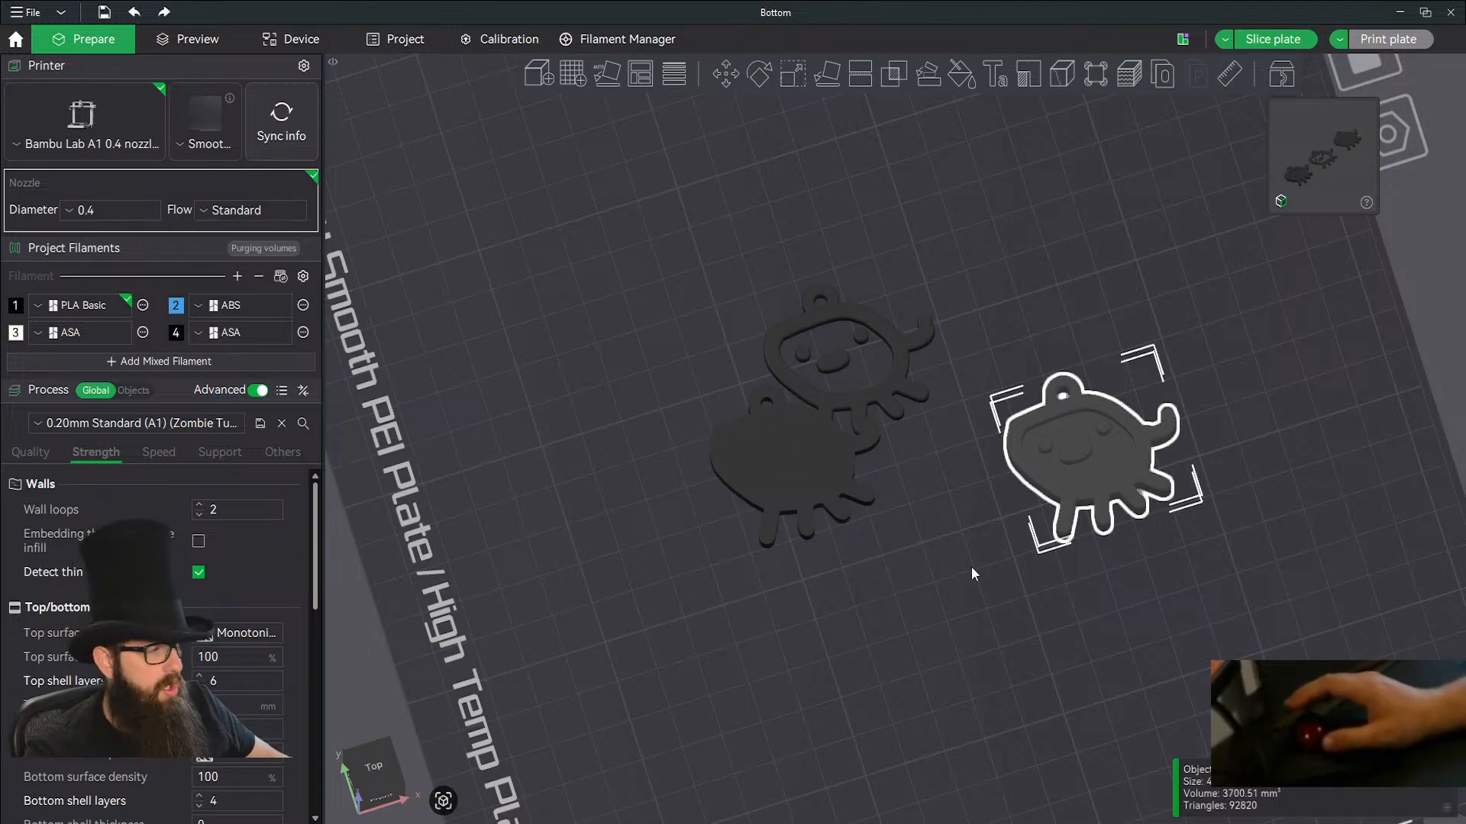
key("ctrl+z")
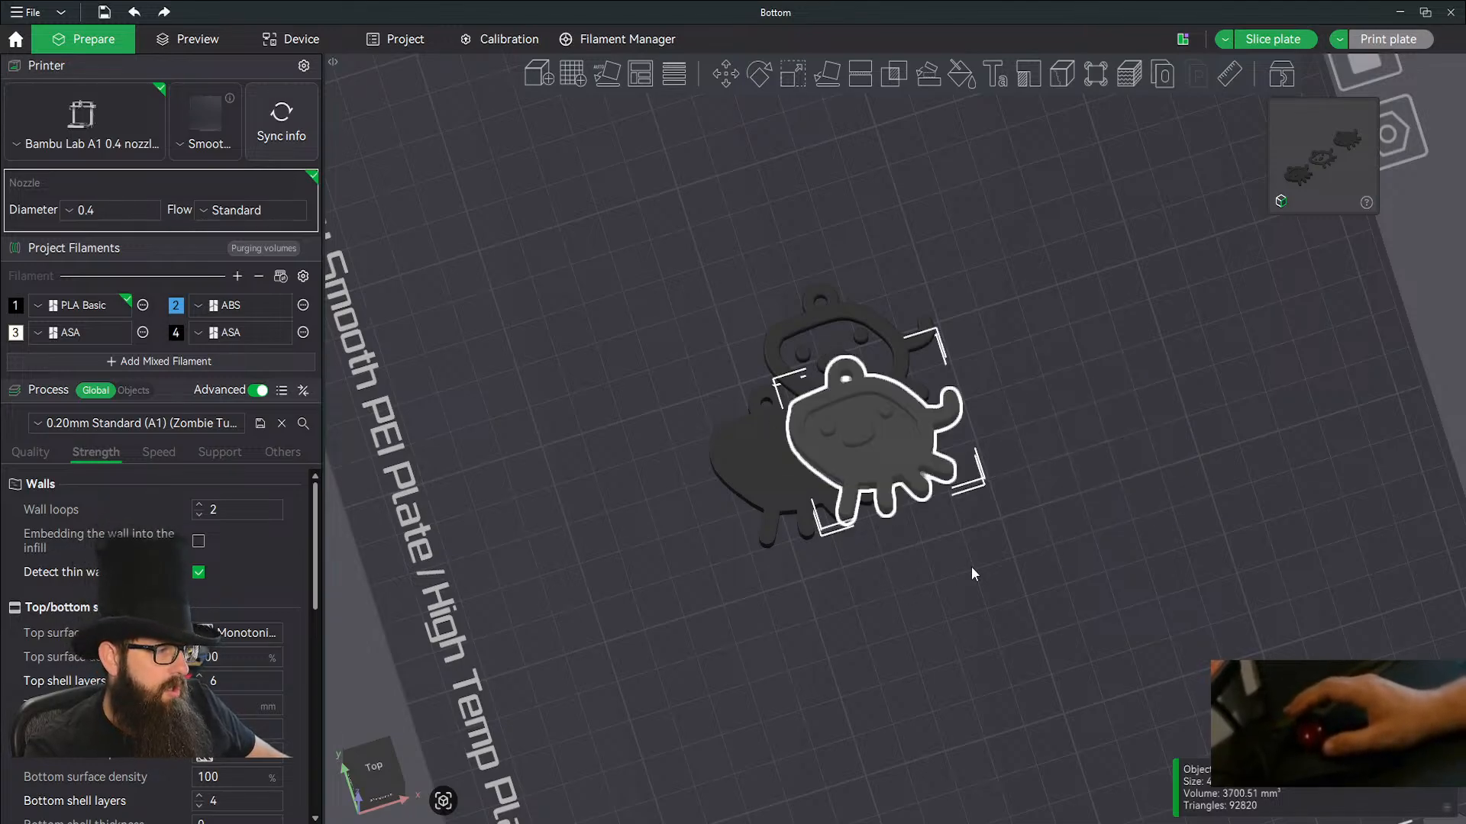
key("ctrl+z")
key("ctrl+a")
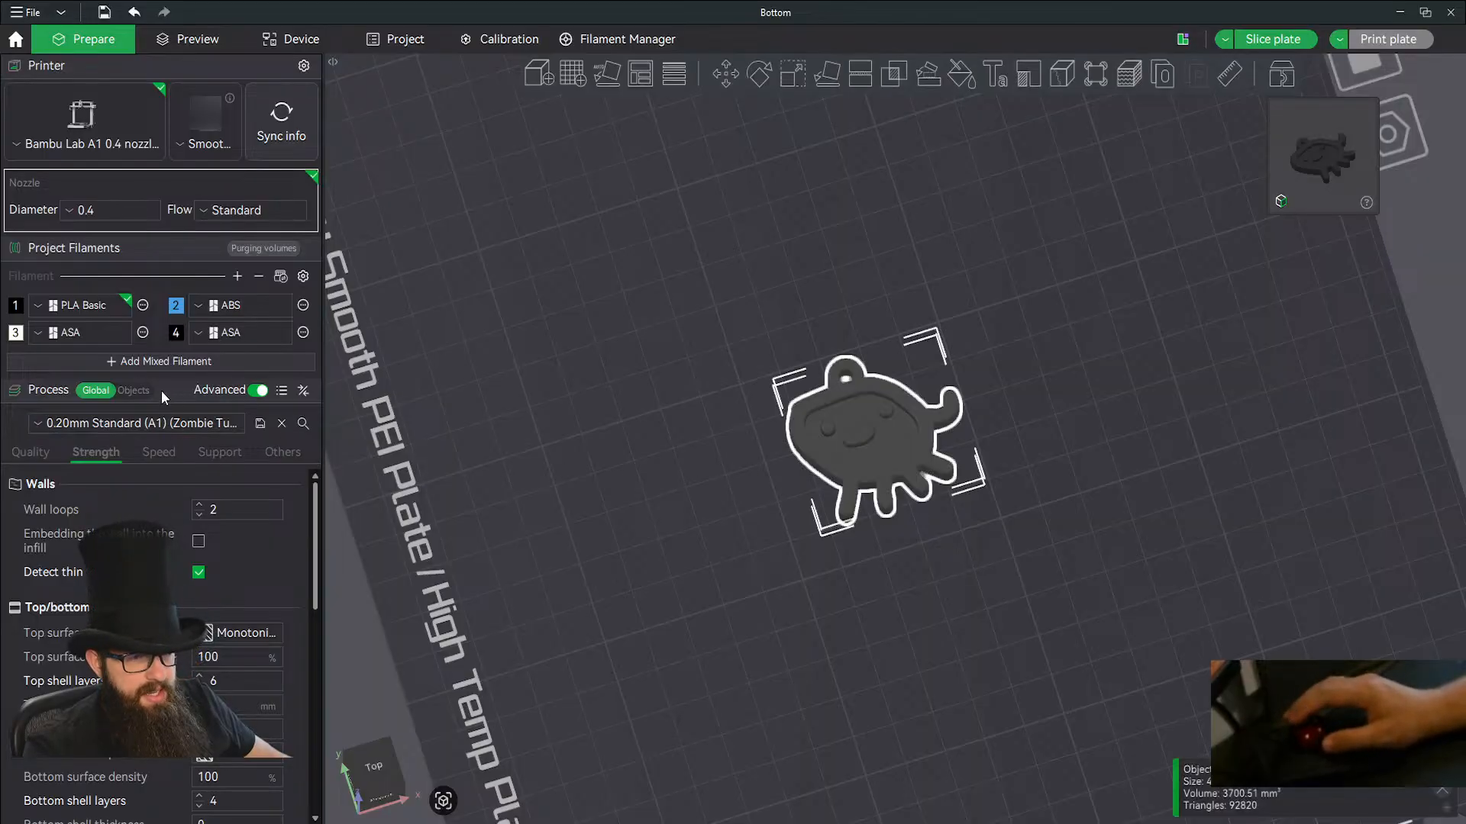
Set project filament 2 to the white A2 Bambu PLA Basic and assign it to the Bottom.stl part.
left_click(223, 309)
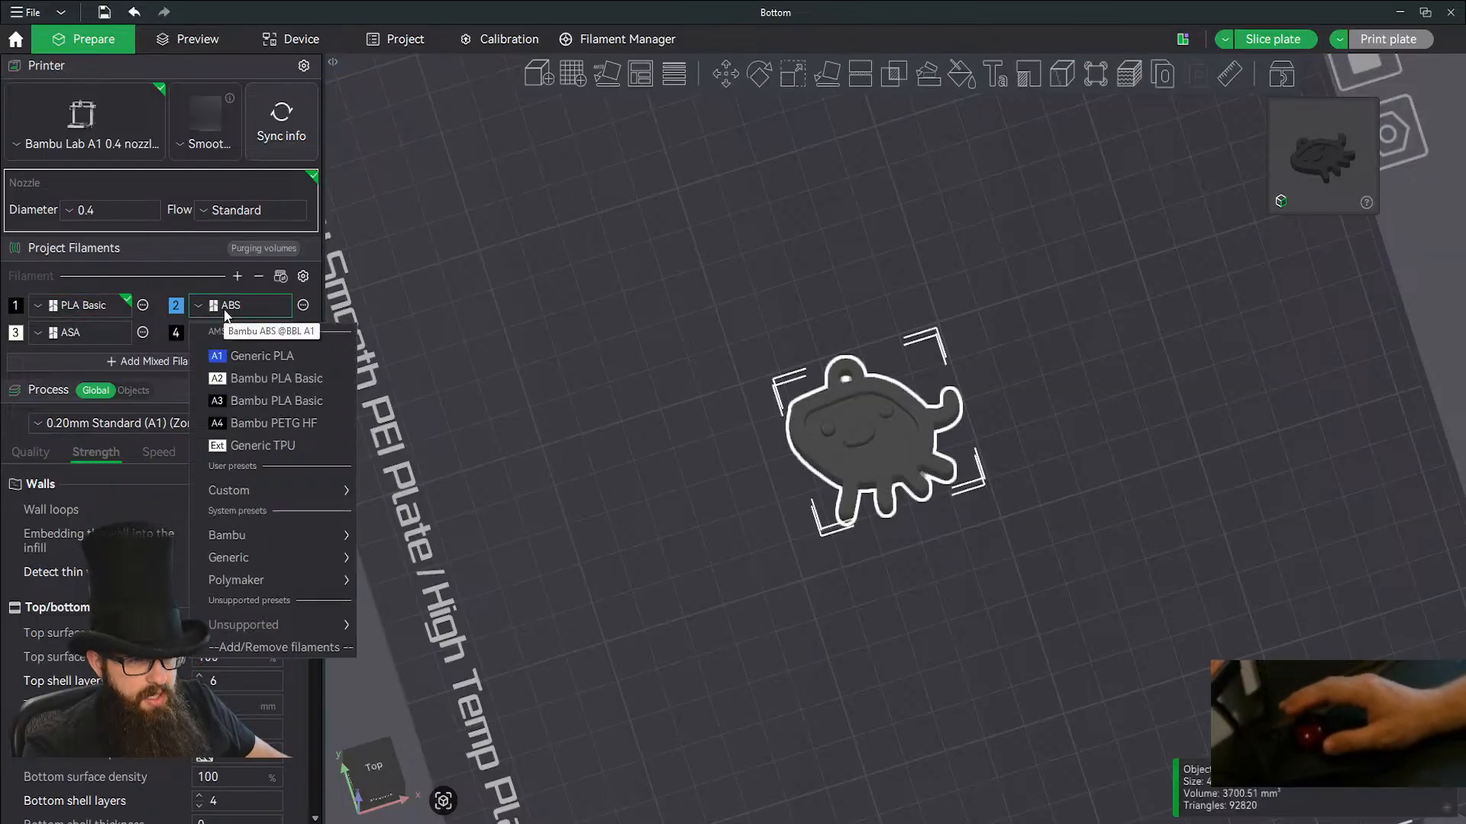
left_click(278, 382)
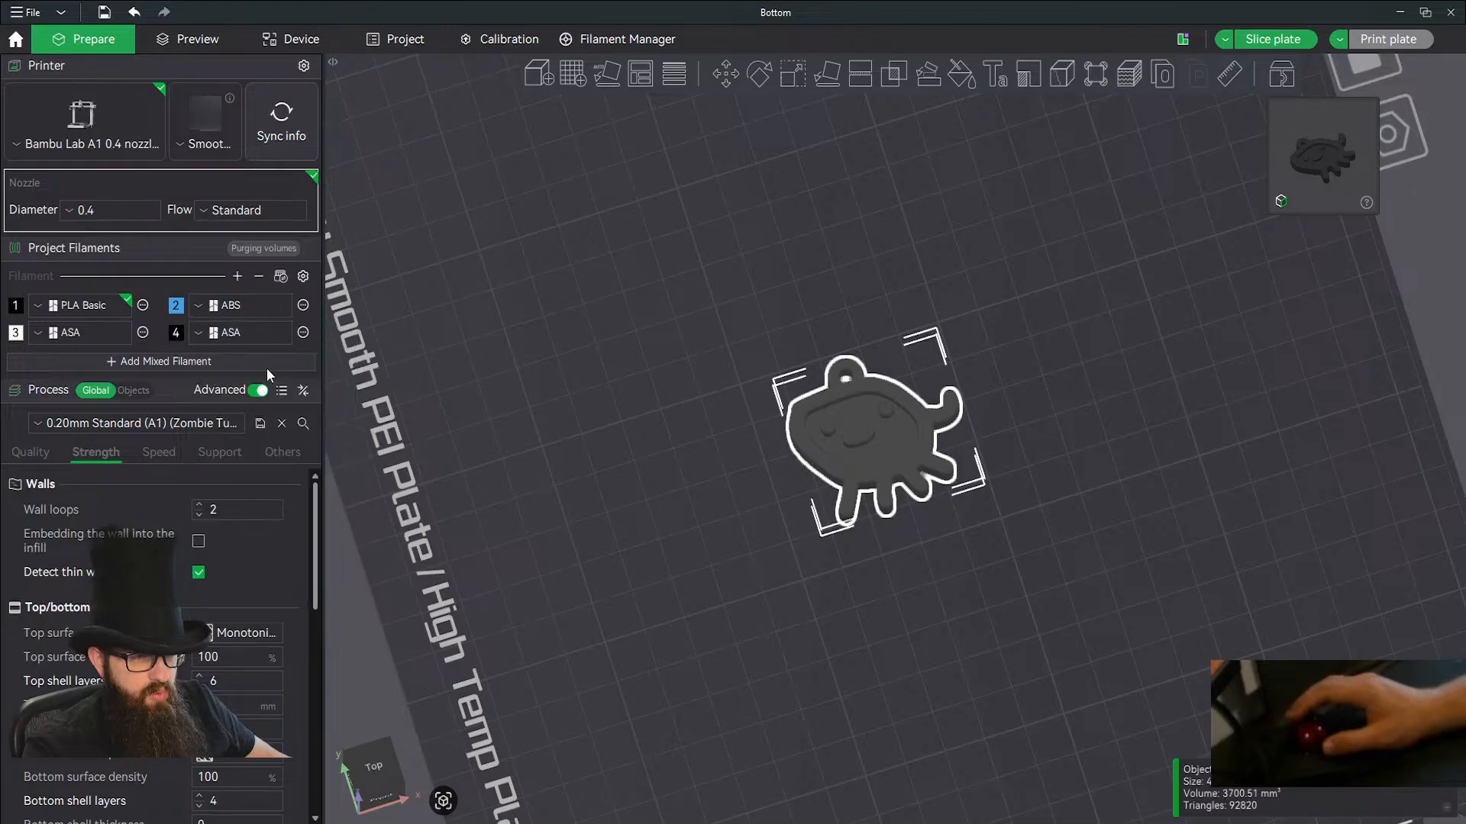
left_click(130, 394)
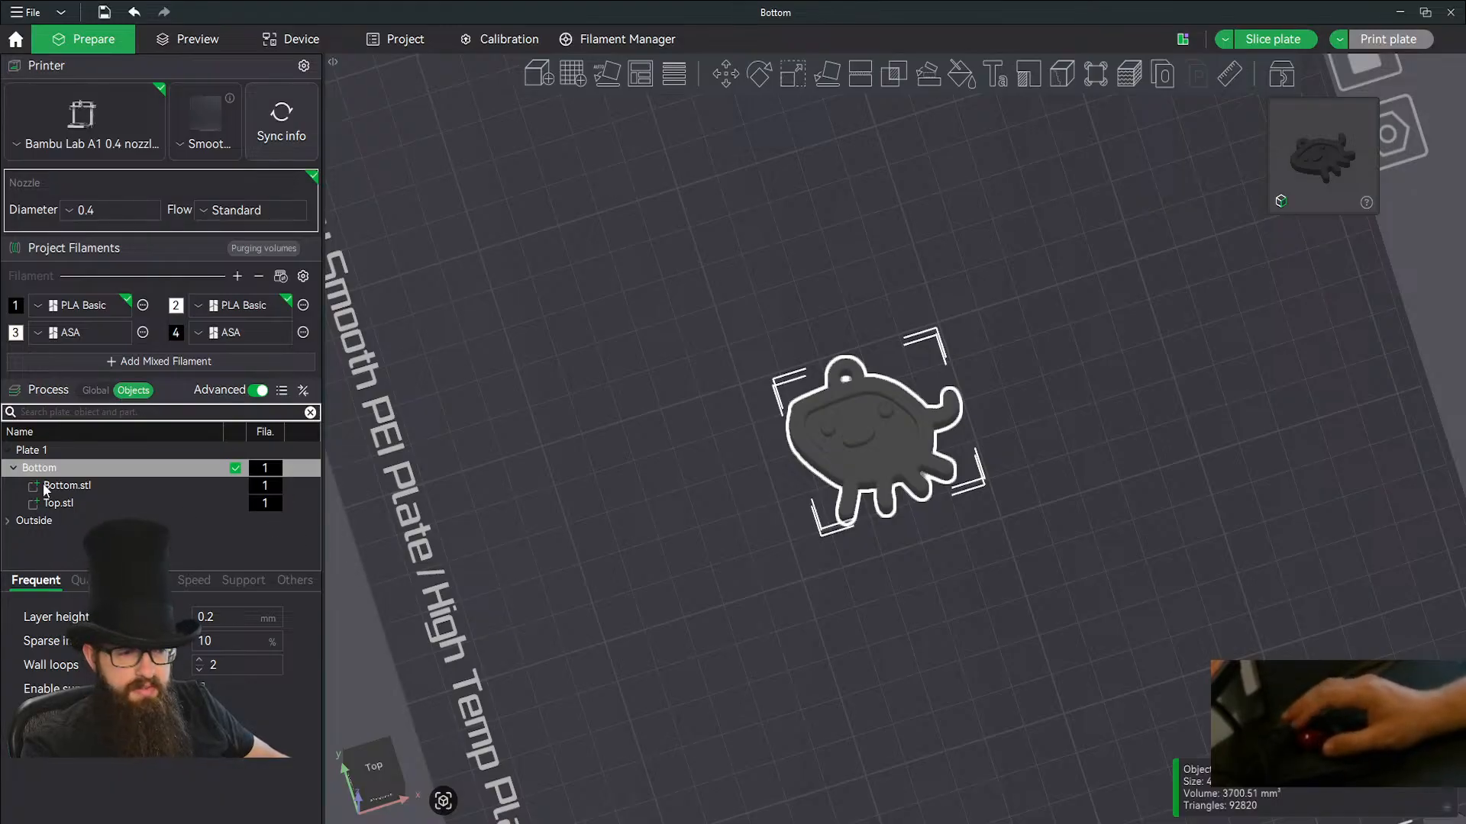
left_click(68, 486)
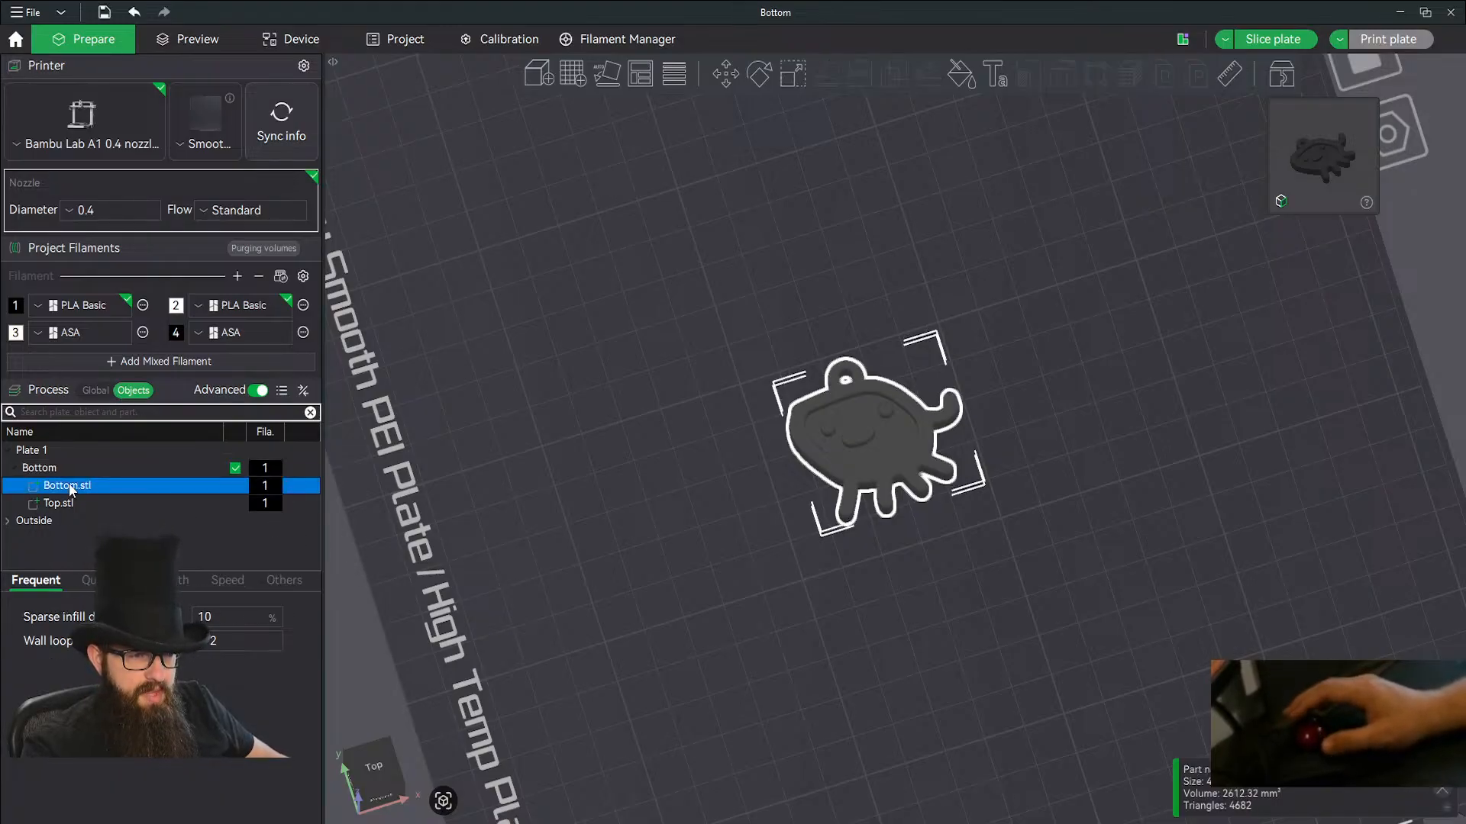
key("2")
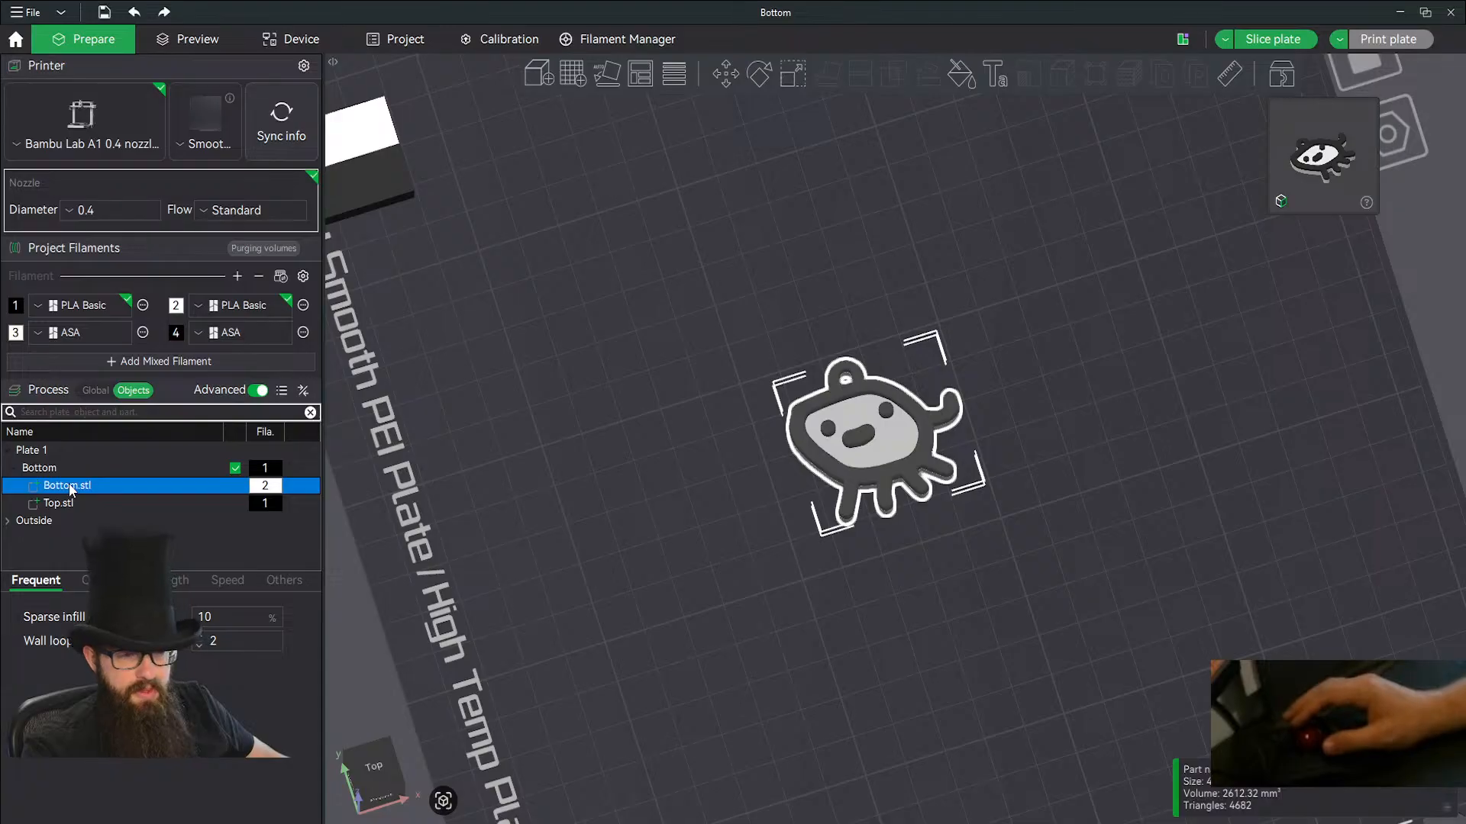
left_click(609, 547)
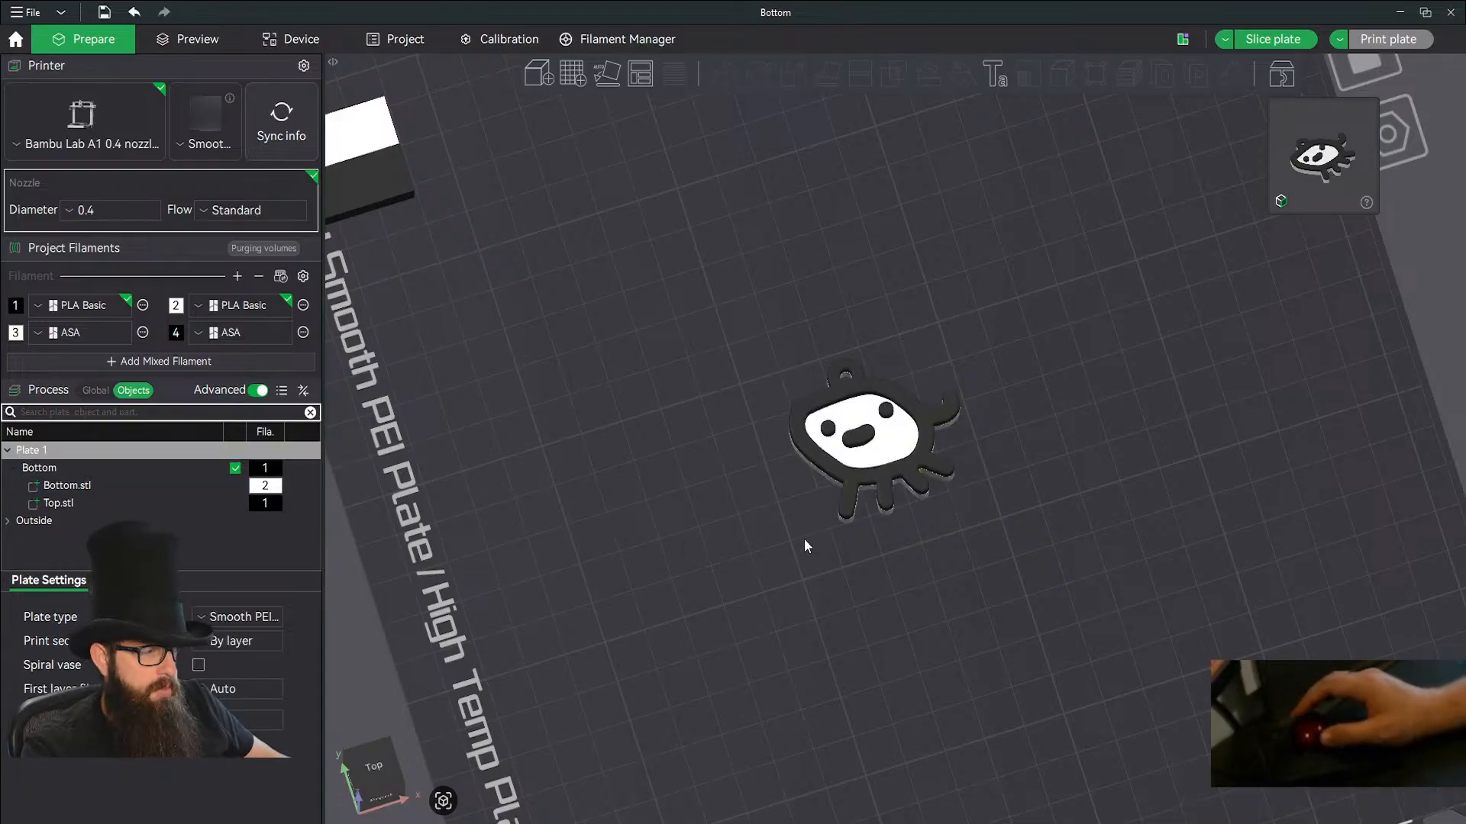
Slice the plate with the two-colour creature.
left_click_drag(783, 542, 731, 547)
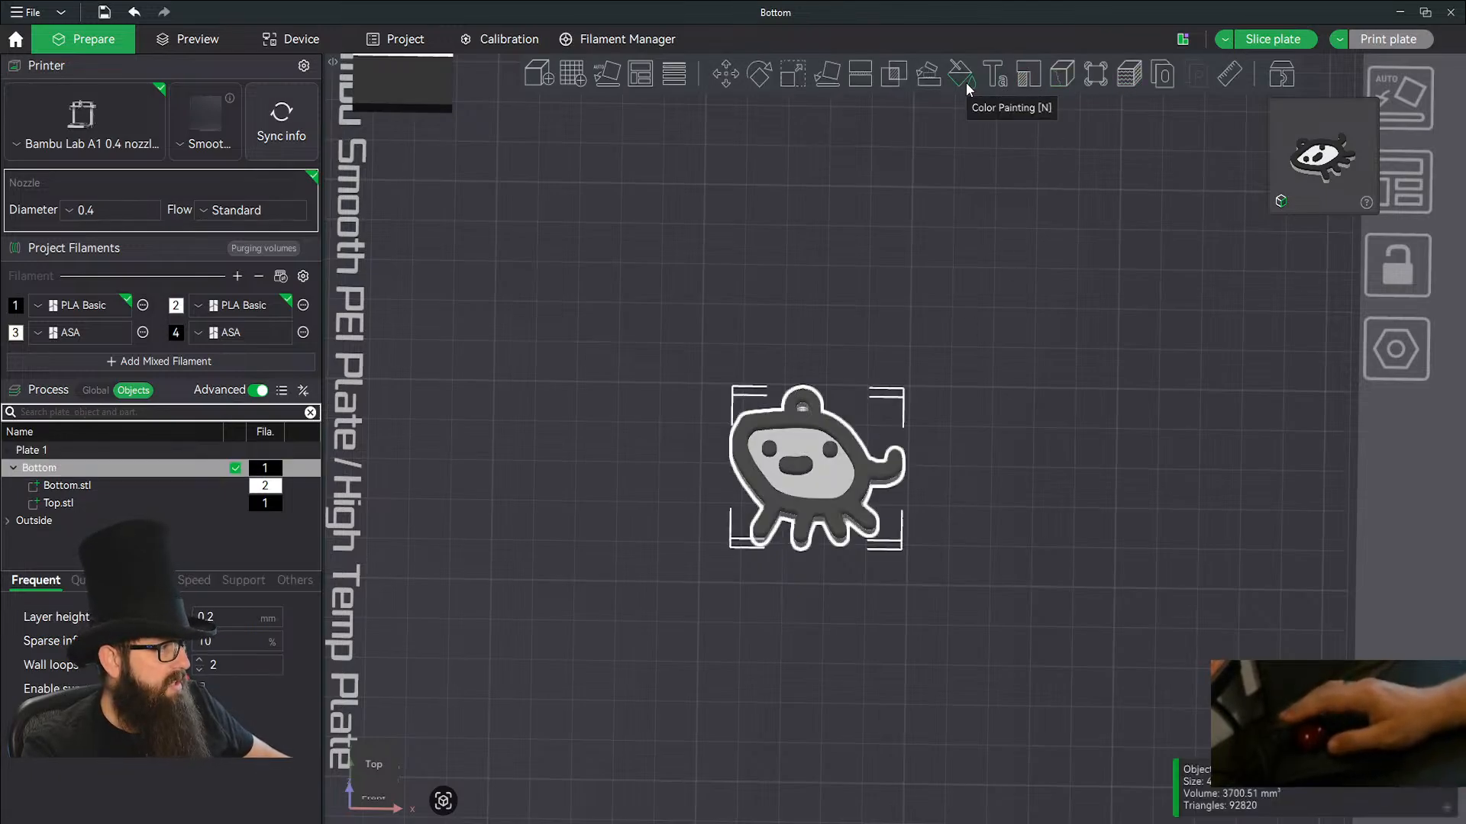
left_click_drag(968, 641, 977, 597)
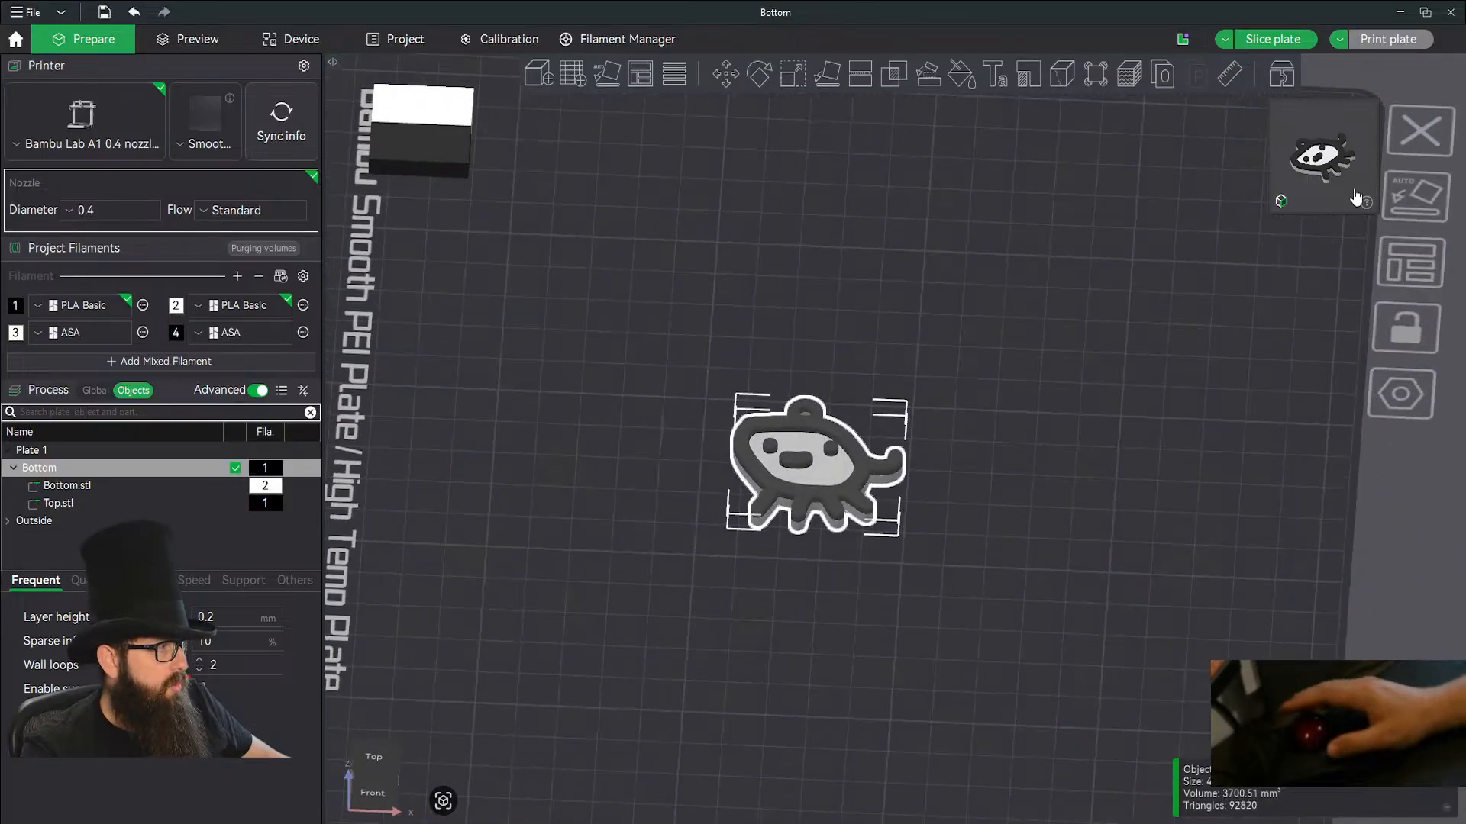
left_click(1252, 44)
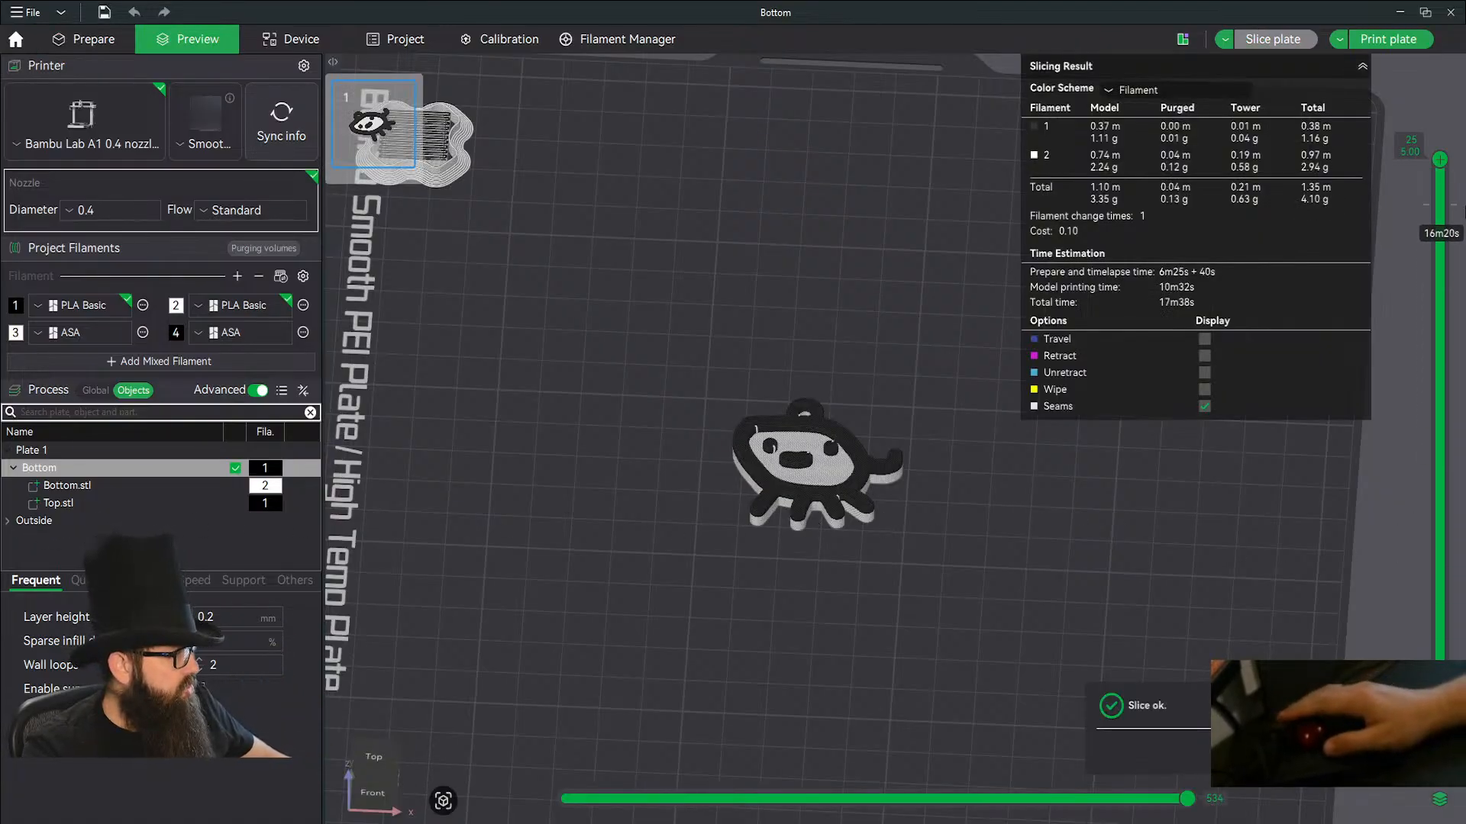
Examine the sliced layers from the top down to layer 16, check that layer's options, and return to the top layer.
left_click_drag(1443, 163, 1399, 365)
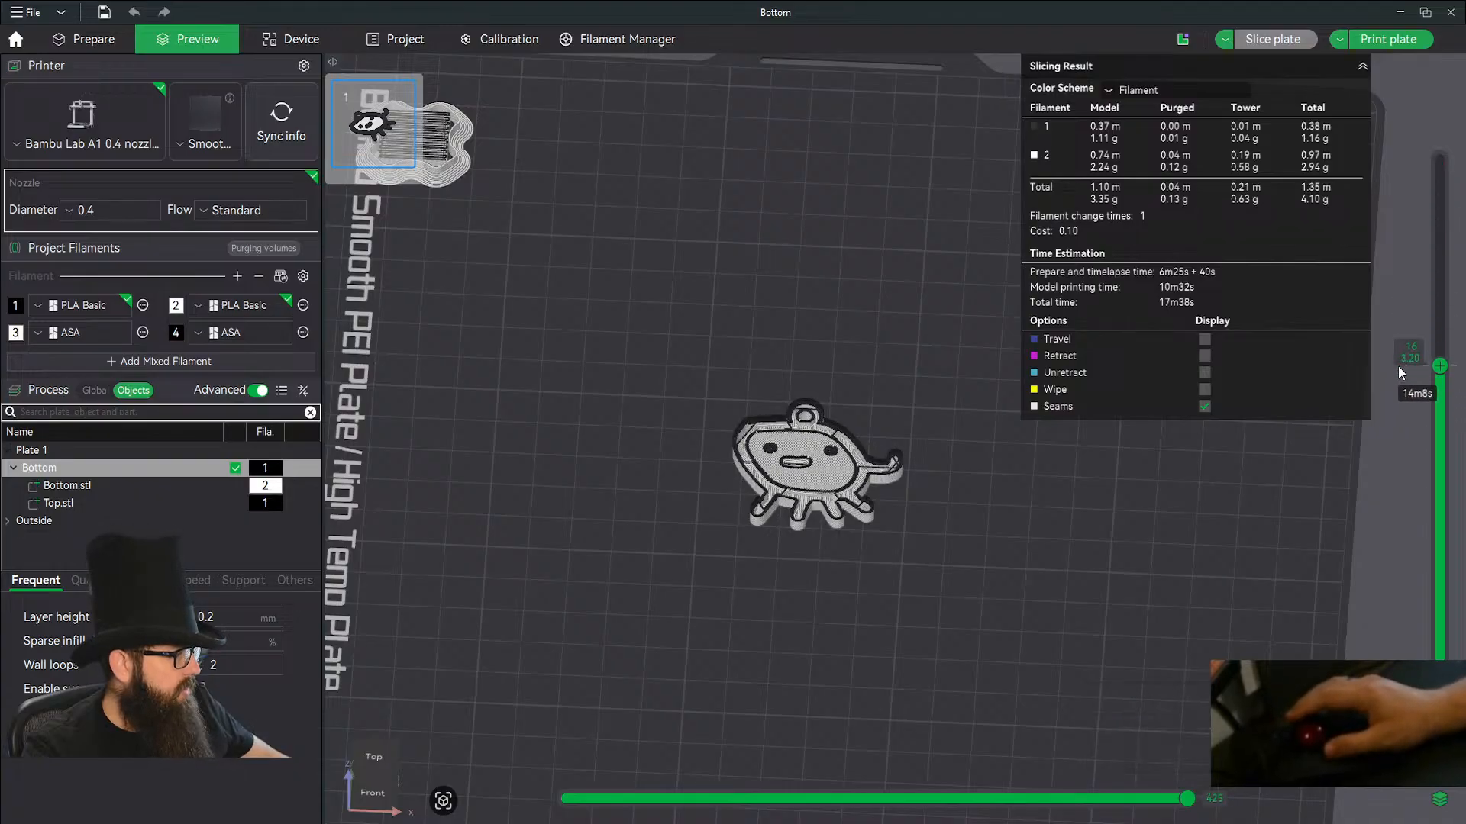
right_click(1438, 366)
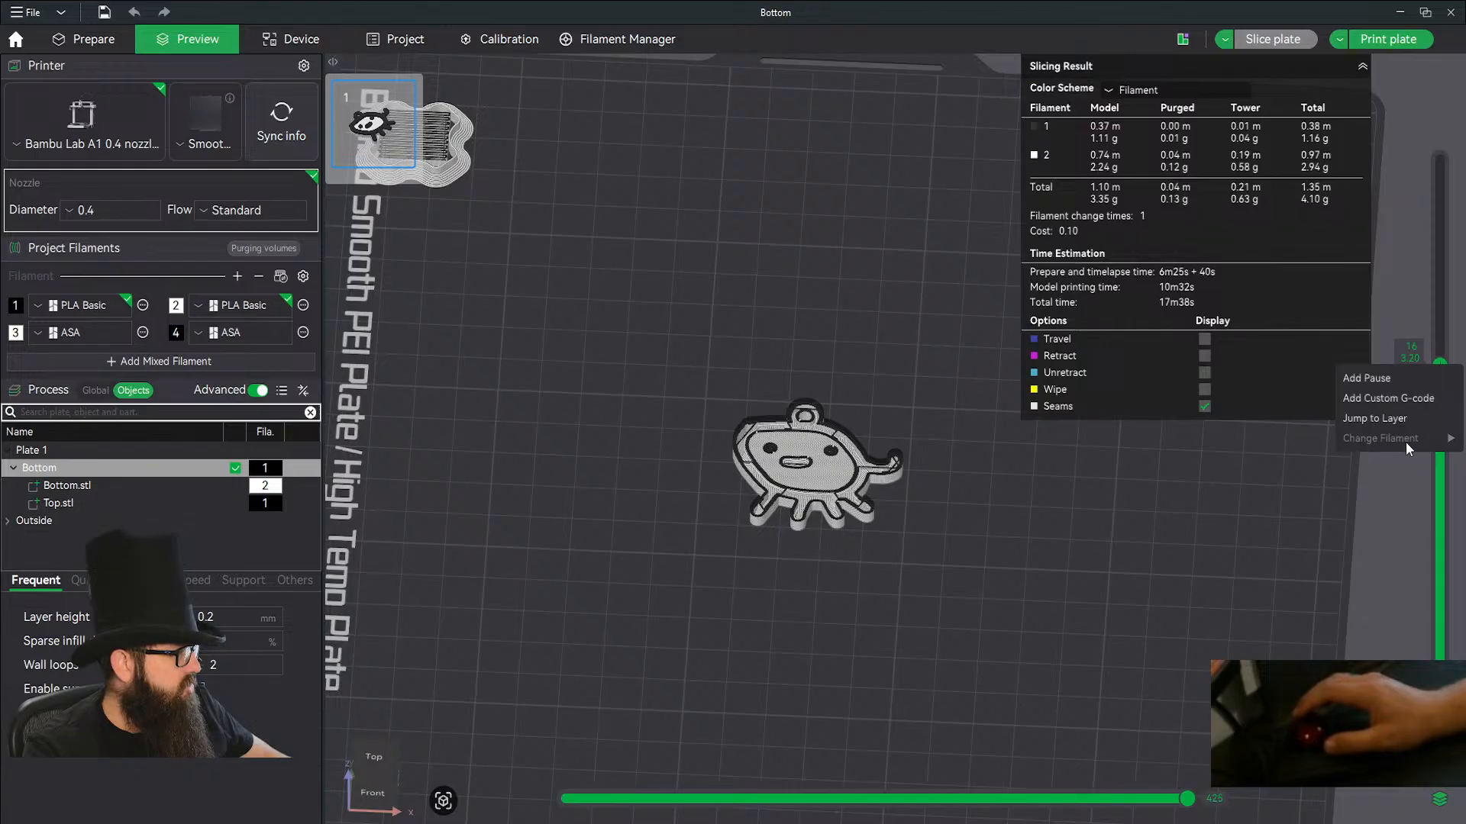
left_click(1149, 567)
left_click_drag(1439, 365, 1462, 151)
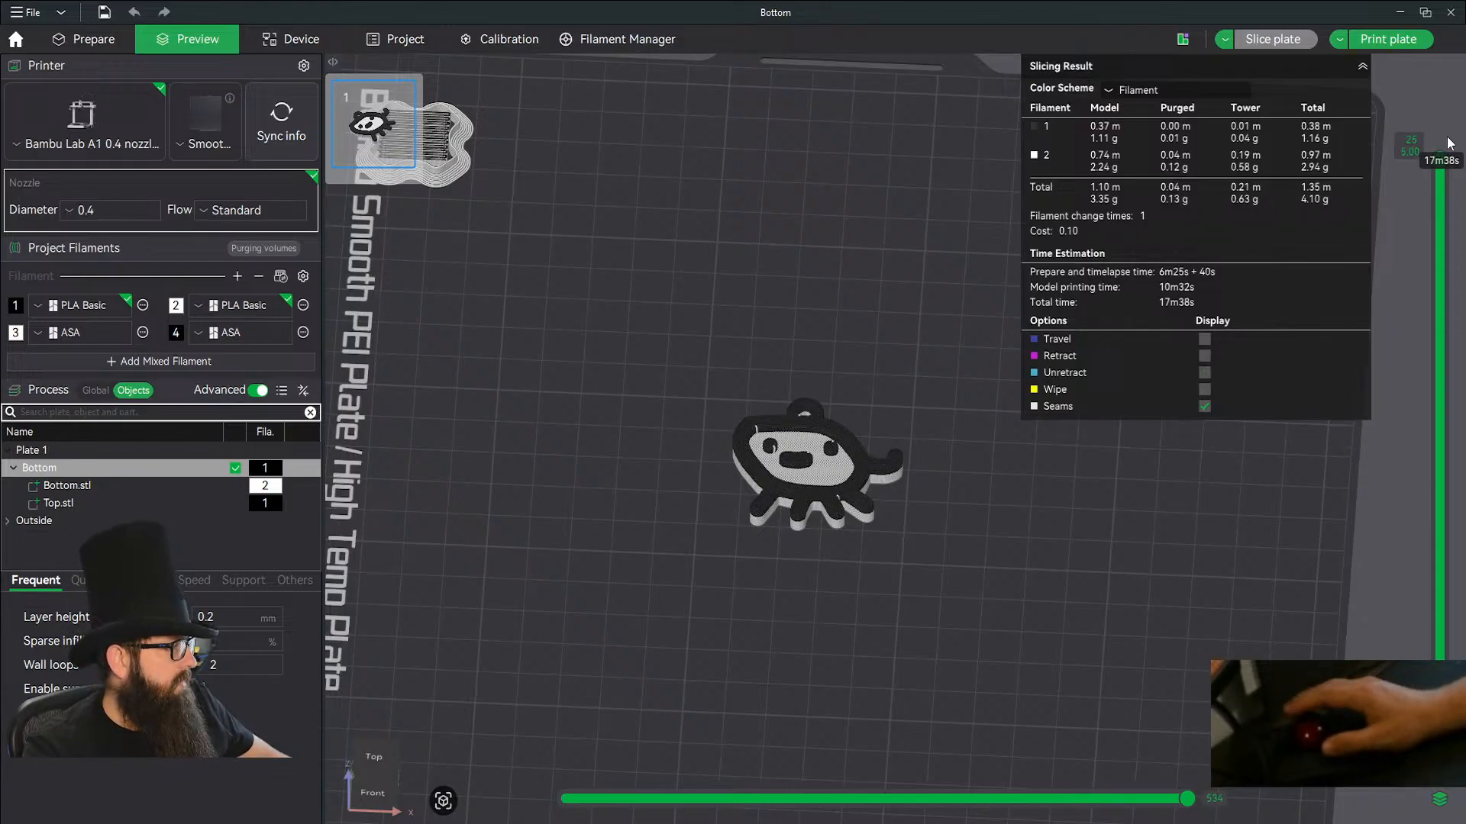
Return to the Prepare view and move the prime tower from the plate's back corner to just behind the creature's tail side.
left_click(61, 504)
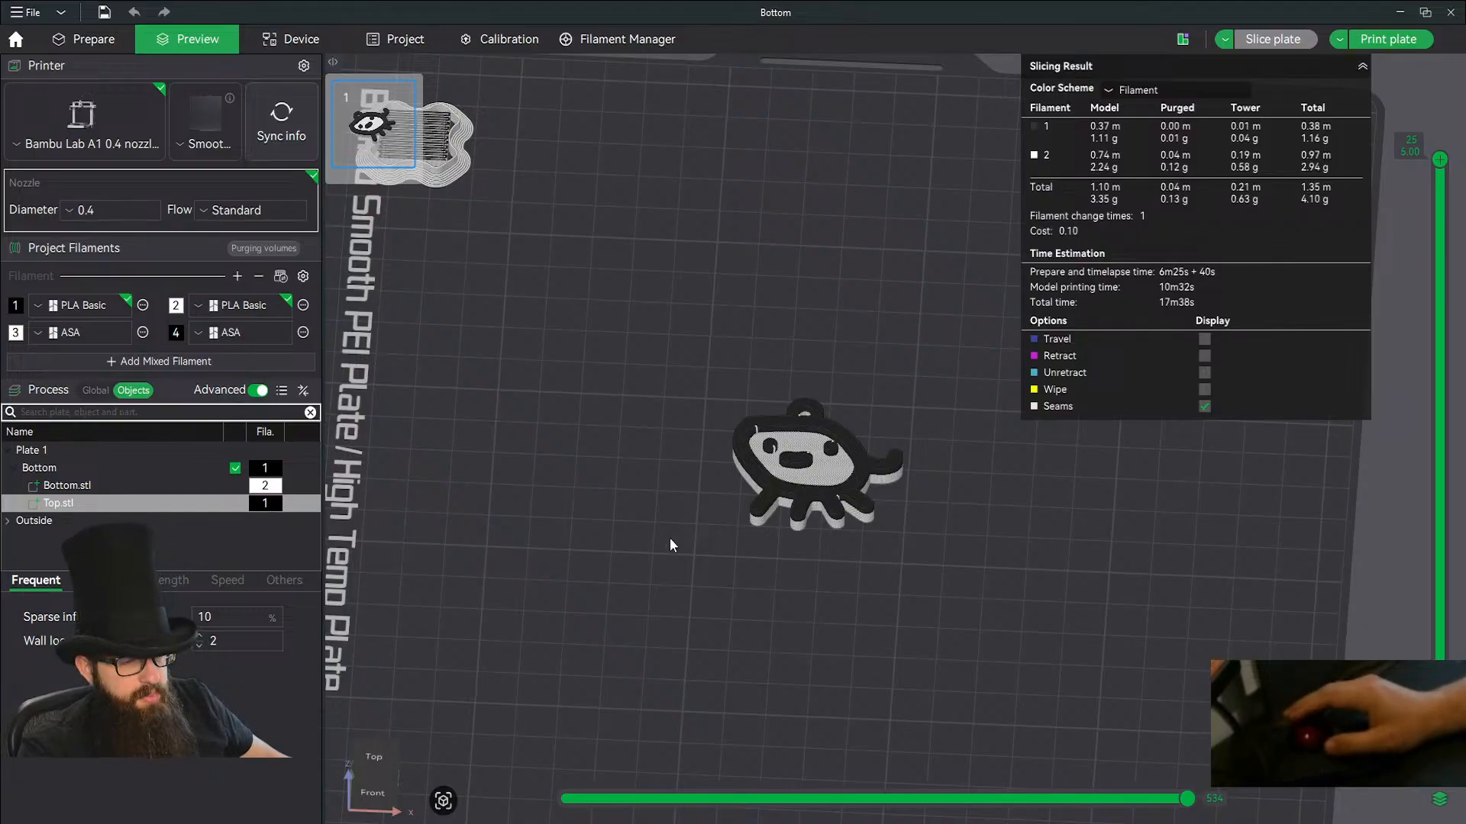
middle_click_drag(668, 537, 666, 481)
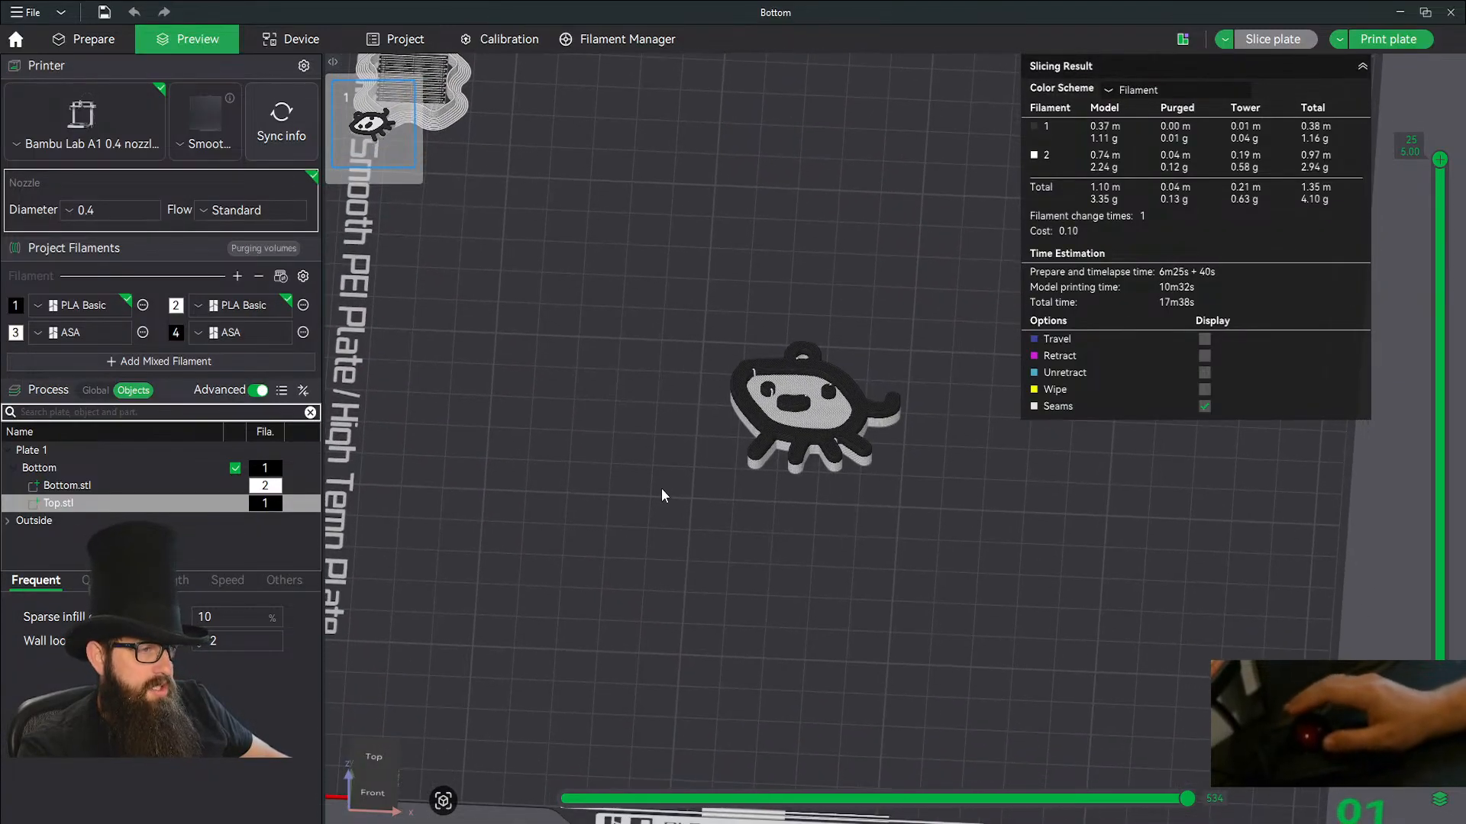
scroll(649, 530, "down", 5)
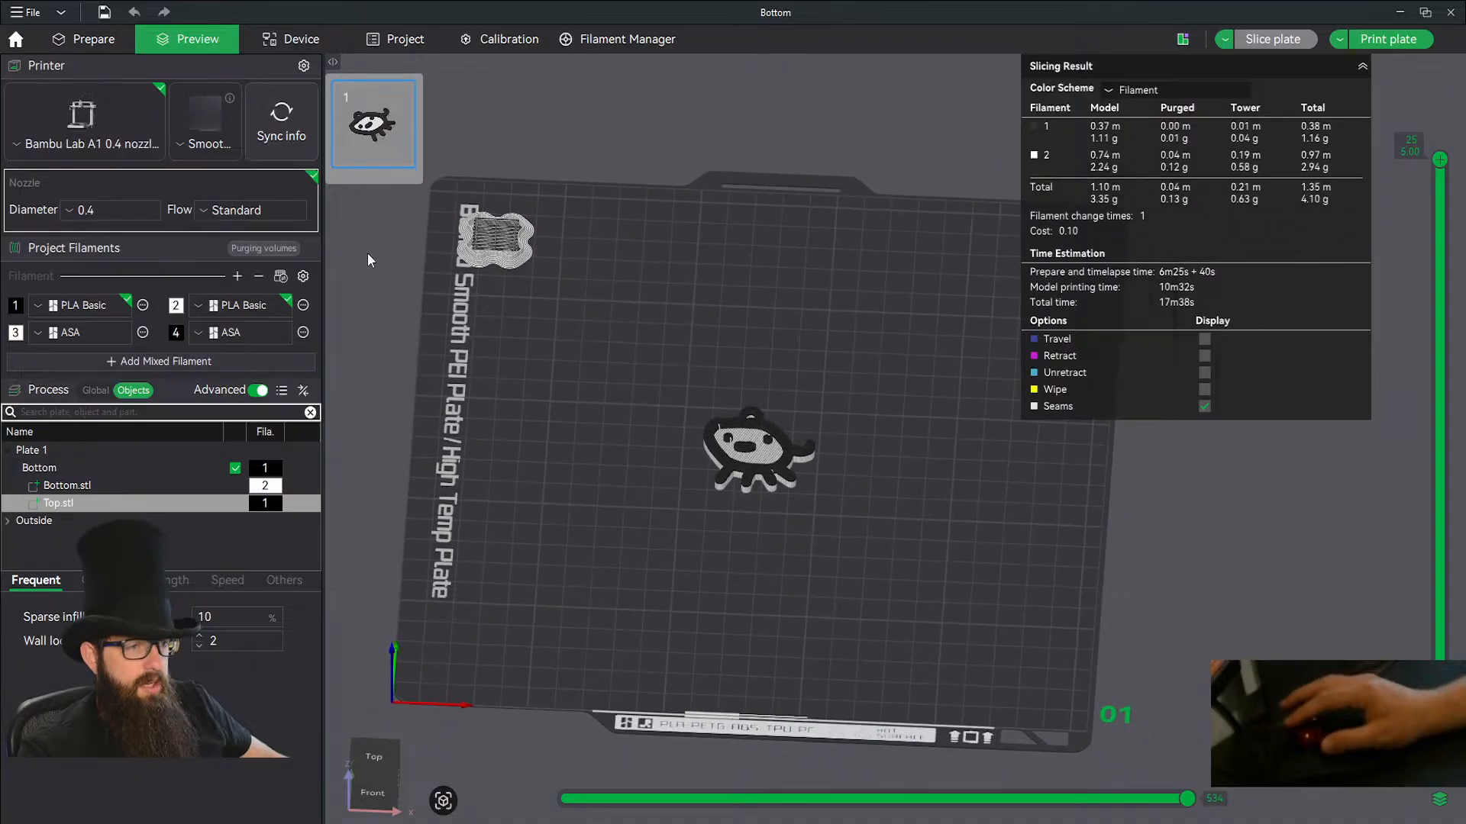
left_click(92, 42)
left_click_drag(495, 244, 880, 381)
left_click_drag(873, 570, 877, 632)
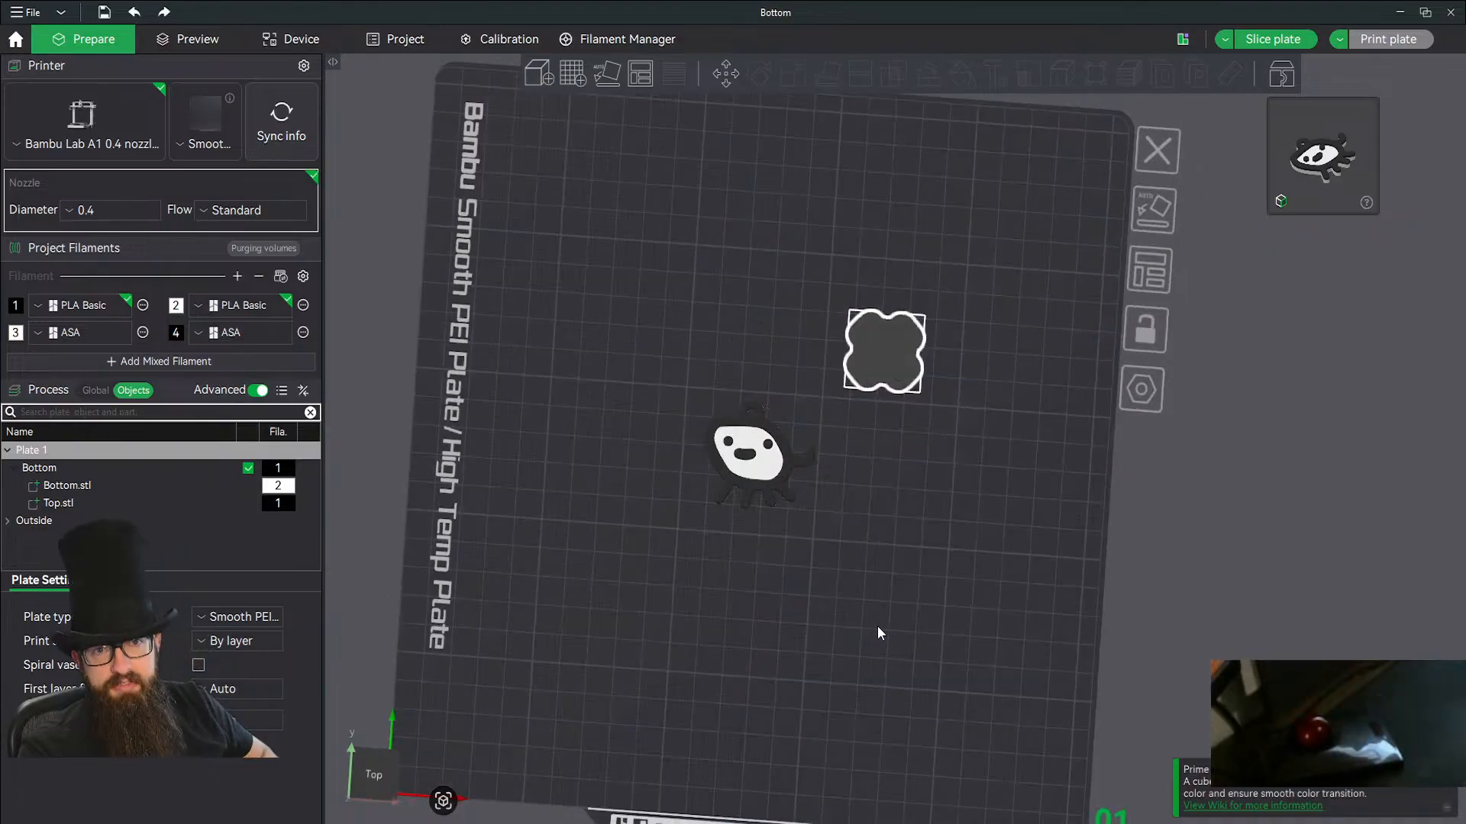
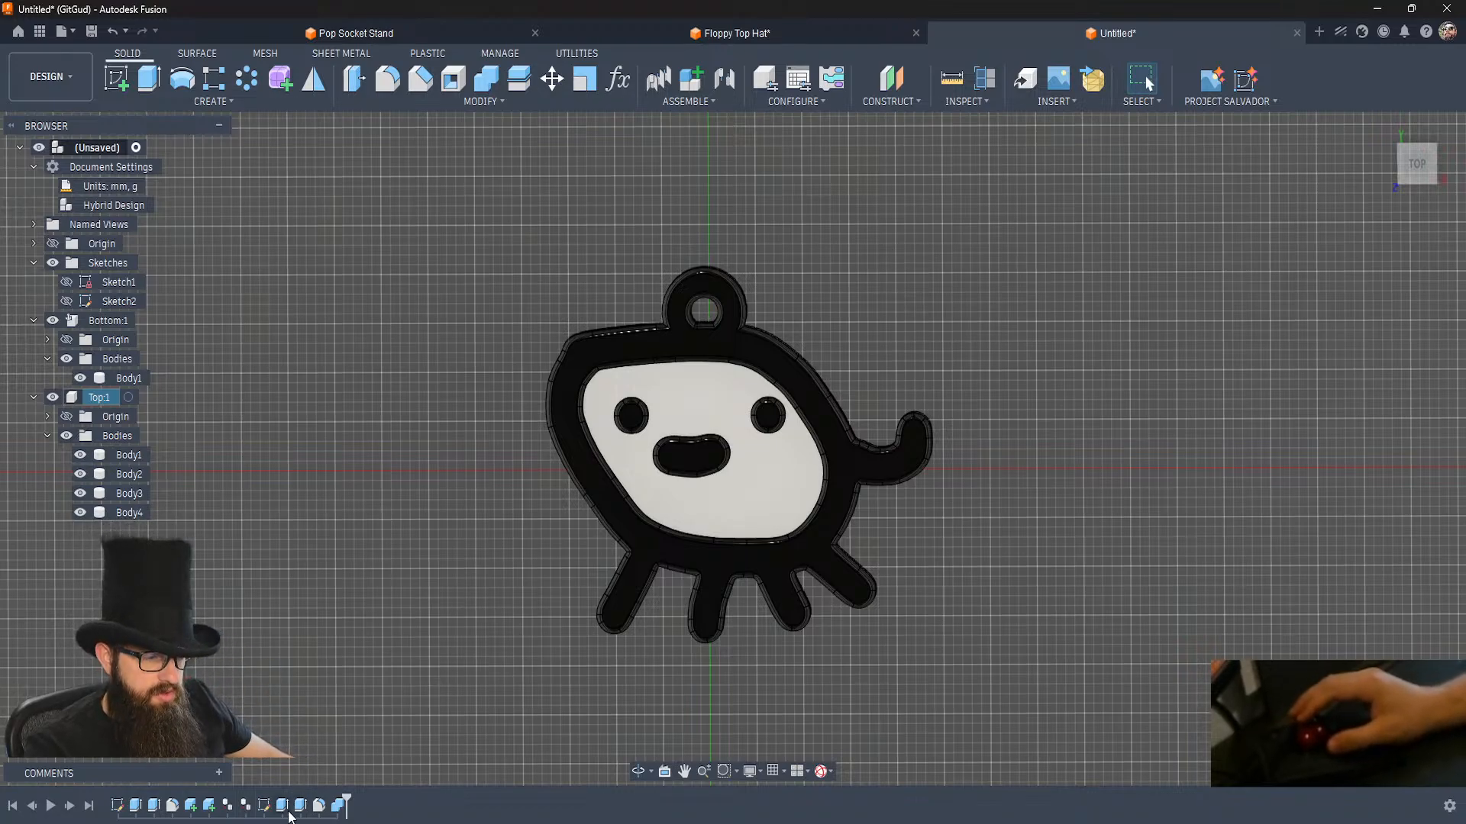
Roll the timeline back to just before the ring sketch and start a uniform Scale of the bottom body about the origin point.
right_click(243, 806)
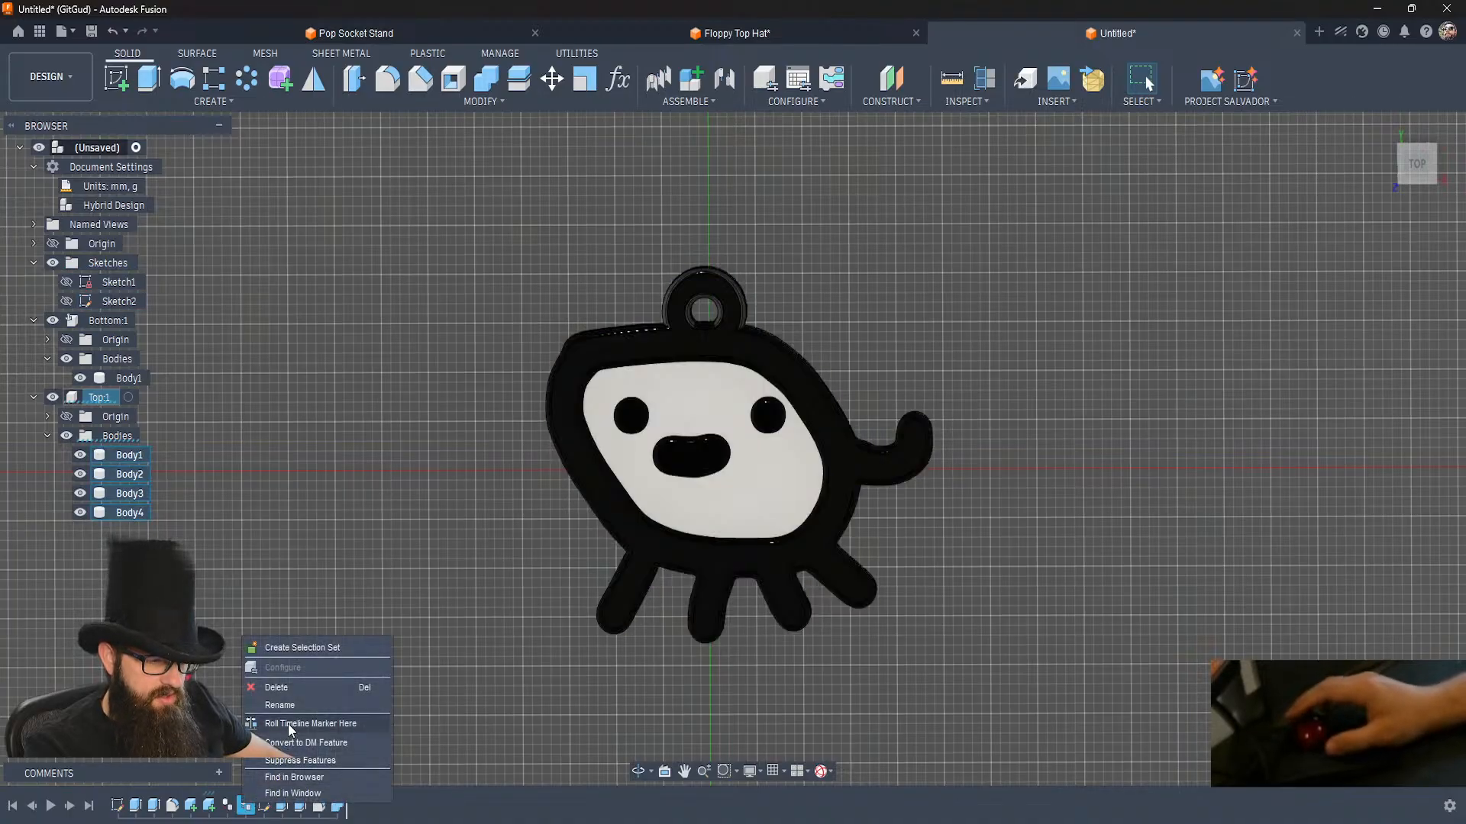
left_click(287, 724)
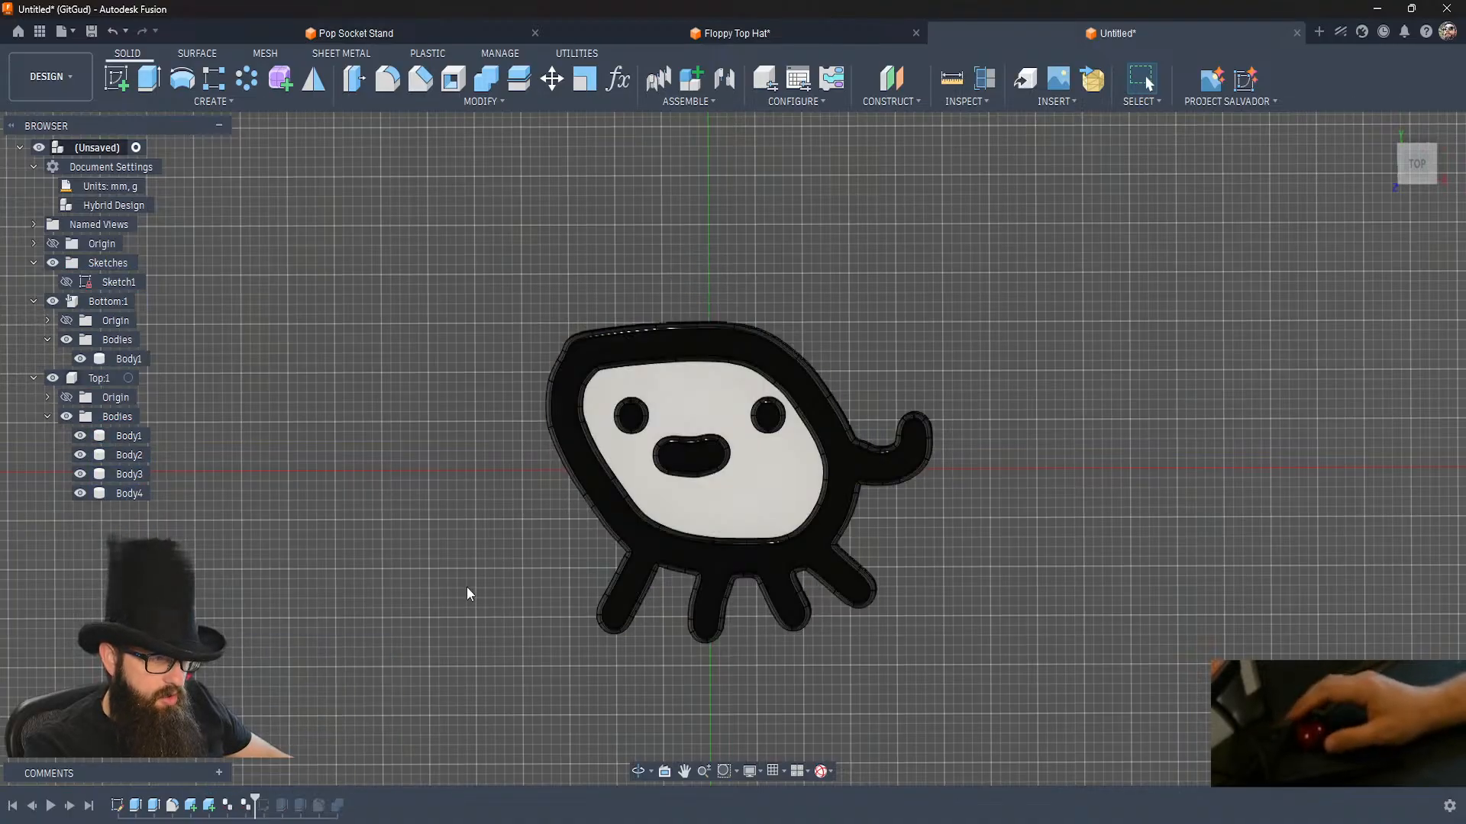
left_click(584, 79)
left_click(737, 409)
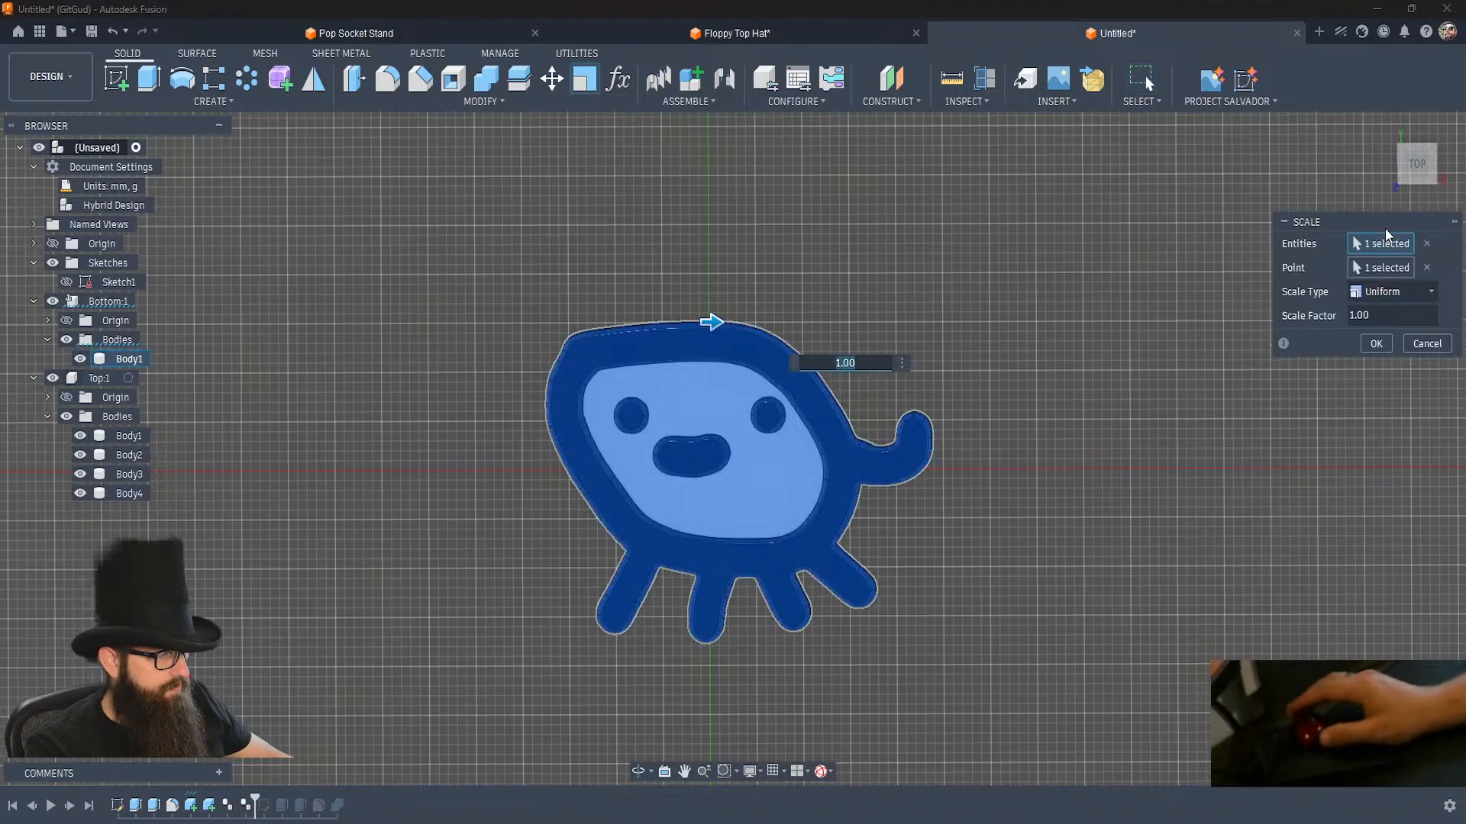
left_click(1427, 267)
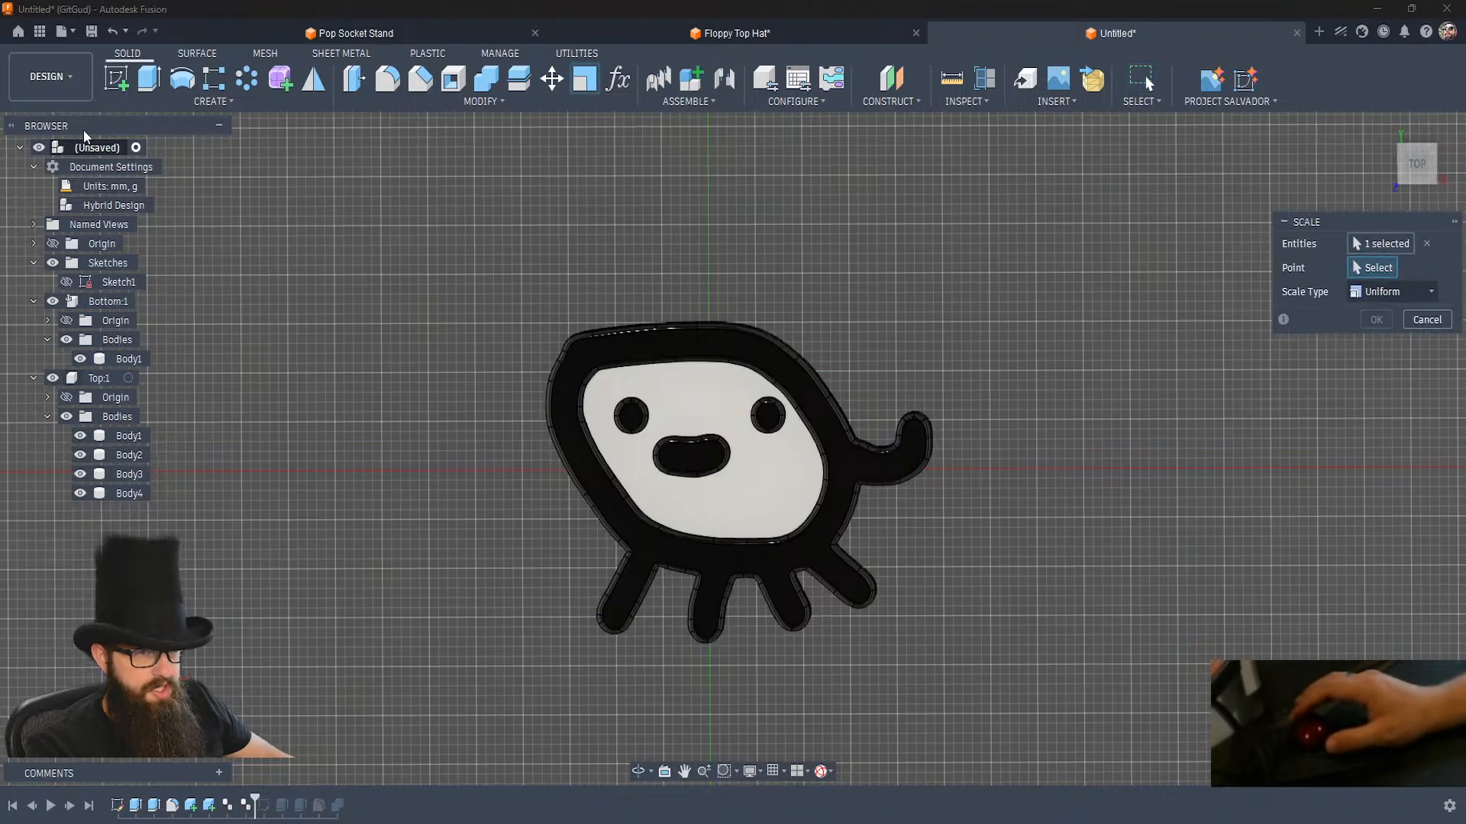
left_click(53, 247)
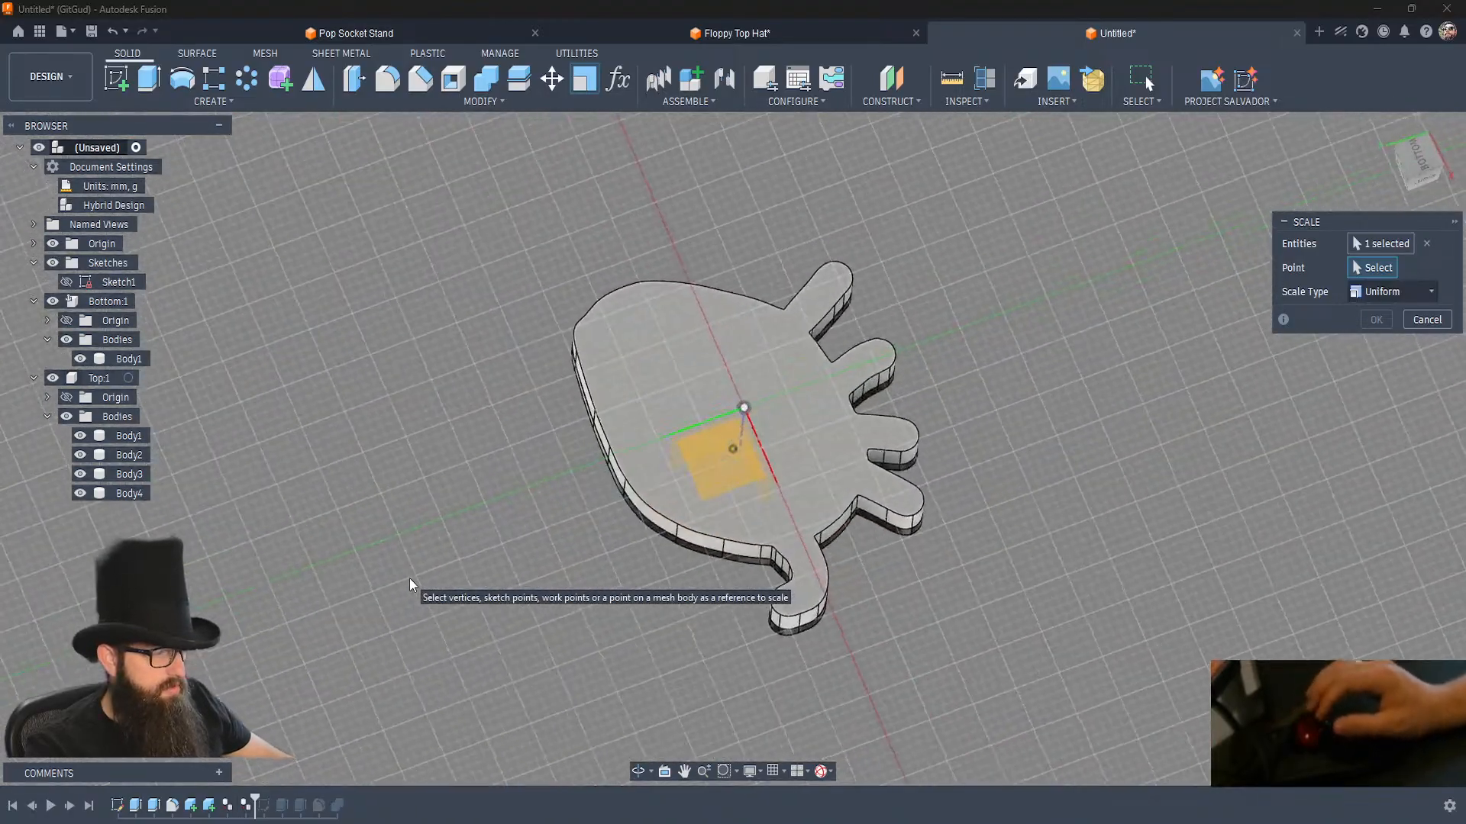
left_click(745, 408)
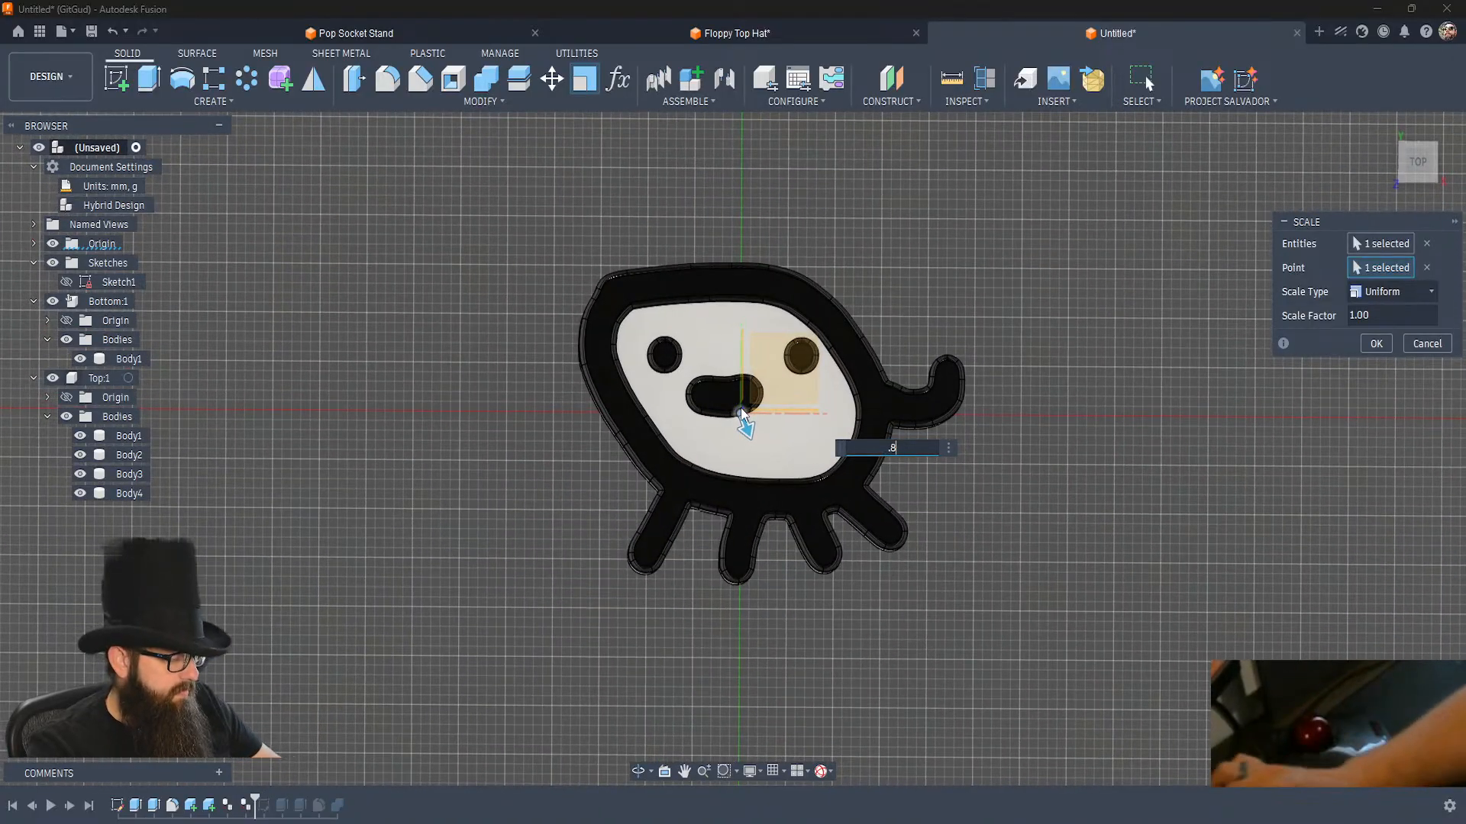
Scale all five bodies of the Bottom and Top components by a factor of 0.8 and hide the origin.
type(".8")
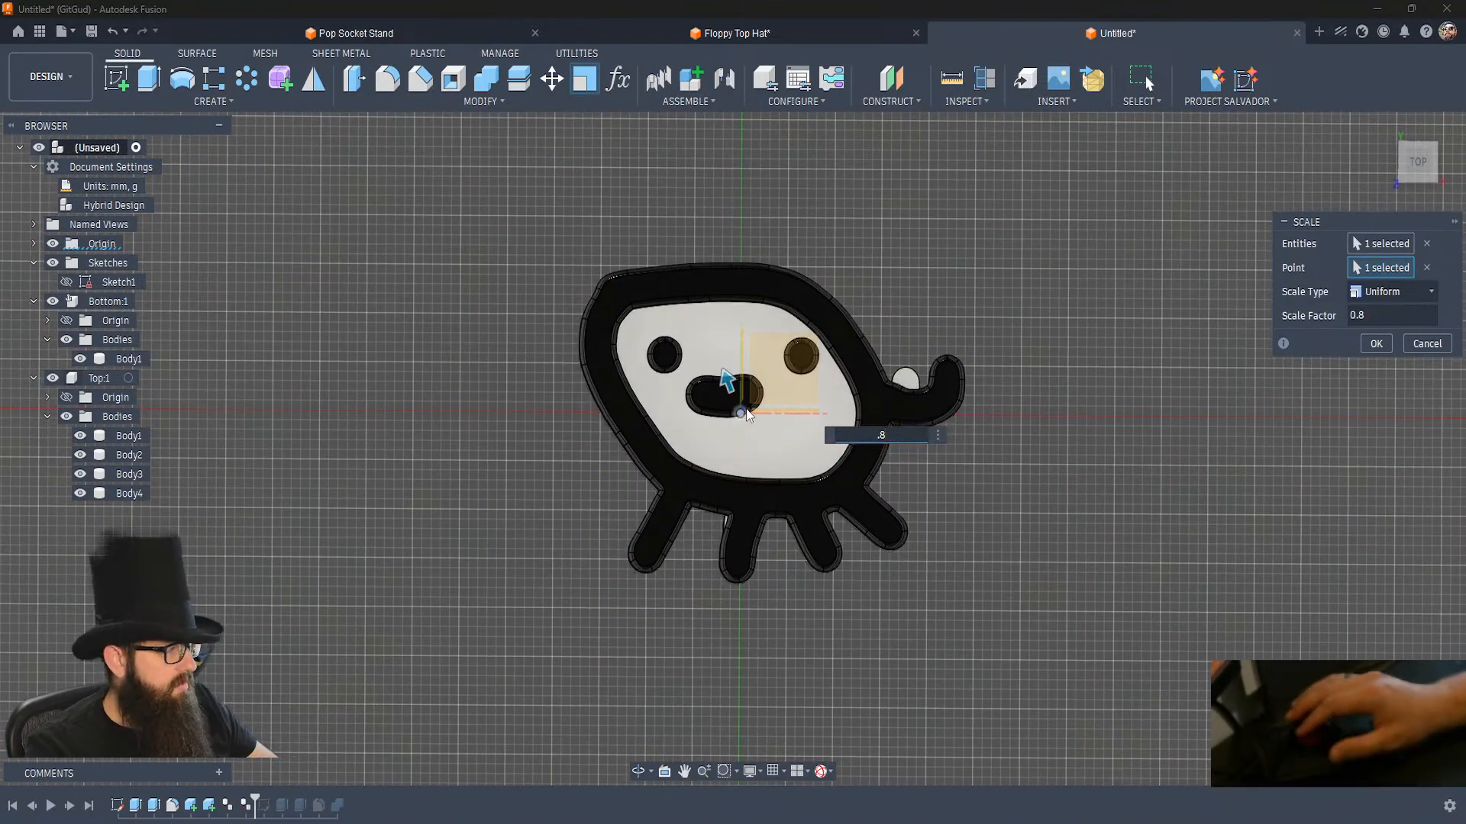
left_click(1372, 249)
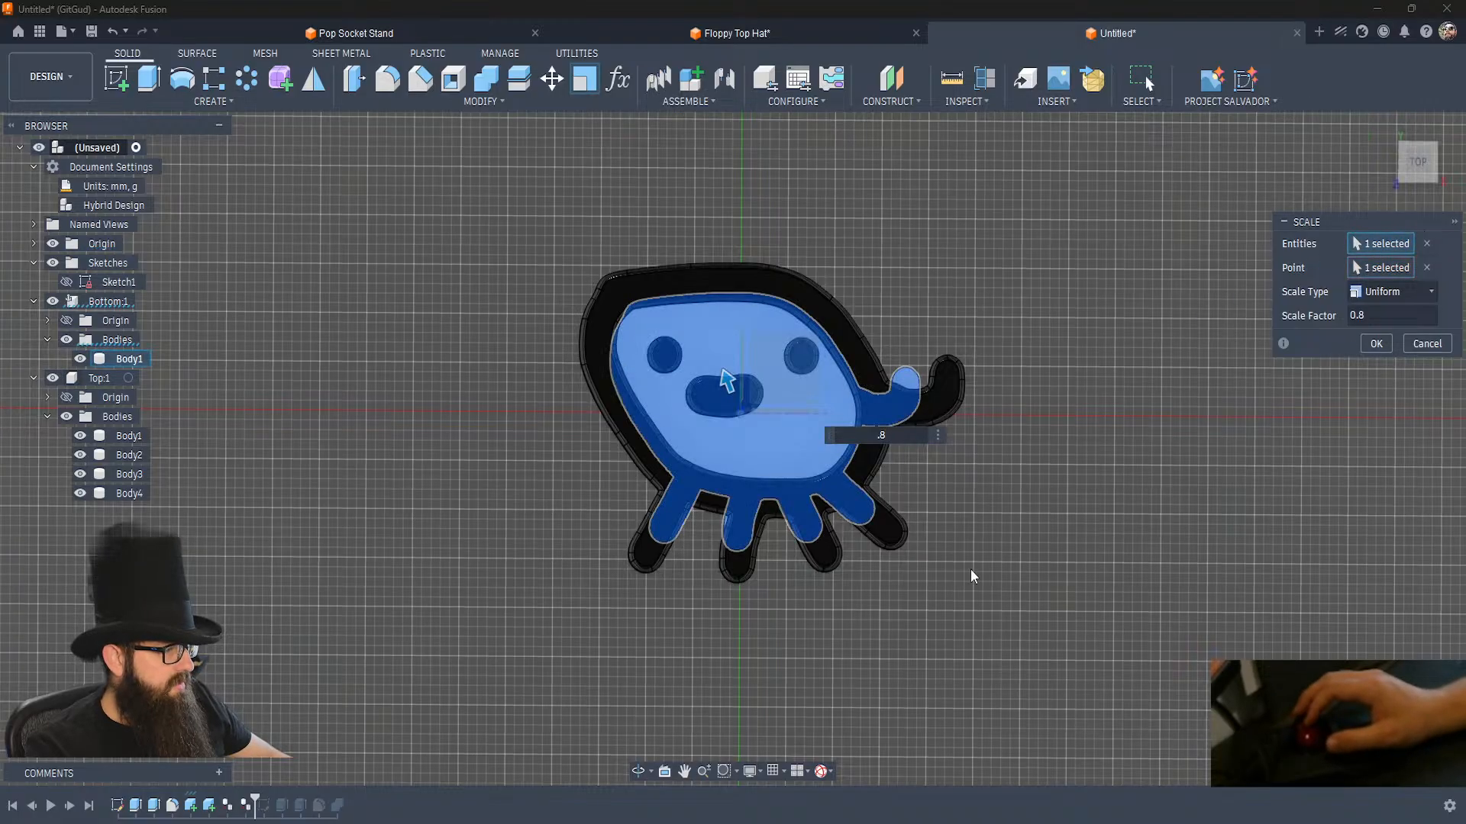
left_click_drag(970, 573, 511, 161)
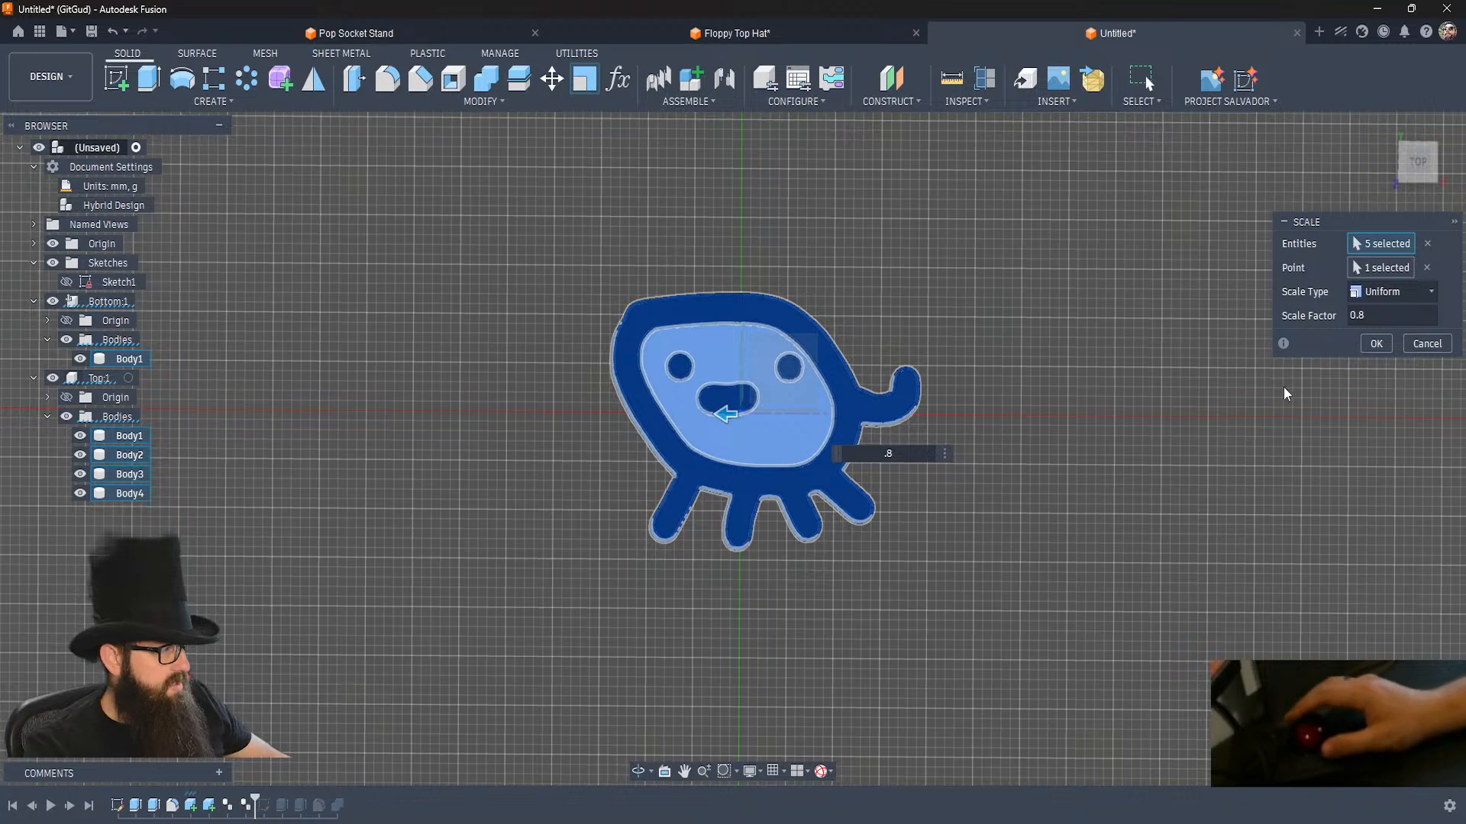
left_click(1373, 348)
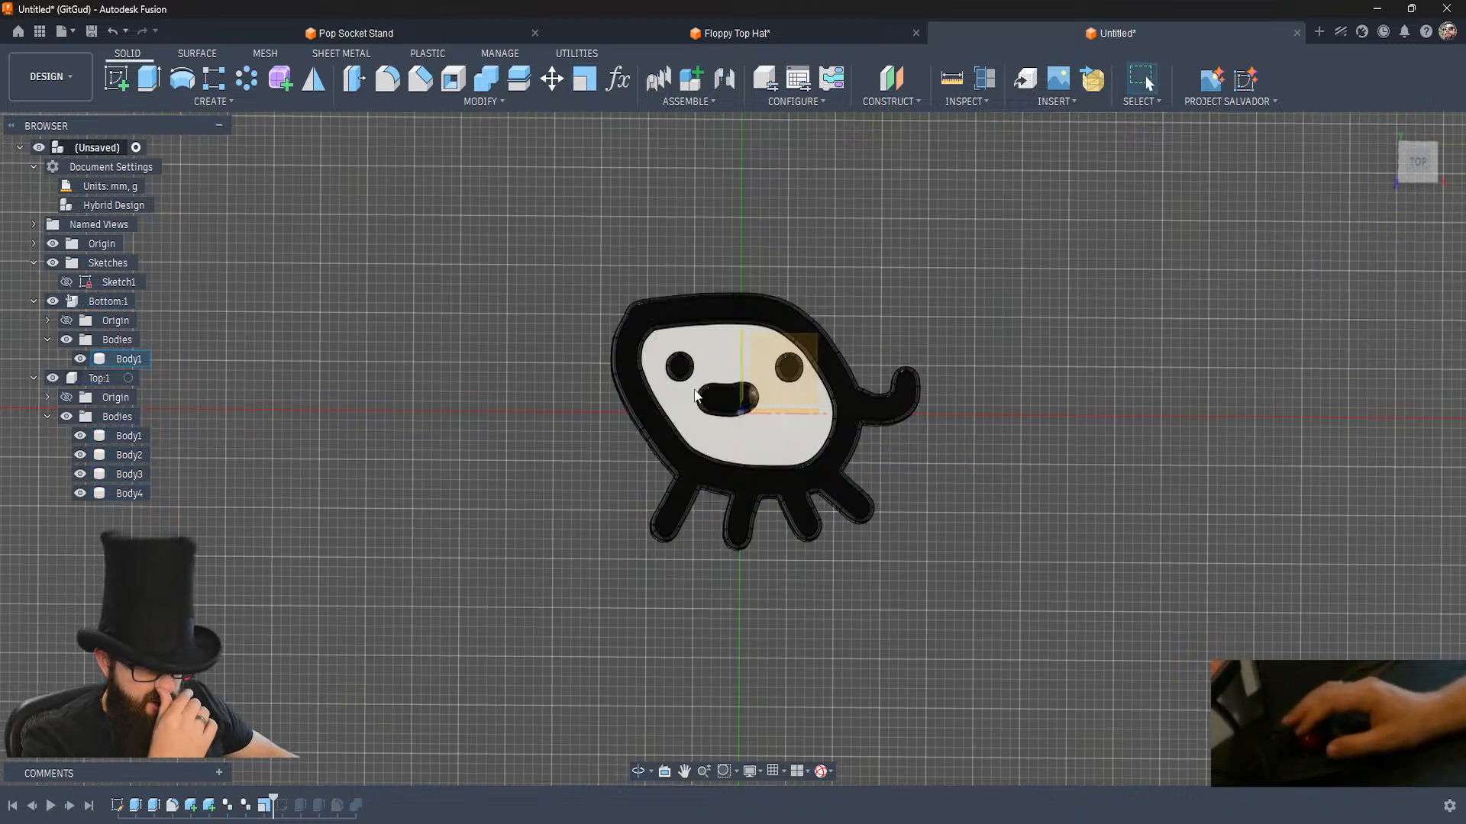
left_click(54, 244)
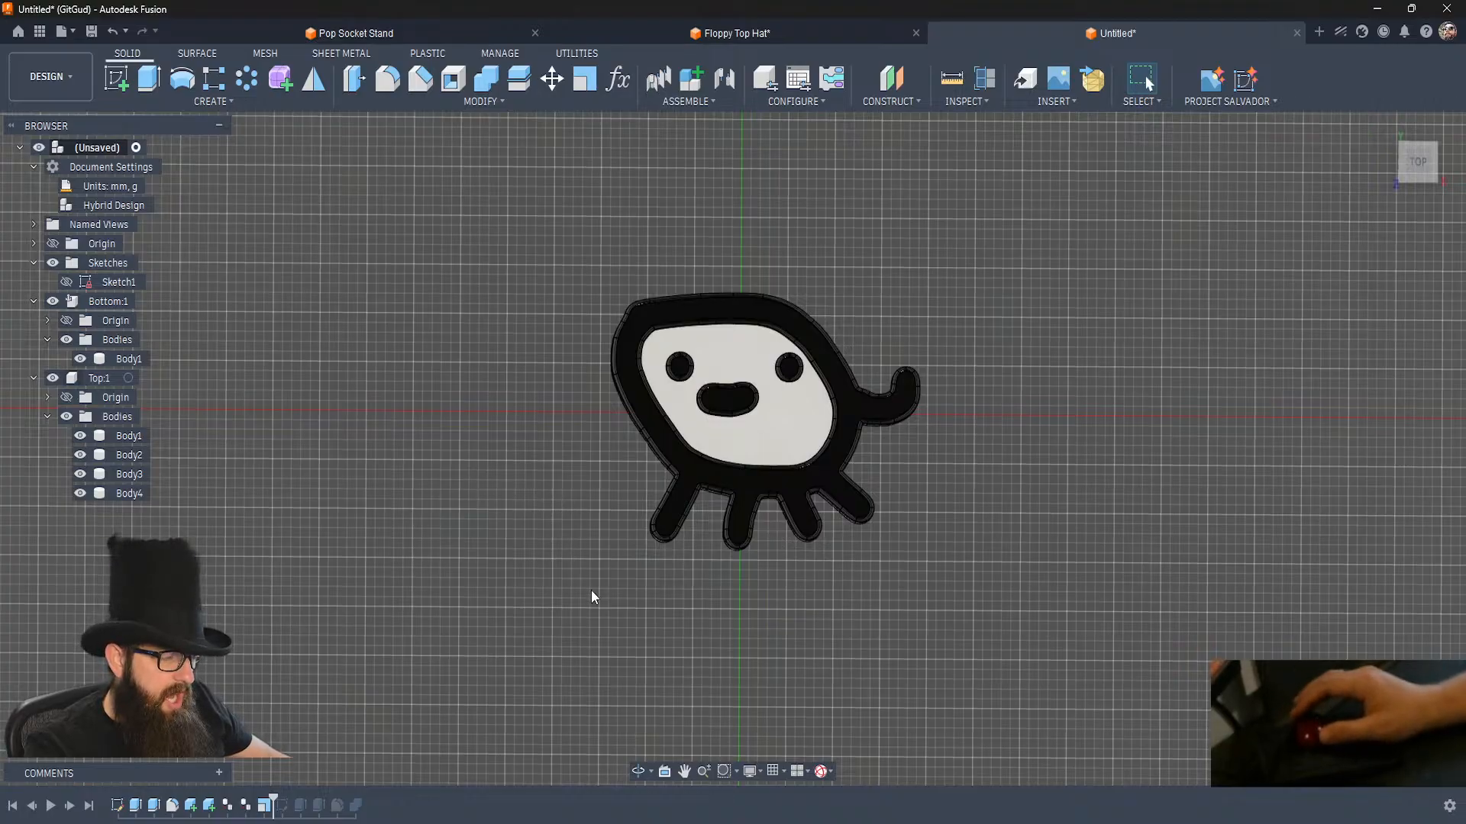
key("super")
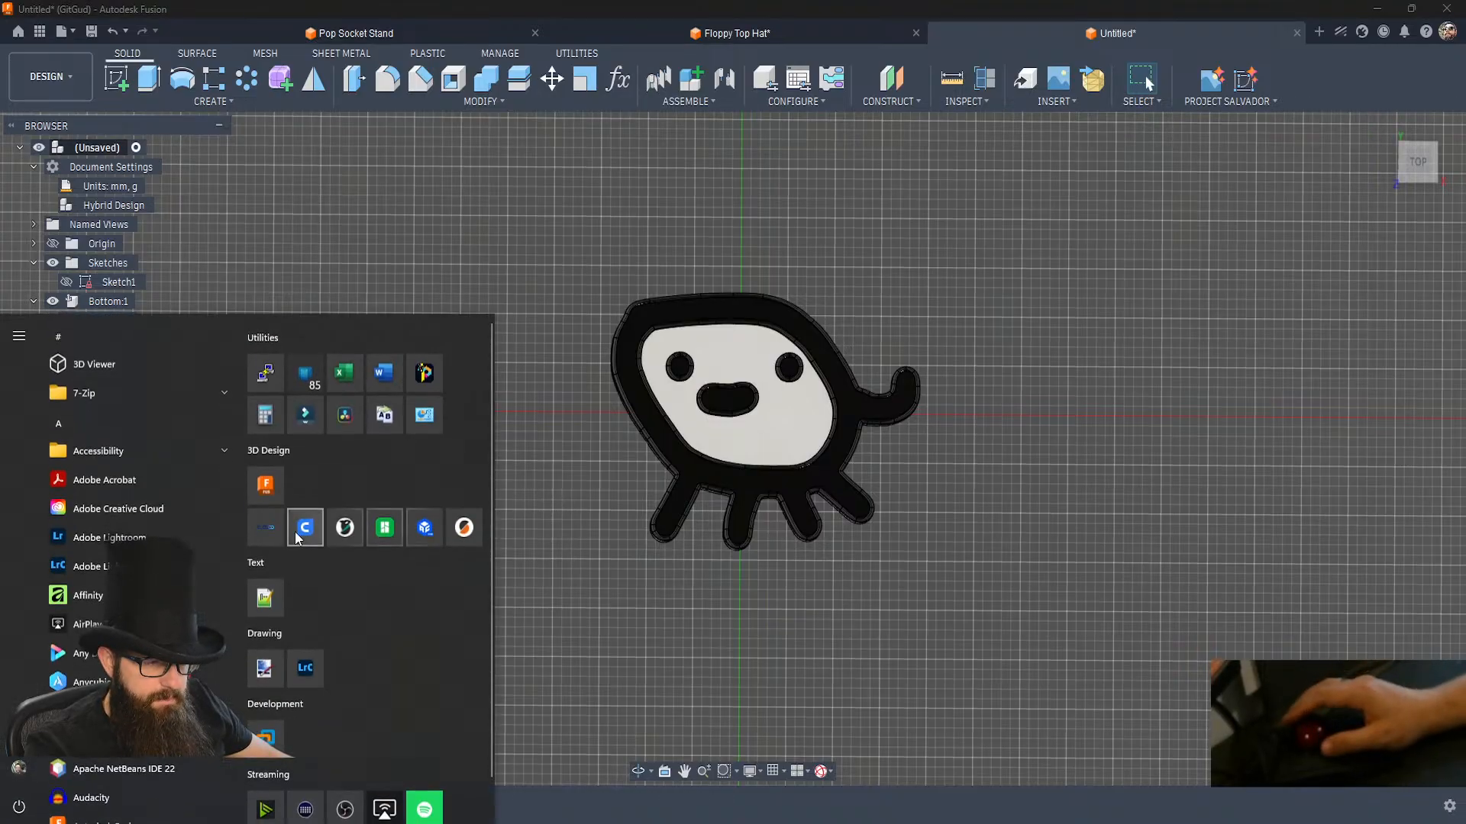
left_click(265, 414)
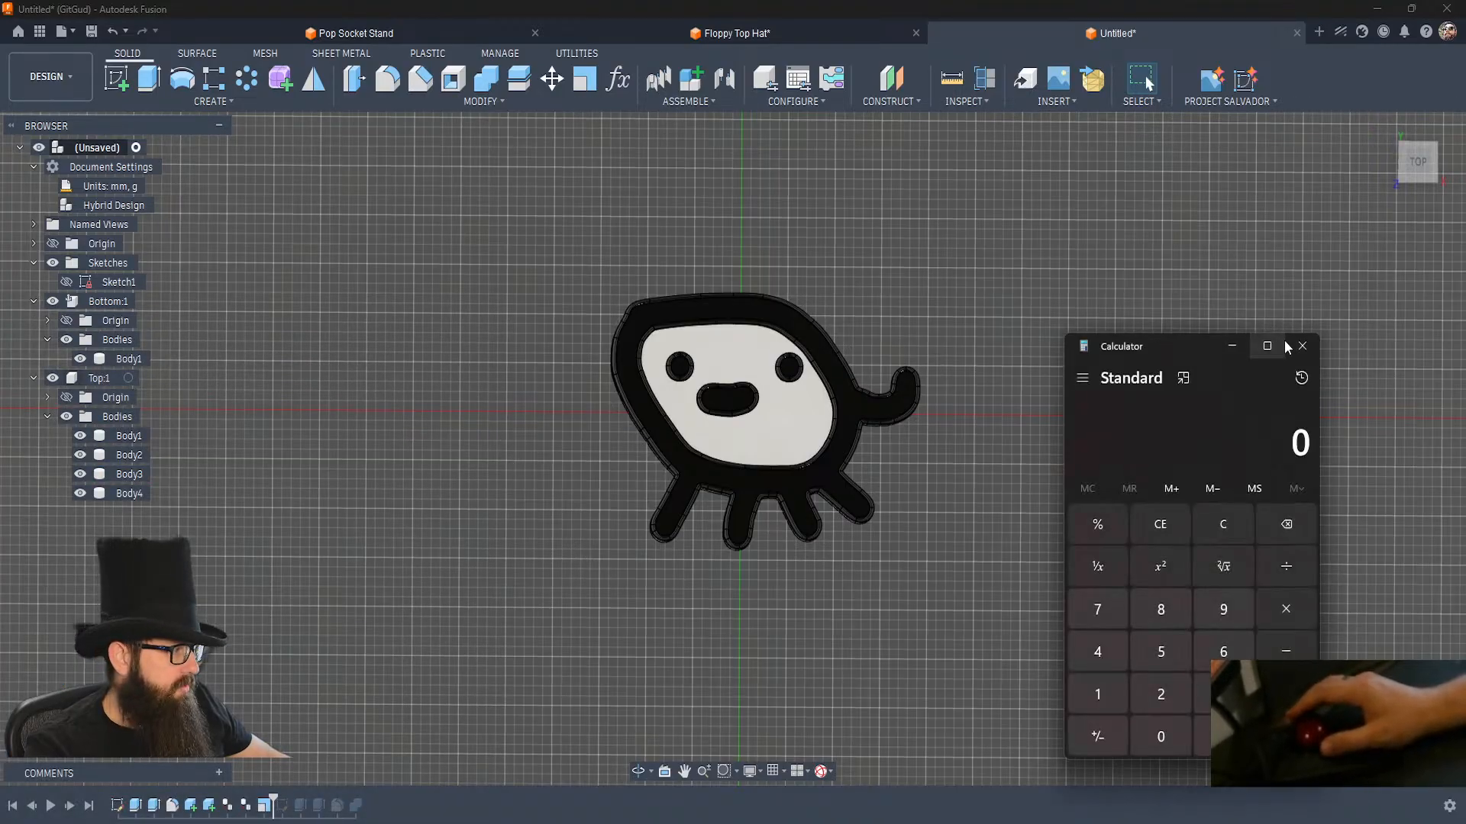
left_click(1301, 349)
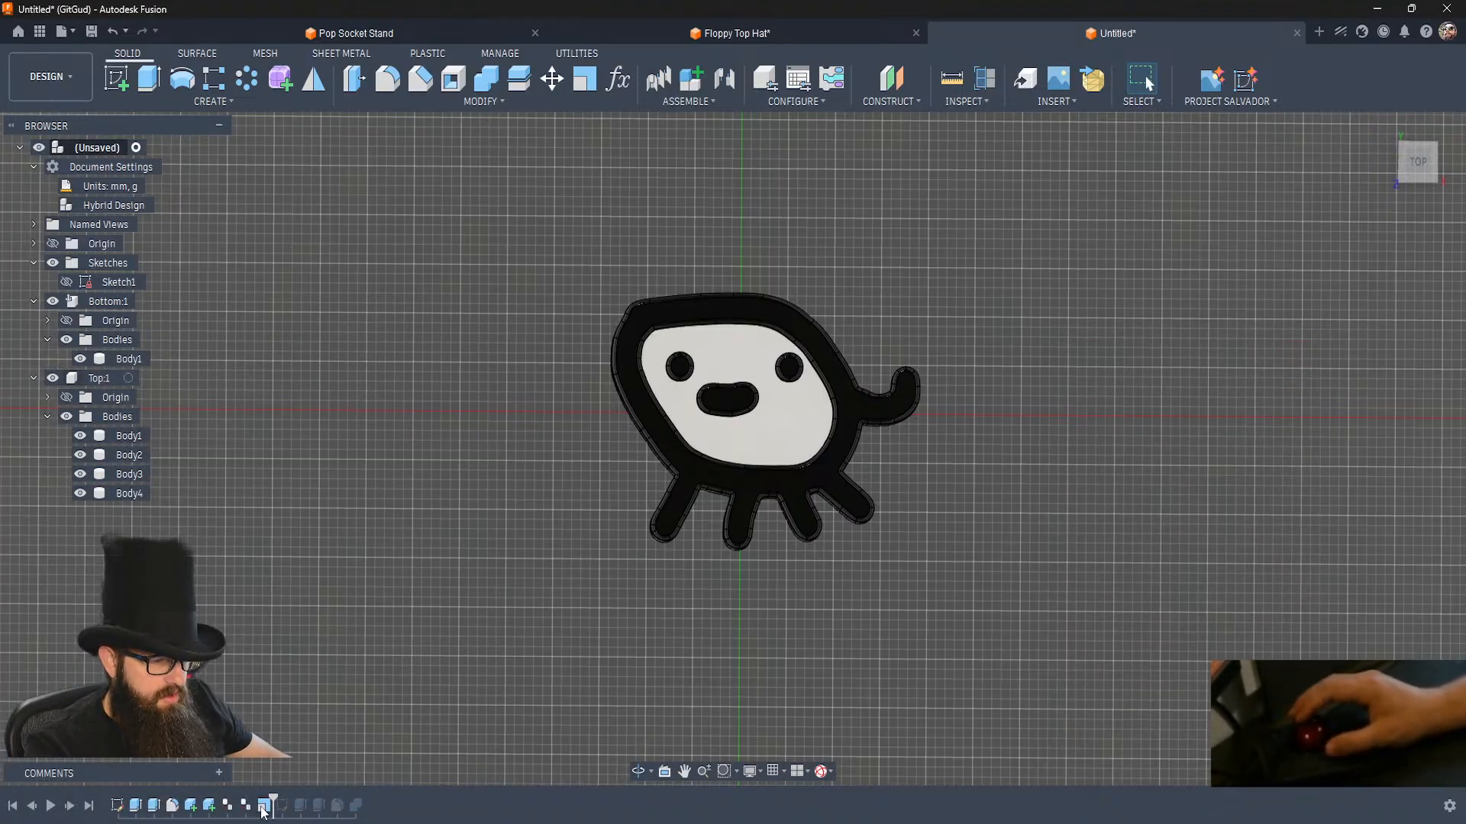
Edit the Scale feature and set its scale factor to 28/35.
double_click(264, 806)
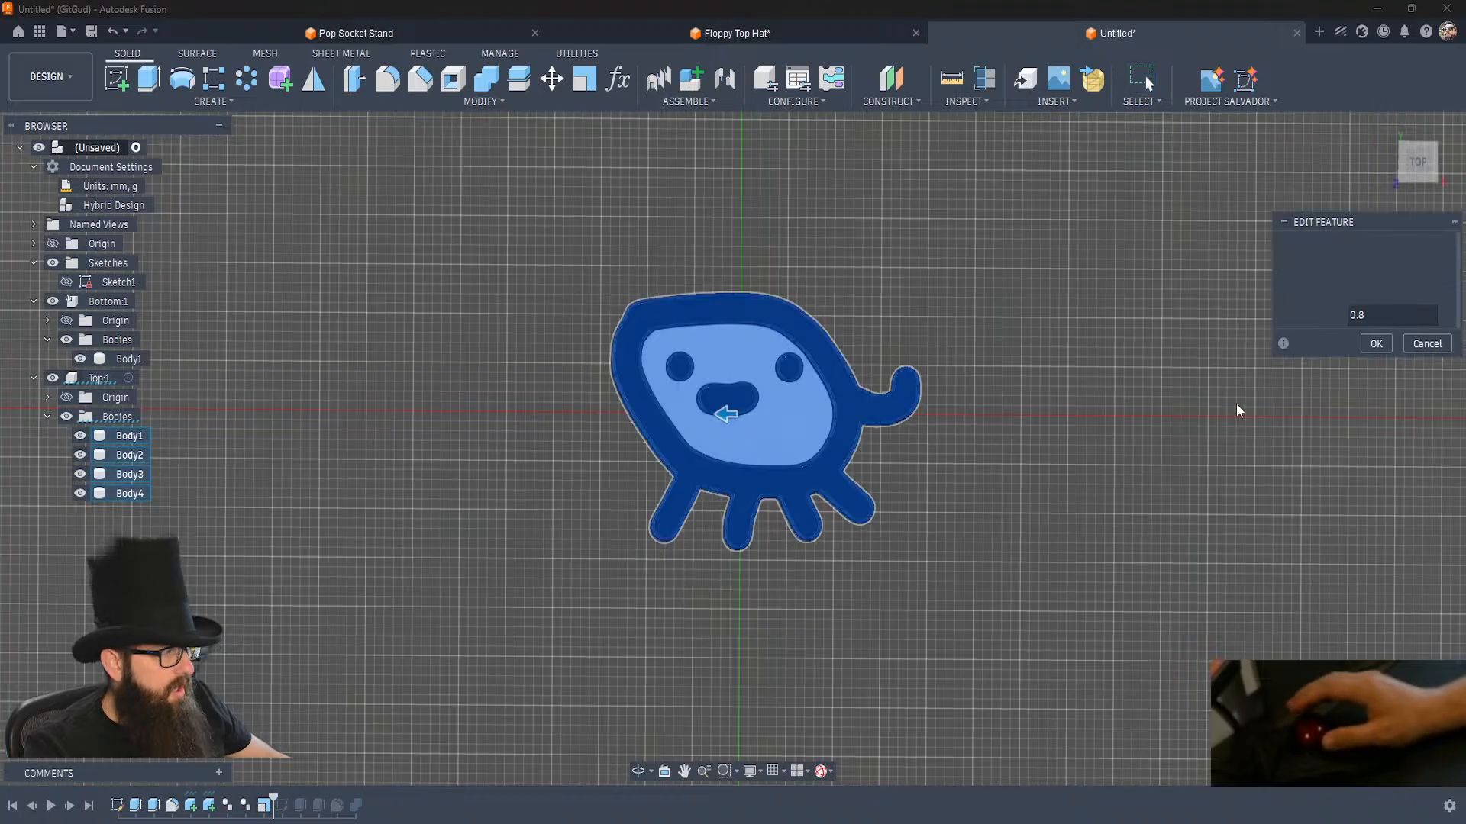
left_click(1380, 311)
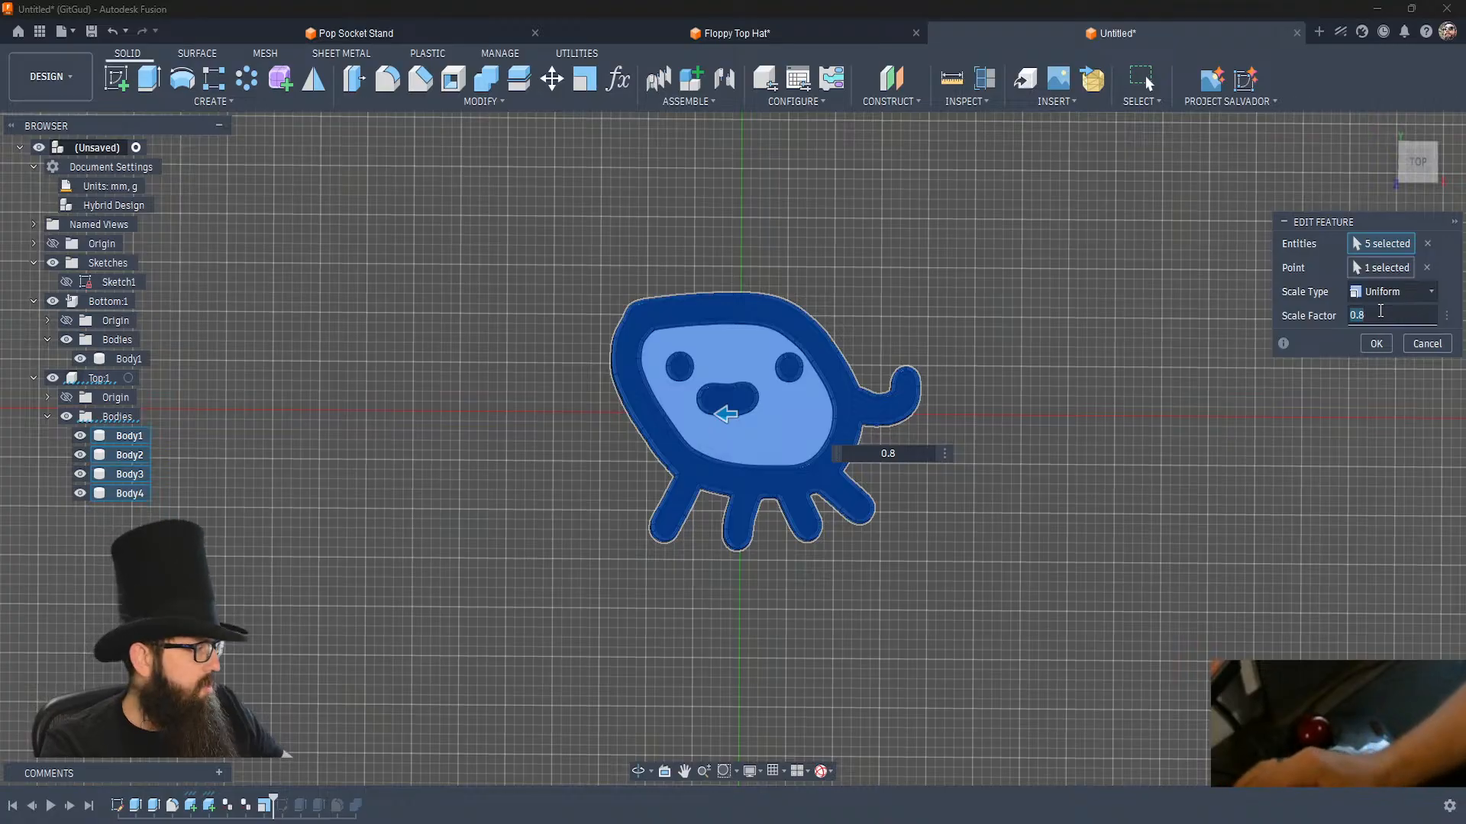
type("28/")
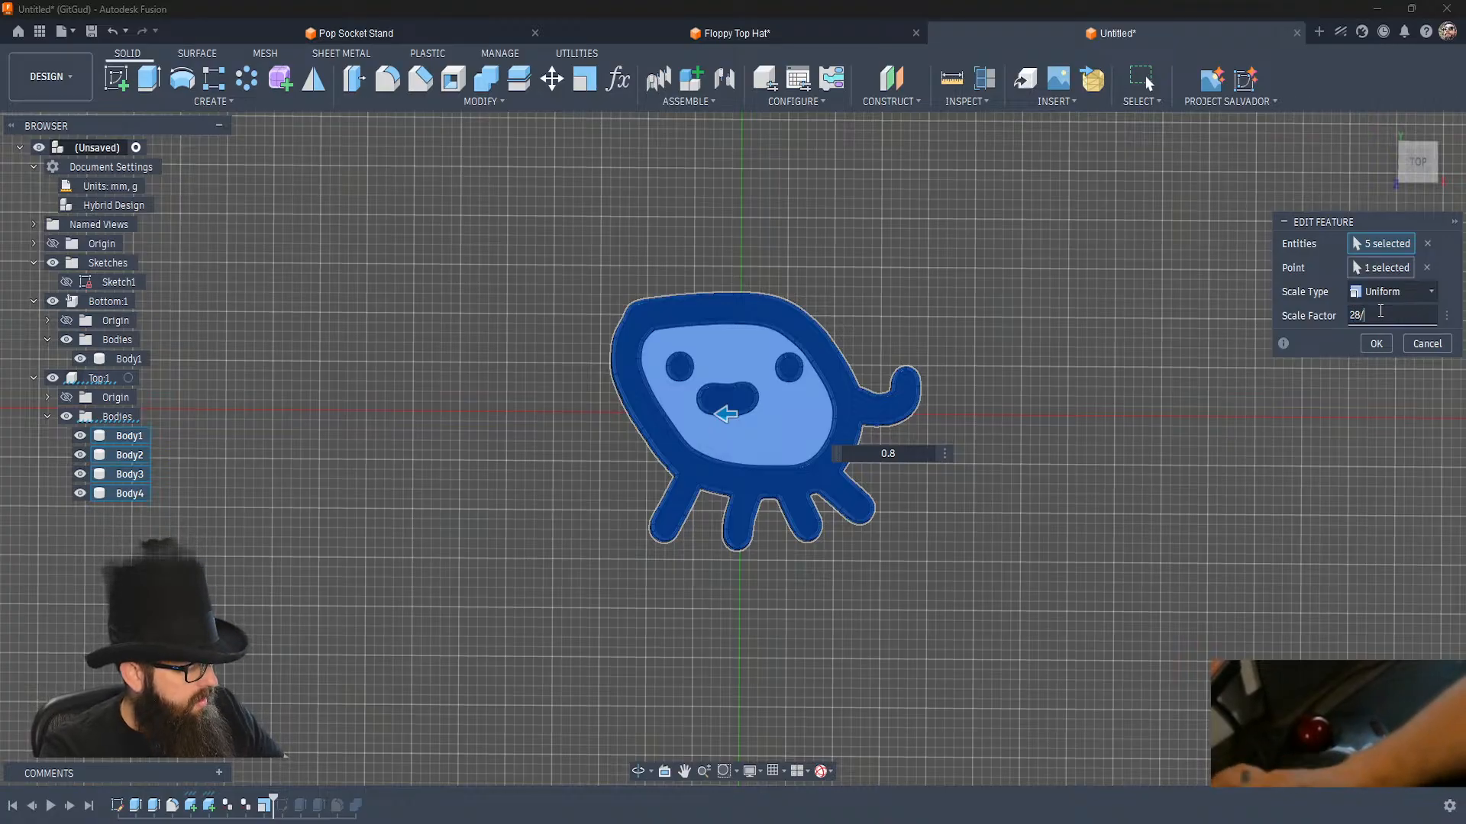
type("35")
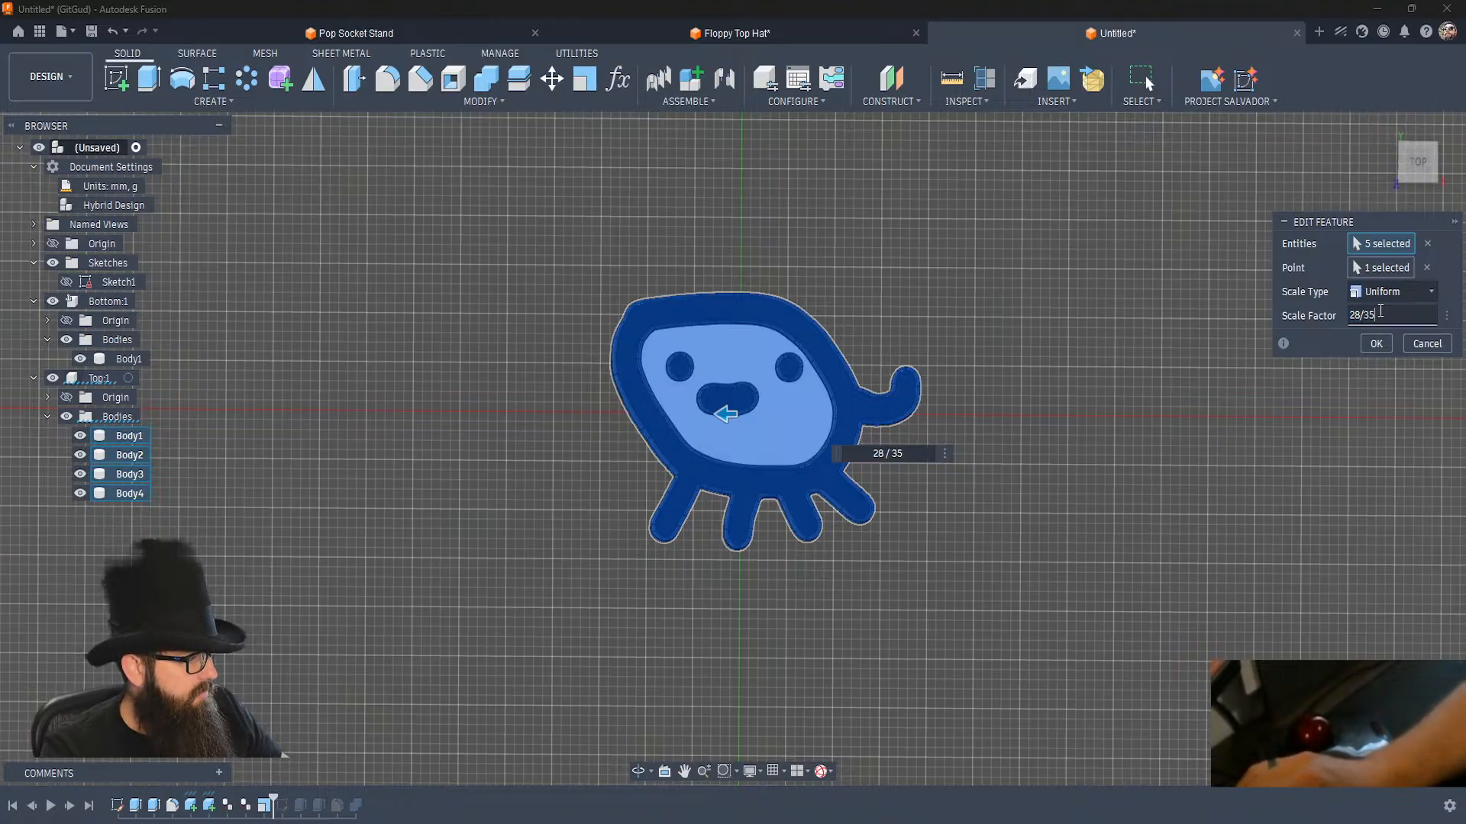
key("Return")
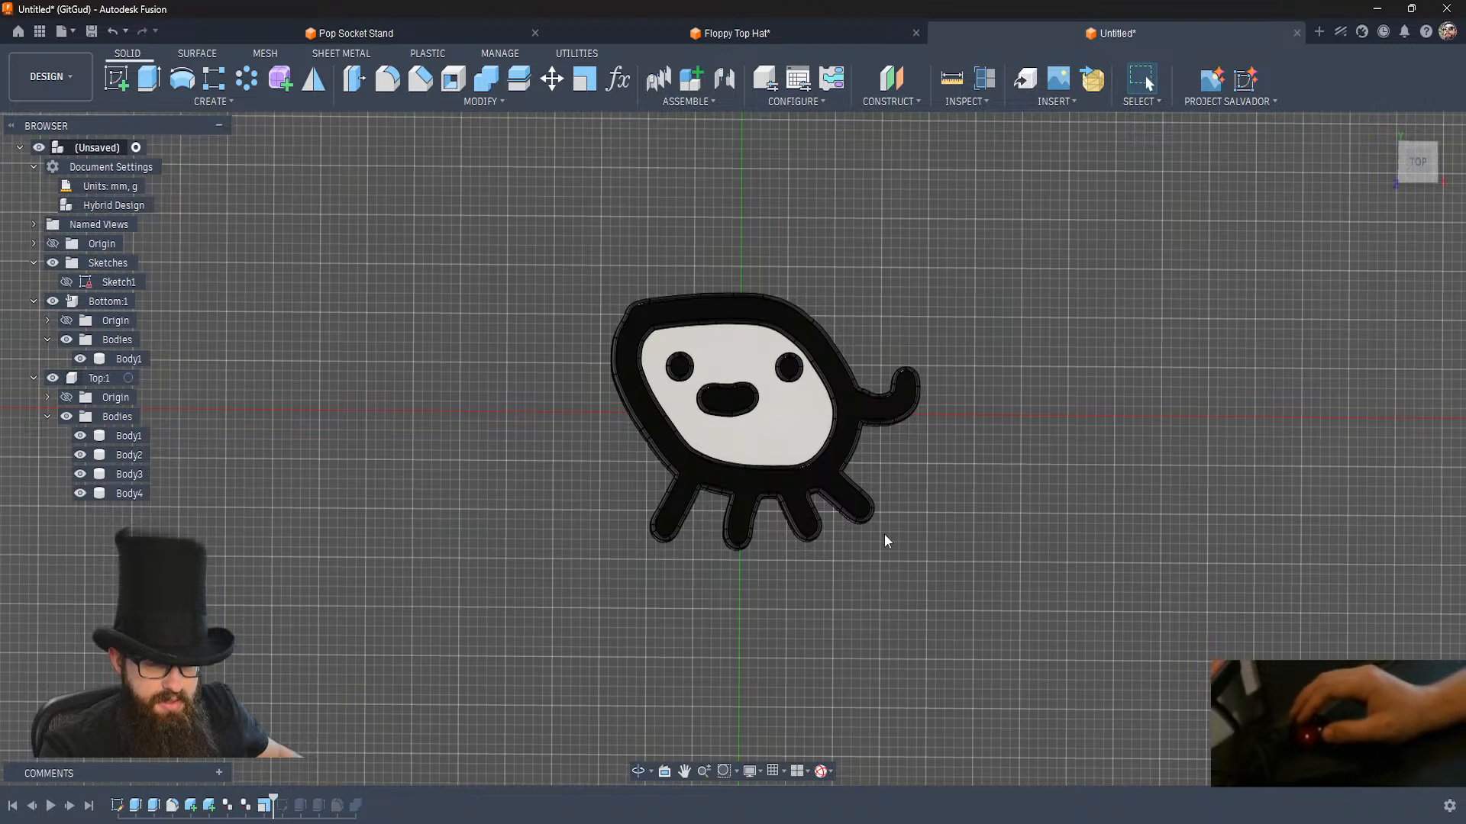
Try to measure the scaled figure's width between the tail tip and the opposite side of the bottom body.
middle_click_drag(922, 446, 951, 461, "shift")
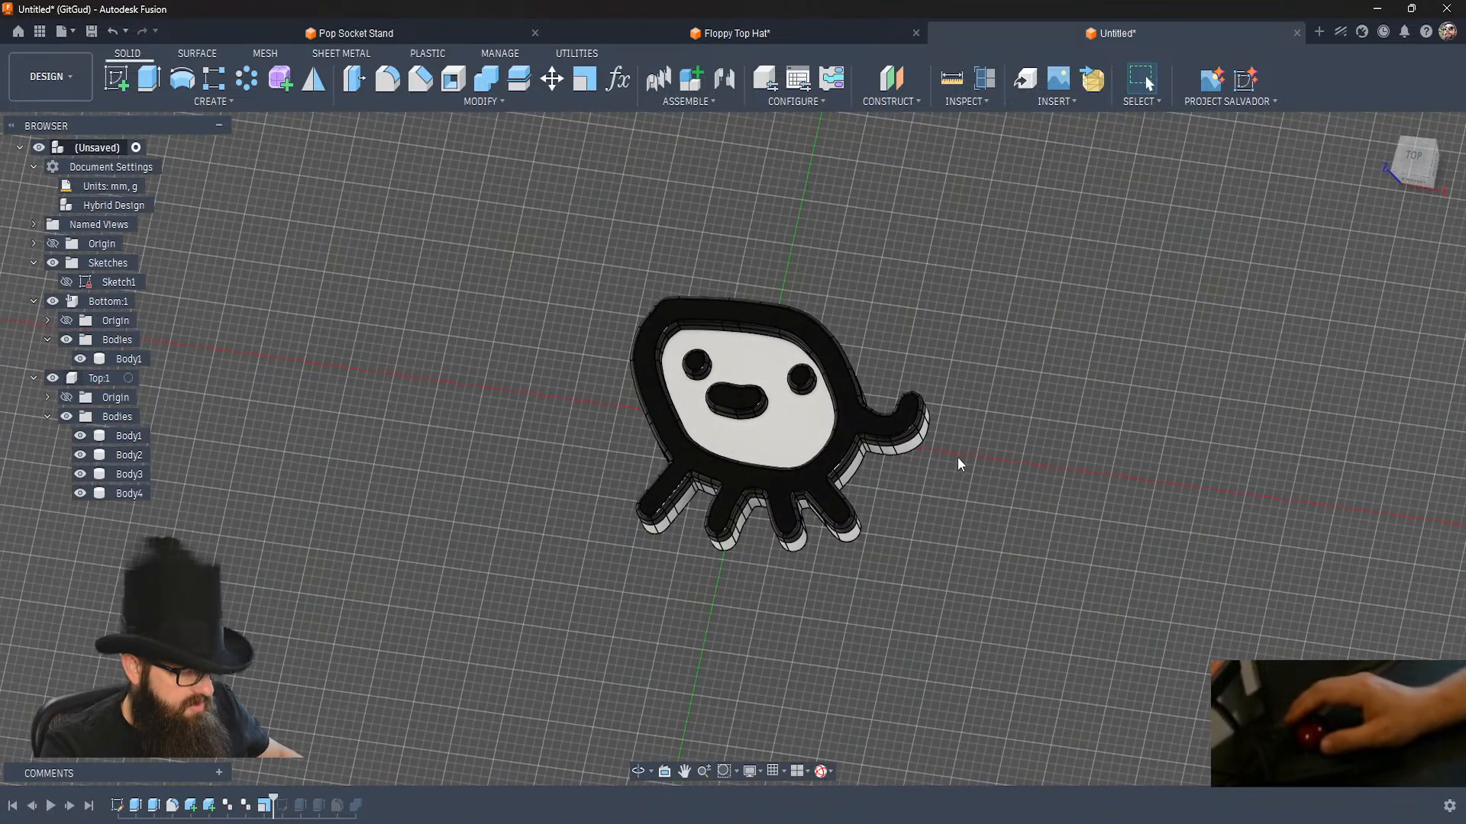
key("i")
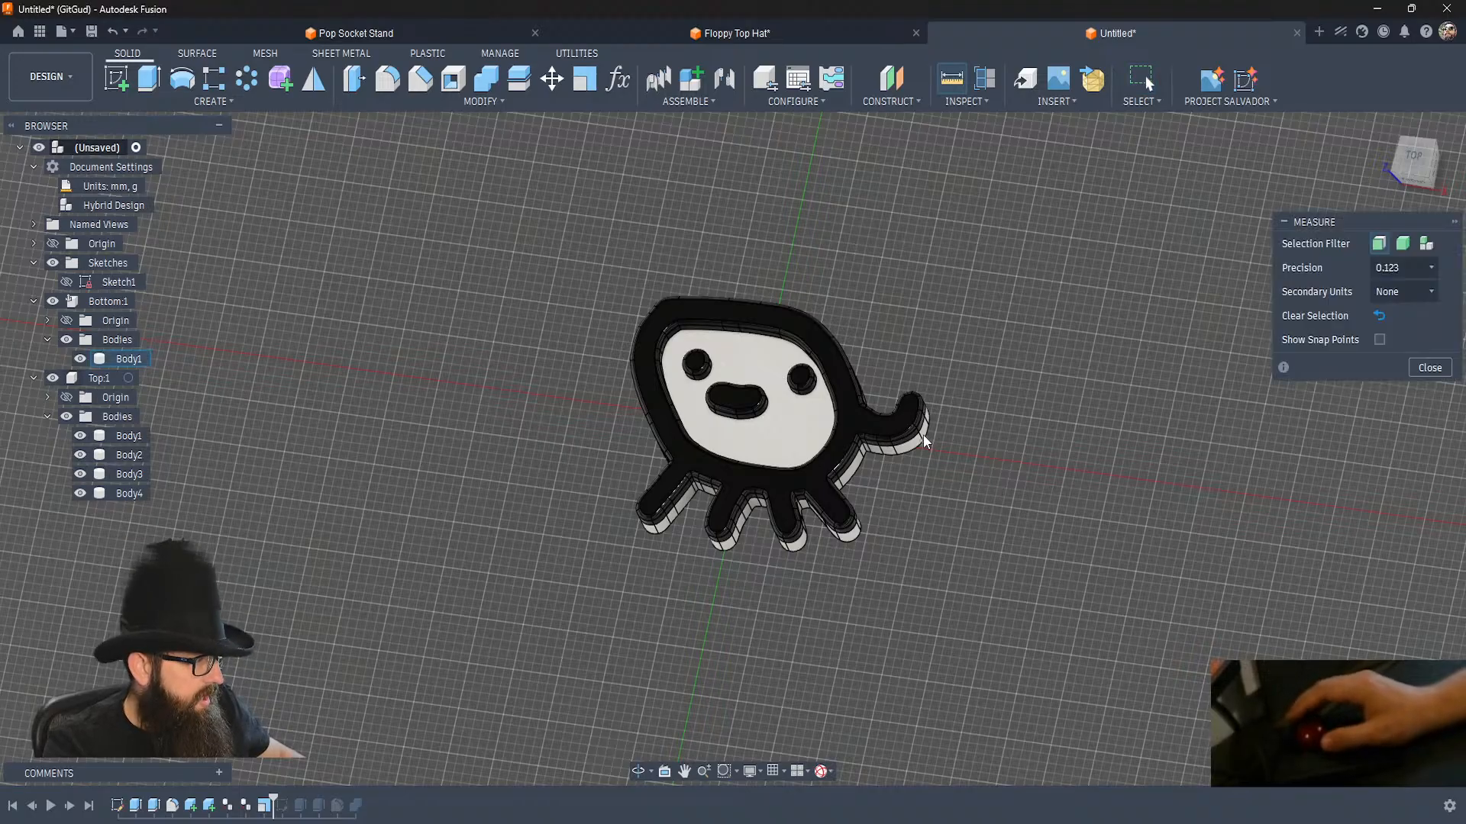
left_click(924, 441)
left_click_drag(683, 437, 582, 471)
middle_click_drag(582, 472, 694, 507, "shift")
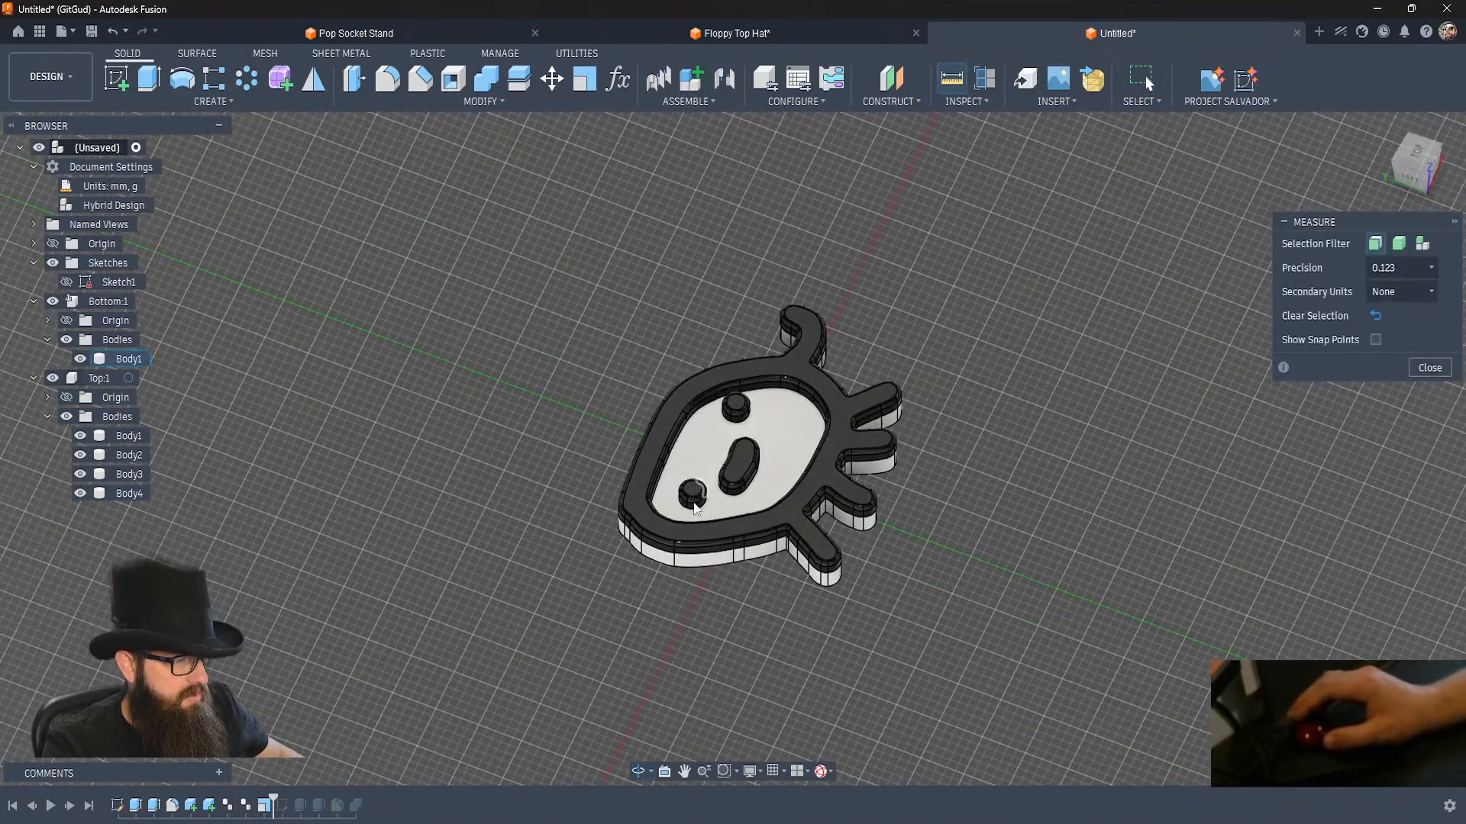
left_click(644, 563)
middle_click_drag(699, 640, 532, 628, "shift")
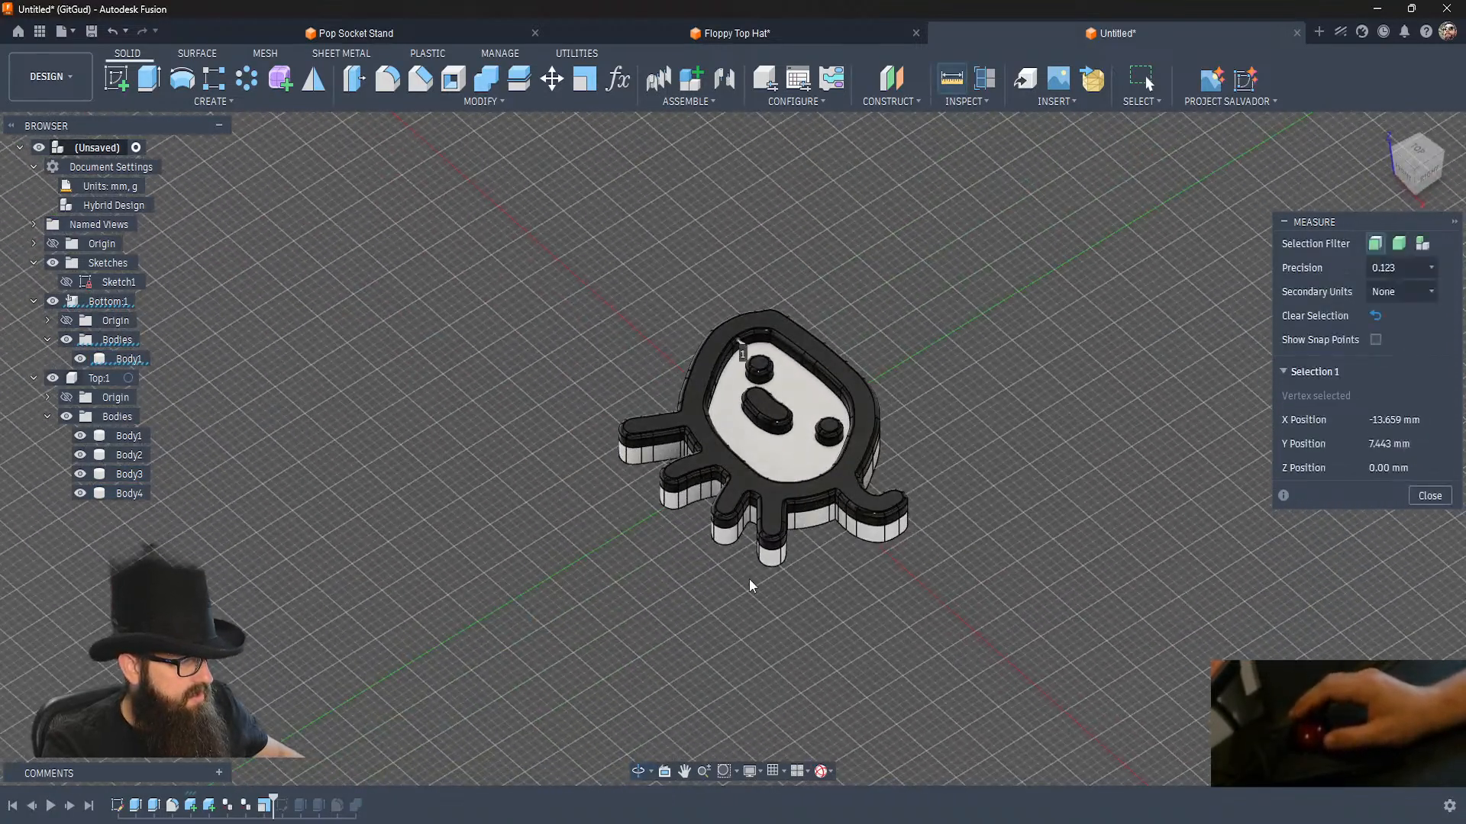
left_click(829, 524)
middle_click_drag(673, 638, 734, 676, "shift")
left_click(795, 614)
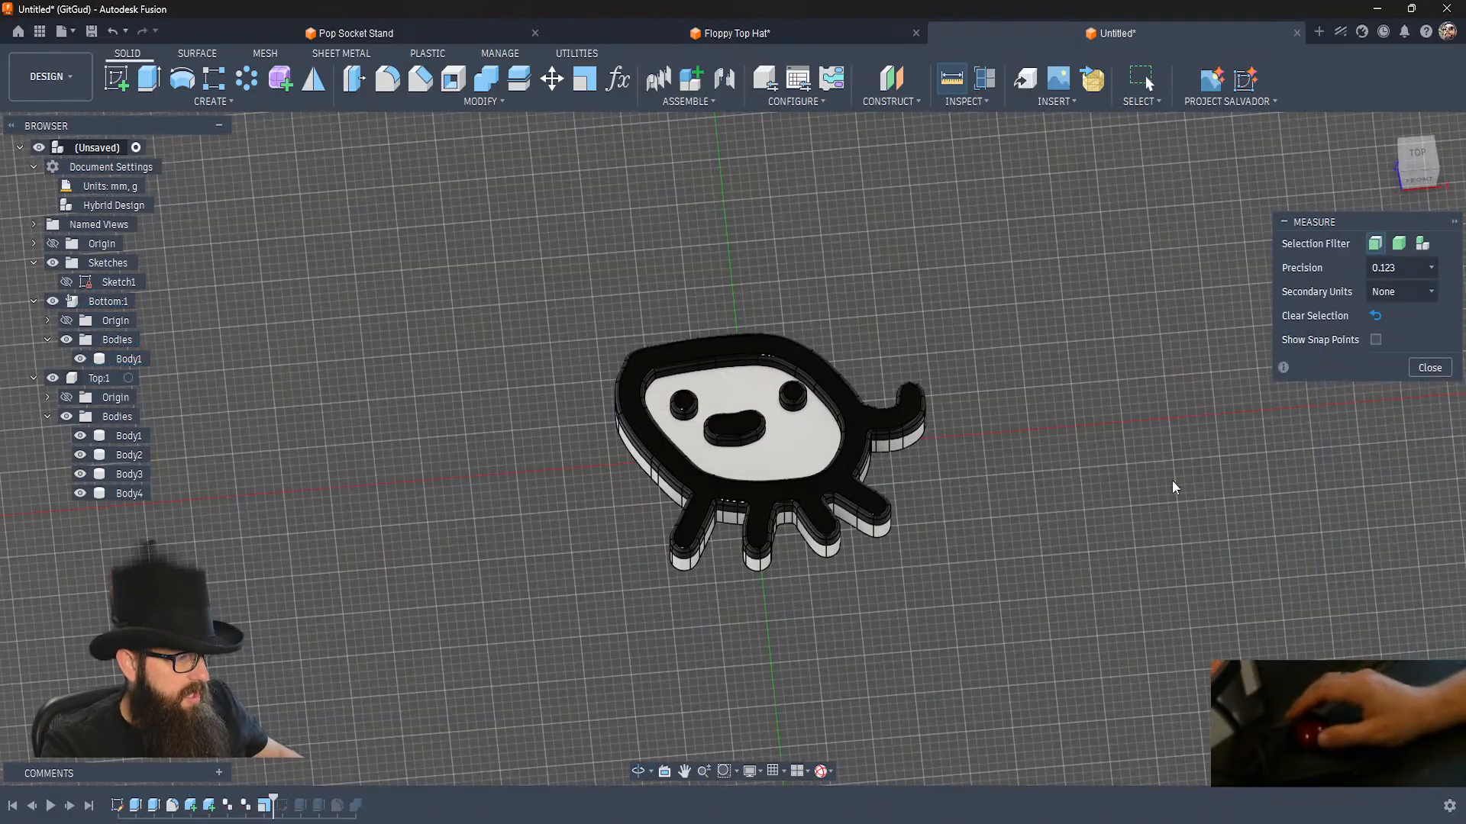
left_click(1435, 370)
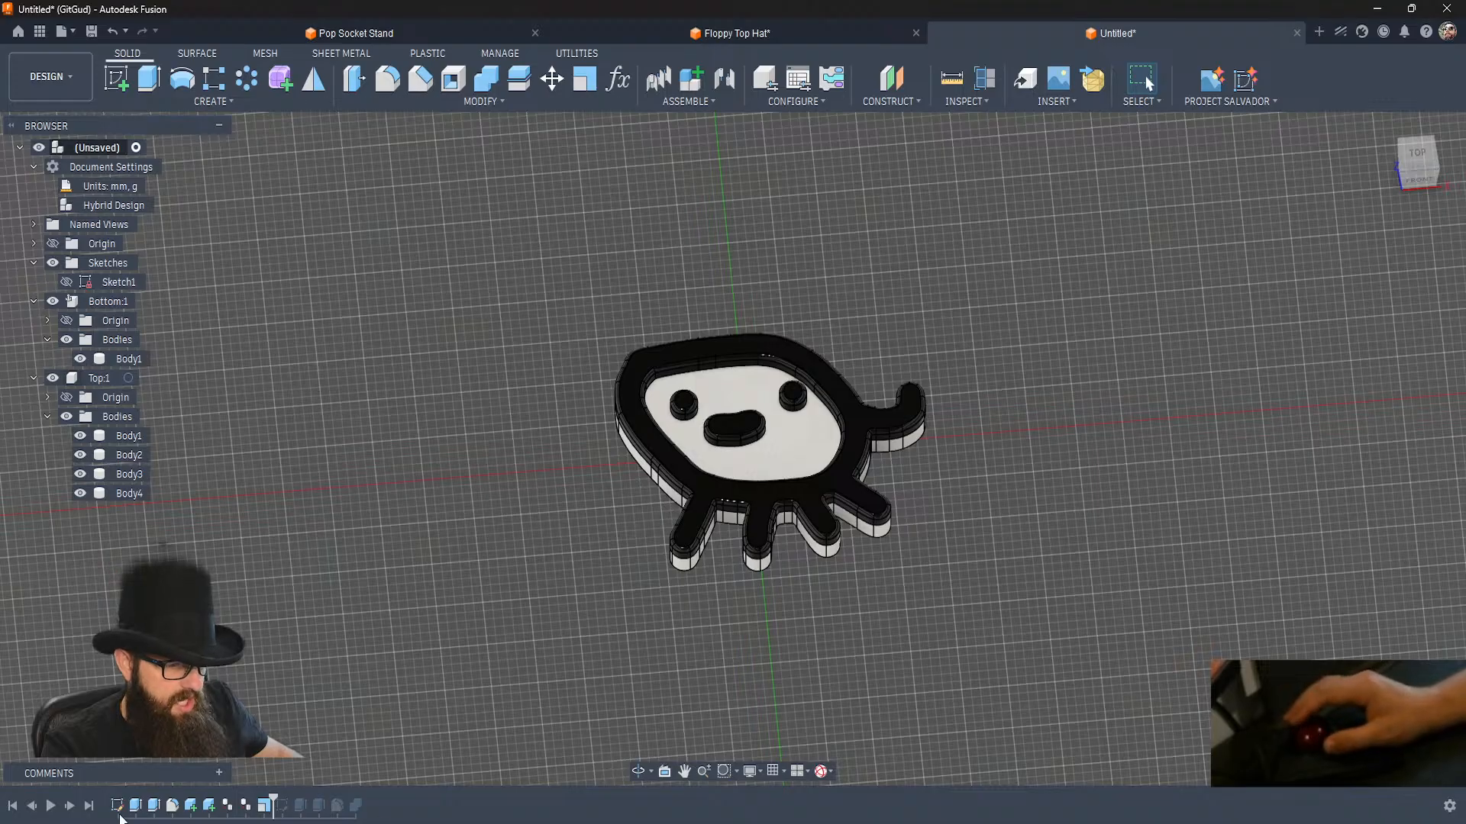
Advance the timeline past the ring sketch, edit that sketch and move the concentric circles down to overlap the figure's upper edge.
left_click(72, 807)
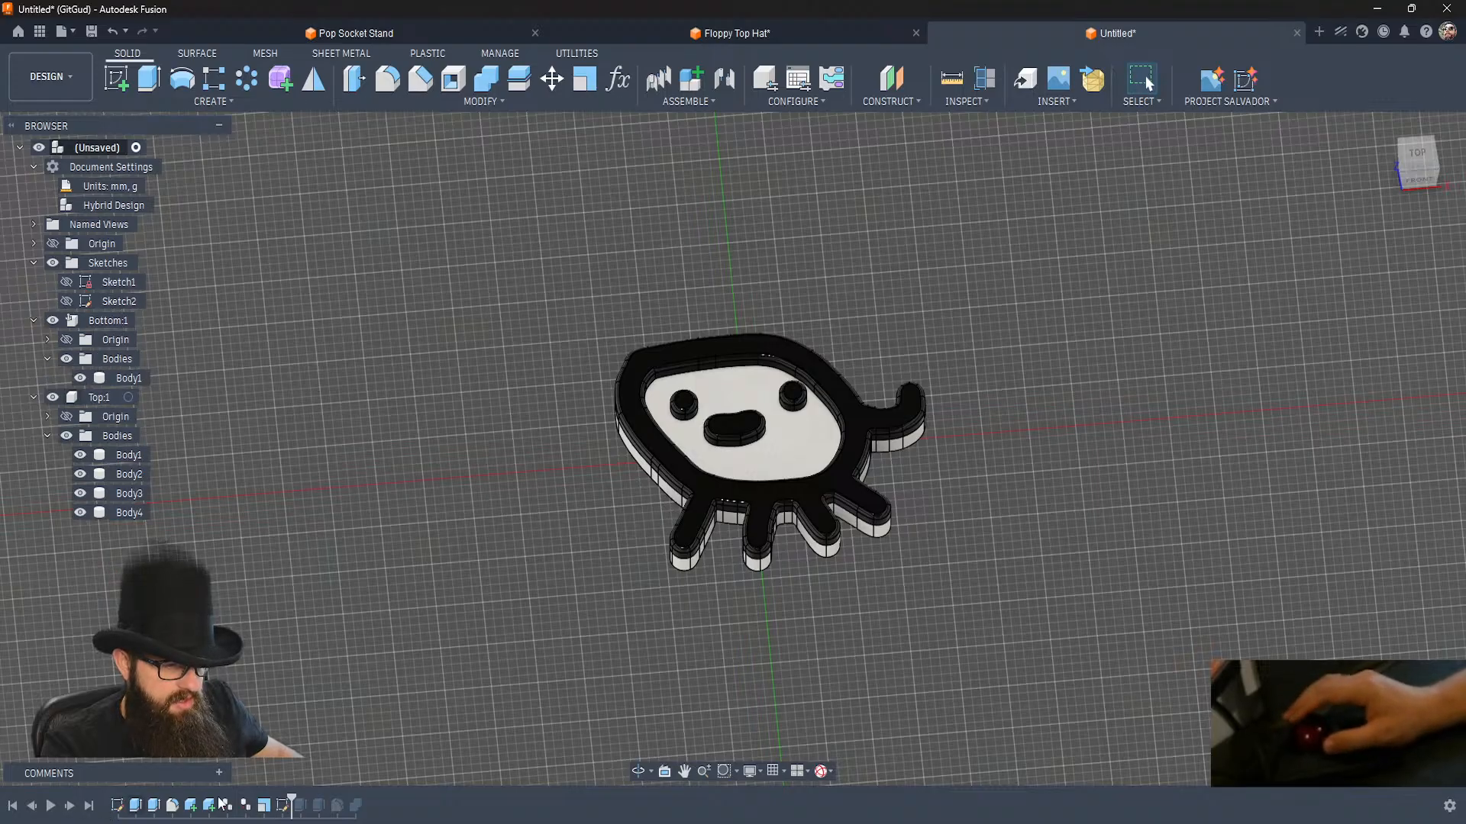
double_click(283, 806)
scroll(746, 282, "up", 4)
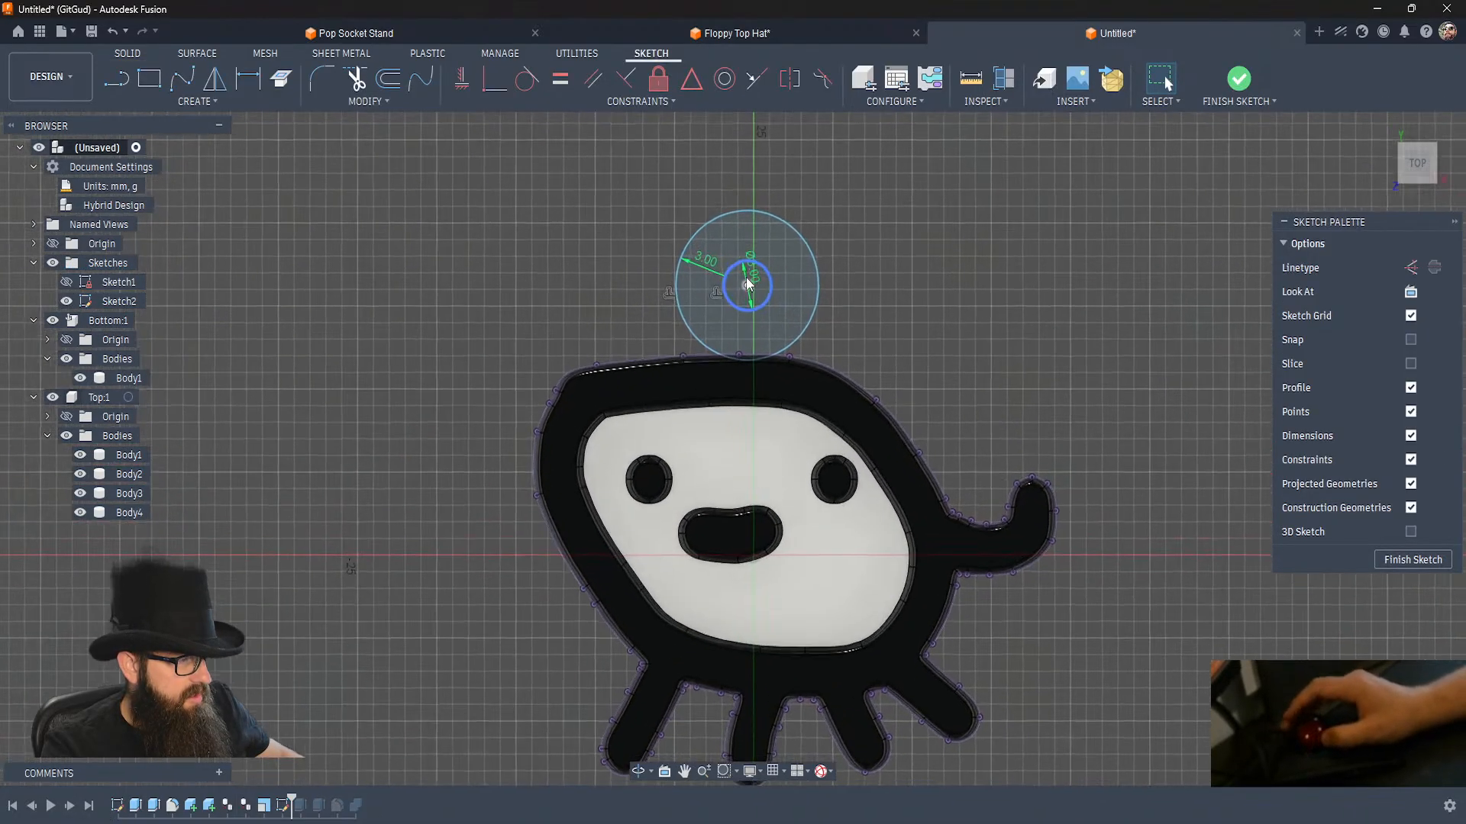
mouse_move(748, 287)
left_mouse_down()
mouse_move(768, 338)
mouse_move(783, 336)
left_mouse_up()
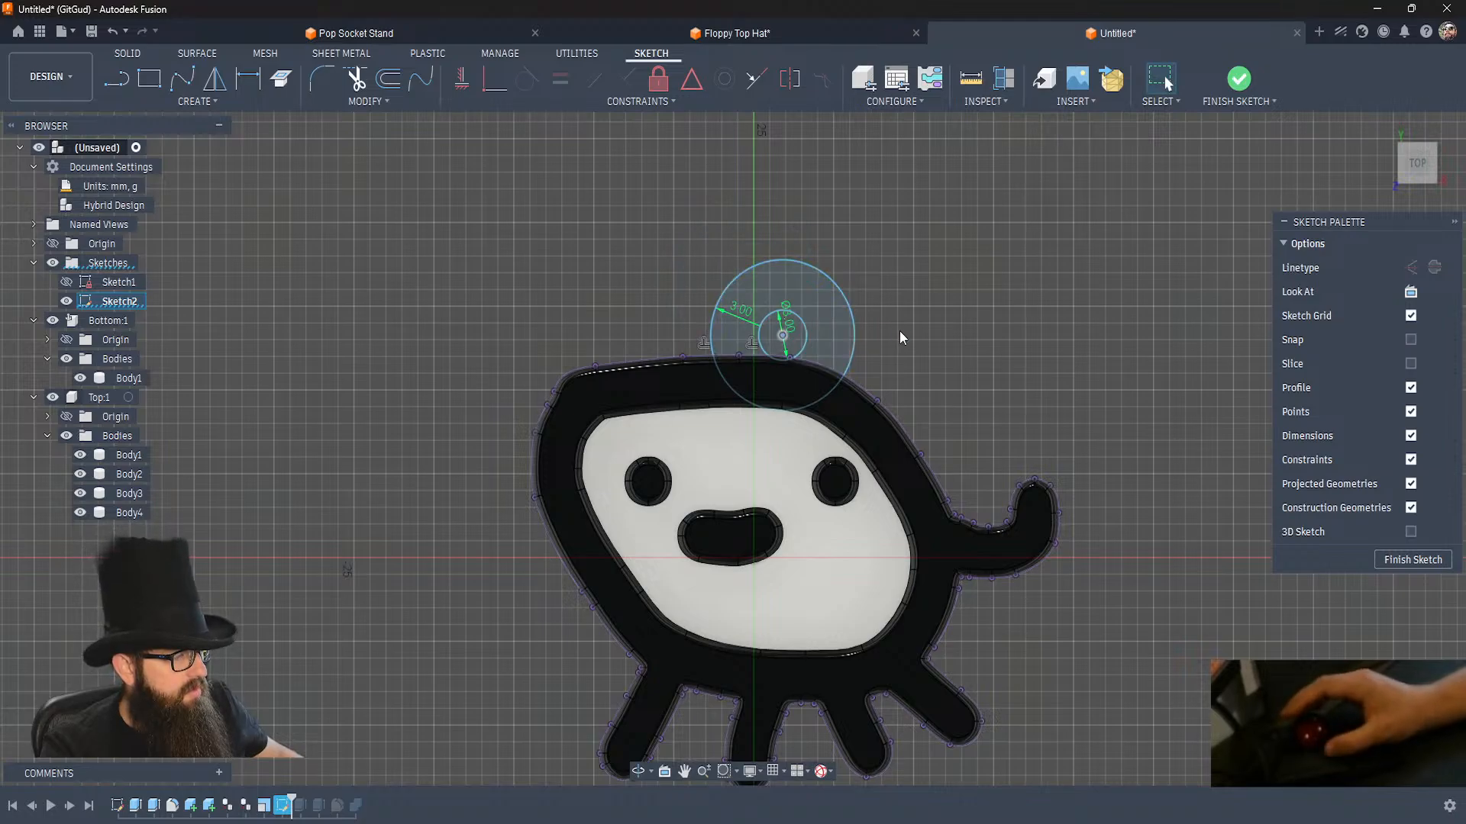
Temporarily hide the bottom body to project the underside face of the top outline body into the ring sketch.
middle_click_drag(899, 331, 900, 331, "shift")
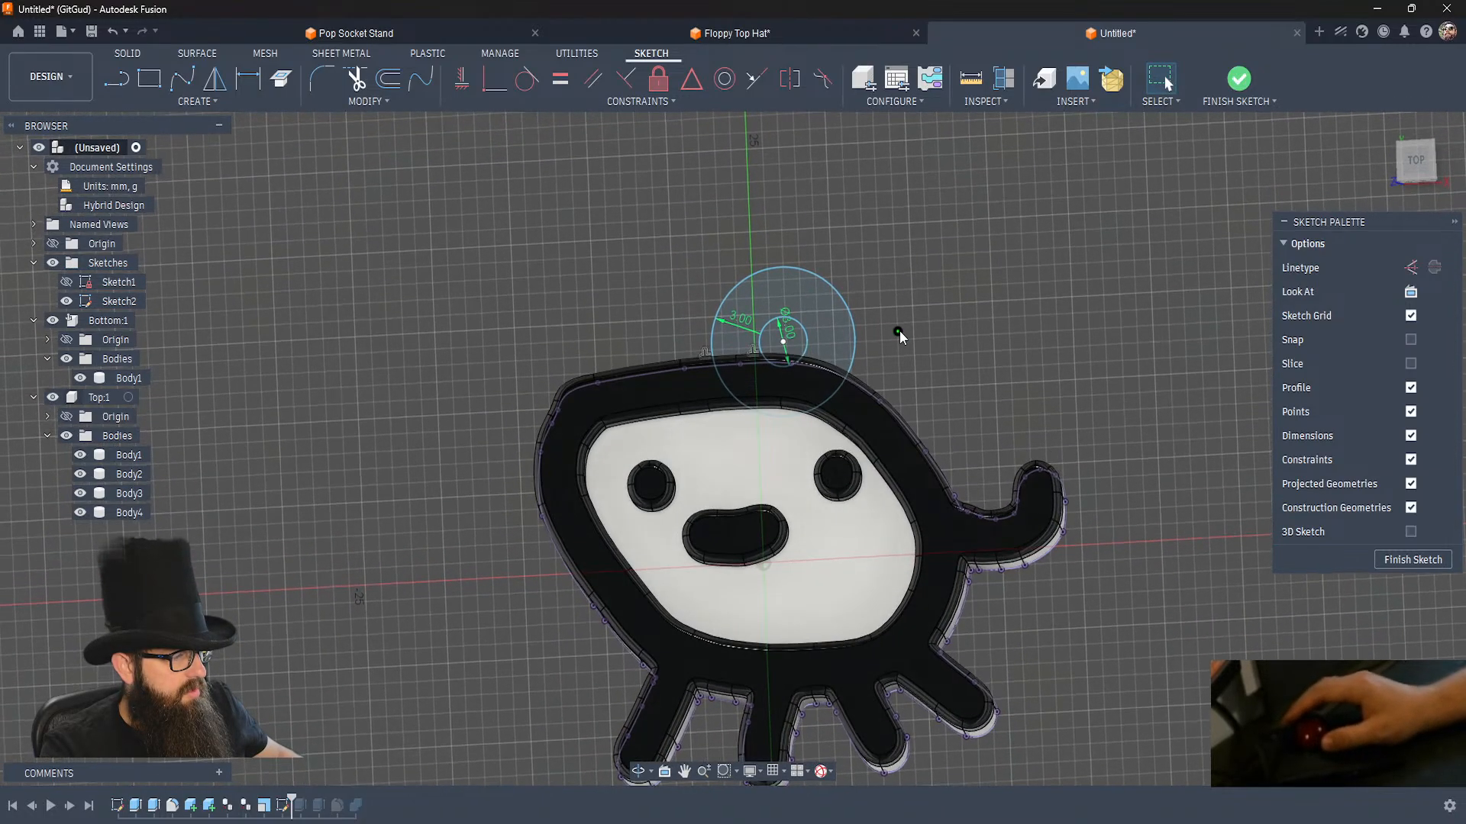
left_click(728, 469)
key("v")
middle_click_drag(645, 473, 646, 479, "shift")
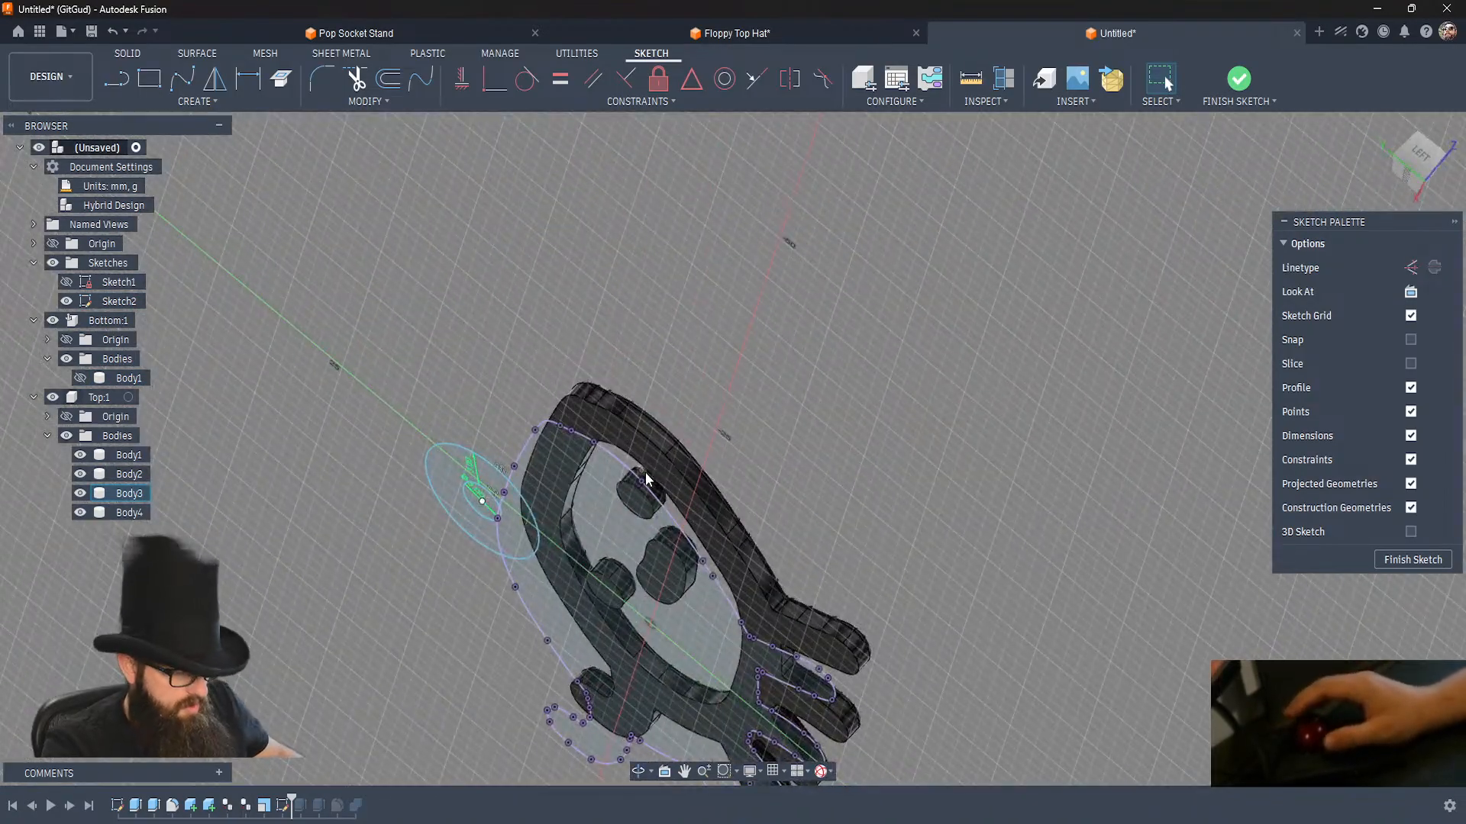
key("p")
left_click(556, 441)
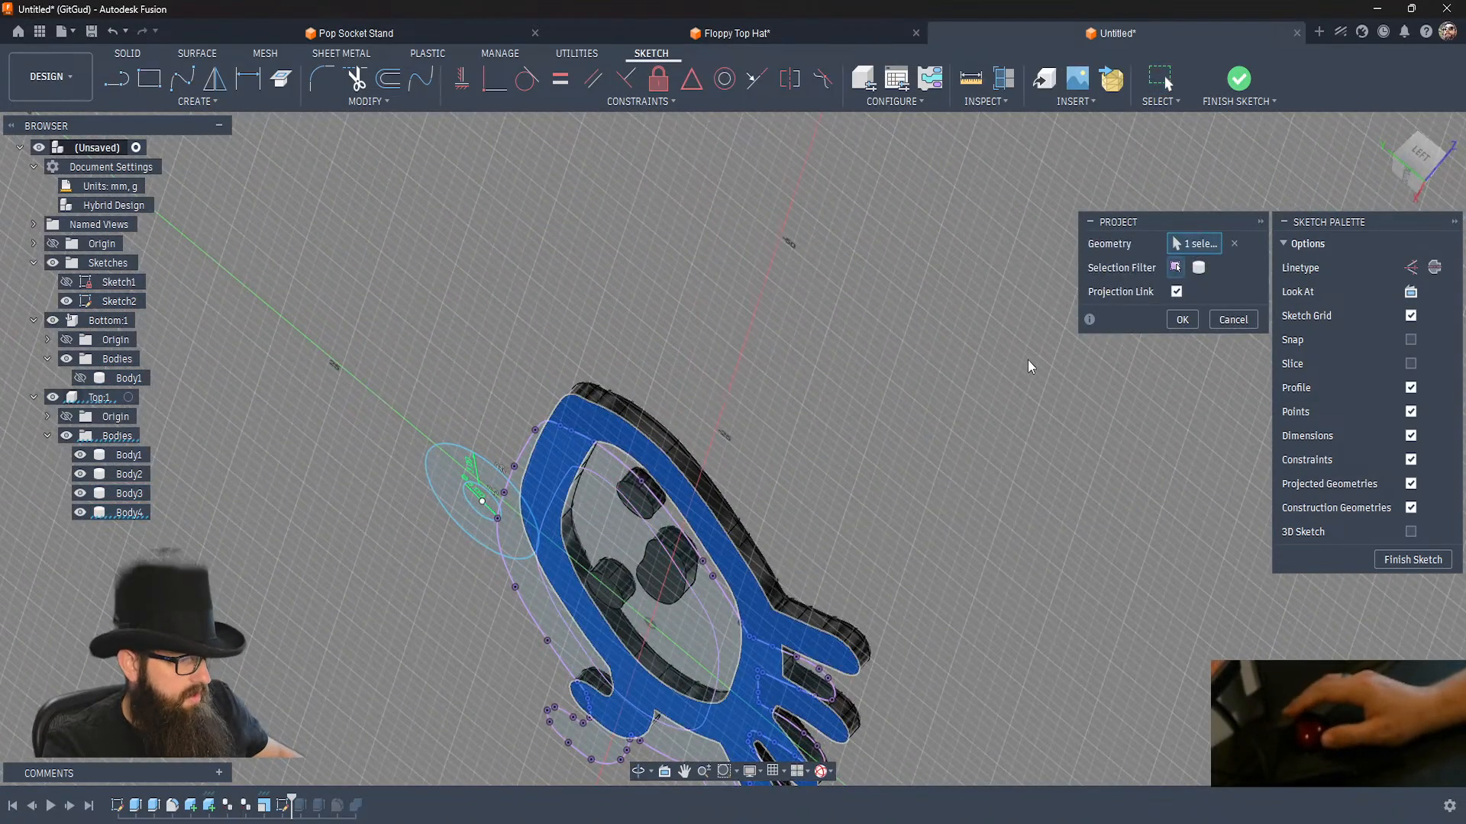
left_click(1182, 319)
middle_click_drag(877, 463, 877, 463, "shift")
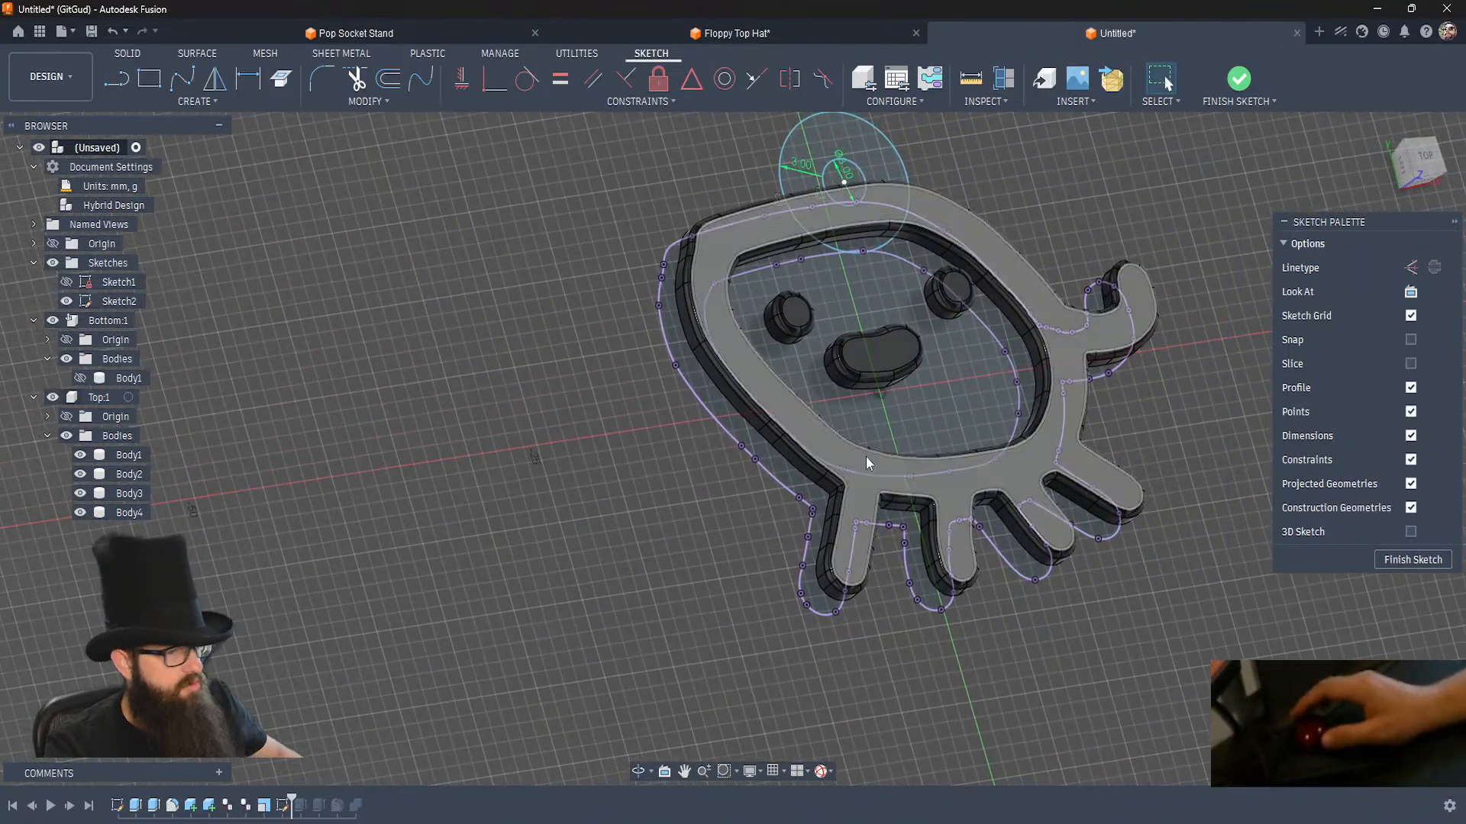
left_click(79, 378)
Move the inner circle's diameter dimension outside the ring.
middle_click_drag(616, 481, 616, 481, "shift")
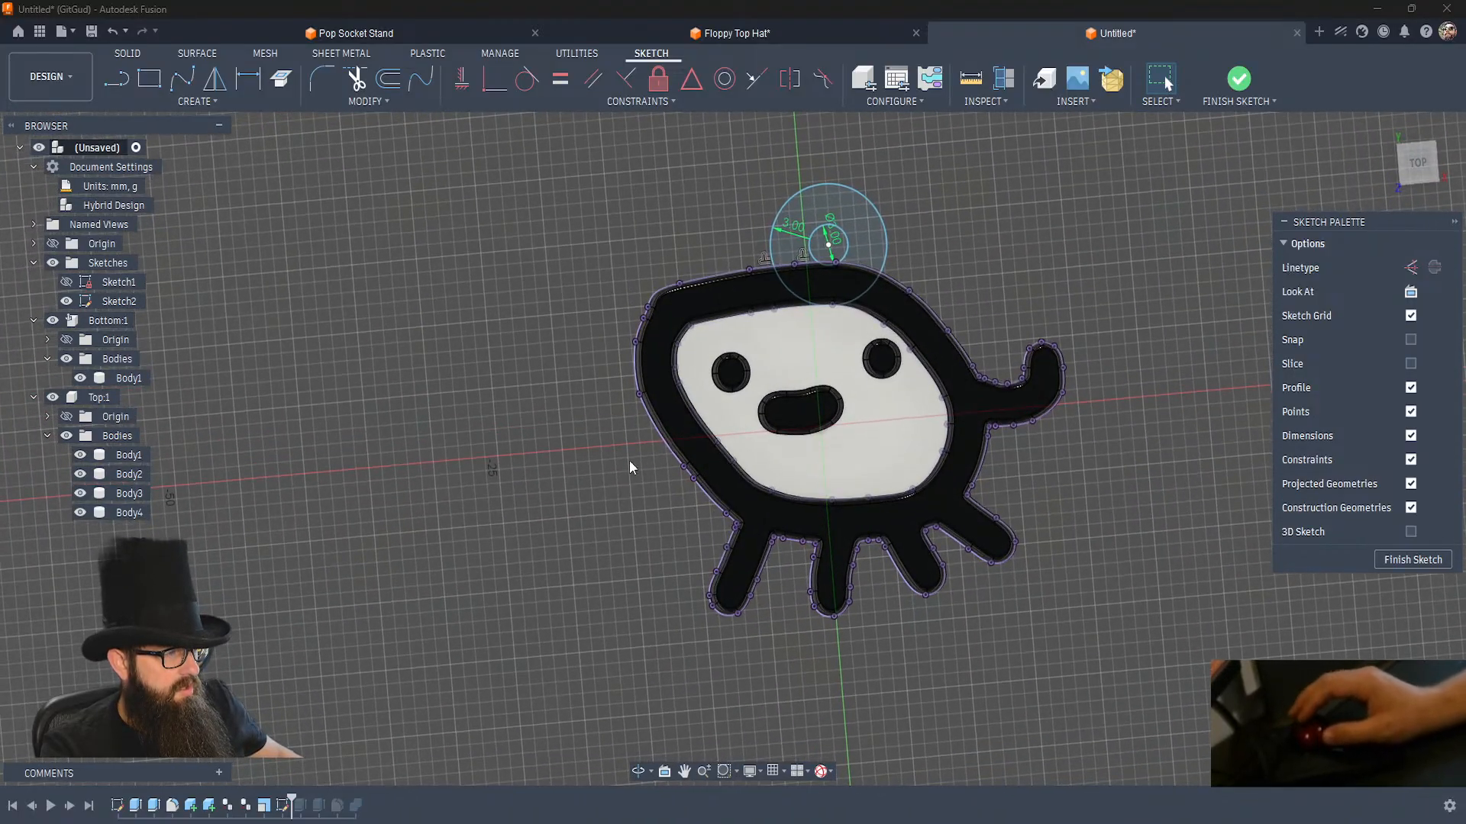
left_click(839, 245)
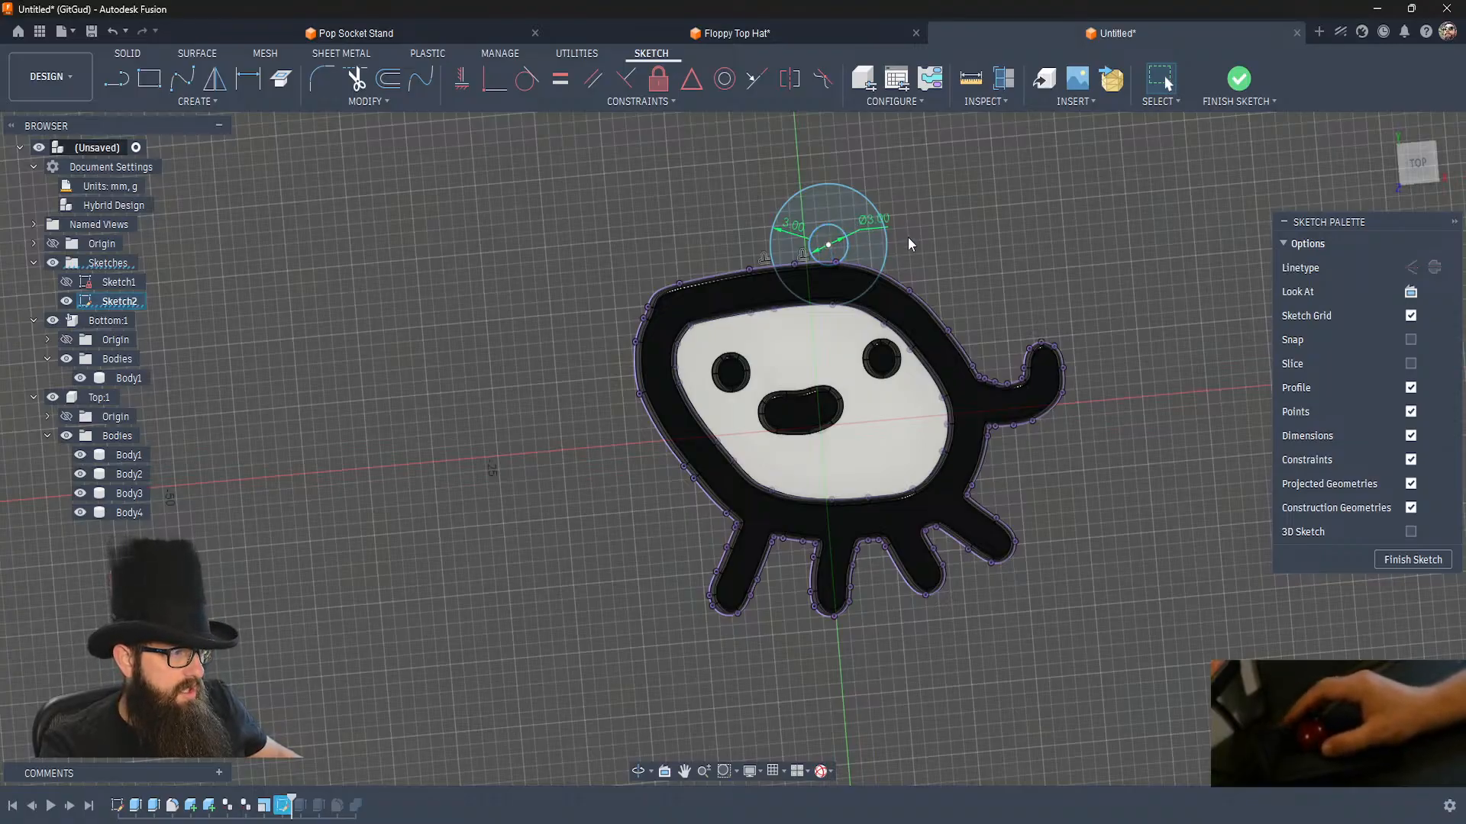
left_click_drag(908, 238, 914, 254)
Search the recent designs for "vinyl", open Vinyl Earrings and check the edge of its small hanging hole.
left_click(42, 33)
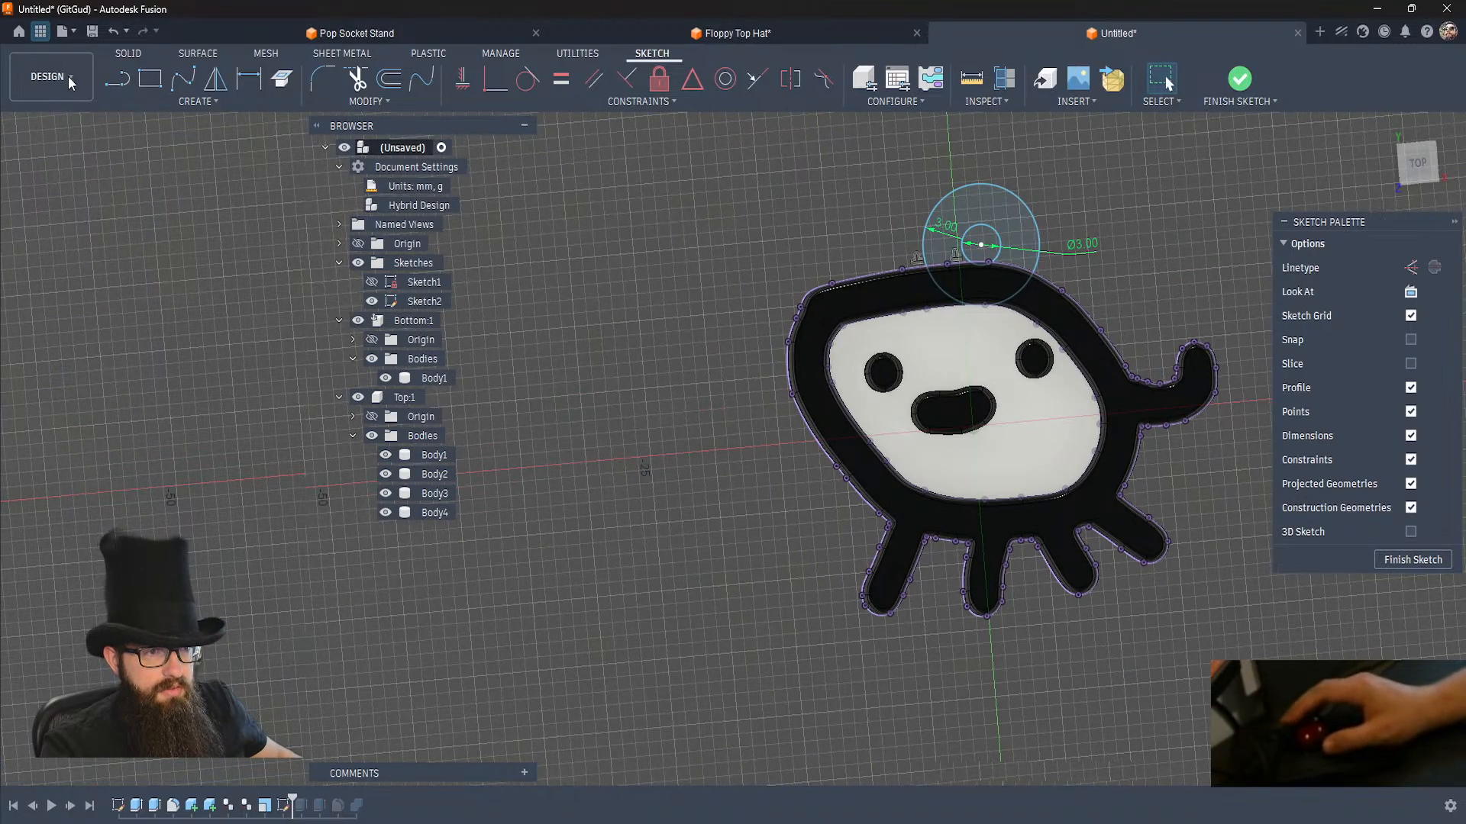
left_click(268, 35)
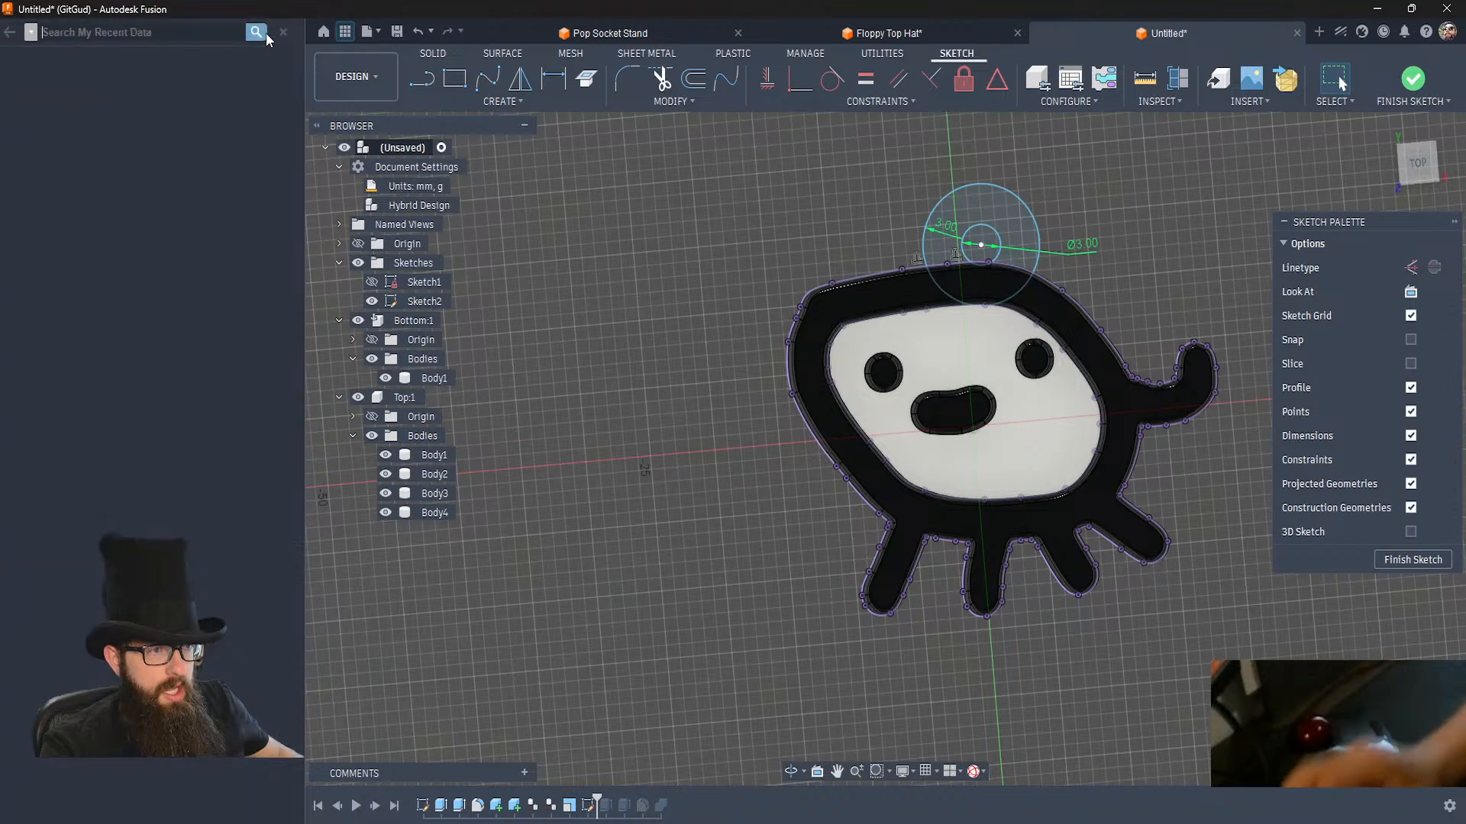
type("re")
left_click(265, 32)
type("v")
key("Return")
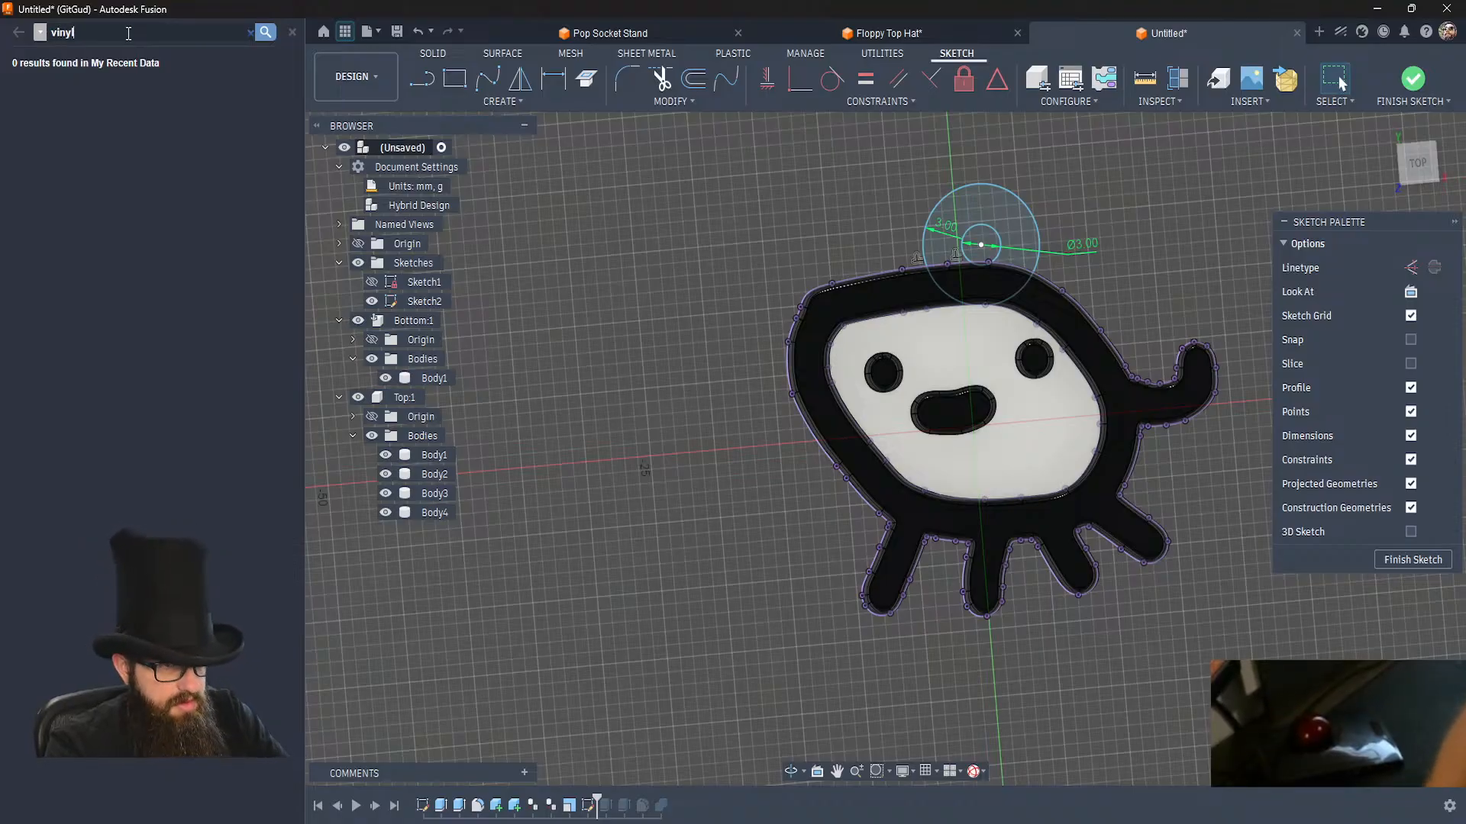
key("Return")
left_click(124, 118)
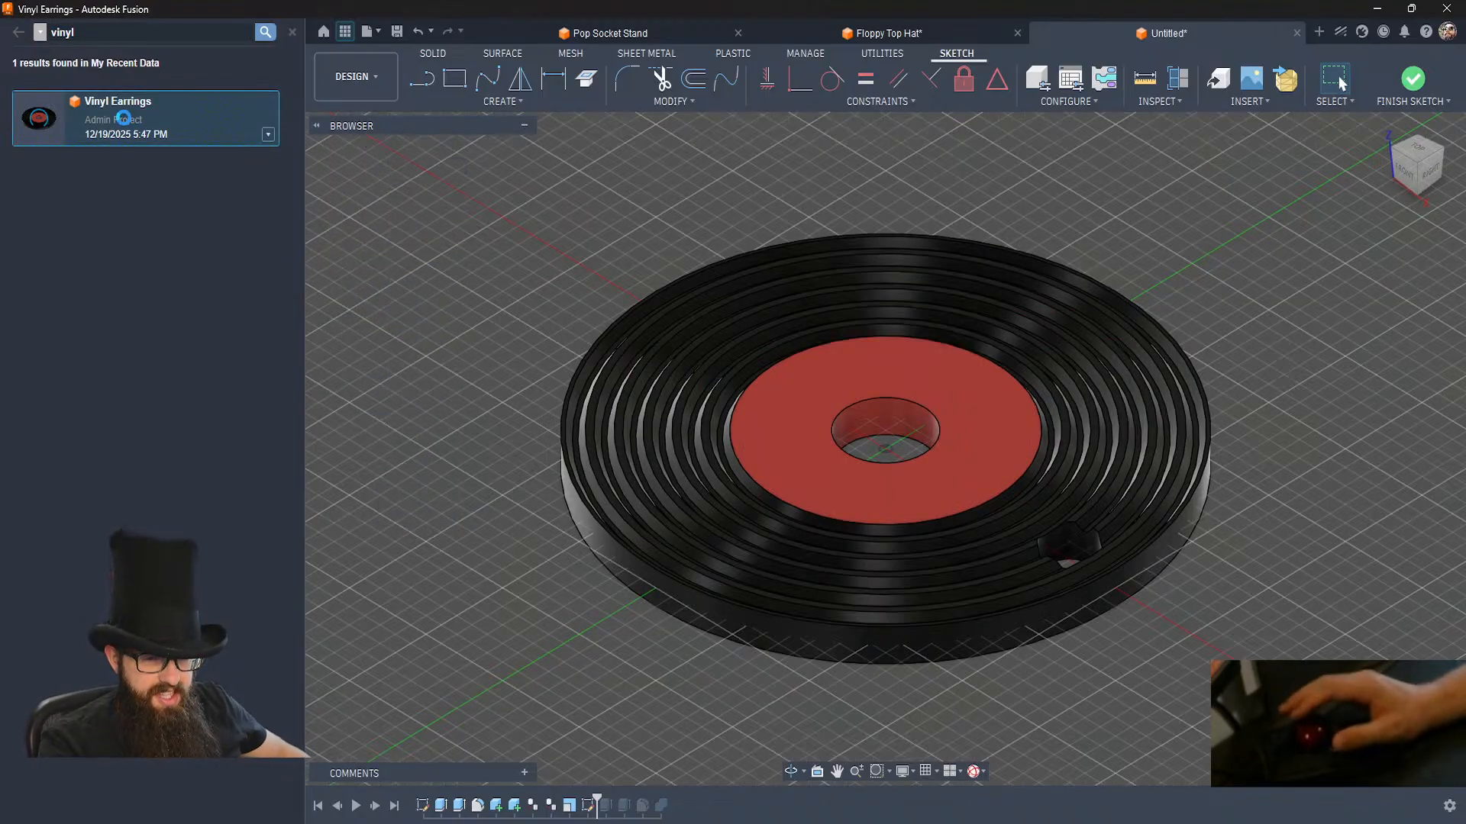
left_click(1072, 564)
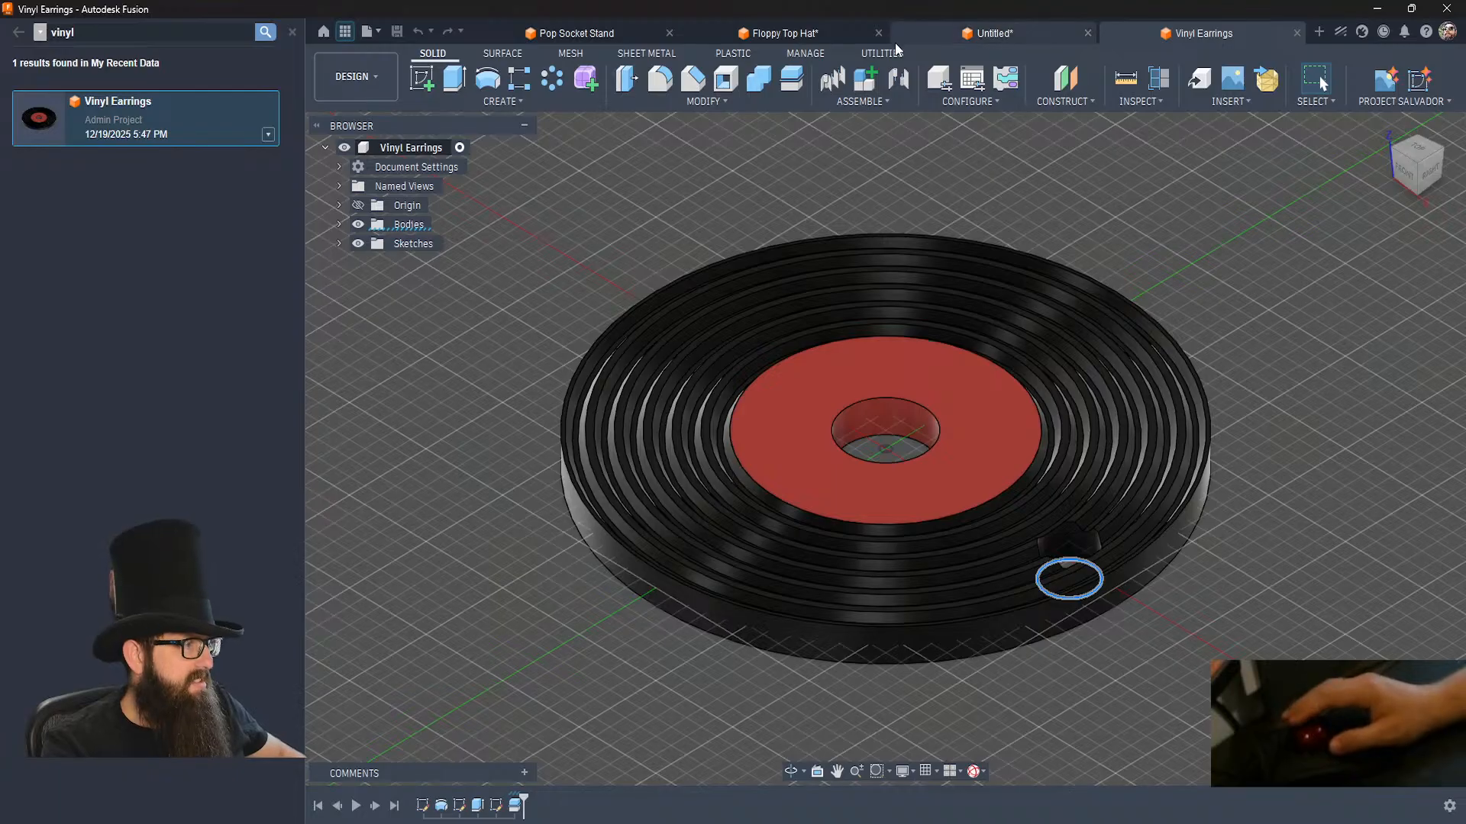
Return to the unsaved character design, finish the ring sketch and roll the timeline forward through both ring extrusions.
left_click(982, 30)
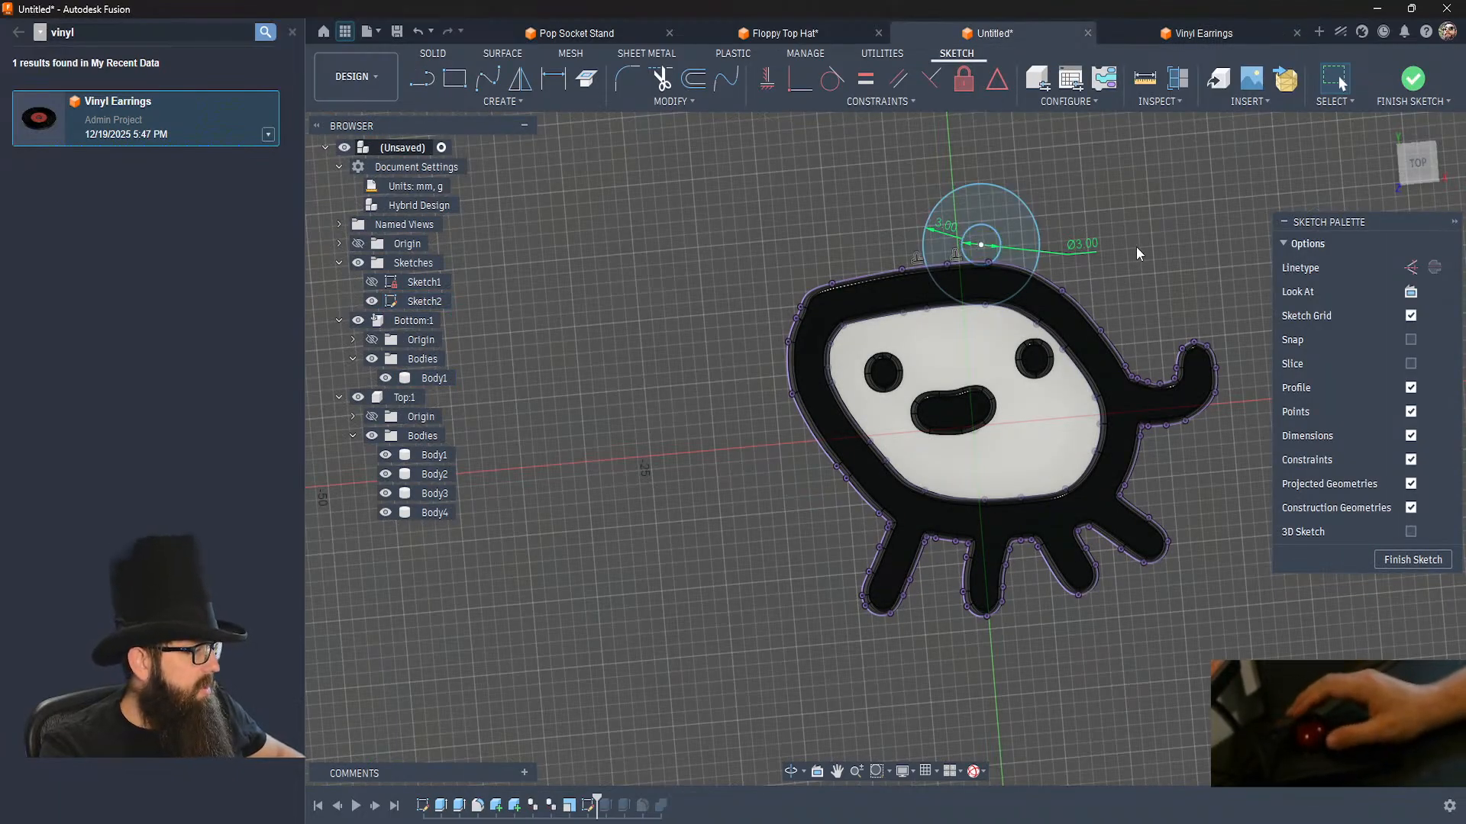
left_click(1412, 78)
middle_click_drag(1032, 439, 722, 650, "shift")
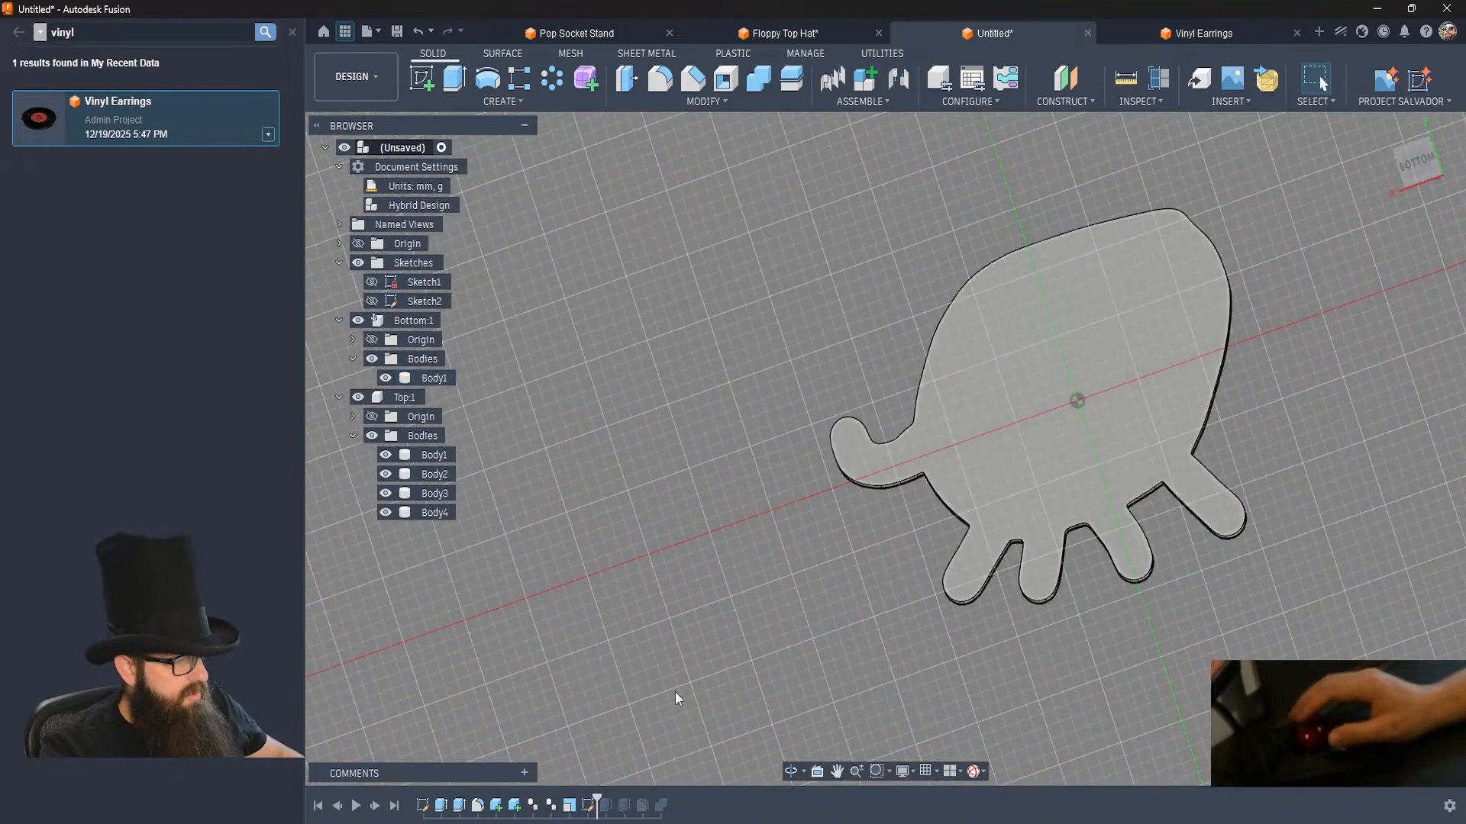
left_click(377, 807)
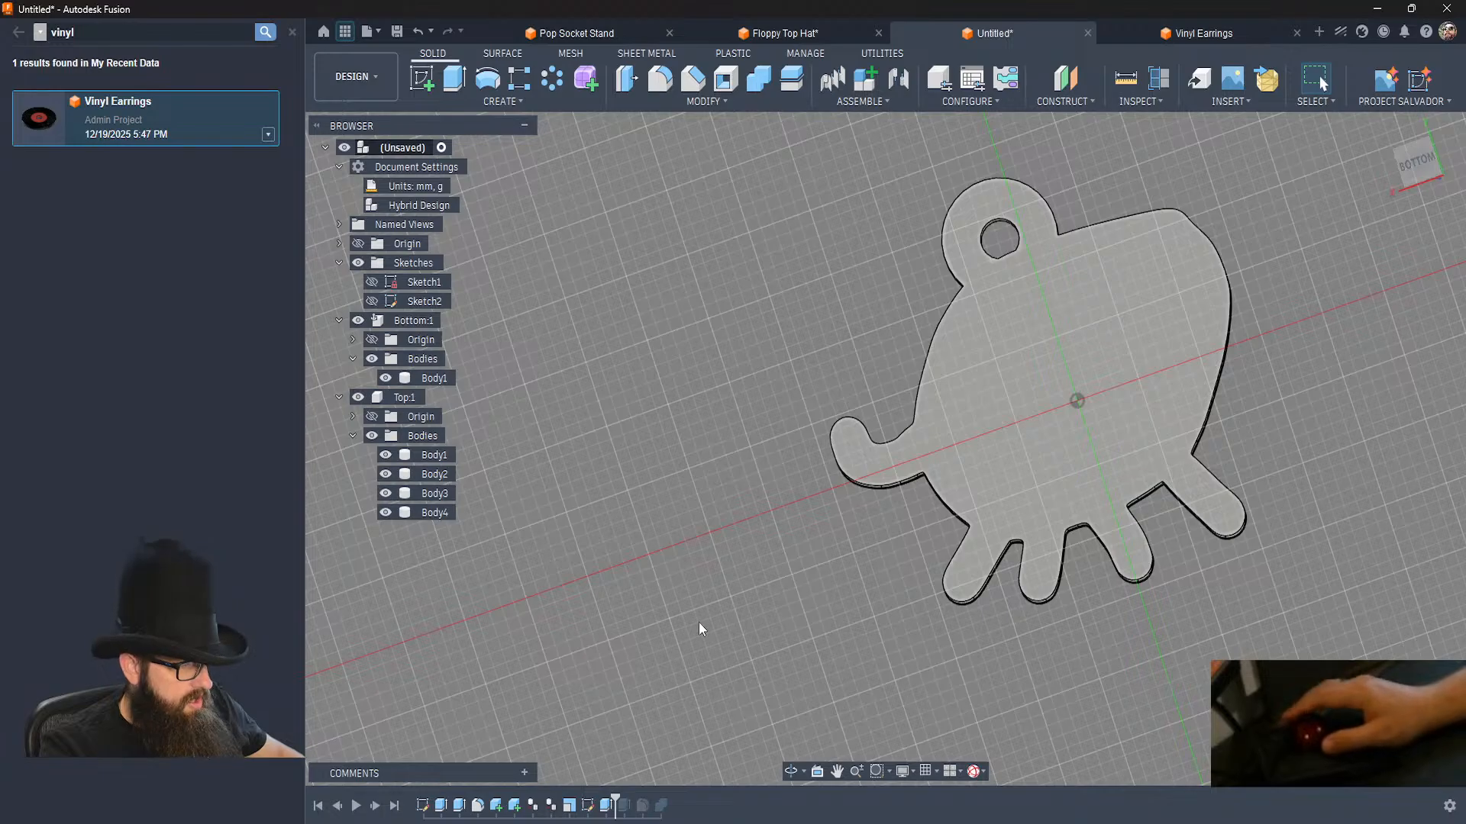
middle_click_drag(687, 641, 555, 662, "shift")
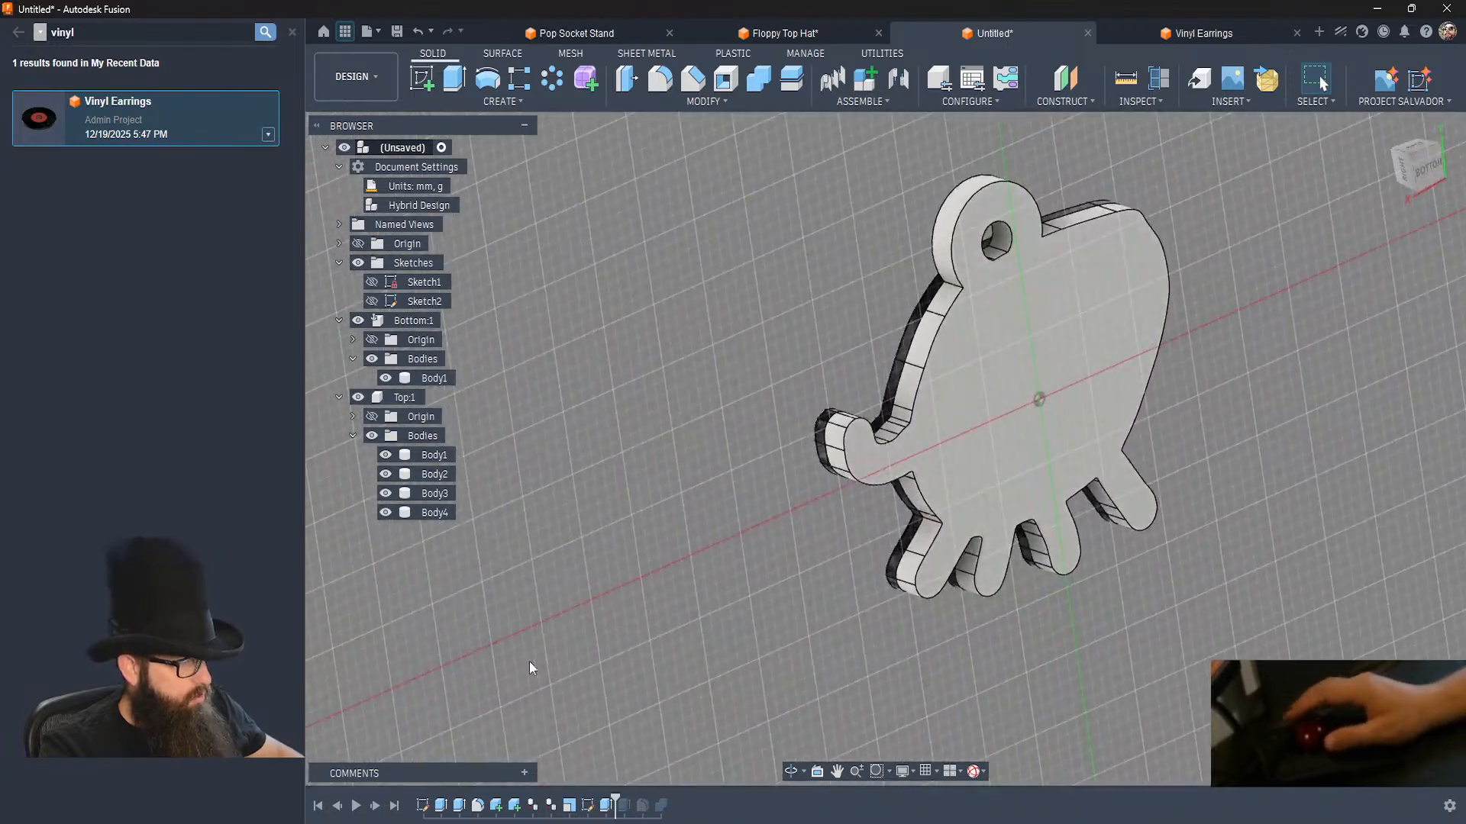
left_click(375, 806)
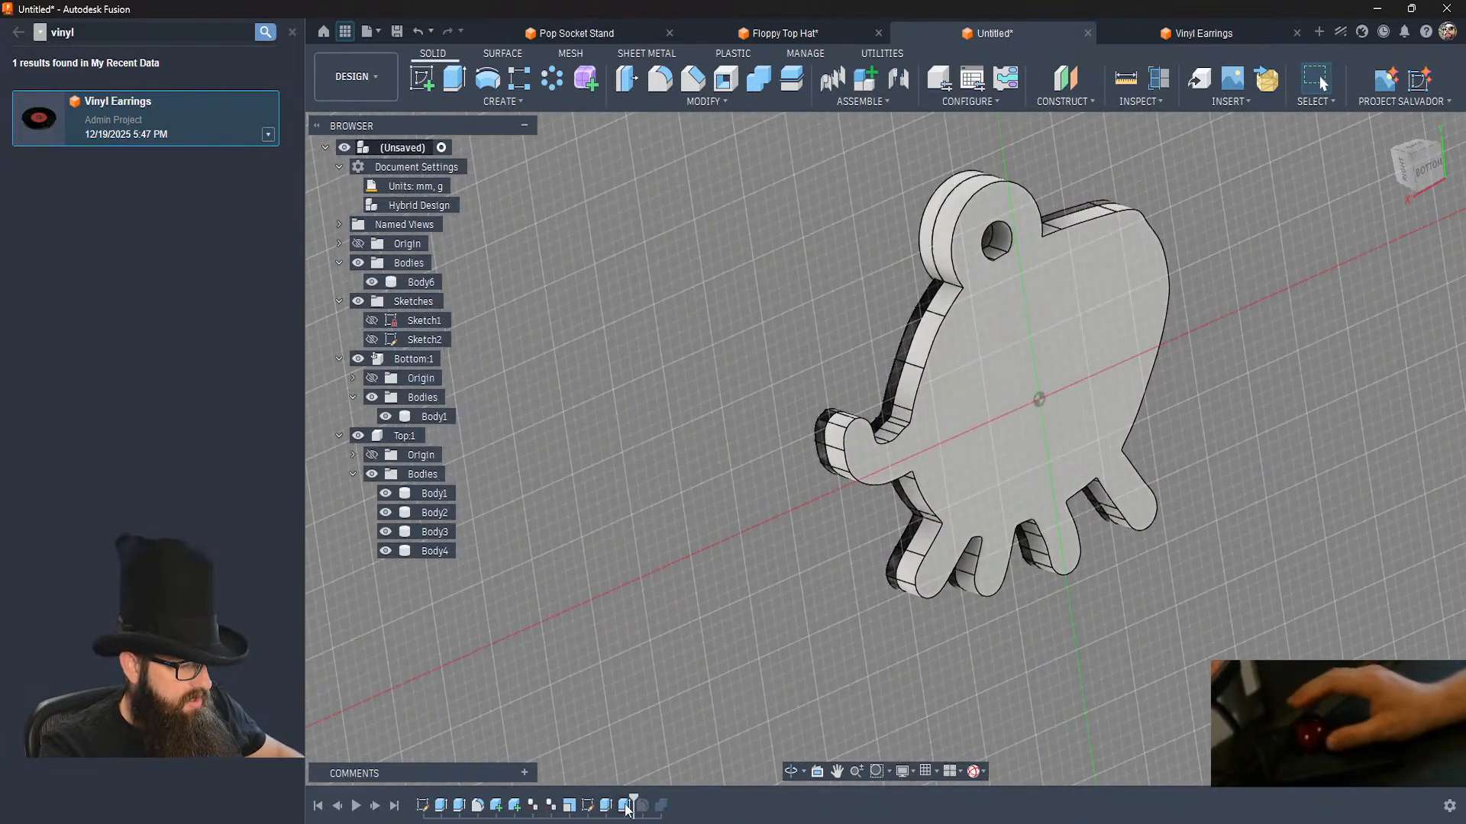
Edit the second ring extrusion and deselect the profile sliver that protrudes through the outline into the face recess.
double_click(626, 808)
middle_click_drag(1014, 383, 1153, 313, "shift")
key("Return")
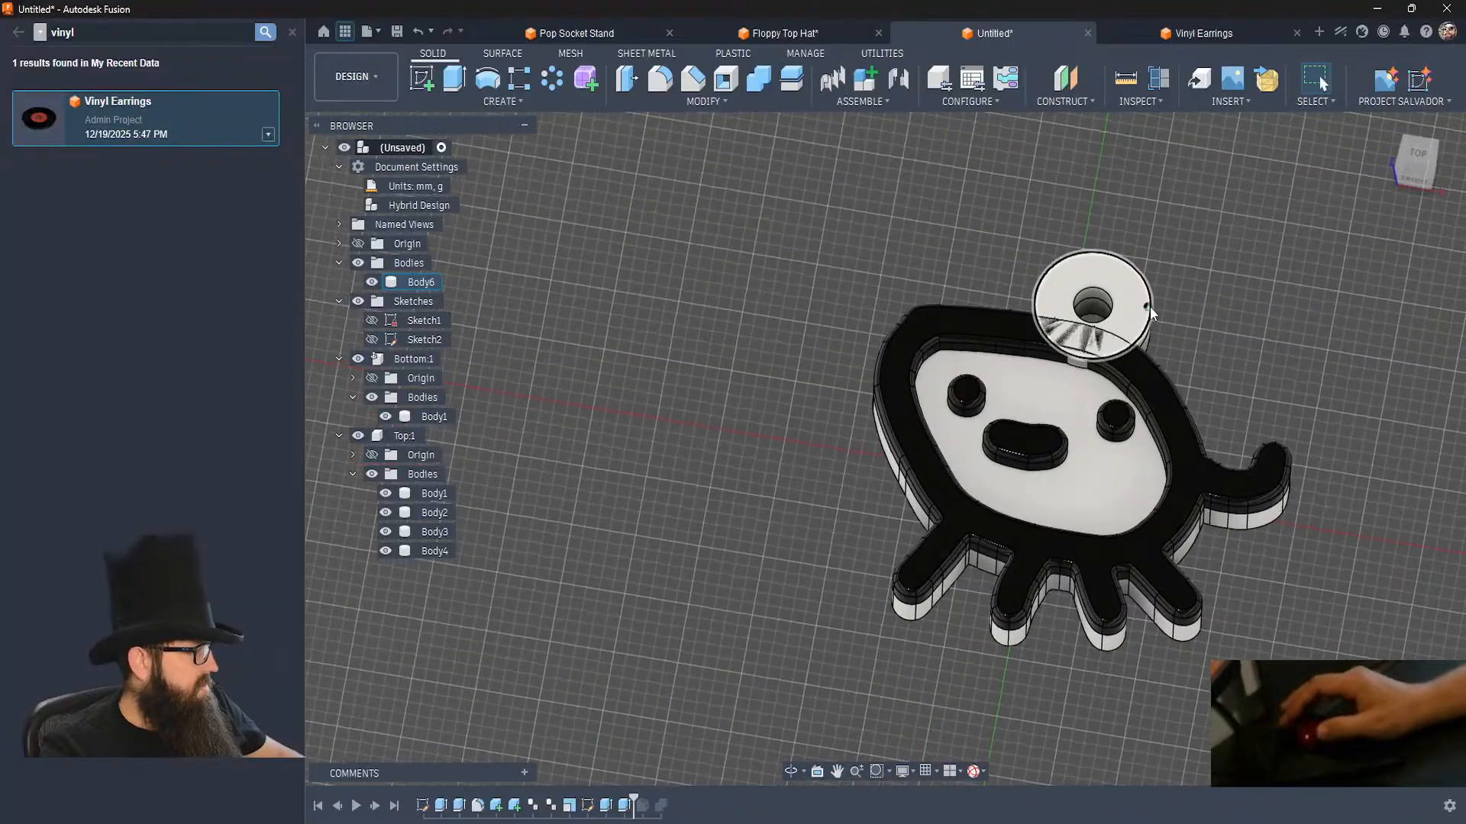
scroll(1151, 313, "up", 10)
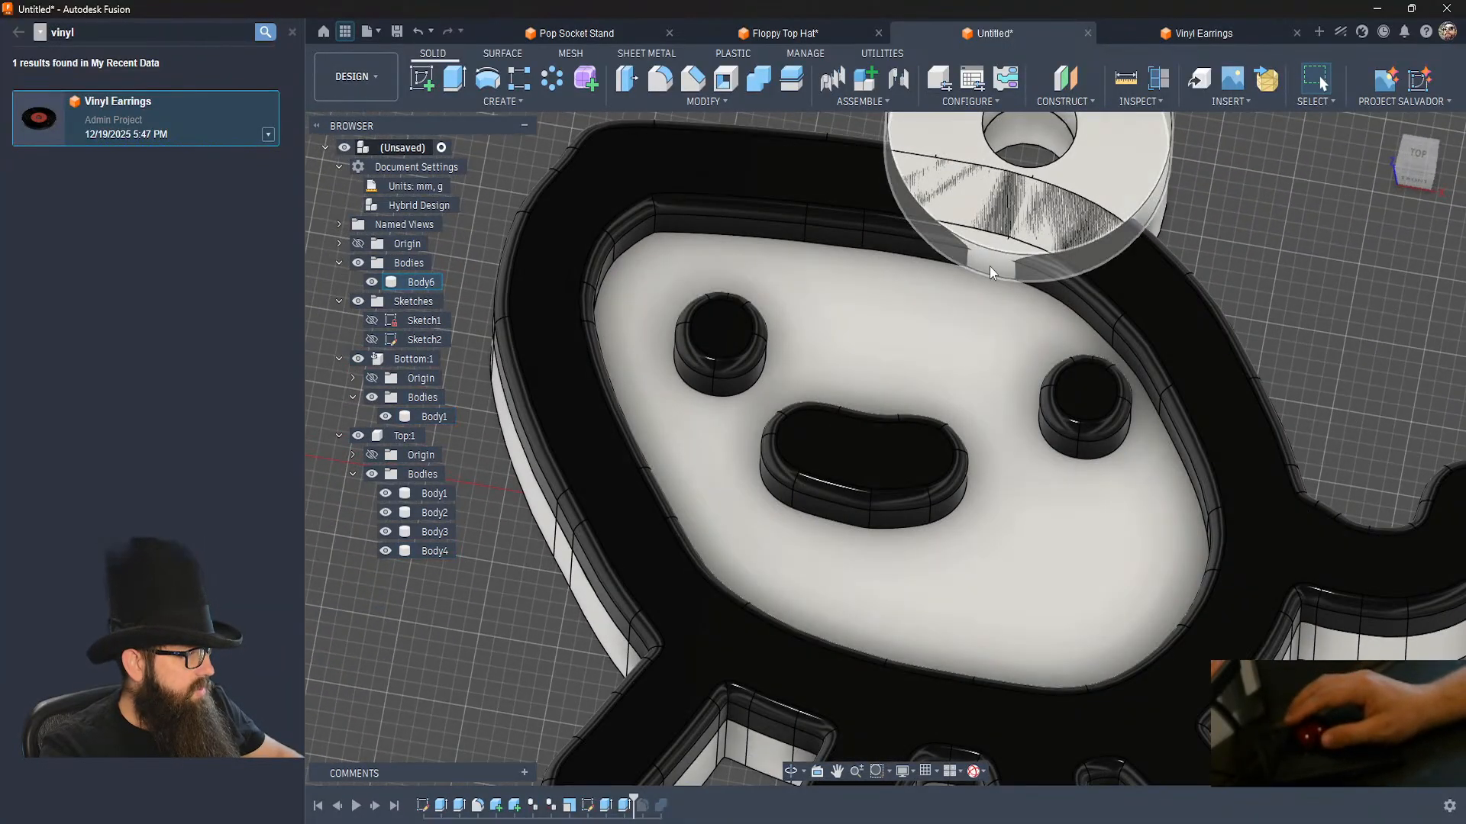
left_click(990, 266)
left_click(1280, 227)
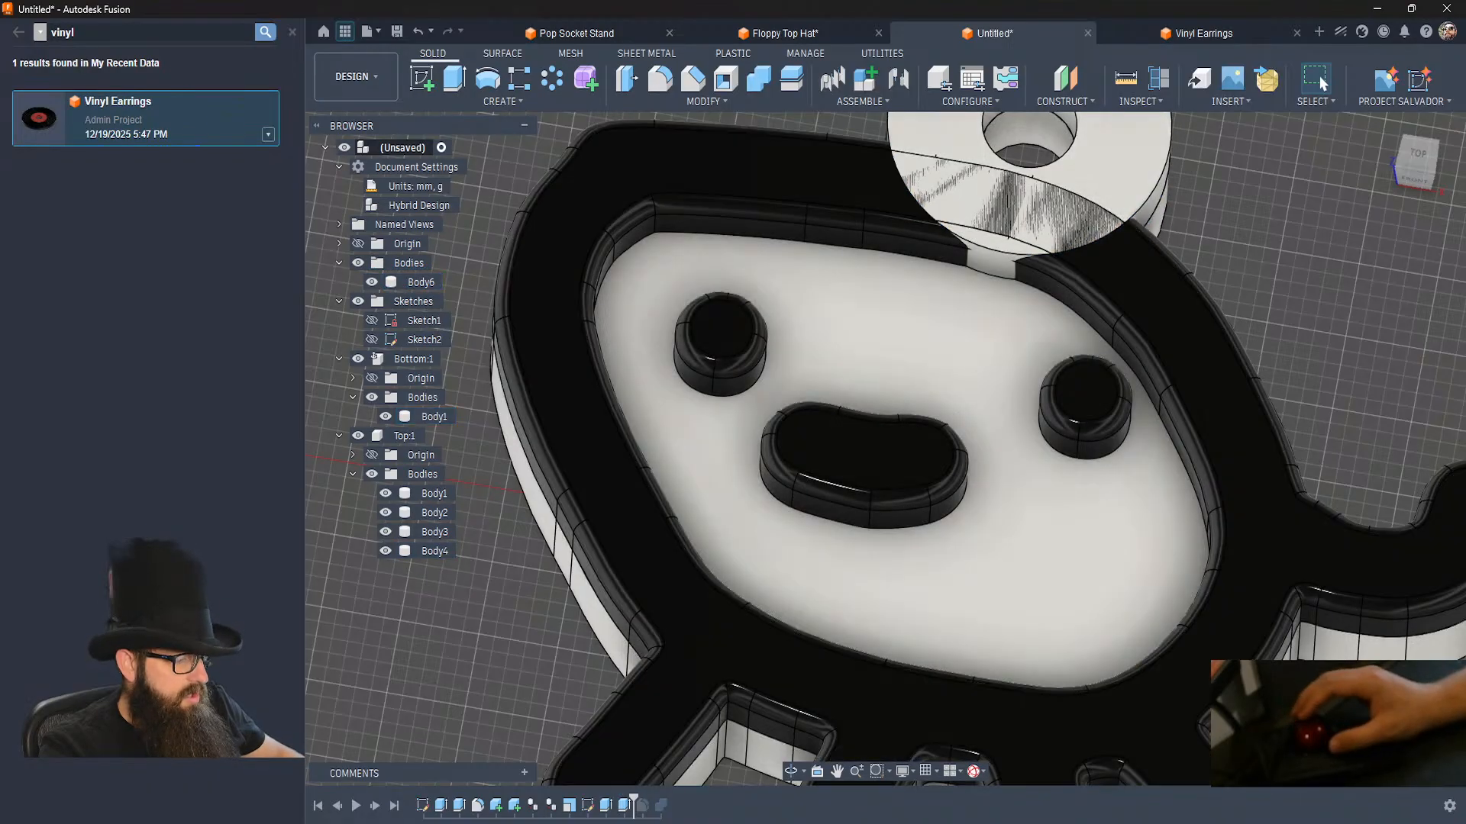
double_click(625, 806)
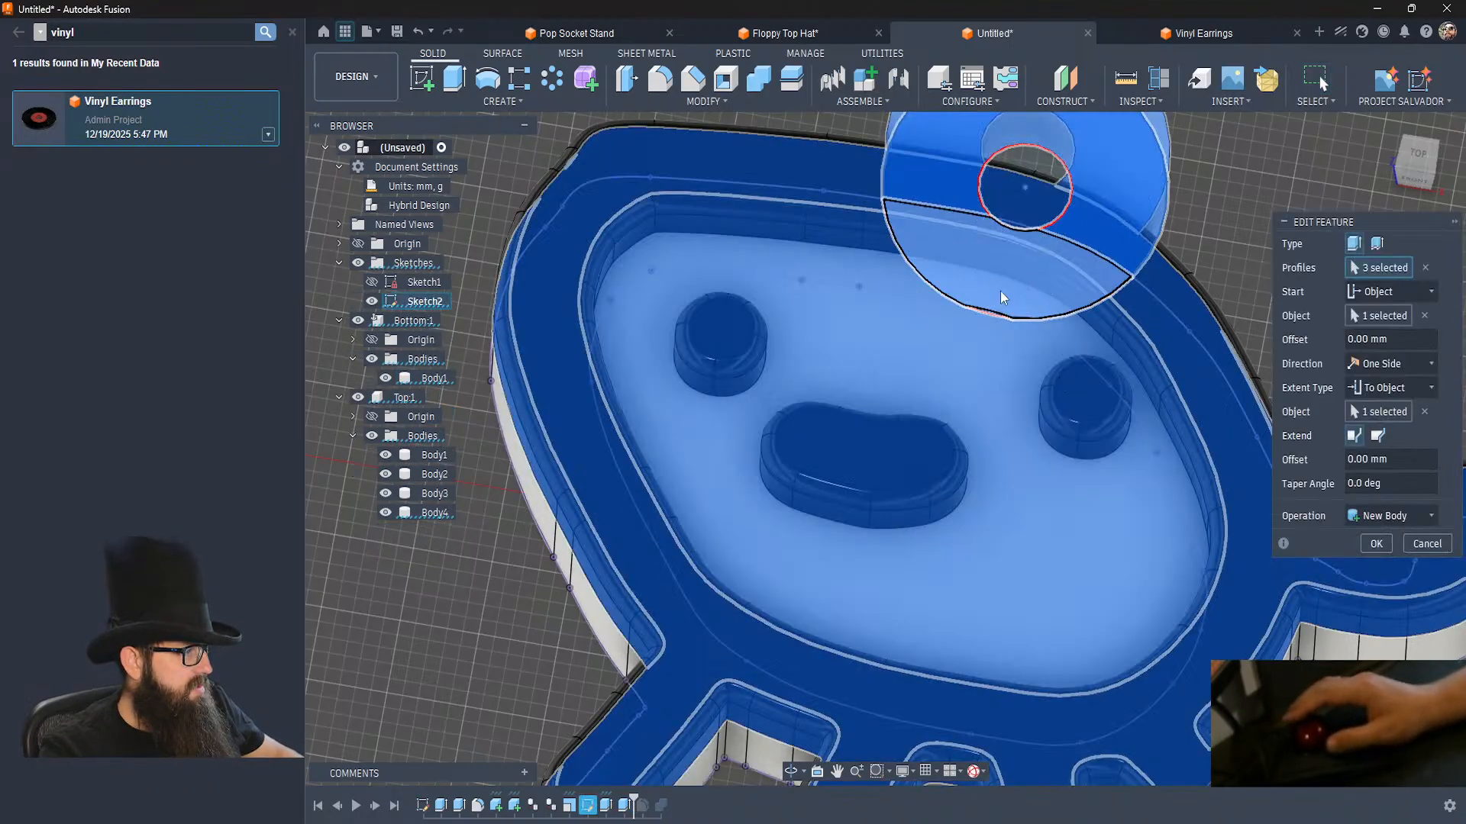
left_click(989, 317)
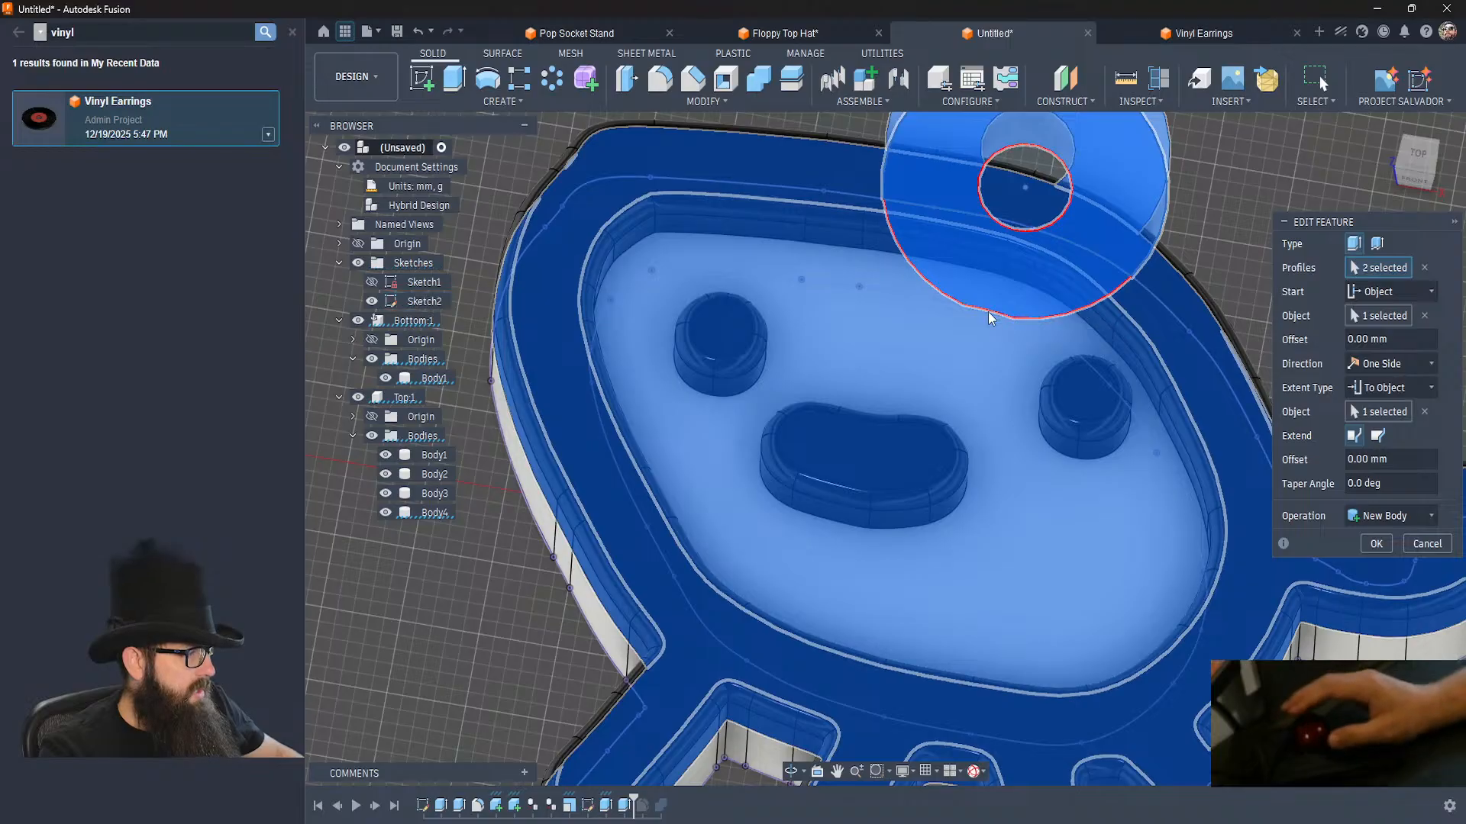
left_click(1376, 544)
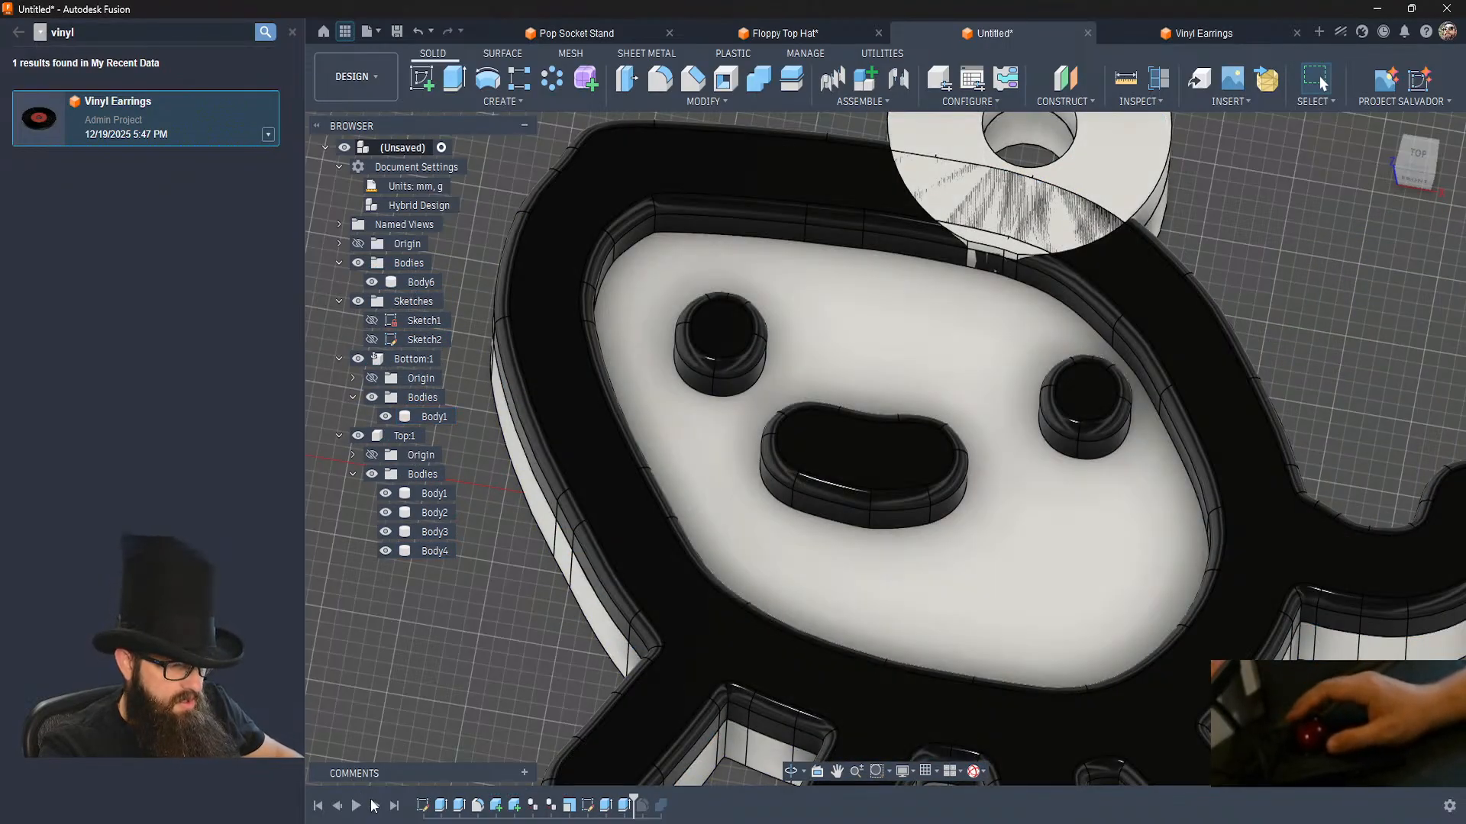
Roll the timeline forward past the two remaining features to its end and check the whole figure with its loop.
left_click(374, 806)
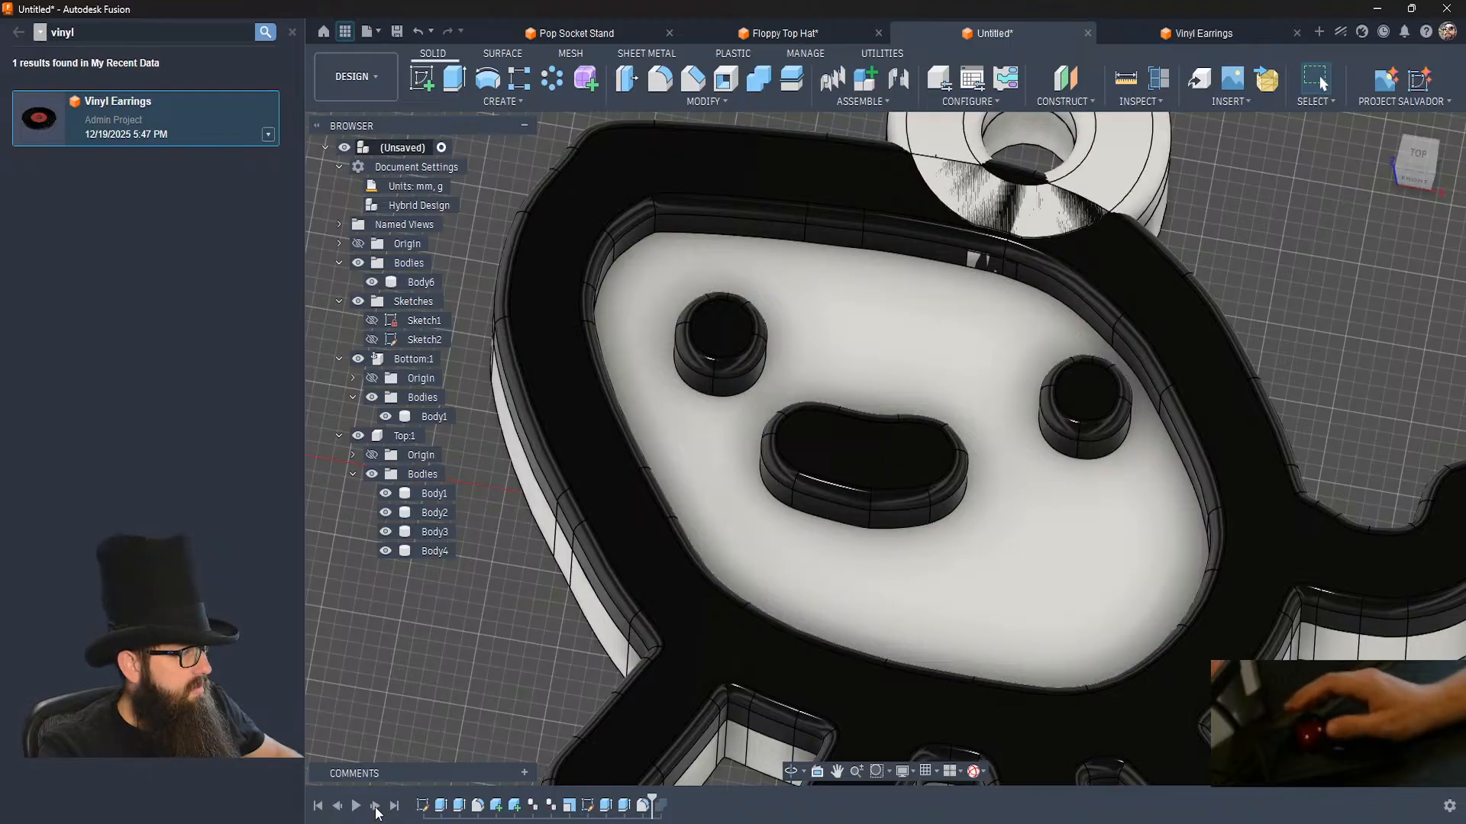
left_click(374, 806)
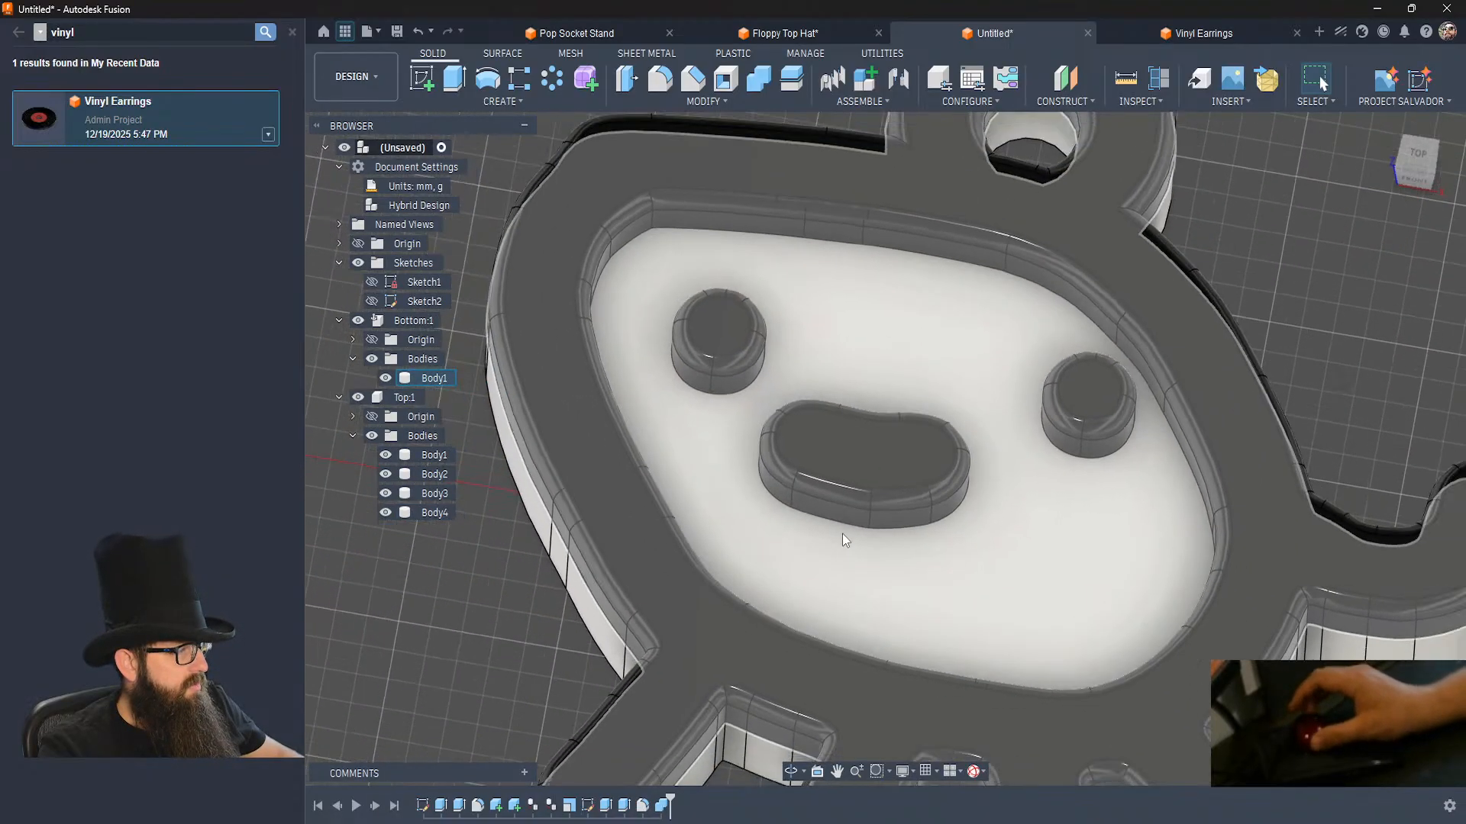
scroll(847, 538, "down", 5)
middle_click_drag(855, 543, 855, 543, "shift")
scroll(854, 542, "down", 6)
scroll(854, 542, "up", 3)
left_click(1083, 552)
middle_click_drag(1083, 552, 1082, 552, "shift")
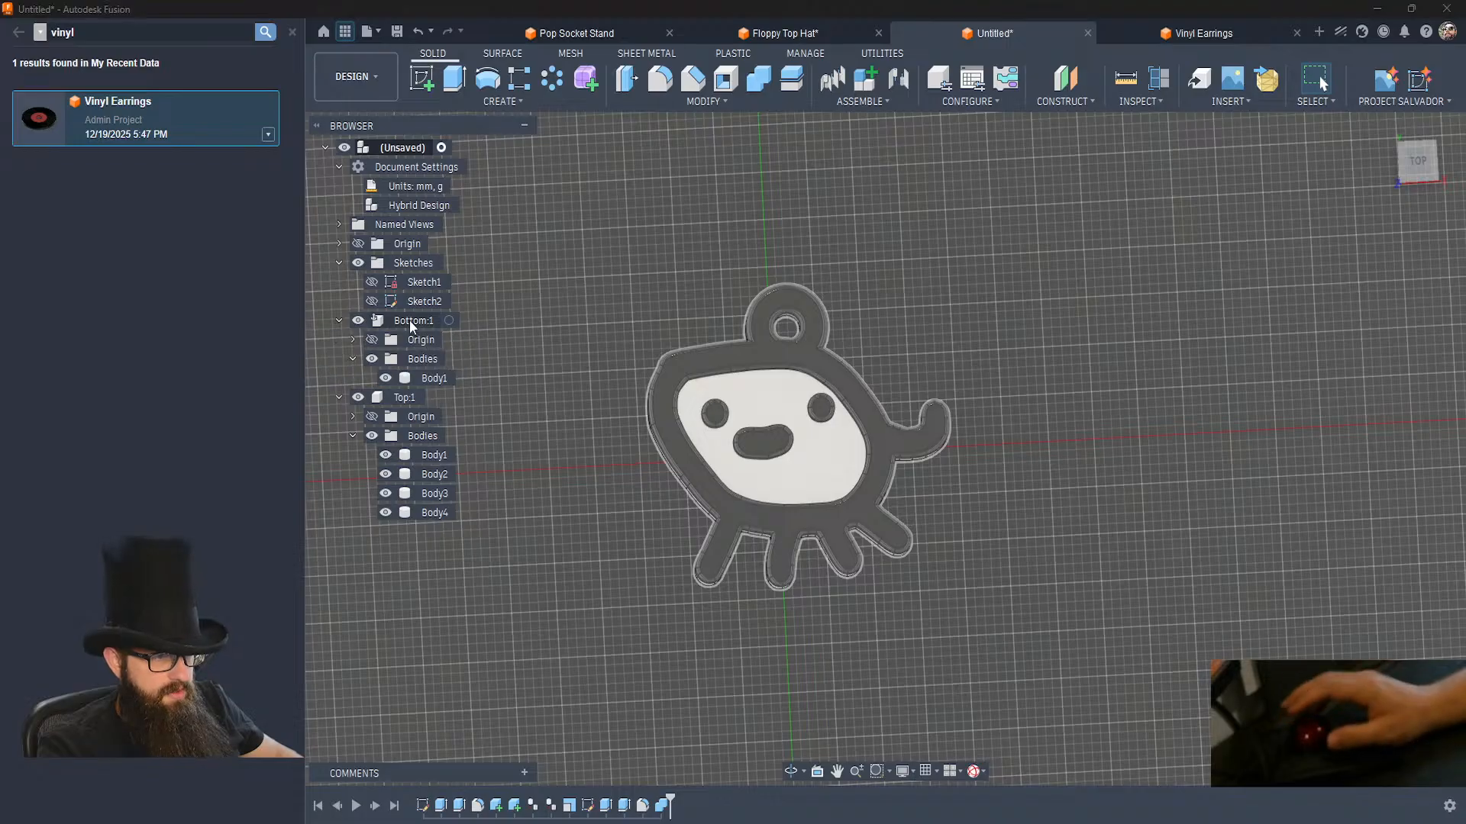
Save the Bottom component as an ASCII STL mesh in millimetres.
right_click(412, 320)
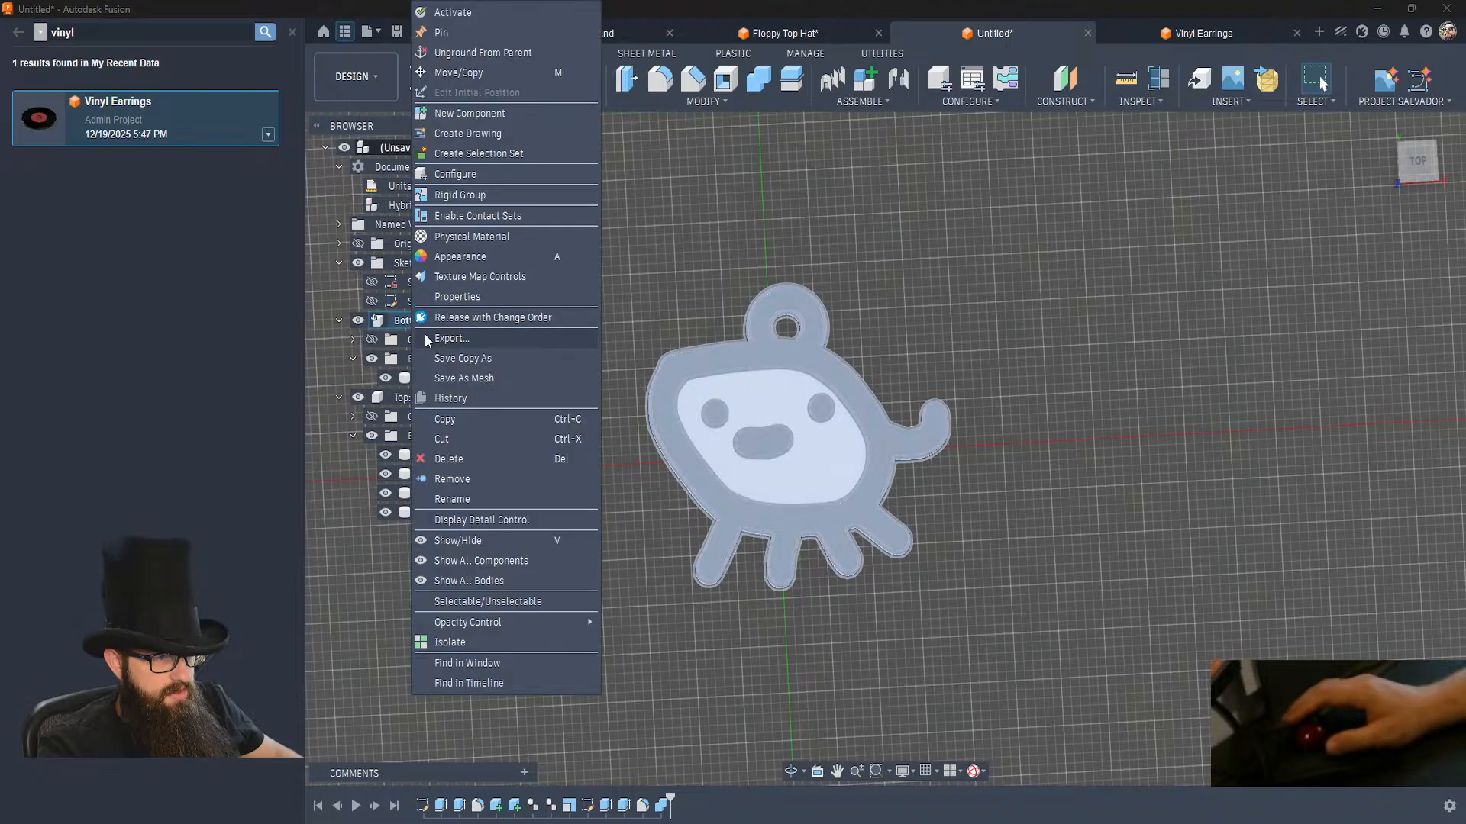
left_click(461, 377)
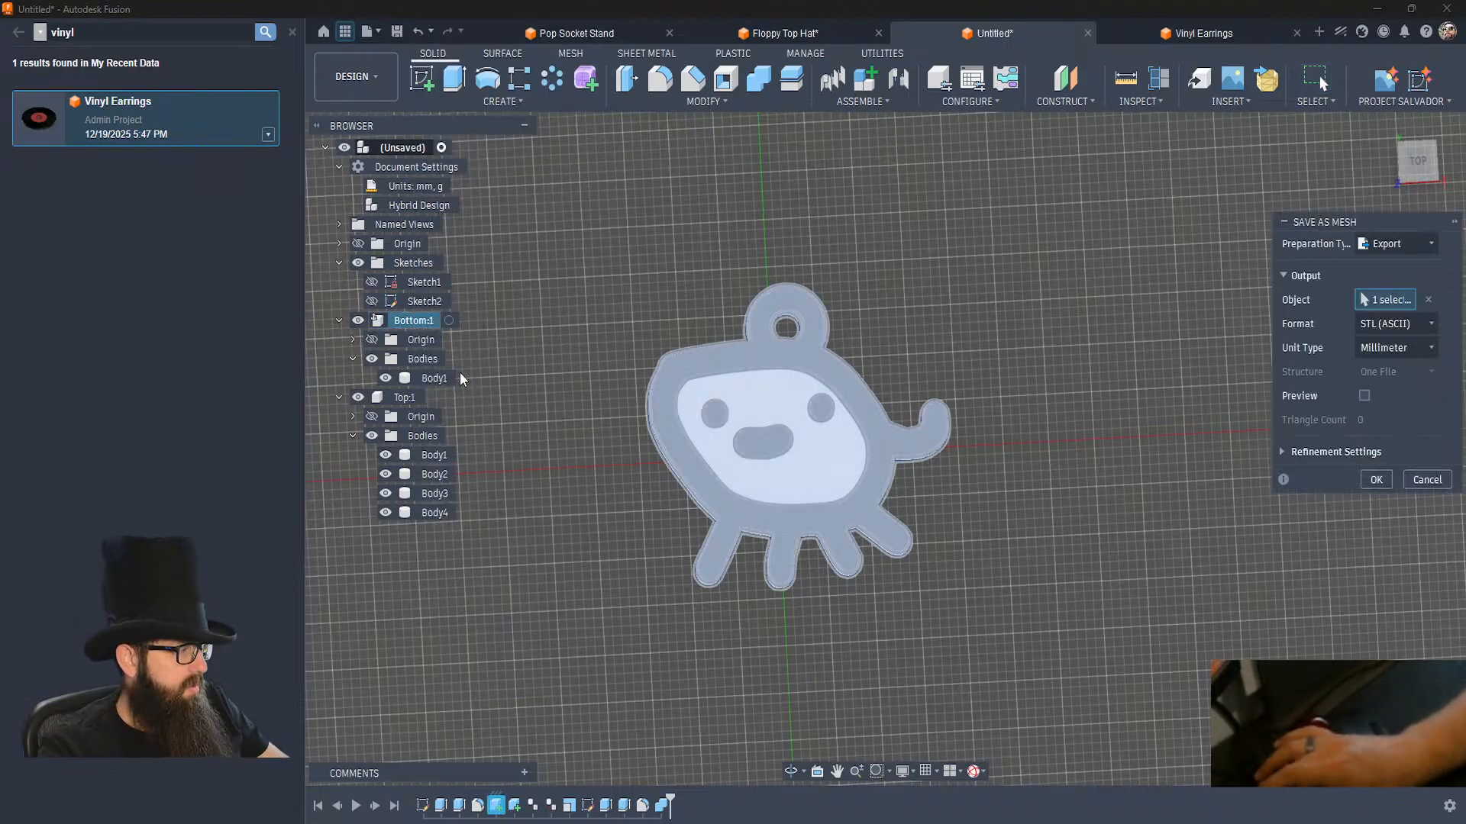
key("Return")
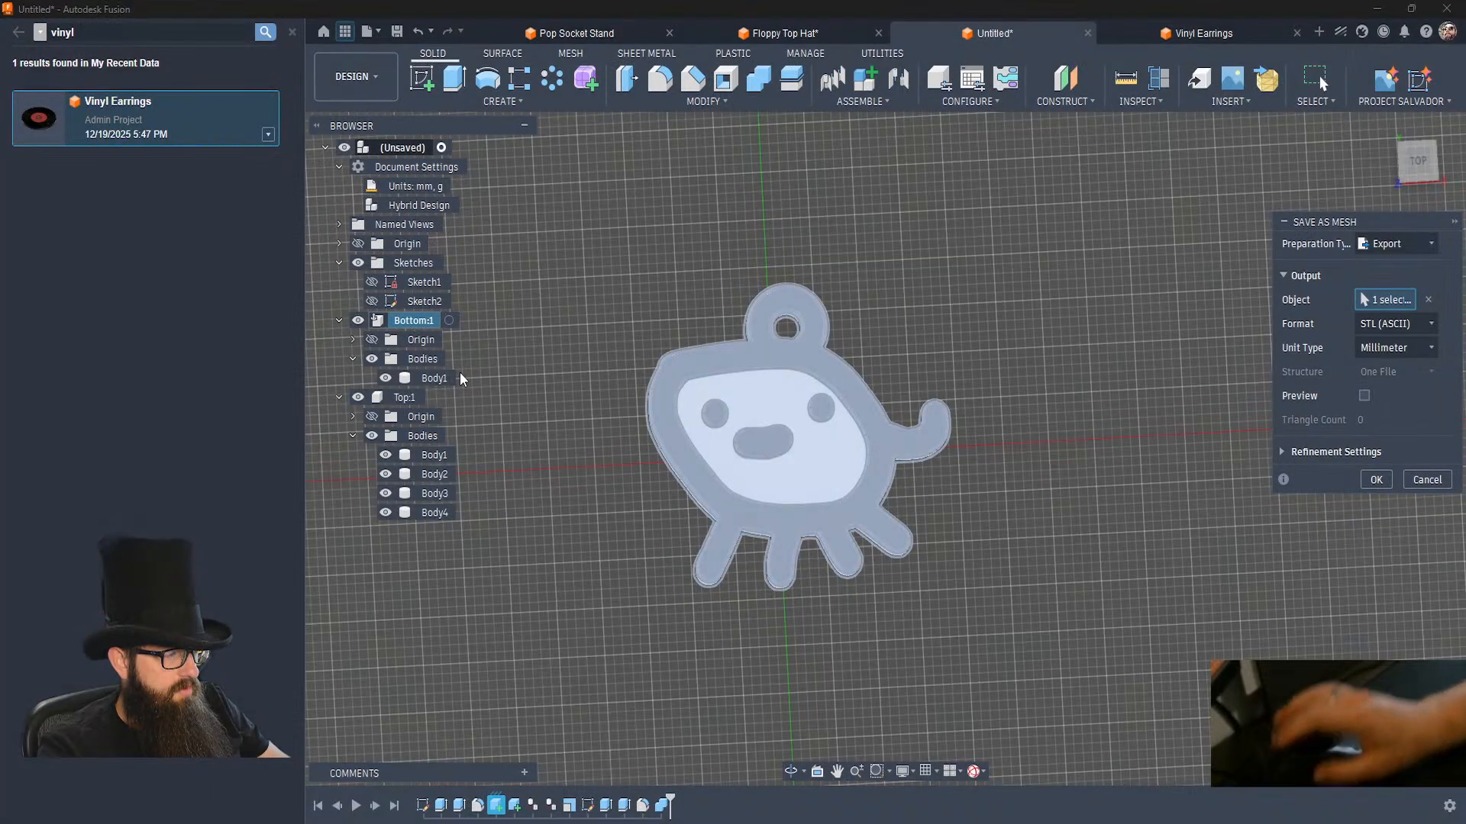
key("Return")
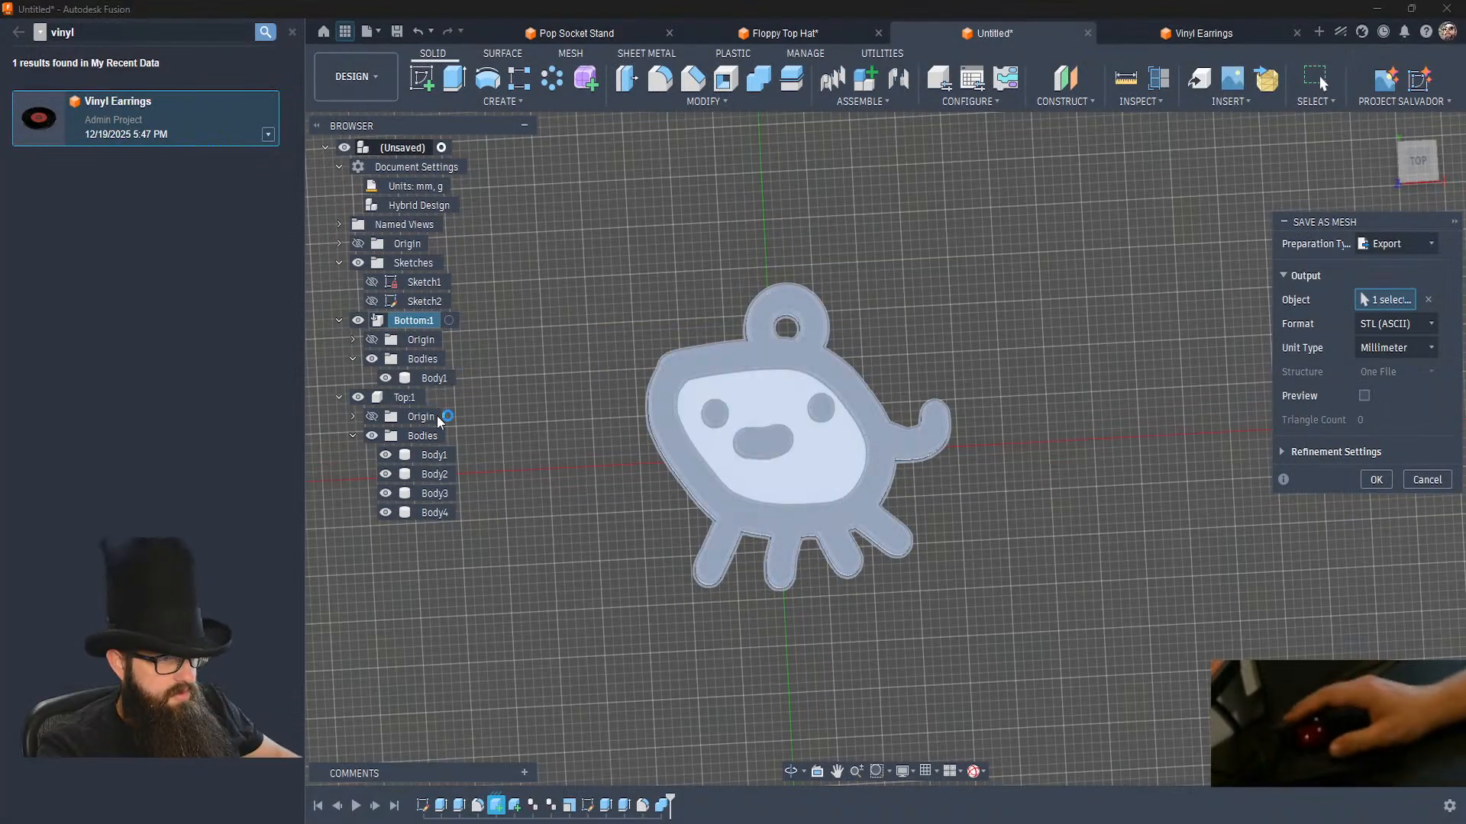
Save the Top component as a one-file ASCII STL mesh in millimetres, replacing the existing Top.stl.
right_click(398, 397)
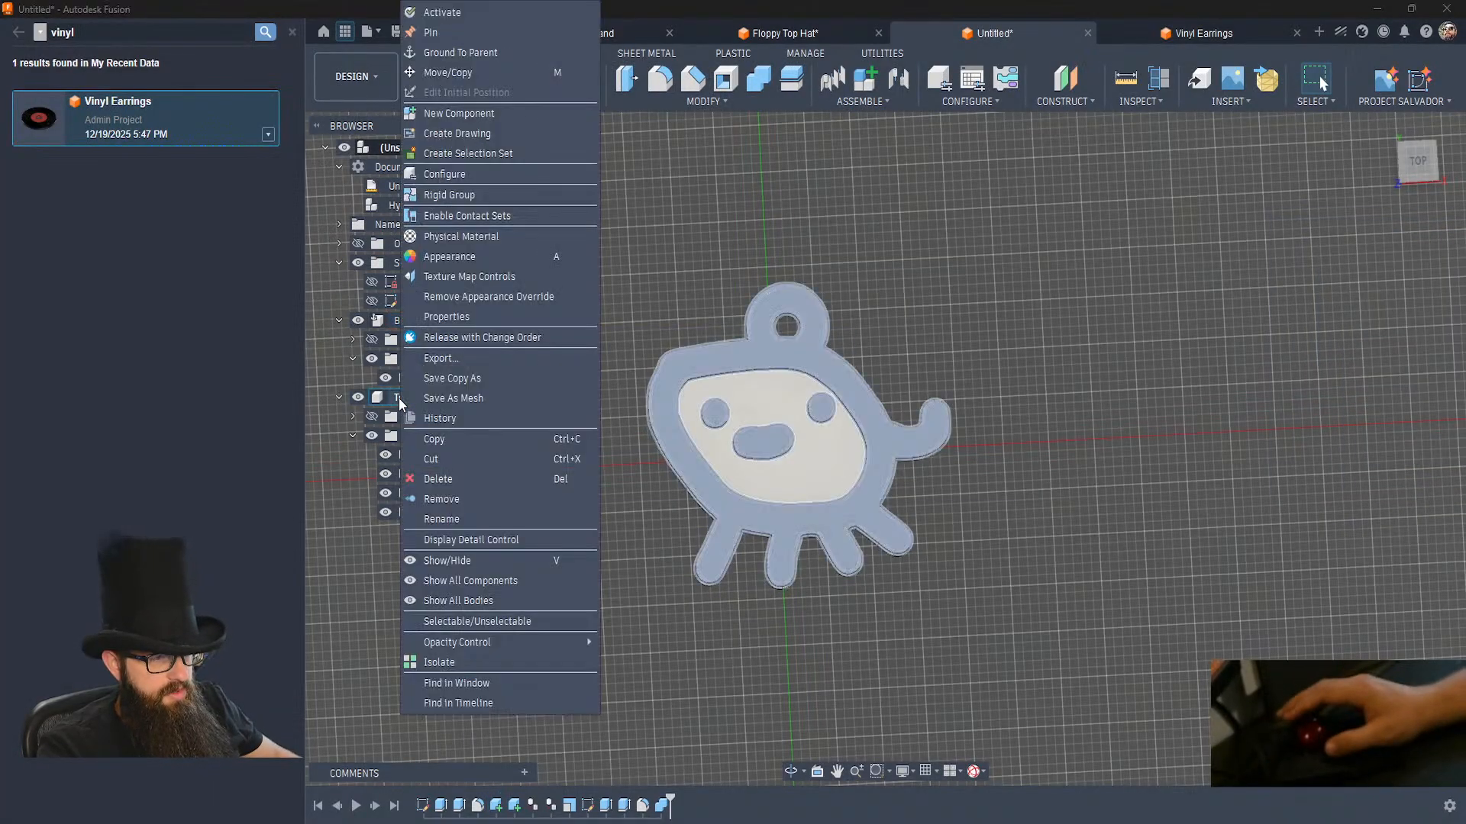
left_click(444, 392)
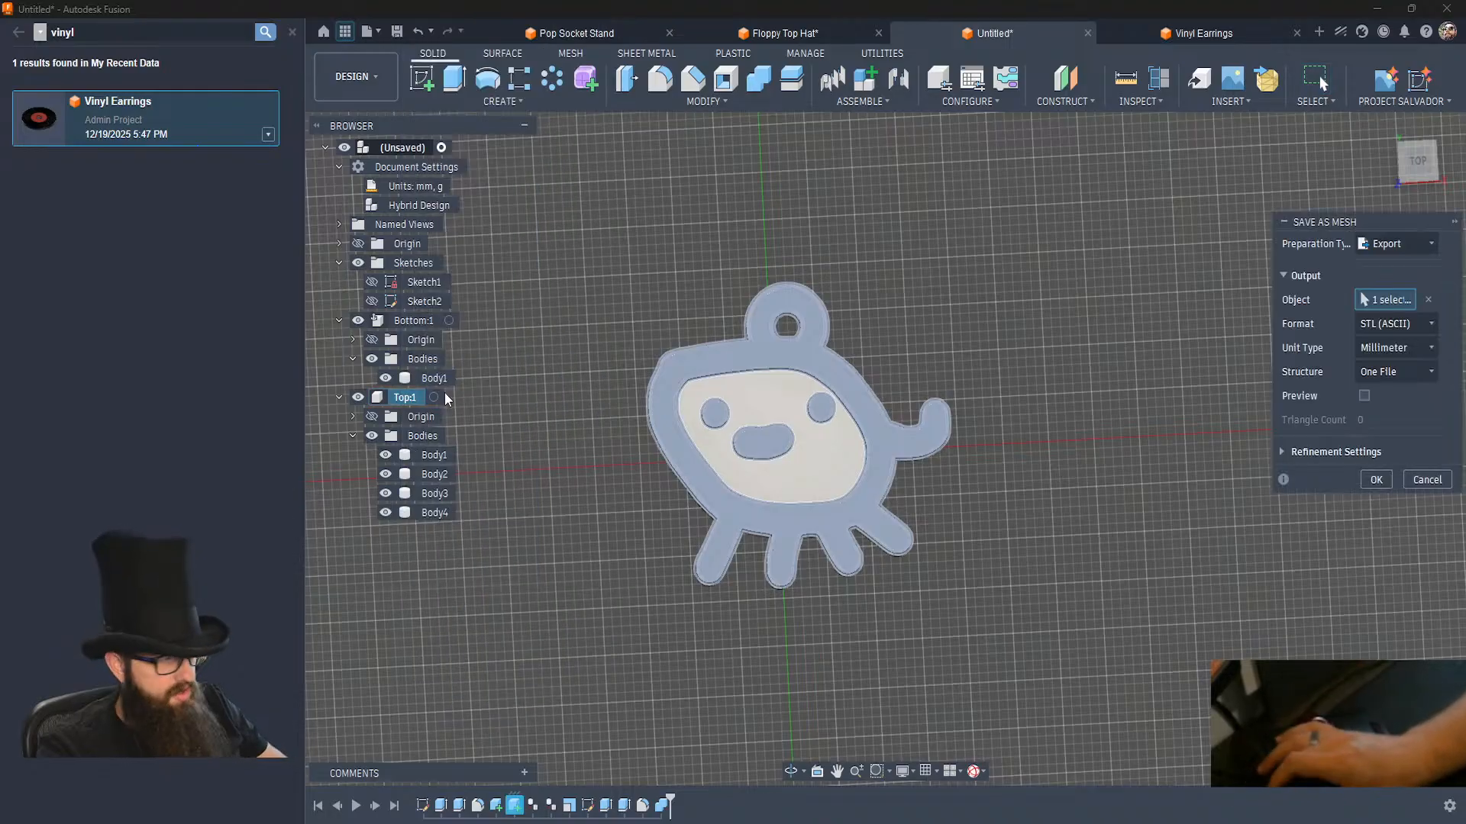
key("Return")
key("Return")
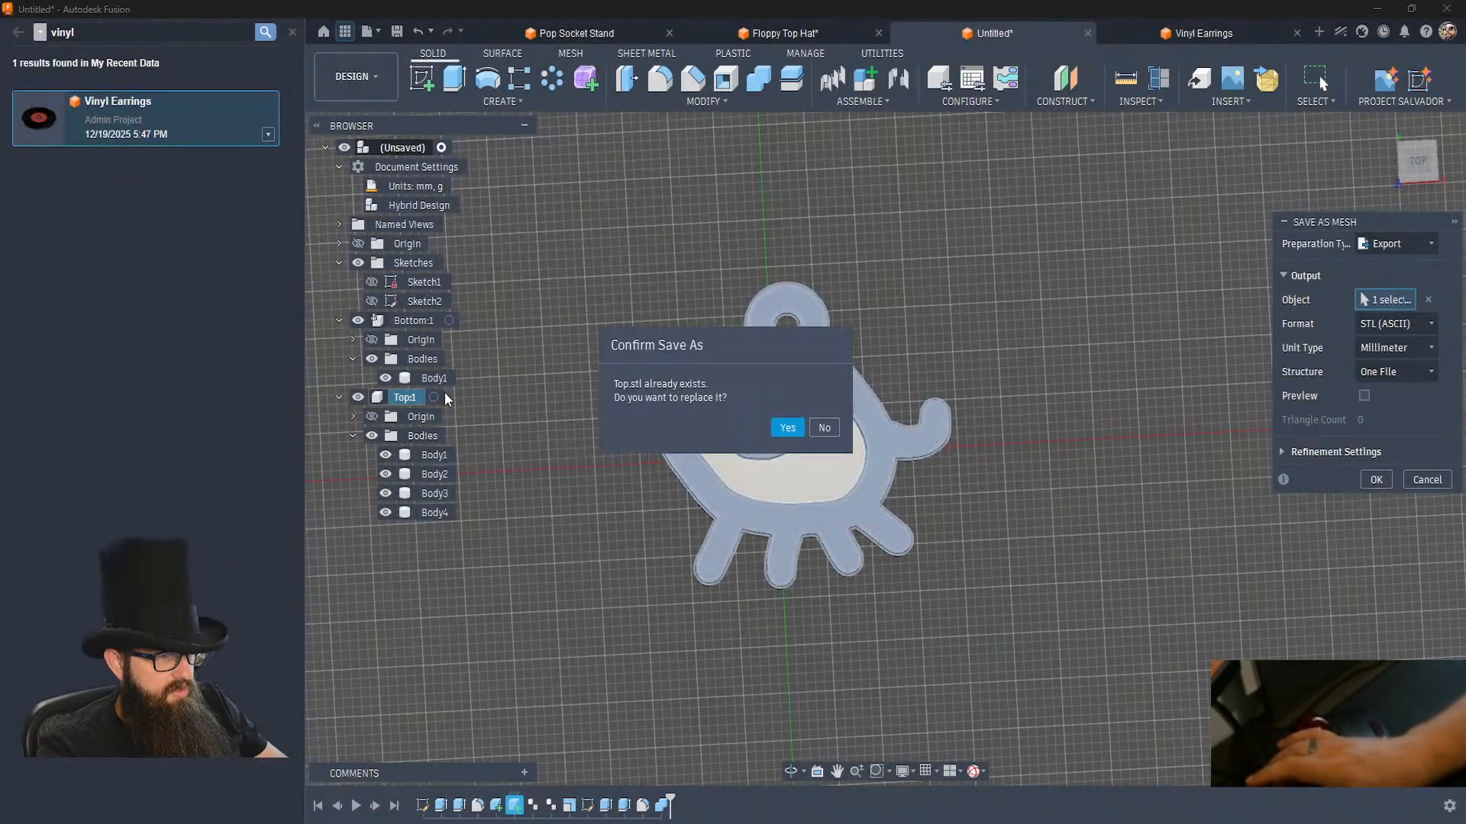
key("Return")
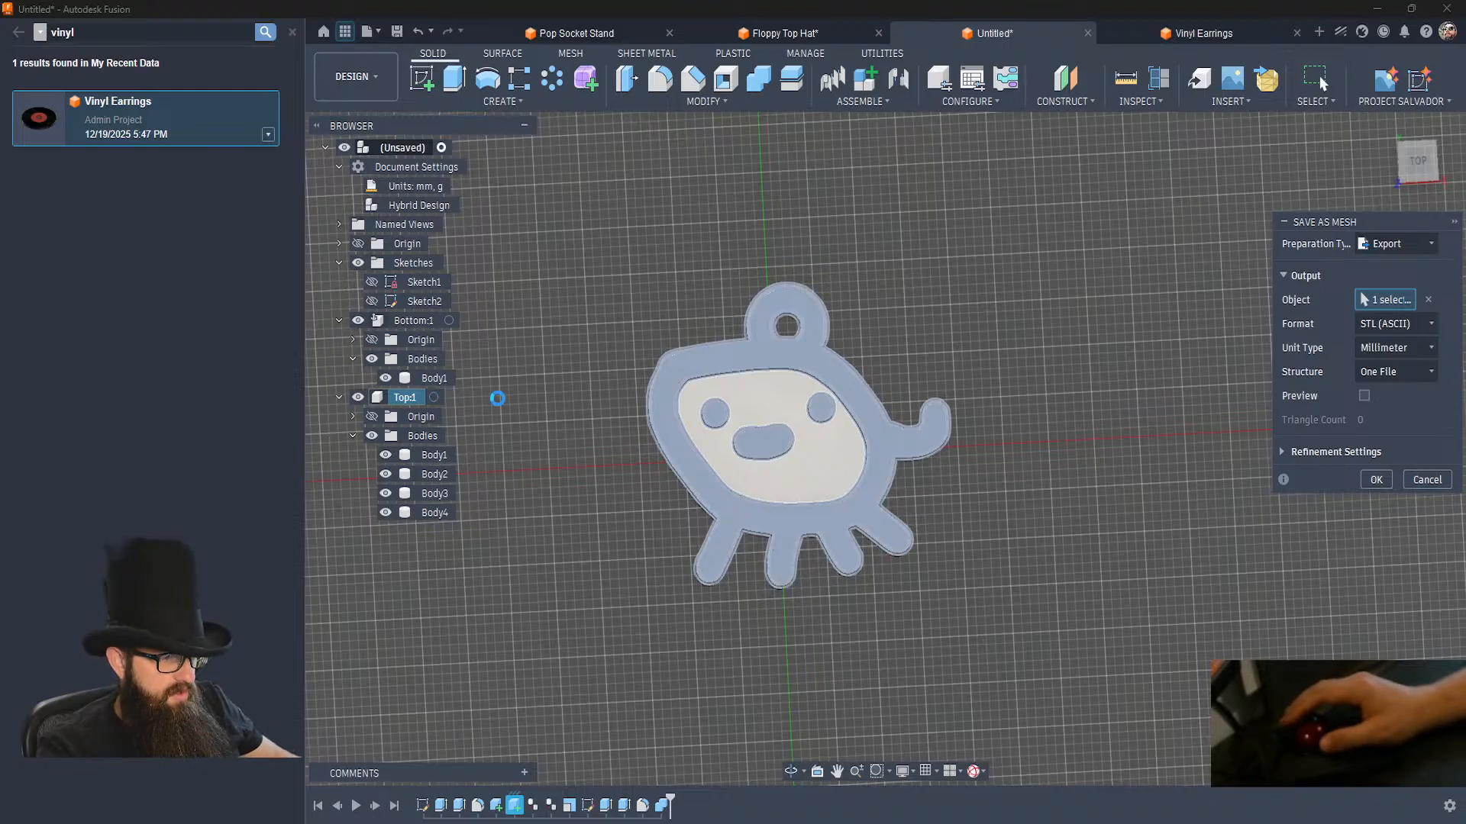
Unground the Bottom component from its parent.
right_click(413, 324)
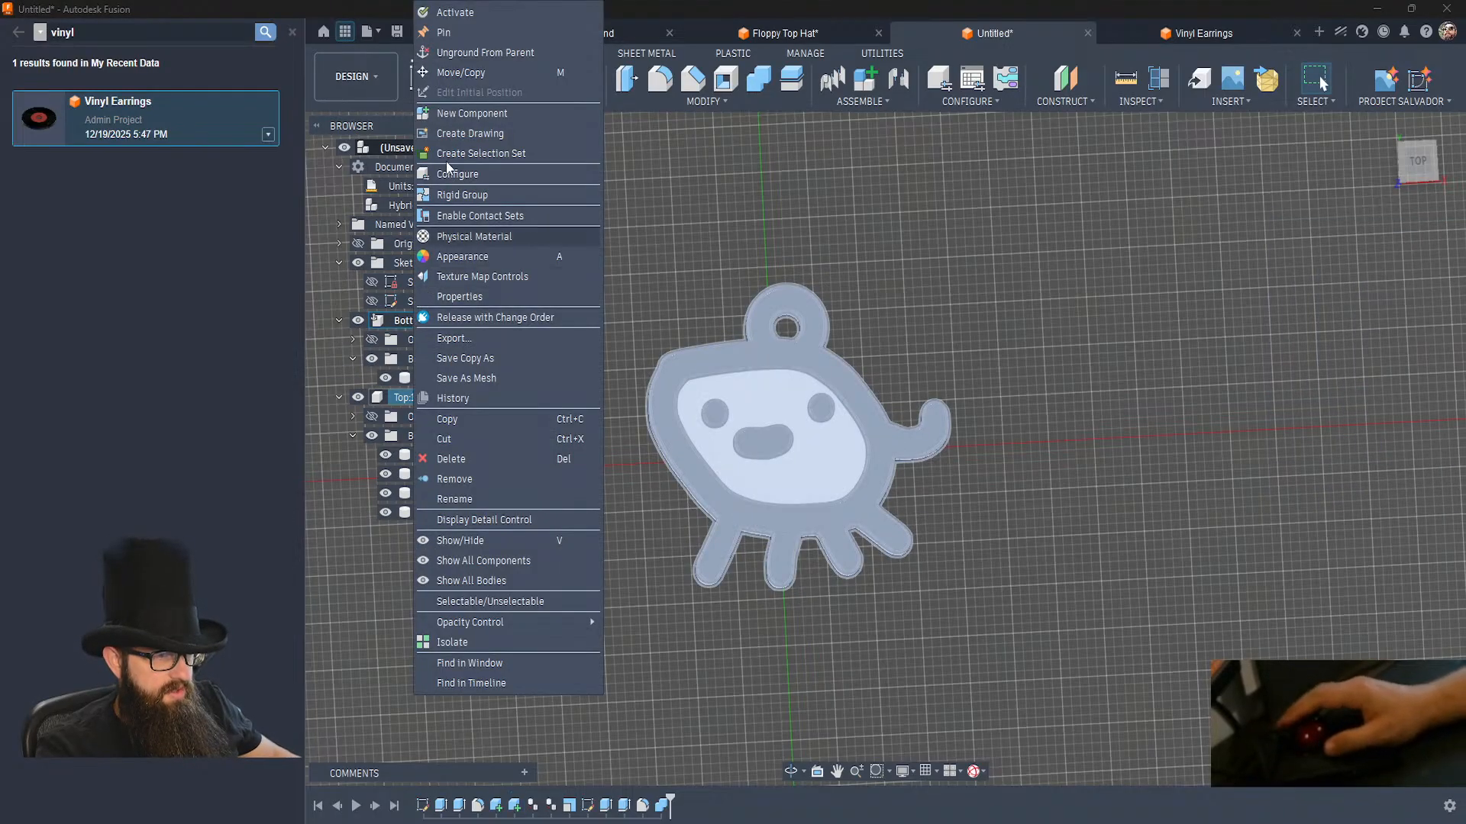
left_click(456, 51)
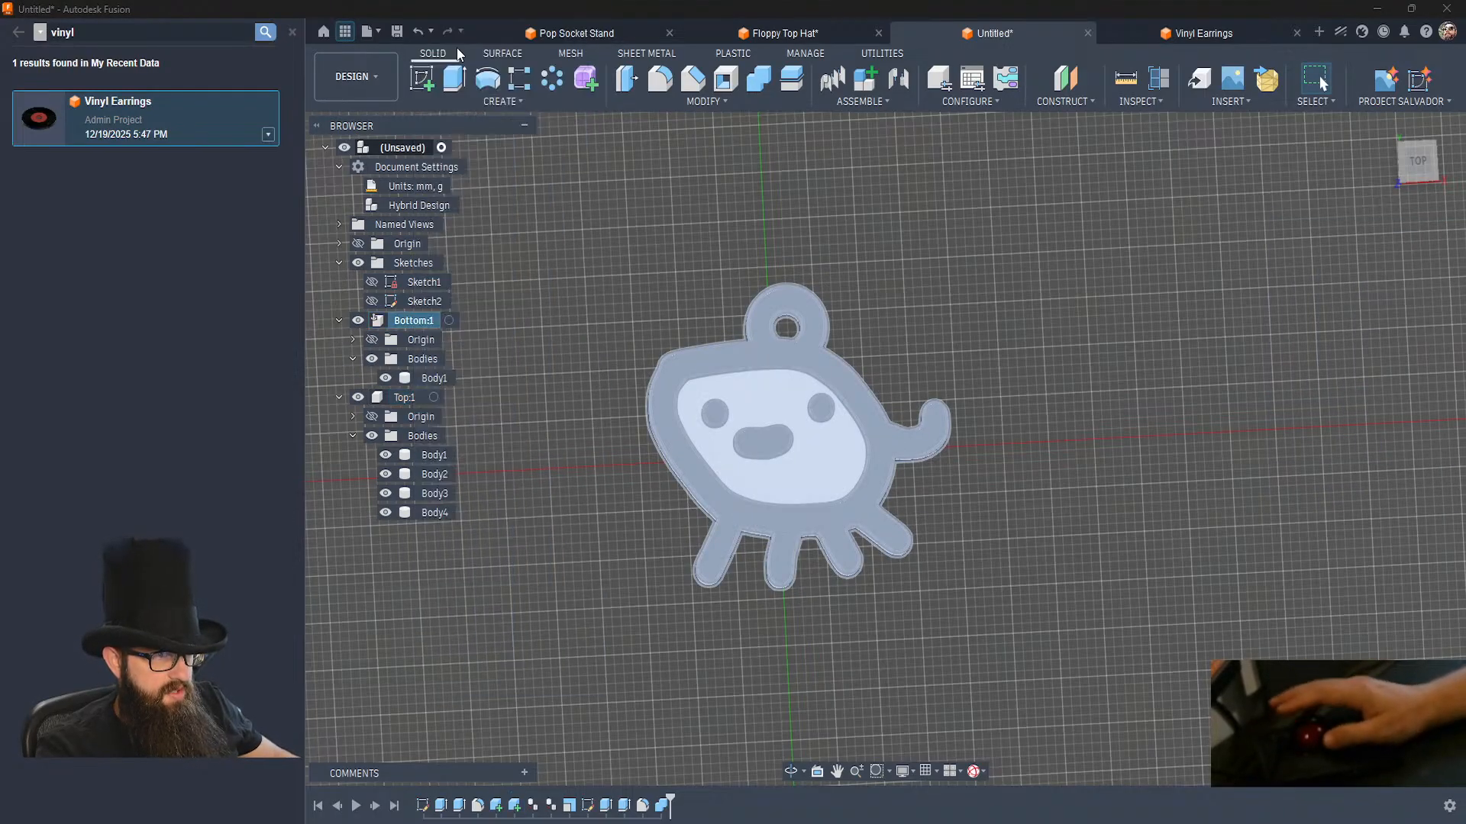
left_click(505, 305)
Save the design as "Creature Earrings" in the Admin Project location.
key("ctrl+s")
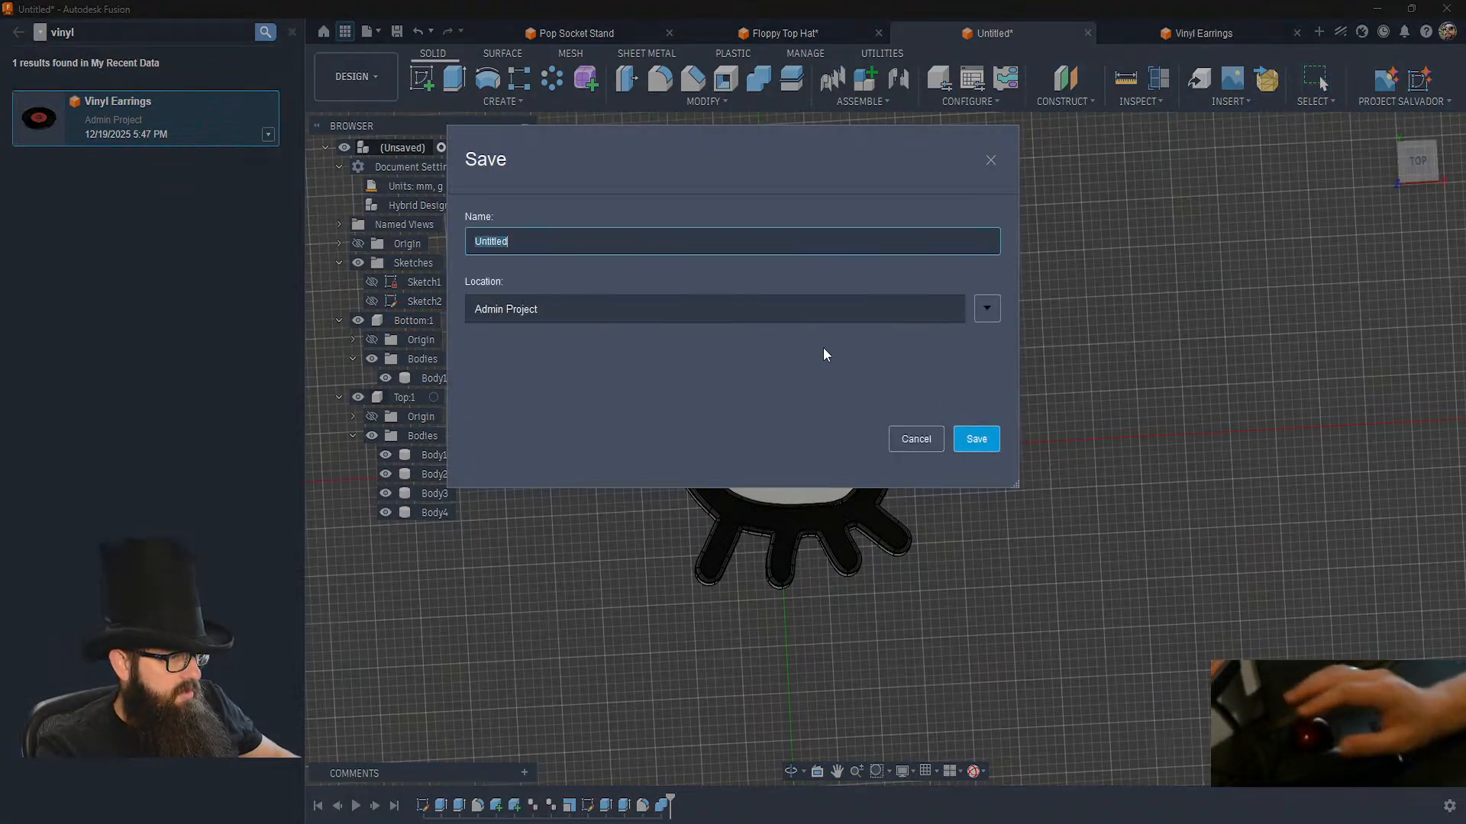
type("Creature Earrings")
key("Return")
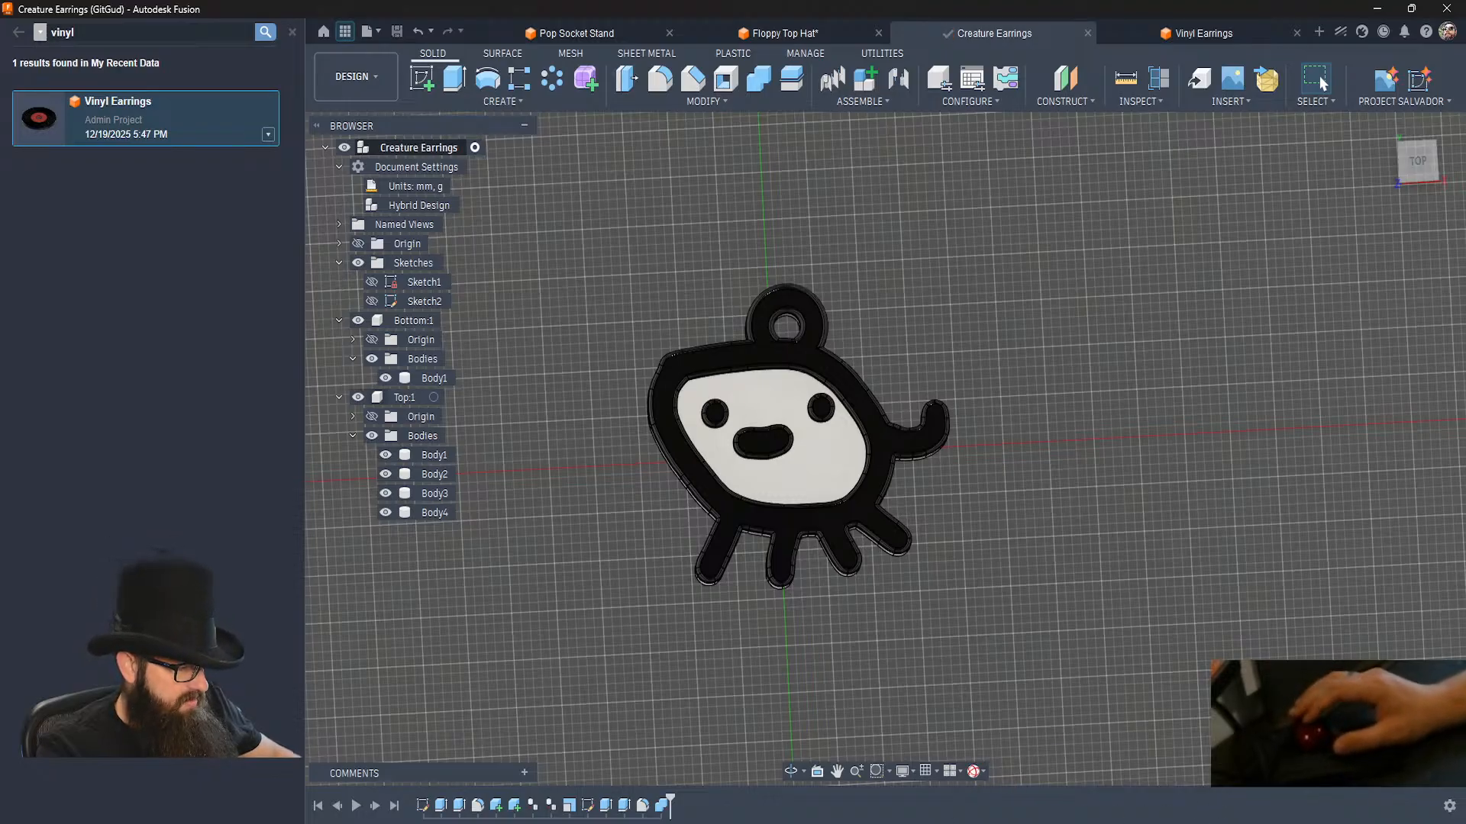
Switch to Bambu Studio, reload the Bottom figure on the plate from disk and inspect the updated model.
left_click(722, 805)
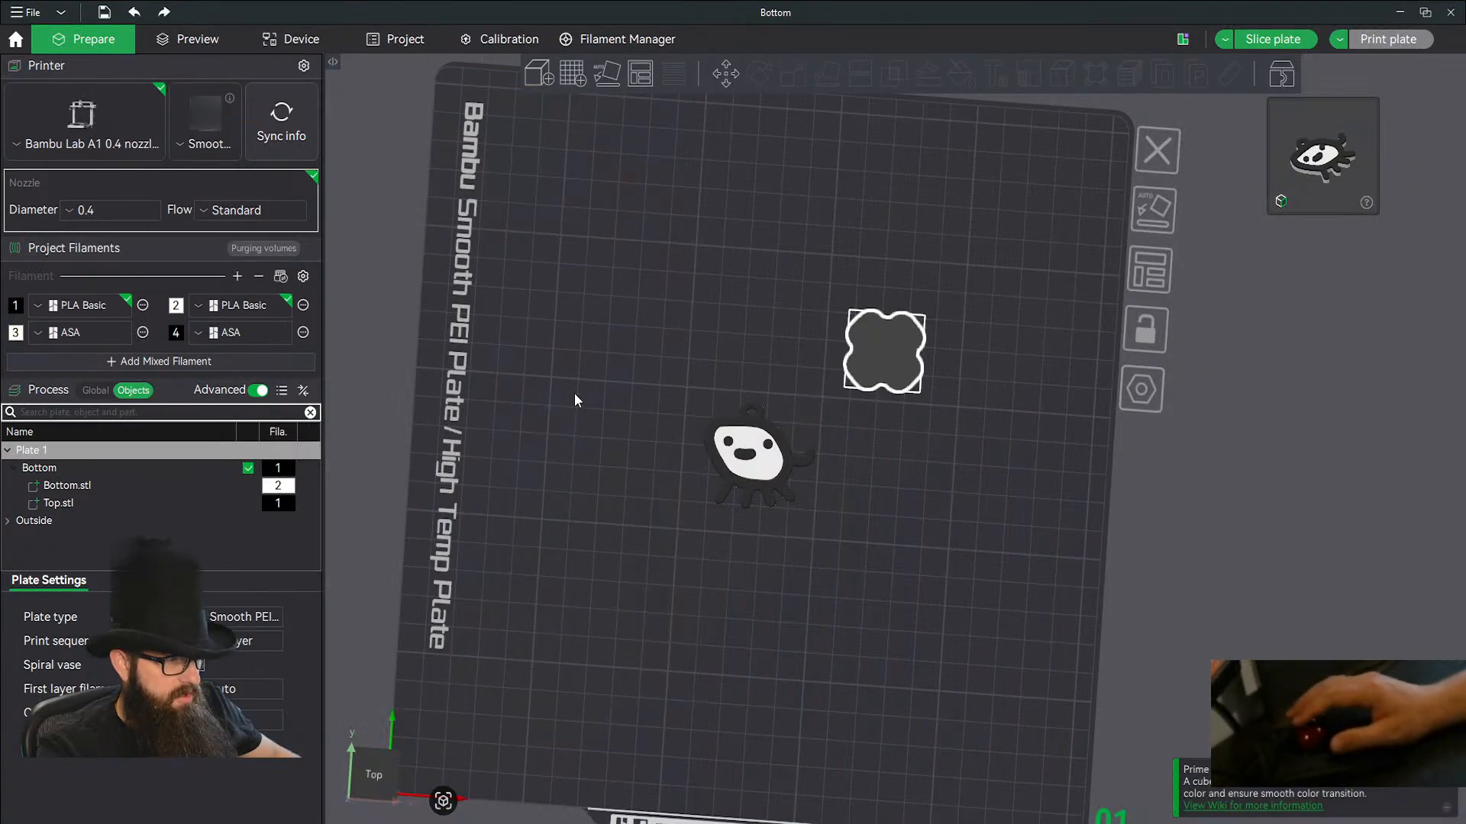
left_click(745, 456)
right_click(745, 455)
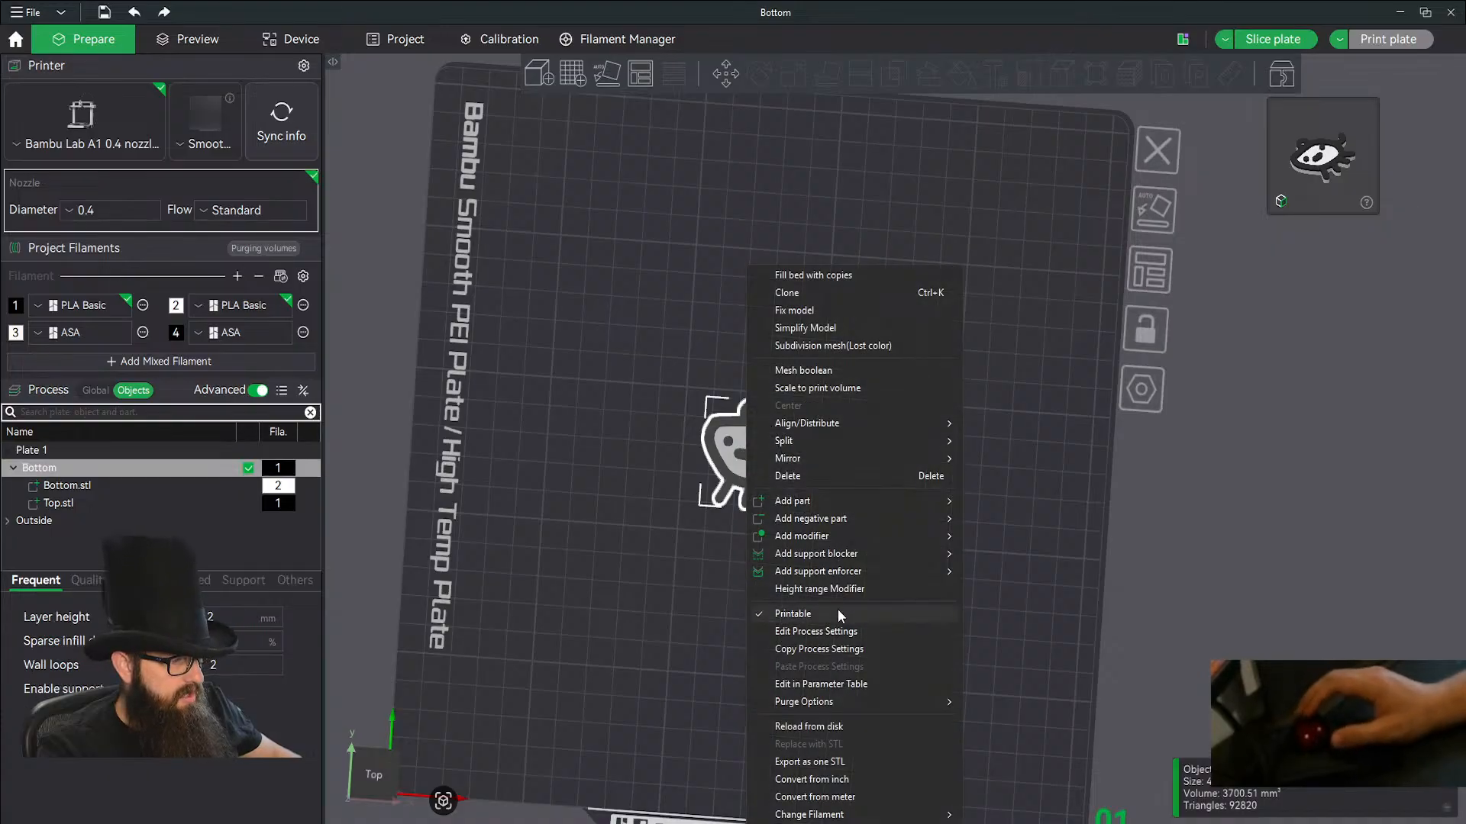
left_click(814, 733)
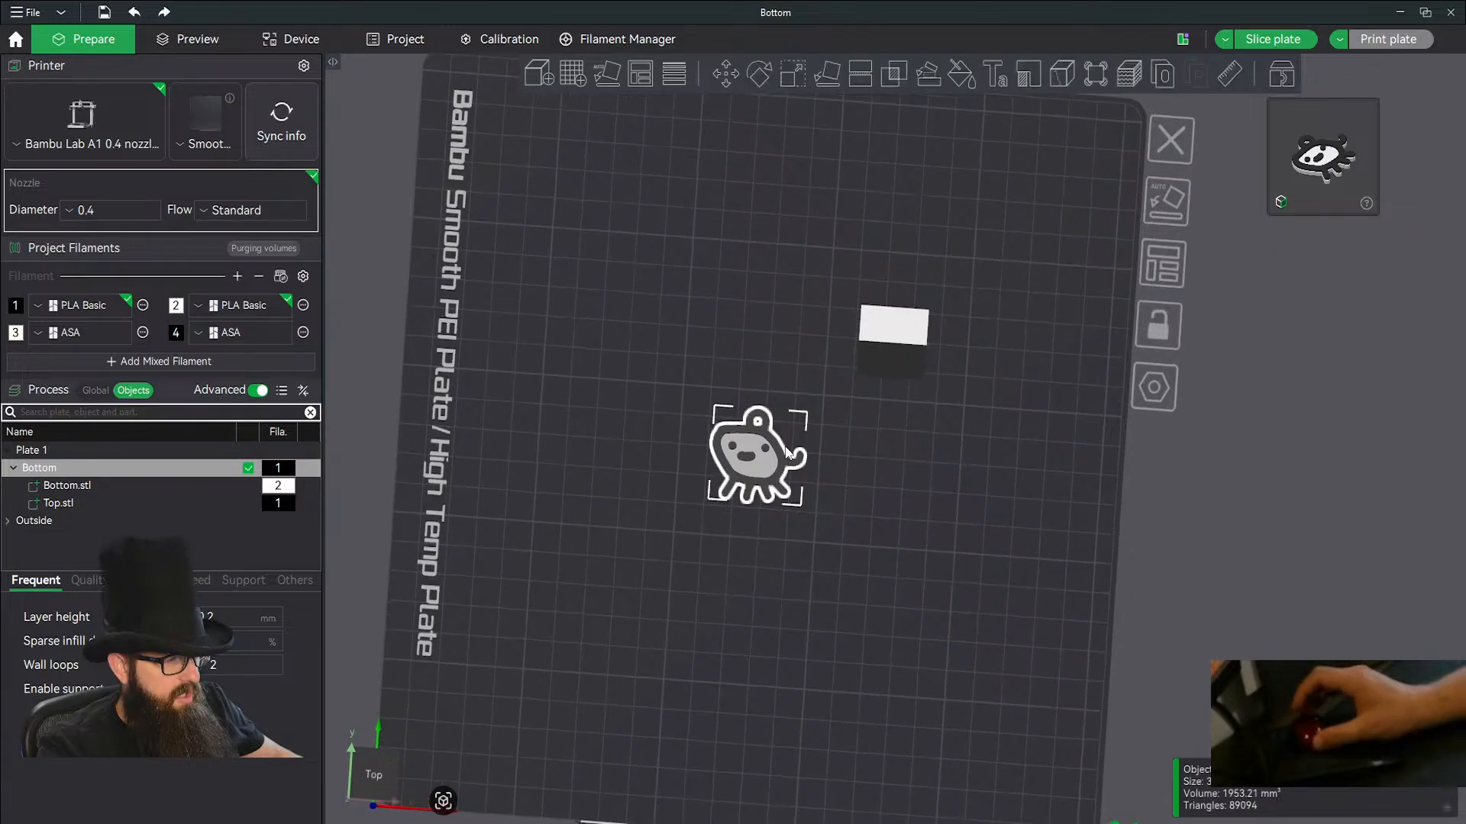
scroll(764, 450, "up", 3)
left_click(875, 445)
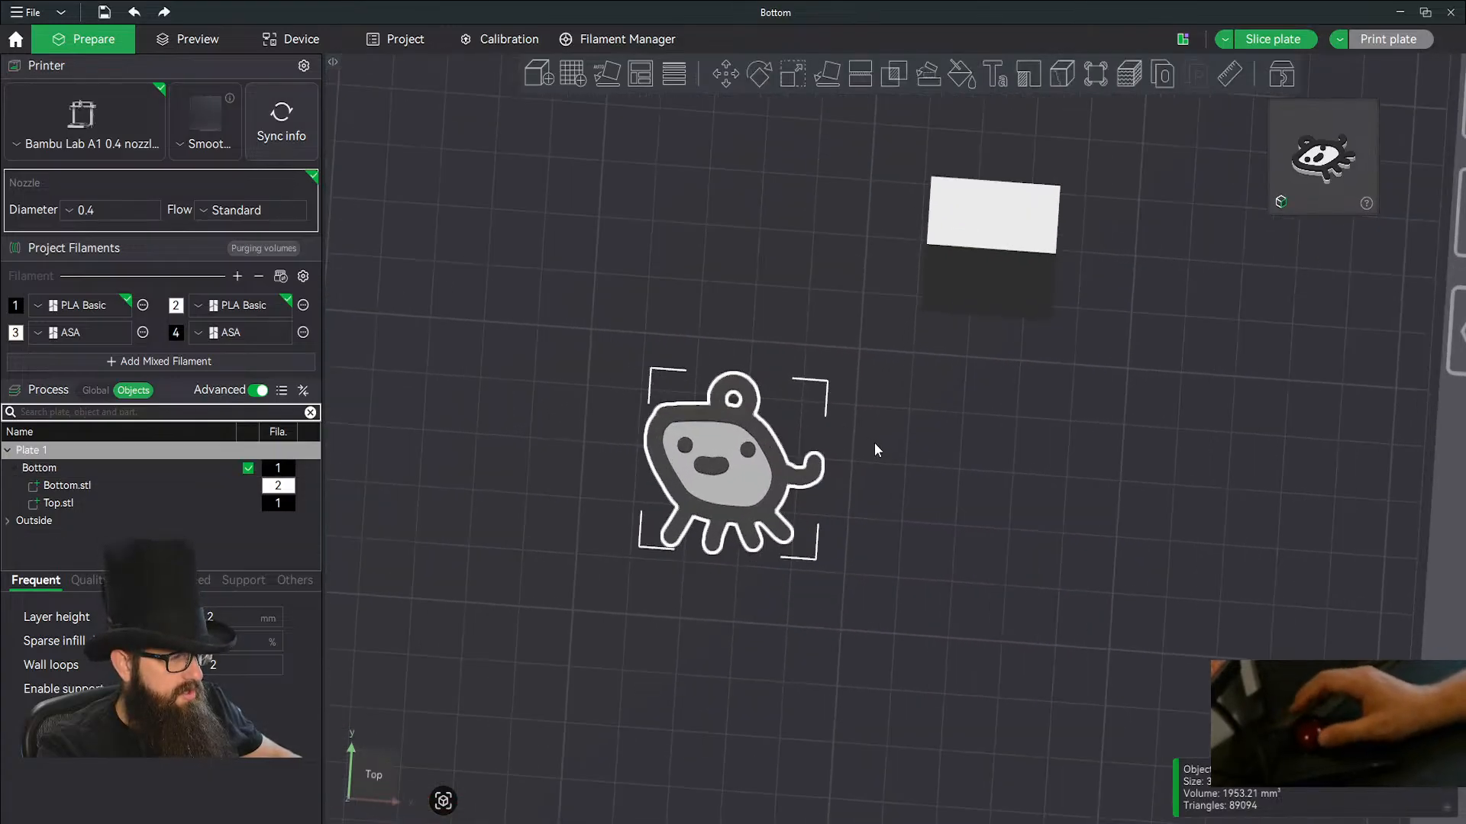
left_click_drag(875, 443, 753, 525)
left_click(747, 528)
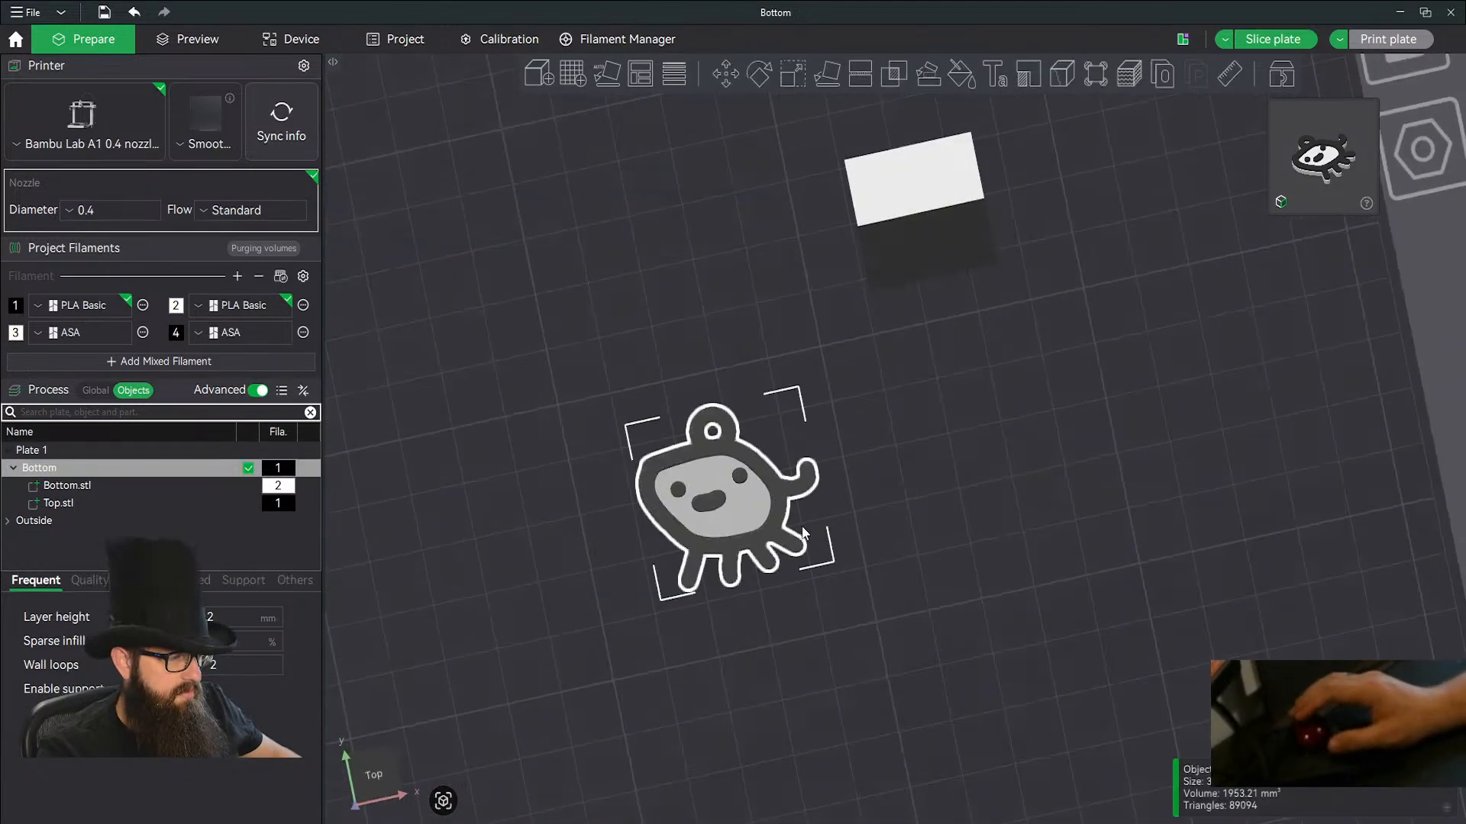
Duplicate the creature figure and auto-arrange the objects on the plate.
key("ctrl+c")
key("ctrl+v")
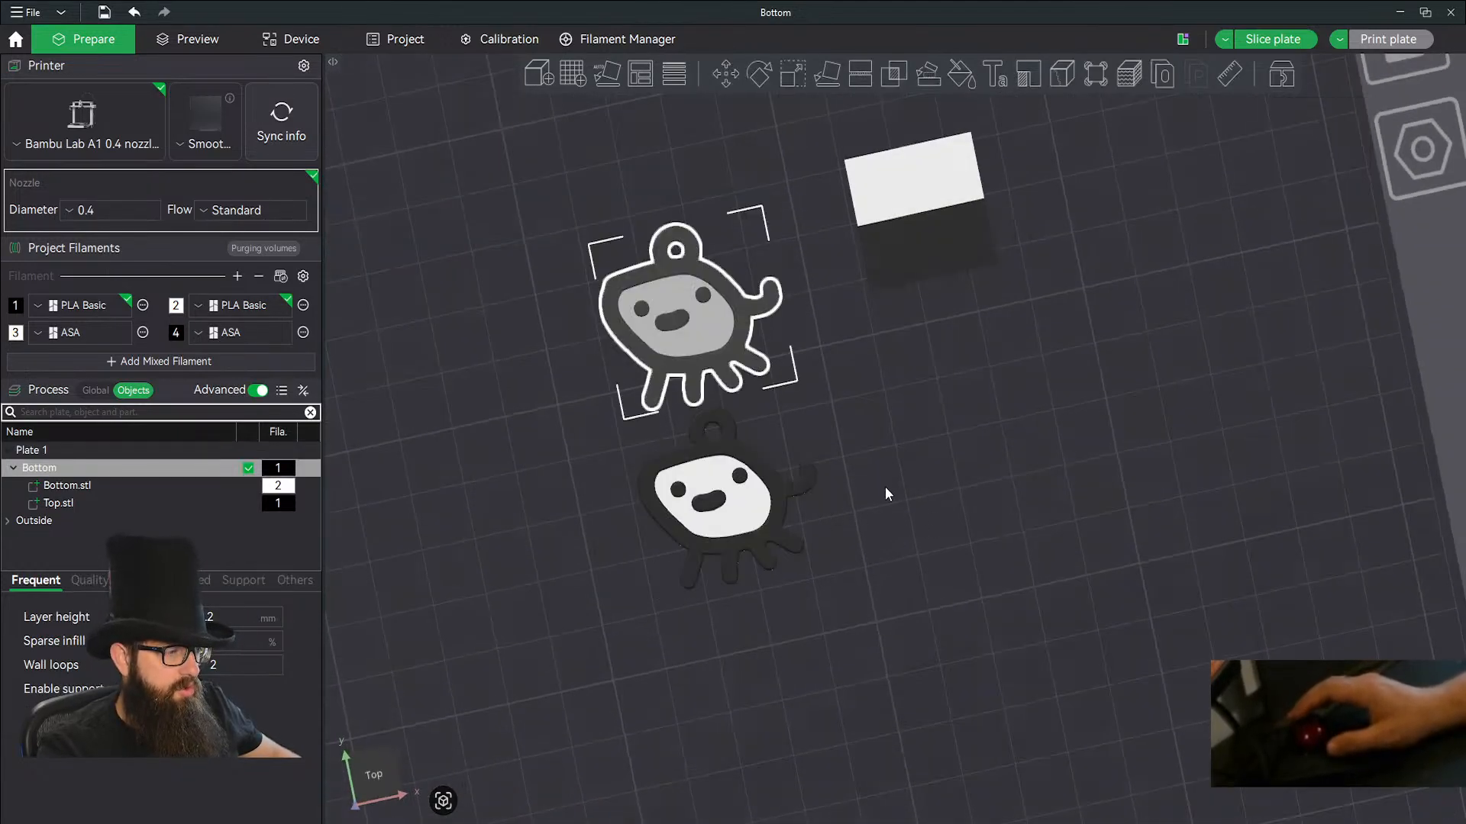
scroll(899, 475, "down", 10)
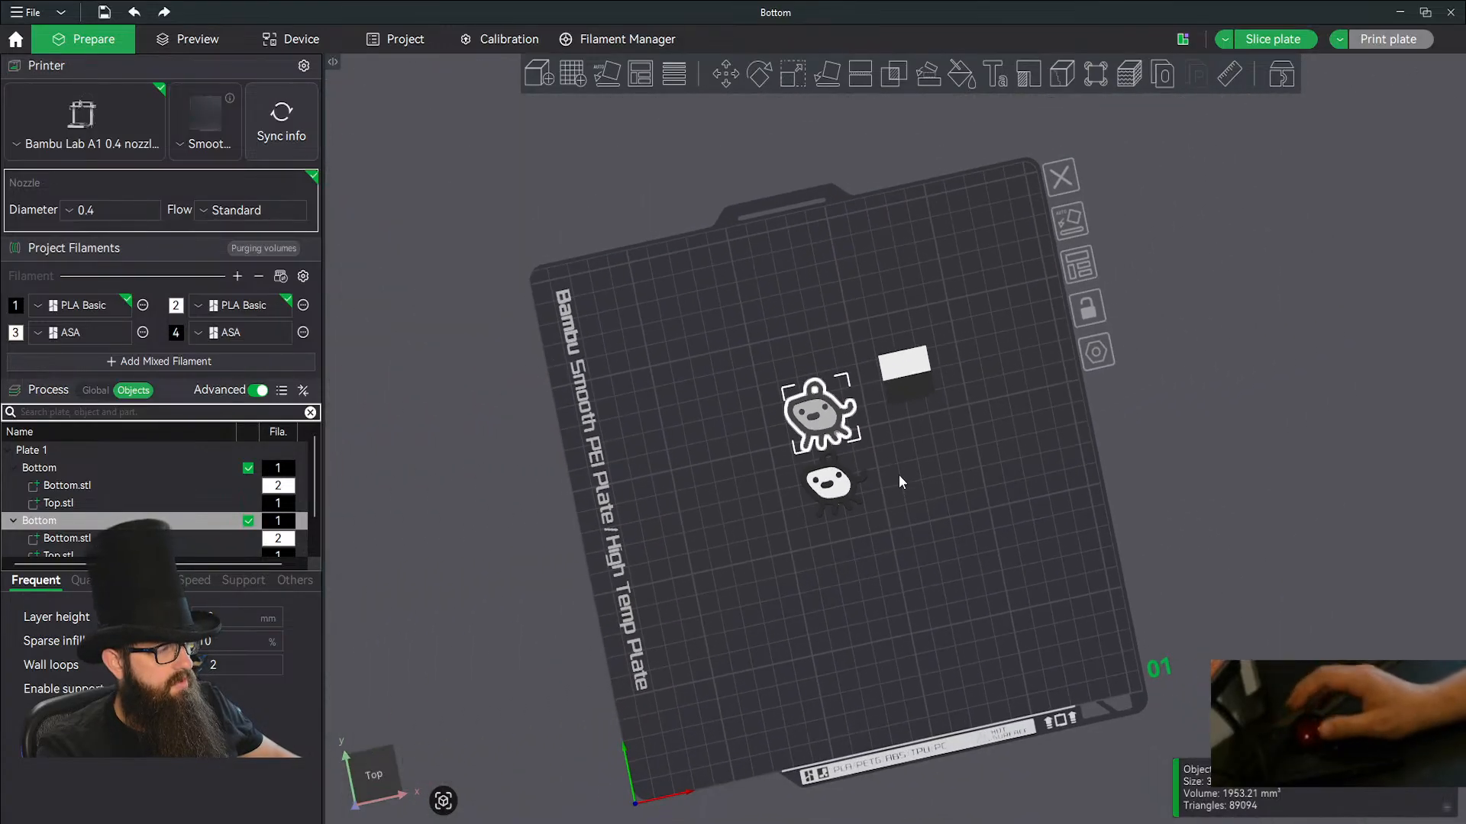
left_click(1066, 268)
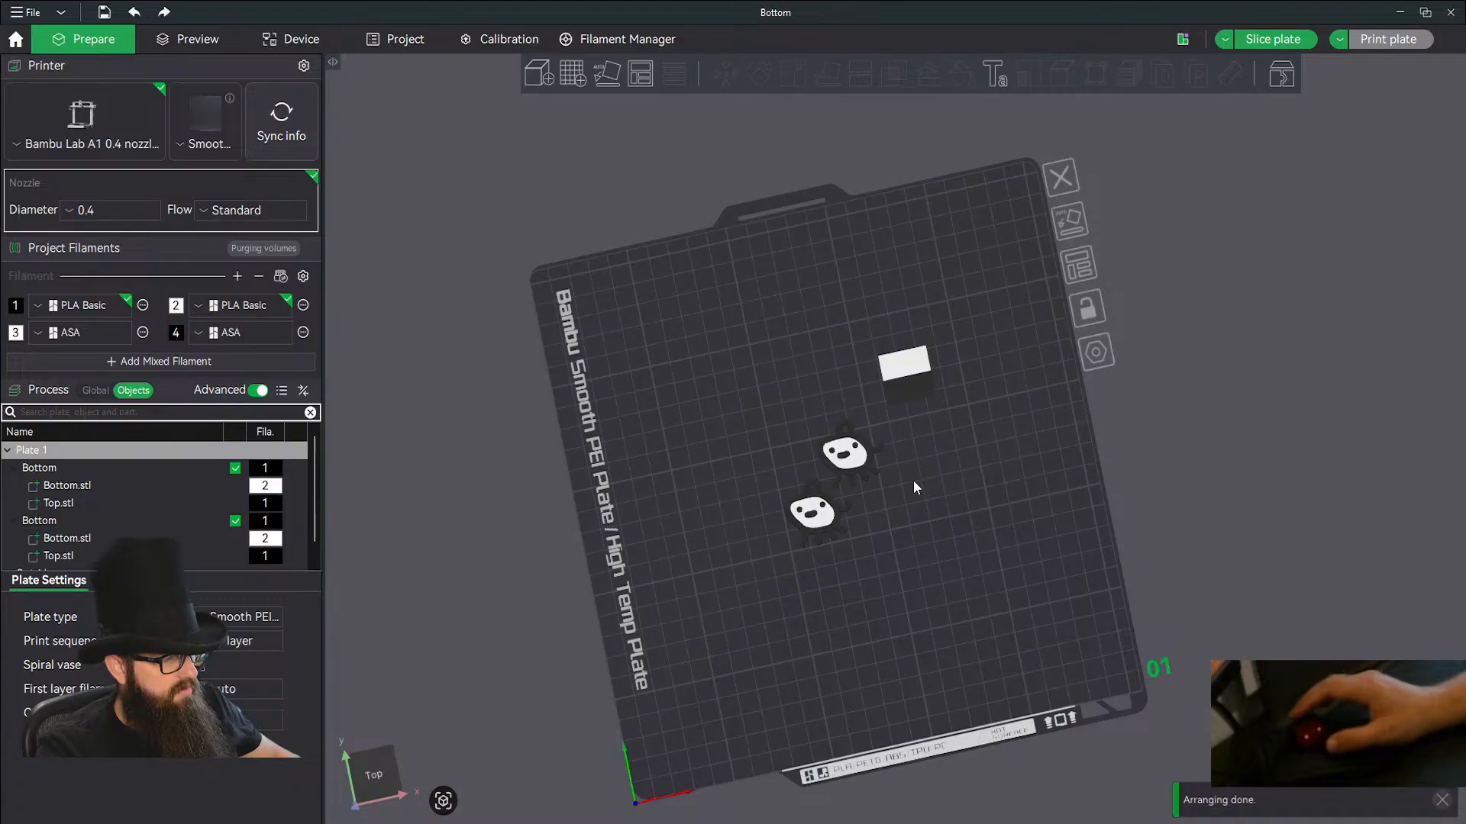
left_click_drag(913, 506, 860, 536)
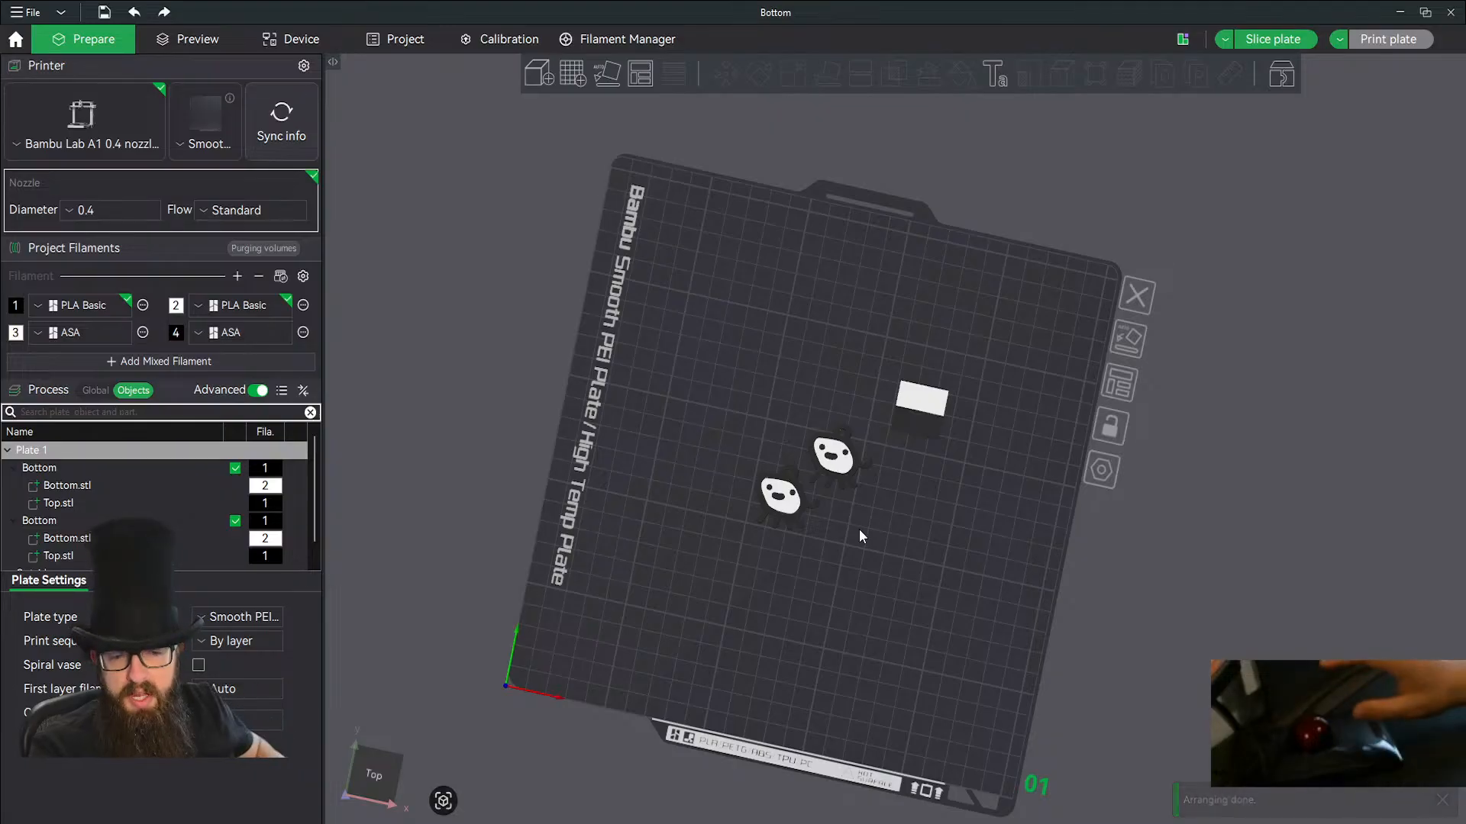
mouse_move(846, 568)
right_mouse_down()
mouse_move(871, 563)
mouse_move(855, 569)
right_mouse_up()
mouse_move(855, 569)
left_mouse_down()
mouse_move(878, 566)
mouse_move(842, 568)
mouse_move(860, 577)
left_mouse_up()
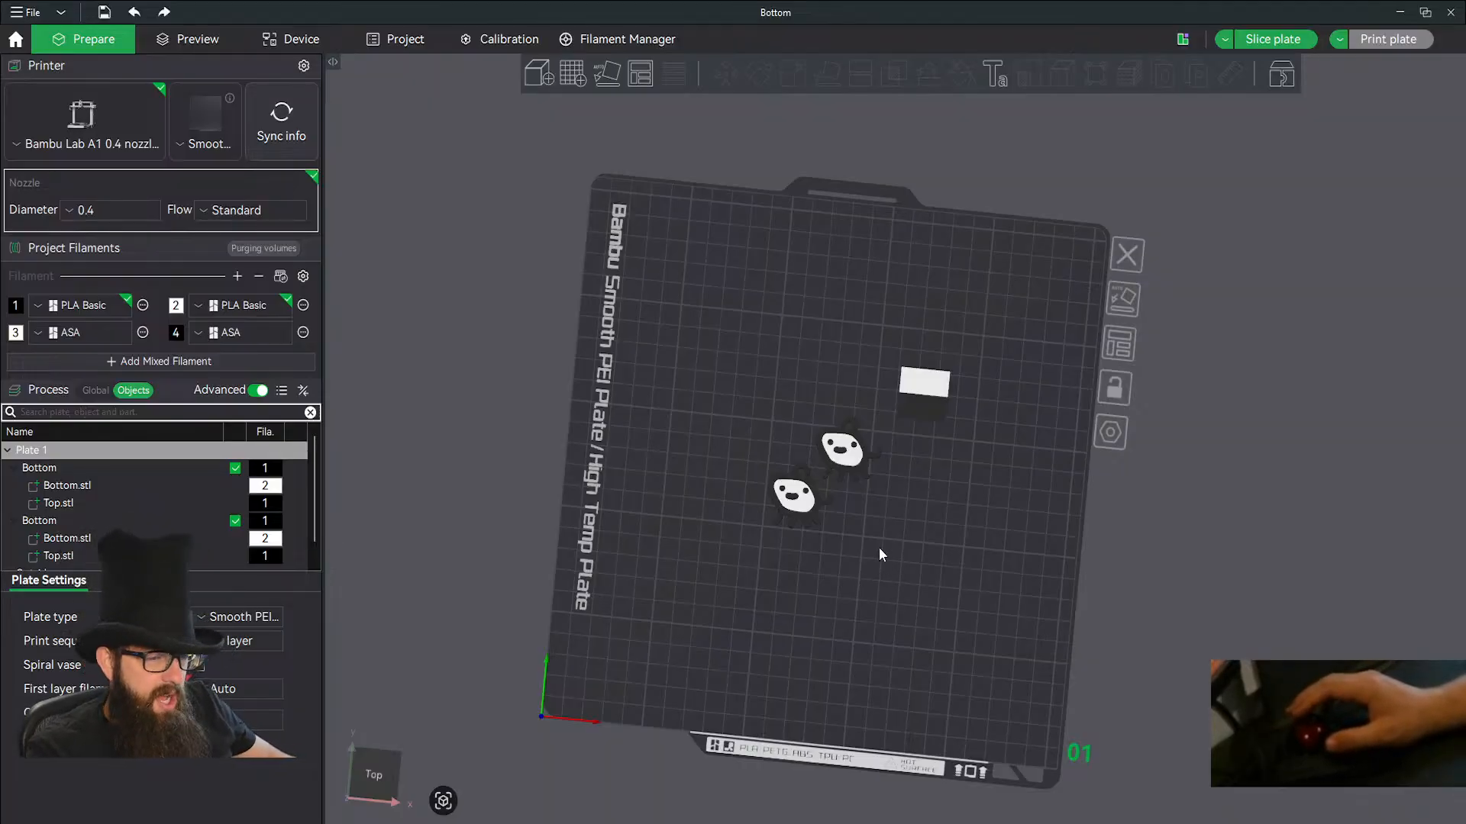
Replace the arranged duplicate with a fresh copy of the creature mirrored along the X axis.
left_click(845, 473)
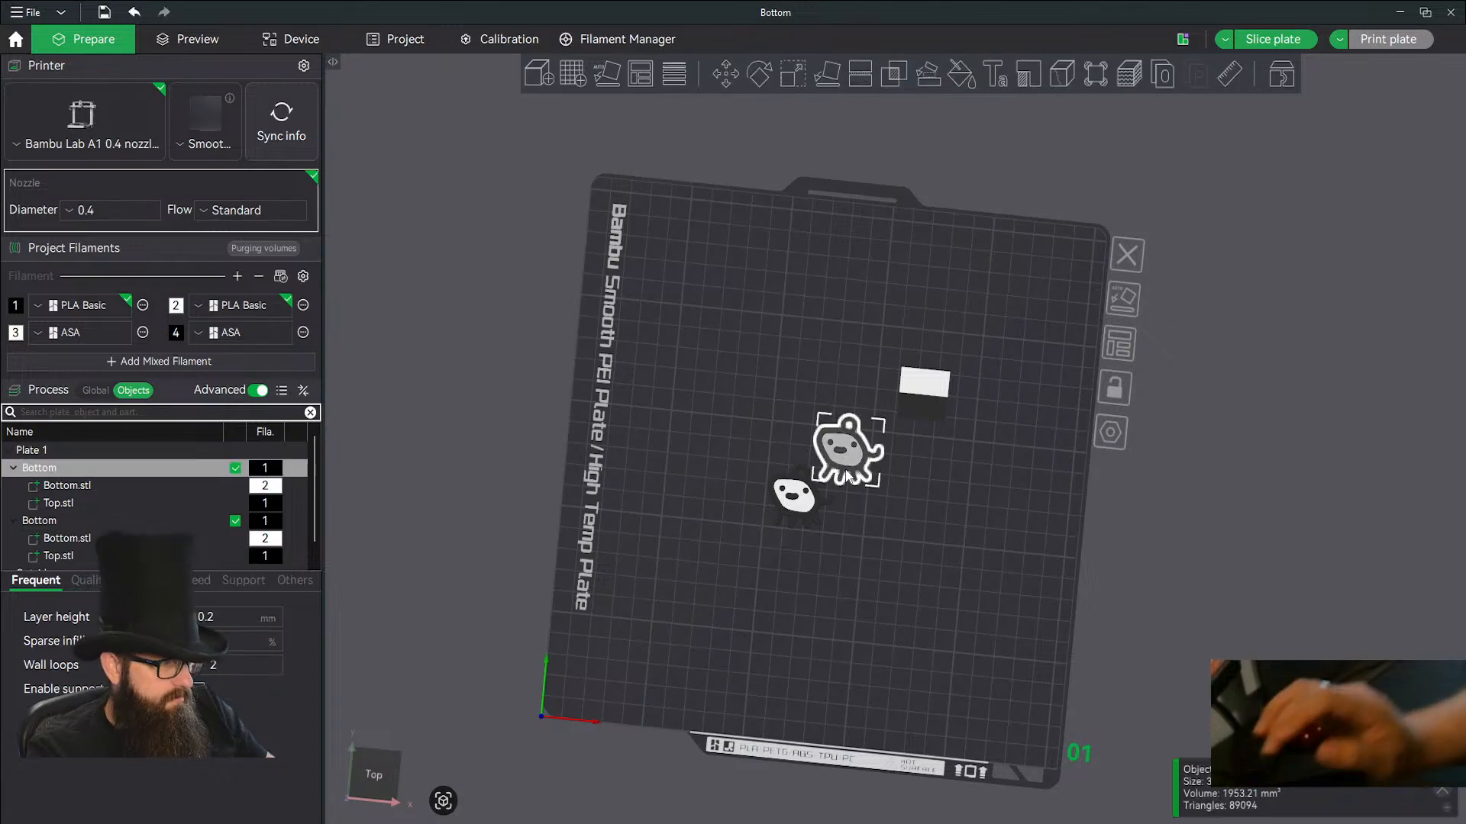
key("ctrl+z")
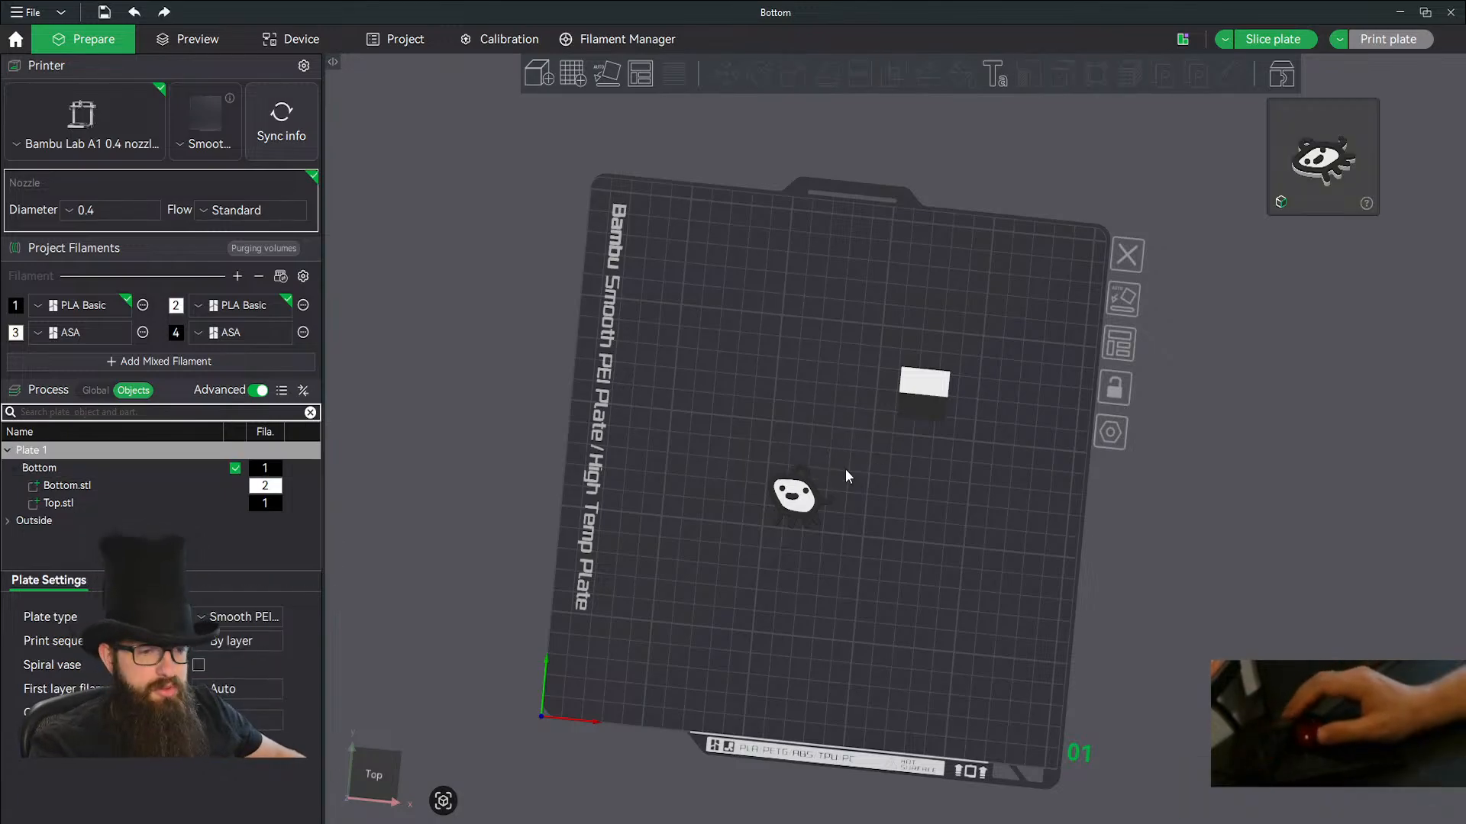
scroll(845, 475, "up", 5)
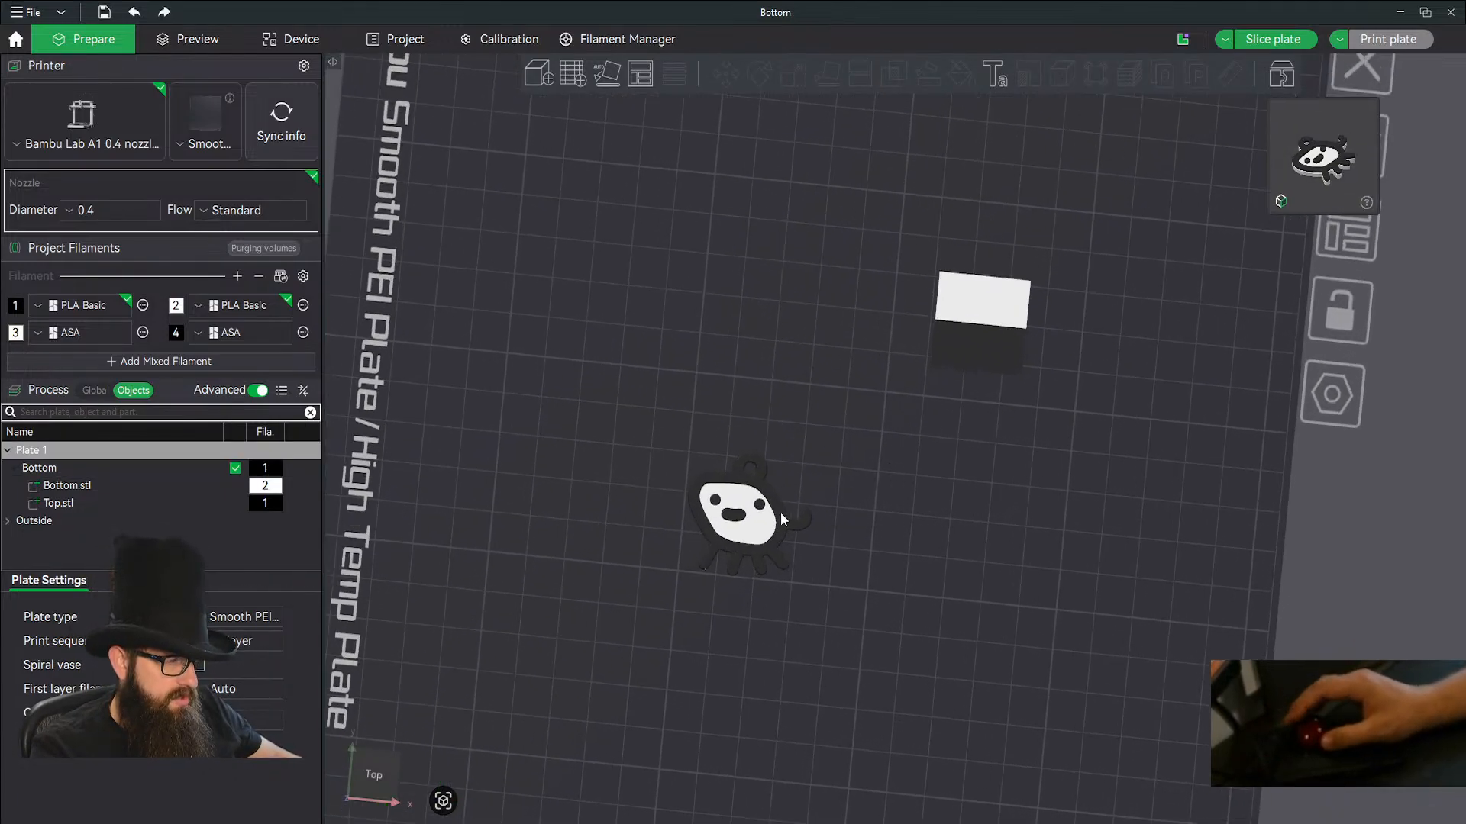
left_click(759, 535)
key("ctrl+v")
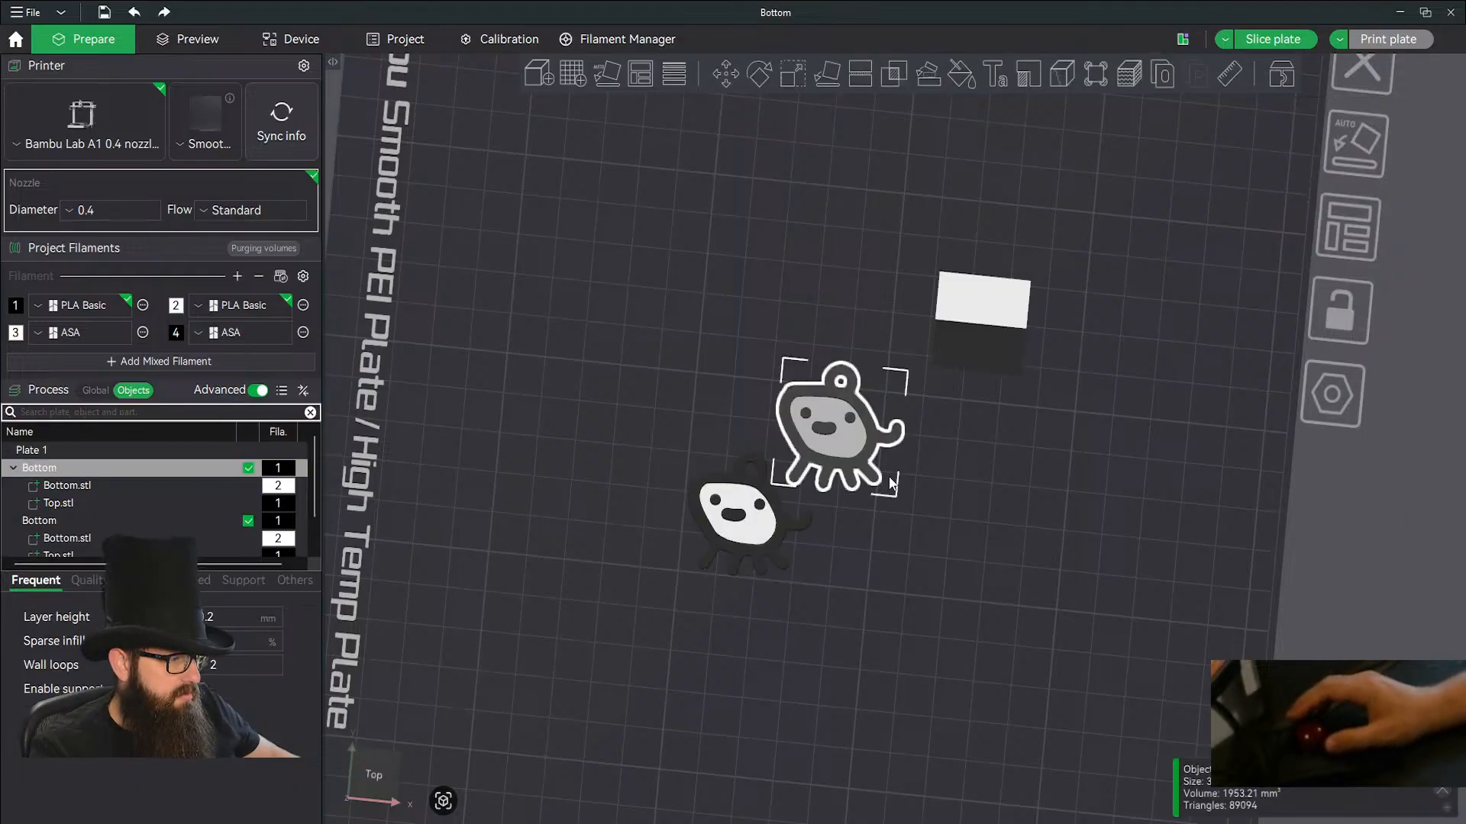
right_click(845, 456)
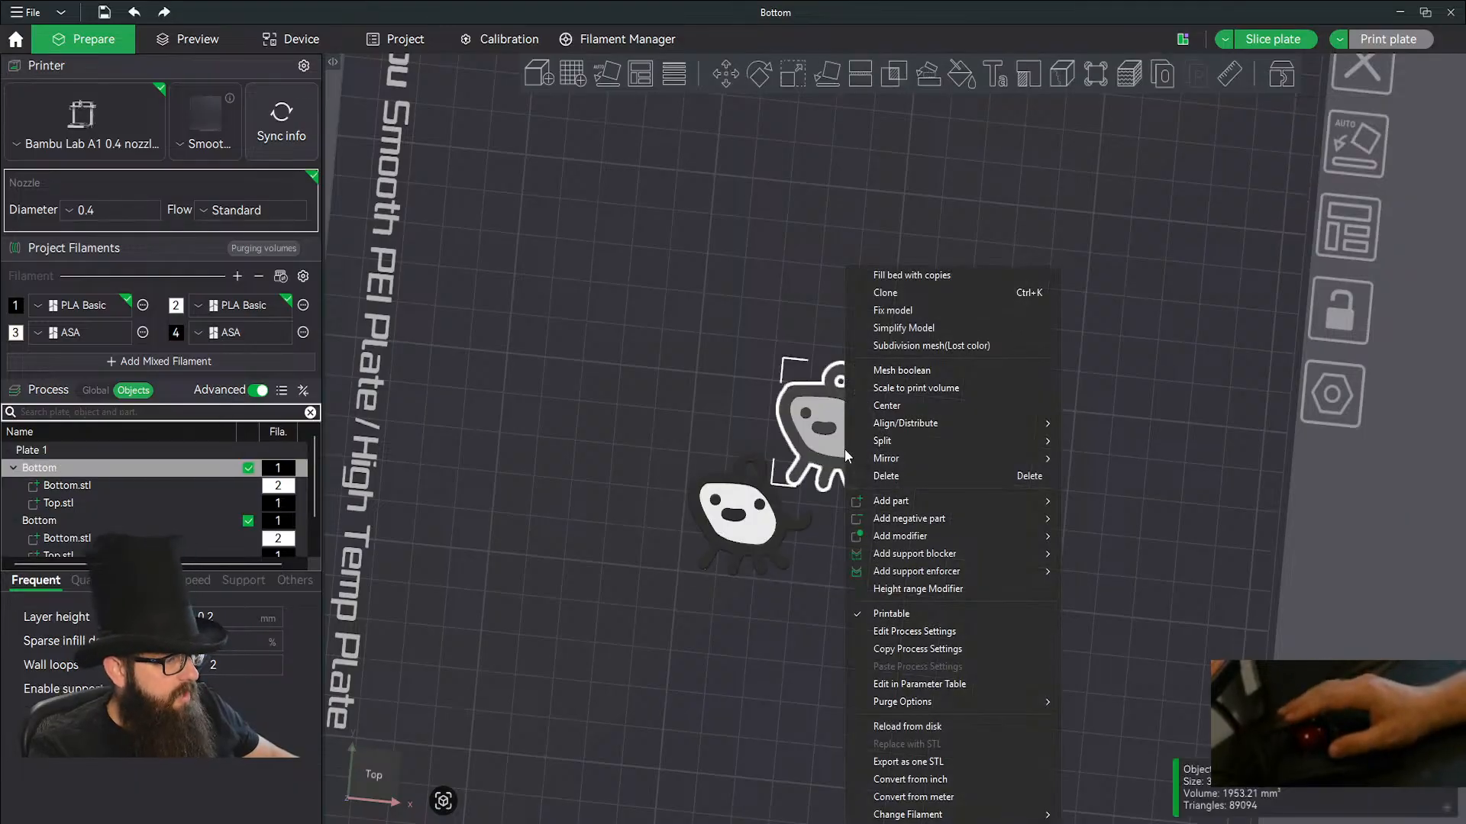
mouse_move(955, 458)
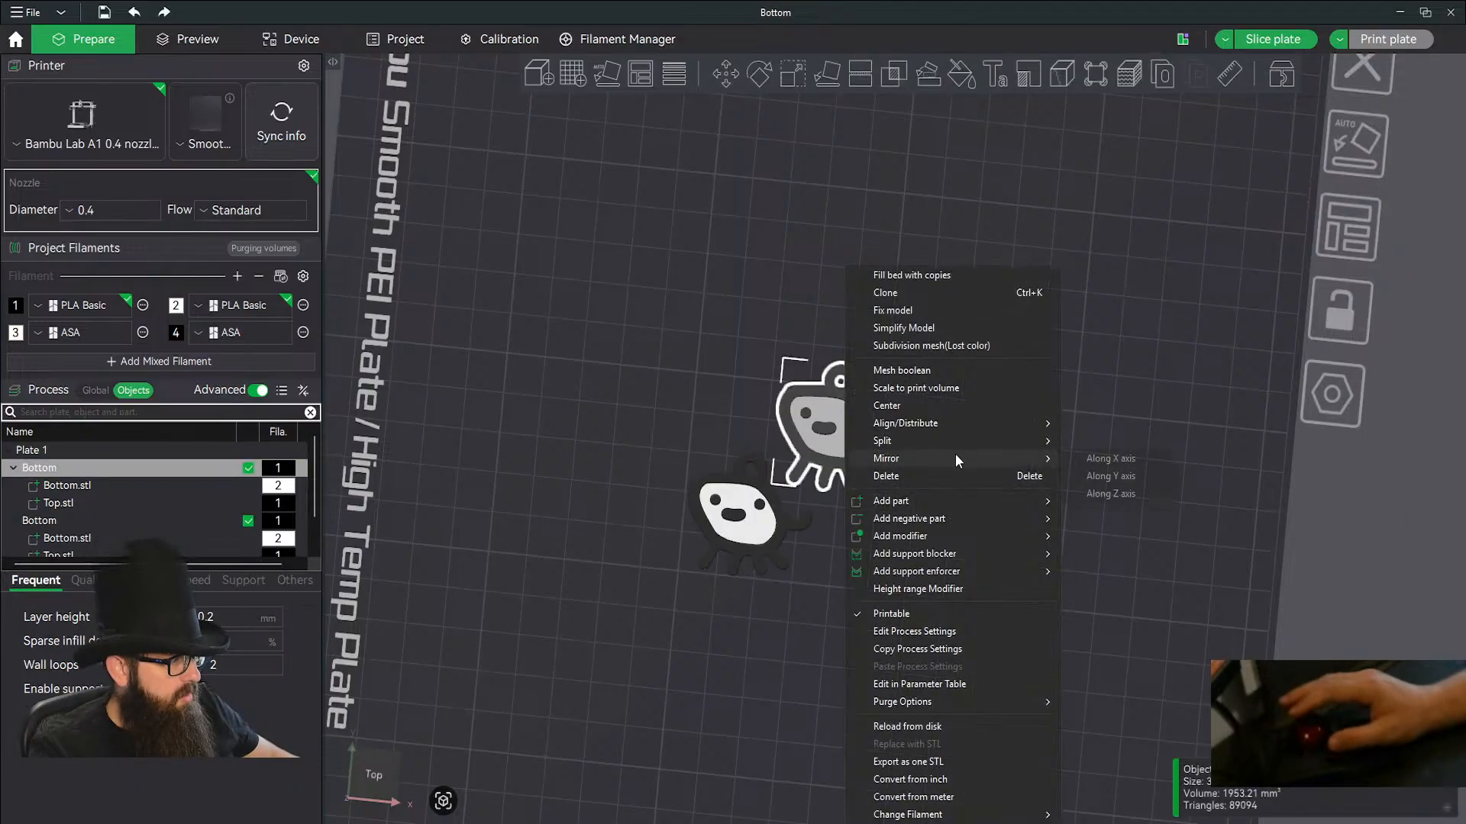
left_click(1153, 456)
left_click(958, 511)
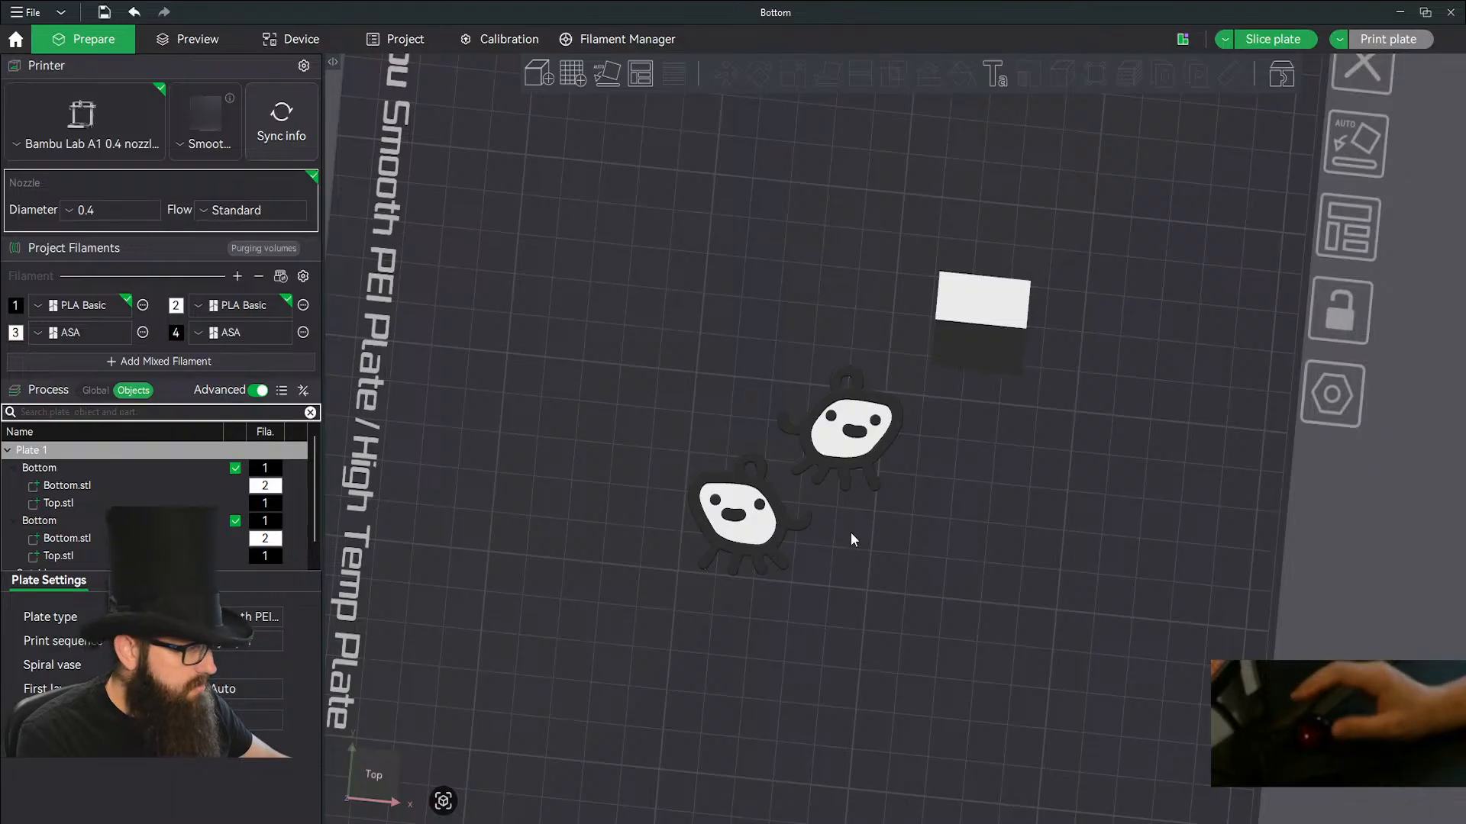
Review the global process Quality settings, from line width and seam through to the precision options.
scroll(852, 534, "up", 1)
scroll(854, 535, "down", 5)
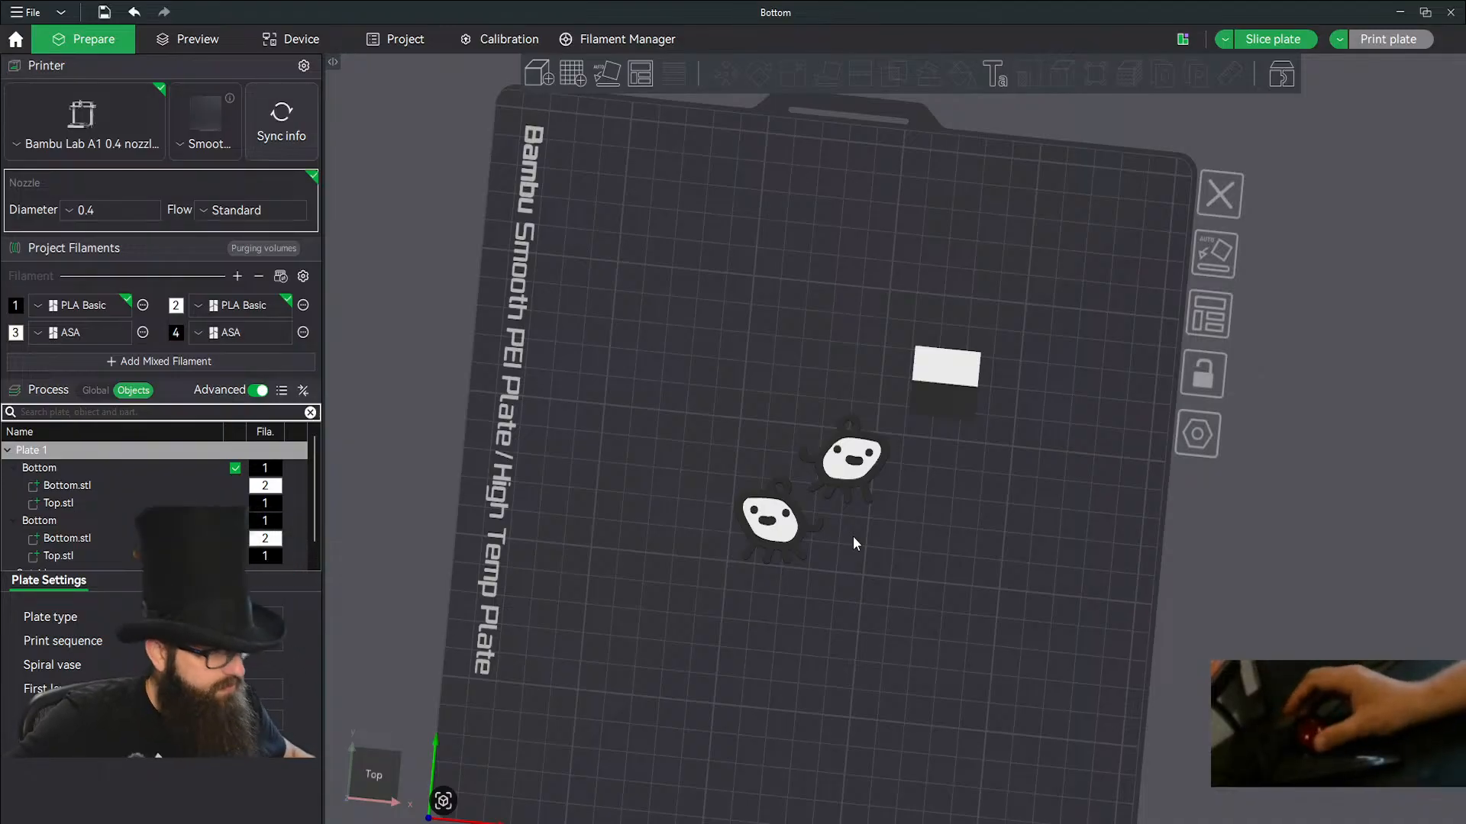
scroll(854, 539, "up", 2)
scroll(853, 539, "down", 2)
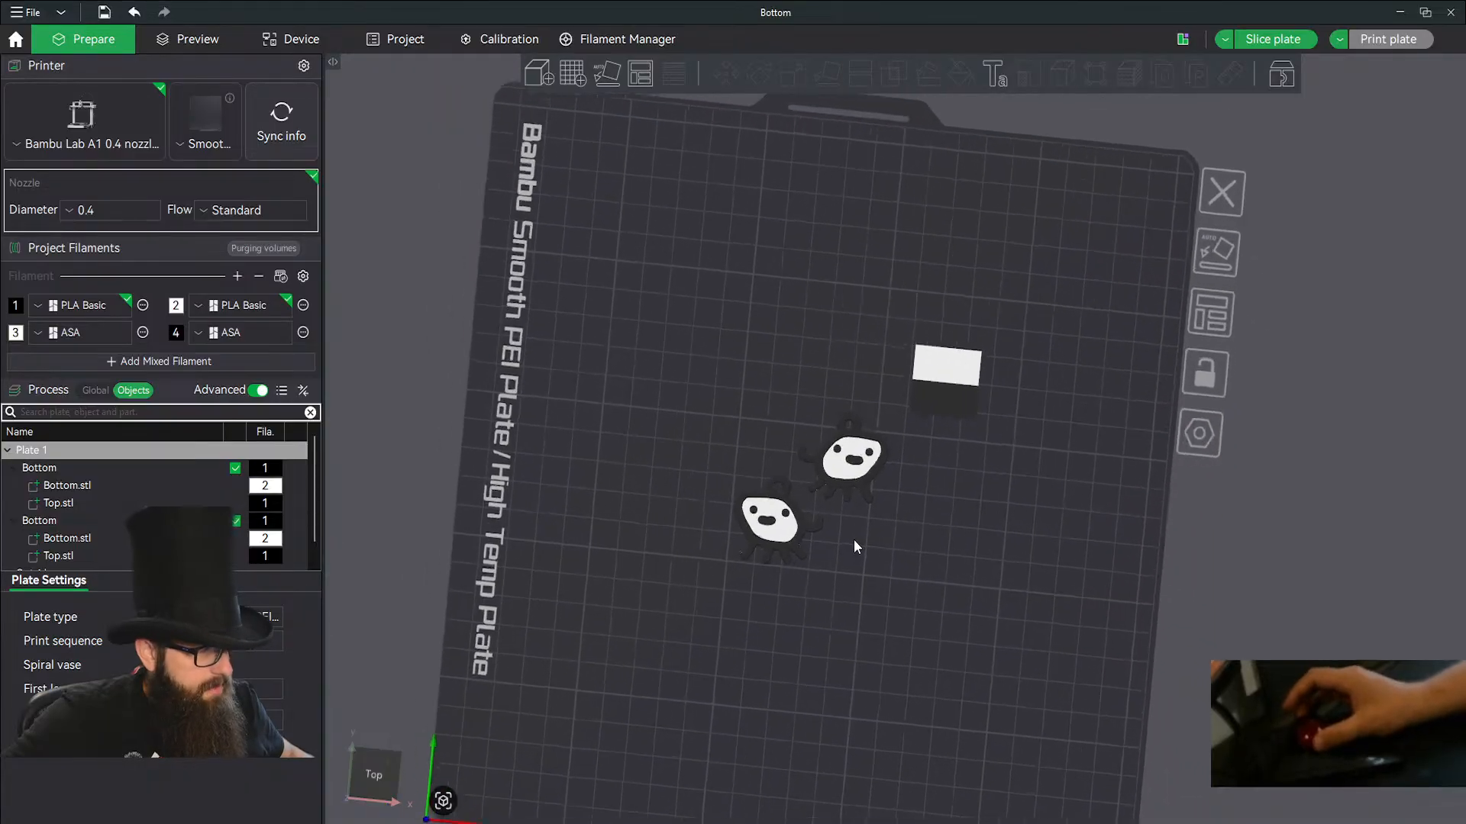
scroll(854, 539, "up", 1)
mouse_move(853, 539)
left_mouse_down()
mouse_move(896, 481)
mouse_move(872, 460)
mouse_move(843, 510)
mouse_move(771, 414)
mouse_move(893, 432)
mouse_move(861, 523)
mouse_move(841, 530)
mouse_move(853, 510)
left_mouse_up()
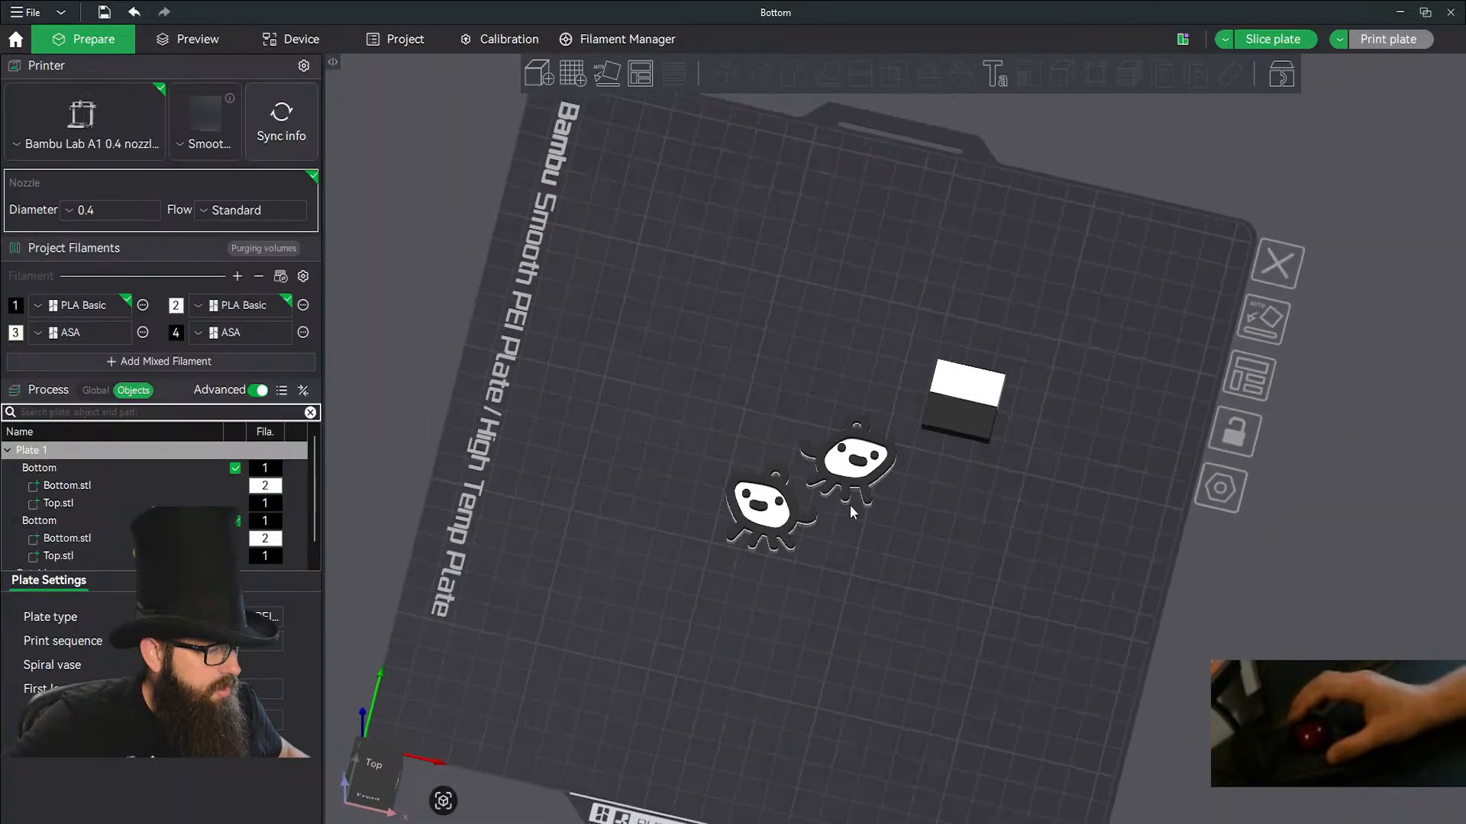
left_click(94, 391)
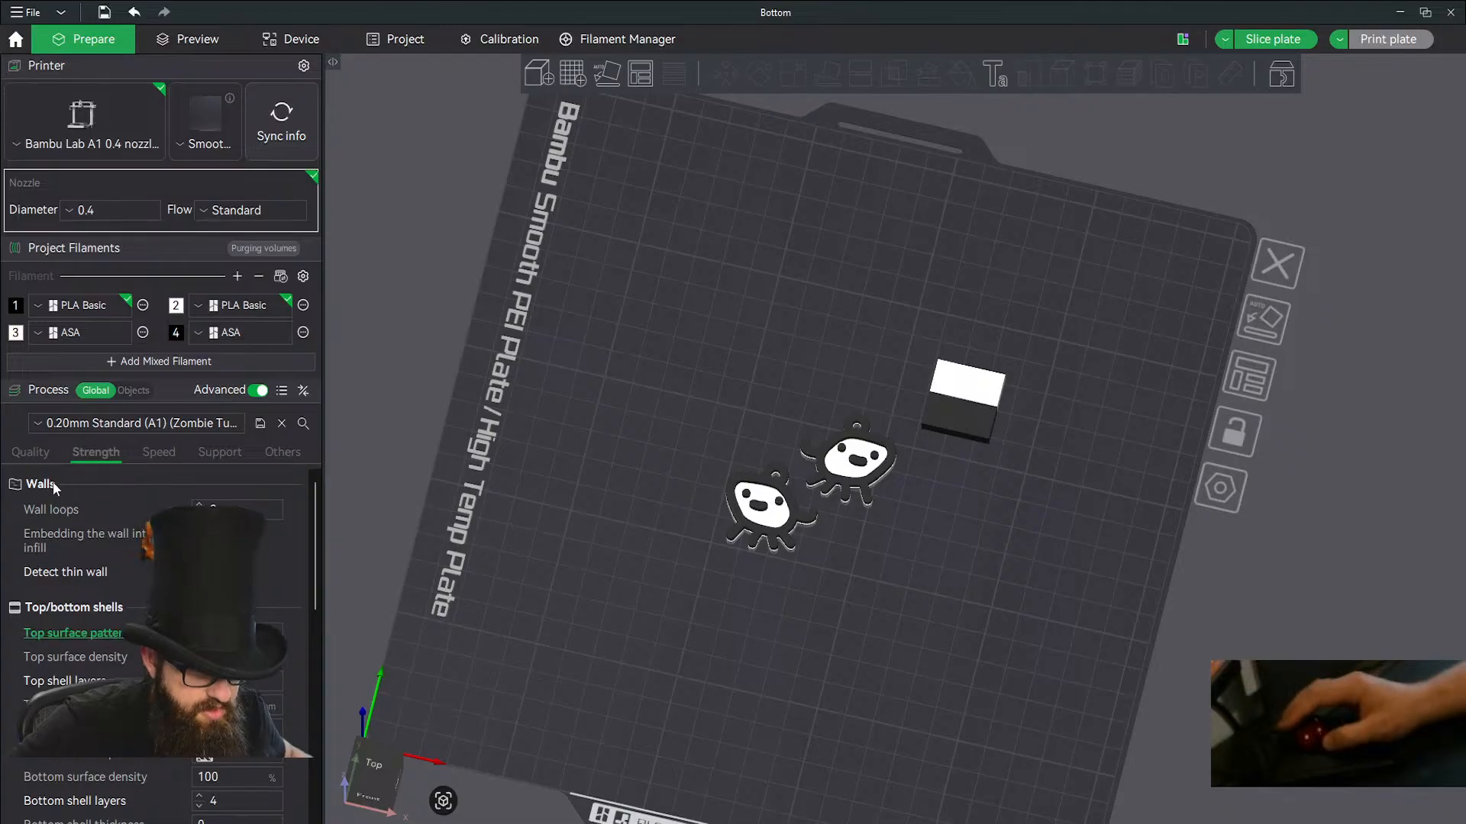
scroll(280, 548, "down", 7)
scroll(280, 550, "down", 5)
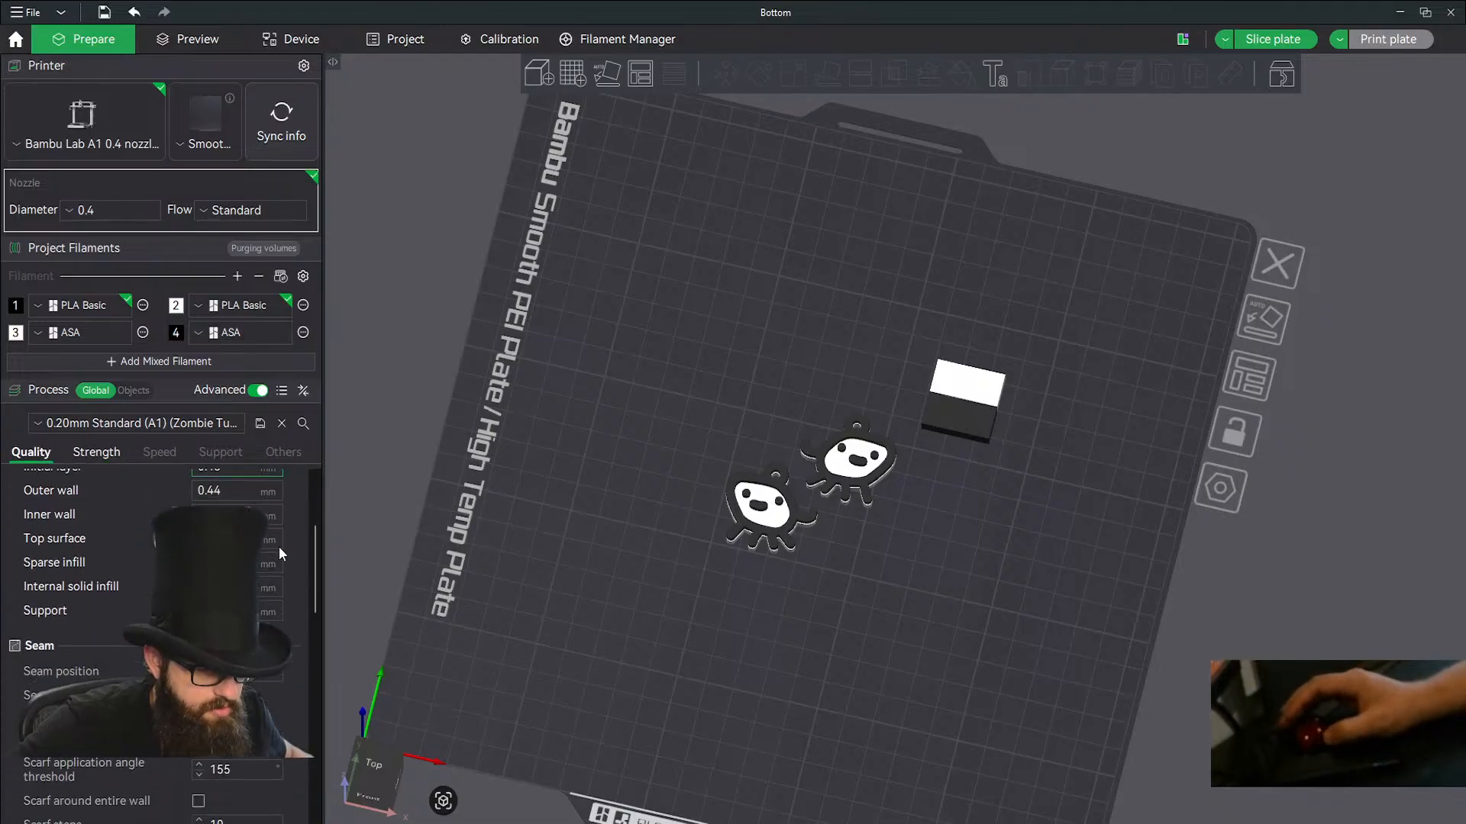
scroll(279, 553, "down", 3)
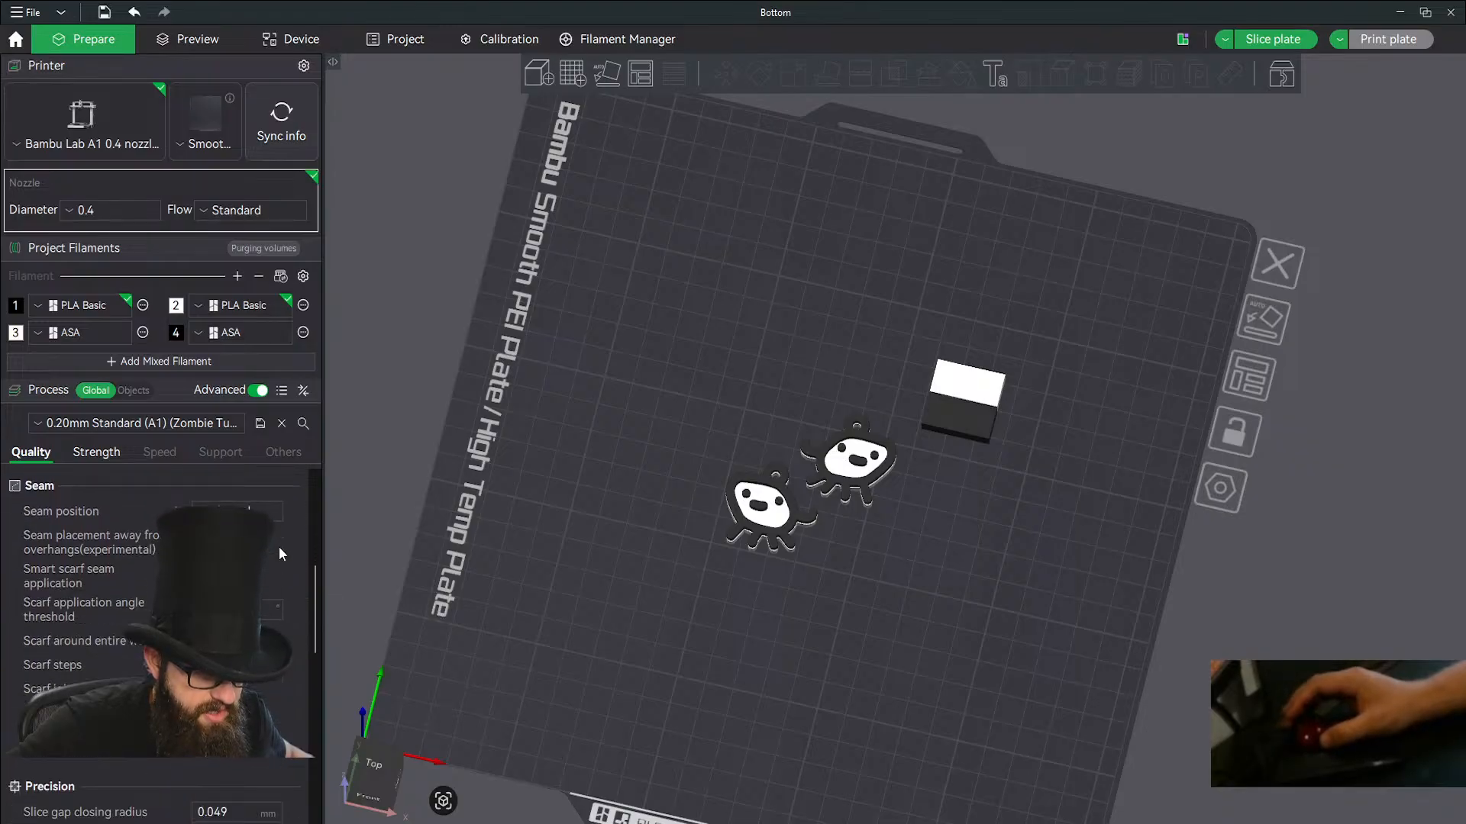
scroll(279, 551, "down", 4)
scroll(277, 546, "down", 2)
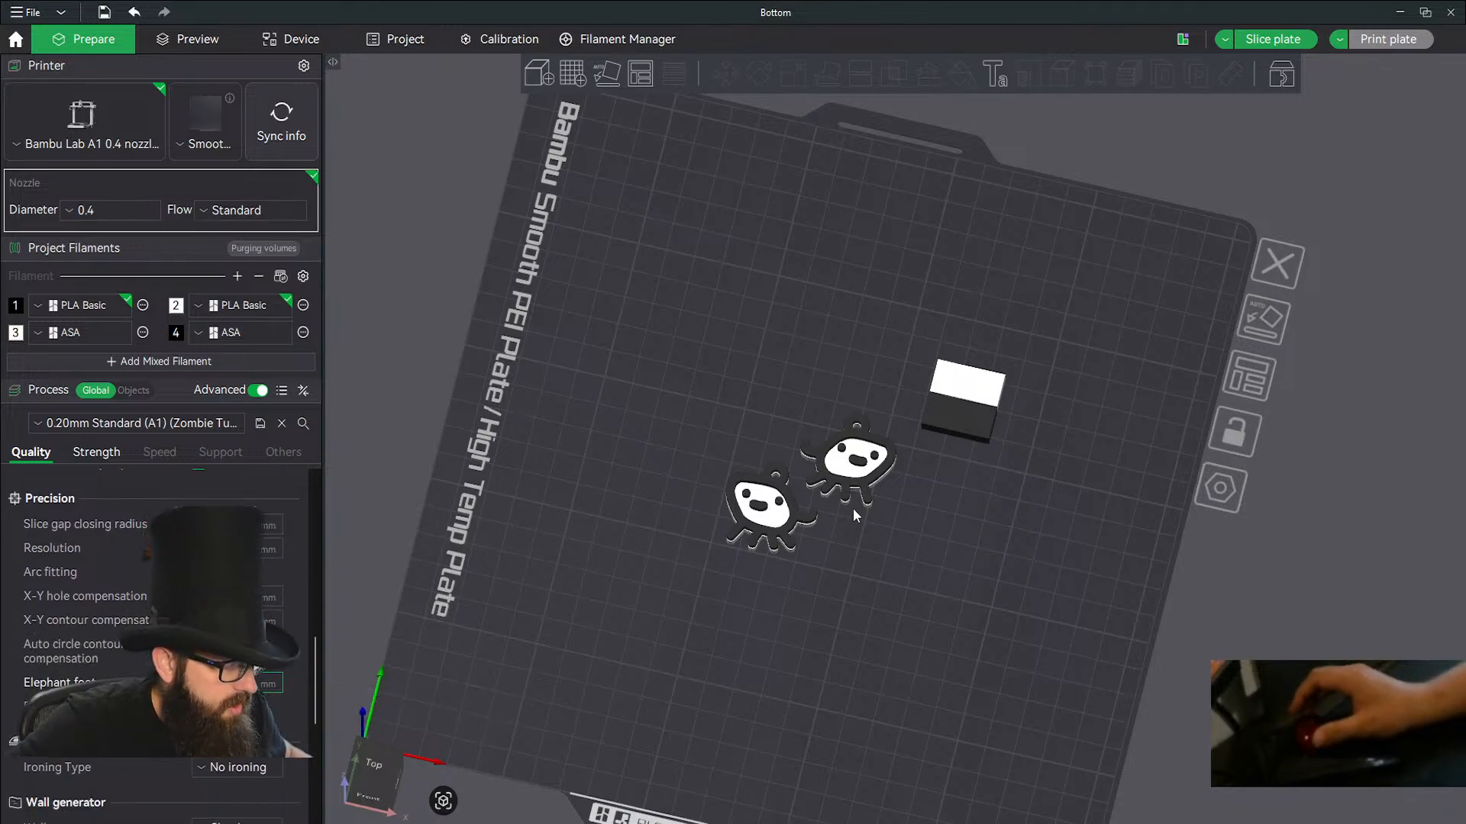
Inspect the mirrored pair of earrings from below, from the front edge and from above.
scroll(854, 508, "up", 6)
mouse_move(881, 492)
left_mouse_down()
mouse_move(886, 460)
mouse_move(858, 489)
left_mouse_up()
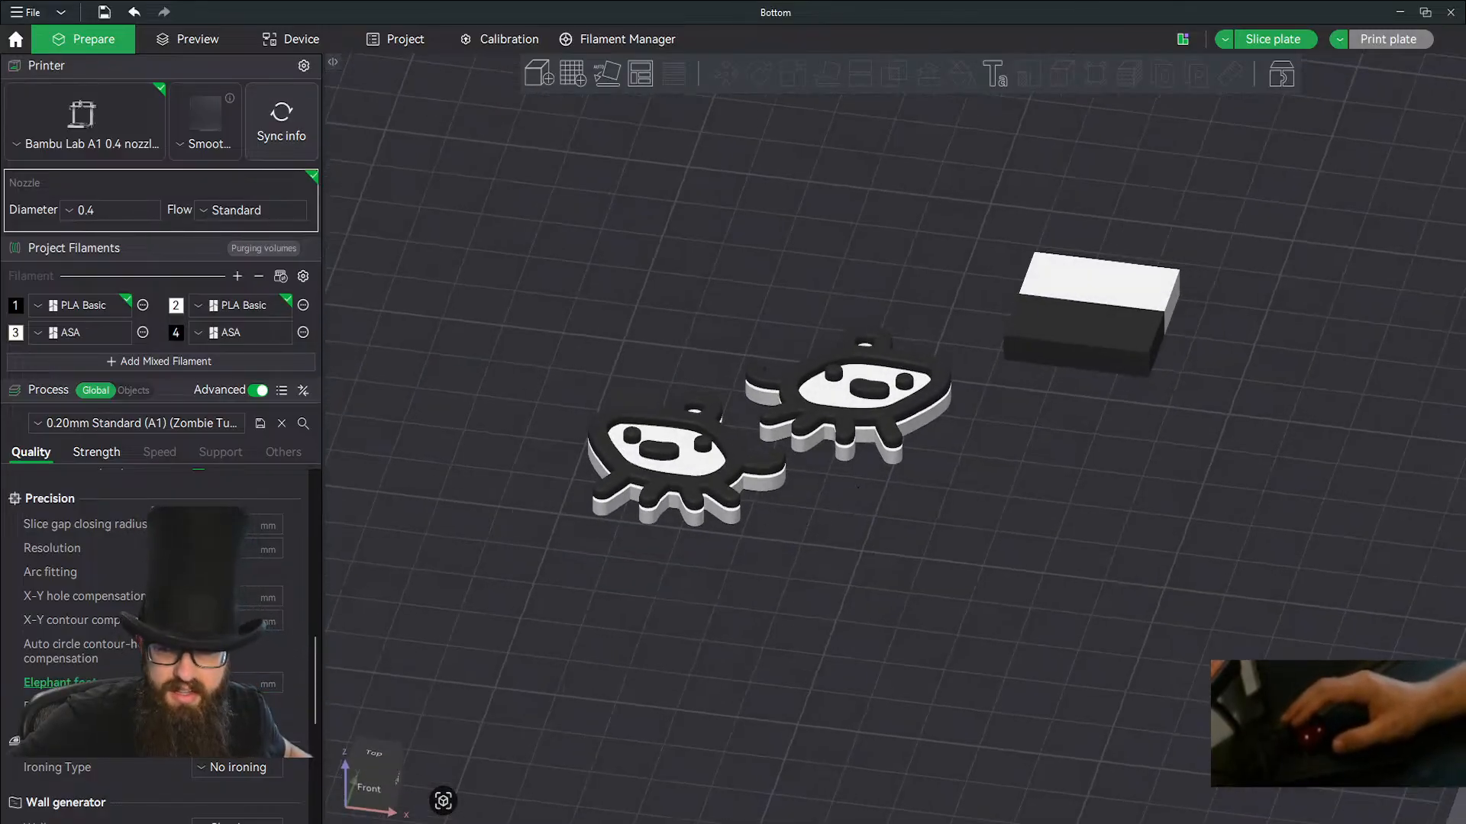
left_click_drag(758, 522, 785, 441)
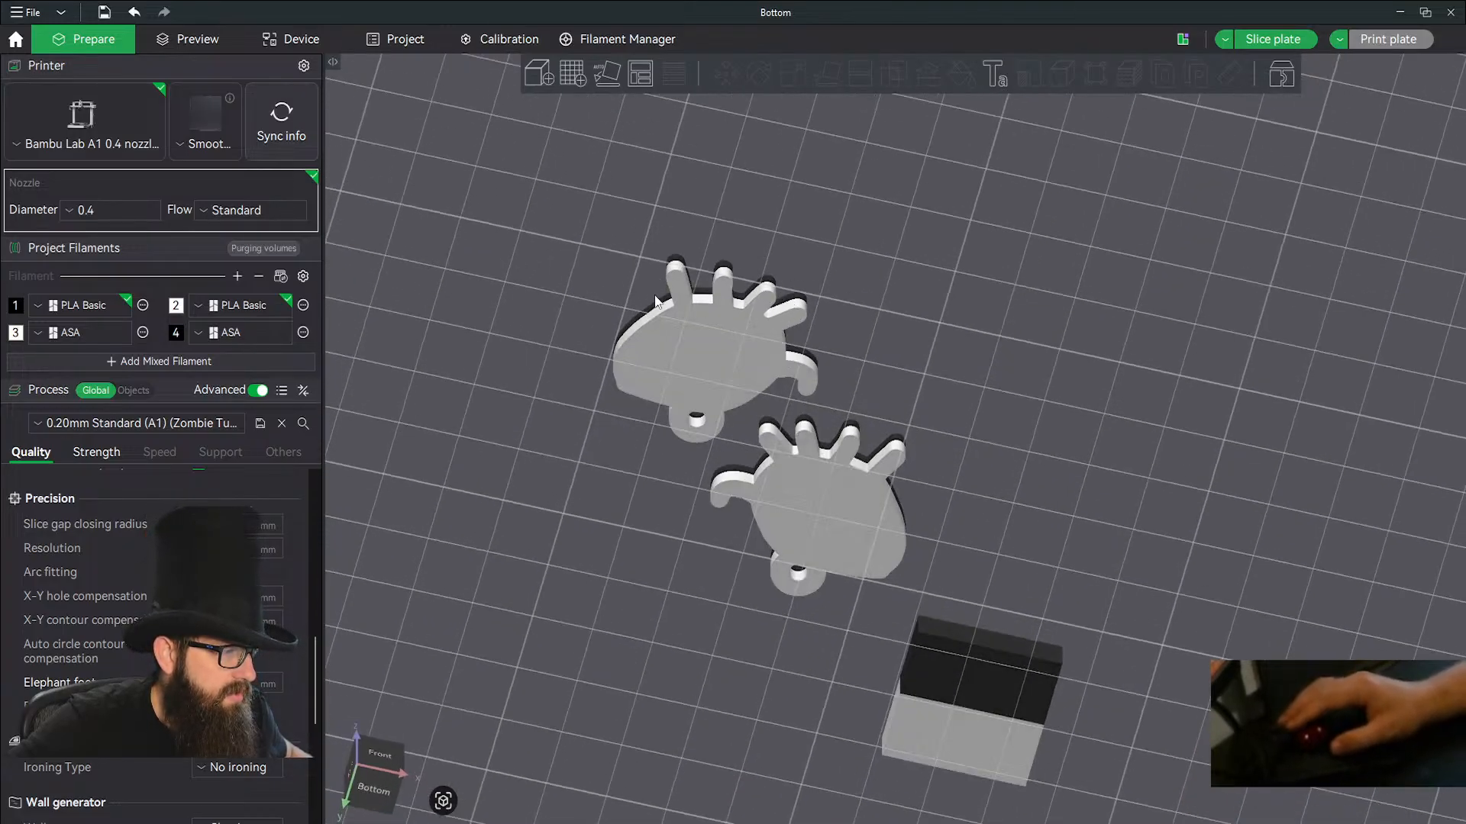
left_click_drag(922, 340, 882, 437)
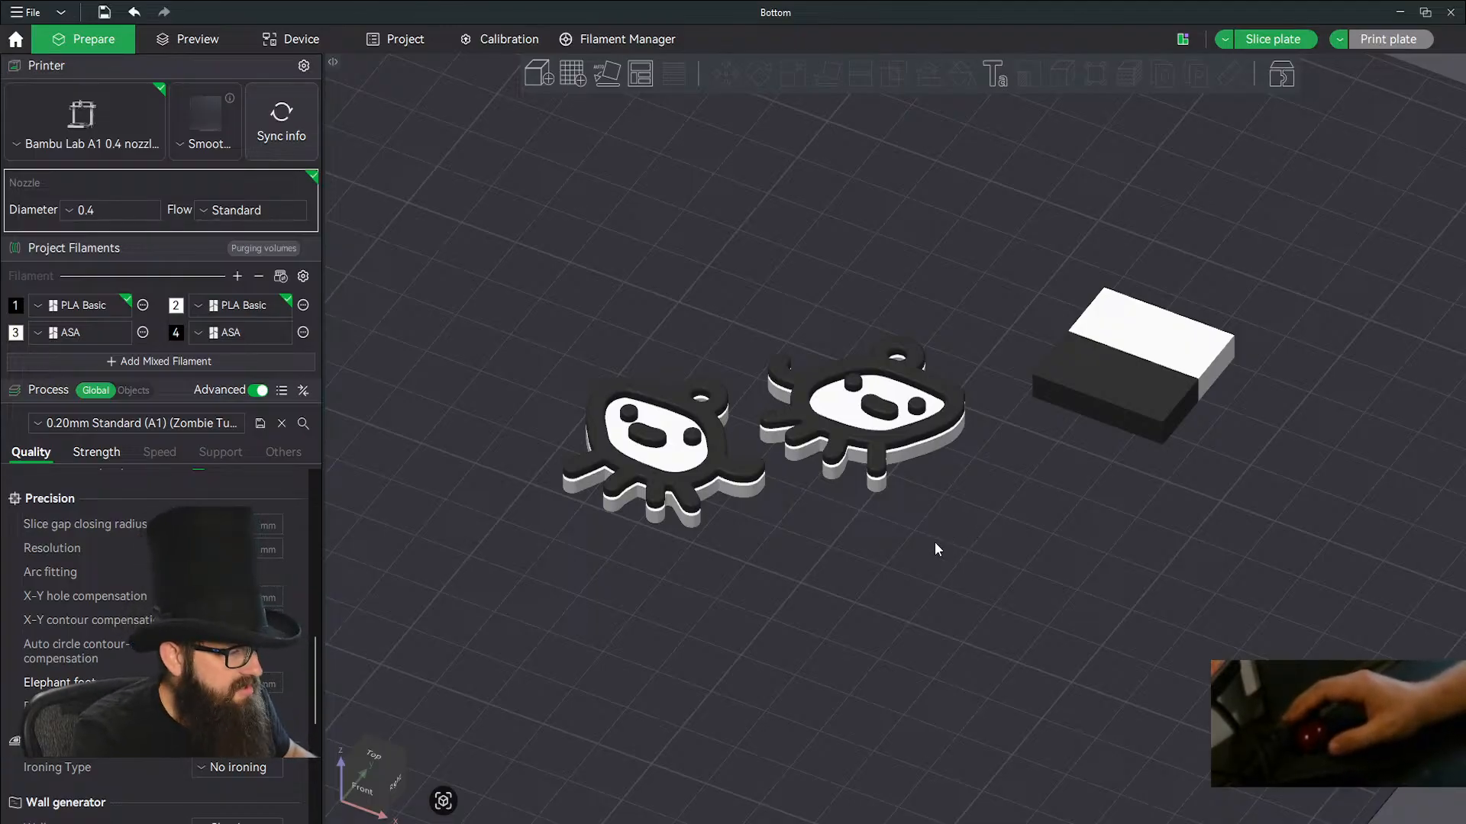
key("3")
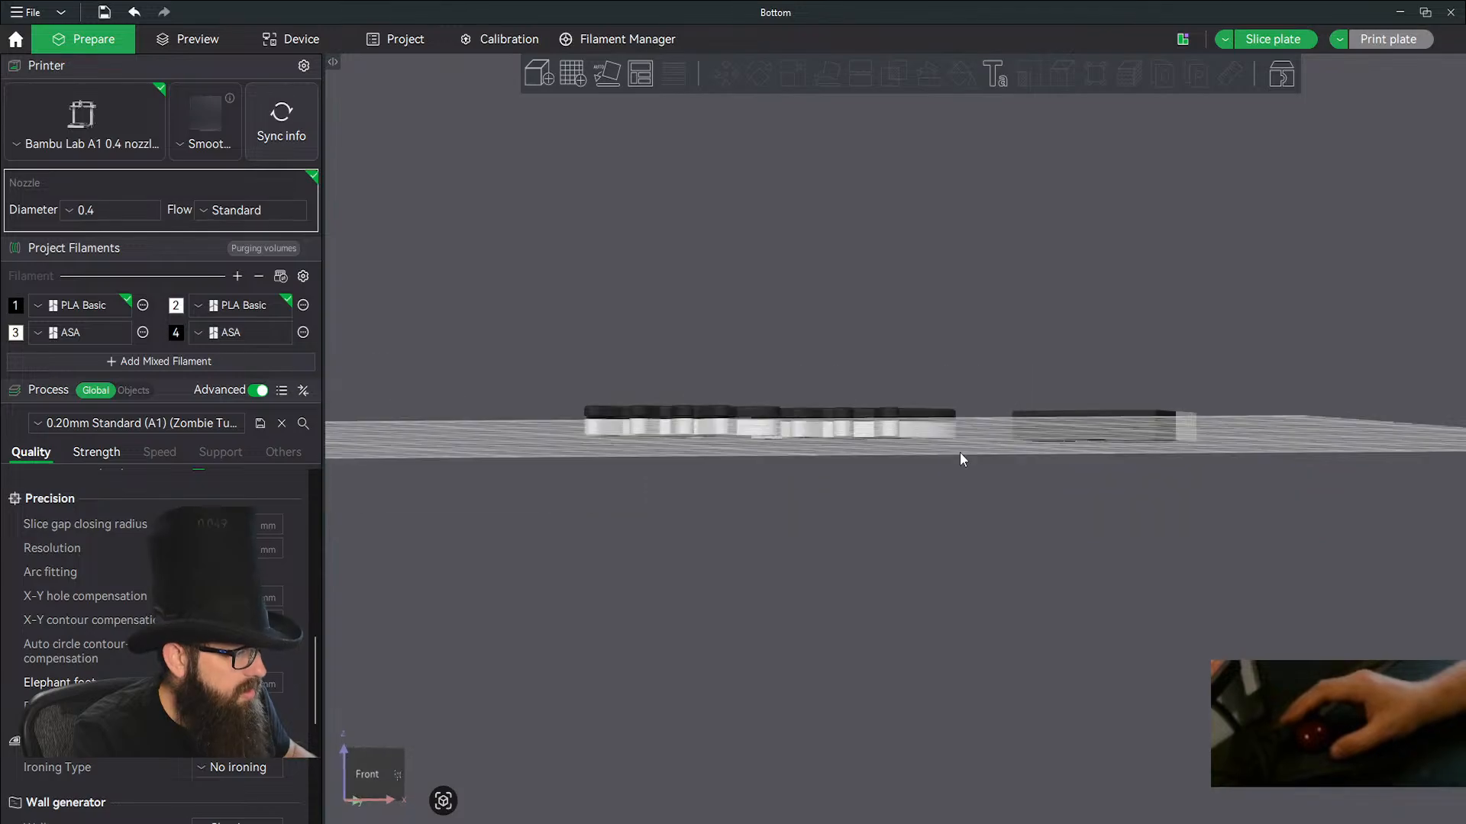
scroll(961, 458, "up", 5)
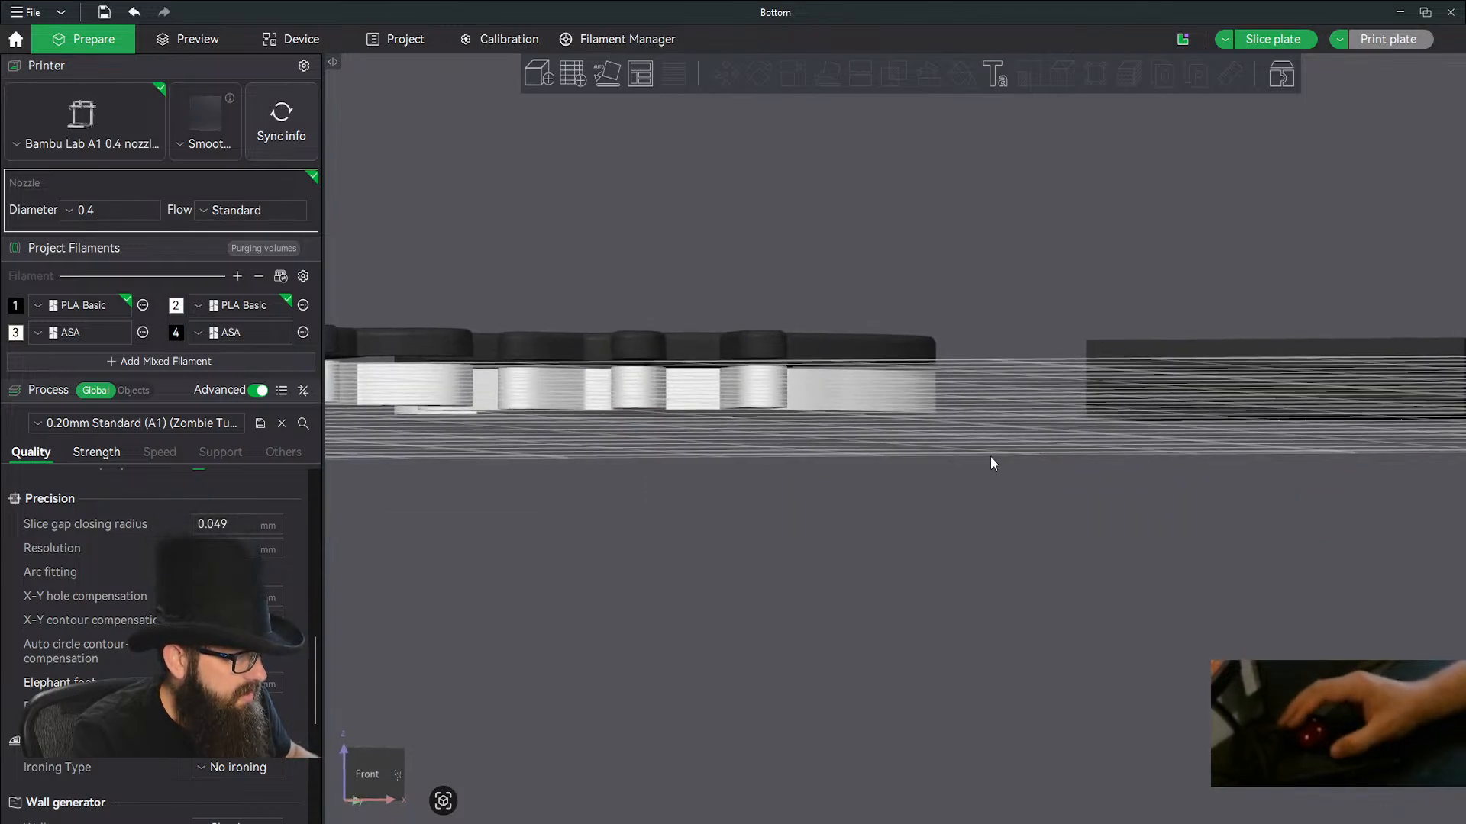
key("3")
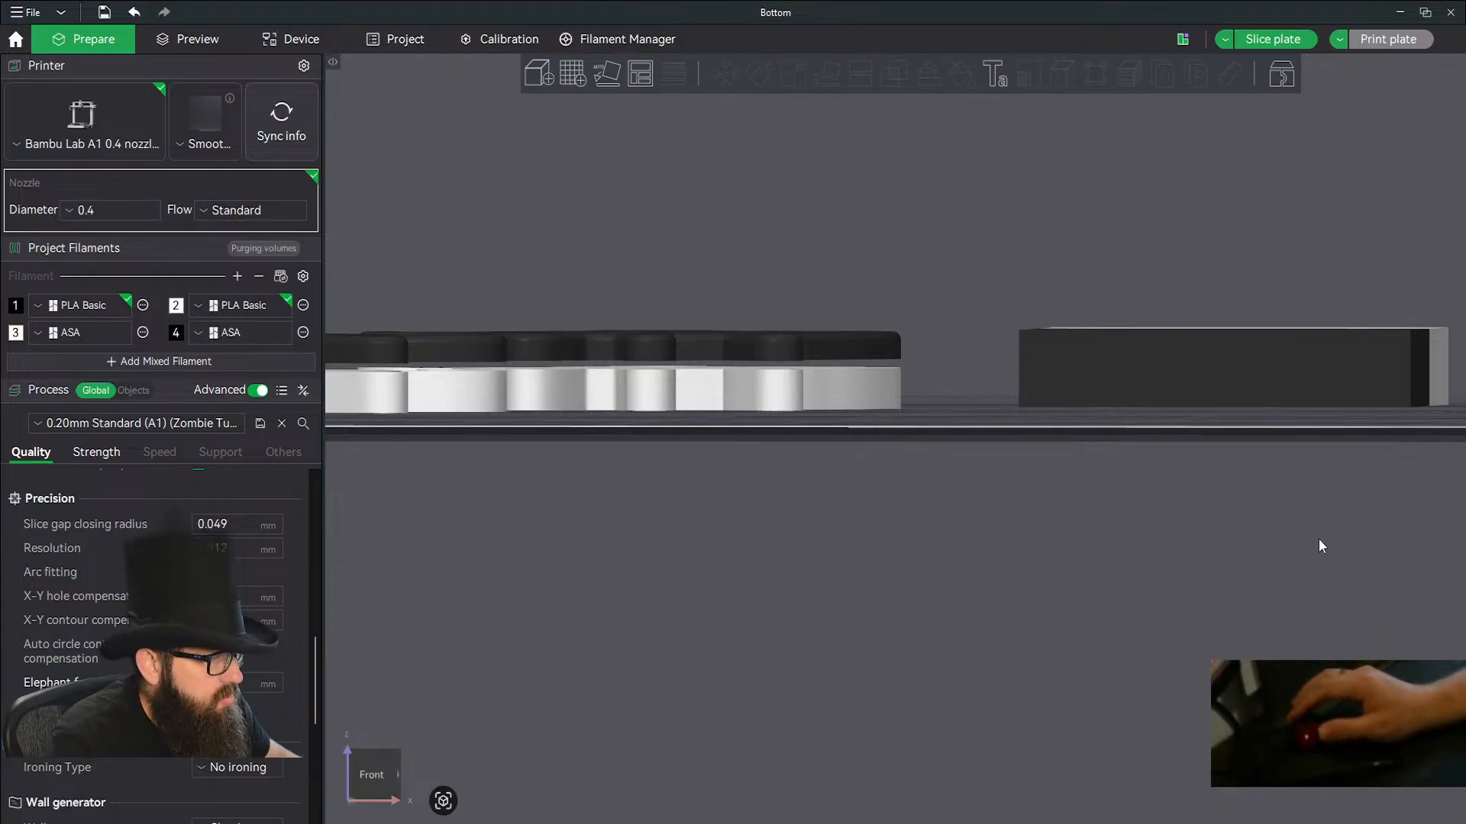
left_click_drag(934, 531, 935, 585)
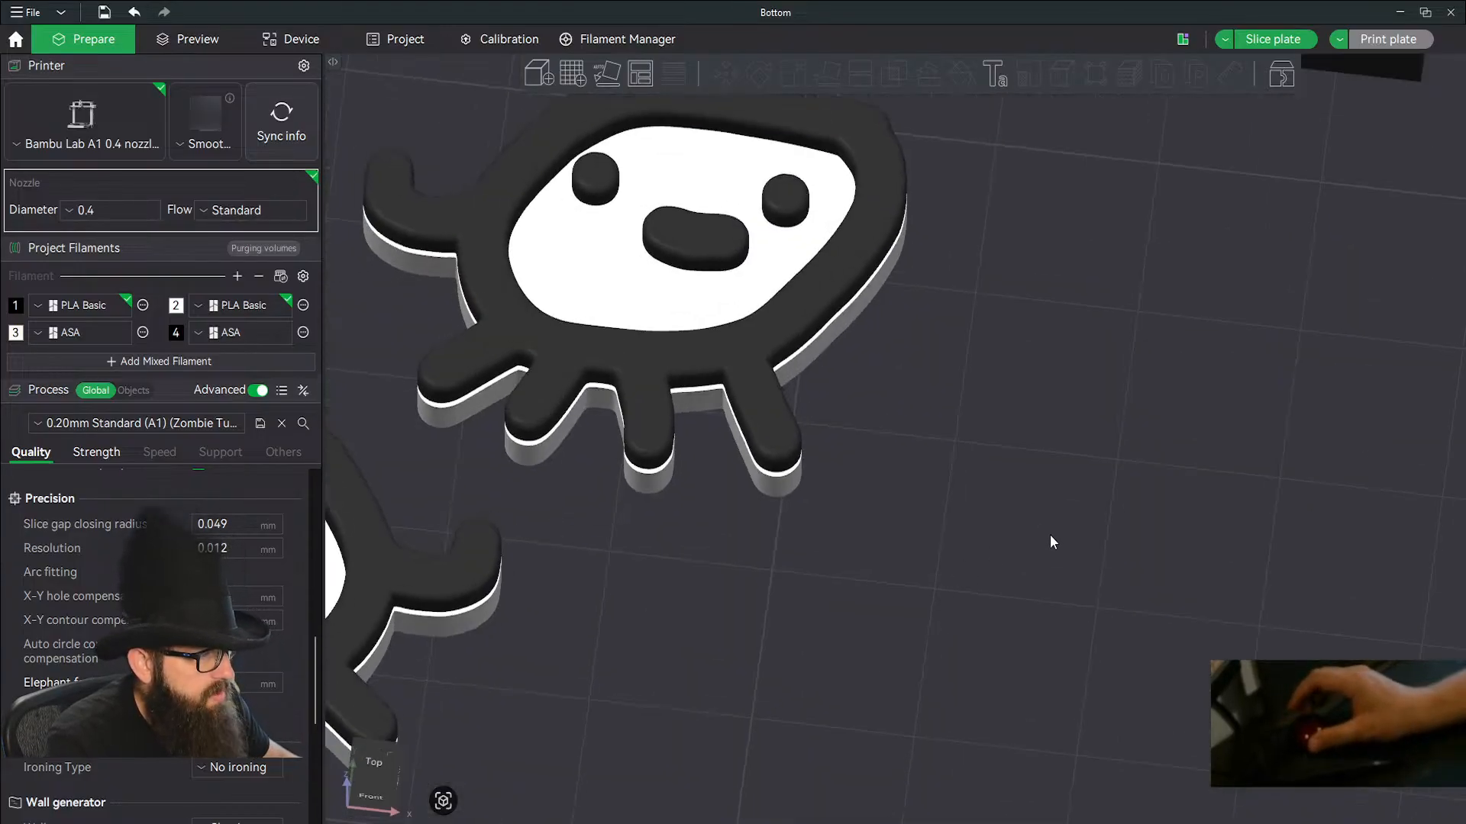
scroll(1035, 491, "up", 2)
scroll(1034, 490, "down", 5)
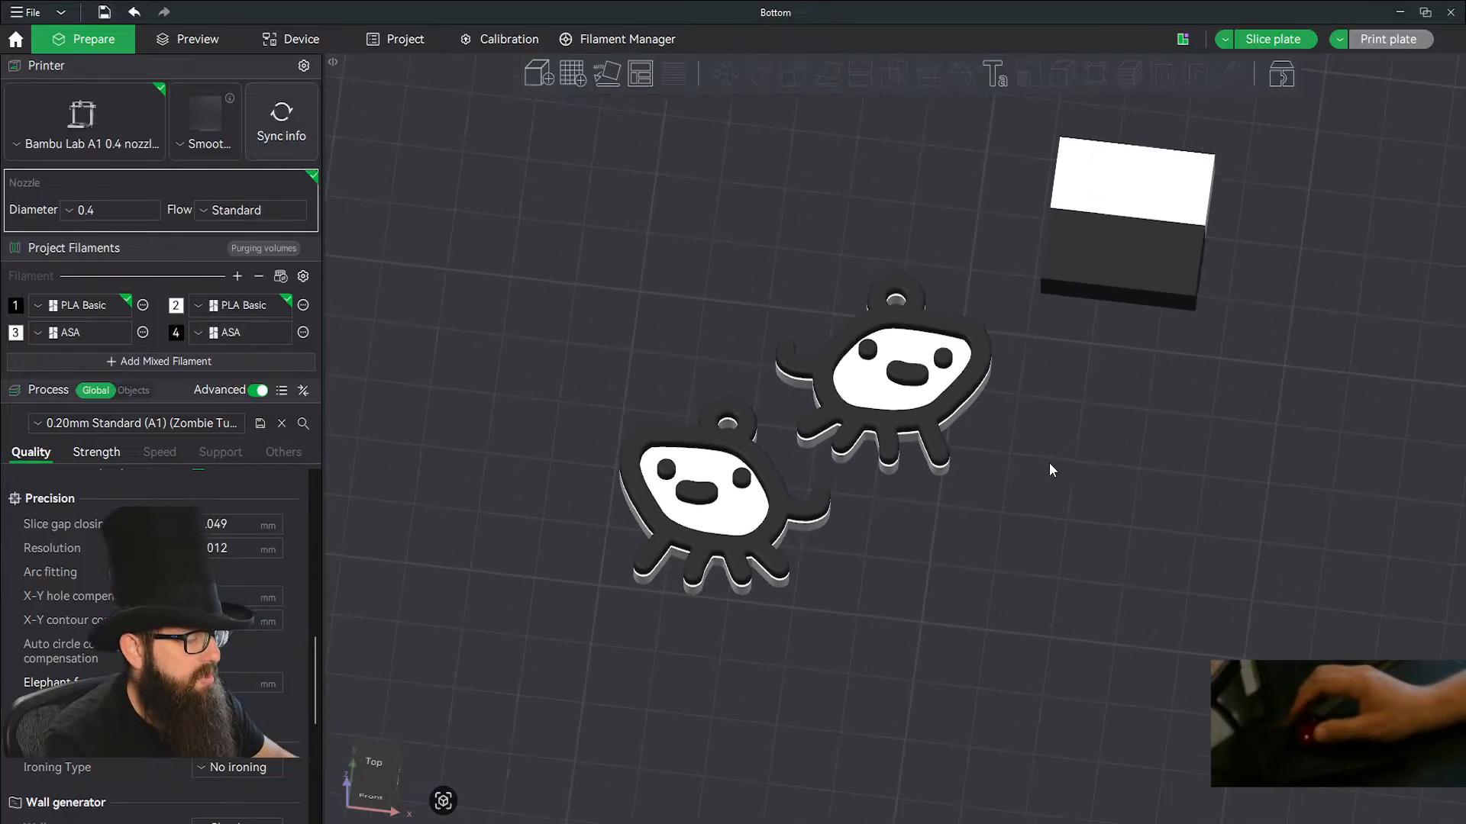
Delete both creature figures from the plate.
left_click(691, 496)
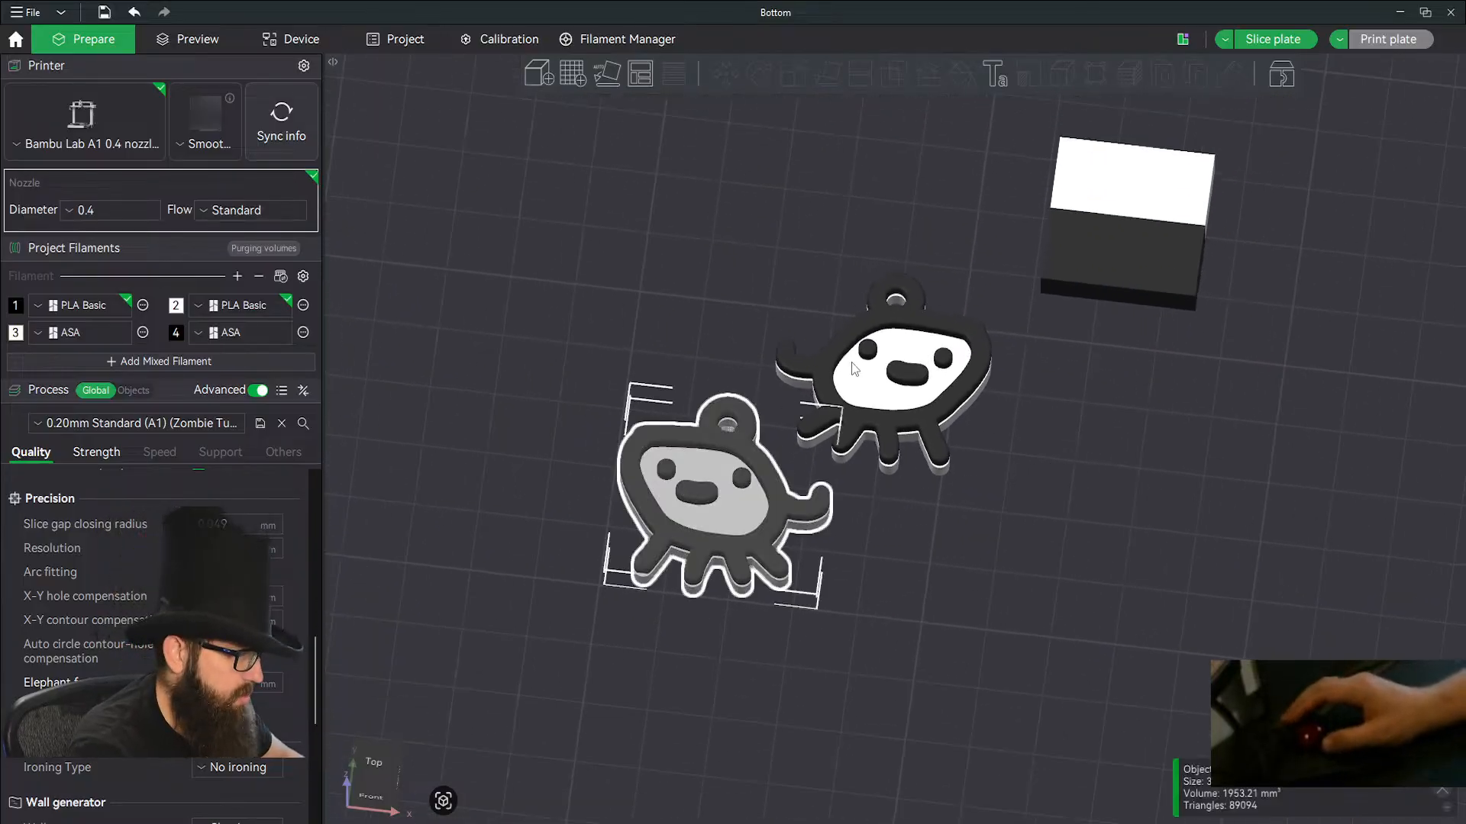
key("ctrl+z")
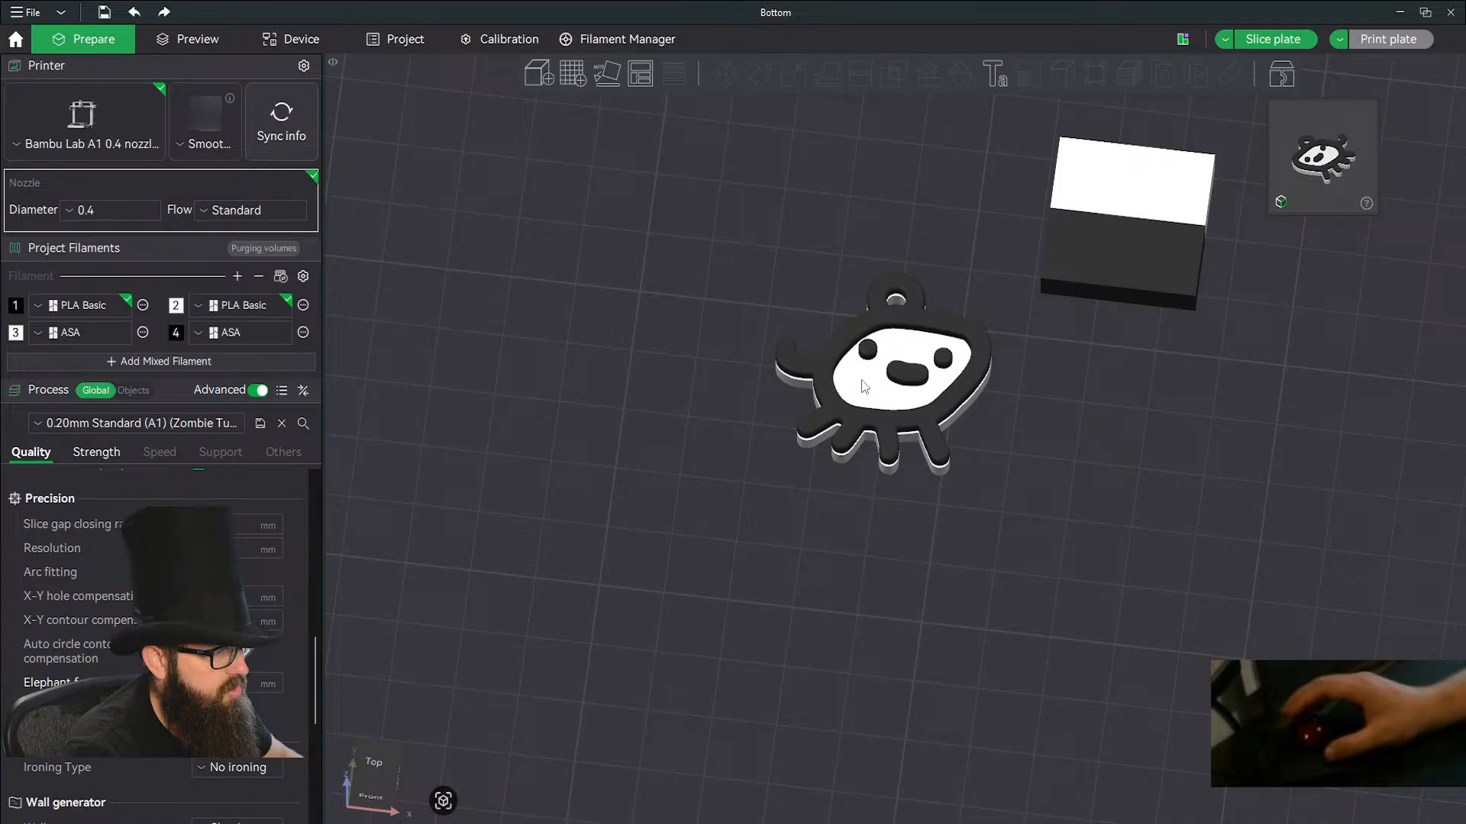
left_click(843, 468)
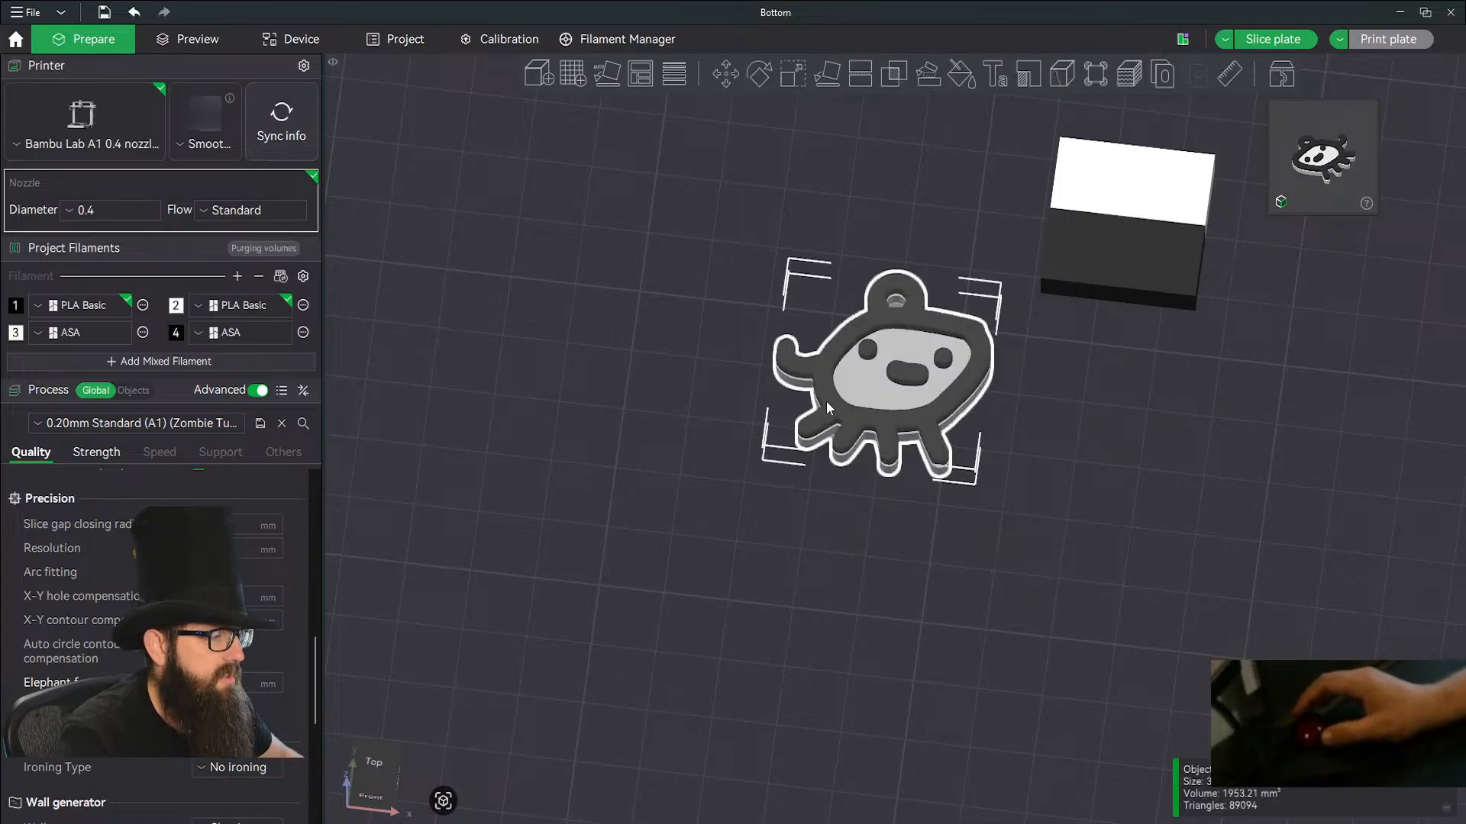
key("ctrl+z")
Switch to Autodesk Fusion and check the Creature Earrings model from the side.
key("alt+Tab")
middle_click_drag(834, 667, 925, 548, "shift")
scroll(925, 548, "up", 5)
scroll(925, 550, "down", 4)
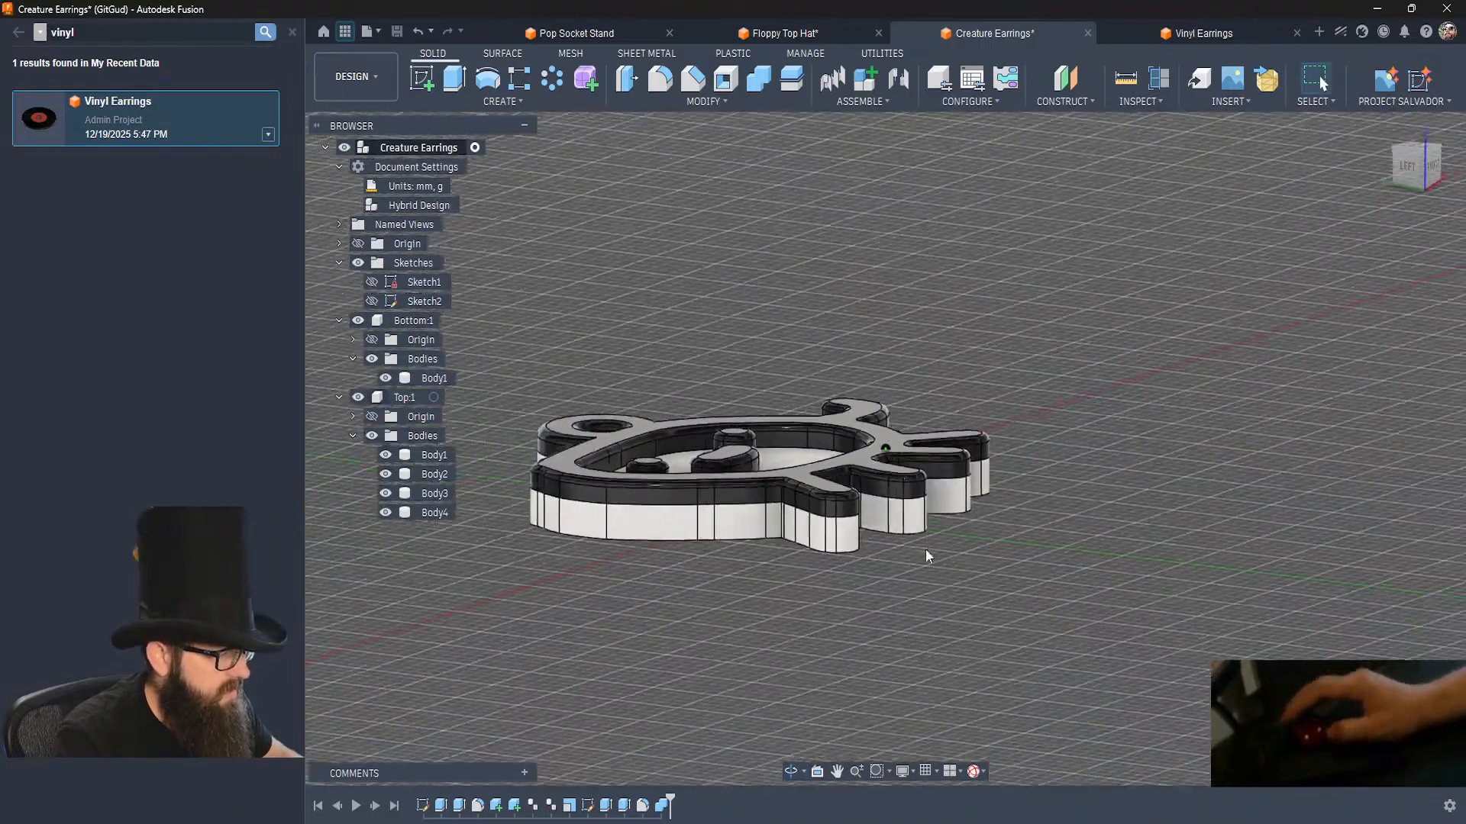
Switch to Bambu Studio and import Bottom.stl and Top.stl as a single object with multiple parts.
mouse_move(553, 823)
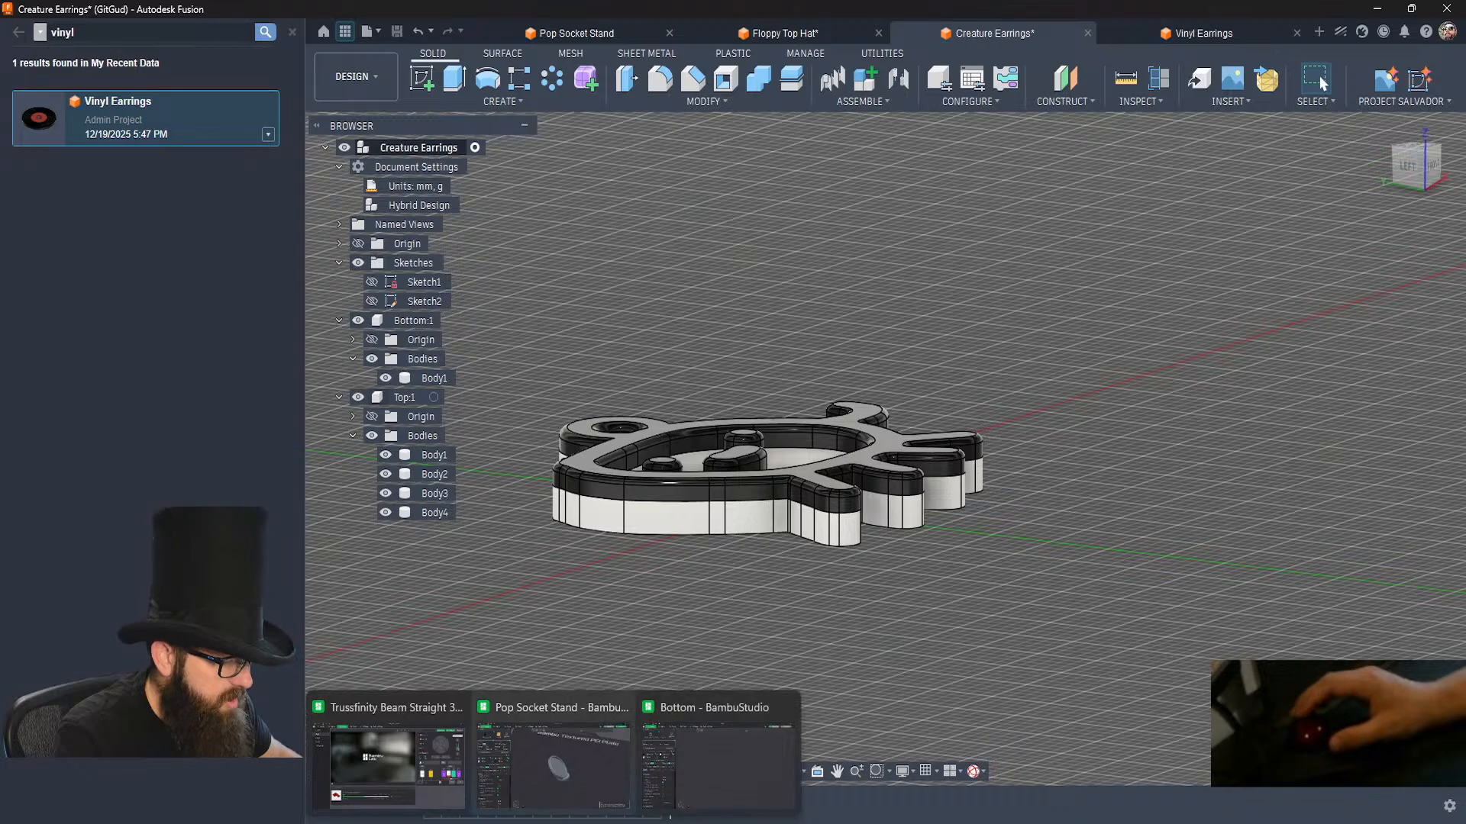
left_click(565, 763)
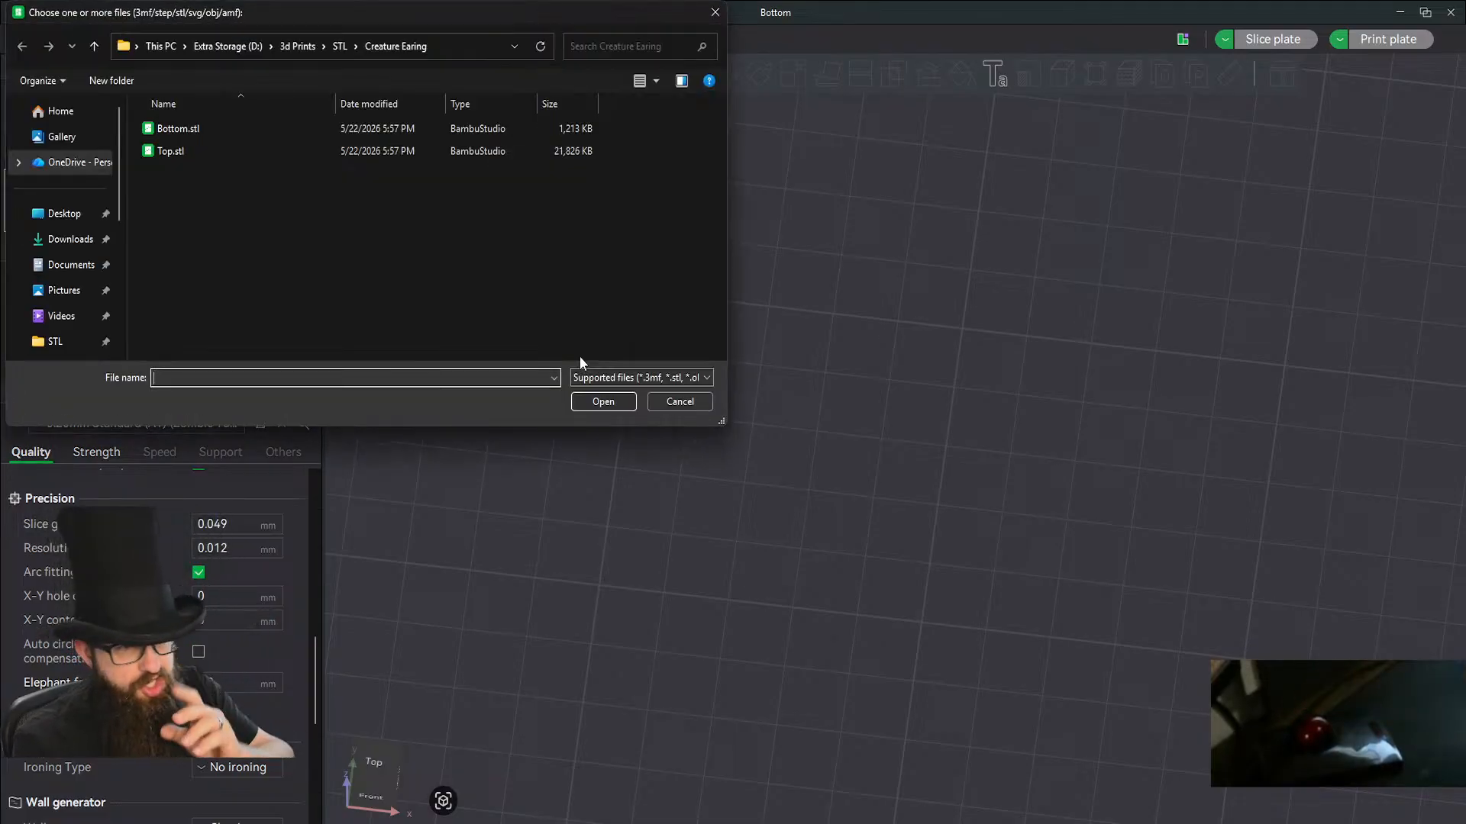
left_click(176, 129)
left_click(165, 151, "ctrl")
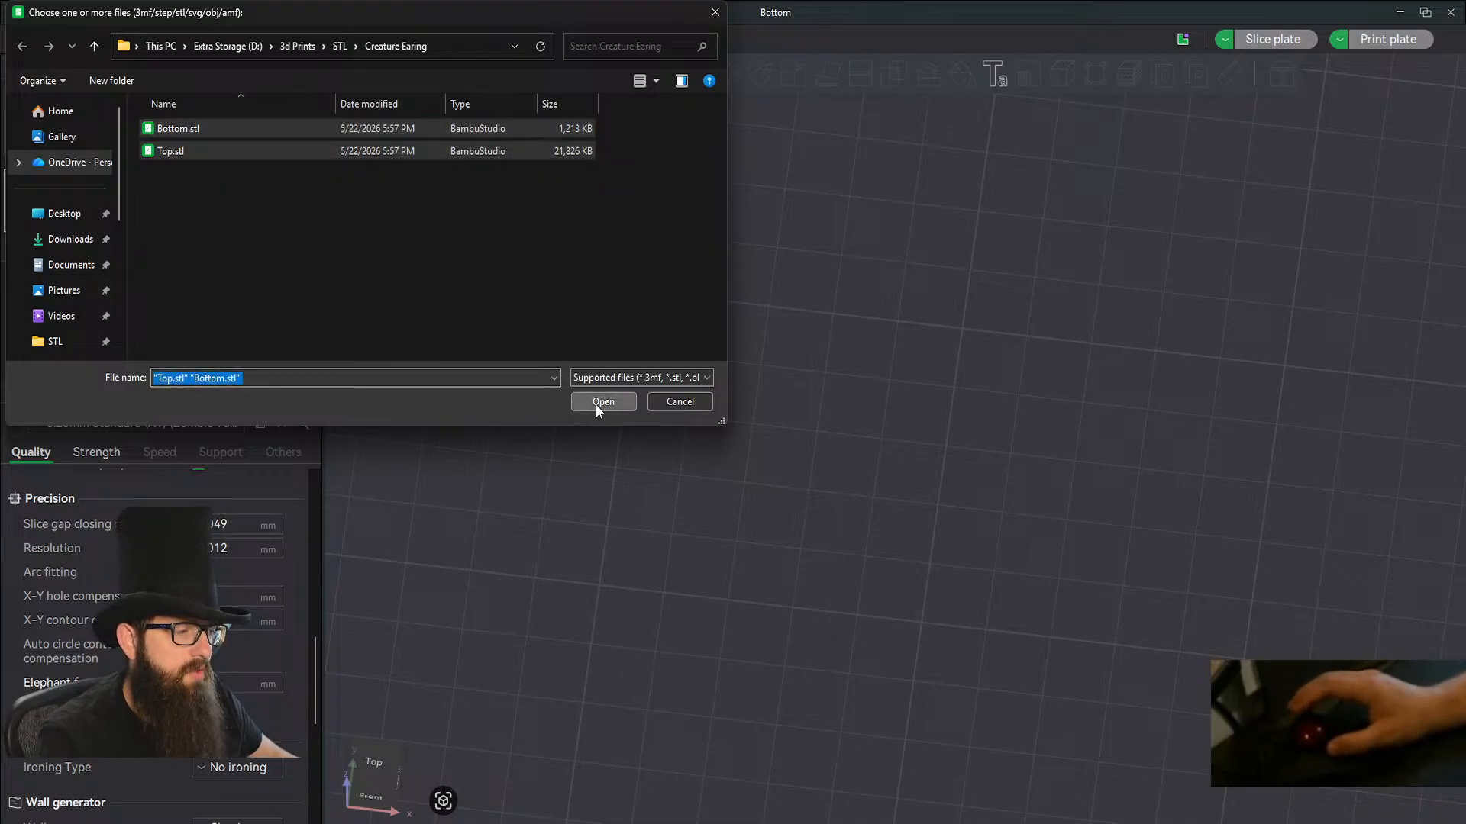
left_click(595, 403)
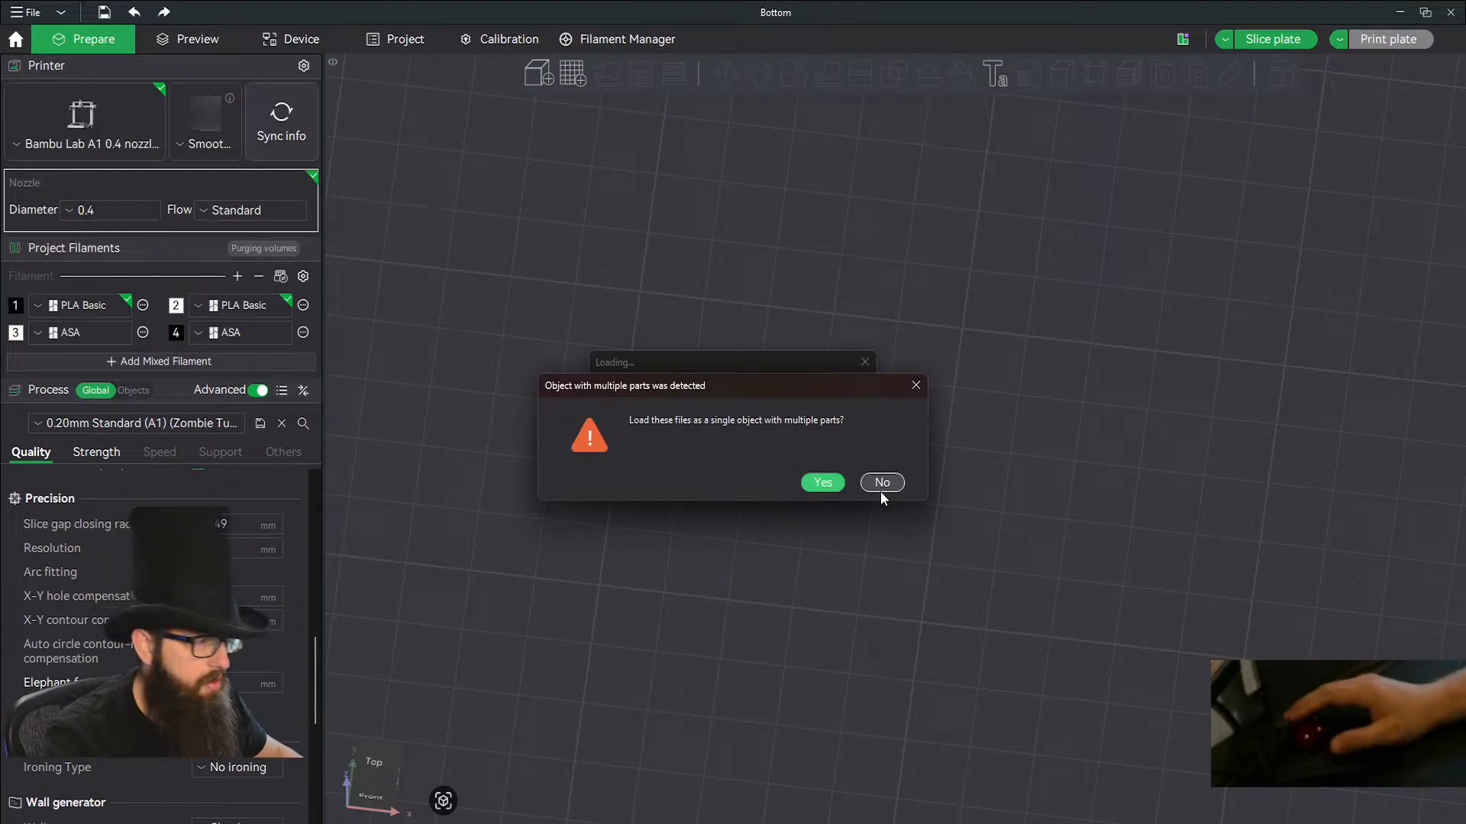
left_click(840, 481)
Assign filament 2 to the Bottom.stl part of the imported earring.
left_click(132, 391)
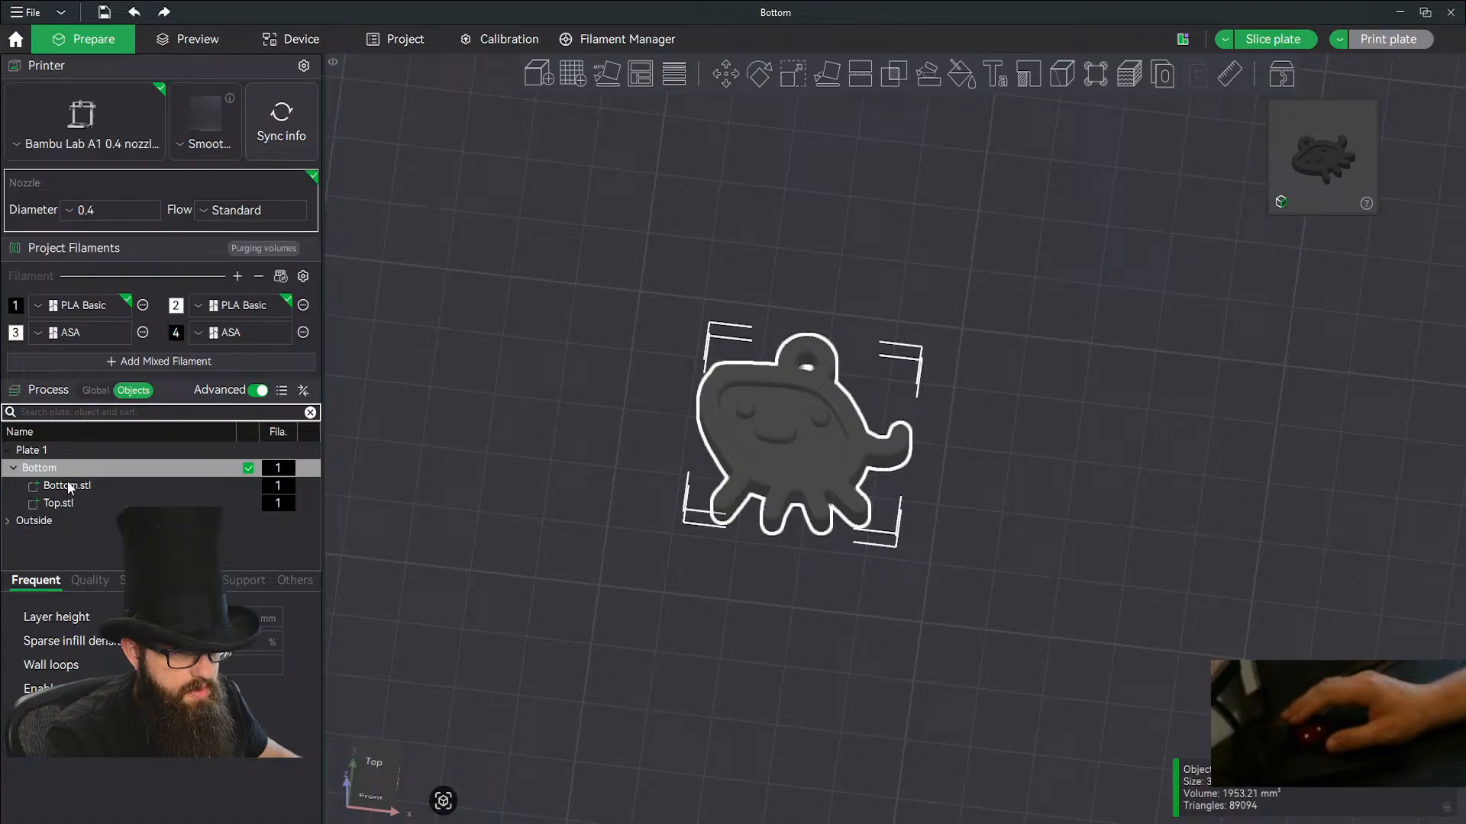
left_click(68, 485)
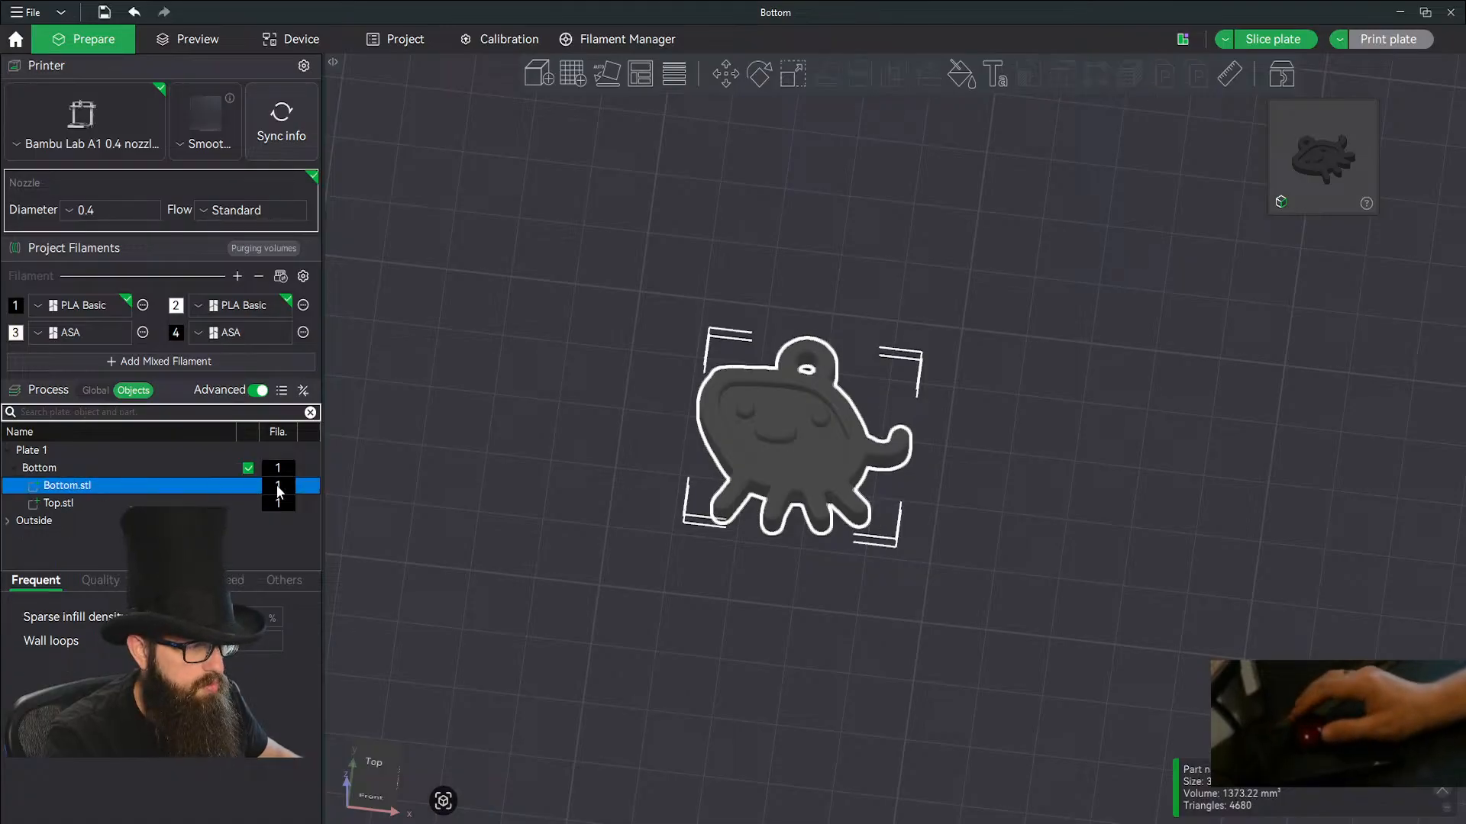
key("2")
left_click(804, 565)
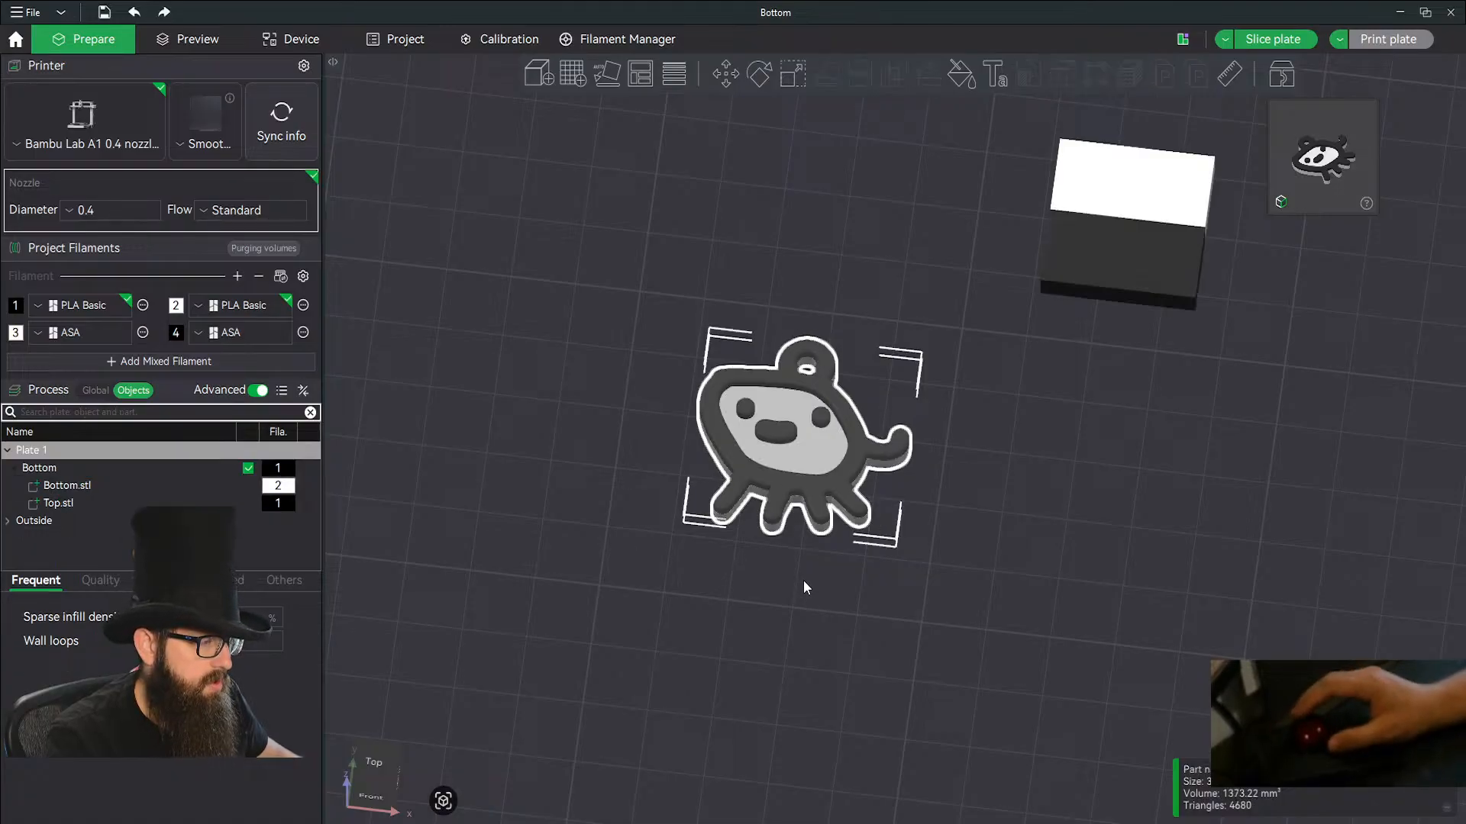
Duplicate the two-colour creature earring on the plate and mirror the copy along the X axis.
left_click(781, 455)
key("ctrl+c")
key("ctrl+v")
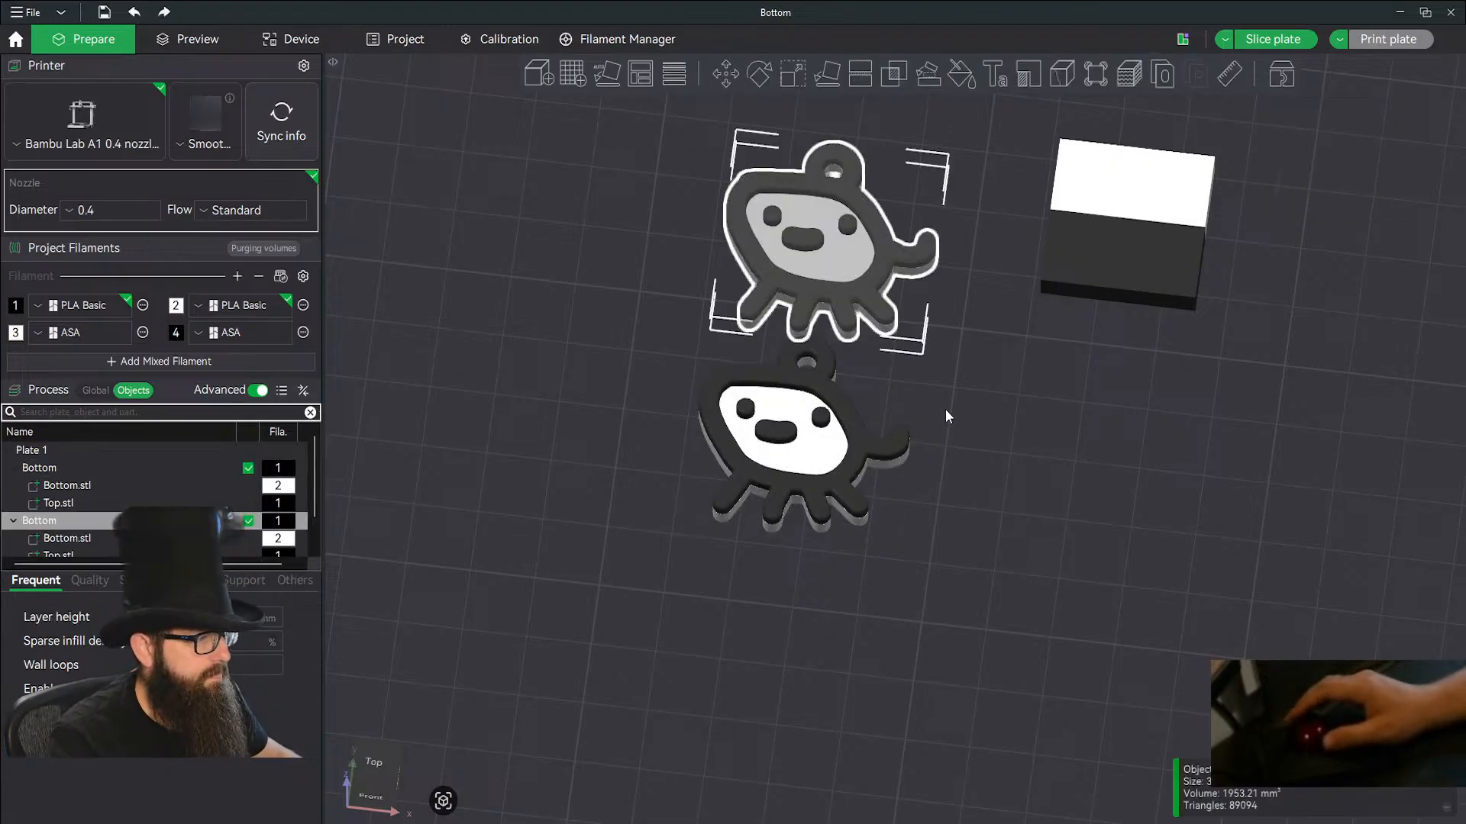
right_click(810, 254)
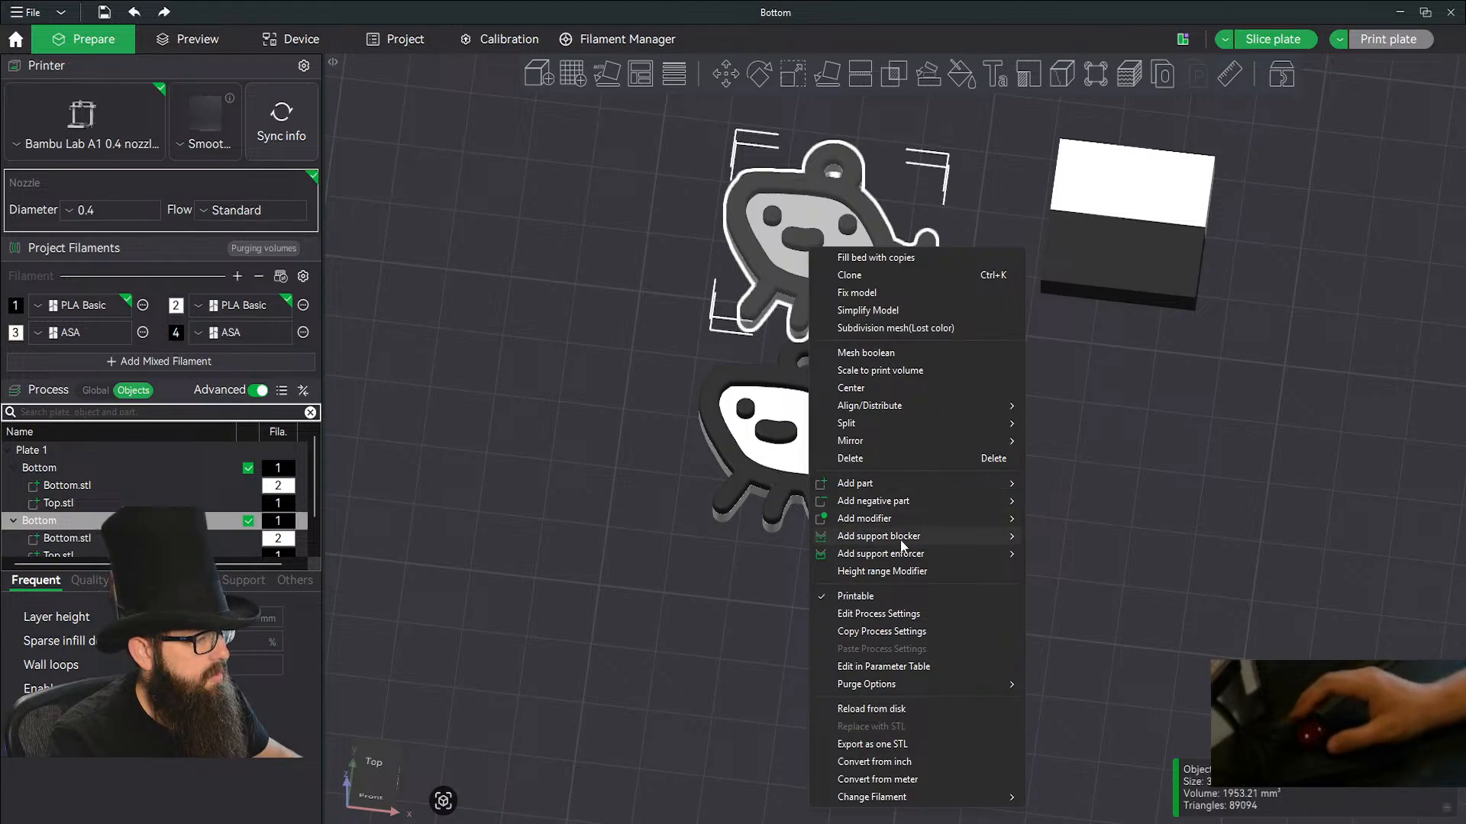
mouse_move(914, 442)
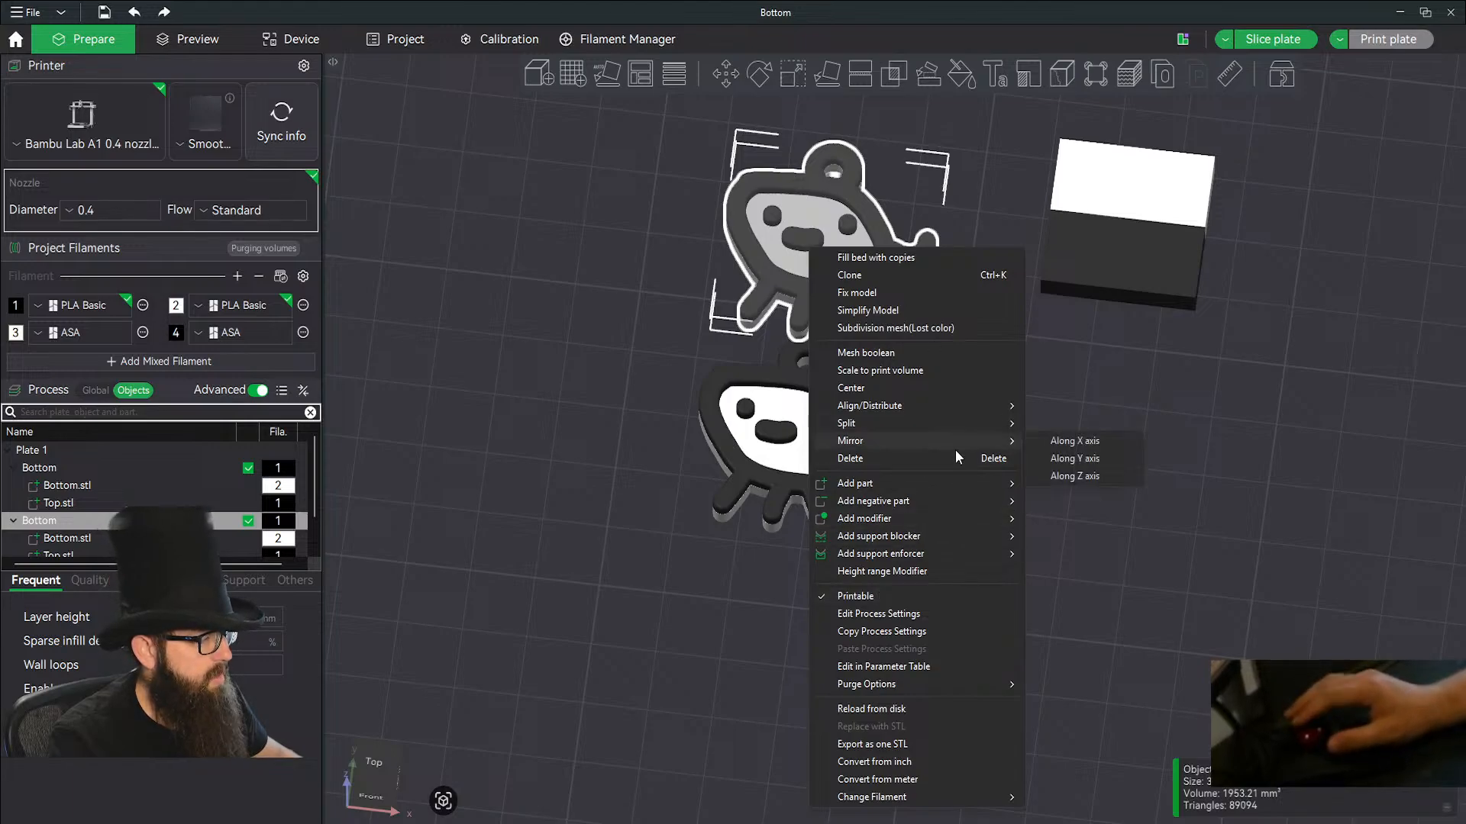
left_click(1078, 442)
left_click(1025, 442)
scroll(1145, 374, "up", 2)
scroll(1149, 381, "down", 5)
left_click(1338, 302)
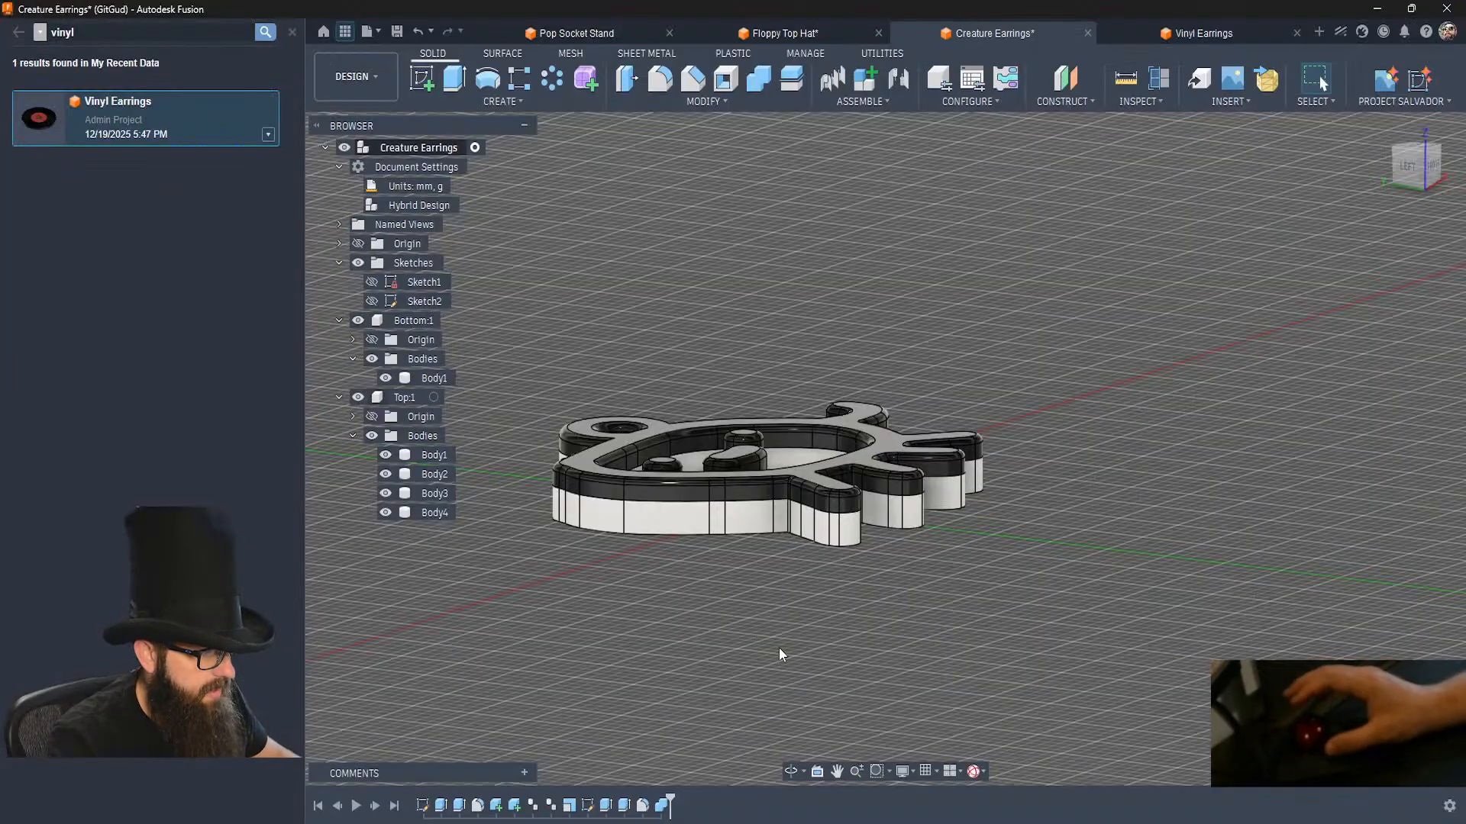
In Autodesk Fusion, close the data panel and add a body group named "One Side" in the Bottom component.
left_click(292, 32)
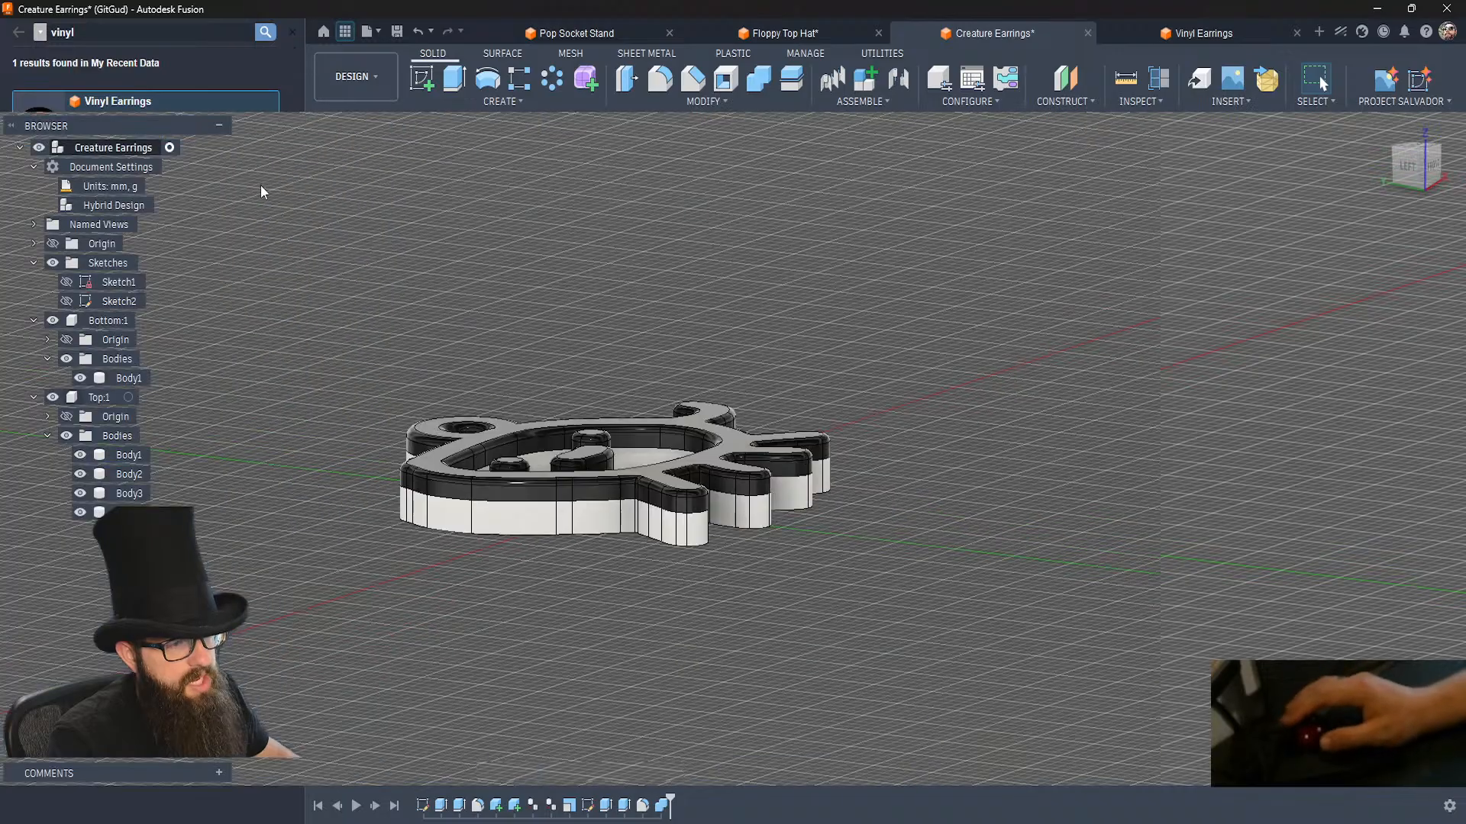
middle_click_drag(341, 430, 342, 439, "shift")
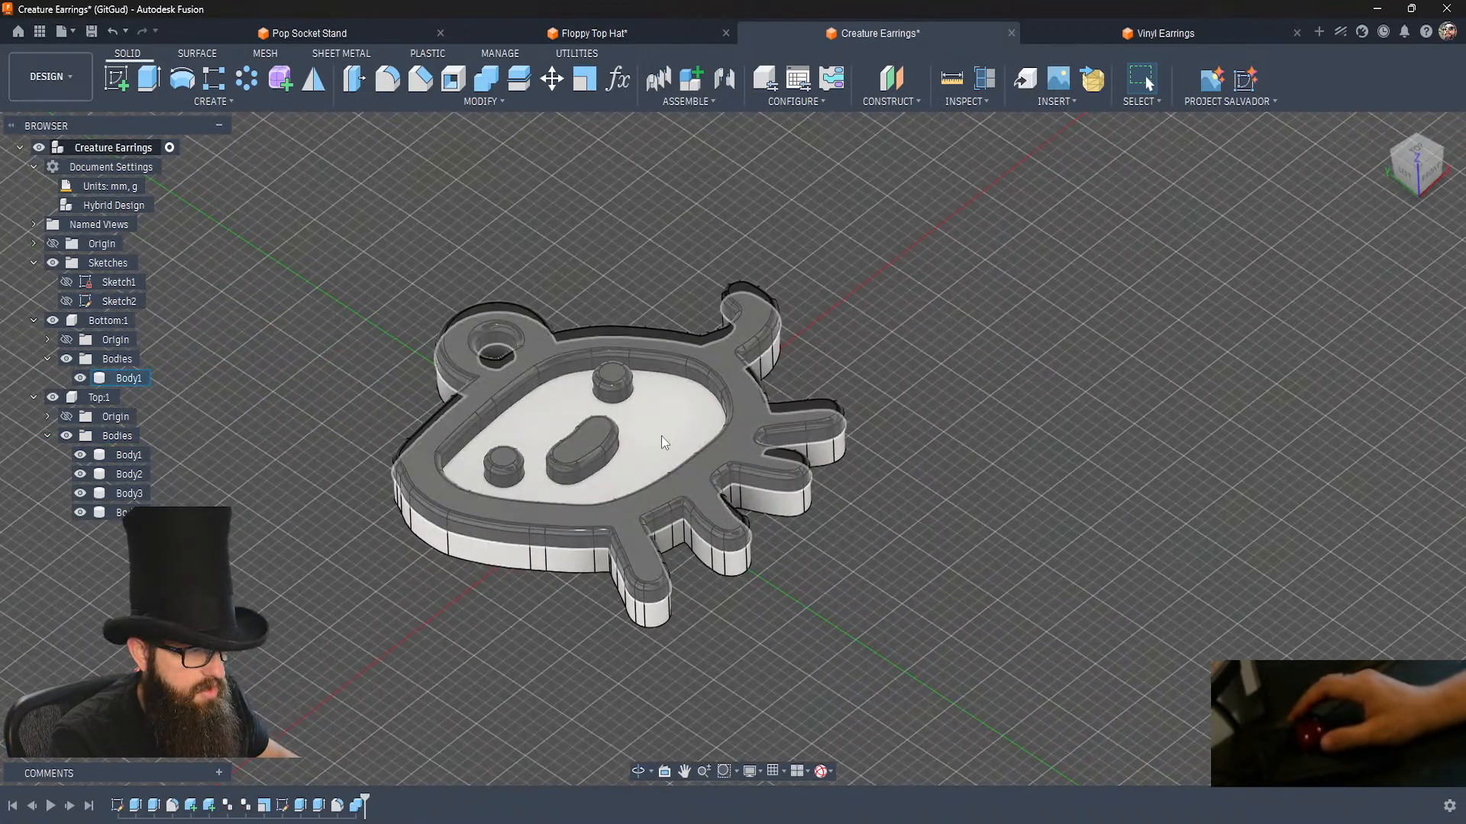
right_click(118, 359)
left_click(161, 393)
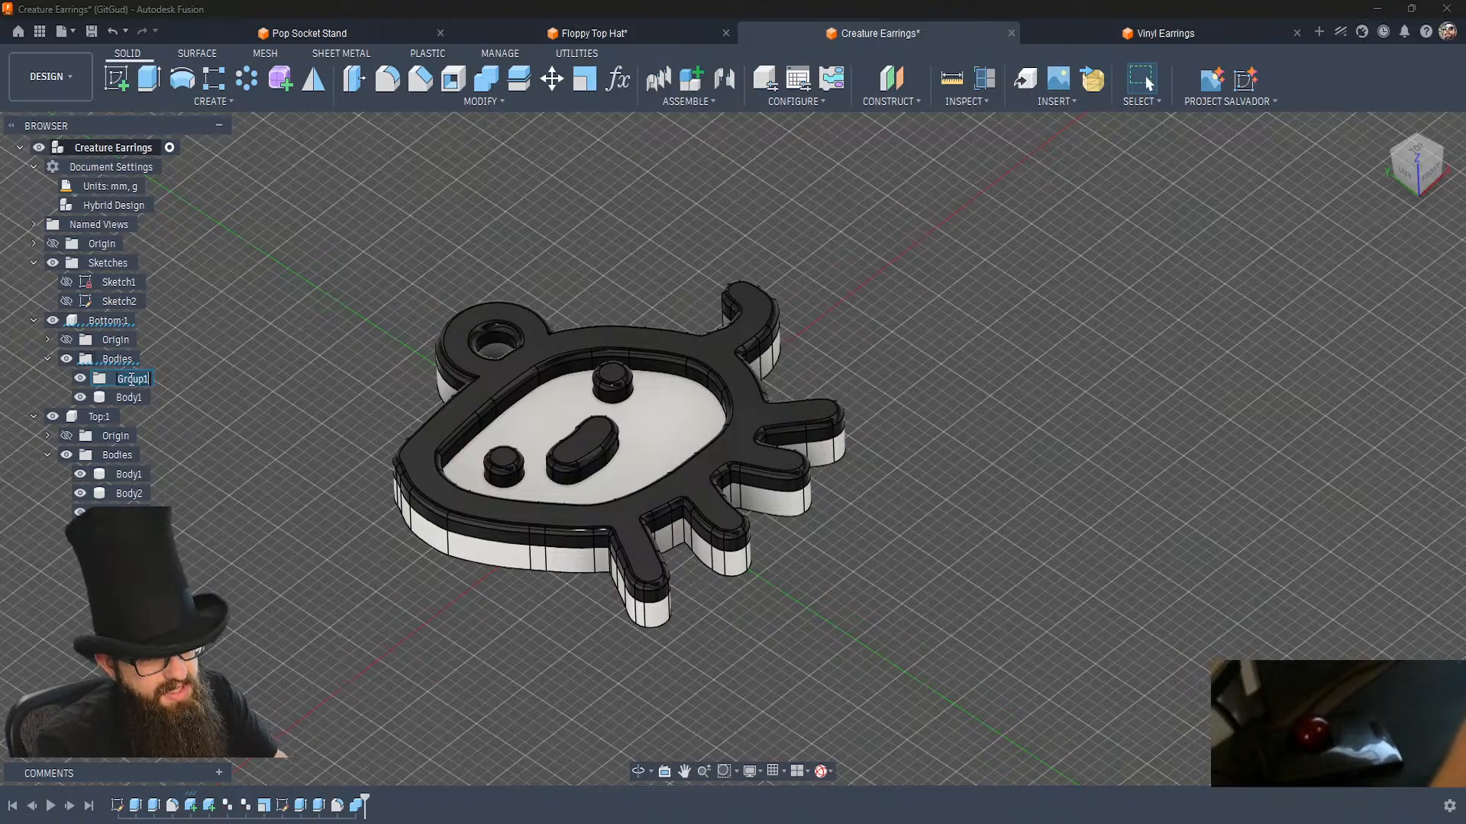
type("Cool St")
key("Return")
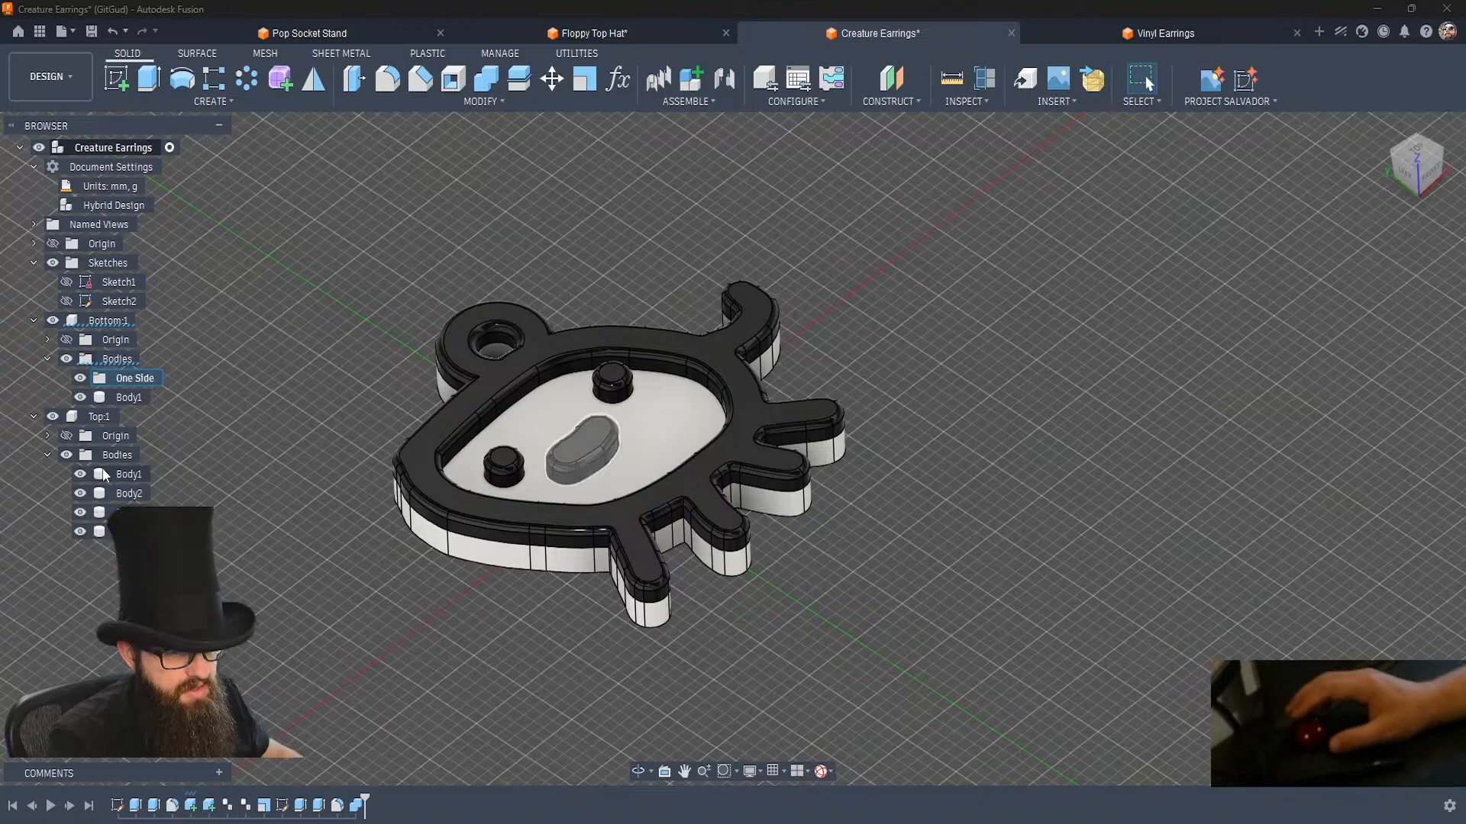
Add a "One Side" body group in the Top component and move the Bottom component's Body1 into its own One Side group.
right_click(109, 455)
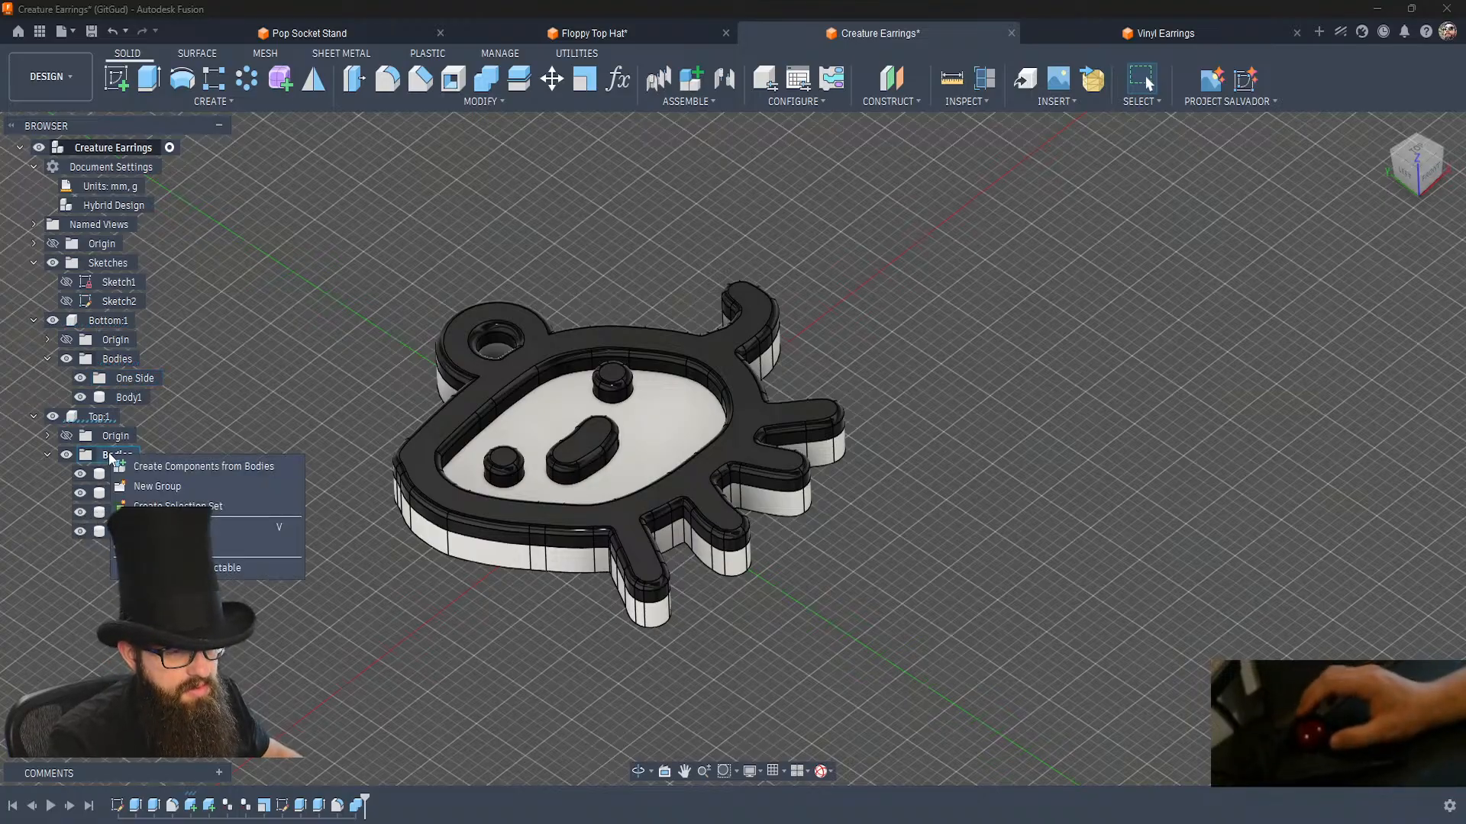
left_click(165, 484)
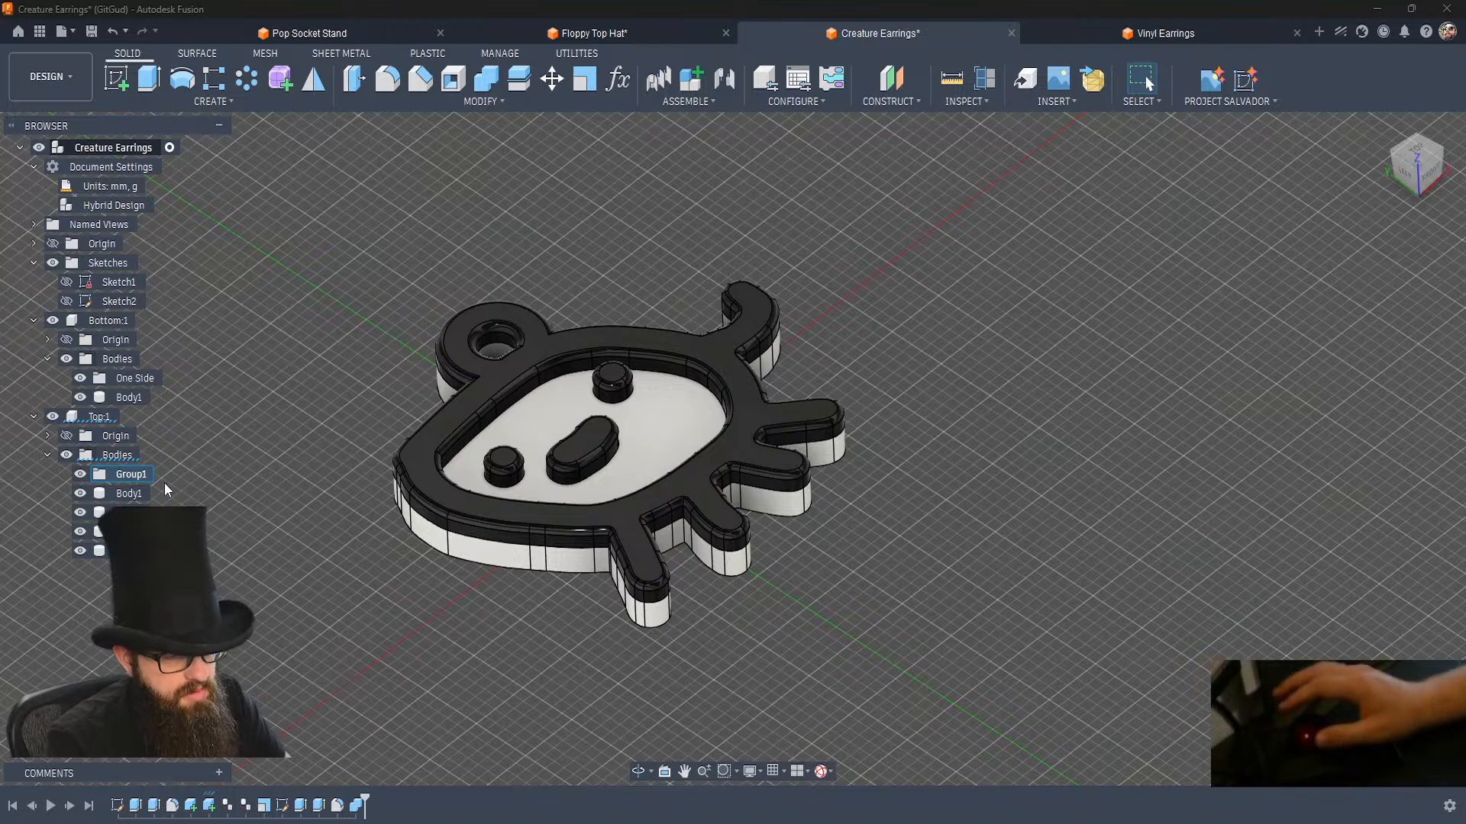
left_click(134, 482)
type("One Side")
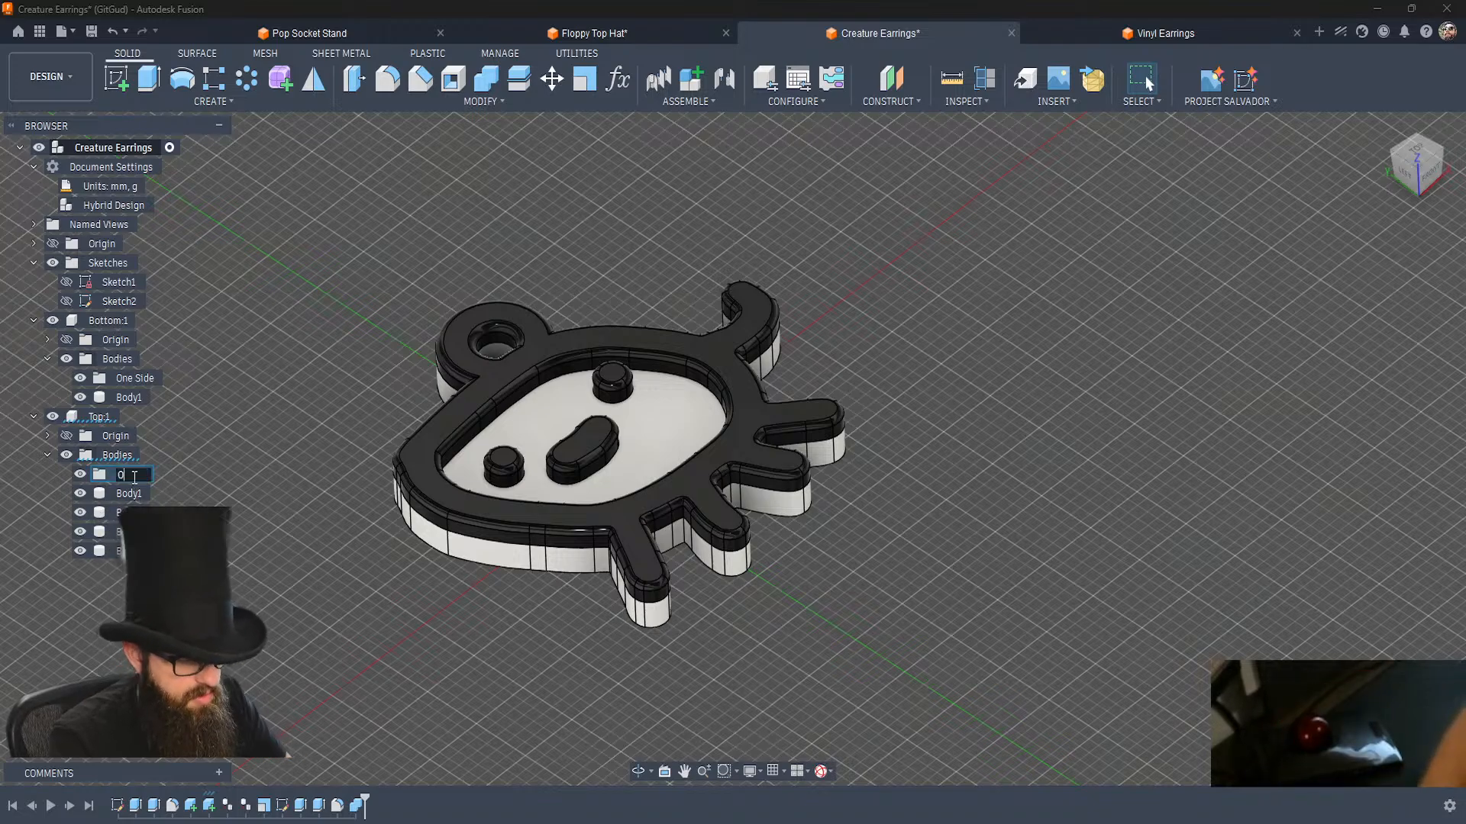
key("Return")
left_click_drag(134, 483, 130, 379)
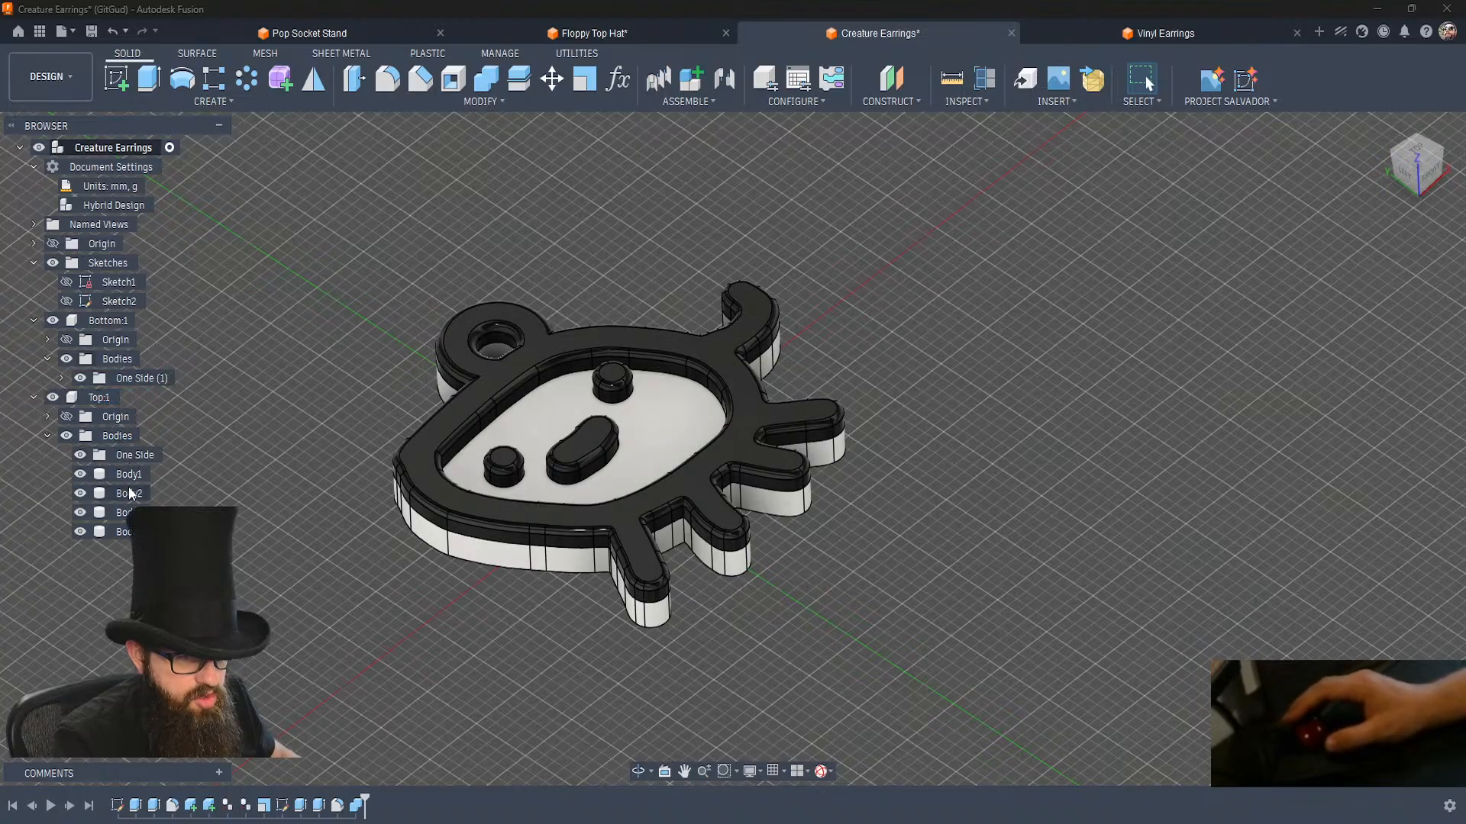
Try moving the four Top bodies into the Bottom component's One Side group, and undo the move.
left_click(129, 474)
left_click(126, 527, "shift")
left_click_drag(130, 487, 144, 378)
left_click(253, 369)
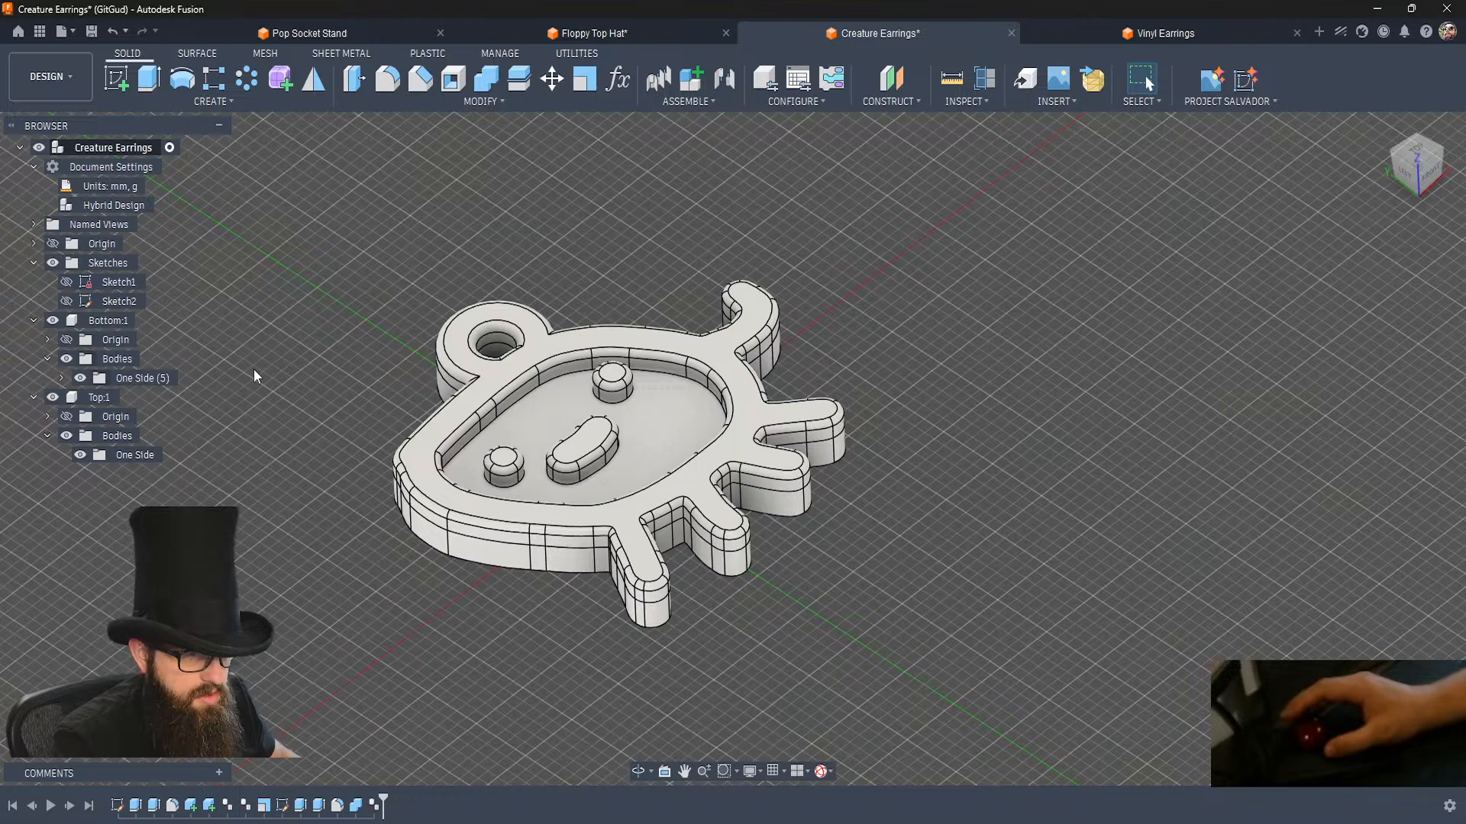
key("ctrl+z")
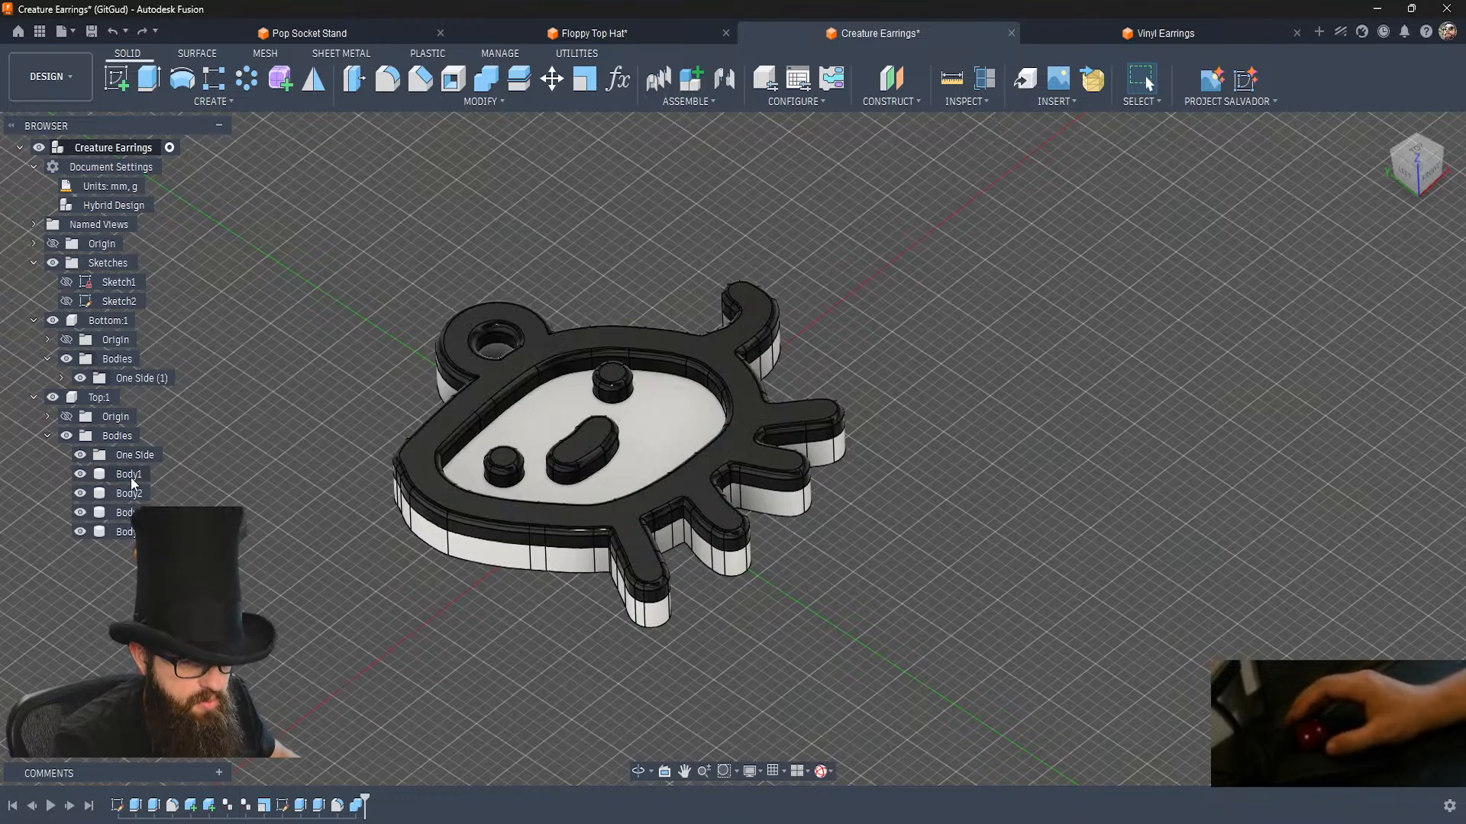
Move the four Top bodies into the Top component's own One Side group.
left_click(122, 533, "shift")
left_click_drag(122, 533, 136, 456)
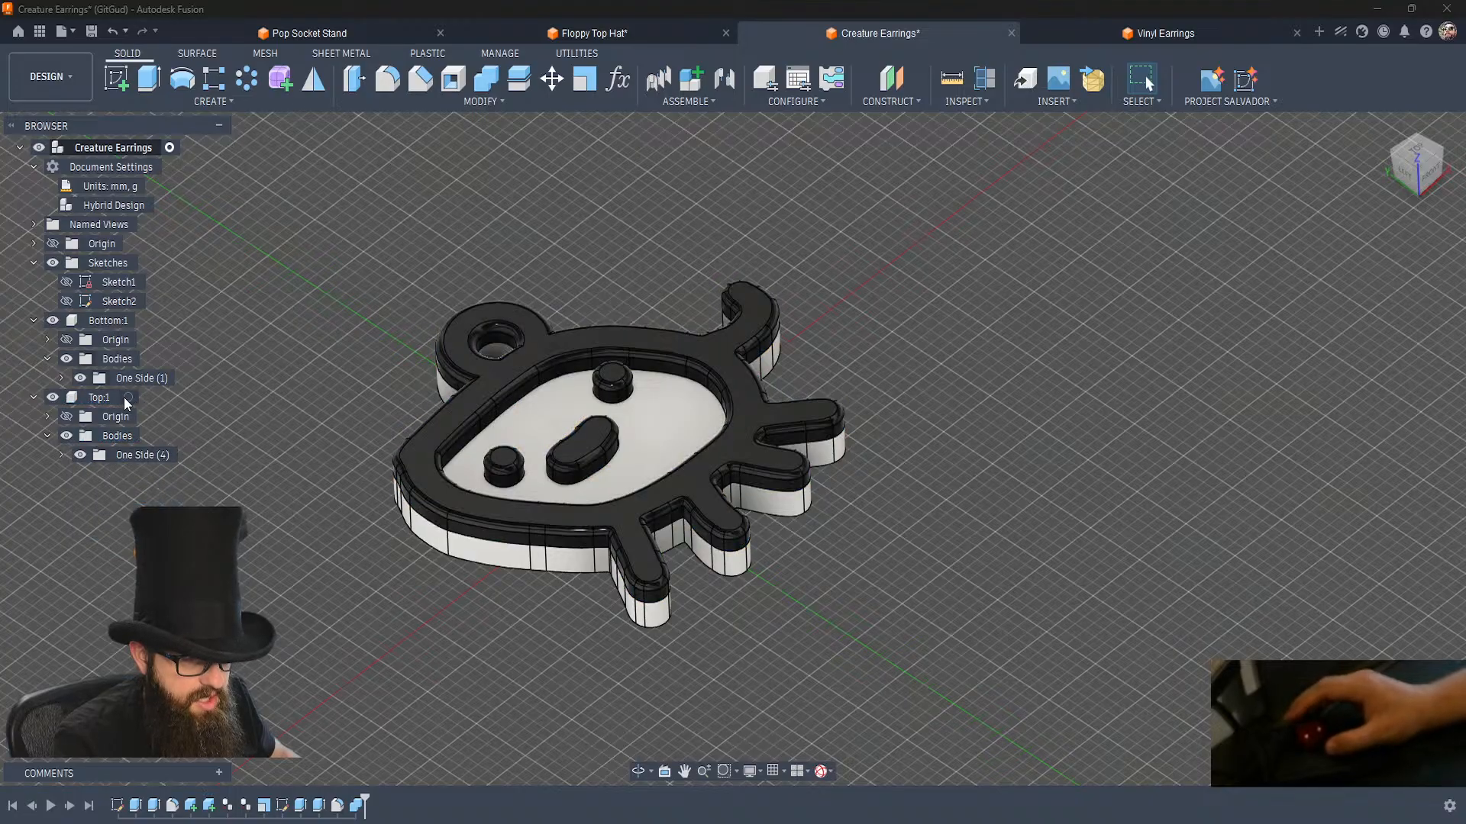
Activate the Top component, paste in-place copies of its four bodies, and hide its One Side group.
double_click(106, 402)
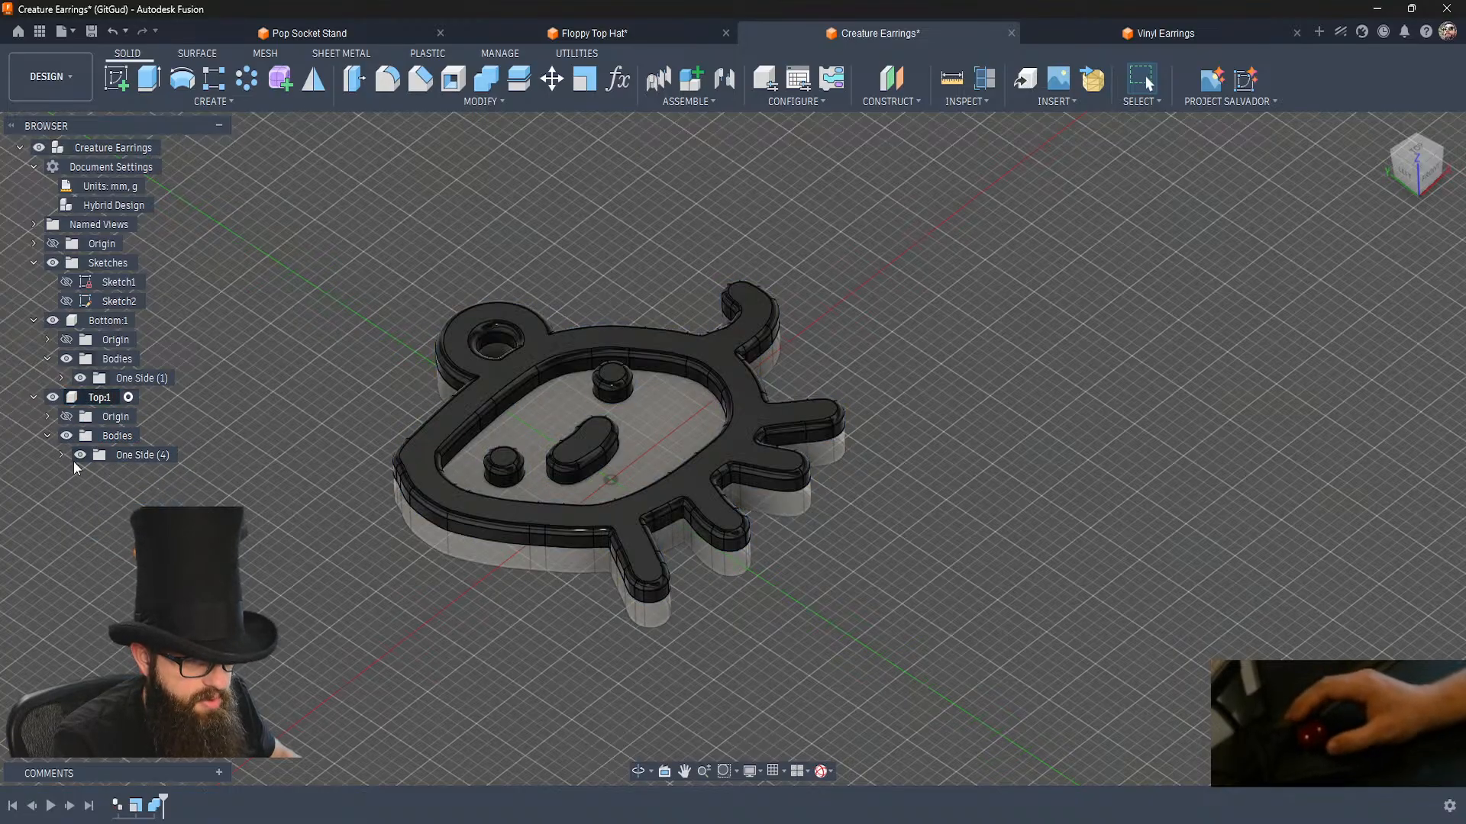
left_click(62, 455)
left_click(144, 480)
left_click(131, 533, "shift")
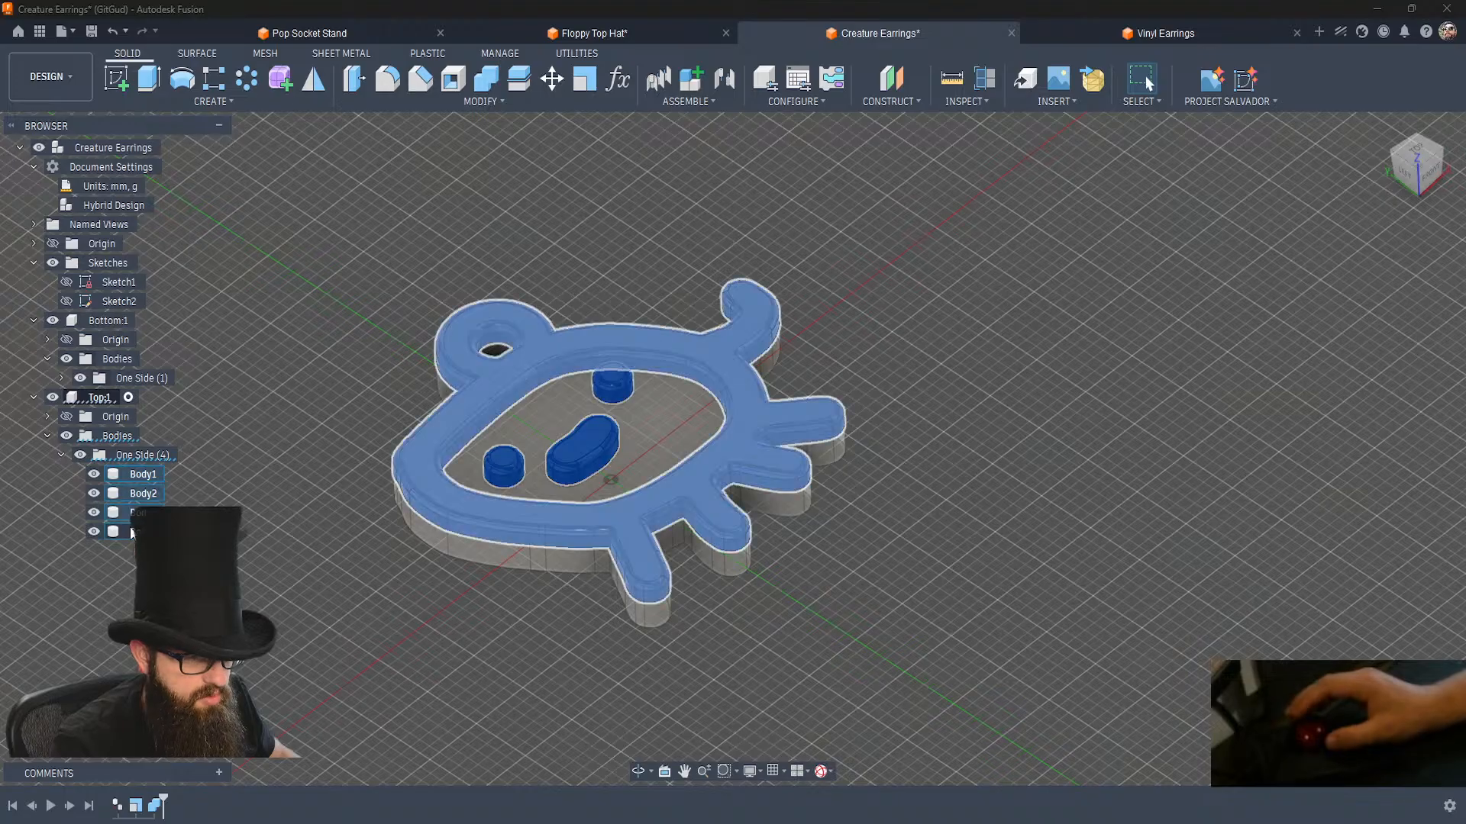
key("ctrl+c")
key("ctrl+v")
key("Return")
left_click(79, 456)
left_click(61, 455)
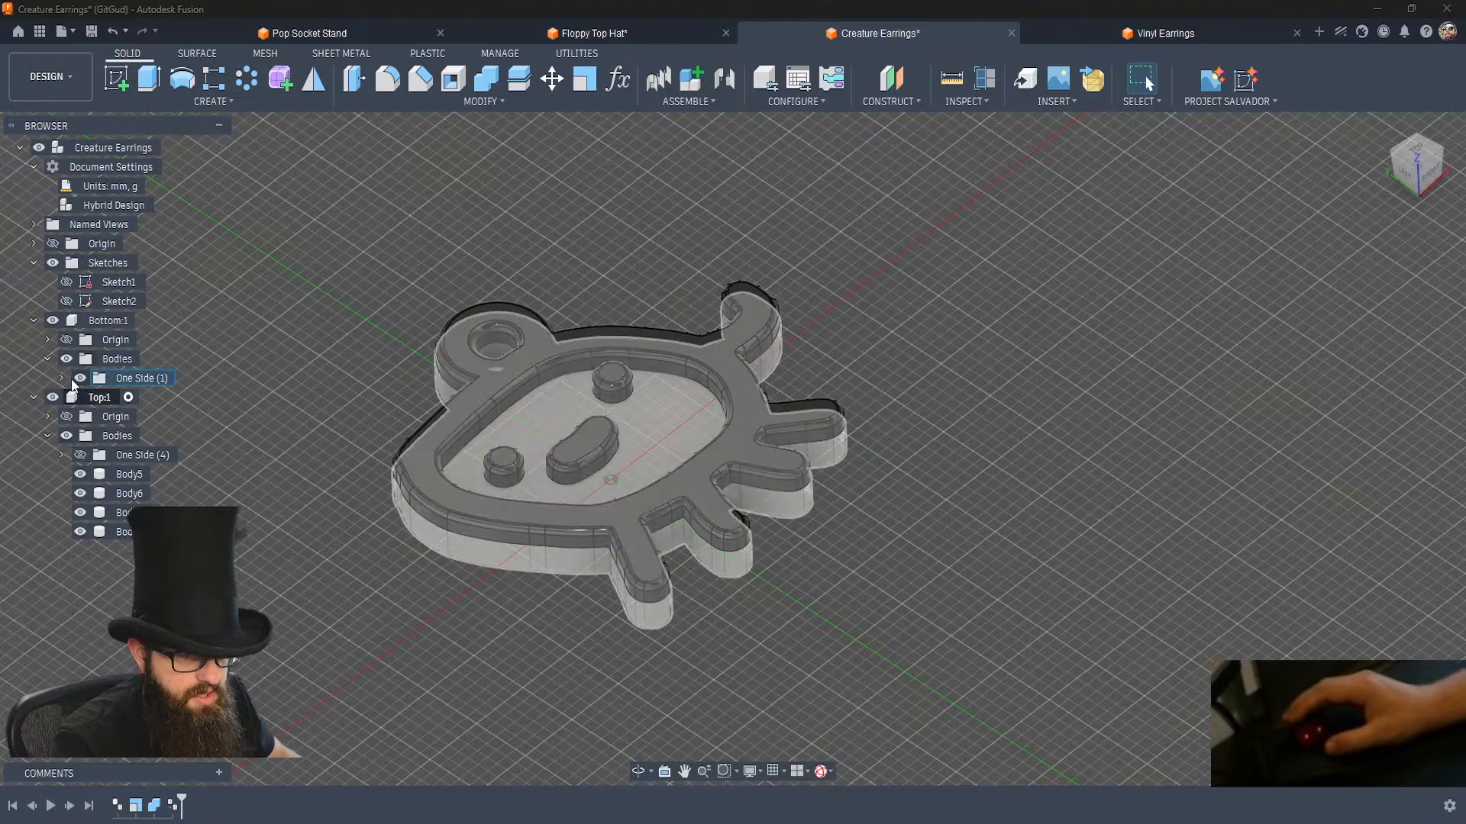
Activate the Bottom component, paste an in-place copy of Body1, and hide its One Side group.
left_click(143, 320)
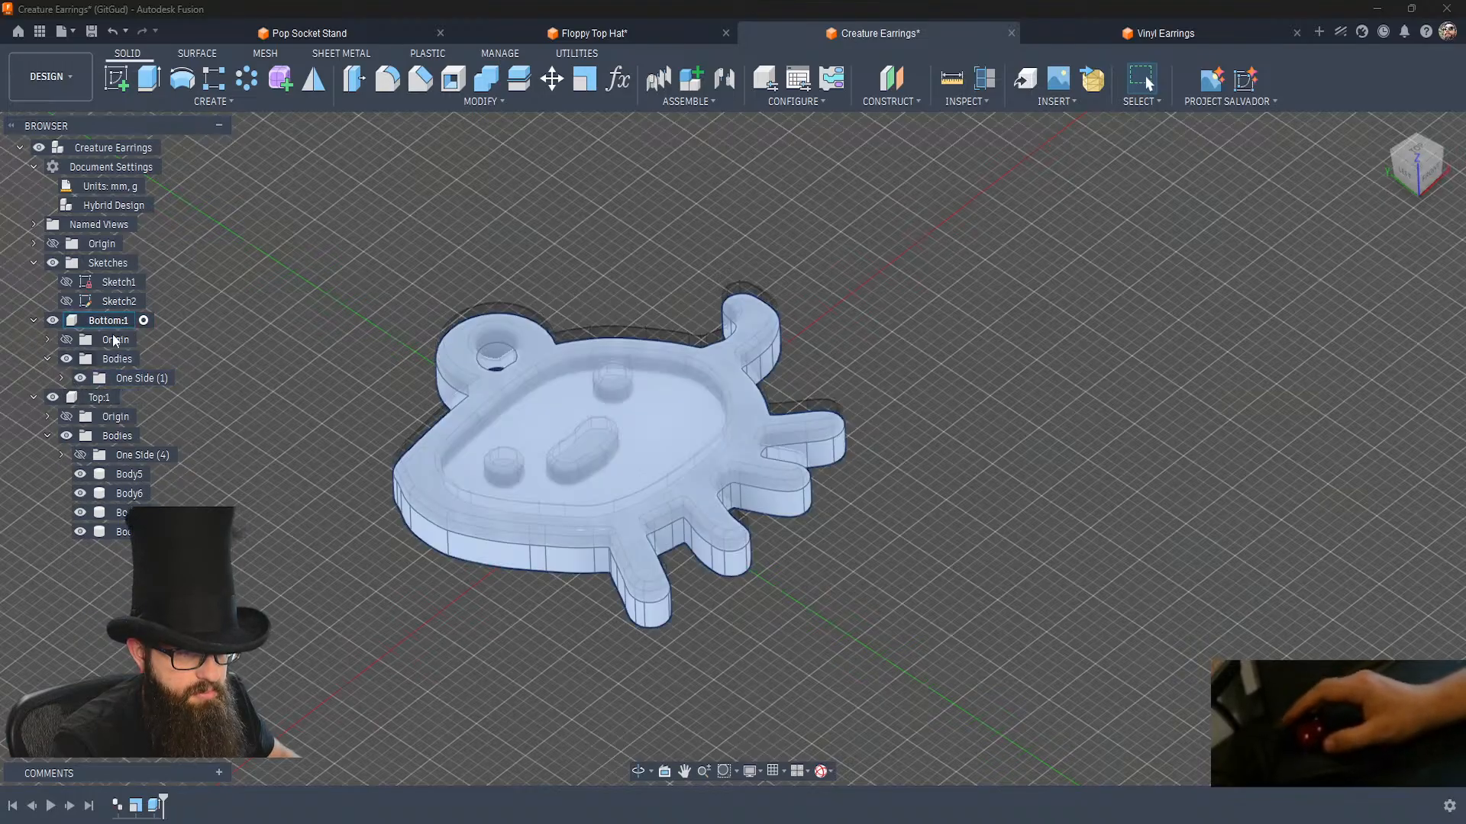
left_click(64, 378)
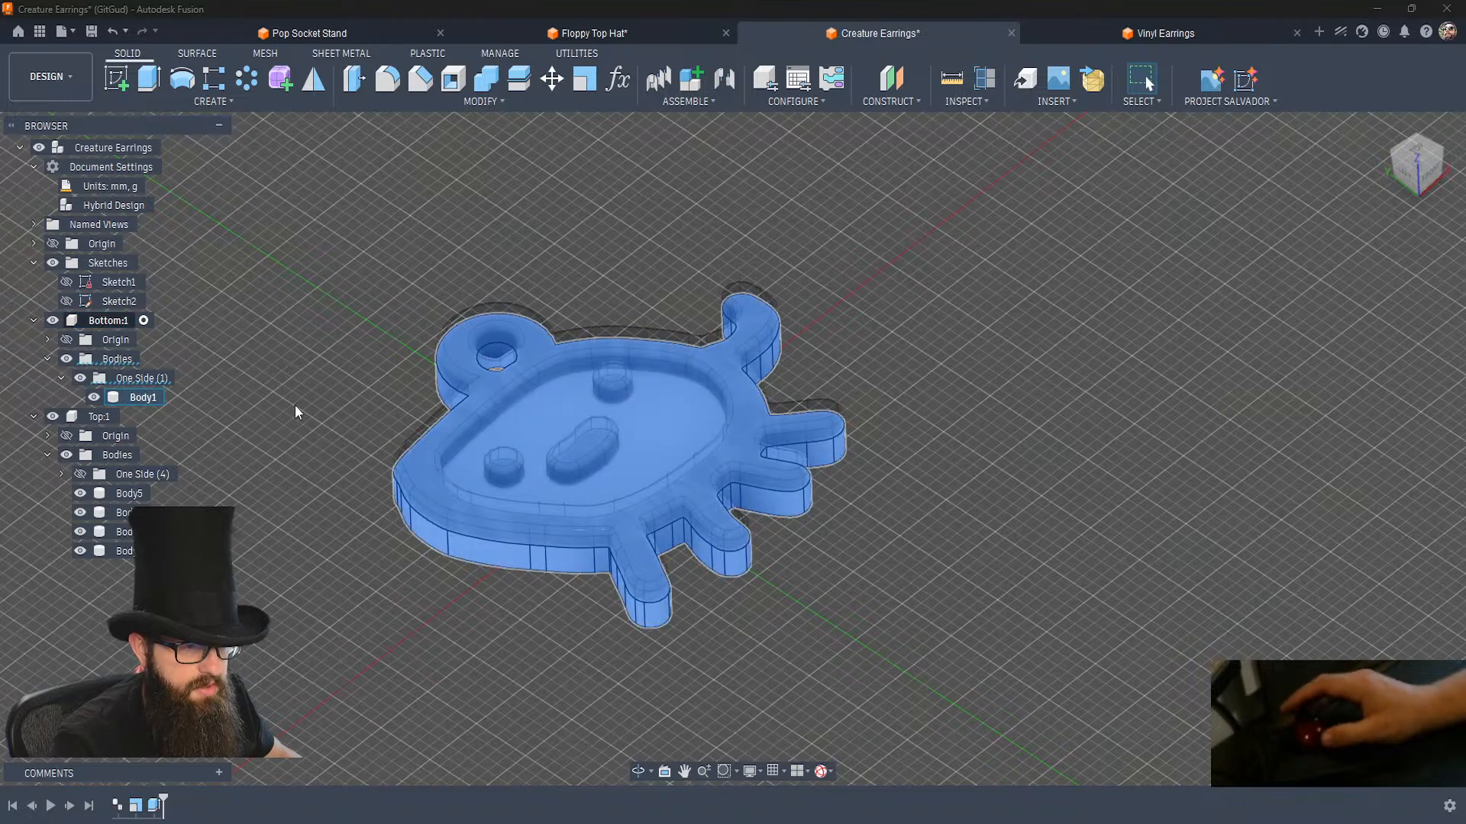
key("ctrl+v")
key("Return")
left_click(80, 378)
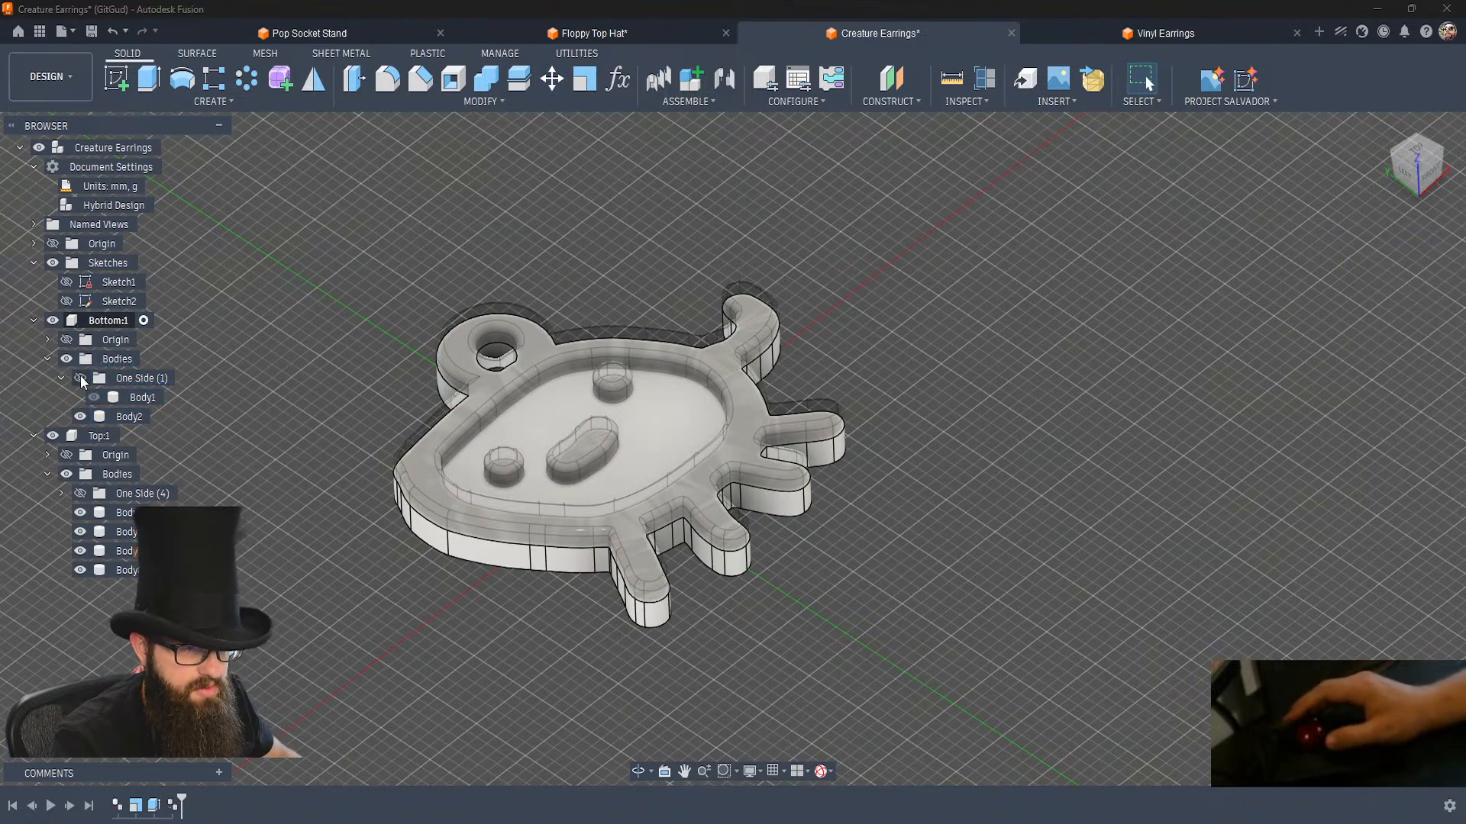
left_click(61, 375)
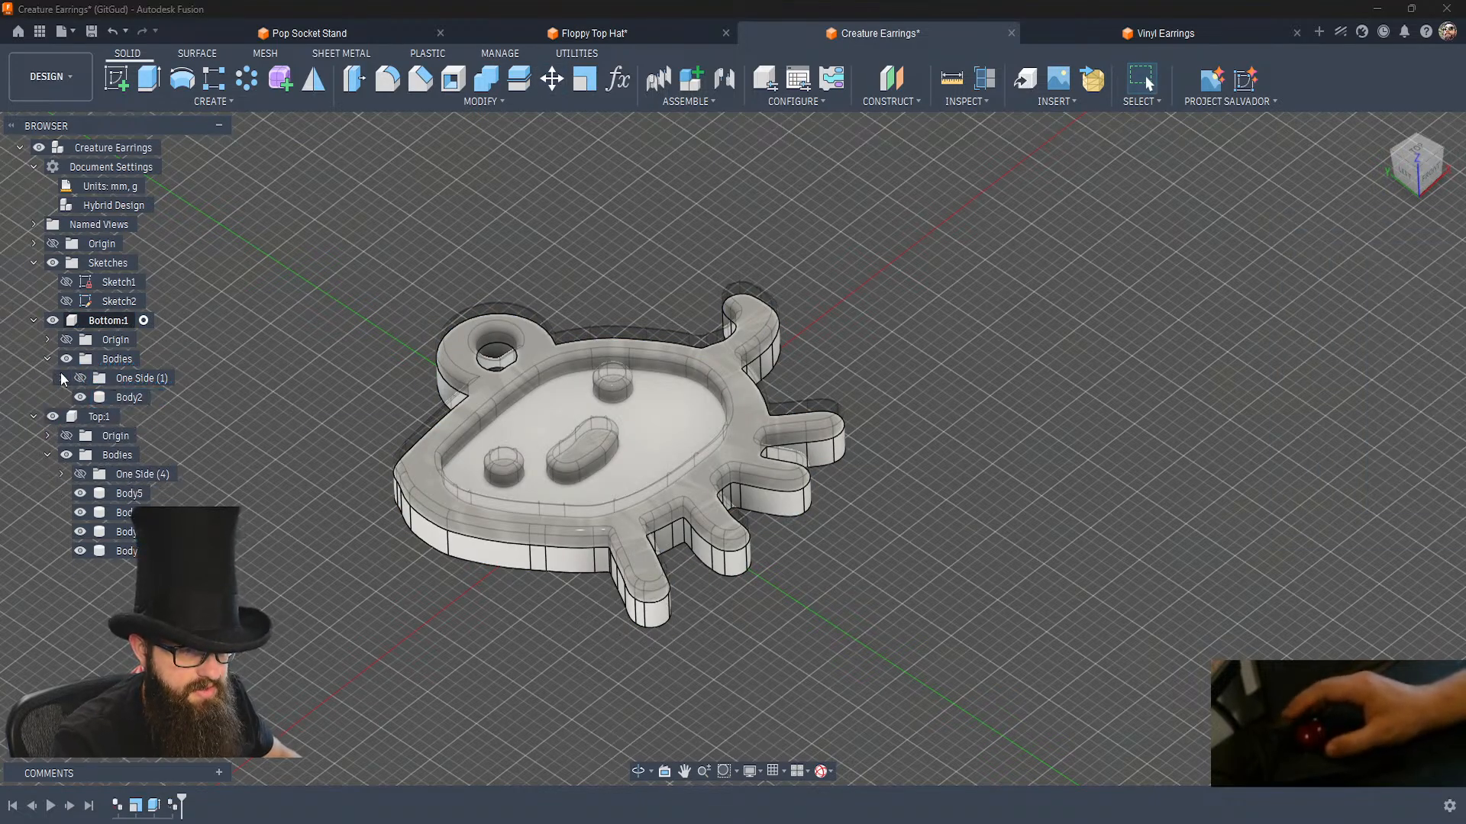
Activate the root Creature Earrings component and hide the copied Bottom body.
left_click(170, 148)
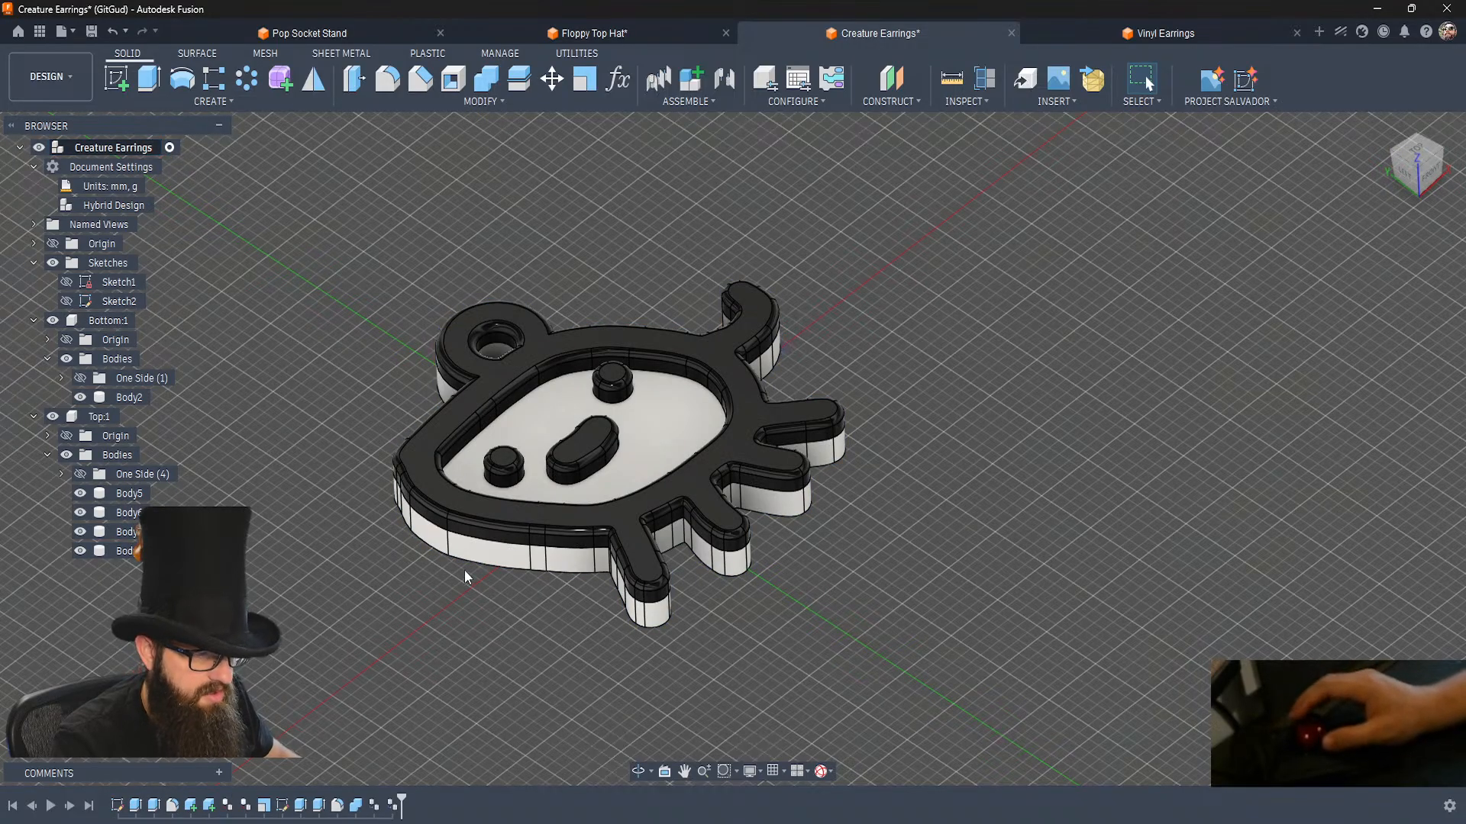
left_click(487, 556)
key("v")
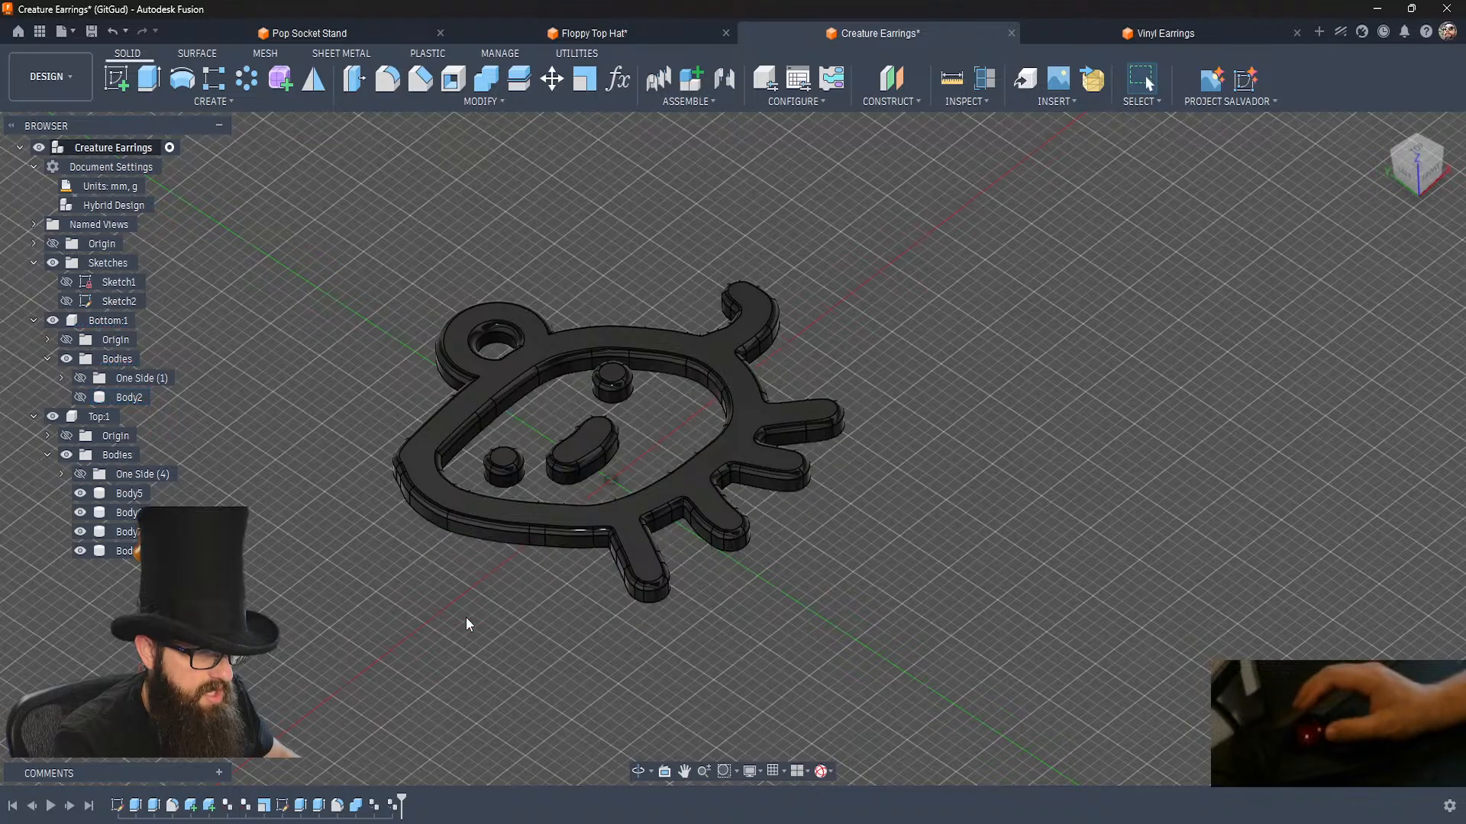
Extrude the underside faces of the four Top bodies up to the bottom face of the shown Body2, as new bodies.
key("e")
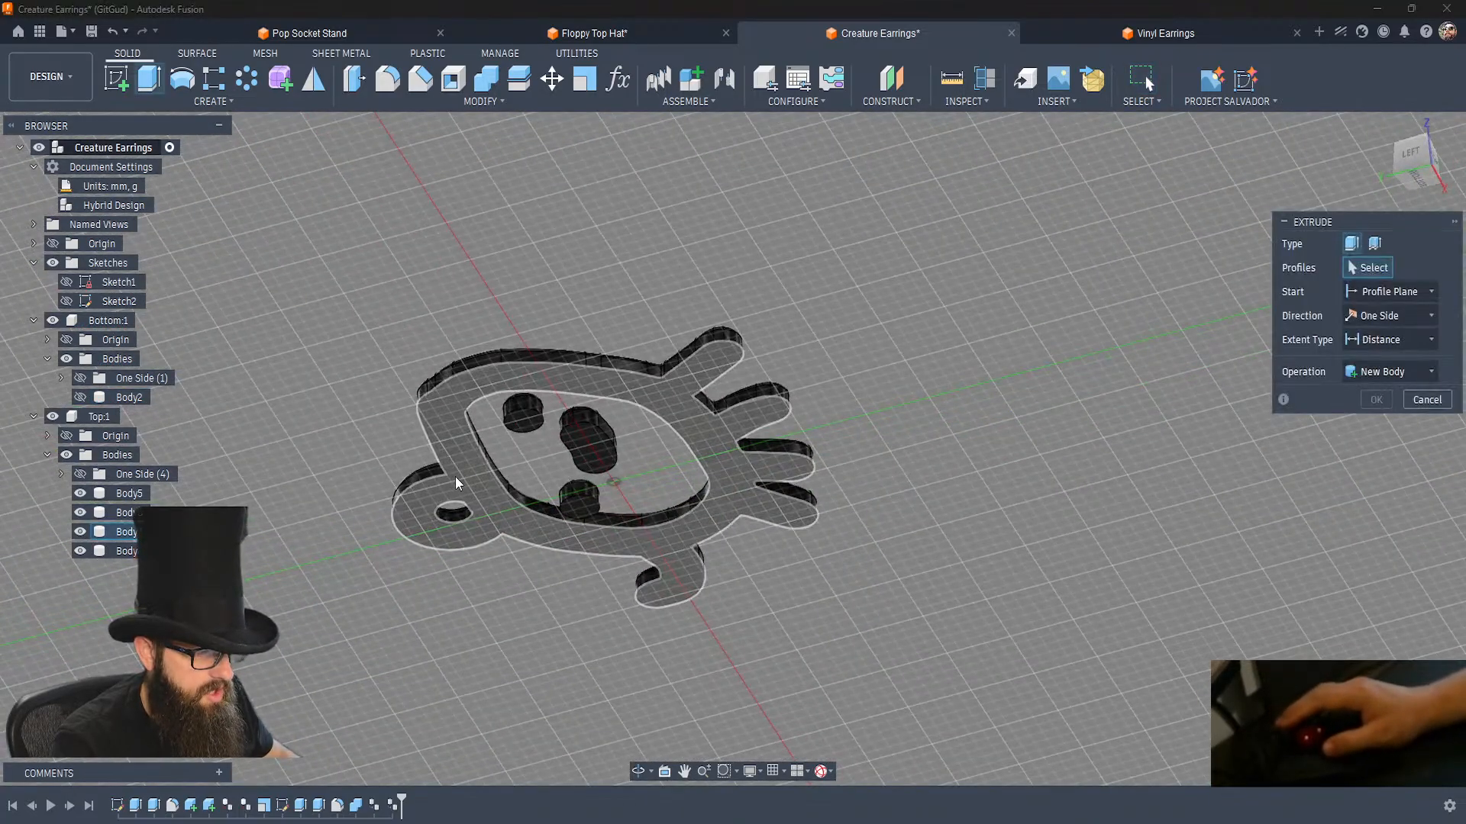
left_click(469, 479)
left_click_drag(809, 649, 362, 243)
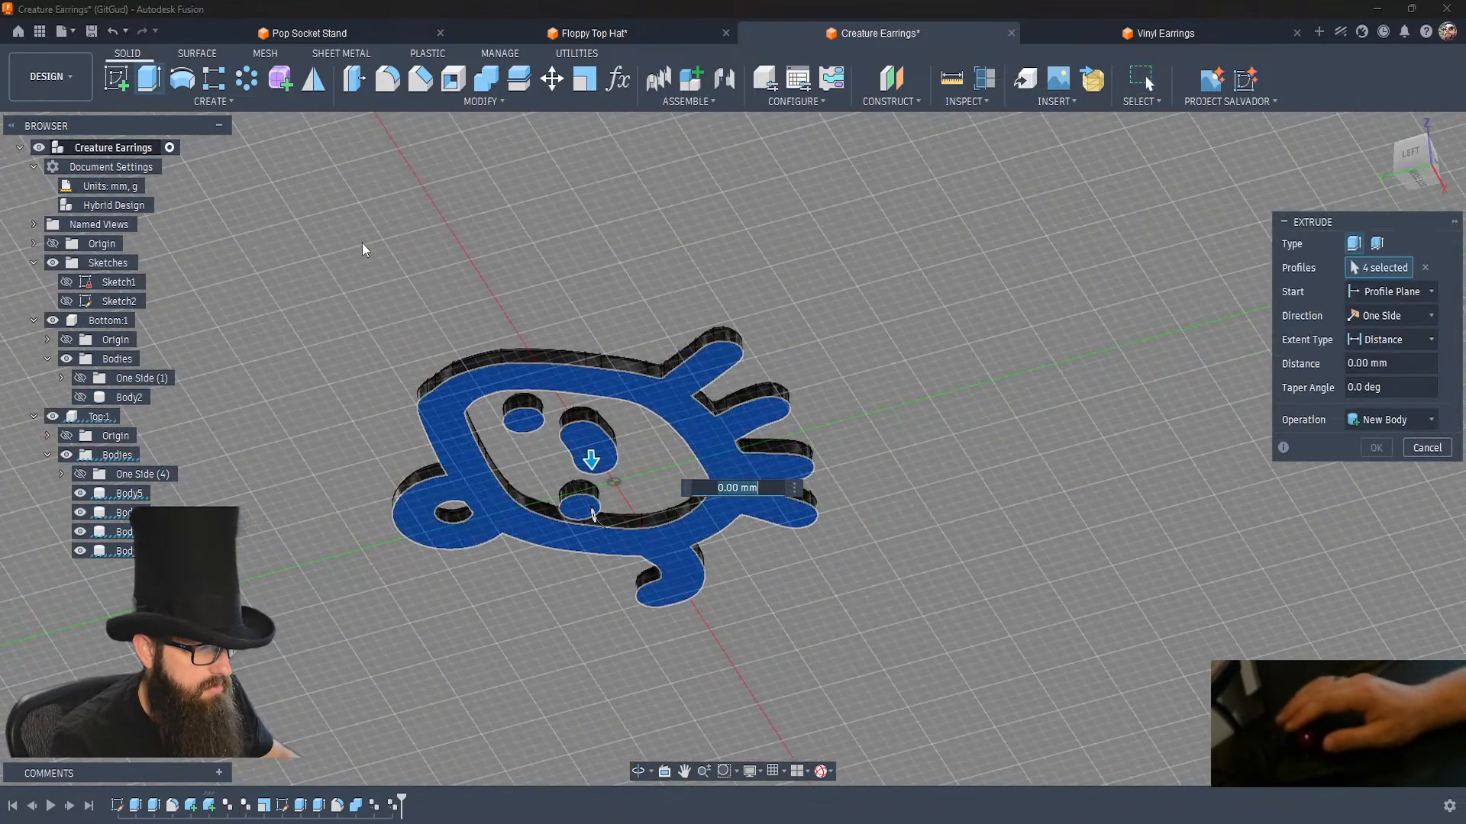
left_click(1367, 342)
left_click(1377, 381)
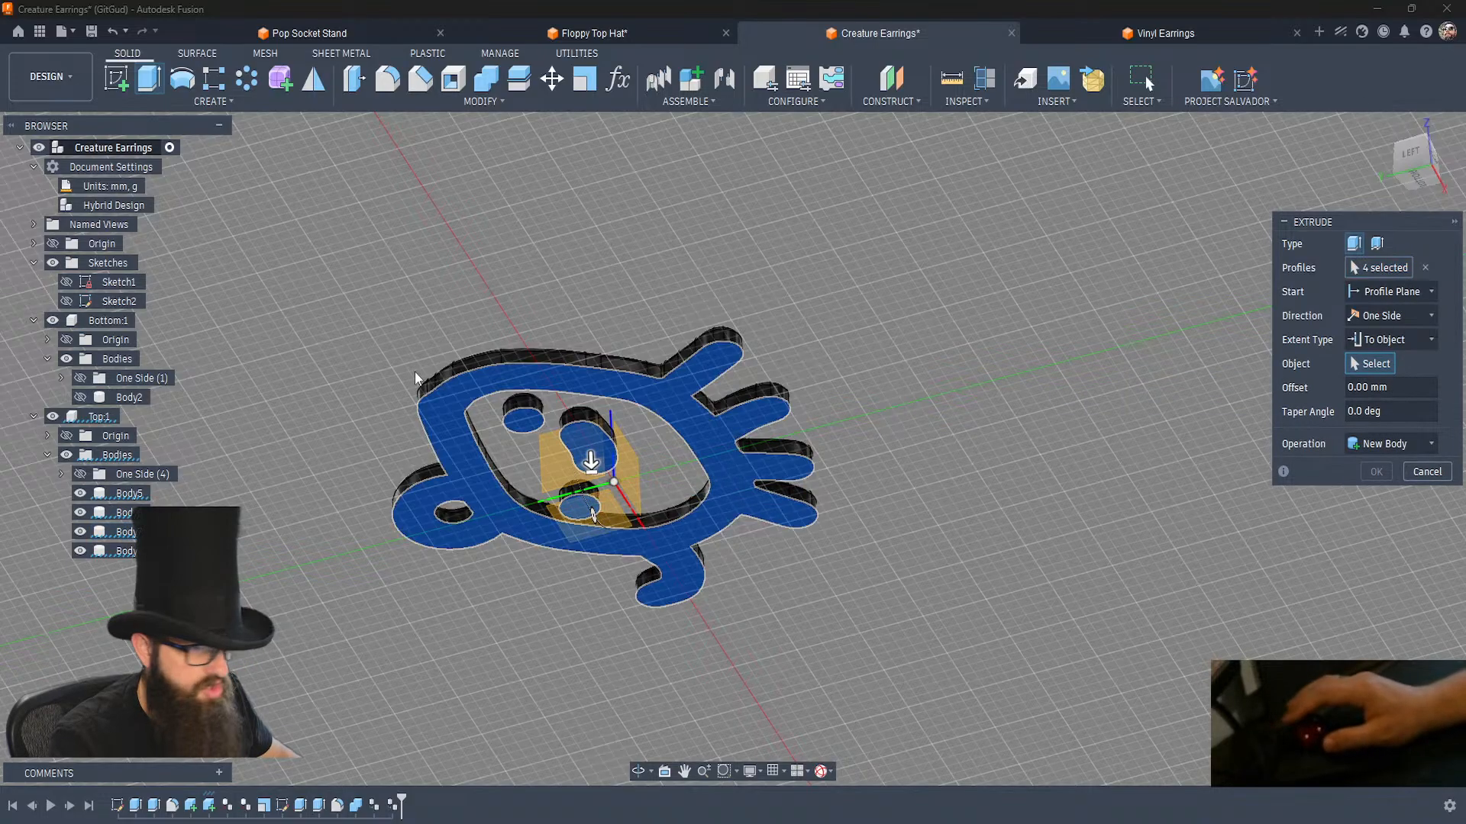
left_click(80, 397)
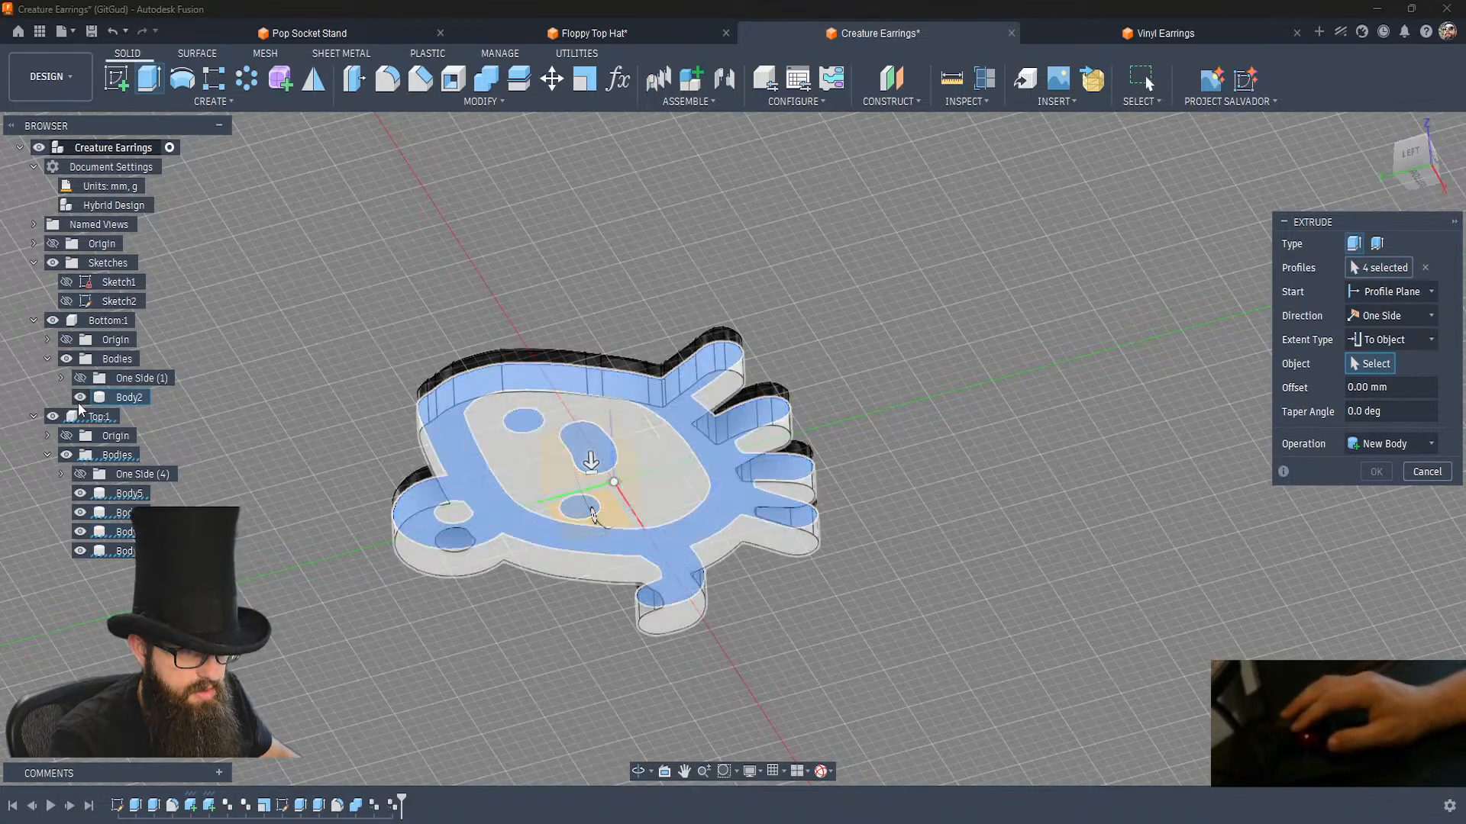
left_click(540, 484)
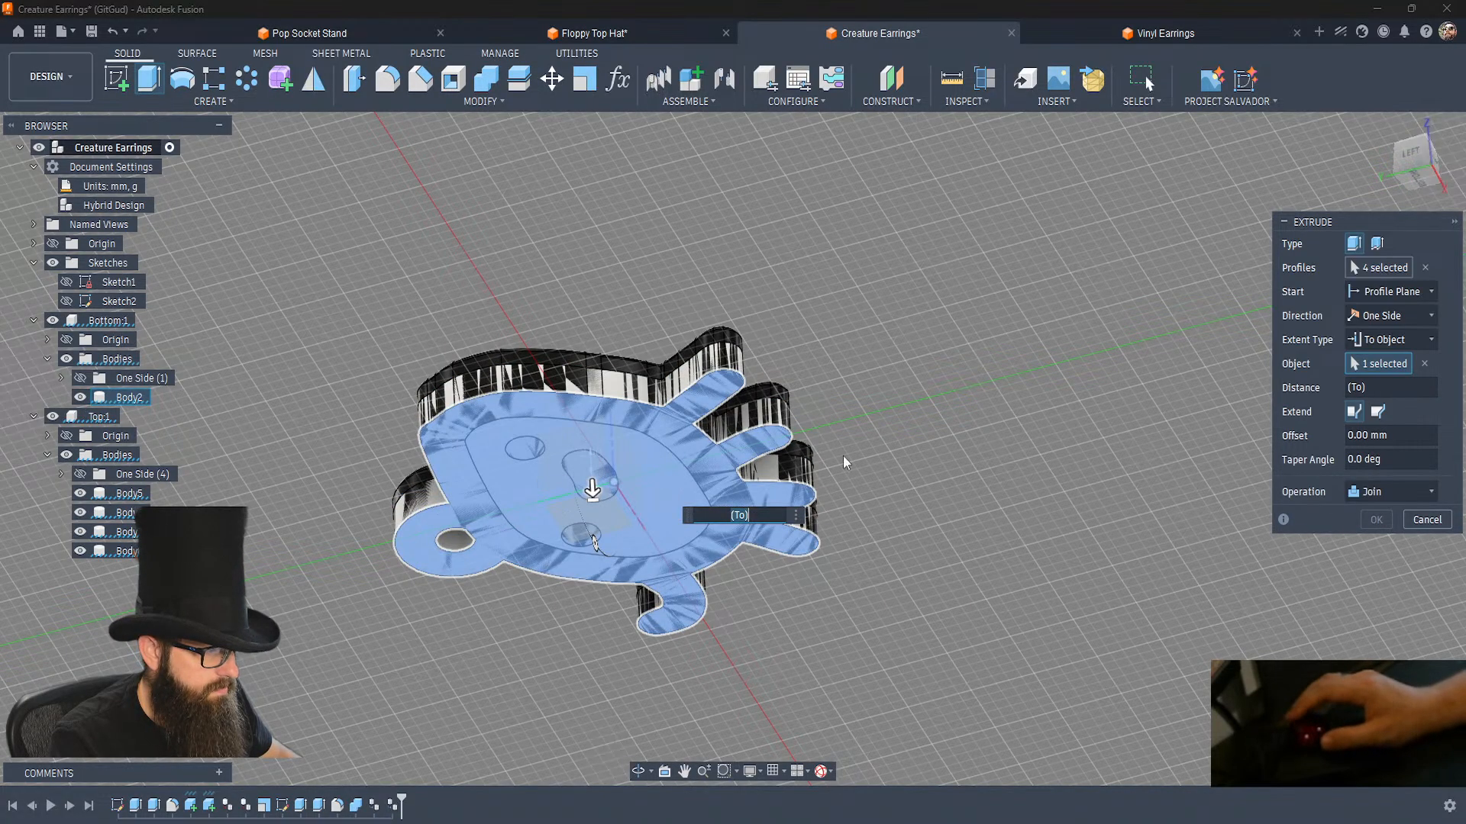
left_click(1378, 492)
left_click(1366, 573)
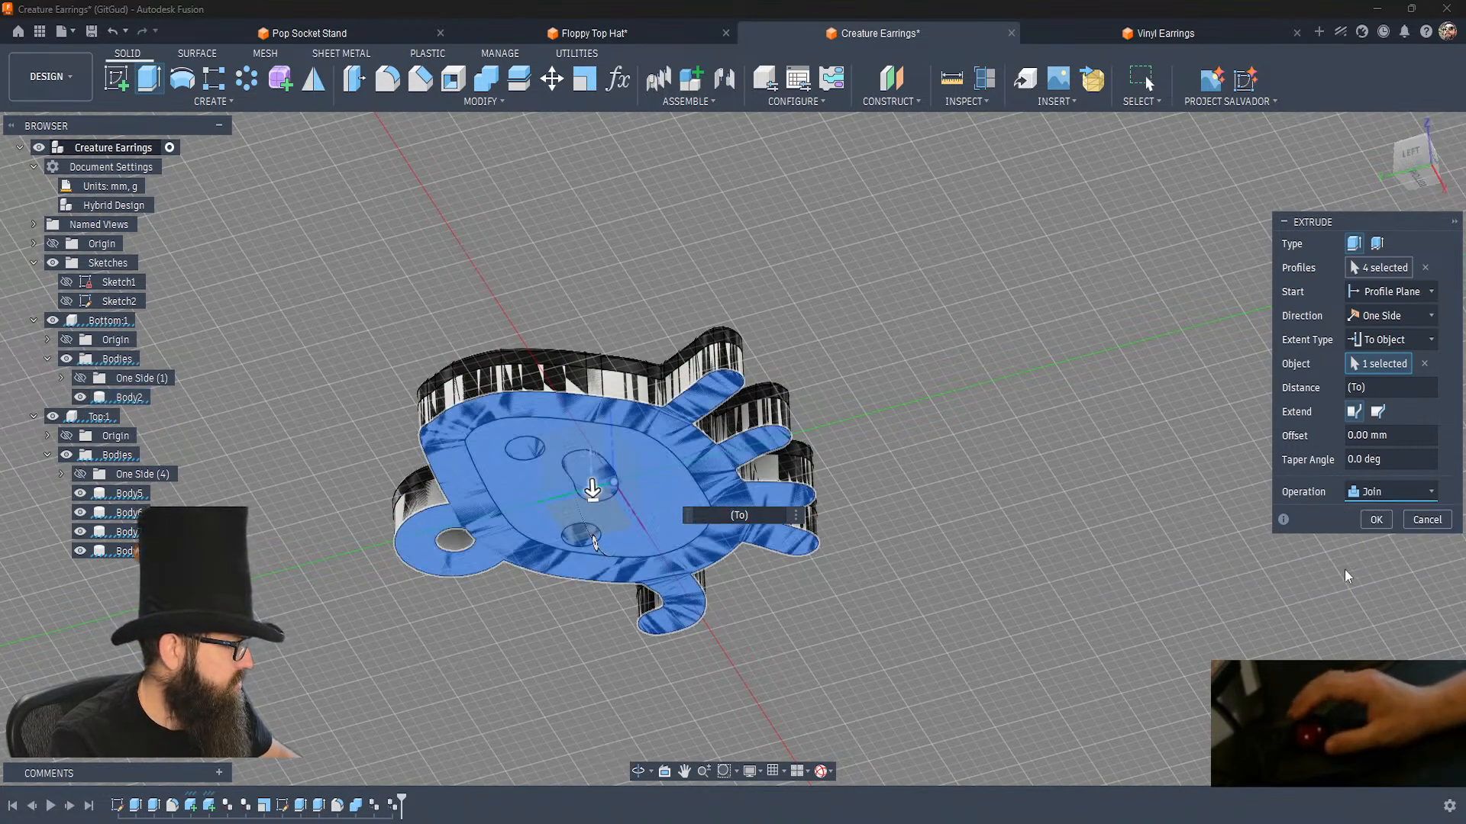
left_click(1378, 520)
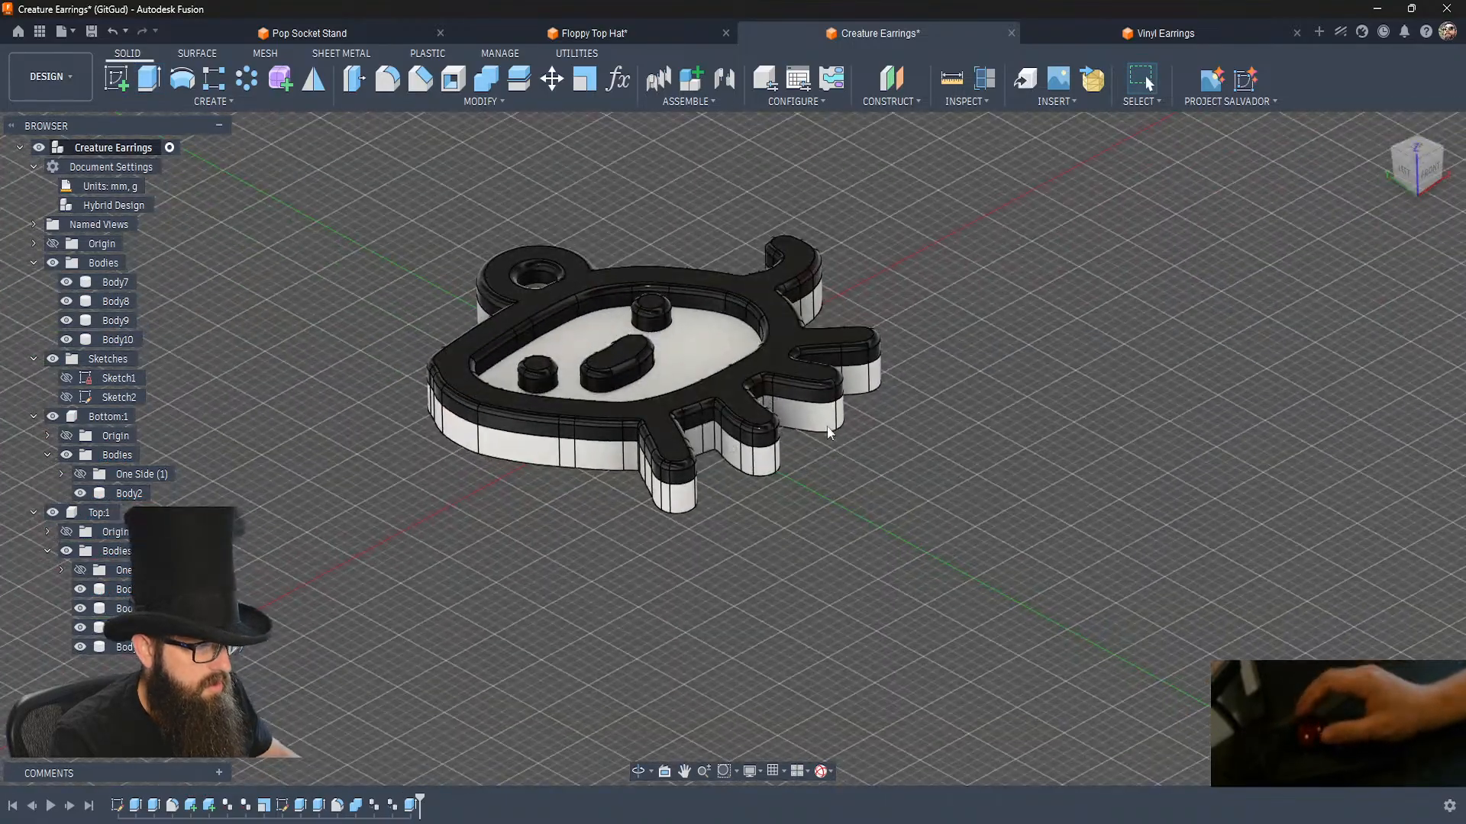
Cut the overlapping top and extruded bodies out of the white Body2 with Combine, keeping the tool bodies.
left_click(486, 81)
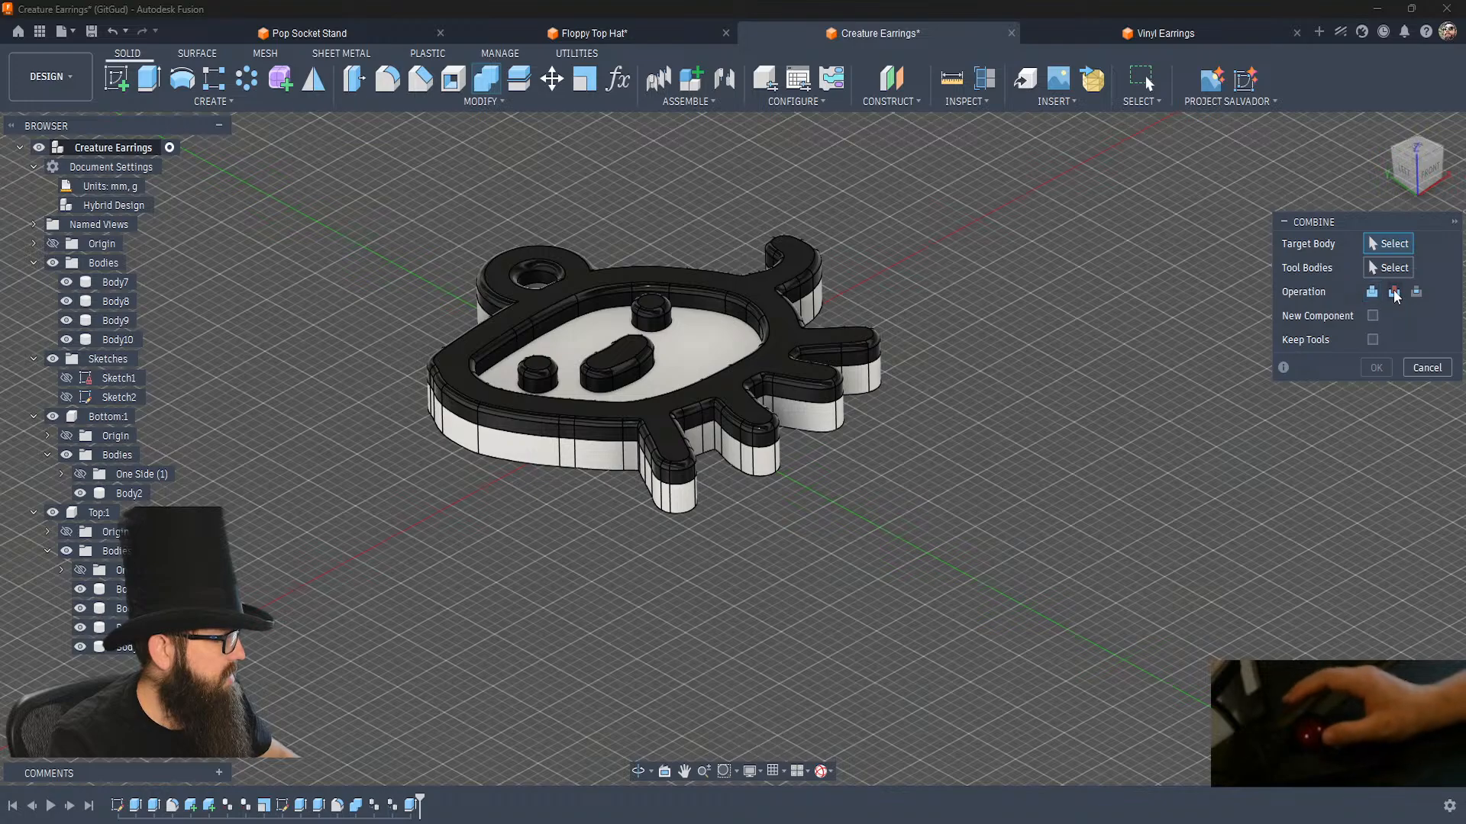
left_click(703, 359)
left_click_drag(610, 287, 393, 222)
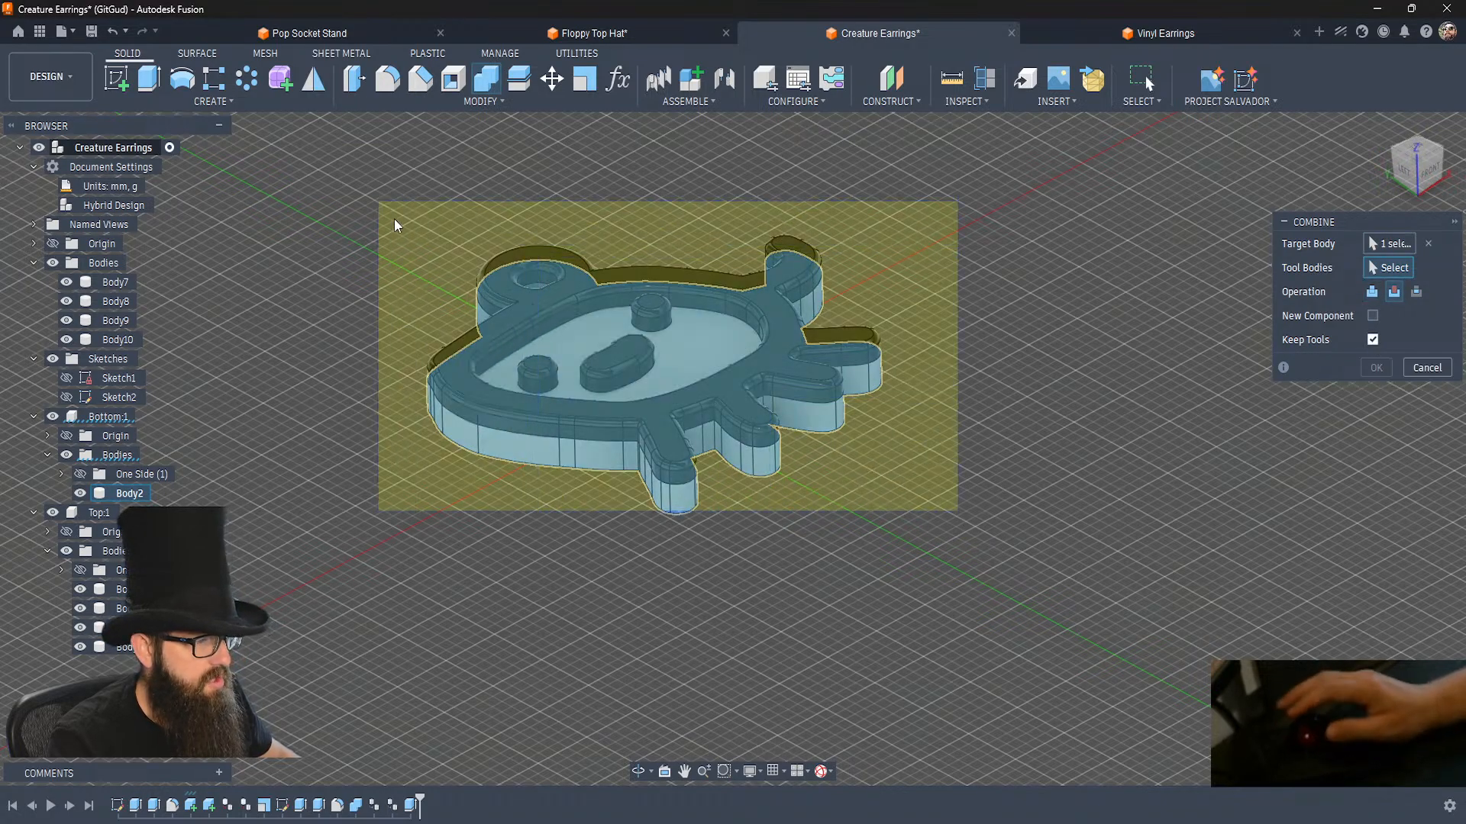
left_click(1380, 370)
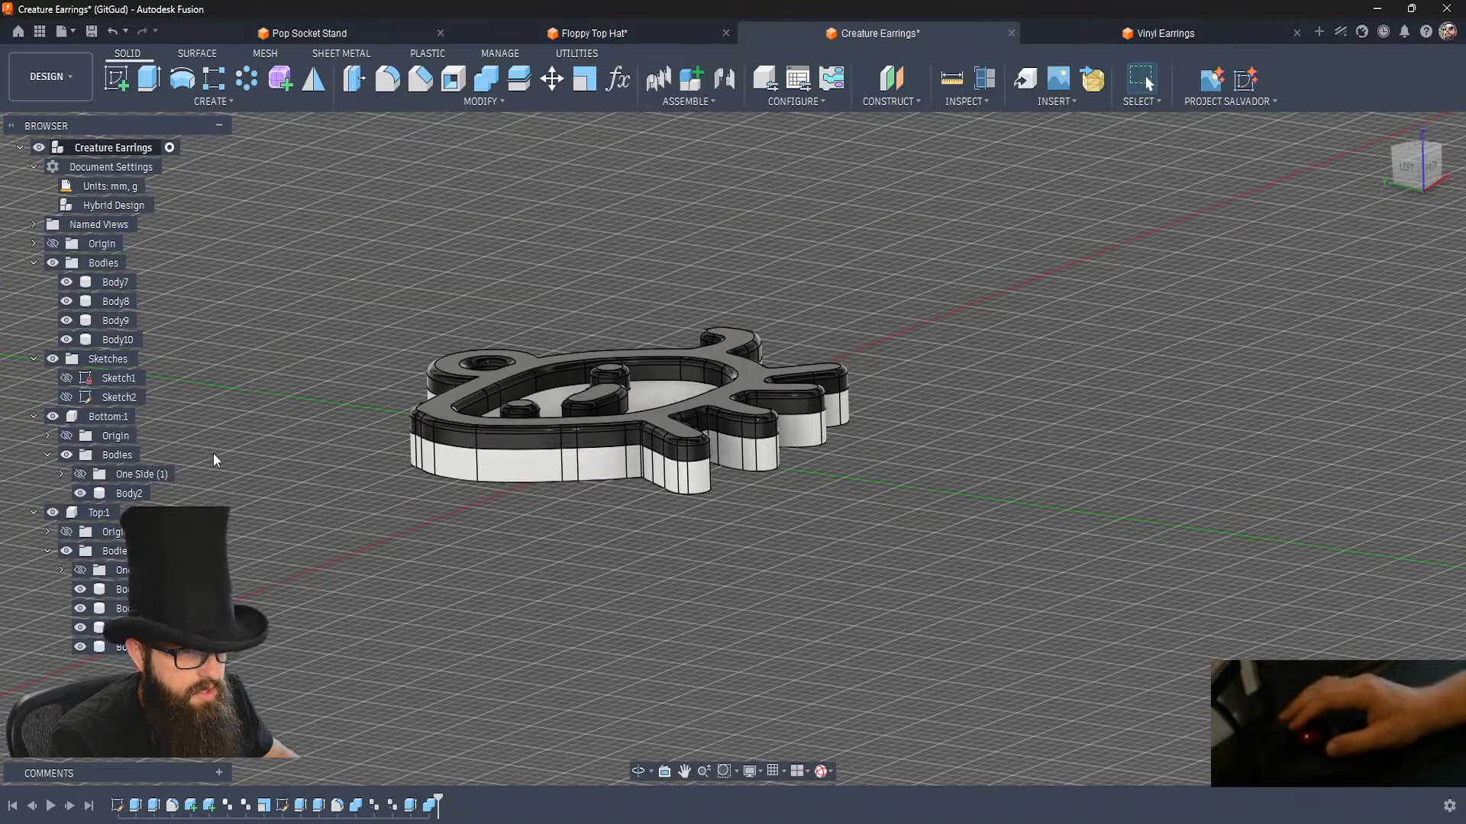
left_click(116, 284)
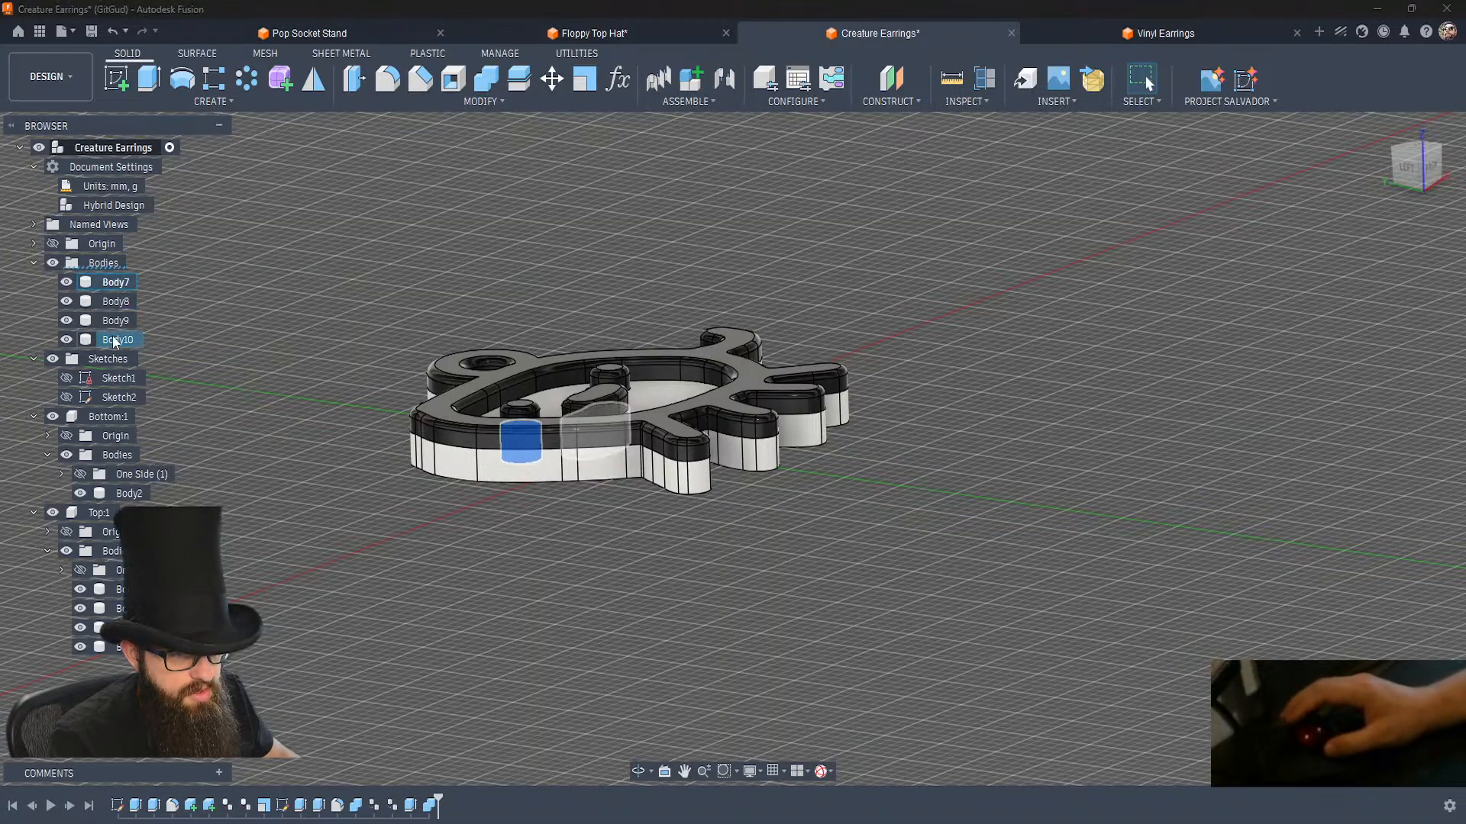
left_click(117, 340, "shift")
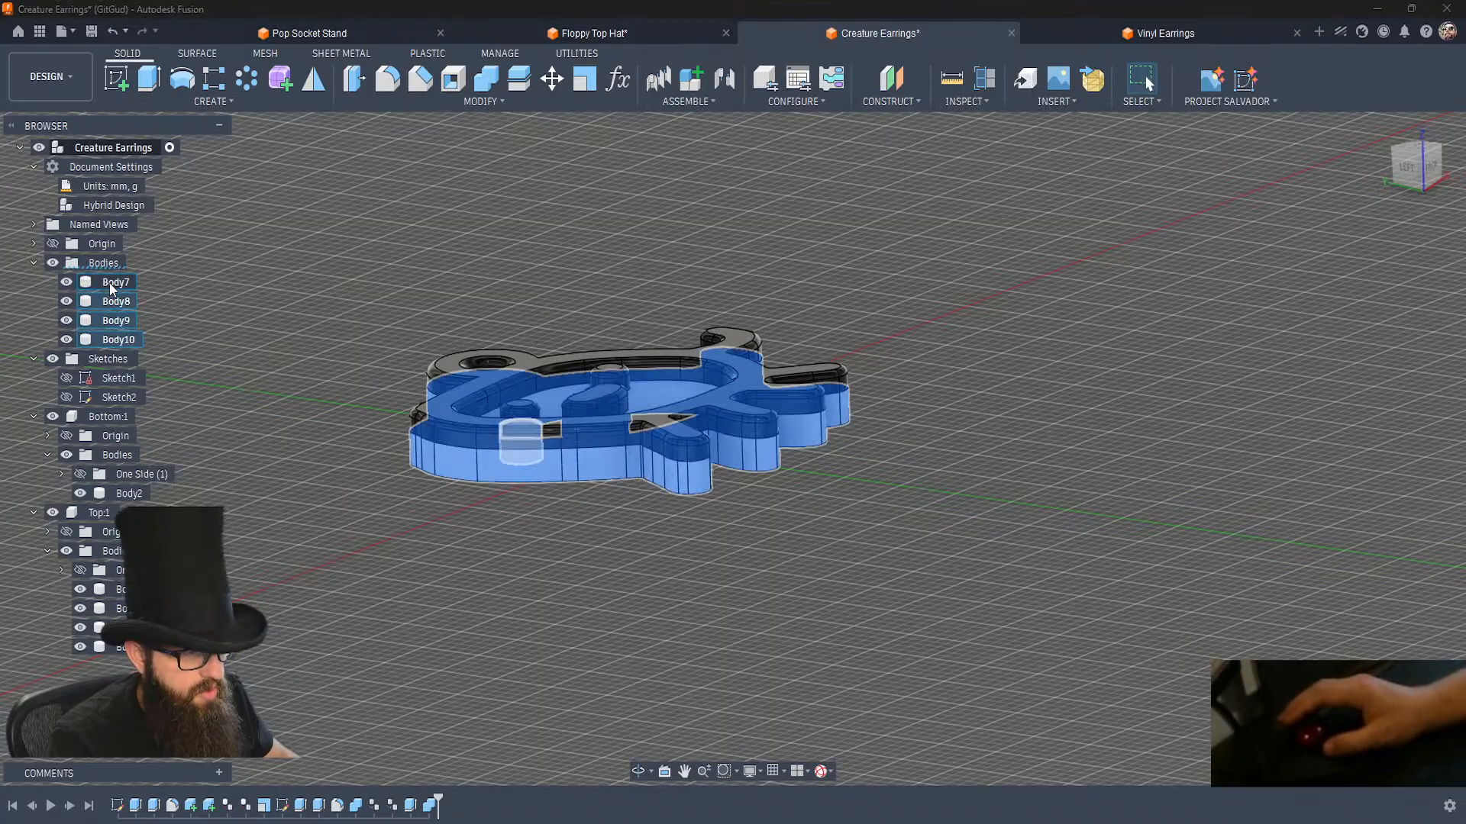
left_click(249, 347)
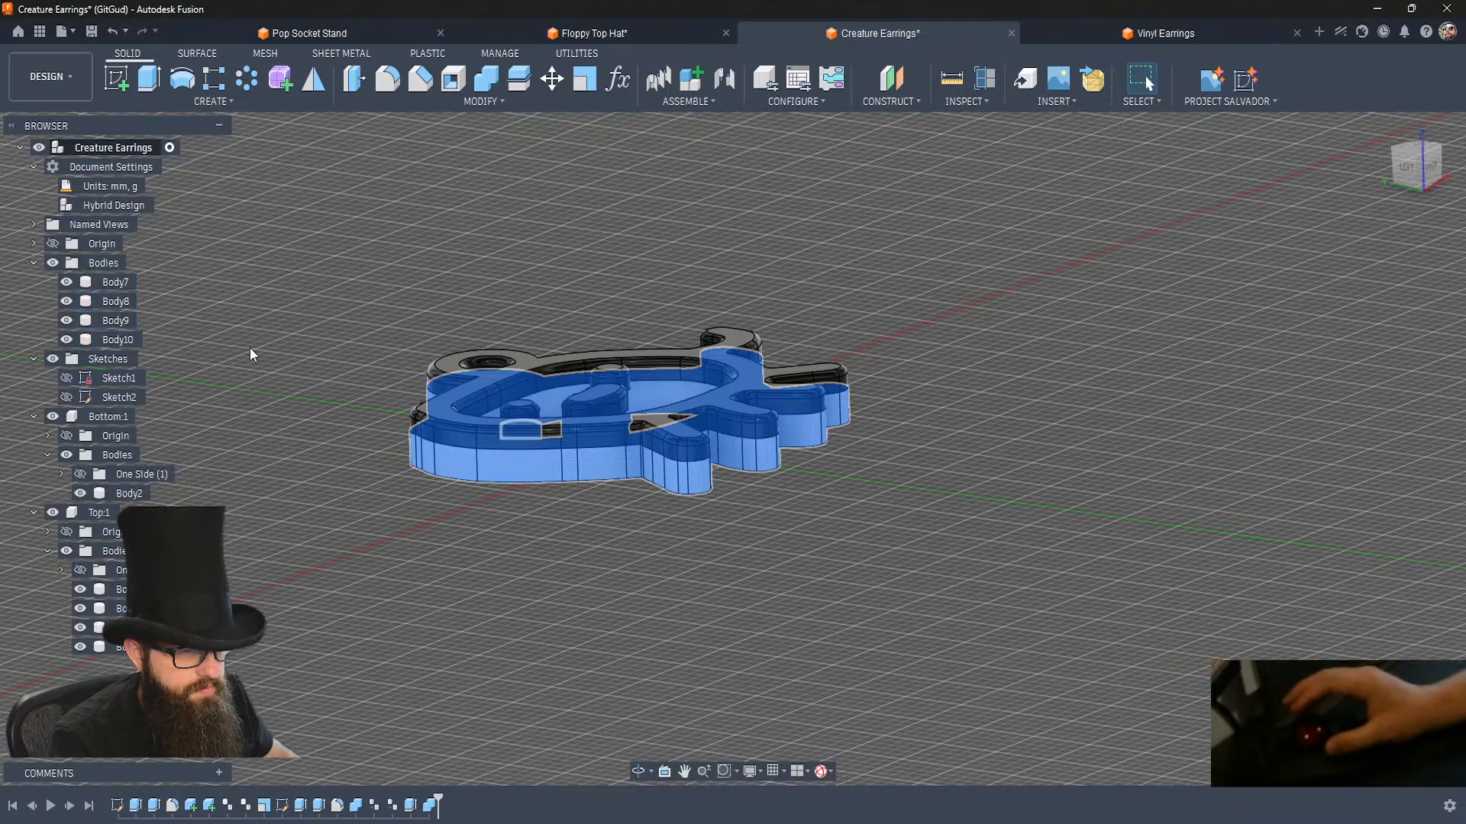
Join the black outline body with Body8 beneath it without keeping tools, and hide the joined outline.
left_click(491, 83)
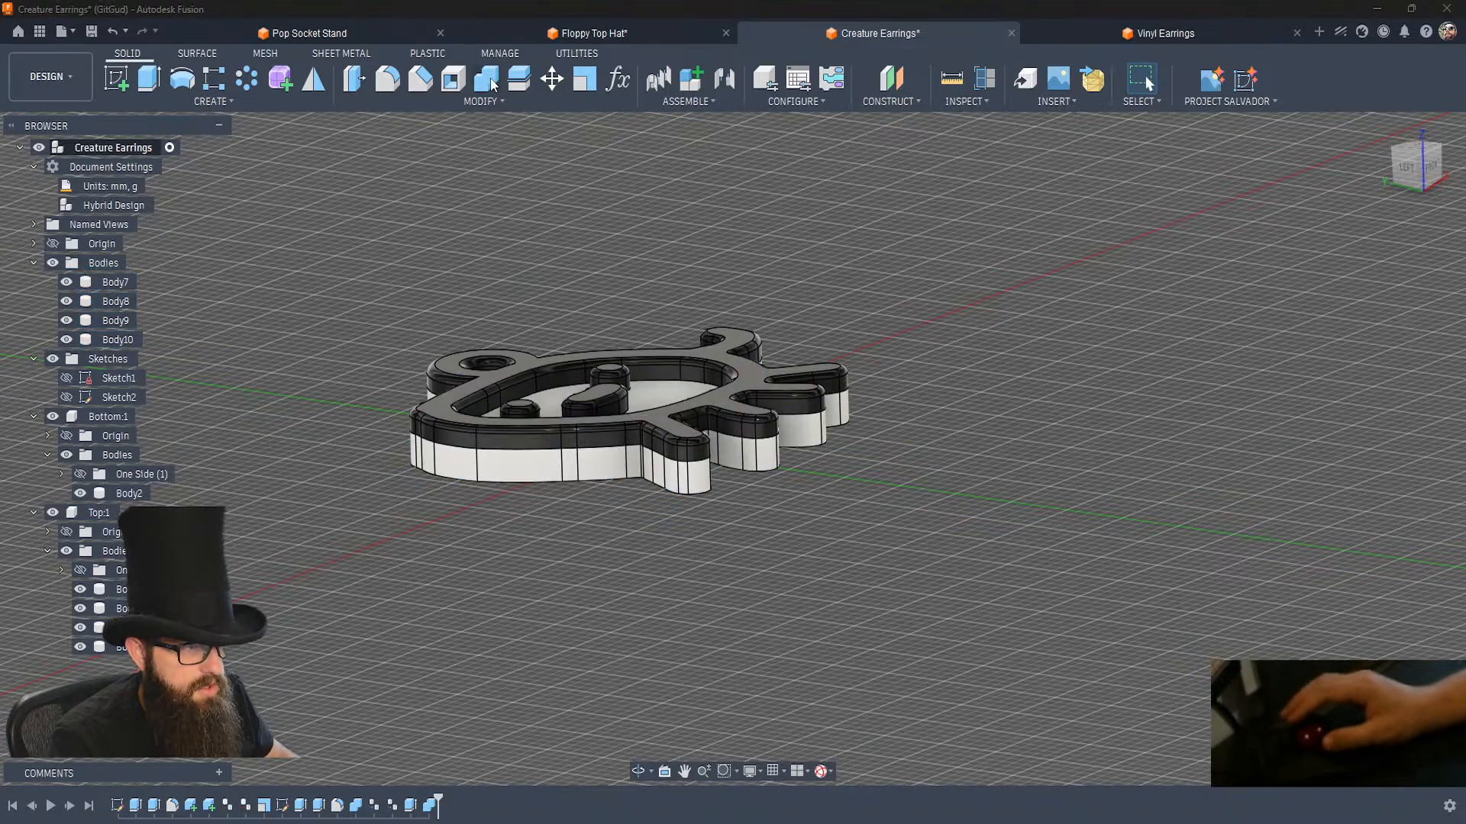
left_click(1372, 292)
left_click(1372, 340)
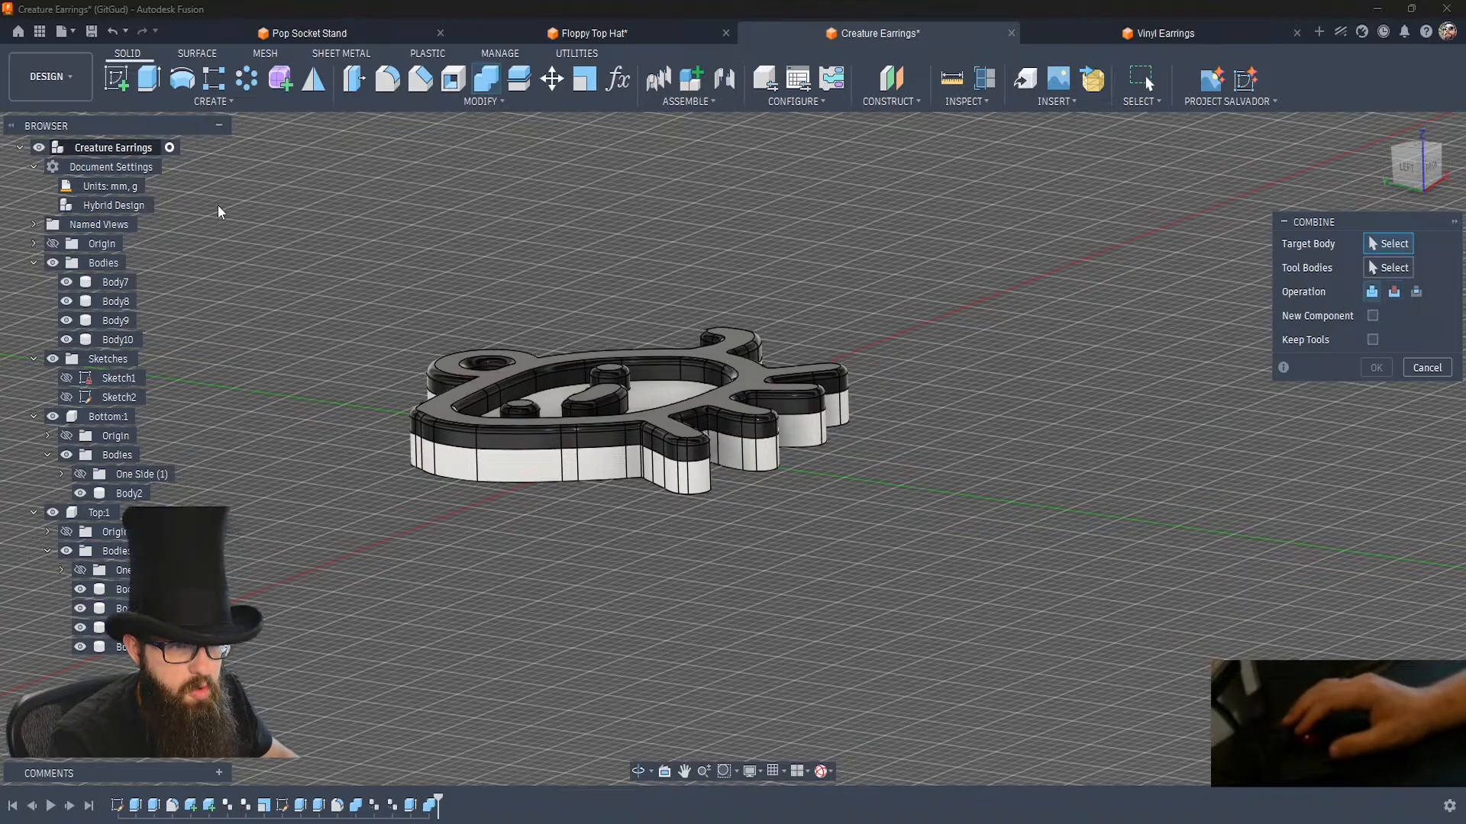
left_click(449, 421)
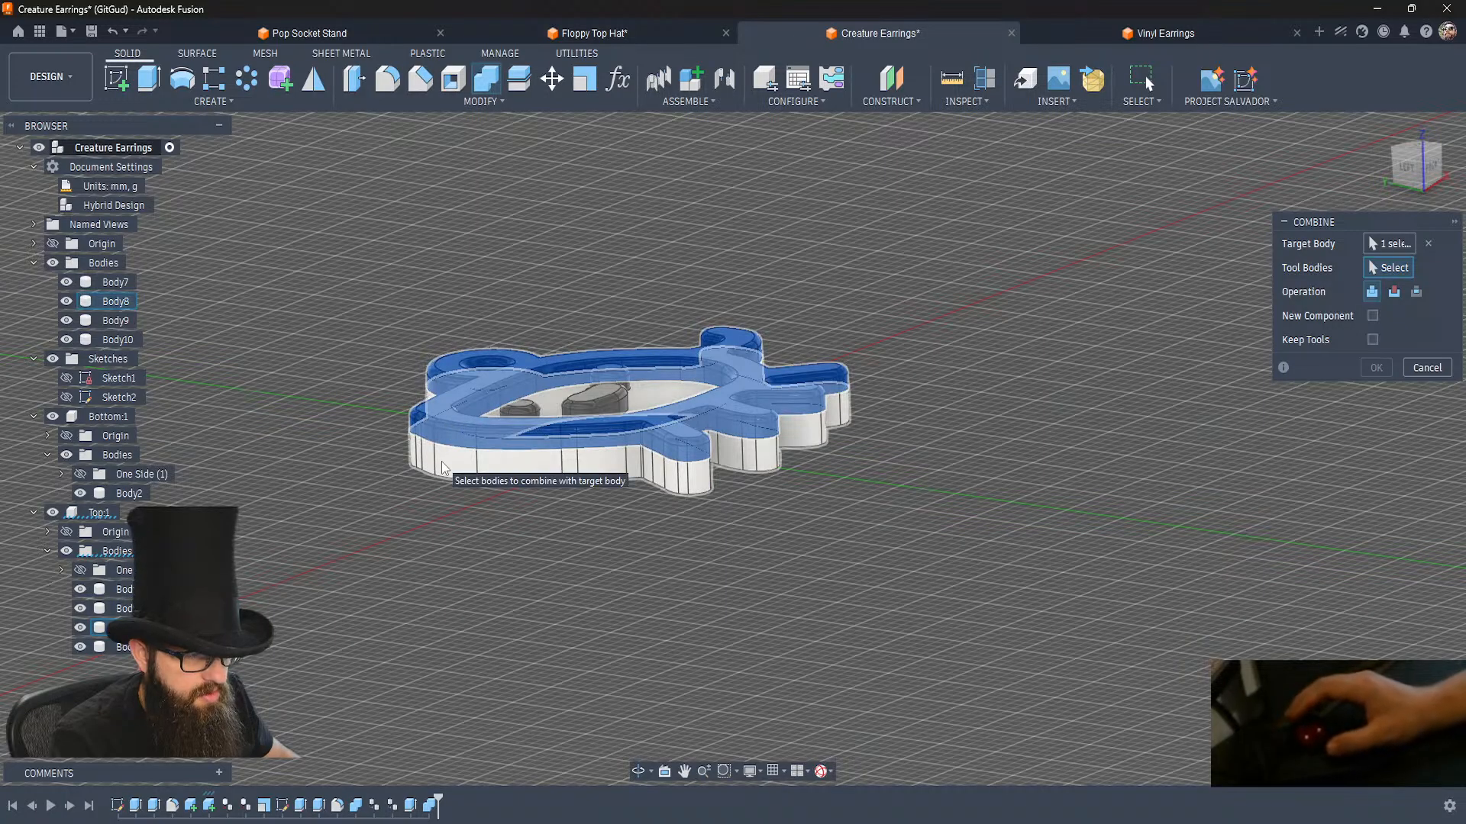
left_click(550, 462)
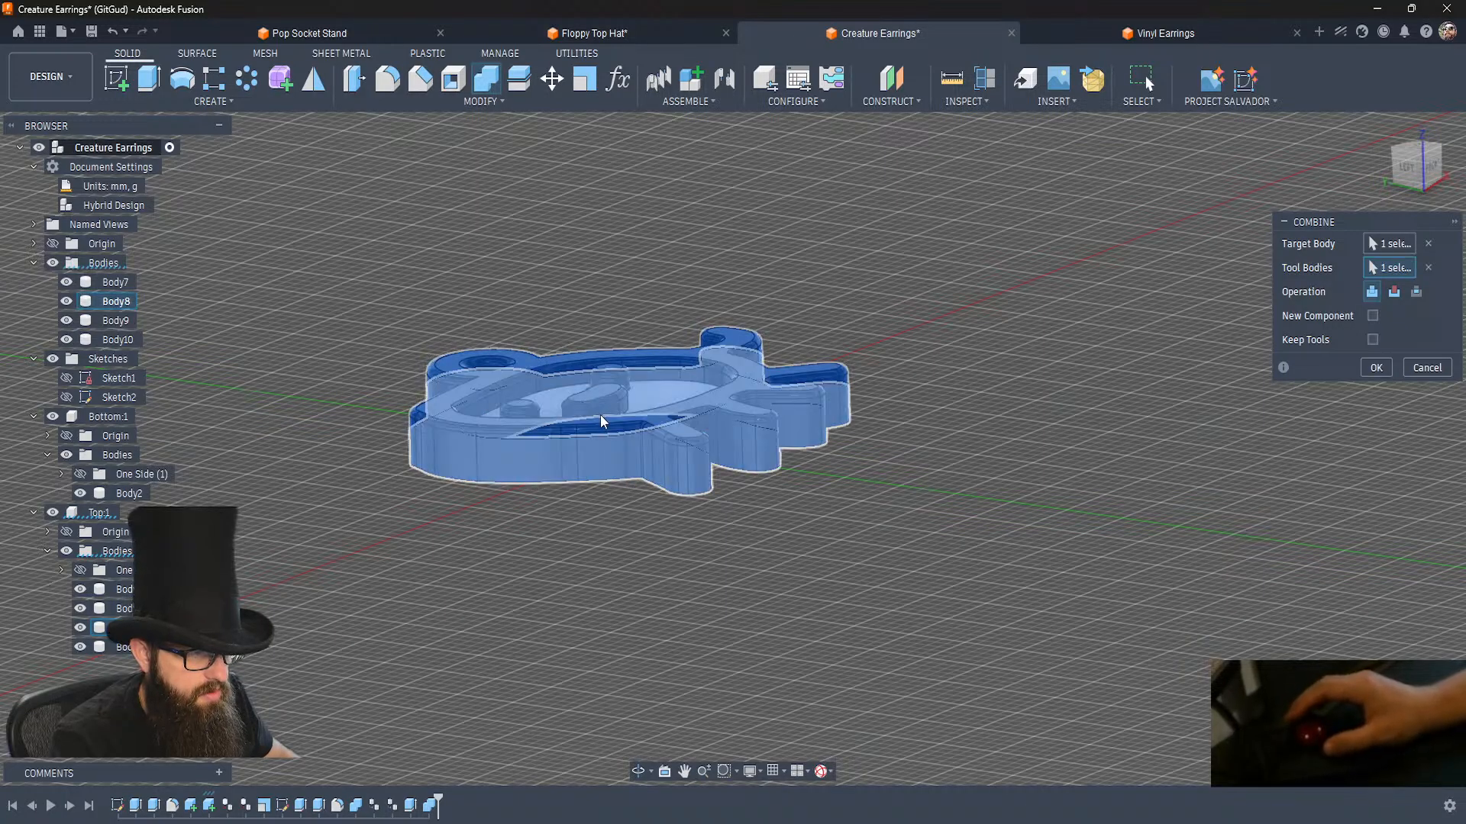
left_click(610, 375)
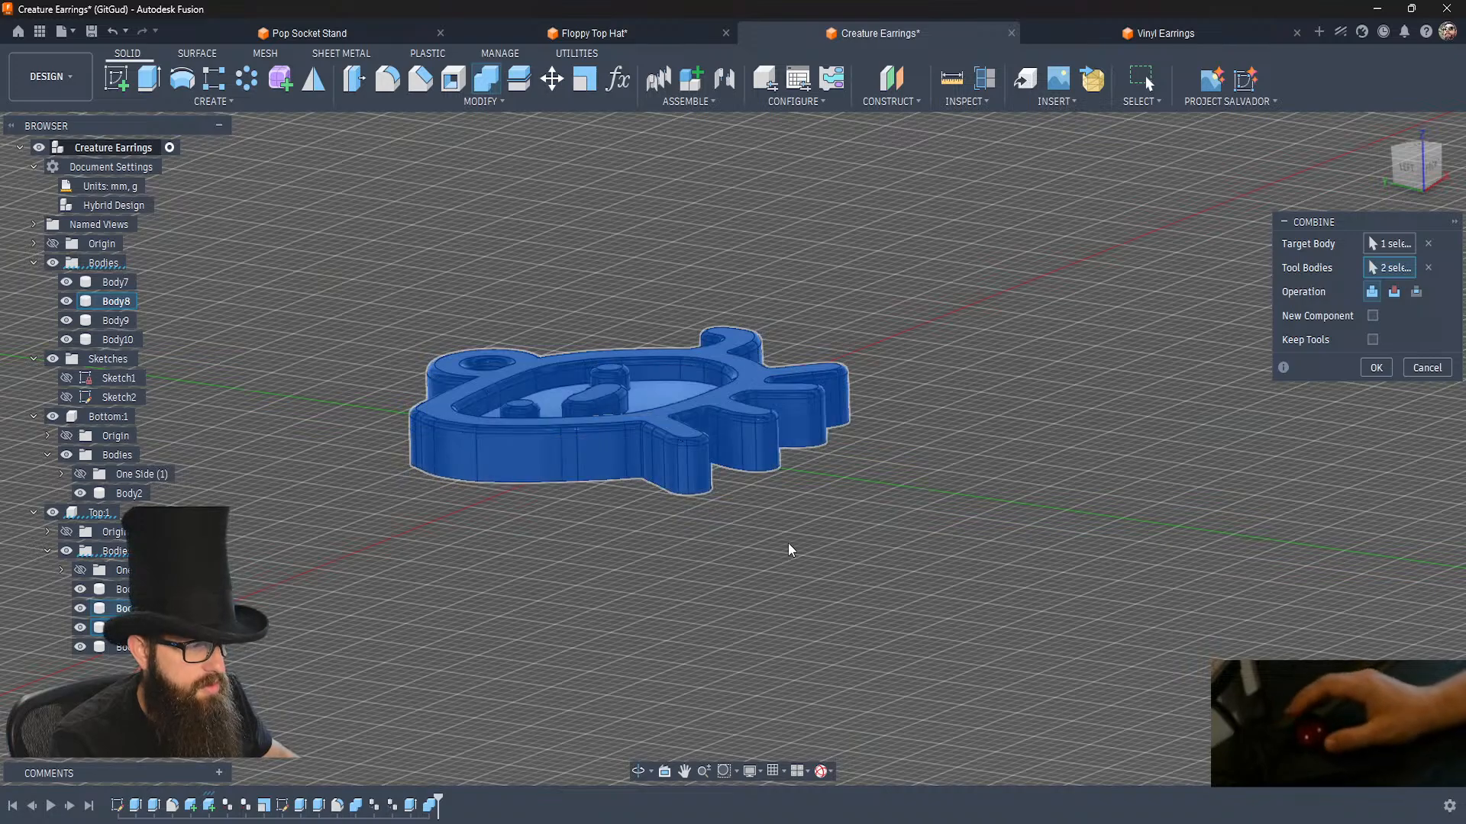
left_click(1376, 367)
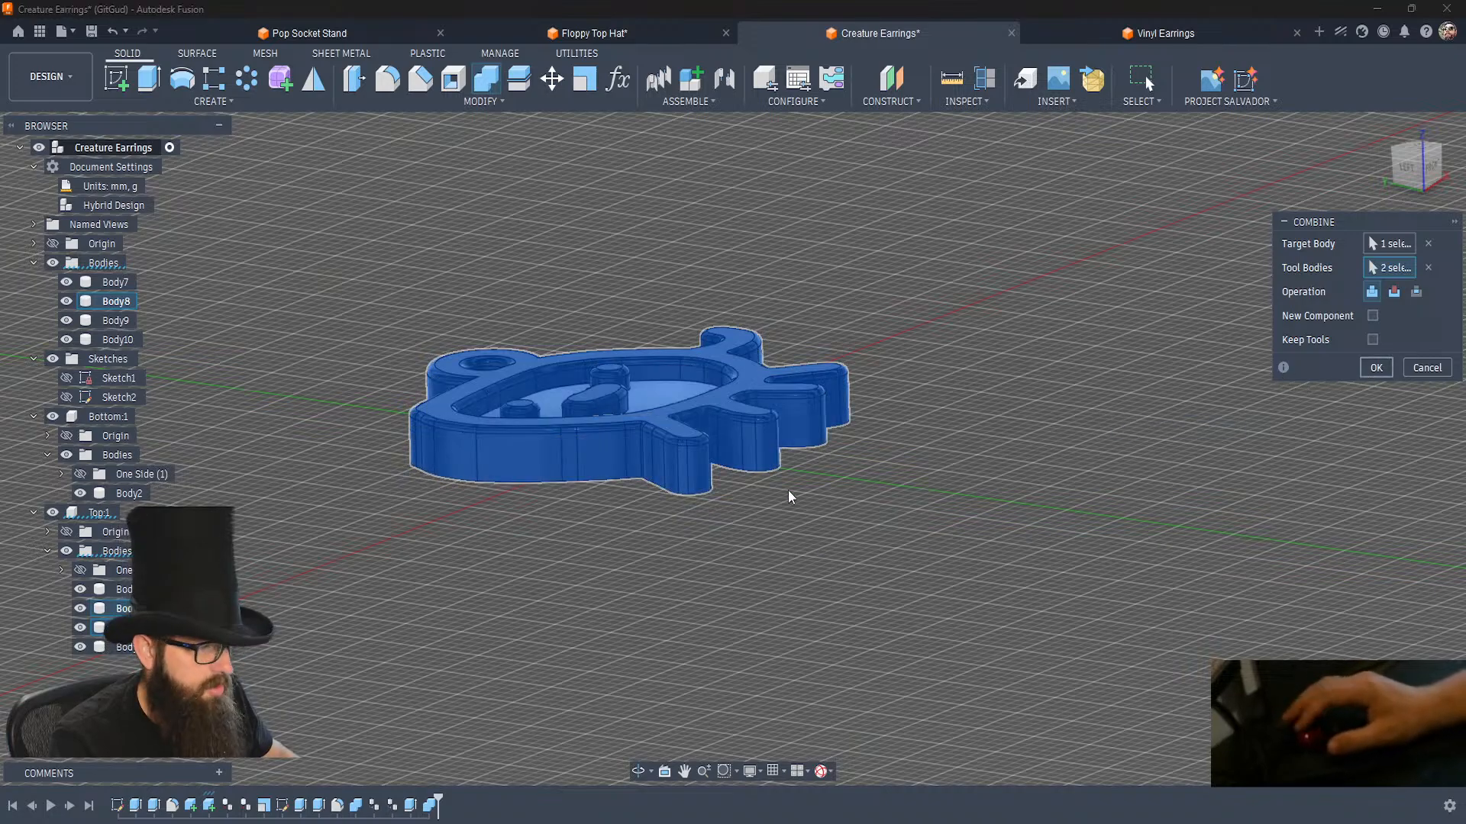
left_click(666, 447)
key("v")
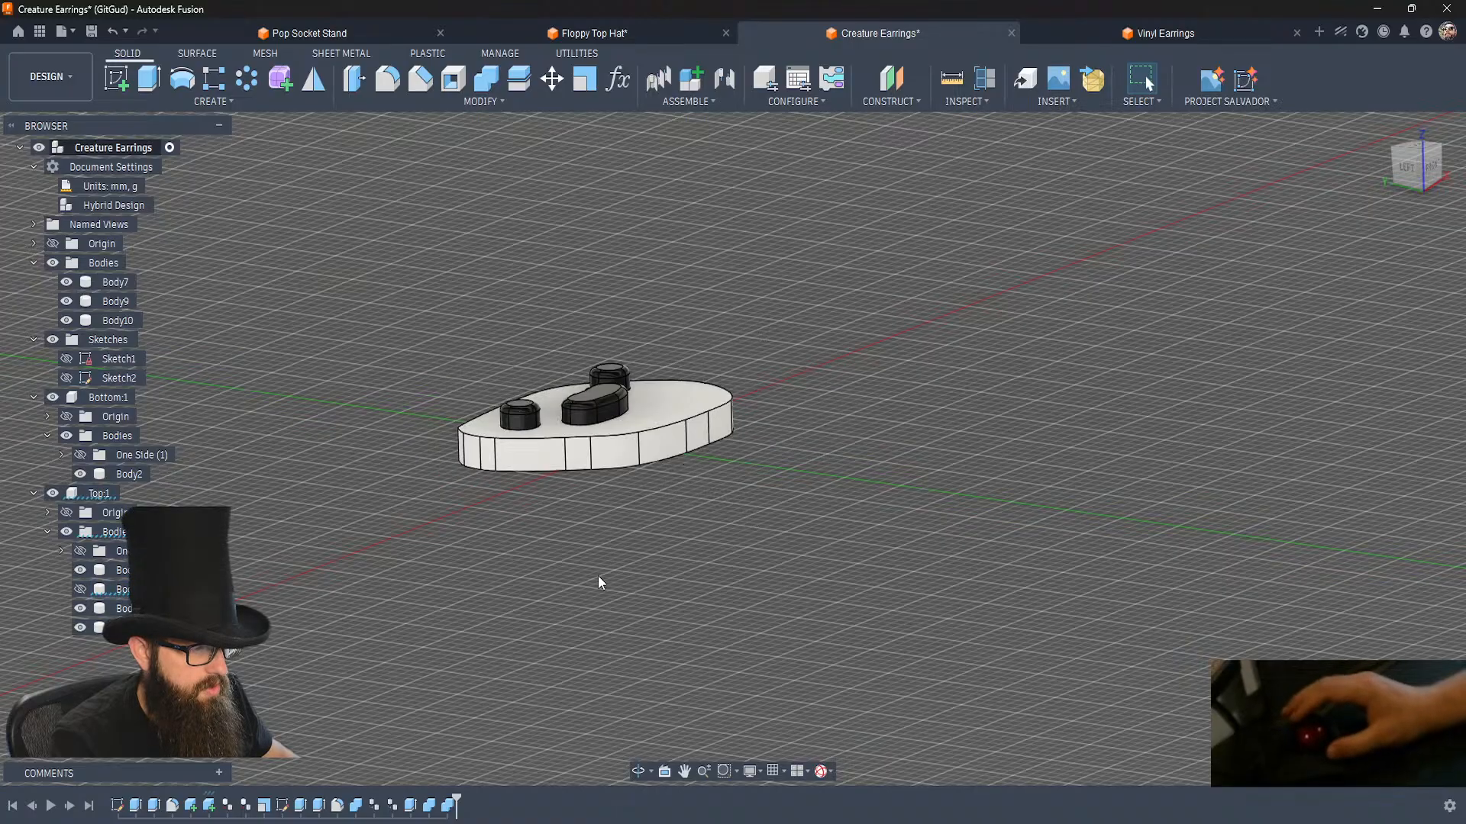
Join the central black snout body with Body10 beneath it using Combine.
key("shift+c")
left_click(617, 406)
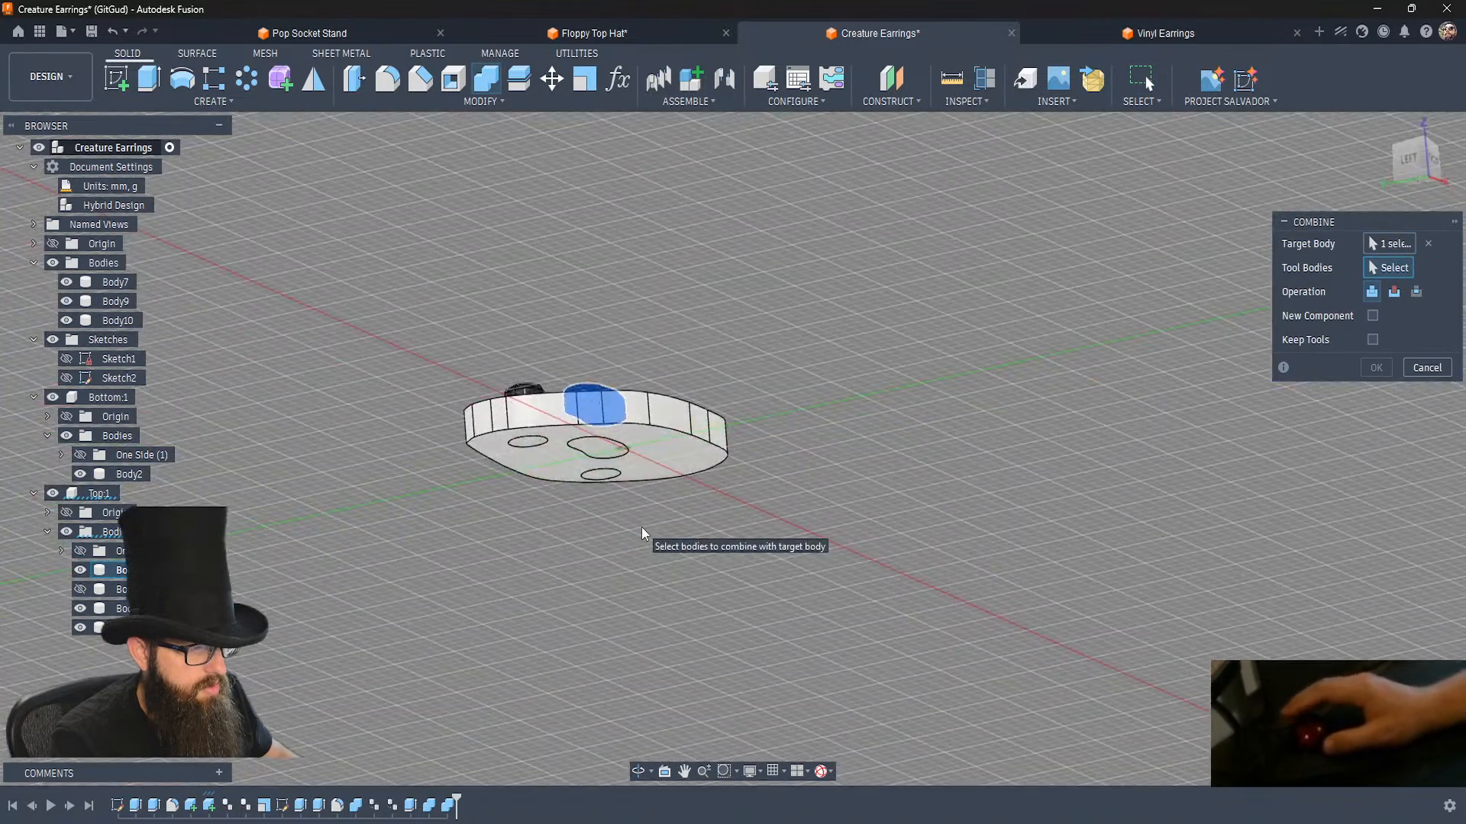
left_click(598, 451)
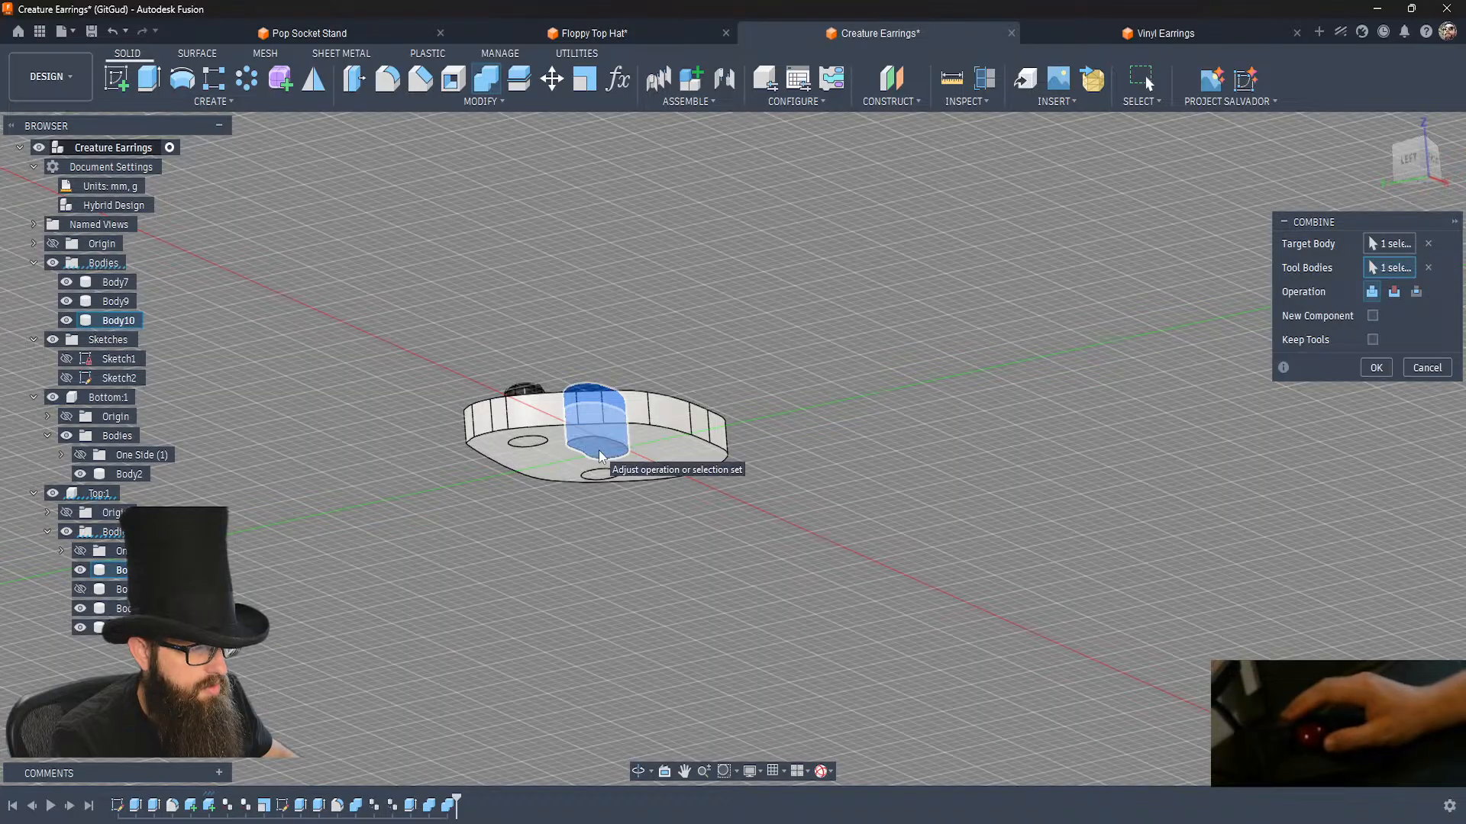
key("Return")
Join the two black eye bodies with their extruded bodies beneath, Body7 and Body9, using Combine.
key("shift+c")
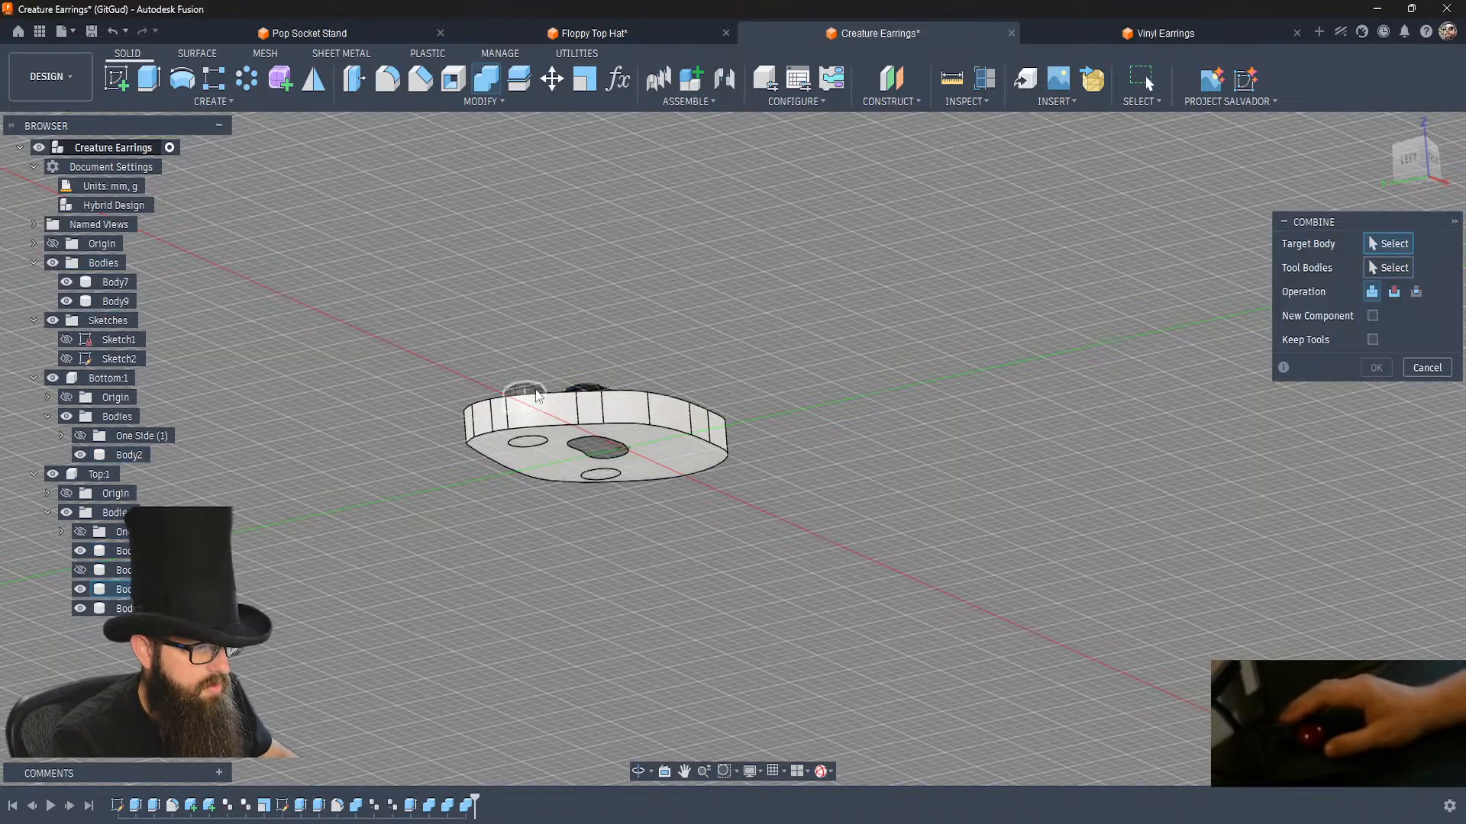
left_click(527, 443)
left_click(527, 445)
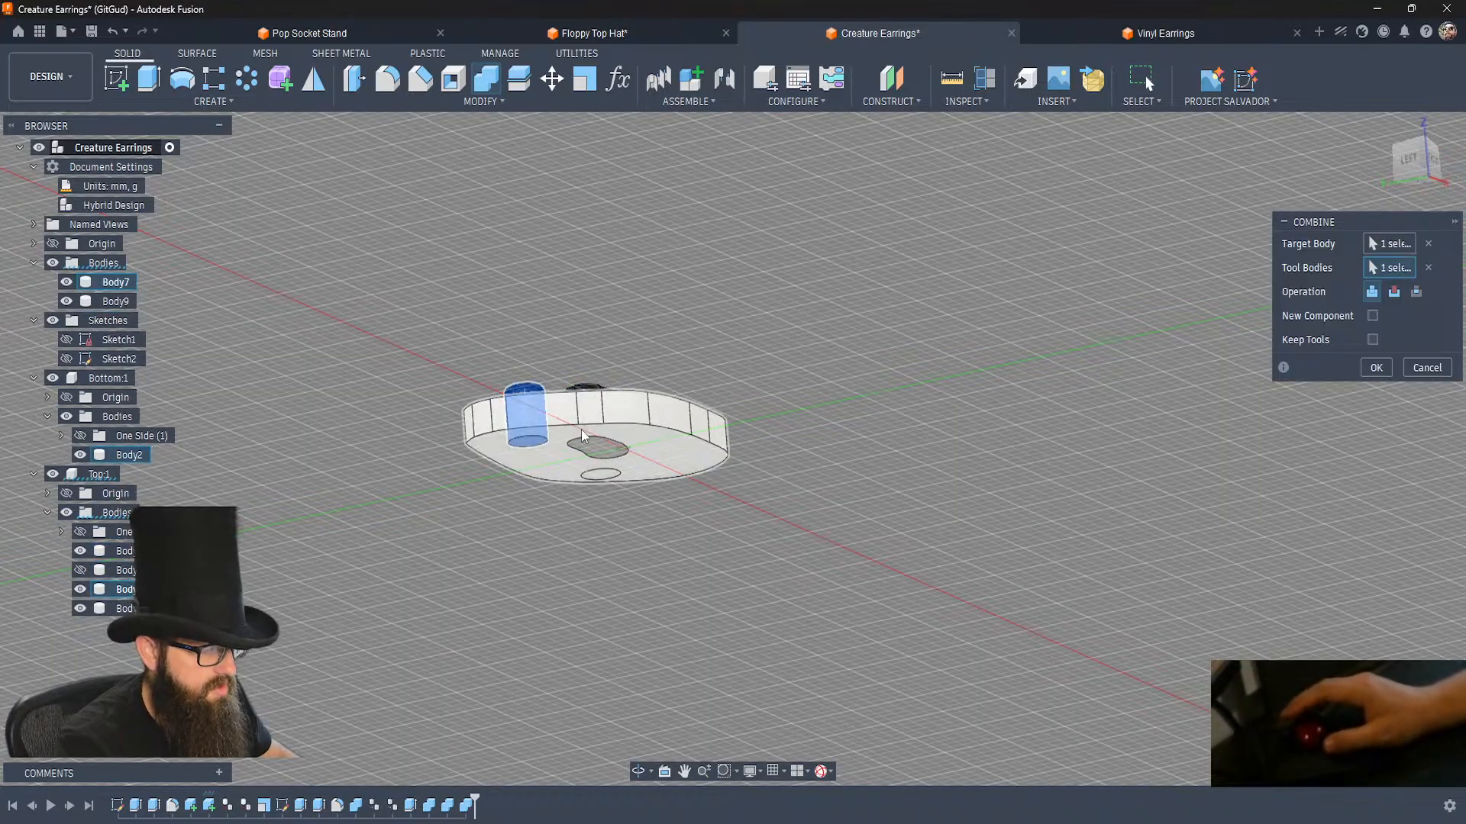
key("Return")
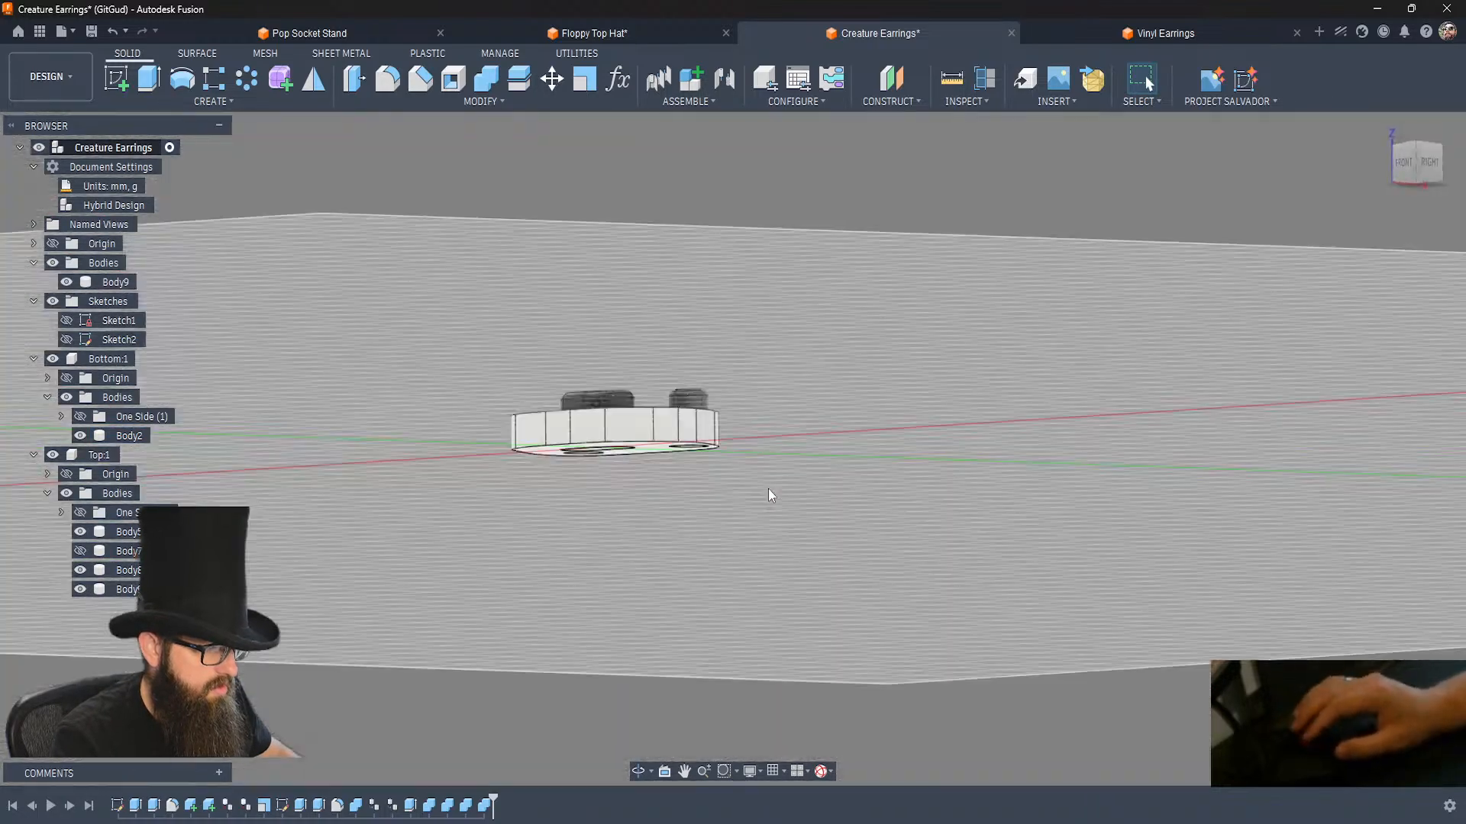
key("shift+c")
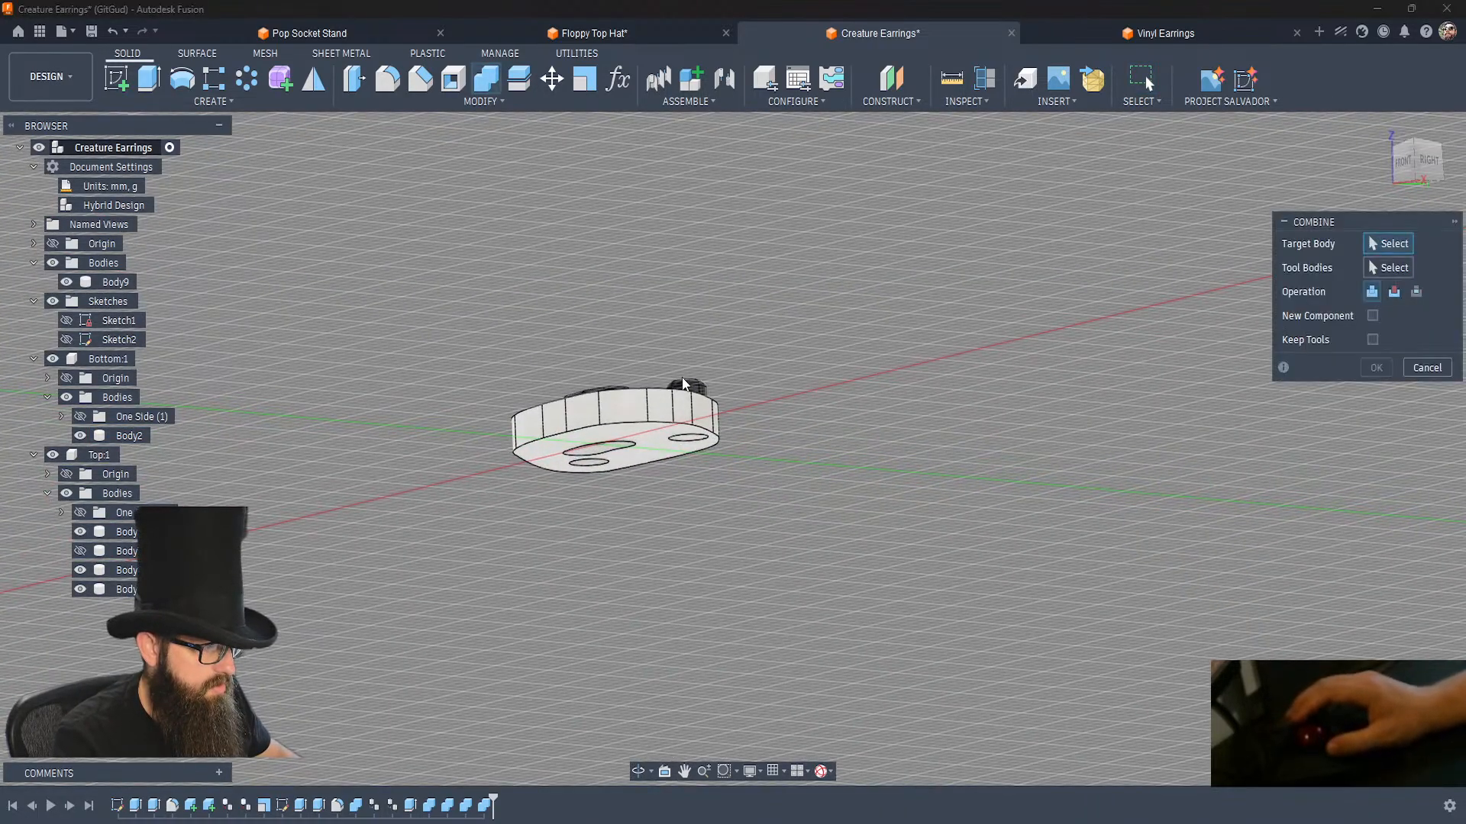
left_click(685, 388)
left_click(685, 452)
key("Return")
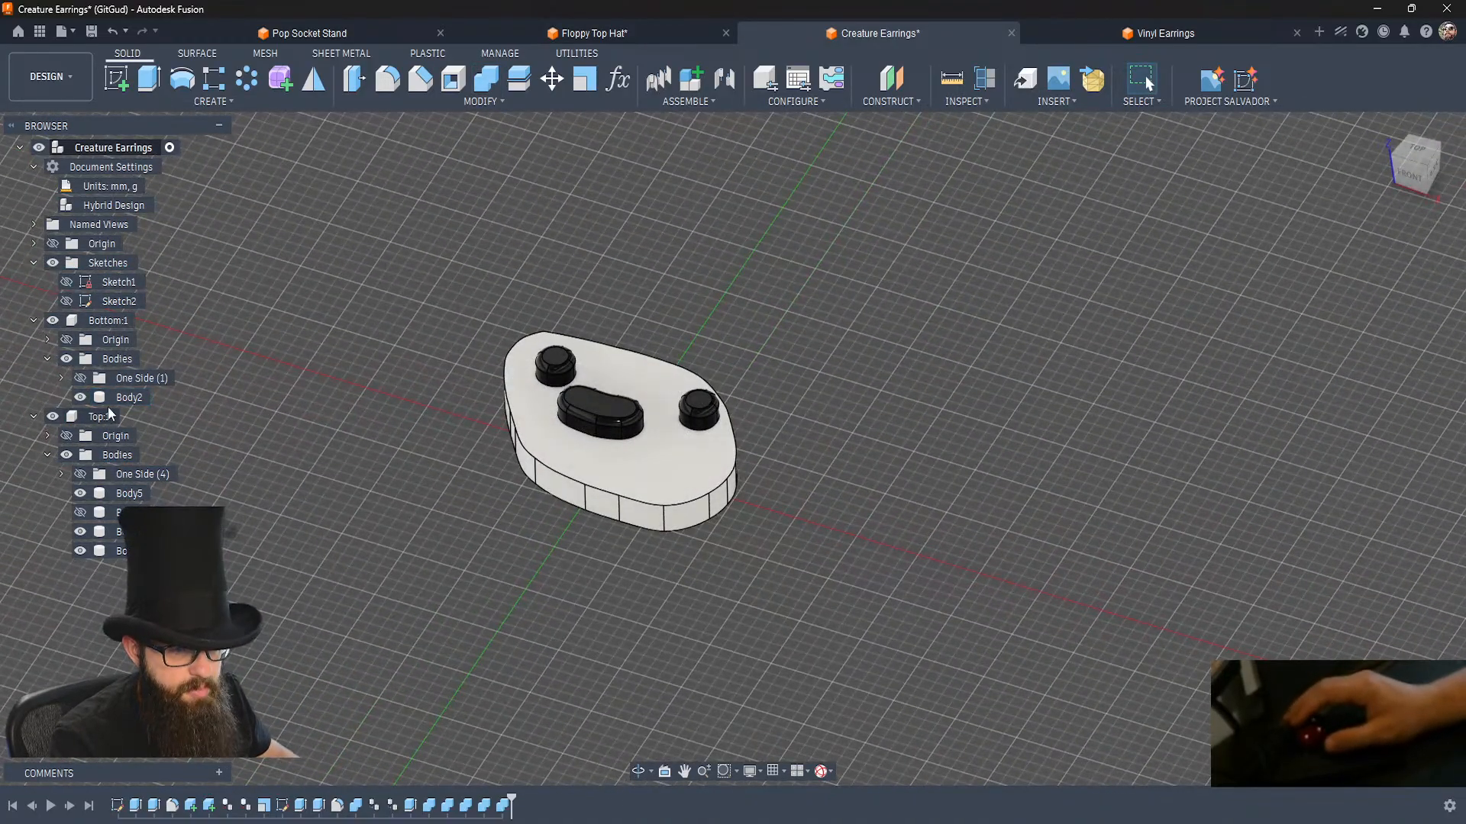
Show the hidden outline body in the Top component again.
left_click(79, 512)
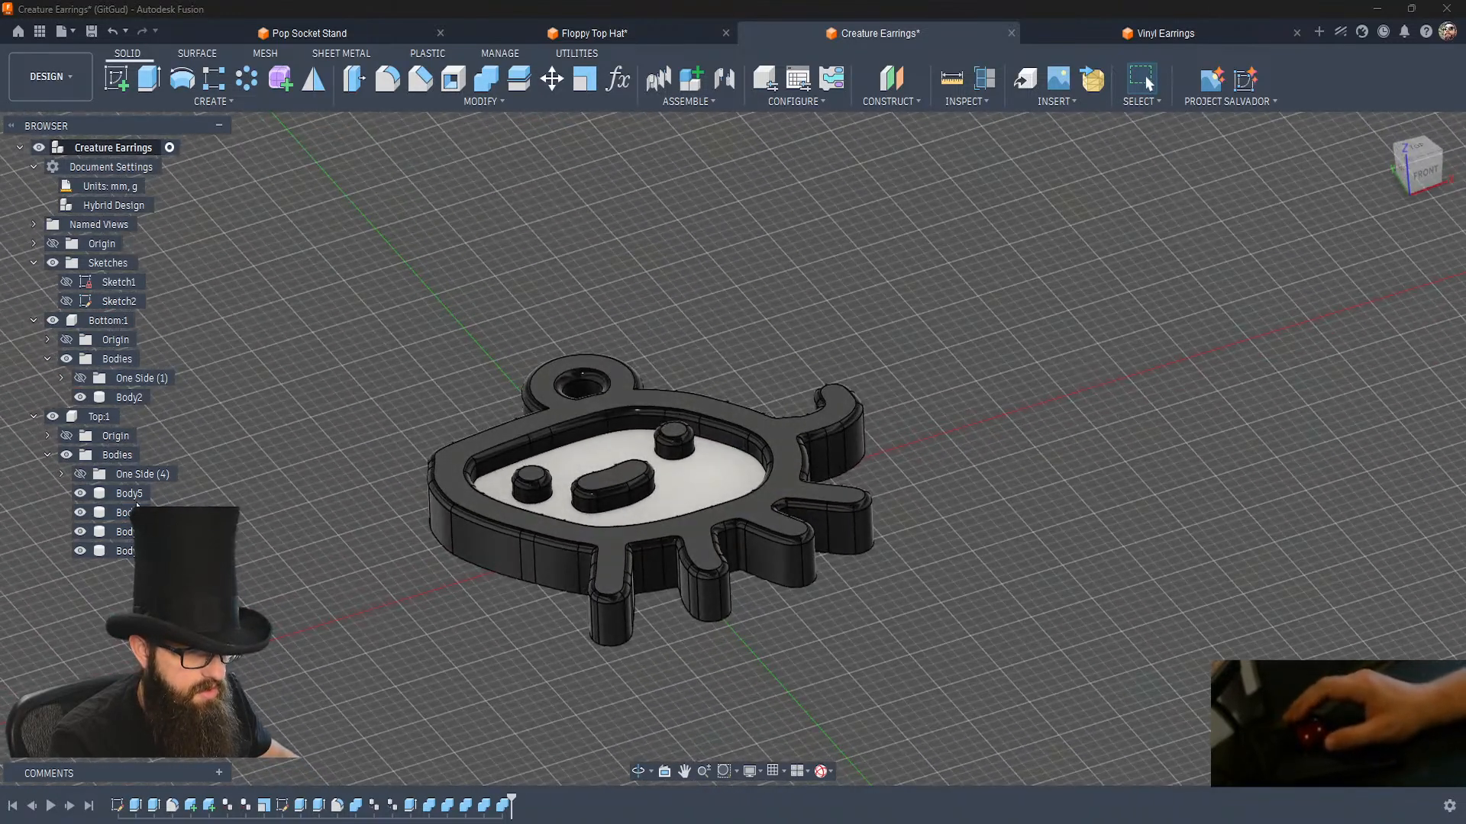
left_click(118, 551)
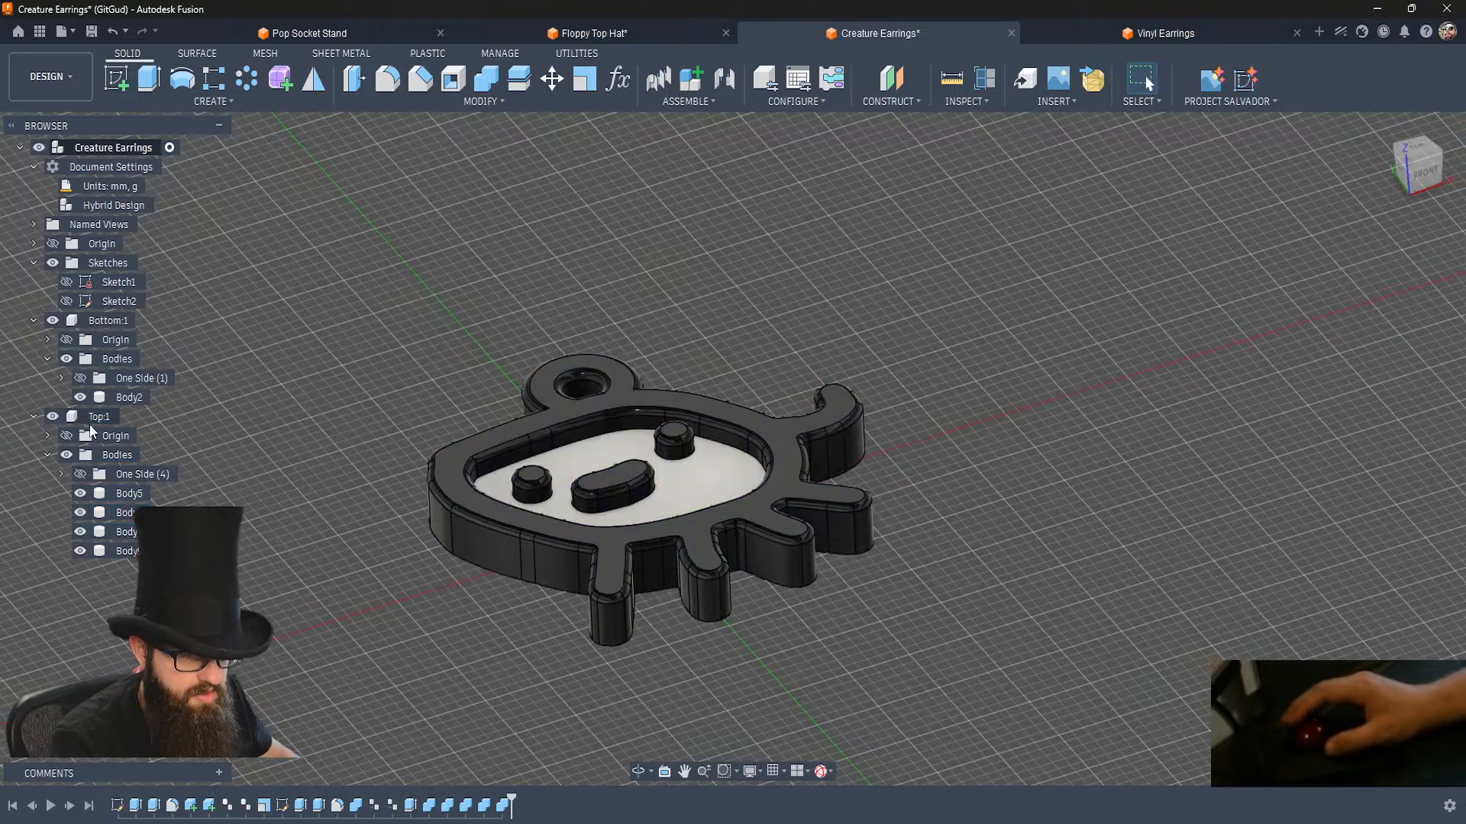
mouse_move(473, 451)
middle_mouse_down("shift")
mouse_move(485, 305)
mouse_move(475, 450)
mouse_move(484, 309)
mouse_move(458, 469)
mouse_move(450, 366)
mouse_move(443, 473)
middle_mouse_up("shift")
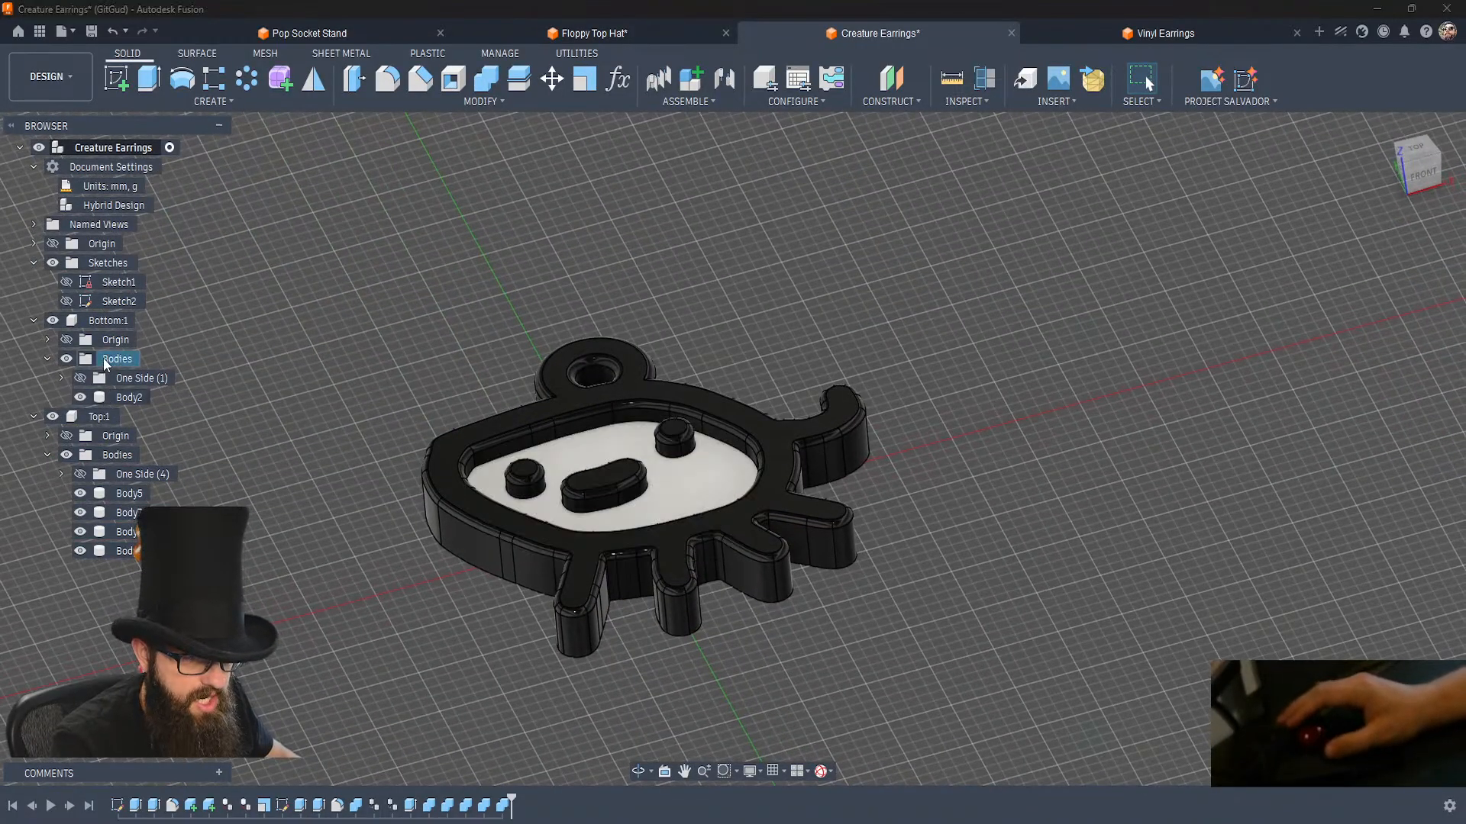
Rename the Bottom component as White and the Top component as Black.
double_click(114, 320)
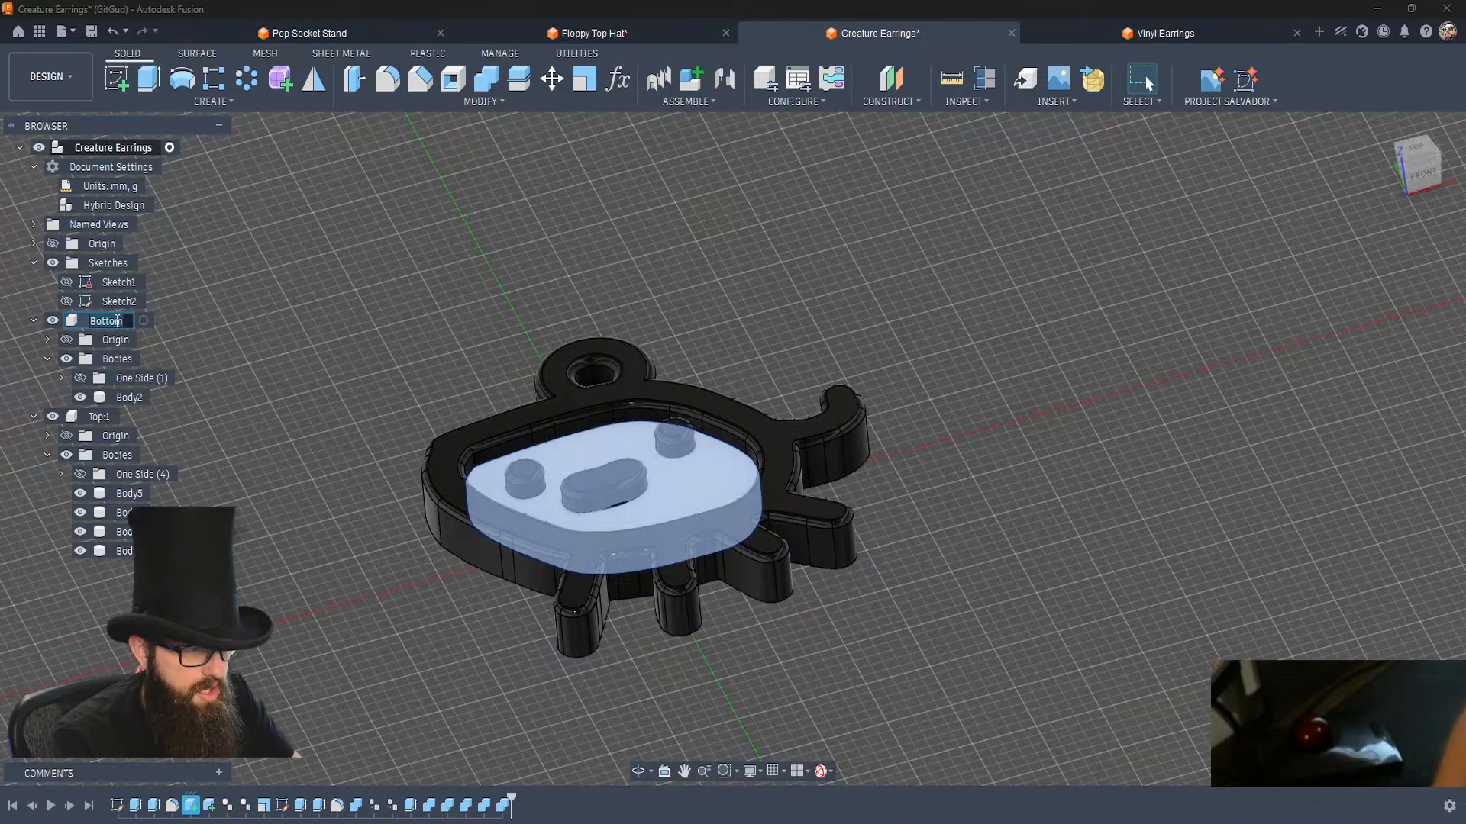
type("White")
key("Return")
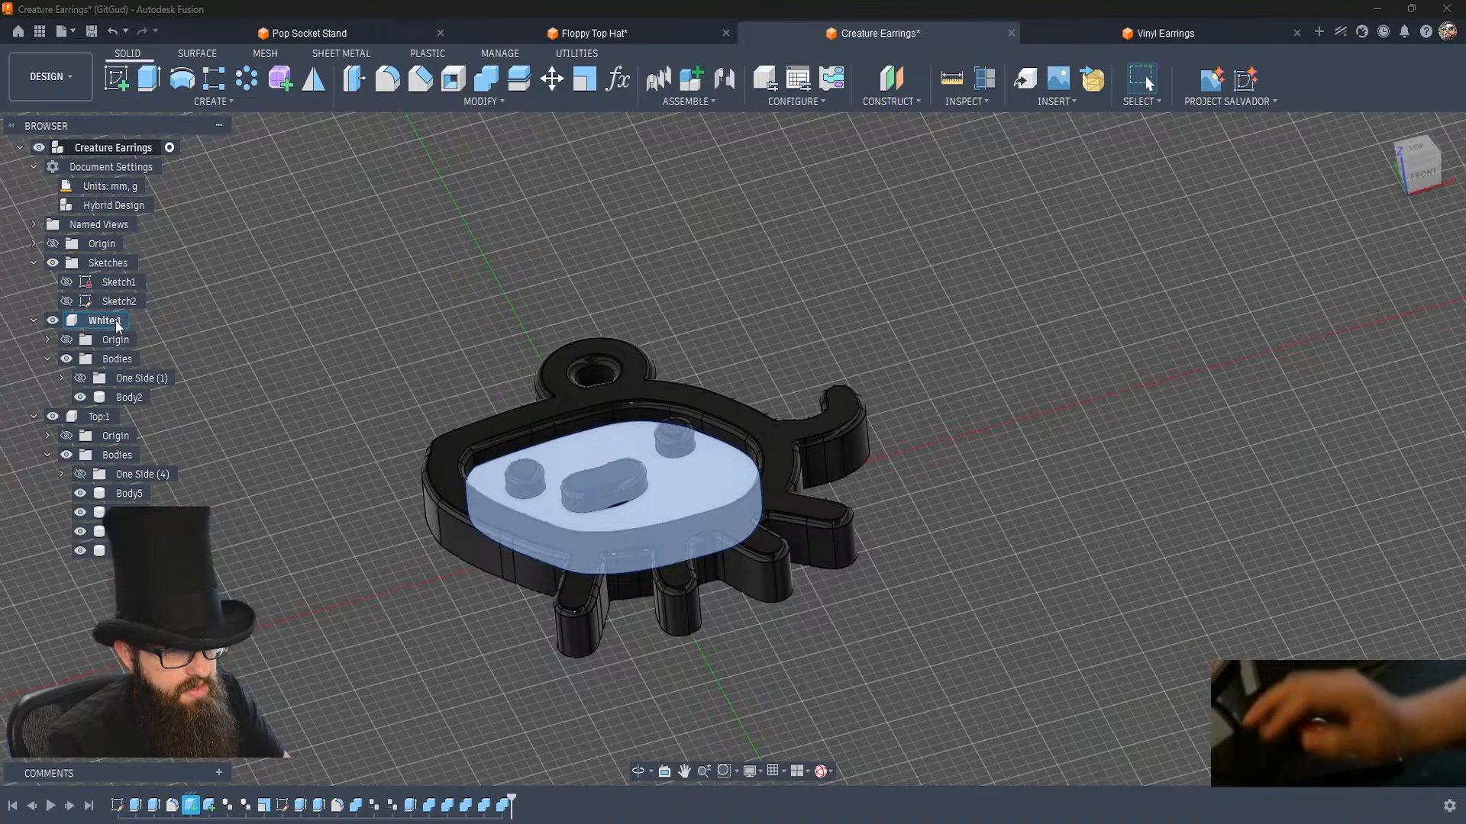
double_click(99, 419)
type("Black")
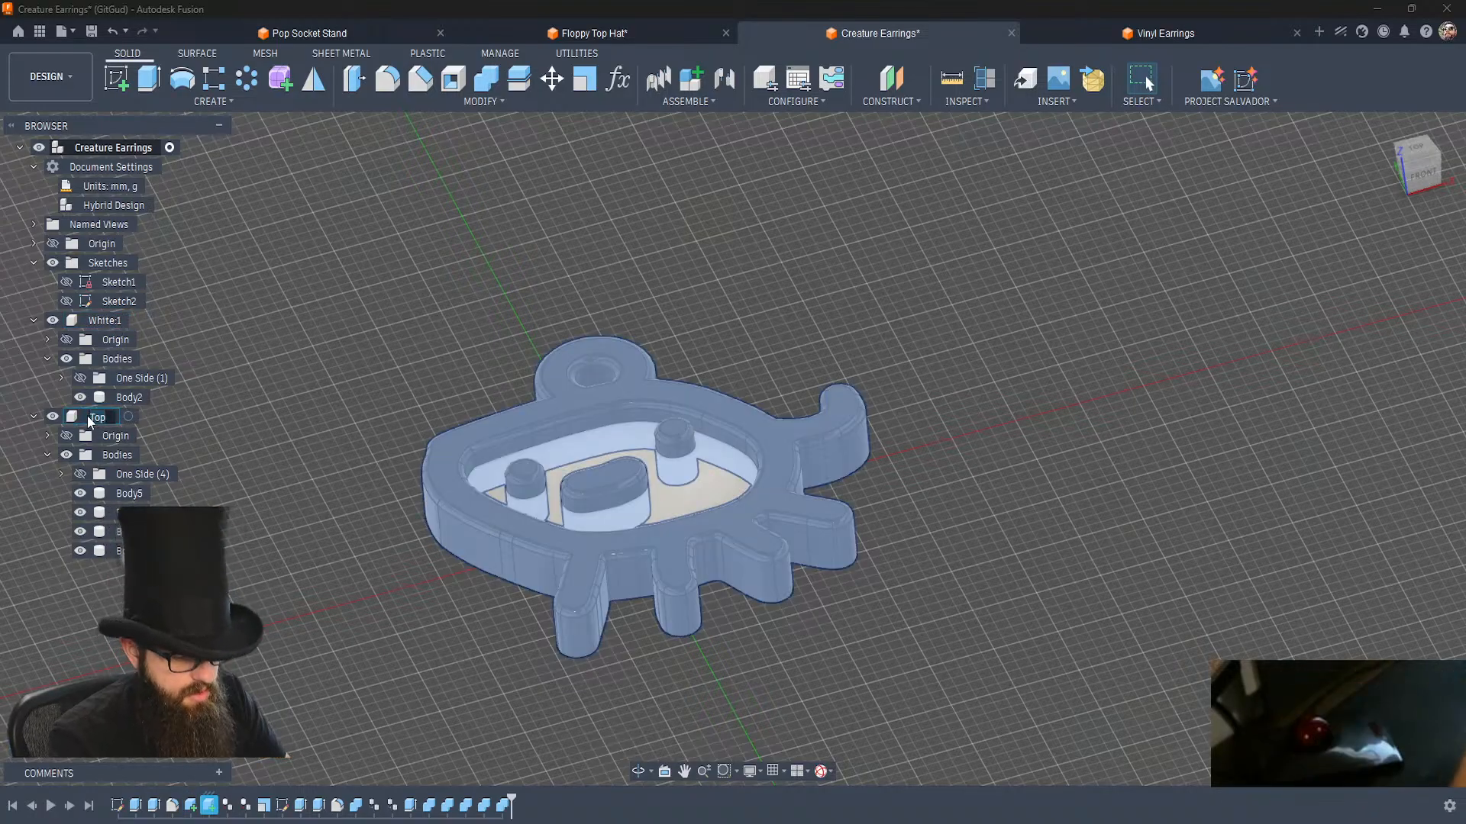
left_click(291, 554)
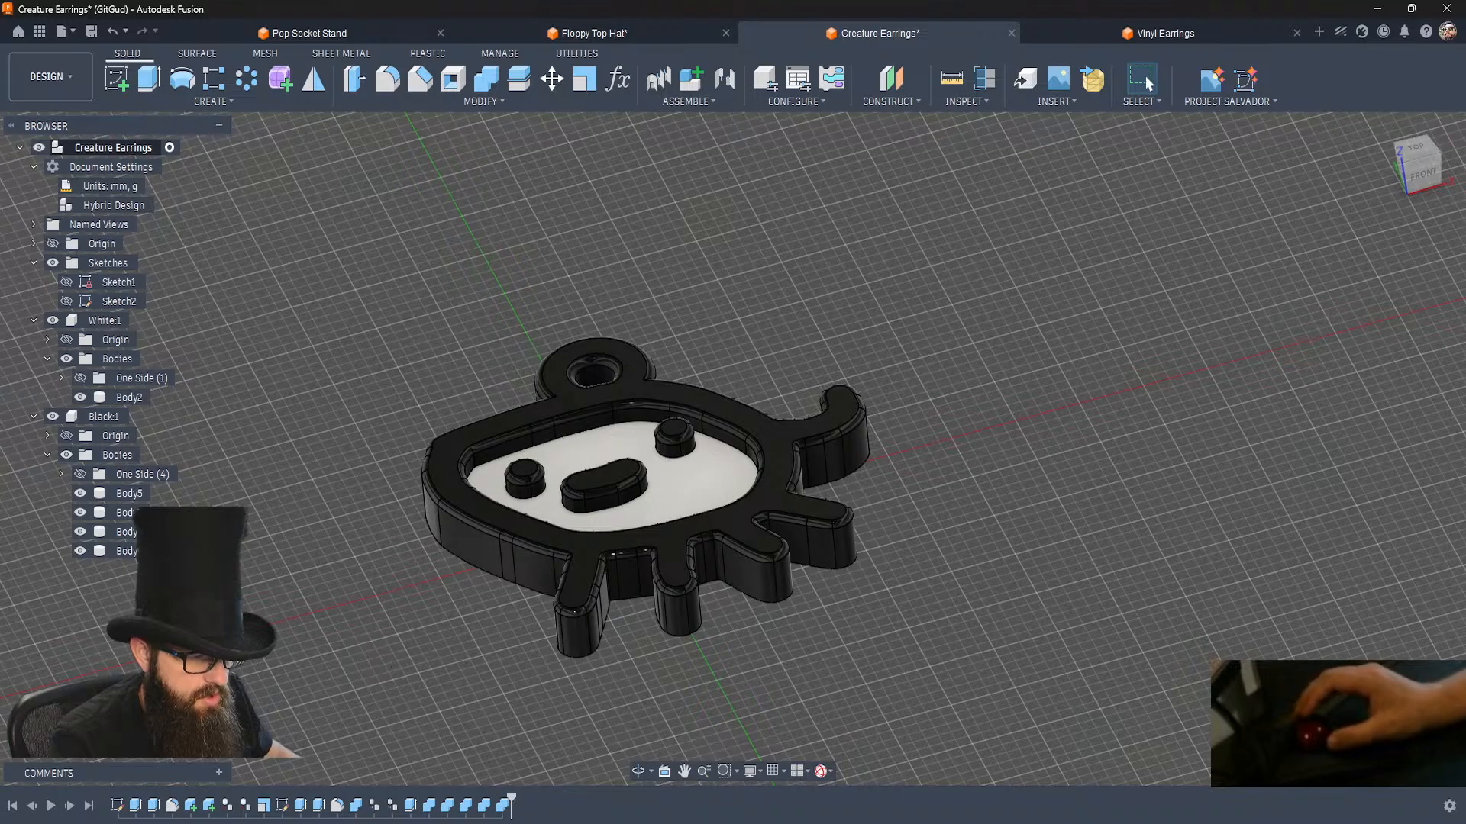
Switch to File Explorer and open the Creature Earing folder inside the STL folder.
key("alt+Tab")
left_click(827, 563)
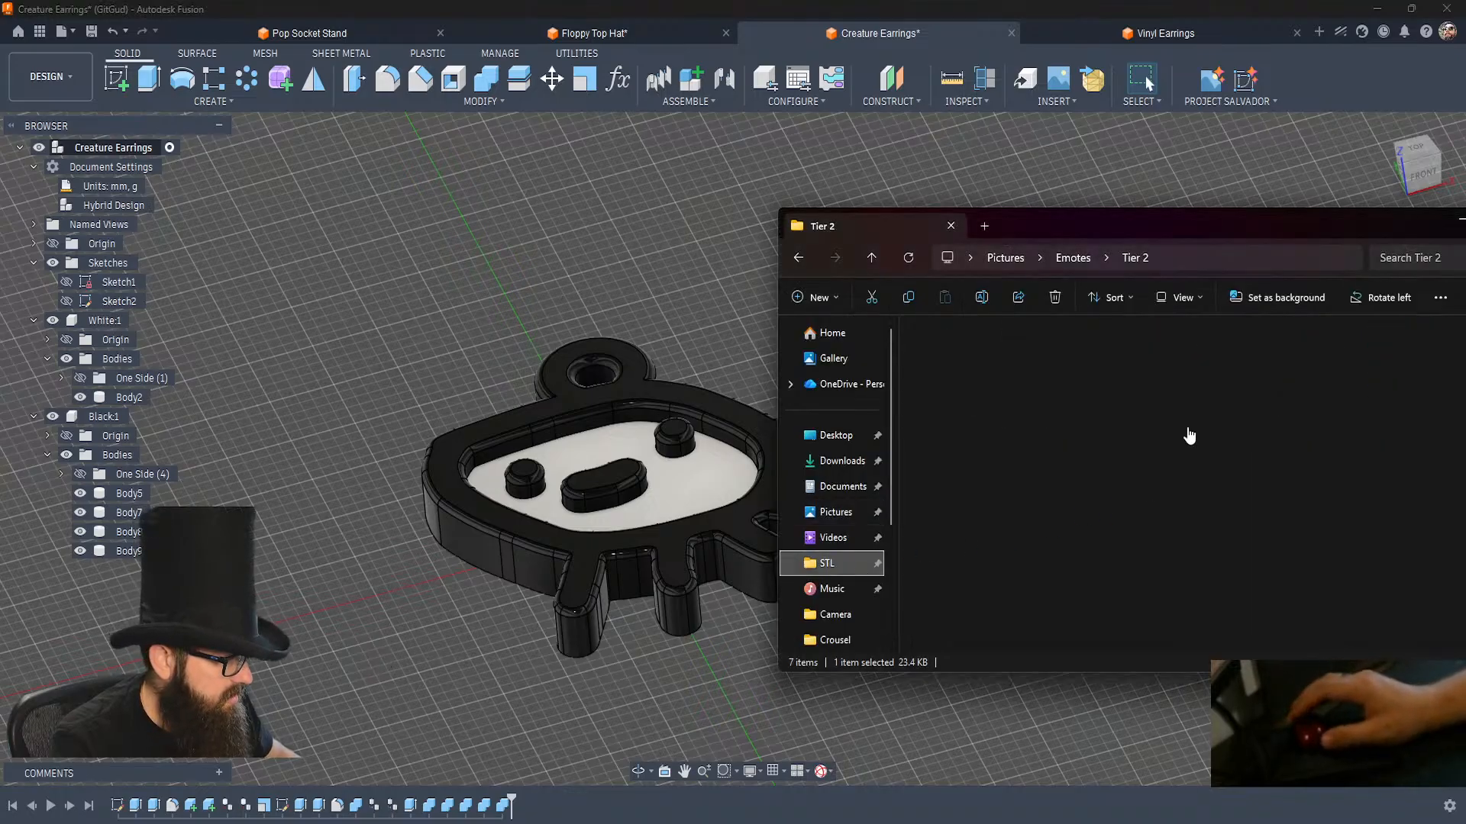
left_click_drag(1164, 219, 853, 166)
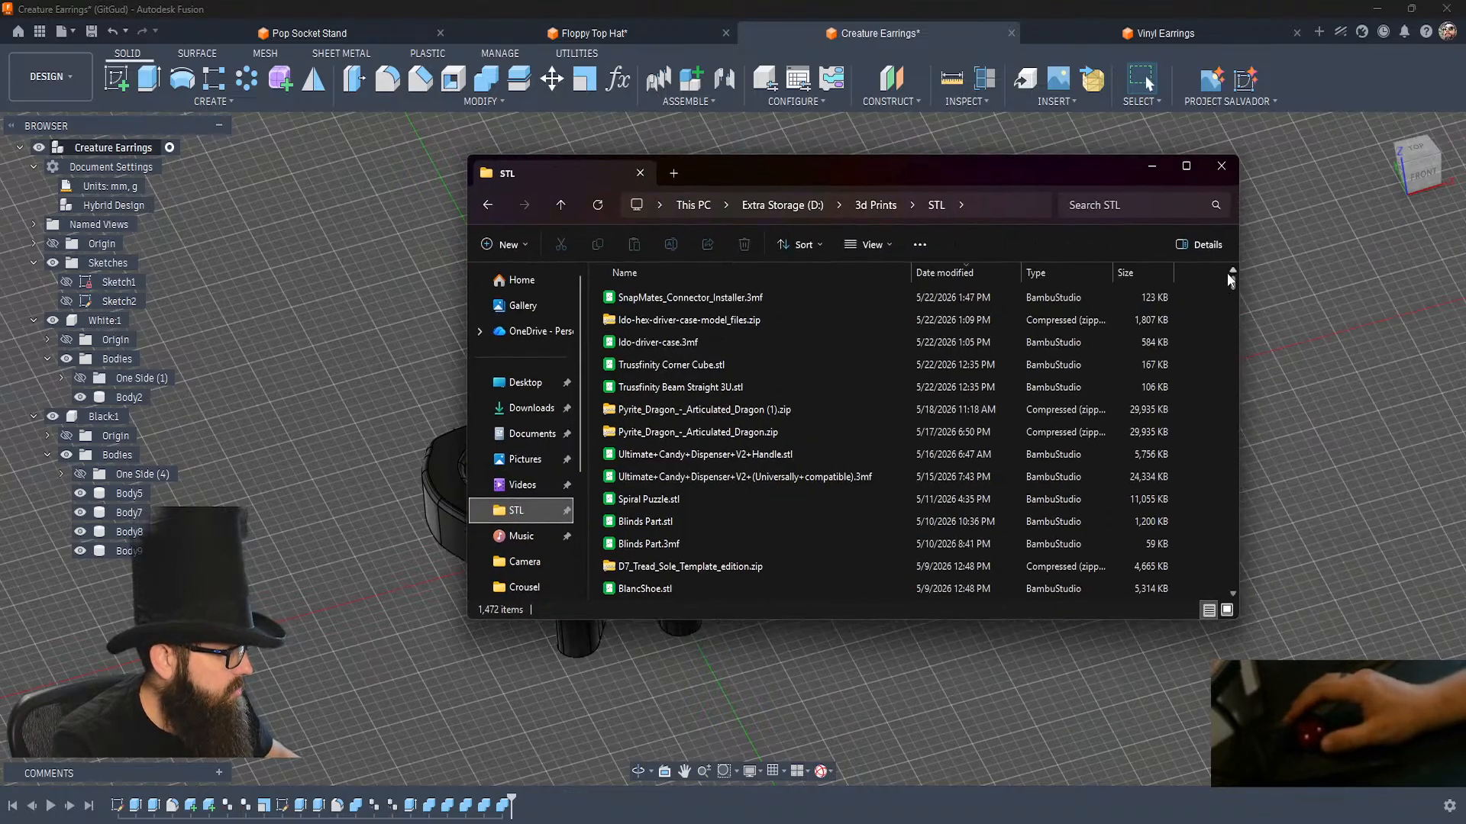
left_click_drag(1234, 281, 1217, 478)
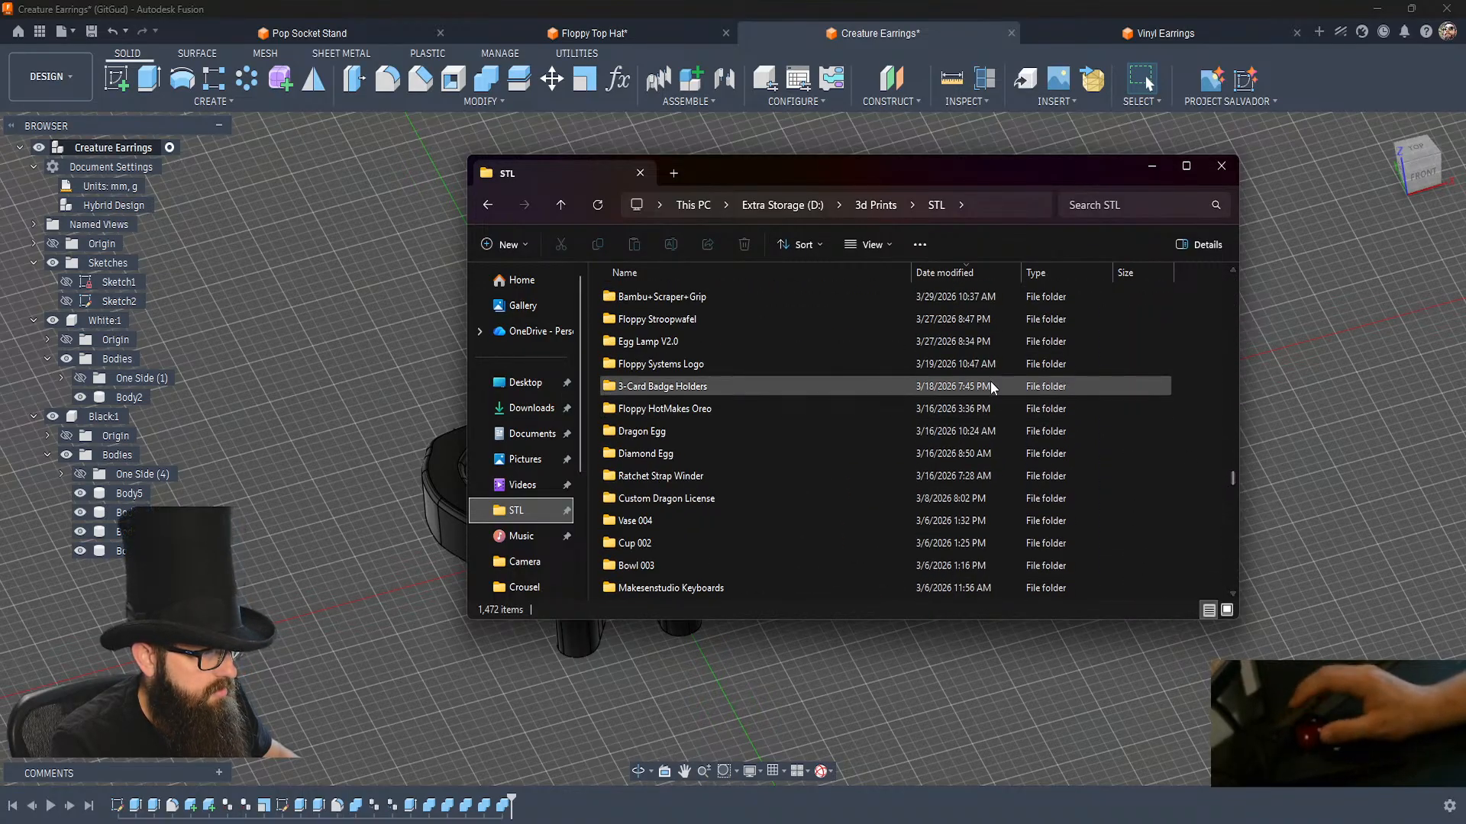
scroll(988, 364, "up", 8)
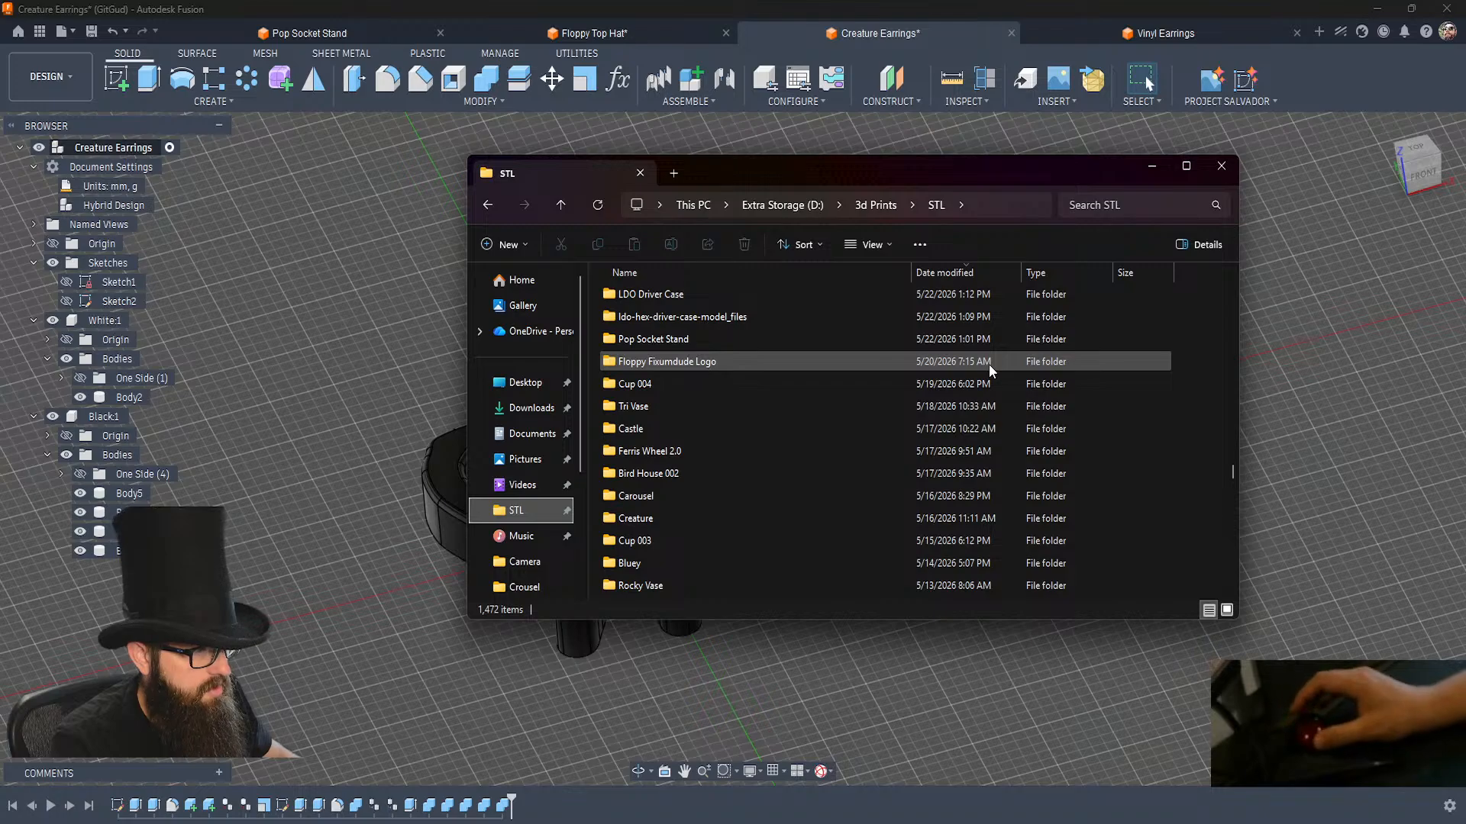
double_click(649, 473)
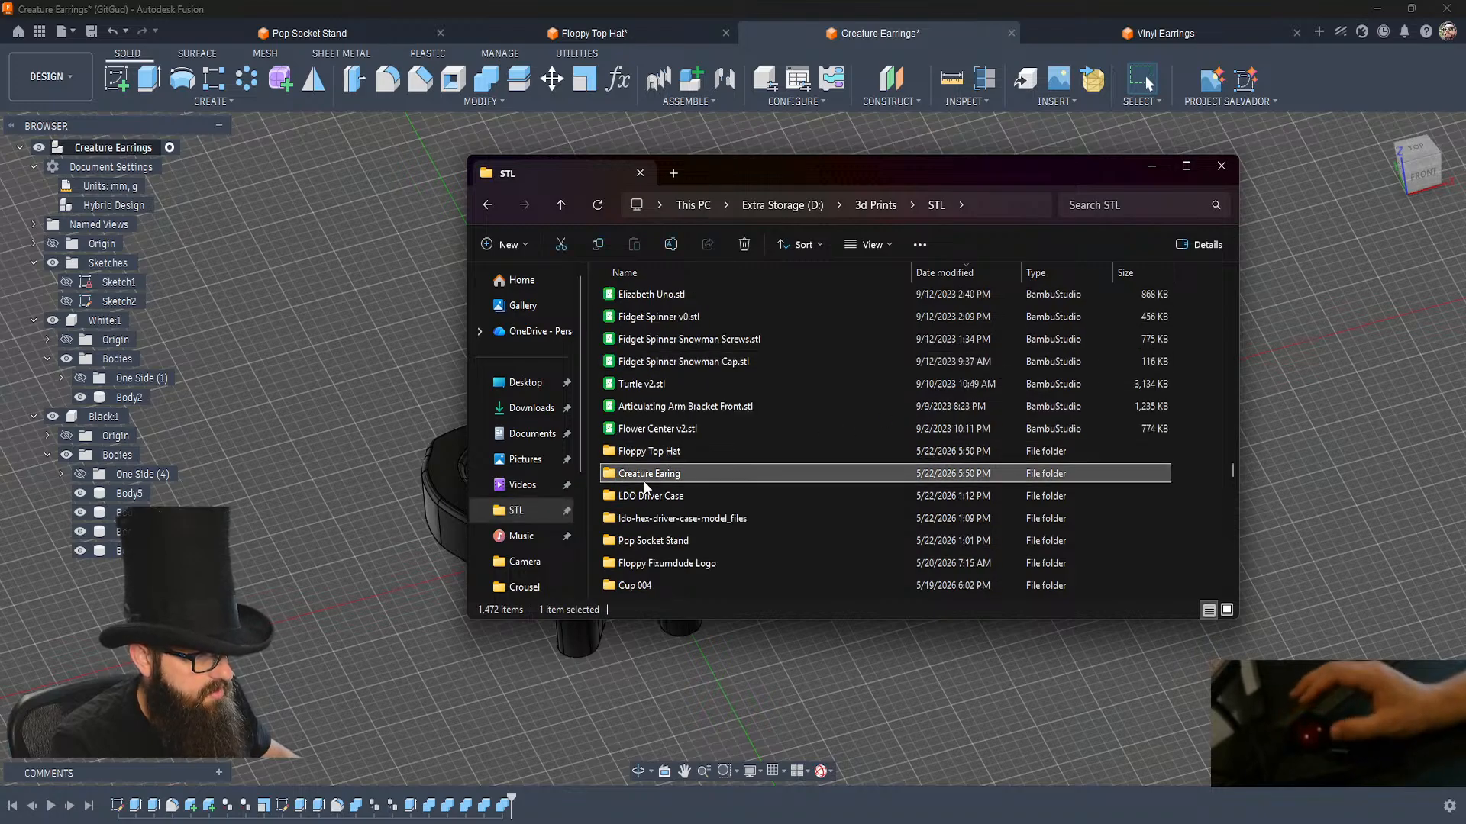
left_click(639, 298)
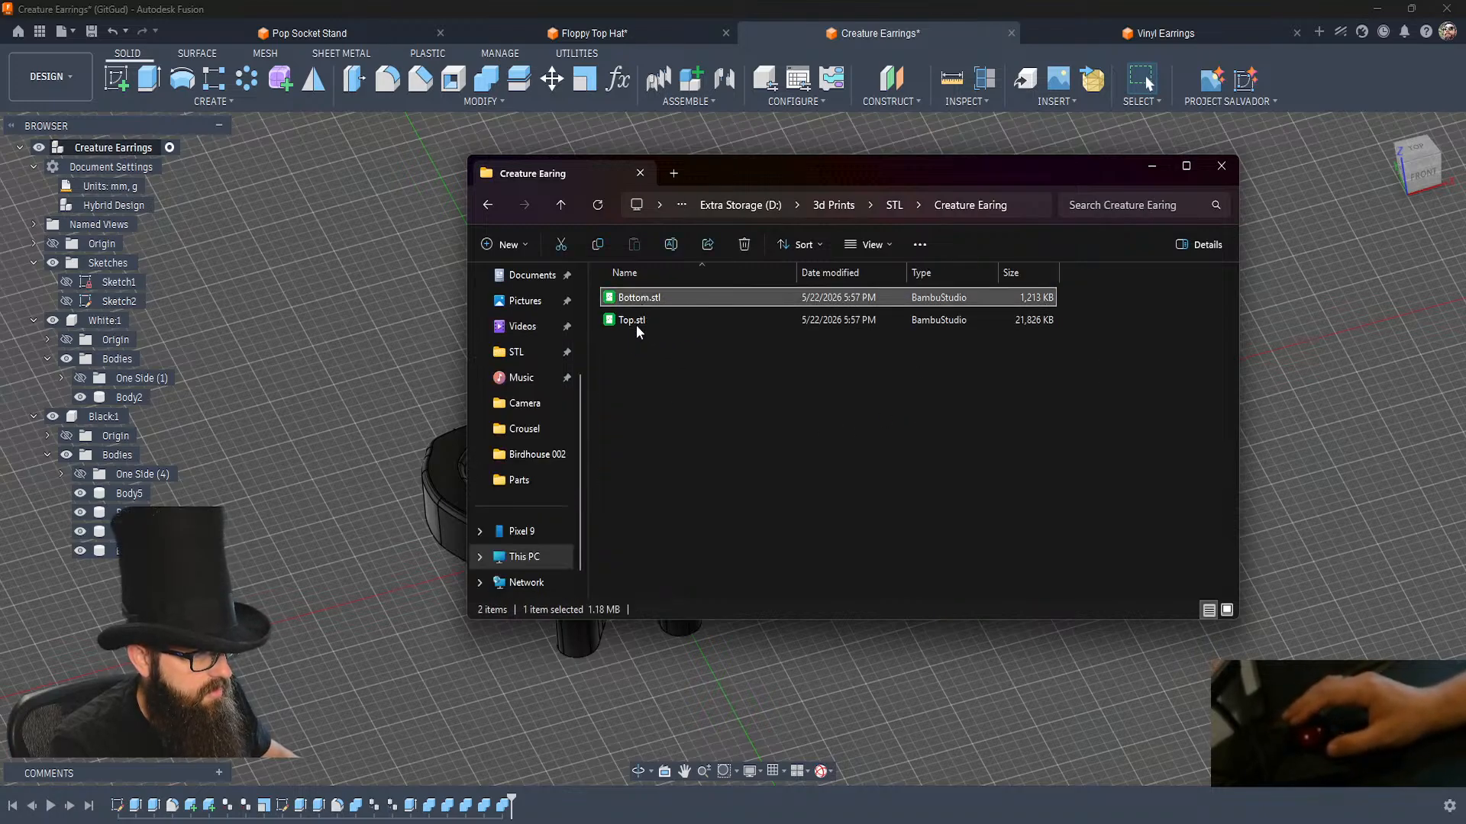
left_click(630, 321, "shift")
key("ctrl+c")
key("ctrl+v")
key("shift+Delete")
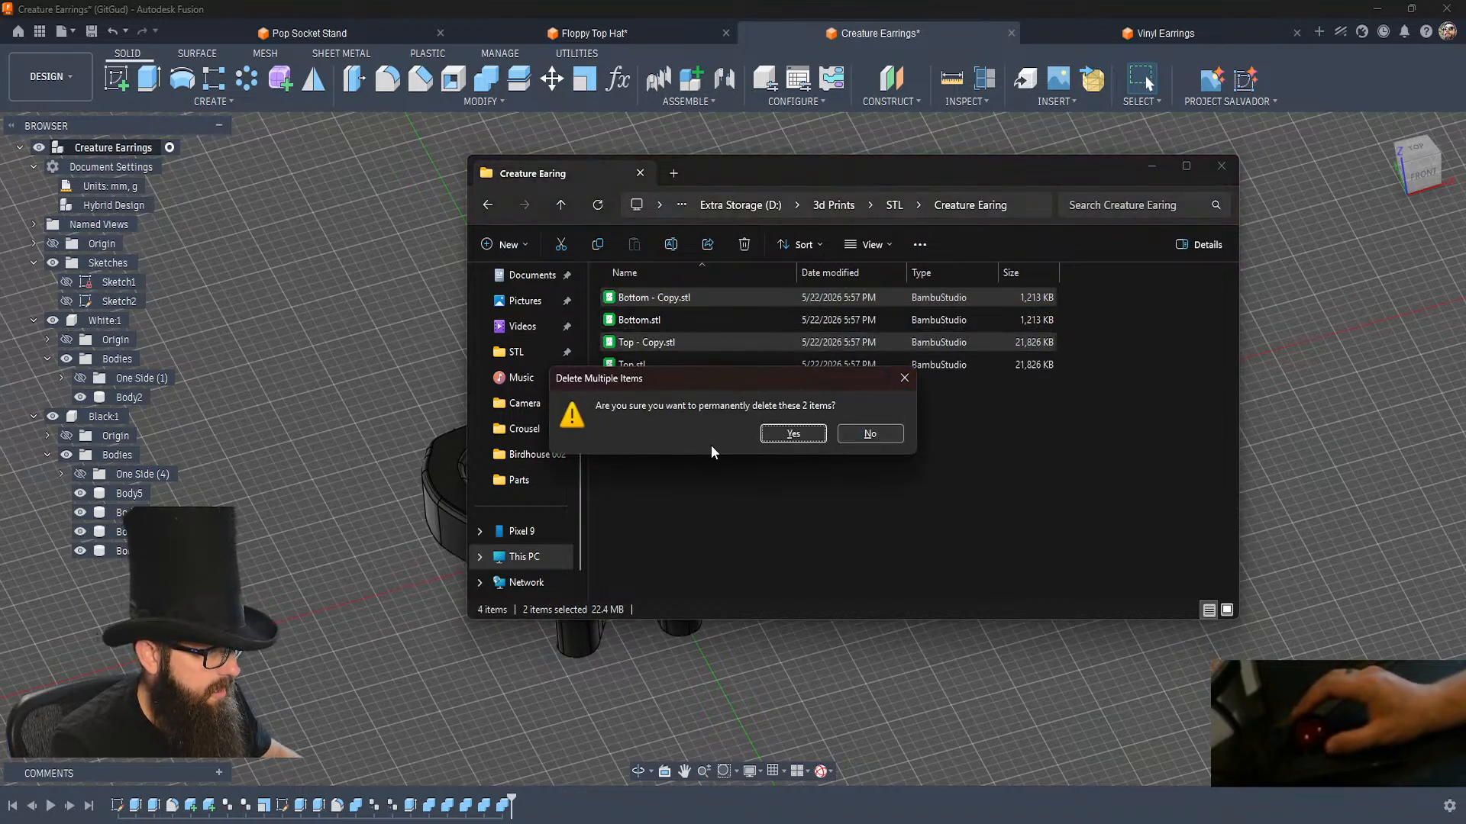
left_click(786, 432)
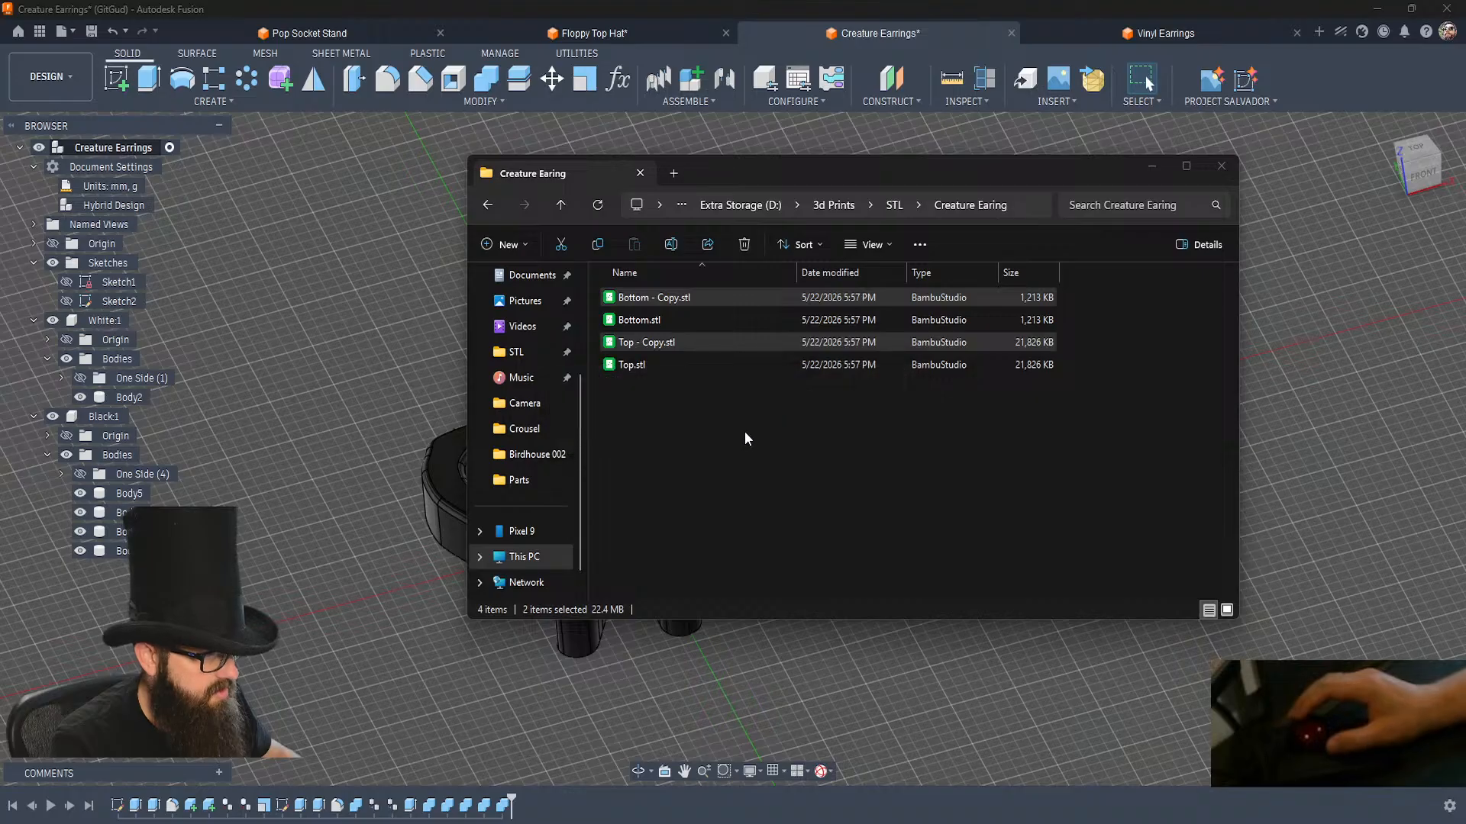
Delete Bottom.stl and Top.stl from the Creature Earing folder.
left_click_drag(649, 369, 626, 298)
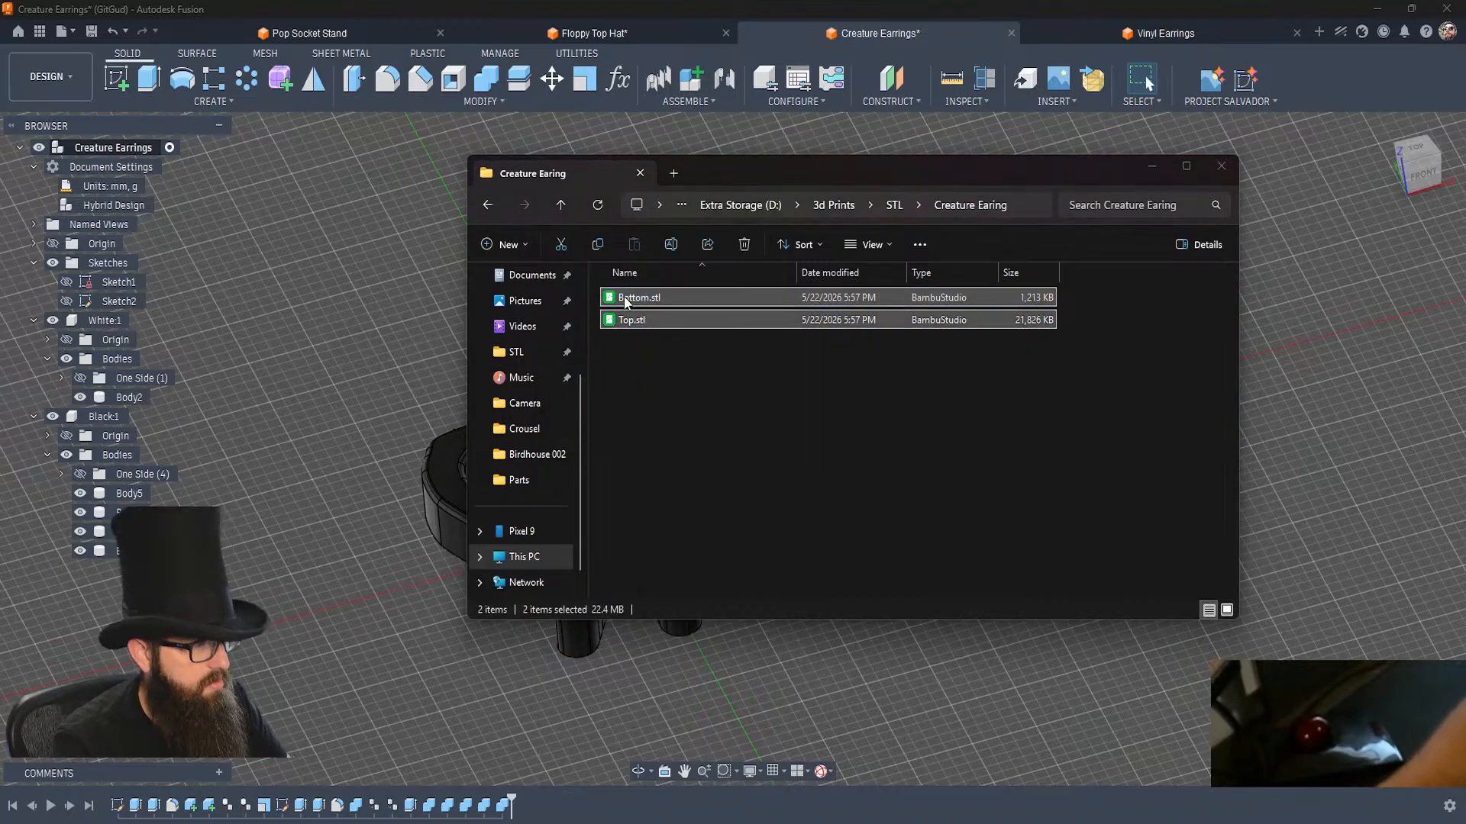
key("Delete")
key("Return")
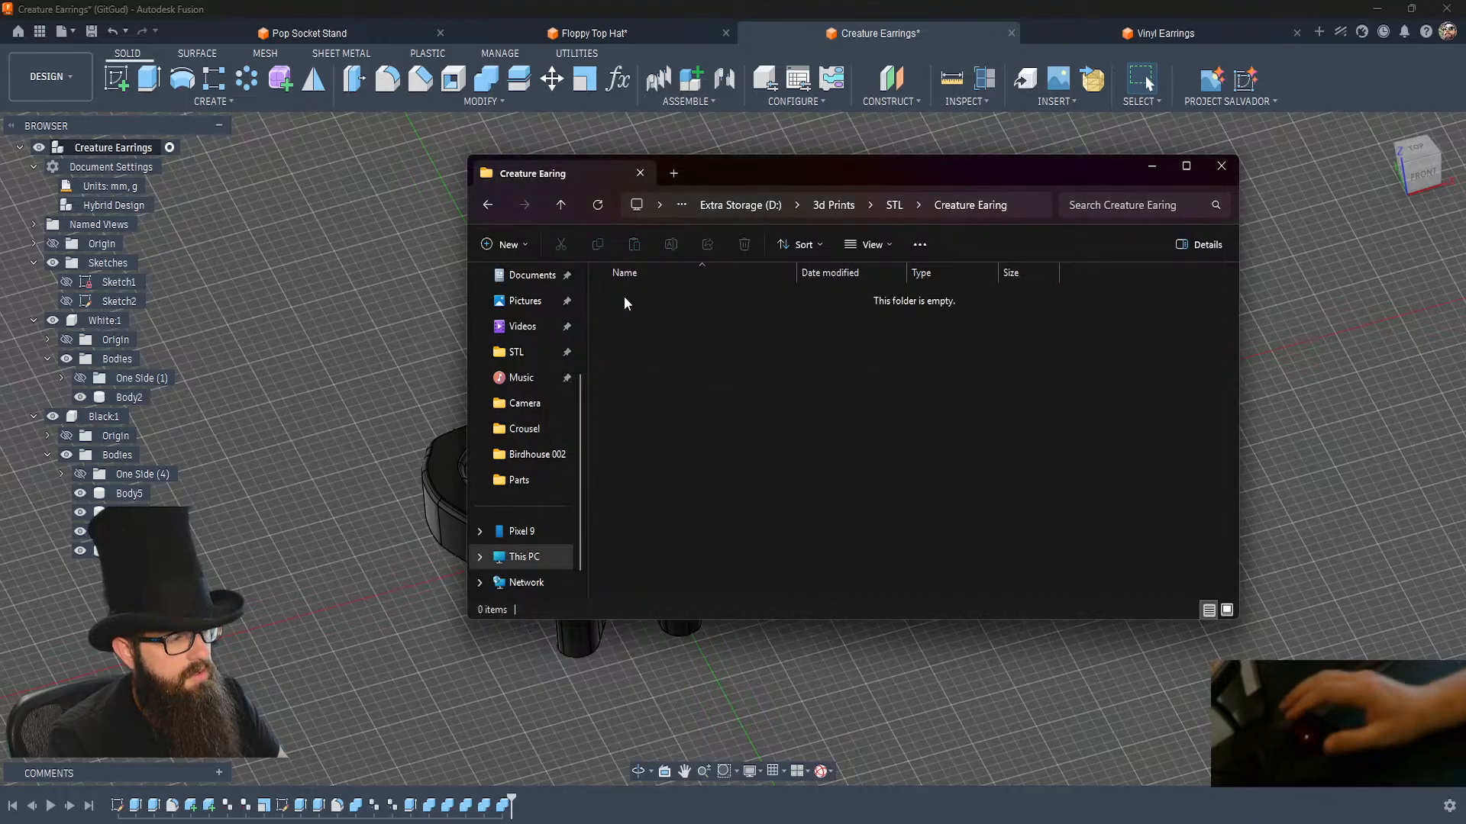
Return to Fusion and export the White component as an STL mesh named White to the Creature Earing folder.
left_click(319, 482)
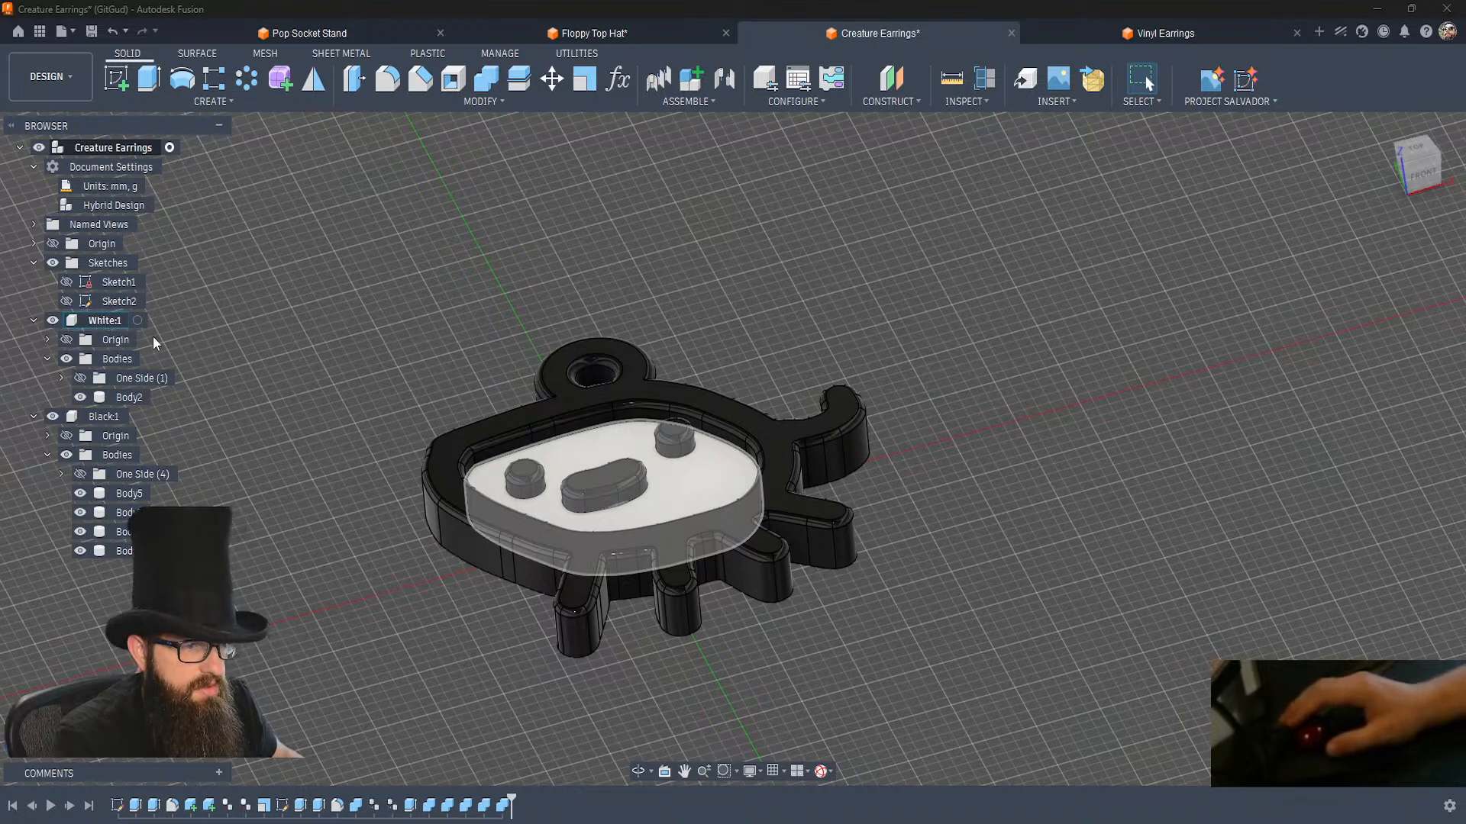
left_click(97, 320)
right_click(97, 321)
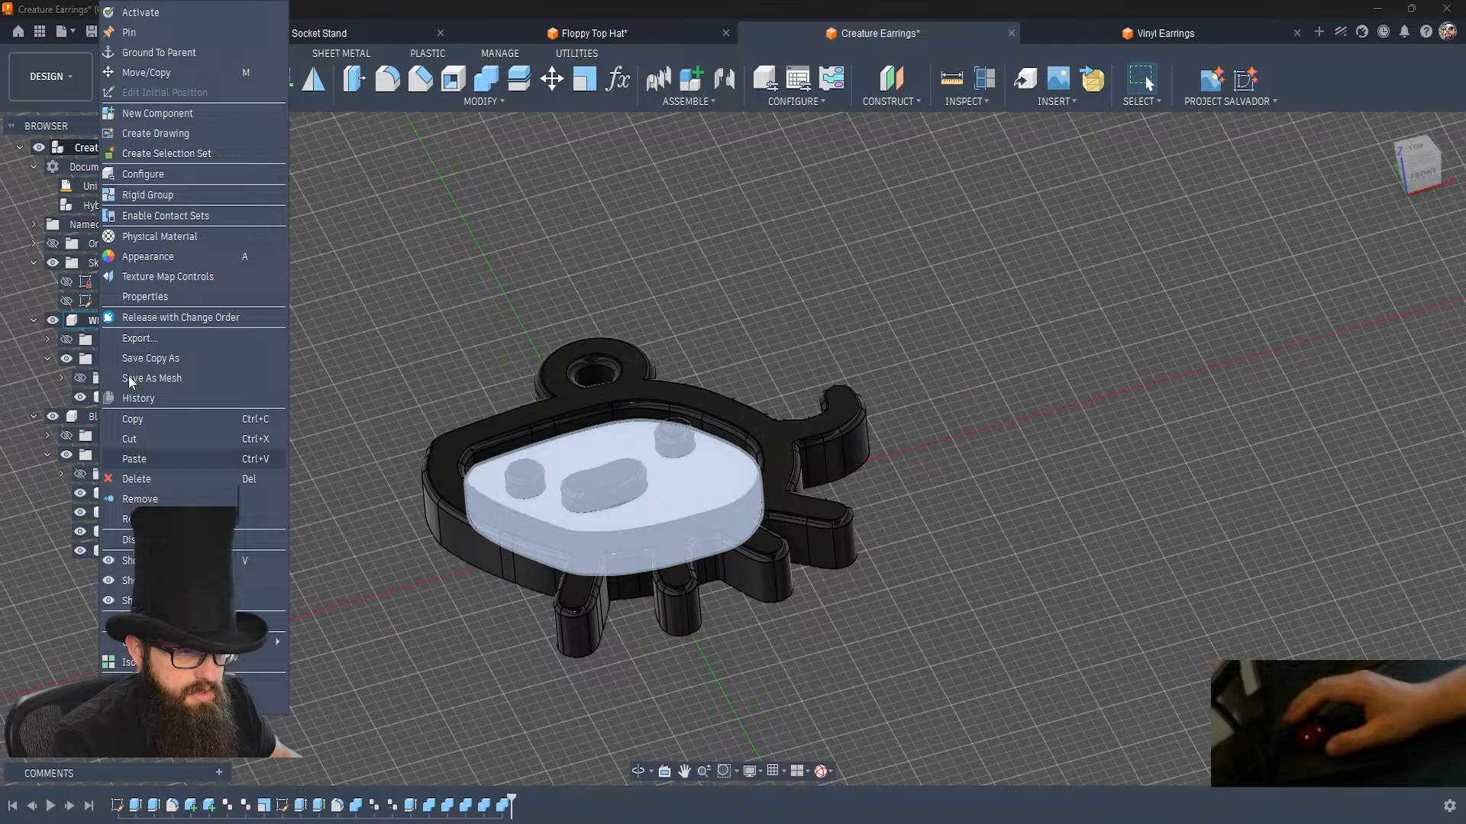
key("Escape")
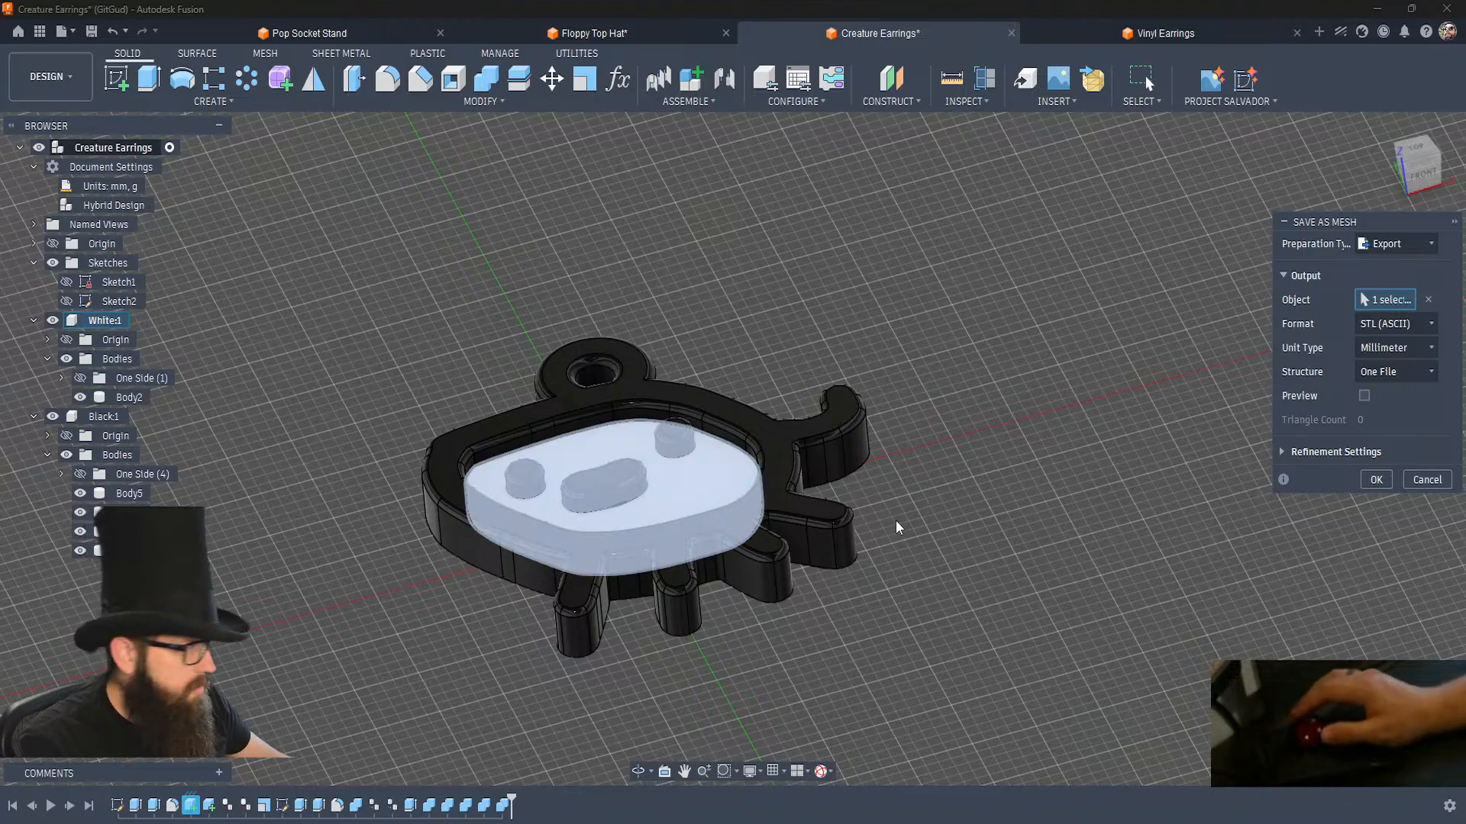
left_click(1389, 480)
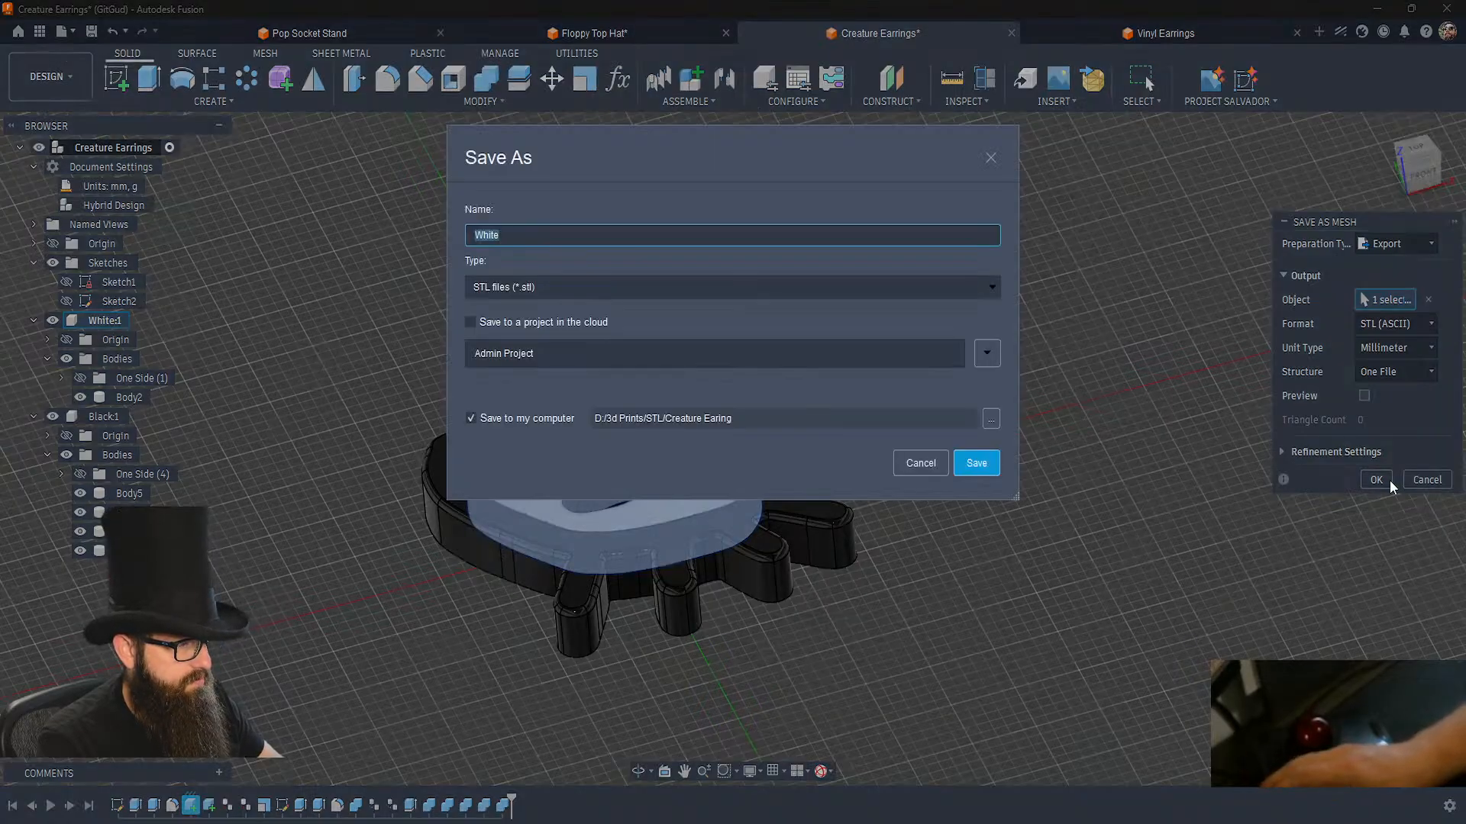
key("Return")
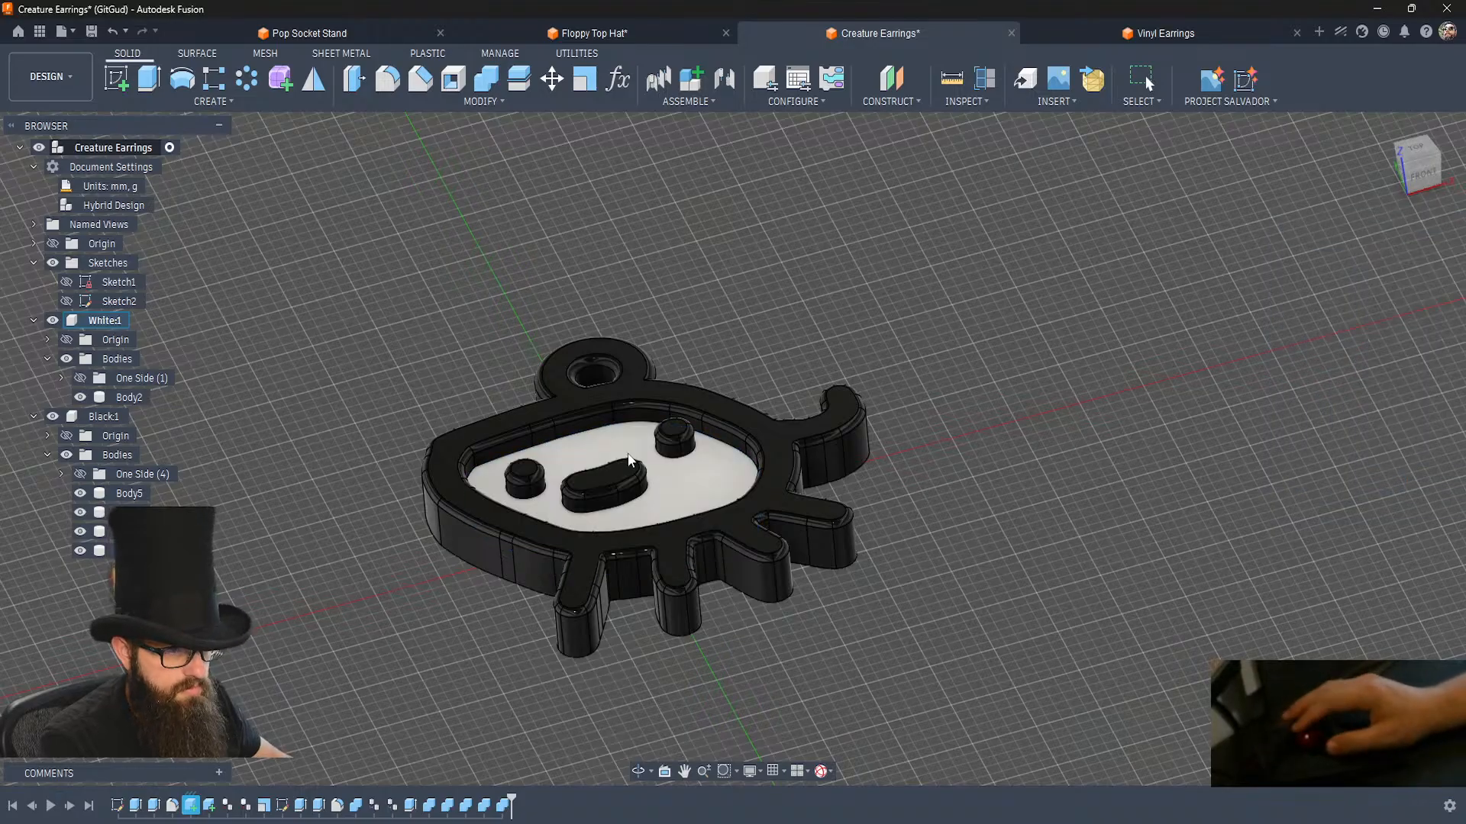
Export the Black component as an STL mesh named Black to the Creature Earing folder.
right_click(93, 415)
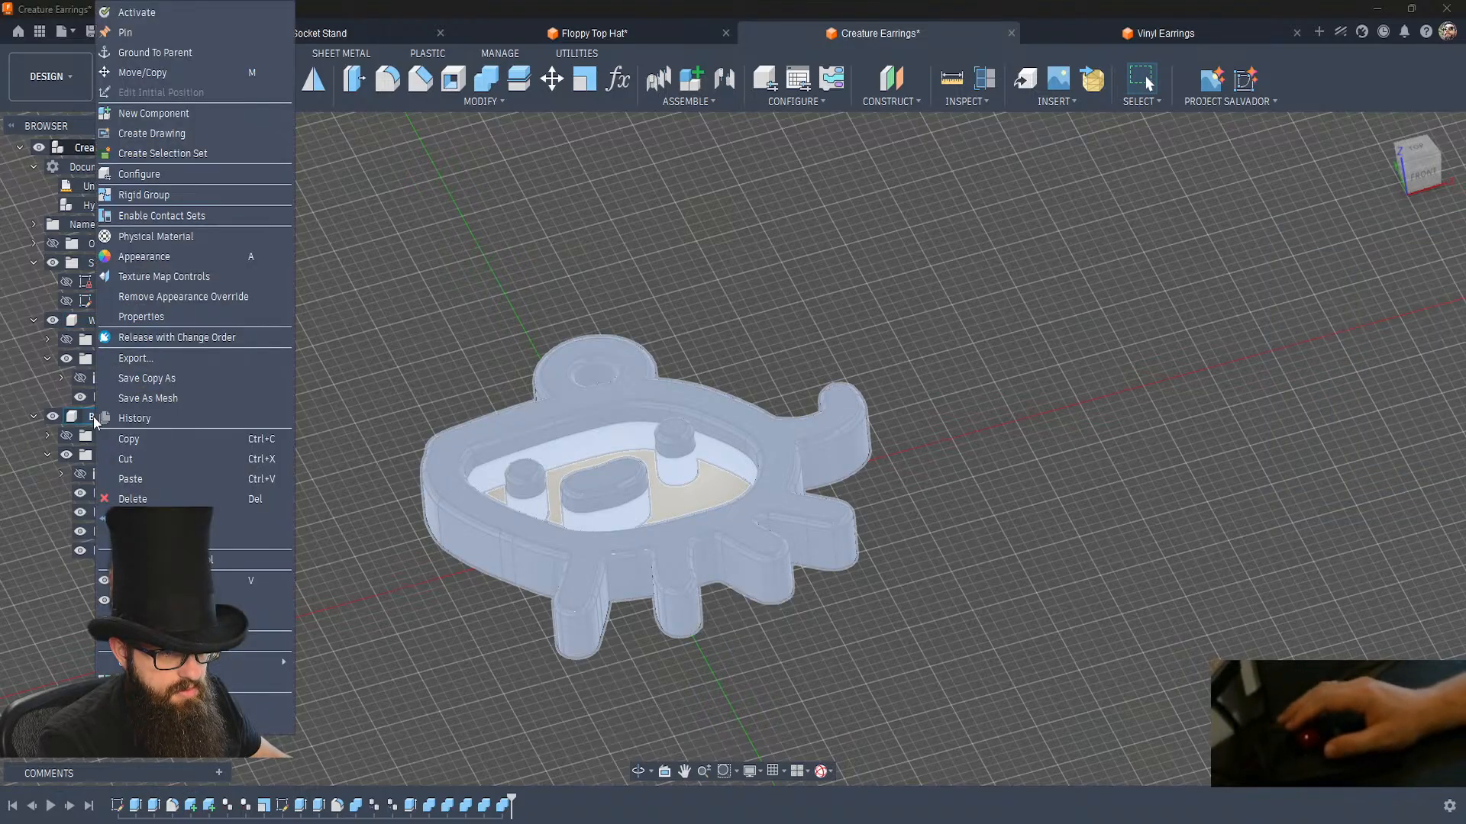
left_click(158, 403)
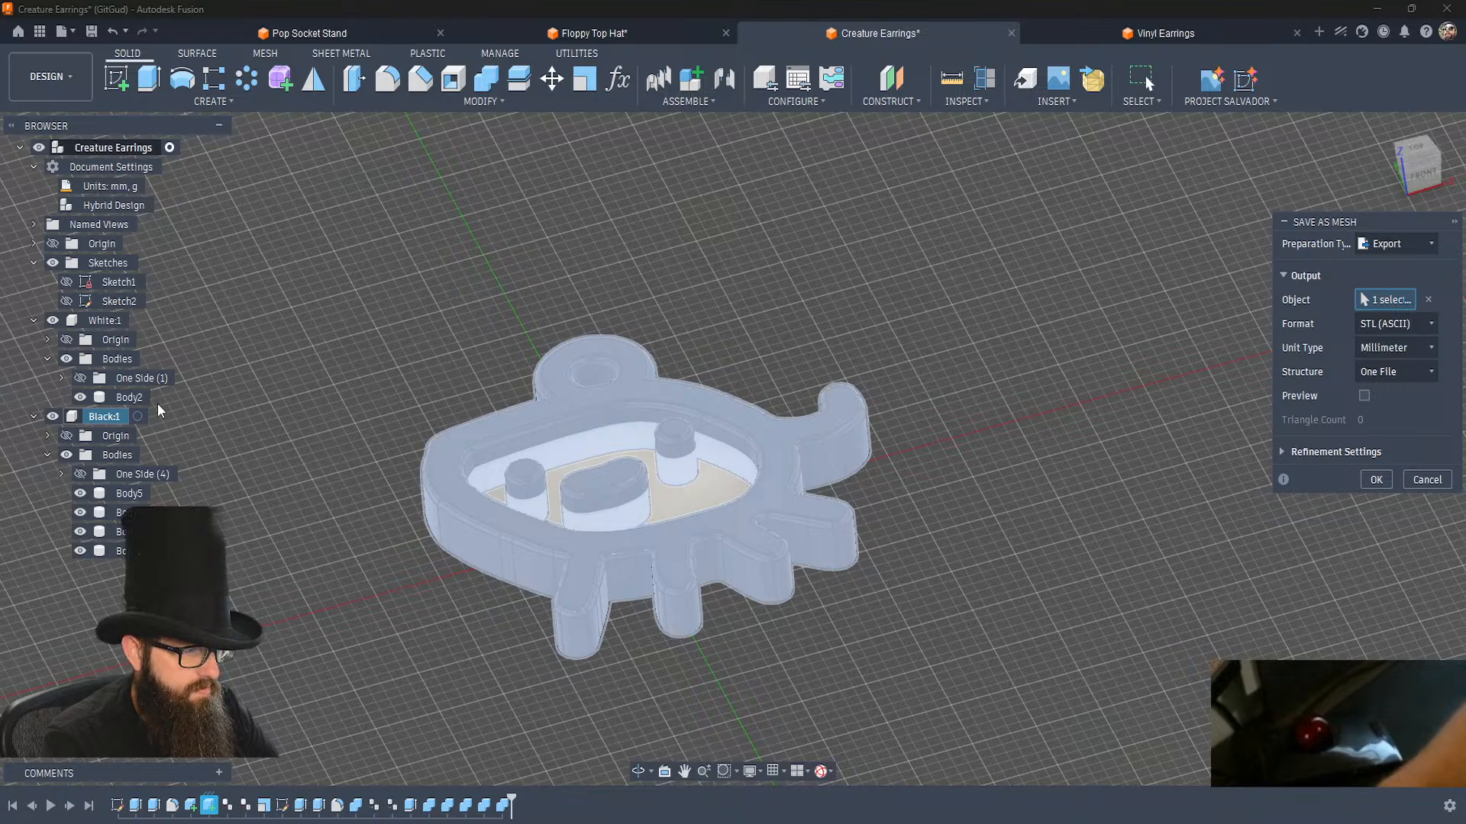
key("Return")
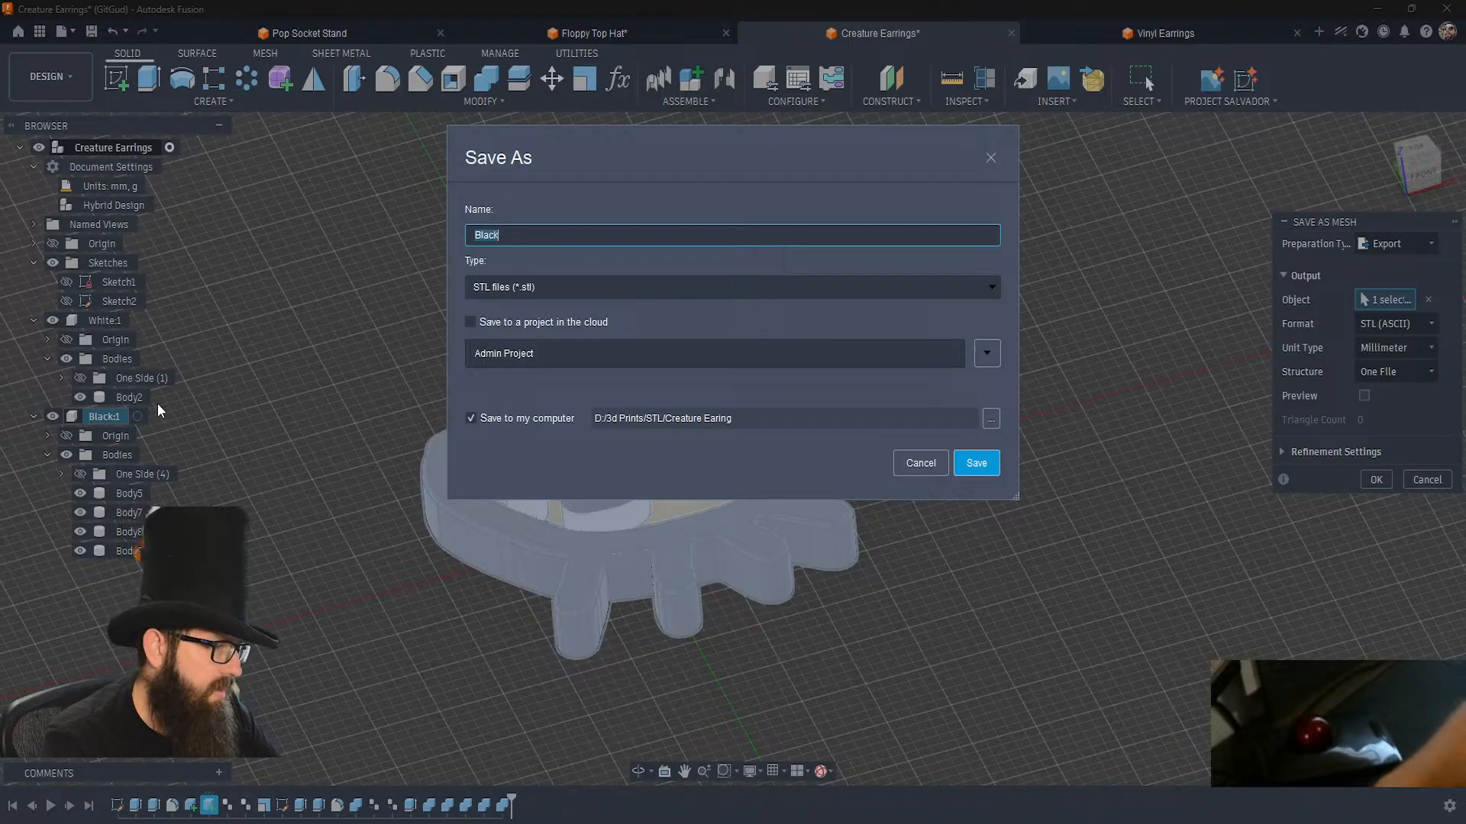
key("Return")
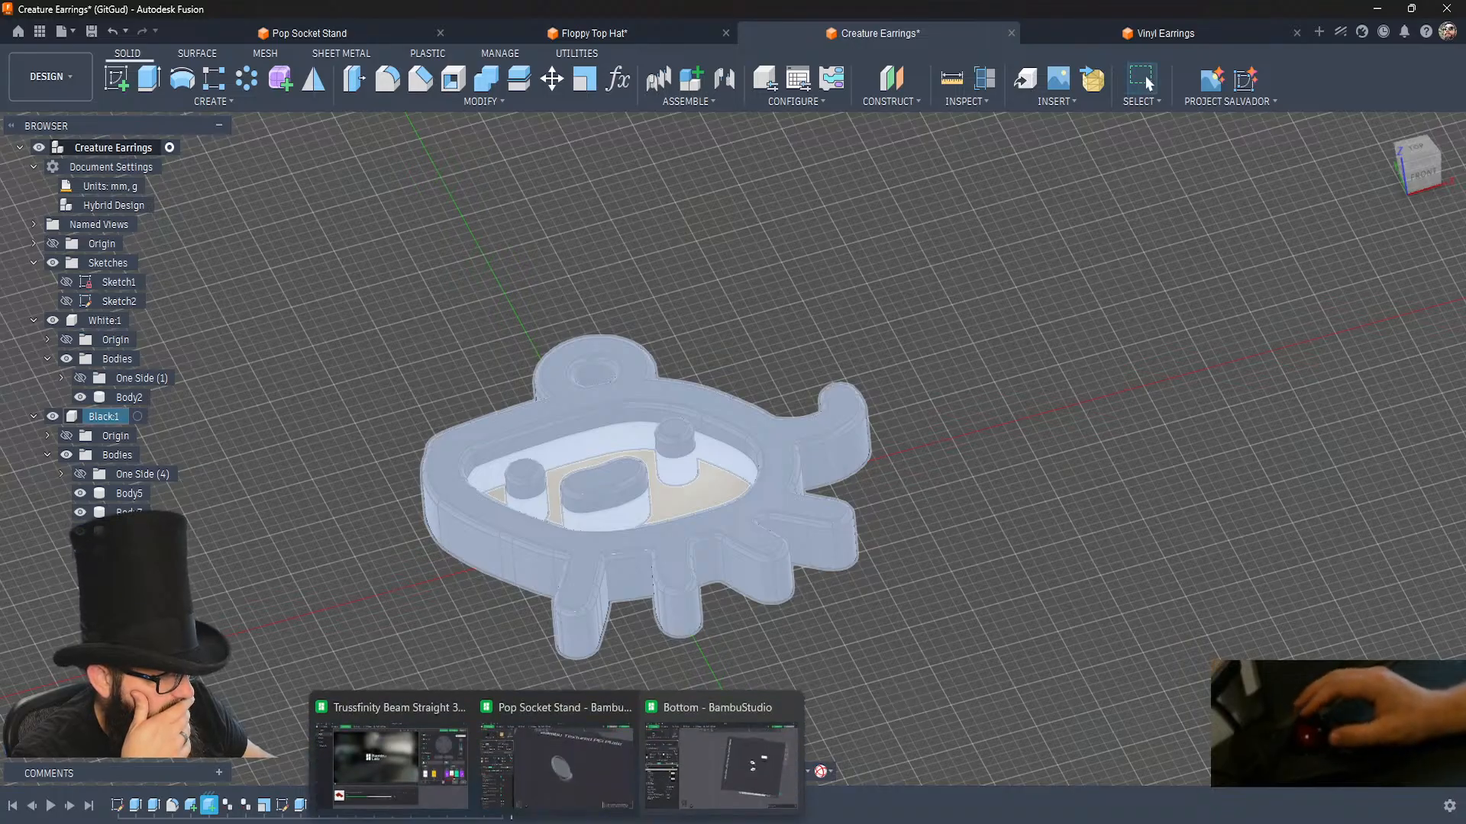
Switch to the Bottom project in Bambu Studio, delete both earrings from the plate, and close the Pop Socket Stand project window.
left_click(733, 748)
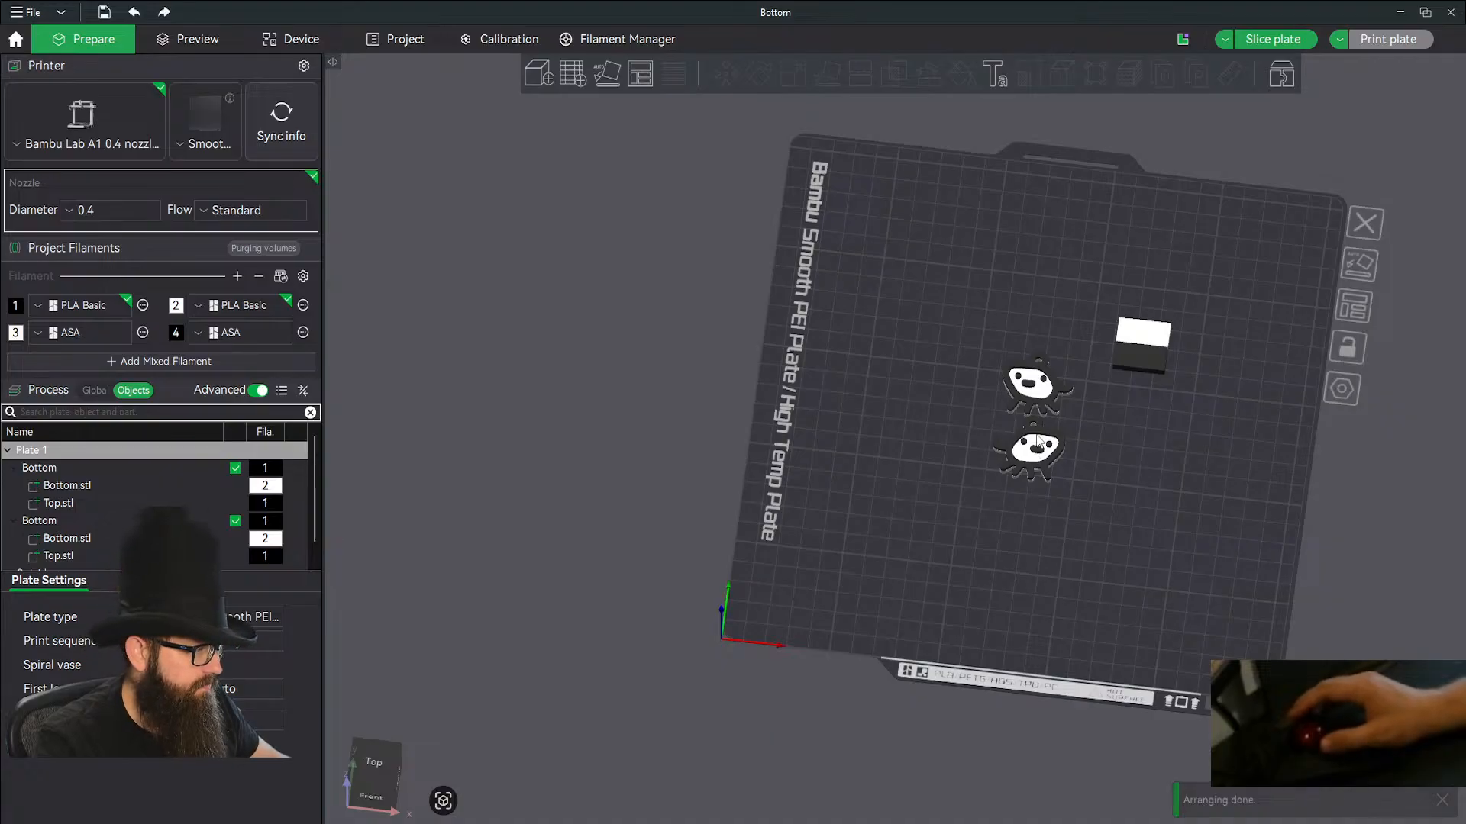
left_click(1037, 445)
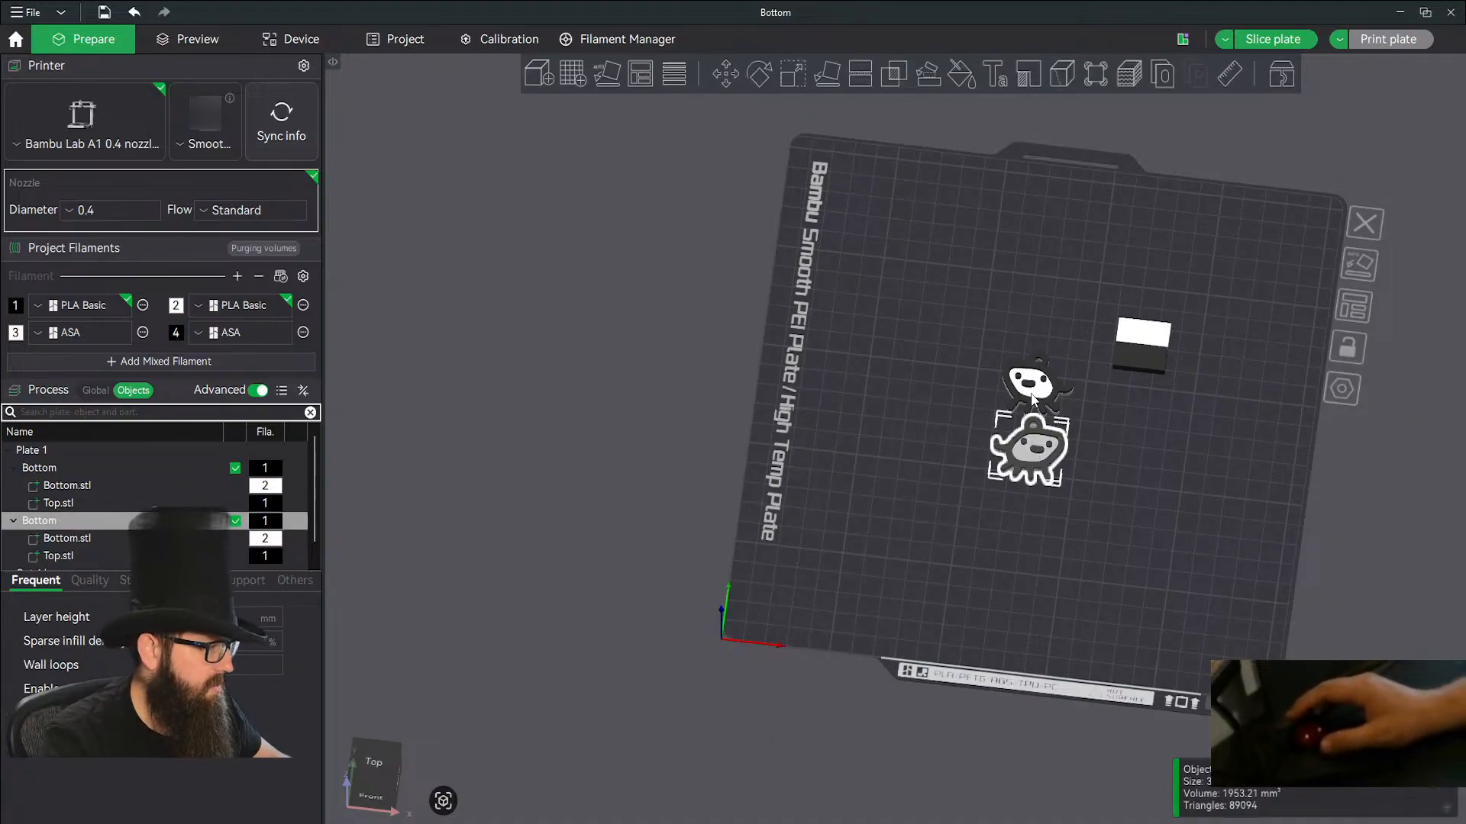
left_click(1032, 399, "ctrl")
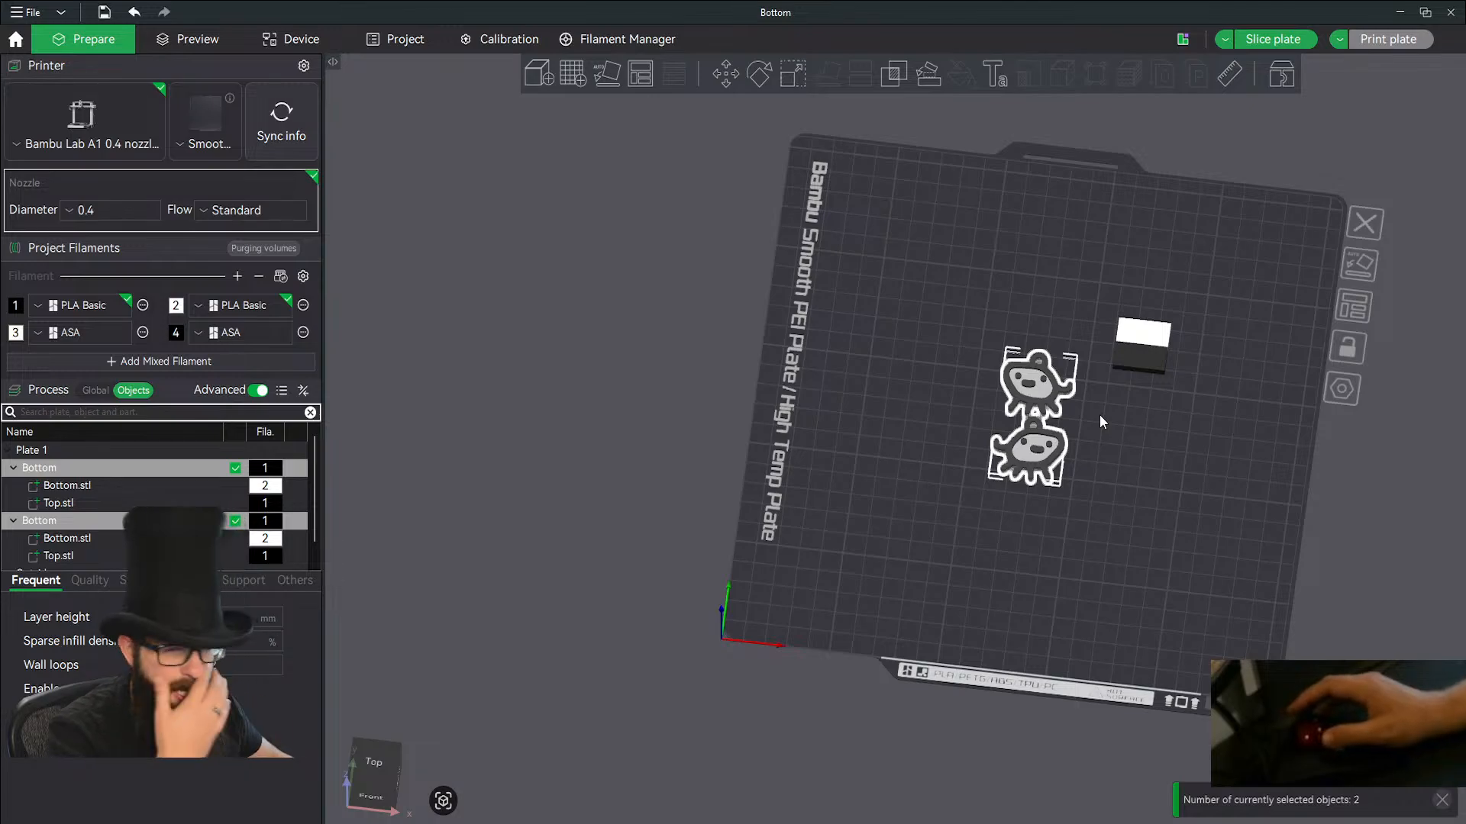
key("Delete")
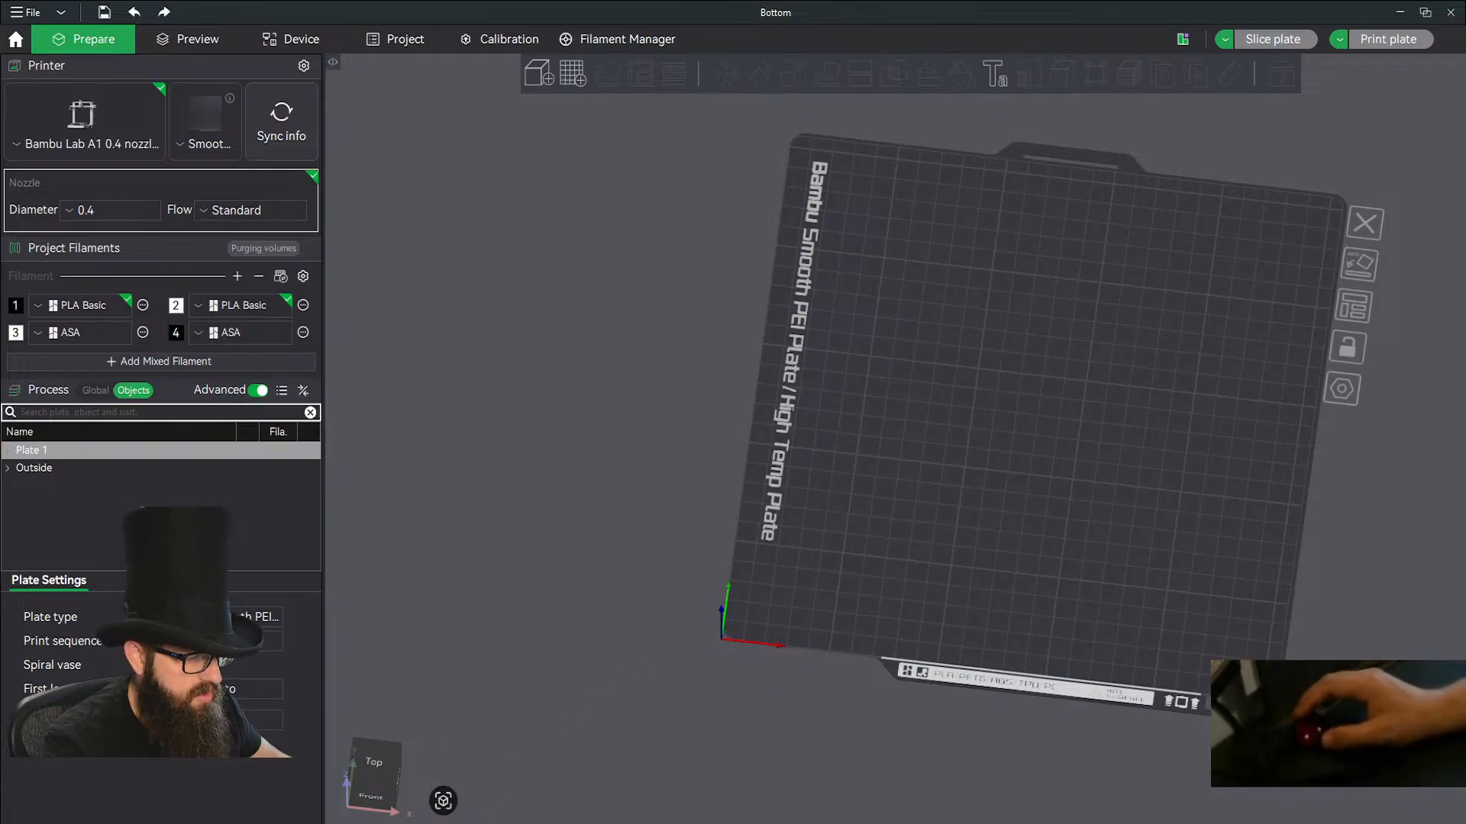
left_click(607, 762)
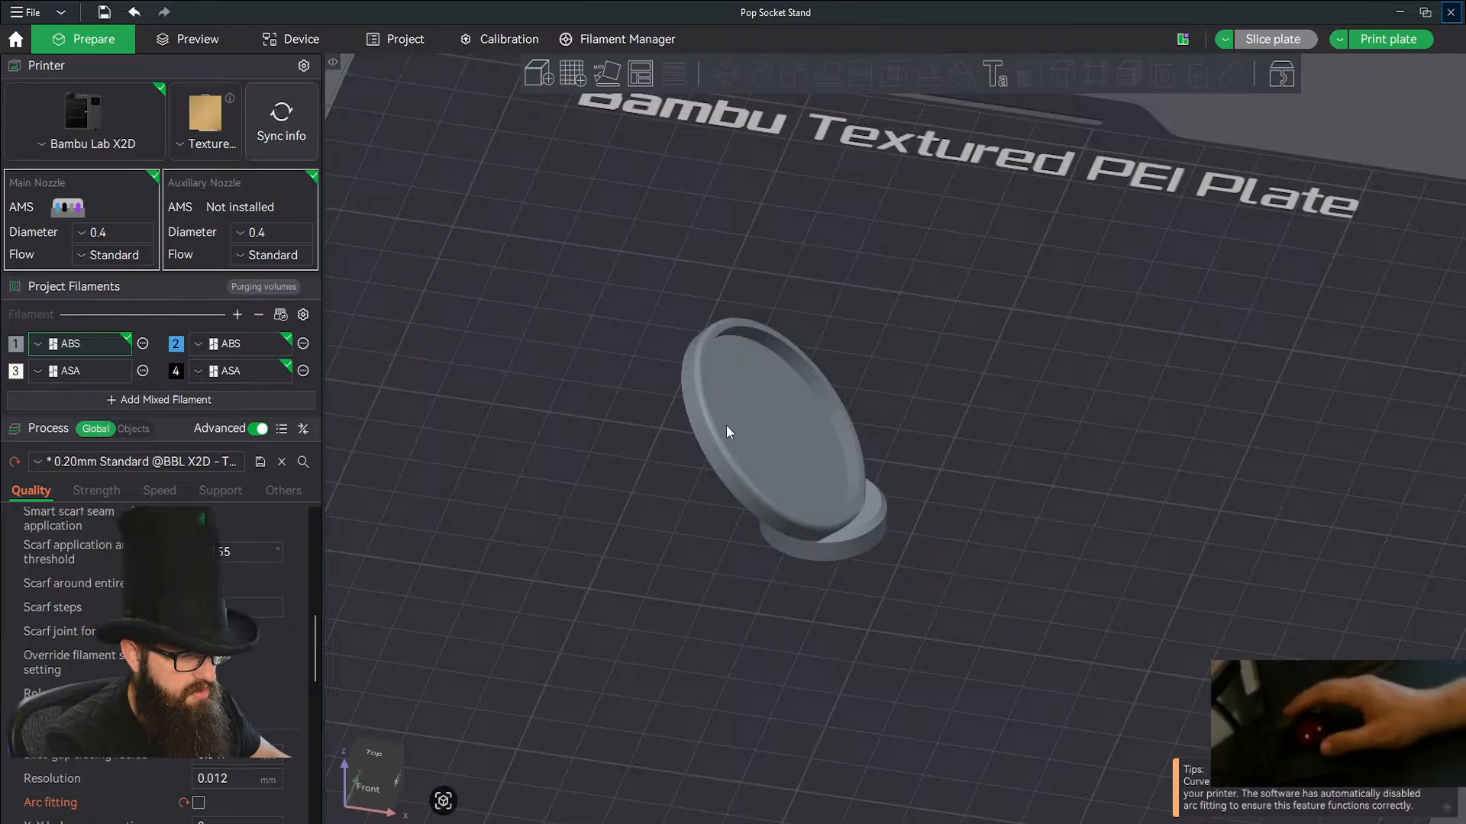
left_click(1451, 13)
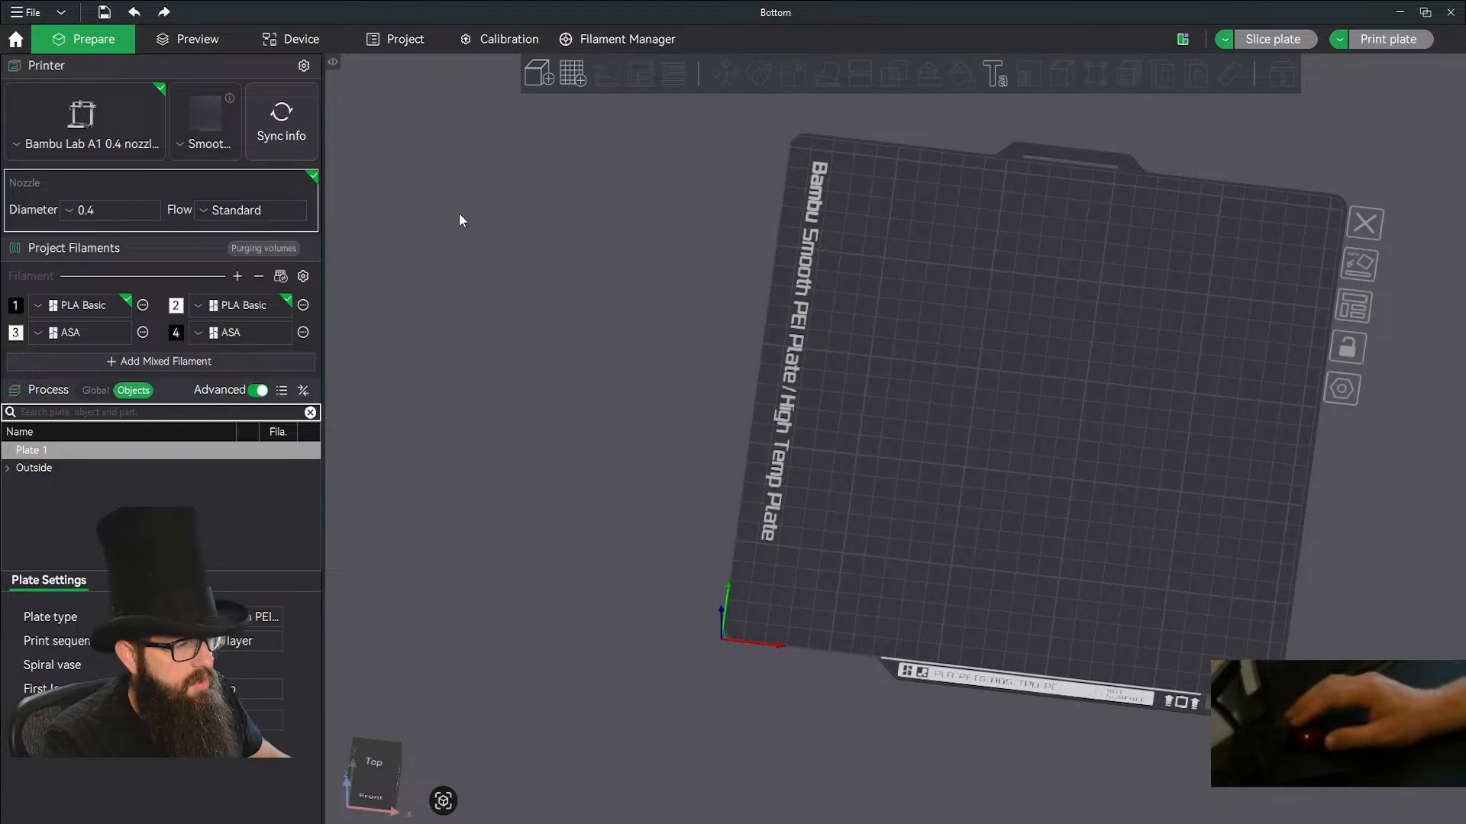
Import Black.stl and White.stl from the Creature Earing folder into the Bottom project.
left_click(532, 78)
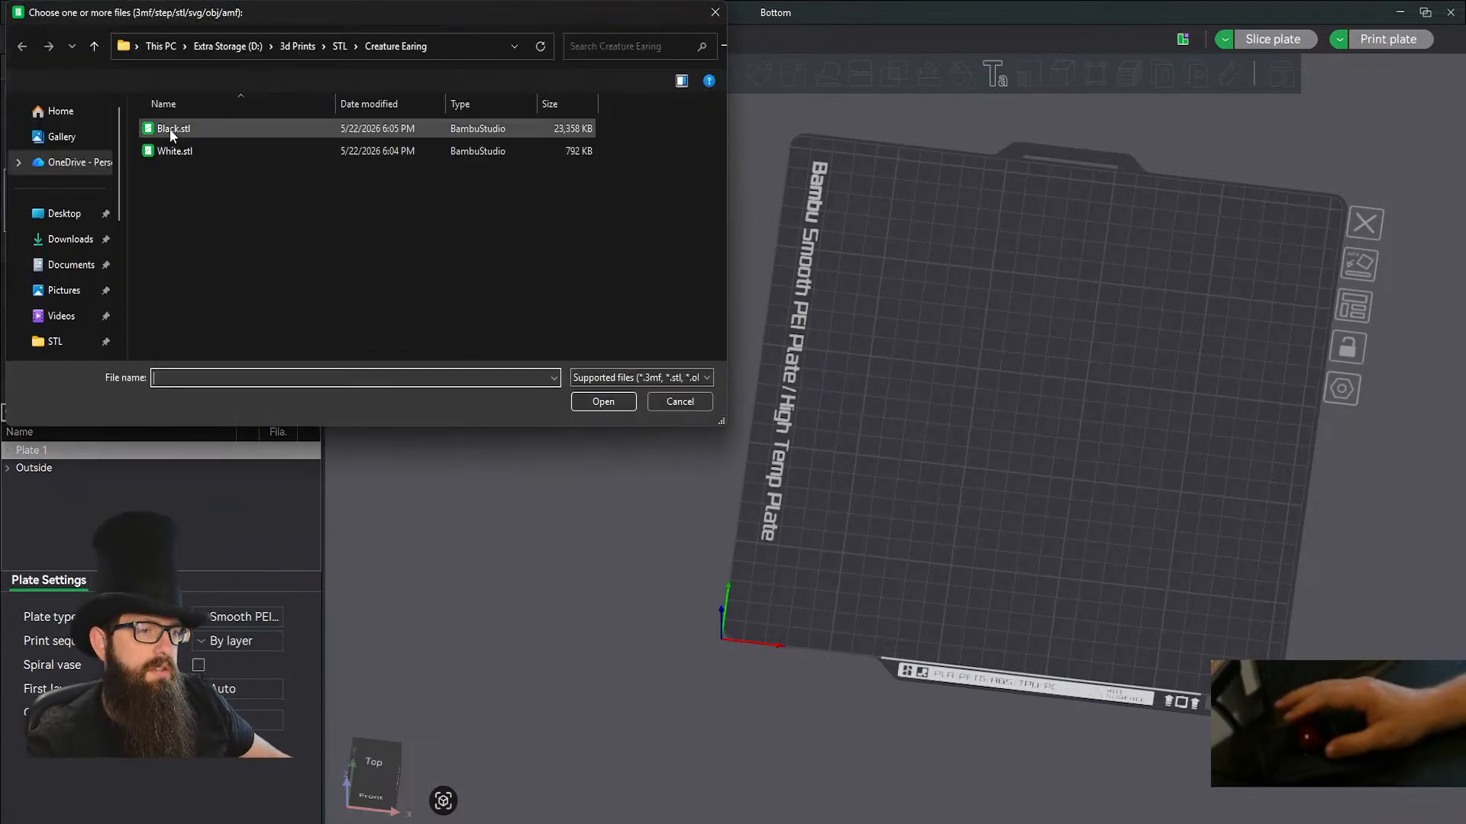
left_click(169, 130)
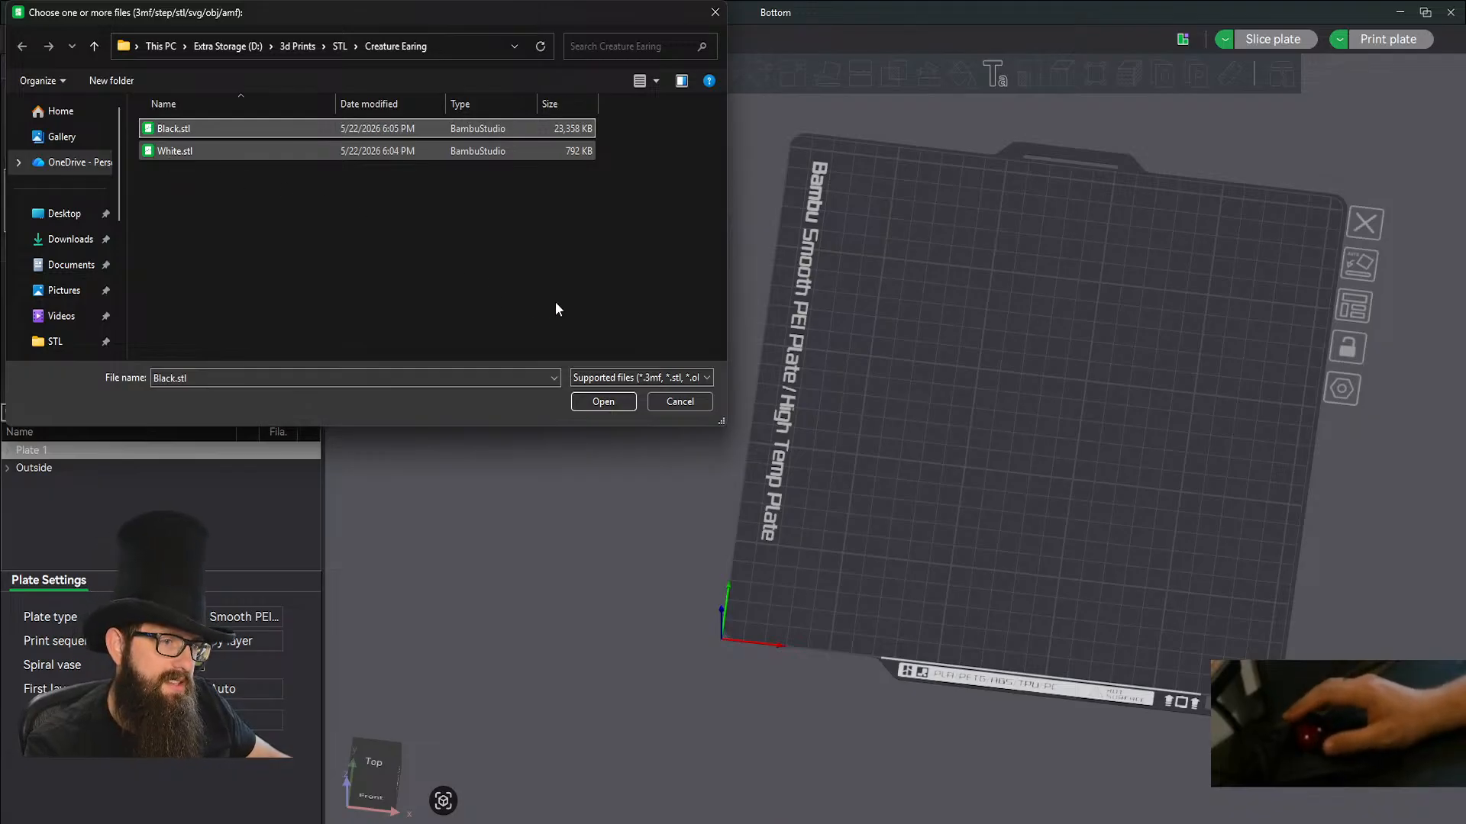
left_click(602, 401)
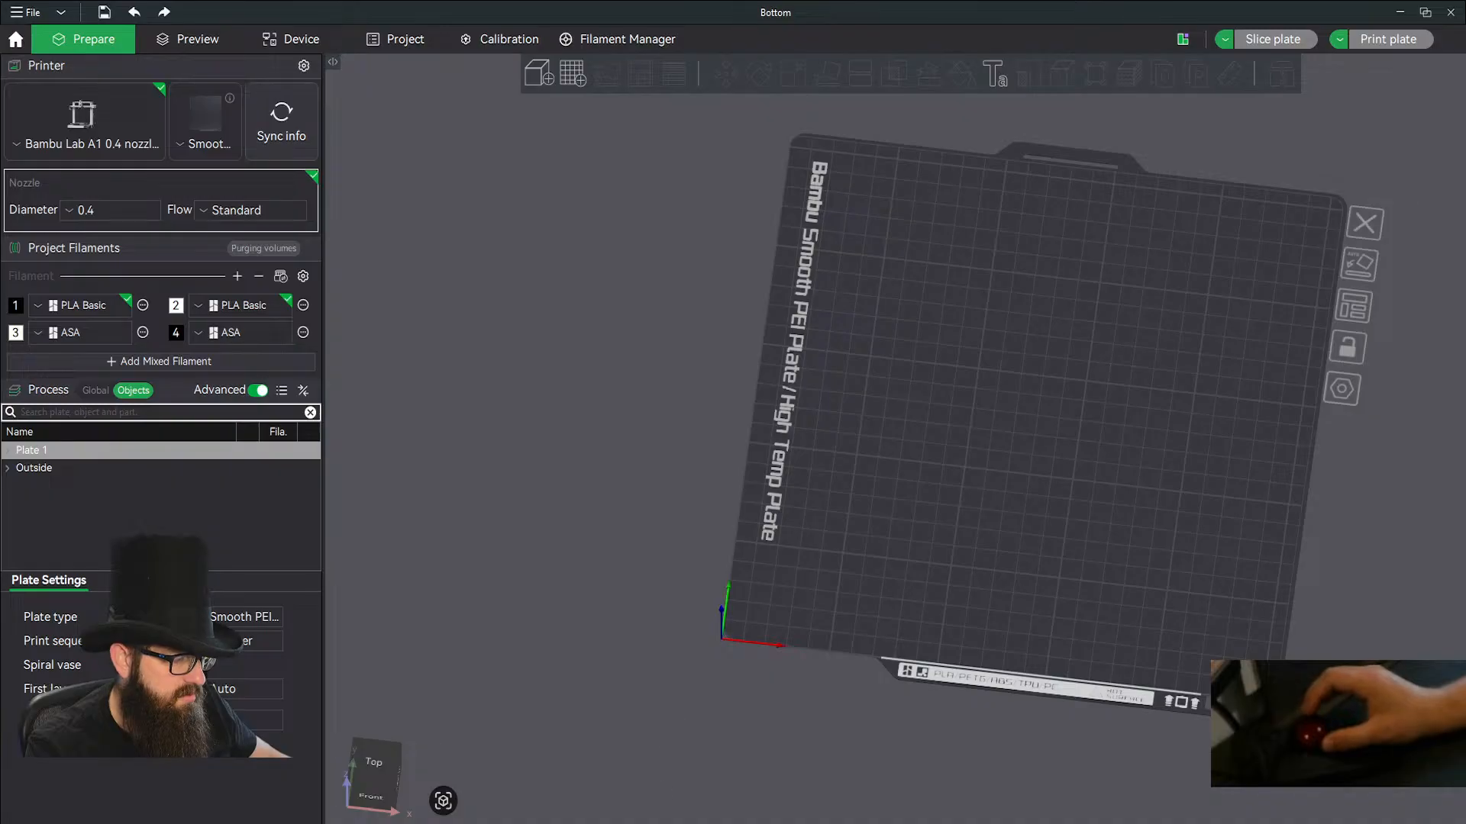
Switch back to the Creature Earrings design in Fusion and try to save the White component as a mesh again.
key("alt+Tab")
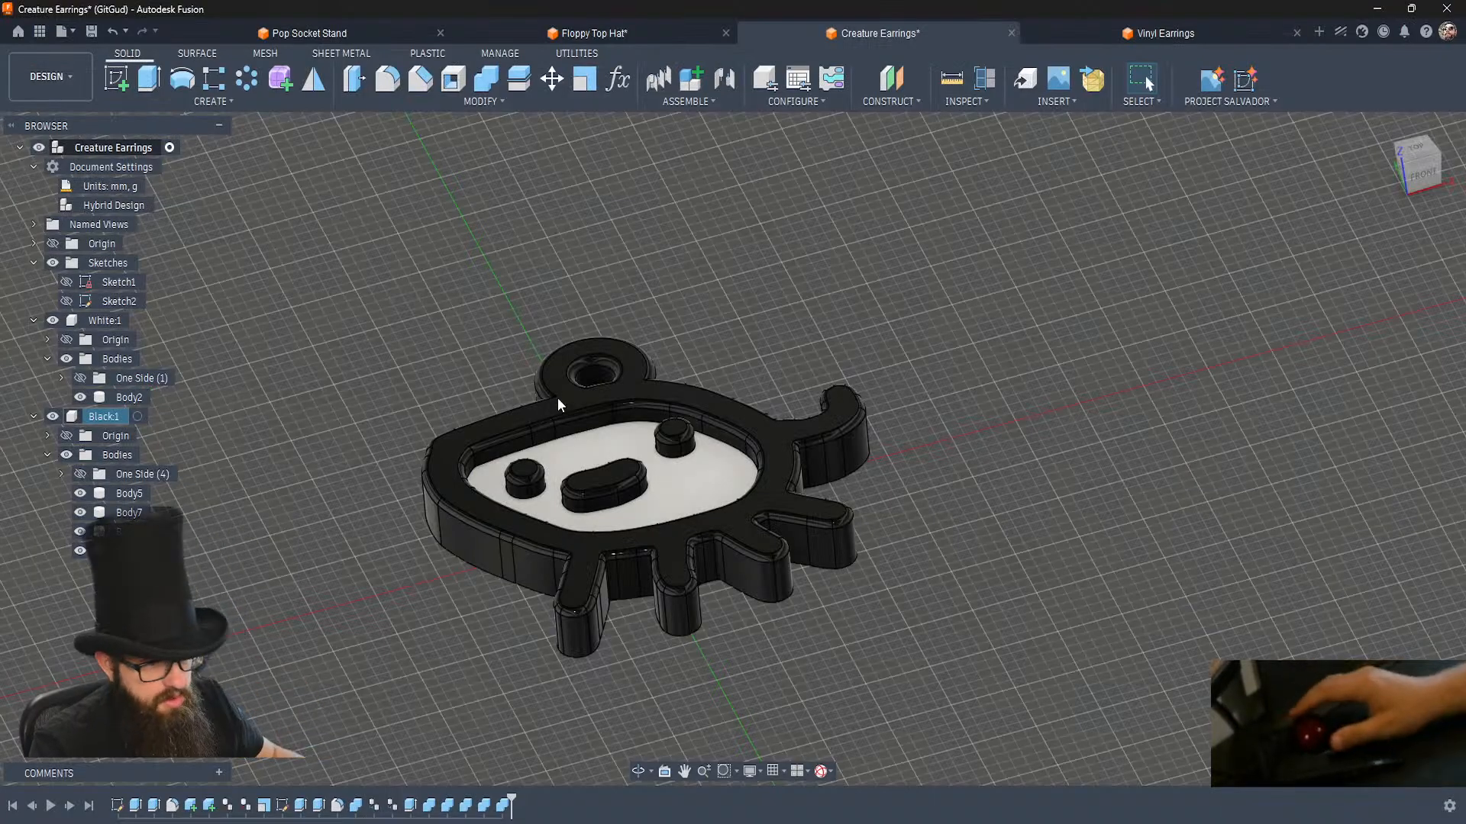
right_click(98, 318)
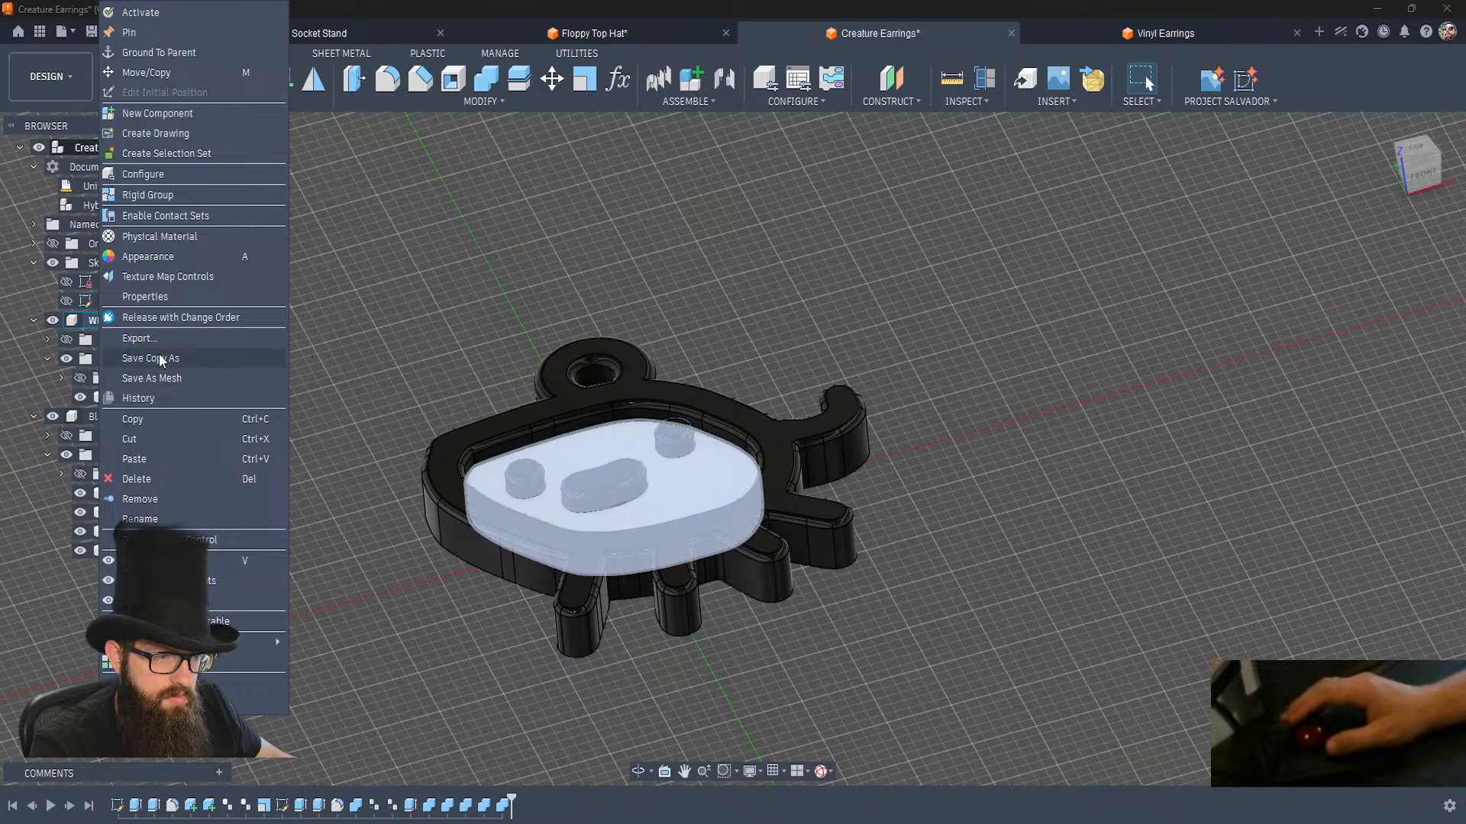
left_click(159, 356)
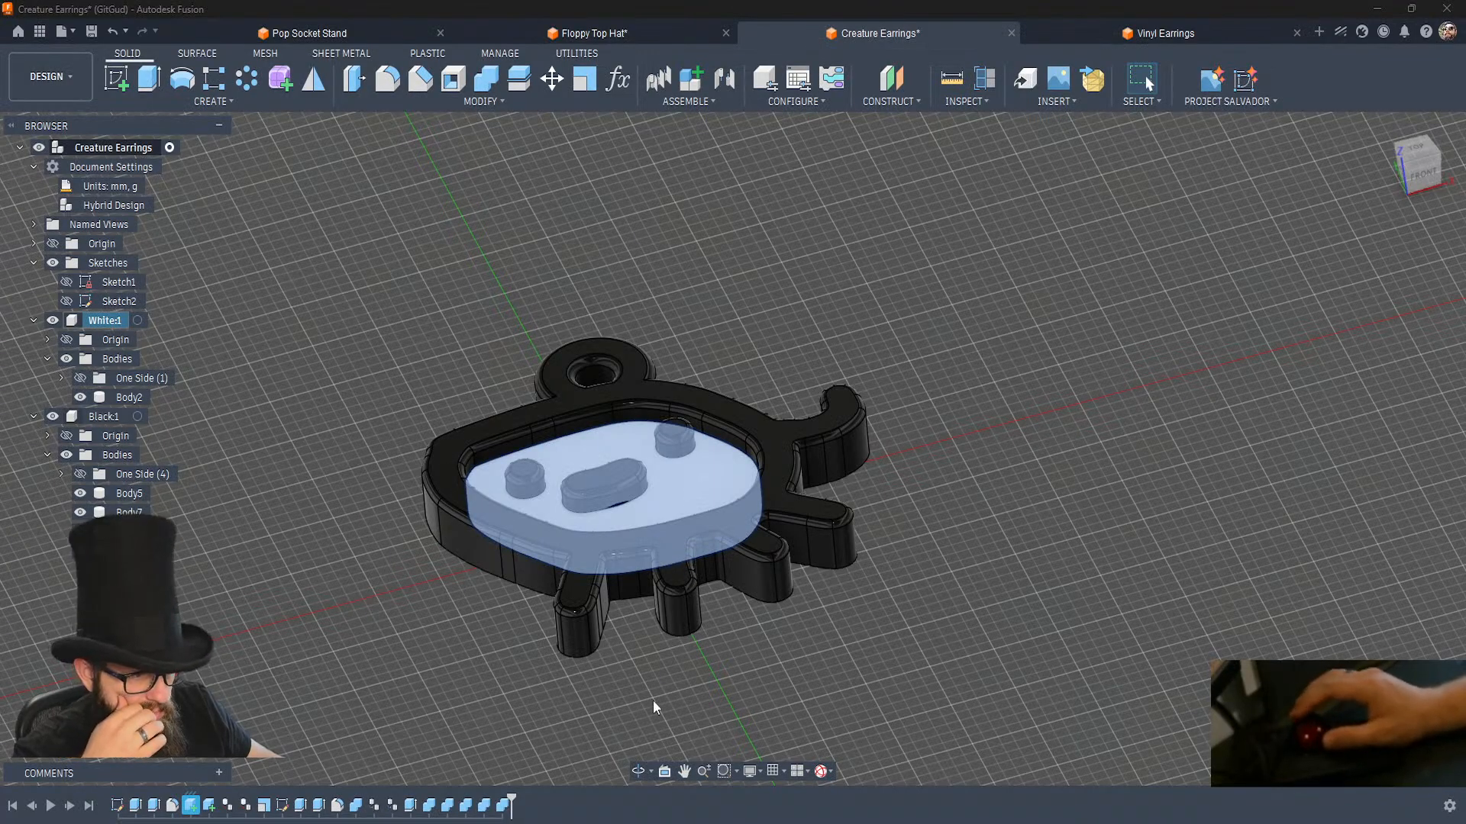
mouse_move(451, 823)
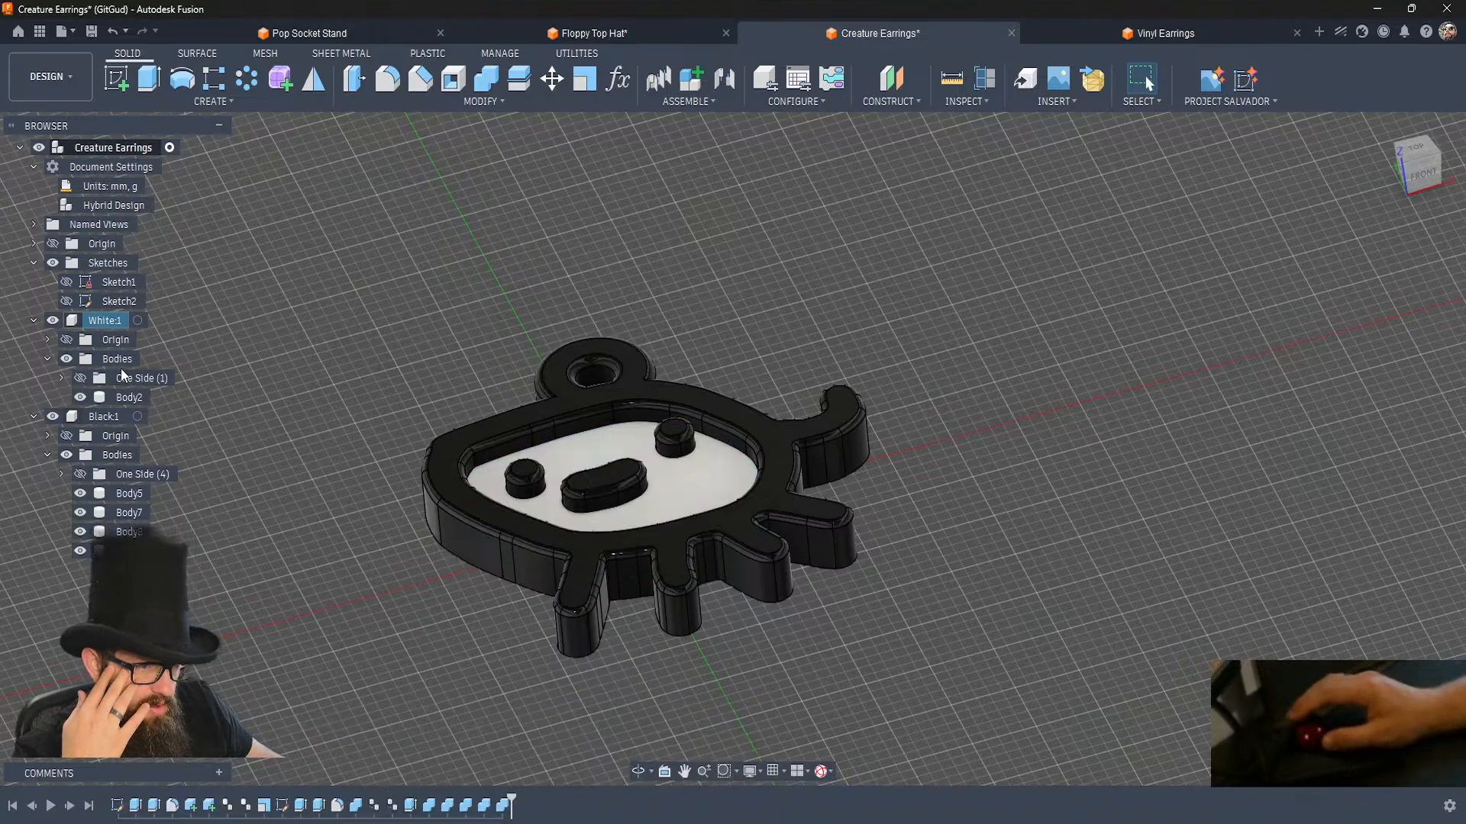
right_click(105, 321)
key("Escape")
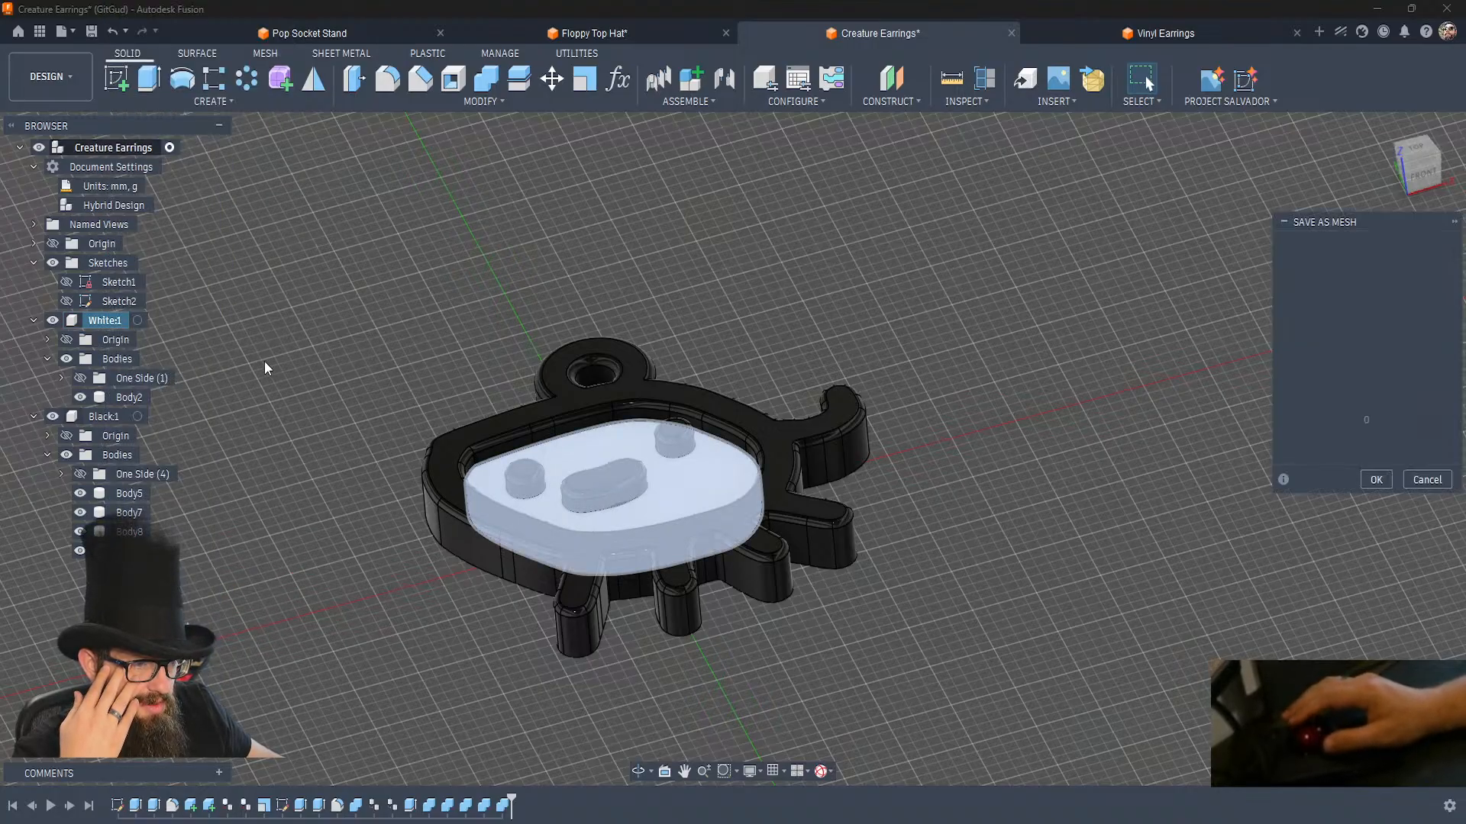
key("Escape")
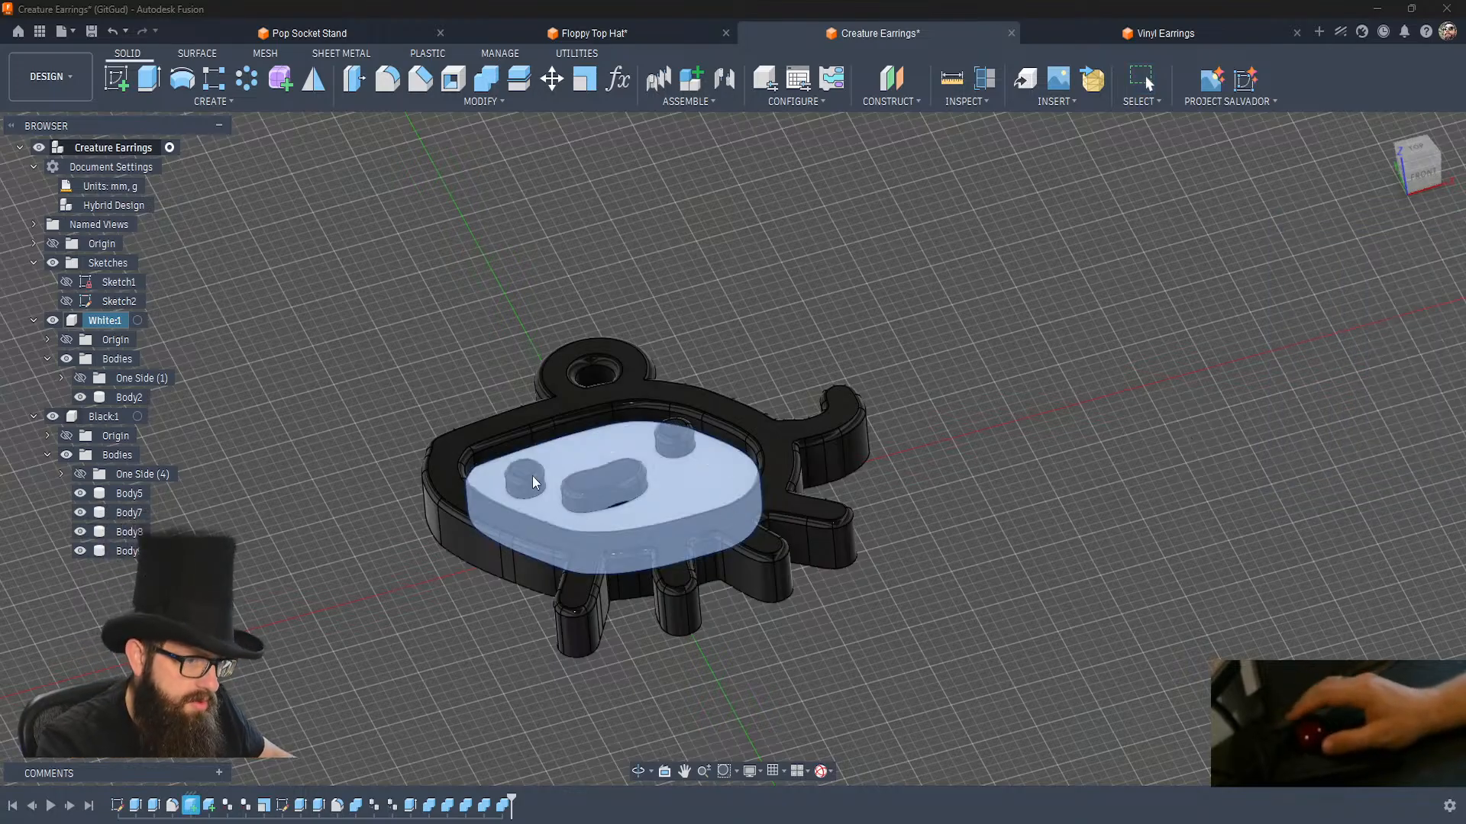
Show the White component's One Side body group and hide its Body2.
left_click(80, 378)
left_click(79, 396)
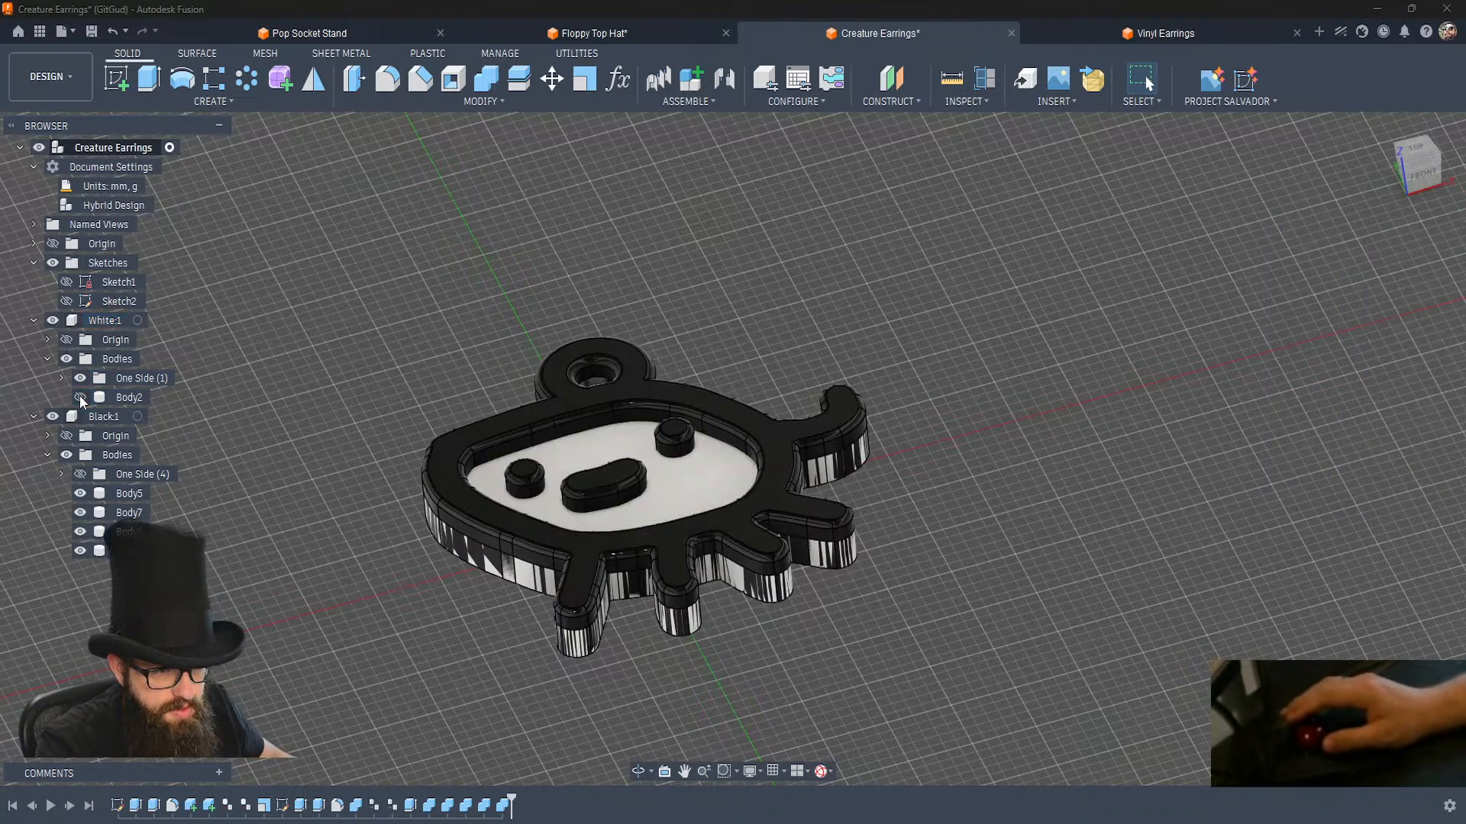
Collect the Black component's loose bodies in a new body group named AMS and hide that group, leaving One Side shown.
right_click(112, 458)
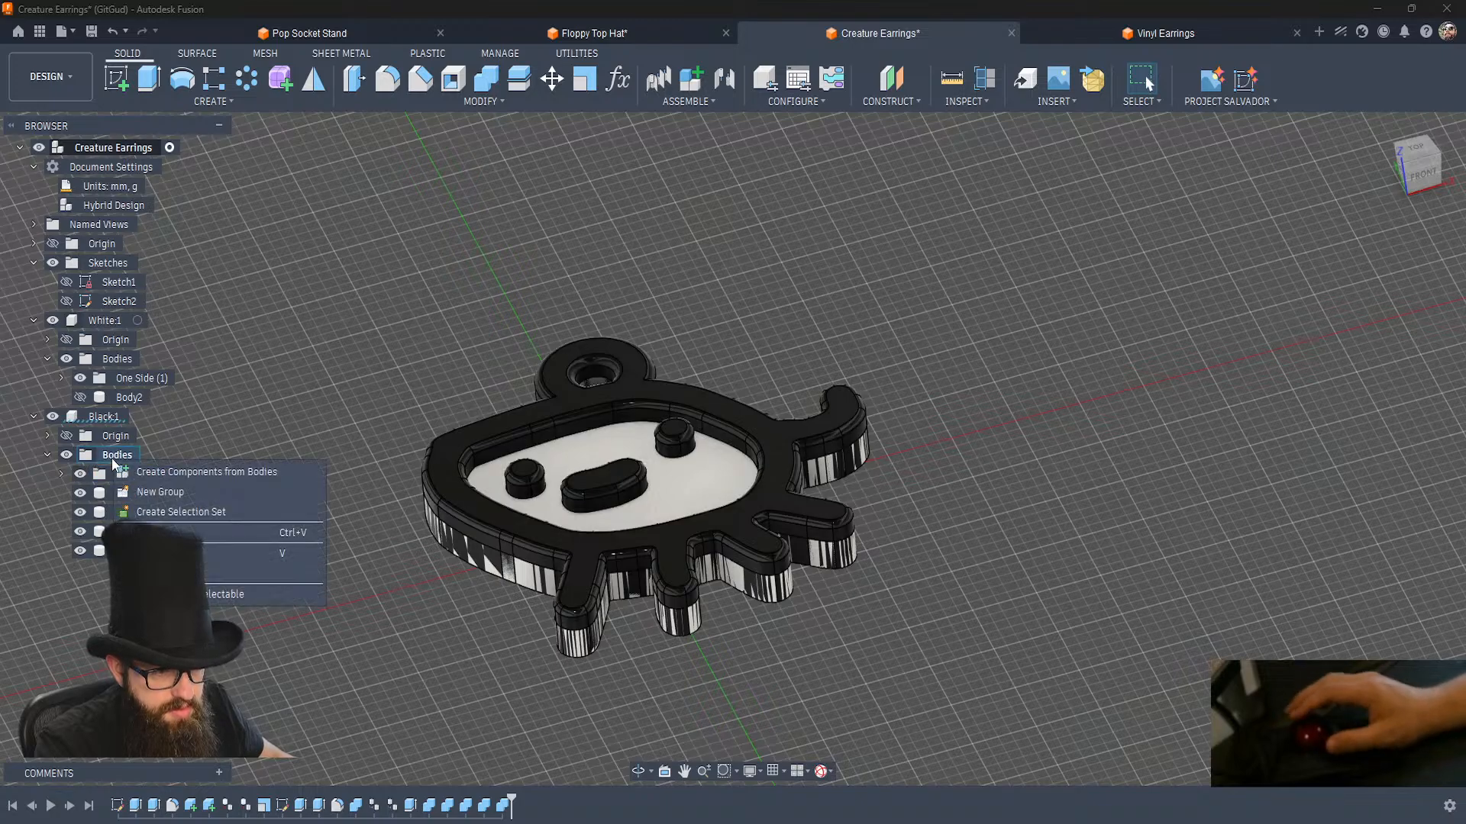
left_click(171, 488)
type("AMS")
key("Return")
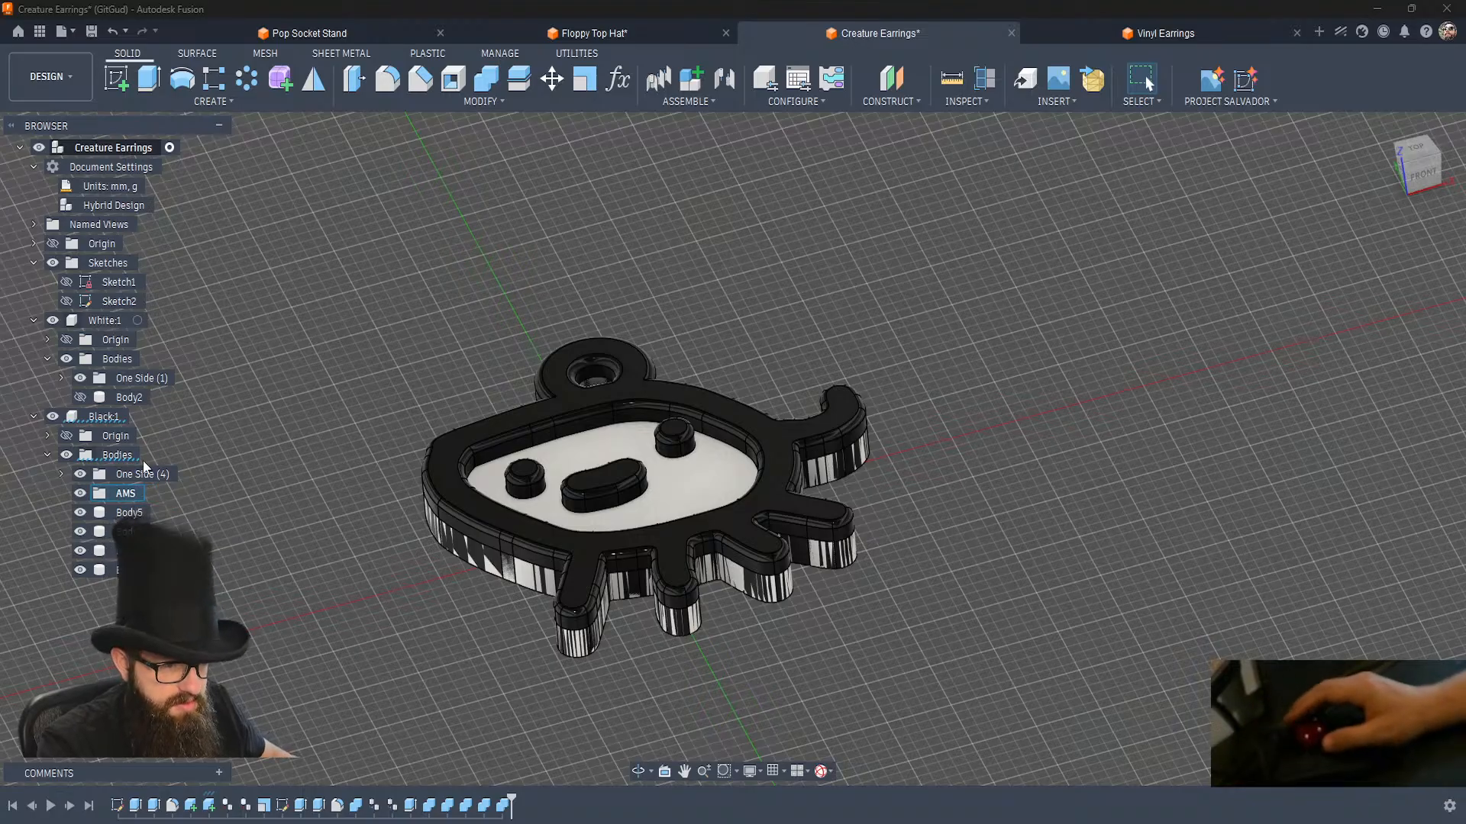
left_click(128, 513)
left_click(128, 570, "shift")
left_click_drag(127, 513, 126, 494)
left_click(62, 474)
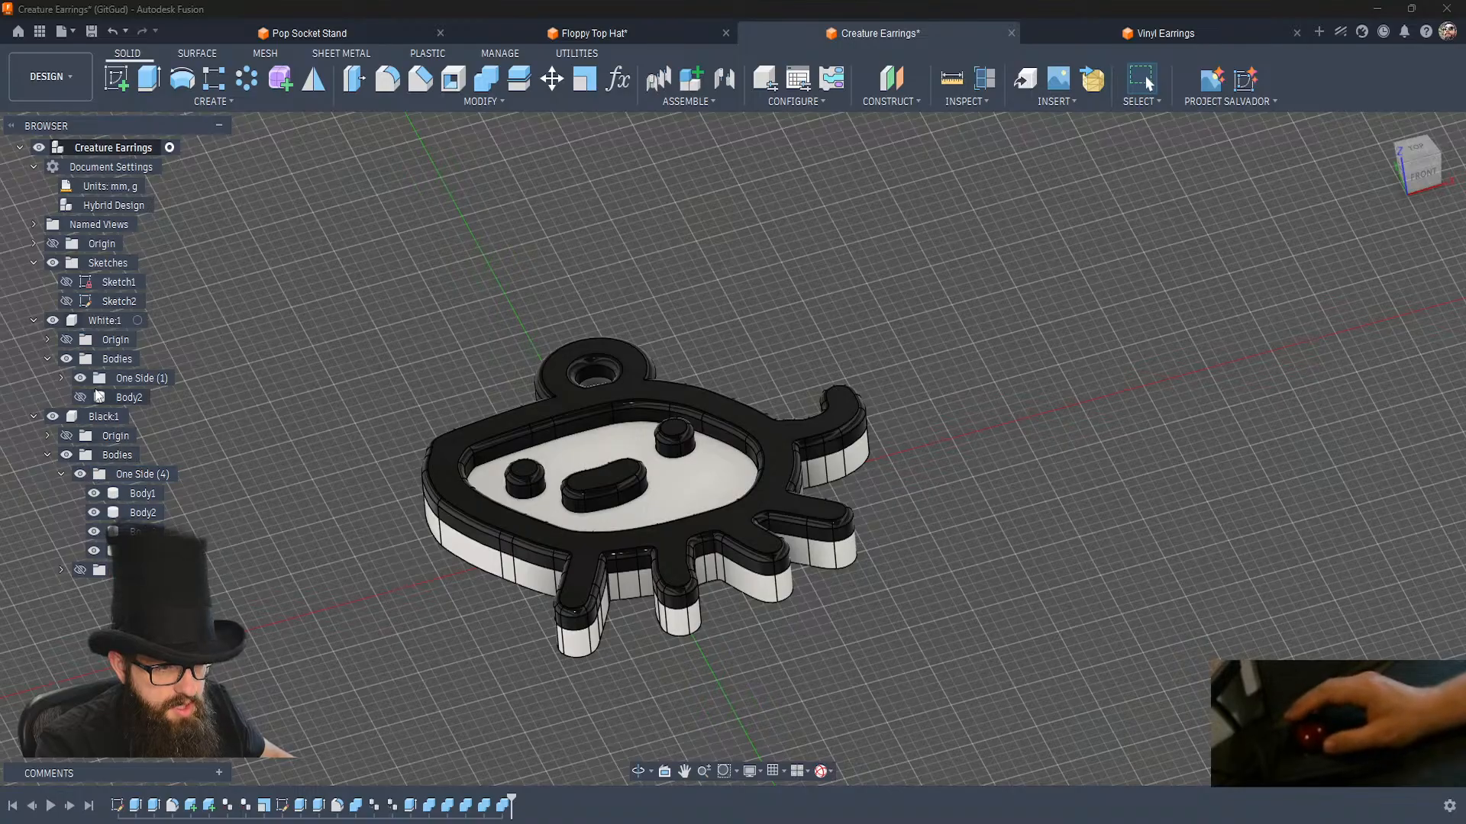
Export the White component as an STL mesh named White_No_AMS to the Creature Earing folder.
right_click(113, 324)
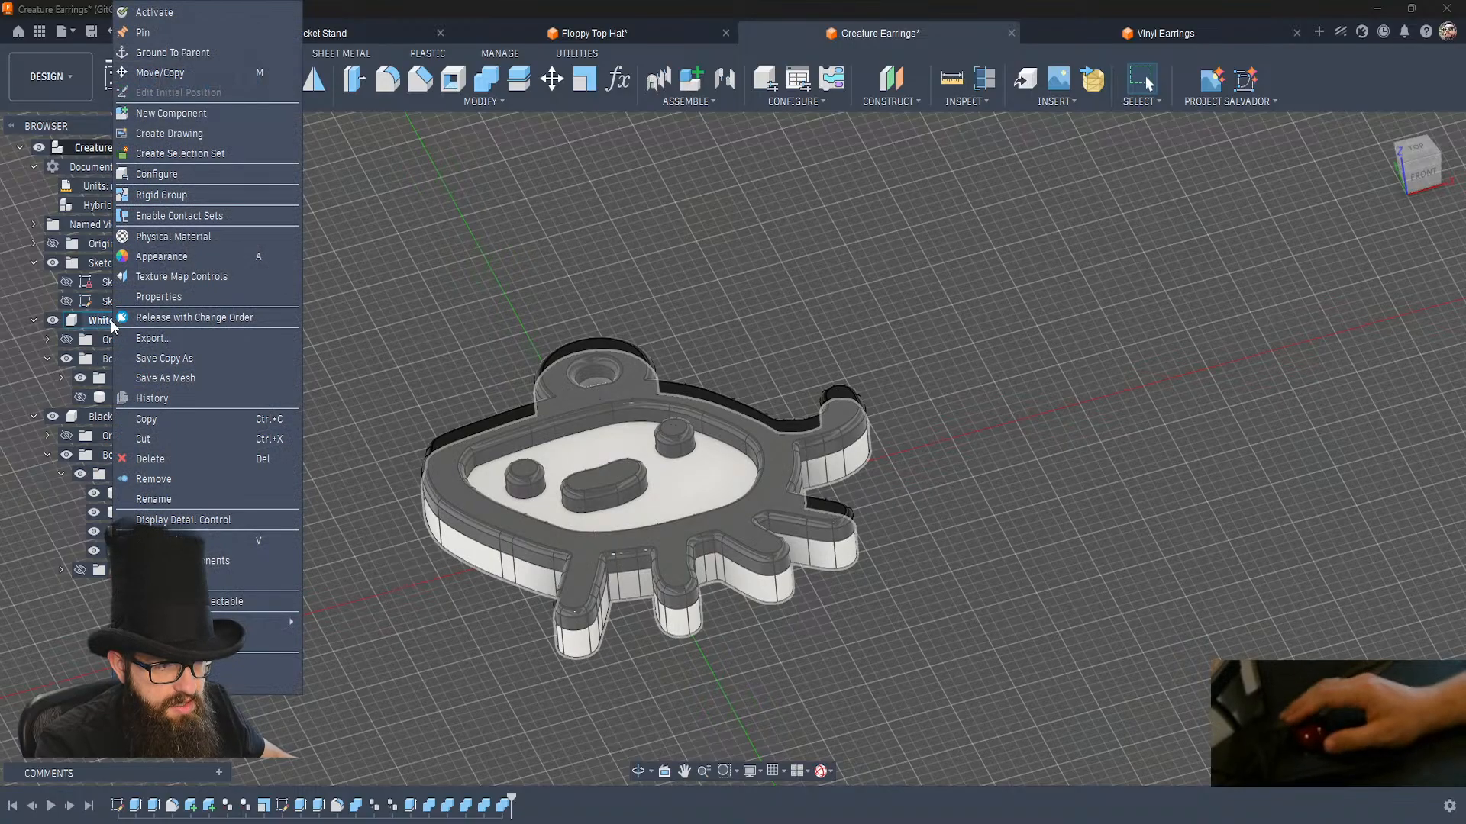
left_click(164, 380)
left_click(1377, 479)
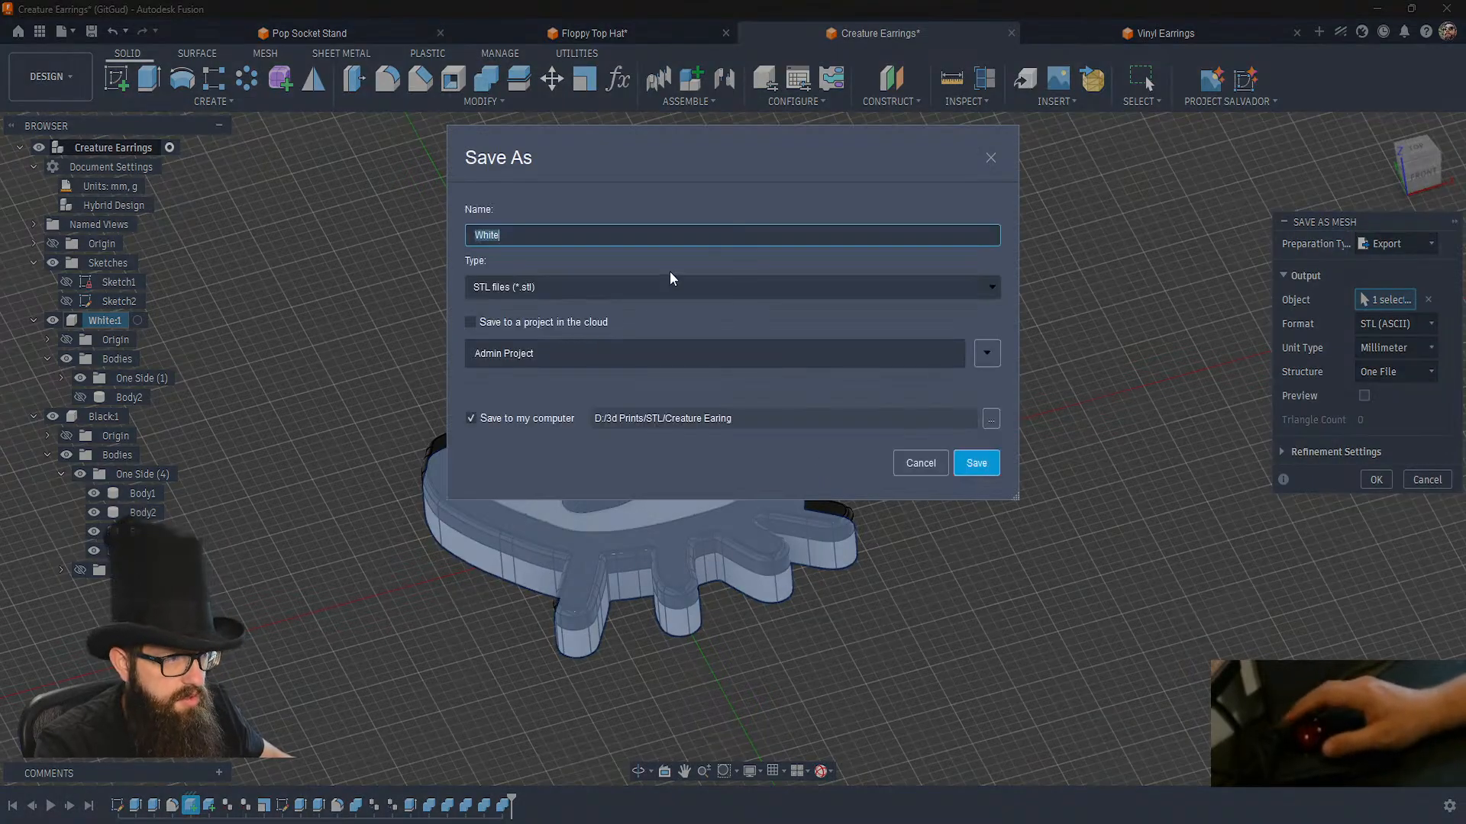
key("End")
type("_No_MAS")
key("BackSpace")
key("BackSpace")
key("BackSpace")
type("MAG")
key("Return")
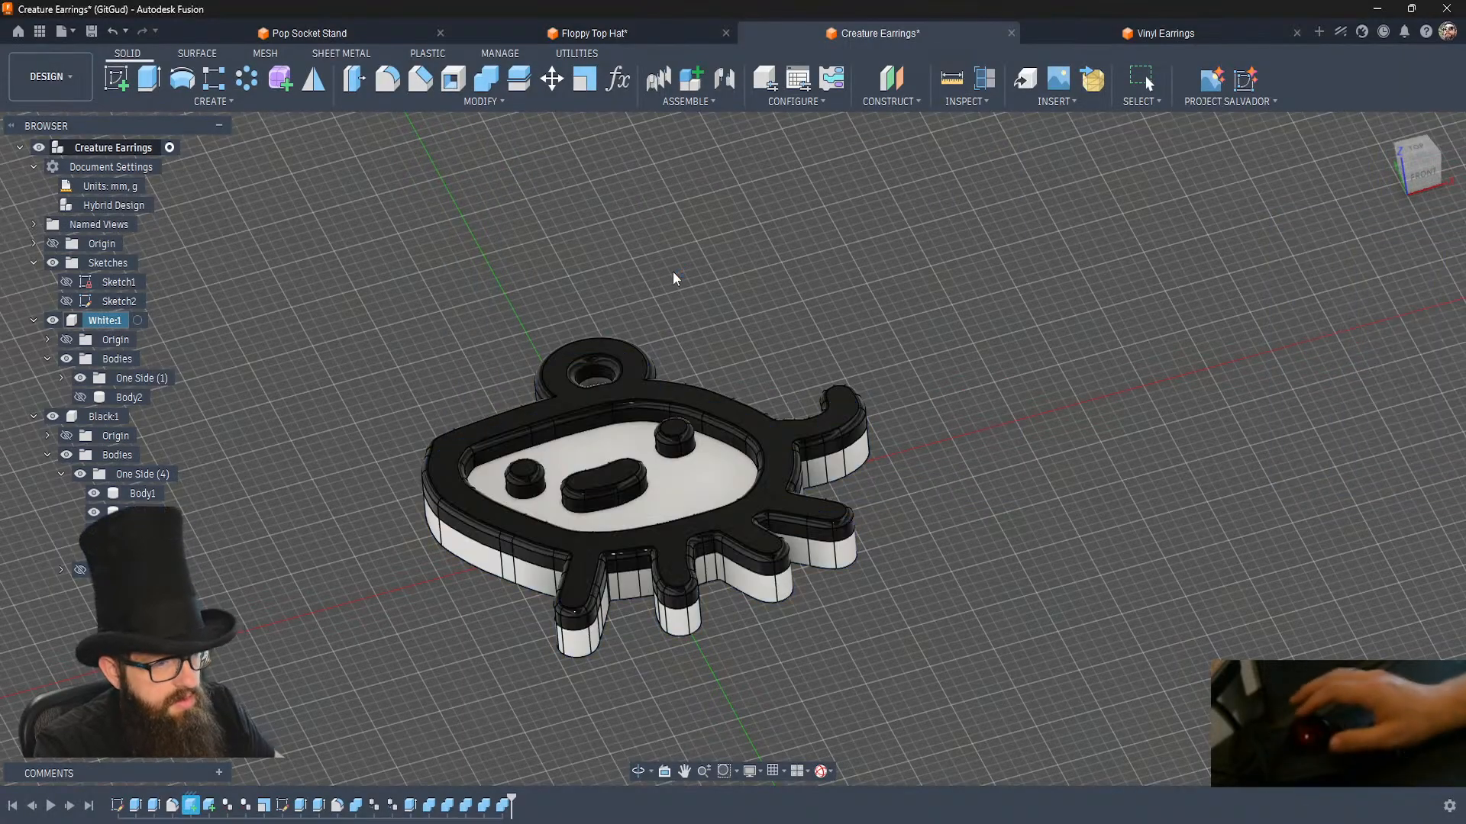
Export the Black component as an STL mesh named Black_No_AMS to the Creature Earing folder.
right_click(112, 414)
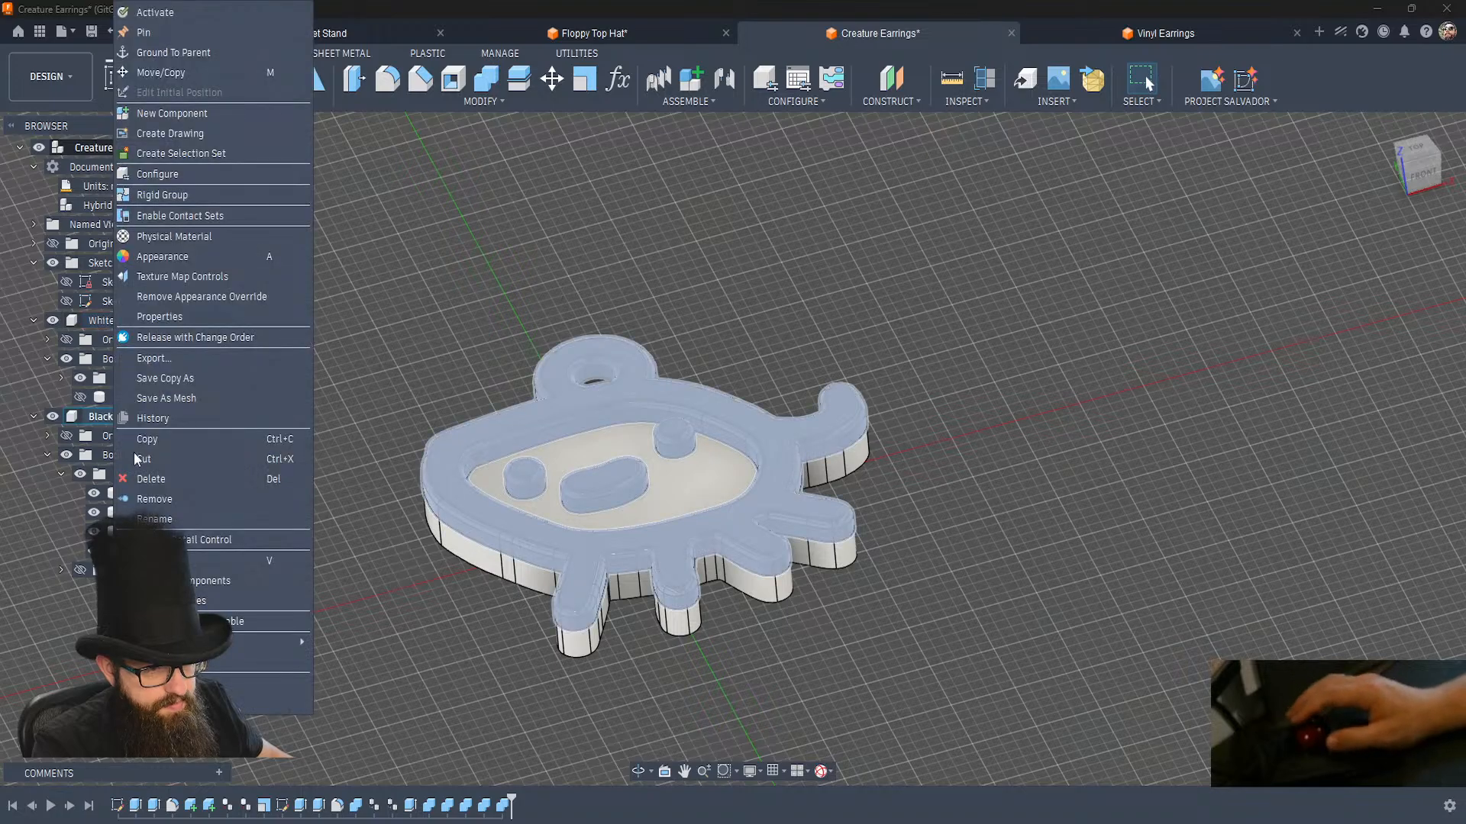
left_click(170, 398)
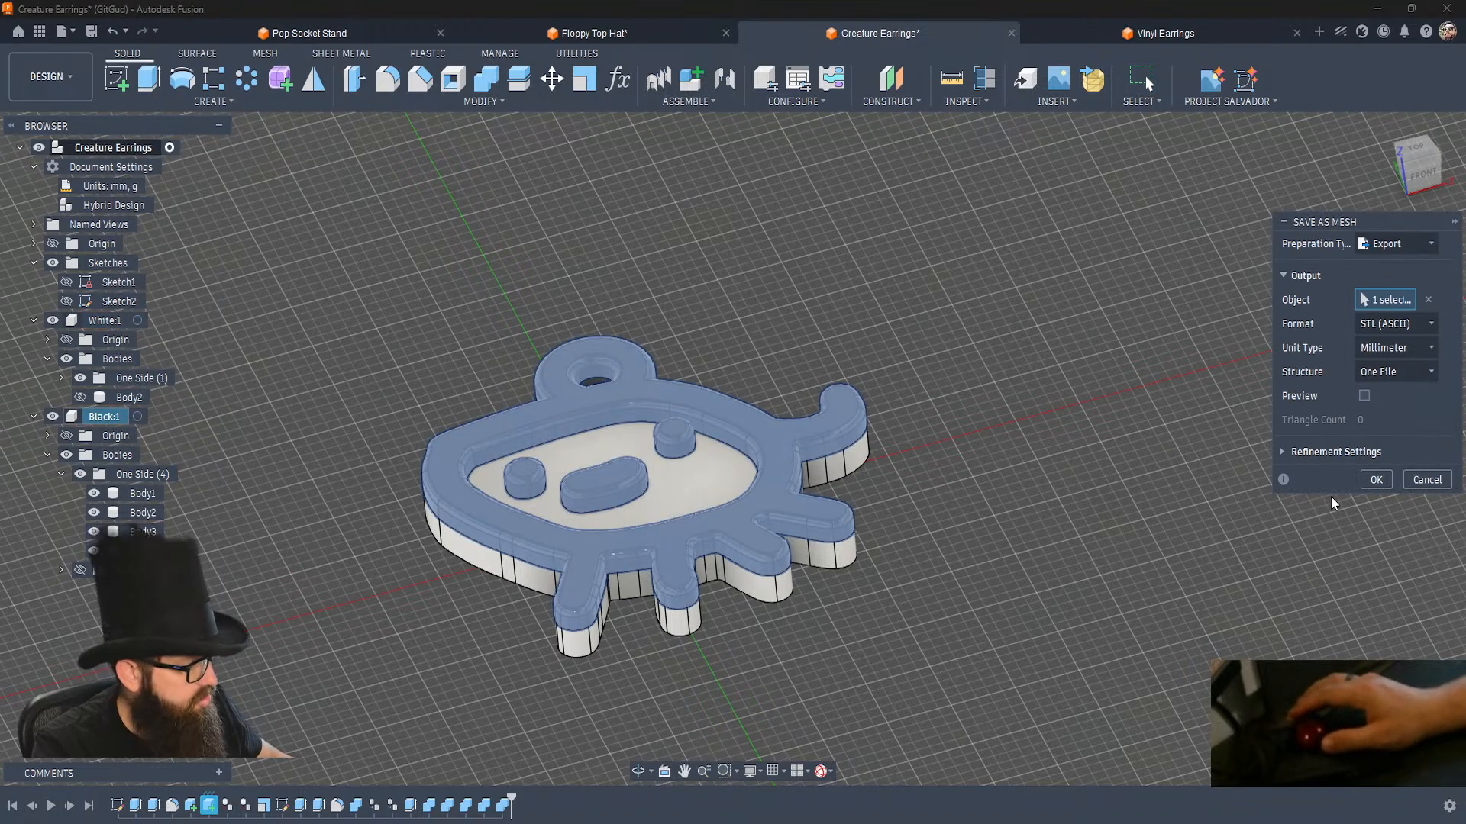
left_click(1377, 479)
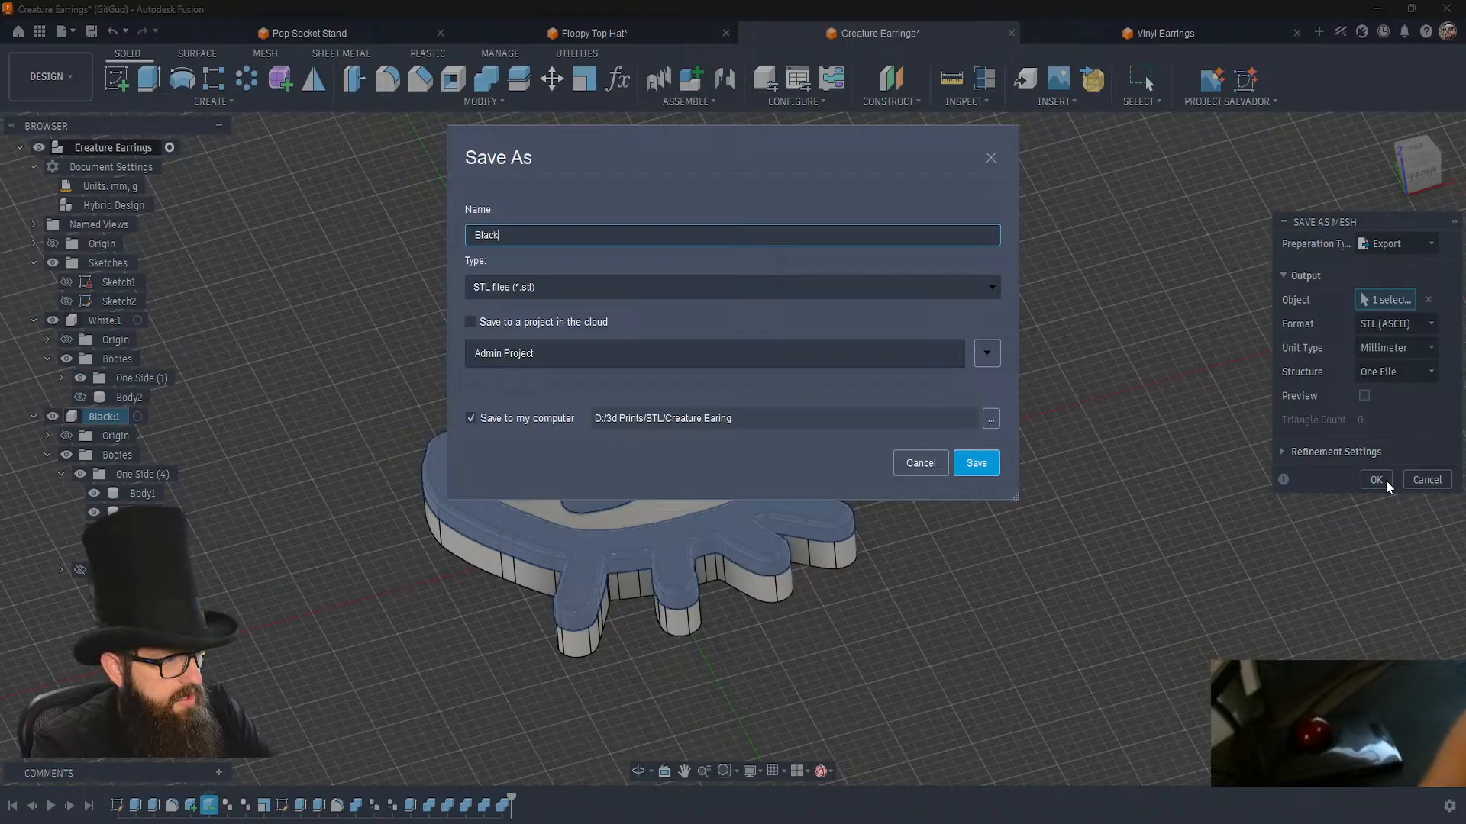
type("_No_AMS")
key("Return")
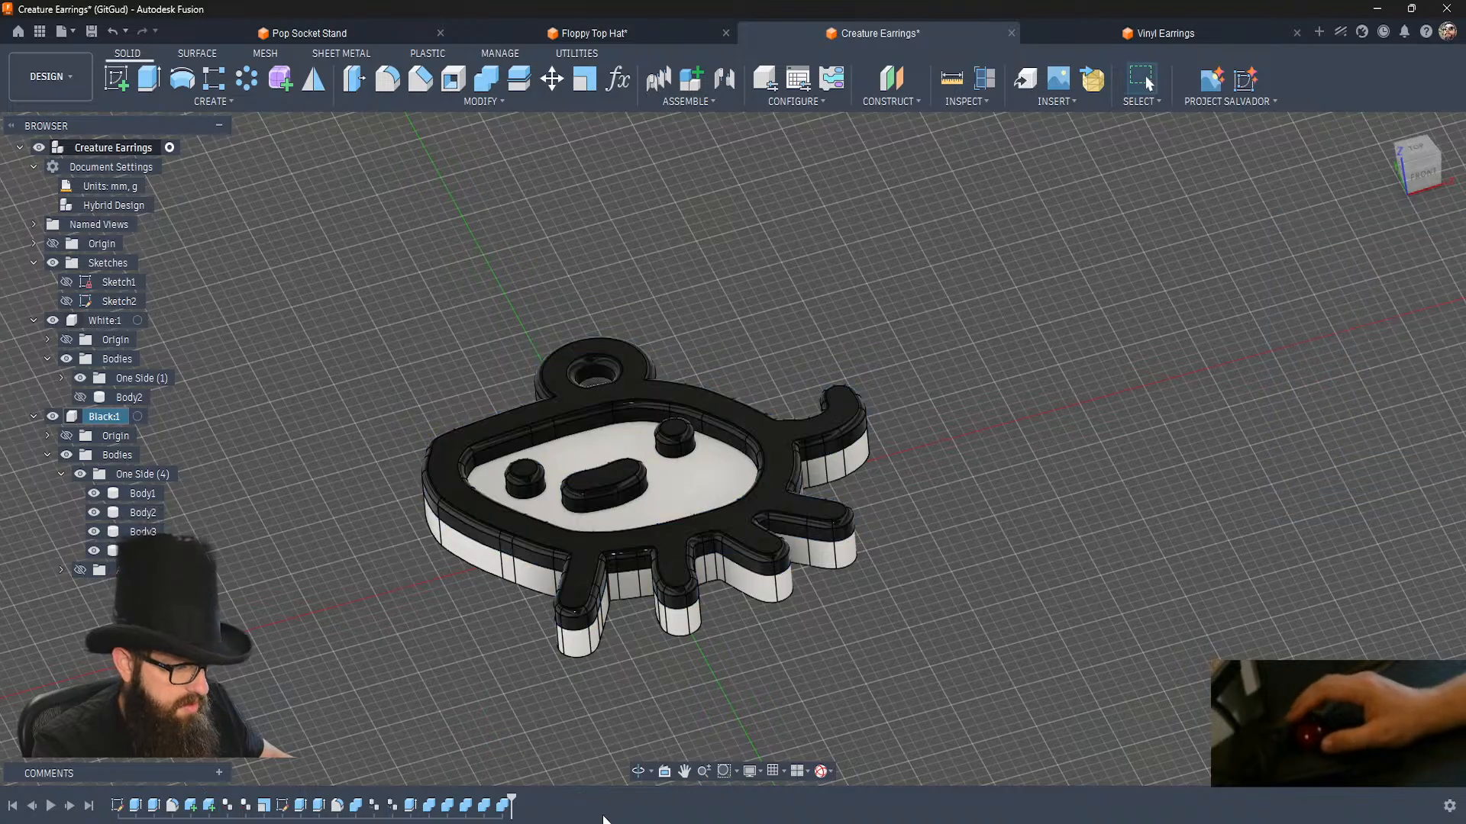
Switch to Bambu Studio, dismiss the file-loading errors, and close the extra empty project windows to return to the Bottom project.
key("alt+Tab")
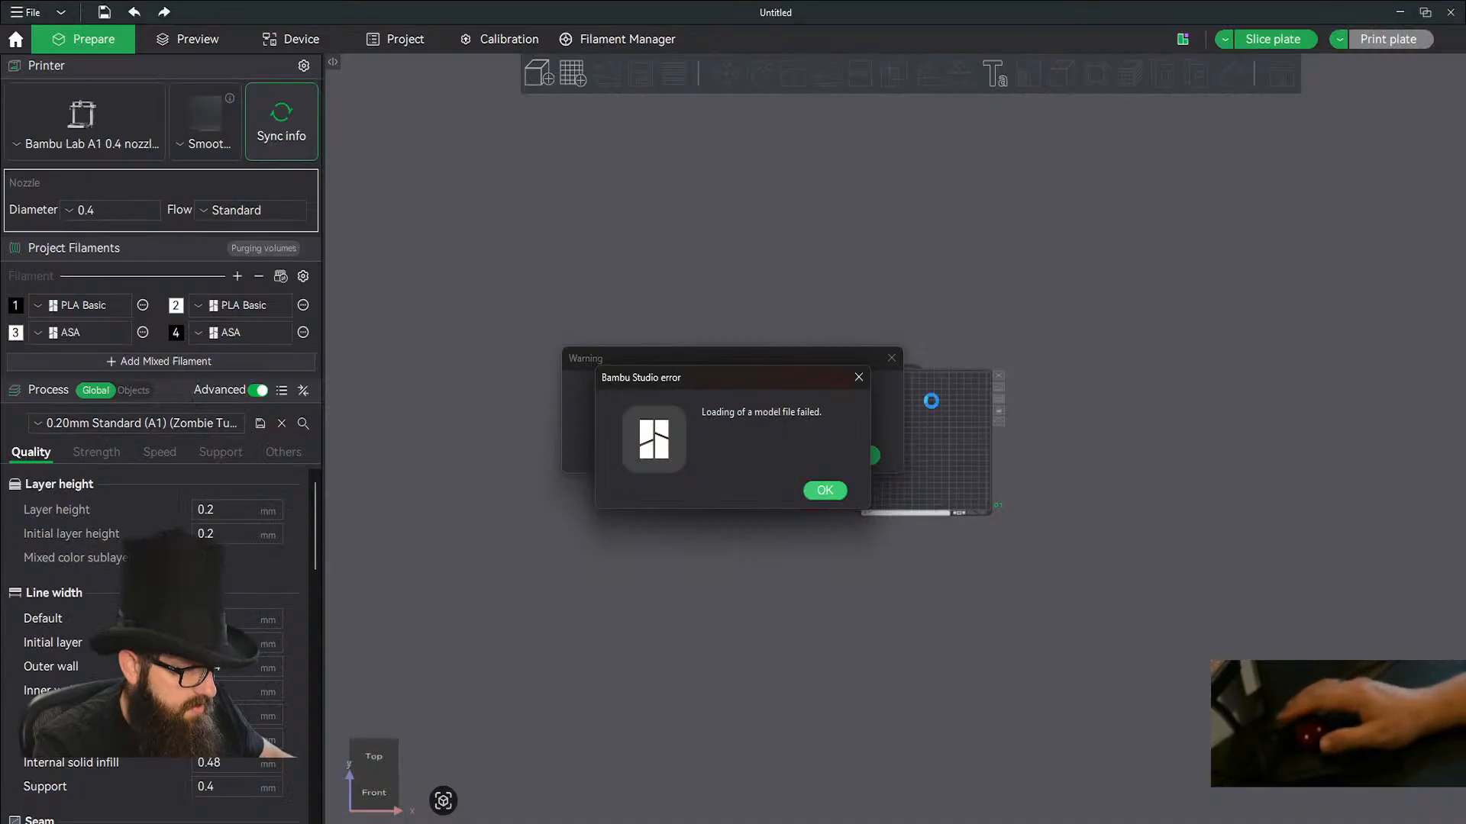
left_click(822, 491)
key("alt+Tab")
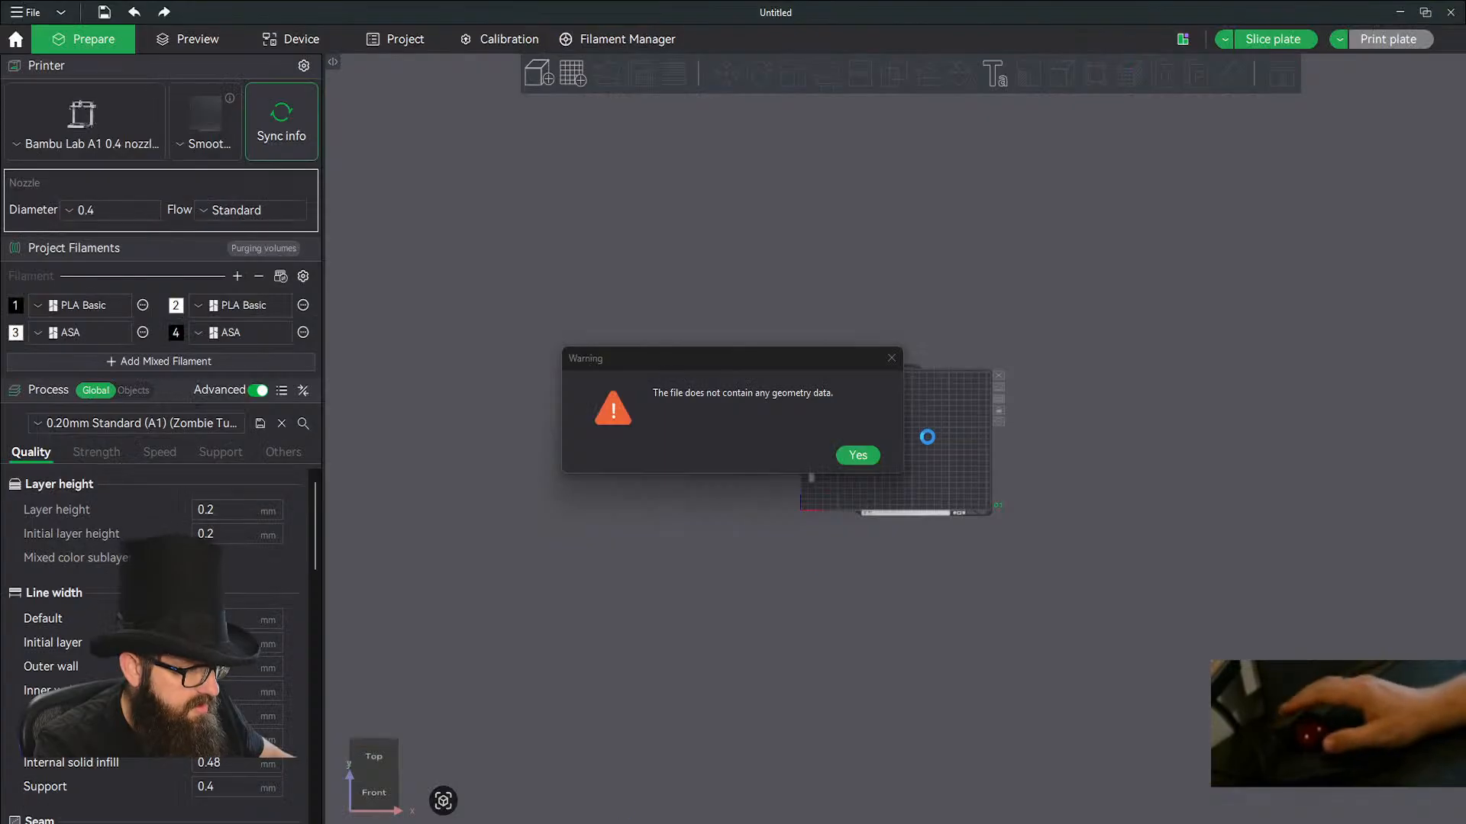
left_click(857, 456)
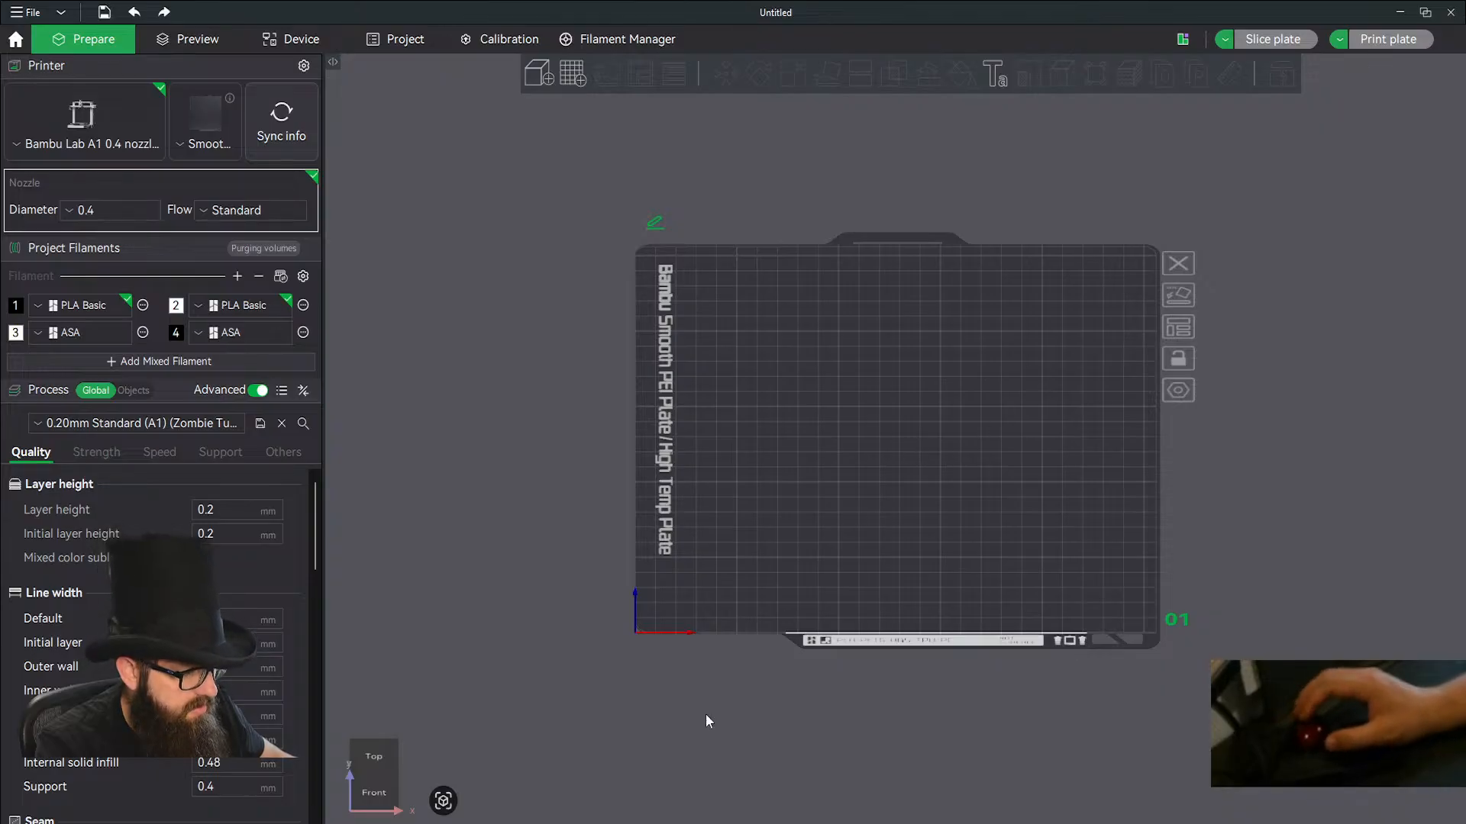
mouse_move(471, 823)
left_click(554, 763)
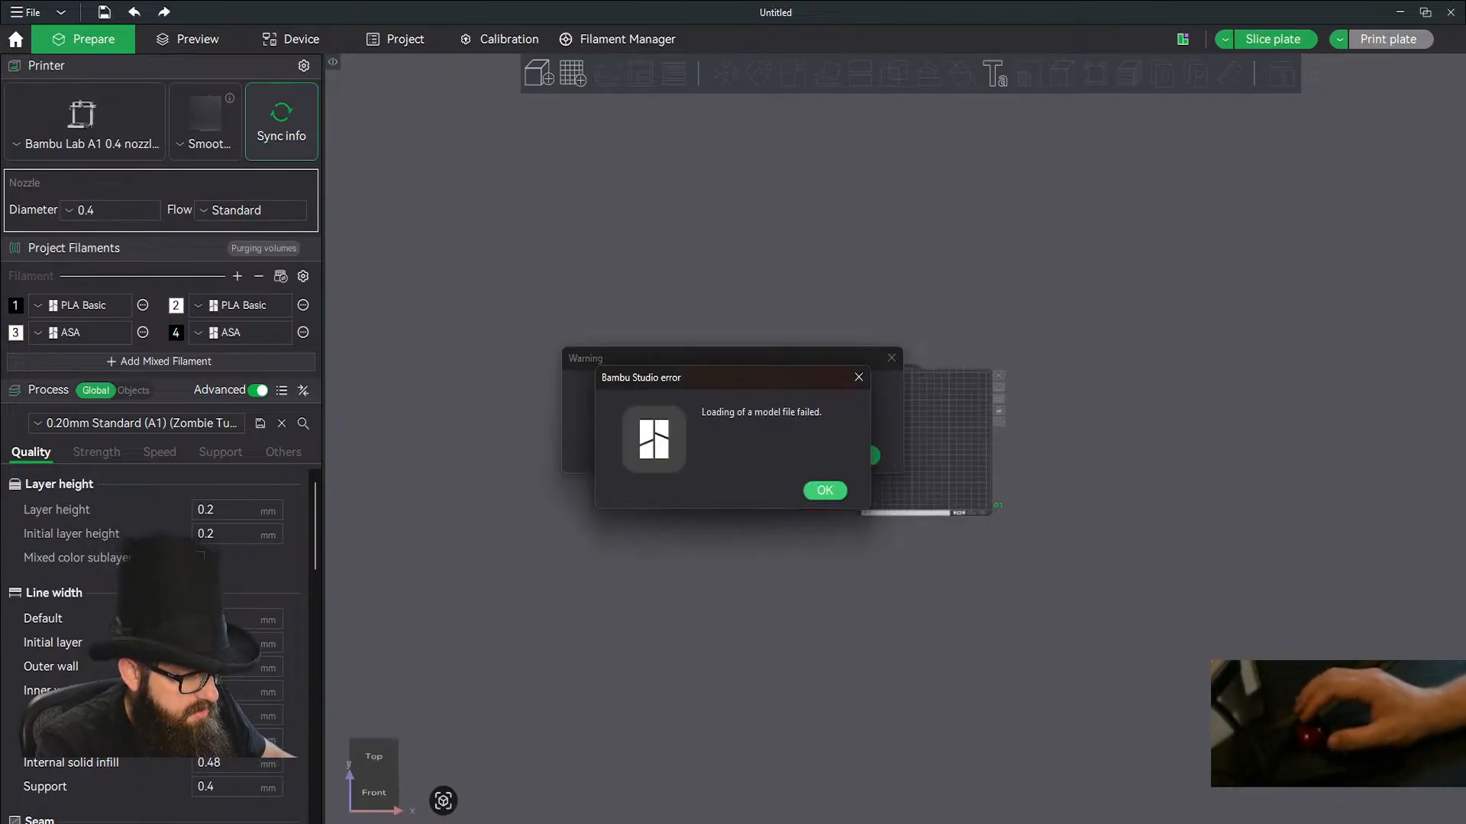
left_click(833, 491)
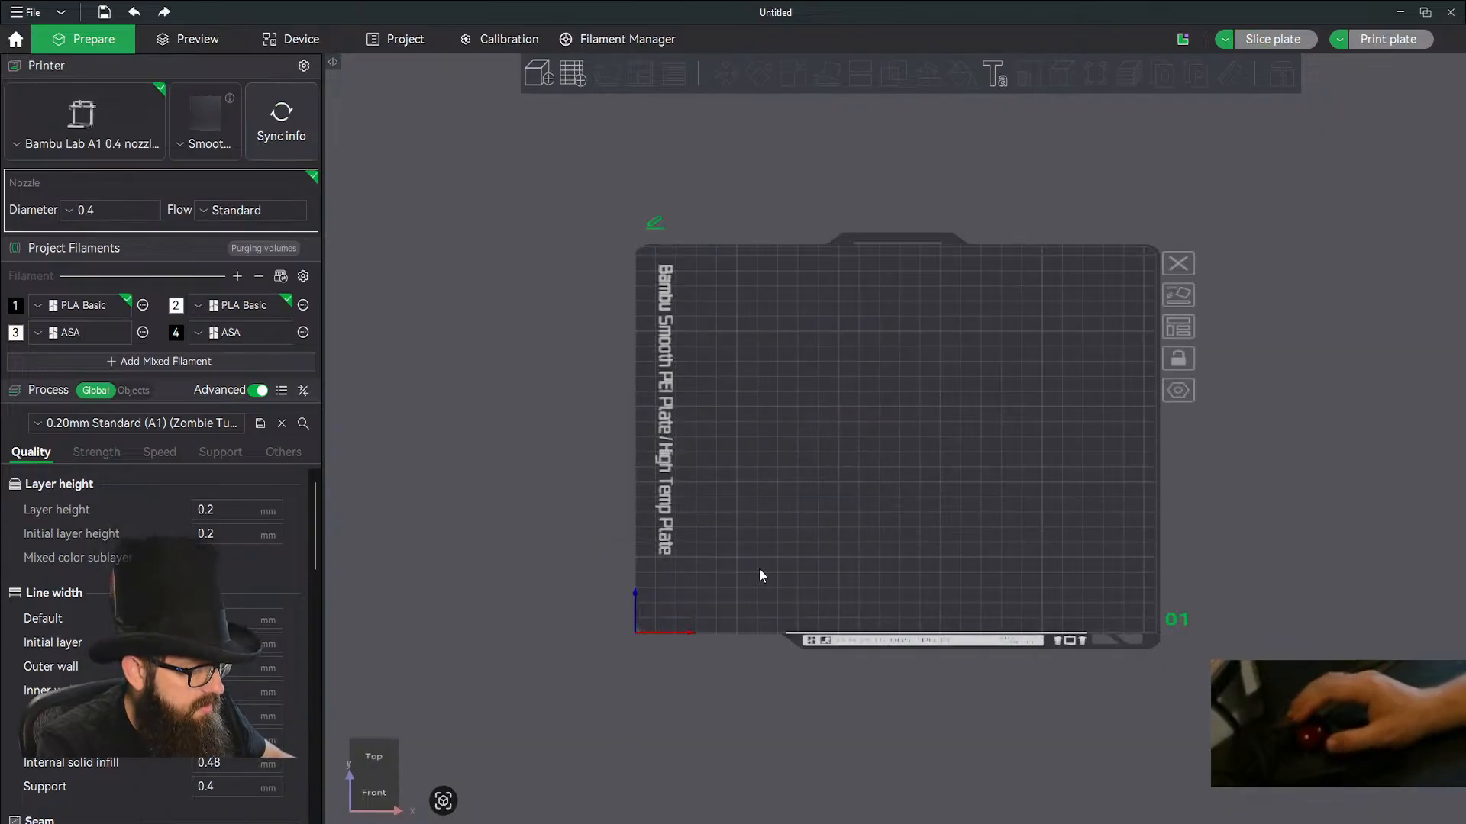
left_click(552, 823)
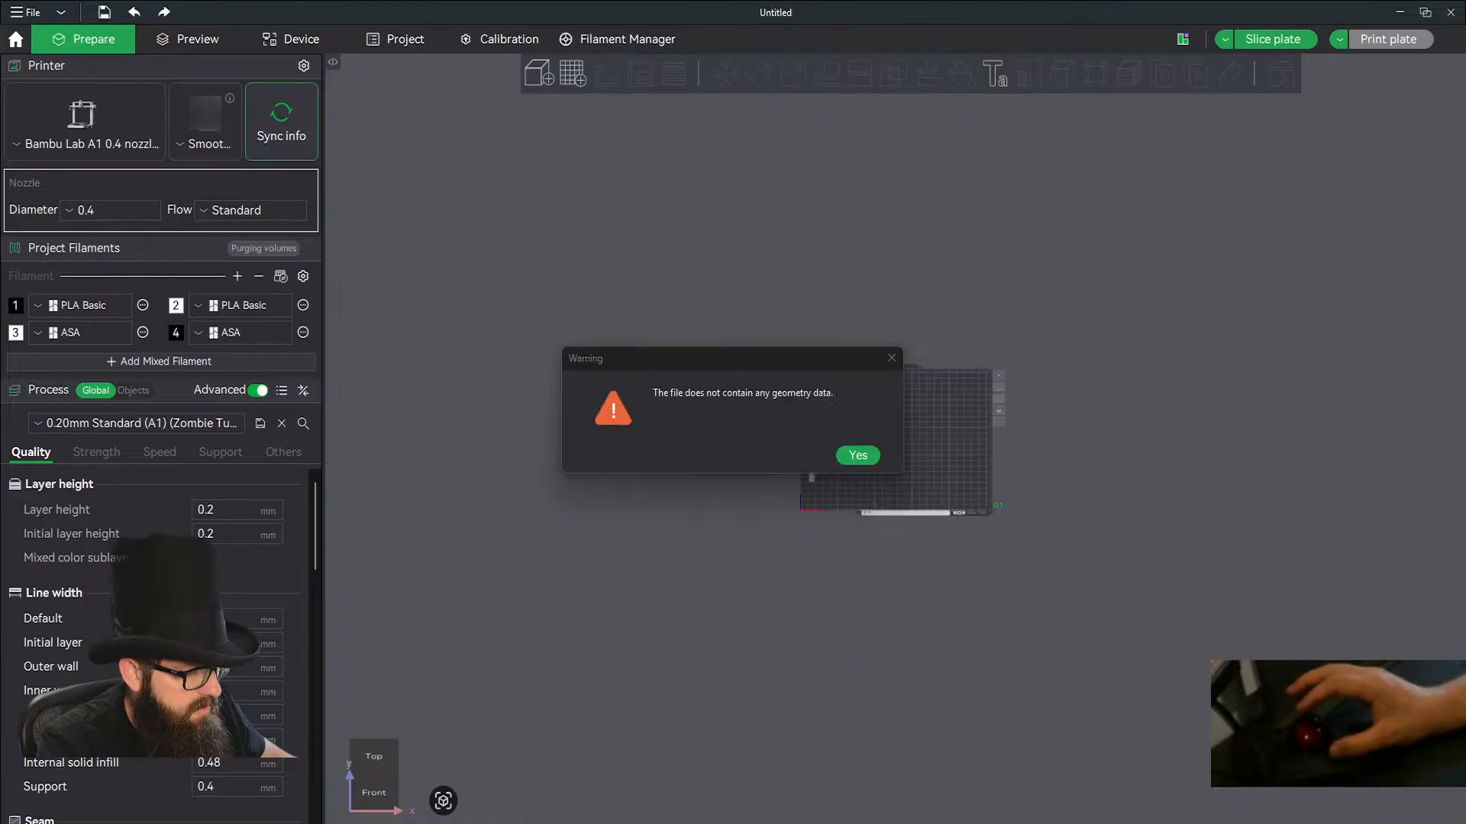
left_click(858, 456)
mouse_move(551, 823)
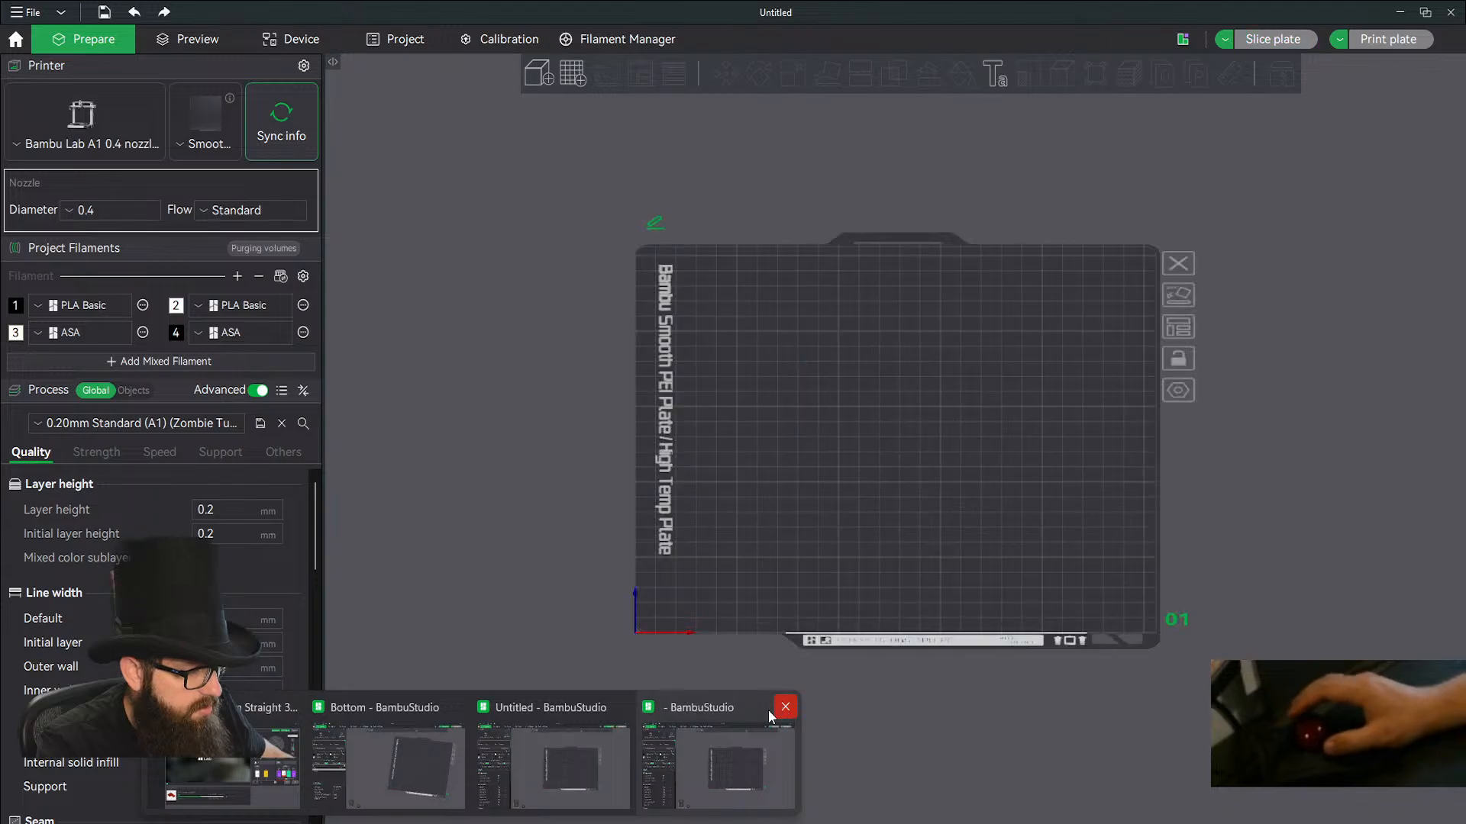
left_click(620, 707)
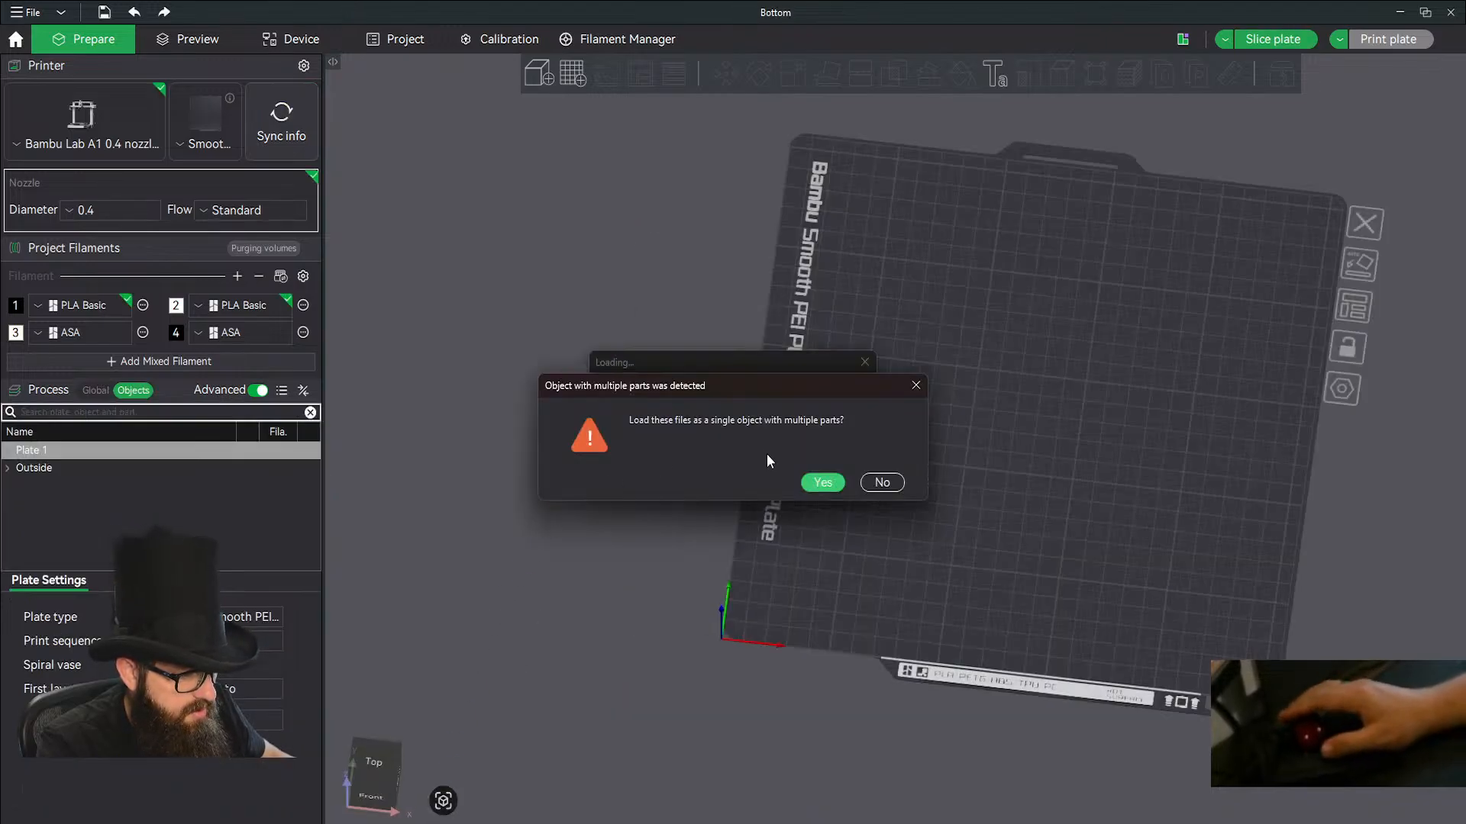
Load the pending Black.stl and White.stl as separate objects and delete both from the plate.
left_click(883, 484)
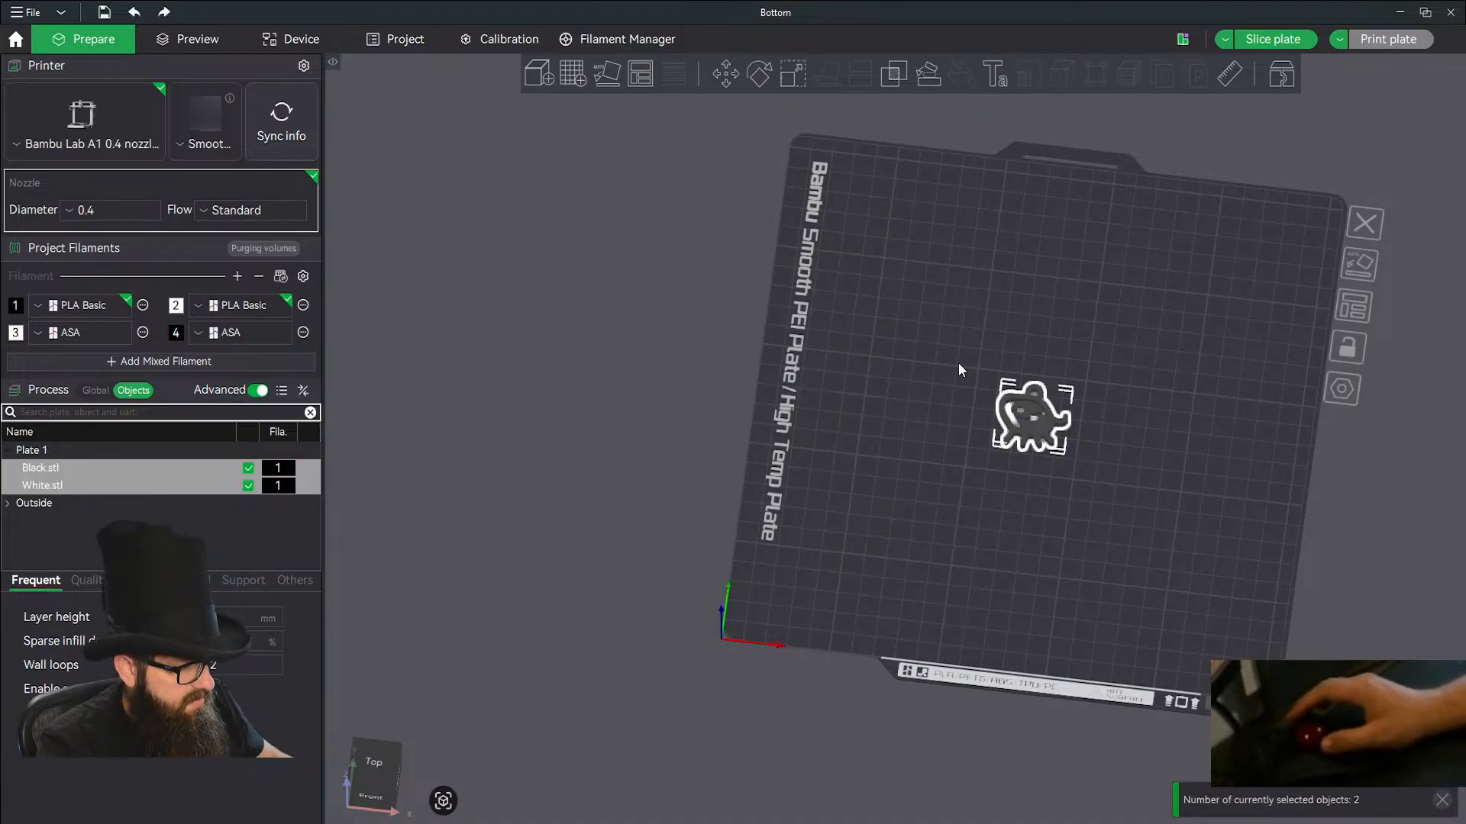
left_click(951, 314)
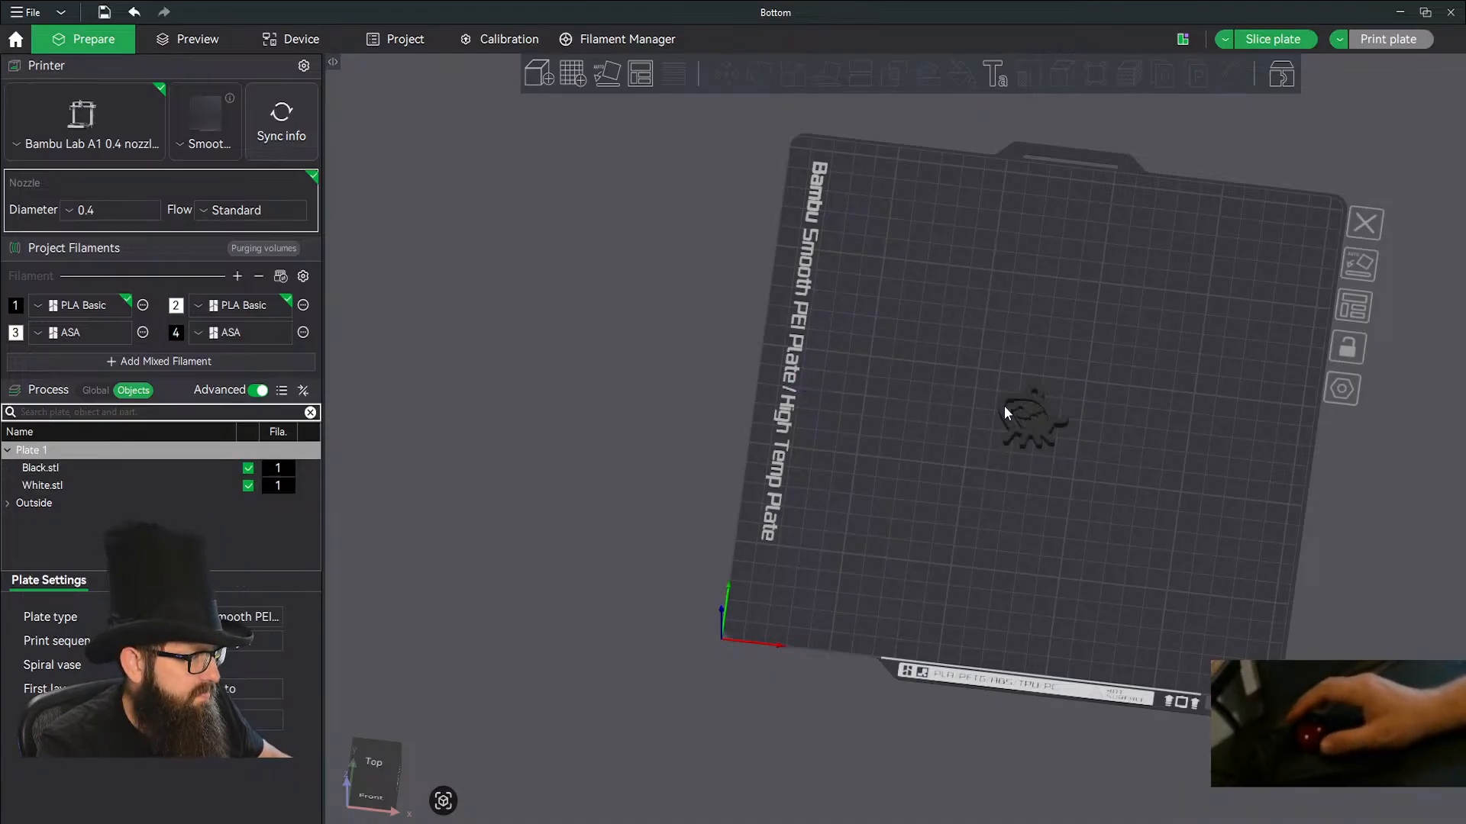
mouse_move(1052, 432)
left_mouse_down()
mouse_move(1032, 404)
mouse_move(1057, 456)
left_mouse_up()
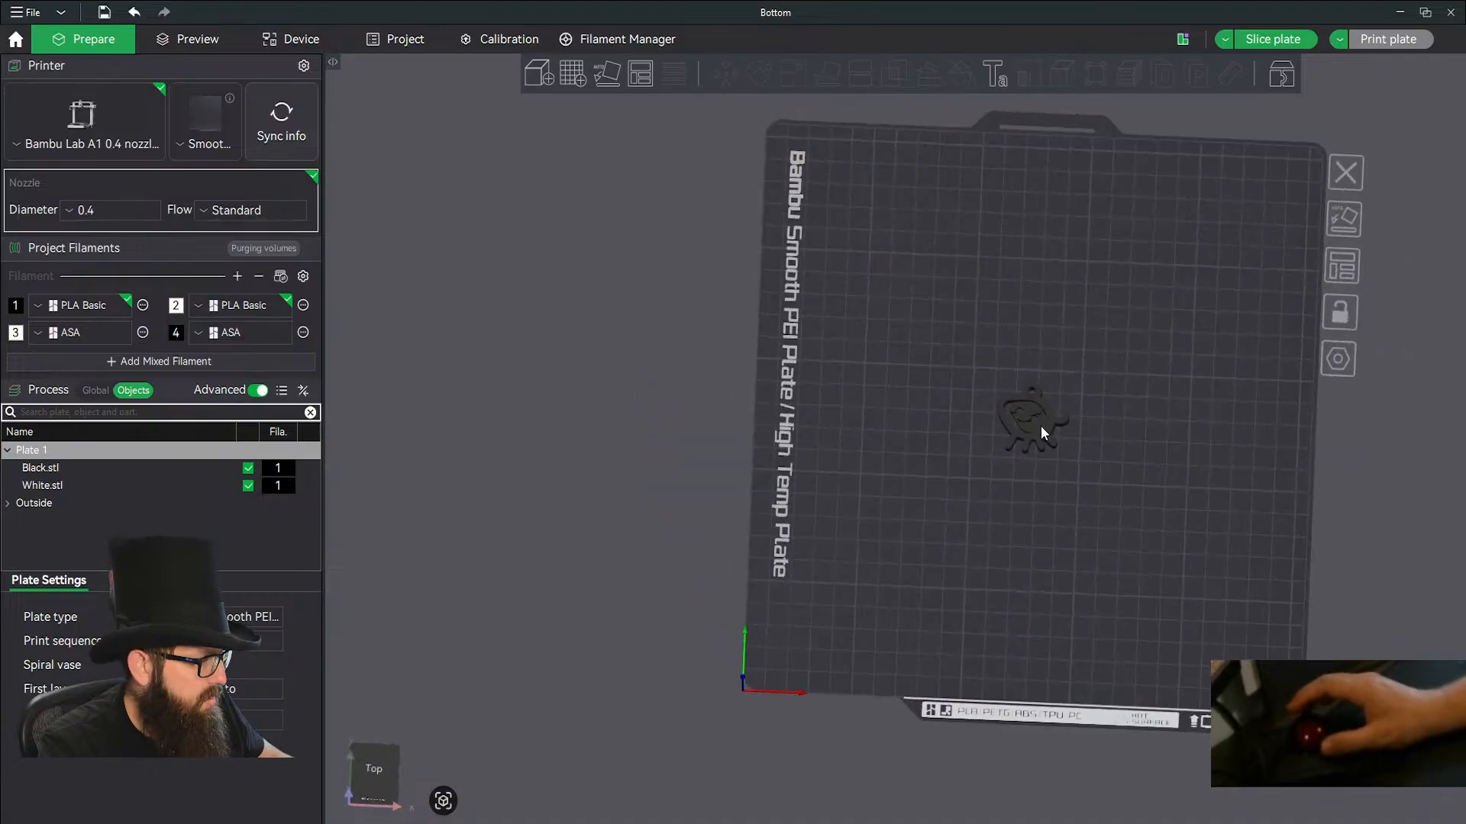
left_click(1041, 427)
key("Delete")
left_click(1014, 436)
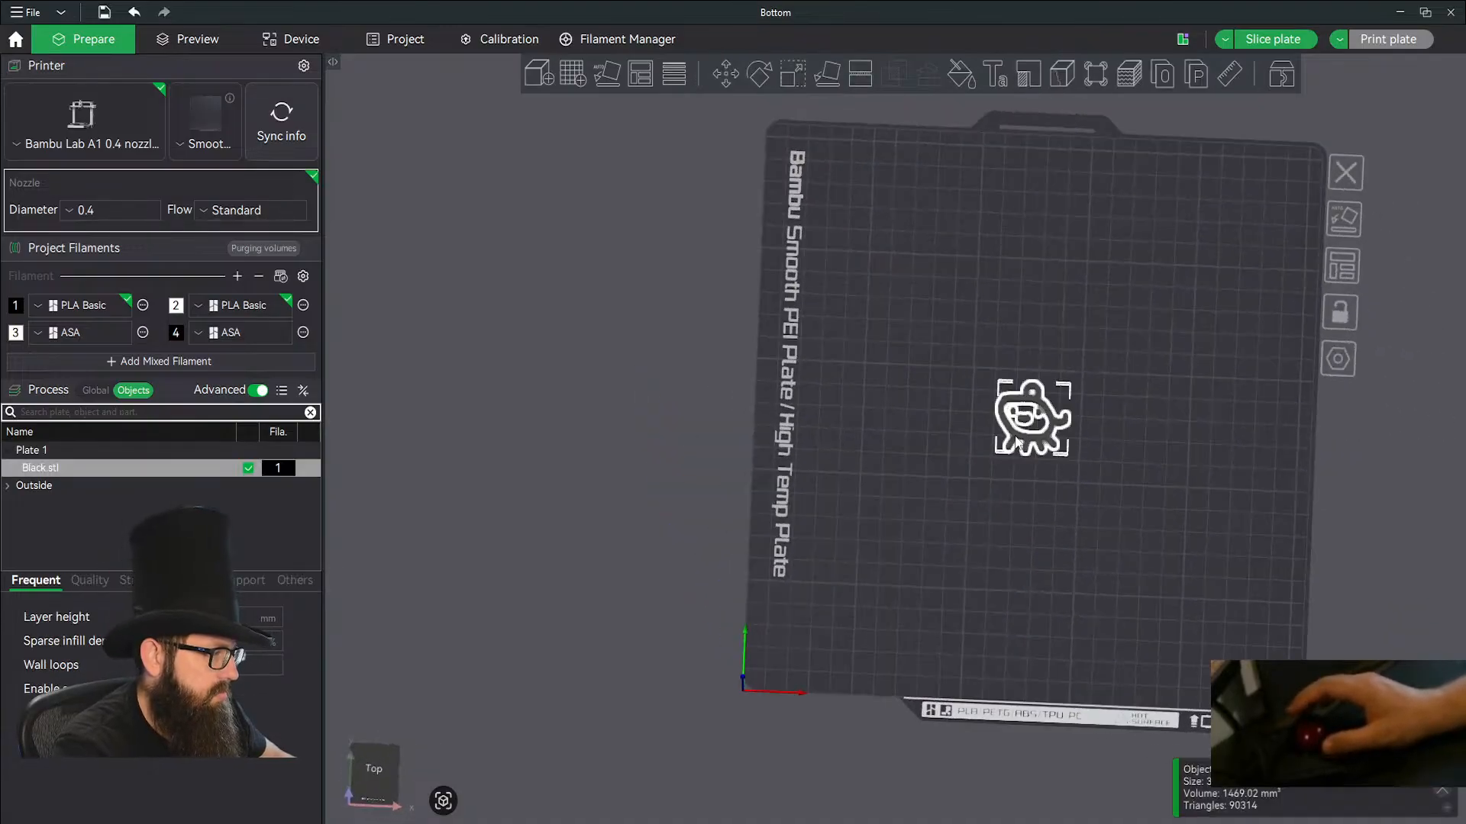
key("Delete")
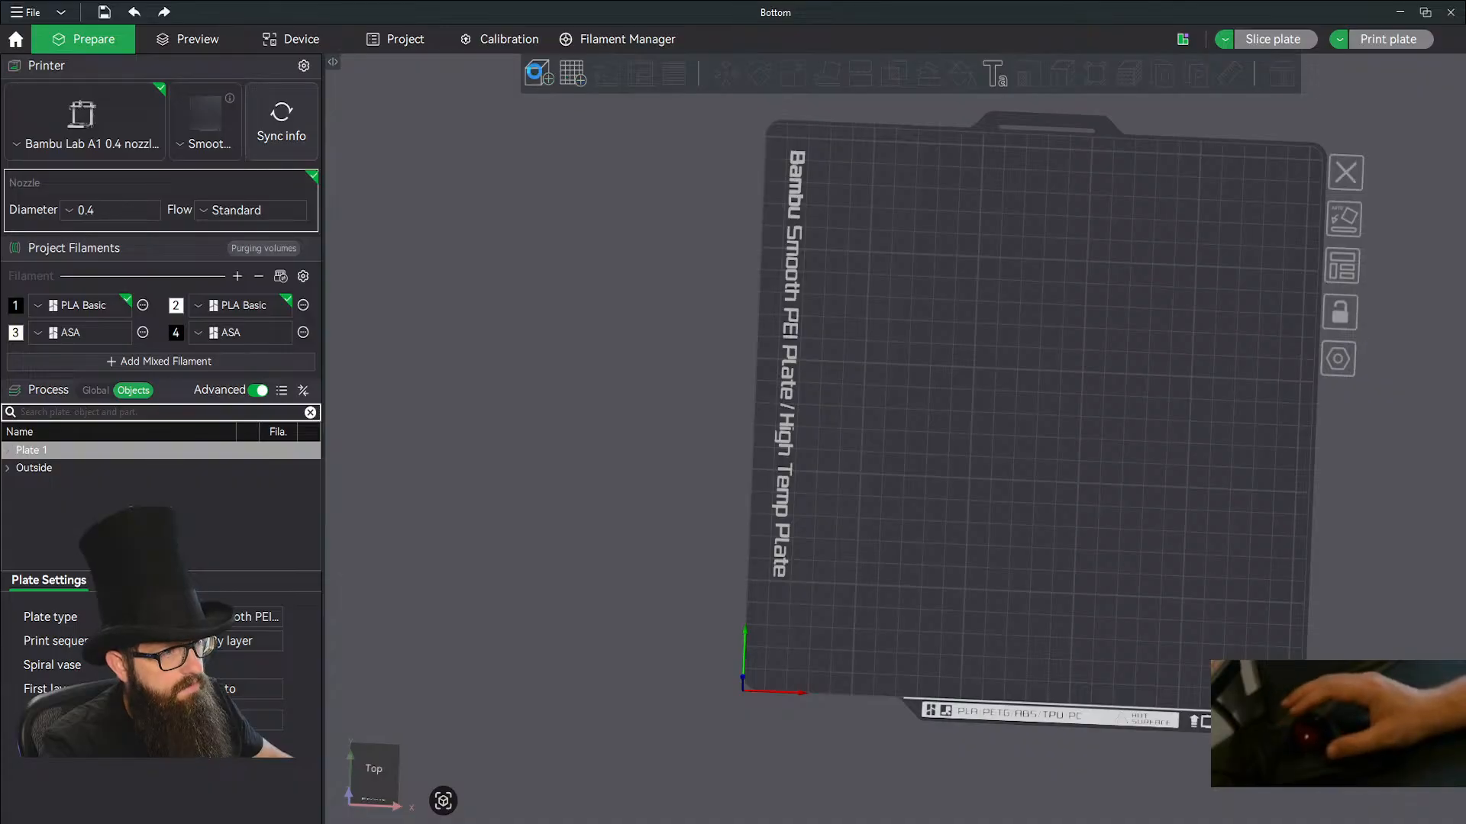
Import Black.stl and White.stl as a single object with multiple parts and assign filament 2 to the White.stl part.
left_click(534, 72)
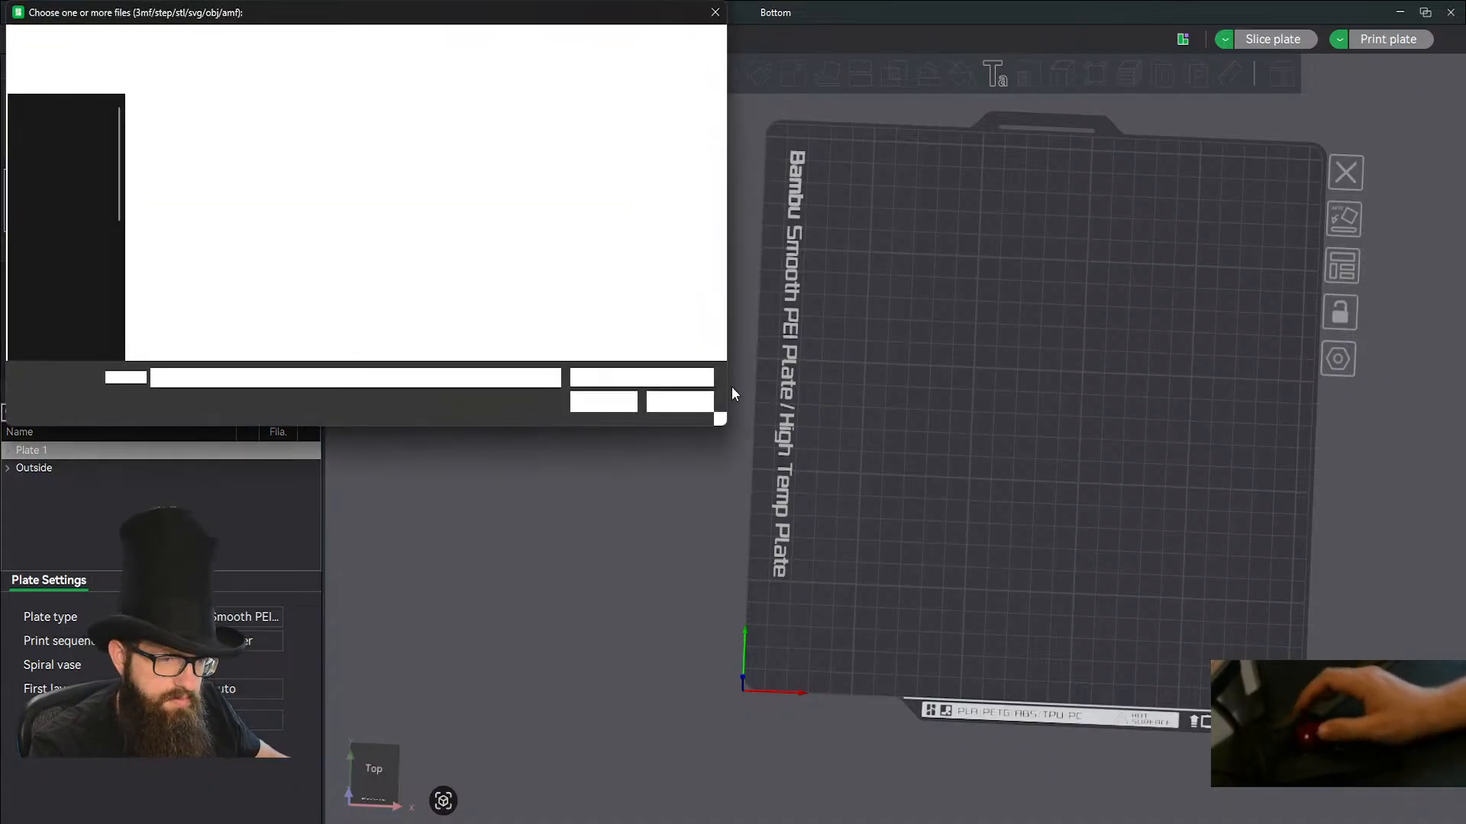
left_click(178, 127)
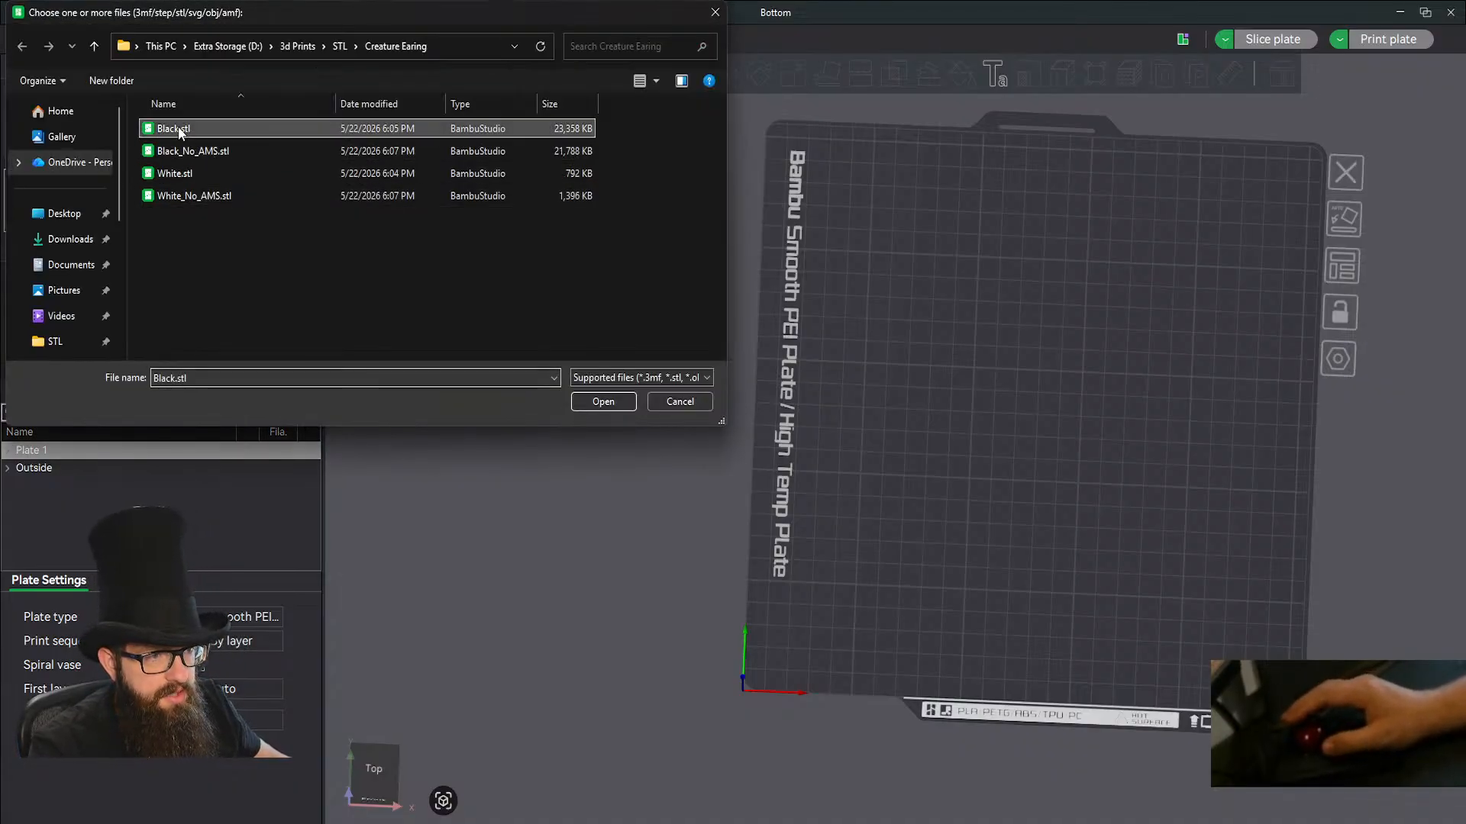
left_click(172, 174, "ctrl")
left_click(588, 406)
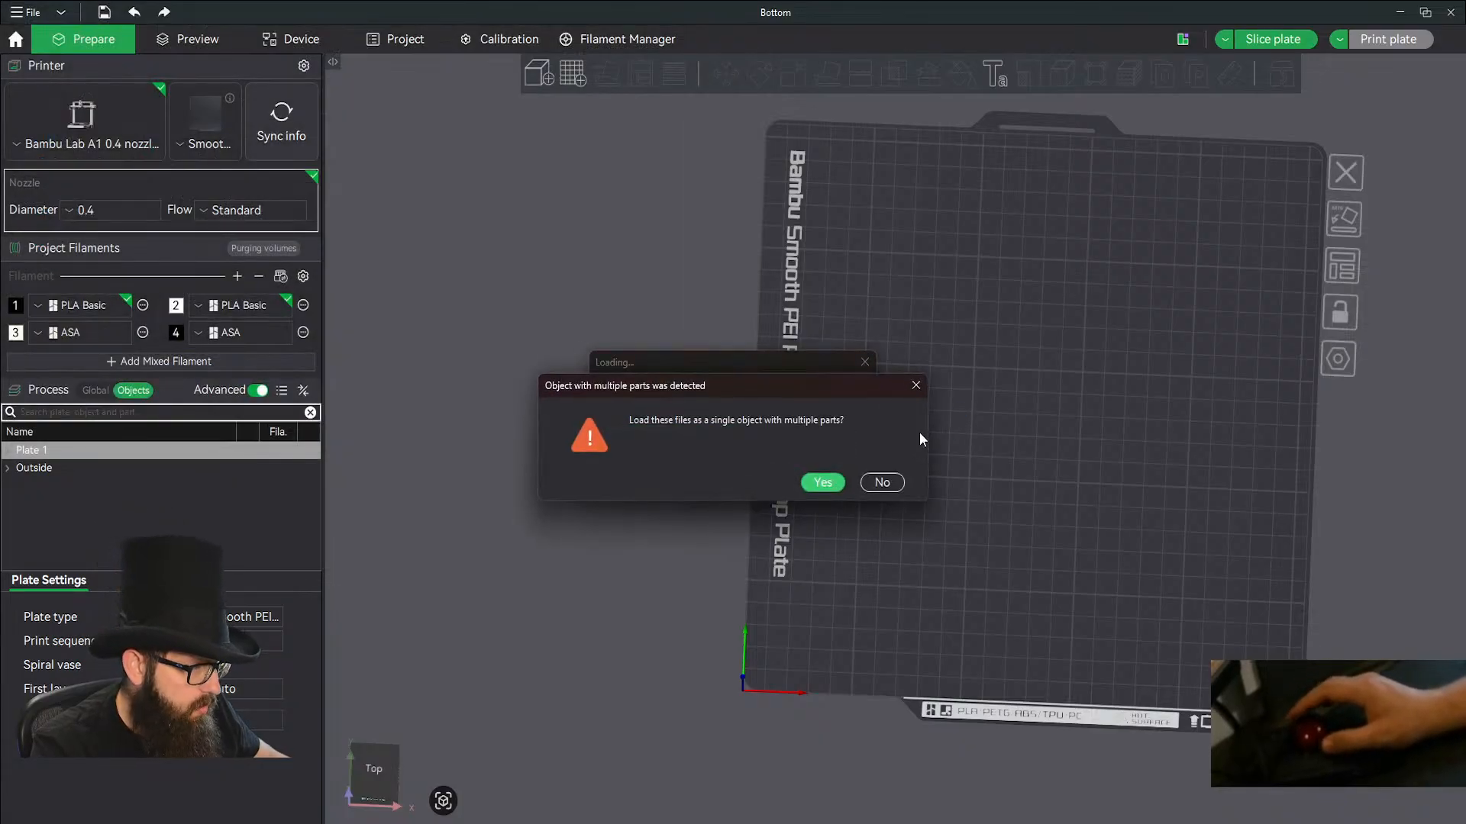
left_click(823, 483)
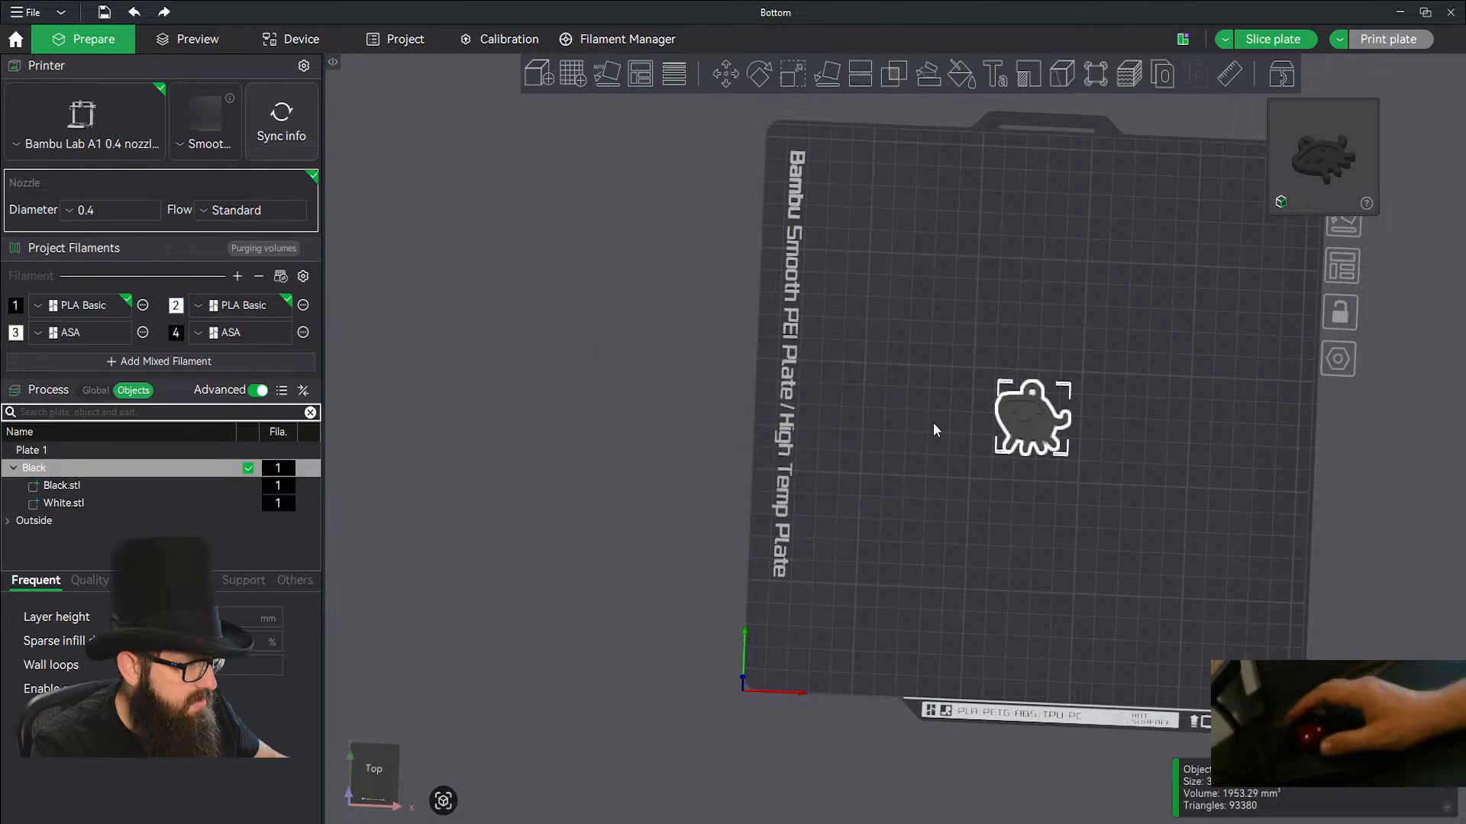
left_click(61, 504)
key("2")
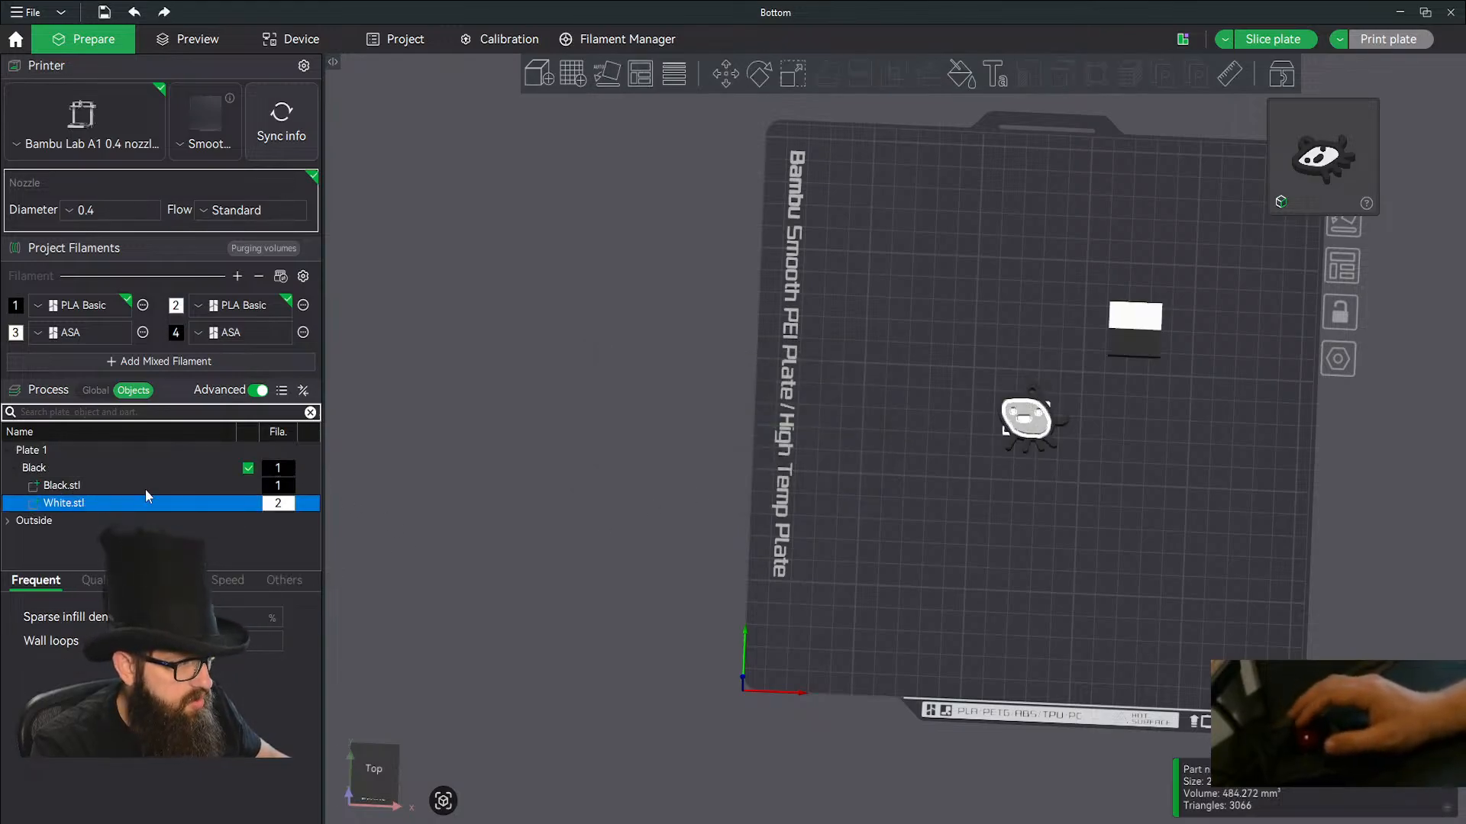
Add a second plate and import Black_No_AMS.stl and White_No_AMS.stl onto it as a single object with multiple parts.
left_click(571, 78)
left_click(1057, 337)
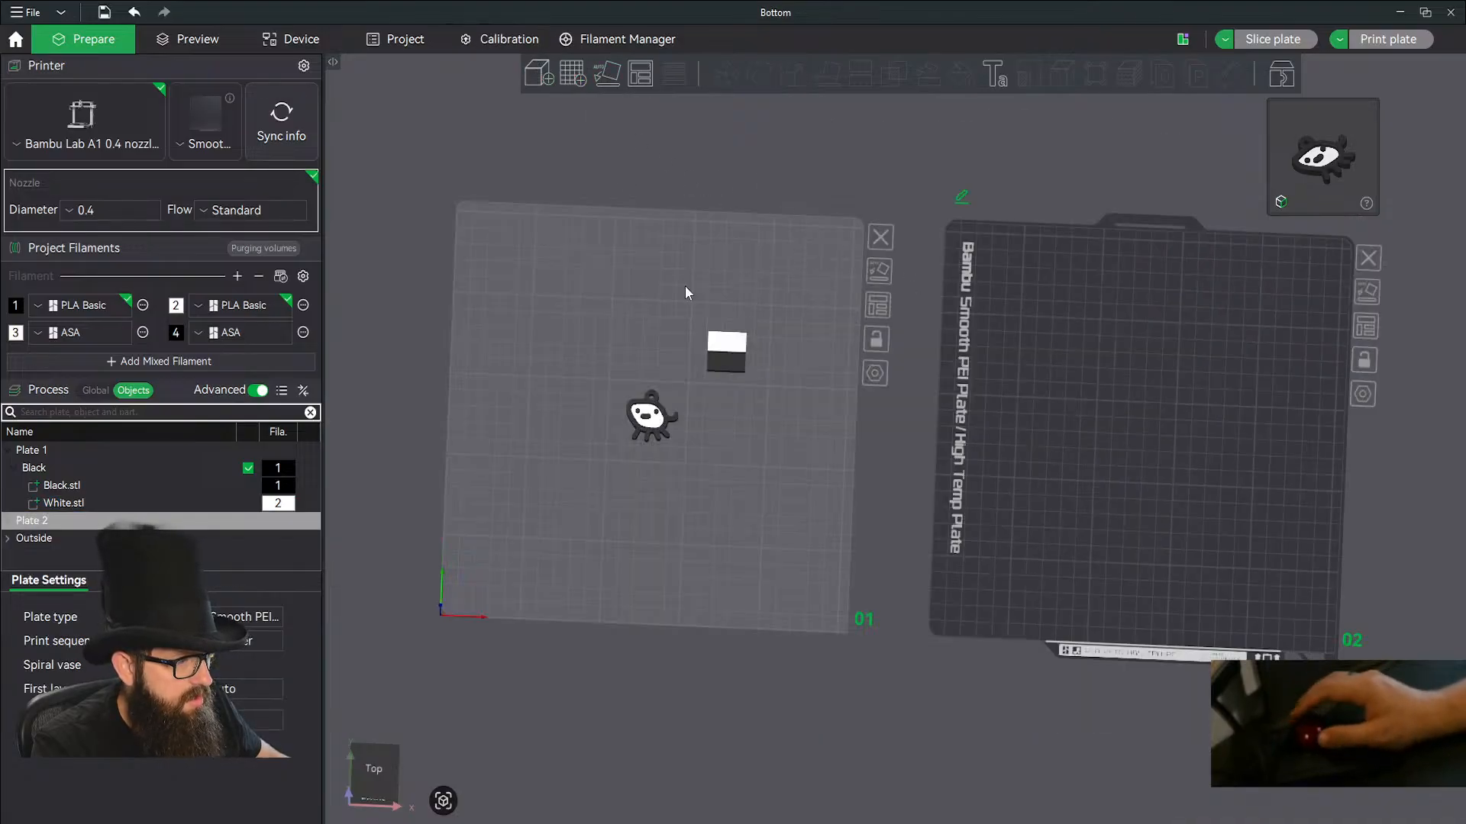
key("ctrl+i")
left_click(193, 151)
left_click(191, 197, "ctrl")
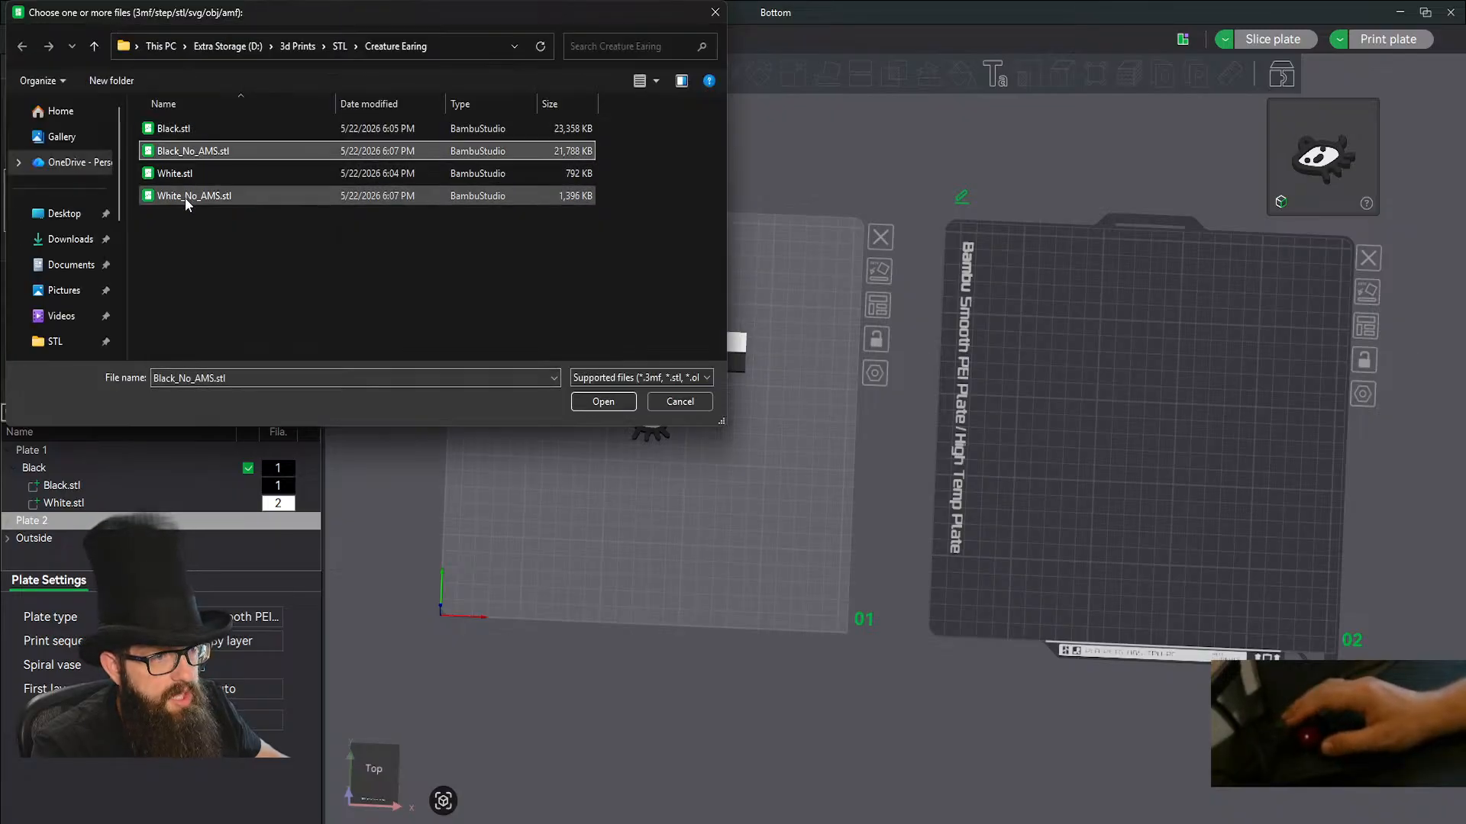
left_click(603, 402)
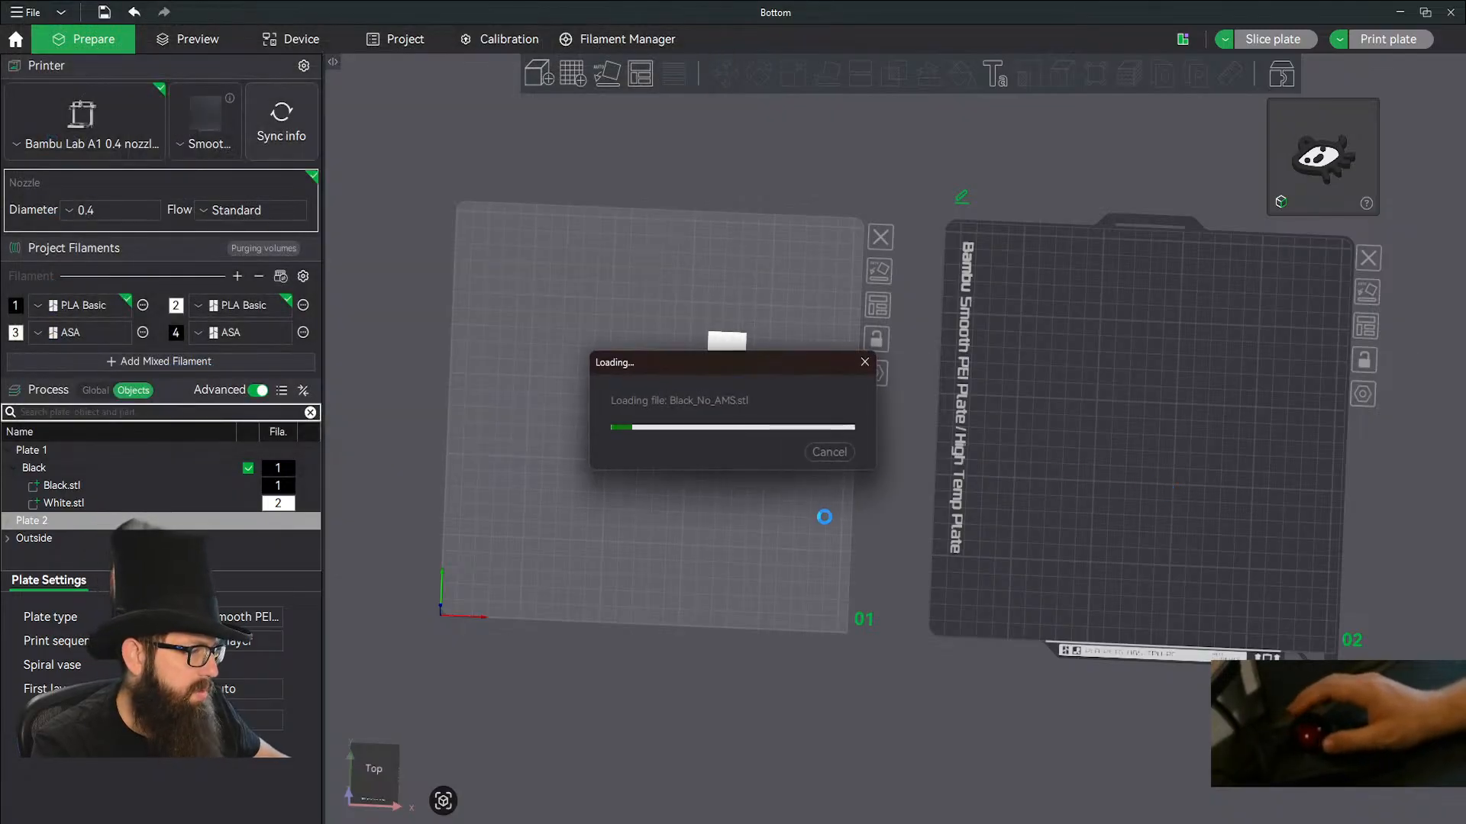
left_click(820, 481)
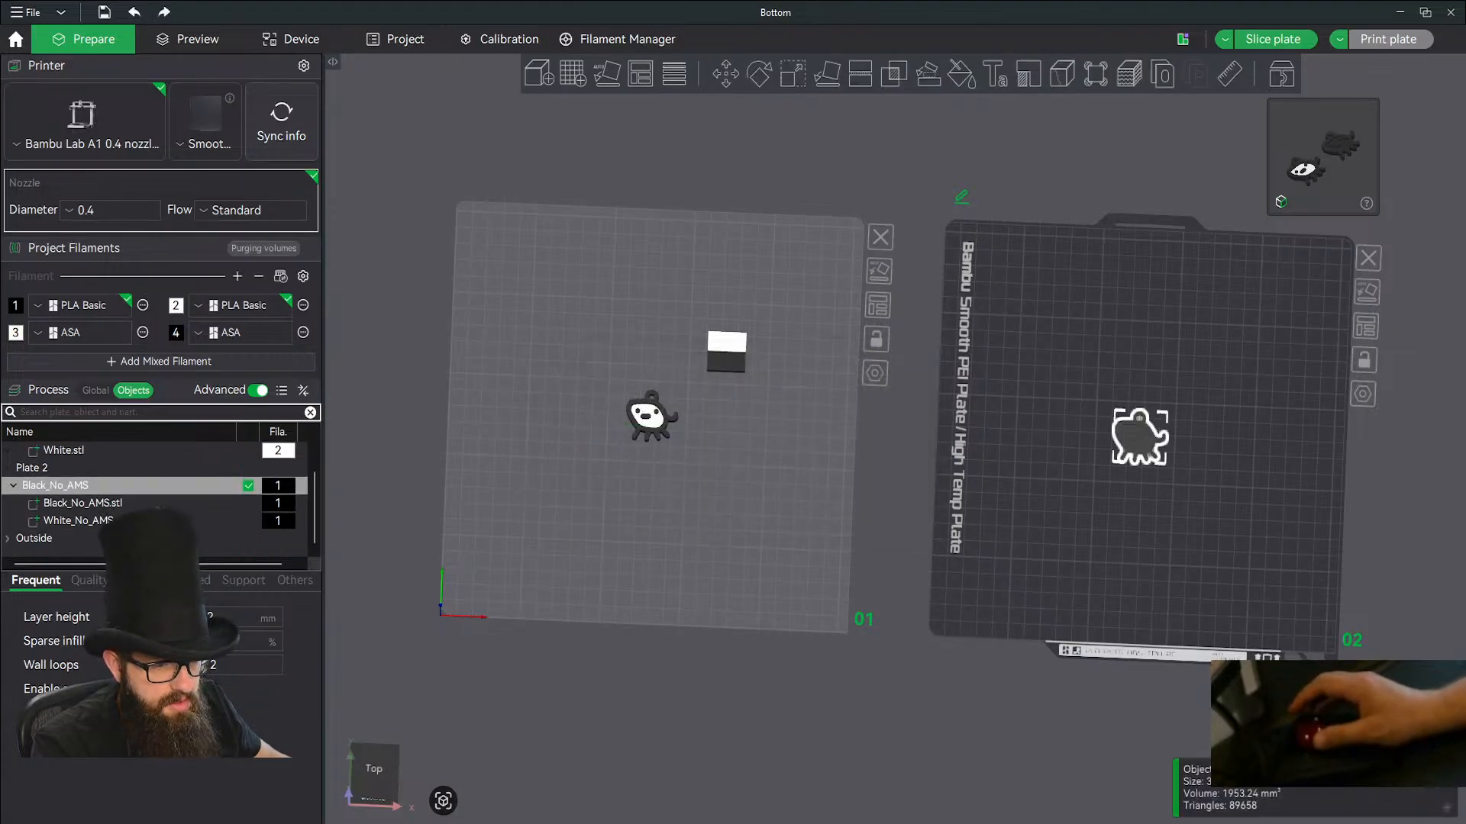
Assign filament 2 to the White_No_AMS.stl part and make Plate 1 the active plate.
left_click(70, 521)
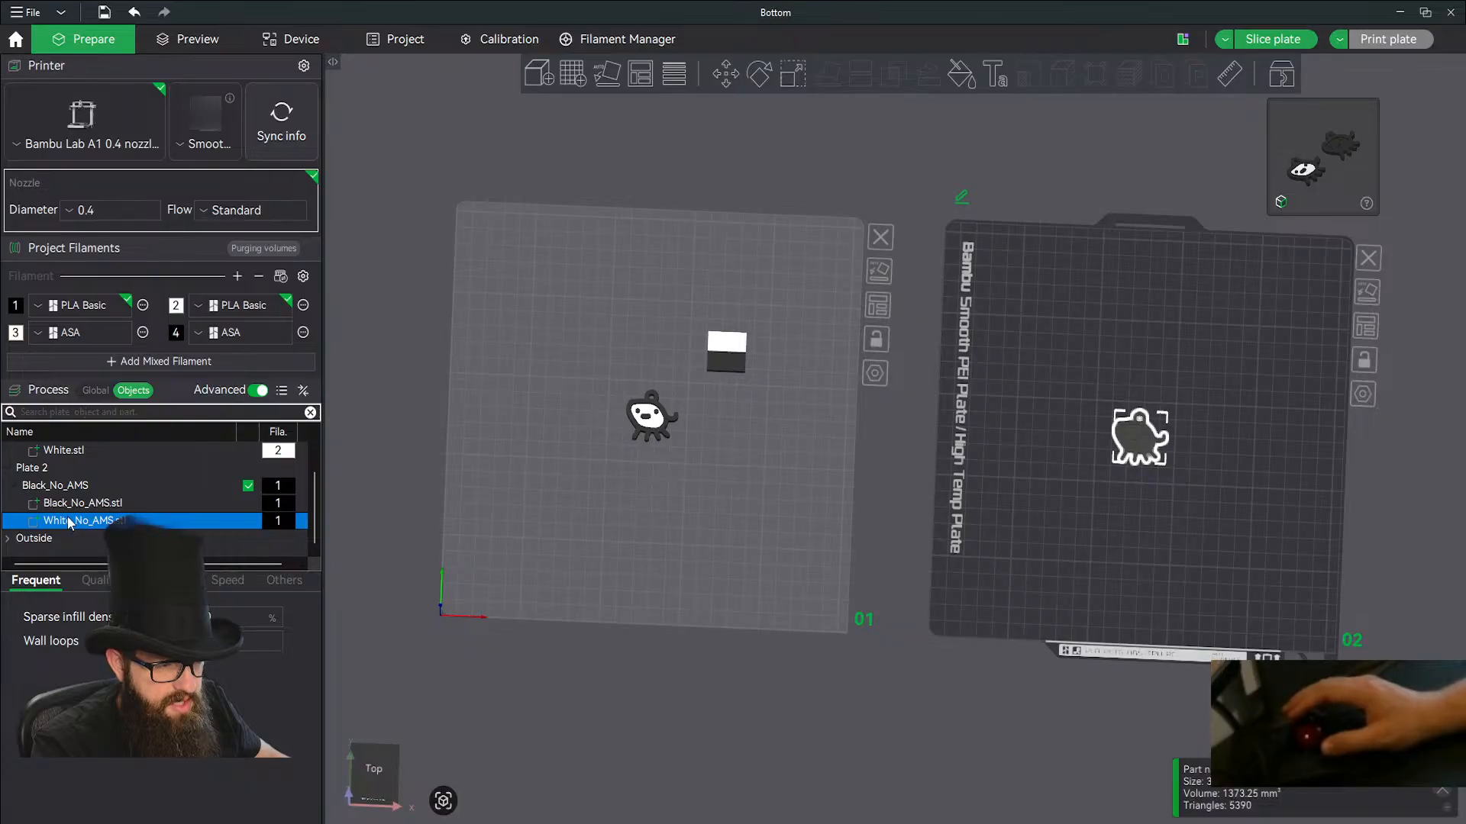
key("2")
left_click(702, 468)
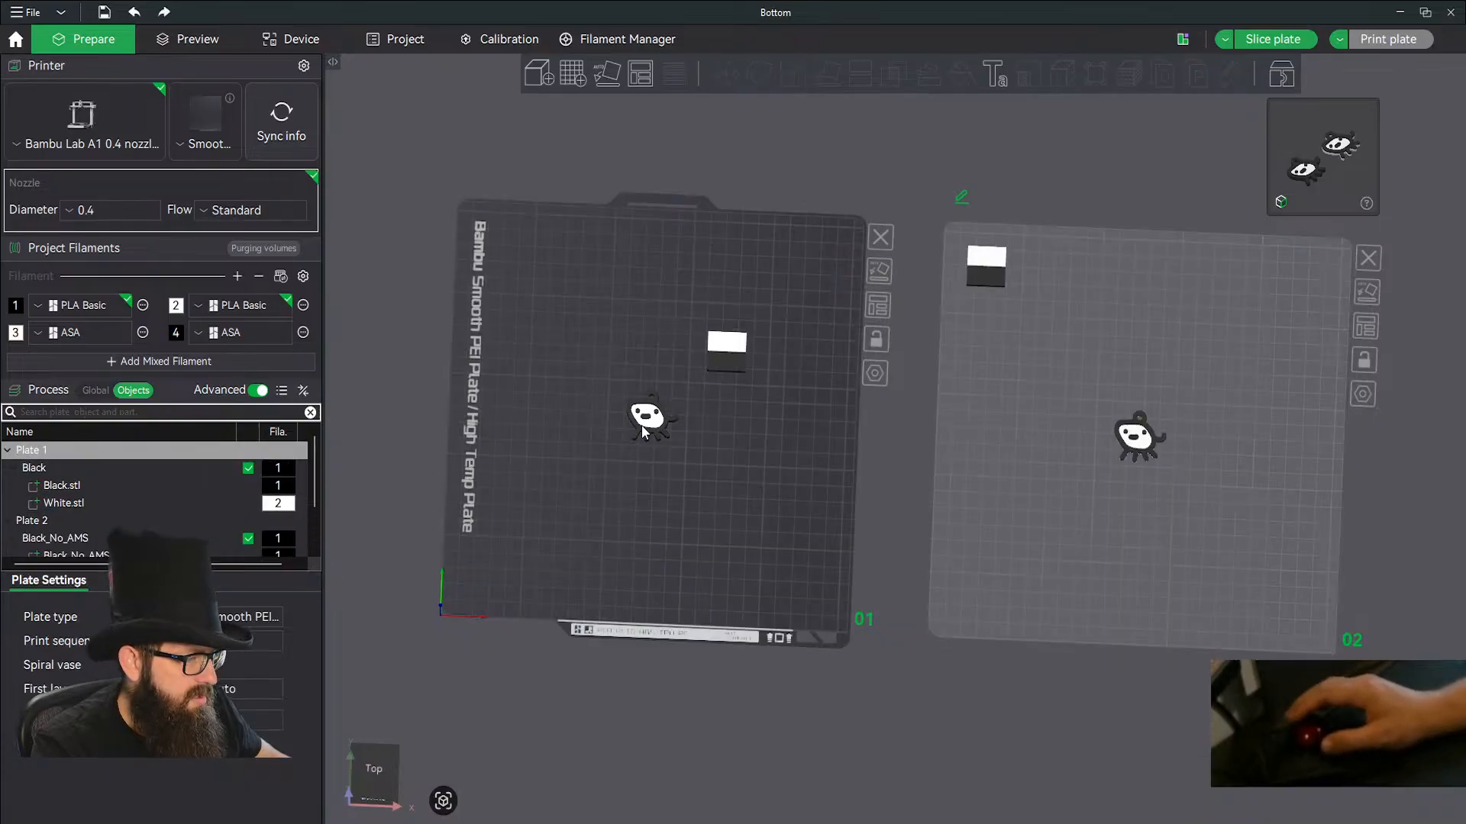
Duplicate the creature earring on Plate 1 and mirror the copy left-to-right along the X axis.
left_click(643, 427)
key("ctrl+v")
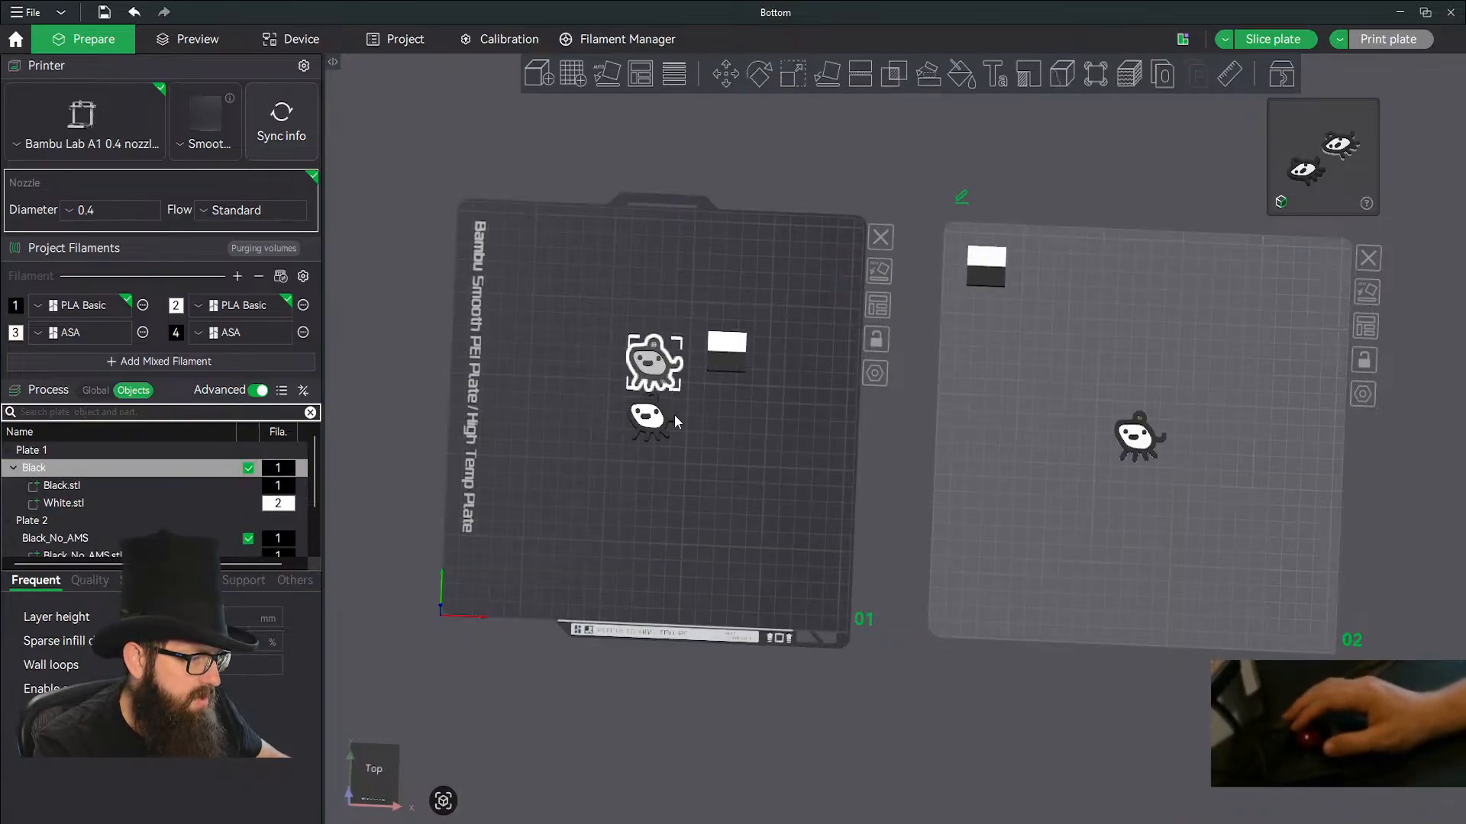
right_click(646, 362)
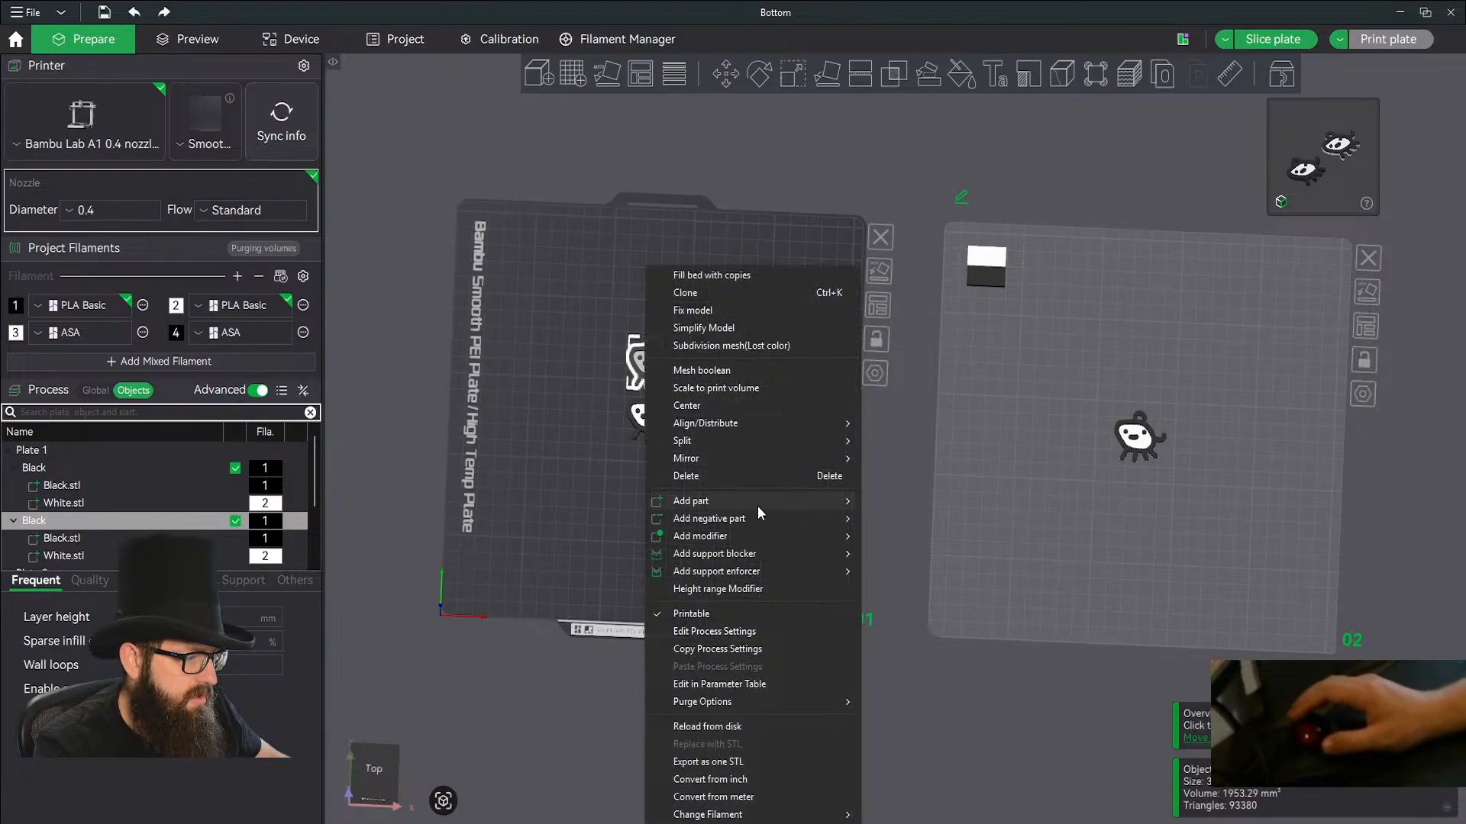
left_click(916, 459)
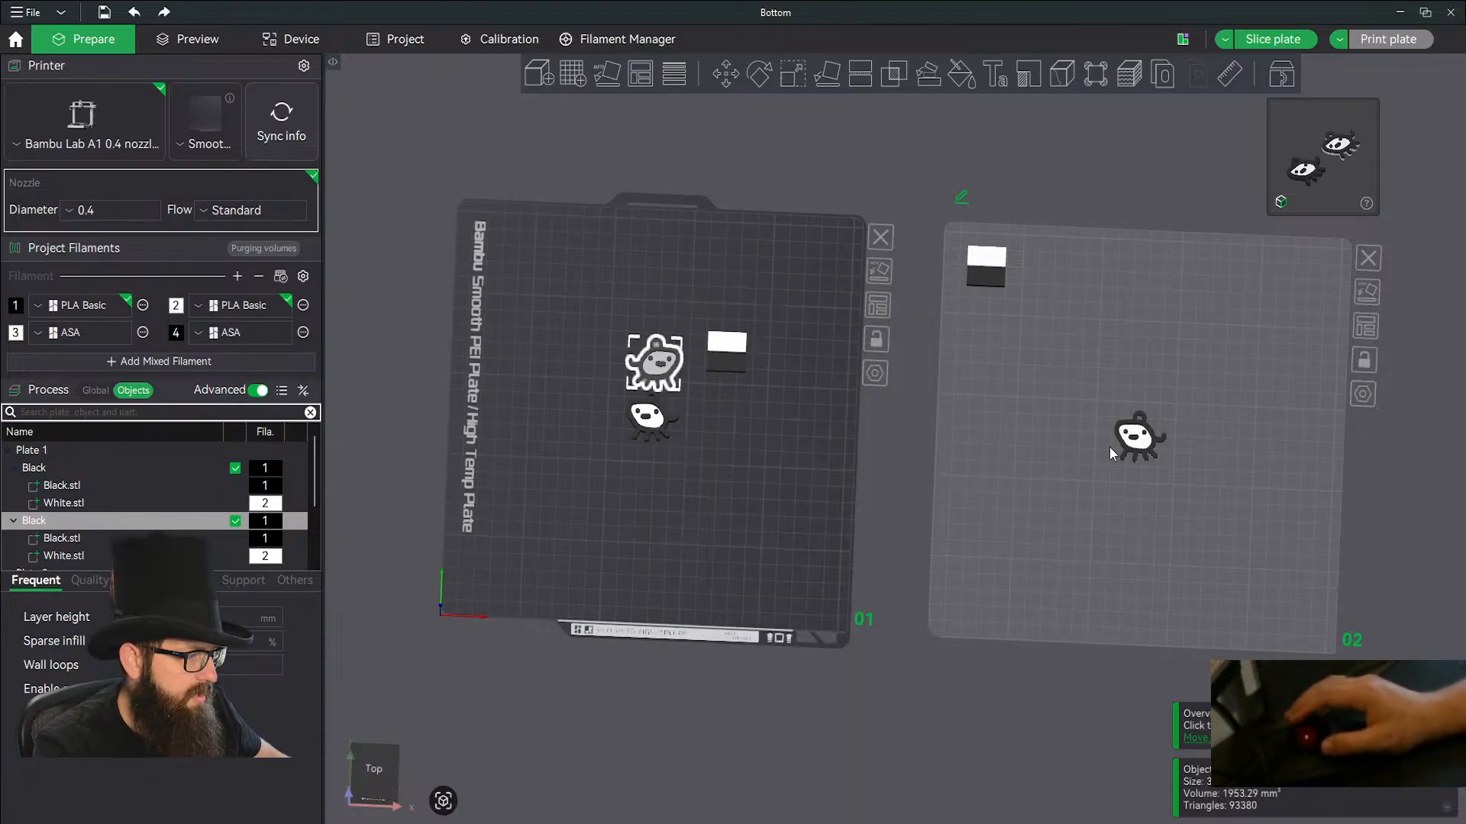
Make Plate 2 active, duplicate its Black_No_AMS earring and mirror the copy left-to-right.
left_click(1128, 450)
left_click(1065, 475)
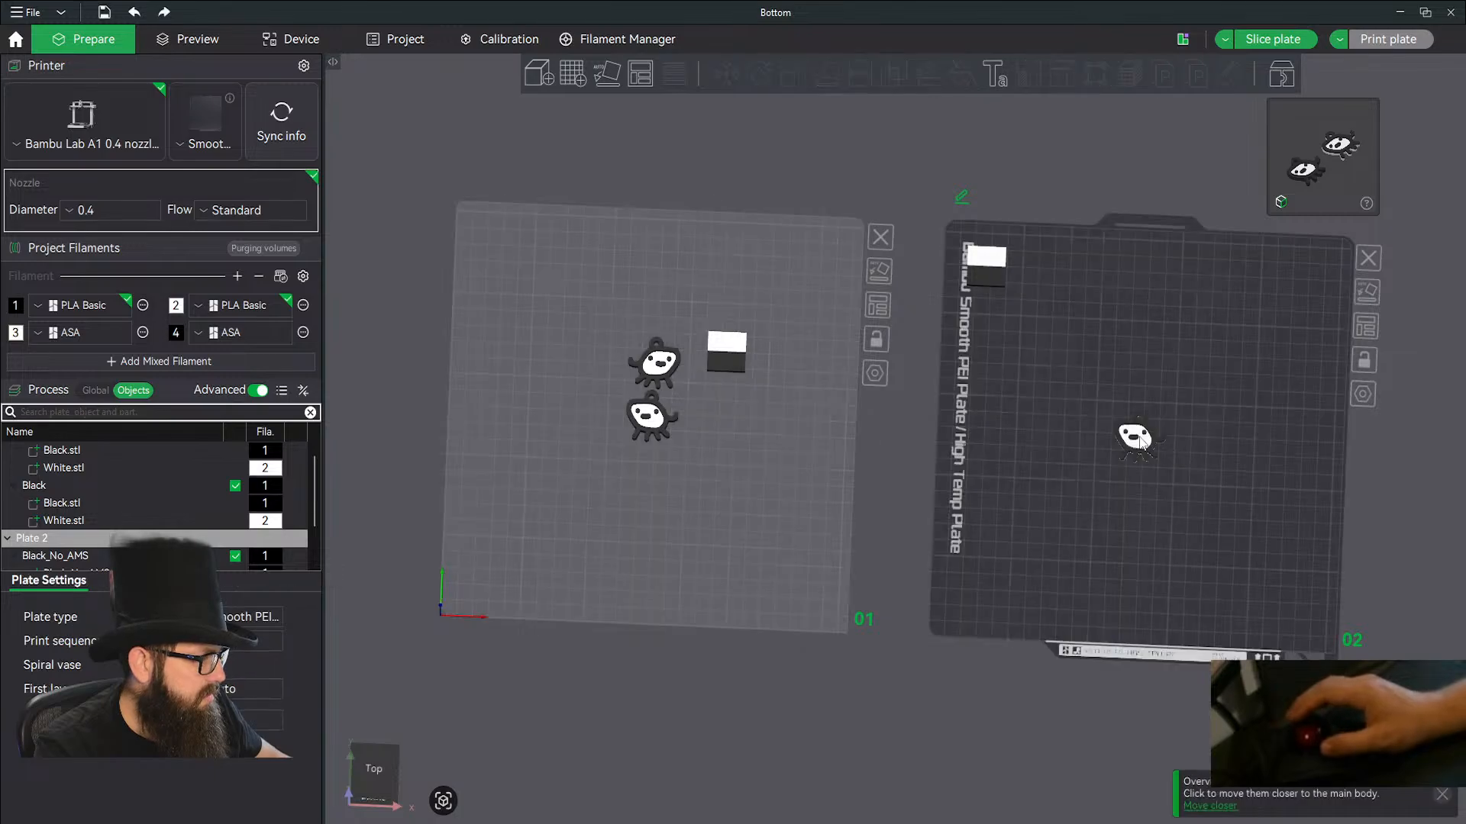
left_click(1138, 439)
key("ctrl+c")
key("ctrl+v")
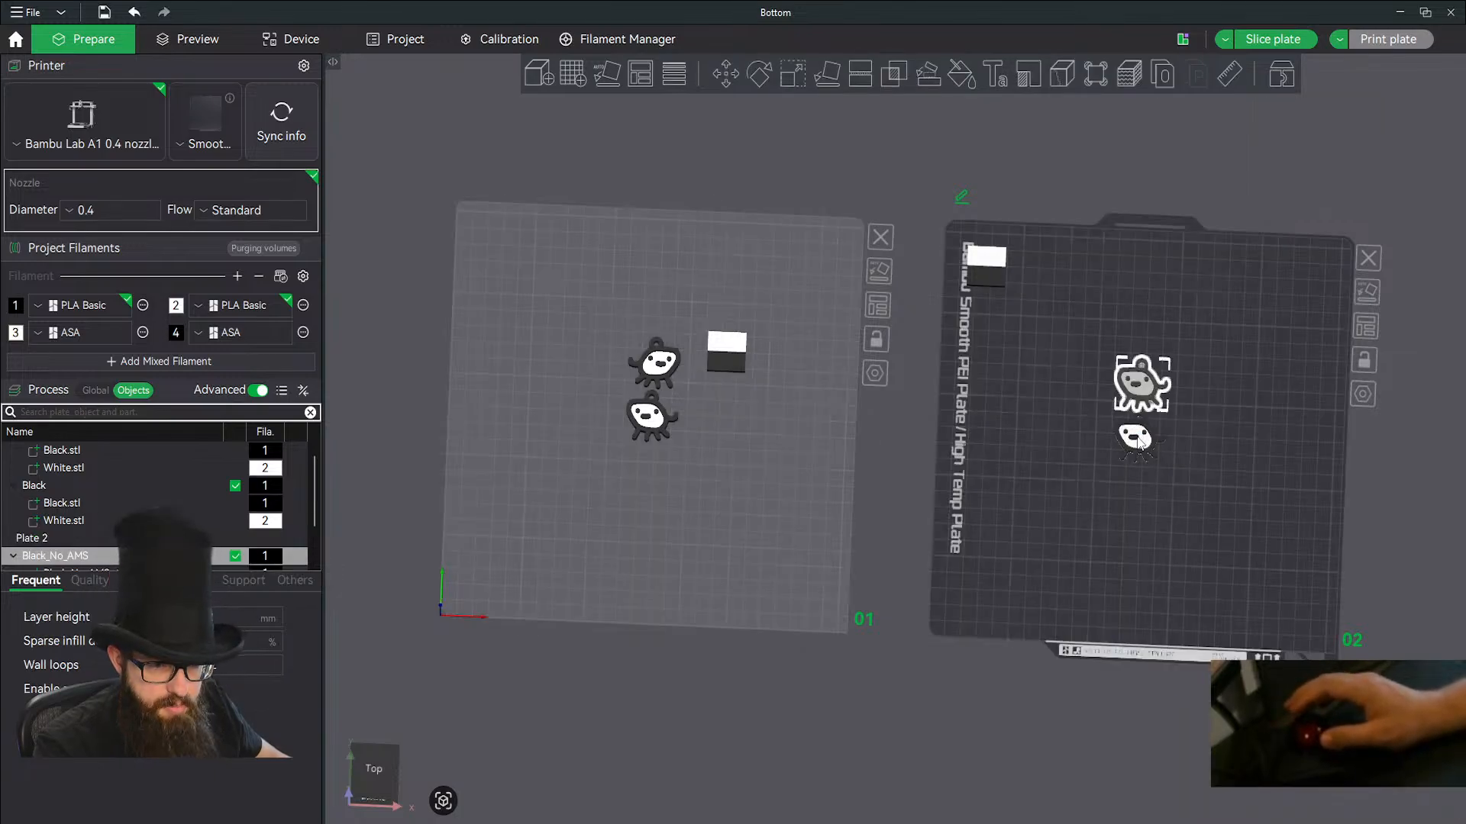
right_click(1139, 437)
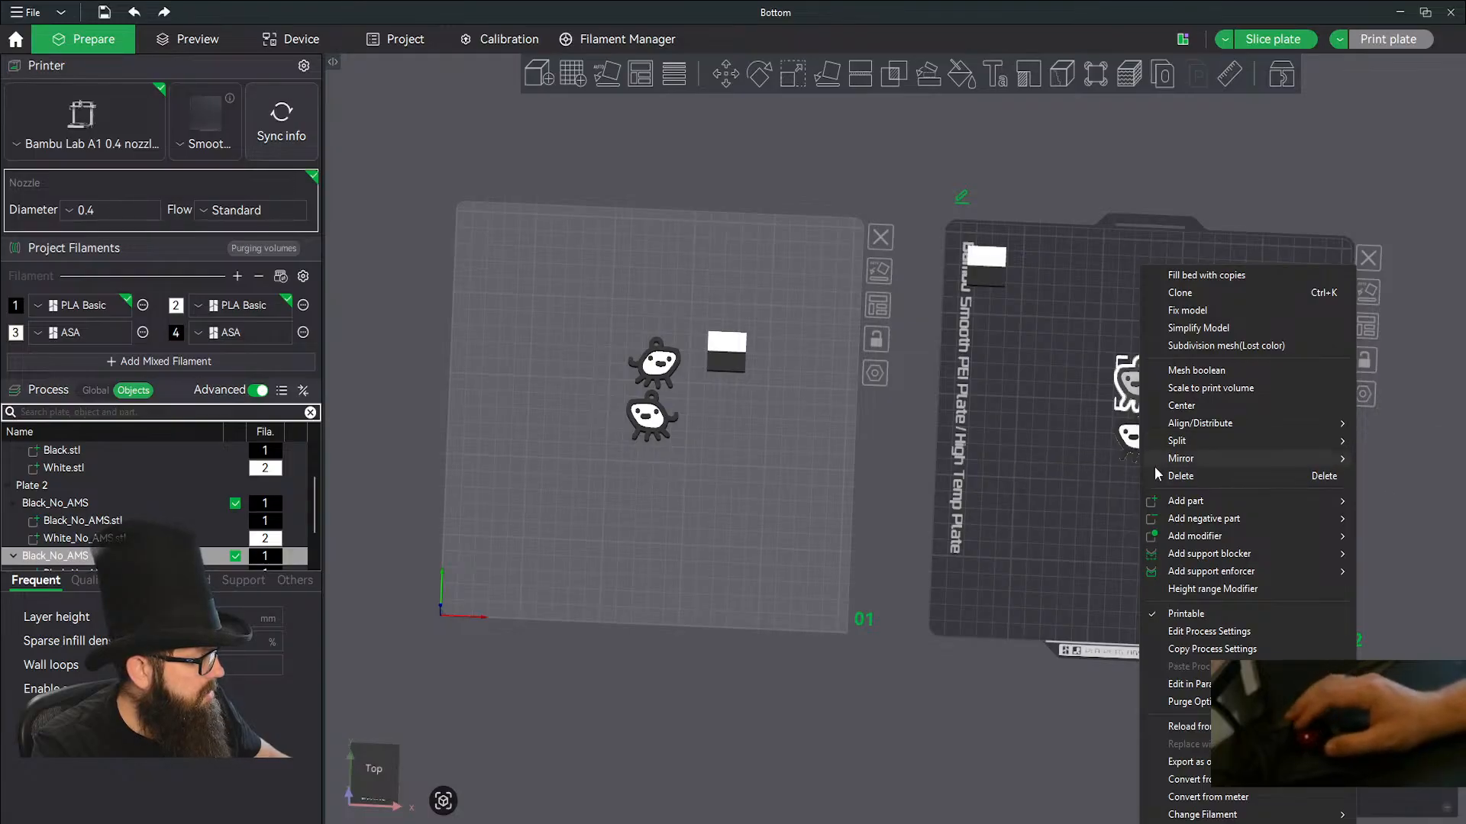
mouse_move(1179, 467)
left_click(1102, 464)
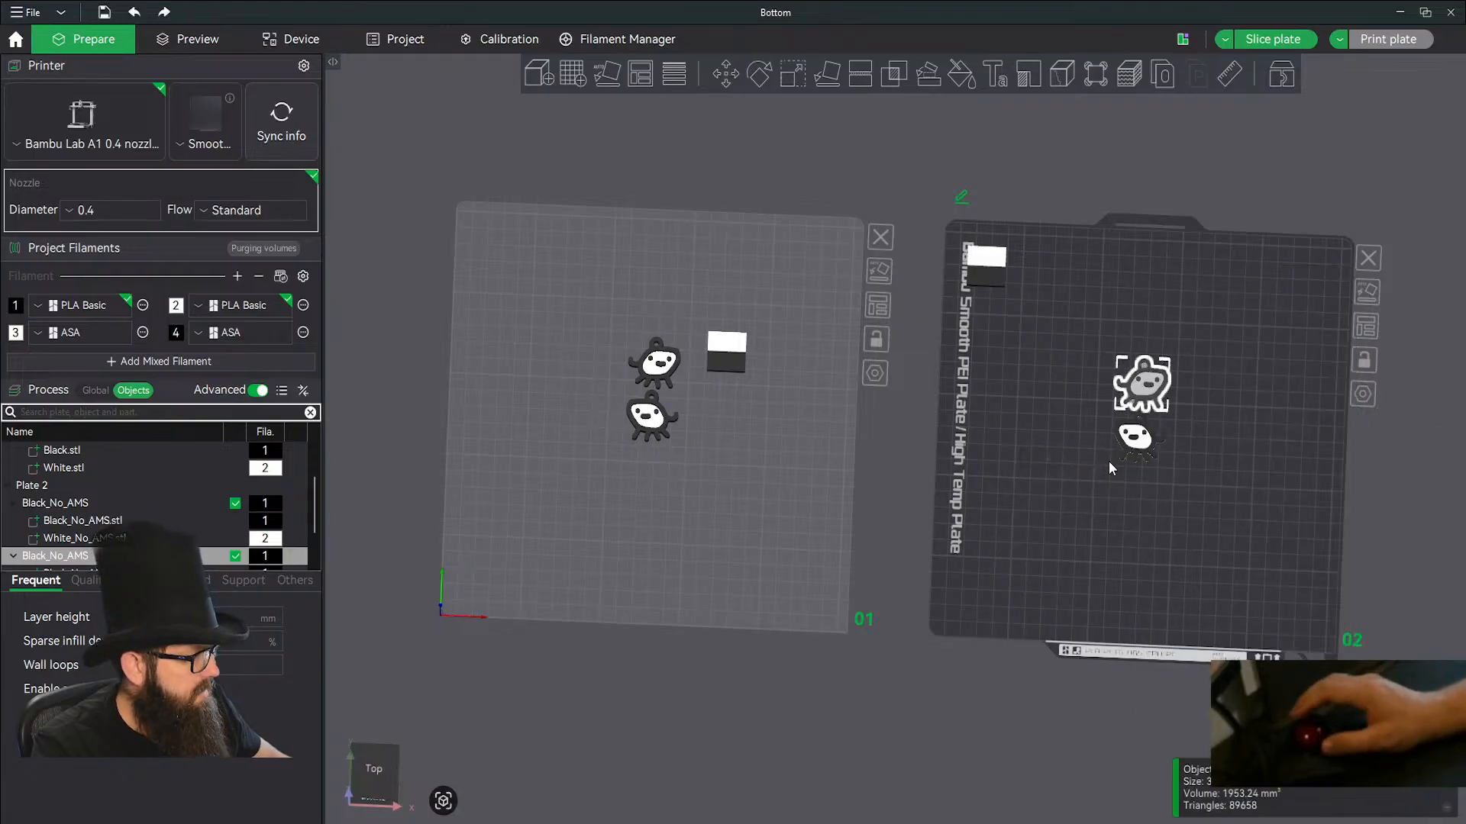
left_click(1305, 359)
Move the prime towers on Plate 2 and Plate 1 close beside their earring pairs and make Plate 1 active.
left_click_drag(1001, 269, 1236, 425)
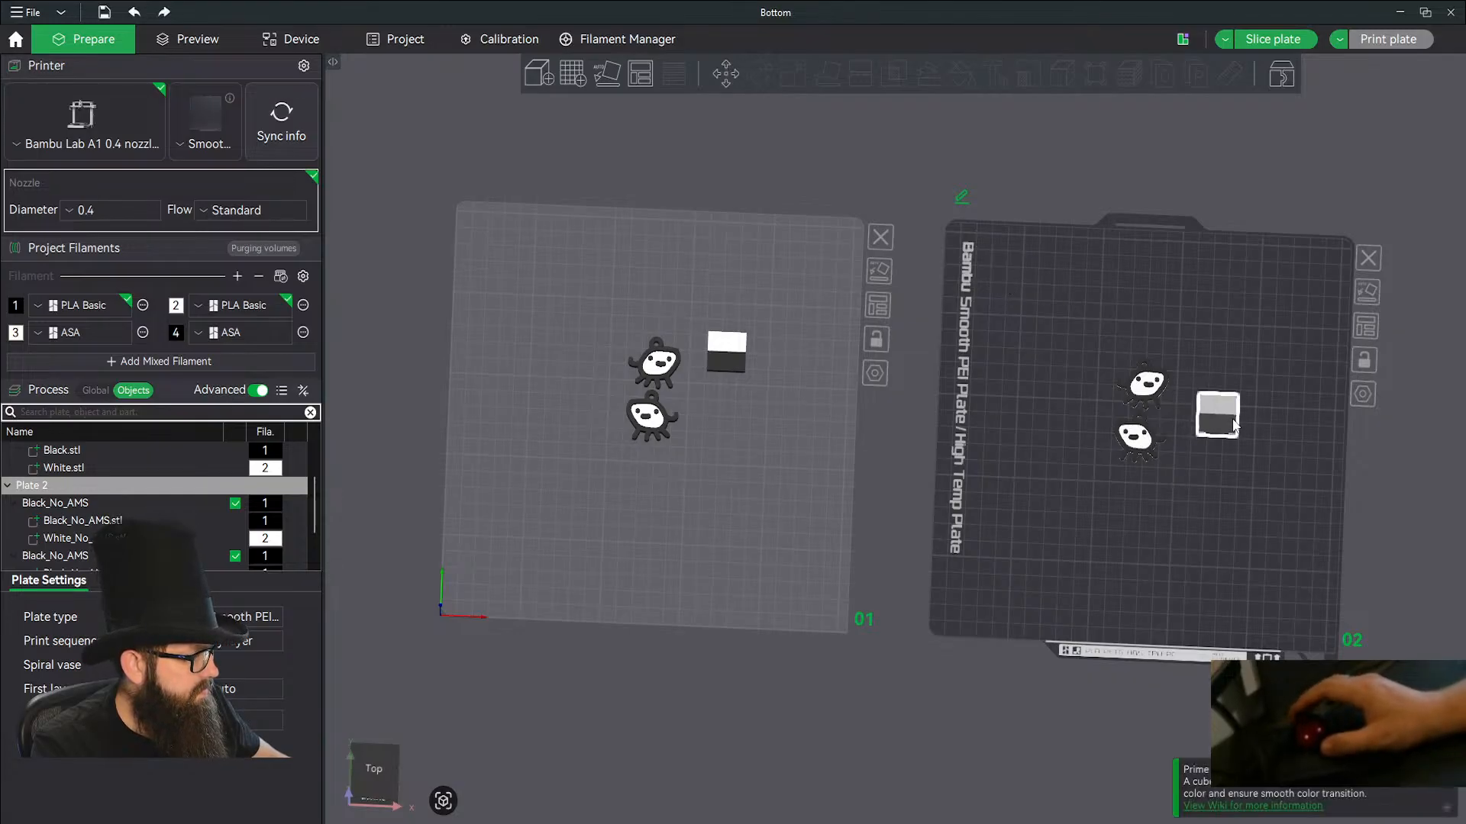
left_click_drag(723, 363, 709, 400)
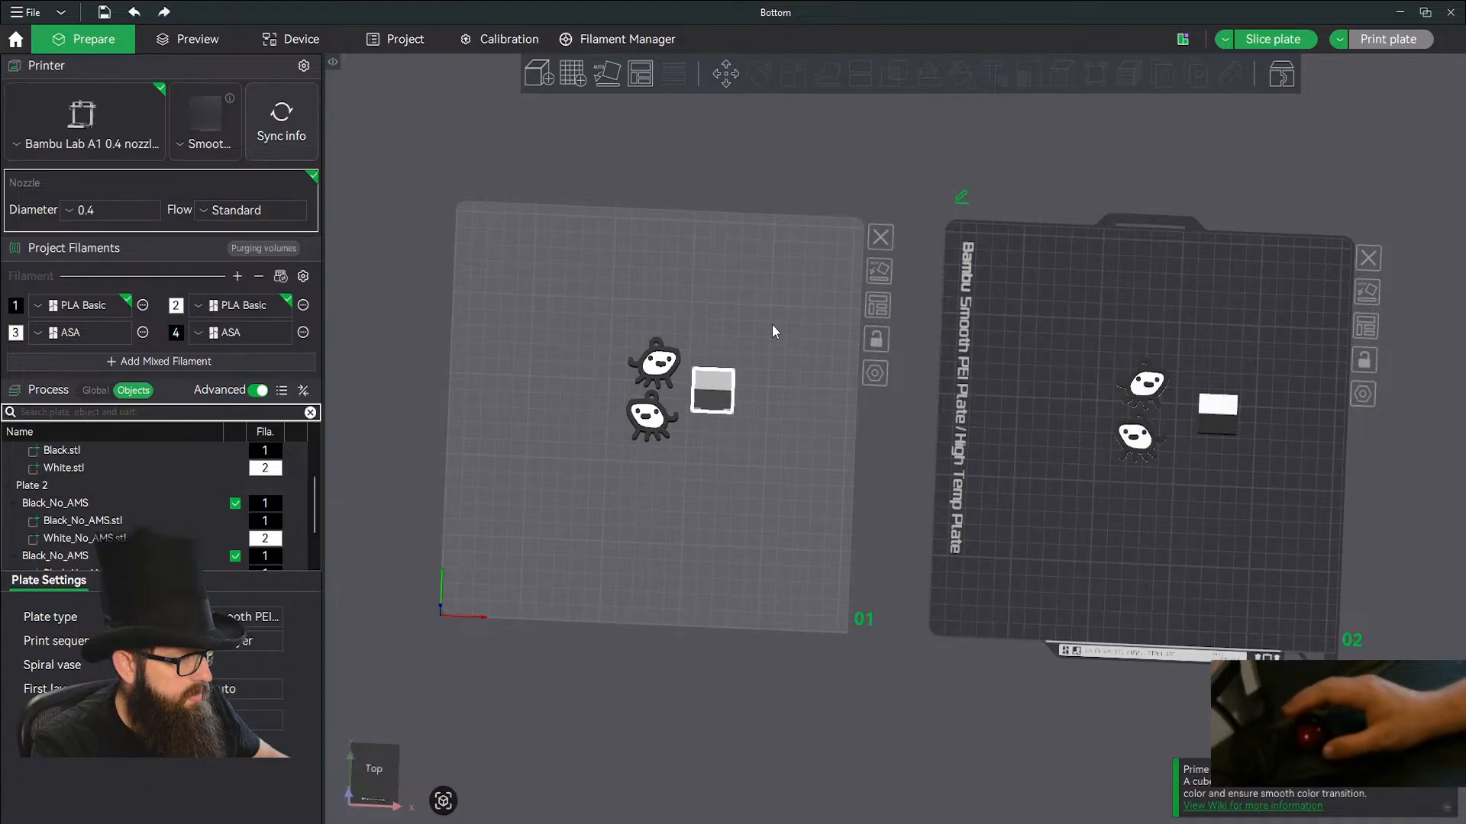
left_click(664, 333)
Save the project as a 3MF file named Creature Earring in the Creature Earing folder.
scroll(614, 339, "up", 2)
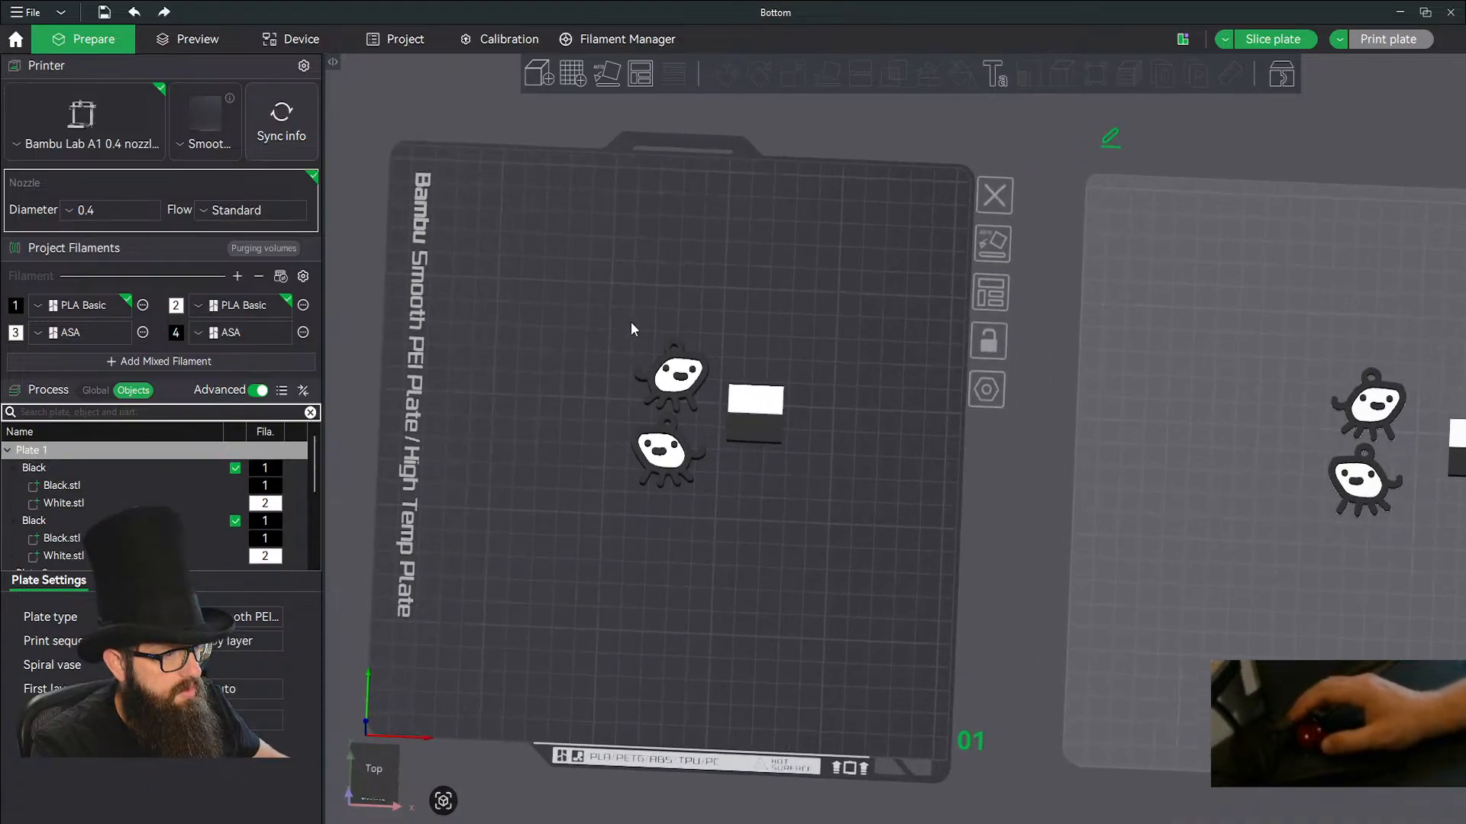
key("ctrl+s")
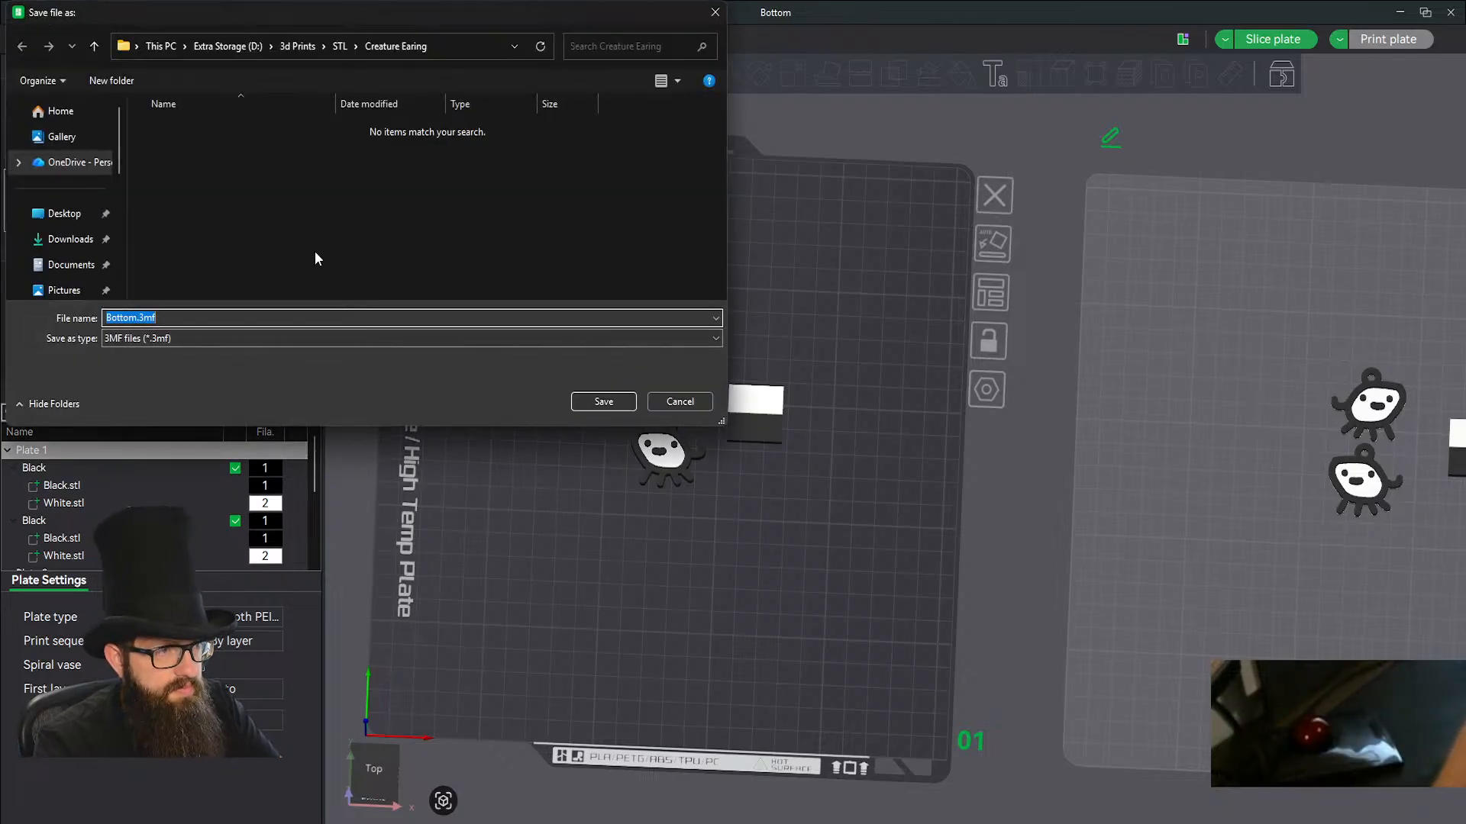
type("Creature Earring")
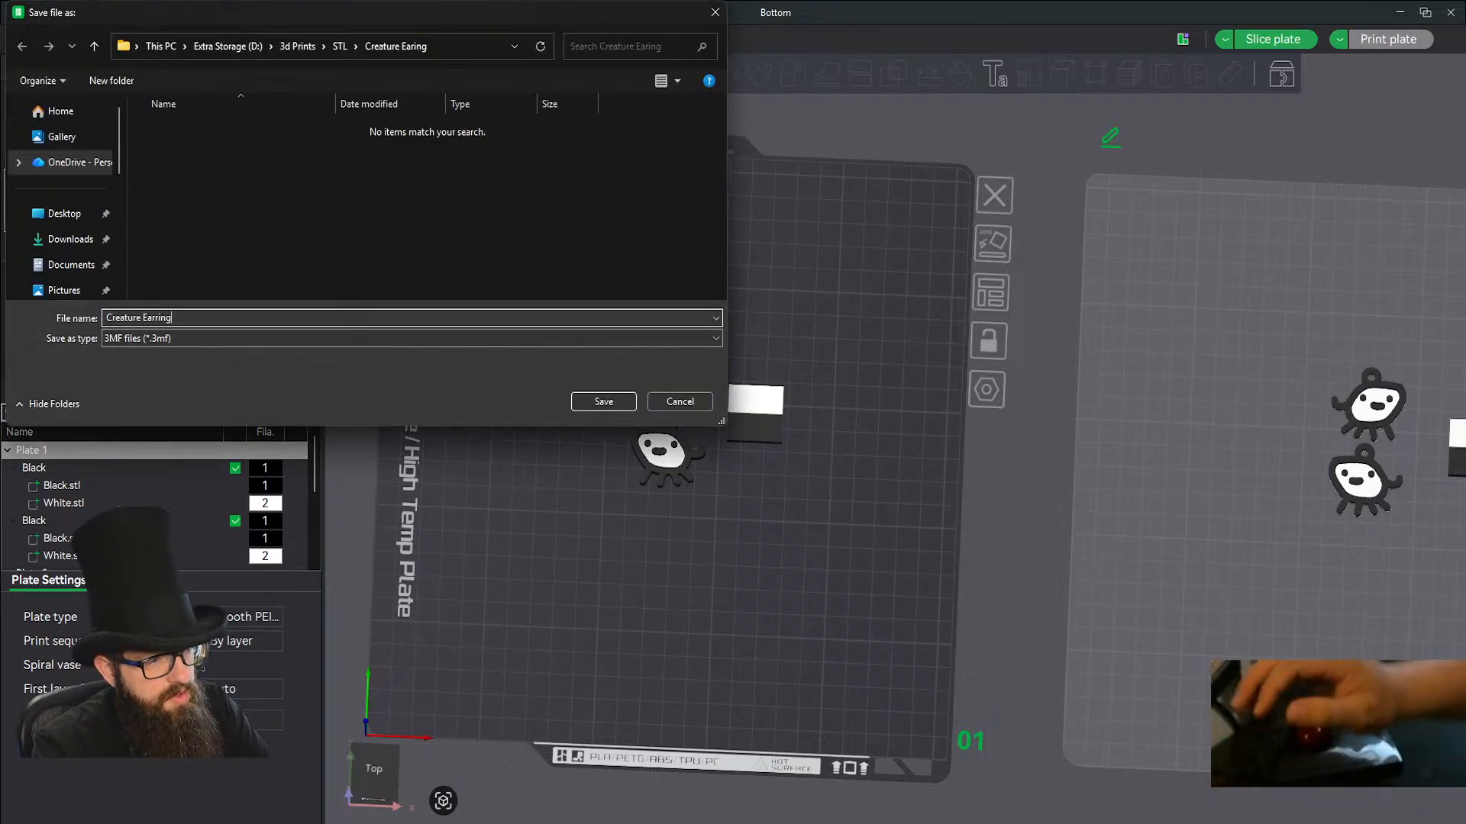
key("Return")
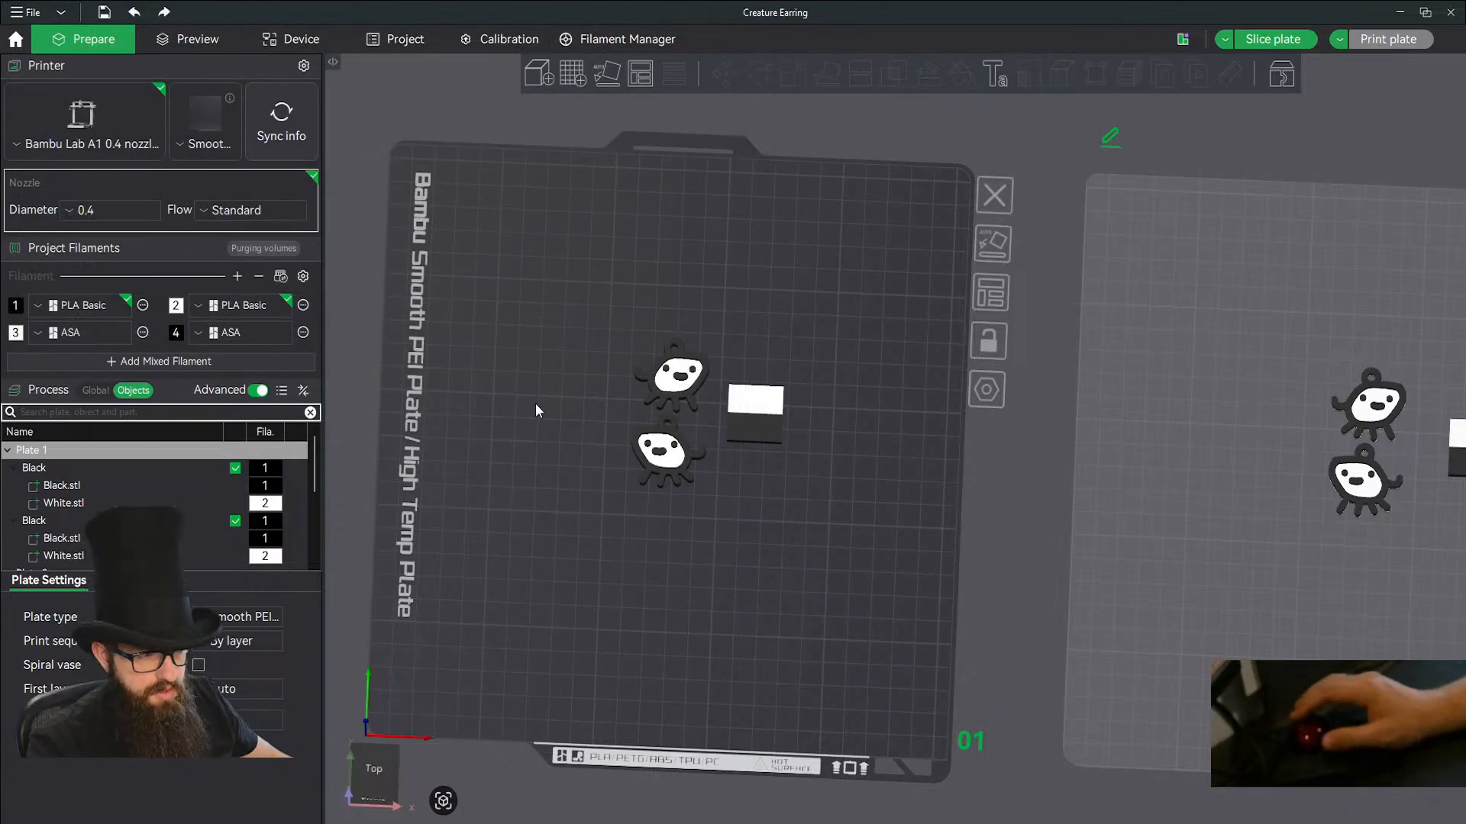
left_click_drag(780, 563, 773, 489)
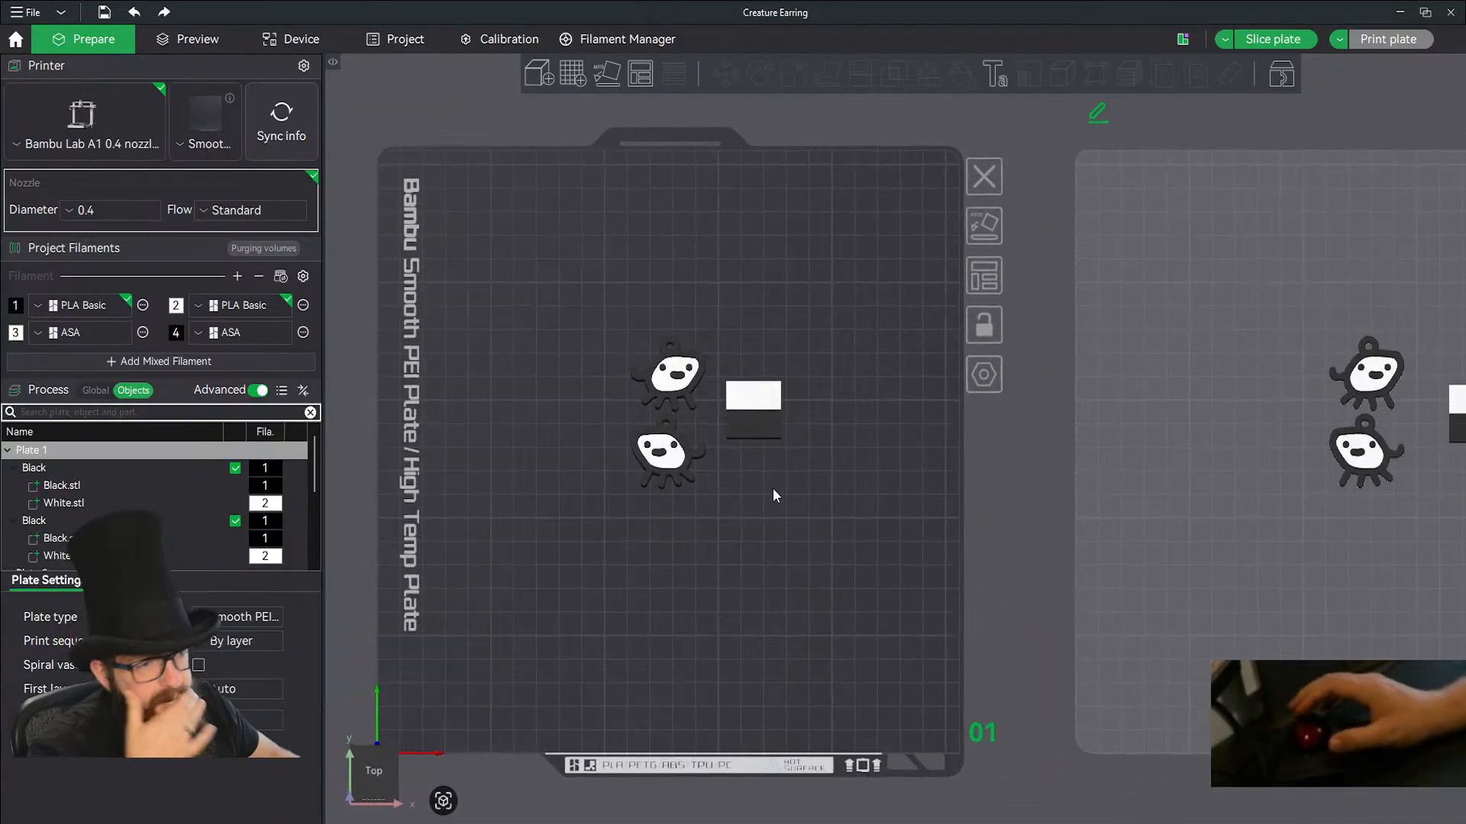